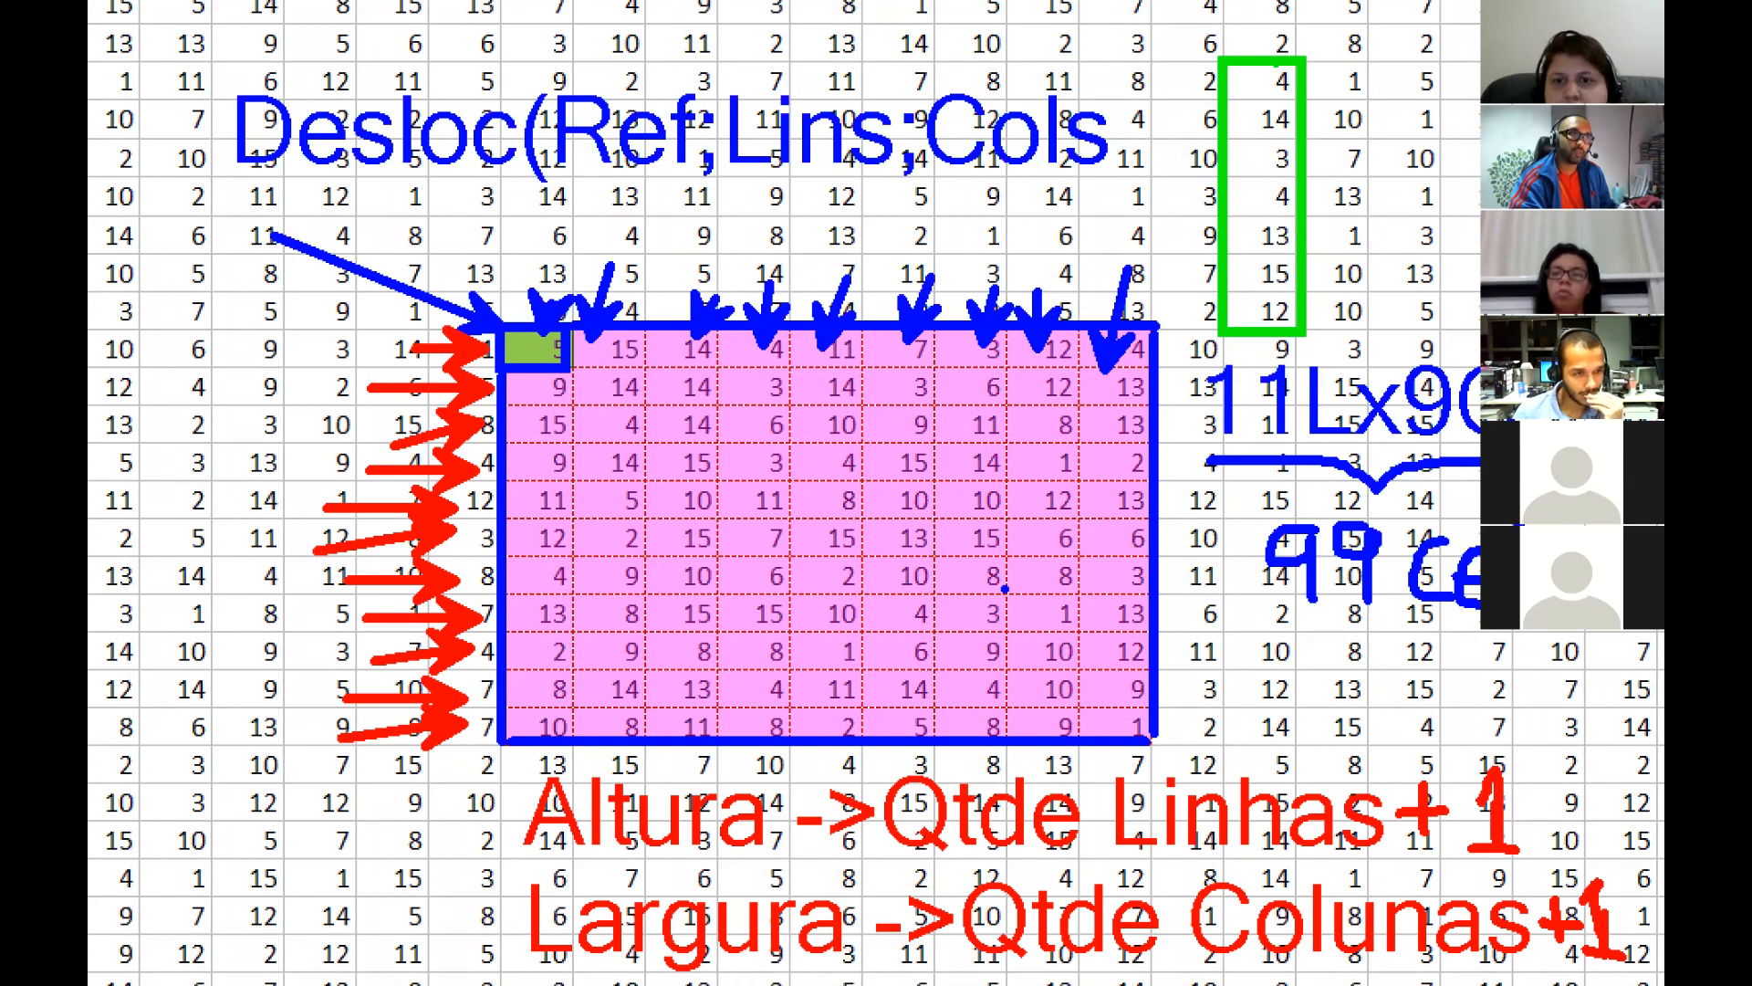
- Label the tall green box 1, draw a horizontal green box labelled 2, mark both boxes with arrows, and close the annotation
drag(1248, 16, 1286, 51)
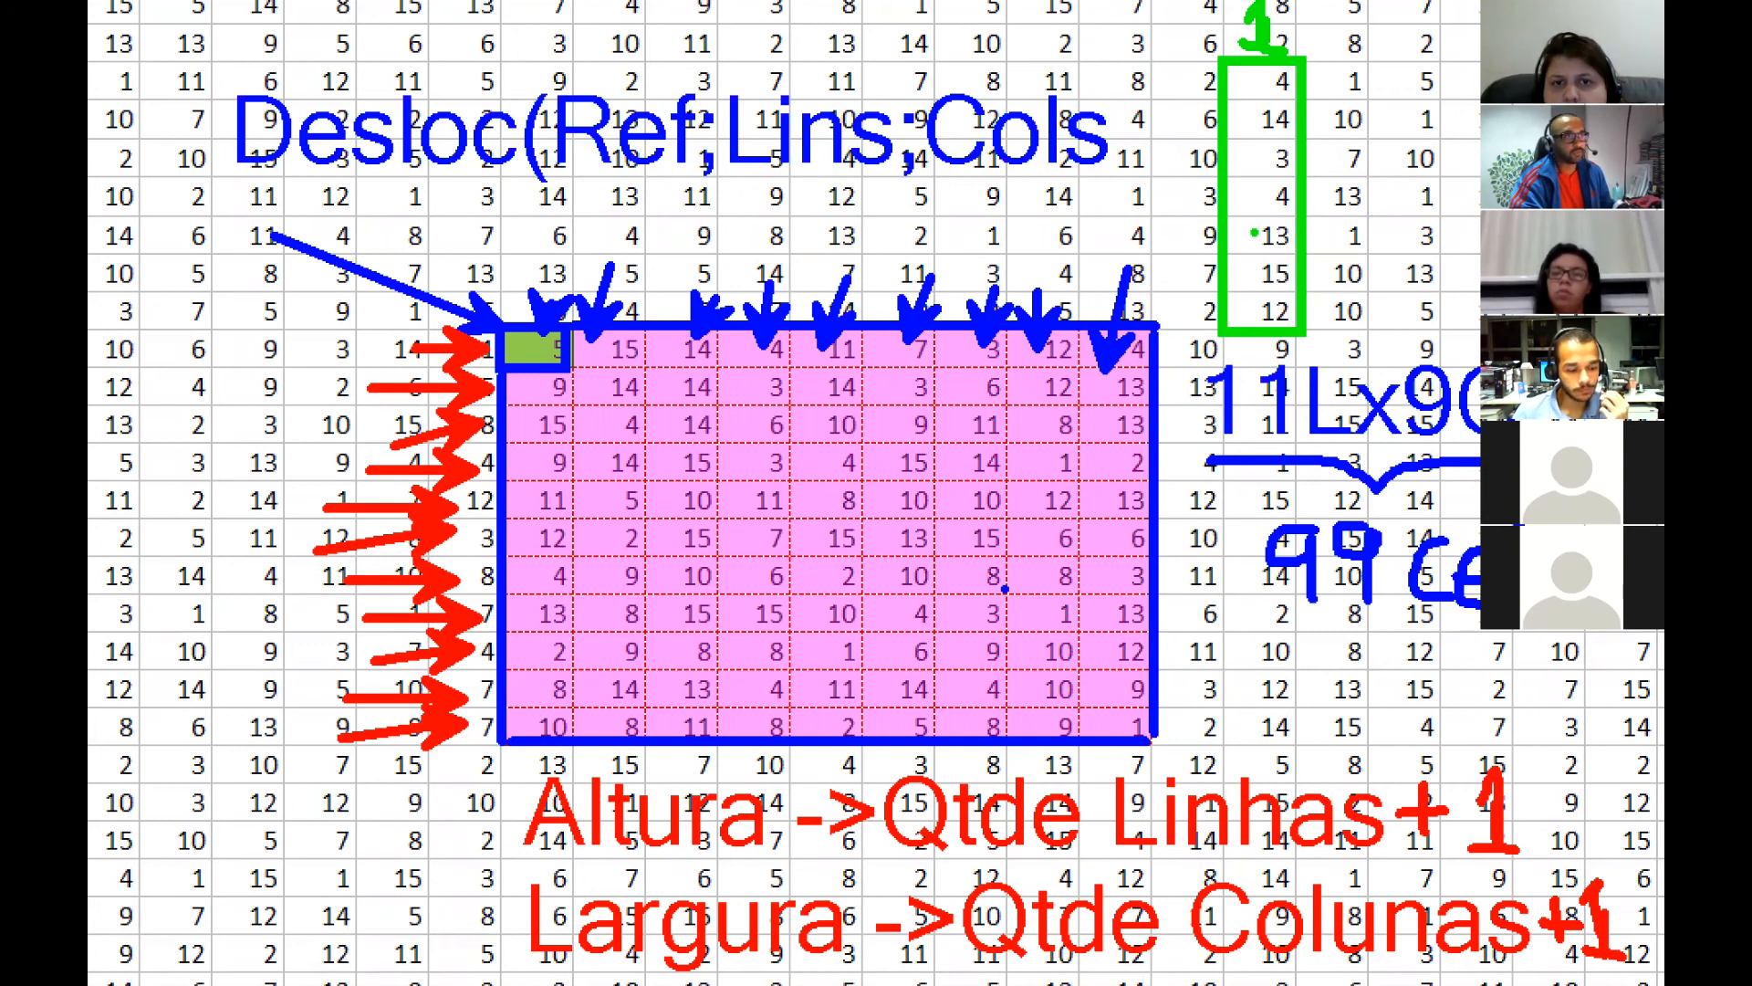
drag(1363, 139, 1488, 178)
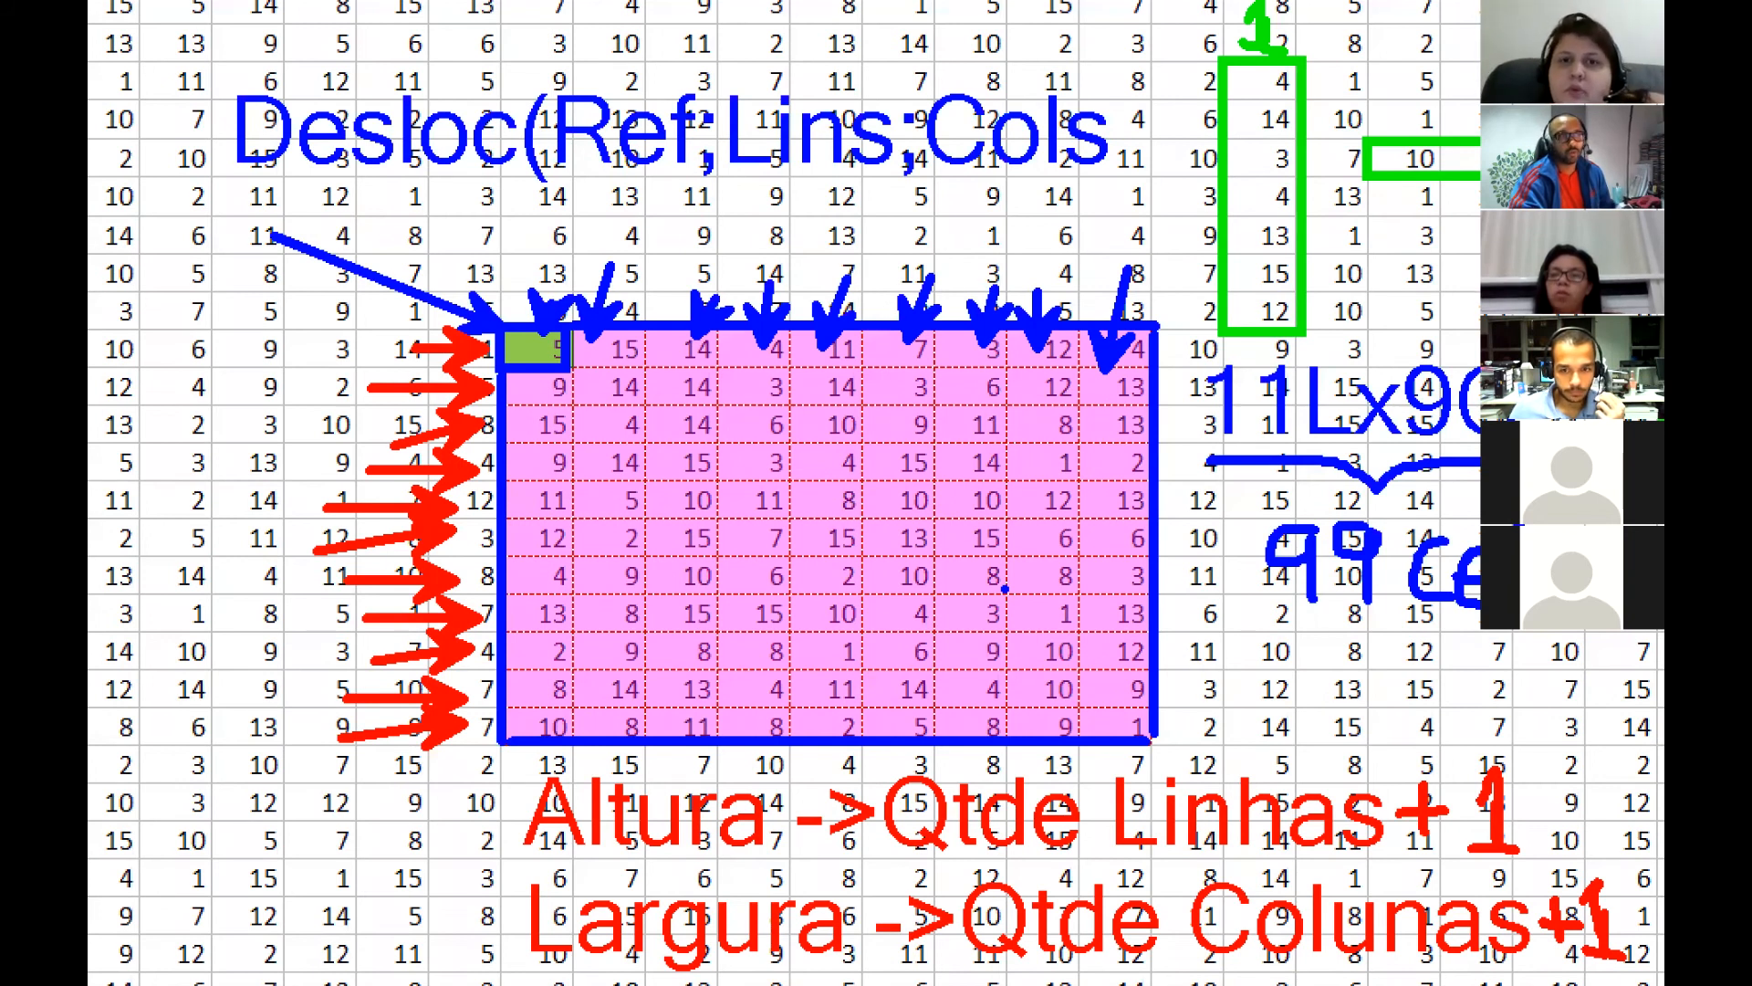
mouse_move(1337, 153)
mouse_down()
mouse_move(1340, 172)
mouse_move(1339, 138)
mouse_move(1356, 173)
mouse_up()
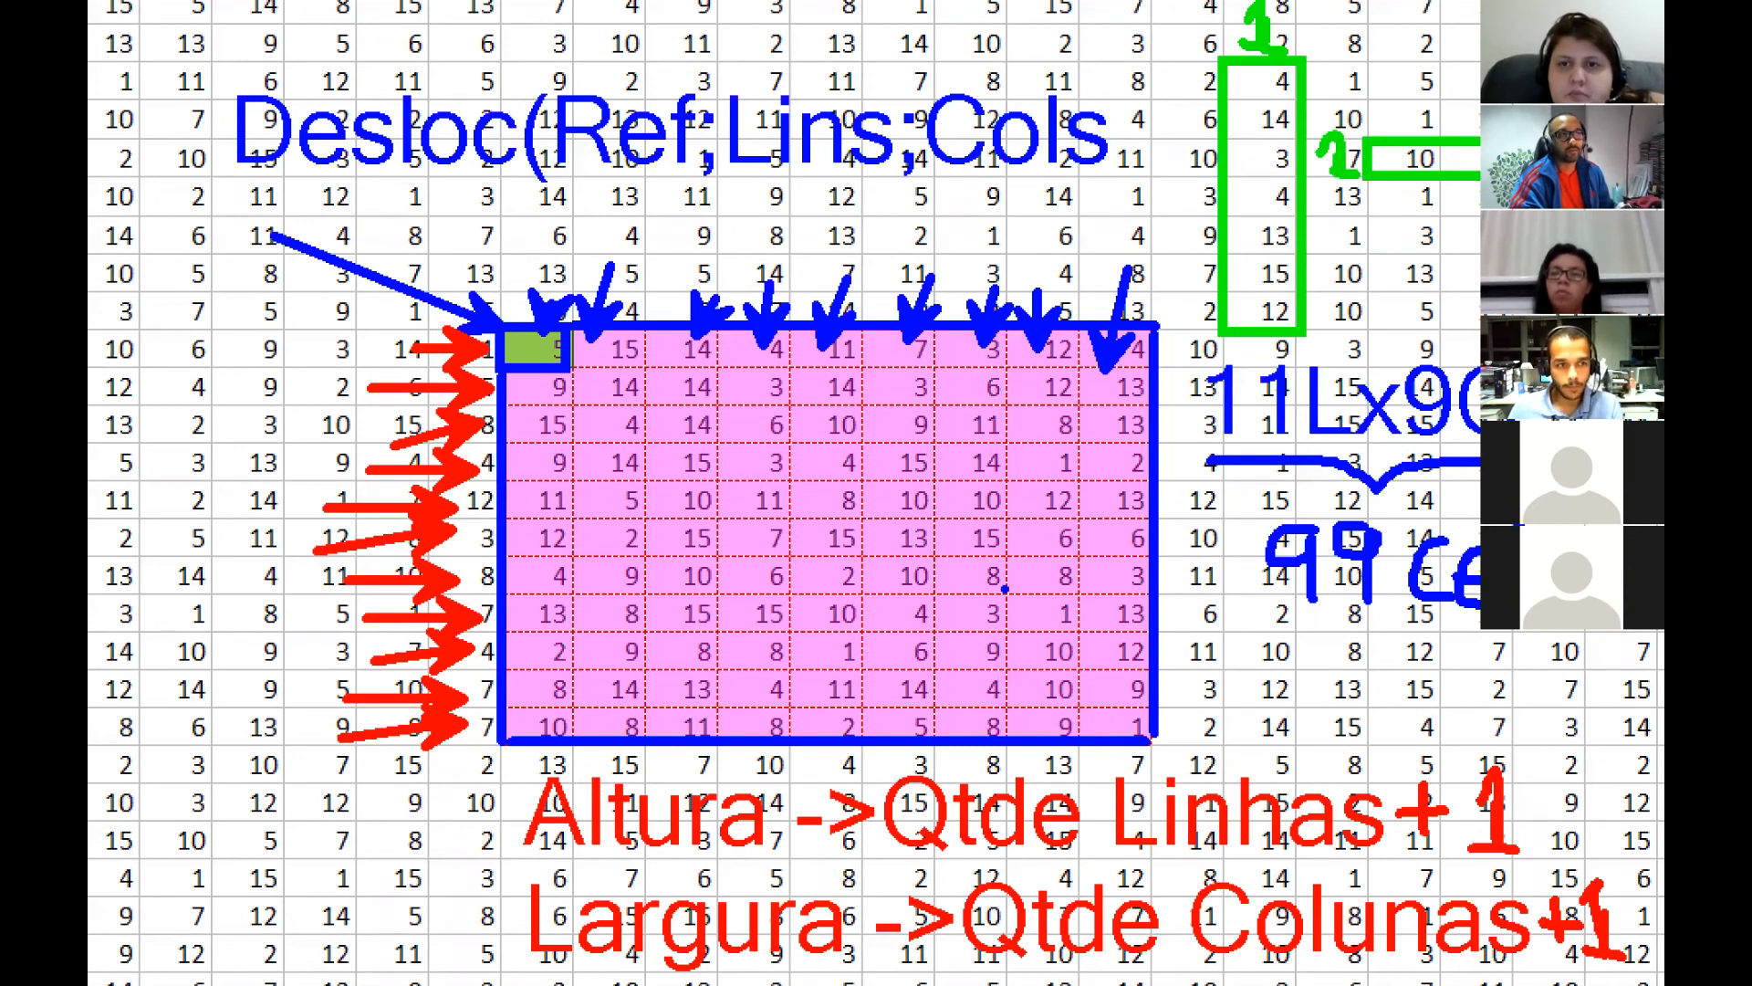
drag(1152, 95, 1197, 133)
drag(1464, 87, 1479, 115)
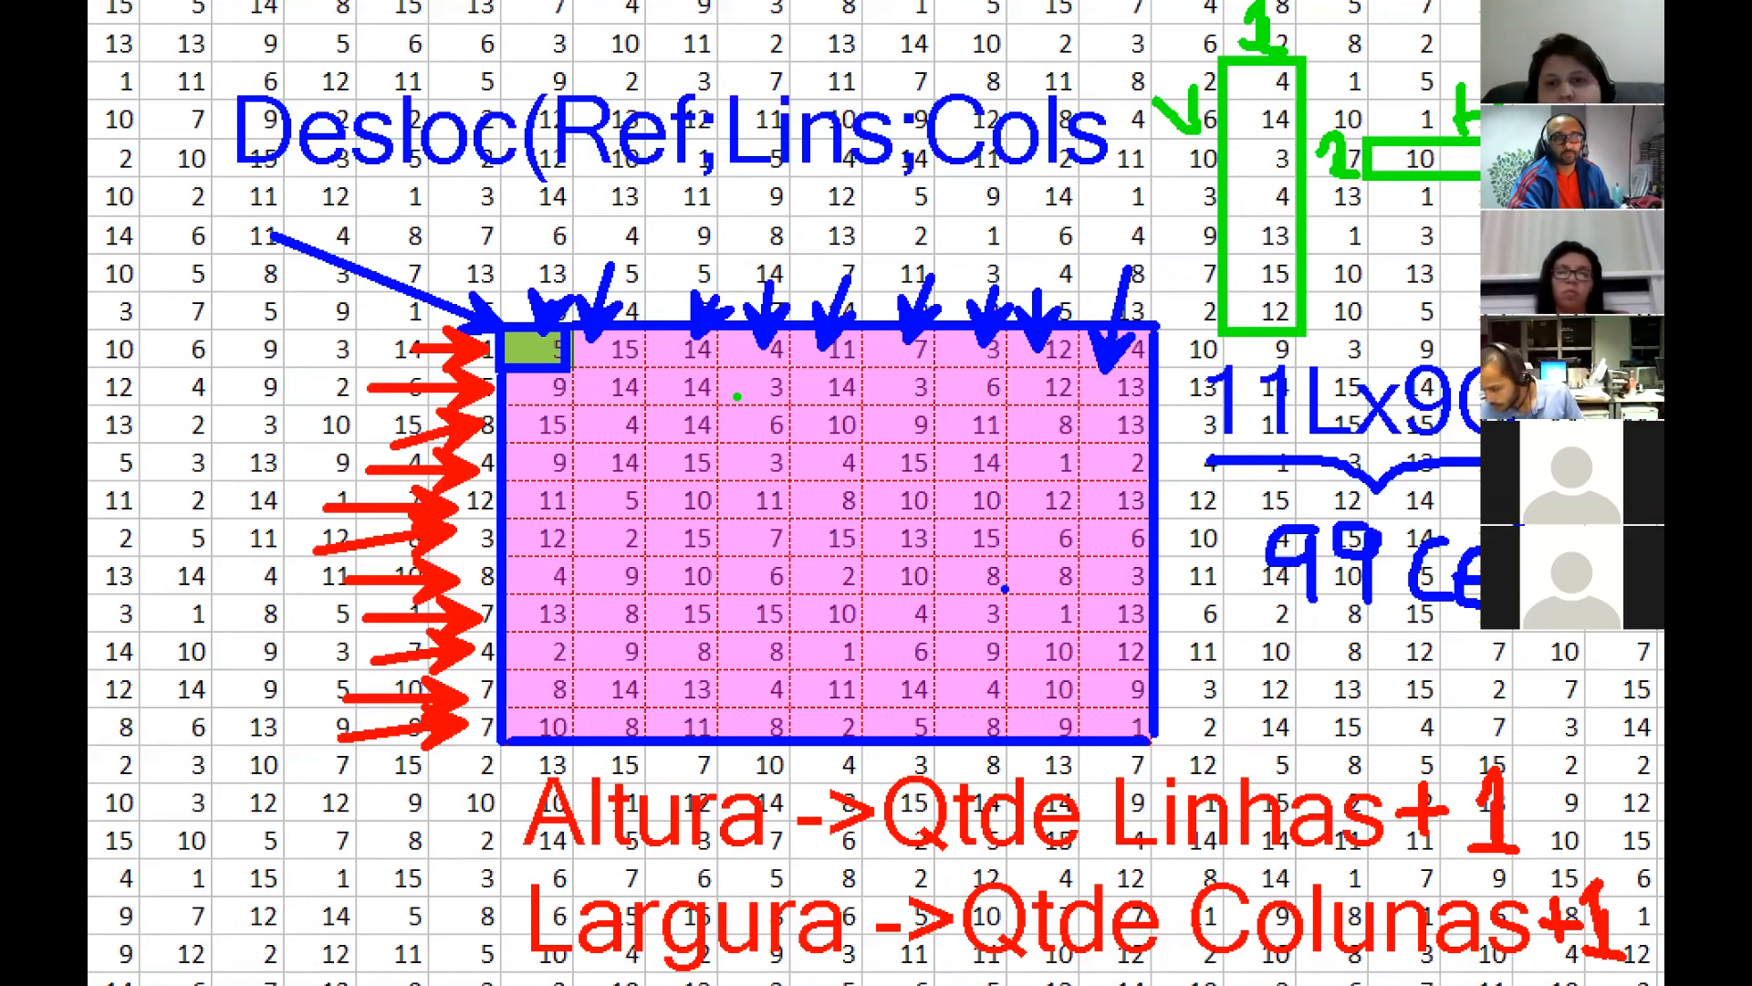
key(Escape)
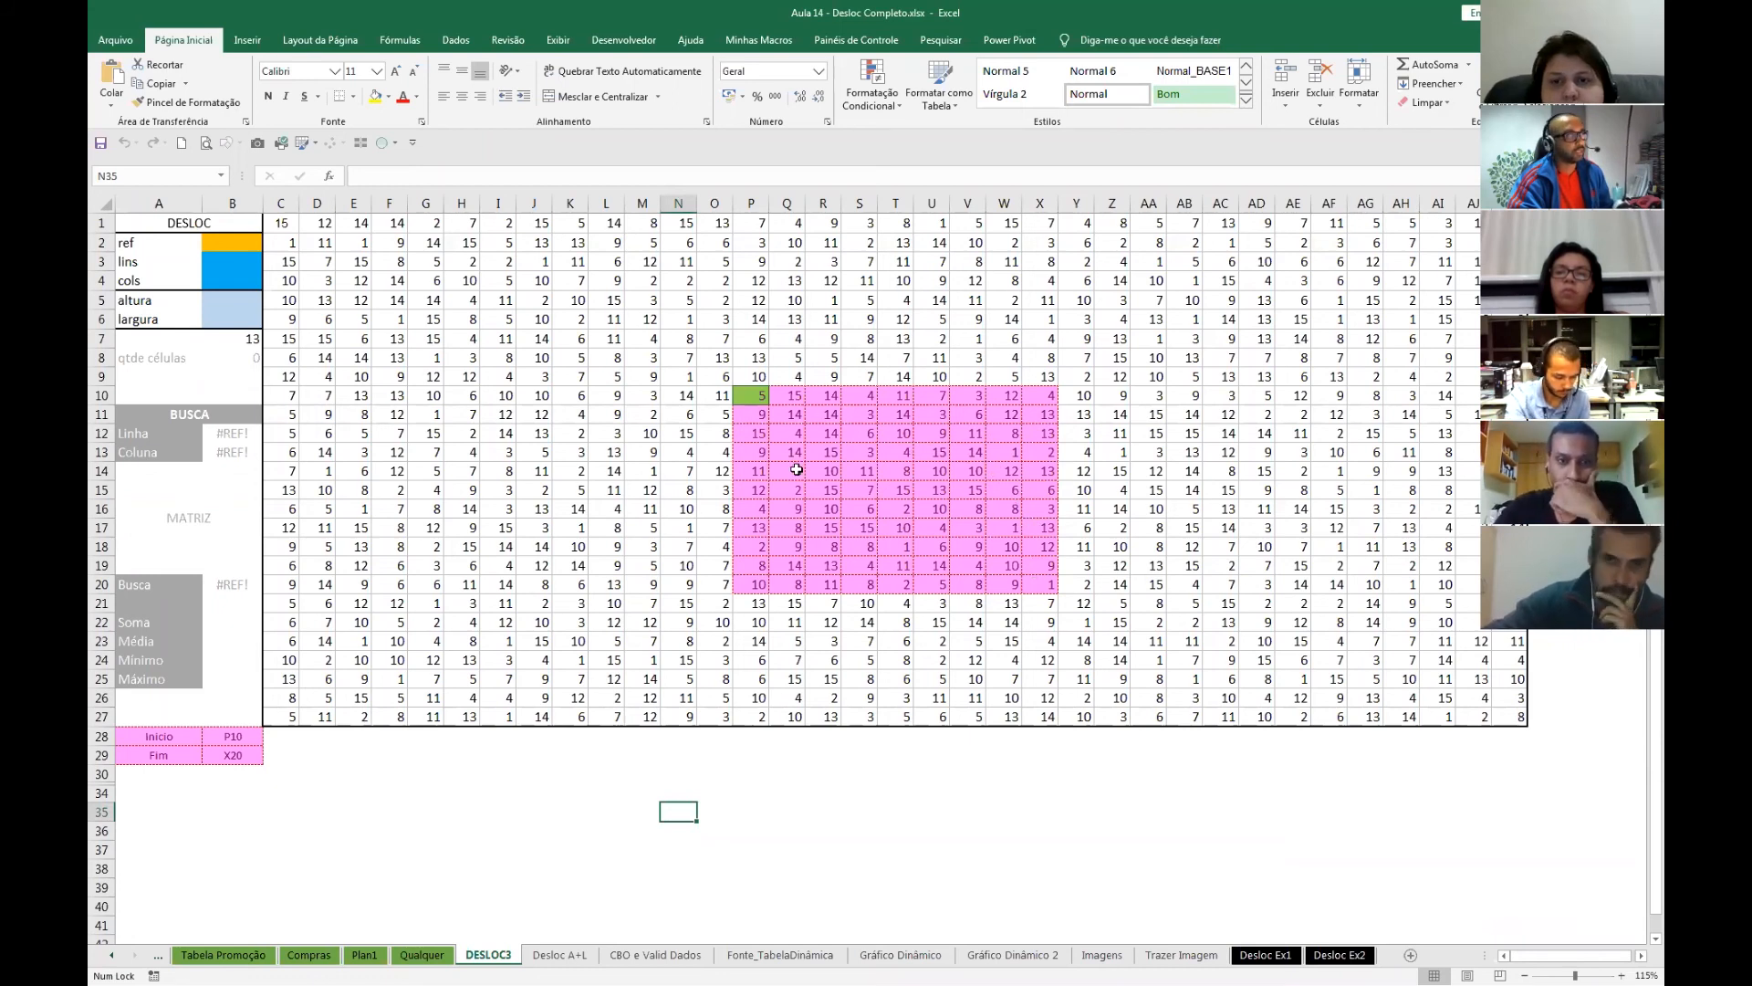
- Enter J10 as the DESLOC ref value in cell B2, with the sheet displayed at 120%
click(1622, 974)
click(1622, 975)
drag(1585, 958, 1578, 957)
click(1525, 974)
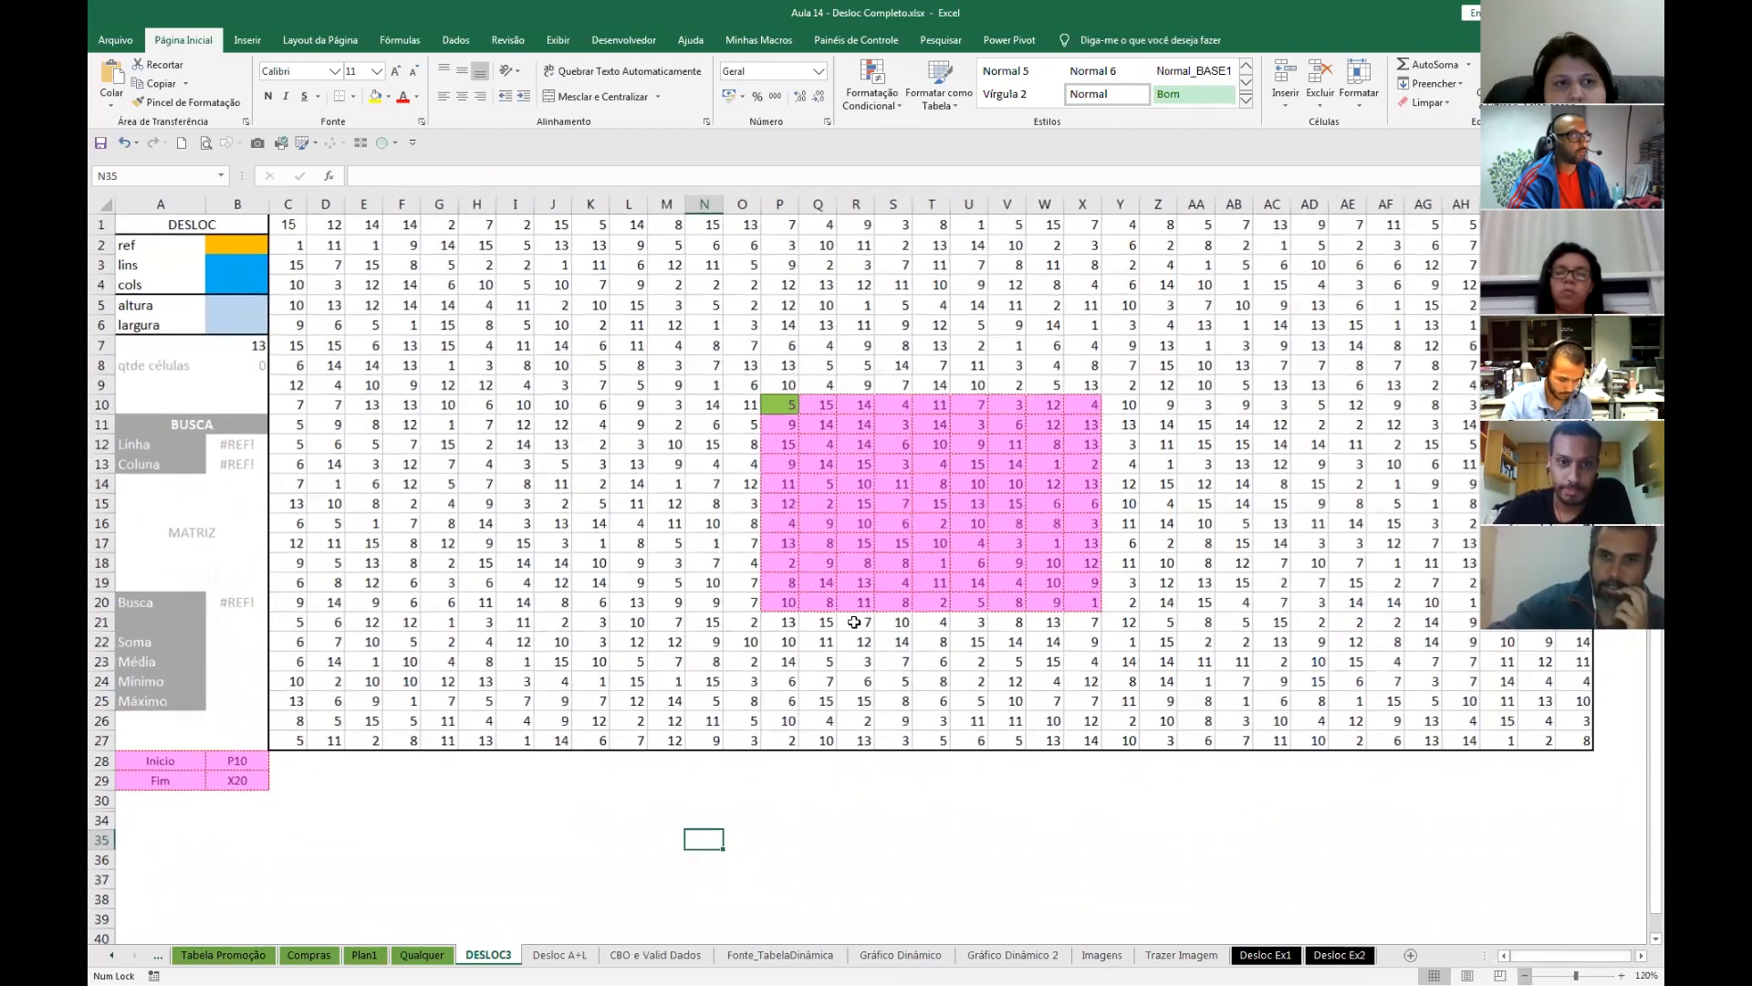
click(249, 250)
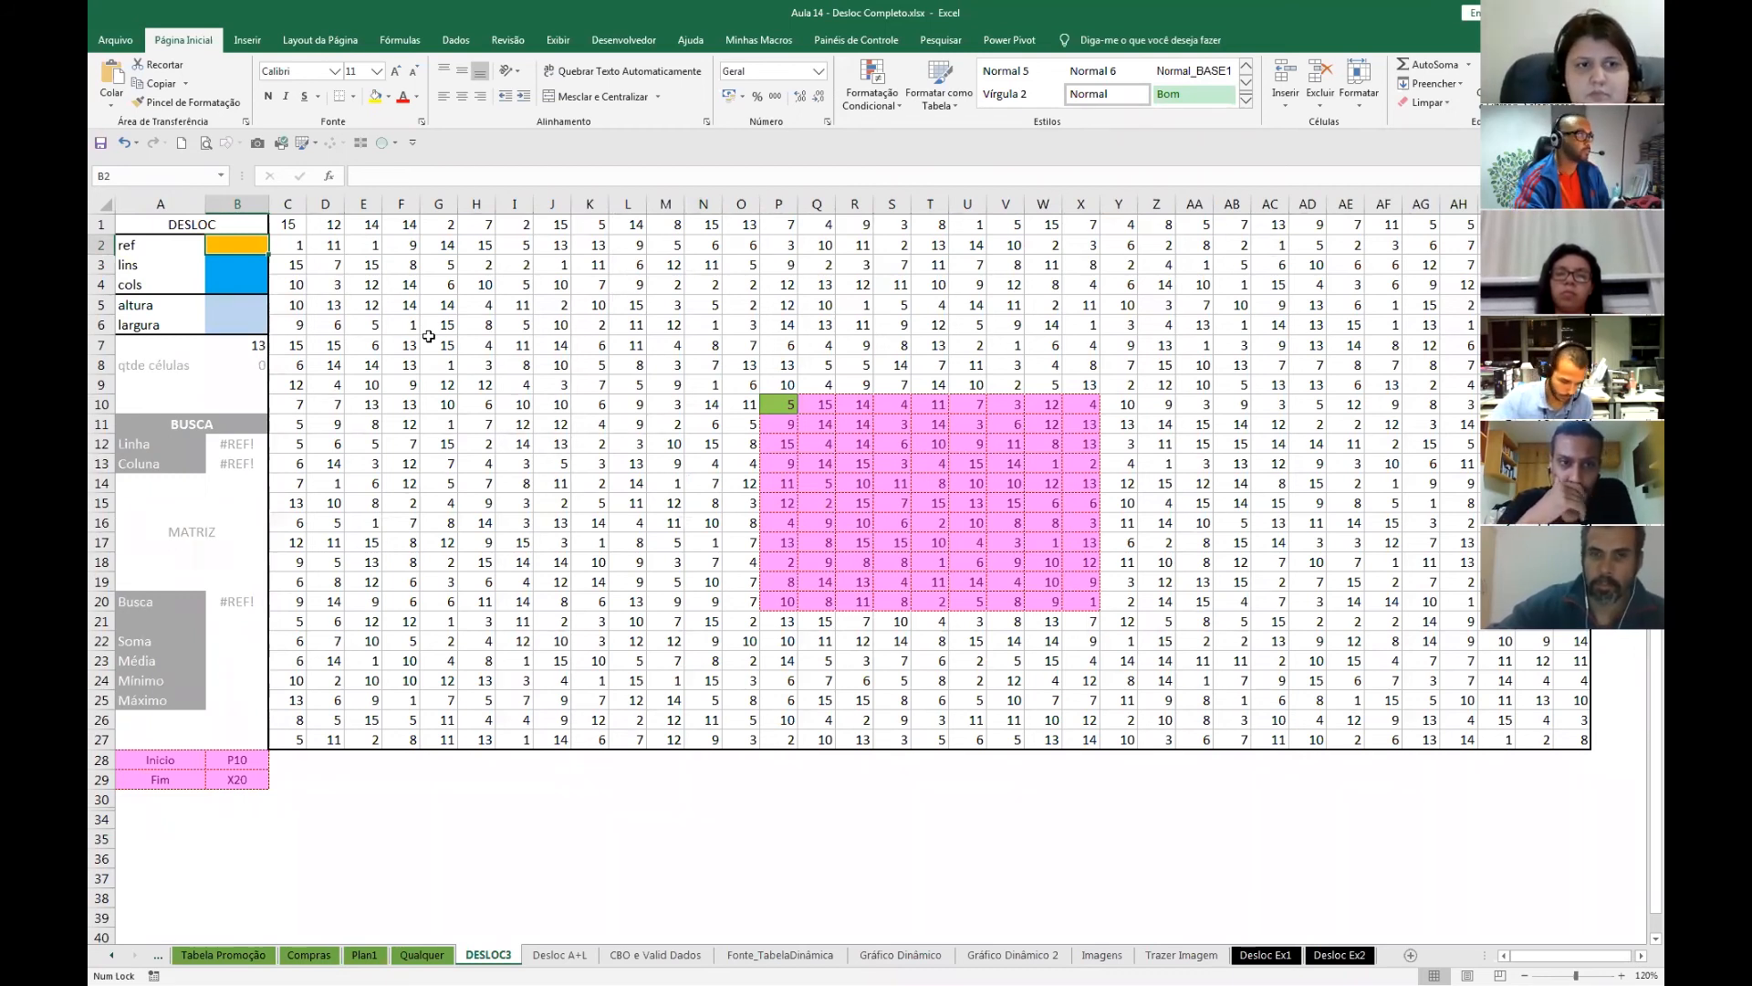
text(J)
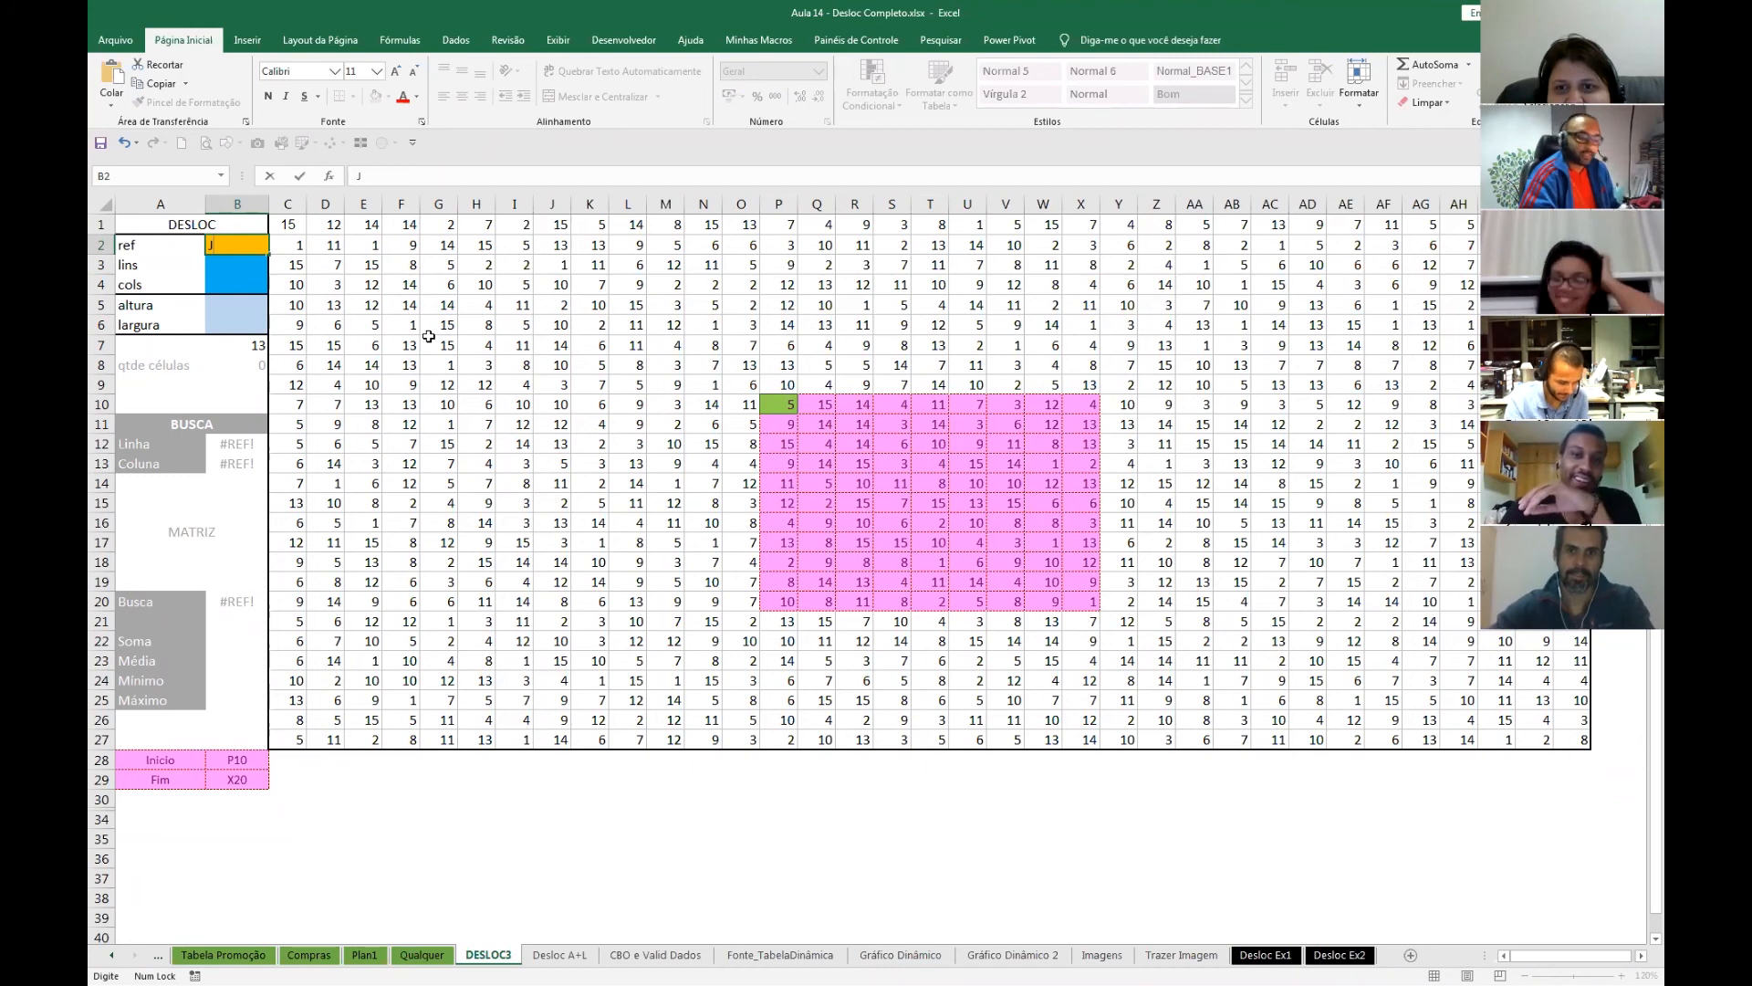
text(10)
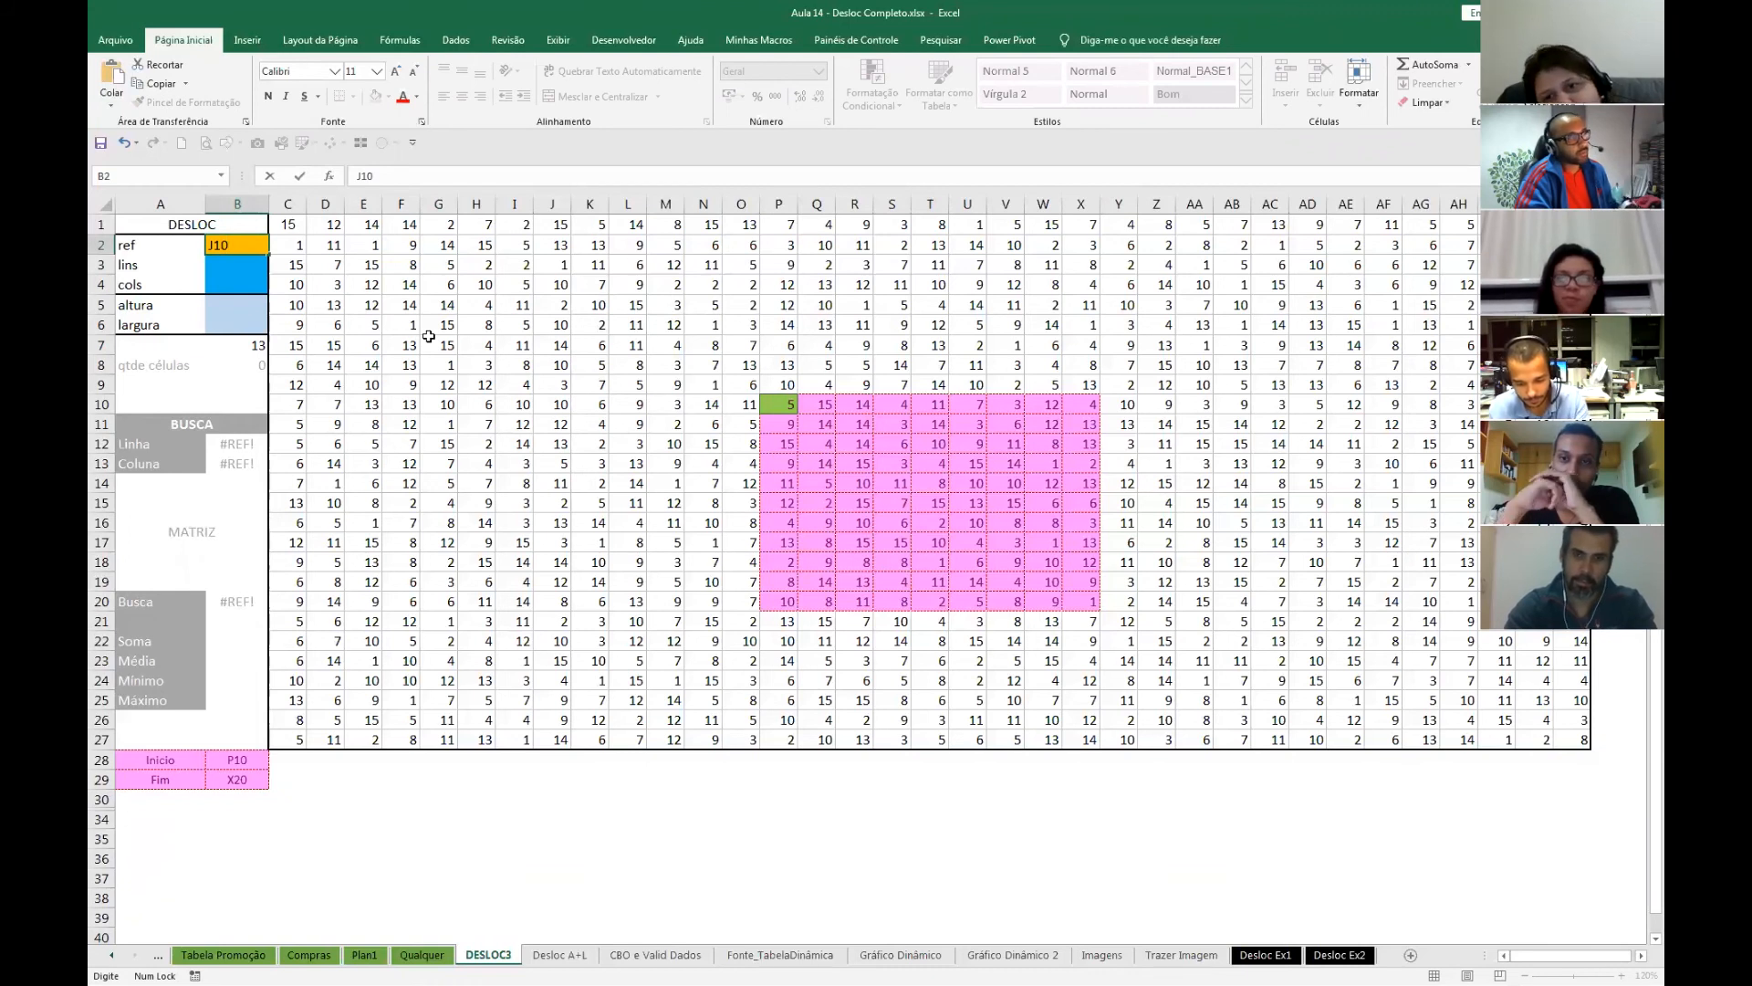
key(Return)
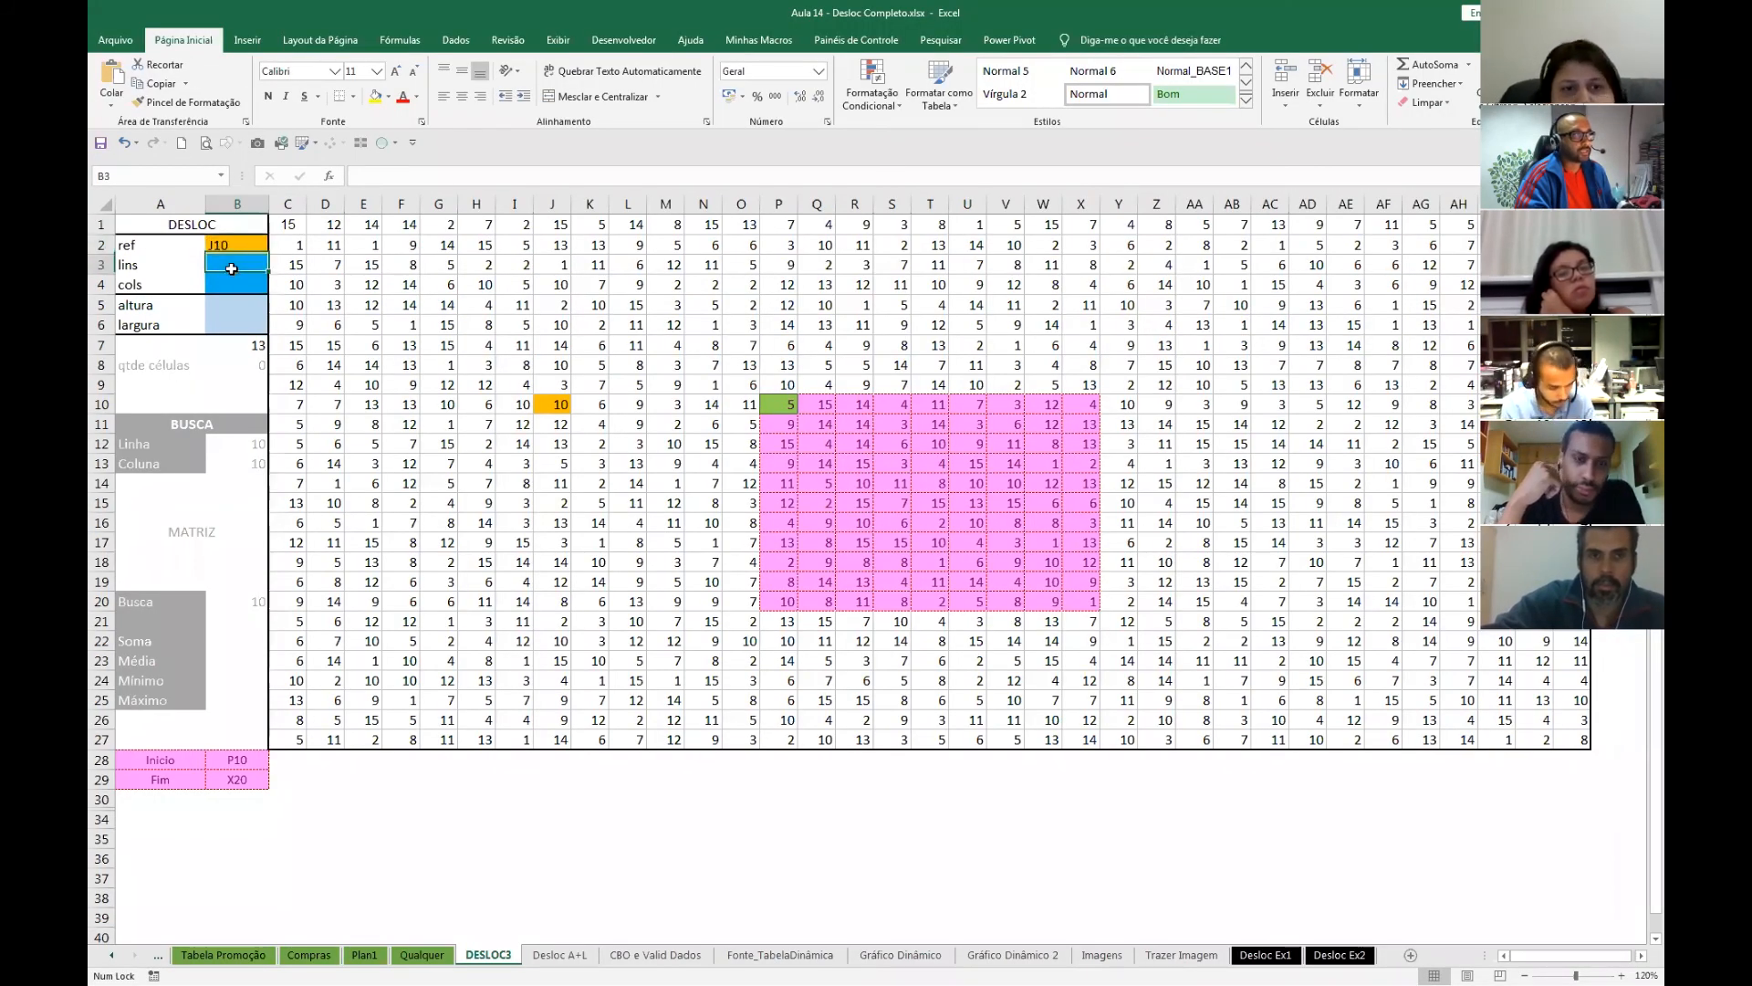
- Set the lins offset in cell B3 to 0
click(232, 266)
text(0)
key(Return)
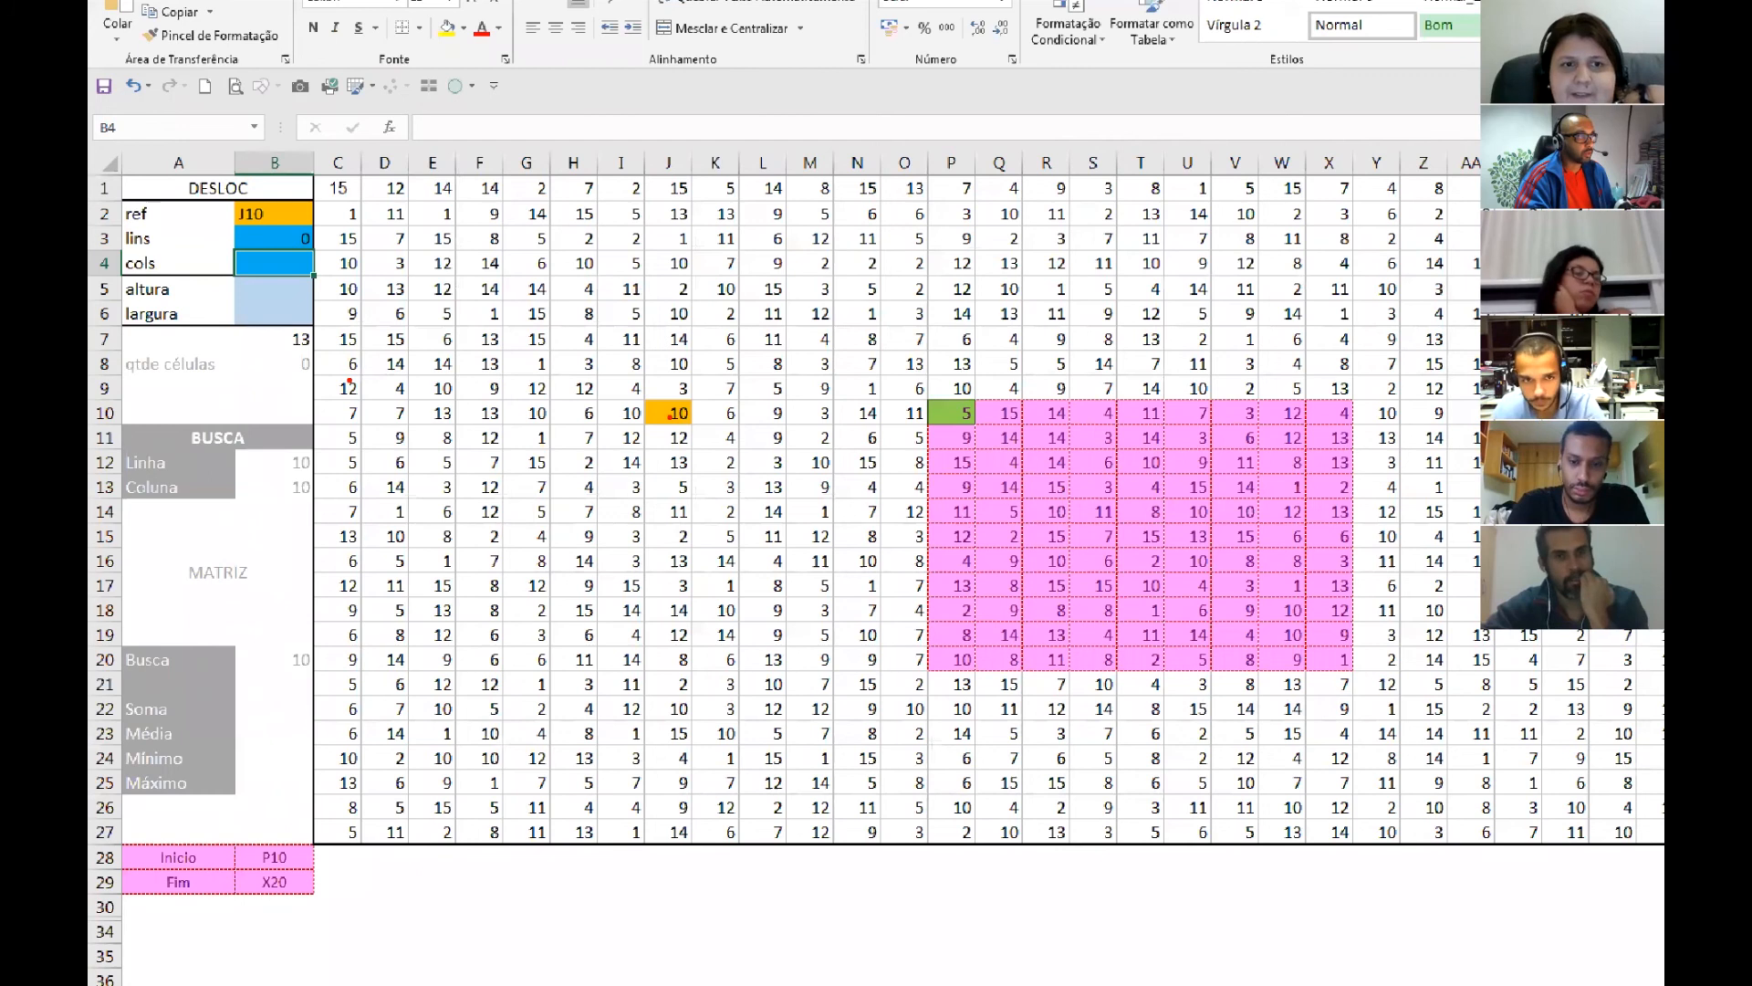
- Annotate in red: box cell J10, link it to lins, point an arrow along row 10, and circle column headers J and P
mouse_move(639, 398)
mouse_down()
mouse_move(644, 418)
mouse_move(699, 429)
mouse_up()
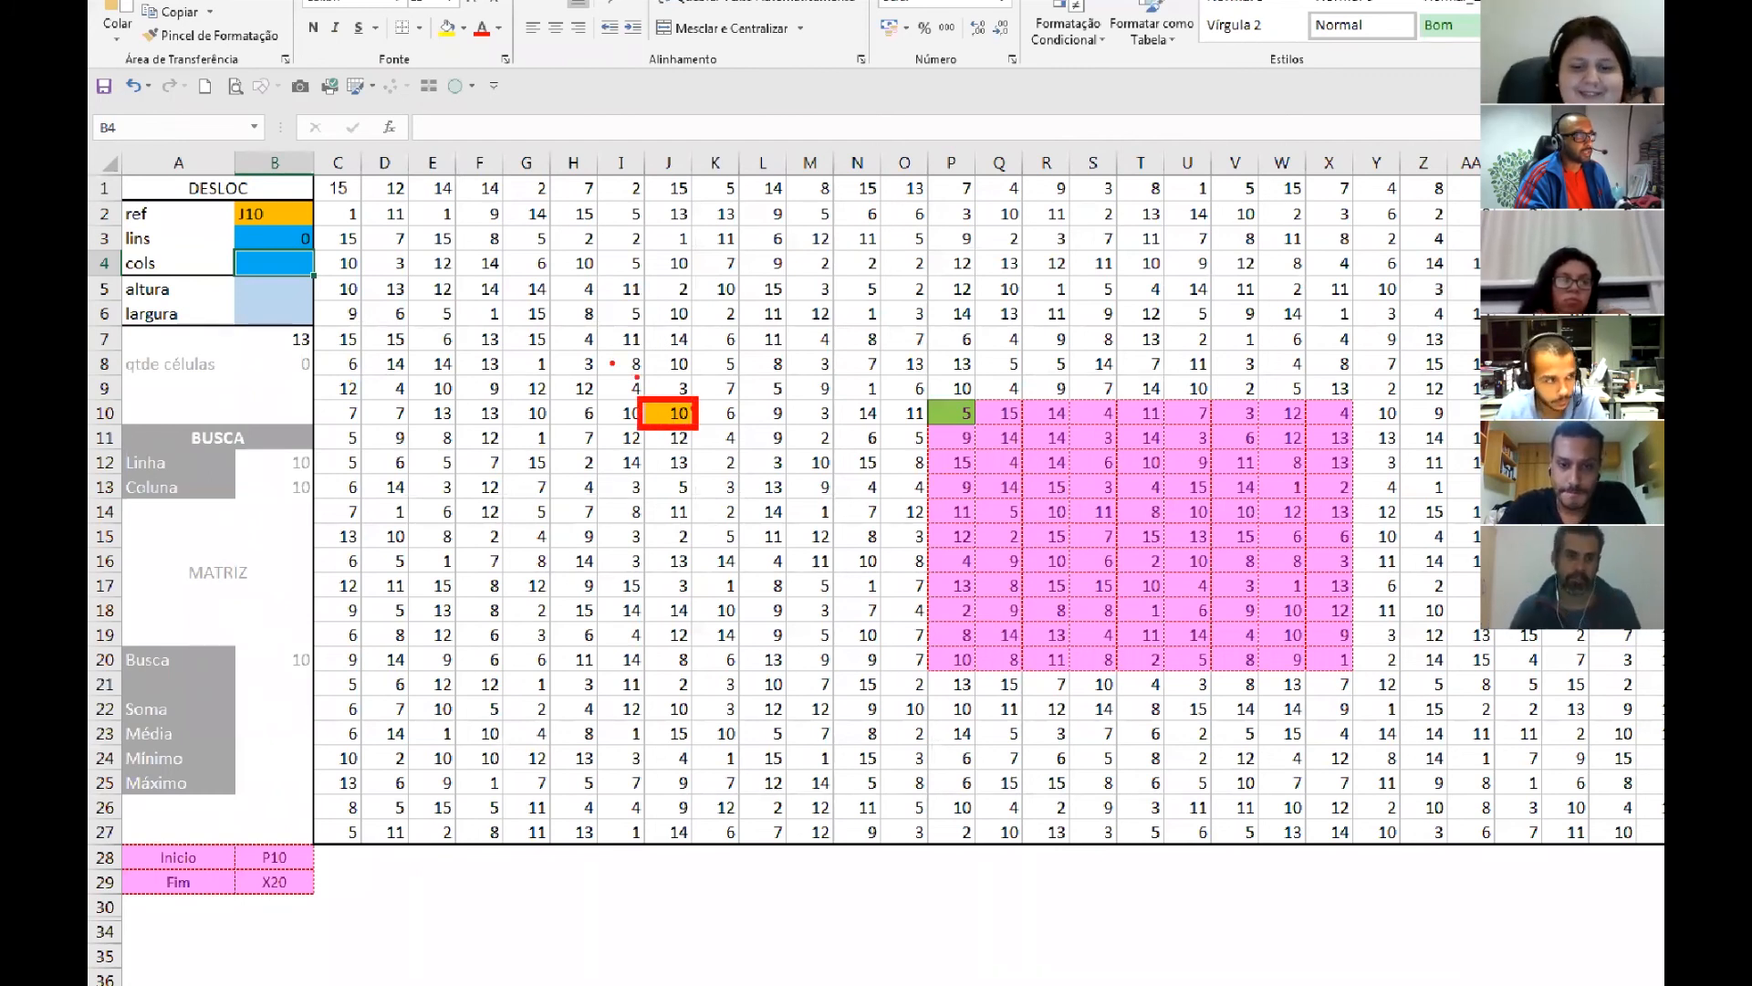
drag(329, 241, 641, 388)
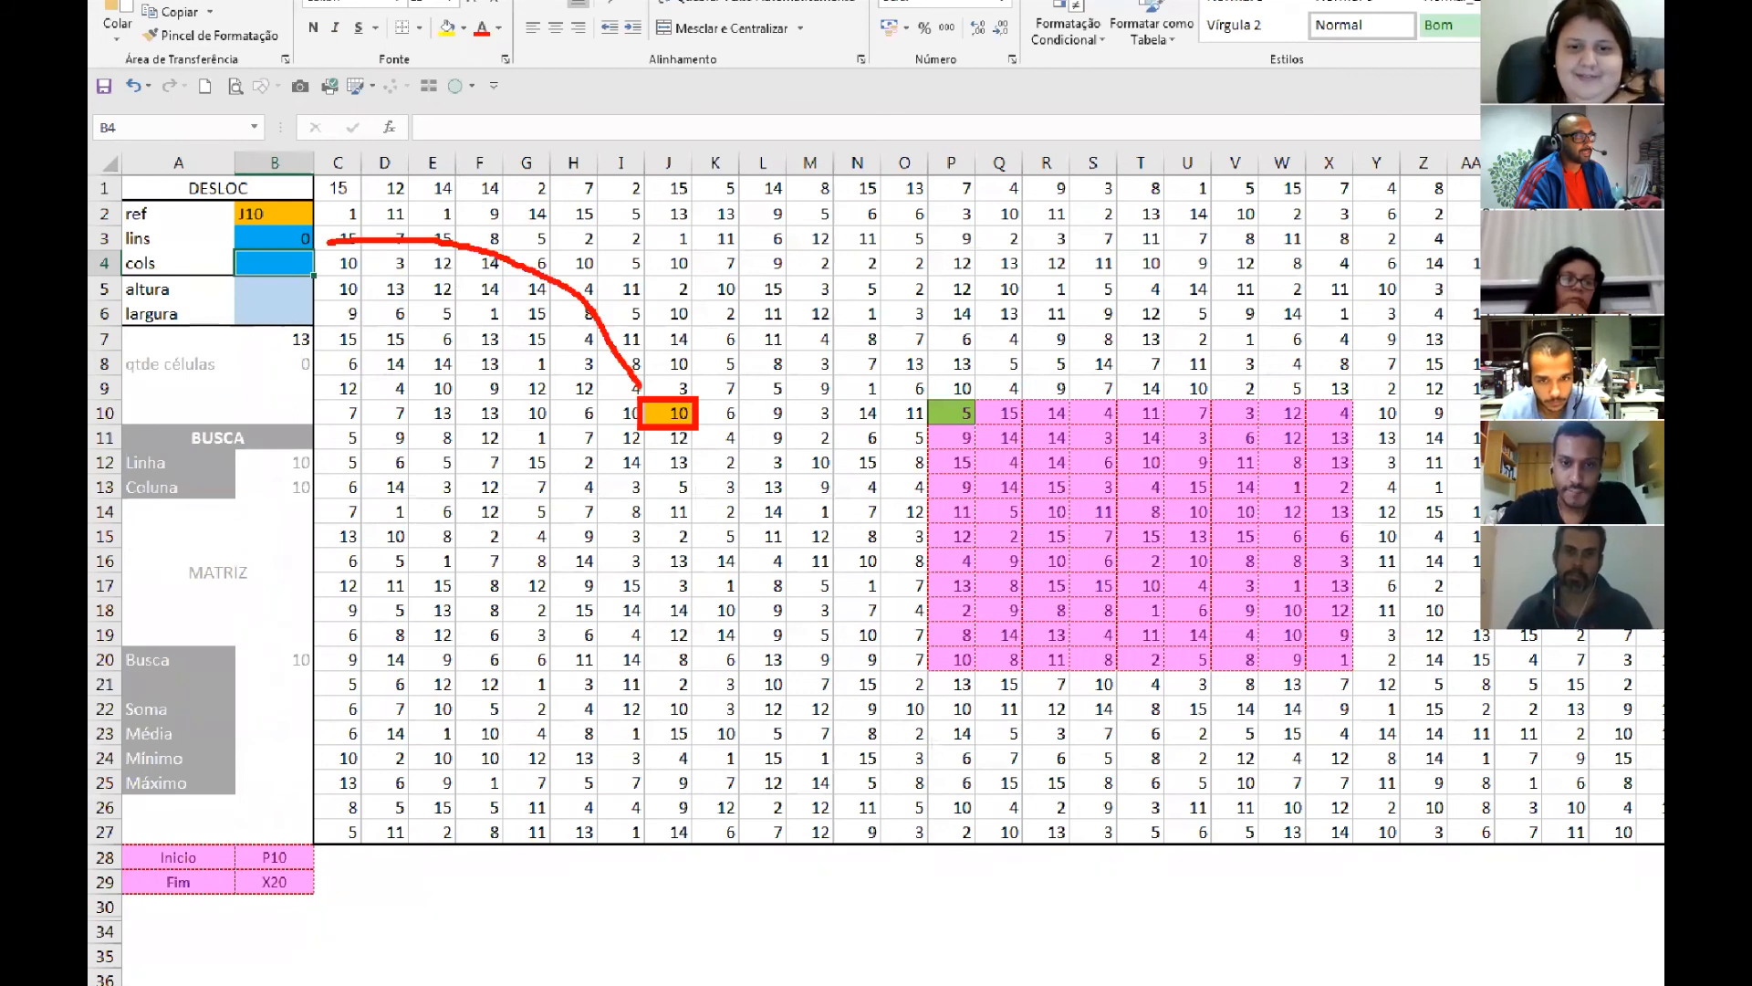
drag(325, 409, 104, 413)
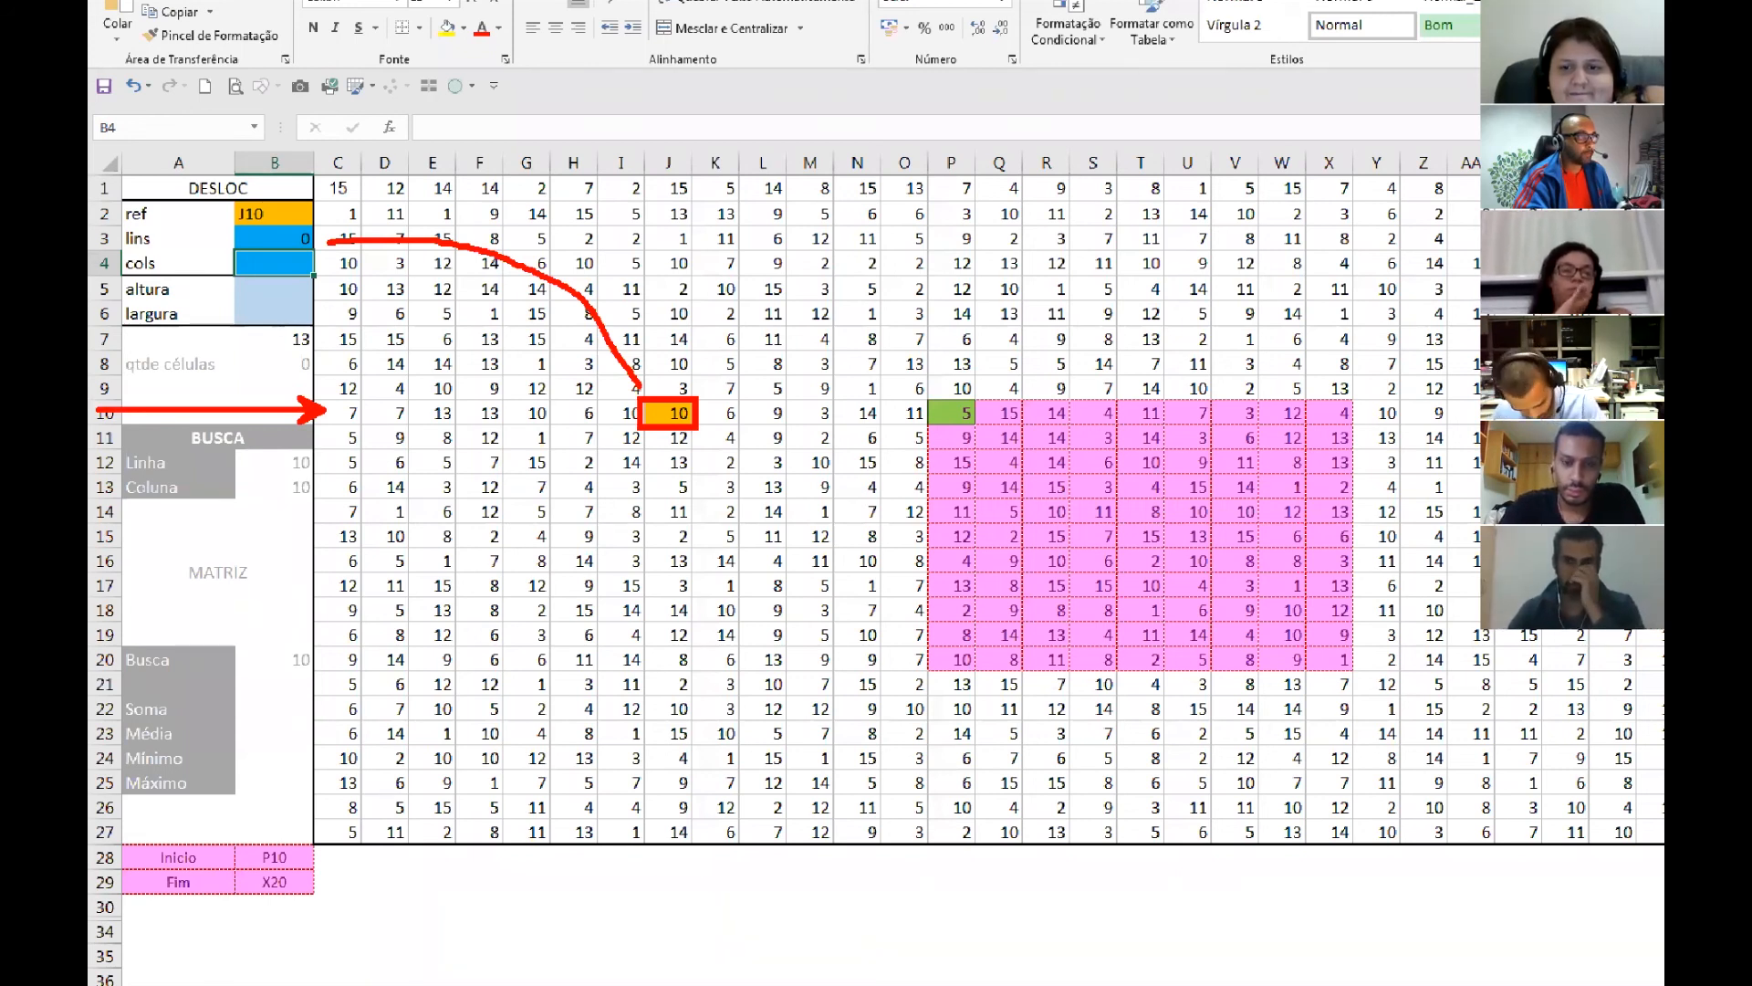
drag(674, 143, 660, 140)
drag(962, 155, 930, 167)
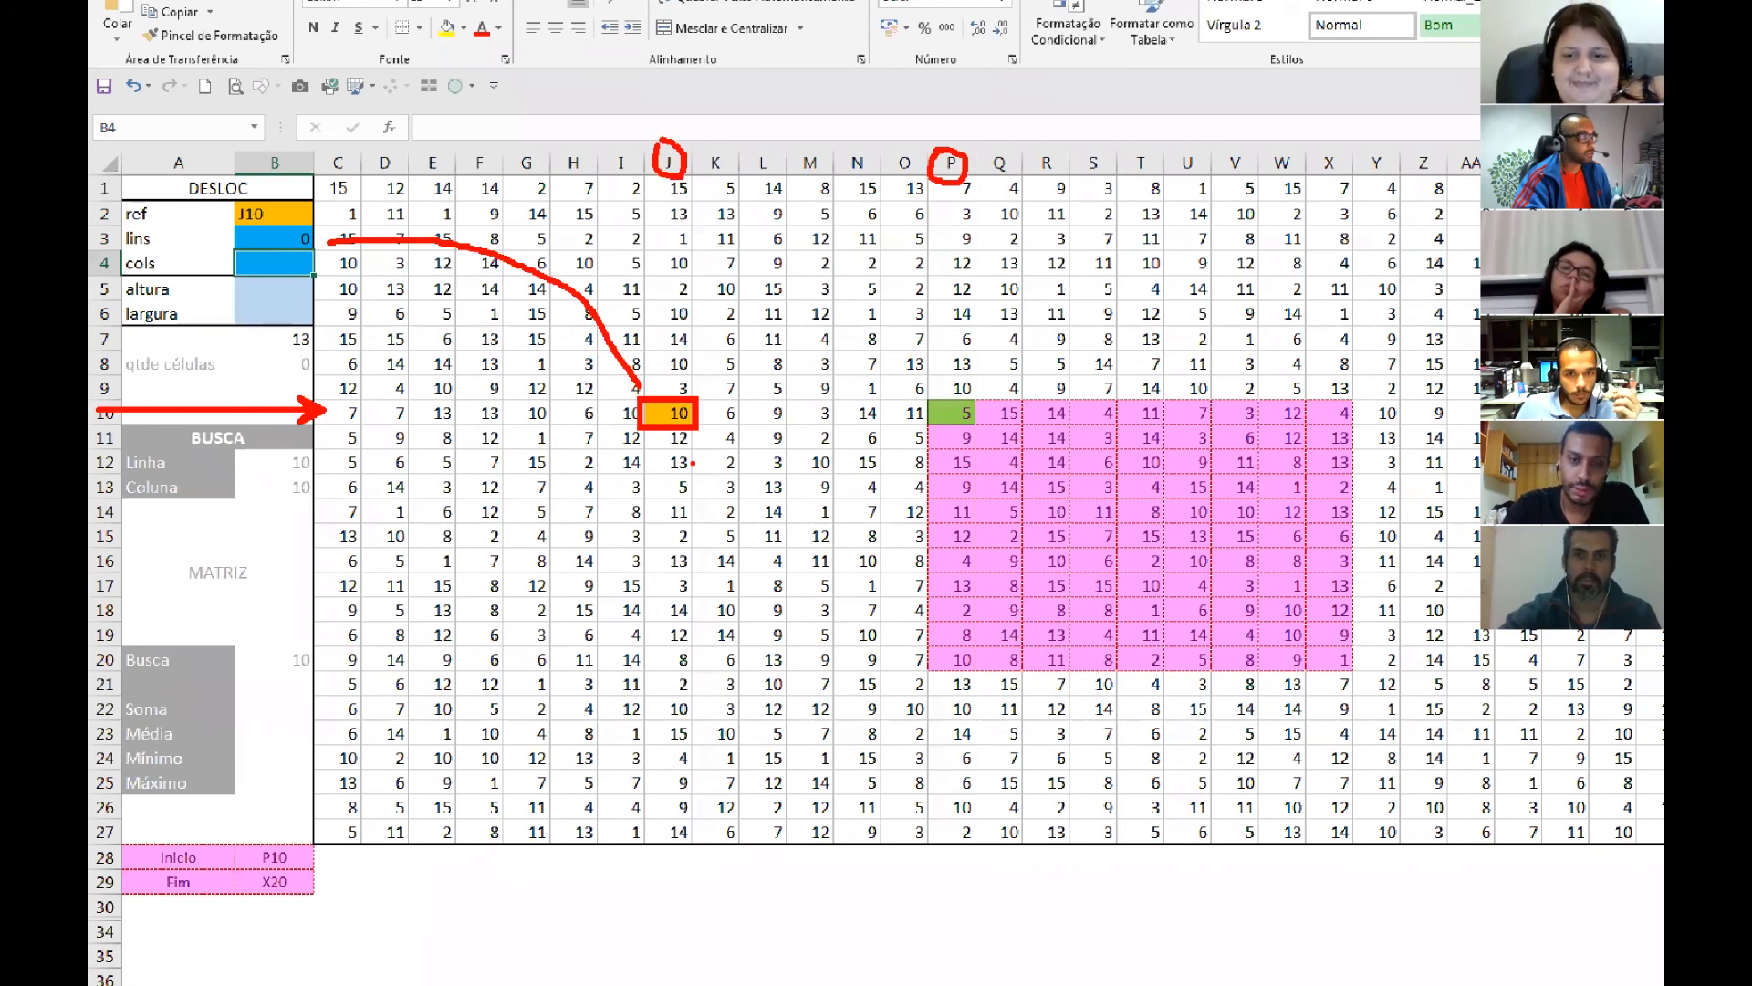
- Set the cols offset in cell B4 to 6 and select the green start cell P10
text(6)
key(Return)
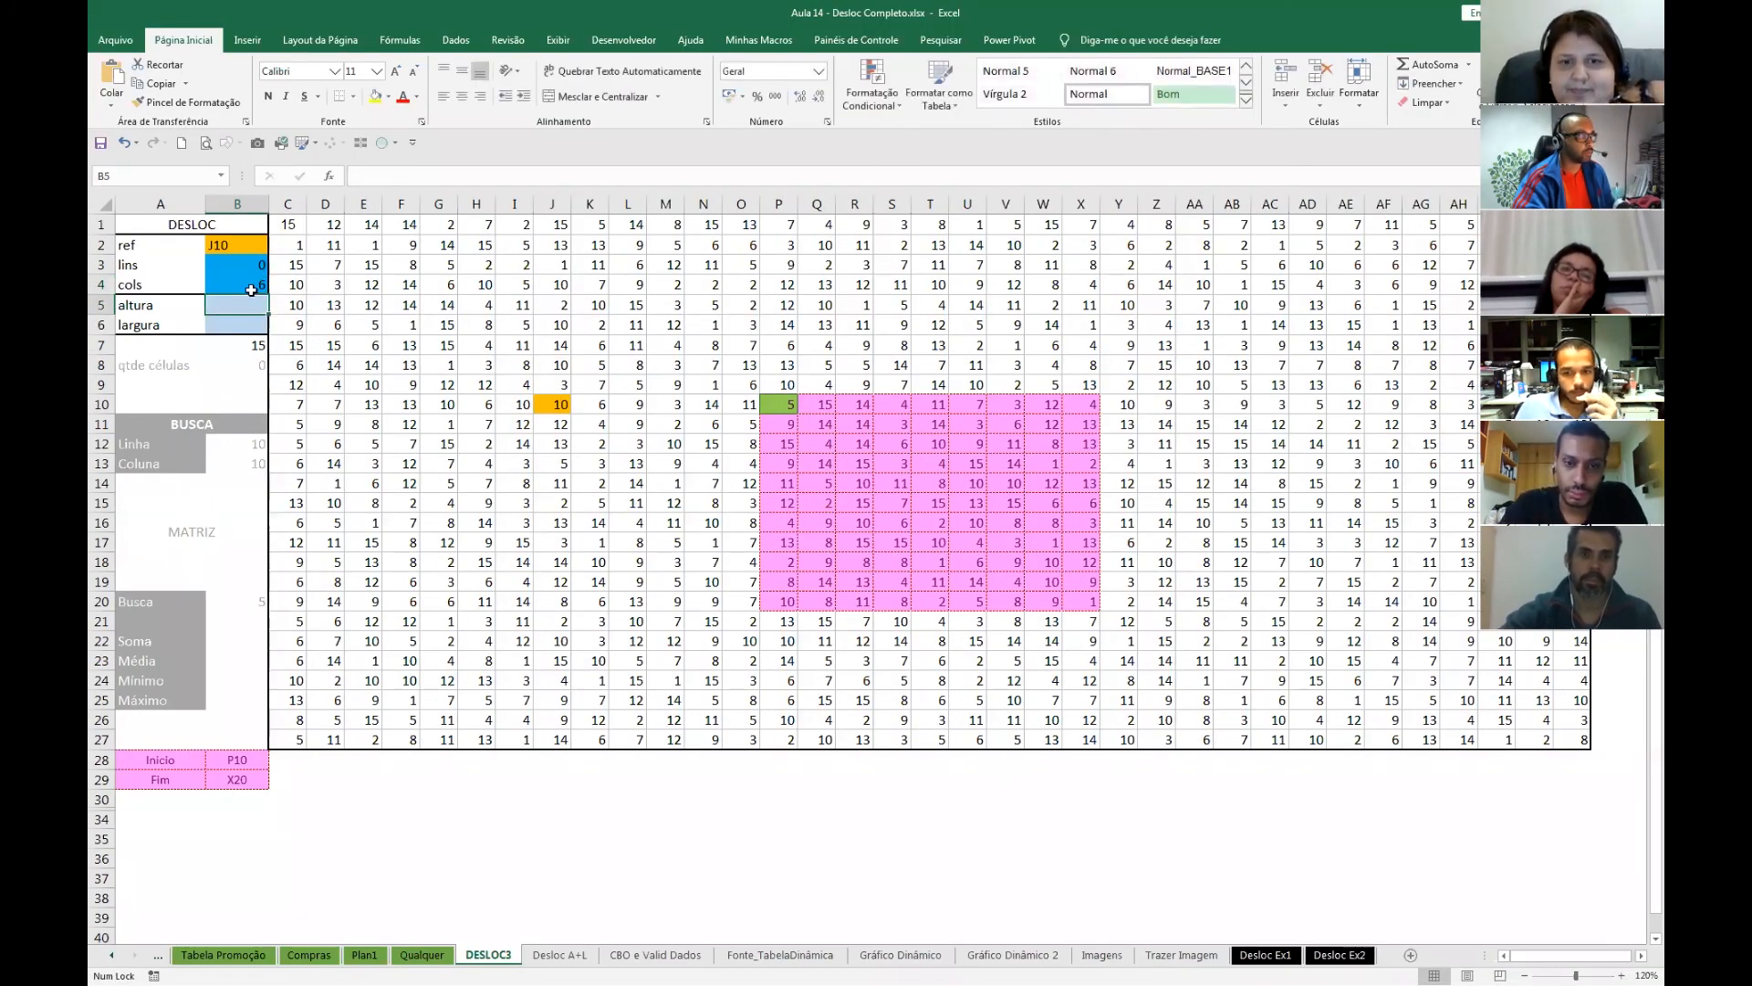
click(774, 405)
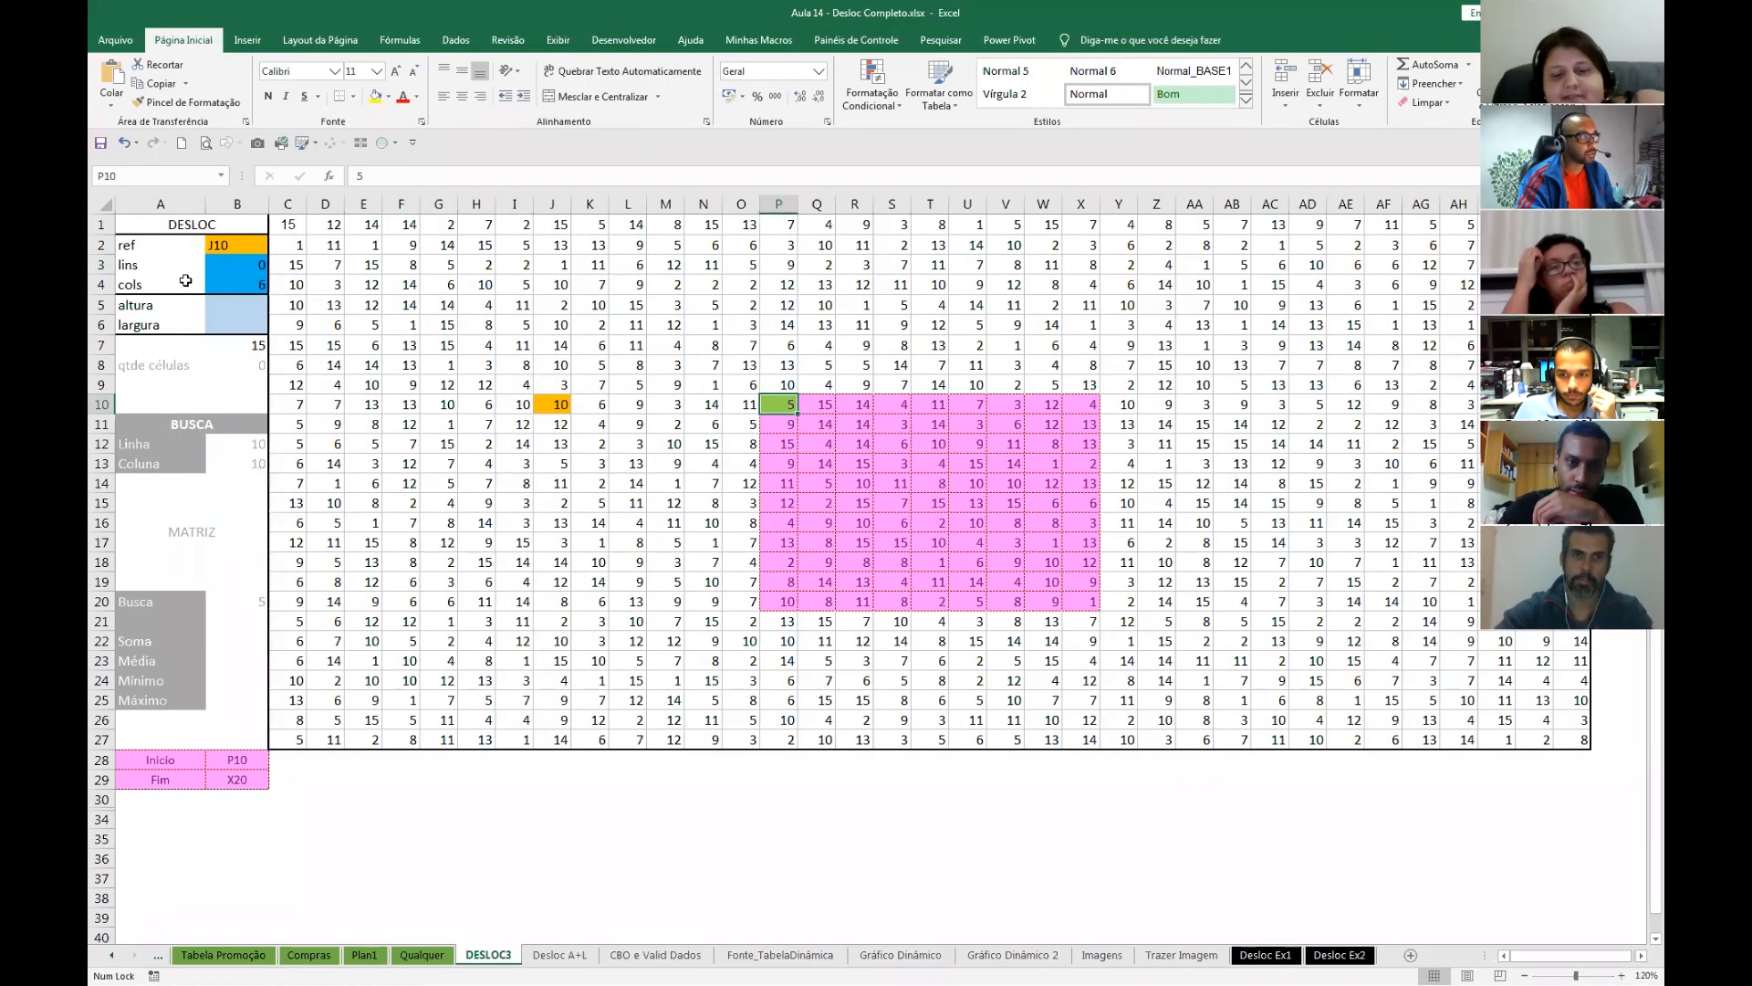
- Set the altura value in cell B5 to 11
click(164, 265)
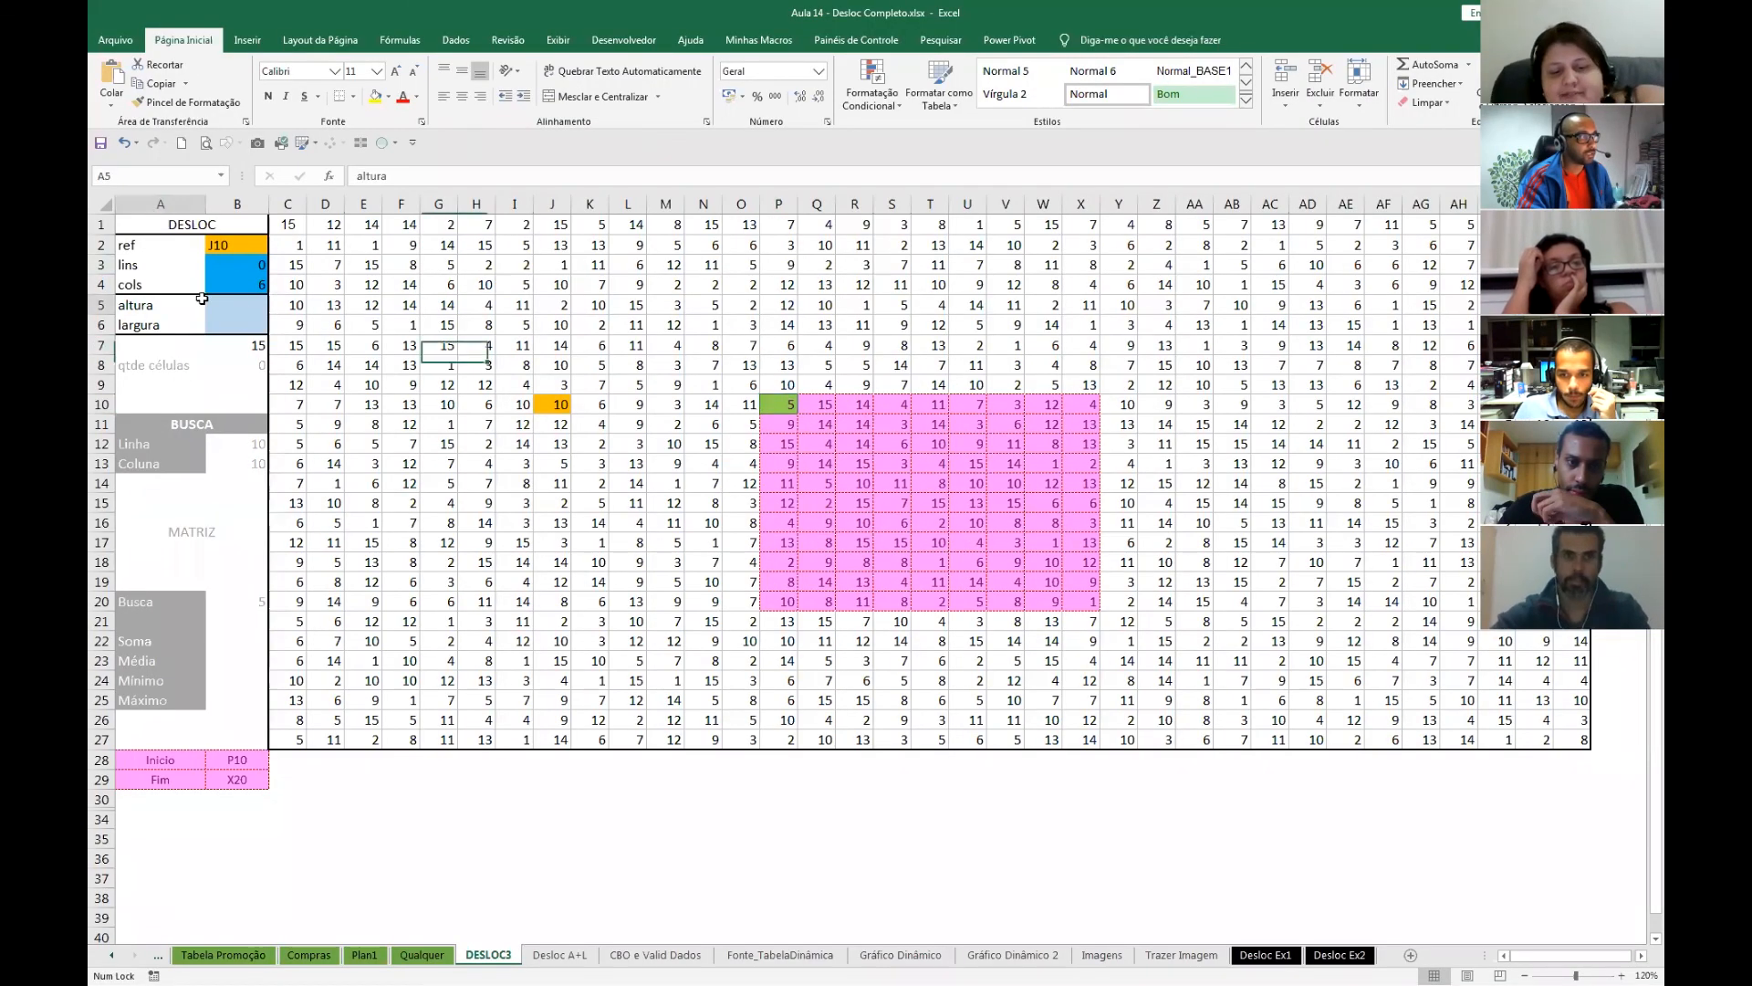
click(249, 304)
text(11)
key(Return)
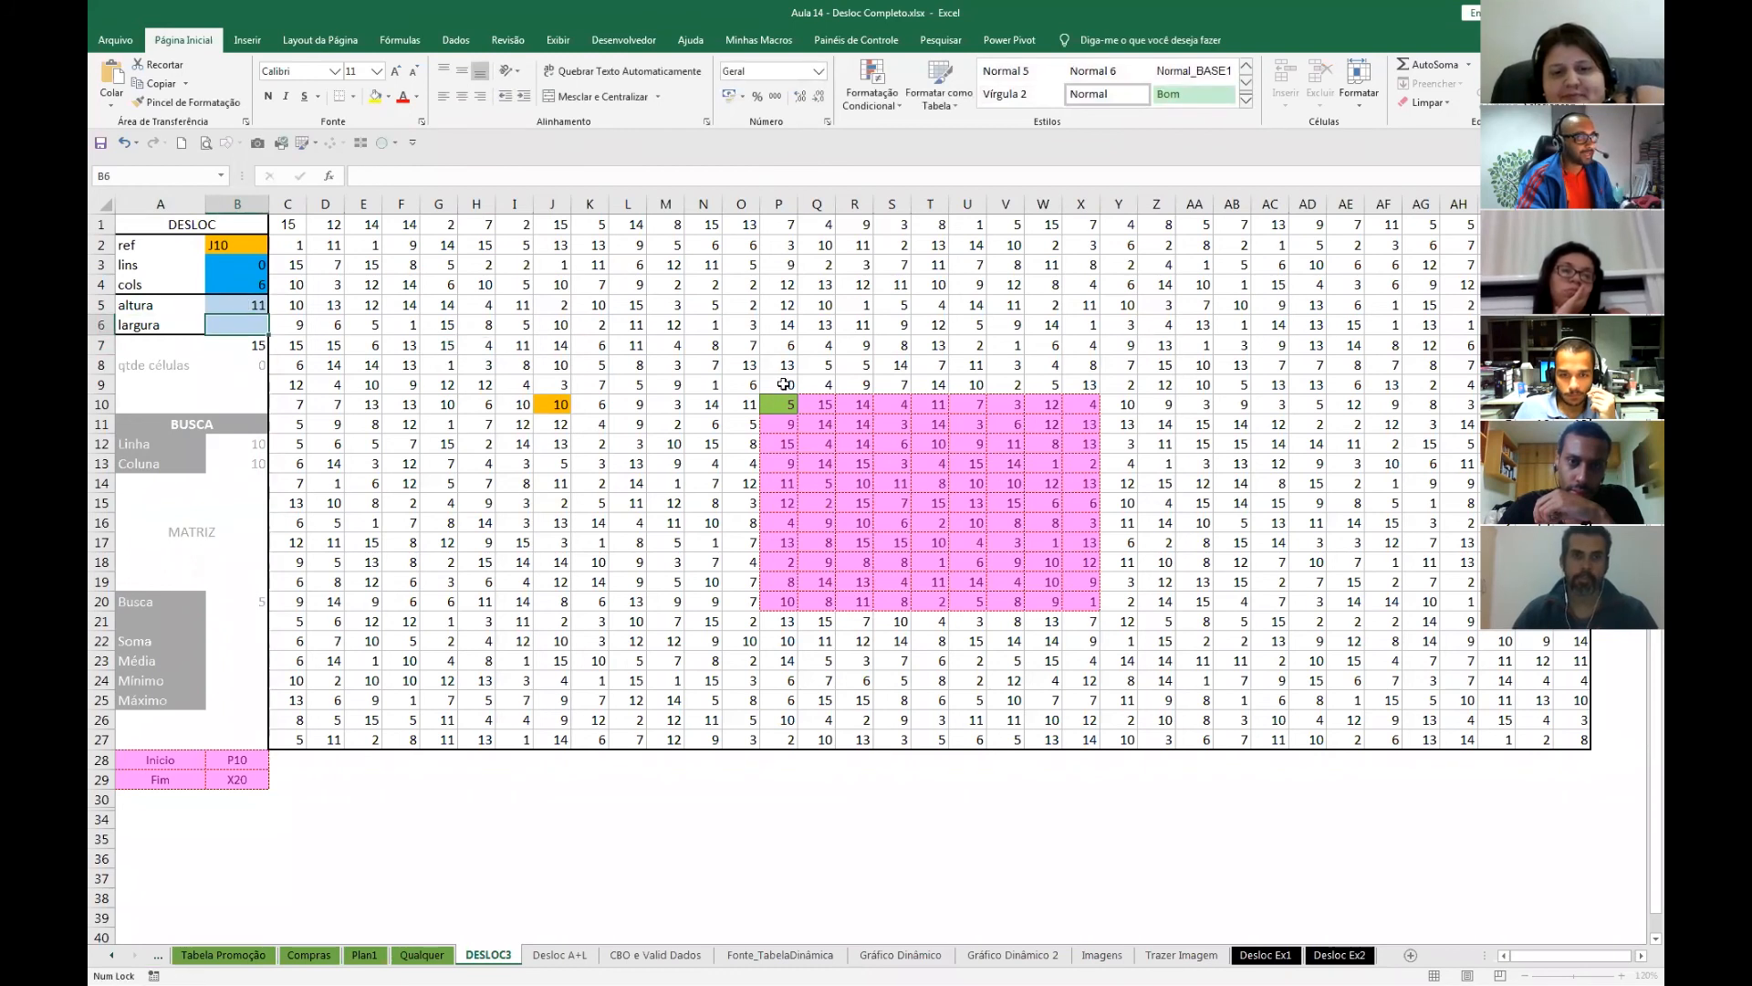
- Select P10:X10 to count the range's columns and set largura in cell B6 to 9
drag(797, 406, 1073, 403)
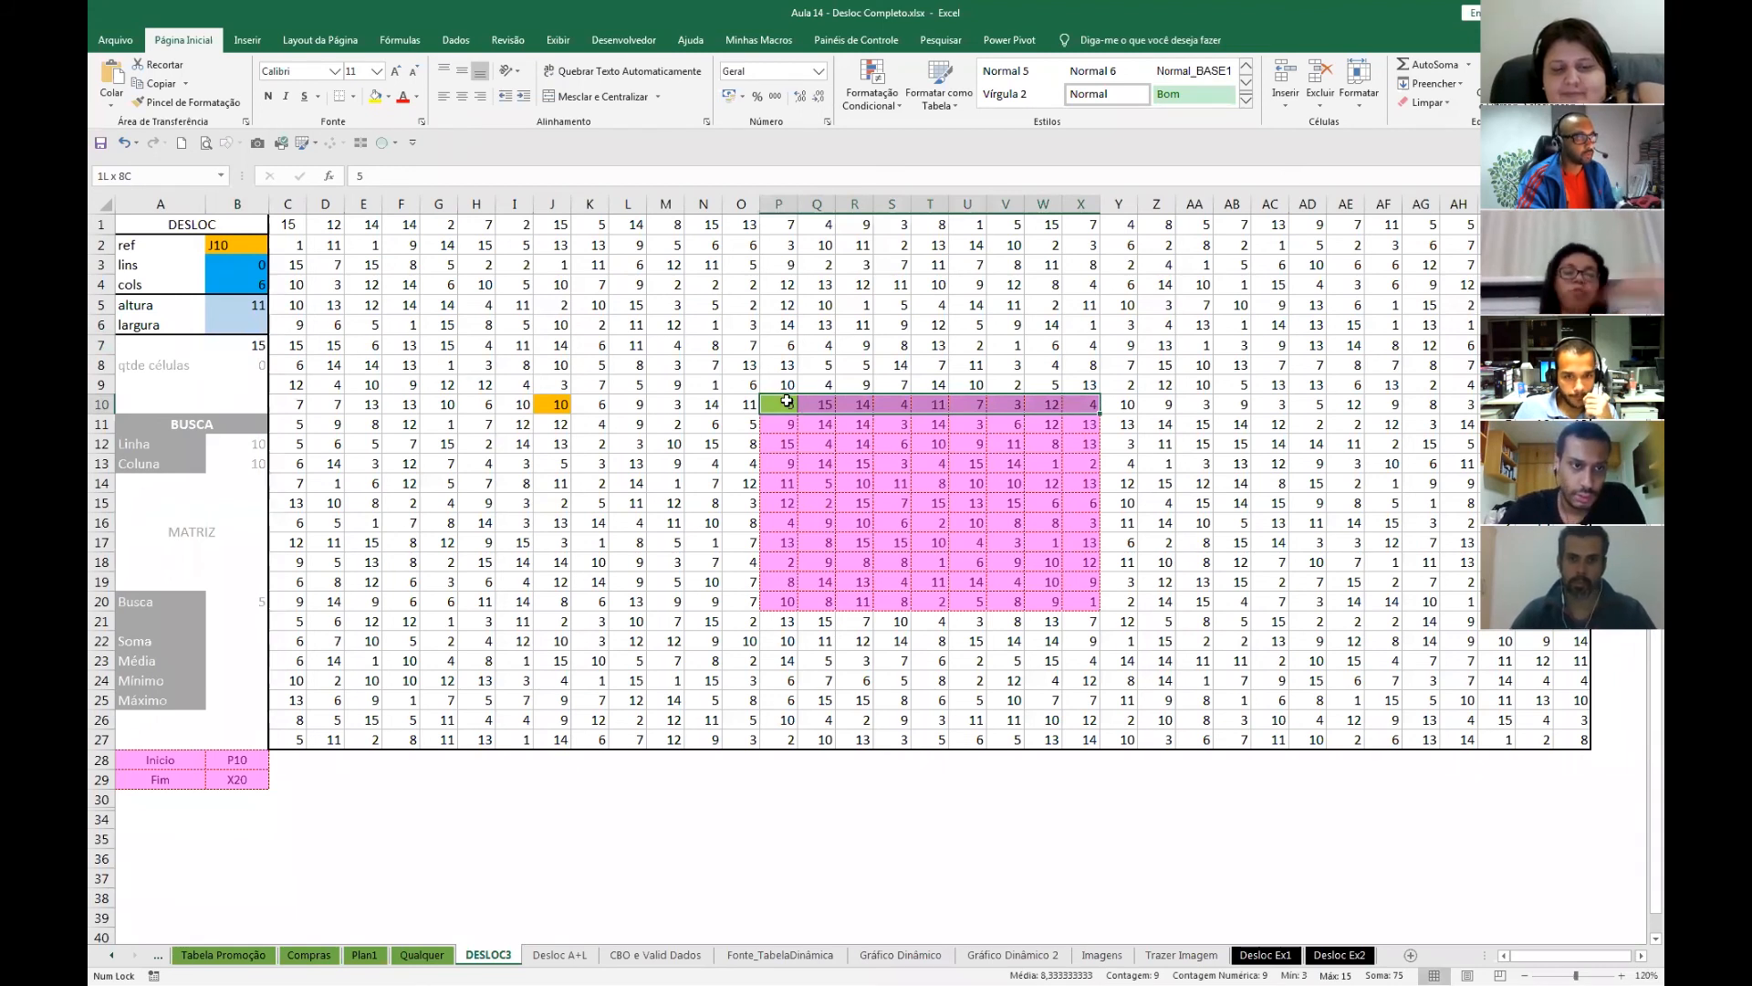
click(246, 331)
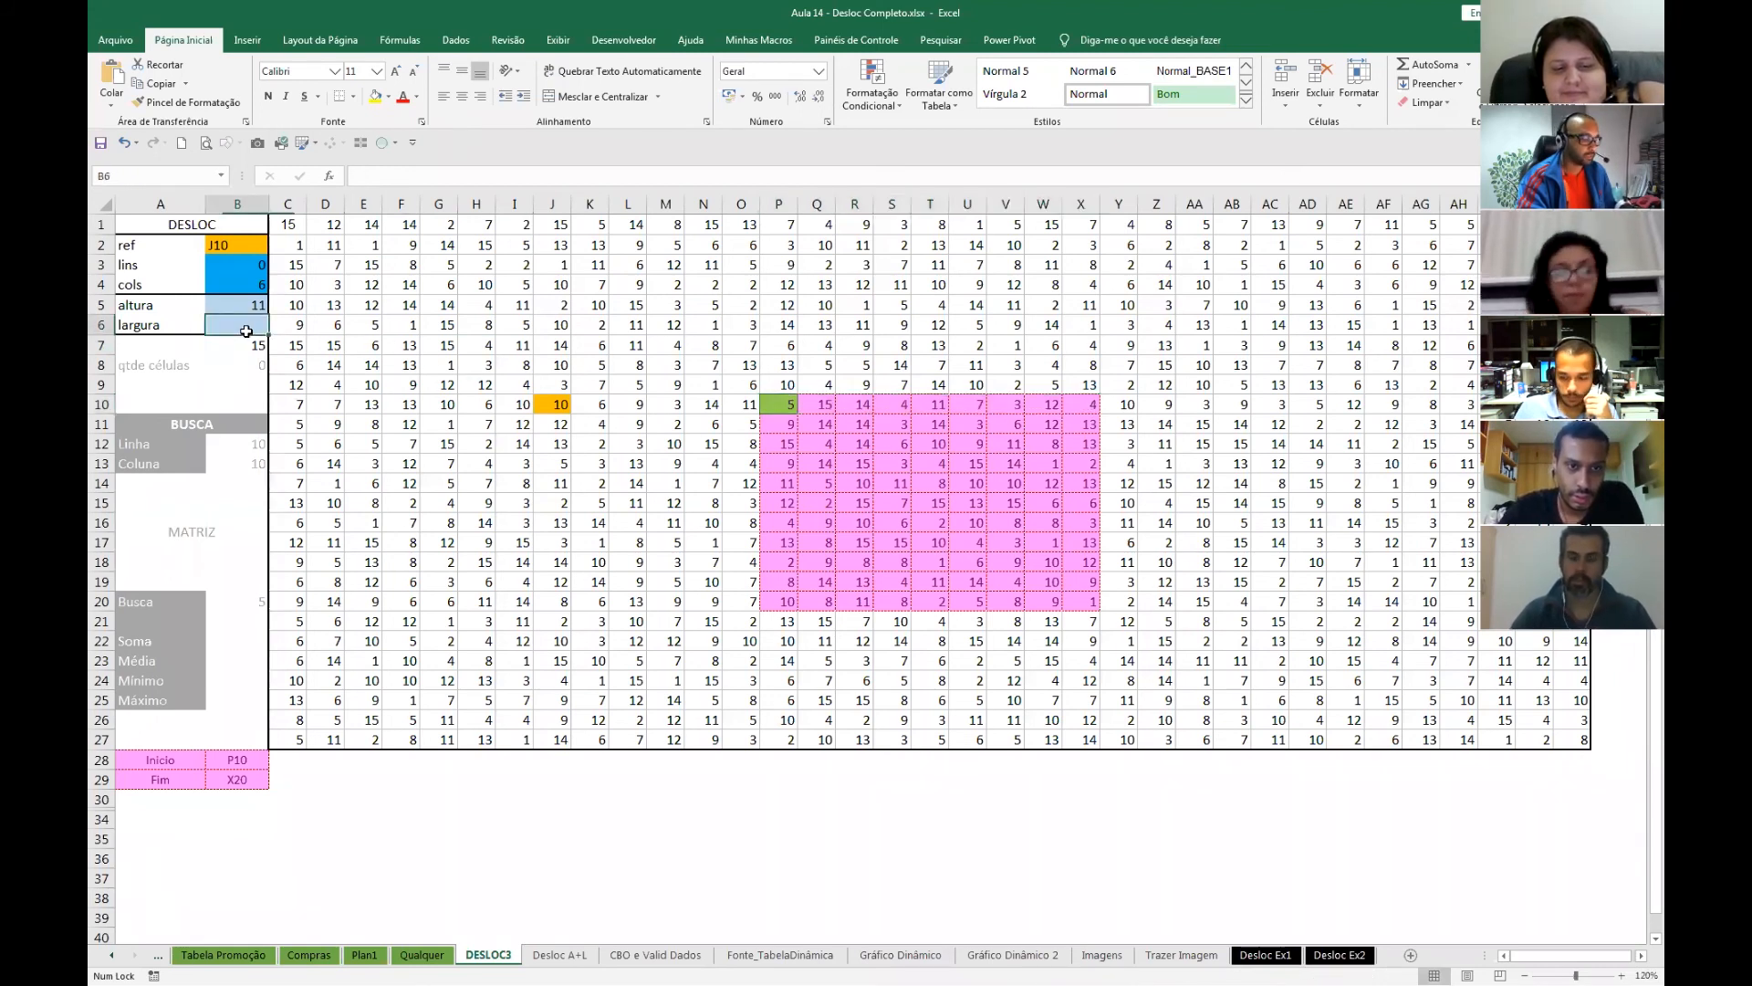
text(9)
key(Return)
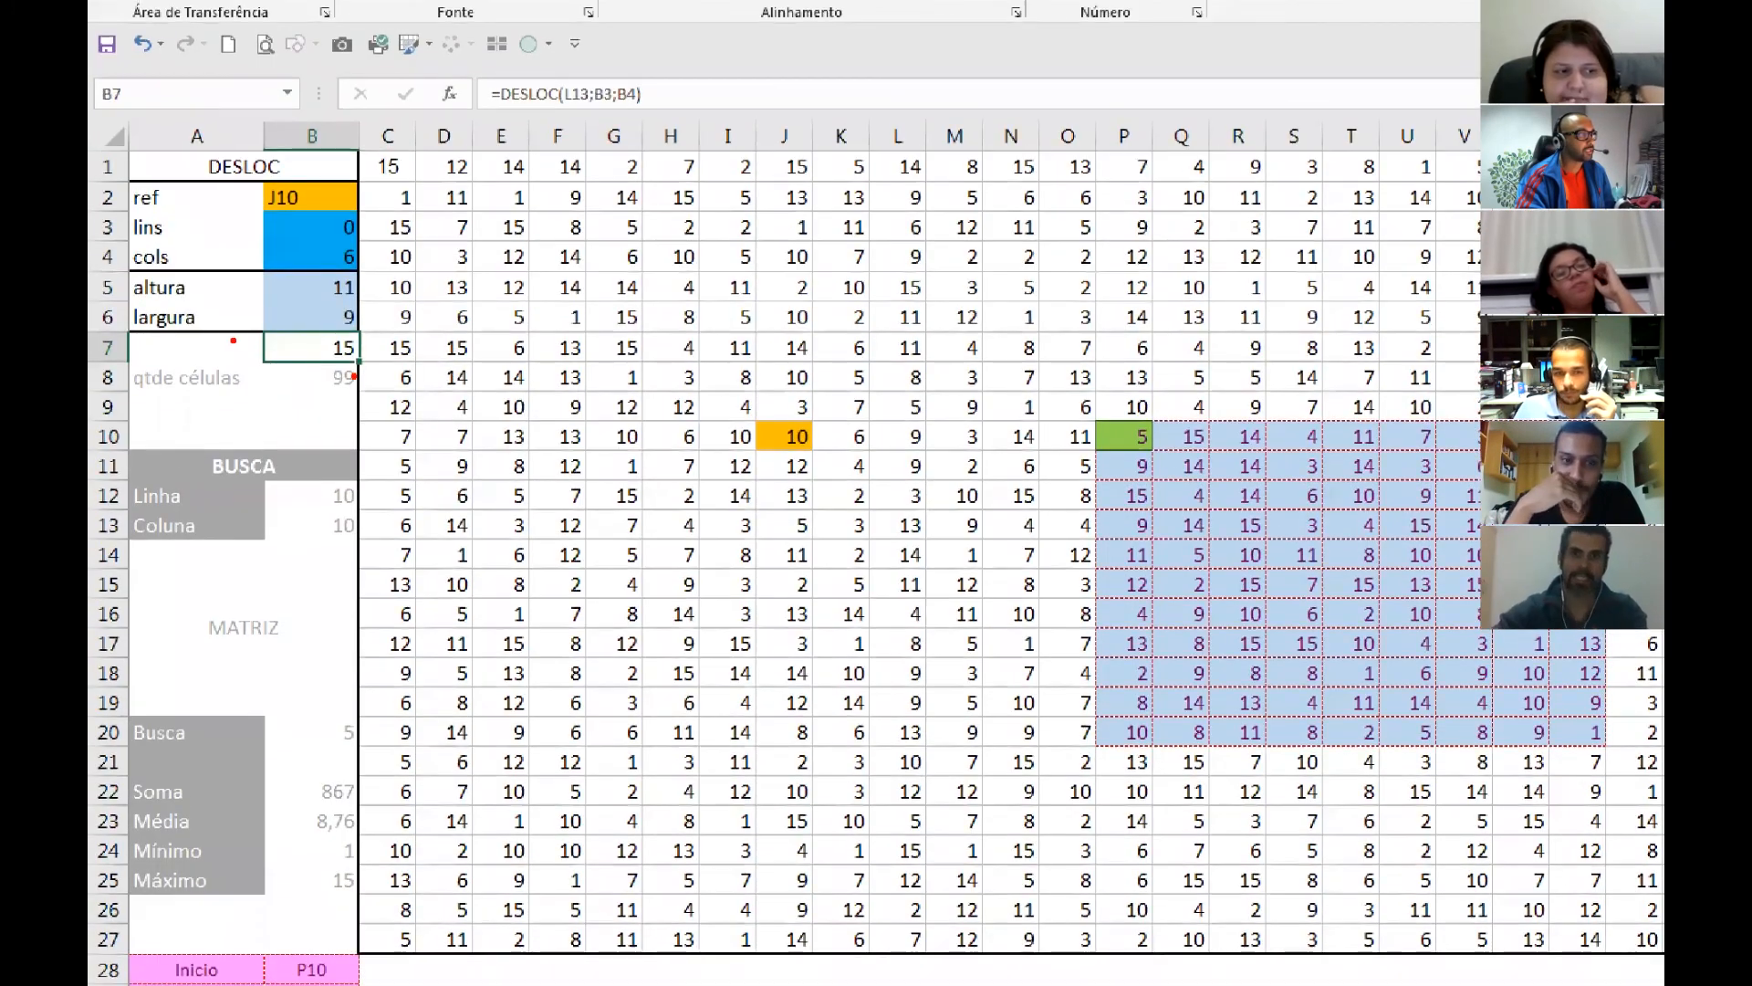
- Point a red arrow at the qtde células value and inspect the formula in cell B8
drag(354, 376, 427, 430)
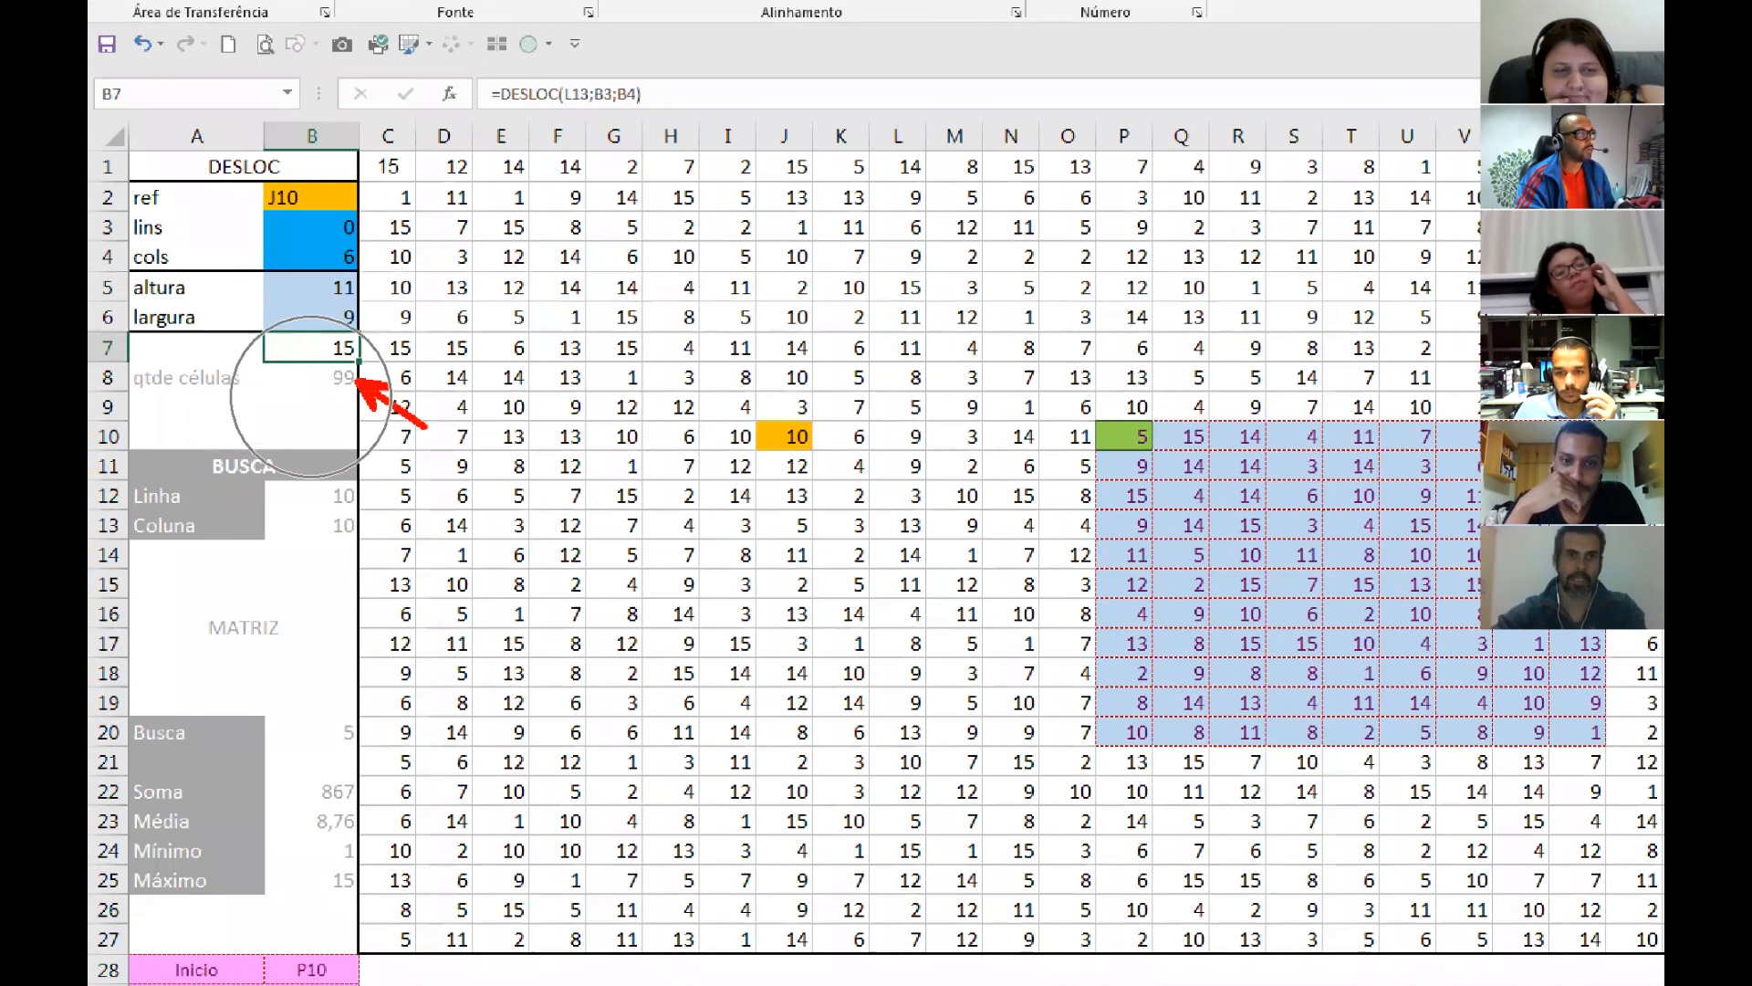
key(Escape)
double_click(239, 365)
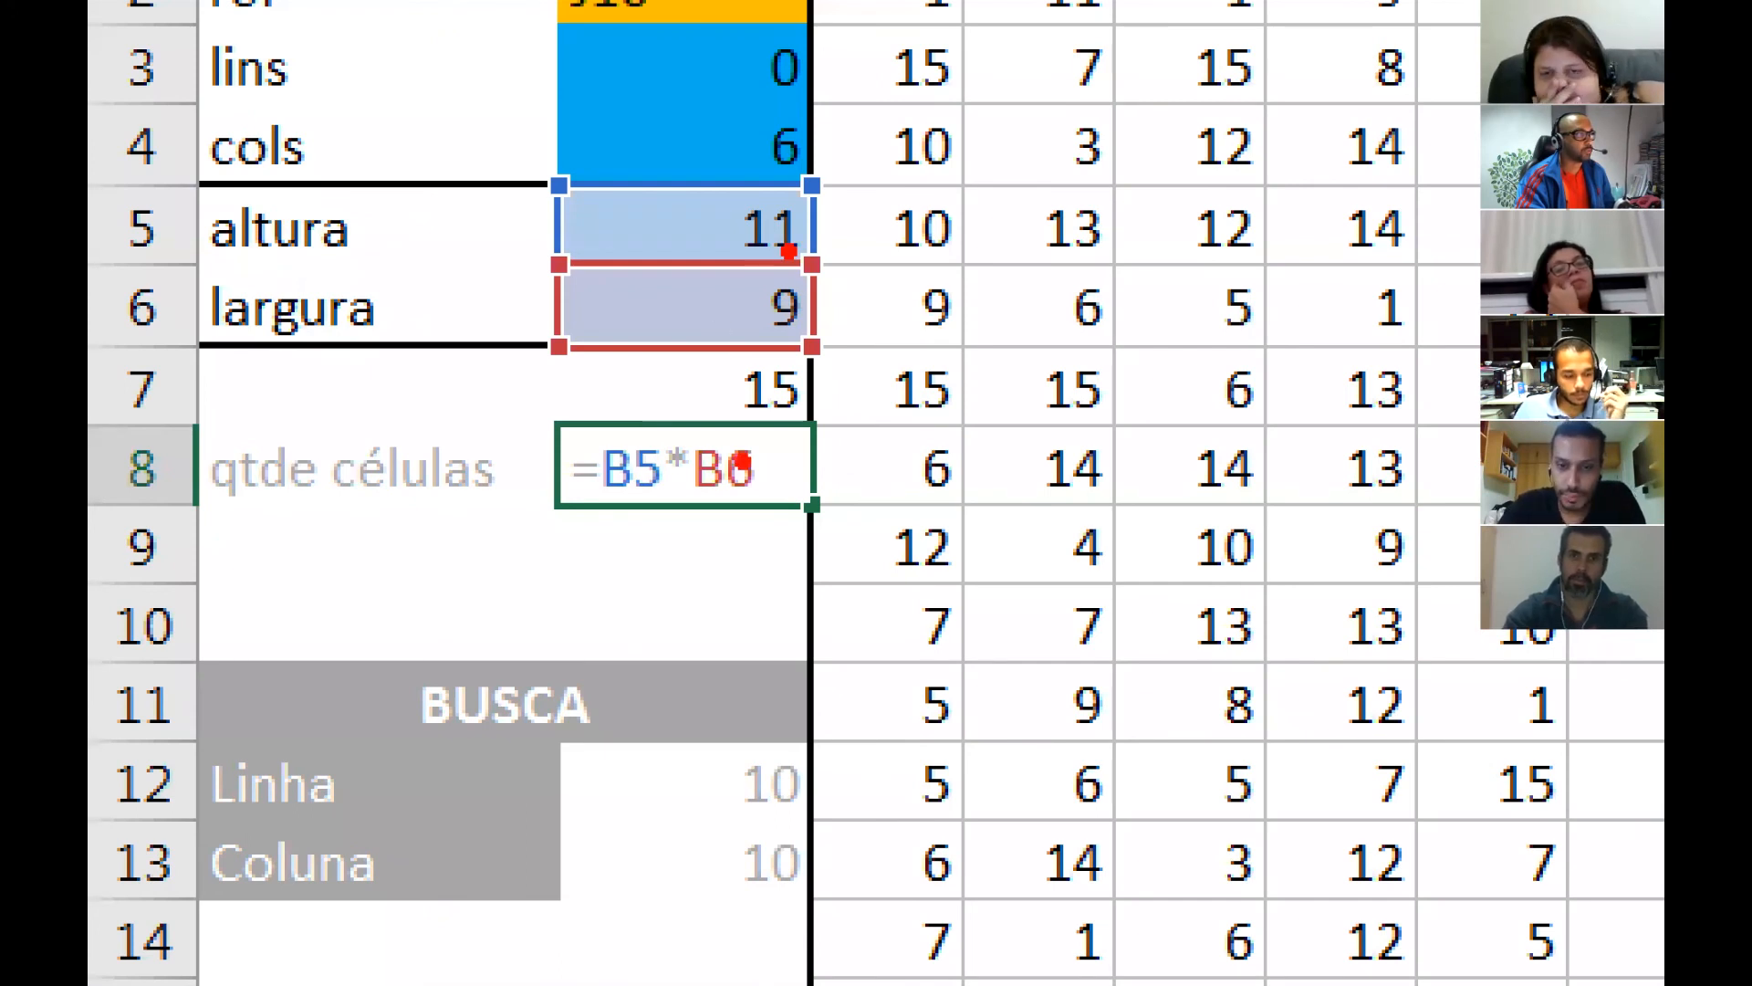
key(Escape)
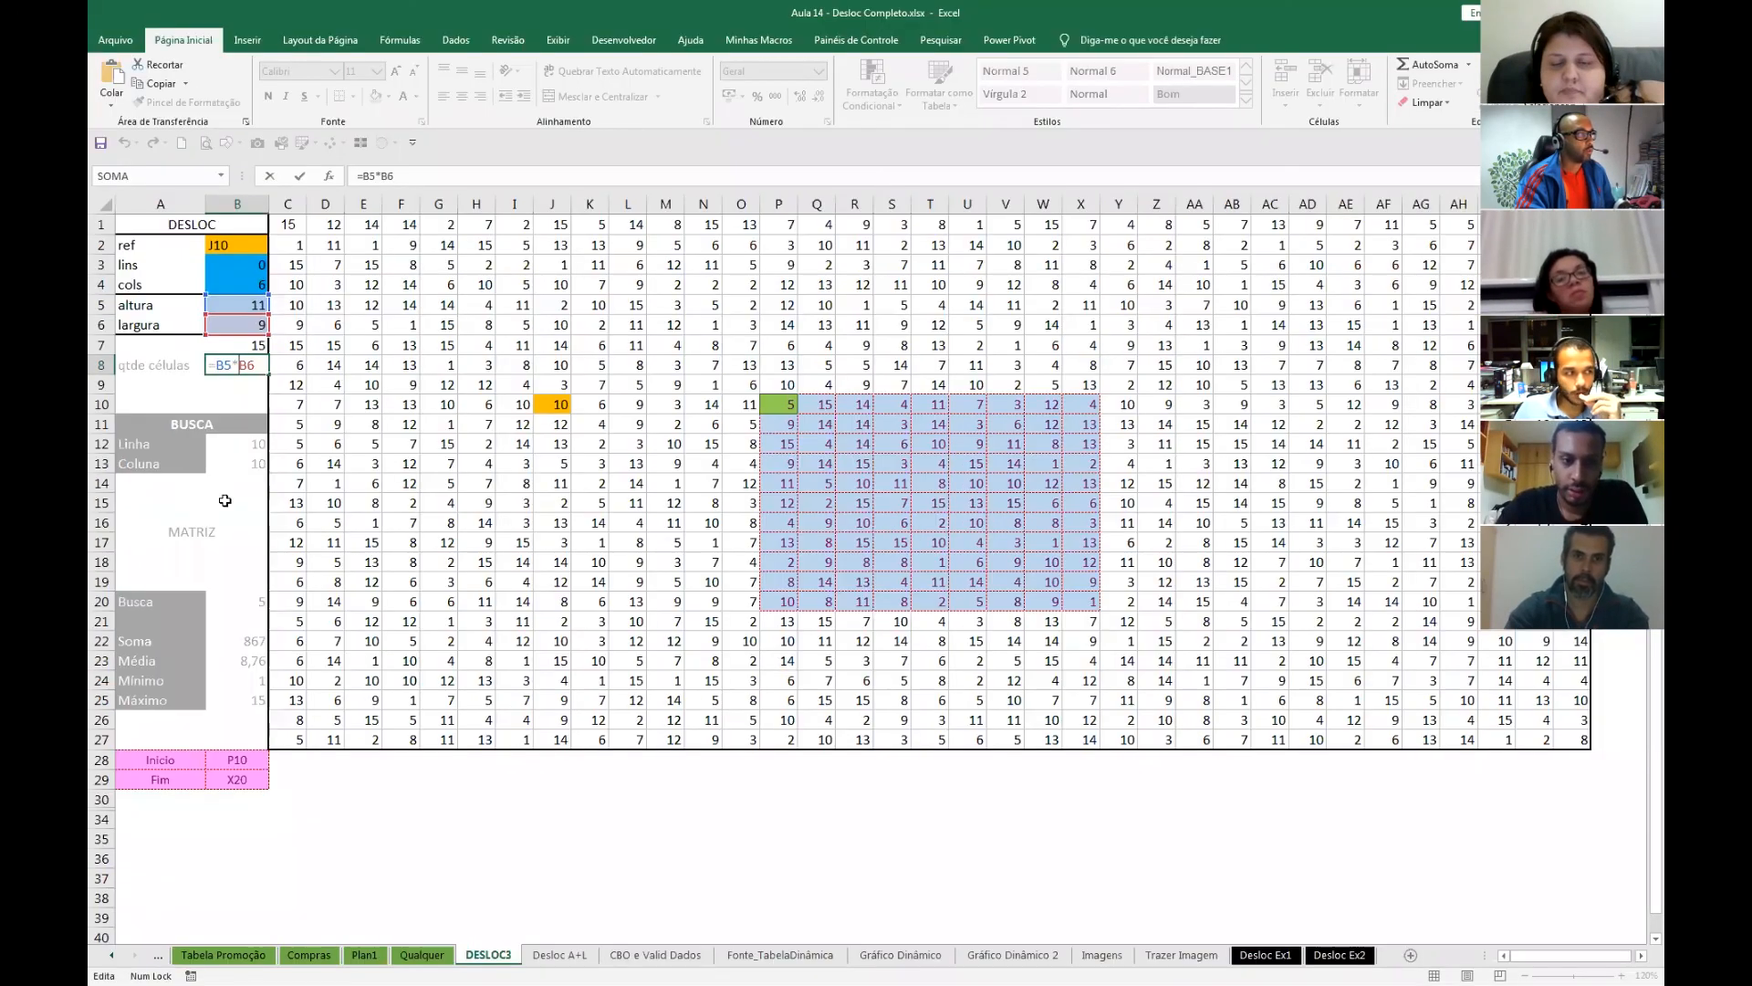
scroll(226, 501, down, 1)
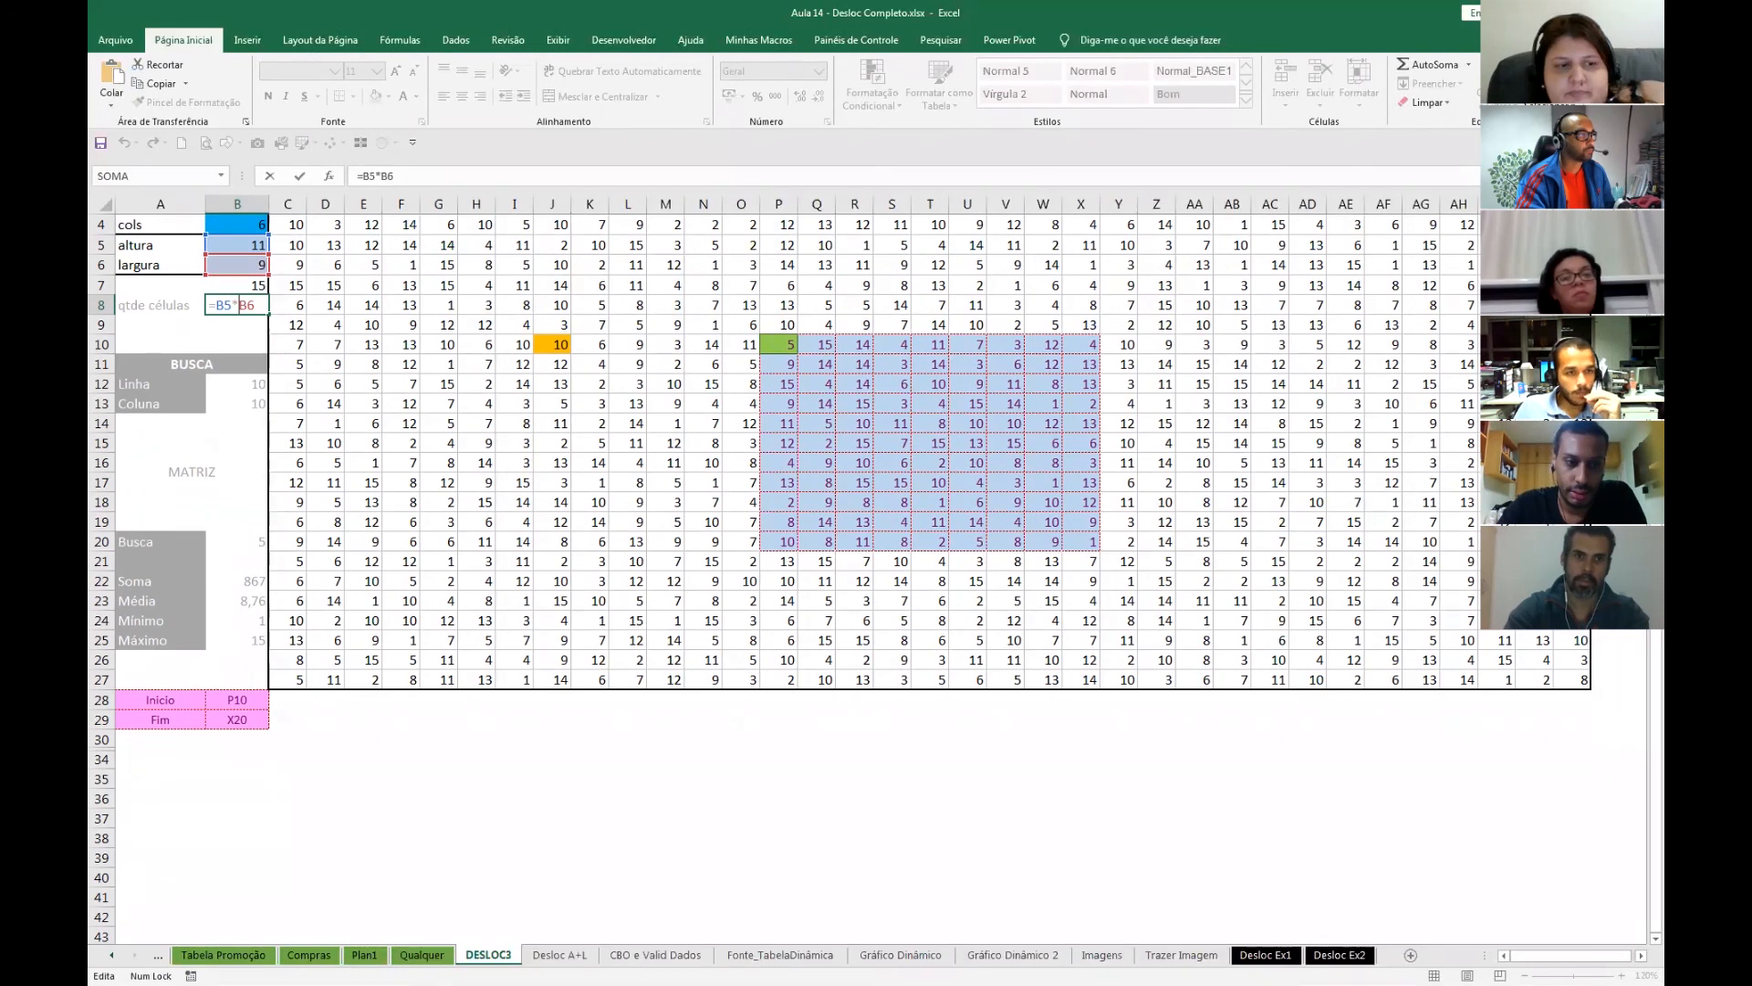
scroll(230, 644, up, 3)
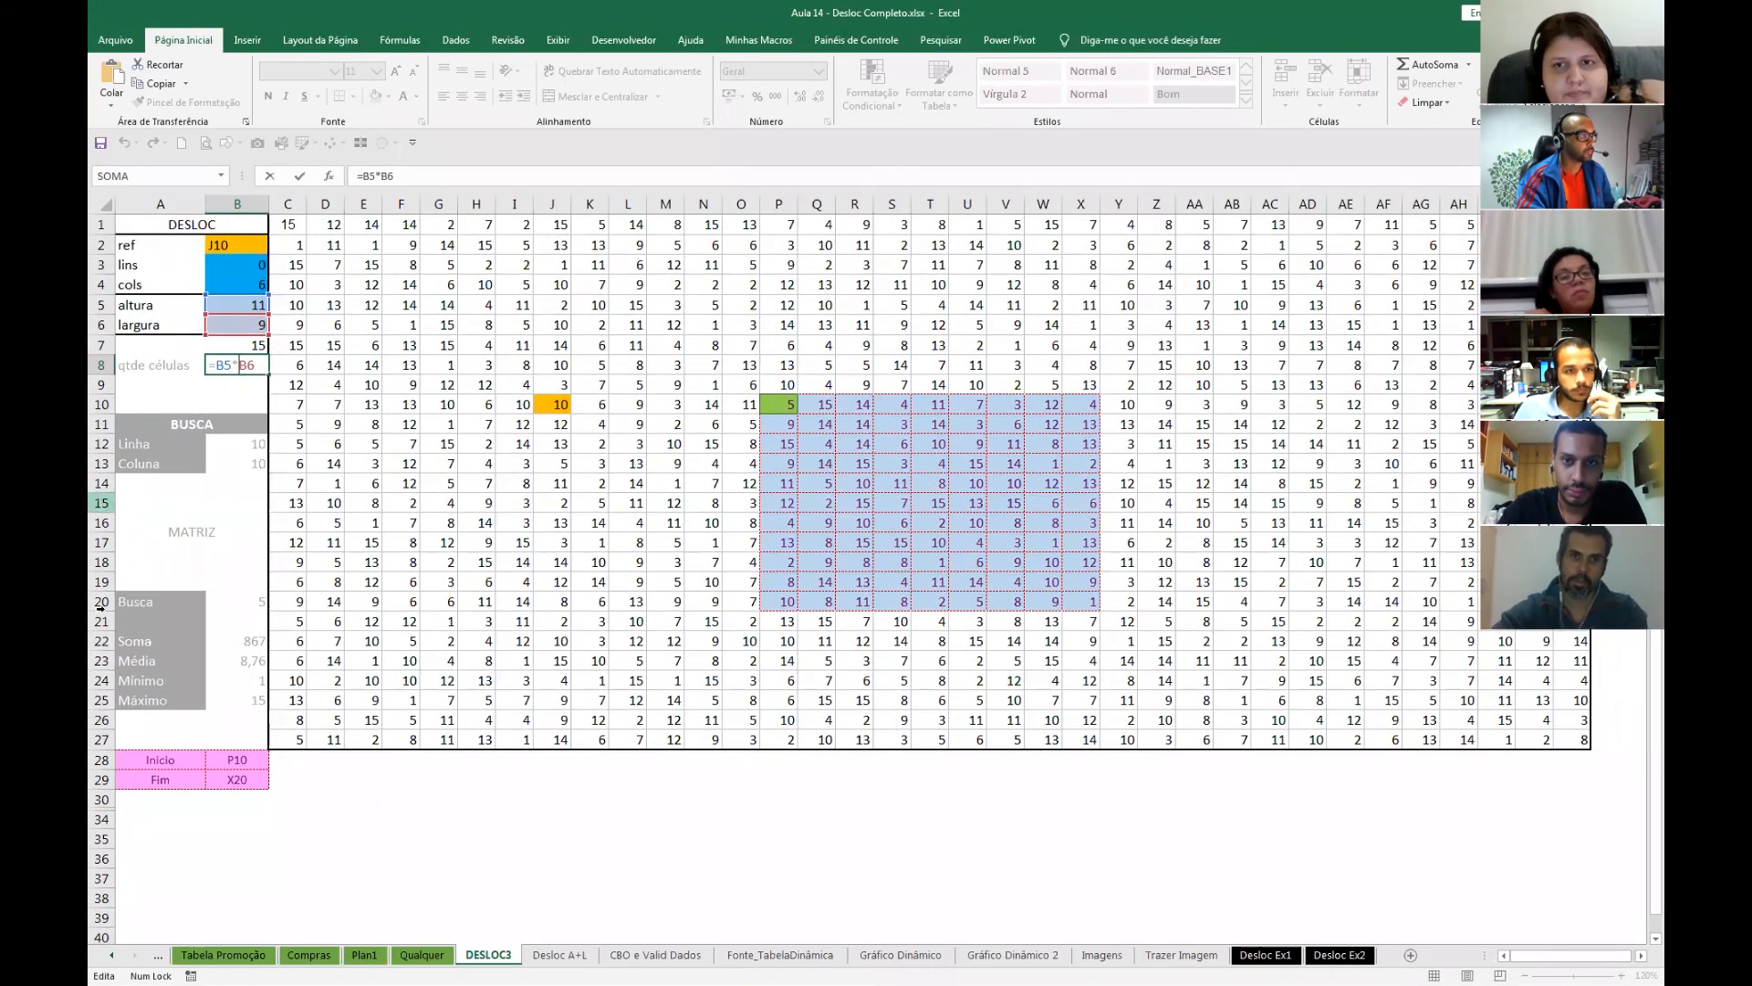
- Open the Soma formula in cell B22 and magnify it for reading
click(230, 643)
key(ctrl+1)
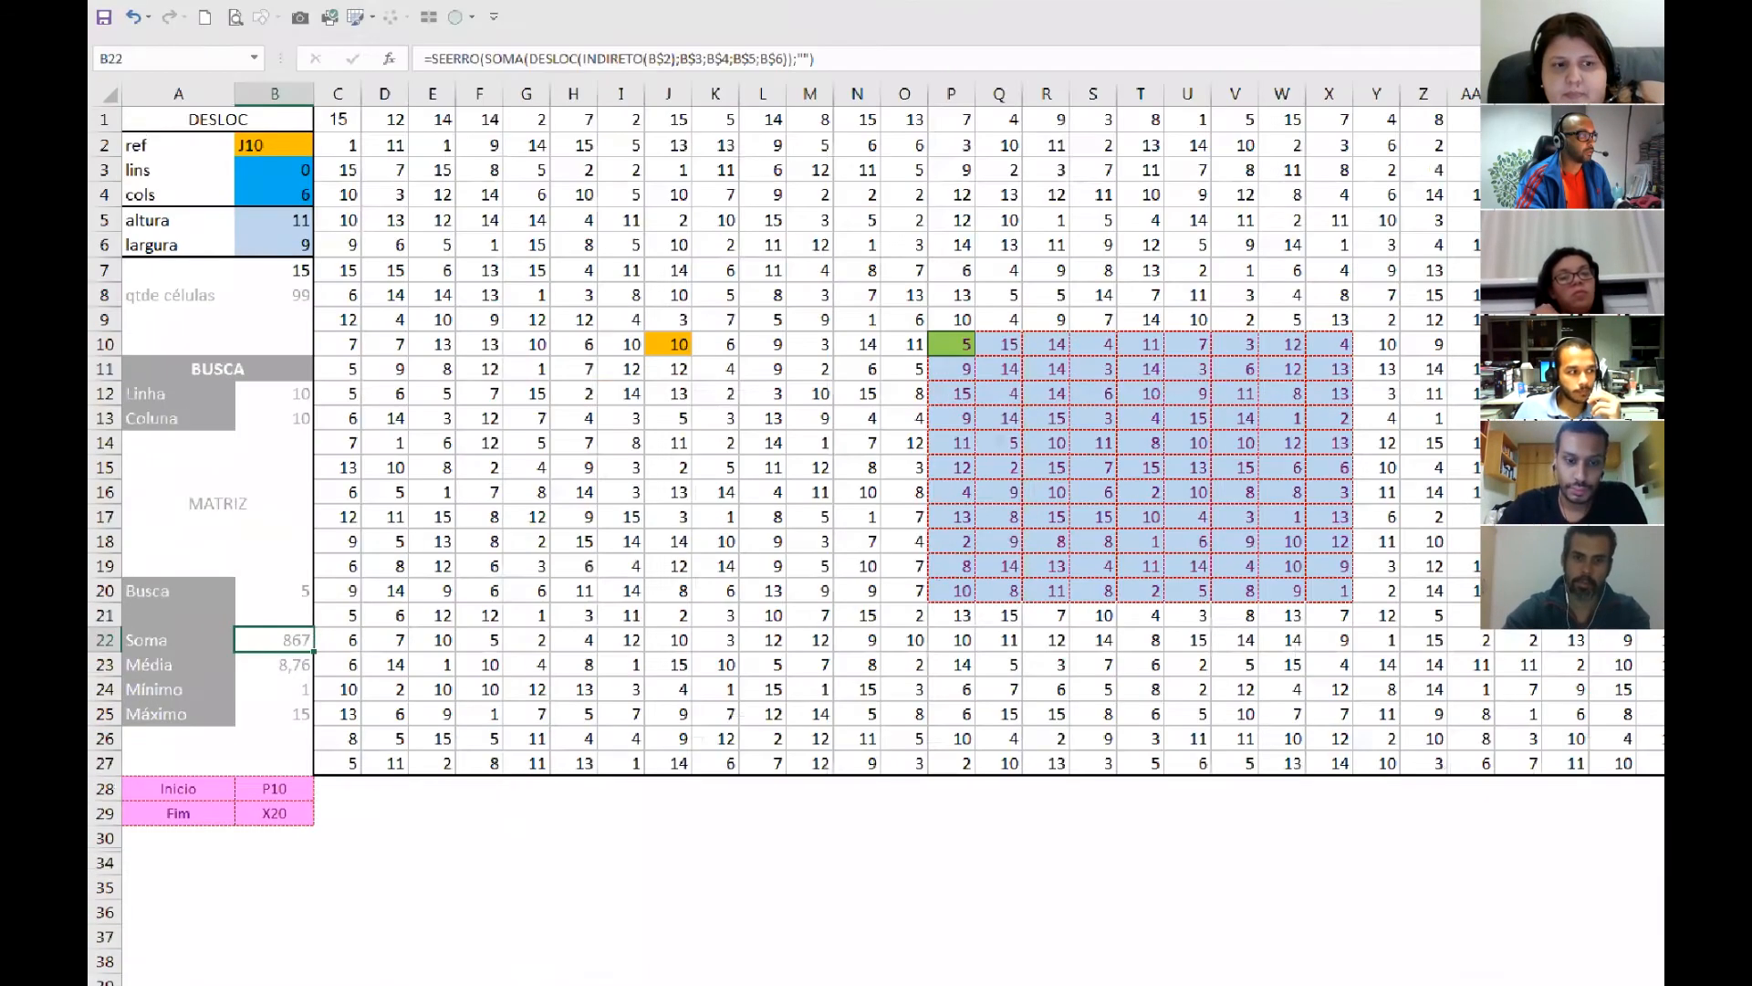
key(Escape)
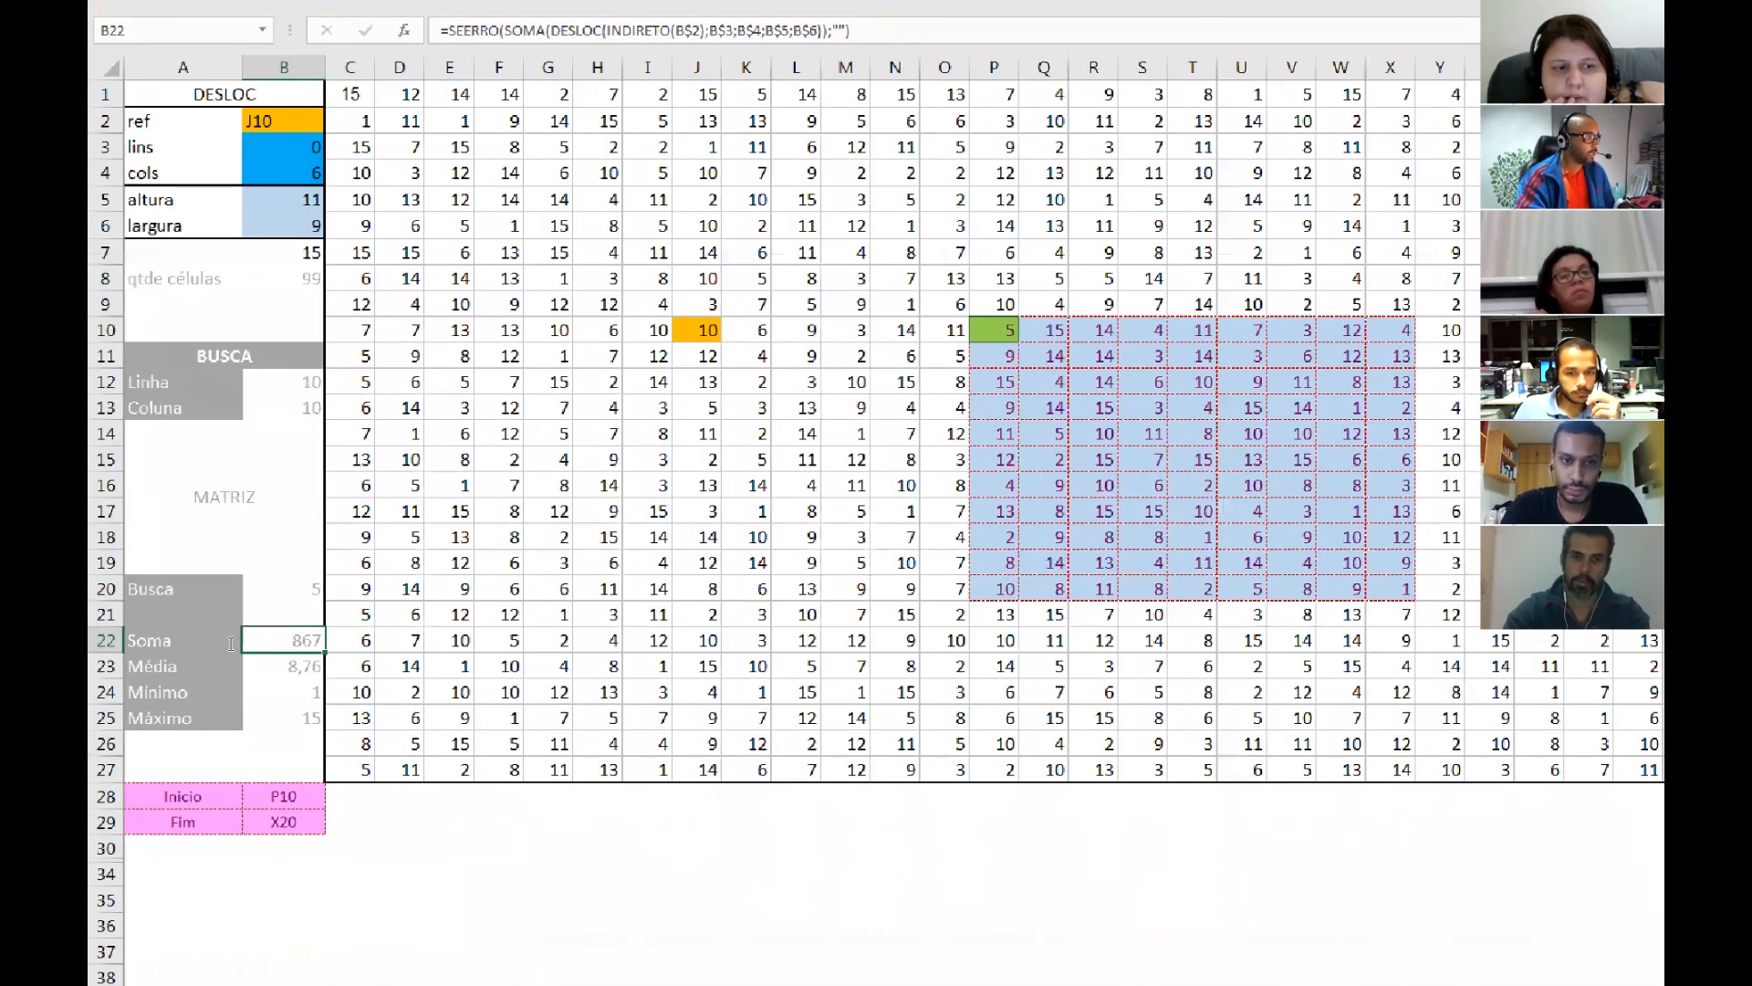
key(F2)
key(ctrl+1)
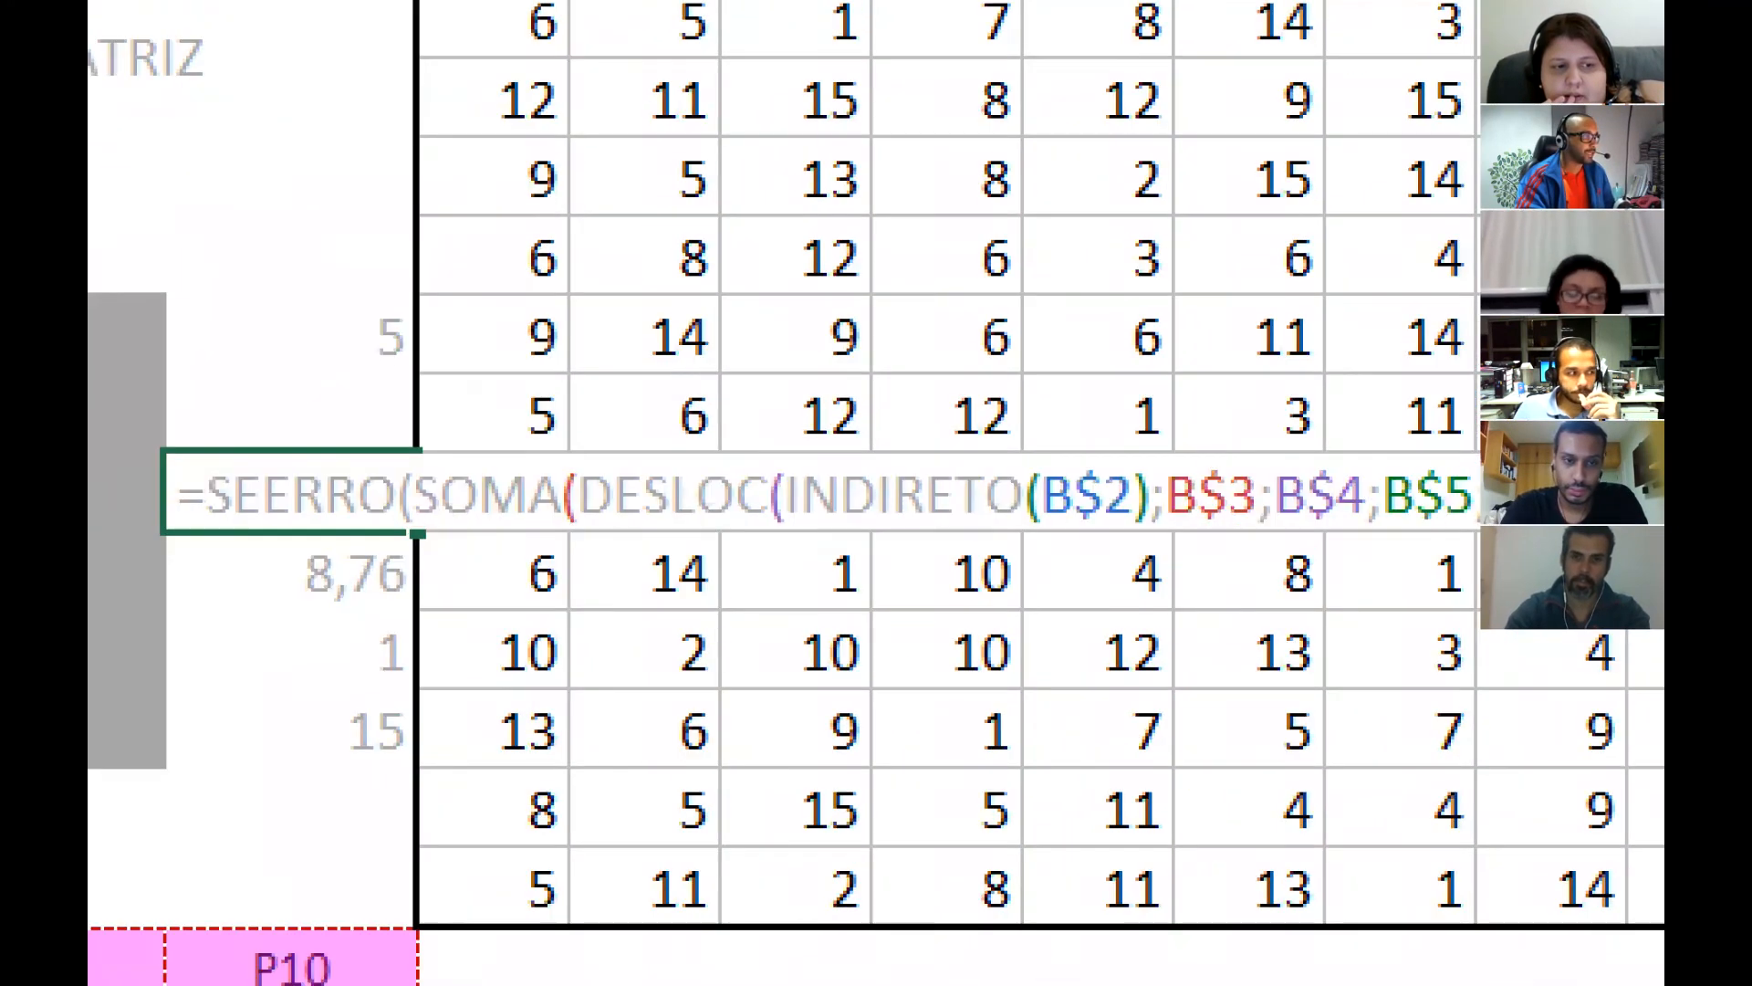
- Mark the SEERRO part of the Soma formula with a red line, then point an arrow at and box INDIRETO(B$2)
drag(175, 479, 410, 480)
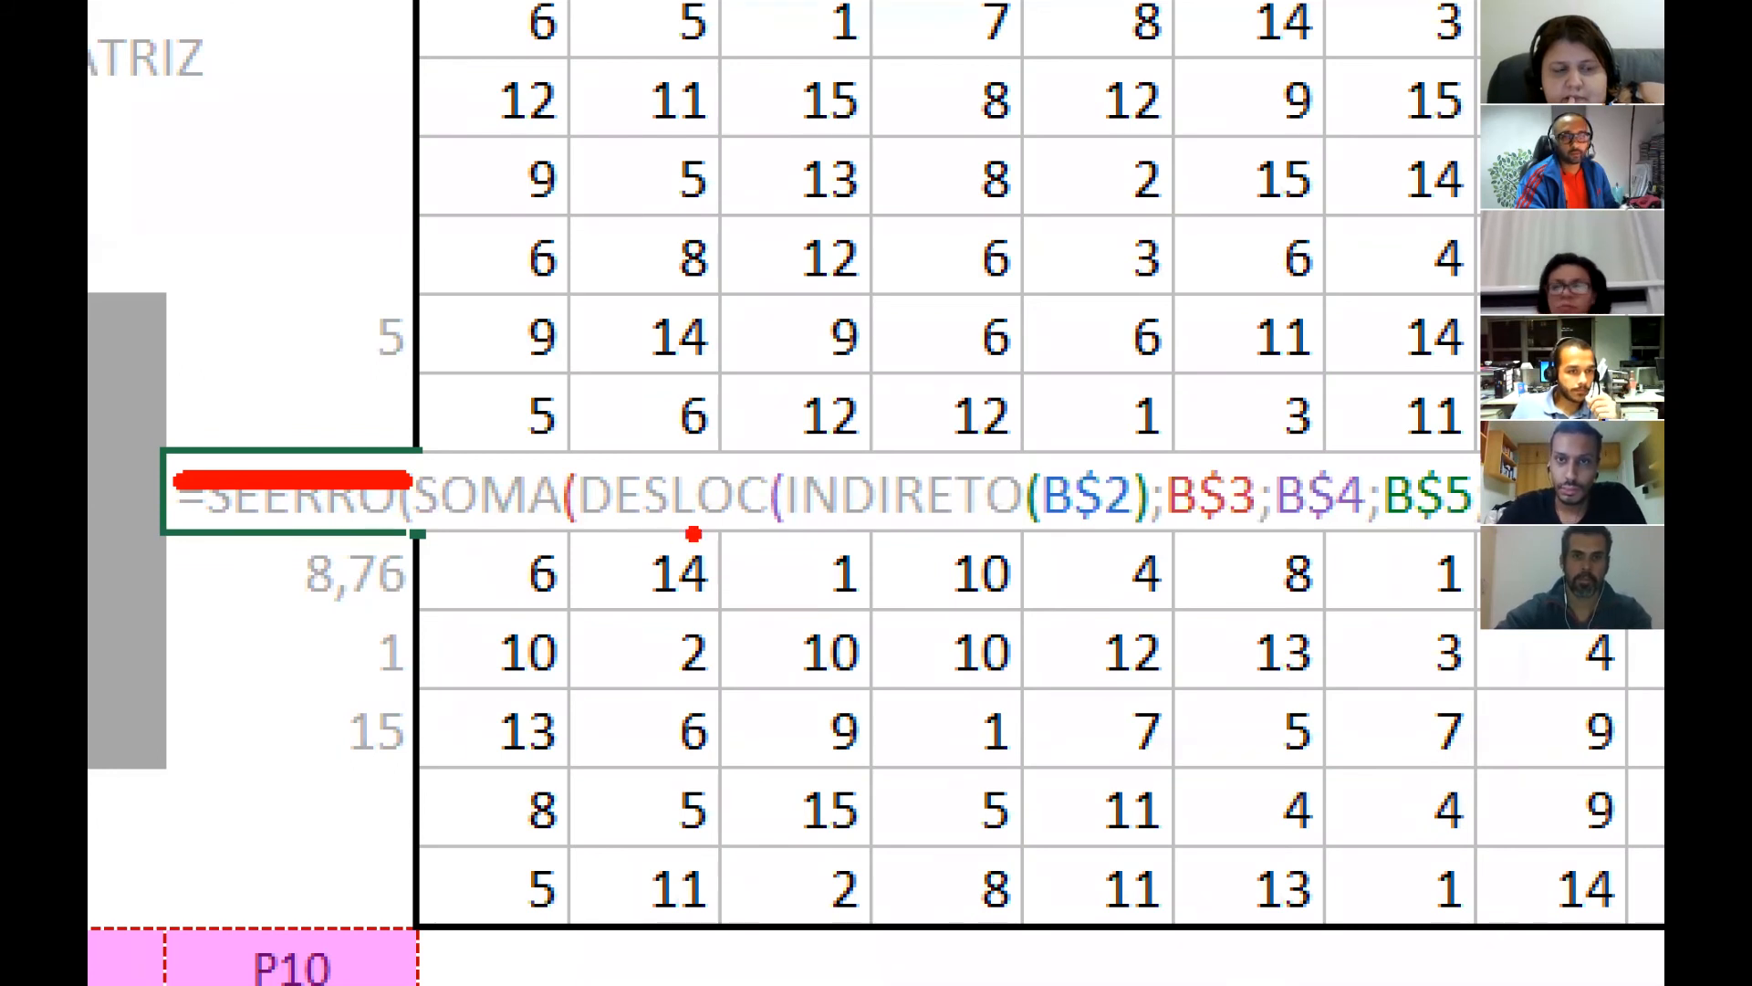
drag(913, 461, 708, 313)
key(t)
mouse_move(763, 436)
mouse_down()
mouse_move(1015, 546)
mouse_move(1170, 551)
mouse_up()
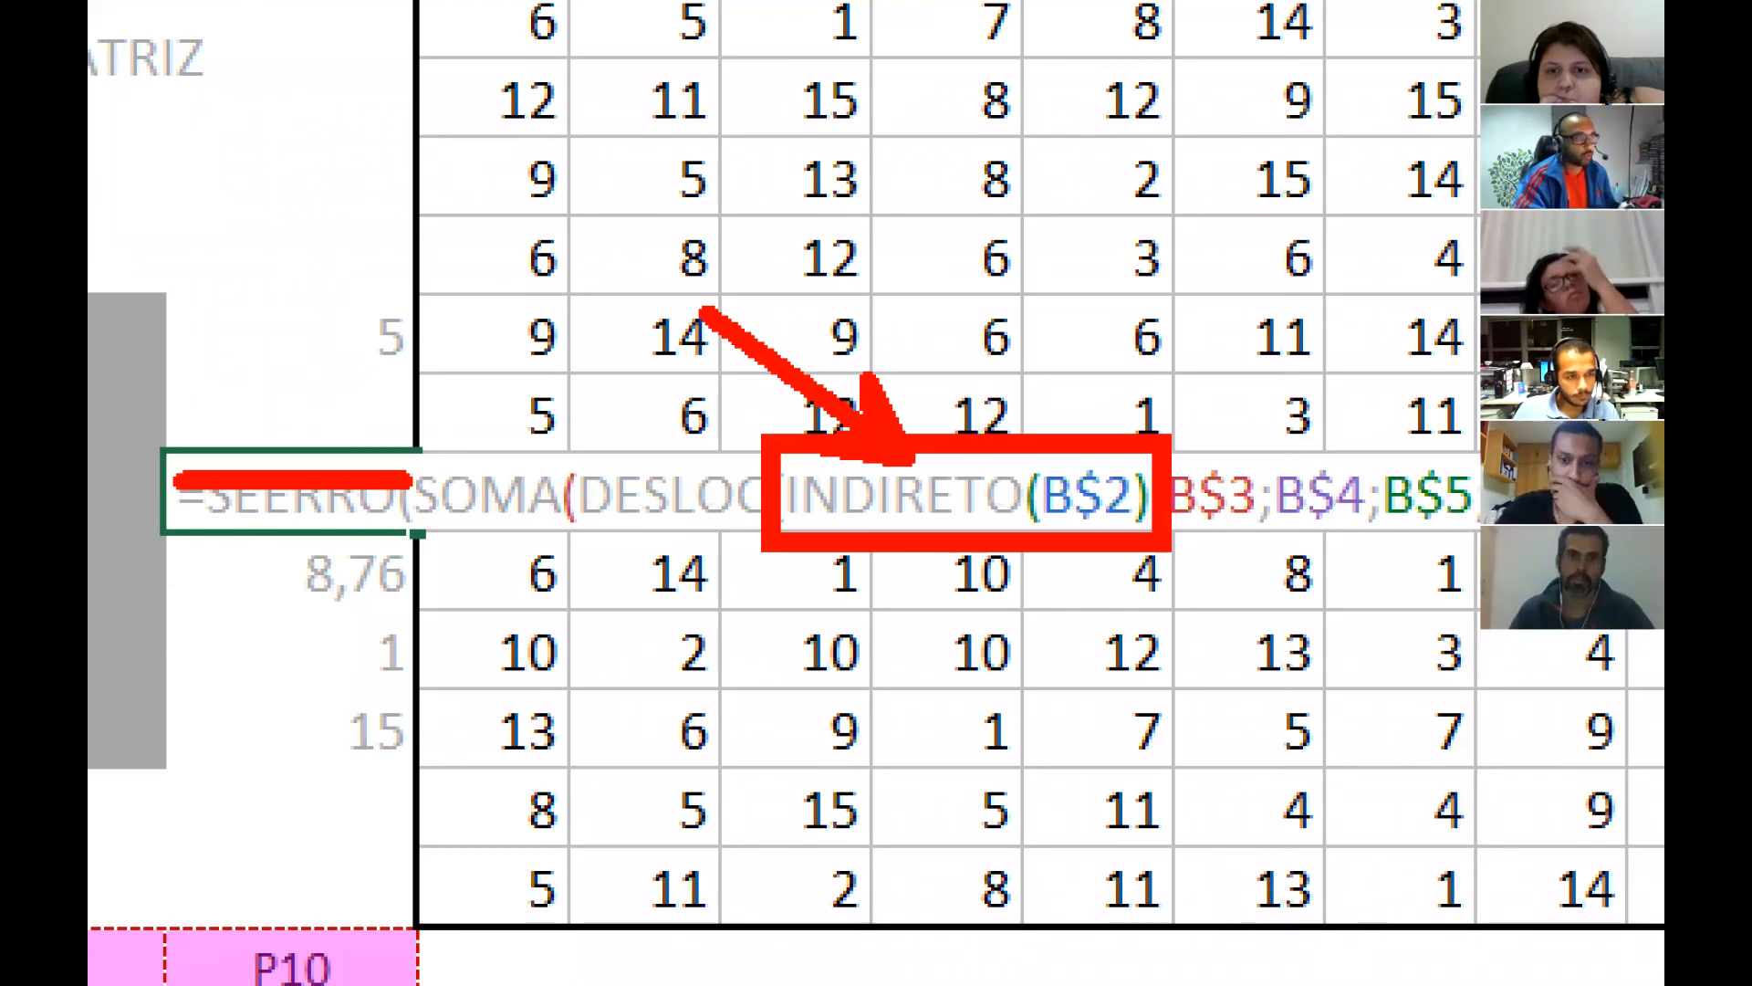
key(Escape)
- Draw a red box around the DESLOC function with its five arguments, B$2 to B$6, in the magnified Soma formula
key(ctrl+1)
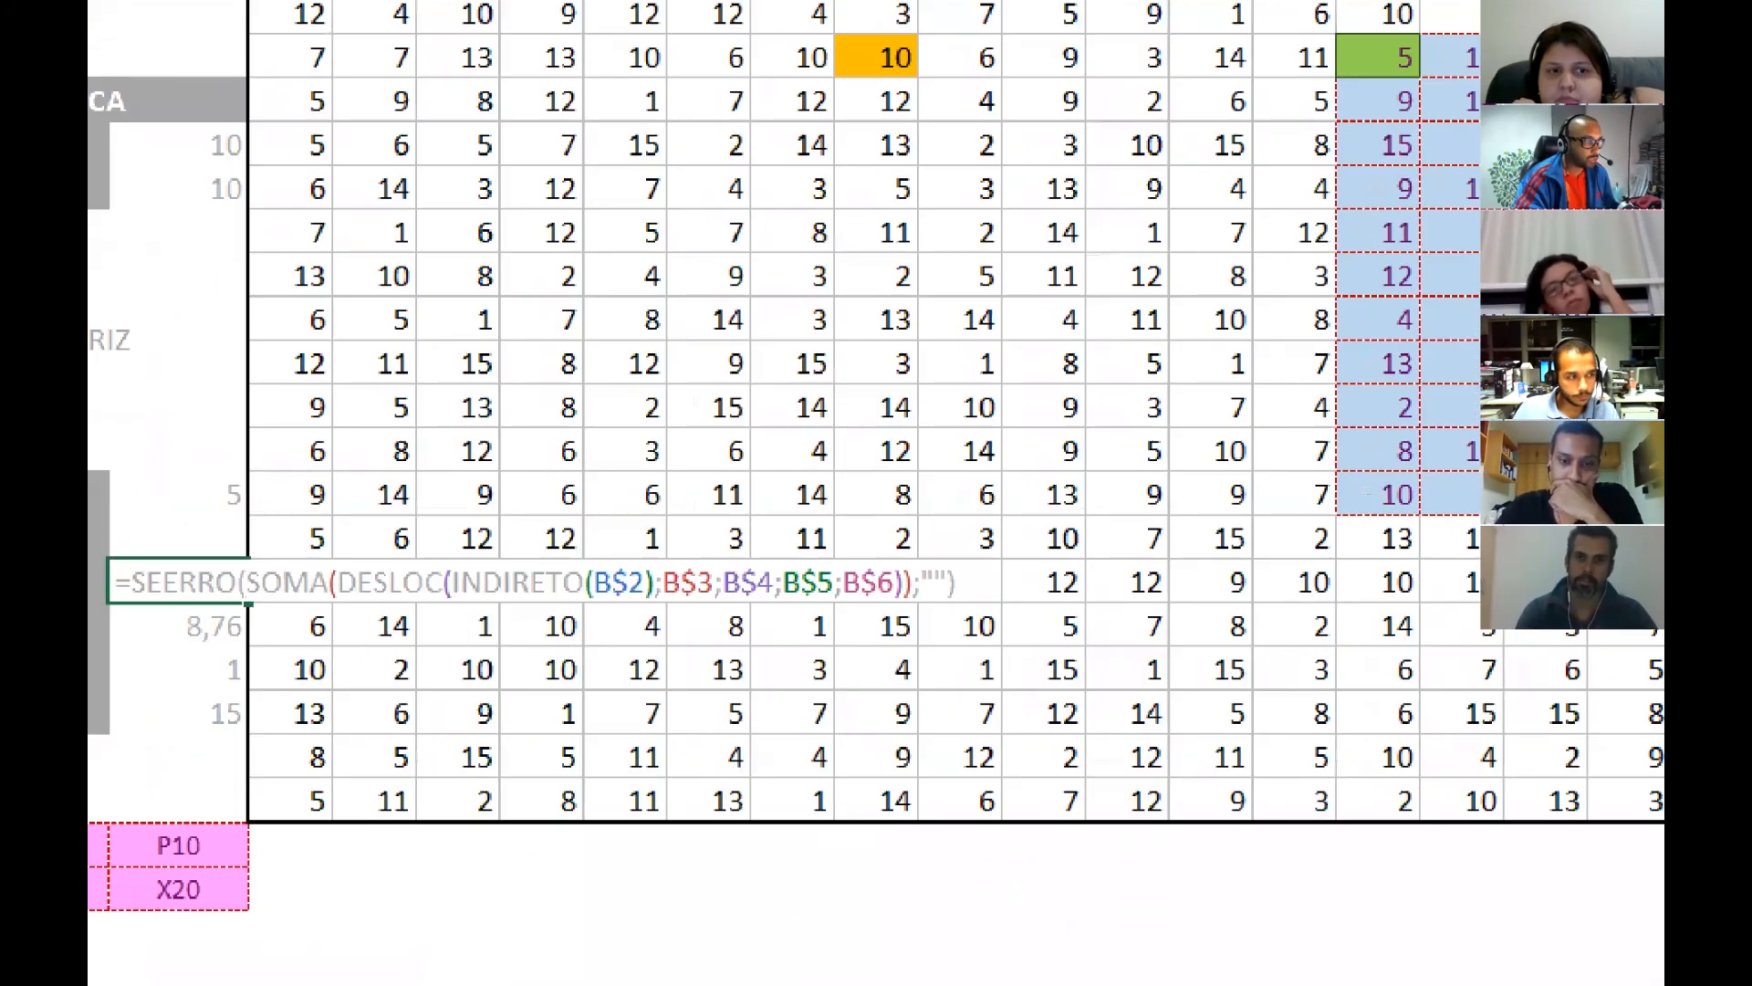
click(302, 705)
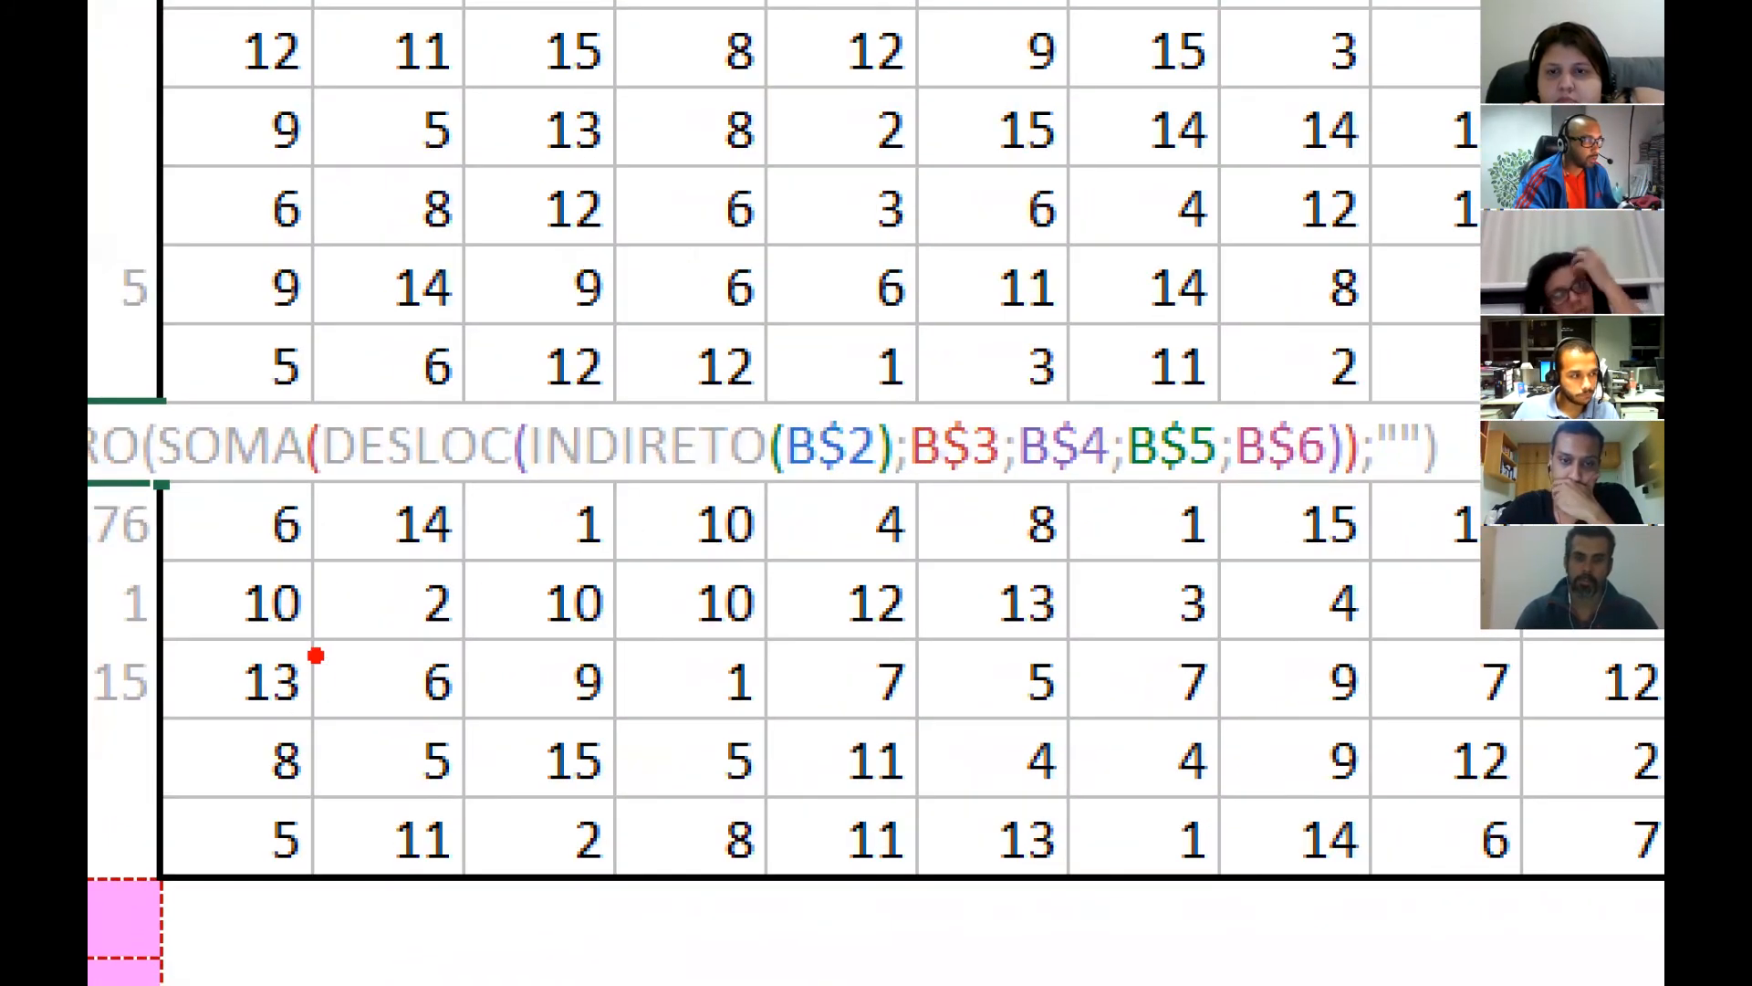
mouse_move(320, 383)
mouse_down()
mouse_move(391, 567)
mouse_move(684, 567)
mouse_move(1352, 509)
mouse_up()
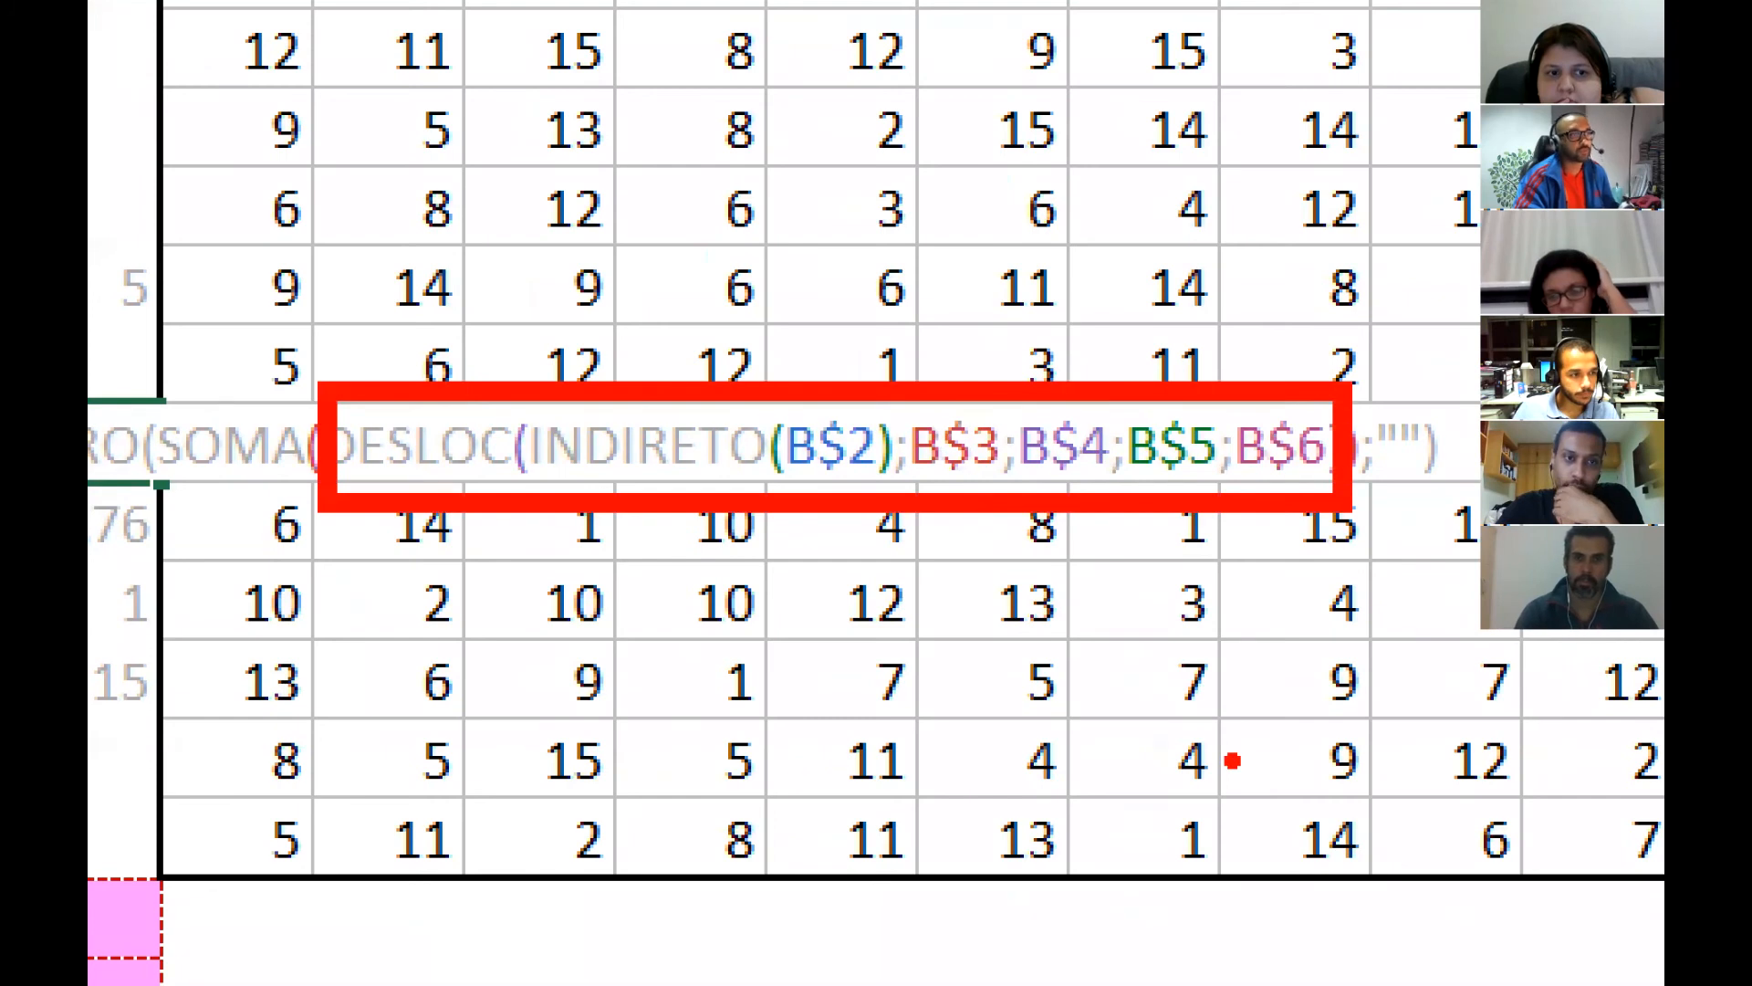
- Clear the red box and mark B$3 in the magnified Soma formula with a red arrow and the label 0
click(1232, 833)
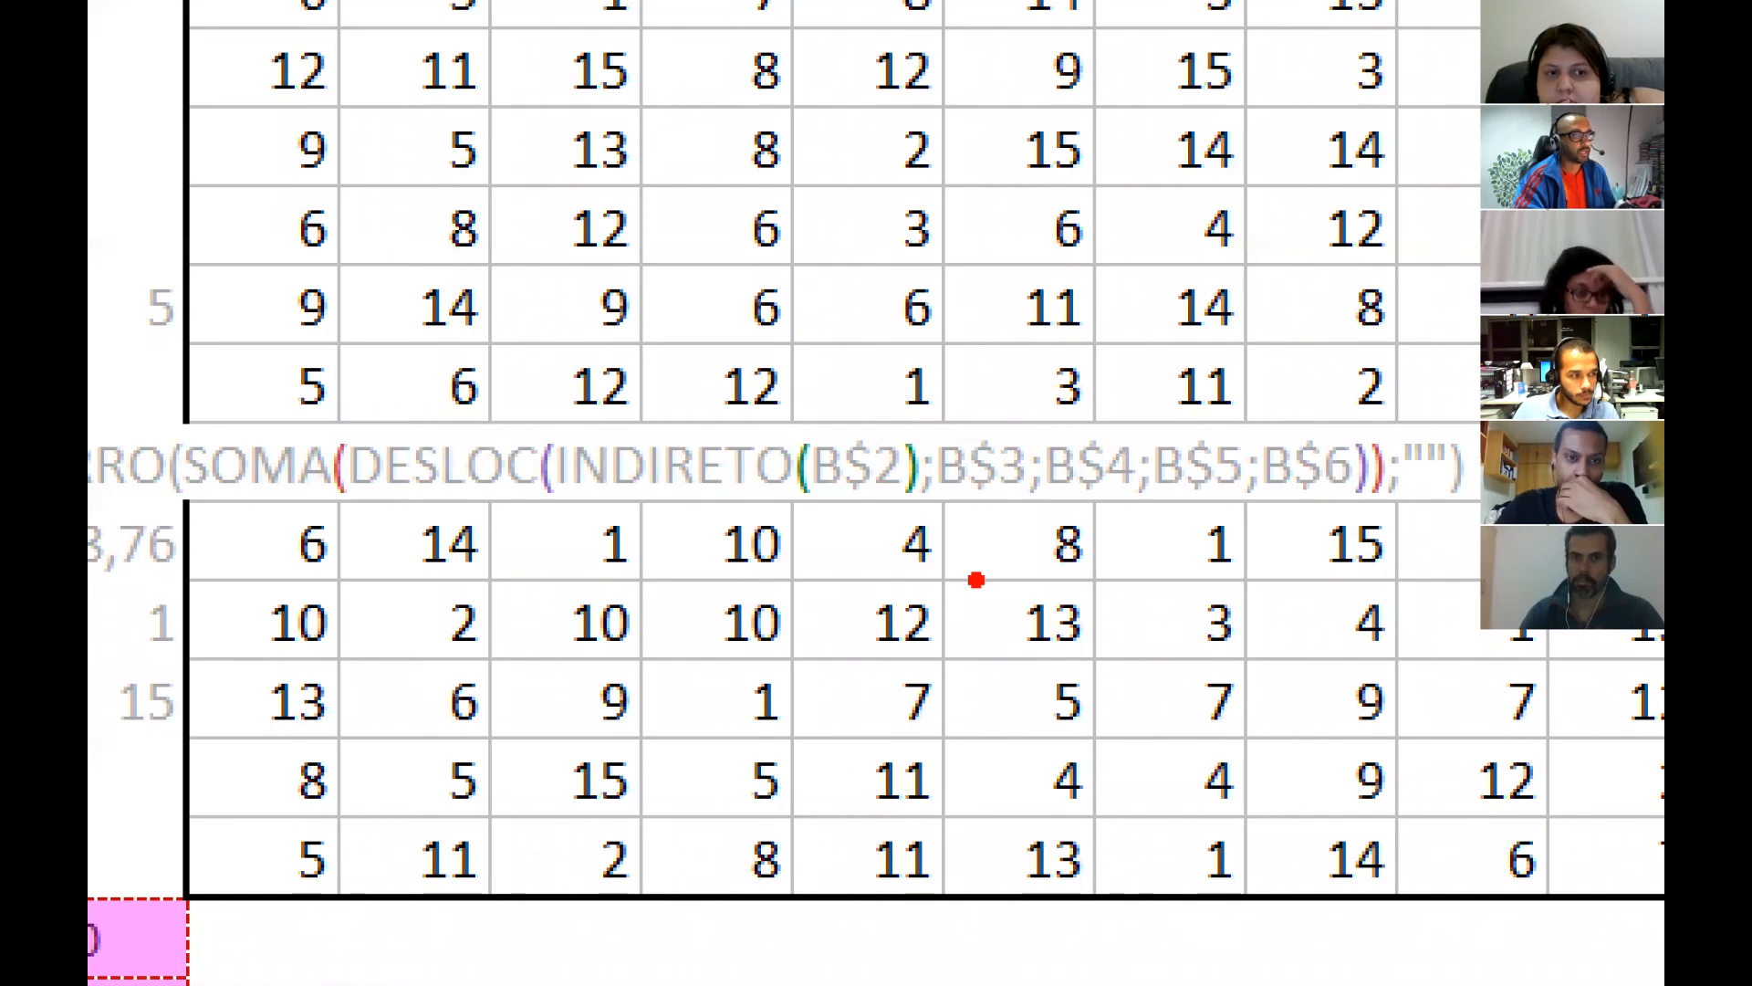
key(ctrl)
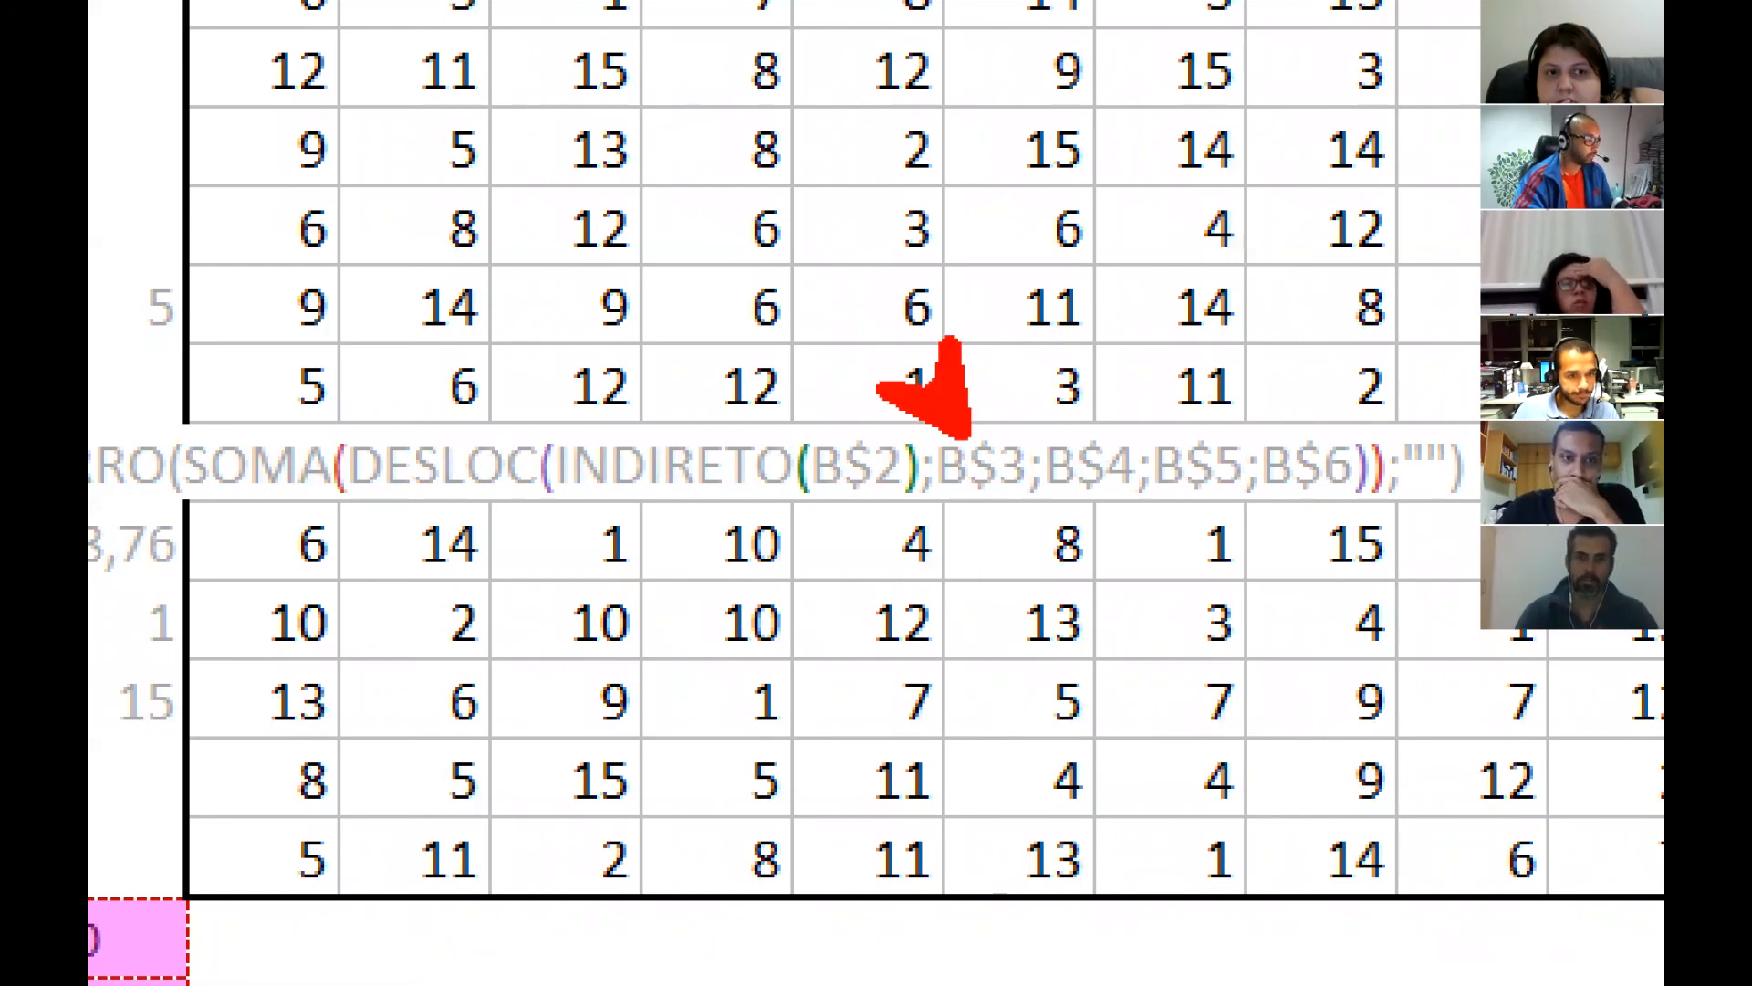
text(t0)
key(Return)
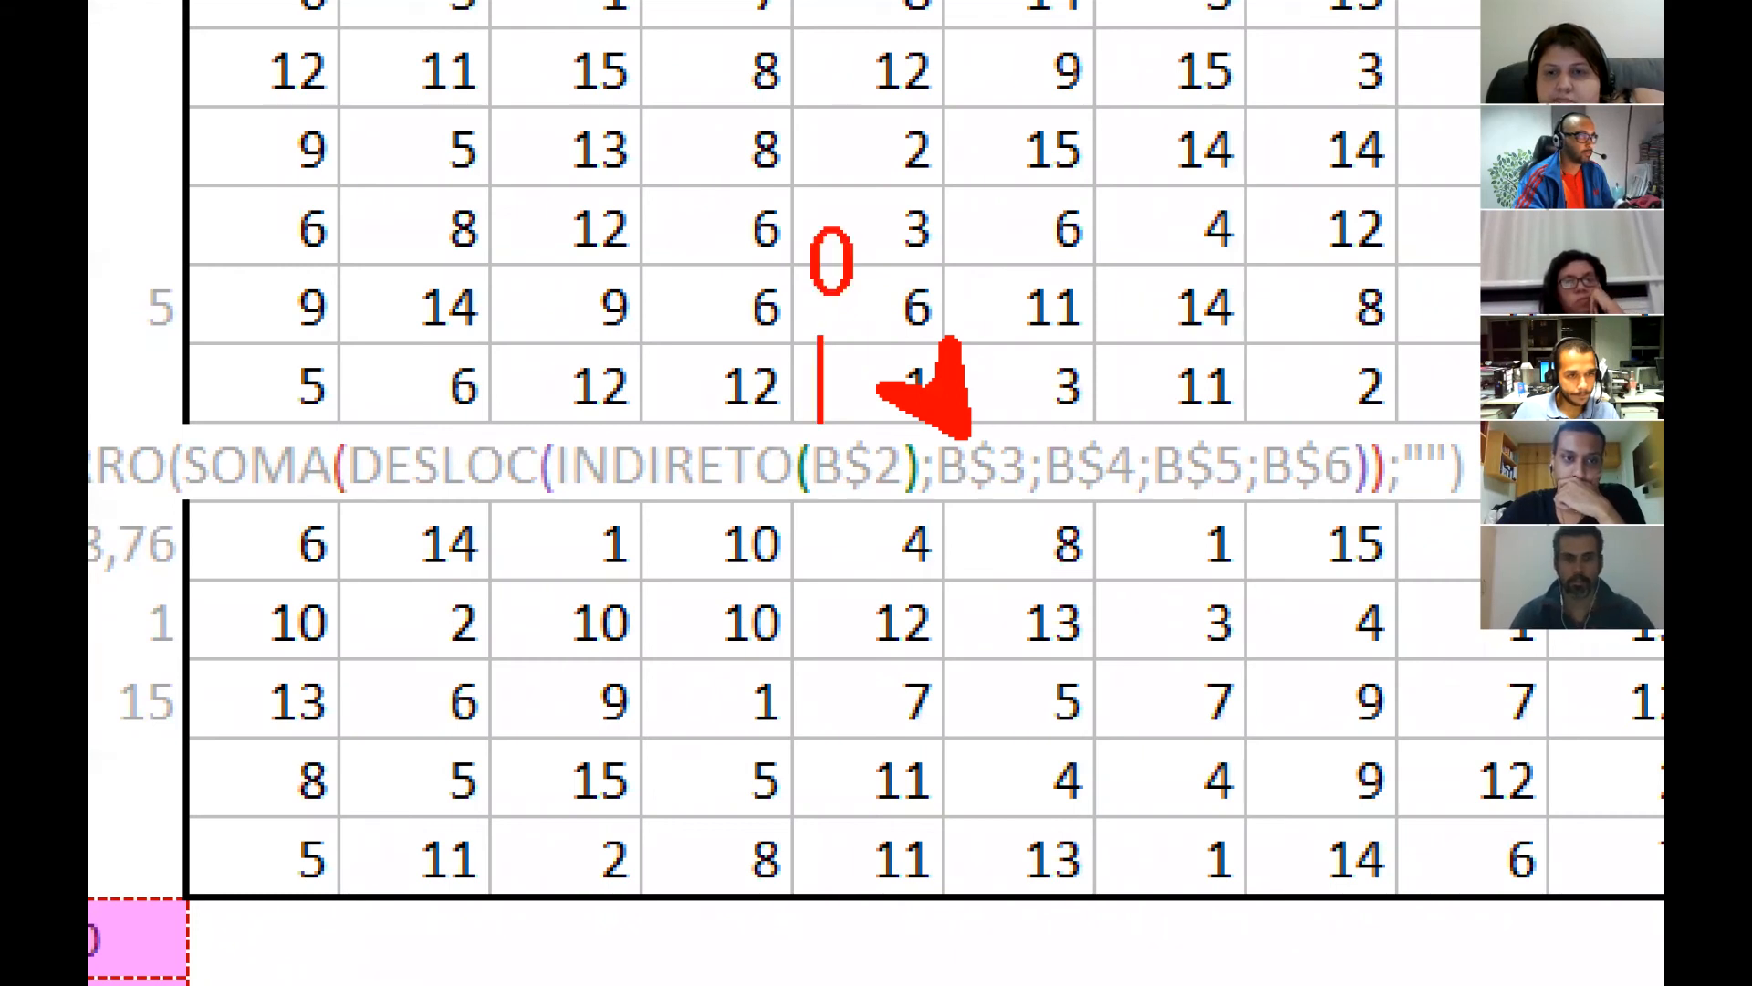
key(Escape)
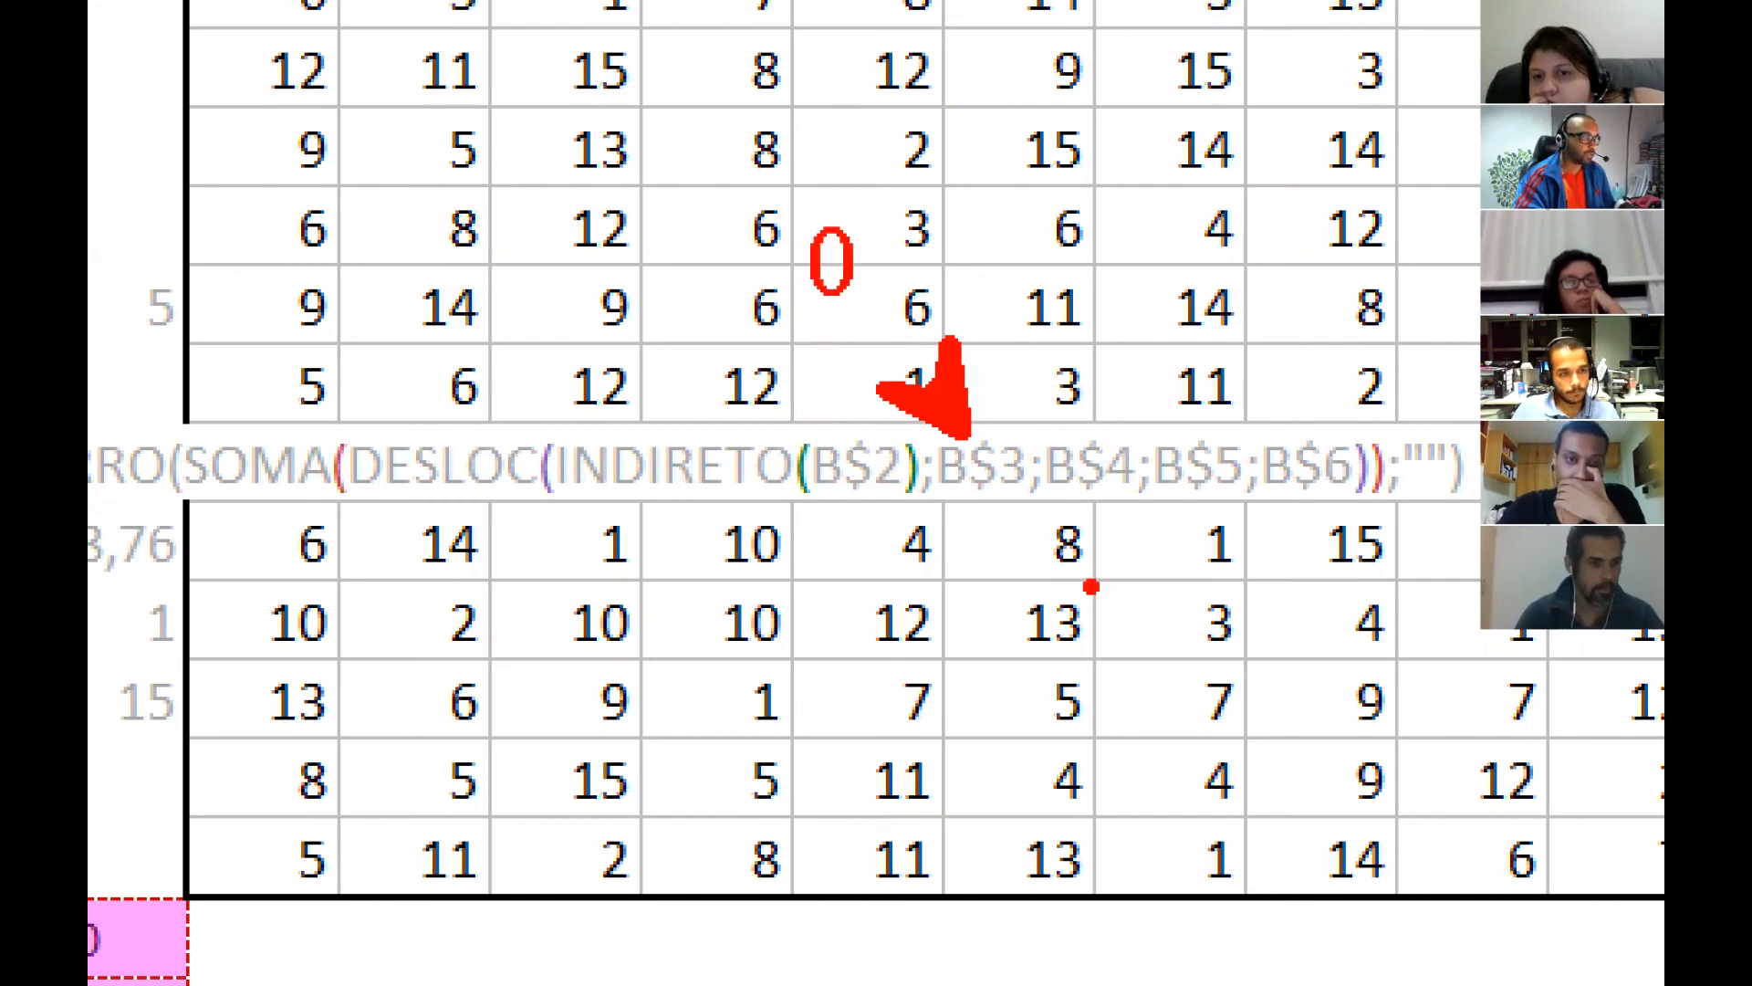
- Point a red arrow at B$4 in the Soma formula and label it 6
drag(1063, 497, 849, 721)
key(t)
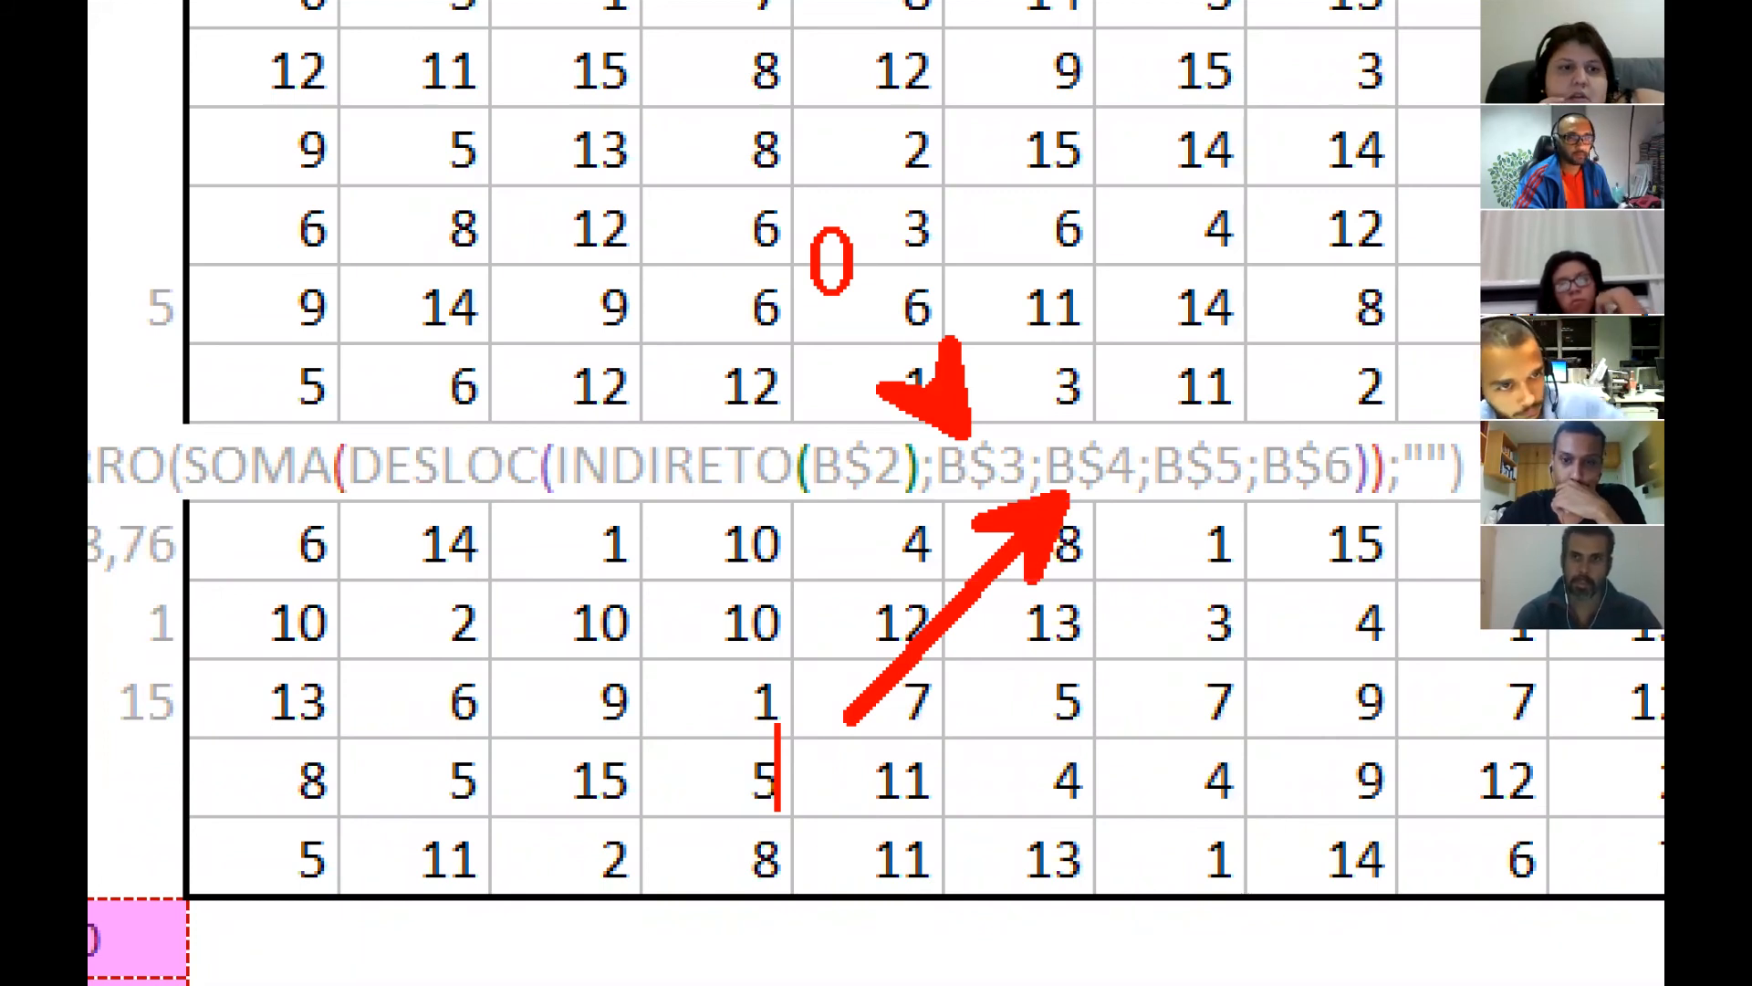
text(6)
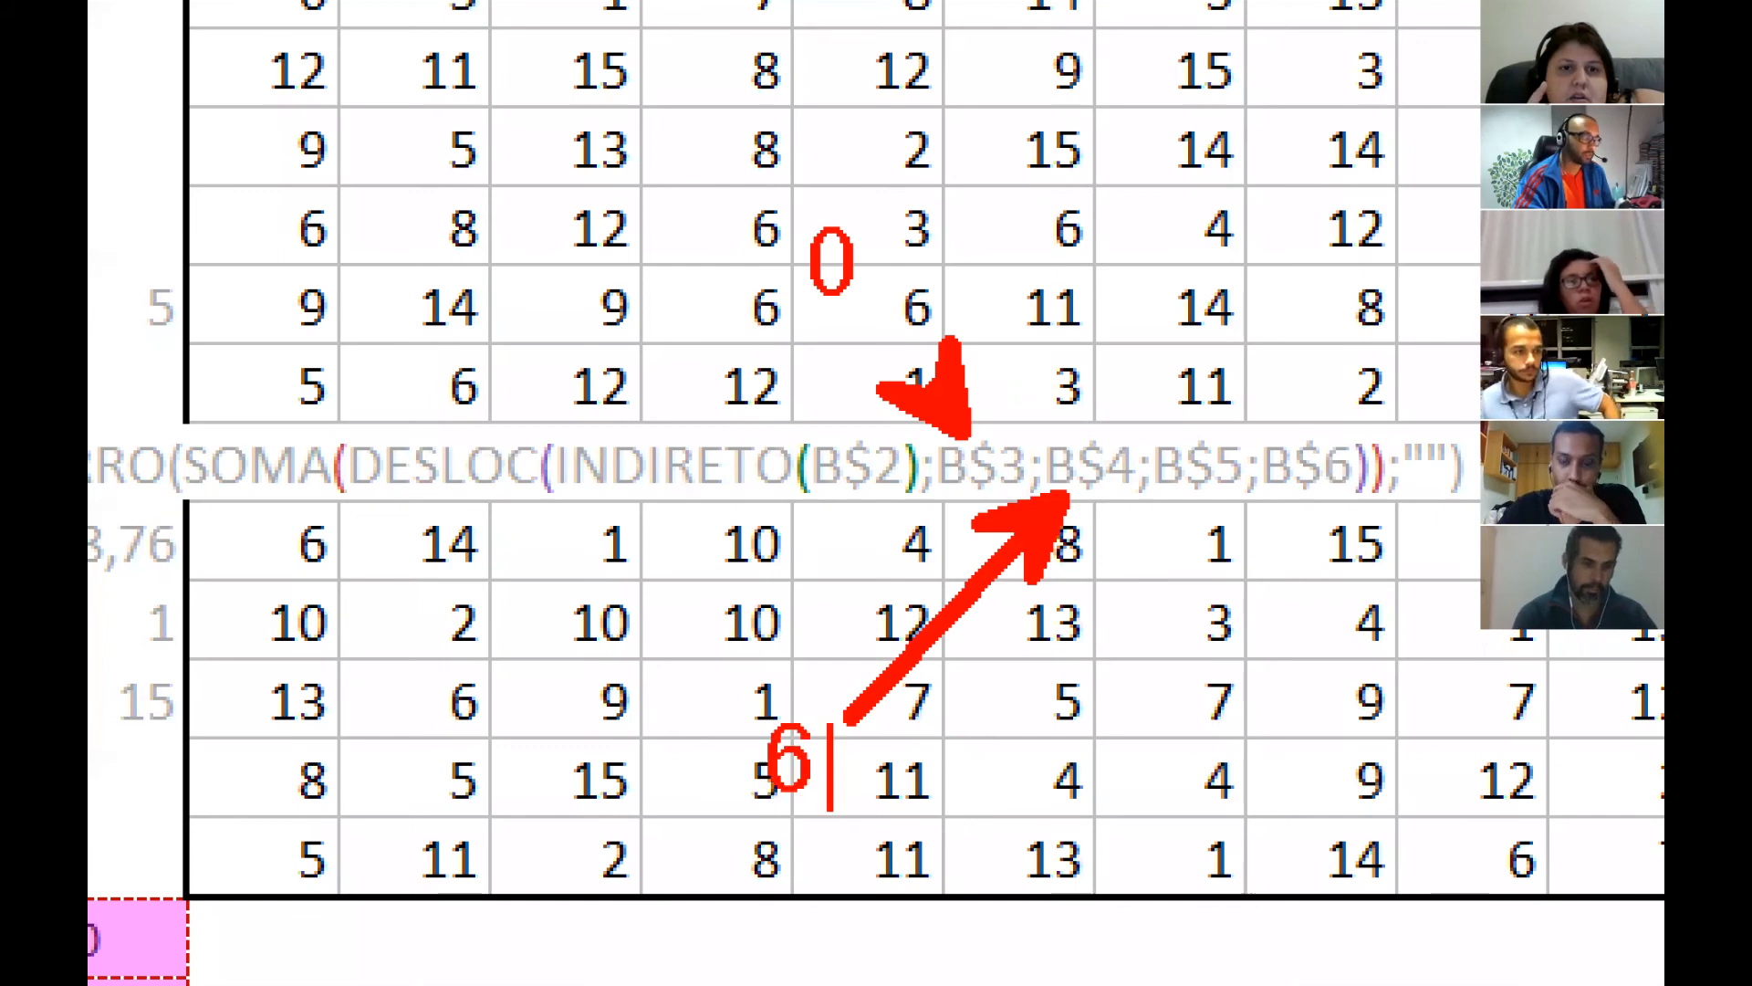
key(Escape)
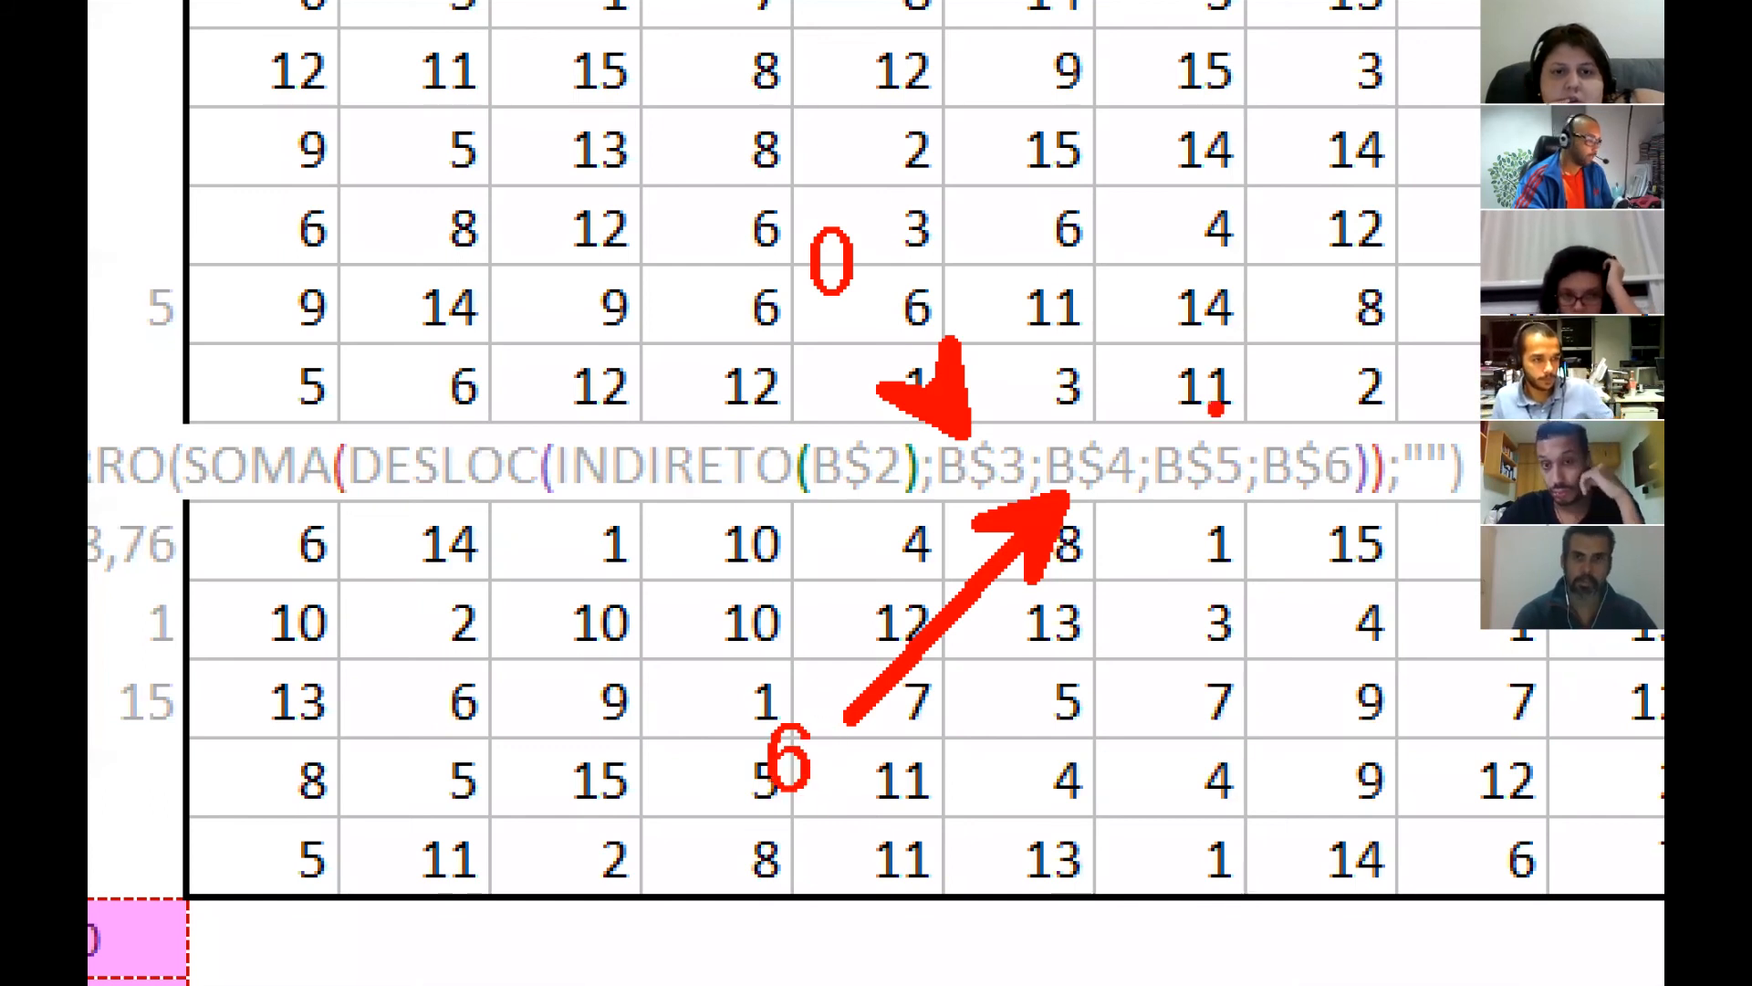
- Point a green arrow at B$5 in the Soma formula and label it 11
key(g)
mouse_move(1192, 414)
mouse_down()
mouse_move(1095, 265)
mouse_move(1086, 144)
mouse_up()
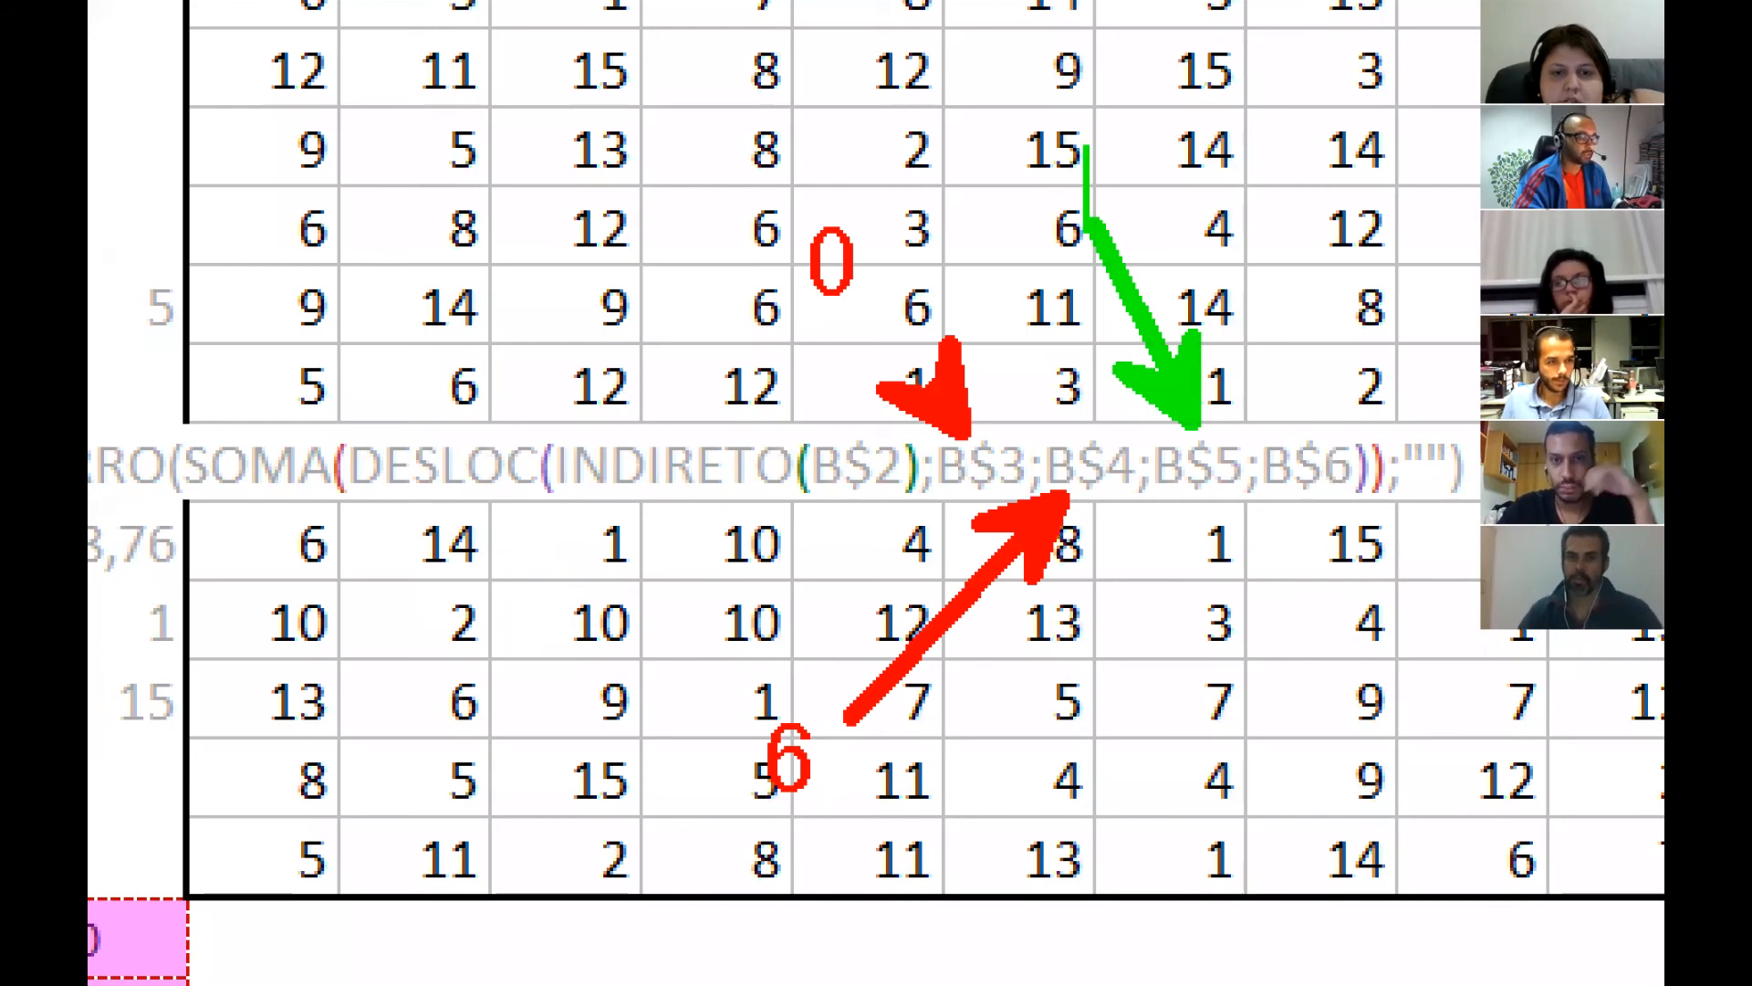
text(11)
click(1124, 87)
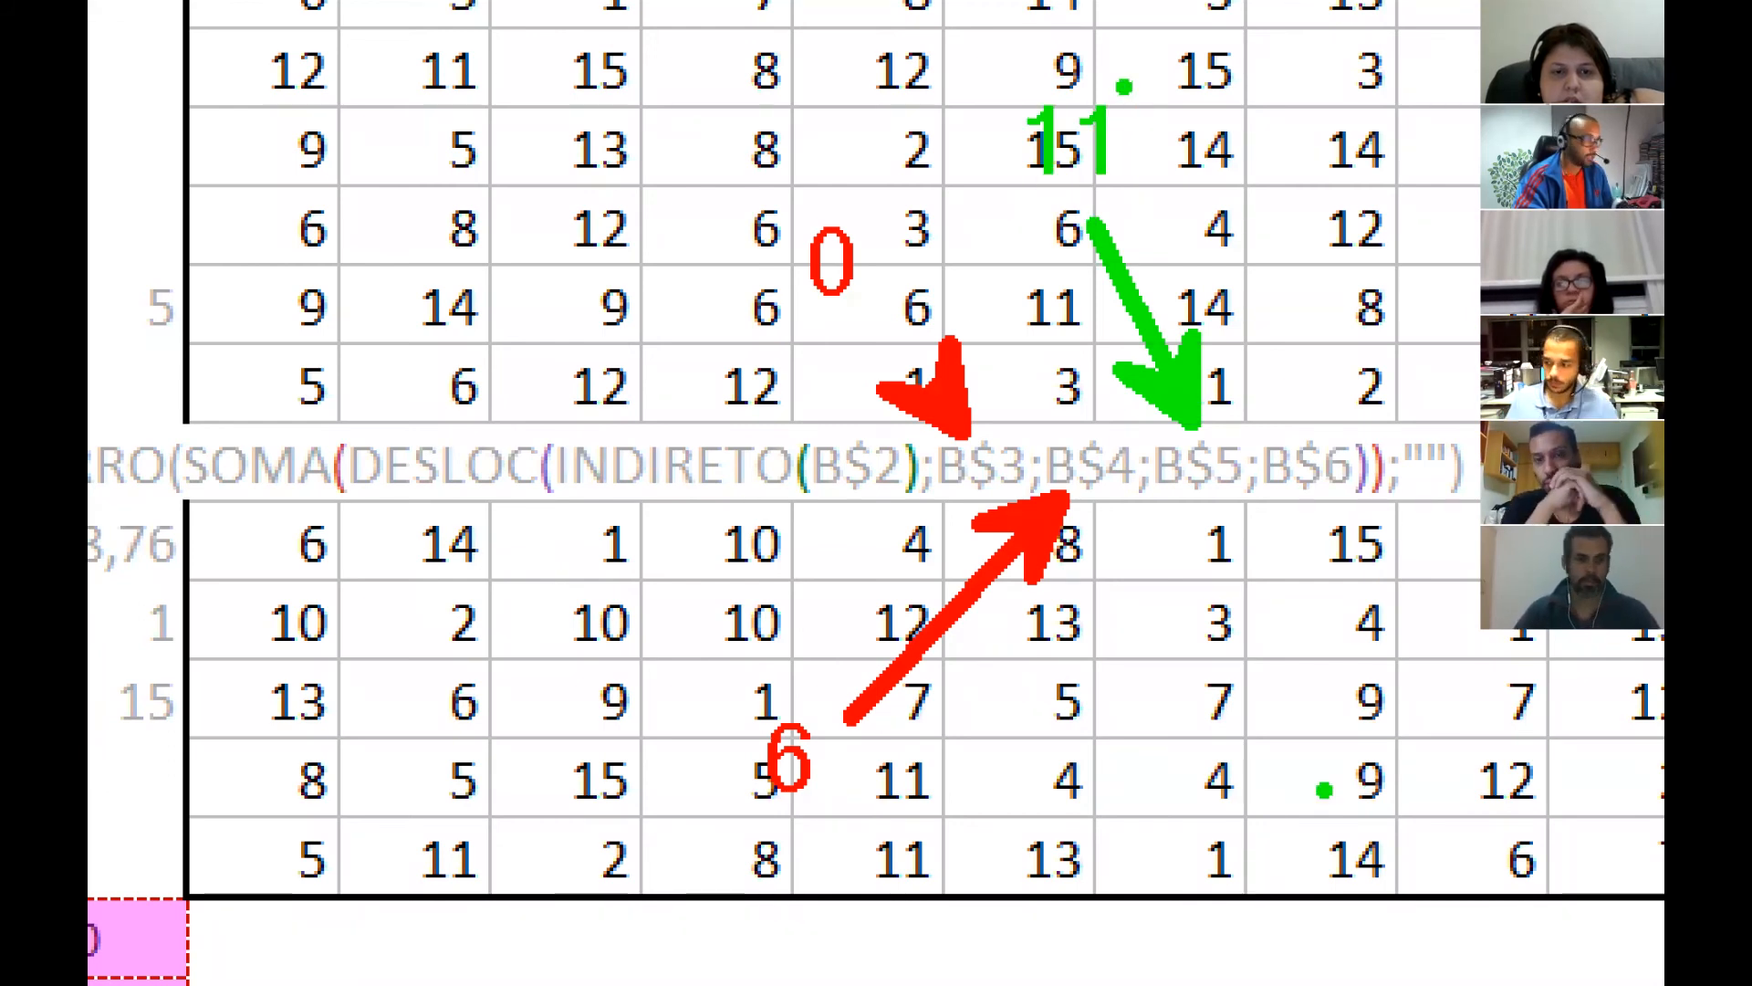
- Point a green arrow at B$6 in the Soma formula and label it with a green 9
drag(1273, 497, 1348, 643)
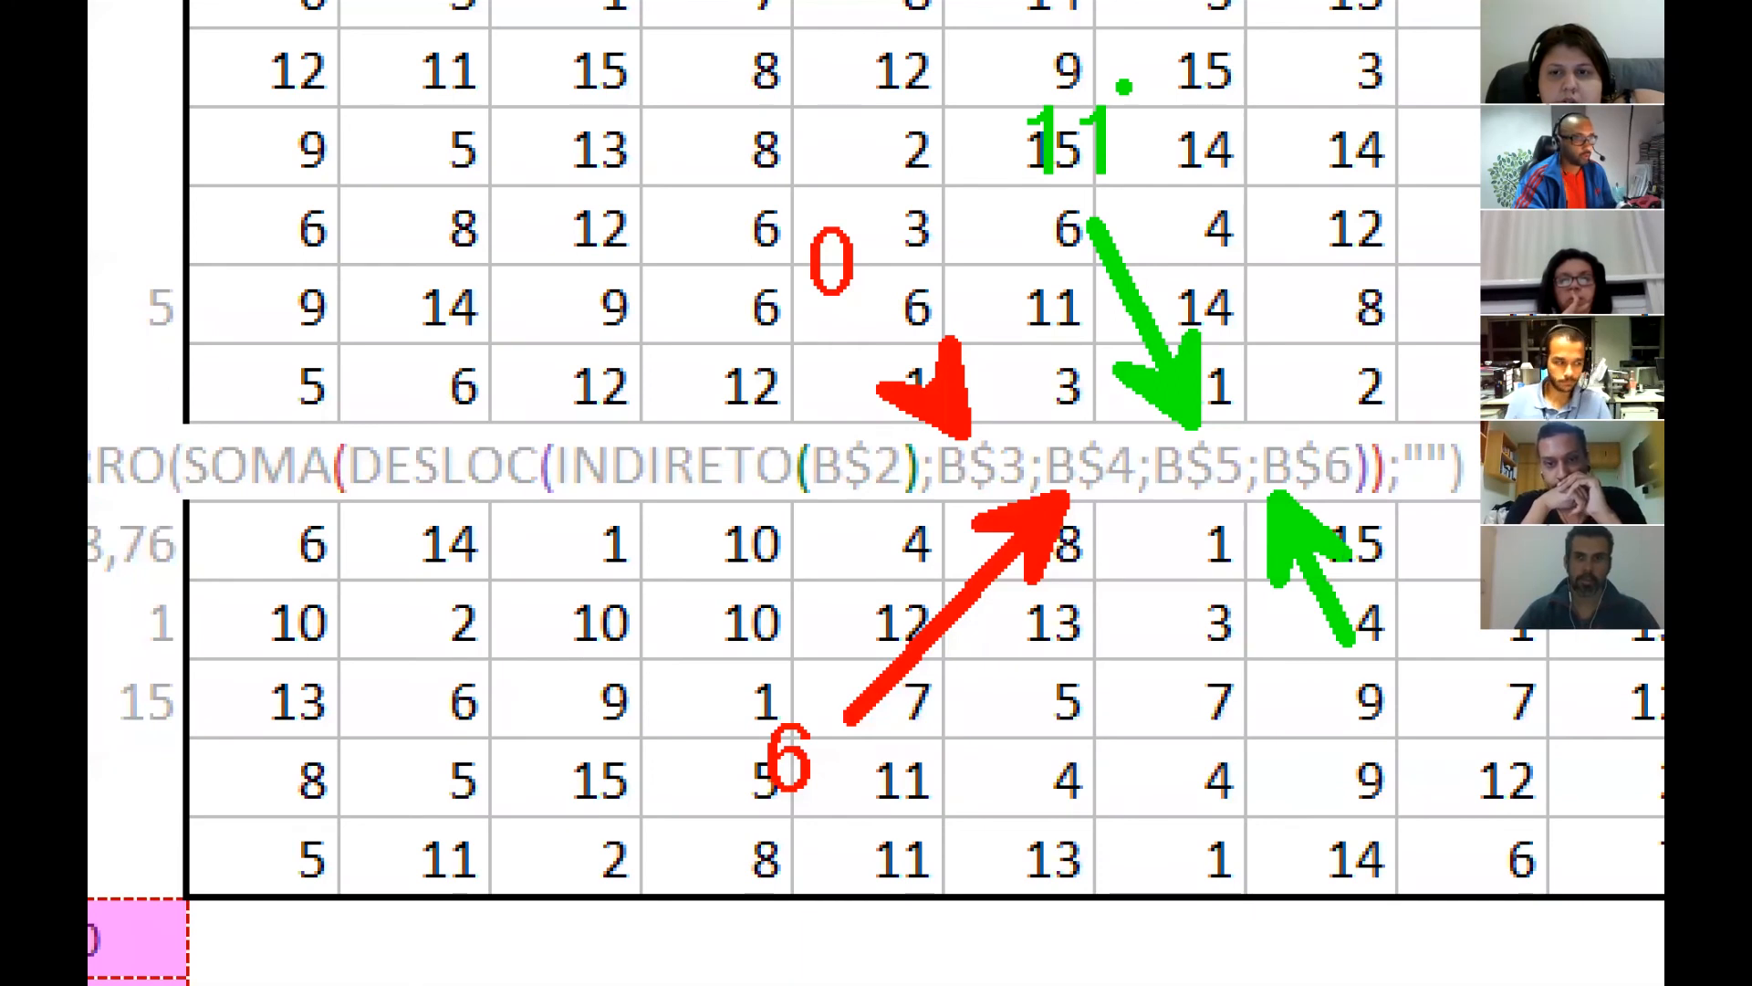
key(r)
key(t)
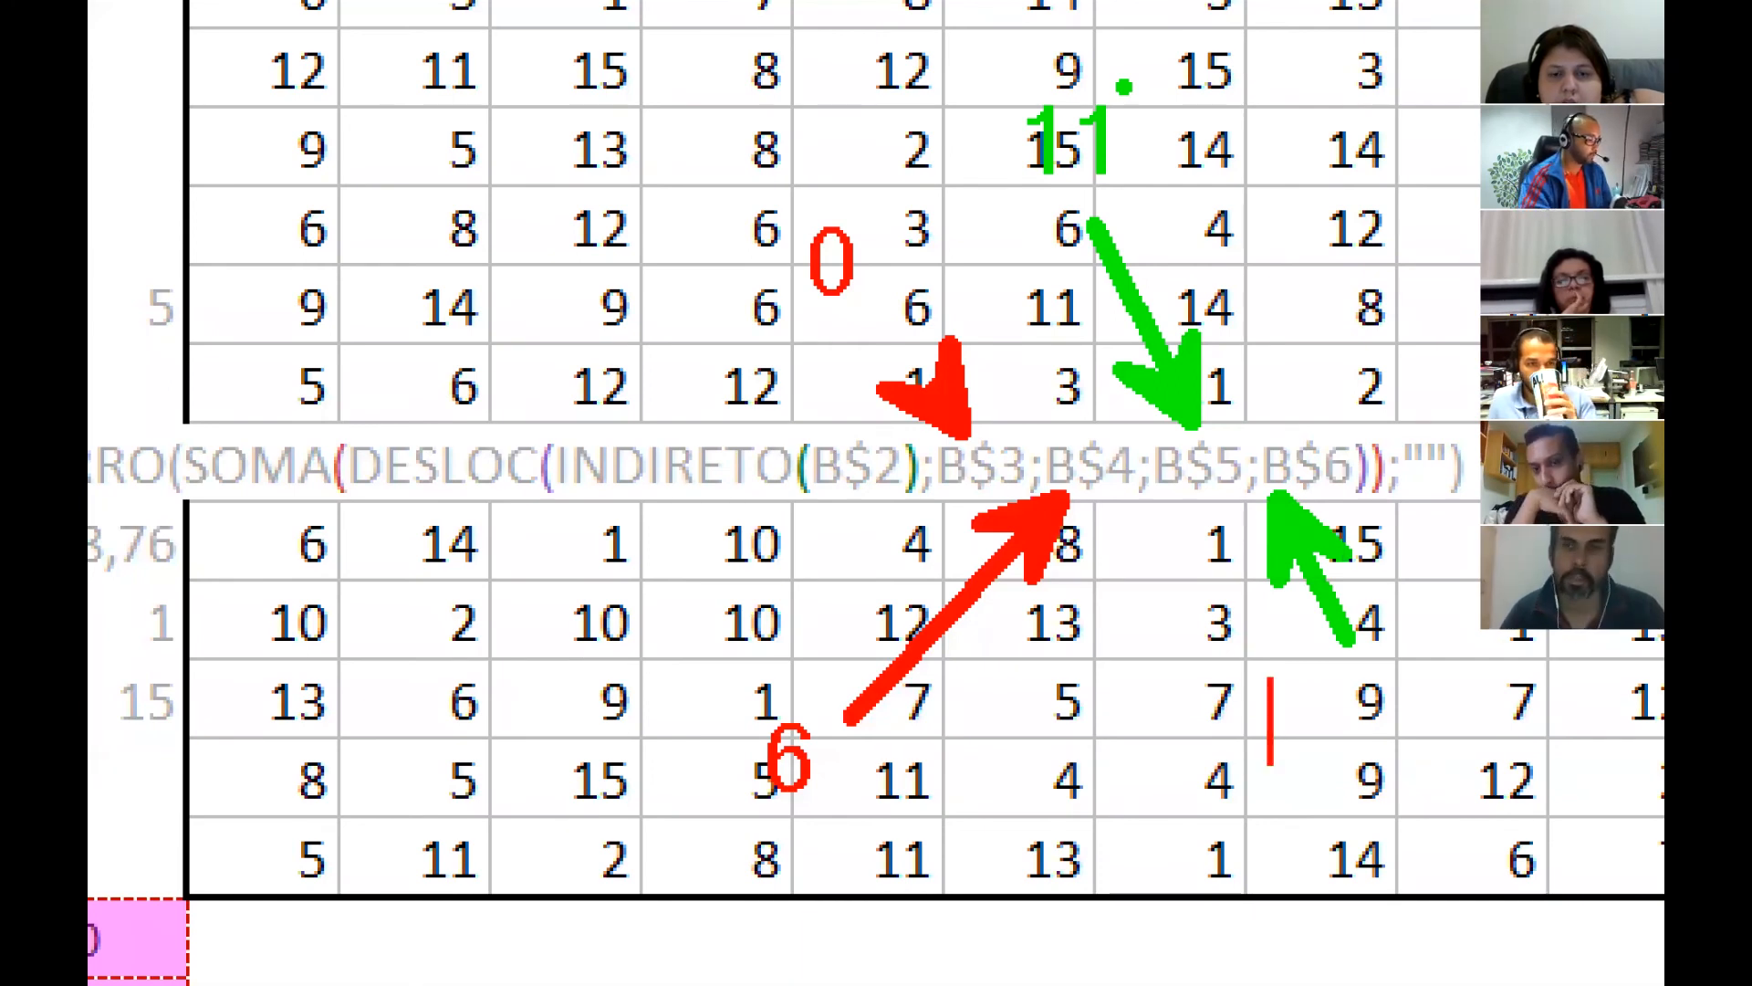
text(g)
key(BackSpace)
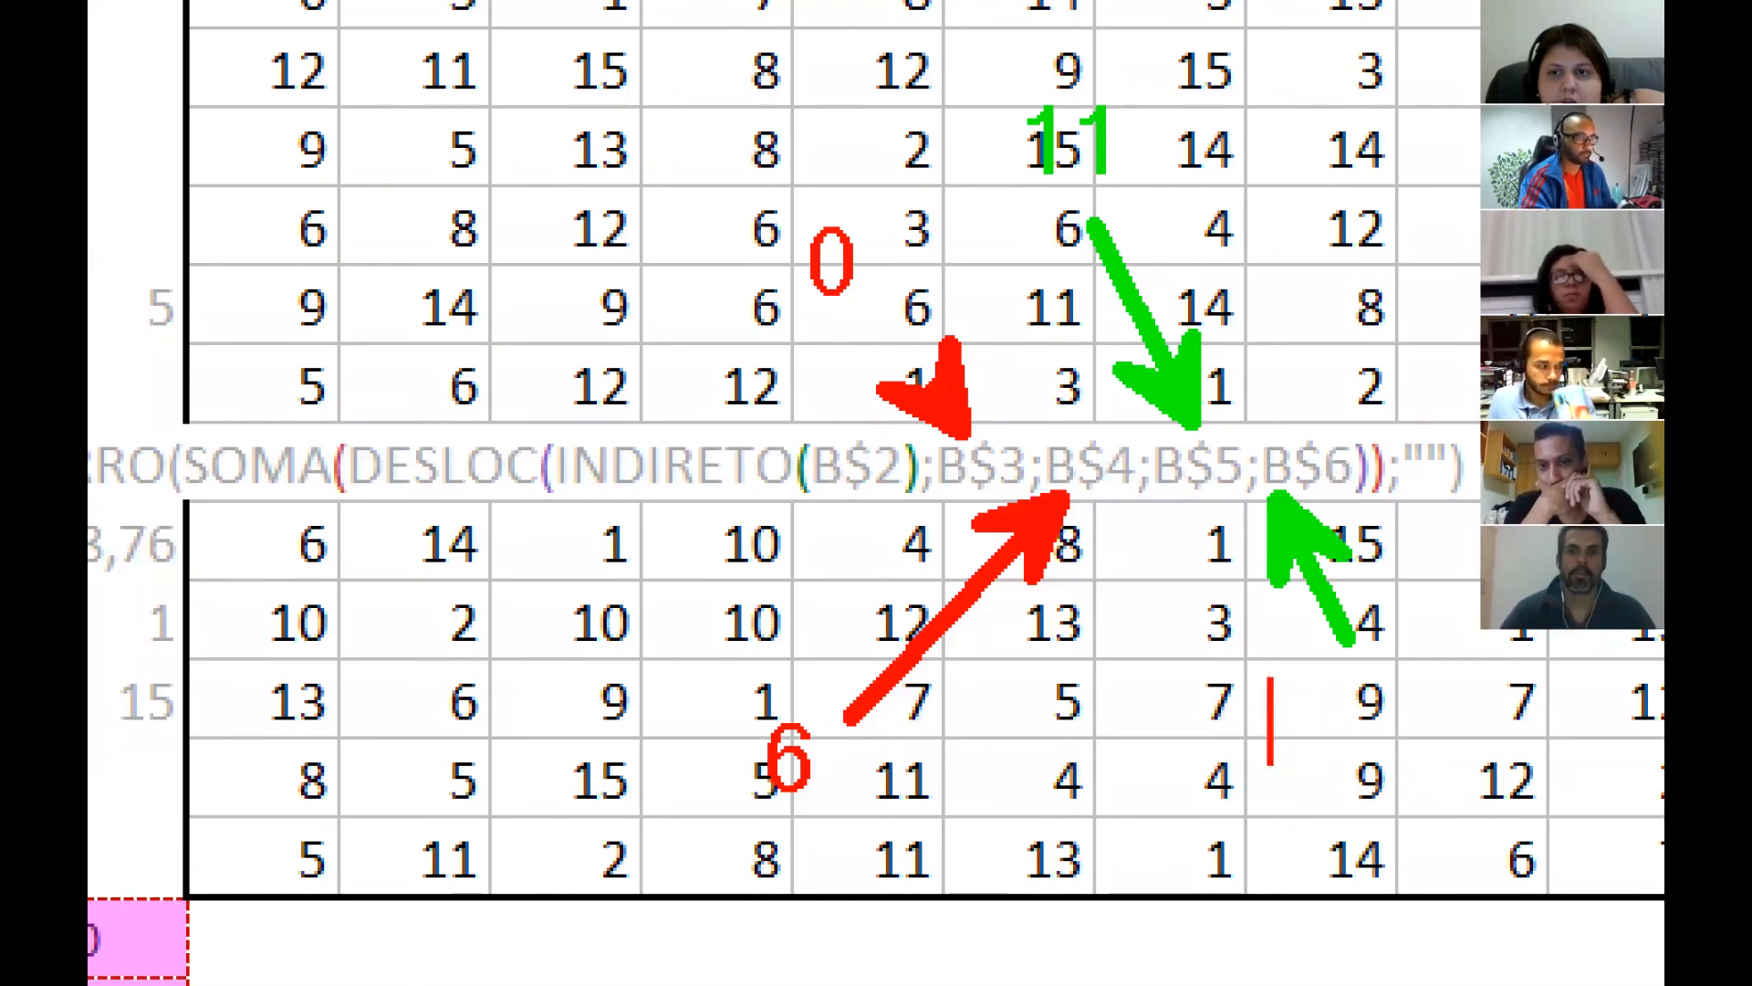
key(Escape)
key(g)
text(t)
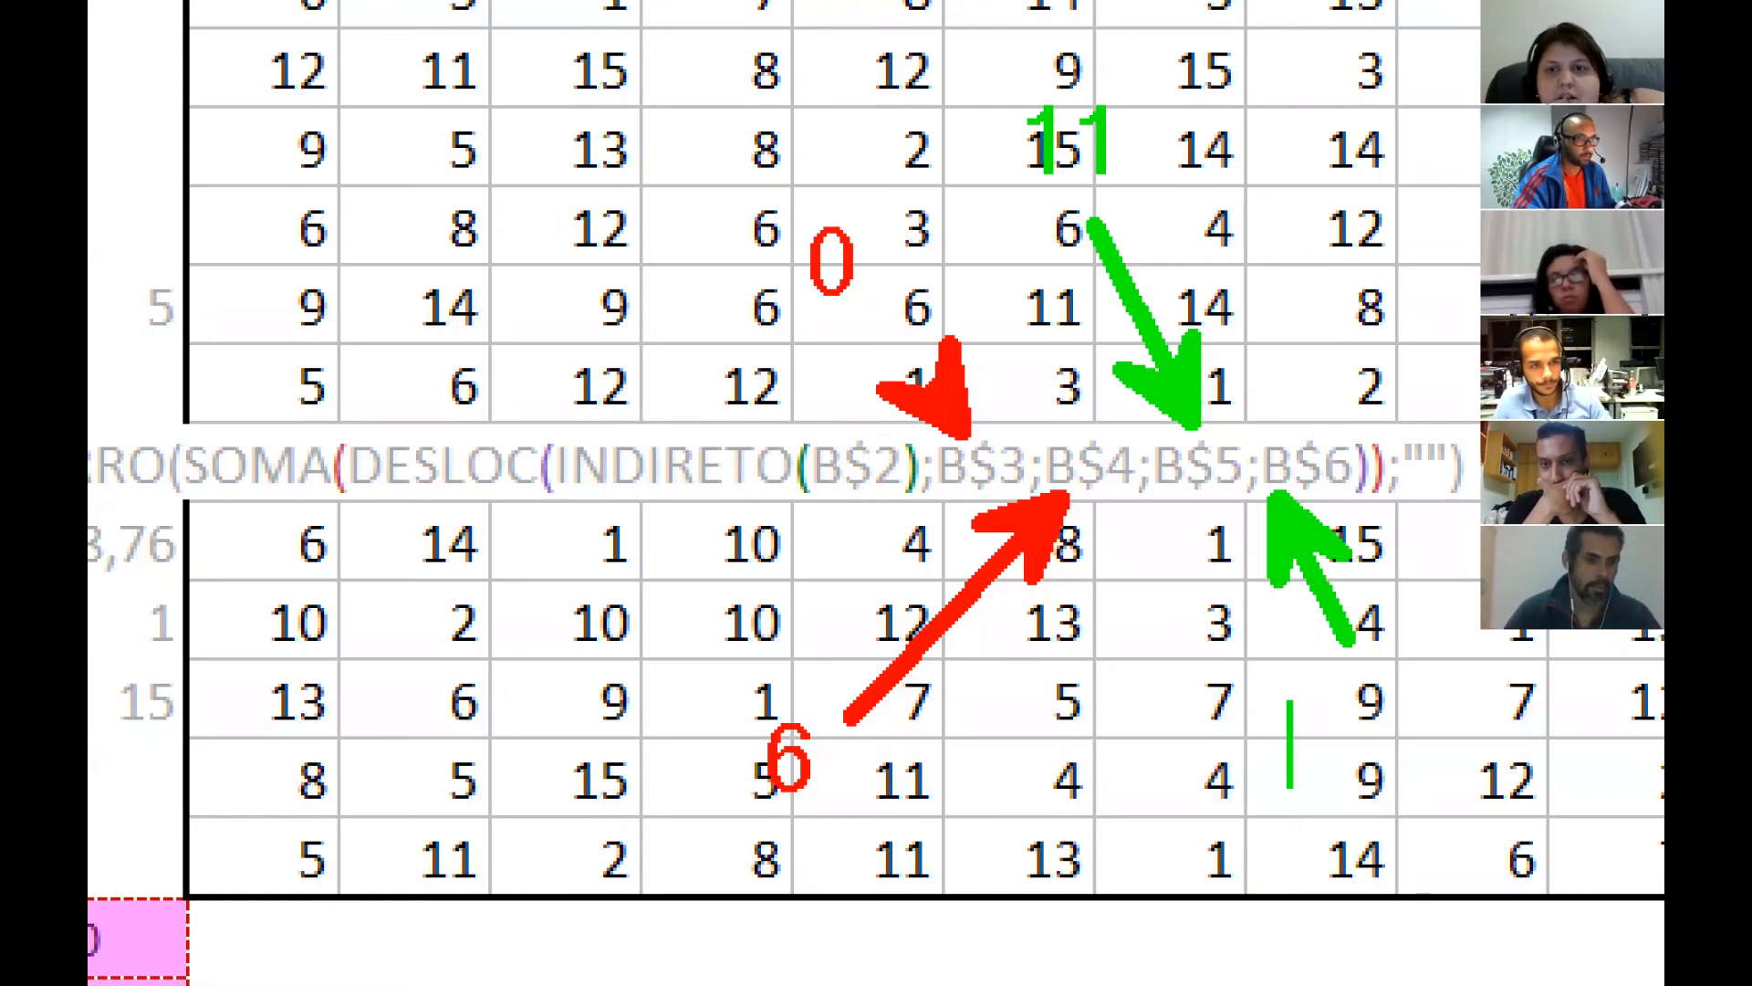
text(9)
key(Escape)
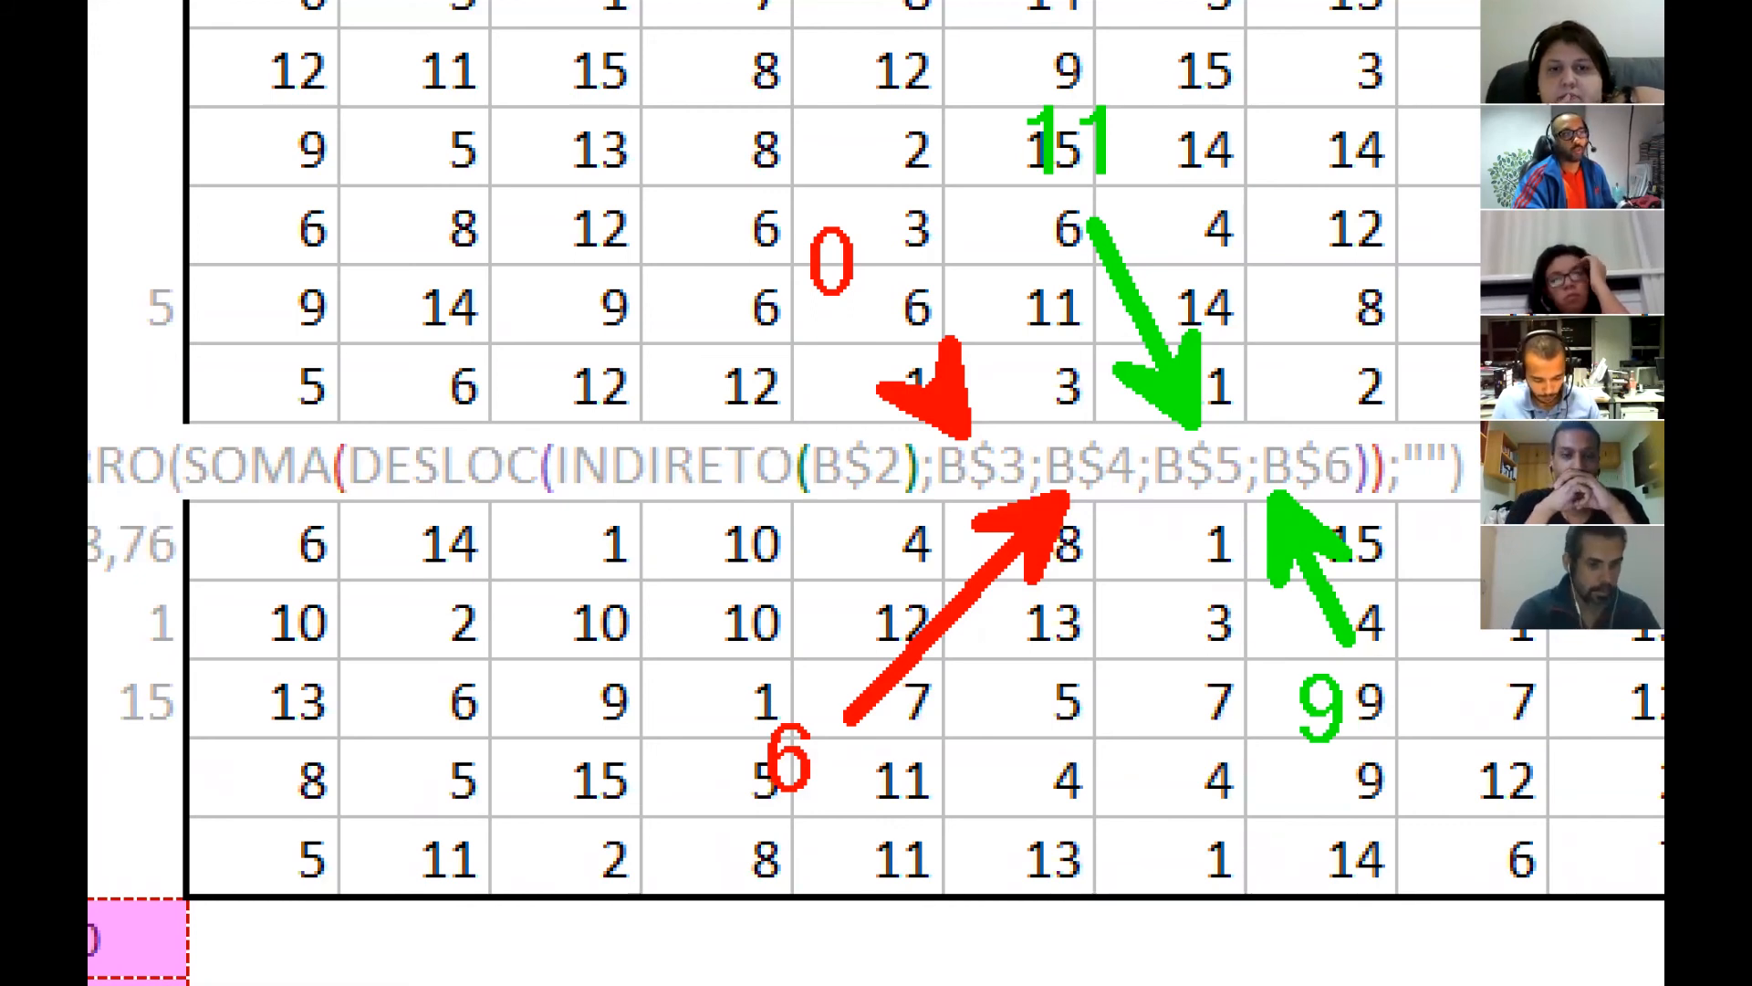
key(Escape)
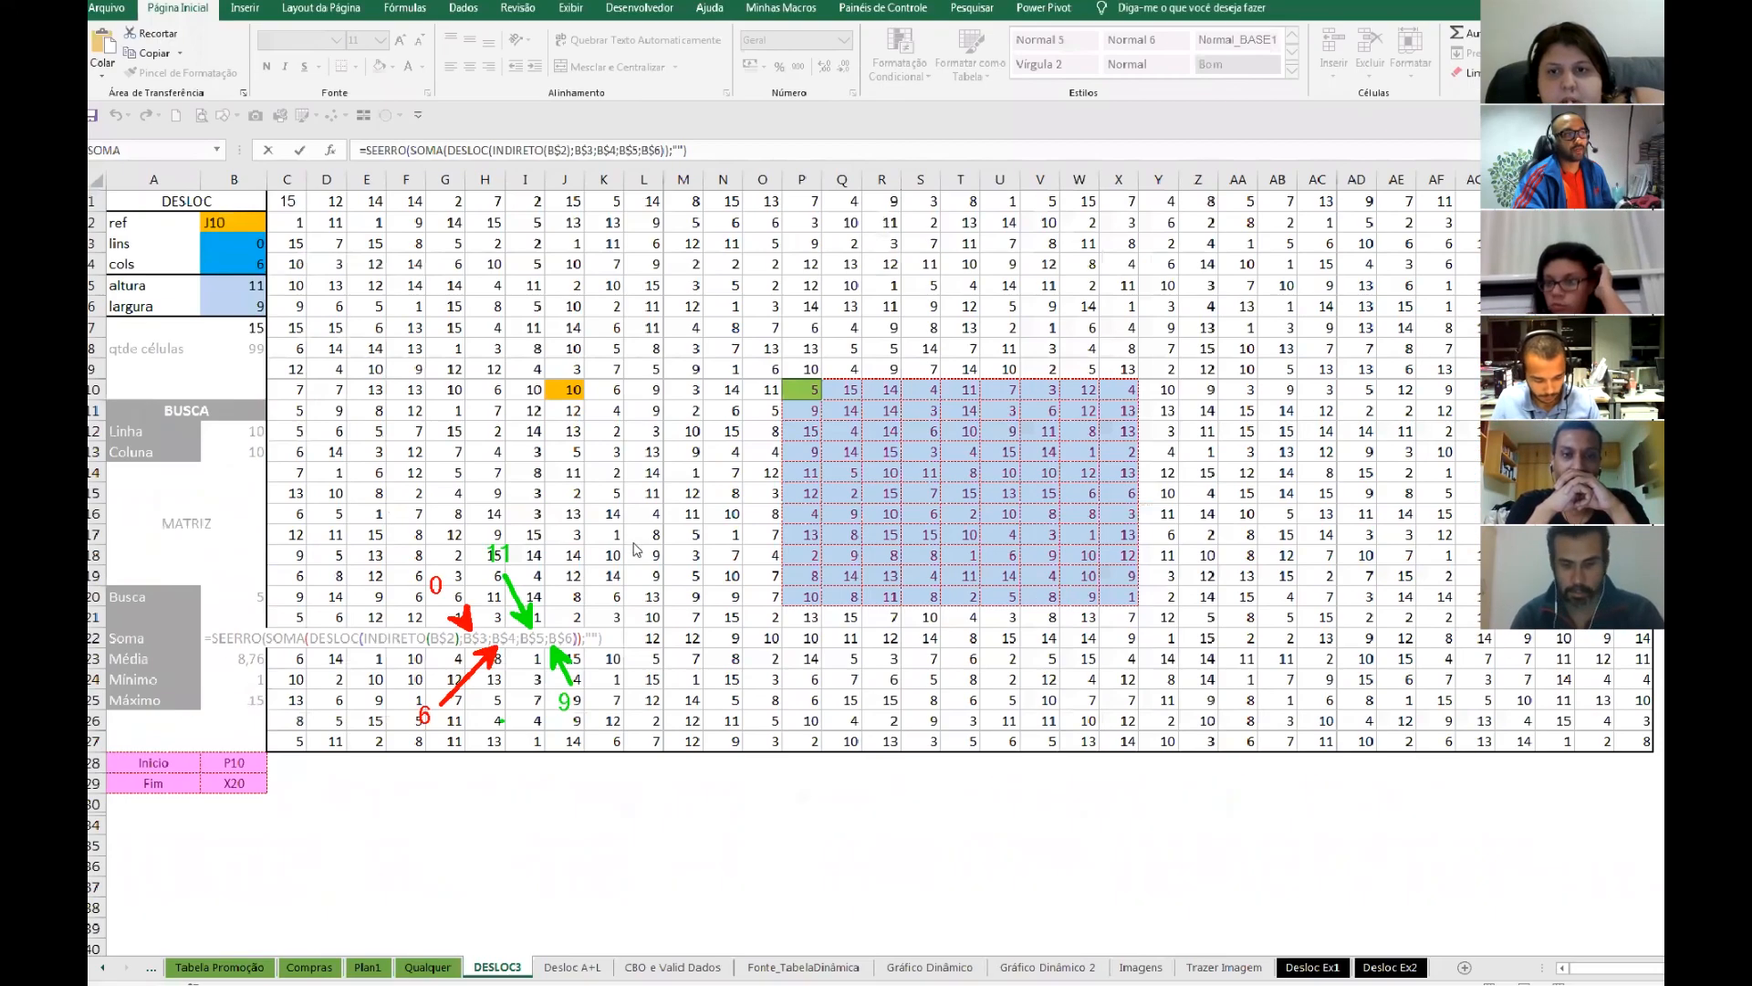
- Select P10:X20, magnify its status bar statistics, box the average and sum in green, and point an arrow at the sum
key(ctrl+1)
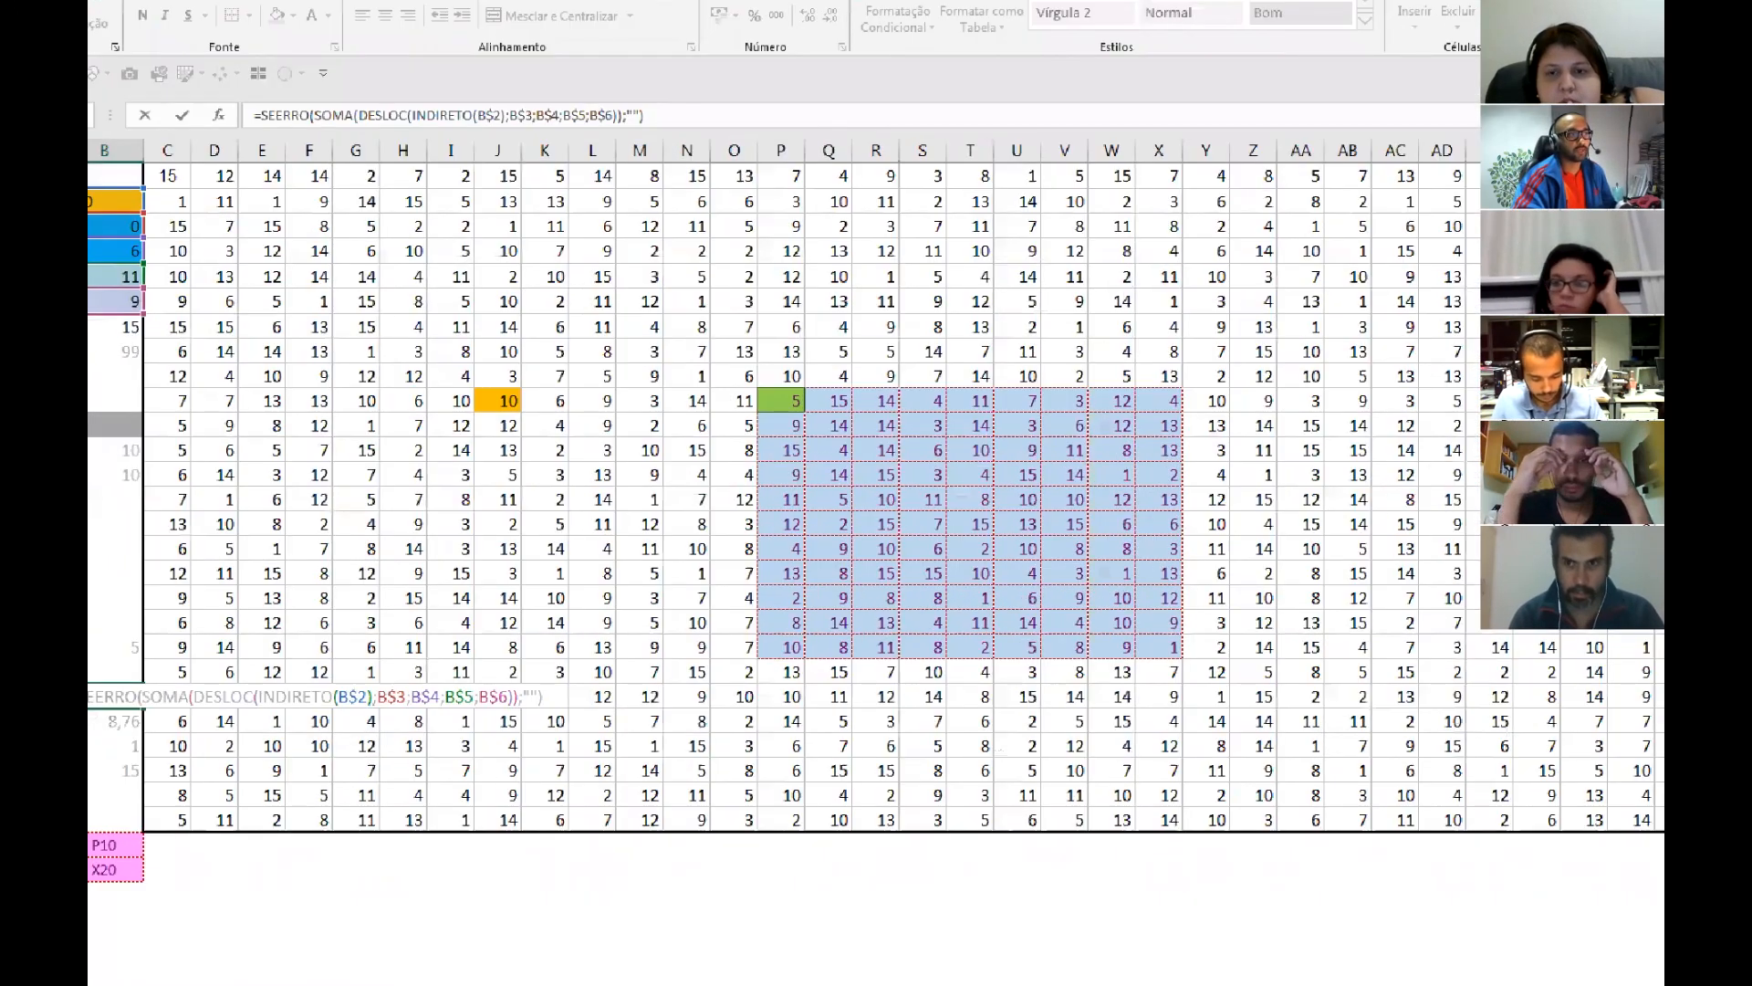
key(Escape)
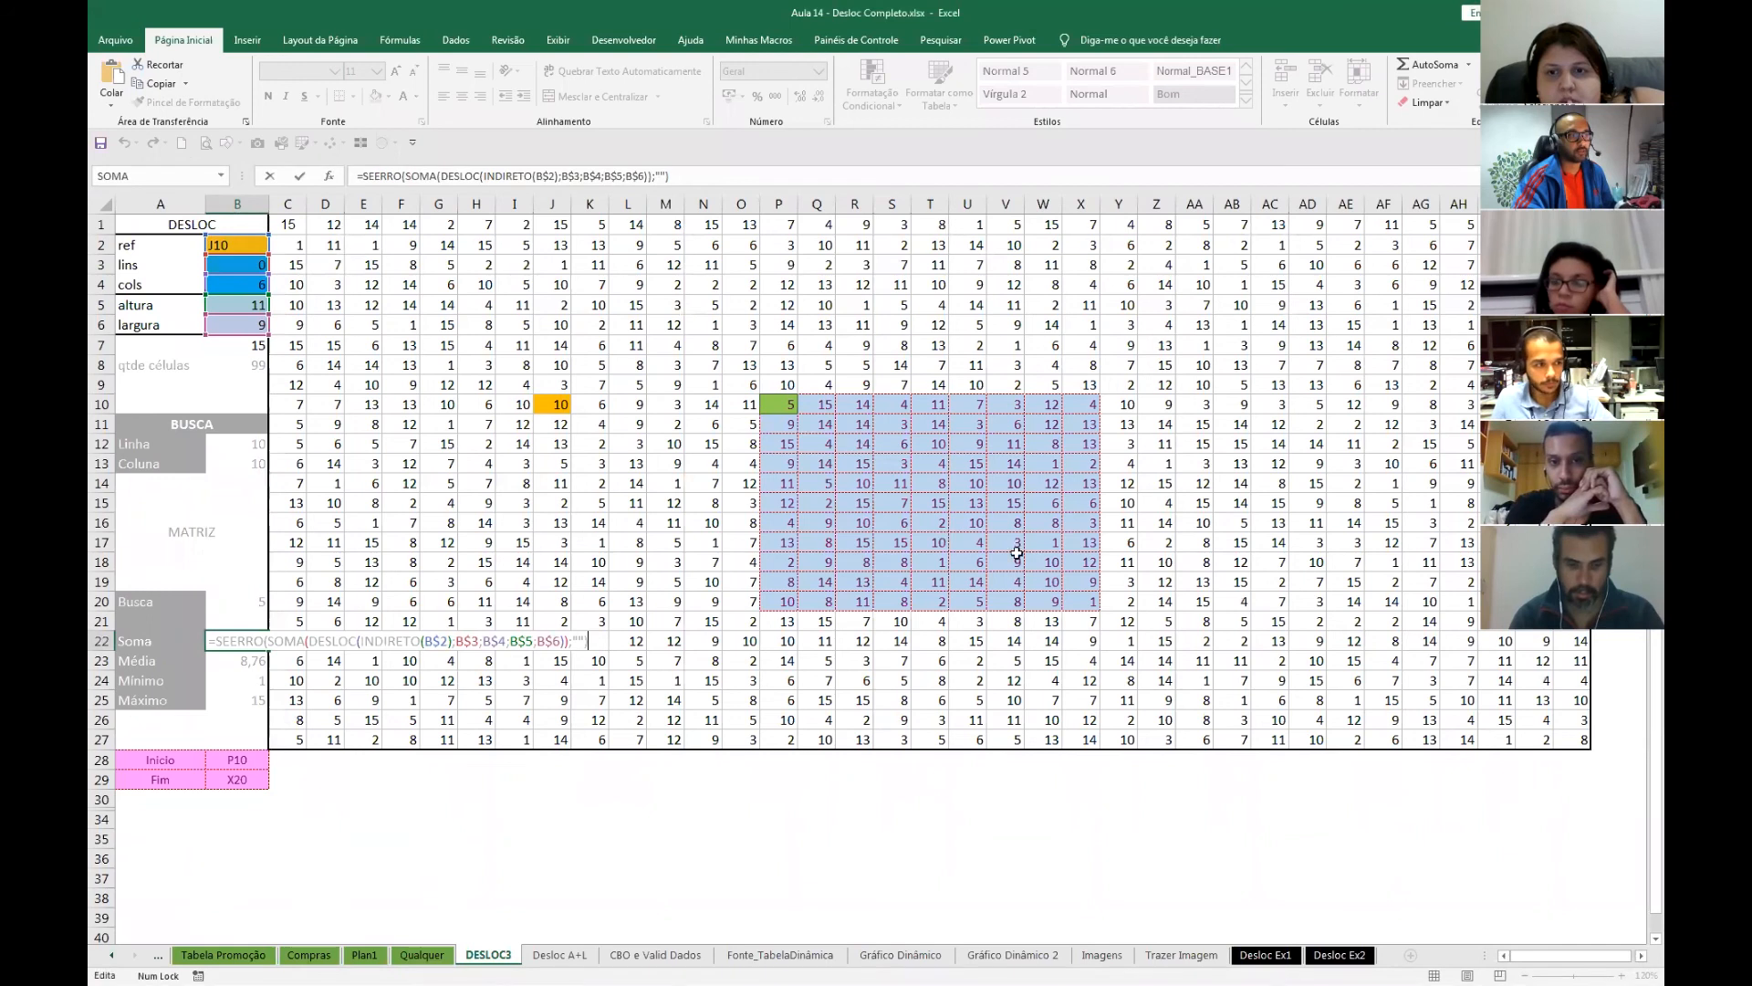
key(ctrl+1)
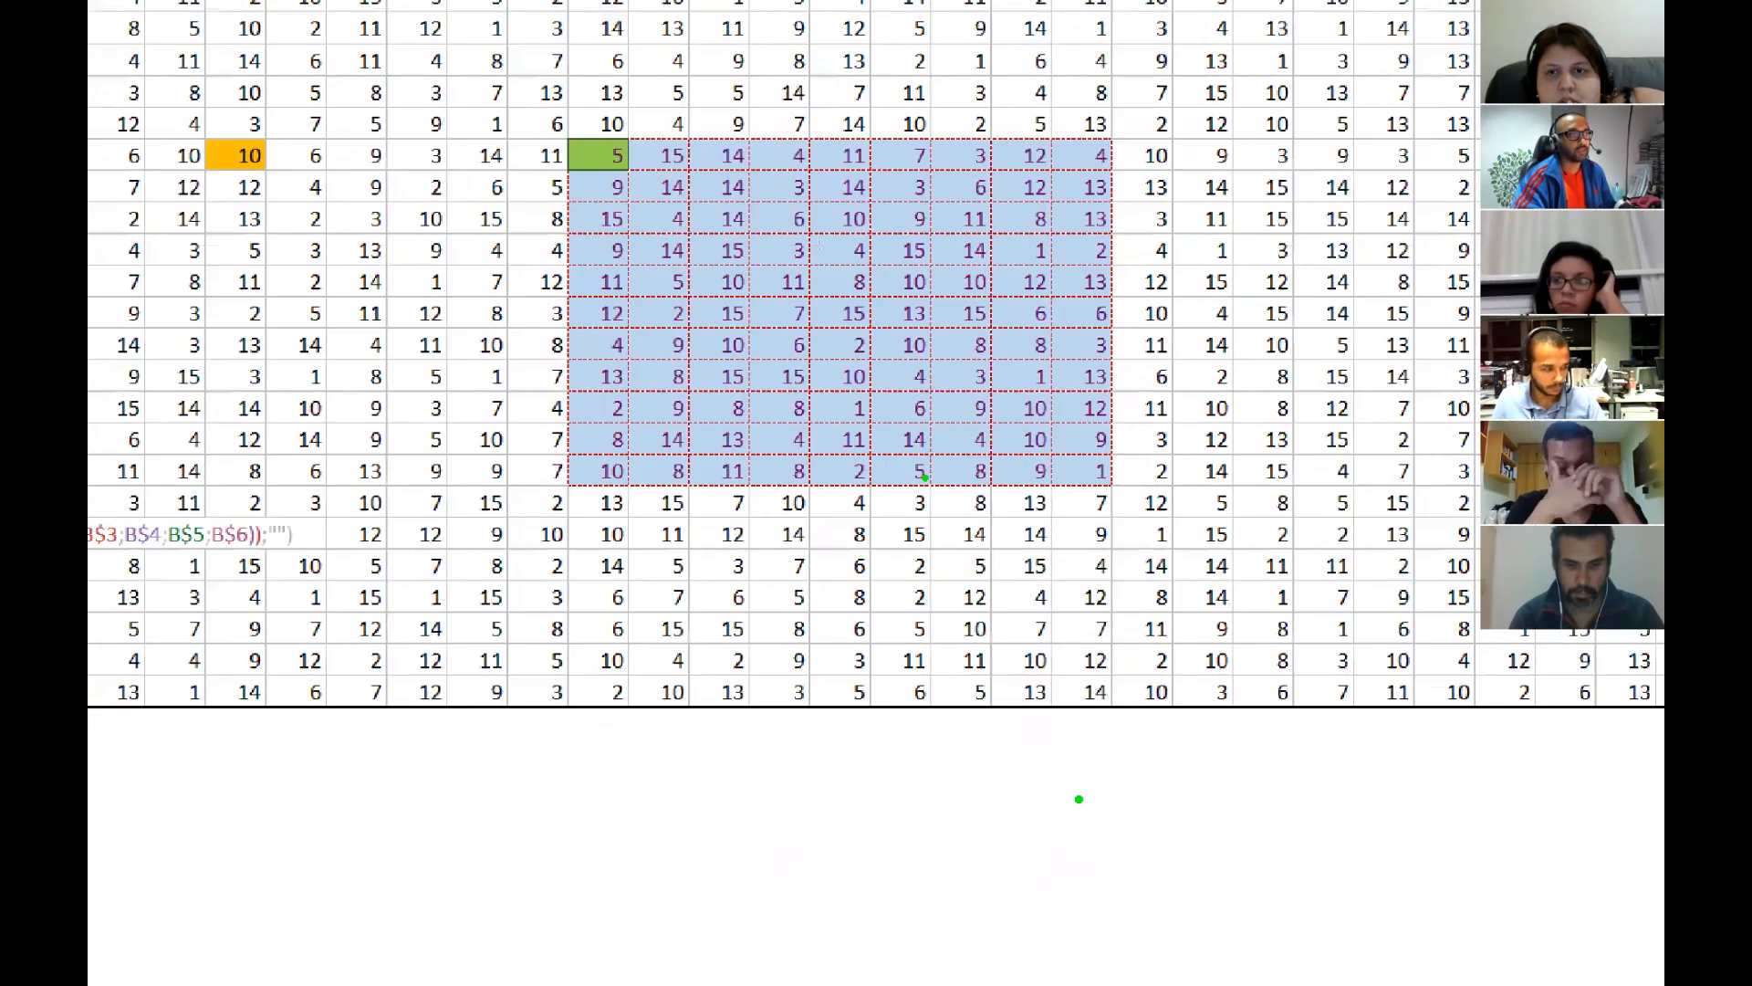
key(Escape)
drag(779, 404, 1082, 605)
key(ctrl+1)
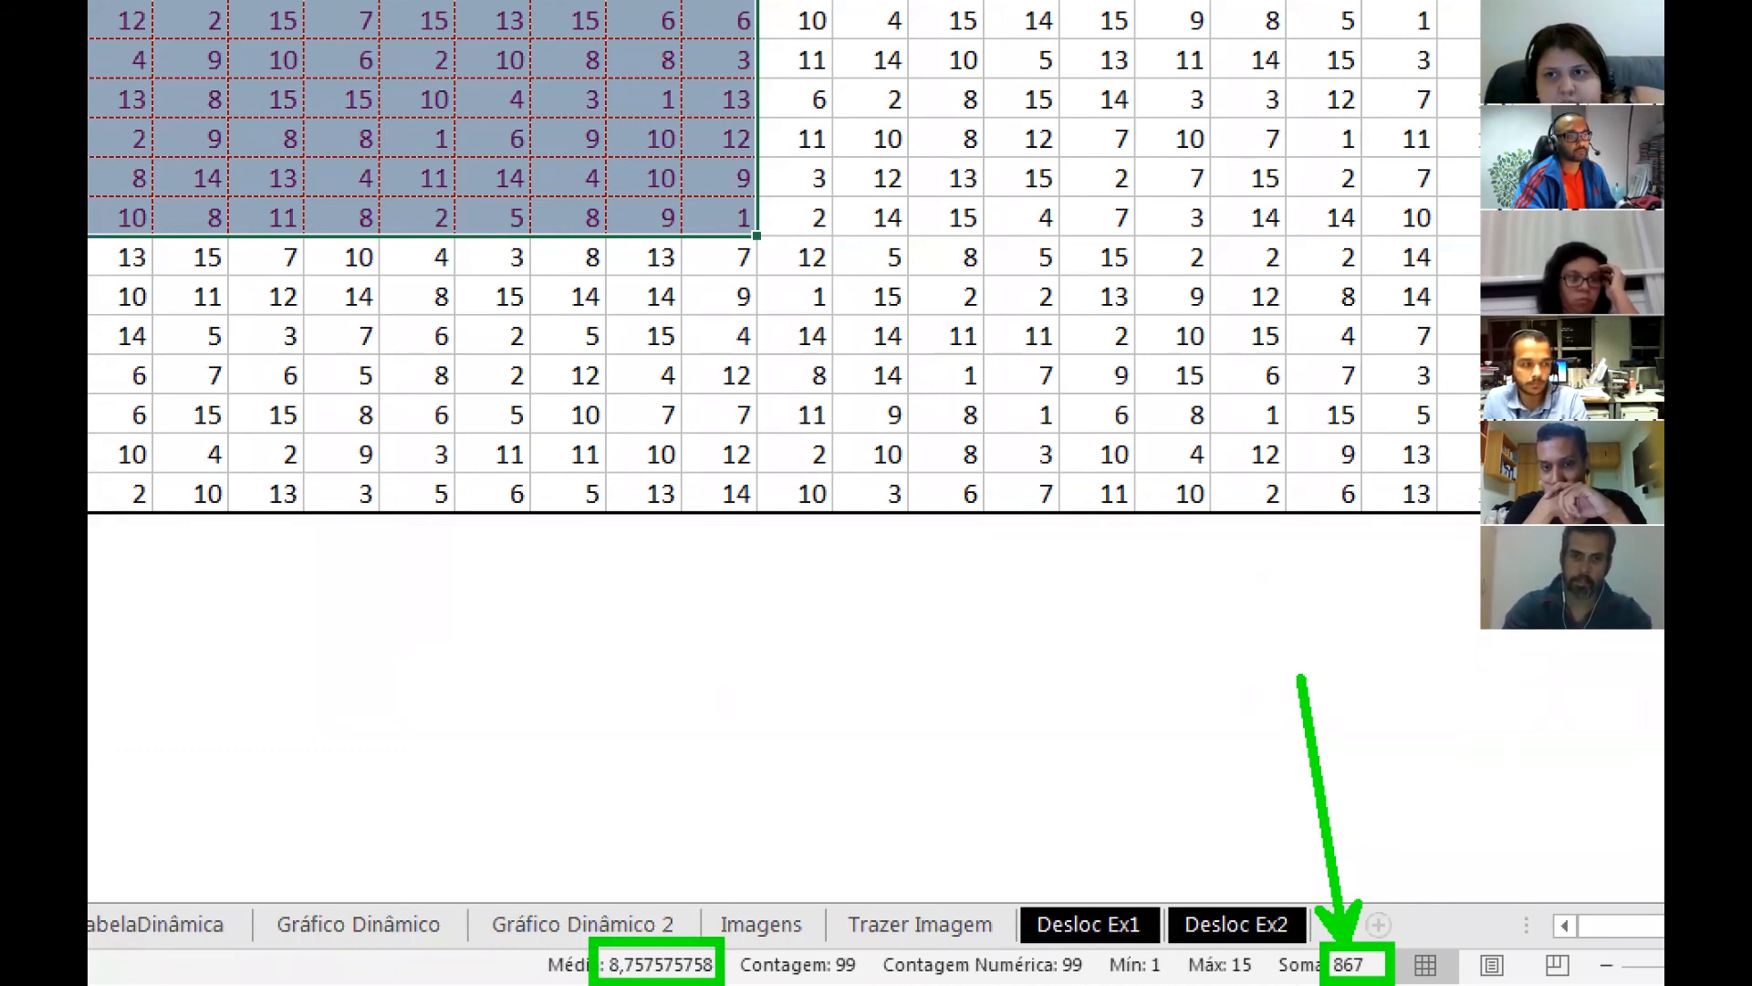
key(Escape)
- Open the Média formula in cell B23 and magnify it for reading
click(324, 680)
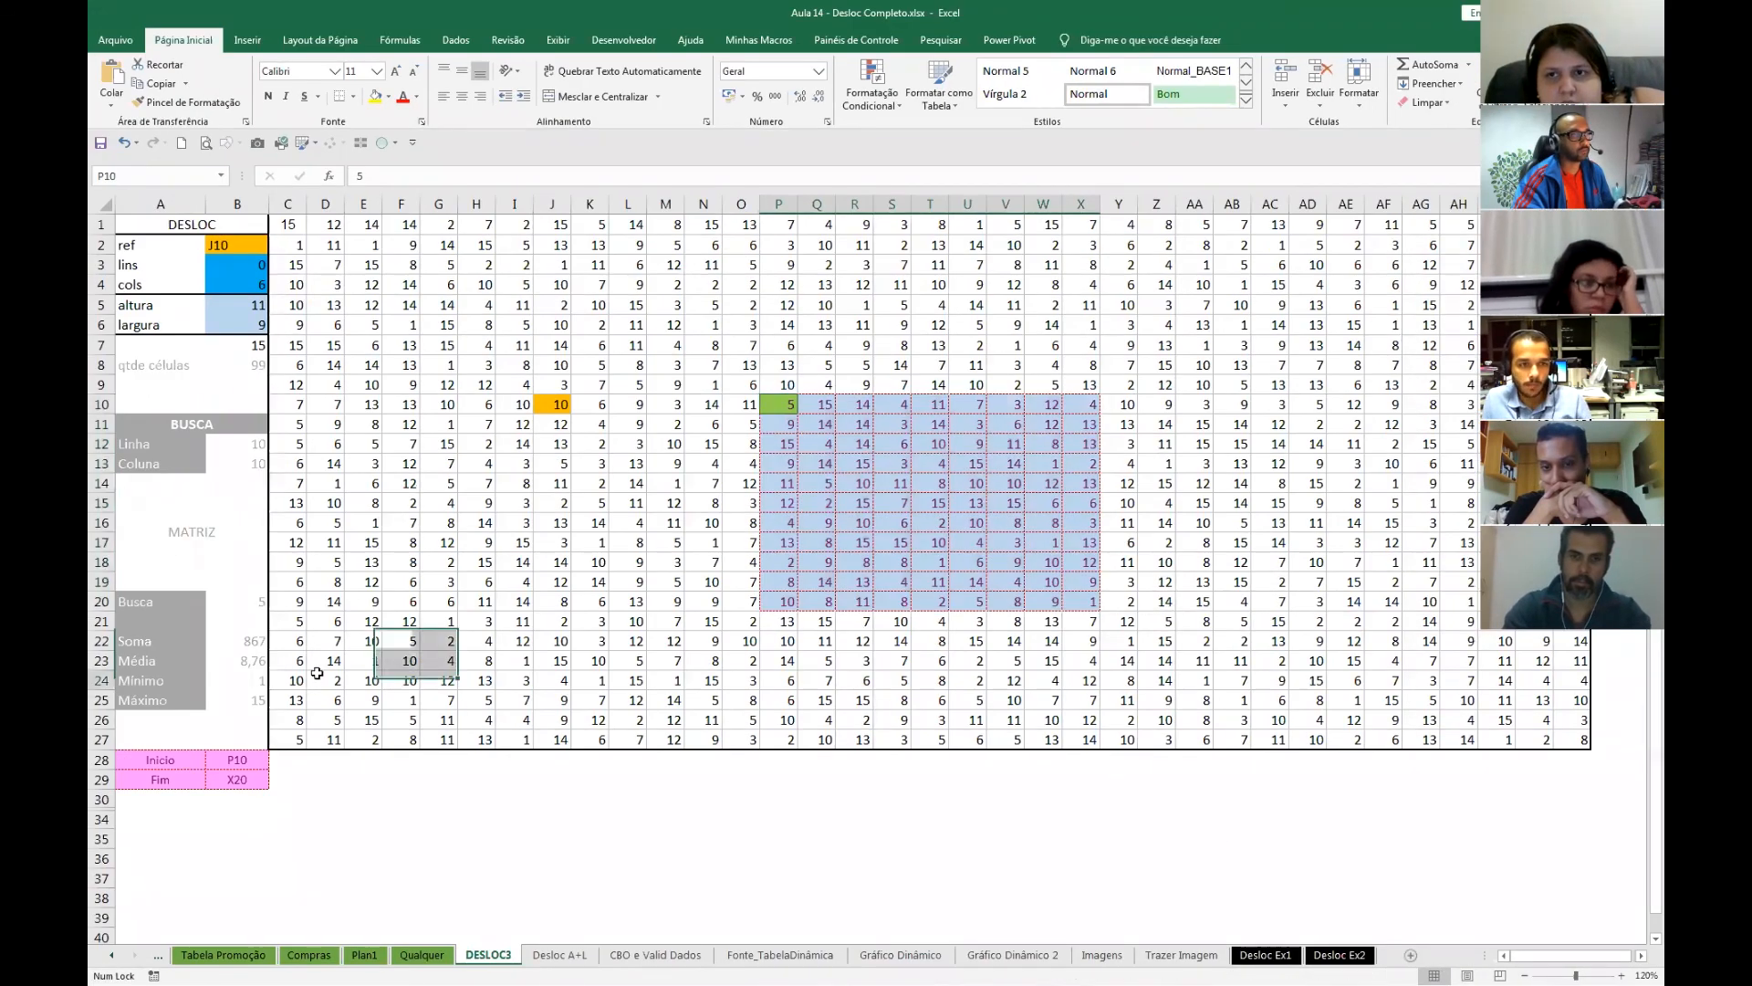
click(222, 643)
click(252, 660)
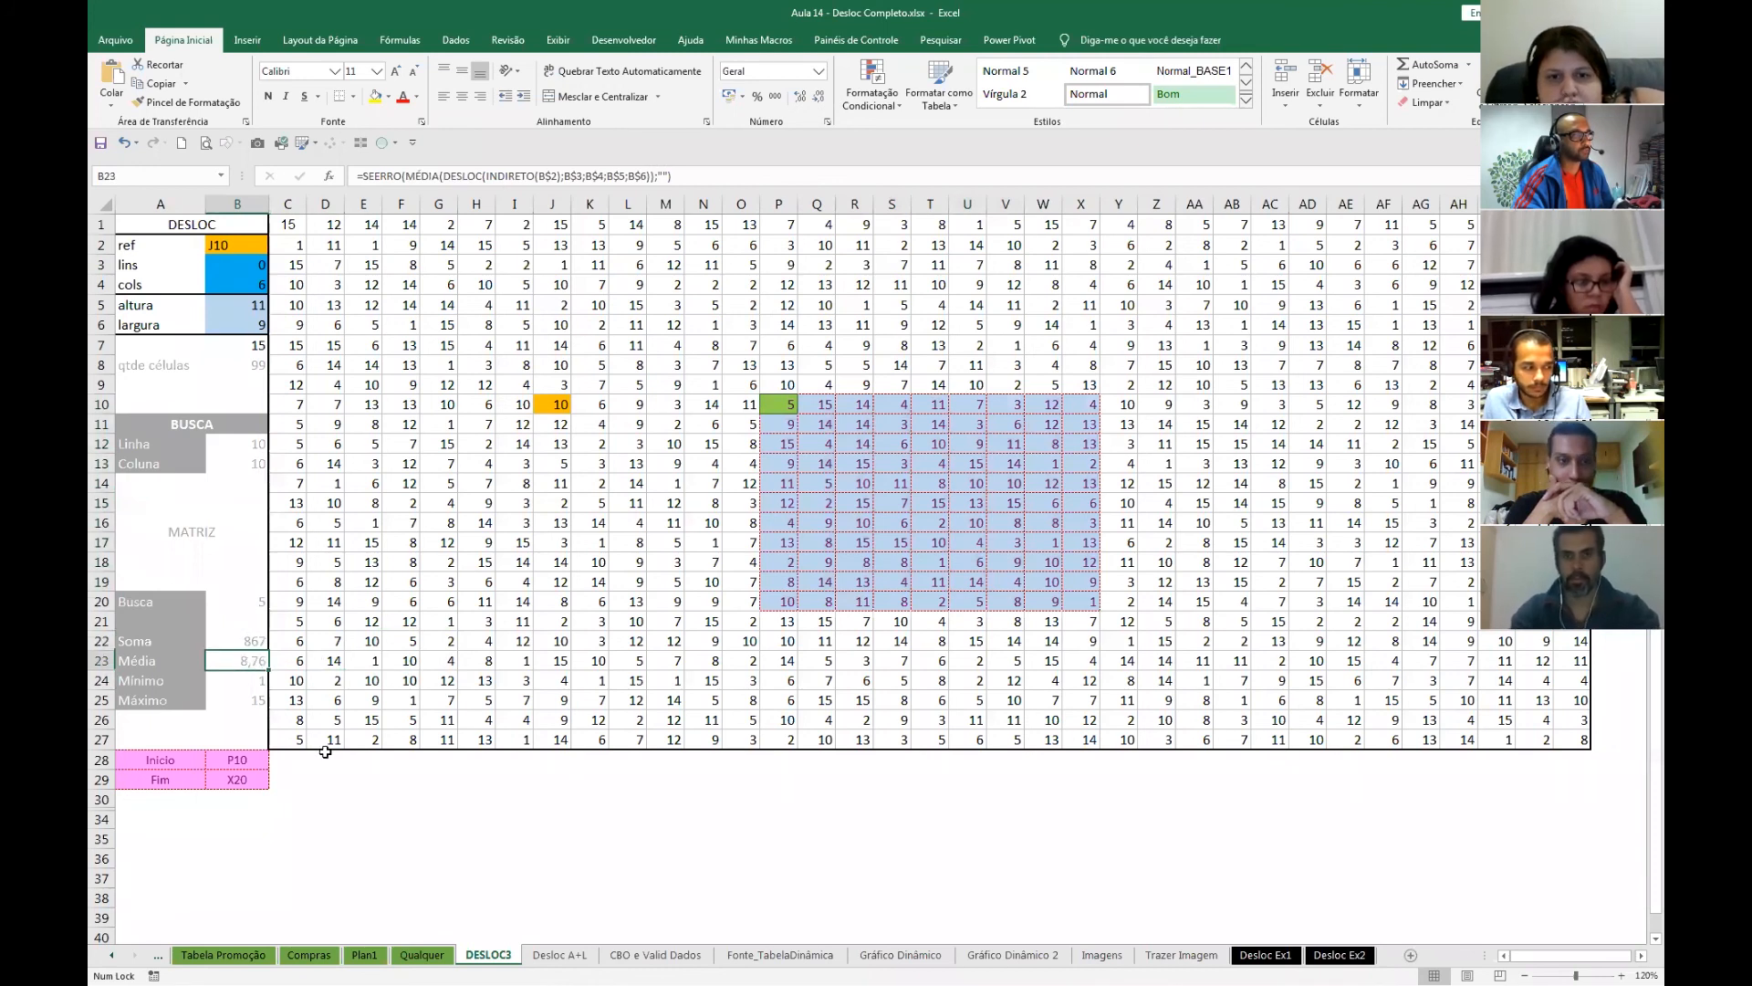
key(F2)
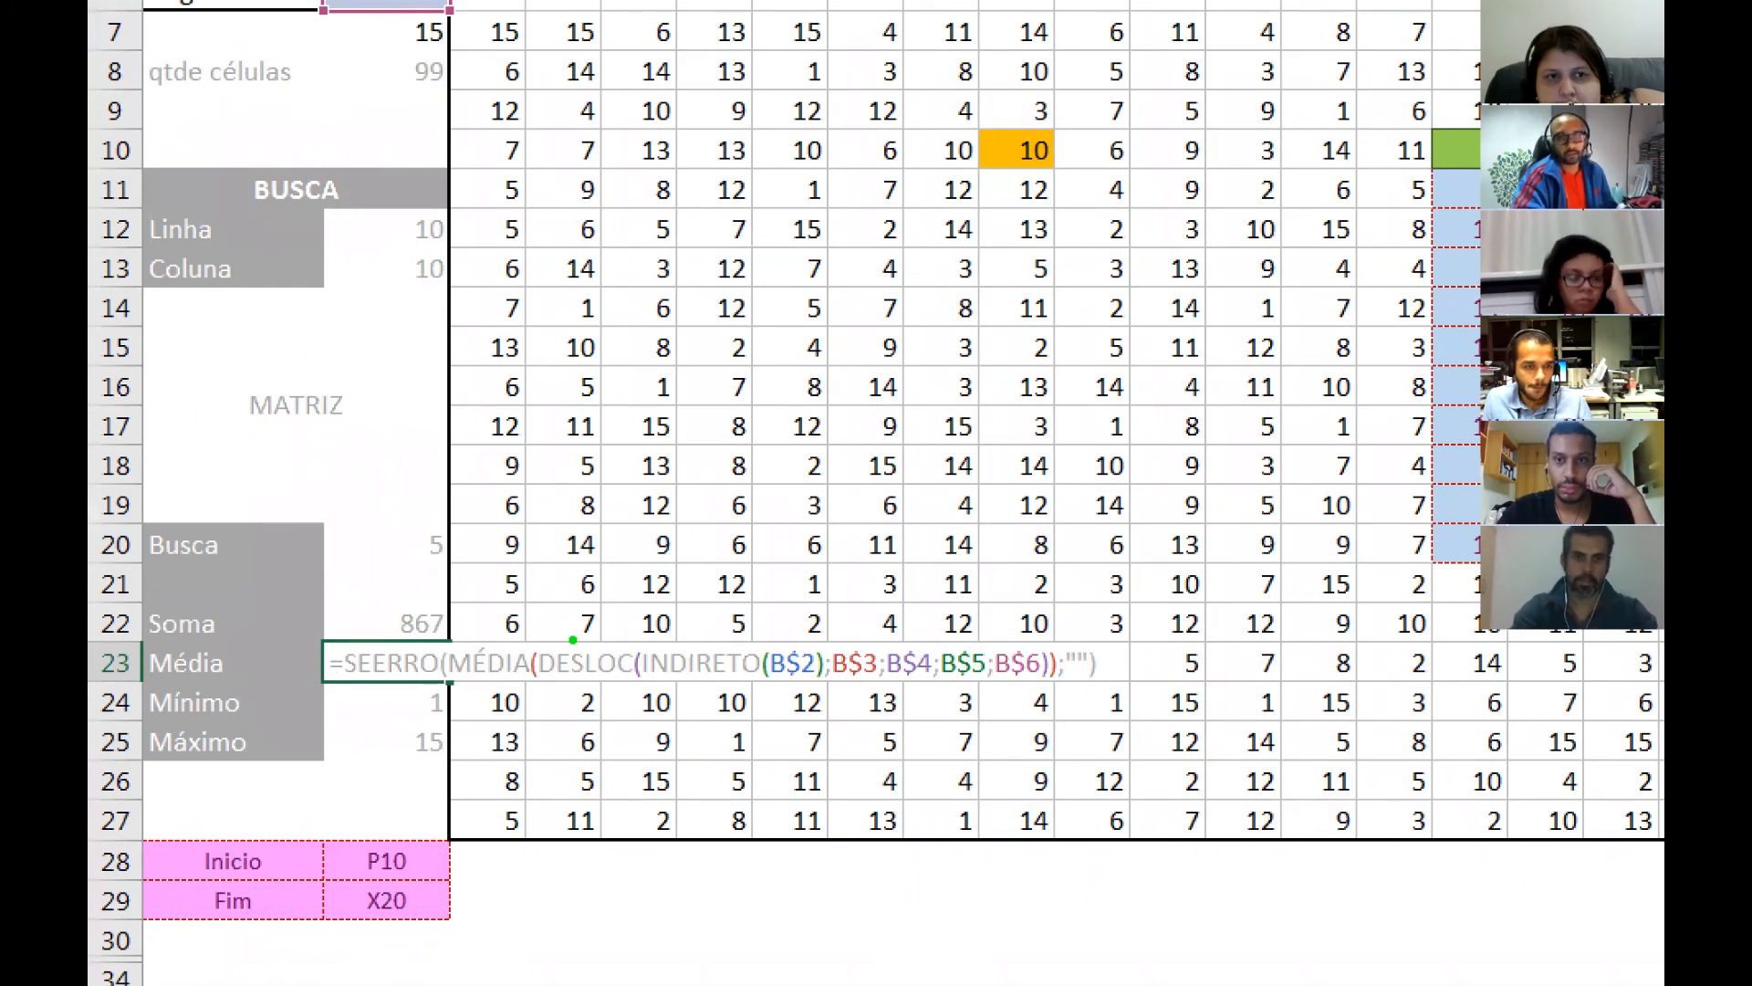
- Point green arrows at the B$3, B$4, B$5 and B$6 arguments in the magnified Média formula
drag(856, 604, 858, 655)
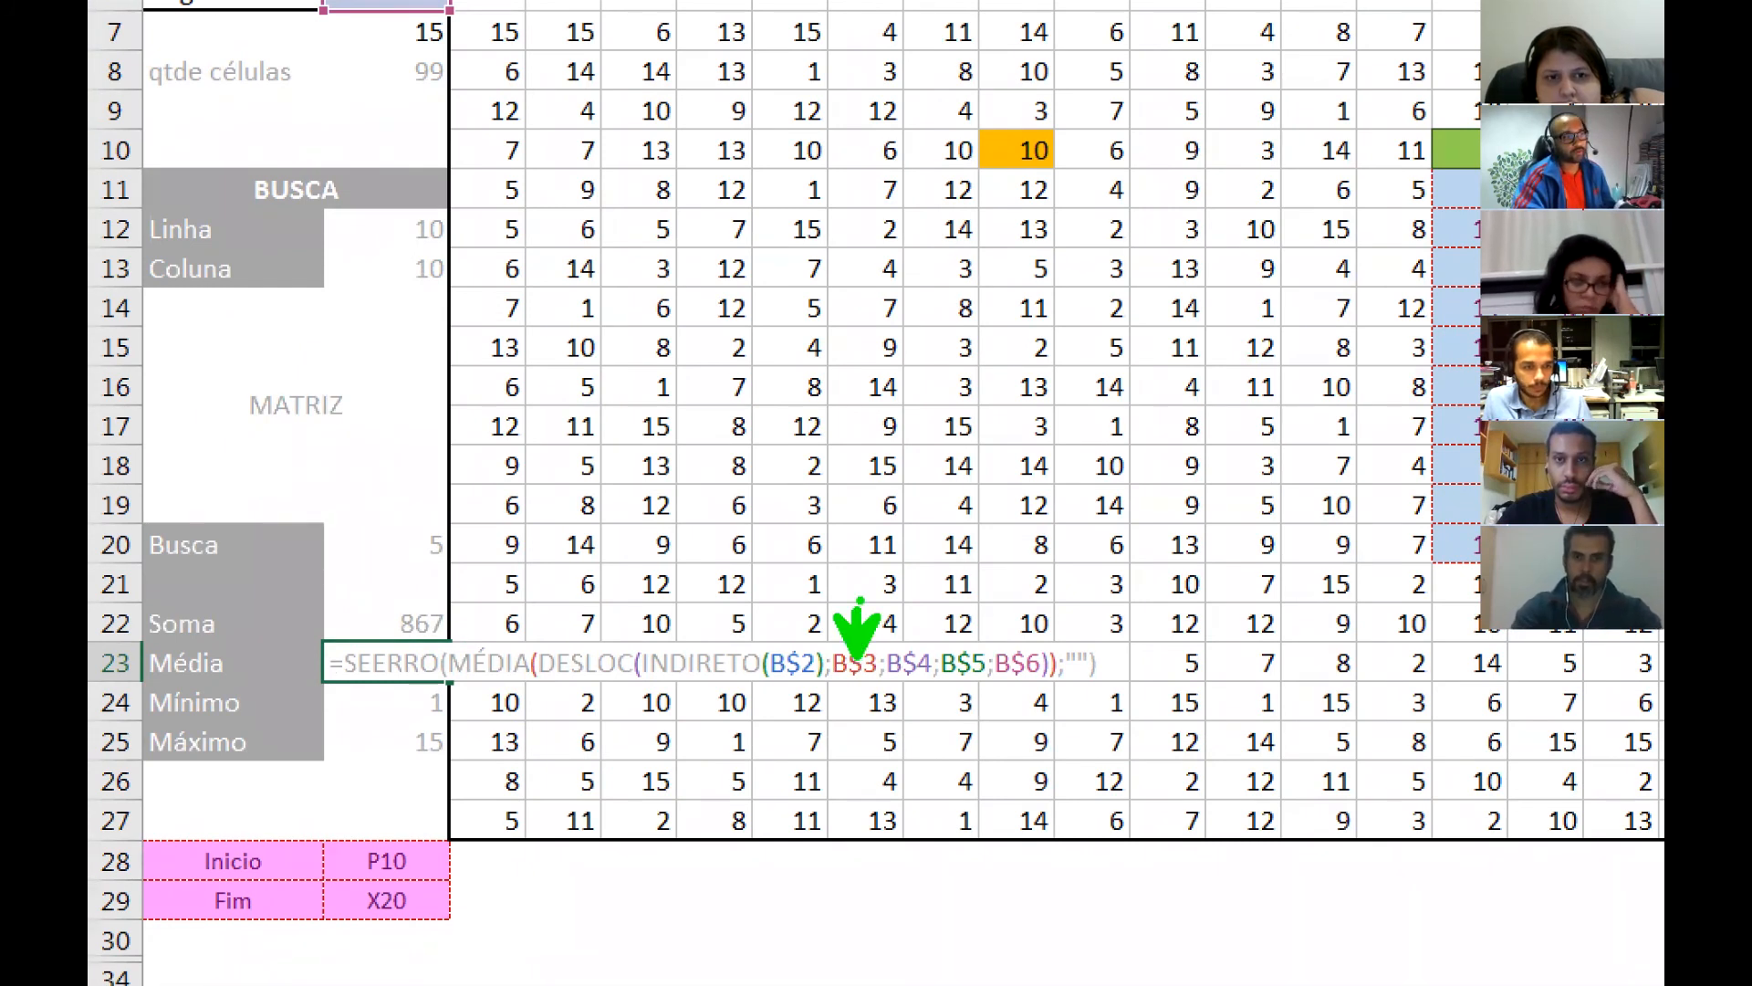
drag(931, 725, 921, 680)
mouse_move(969, 625)
mouse_down()
mouse_move(949, 670)
mouse_move(1061, 620)
mouse_up()
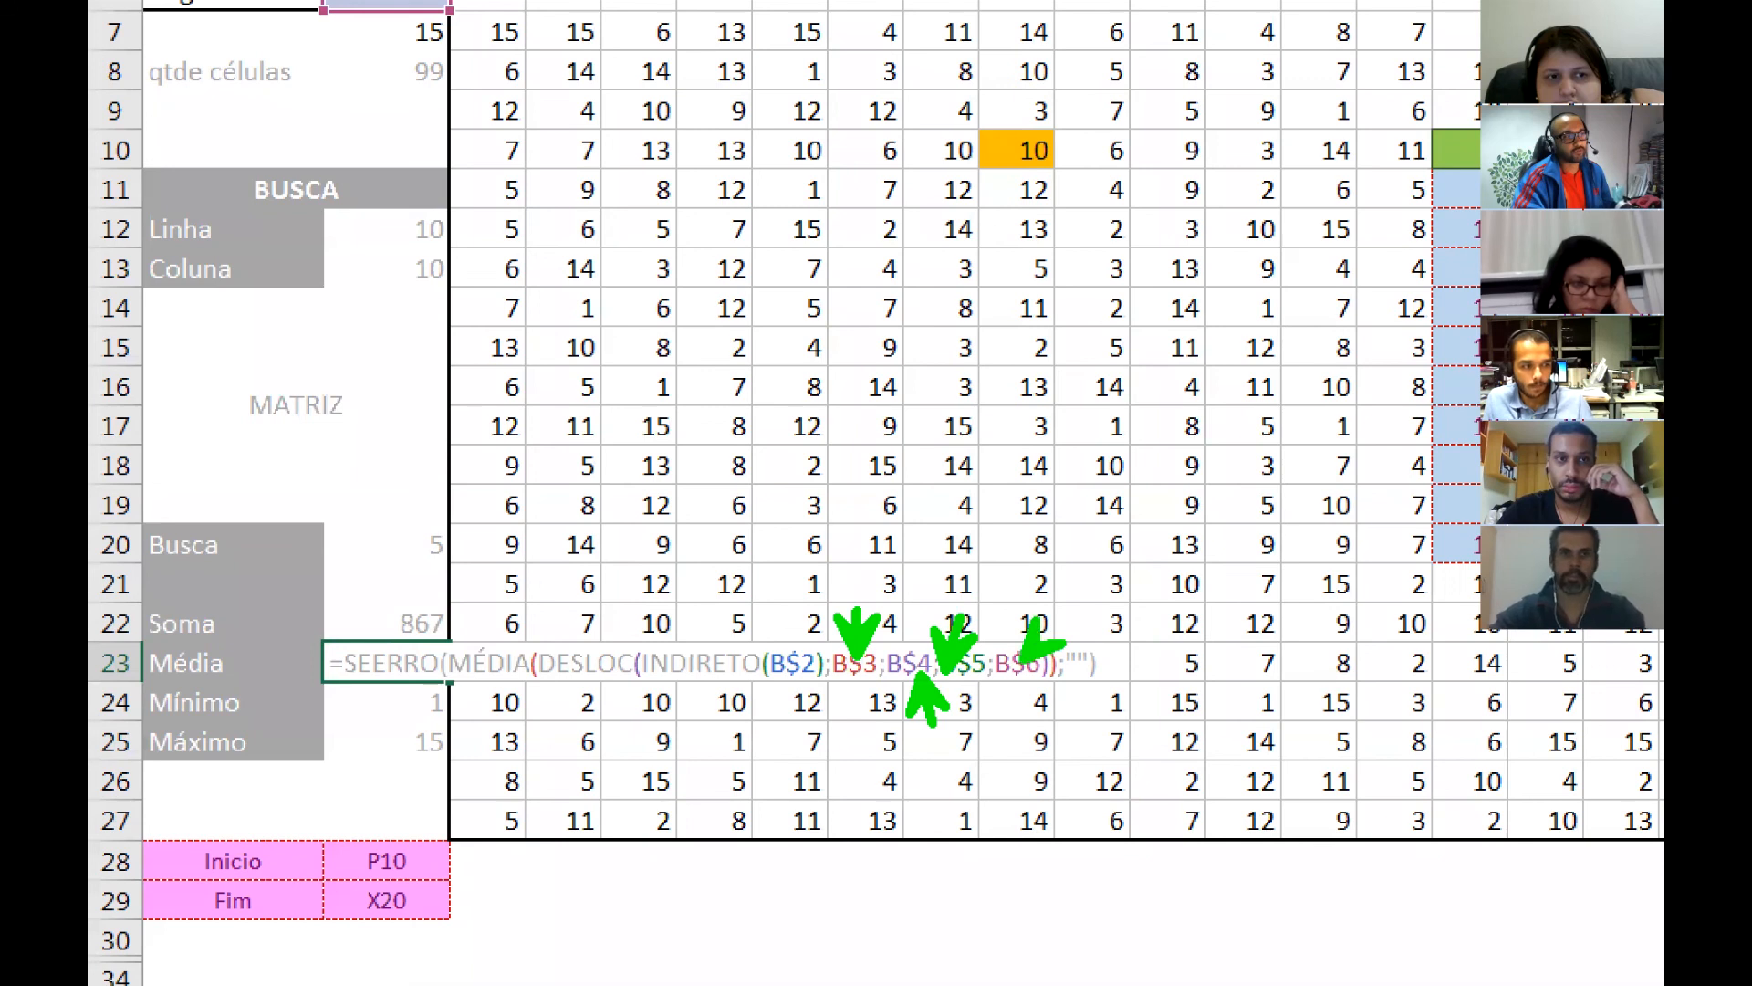
key(Escape)
- Strip the SEERRO wrapper and its empty-text argument from the Média formula in B23, leaving MÉDIA around DESLOC
double_click(254, 664)
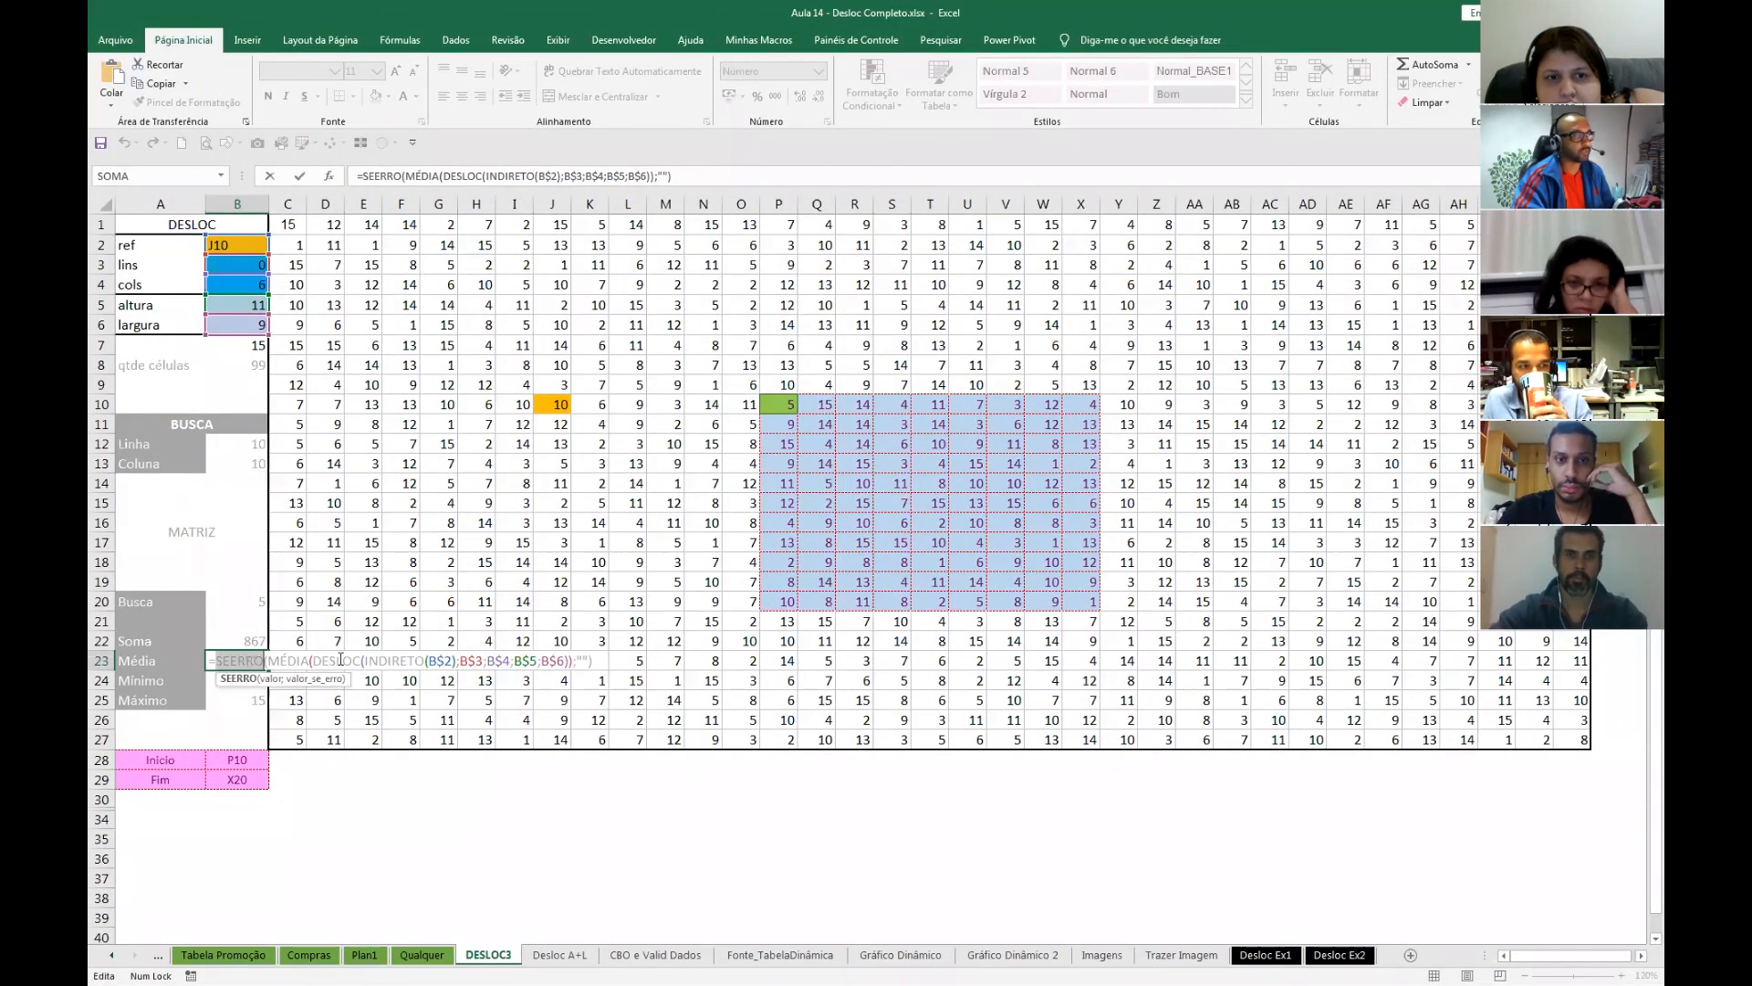
click(281, 660)
key(shift+Home)
key(shift+Right)
key(Delete)
key(End)
key(BackSpace)
key(BackSpace)
key(BackSpace)
key(BackSpace)
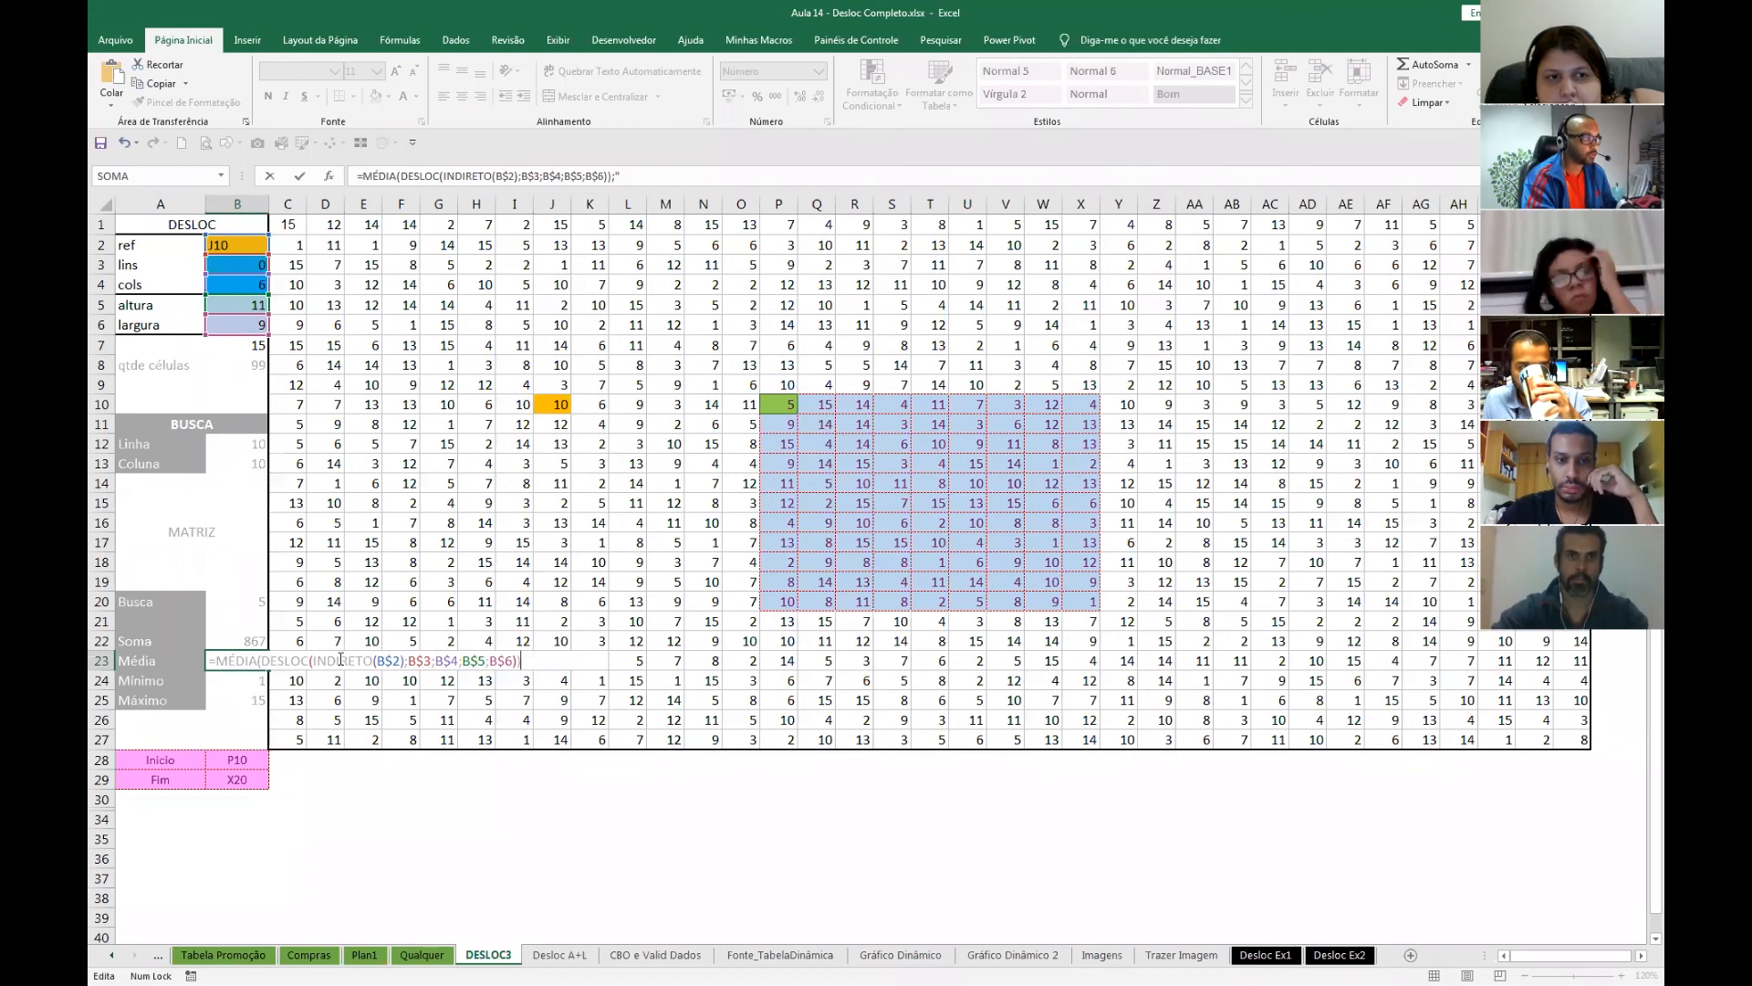
- Replace the cell-linked DESLOC arguments in the Média formula with the fixed values j10;0;6;11;9
key(ctrl+Left)
key(ctrl+Left)
key(ctrl+Left)
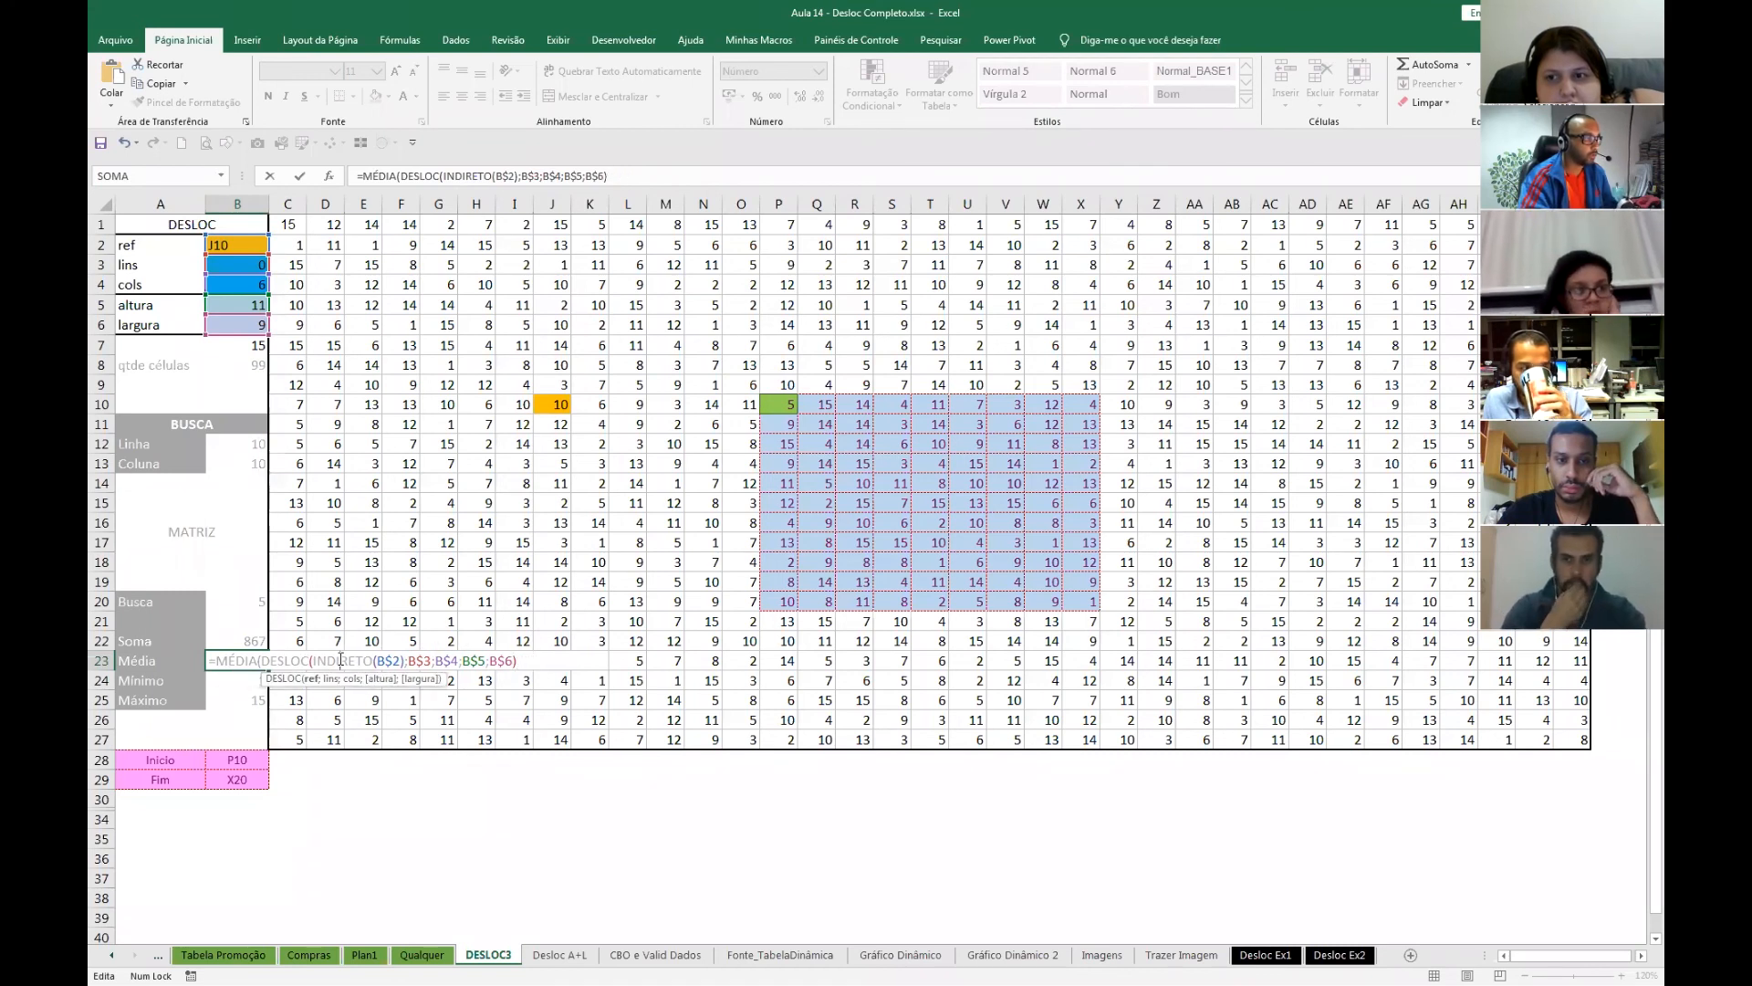
key(shift+End)
key(Delete)
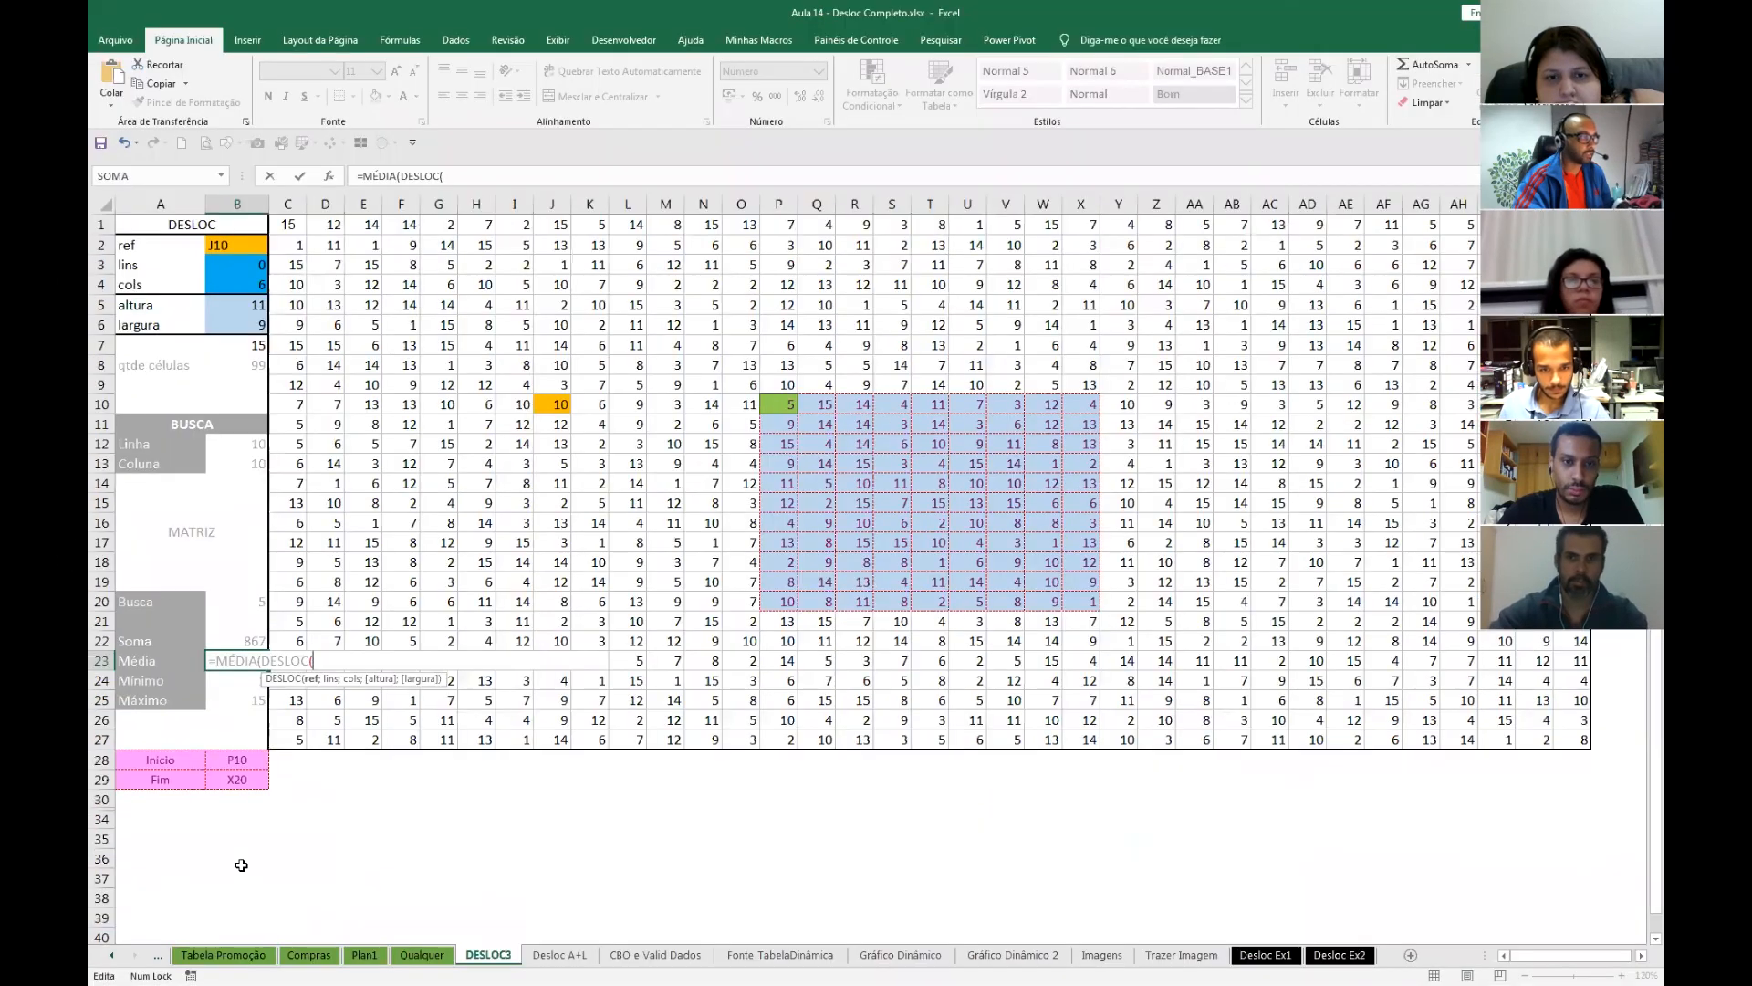
text(J)
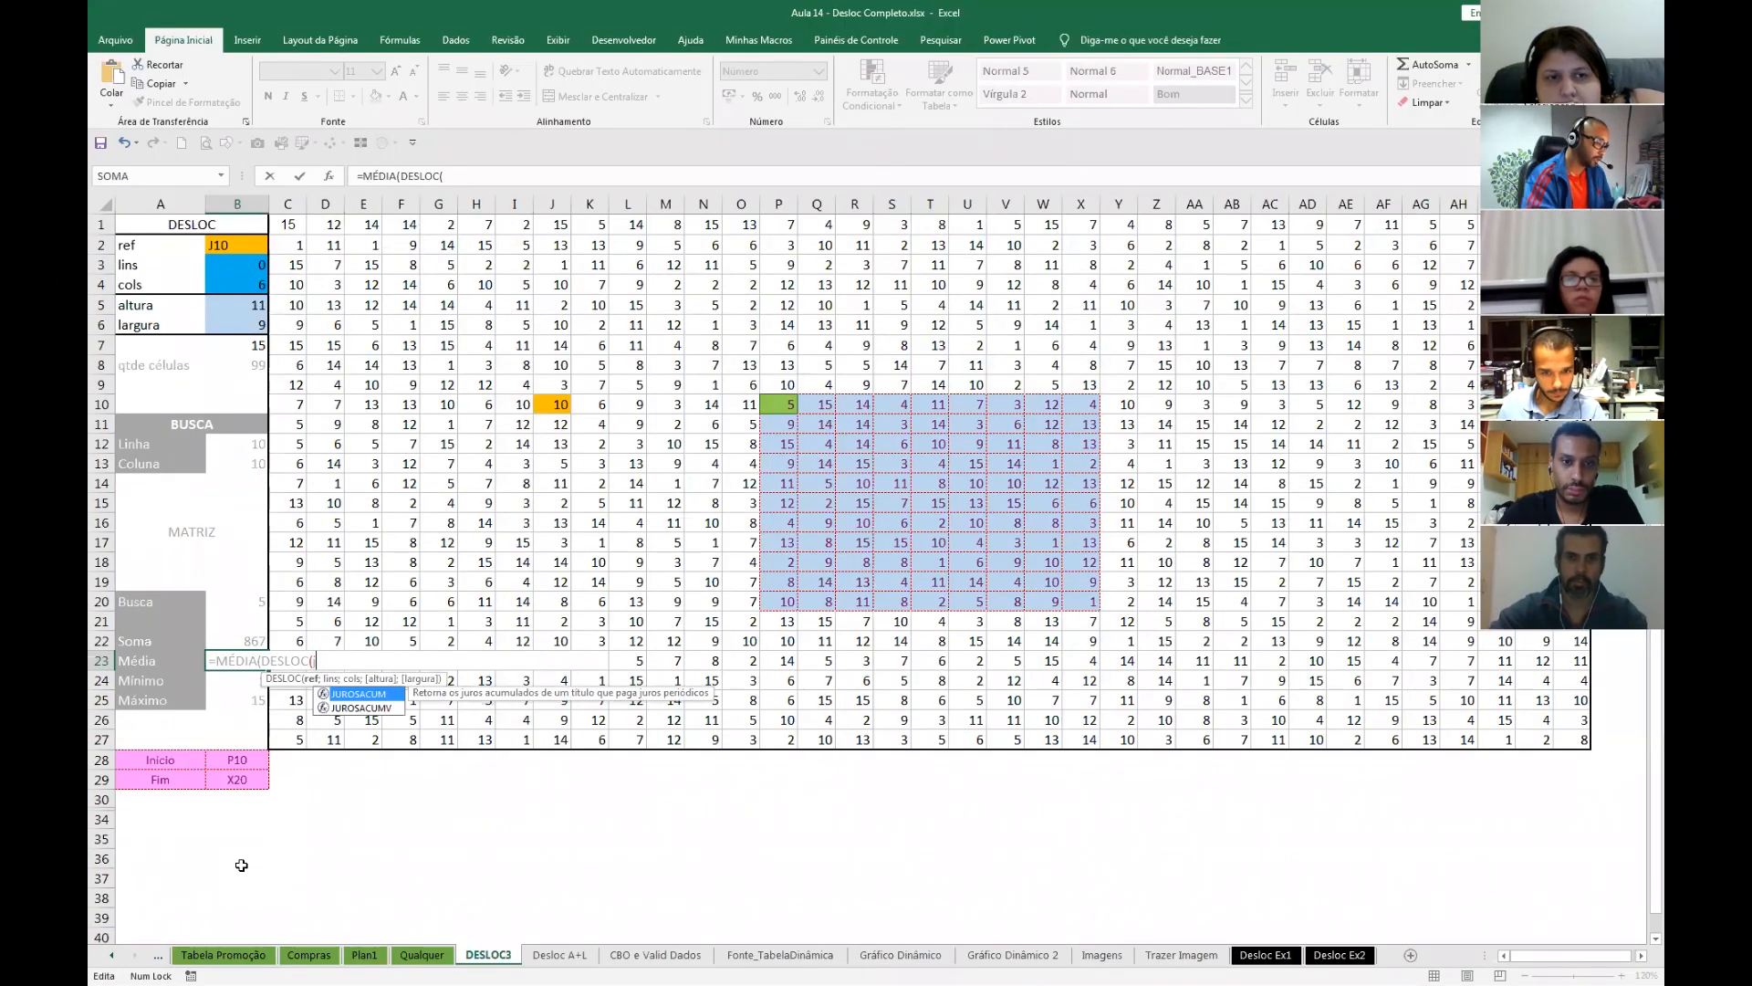
text(10;0;6)
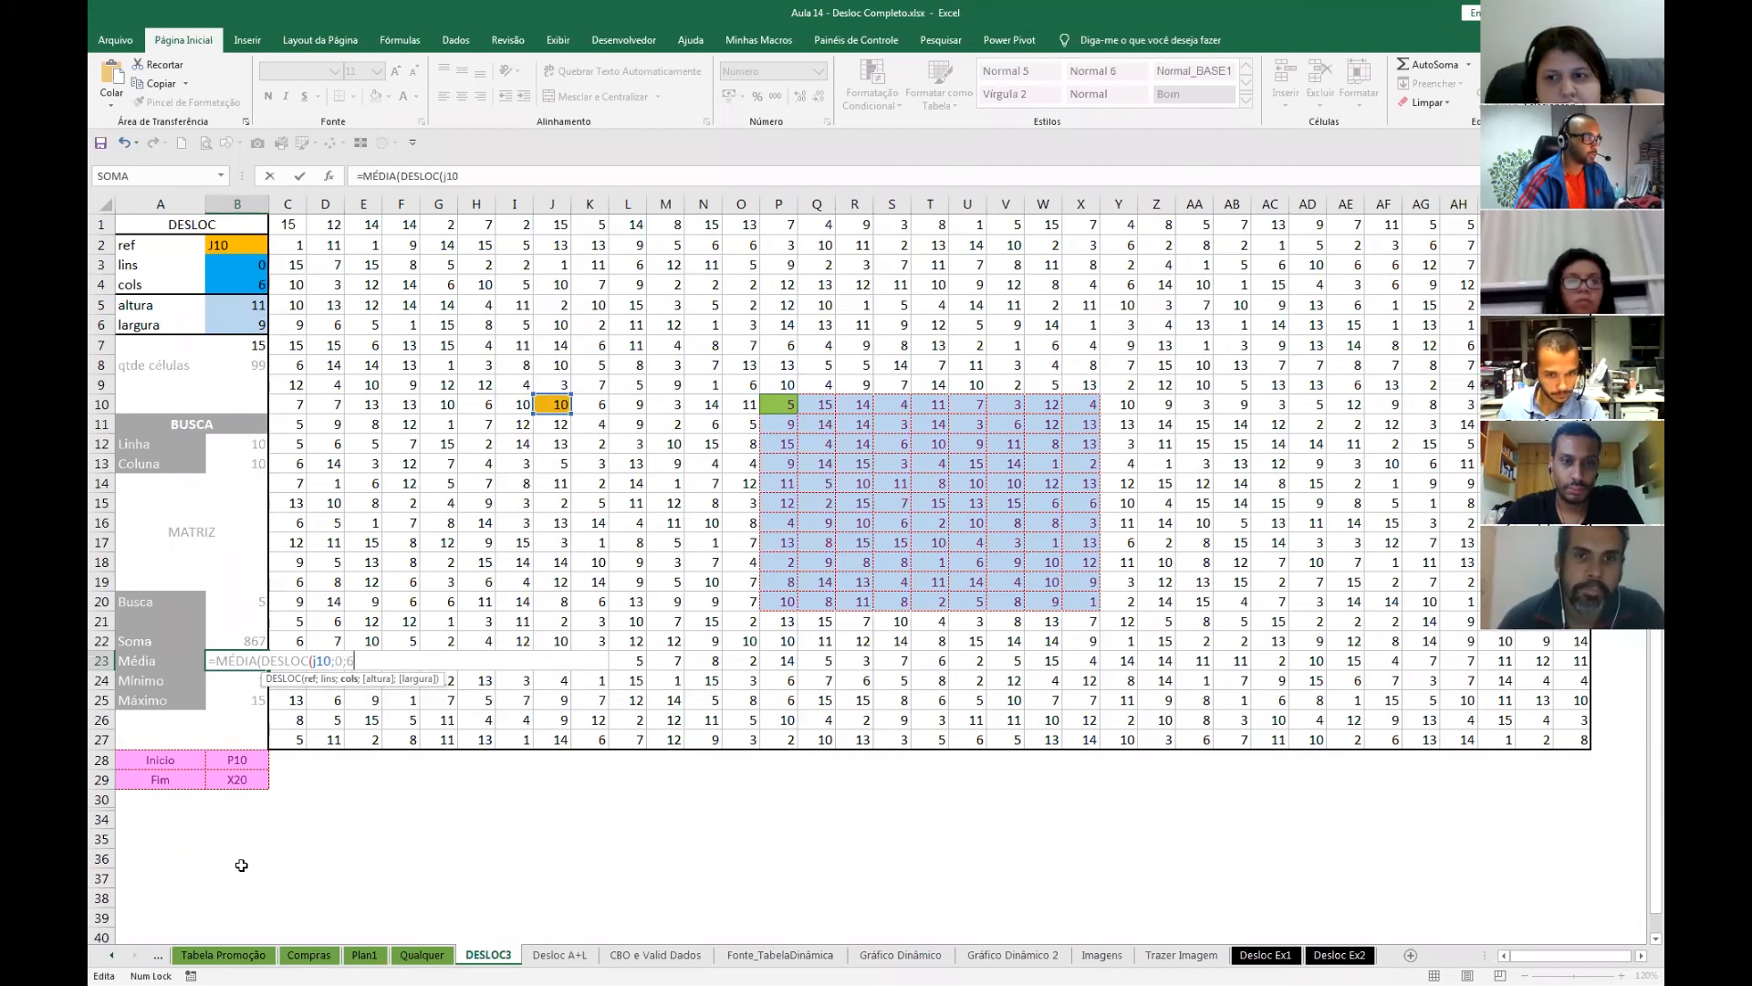
text(;11;9))
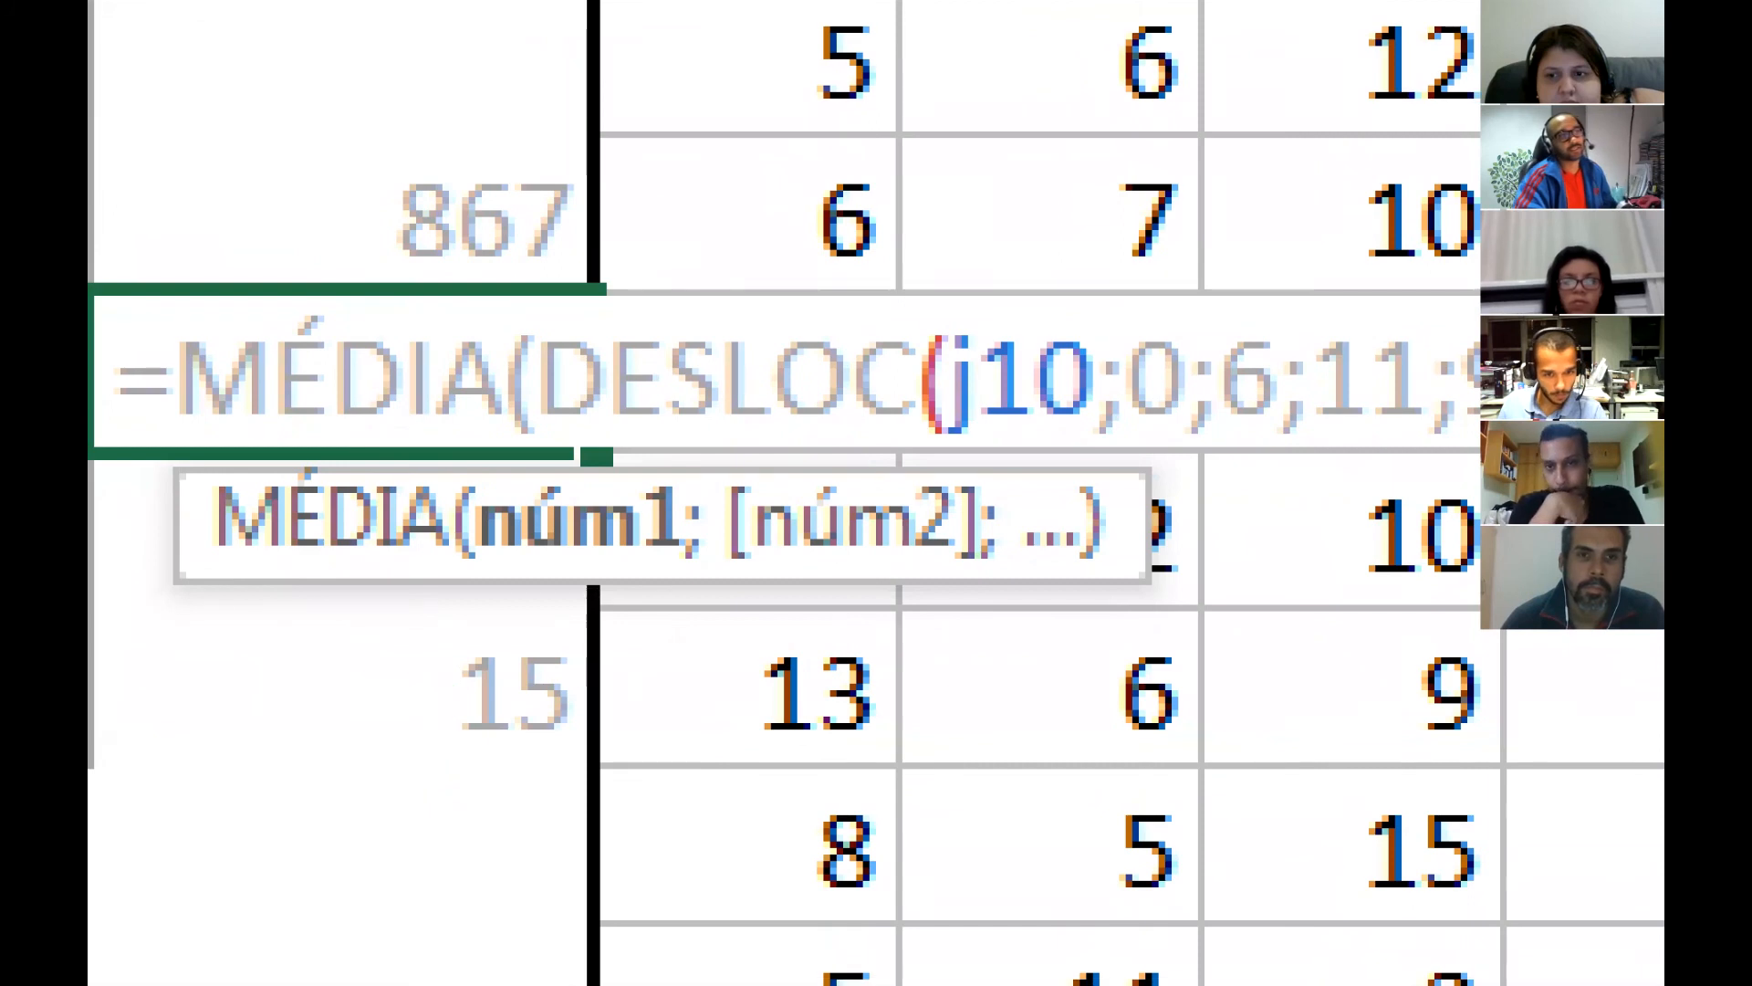
- Mark the fixed arguments 0, 6, 11 and 9 in the magnified Média formula with green arrows
drag(1155, 305, 1125, 118)
drag(1261, 433, 1257, 650)
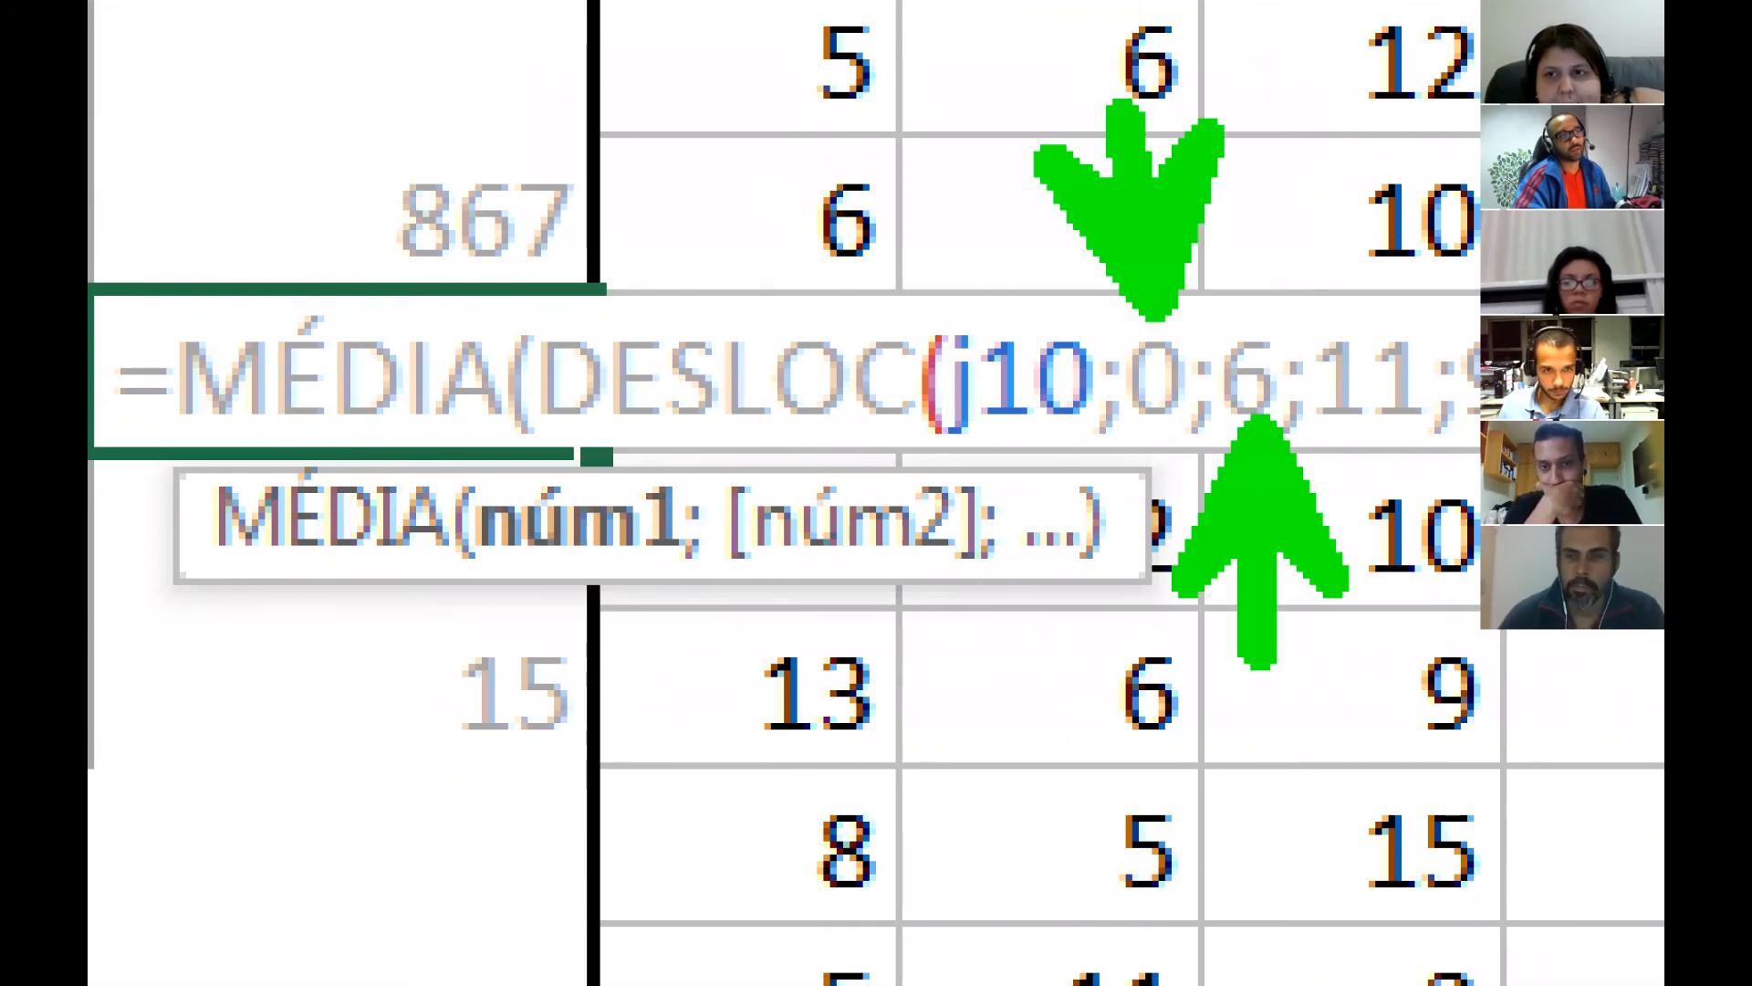
drag(1337, 253, 1419, 92)
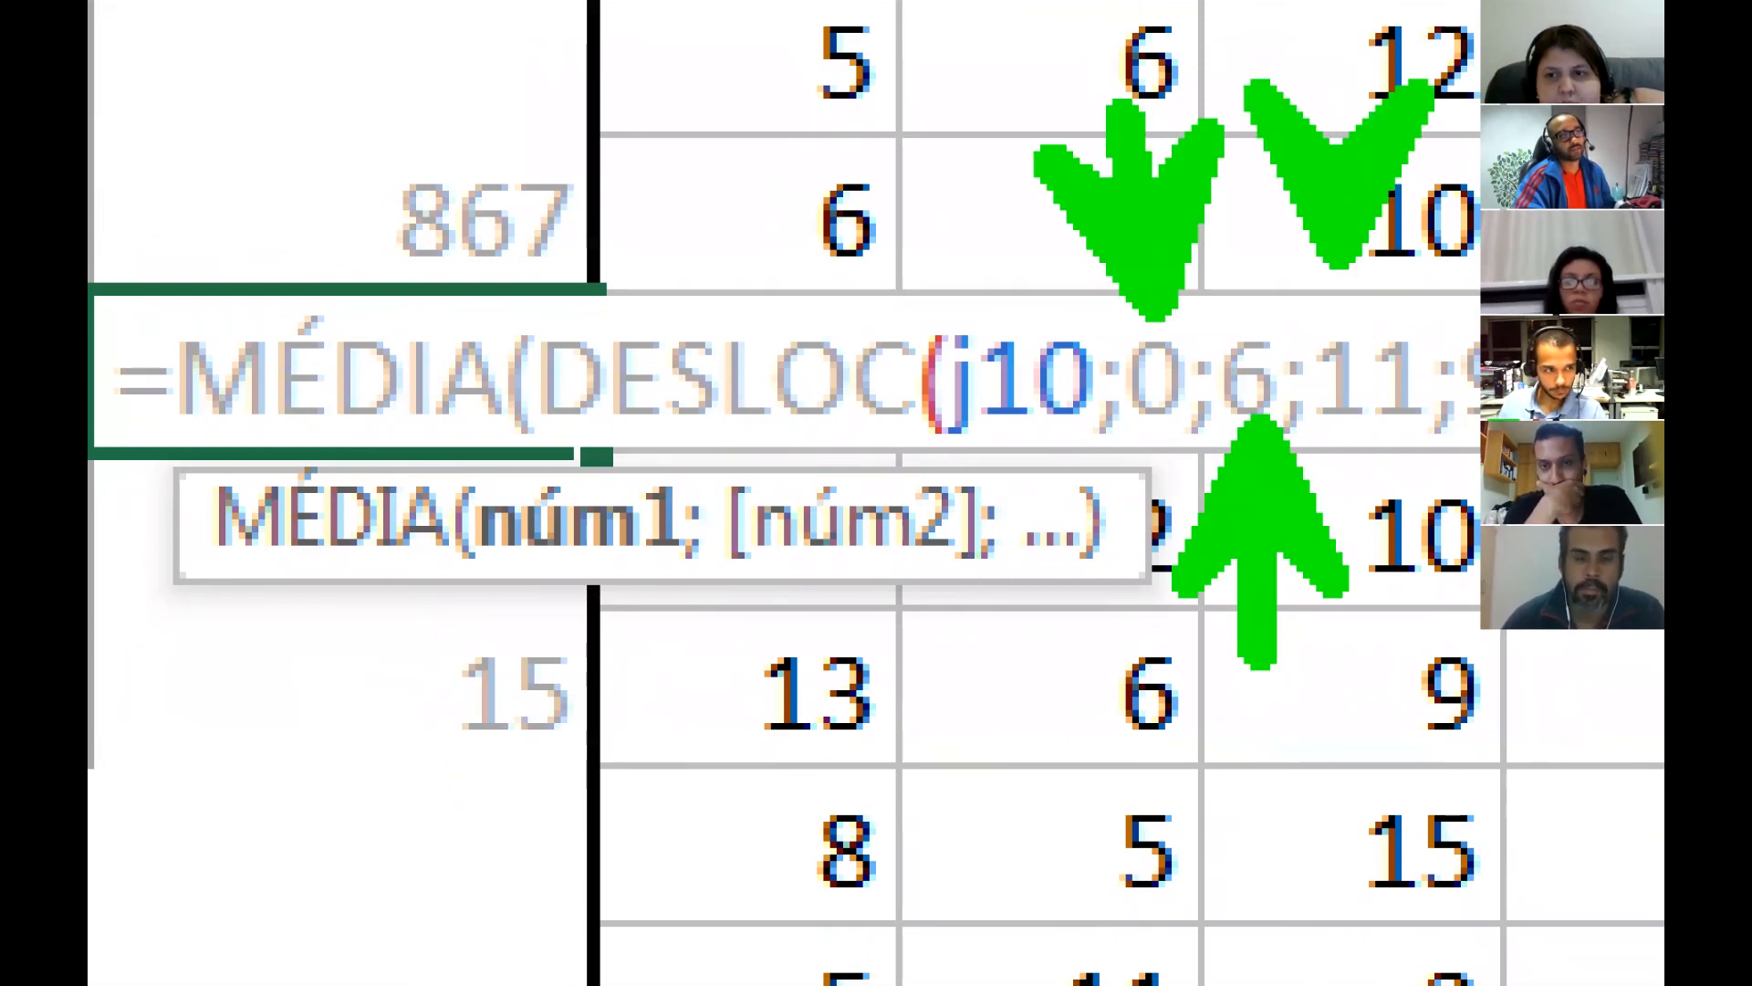
drag(1502, 433, 1518, 516)
key(Escape)
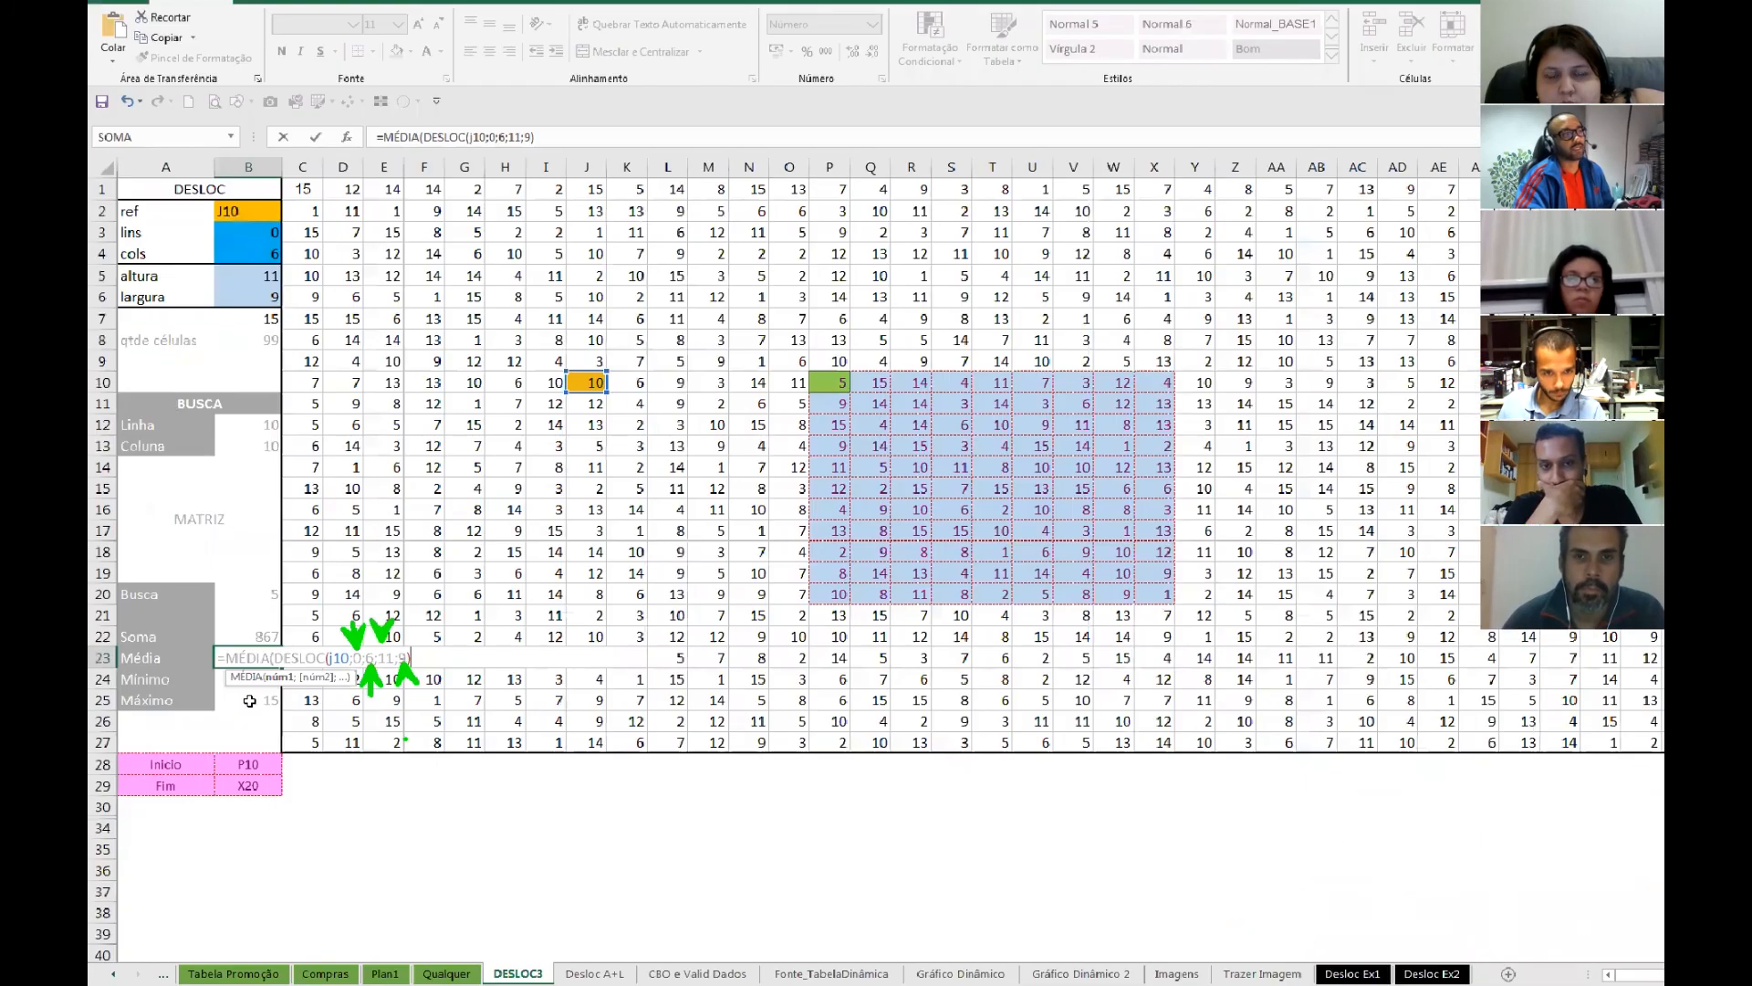
key(ctrl+1)
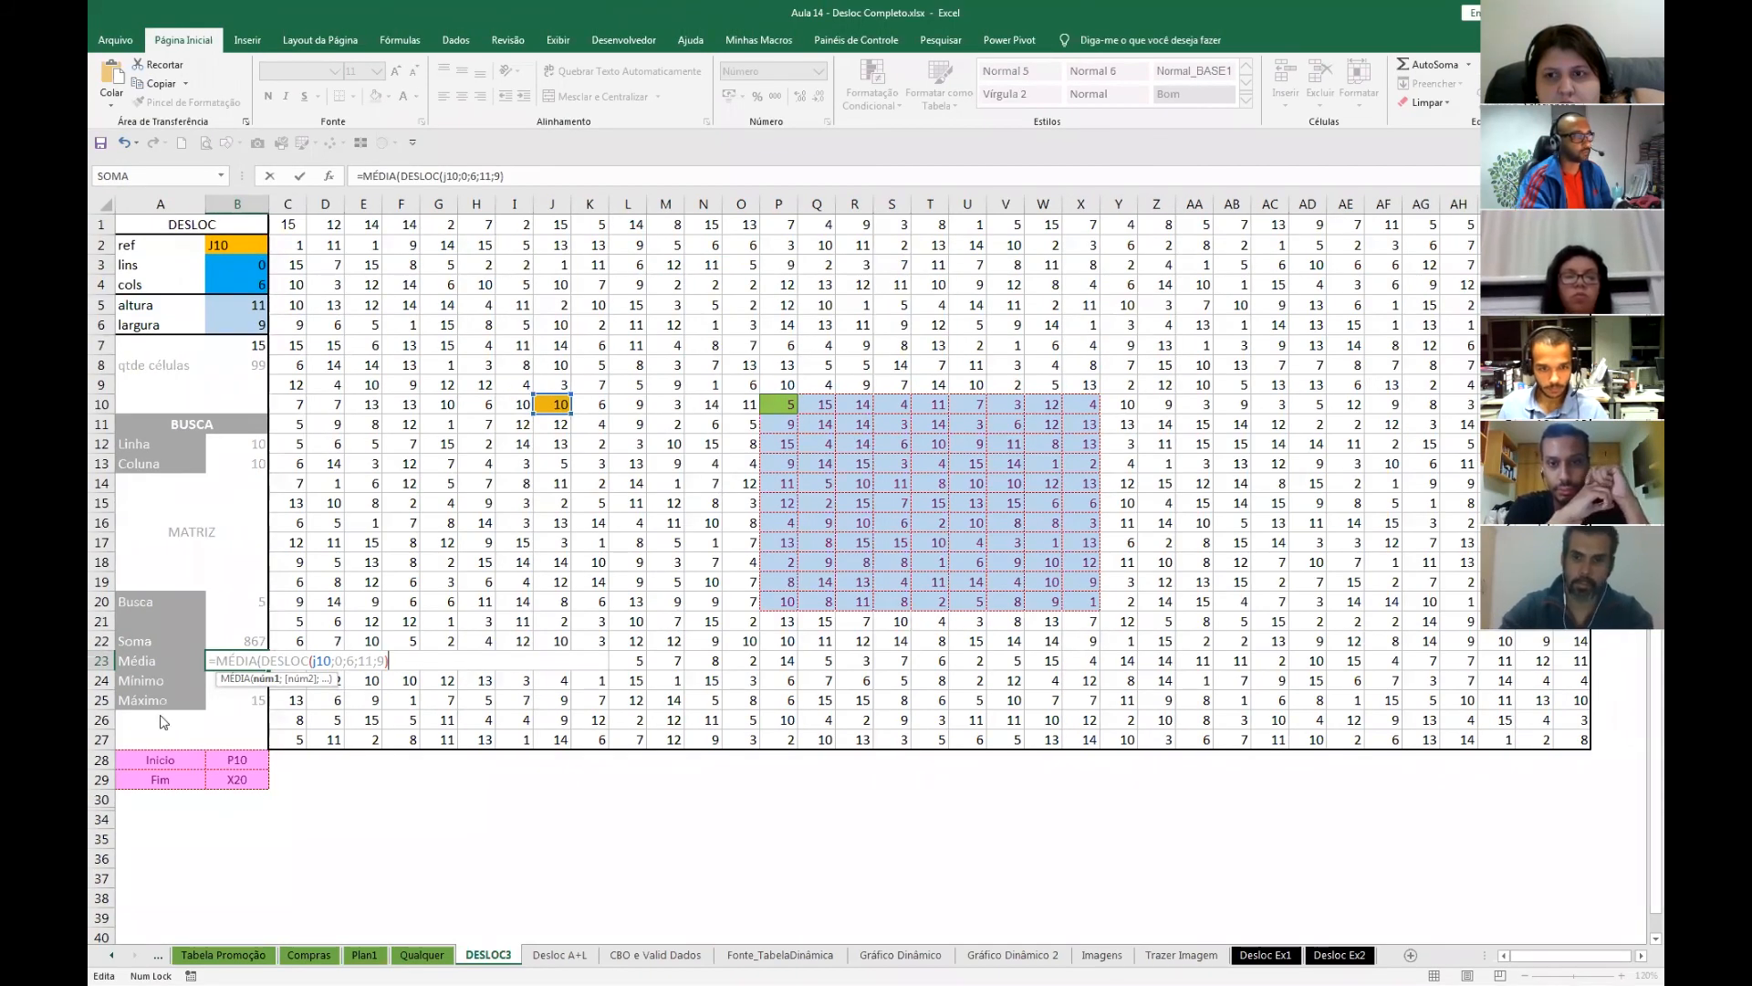
- Commit the fixed-argument Média formula in B23 and reopen it briefly to check its arguments
key(ctrl+Return)
key(F2)
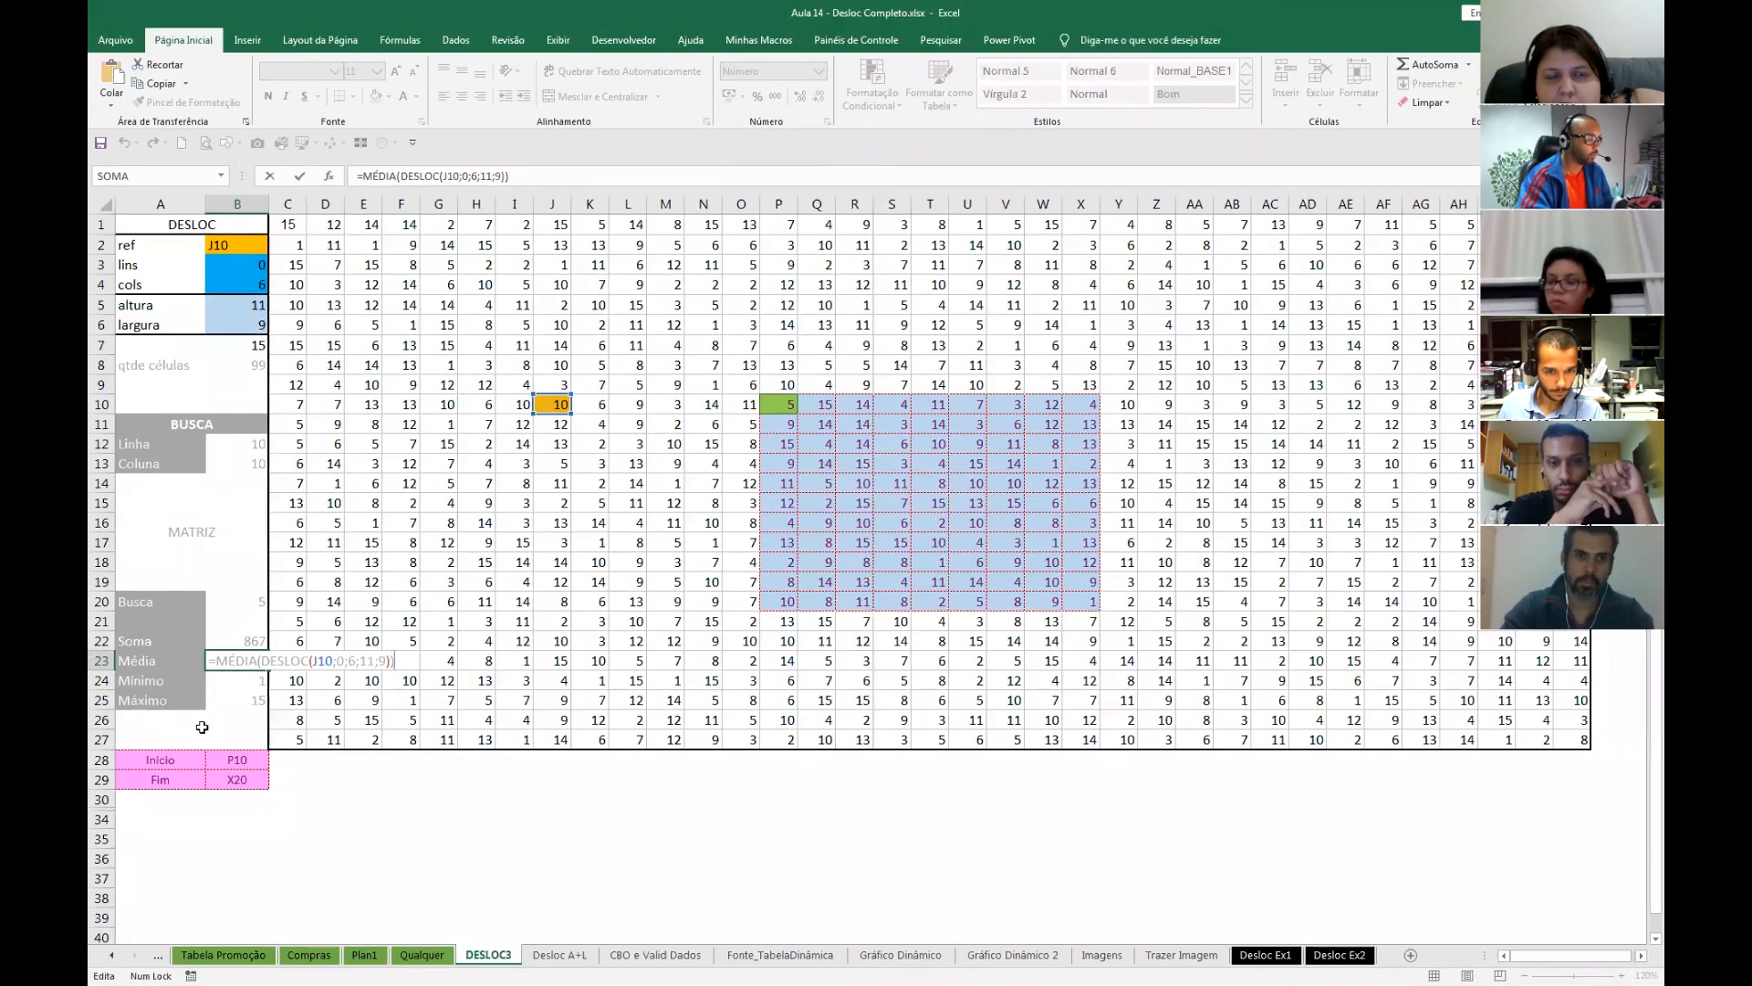
key(Escape)
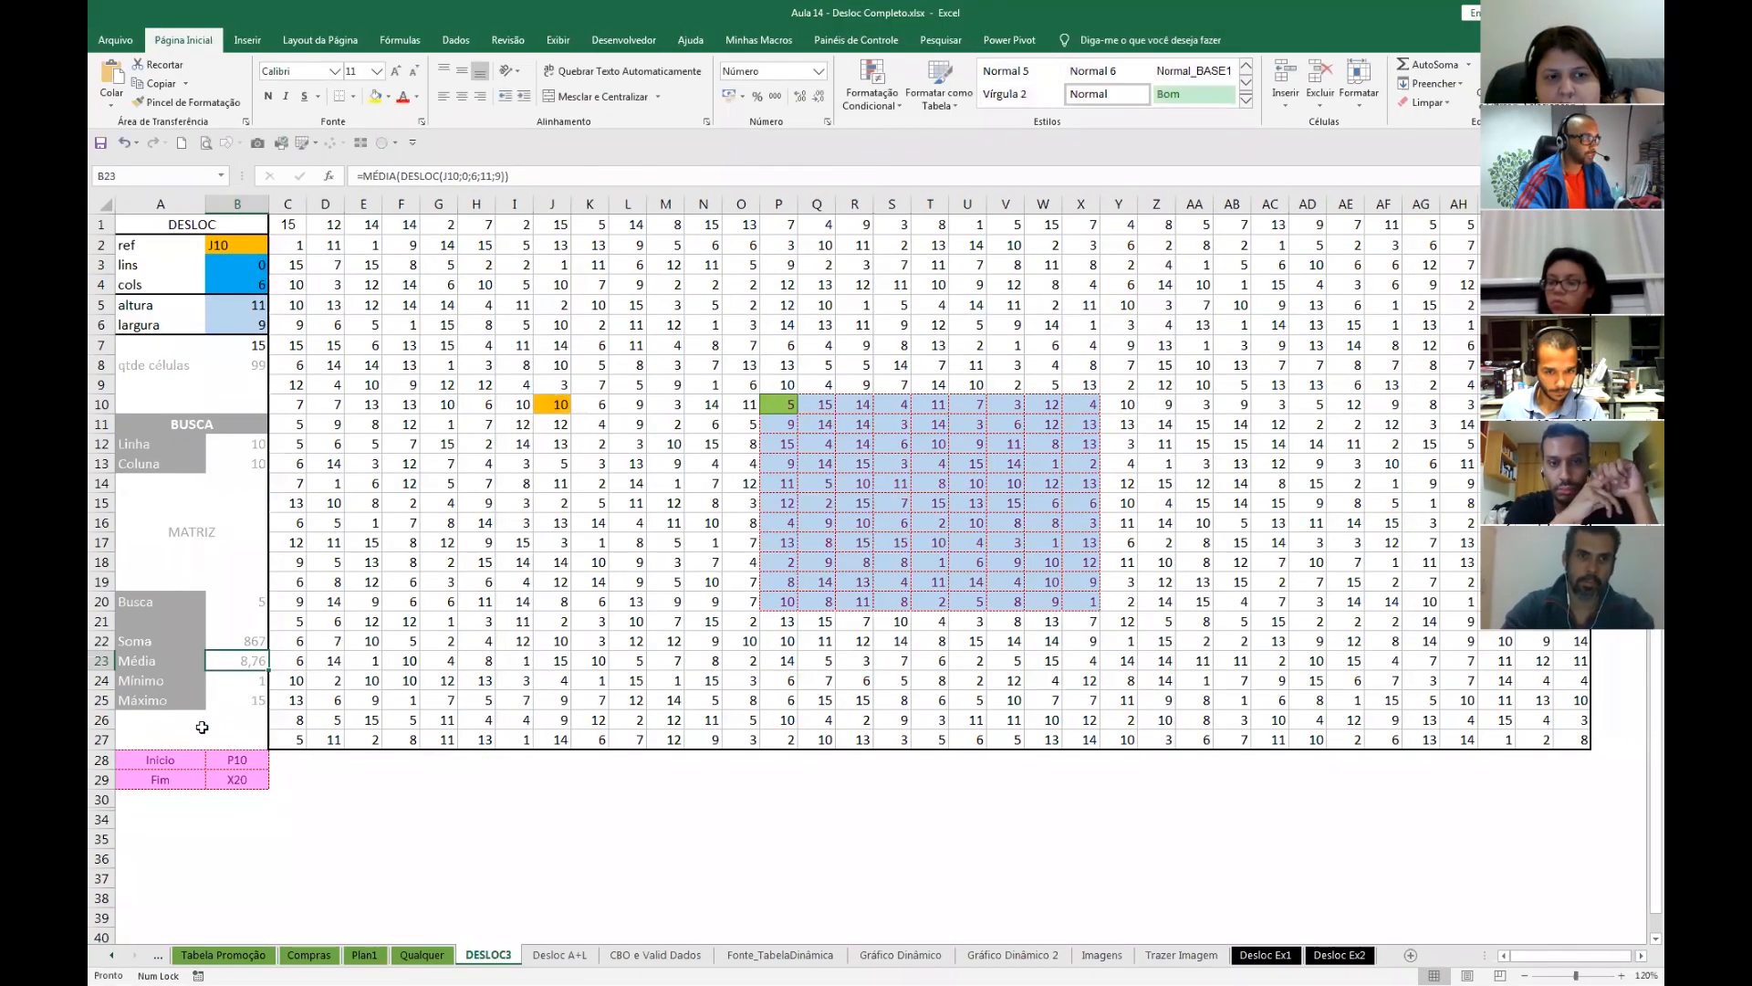
- Replace the MÉDIA function in B23 with MÁXIMO, keeping DESLOC with J10;0;6;11;9 as its argument
scroll(202, 726, up, 6)
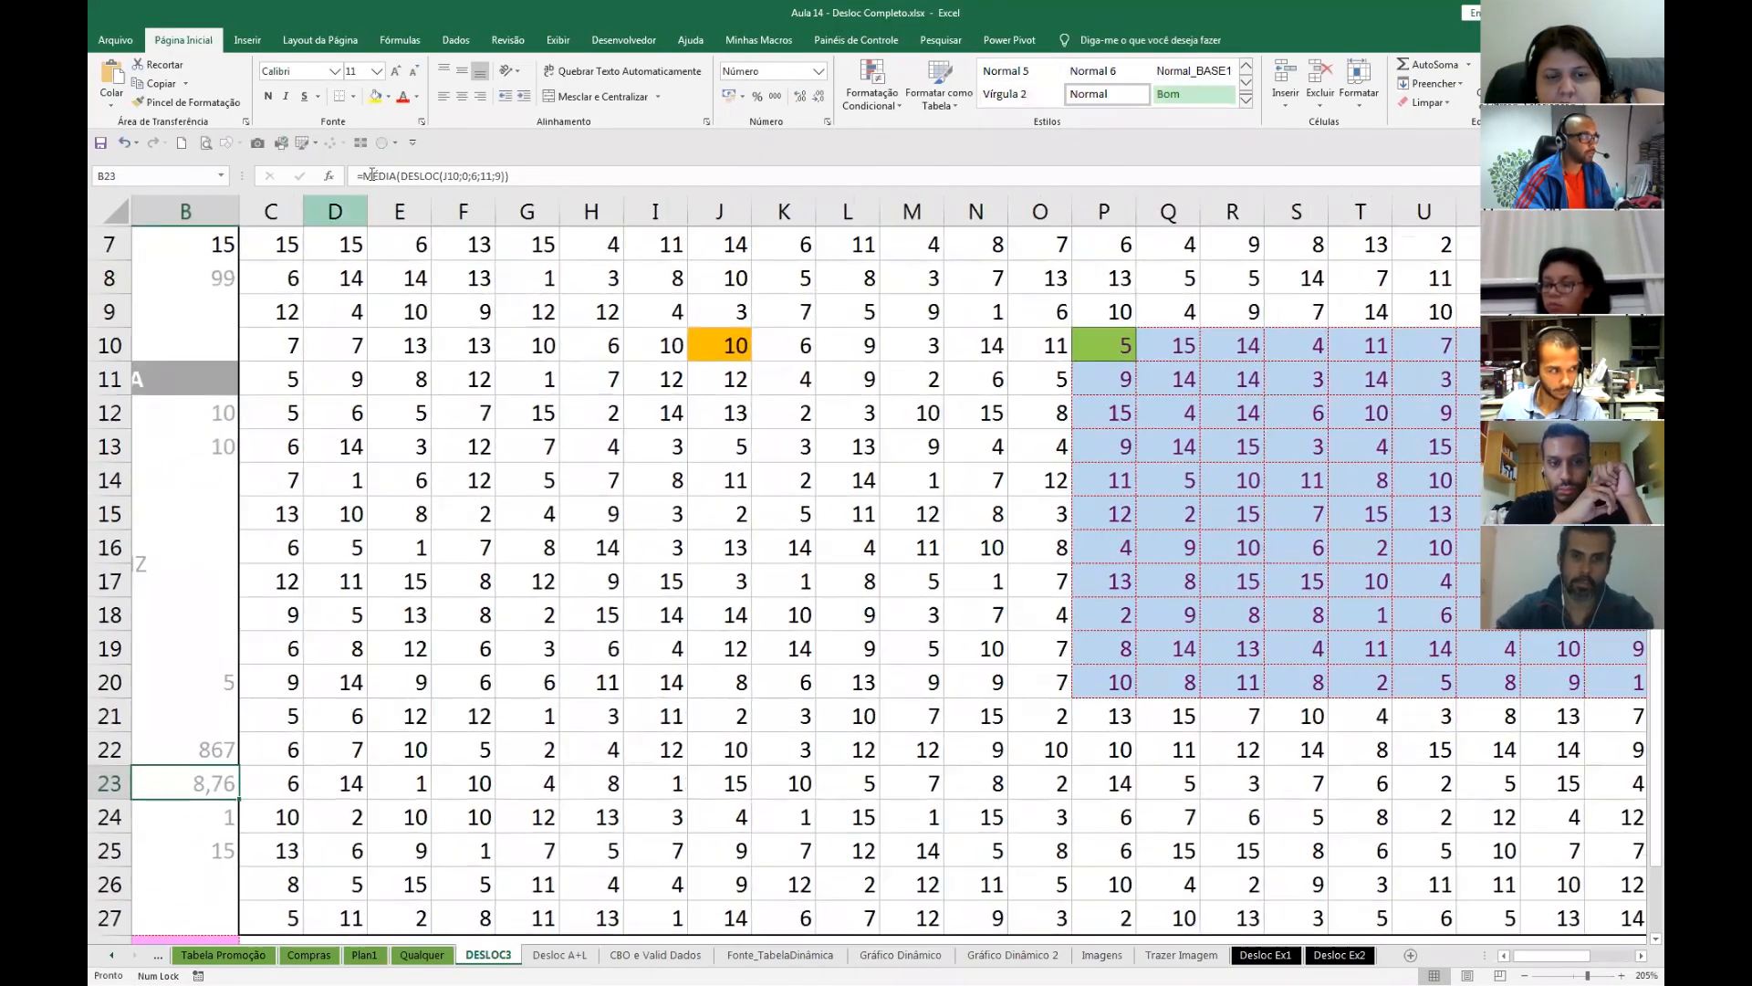
click(416, 97)
click(422, 157)
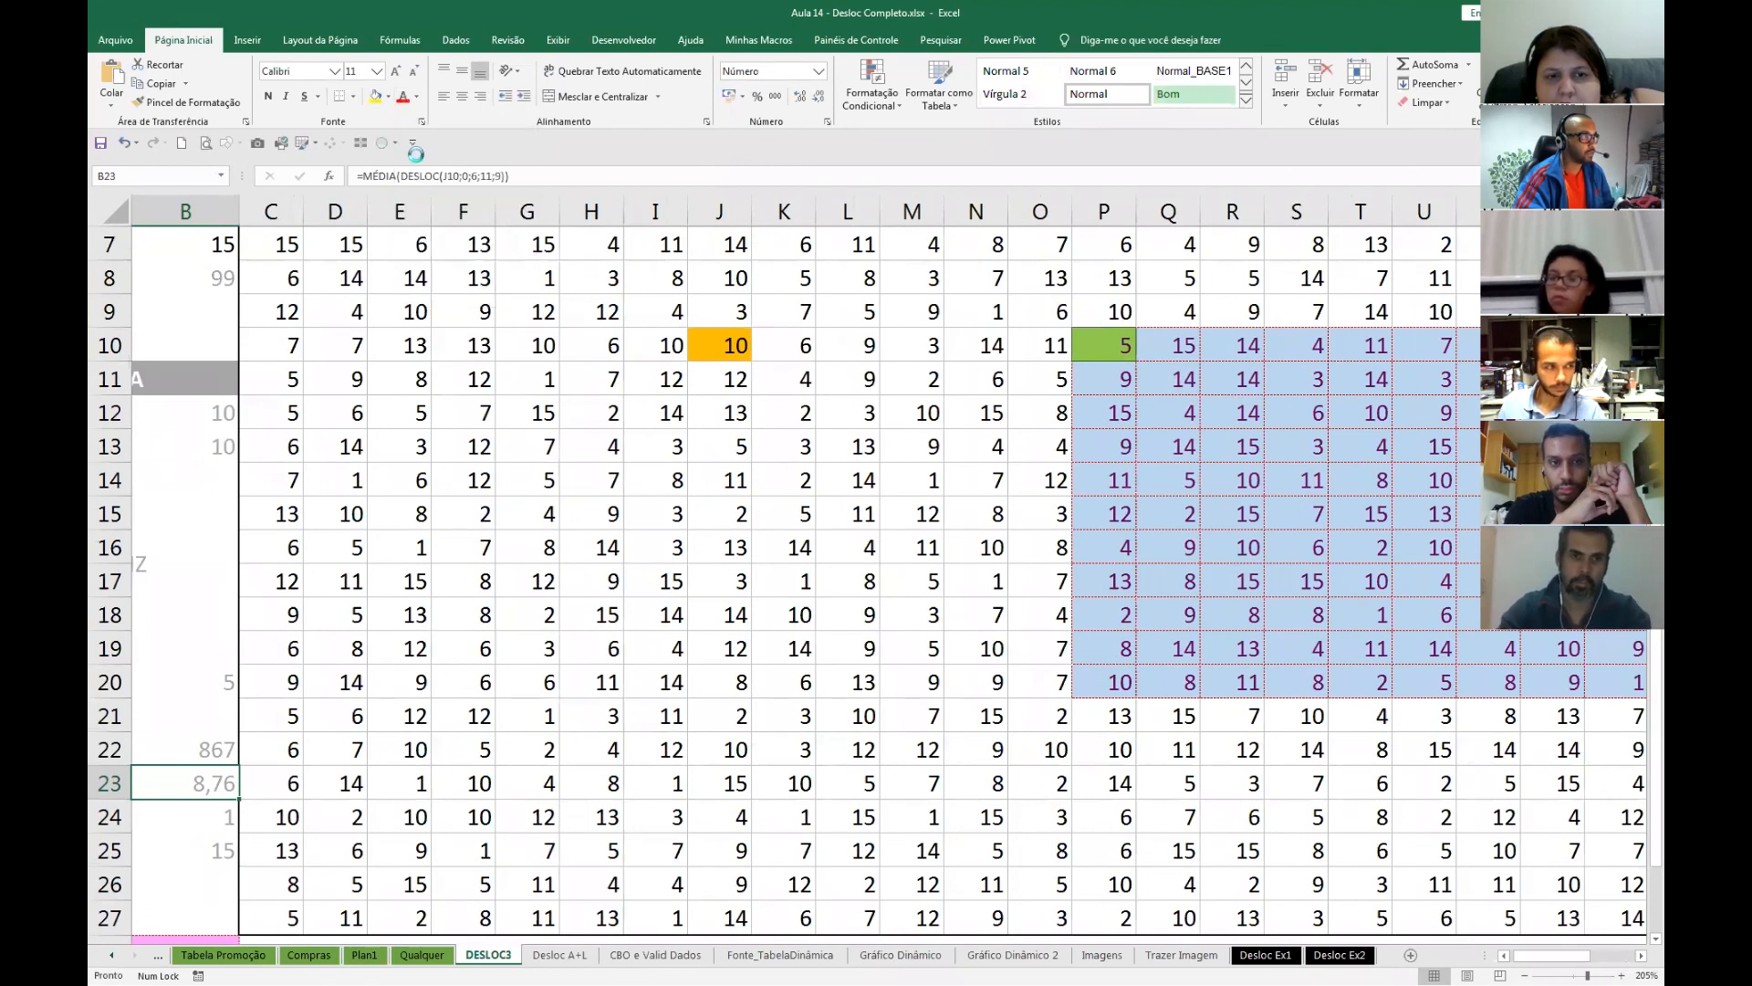
key(F2)
key(Home)
key(Right)
key(Right)
key(Delete)
key(Delete)
key(Delete)
key(Delete)
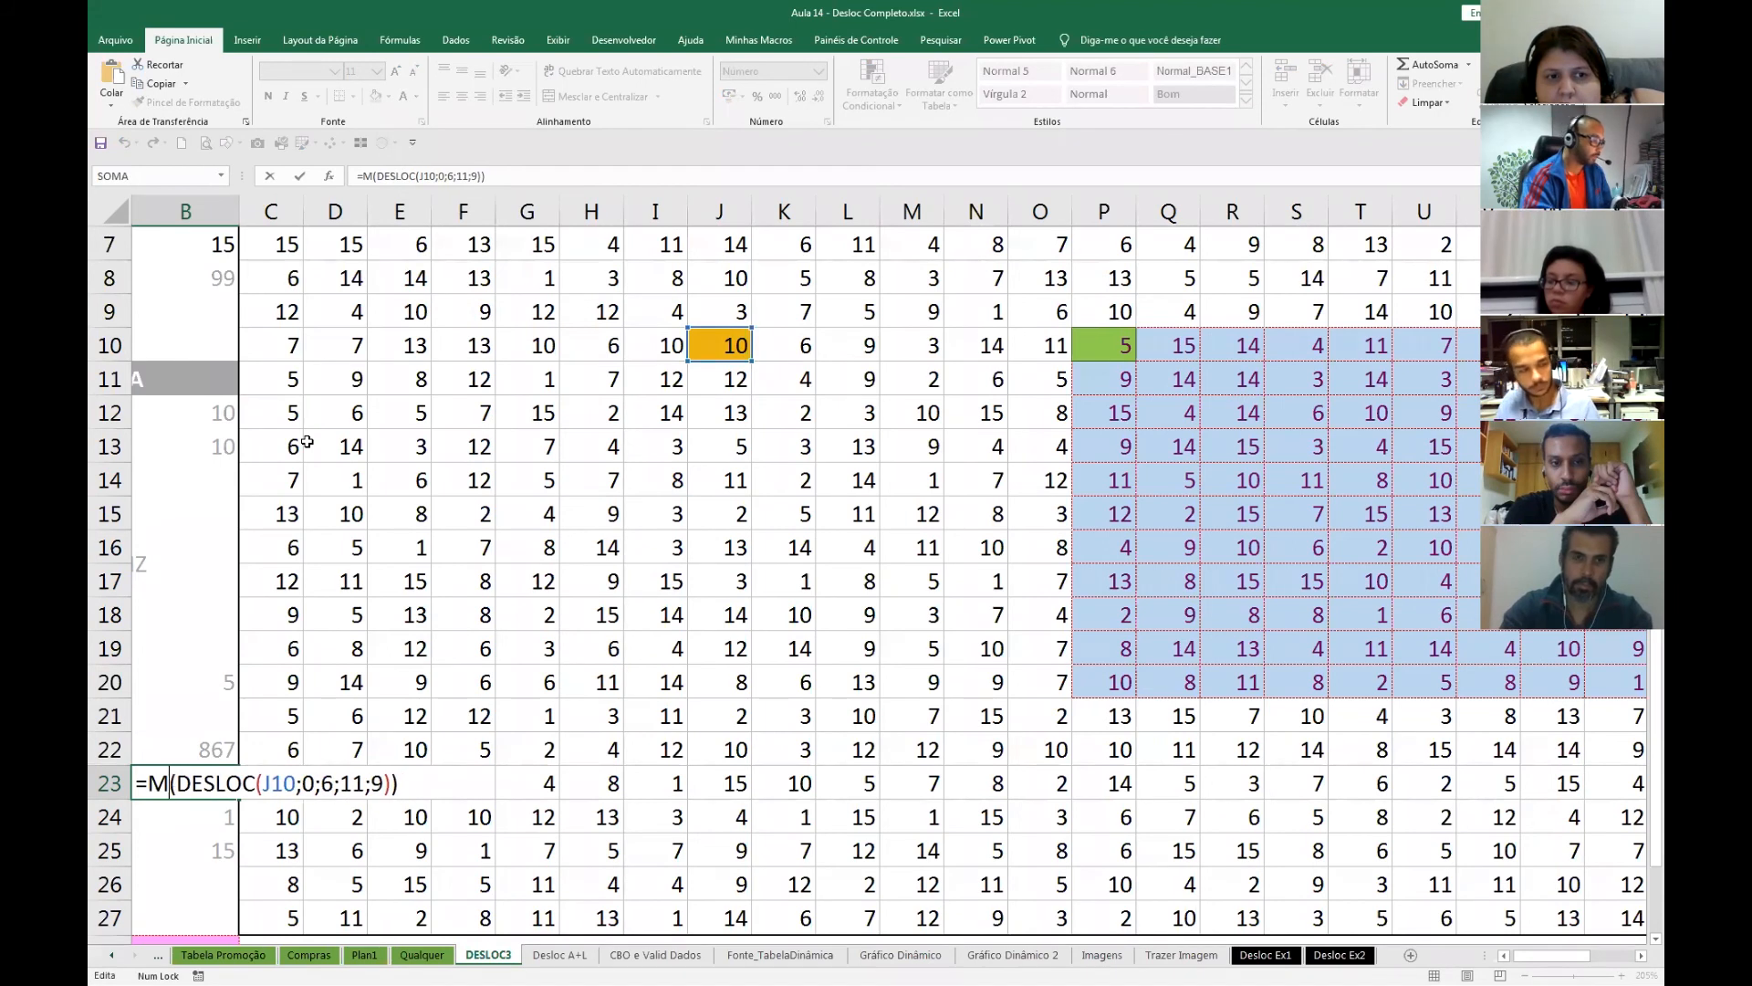
text(áximo)
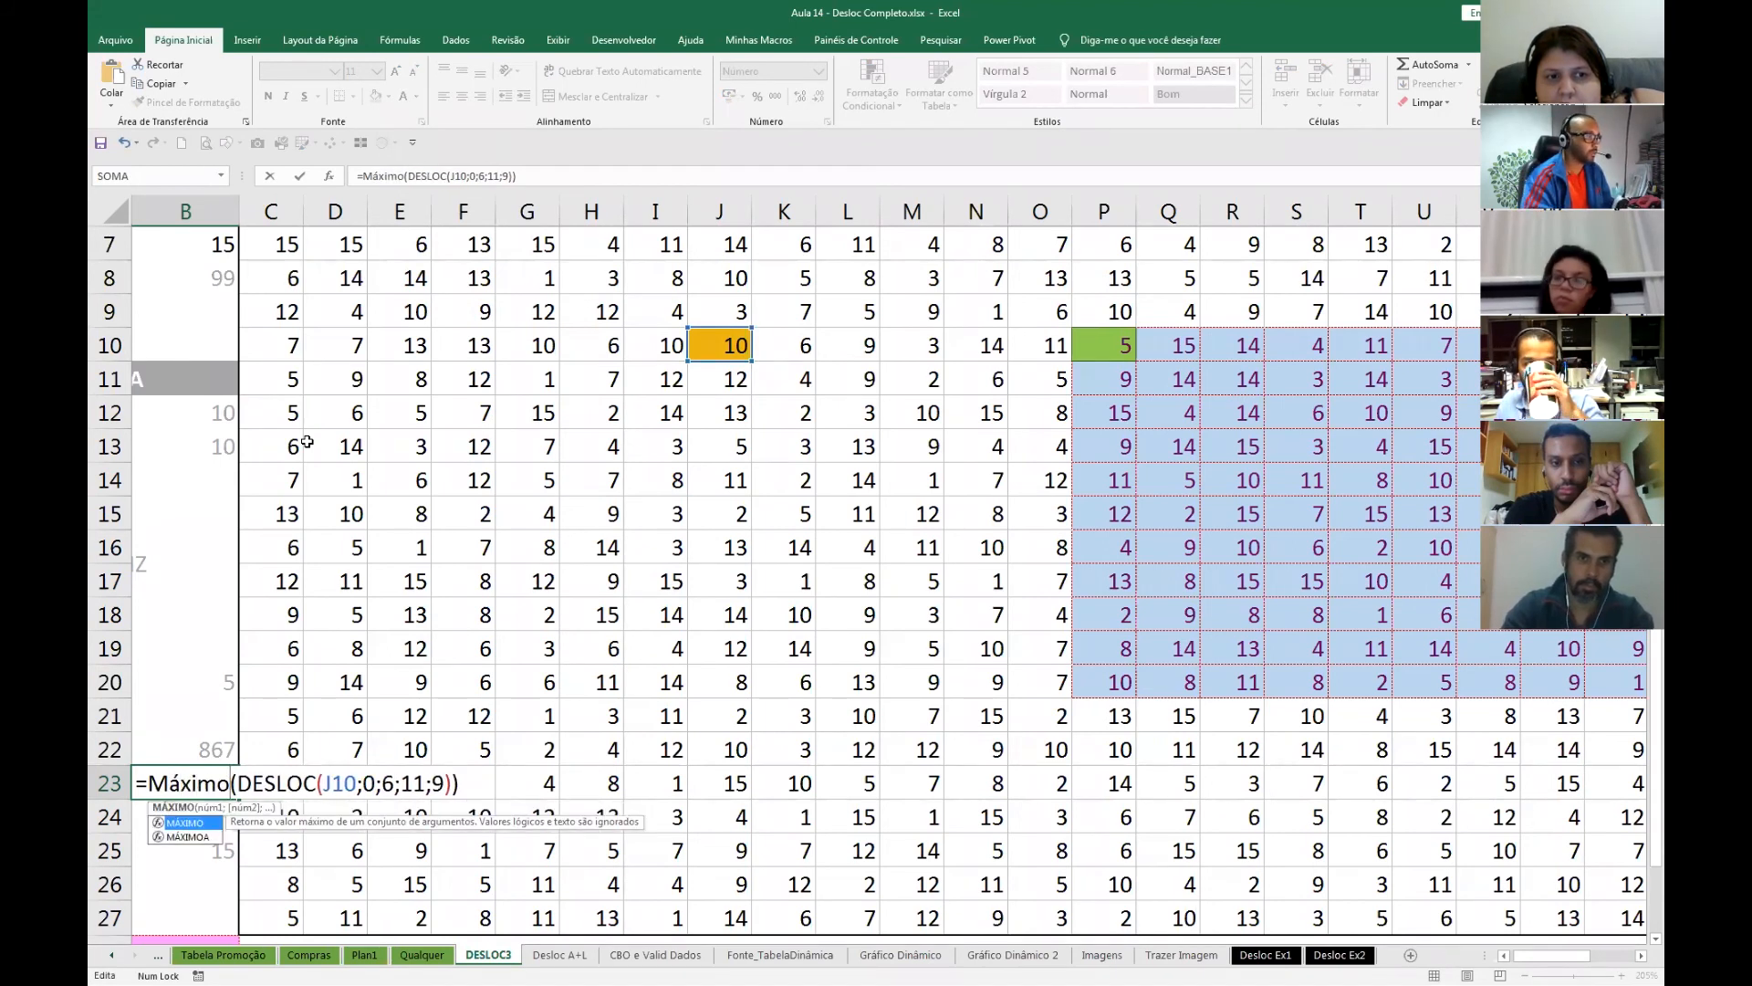
key(Return)
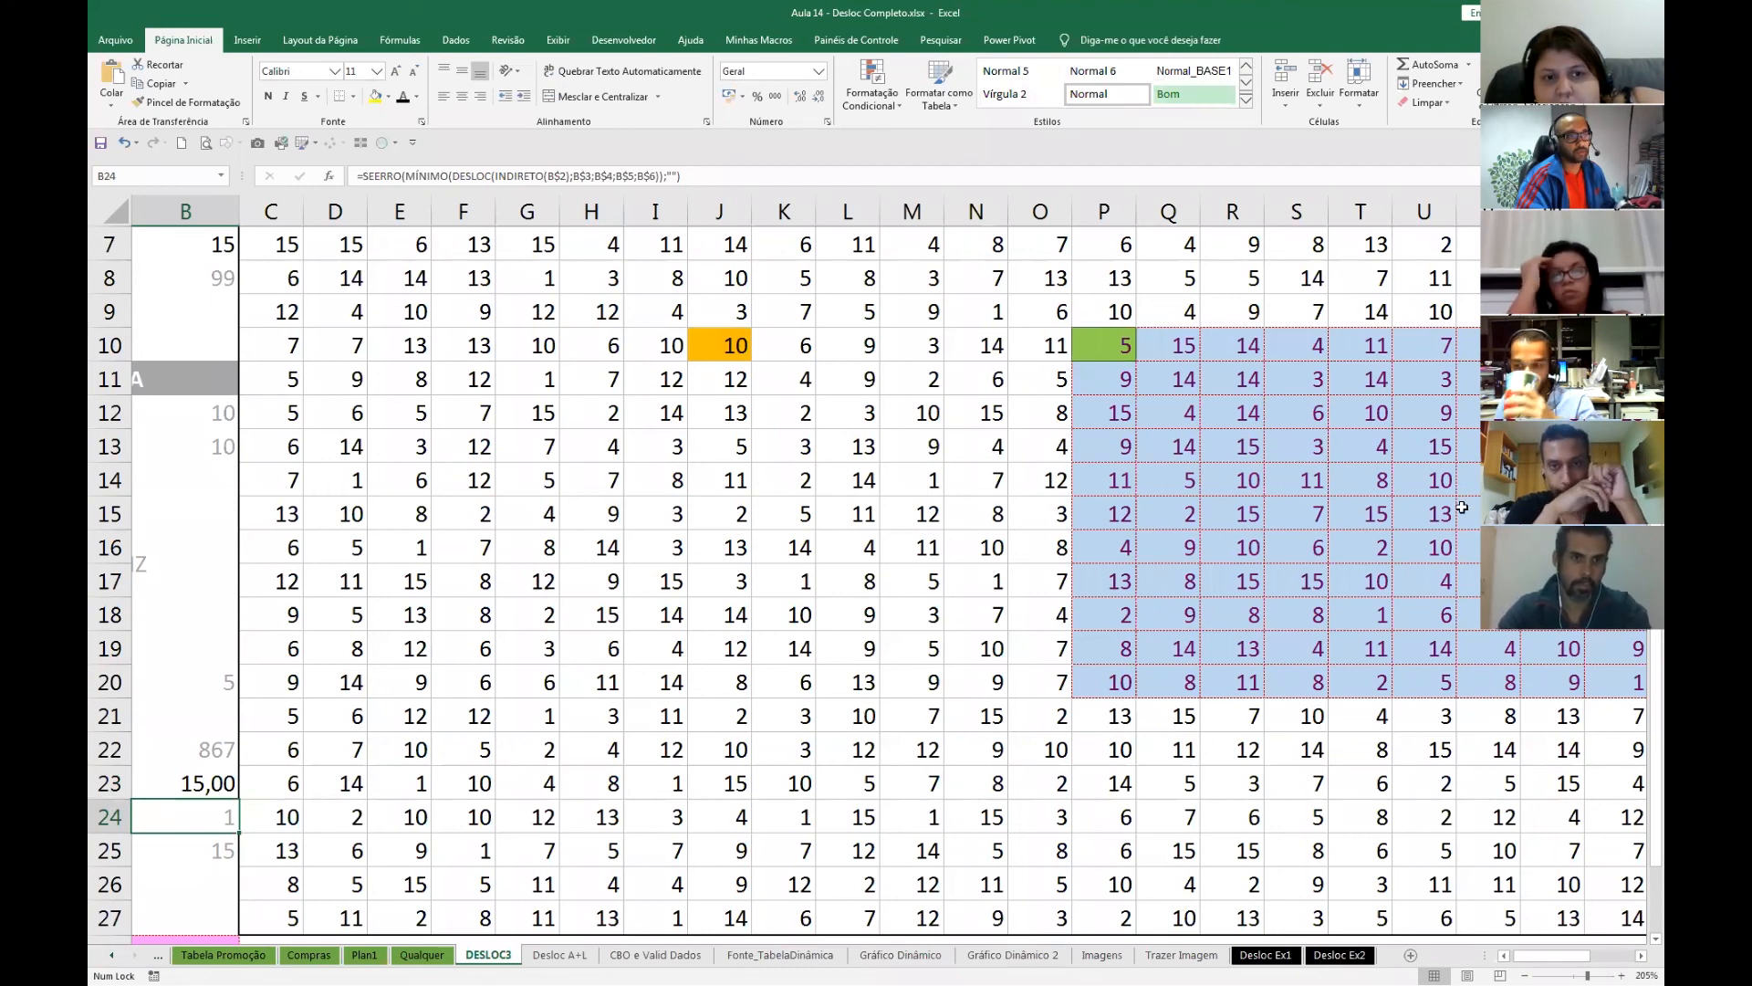
- Change the function in B23 from MÁXIMO to MÍNIMO around the same DESLOC arguments
click(212, 783)
double_click(211, 783)
key(Left)
key(Left)
key(Left)
key(Left)
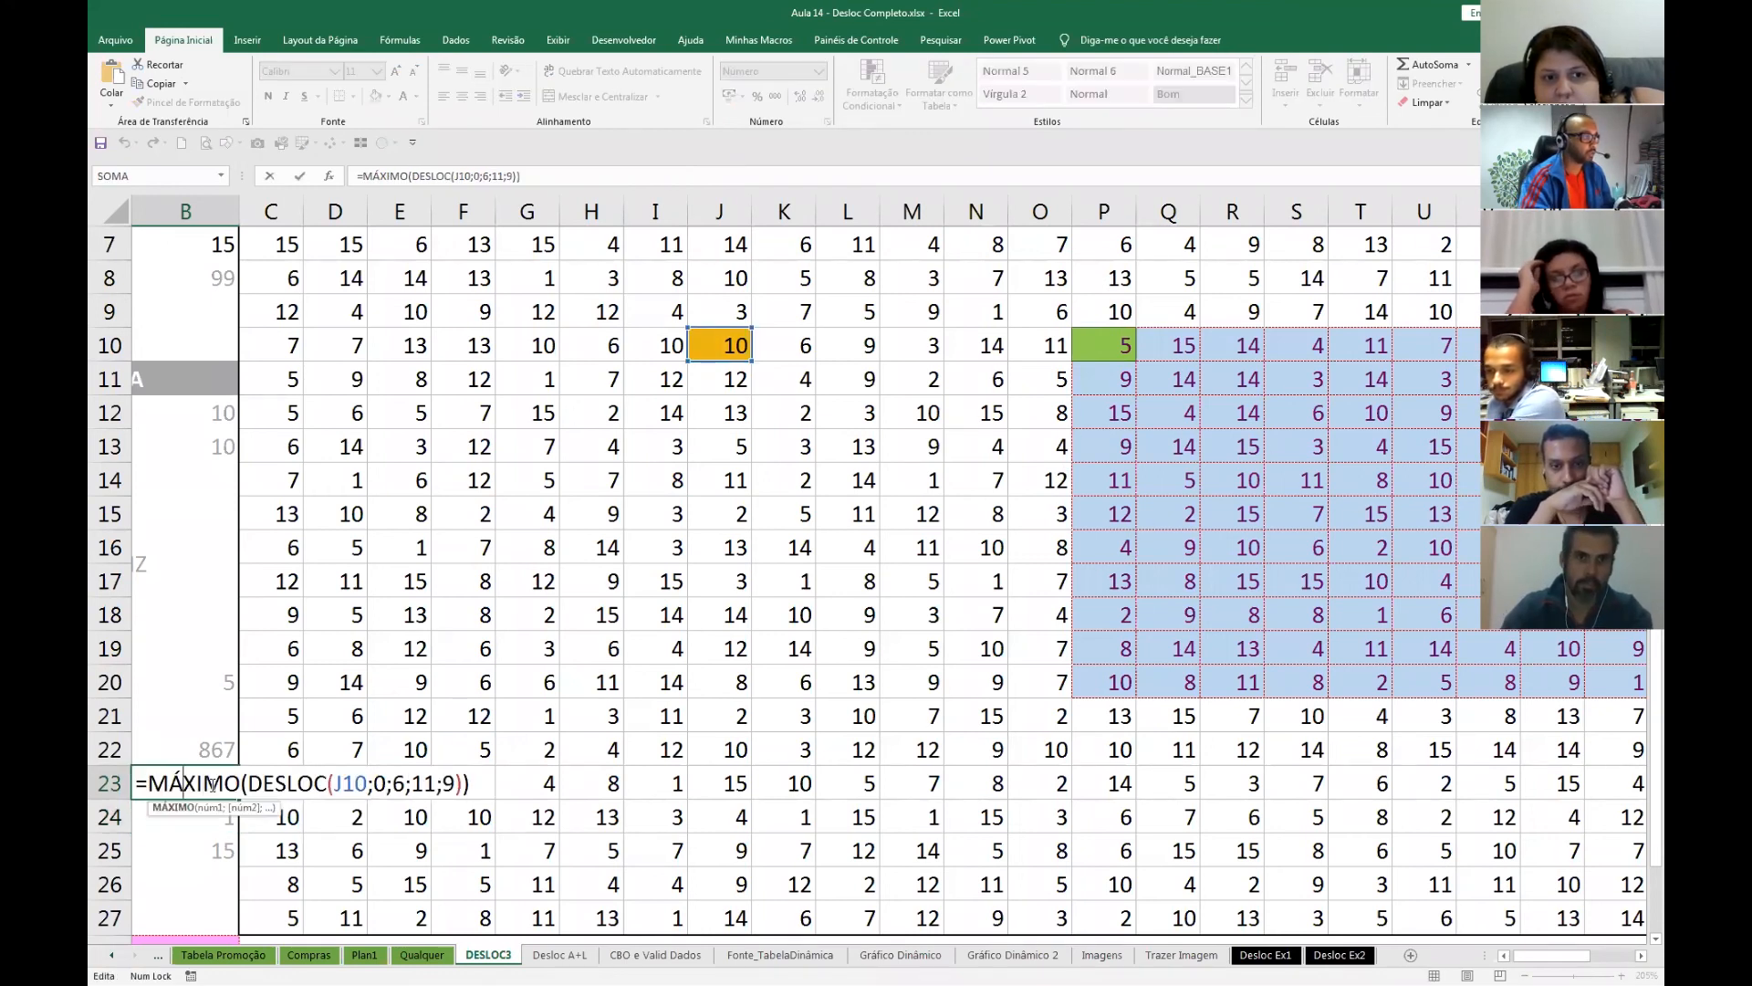
key(Delete)
key(Delete)
key(Delete)
key(Delete)
key(Delete)
key(Delete)
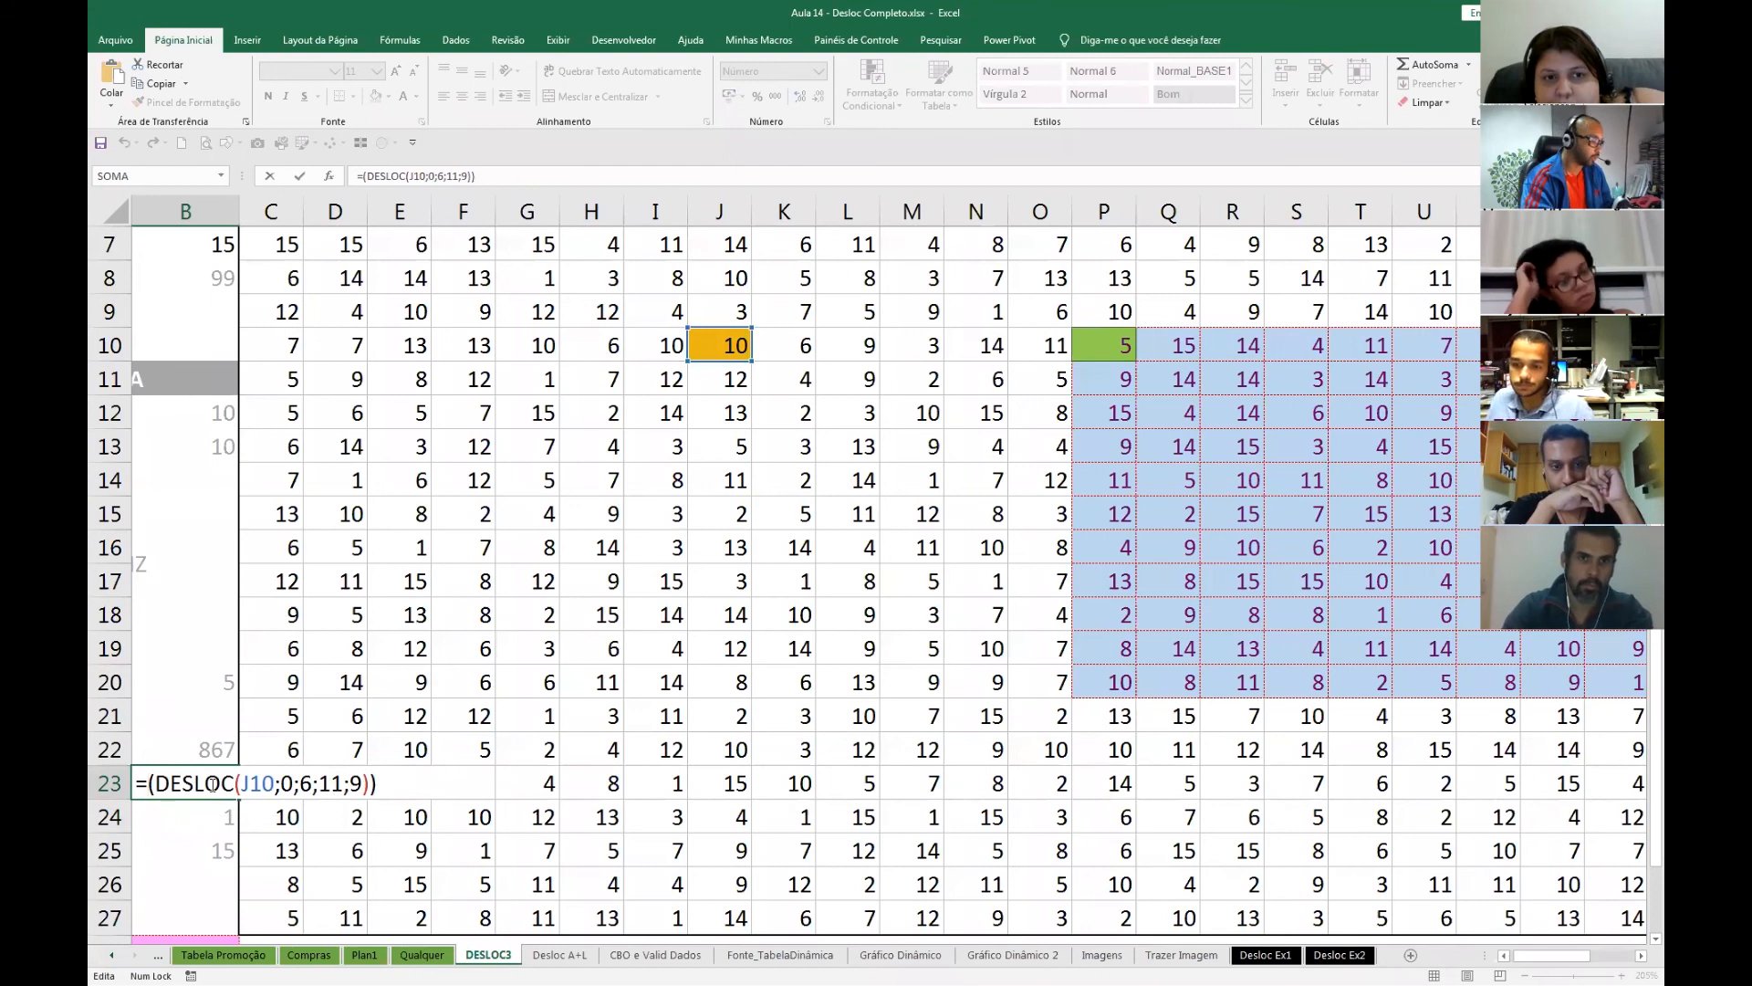
text(m)
text(ínimo)
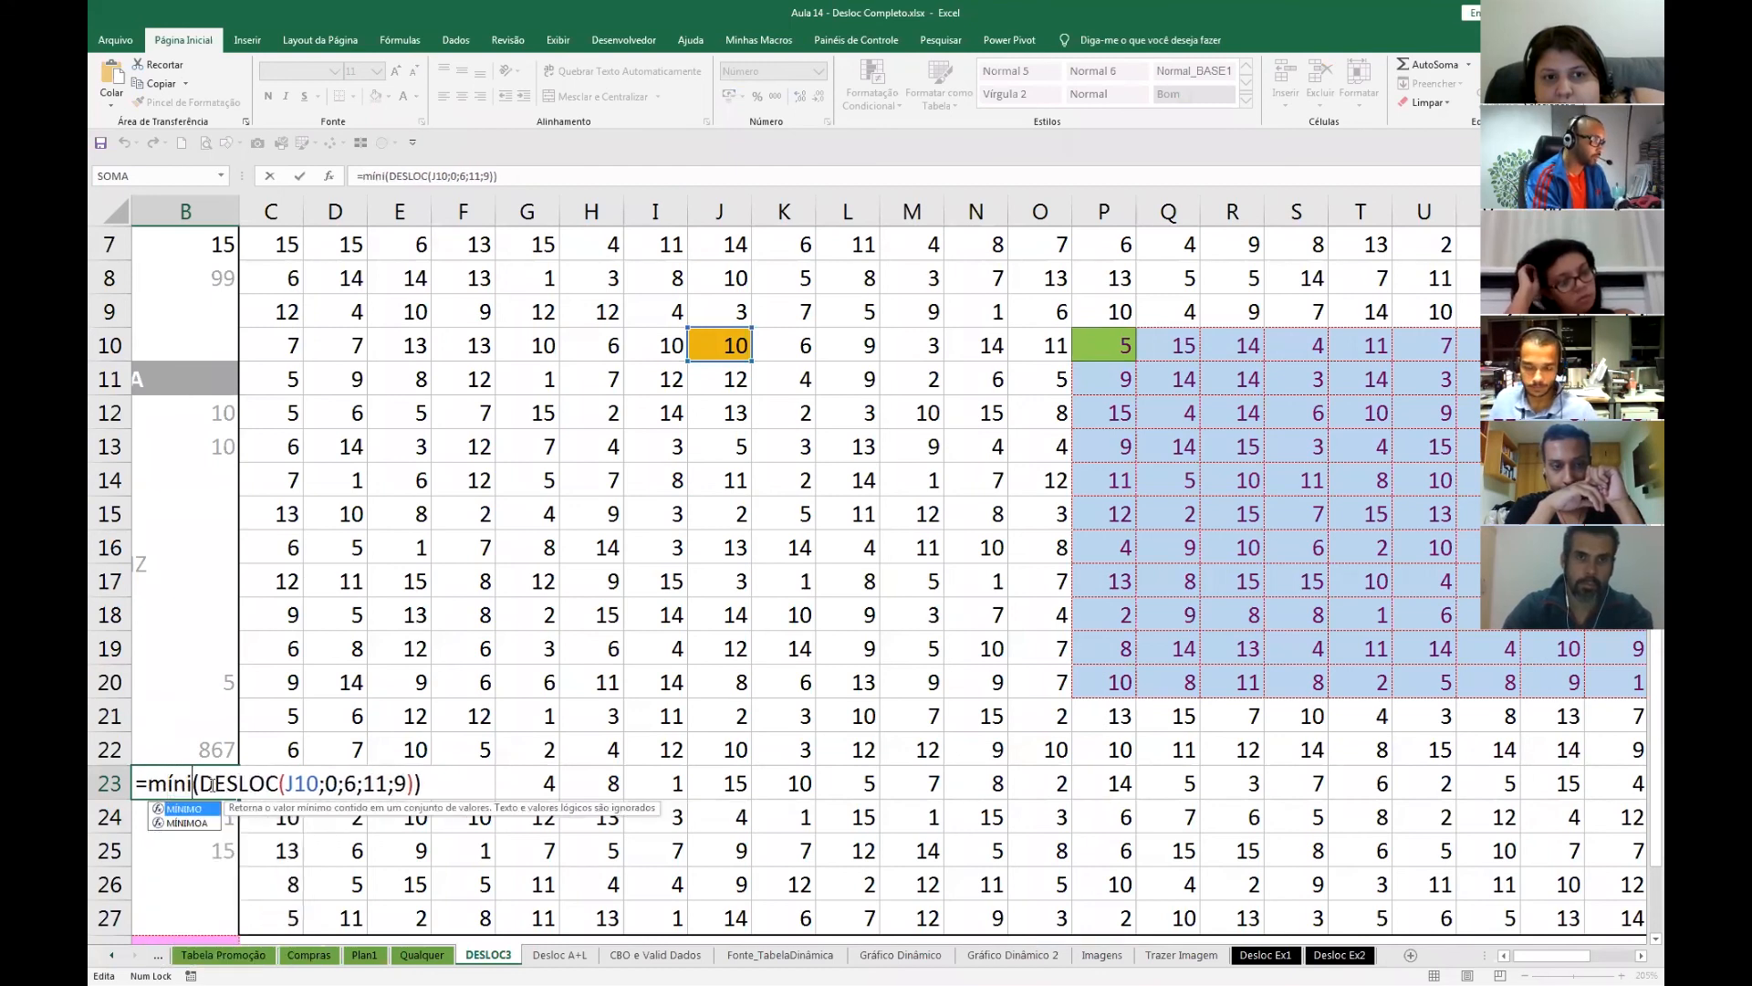
key(Return)
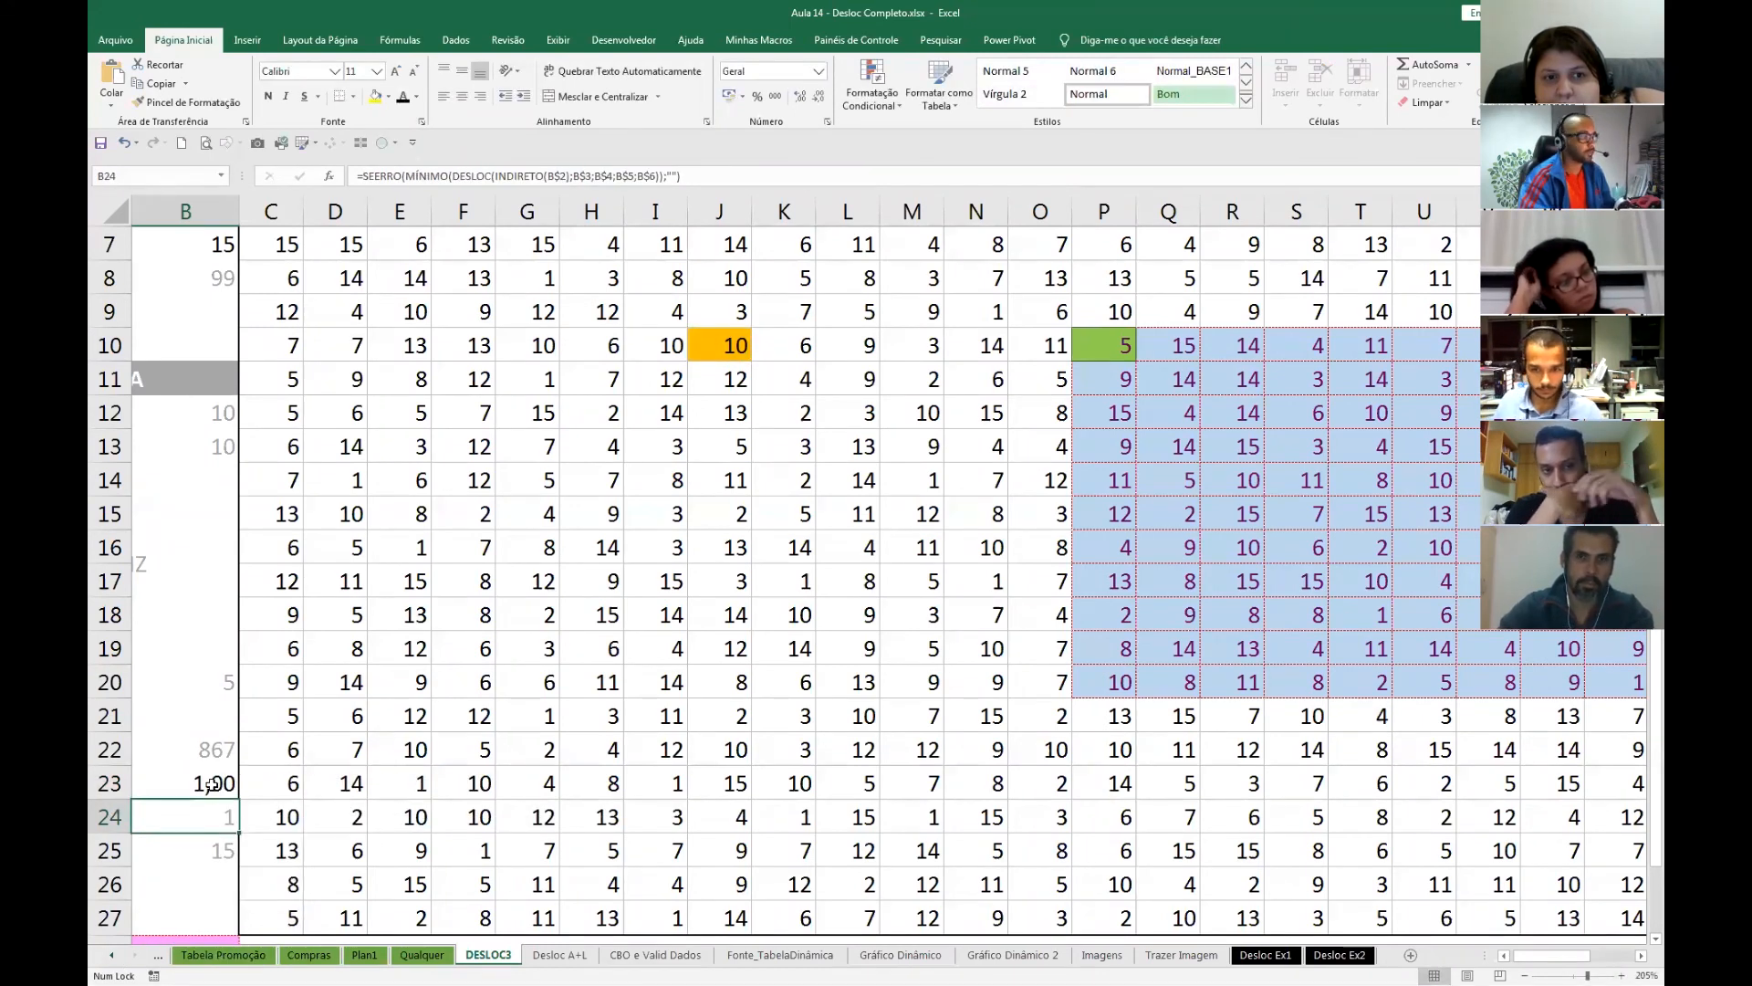
- Rewrite the B23 formula as MAIOR of the DESLOC range with 10 as its k argument
click(212, 783)
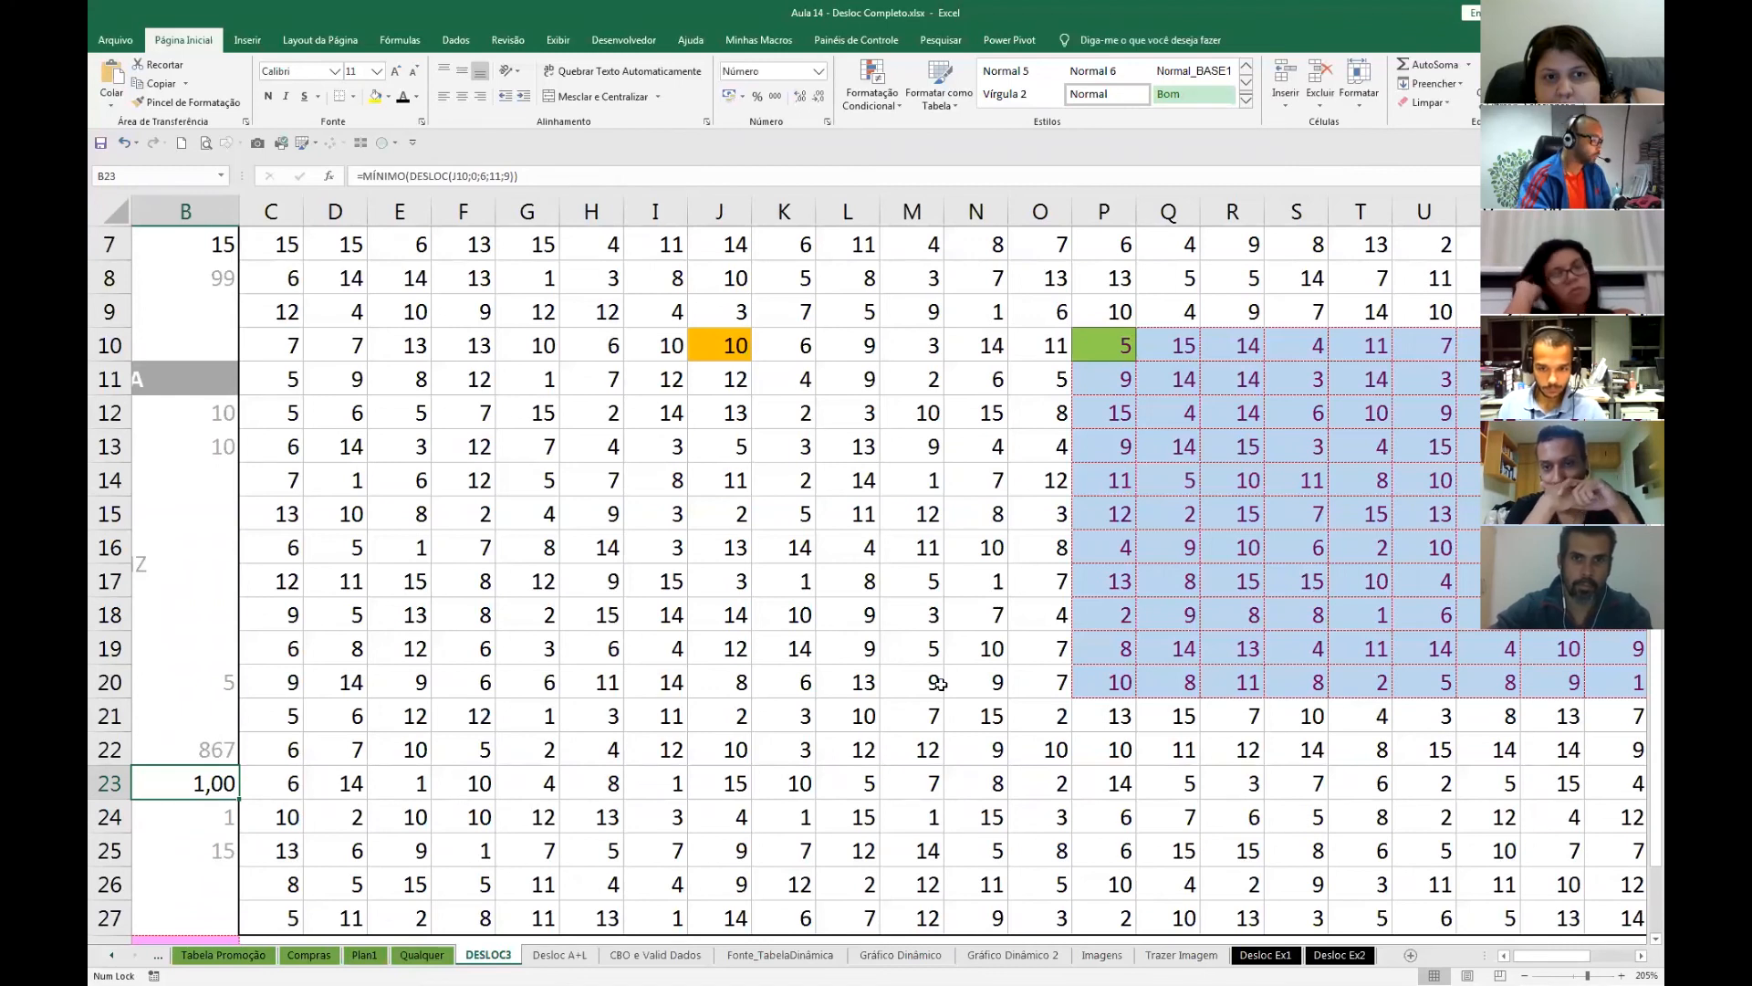
key(F2)
key(Home)
key(Right)
key(Delete)
key(Delete)
key(Delete)
key(Delete)
key(Delete)
key(Delete)
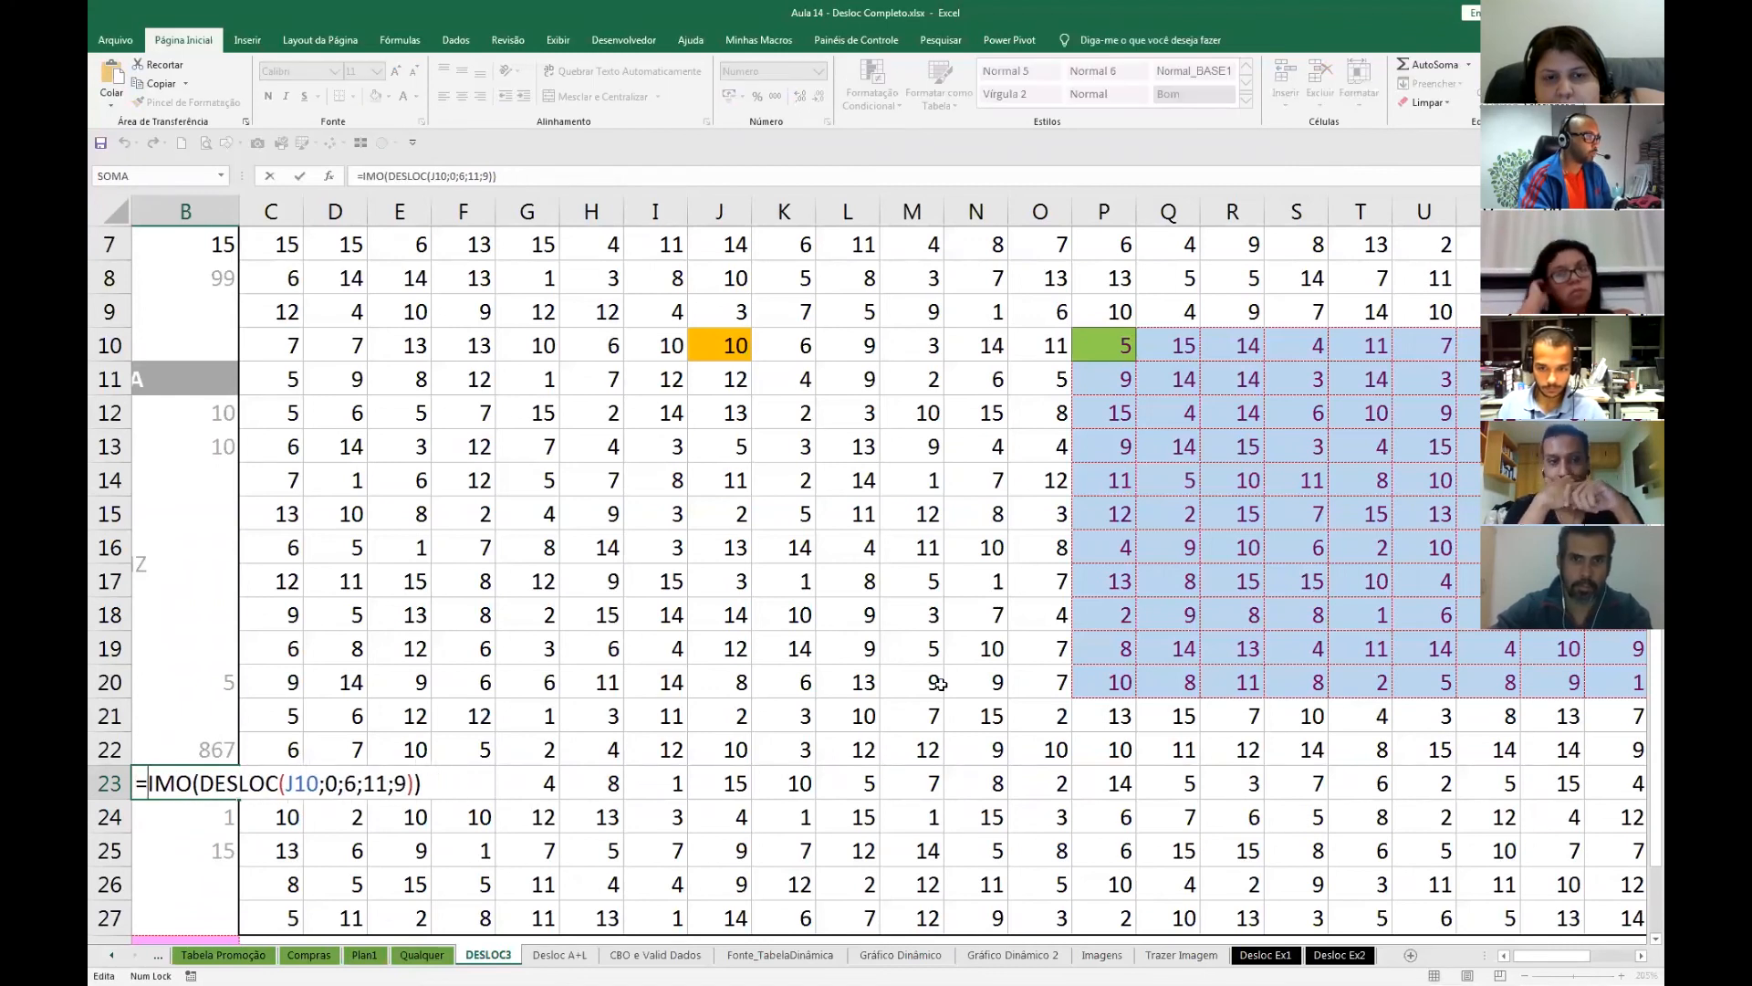
text(maior)
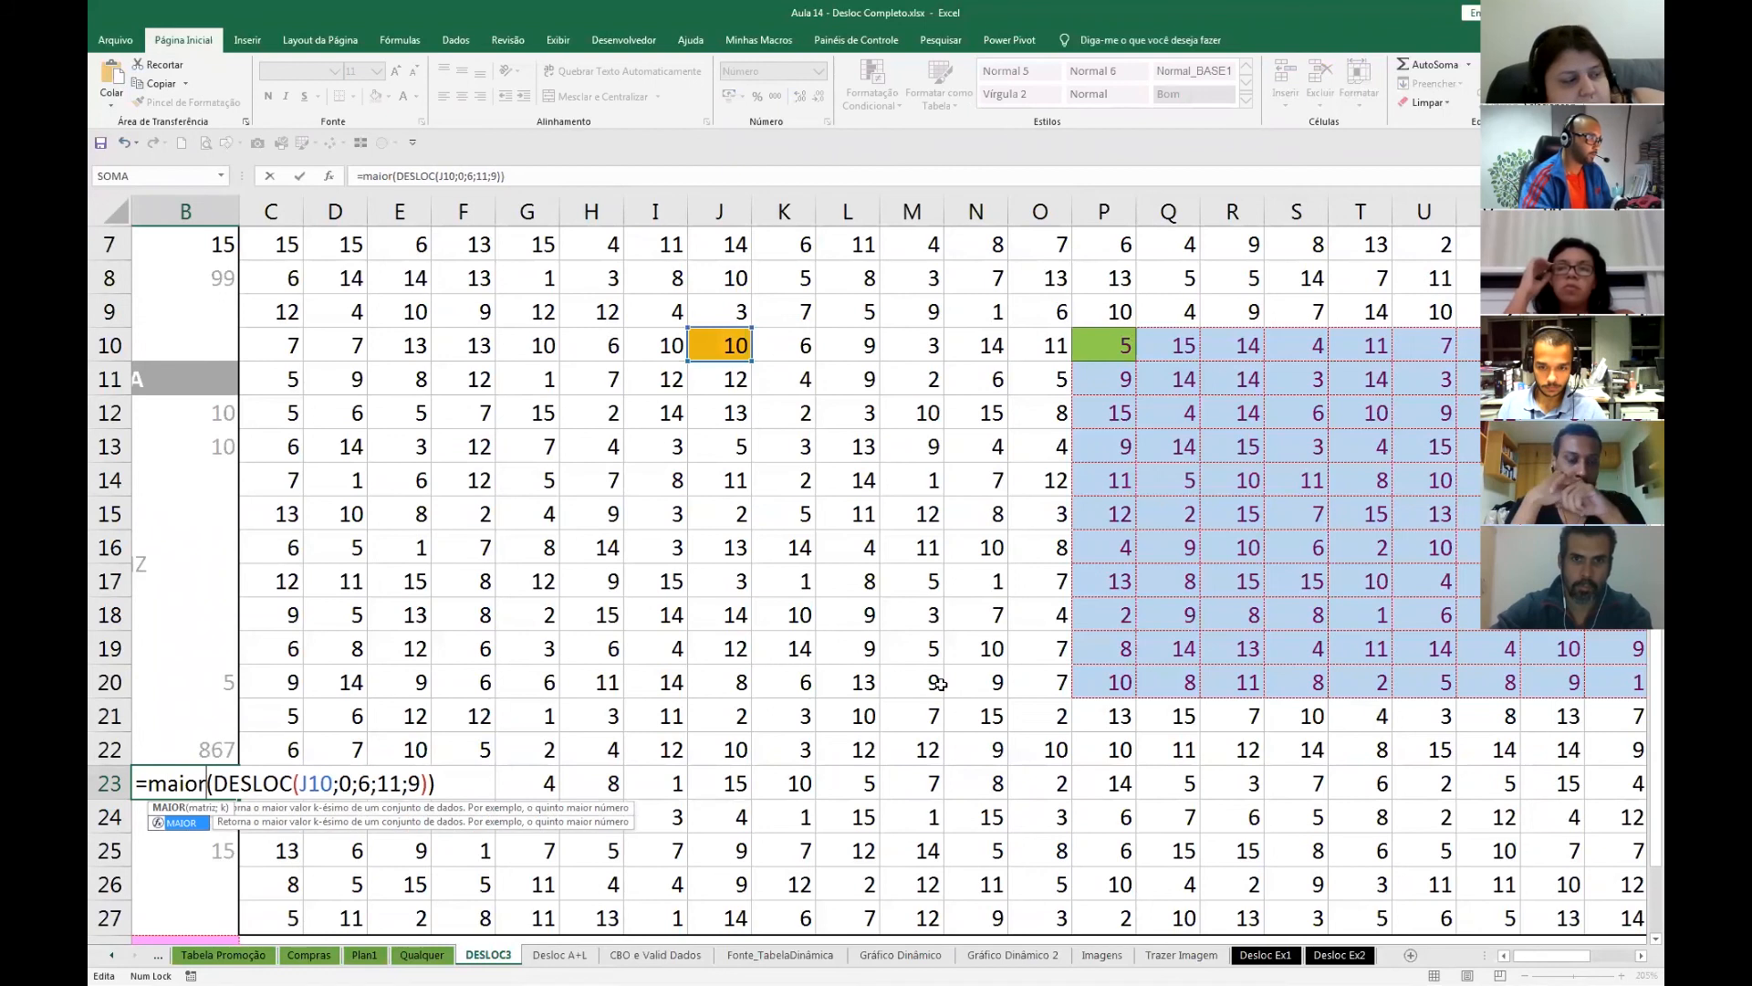
key(BackSpace)
text(;10))
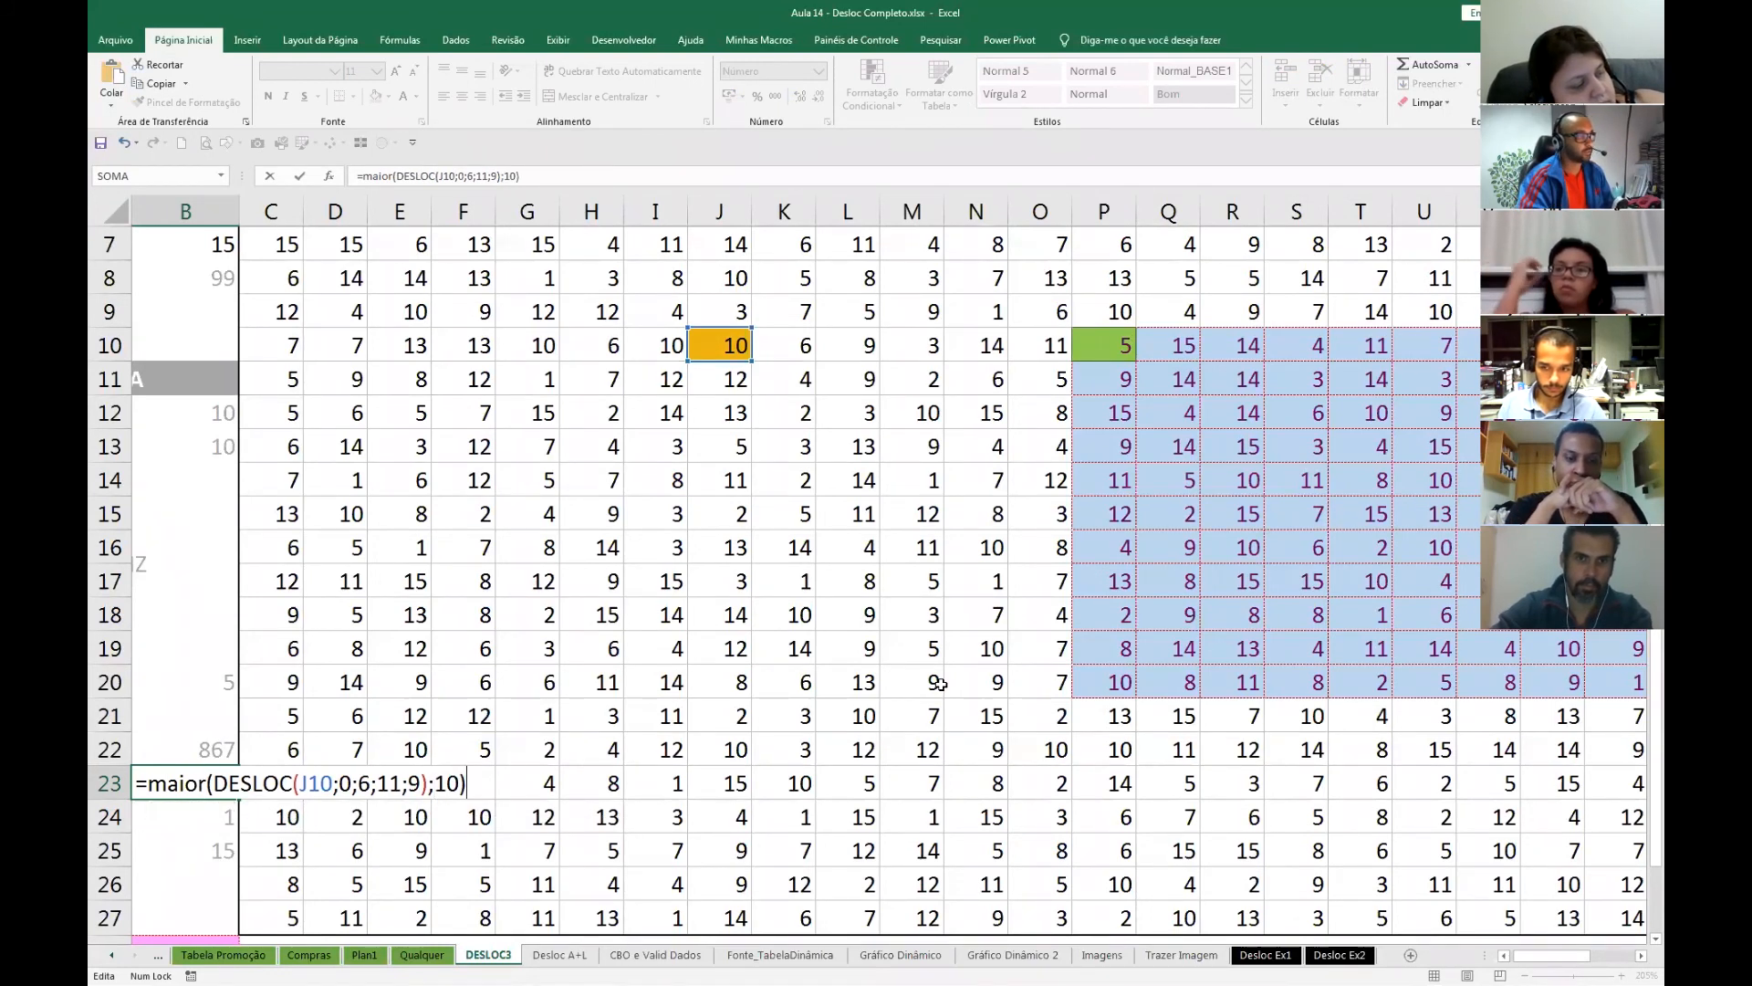
key(Return)
key(Up)
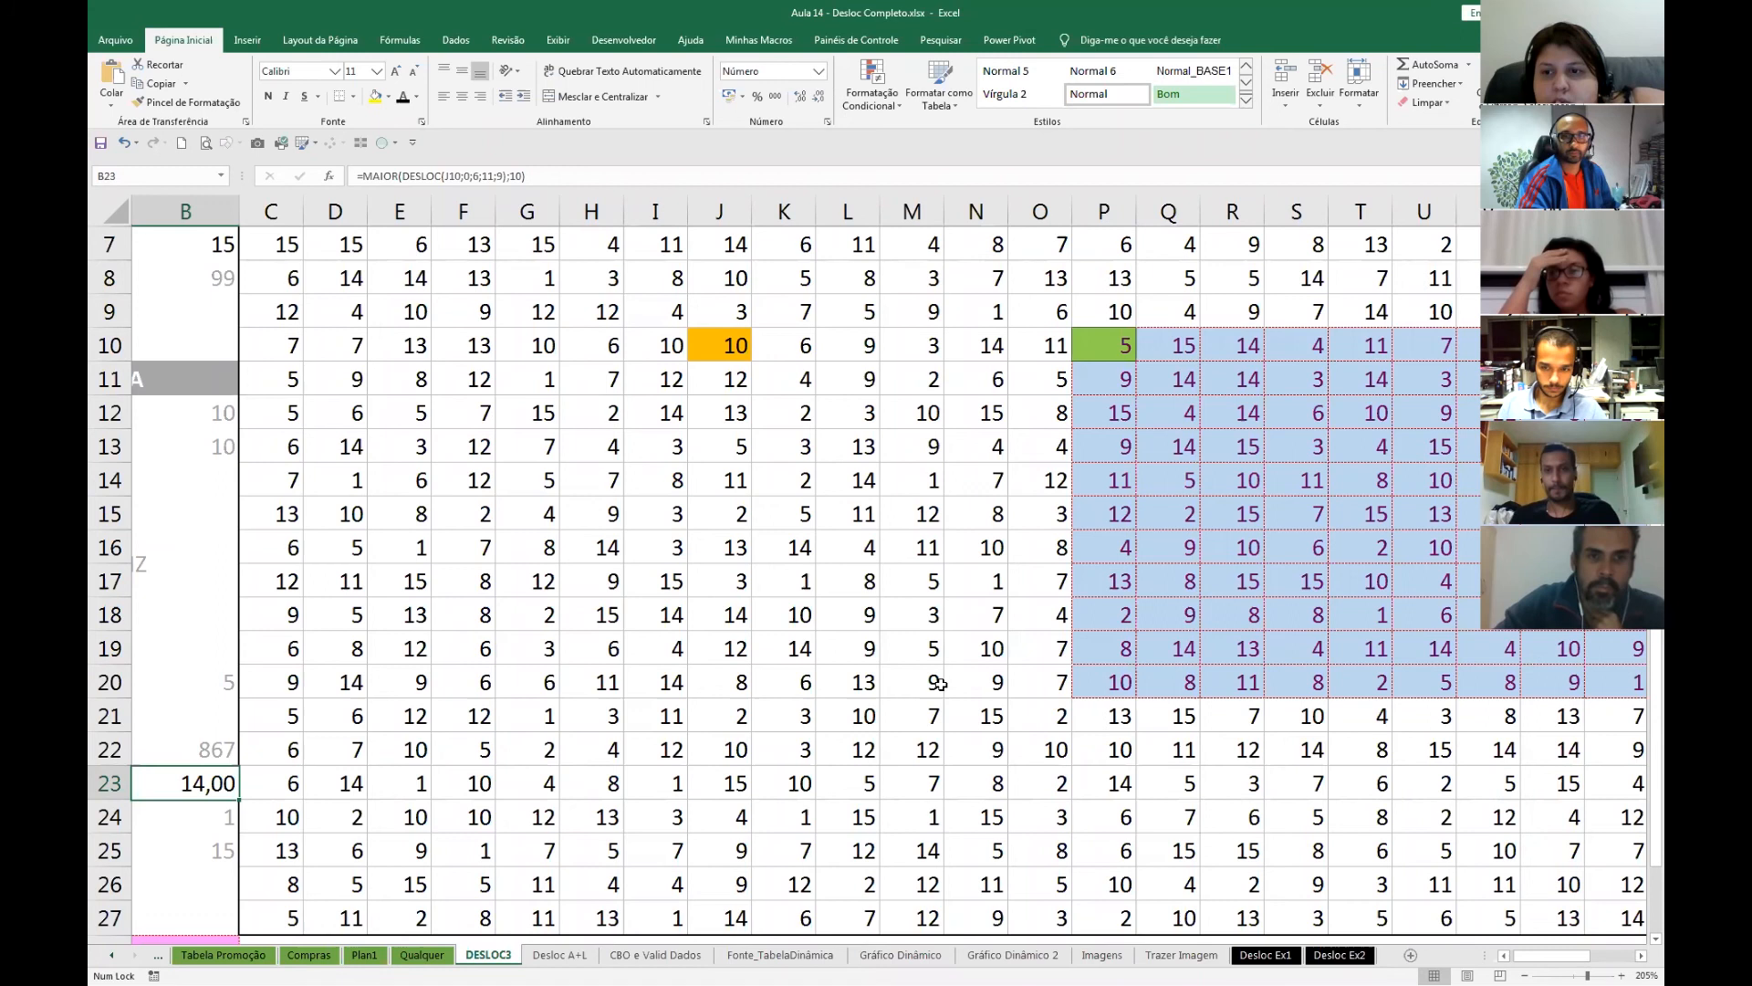
- Copy the cell-linked Soma formula from B22 into the Média cell B23
click(221, 753)
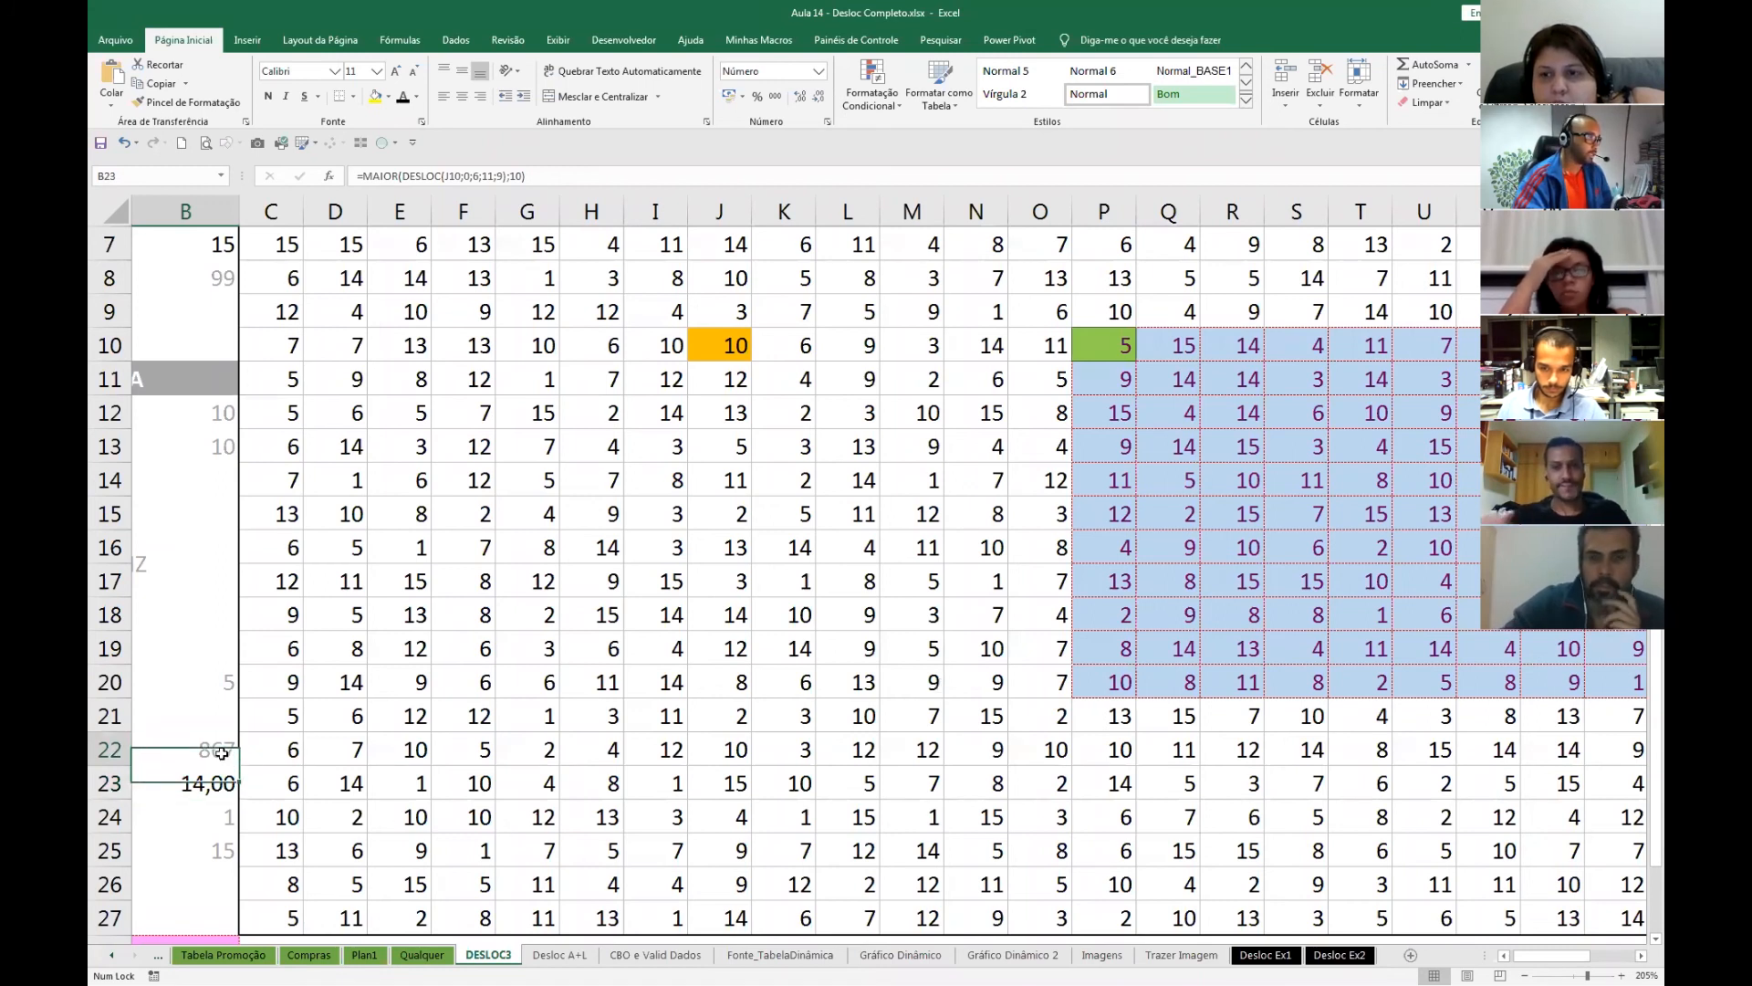
key(ctrl+c)
key(Down)
key(Return)
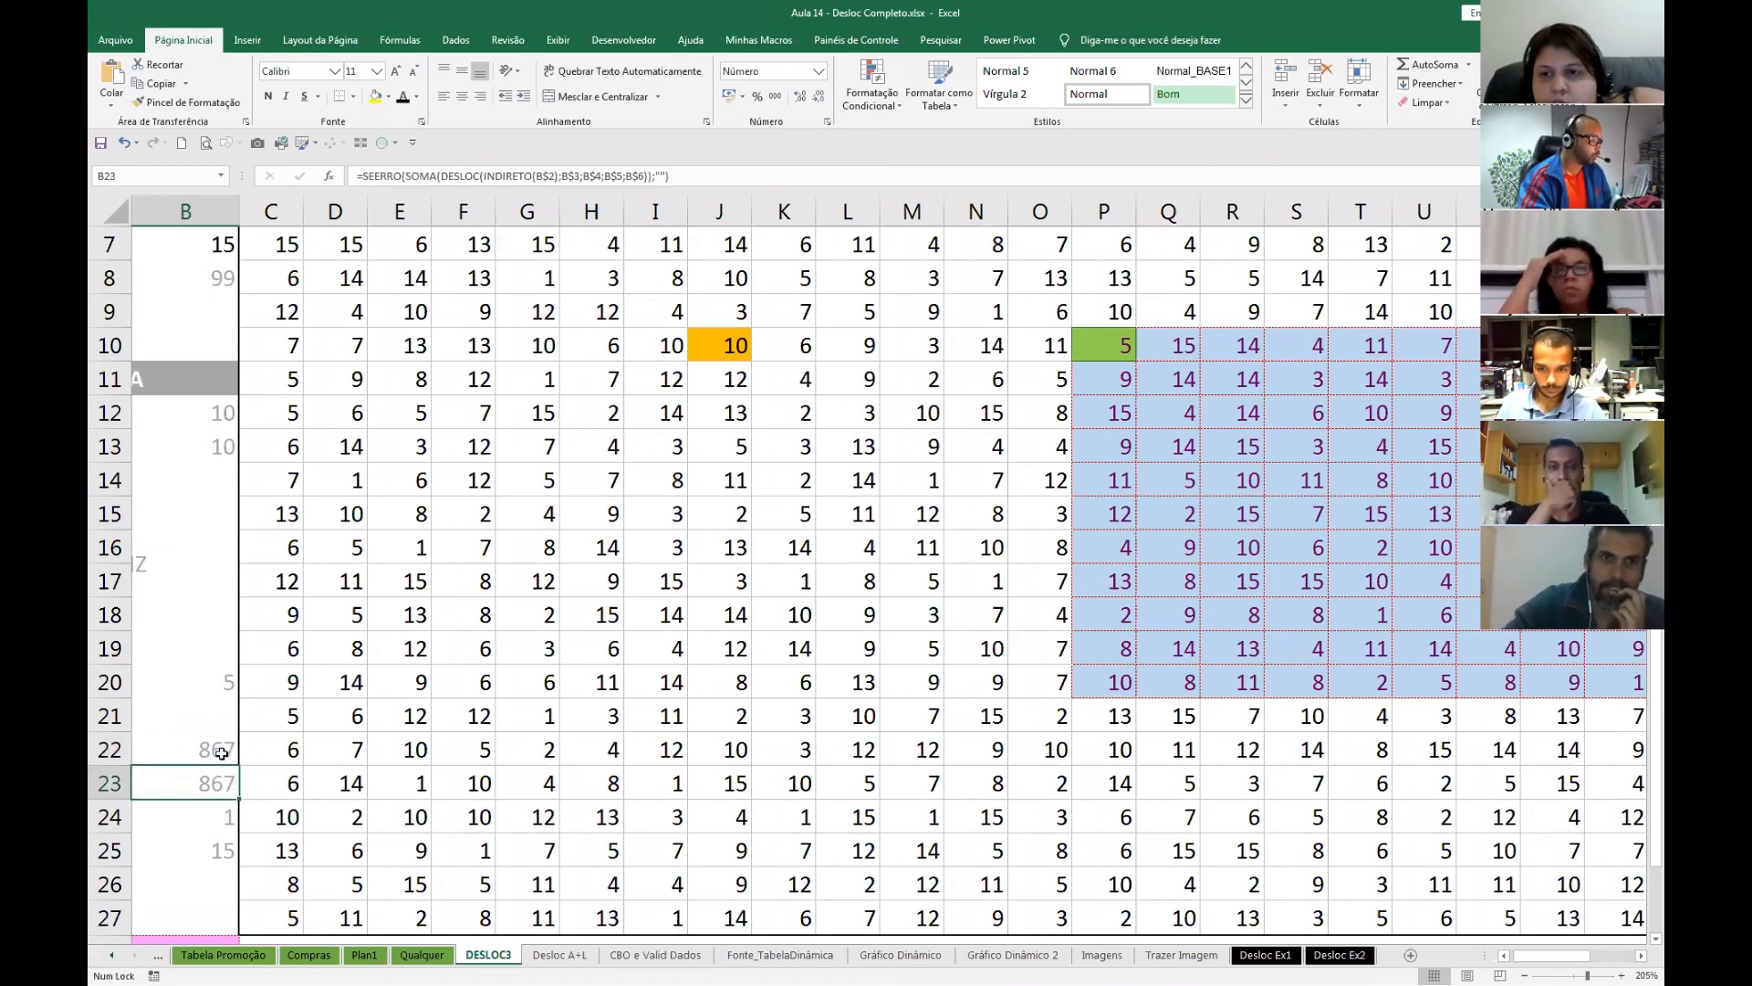
- Change SOMA to MÉDIA inside the SEERRO formula copied to B23, keeping its cell-linked DESLOC arguments
key(F2)
click(225, 781)
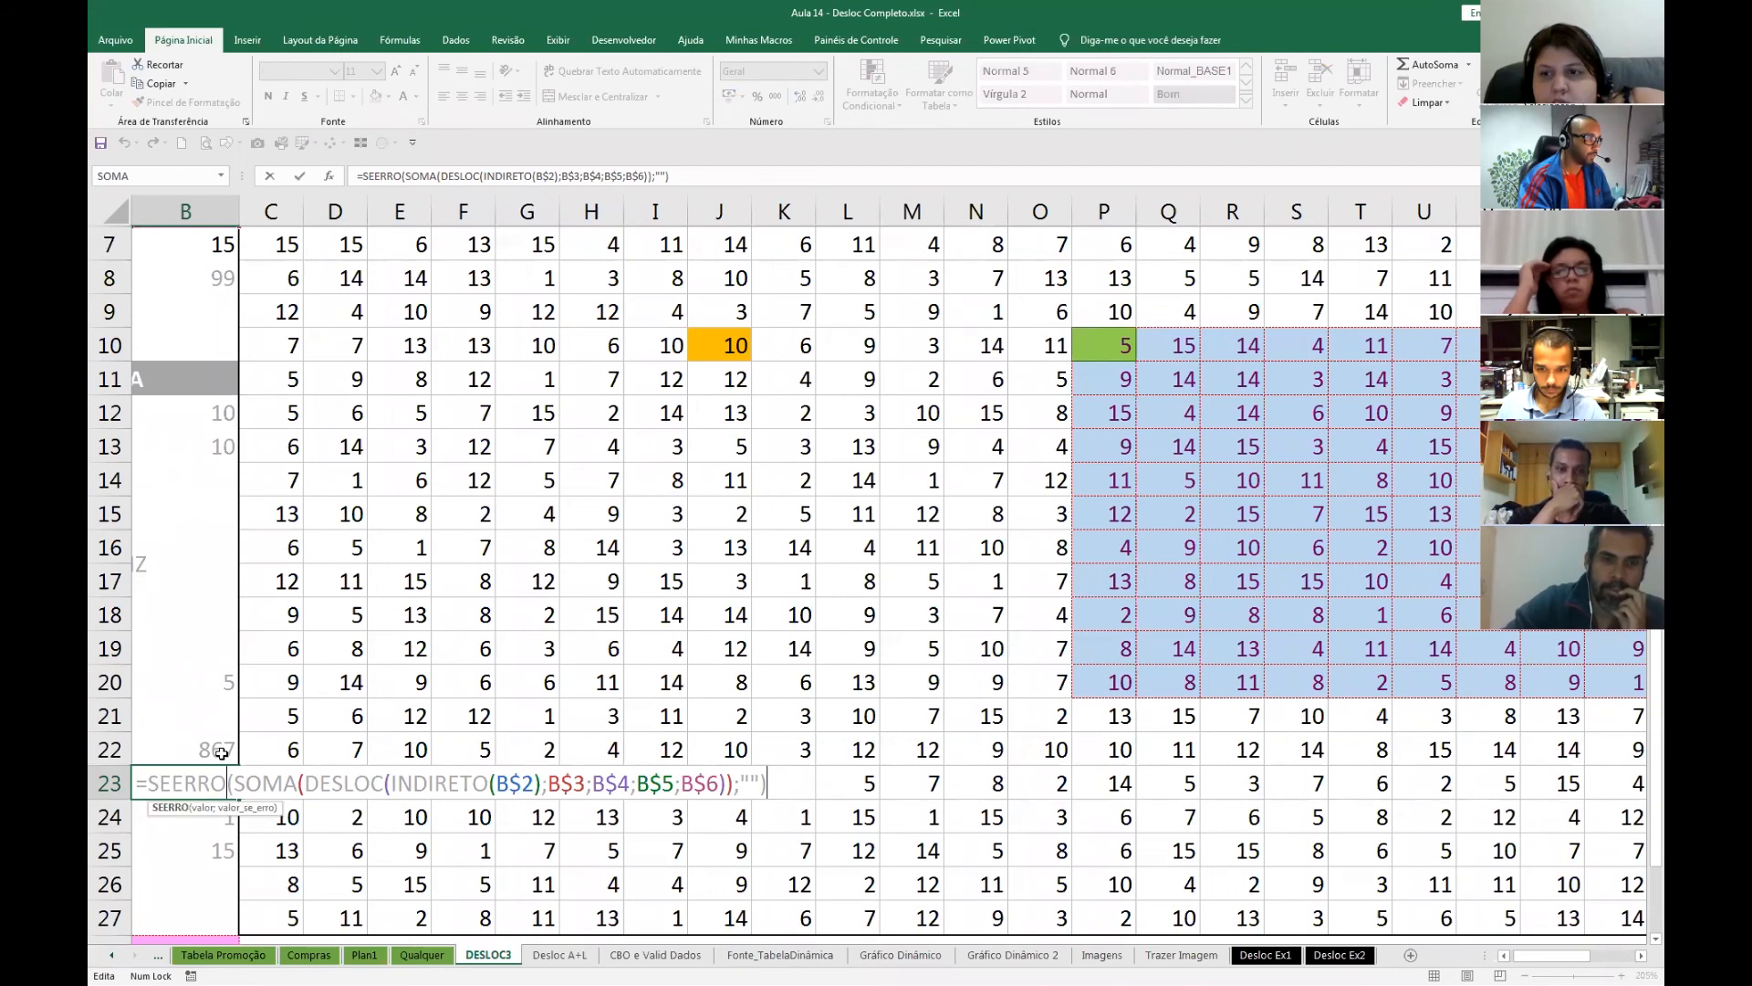
key(Right)
key(Delete)
key(Delete)
key(Delete)
key(Delete)
text(médi)
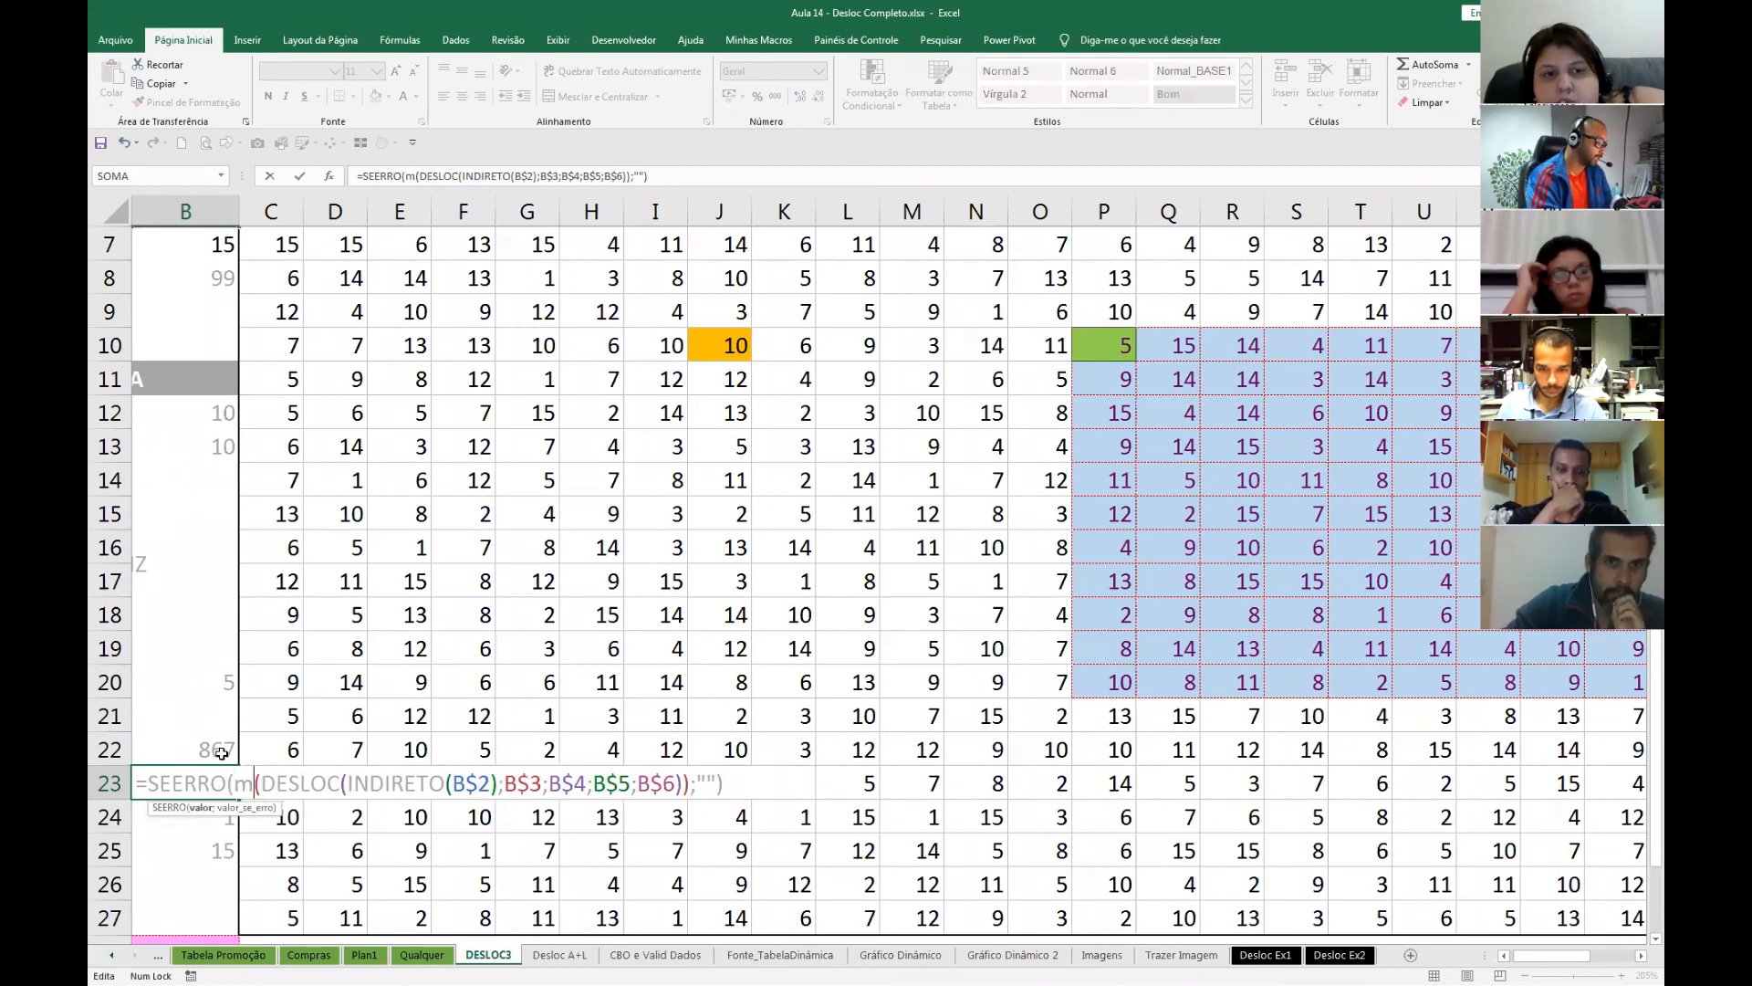
text(a)
key(ctrl+Return)
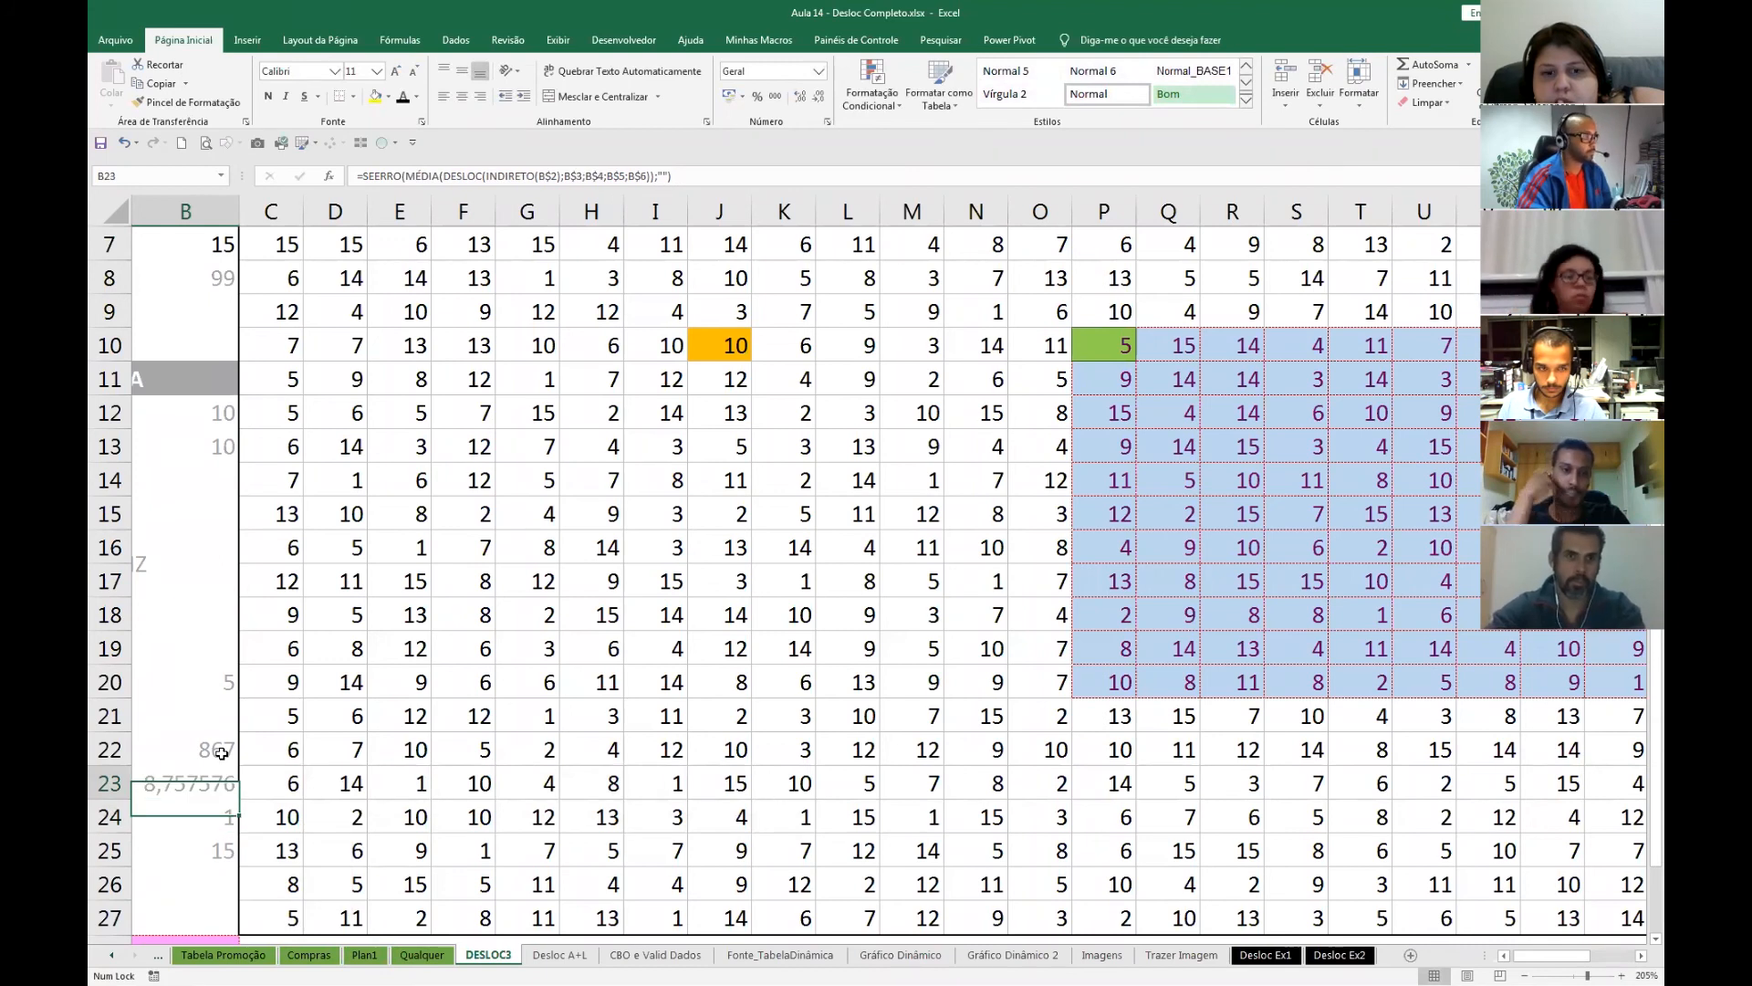
- Examine the full highlighted range P10:X20 and its starting cell P10
click(1211, 586)
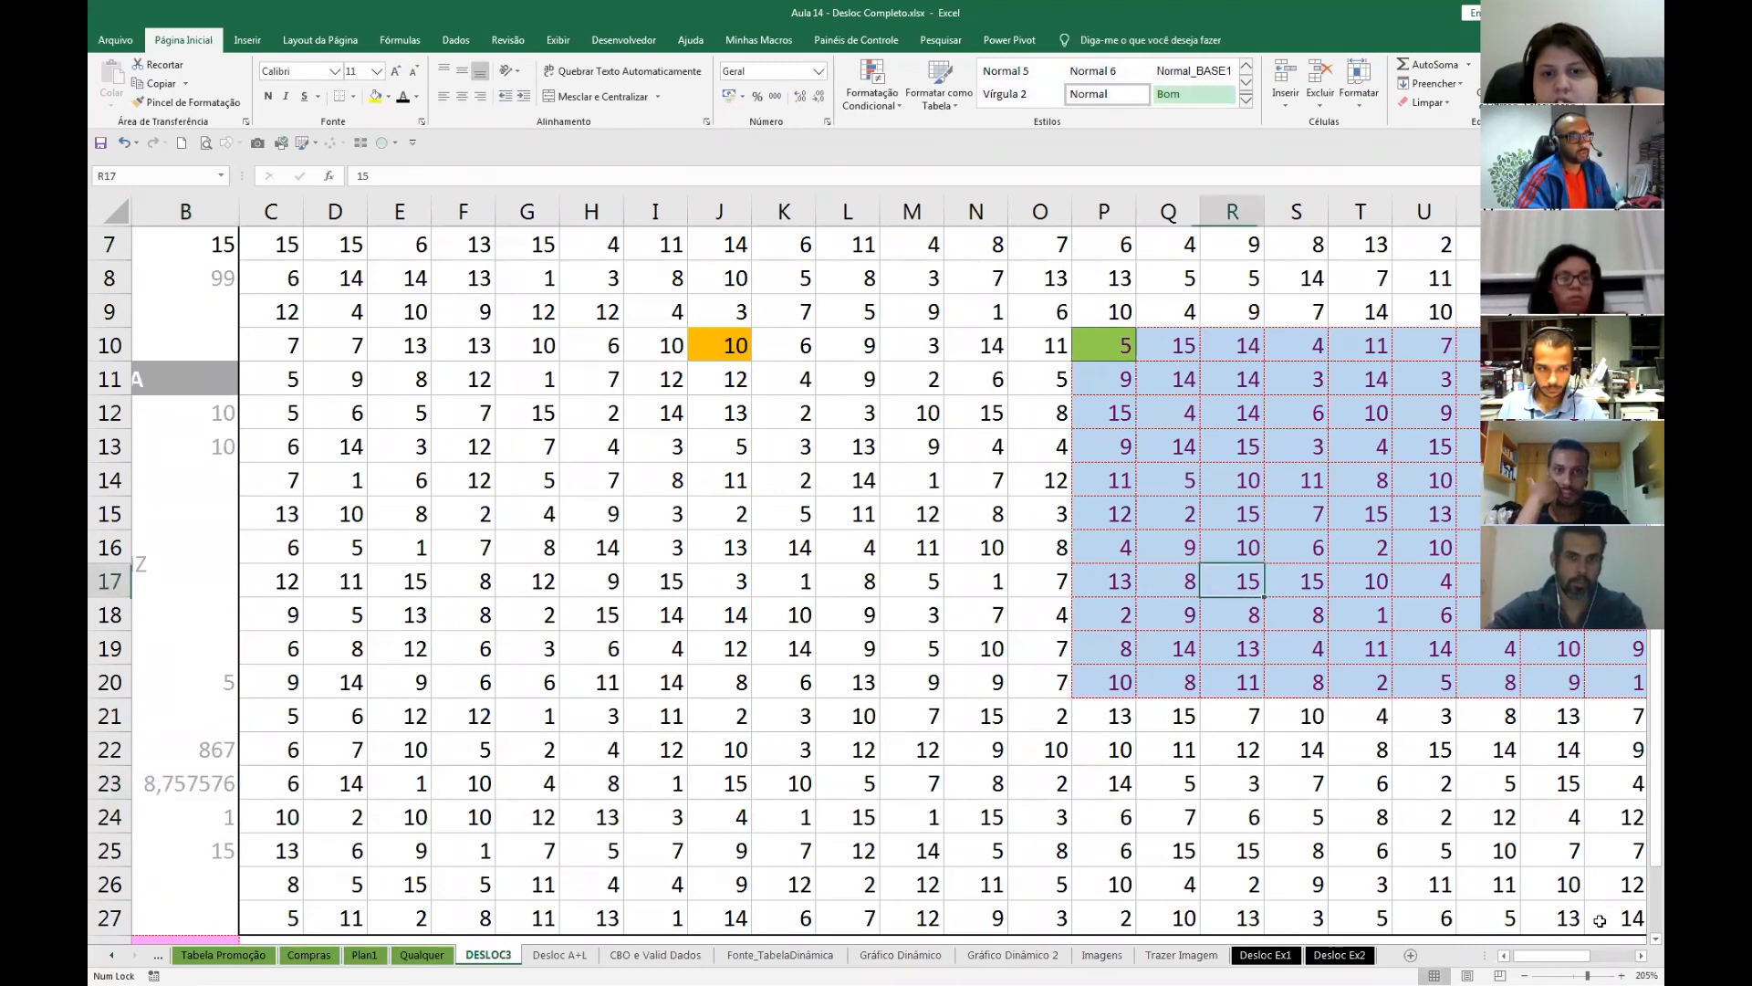
click(1639, 955)
click(1639, 956)
click(933, 345)
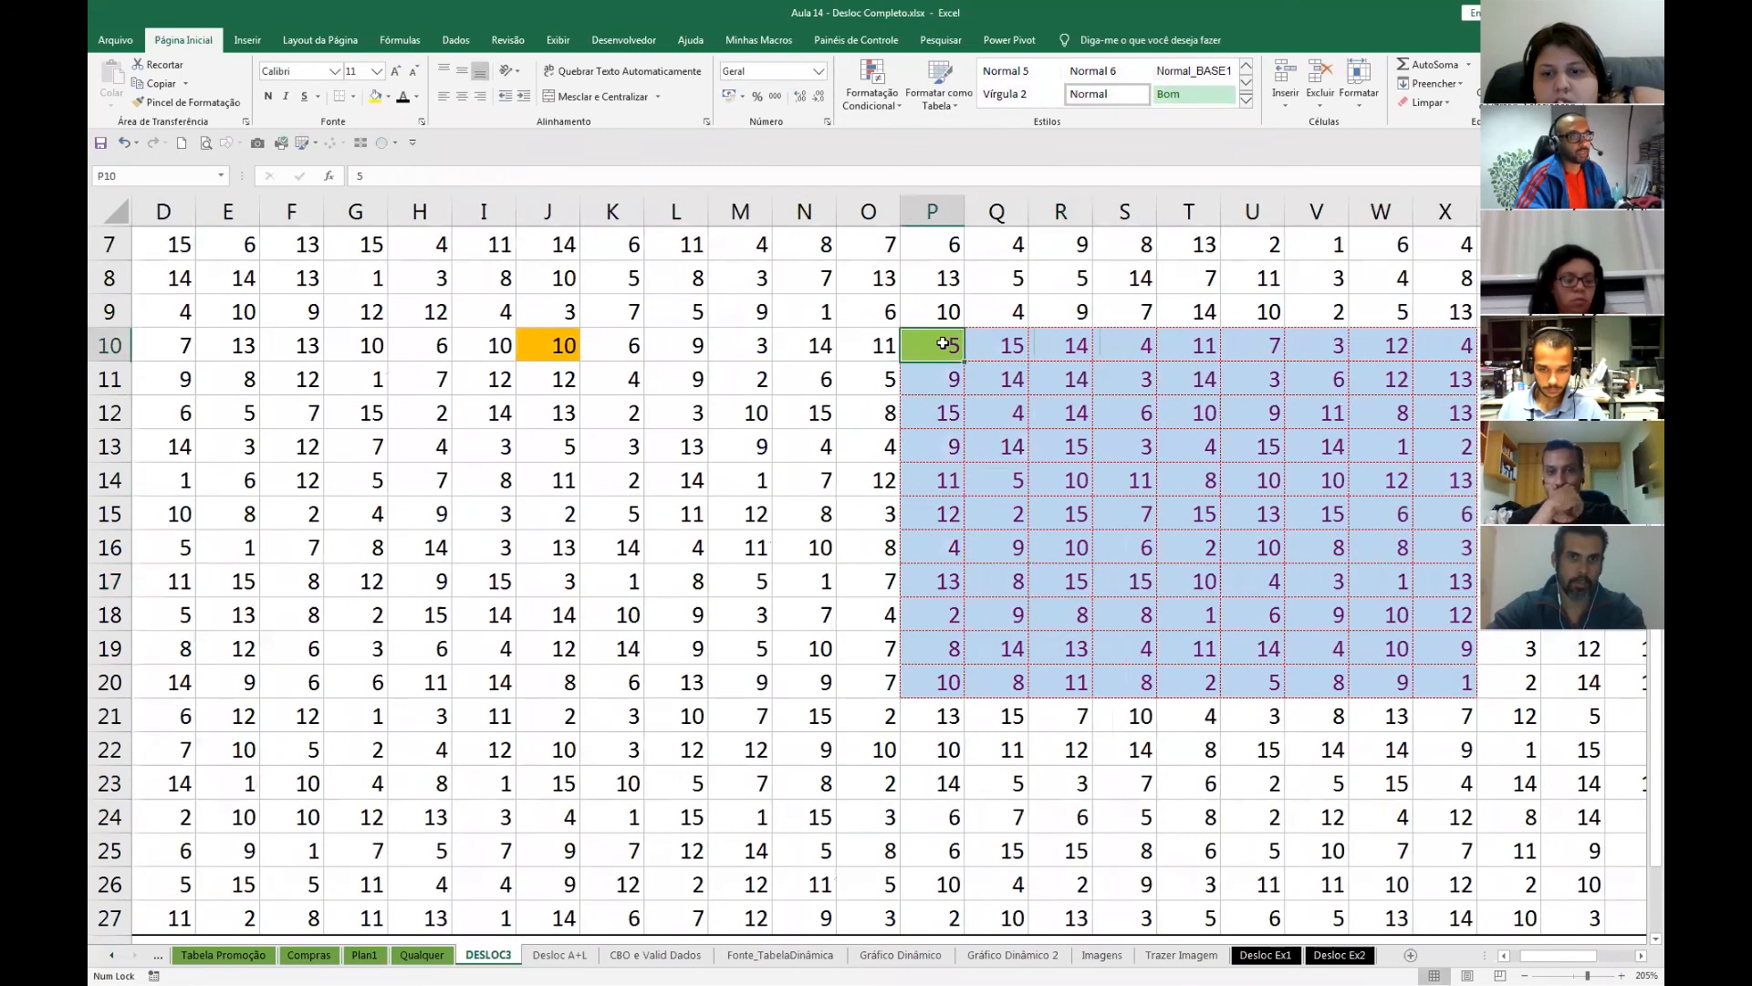
drag(1583, 957, 1542, 957)
scroll(553, 438, up, 1)
scroll(552, 438, up, 2)
- Set the DESLOC reference in B2 to p10 and the column offset in B4 to 0
click(354, 290)
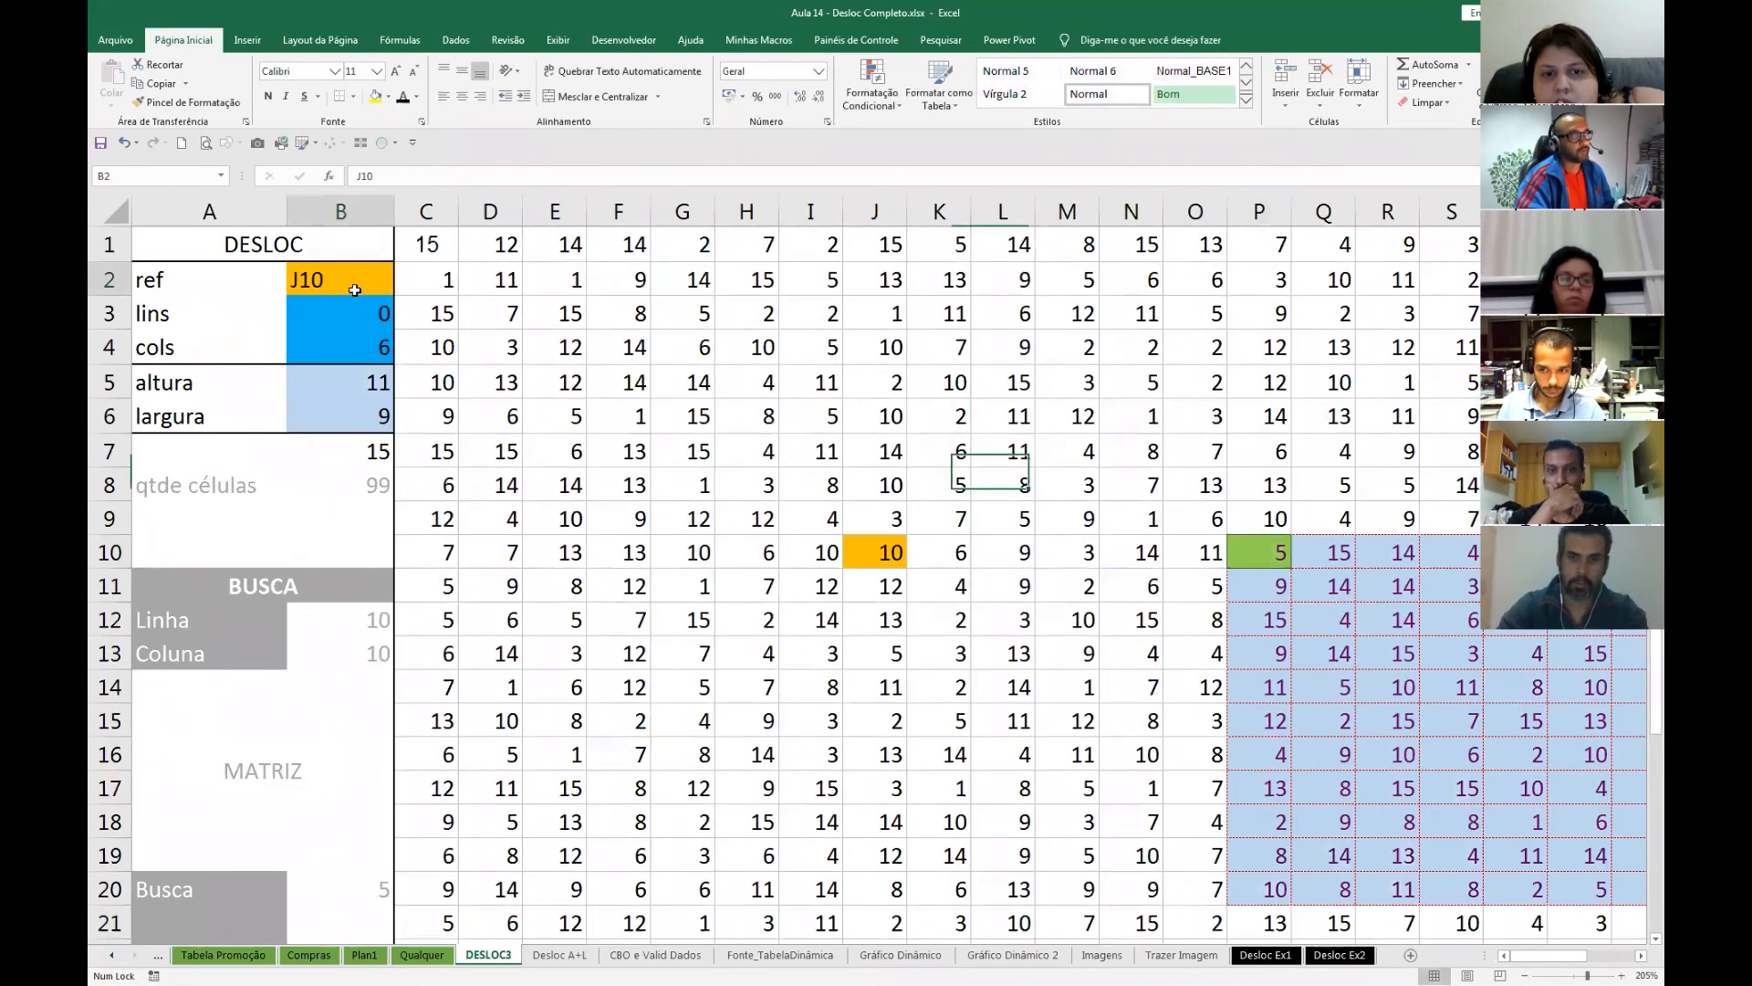
click(355, 316)
click(363, 356)
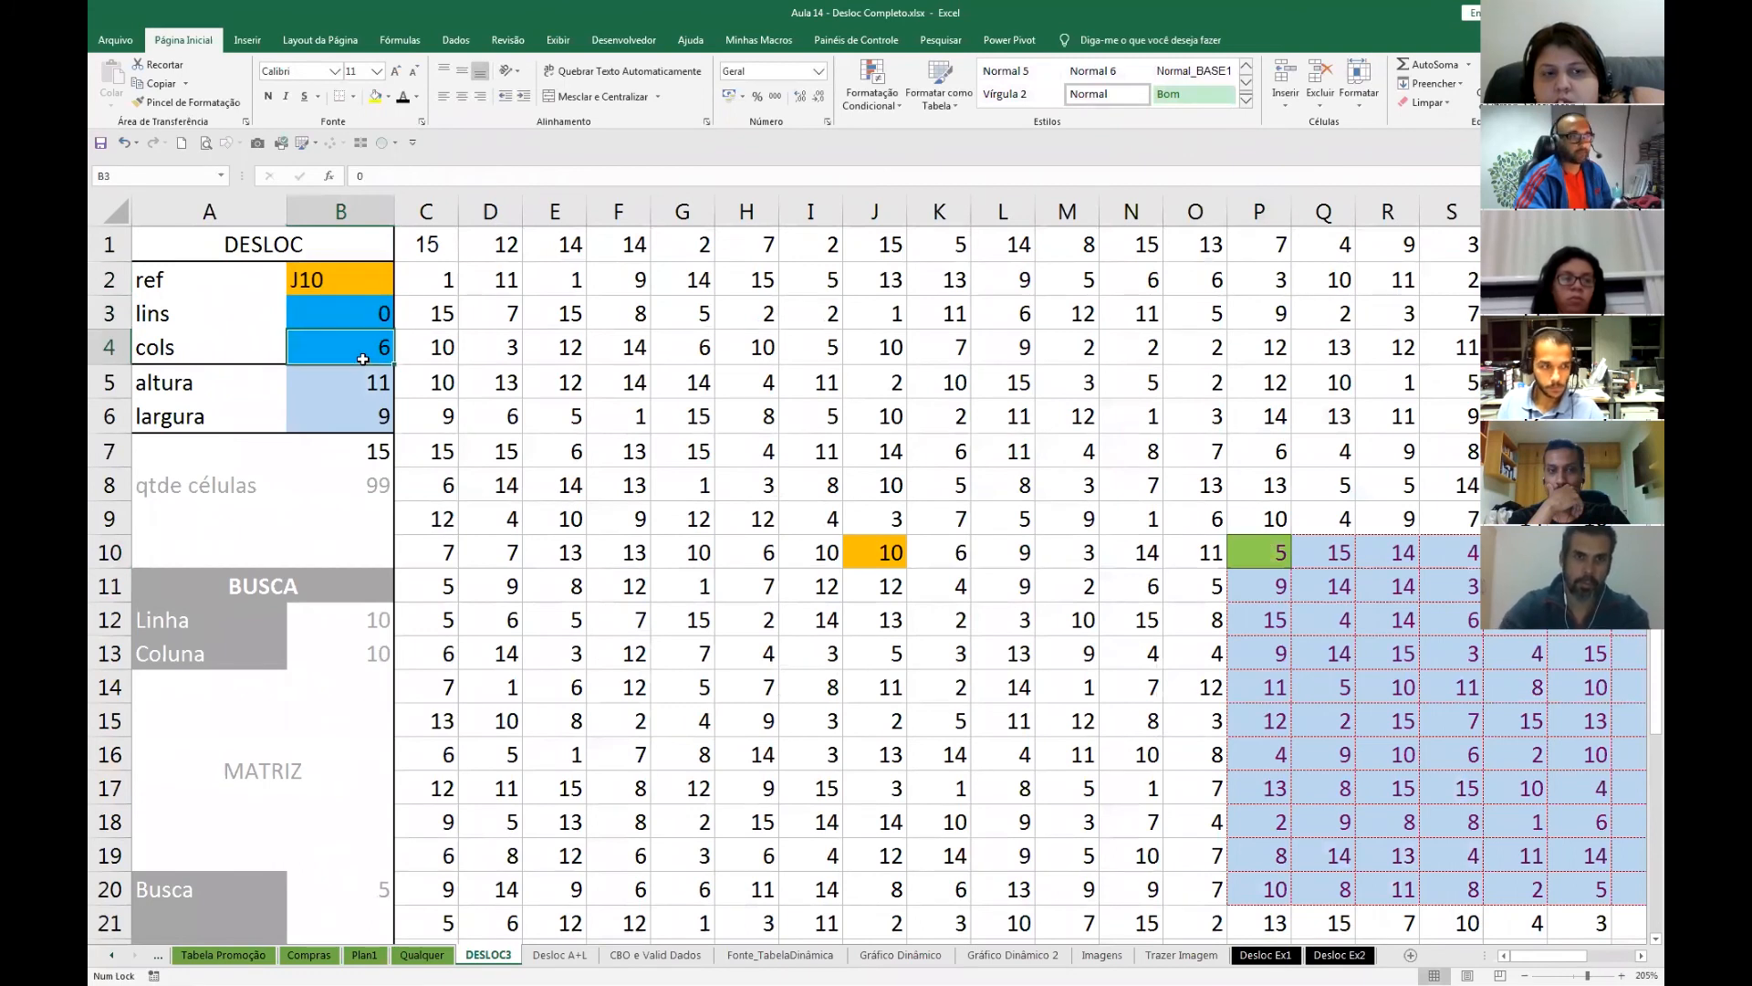
key(Up)
key(Up)
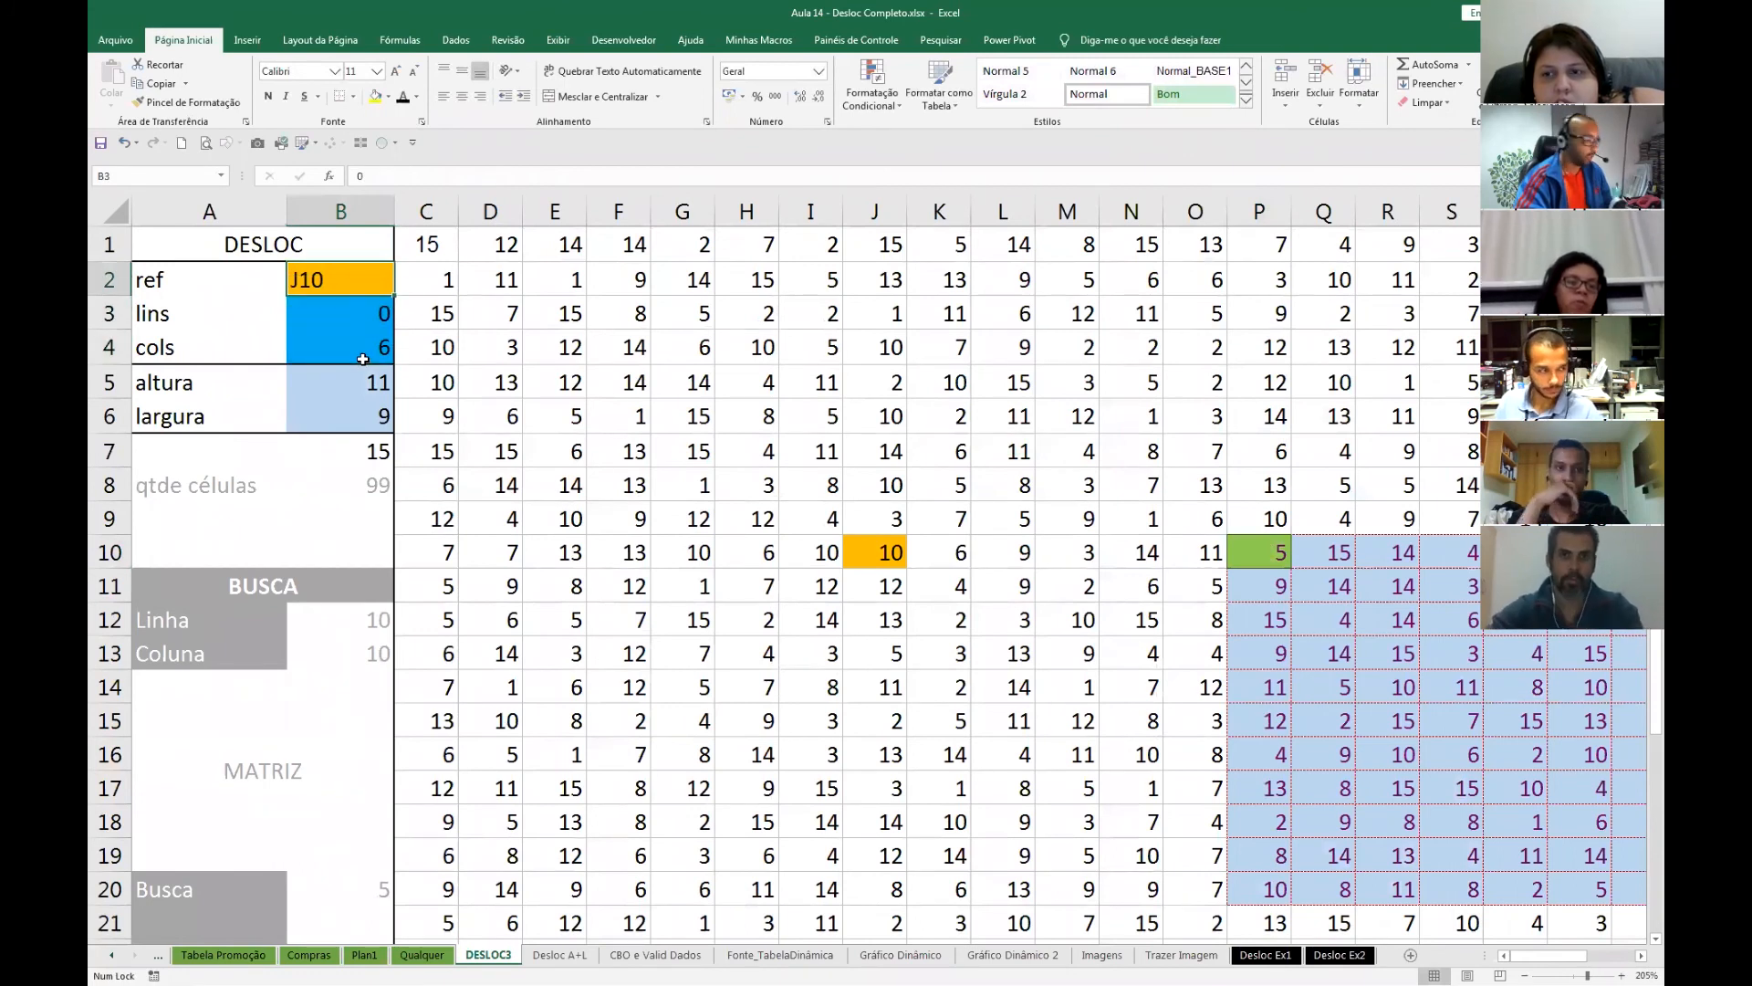
text(p10)
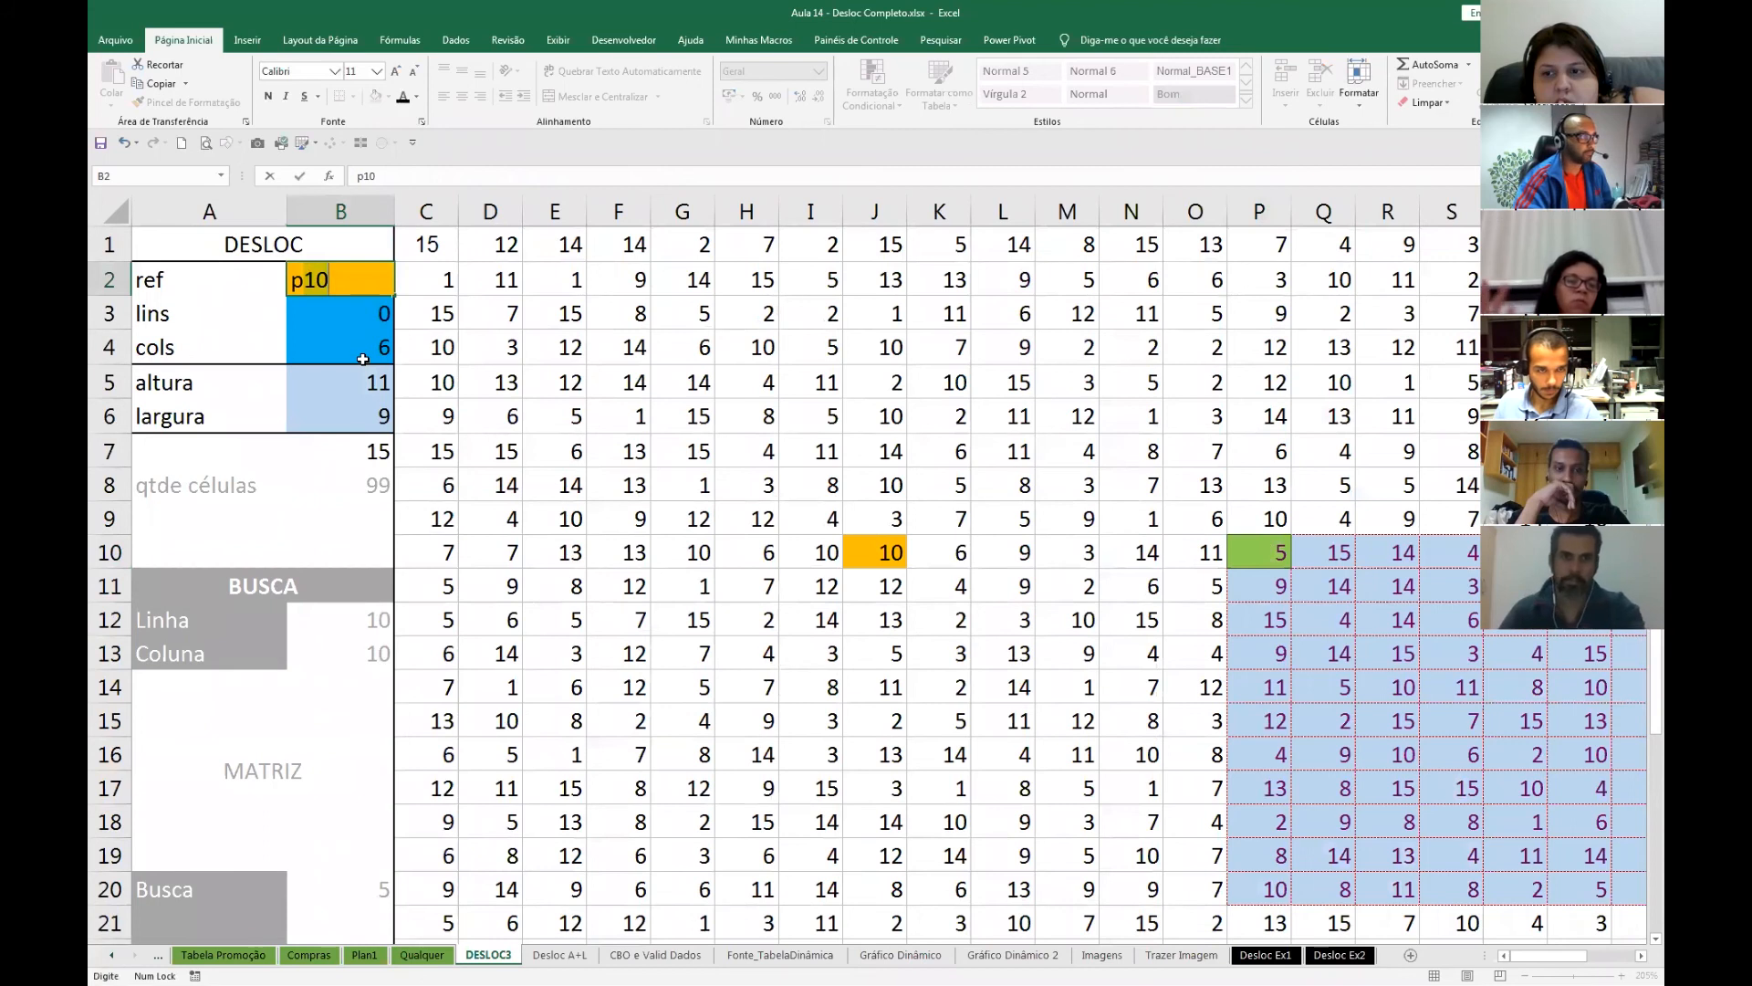
key(Return)
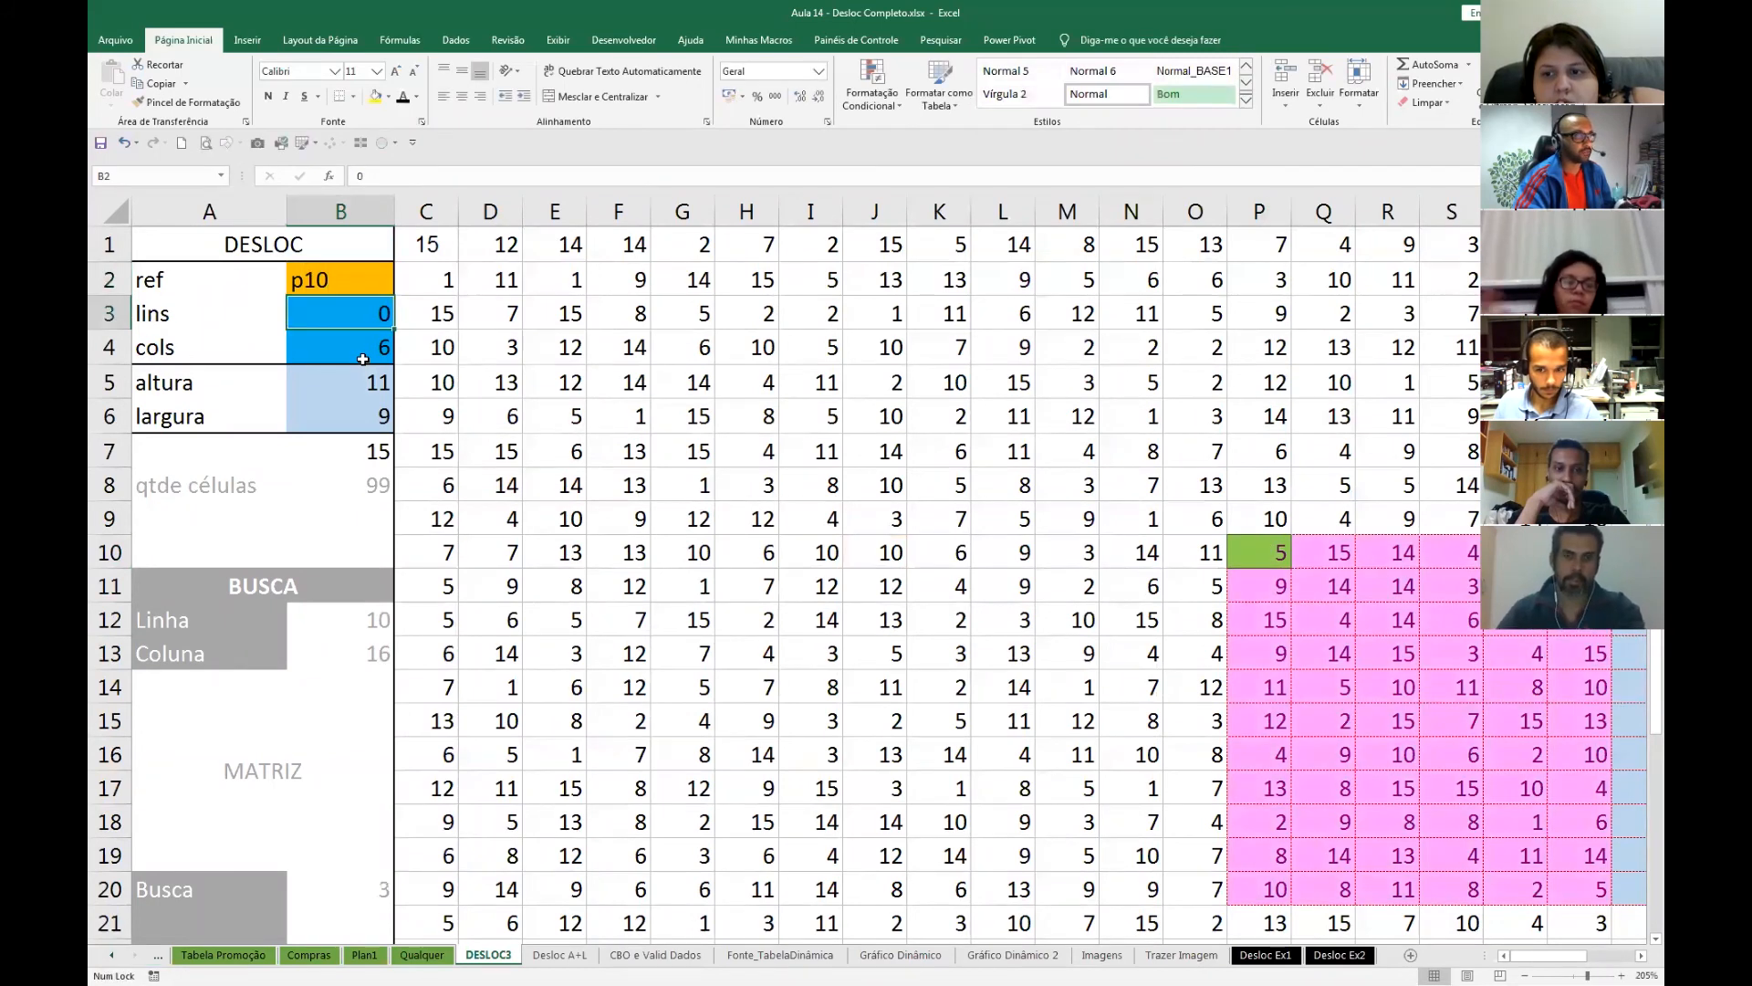
key(Down)
text(0)
key(Return)
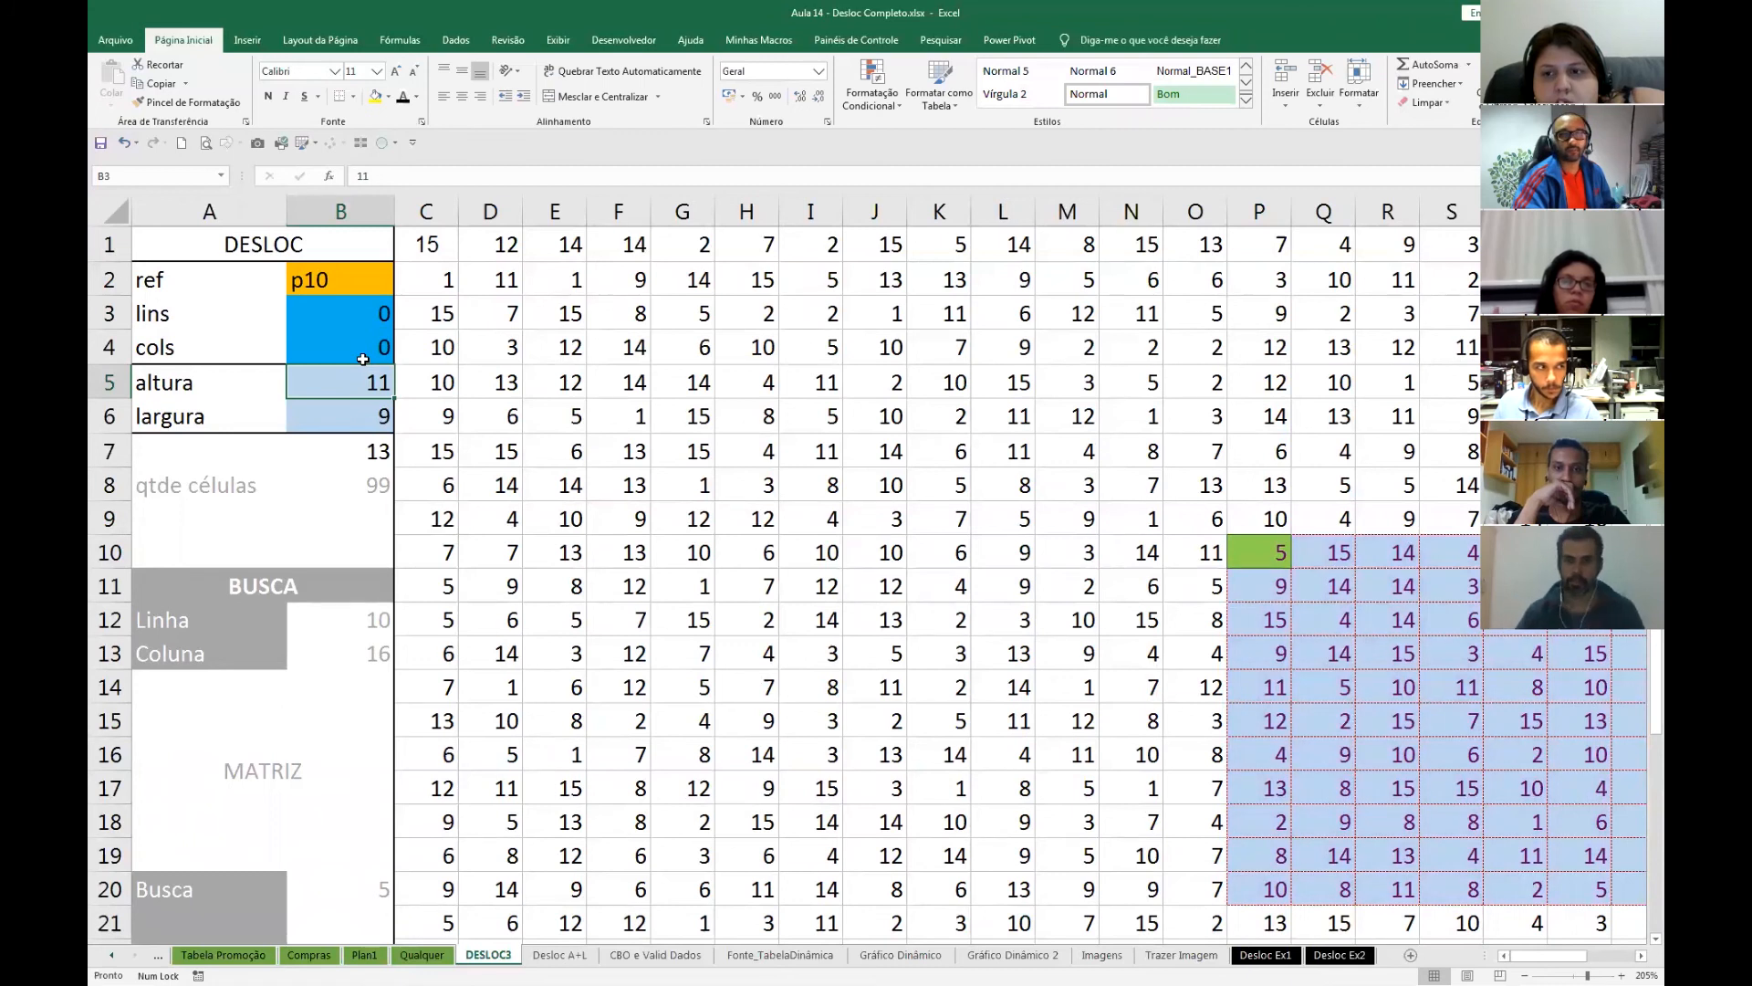
- Set the DESLOC reference in B2 to a1
click(362, 286)
text(a1)
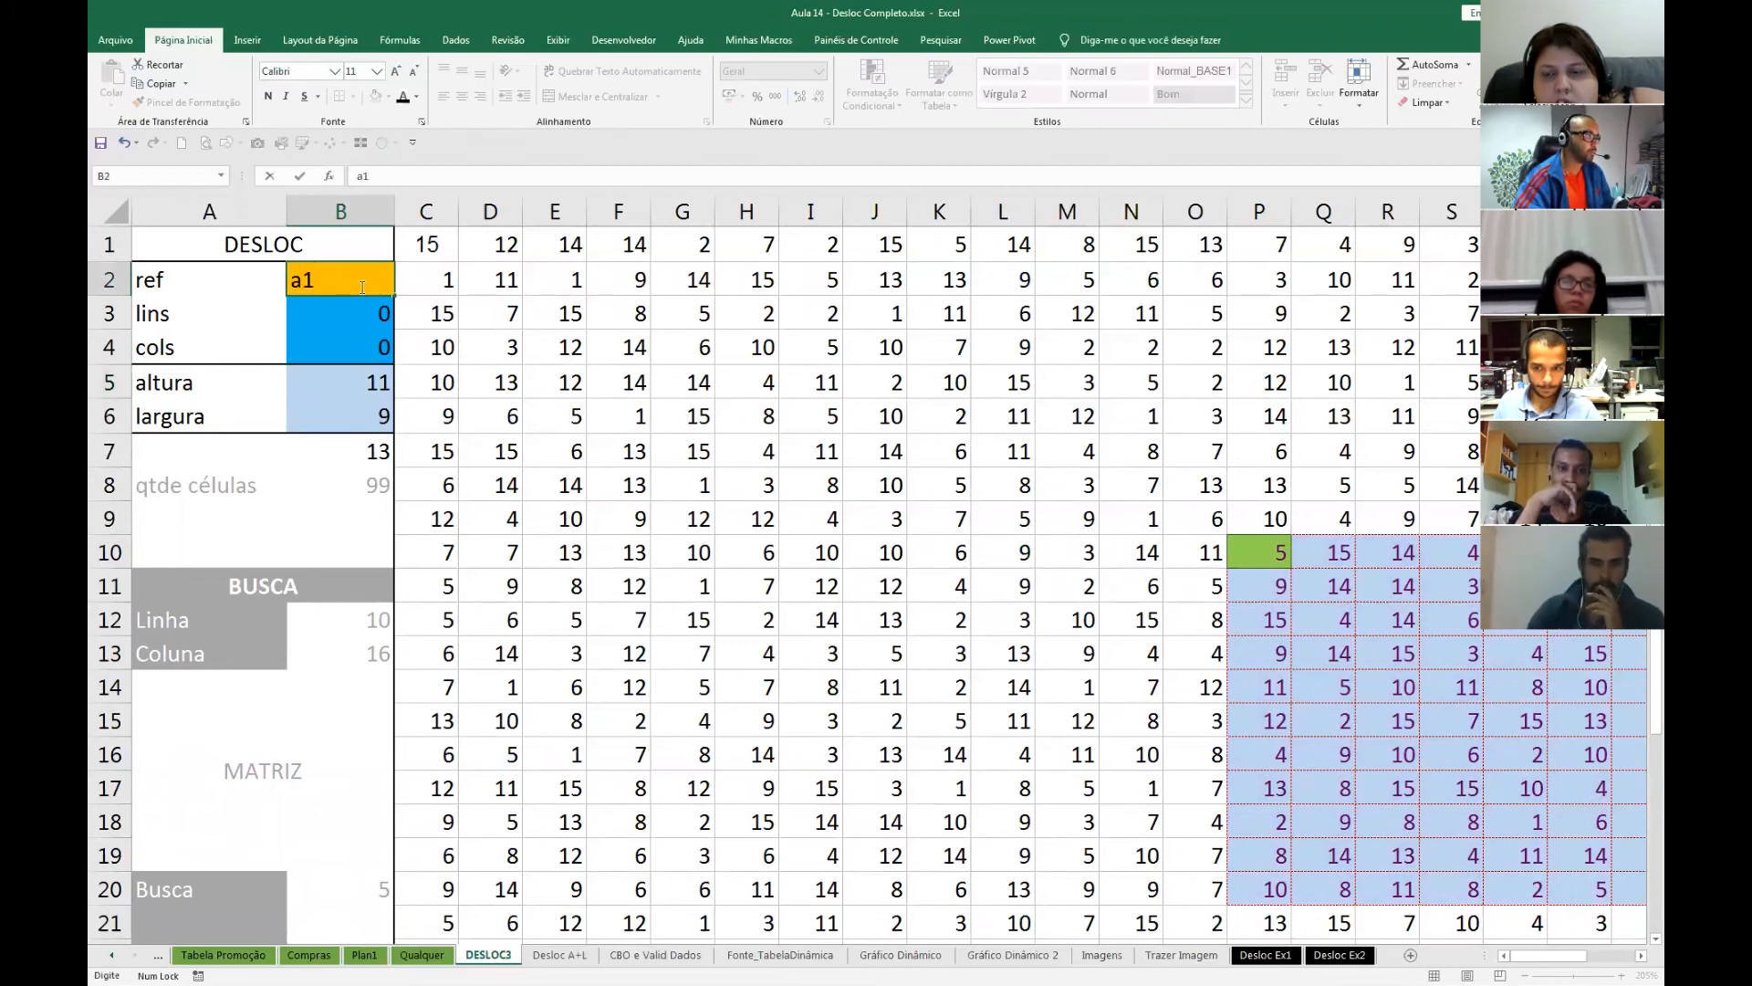
key(Return)
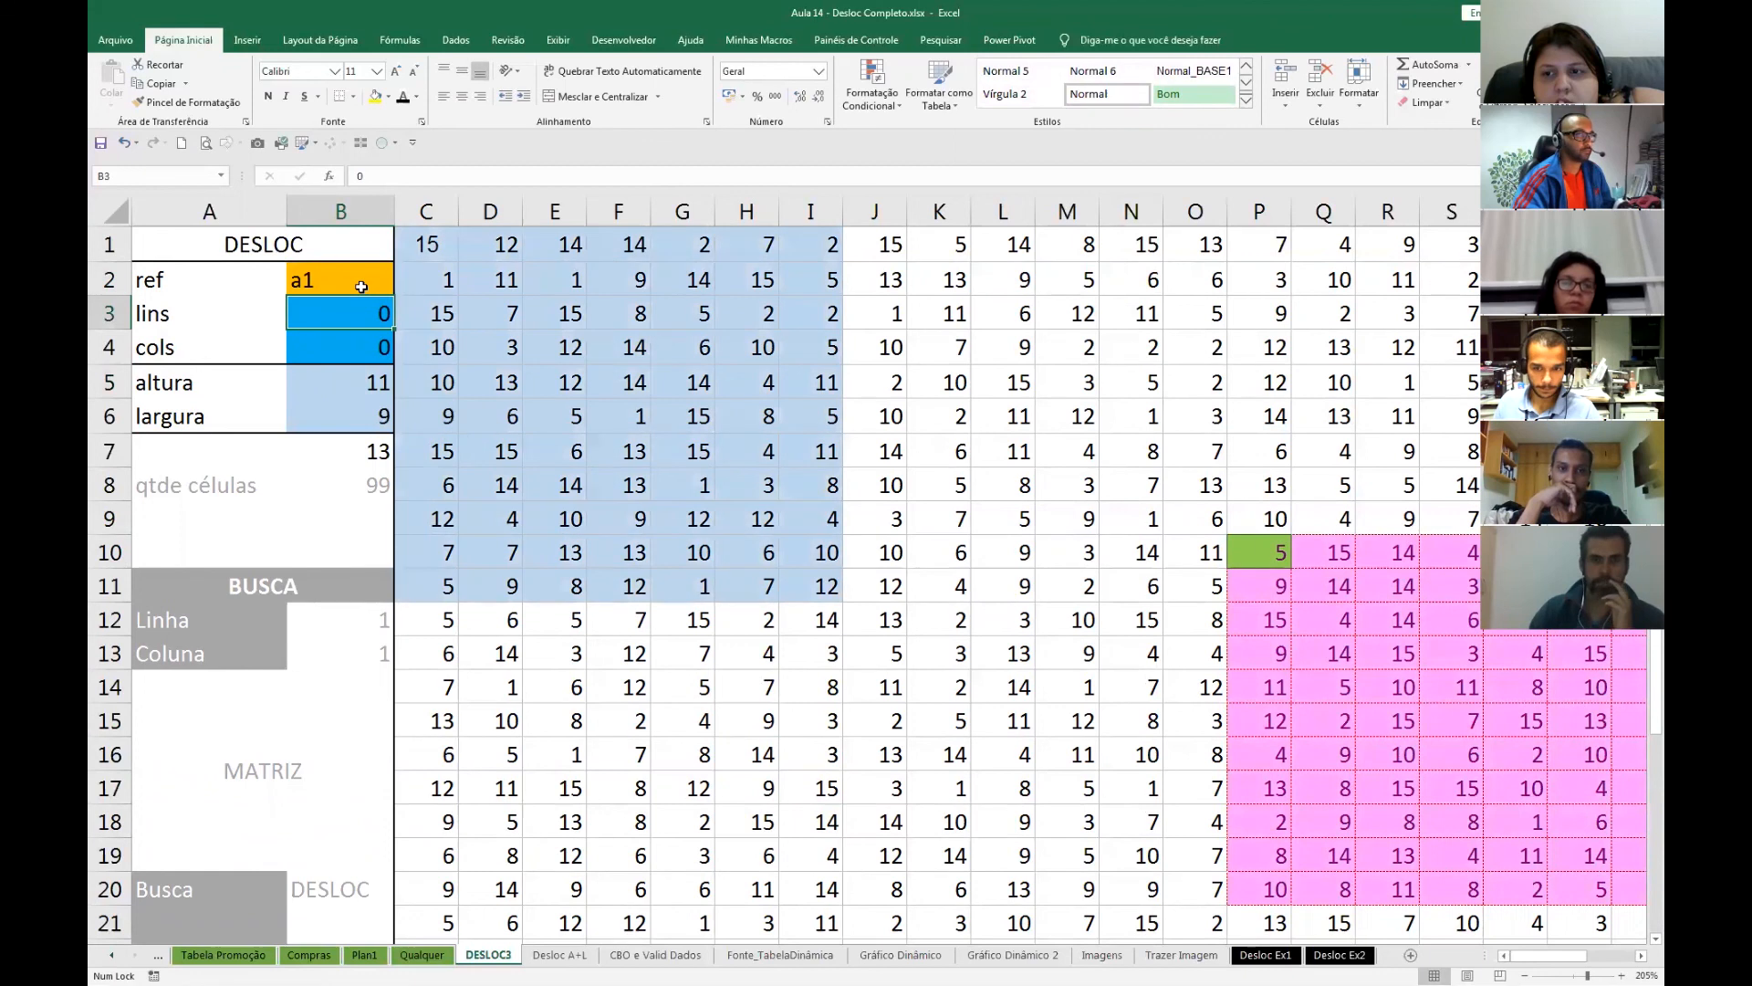
- Clear all DESLOC parameters in B2:B6, from ref through largura
click(361, 287)
key(shift+Down)
key(shift+Down)
key(shift+Down)
key(shift+Down)
key(Delete)
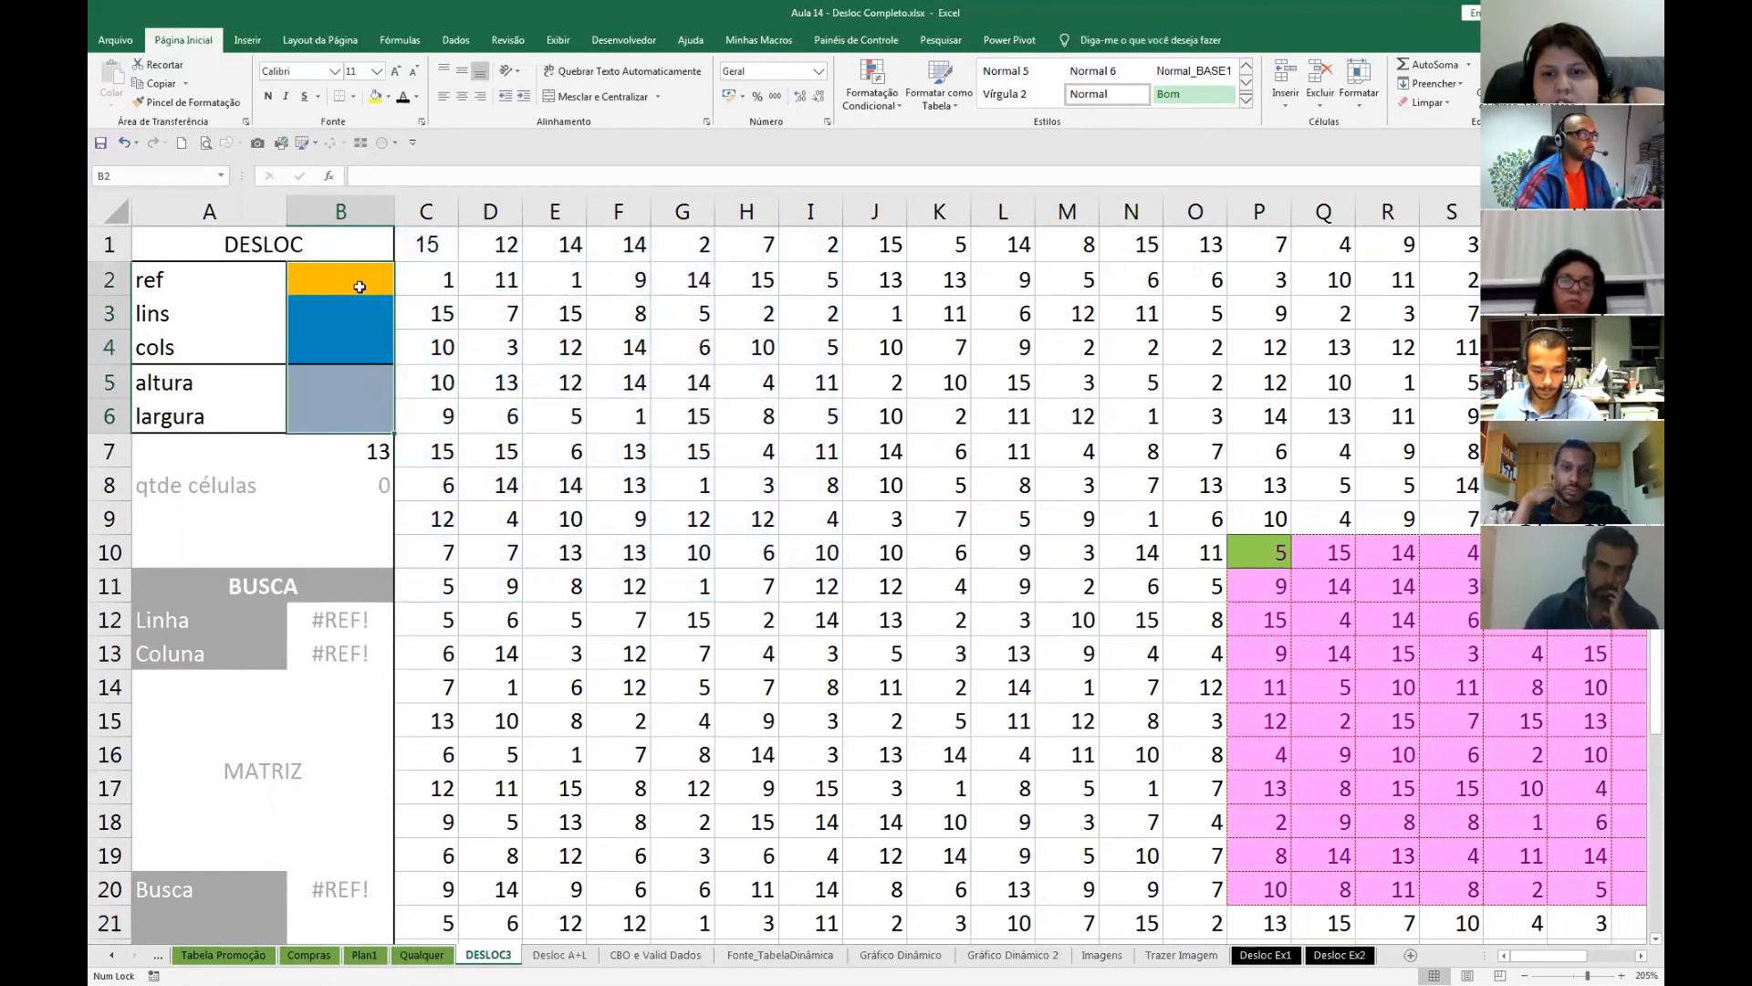
- Set the Inicio cell B28 of the pink target range to G18
scroll(338, 692, down, 4)
click(356, 763)
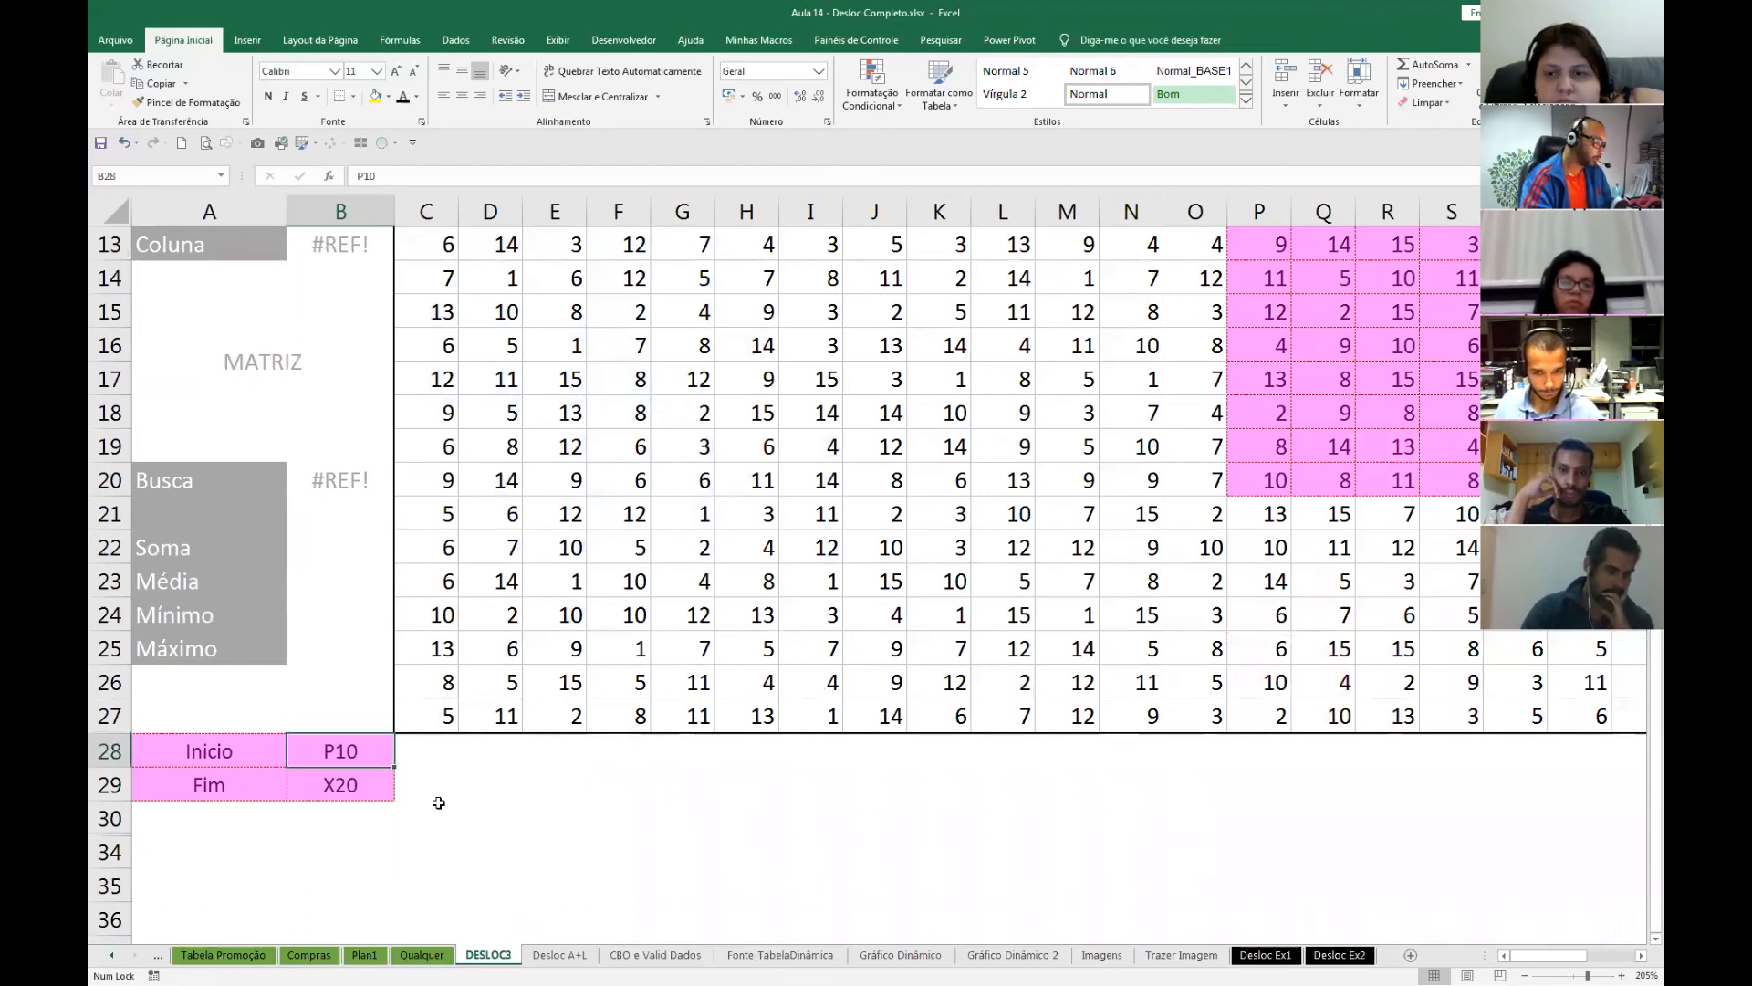
key(F2)
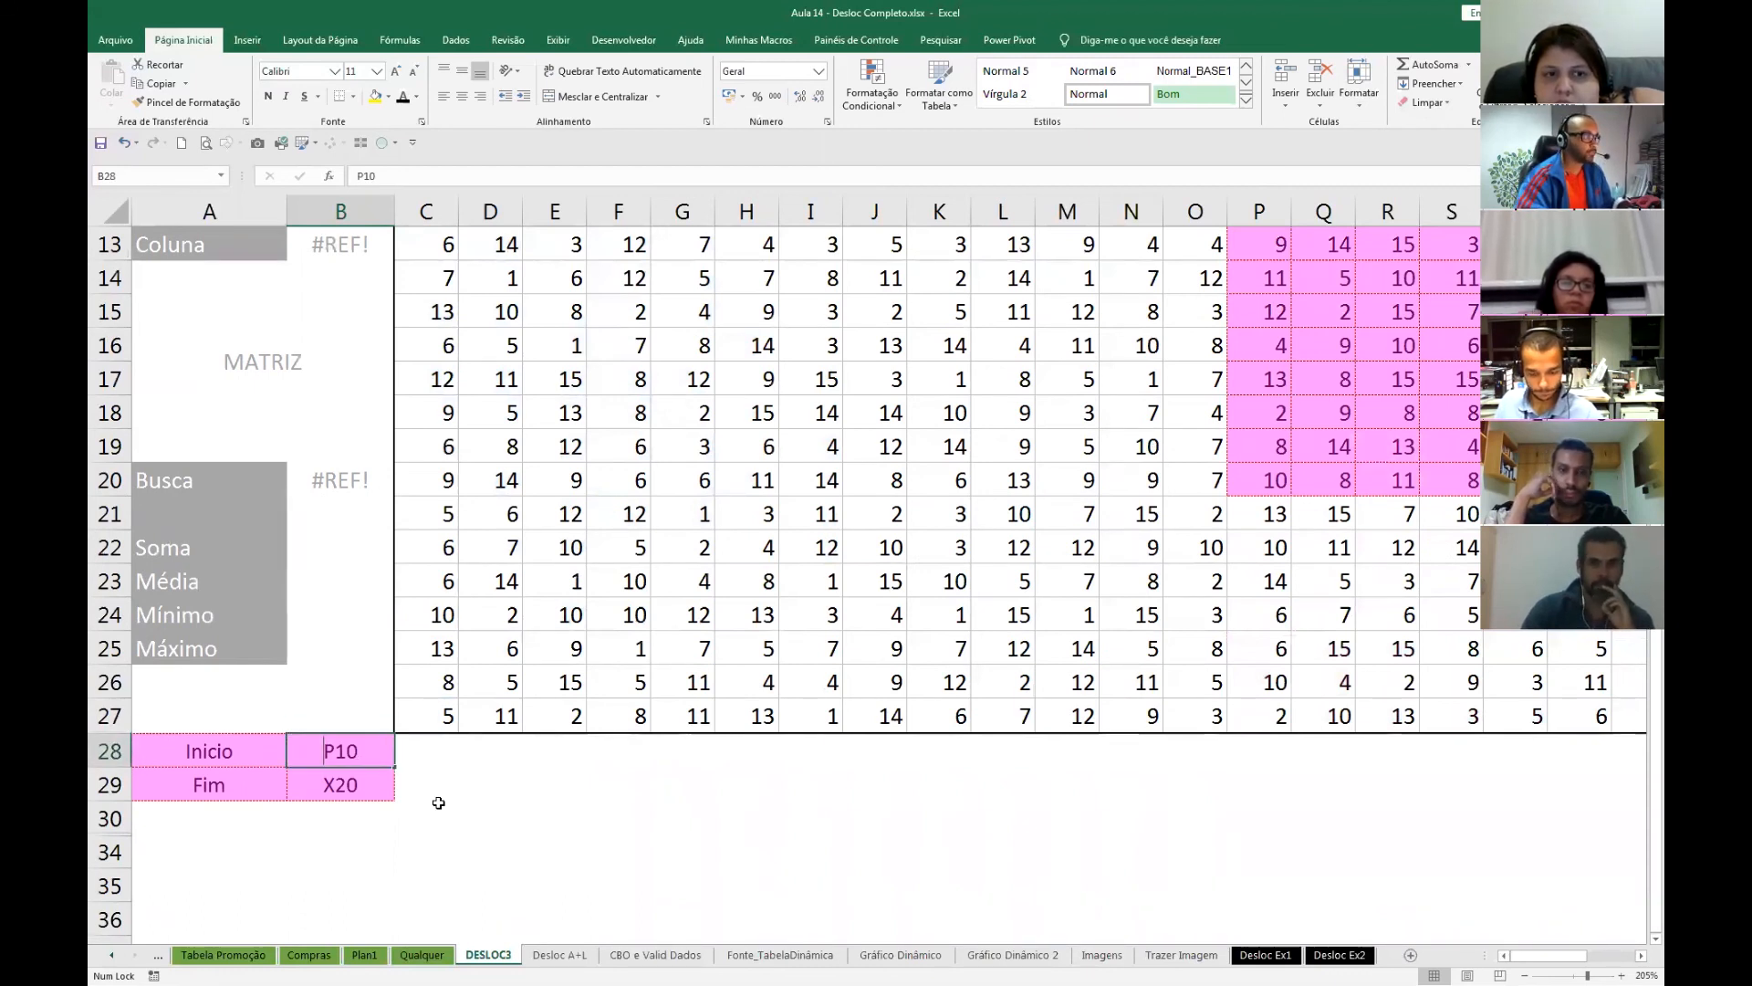
text(GF18)
key(BackSpace)
key(BackSpace)
key(BackSpace)
text(18)
key(Return)
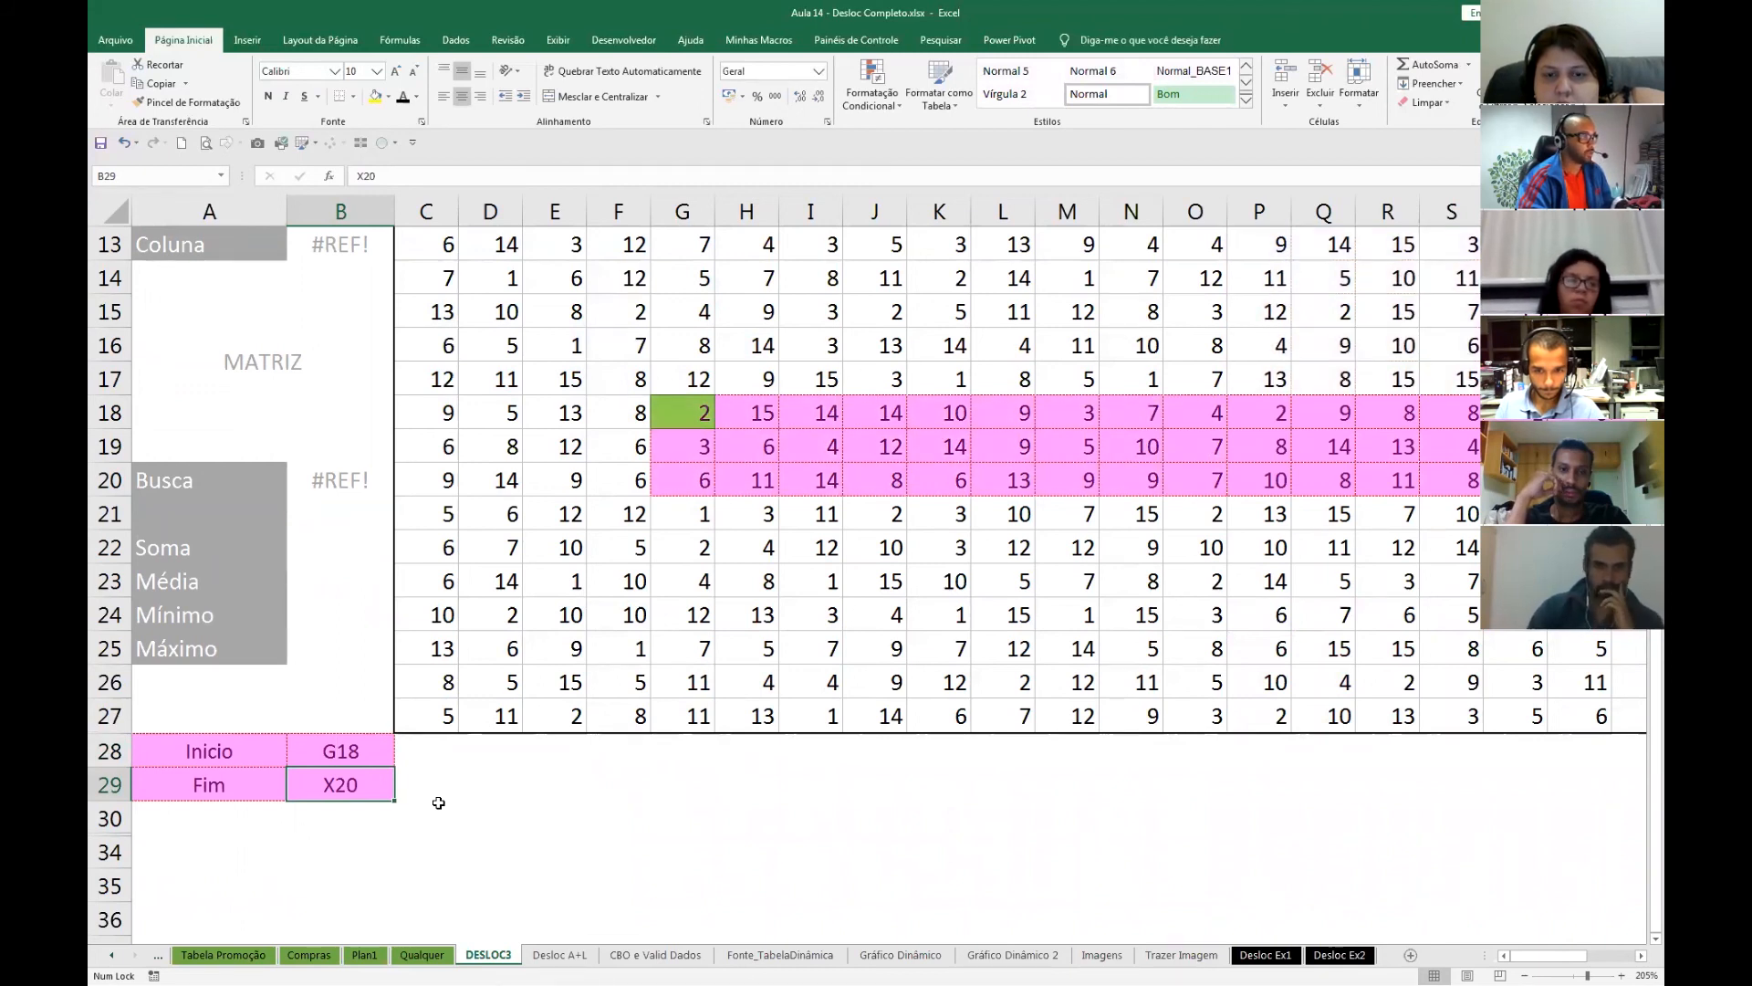
- Set the Fim cell B29 of the pink target range to t18
text(G)
key(BackSpace)
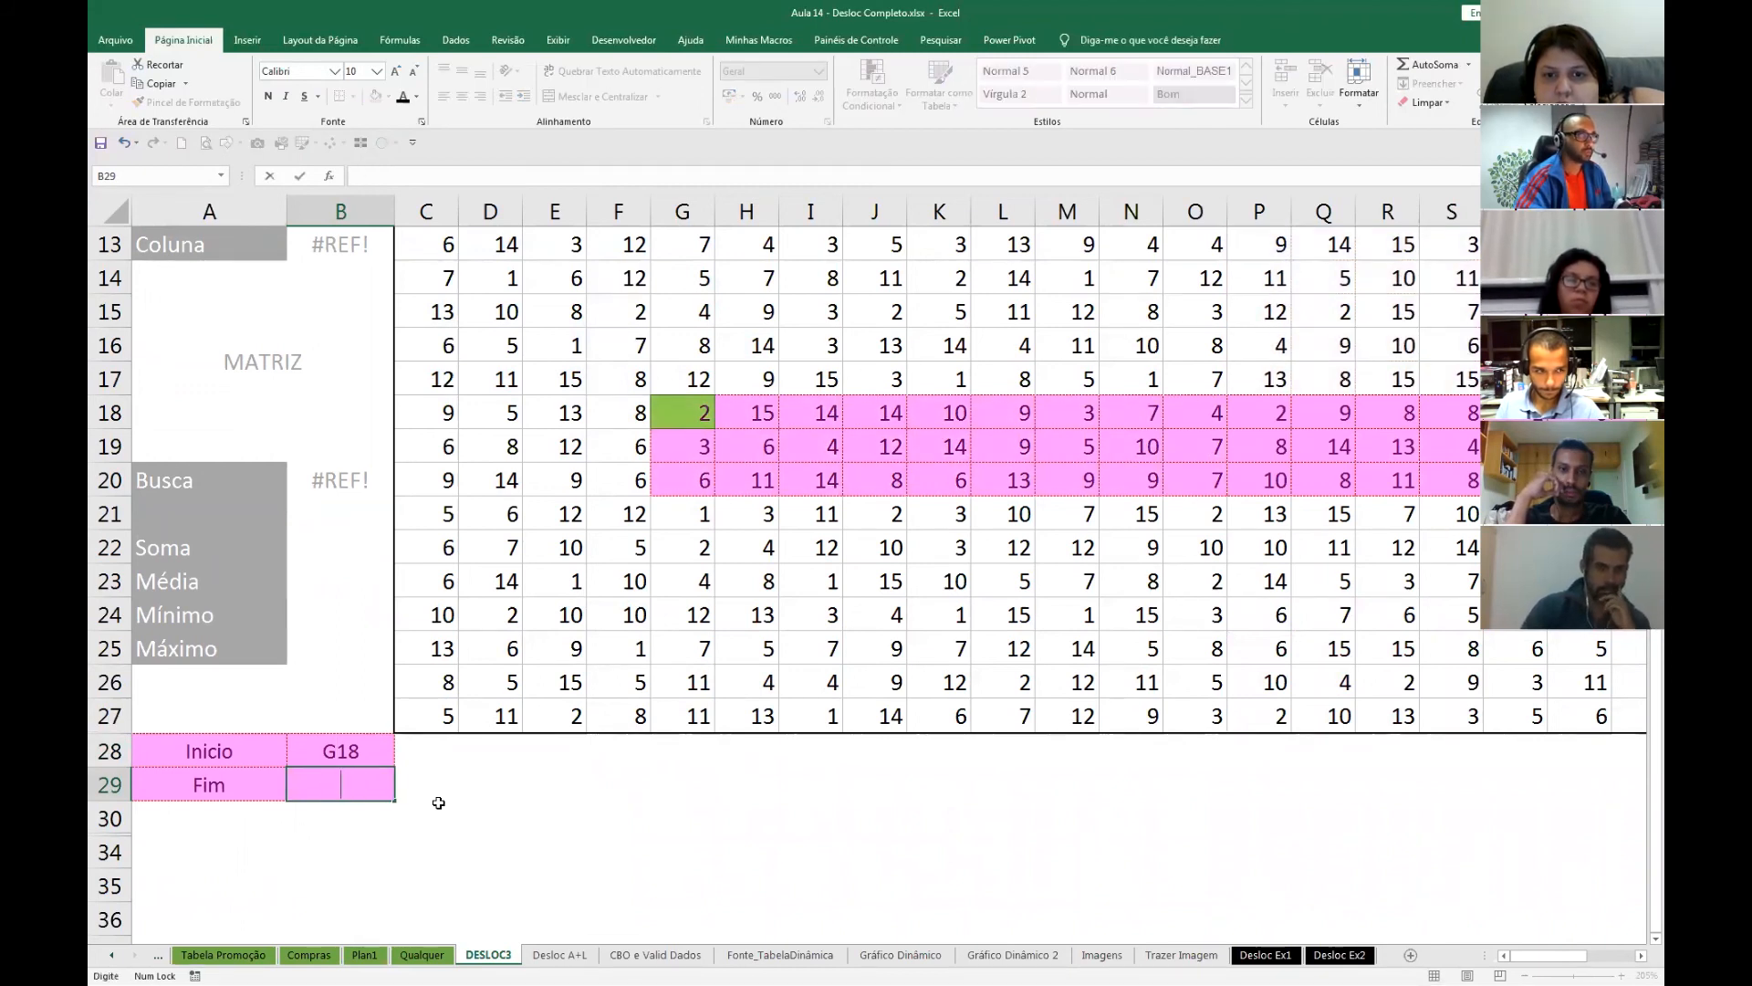
text(t18)
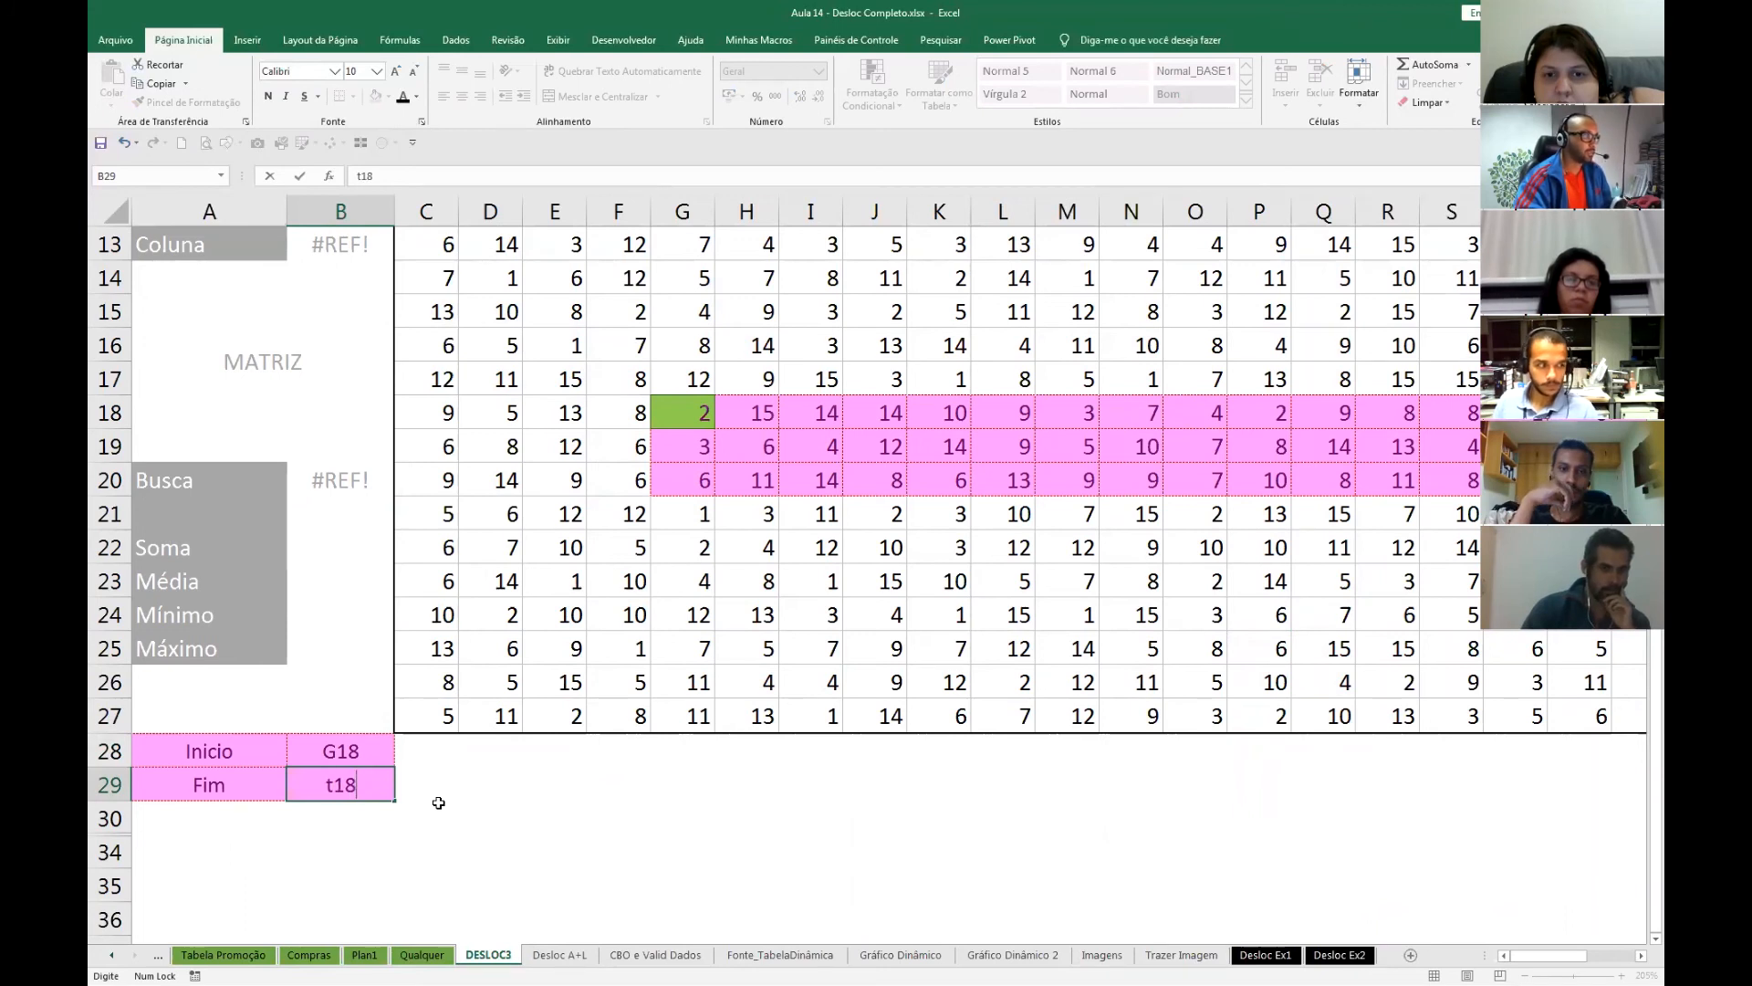
key(Return)
- Set the DESLOC reference in B2 to t4
scroll(330, 603, up, 4)
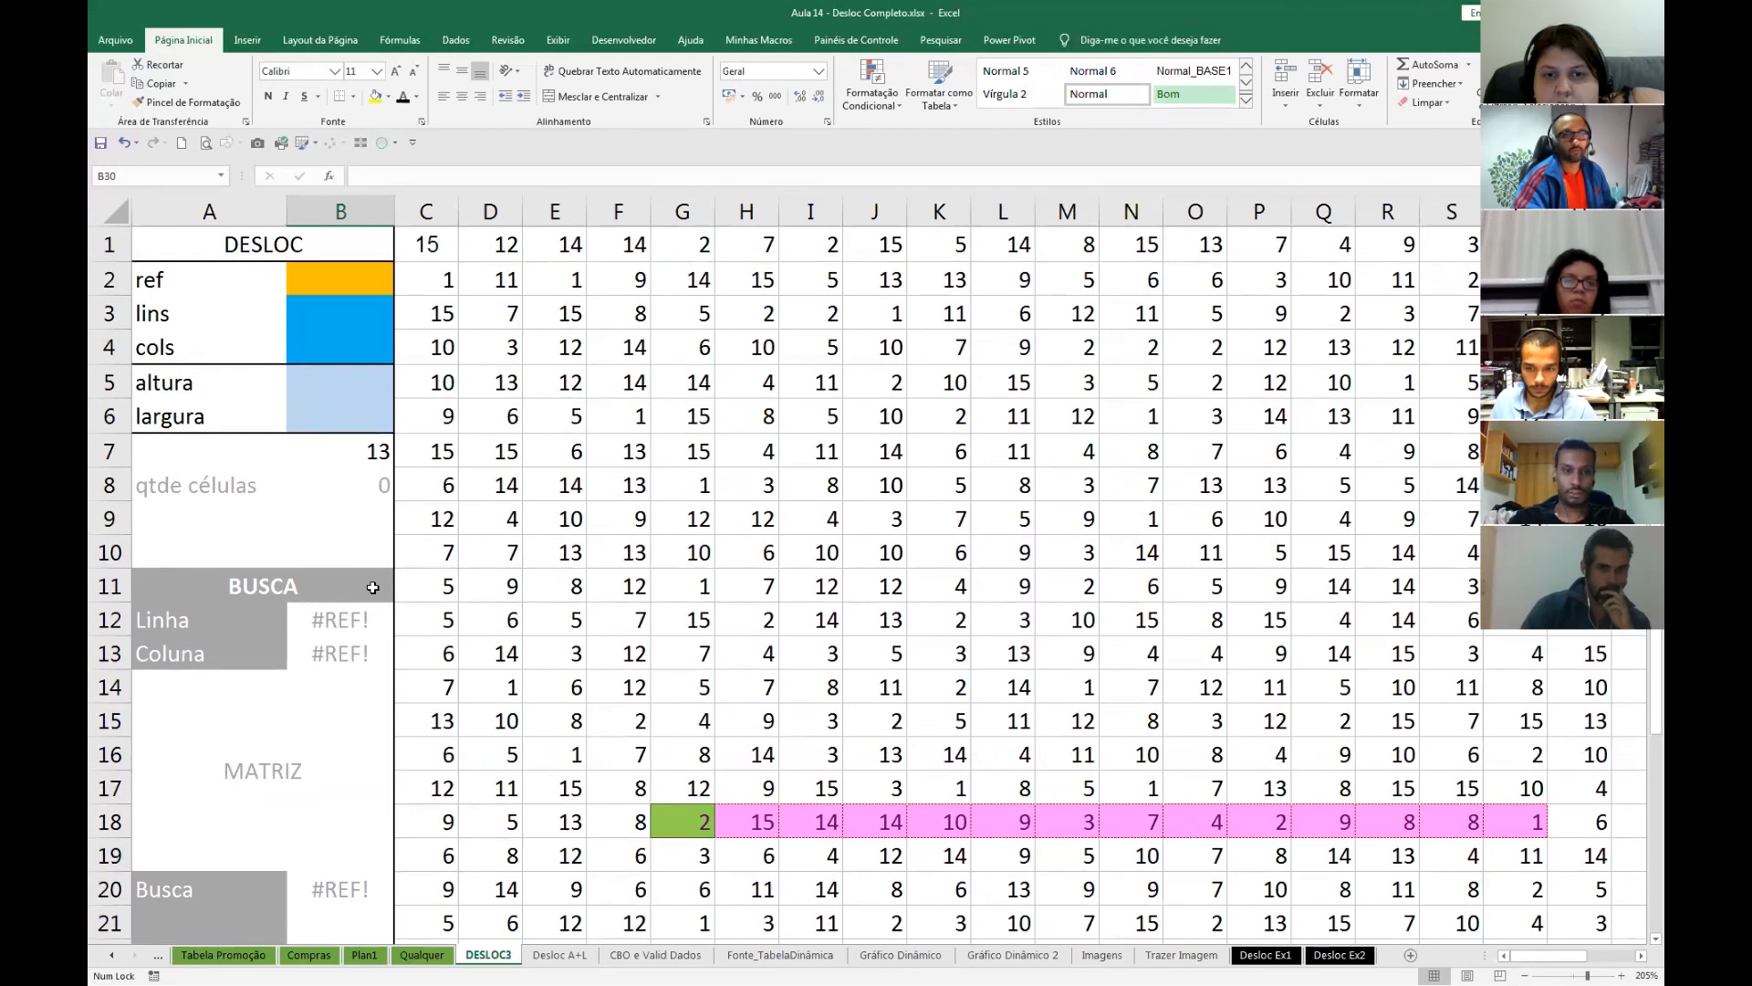
click(364, 282)
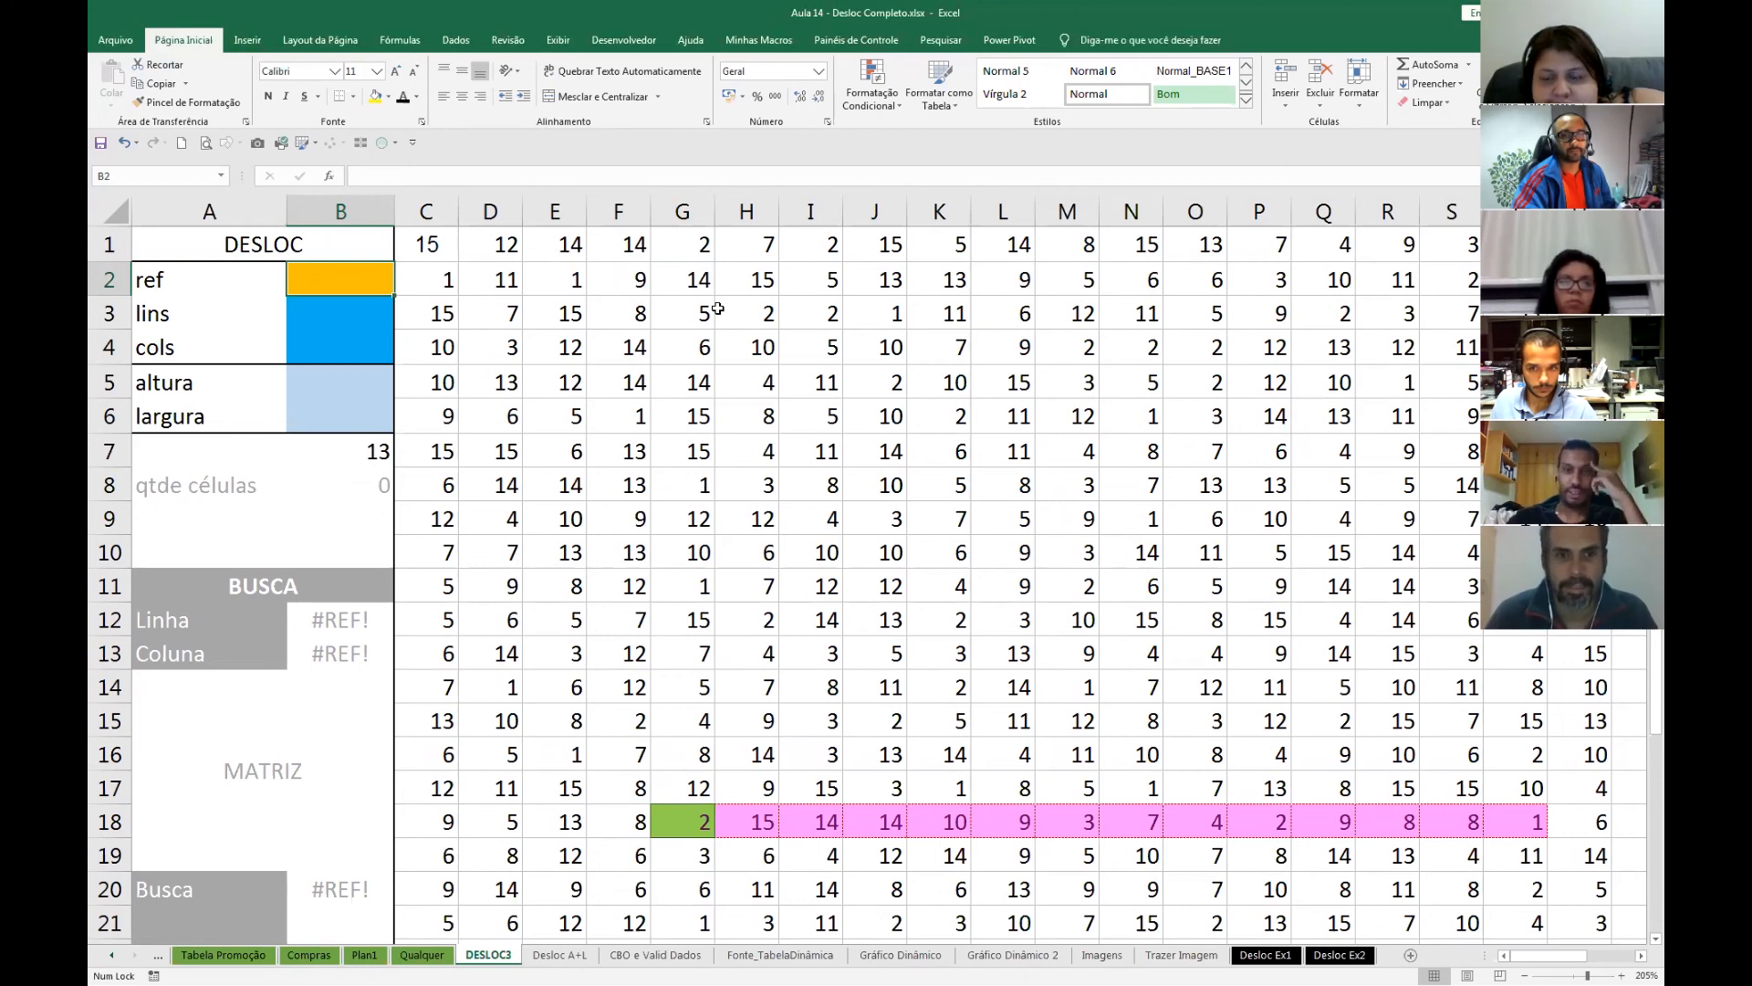
text(q)
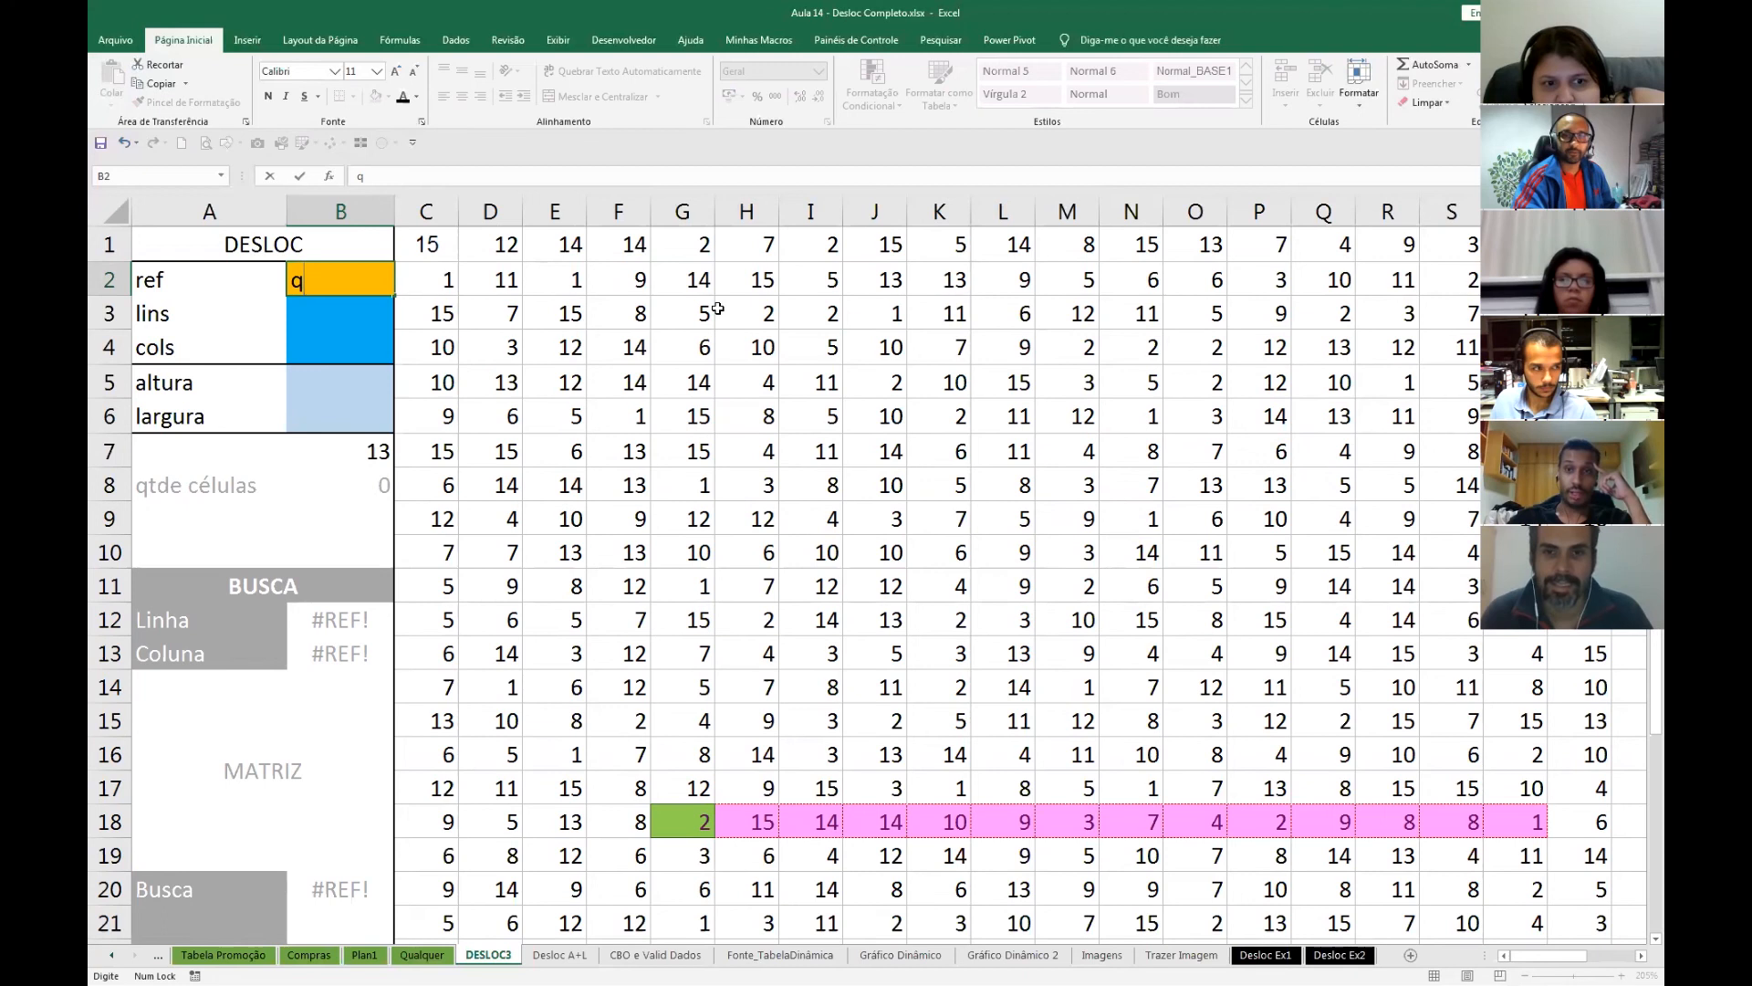
key(BackSpace)
text(t18)
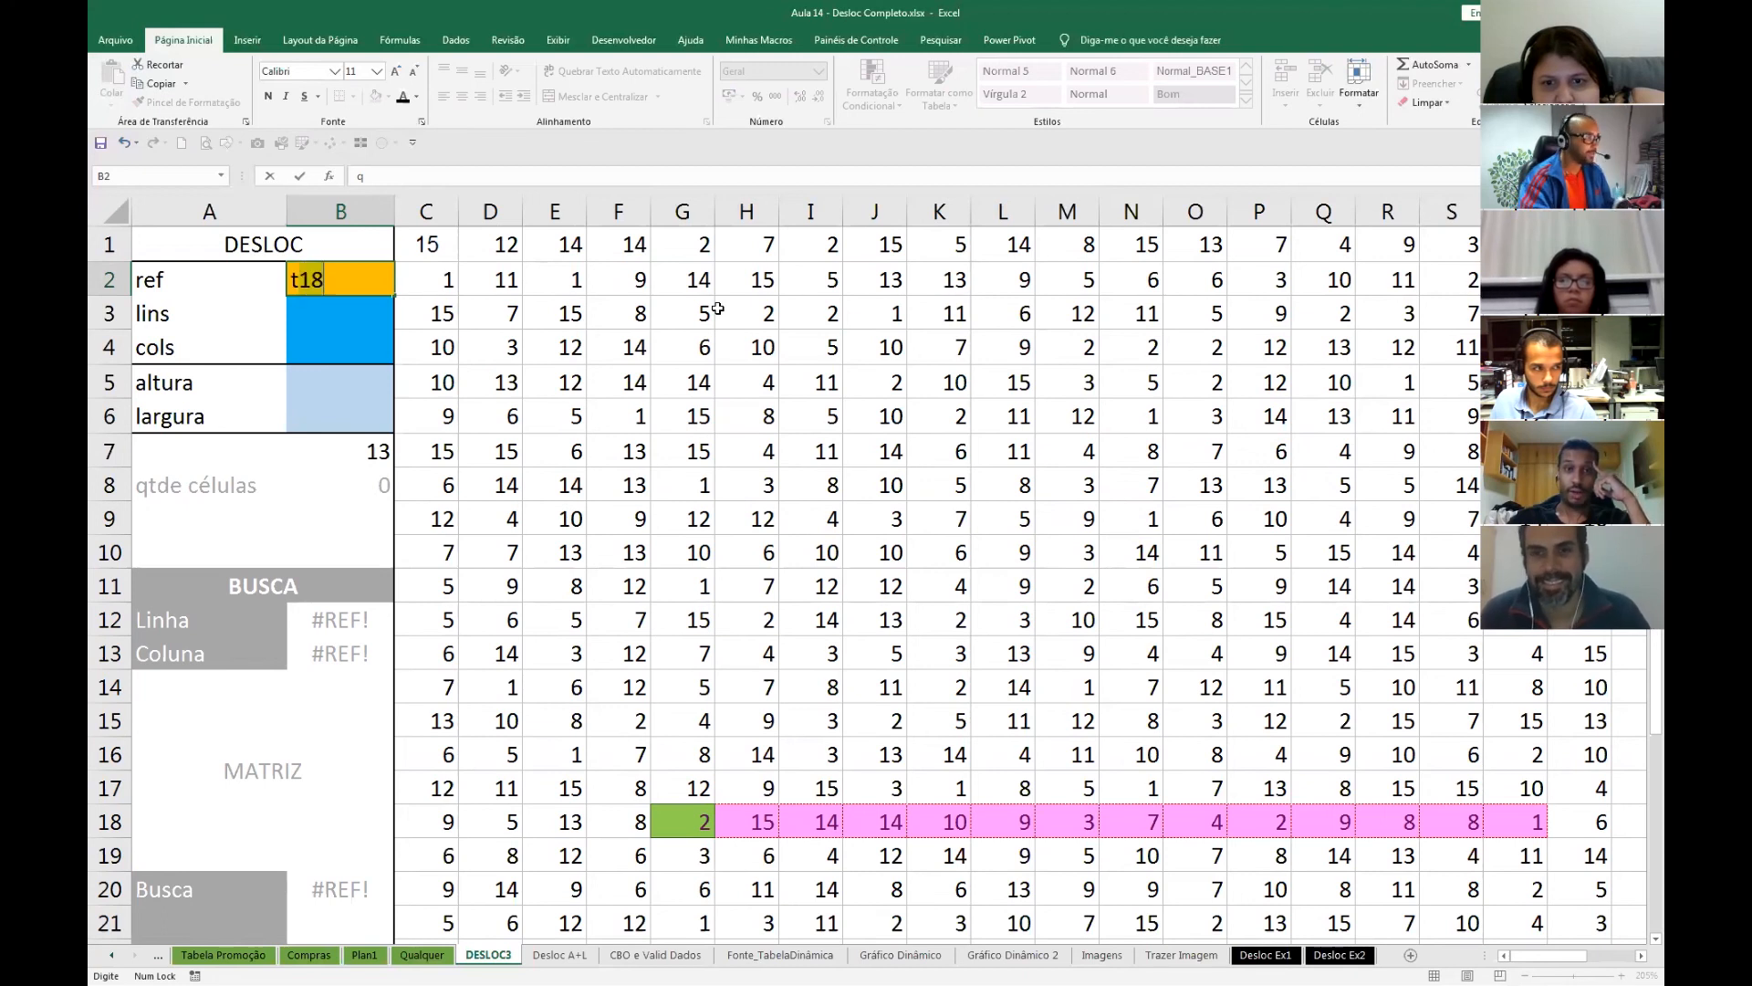
key(BackSpace)
key(BackSpace)
text(4)
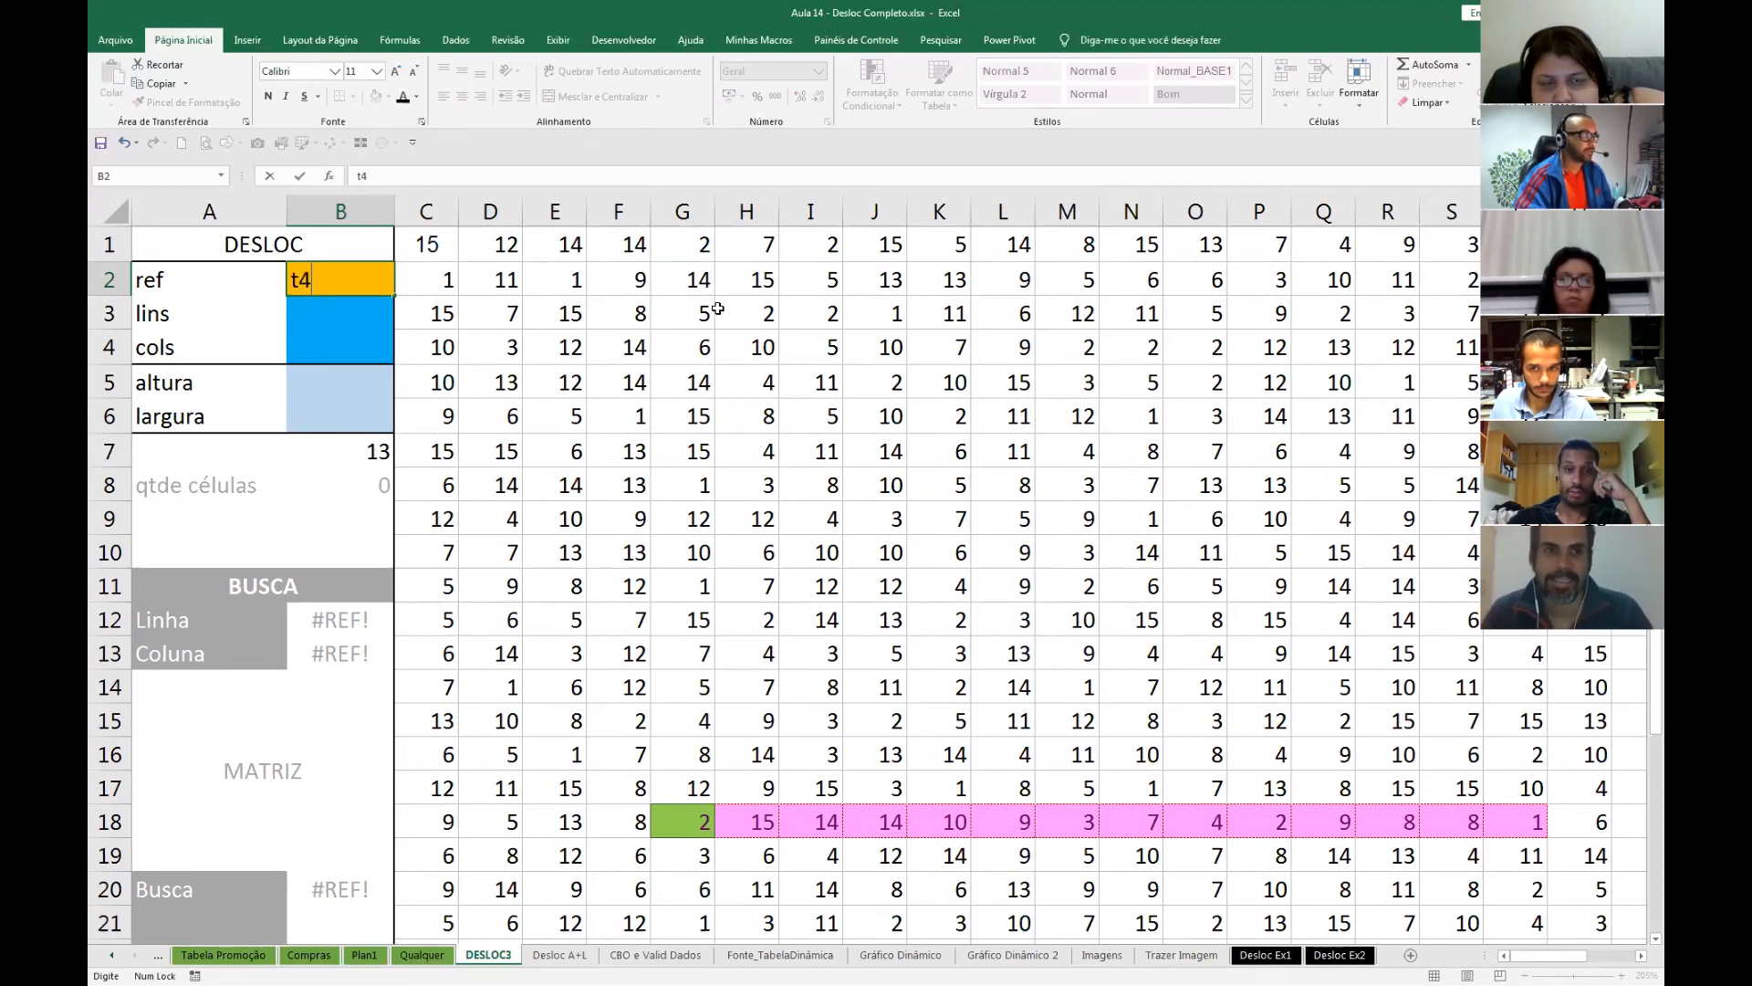
key(Return)
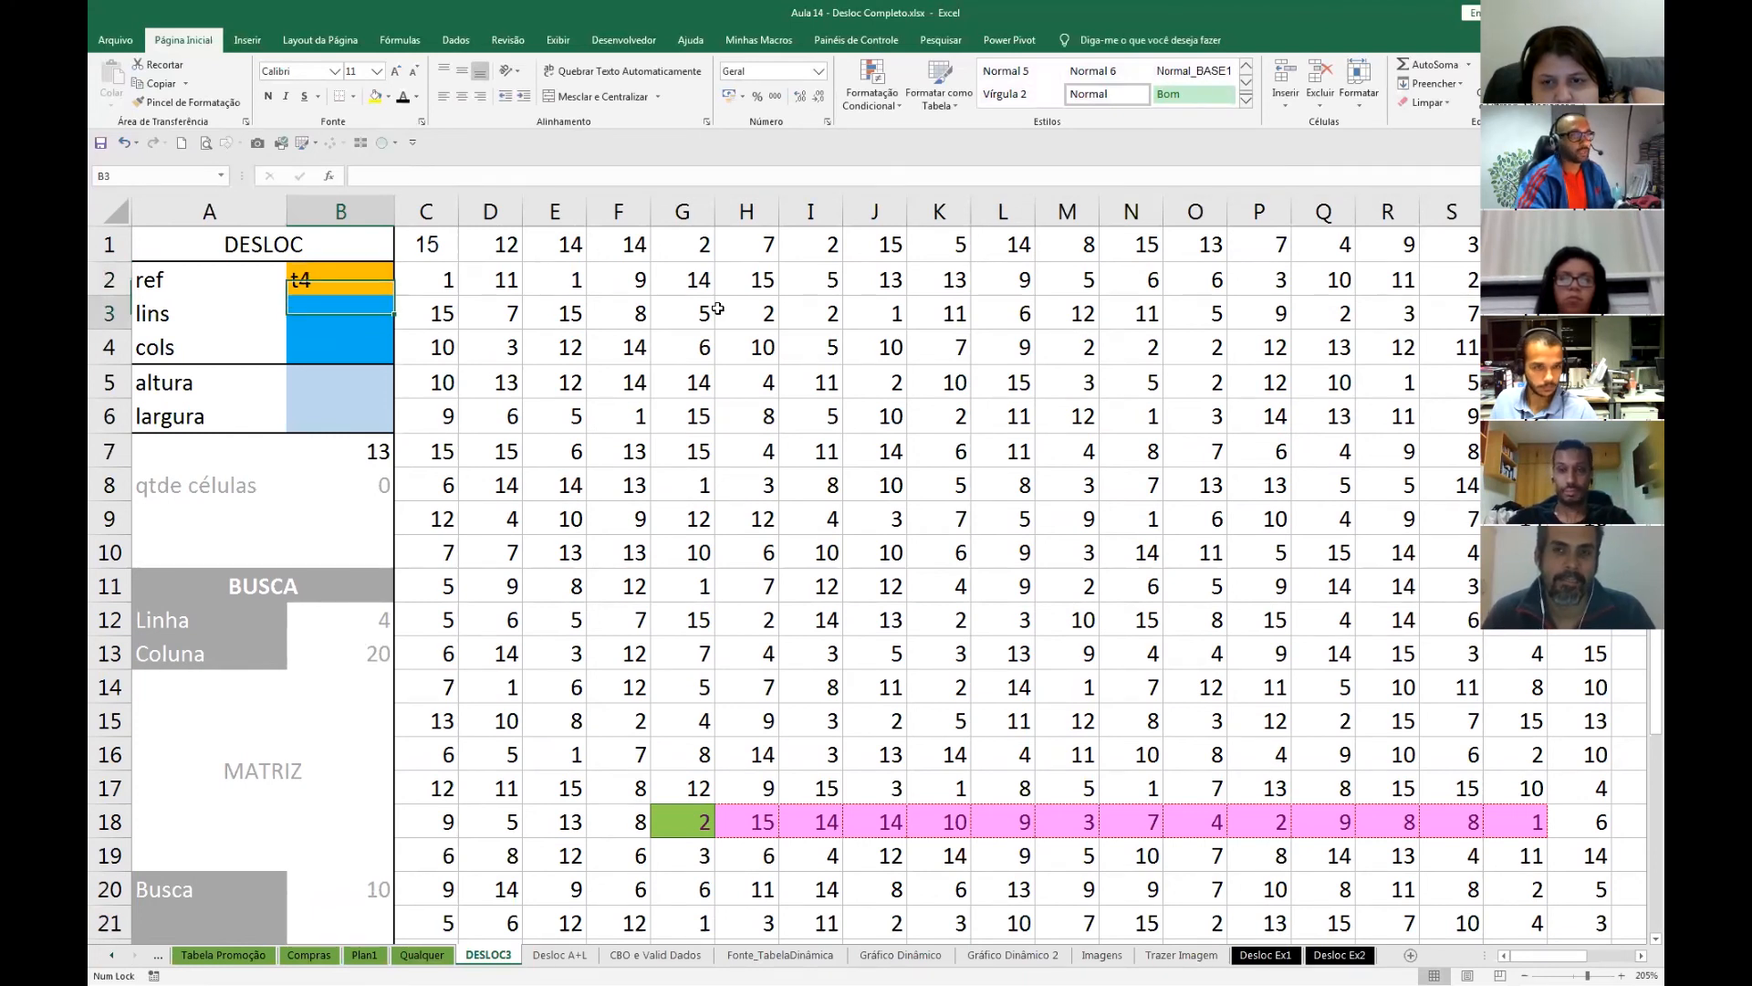
- Compare the t4 reference with the end of the pink target row at T18 and the Inicio and Fim cells
click(1519, 819)
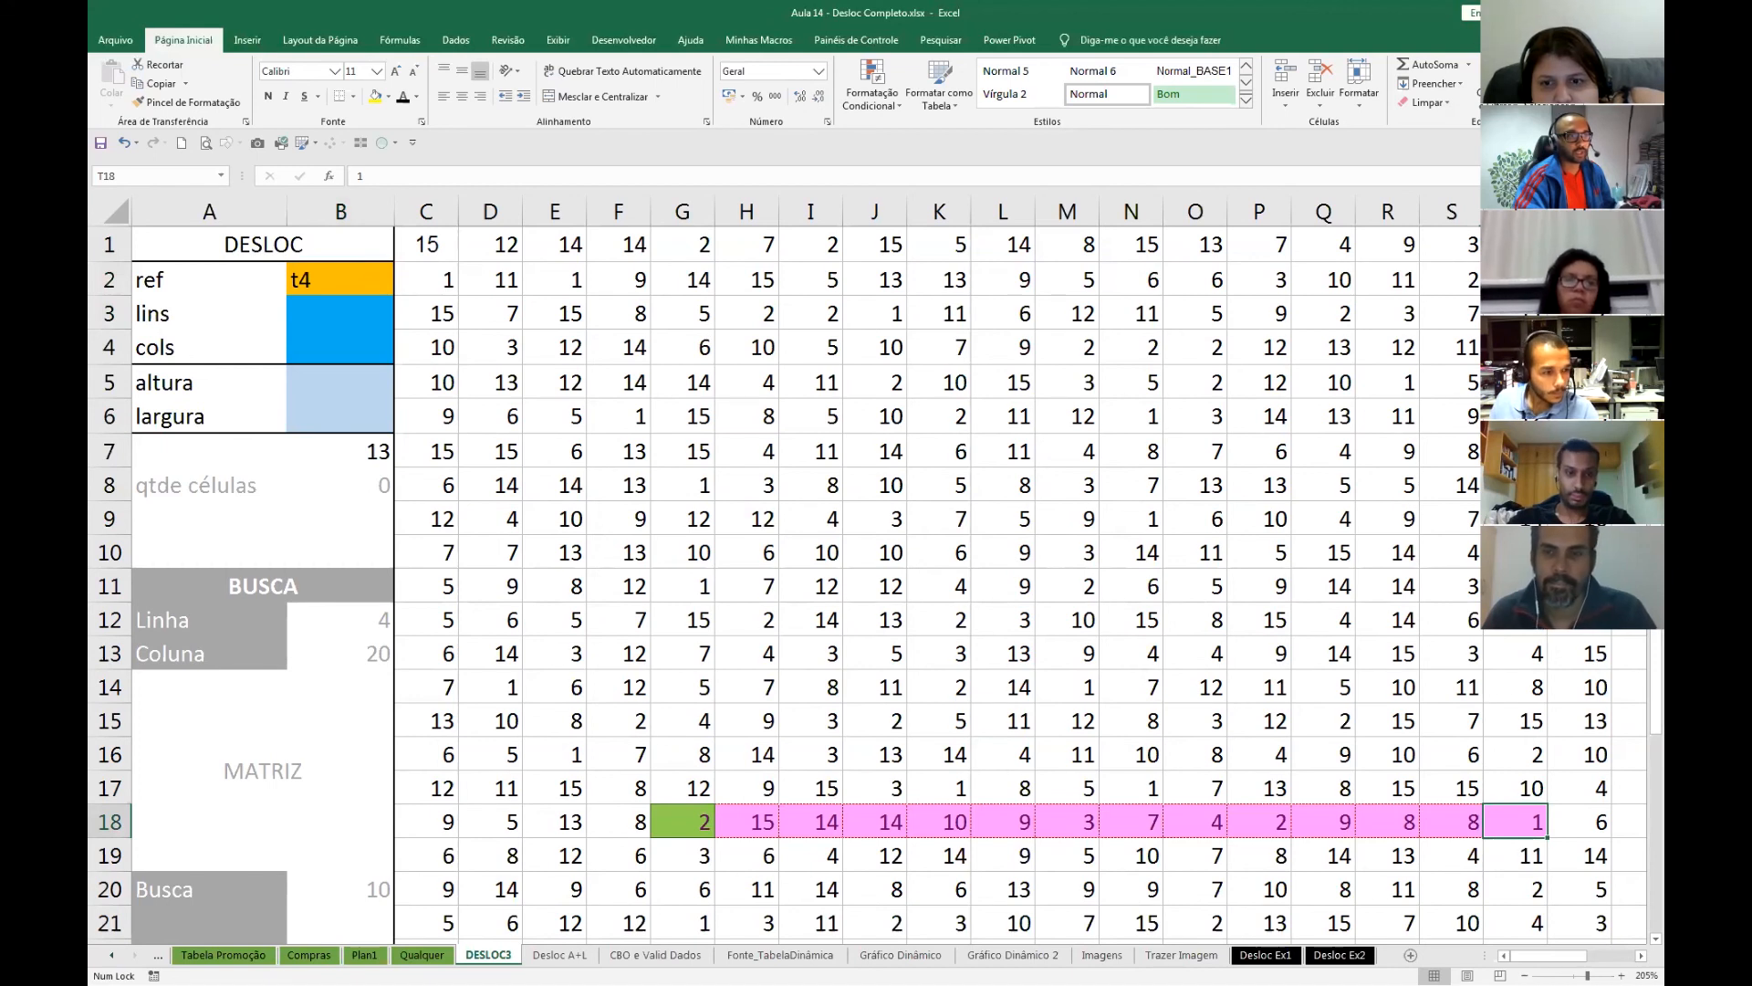
click(354, 318)
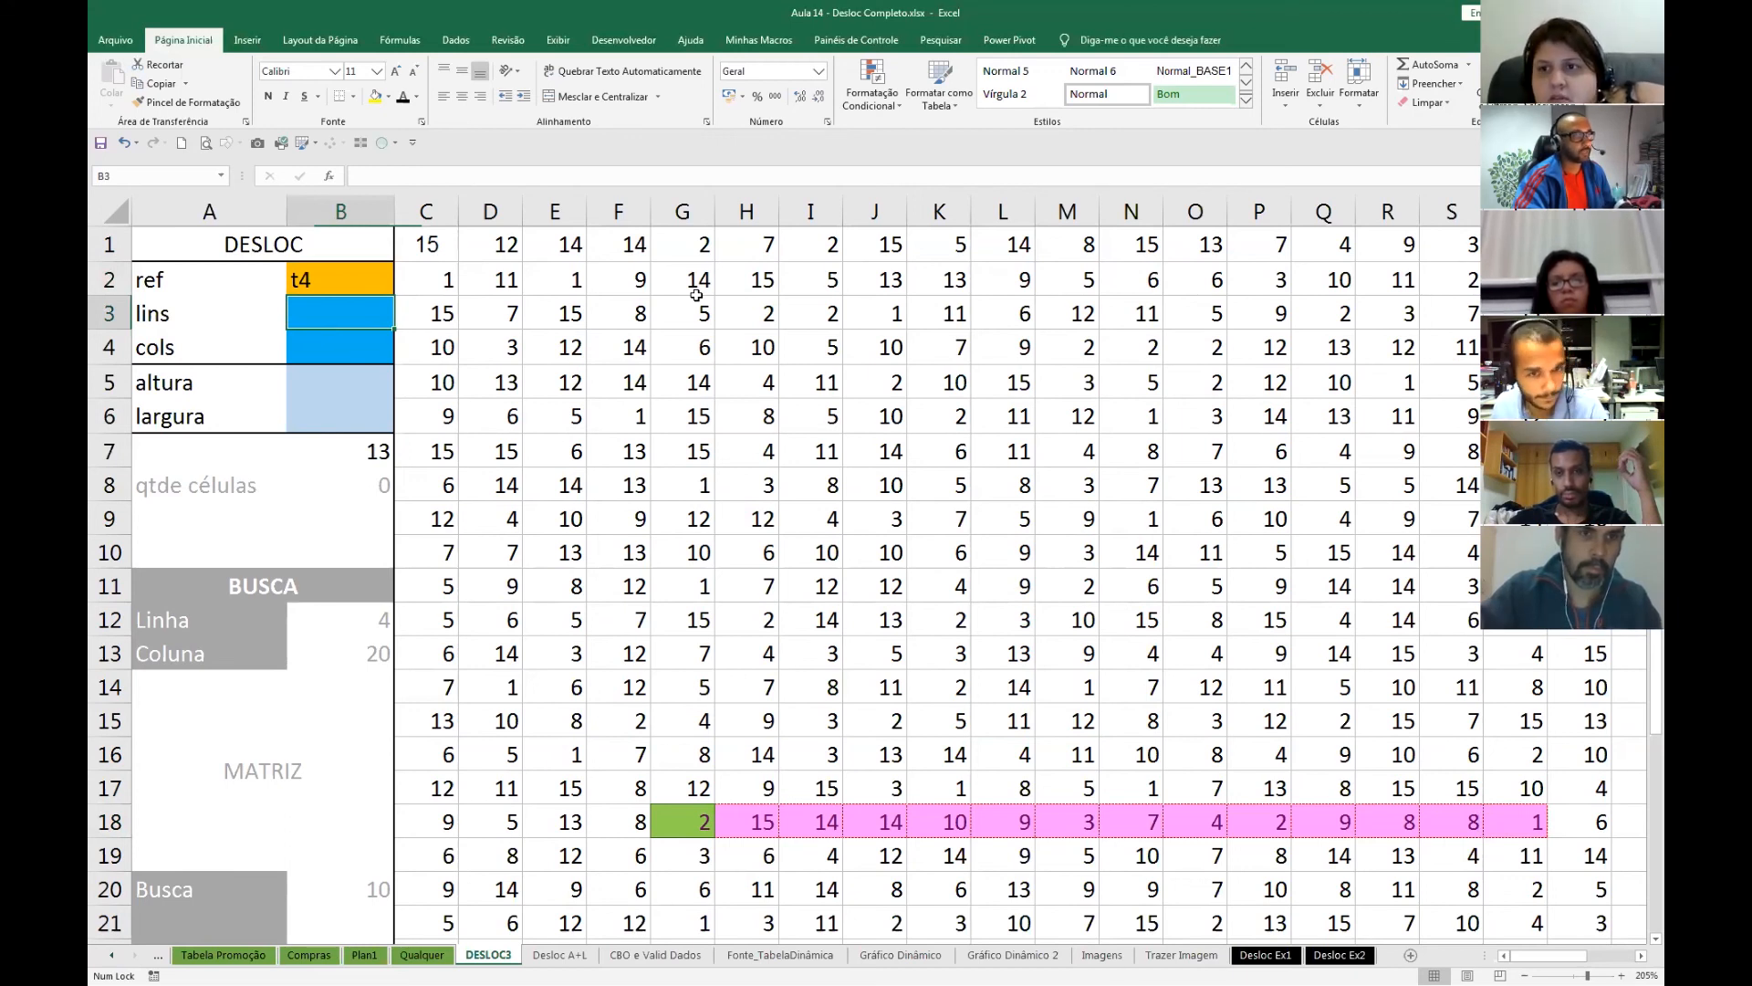
scroll(503, 650, down, 2)
scroll(503, 650, down, 2)
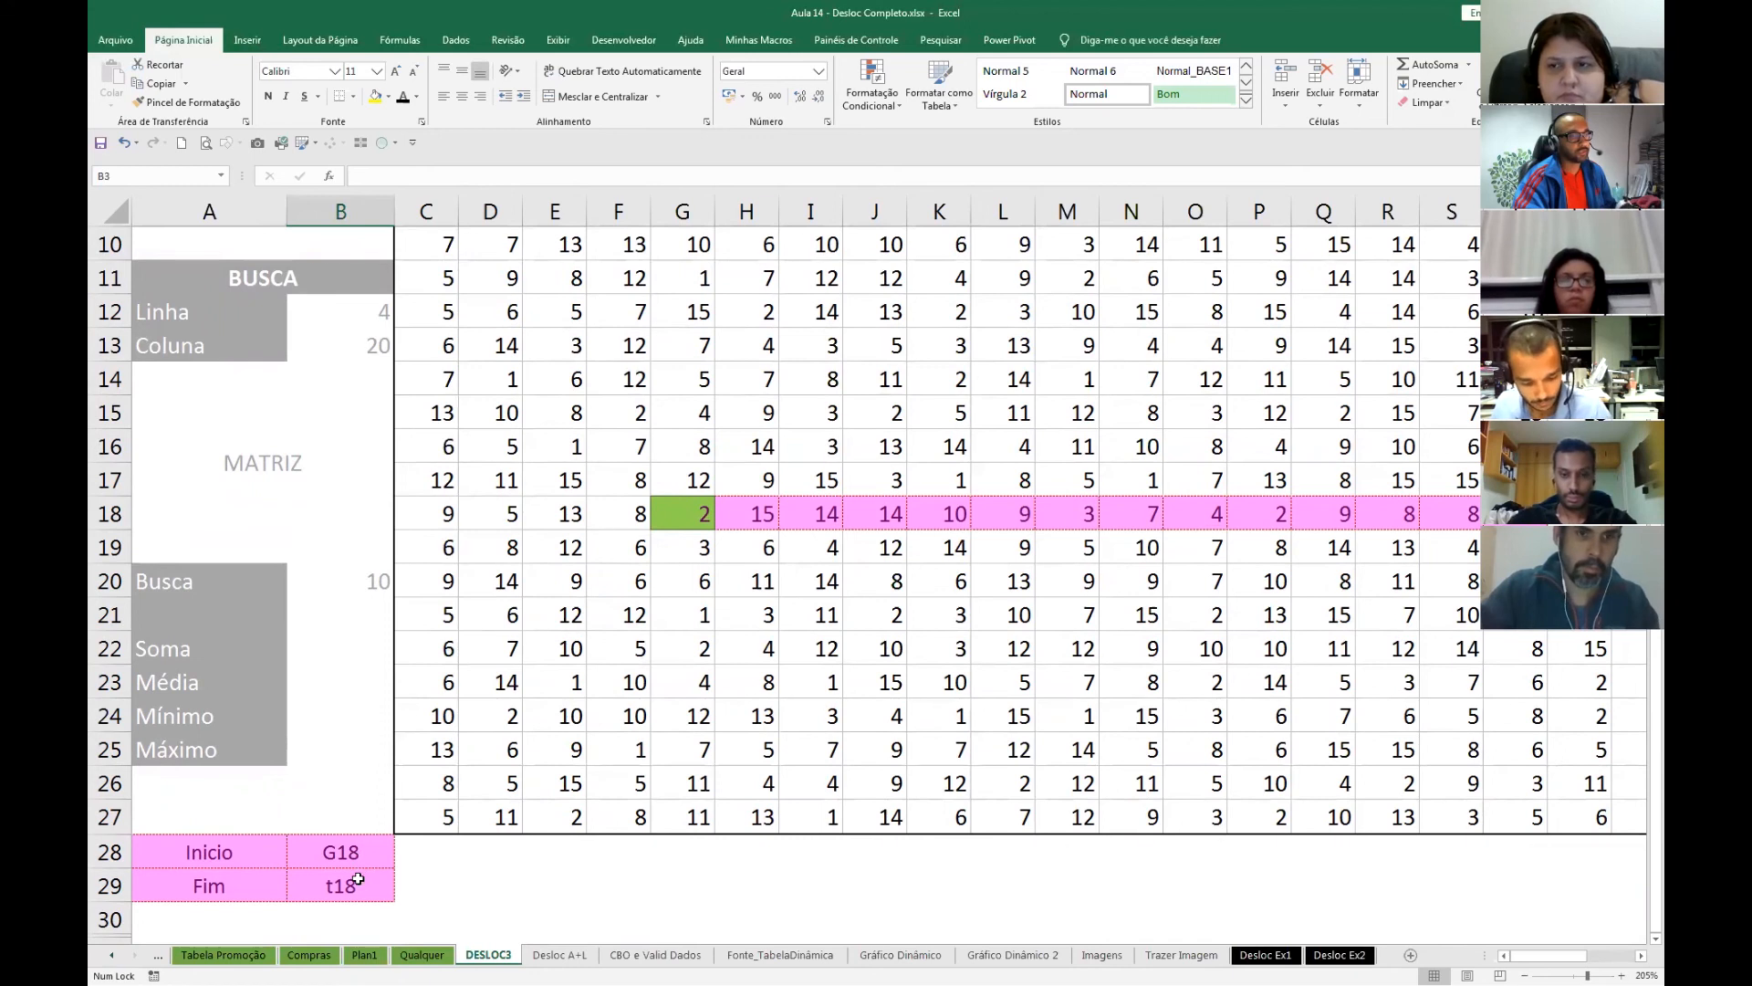
scroll(405, 578, up, 3)
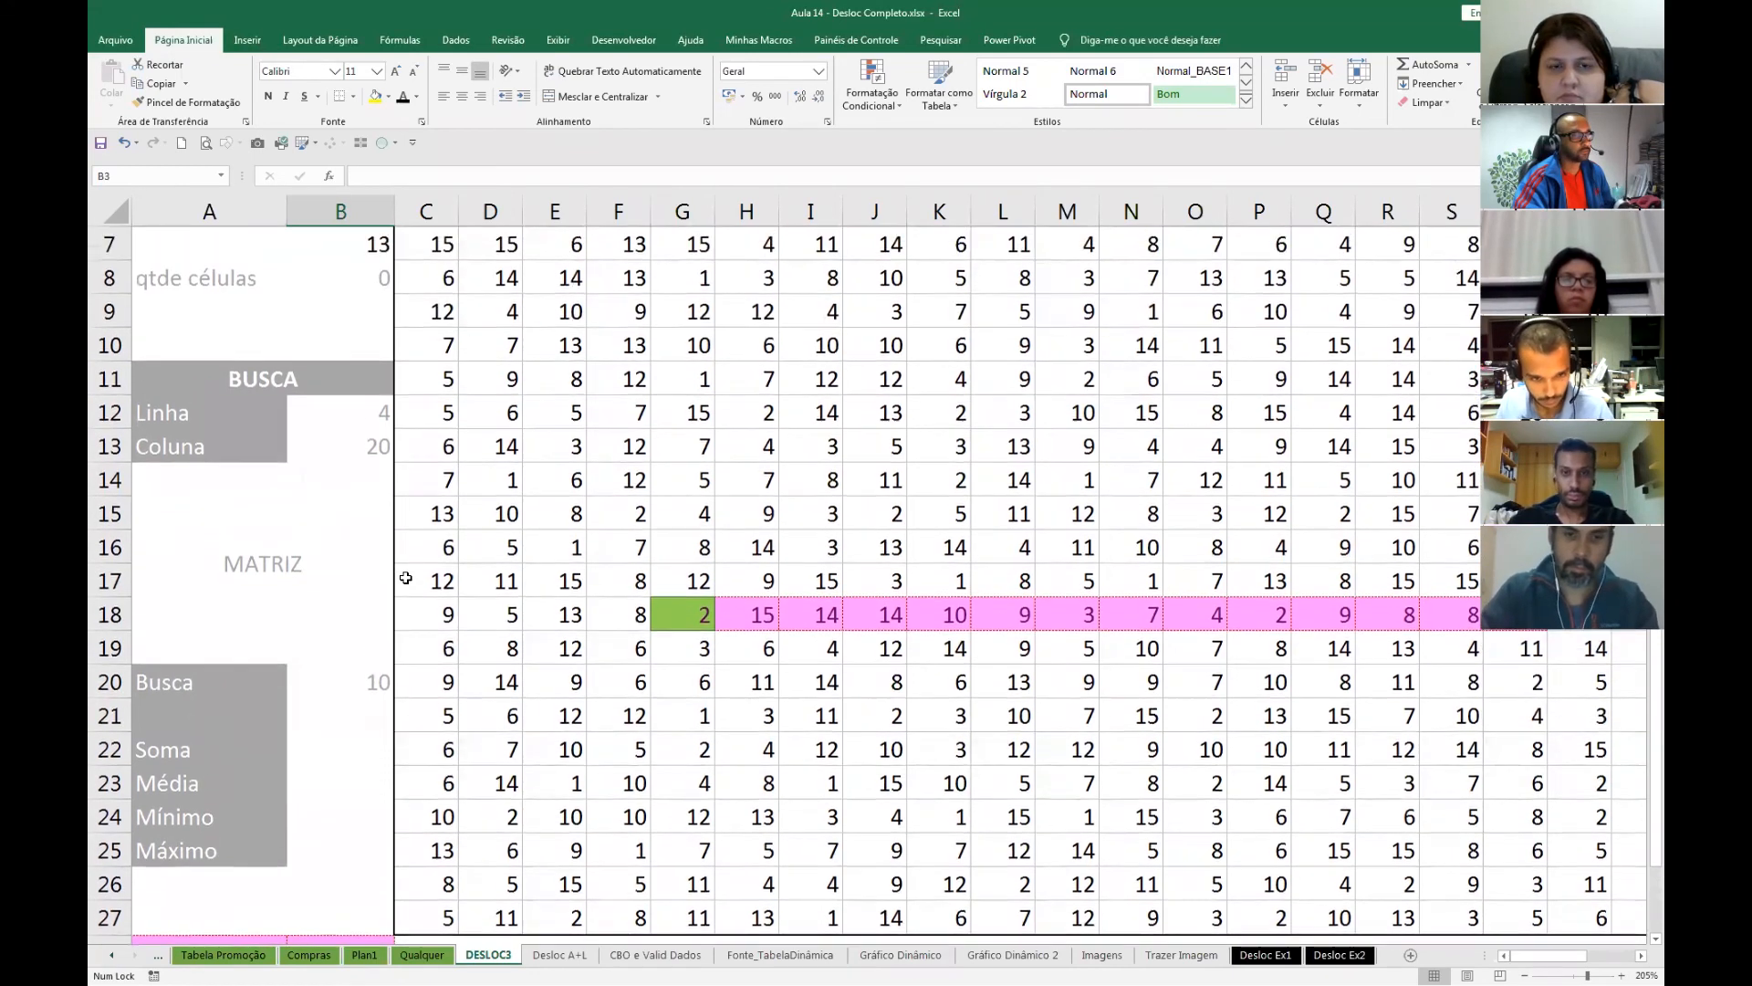
scroll(406, 578, down, 3)
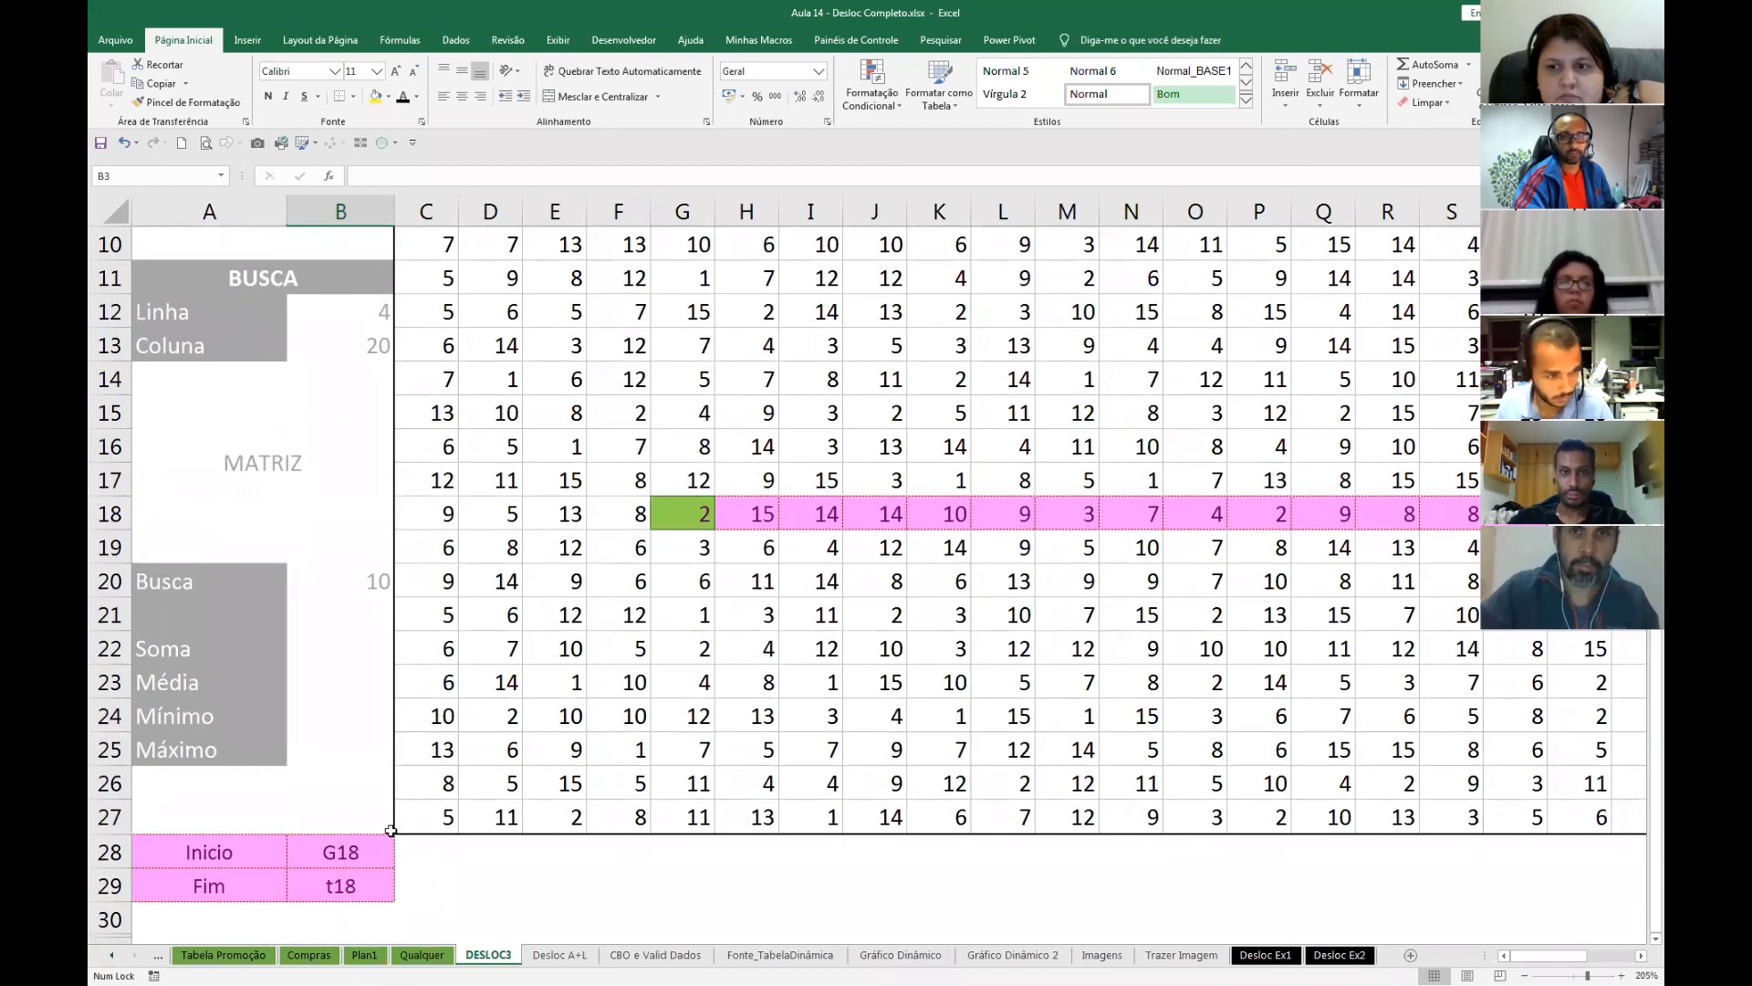
scroll(391, 831, up, 3)
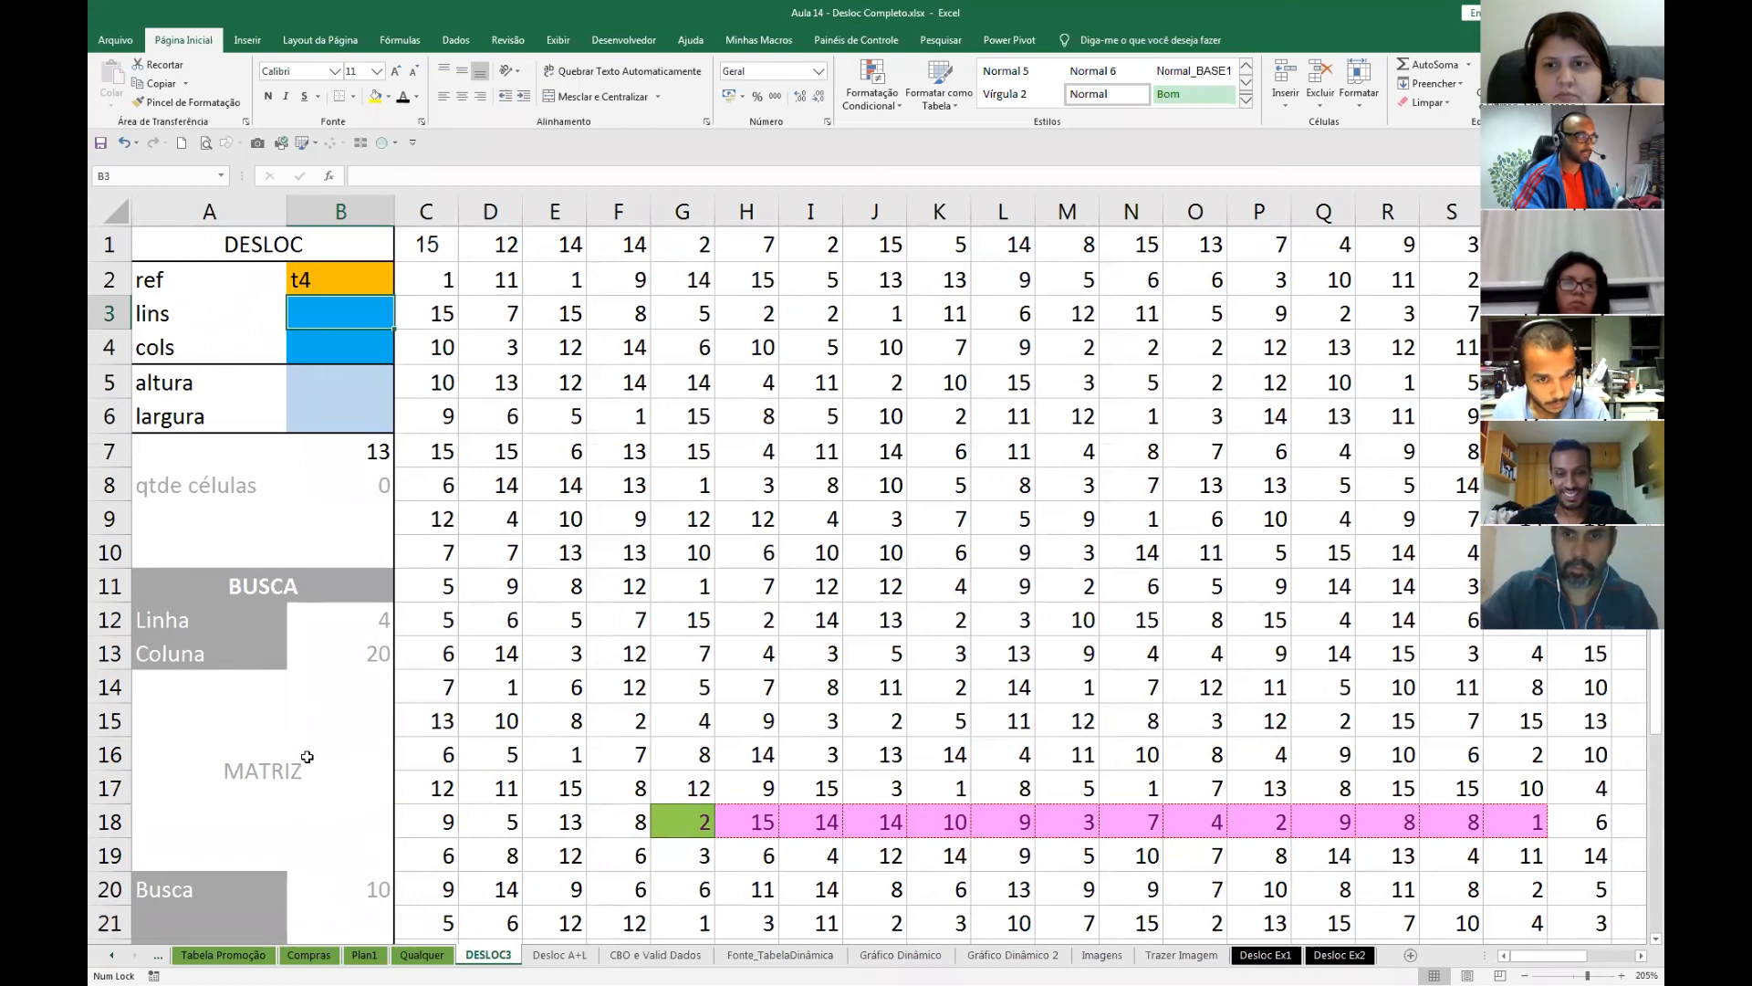
click(343, 279)
- Circle row numbers 4 and 18 and write the row offset calculation 18-4=14 over the sheet
click(337, 310)
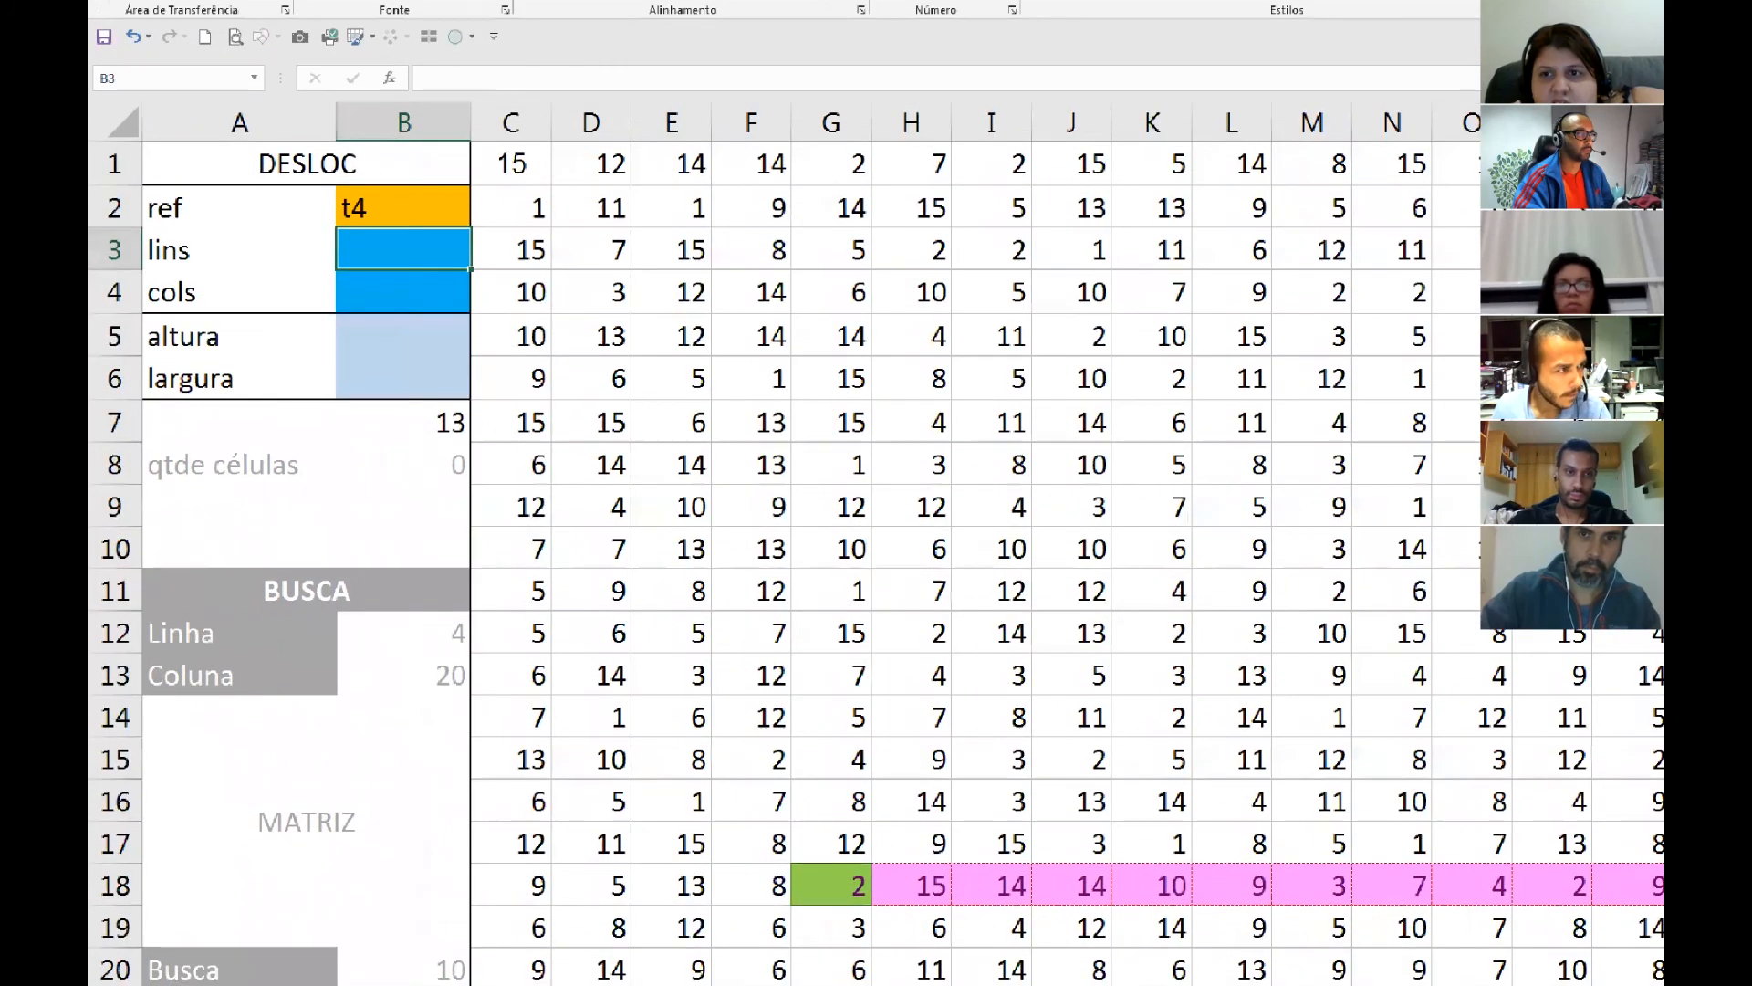
mouse_move(128, 269)
mouse_down()
mouse_move(95, 283)
mouse_move(140, 275)
mouse_up()
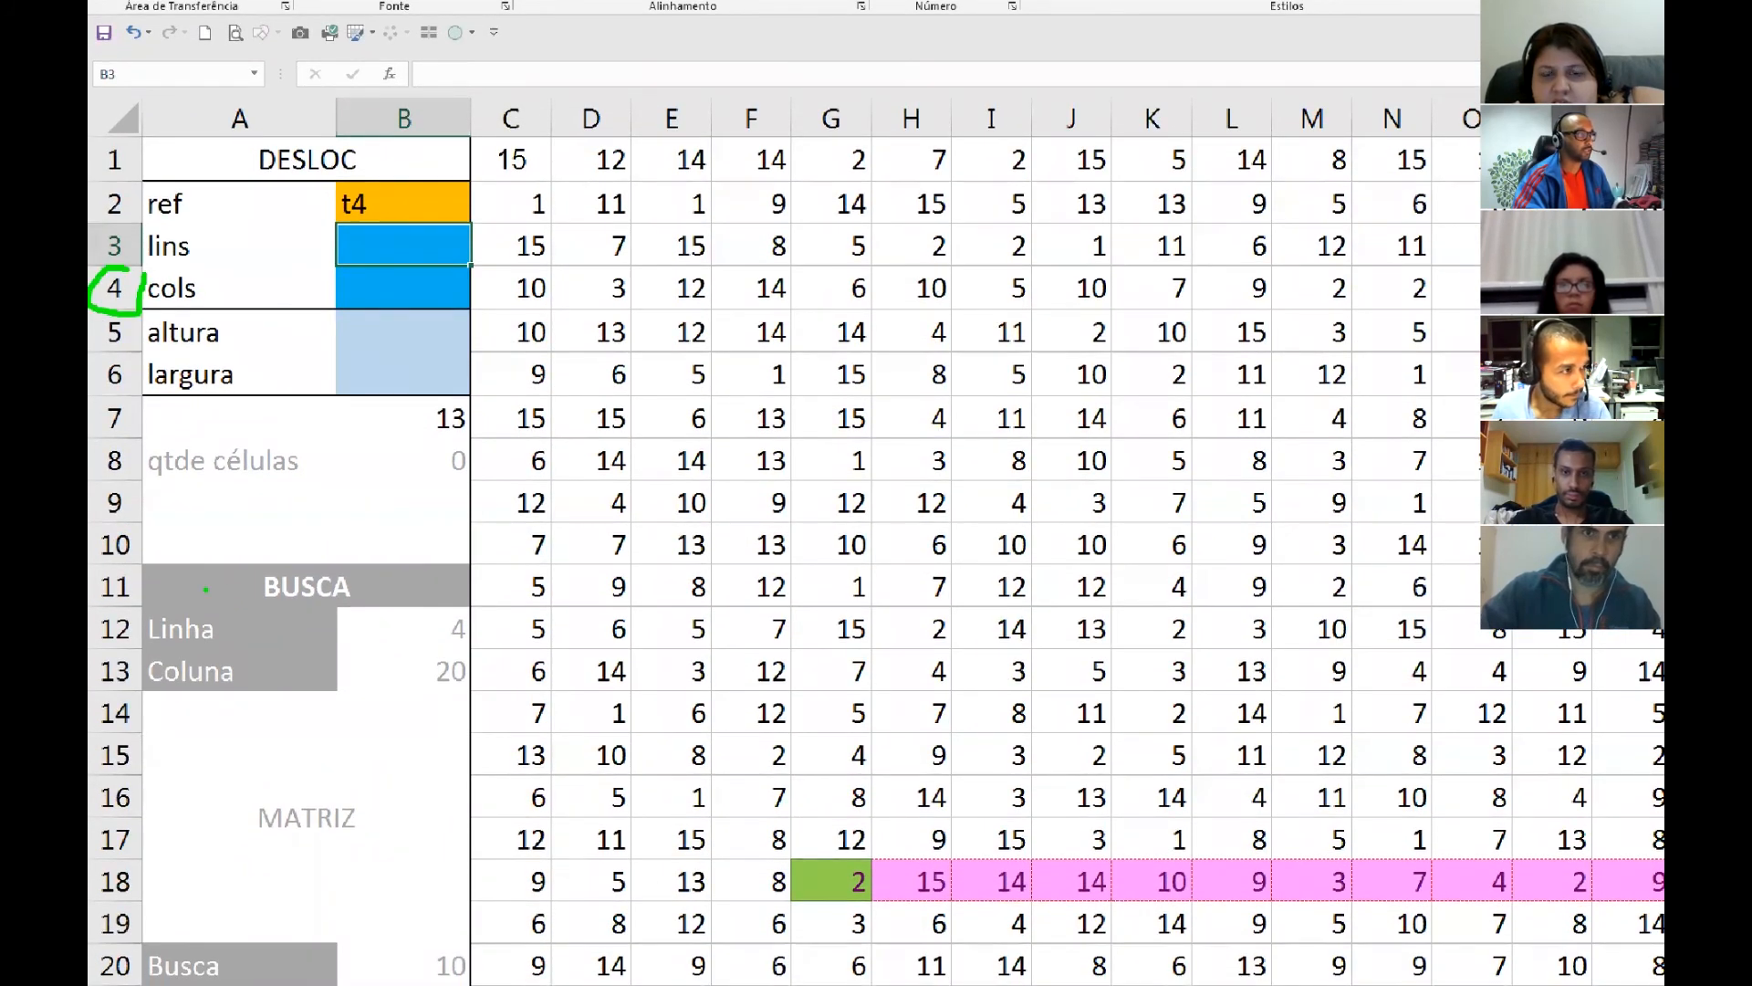
mouse_move(138, 863)
mouse_down()
mouse_move(90, 877)
mouse_move(134, 854)
mouse_up()
drag(243, 835, 243, 924)
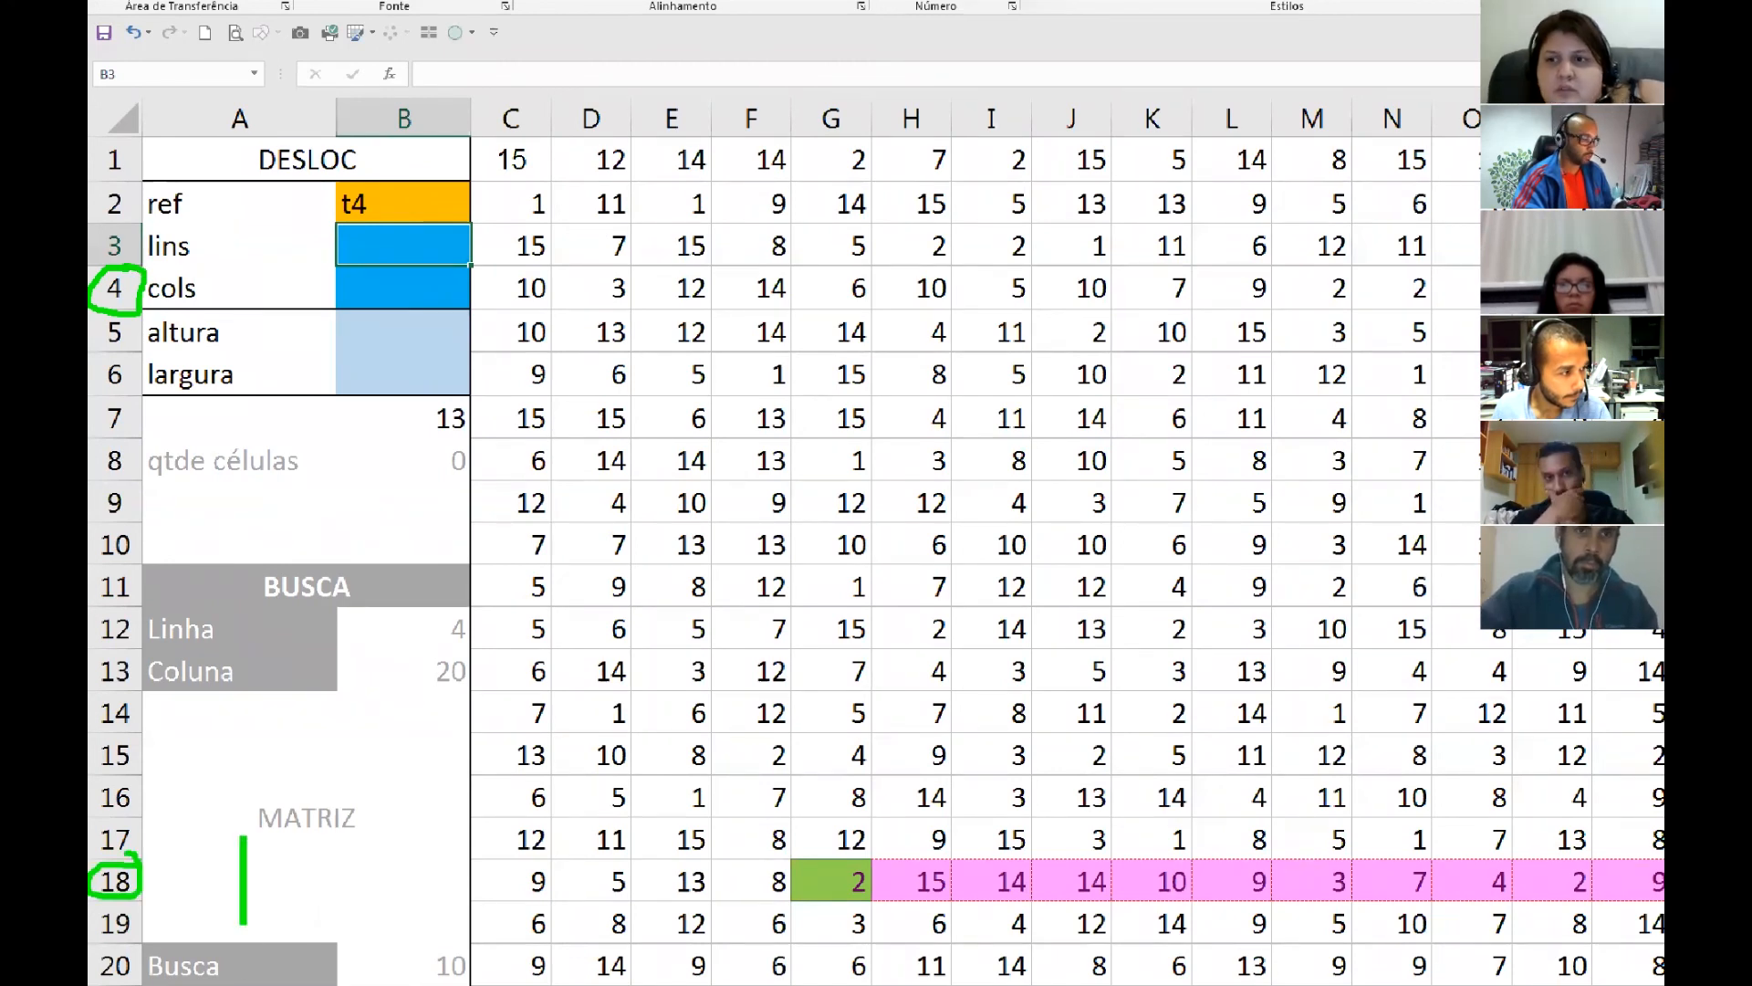
text(18-)
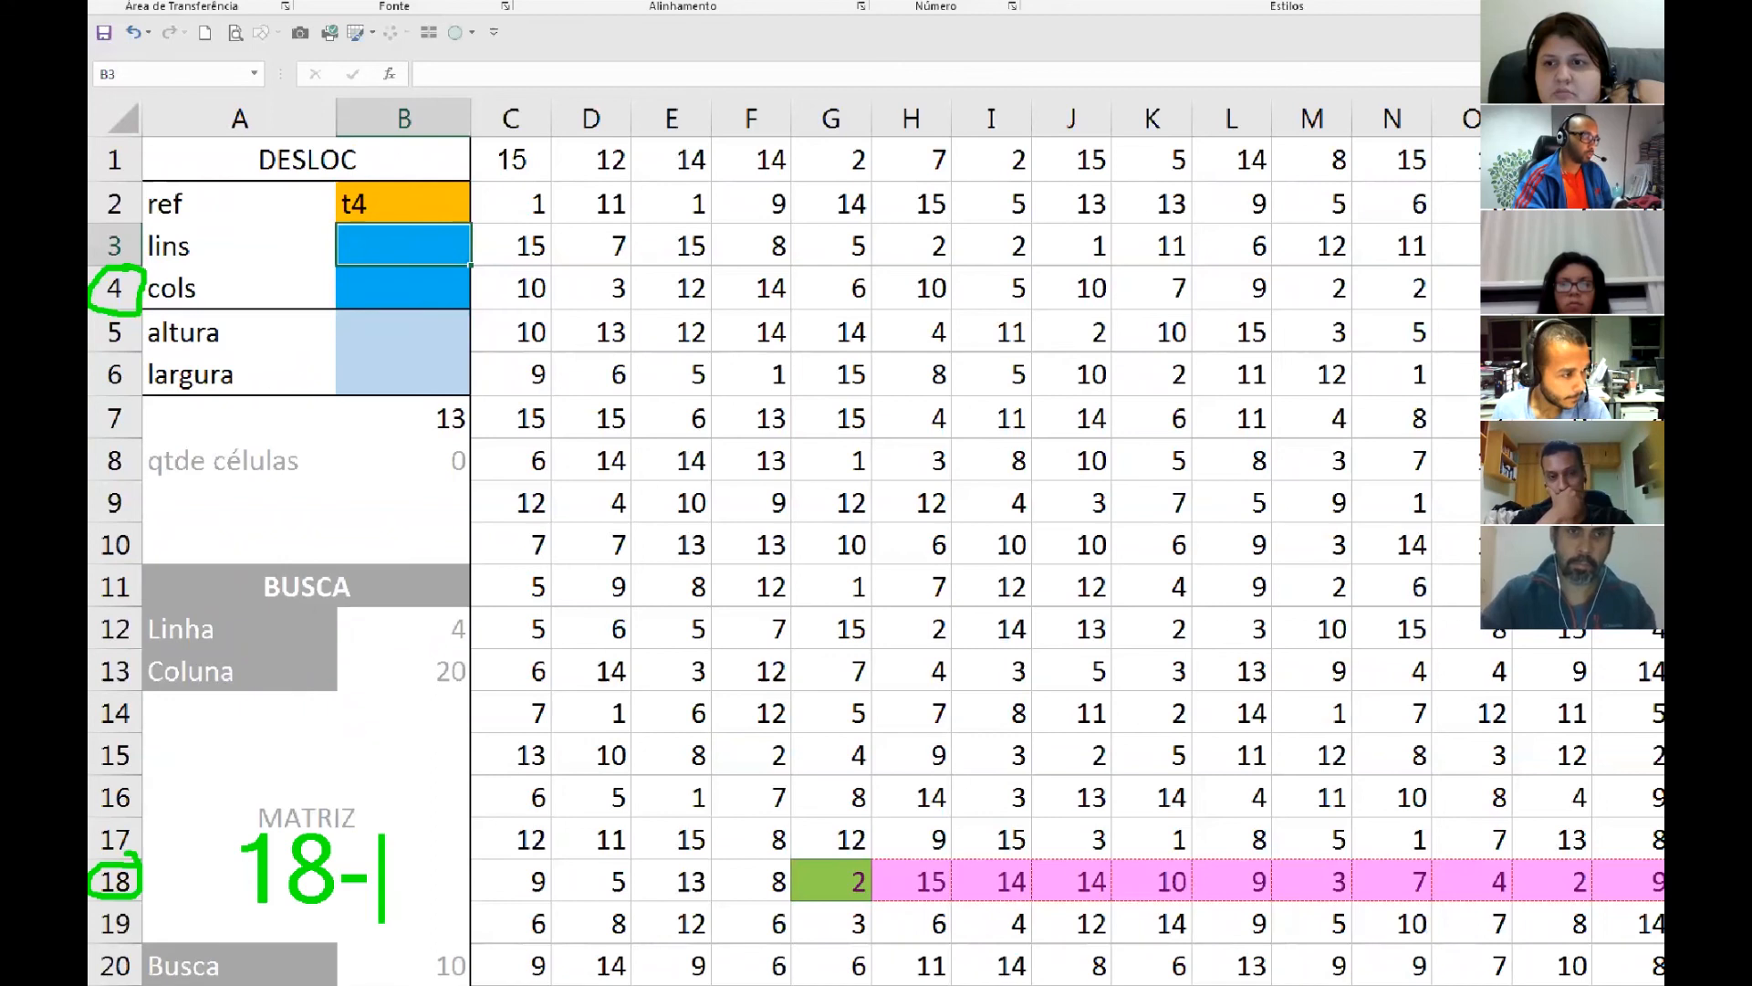
text(4=)
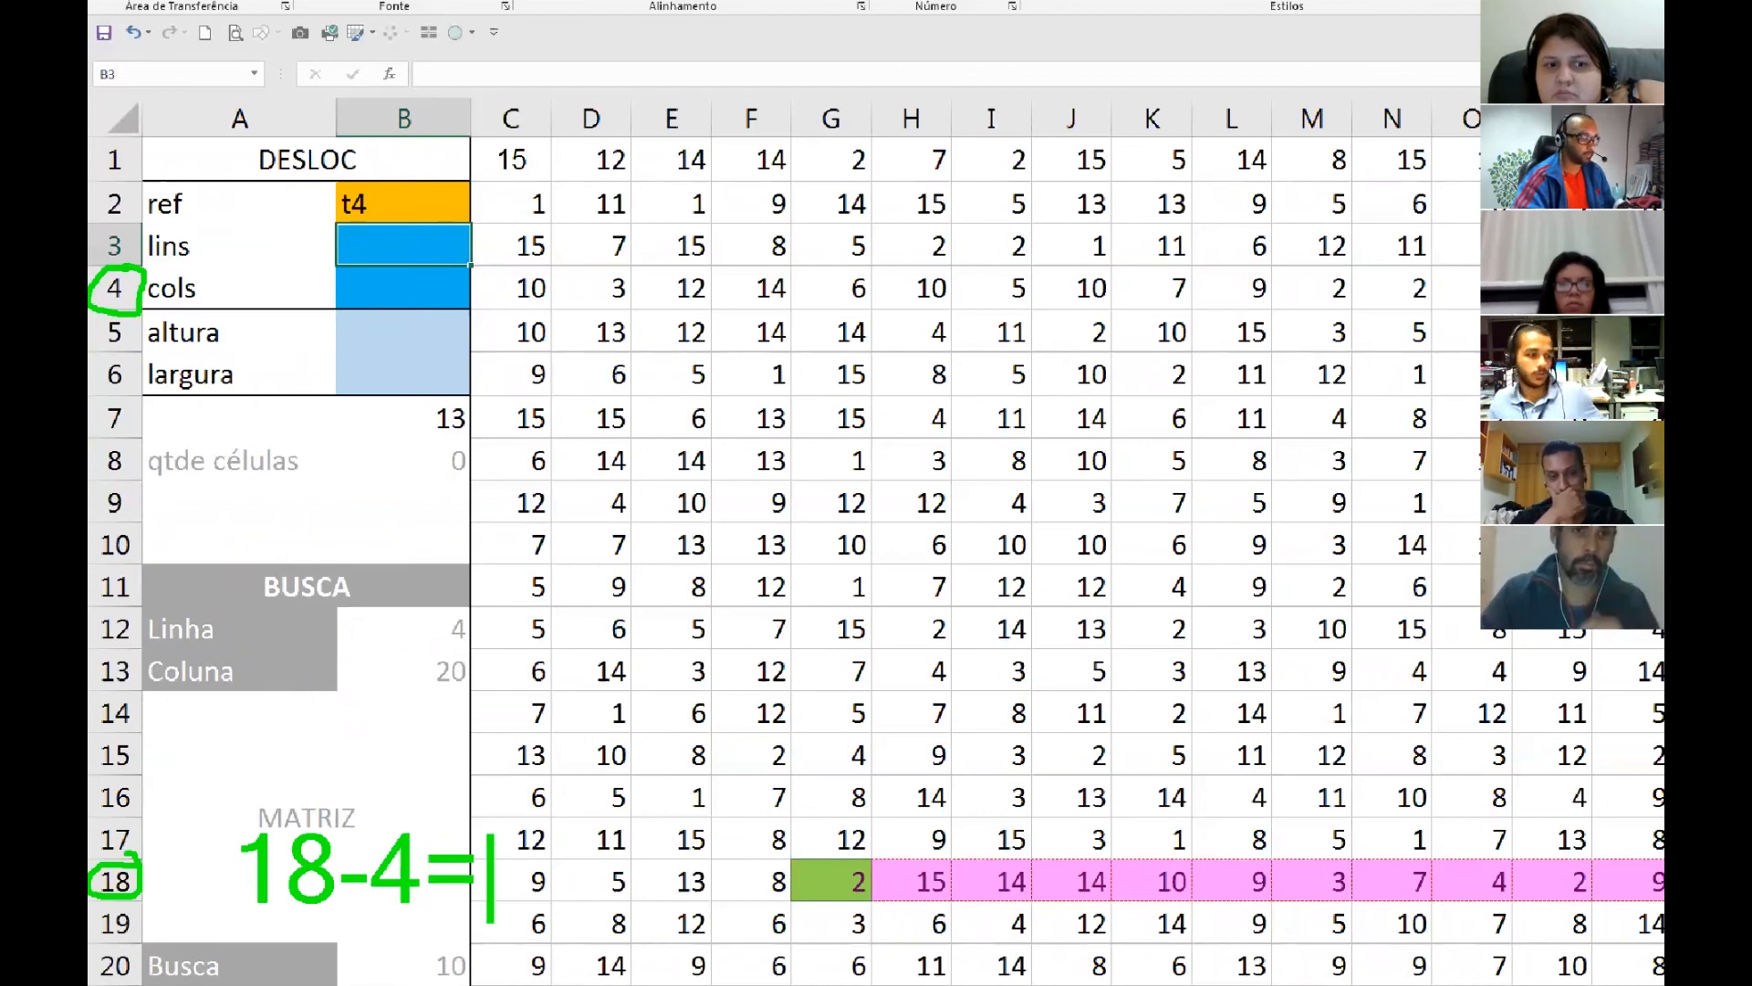
text(14)
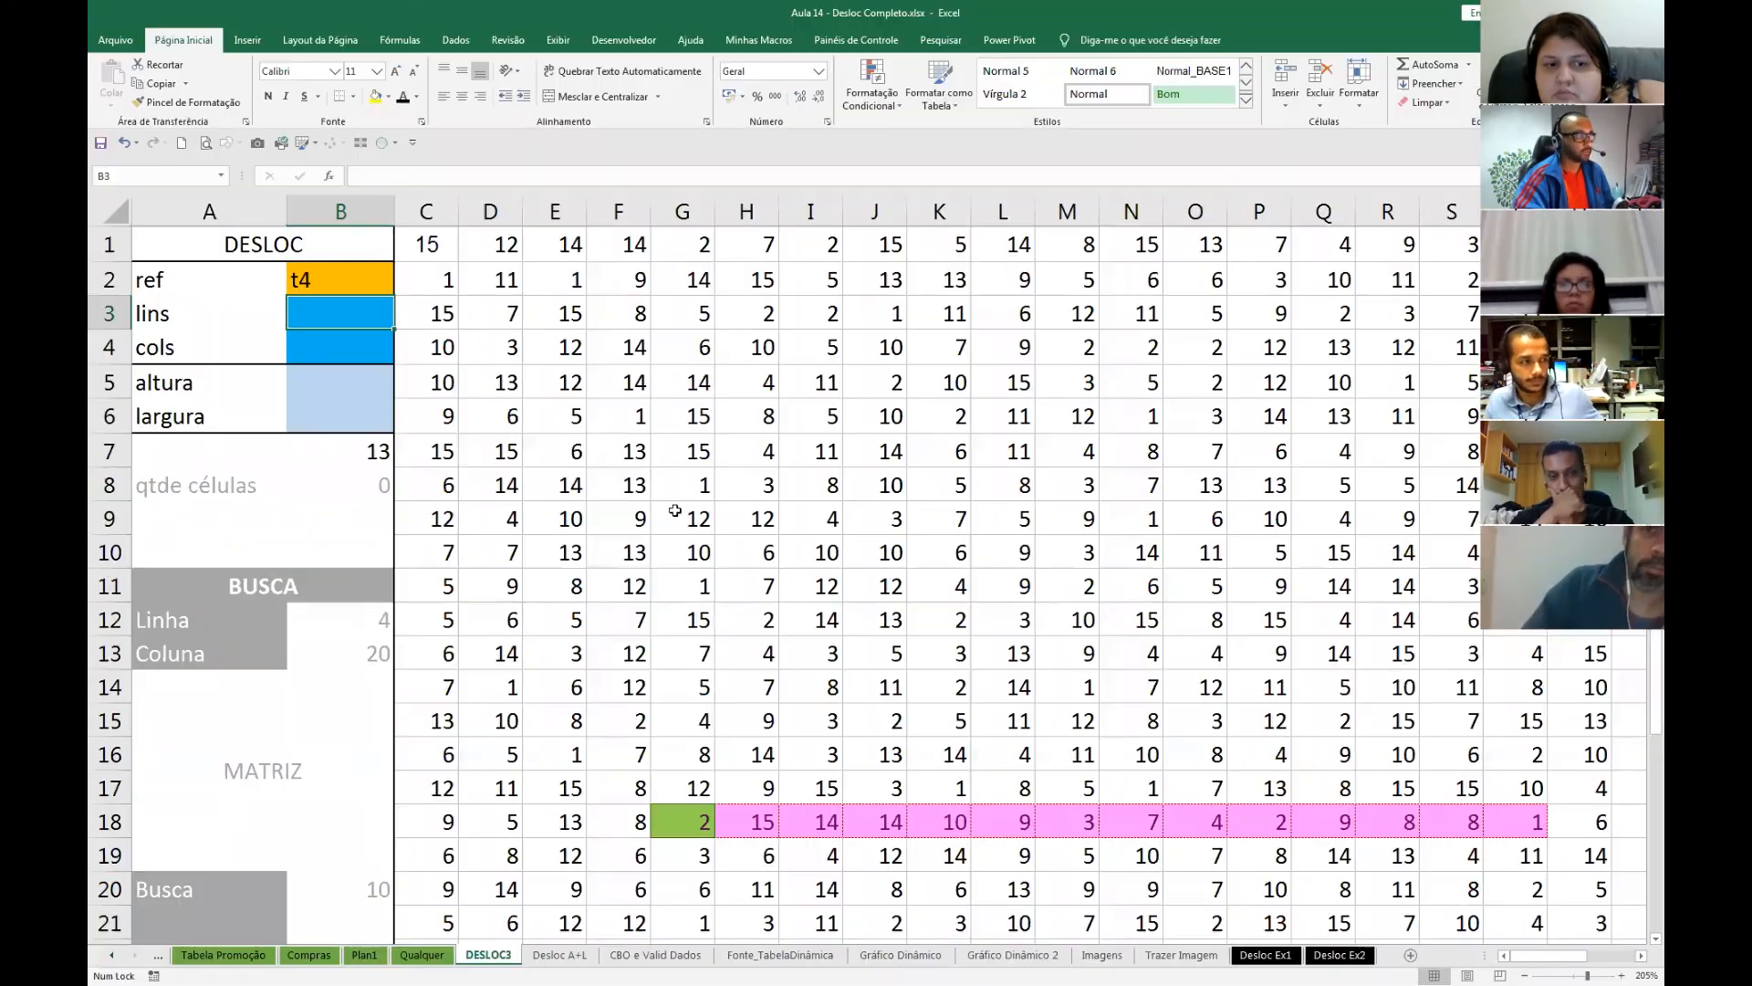
- Set the lins row offset in B3 to 14
text(14)
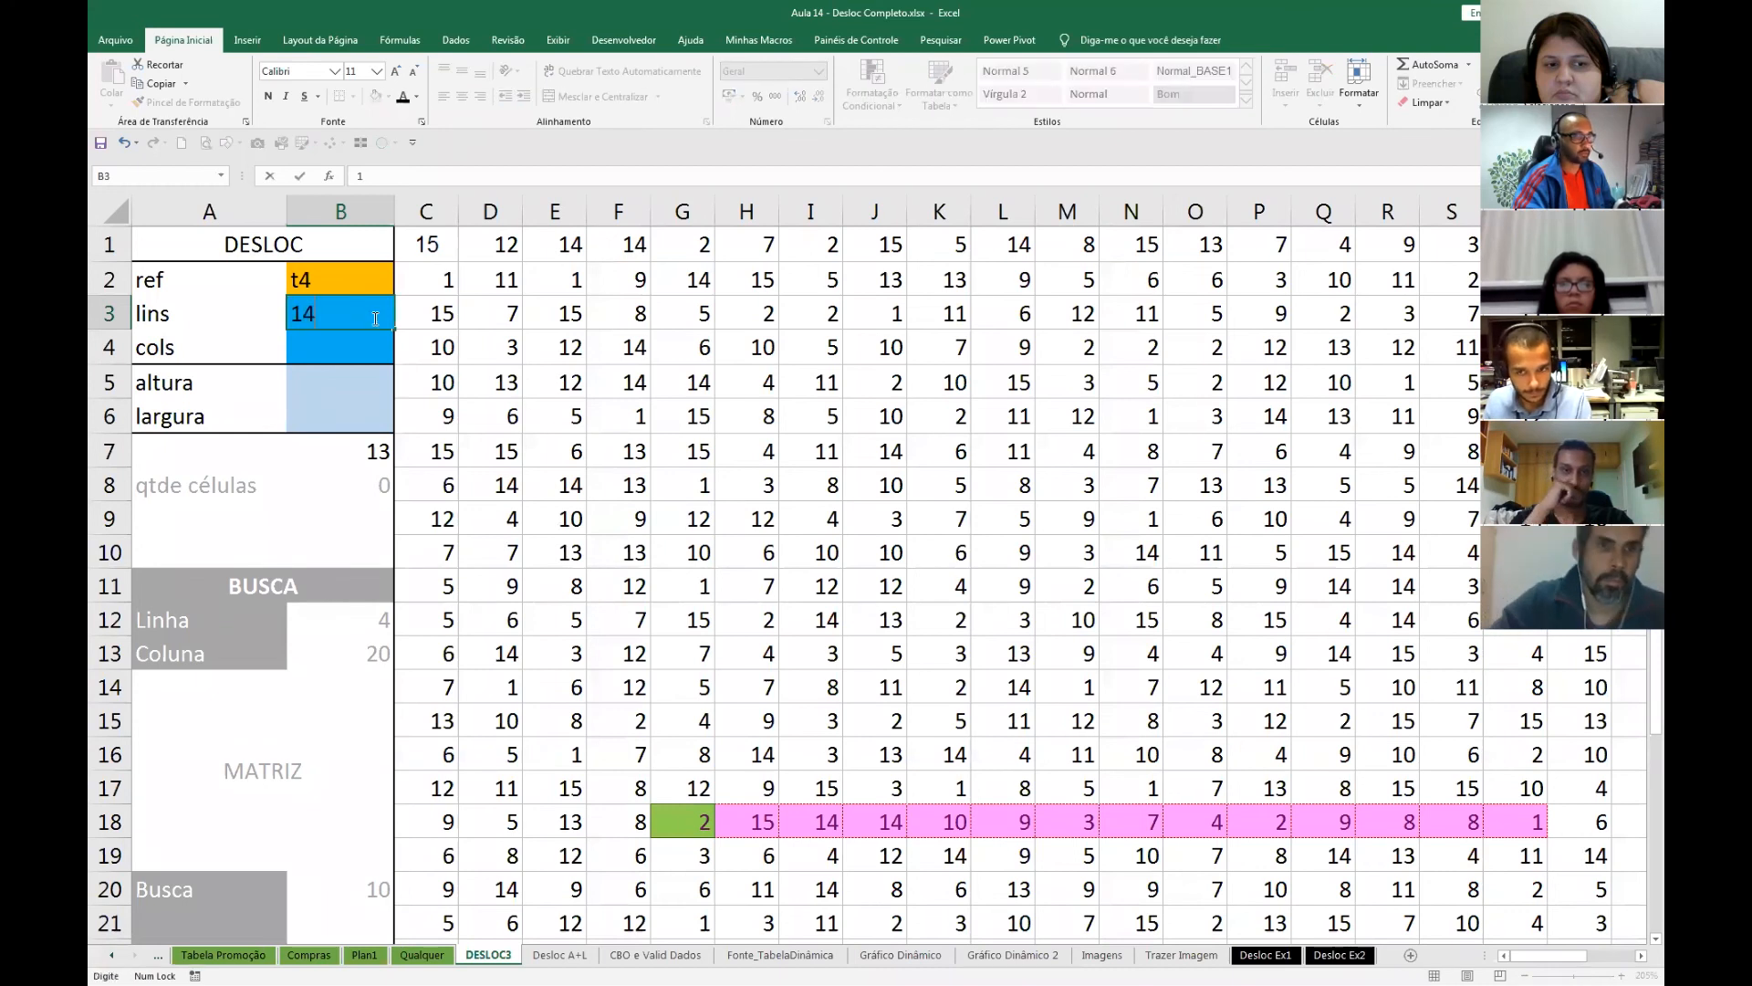
key(Return)
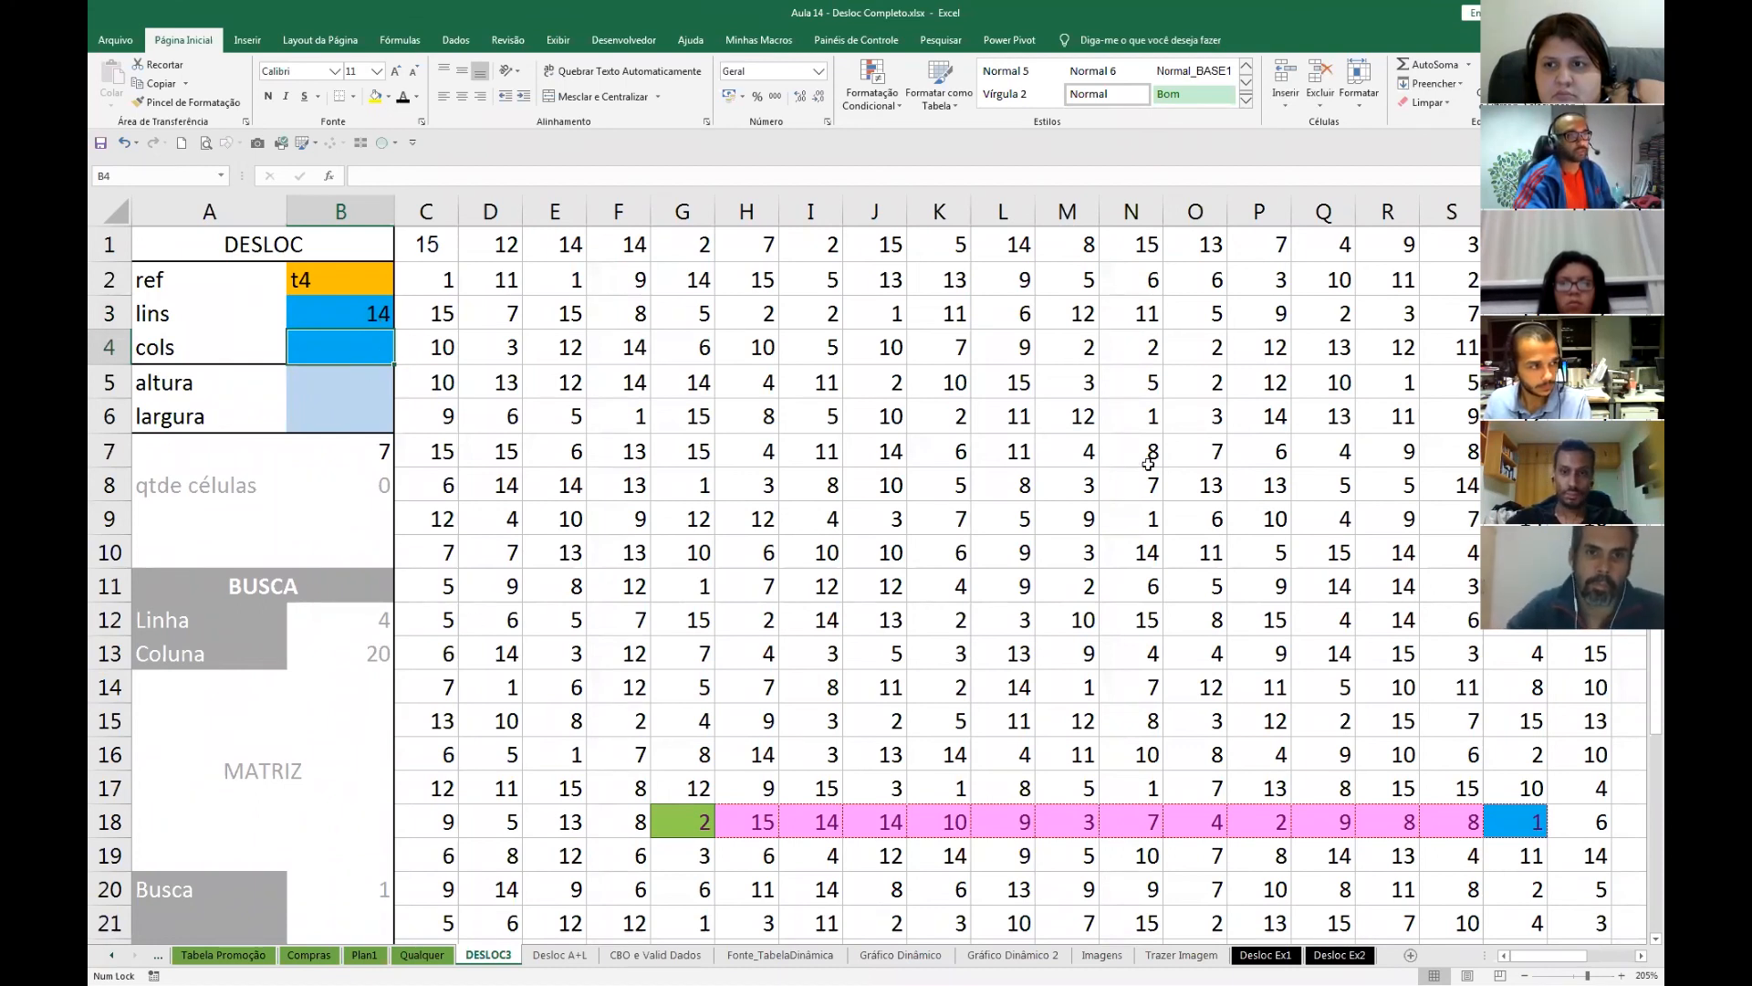
- Check the column distance from T back to G and set the cols offset in B4 to -13
click(1515, 212)
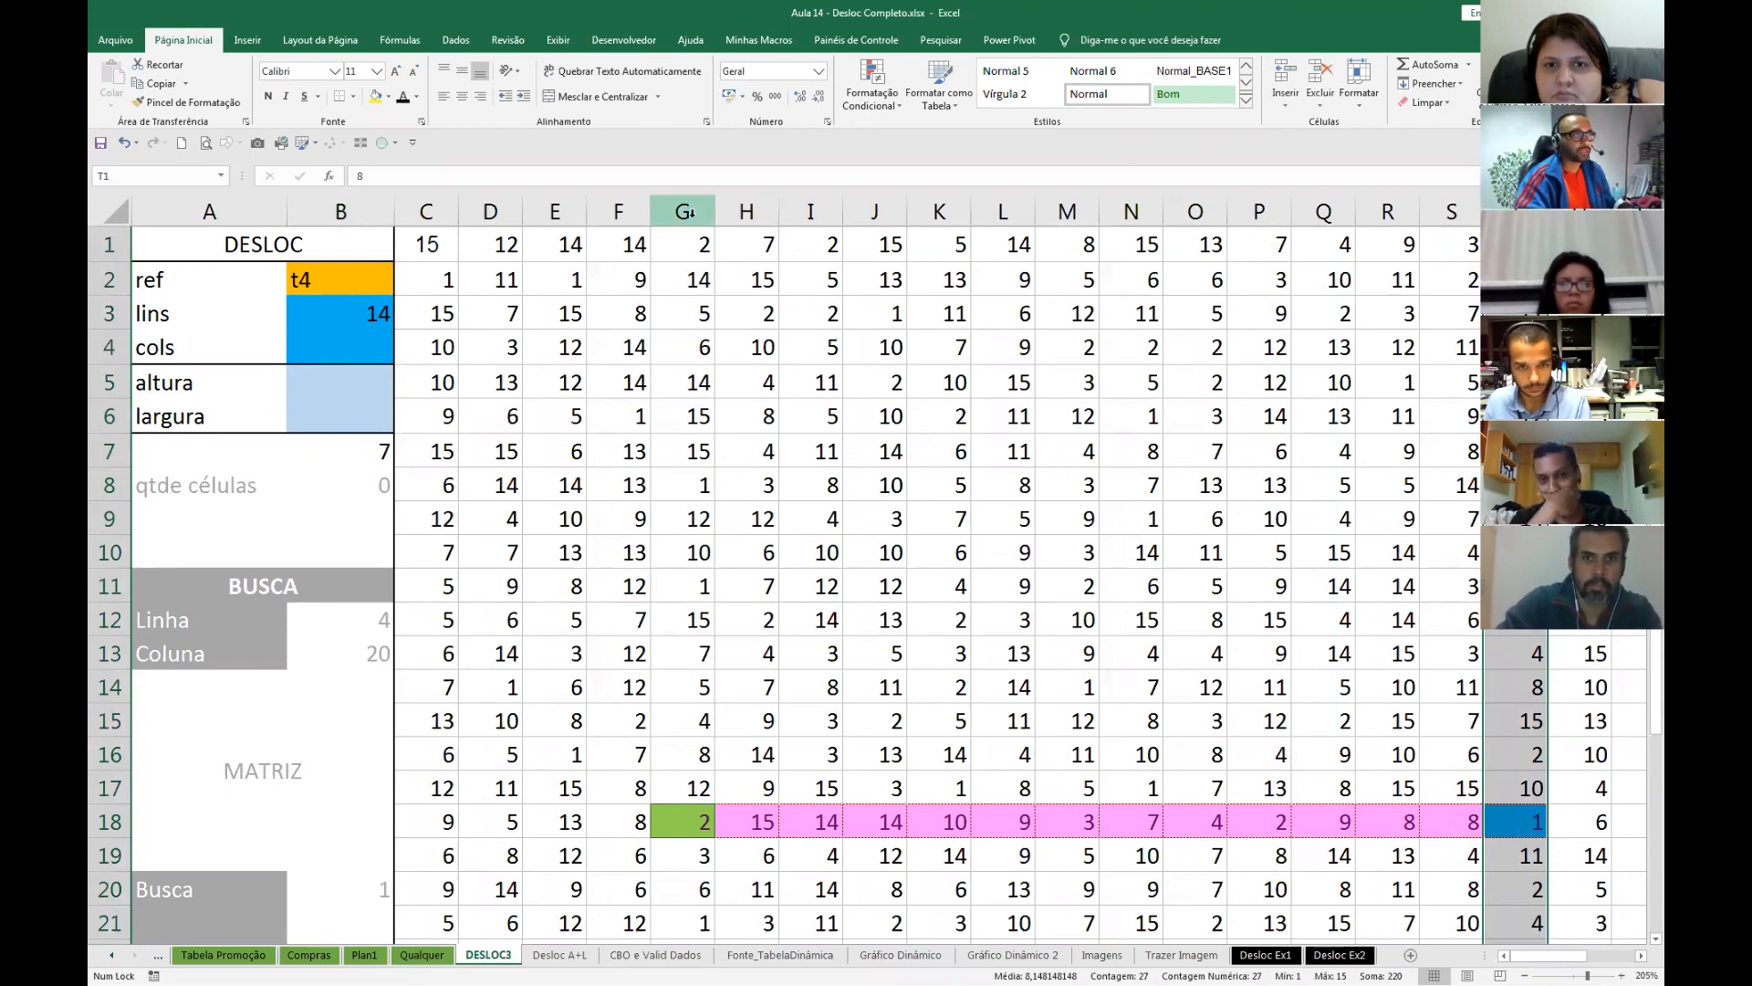
click(365, 343)
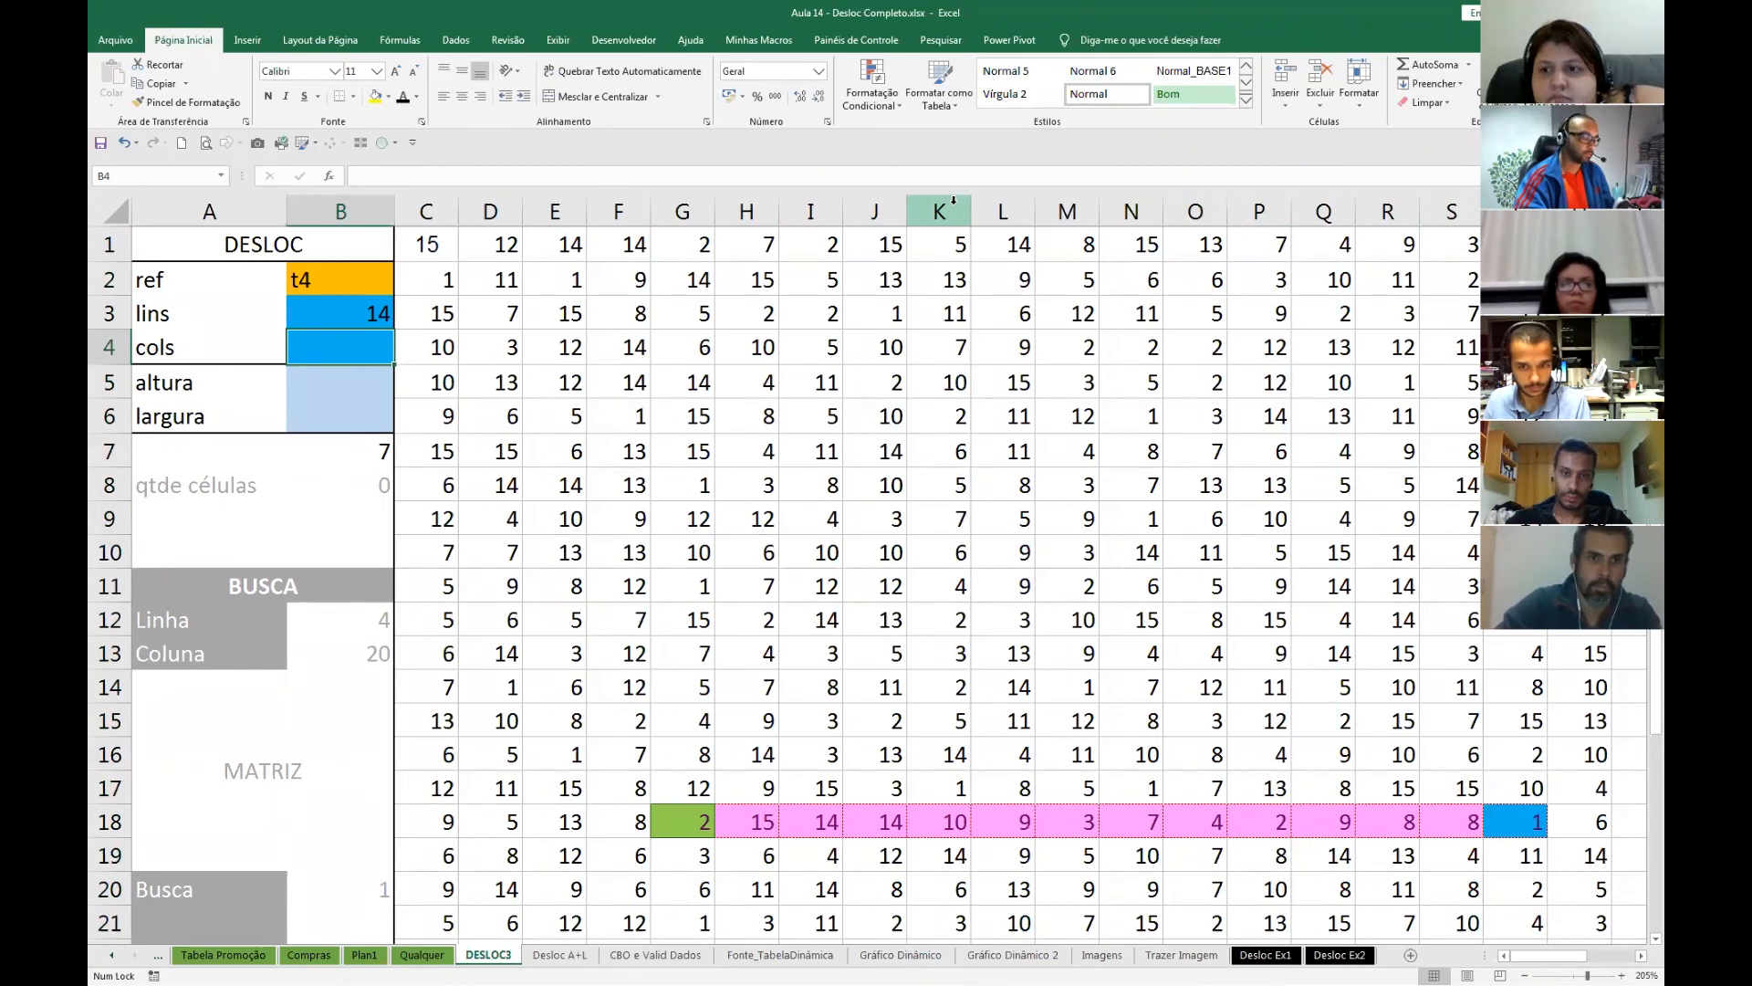
text(-13)
key(ctrl+Return)
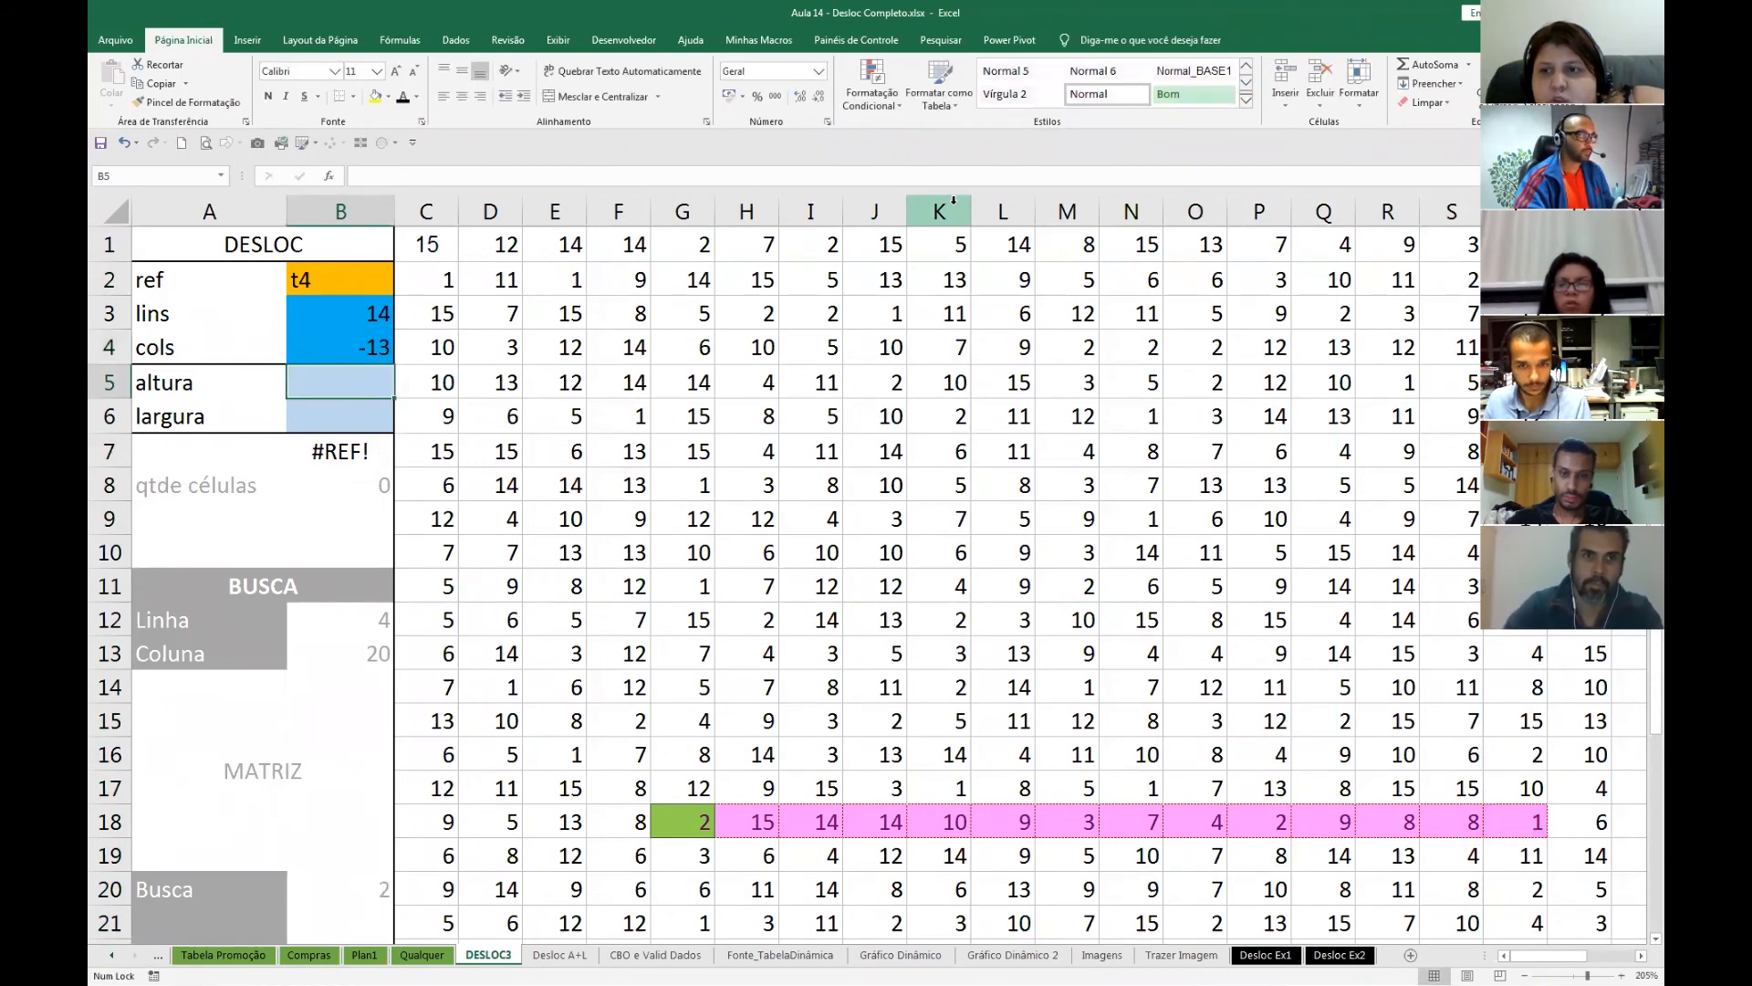
- Try a cols offset of -14 in B4, and set it back to -13
text(-14)
key(Return)
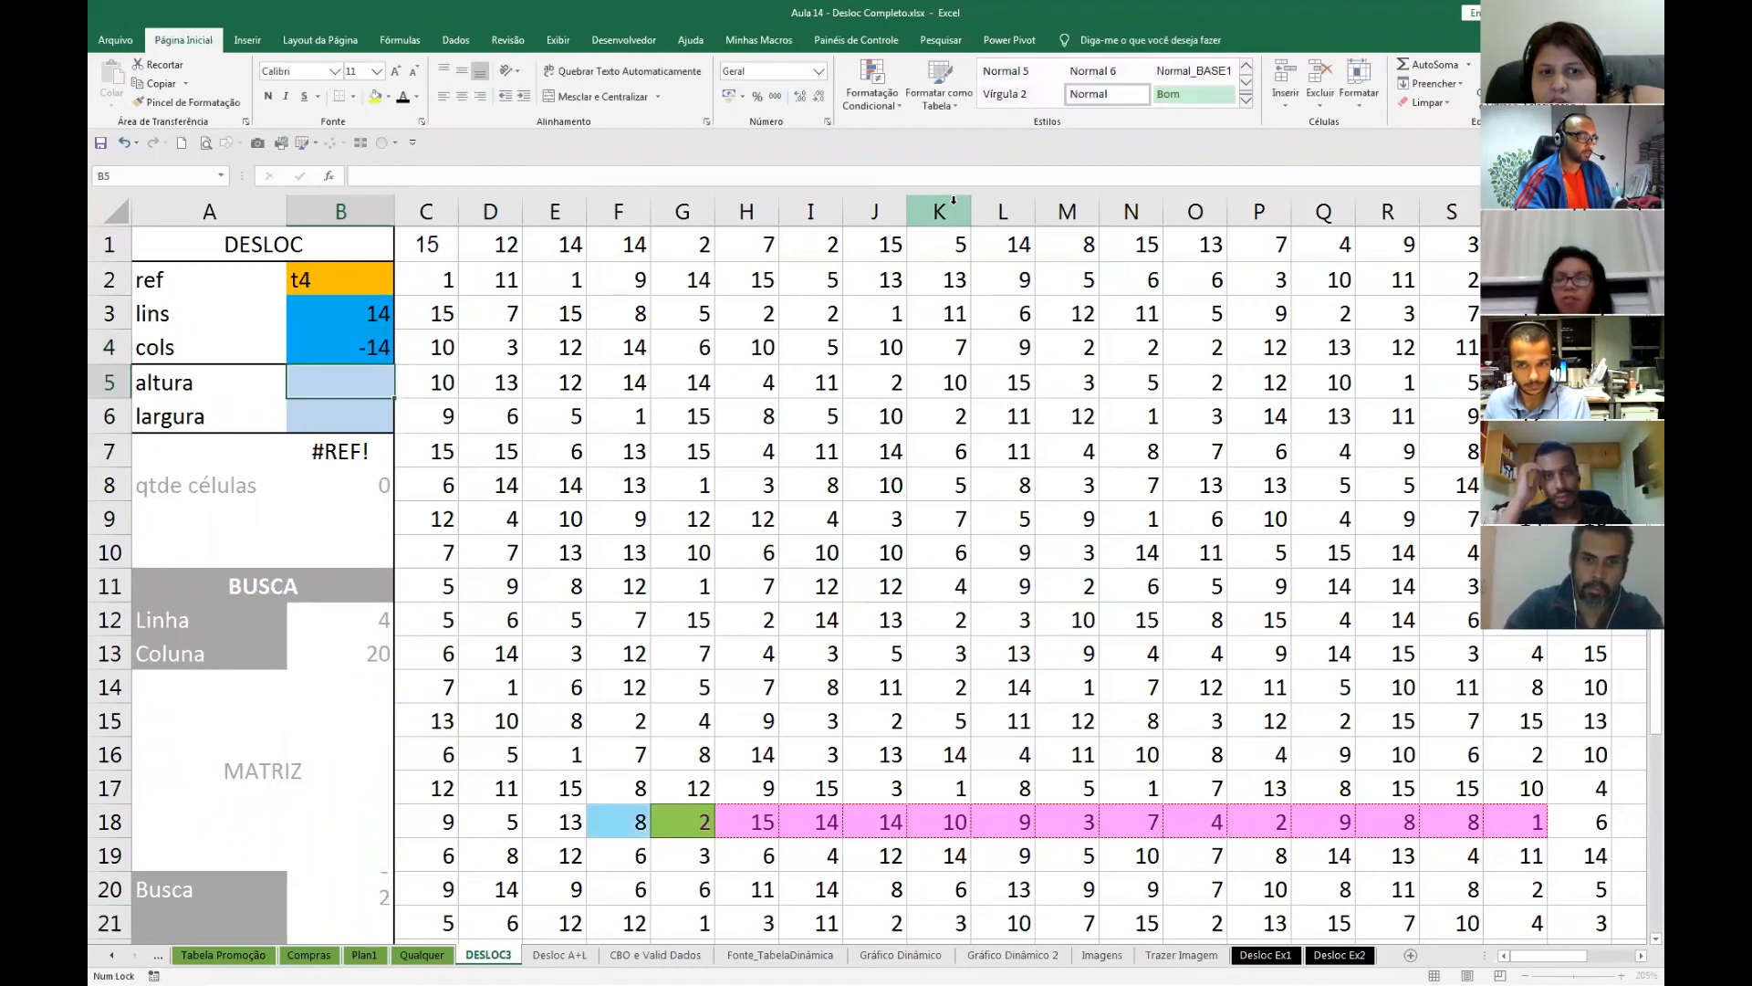
key(Up)
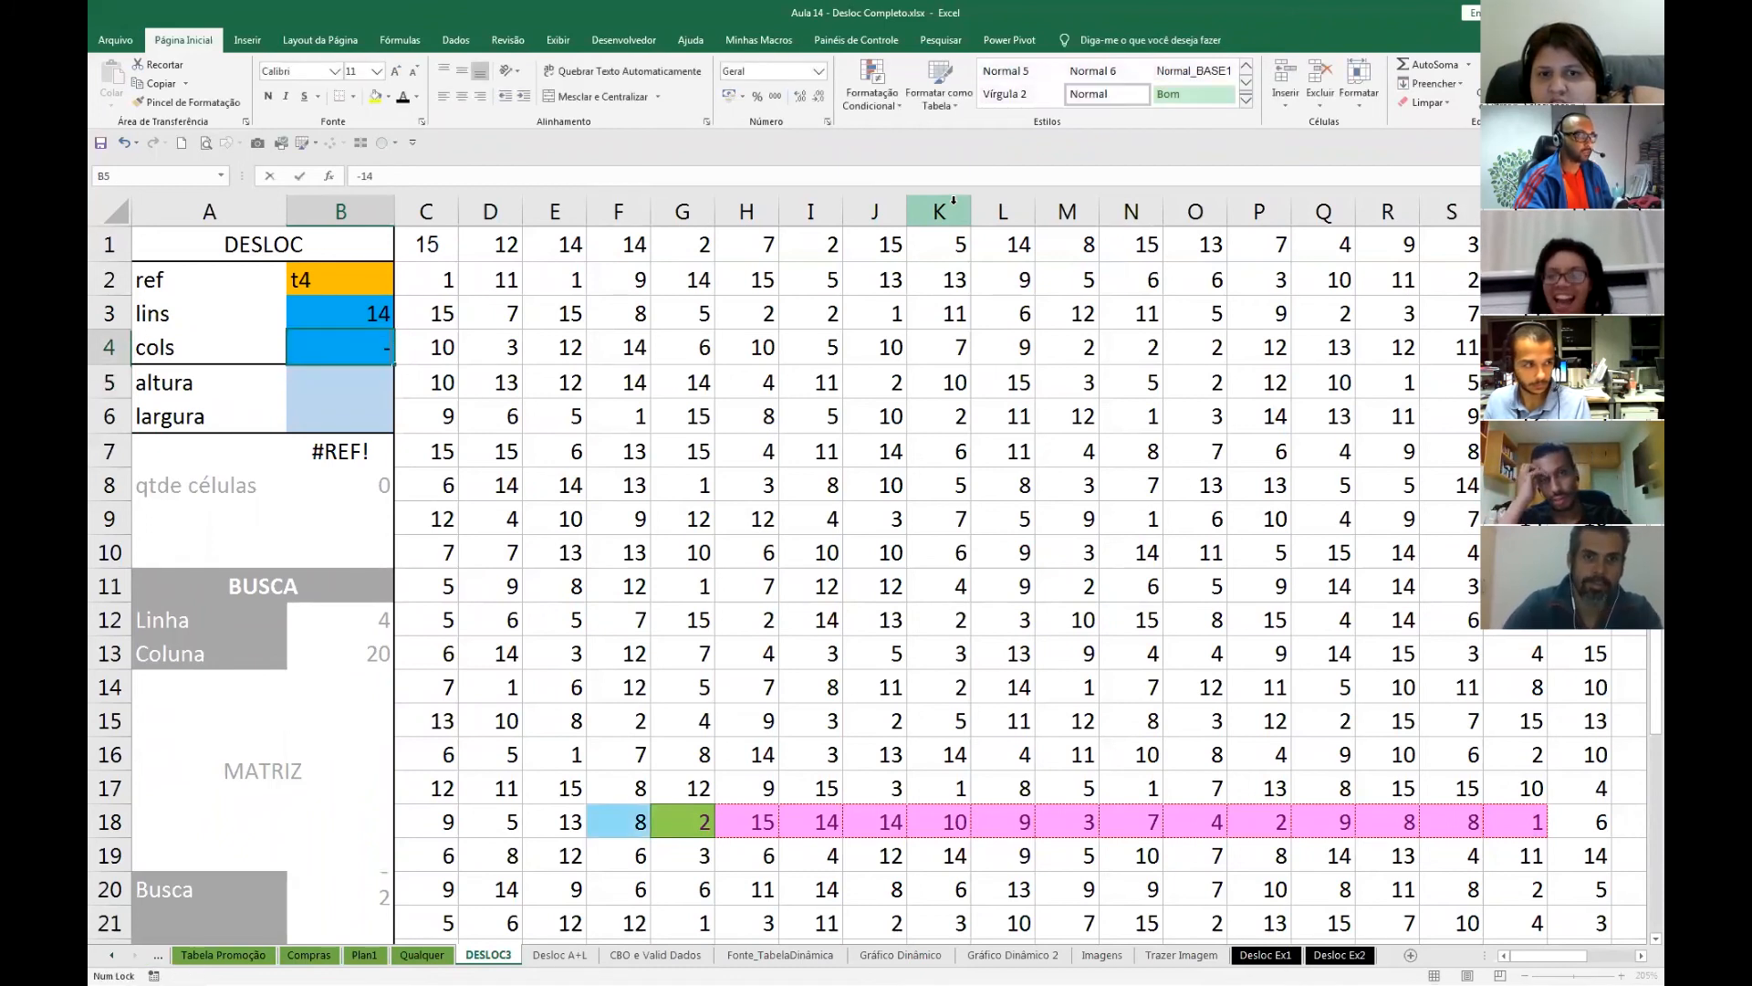
text(-13)
key(ctrl+Return)
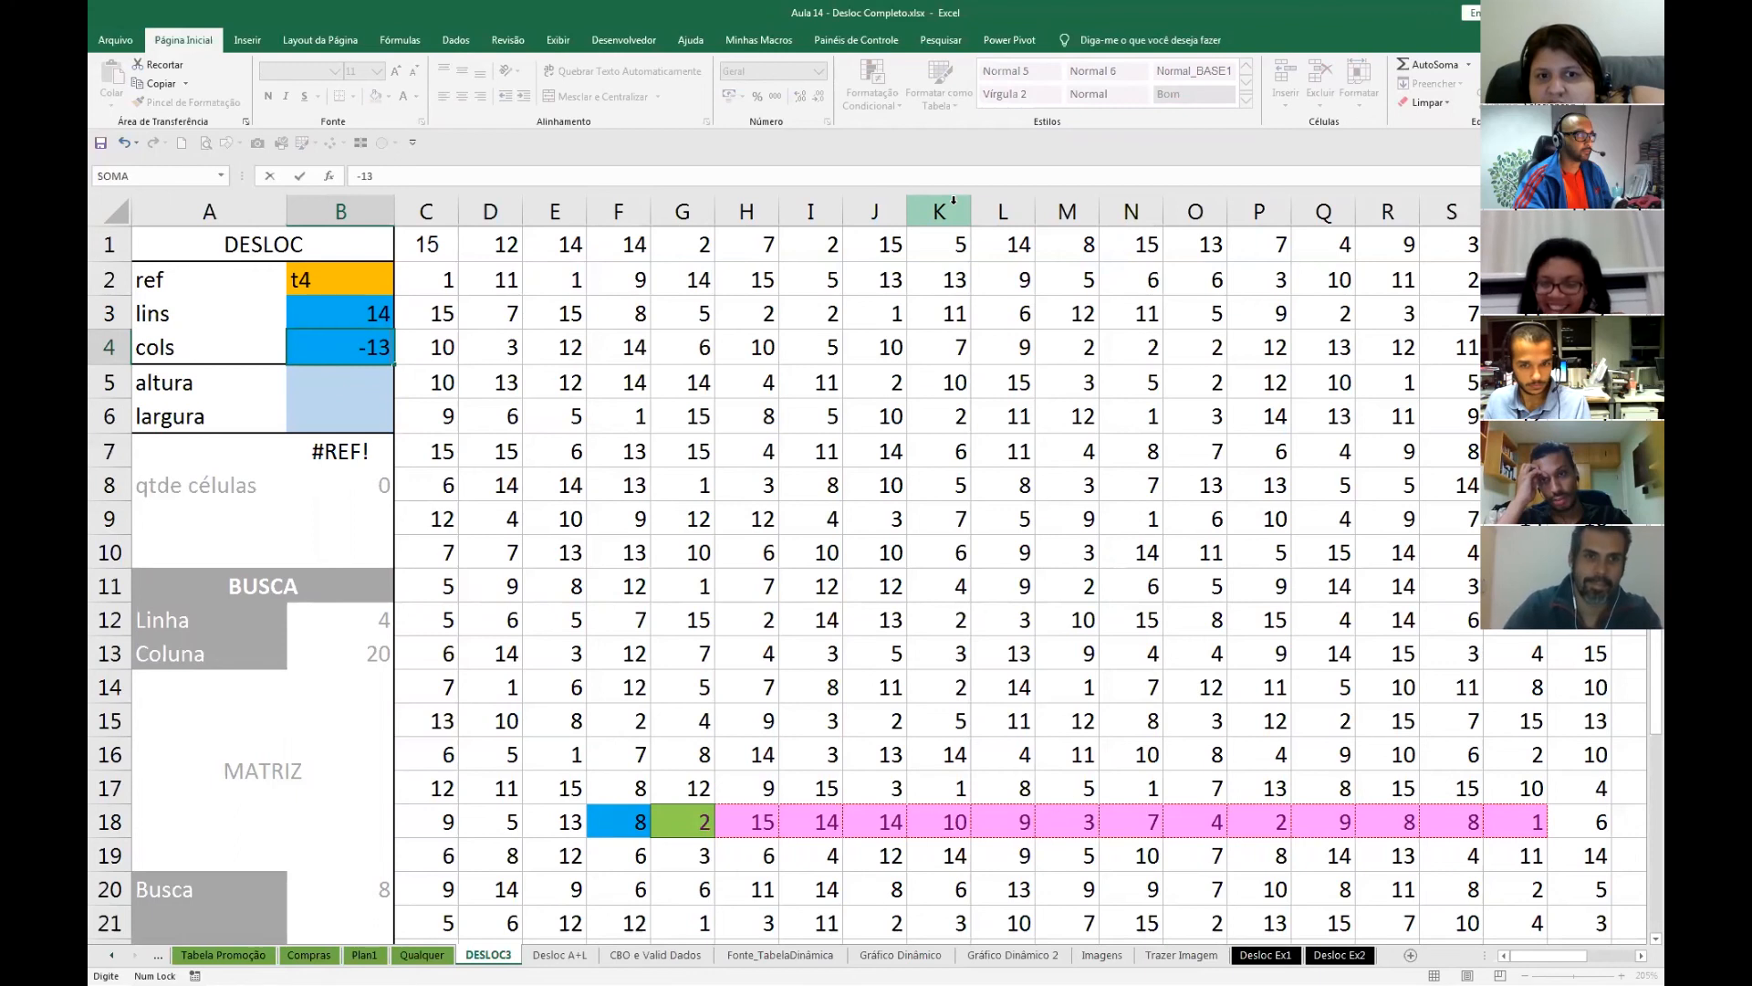
key(Return)
key(Up)
key(Up)
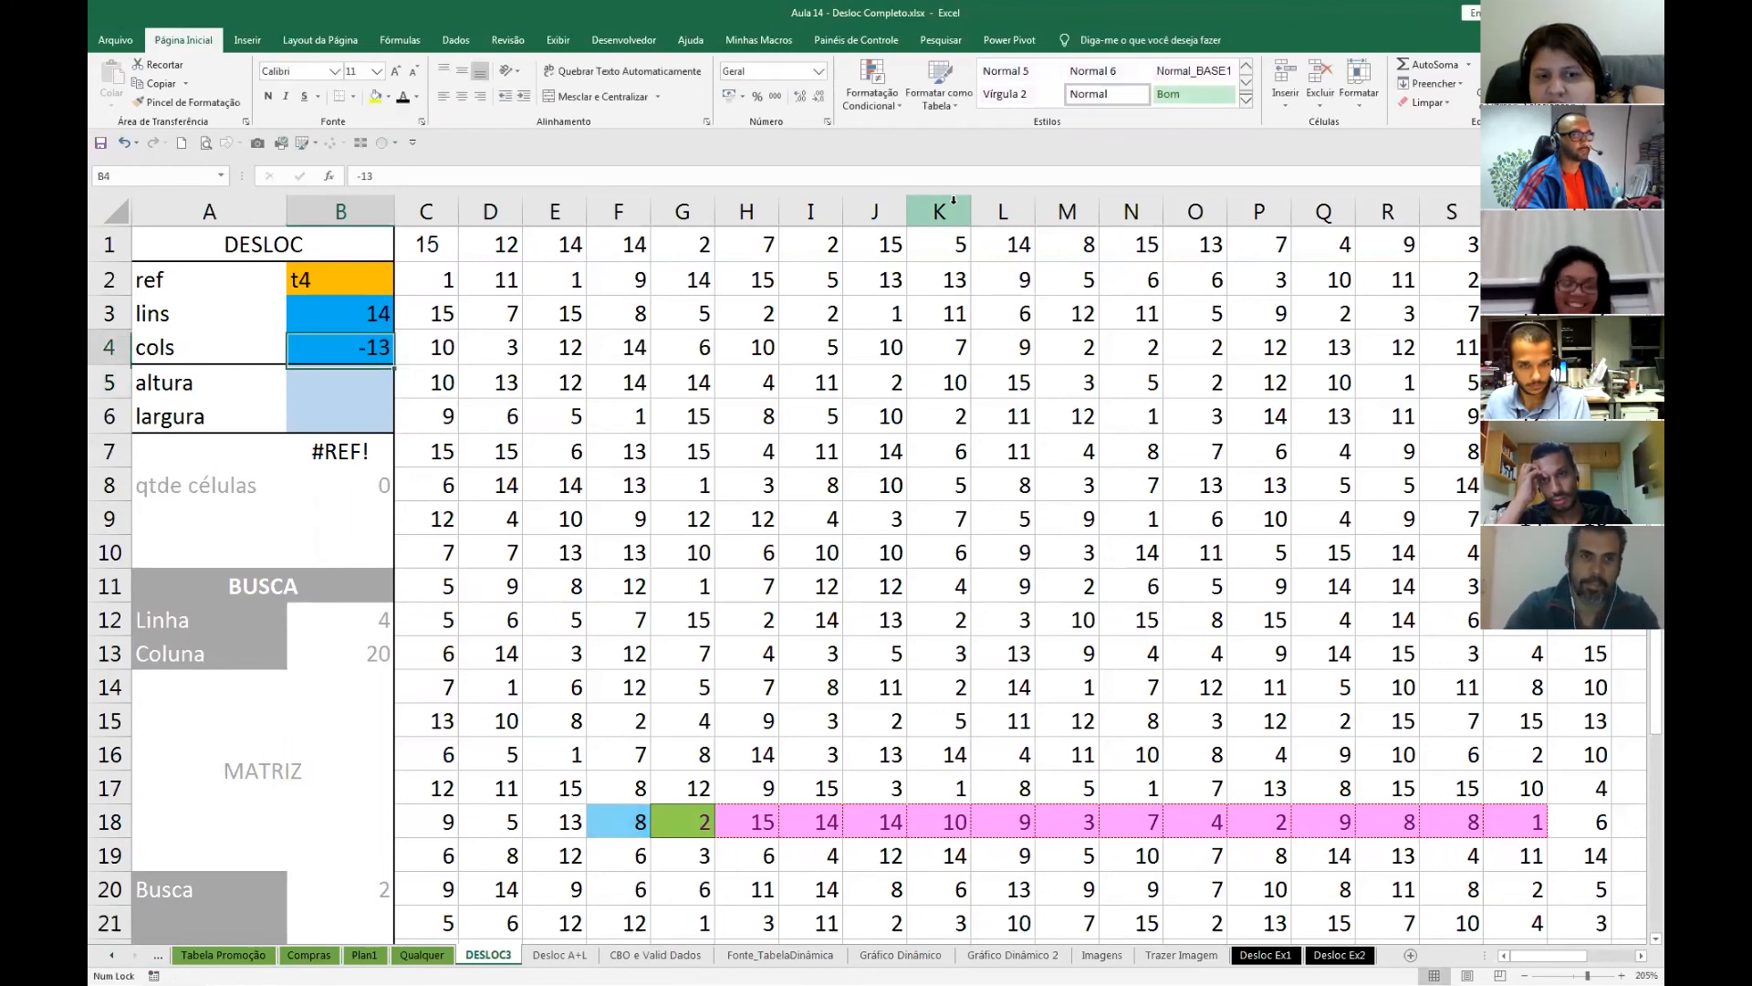
- Set the DESLOC altura in B5 to 1 and the largura in B6 to 14
key(Down)
key(Down)
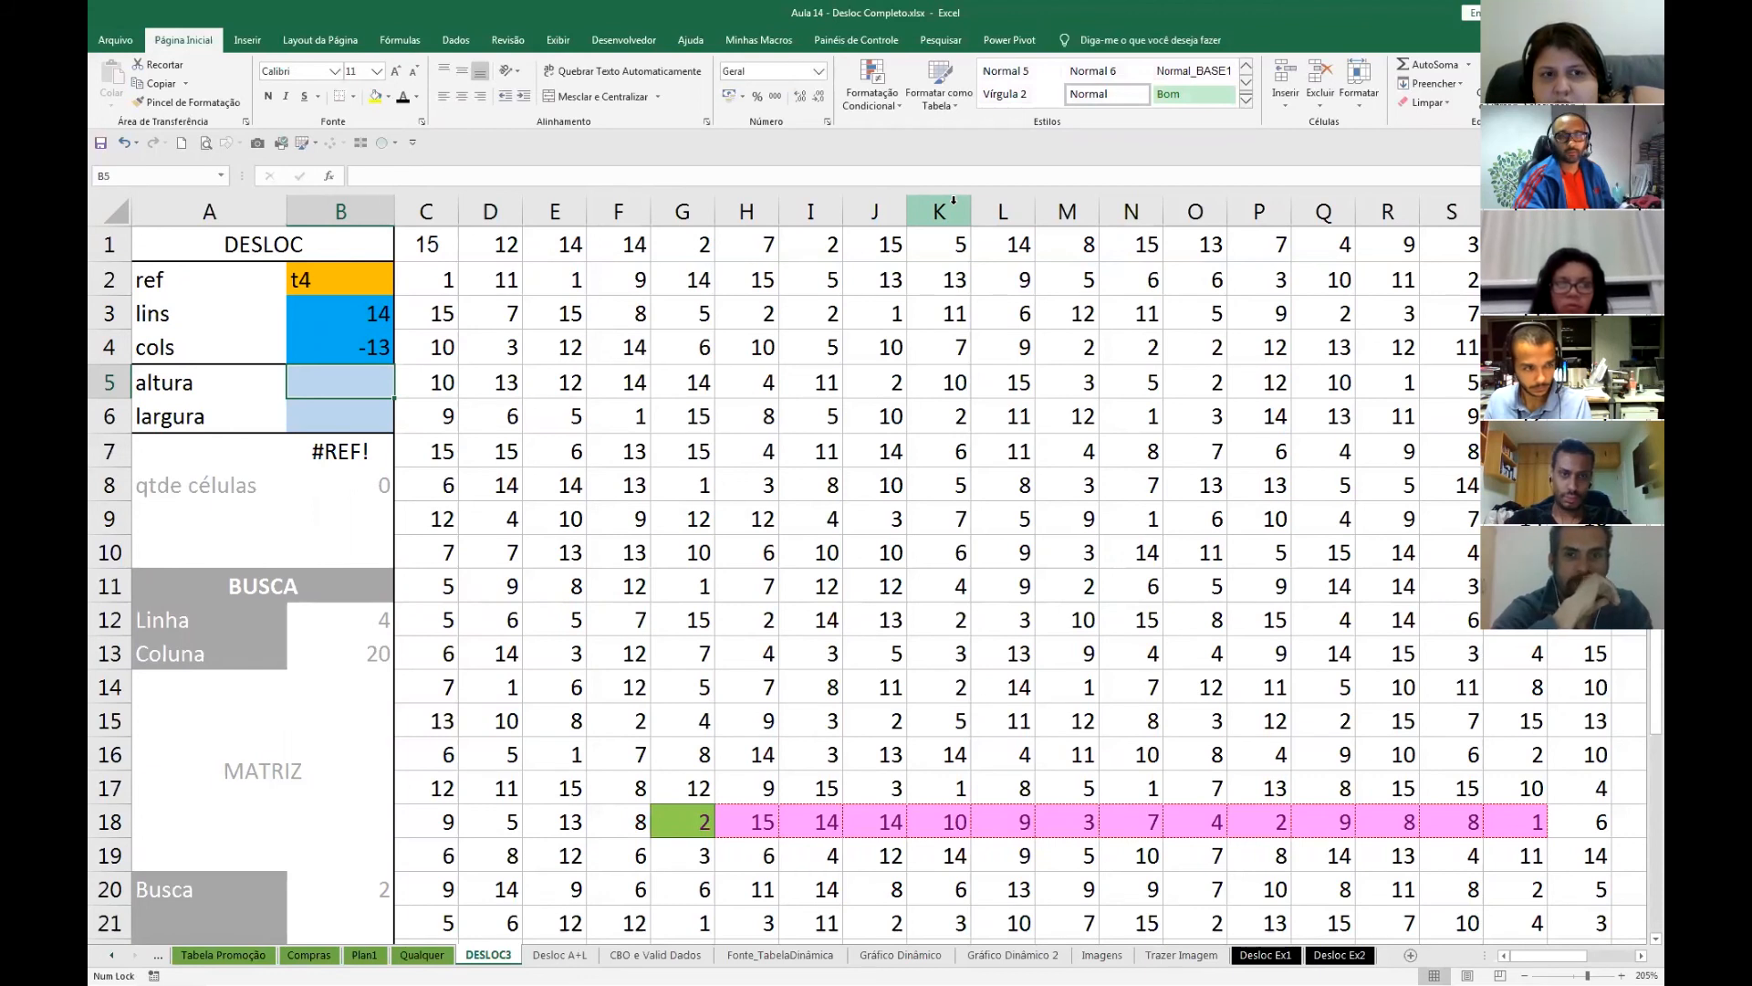
text(1)
key(Return)
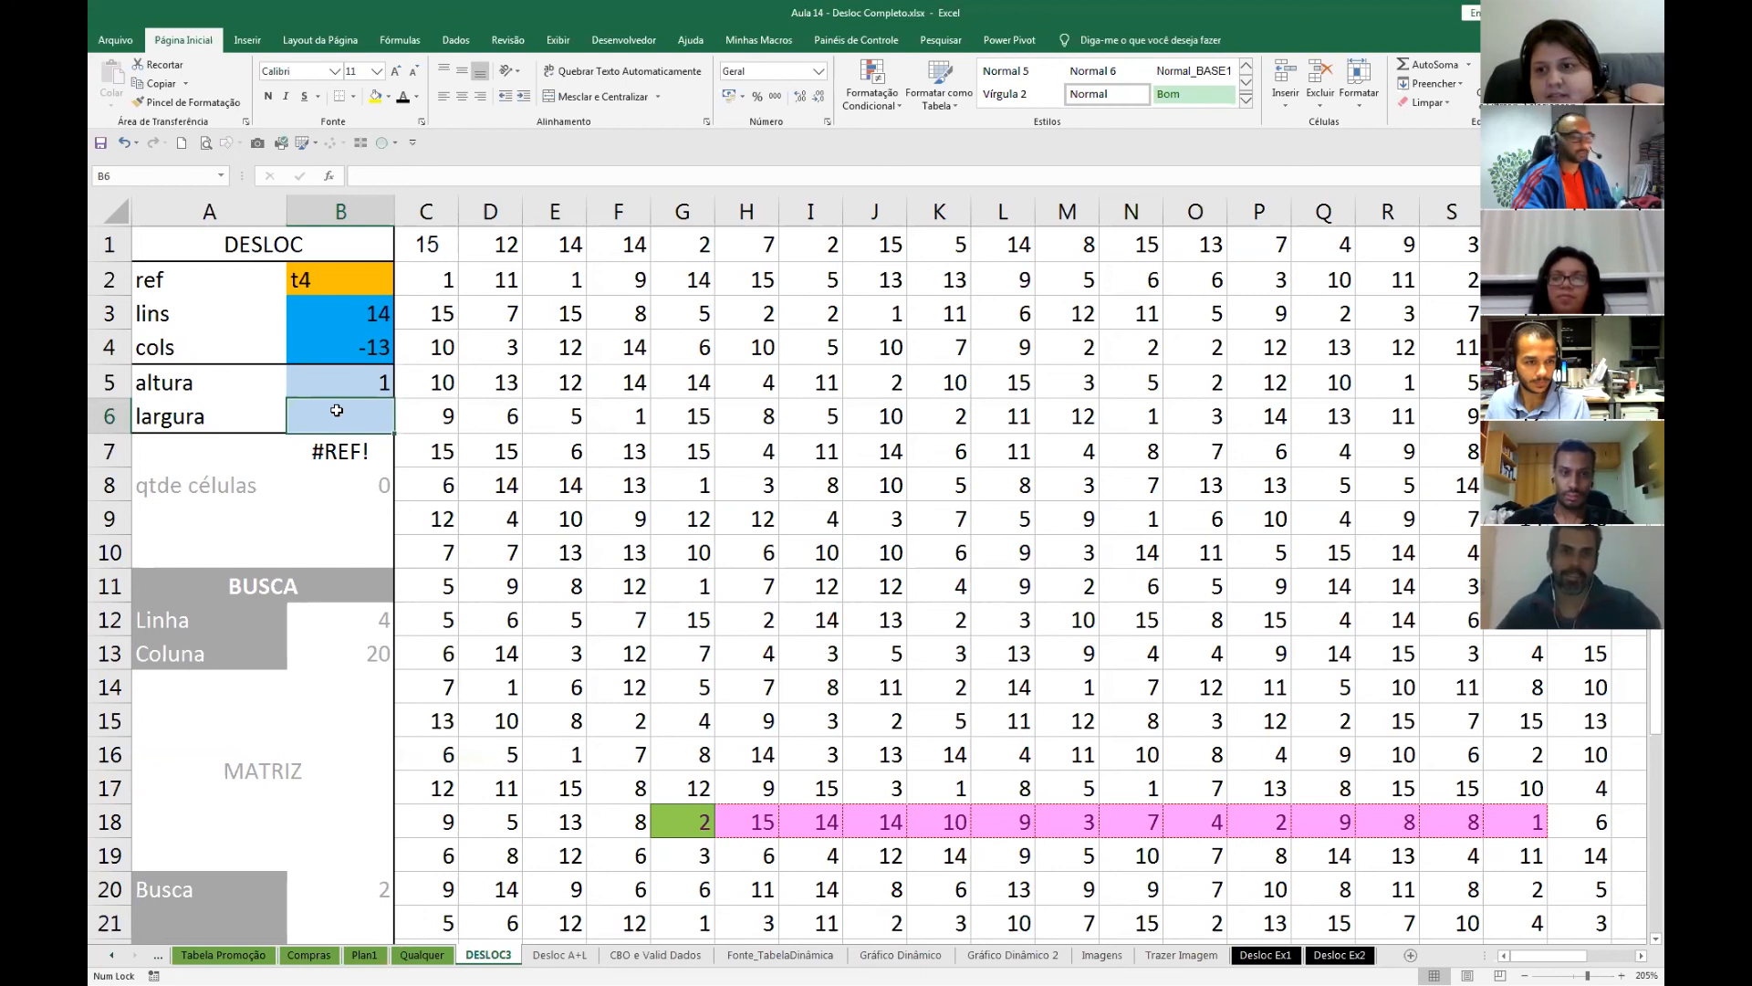
text(14)
key(Return)
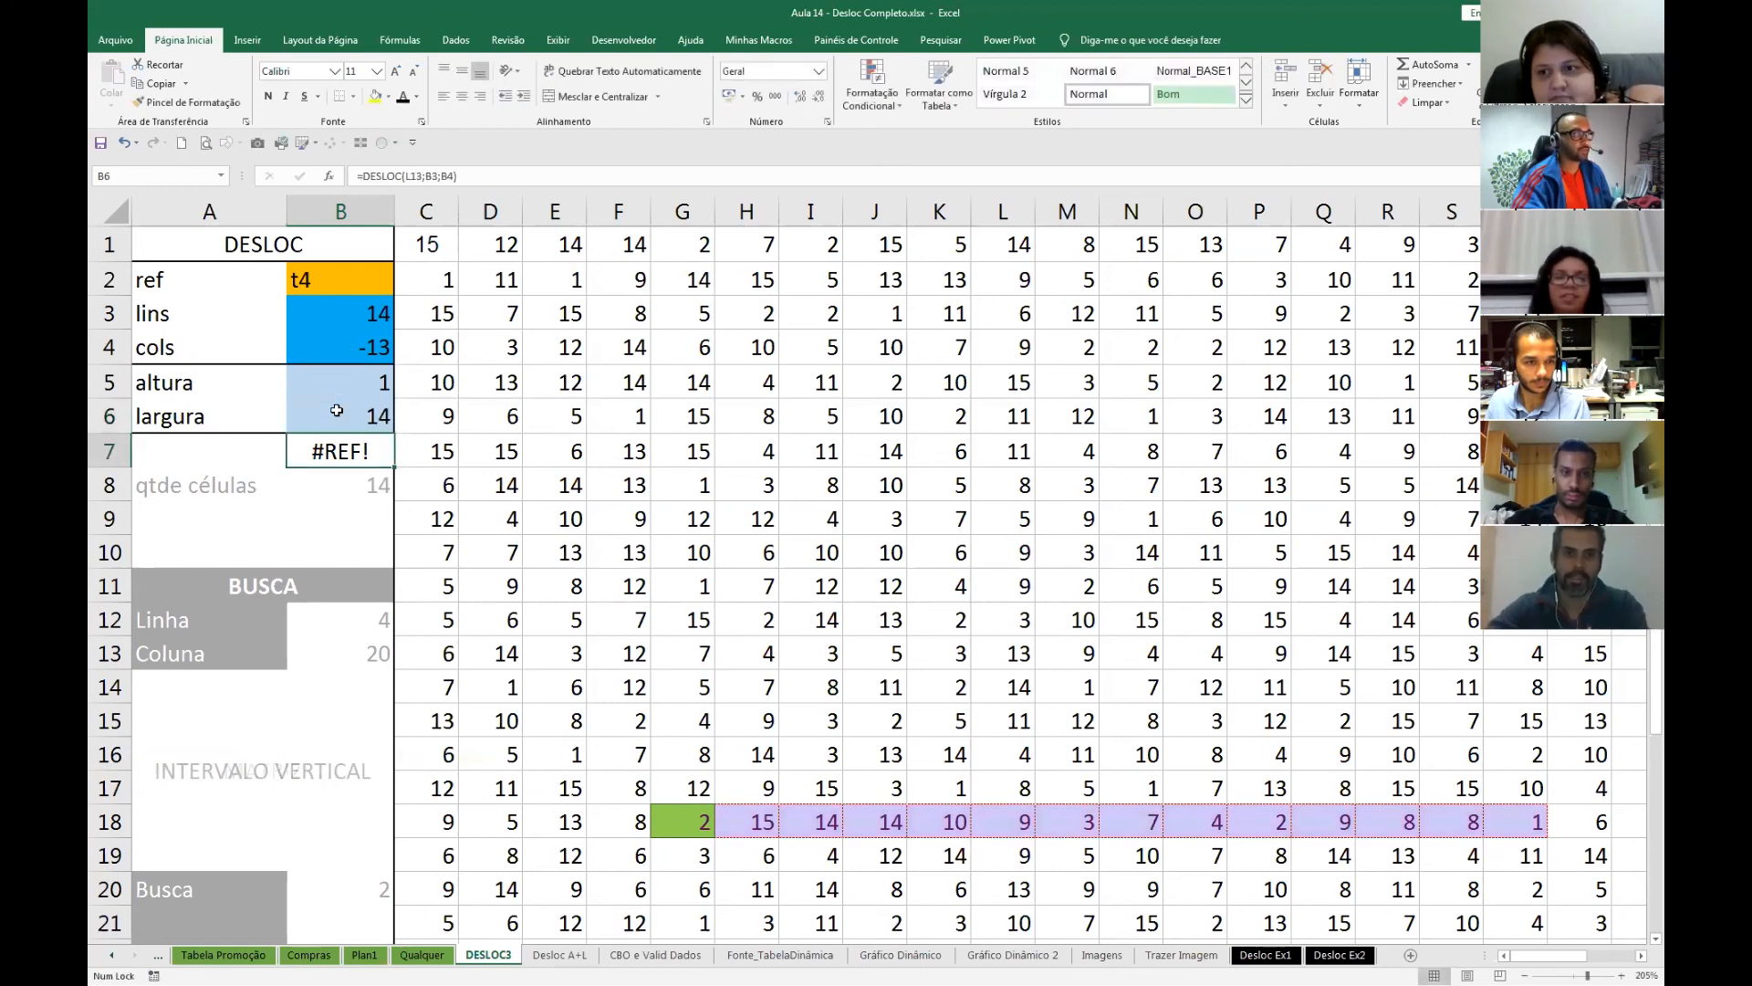
- Inspect the interval type formula in A14 and select G18:T18 to compare its aggregates with the Soma, Média, Mínimo and Máximo cells
scroll(1054, 646, down, 2)
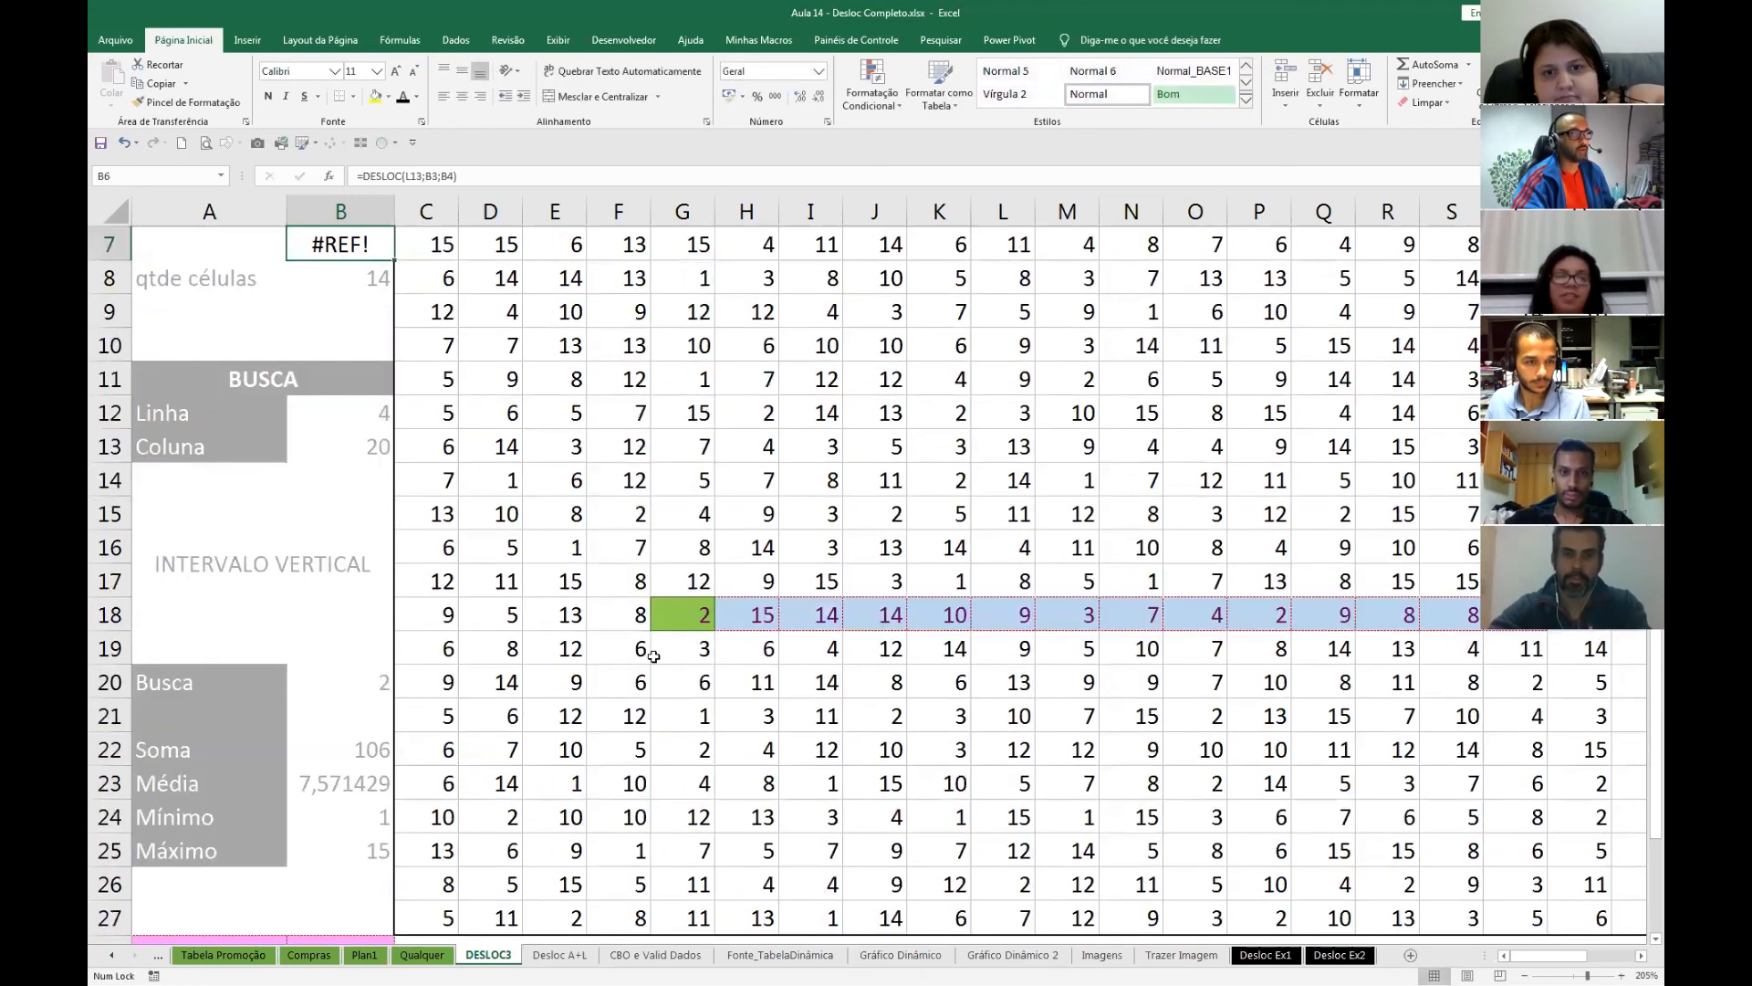
click(317, 569)
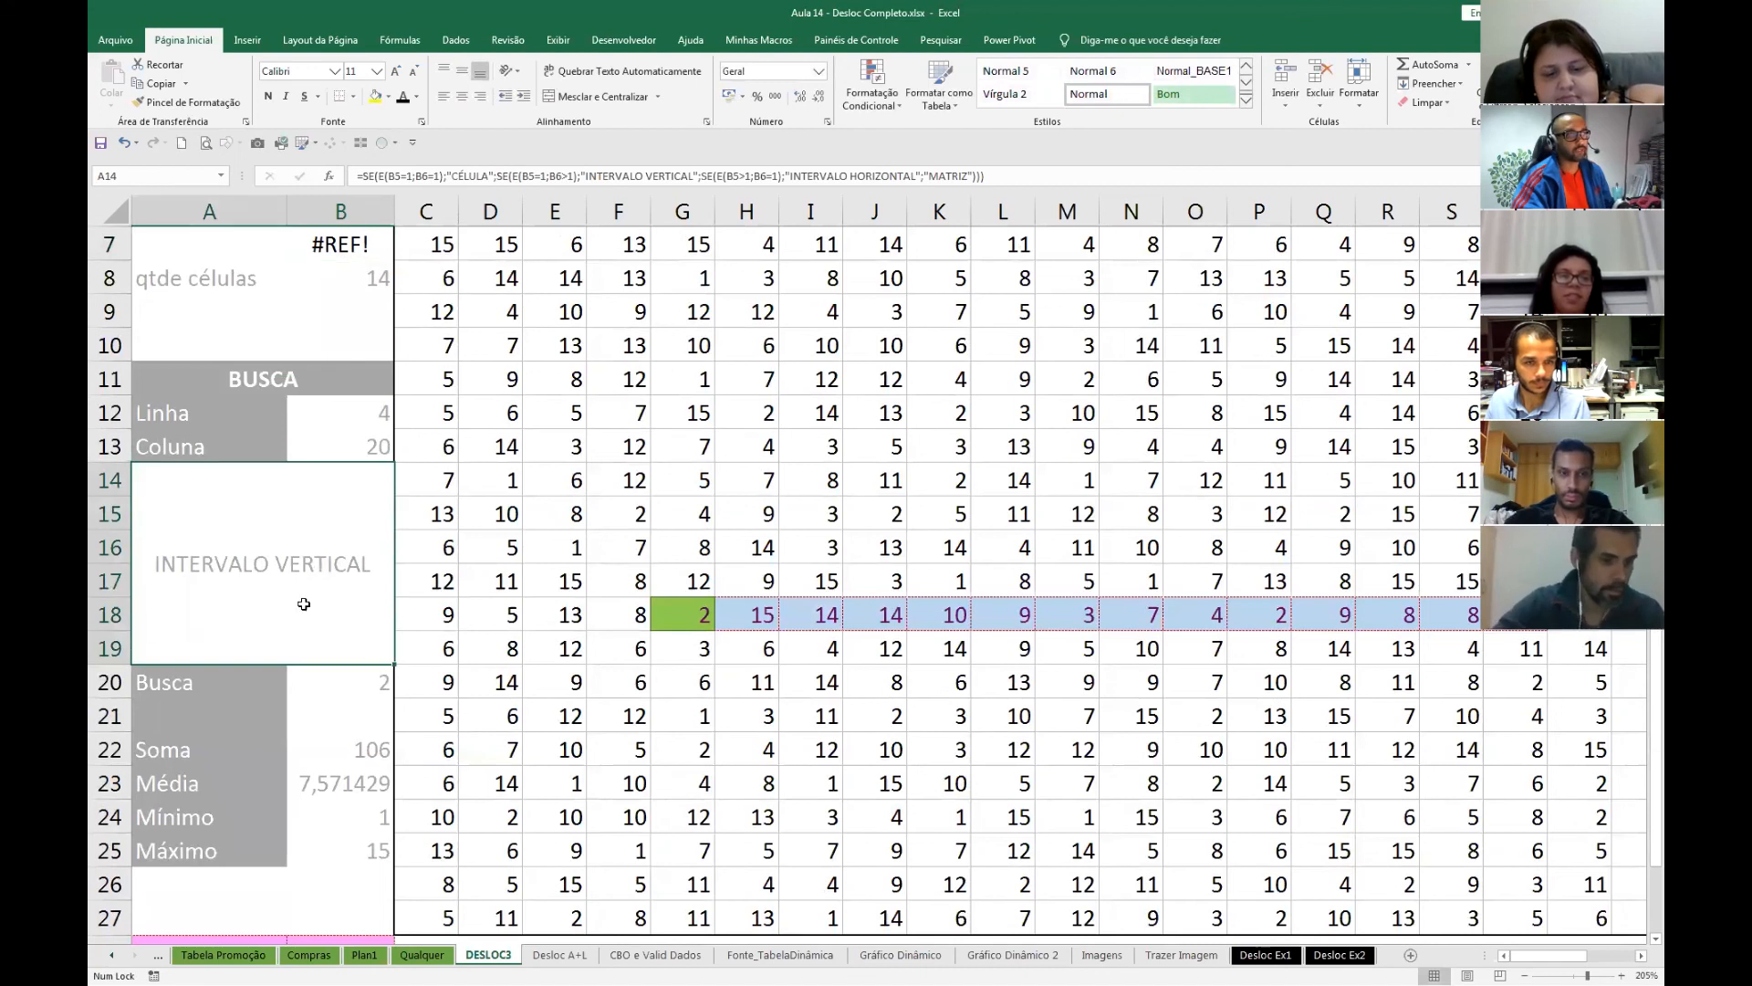
scroll(333, 626, down, 1)
drag(696, 514, 1515, 513)
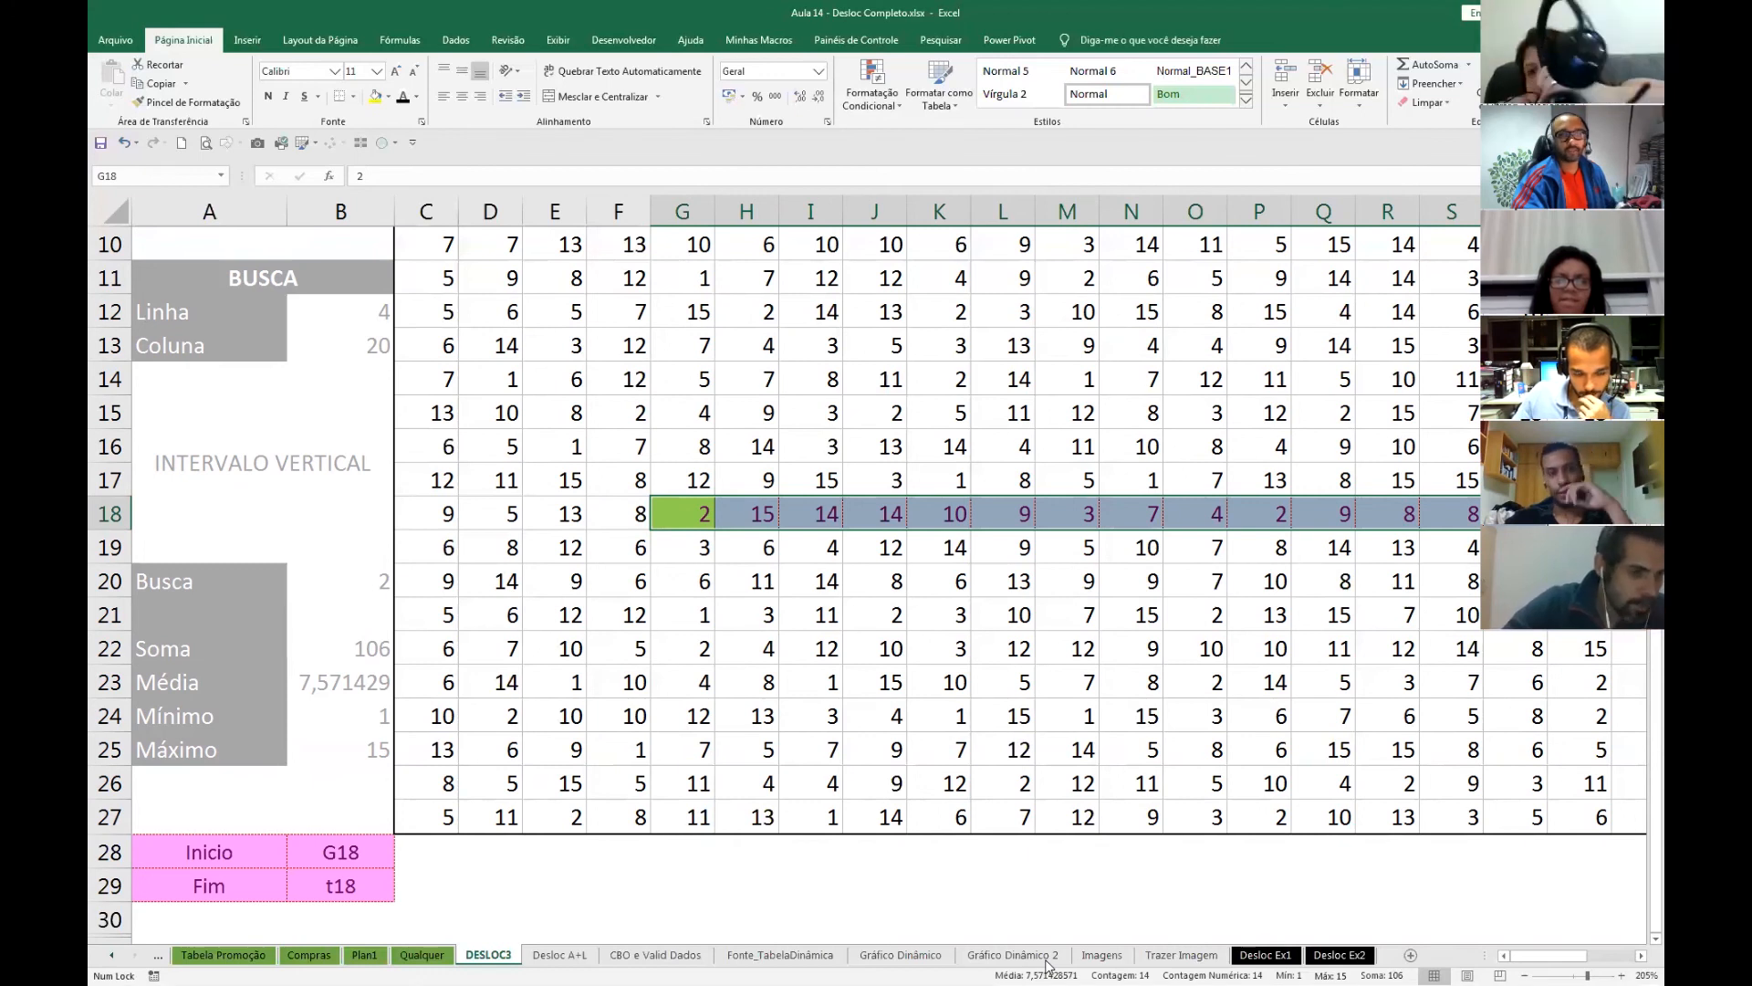
- Set the DESLOC altura in B5 to 2 and check the resulting range against the aggregate cells
scroll(739, 678, up, 3)
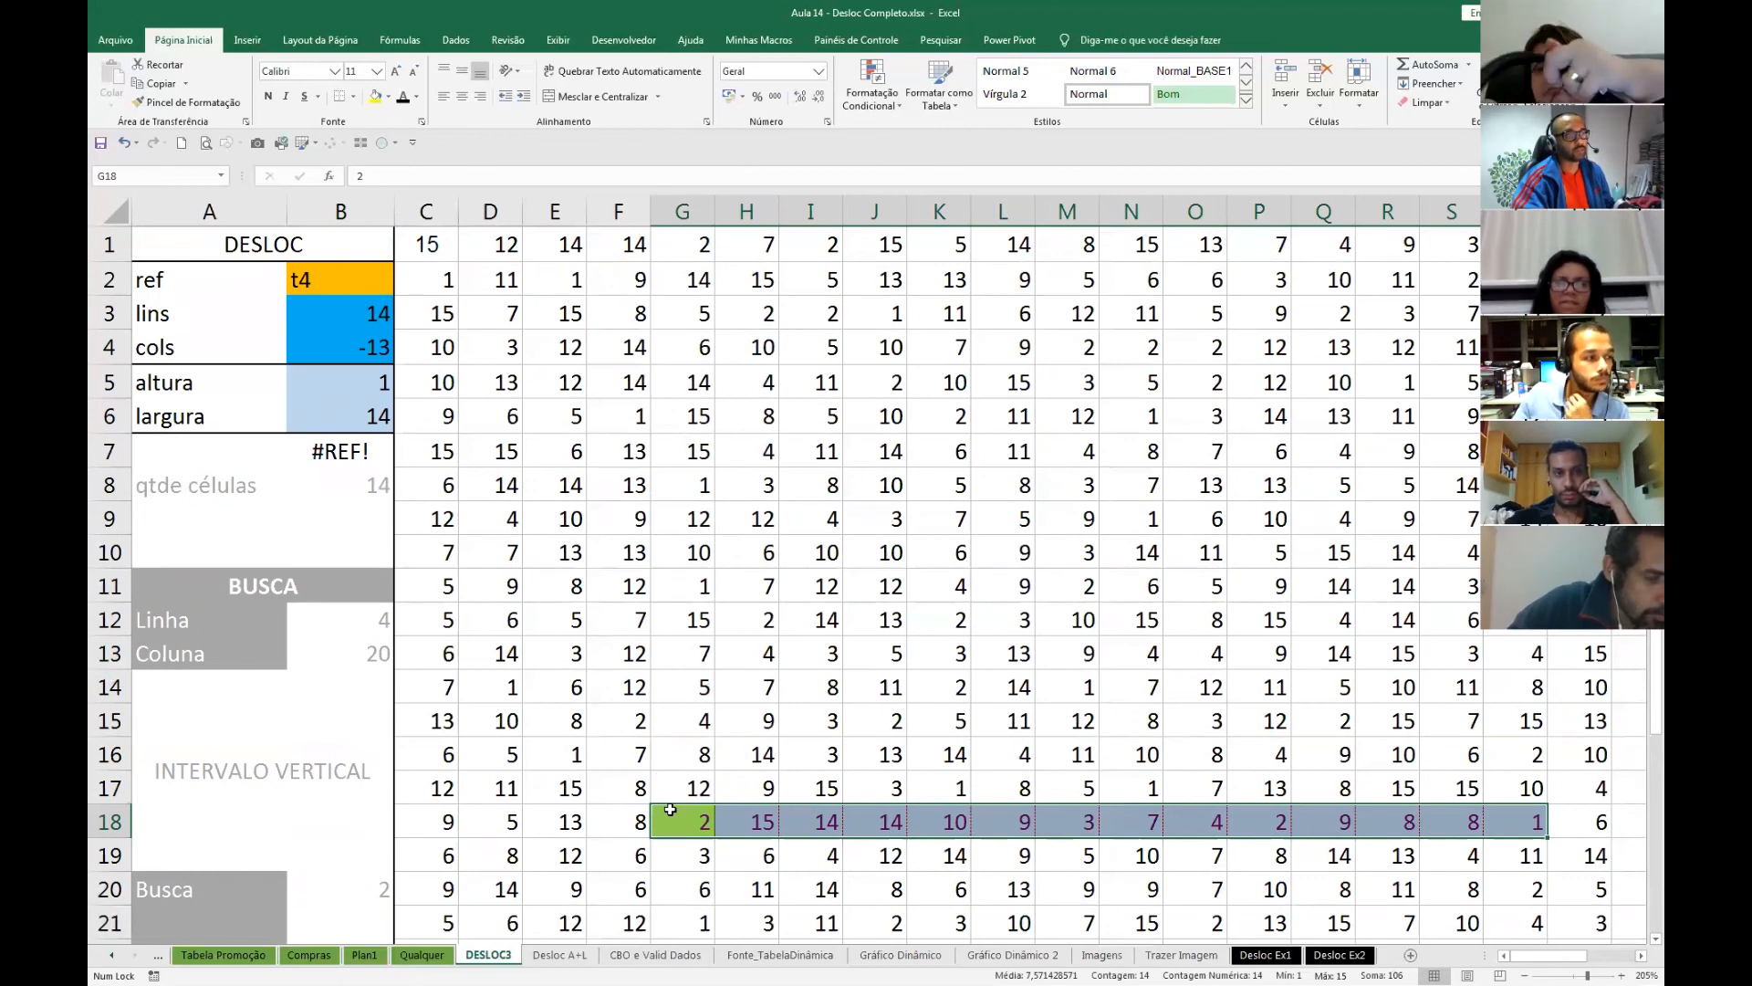
click(670, 817)
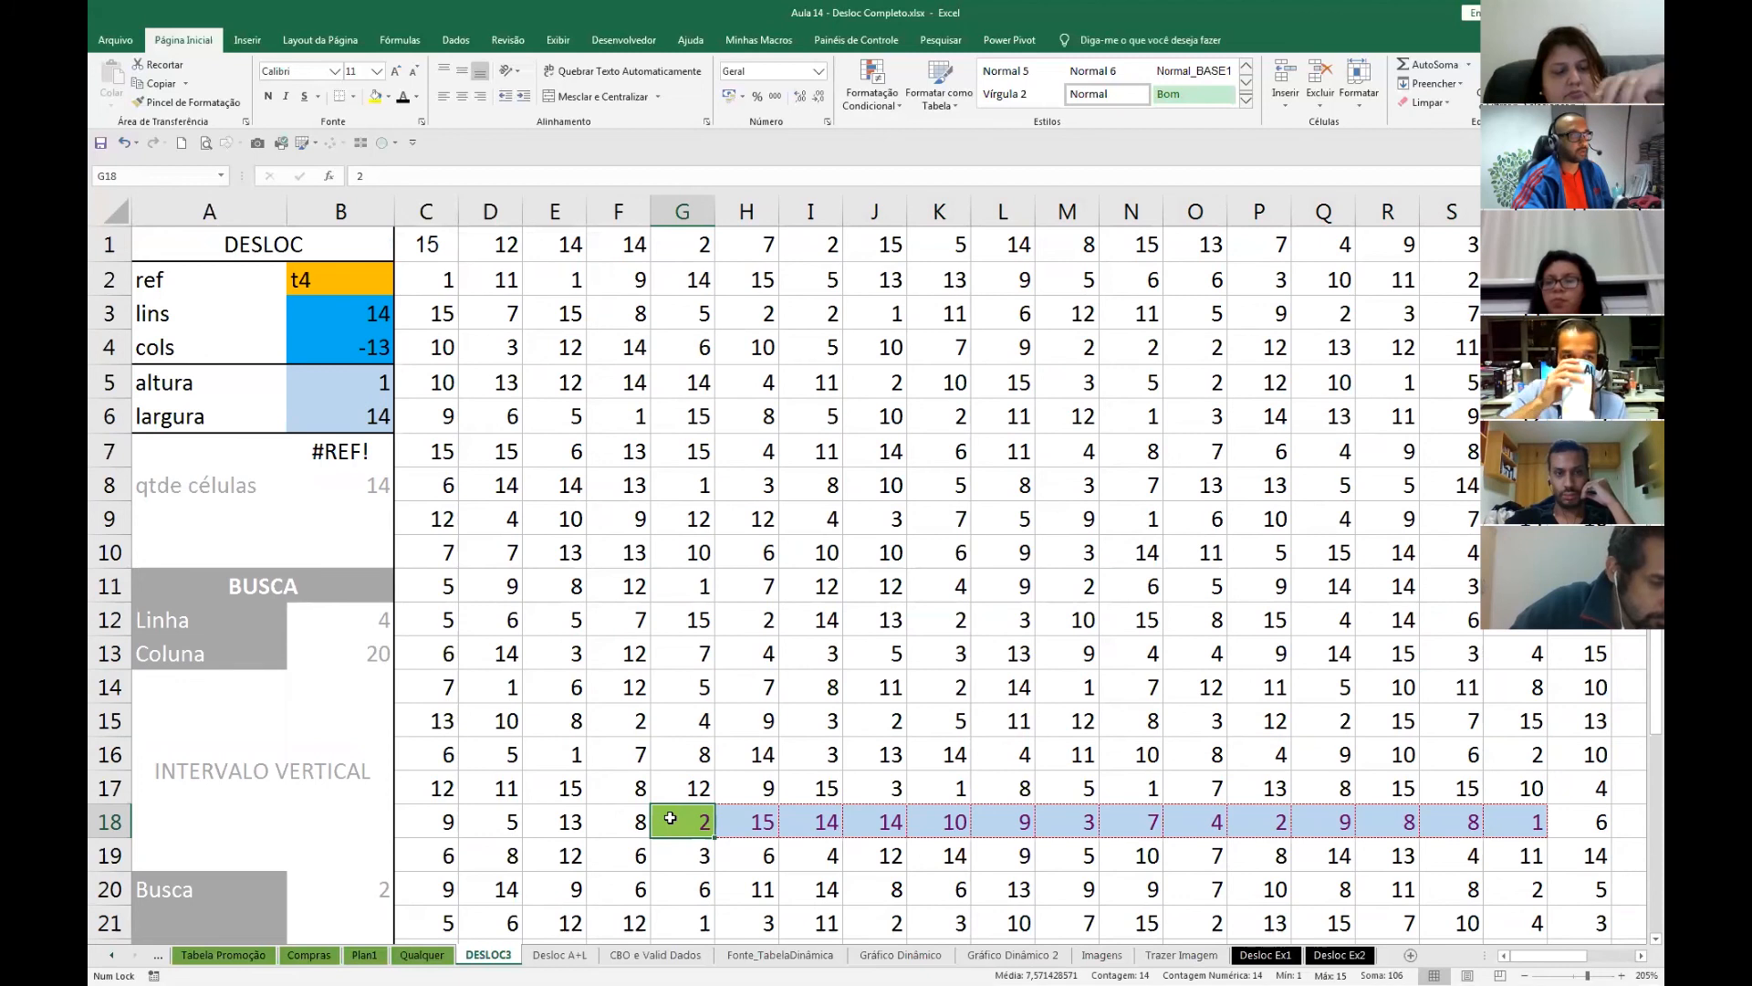
click(340, 386)
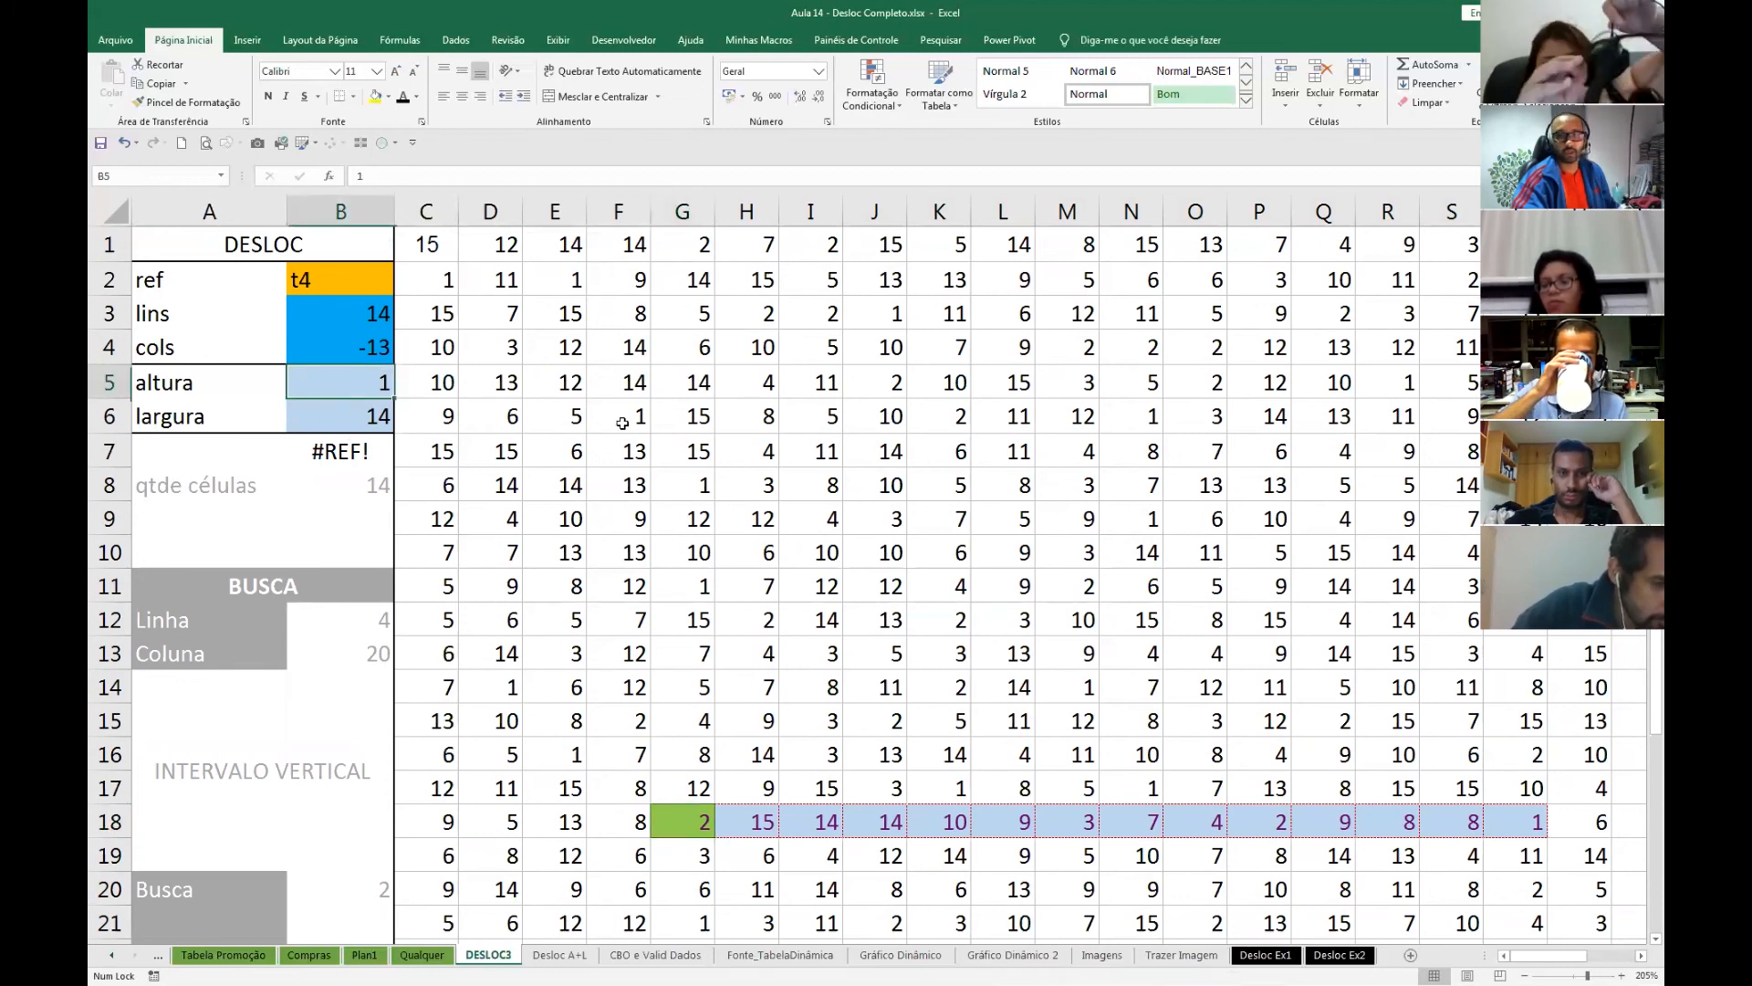
text(2)
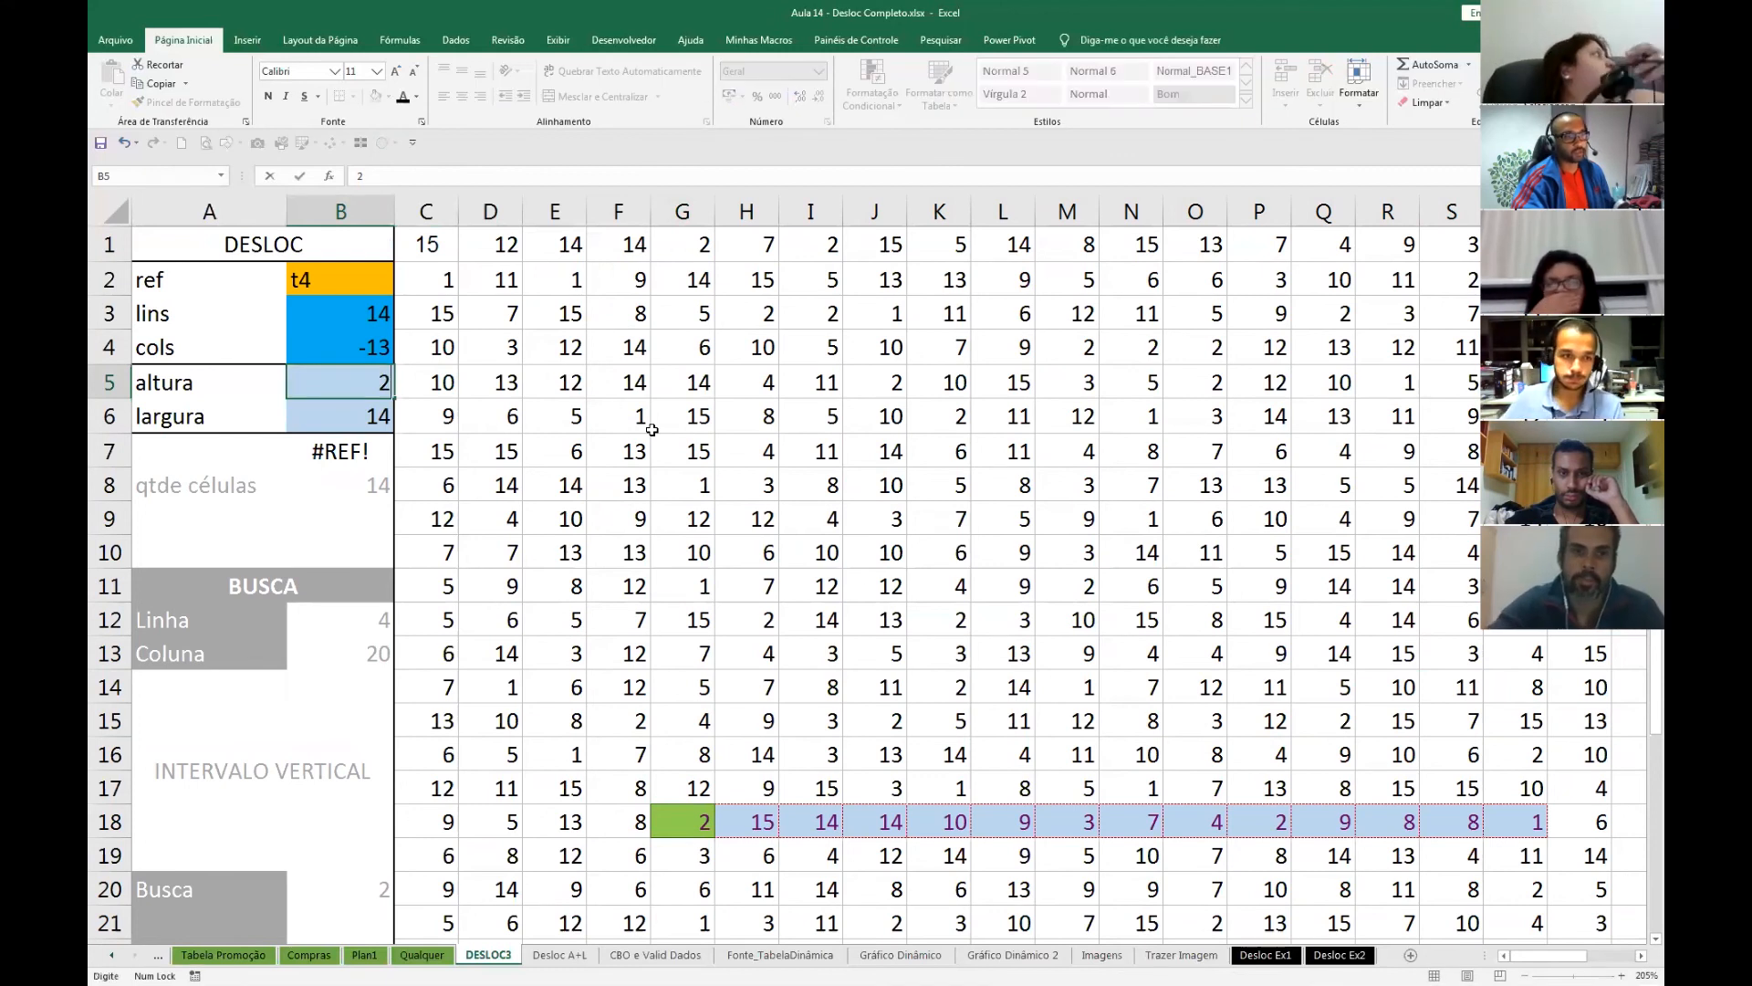
key(Return)
scroll(1246, 642, down, 1)
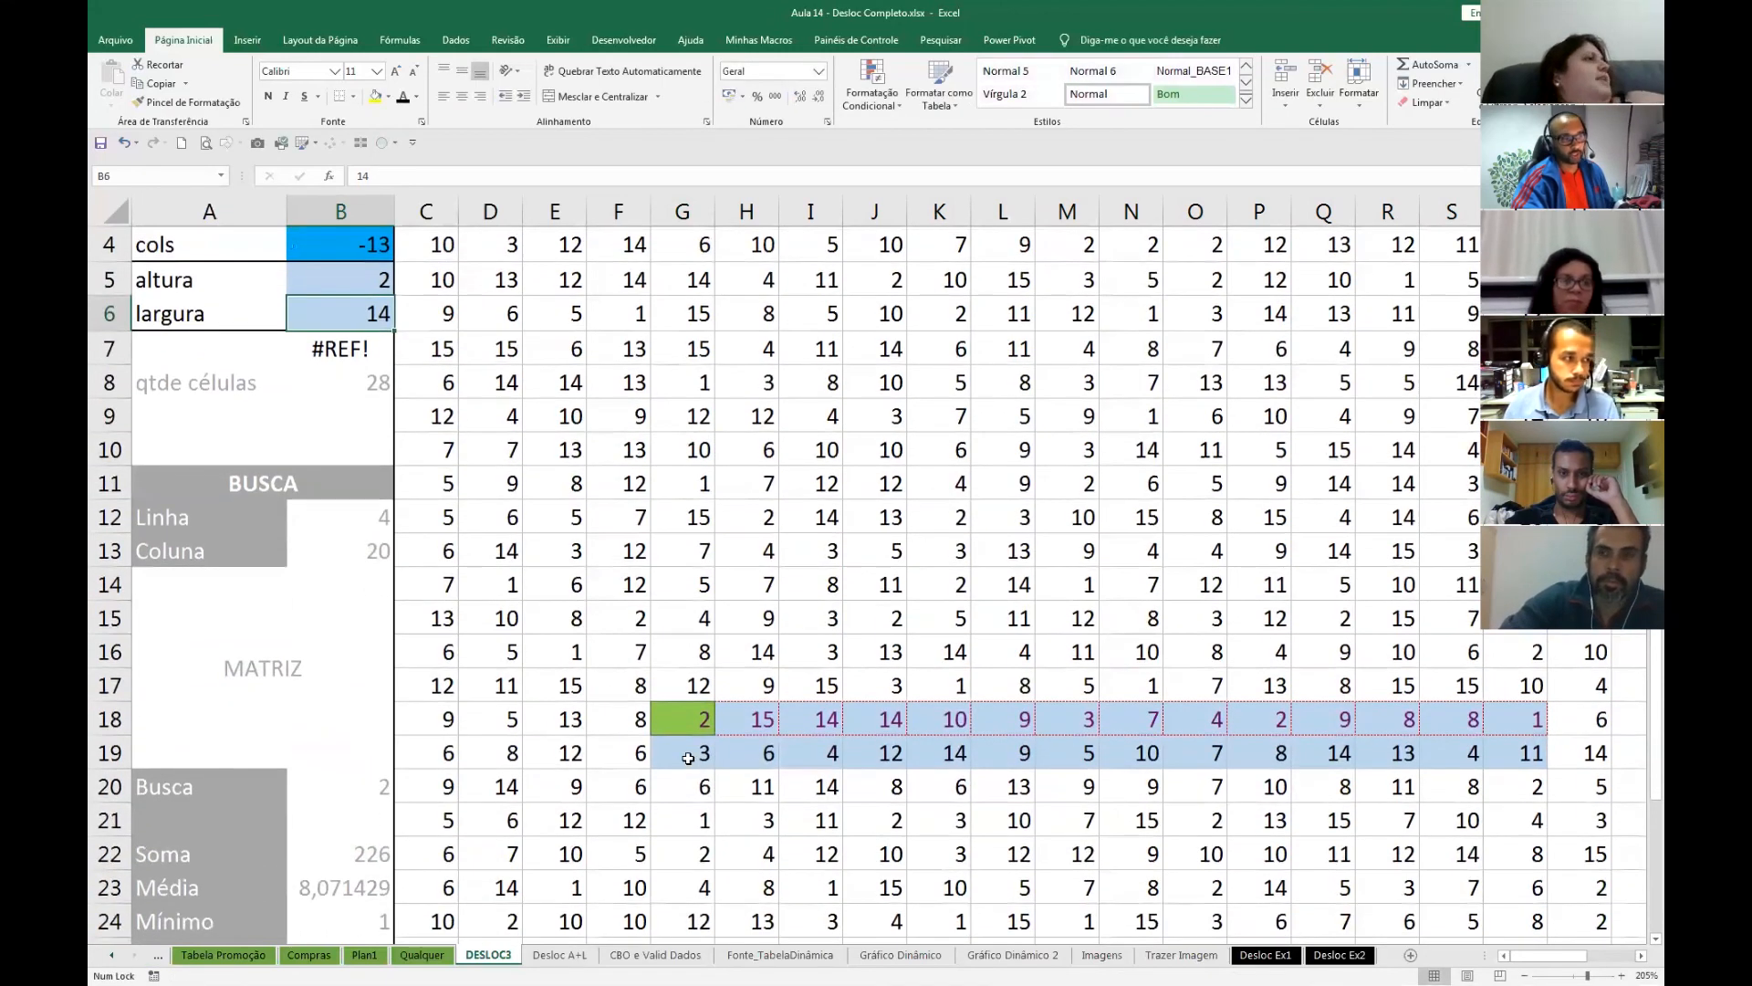
scroll(523, 614, down, 2)
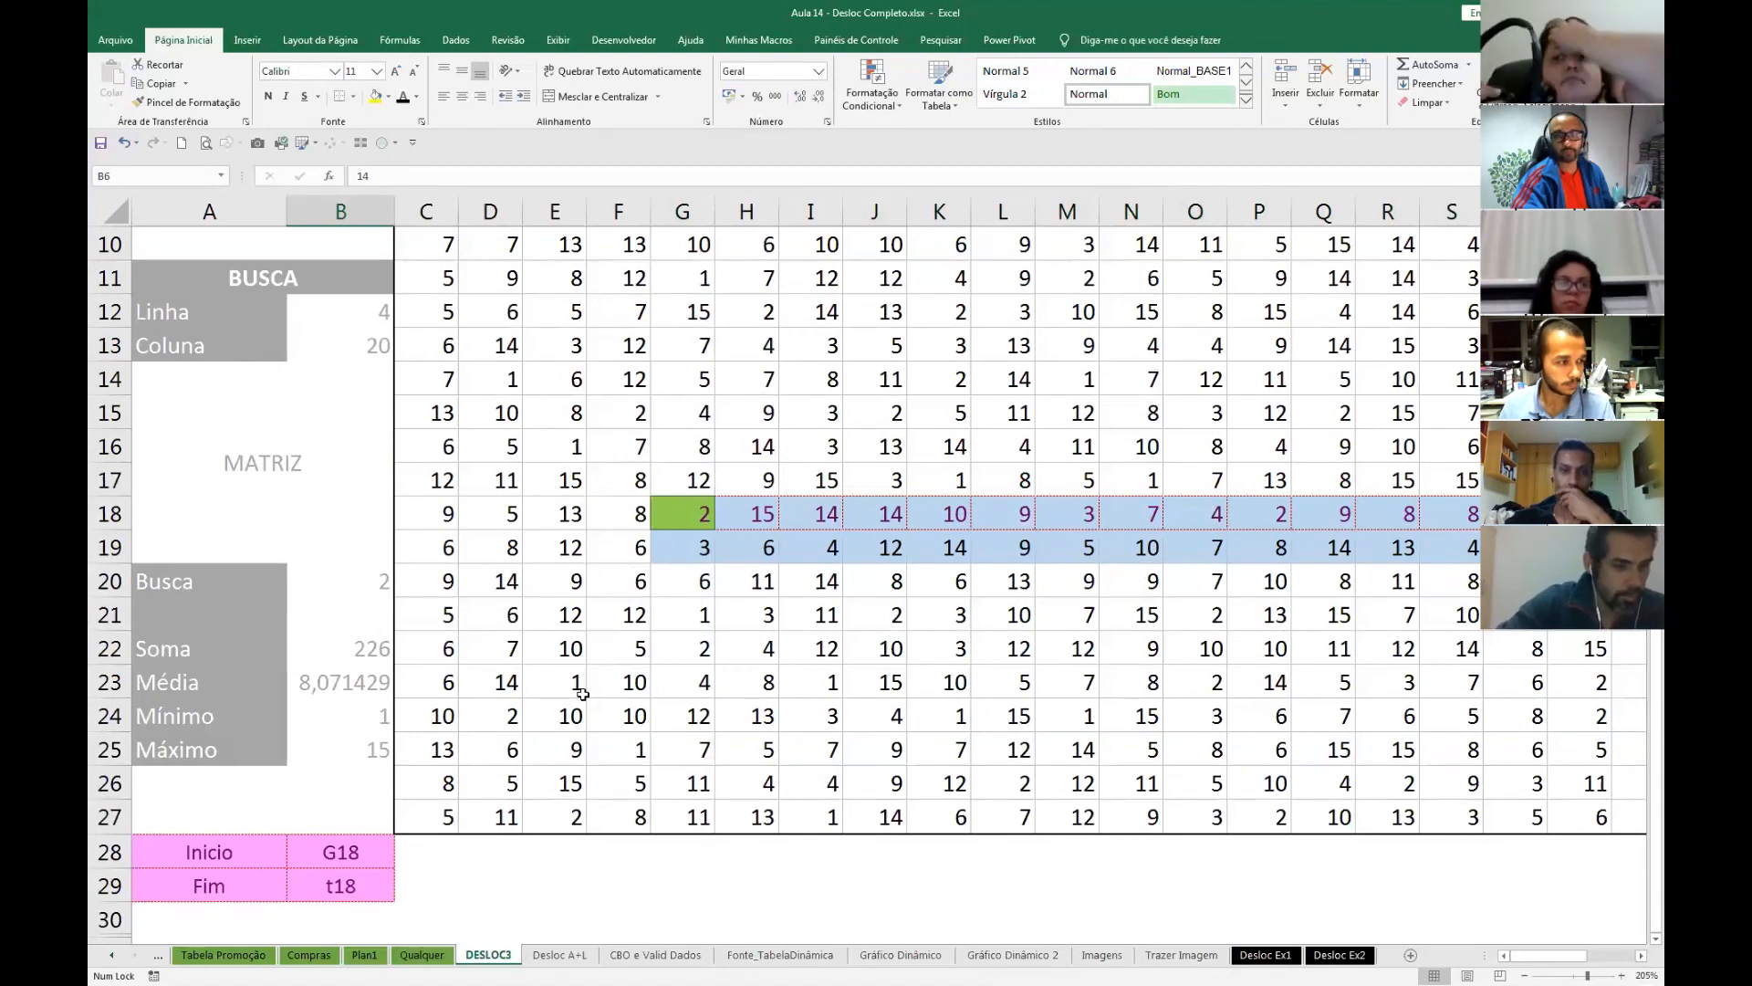
- On the Desloc A+L sheet, clear the DESLOC formula in C18 and apply the number format to that cell
key(ctrl+Page_Down)
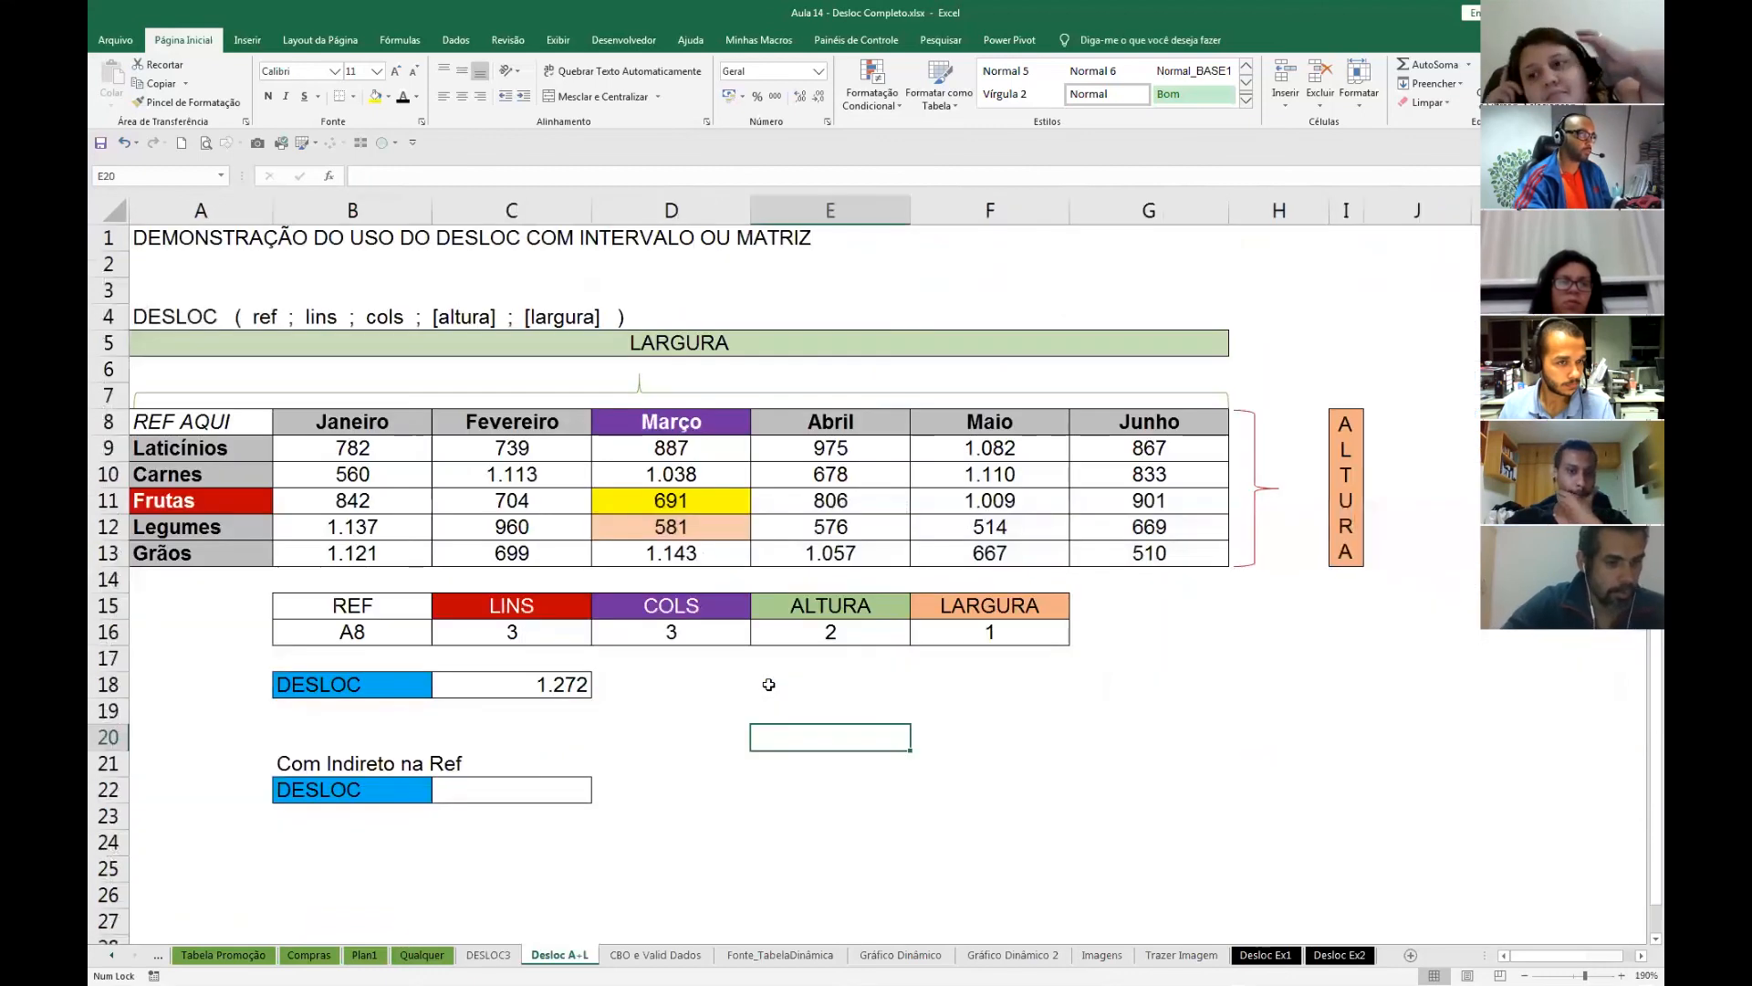
click(542, 678)
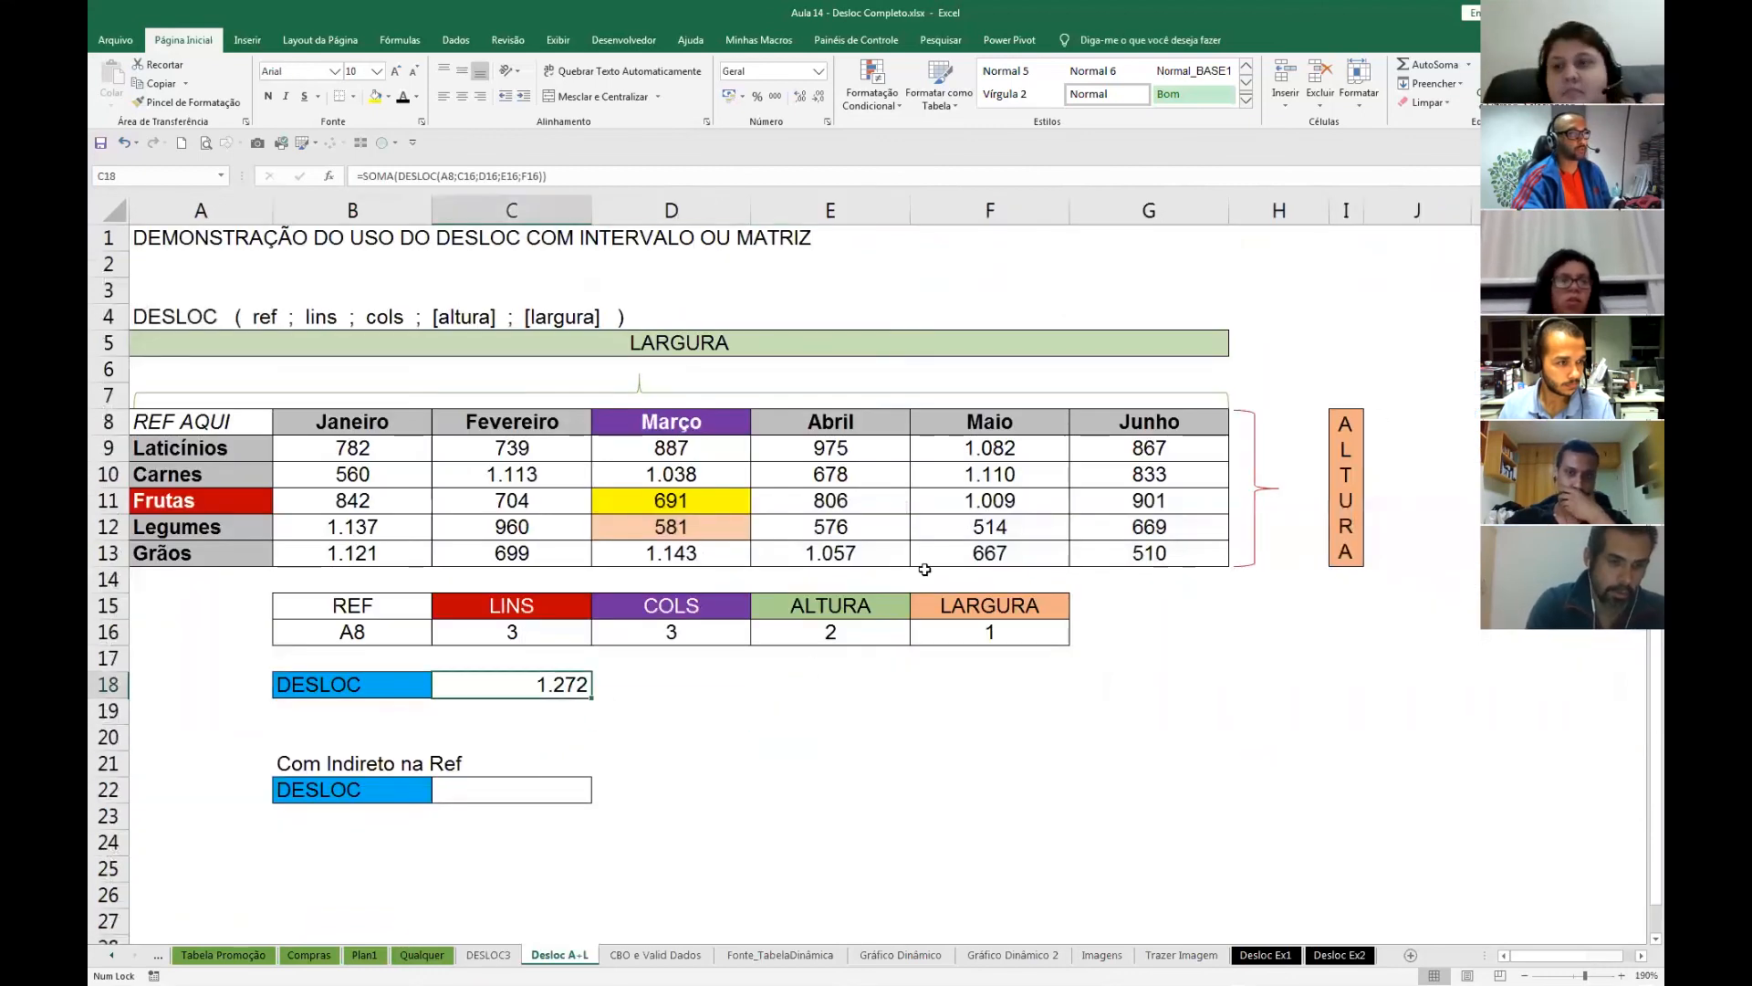
key(Delete)
key(Up)
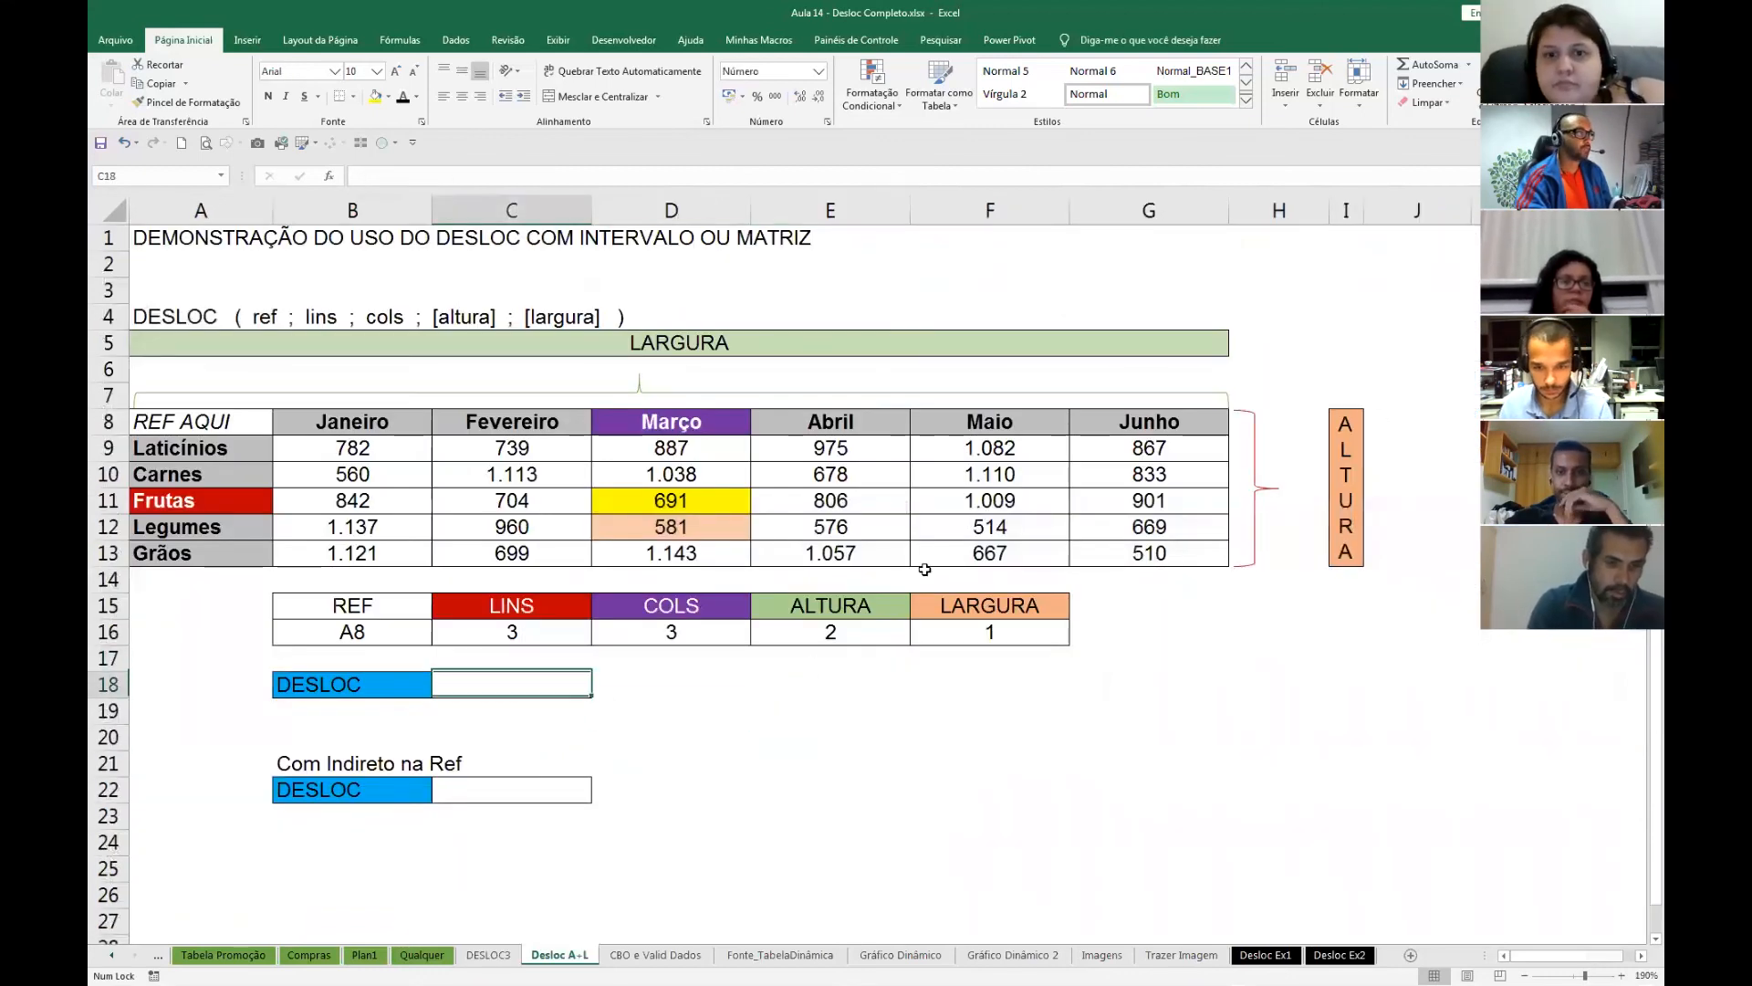
key(Down)
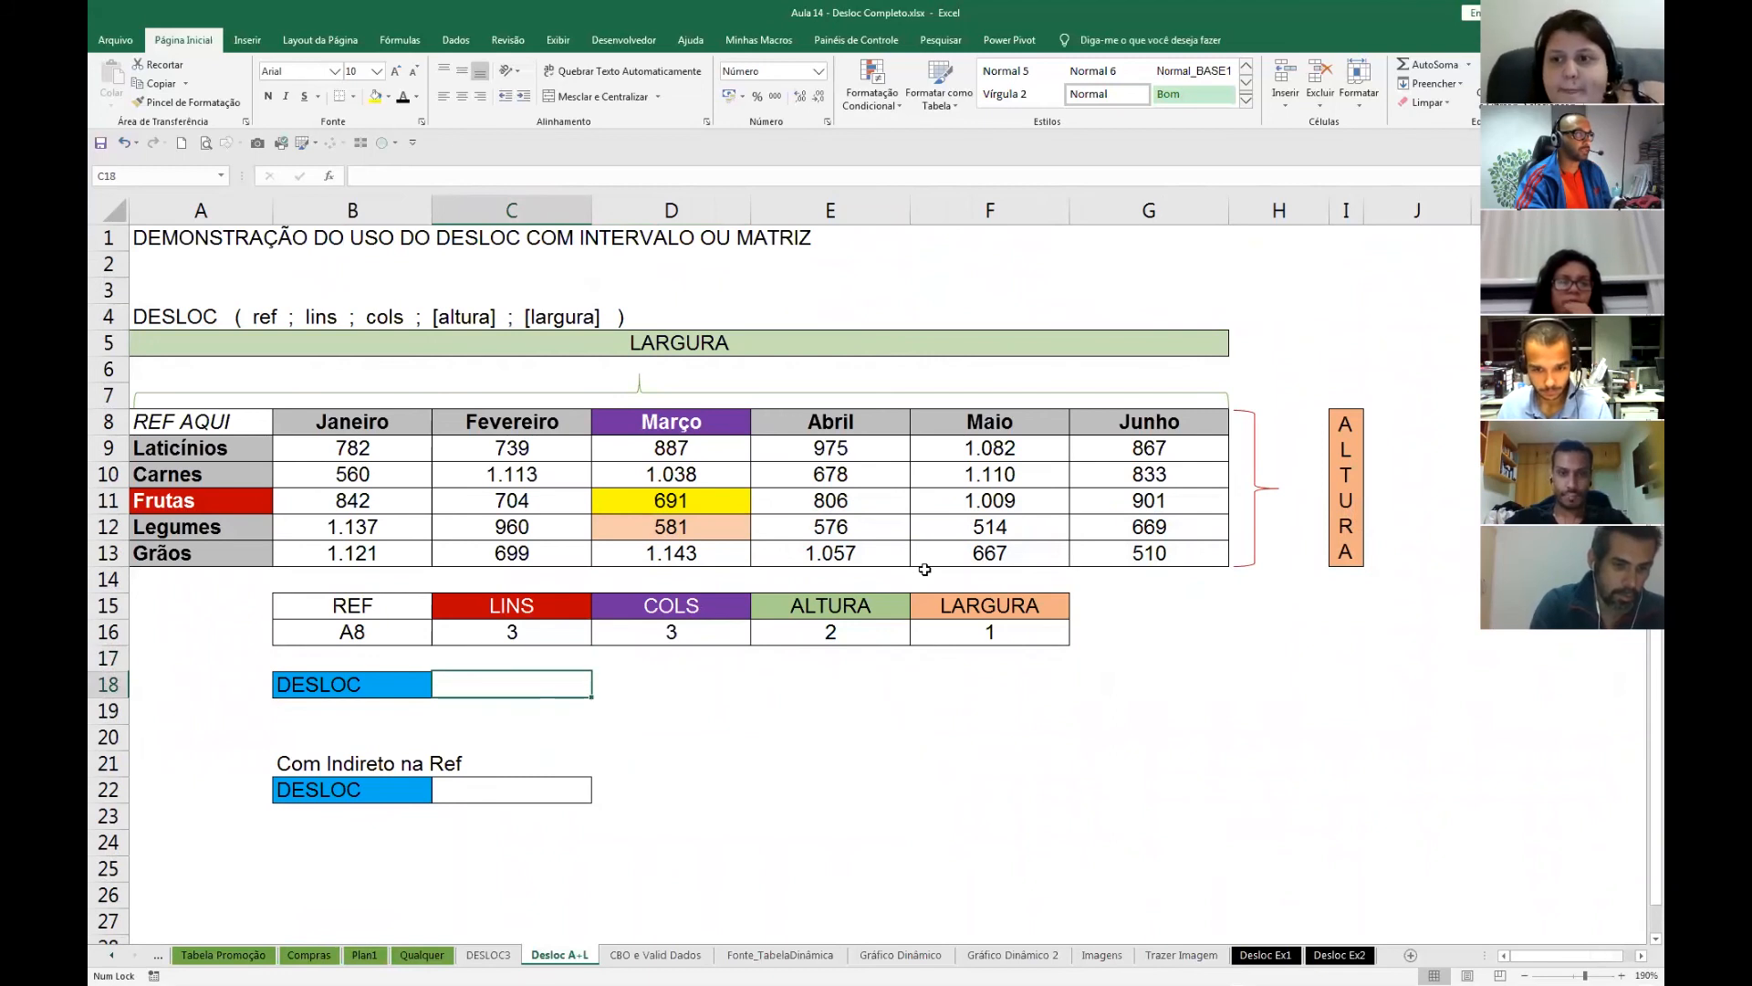
key(Right)
key(Left)
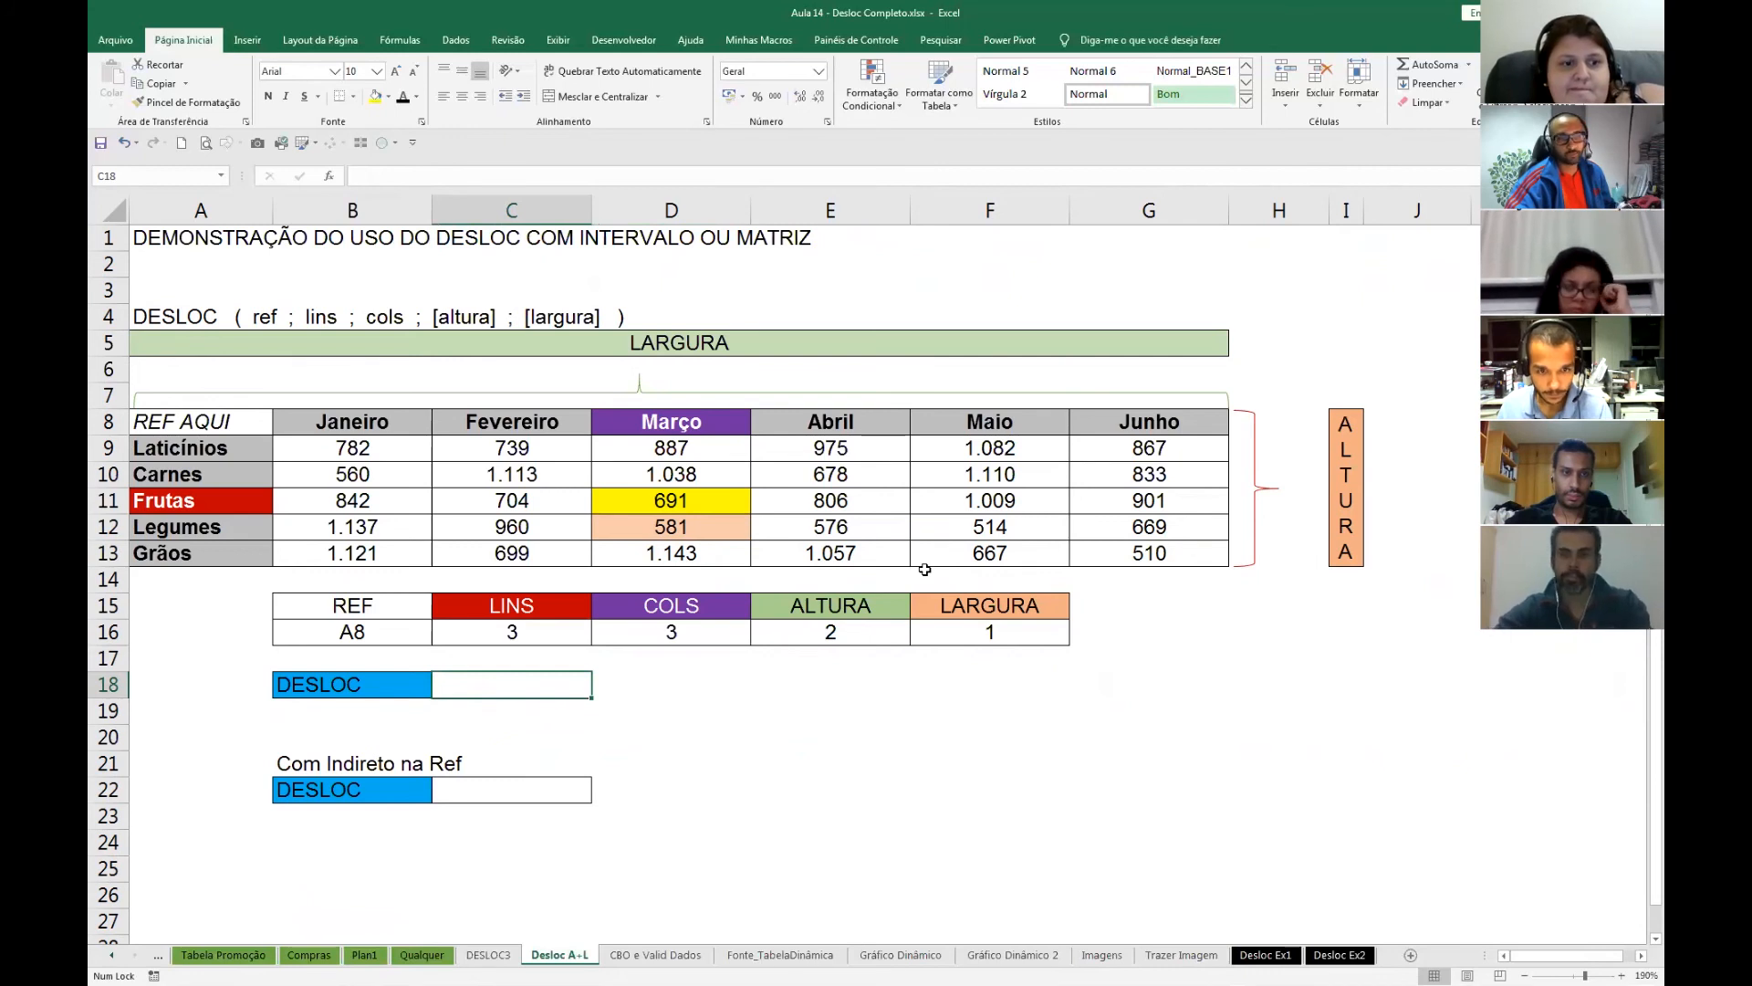
key(ctrl+shift+1)
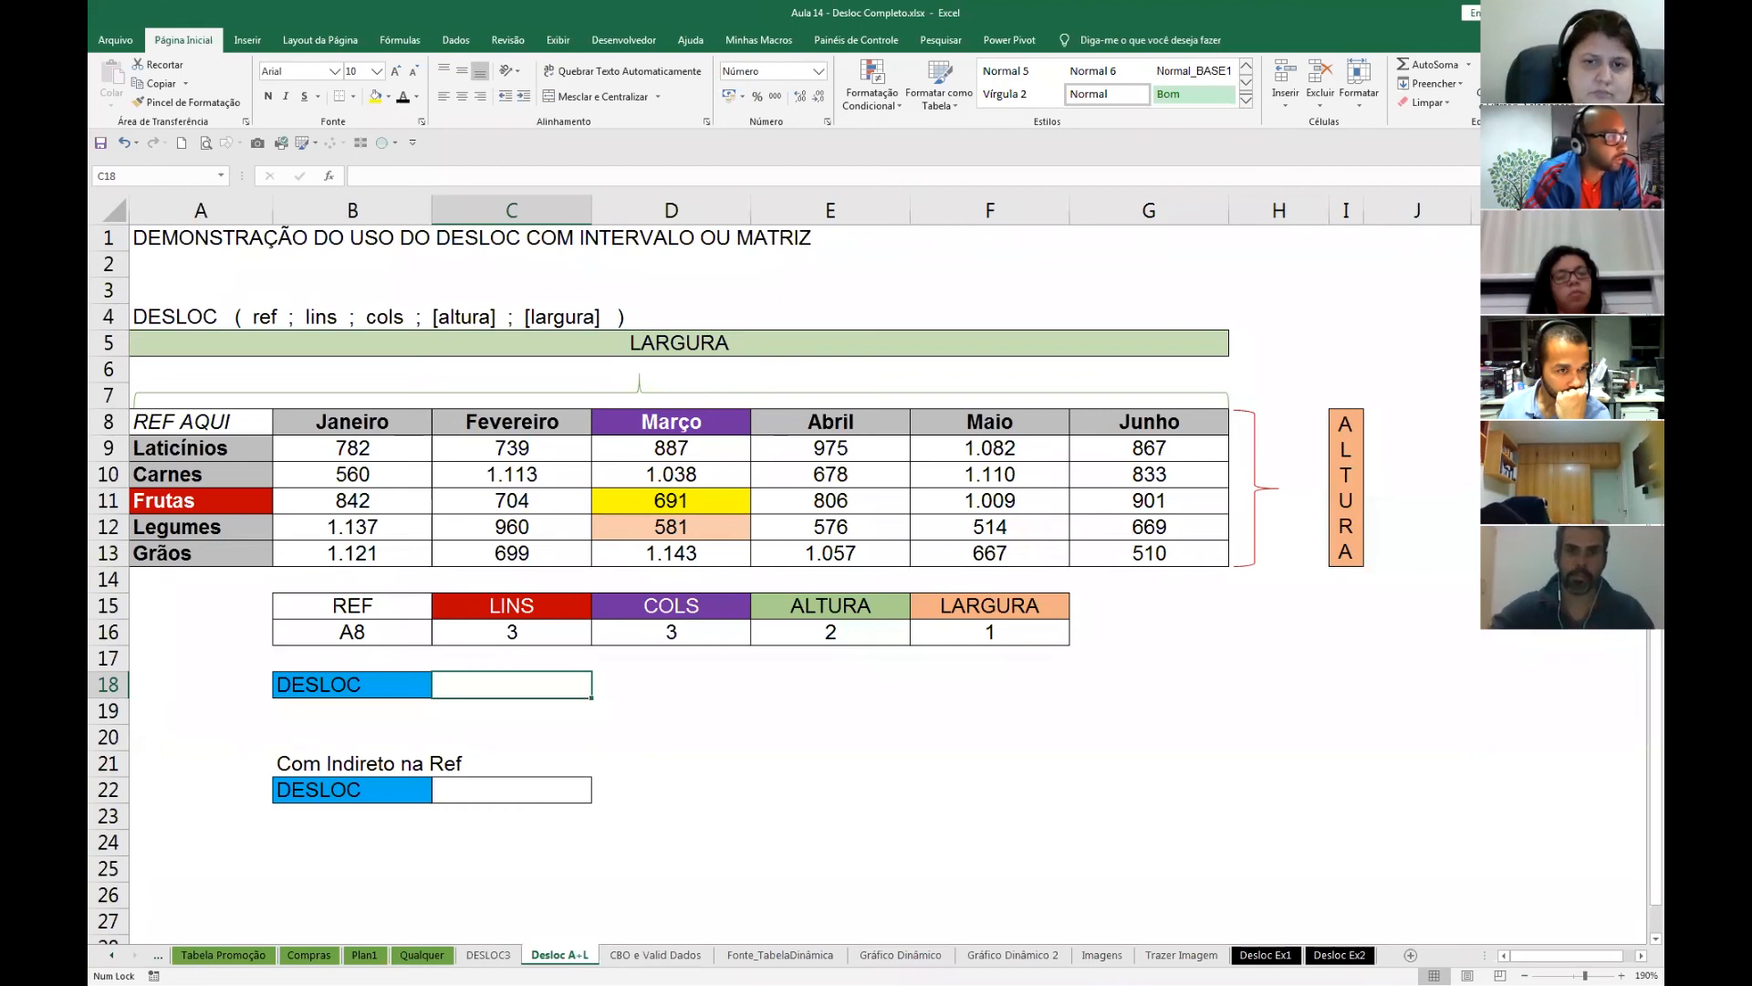
- Replace the Carnes row label in A10 with Abacate
click(357, 517)
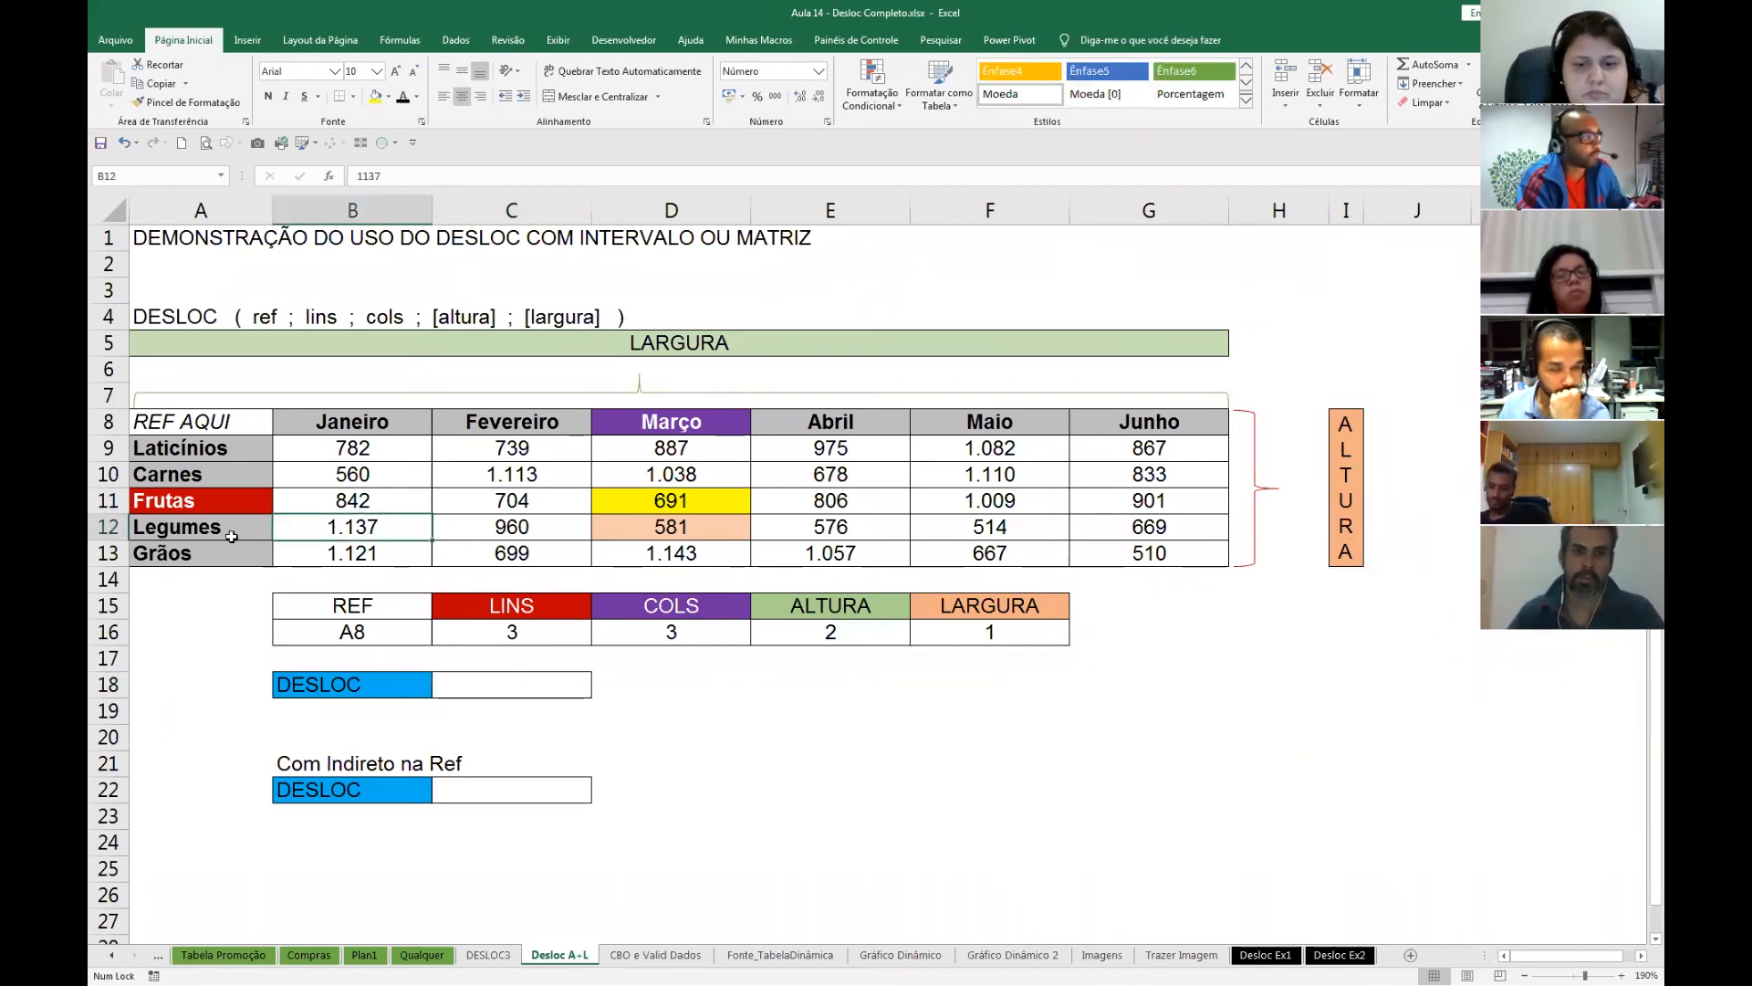
click(196, 480)
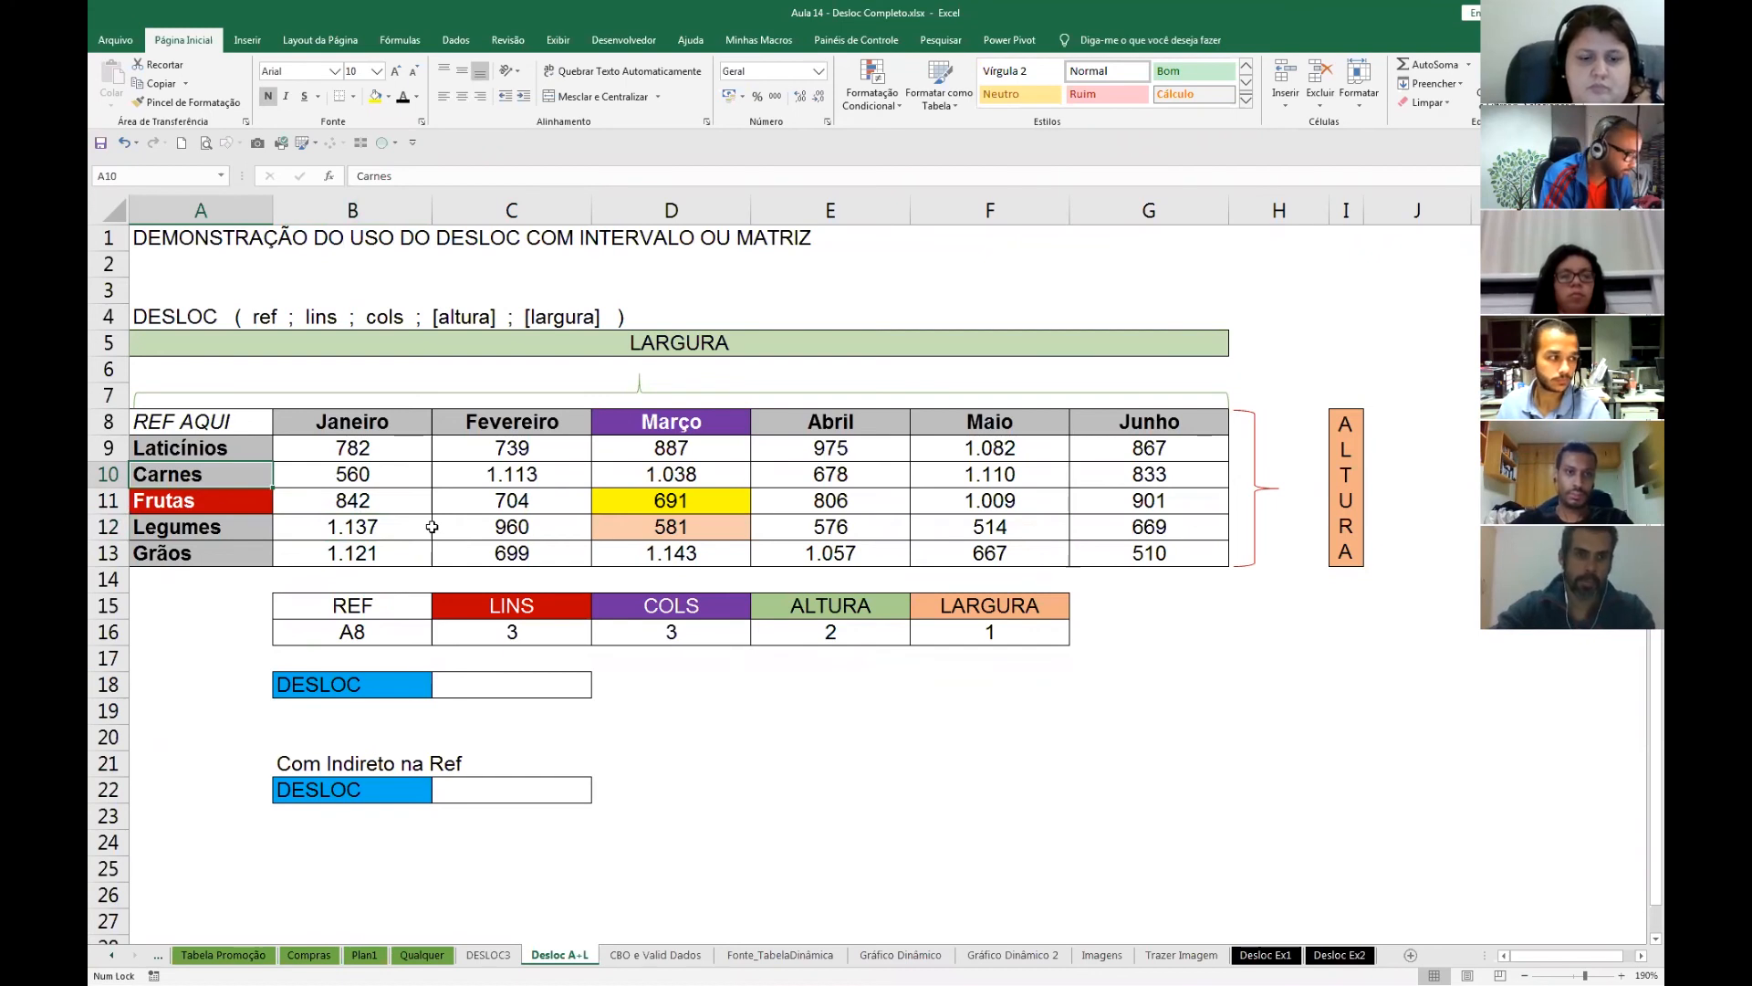
text(Abacate)
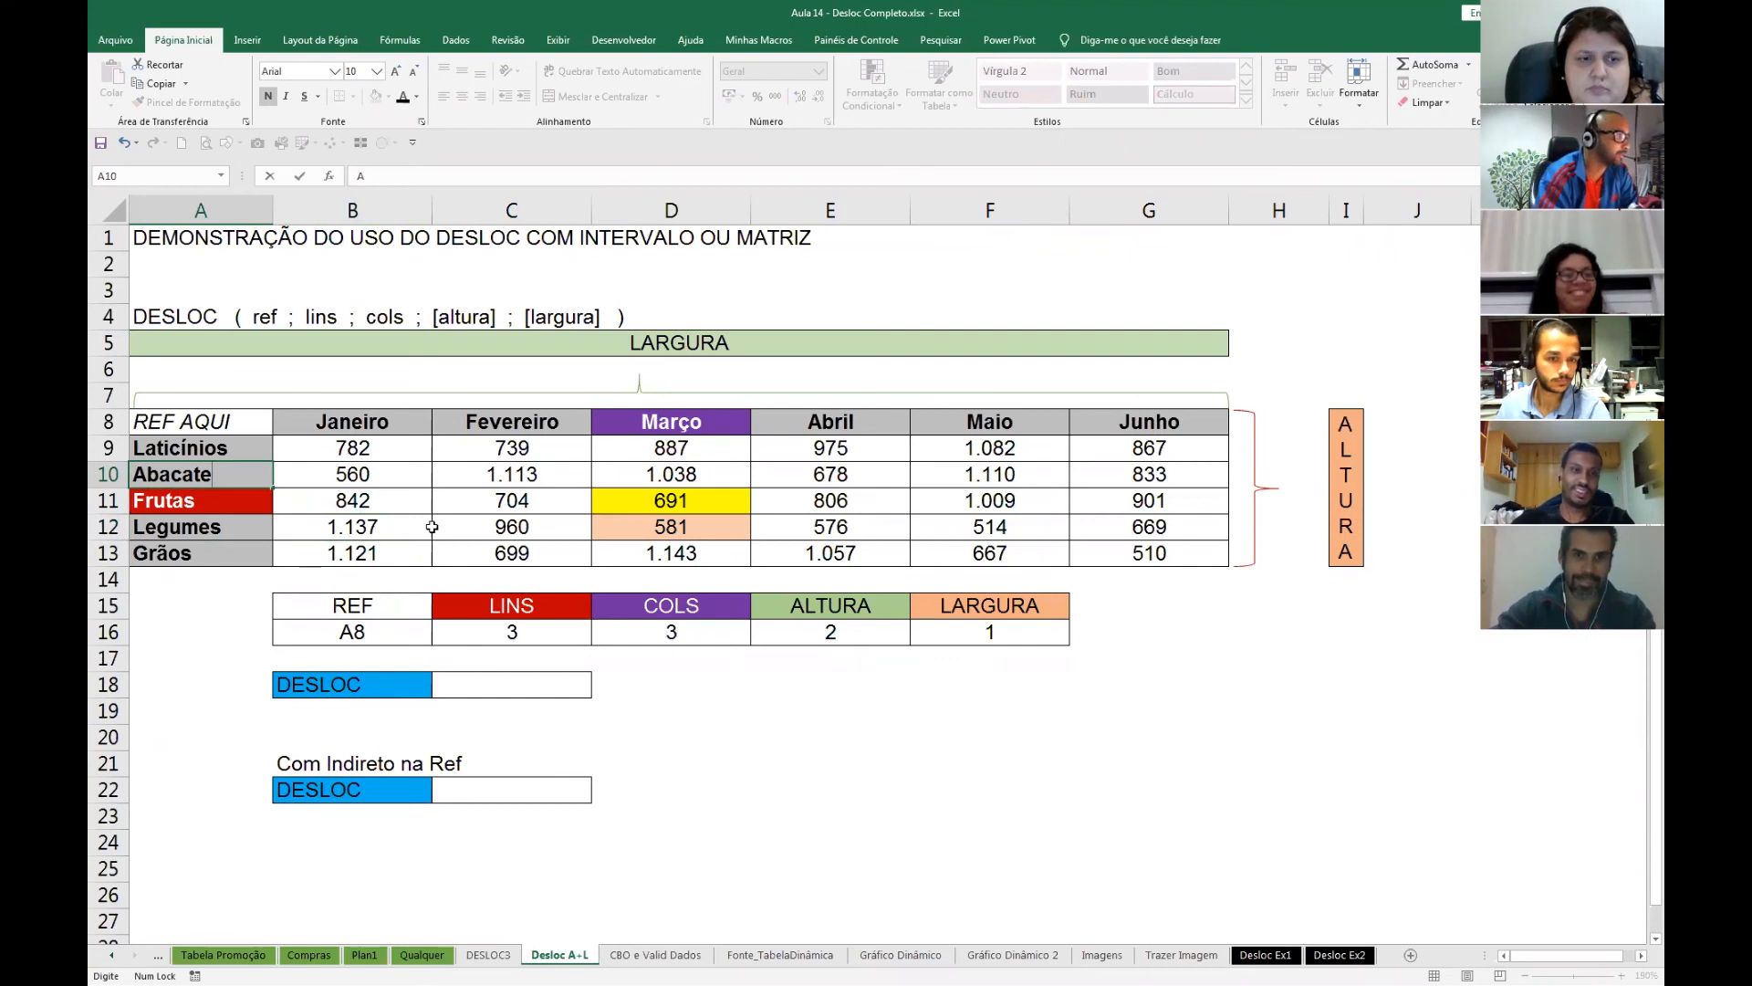
key(Return)
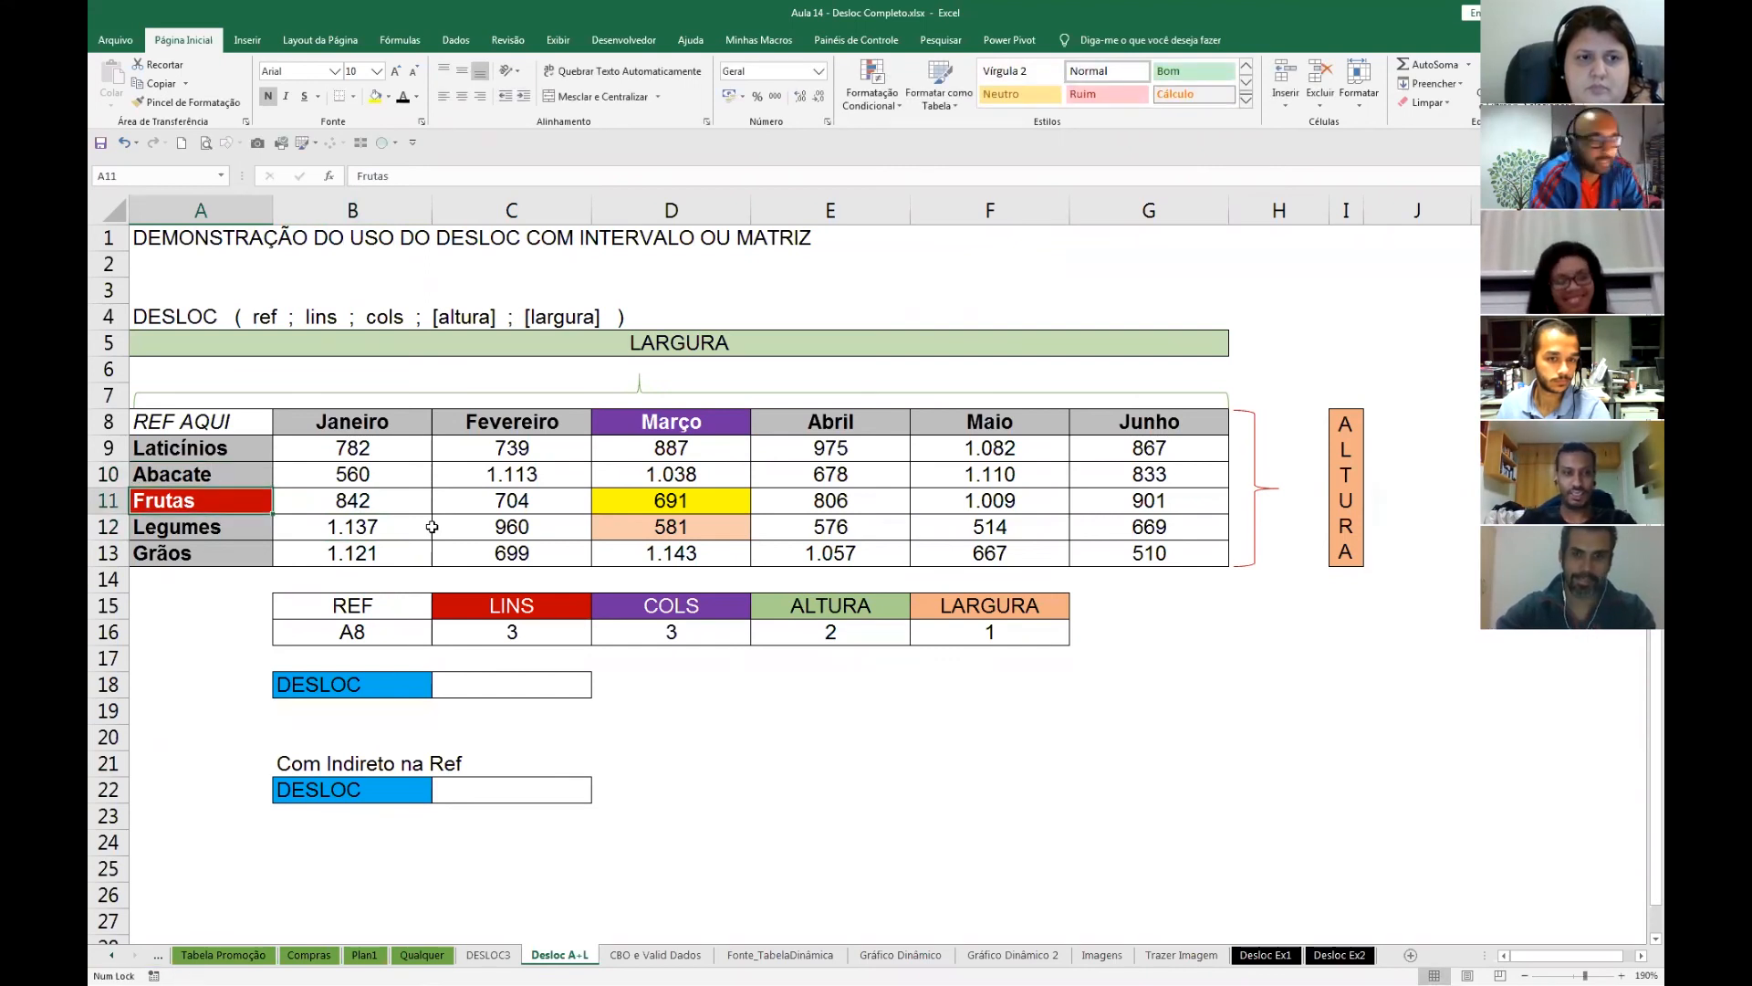
key(Up)
key(Up)
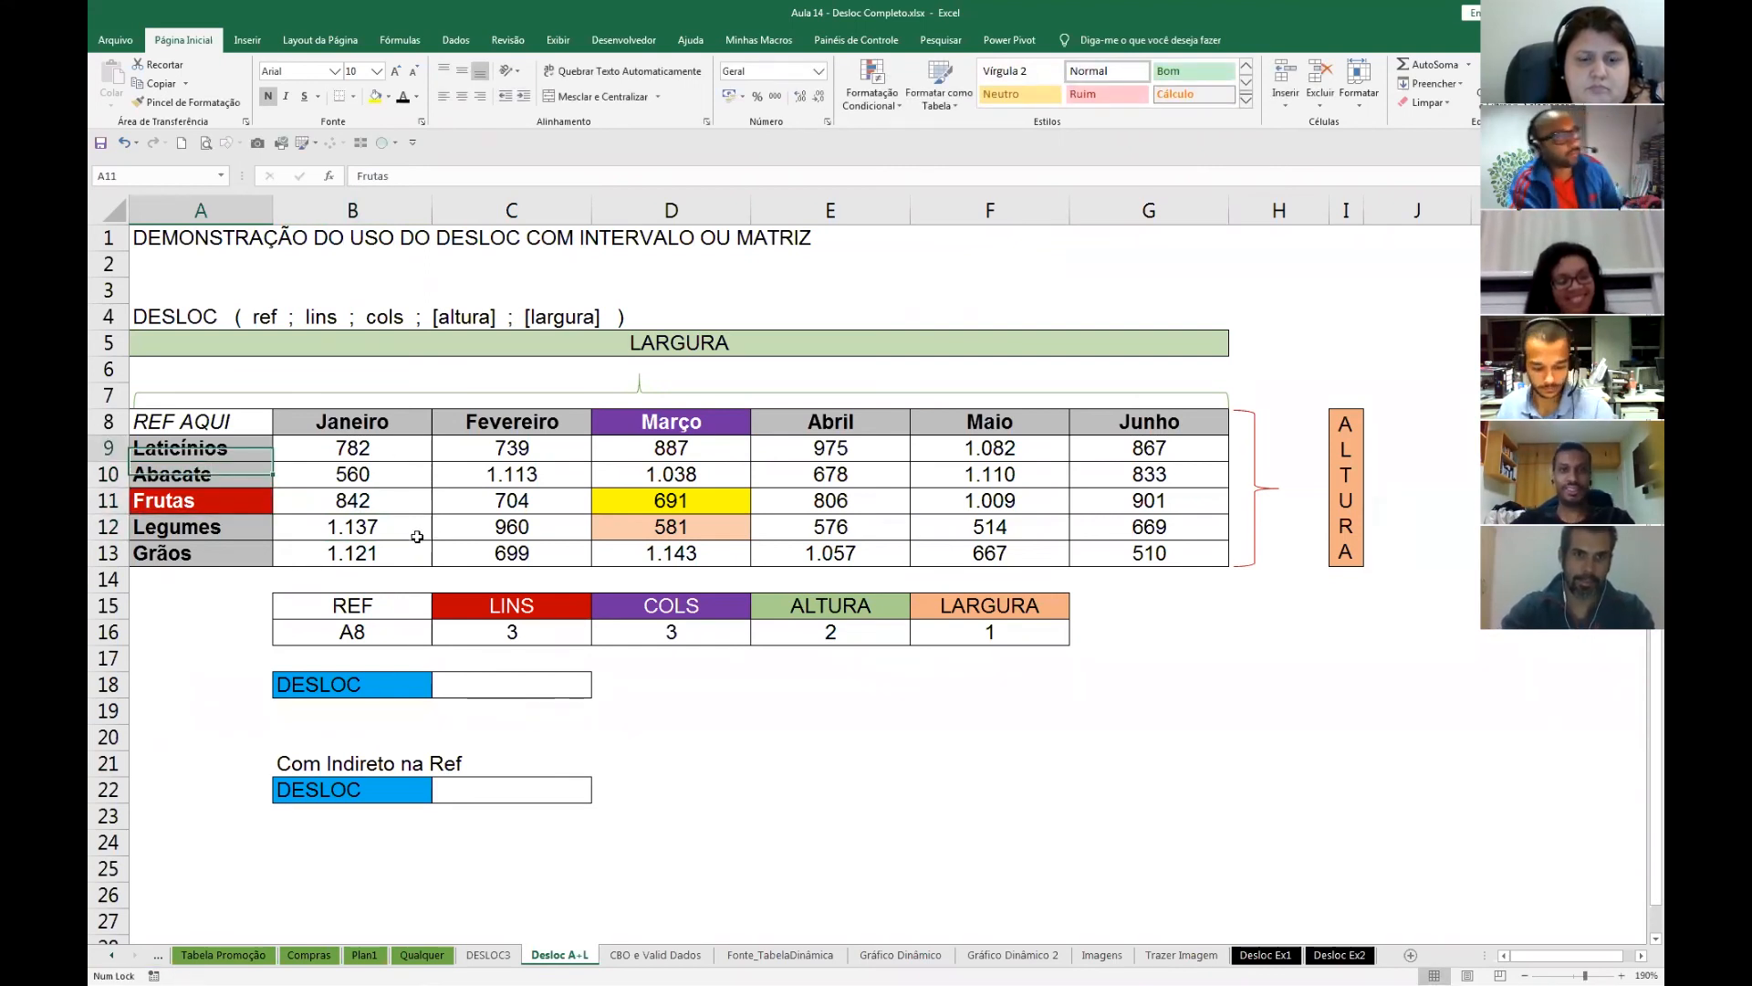
- Examine the table's values, its row labels in A9:A13 and its month headers in B8:G8
drag(340, 438, 1107, 544)
click(238, 448)
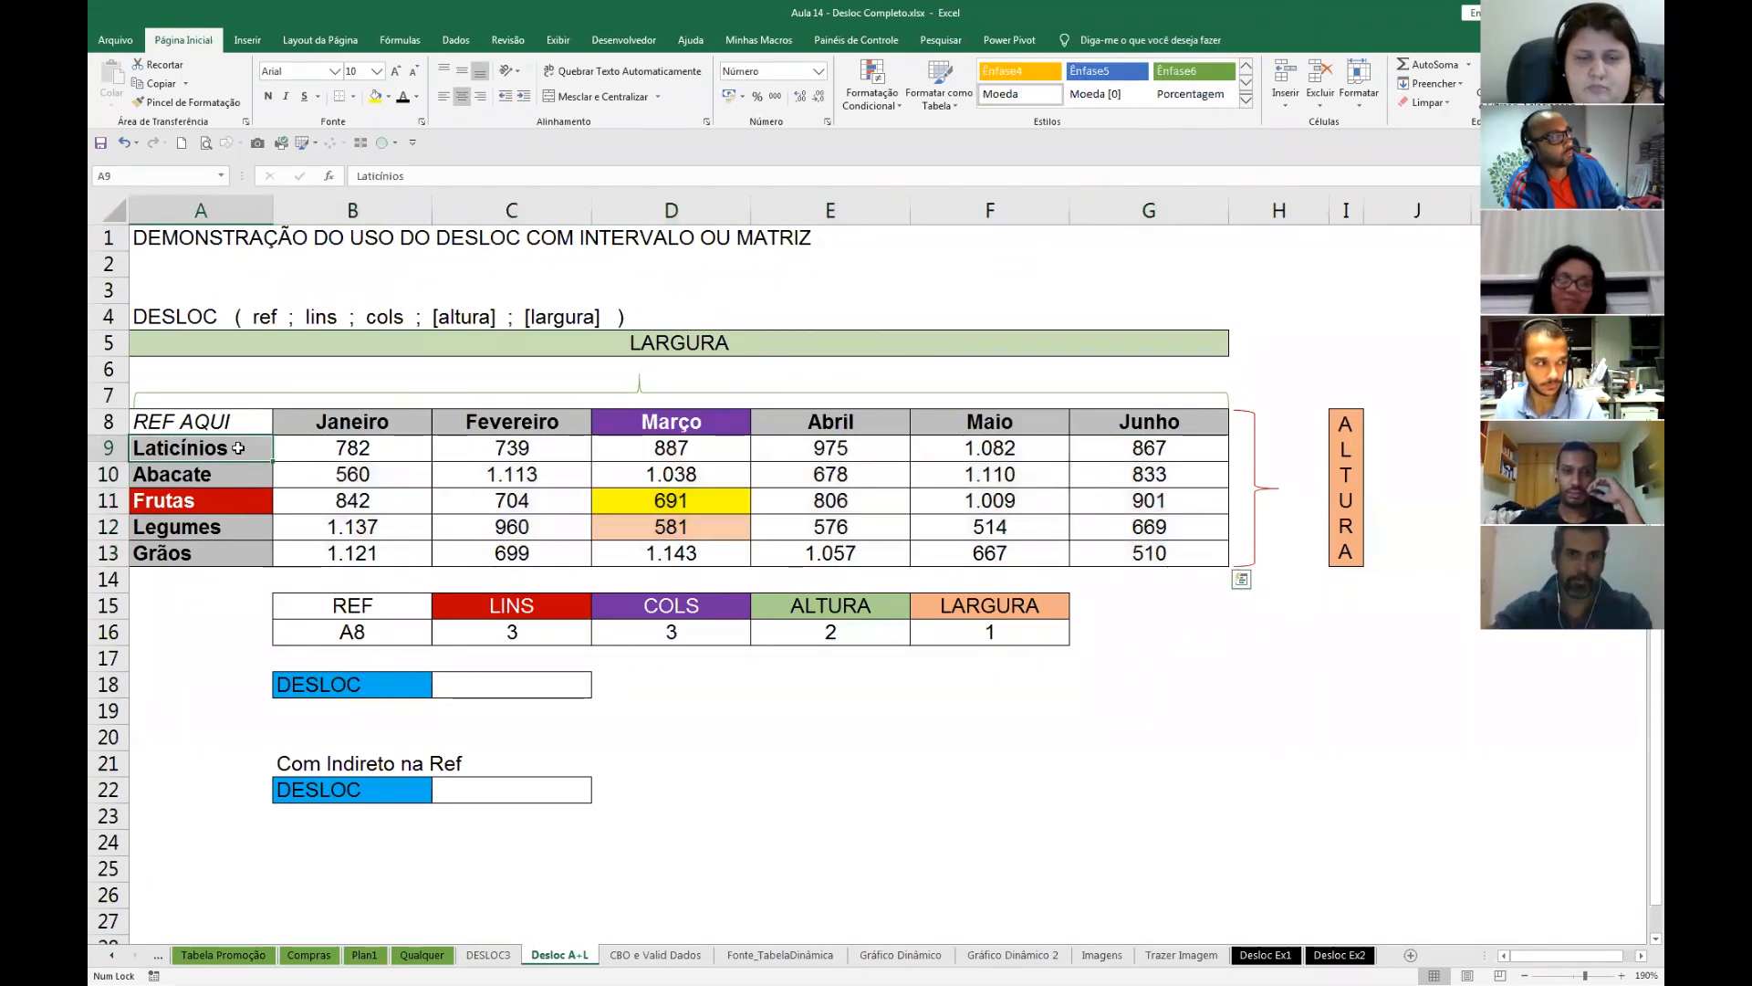
drag(237, 448, 239, 553)
drag(335, 415, 1163, 427)
click(229, 487)
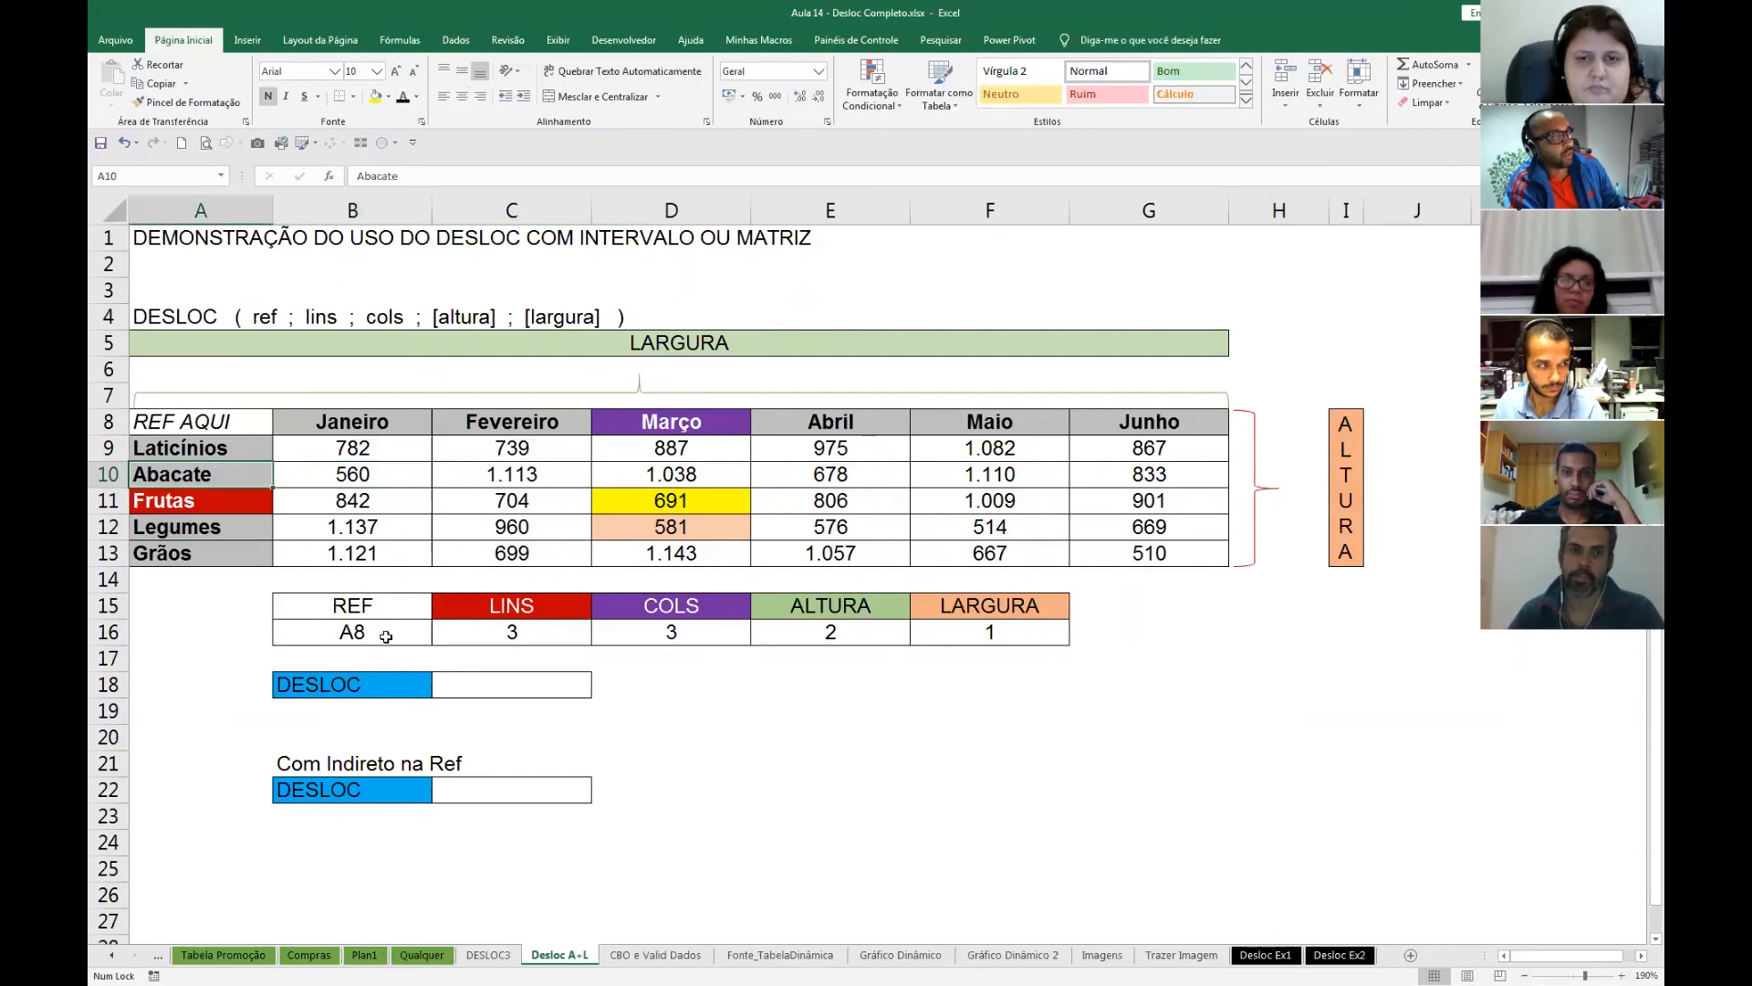
- Locate the reference cell A8 and set the LINS offset in C16 to 2
click(223, 422)
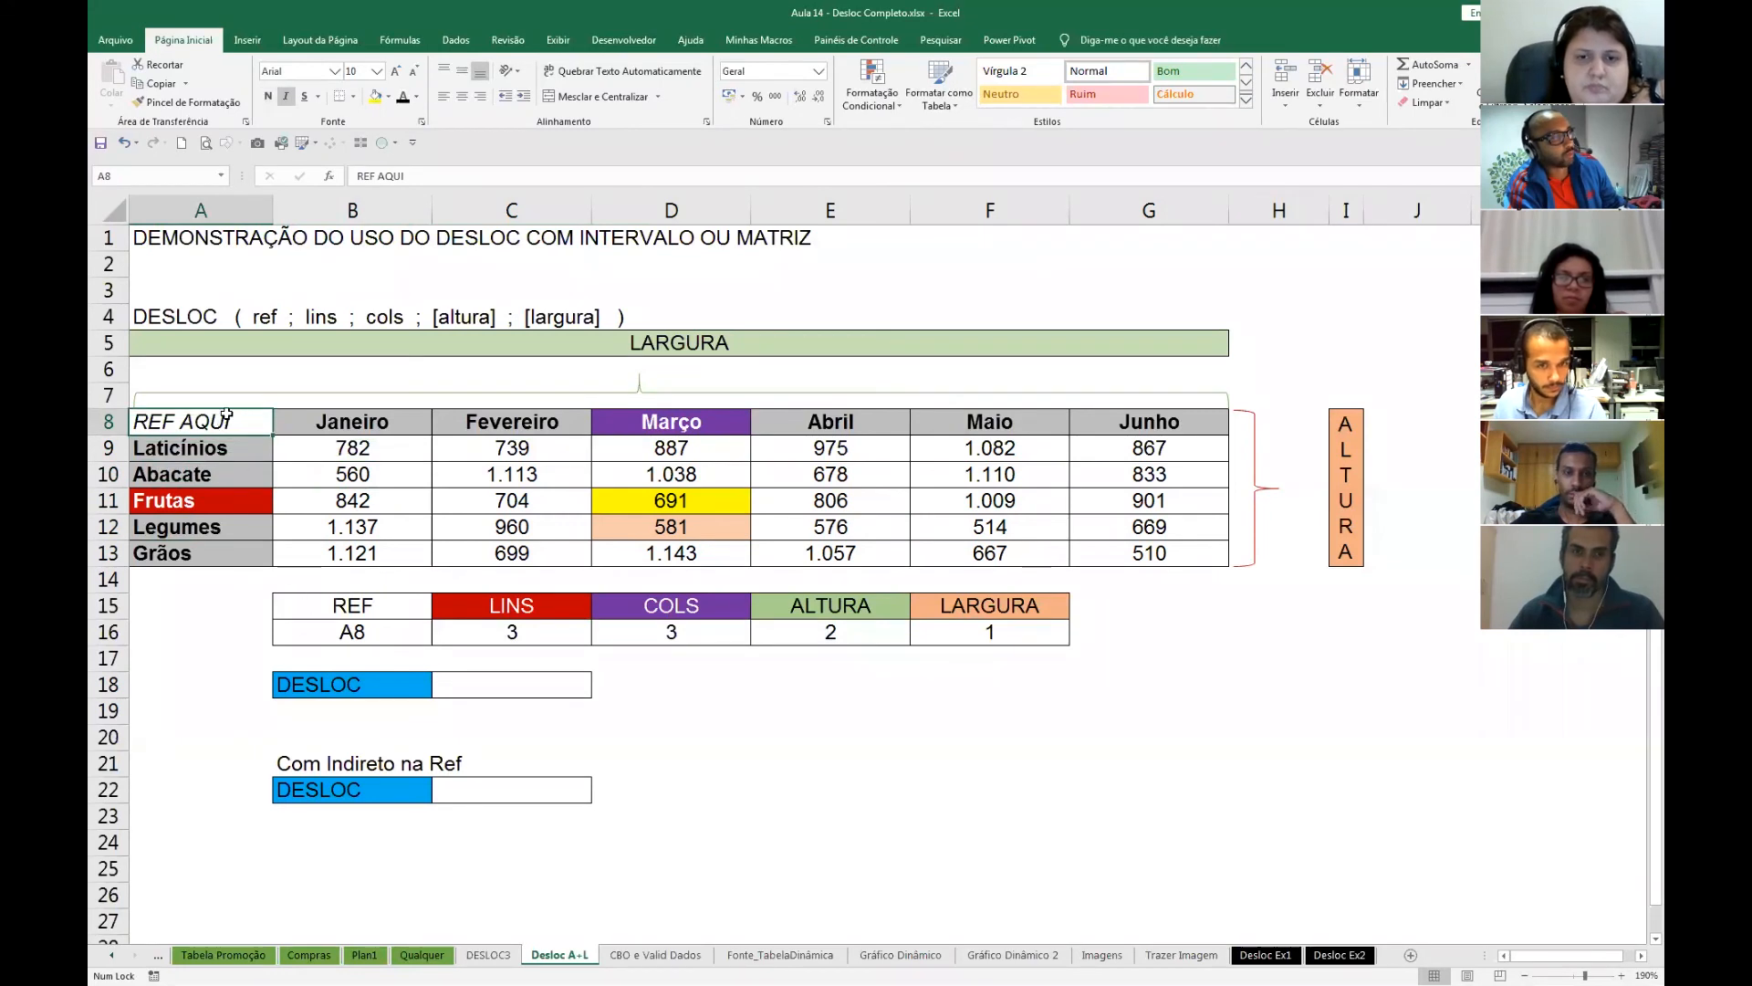
click(484, 632)
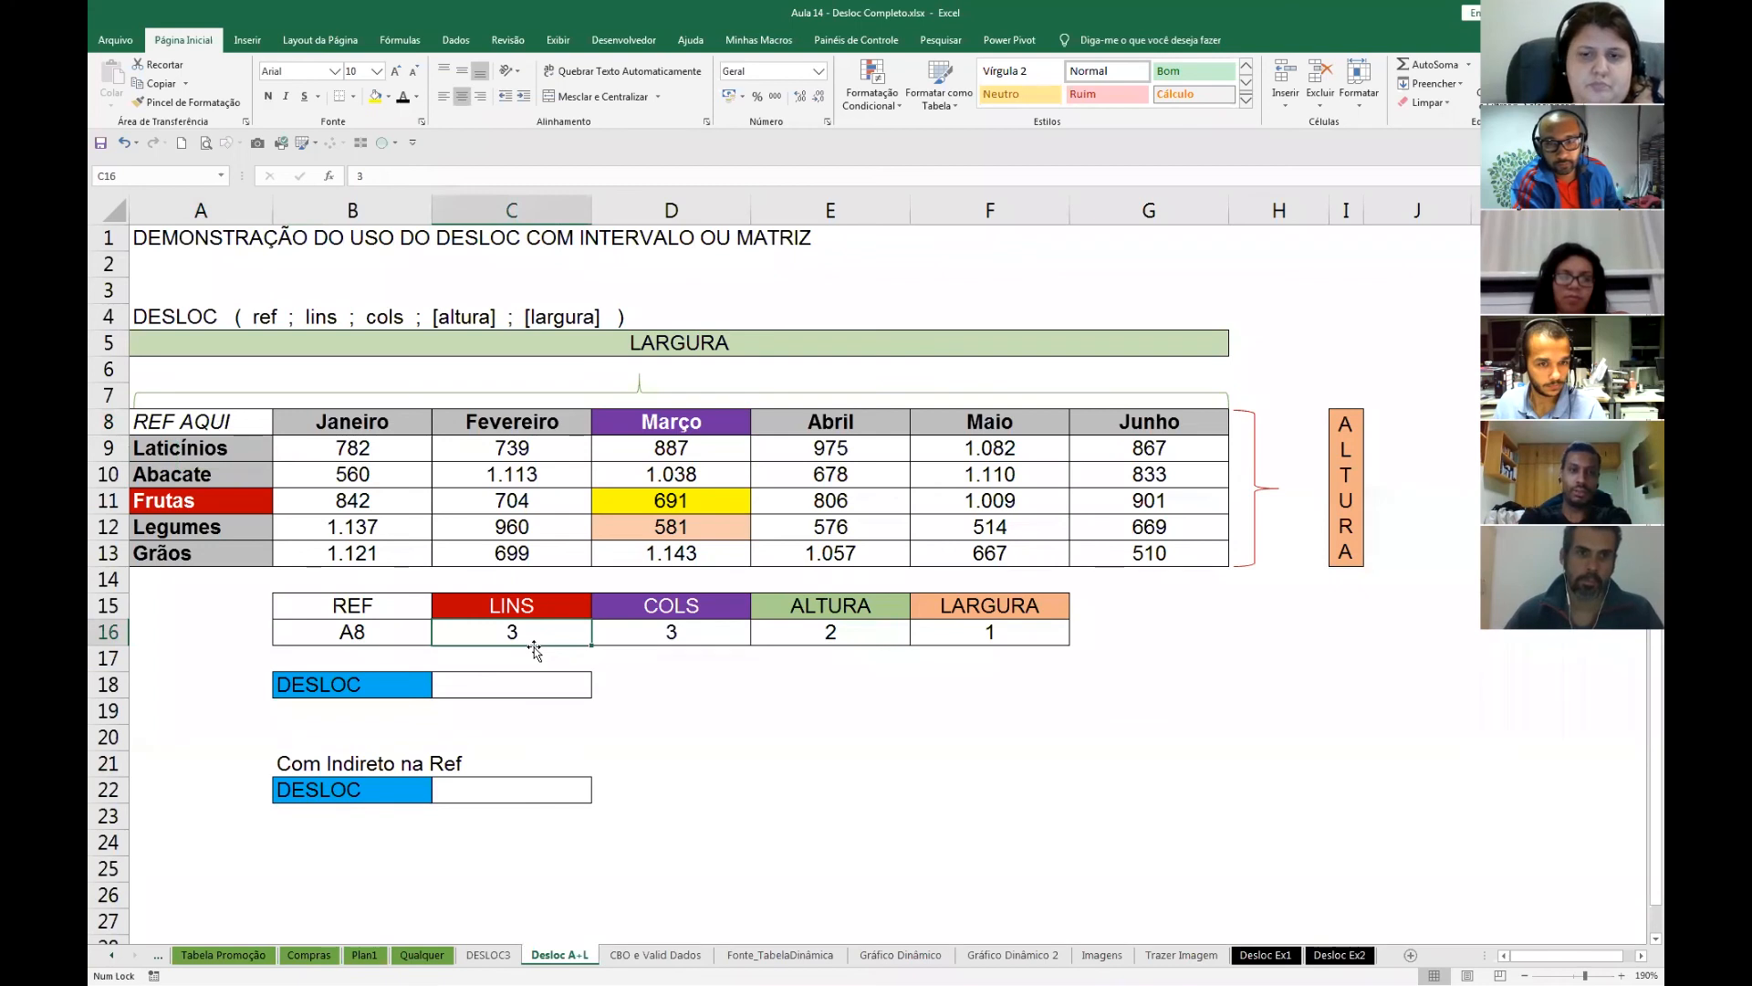
text(2)
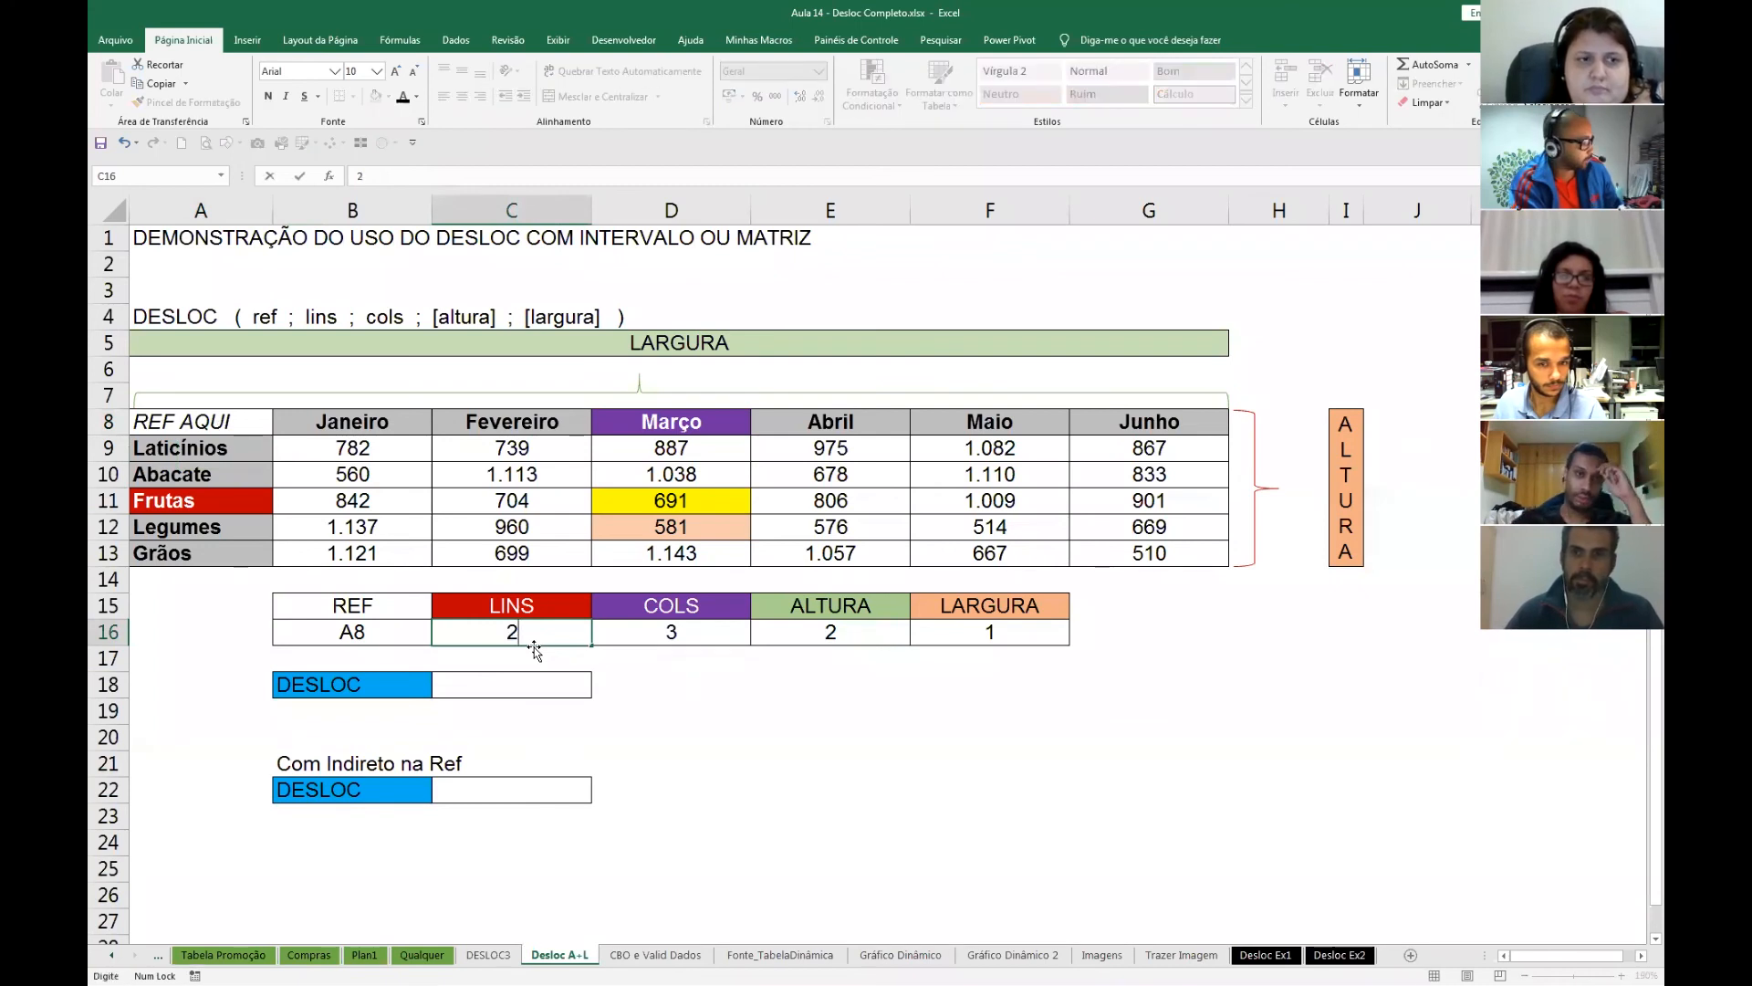
key(Tab)
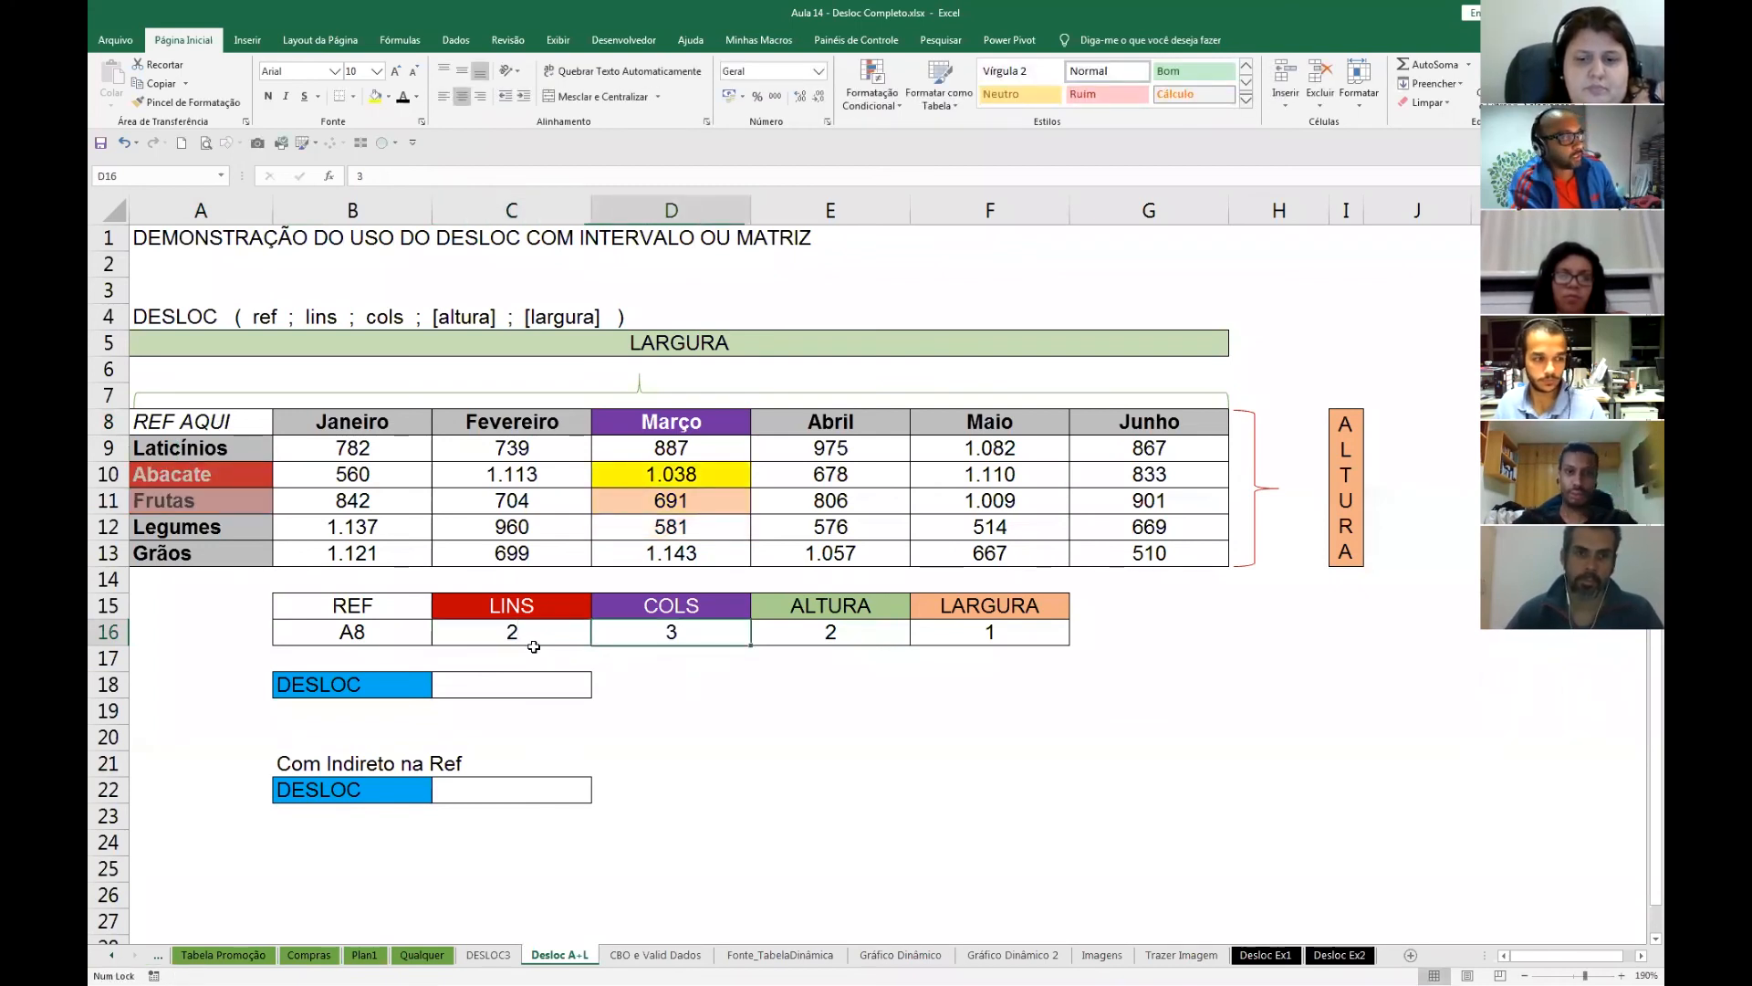
- Locate the Abacate value for Abril in E10 and set the COLS offset in D16 to 4
click(795, 425)
click(1172, 422)
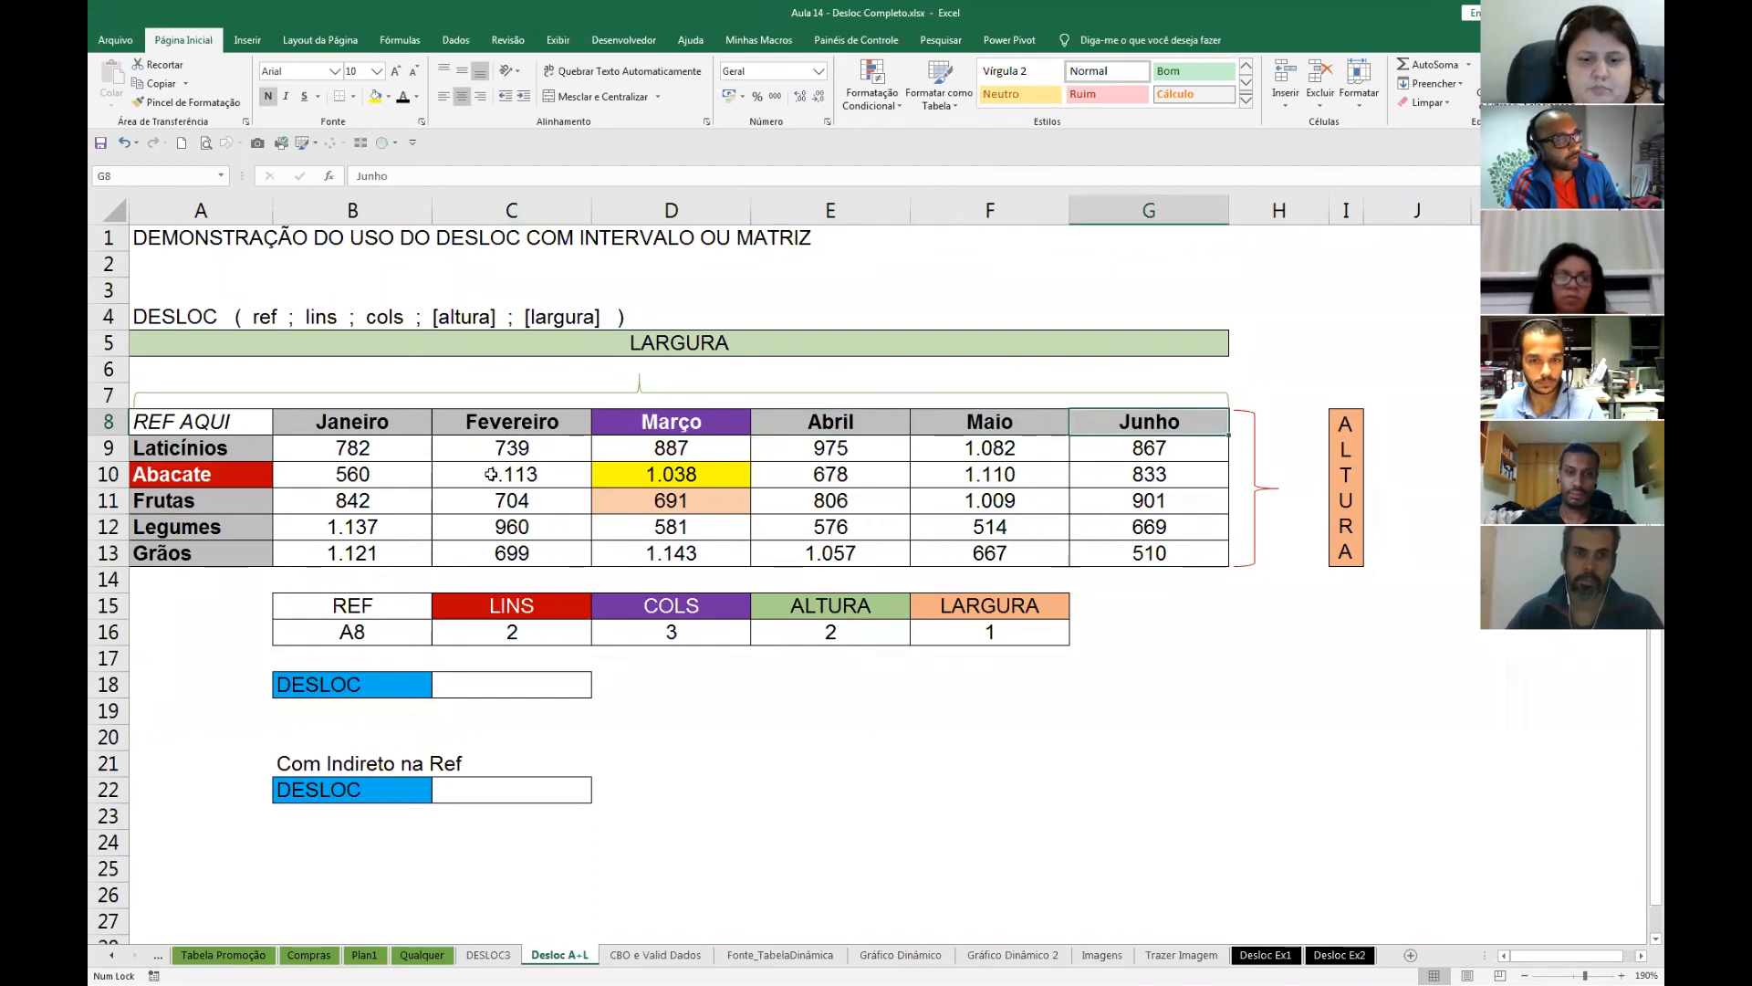
click(863, 479)
click(222, 479)
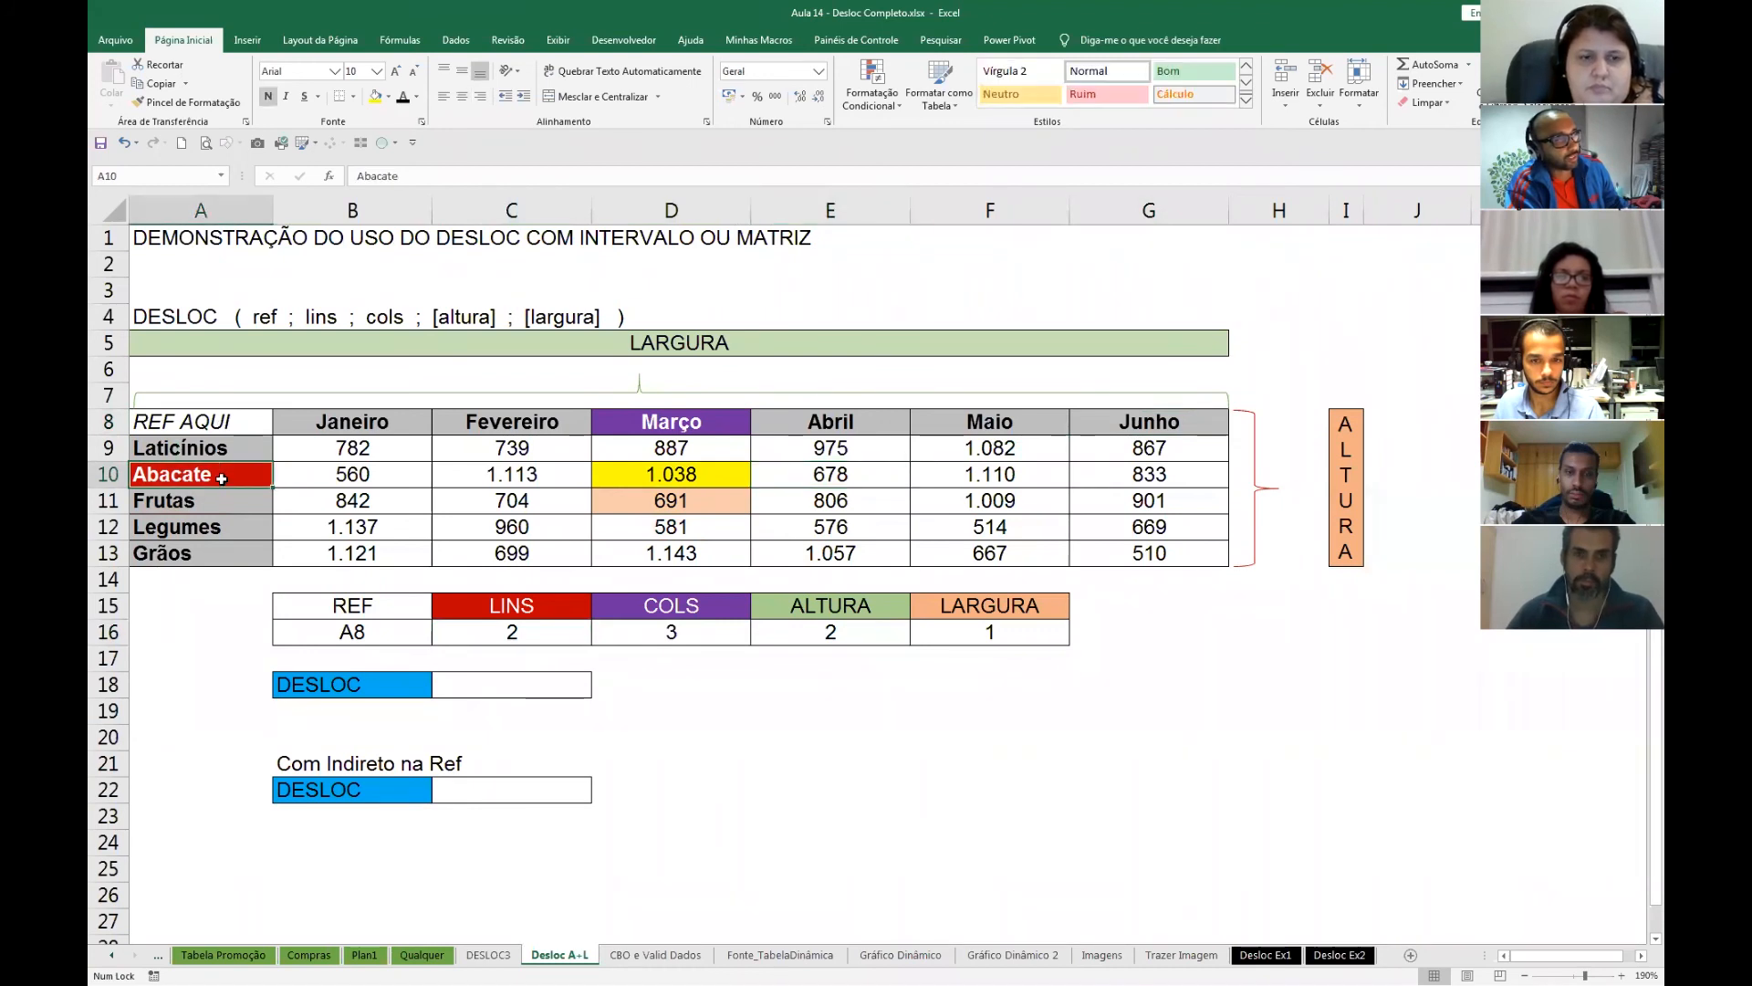
click(824, 477)
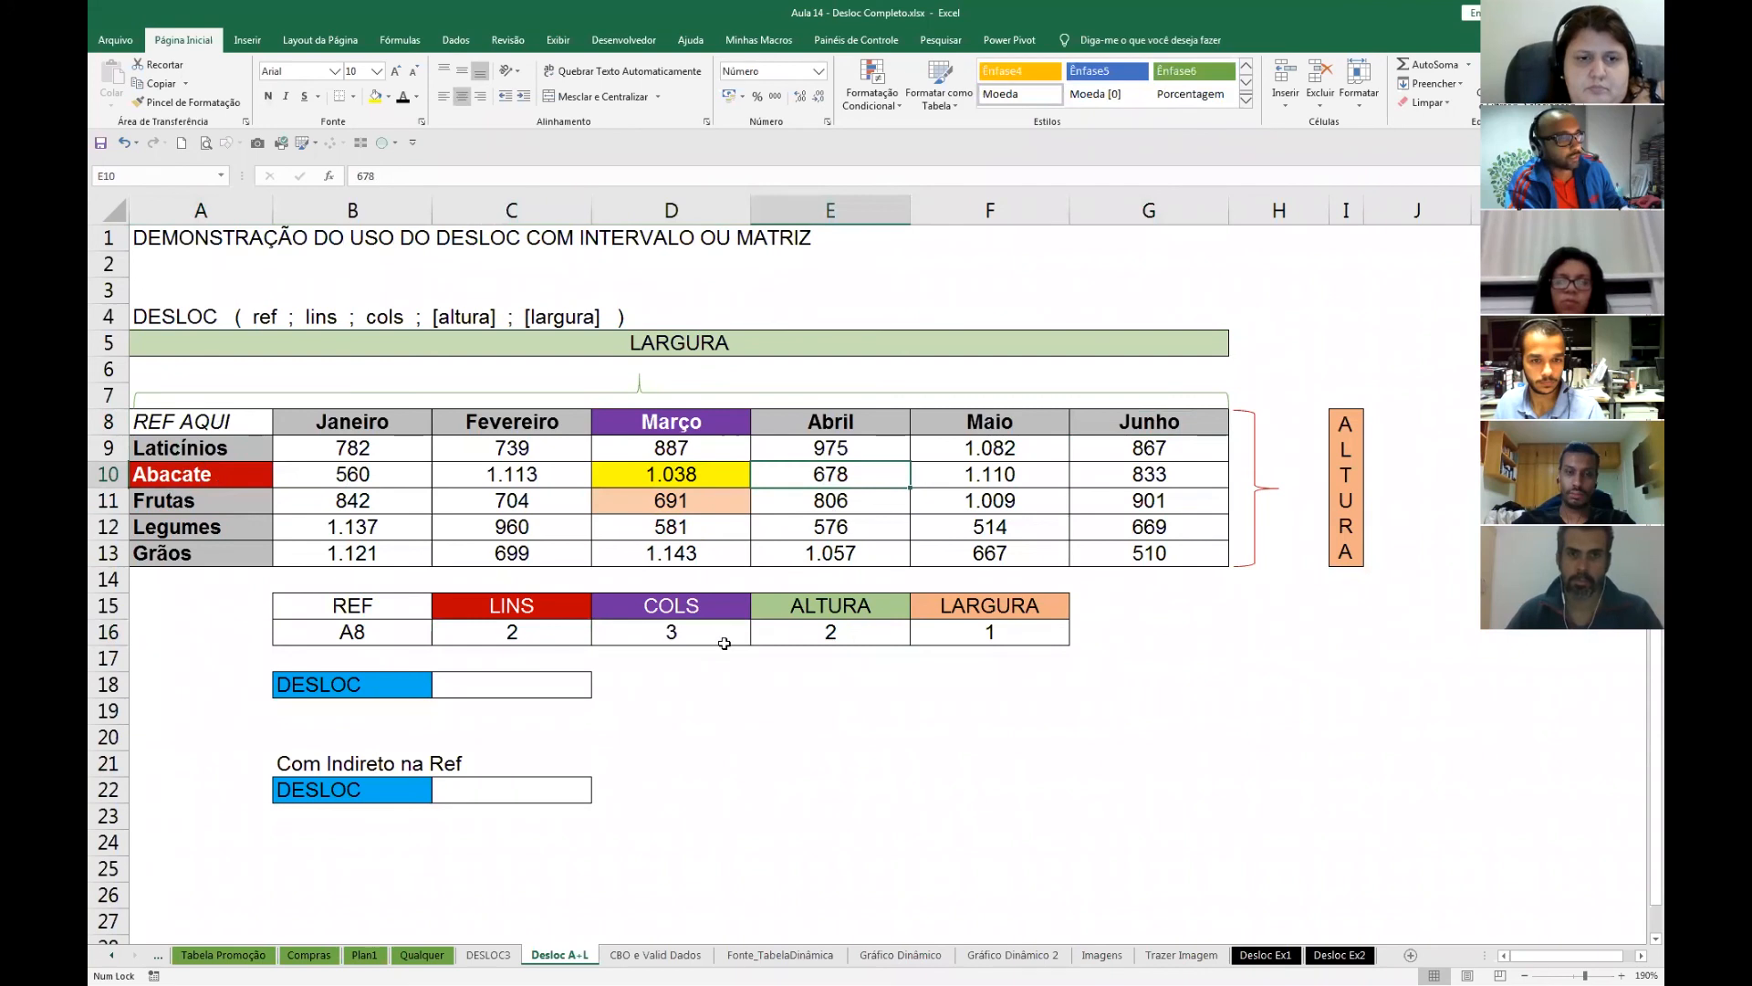
click(697, 640)
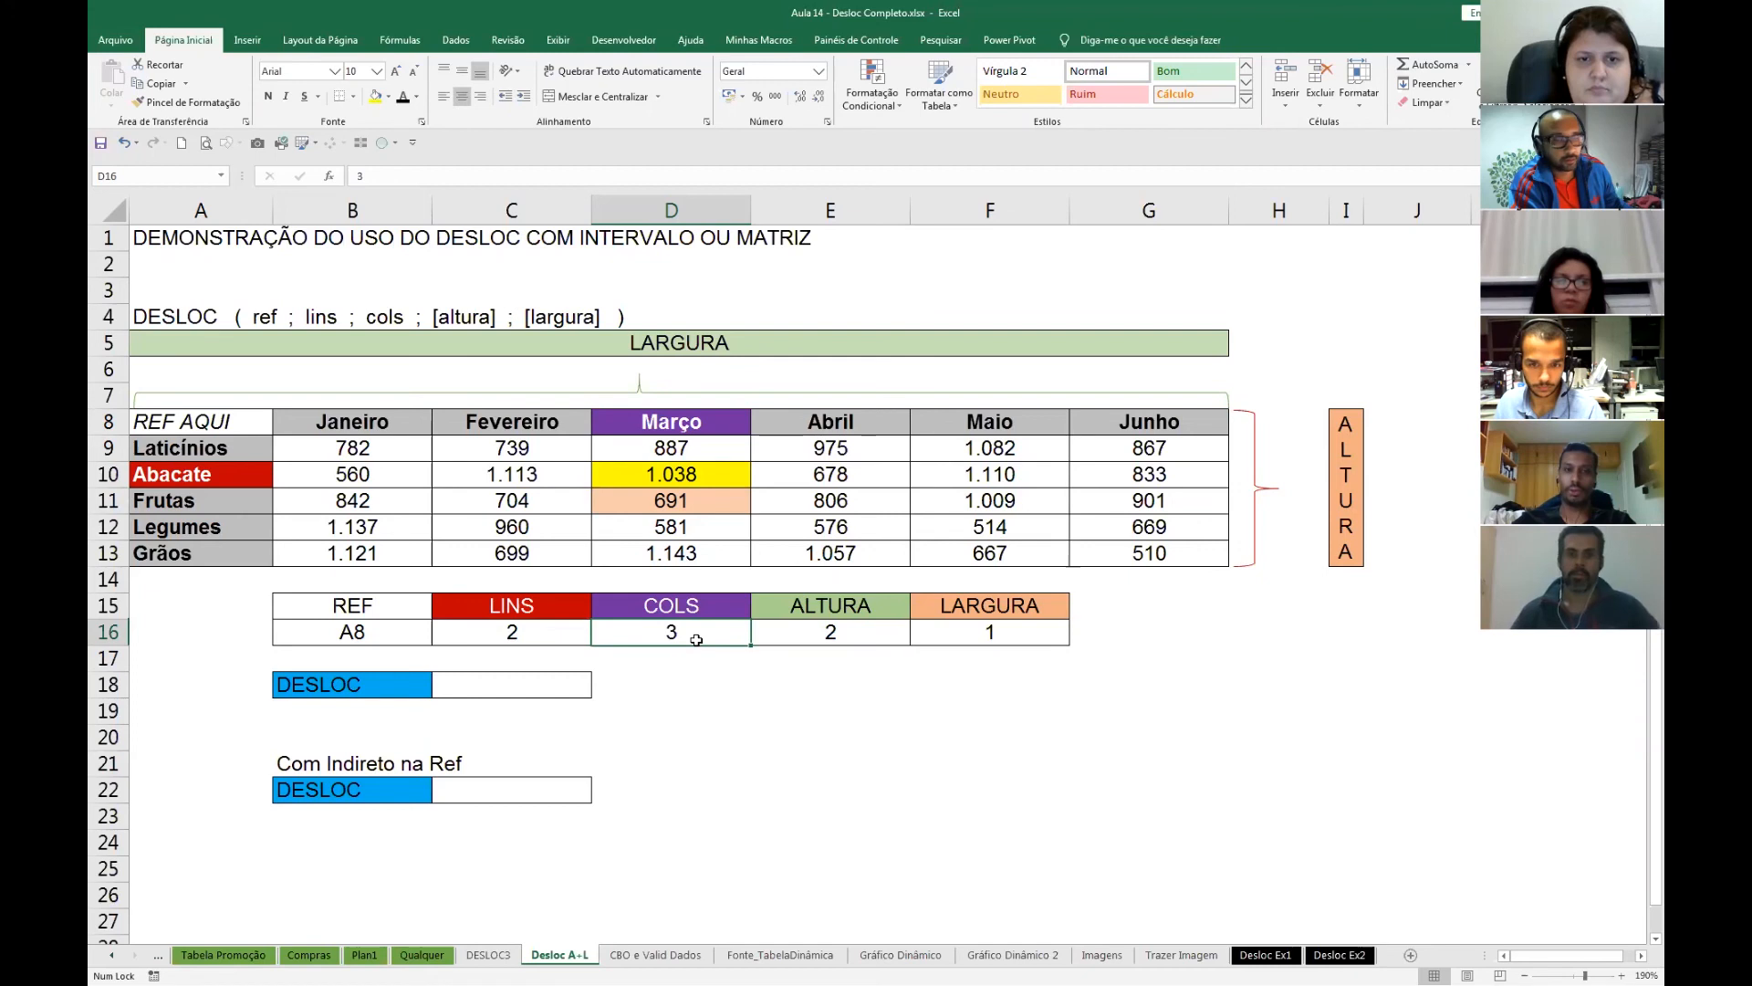
text(4)
key(Tab)
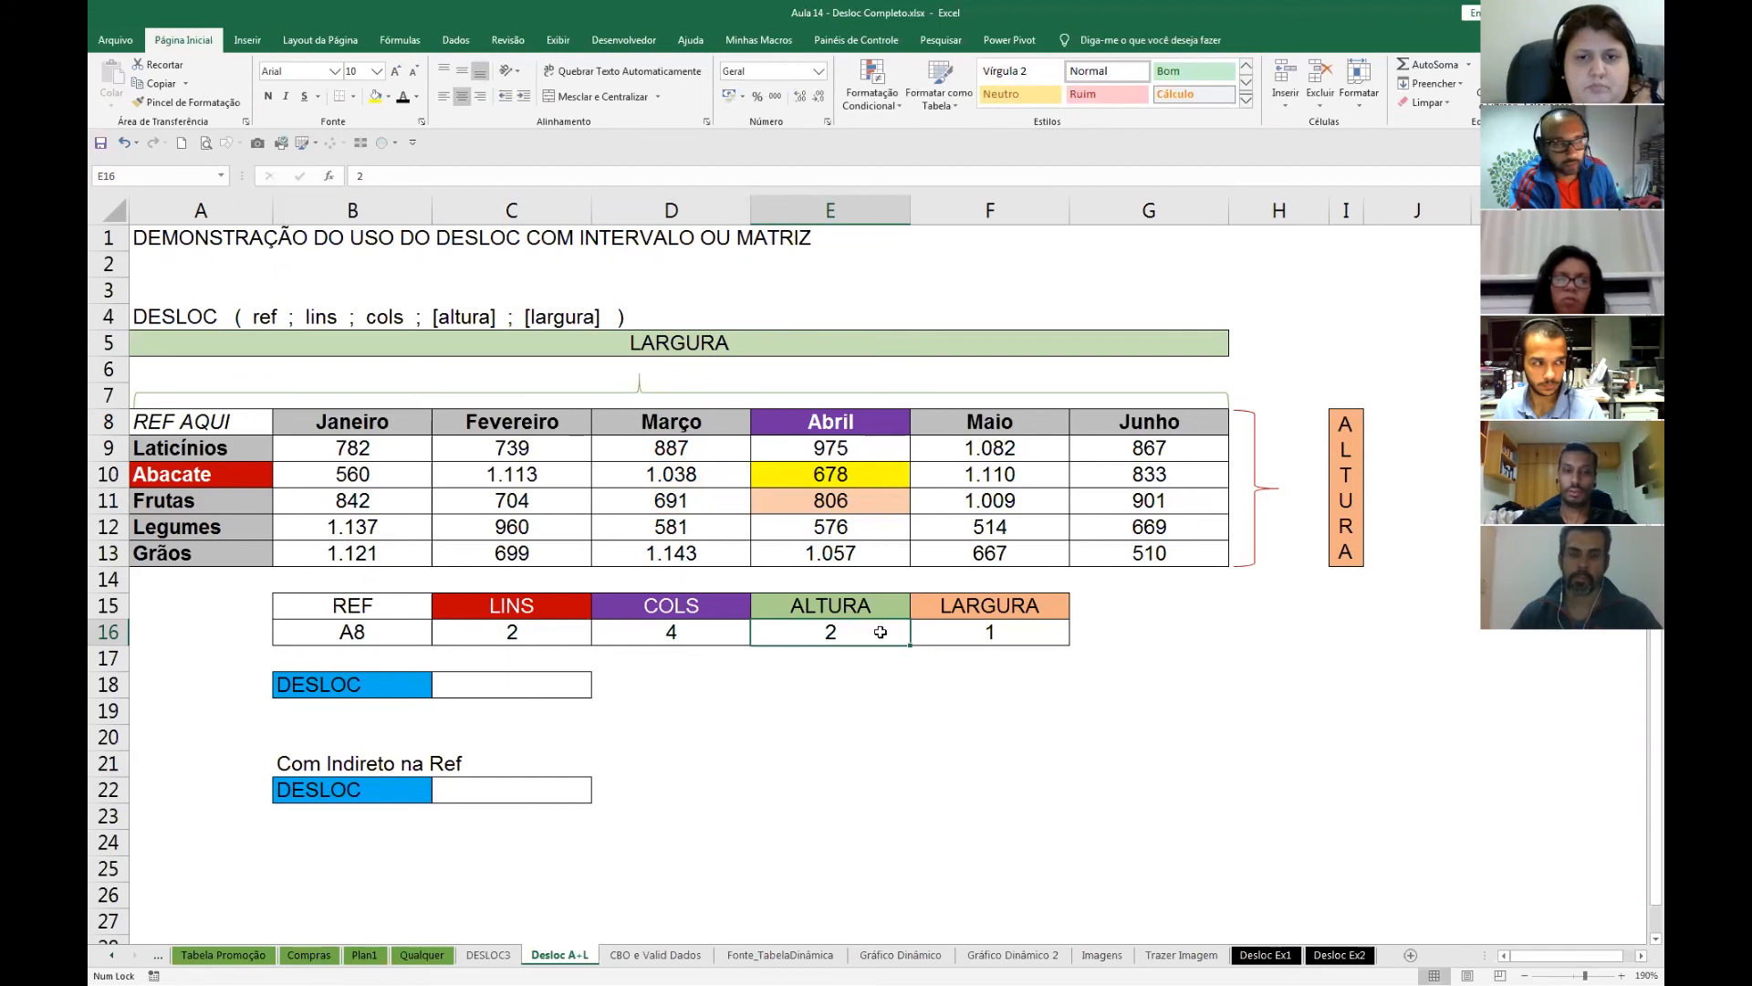
- Set ALTURA in E16 to 1 and LARGURA in F16 to 3, and select E10:G10 to check the target range
text(1)
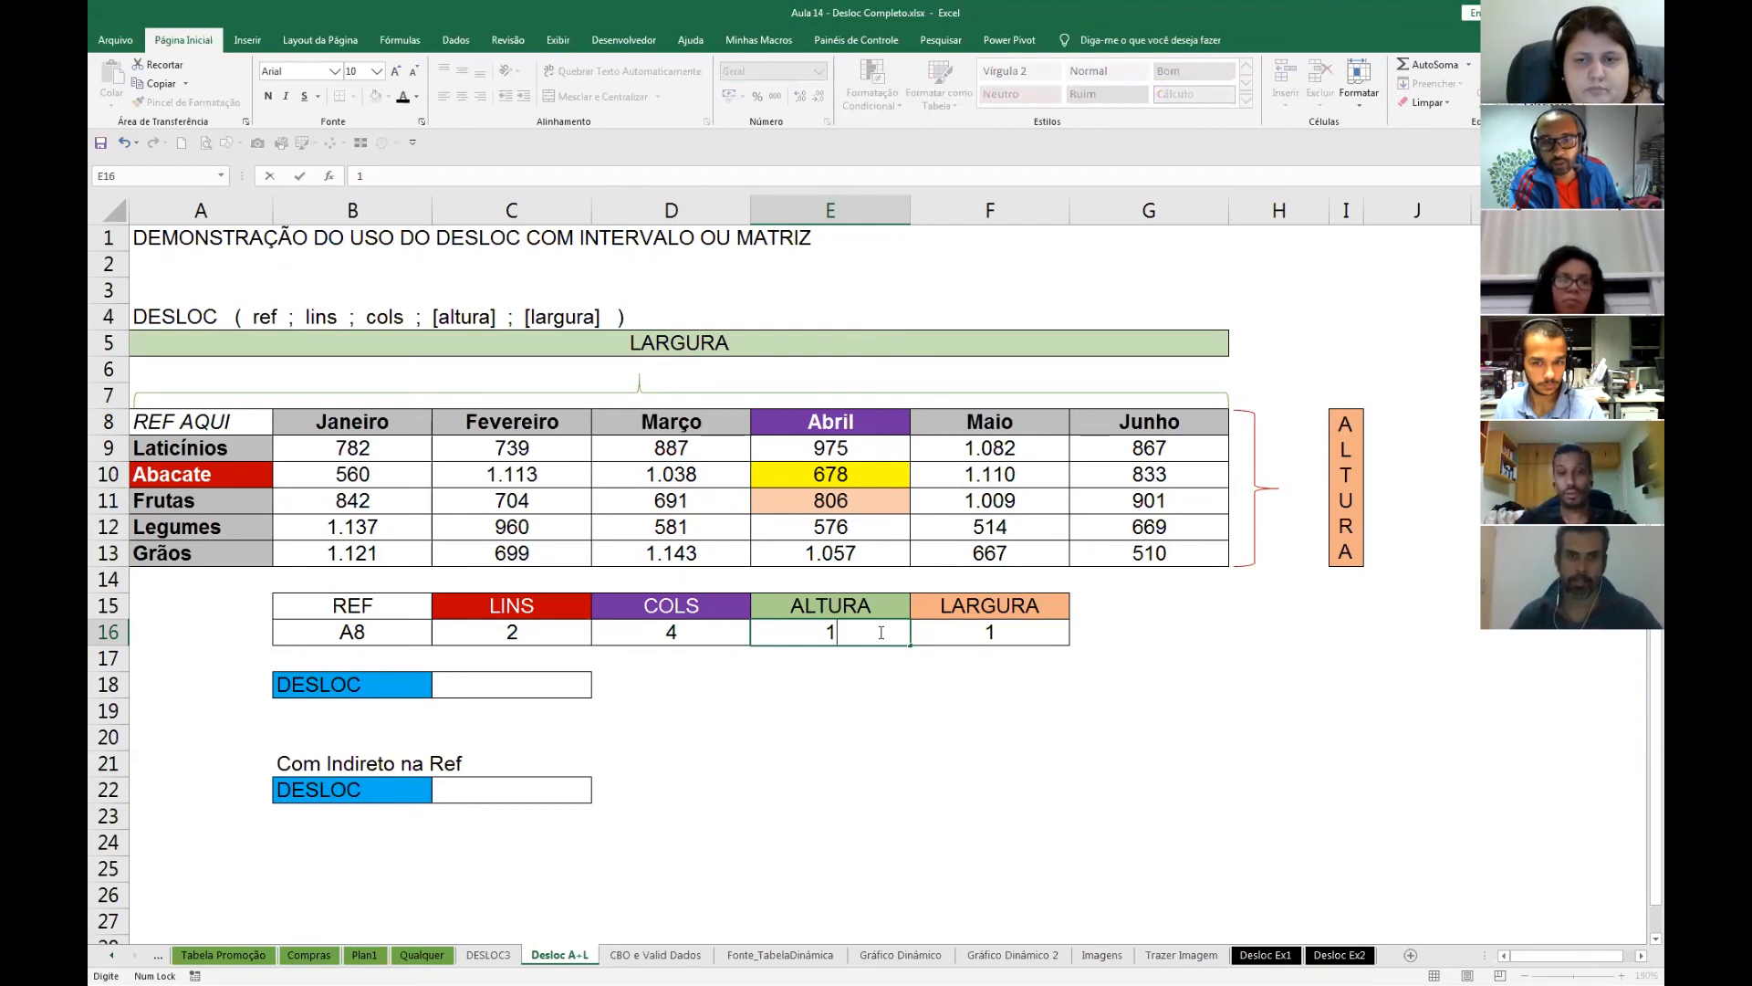
key(Tab)
text(3)
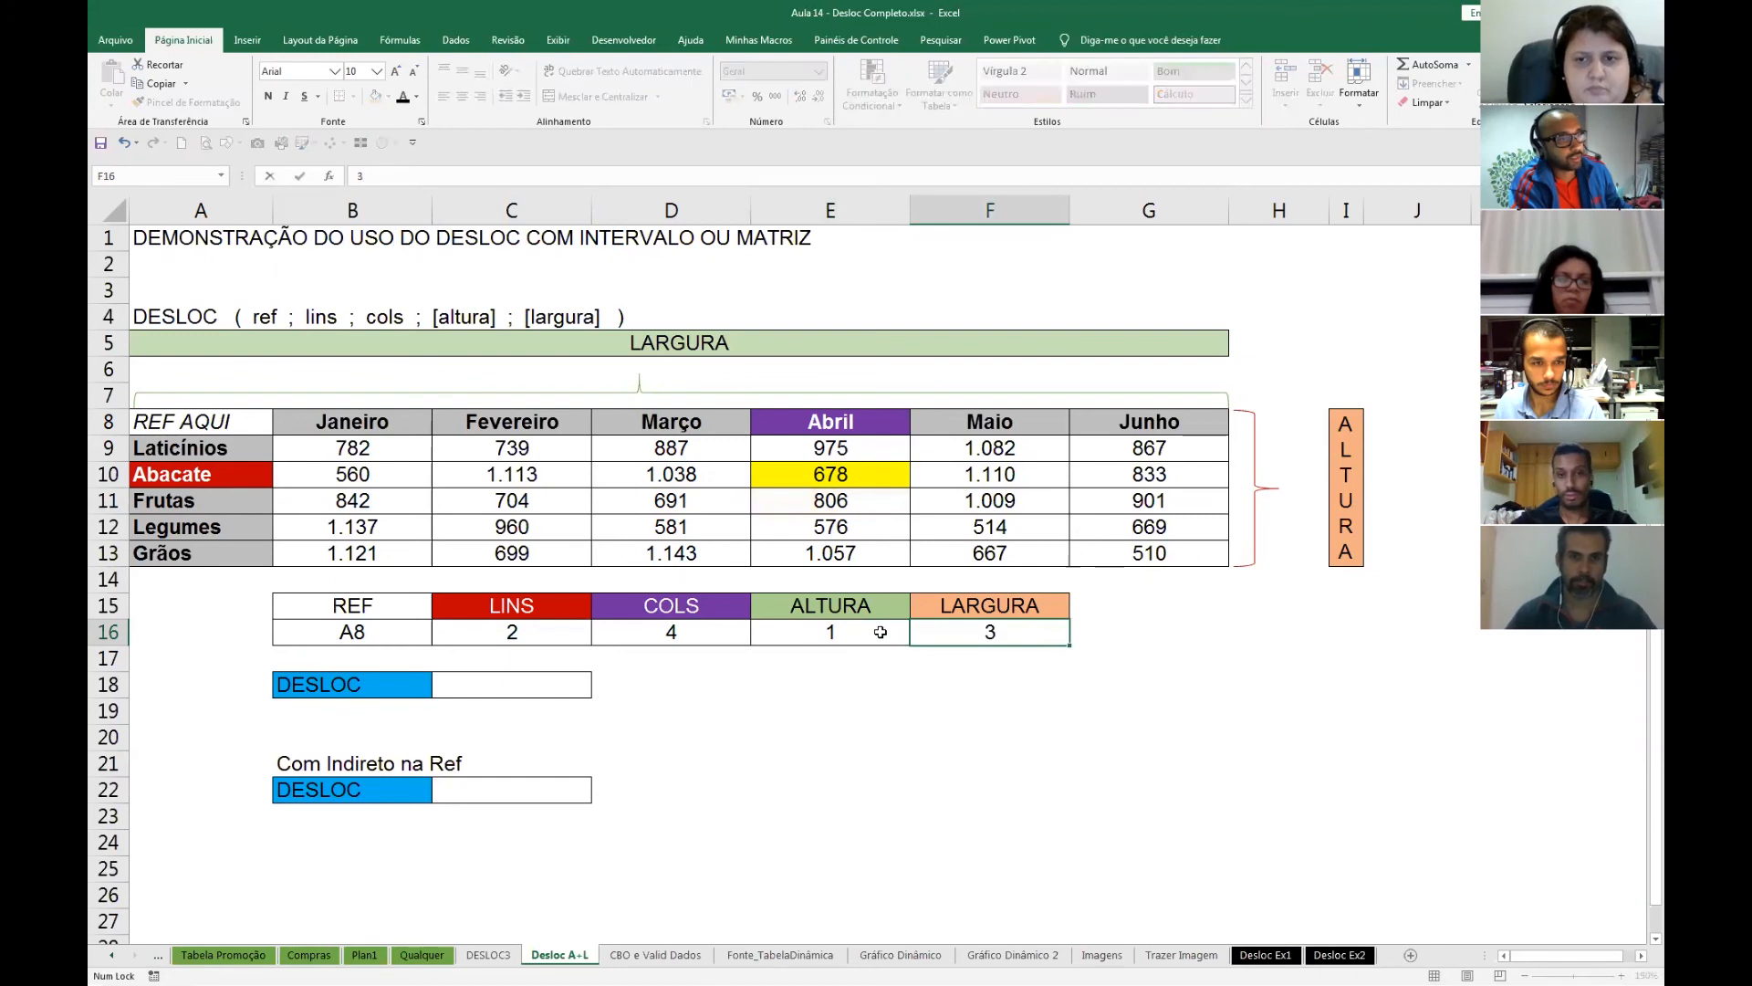
key(Return)
drag(851, 478, 1151, 477)
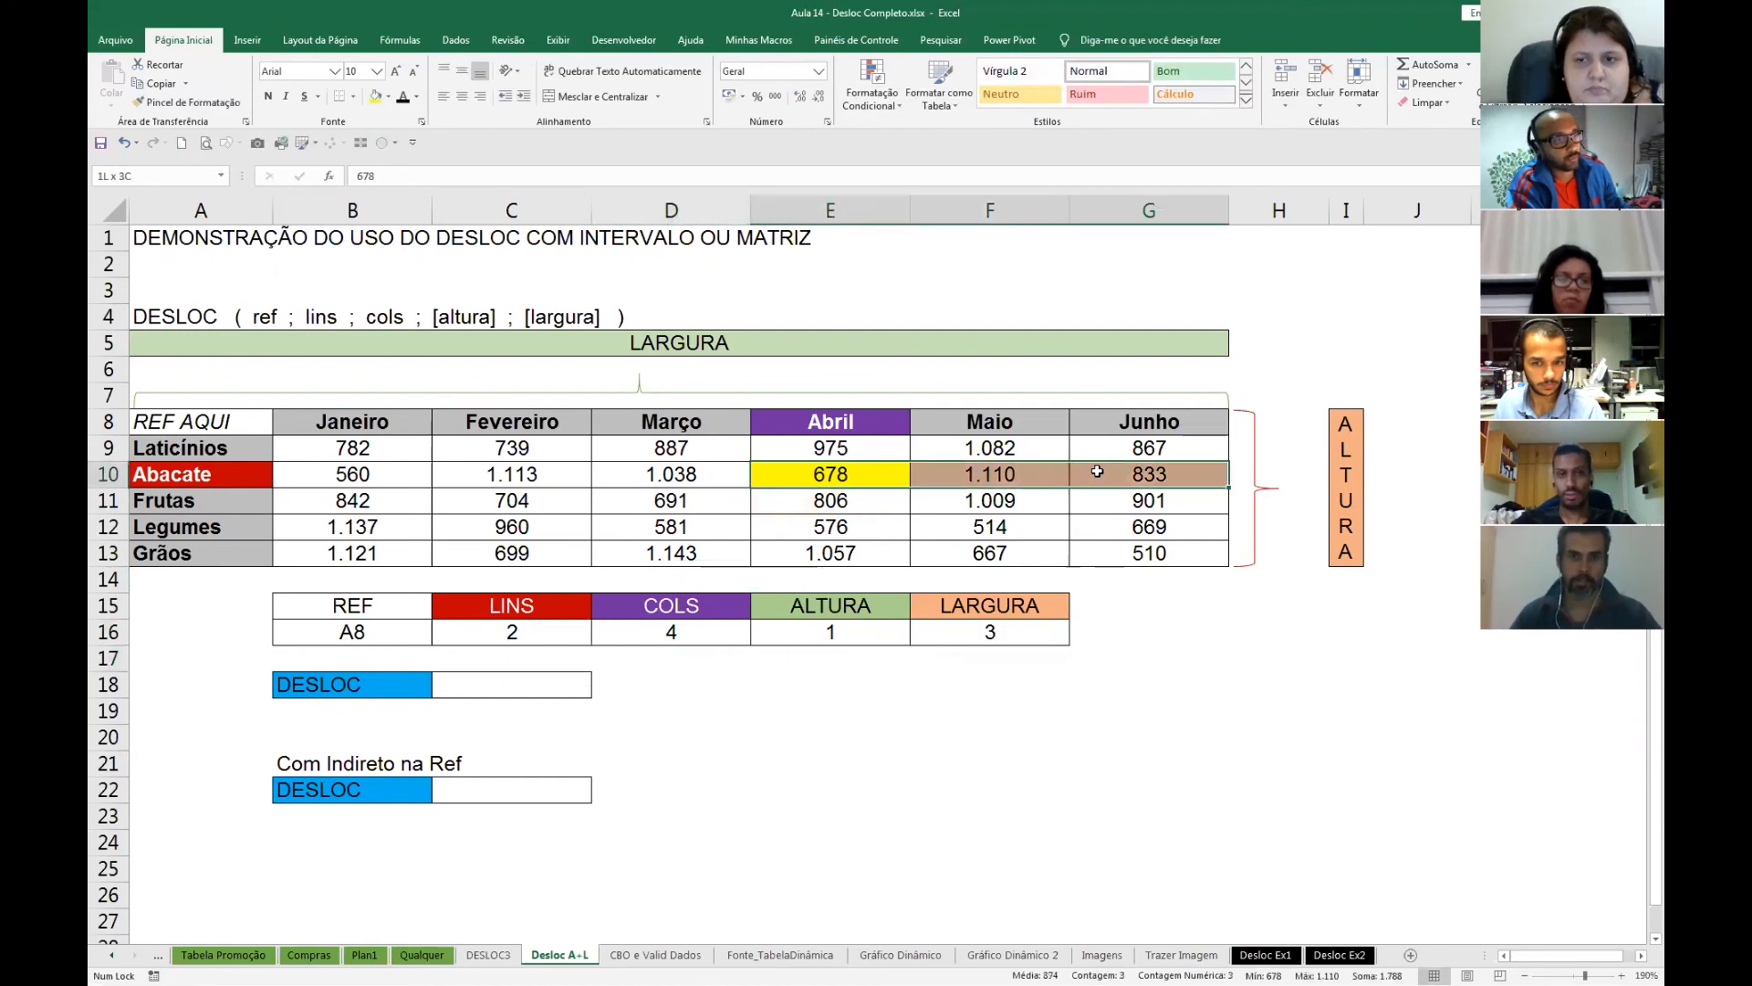
click(566, 684)
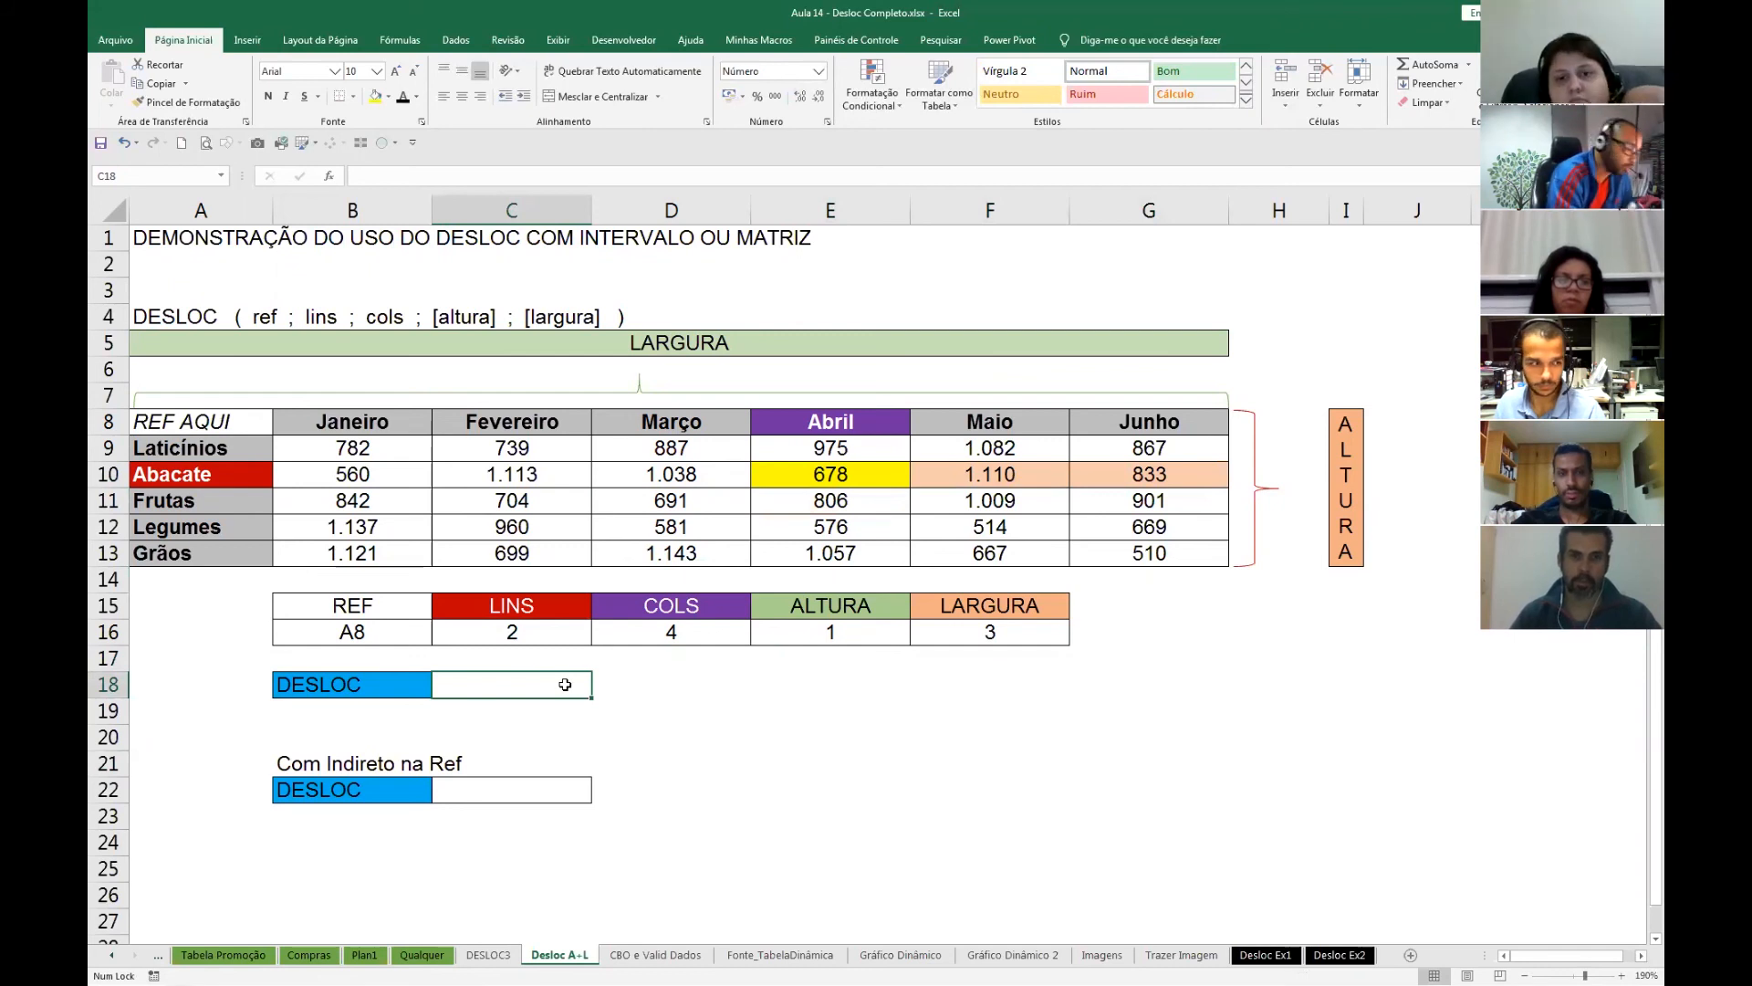
text(=soma)
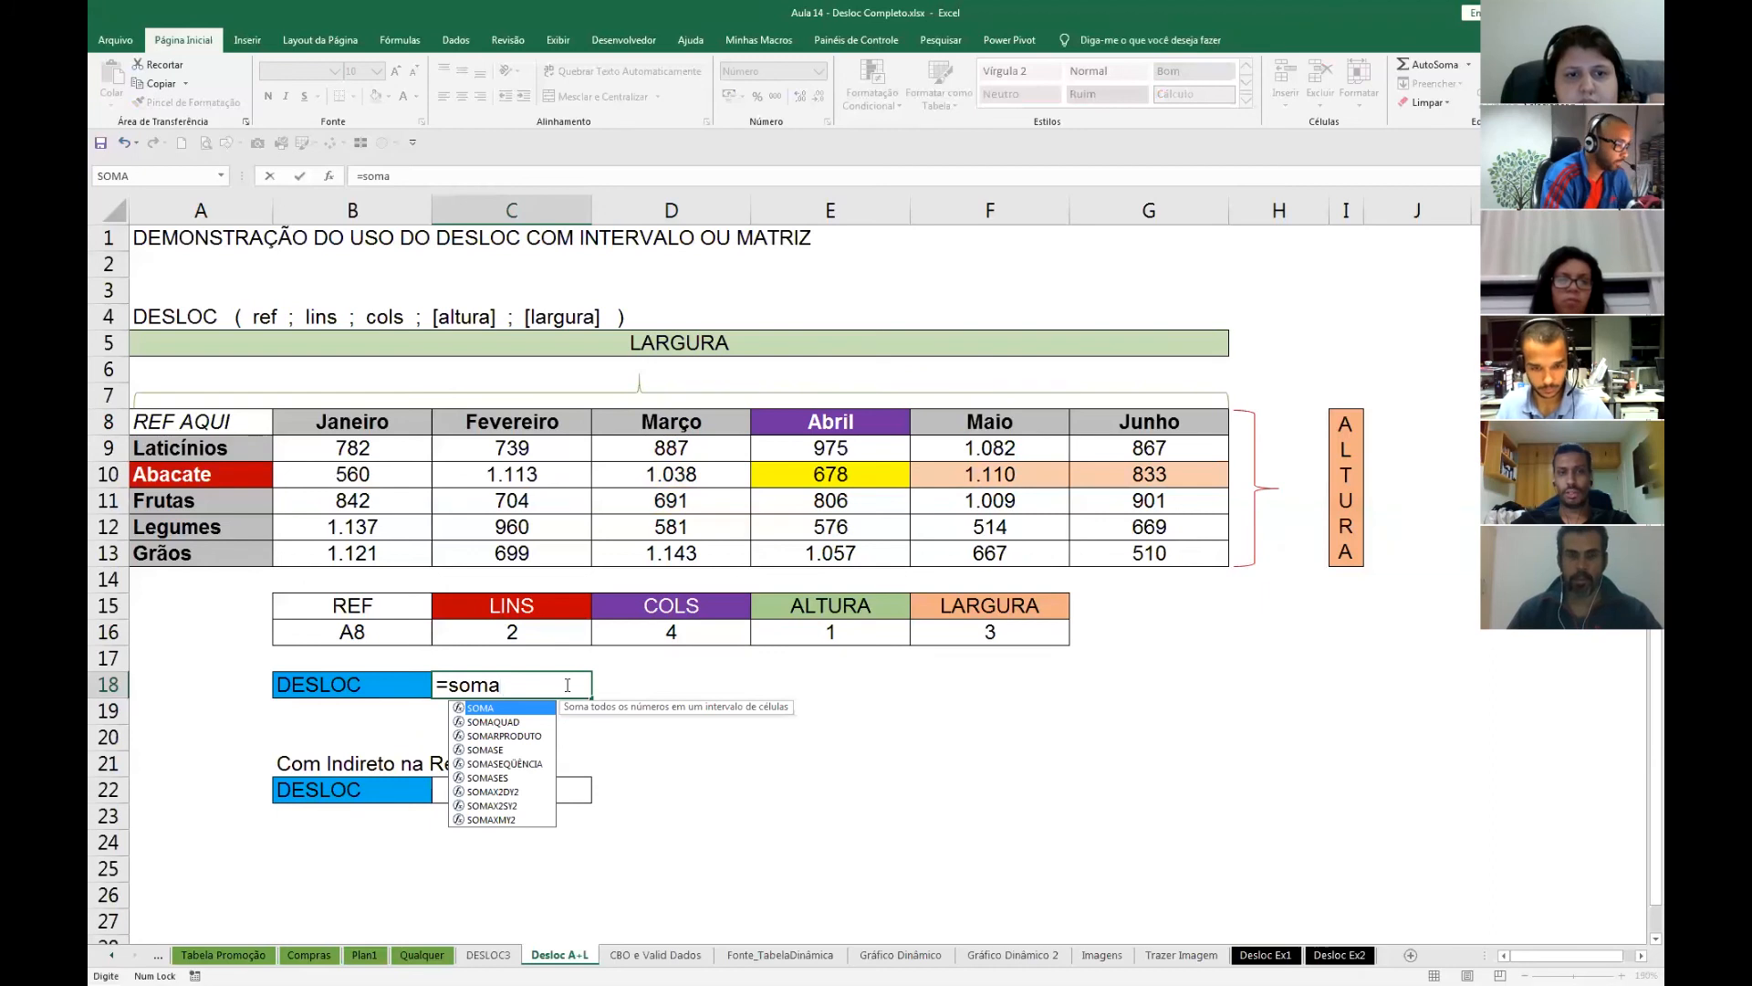
key(Escape)
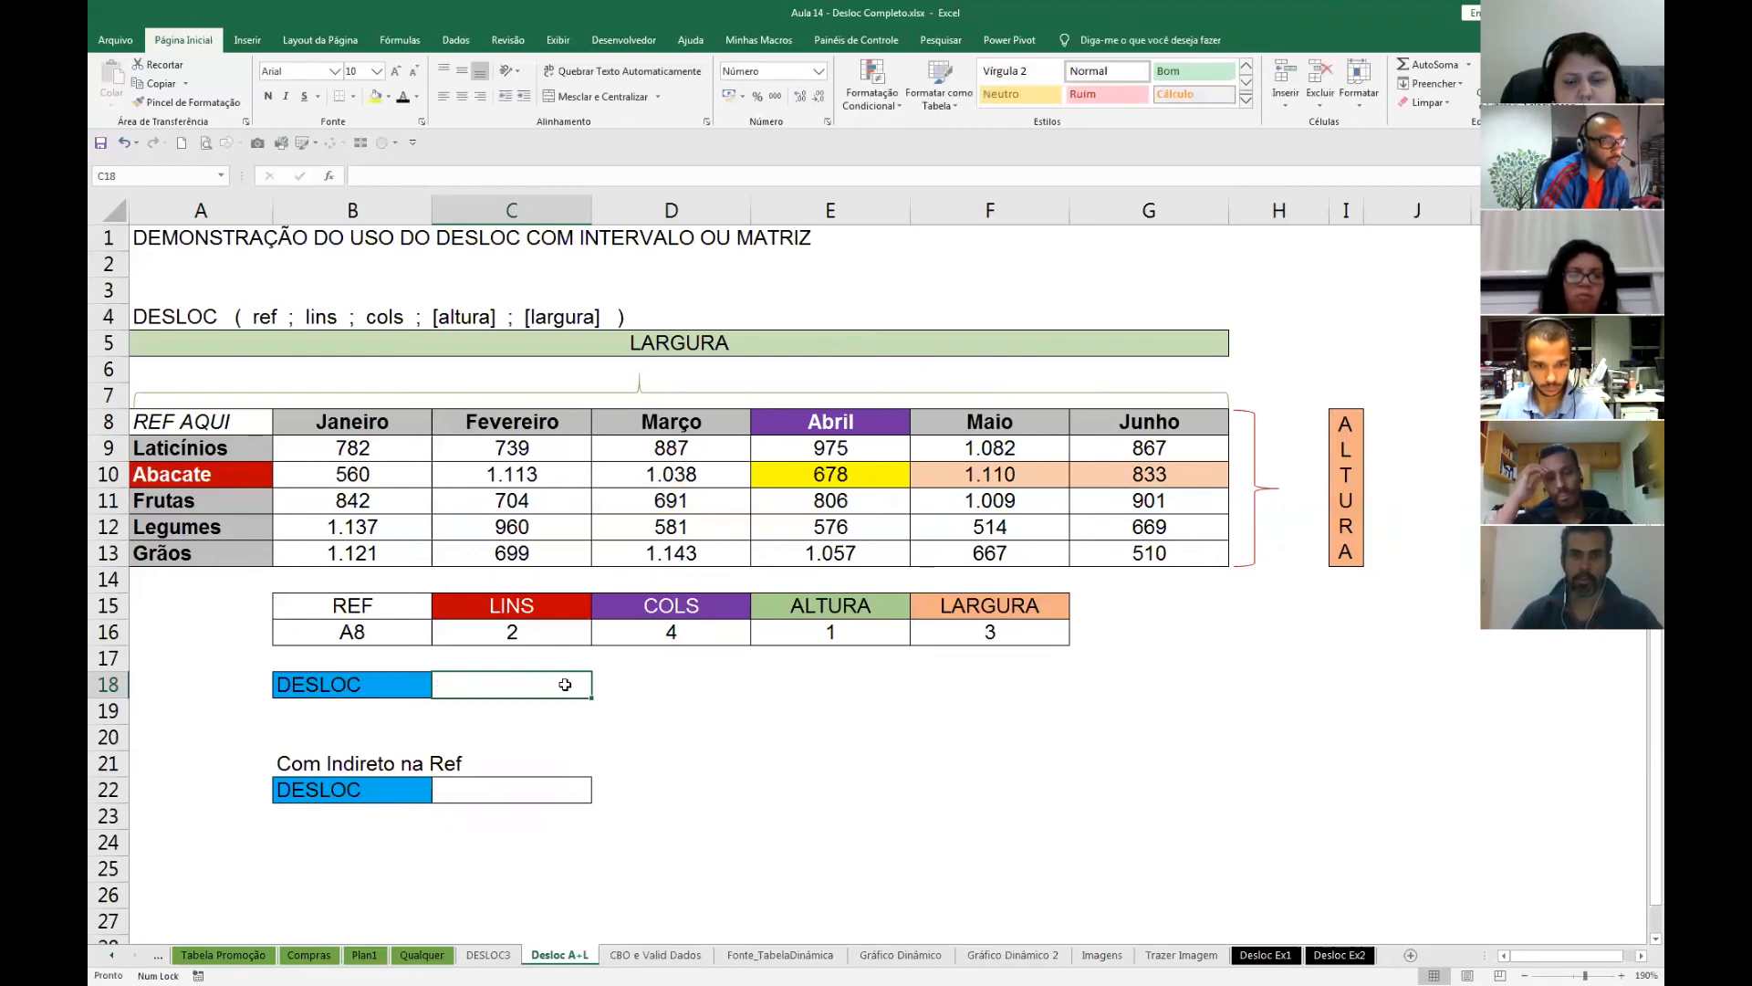
scroll(446, 818, up, 3)
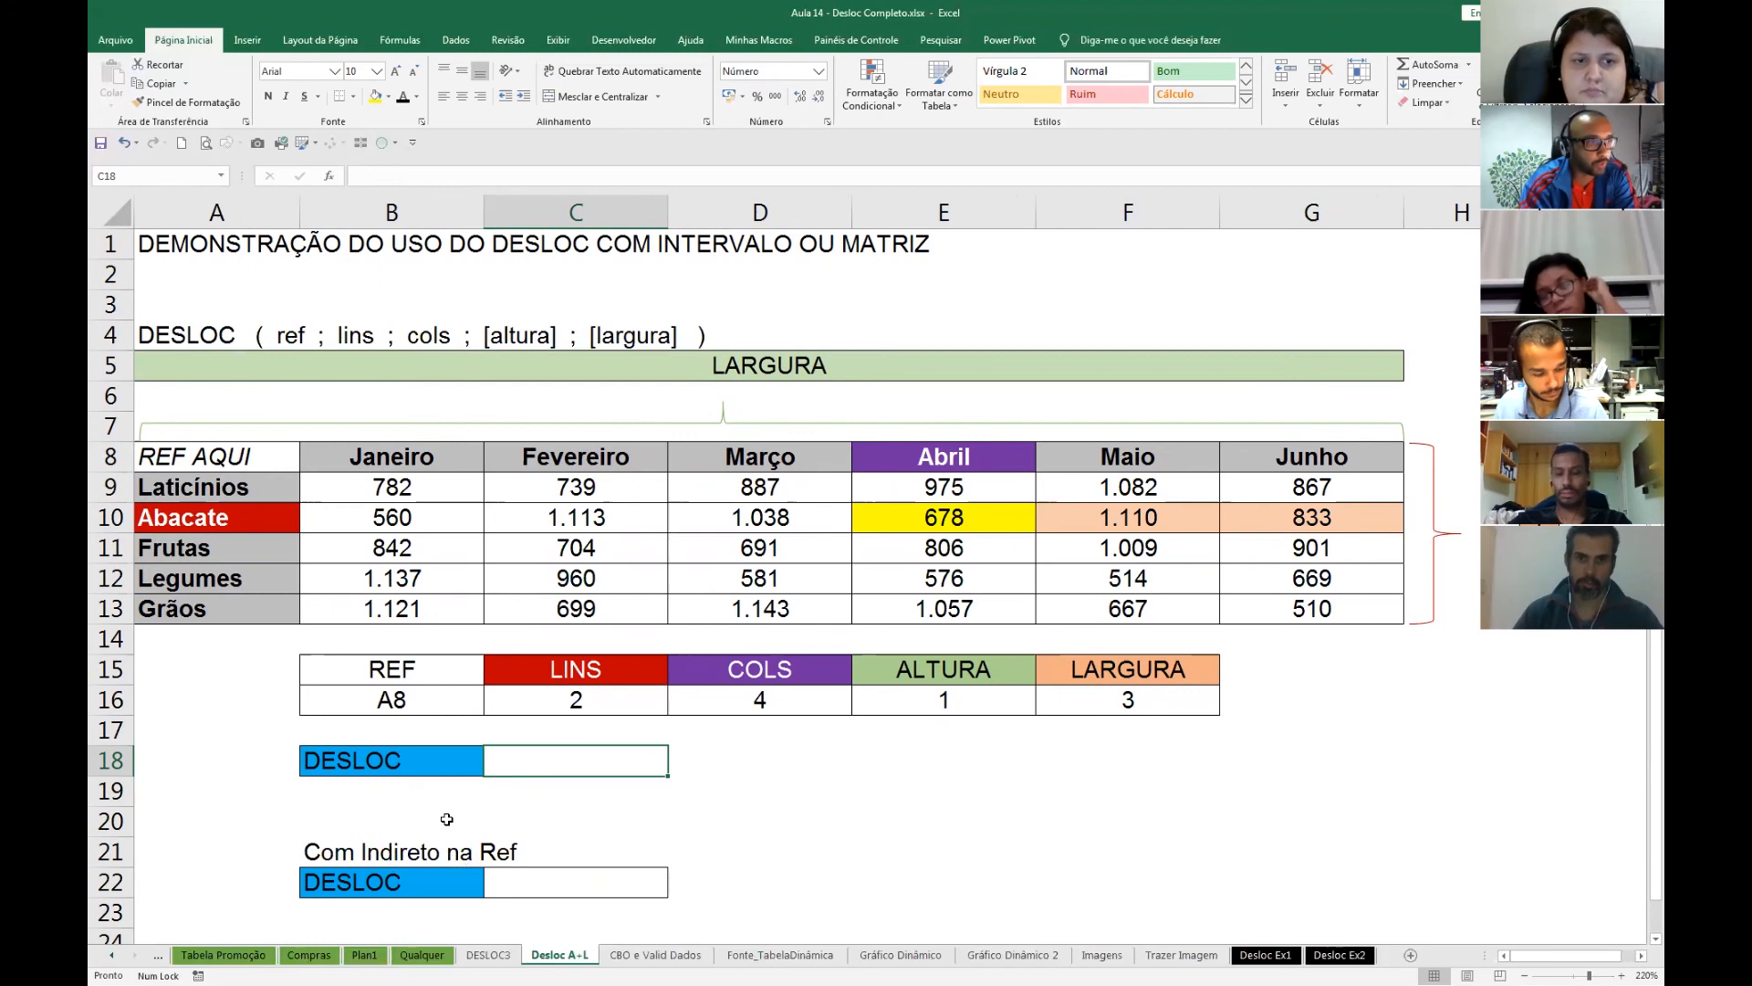
- Examine the months from Abril to Junho and the Abacate values in E10, F10 and G10 against the COLS parameter
click(946, 467)
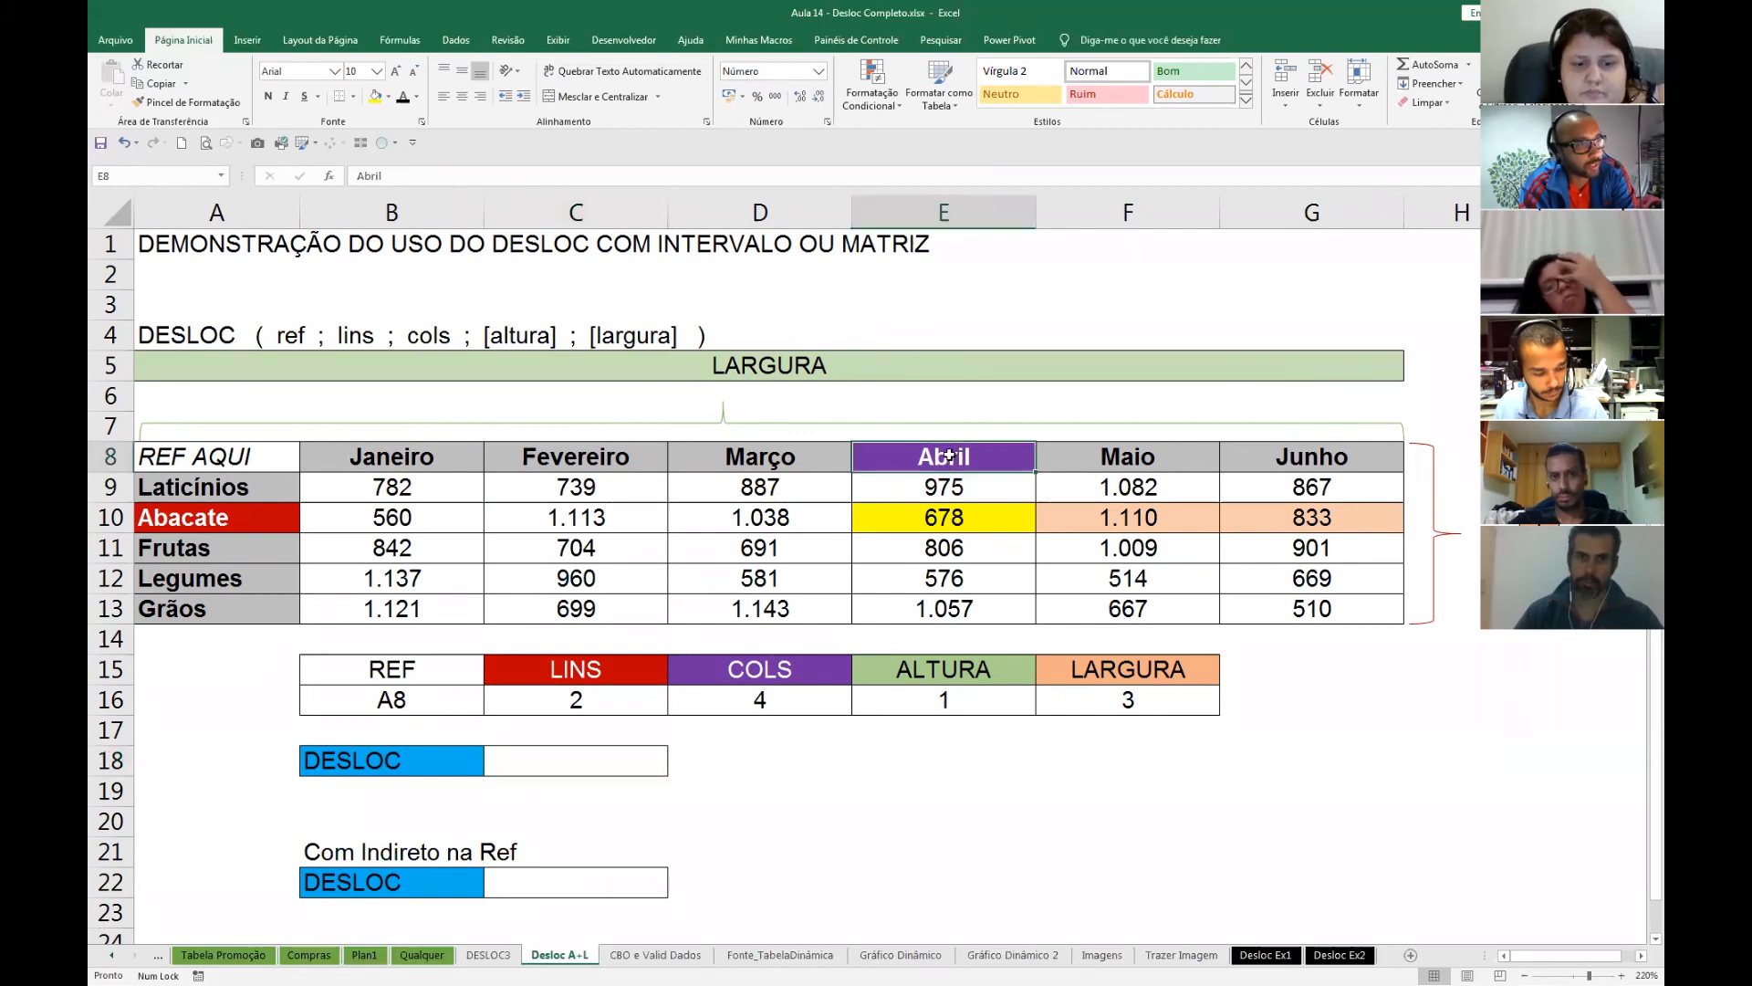
key(Right)
key(Right)
click(982, 518)
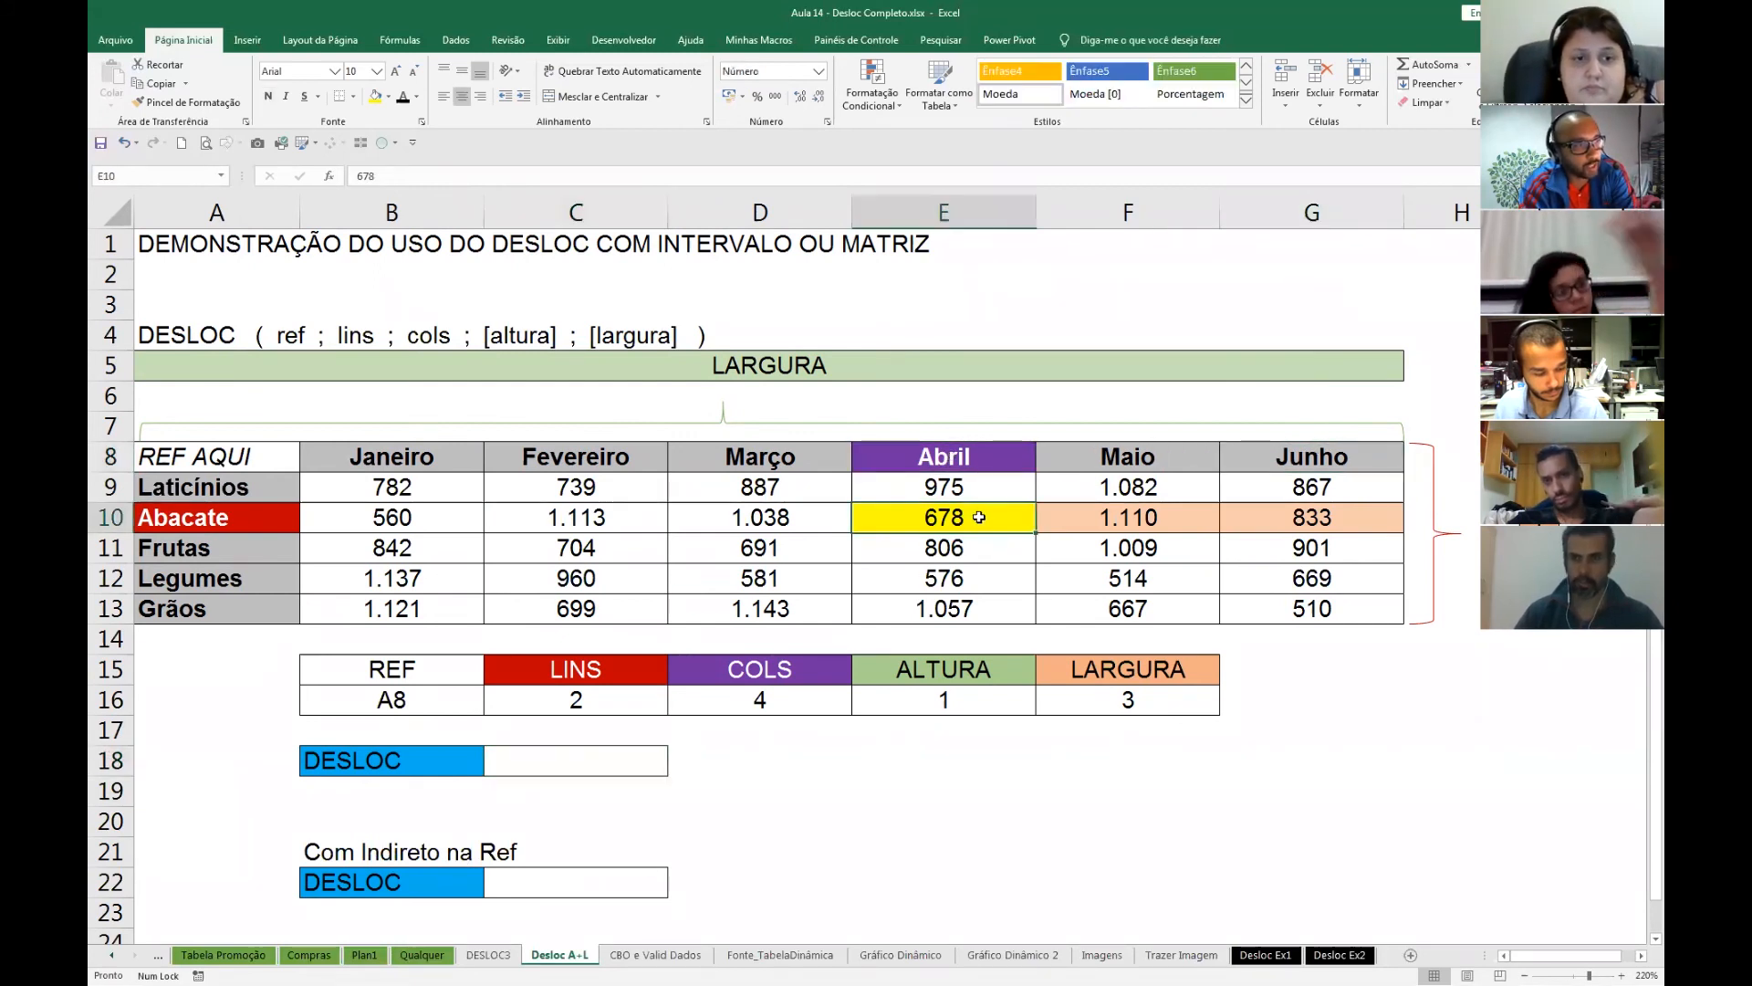
click(1076, 521)
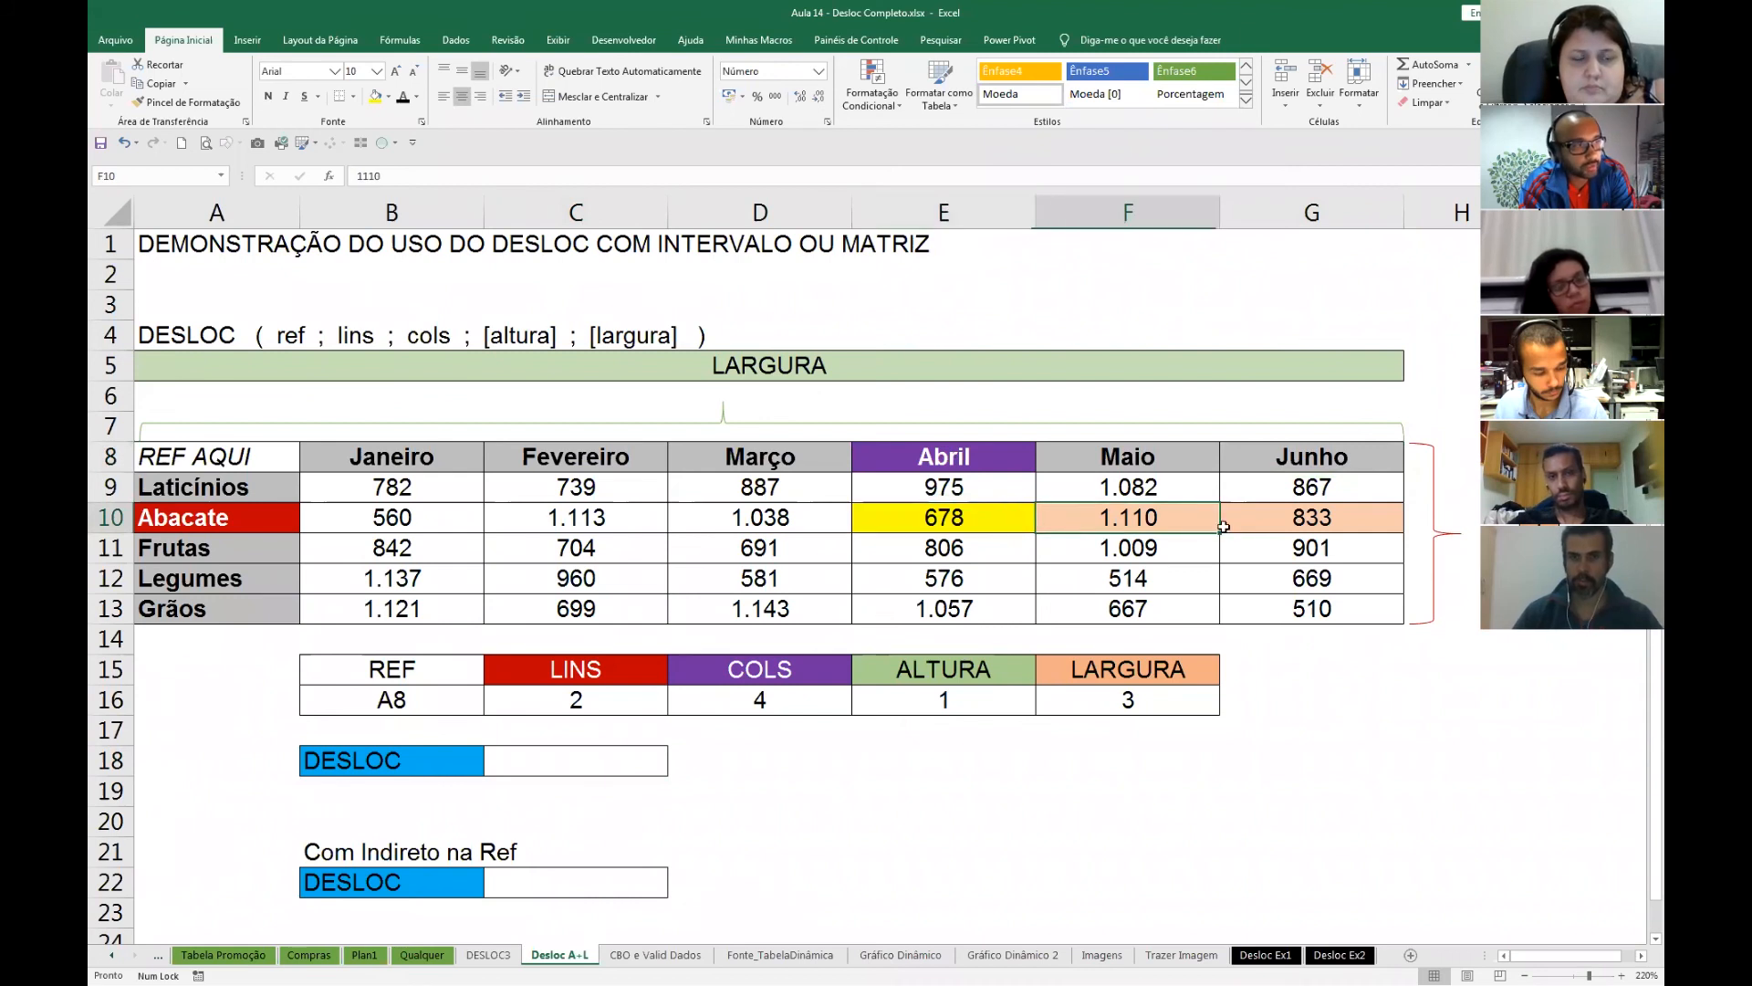
click(1267, 526)
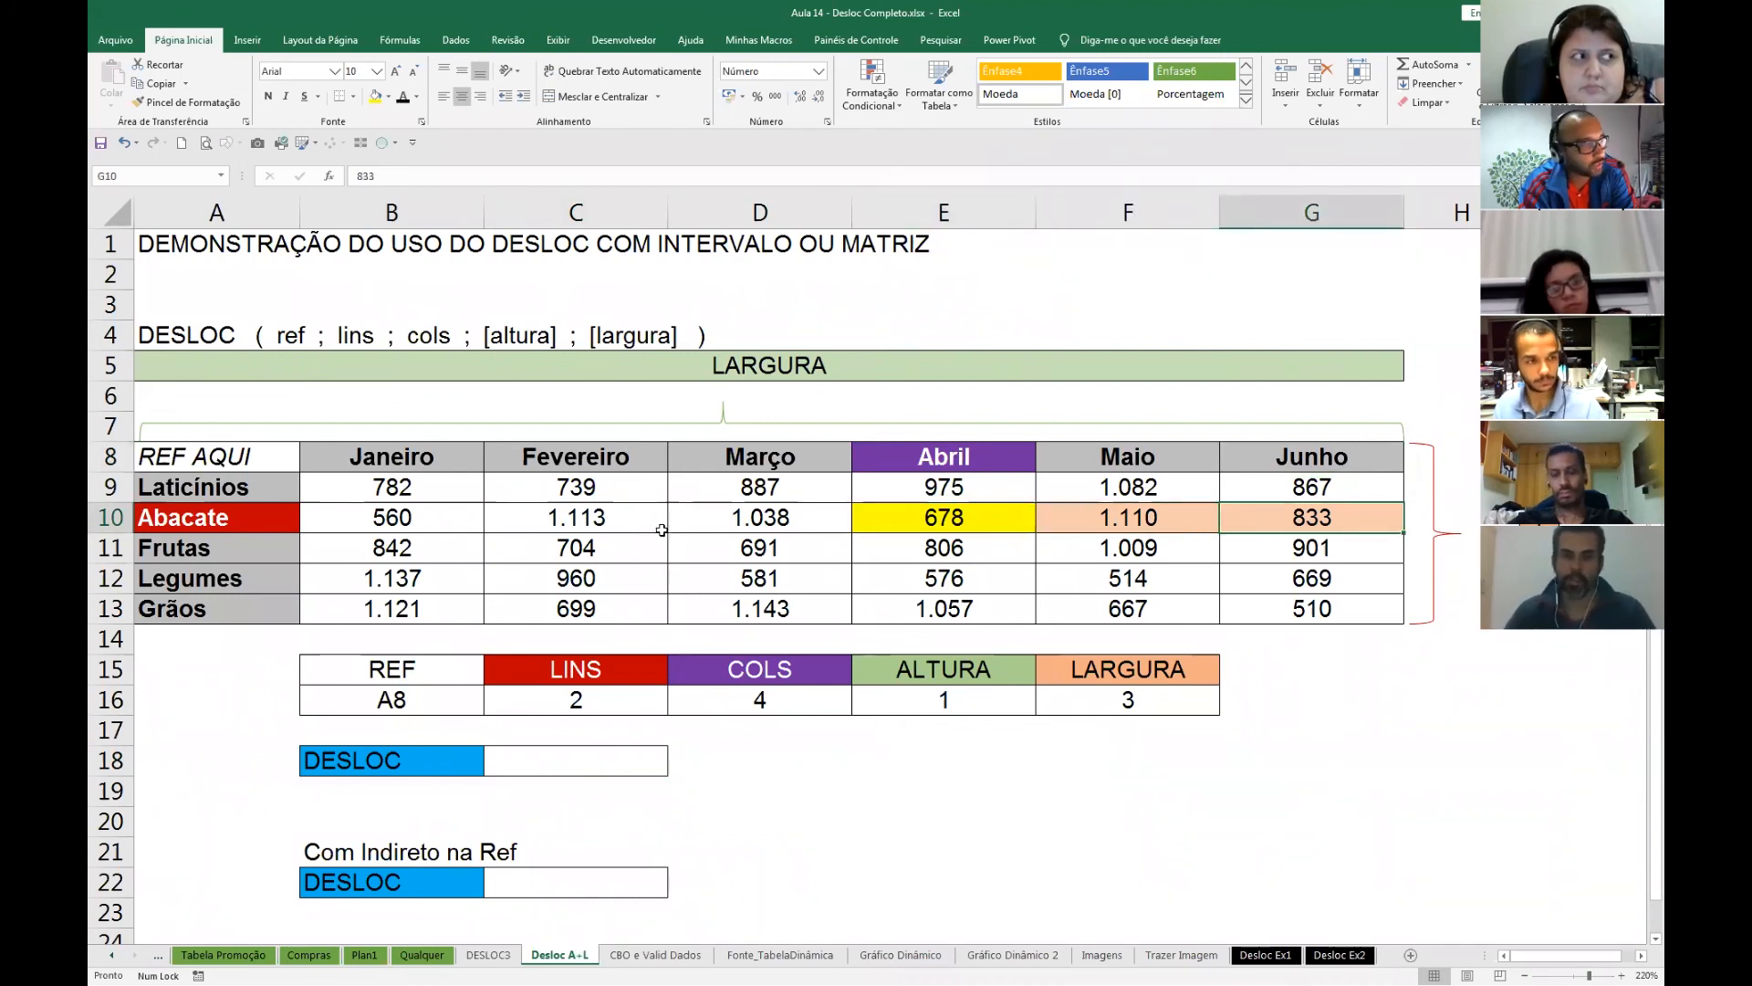
click(745, 678)
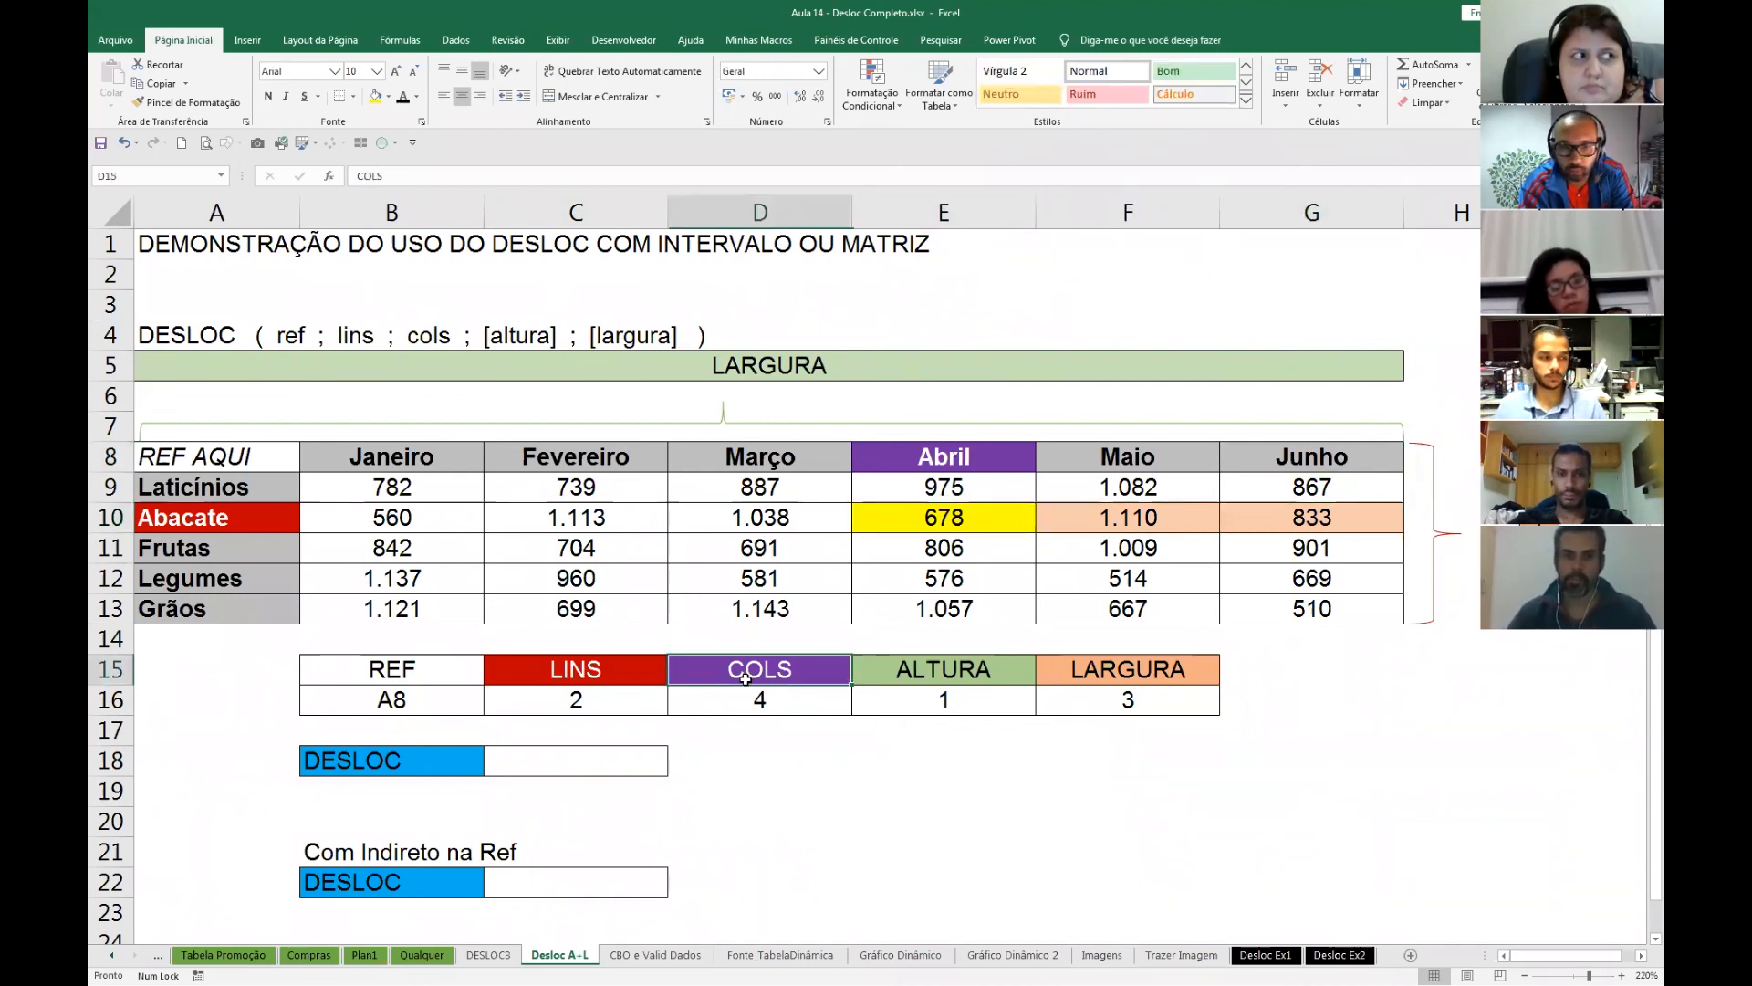
- Start a formula in C18 that nests DESLOC inside SOMA, with A8 as the reference argument
click(602, 754)
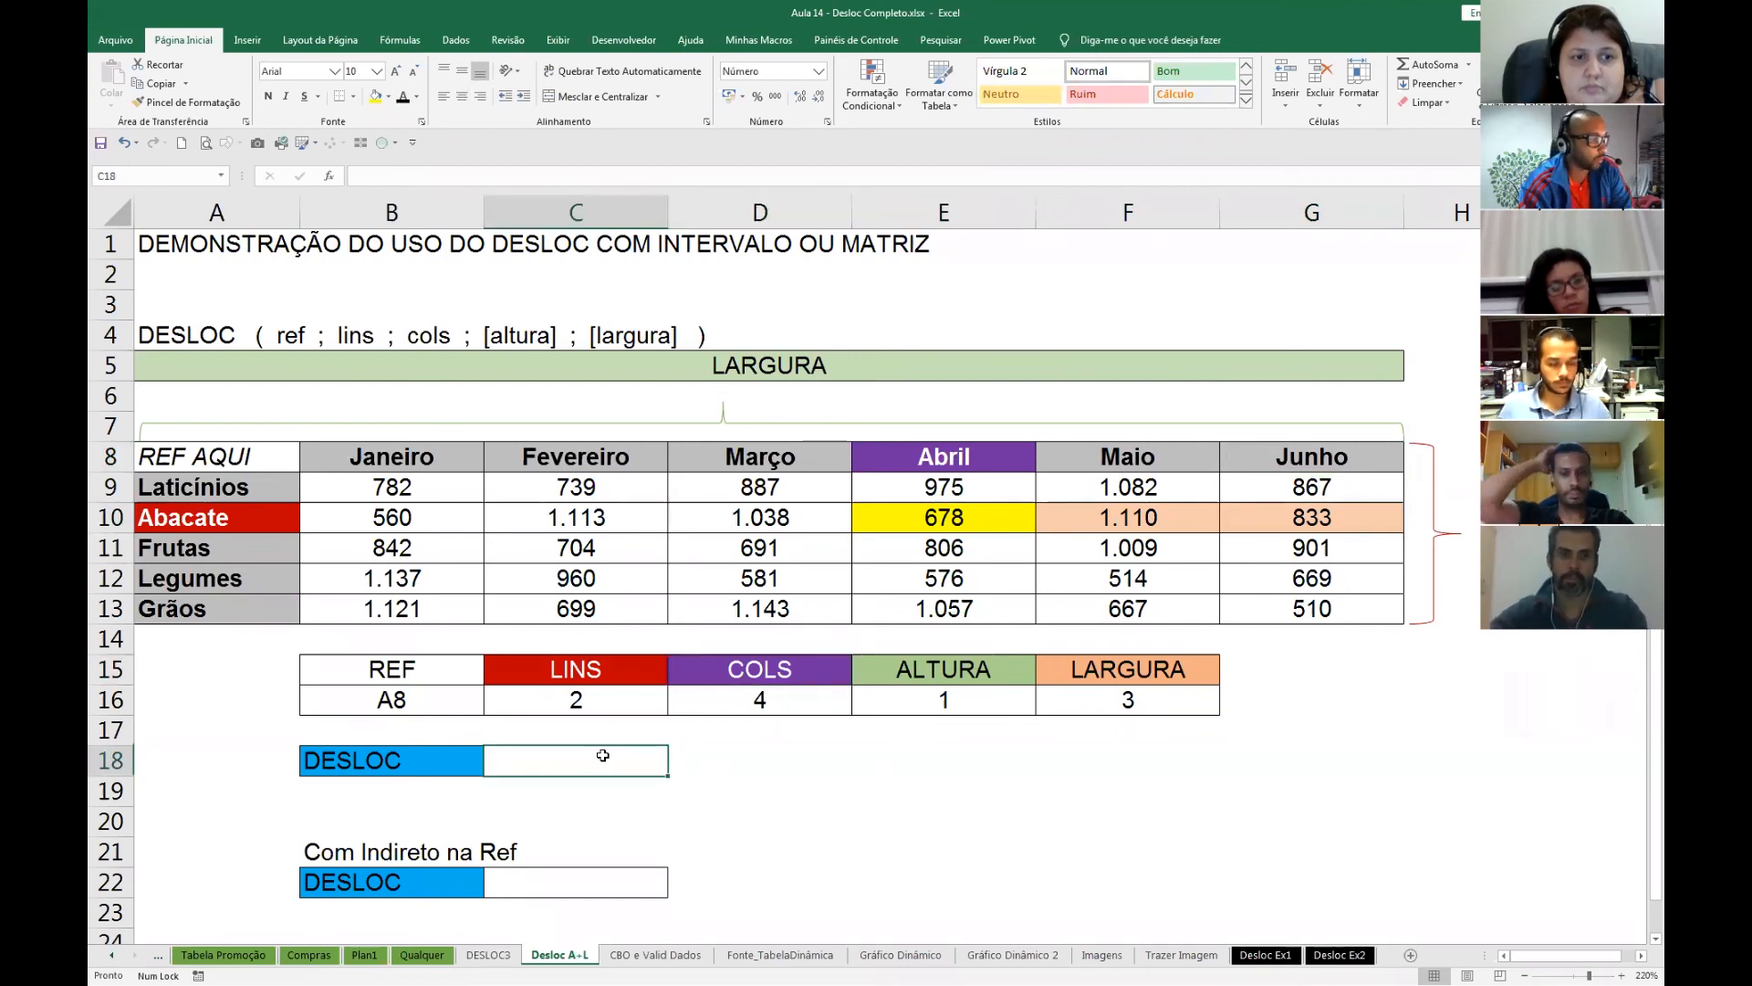
text(=somas)
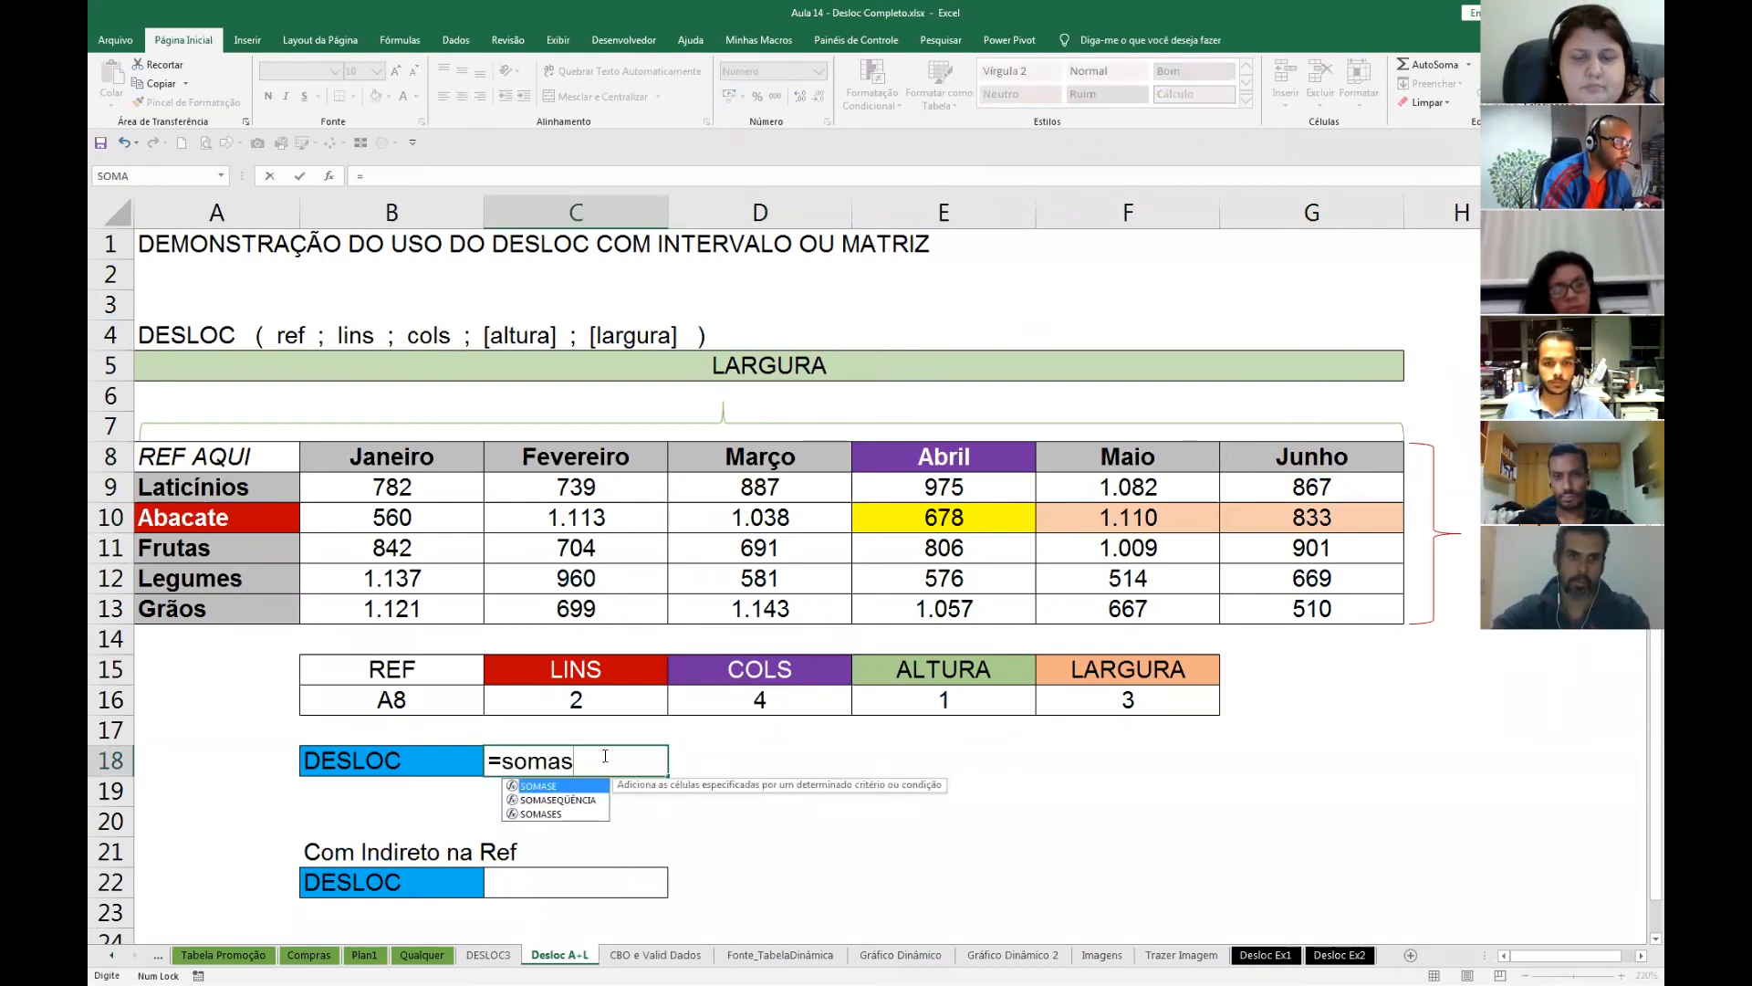
key(BackSpace)
key(Tab)
text(de)
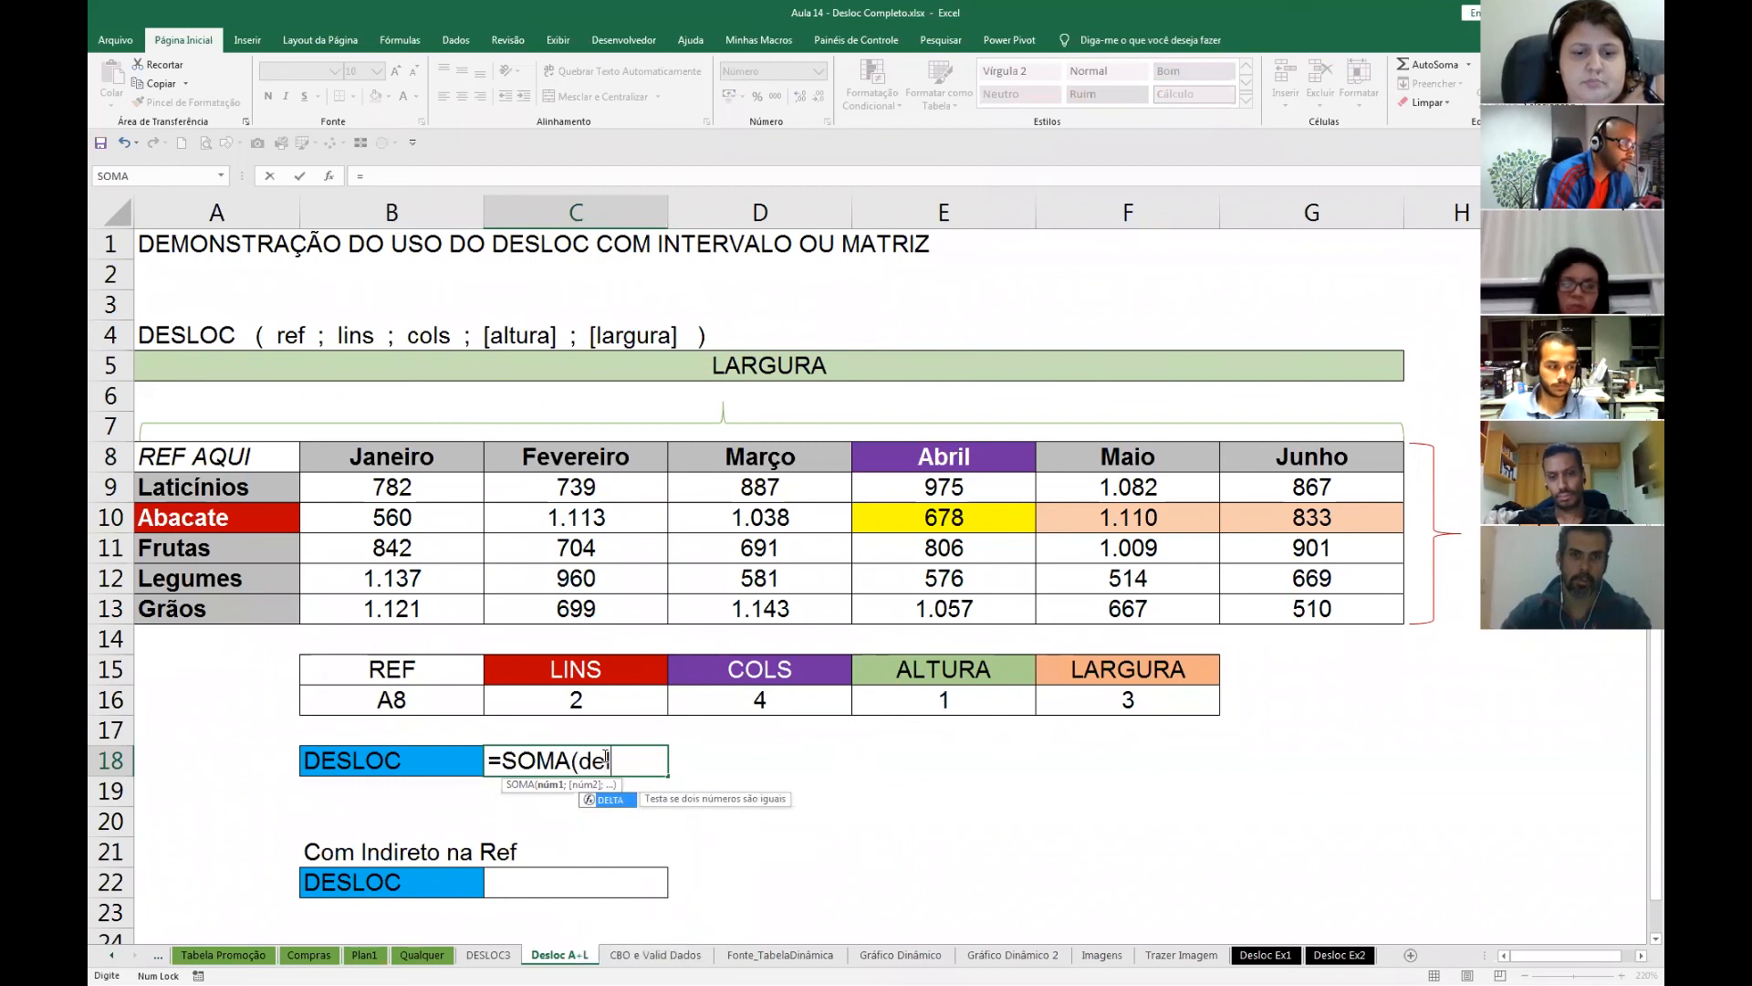
text(sloc()
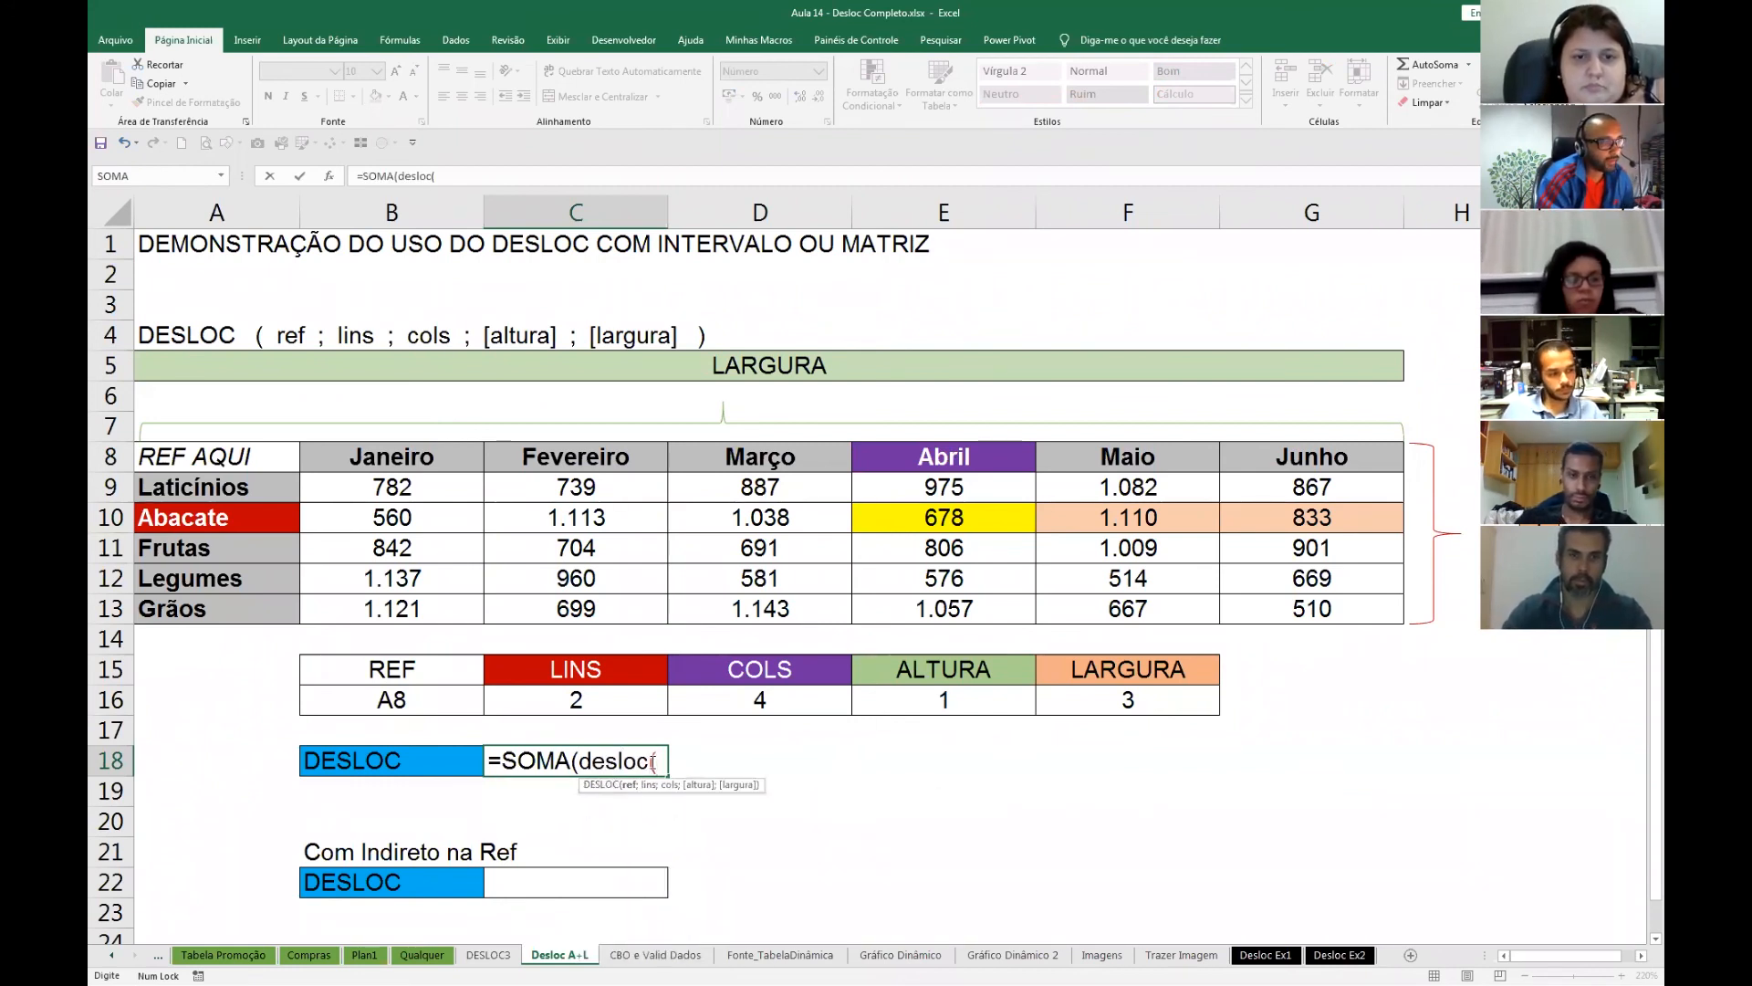
click(260, 454)
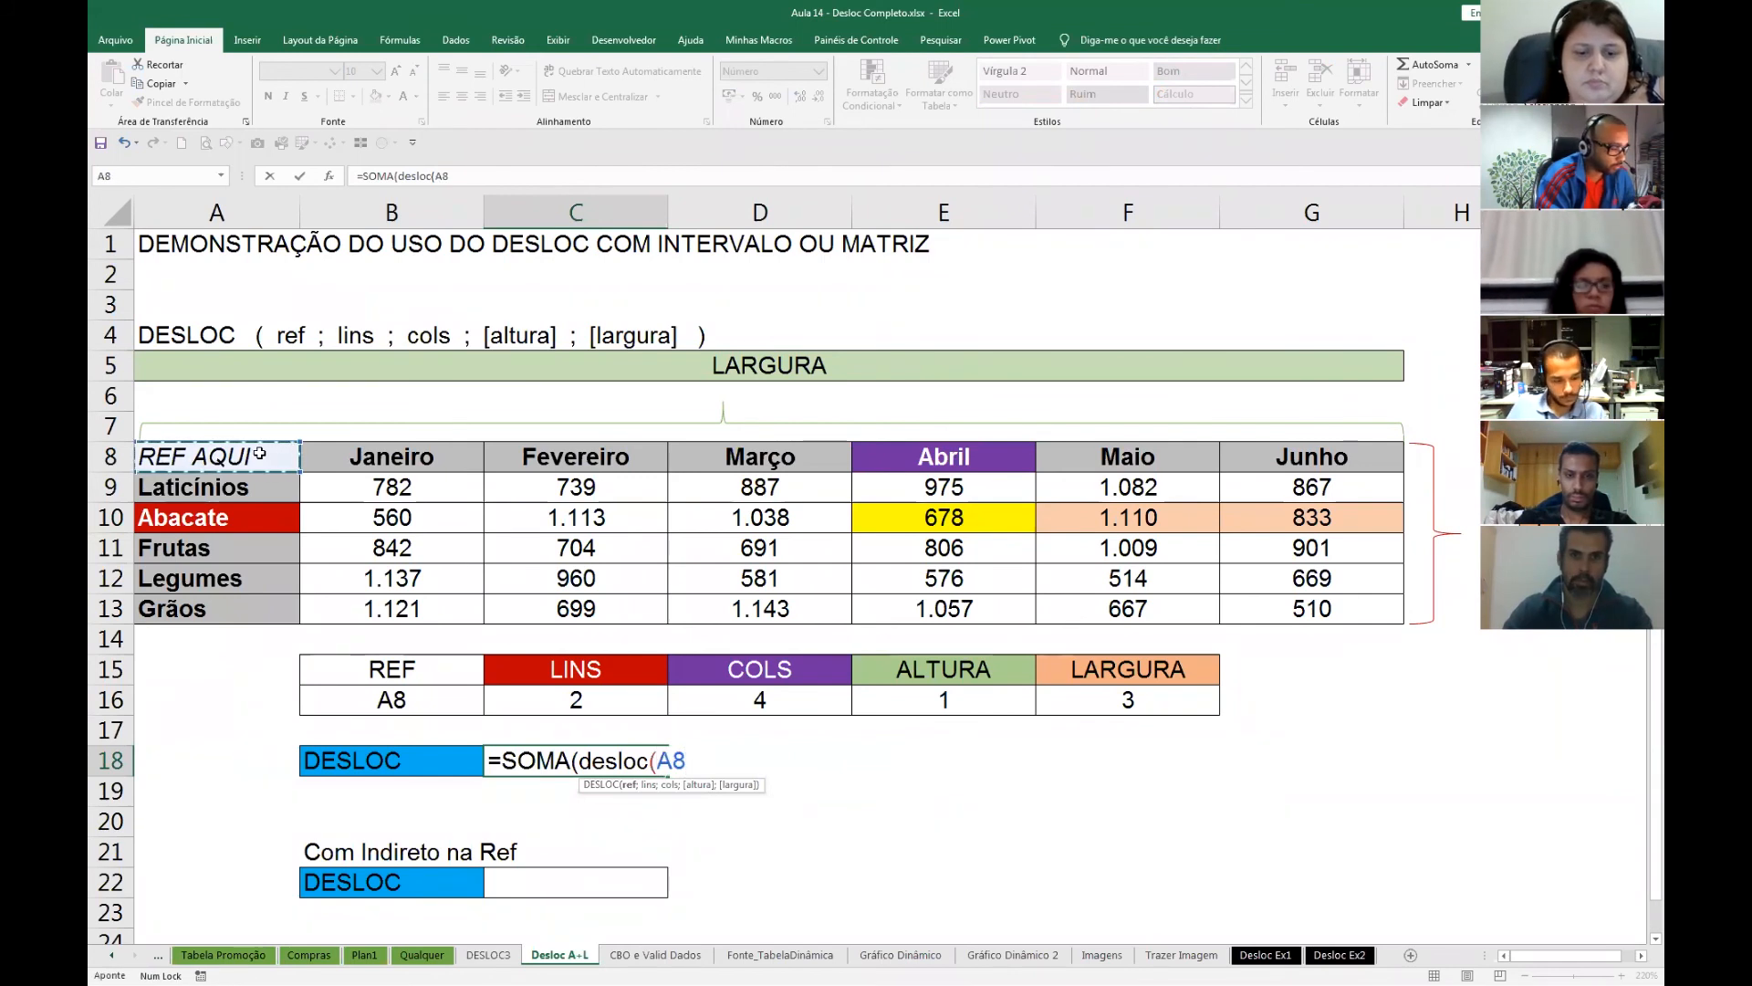
text(;)
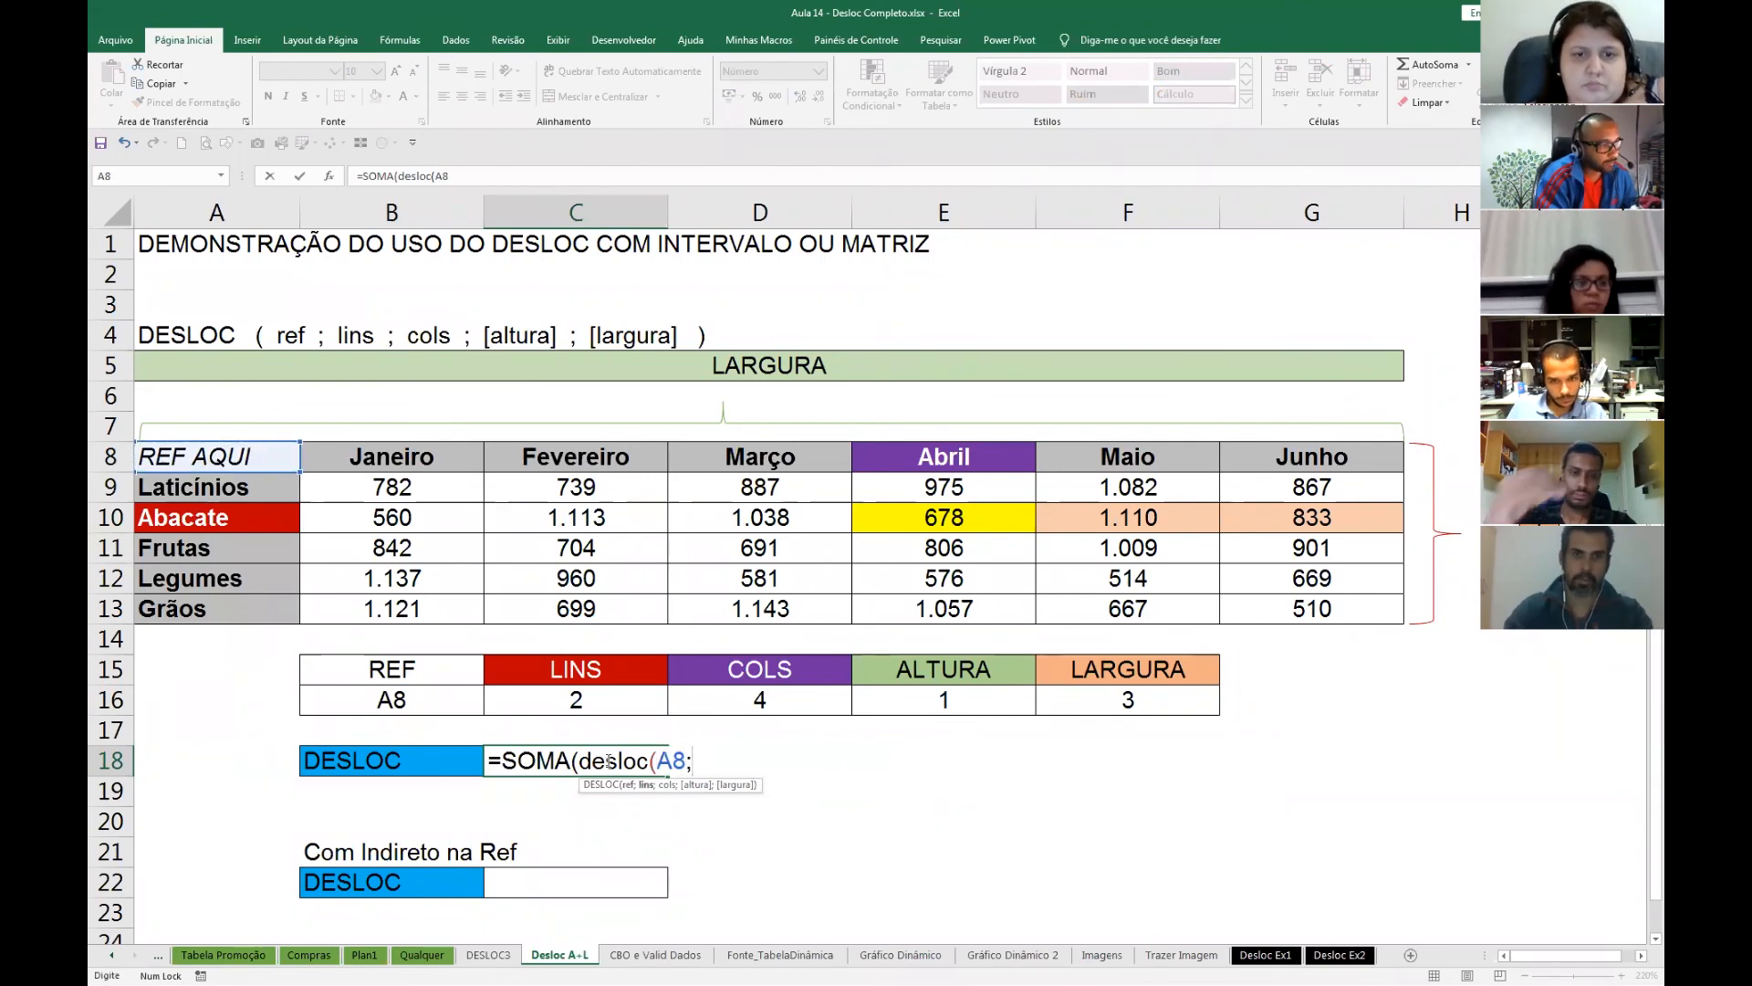
- Complete C18 as =SOMA(DESLOC(A8;C16;D16;E16;F16)) and select E10:G10 to compare its sum
click(604, 699)
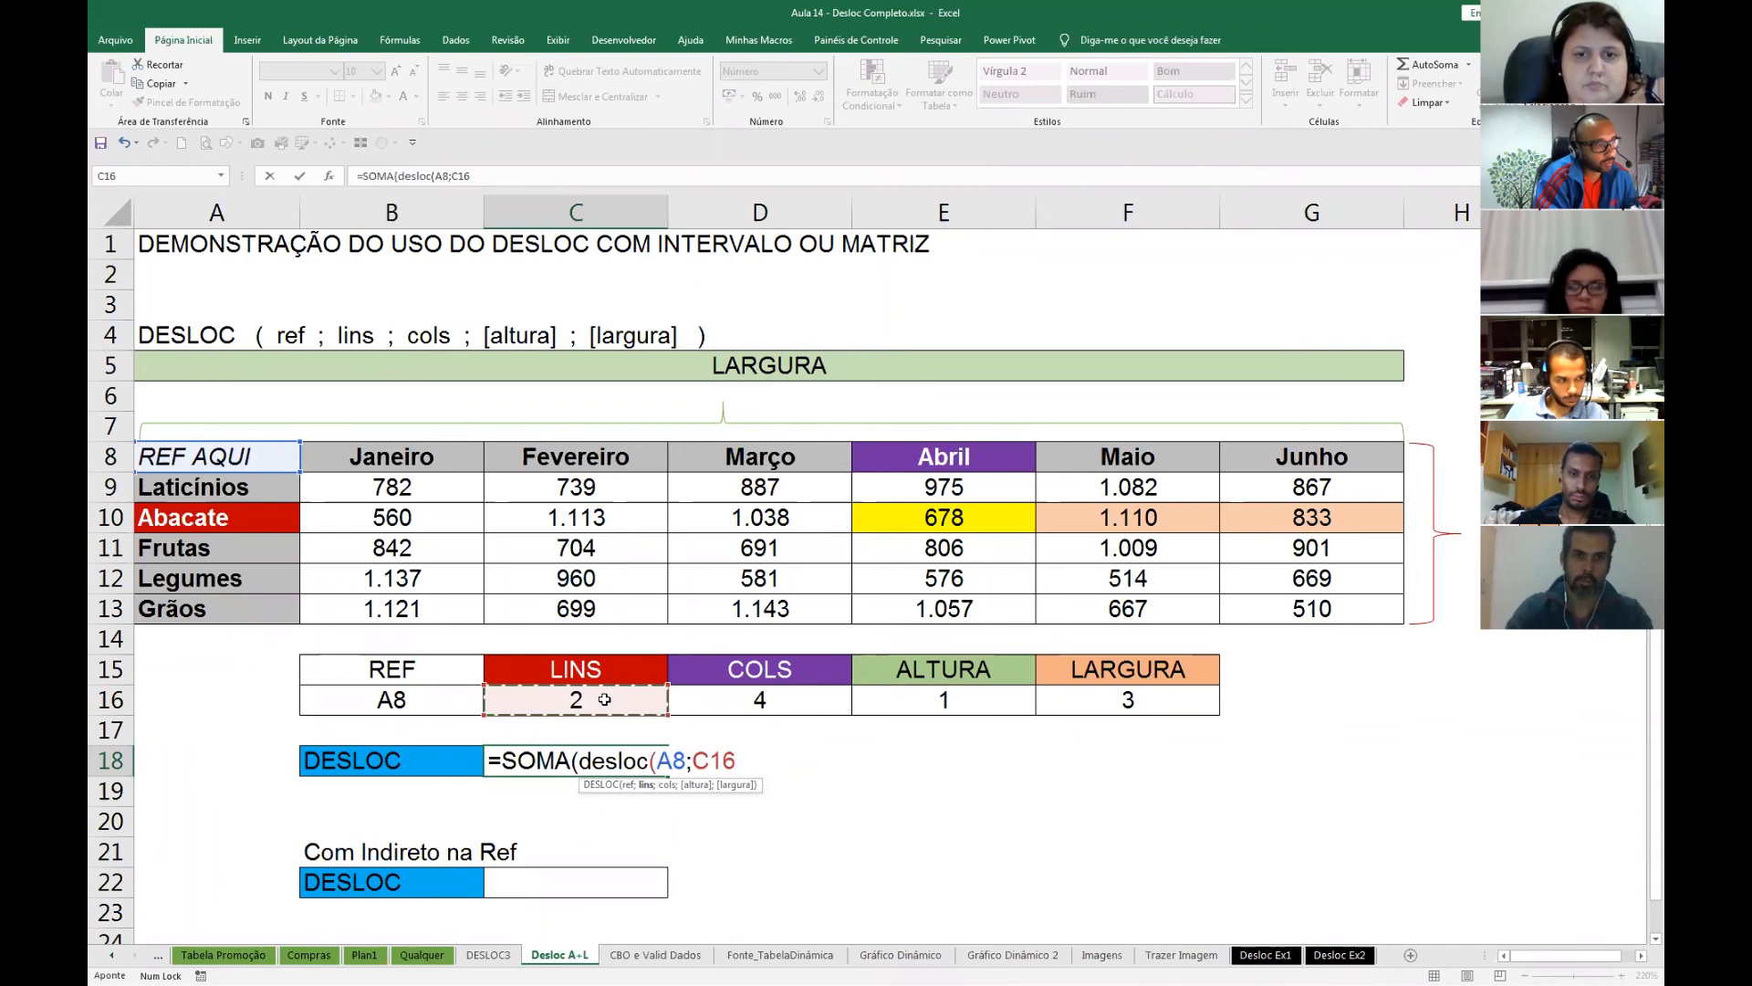
text(;)
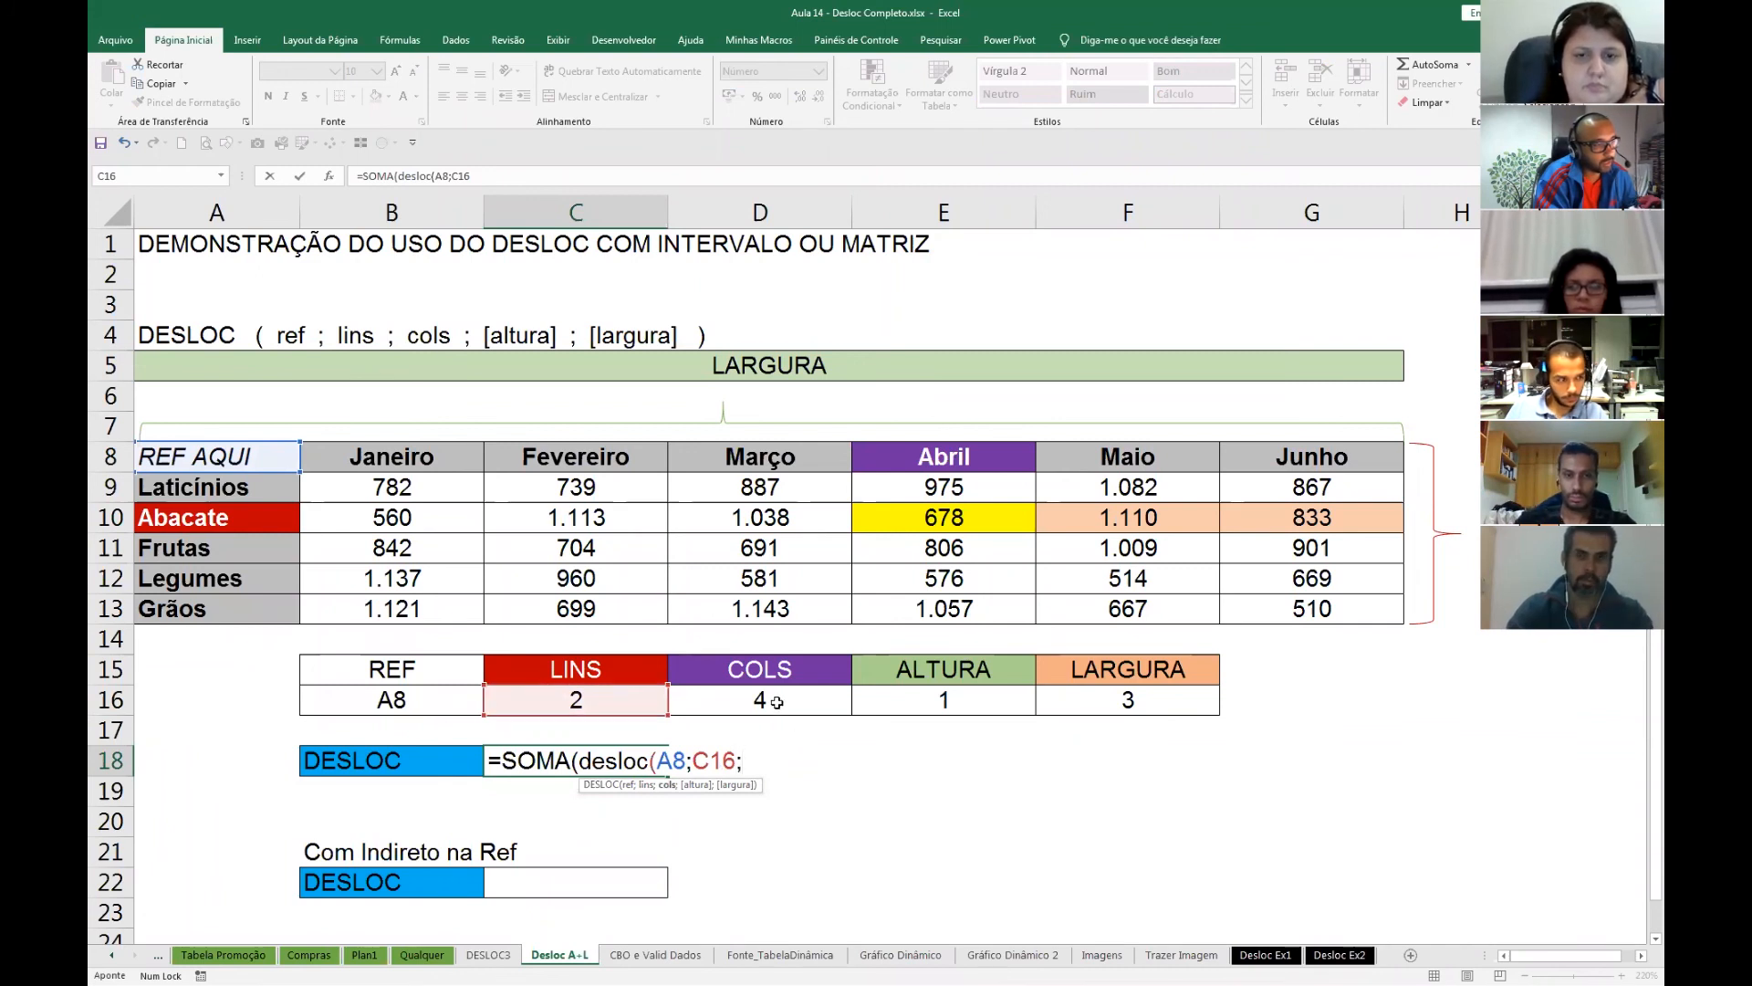
click(776, 702)
text(;)
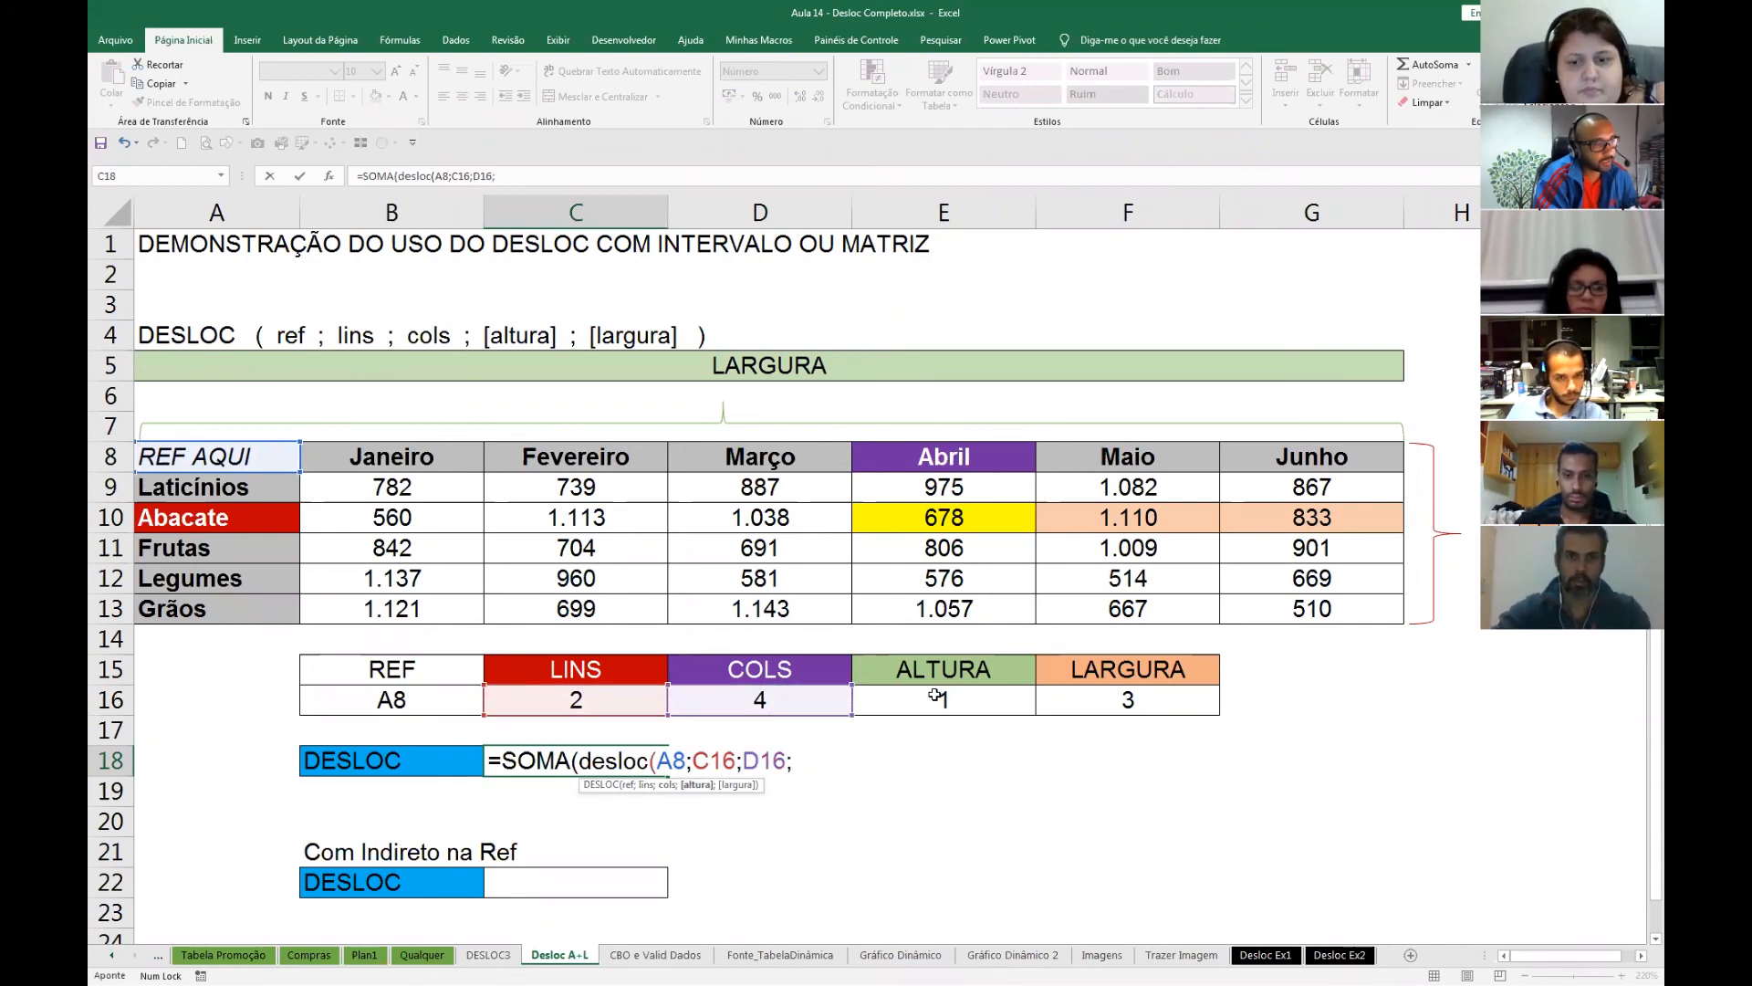
click(935, 697)
text(;)
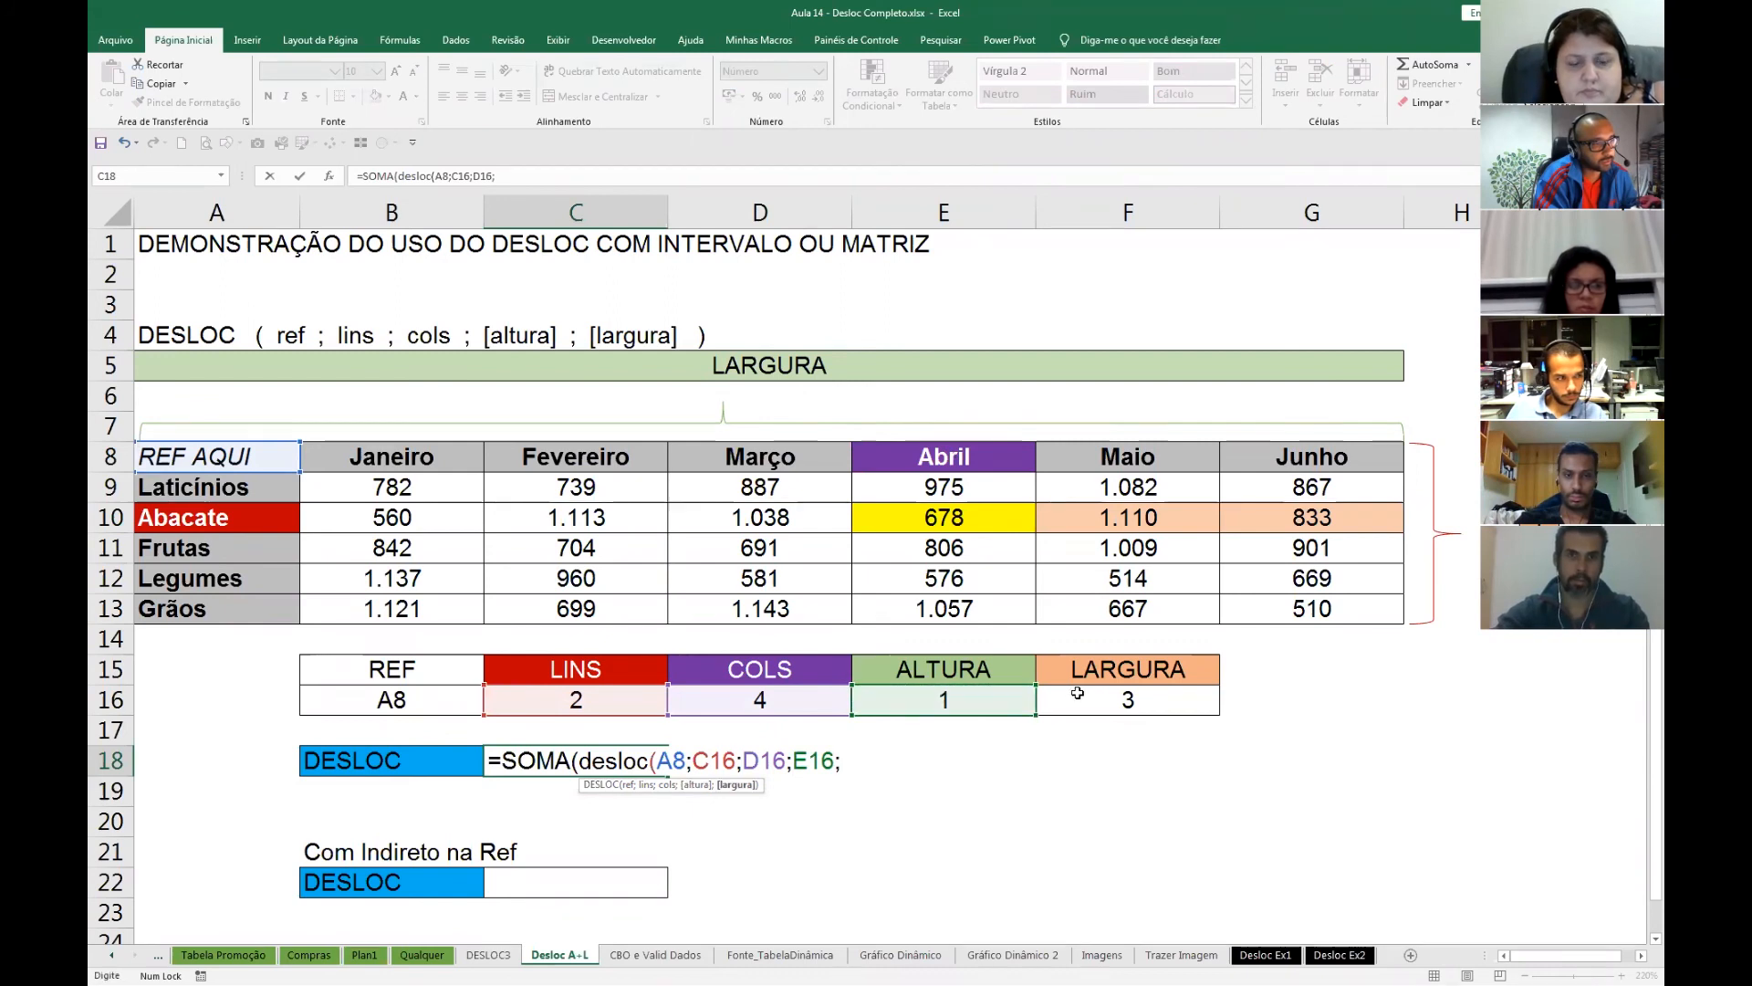
click(1077, 694)
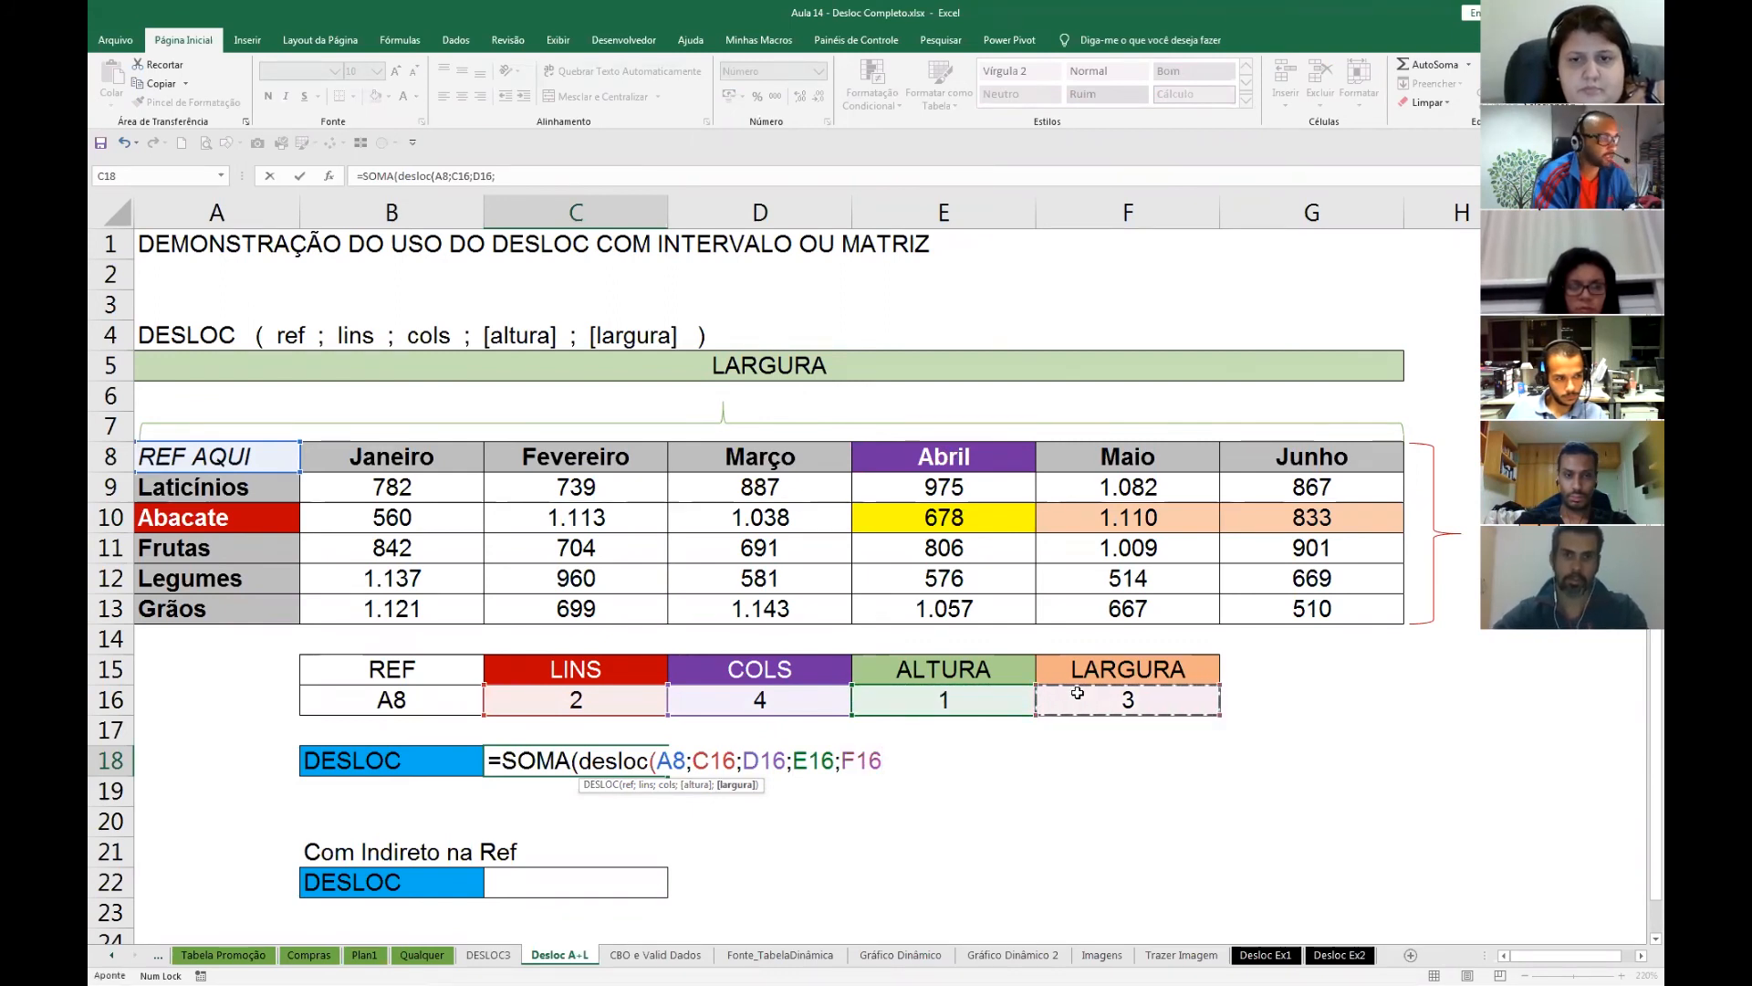
text())
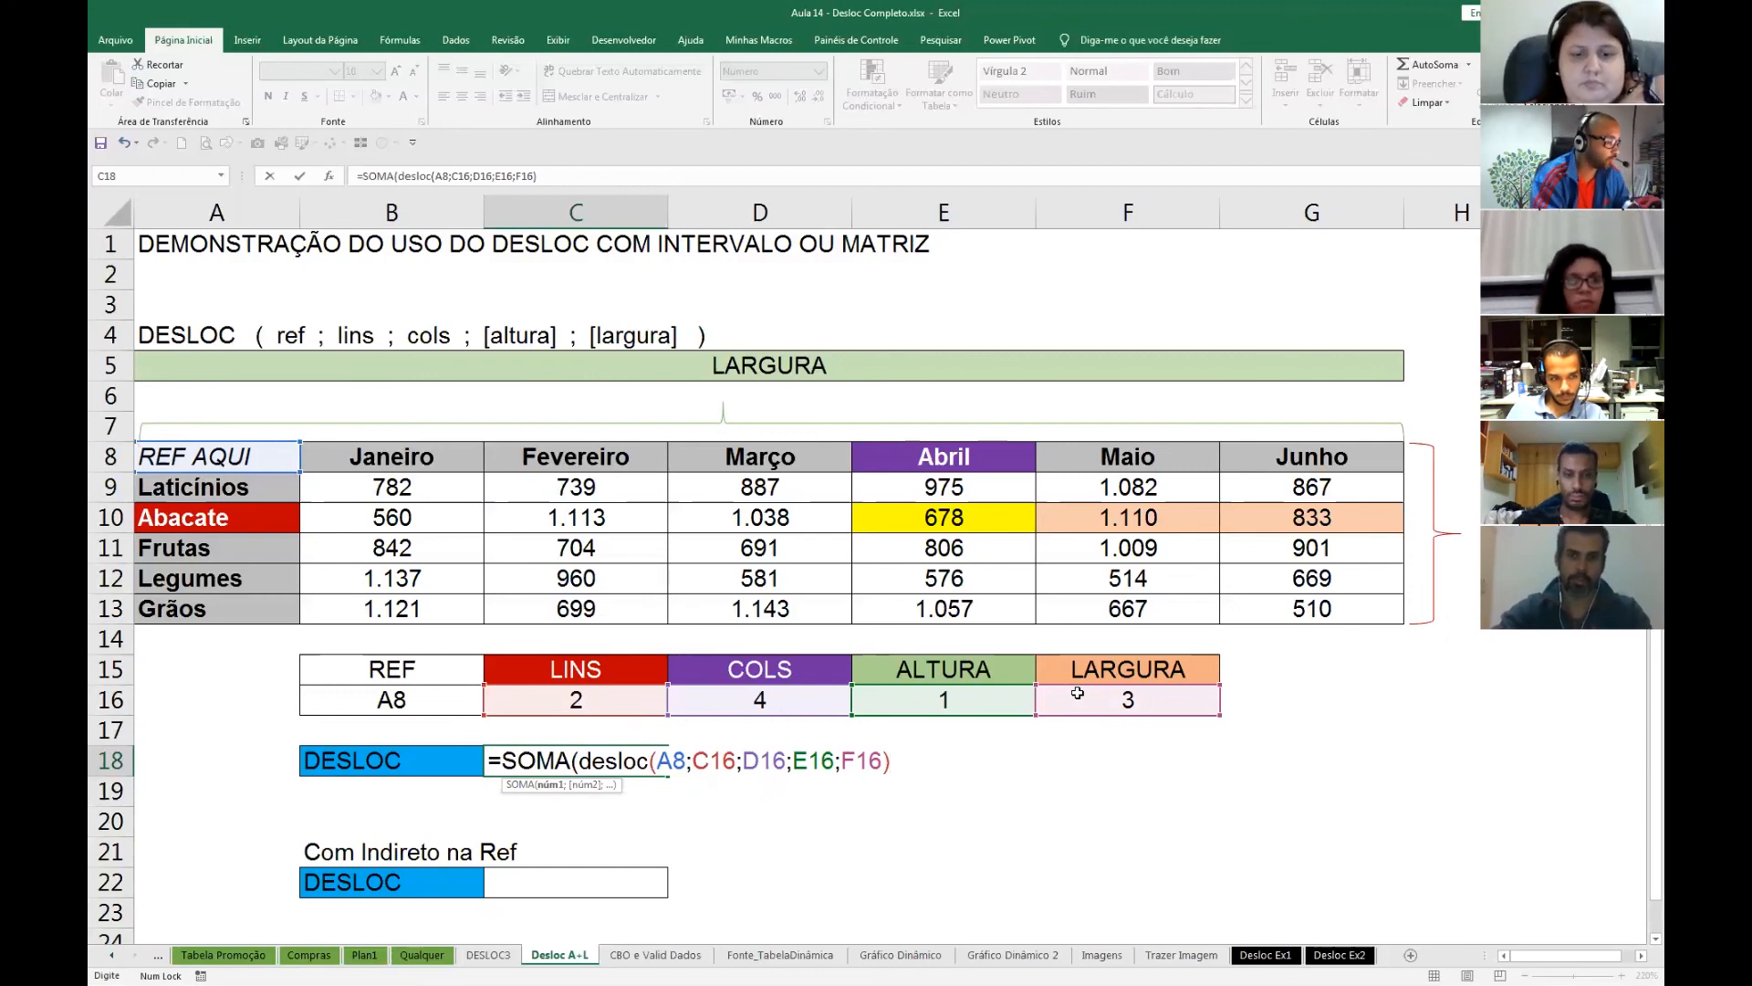
text())
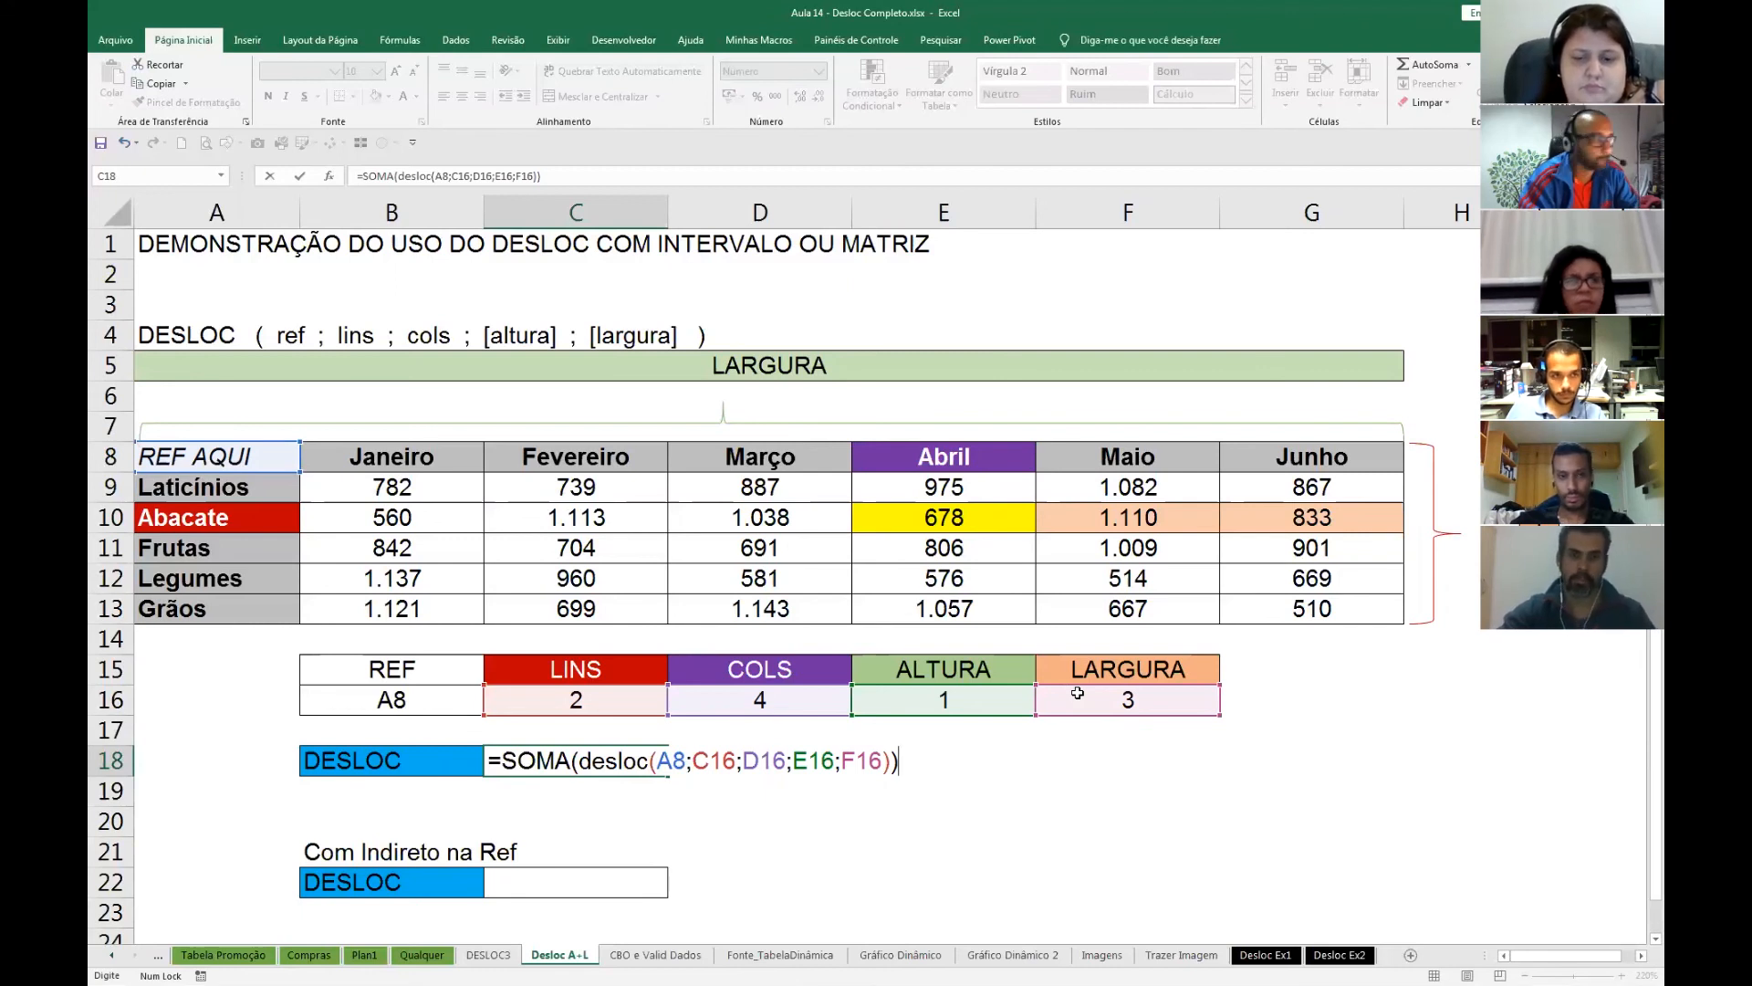
key(Return)
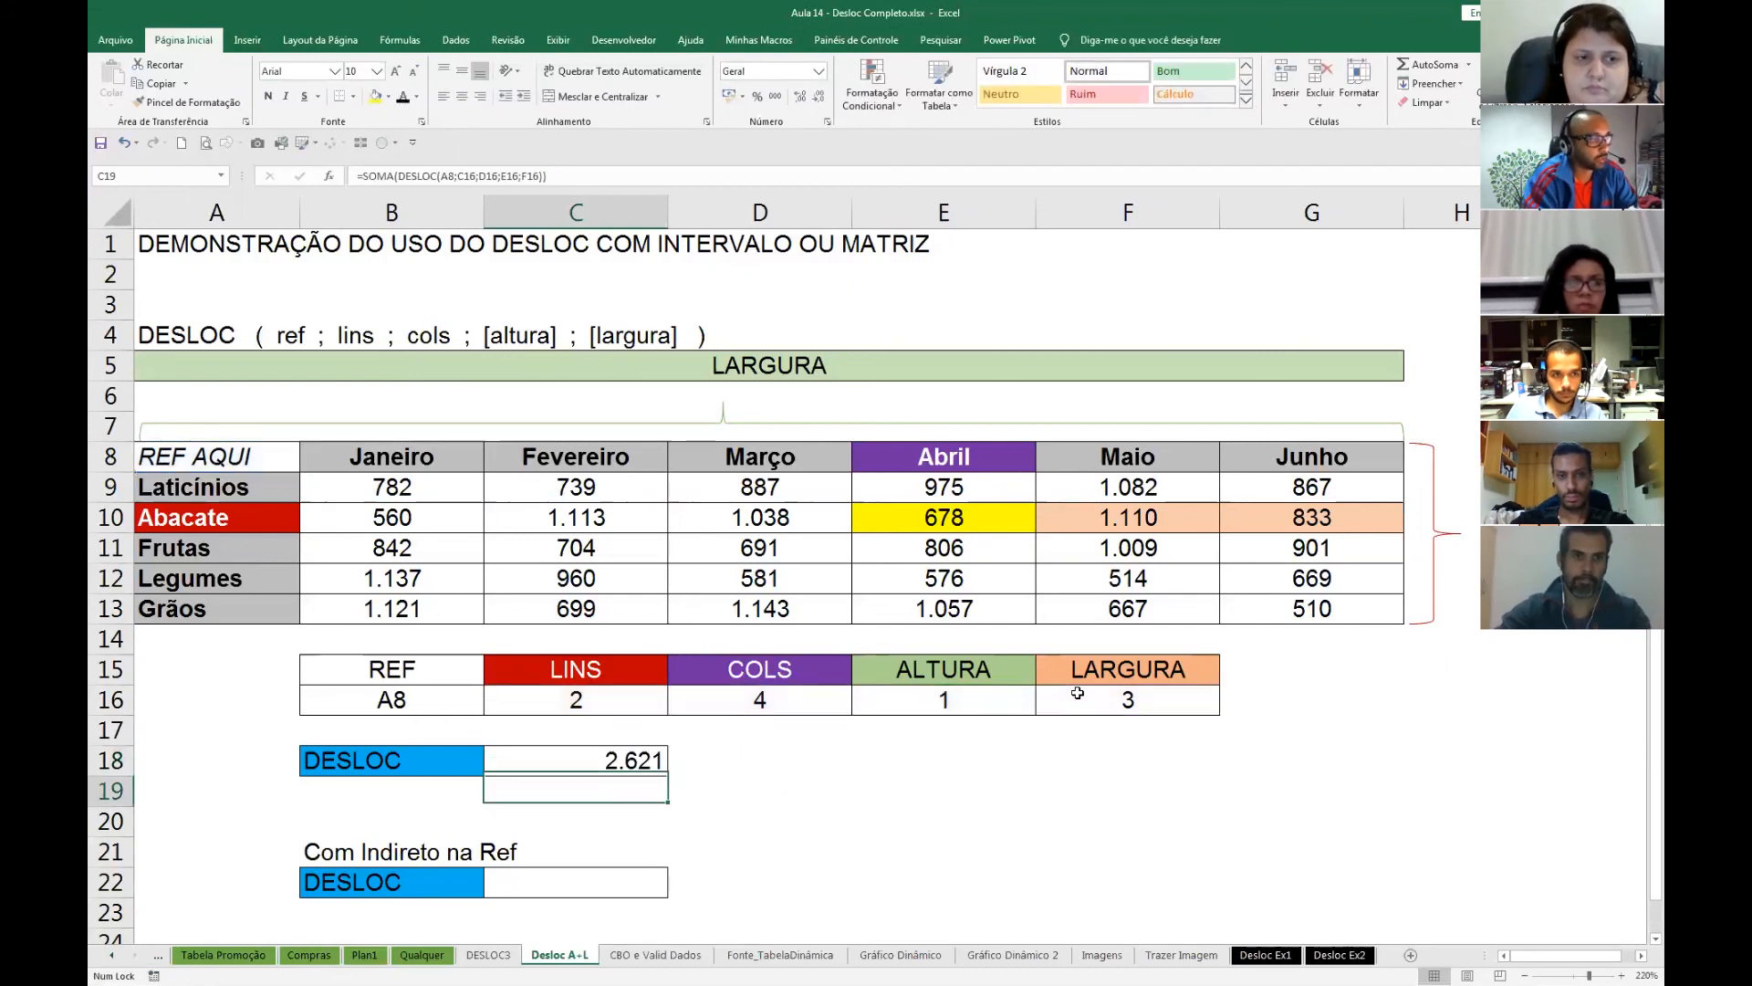
drag(969, 518, 1240, 518)
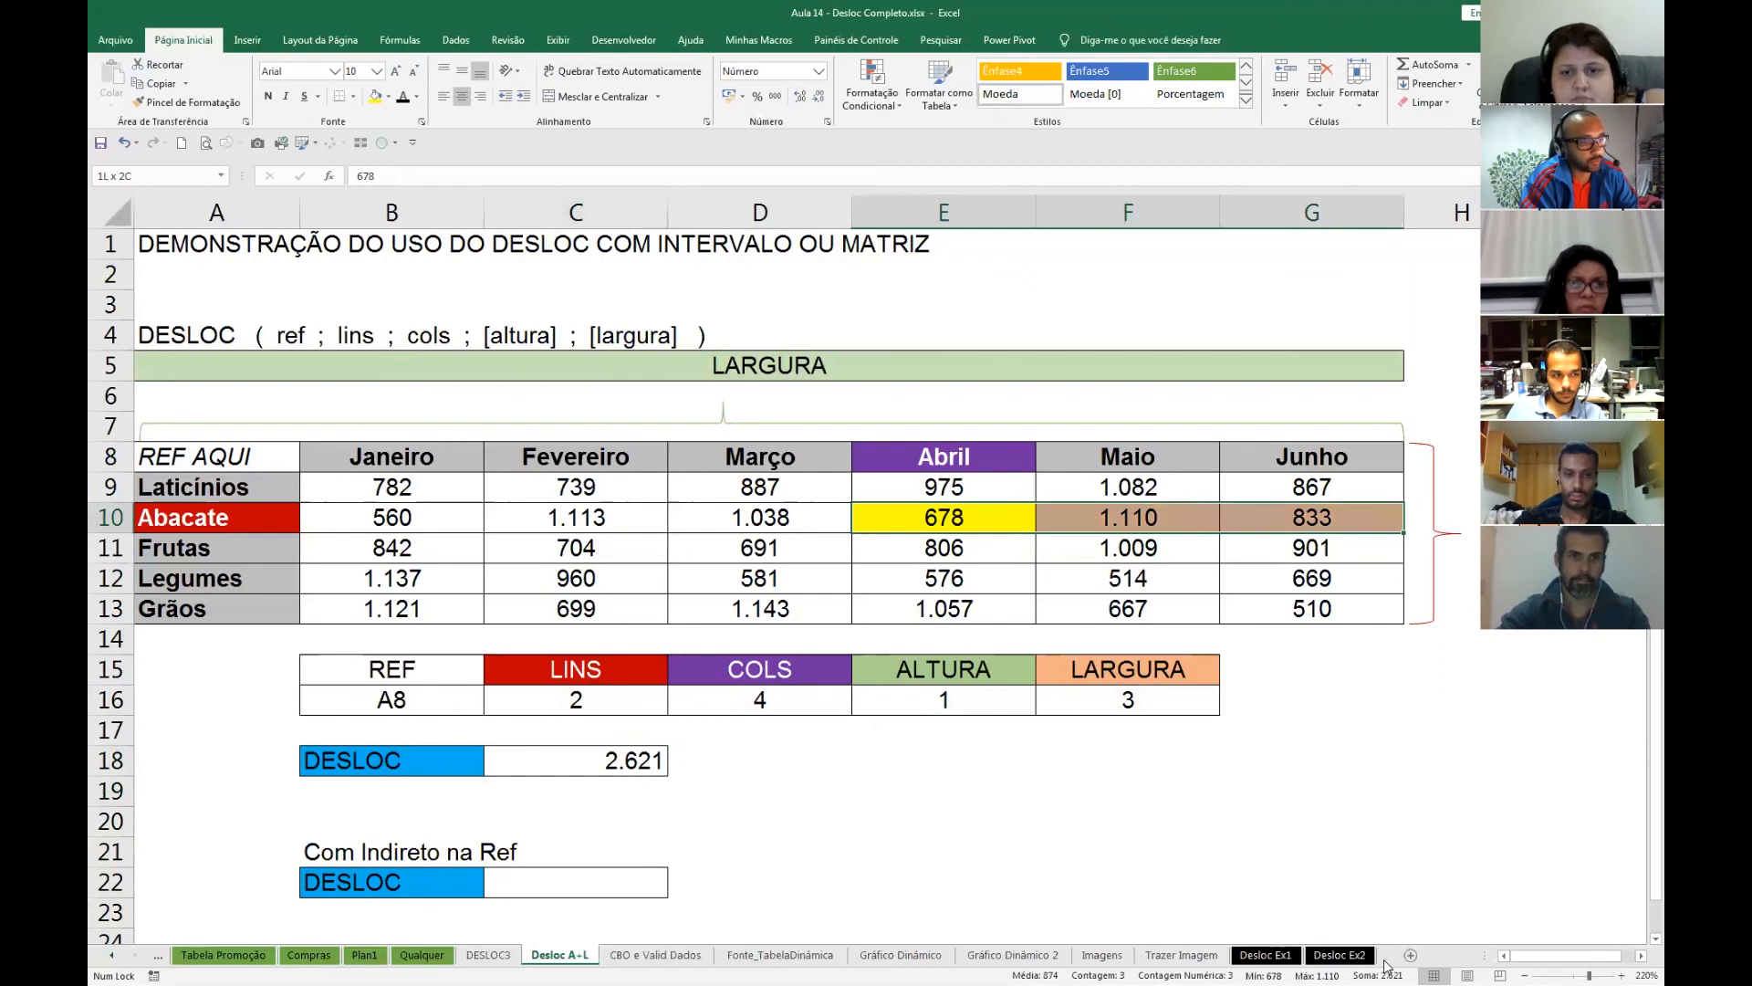
click(639, 884)
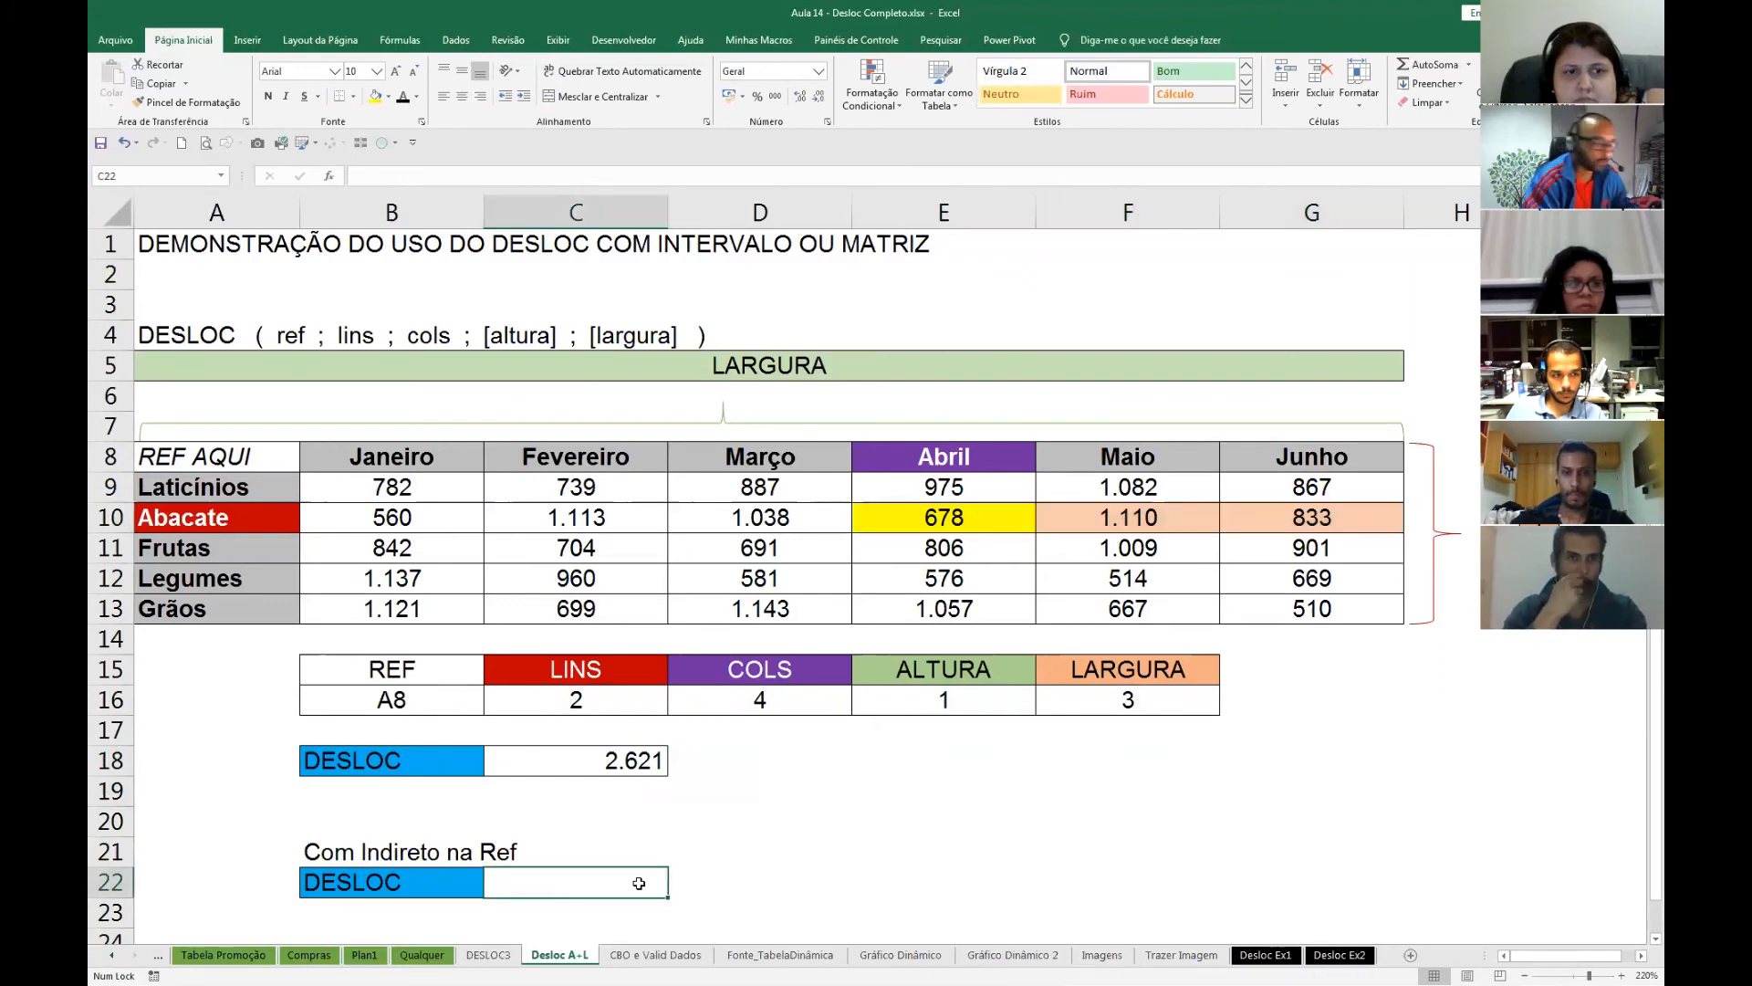
text(=)
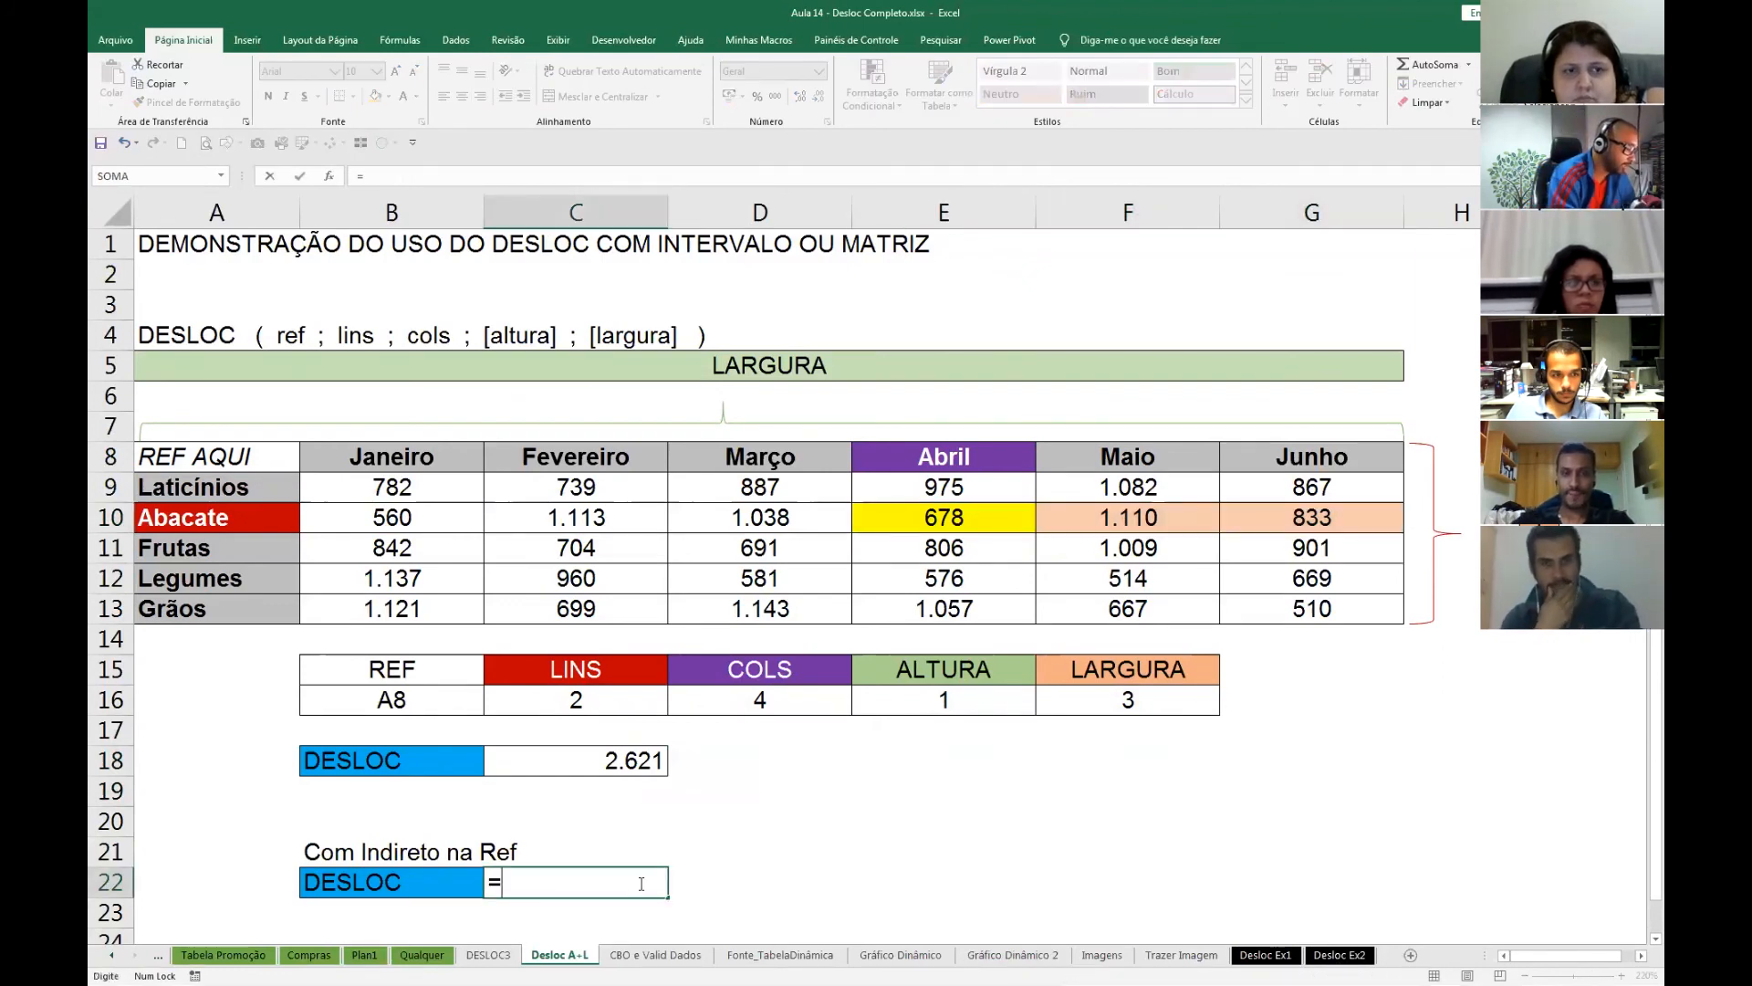
text(soma()
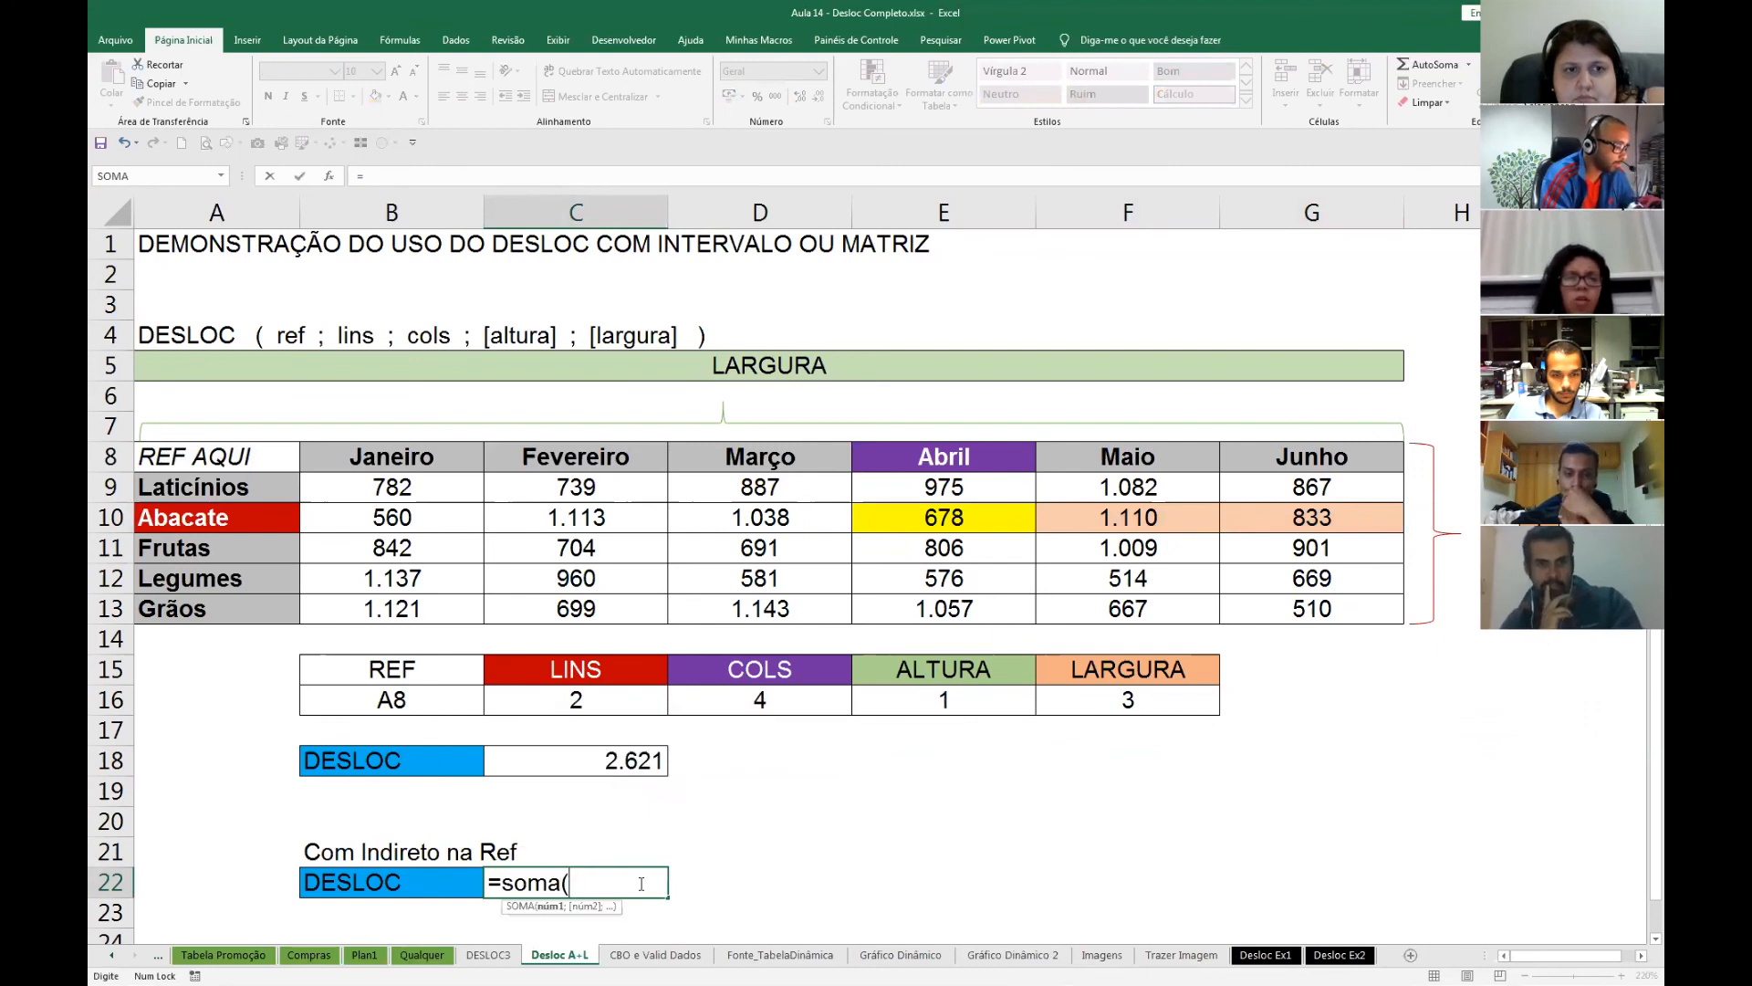
text(desloc)
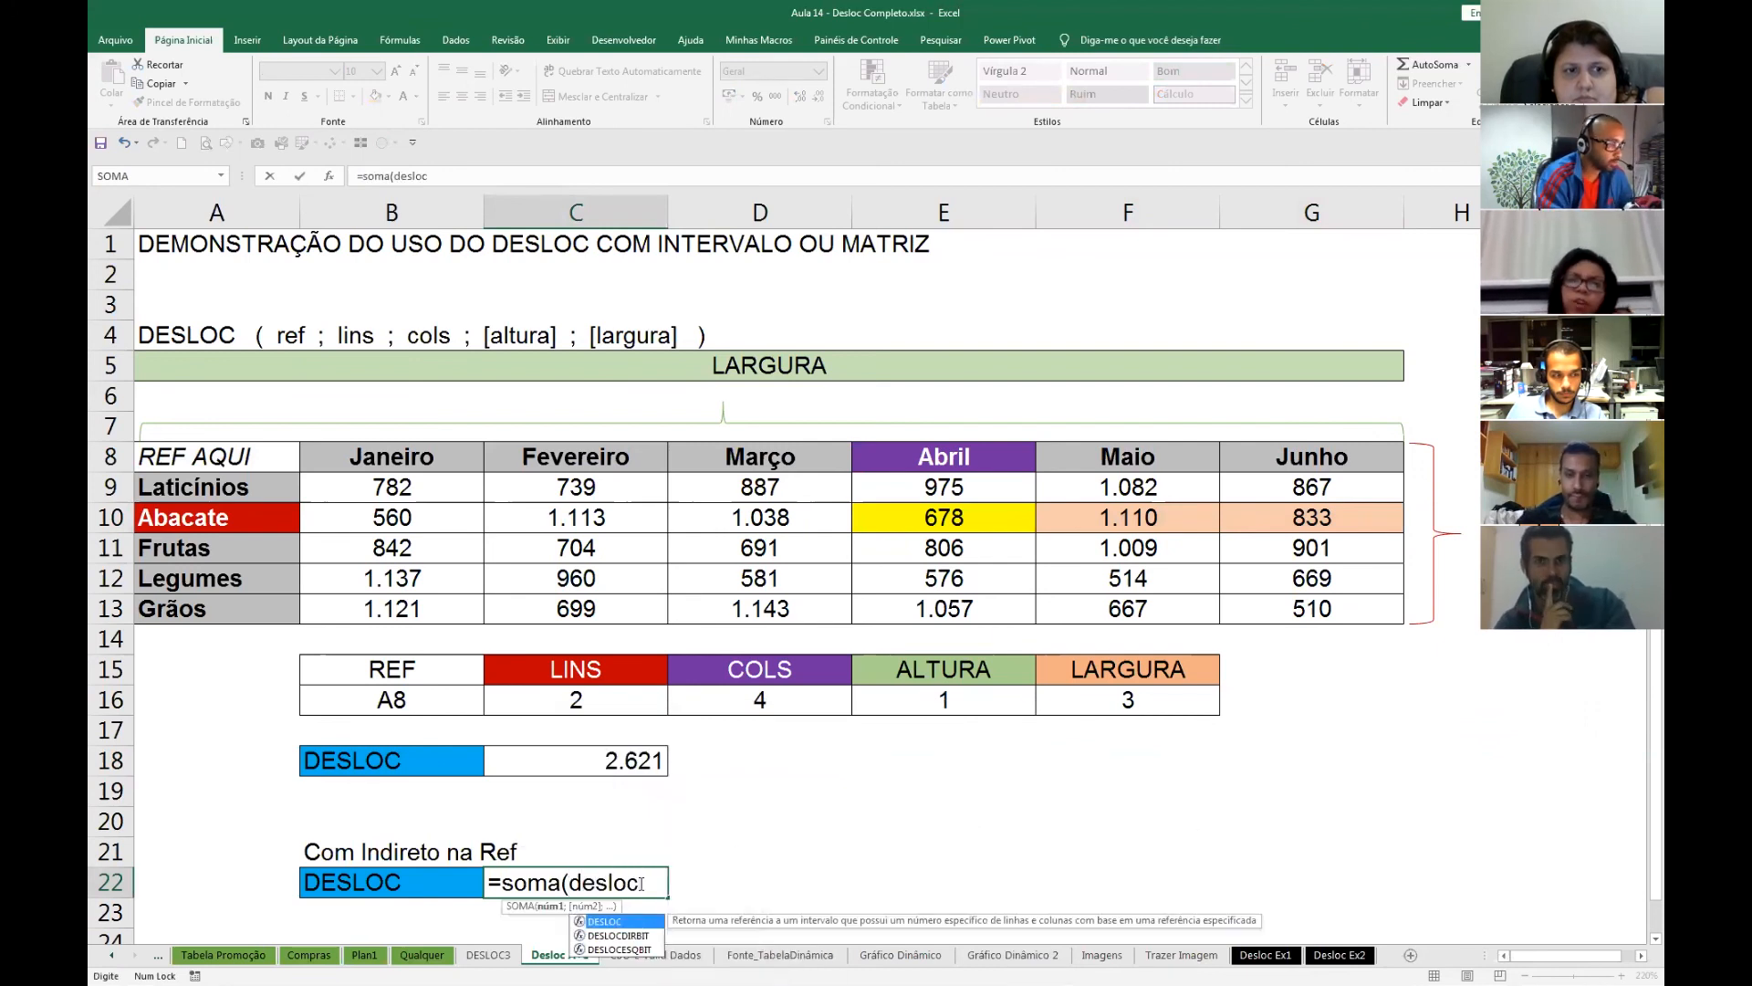
key(Escape)
key(Escape)
- Review the arguments of the SOMA and DESLOC formula in C18, focusing on its A8 reference, and leave it as is
key(Up)
key(Up)
key(Up)
key(Up)
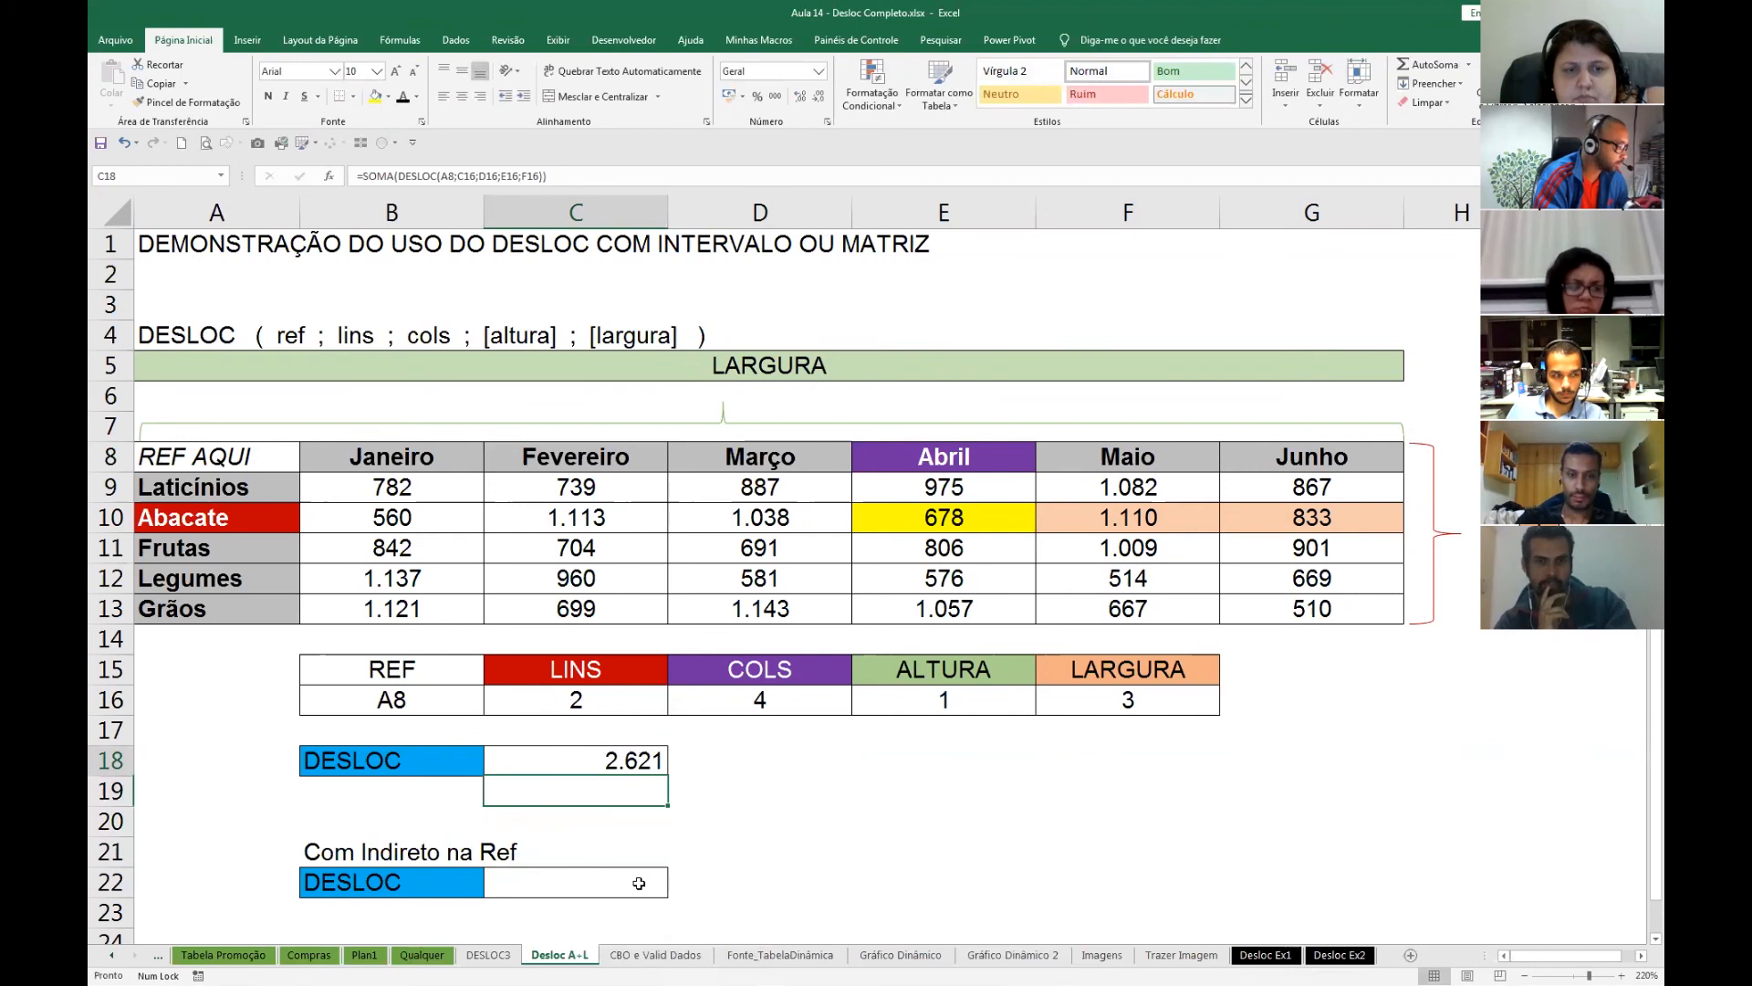
key(F2)
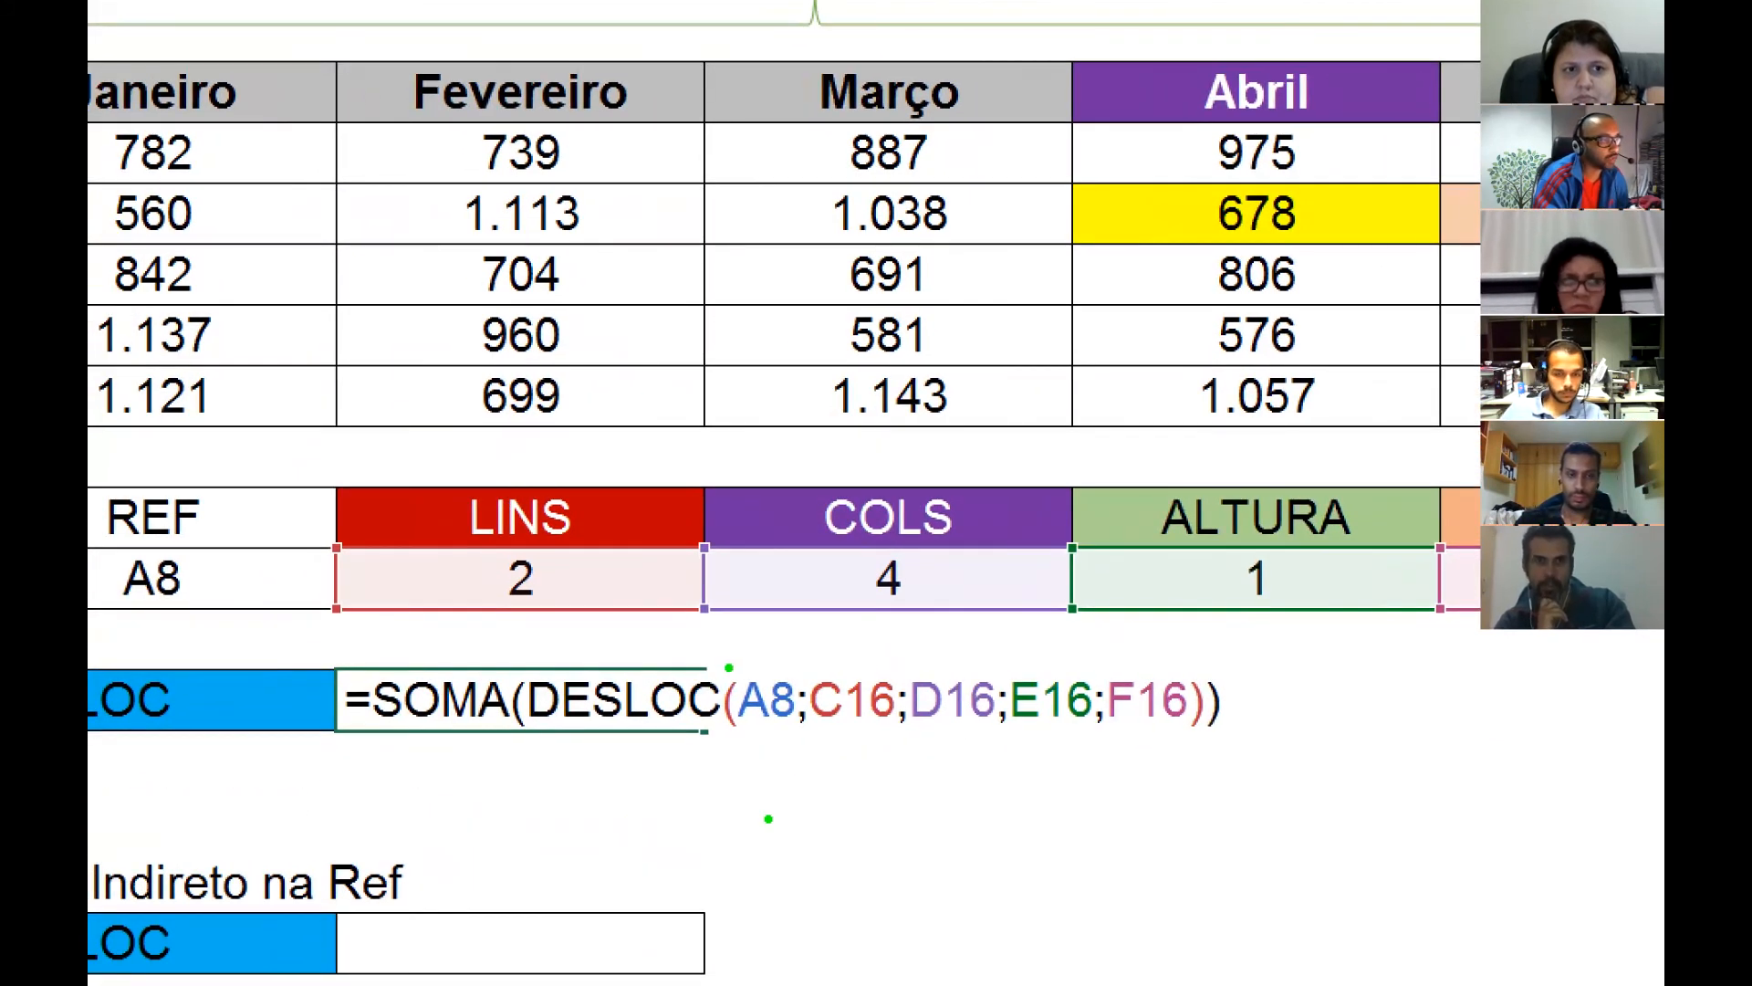
drag(728, 665, 799, 735)
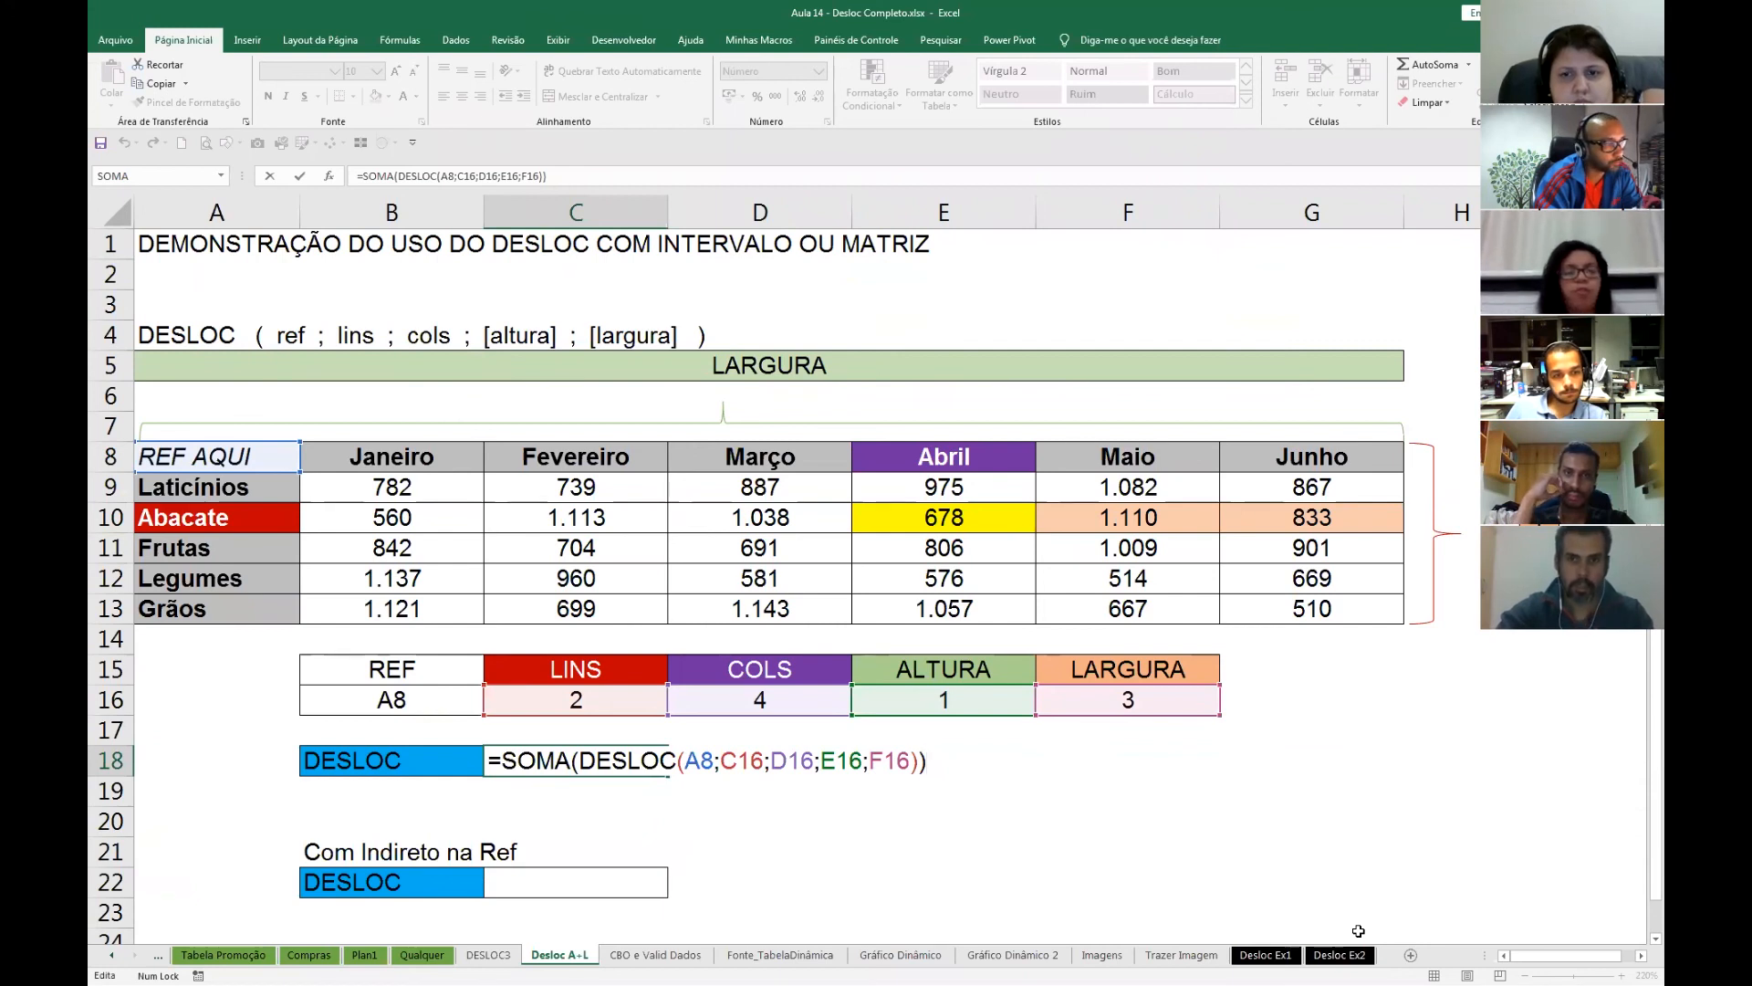
key(Return)
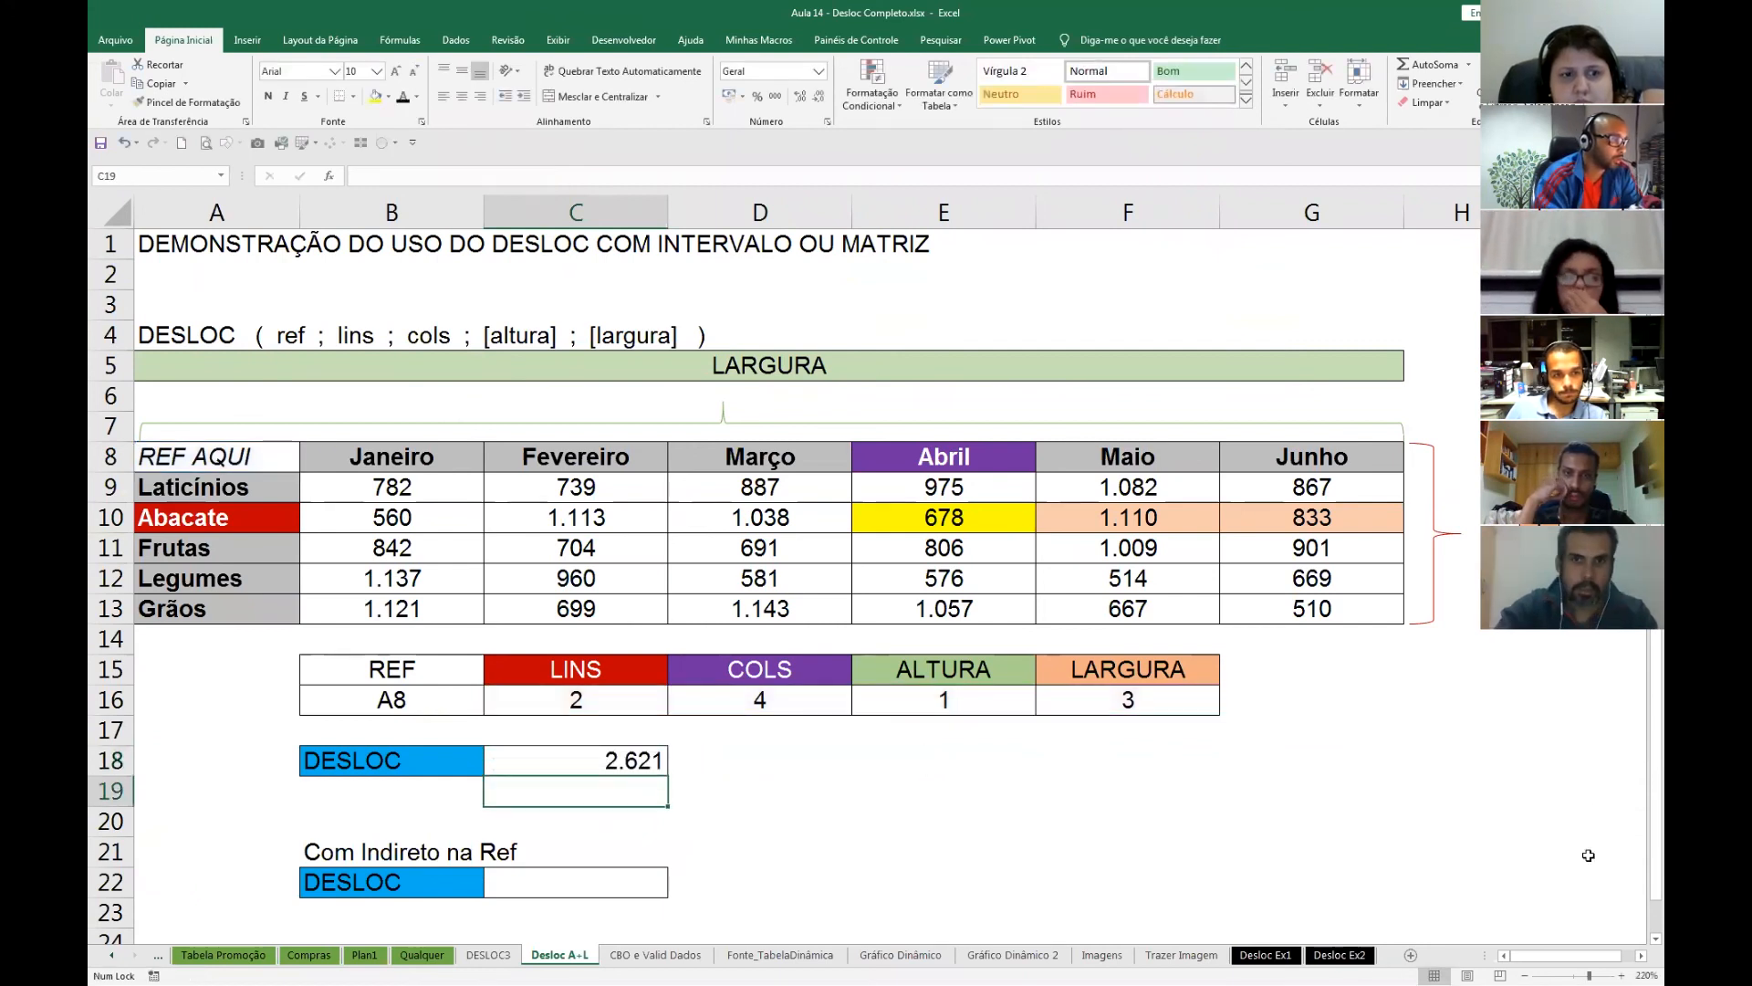
click(641, 762)
double_click(642, 762)
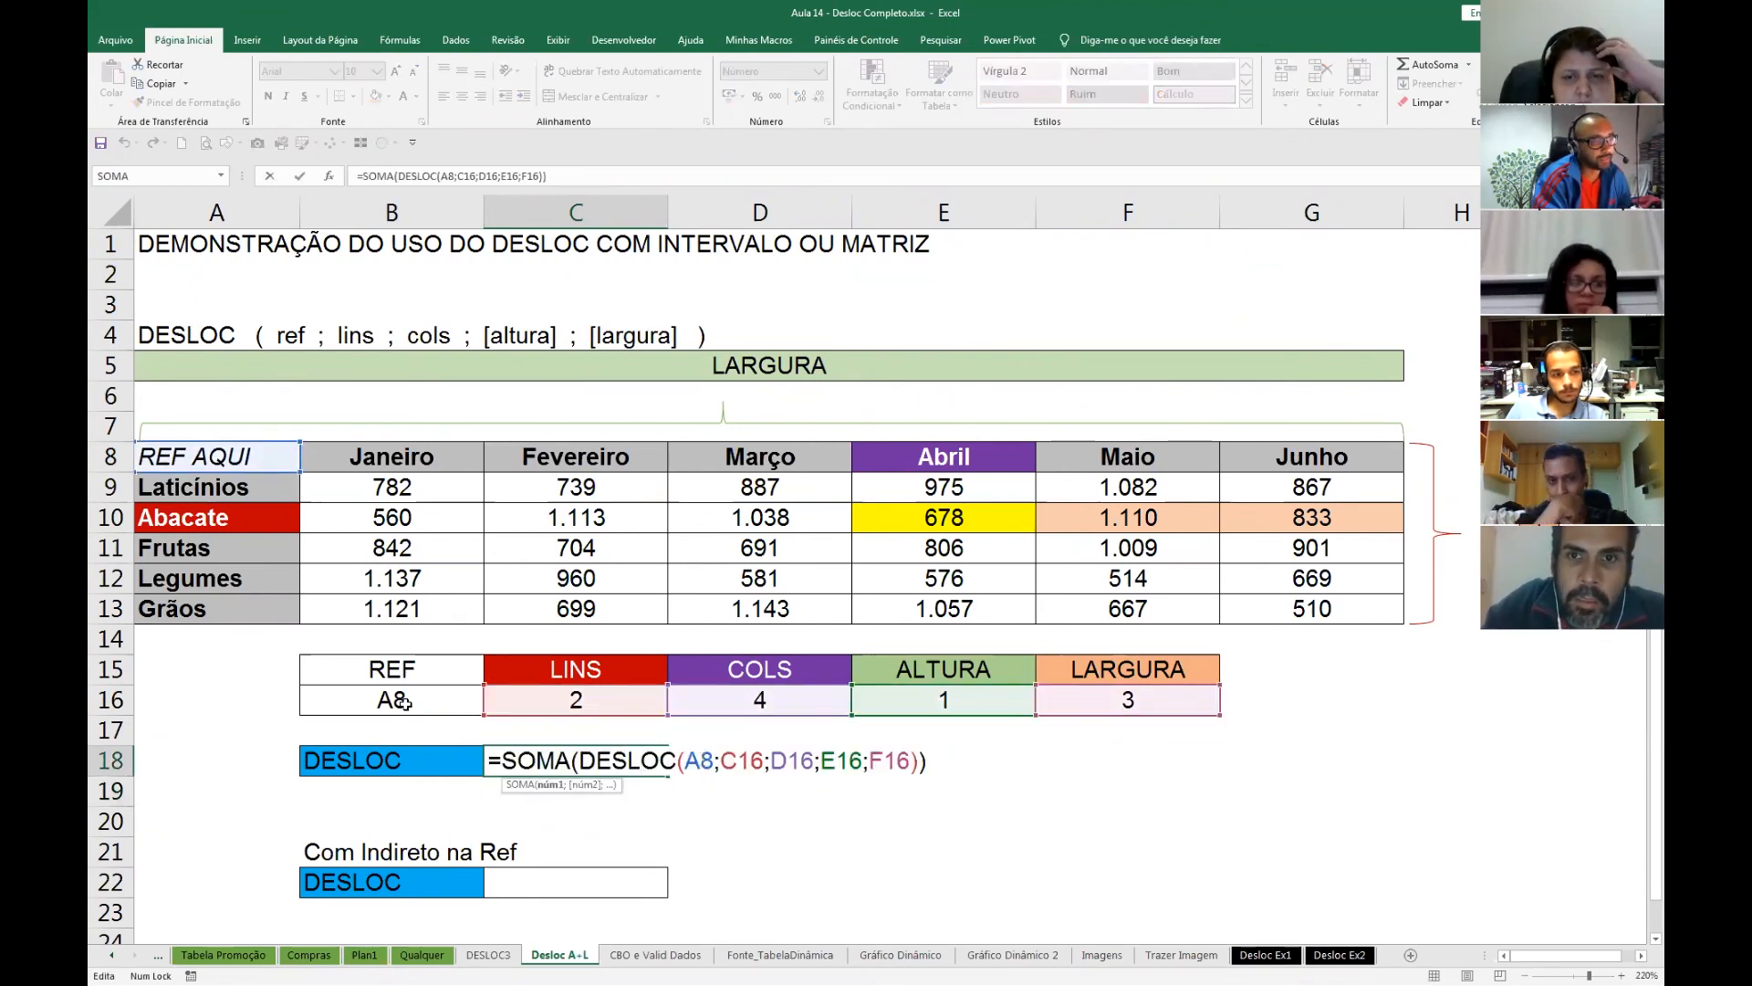
key(Escape)
- Start a formula in C22 that nests INDIRETO as the reference argument of DESLOC inside SOMA
click(525, 881)
text(=sopm)
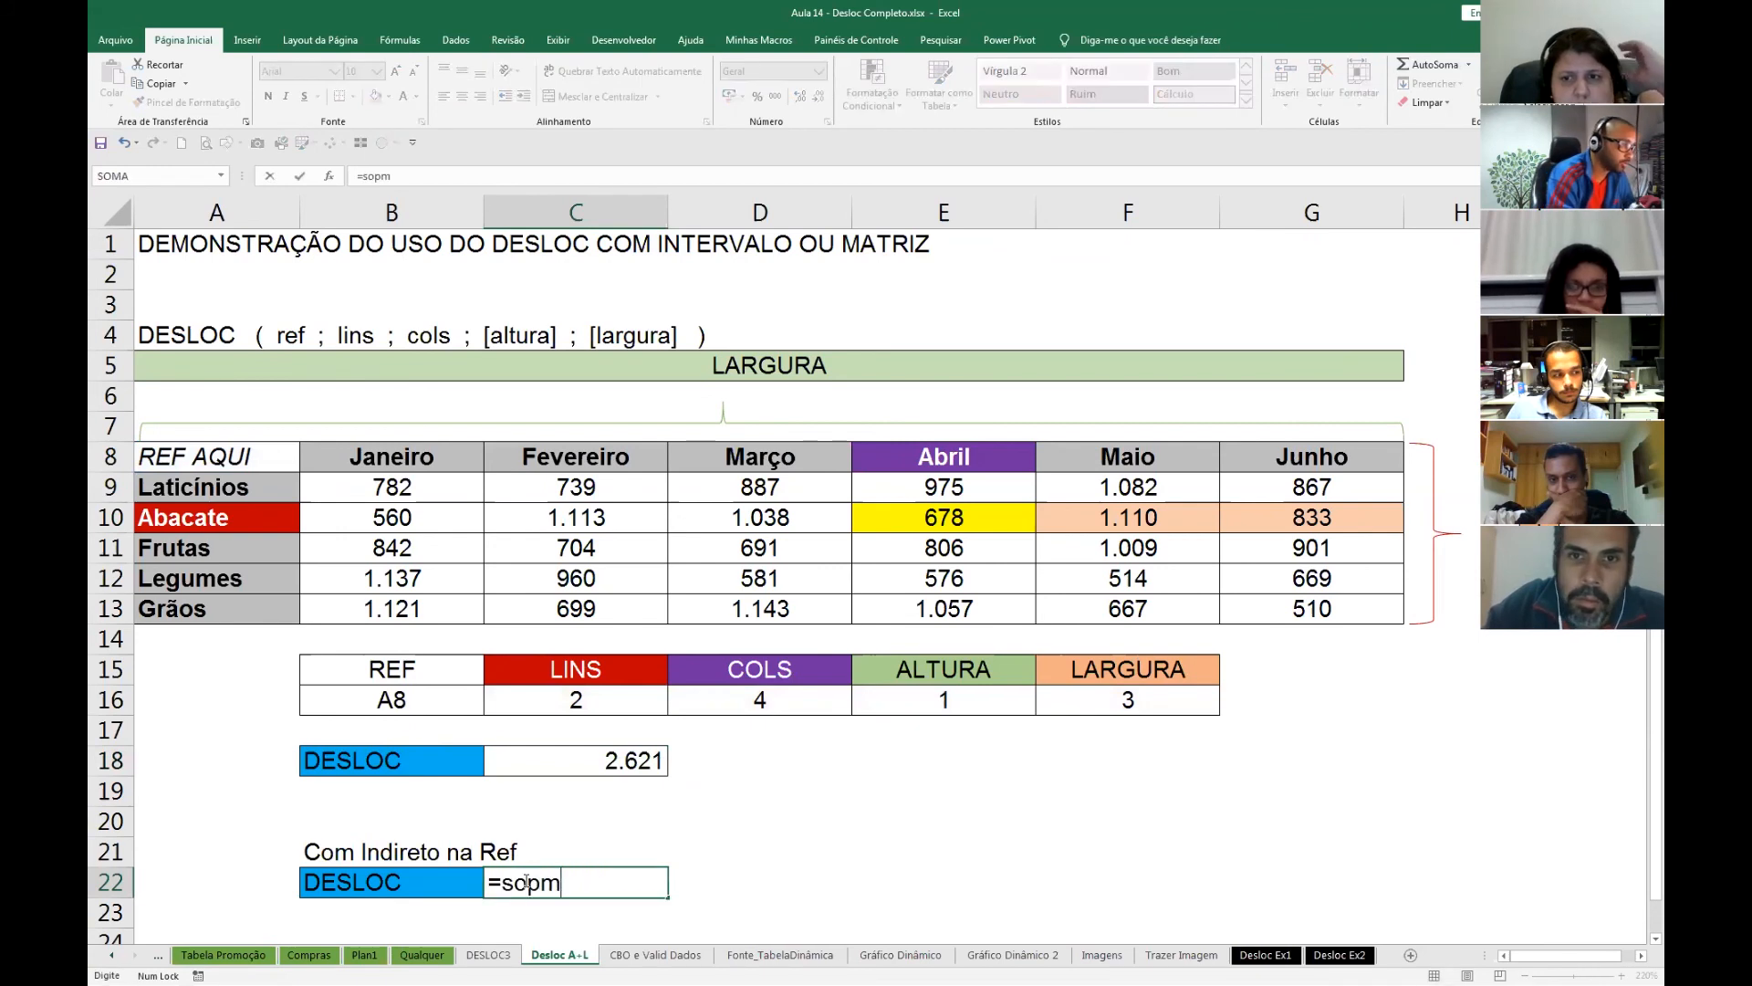
key(BackSpace)
key(BackSpace)
text(ma)
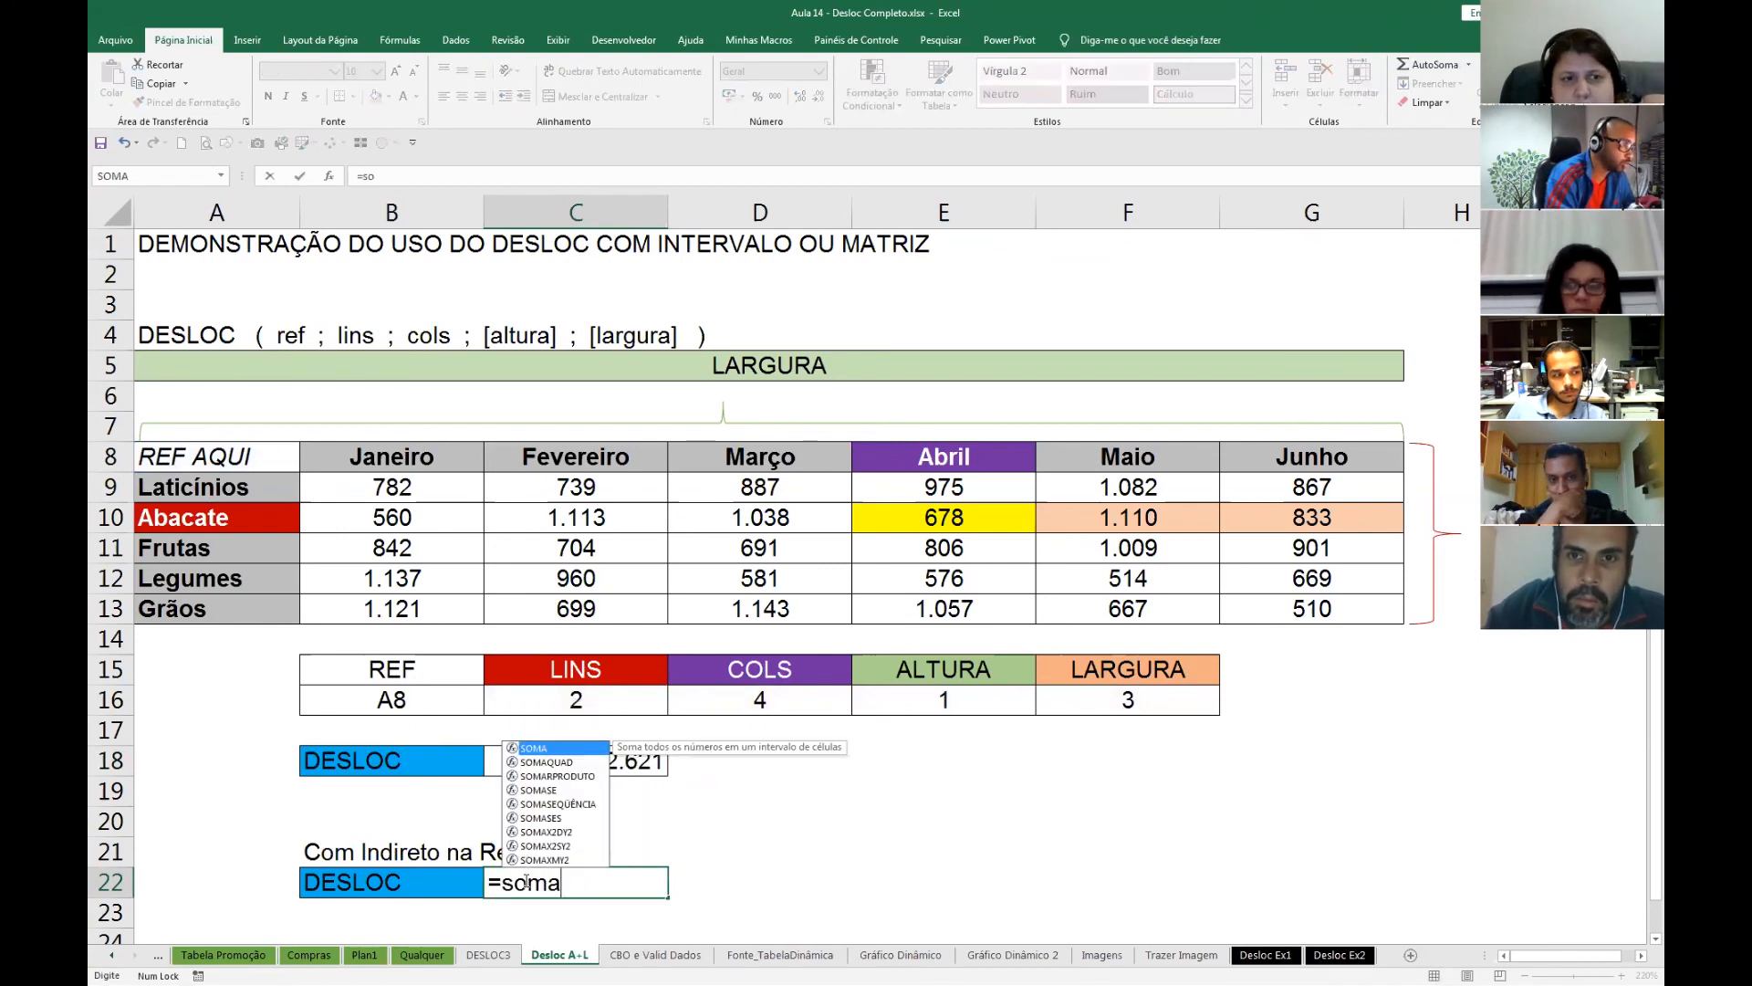
key(Tab)
text(desloc(inbd)
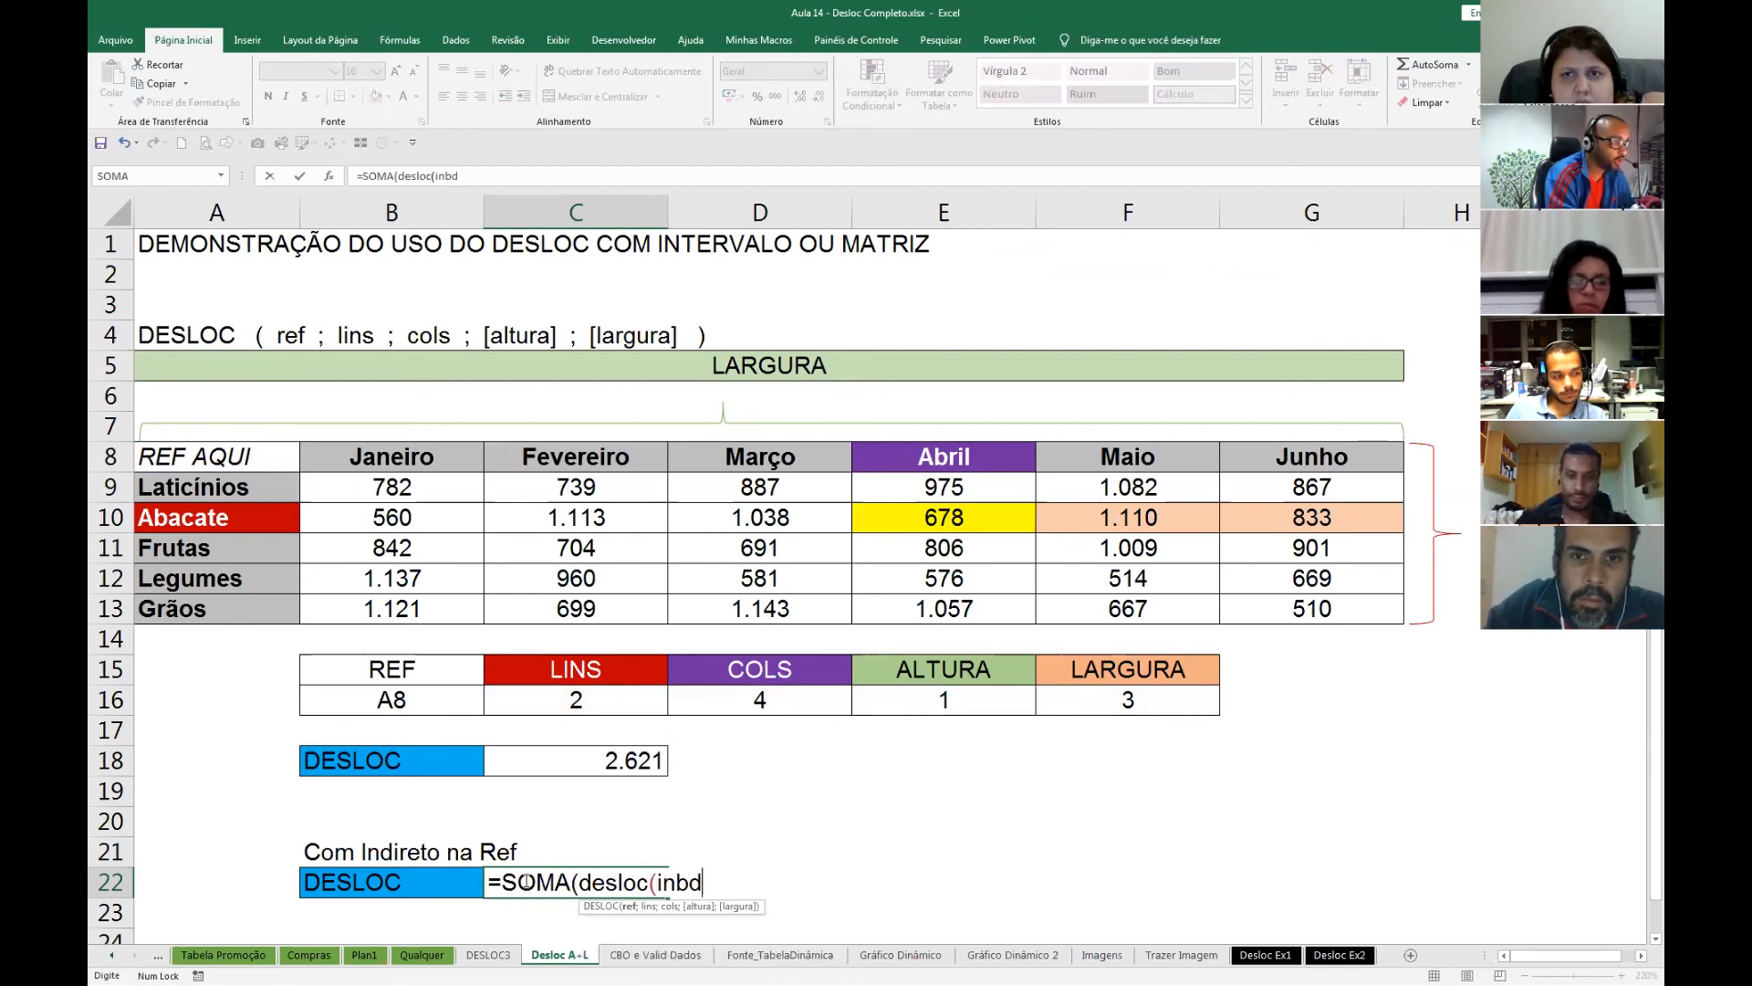
key(BackSpace)
key(BackSpace)
text(di)
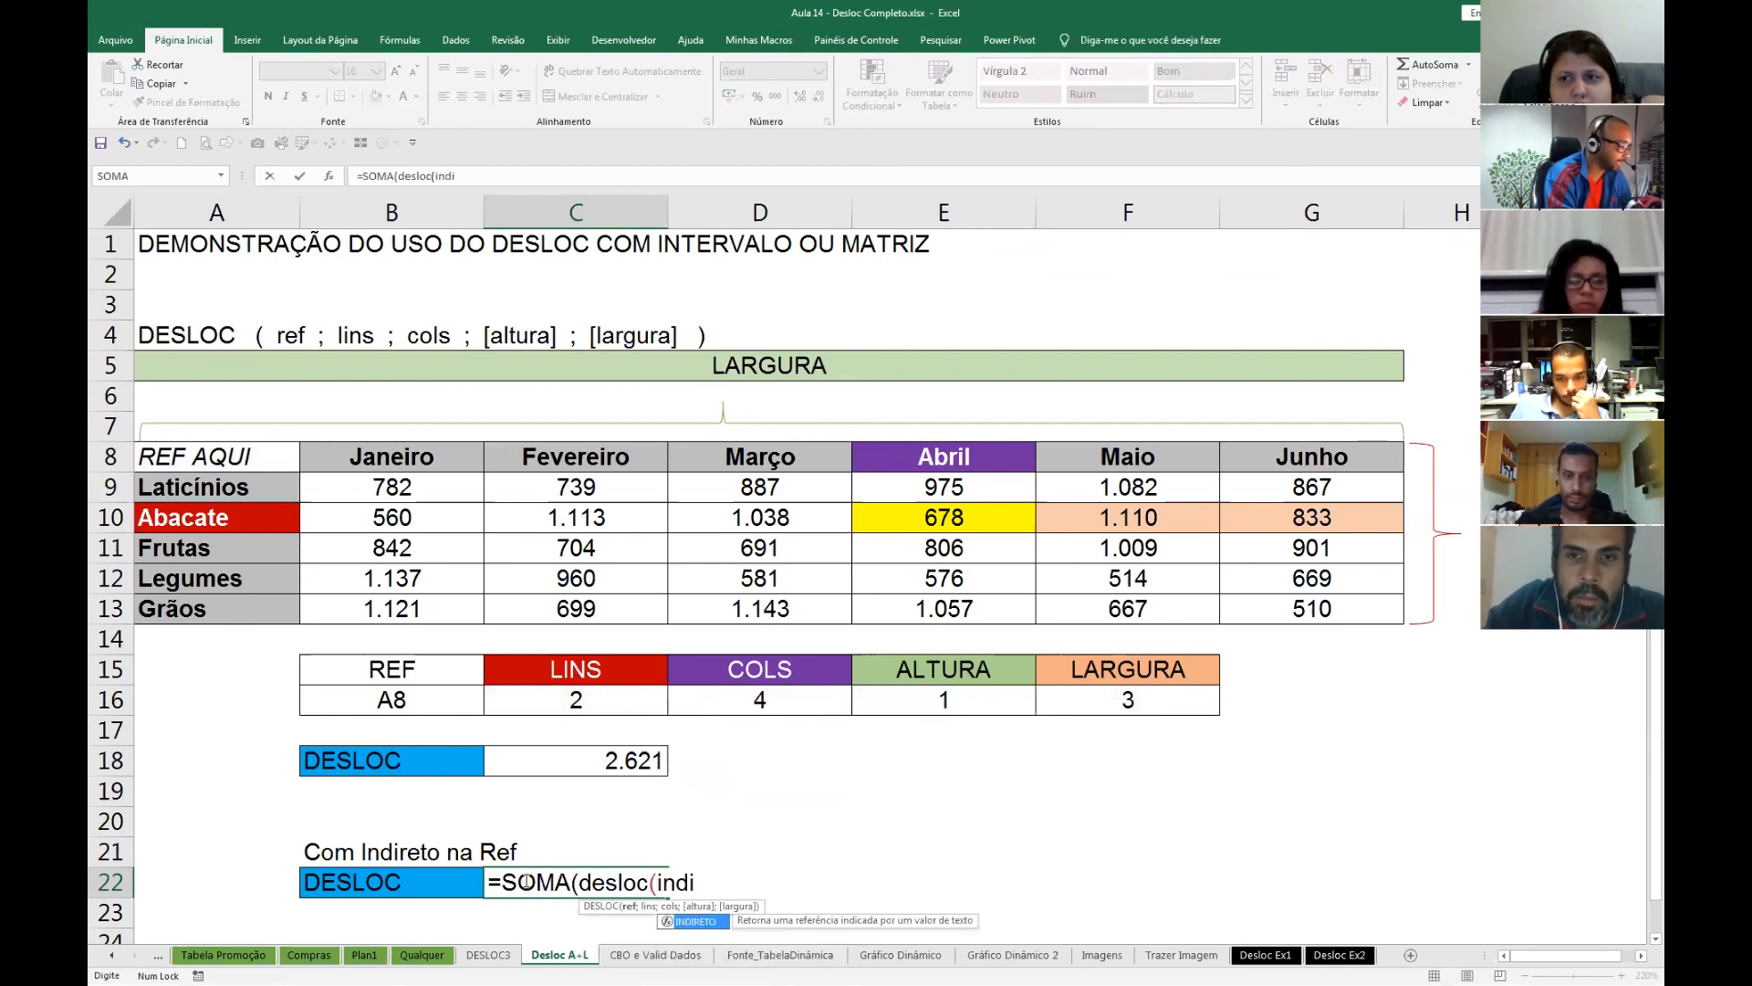
text(reto()
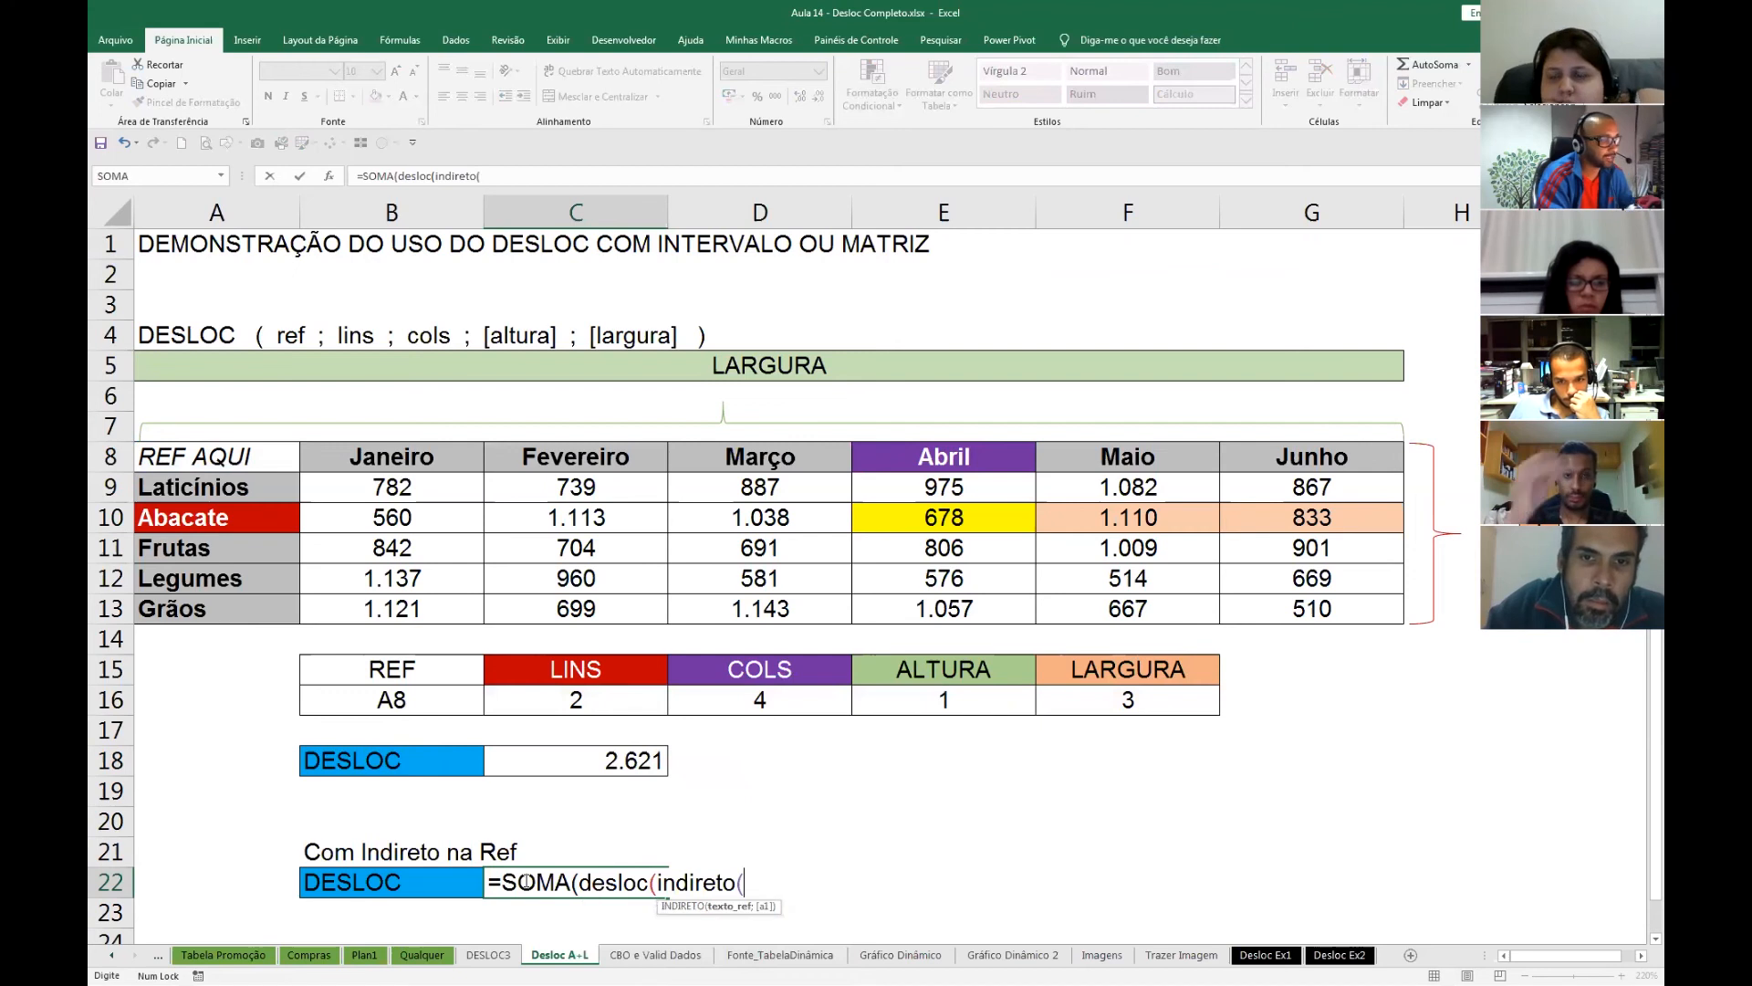
- Complete the C22 formula as =SOMA(DESLOC(INDIRETO(B16);C16;D16;E16;F16))
click(440, 699)
text())
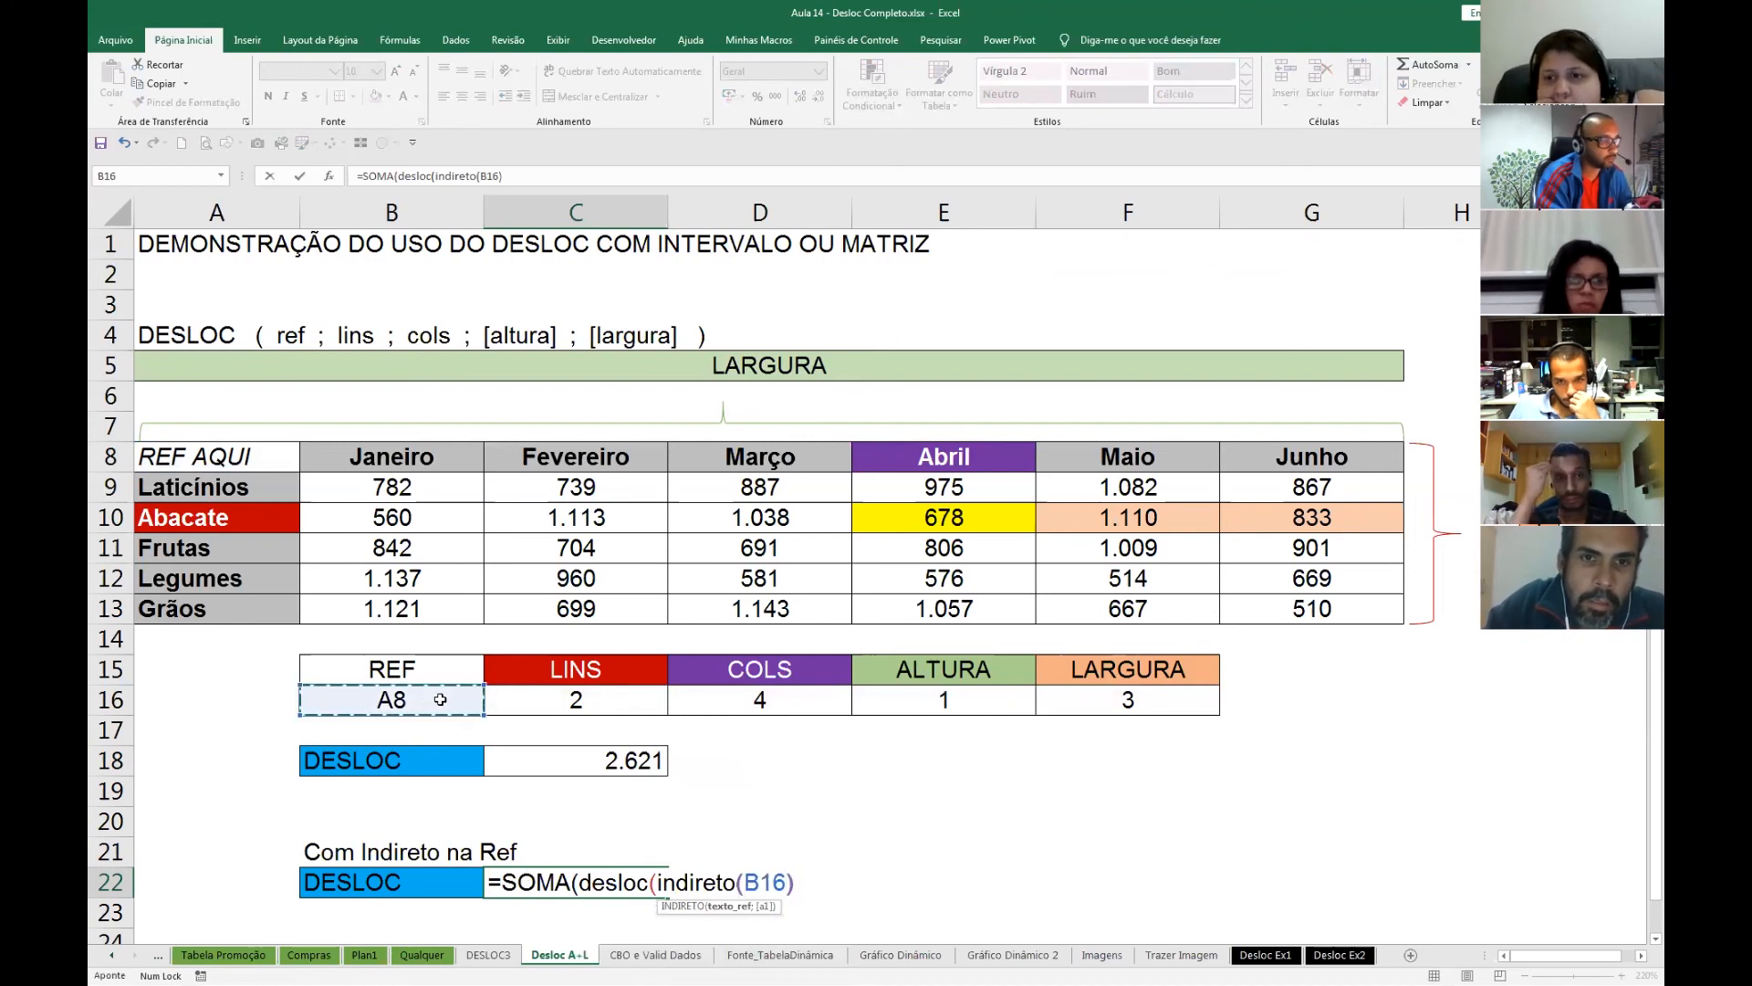
text(;)
click(561, 705)
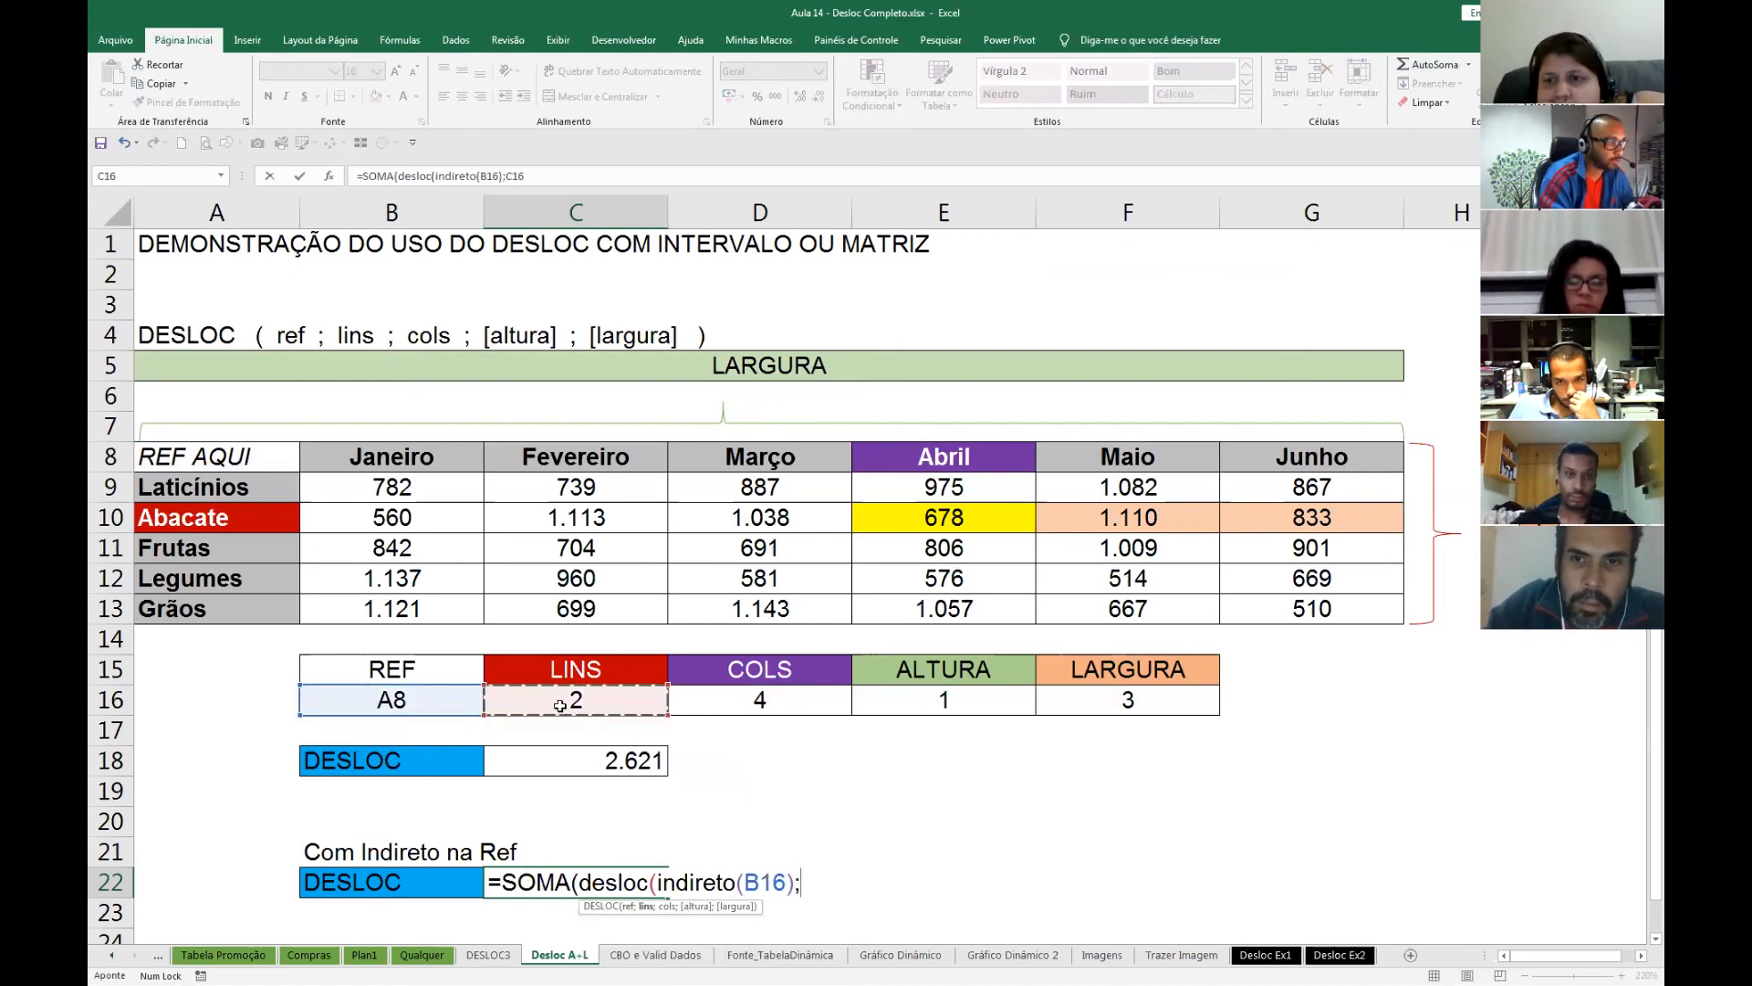
text(;)
click(694, 697)
text(;)
click(899, 696)
text(;)
click(1132, 698)
text(;F16))
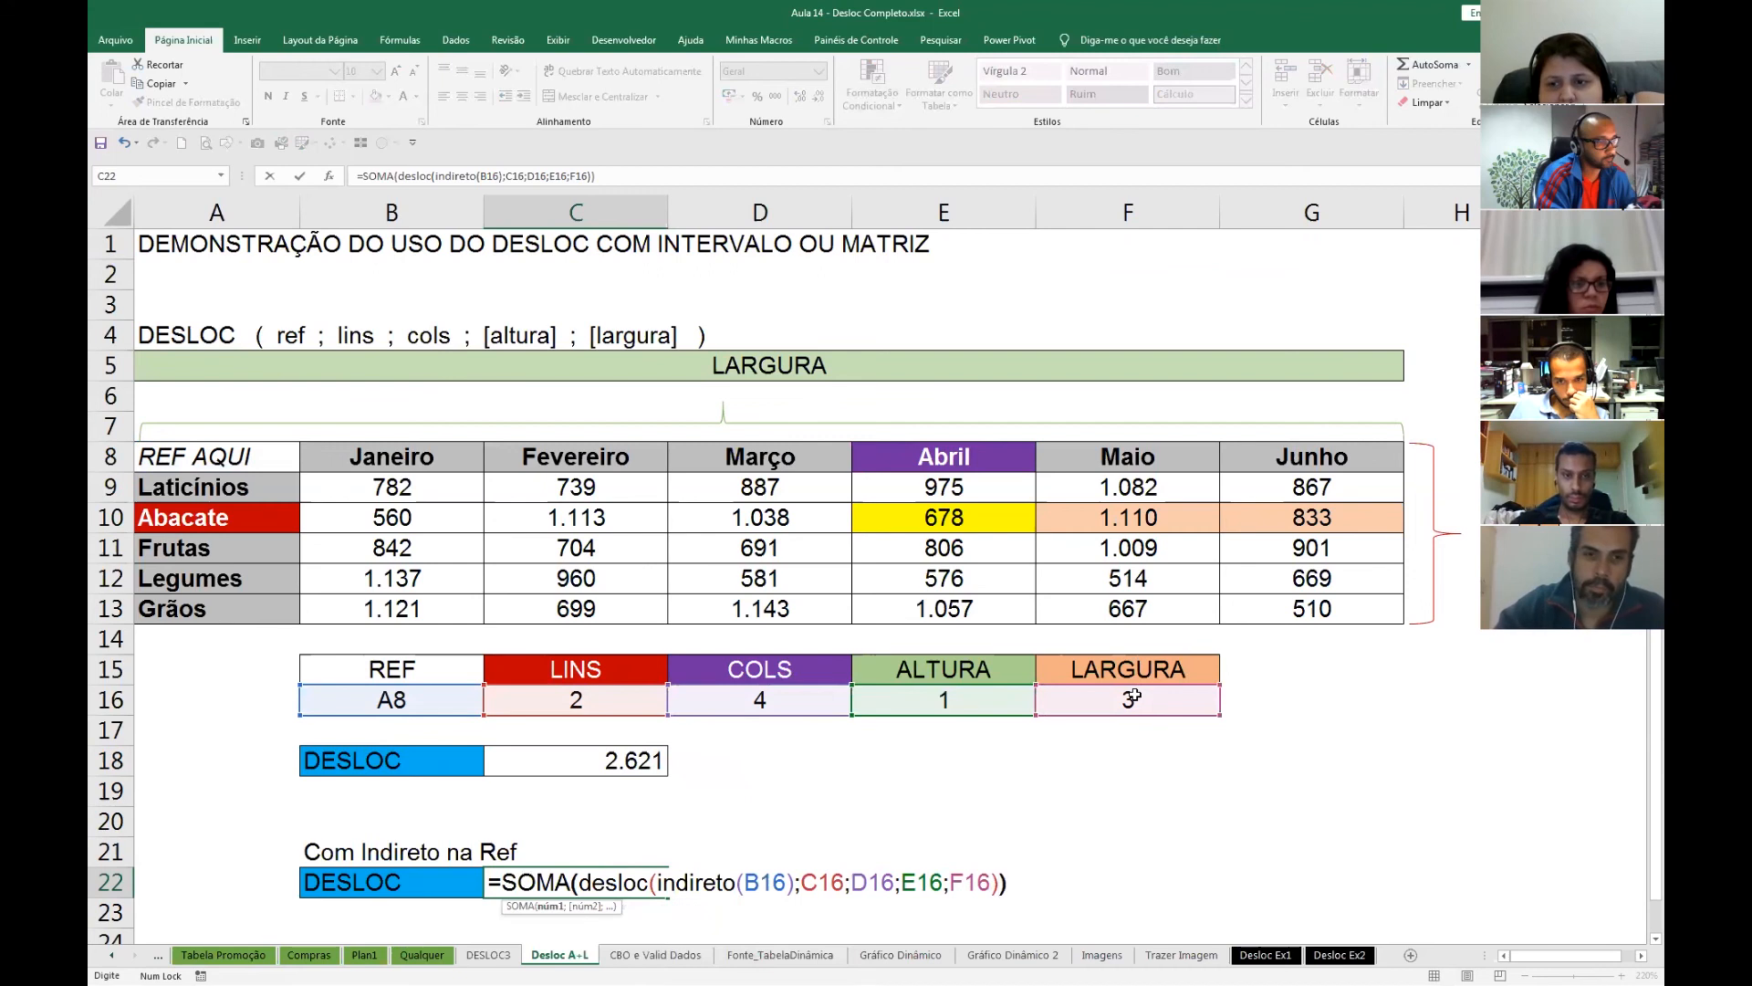
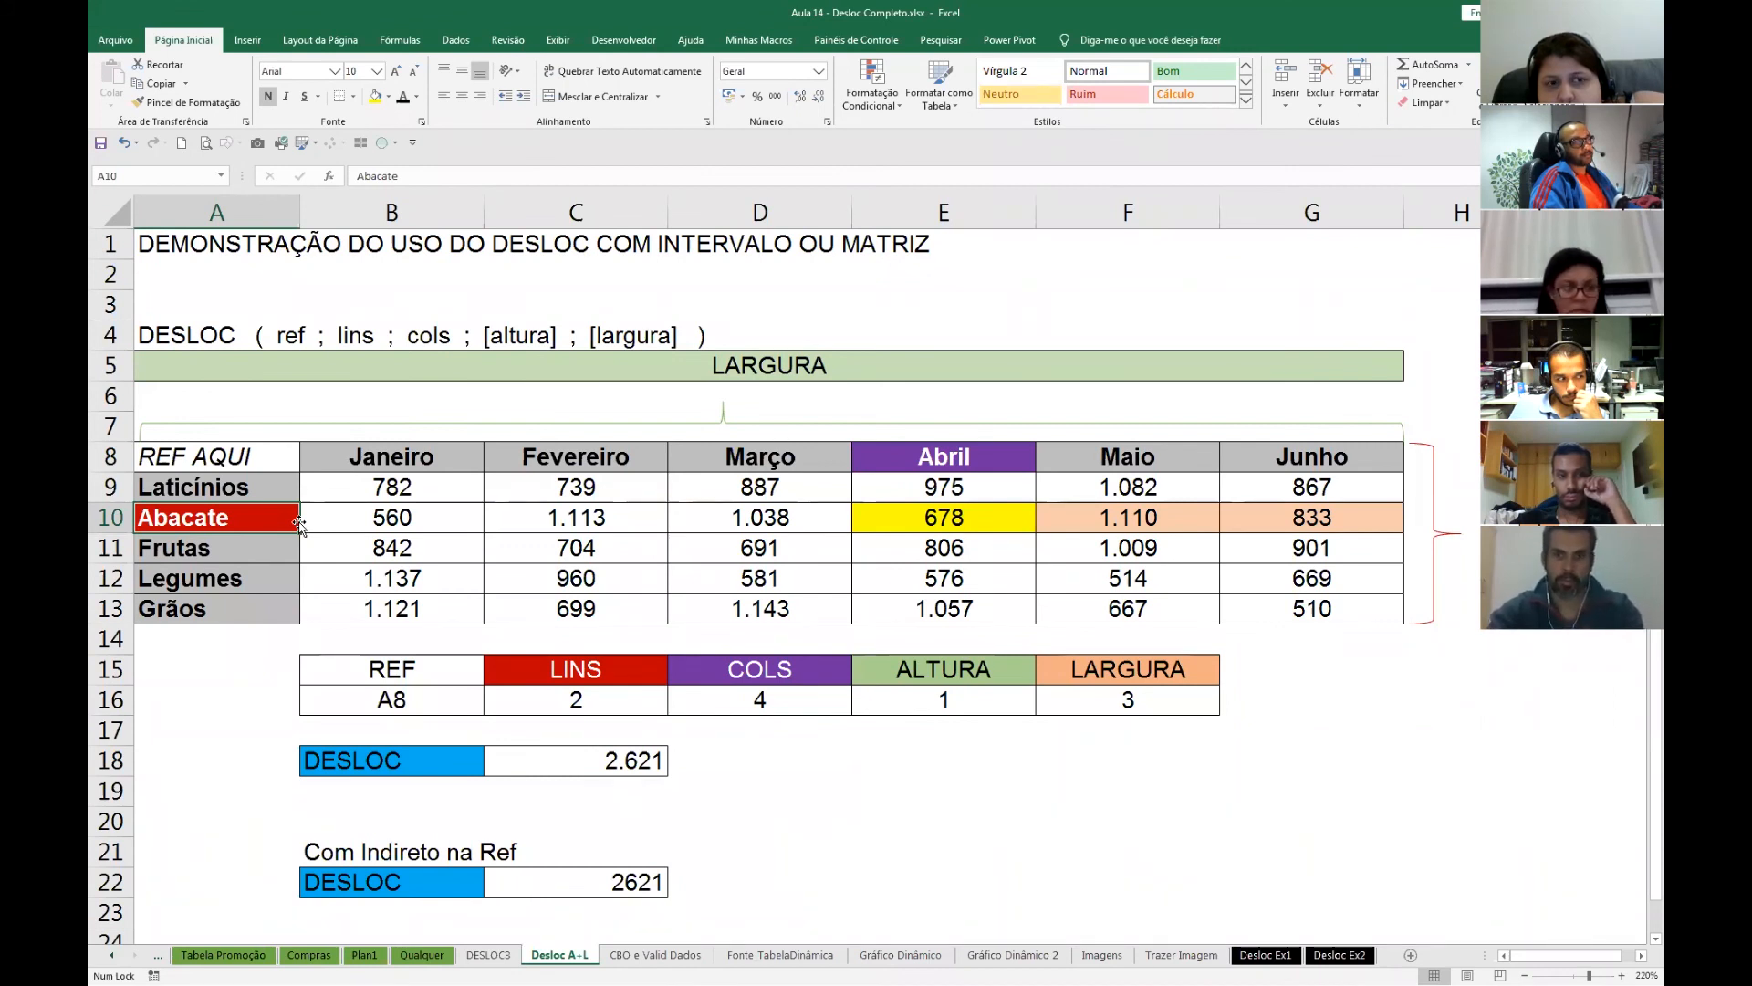
click(253, 546)
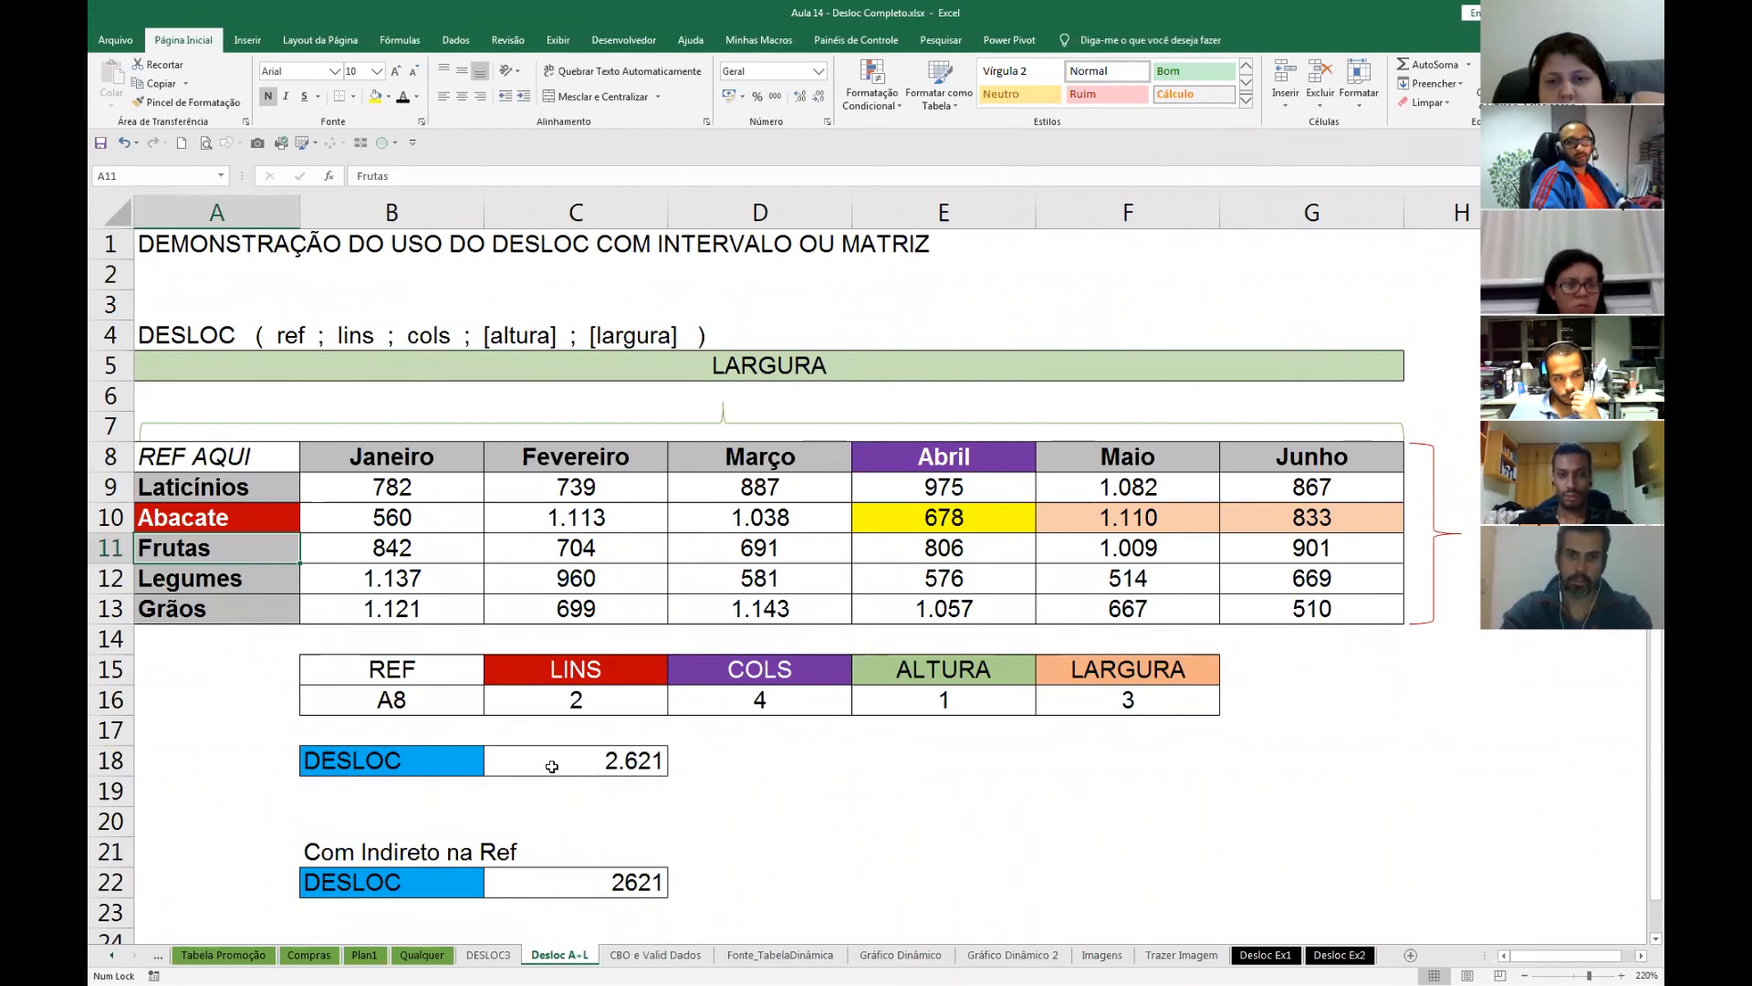
click(628, 698)
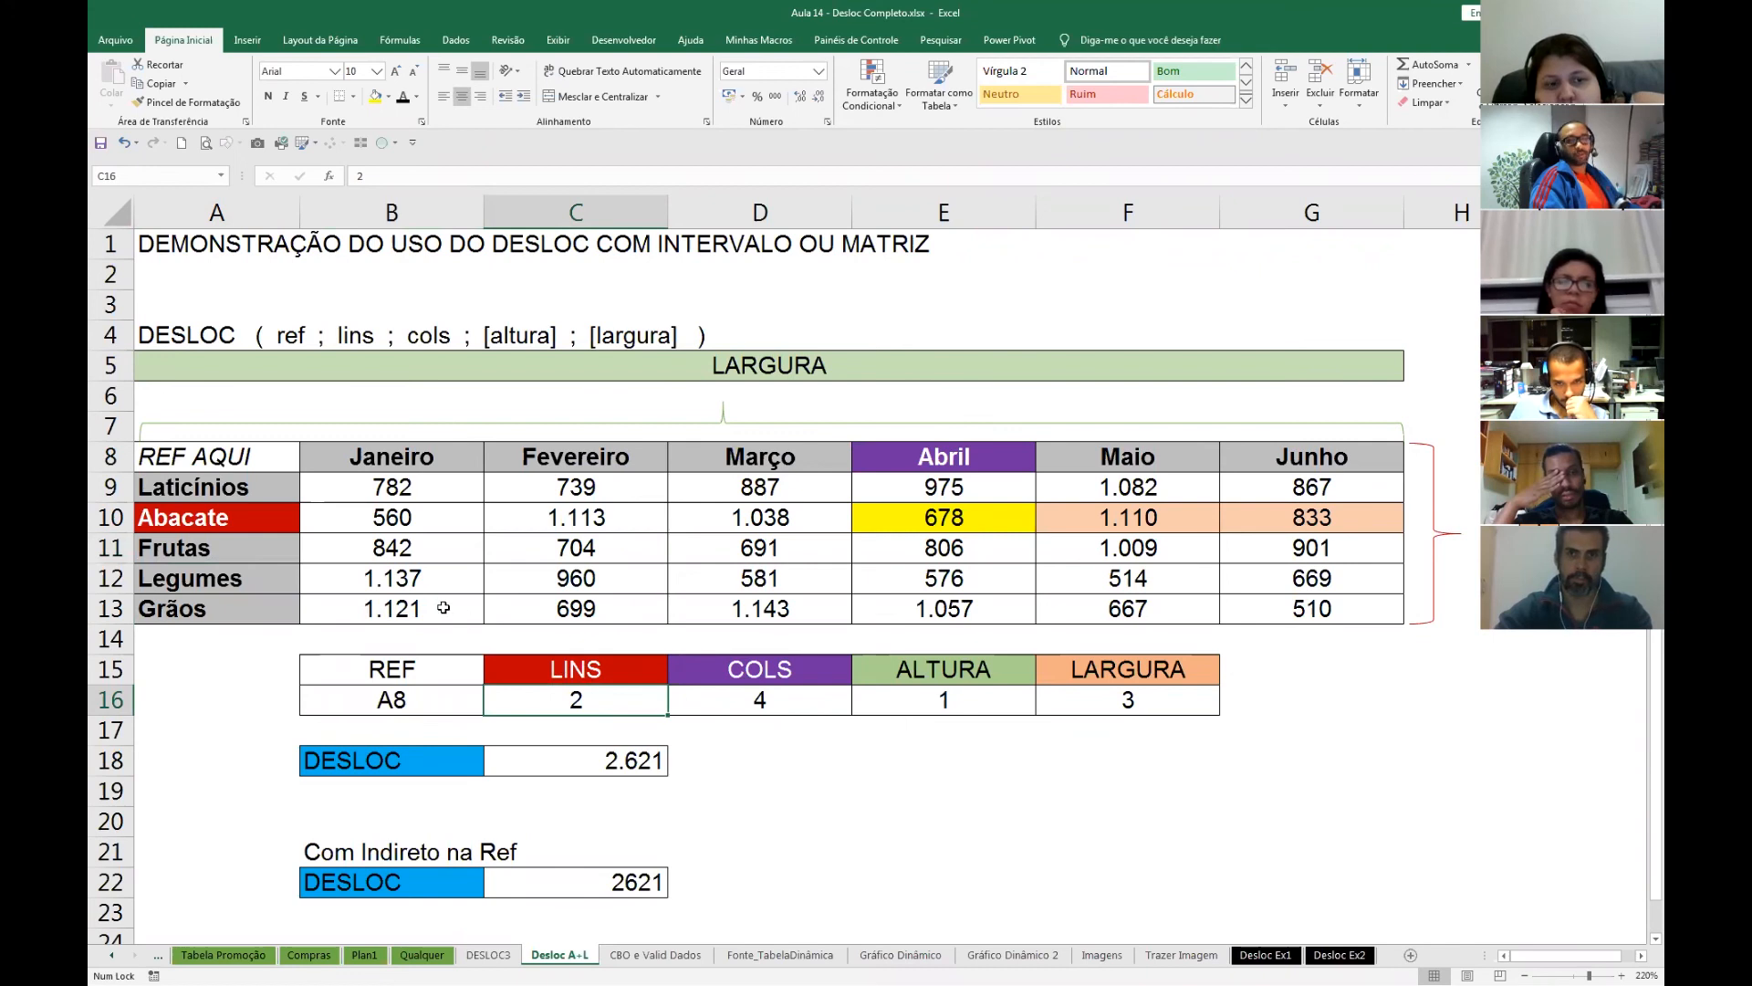
click(489, 955)
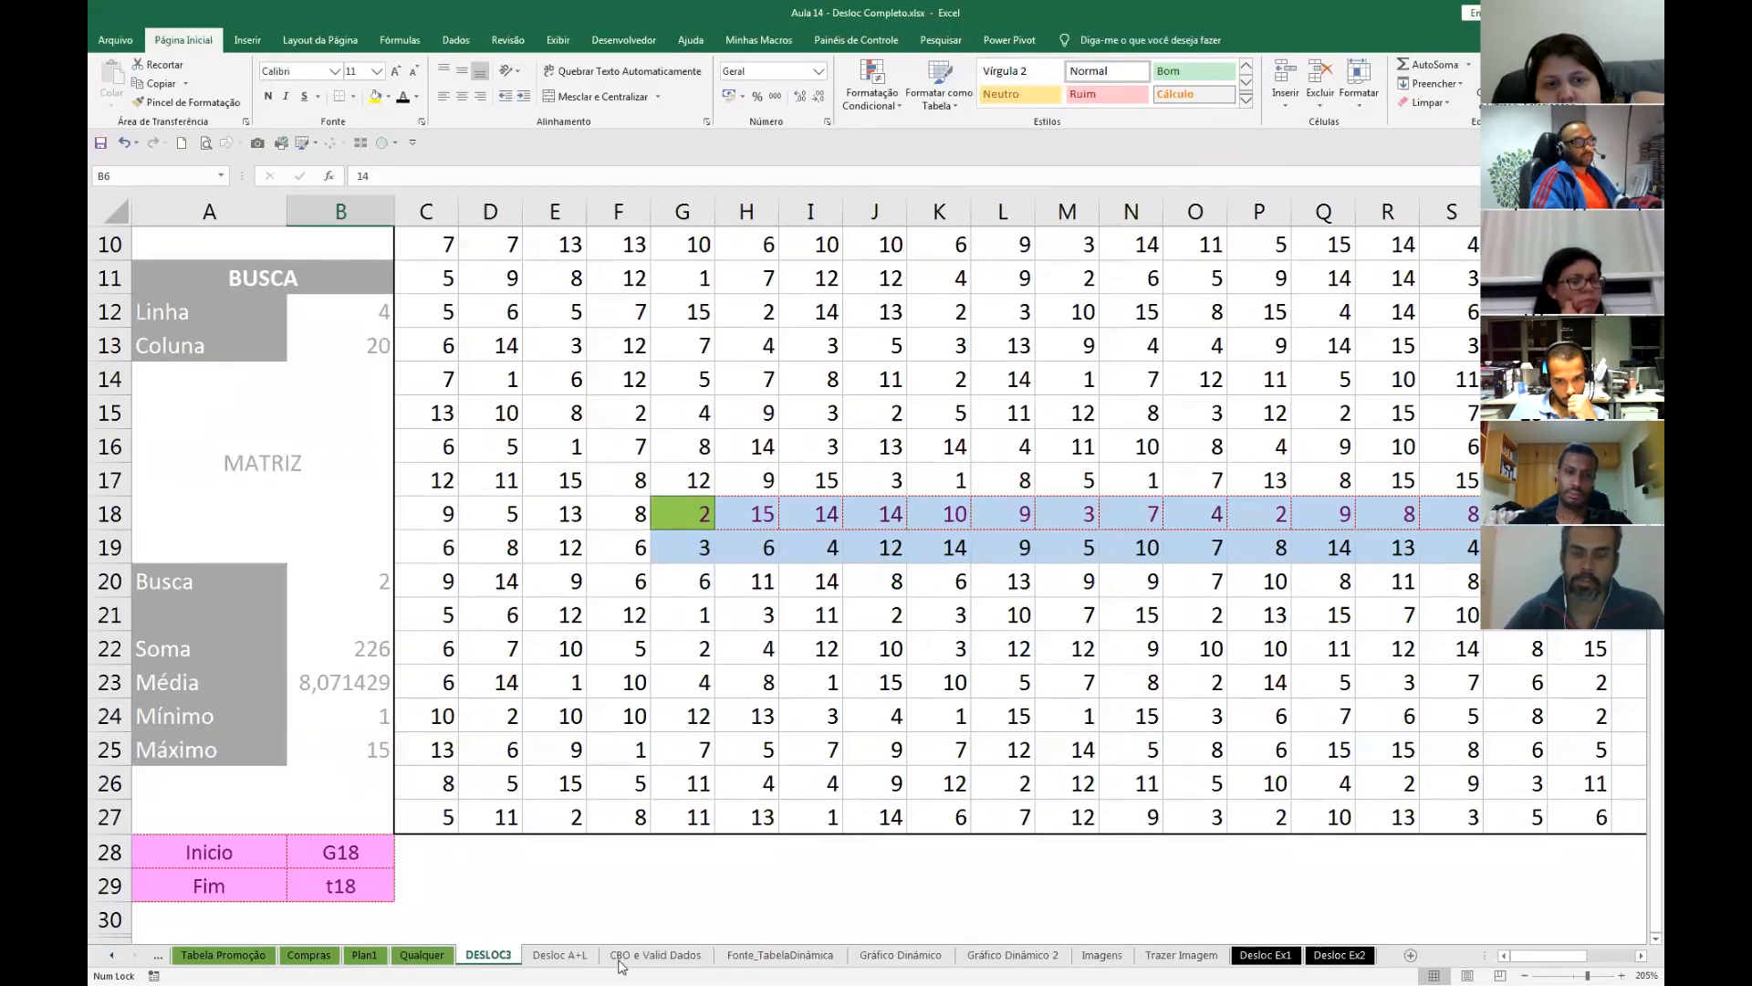
click(559, 955)
- Set the LINS parameter in C16 to 3 to offset the range to the Frutas row
click(276, 522)
click(272, 539)
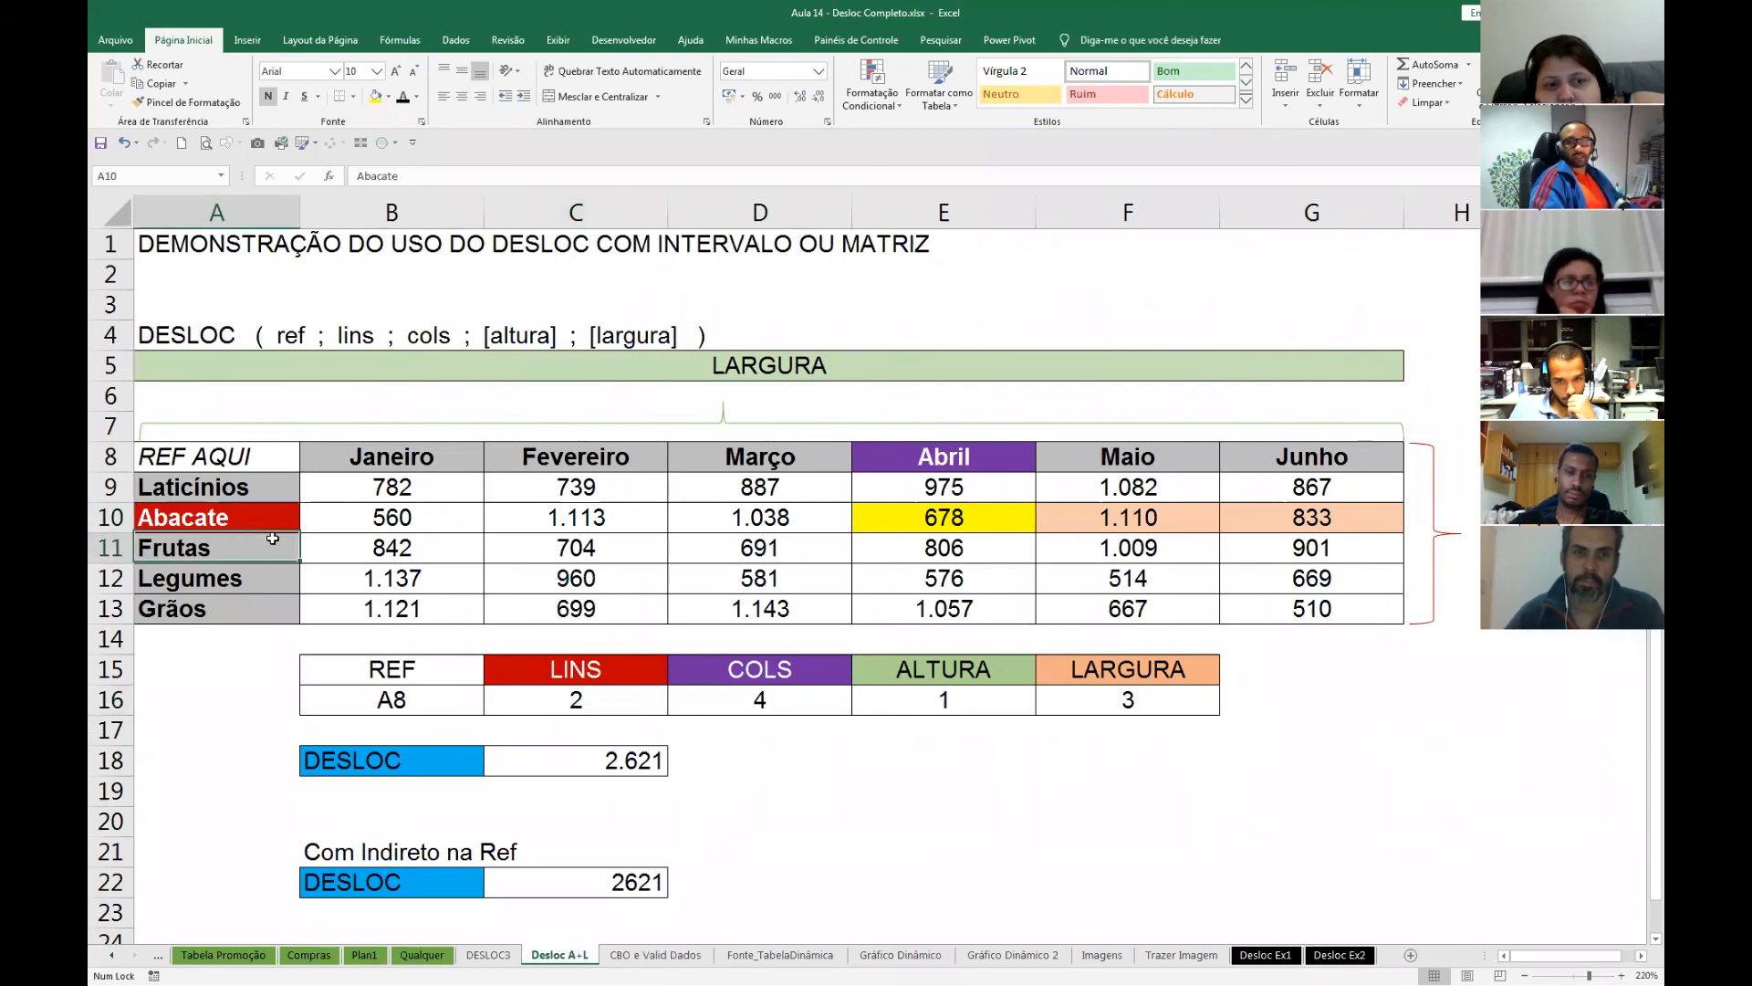
click(534, 694)
text(3)
key(Return)
click(613, 701)
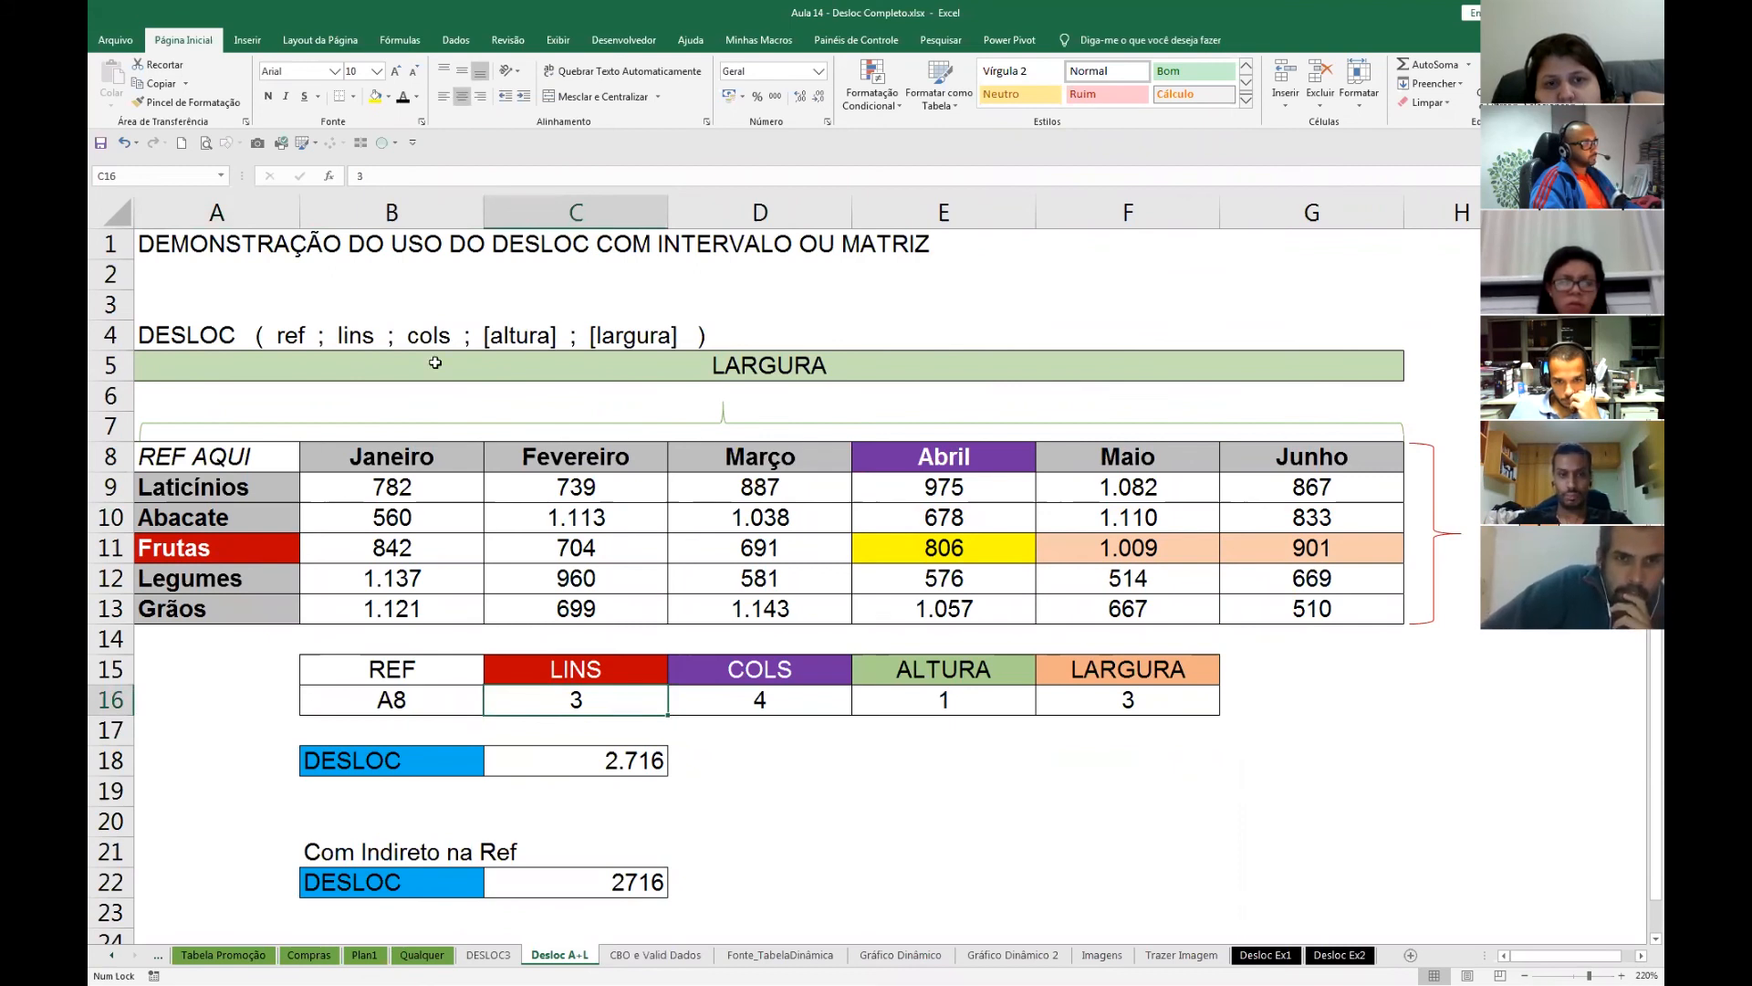
- Set the COLS parameter in D16 to 1 so the Frutas range starts at Janeiro
click(386, 459)
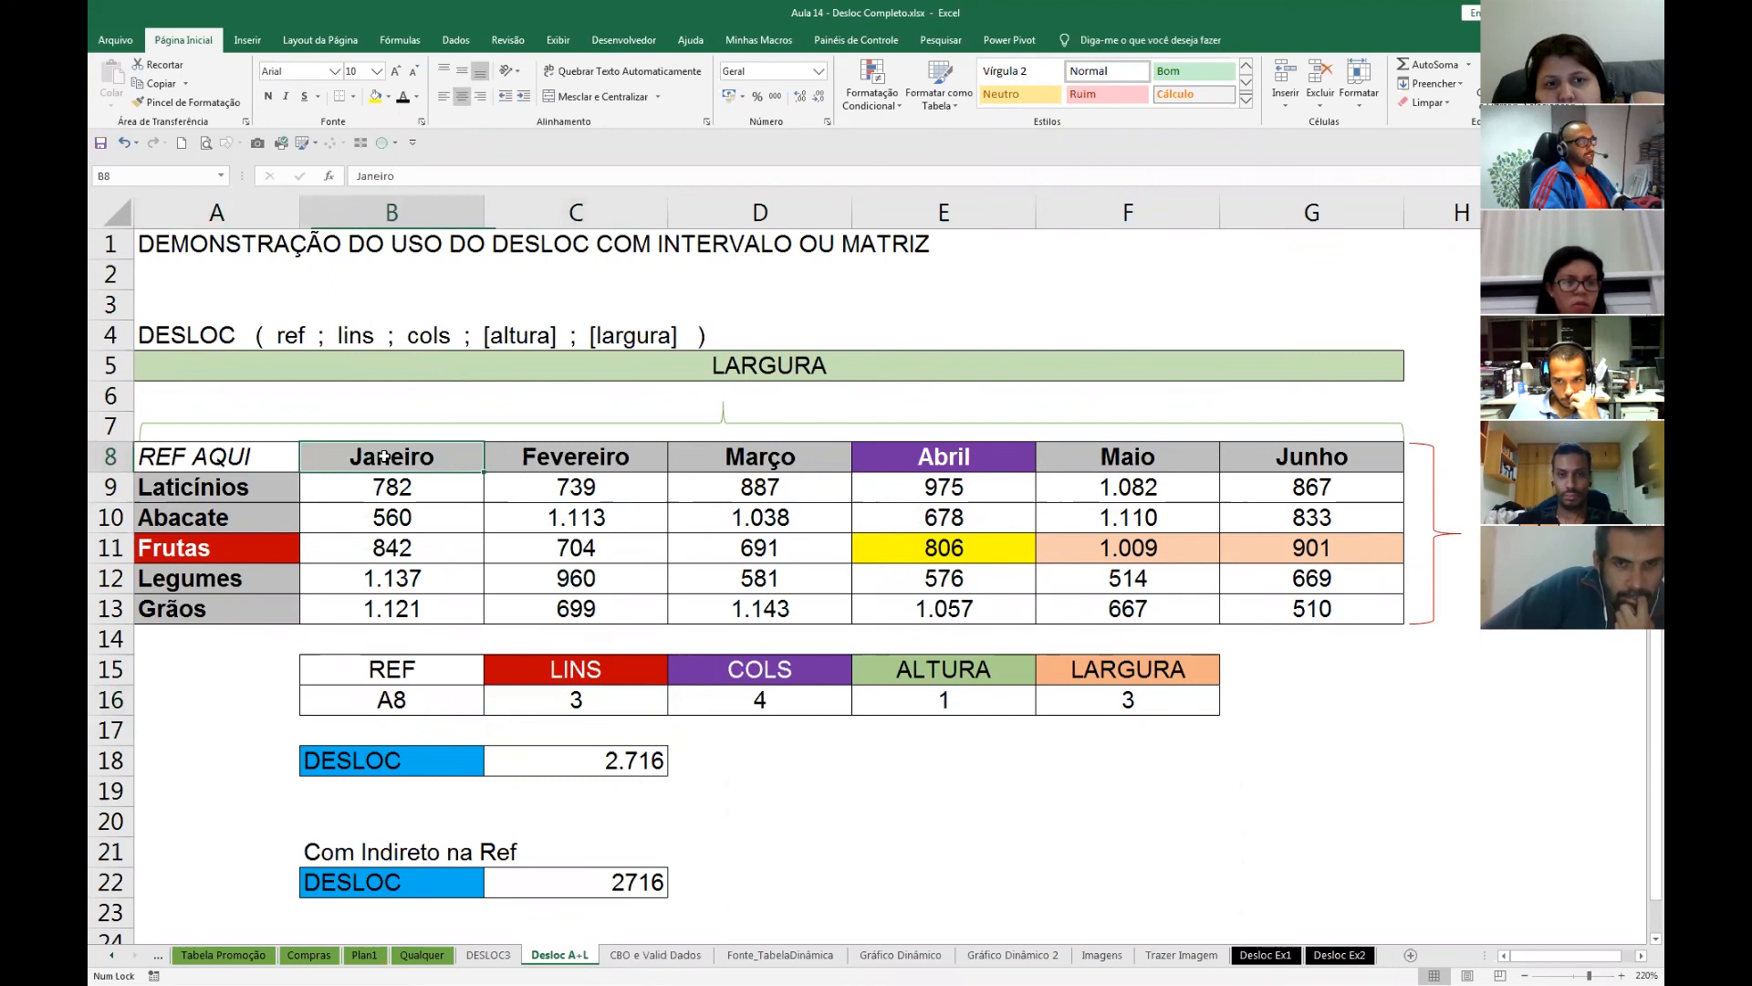
click(841, 462)
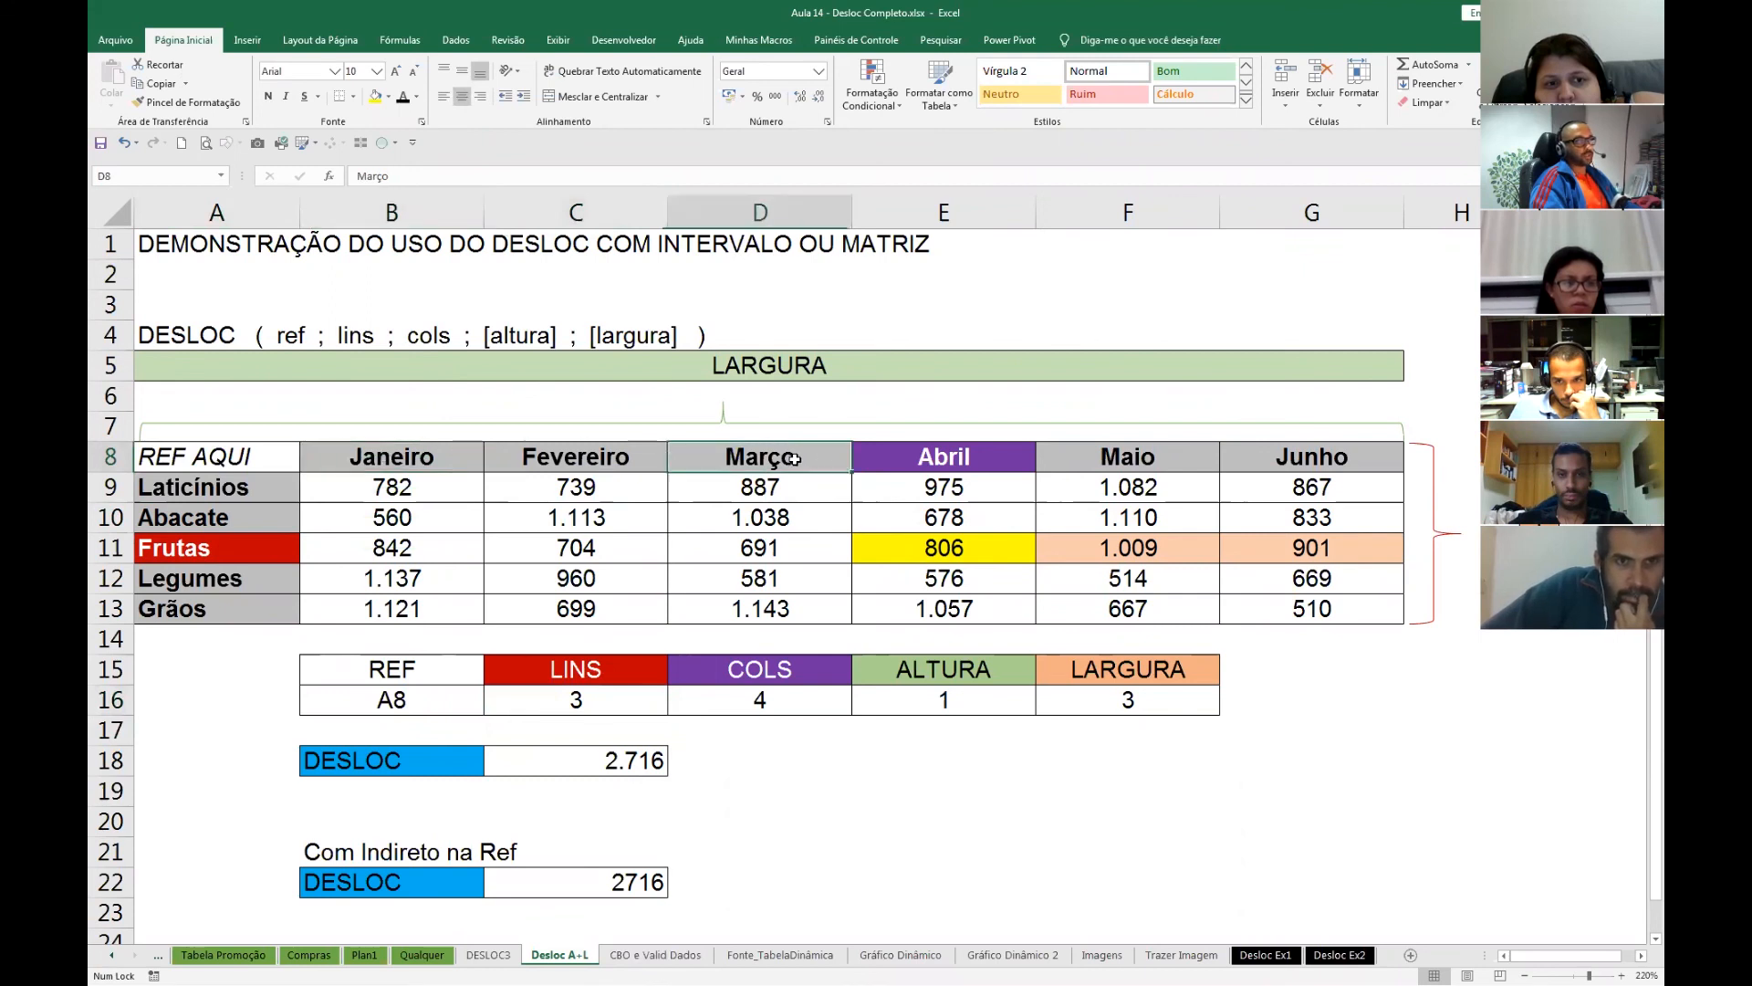
click(241, 543)
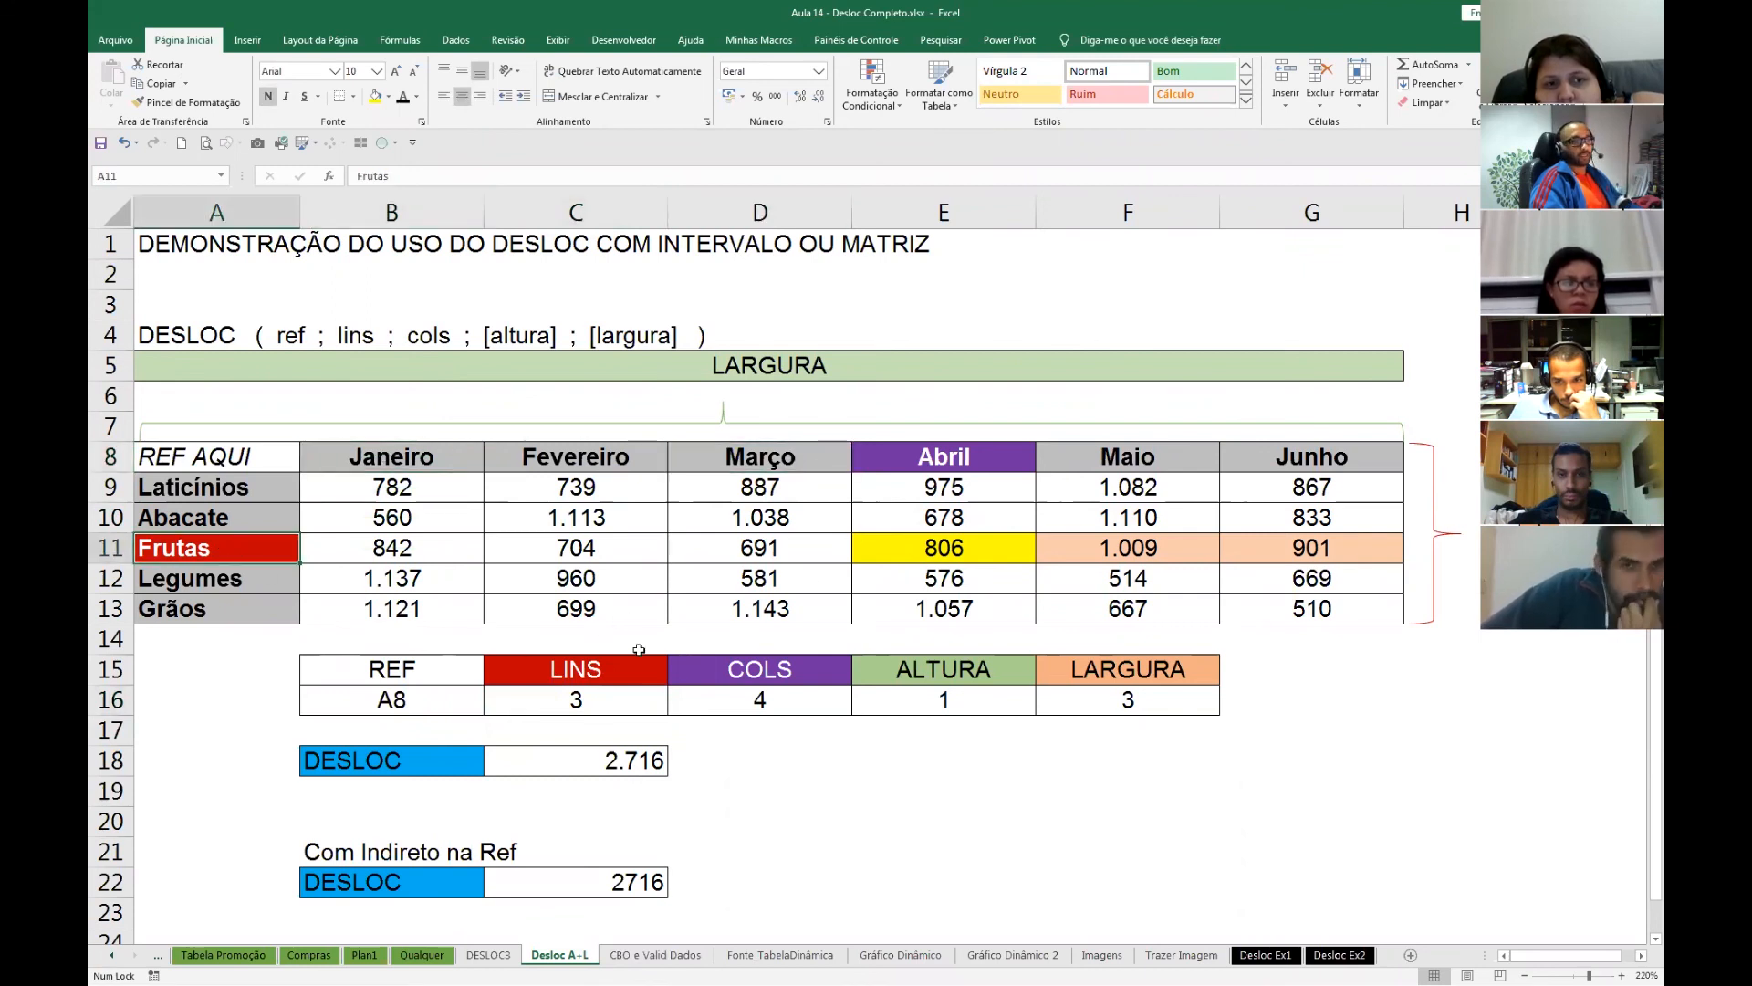
click(744, 710)
text(1)
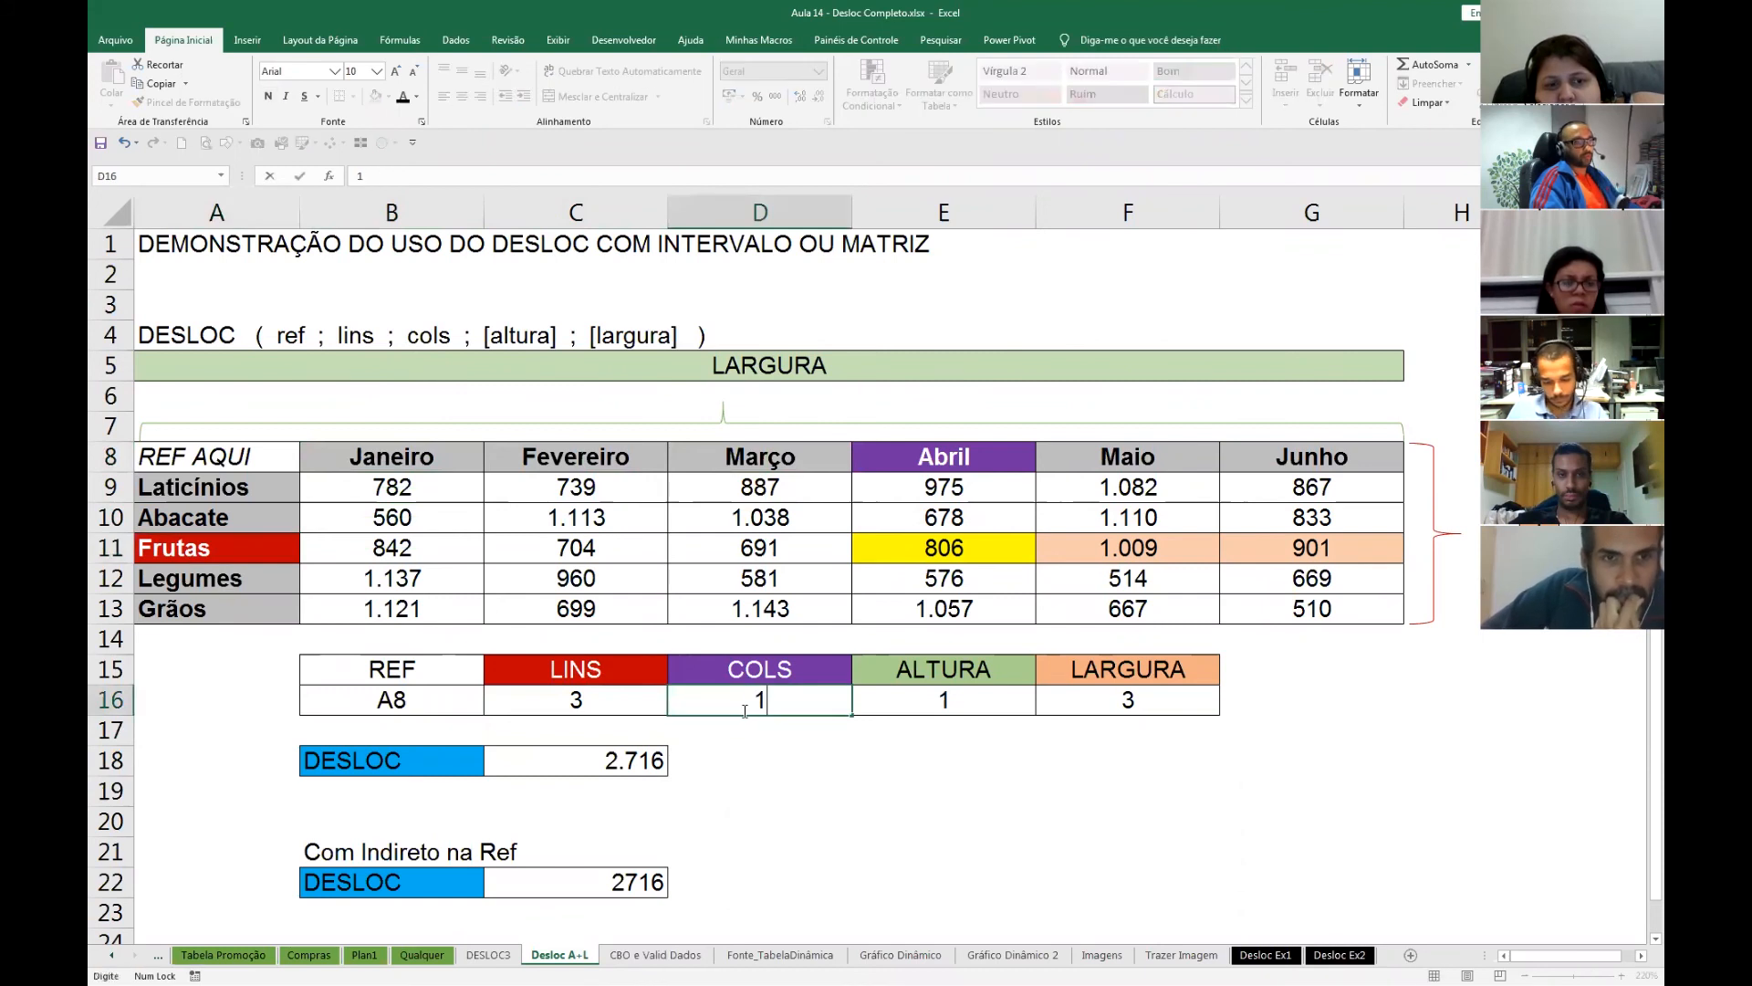
key(Return)
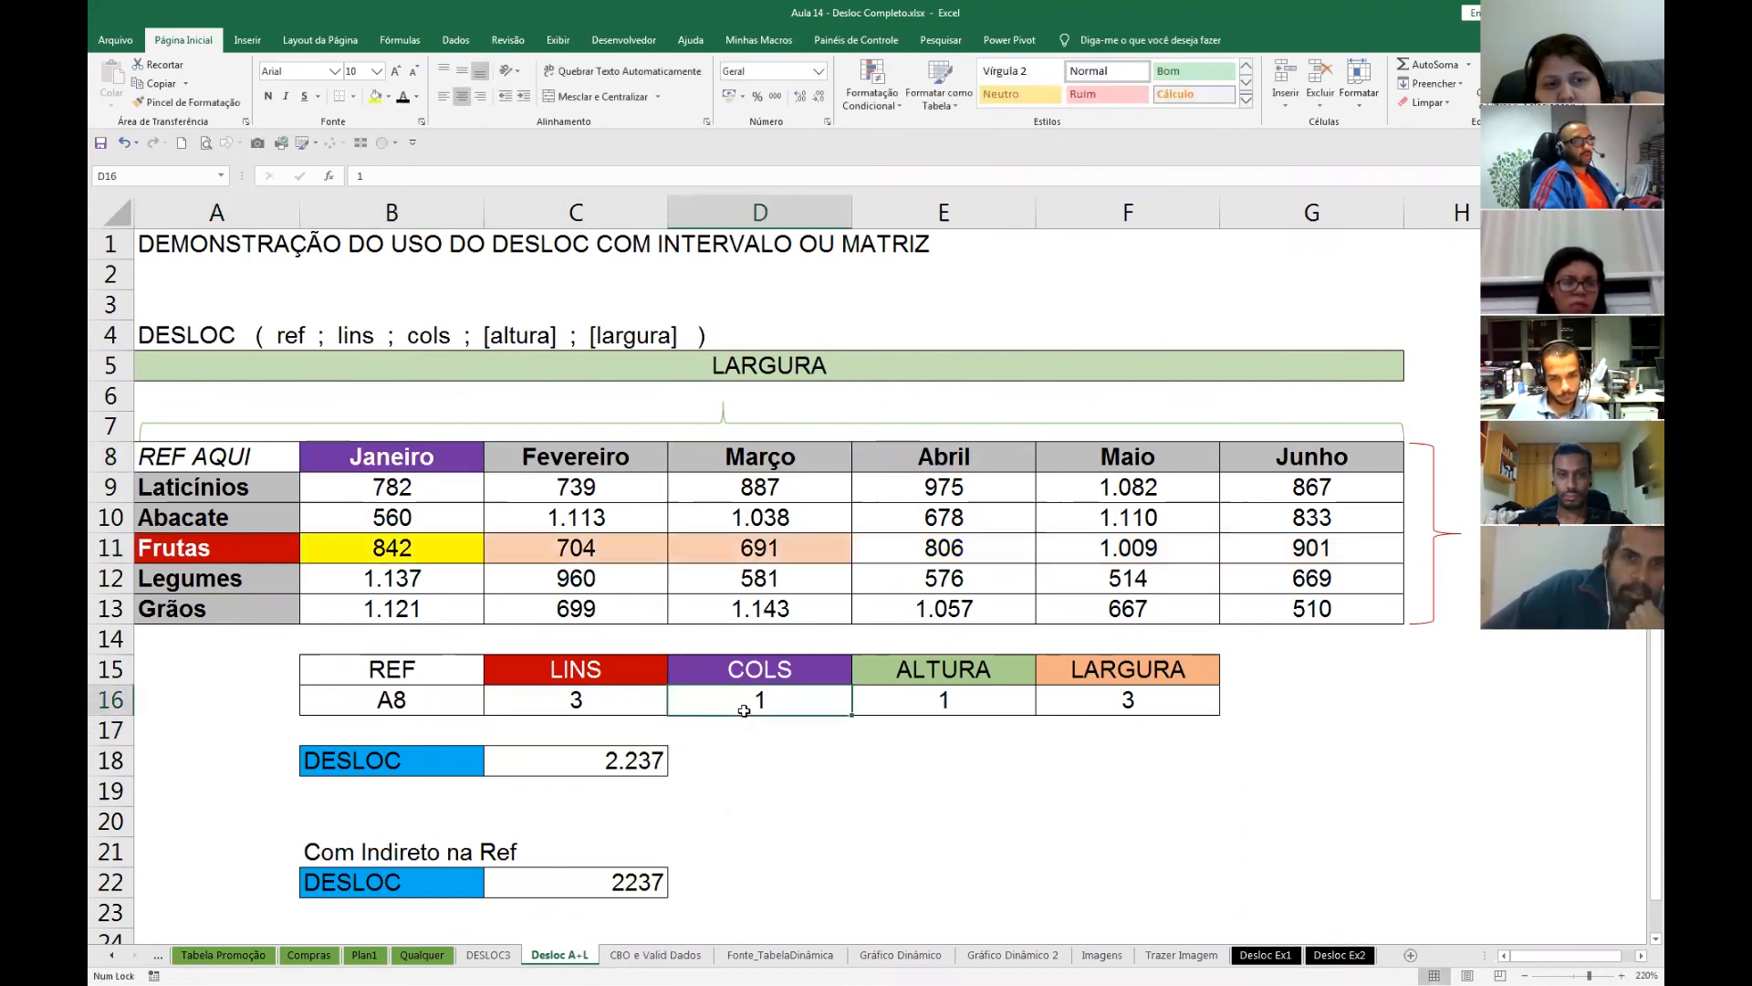
- Set the ALTURA parameter in E16 to 3 and select B11:D13 to check the summed block
click(461, 573)
click(738, 544)
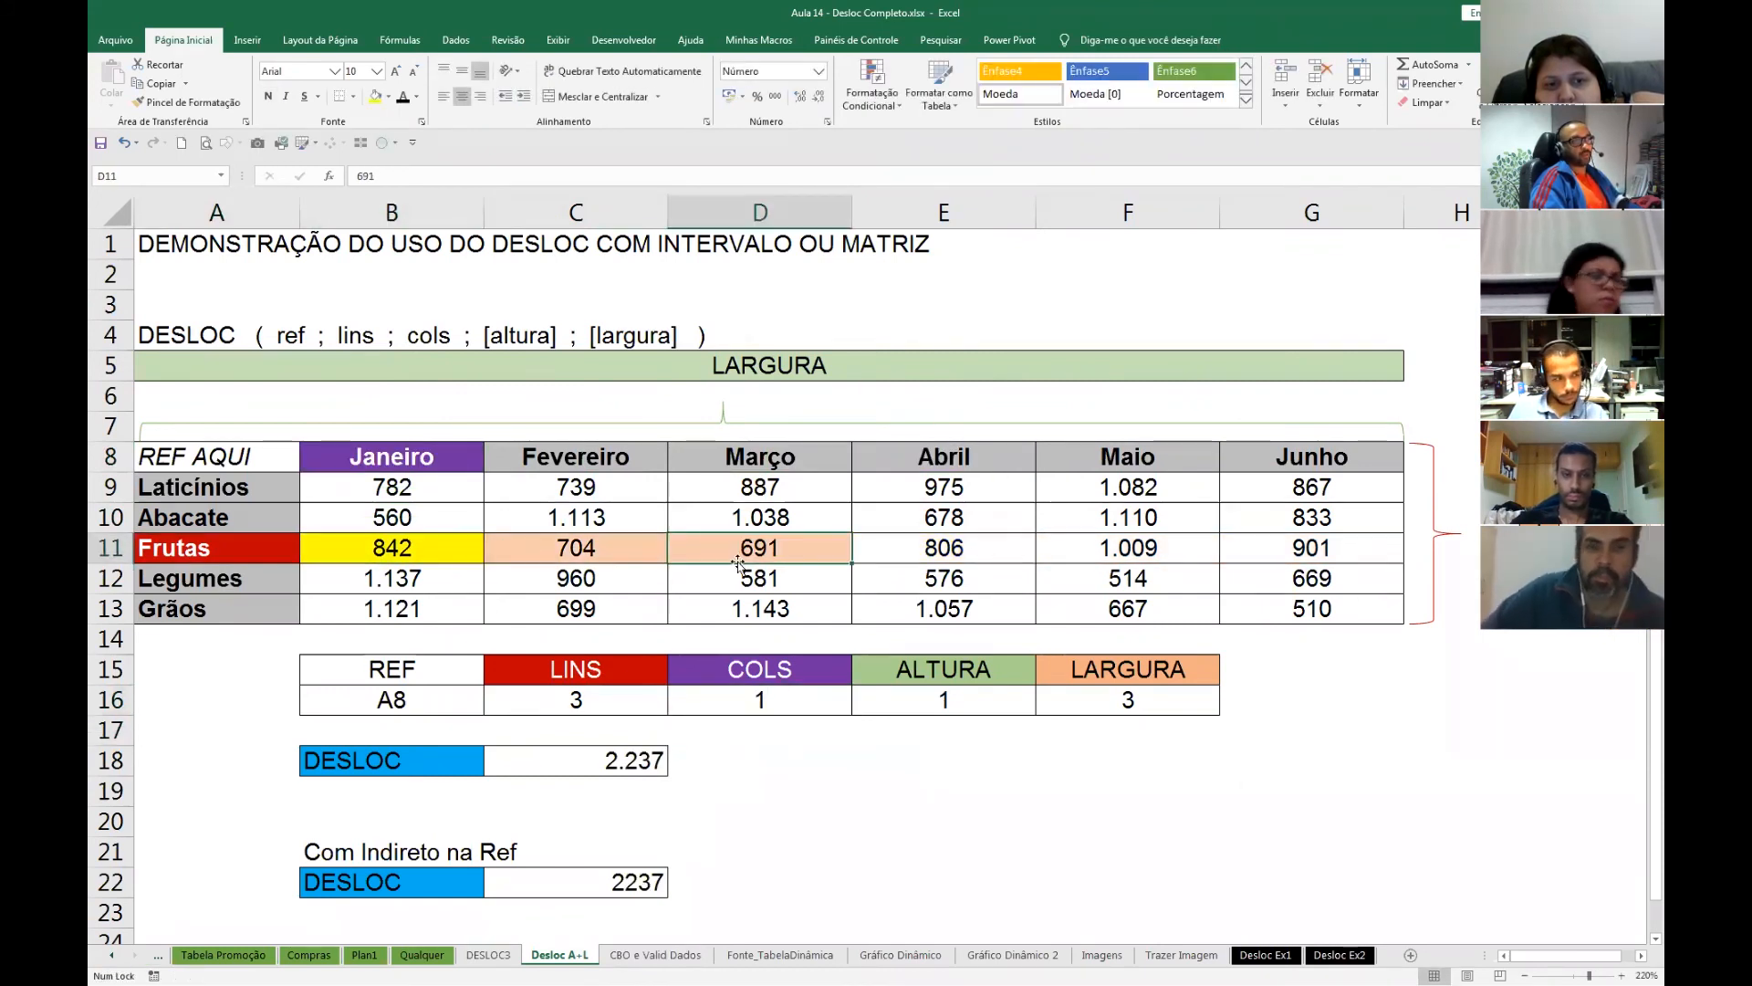
click(735, 606)
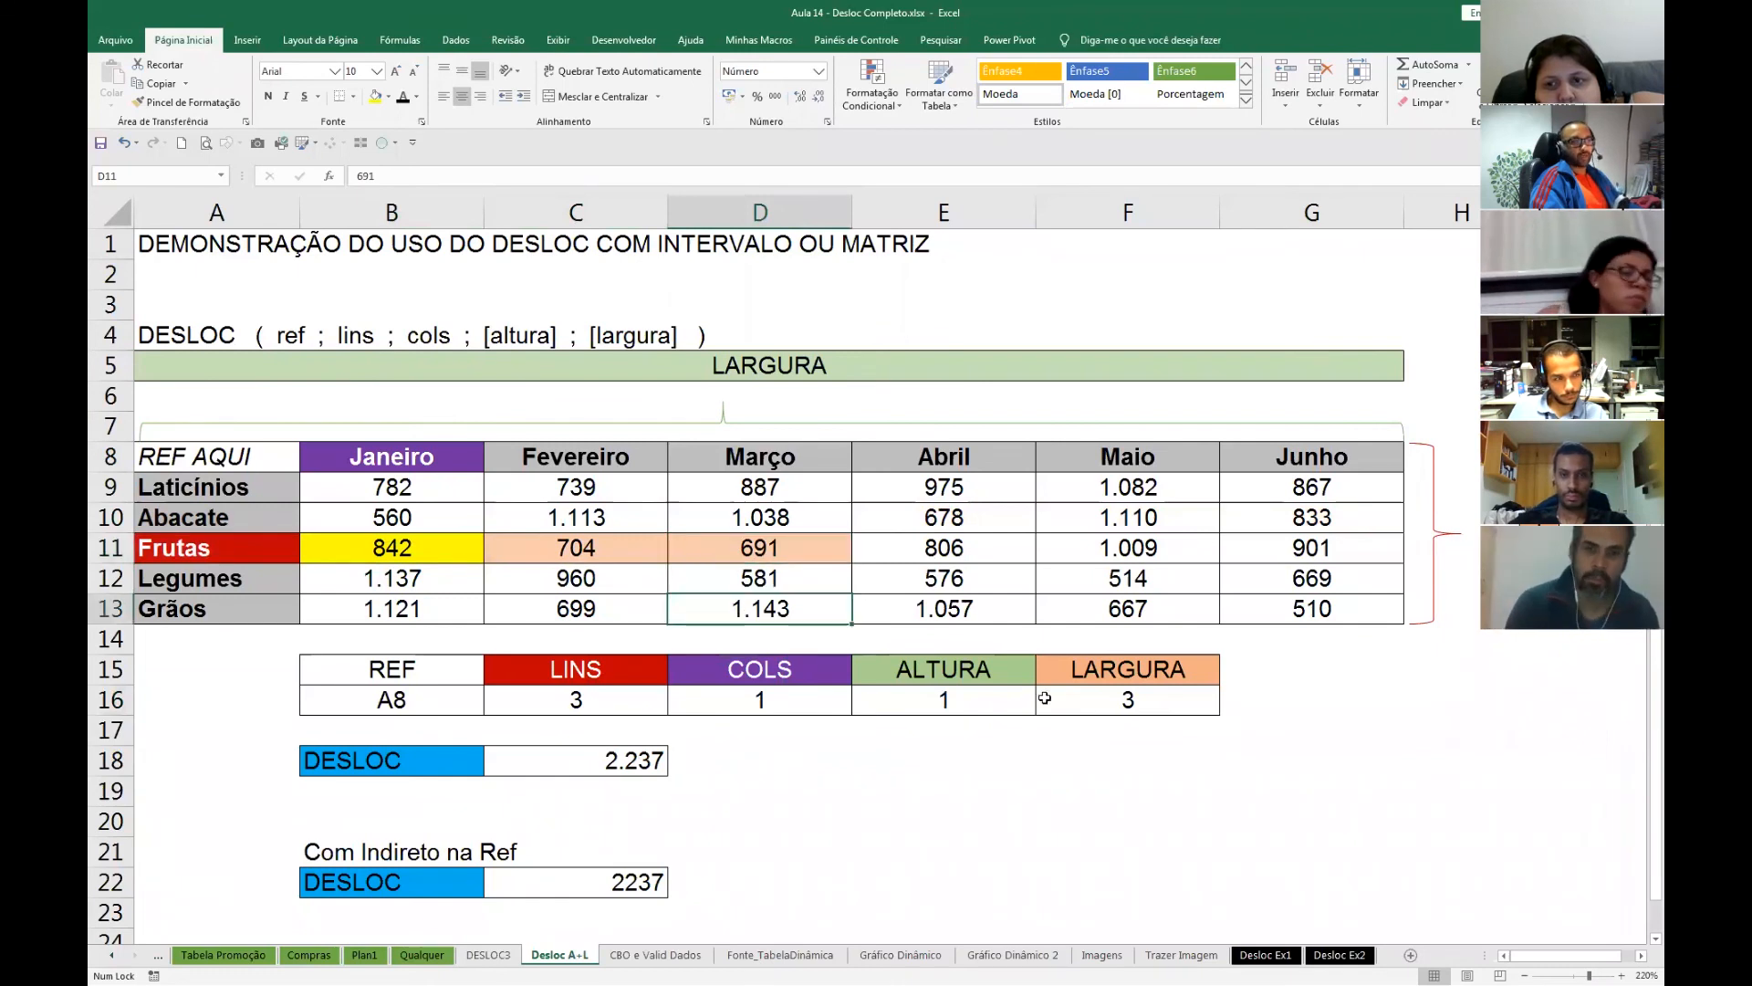
click(976, 704)
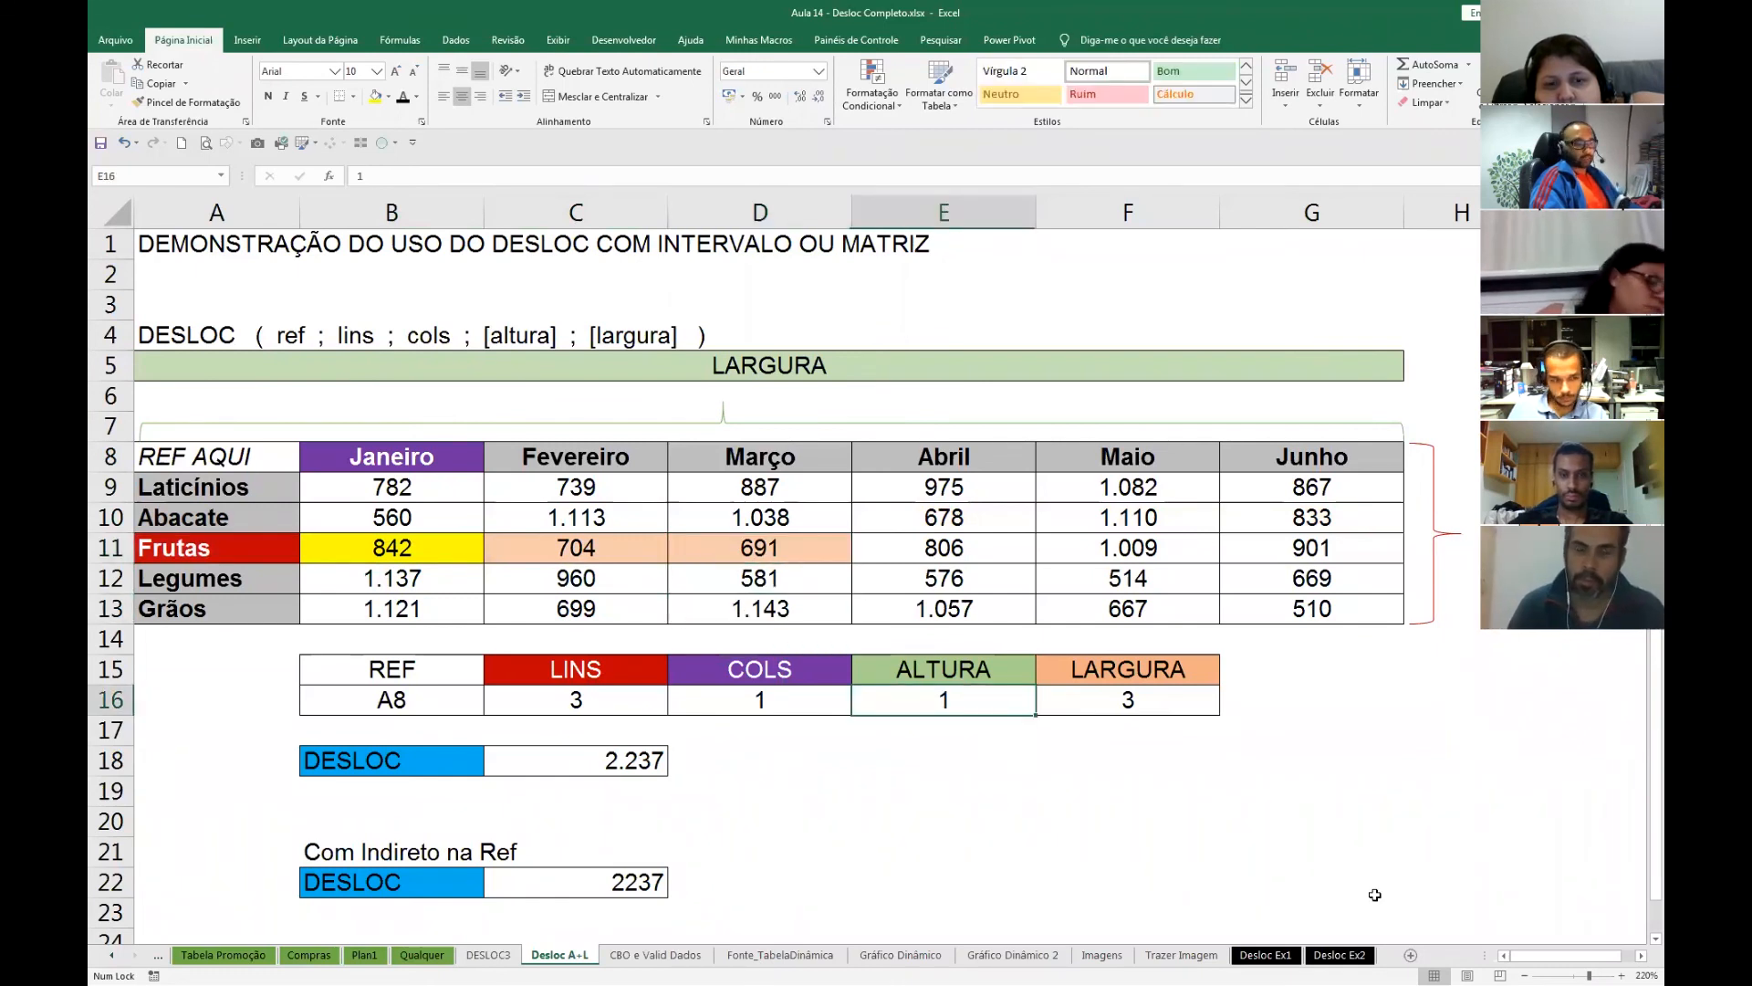
text(3)
key(Return)
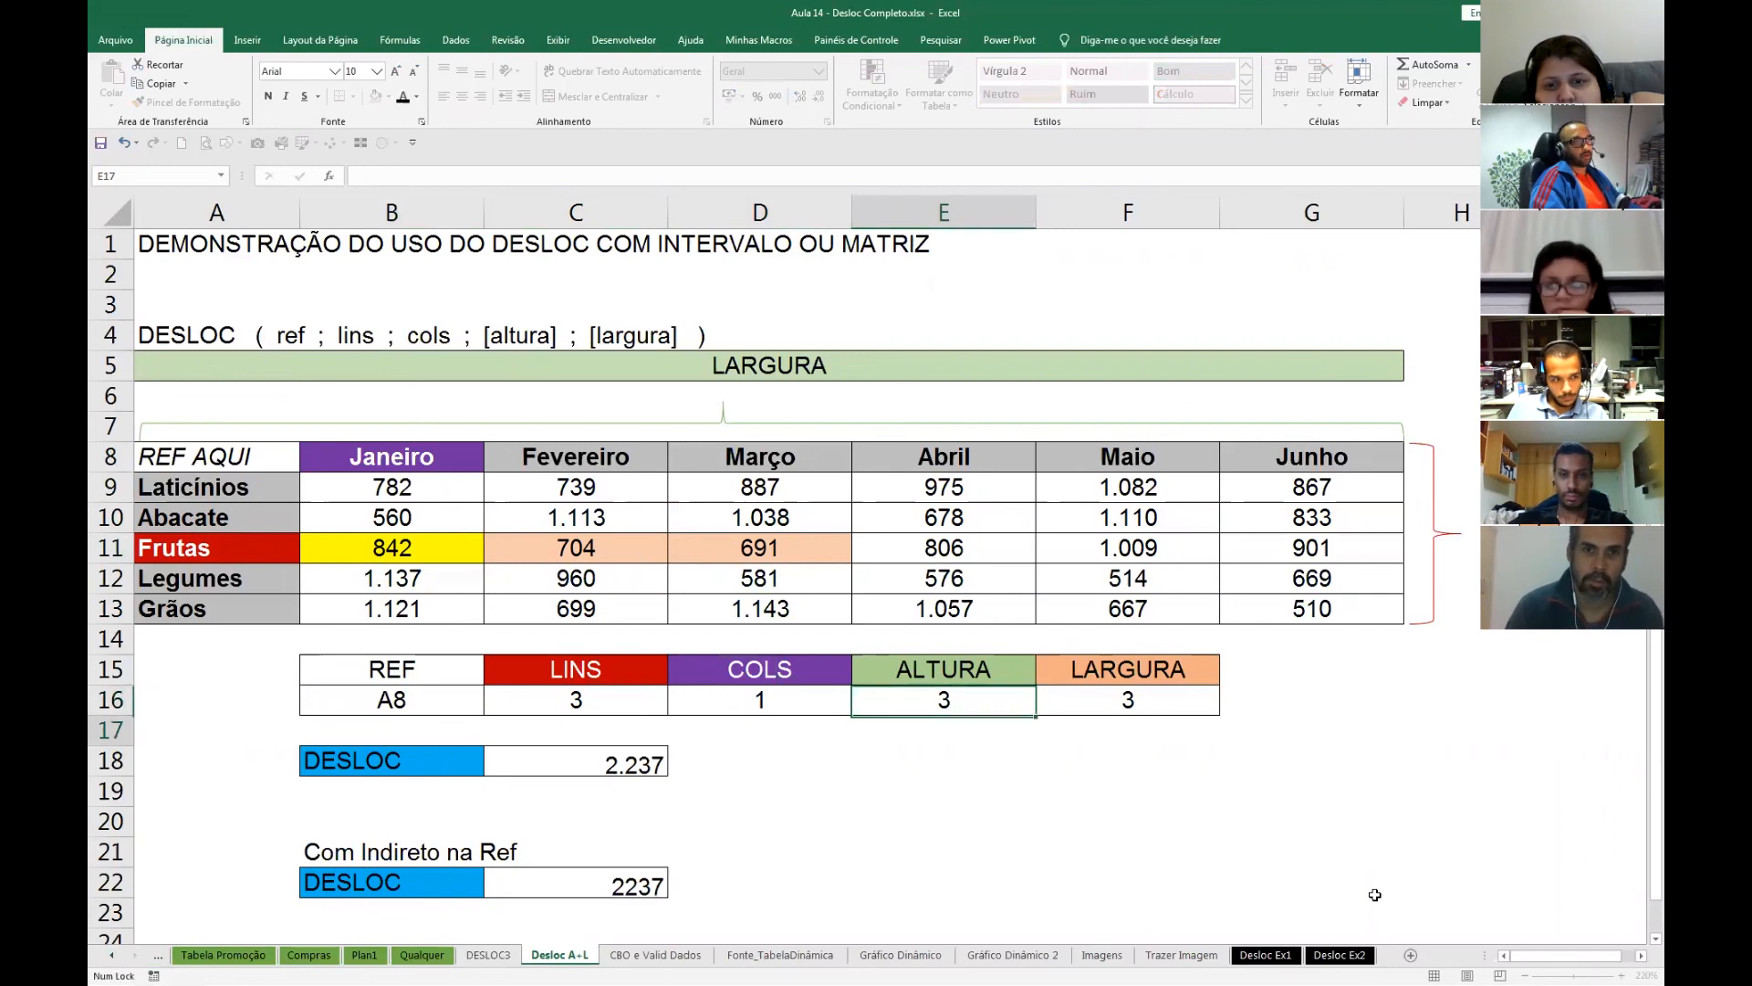
drag(382, 551, 749, 609)
click(875, 787)
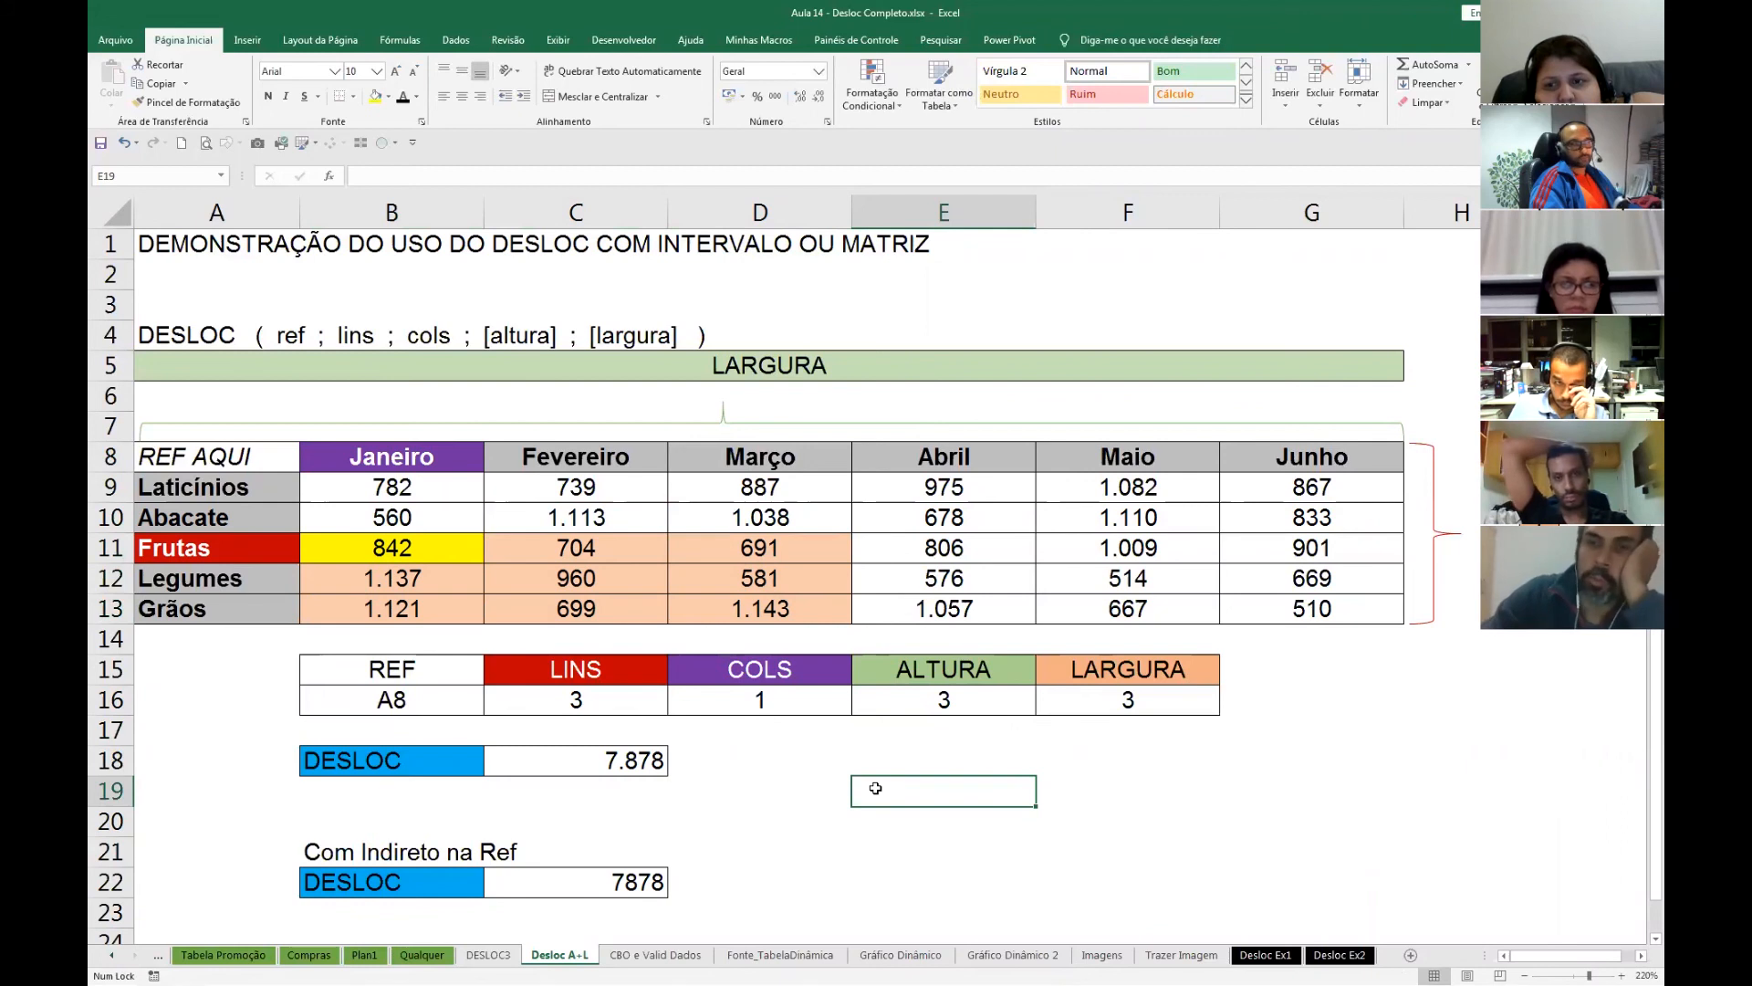
- Switch ALTURA in E16 to 1 and back to 3 to compare the one-row and three-row ranges
click(935, 705)
text(1)
key(Return)
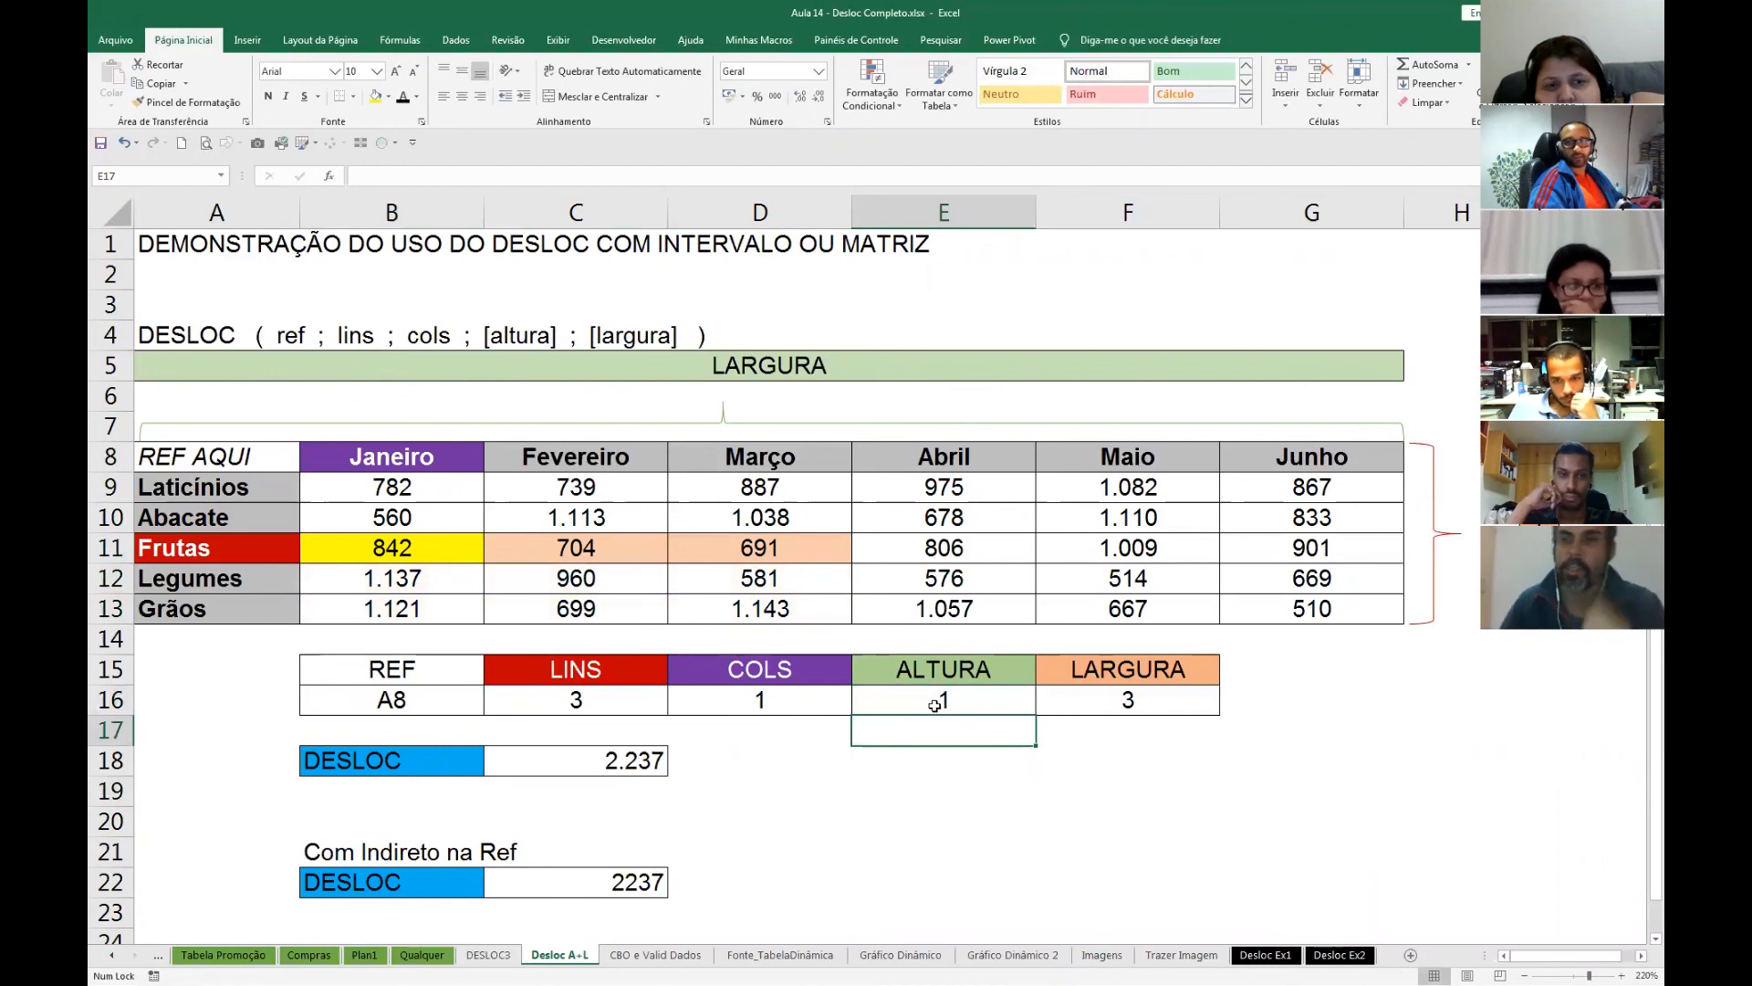
click(934, 704)
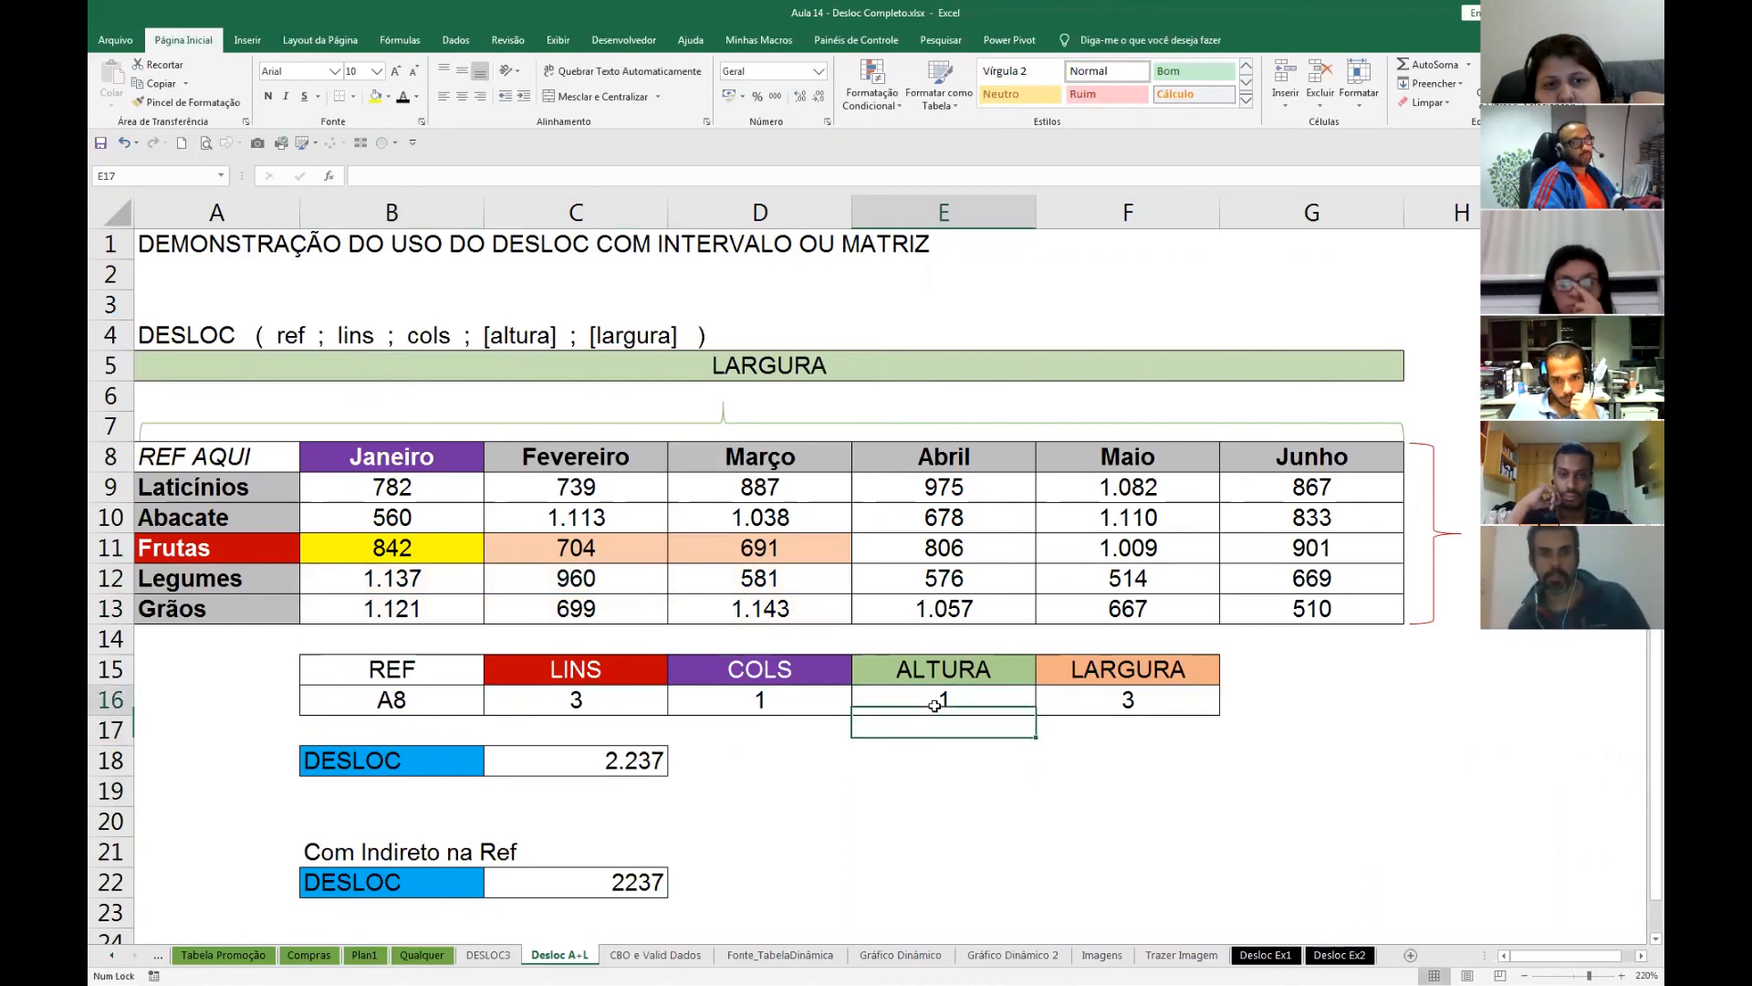
text(3)
key(Return)
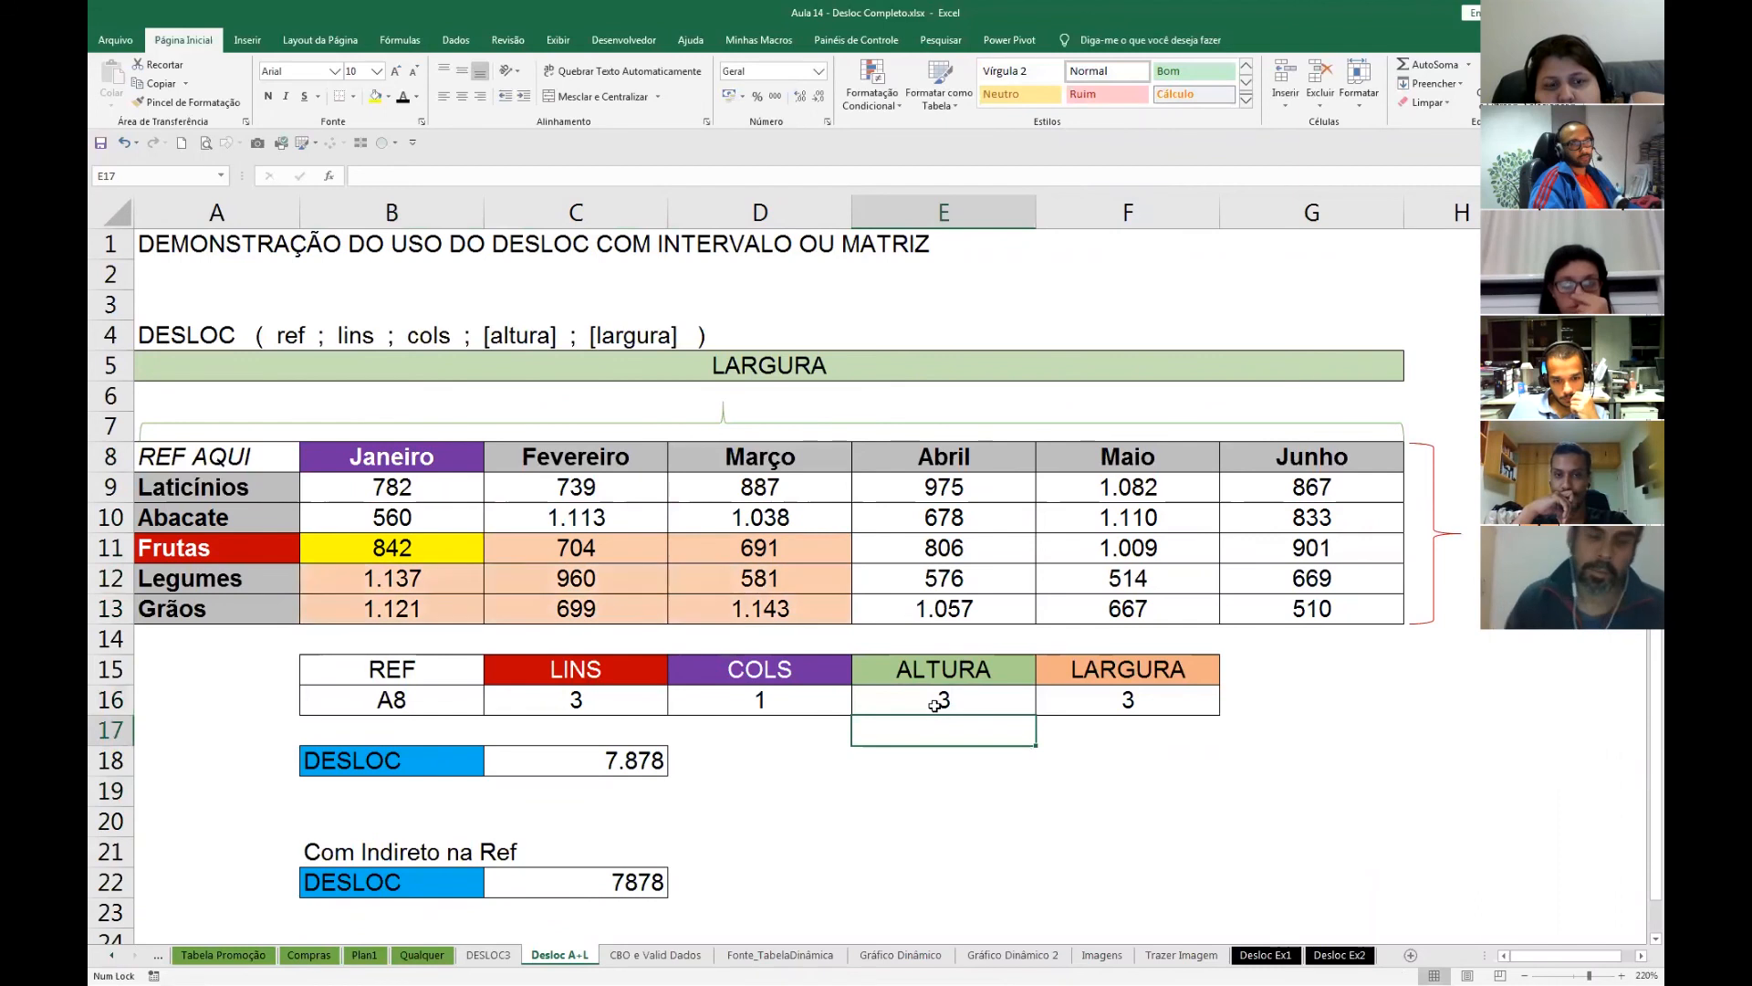
- Clear the LINS, COLS, ALTURA and LARGURA values in C16:F16, keeping the reference in B16
click(935, 705)
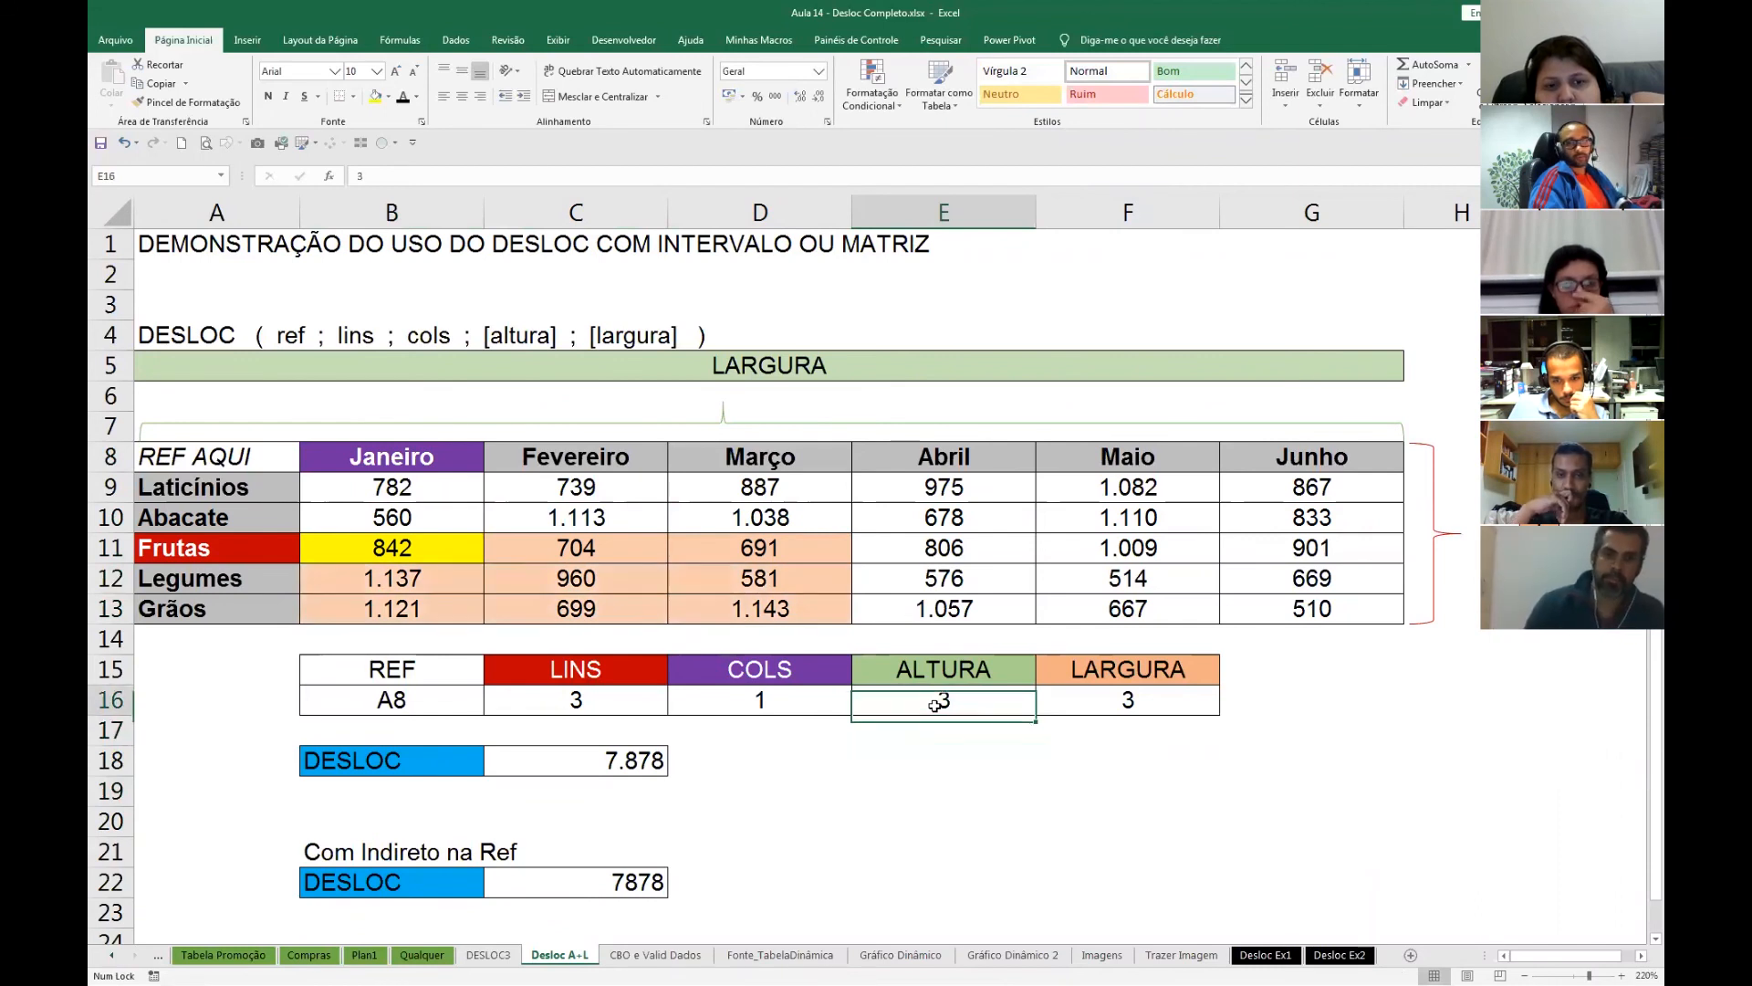
key(Down)
key(Up)
key(Right)
key(Left)
key(Left)
key(Left)
key(shift+Right)
key(shift+Right)
key(shift+Right)
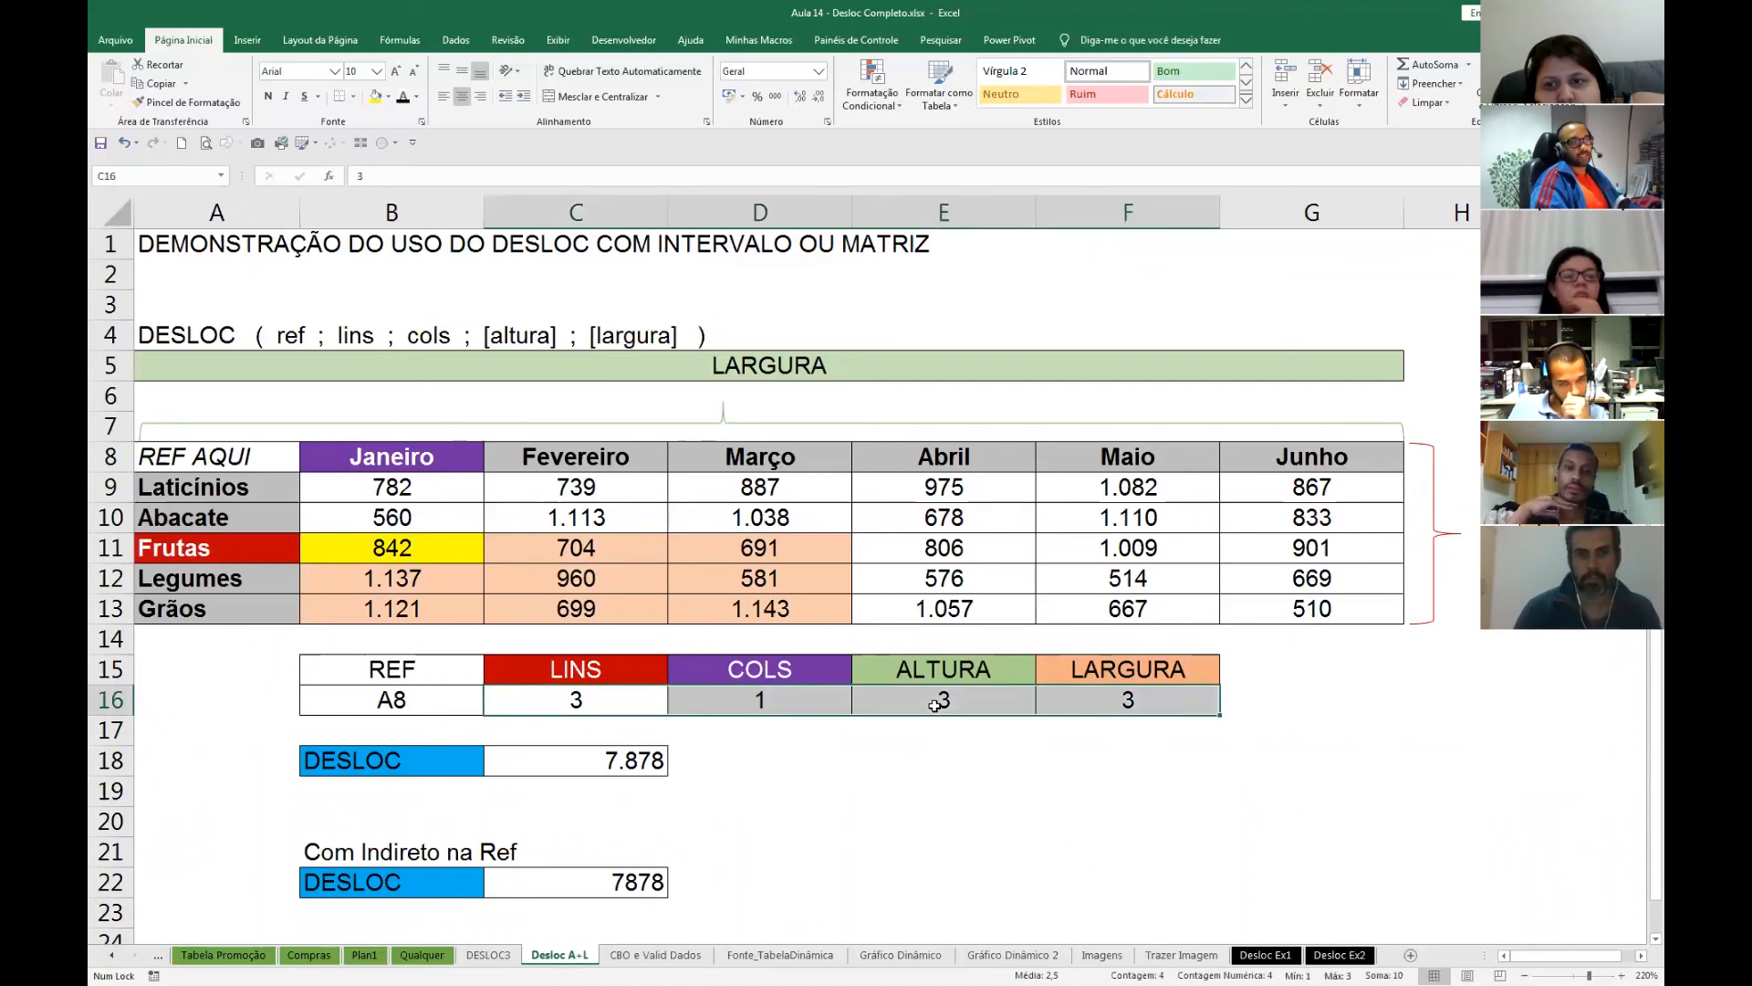
key(Delete)
key(shift+Left)
key(shift+Left)
key(shift+Left)
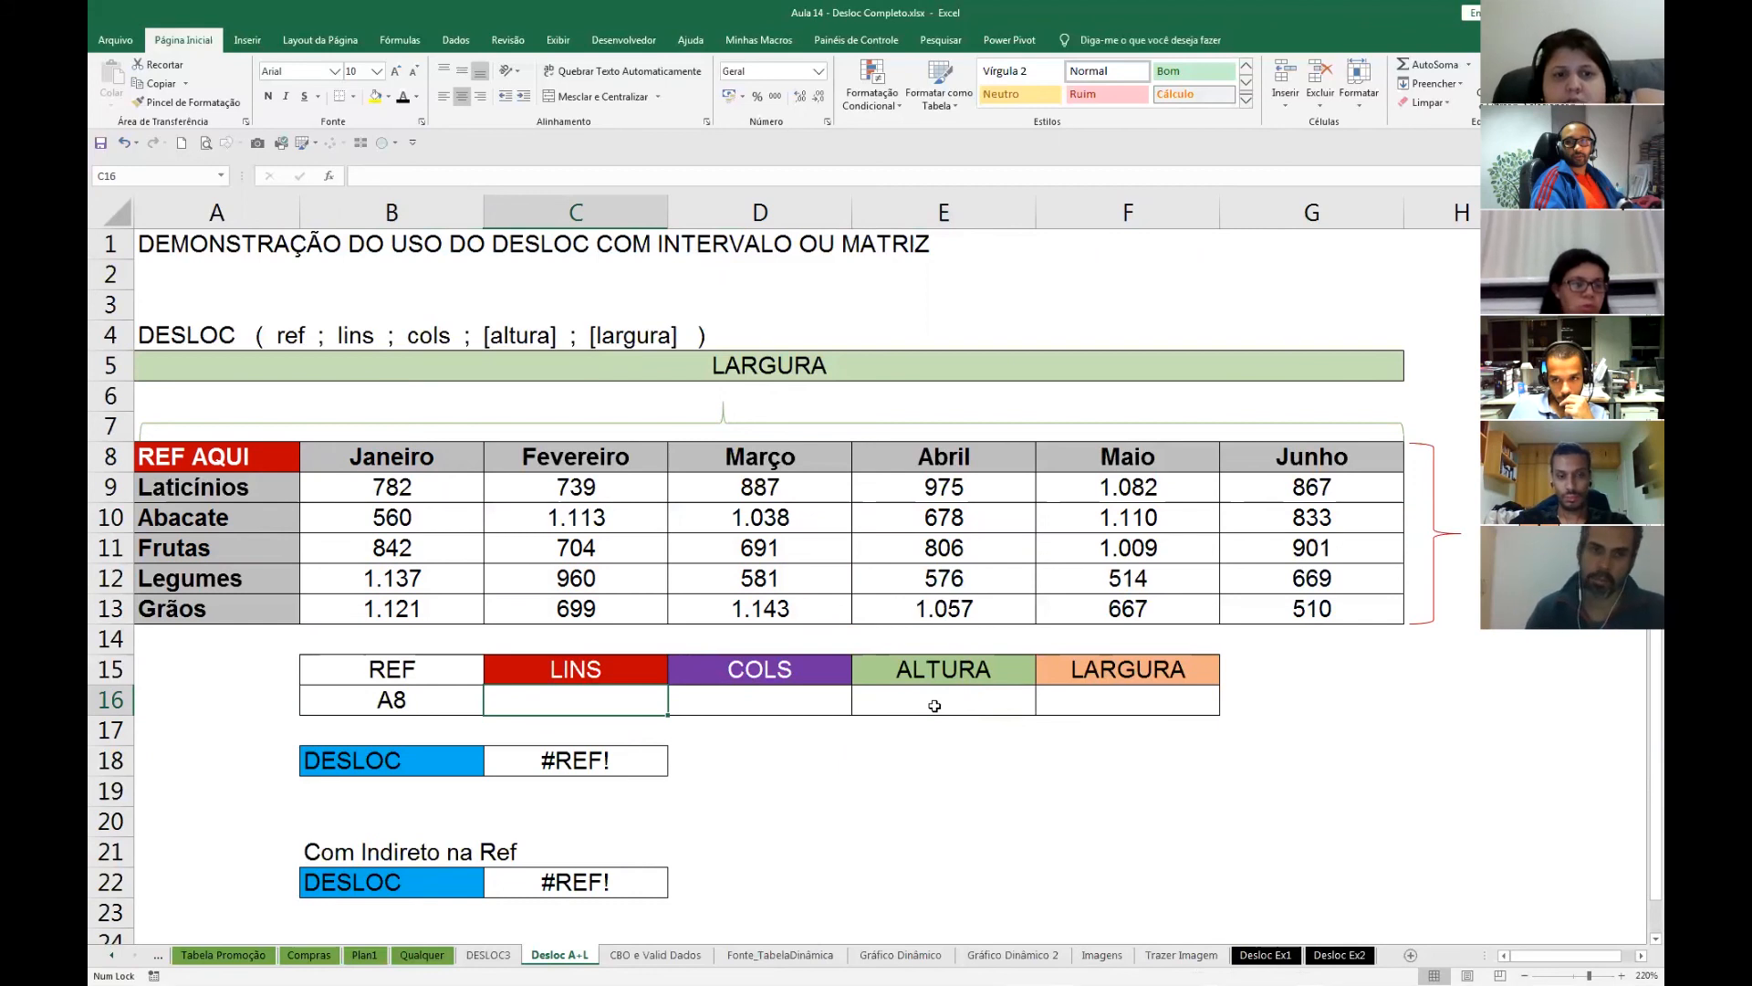
- Set the LINS parameter in C16 to 1 and the COLS parameter in D16 to 4
text(1)
key(Return)
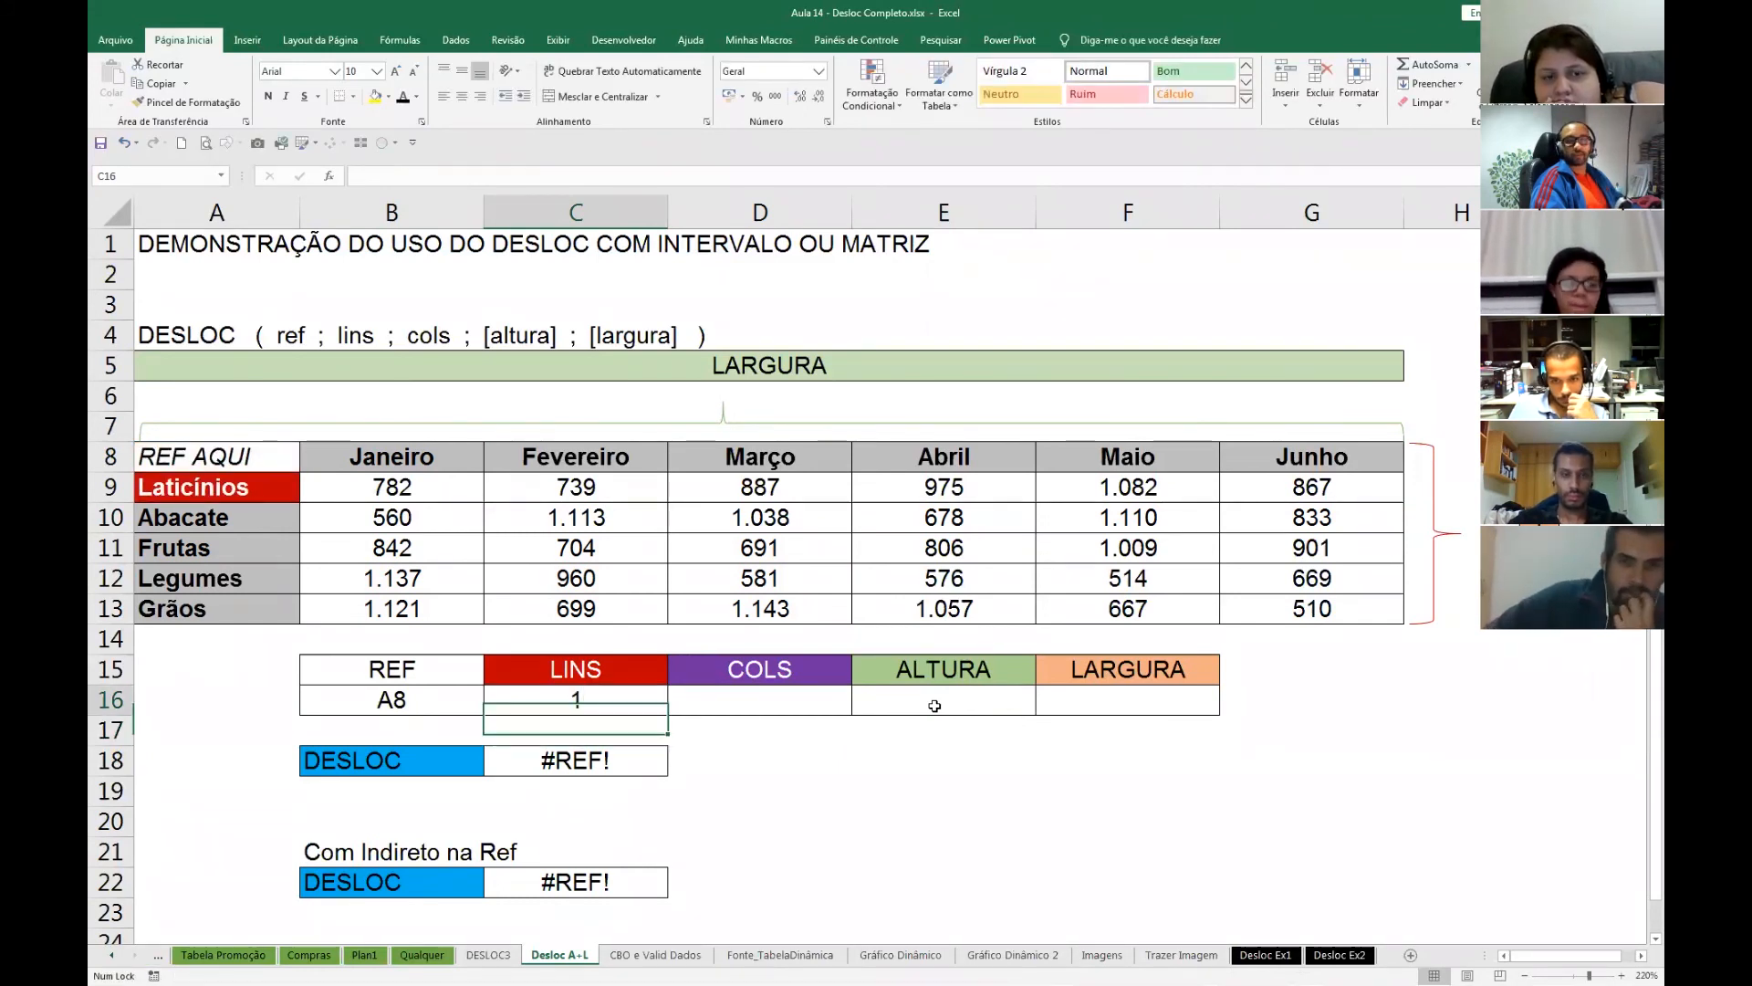
key(Up)
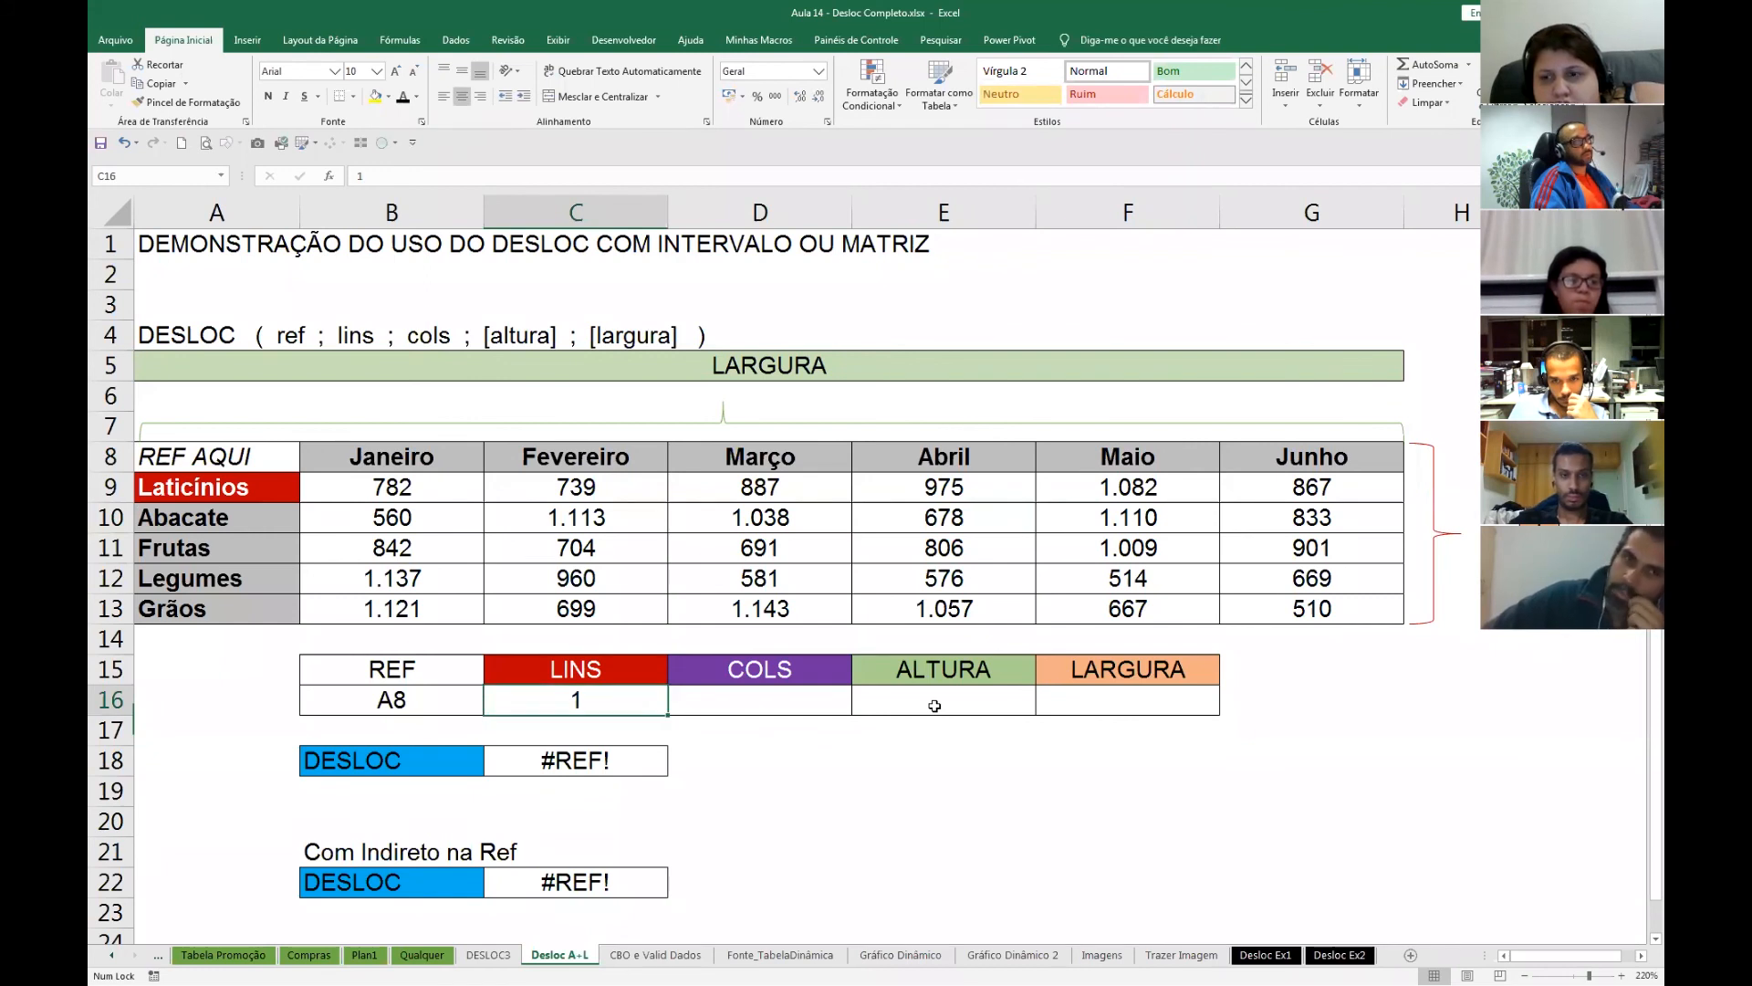
key(Right)
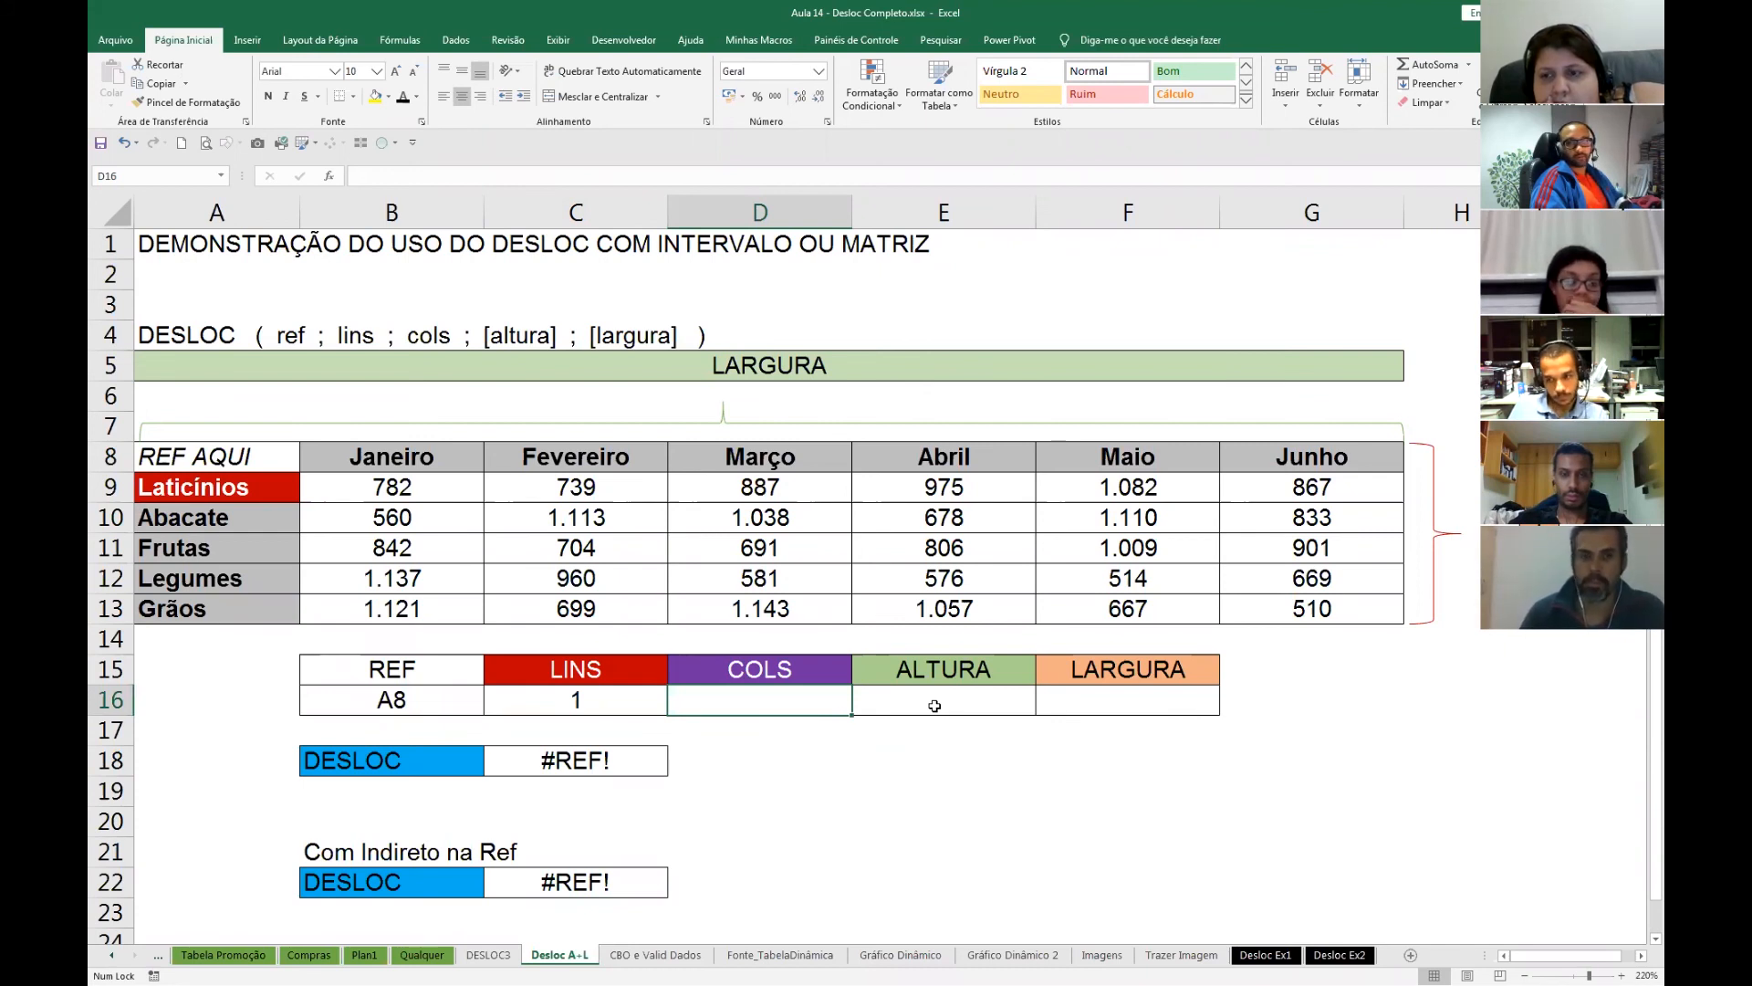
text(4)
- Set the ALTURA parameter in E16 to 5 and the LARGURA parameter in F16 to 2
click(934, 706)
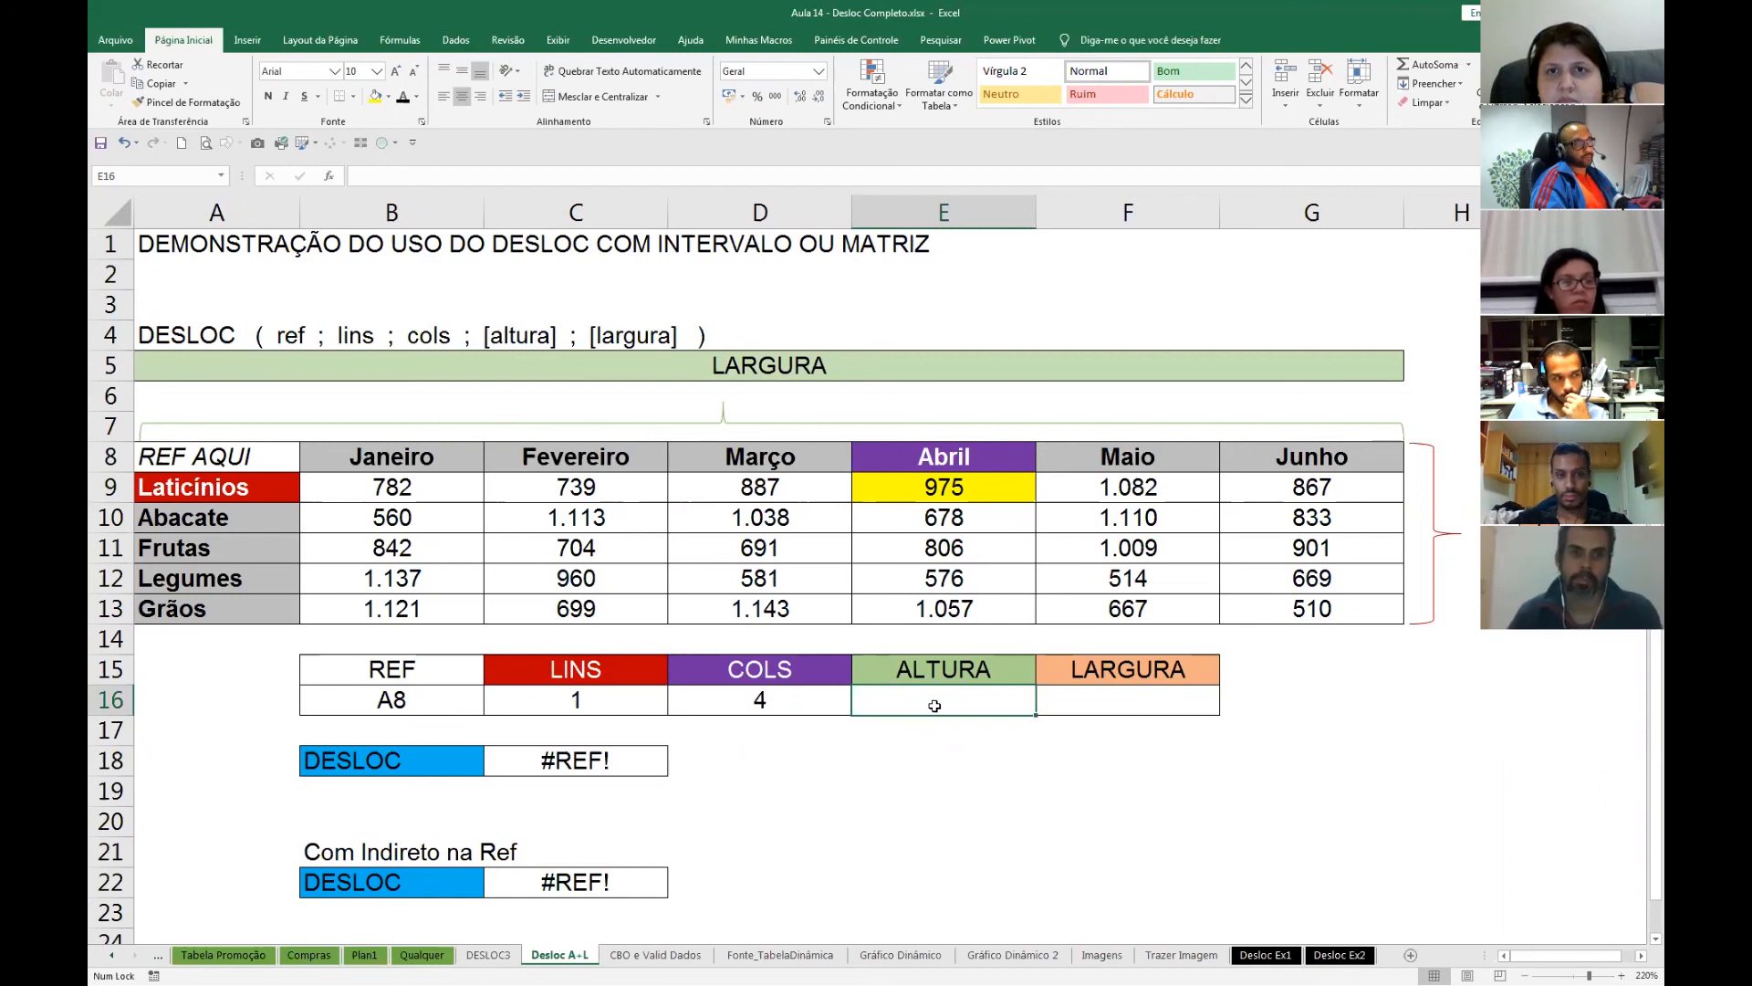
text(5)
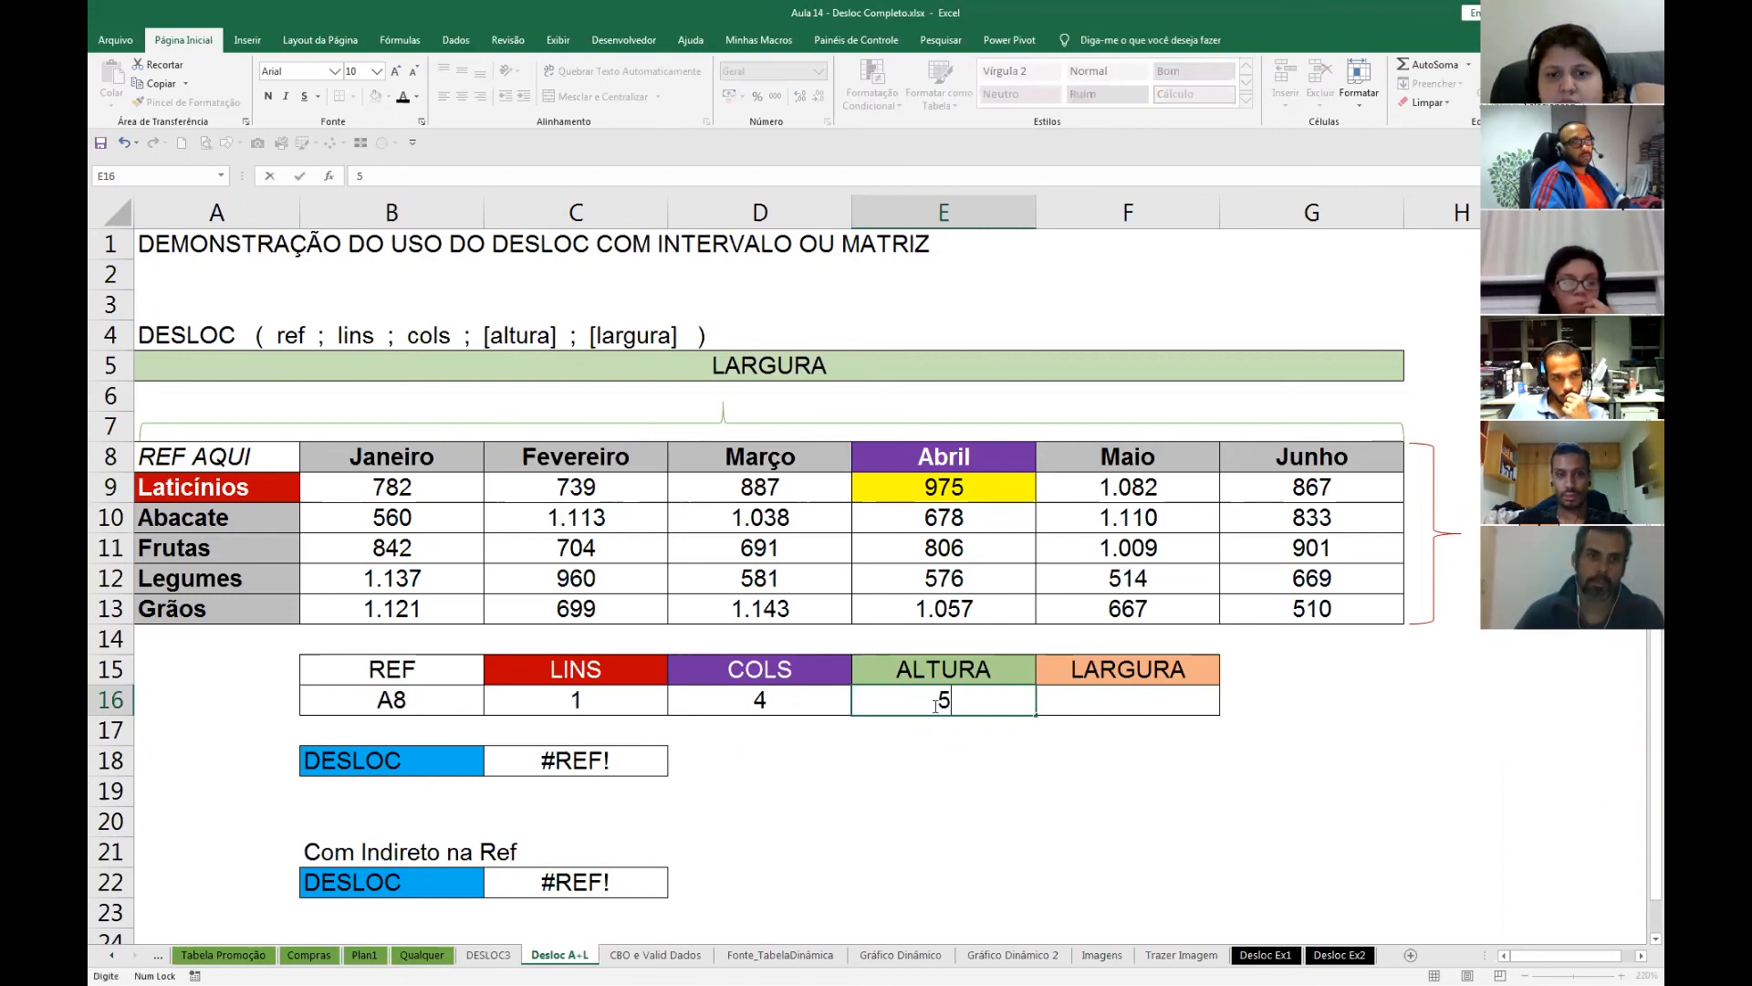
key(Tab)
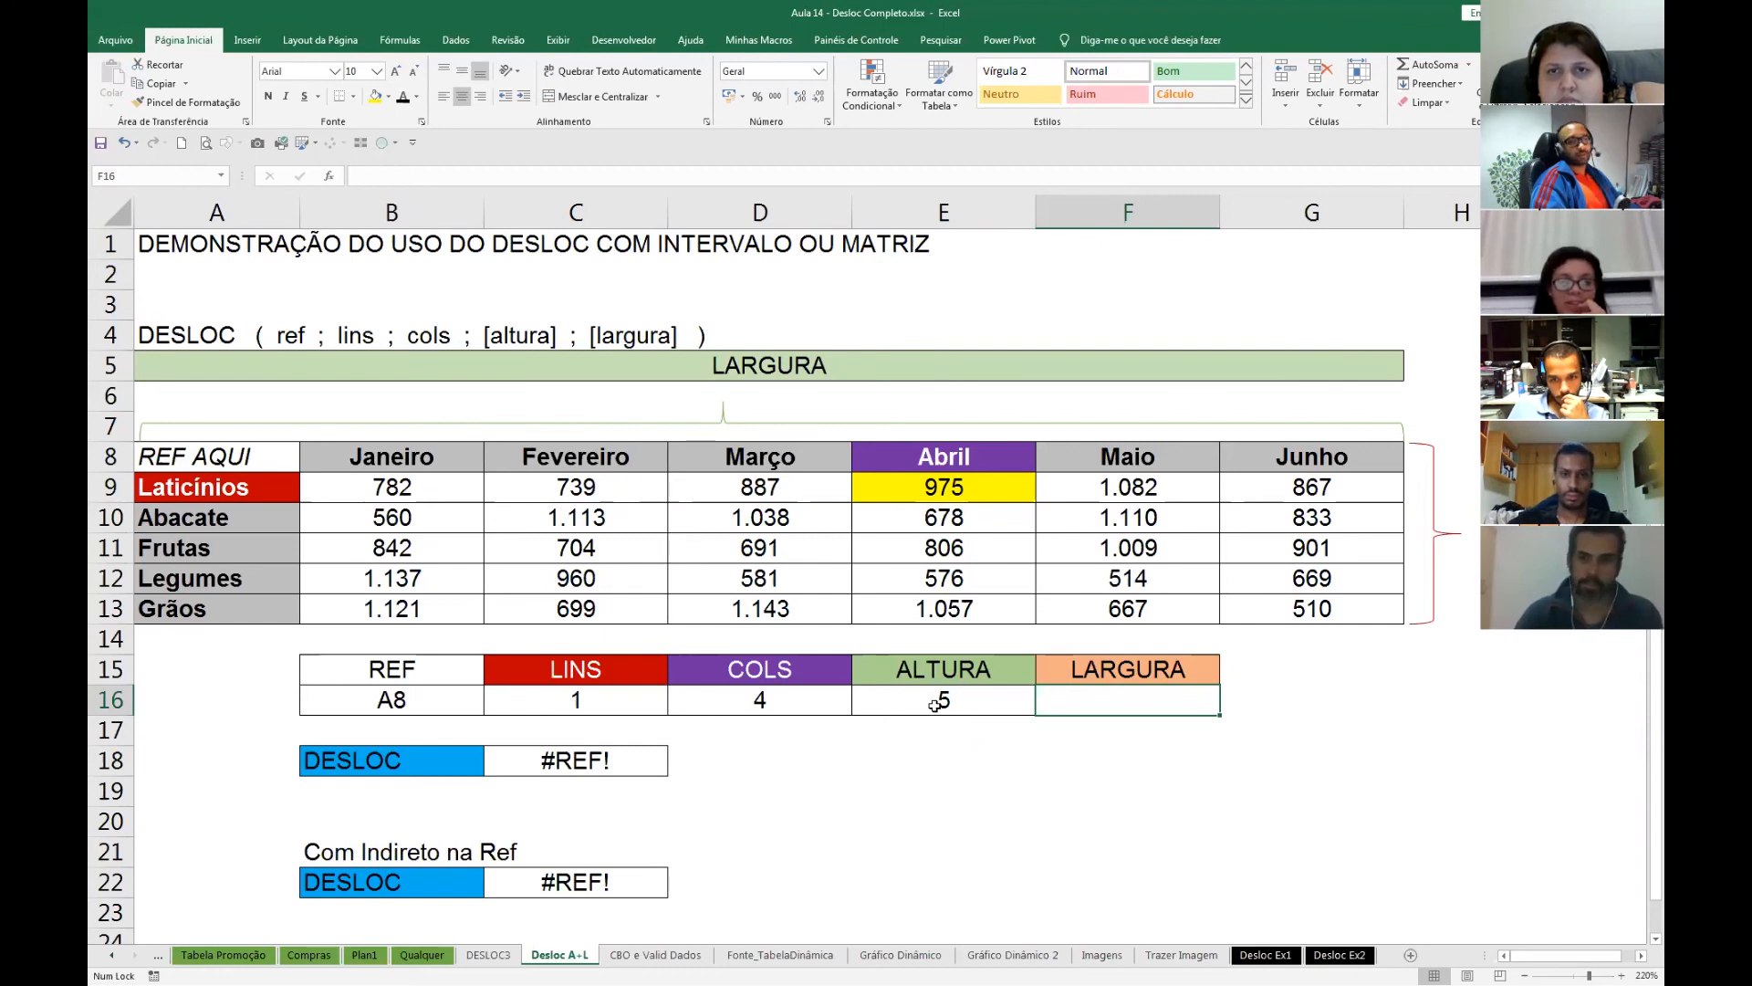
text(2)
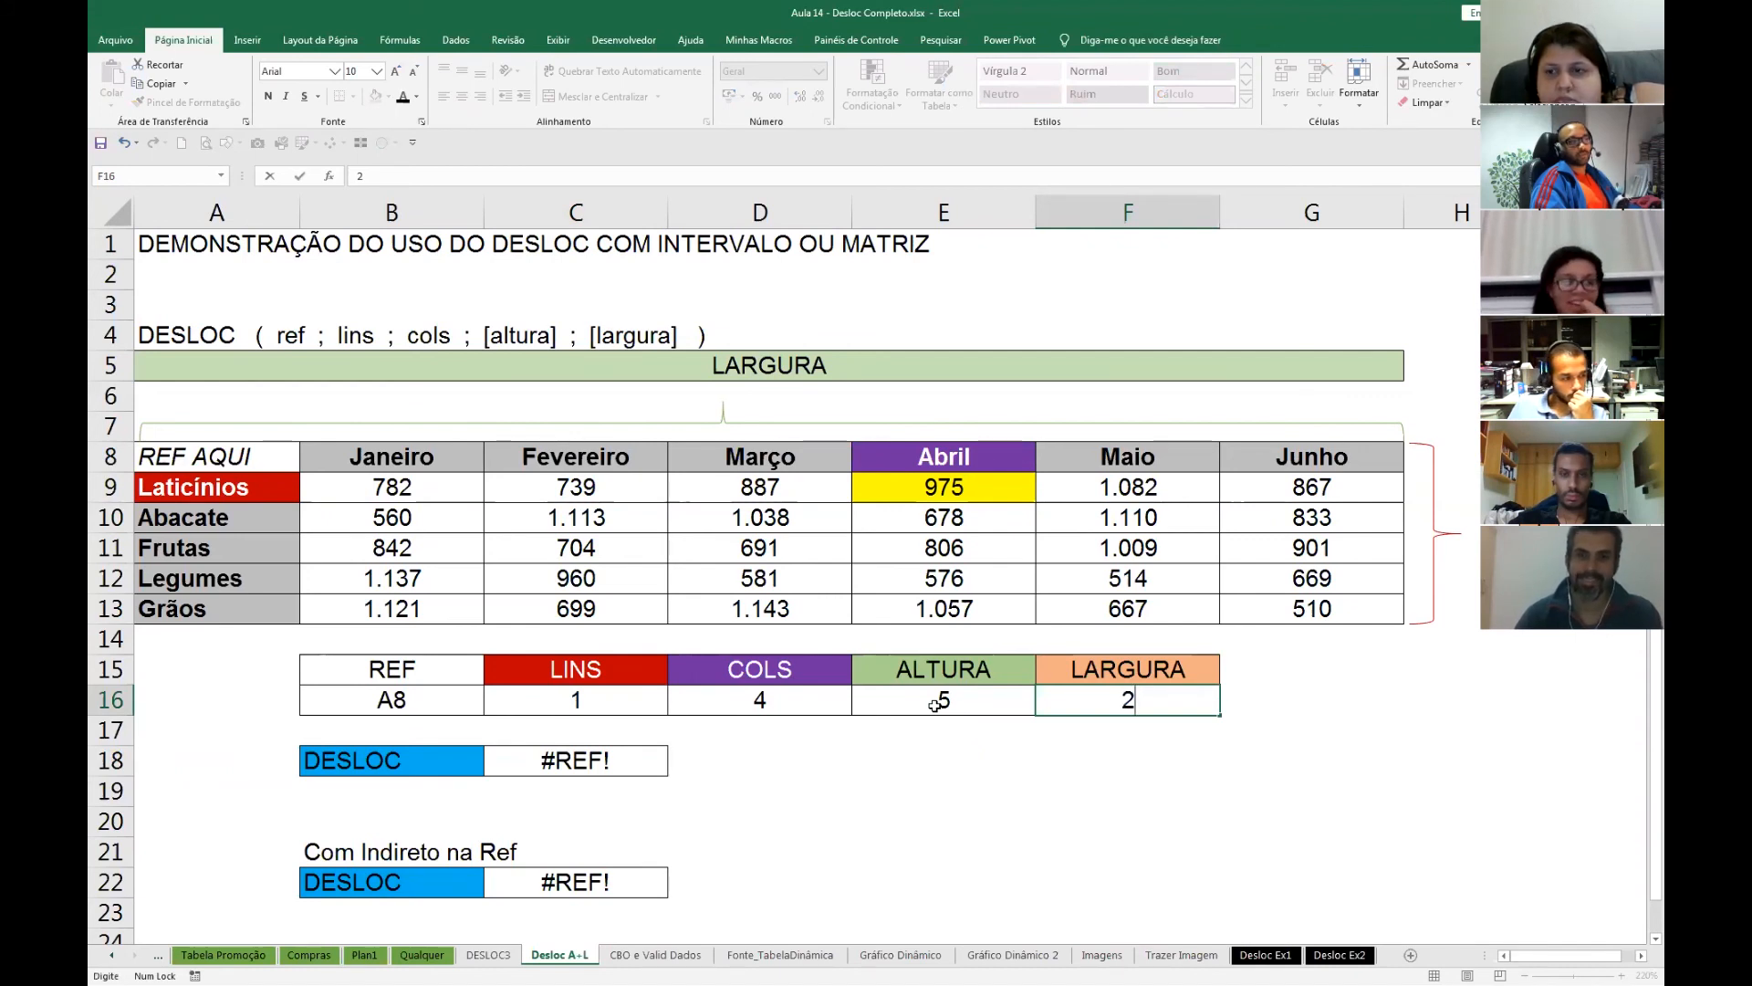
key(Return)
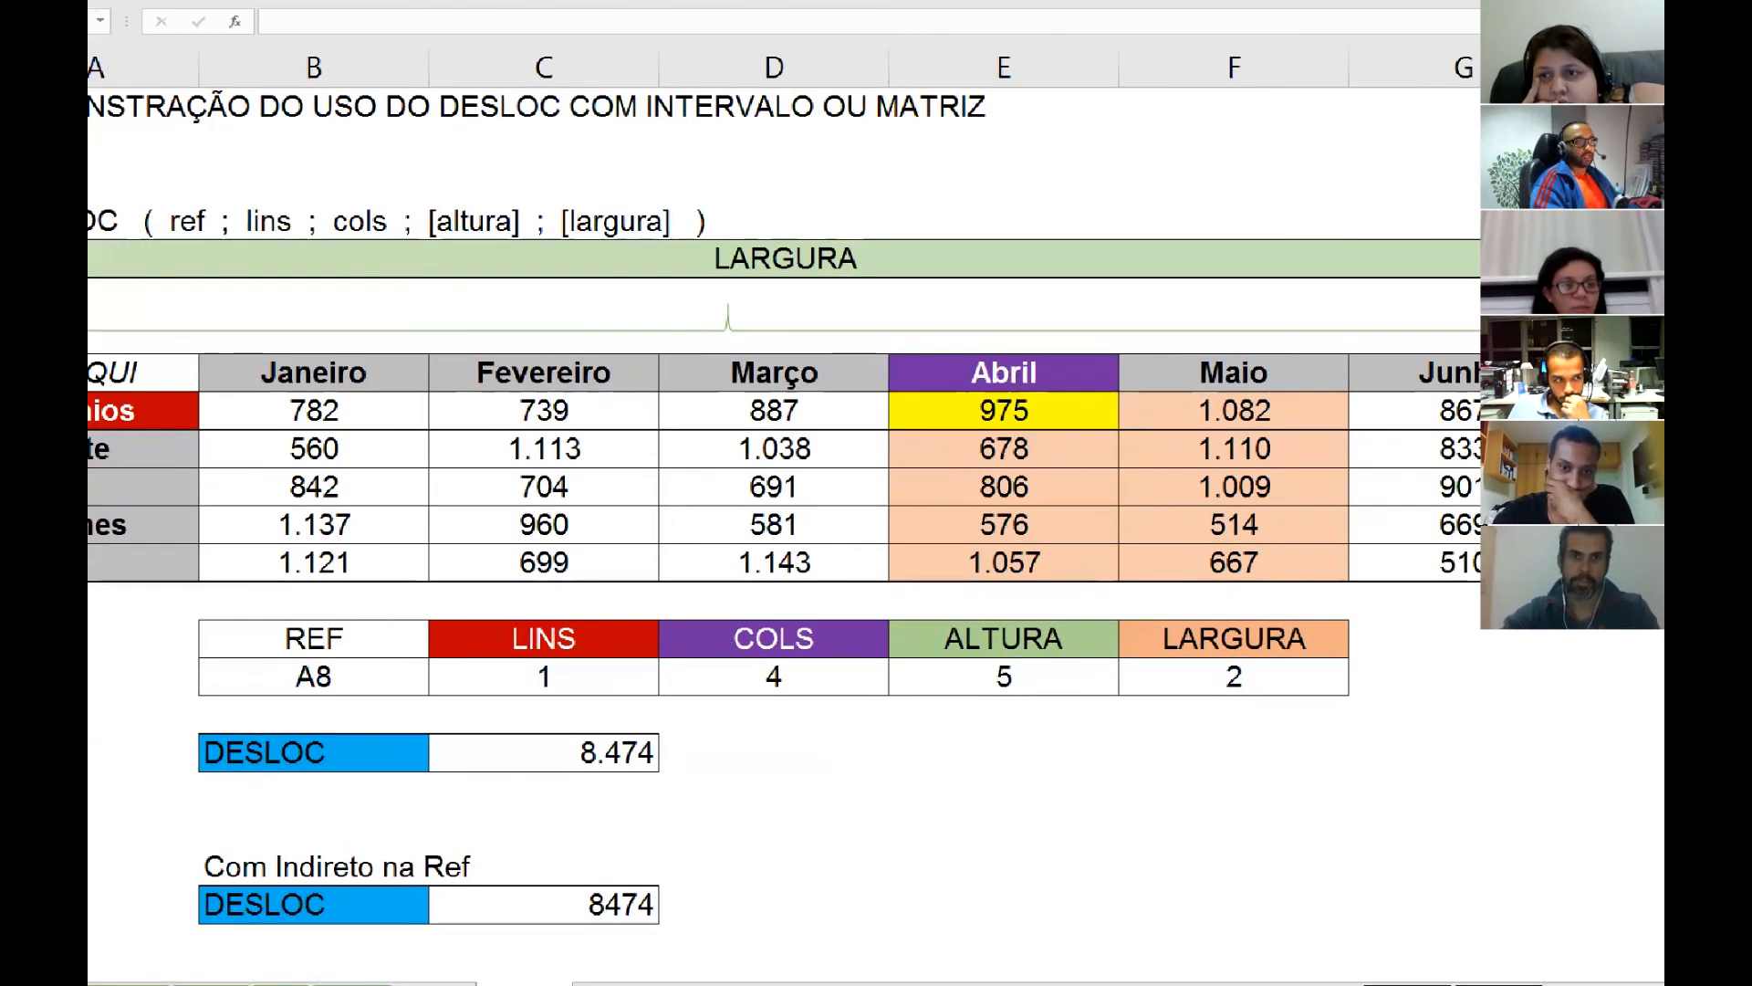
- Point out the REF, LINS, COLS, ALTURA and LARGURA headers with green arrows on the magnified screen, then leave the annotation
drag(402, 500, 402, 631)
drag(630, 494, 591, 617)
drag(814, 549, 793, 593)
drag(1008, 567, 951, 647)
drag(1269, 526, 1187, 637)
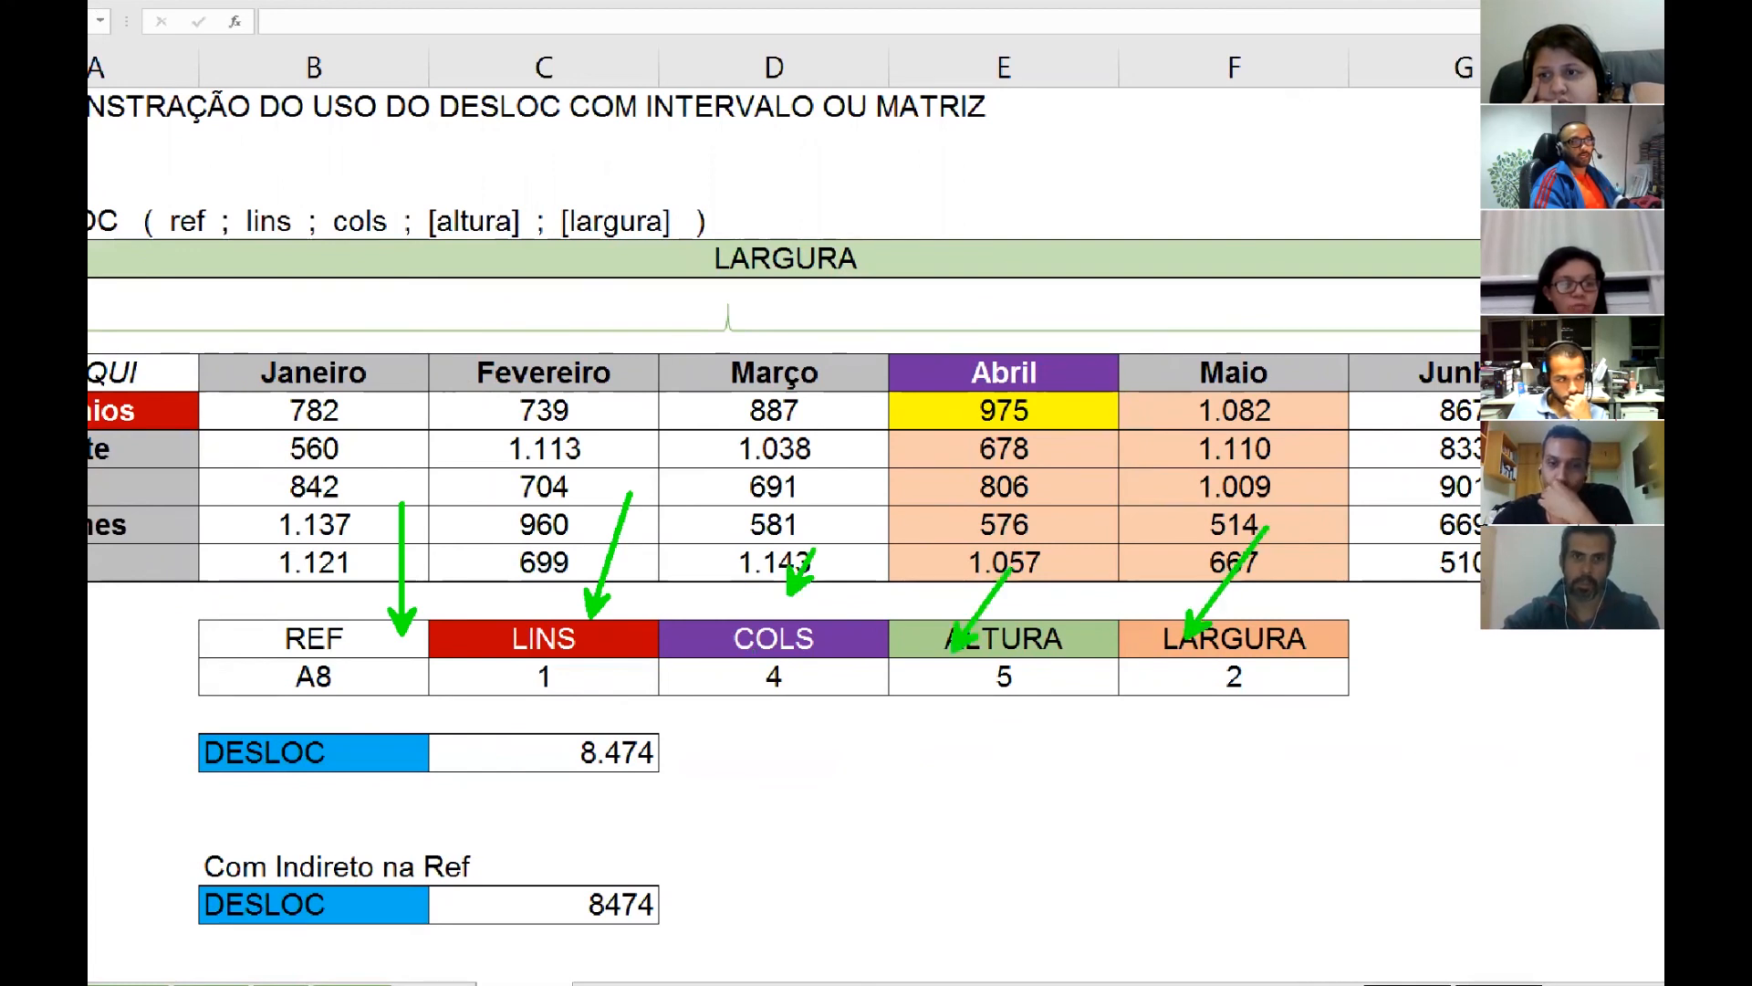
key(Escape)
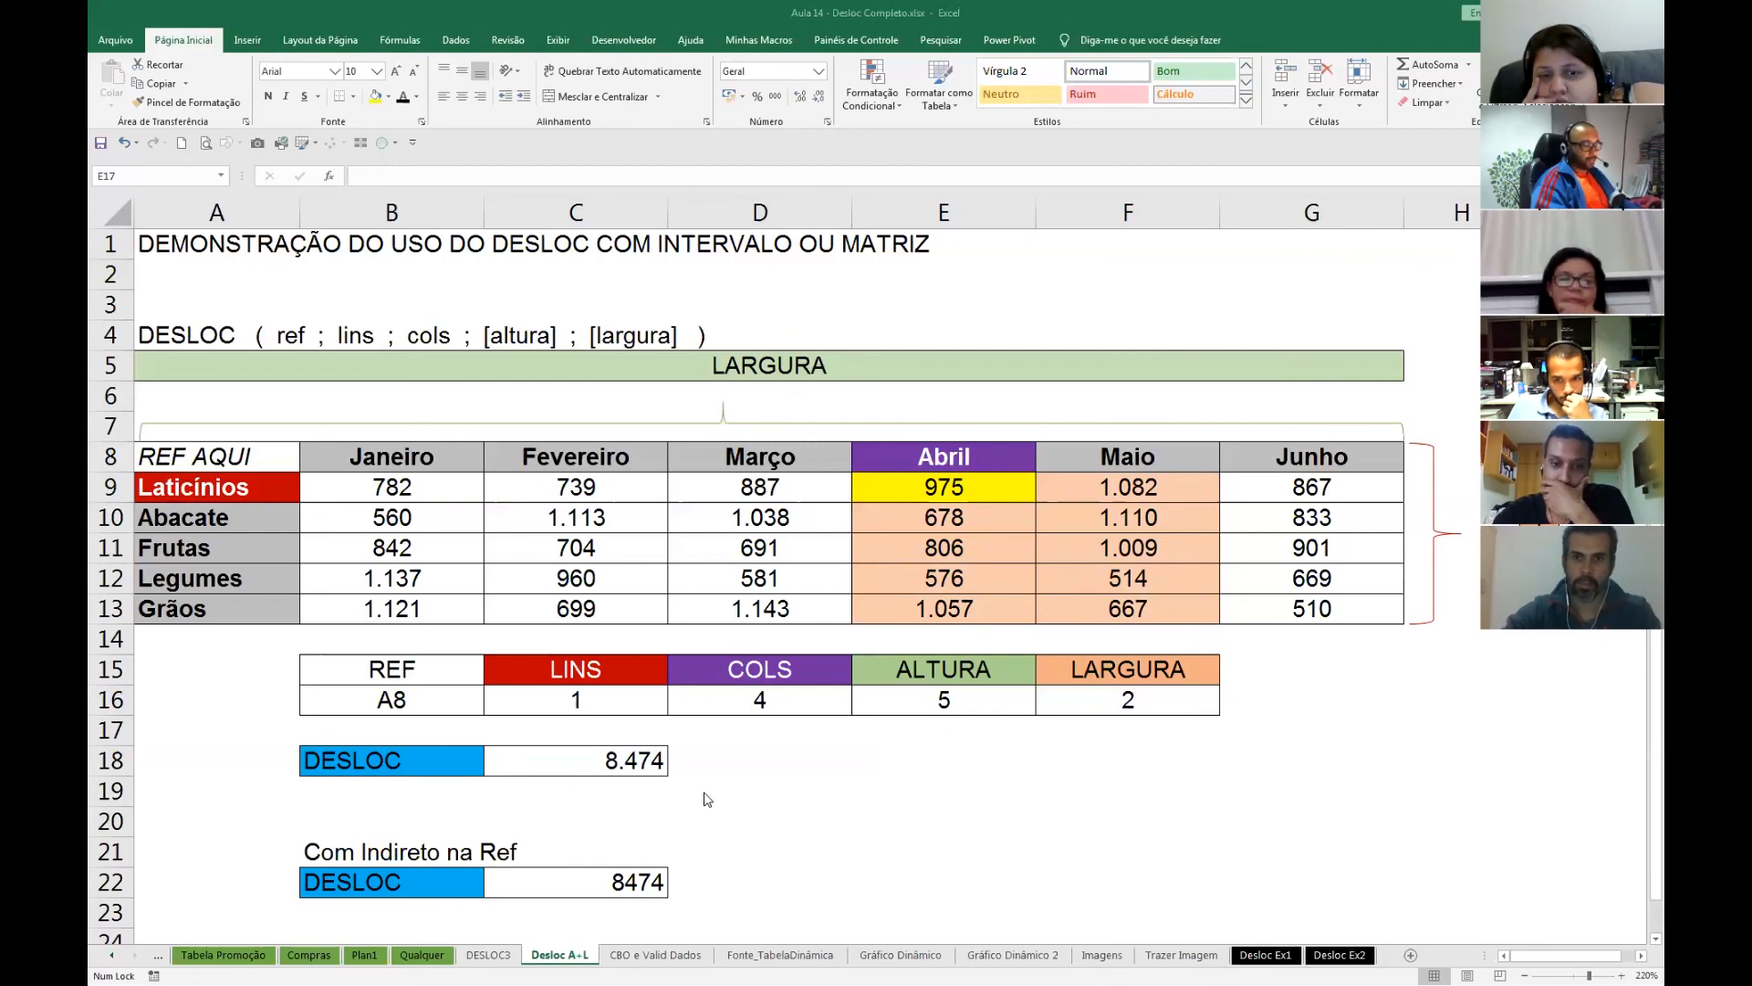
- Go to the CBO e Valid Dados sheet and select cell F6 below the combo box
click(650, 955)
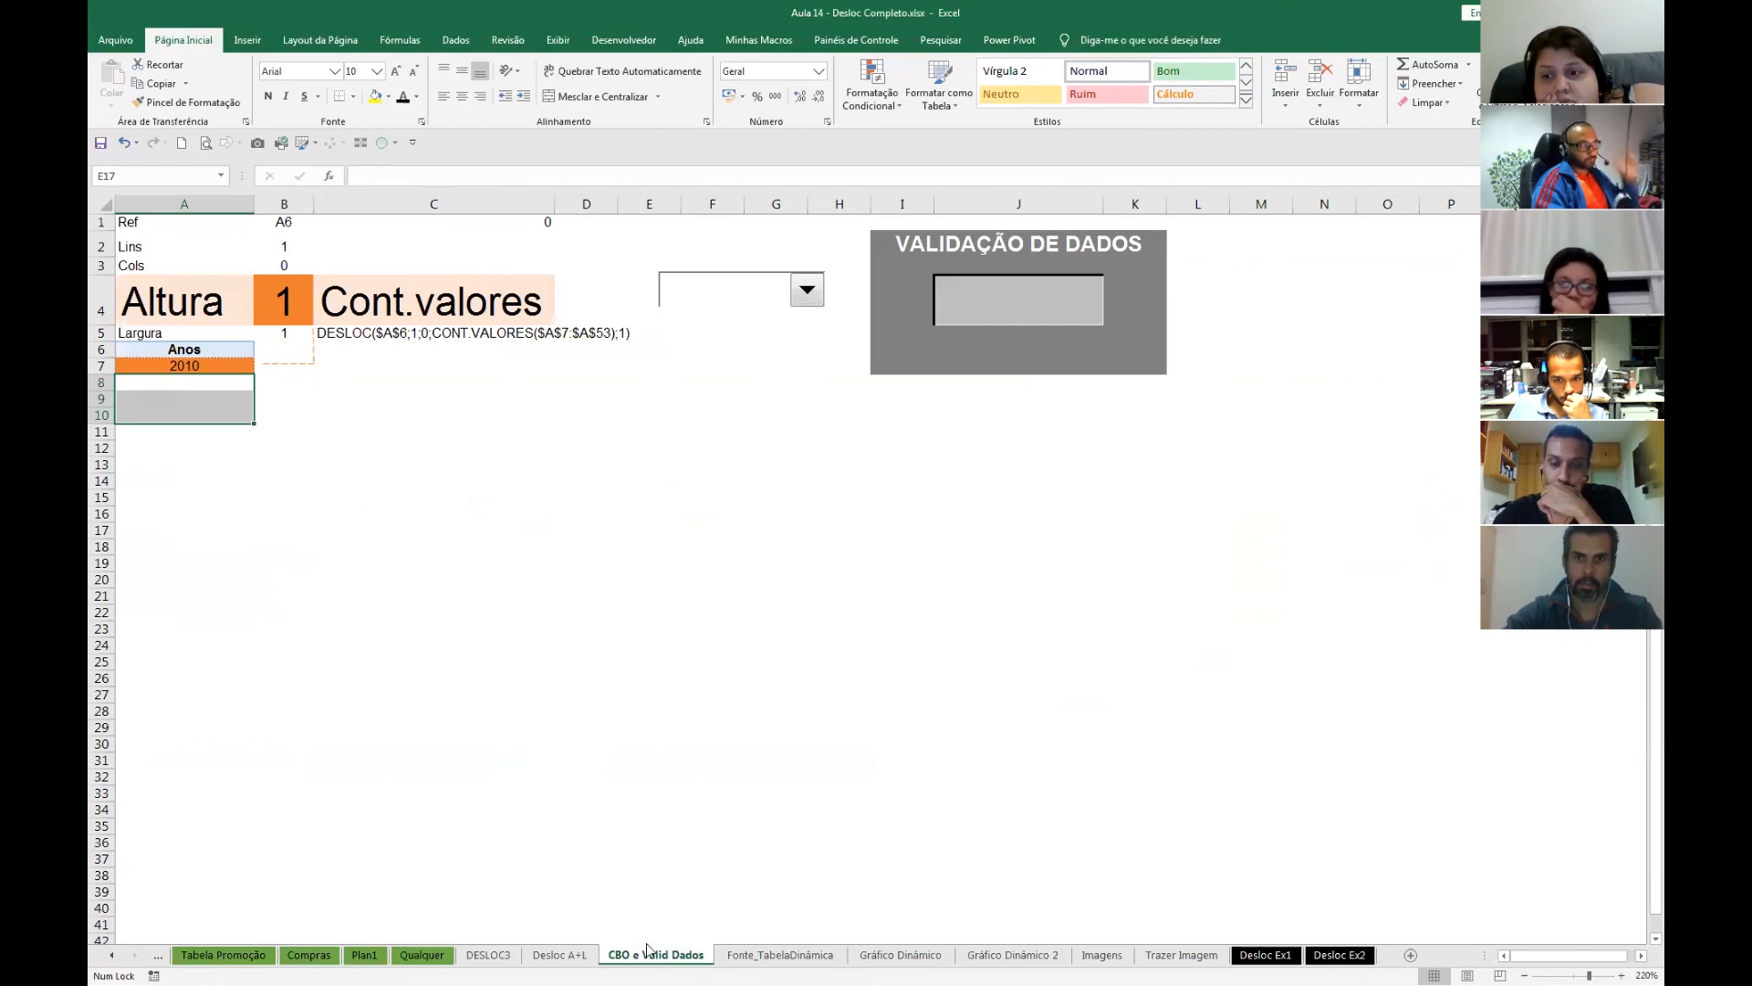
click(349, 422)
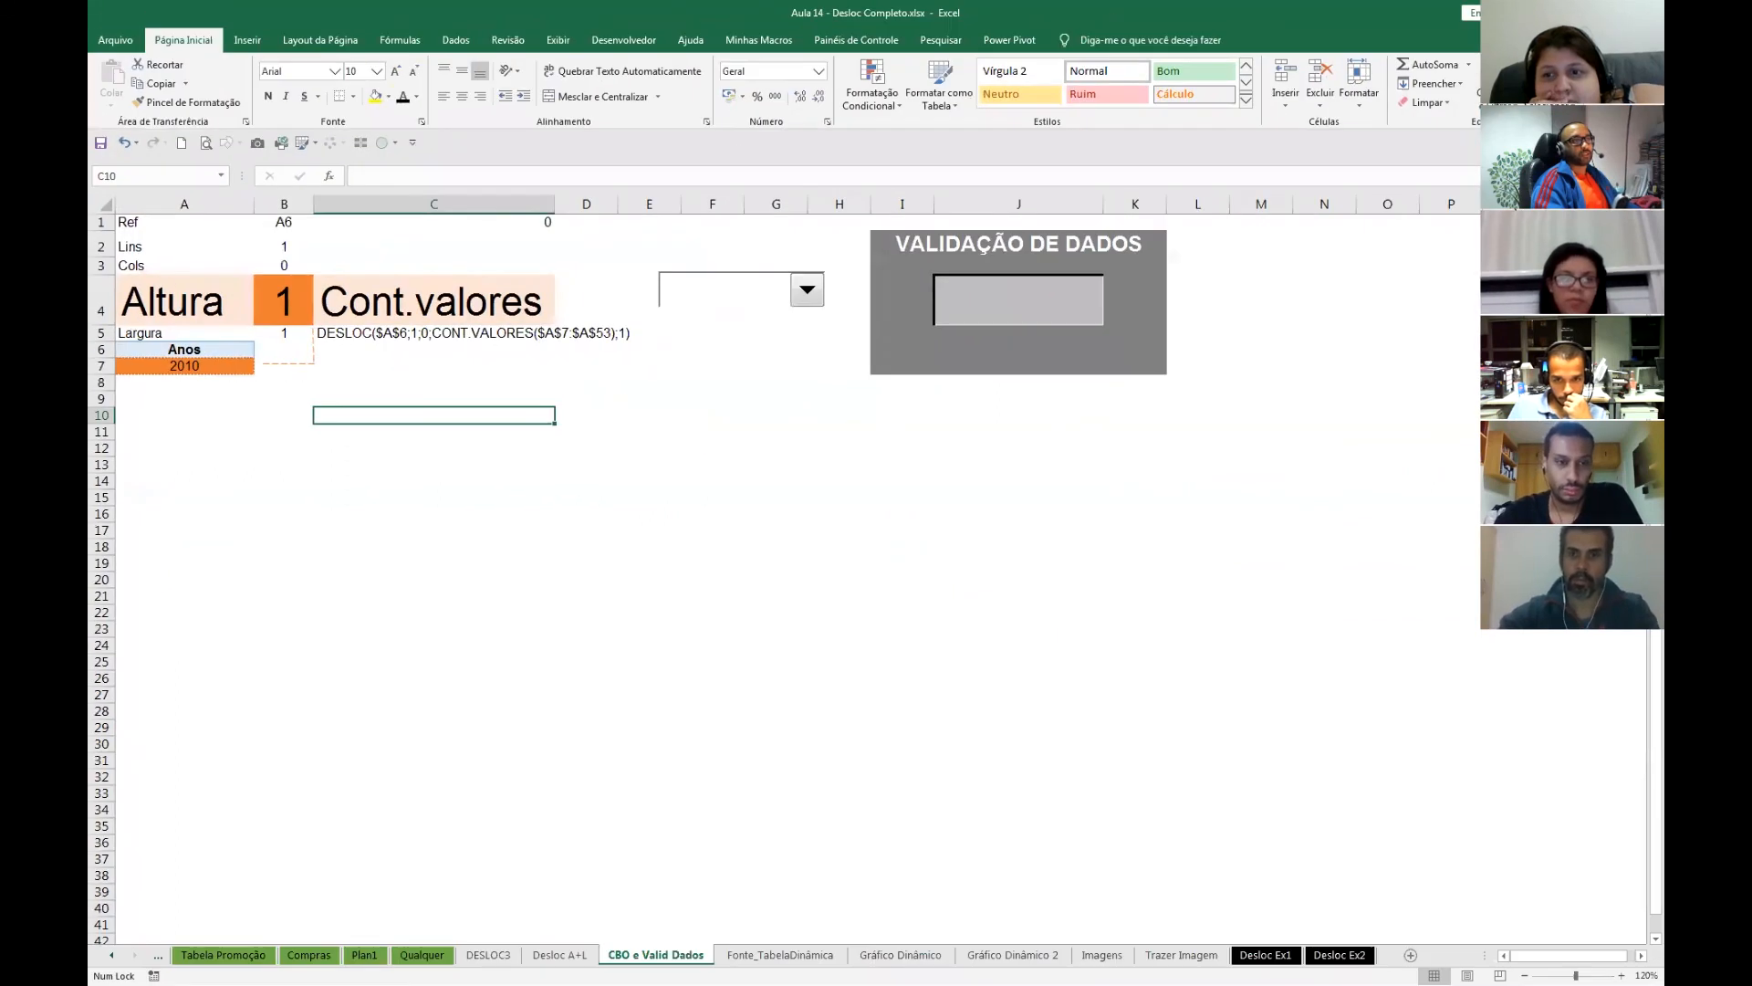
click(723, 344)
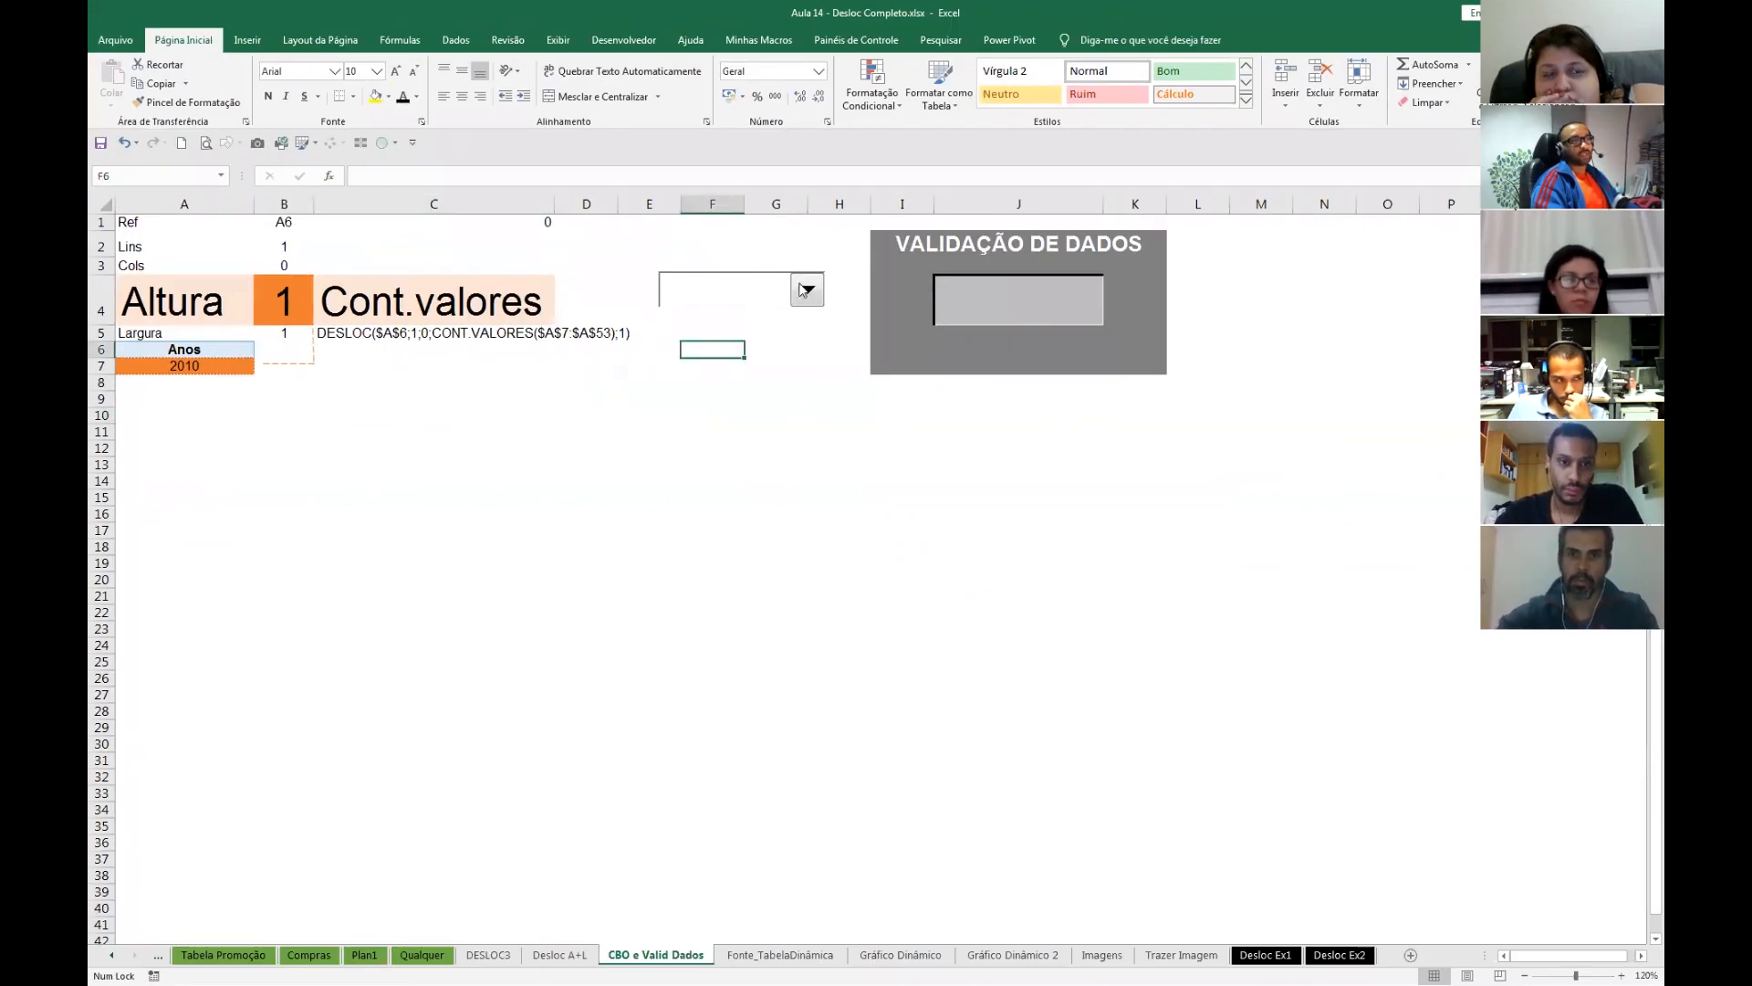
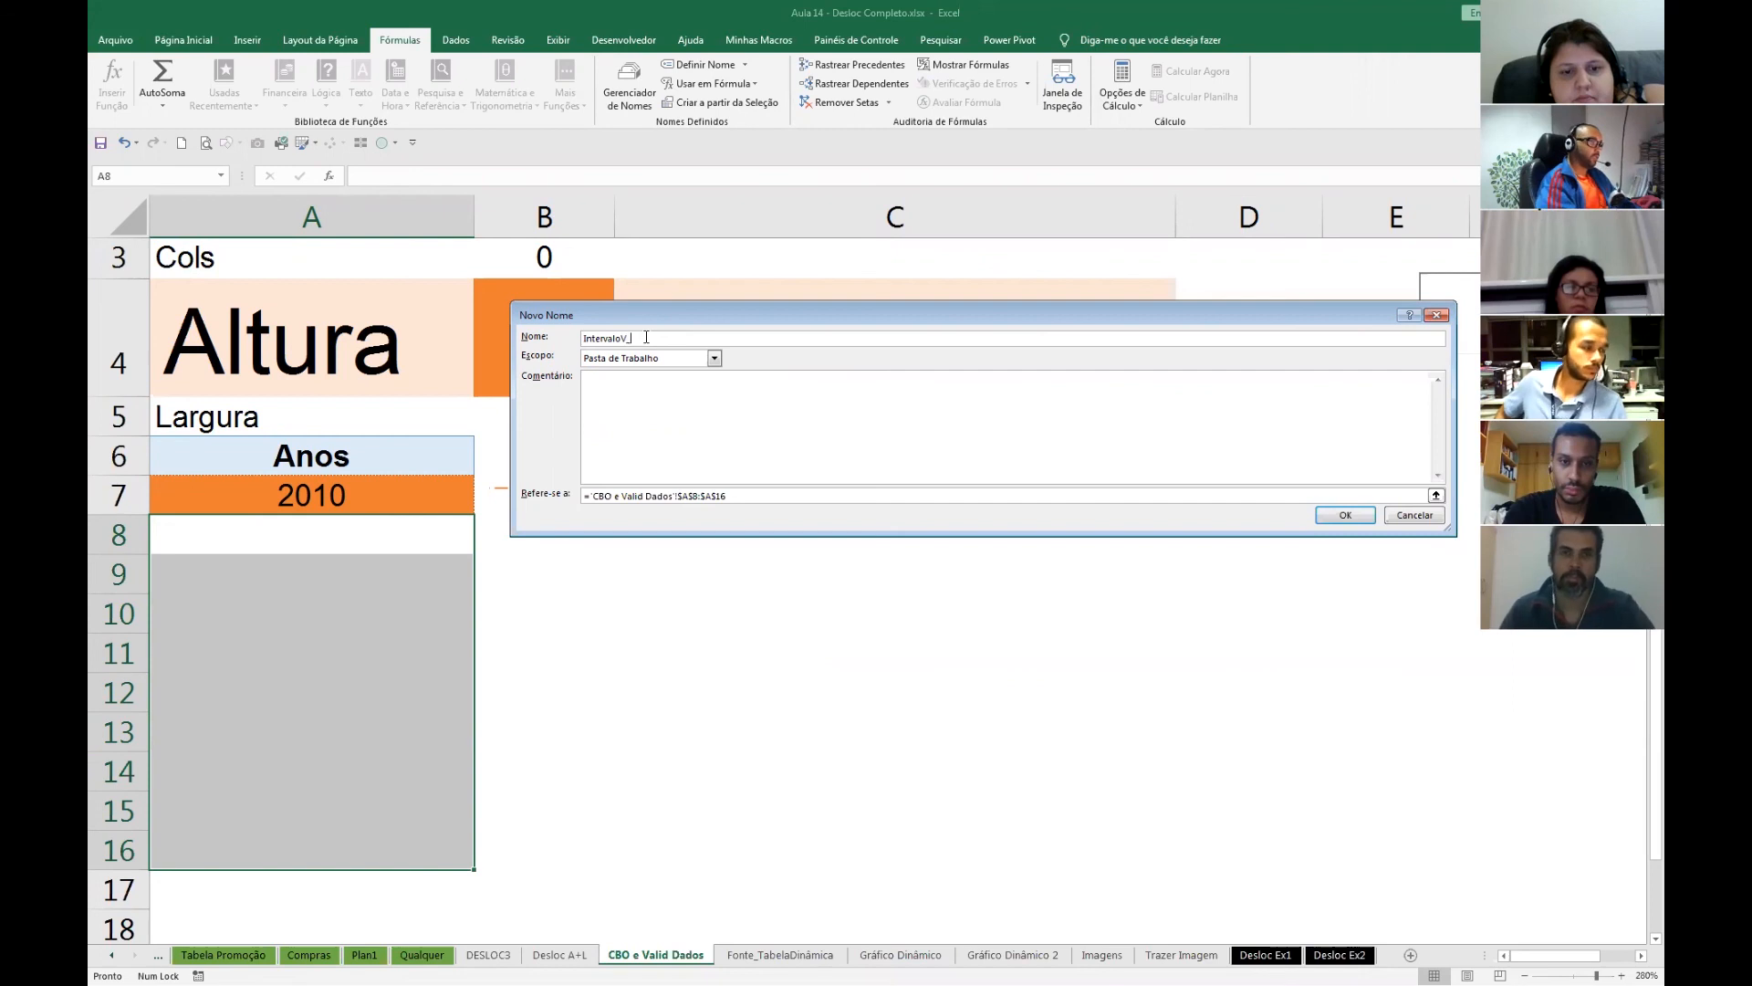
- Finish entering IntervaloV_Dinamico as the name of the new defined name
key(BackSpace)
key(BackSpace)
text(mico)
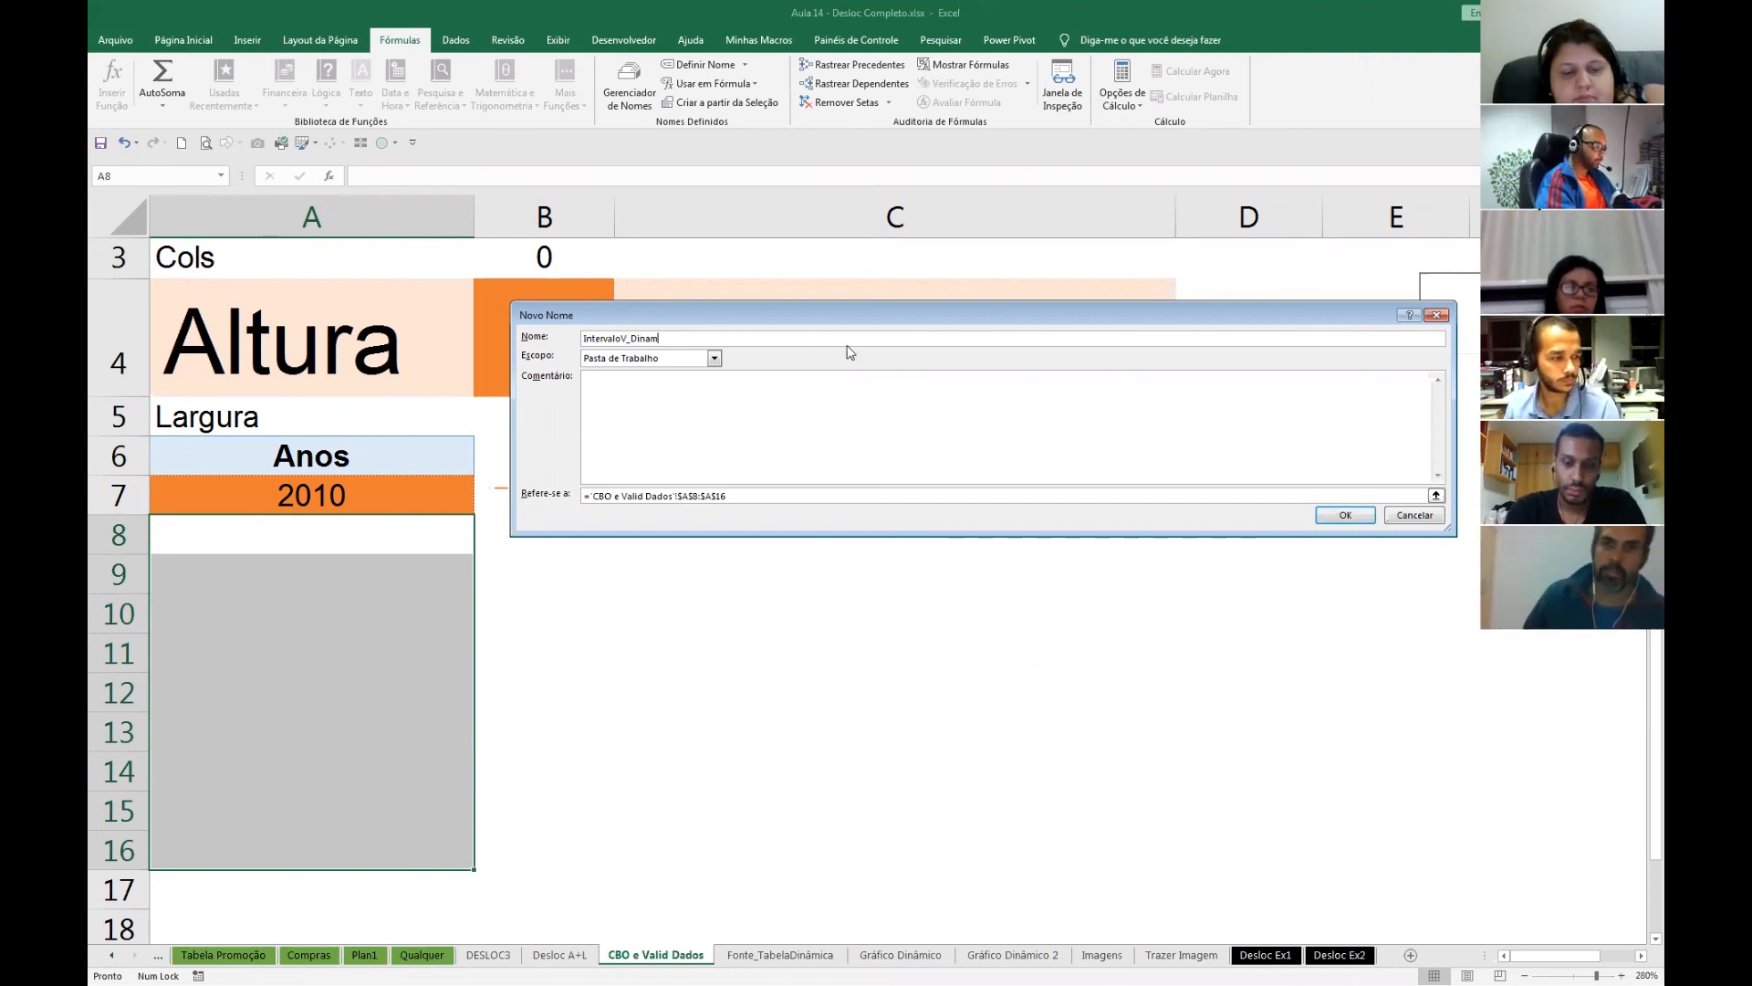
- Replace the defined name's range with a DESLOC formula that takes the Anos header in A6 as its reference
click(744, 495)
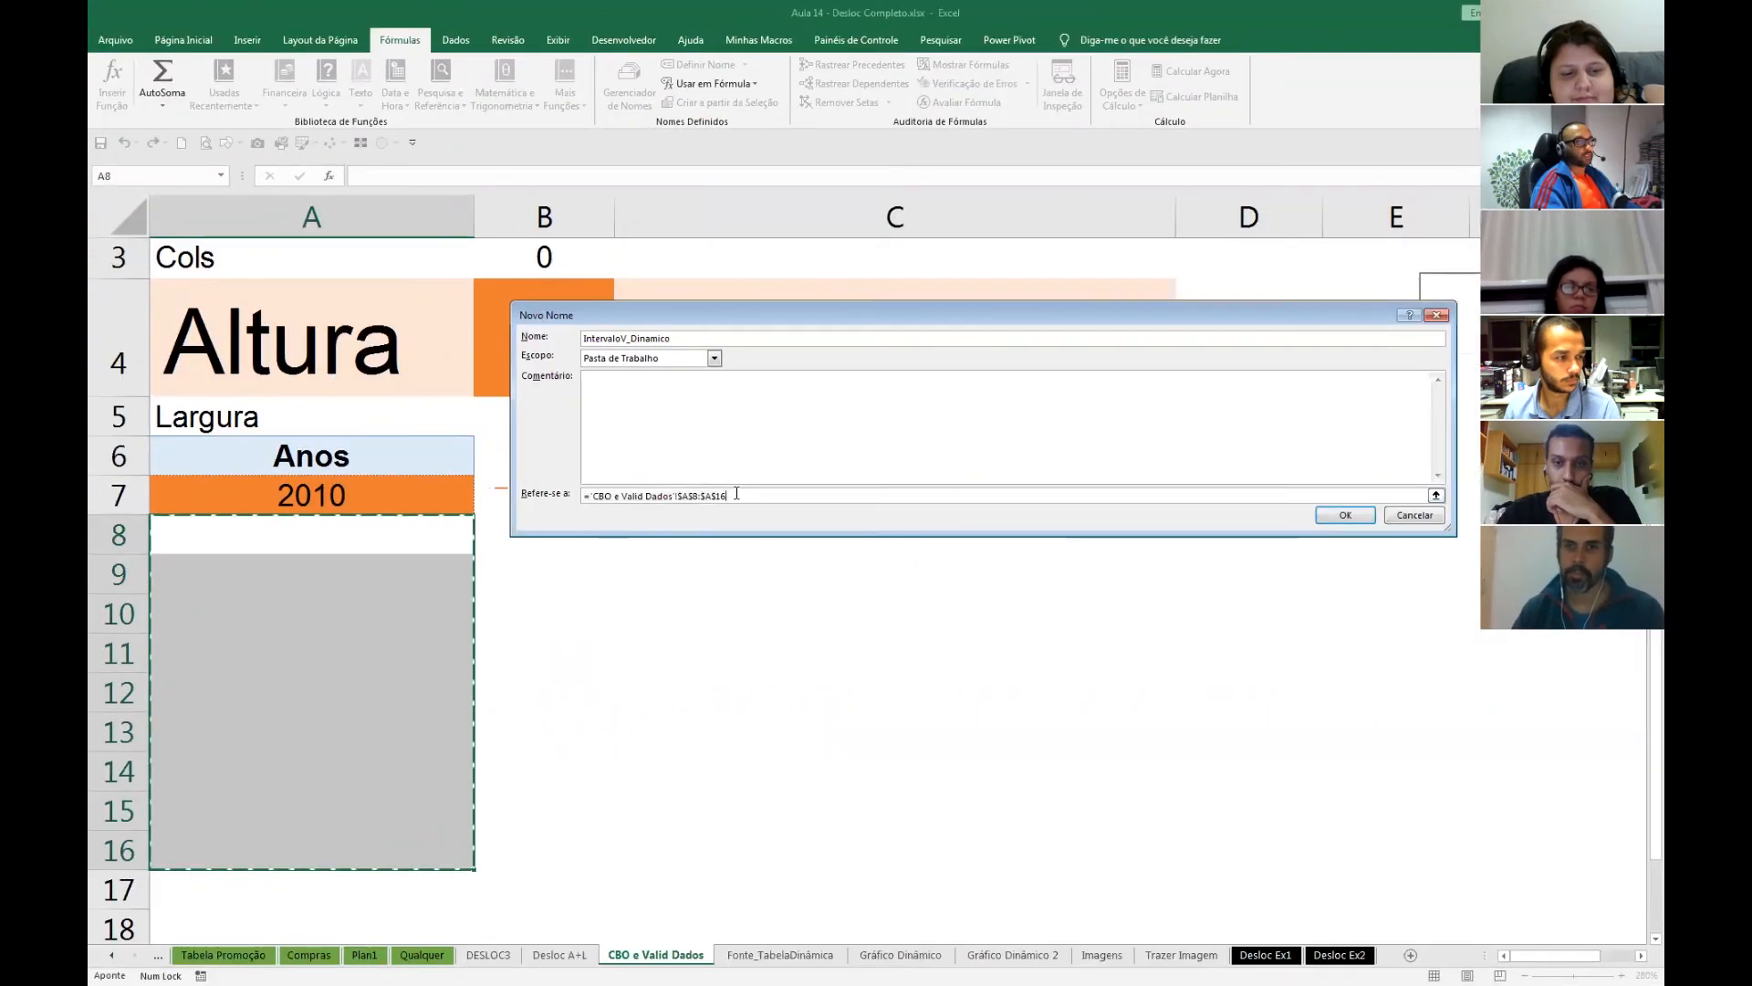
key(BackSpace)
key(BackSpace)
key(BackSpace)
key(BackSpace)
key(BackSpace)
key(BackSpace)
key(BackSpace)
key(BackSpace)
key(BackSpace)
key(BackSpace)
key(BackSpace)
key(BackSpace)
key(BackSpace)
key(BackSpace)
key(BackSpace)
key(BackSpace)
key(BackSpace)
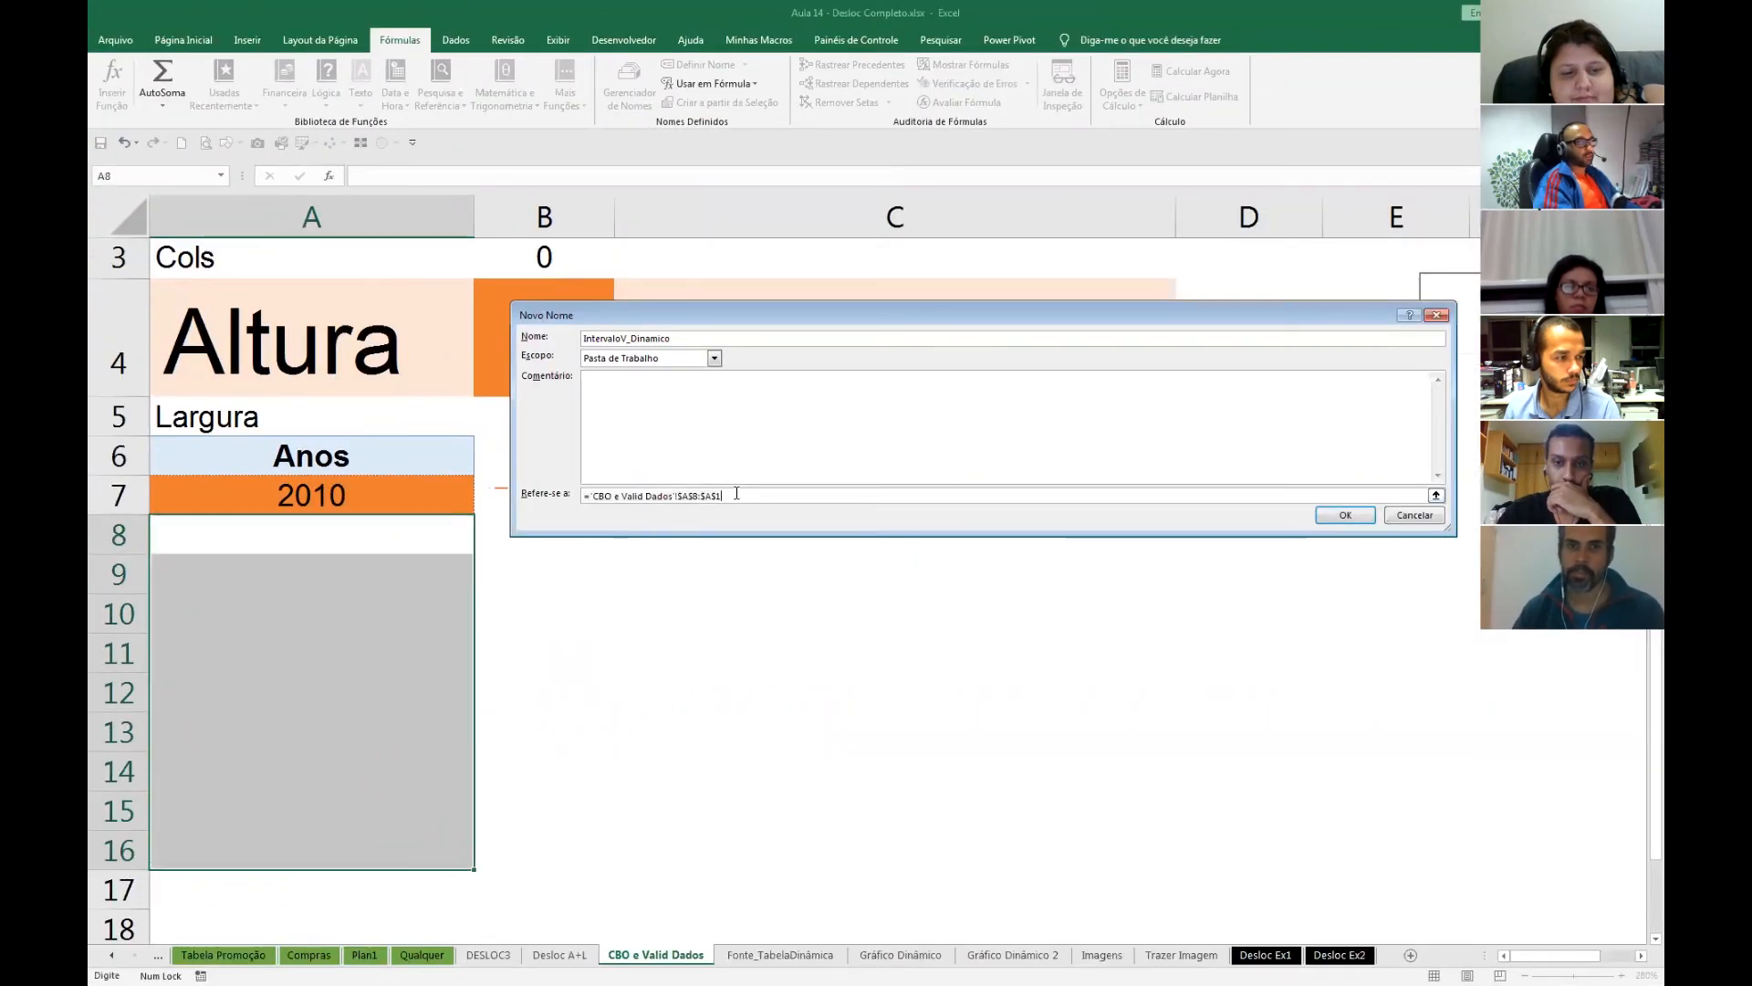
key(BackSpace)
key(BackSpace)
key(BackSpace)
key(BackSpace)
key(BackSpace)
key(BackSpace)
key(BackSpace)
key(BackSpace)
key(BackSpace)
text(desloc)
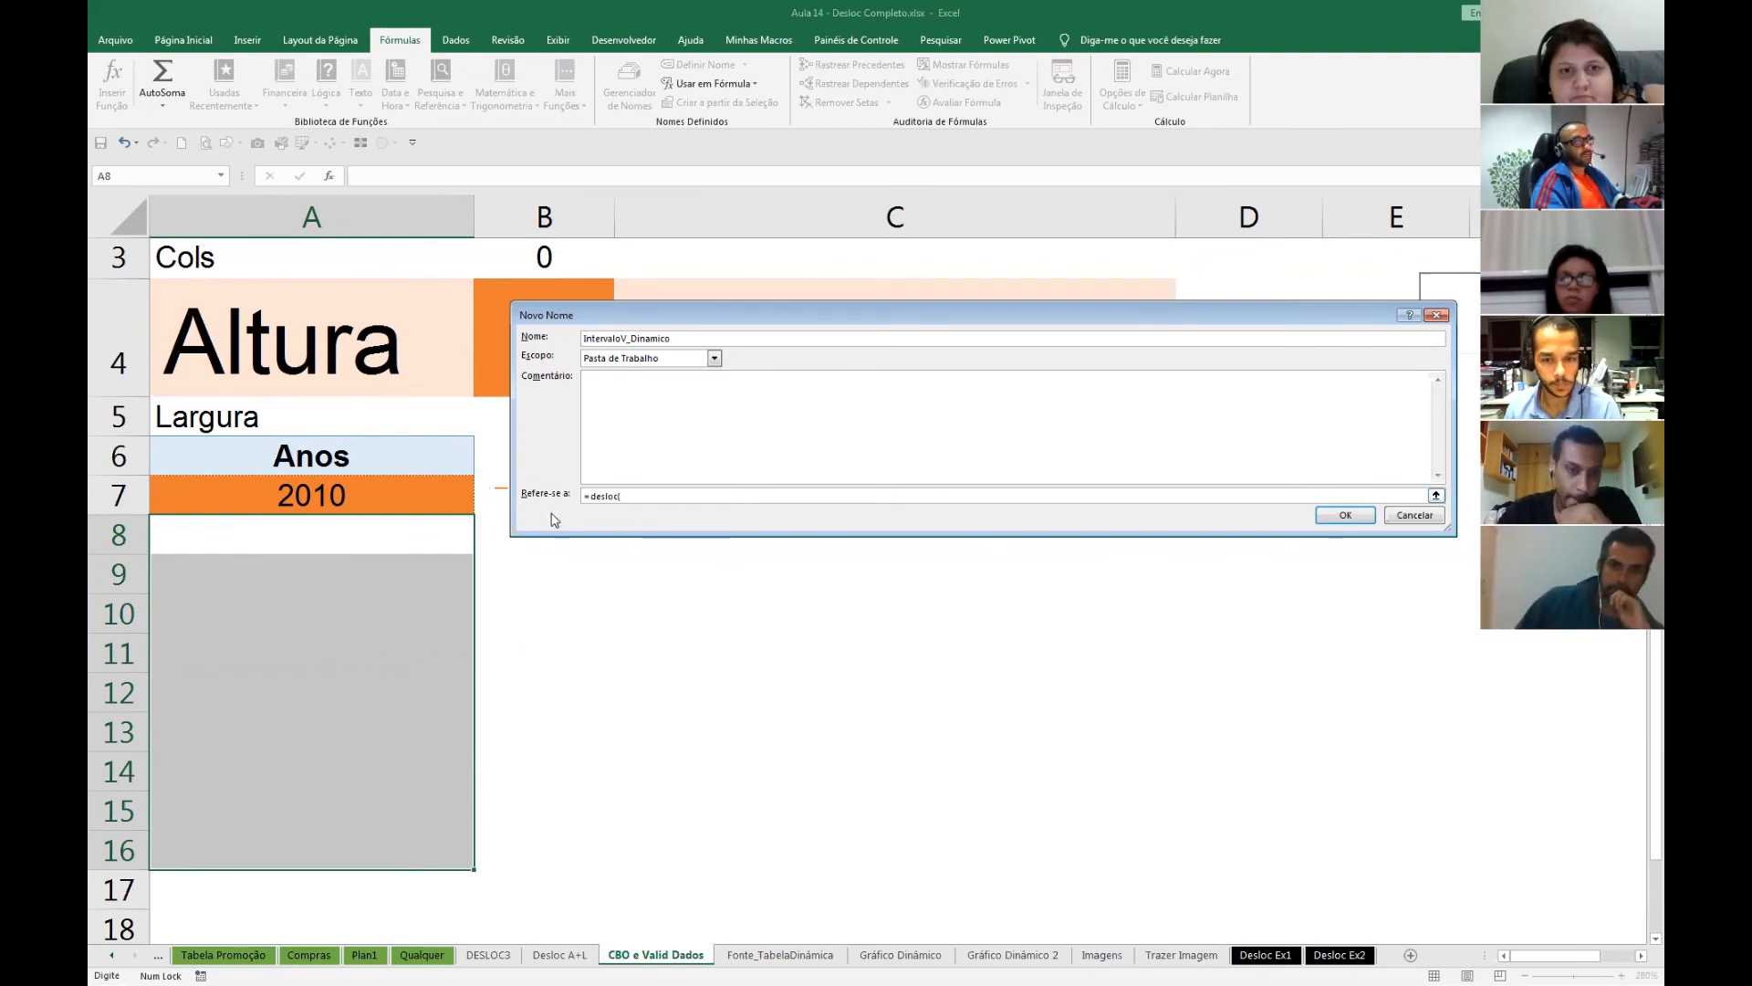
text(()
click(353, 498)
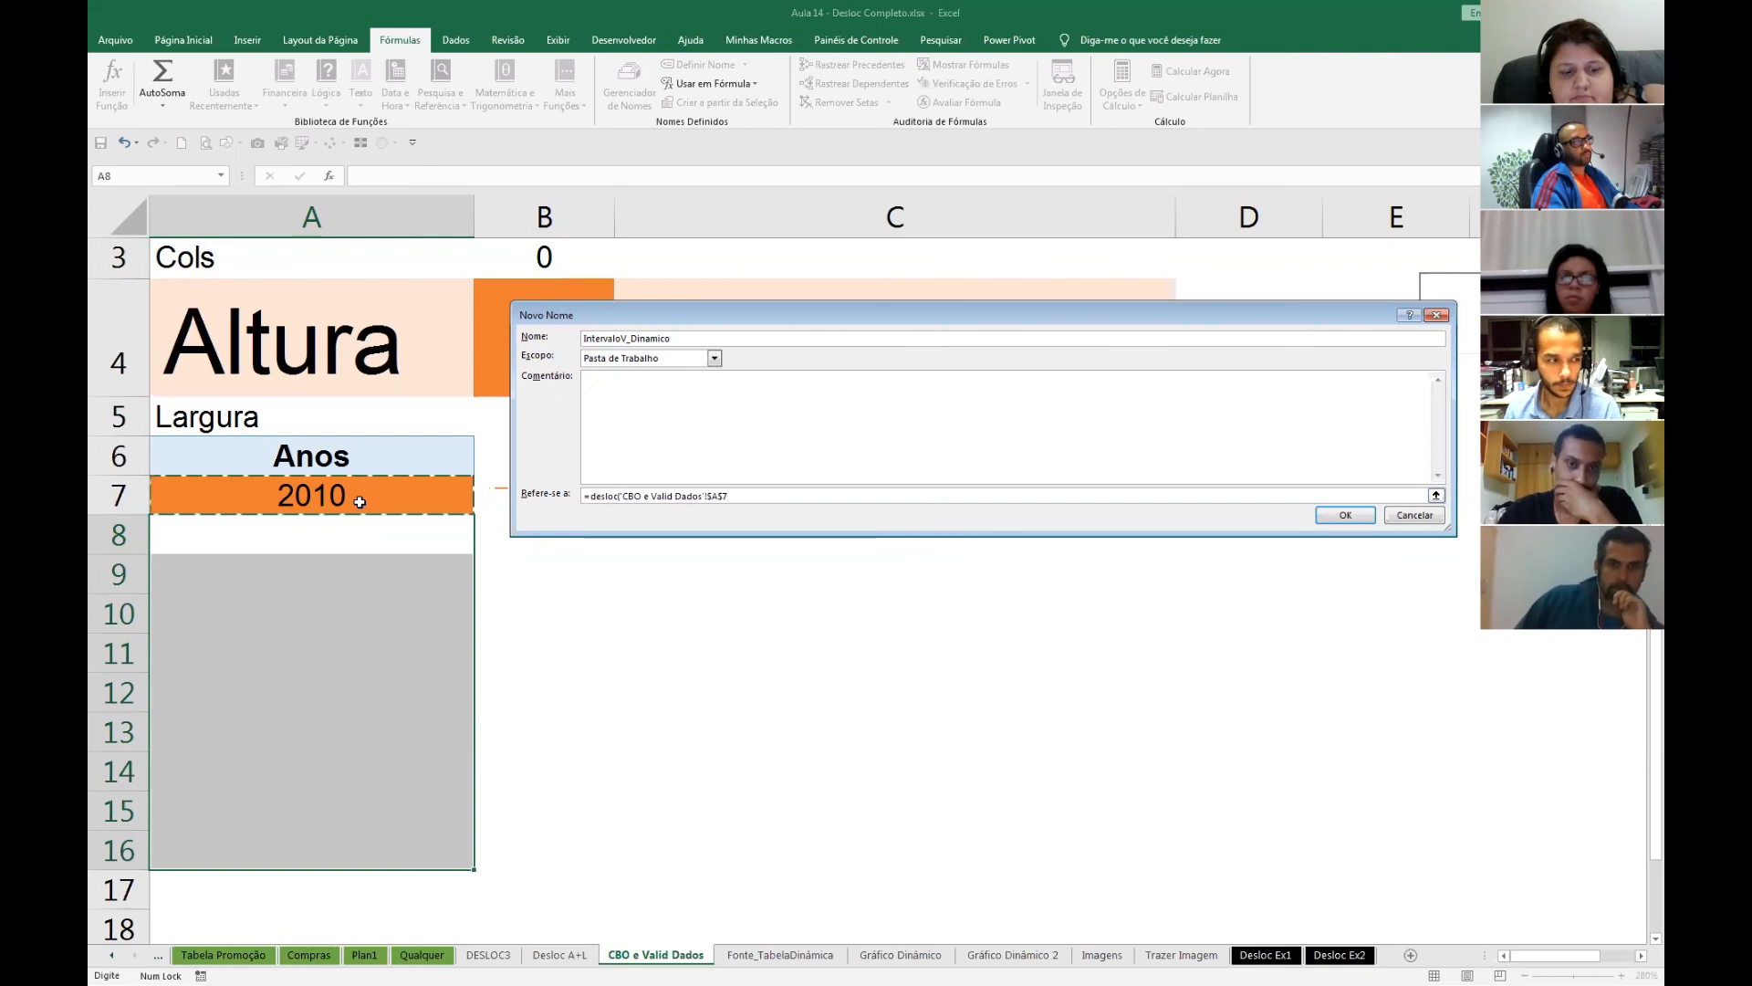
click(353, 459)
text(;)
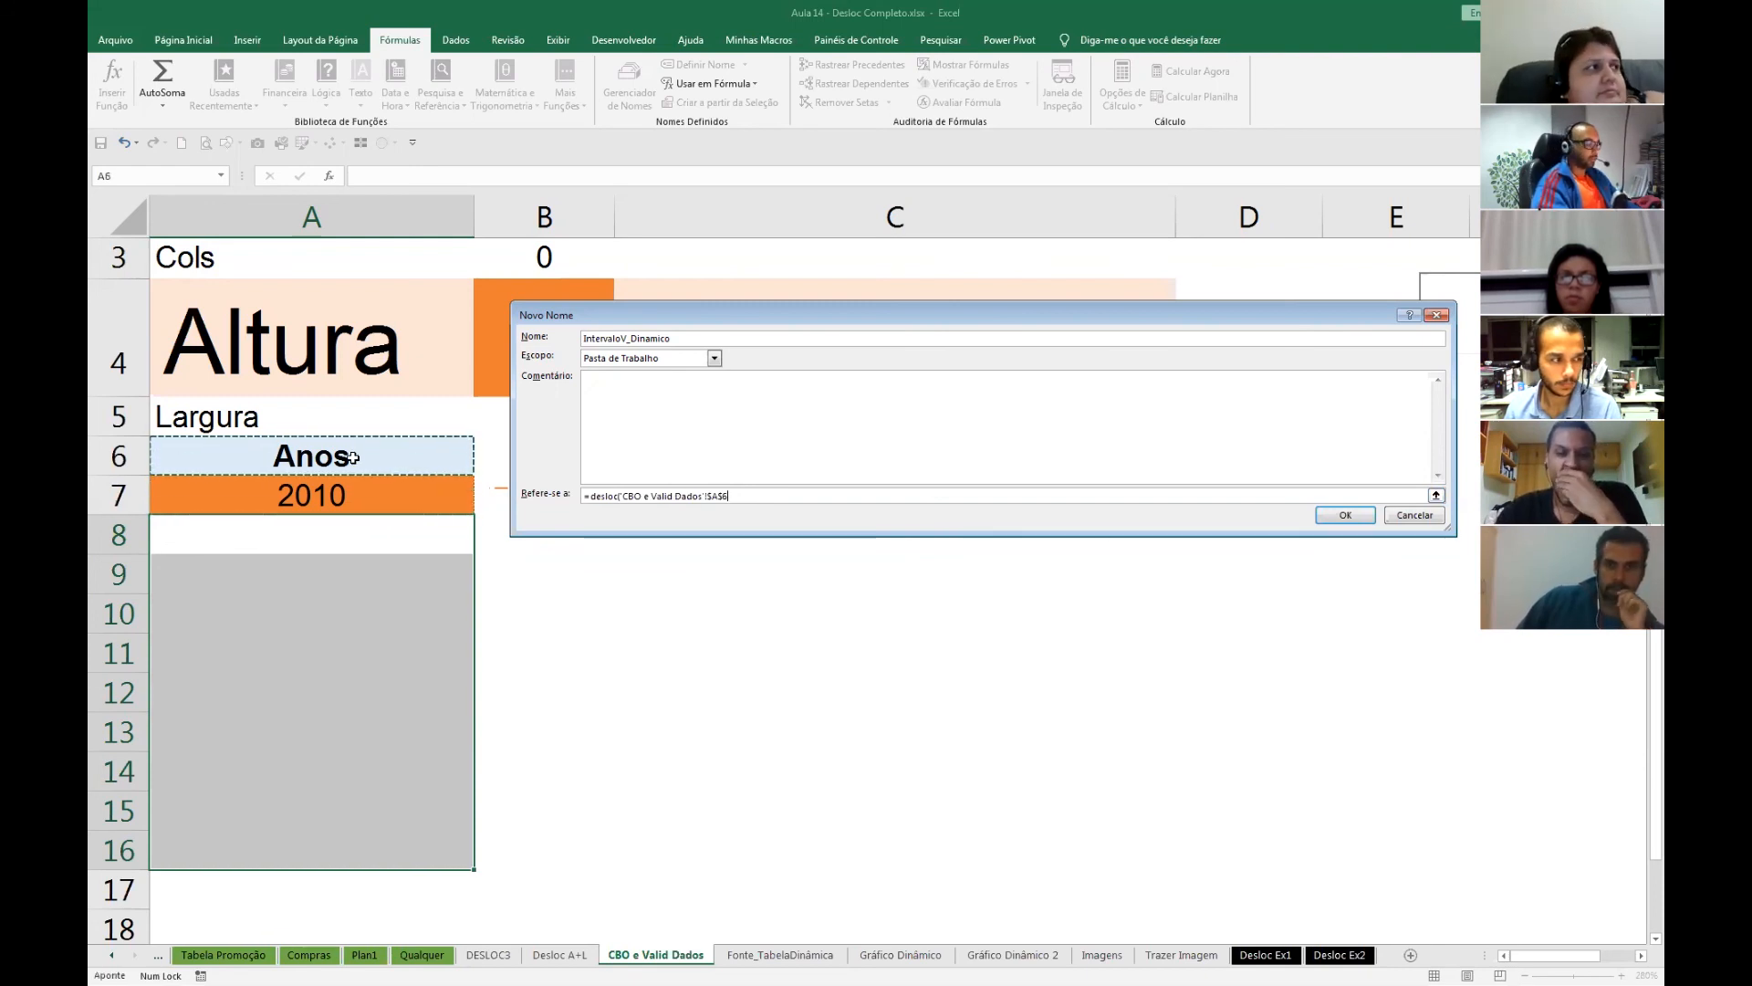
- Extend the DESLOC formula with the arguments 5 and 2, adding a reference to cell A8 to the second one
text(0)
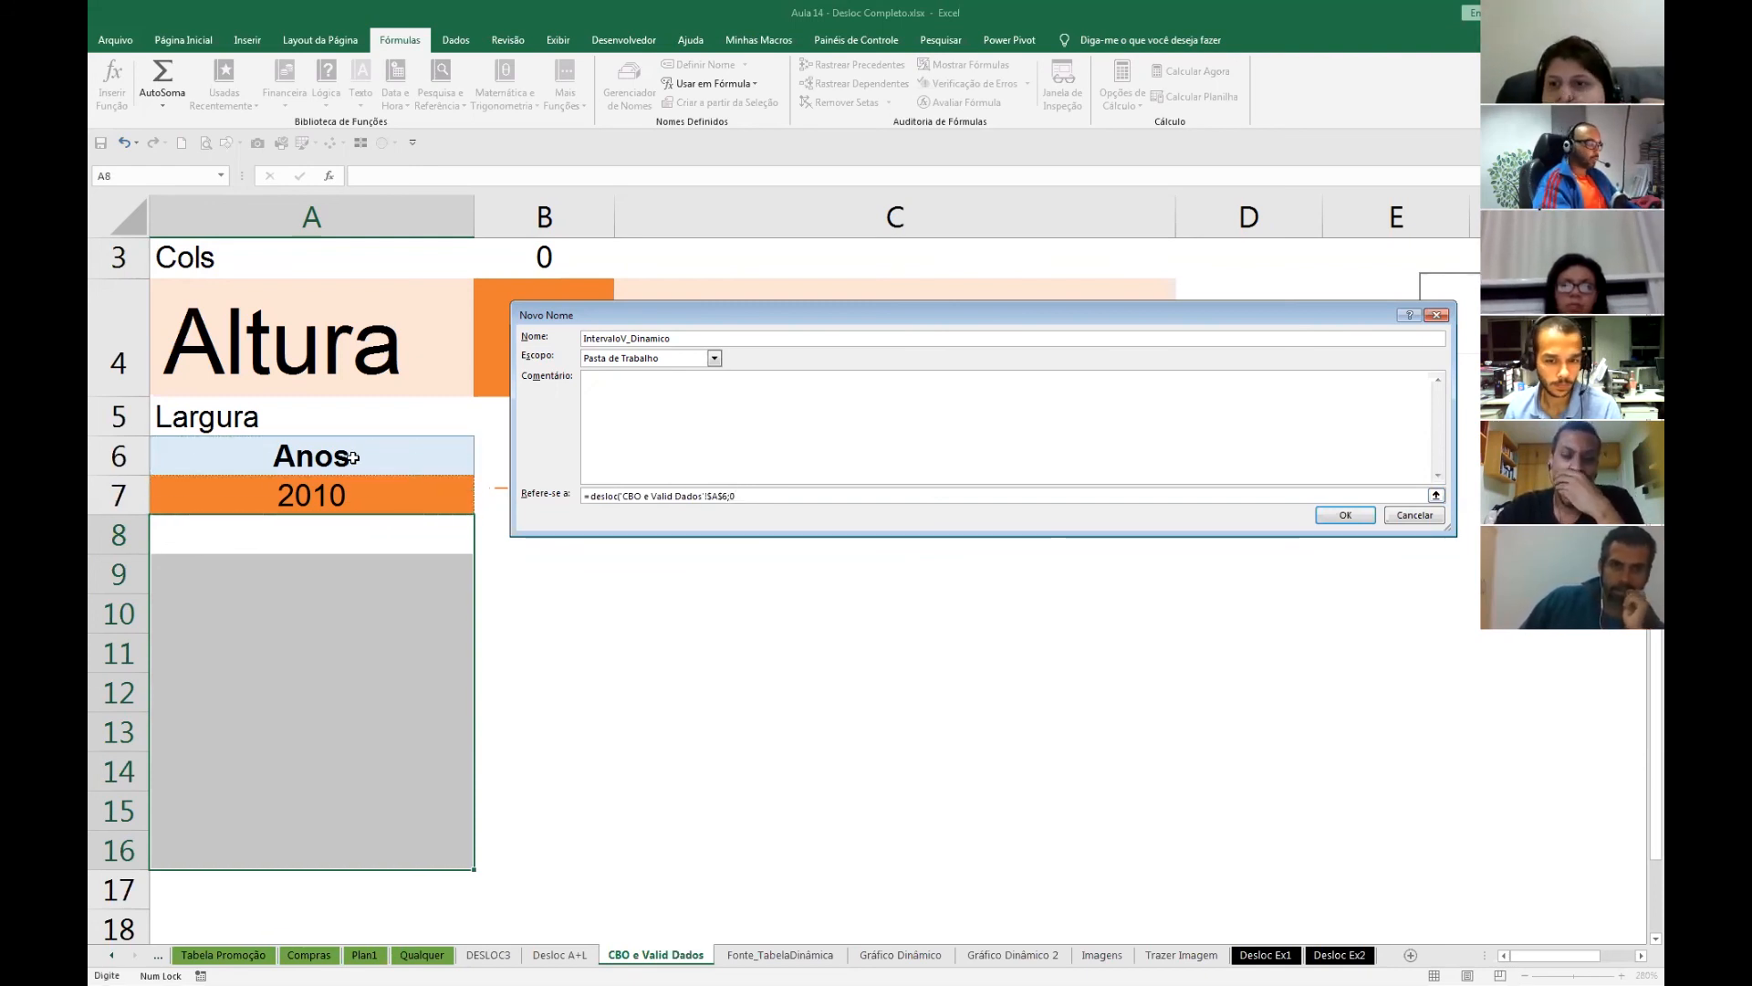
text(5;2)
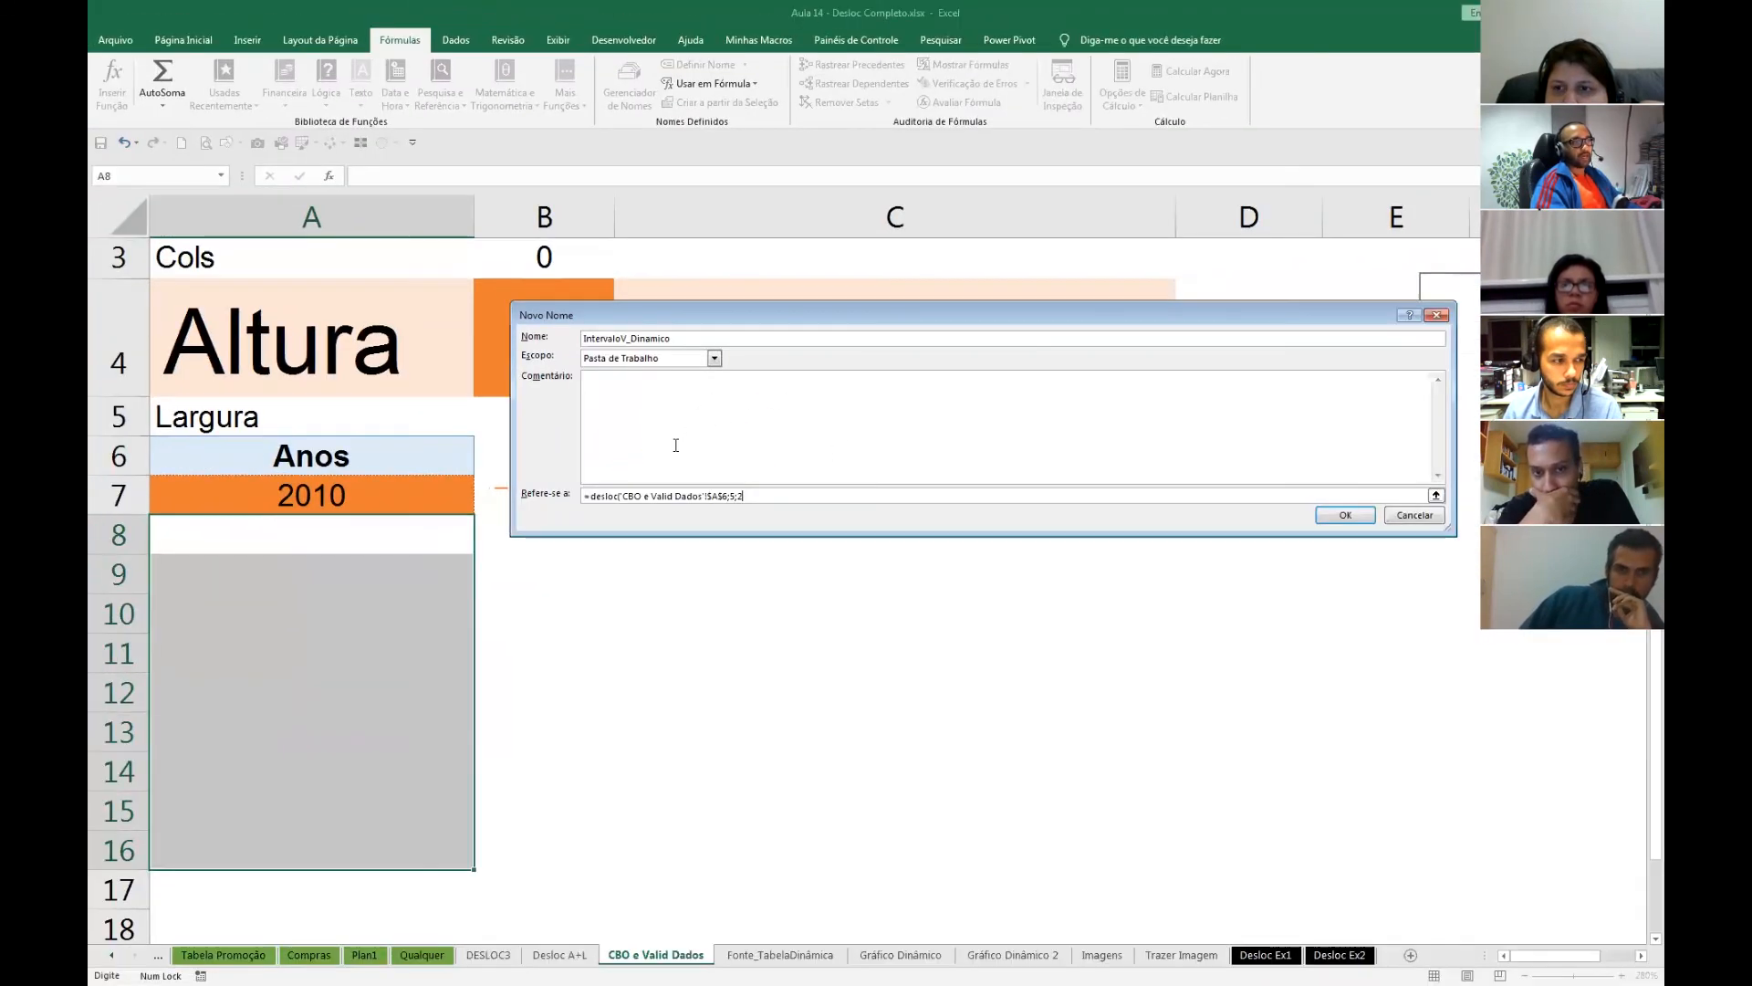
text(+)
click(311, 534)
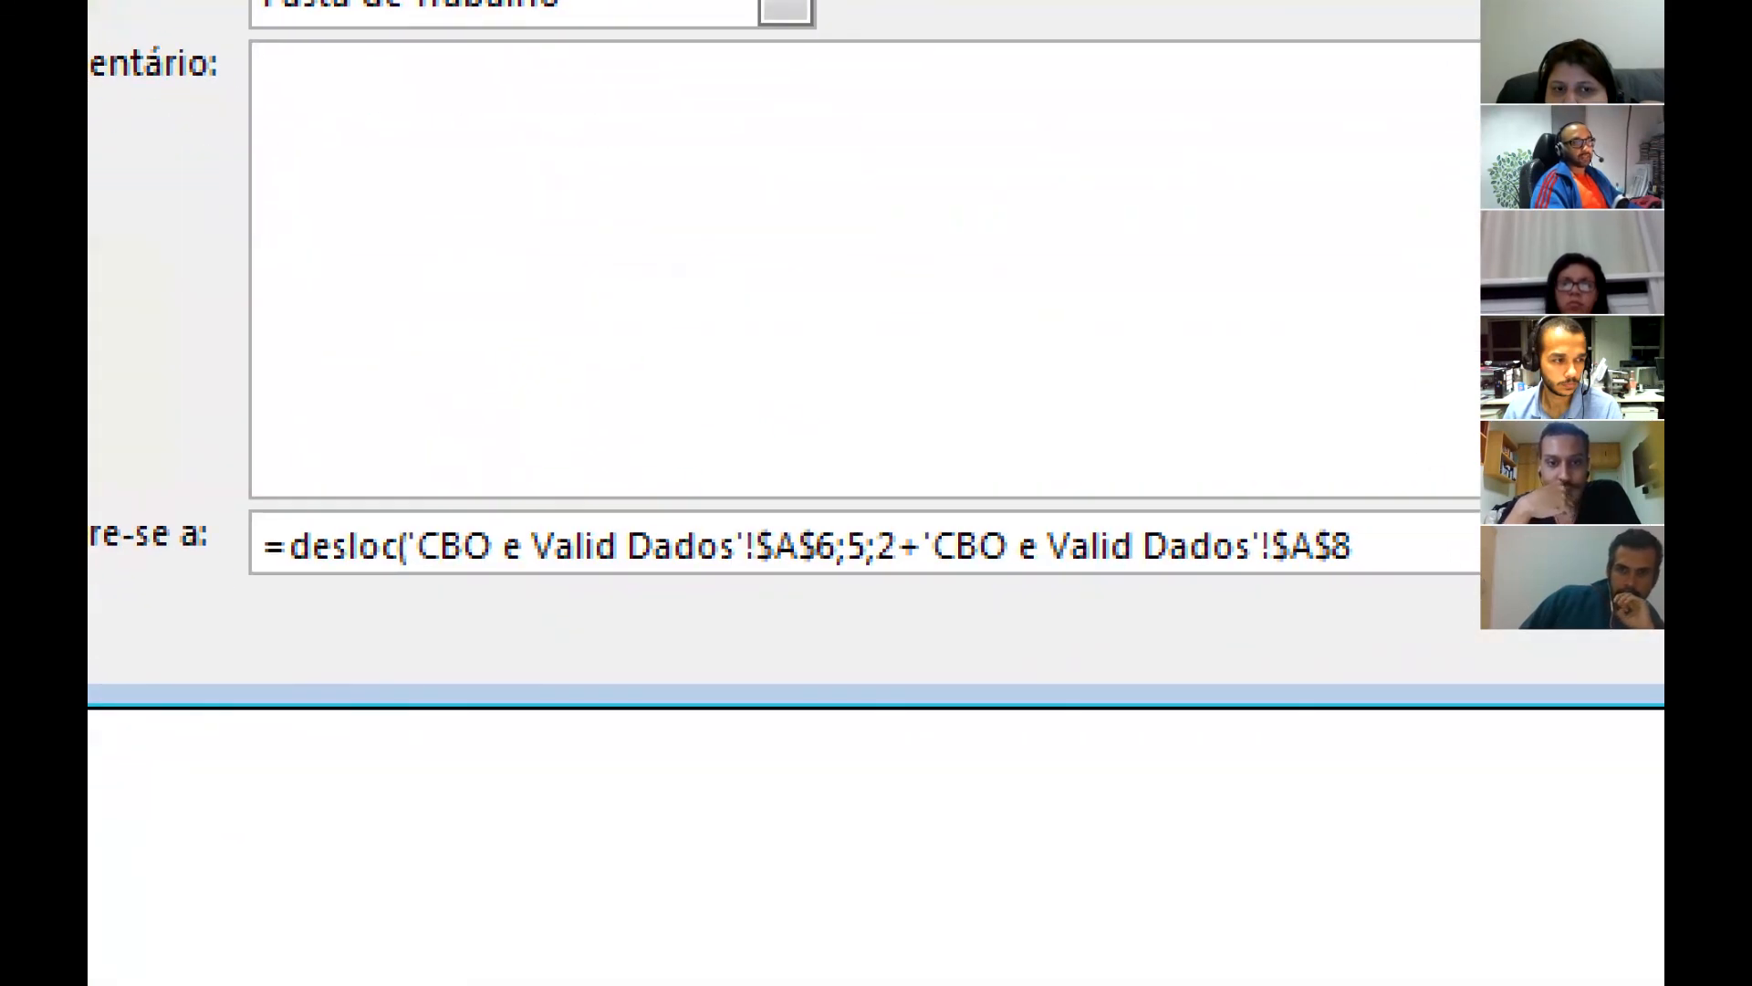
- Highlight the A8 reference added at the end of the formula with a red box on the magnified screen
mouse_move(873, 482)
mouse_down()
mouse_move(1064, 603)
mouse_move(1418, 616)
mouse_up()
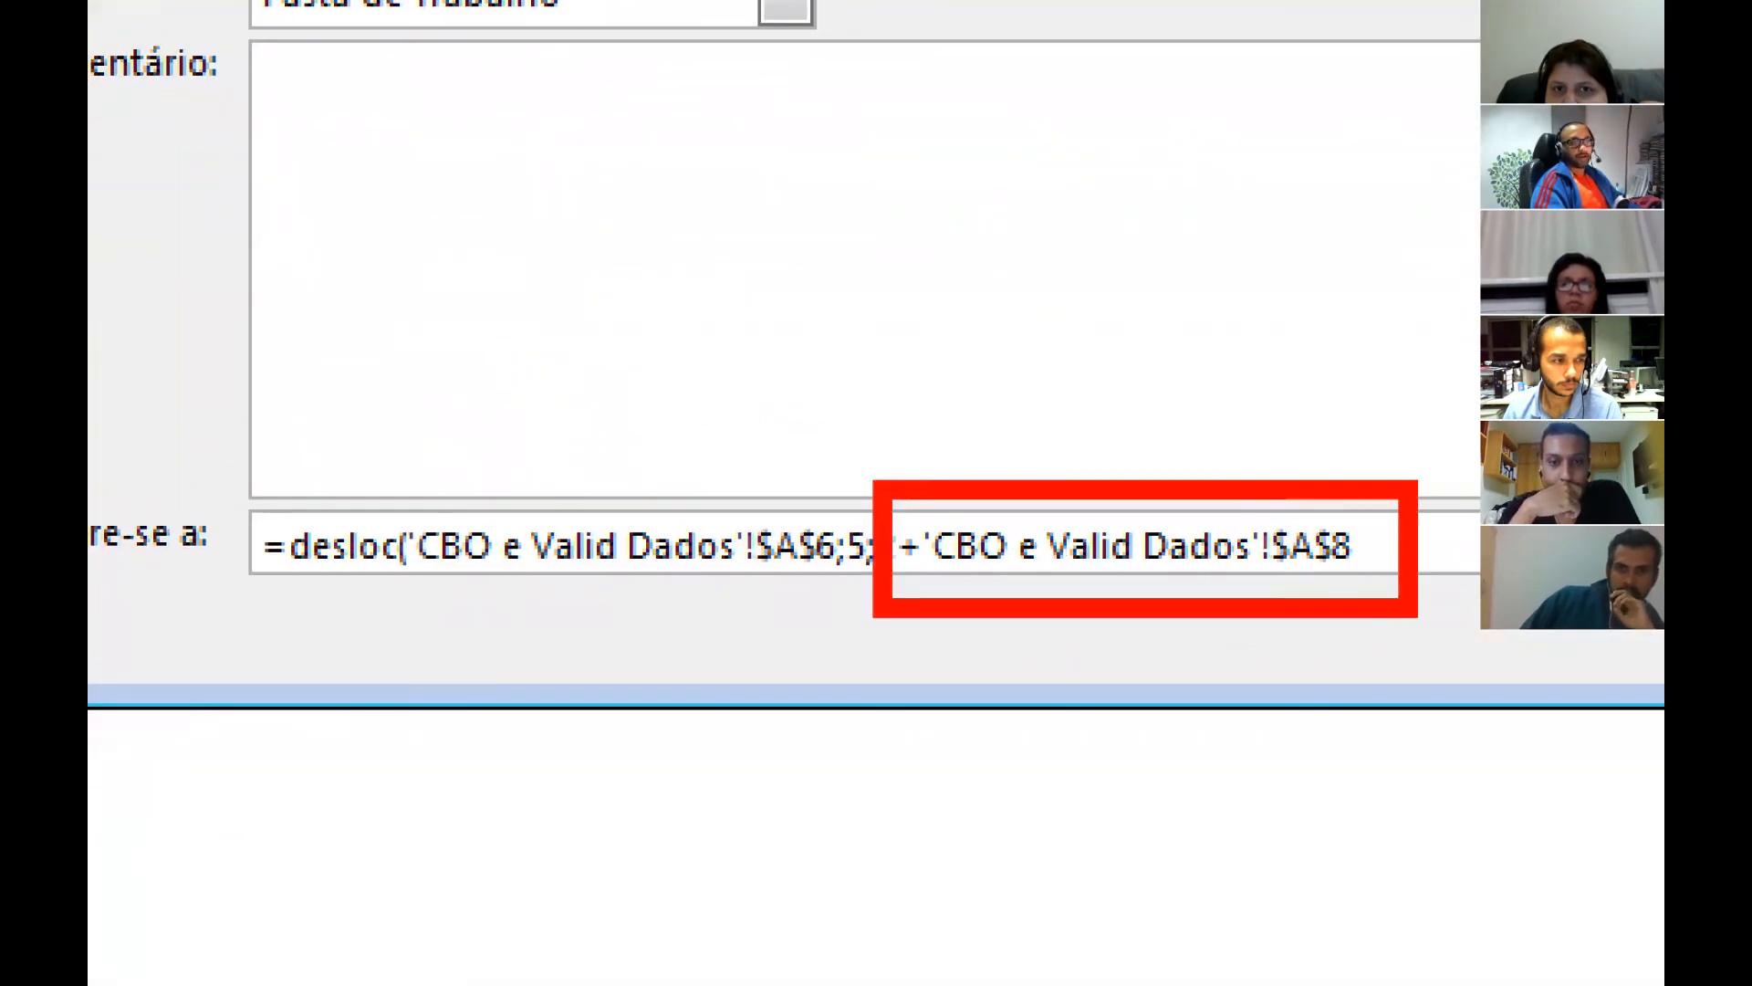
click(1265, 570)
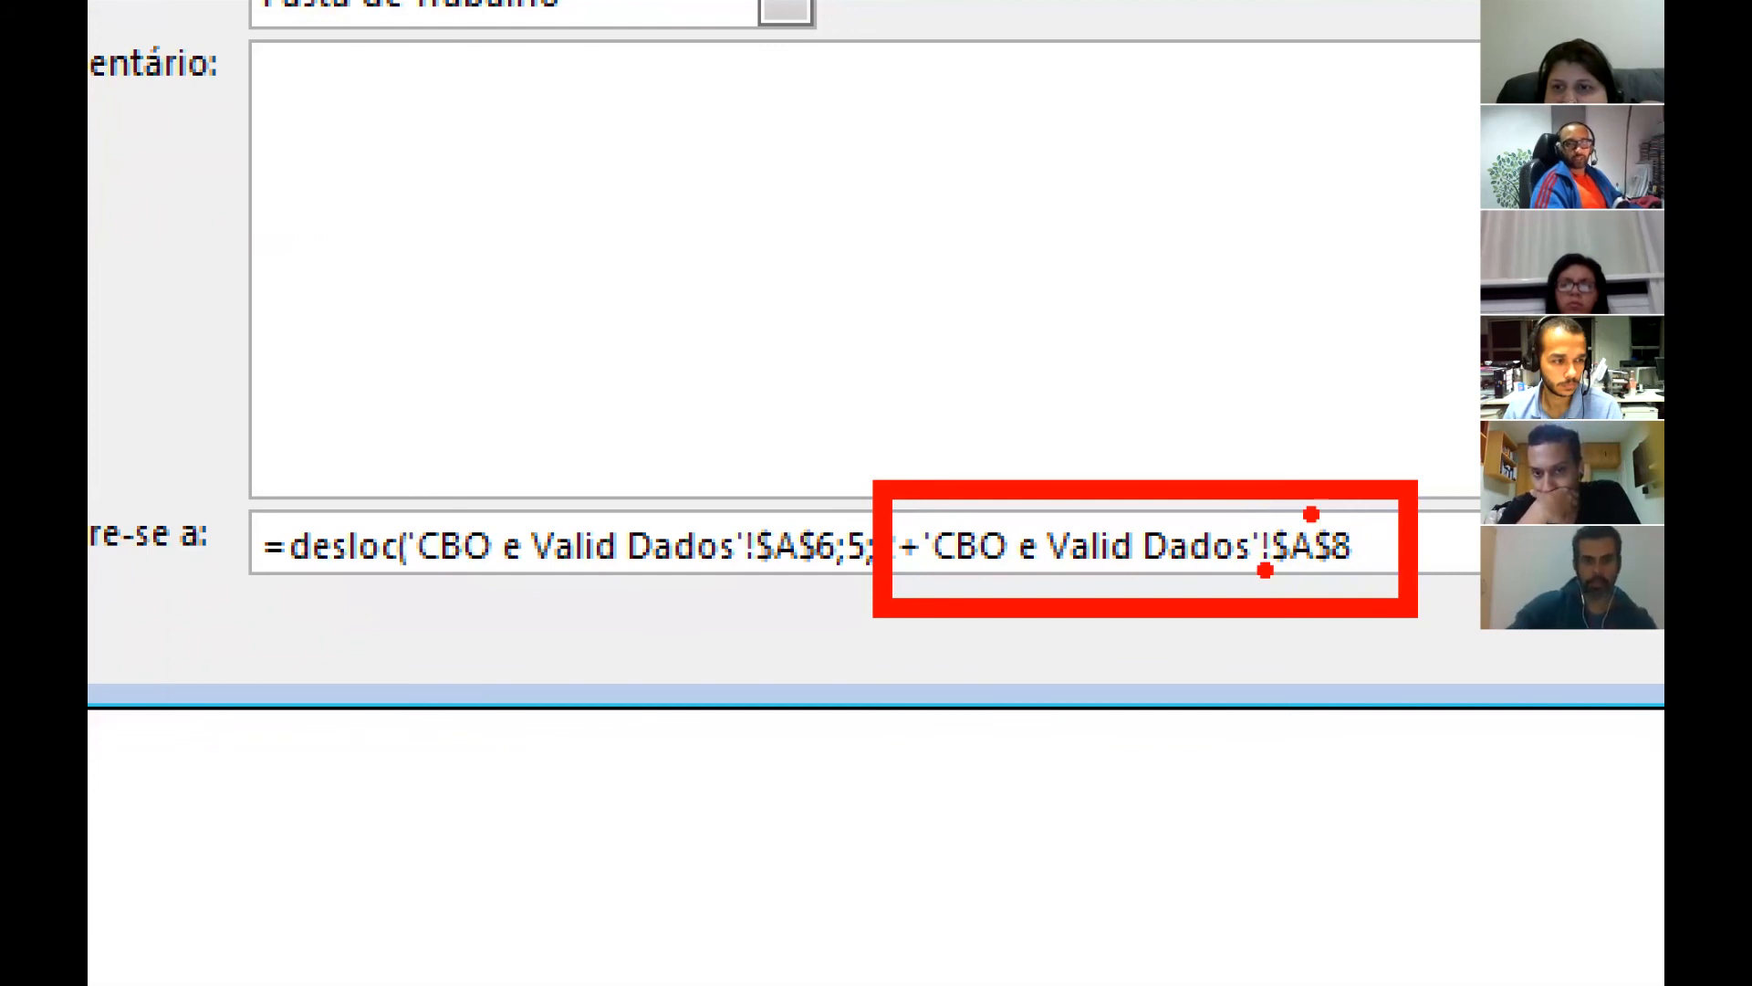
key(Escape)
- Magnify the status bar and mark the Aponte mode indicator with a red arrow and box
key(ctrl+1)
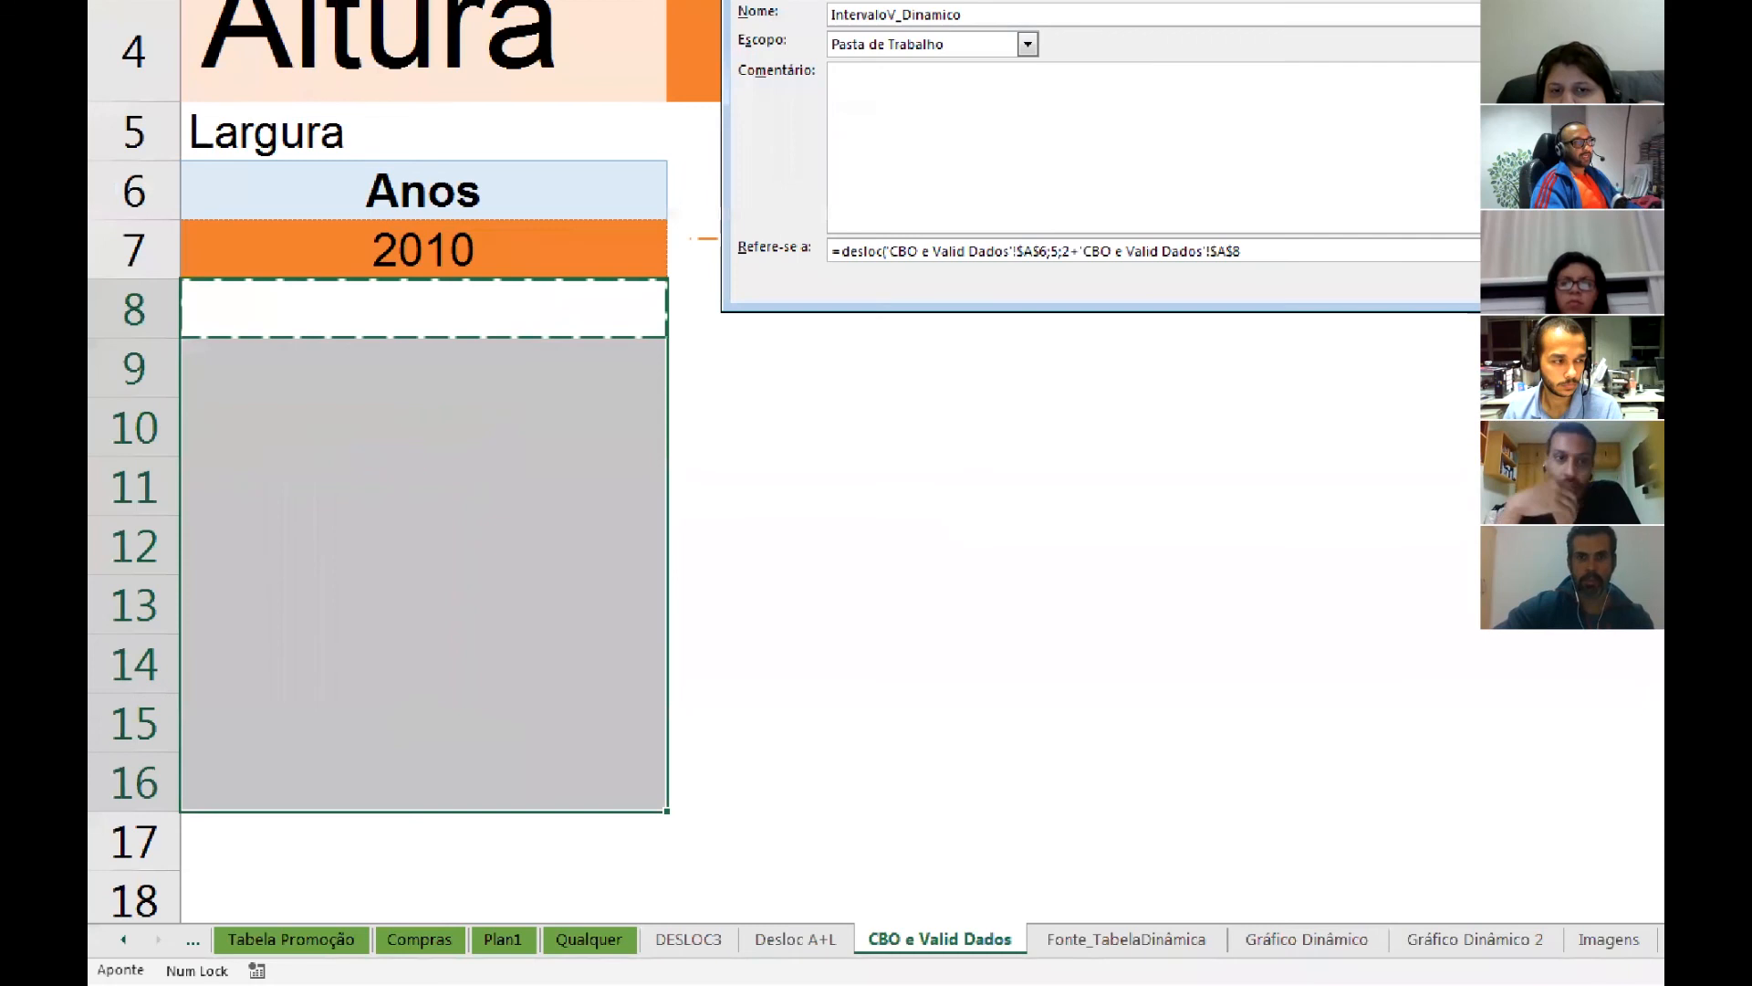
scroll(254, 968, up, 2)
click(253, 980)
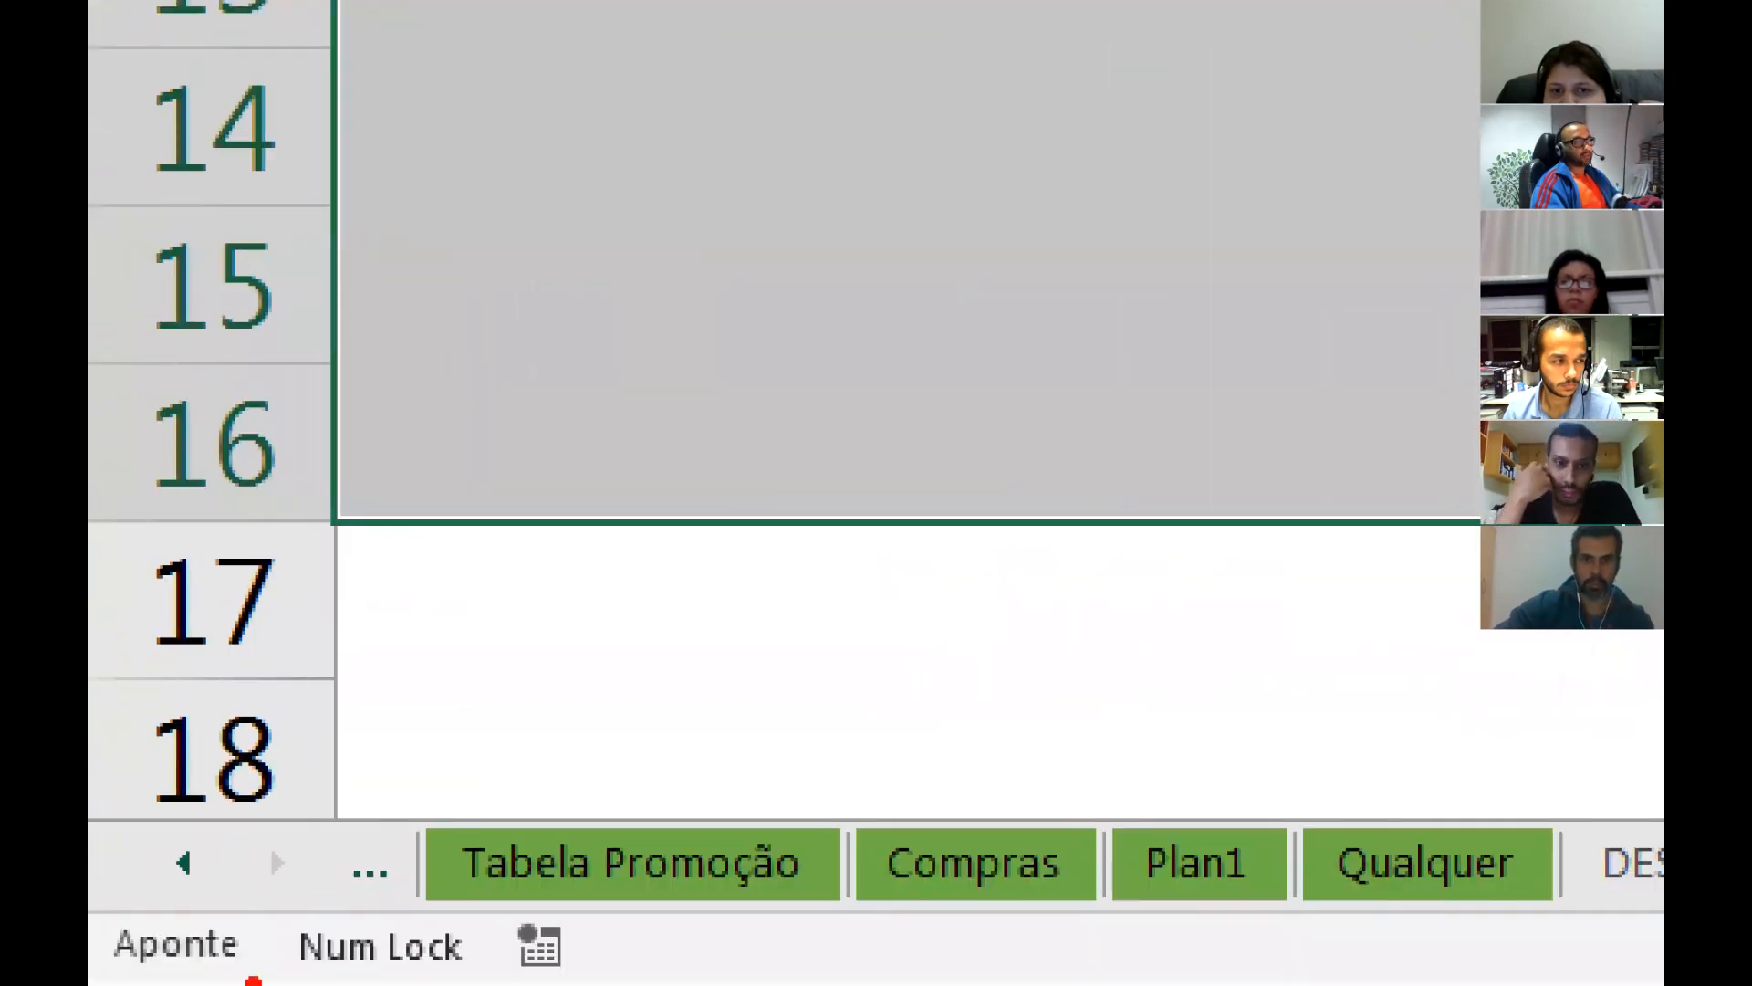
drag(233, 904, 594, 328)
drag(92, 984, 279, 884)
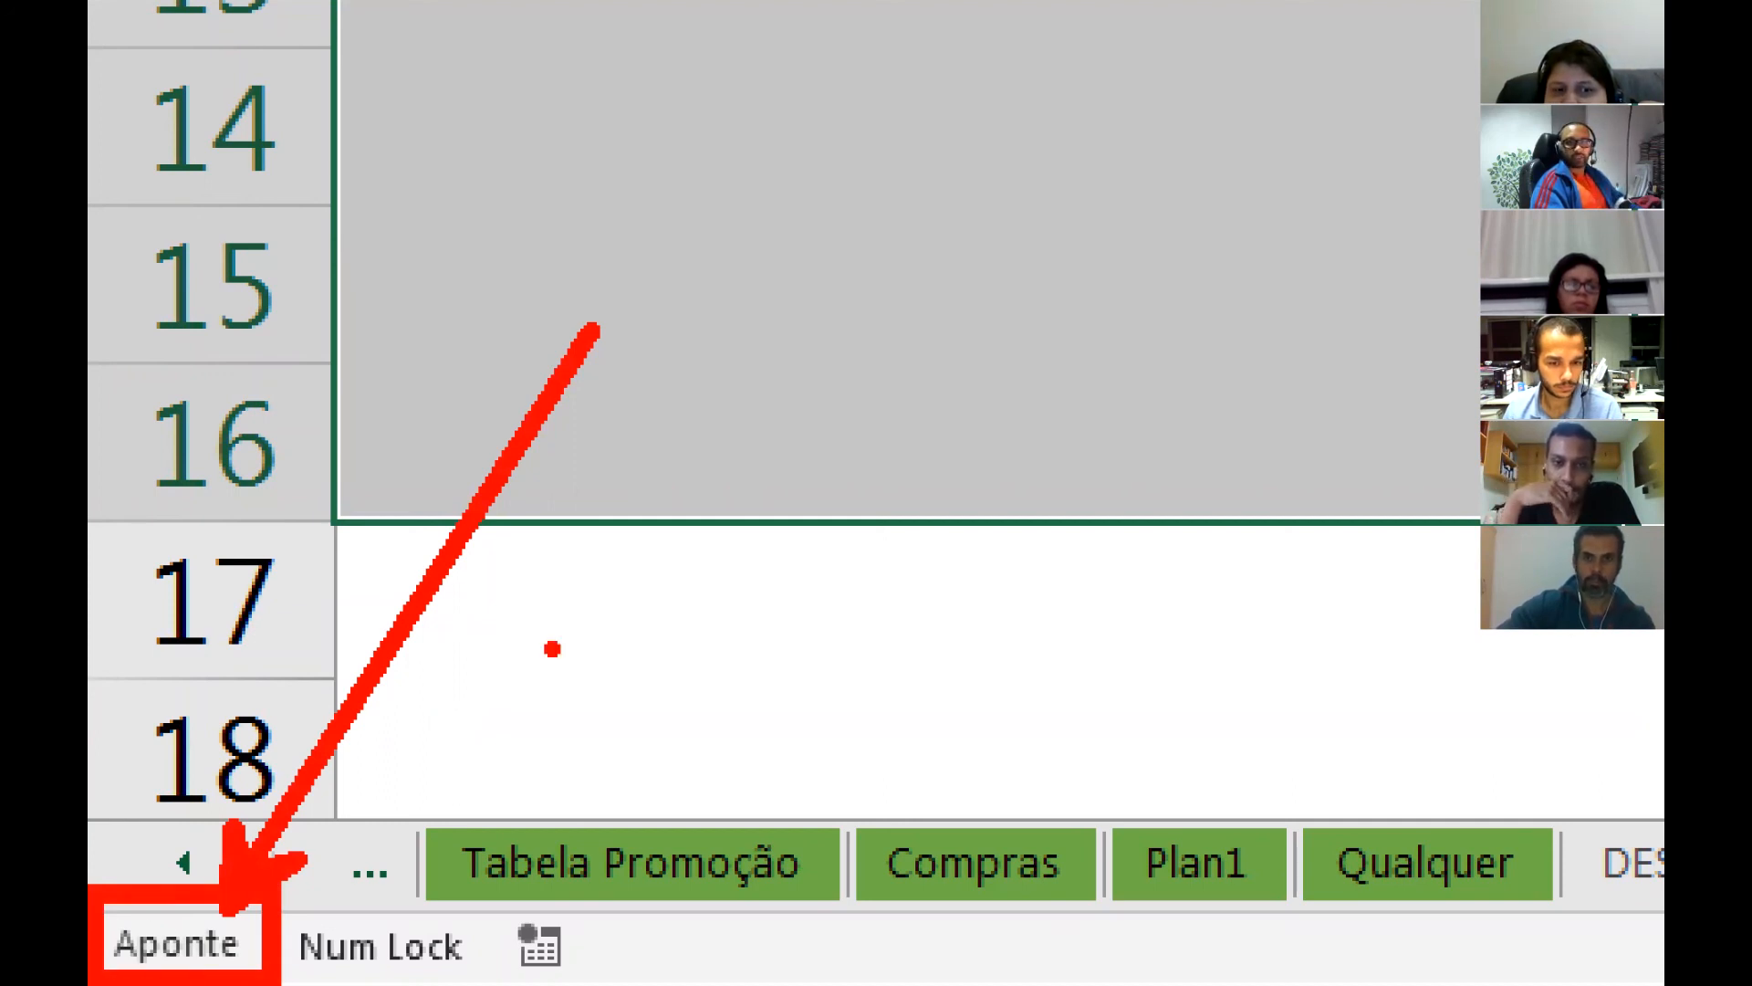
- Write the note "Edita" above the arrow on the magnified screen and leave the annotation
drag(633, 178, 633, 265)
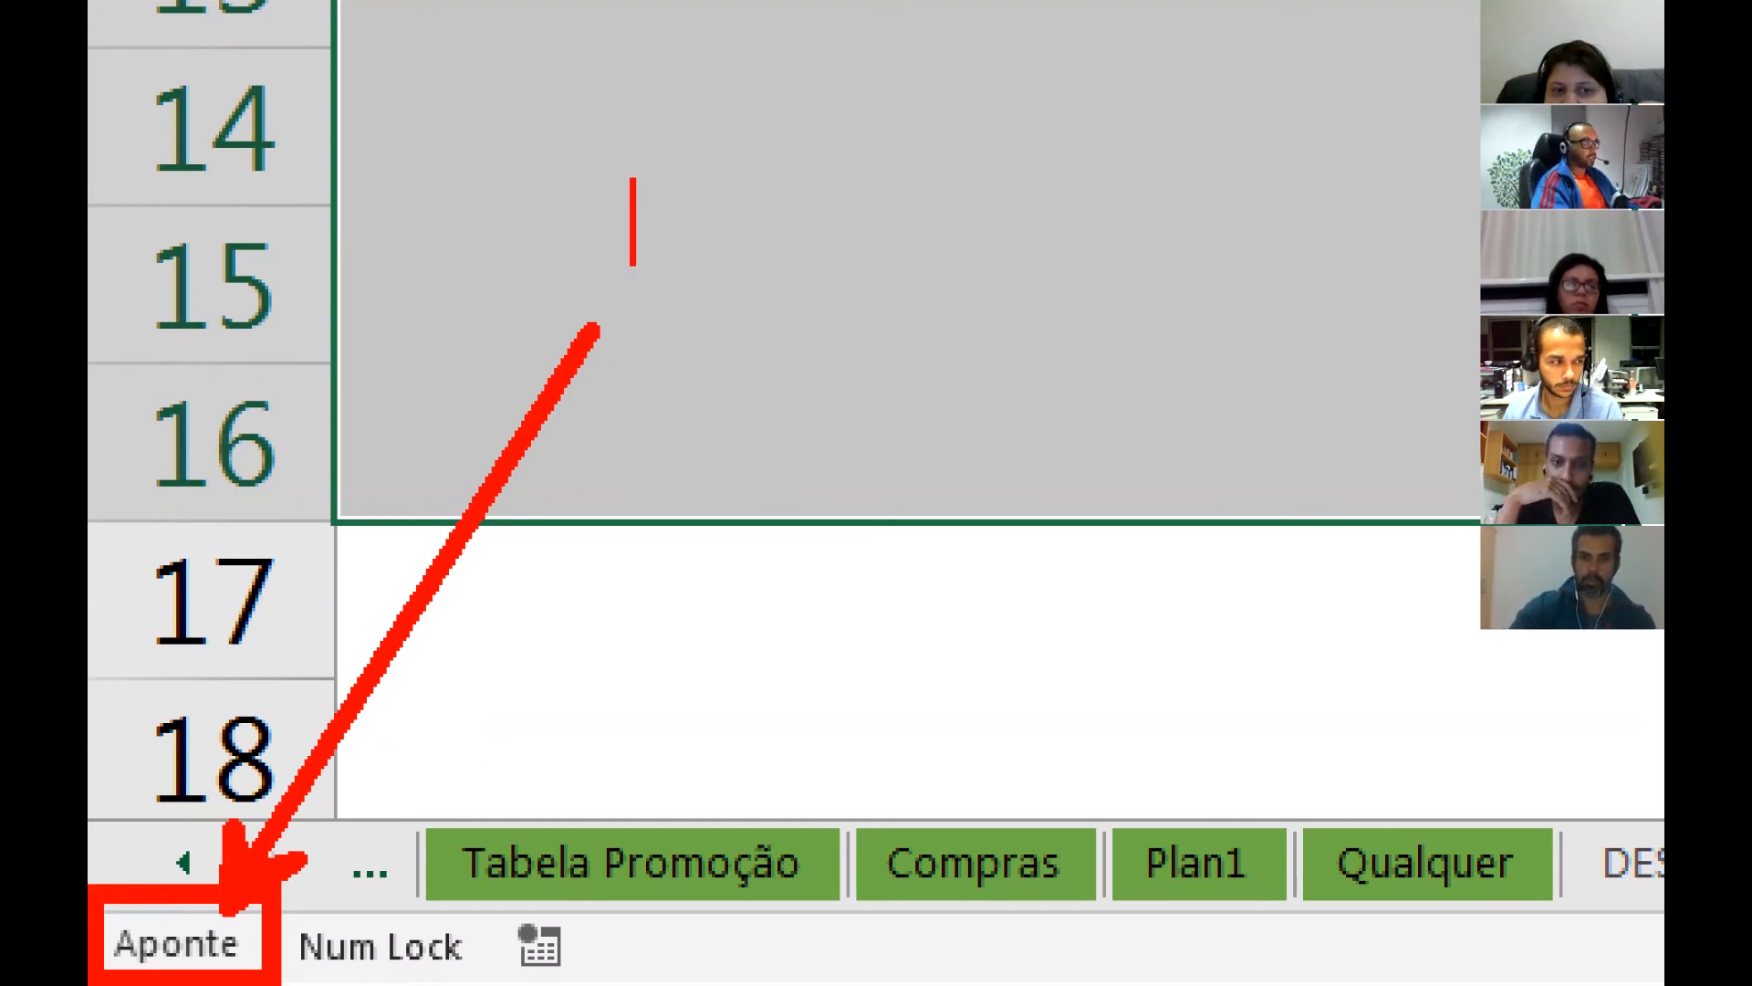
text(Edita)
key(Return)
key(Return)
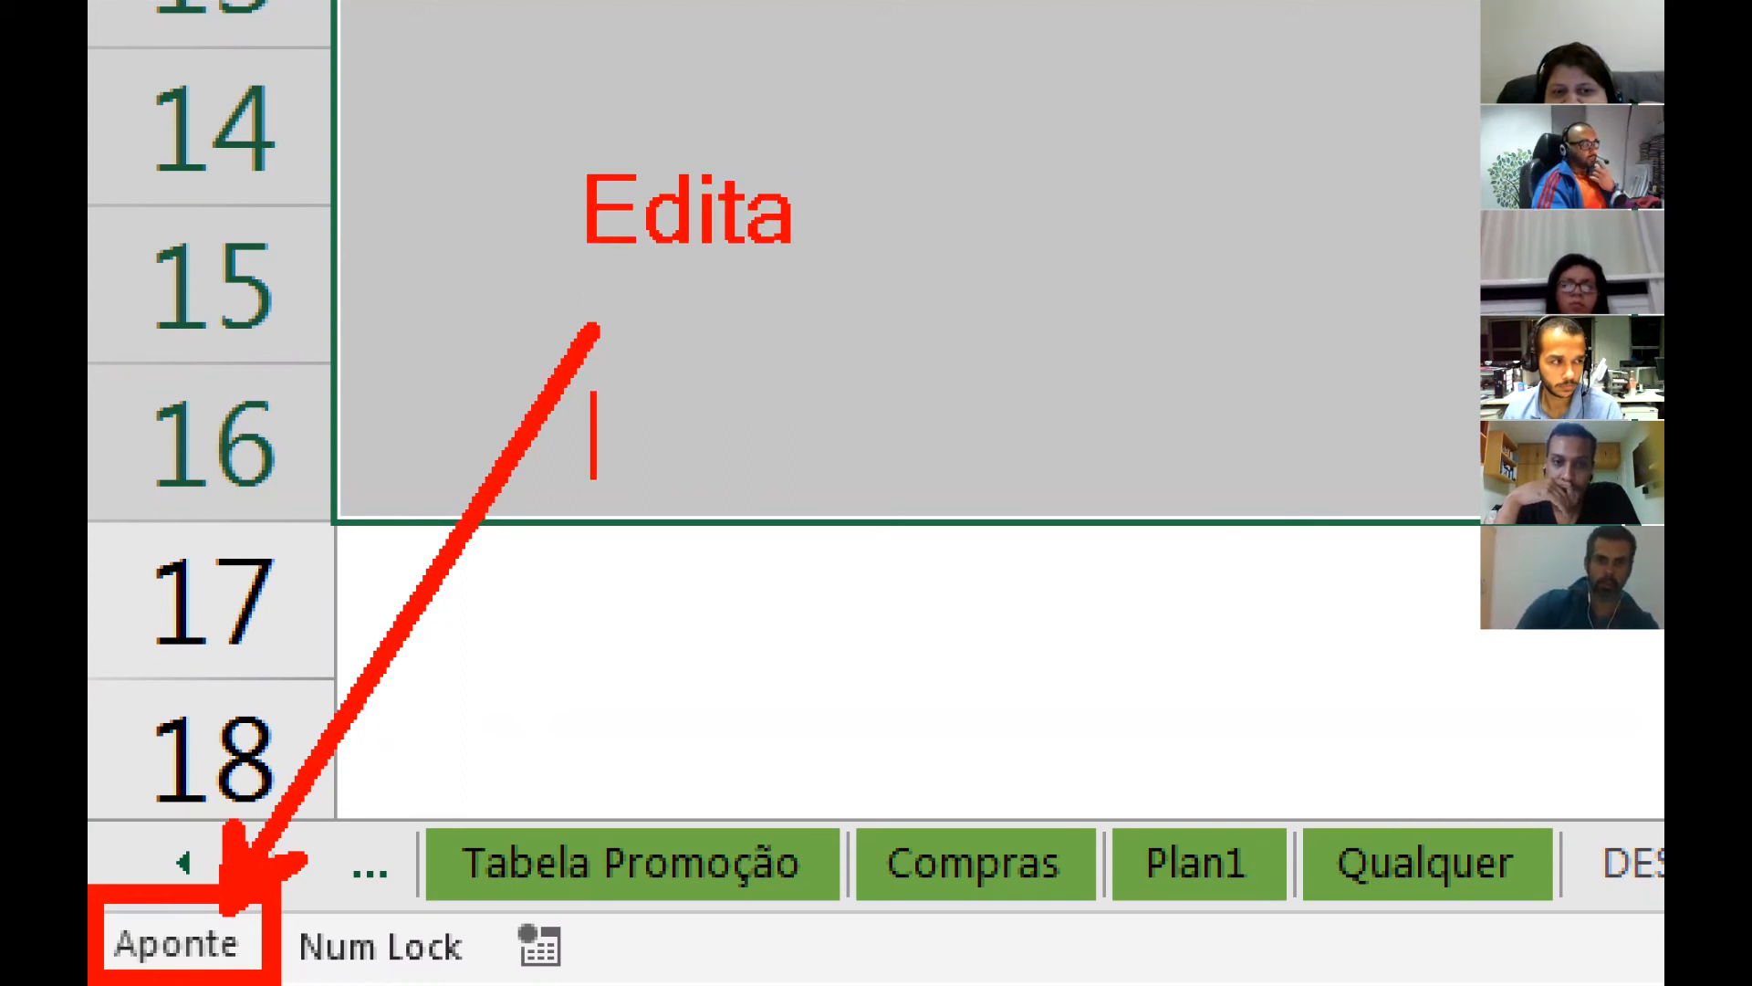
key(Escape)
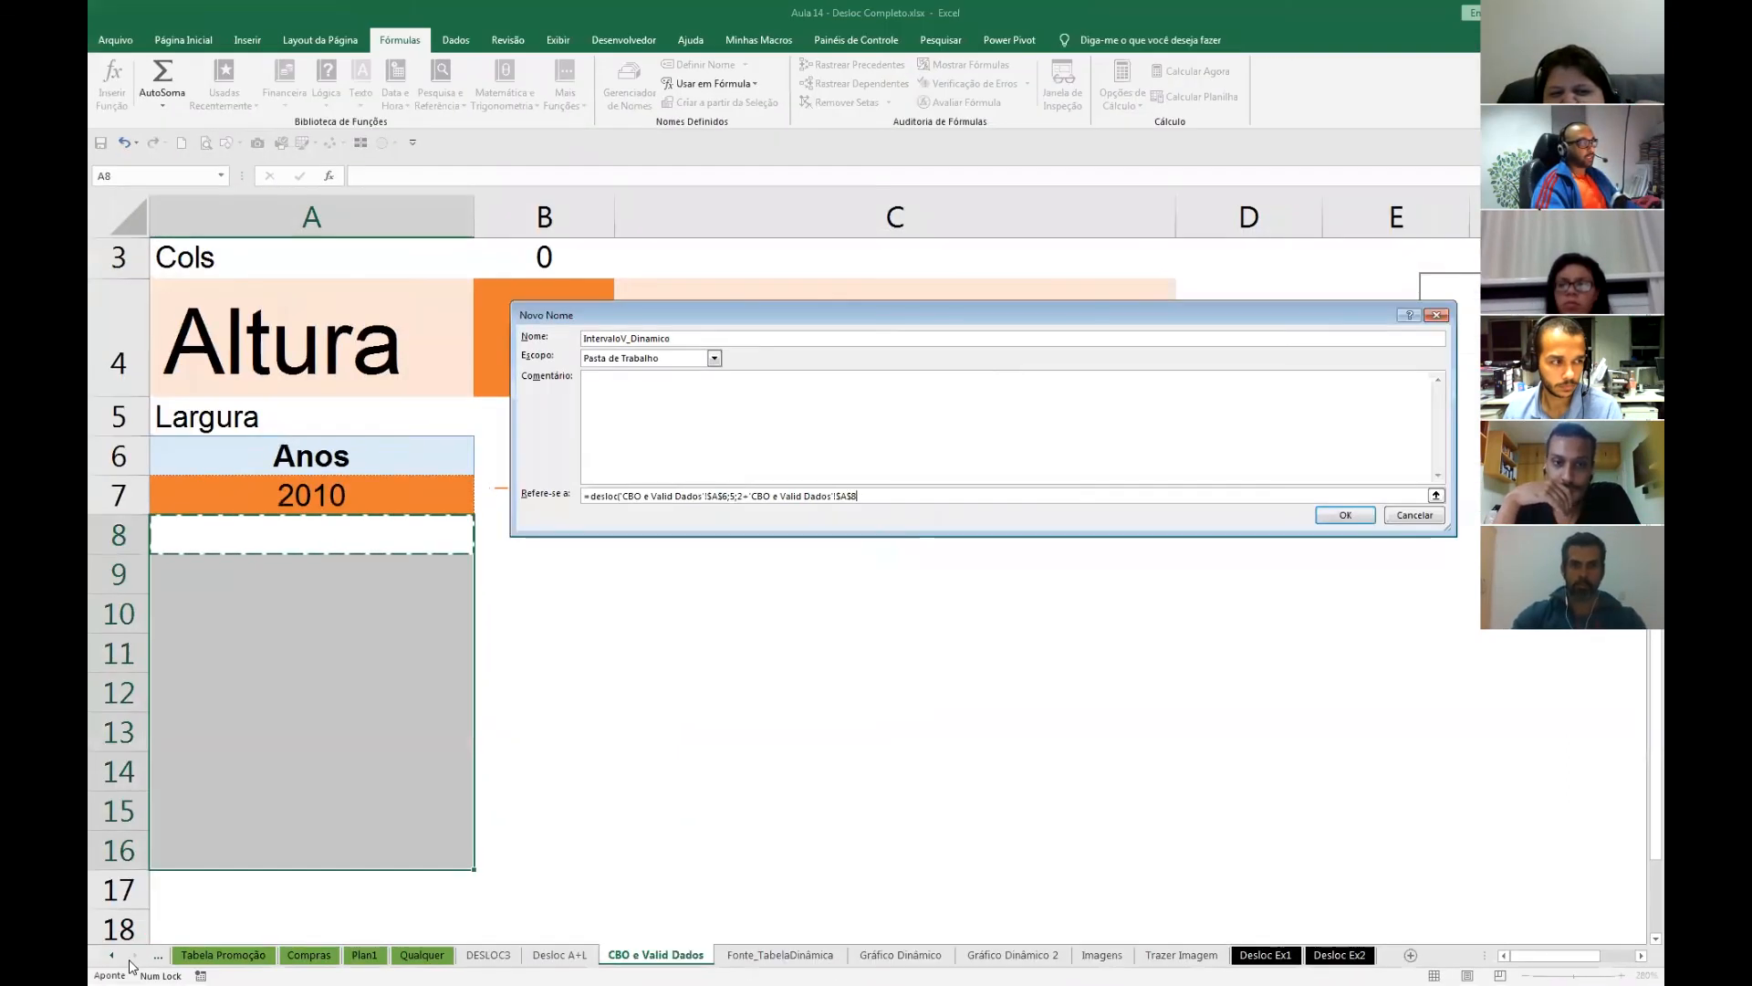
- Switch the defined name's formula field to edit mode and magnify the status bar to check the mode indicator
key(F2)
key(ctrl+1)
key(Escape)
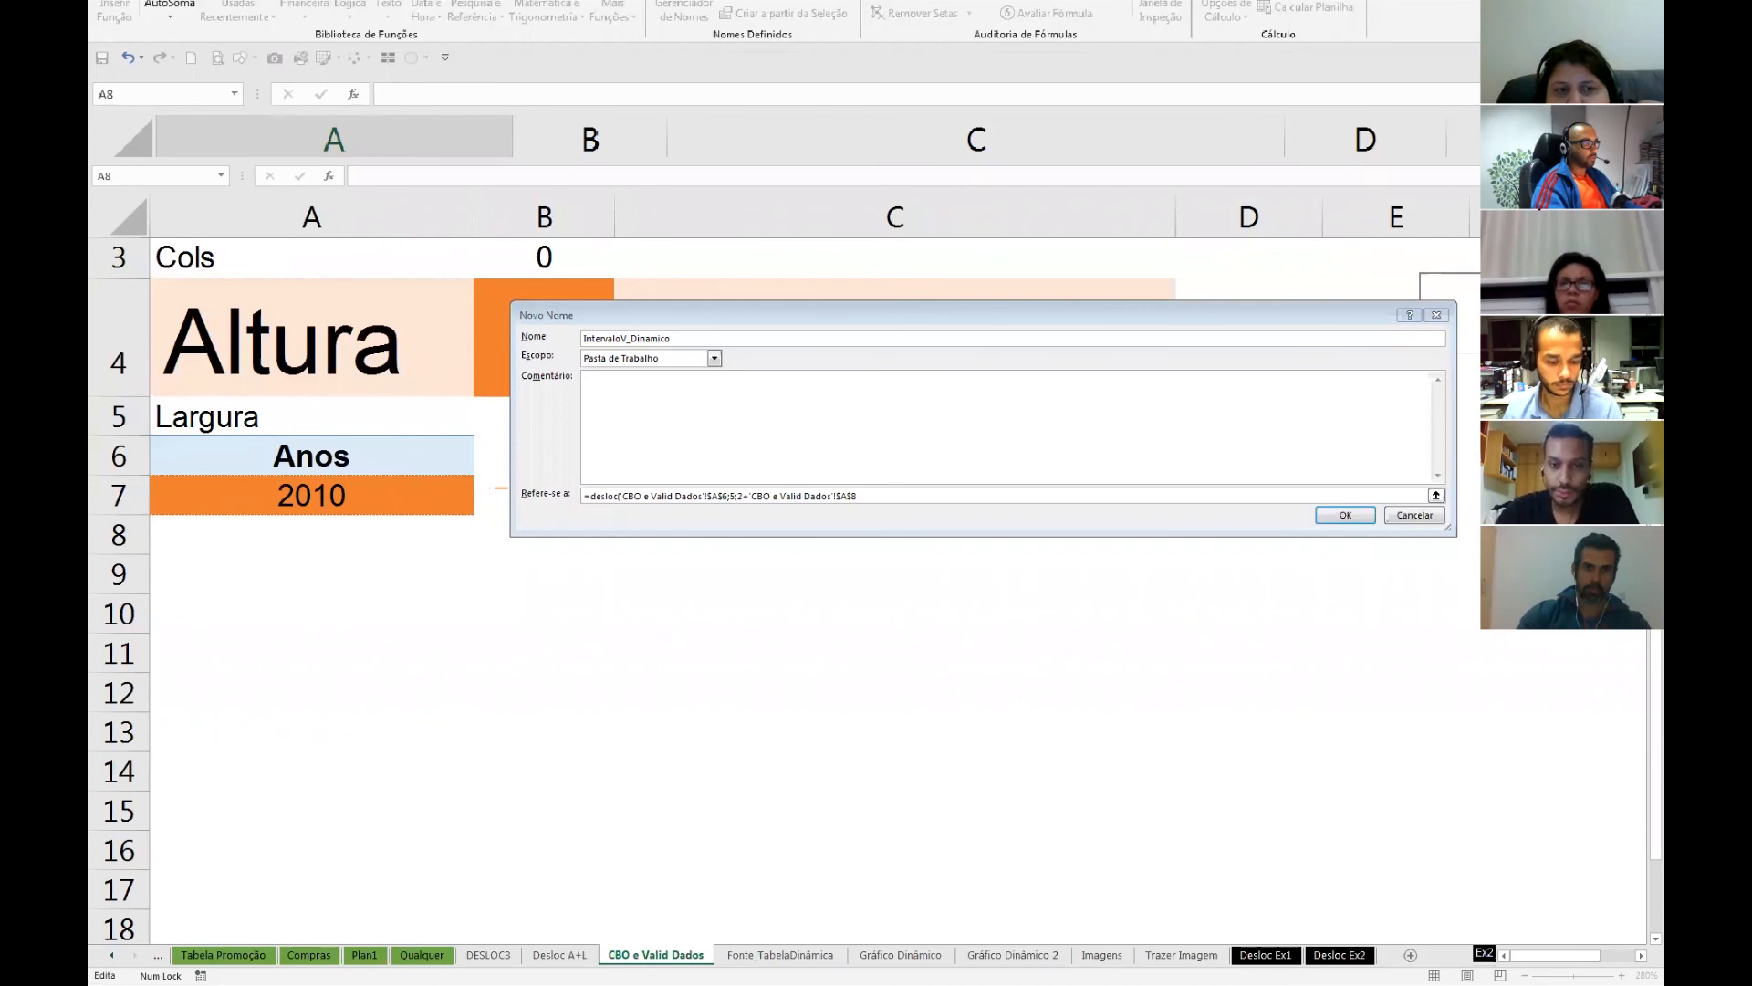
key(ctrl+1)
scroll(119, 968, up, 1)
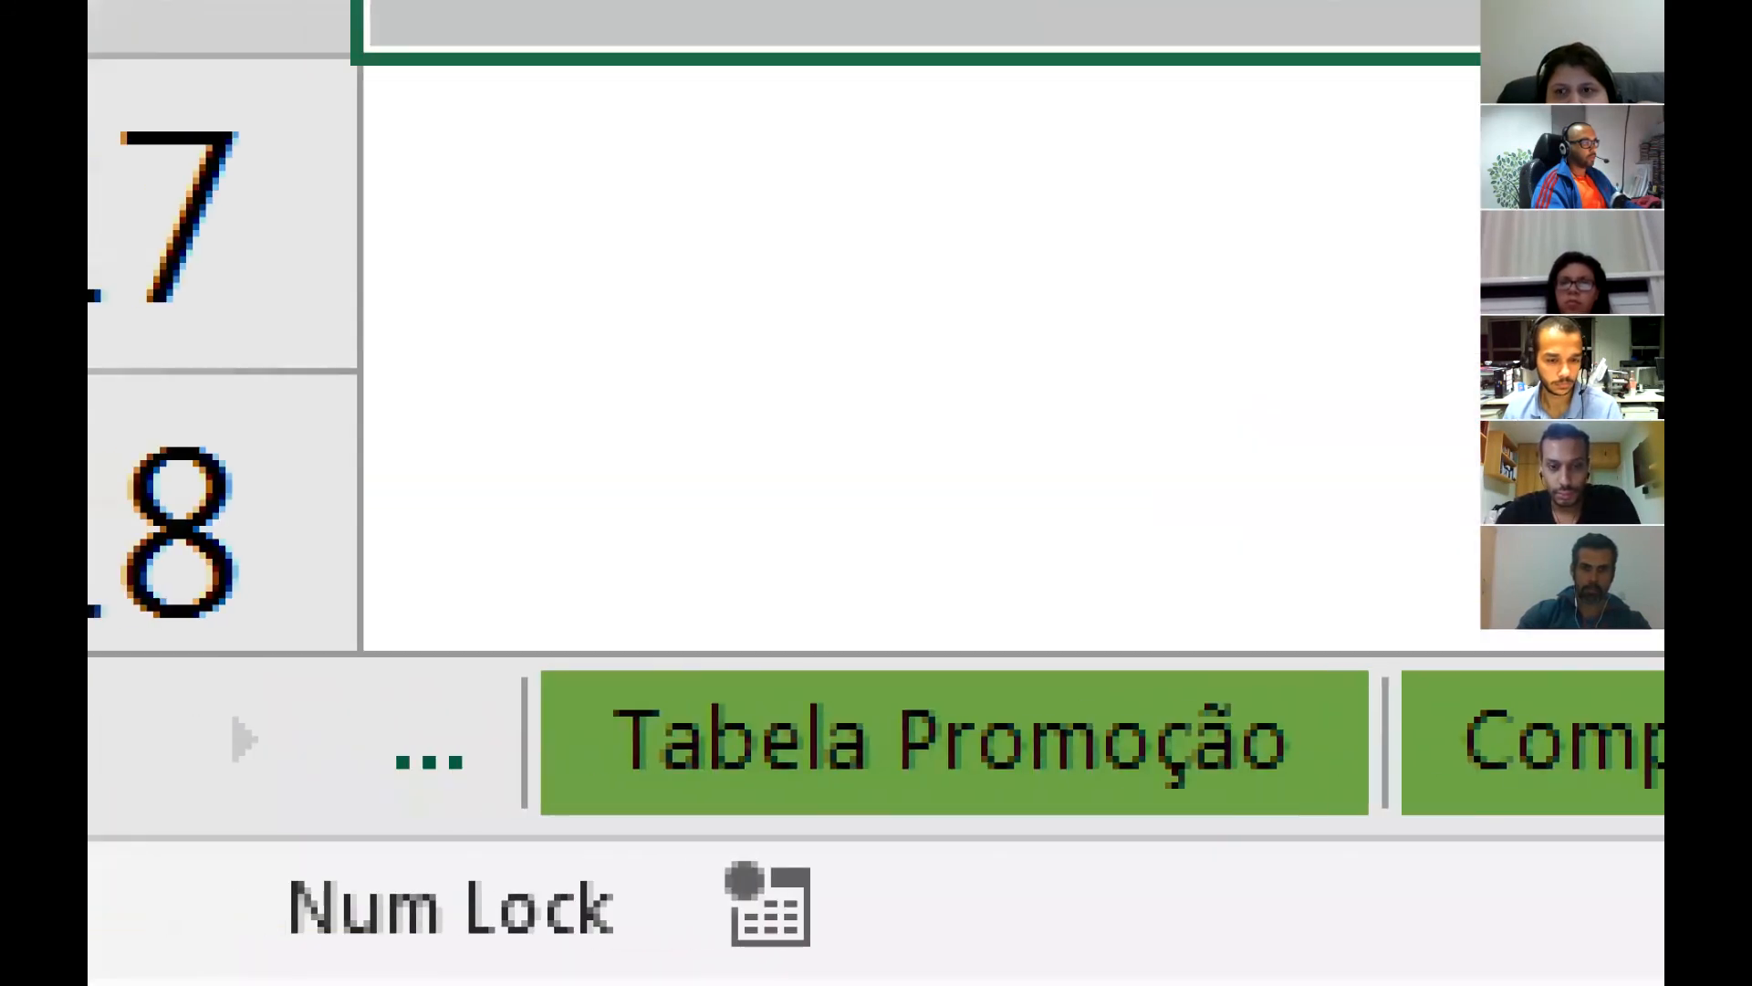
key(Escape)
key(super+d)
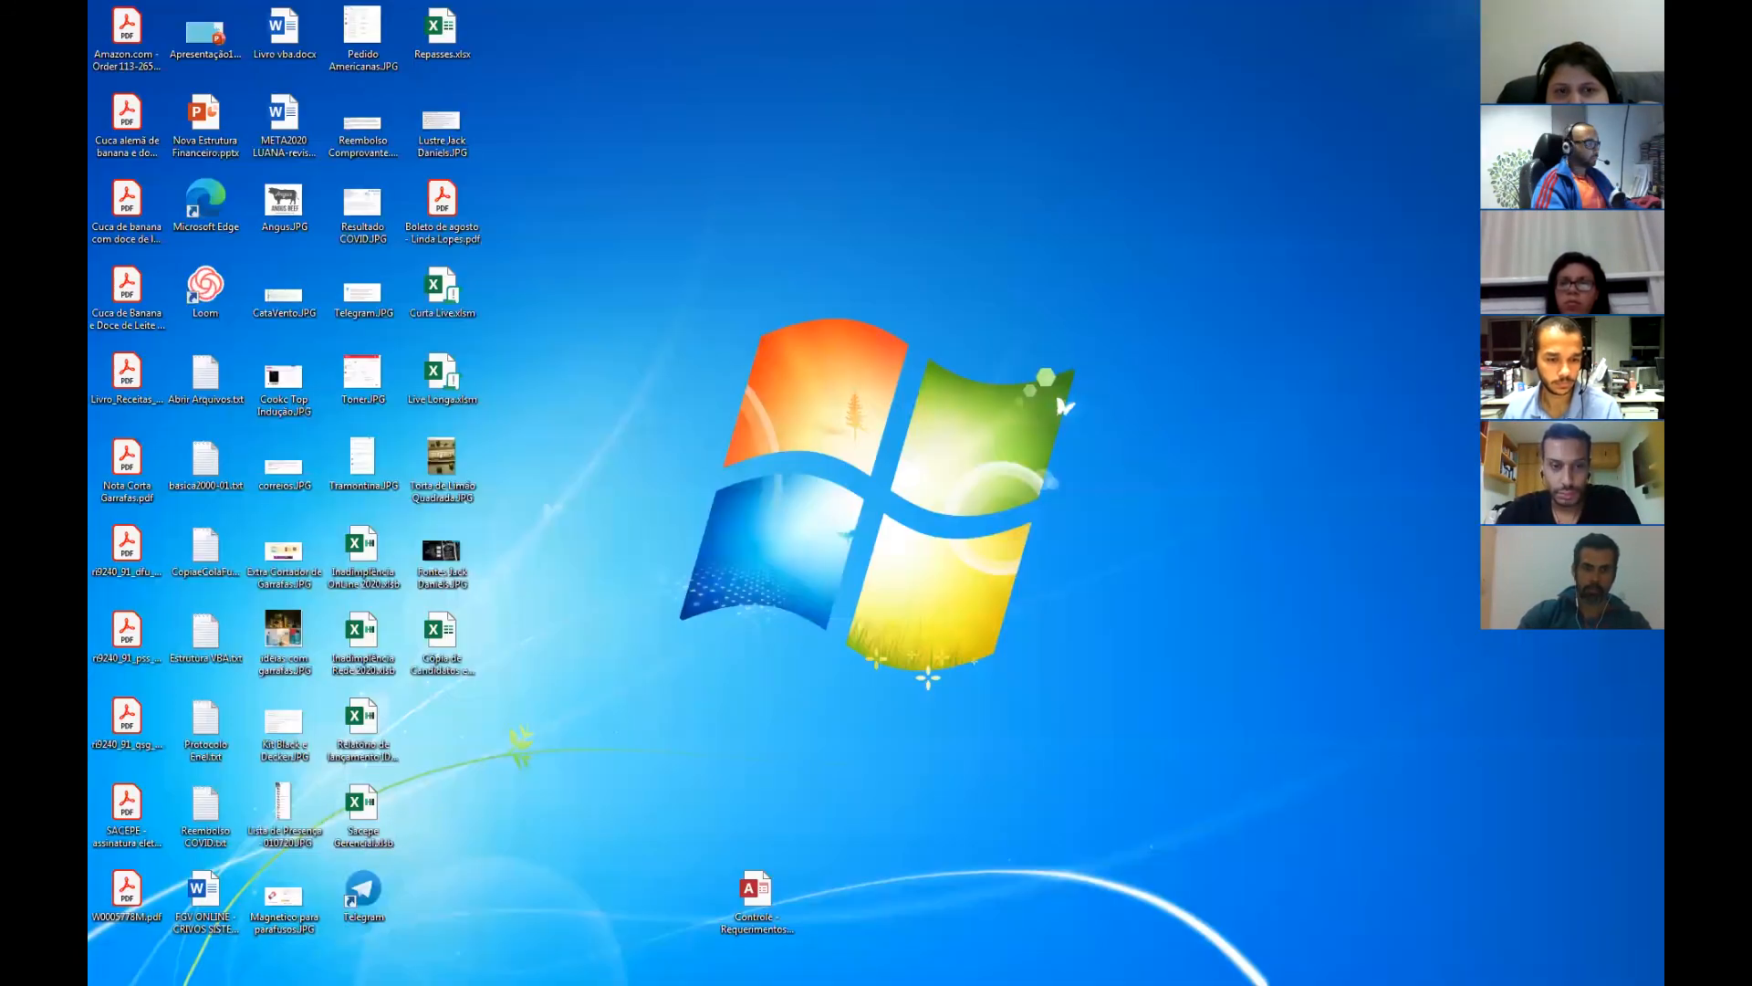
key(super+d)
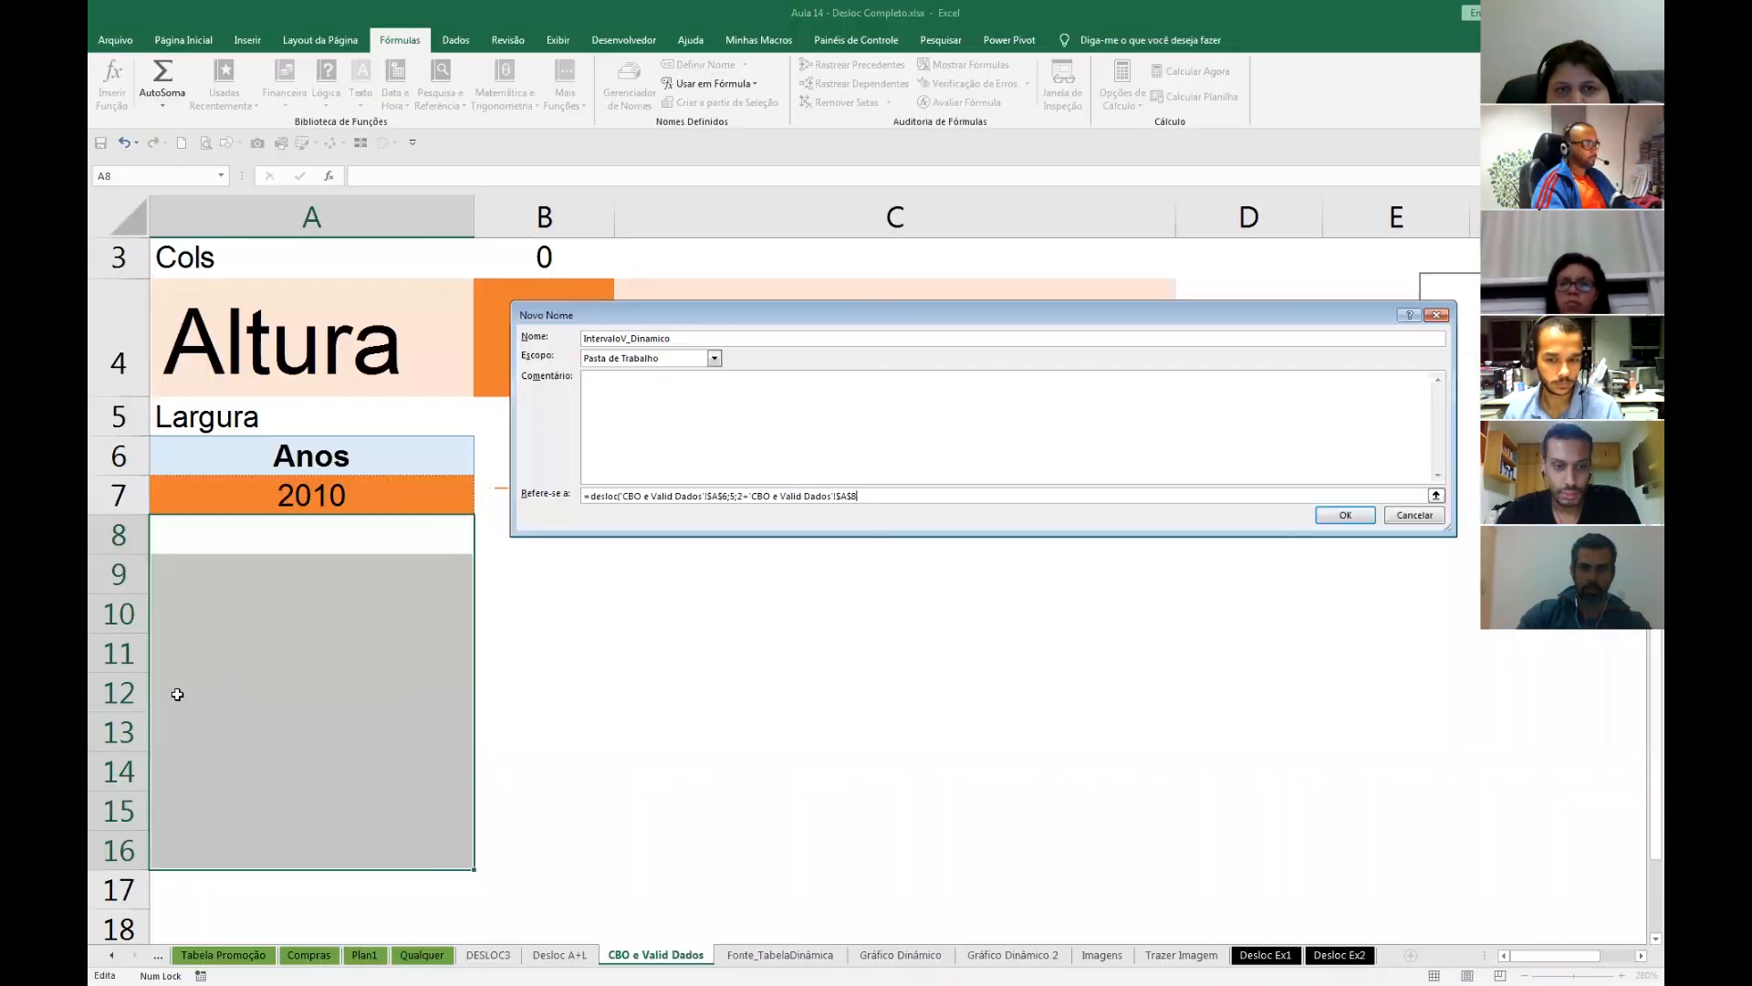
key(ctrl+1)
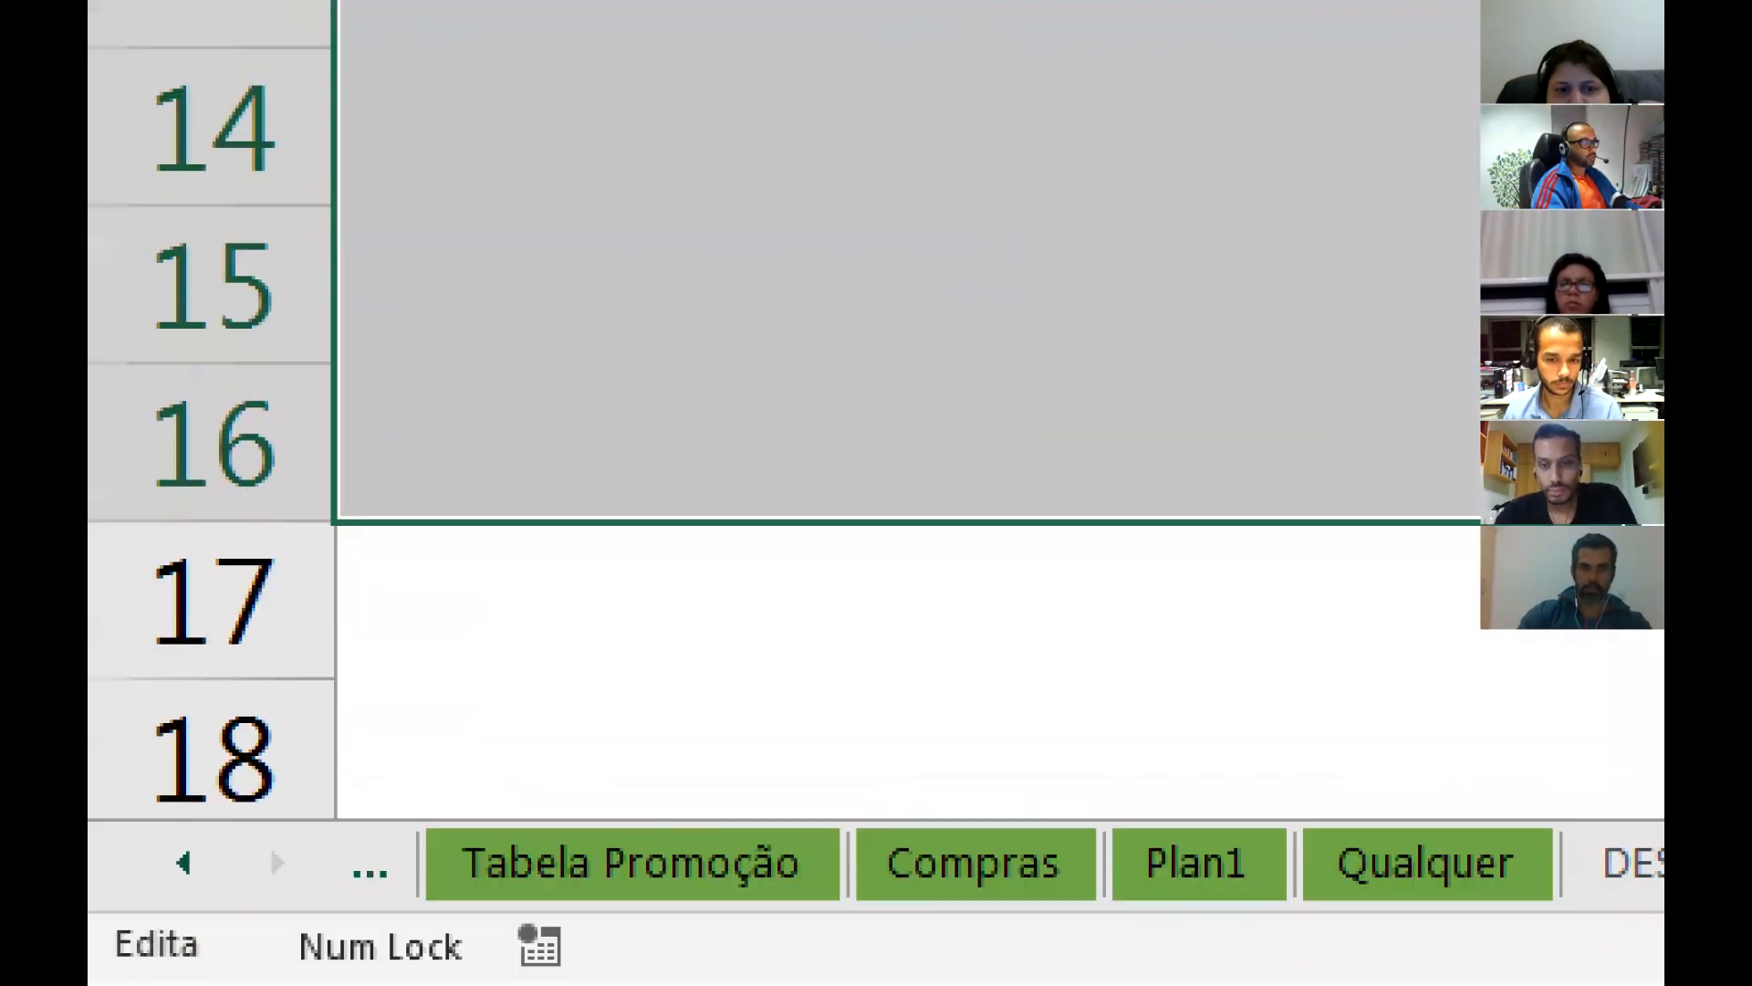
drag(93, 913, 233, 978)
key(Escape)
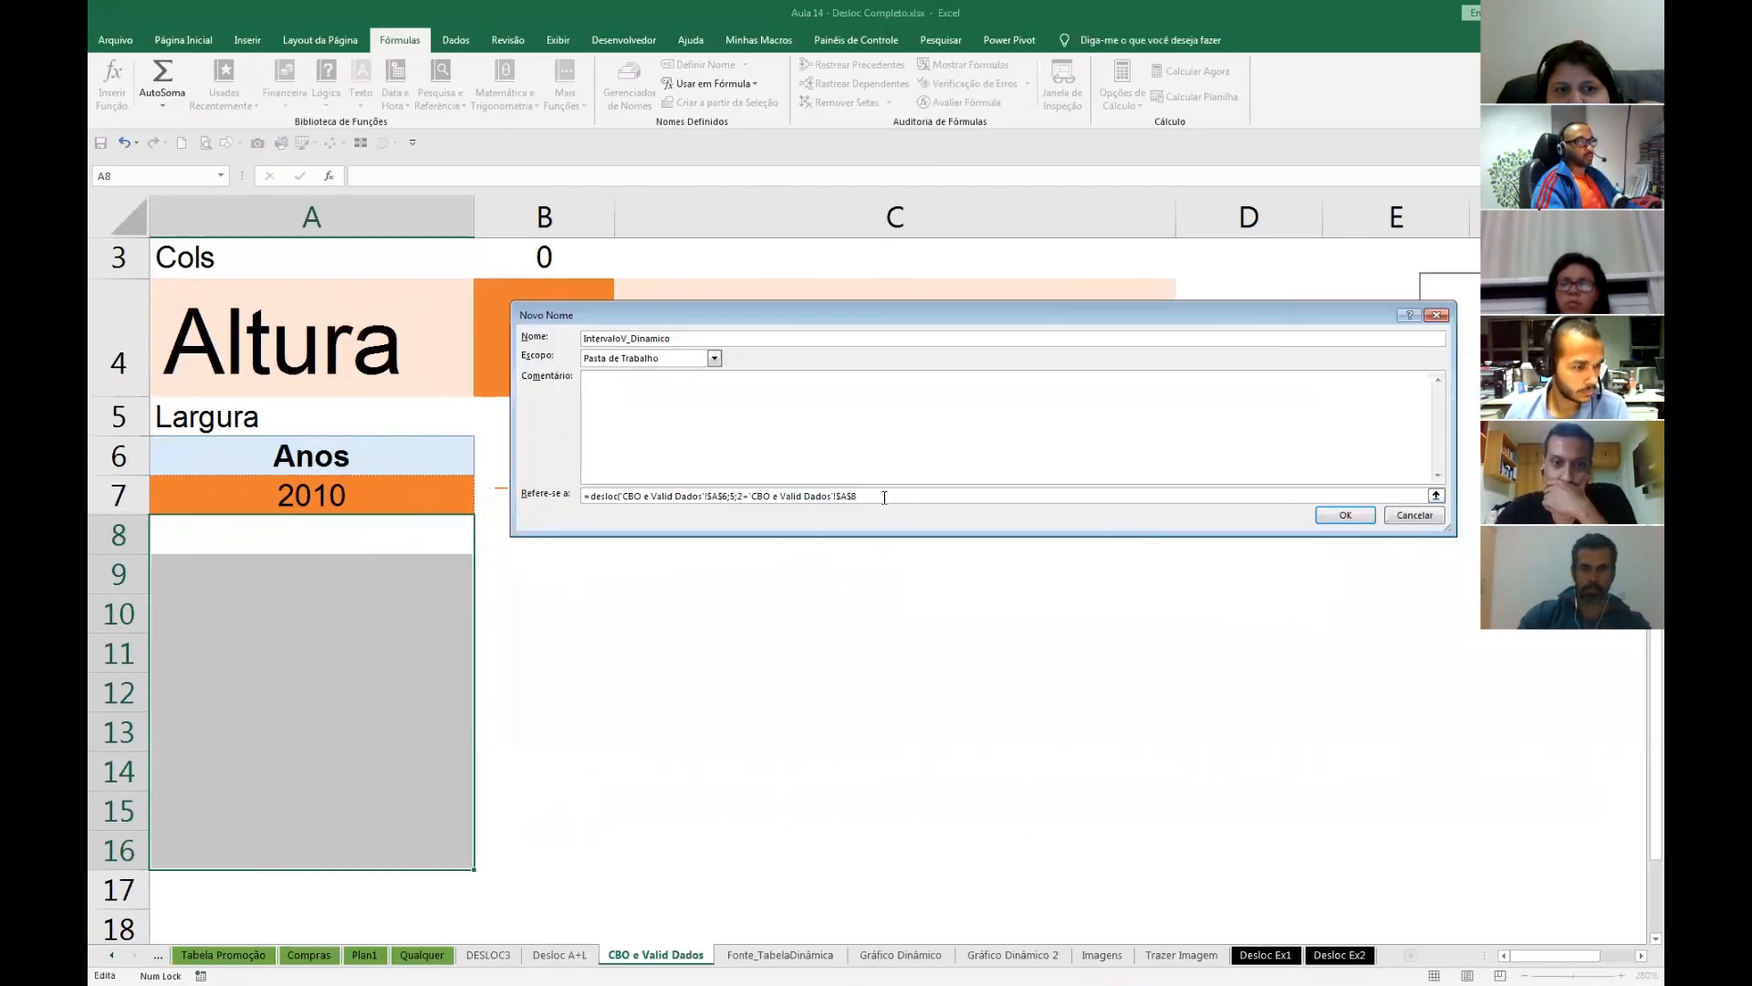
- Erase the arguments of the desloc formula in the new name's reference, keeping only the function name
key(BackSpace)
key(BackSpace)
key(BackSpace)
key(BackSpace)
key(BackSpace)
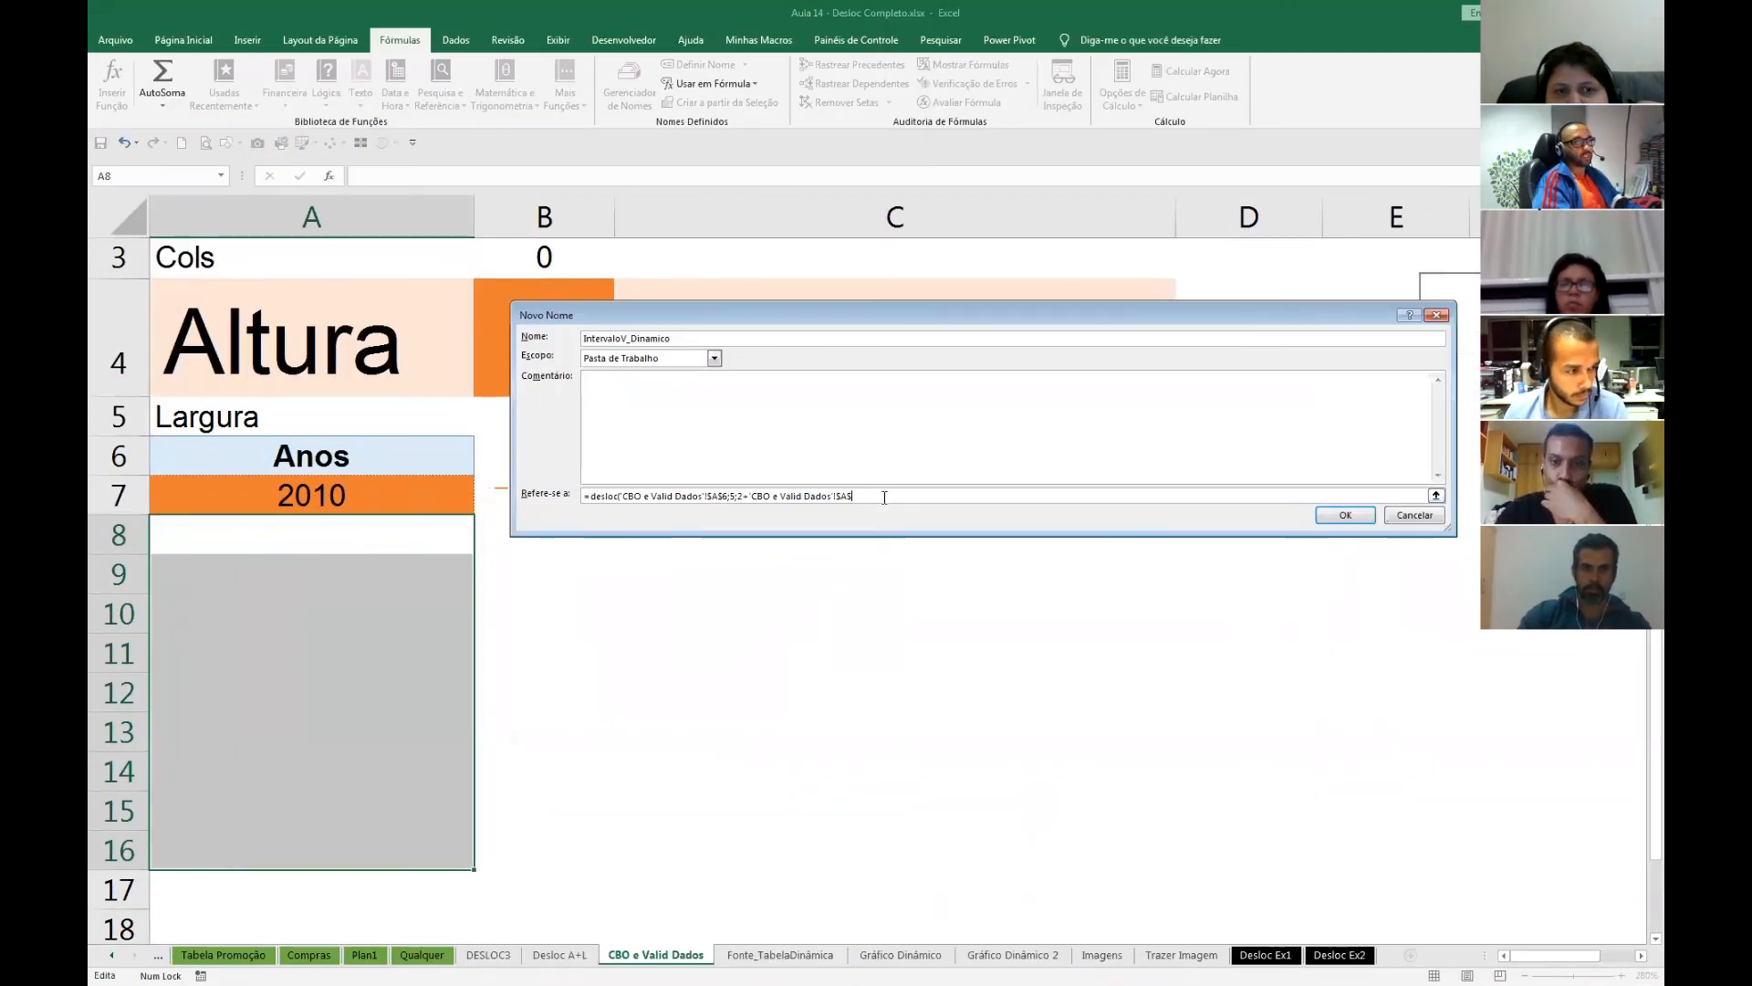
key(BackSpace)
key(BackSpace)
key(BackSpace)
key(BackSpace)
key(BackSpace)
key(BackSpace)
key(BackSpace)
key(BackSpace)
key(BackSpace)
key(BackSpace)
key(BackSpace)
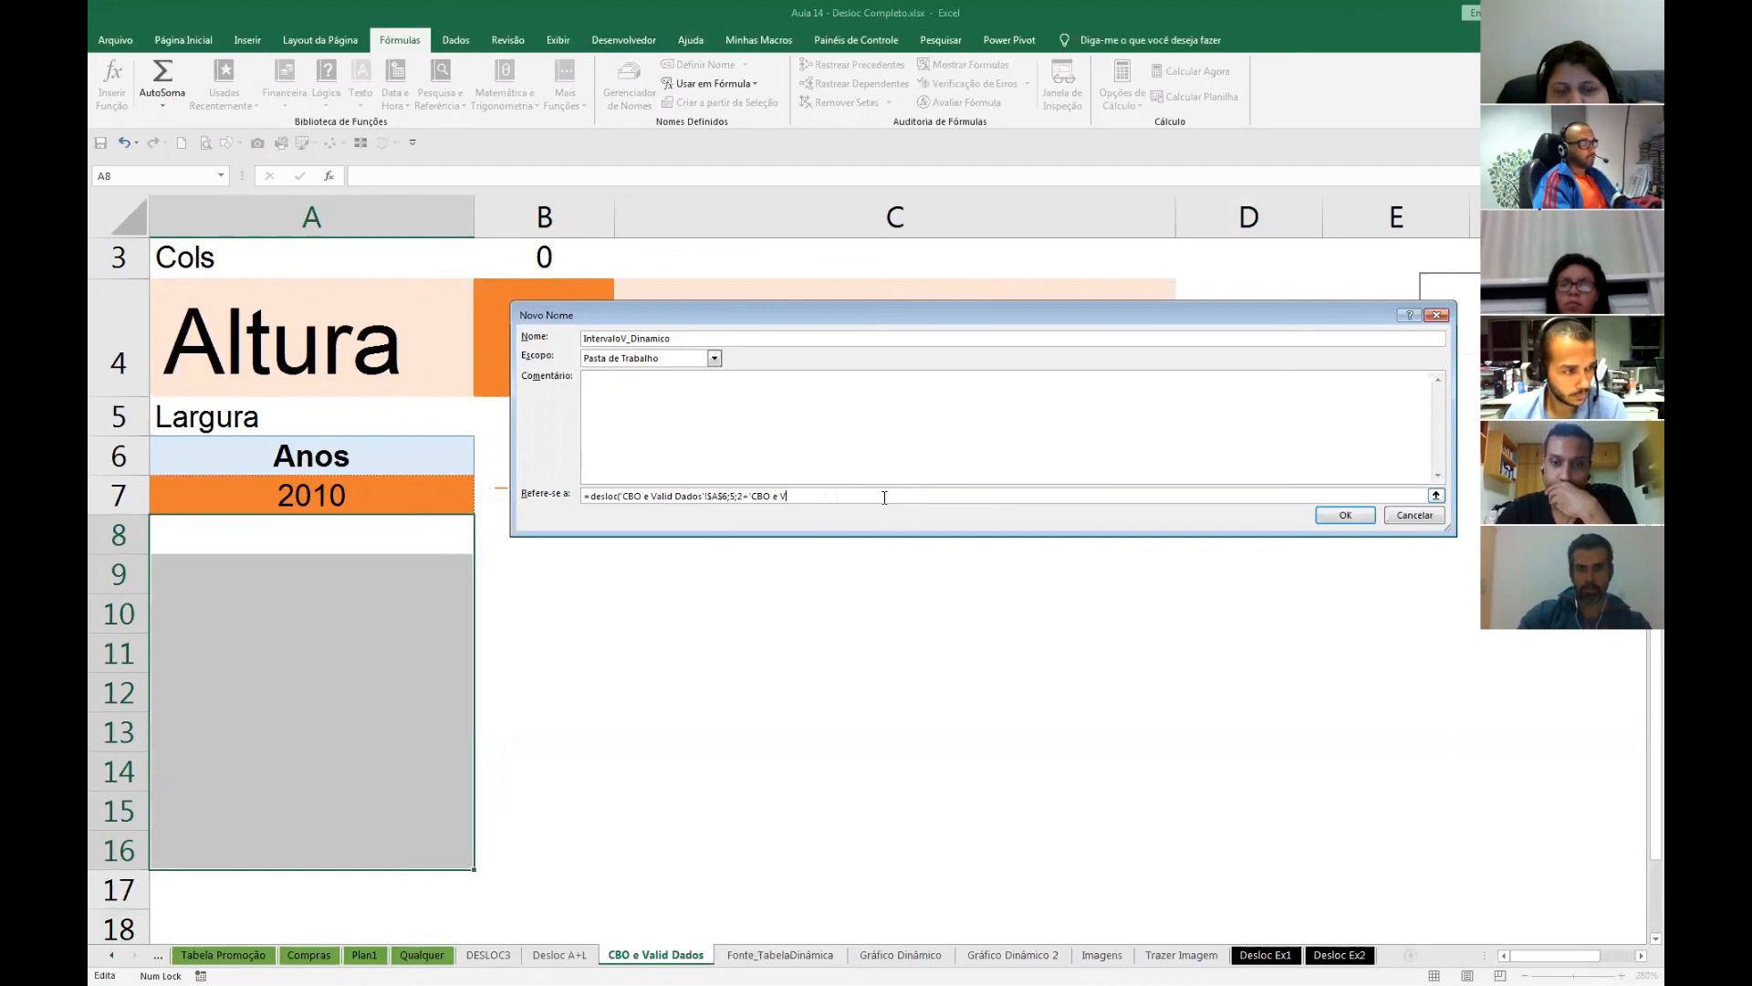
key(BackSpace)
key(BackSpace)
key(BackSpace)
key(BackSpace)
key(BackSpace)
key(BackSpace)
key(BackSpace)
key(BackSpace)
key(BackSpace)
key(BackSpace)
key(BackSpace)
key(BackSpace)
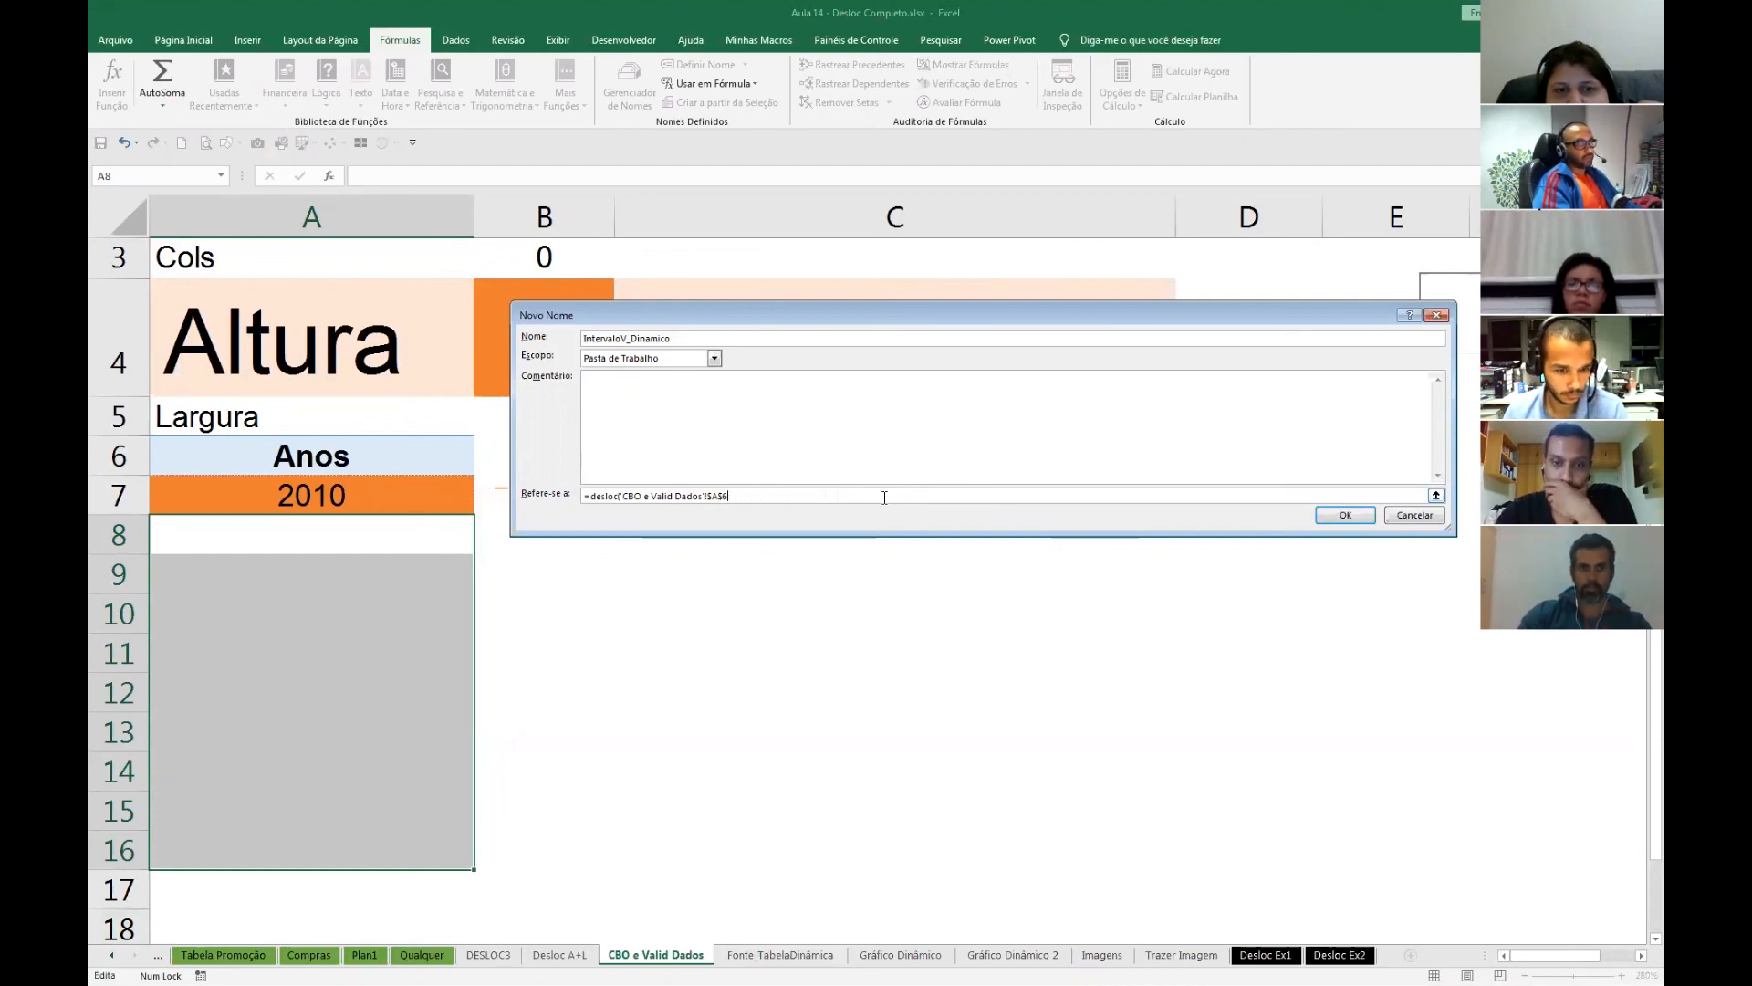
key(BackSpace)
key(BackSpace)
key(BackSpace)
key(BackSpace)
key(BackSpace)
key(BackSpace)
key(BackSpace)
key(BackSpace)
key(BackSpace)
key(BackSpace)
key(BackSpace)
key(BackSpace)
key(BackSpace)
key(BackSpace)
key(BackSpace)
key(BackSpace)
key(BackSpace)
key(BackSpace)
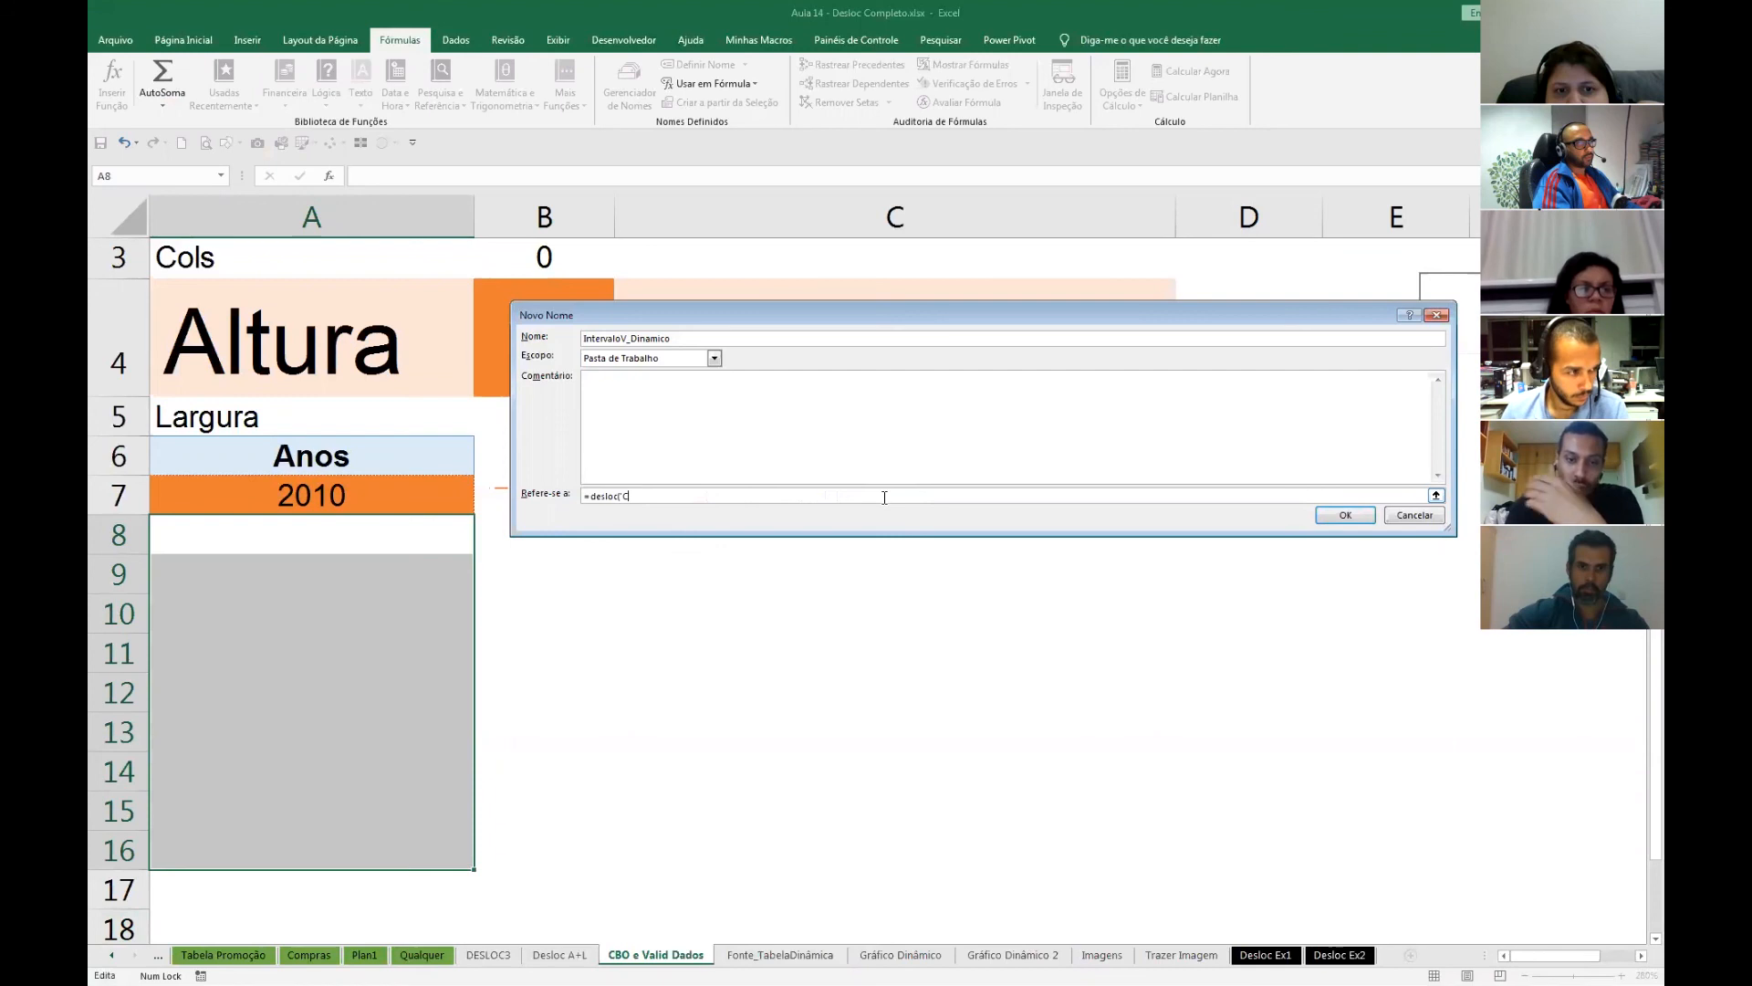
- Start the desloc arguments with cell A6 (Anos) as the reference, 1 row and 0 columns
text(()
click(285, 461)
text(;1;0;)
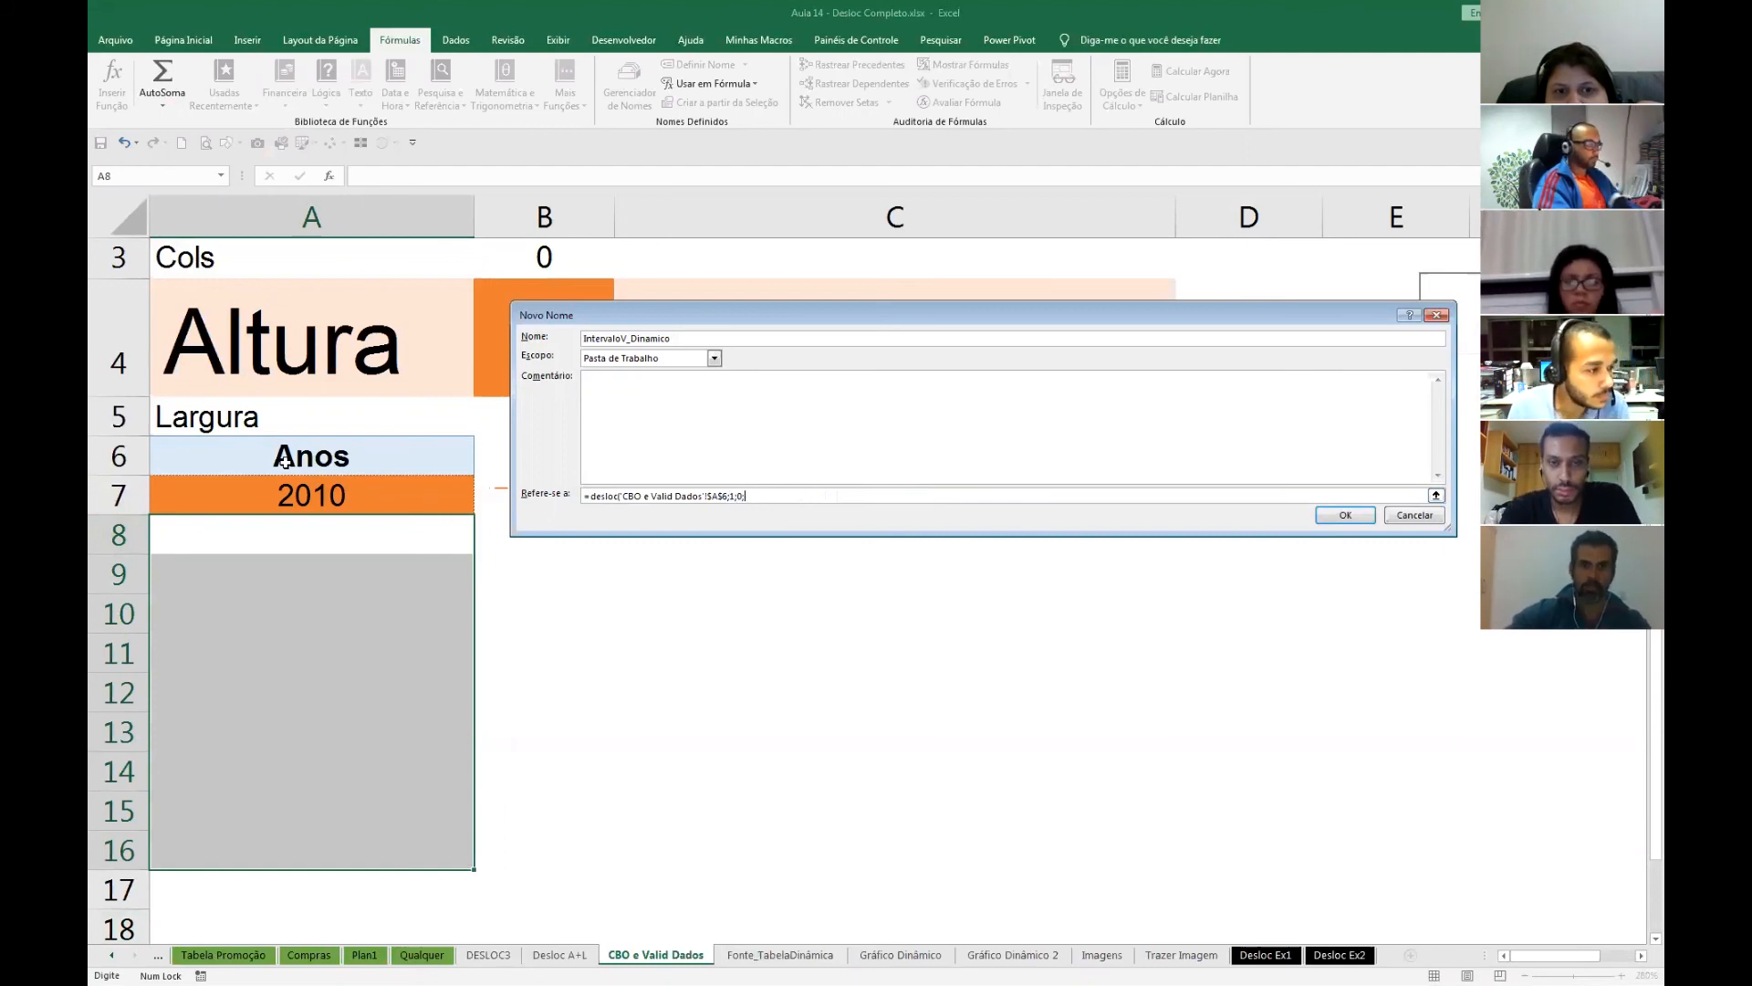
- Set the height argument to cont.valores over $A$7:$A$24 and finish the desloc formula with a width of 1
text(cont)
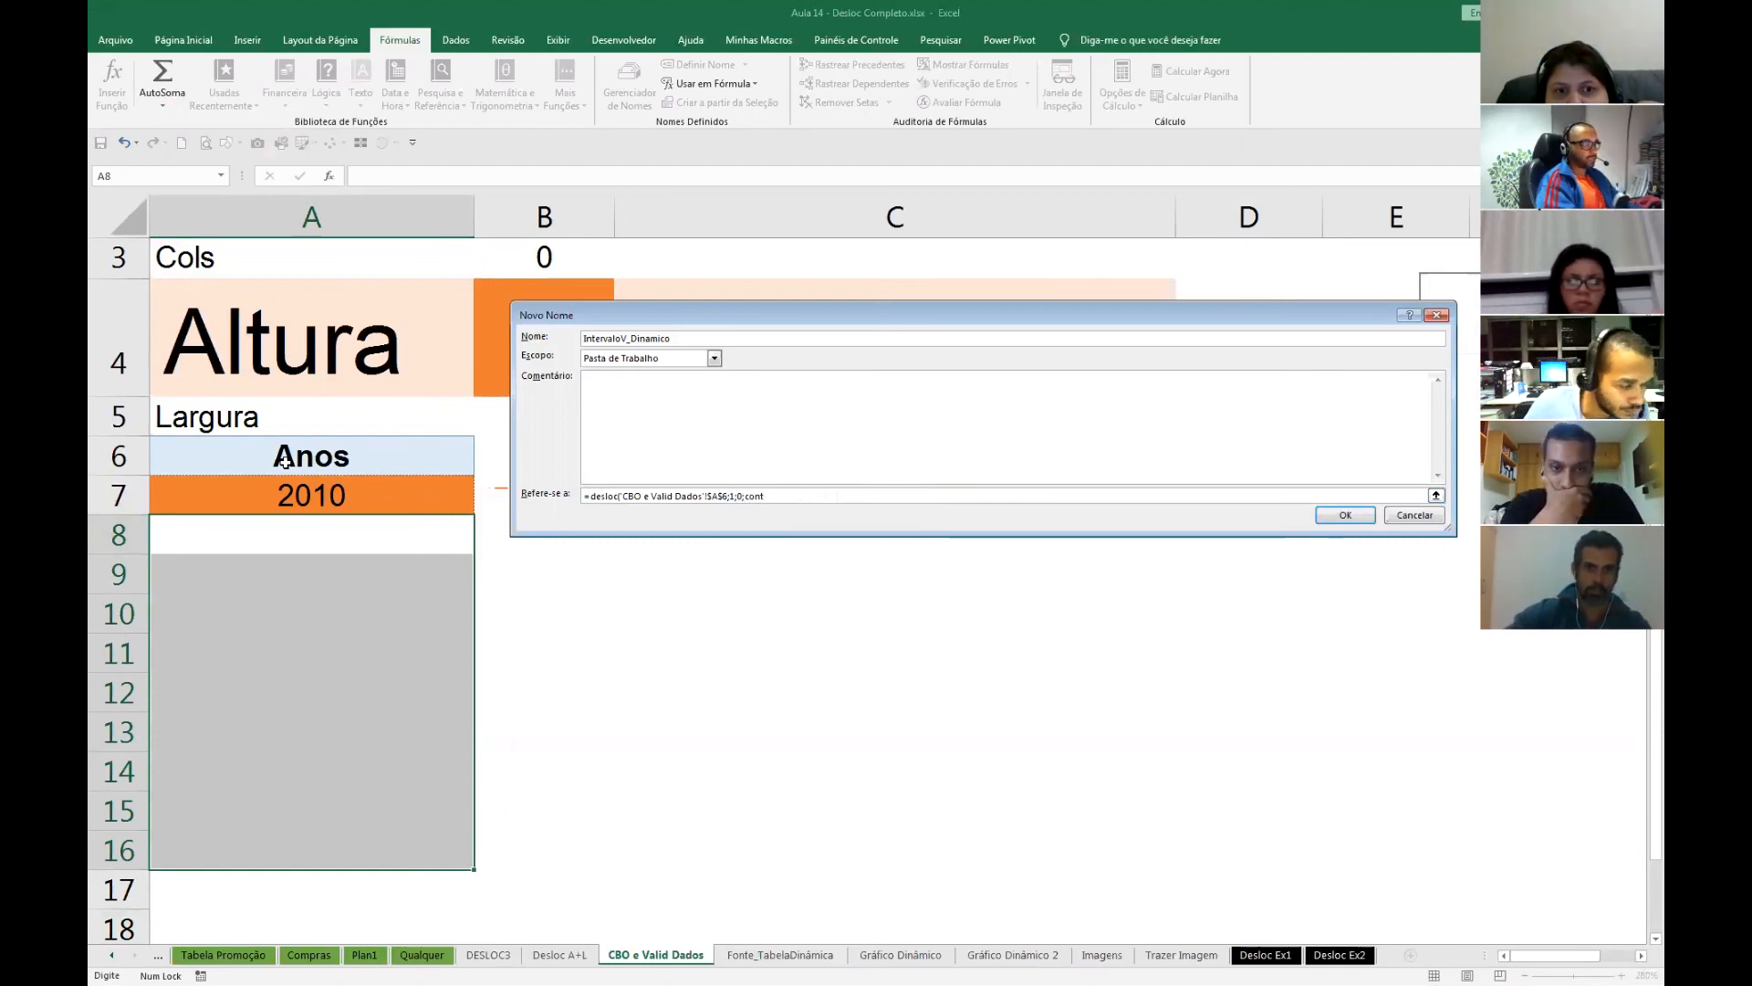
text(.valor)
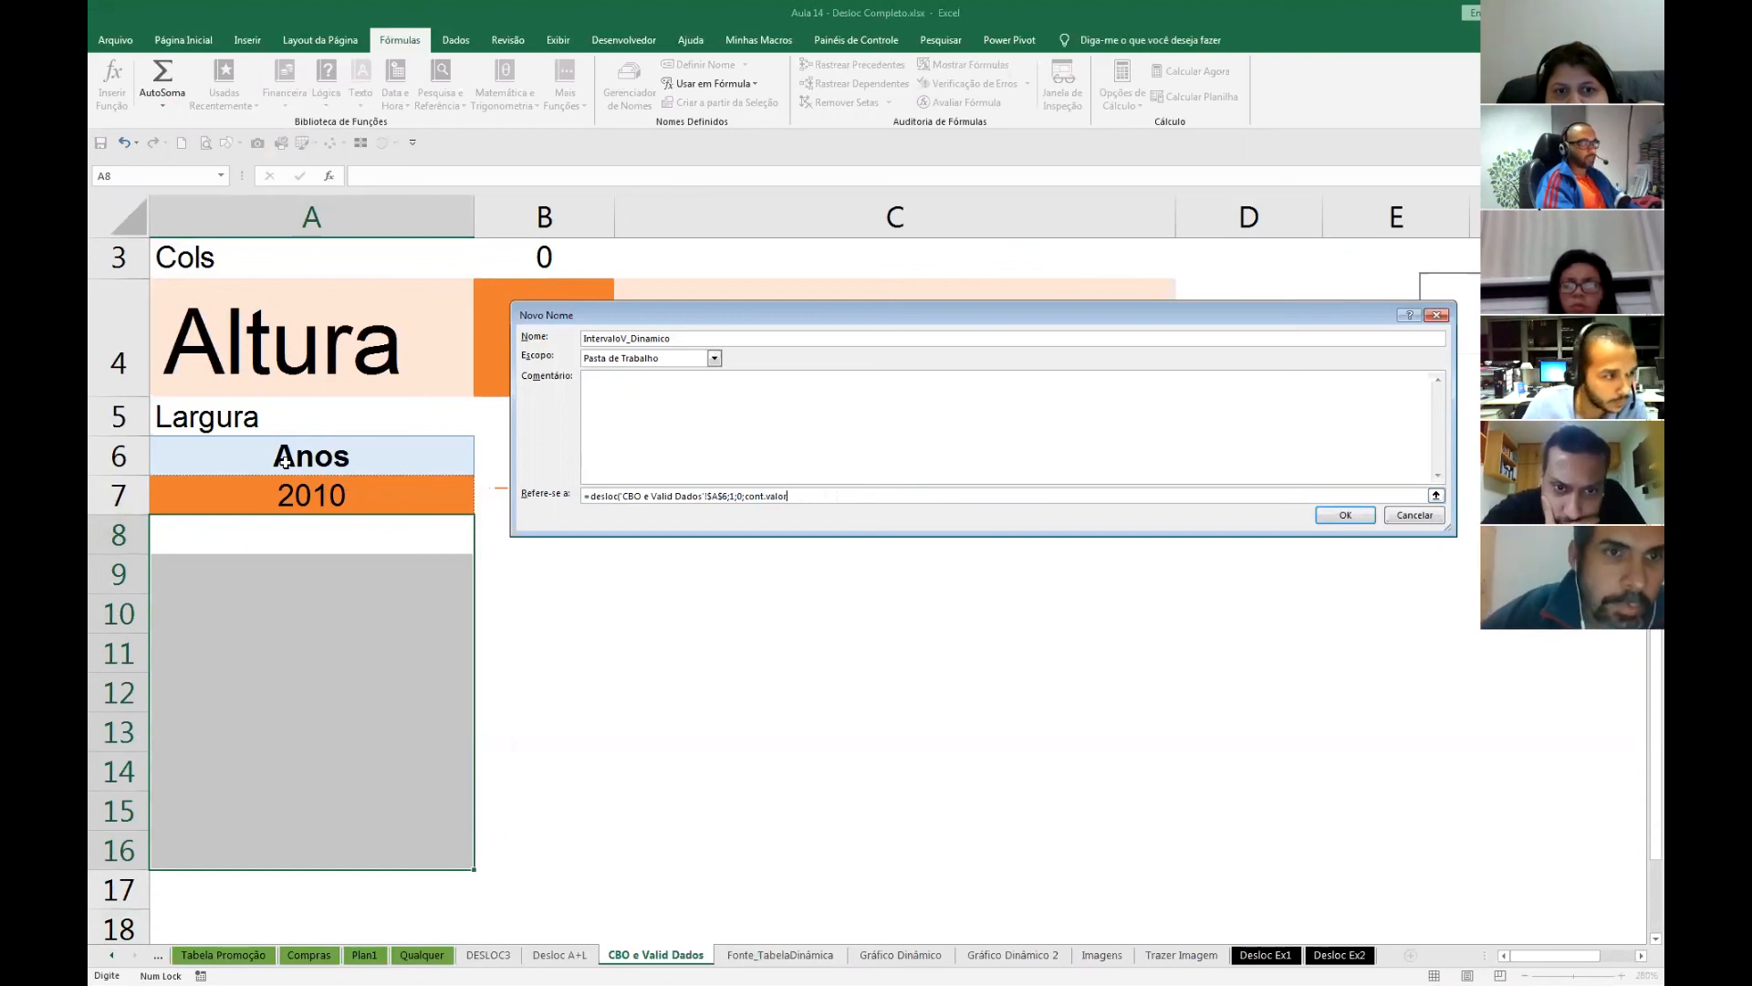
text(es()
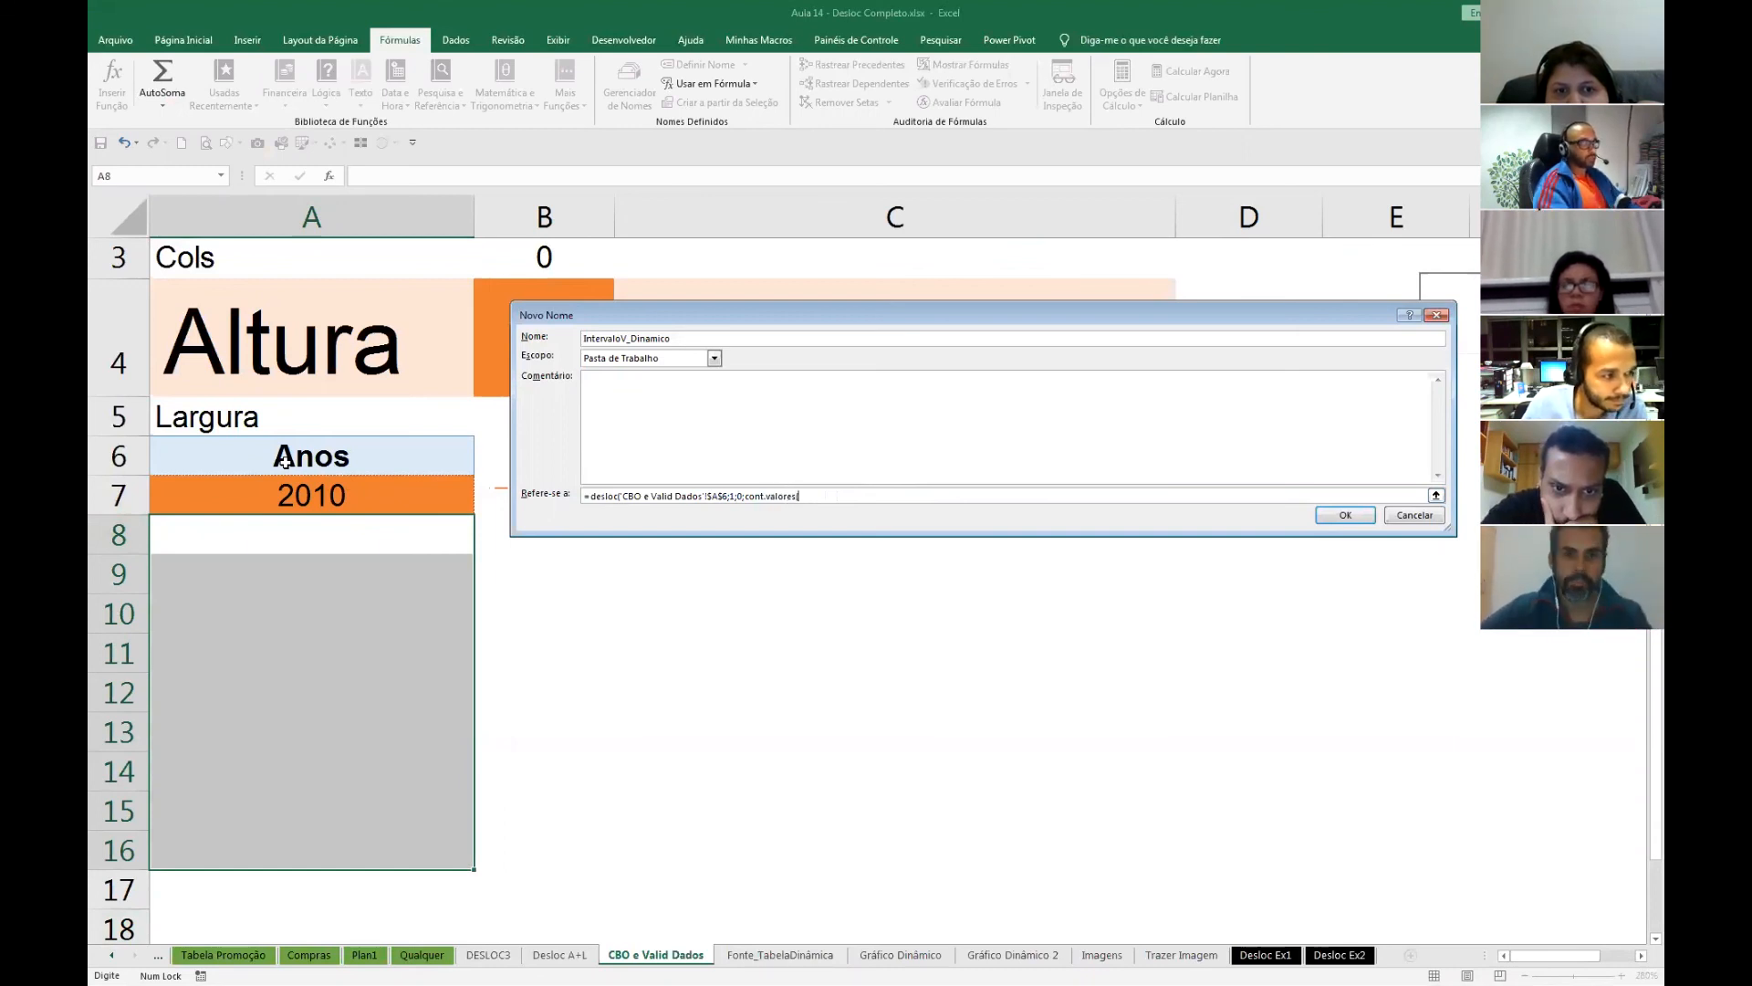
drag(452, 493, 427, 849)
key(BackSpace)
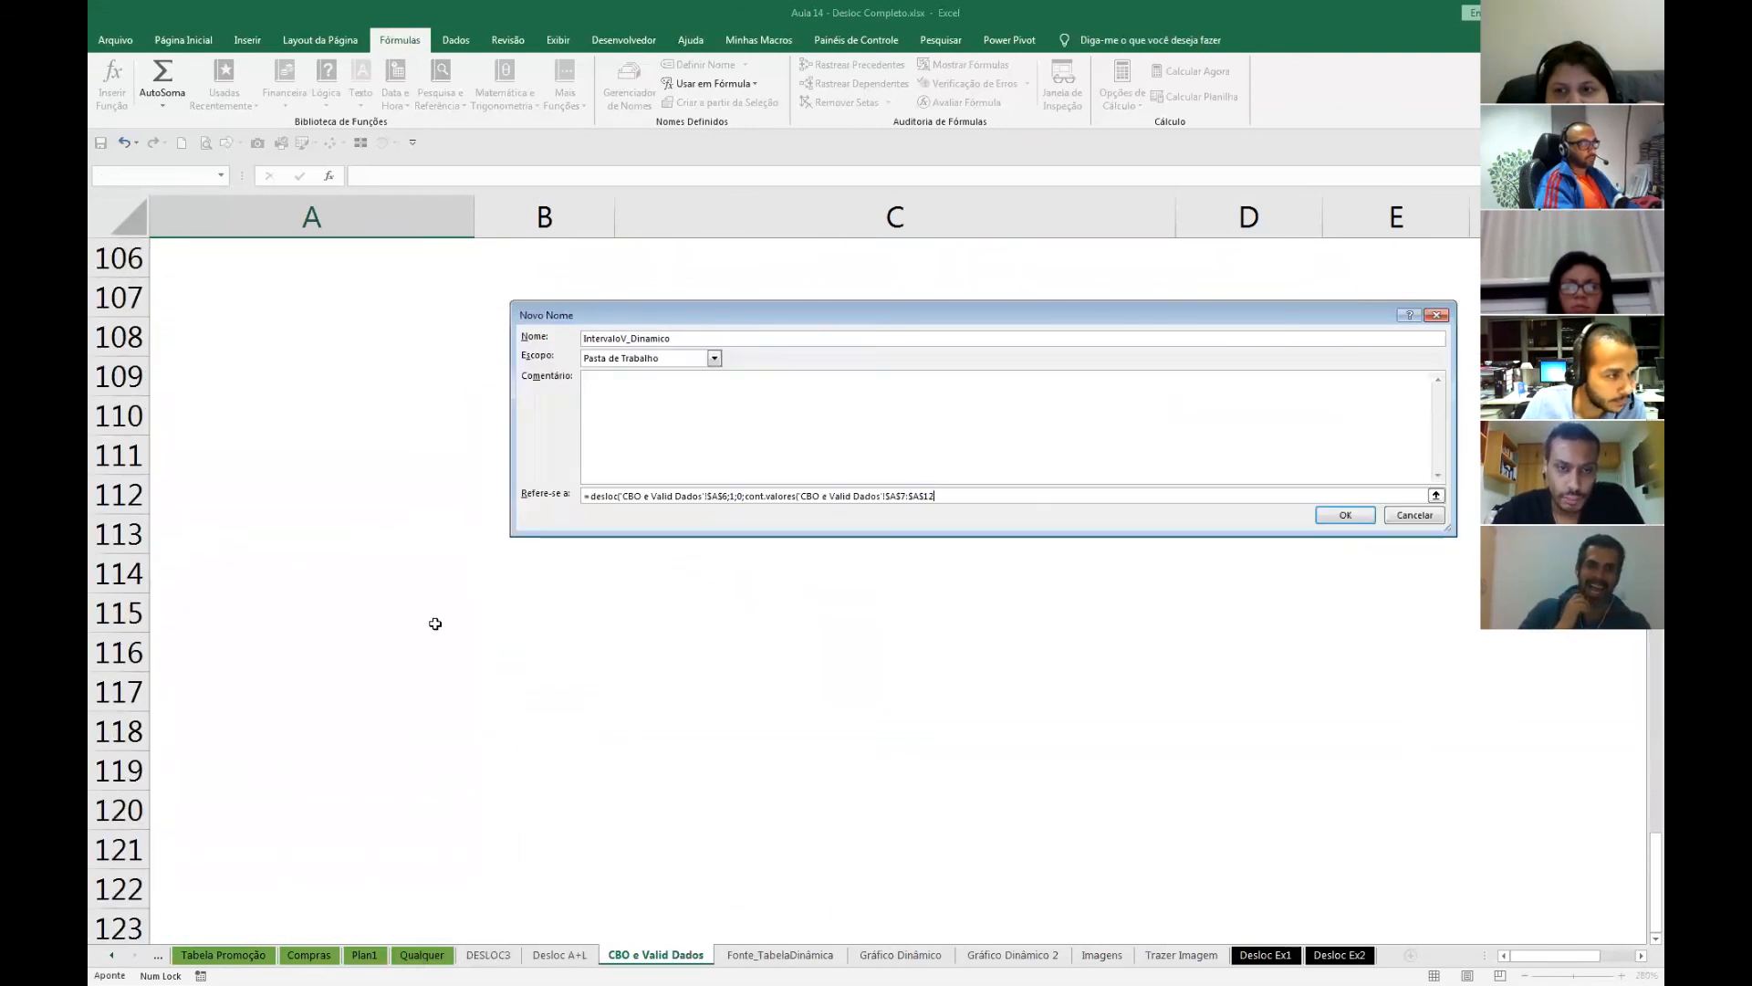
text())
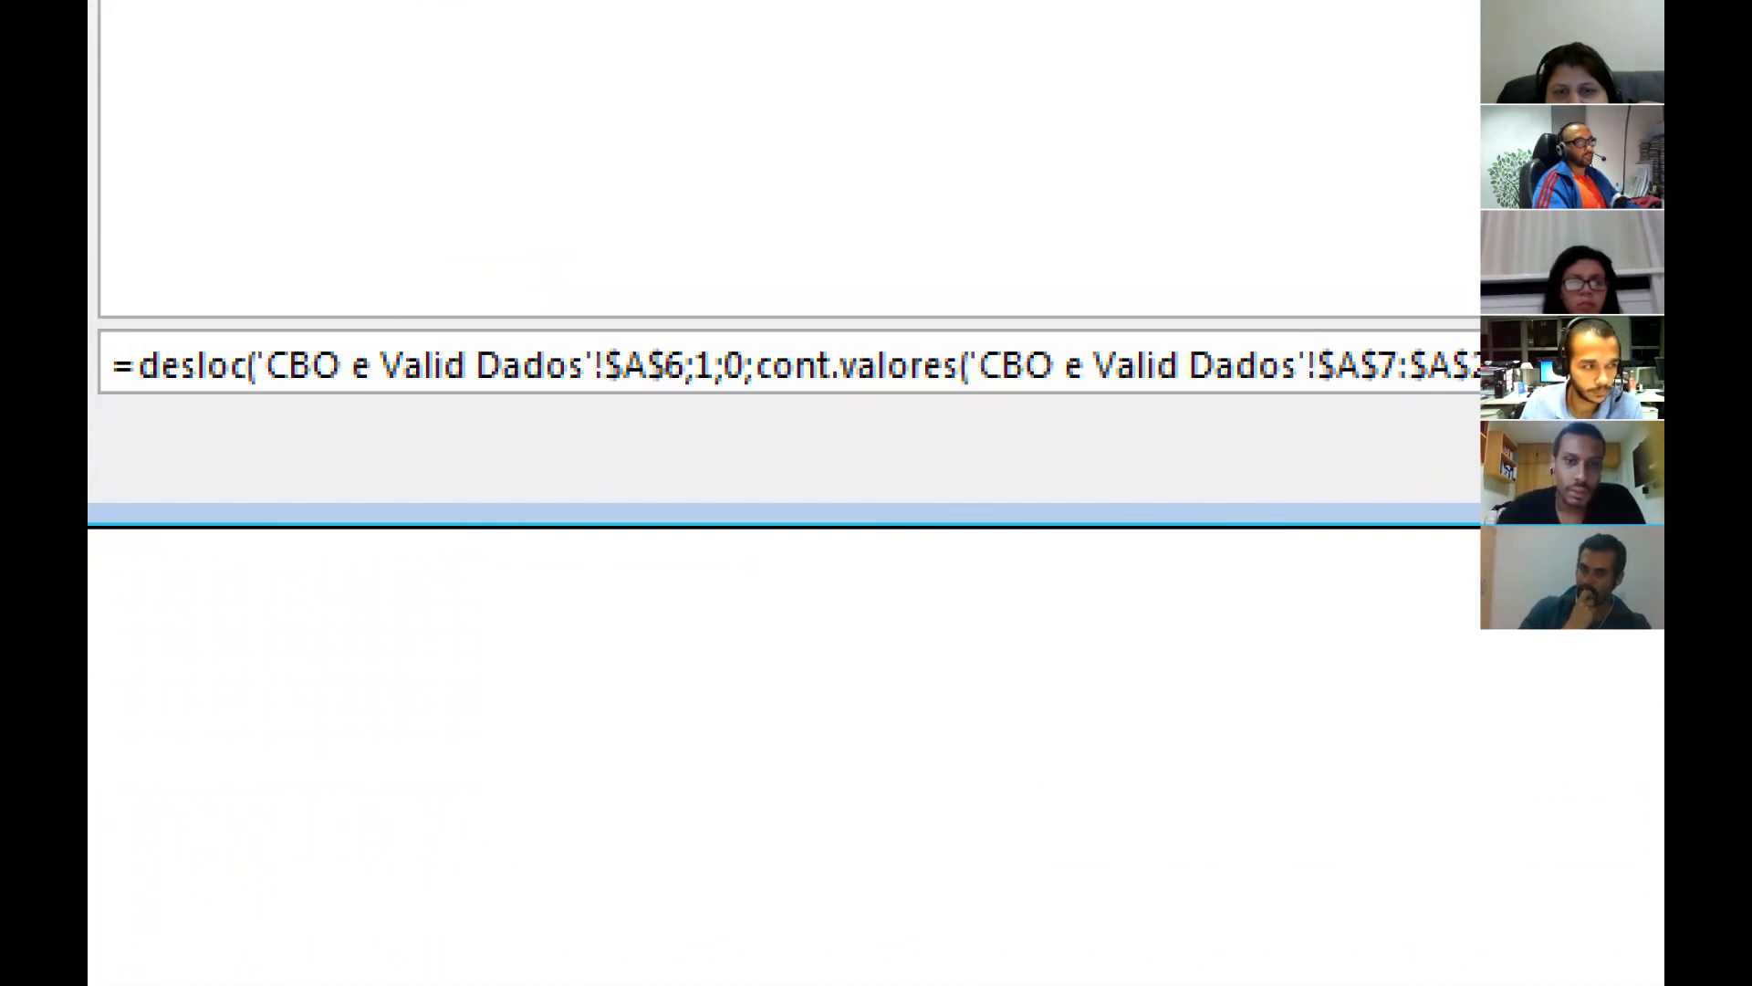
- Underline the A6 reference in the magnified formula in red and mark it with an arrow labelled Ref
drag(266, 383, 681, 385)
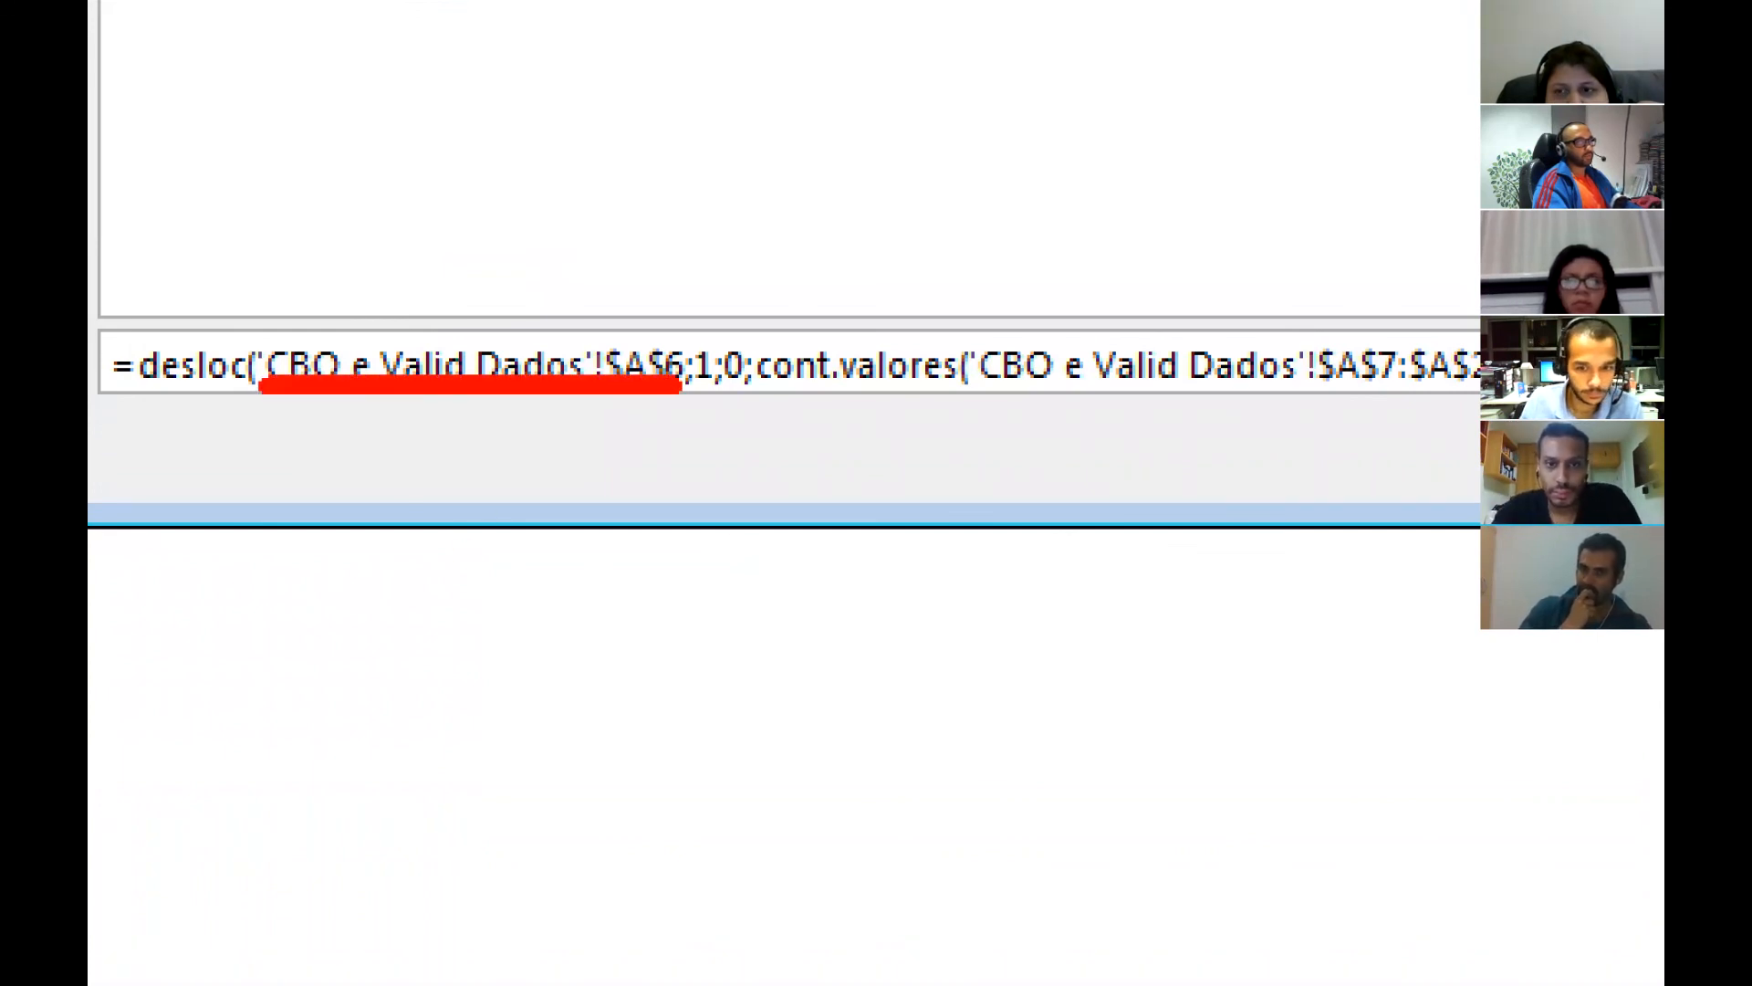
drag(389, 423, 328, 564)
drag(195, 579, 195, 666)
text(Ref)
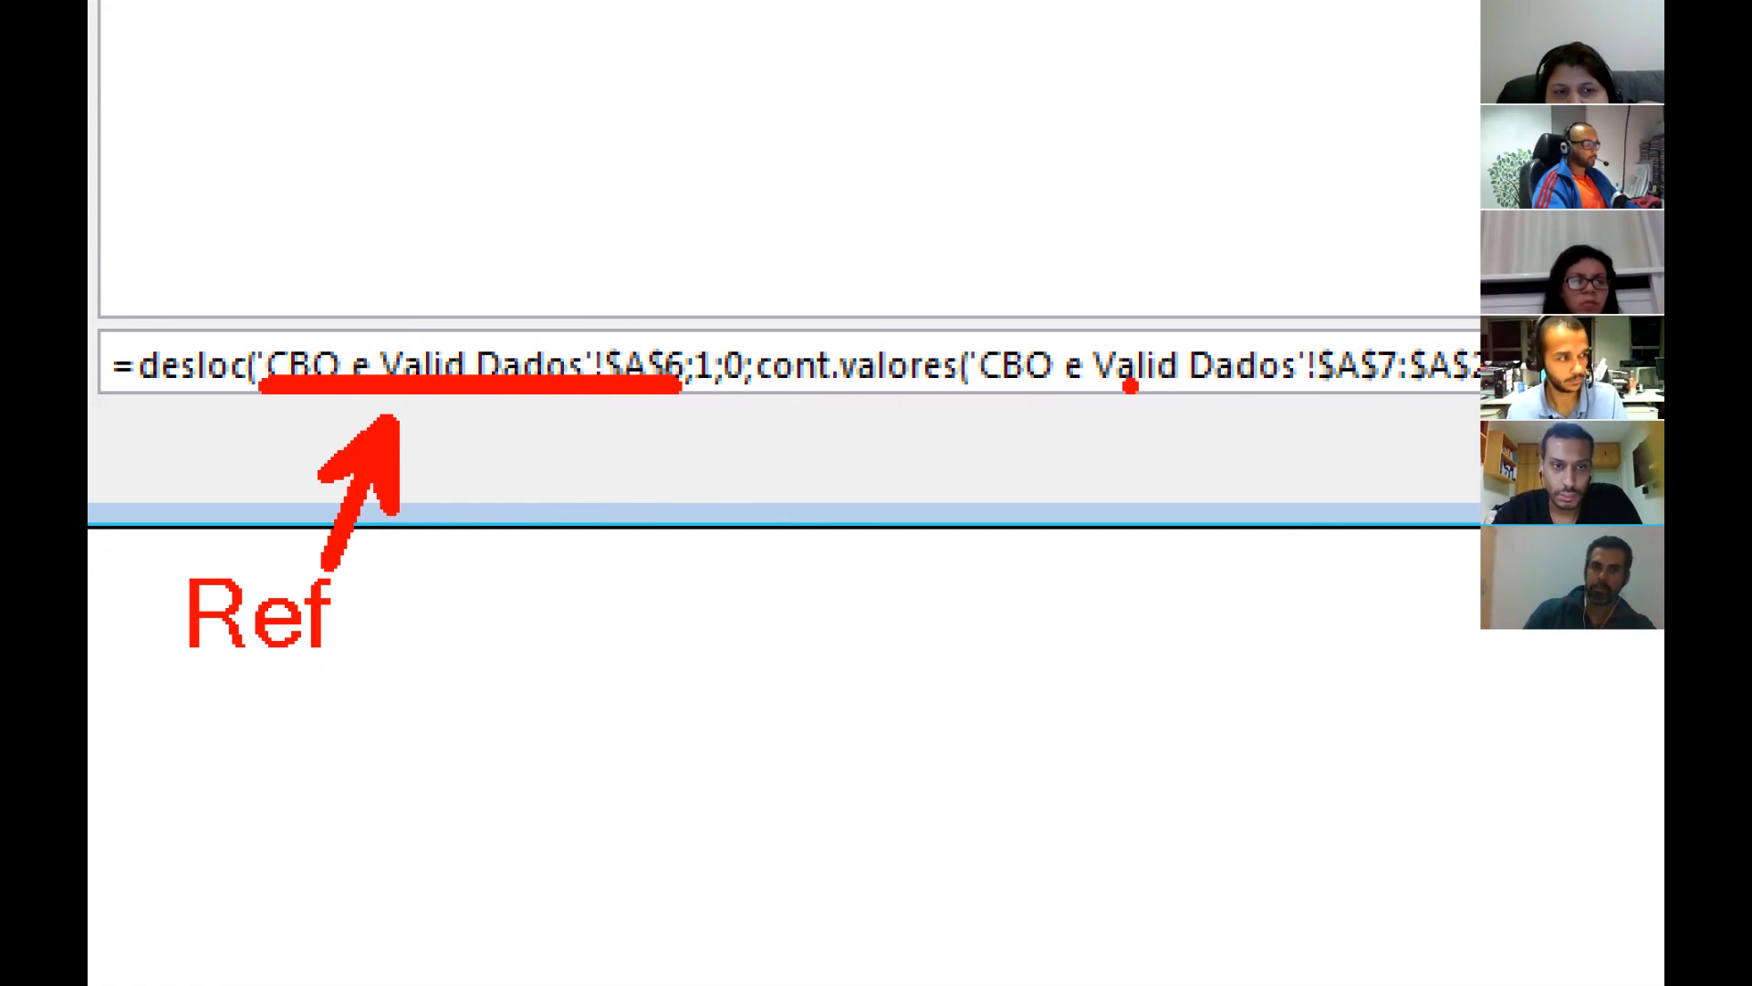
- Mark the formula's row and column arguments with blue arrows labelled Lins and Cols
text(b)
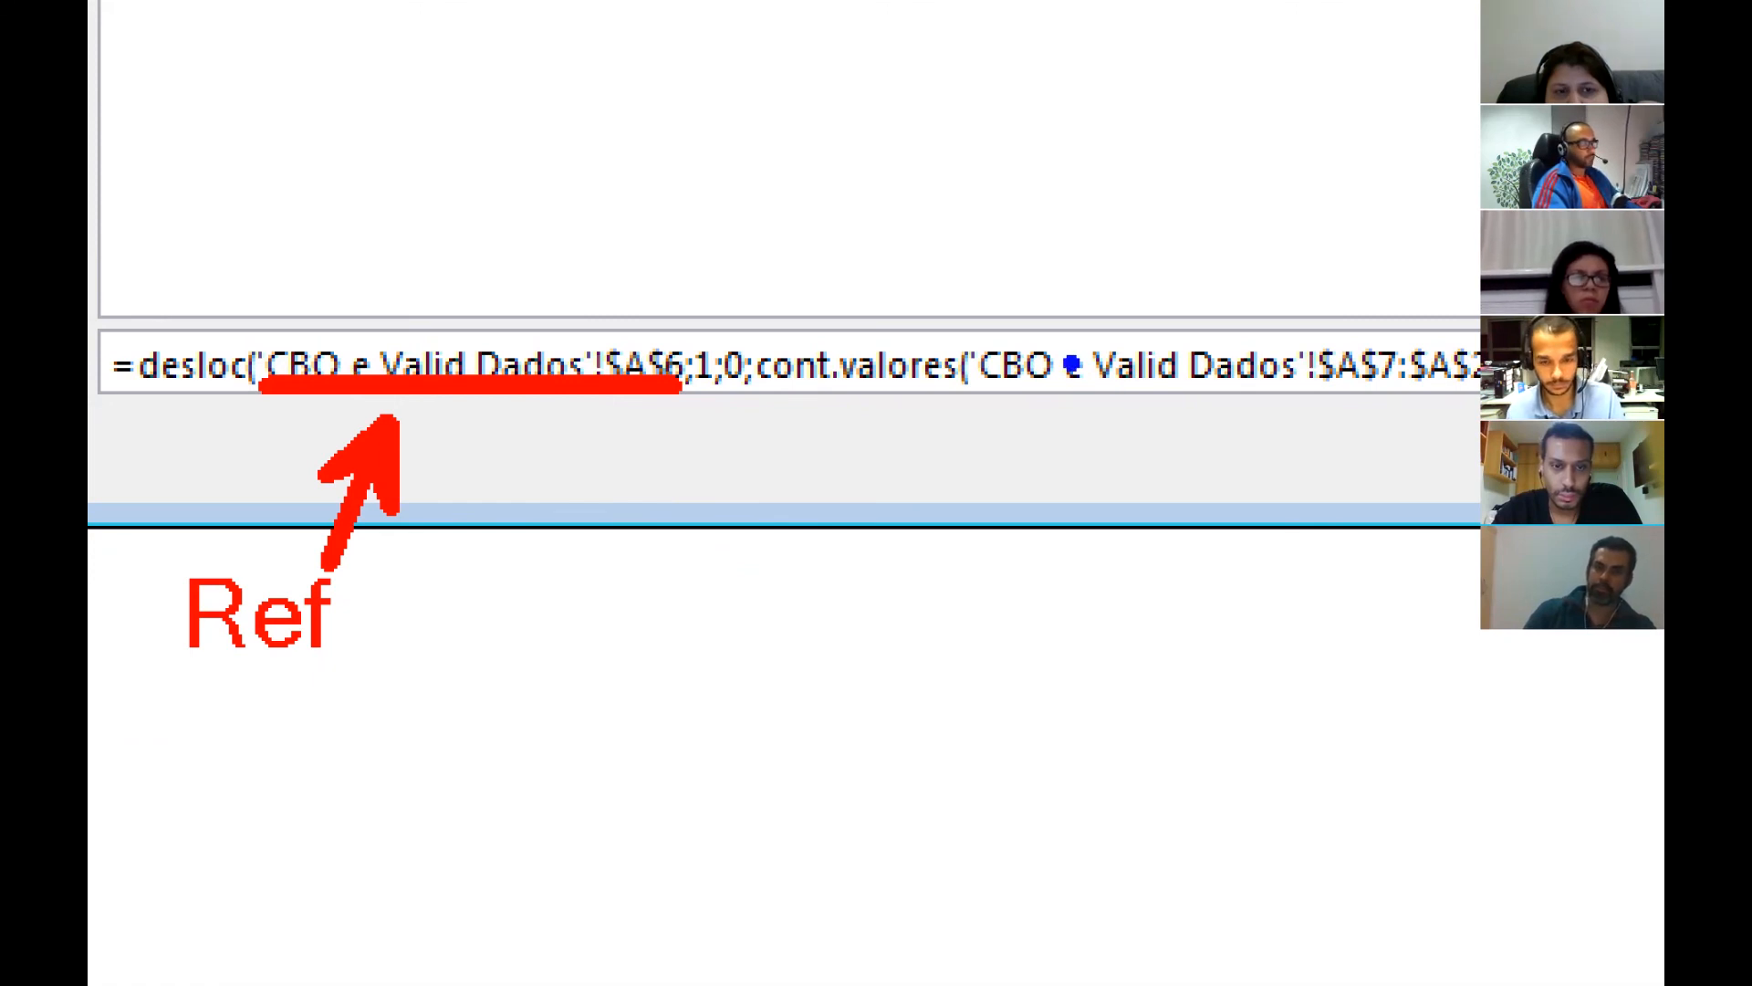
drag(500, 151, 691, 336)
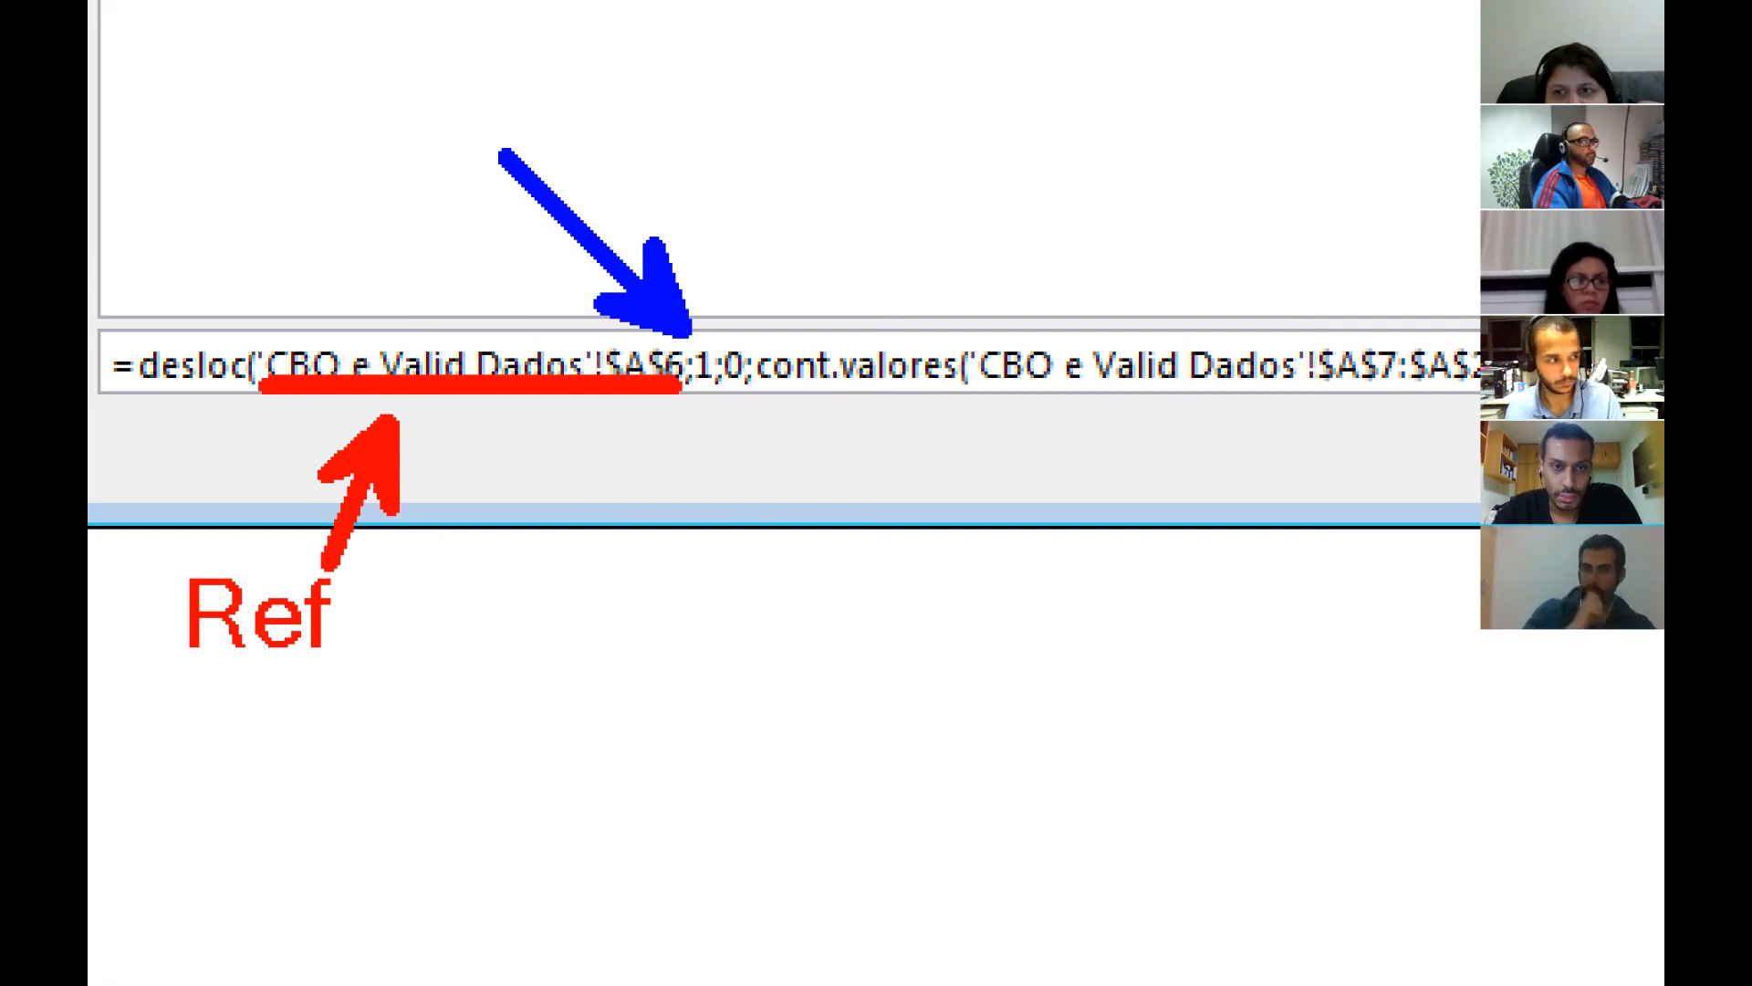
mouse_move(731, 380)
mouse_down()
mouse_move(746, 557)
mouse_move(731, 566)
mouse_up()
key(t)
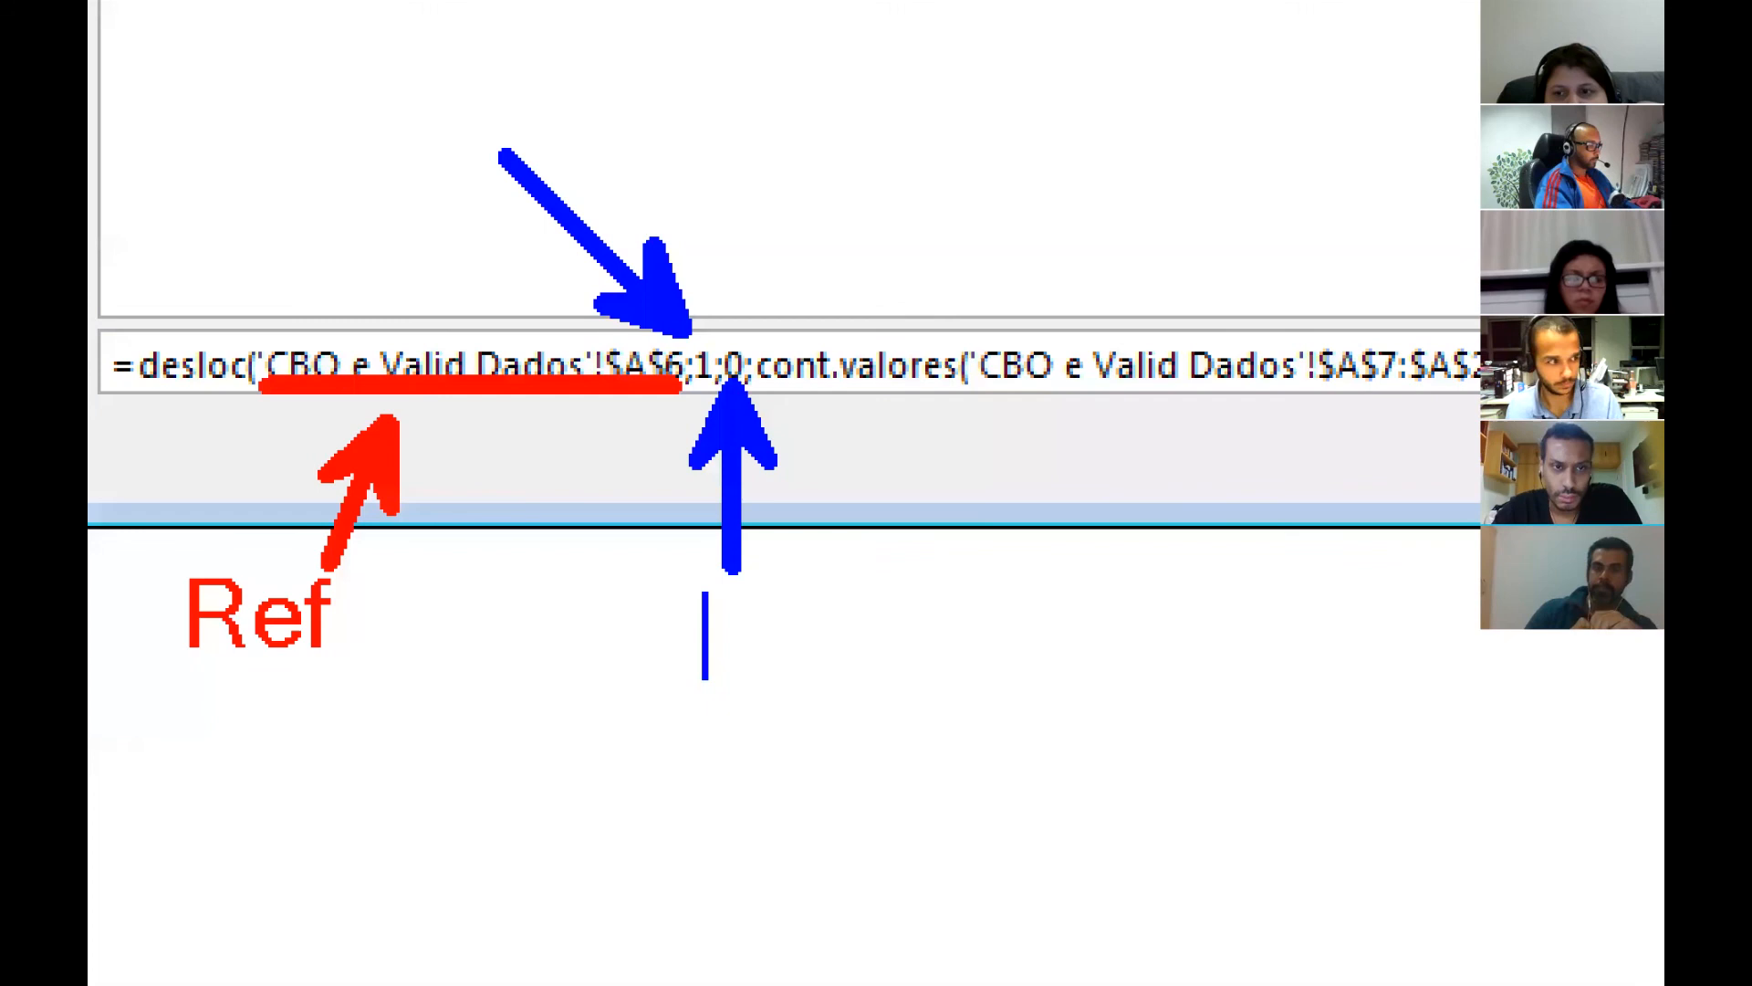
text(Lins)
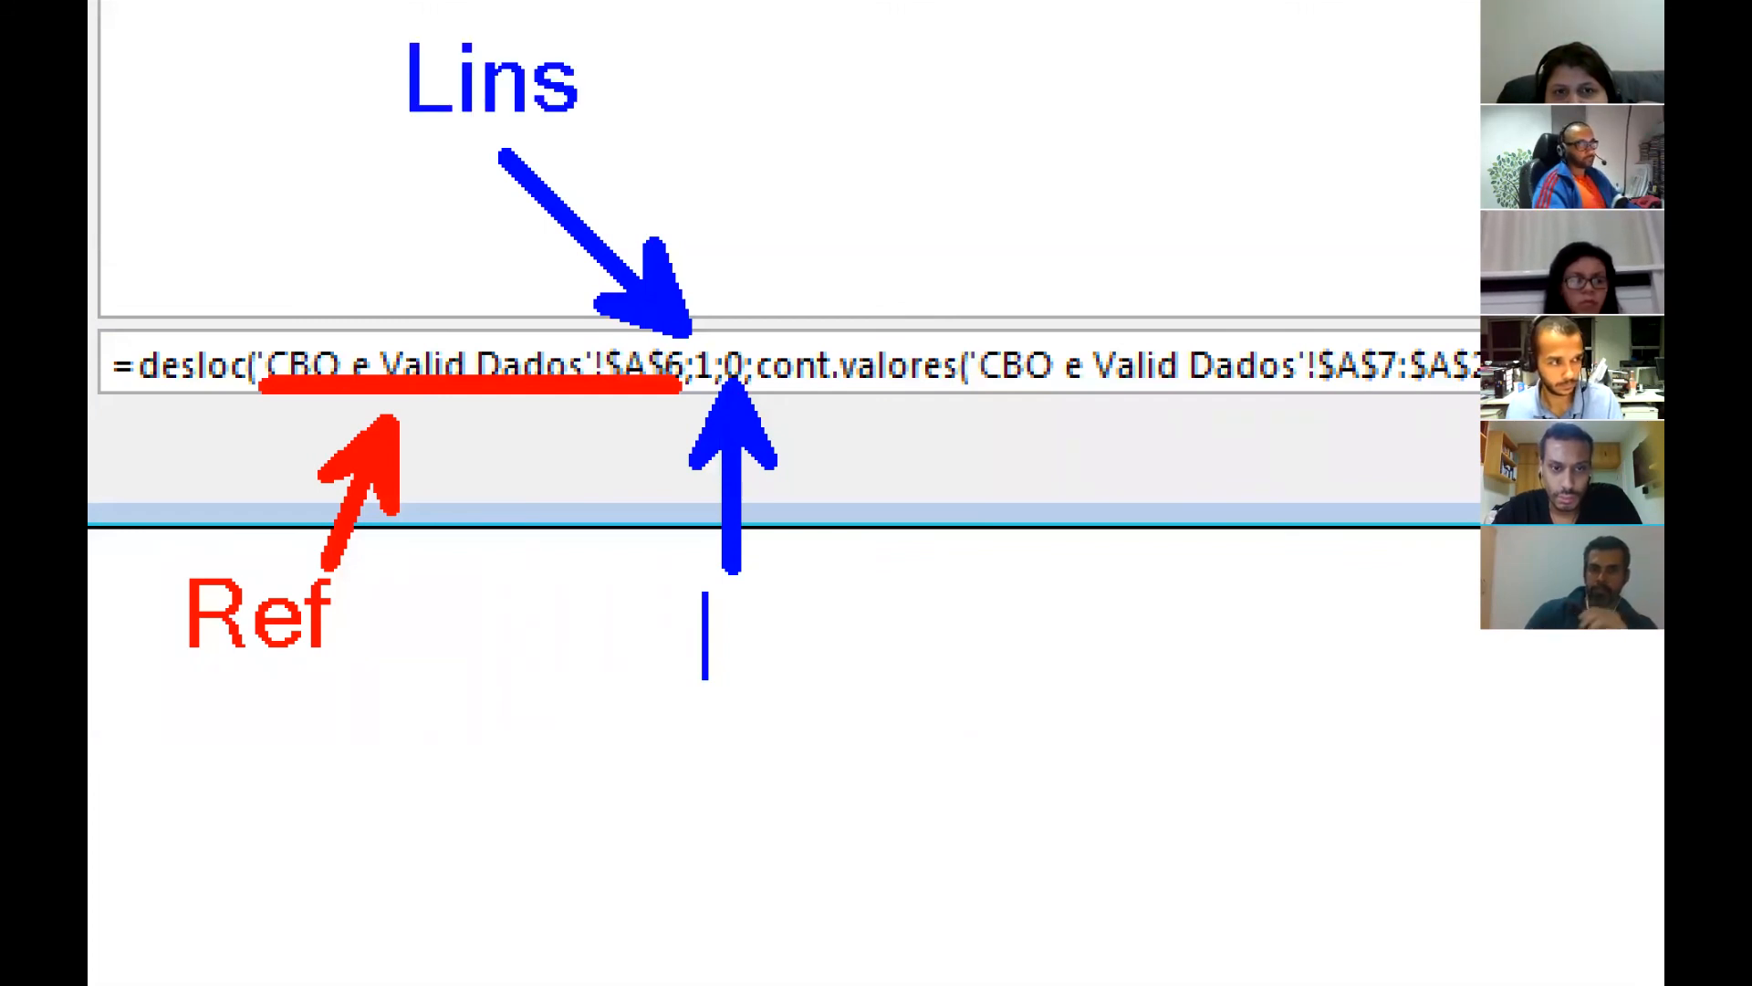
text(Cols)
- Underline the cont.valores argument in green, label it Altura with an arrow, and undo the stray dot
mouse_move(772, 386)
mouse_down()
mouse_move(1389, 400)
mouse_move(1480, 384)
mouse_up()
mouse_move(1013, 493)
mouse_down()
mouse_move(1050, 507)
mouse_move(1015, 730)
mouse_up()
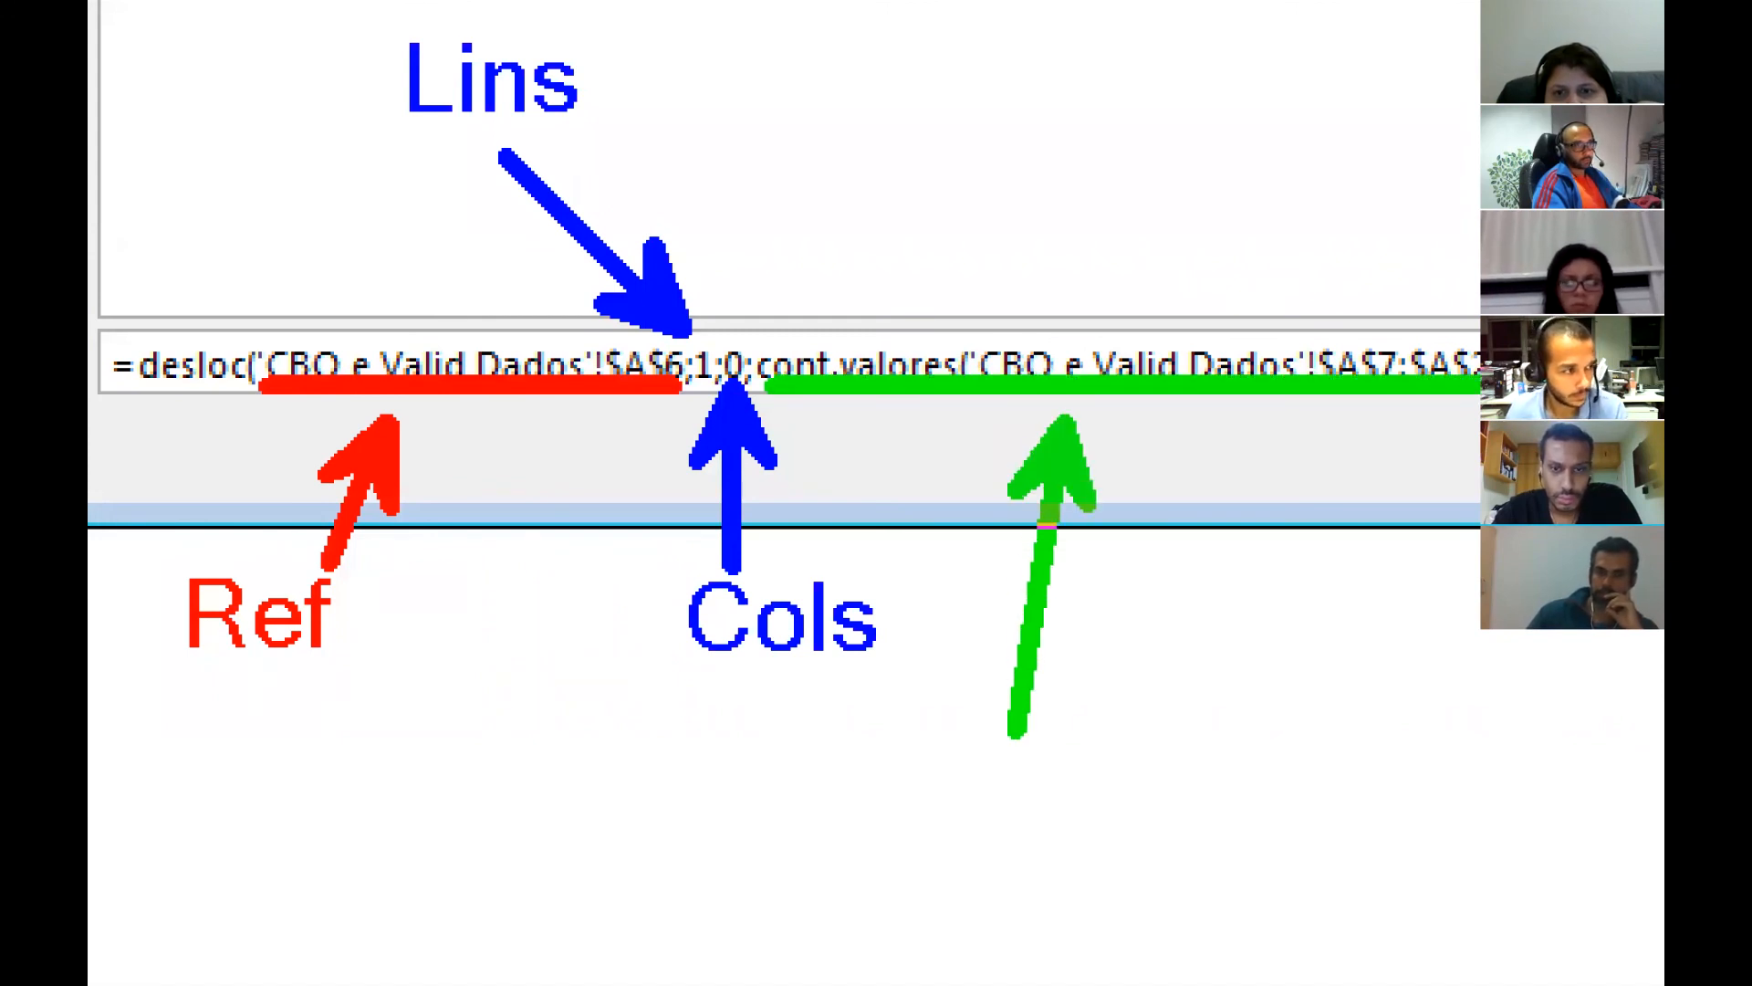
click(892, 819)
text(A)
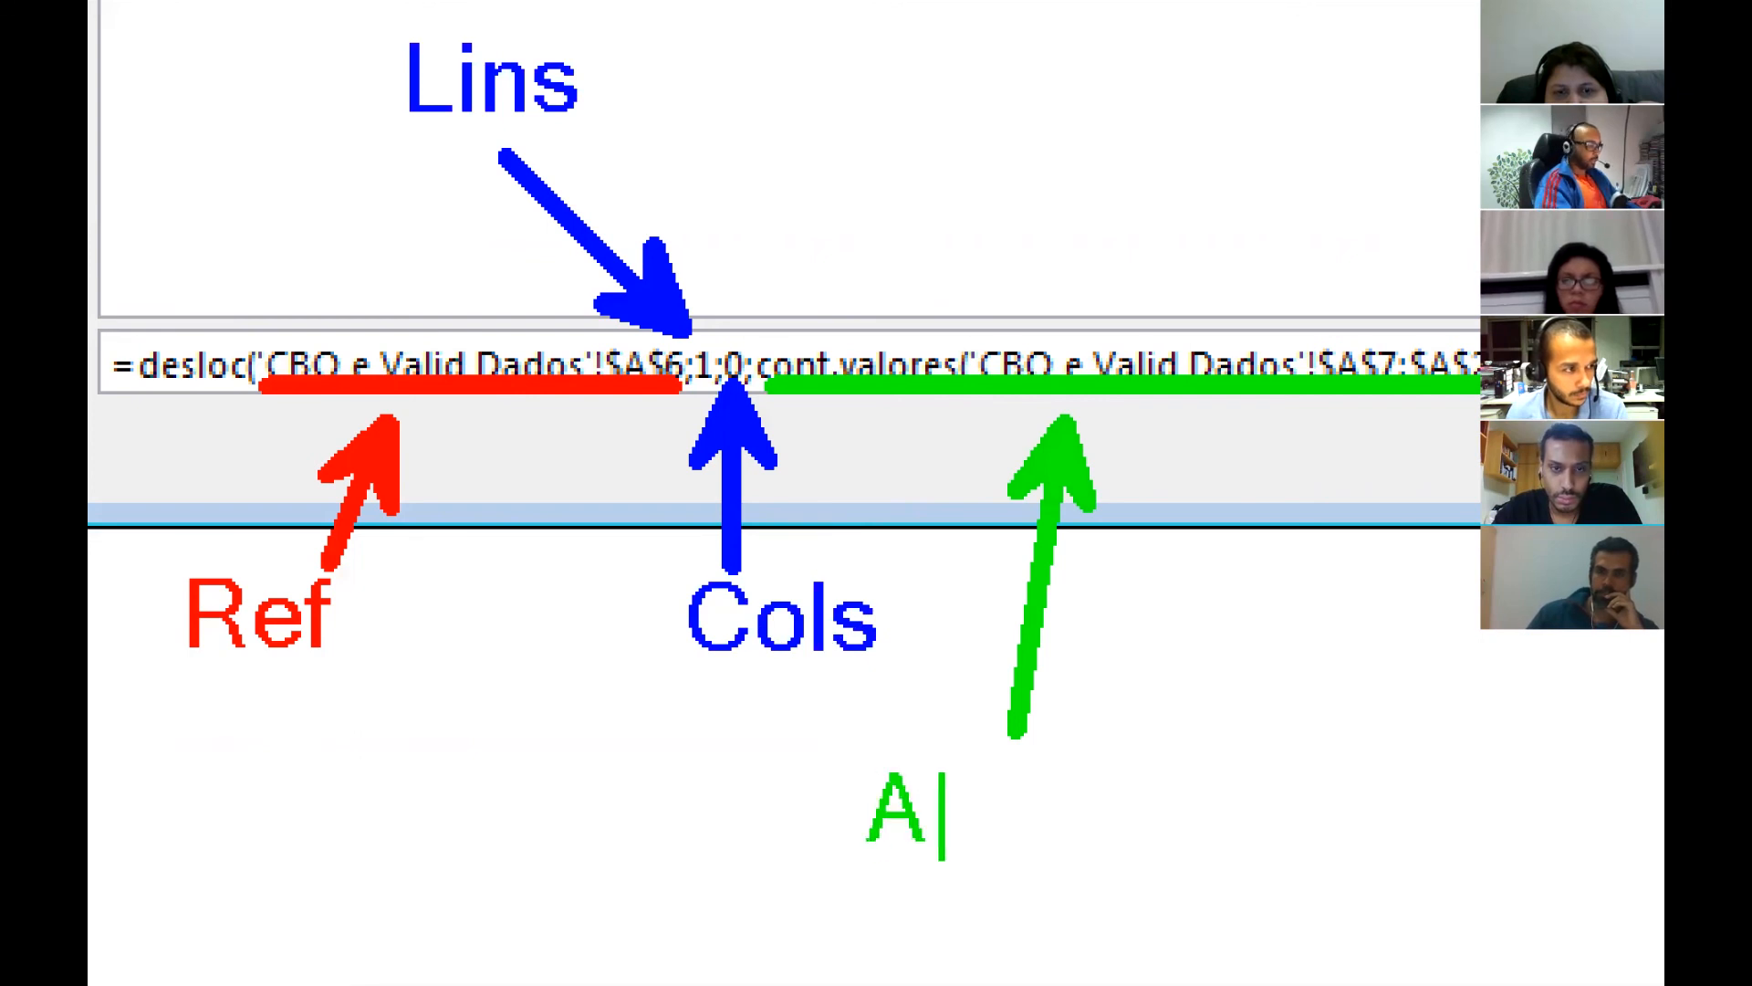
text(ltura)
click(1118, 754)
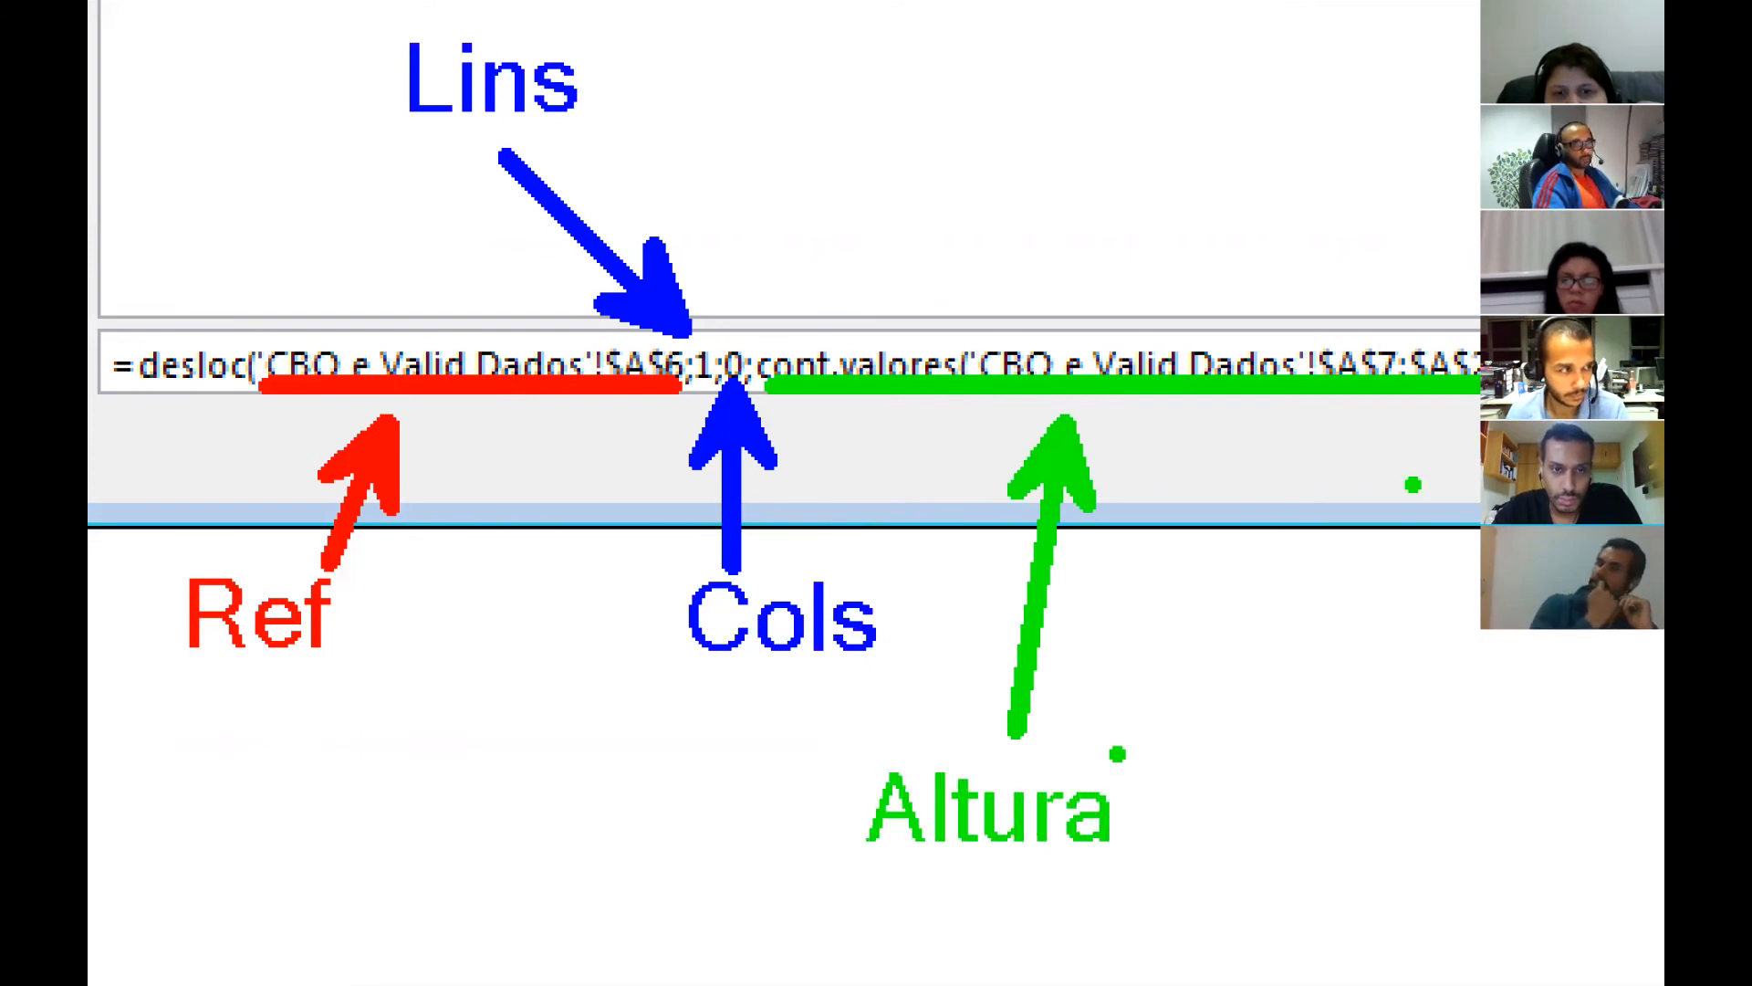
key(ctrl+z)
- Mark the formula's last argument with a green arrow labelled Largura
drag(1540, 340, 1290, 178)
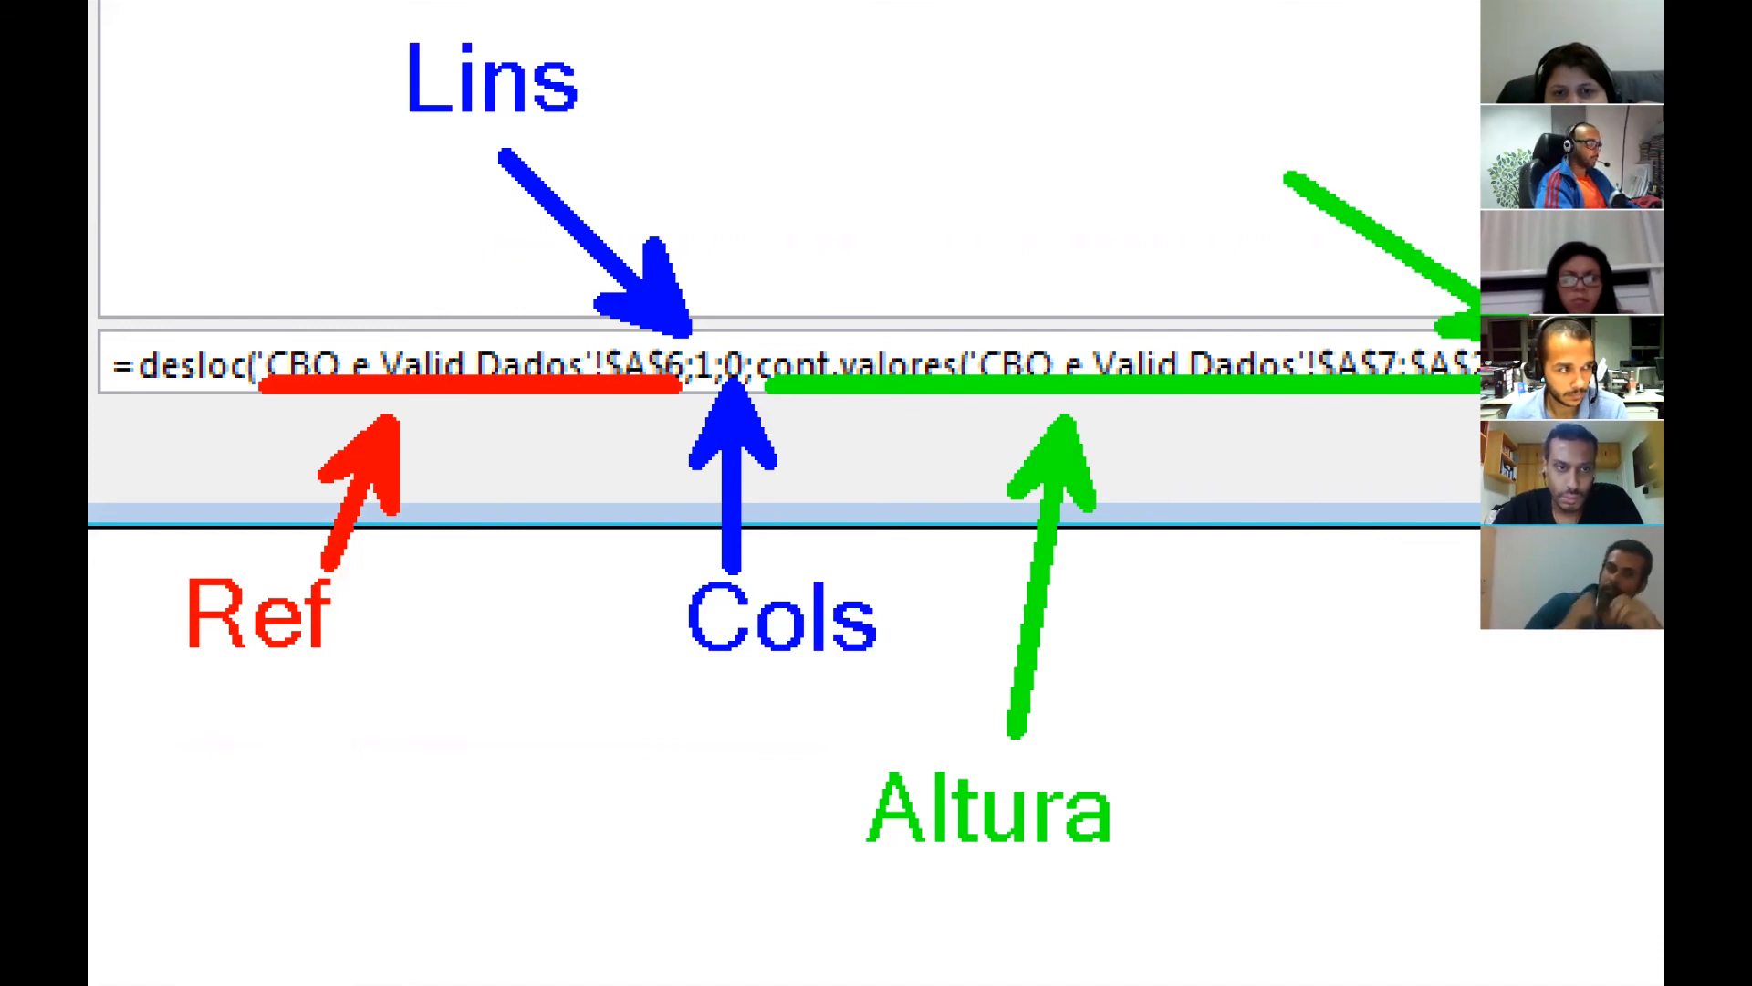
click(1008, 113)
text(Largura)
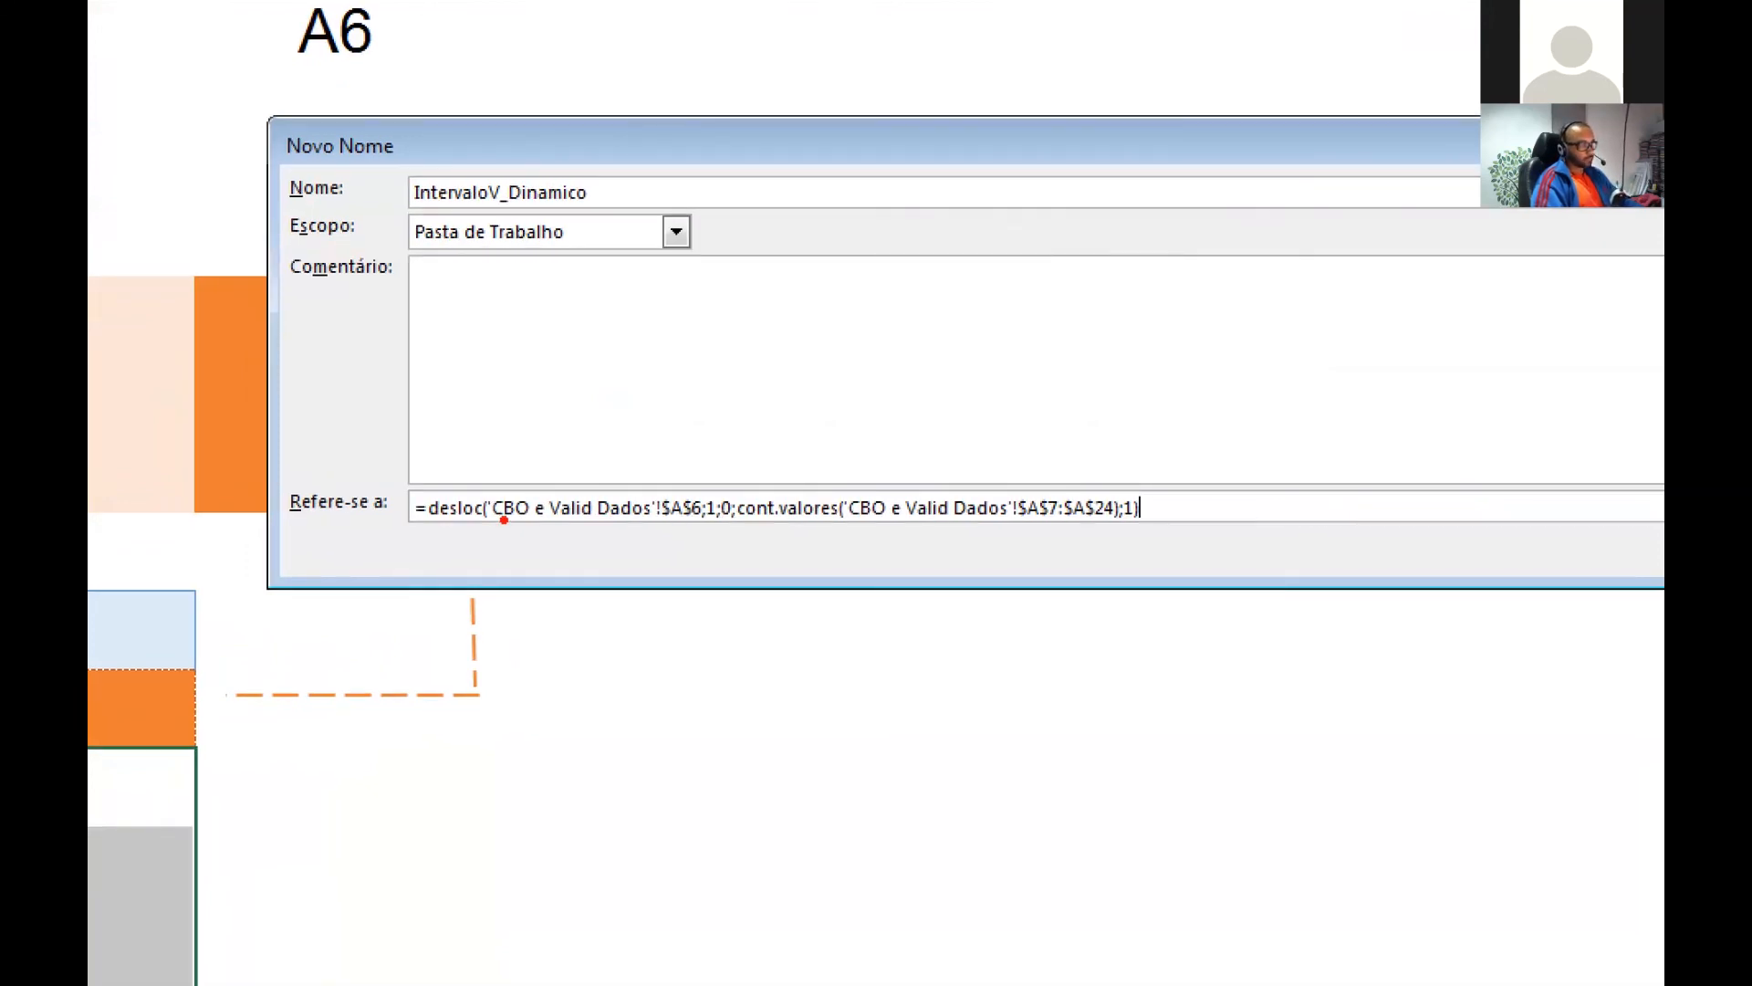
- Create the workbook-scoped name IntervaloV_Dinamico with the completed desloc formula
drag(489, 525, 701, 526)
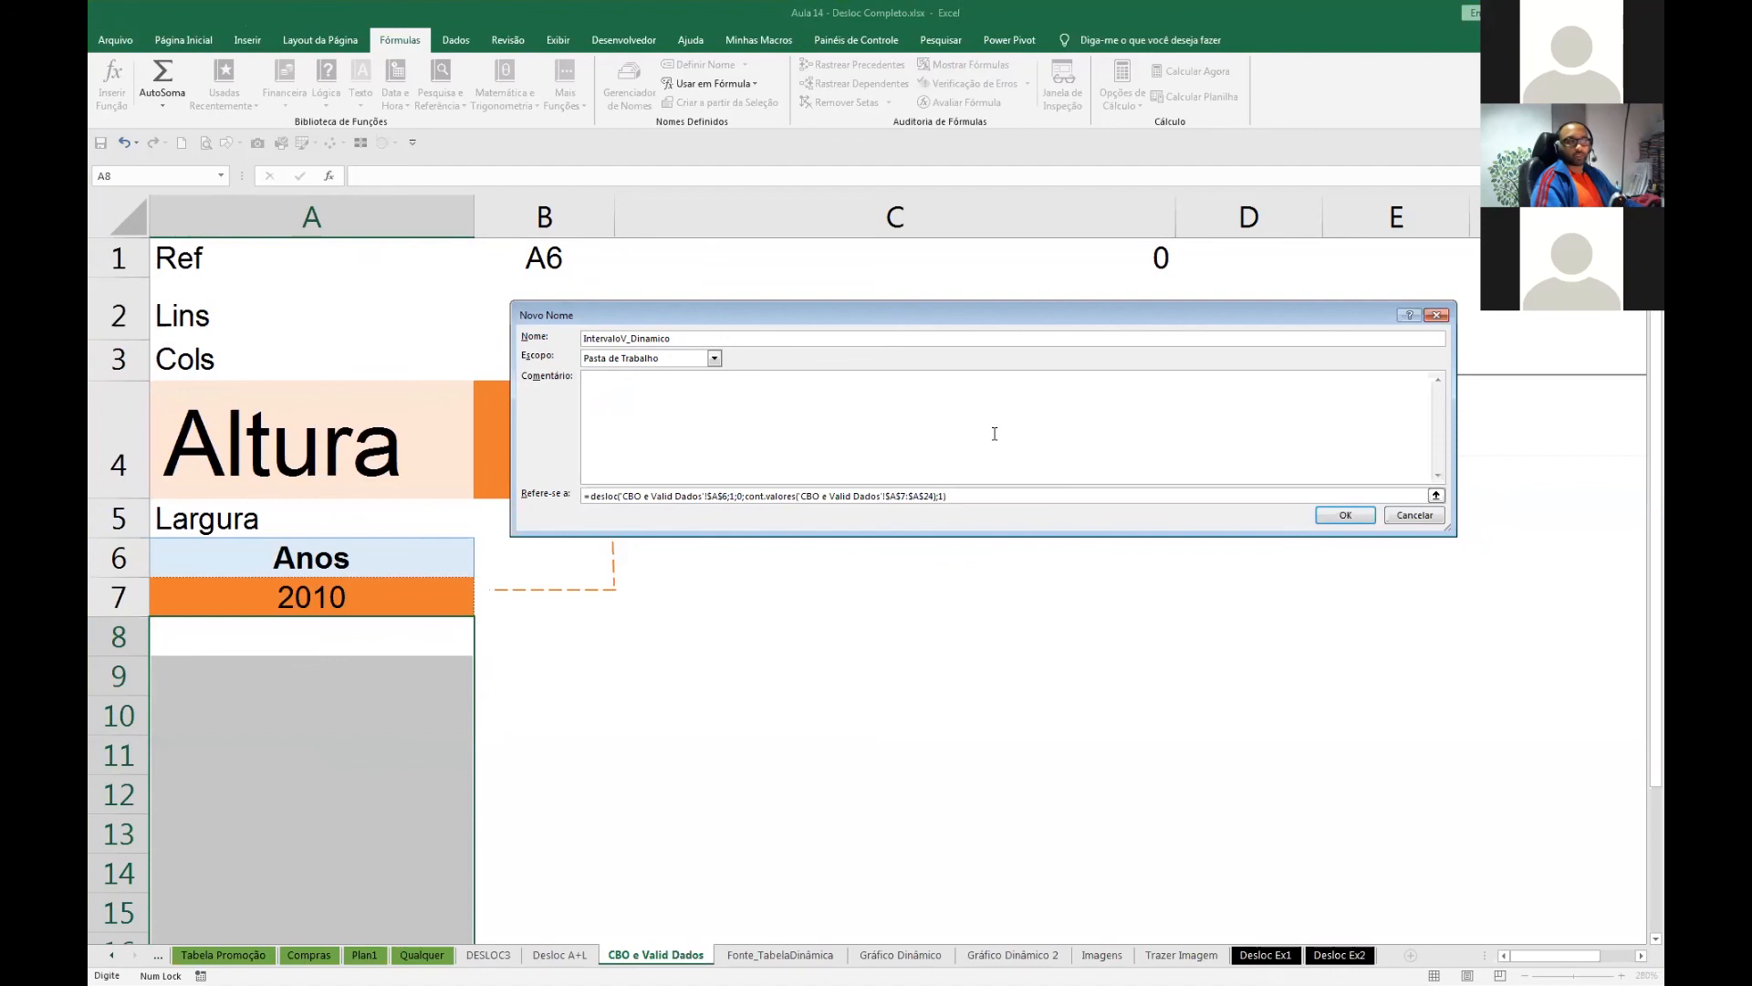
click(1325, 513)
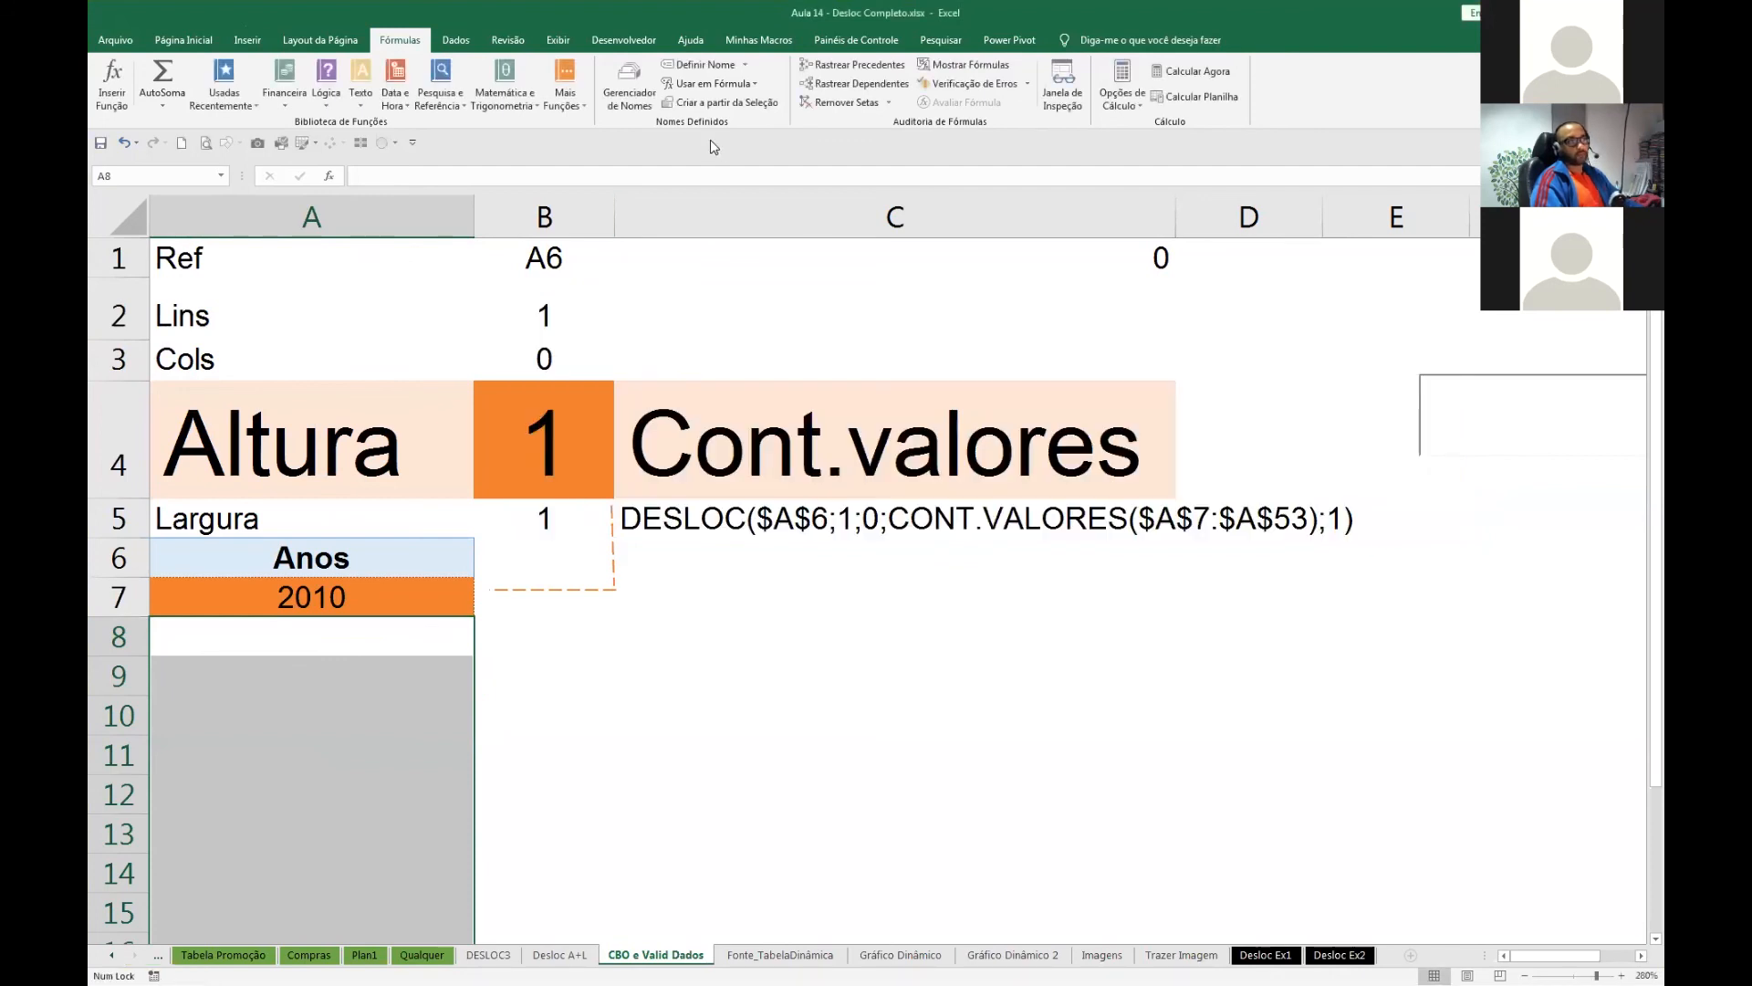
- Check in the Name Manager which cells the formula of IntervaloV_Dinamico refers to
click(646, 94)
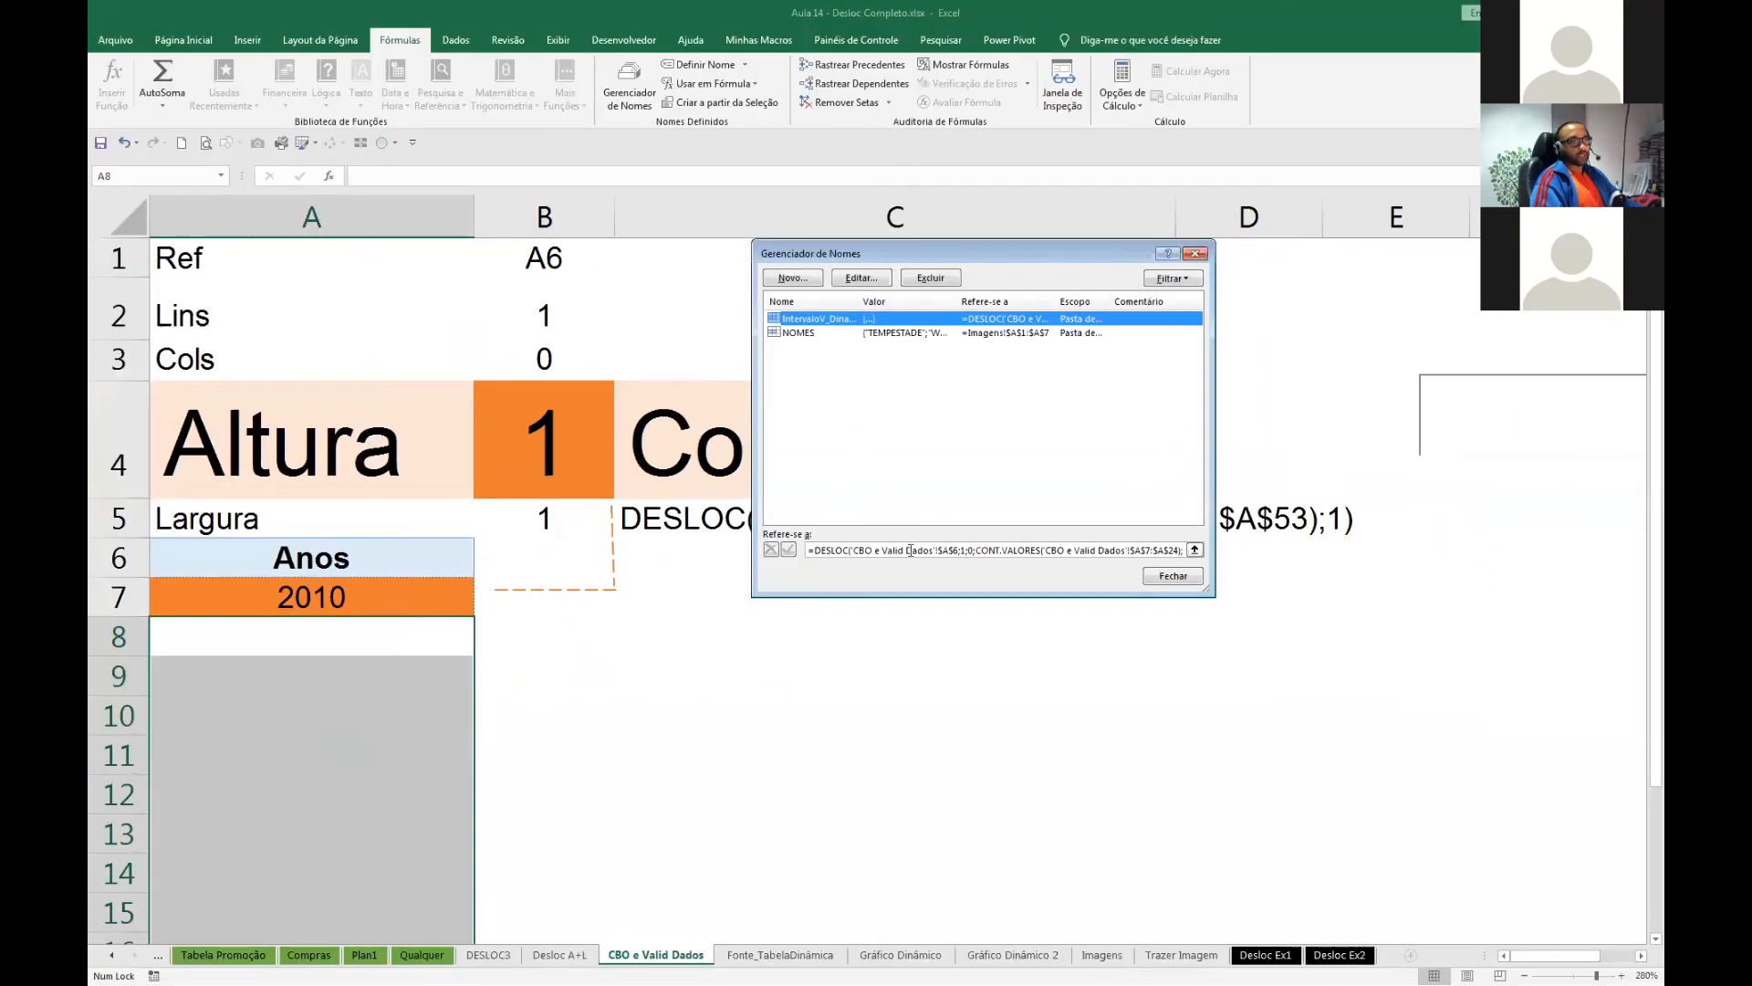
click(910, 551)
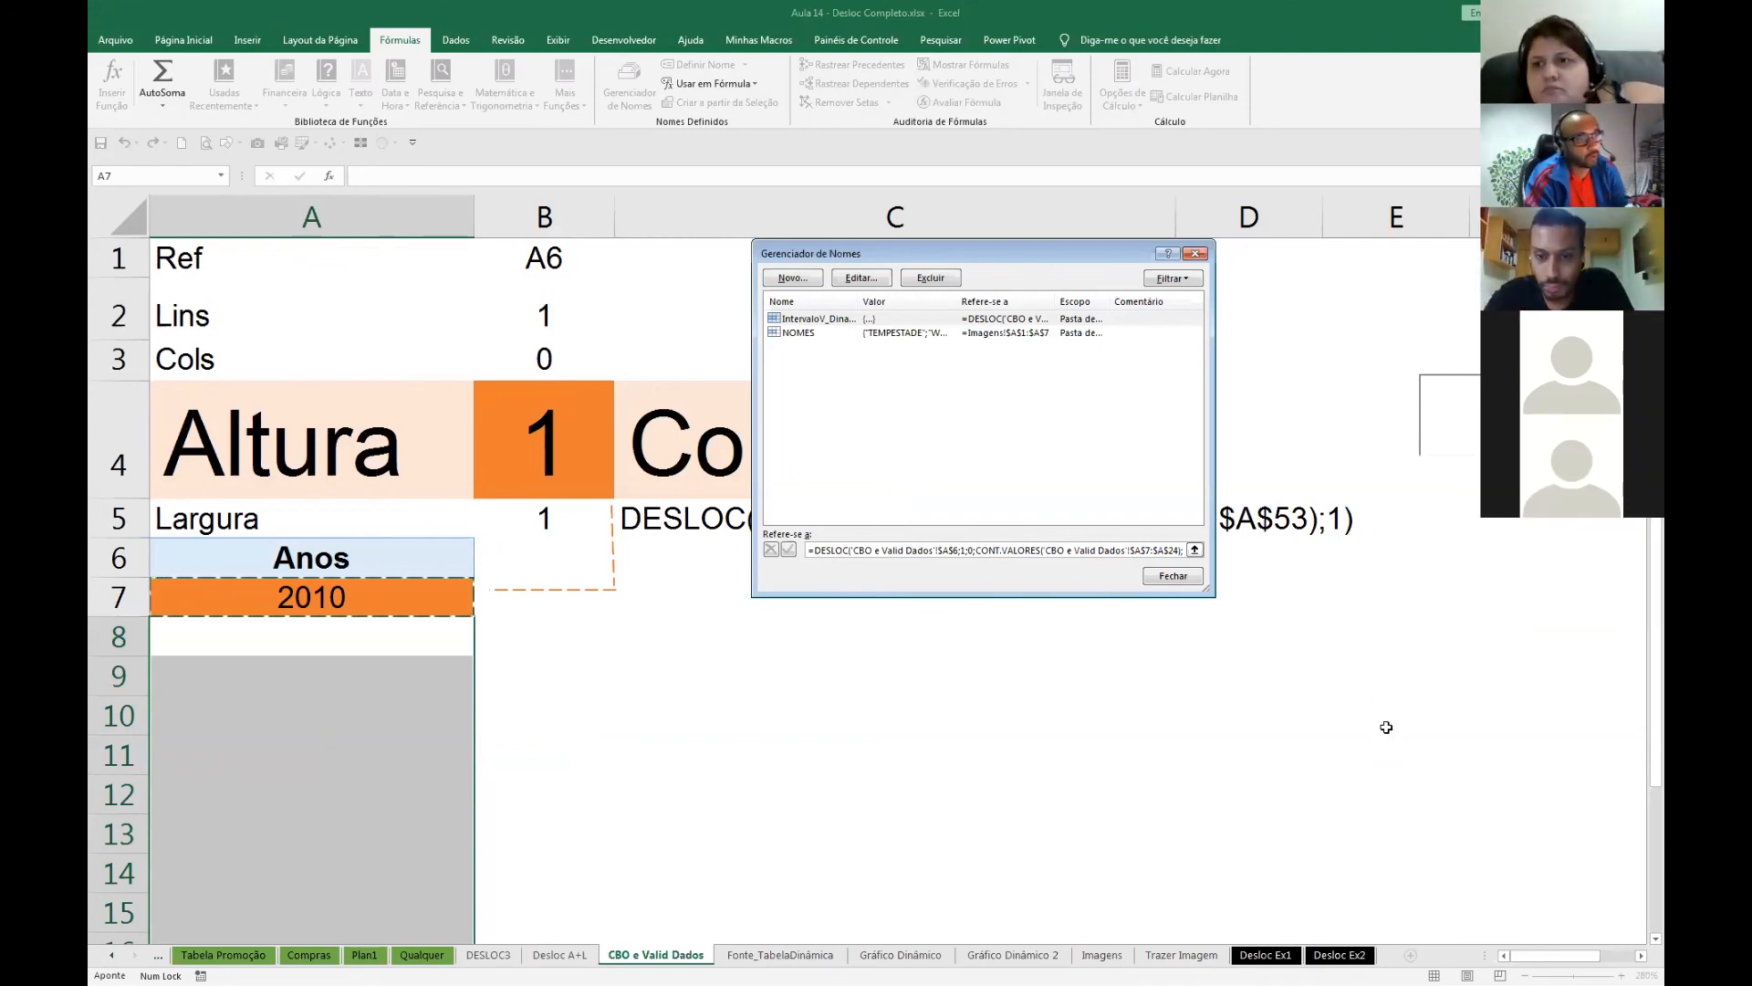
click(1177, 576)
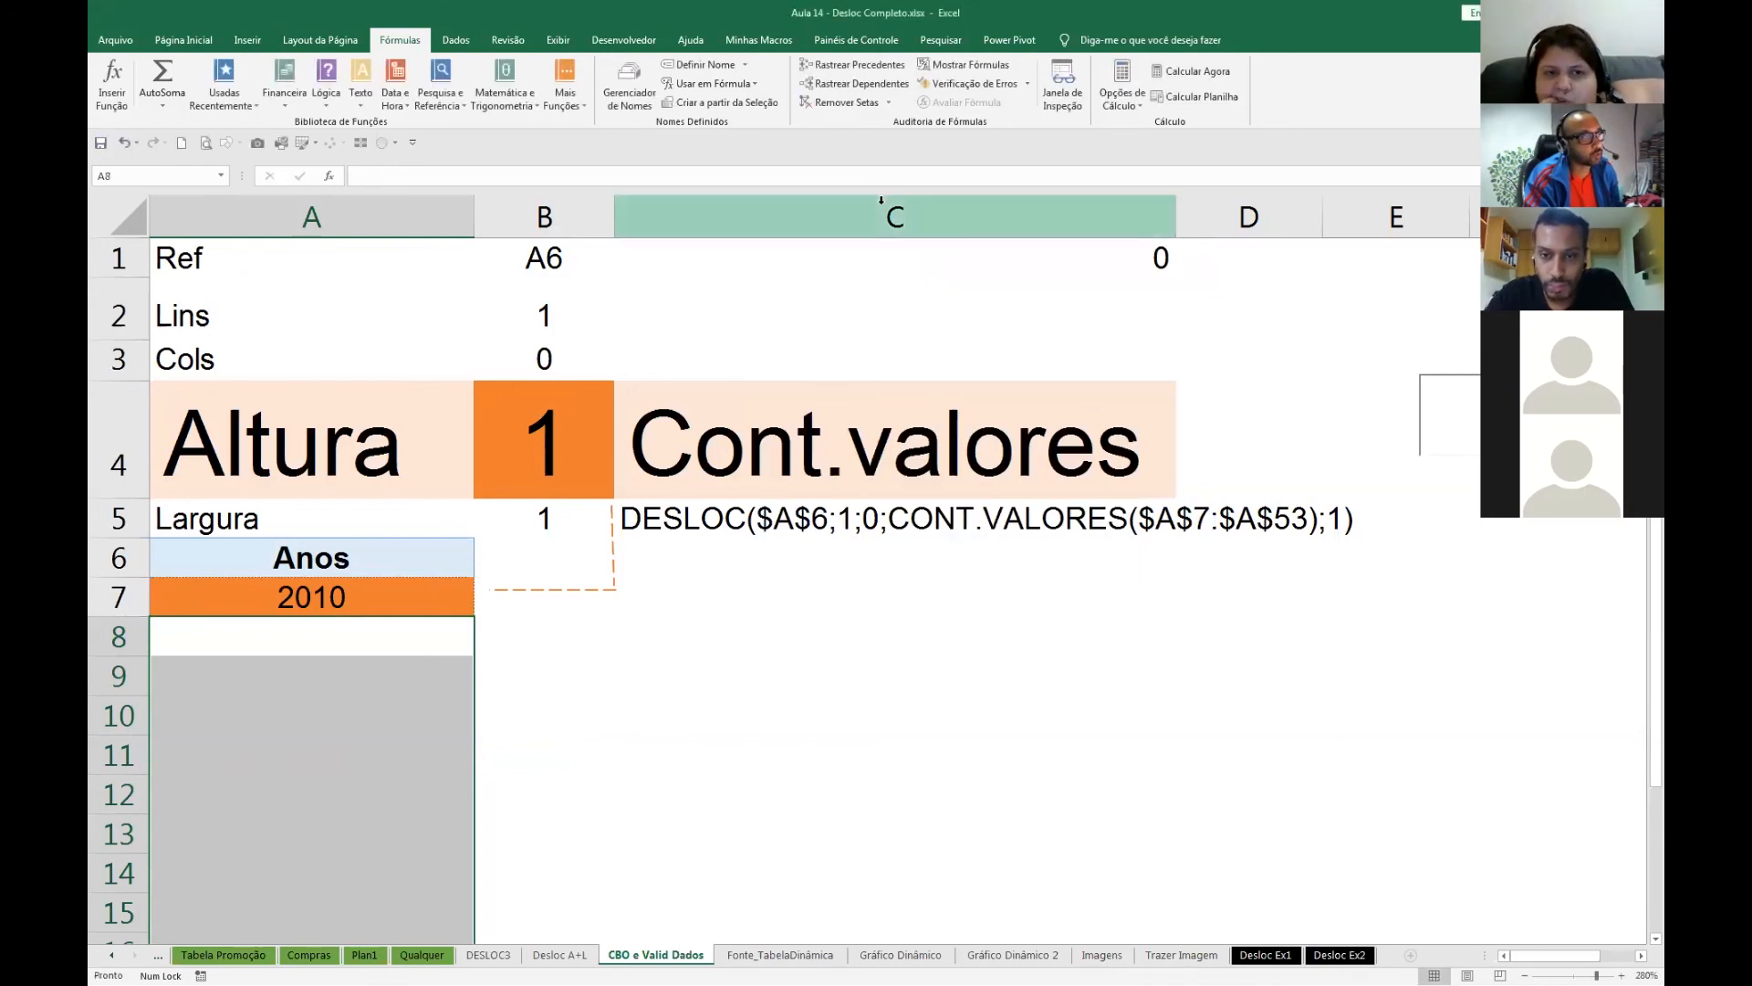
click(636, 99)
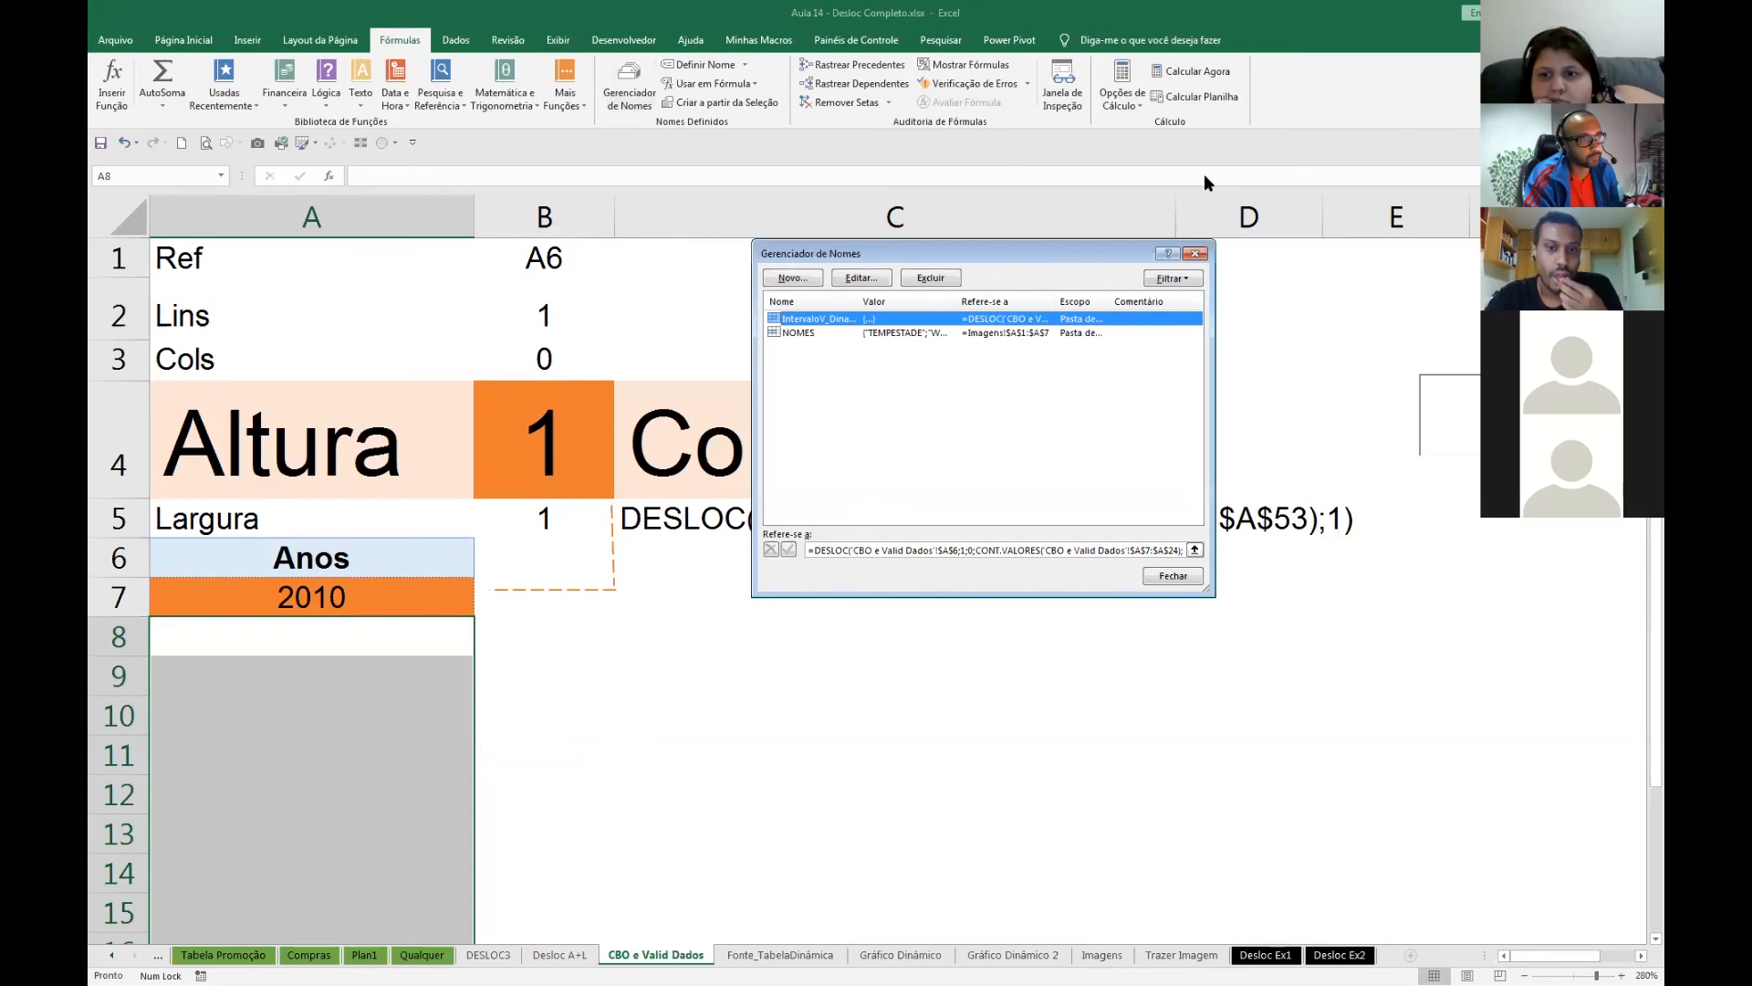
click(1196, 254)
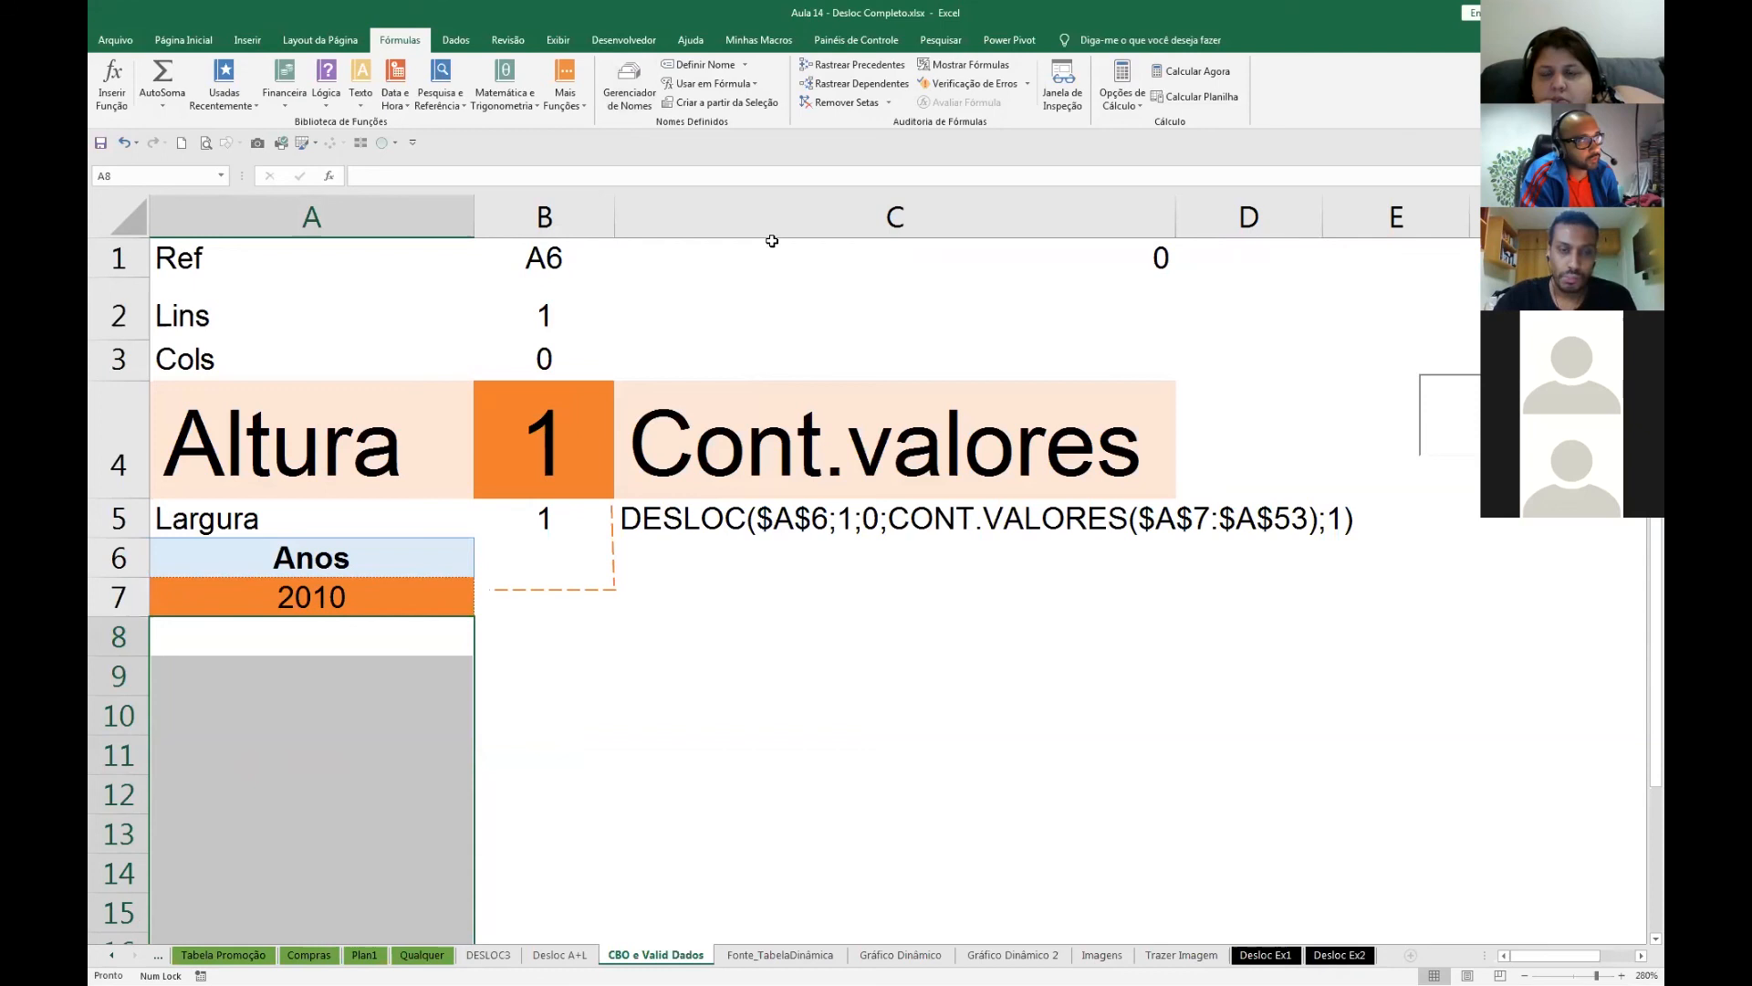
click(639, 93)
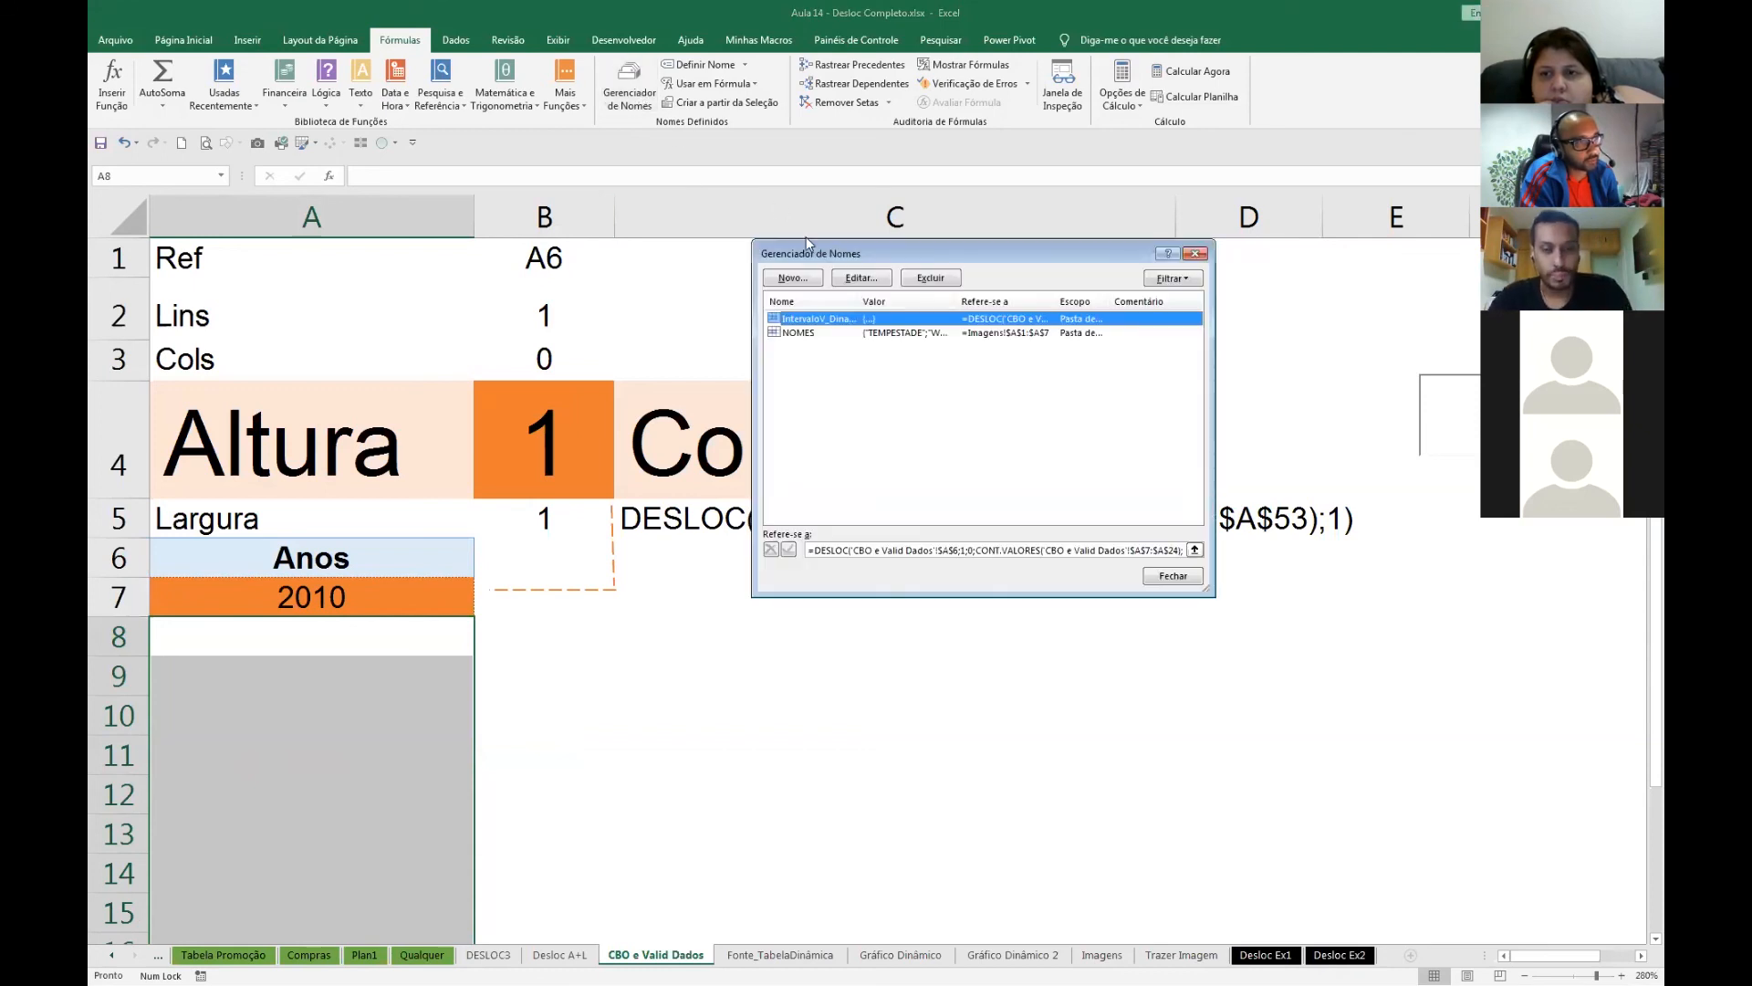
click(883, 550)
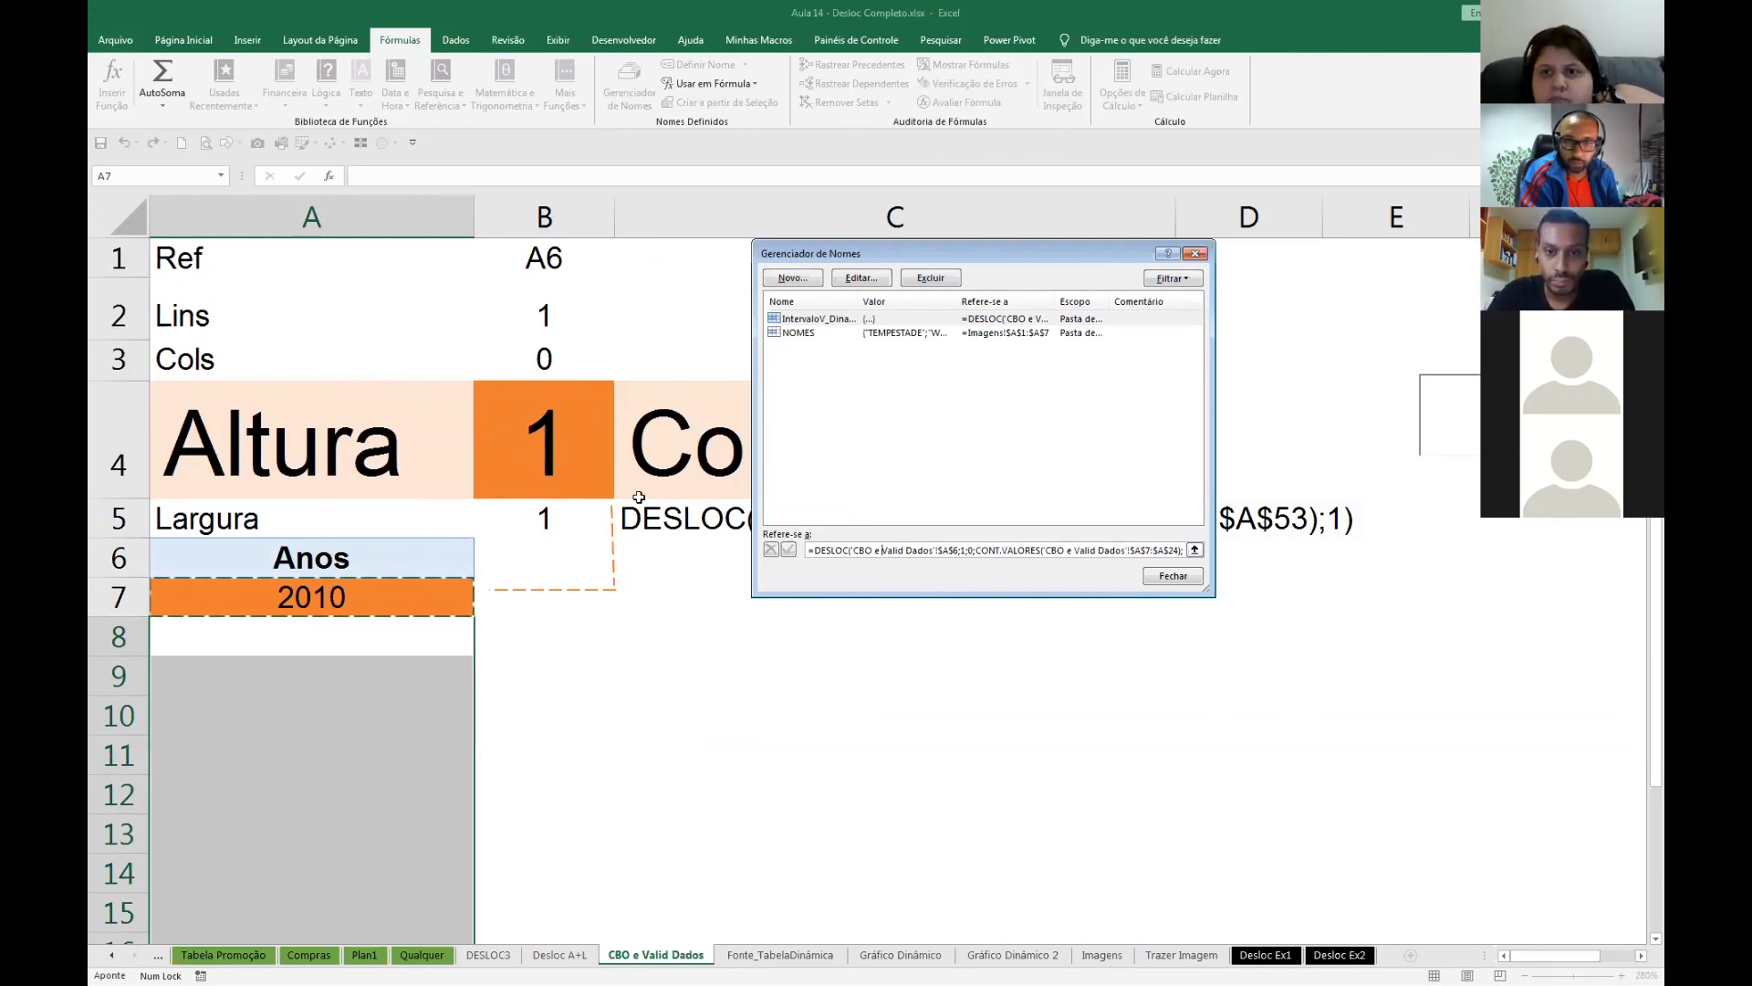
click(1195, 255)
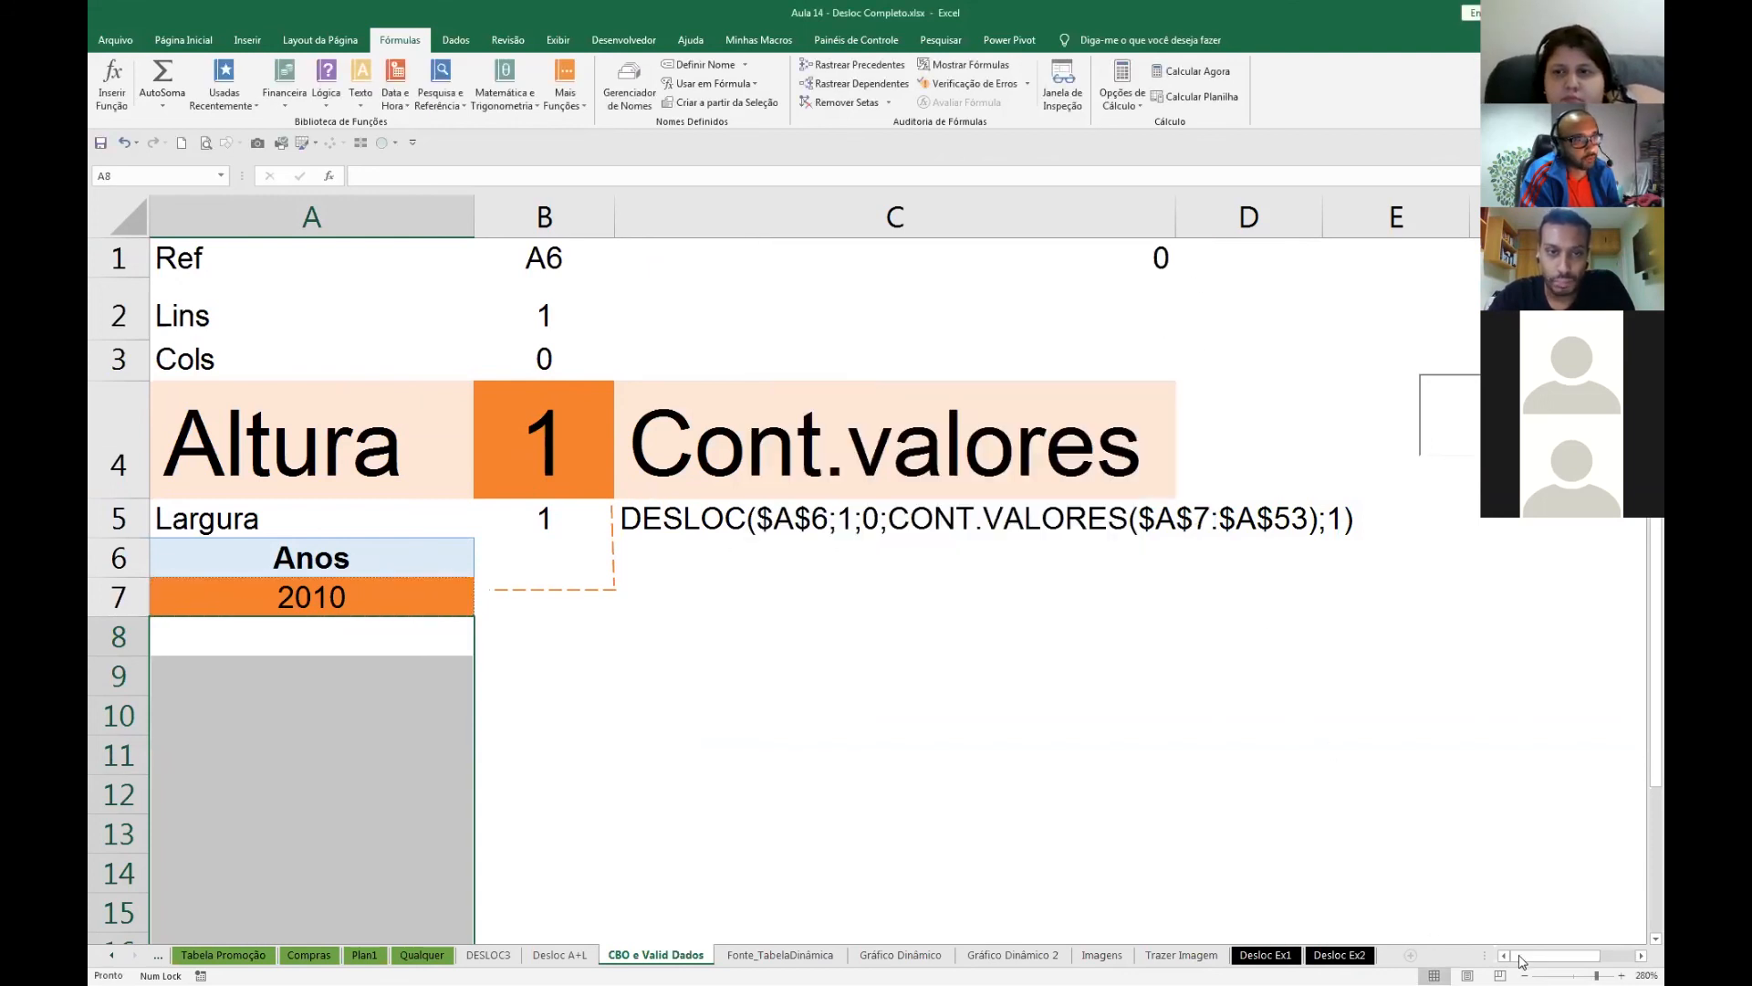
- Examine the full formula of IntervaloV_Dinamico in the Name Manager, enlarged for reading, and close the manager
click(1640, 956)
click(1641, 956)
click(1641, 956)
click(1641, 957)
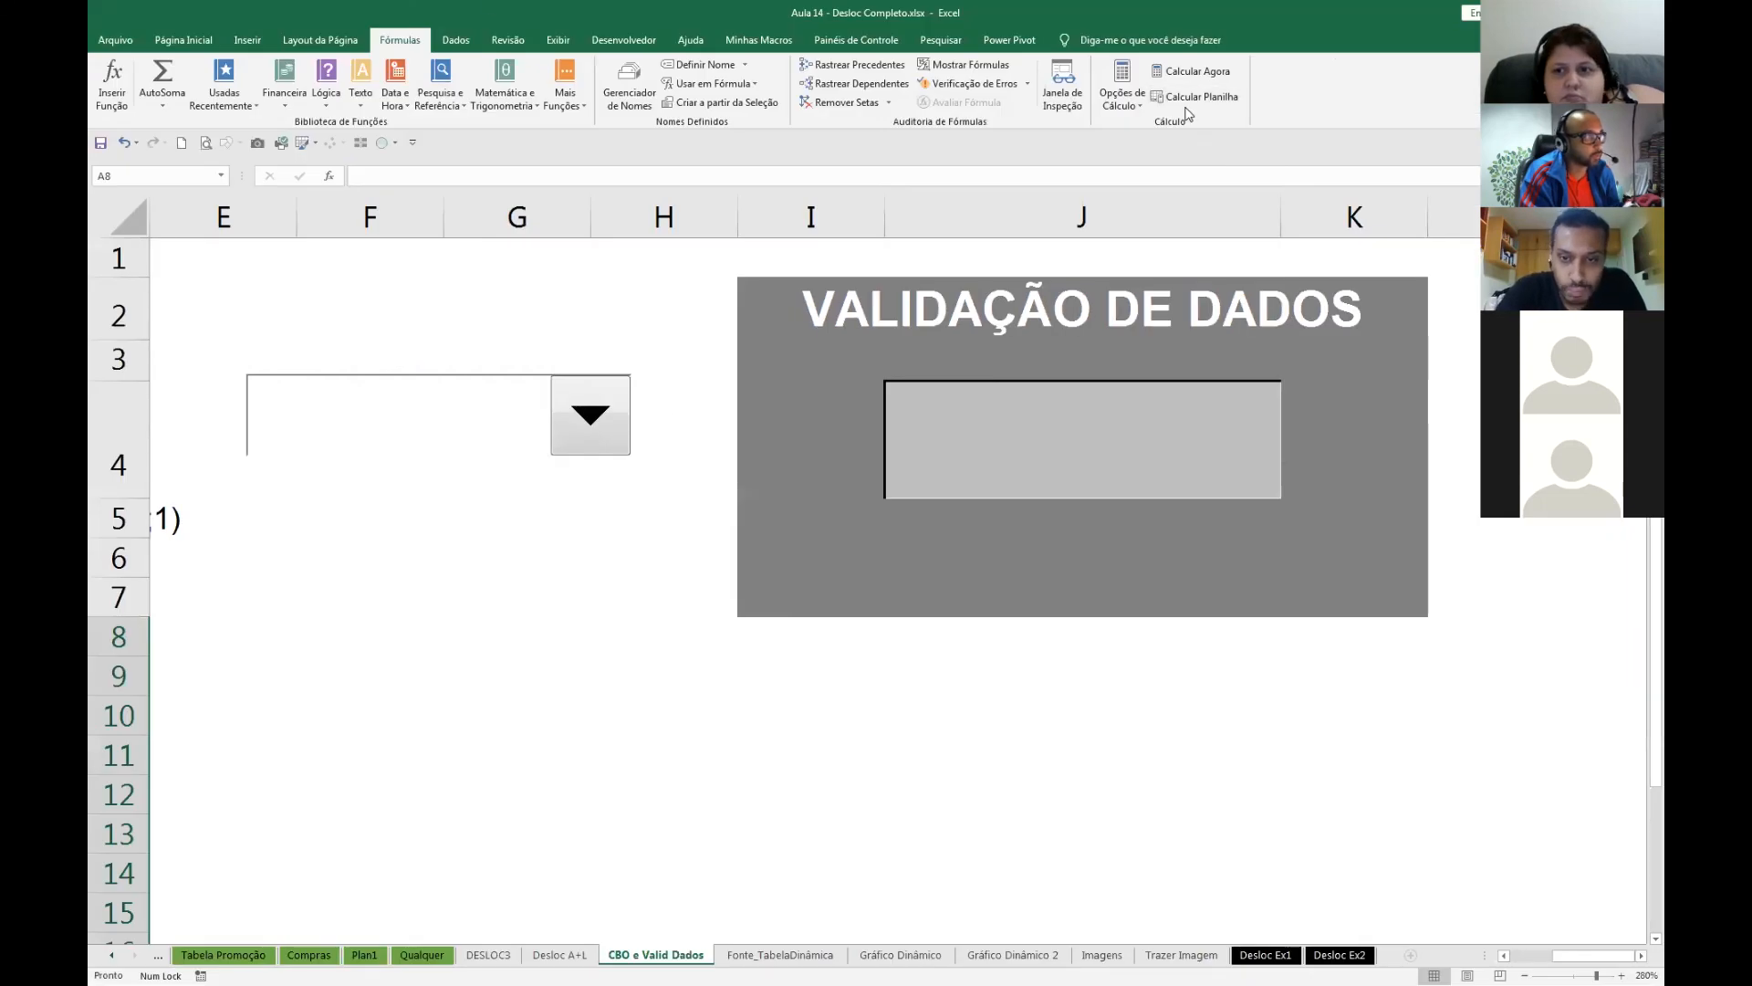
click(645, 113)
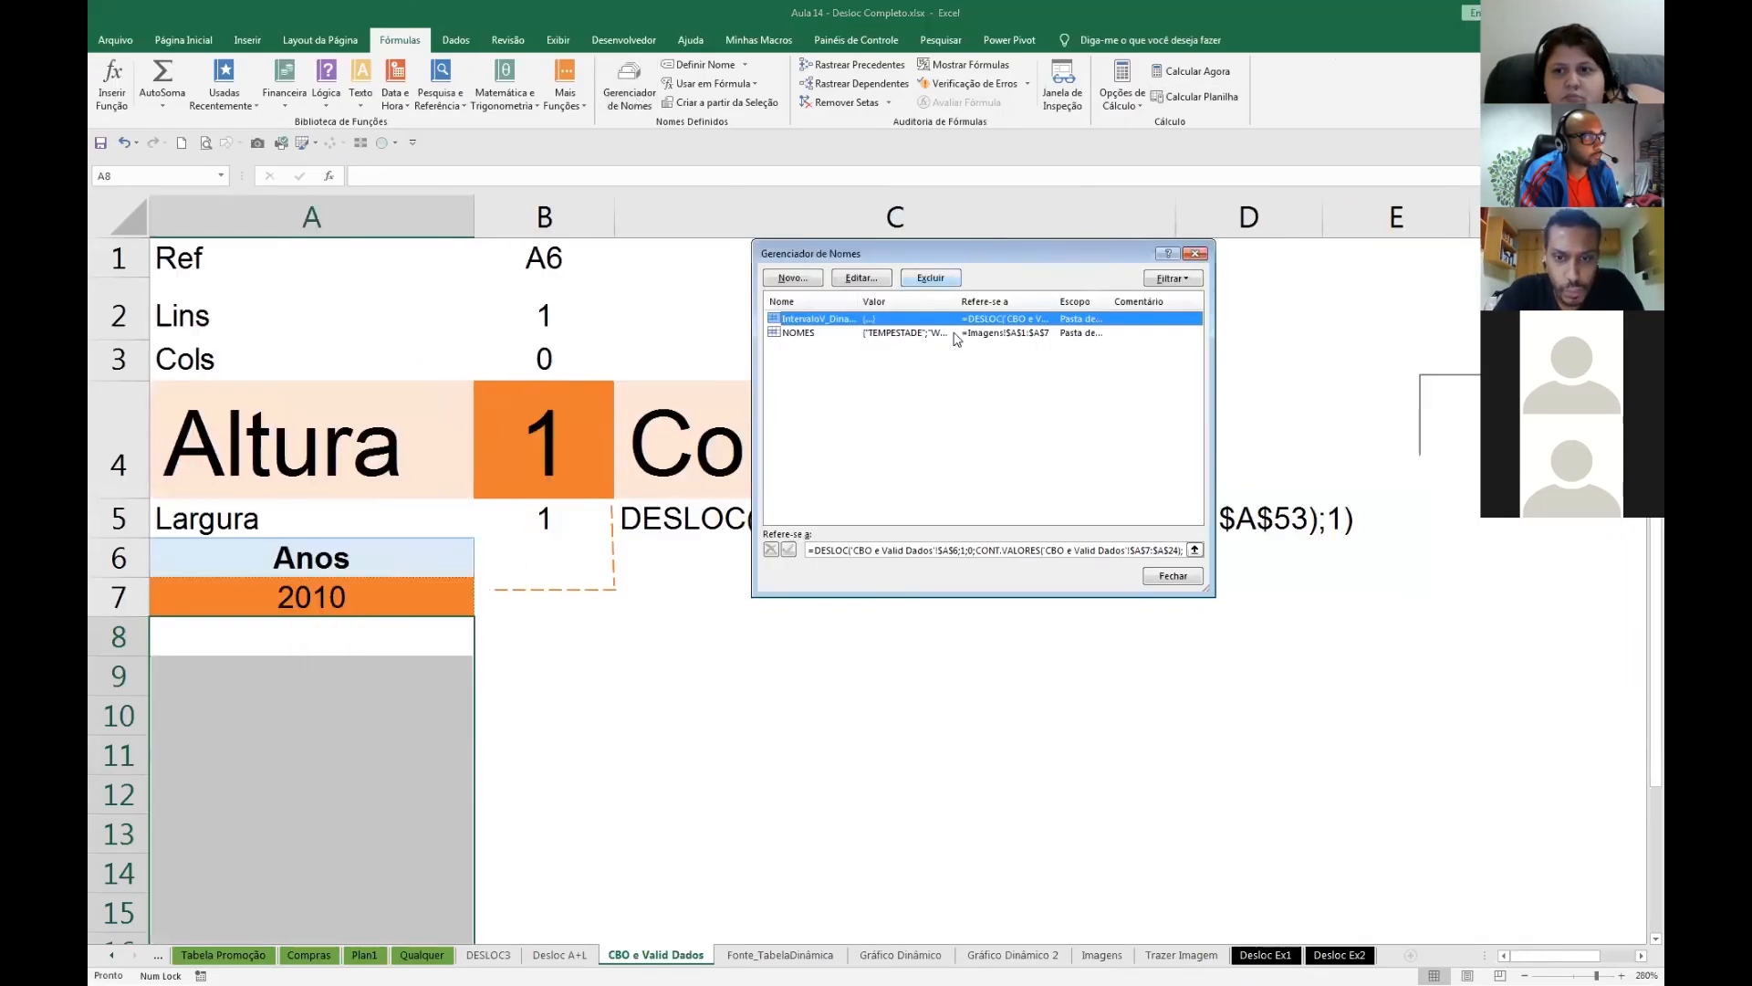
click(995, 550)
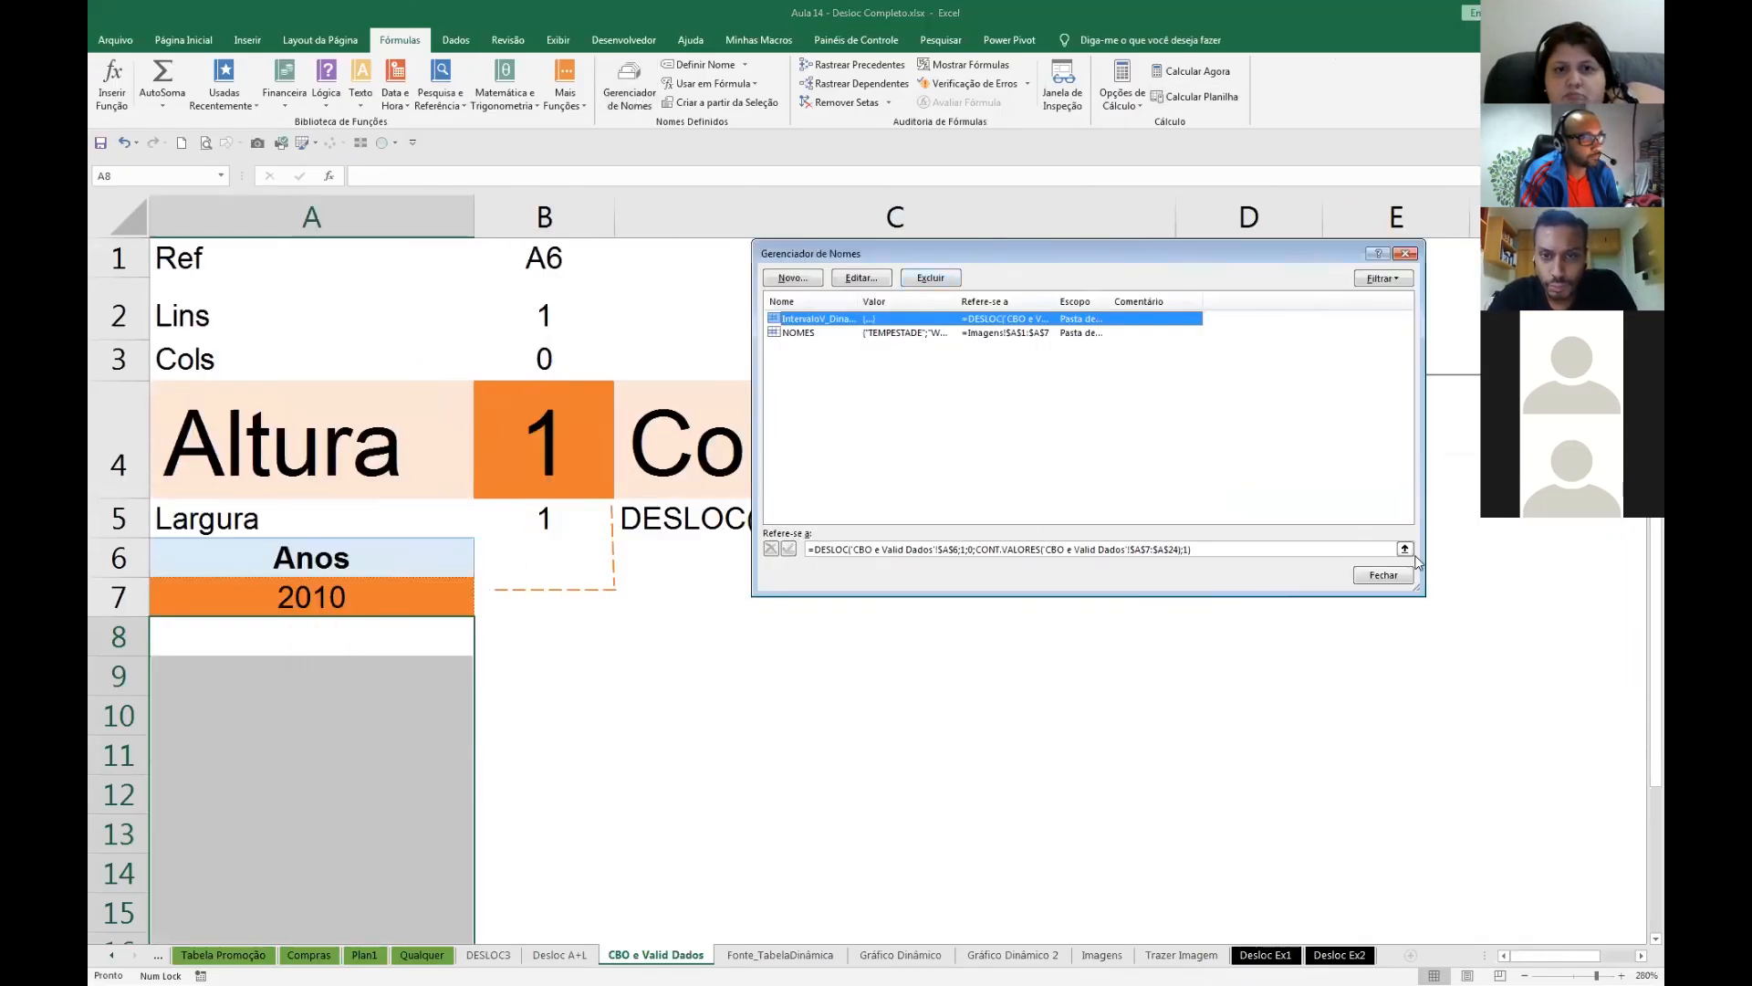
click(1194, 549)
drag(1076, 264, 803, 380)
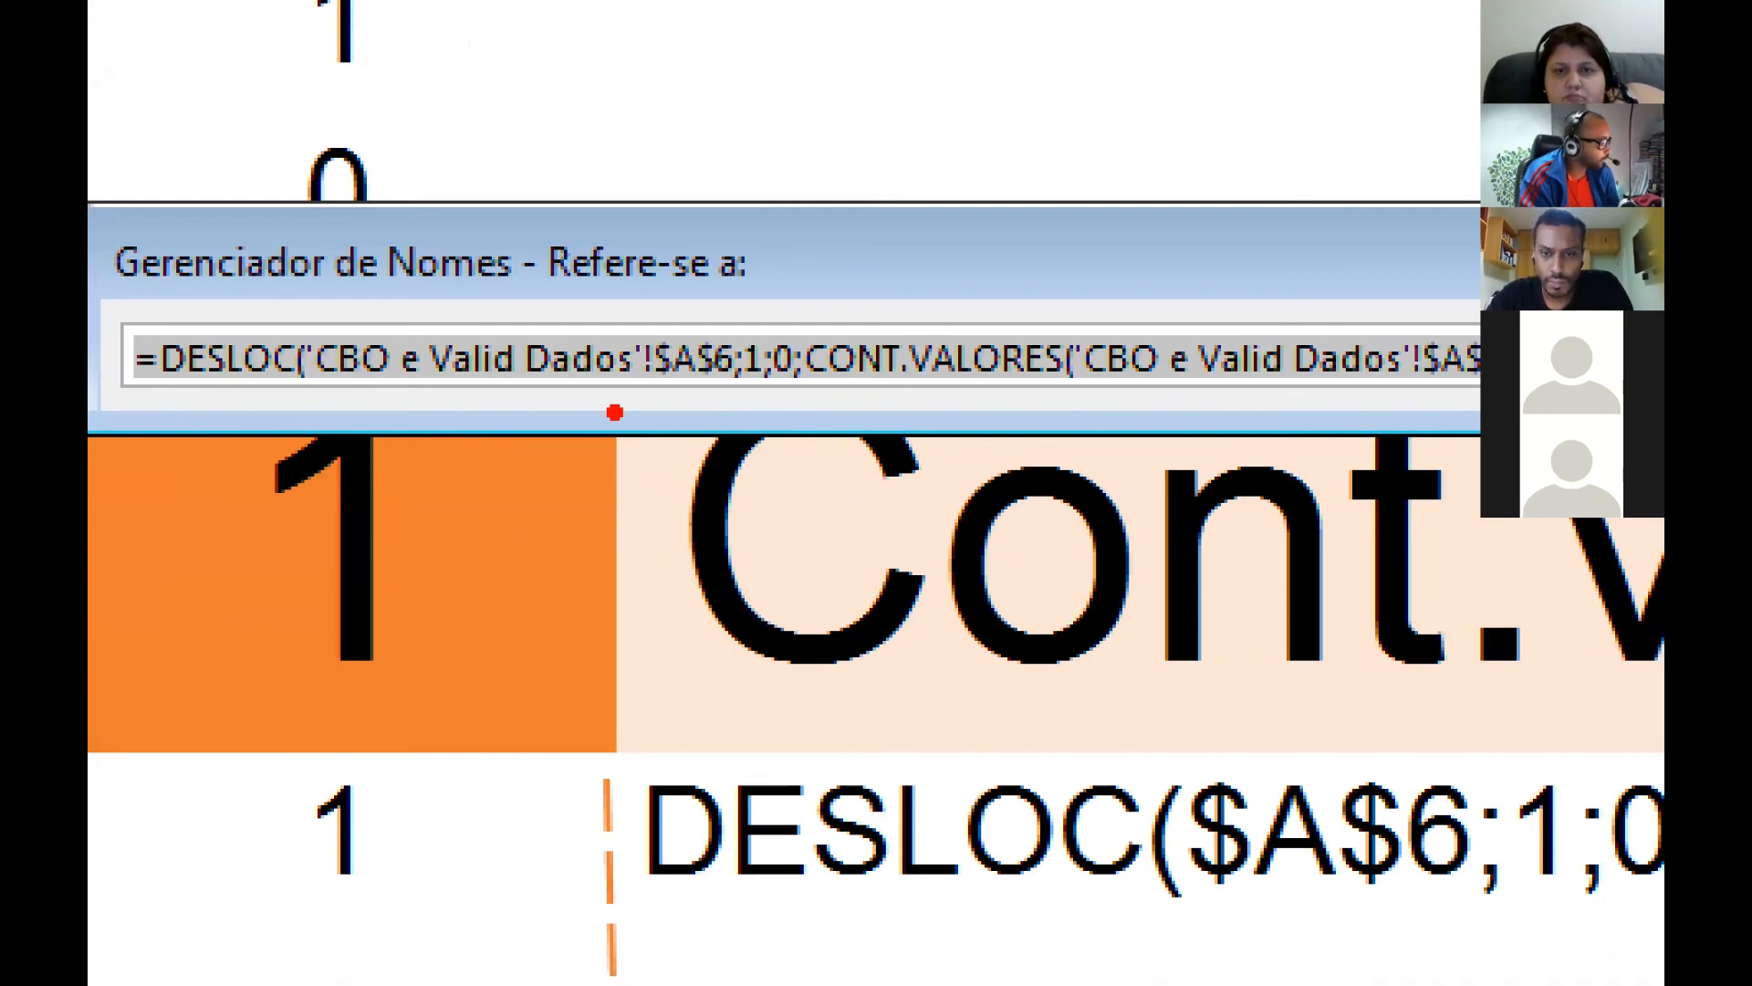
key(Escape)
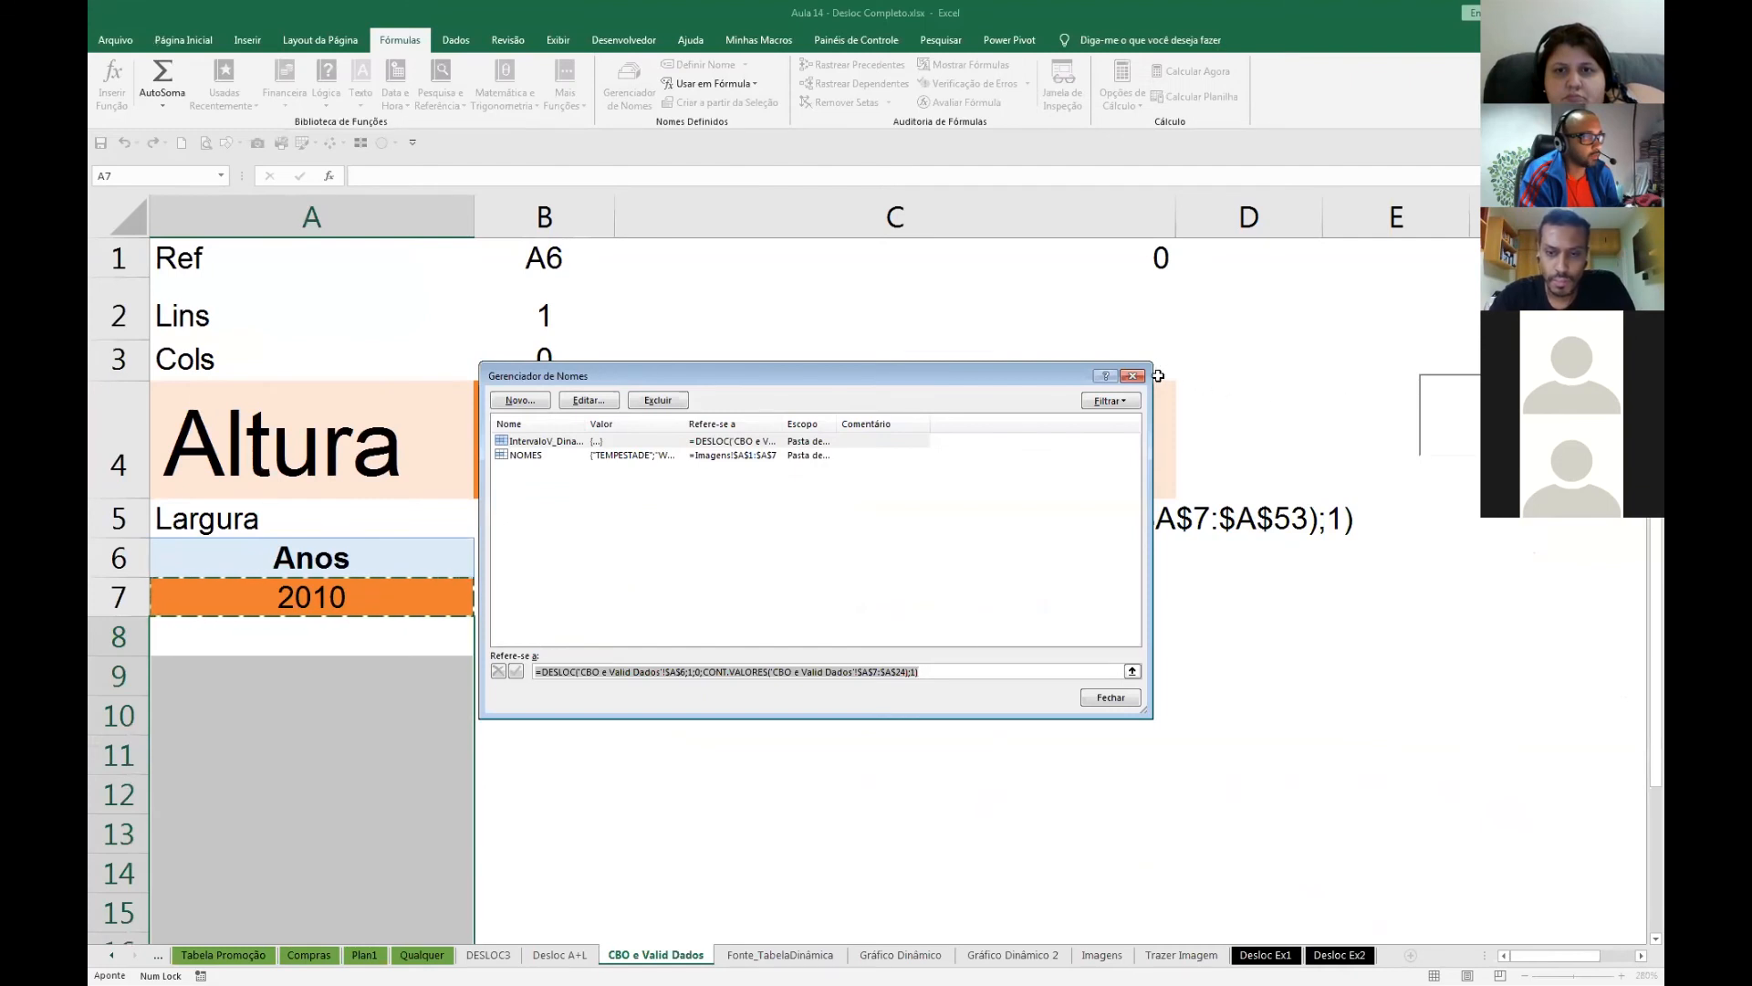
click(1138, 377)
click(1138, 377)
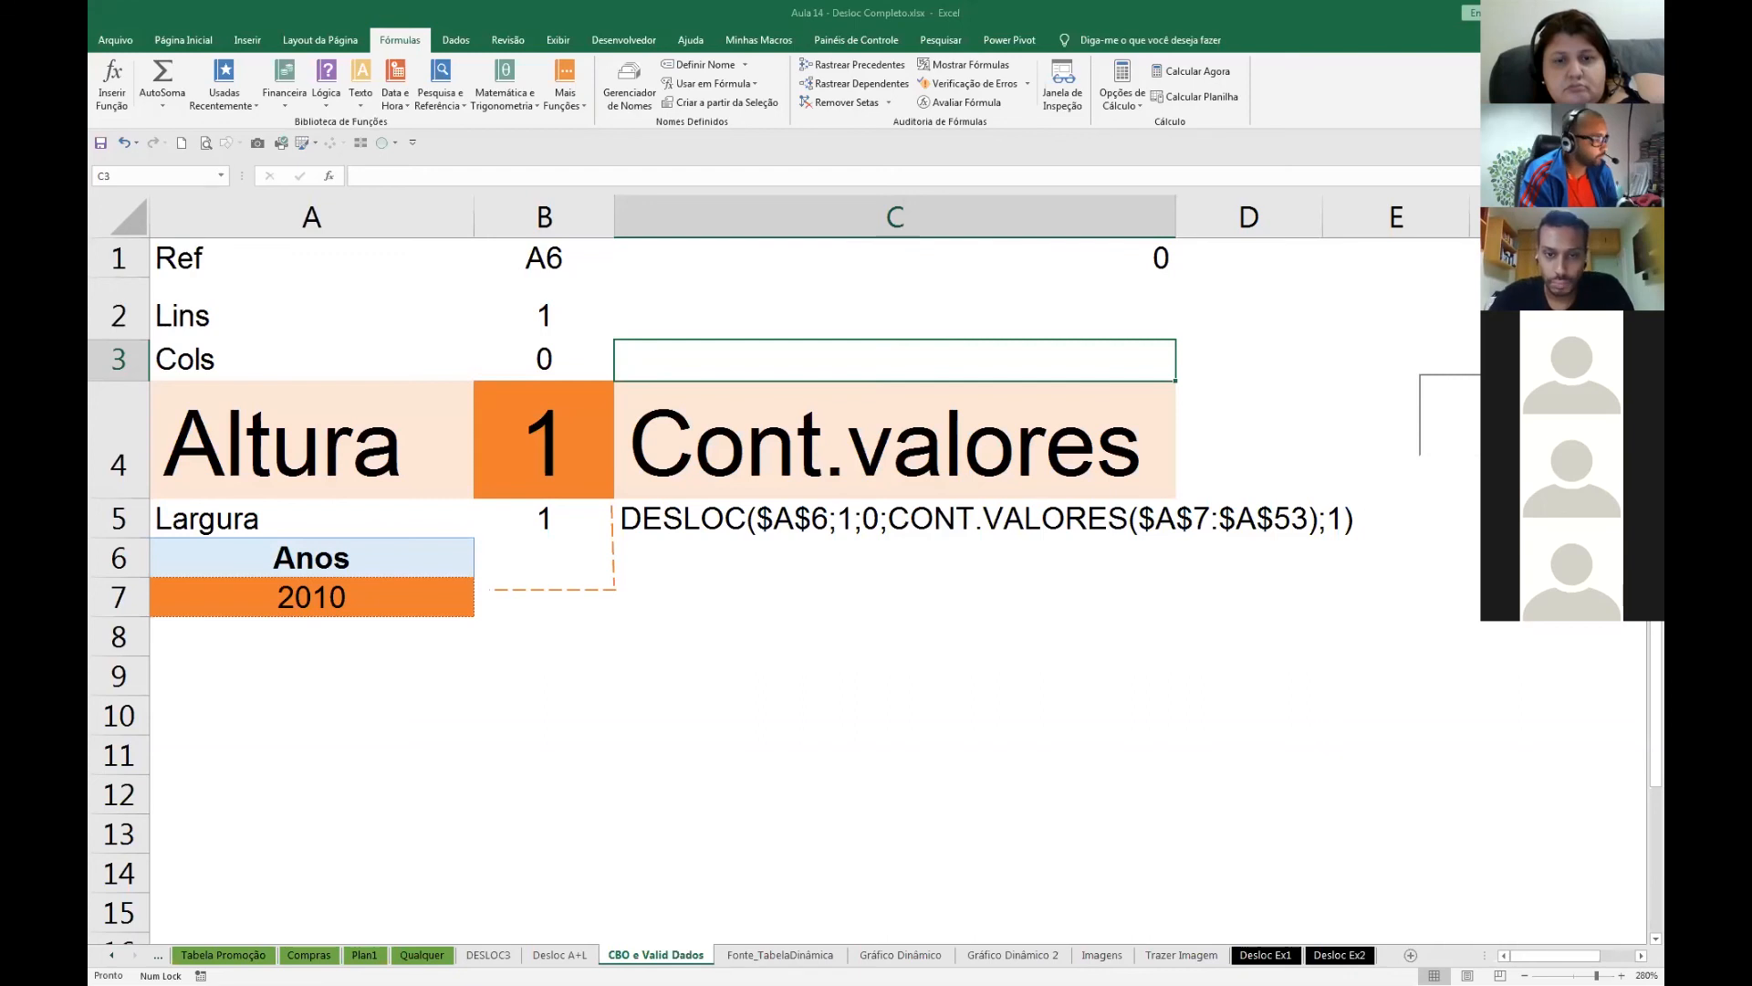
click(649, 90)
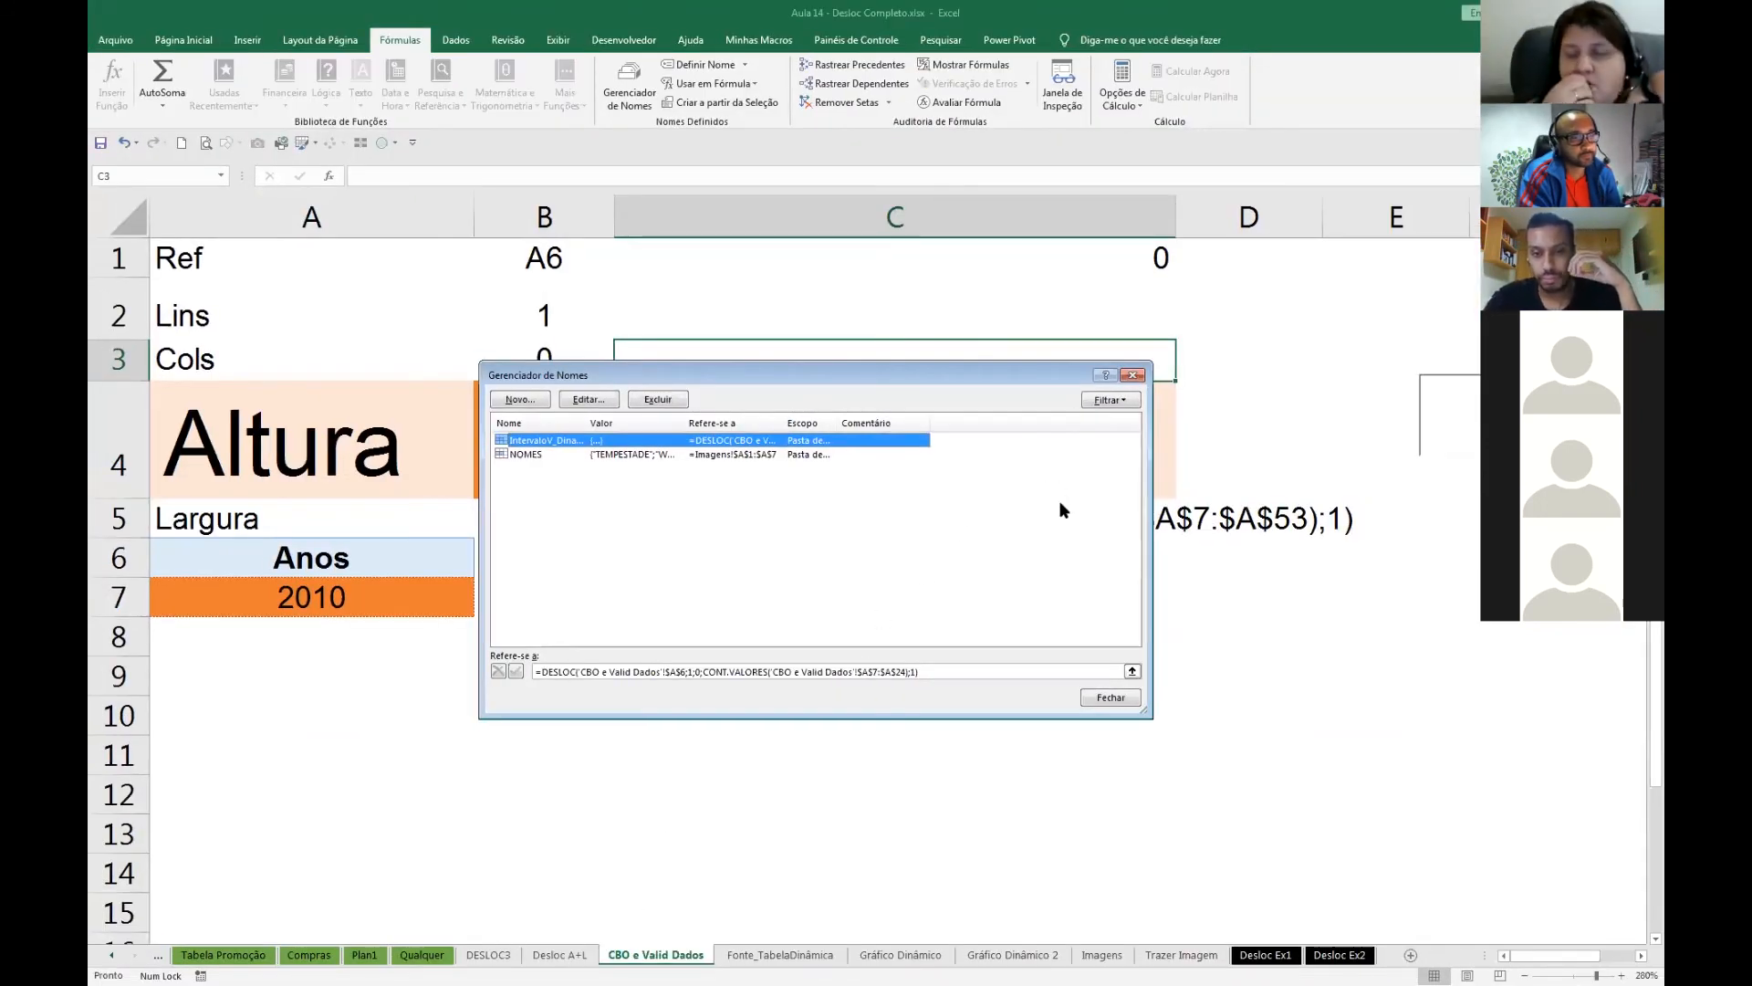
click(1132, 375)
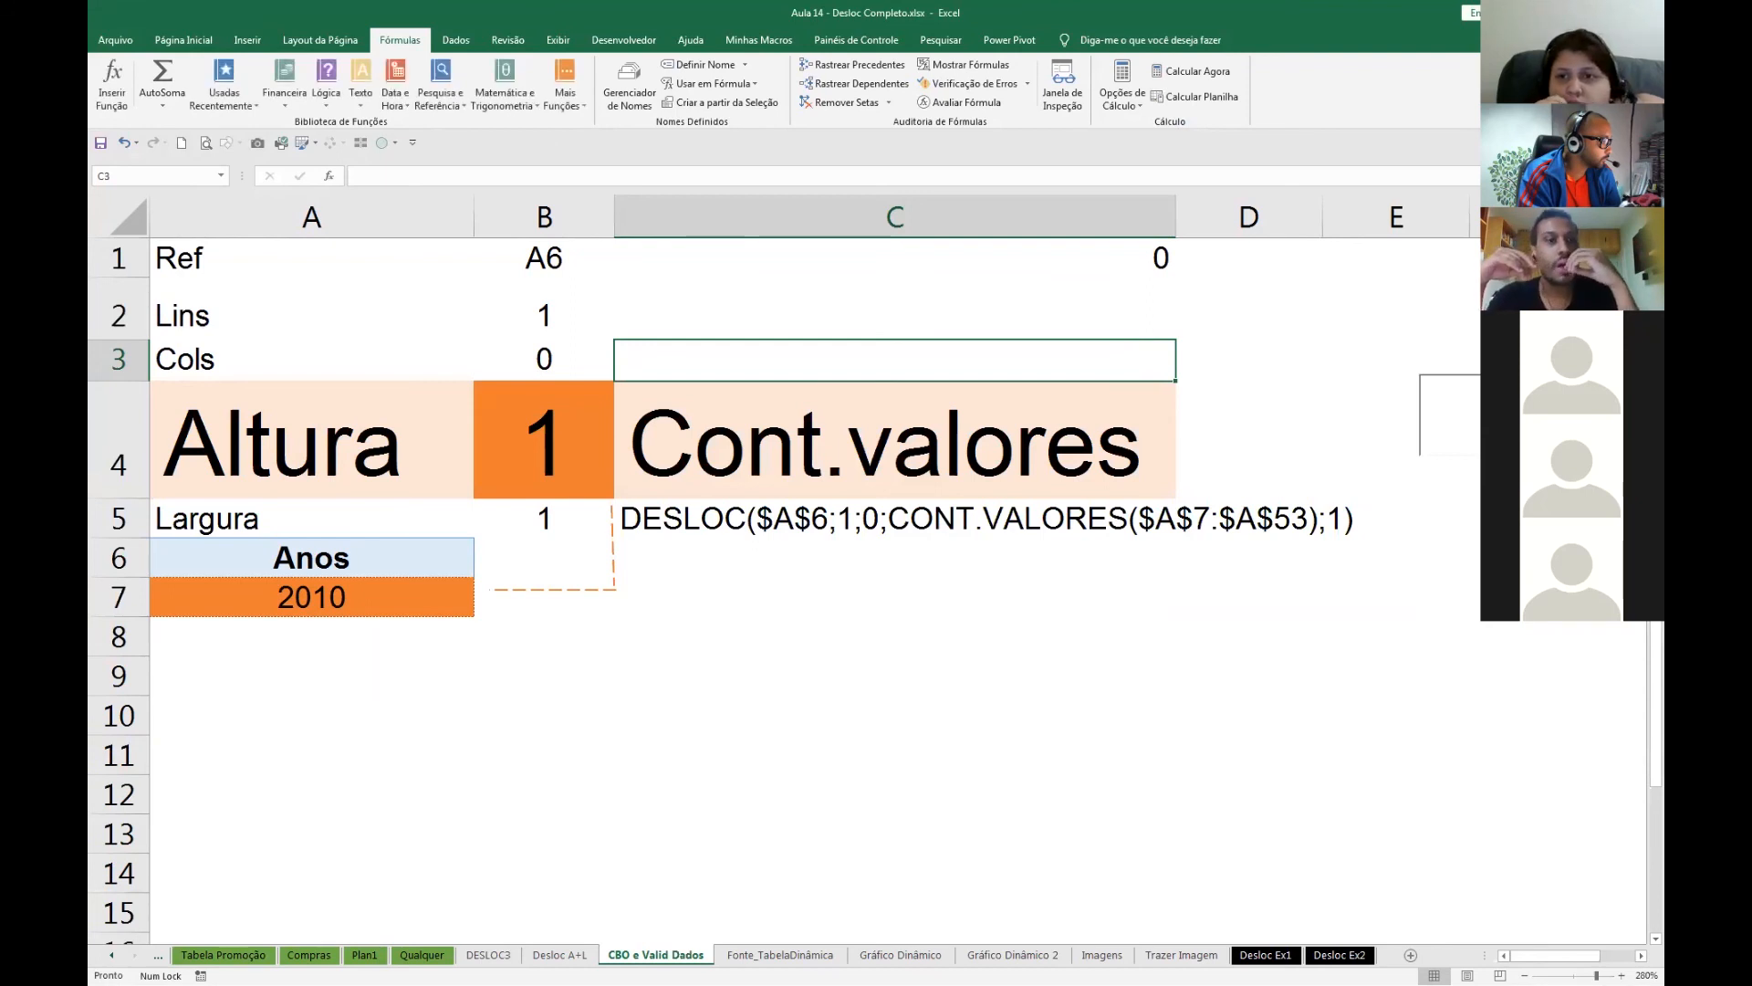
key(alt+Tab)
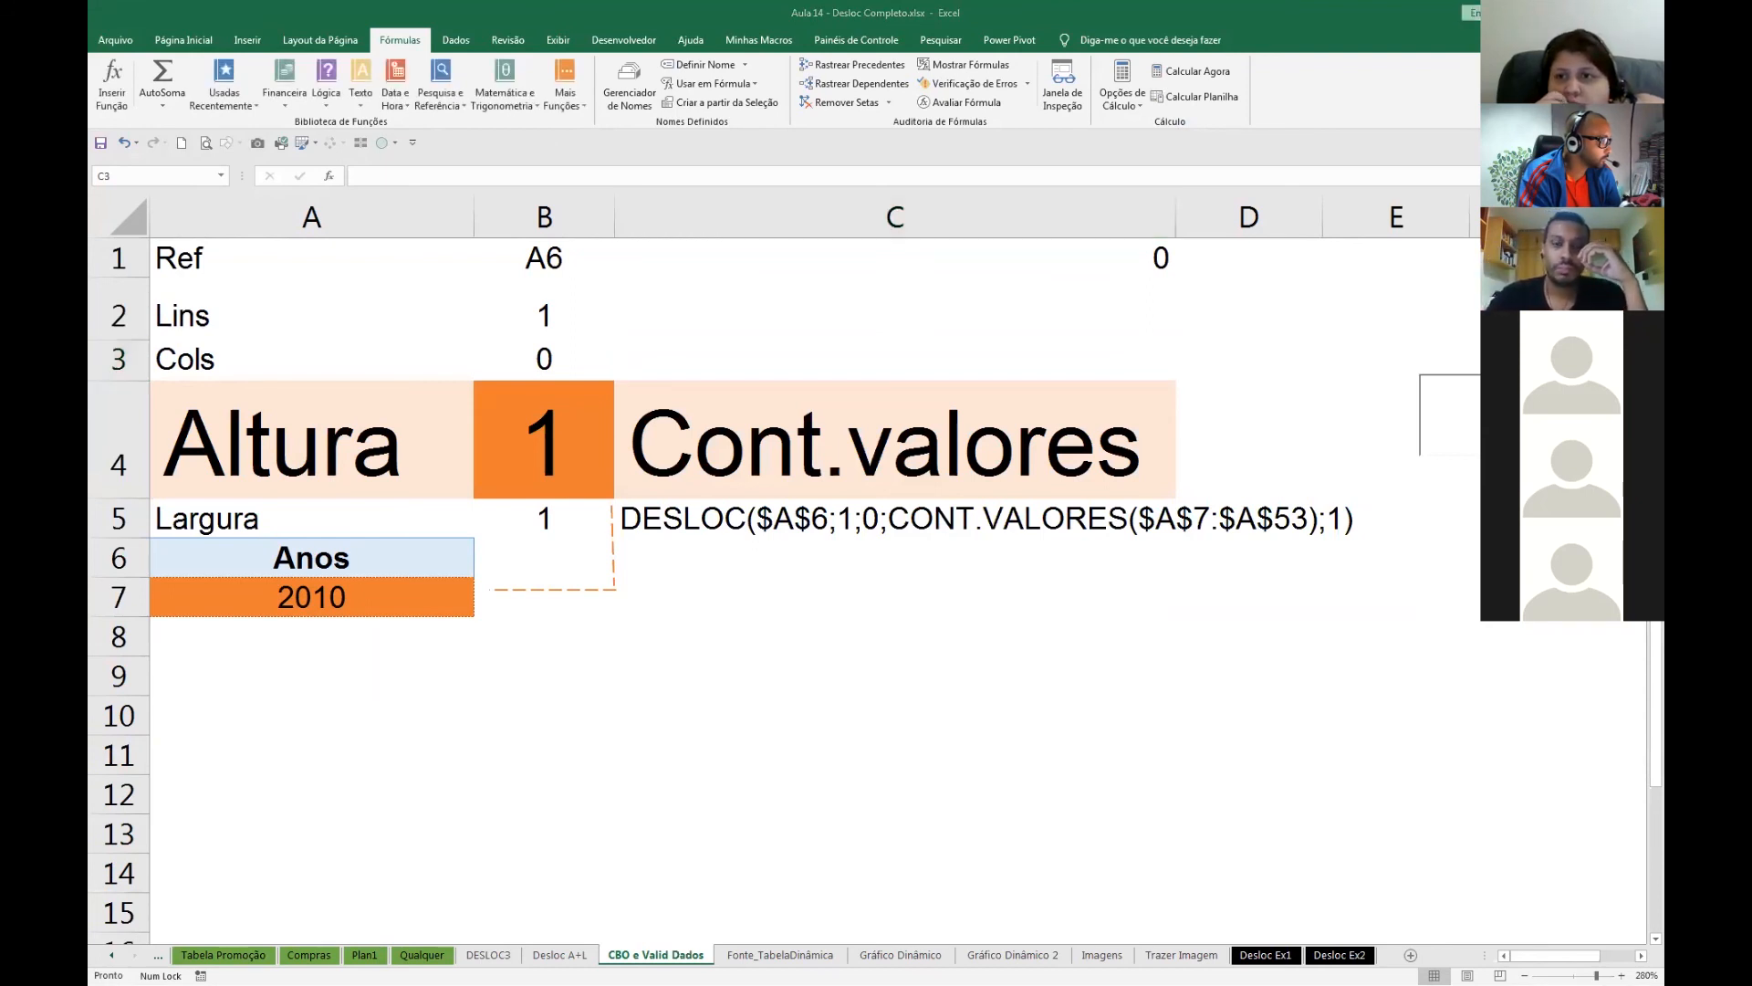
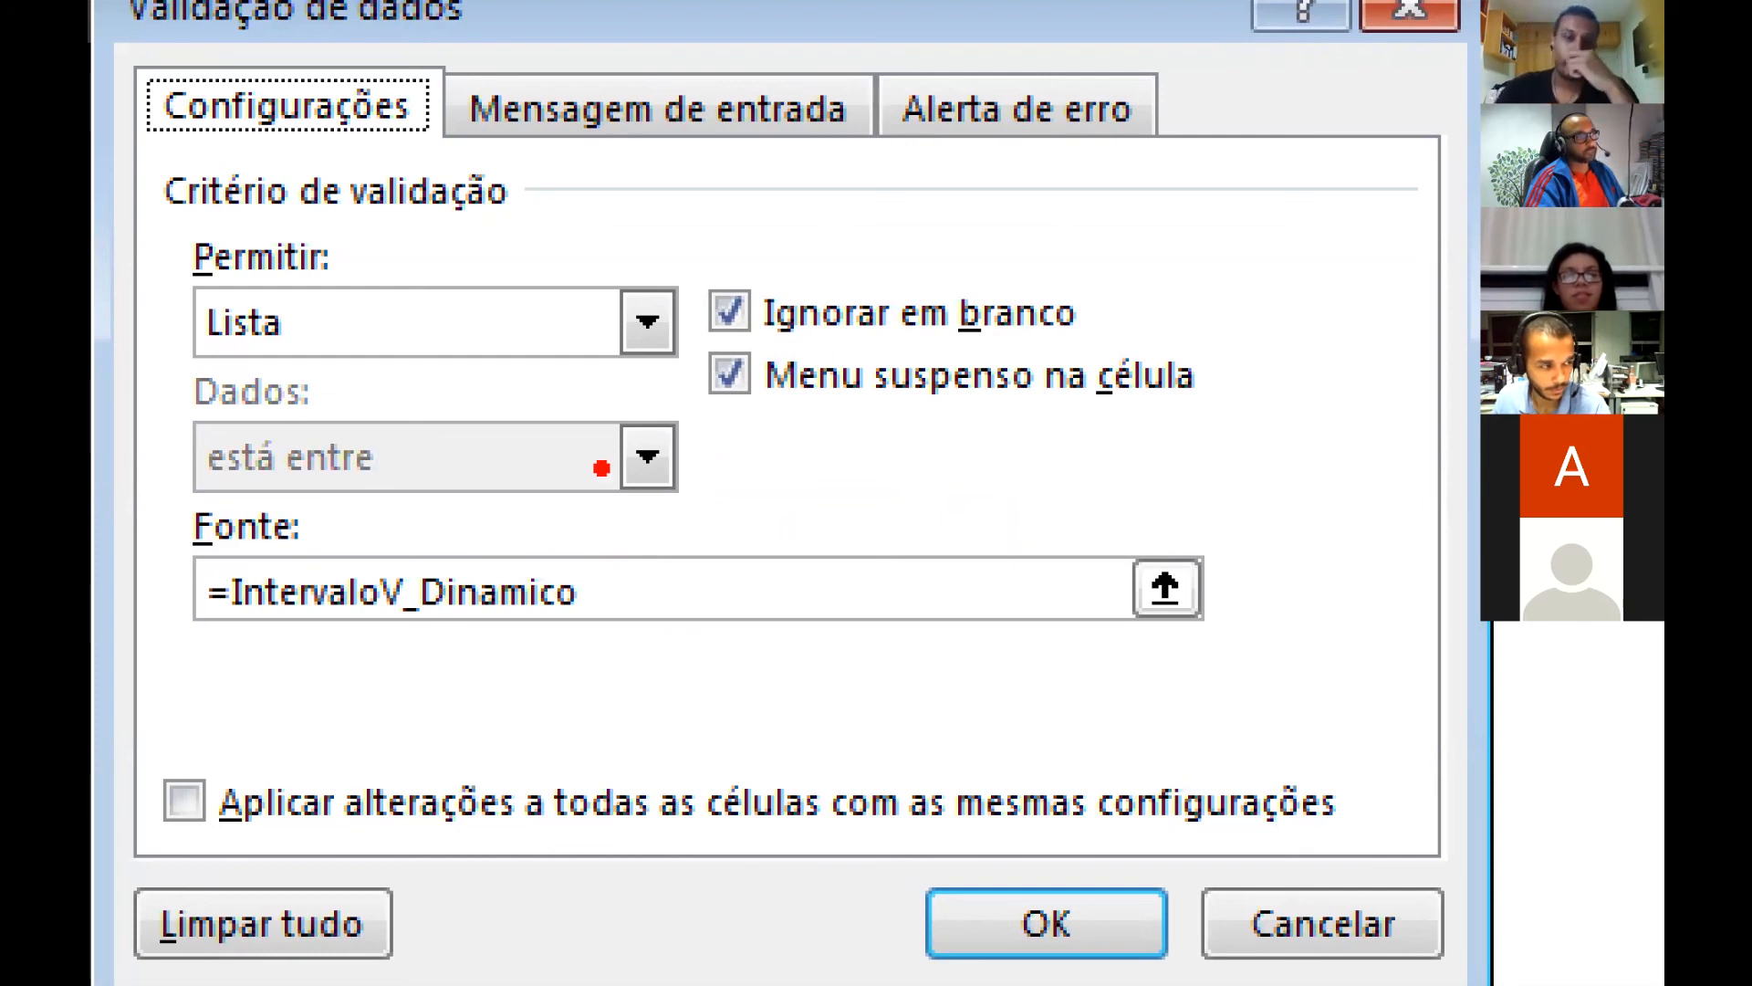
- Frame the Lista criterion of cell J4's data validation in red and accept the validation settings
mouse_move(157, 250)
mouse_down()
mouse_move(262, 391)
mouse_move(725, 398)
mouse_move(702, 395)
mouse_up()
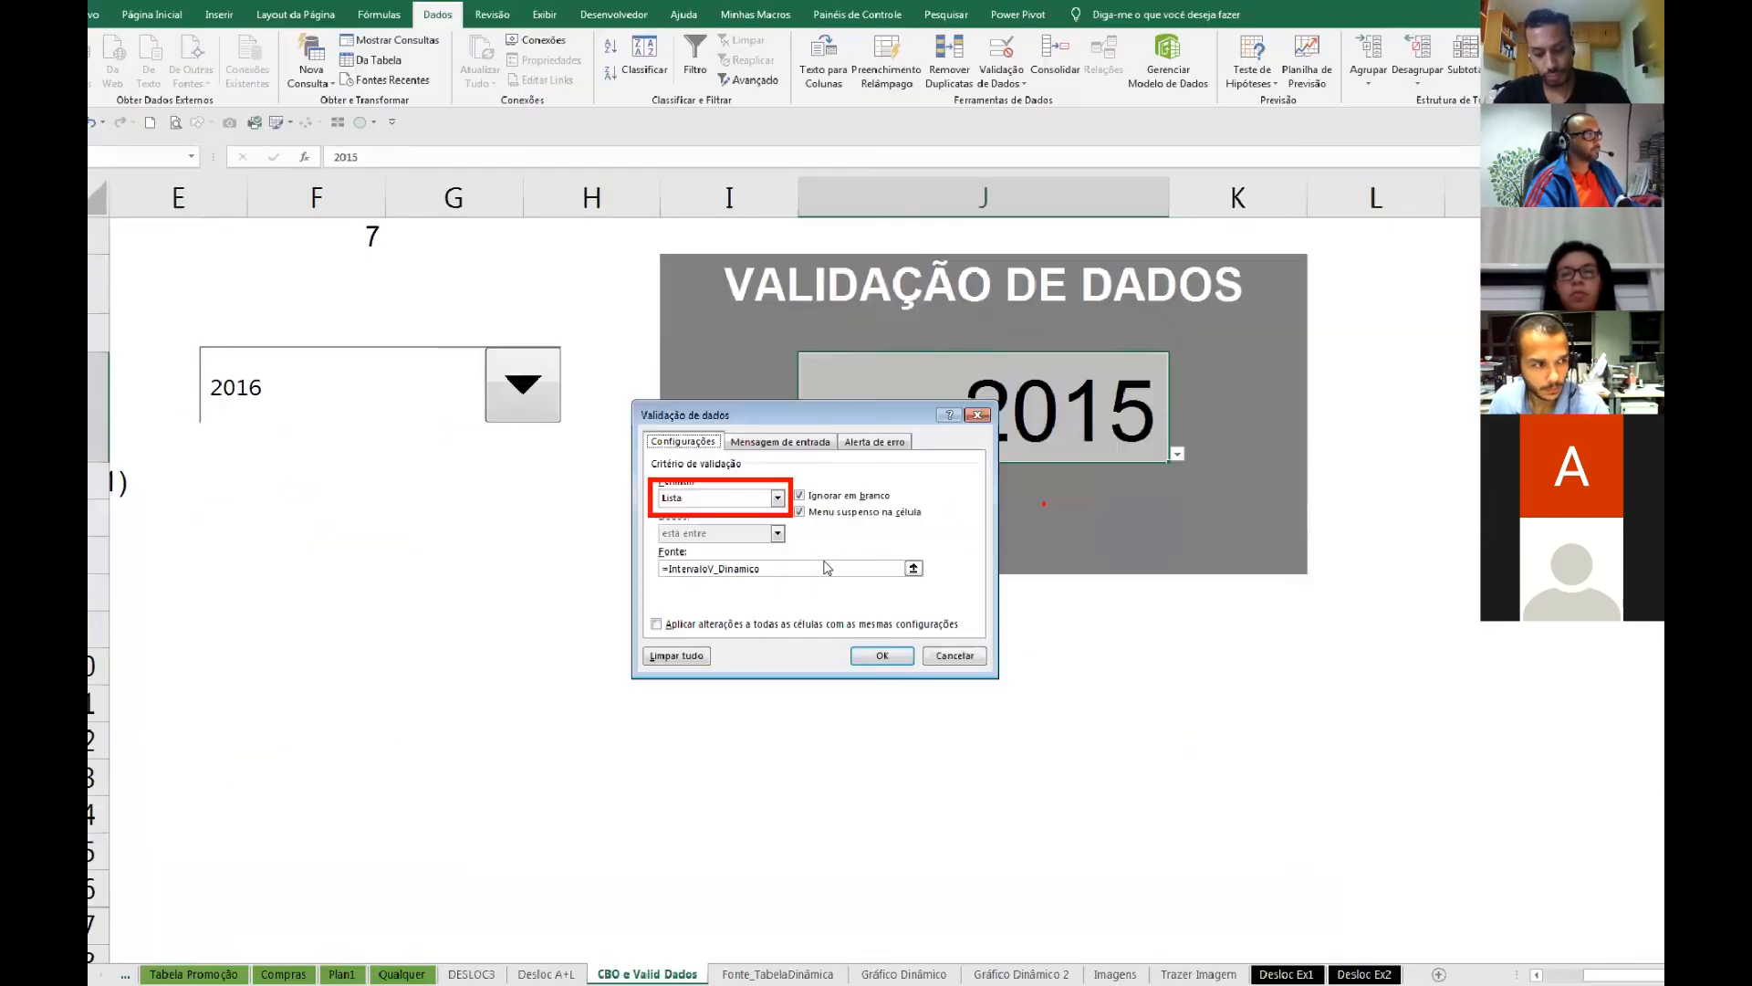
click(1047, 923)
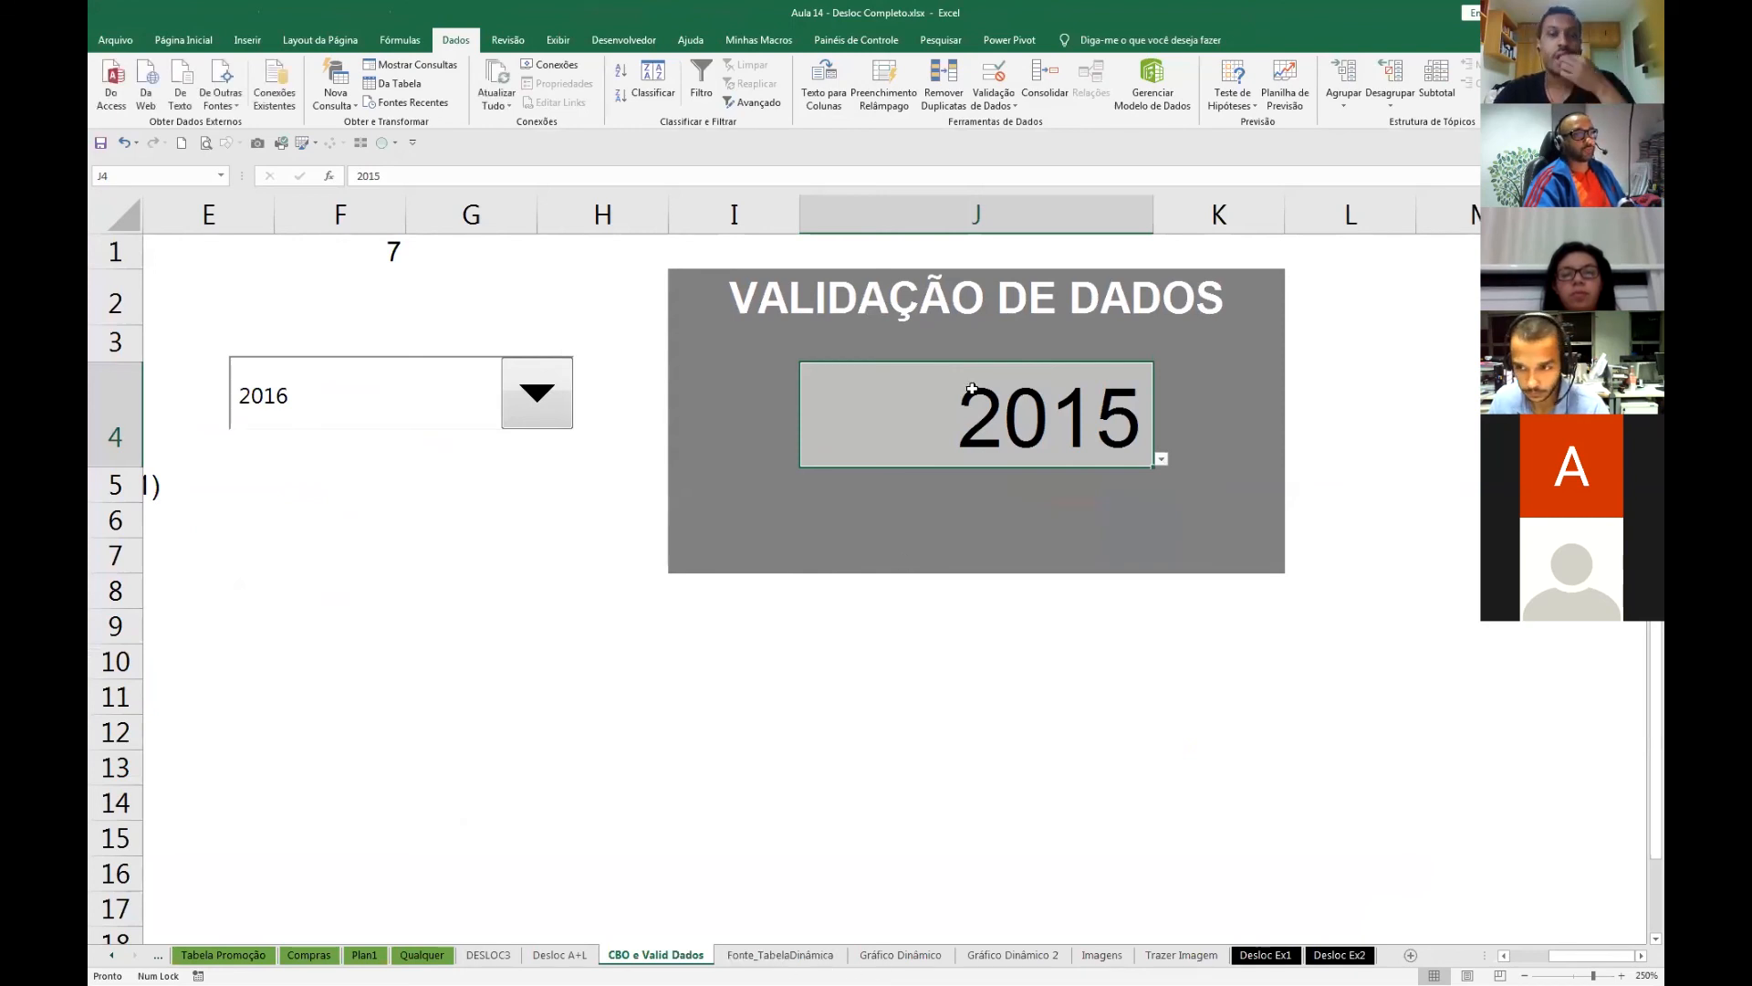
- On the Fonte_TabelaDinâmica sheet, select the data table B8:F18 and outline it temporarily with a red frame
click(818, 956)
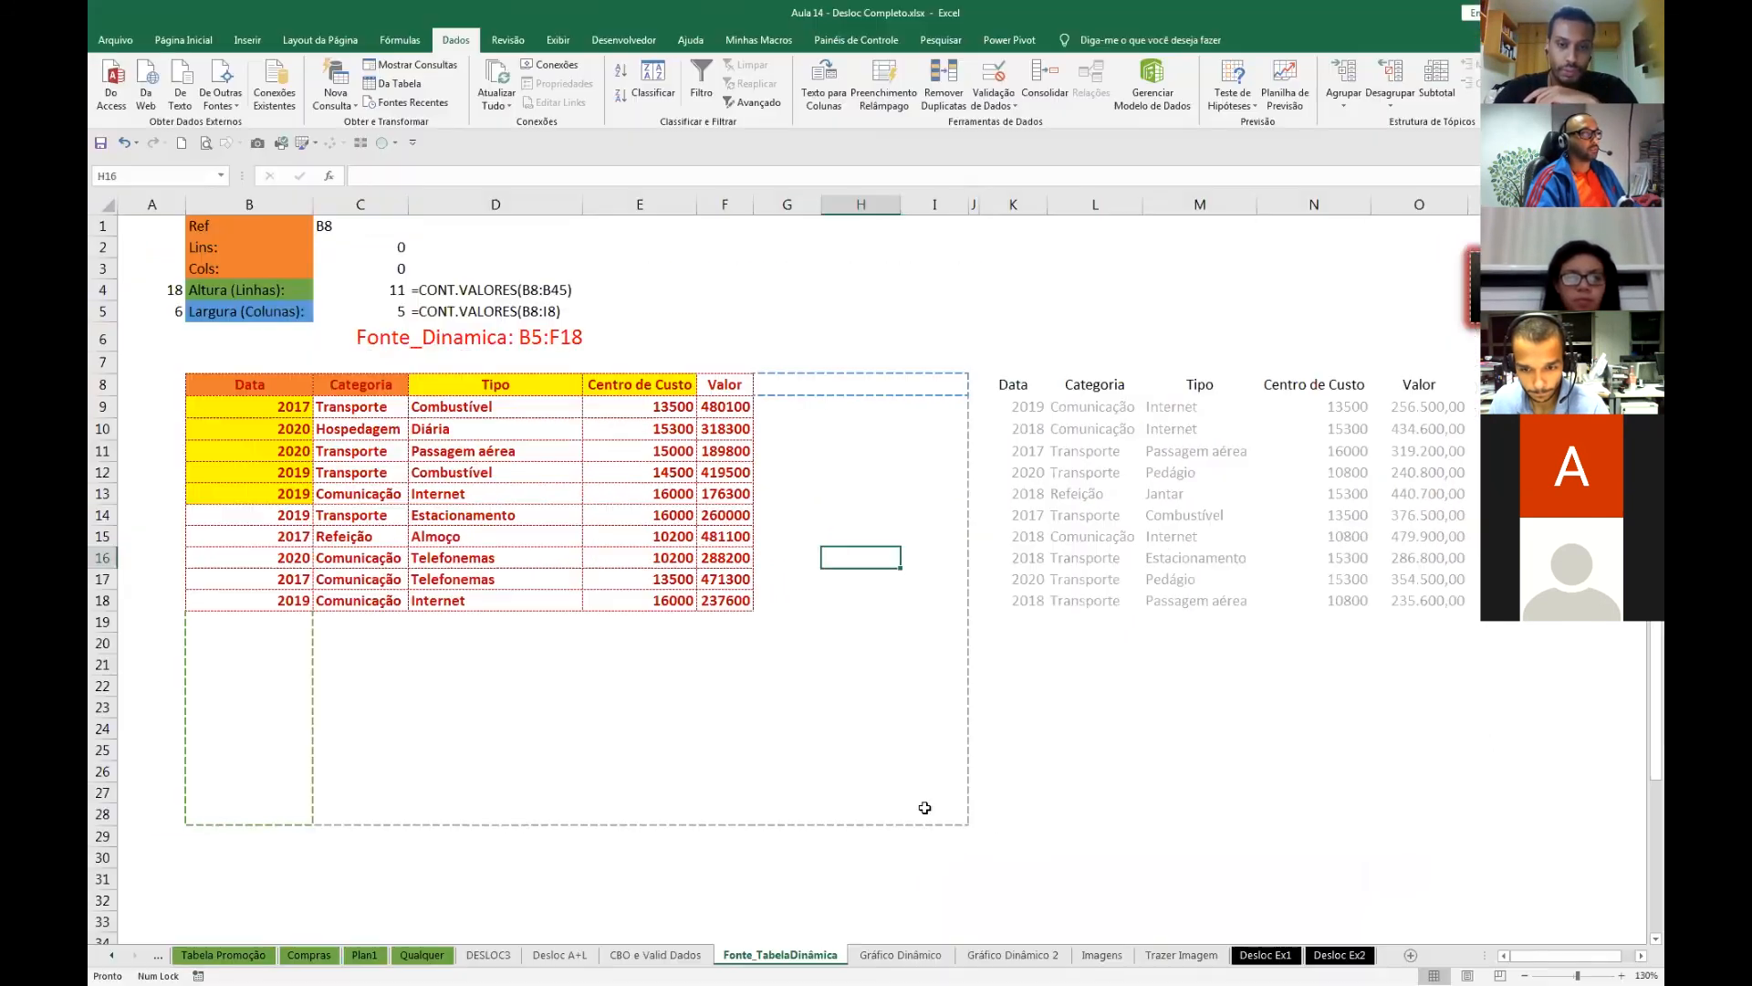
click(756, 753)
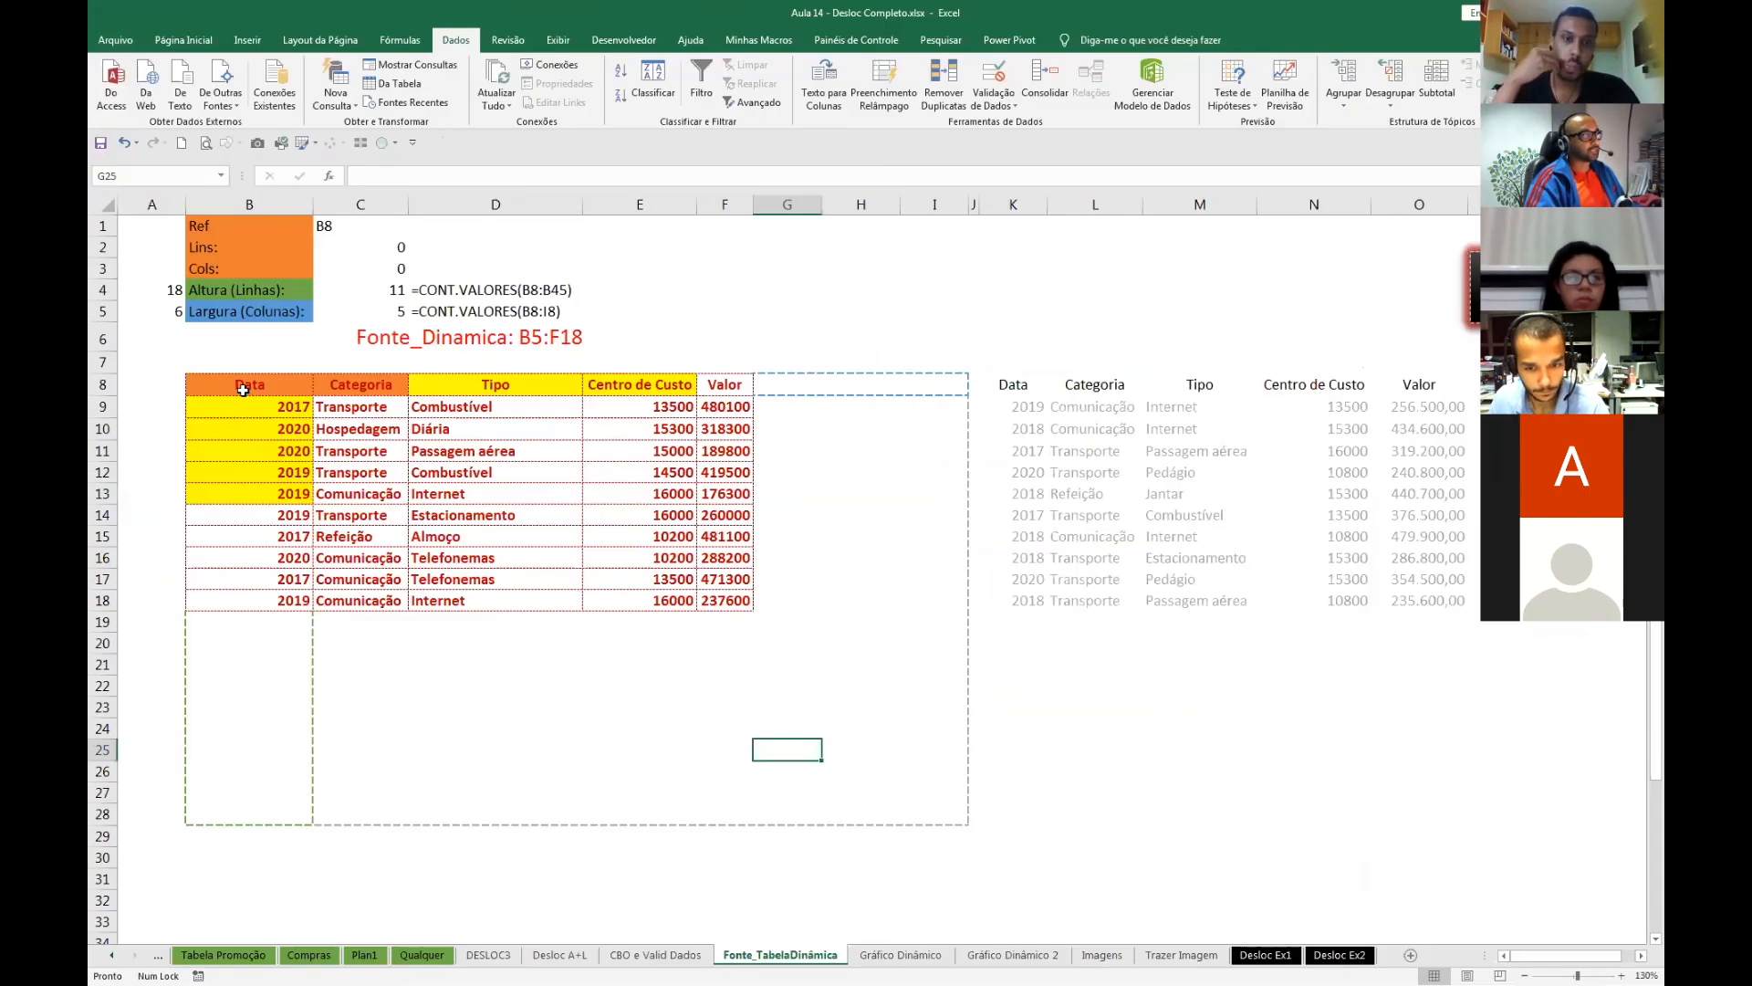
click(243, 390)
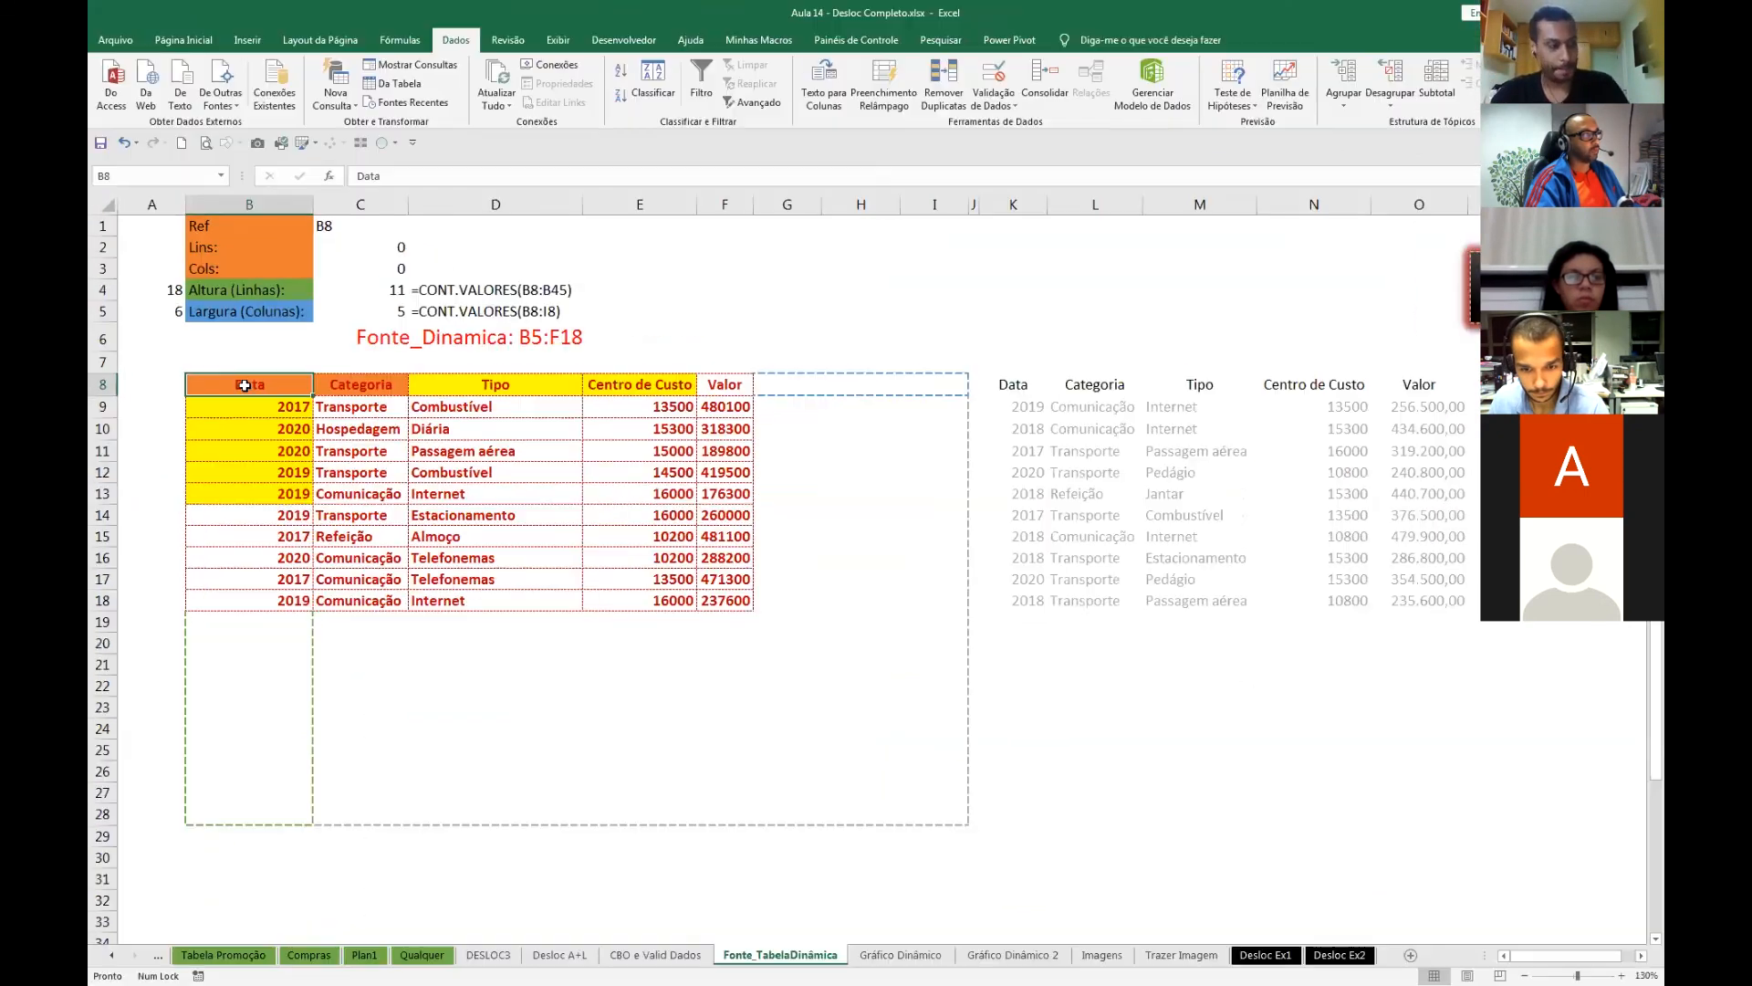
drag(244, 386, 707, 598)
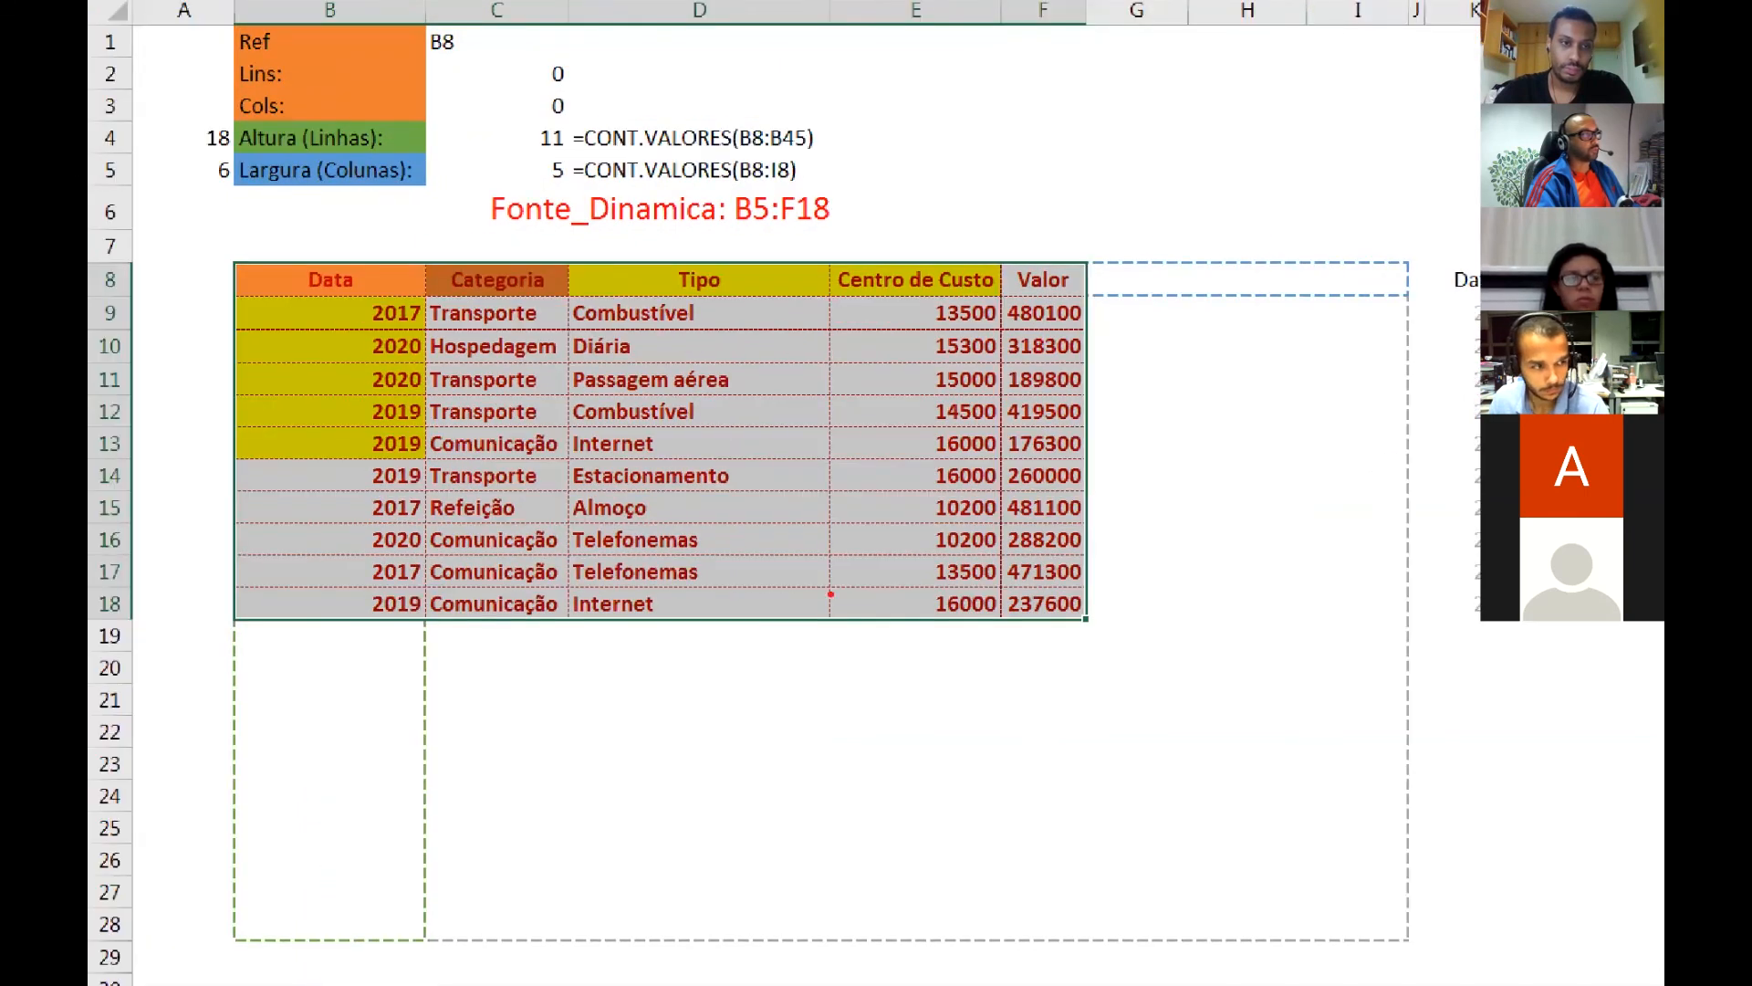
mouse_move(235, 263)
mouse_down()
mouse_move(846, 575)
mouse_move(1088, 622)
mouse_up()
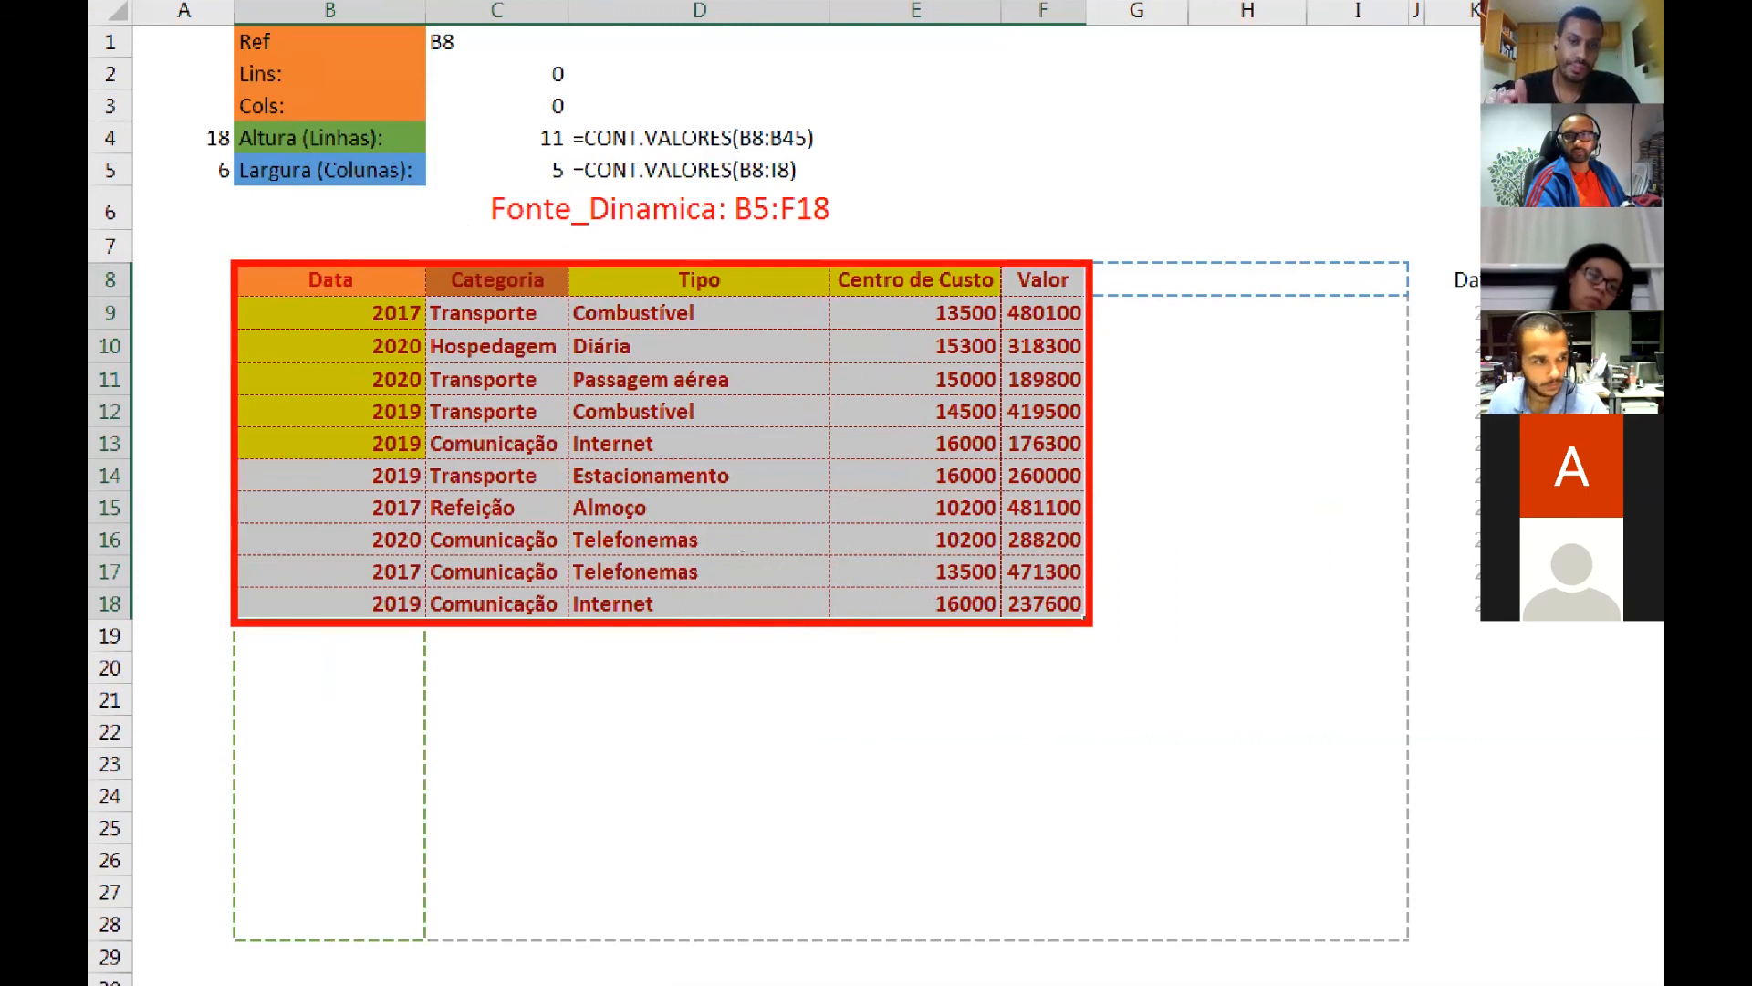
key(Escape)
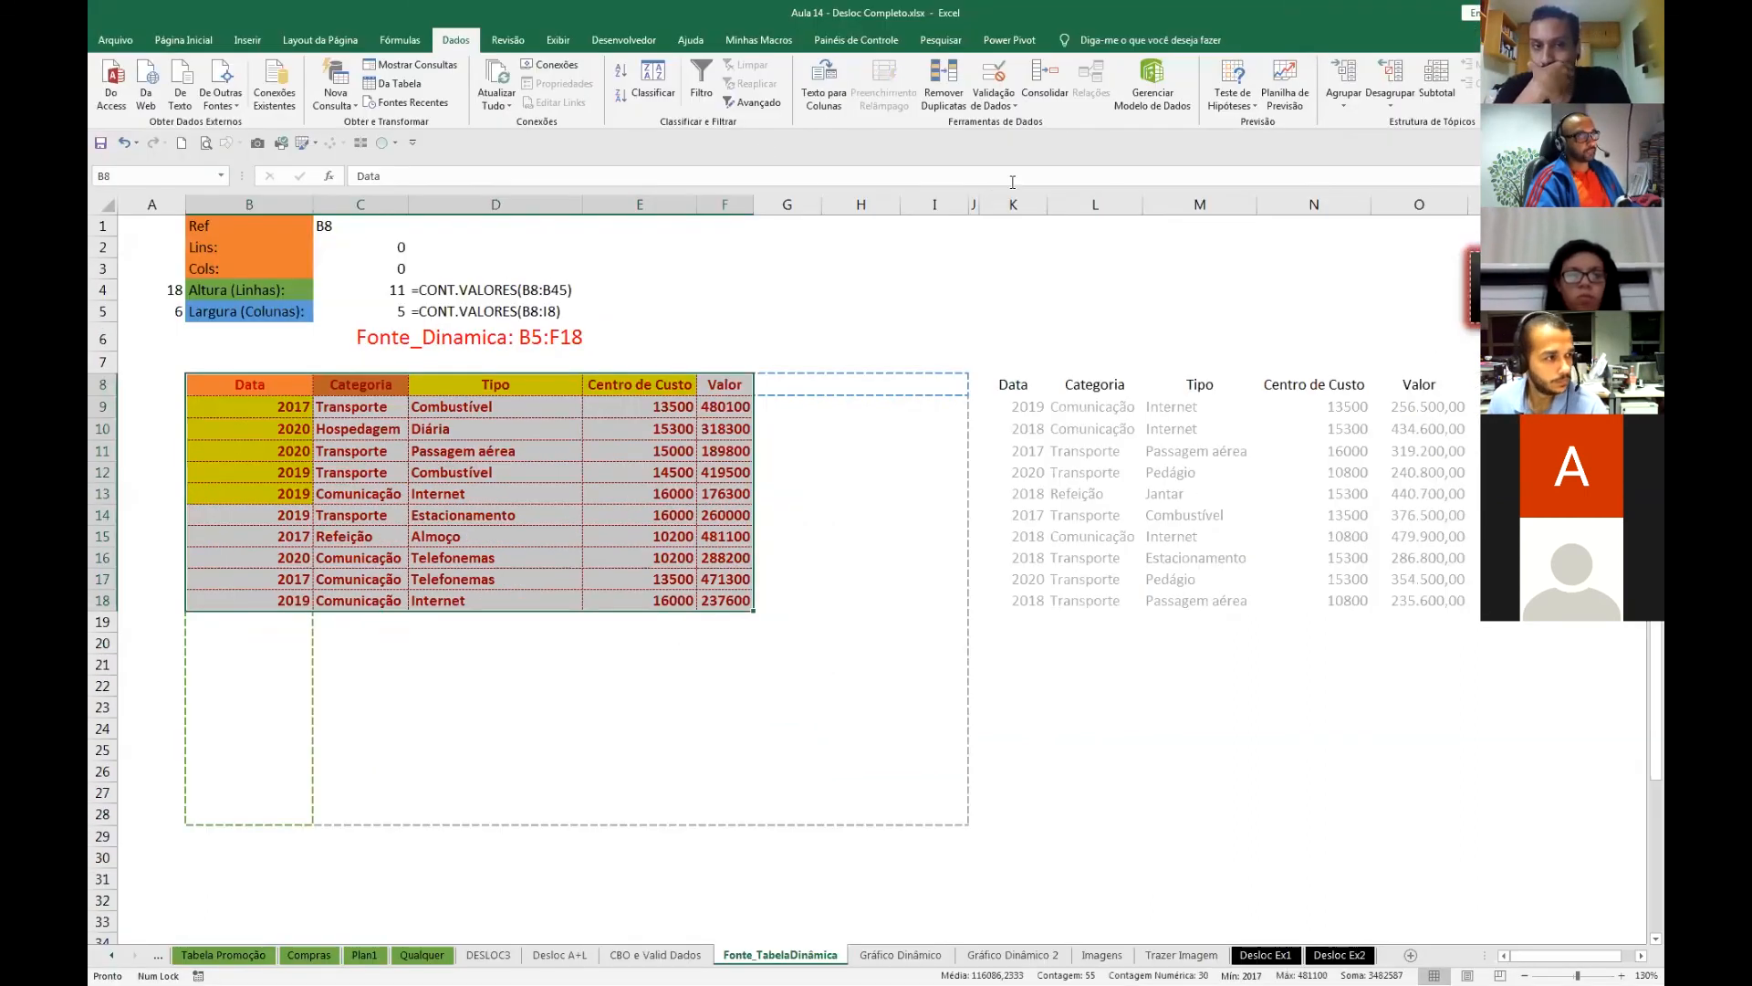
- Frame the pivot table command in red and create a pivot table from B8:F18 at cell B32 of the existing sheet
click(247, 40)
mouse_move(90, 102)
mouse_down()
mouse_move(211, 284)
mouse_move(211, 257)
mouse_up()
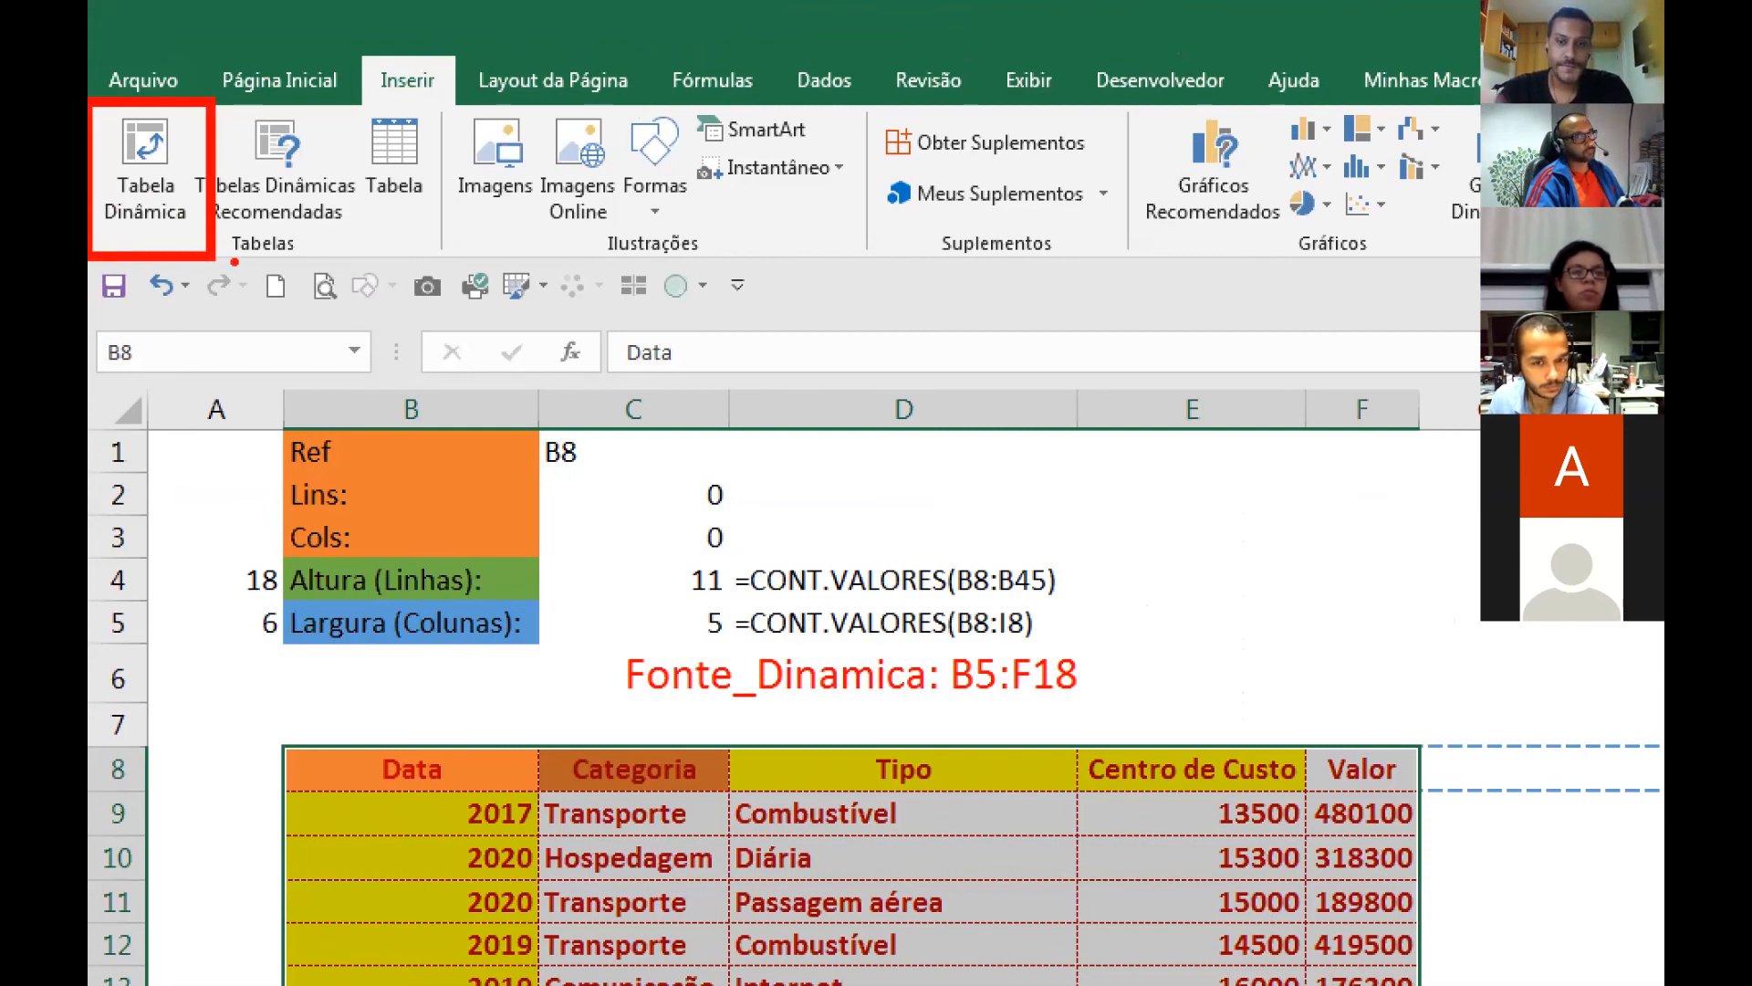
key(Escape)
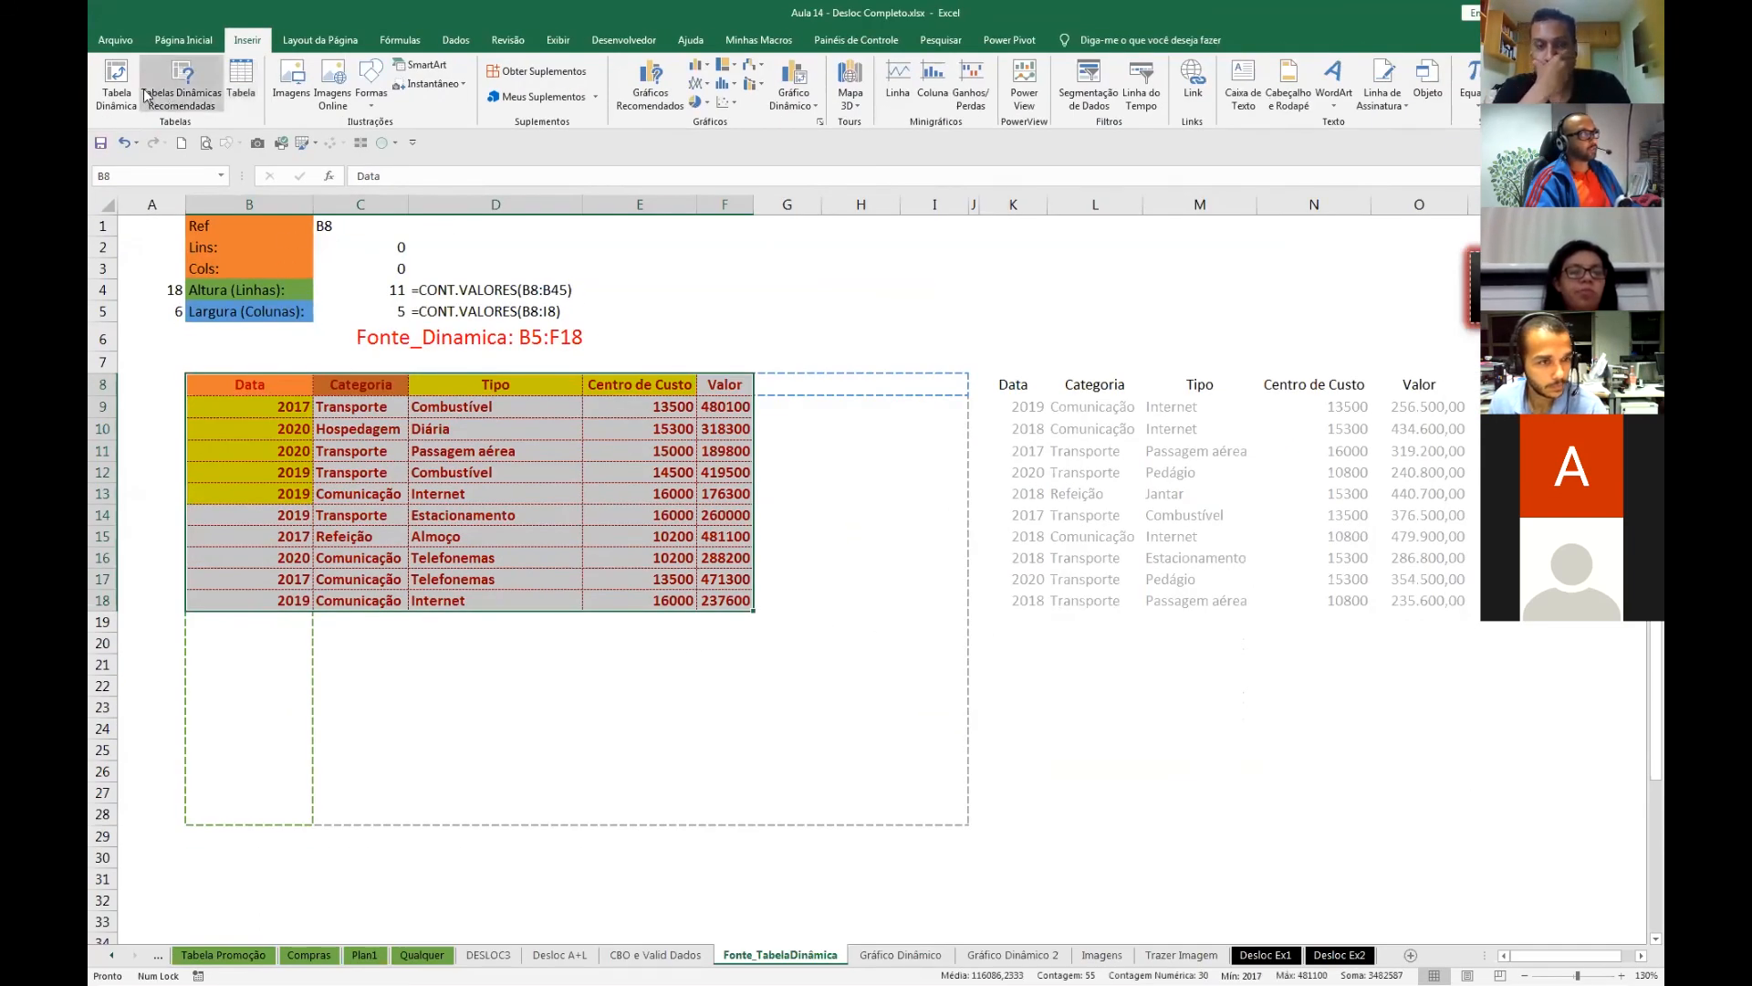
click(116, 82)
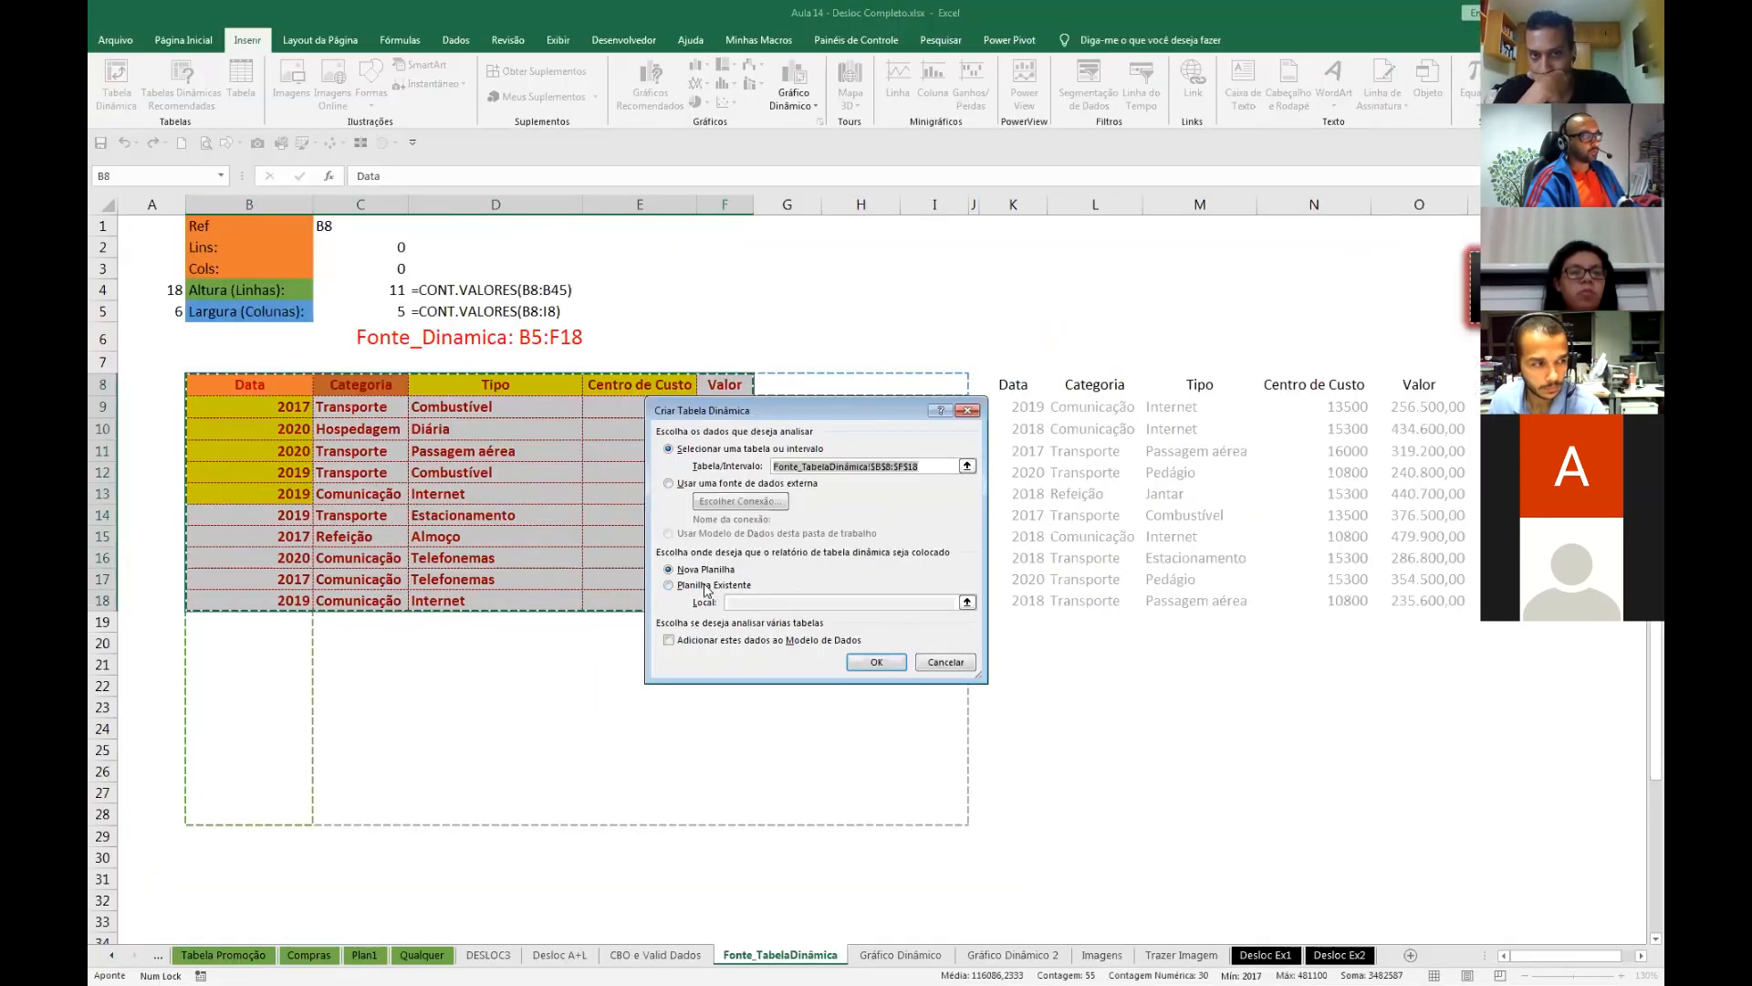
click(625, 584)
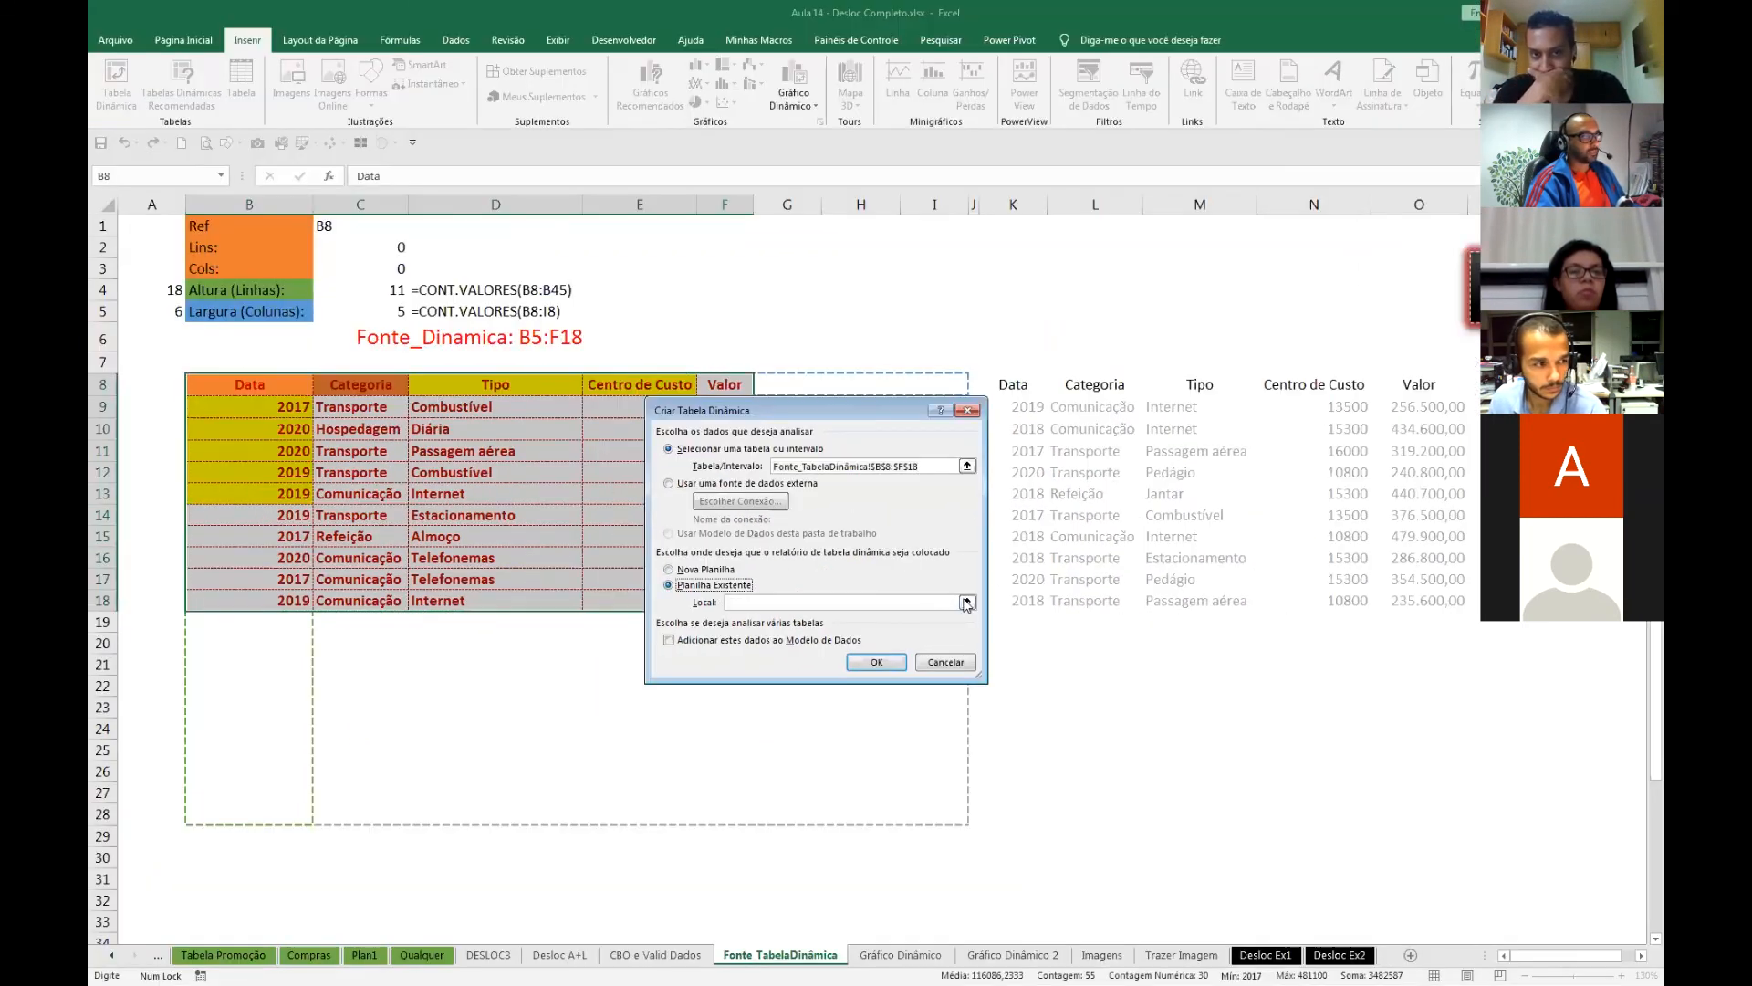
click(966, 602)
click(251, 899)
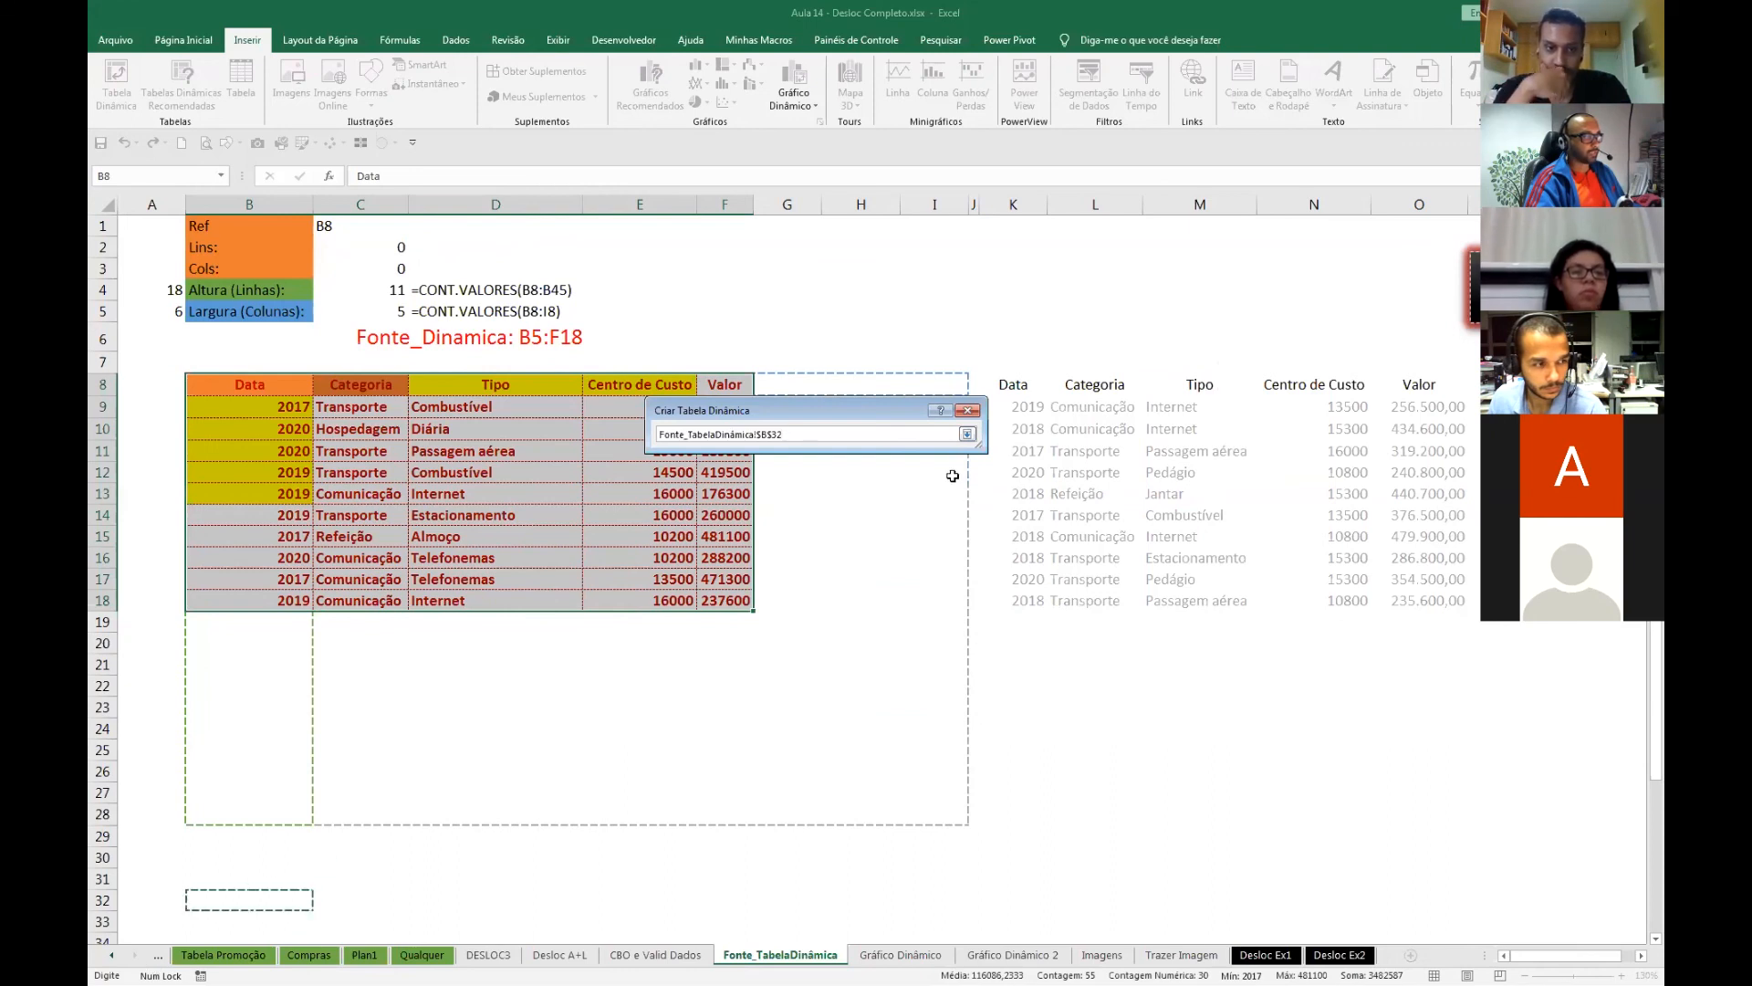
click(966, 434)
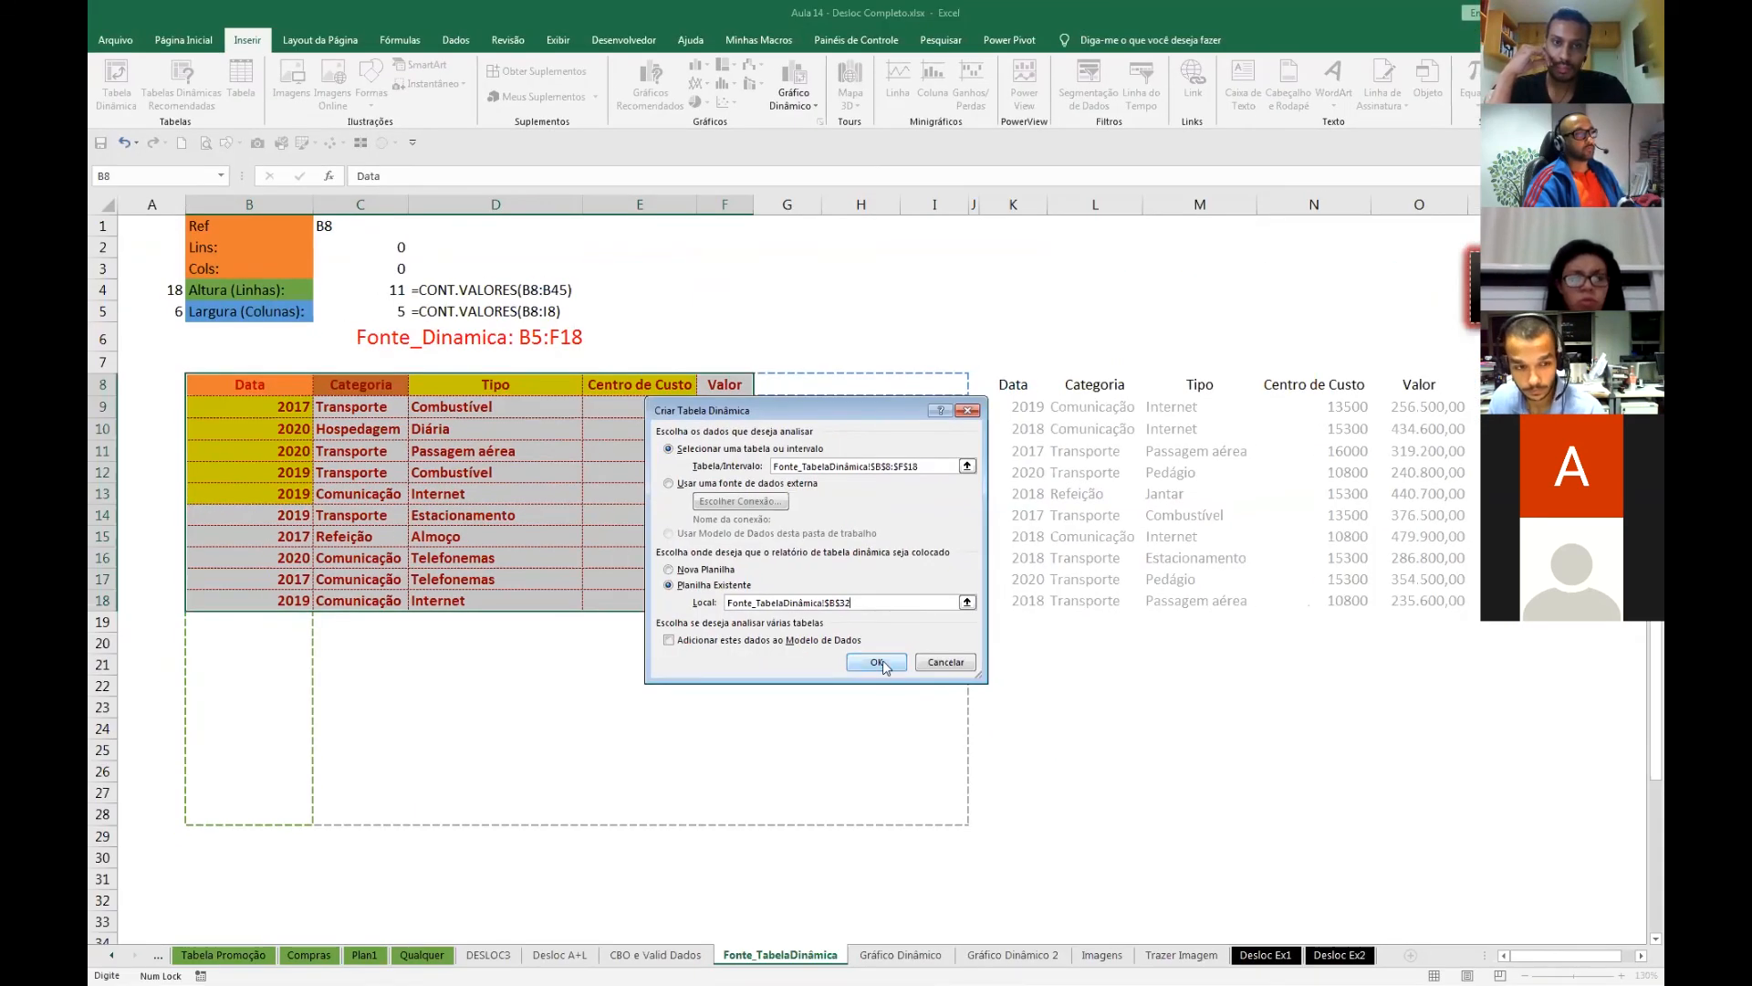
click(899, 752)
- Add Data to the pivot table's rows and Valor to its values, illustrating both placements with temporary blue and red arrows
scroll(833, 802, down, 2)
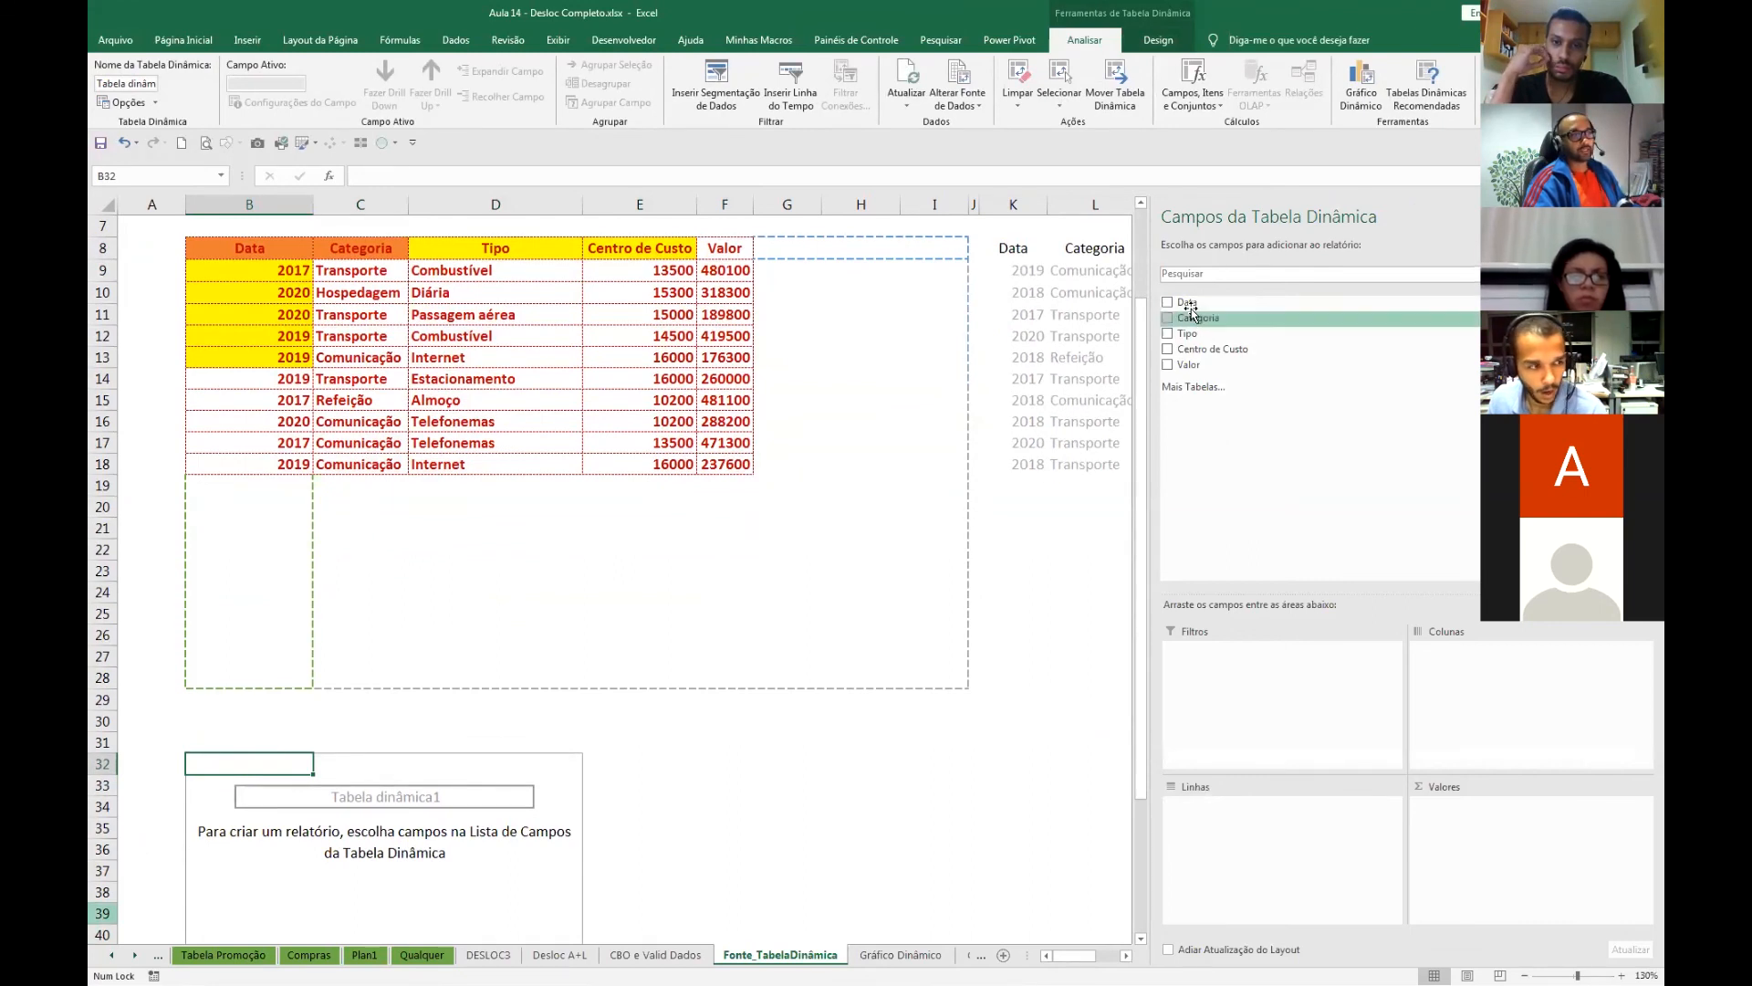
drag(1188, 303, 1244, 837)
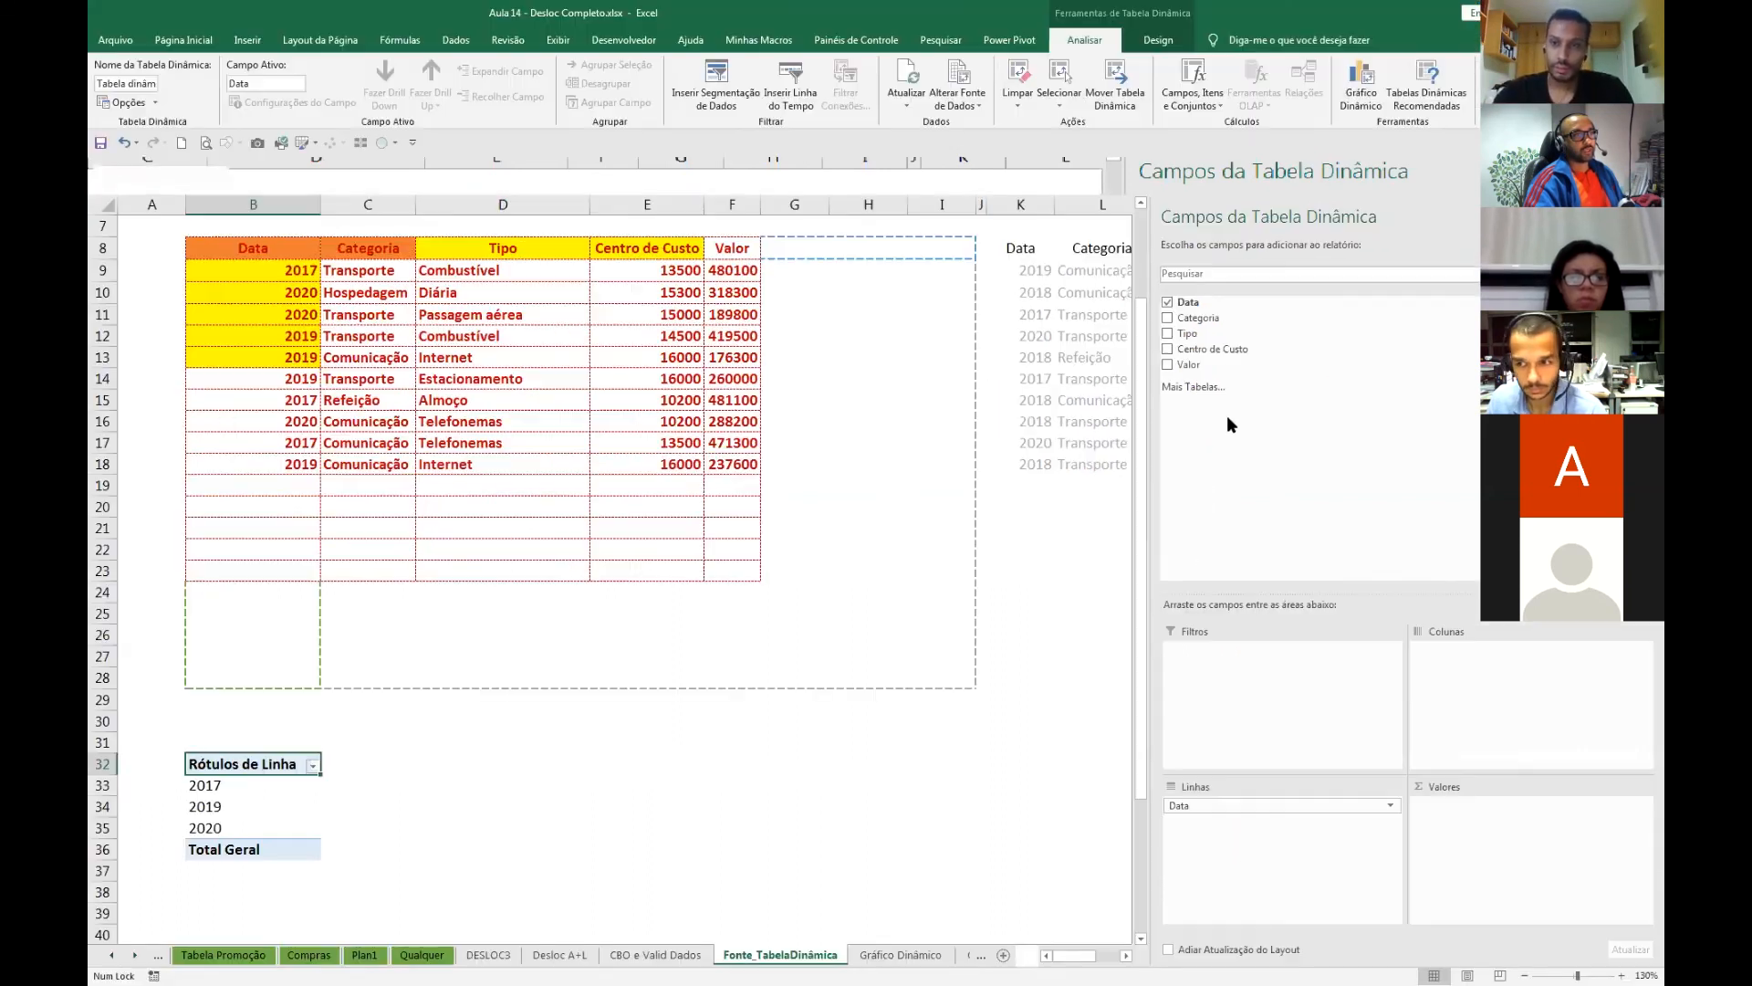
drag(1183, 365, 1440, 836)
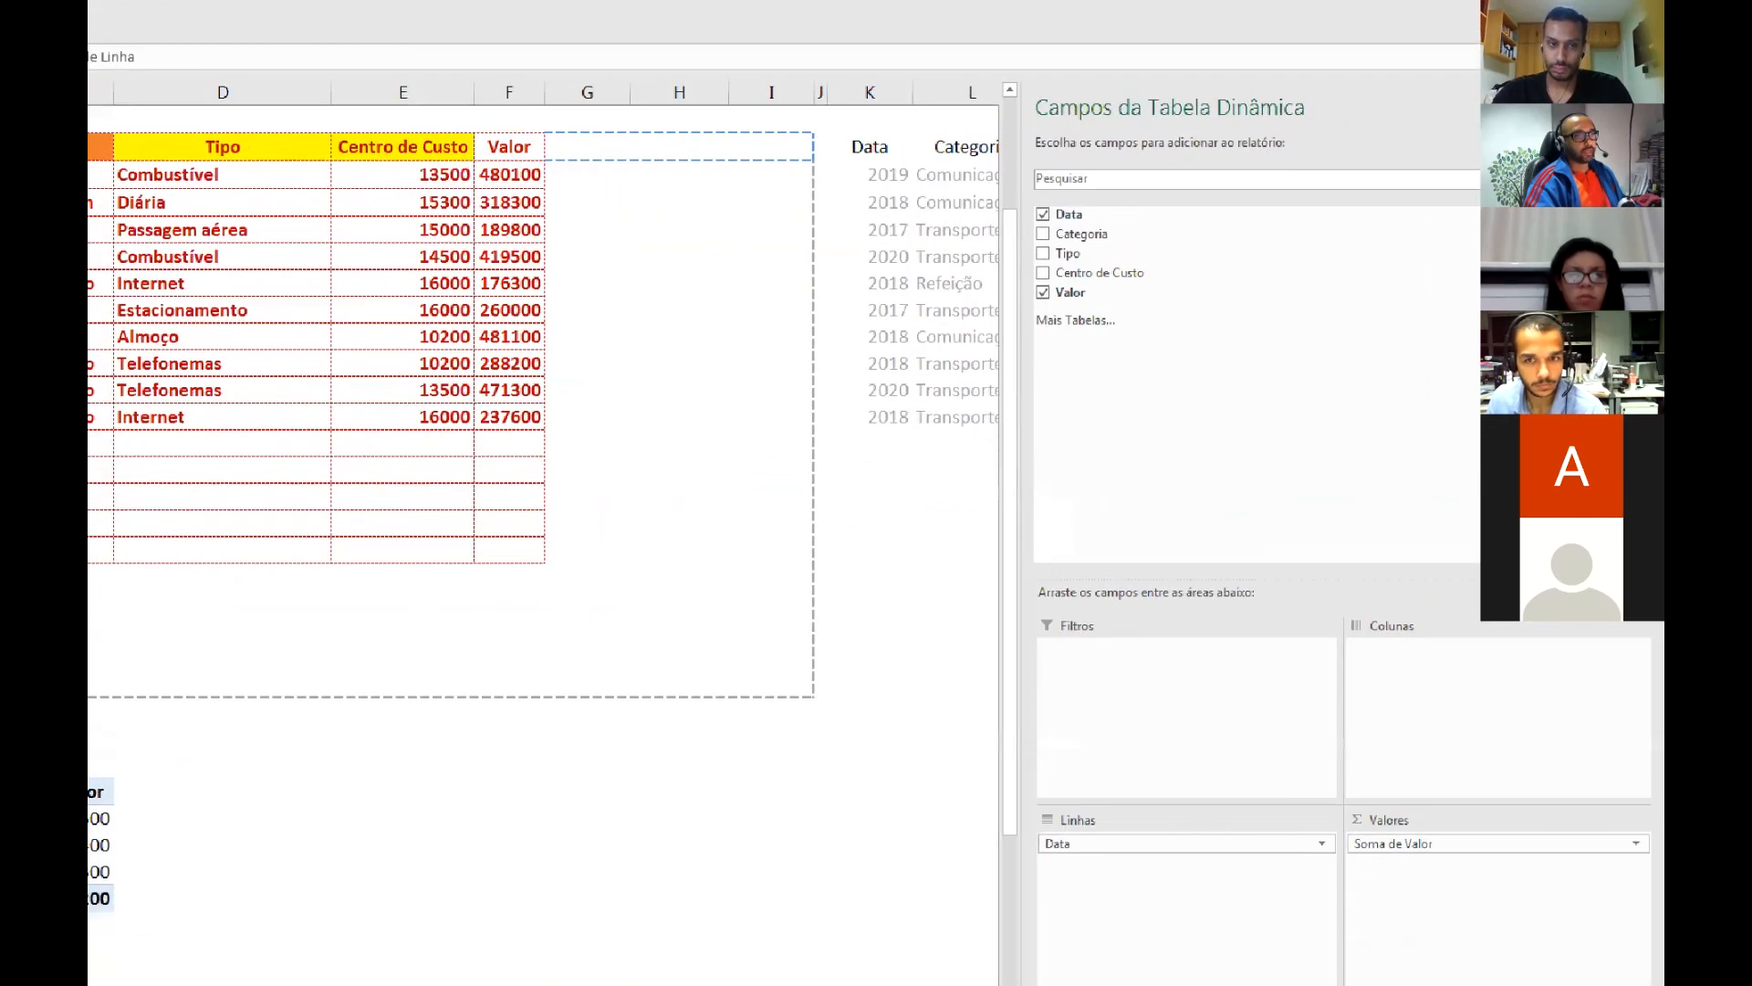
mouse_move(1408, 833)
mouse_down()
mouse_move(1201, 445)
mouse_move(1094, 315)
mouse_up()
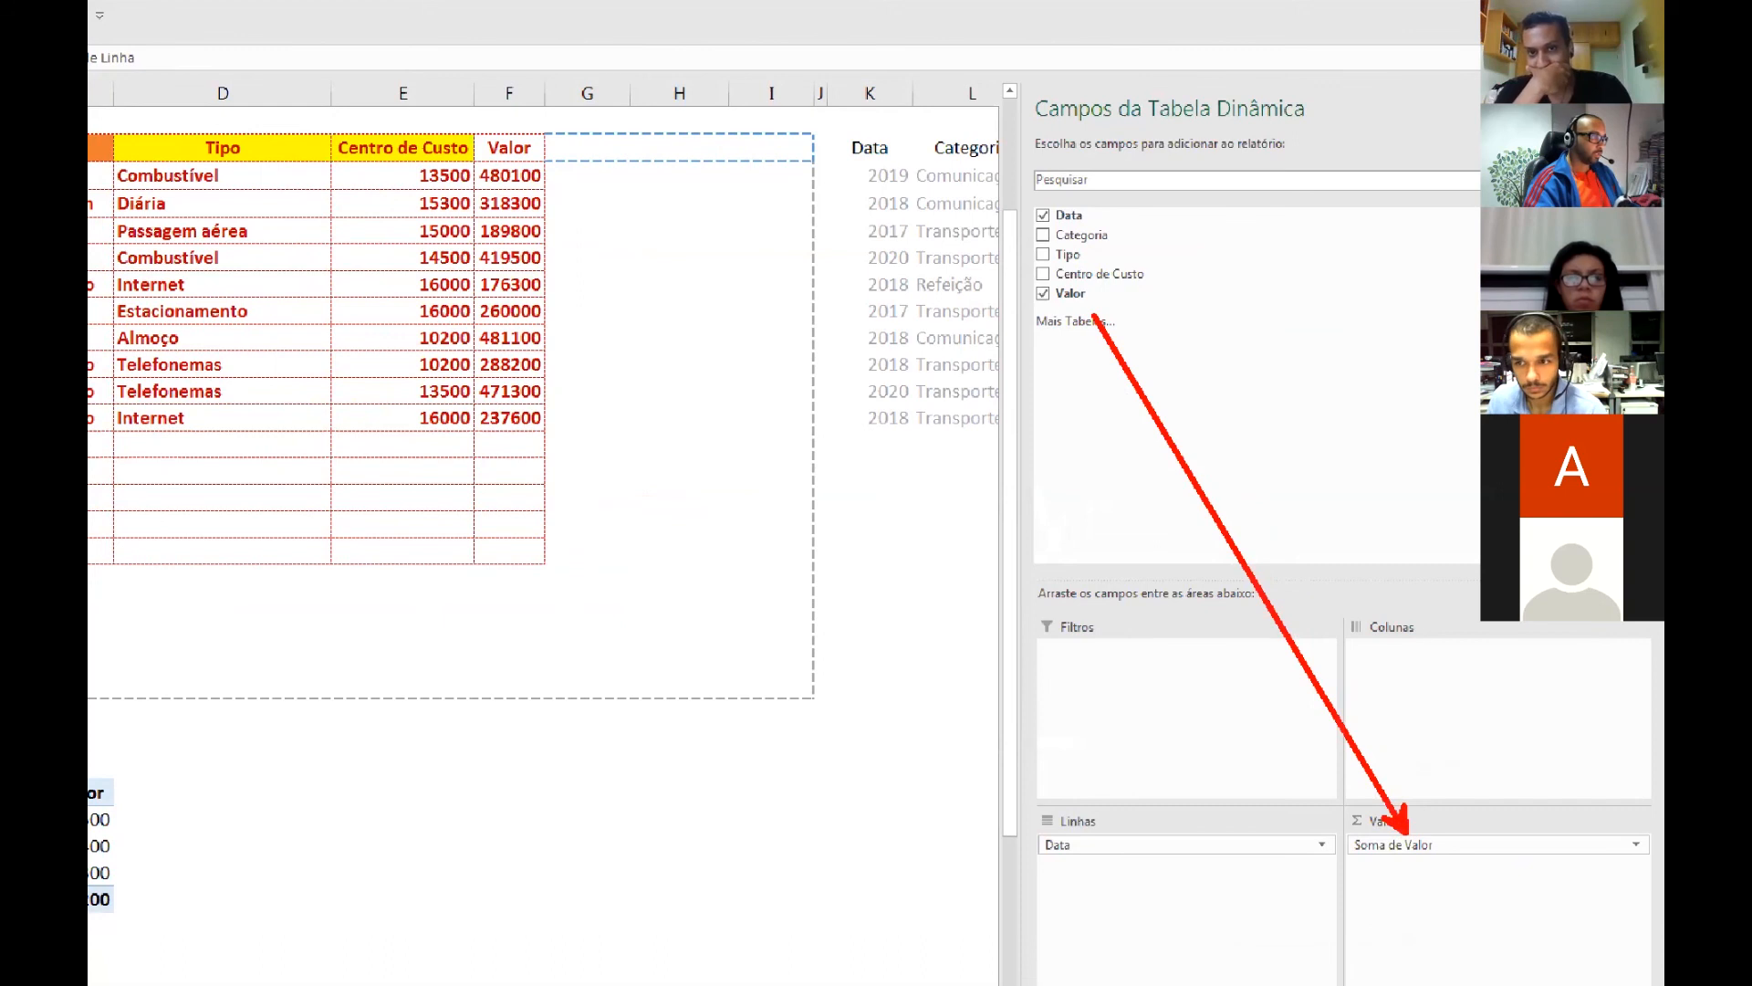
drag(1090, 831, 1088, 224)
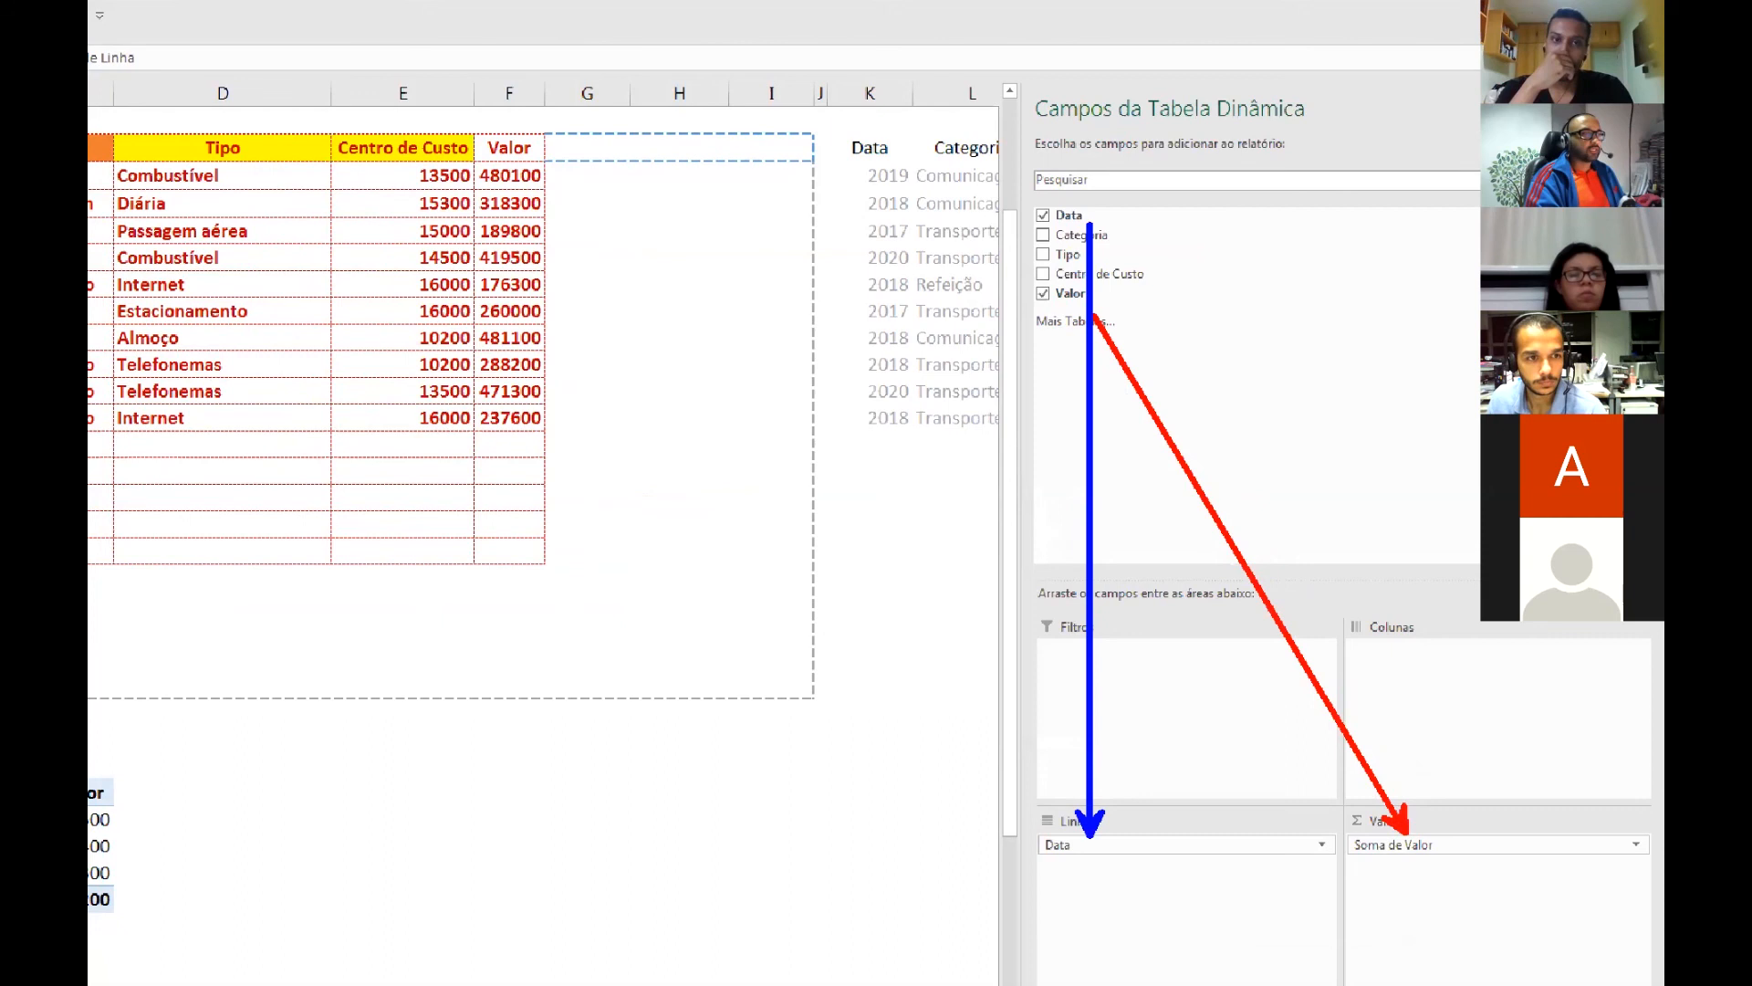
key(Escape)
- Examine the pivot table's Soma de Valor for the individual years and the Total Geral
click(363, 789)
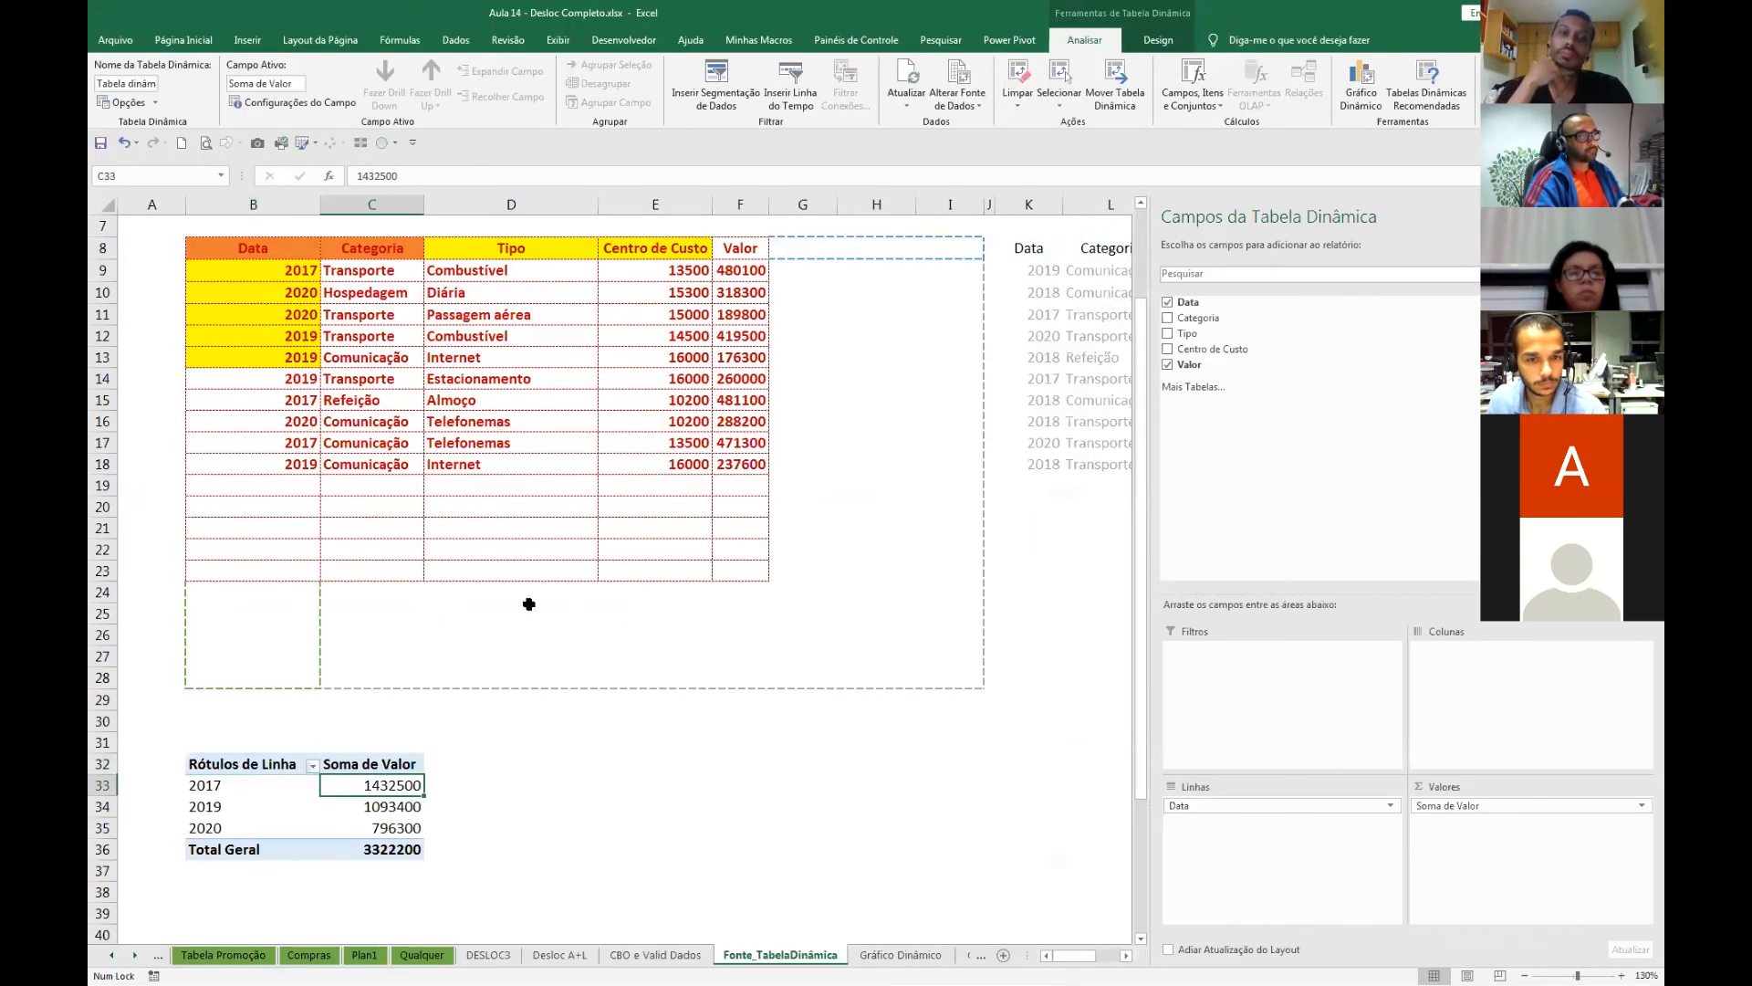
click(380, 820)
click(376, 791)
click(377, 820)
click(383, 844)
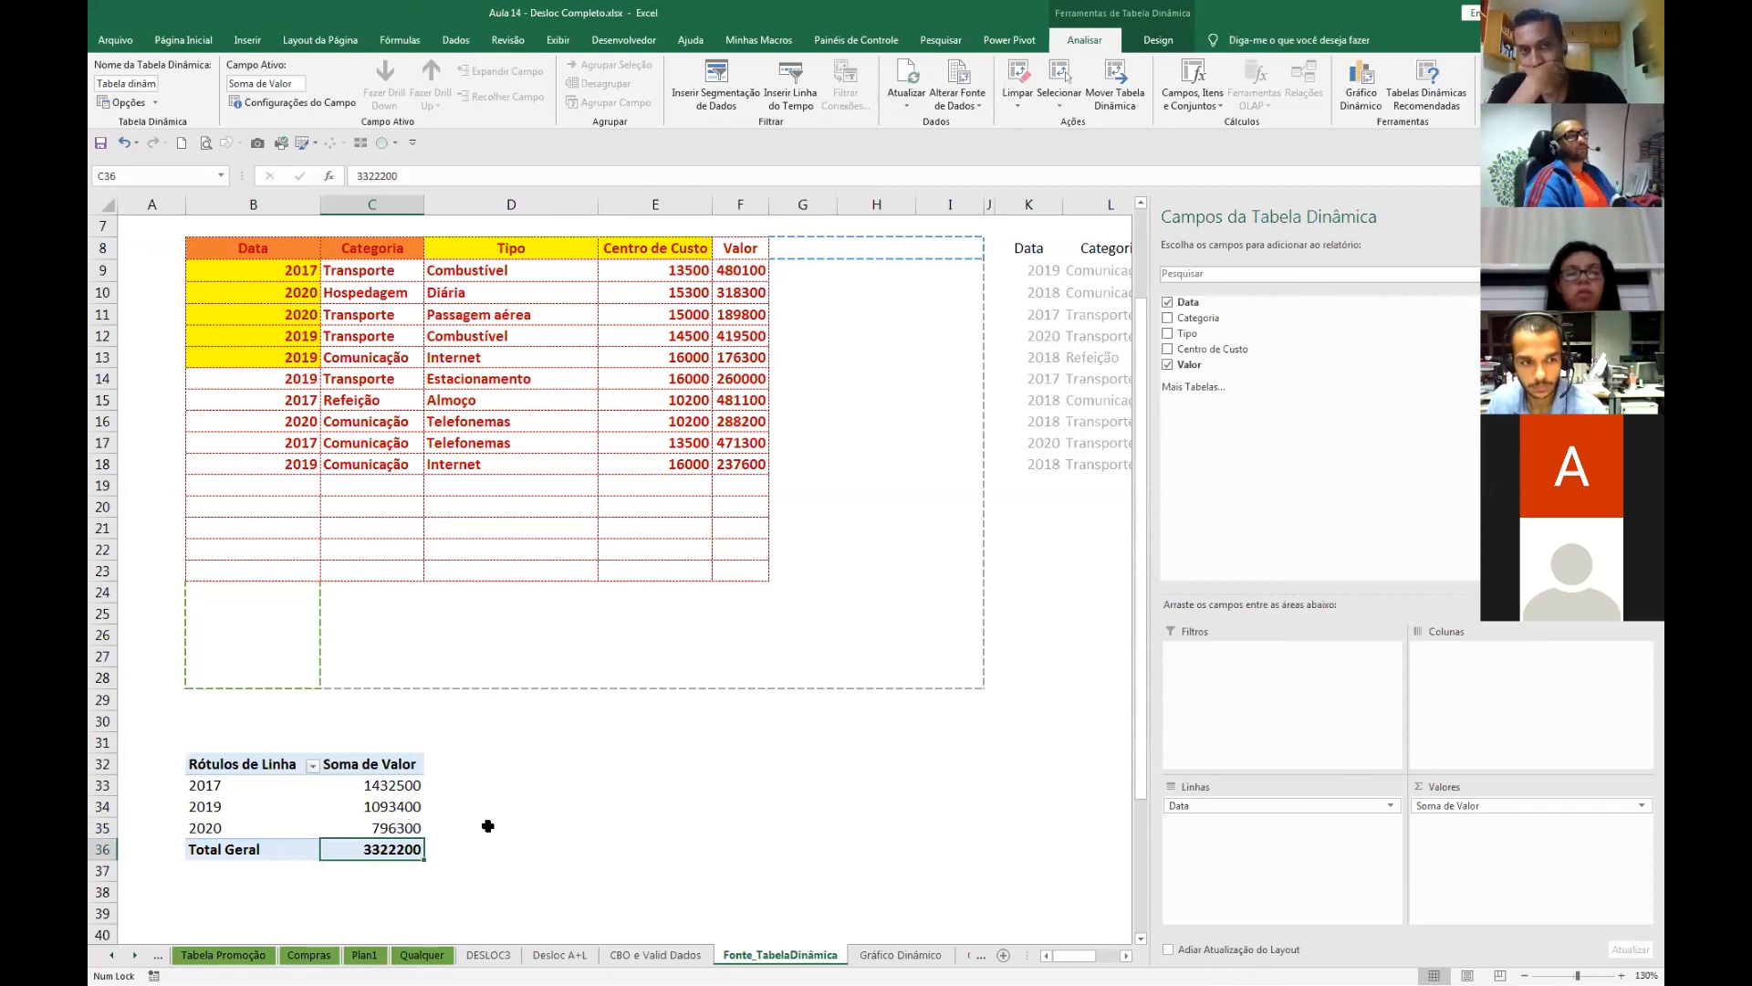
- Copy the two records in K9:O10 and paste them as values below the source table, starting at B19
drag(1064, 956, 1081, 956)
drag(460, 271, 828, 286)
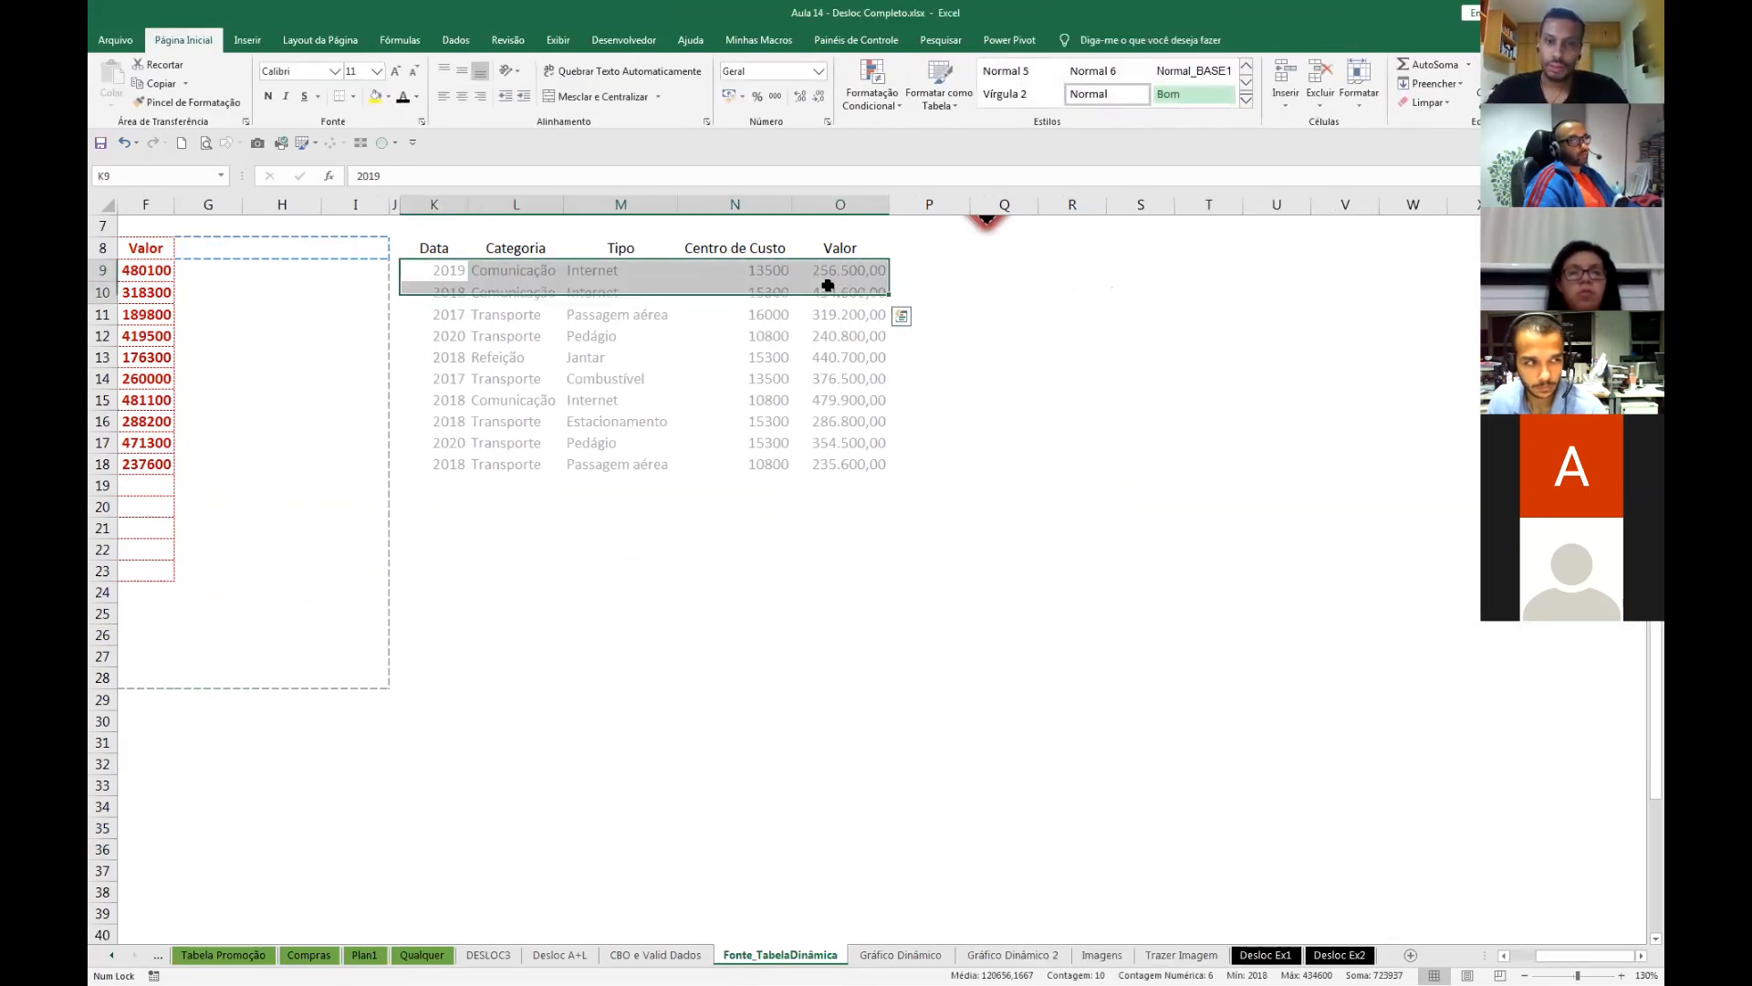
key(ctrl+c)
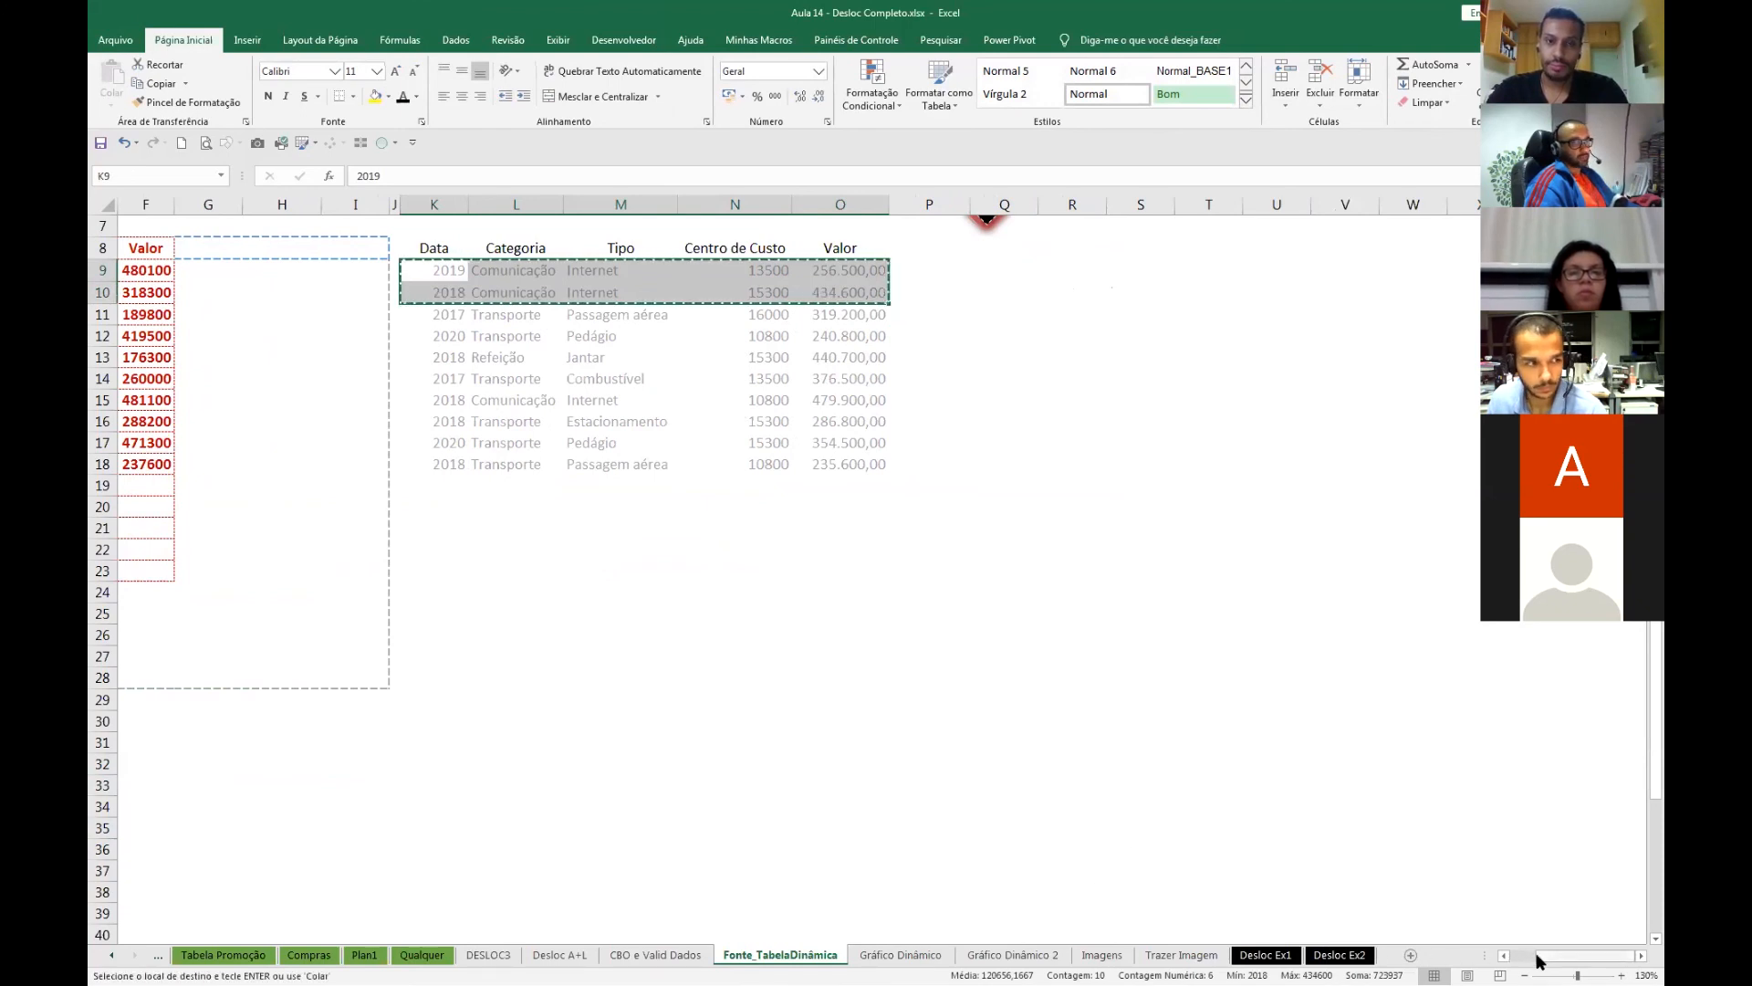
drag(1542, 956, 1522, 955)
click(256, 484)
right_click(257, 484)
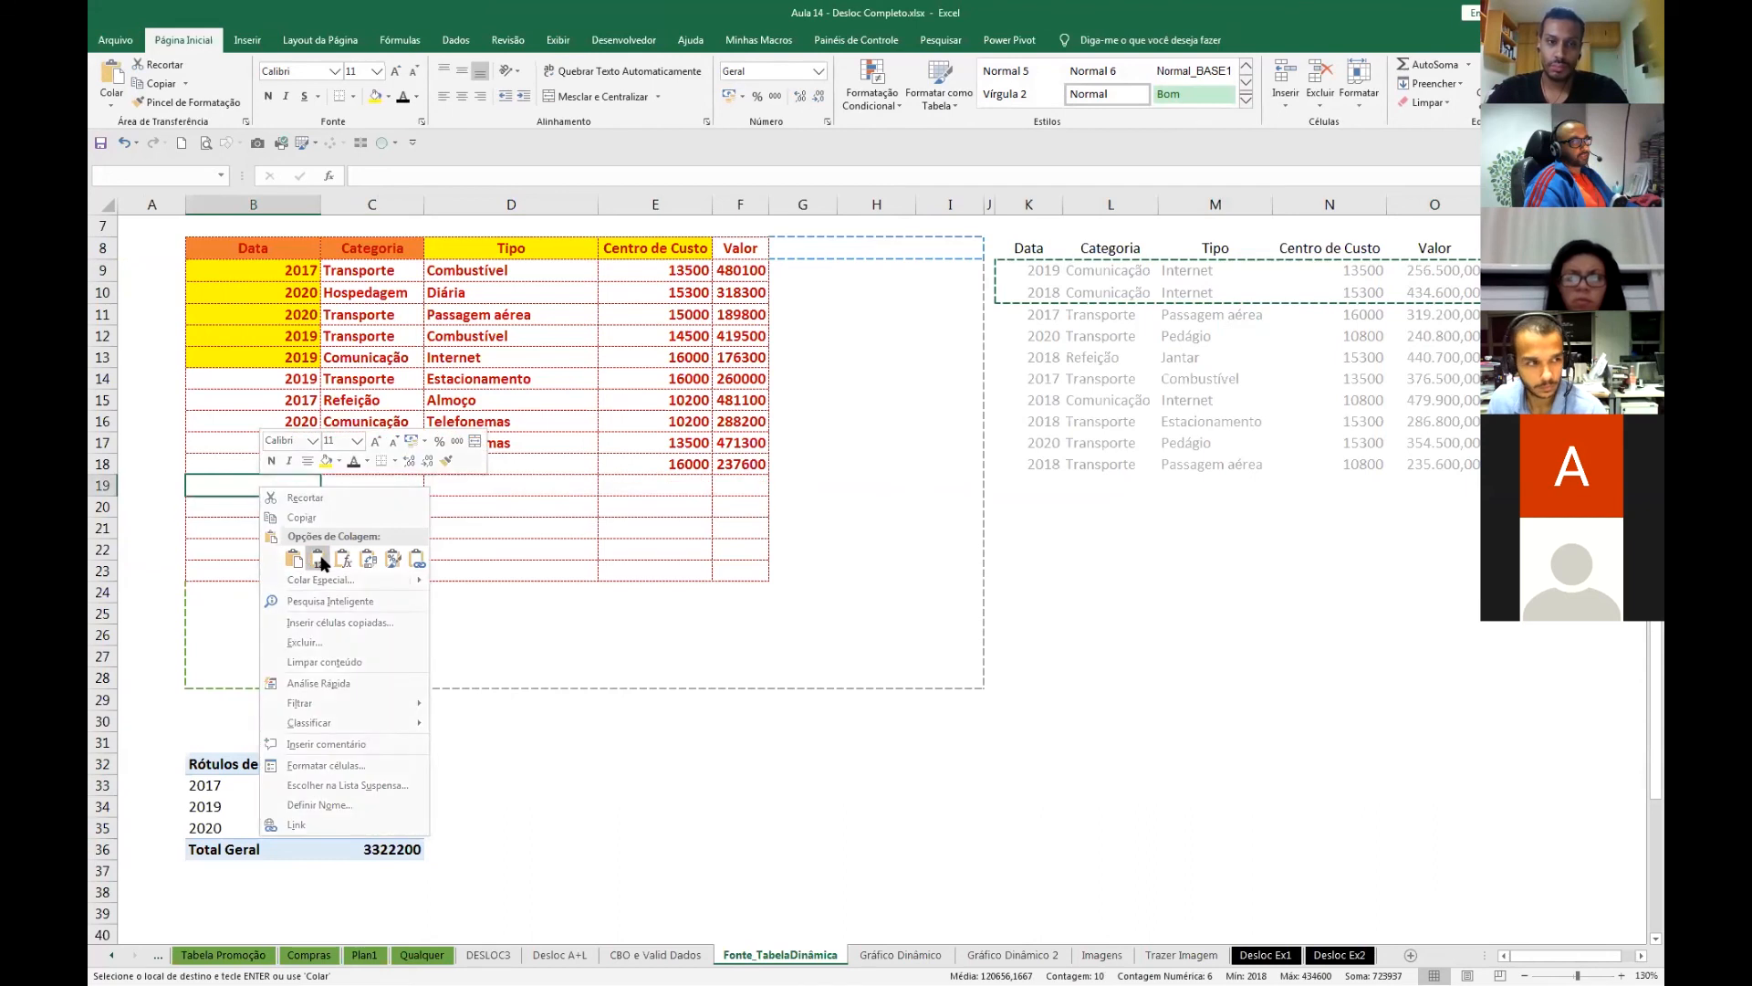
click(317, 558)
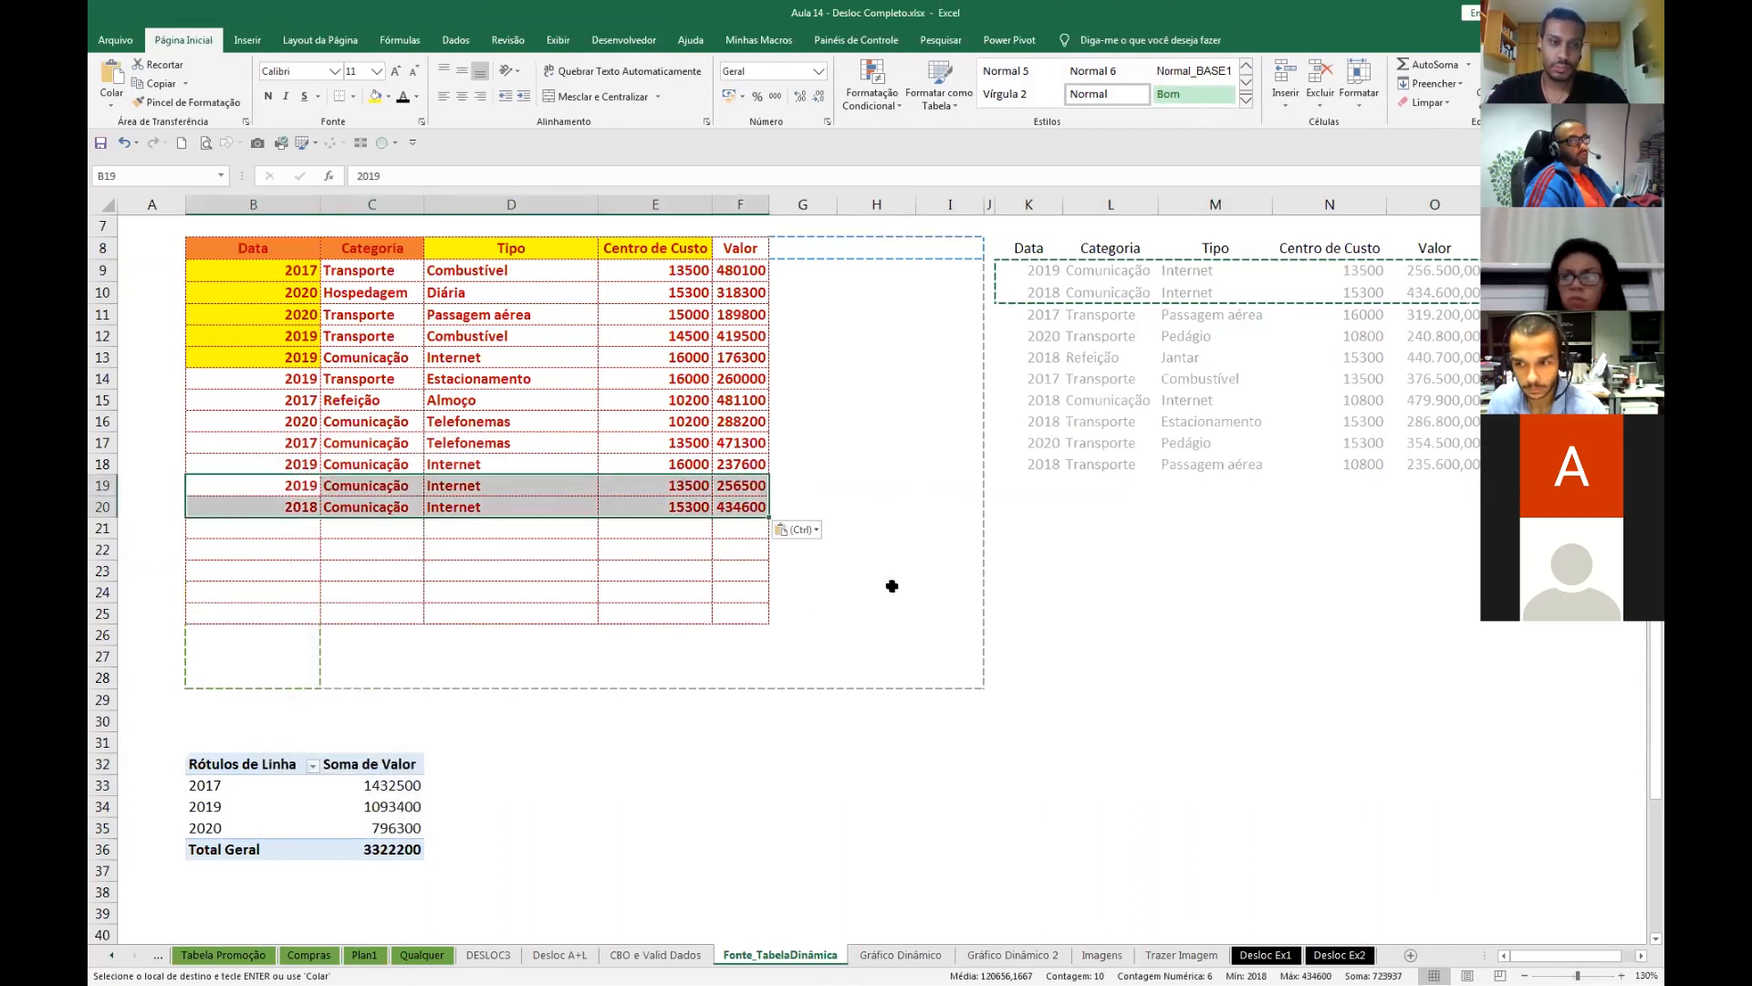
- Clear the two copied records from K9:O10 in the auxiliary list
click(1199, 527)
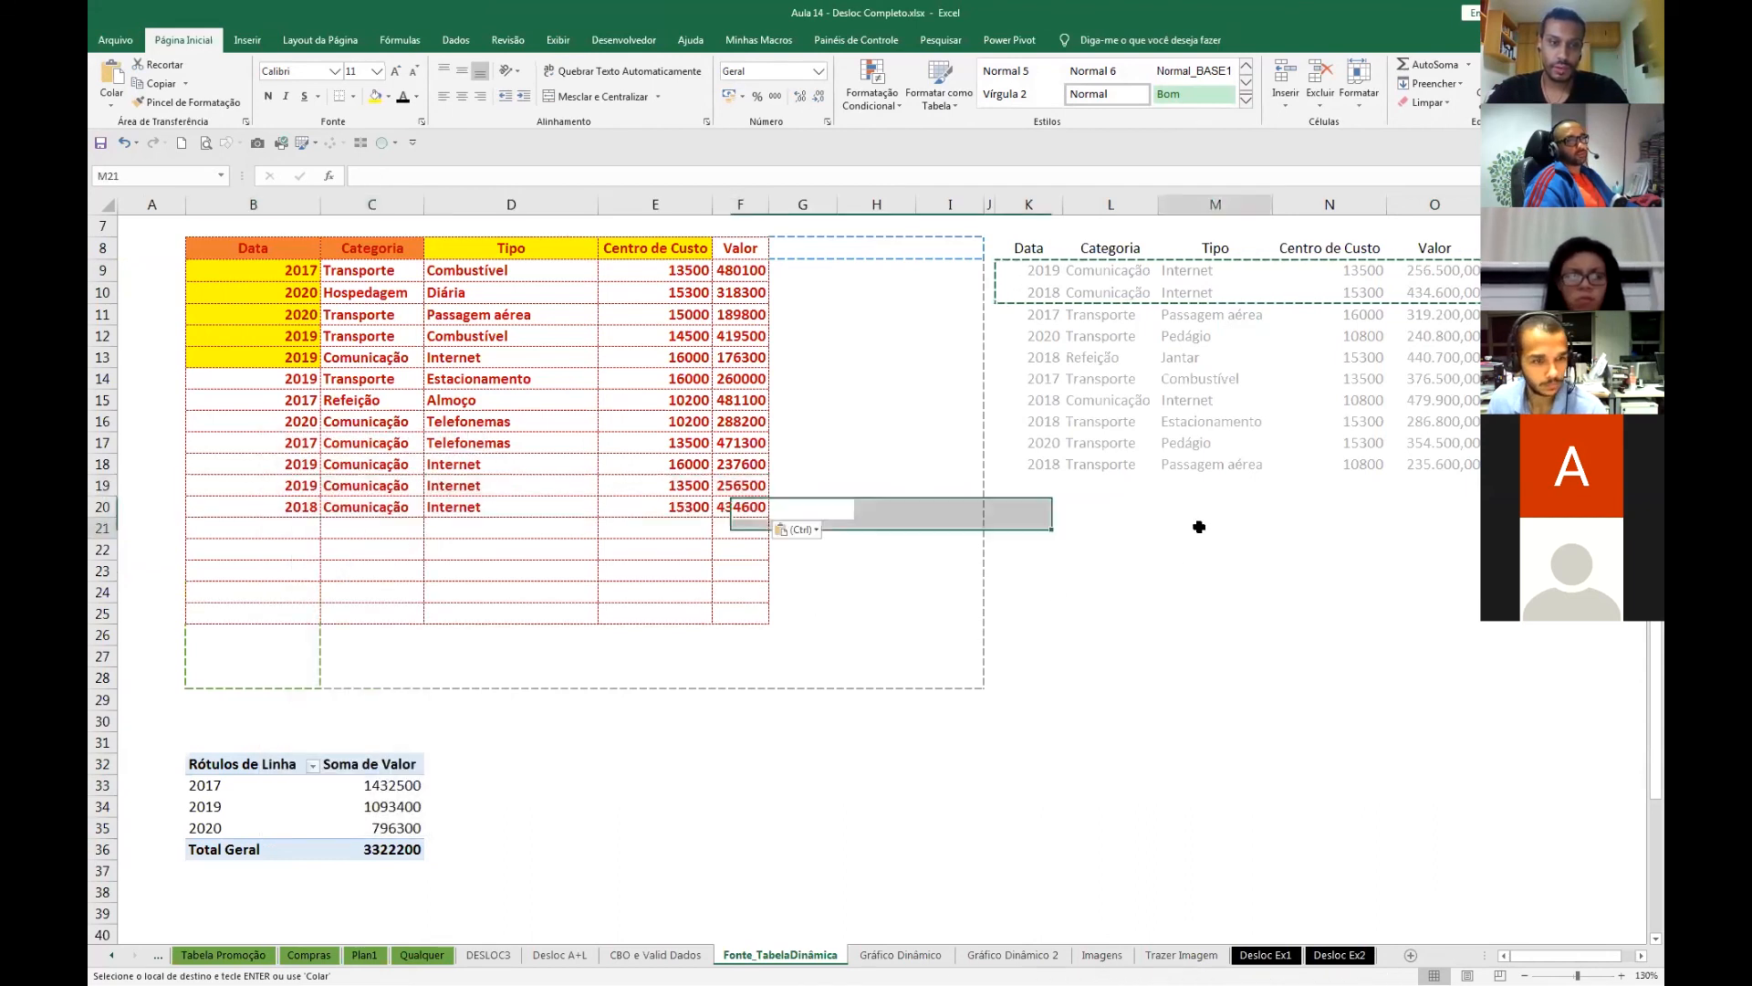
drag(1057, 272, 1412, 288)
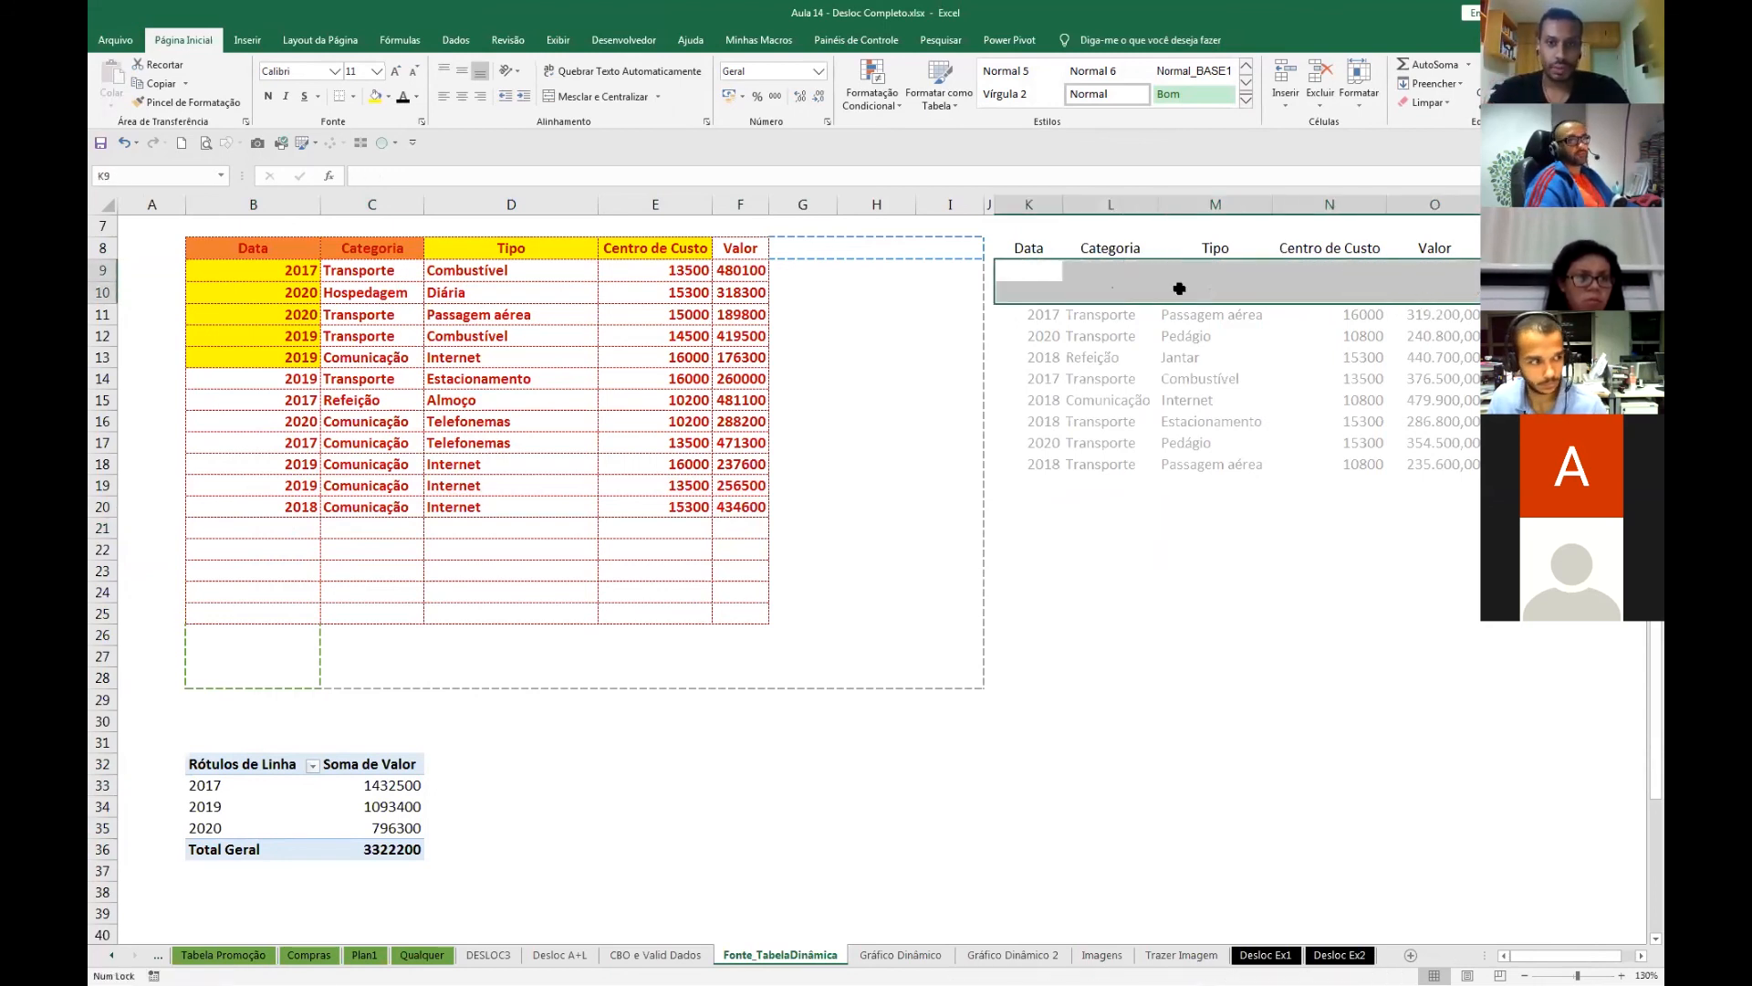
key(Delete)
click(1112, 279)
click(294, 485)
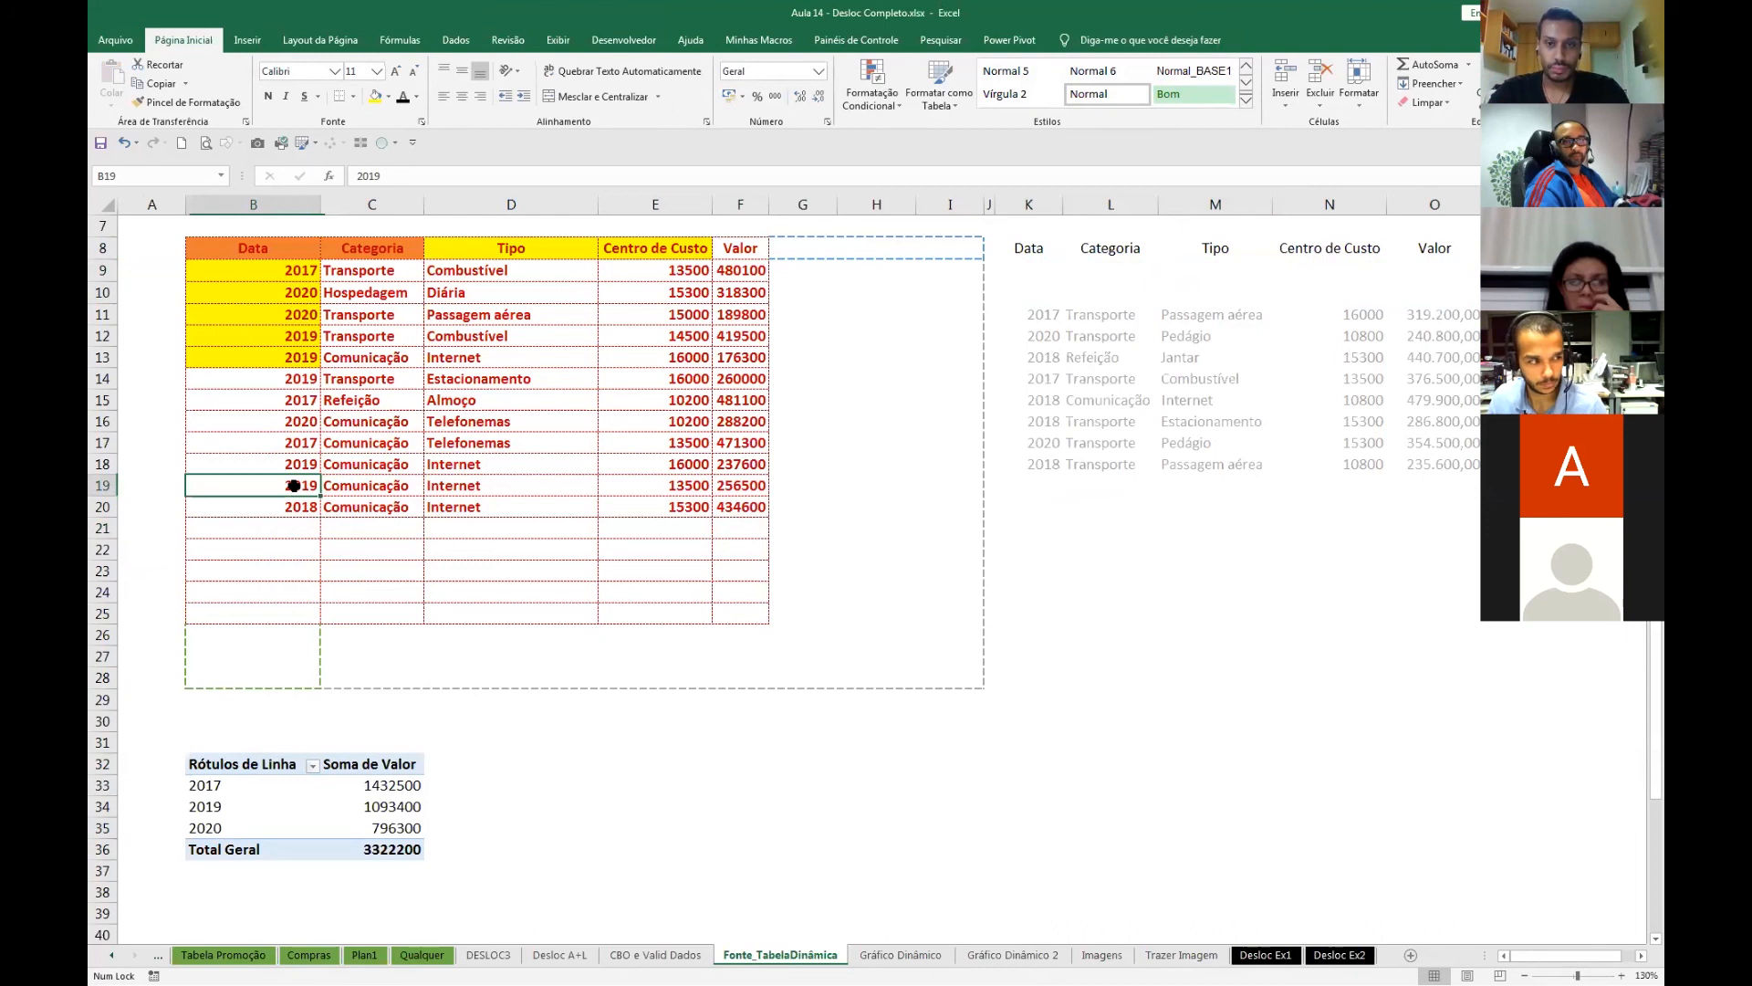
- Frame the added records in rows 19 and 20, and mark Alterar Fonte de Dados as 1 and Atualizar as 2 with temporary annotations
click(358, 827)
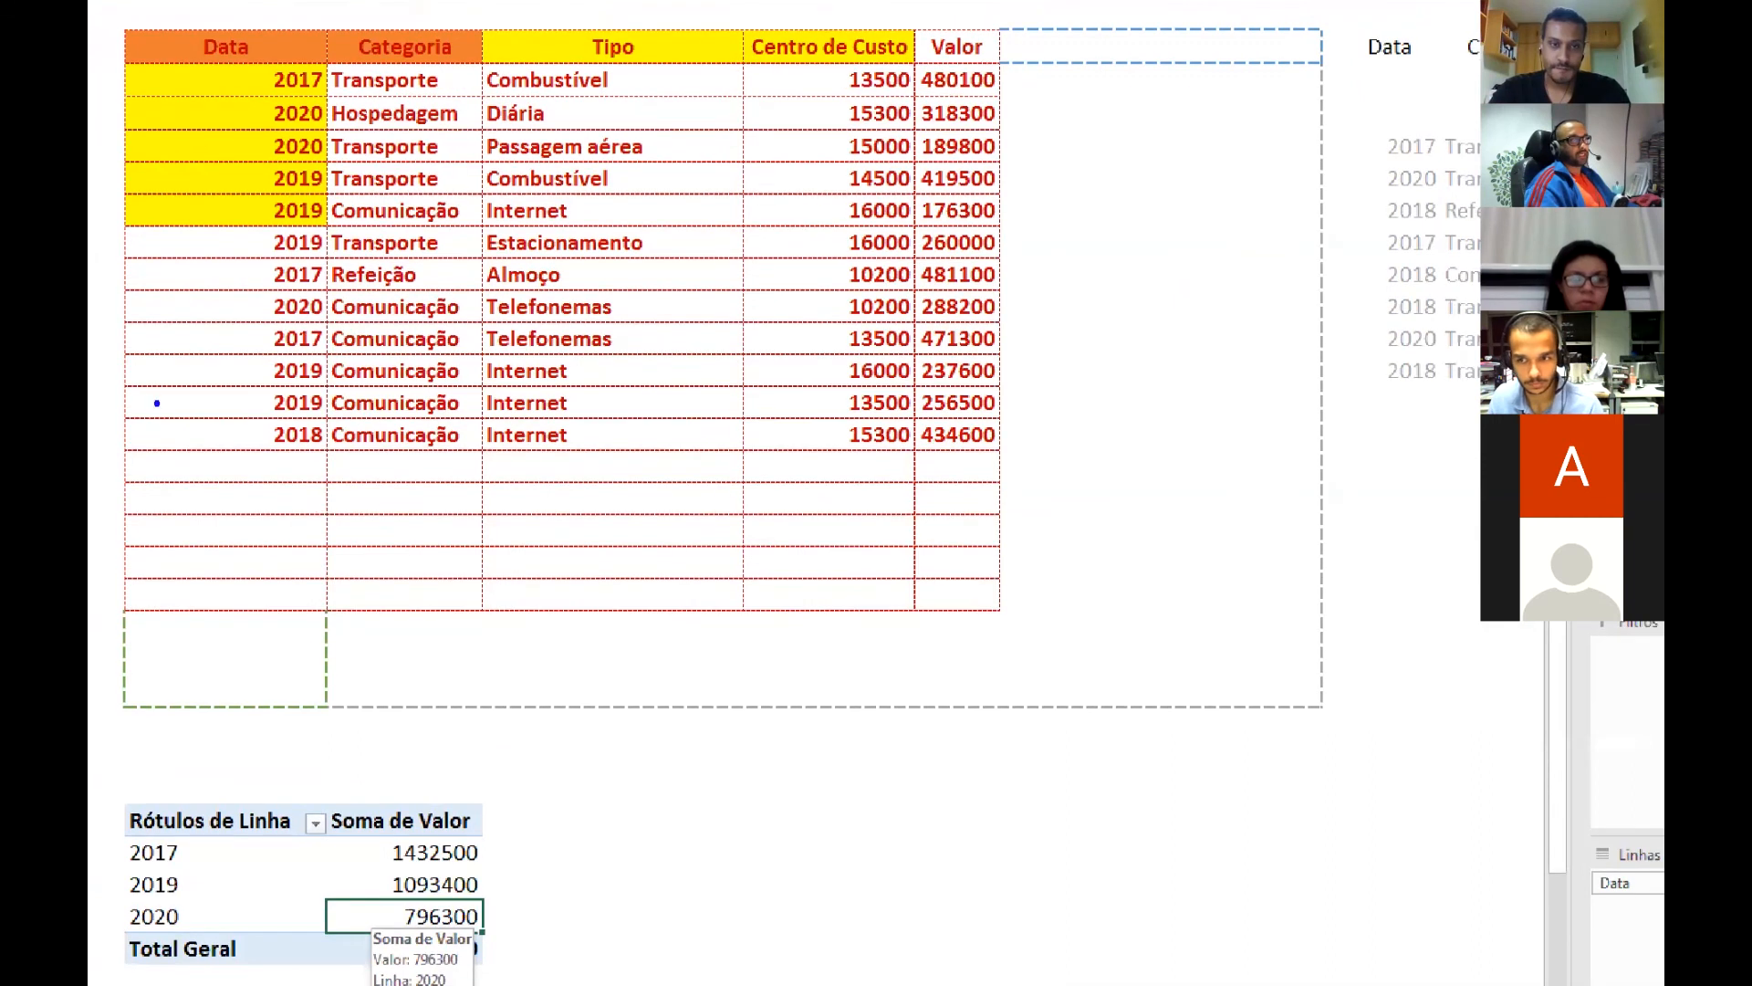
mouse_move(119, 380)
mouse_down()
mouse_move(606, 440)
mouse_move(1001, 454)
mouse_up()
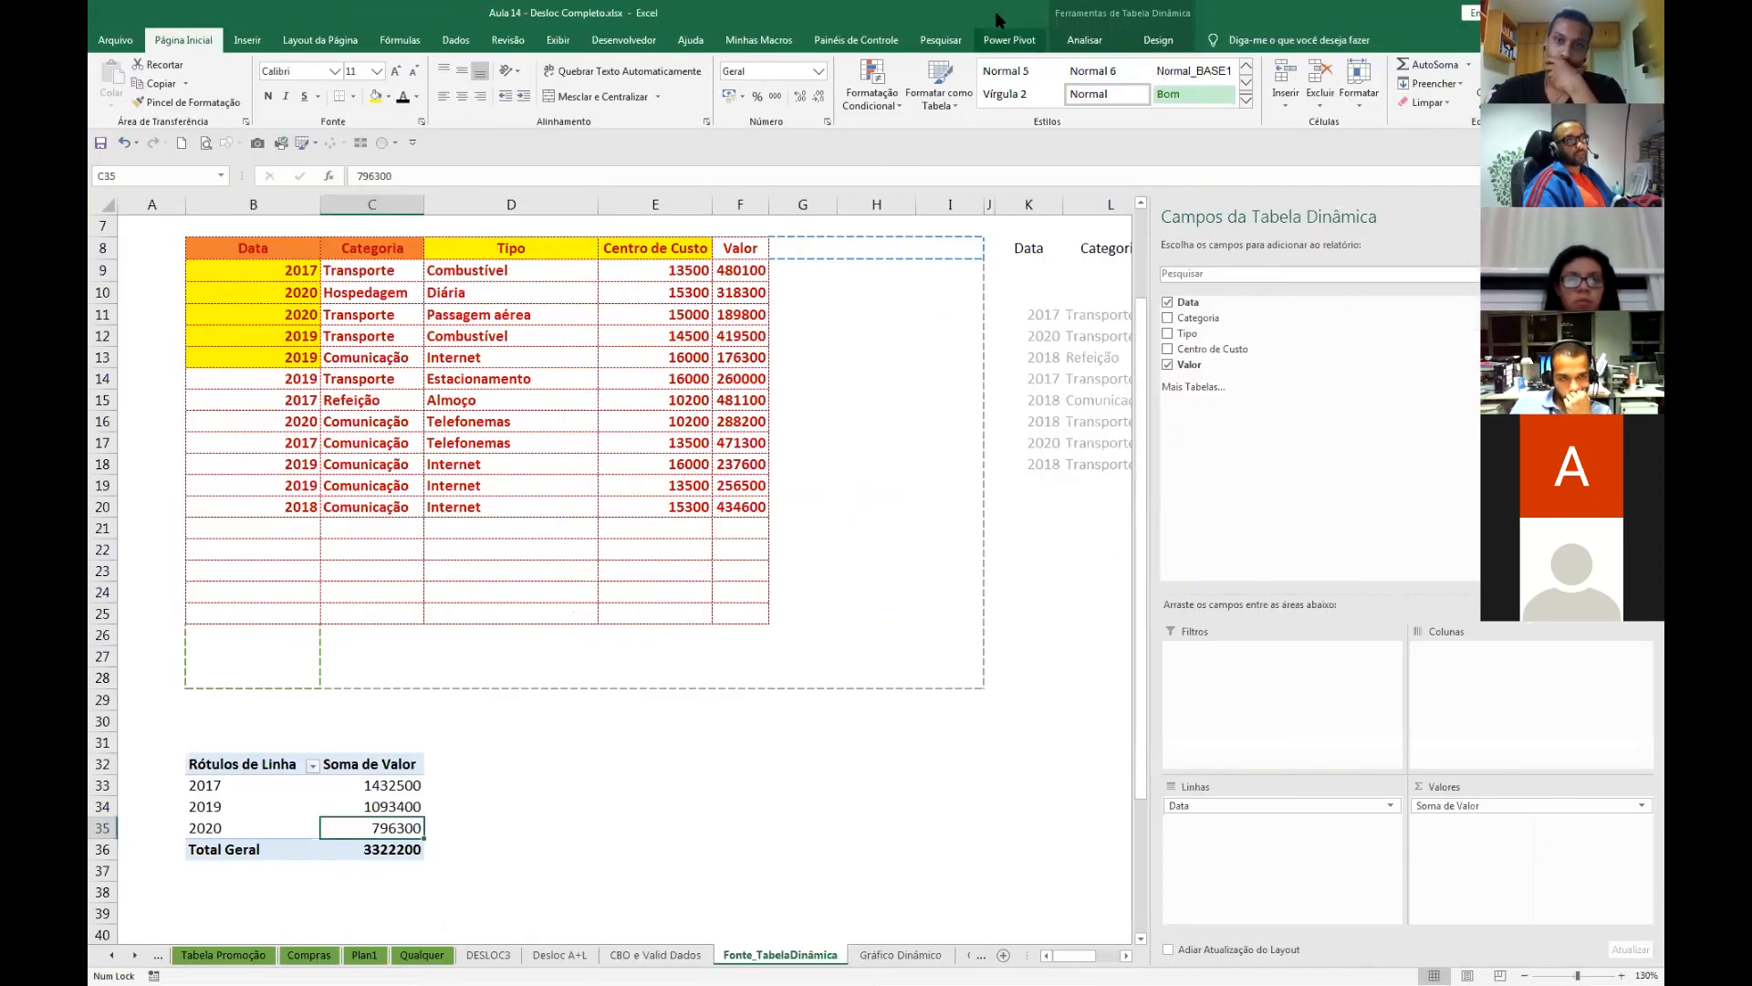
click(1092, 49)
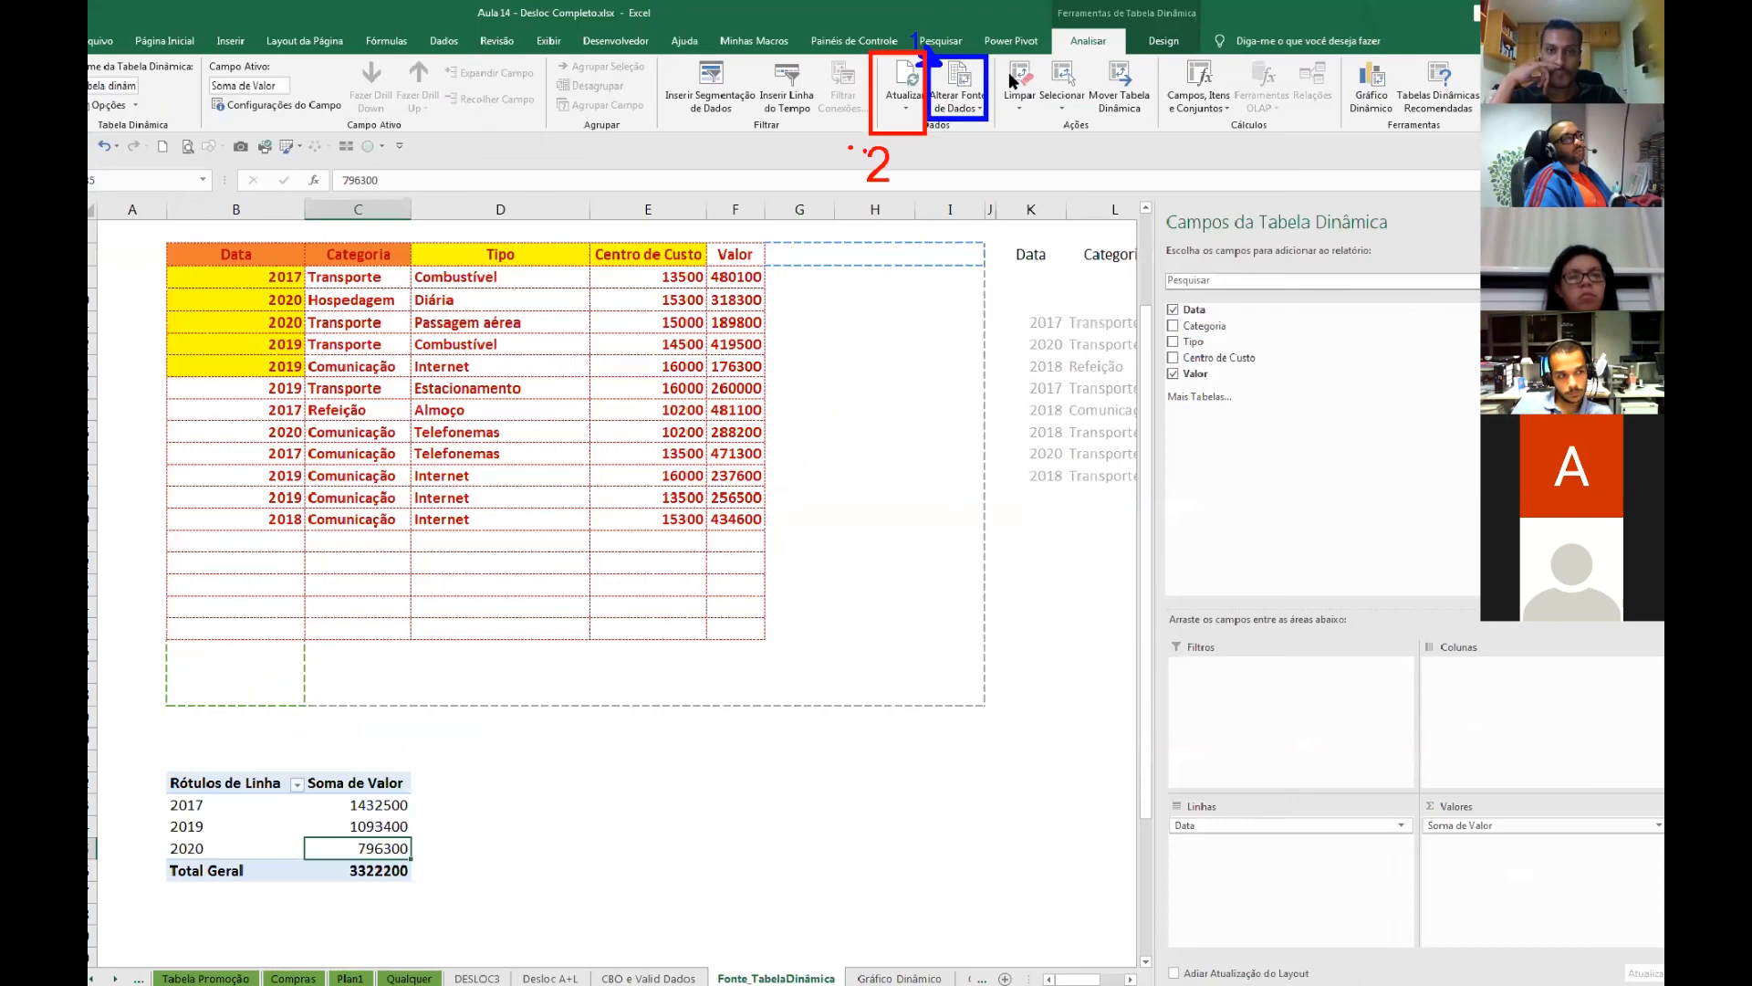
- Change the pivot table's data source to B8:F20 on the Fonte_TabelaDinâmica sheet
click(1000, 212)
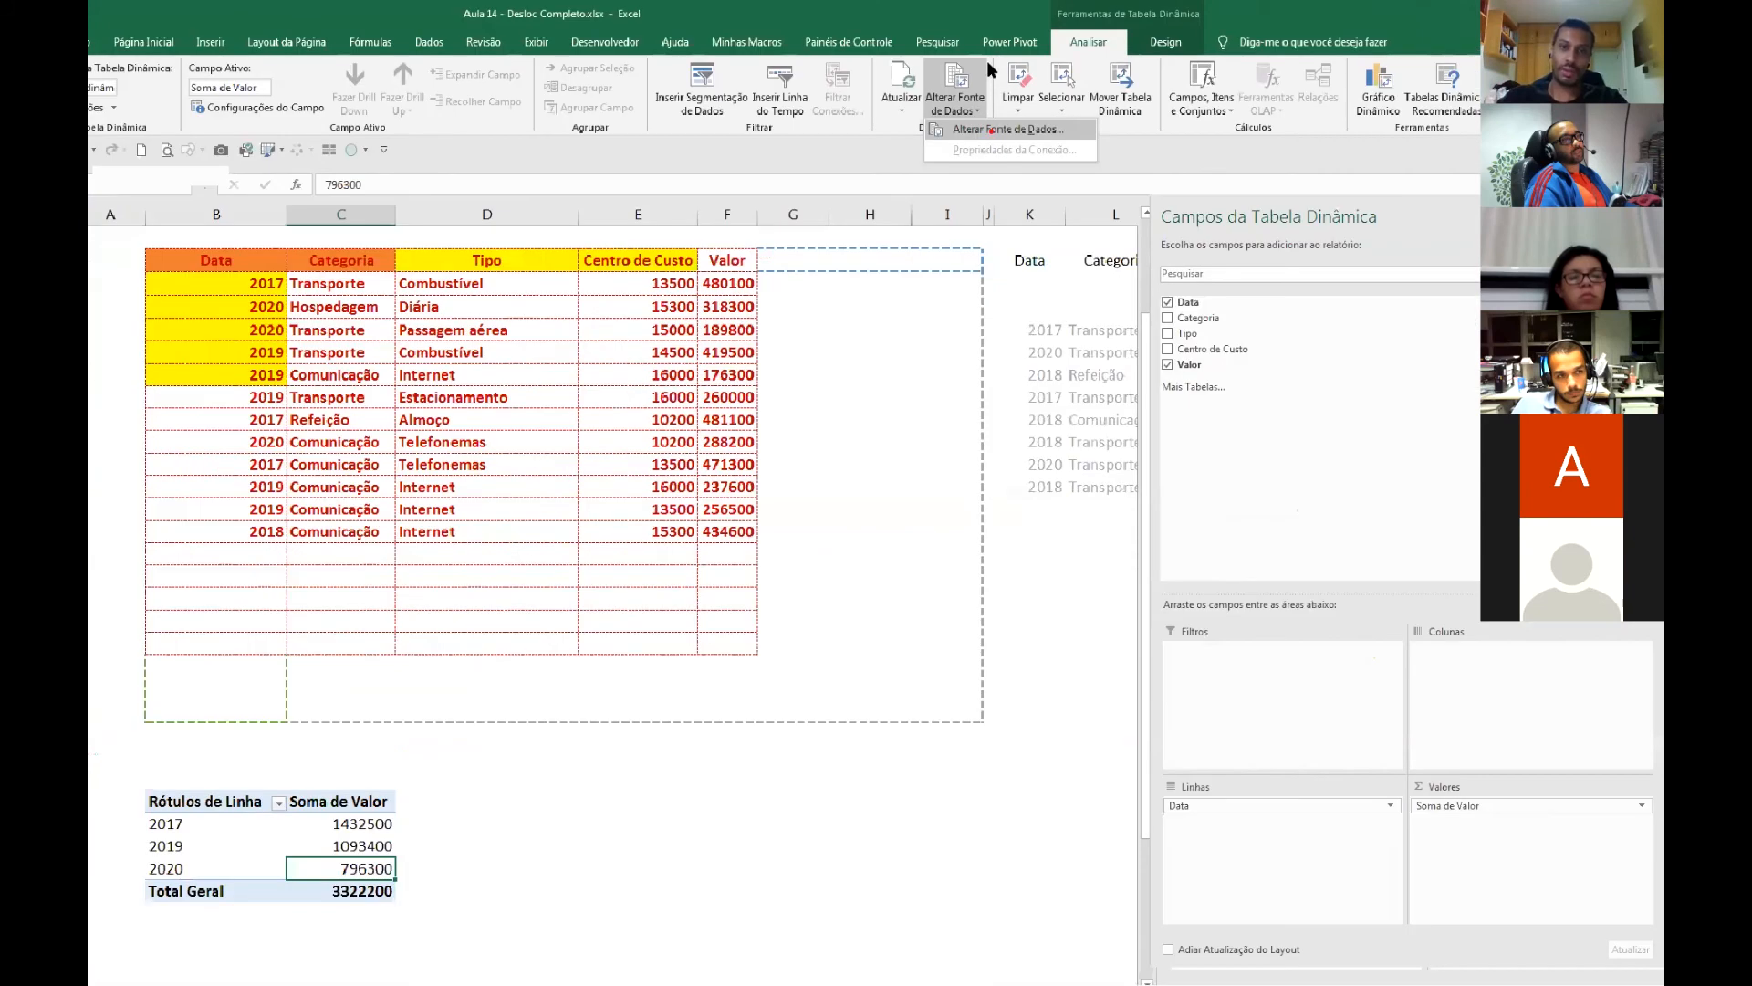
click(967, 351)
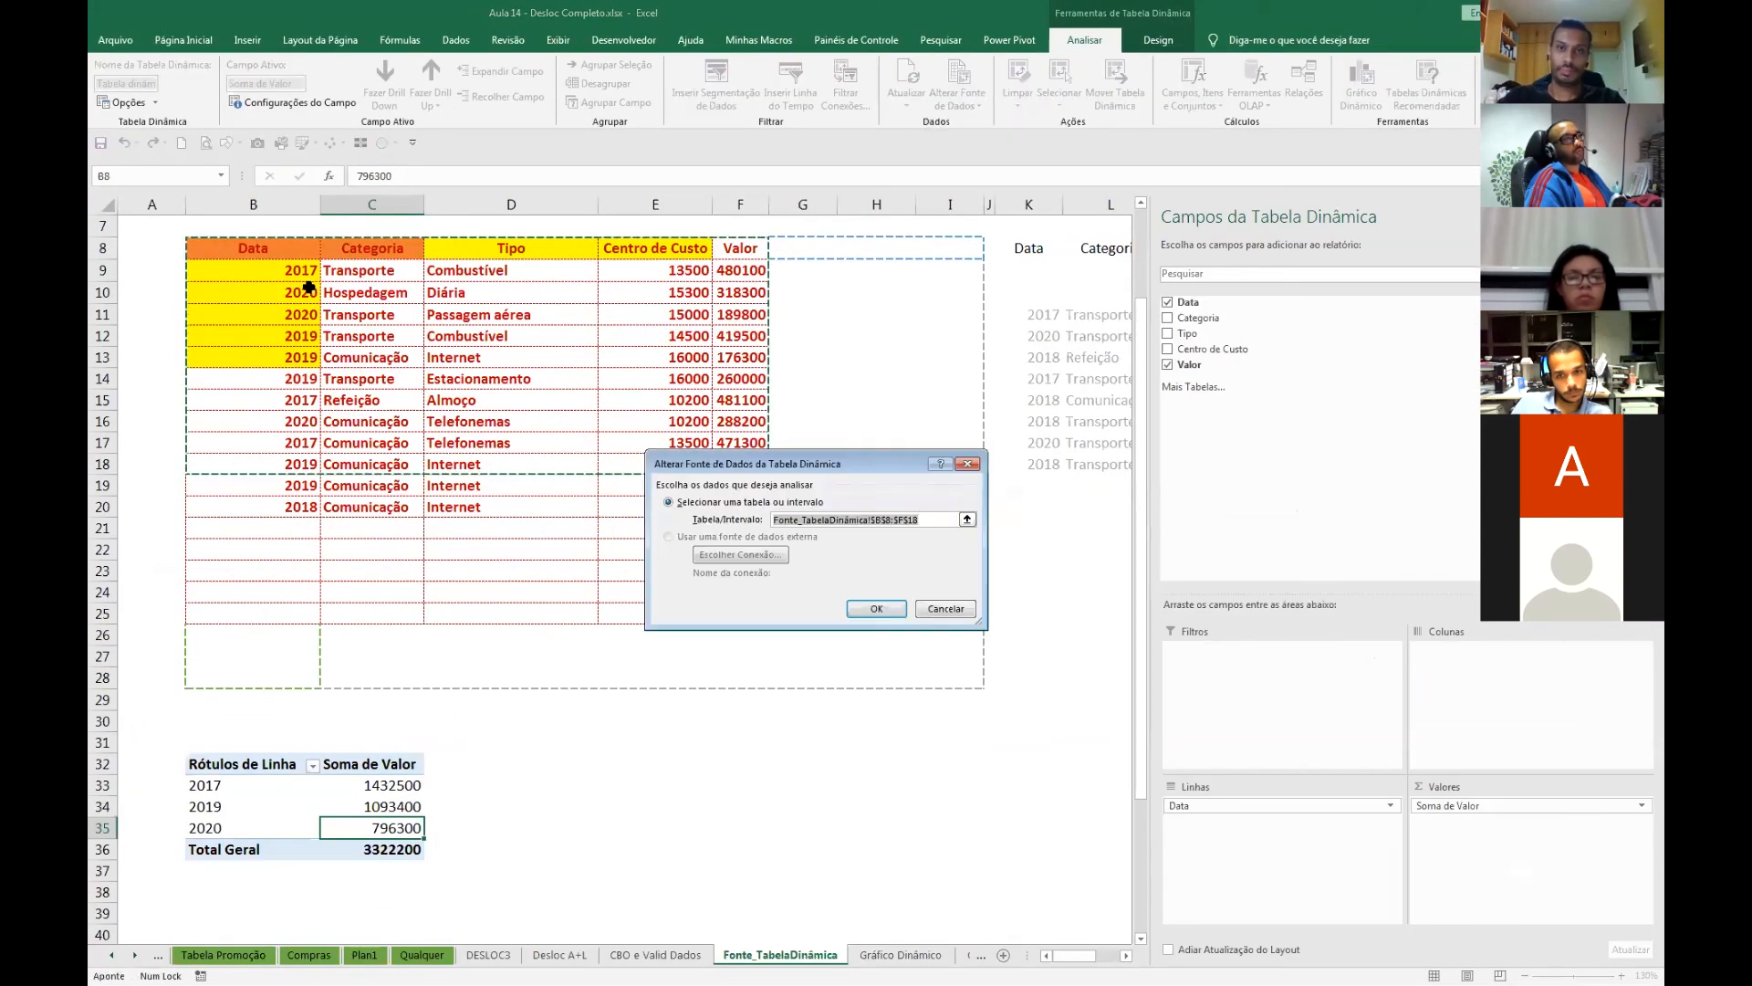
click(257, 247)
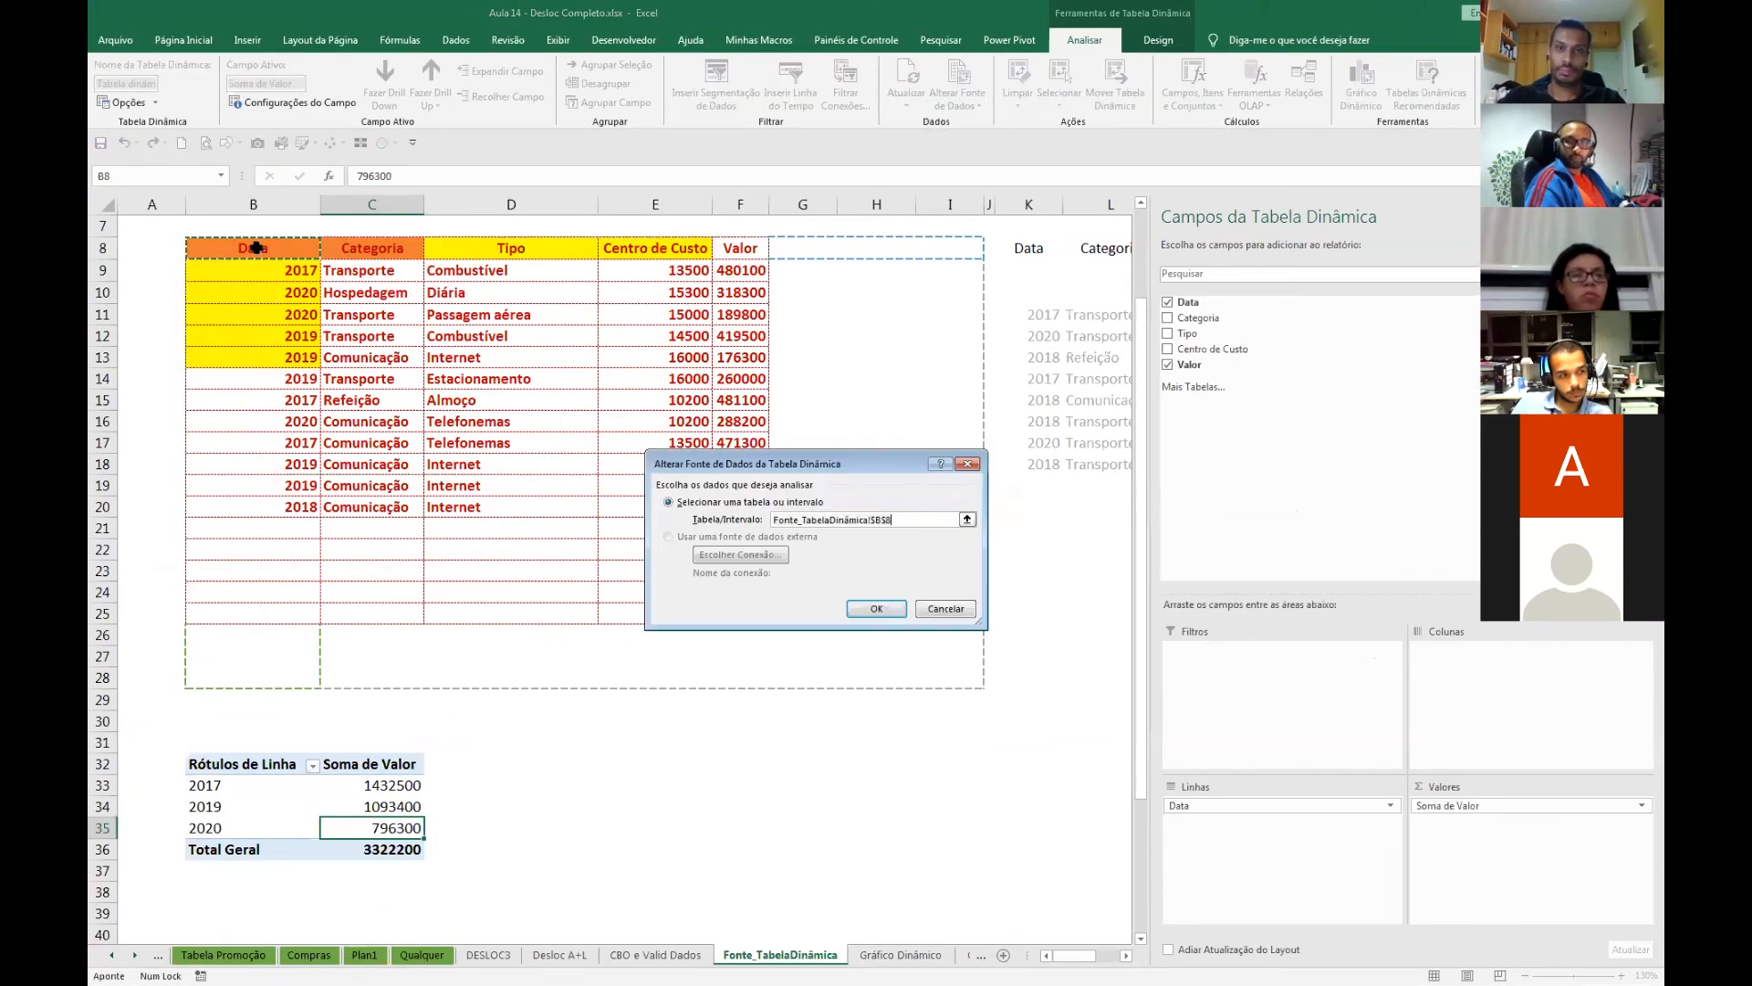
drag(257, 247, 724, 510)
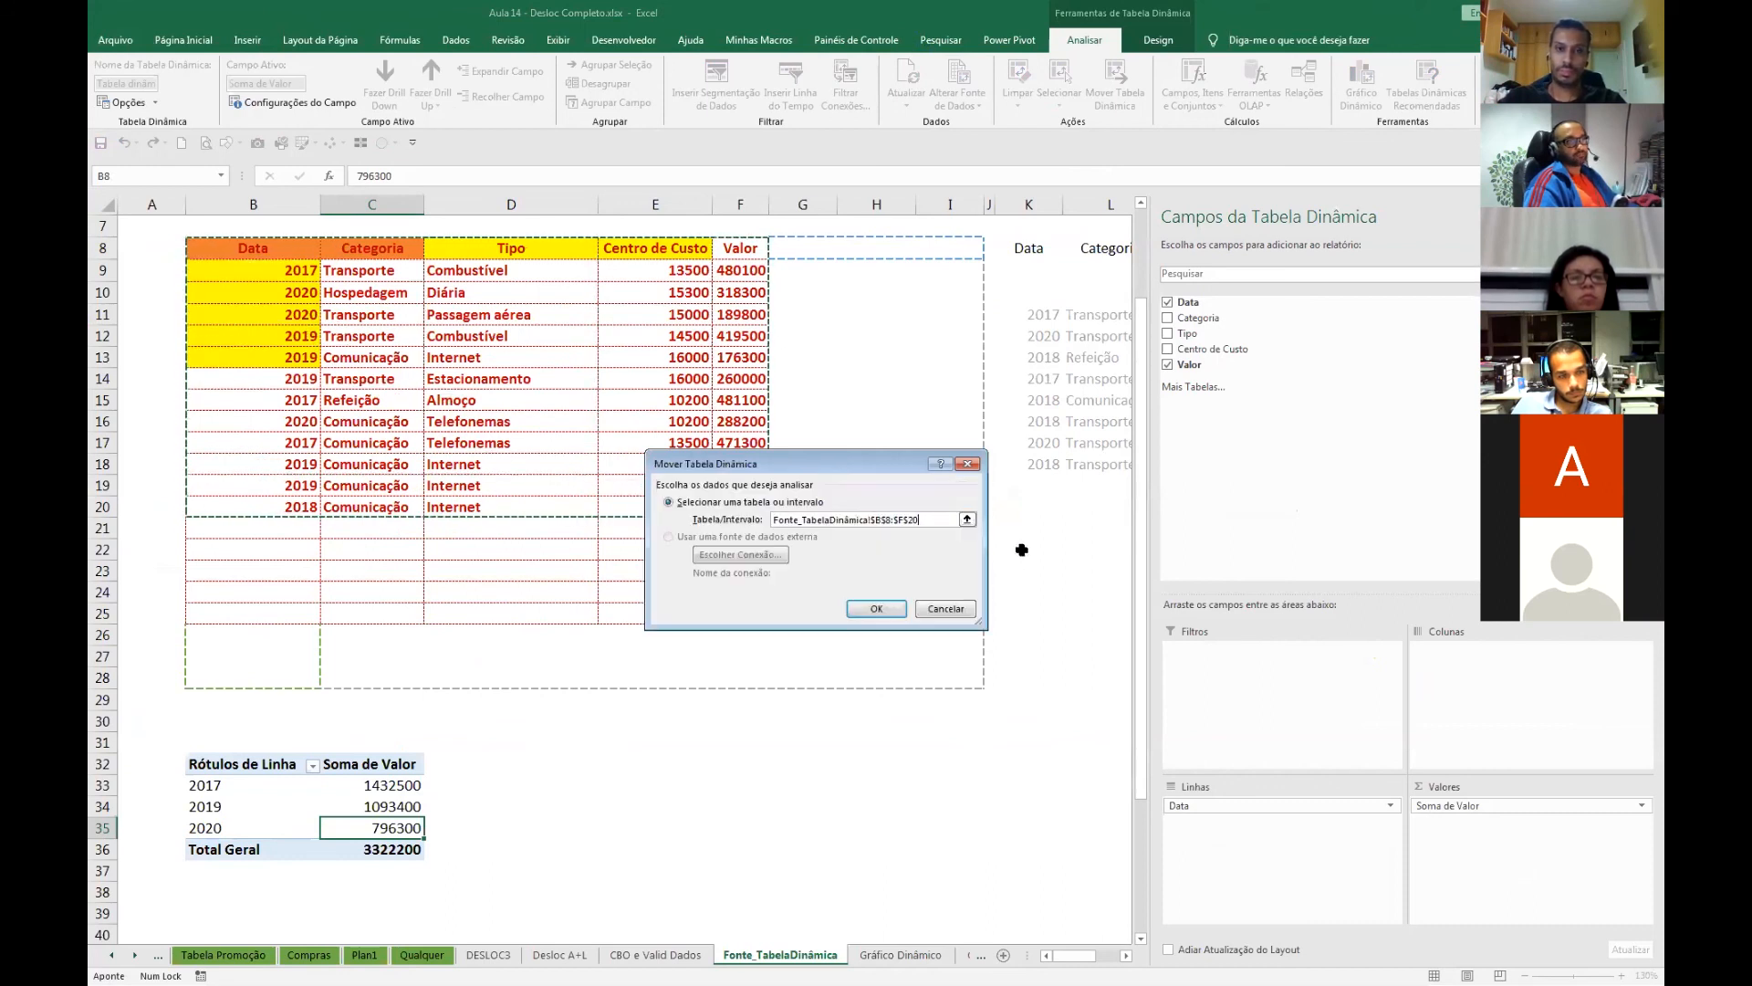
click(876, 609)
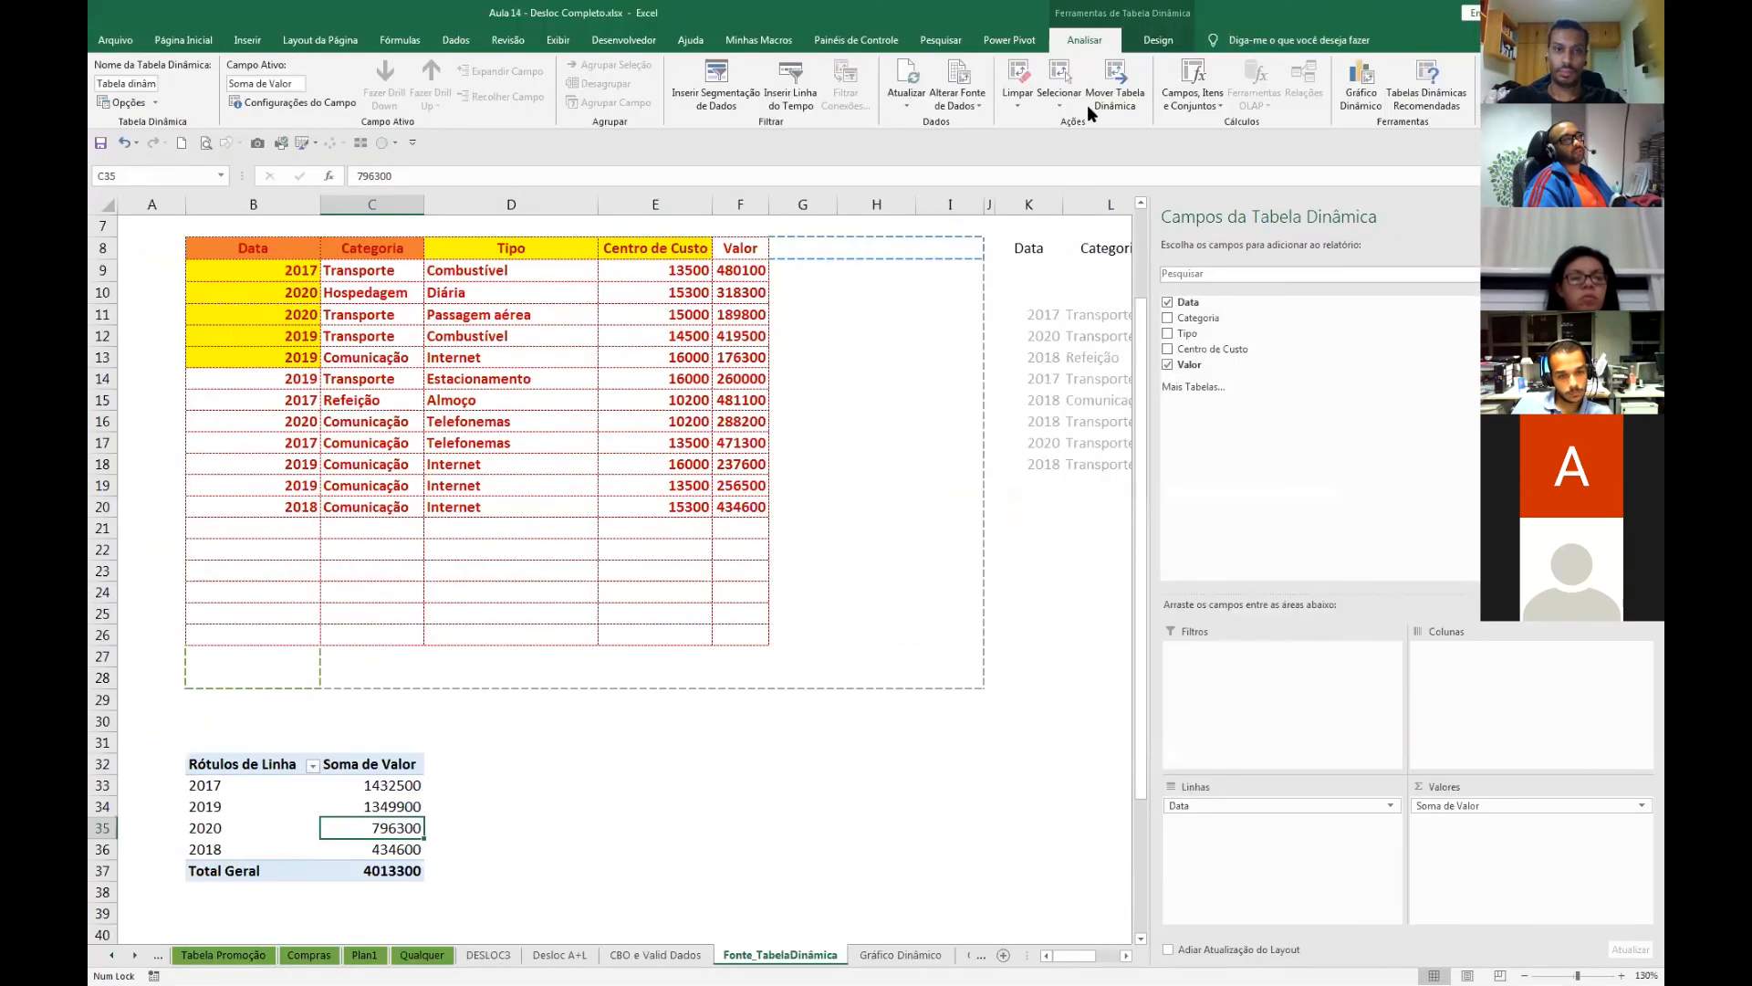
- Refresh the pivot table, and mark it and the source's empty rows and blank header cells with temporary annotations
click(903, 106)
click(915, 128)
key(ctrl)
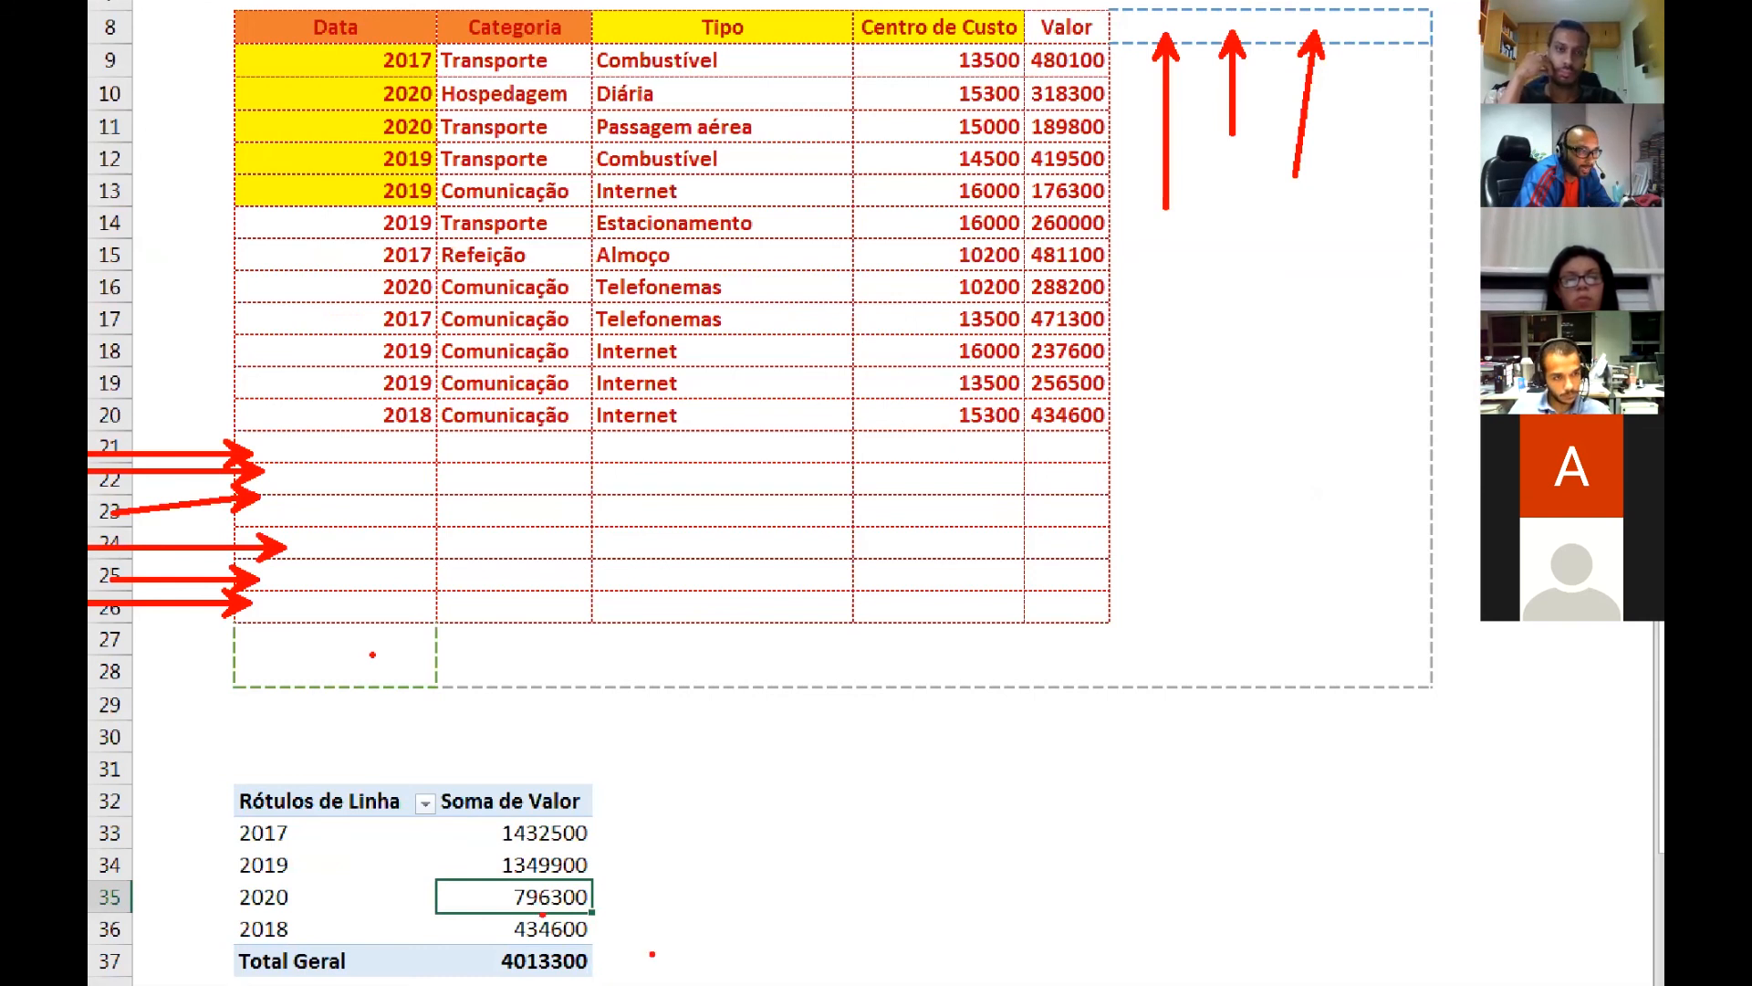
mouse_move(235, 773)
mouse_down()
mouse_move(265, 960)
mouse_move(597, 983)
mouse_up()
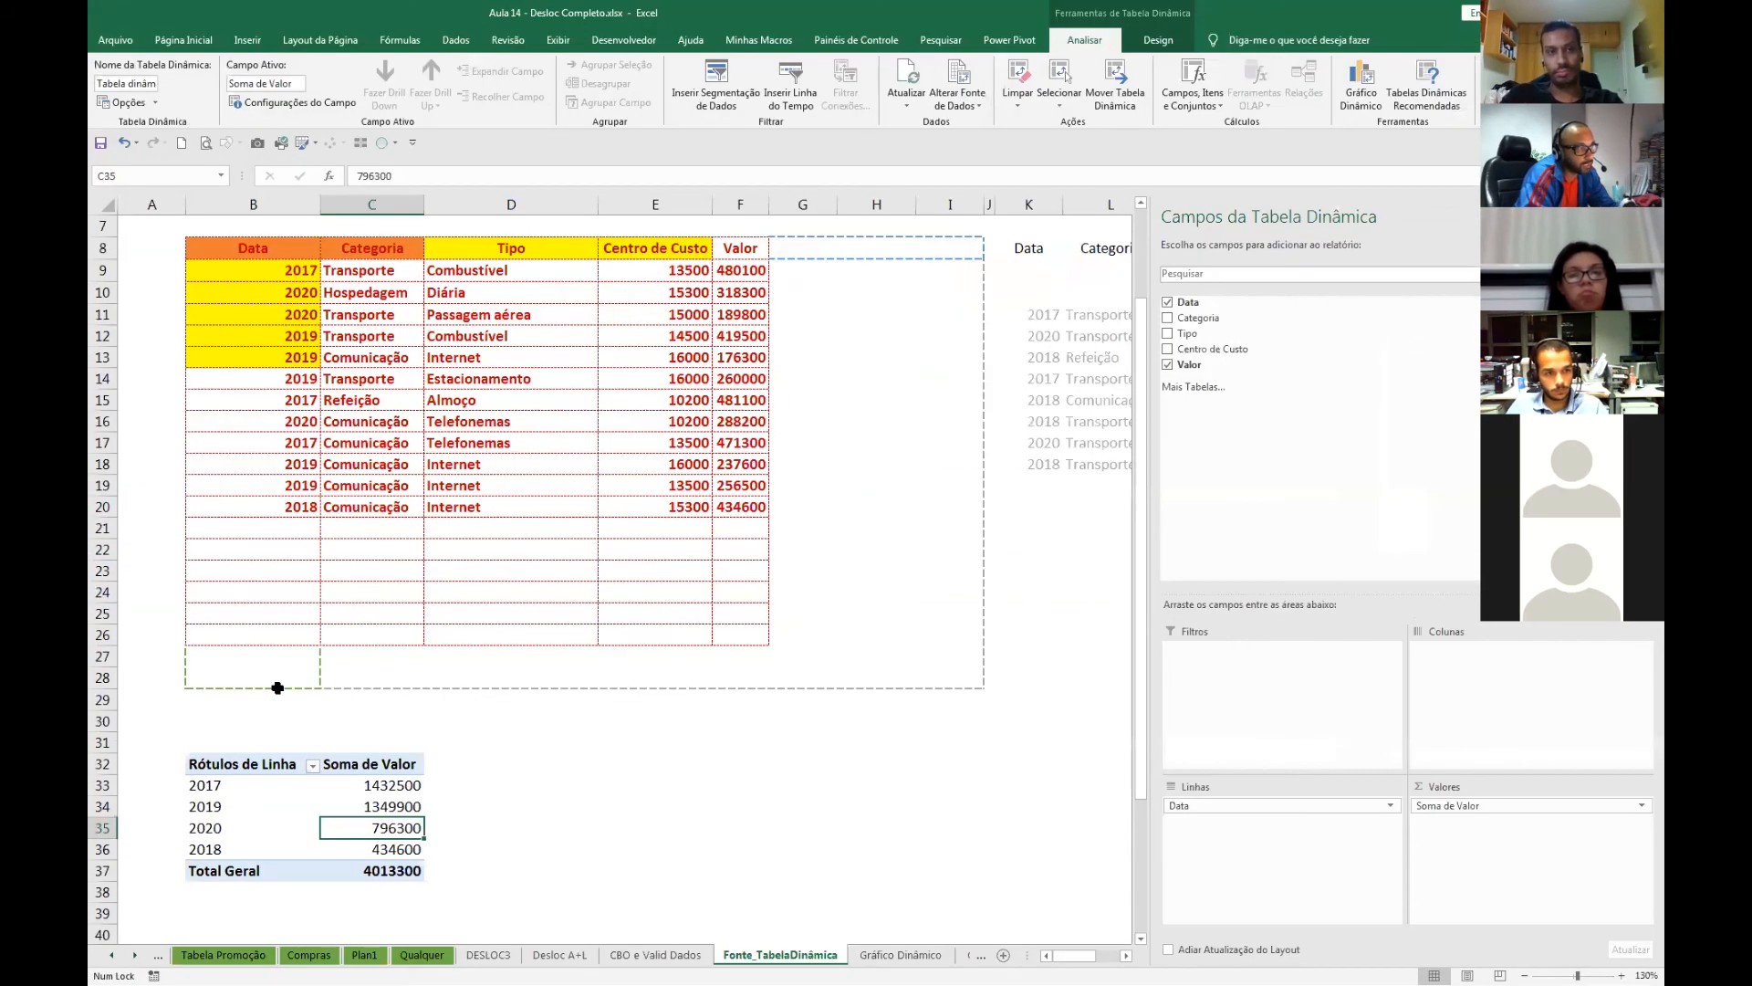
- Frame the Ref value B8 and the Data header in blue with a linking arrow, and point arrows at the Lins and Cols values
click(489, 614)
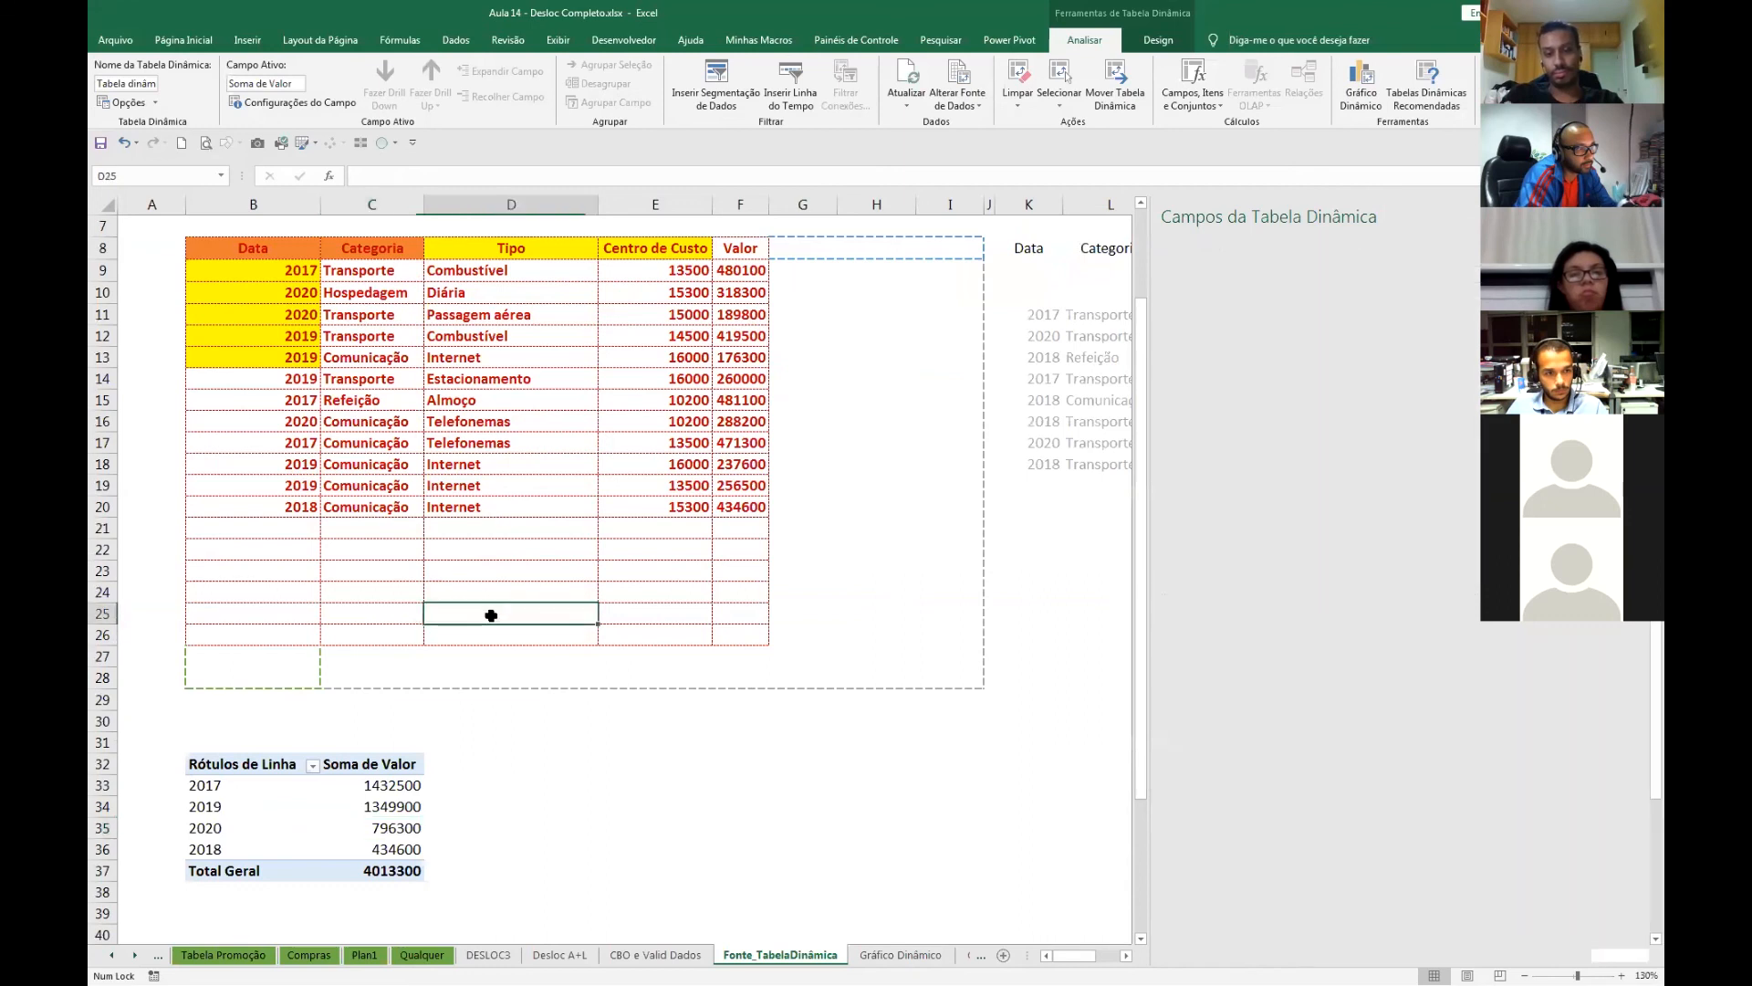
scroll(491, 616, up, 2)
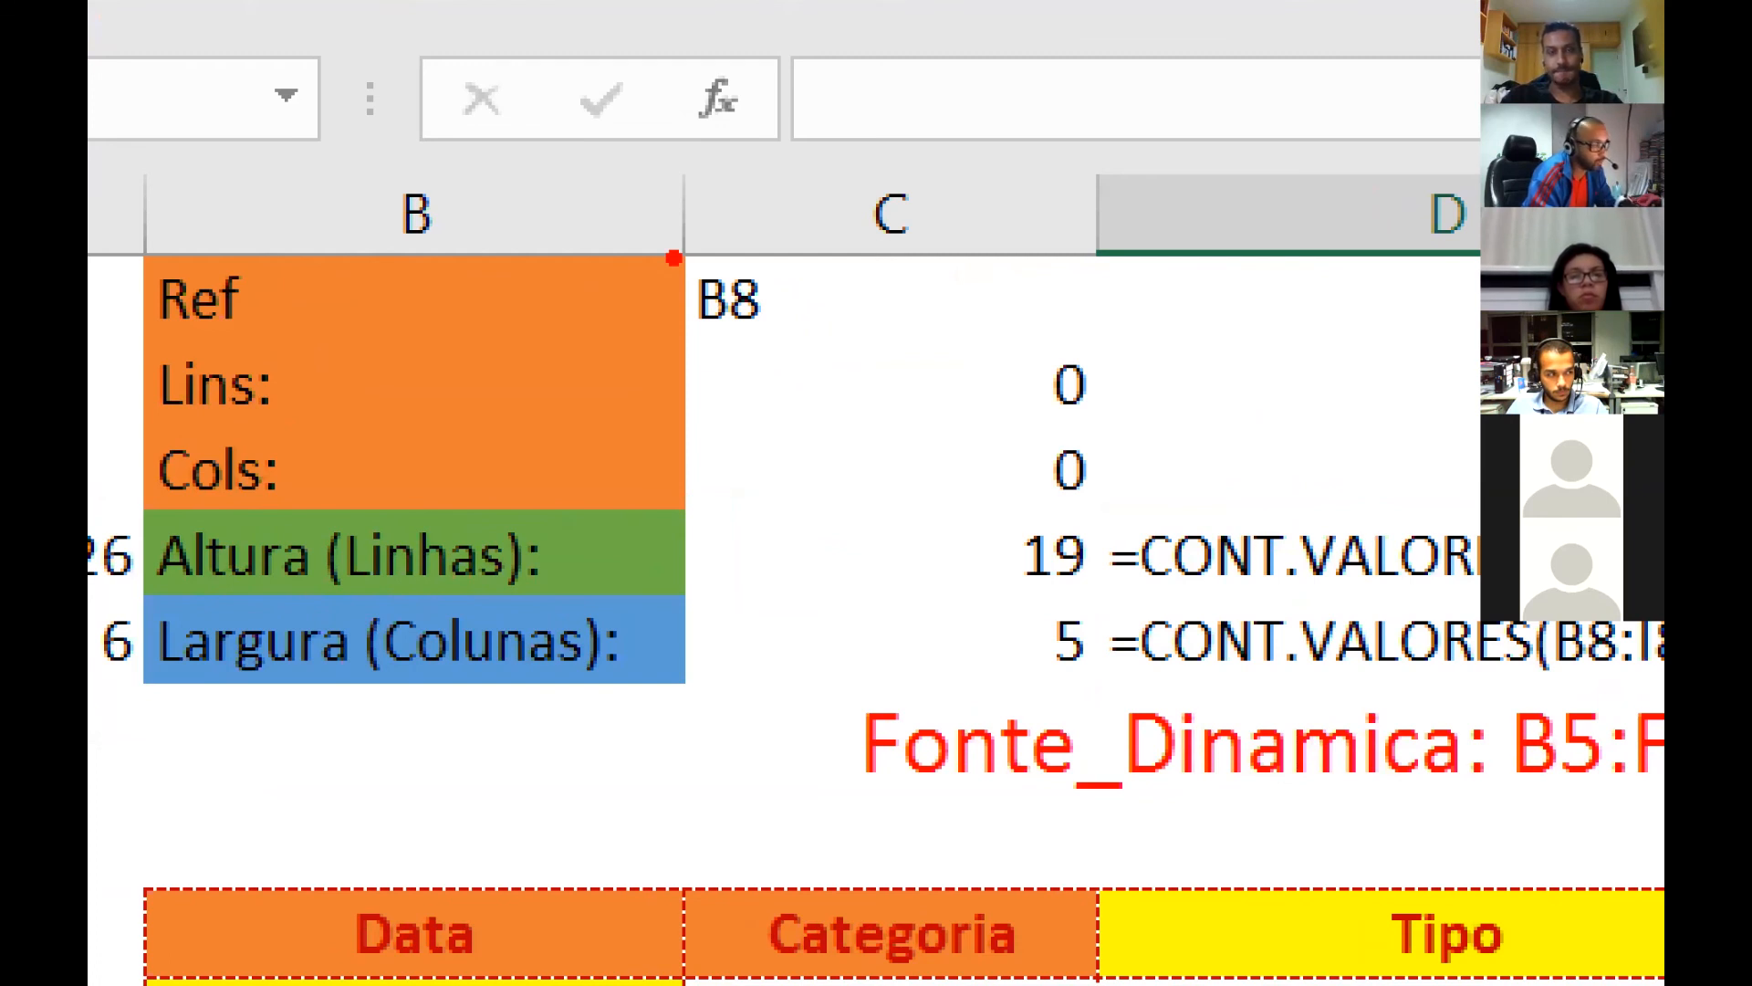
mouse_move(675, 249)
mouse_down()
mouse_move(868, 357)
mouse_move(1117, 361)
mouse_up()
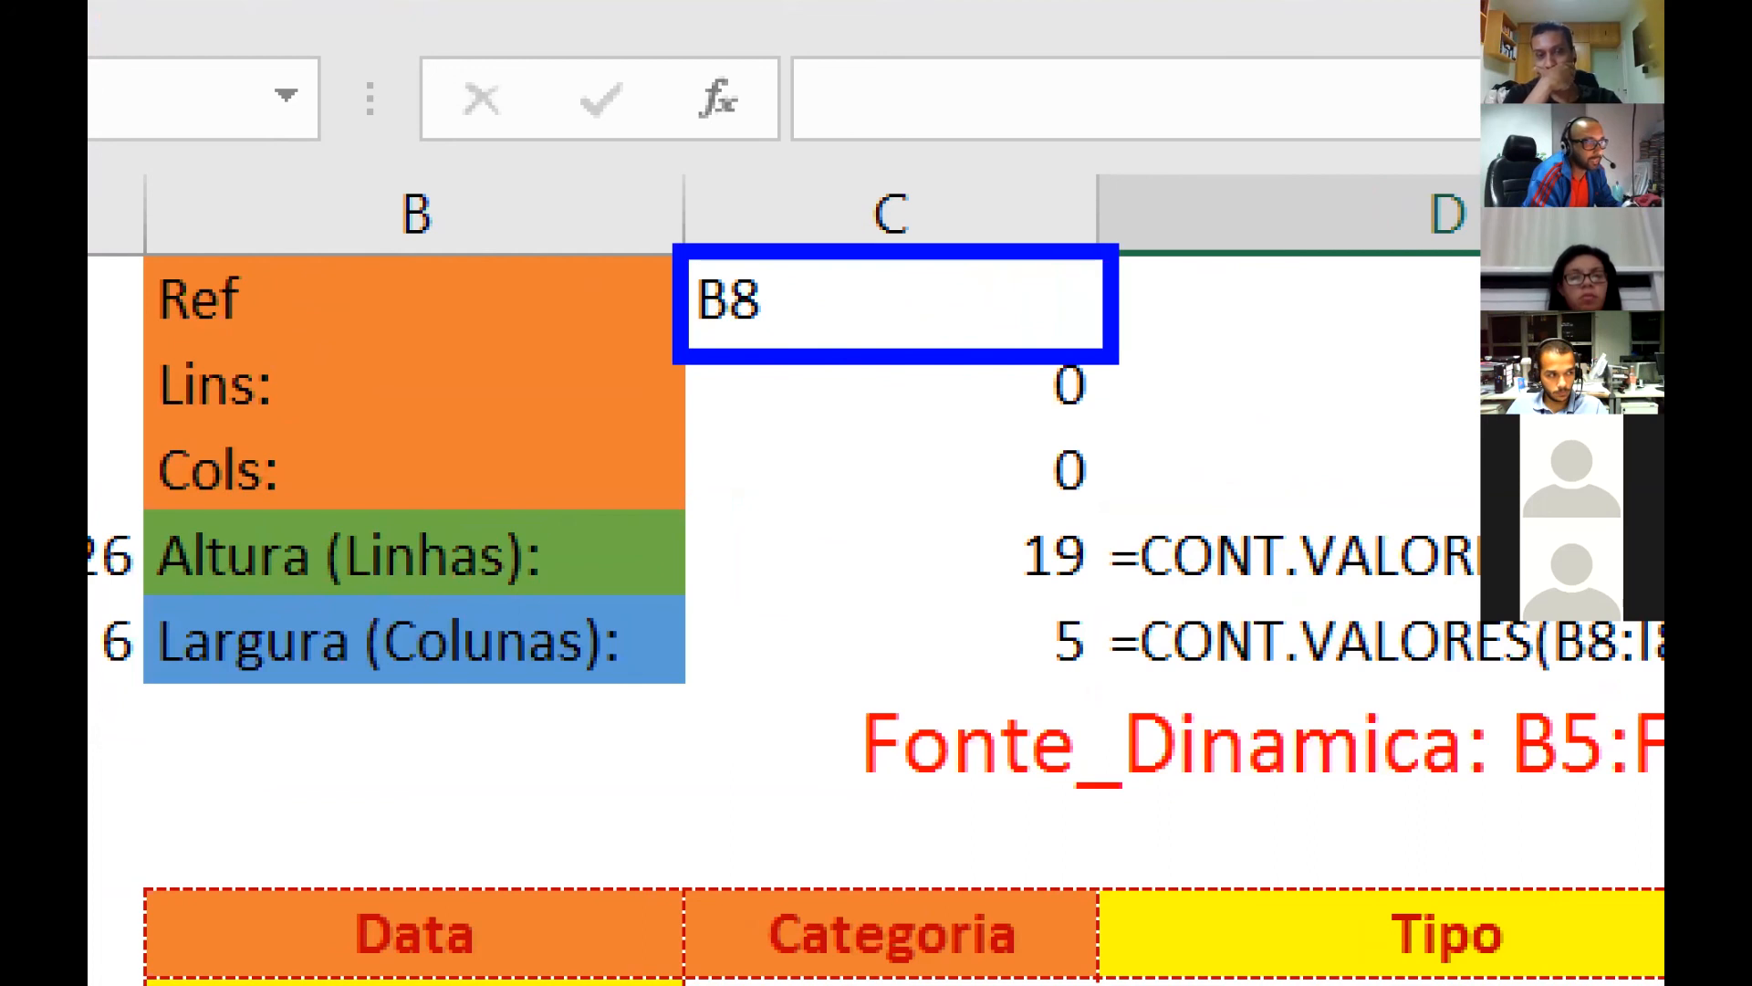
drag(604, 913, 684, 363)
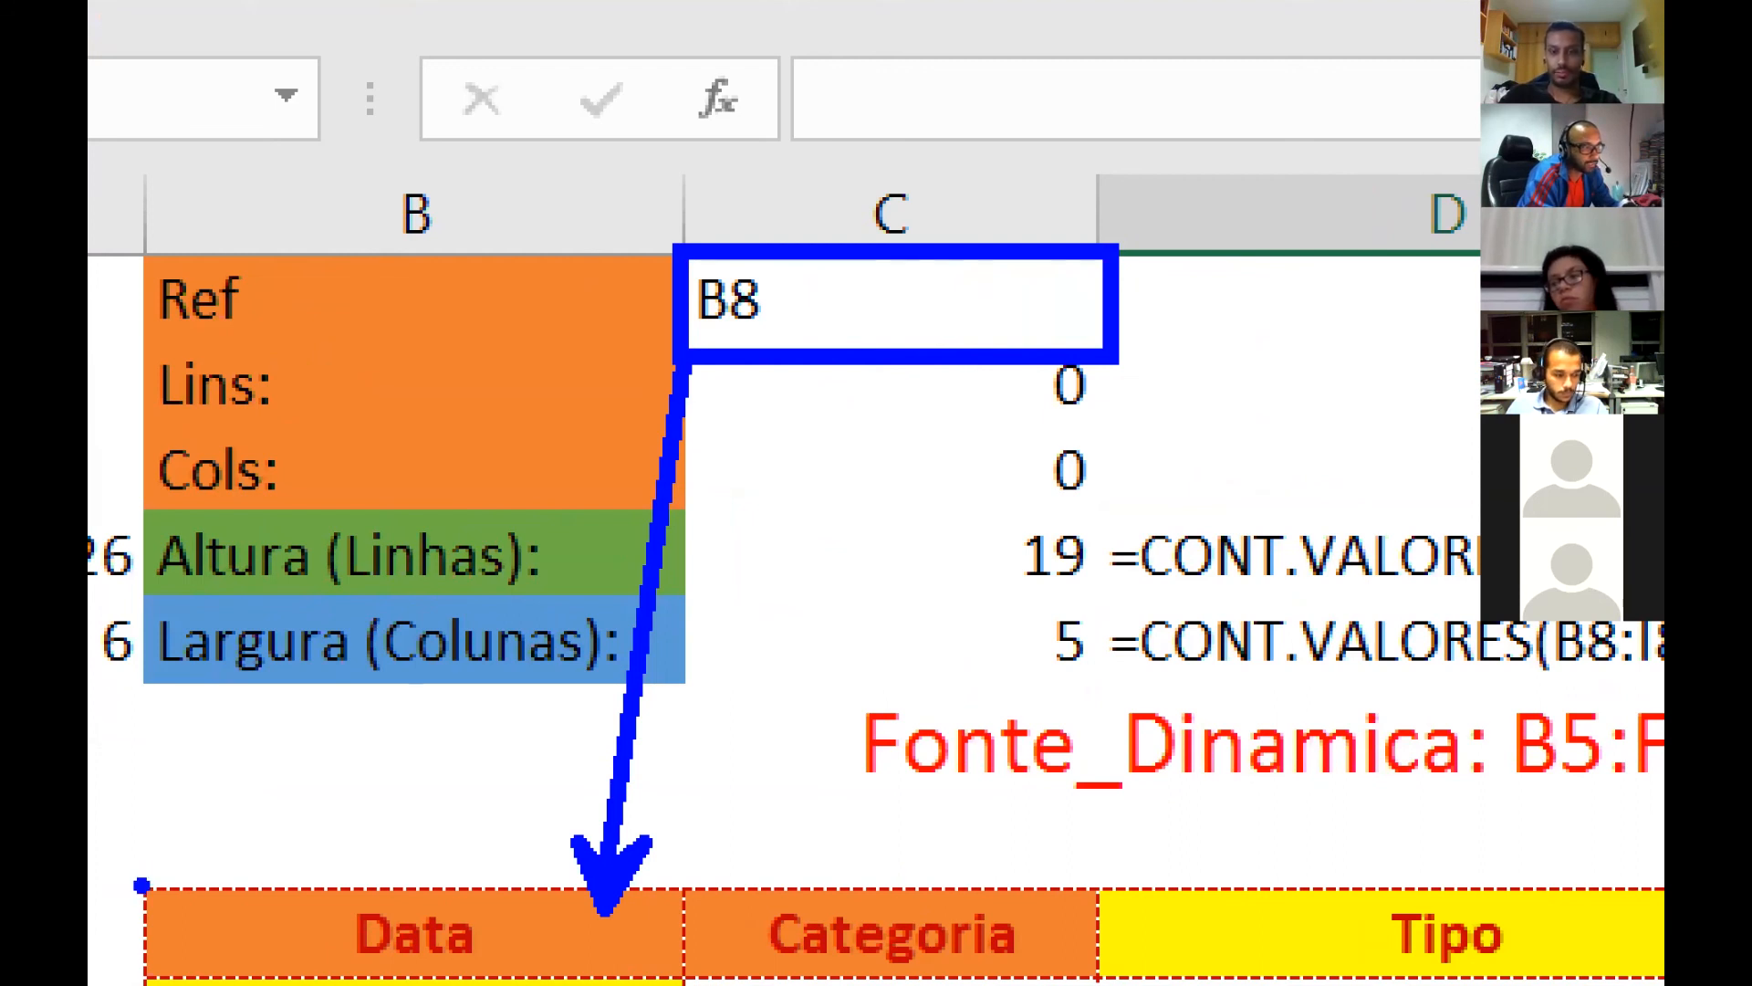
drag(142, 885, 683, 973)
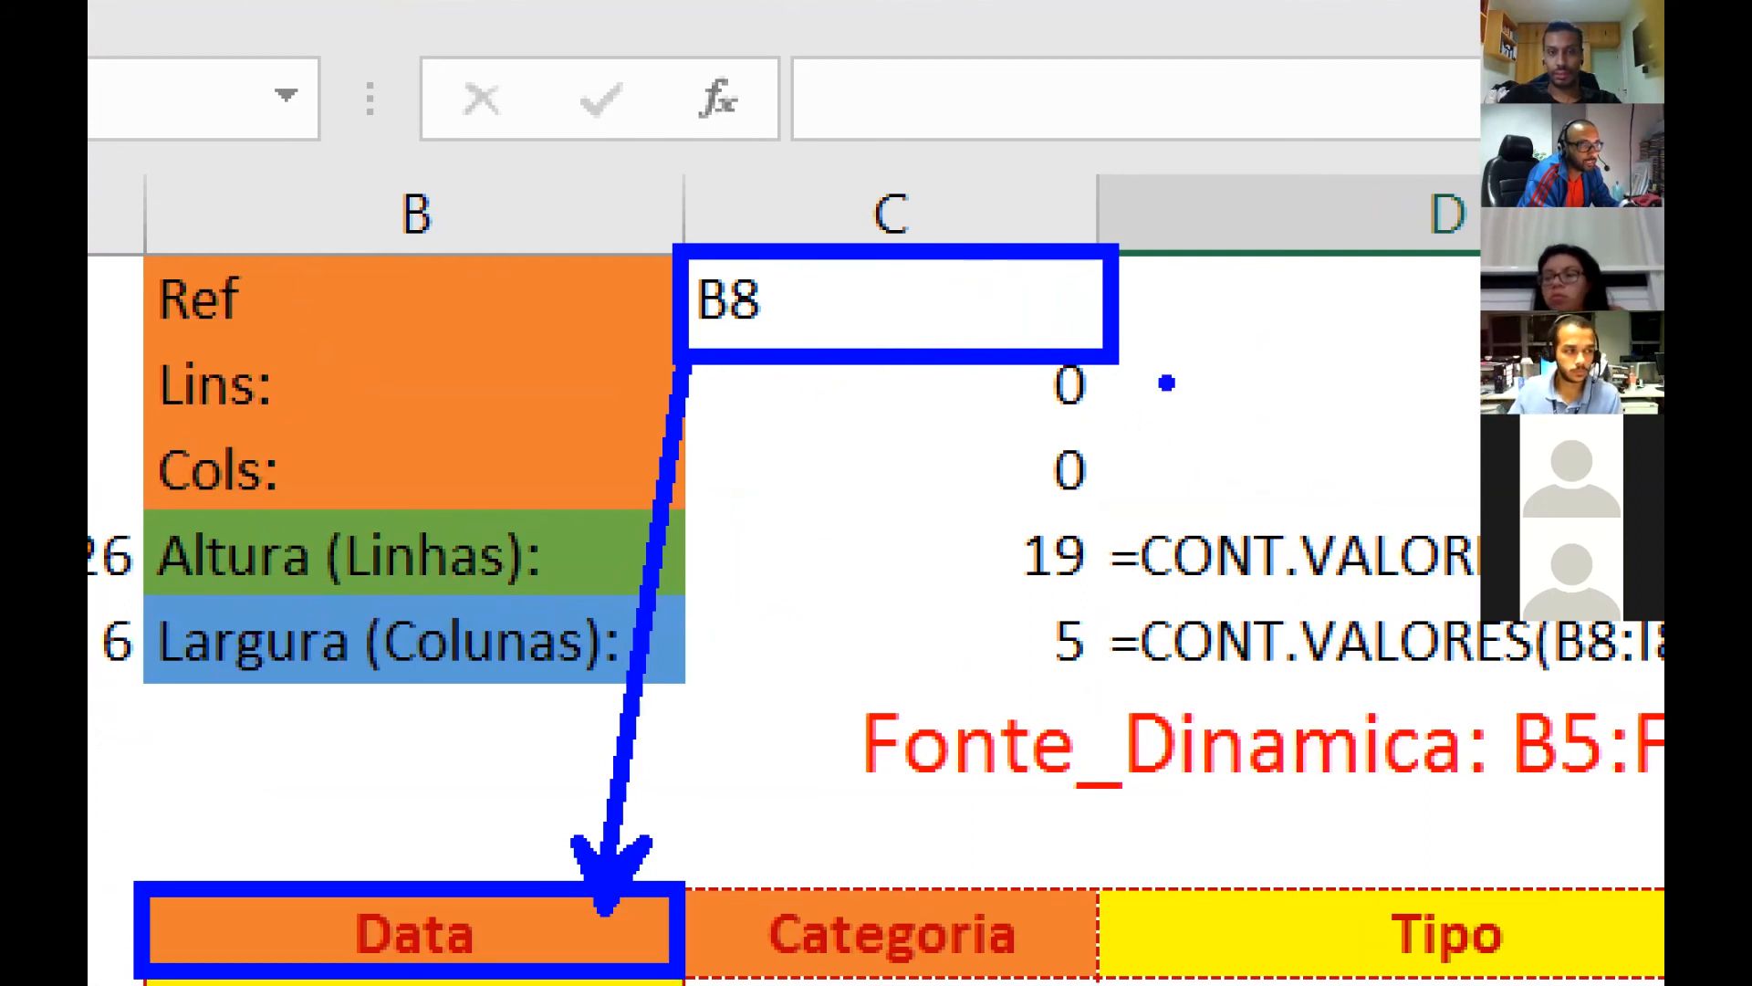
drag(1115, 363, 1286, 310)
drag(1106, 466, 1313, 352)
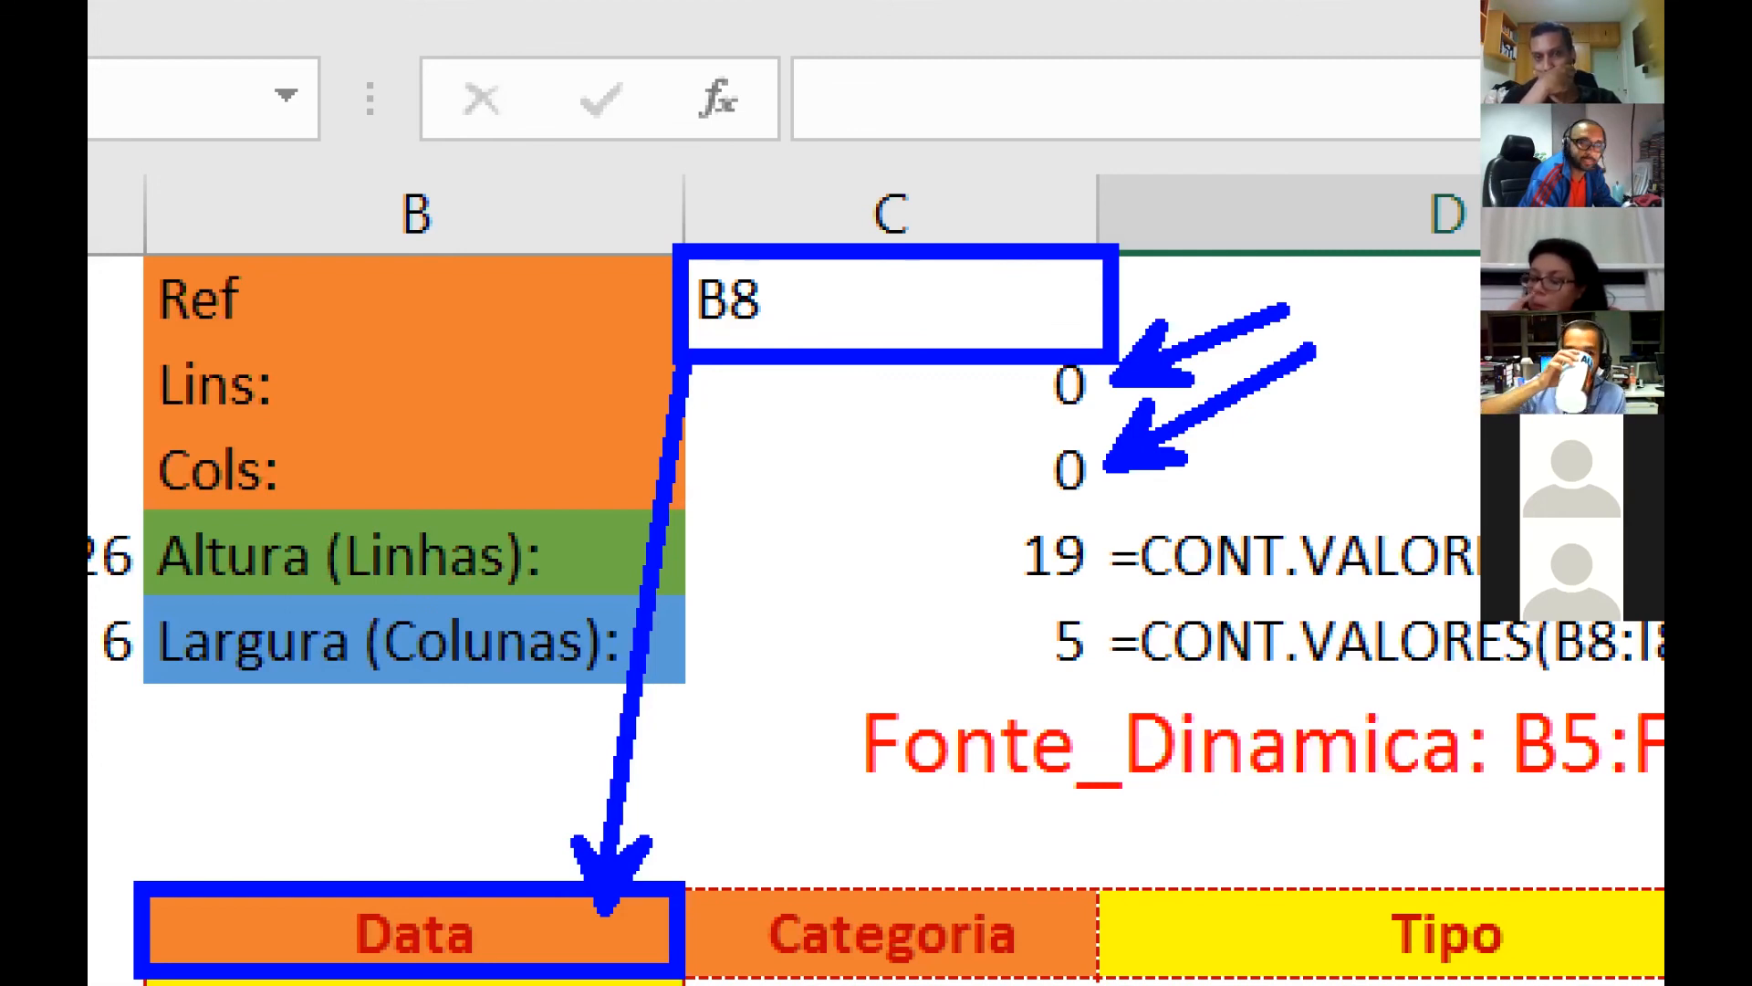
- Frame the Altura value in green with a question mark and the Largura value in red, and clear the annotations
drag(688, 505, 1094, 596)
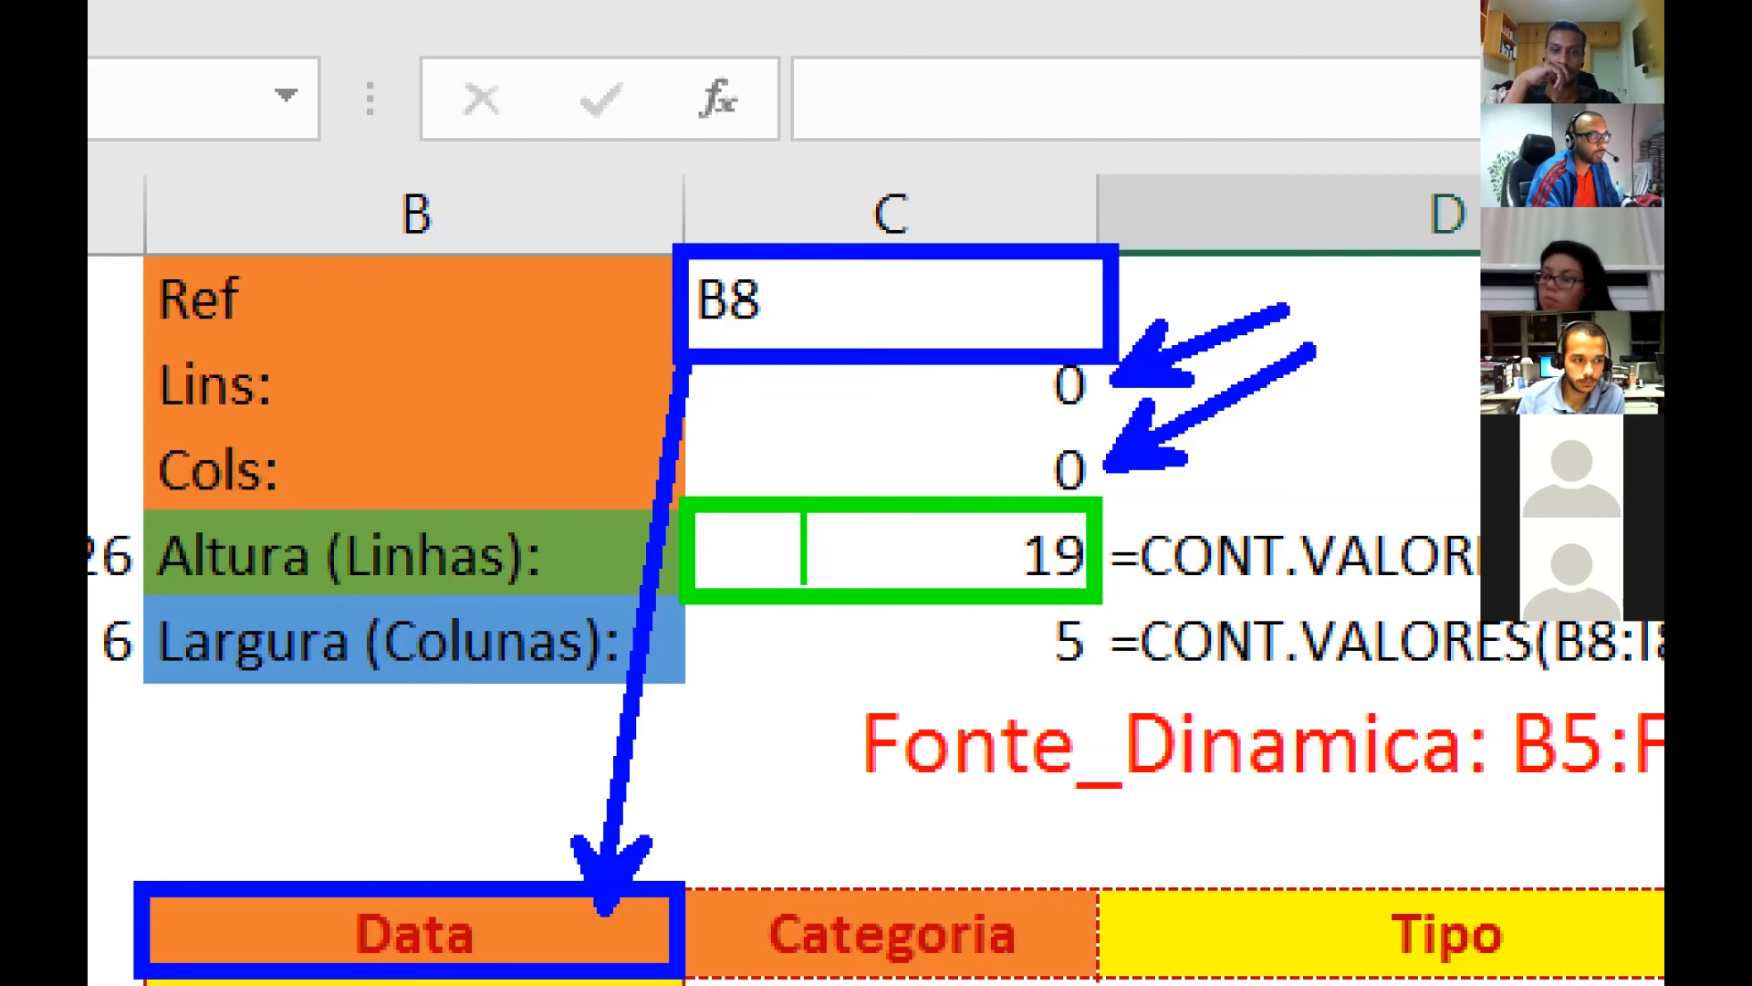
text(?)
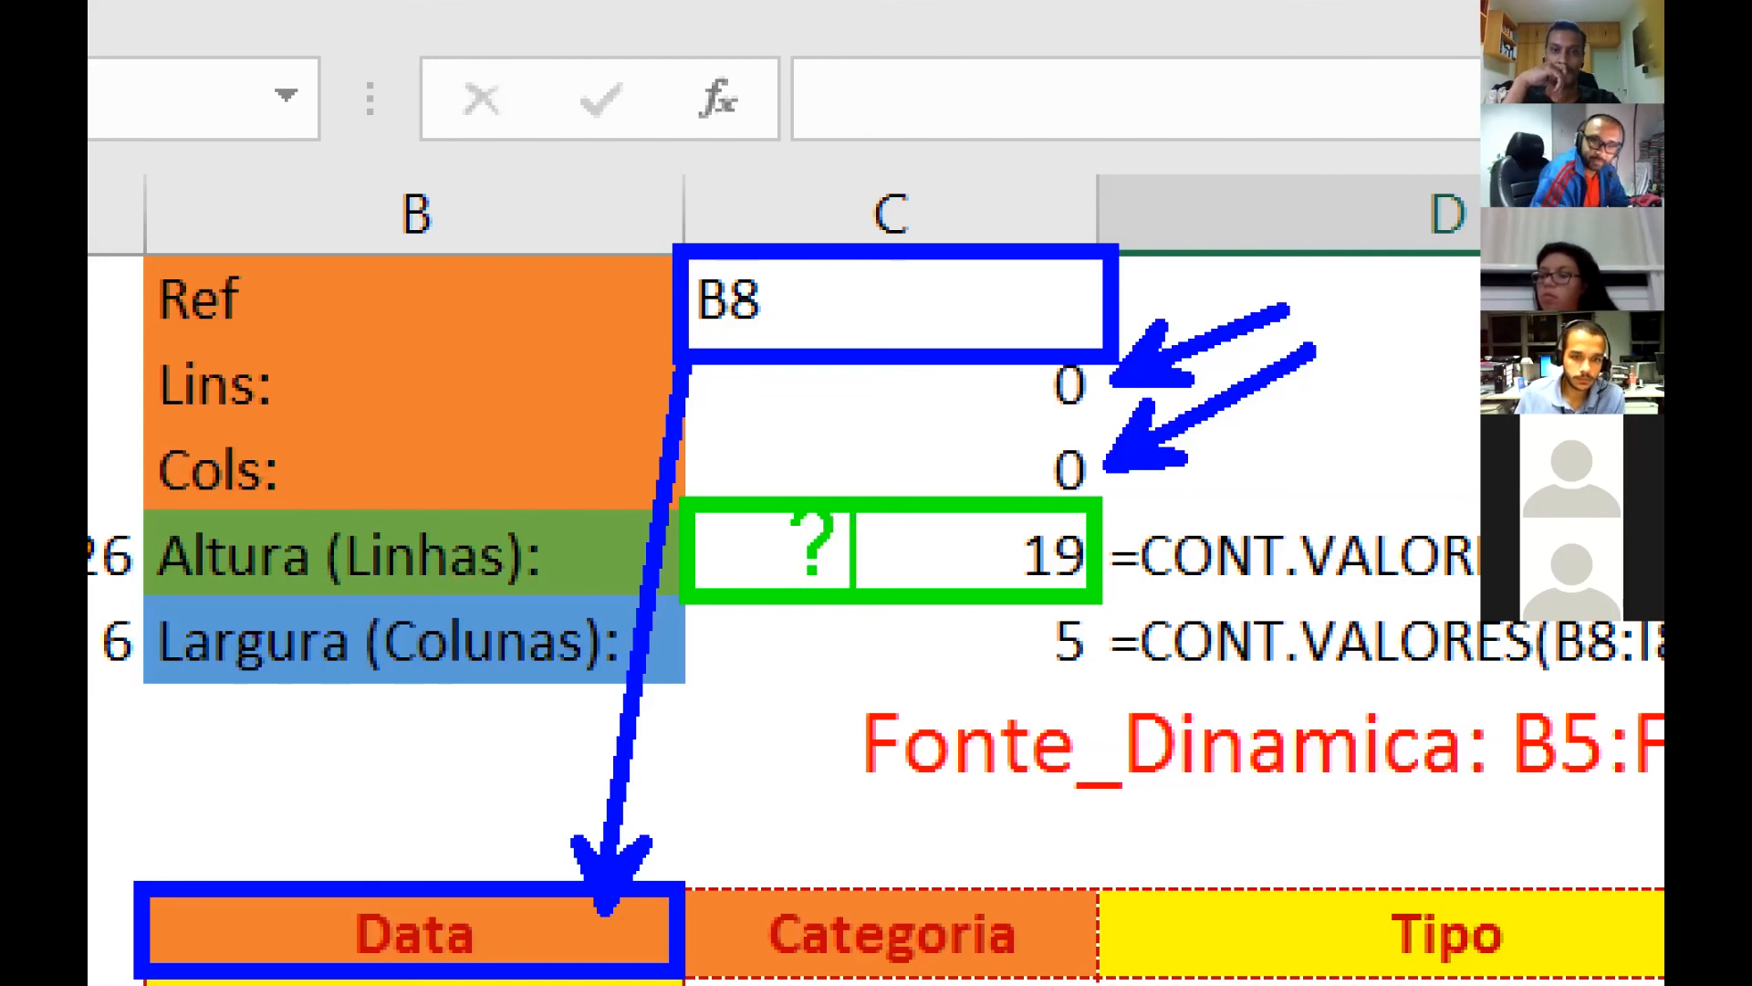
key(Escape)
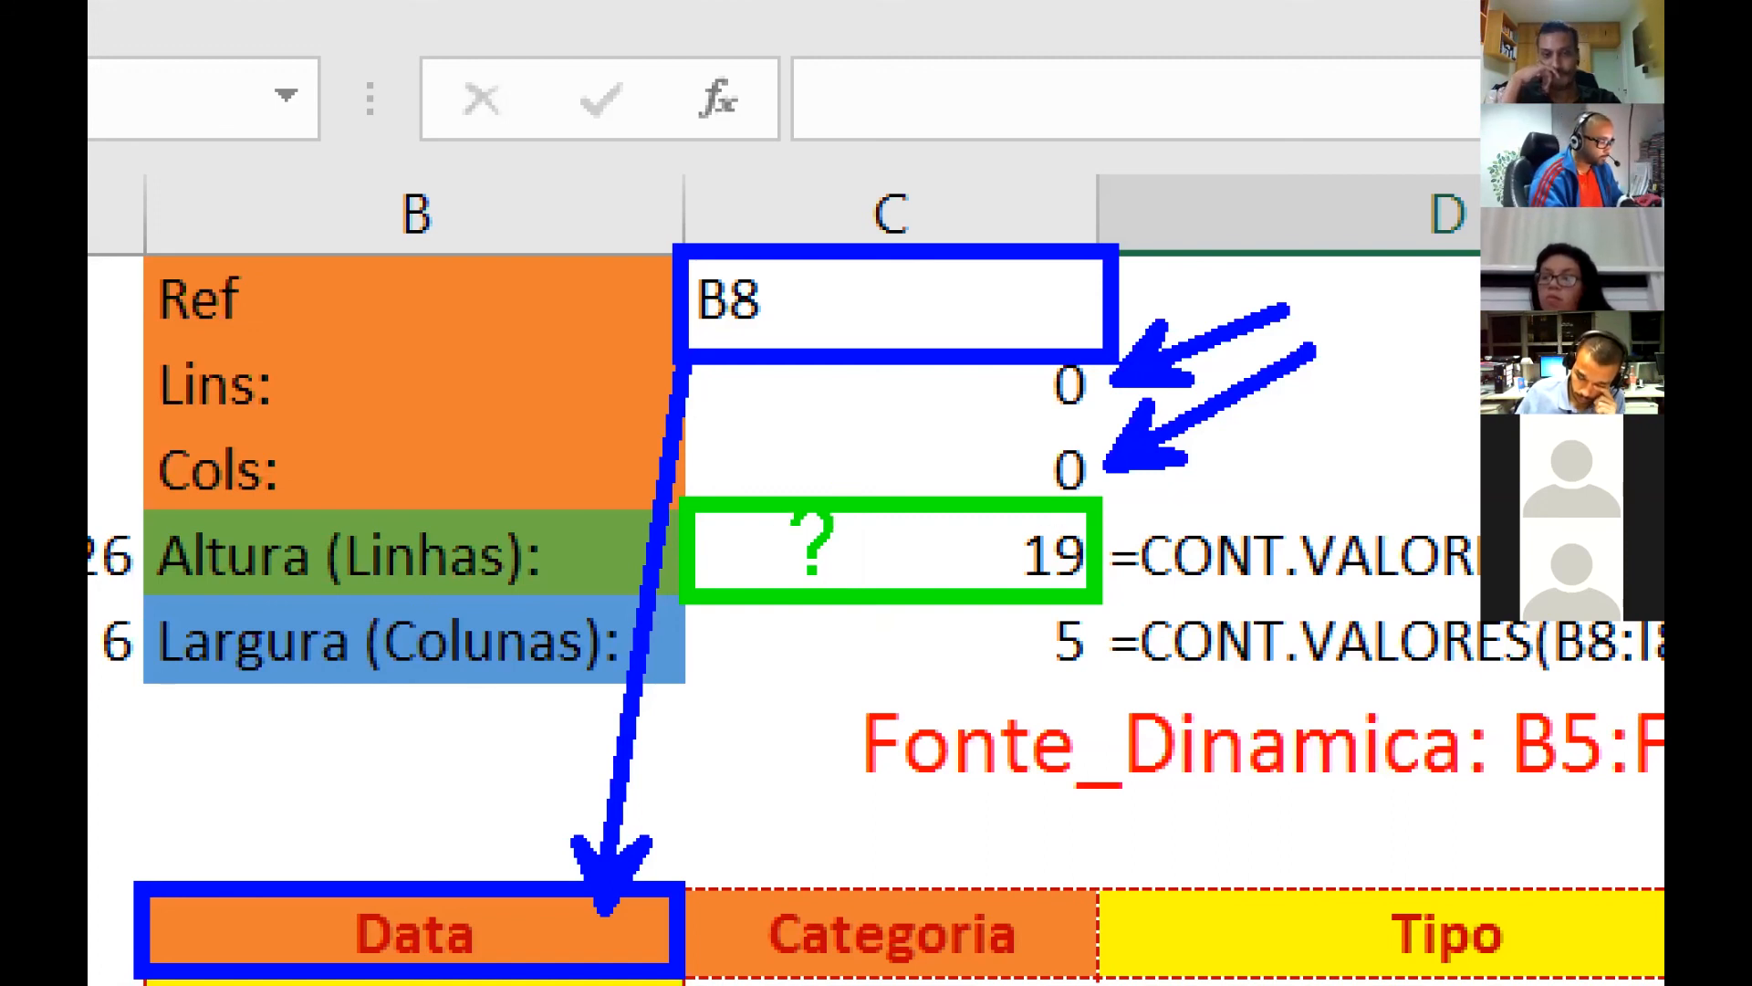
mouse_move(676, 599)
mouse_down()
mouse_move(703, 665)
mouse_move(986, 693)
mouse_move(1106, 682)
mouse_up()
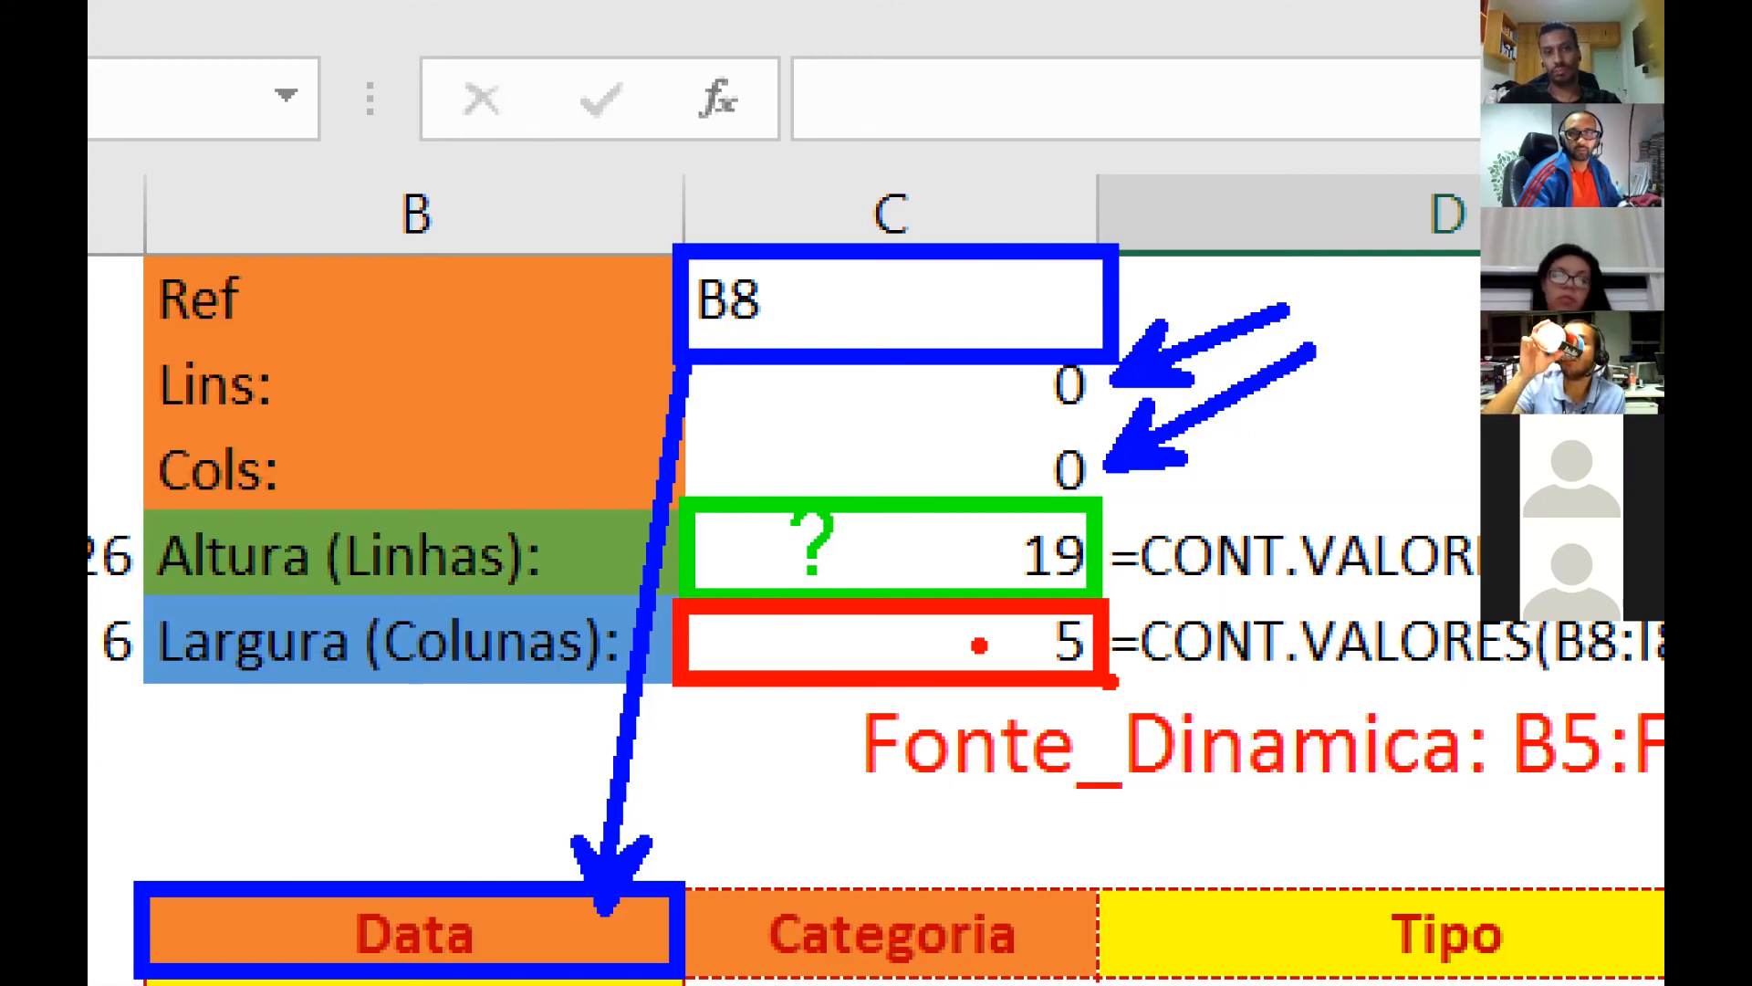
key(Escape)
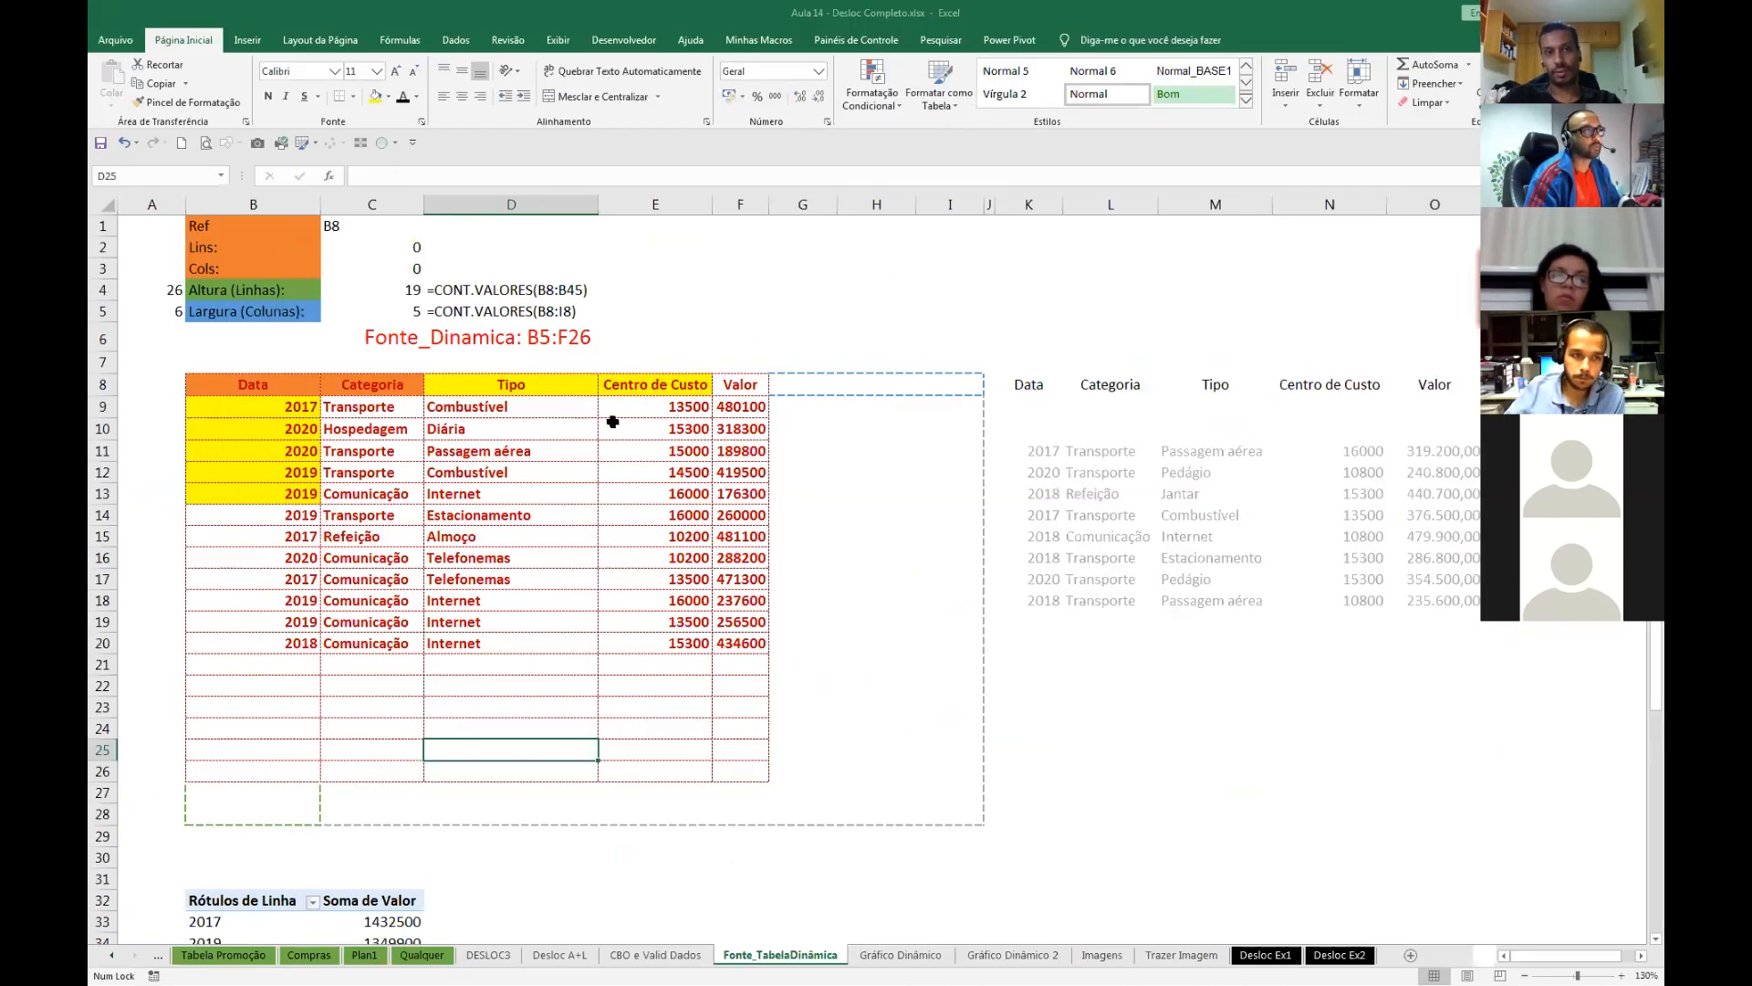
- Delete the Fonte_Dinamica: B5:F26 text from the merged cell in row 6
click(458, 339)
key(Delete)
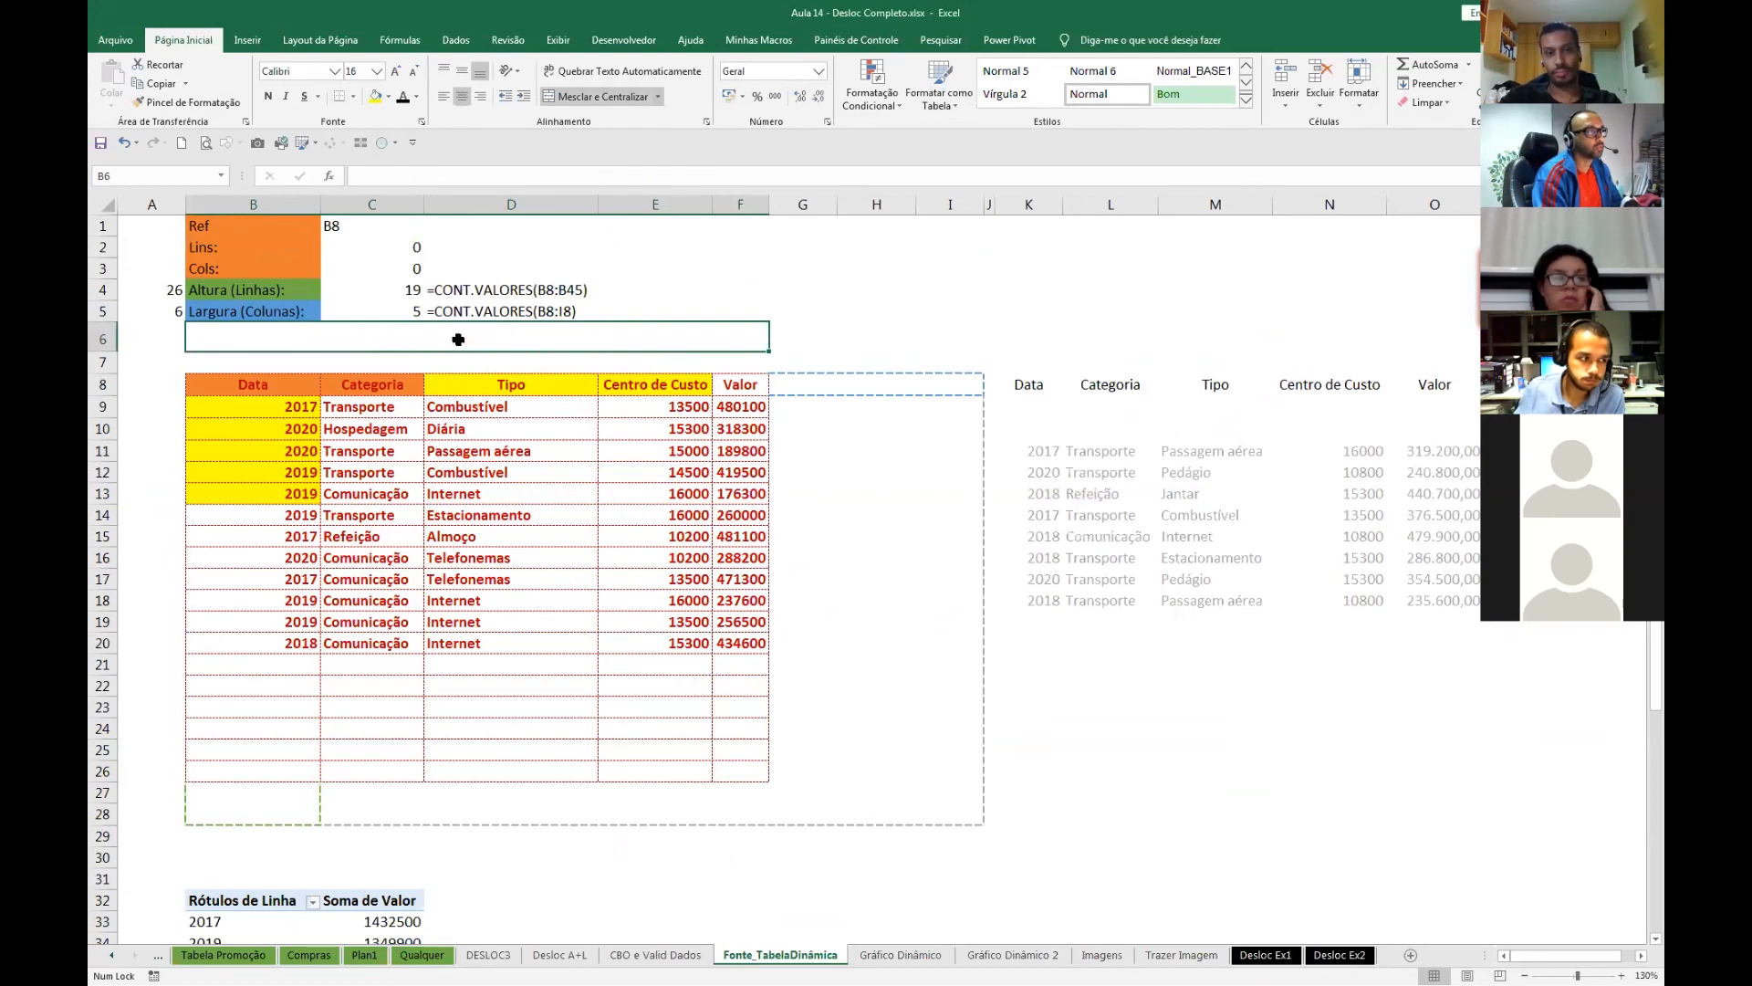
key(Up)
key(Up)
click(458, 339)
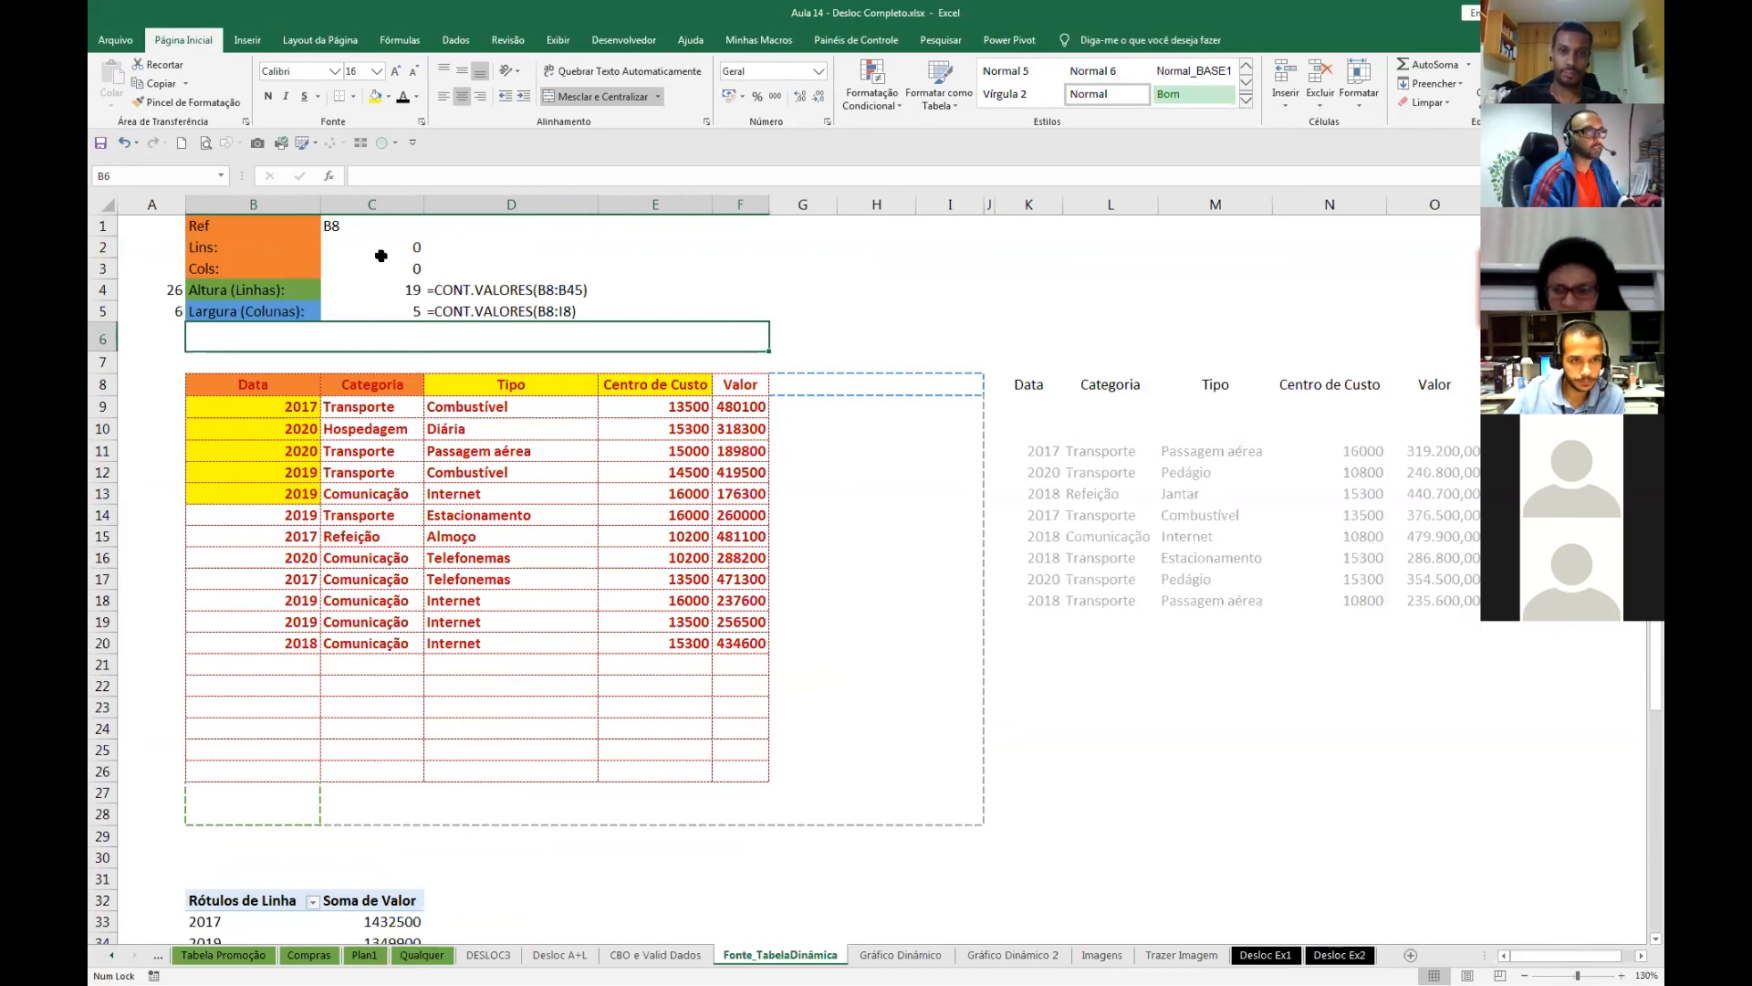
- Start a new defined name called Fonte_TabelaDinamica with workbook scope and briefly frame the name in red
click(395, 40)
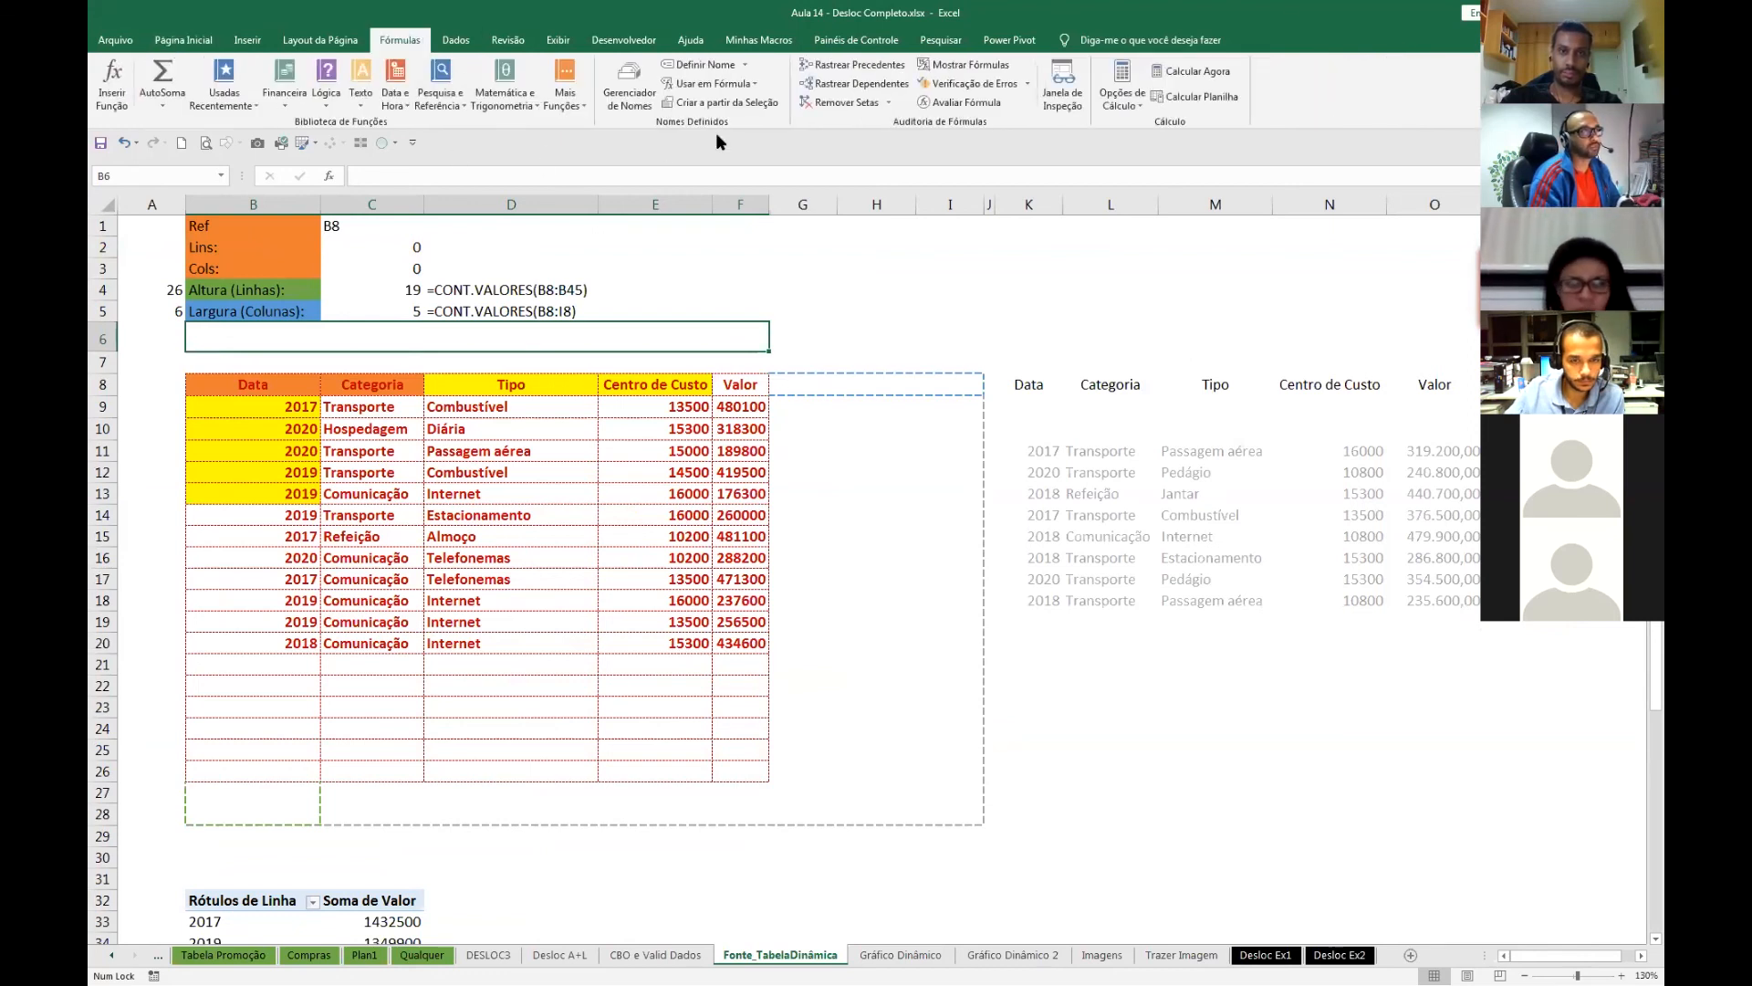
click(698, 65)
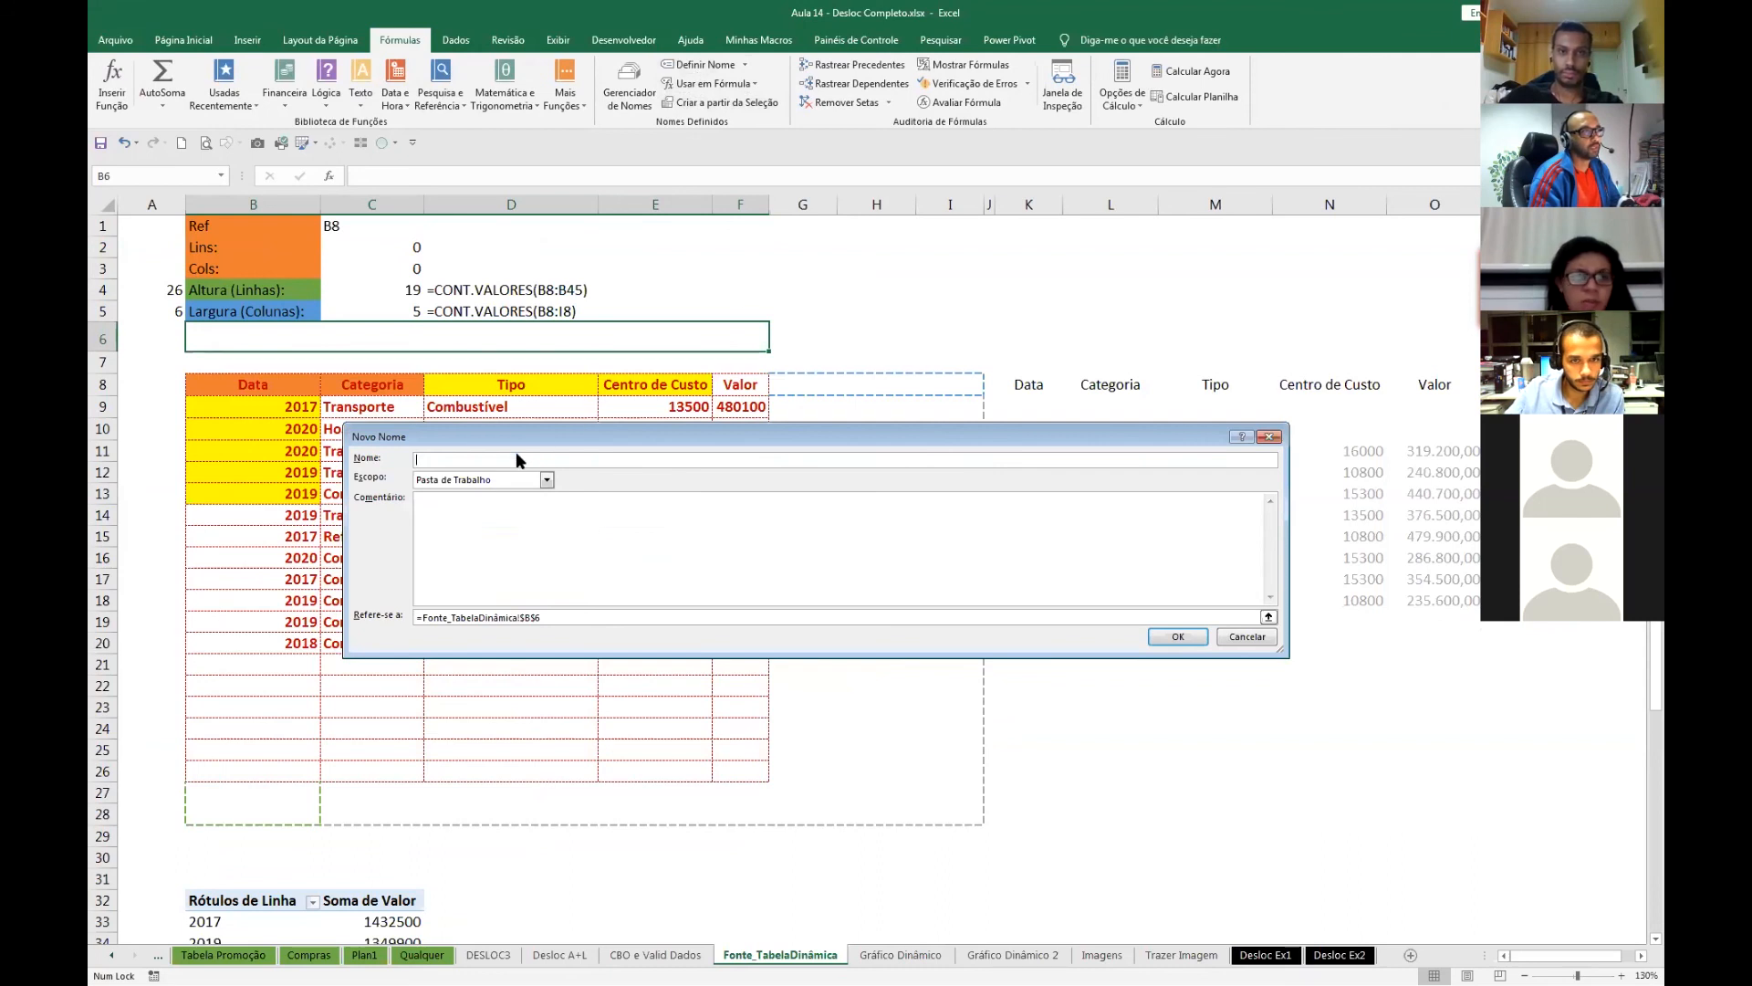
text(Fonte)
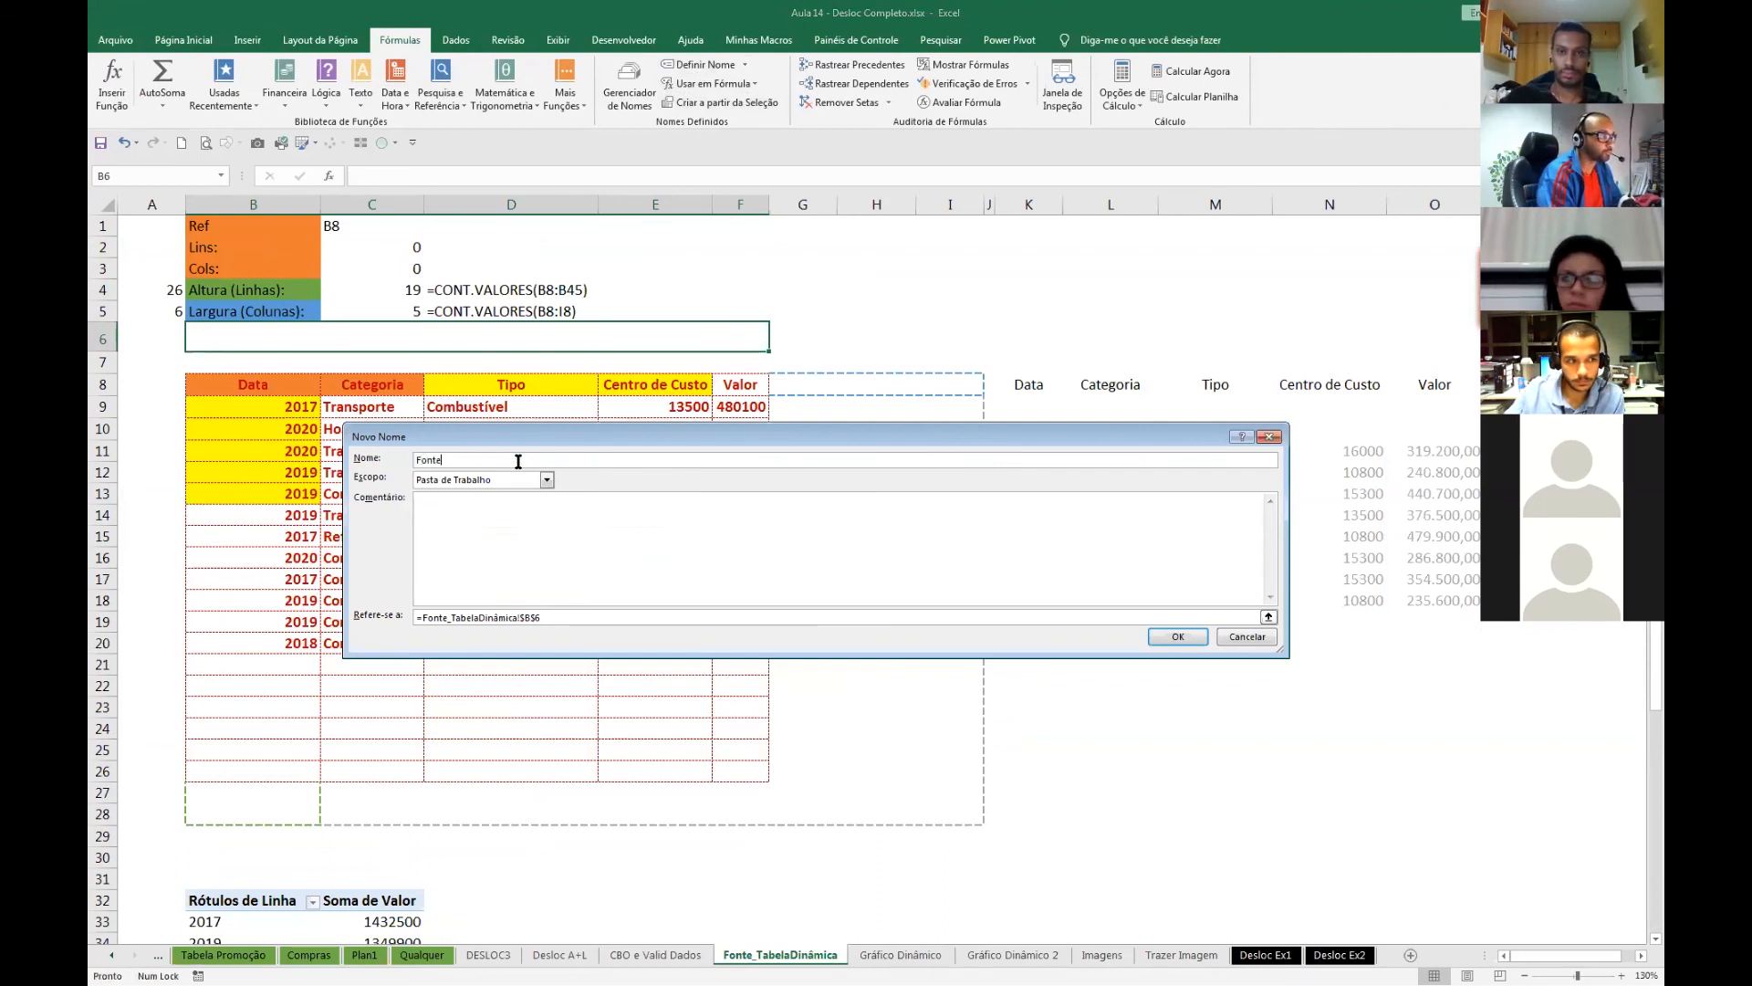
text(_Tabela)
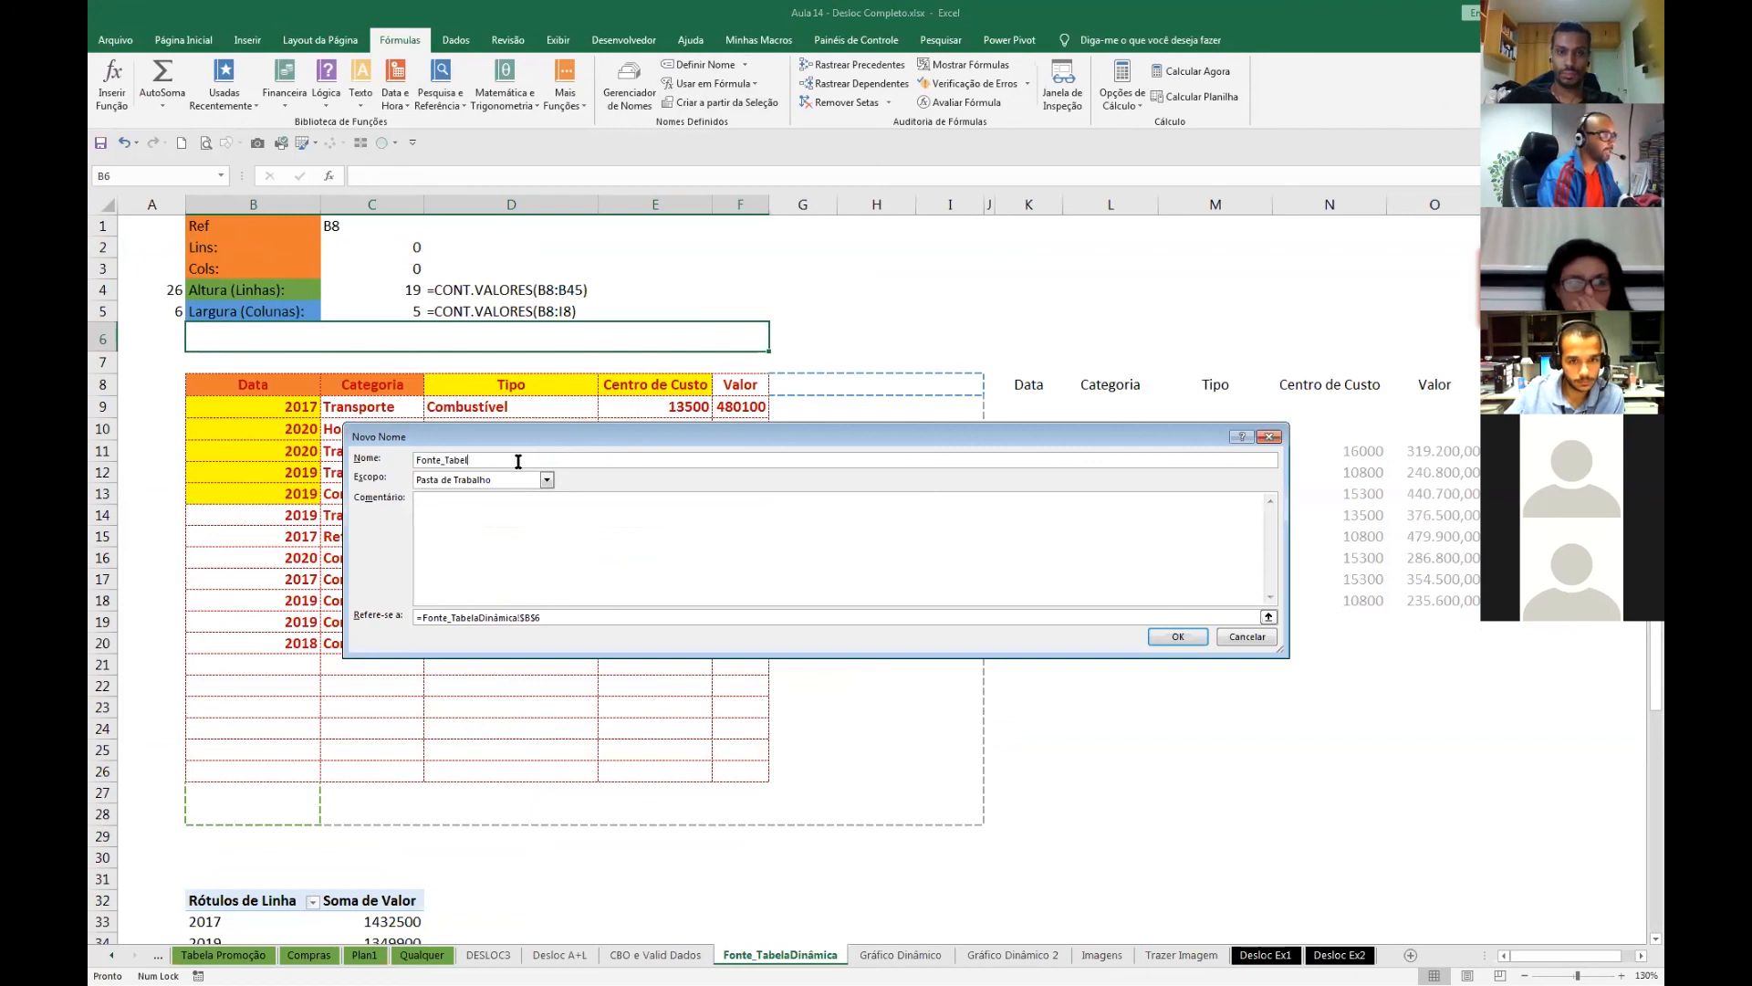
text(Dinamica)
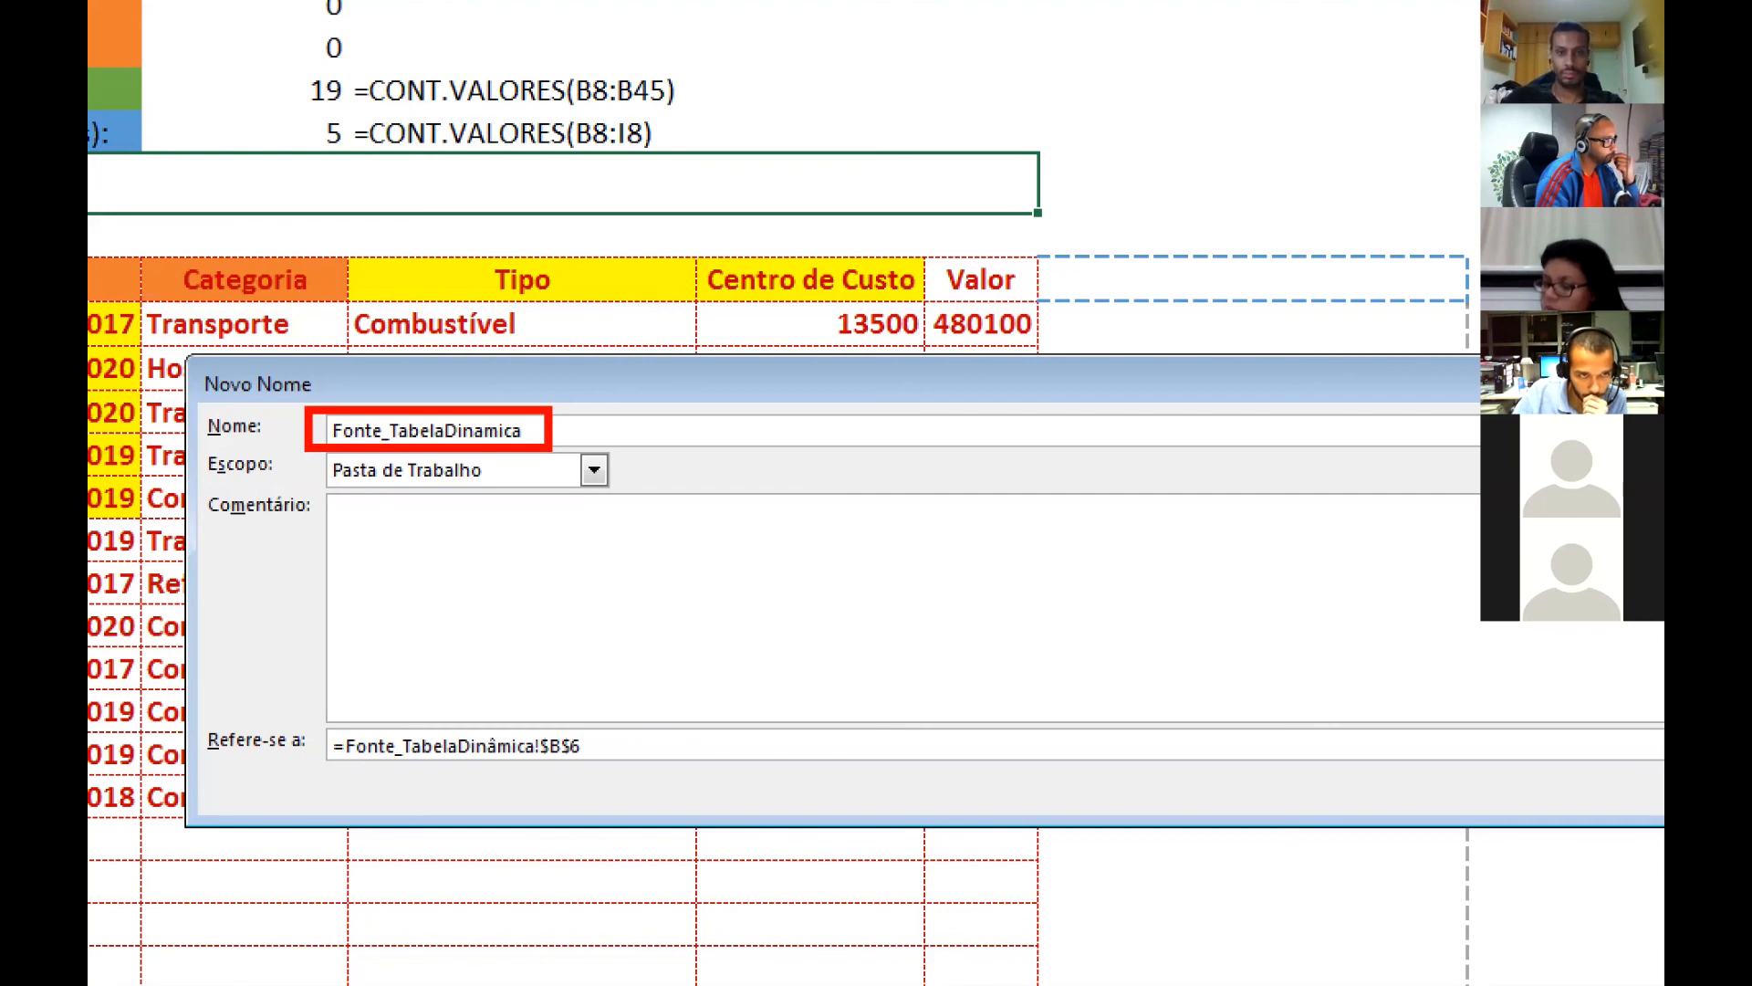
key(Escape)
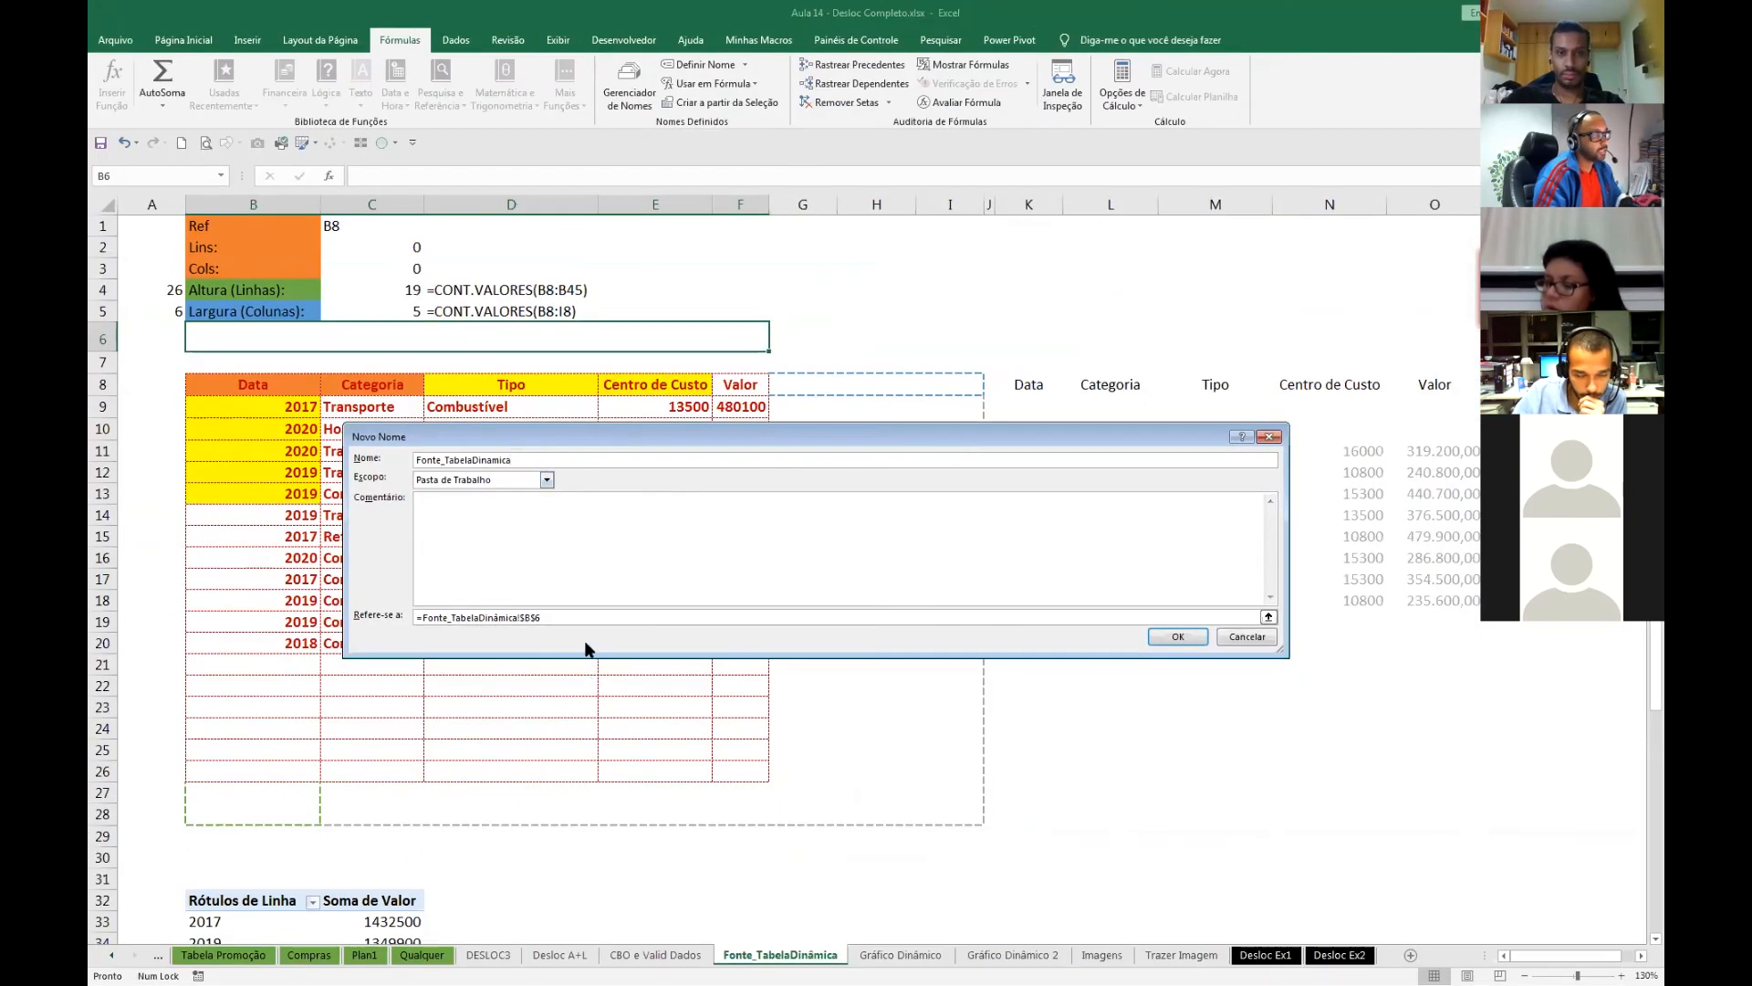
- Replace the sheet reference that the new name Fonte_TabelaDinamica refers to with the start of a formula, =desloc(
click(576, 620)
key(BackSpace)
key(BackSpace)
key(BackSpace)
key(BackSpace)
key(BackSpace)
key(BackSpace)
key(BackSpace)
key(BackSpace)
key(BackSpace)
key(BackSpace)
key(BackSpace)
key(BackSpace)
key(BackSpace)
key(BackSpace)
key(BackSpace)
key(BackSpace)
key(BackSpace)
key(BackSpace)
key(BackSpace)
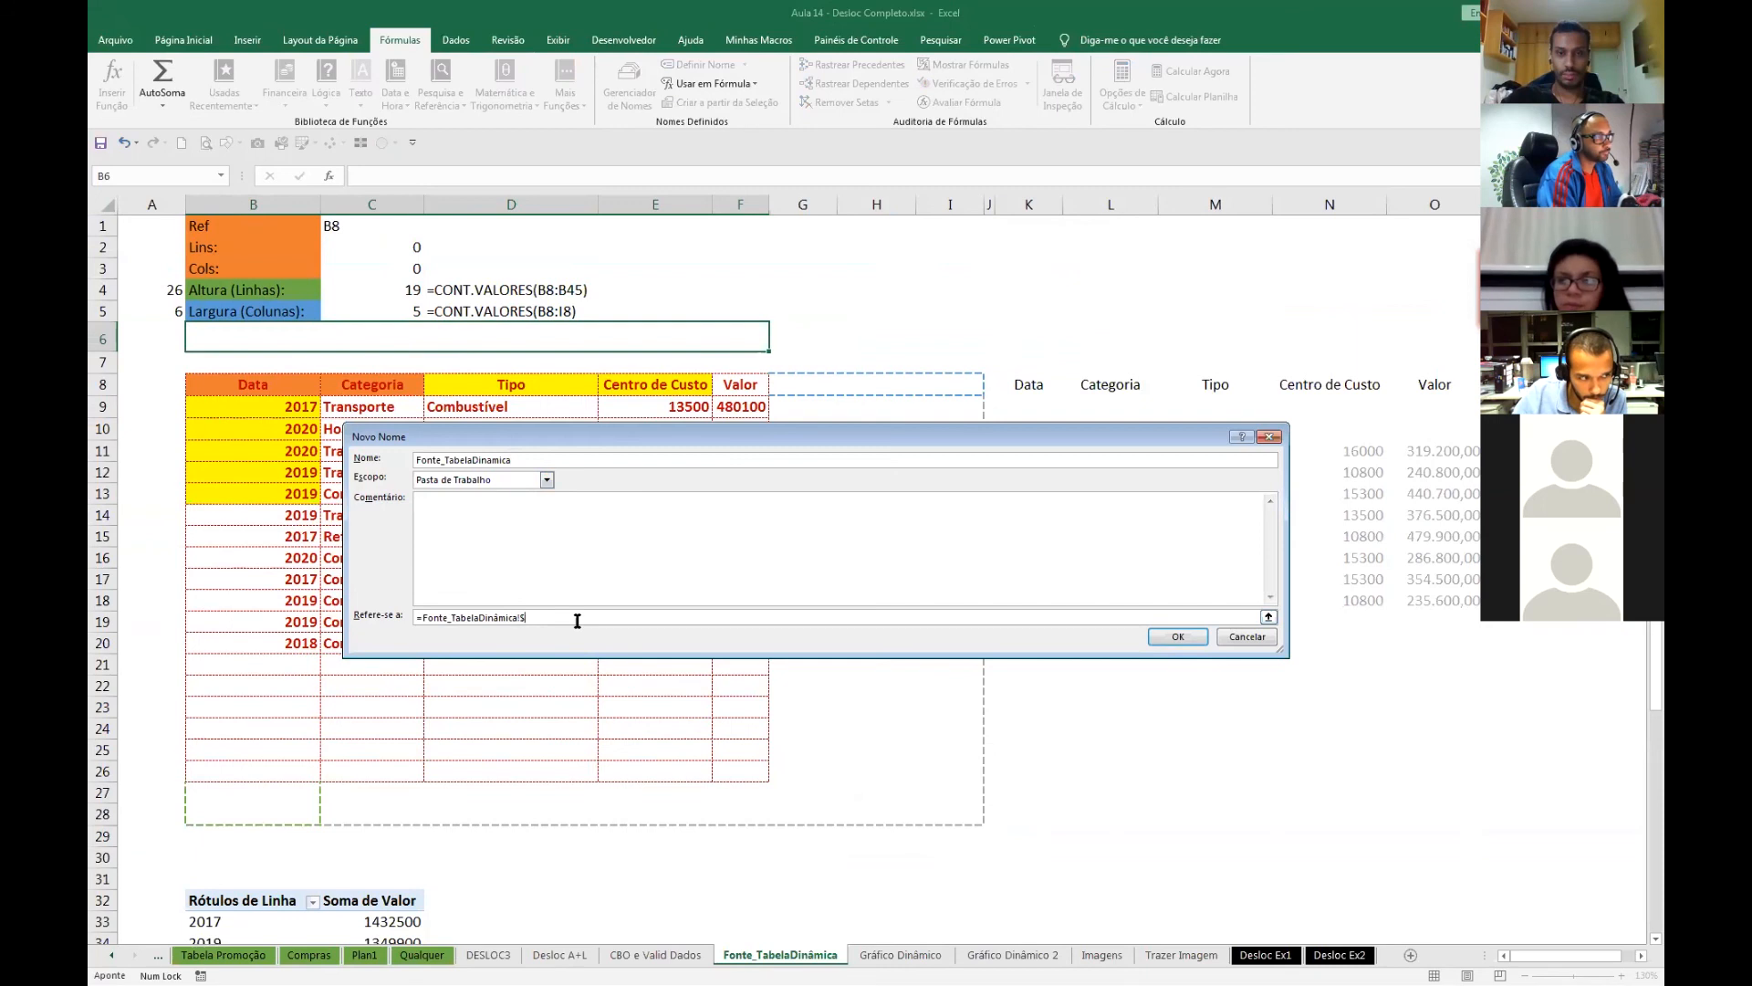
key(BackSpace)
key(BackSpace)
key(BackSpace)
key(BackSpace)
key(BackSpace)
key(BackSpace)
text(desloc()
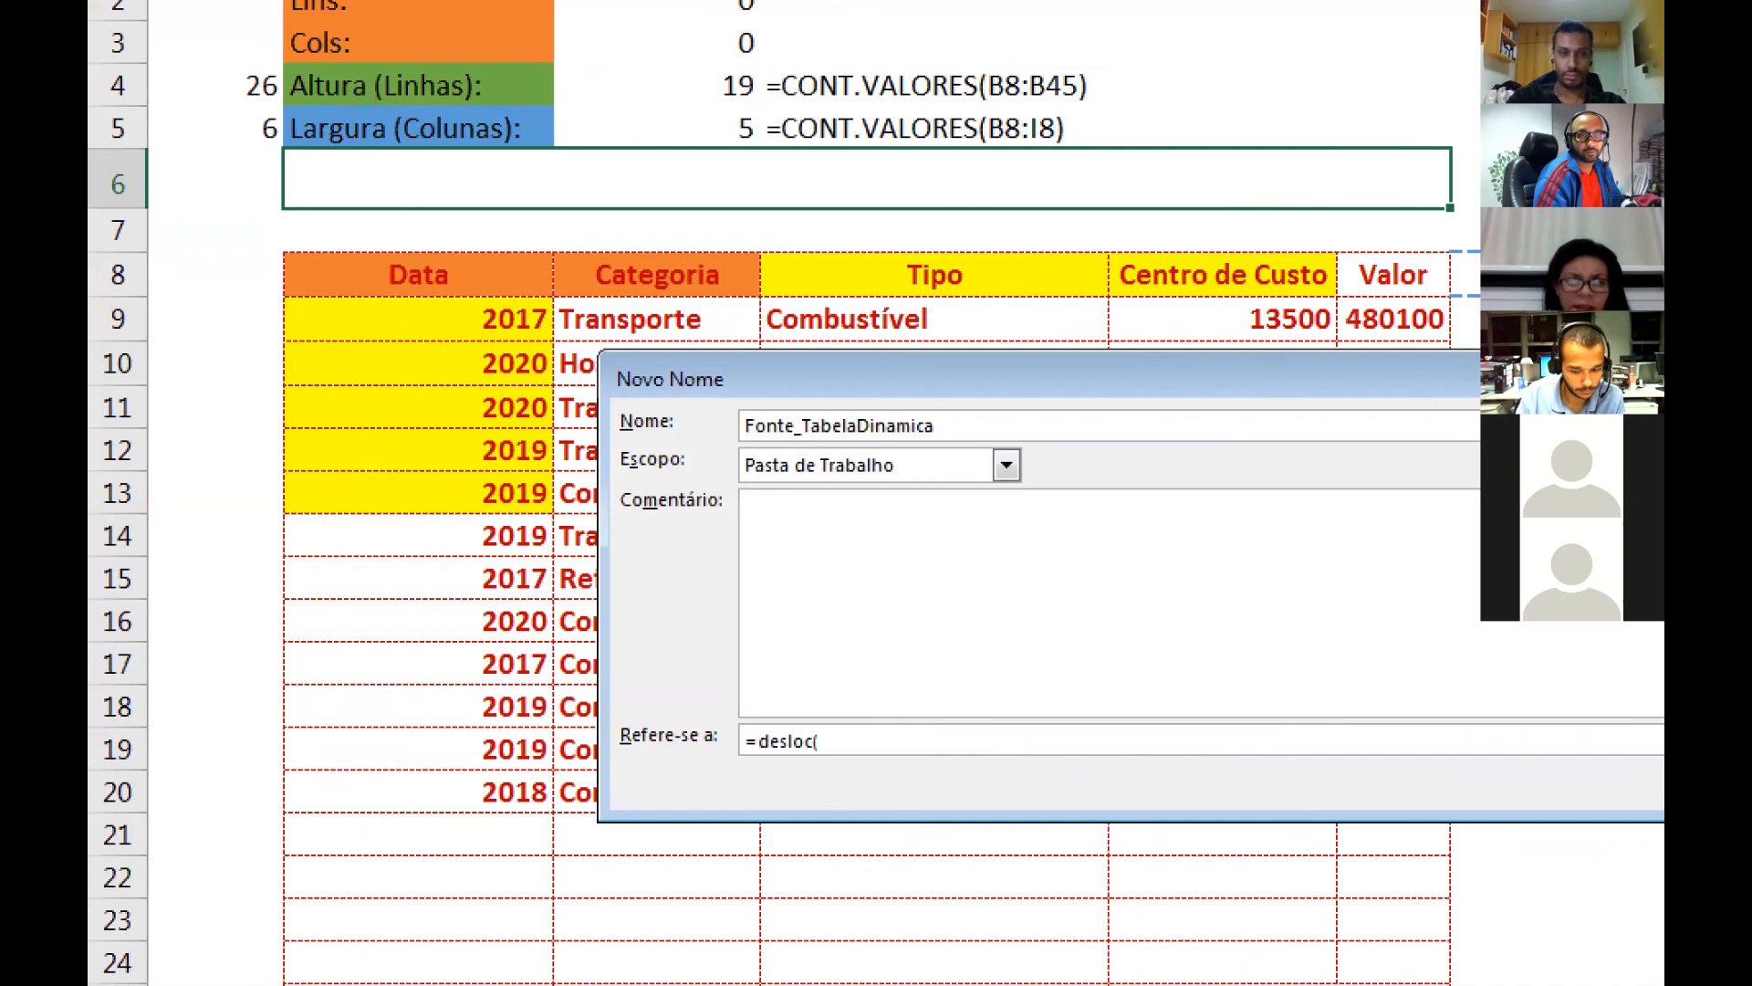
- Draw a red arrow from the desloc formula to the Data header, frame that header in red, and clear the annotations
drag(545, 298, 838, 721)
mouse_move(278, 248)
mouse_down()
mouse_move(306, 310)
mouse_move(554, 297)
mouse_up()
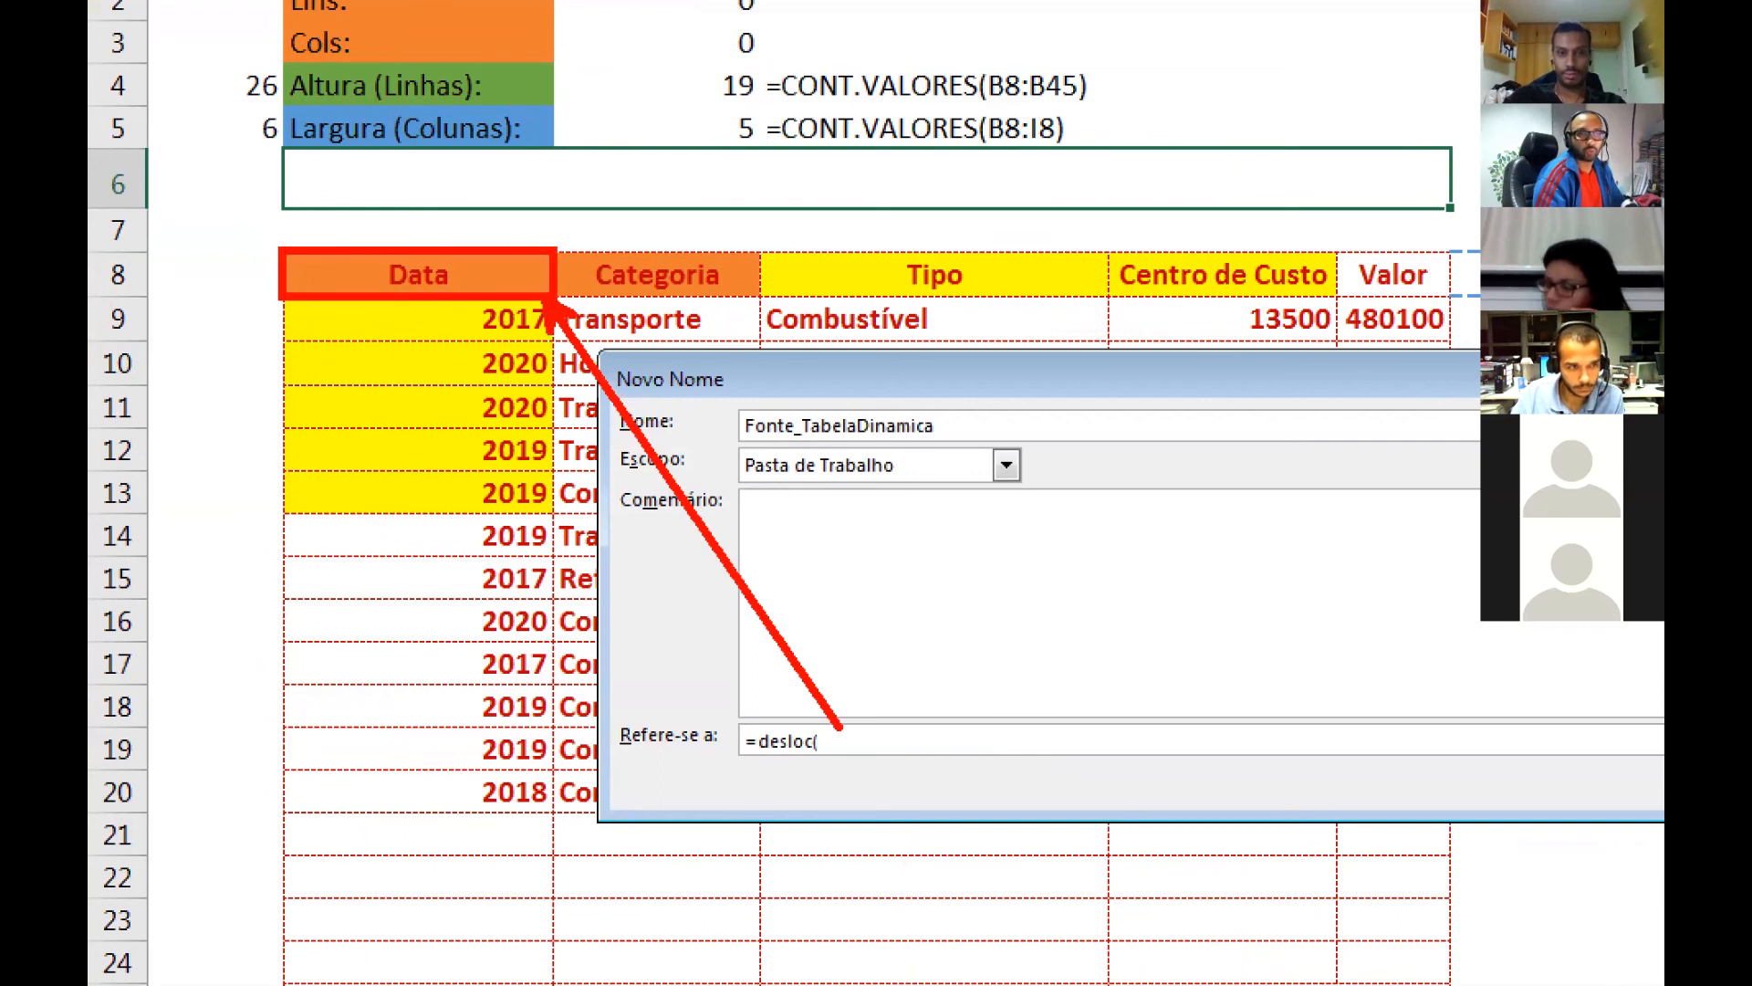
key(Escape)
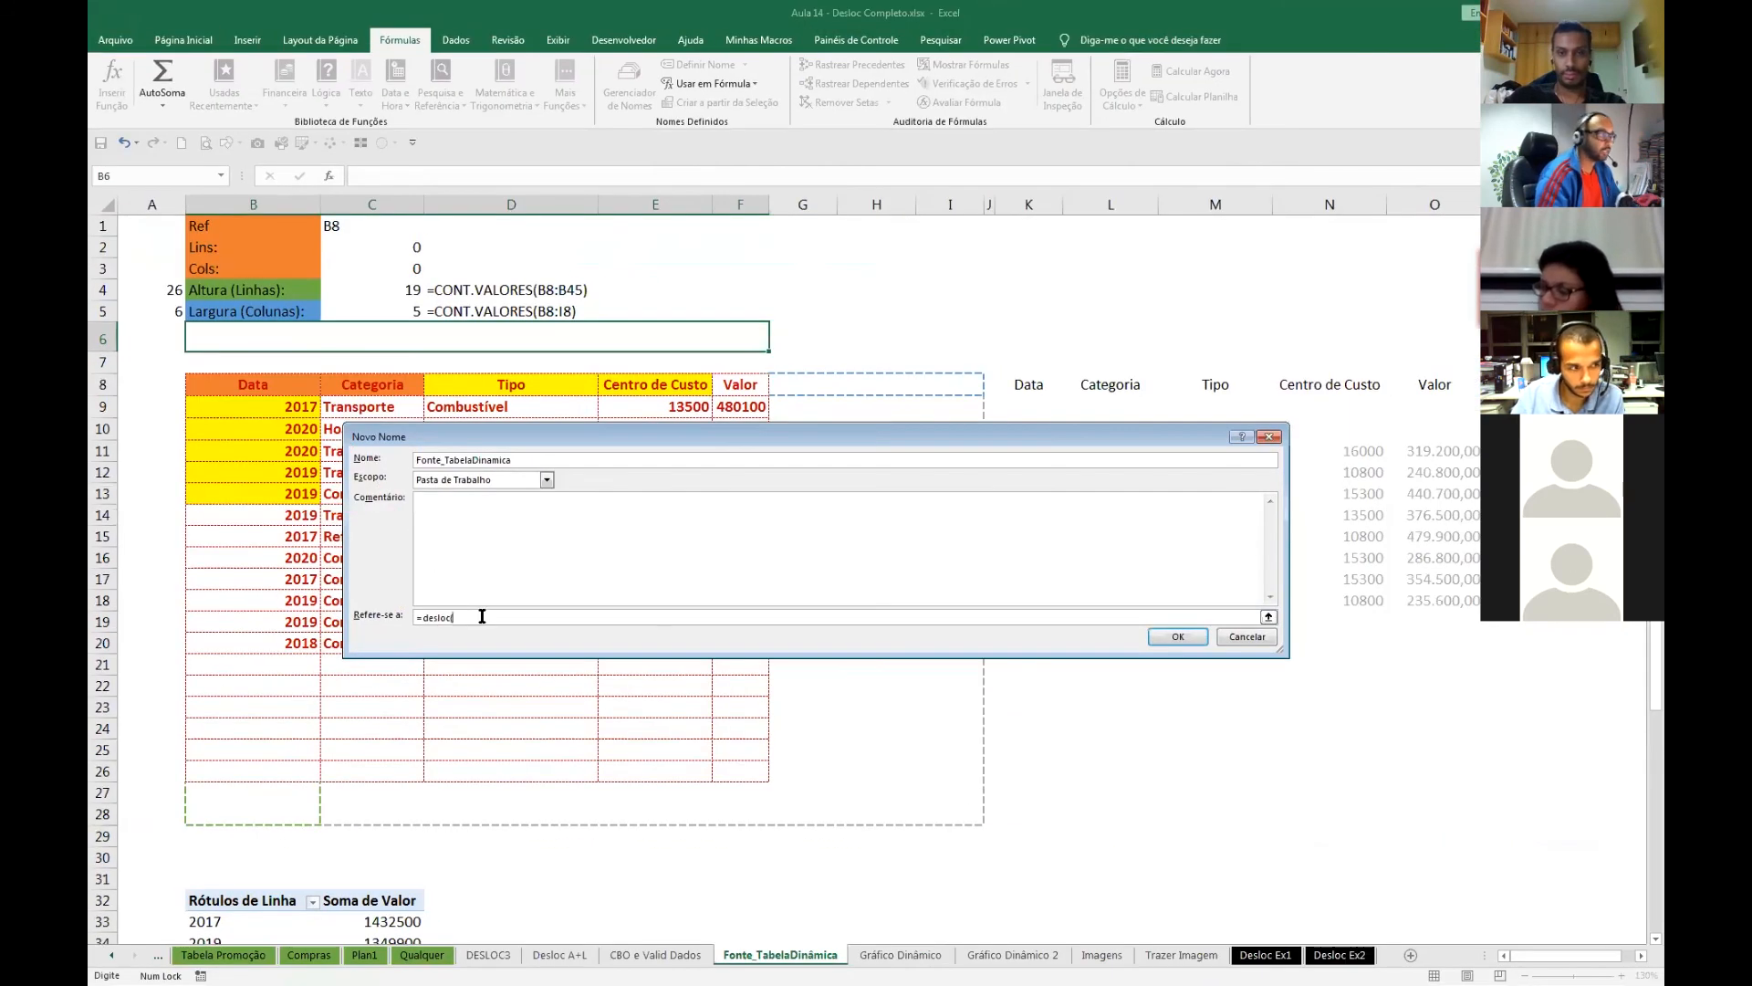
- Give the desloc formula the Data header cell $B$8 as its reference and 0 for both the row and column offsets
click(281, 385)
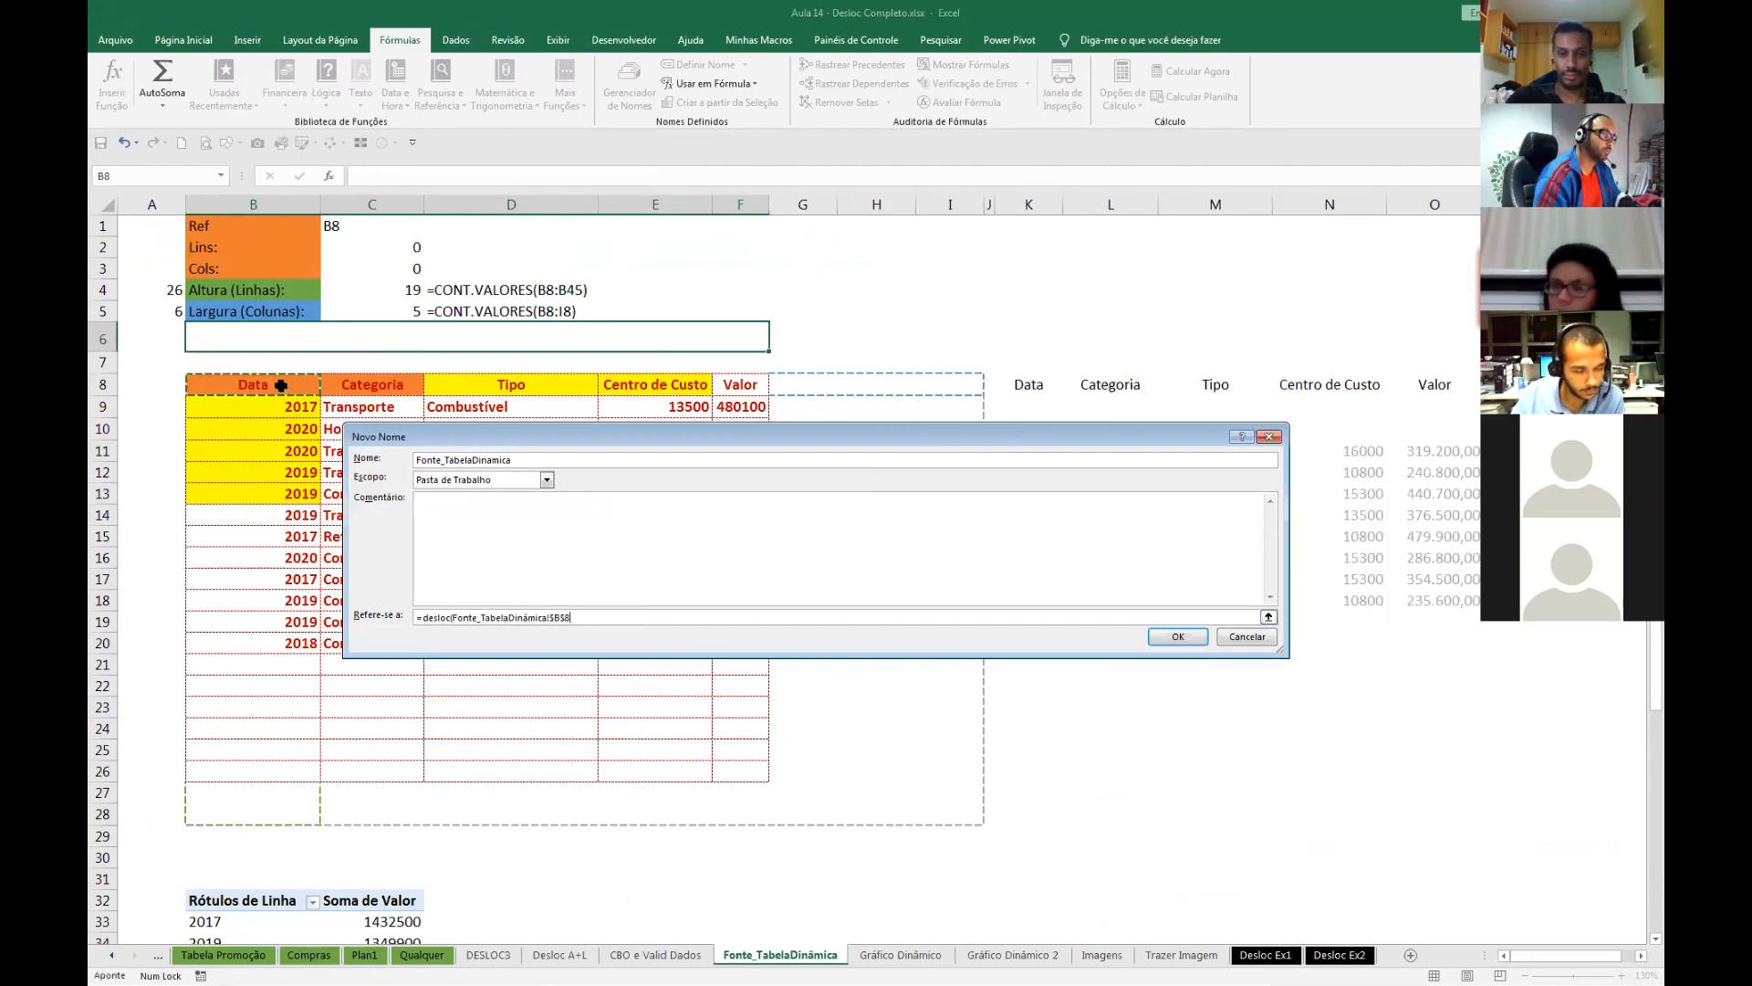
text(;)
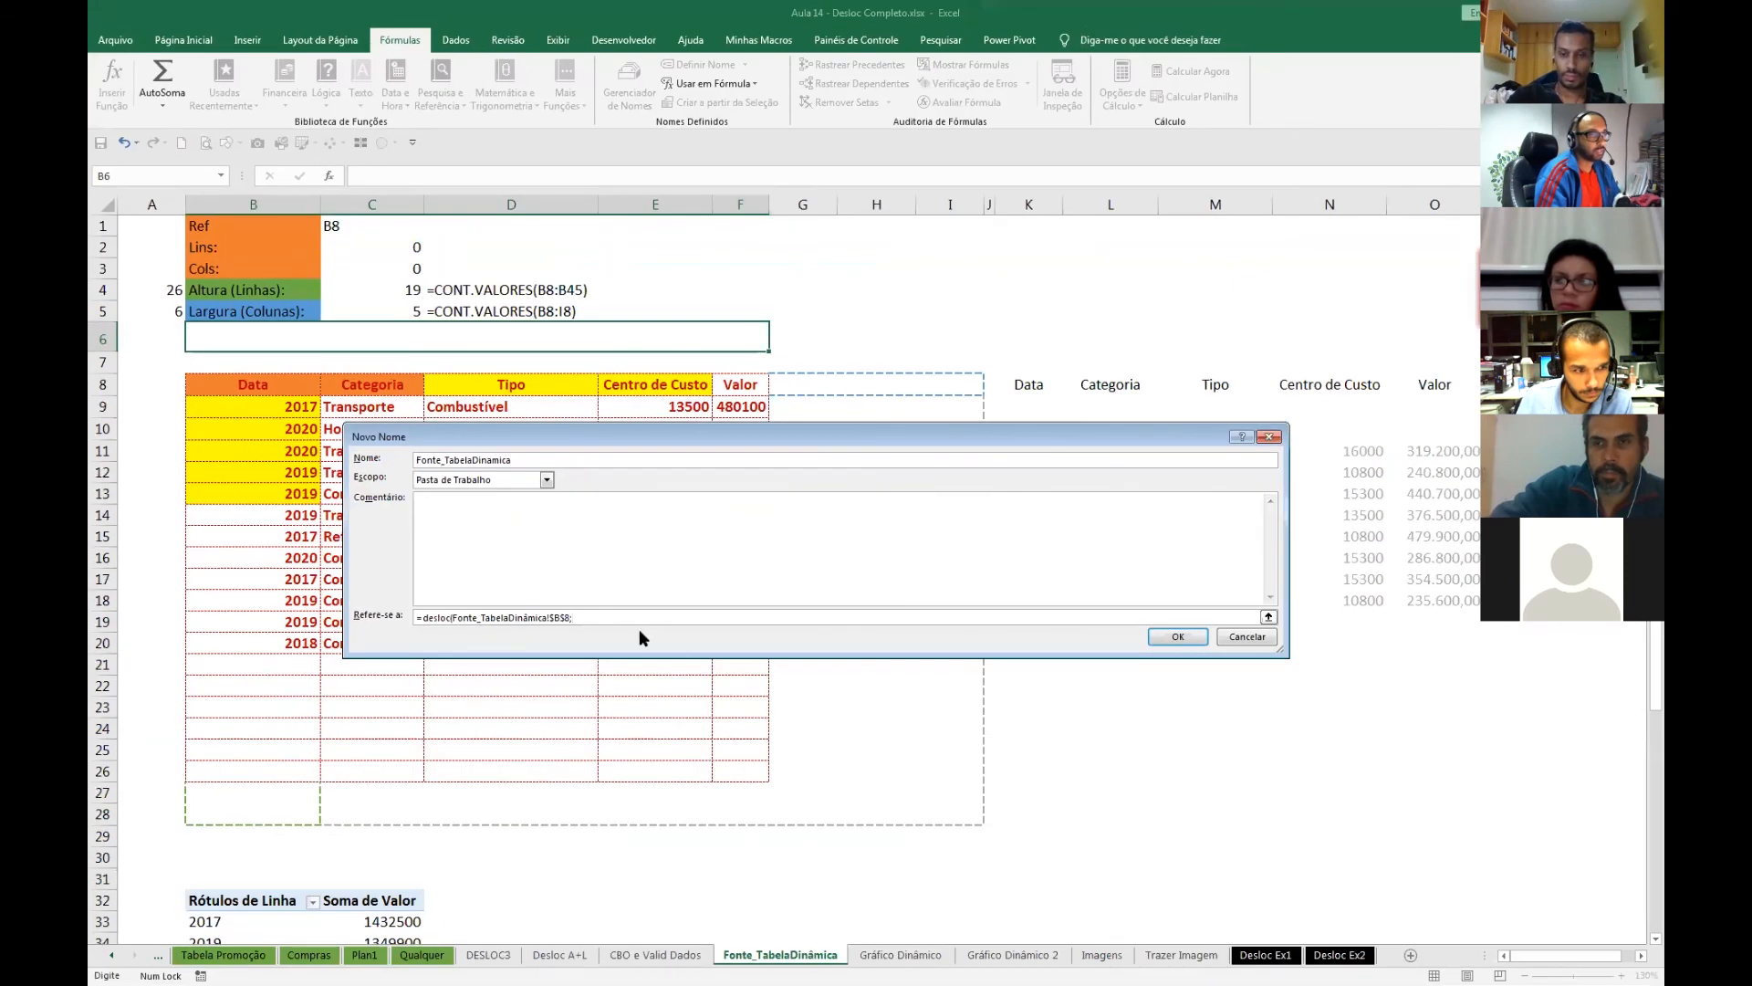
text(0;0)
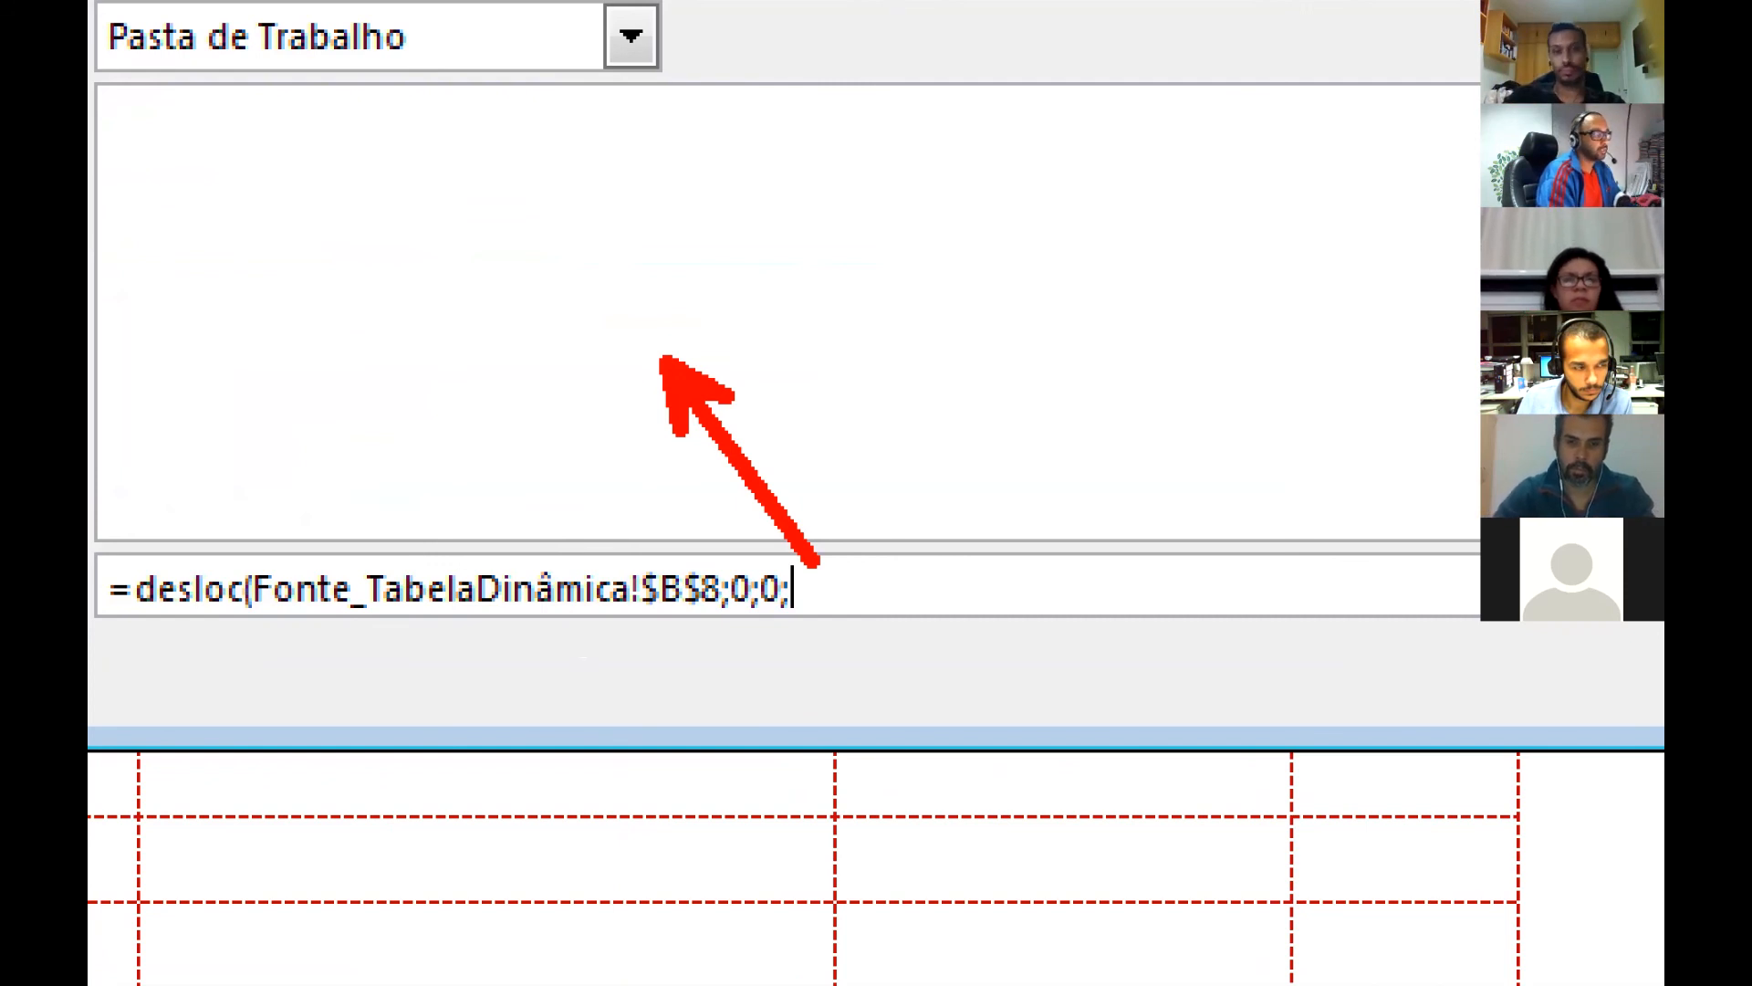
- Annotate the formula's next argument in red with the text Altura=cont.valores(X:X
text(Altura=cont)
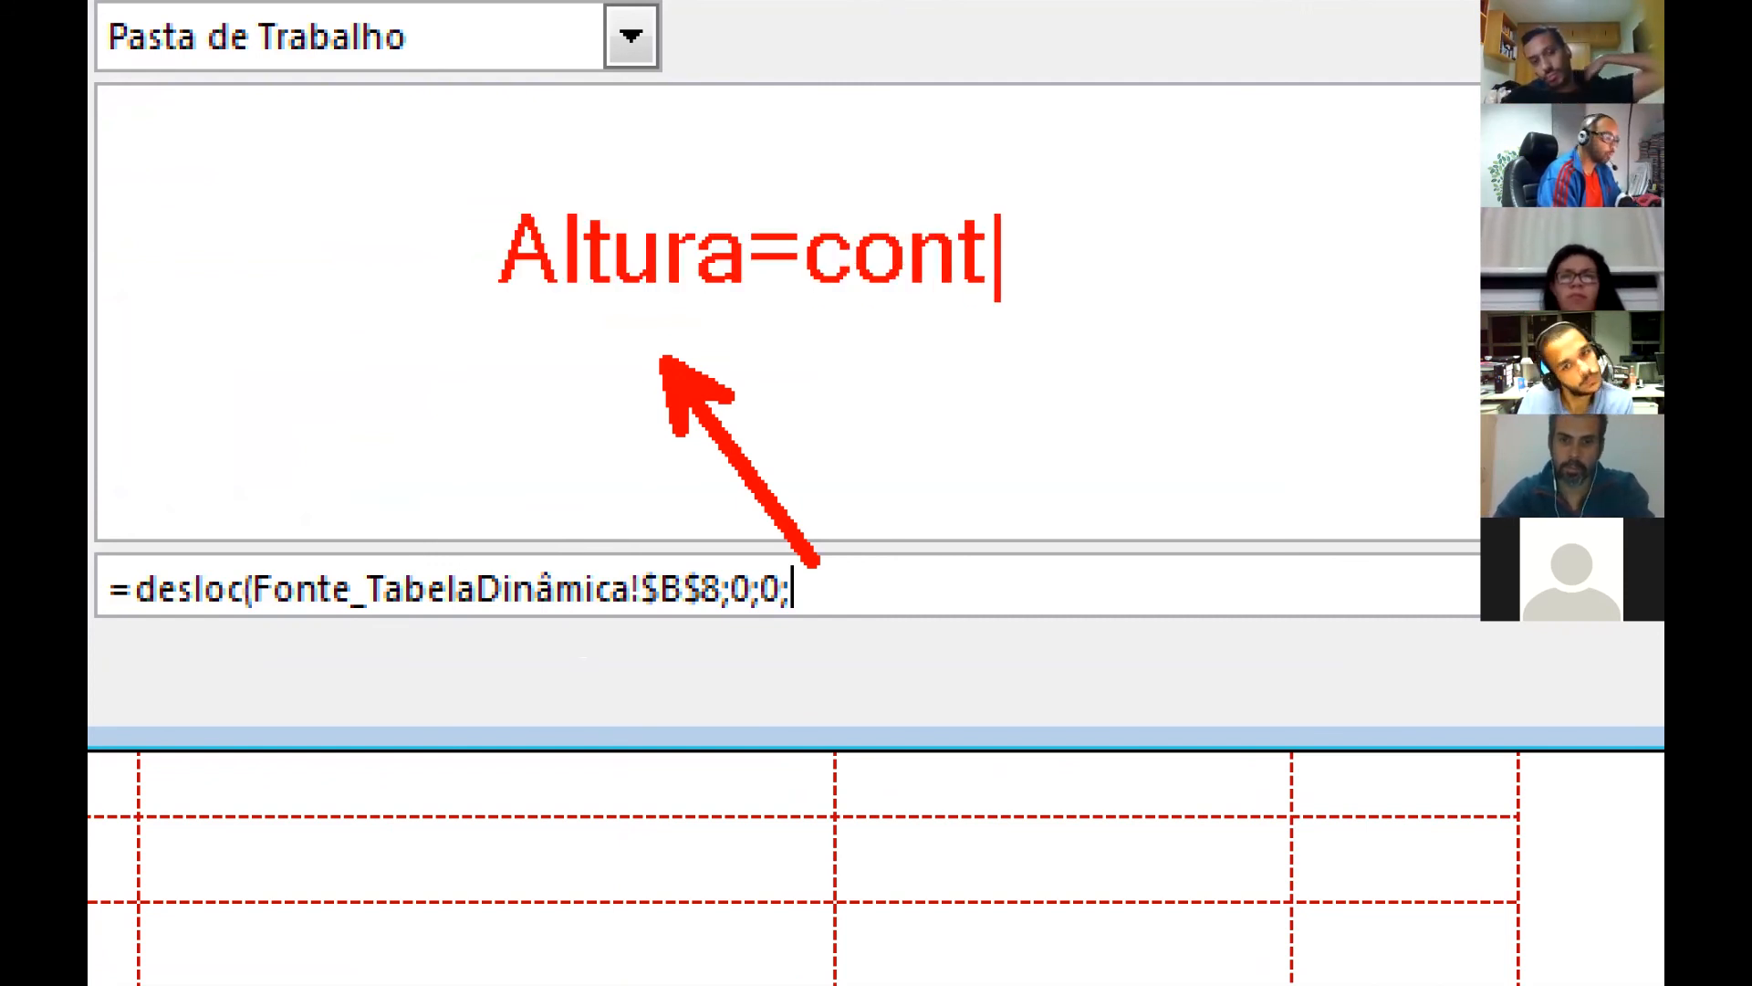
text(.valores)
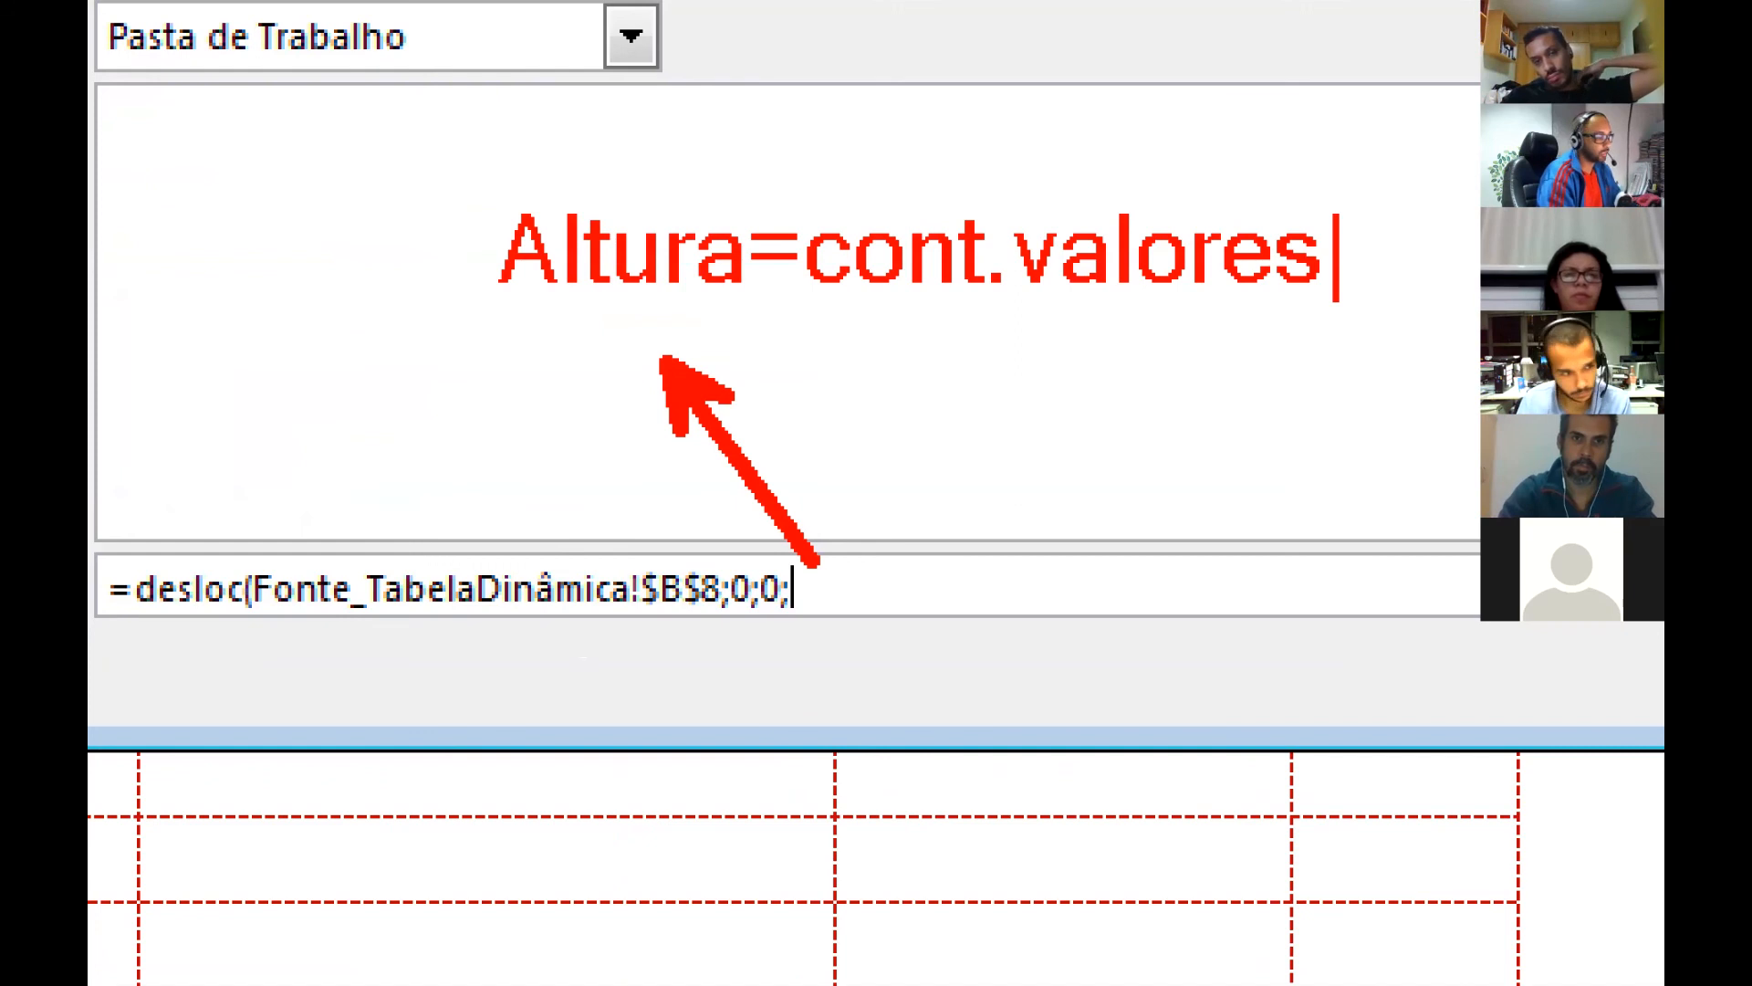
text(()
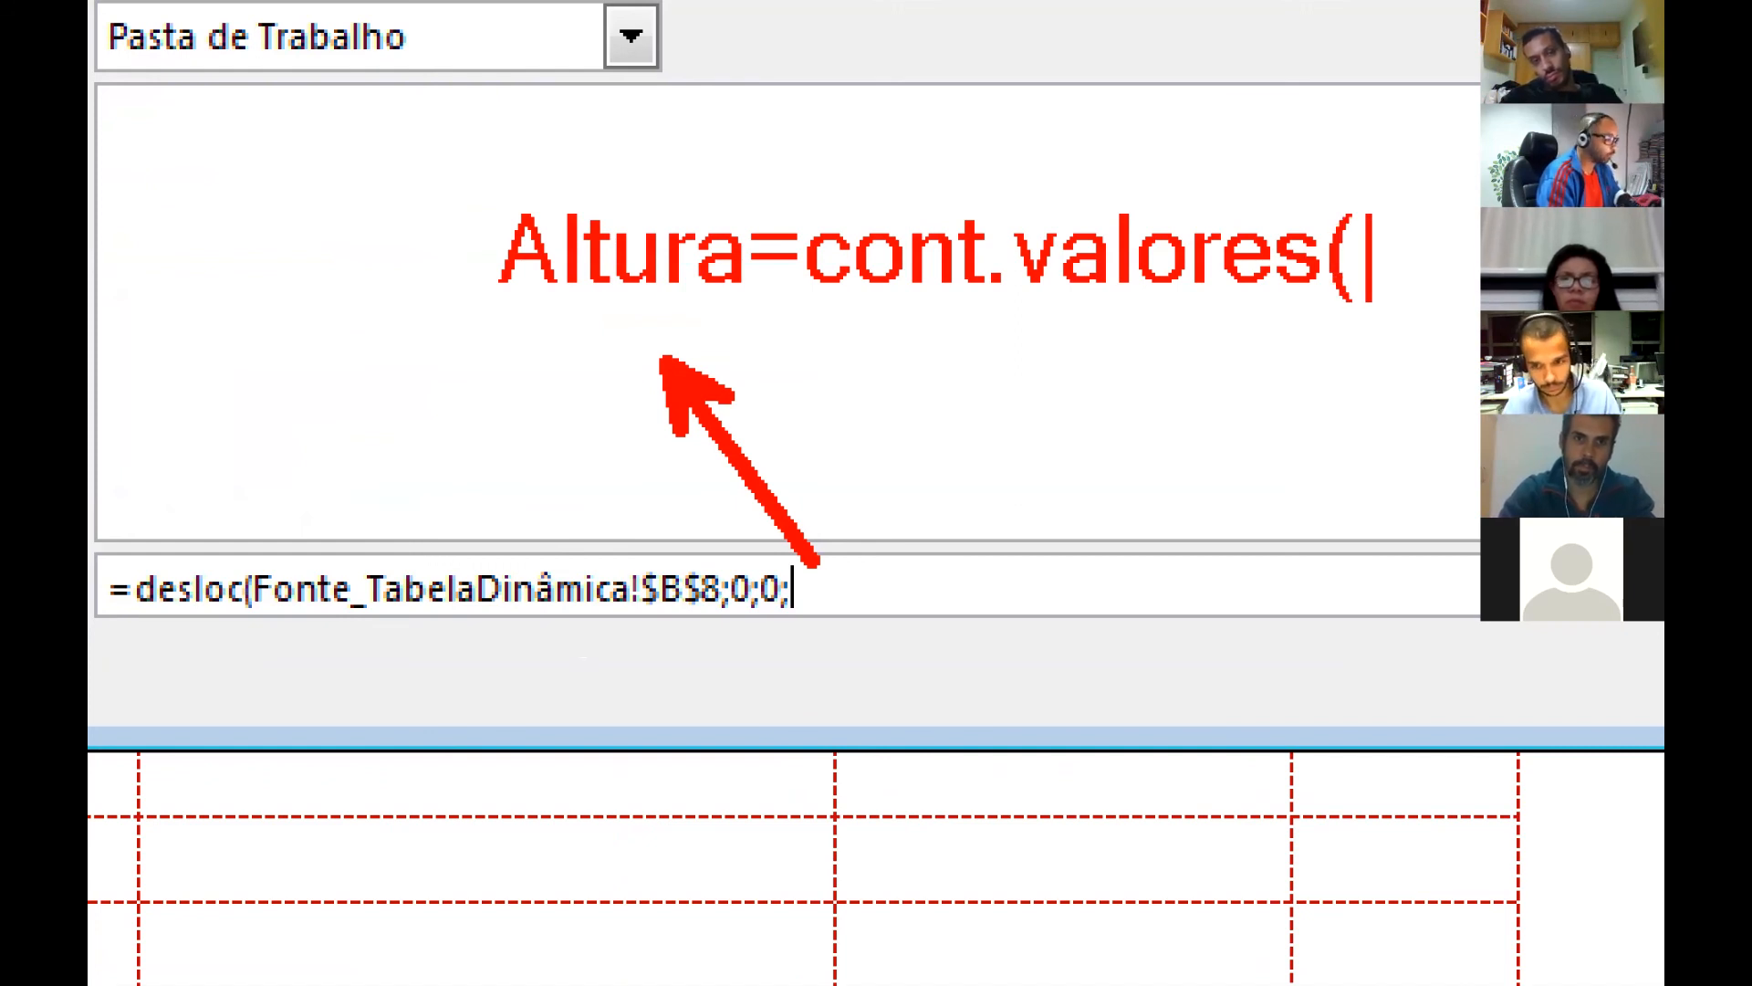
text(X:X)
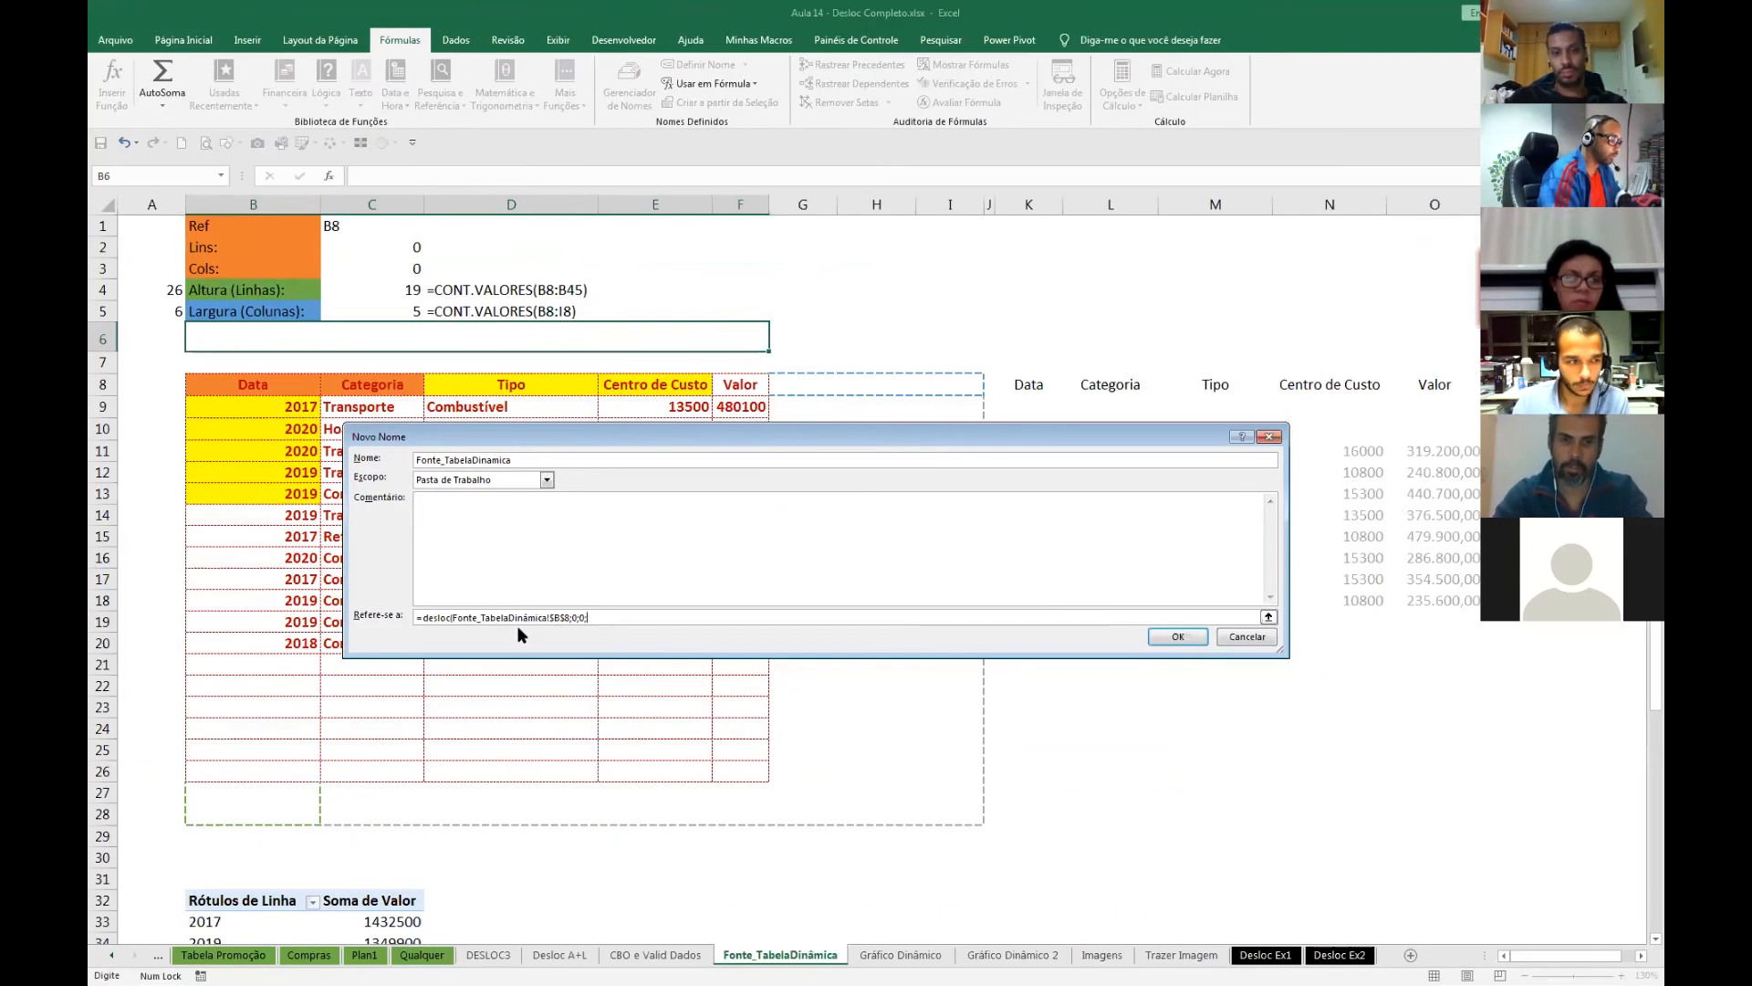
- Add cont.valores over the Data column cells $B$9:$B$28 as the height argument of the desloc formula
text(cont.valores()
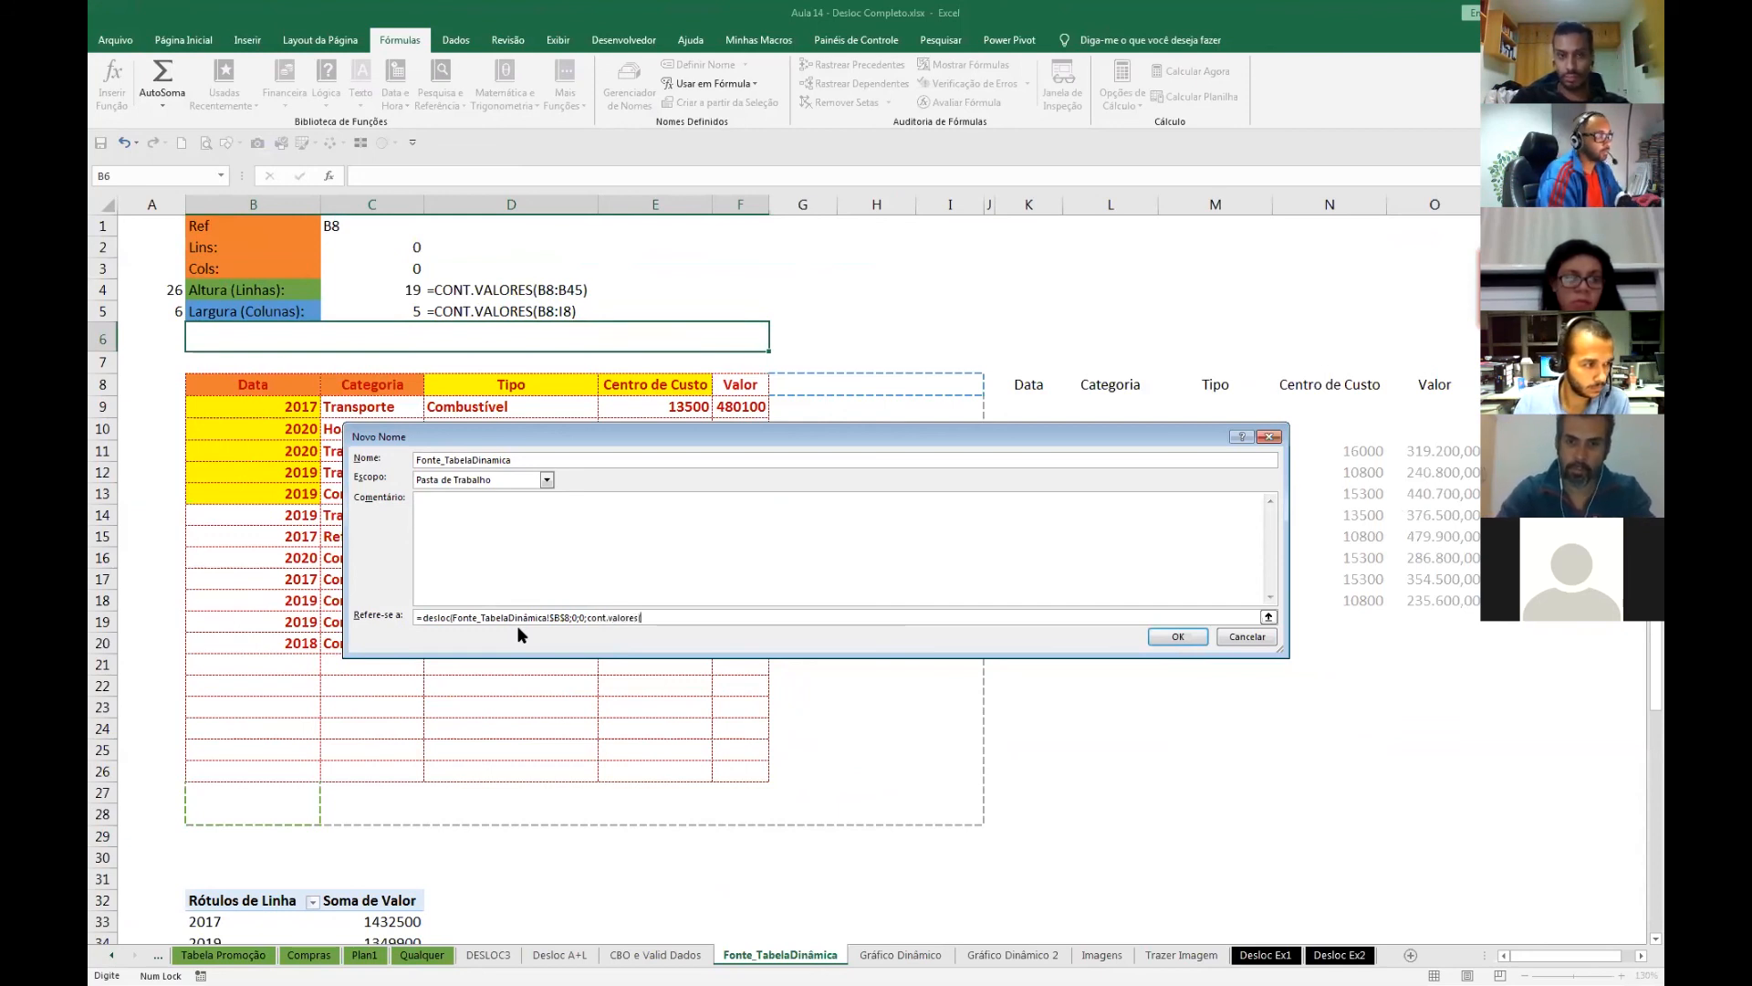
click(287, 412)
drag(287, 413, 292, 812)
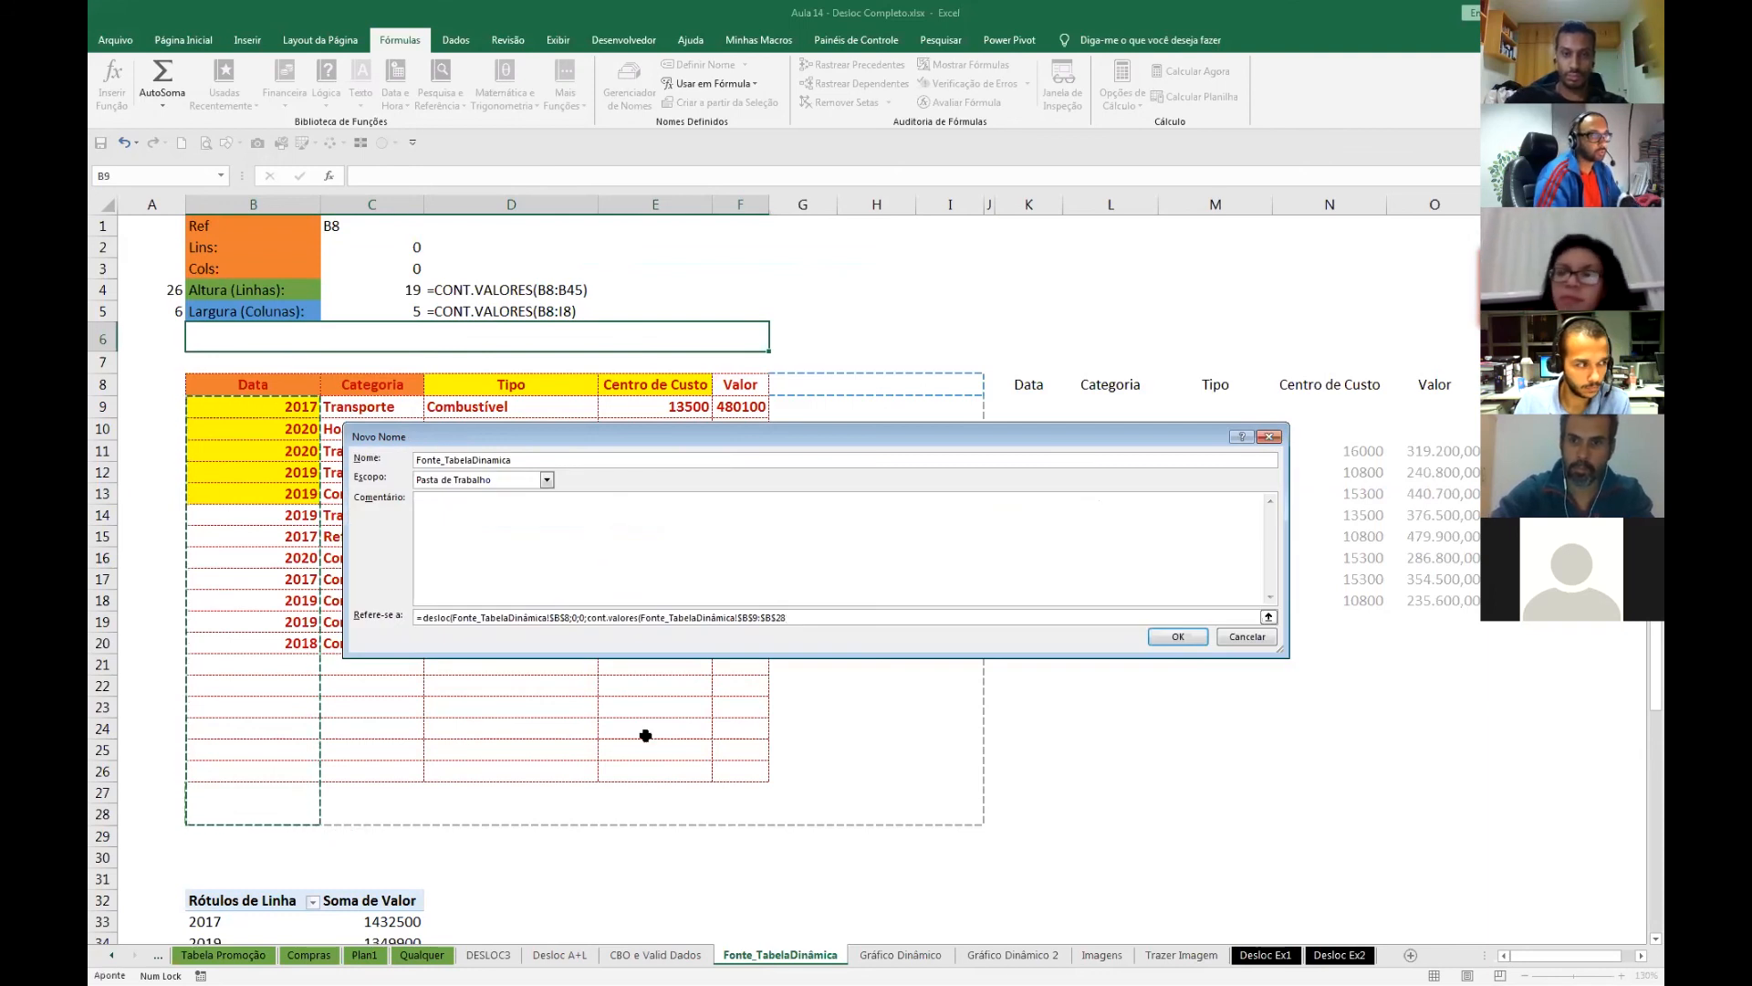
key(F2)
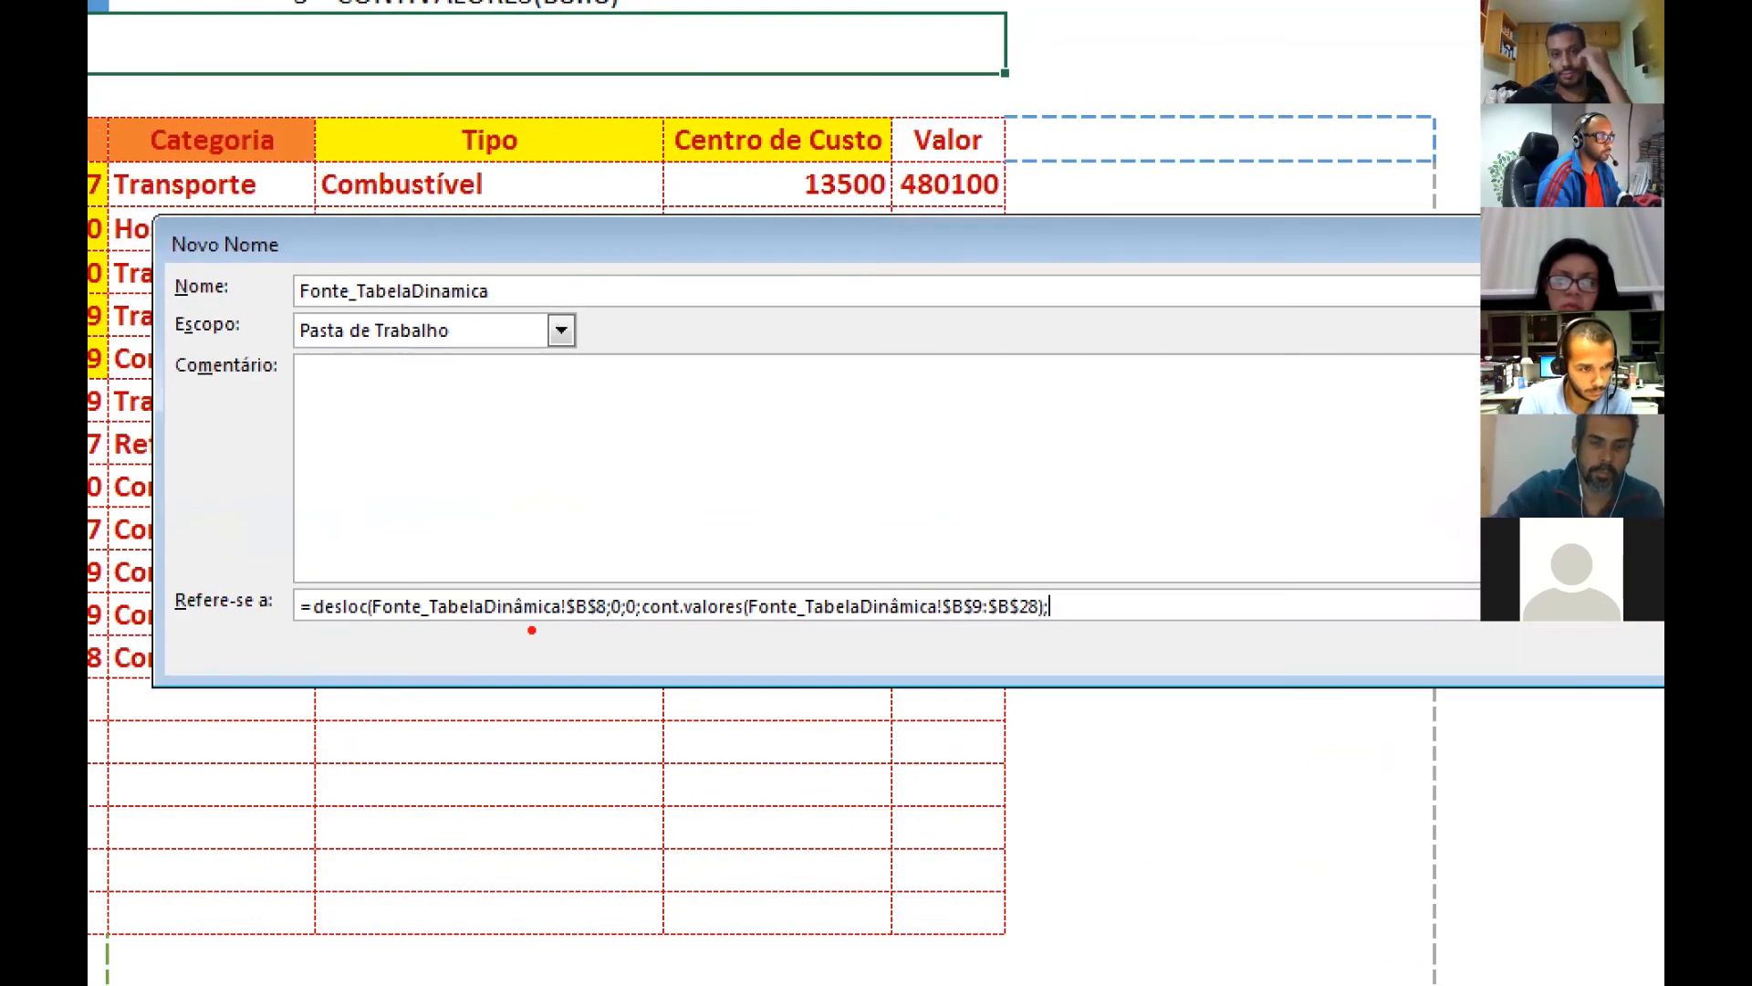
- Frame the Fonte_TabelaDinâmica!$B$8 argument in red and label it Ref with an arrow
mouse_move(370, 587)
mouse_down()
mouse_move(438, 651)
mouse_move(609, 649)
mouse_up()
drag(529, 568, 448, 464)
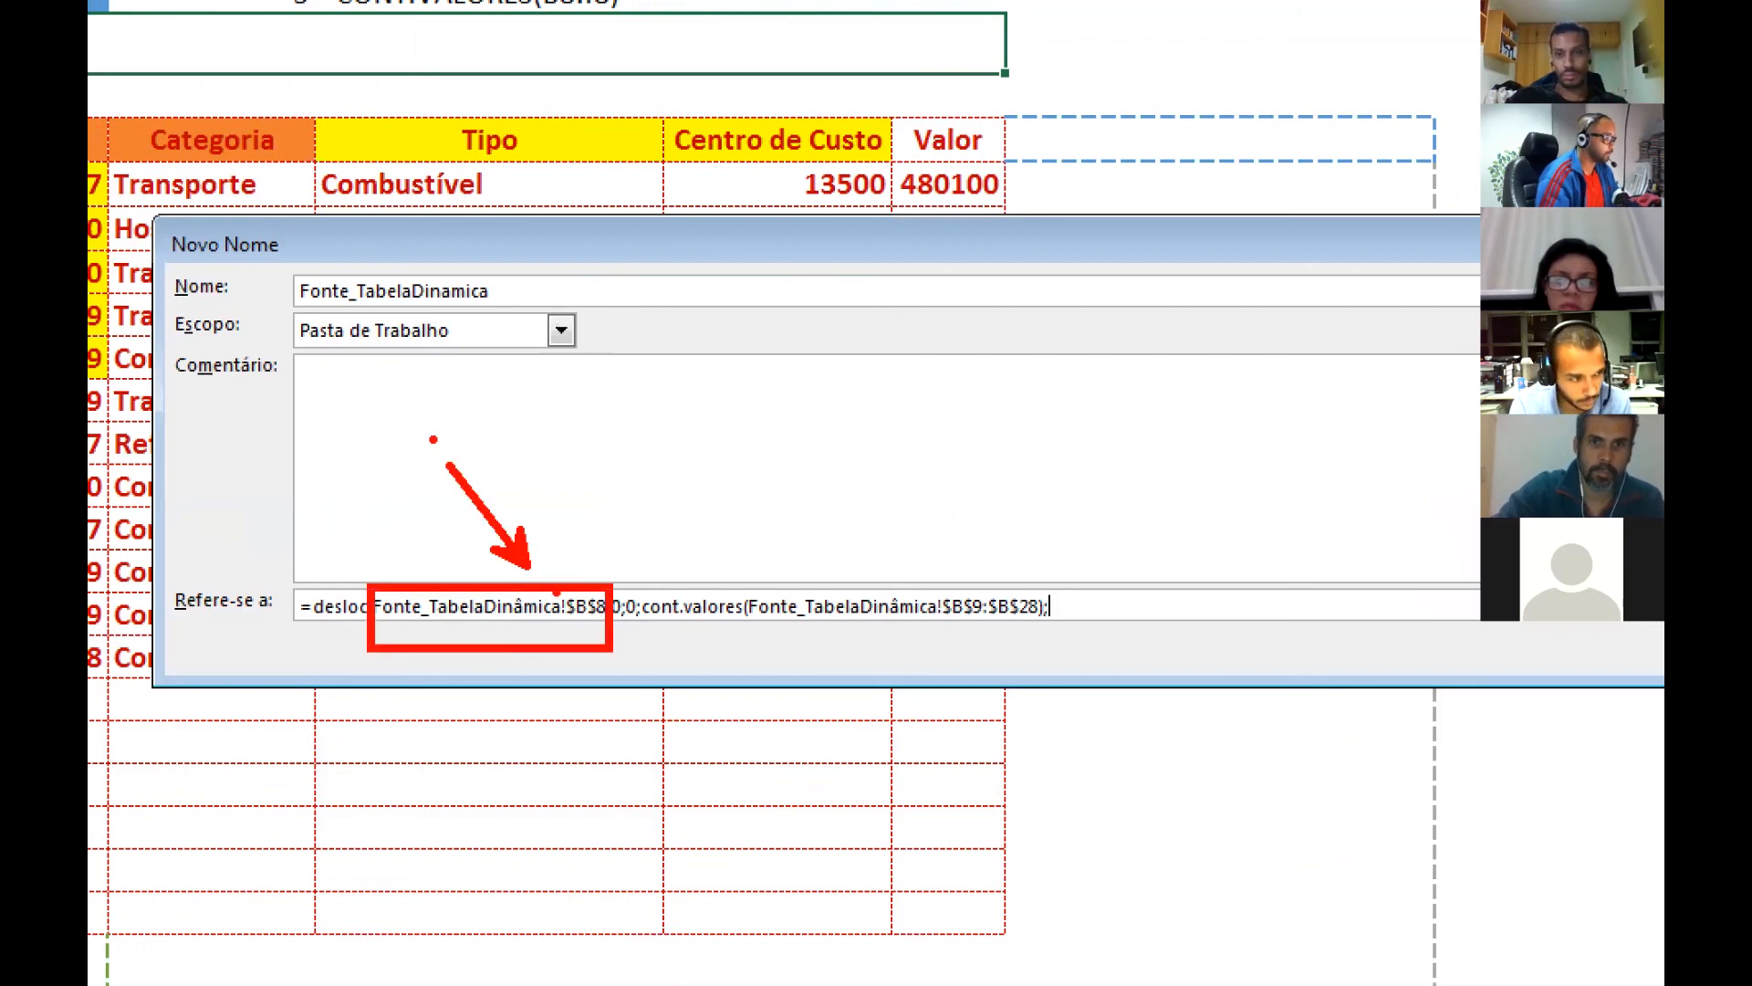
text(t)
text(Re)
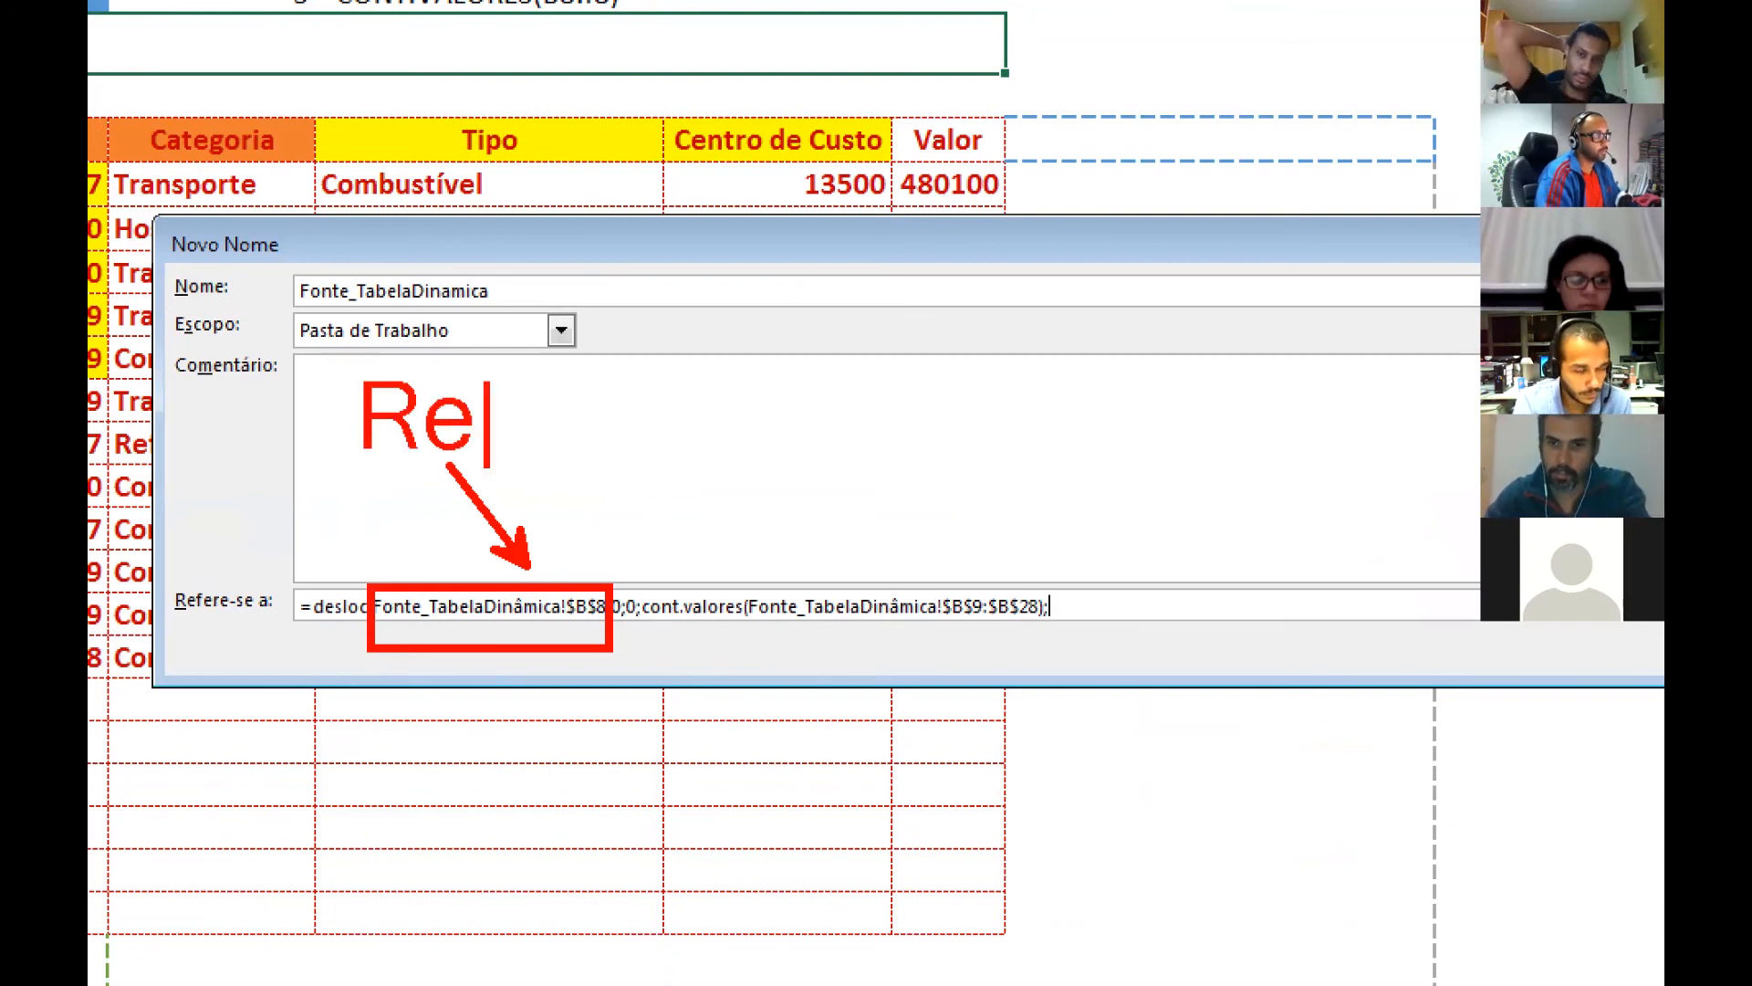
text(f)
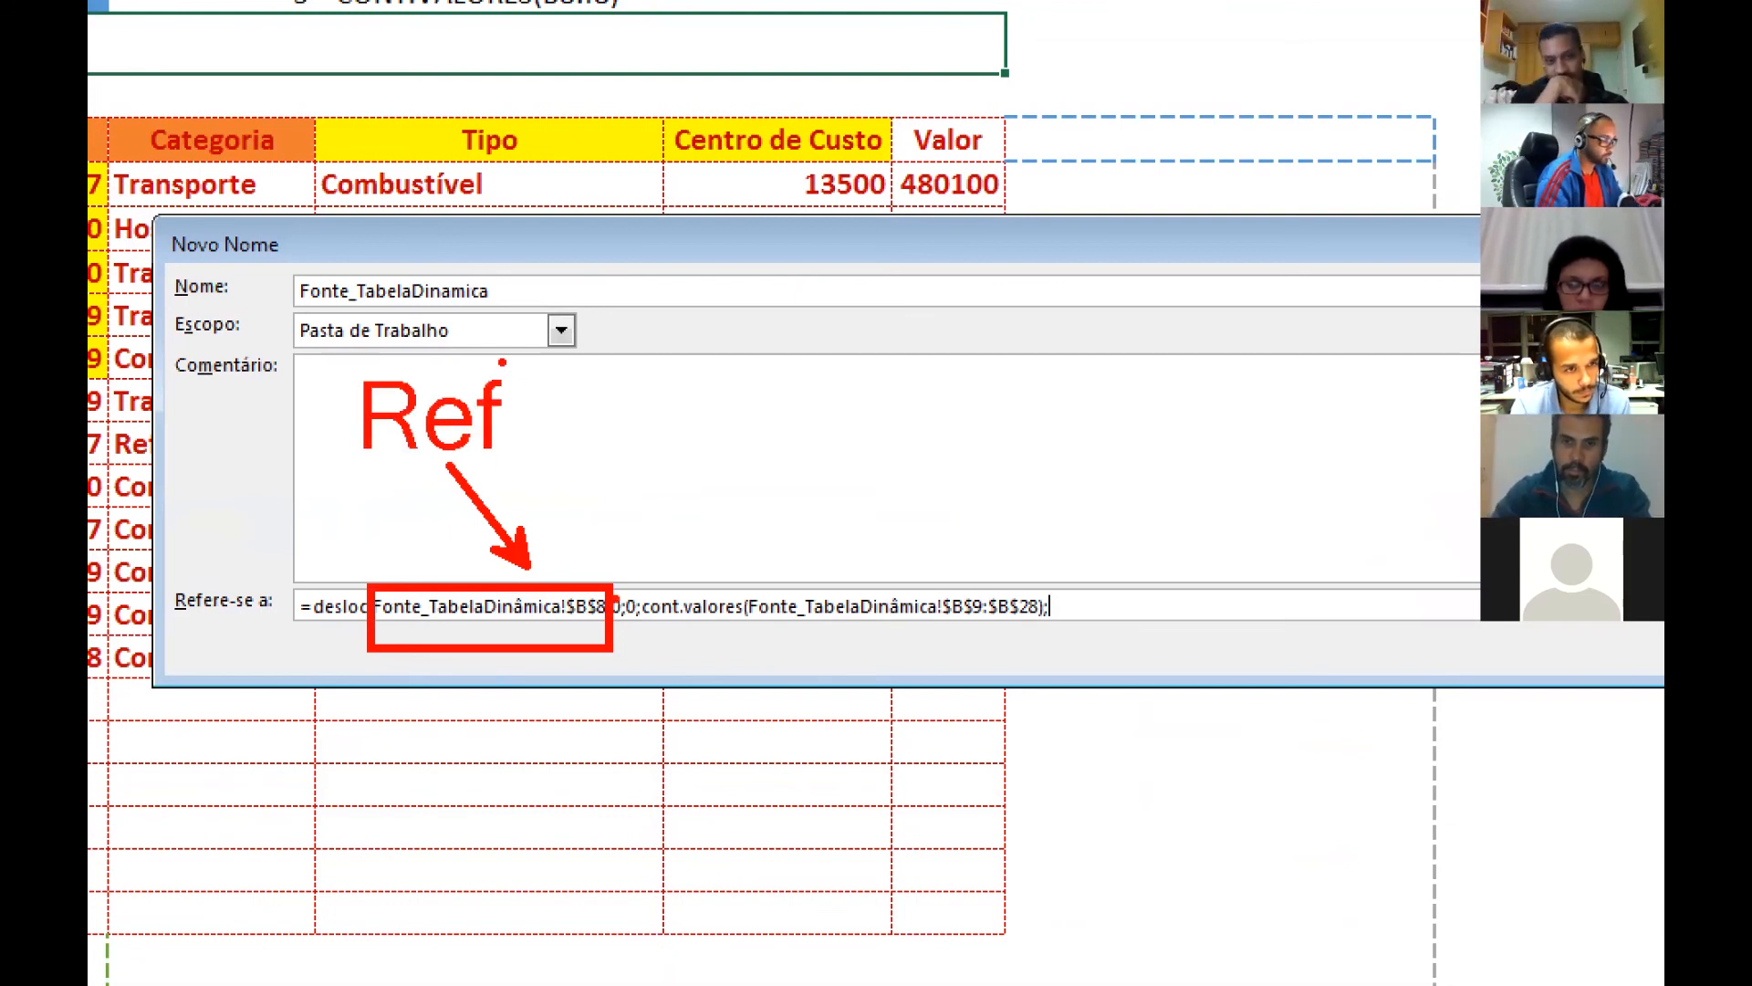
- Point red arrows at the two zero arguments of the formula and label them lins and cols
drag(613, 624, 630, 737)
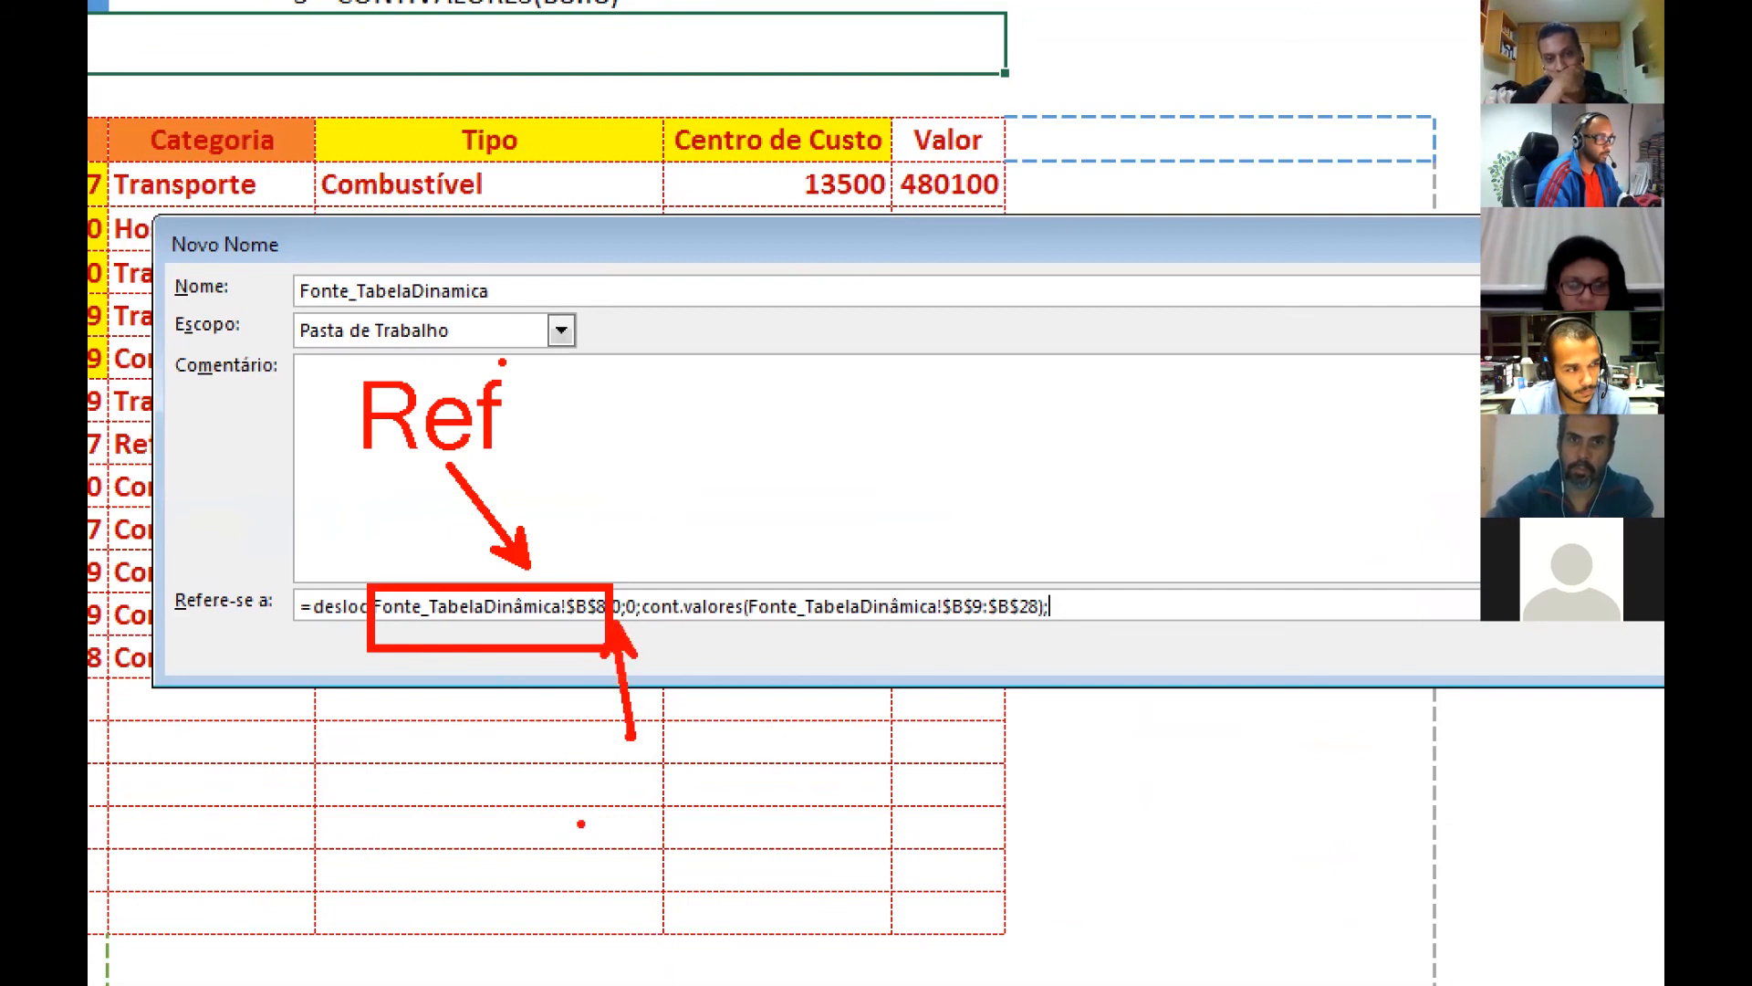
drag(584, 838, 584, 754)
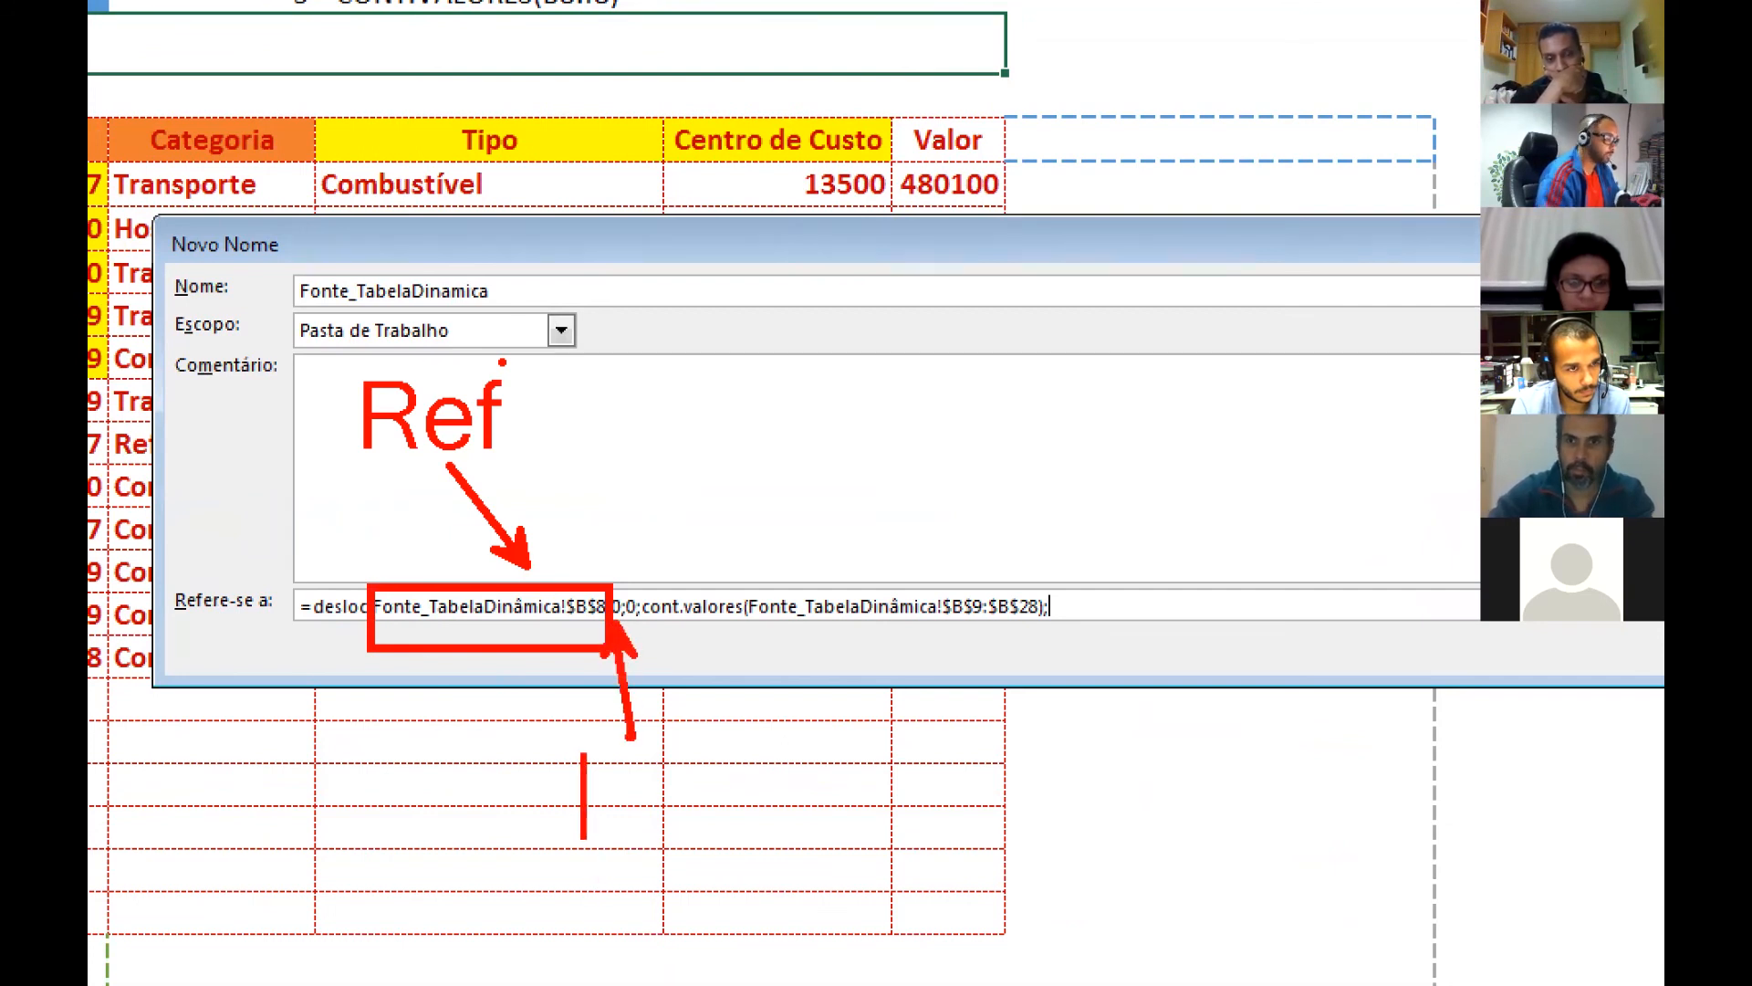
text(lins)
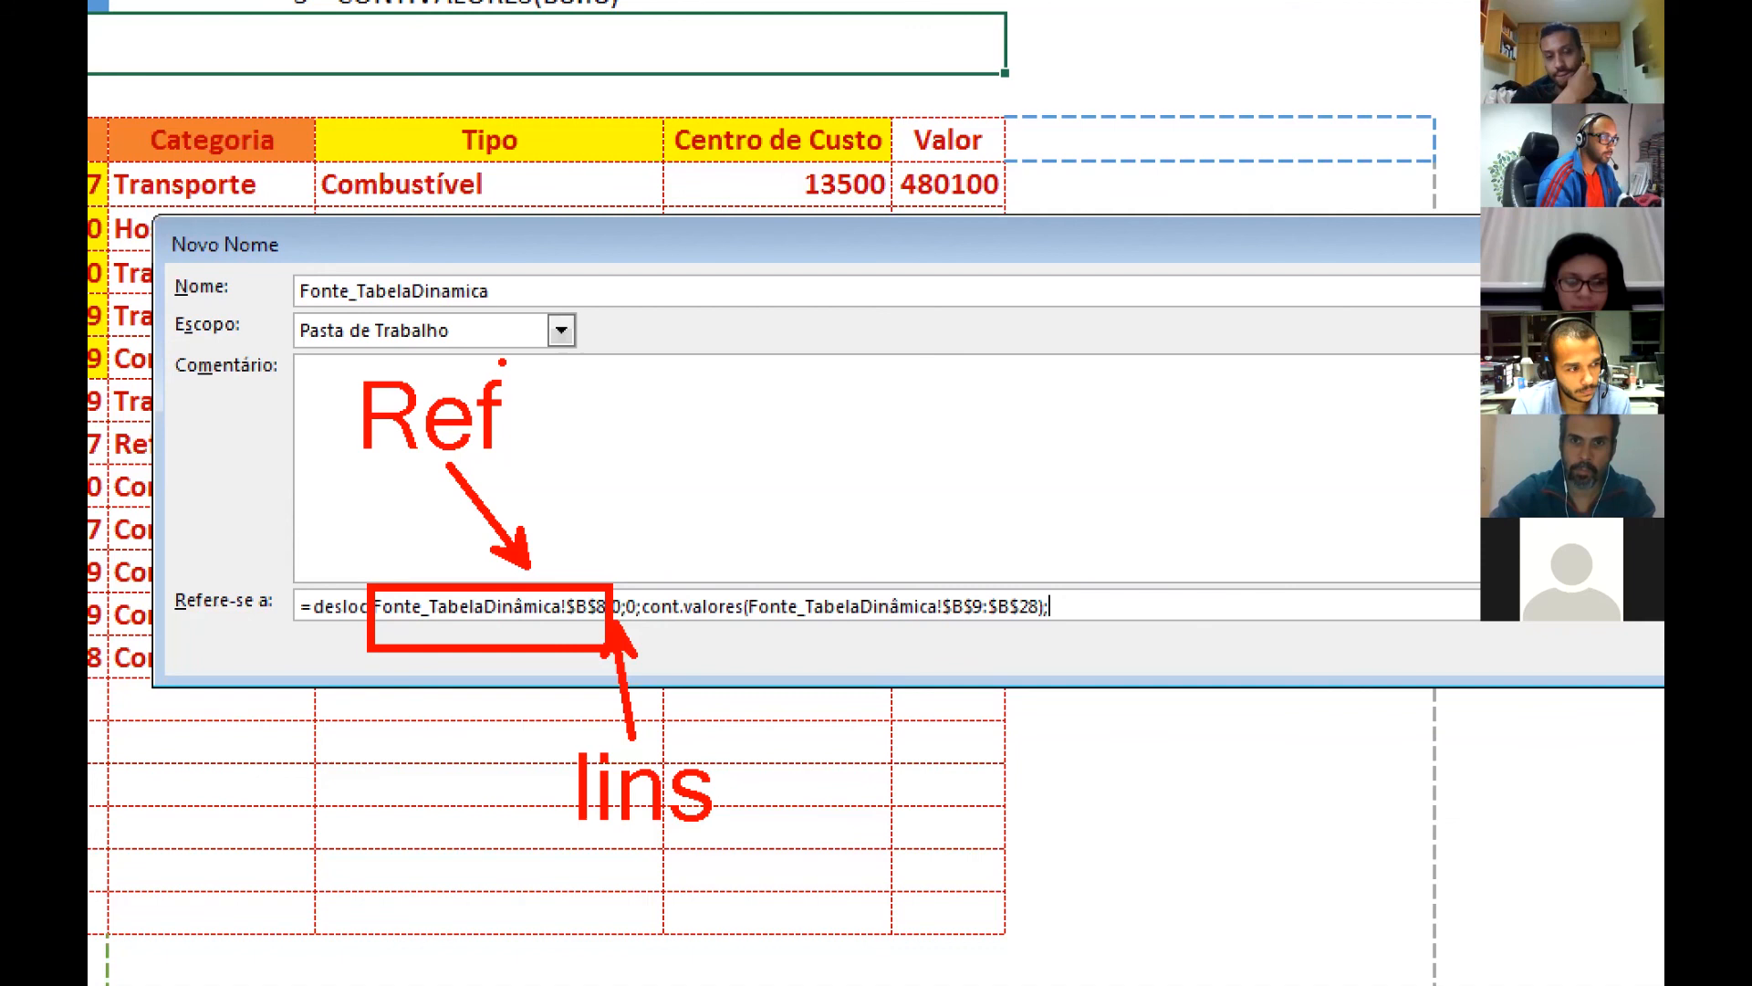
drag(634, 507, 634, 598)
drag(643, 511, 642, 598)
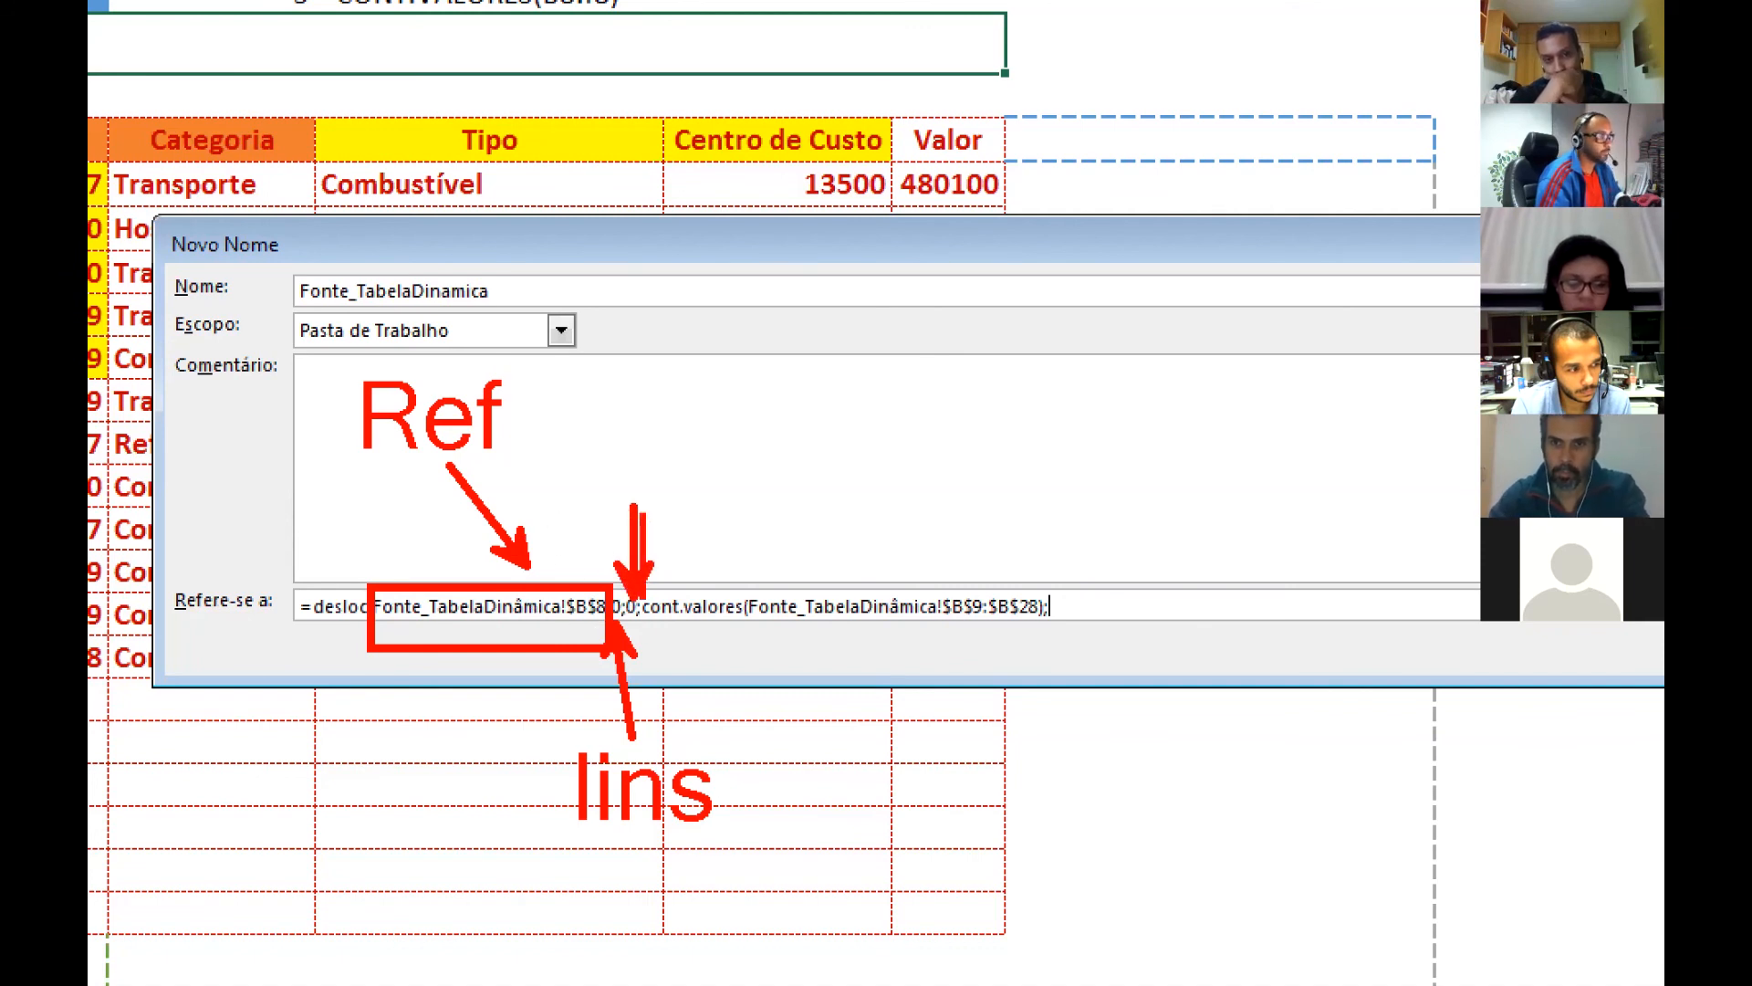
text(cols)
key(Escape)
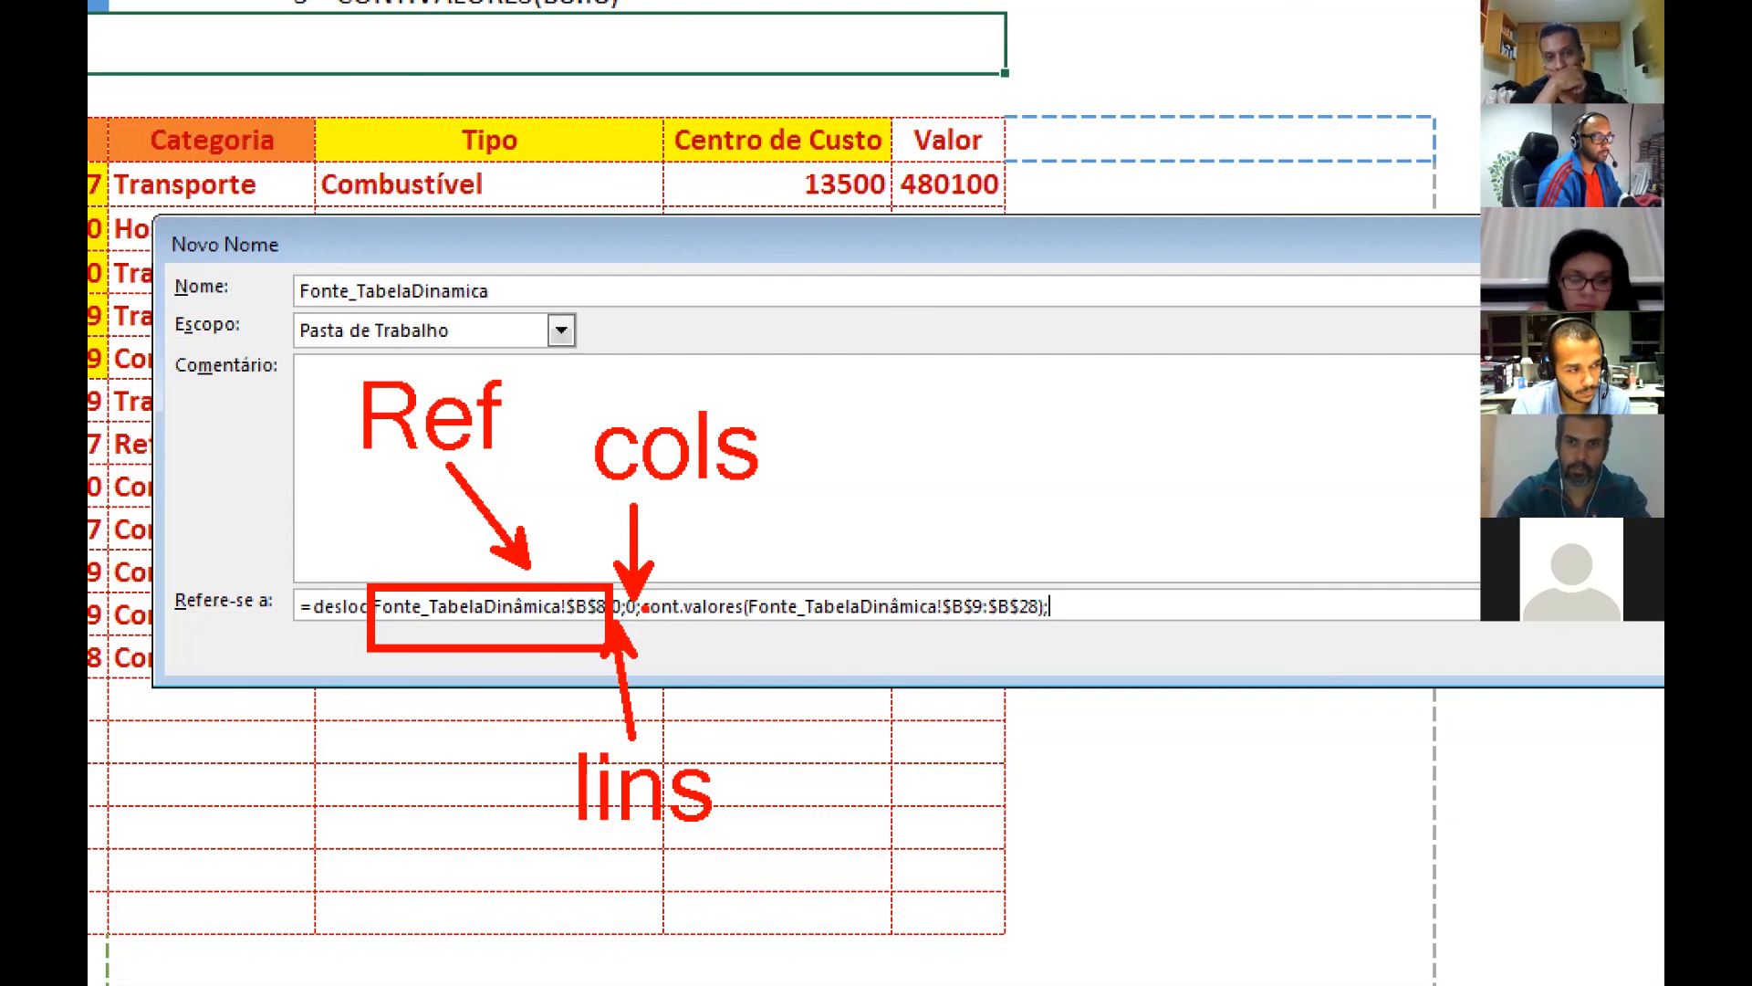
- Frame the cont.valores argument of the formula in red and label it altura with an arrow
drag(632, 595, 1048, 624)
drag(954, 743, 909, 644)
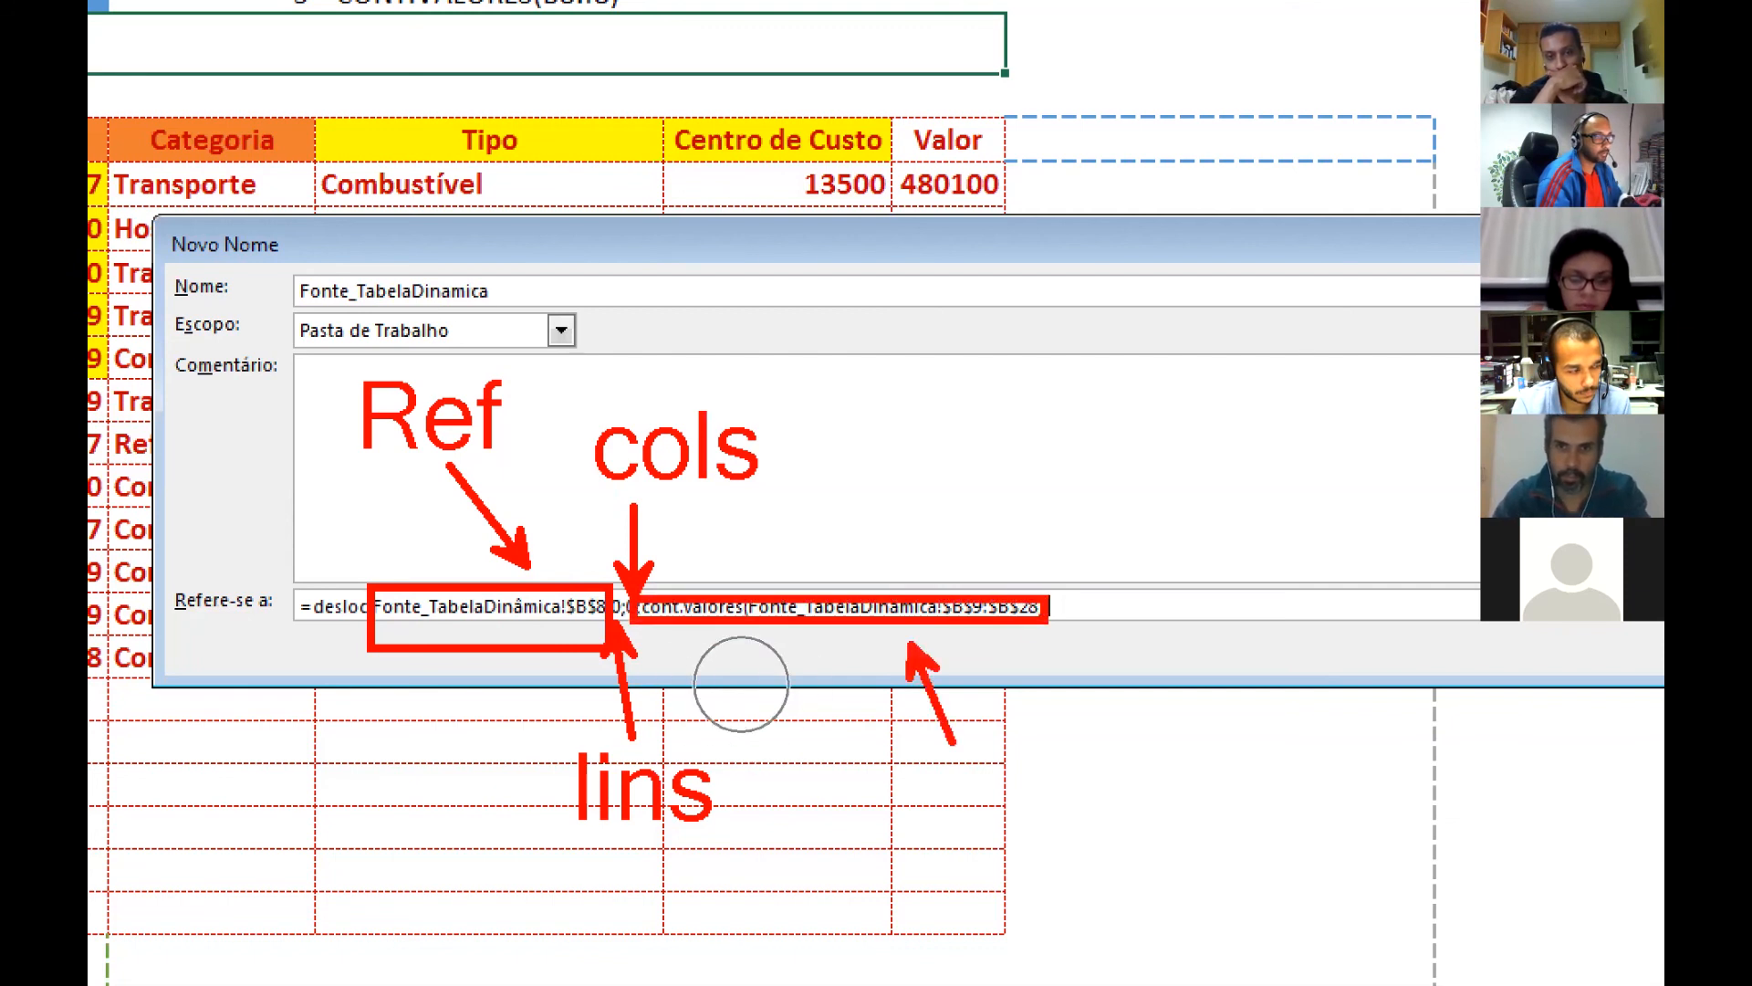
text(t)
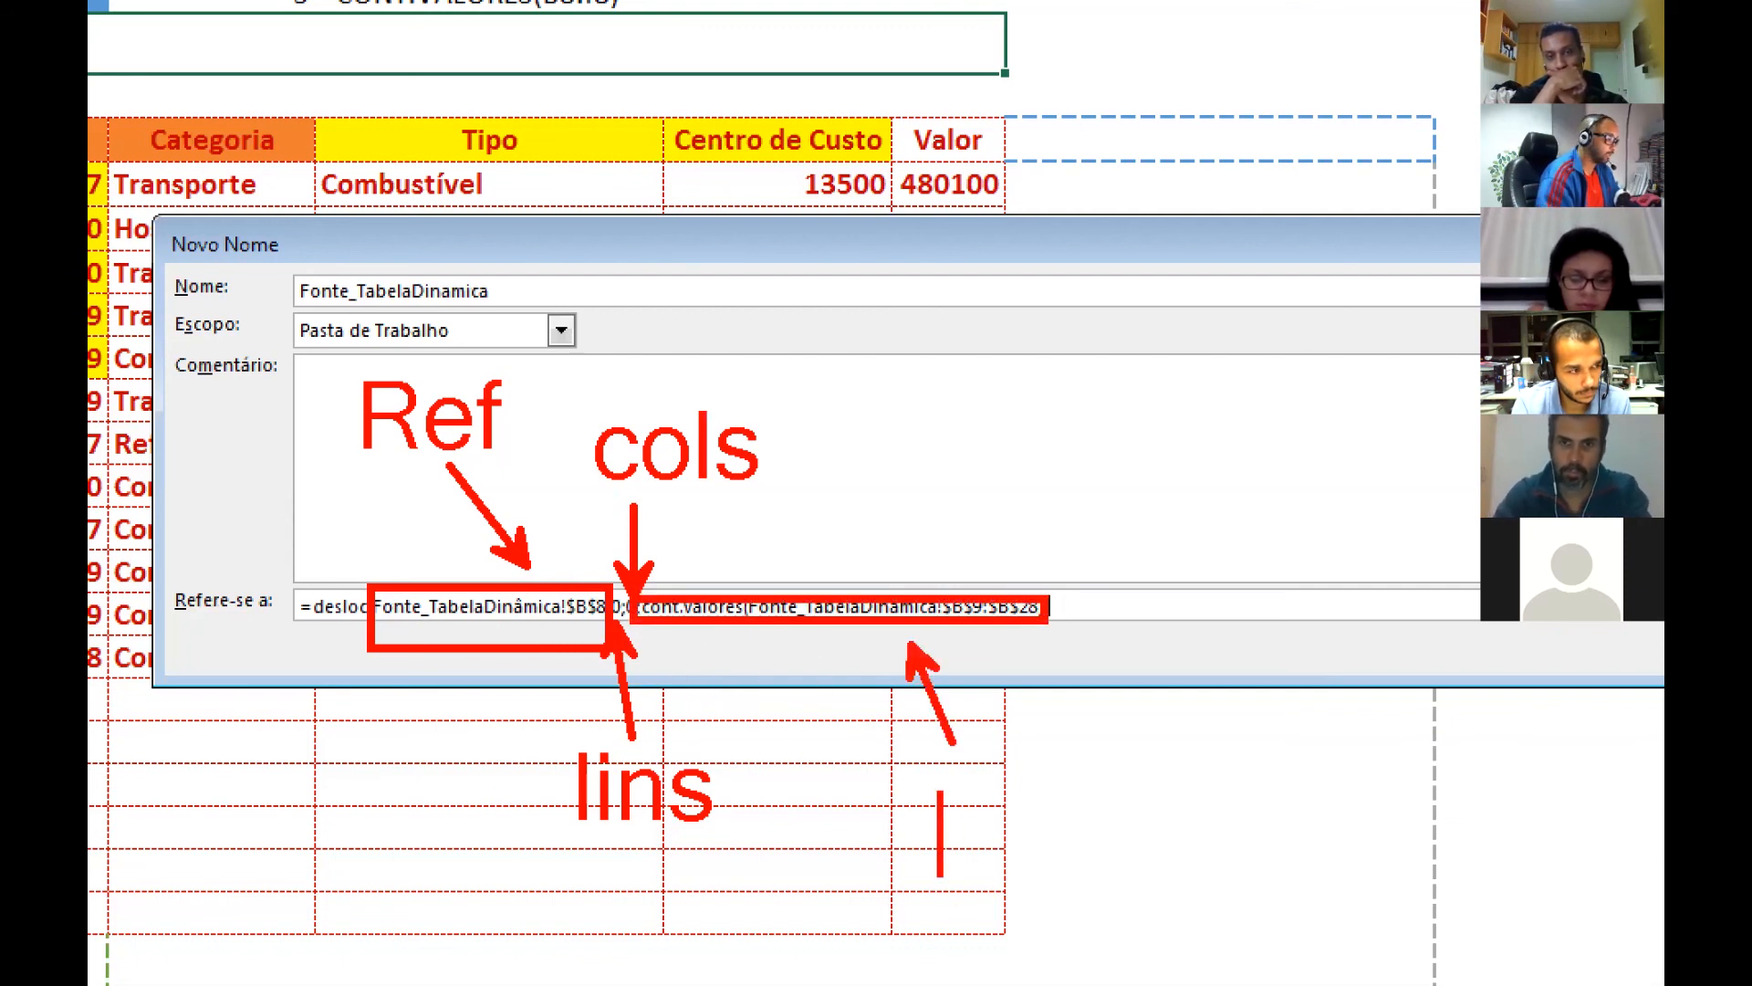
text(altura)
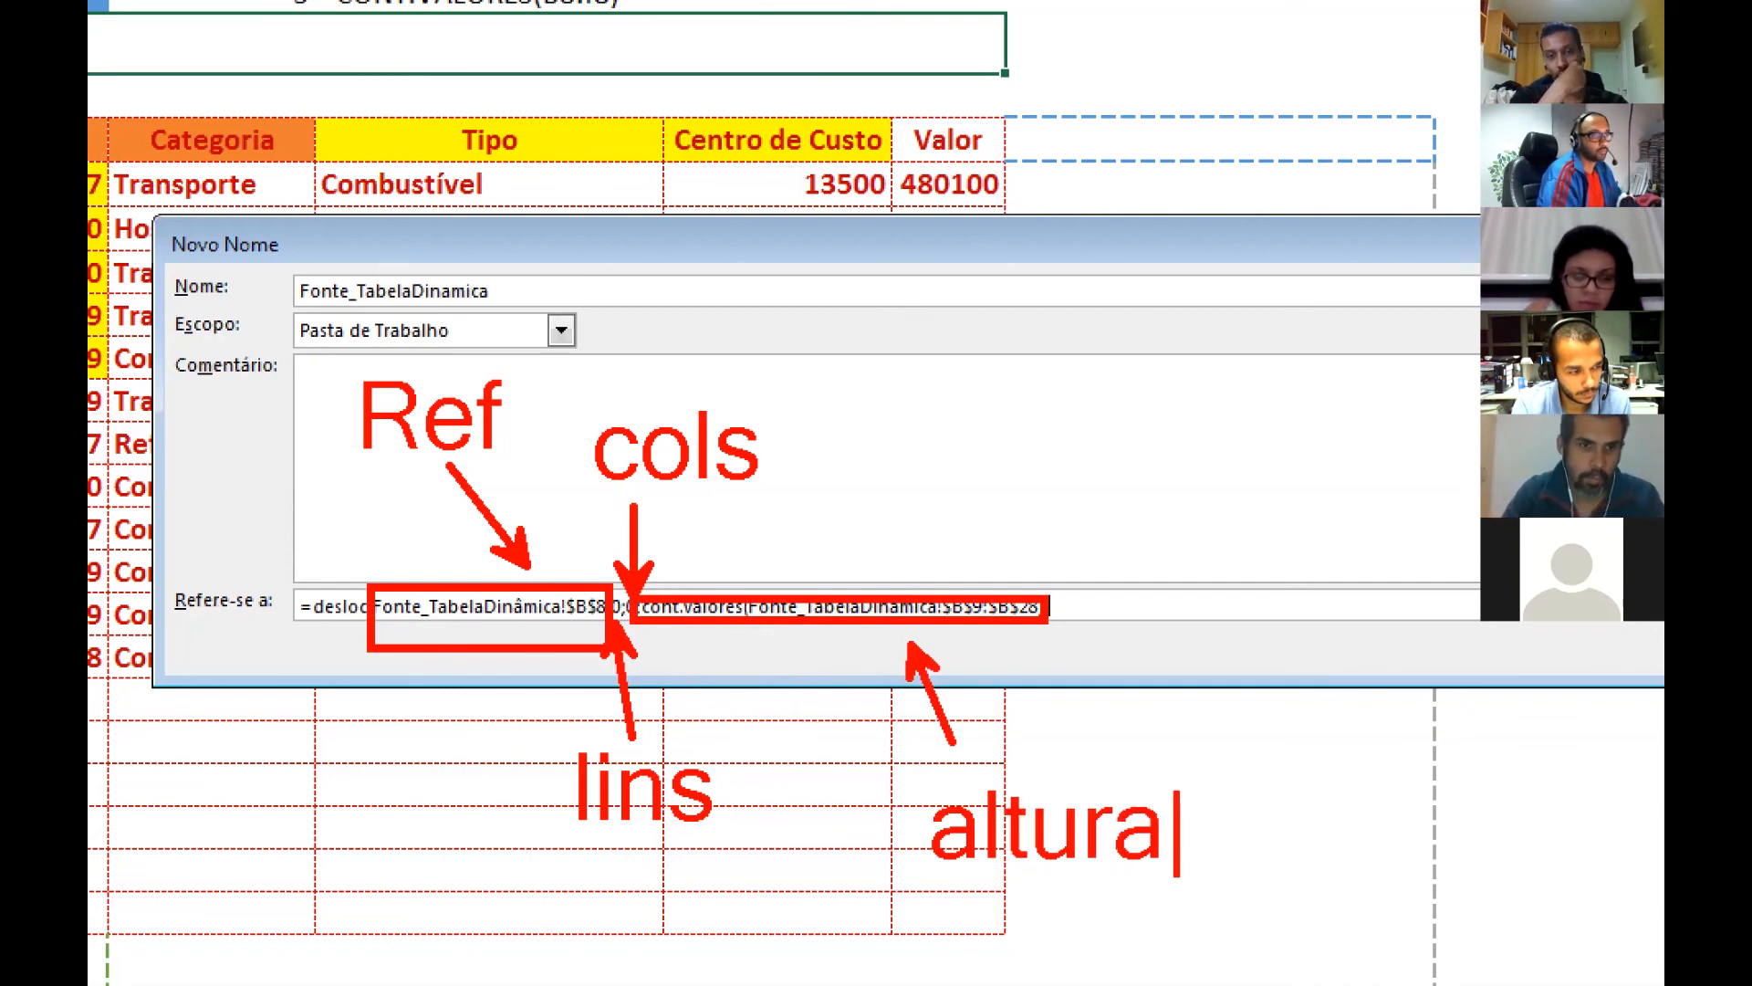
key(Escape)
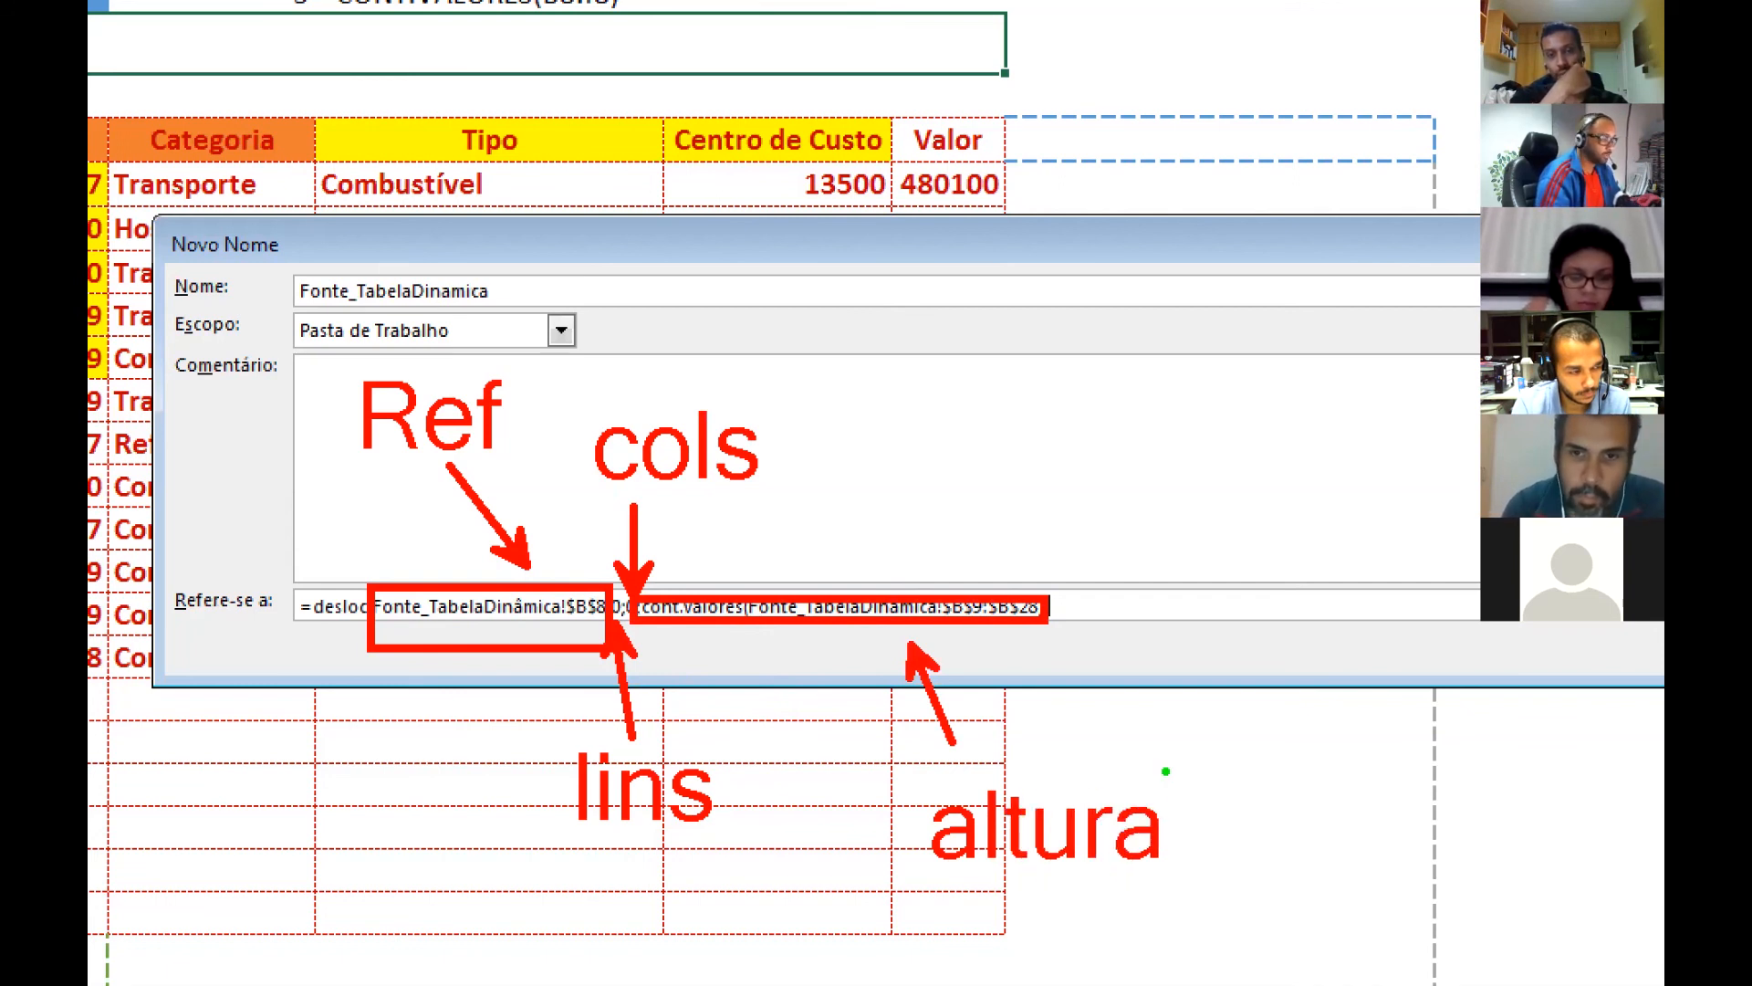
- Write the green note ;Largura (cont.valores Rotulo after the formula, and clear all the annotations
key(t)
text(;Laruga)
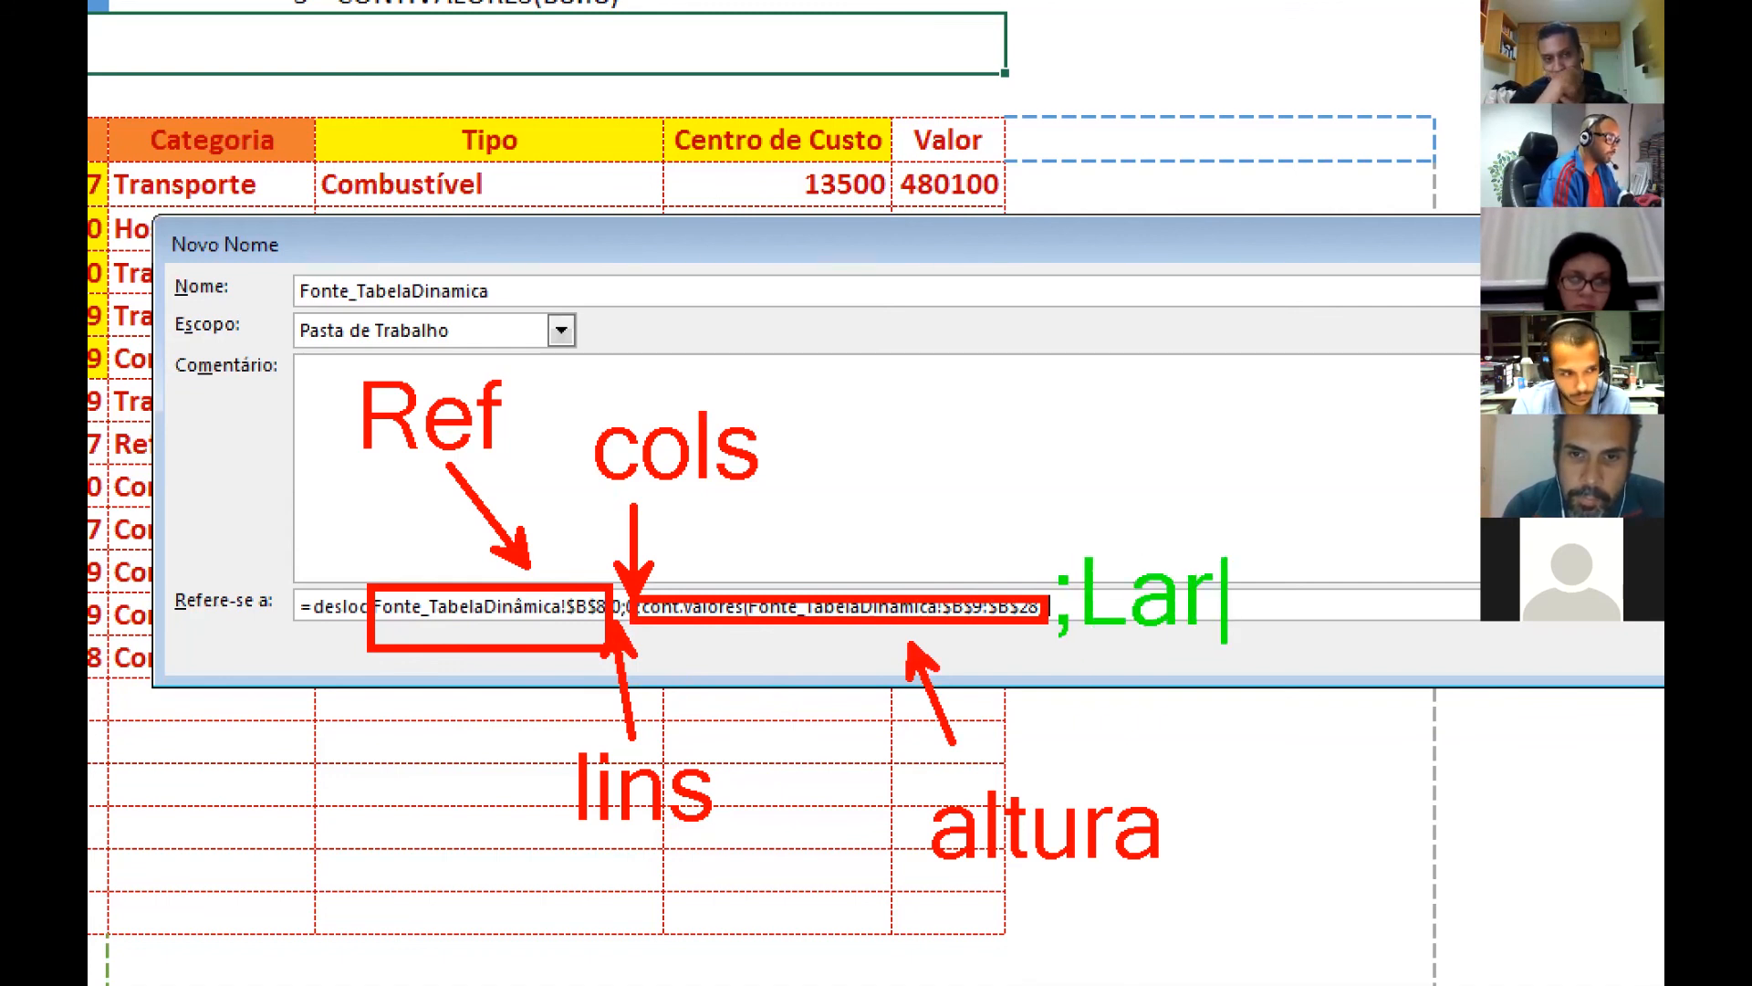
key(BackSpace)
key(BackSpace)
key(BackSpace)
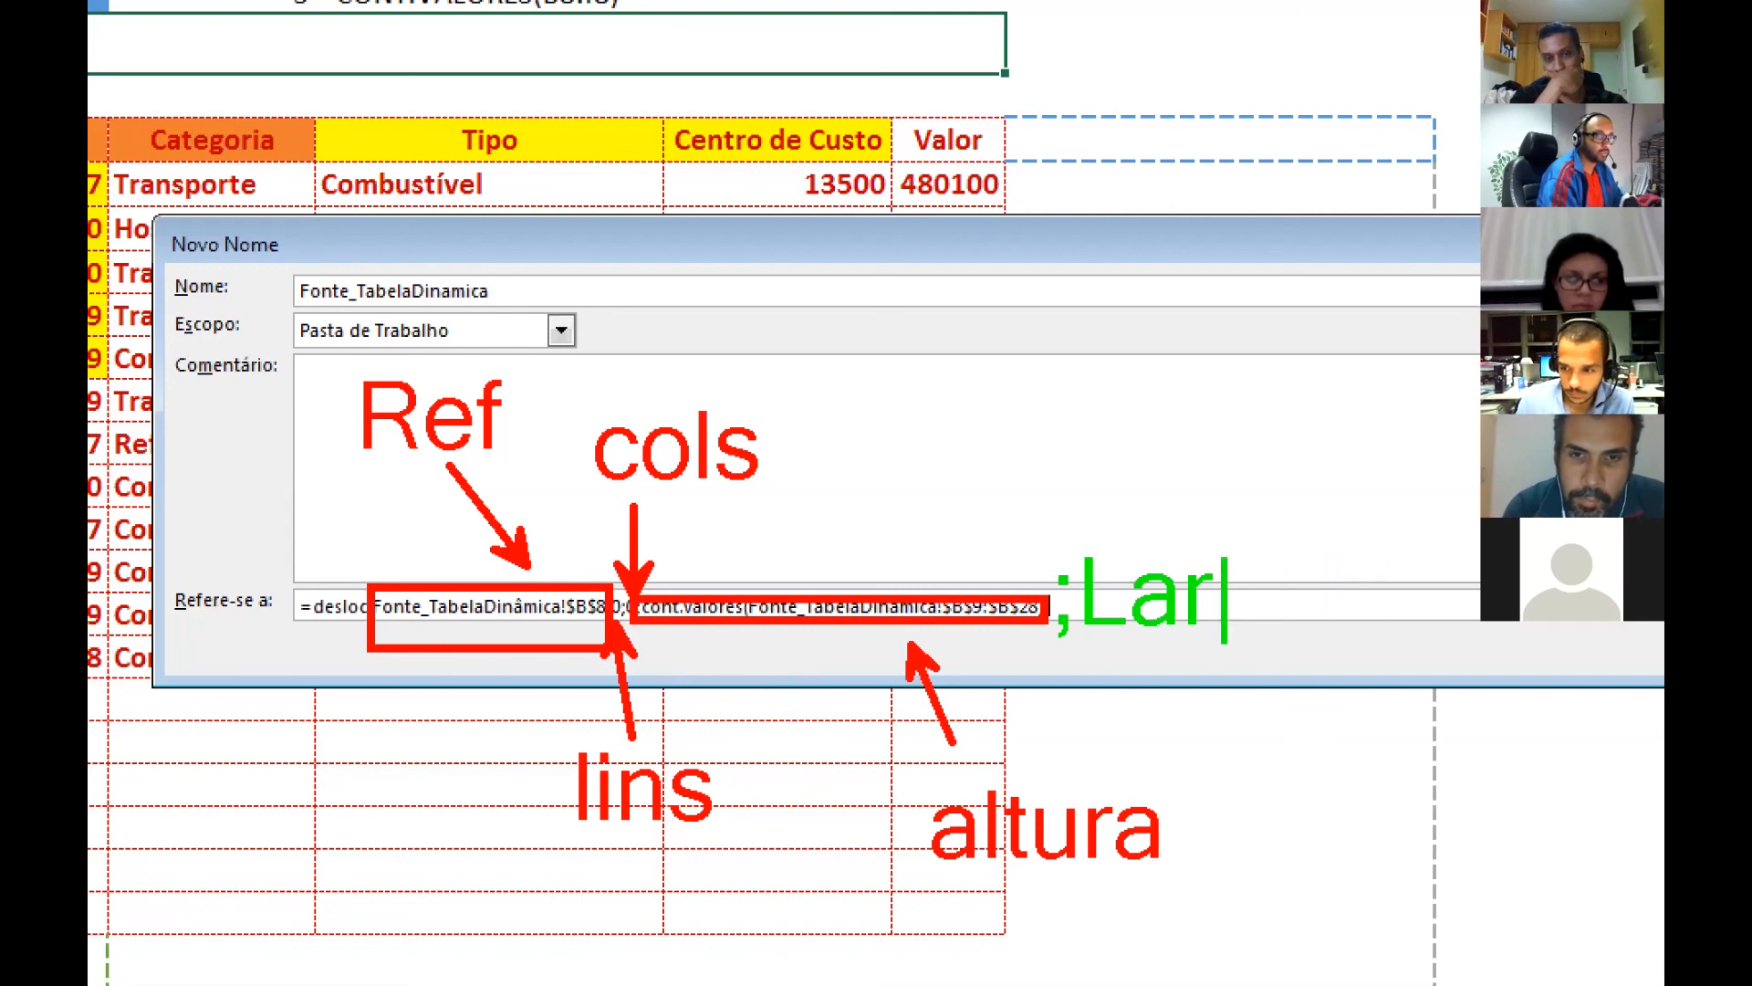
text(gura)
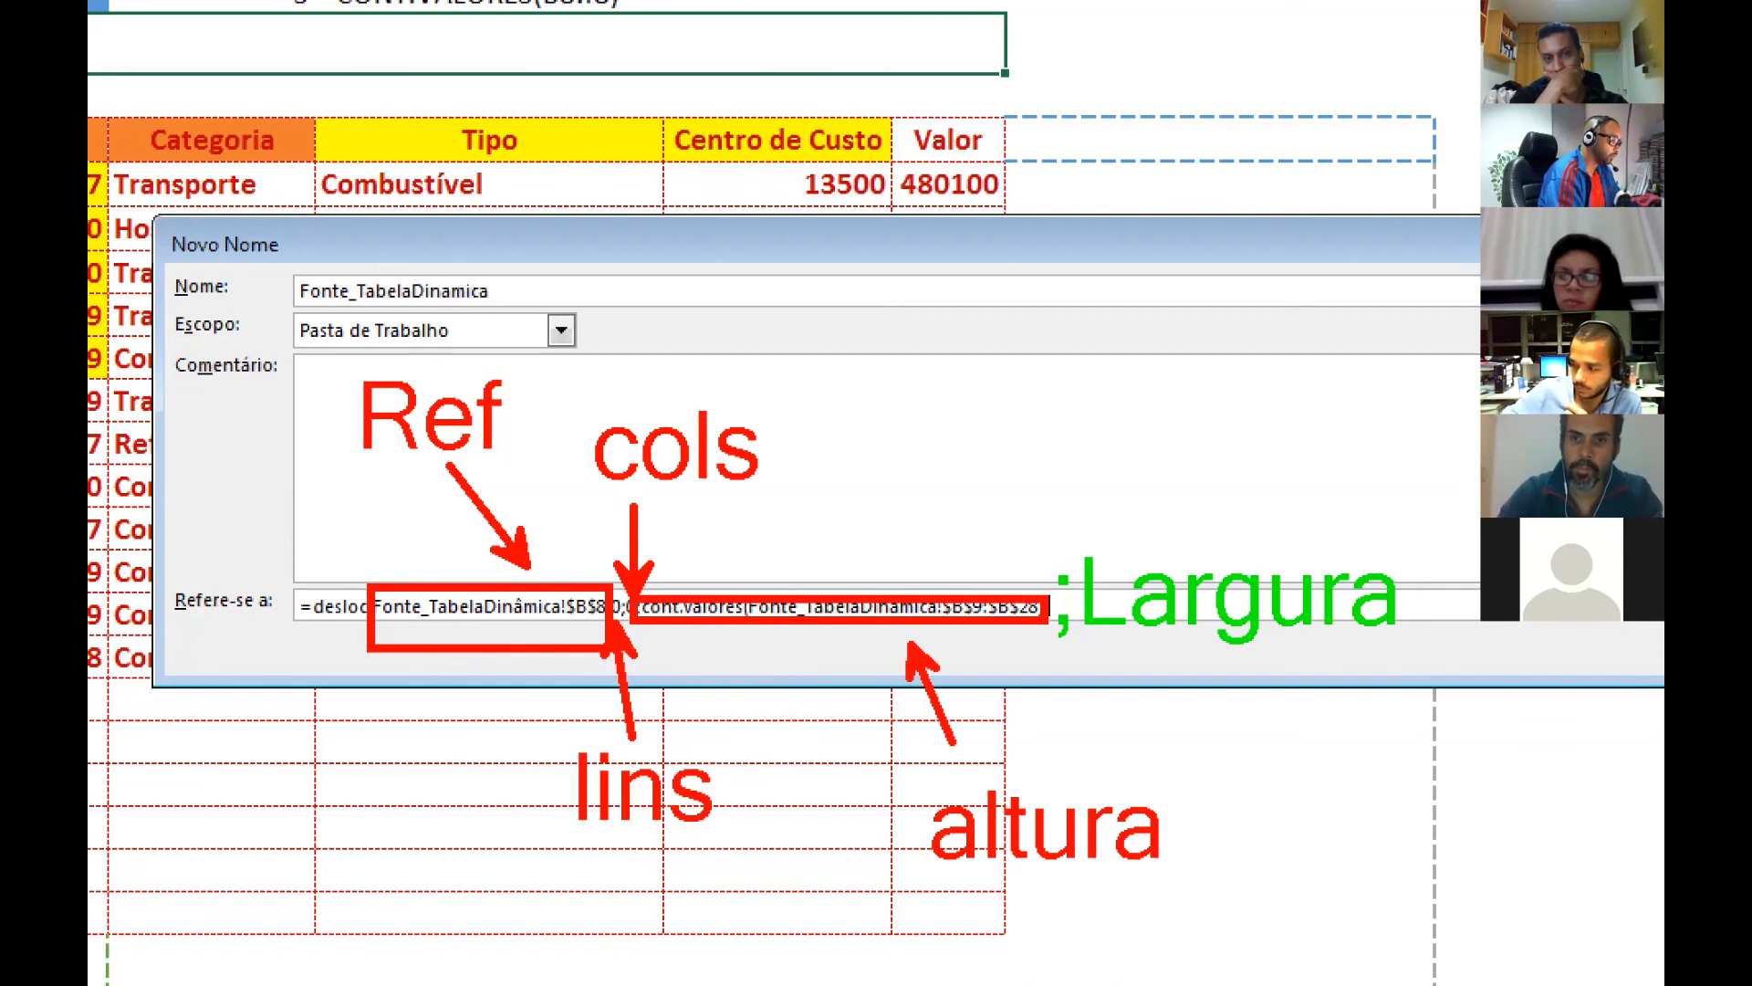
key(Return)
text((cont)
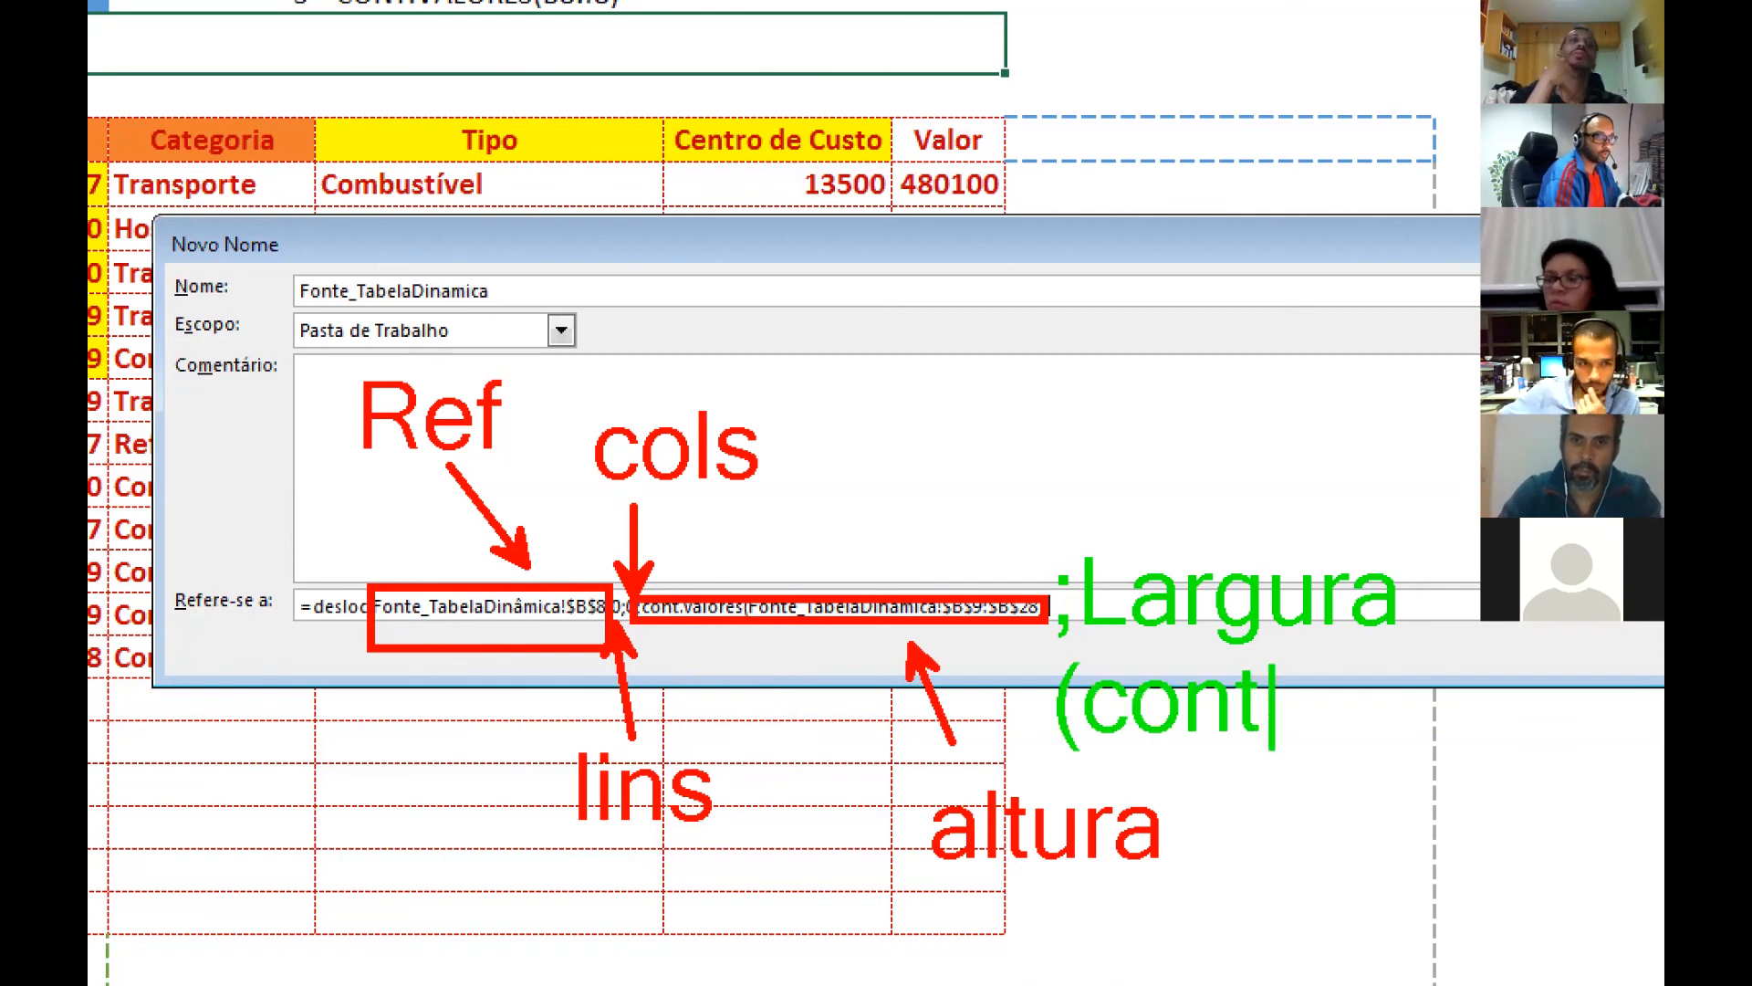
text(.valoree)
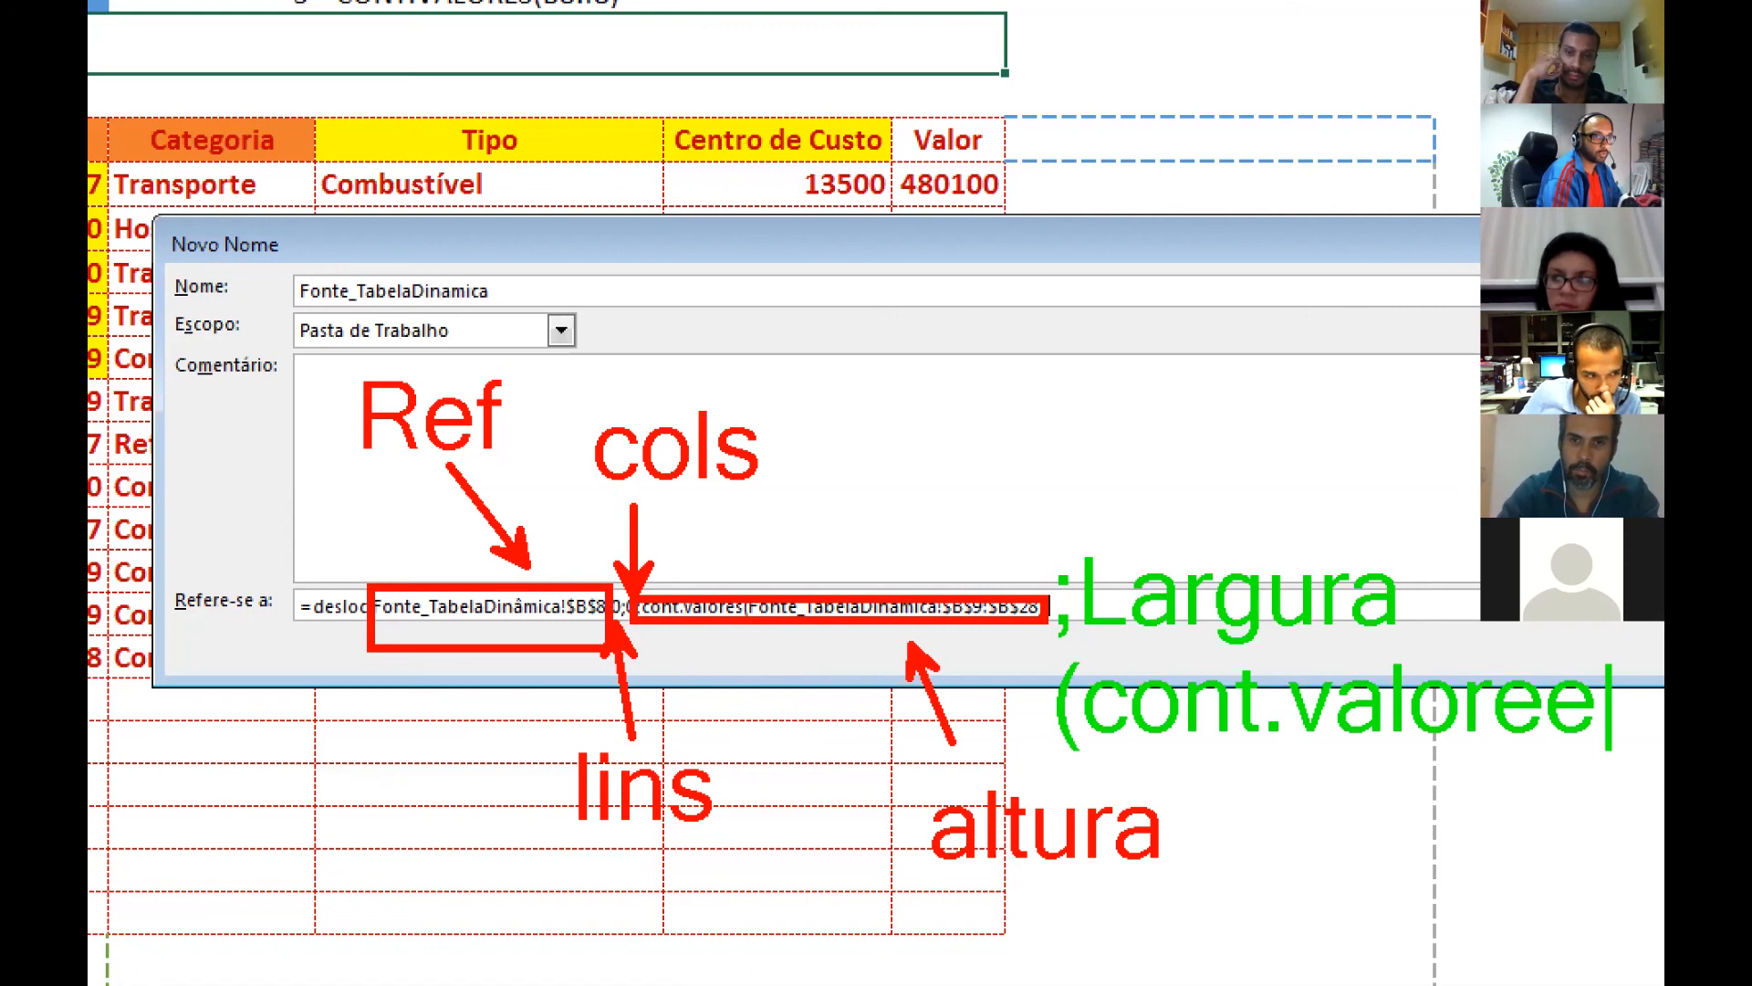
key(BackSpace)
text(s)
key(Return)
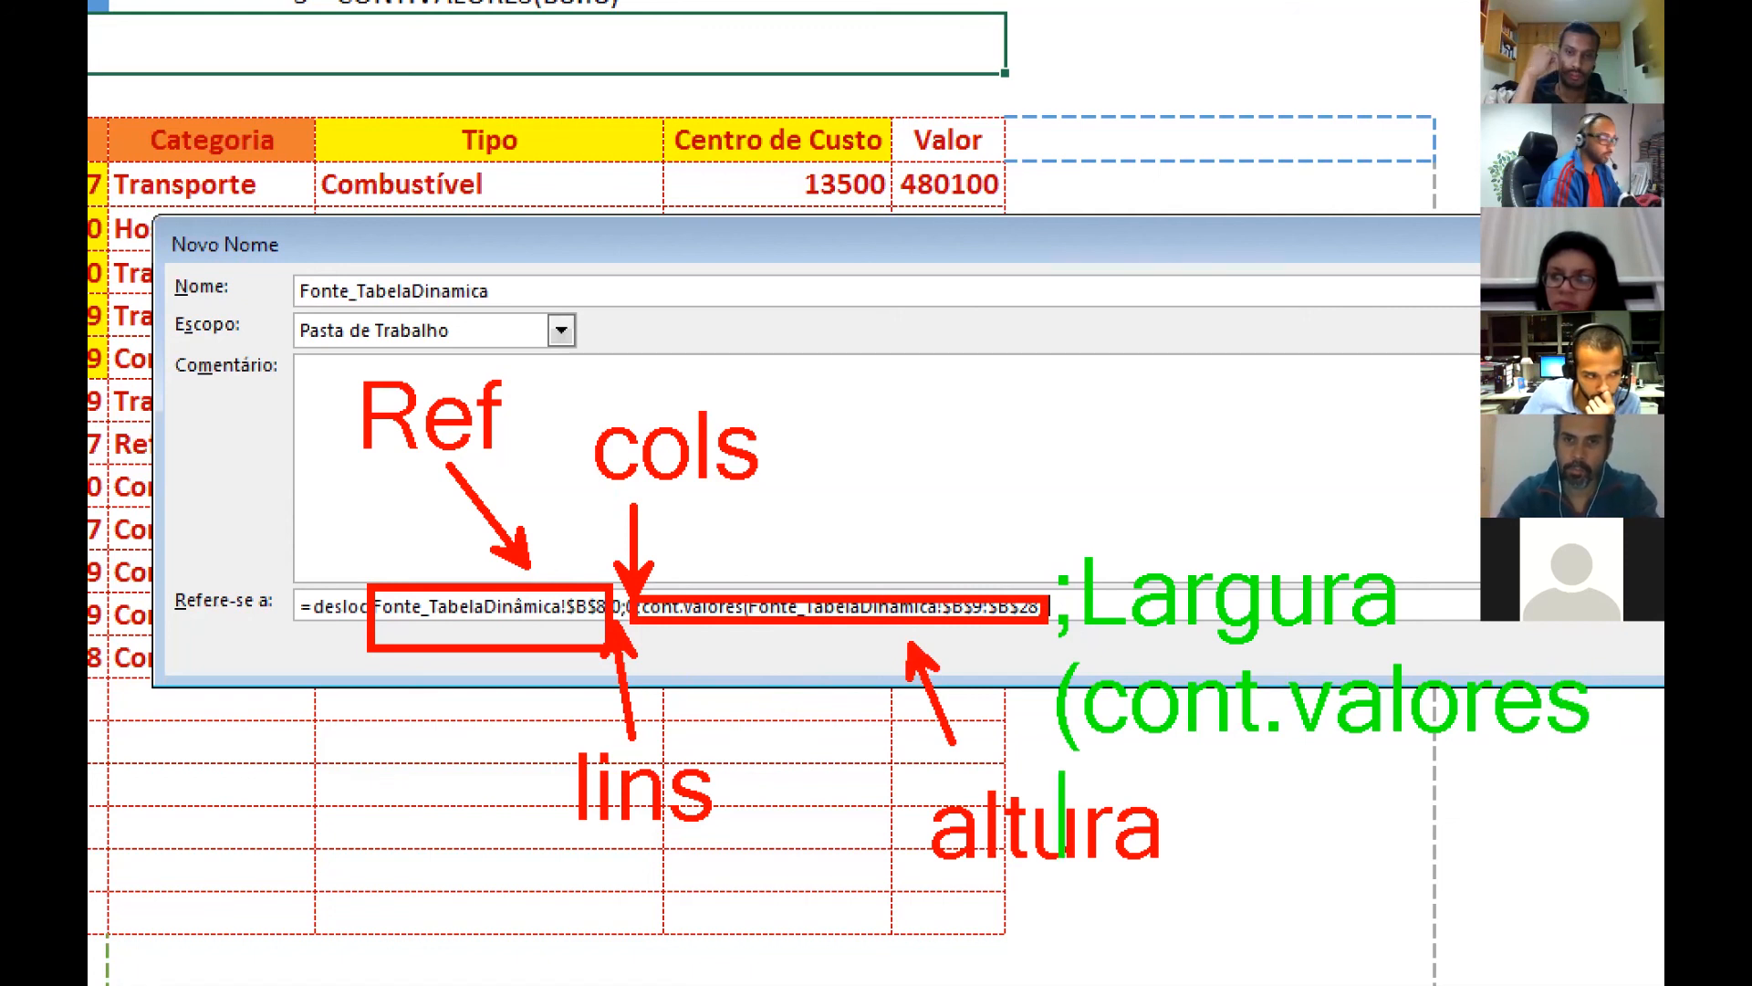
text(Rotulo)
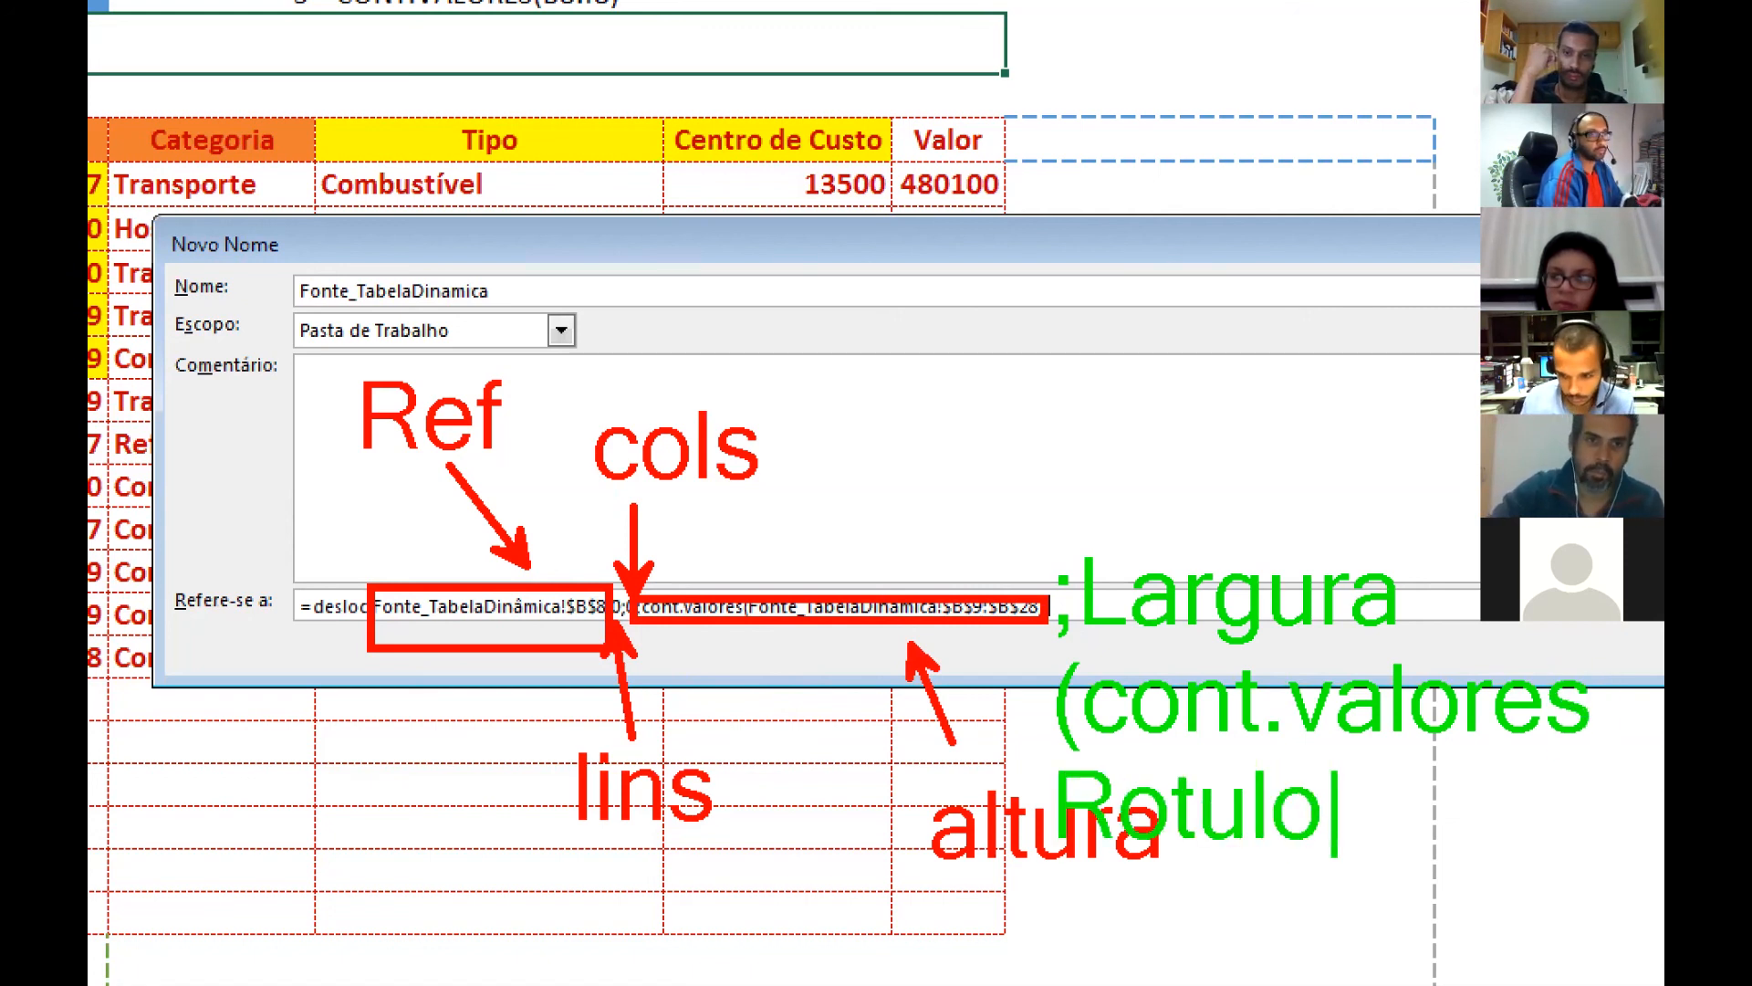
key(Escape)
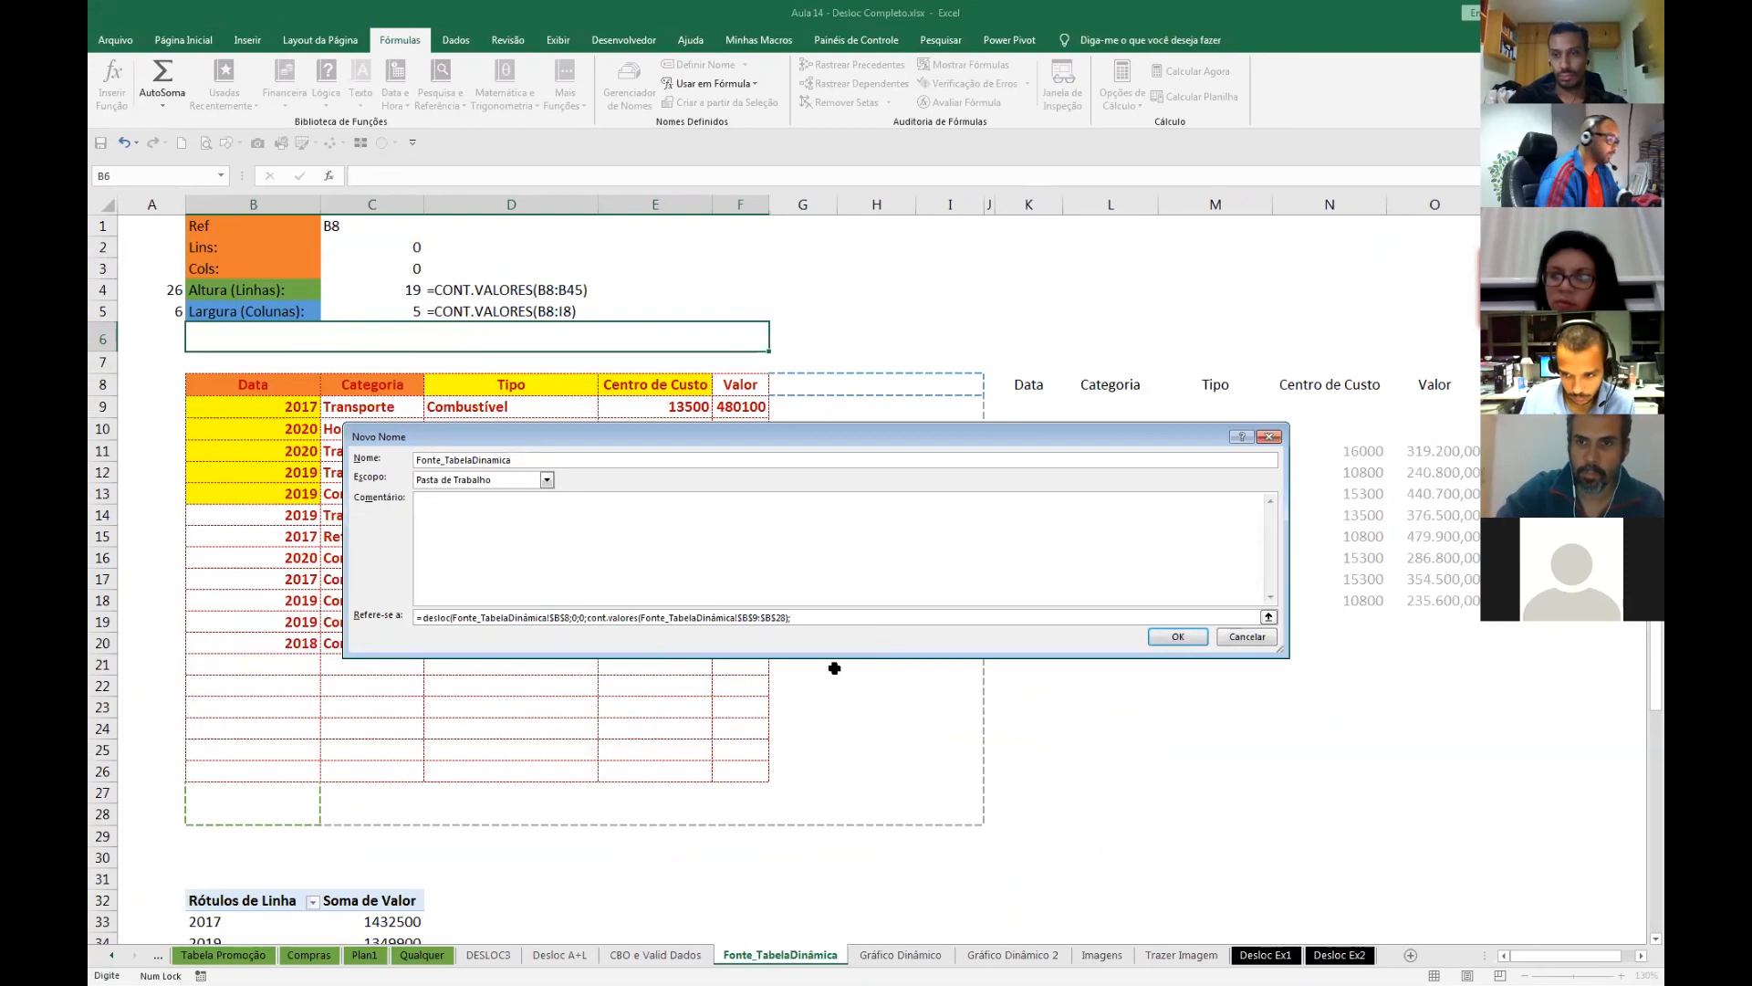
- Add the width argument cont.valores(Fonte_TabelaDinâmica!$B$8:$I$8) to the desloc formula and close all its parentheses
text(cont.valores)
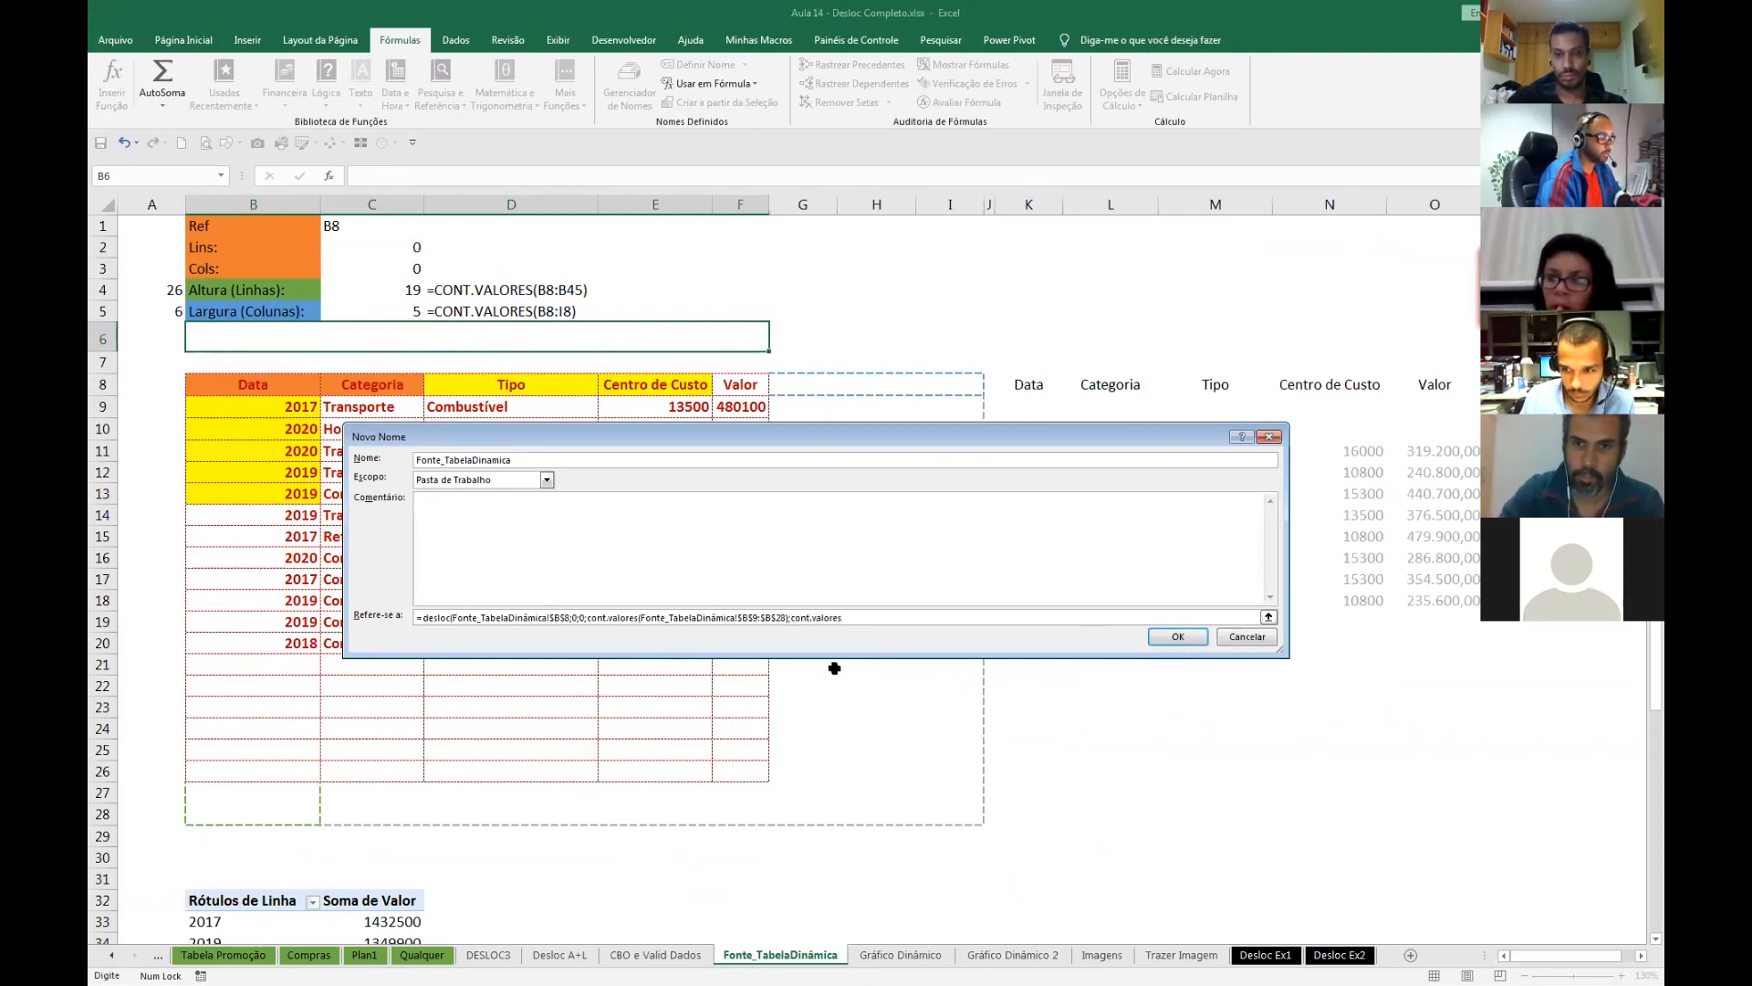
text(()
click(277, 384)
drag(328, 384, 957, 386)
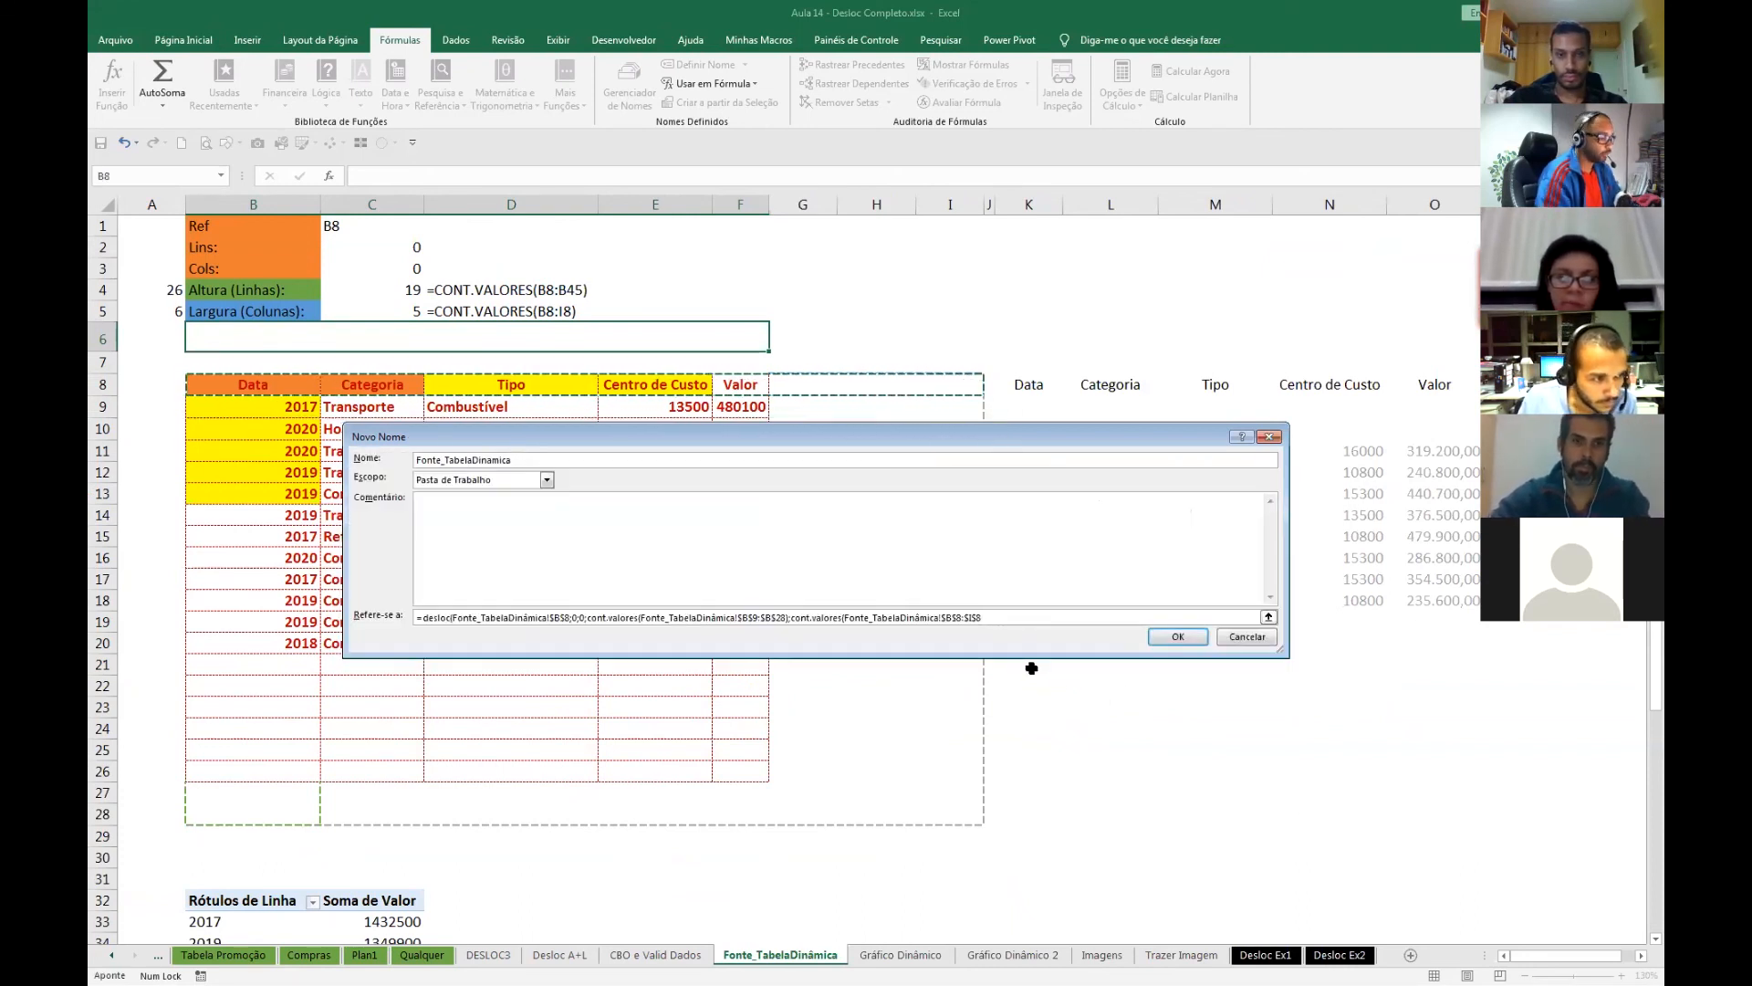
text()))
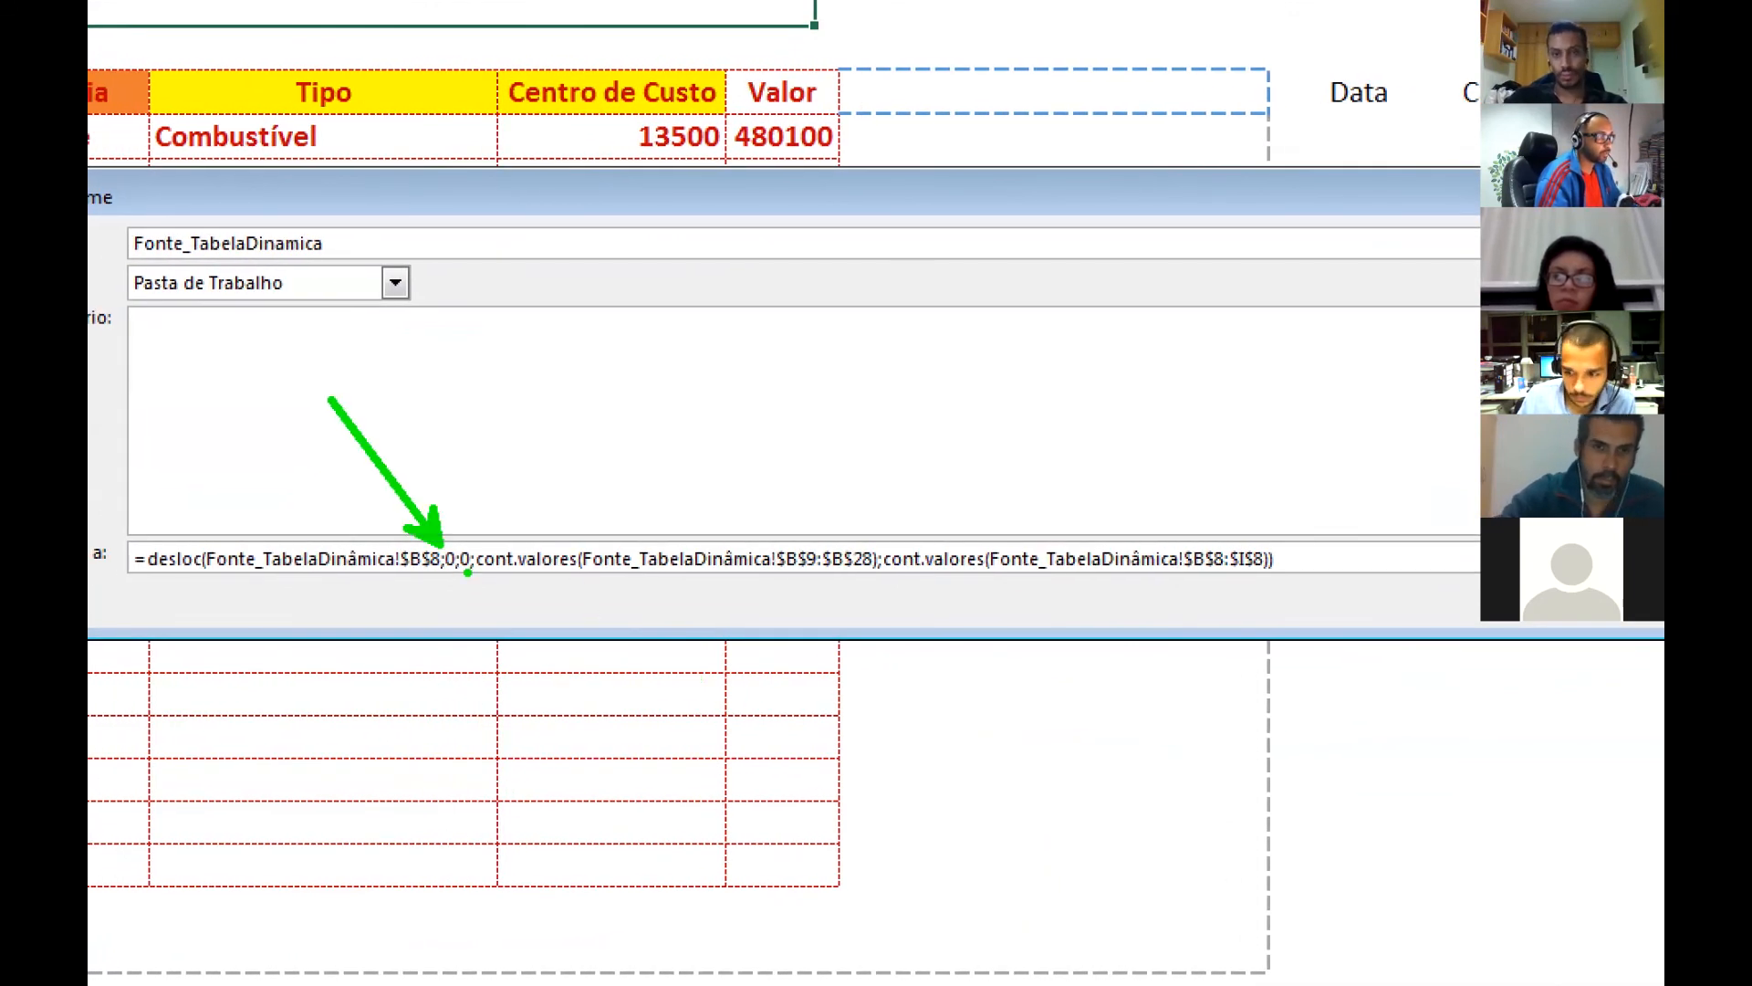
- Point green arrows at the semicolons separating the formula's arguments, and save the new name Fonte_TabelaDinamica
drag(455, 573, 440, 749)
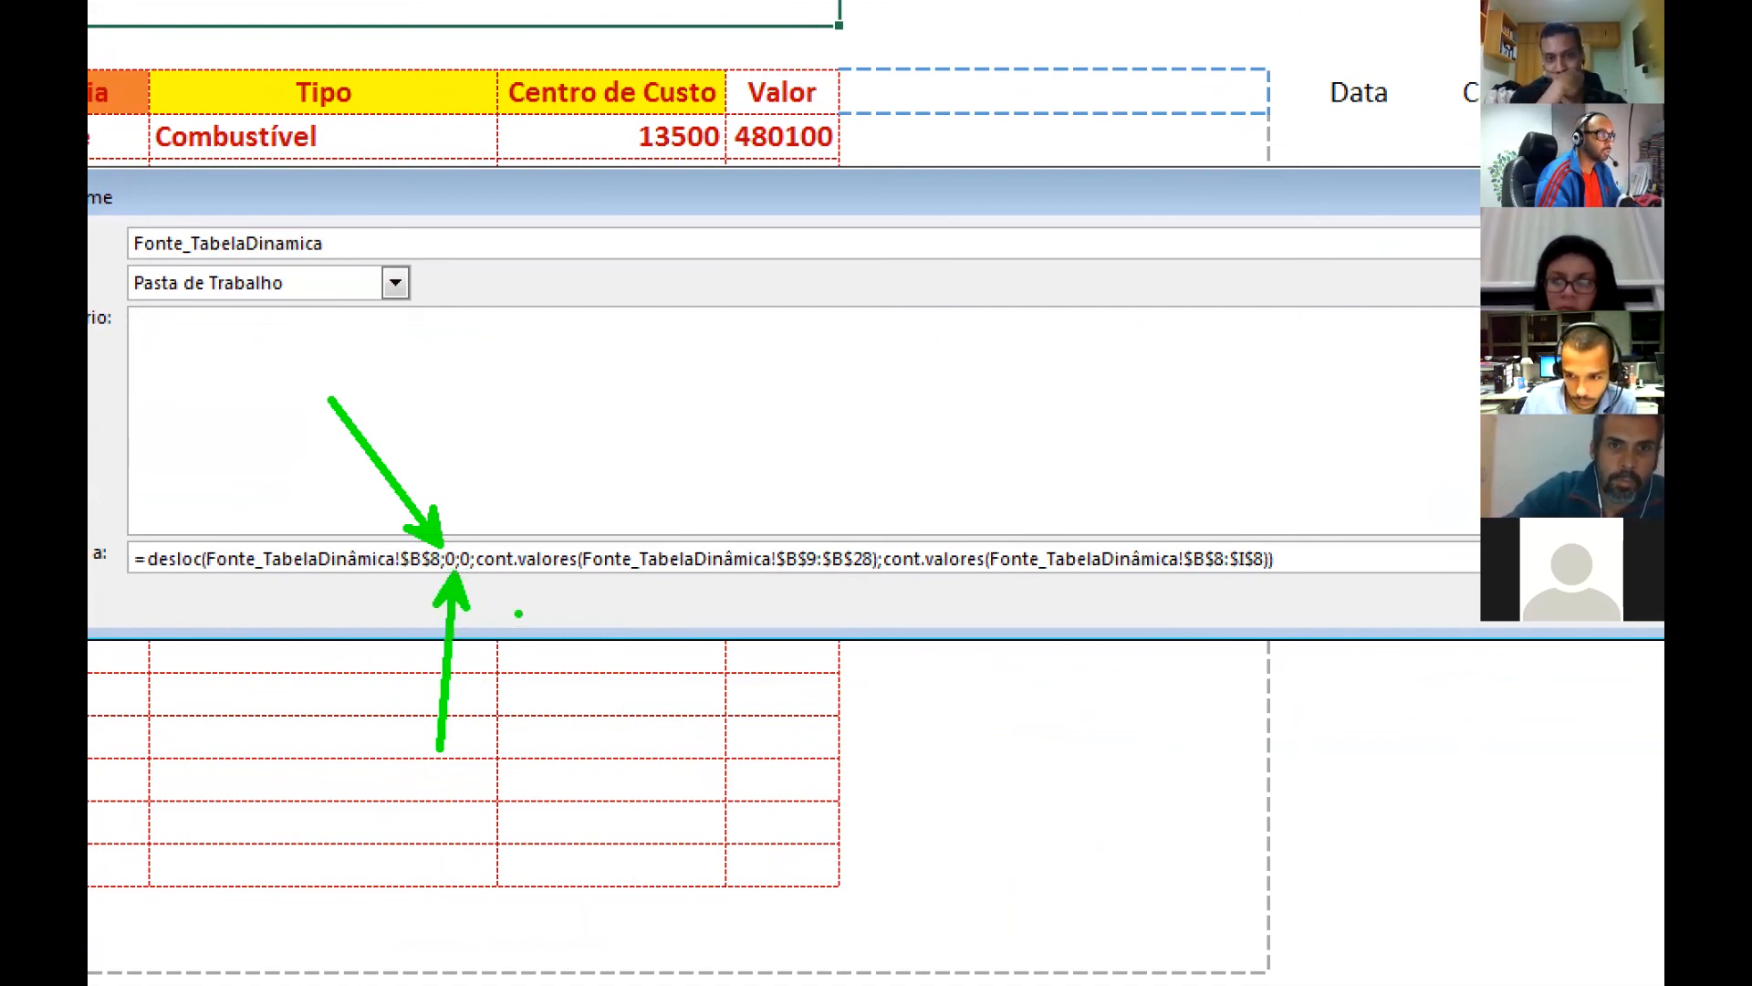
mouse_move(472, 544)
mouse_down()
mouse_move(621, 381)
mouse_move(567, 305)
mouse_up()
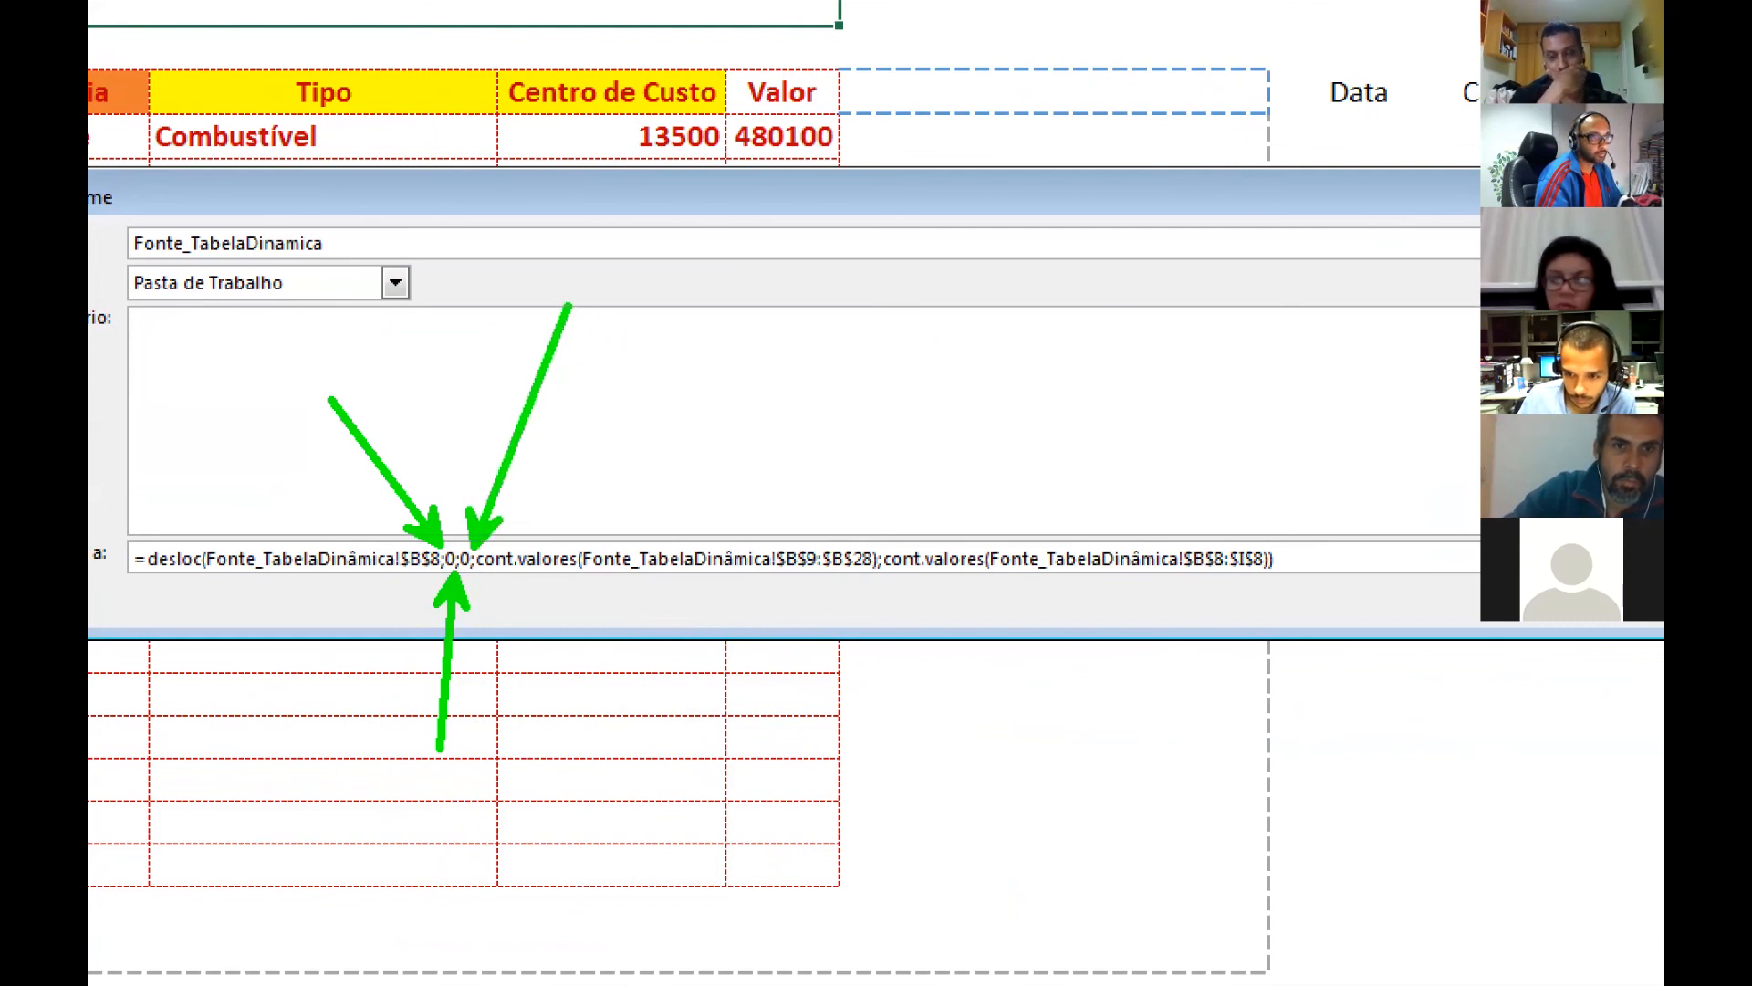
drag(879, 568, 970, 817)
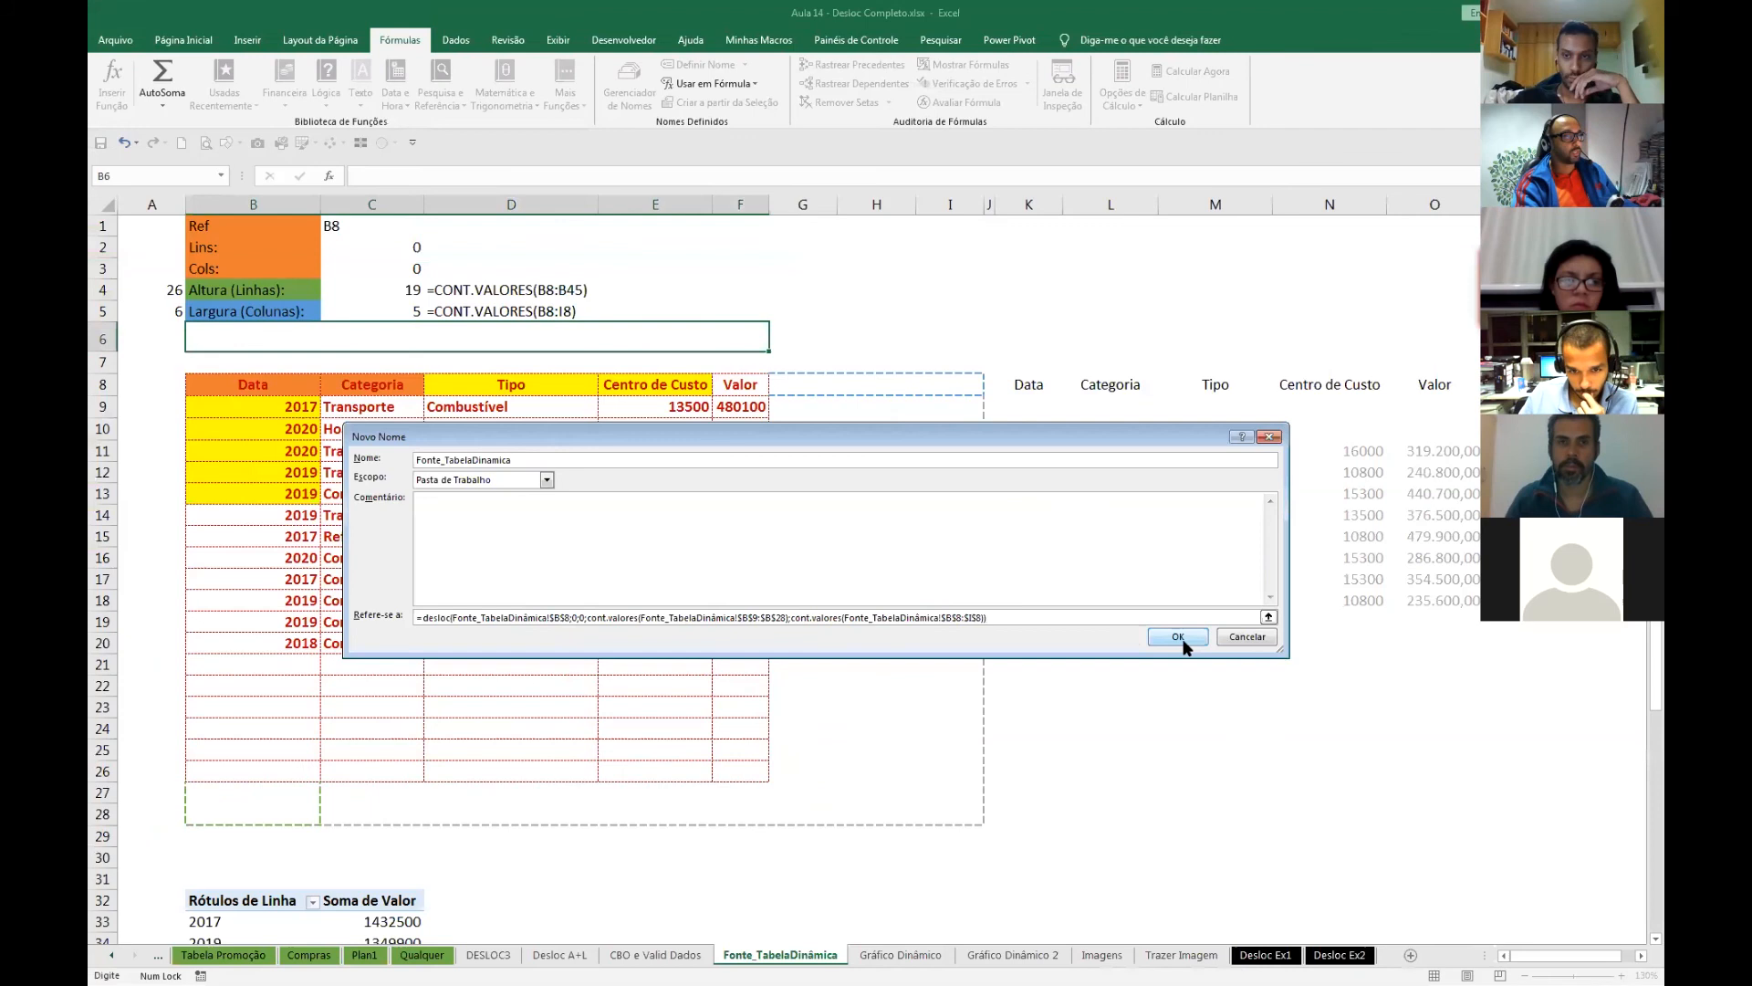
click(1183, 639)
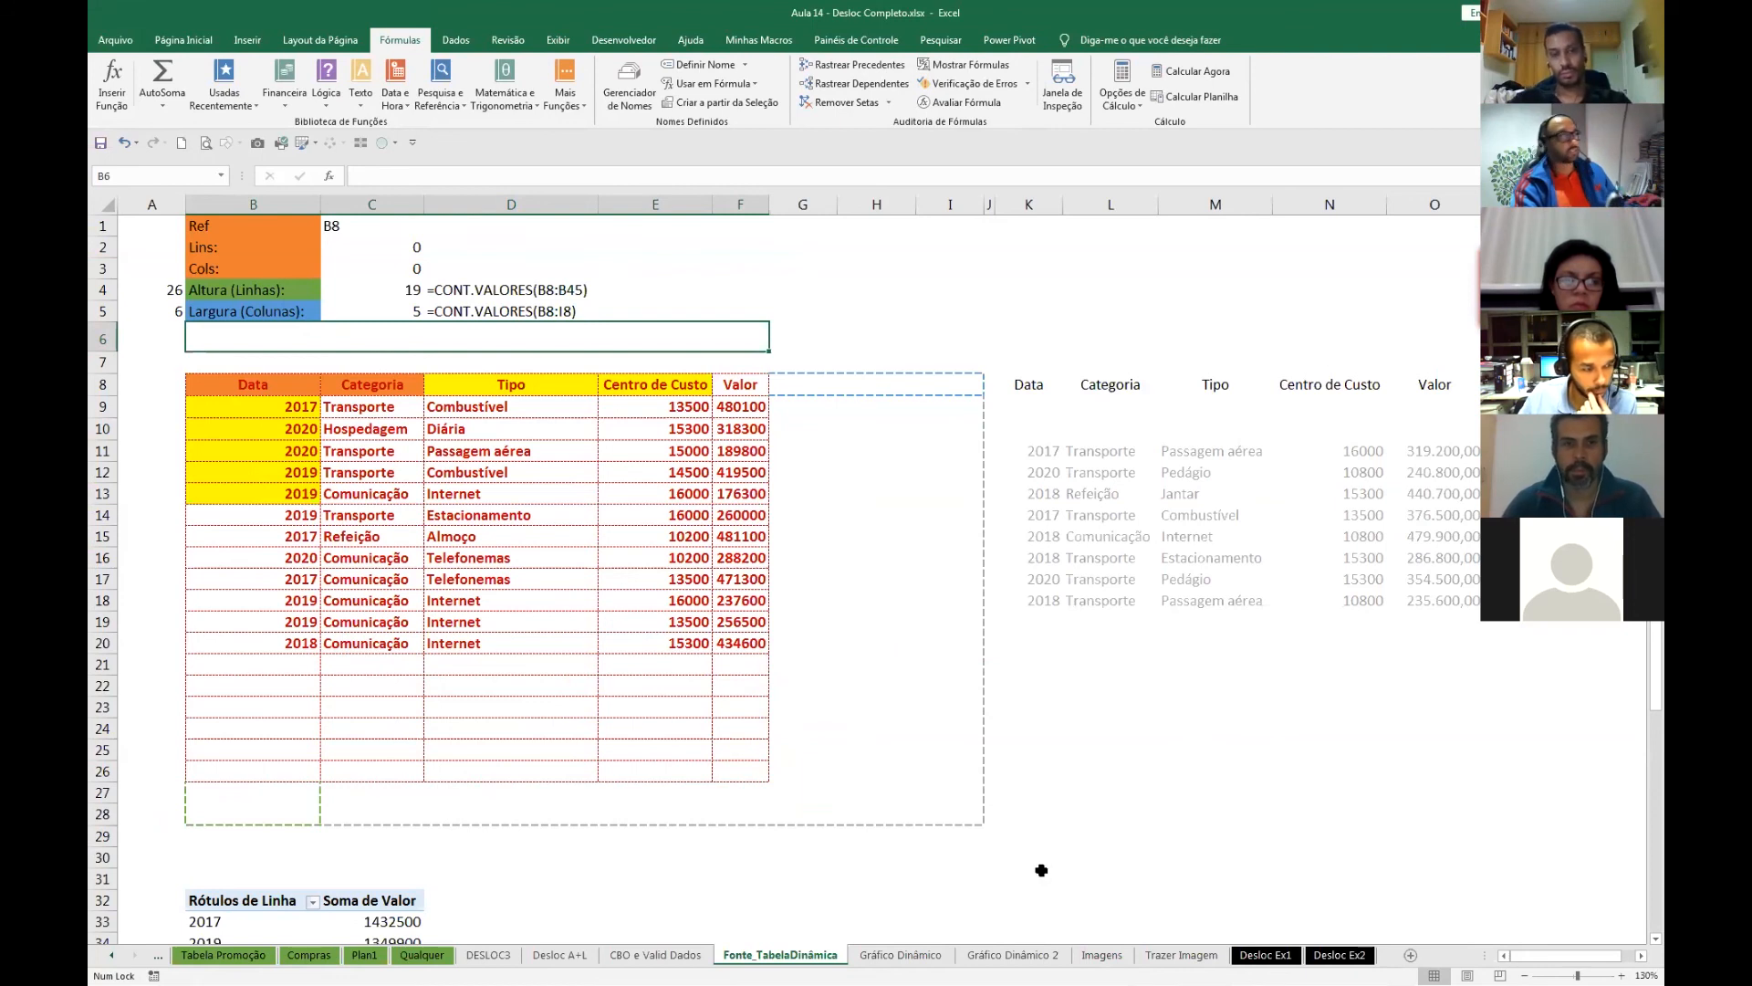
- Start a new pivot table, mark its Tabela/Intervalo source with a green arrow and the note chamar nomea, and clear the annotations
click(247, 40)
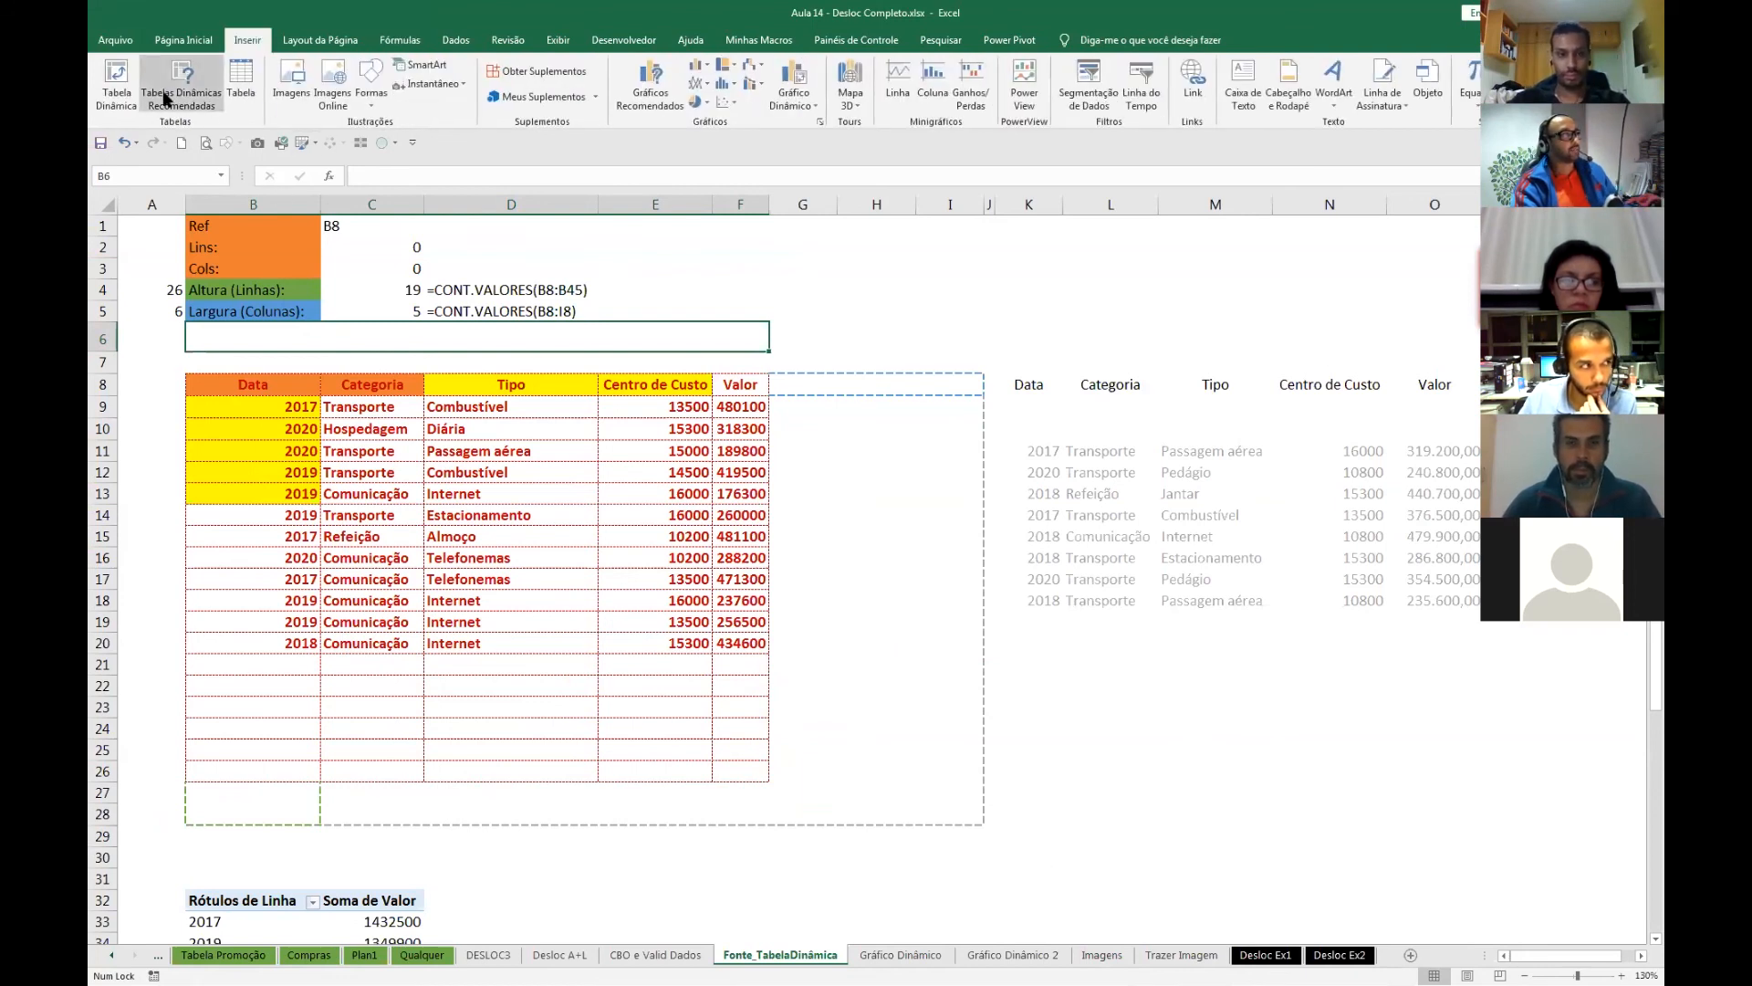
click(119, 81)
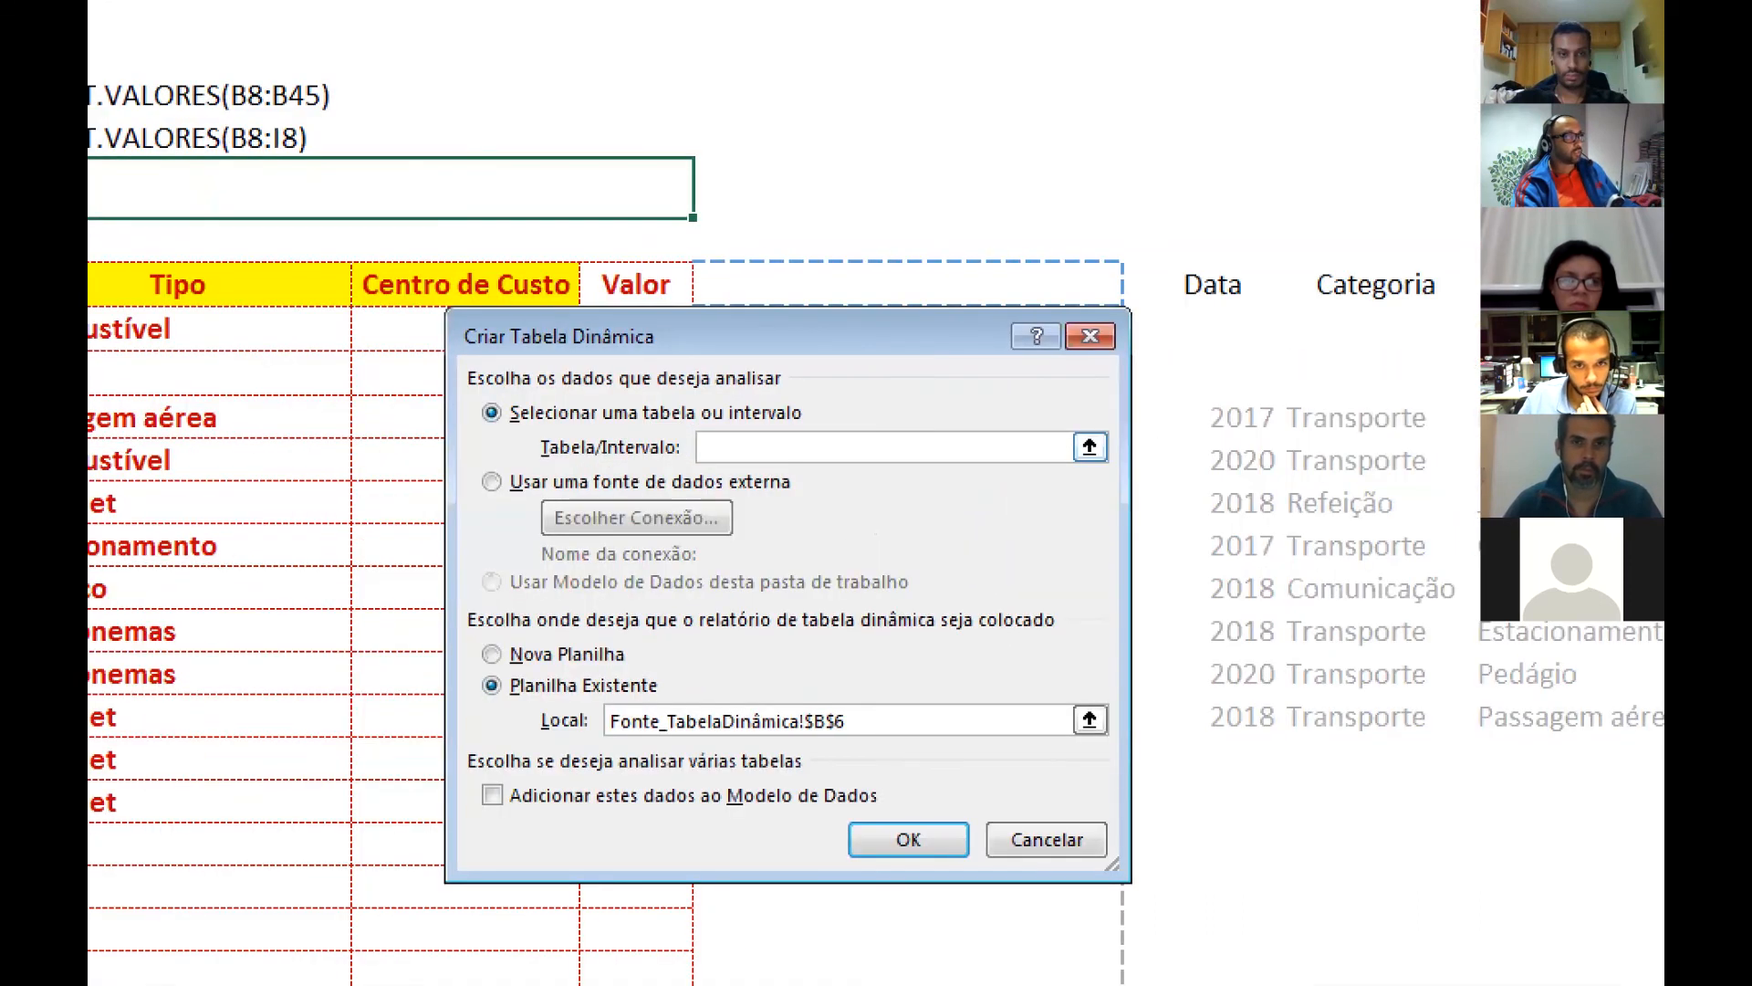
mouse_move(107, 229)
mouse_down()
mouse_move(148, 402)
mouse_move(581, 621)
mouse_up()
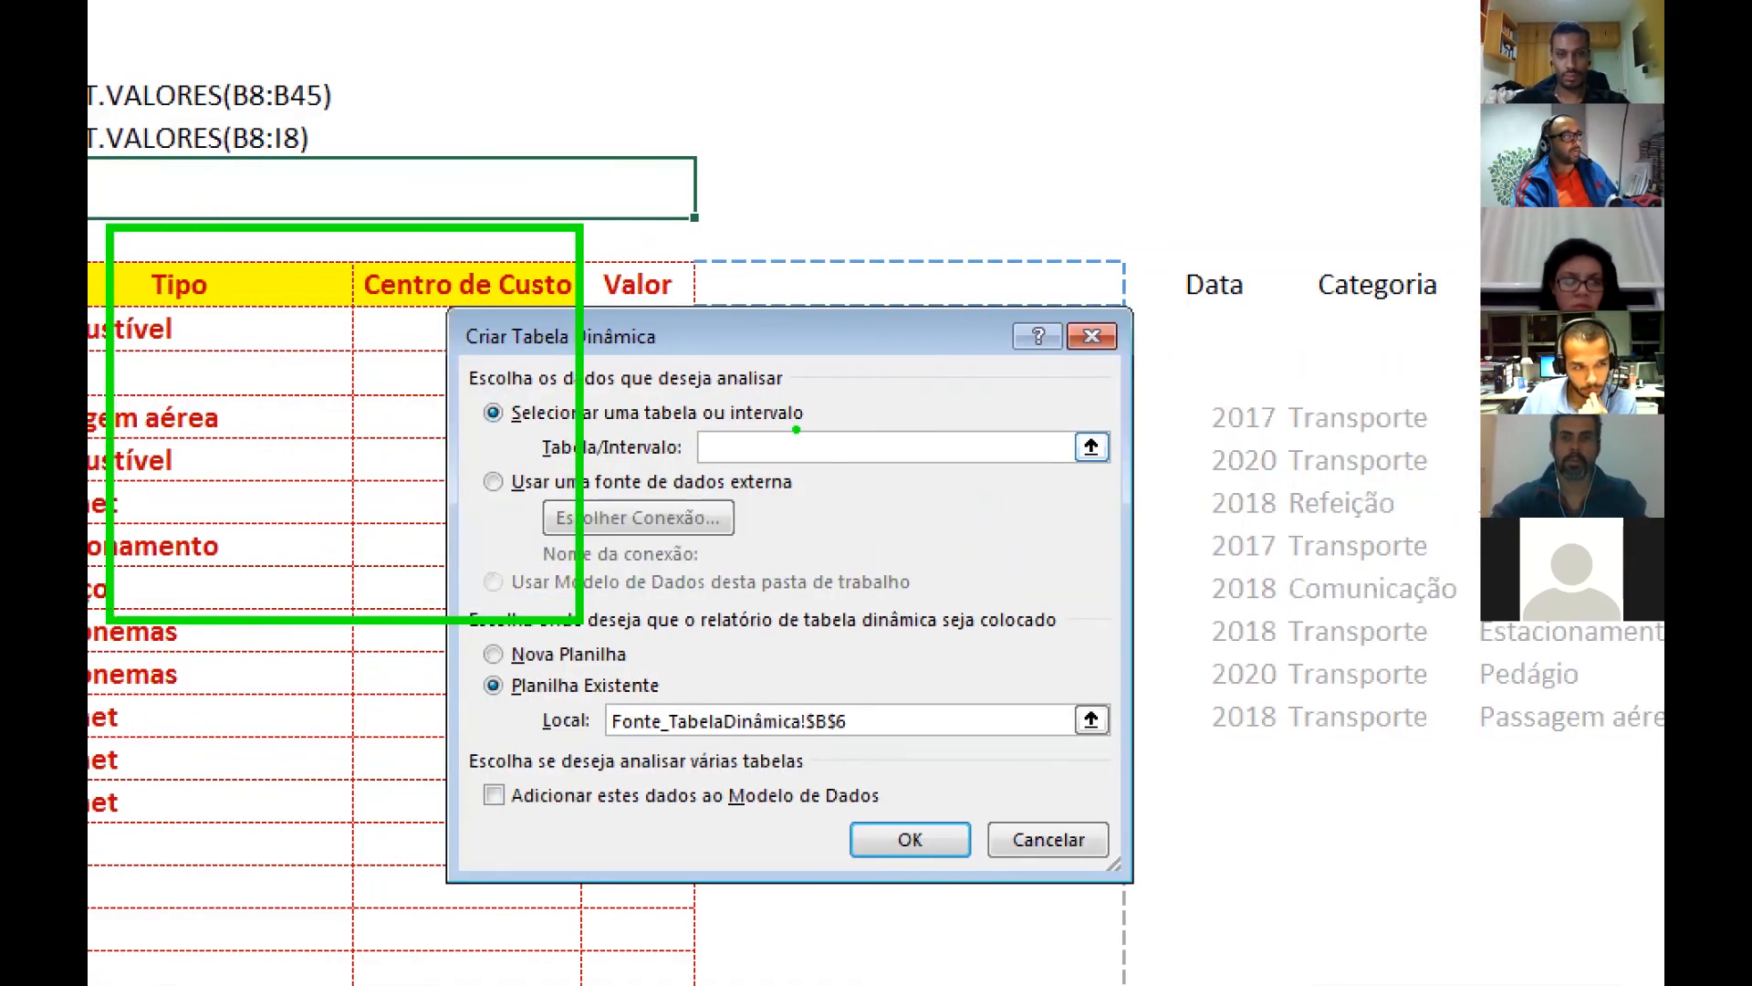
drag(671, 168, 792, 454)
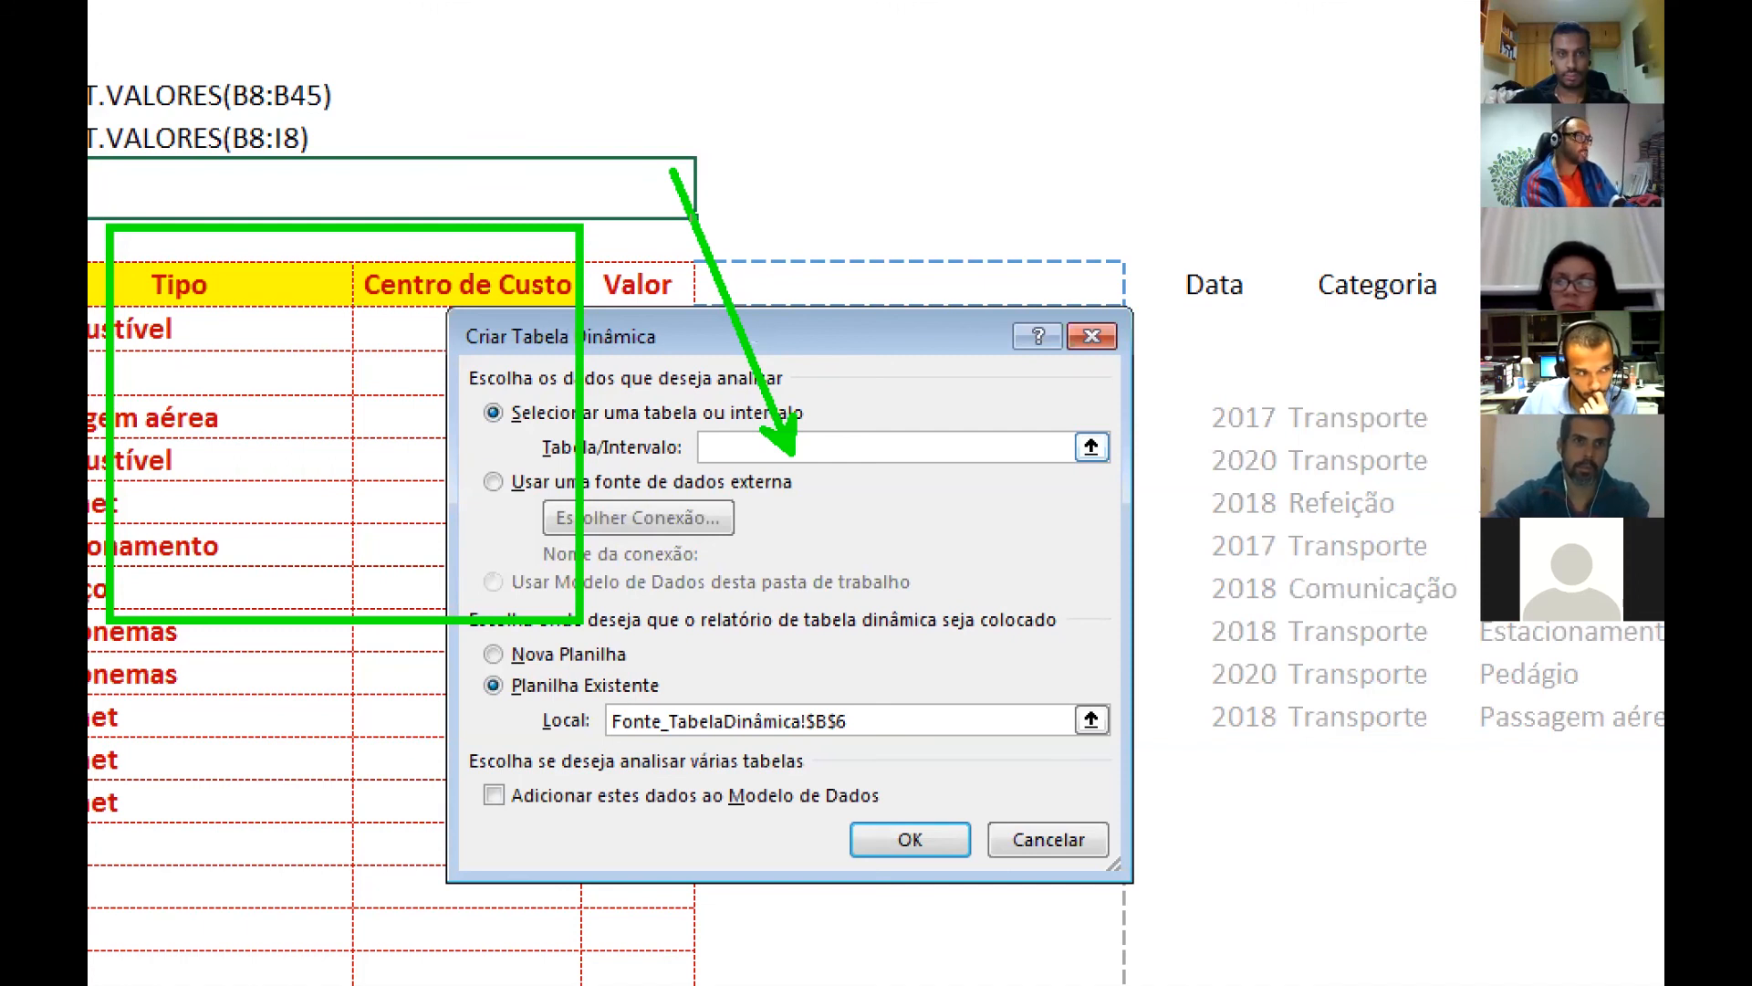
text(chamar nomea)
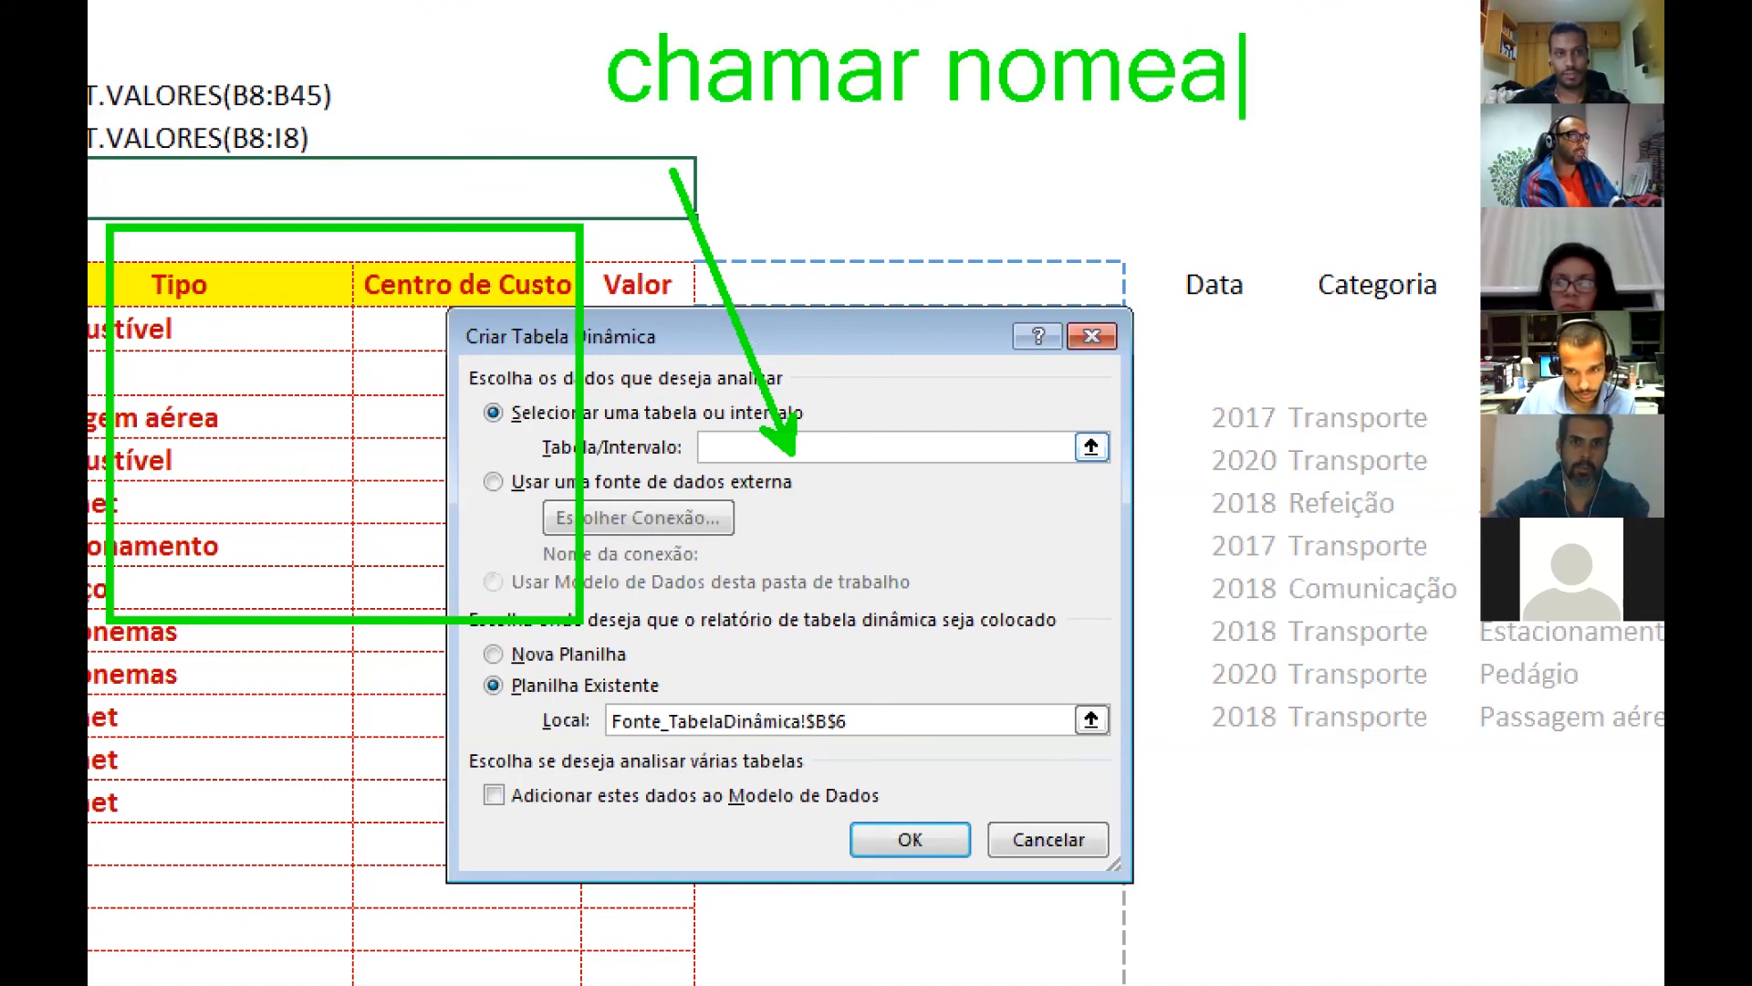
key(Escape)
key(Escape)
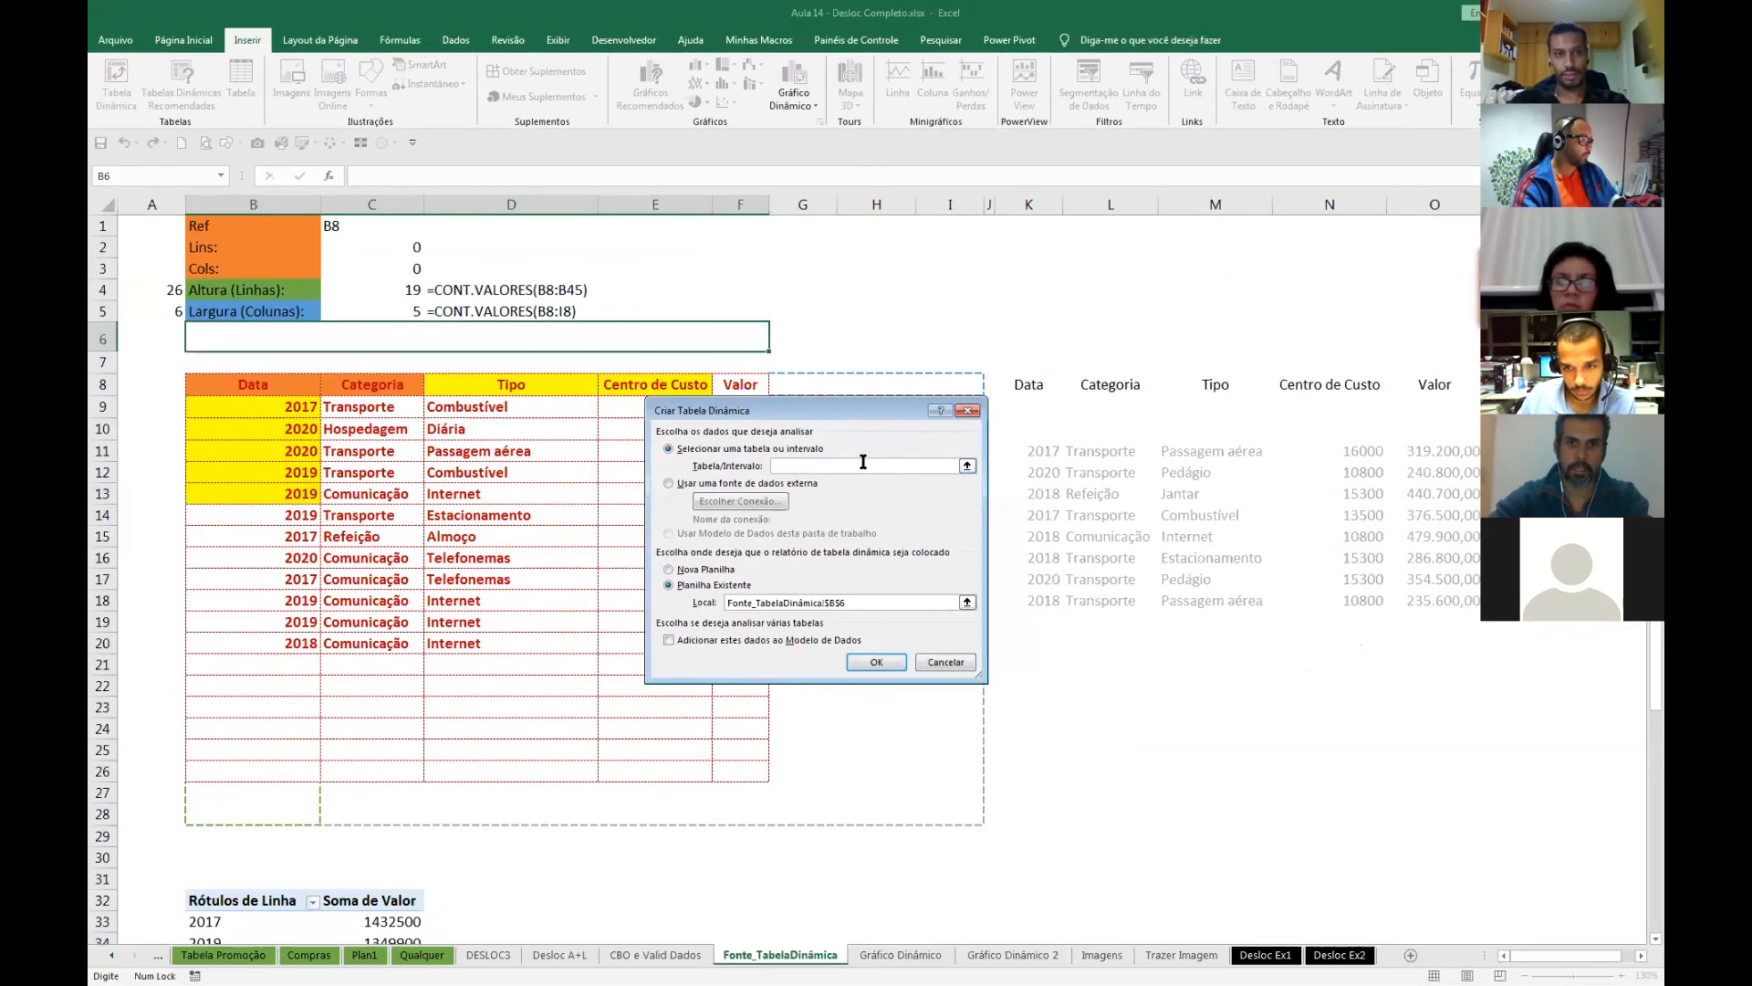
- Create the pivot table from the named range Fonte_TabelaDinamica, placed on the existing sheet at cell K31
key(F3)
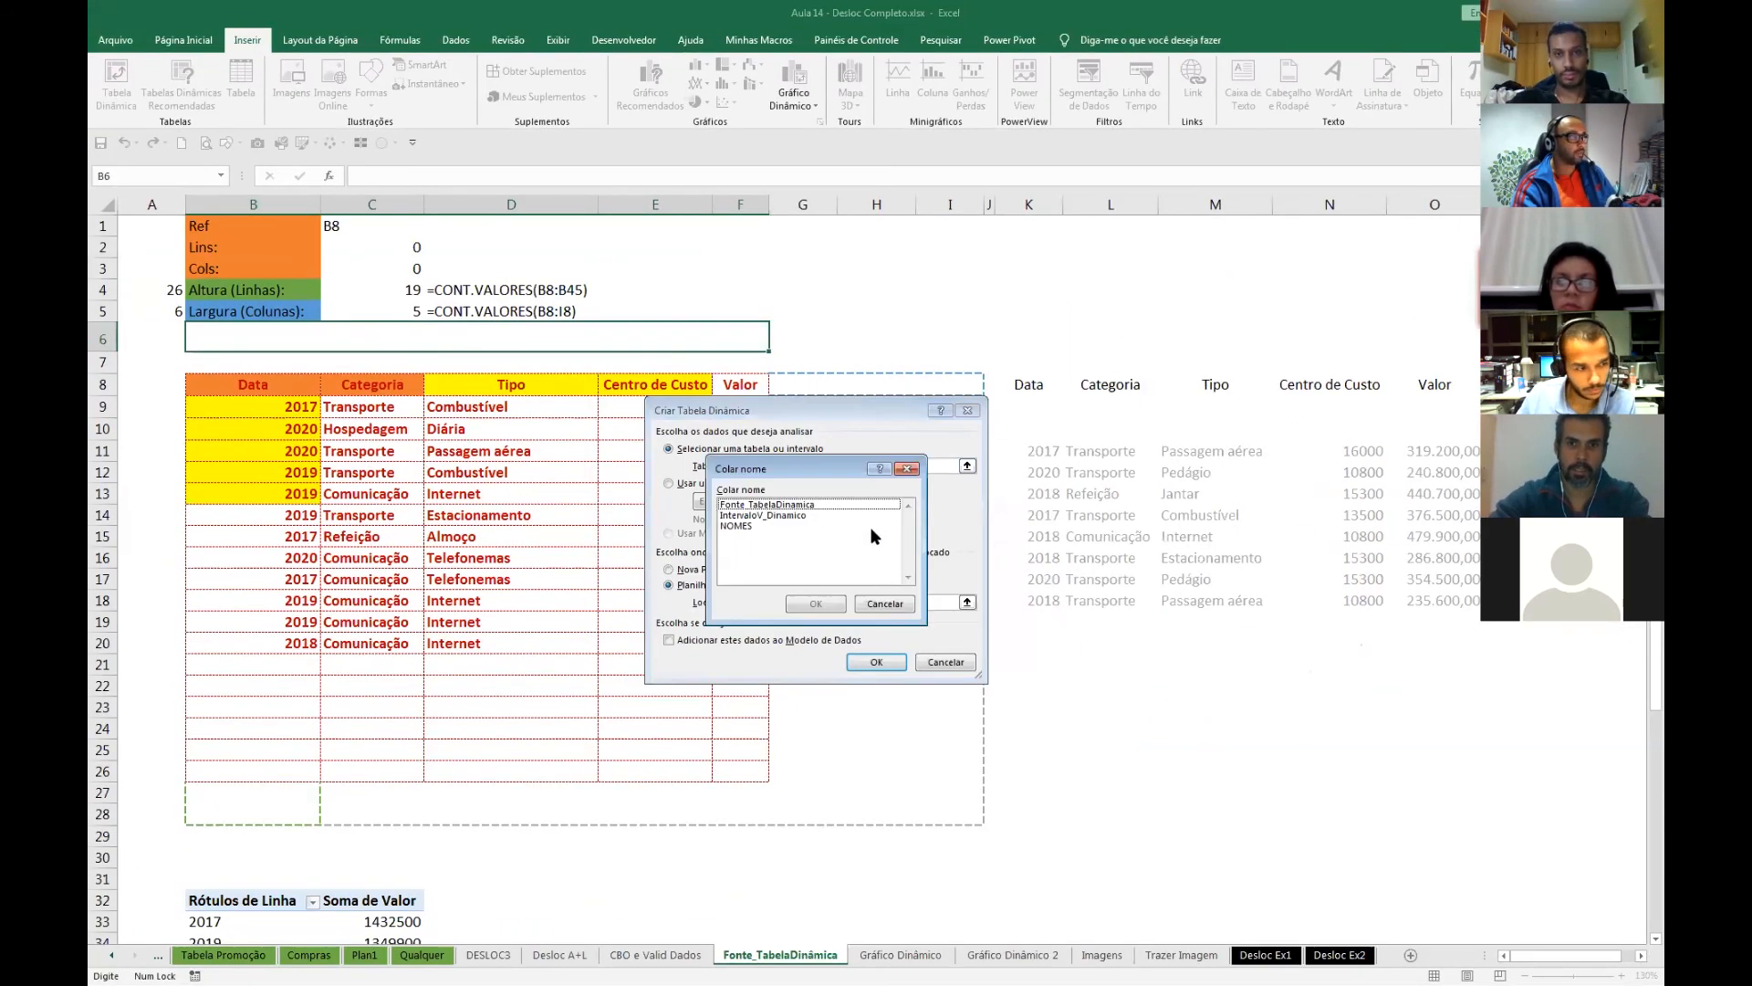
double_click(772, 507)
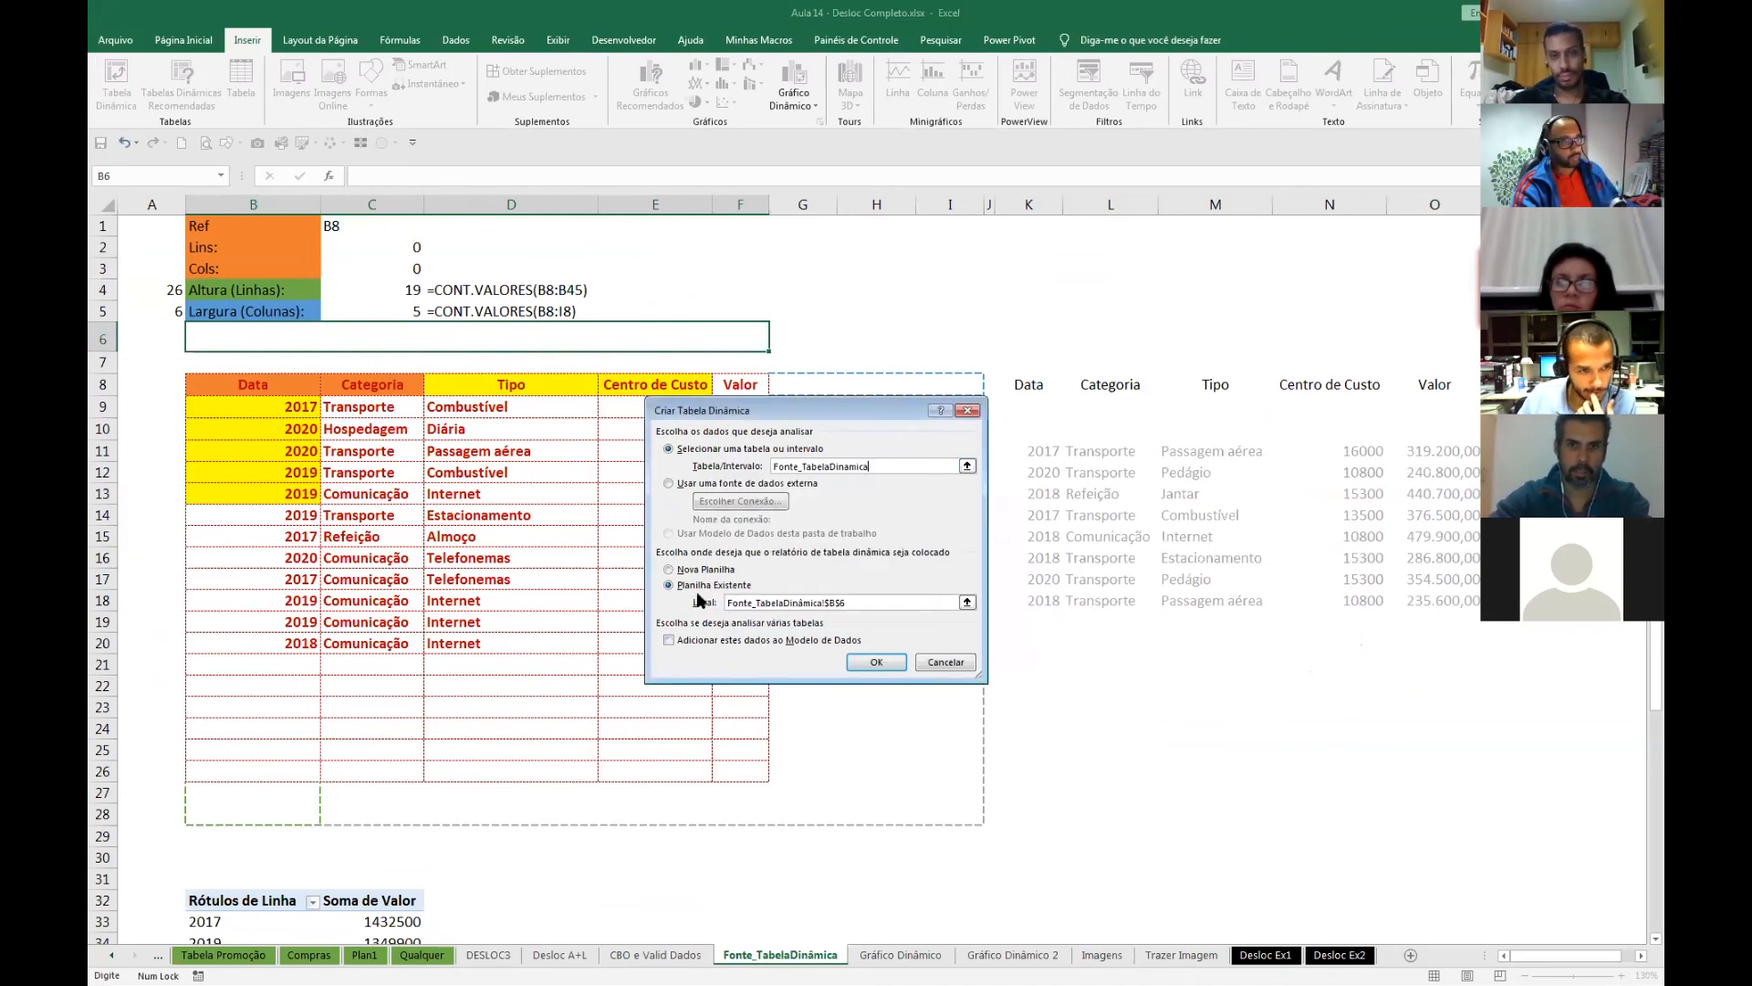
click(966, 603)
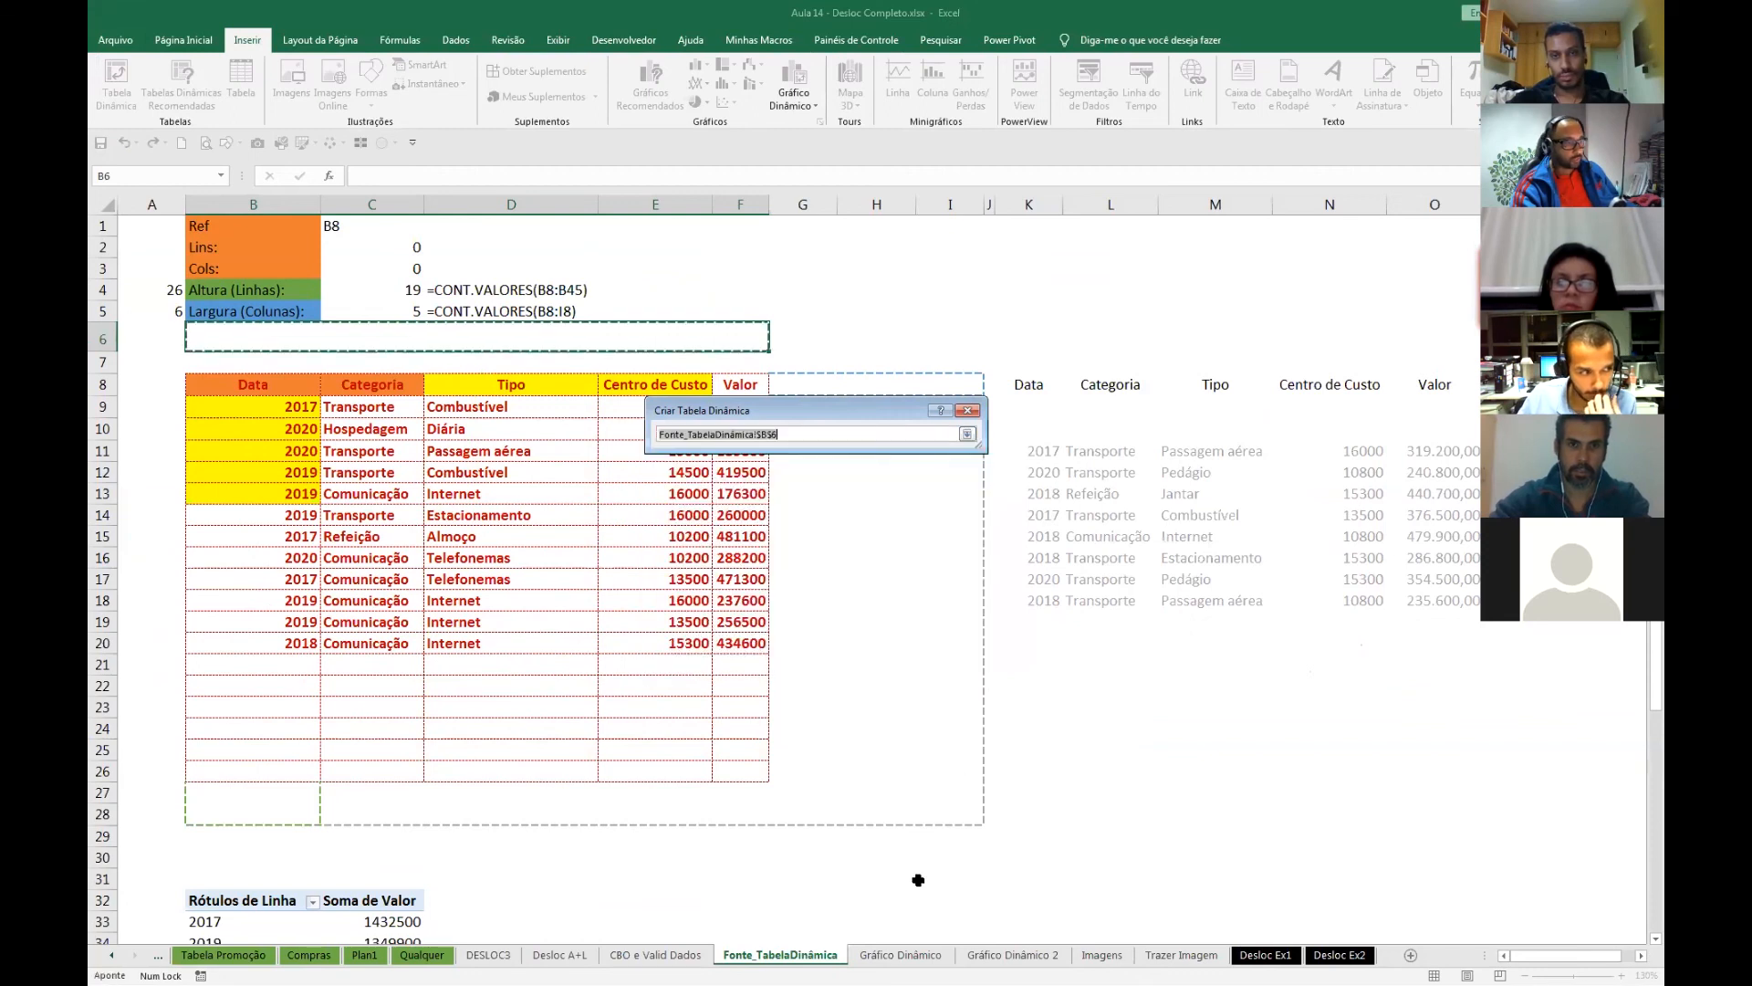
click(999, 885)
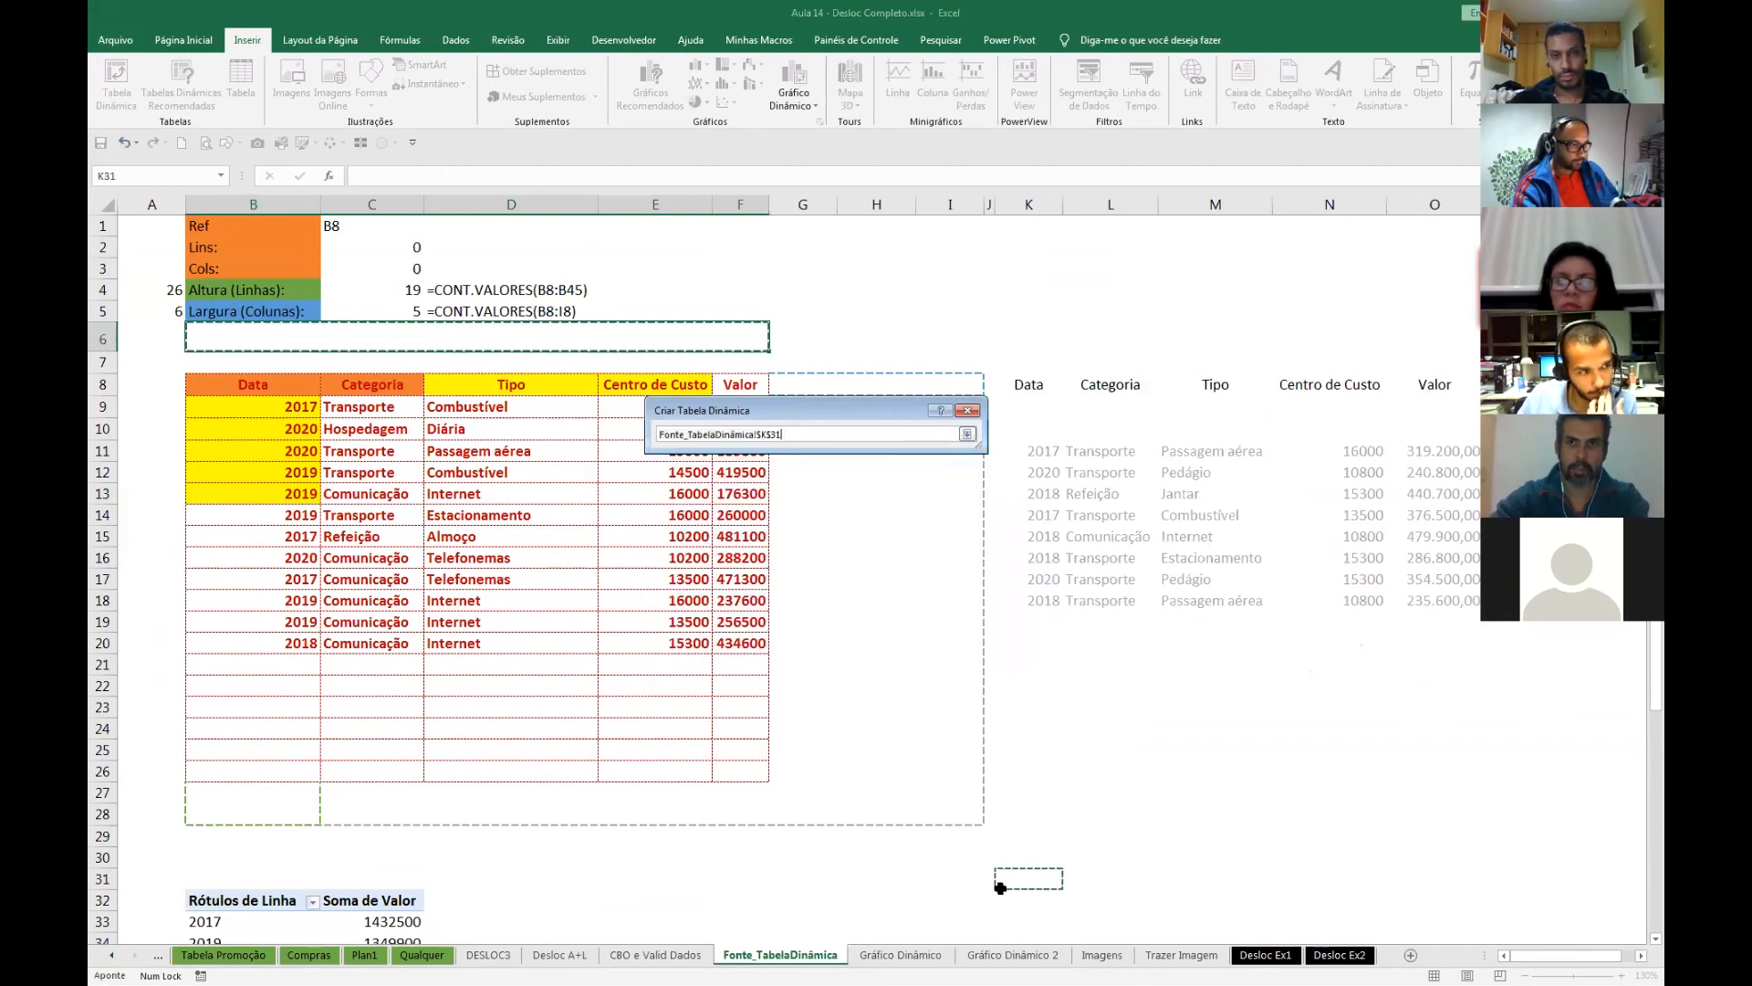
click(966, 434)
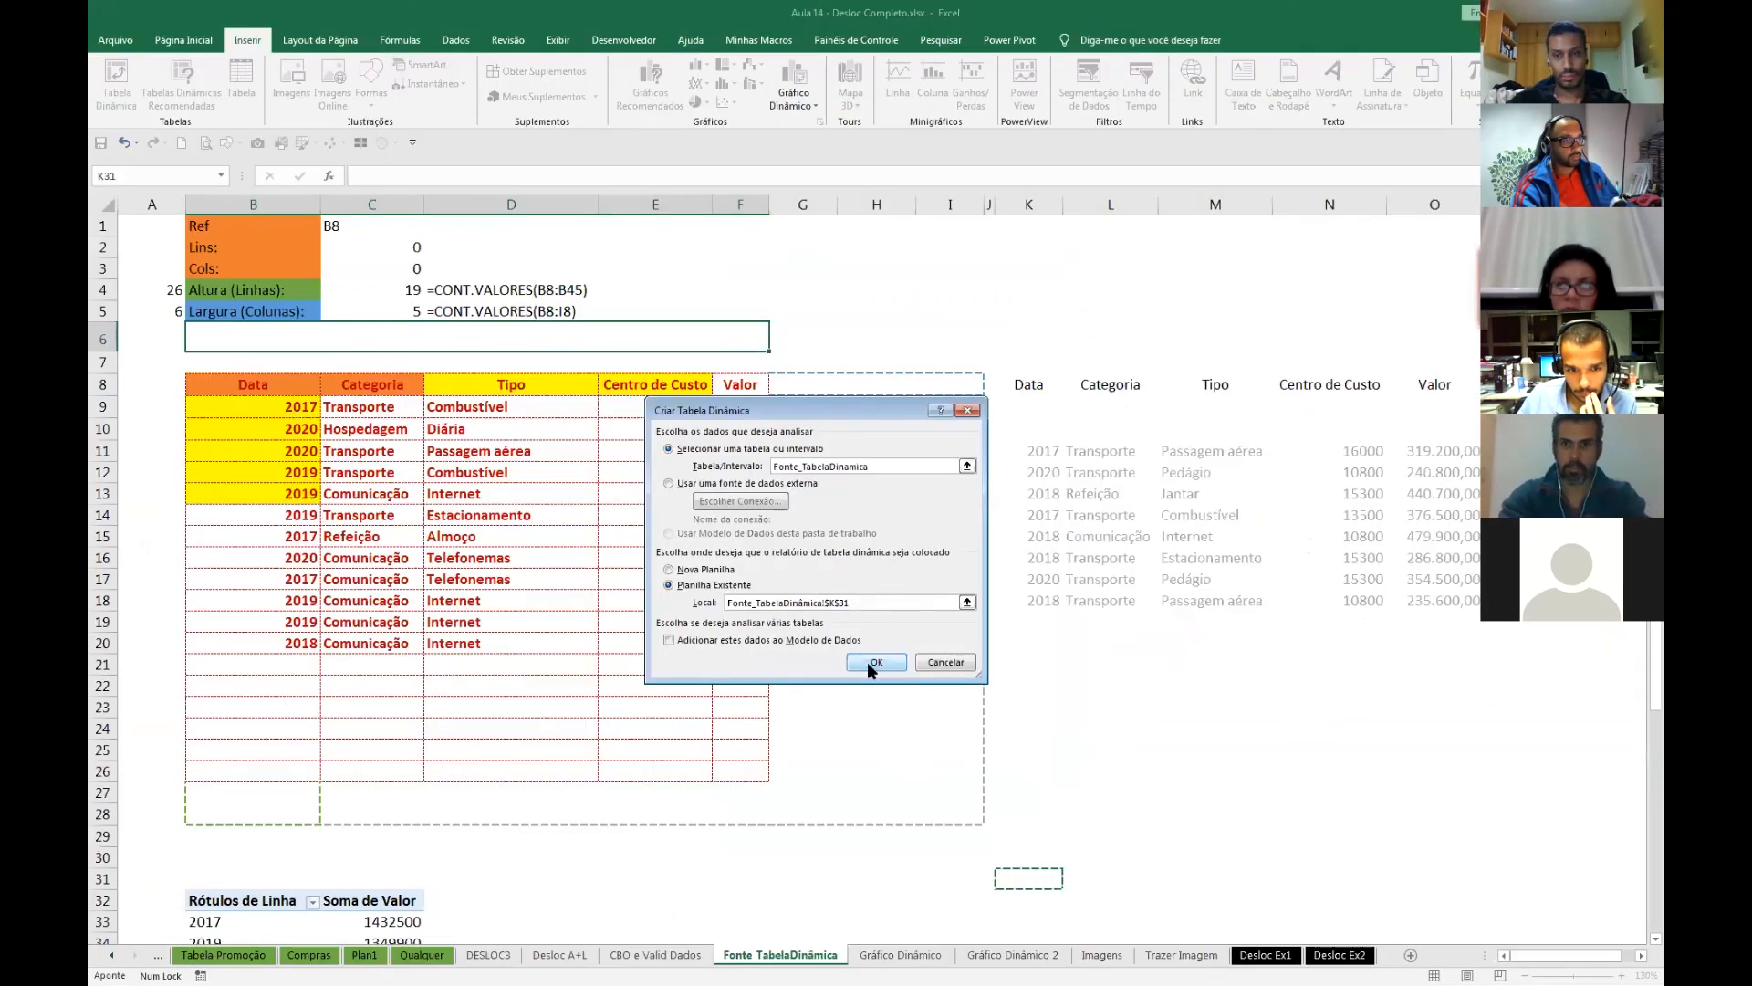
click(869, 663)
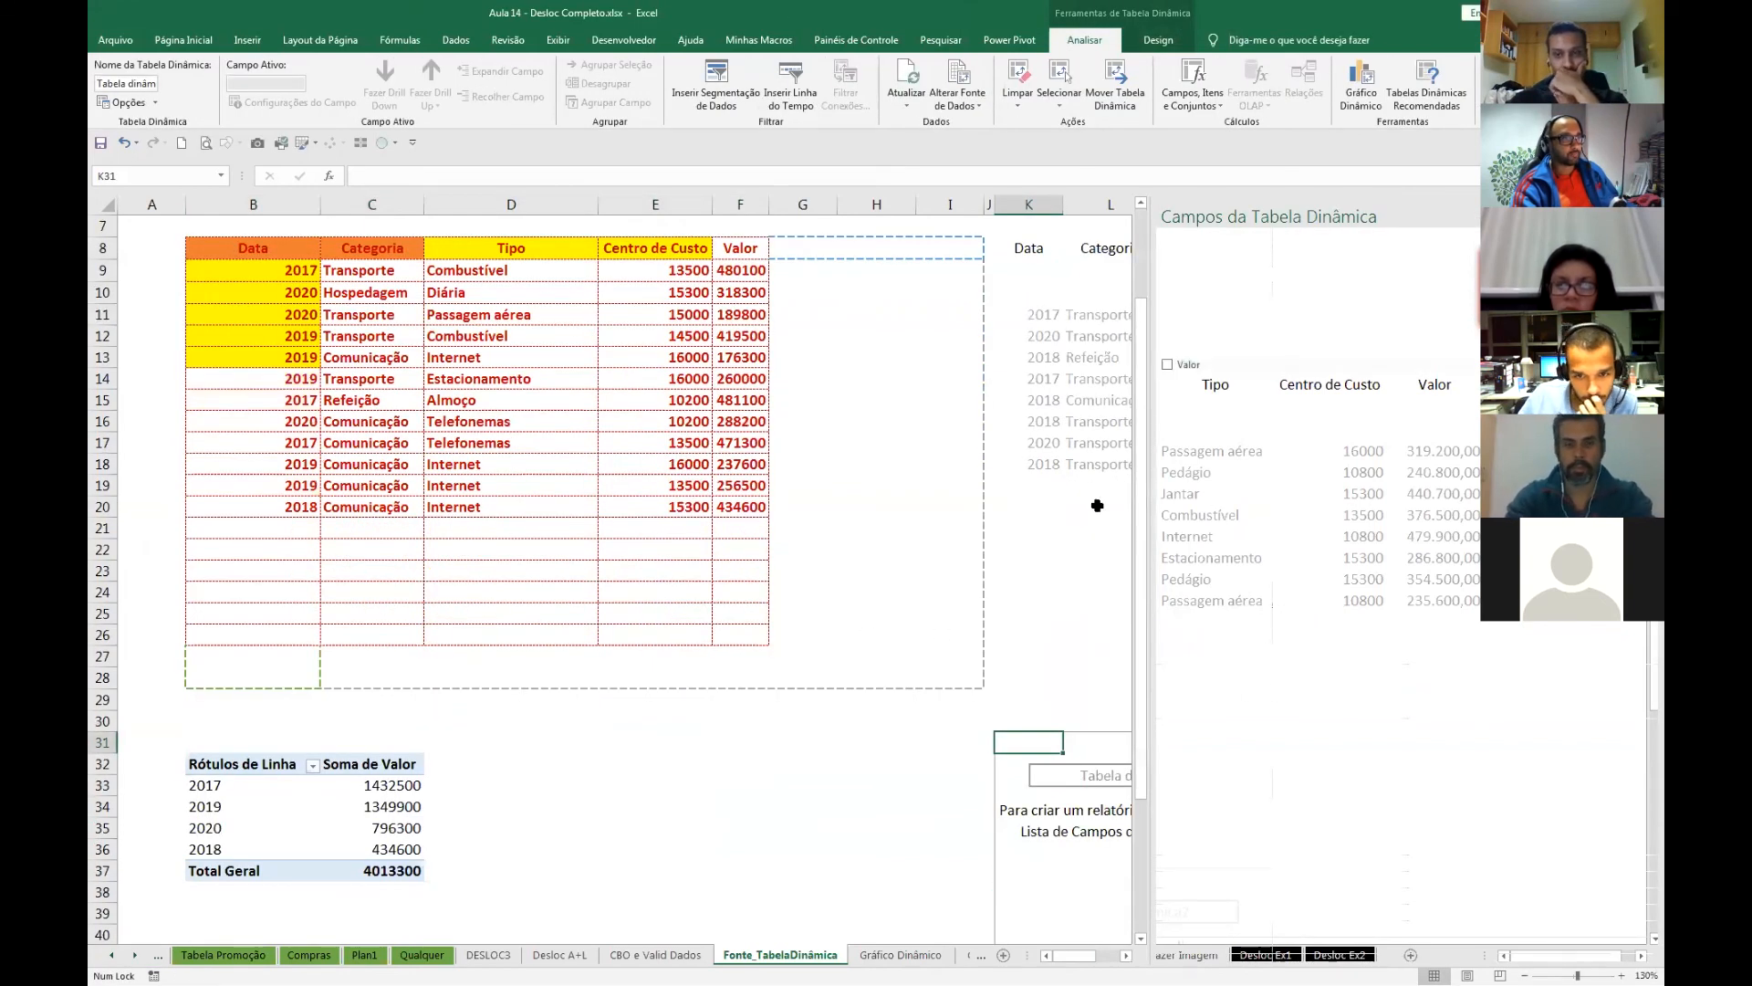
- Add Data to the rows and Valor to the values of the new pivot table
click(1100, 505)
click(1160, 739)
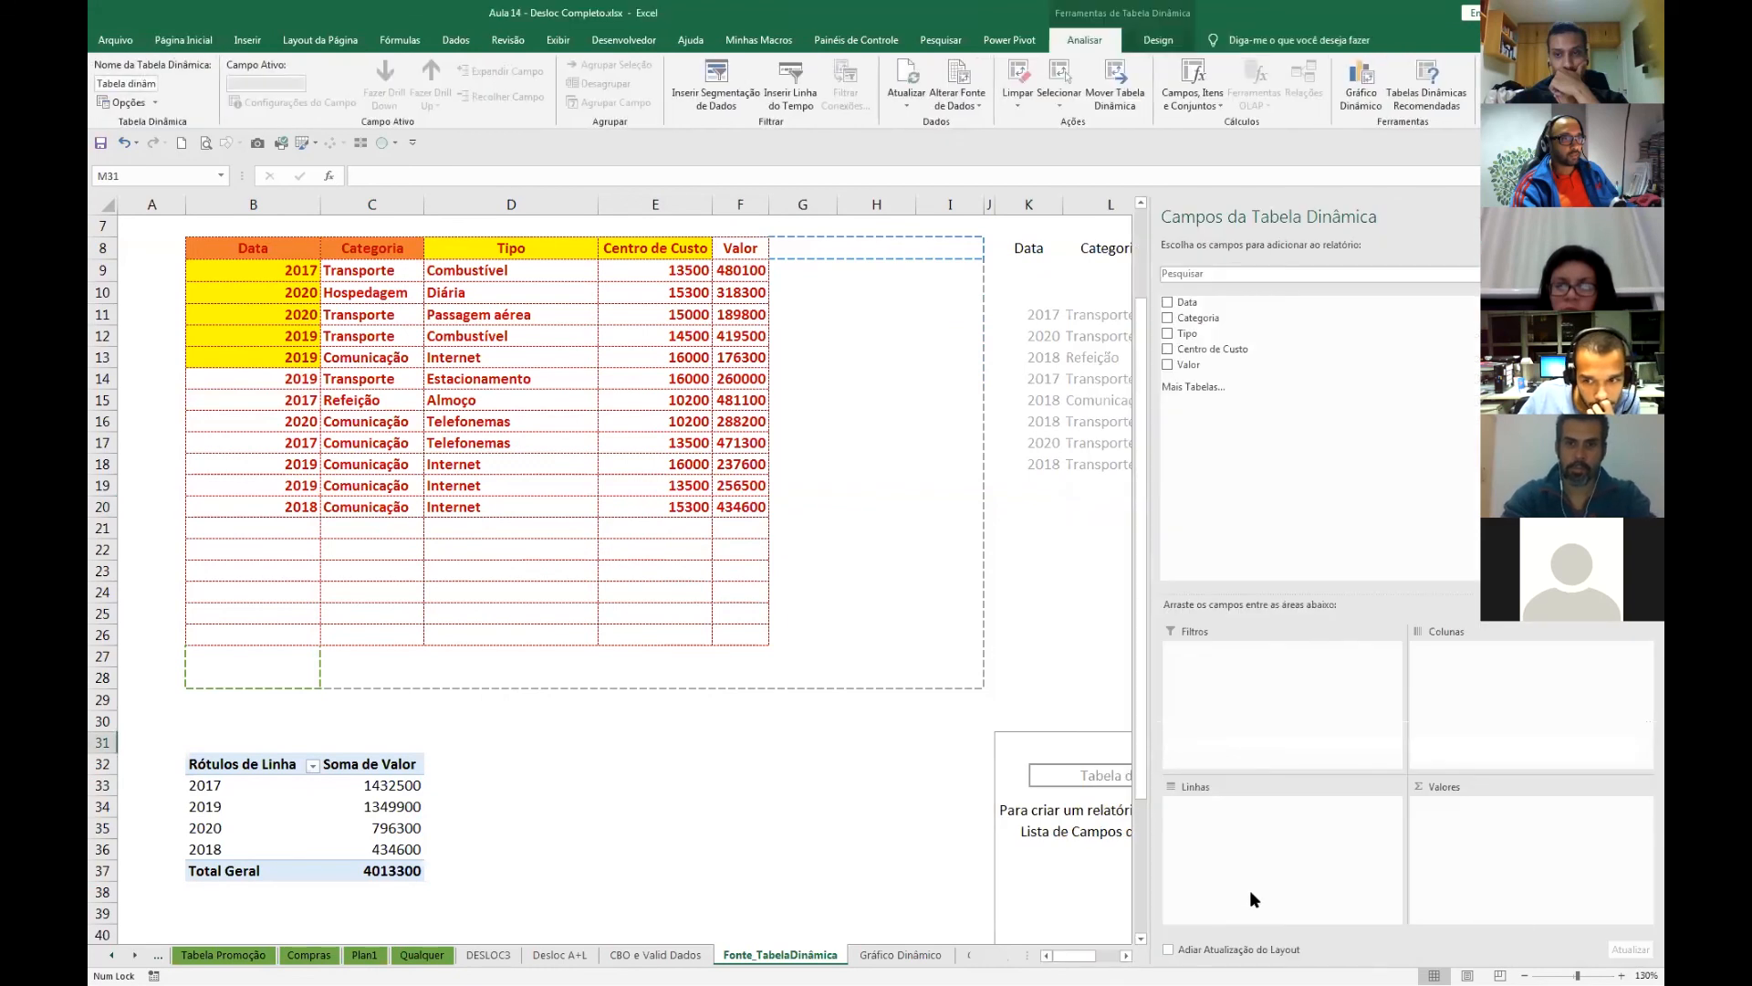
click(1125, 955)
drag(1091, 956, 1082, 957)
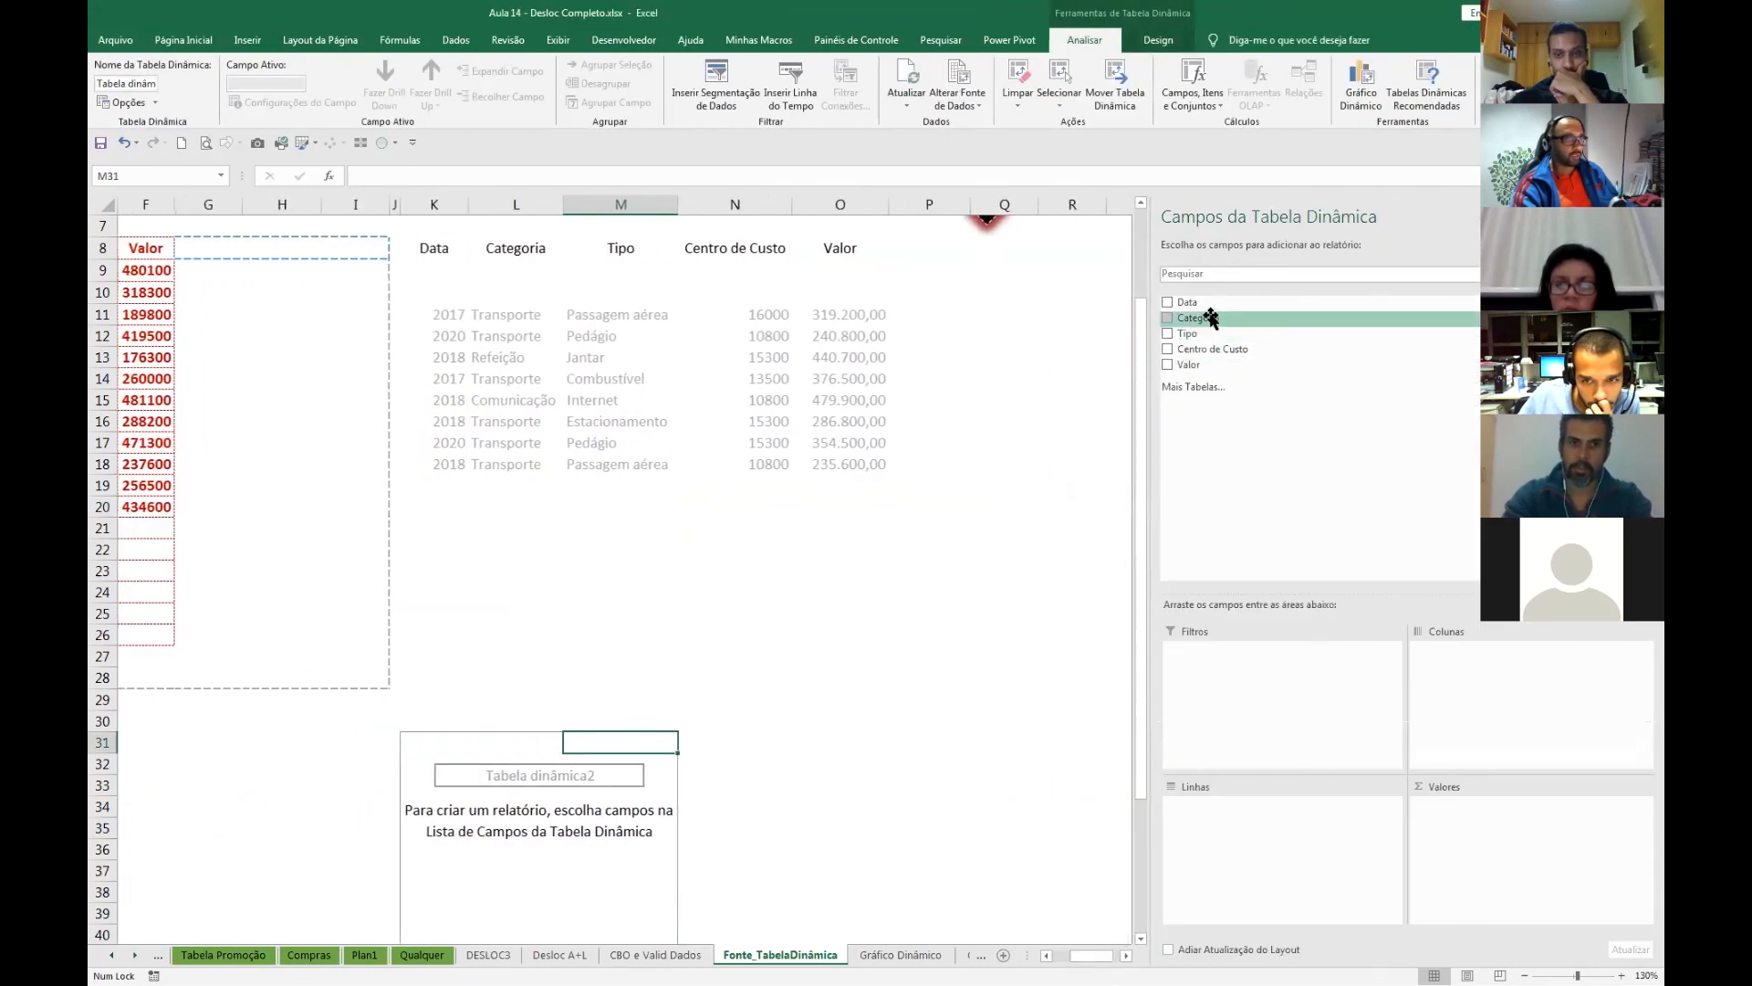
drag(1228, 847, 1232, 844)
drag(1187, 350, 1438, 832)
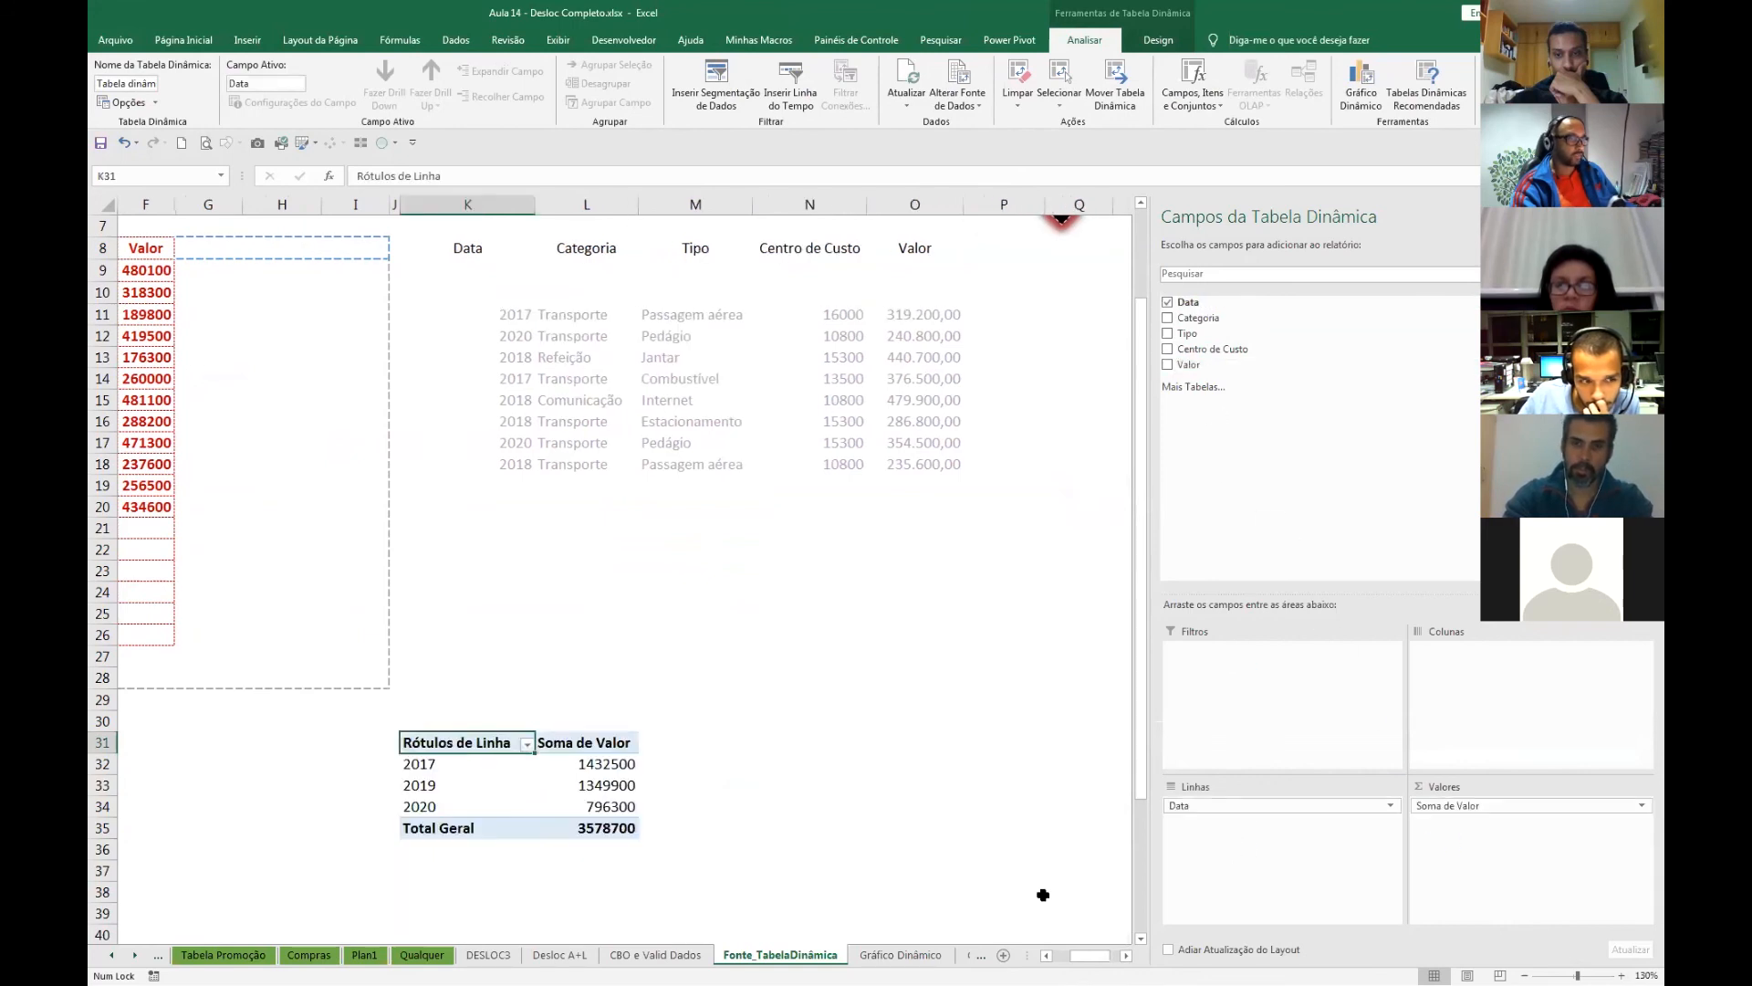
- Open the Fonte_TabelaDinamica formula in the Name Manager and enlarge the dialog to fit the whole formula
drag(1107, 959, 1088, 963)
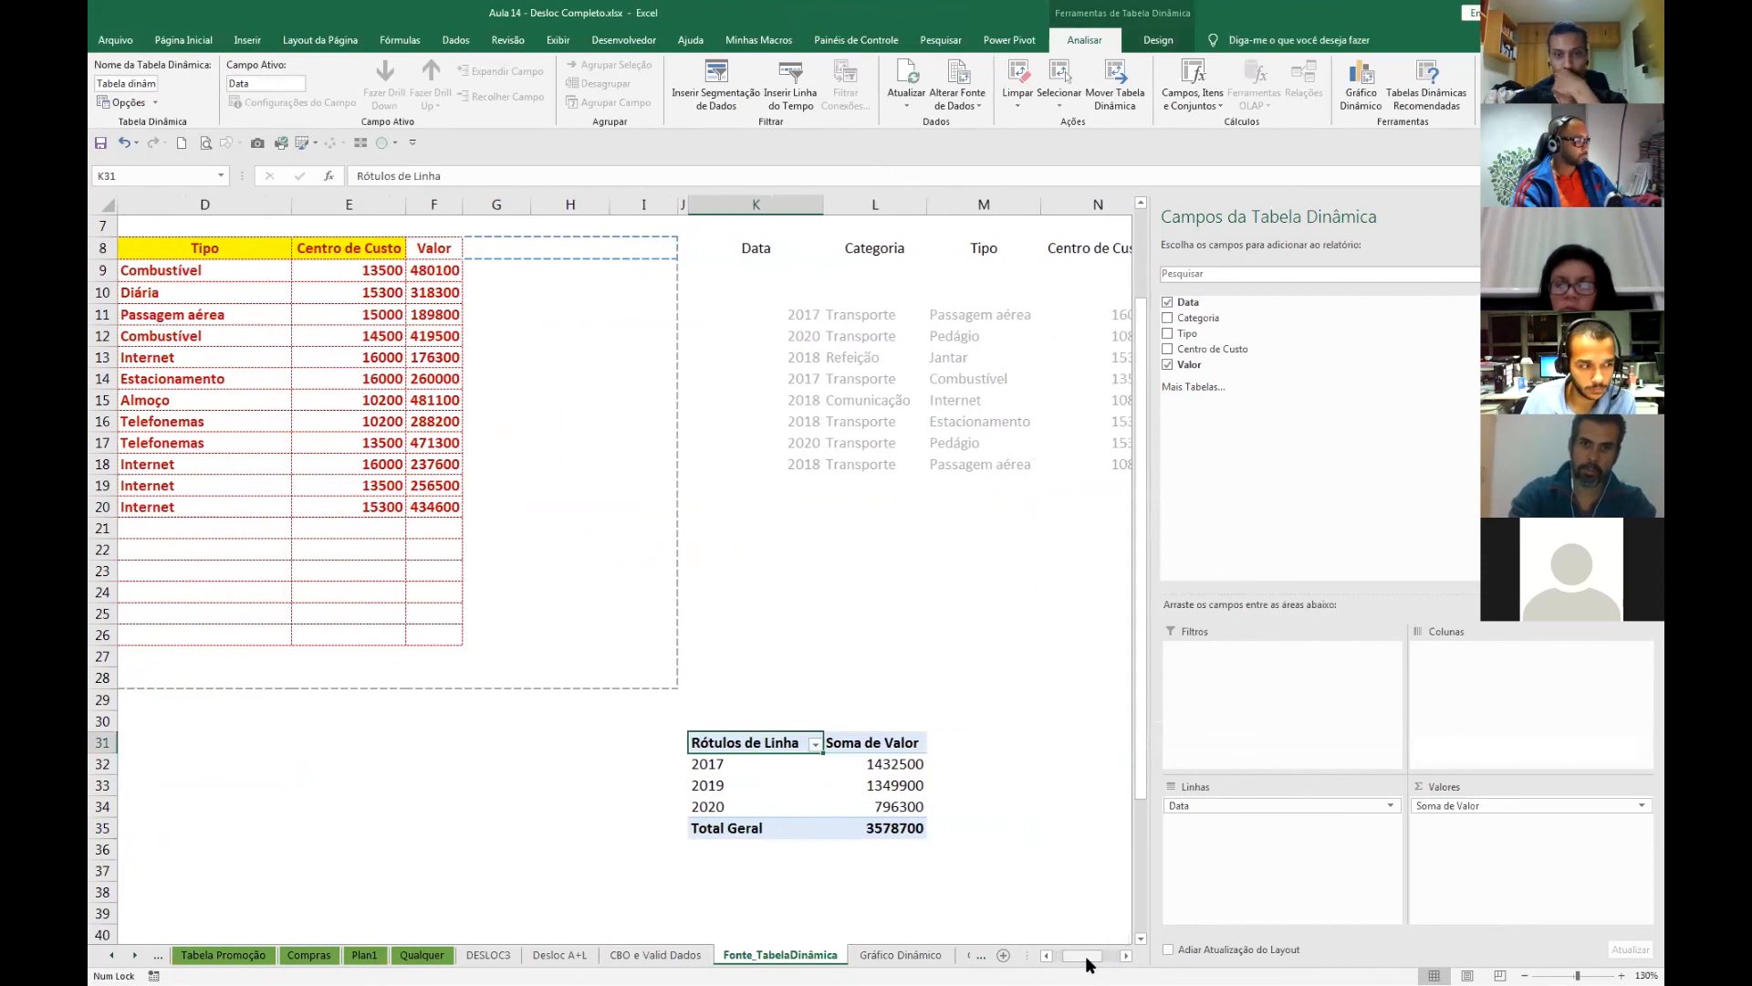
key(ctrl+F3)
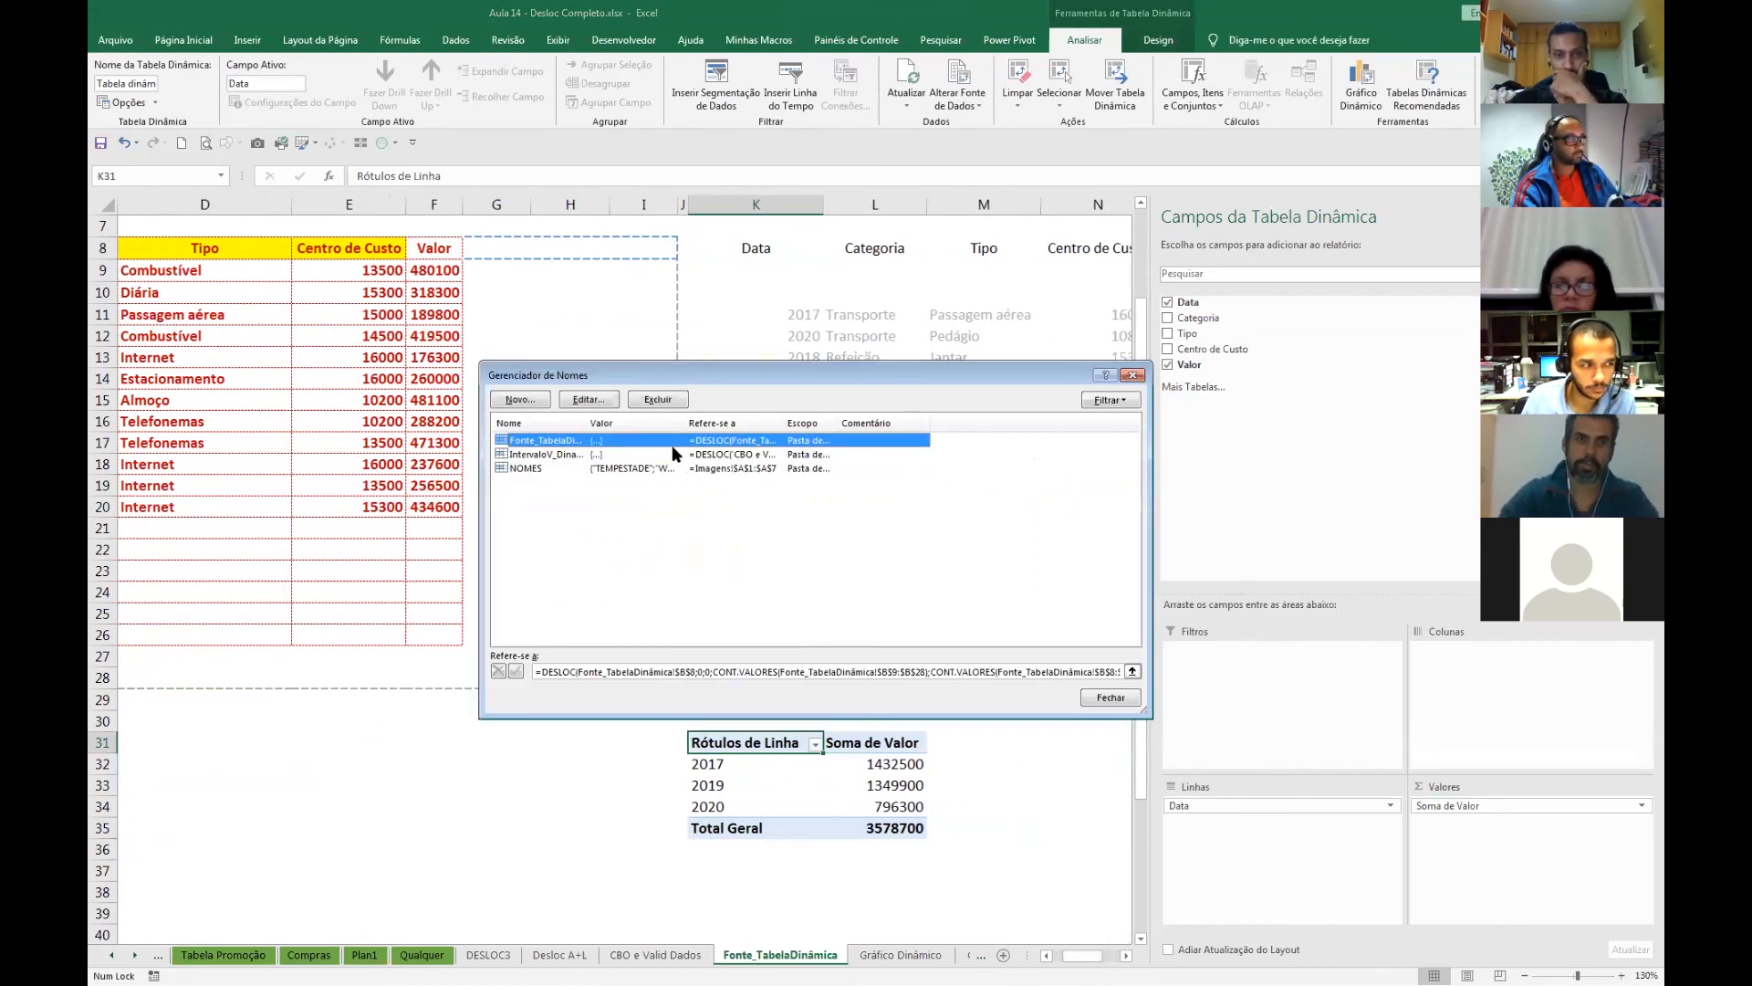
click(732, 677)
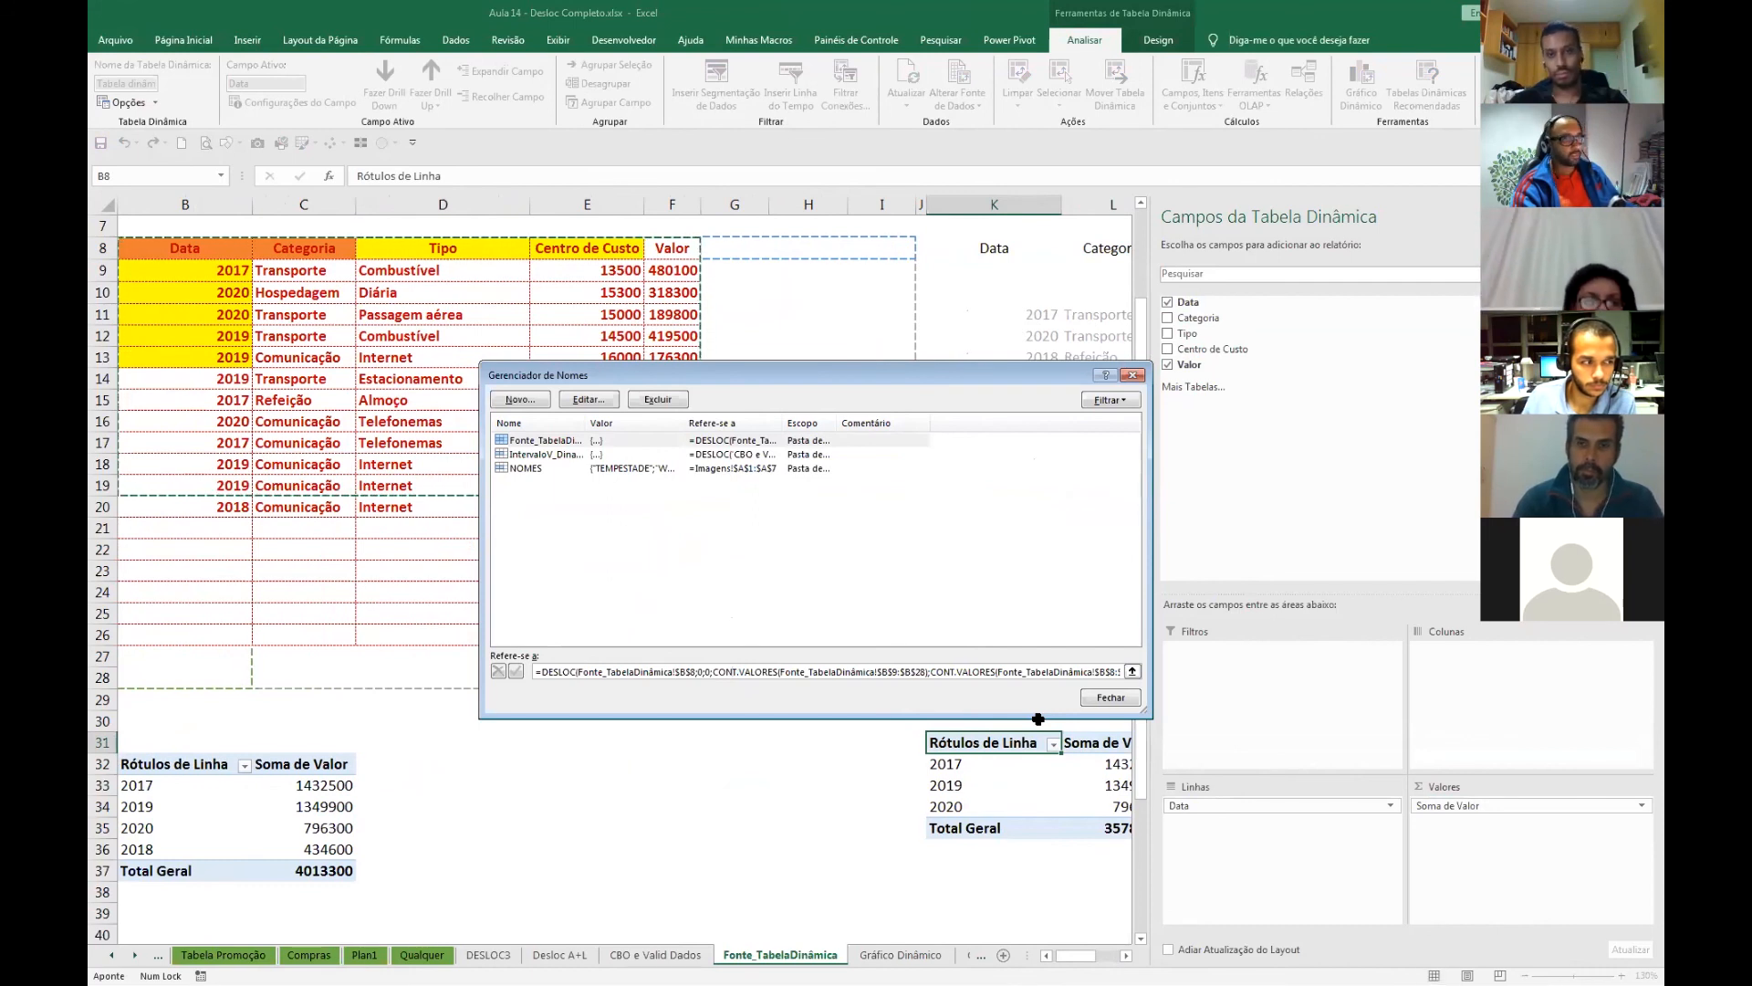
drag(1142, 711, 1263, 816)
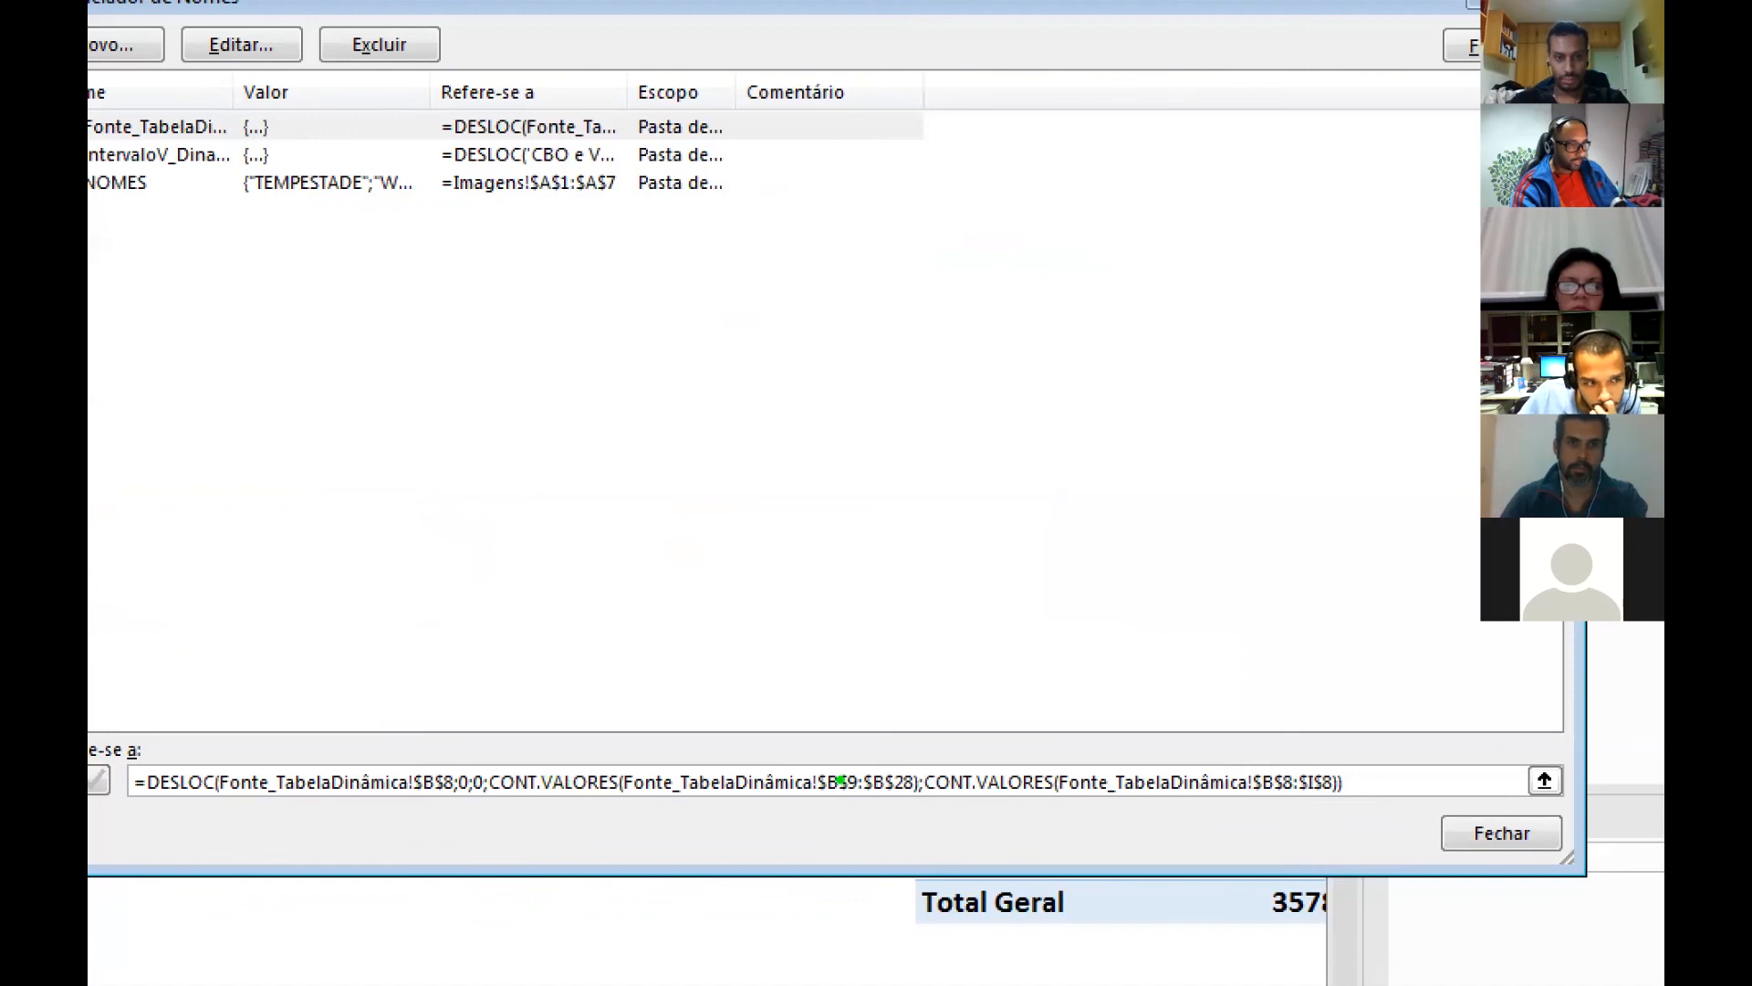
- Point a green arrow at the $B$9 reference in the formula, label it 8, and clear the annotations
mouse_move(851, 772)
mouse_down()
mouse_move(764, 587)
mouse_move(832, 193)
mouse_move(851, 187)
mouse_up()
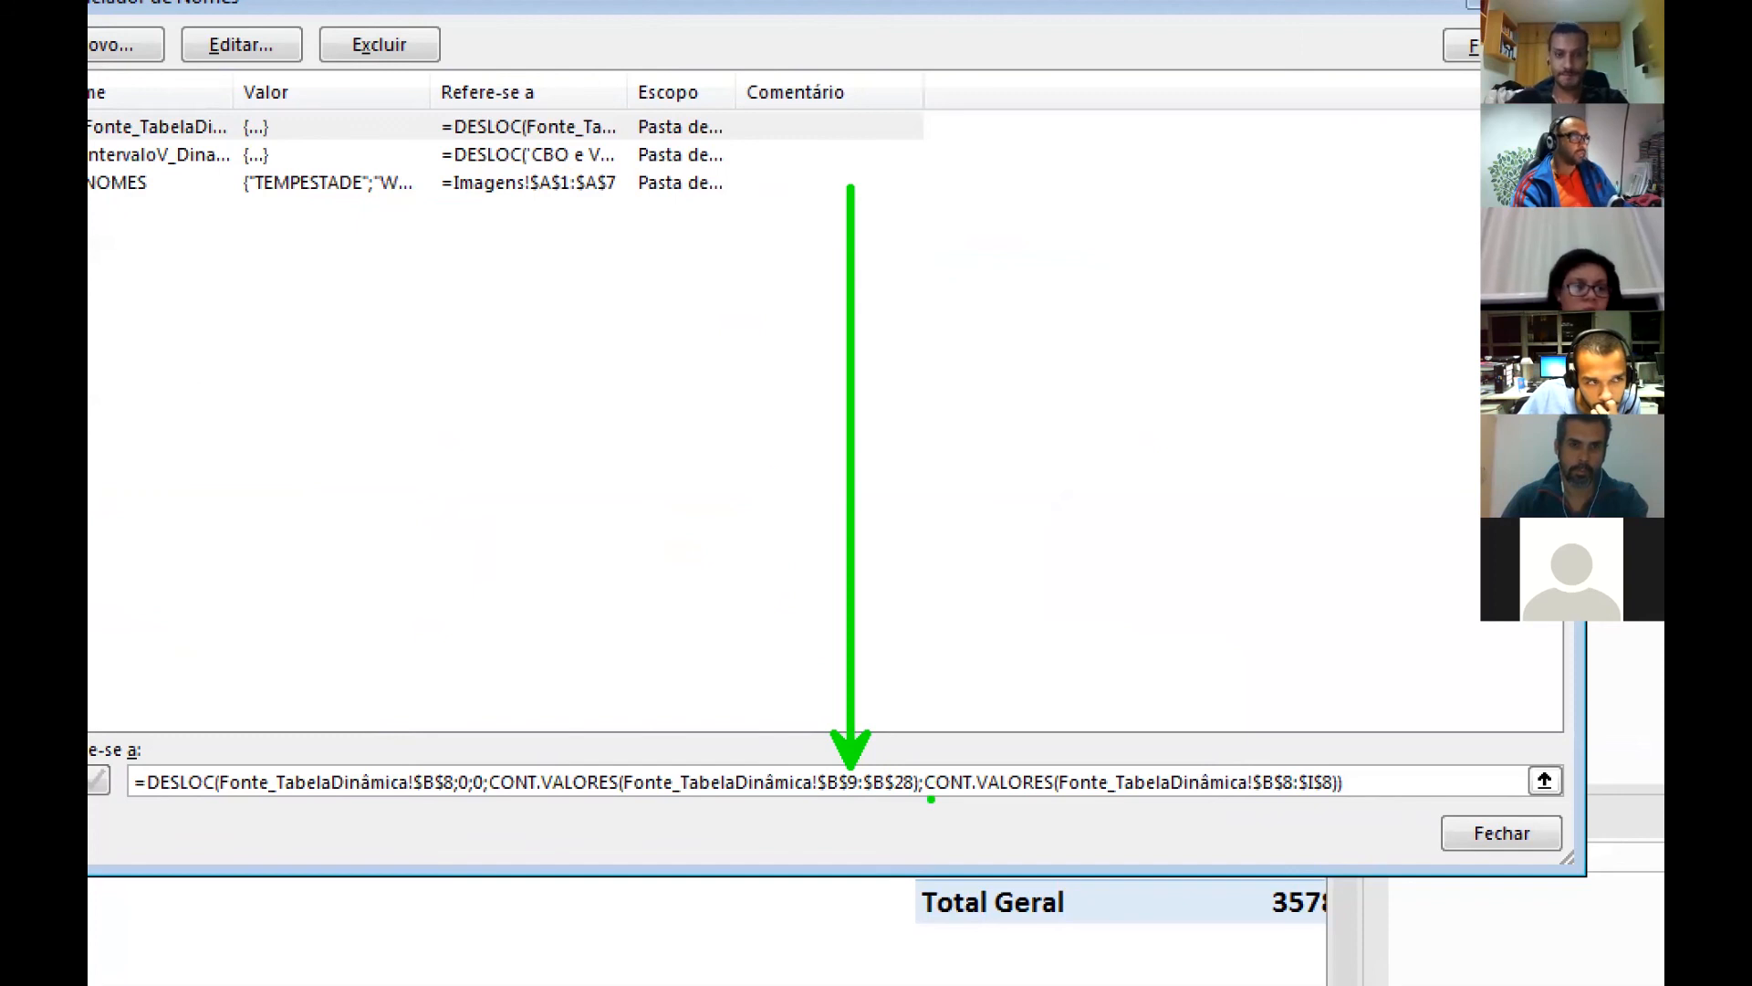
text(t*)
key(BackSpace)
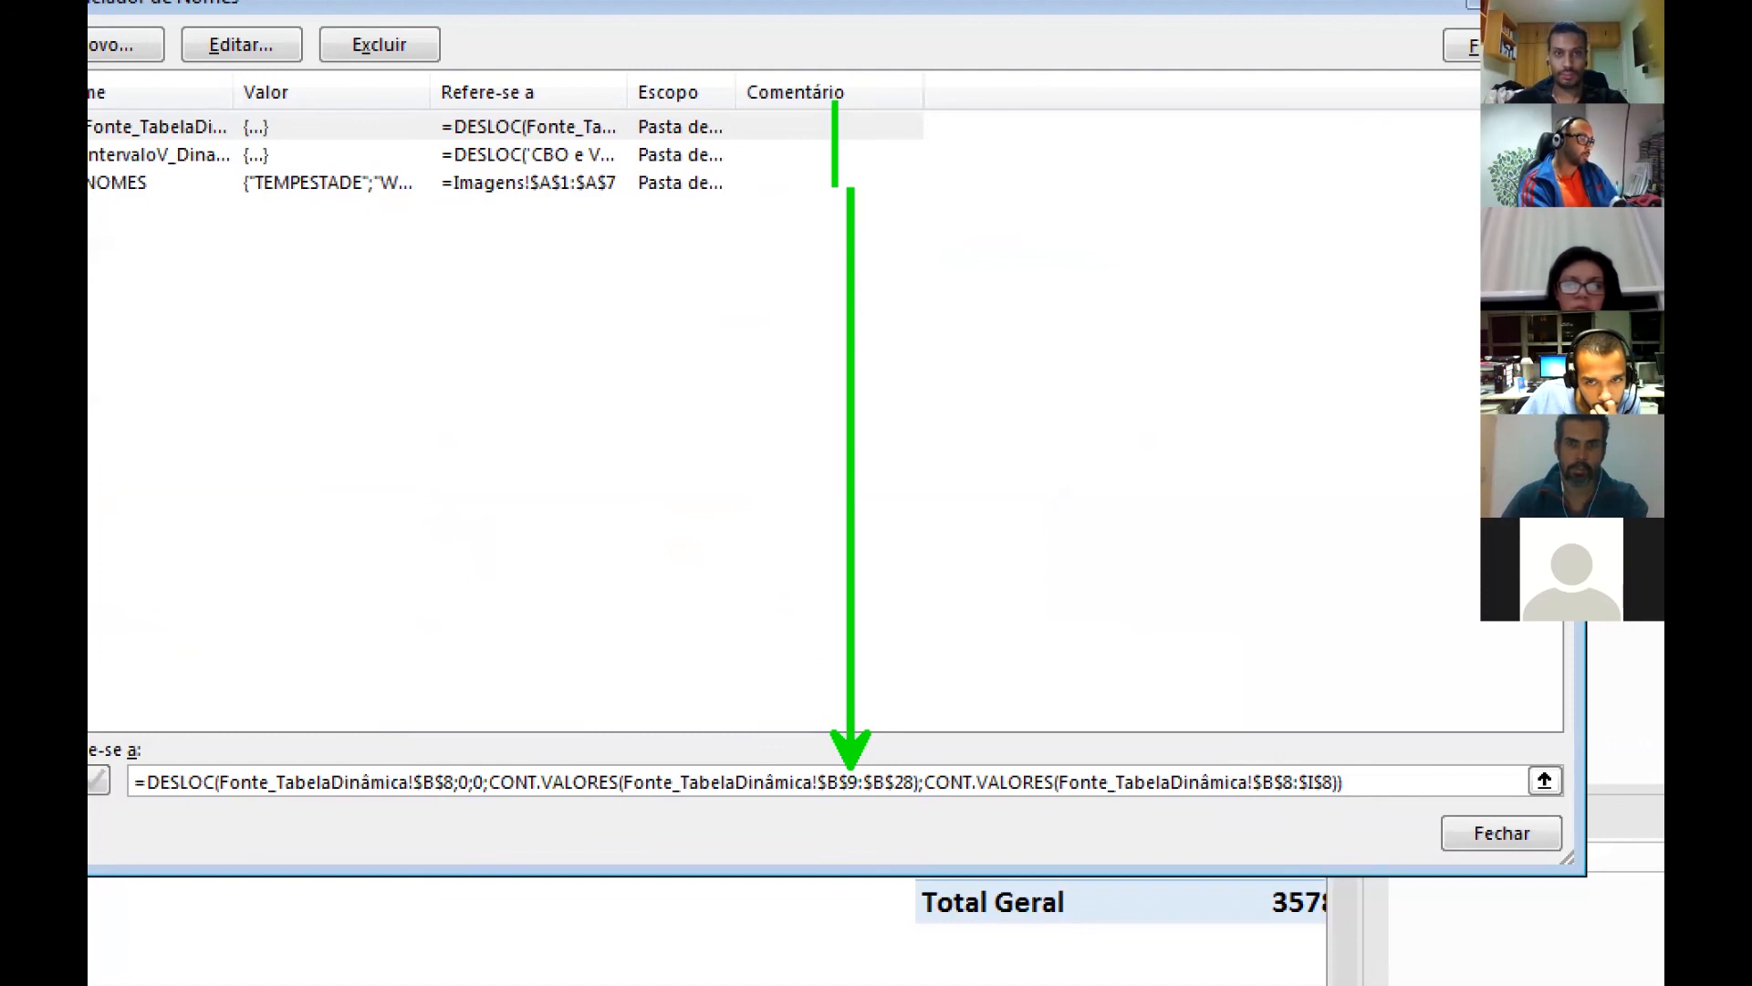
text(8)
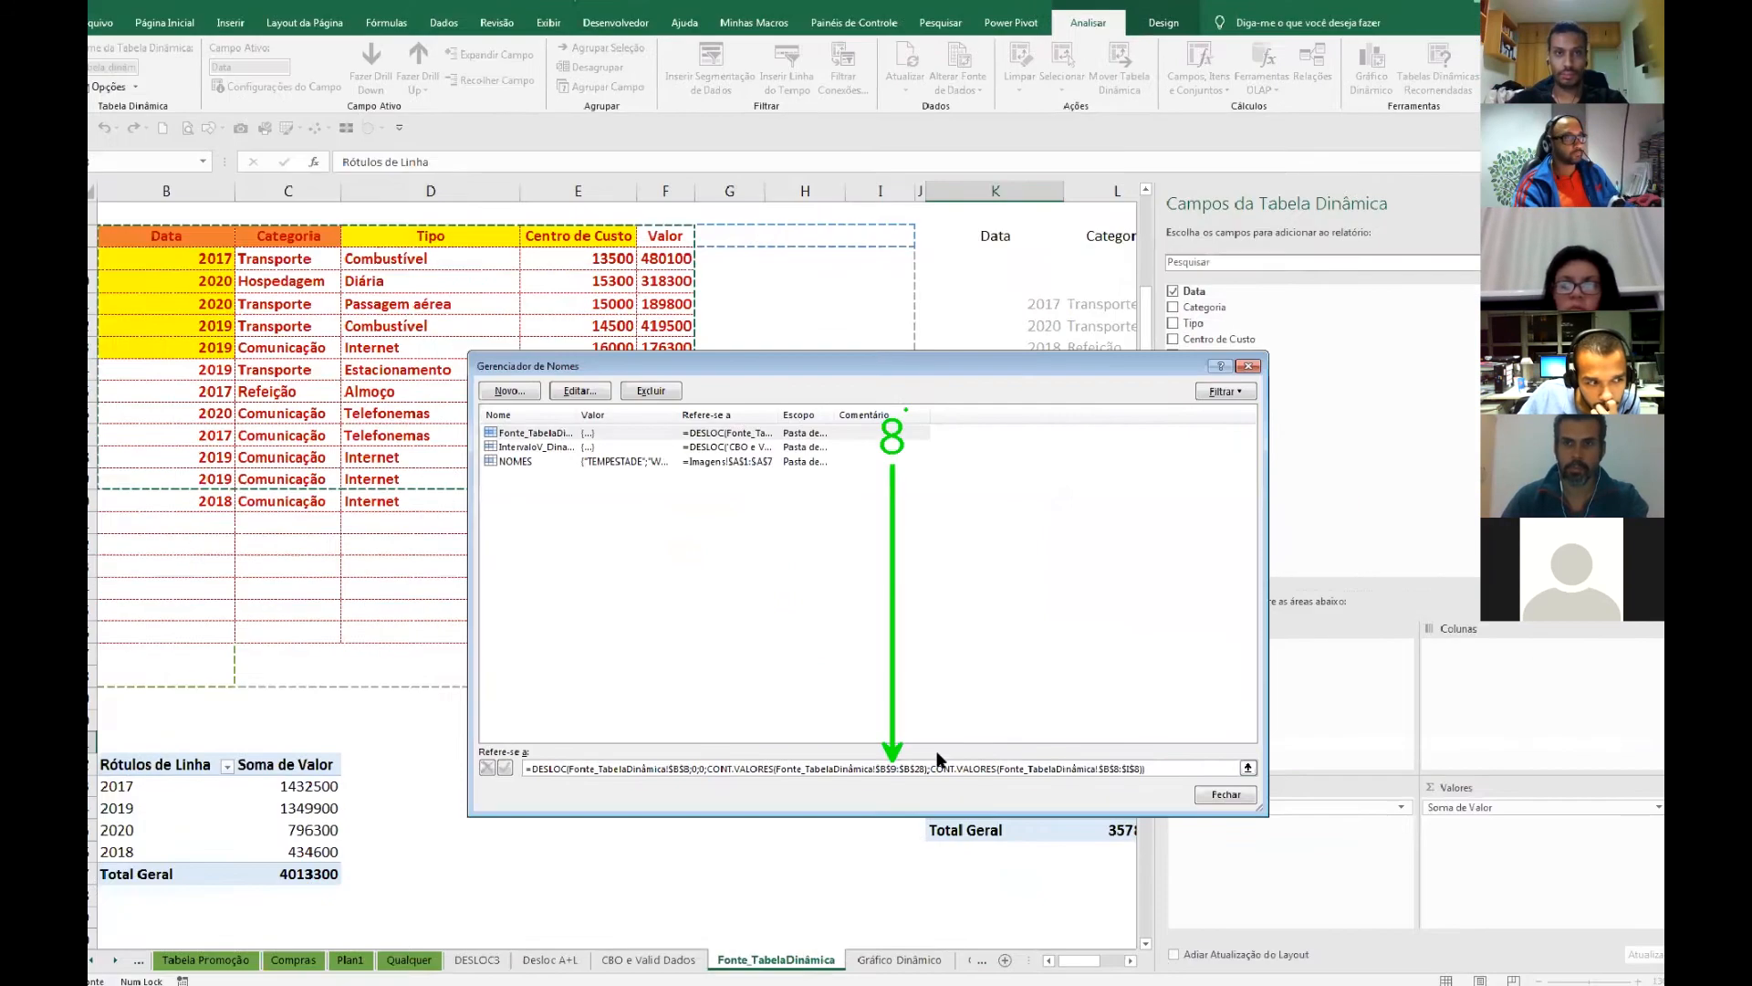
key(Escape)
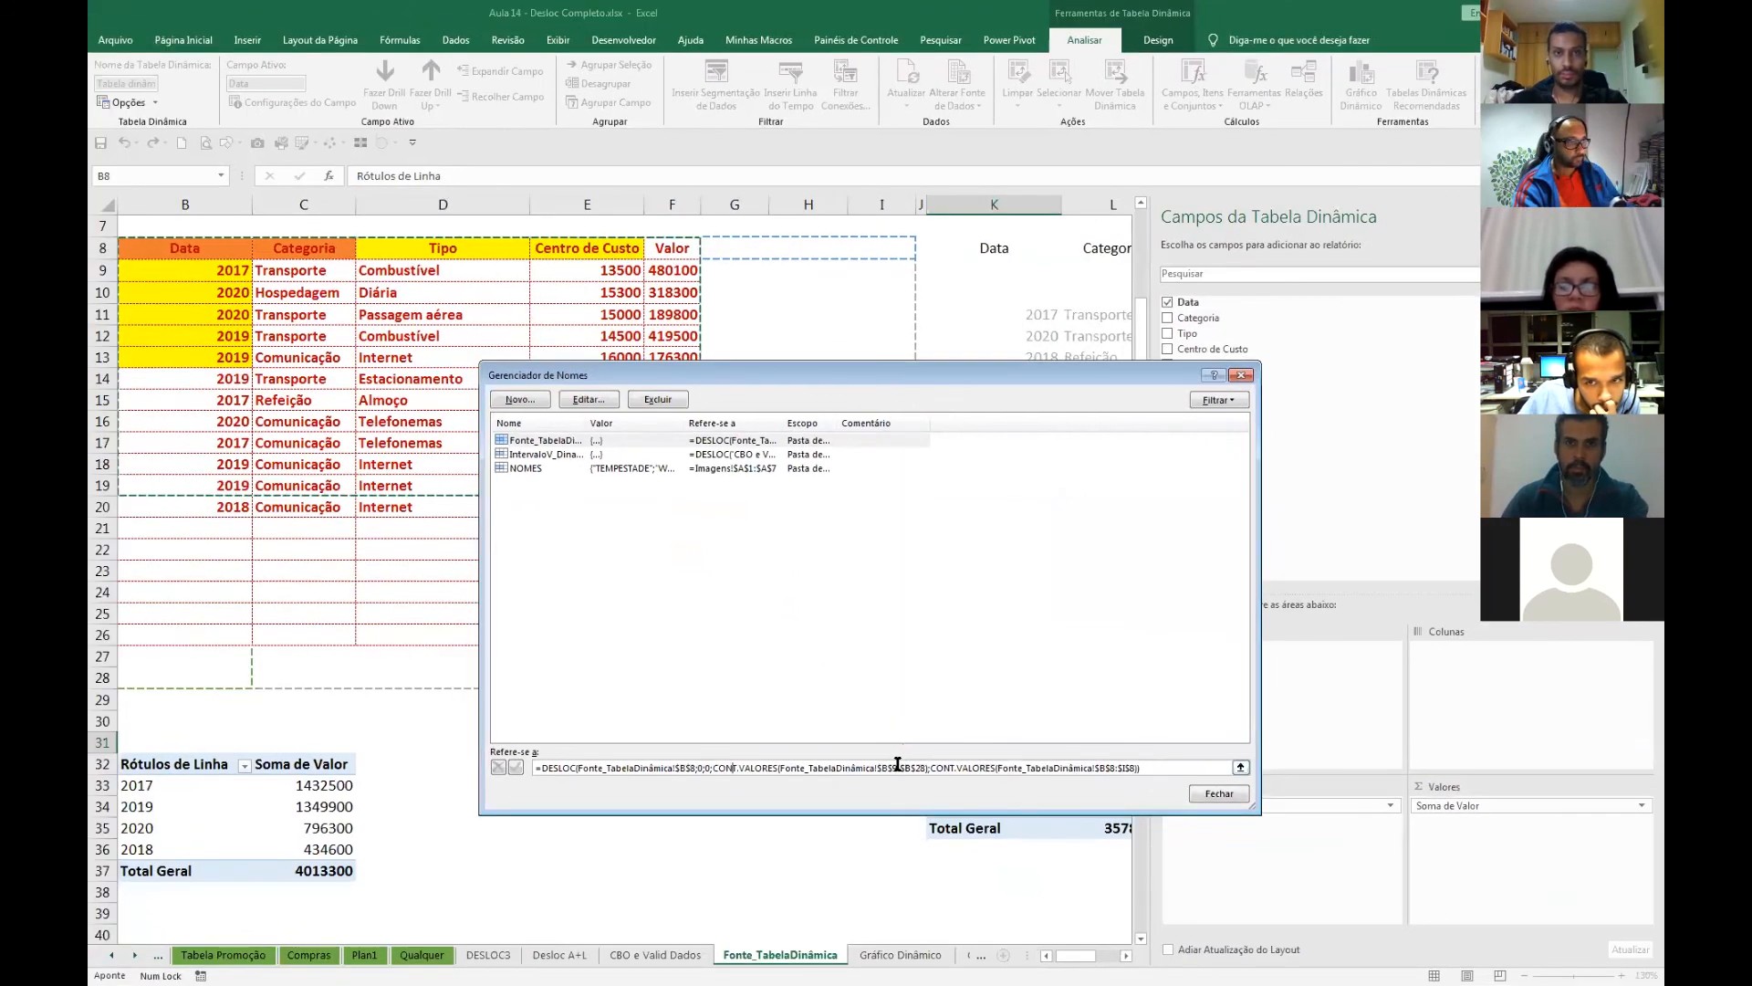
- Change the start of the height argument's range to $B$8, making it $B$8:$B$28
key(BackSpace)
text(8:)
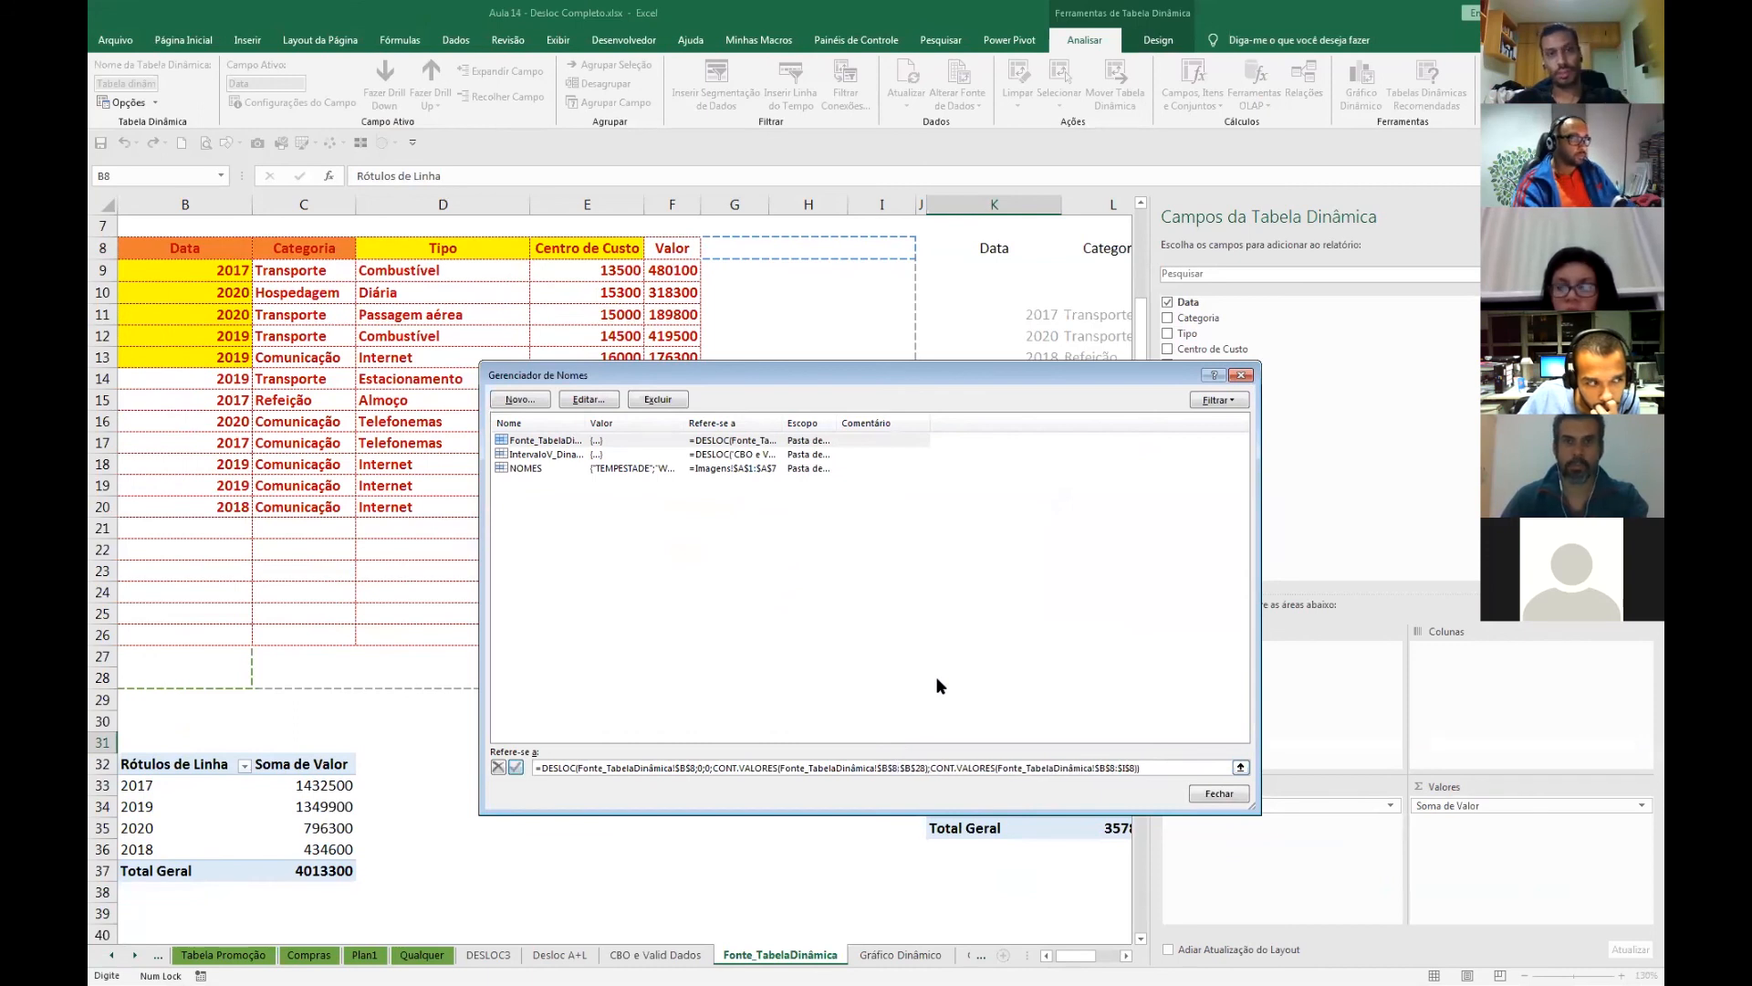
- Point two green arrows at the edited $B$8 reference, and circle the formula's confirmation check mark with an arrow to it
key(ctrl+1)
scroll(943, 682, down, 1)
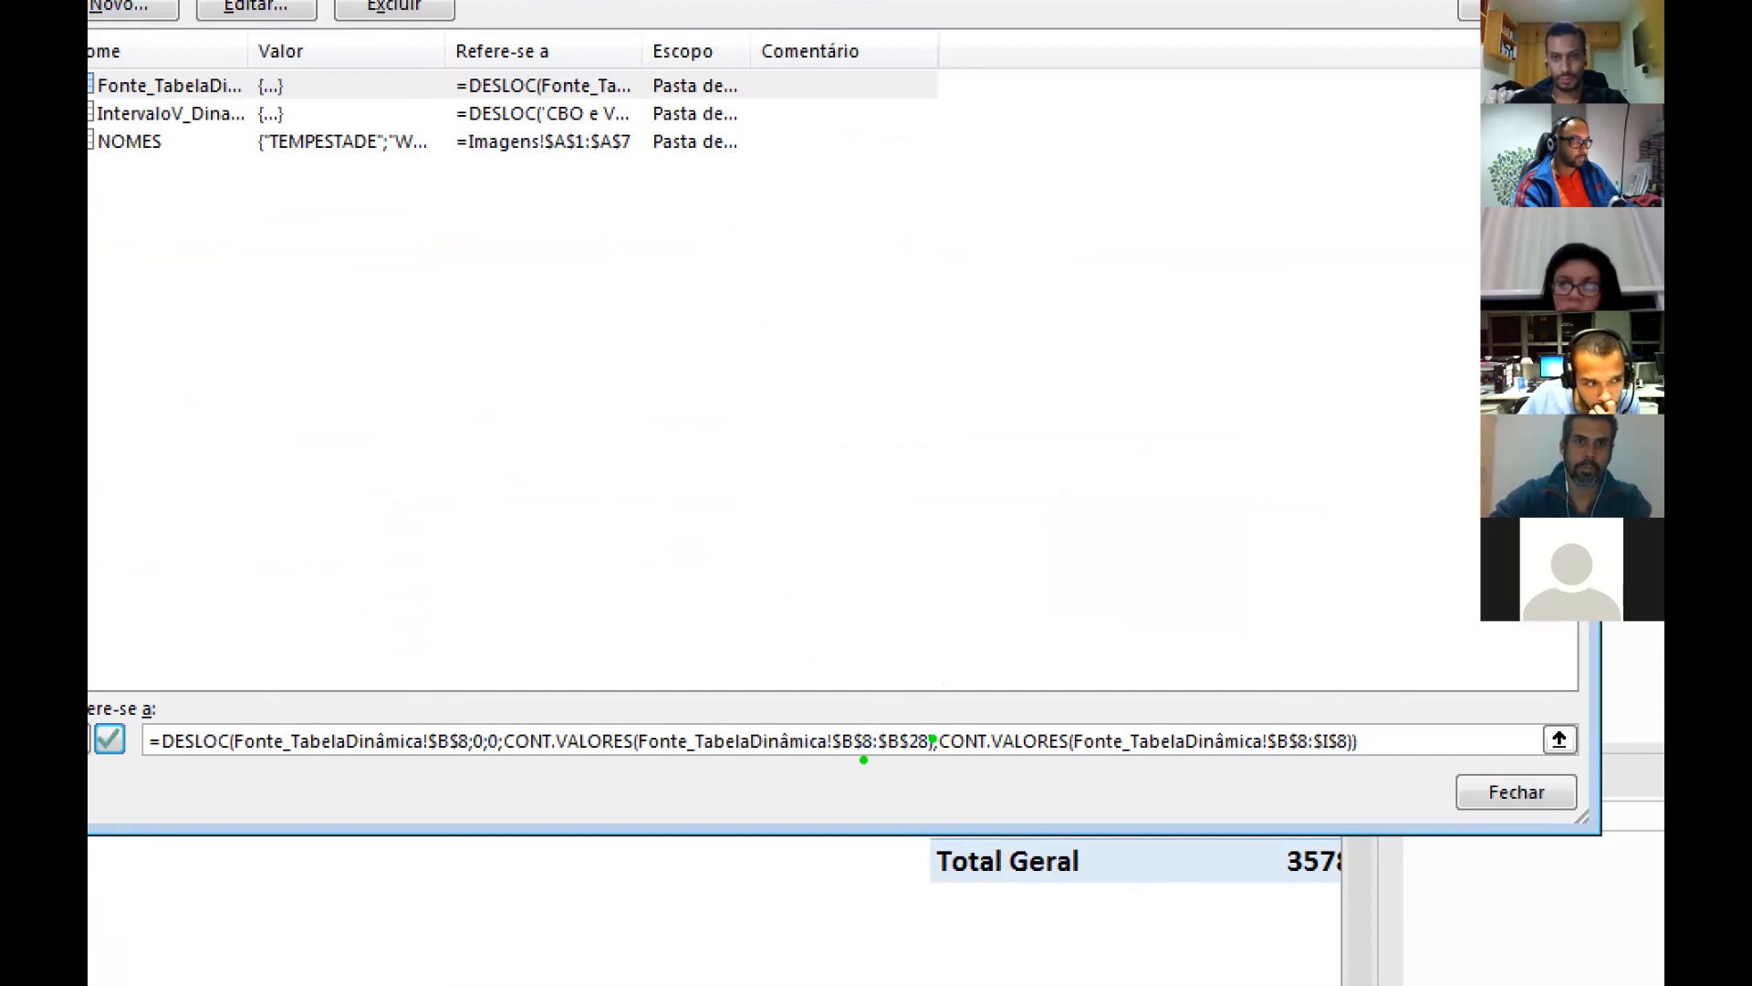
drag(881, 874, 867, 759)
drag(866, 461, 867, 726)
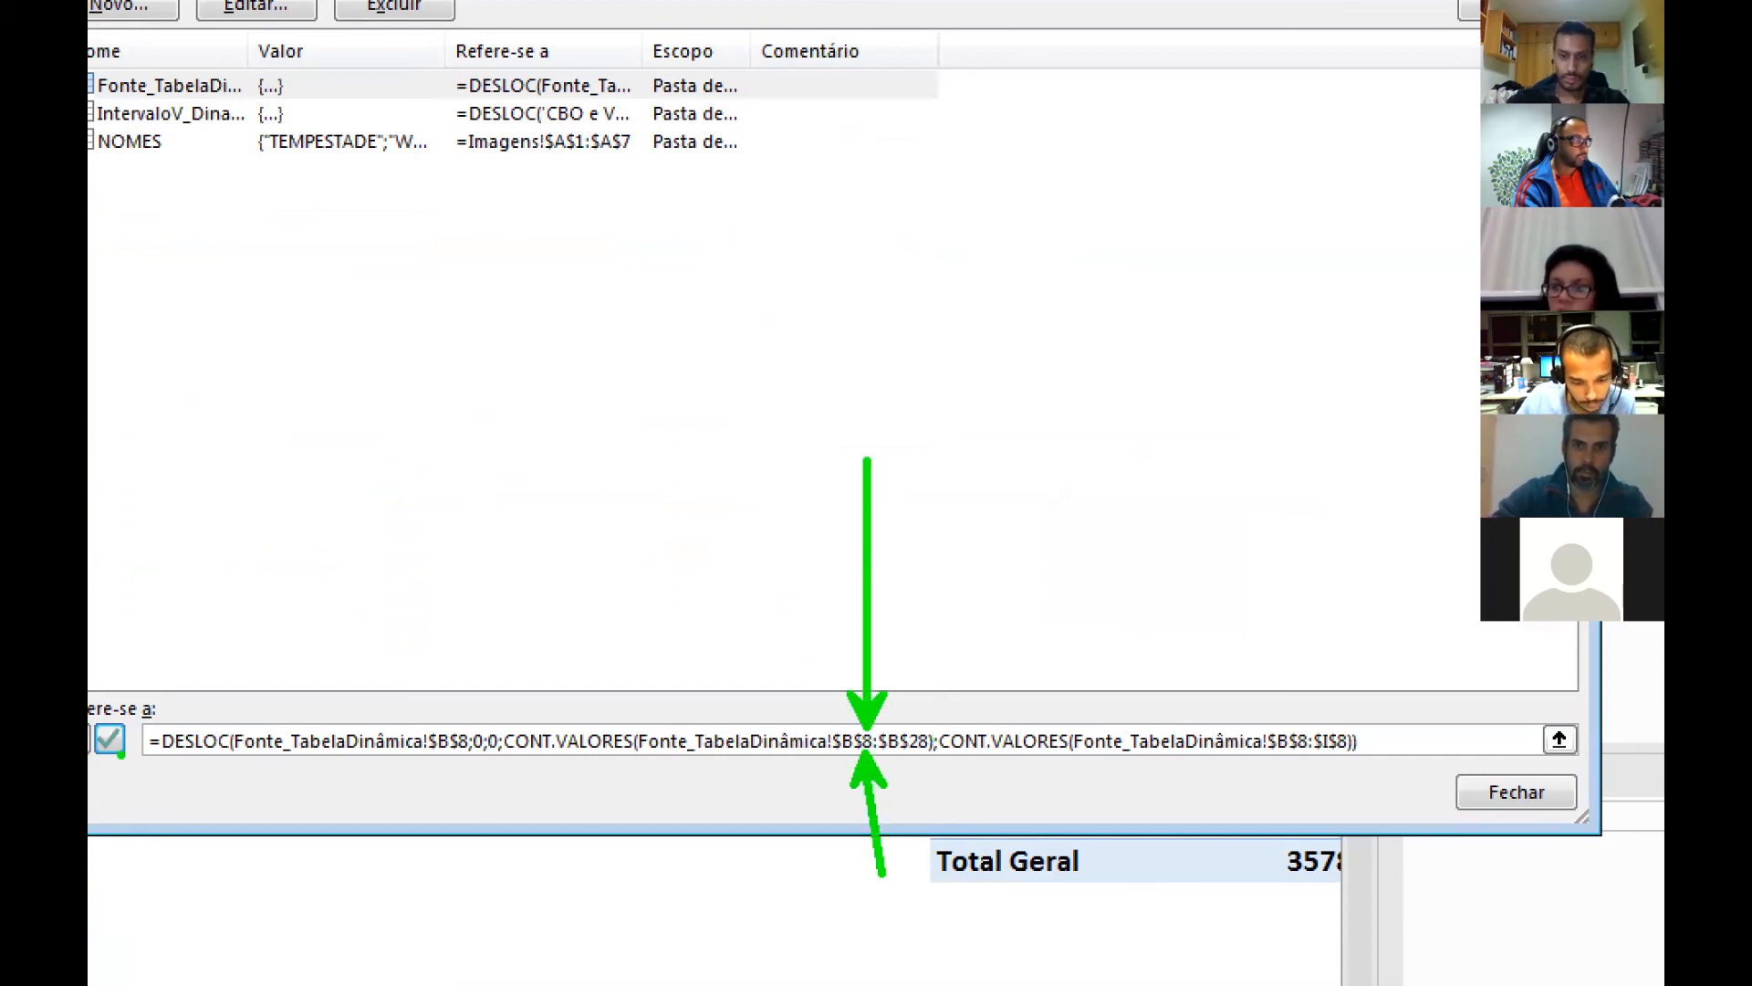
mouse_move(118, 699)
mouse_down()
mouse_move(94, 778)
mouse_move(137, 754)
mouse_move(119, 678)
mouse_up()
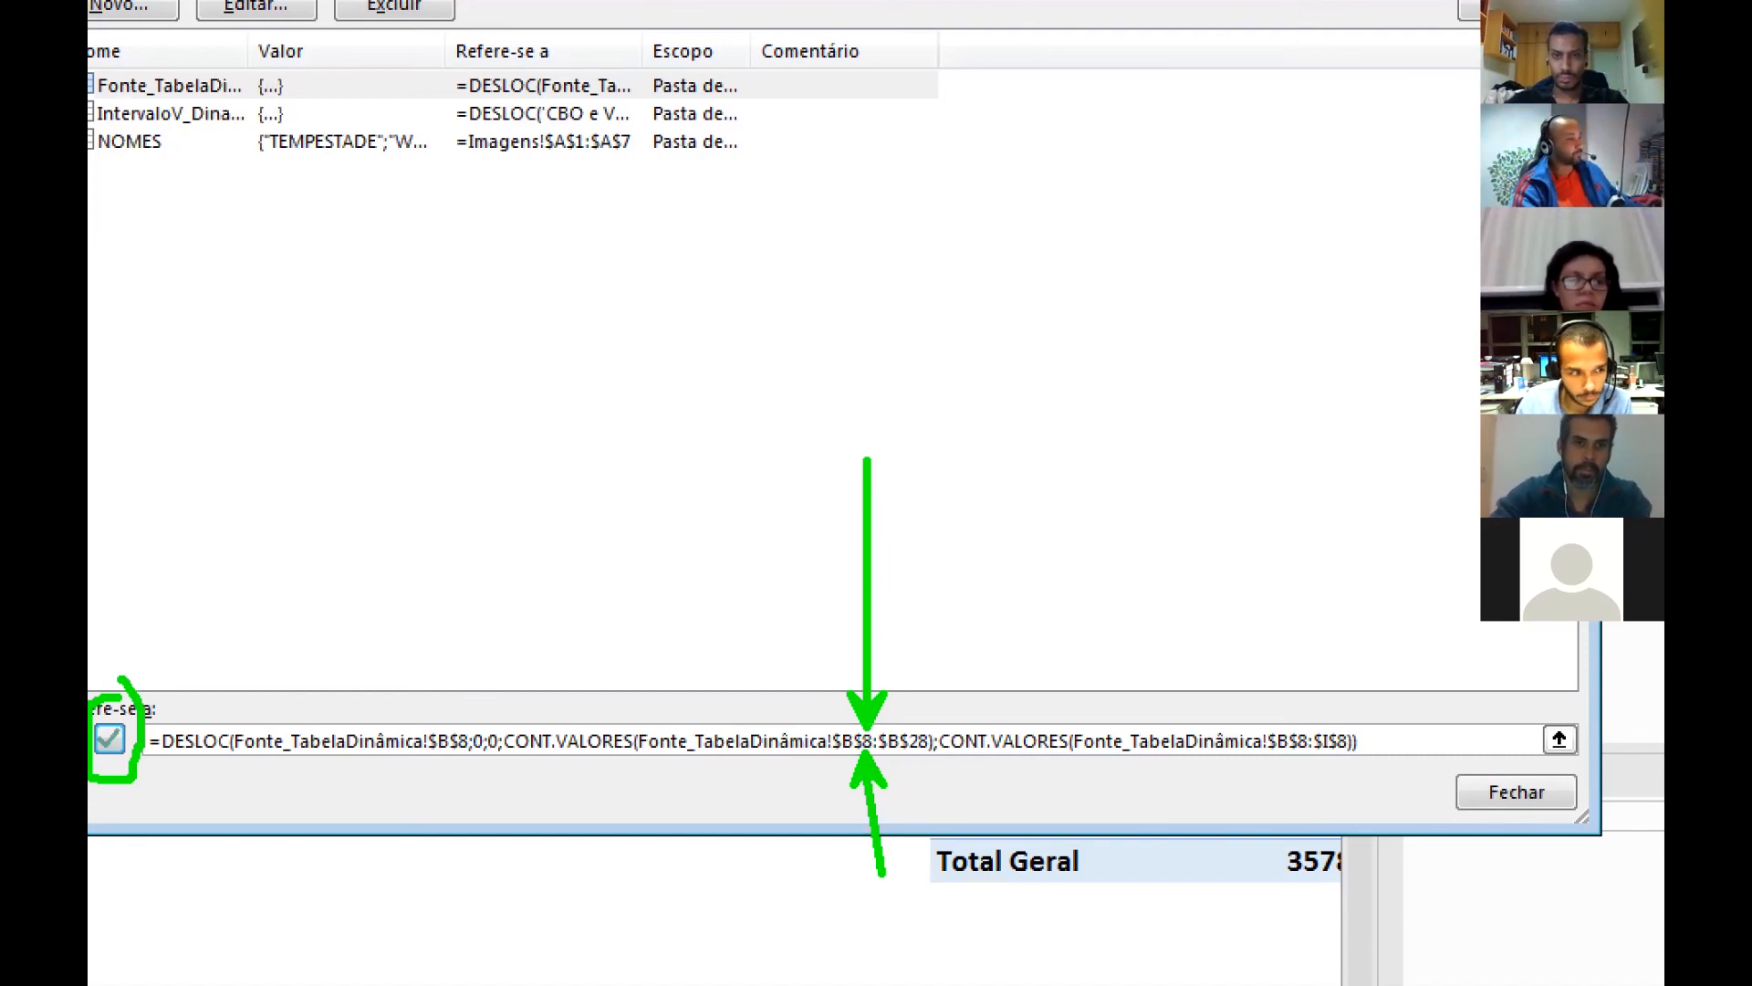
drag(128, 722, 586, 412)
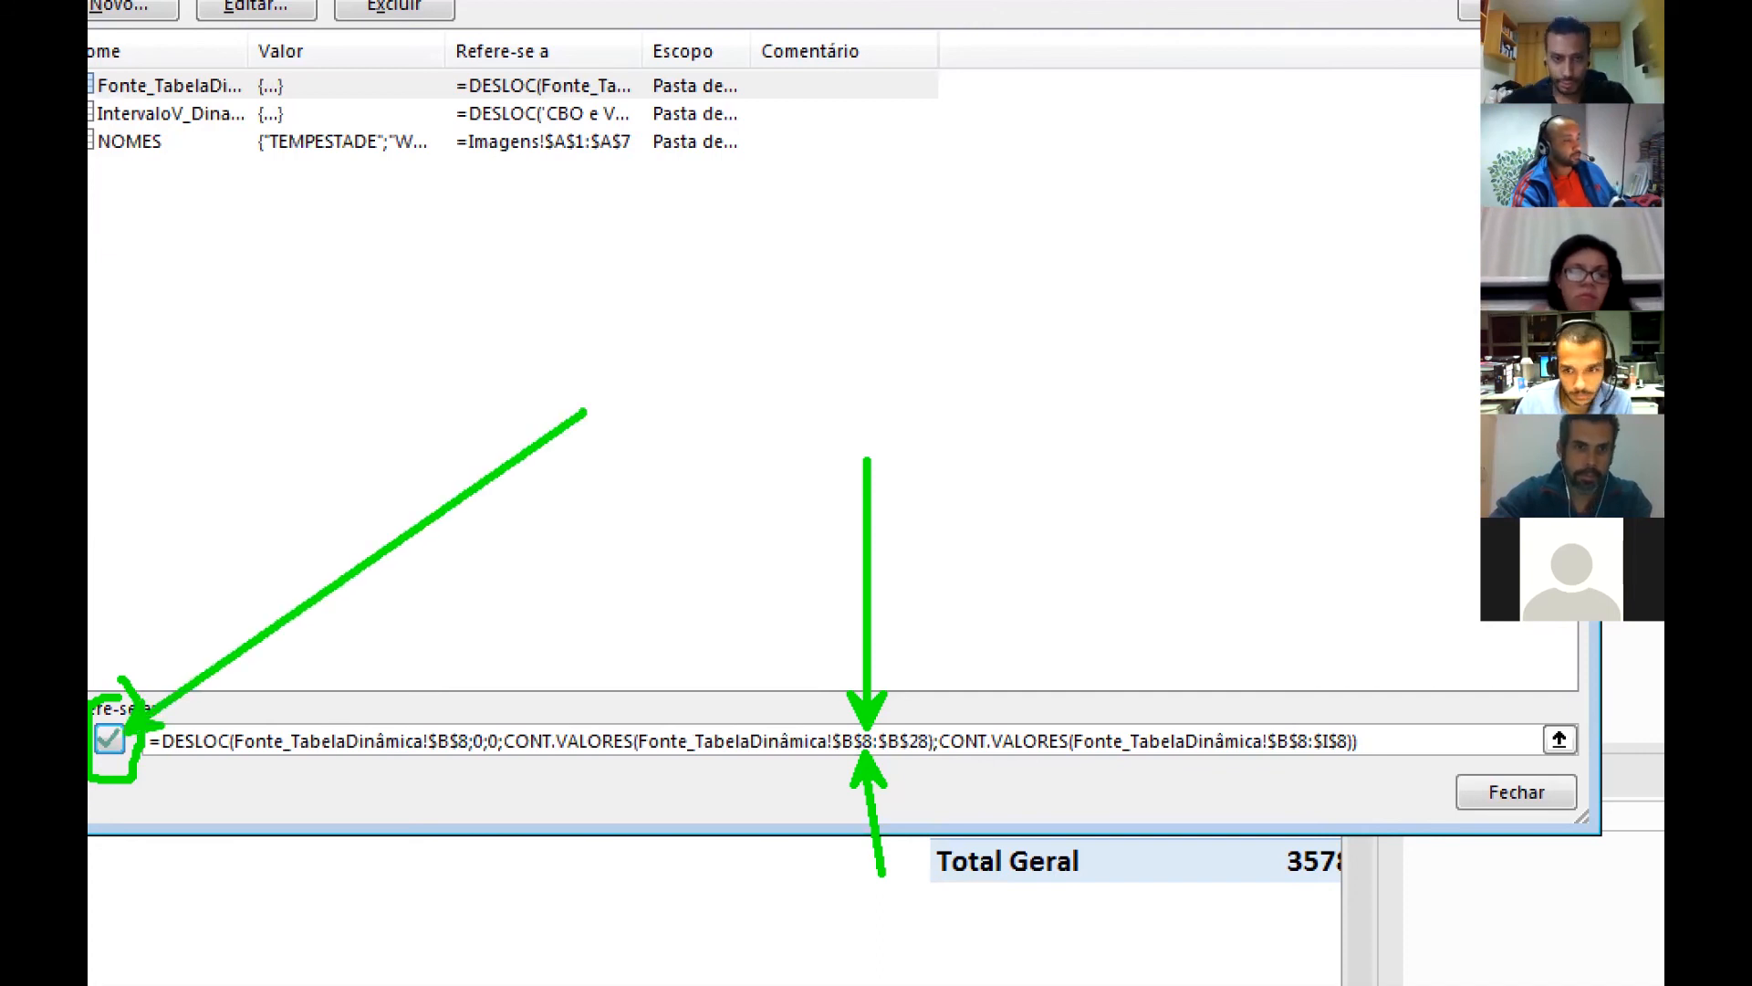
- Apply the edited Fonte_TabelaDinamica formula in the Name Manager and refresh the pivot table at K31
key(Escape)
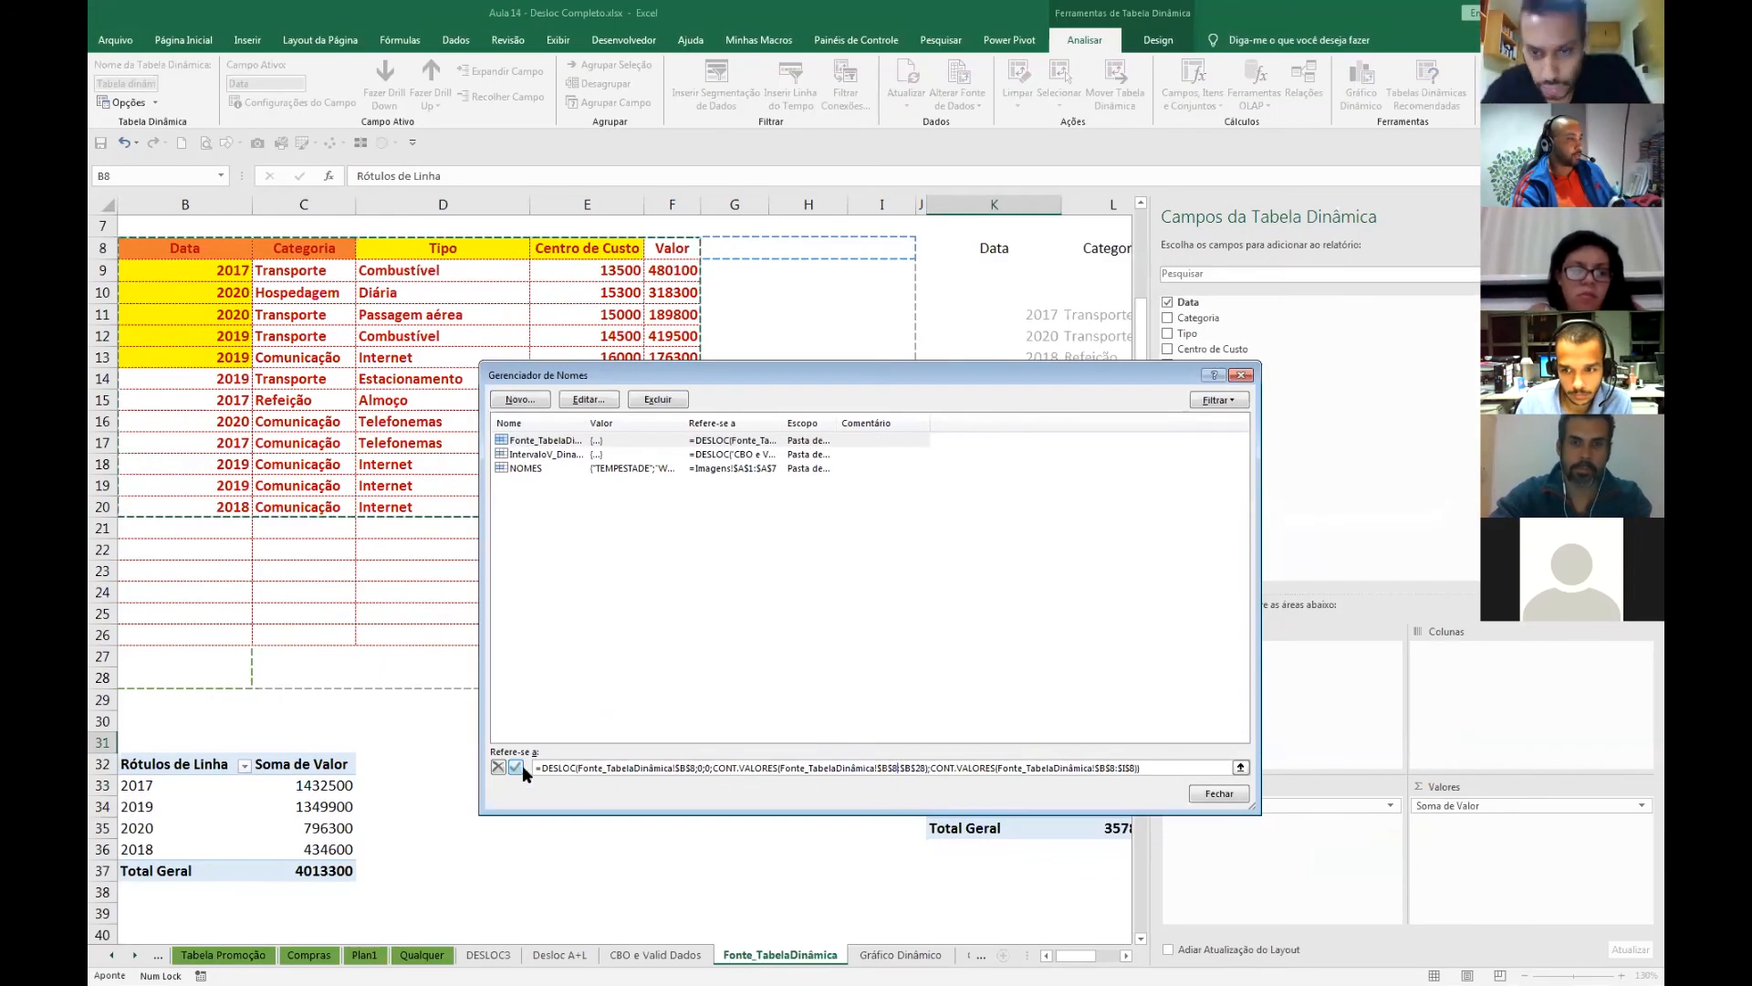
click(515, 767)
click(1220, 793)
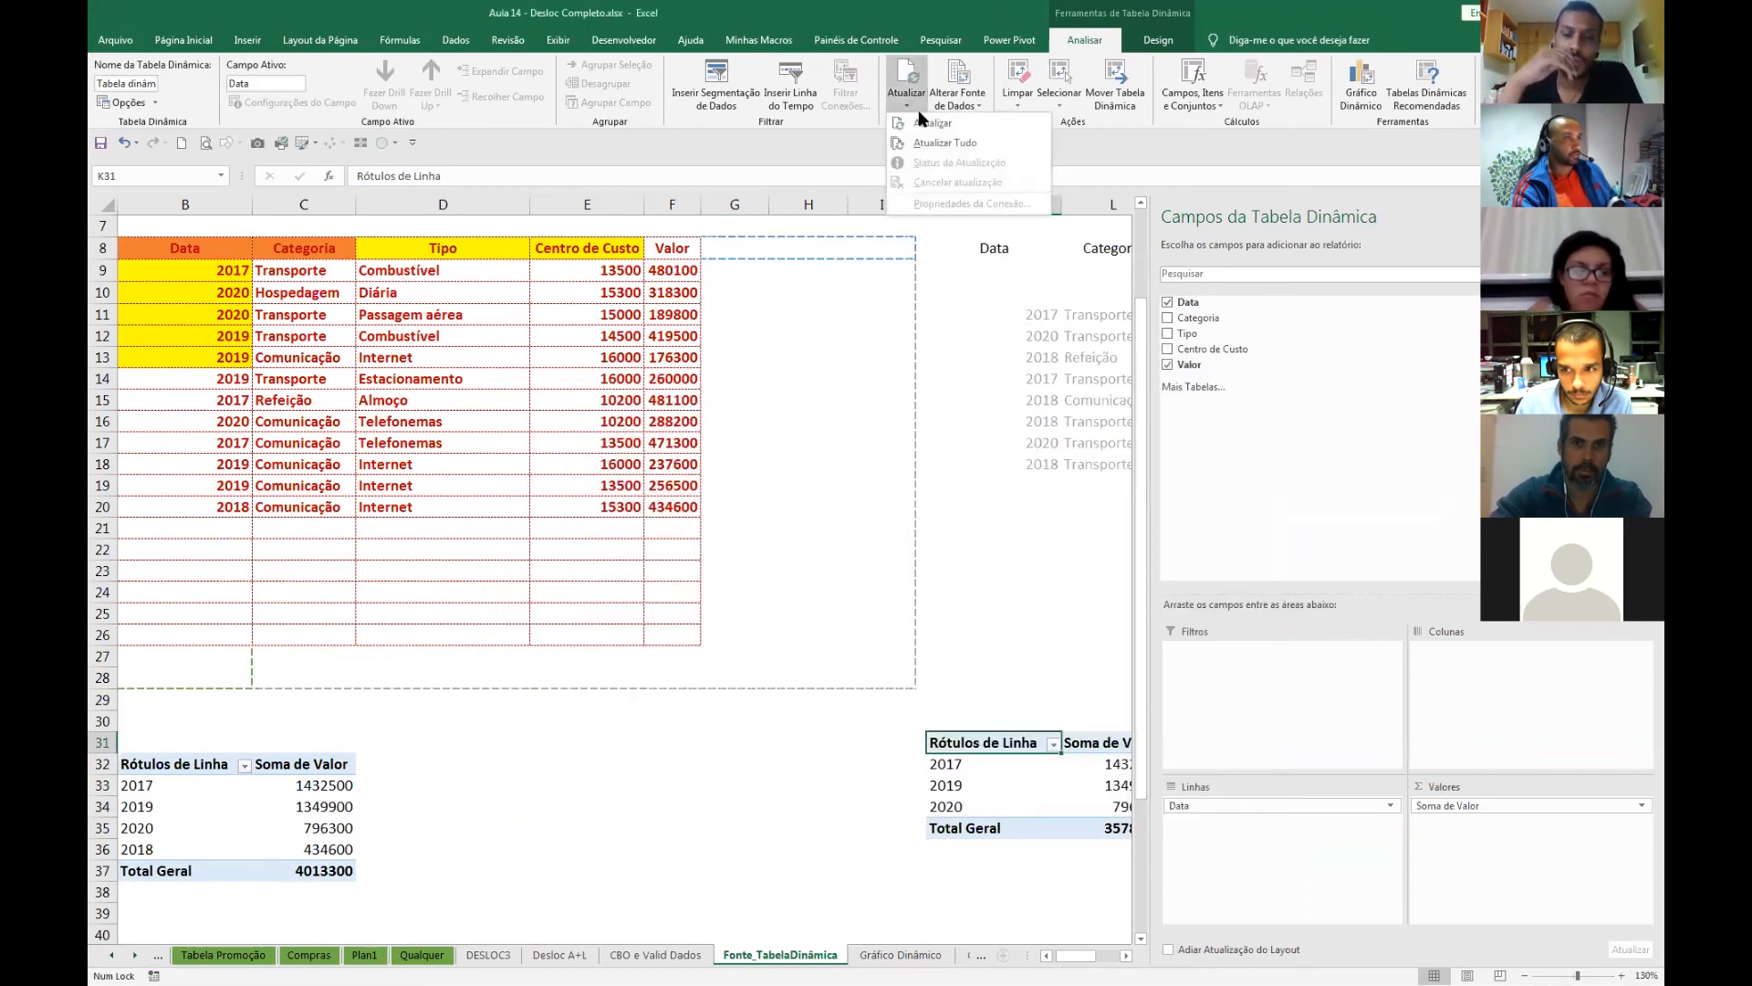
click(926, 113)
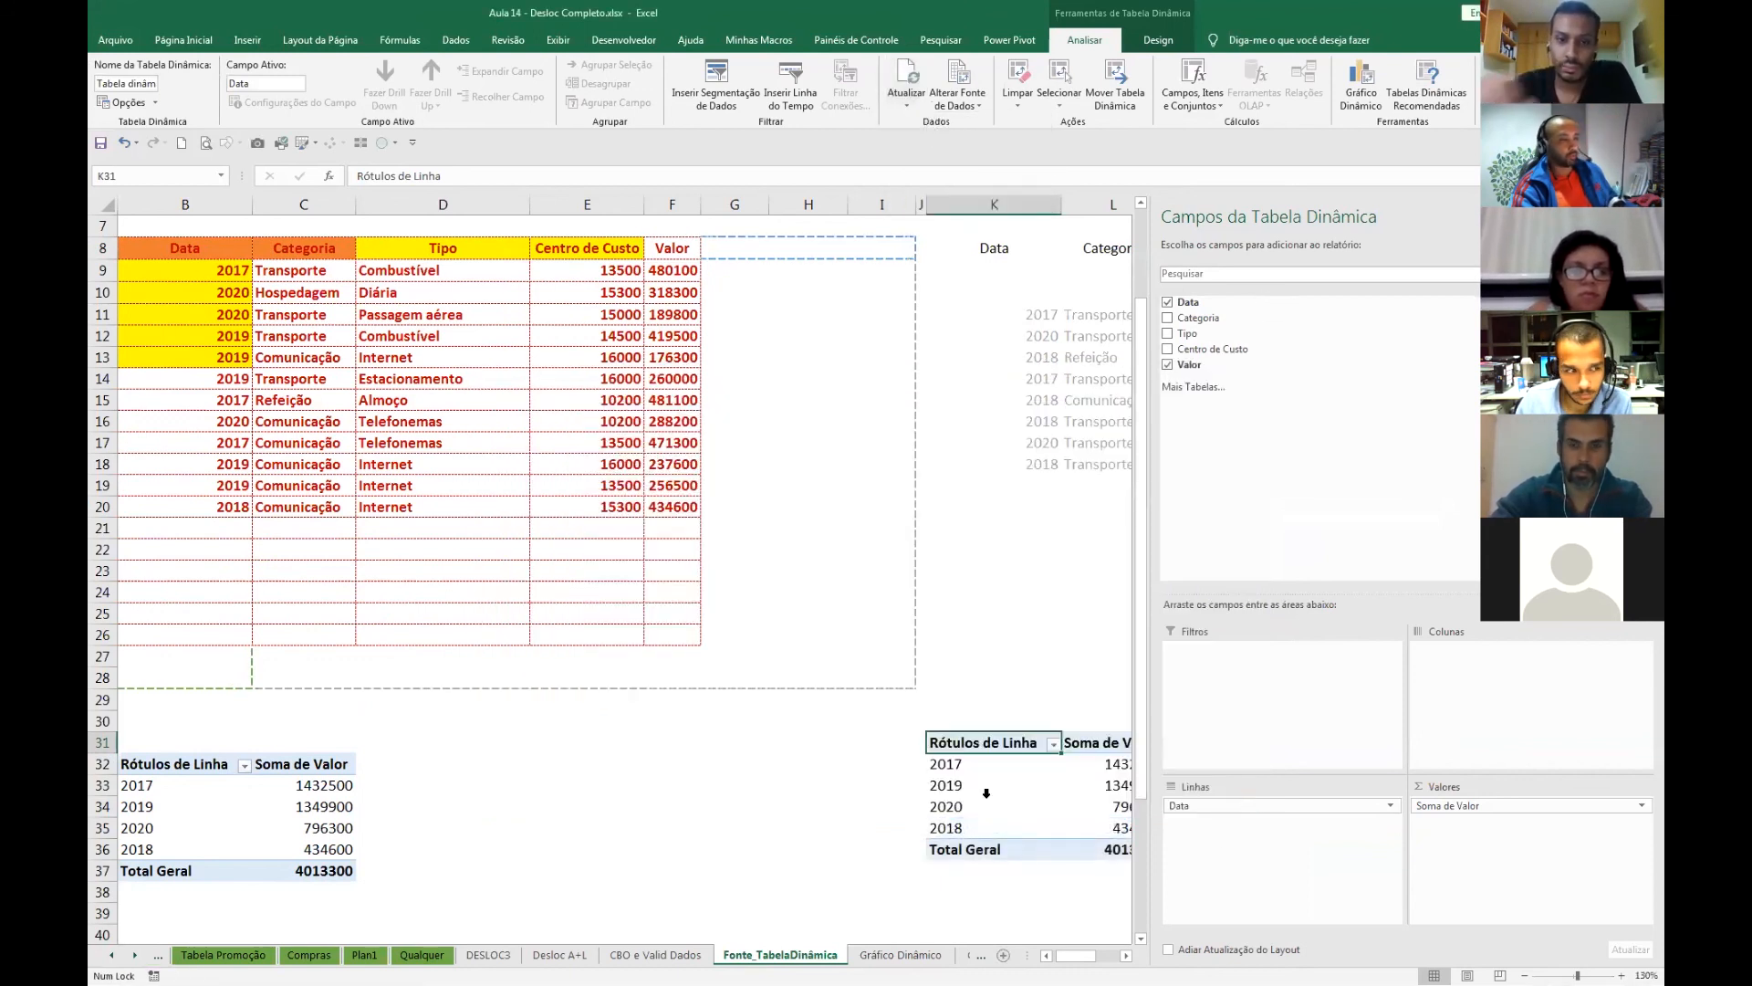
- Copy the extra records in K11:O18 and paste them as values below the source table, starting at B21
click(1127, 954)
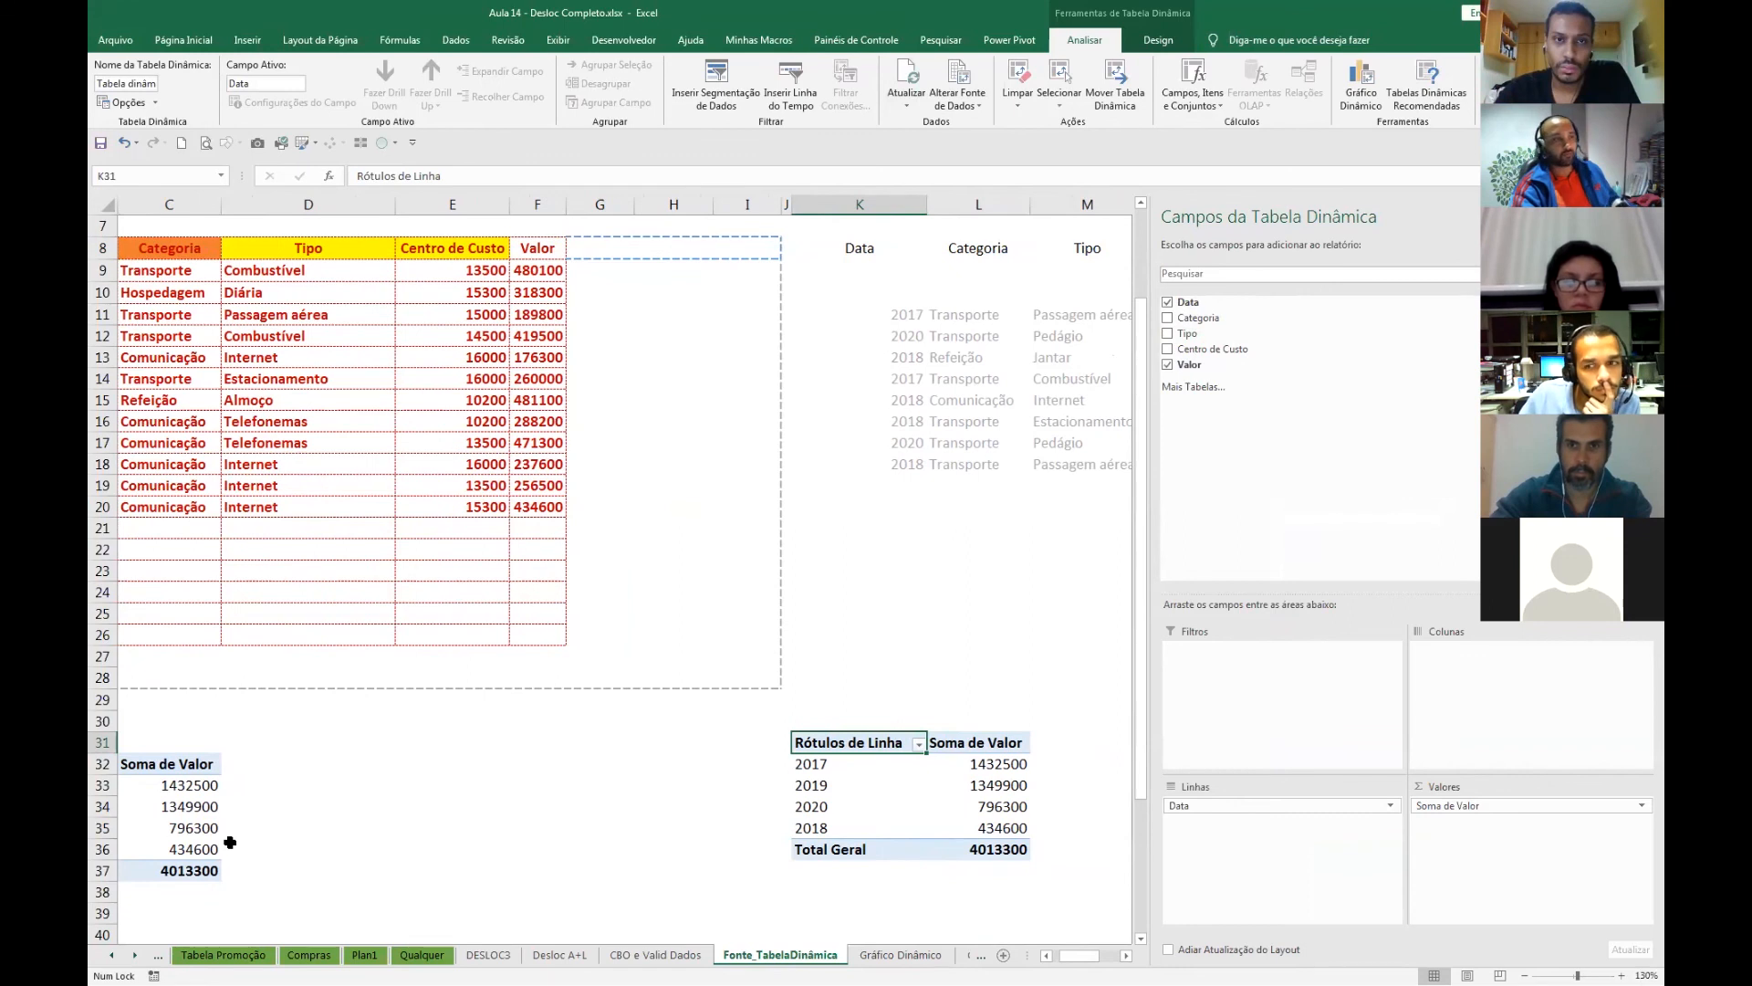
click(1126, 955)
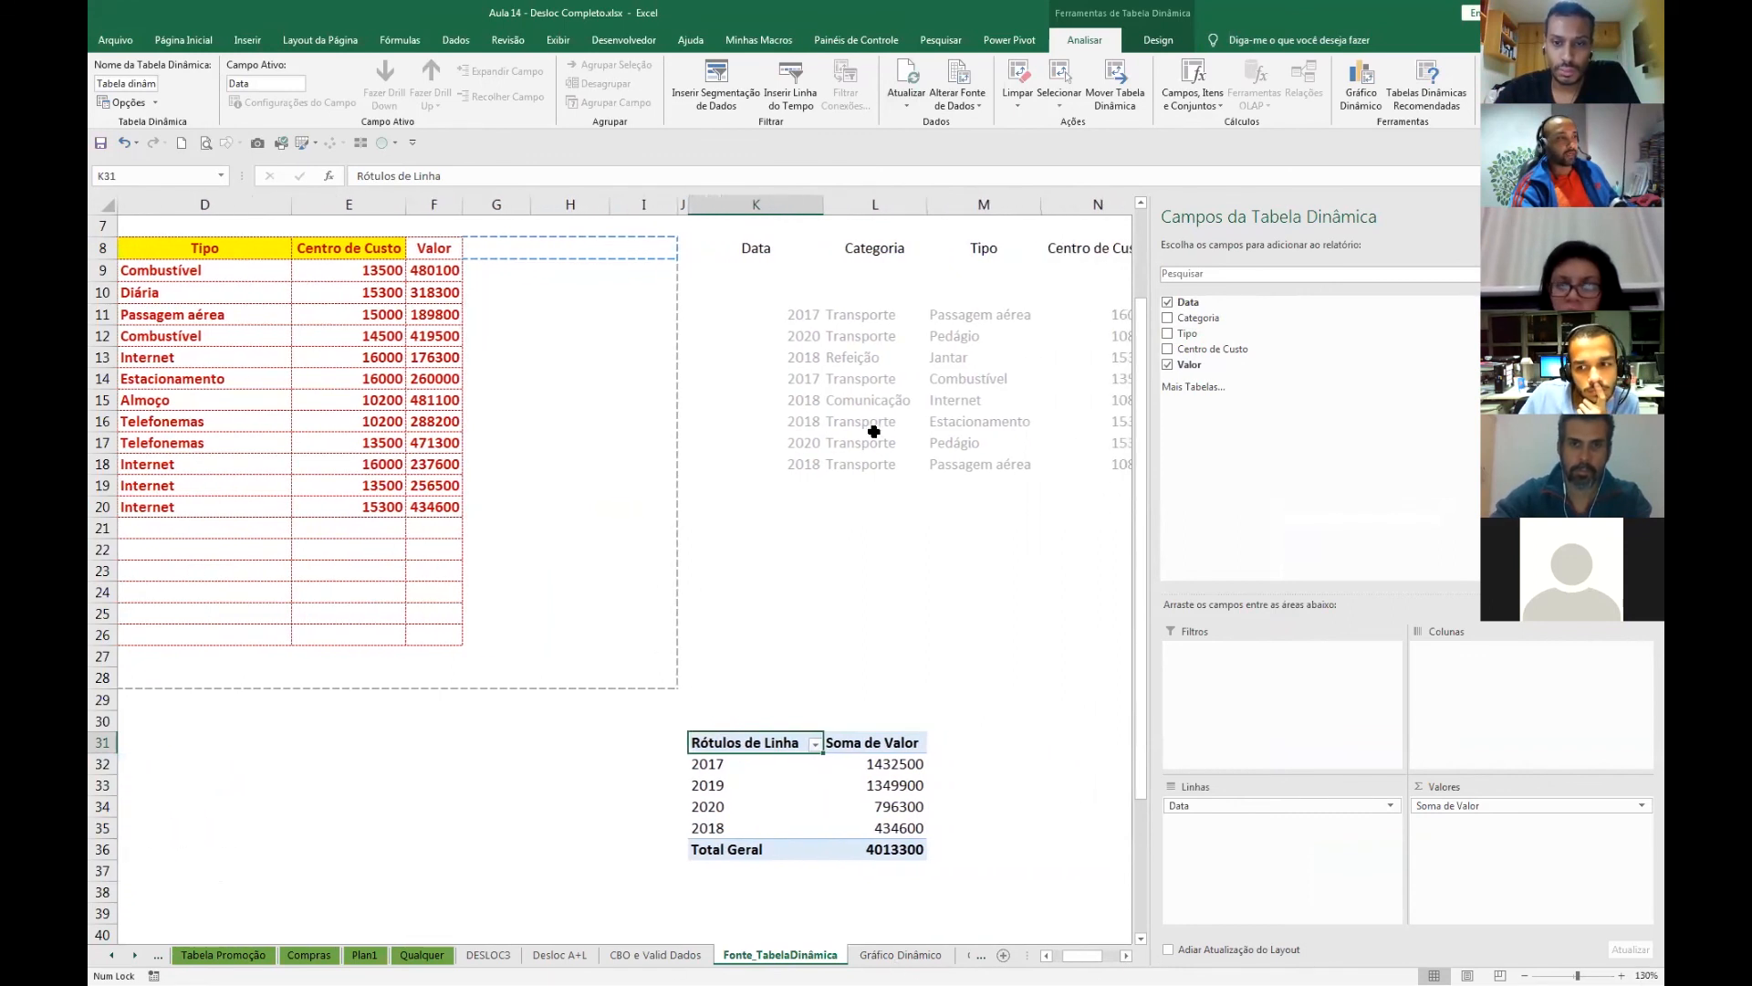
drag(808, 319, 1019, 460)
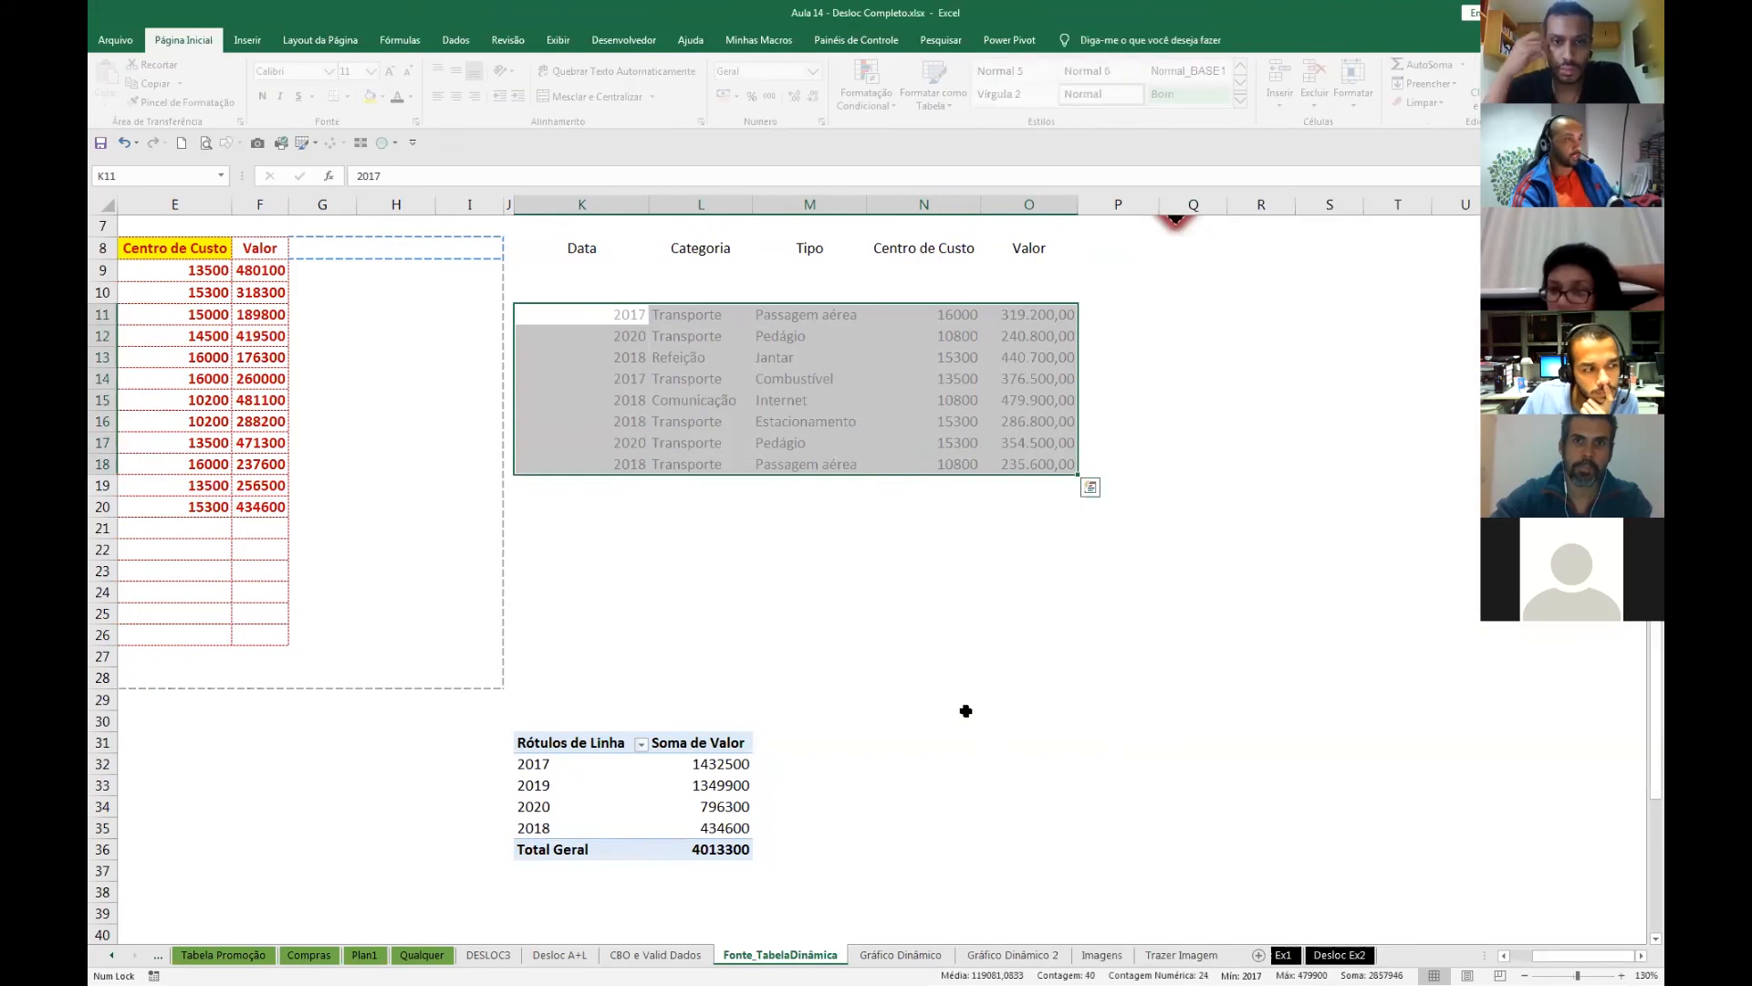
key(ctrl+c)
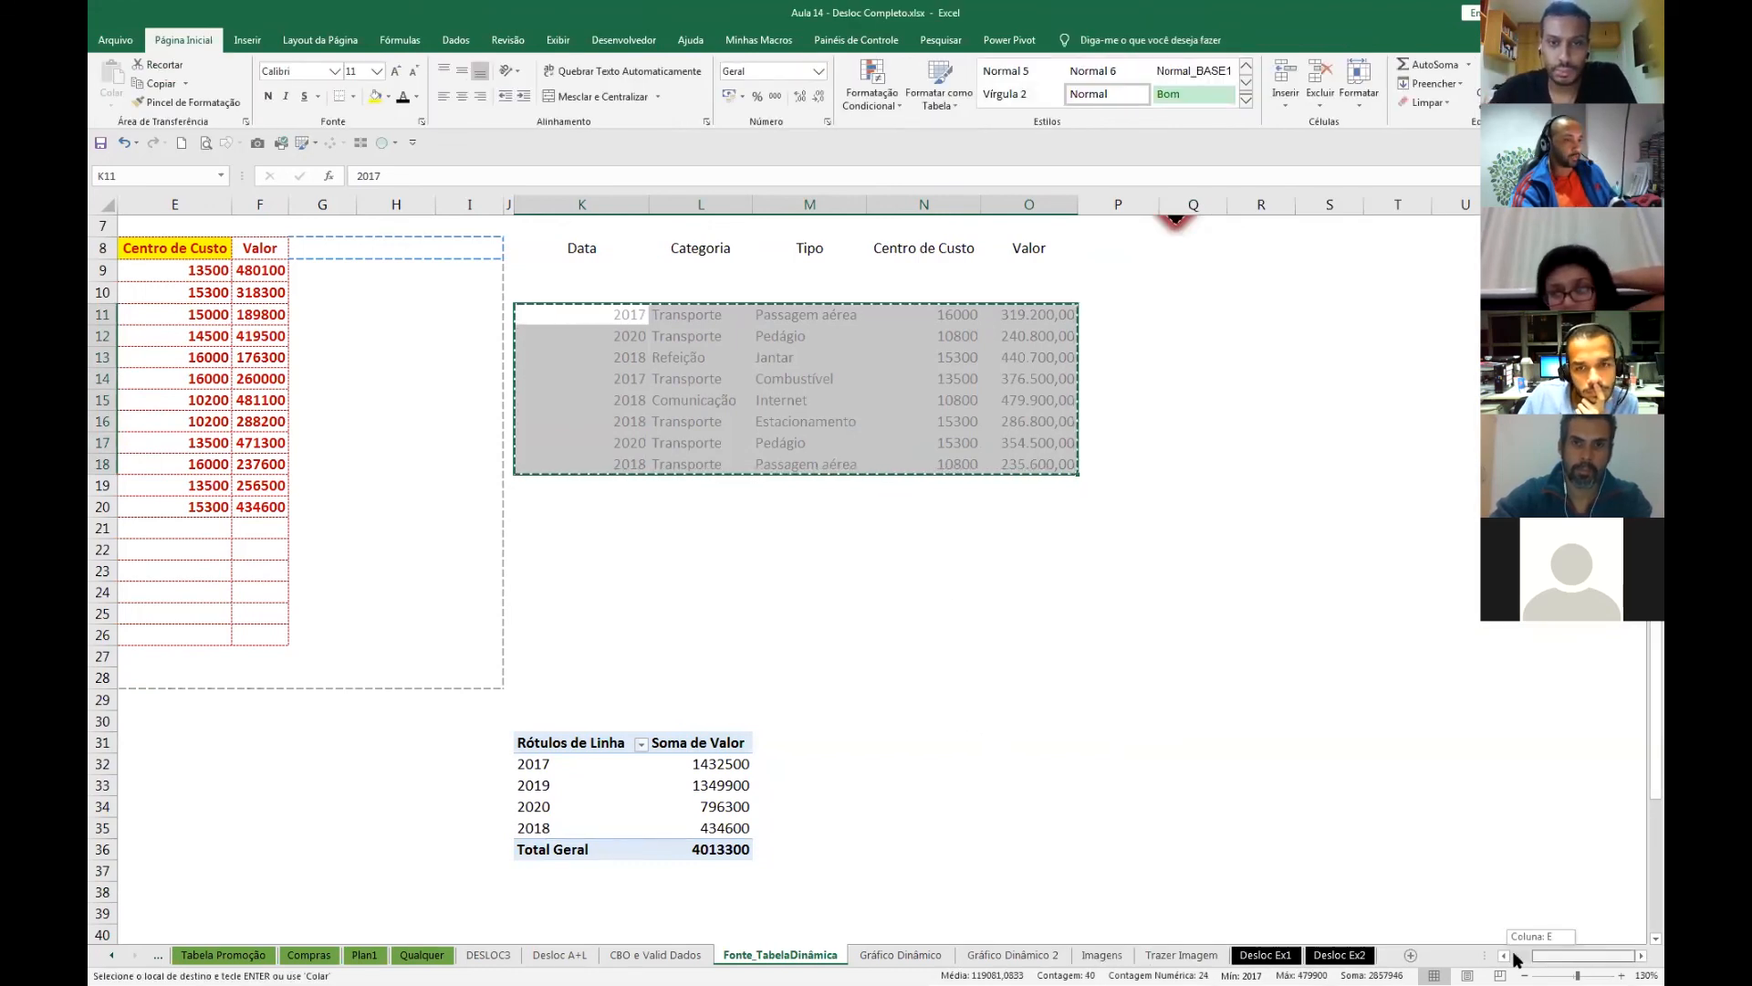
drag(1512, 958, 1510, 956)
click(251, 530)
right_click(257, 530)
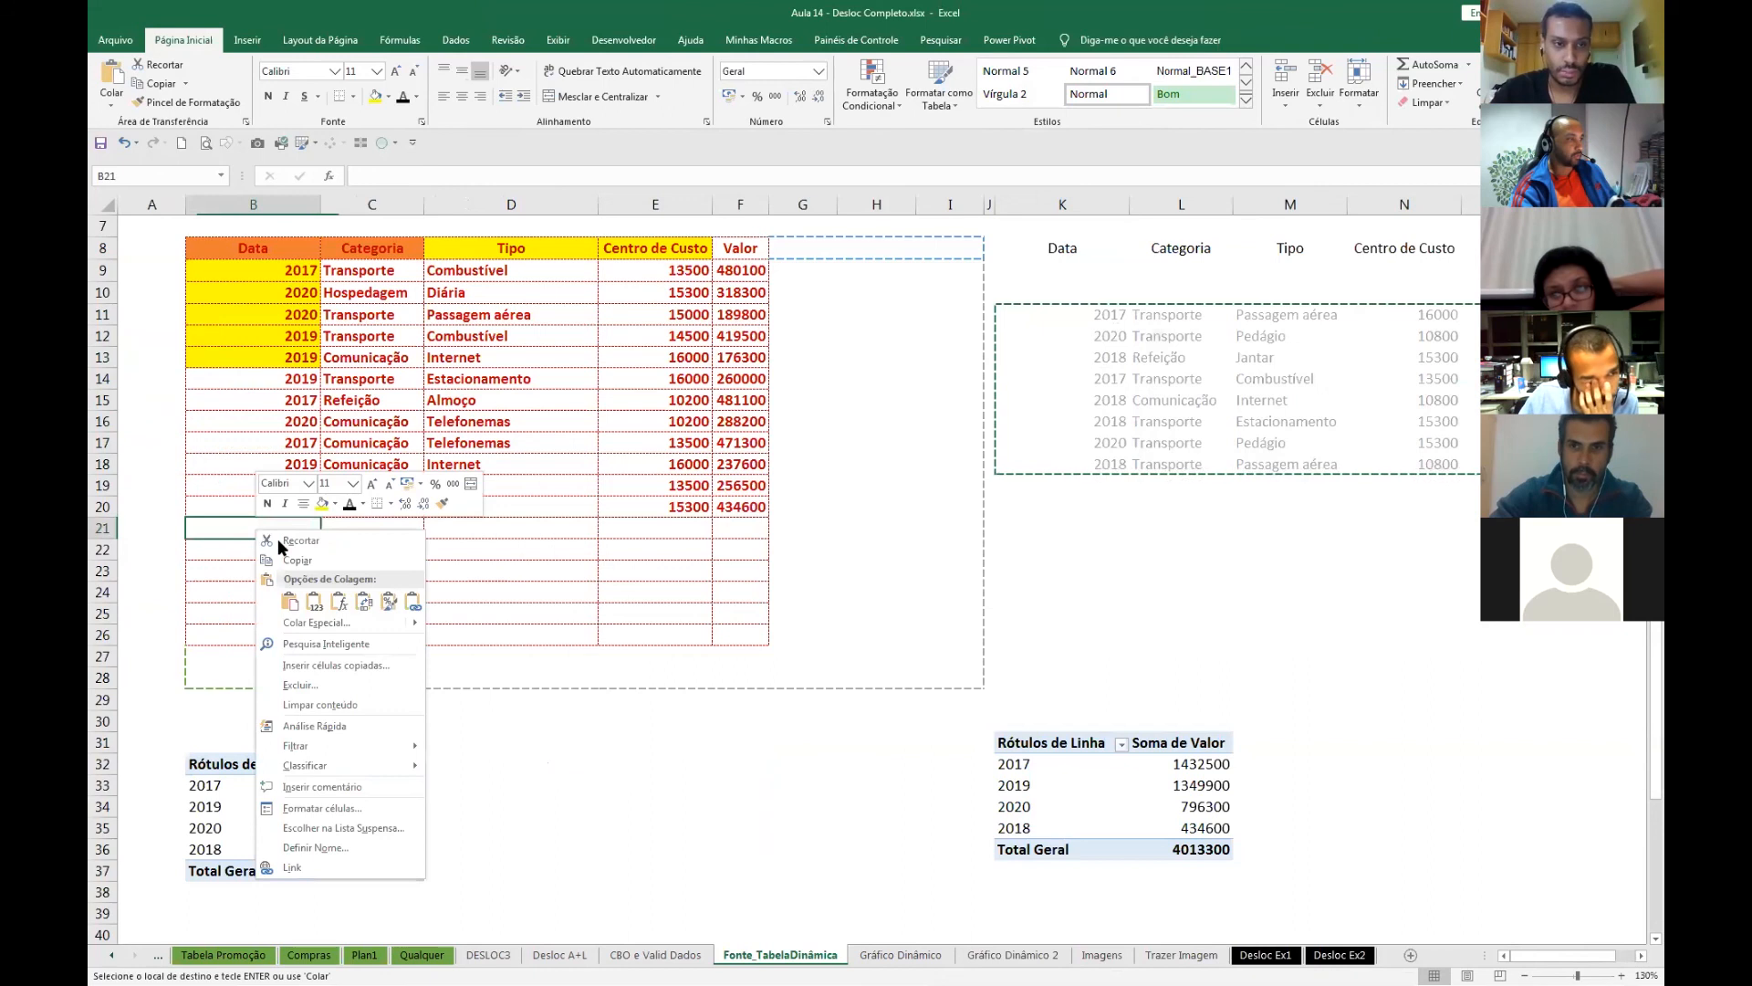
click(314, 601)
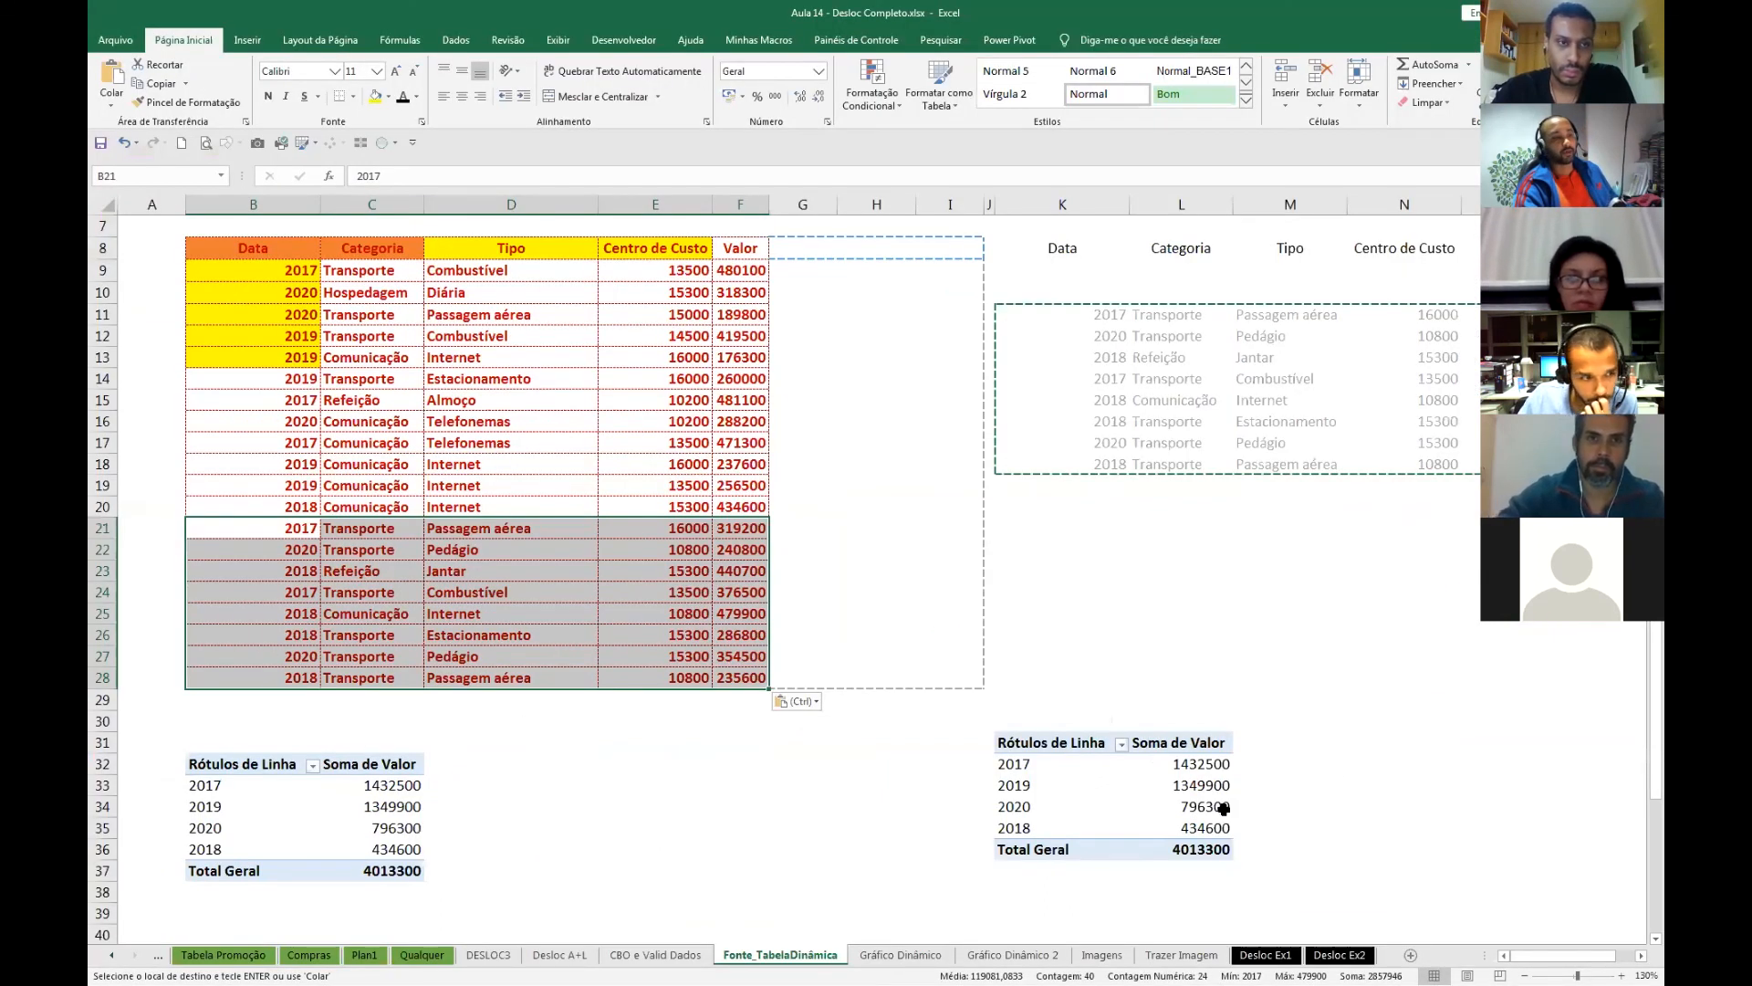
- Close the pivot table field list and refresh all pivot tables to pick up the added records
click(1369, 811)
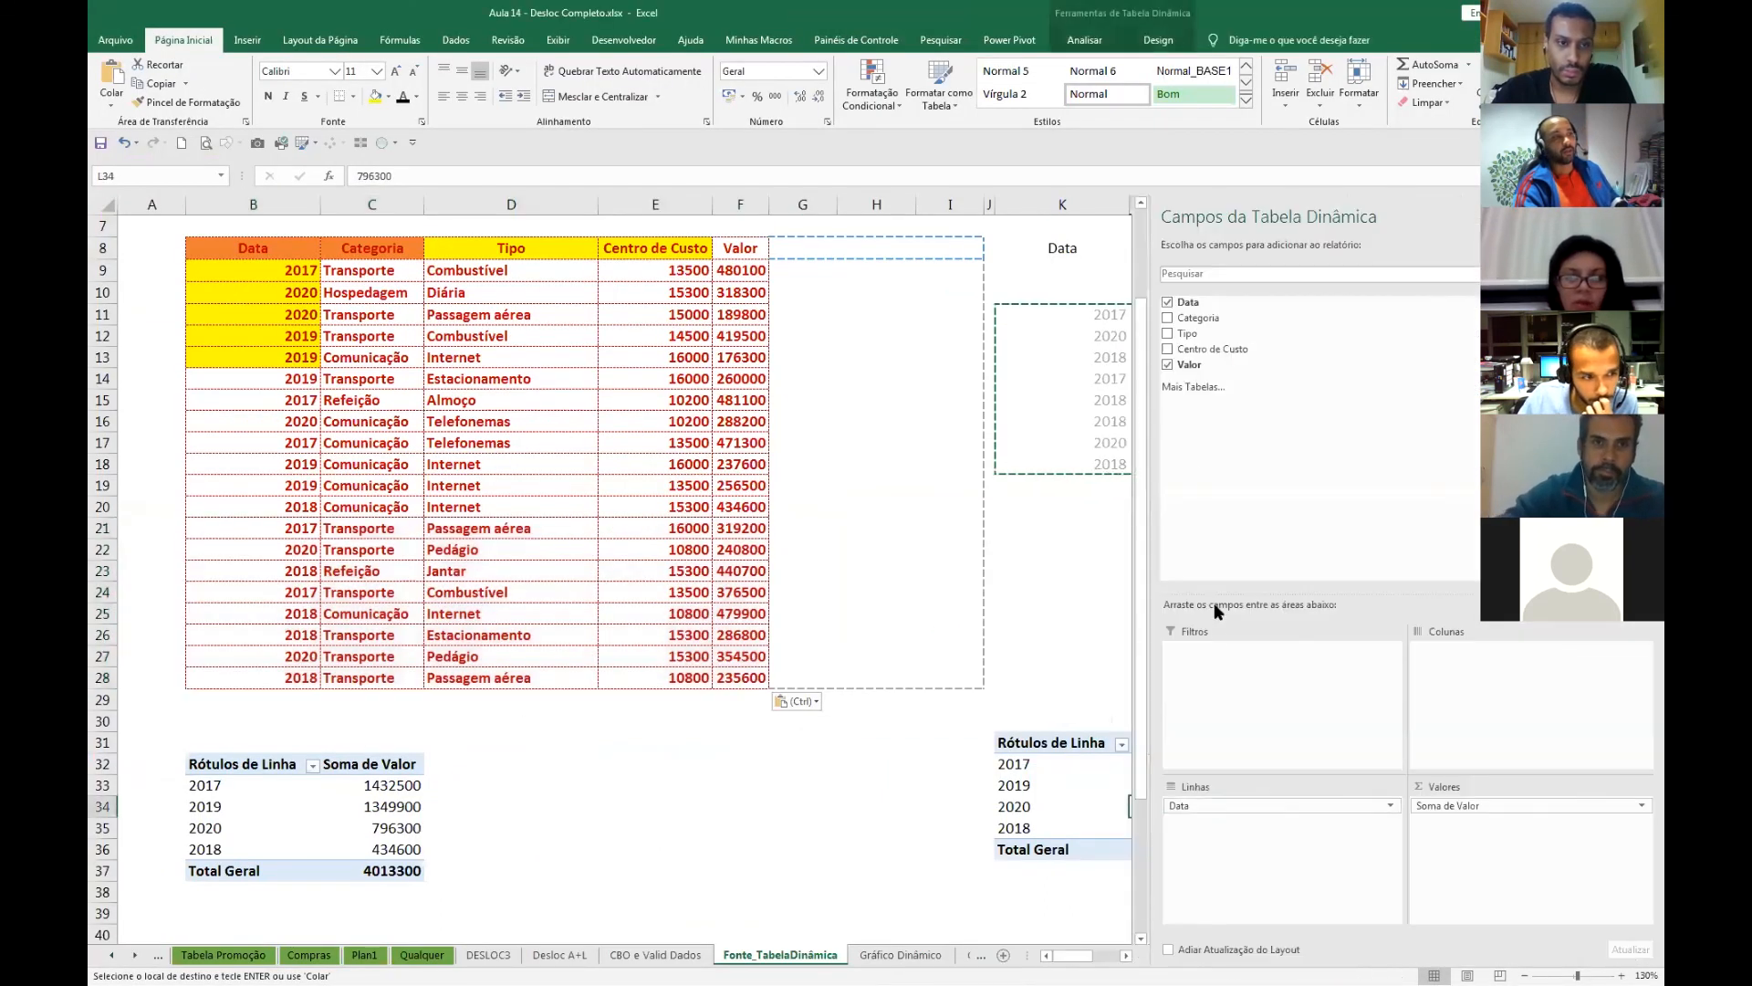
click(1645, 217)
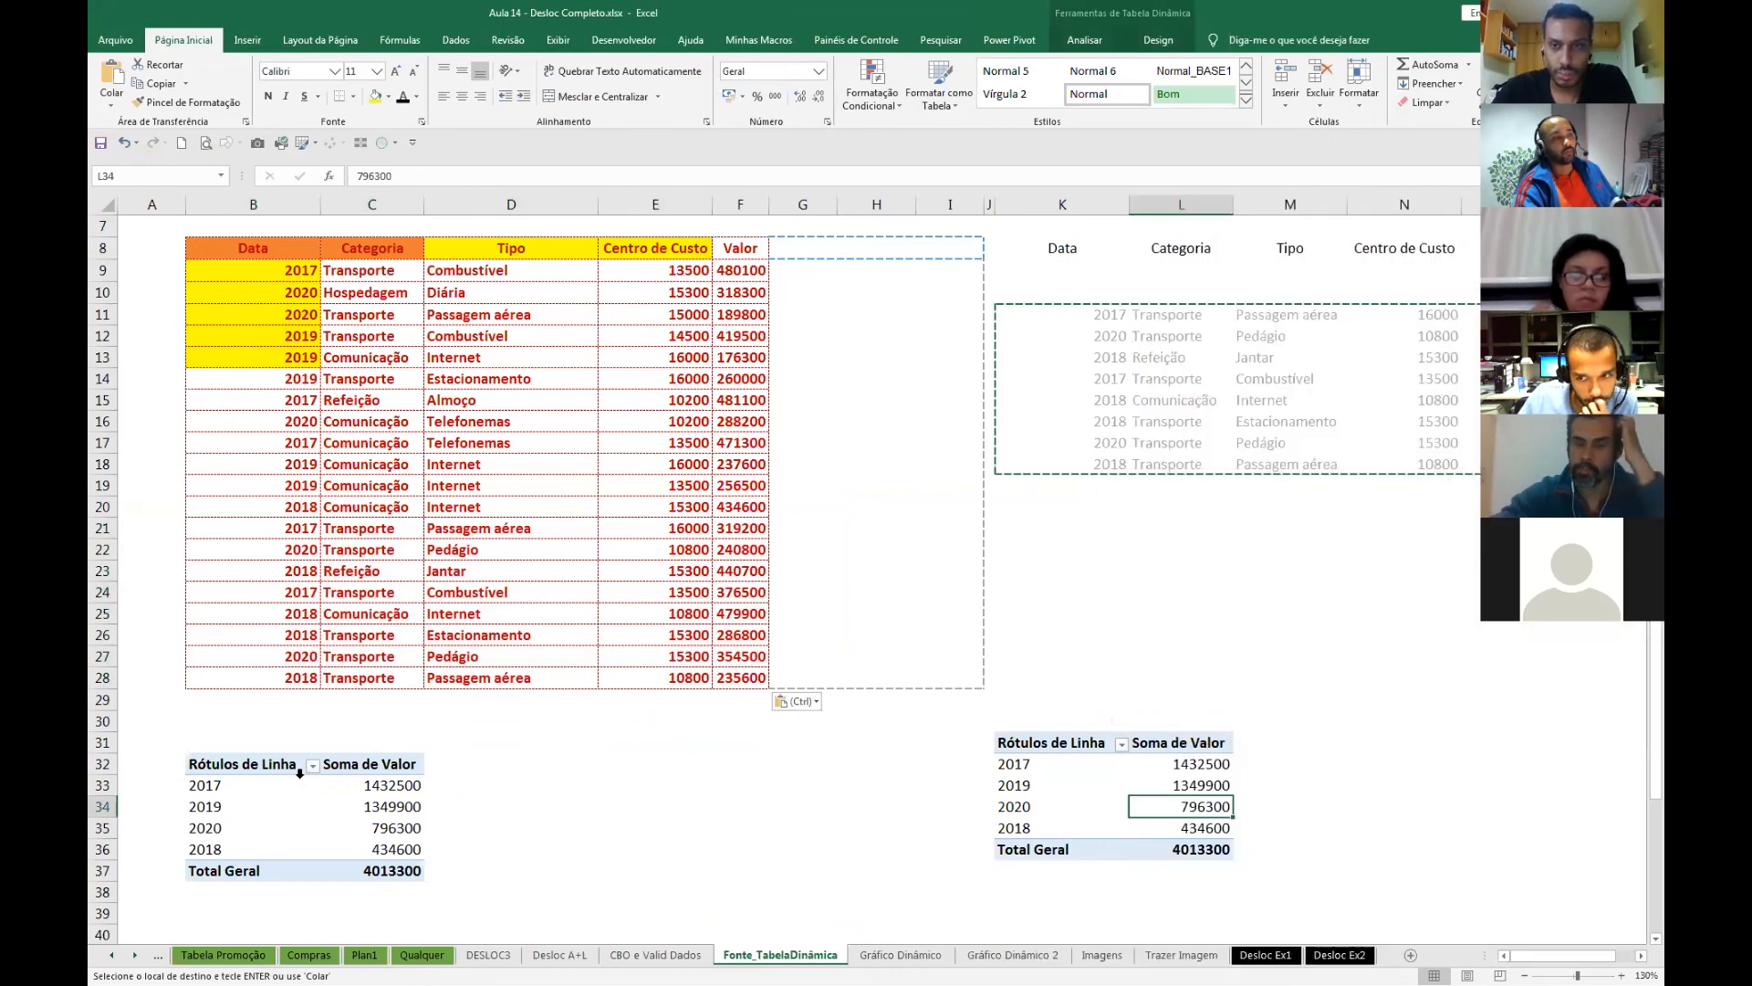
click(358, 830)
click(1101, 41)
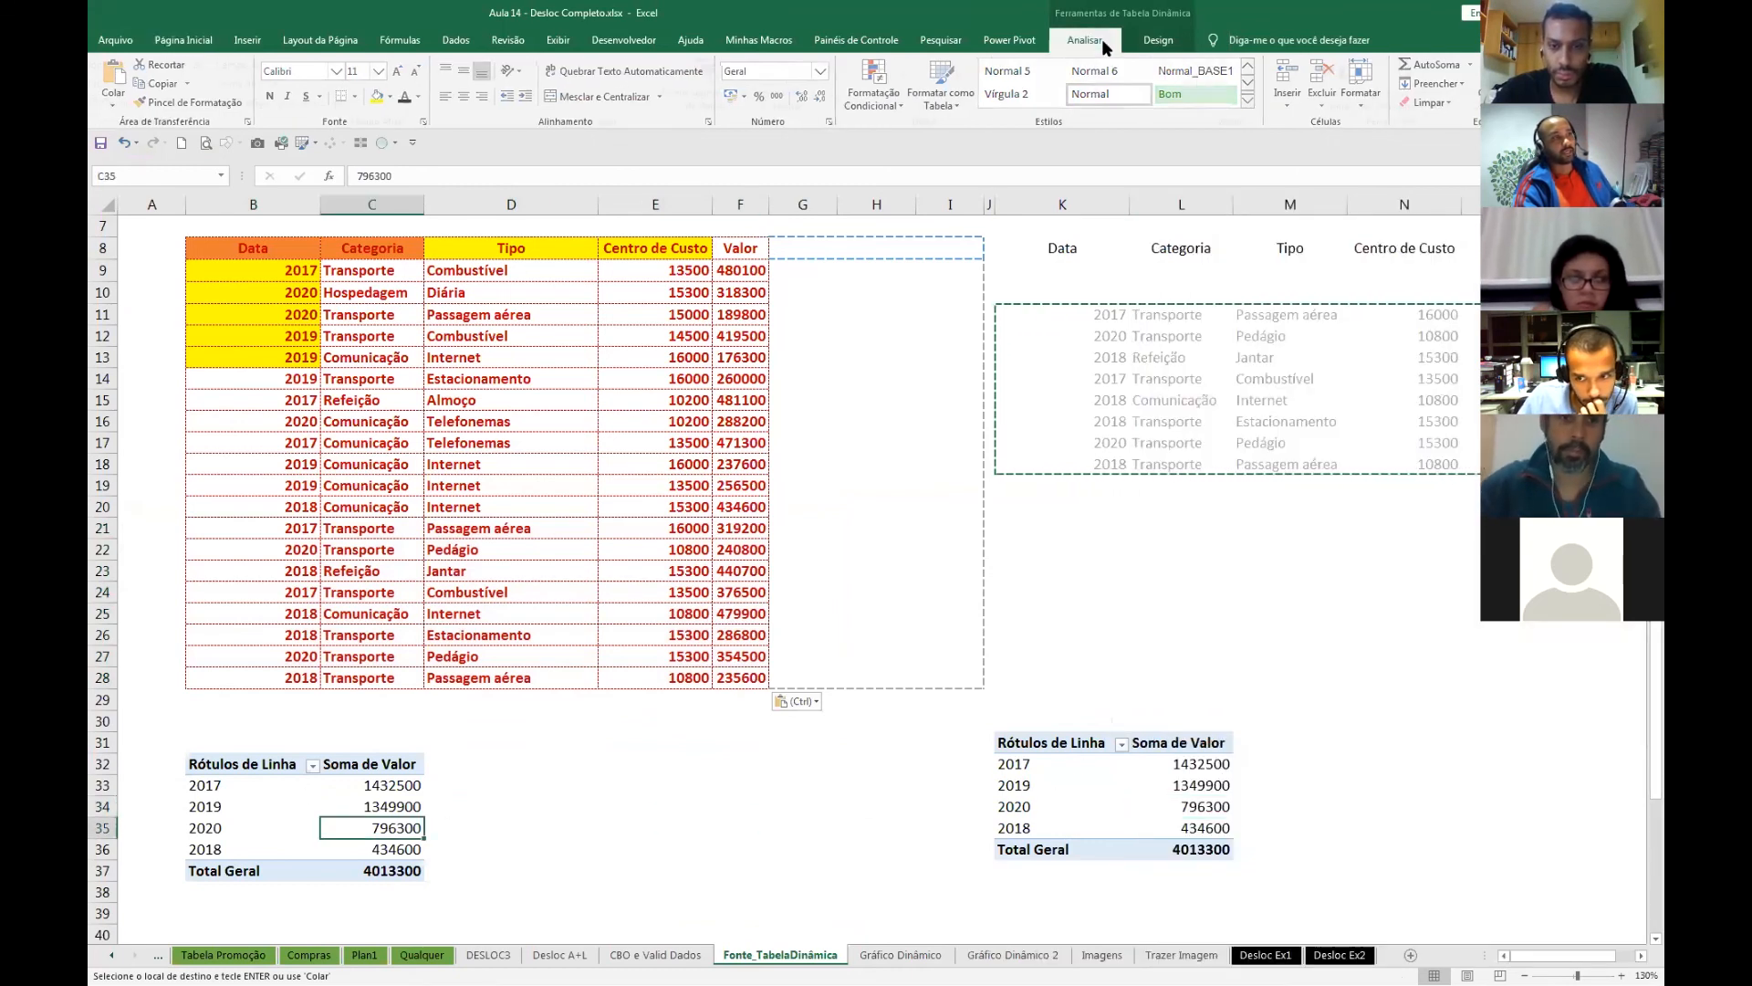
click(916, 104)
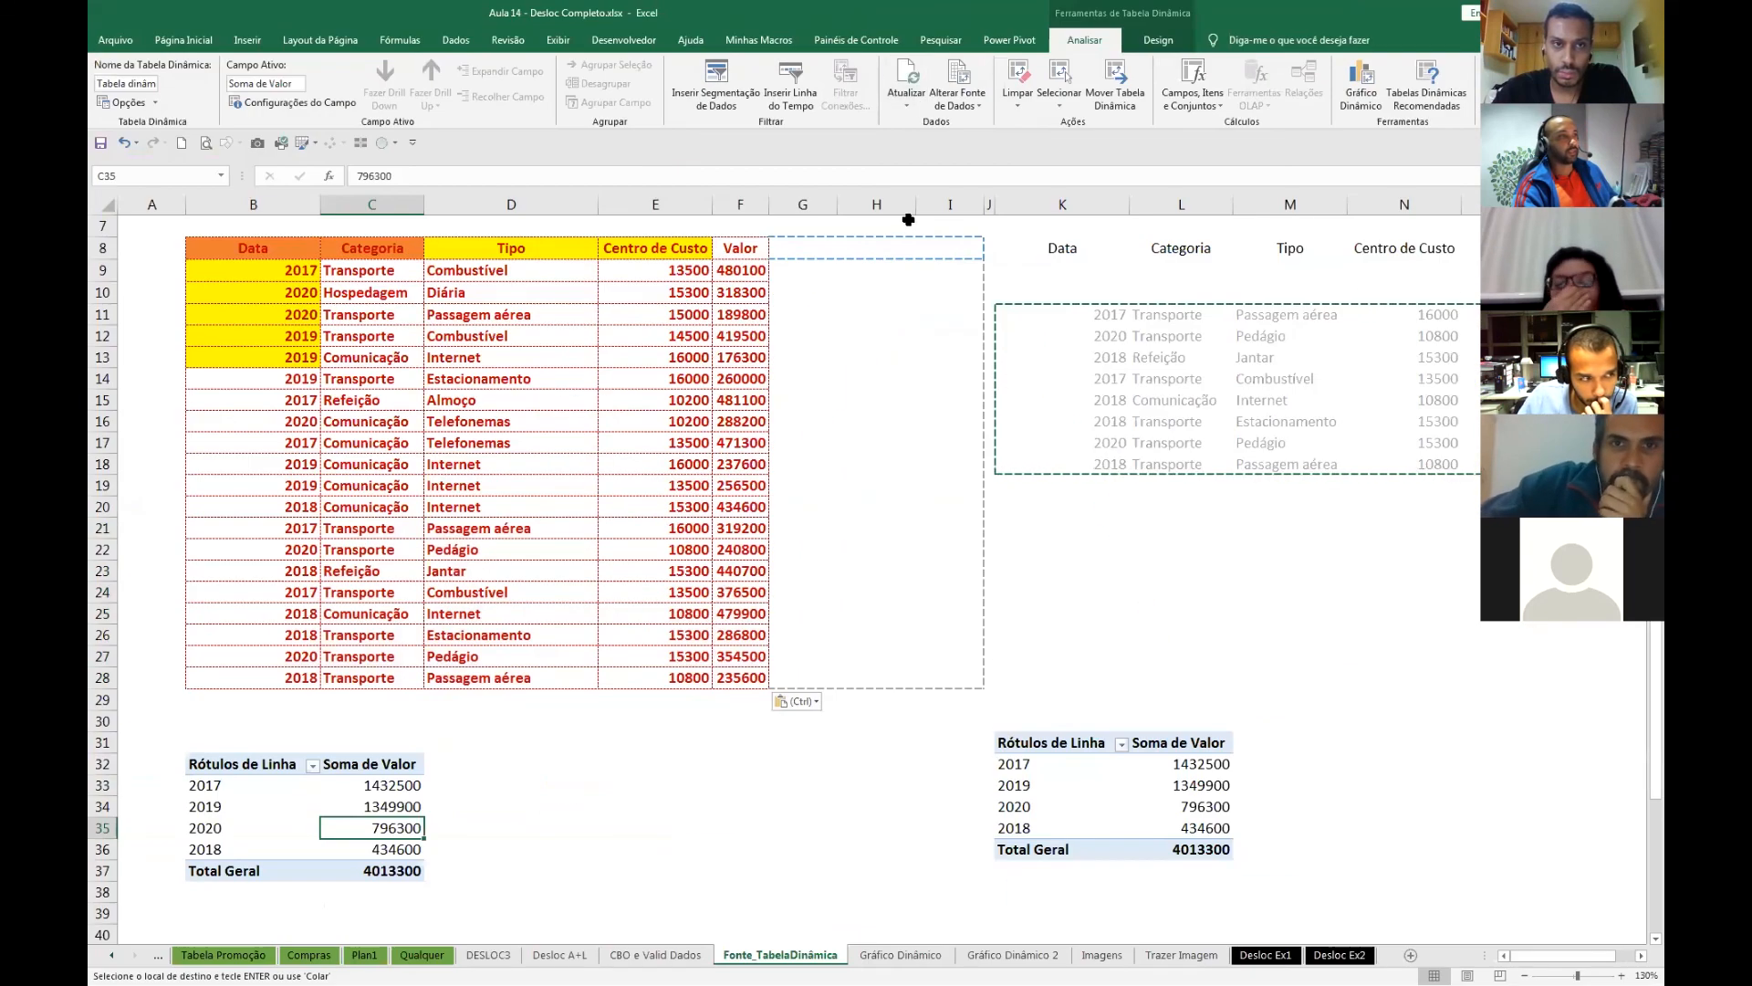
click(914, 102)
click(940, 151)
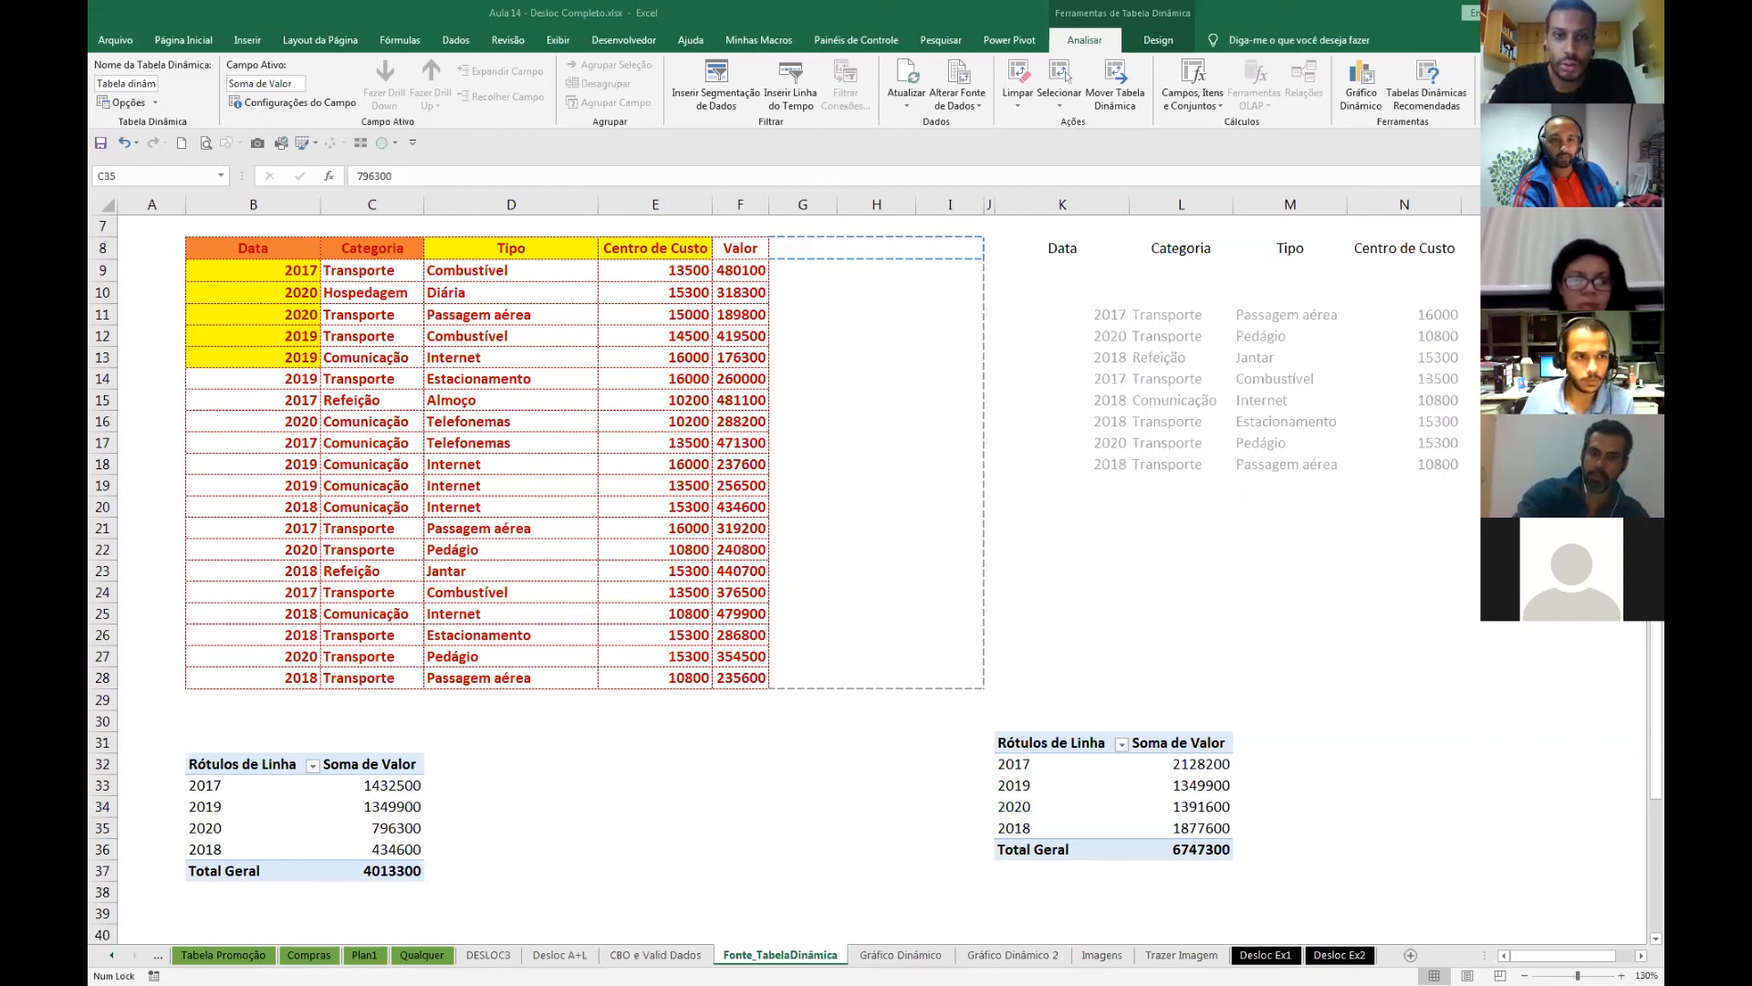
- Go to the Gráfico Dinâmico sheet and select cell F7 beside the Média header
click(929, 958)
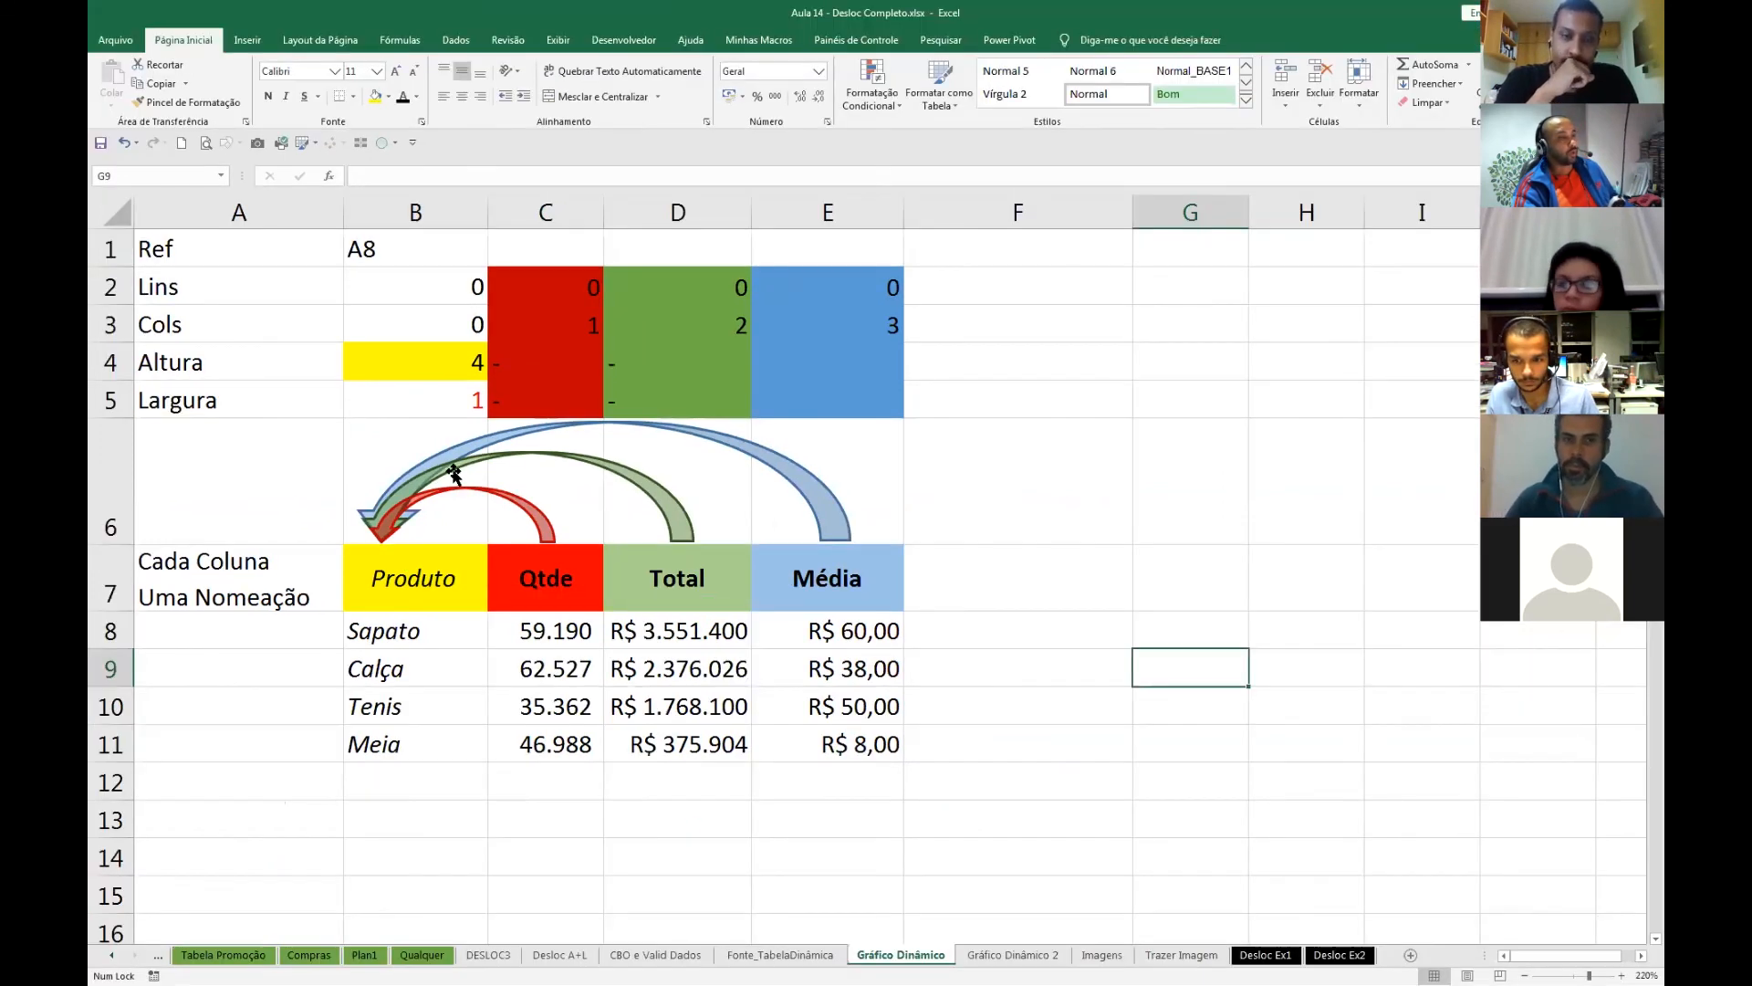
click(1039, 594)
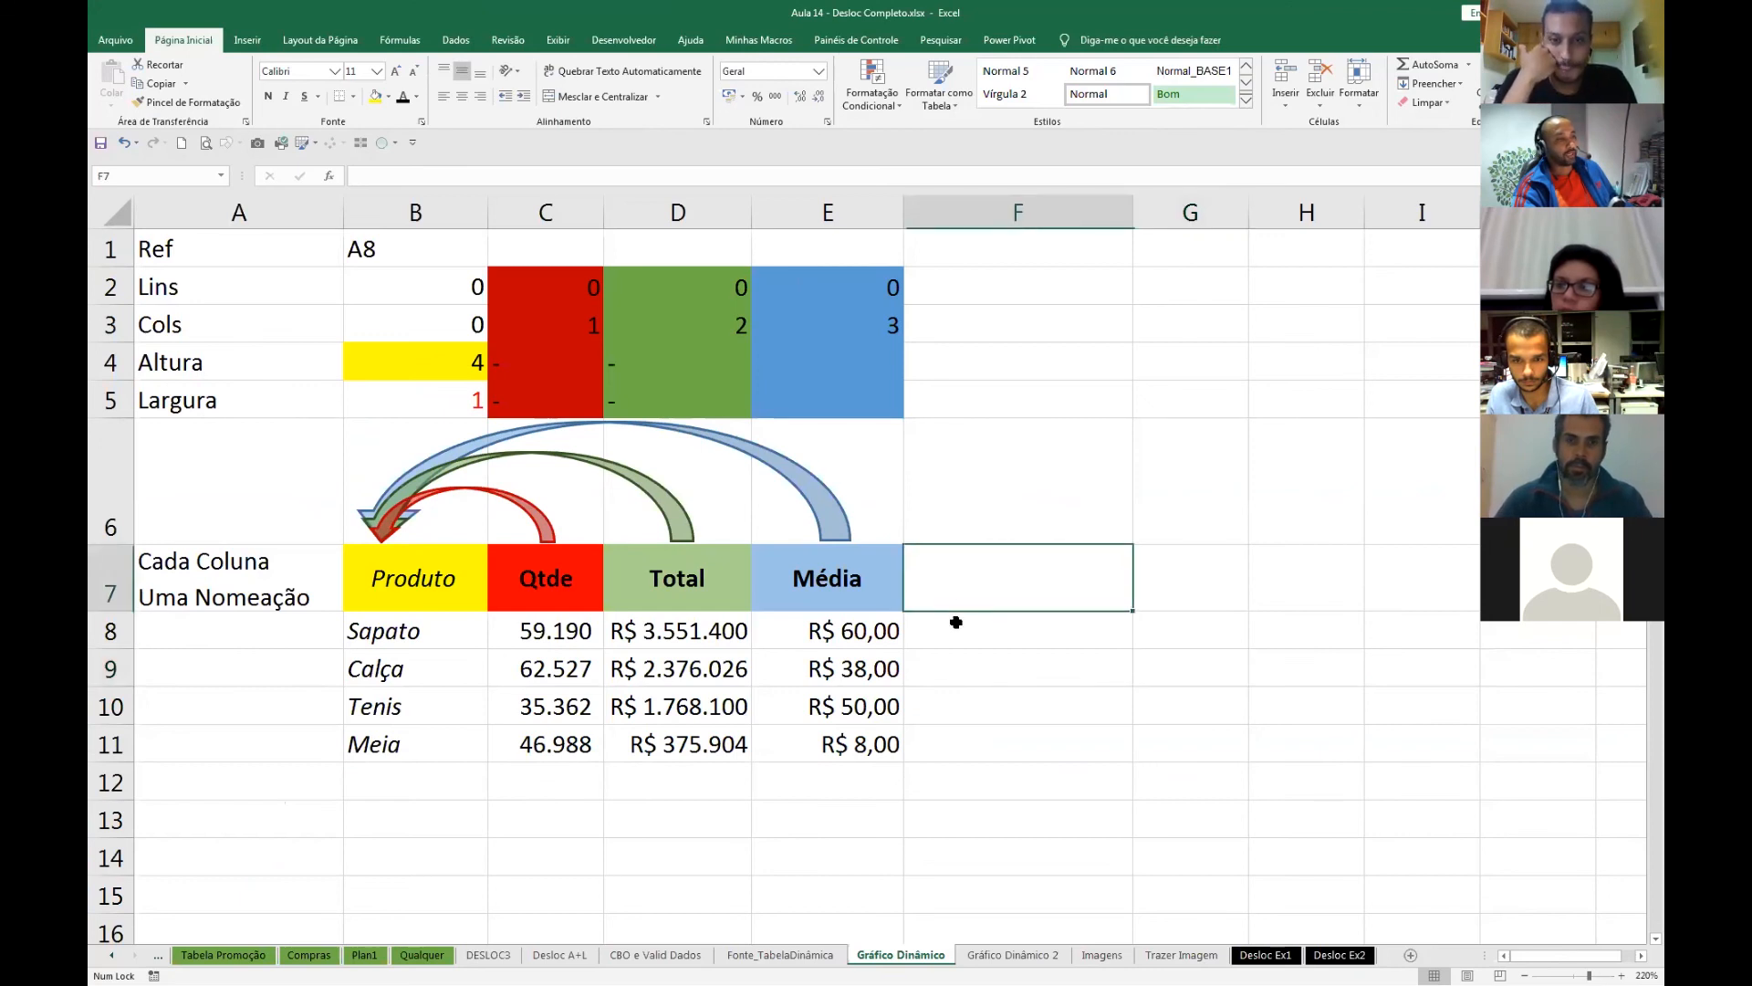
click(957, 624)
click(1382, 740)
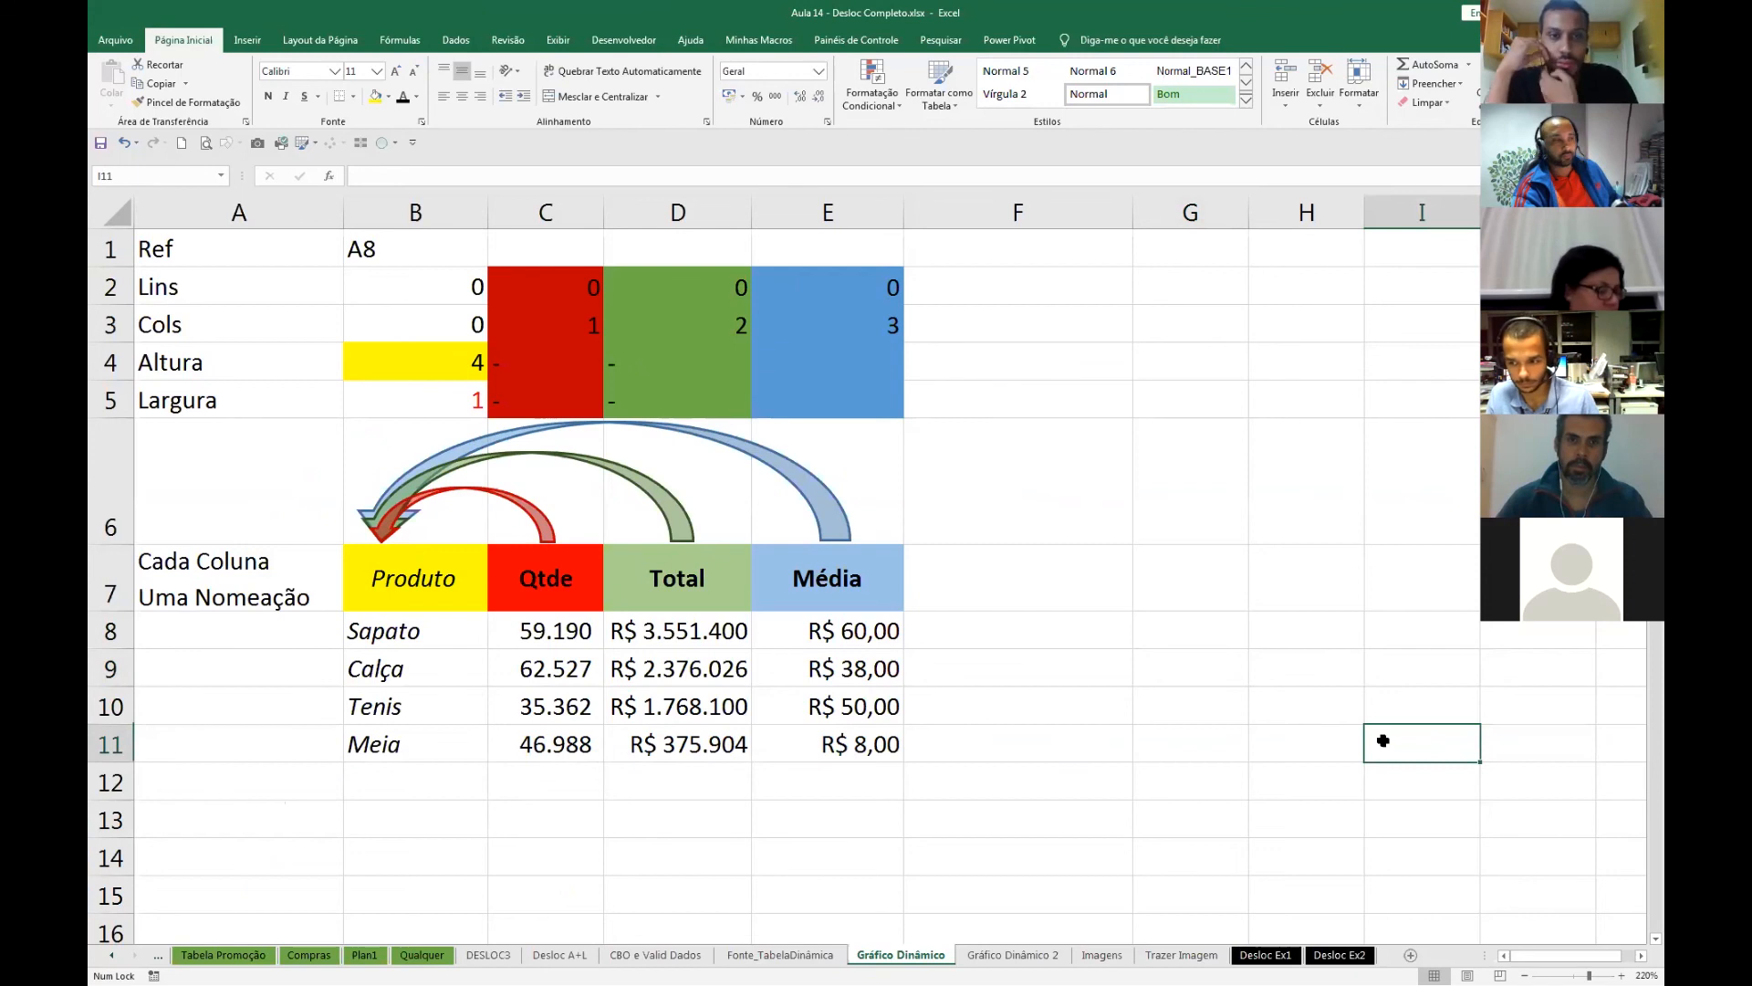
click(827, 652)
- Draw a red arrow across the header row from Produto to past Média and label it Altura=1
click(968, 547)
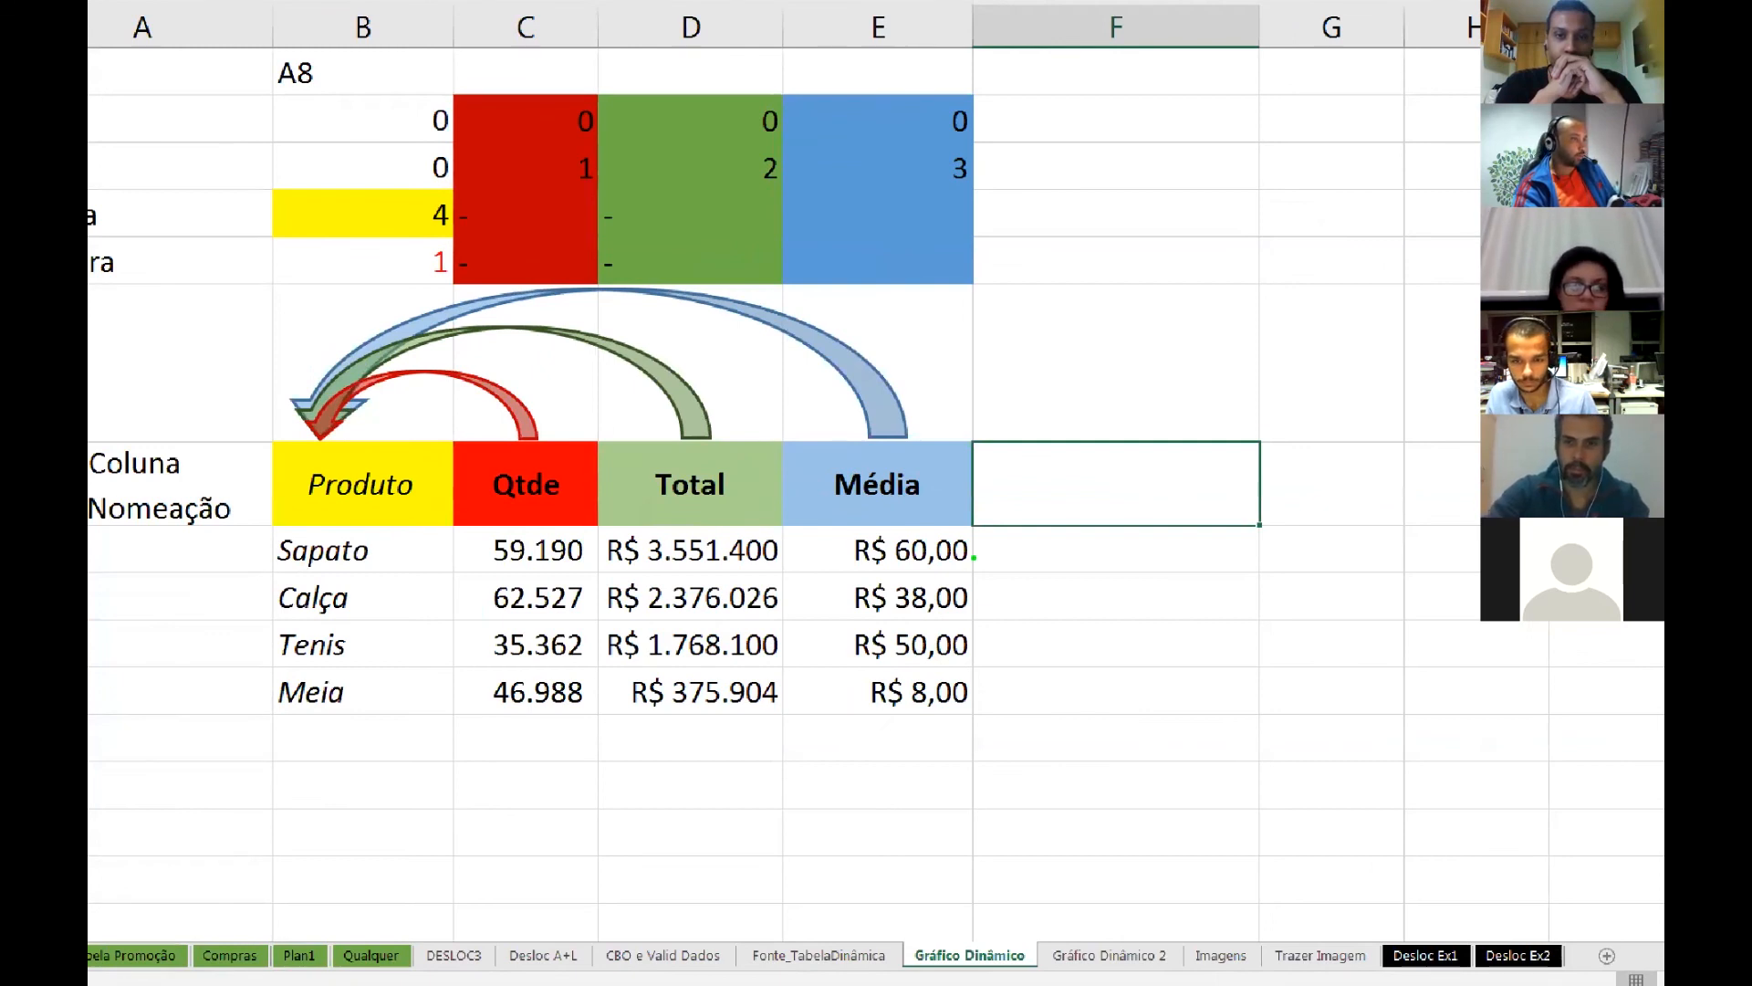
key(r)
drag(1020, 508, 313, 508)
key(t)
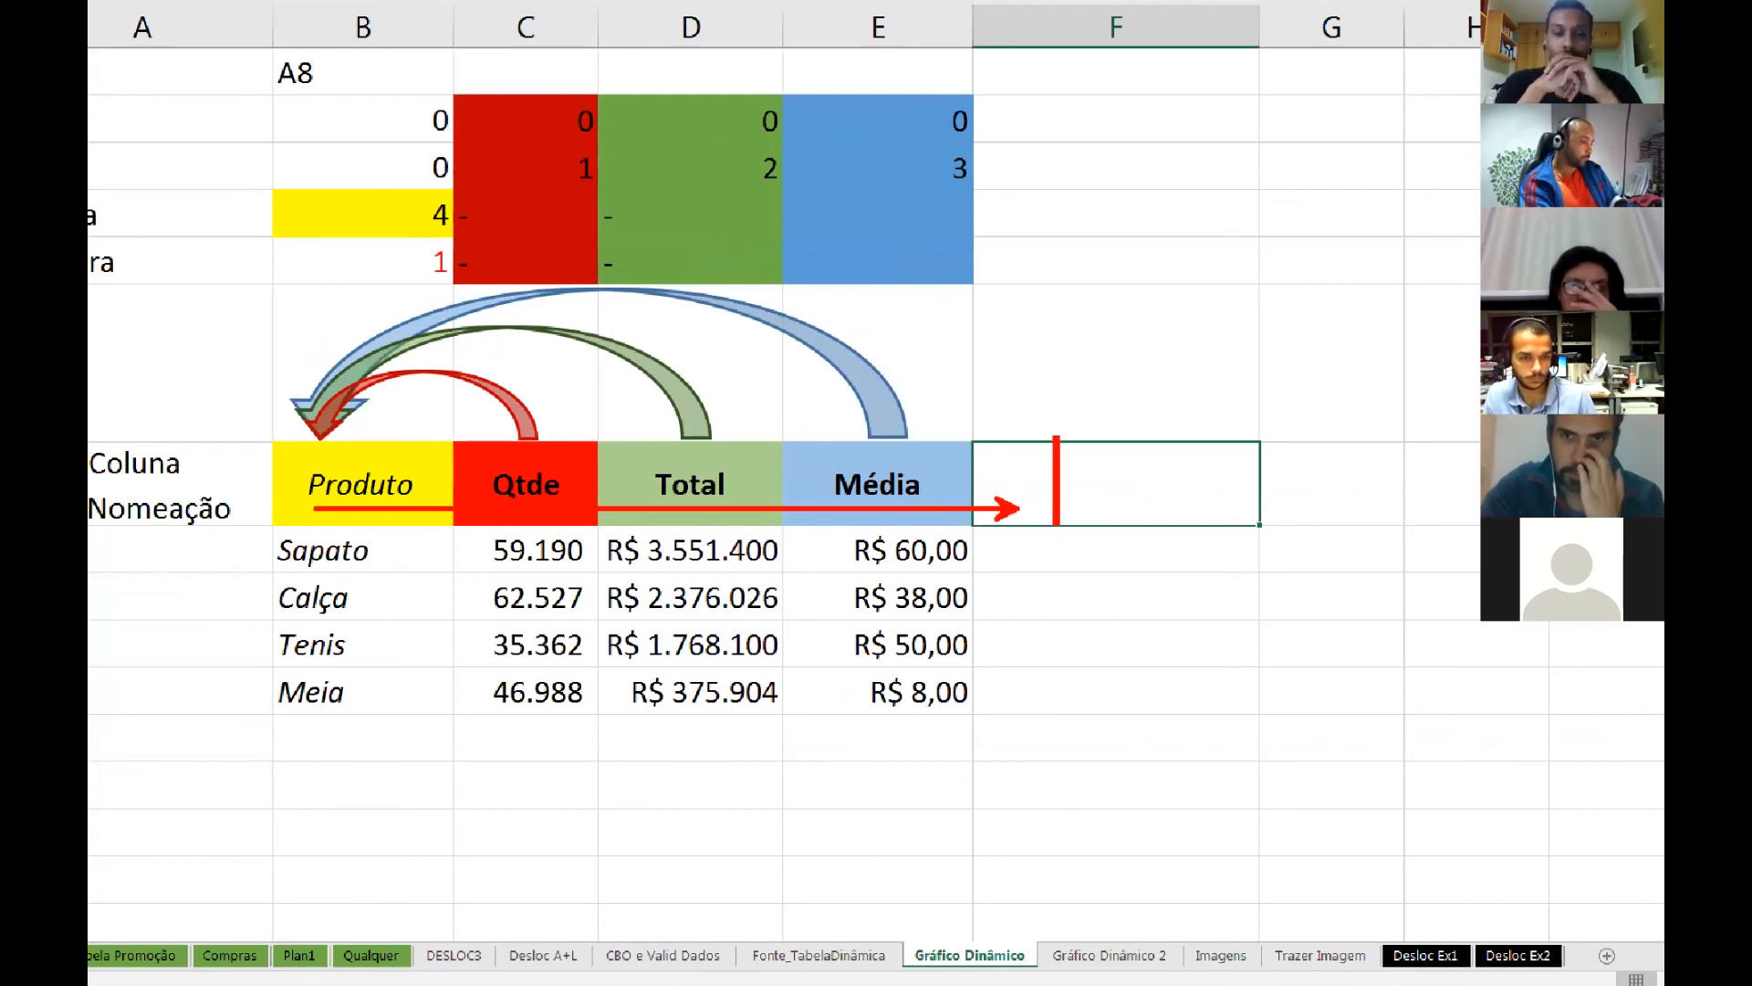
text(Altura=1)
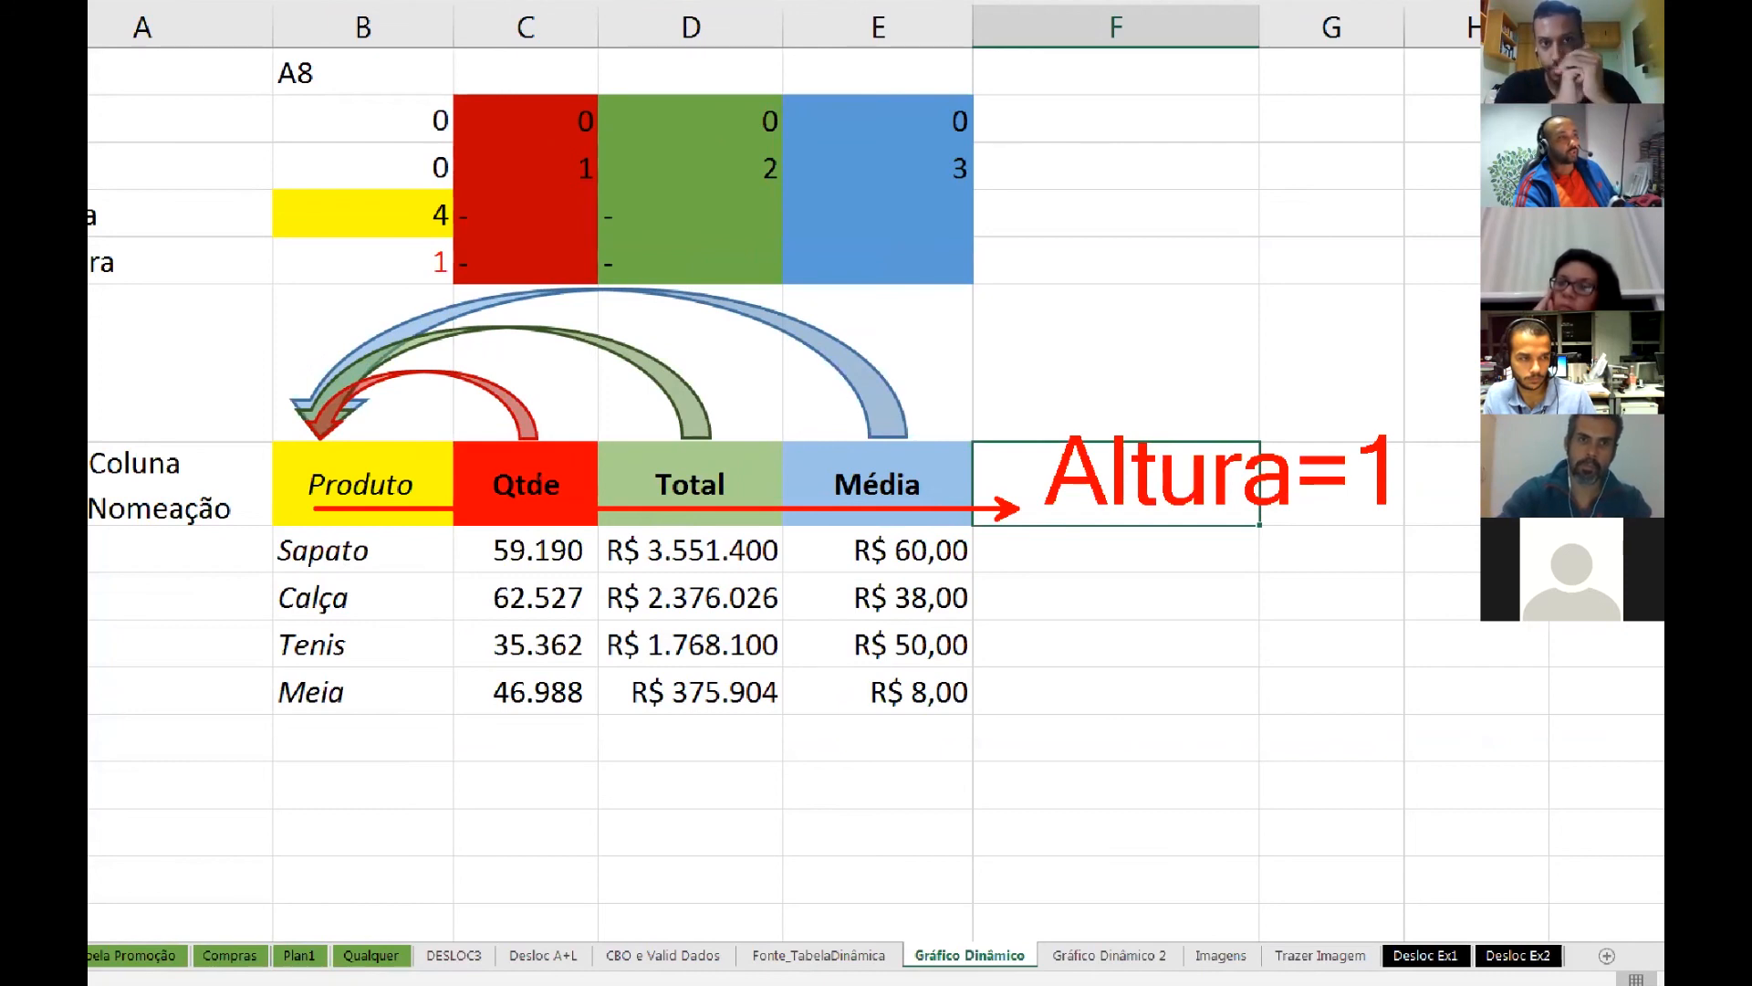
- Point red arrows at the Produto and Qtde headers and draw a red box around the Sapato cell
drag(415, 370, 415, 459)
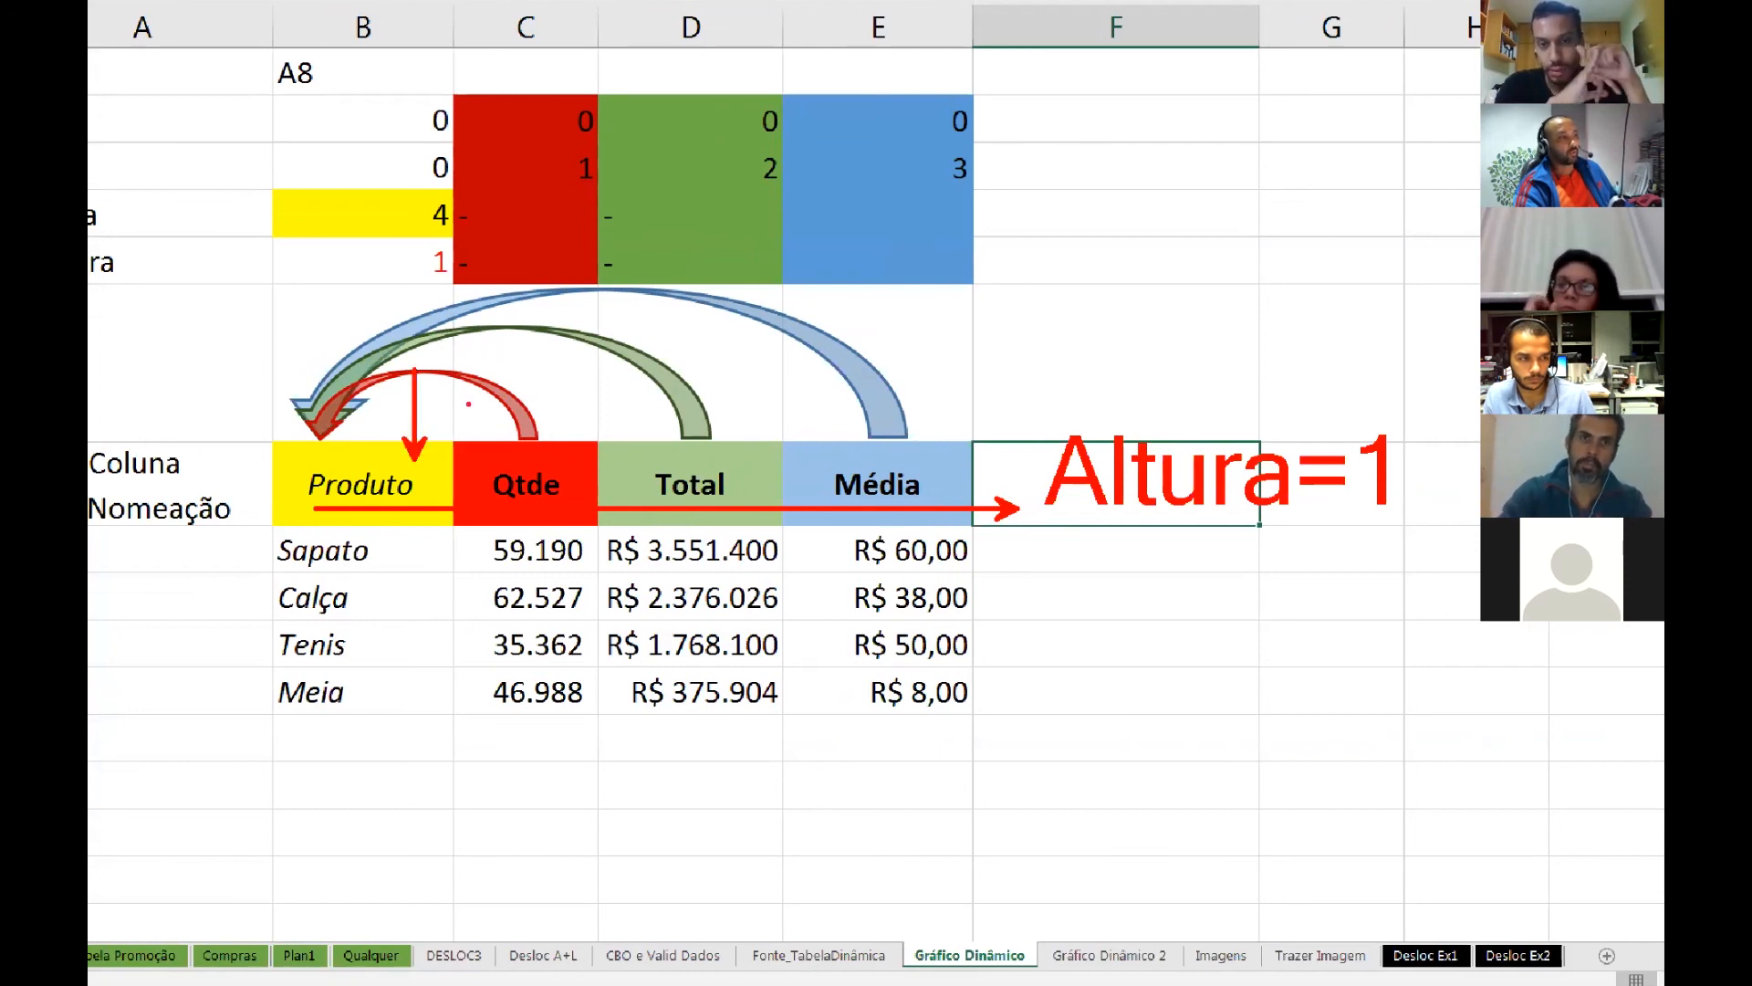
drag(593, 369, 580, 441)
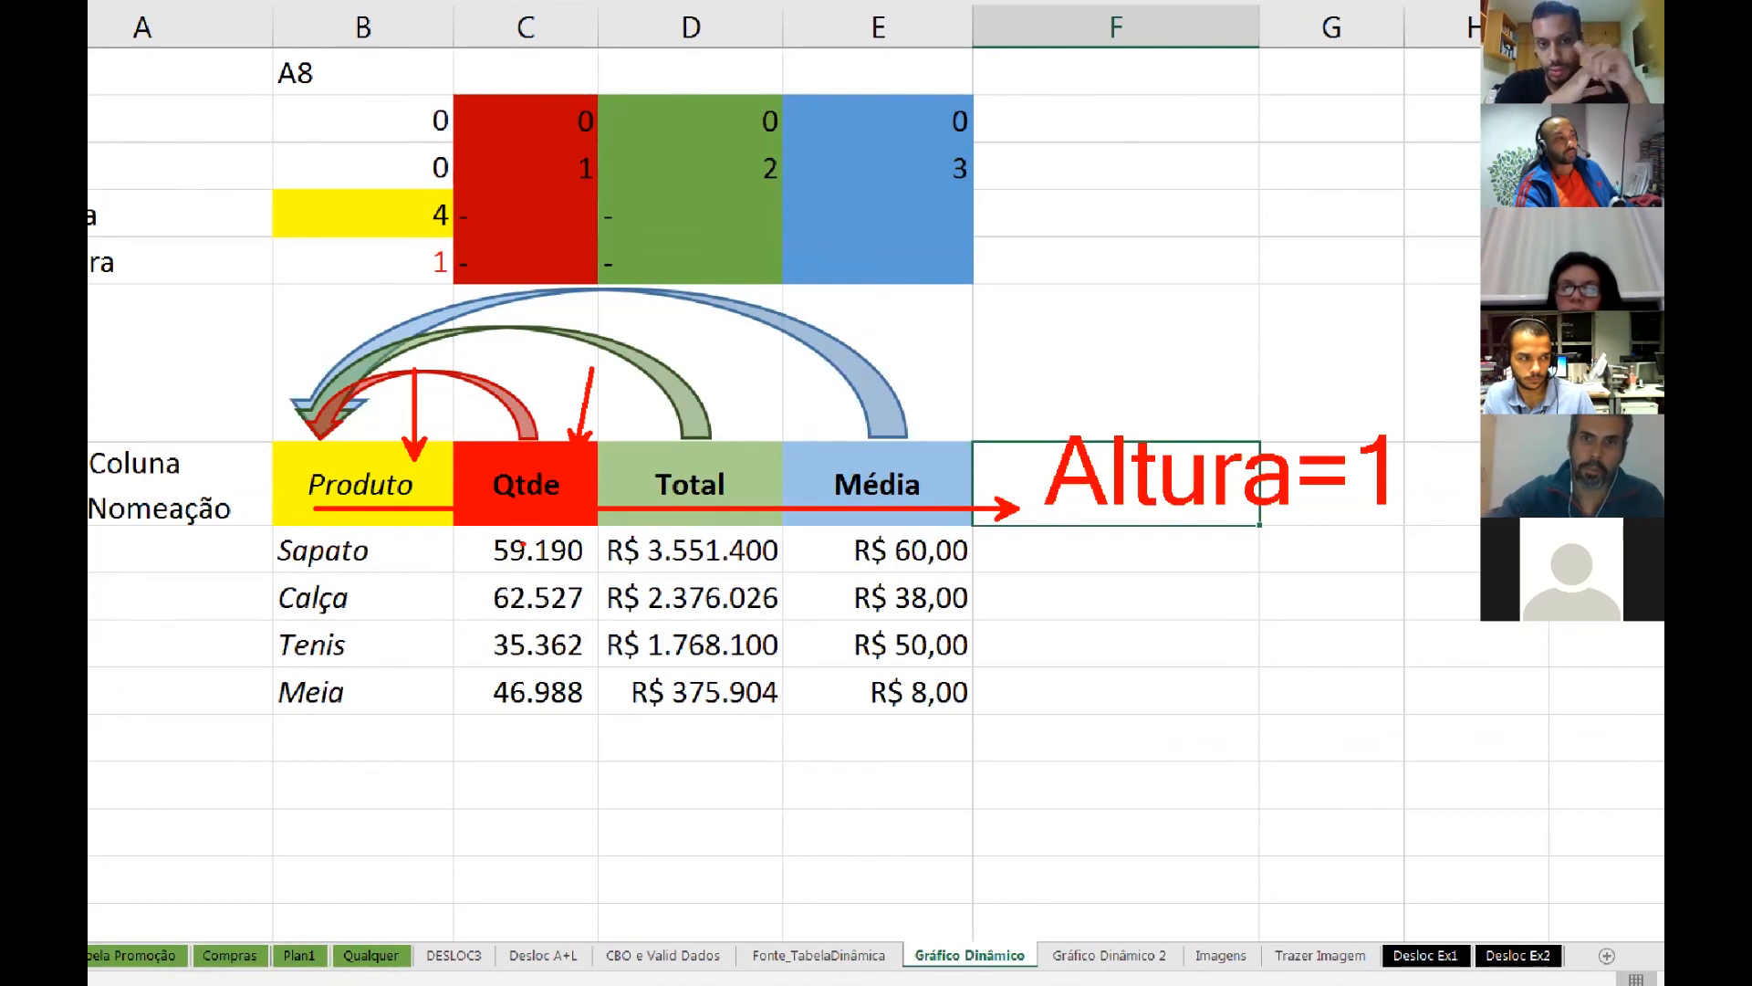
mouse_move(265, 528)
mouse_down()
mouse_move(288, 564)
mouse_move(450, 576)
mouse_up()
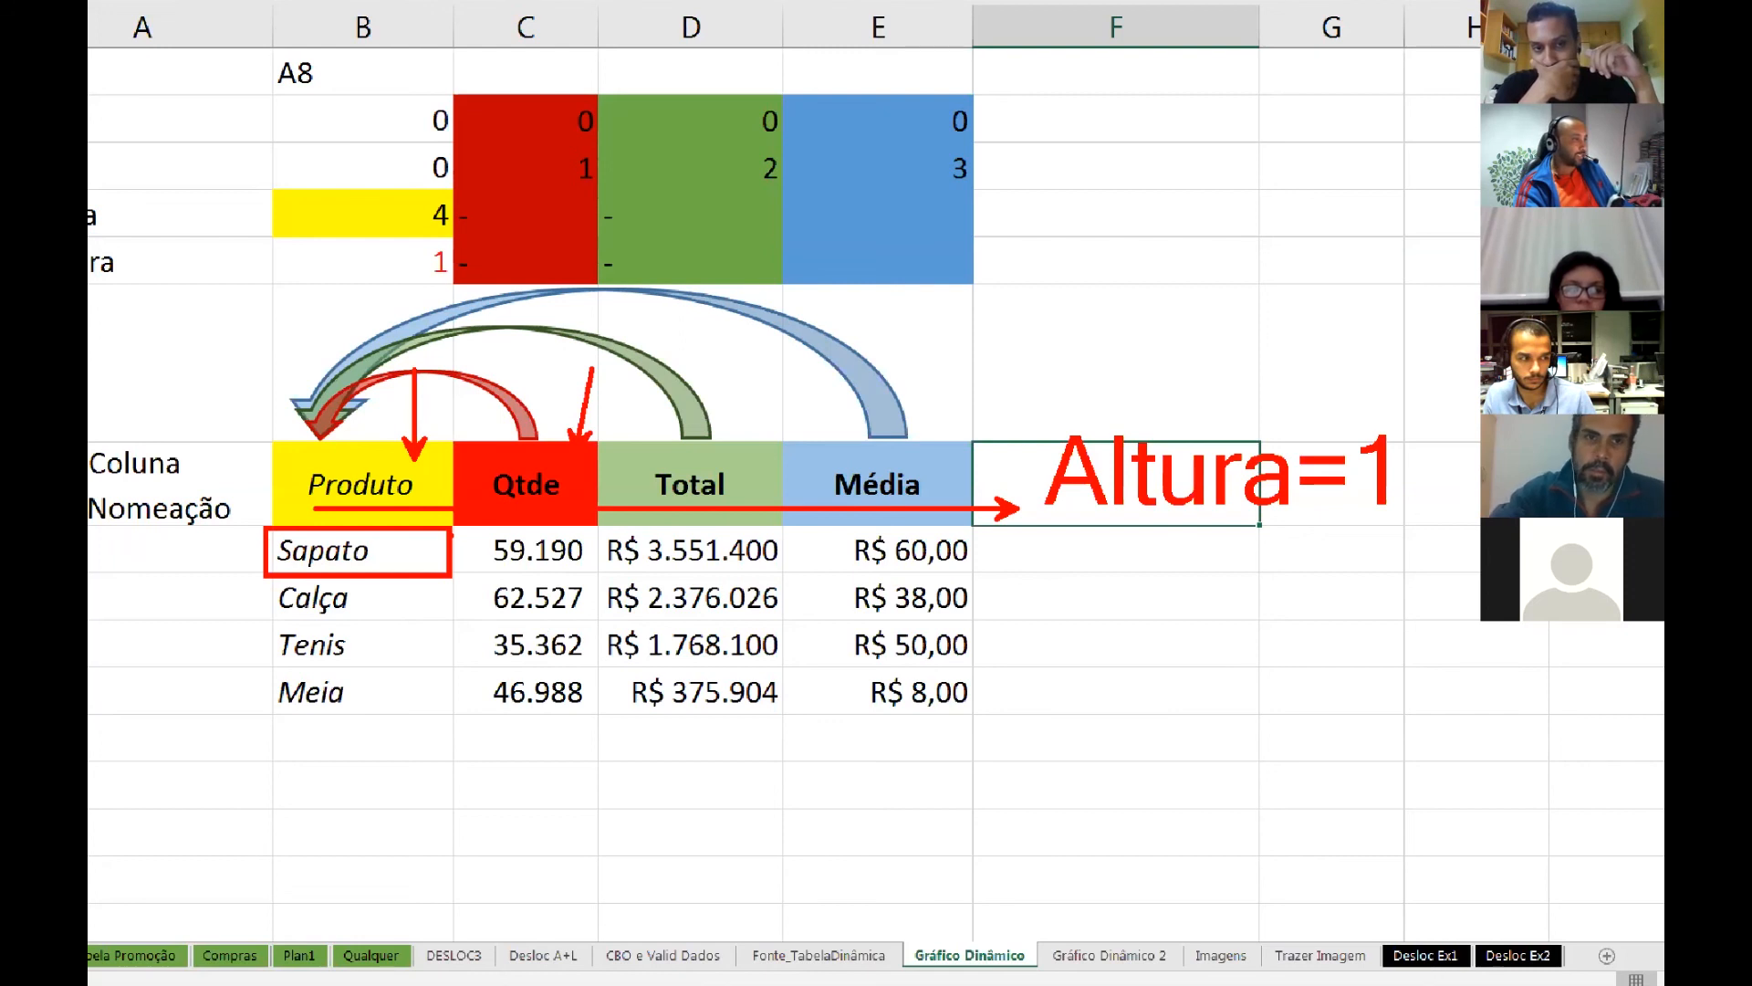
- Box the Sapato row's values C8:E8 in blue, circle Sapato and Produto, and cross out the Produto header
mouse_move(454, 527)
mouse_down()
mouse_move(461, 571)
mouse_move(975, 569)
mouse_up()
mouse_move(376, 539)
mouse_down()
mouse_move(230, 568)
mouse_move(401, 545)
mouse_up()
drag(259, 436, 427, 551)
drag(235, 513, 292, 466)
drag(284, 565, 446, 449)
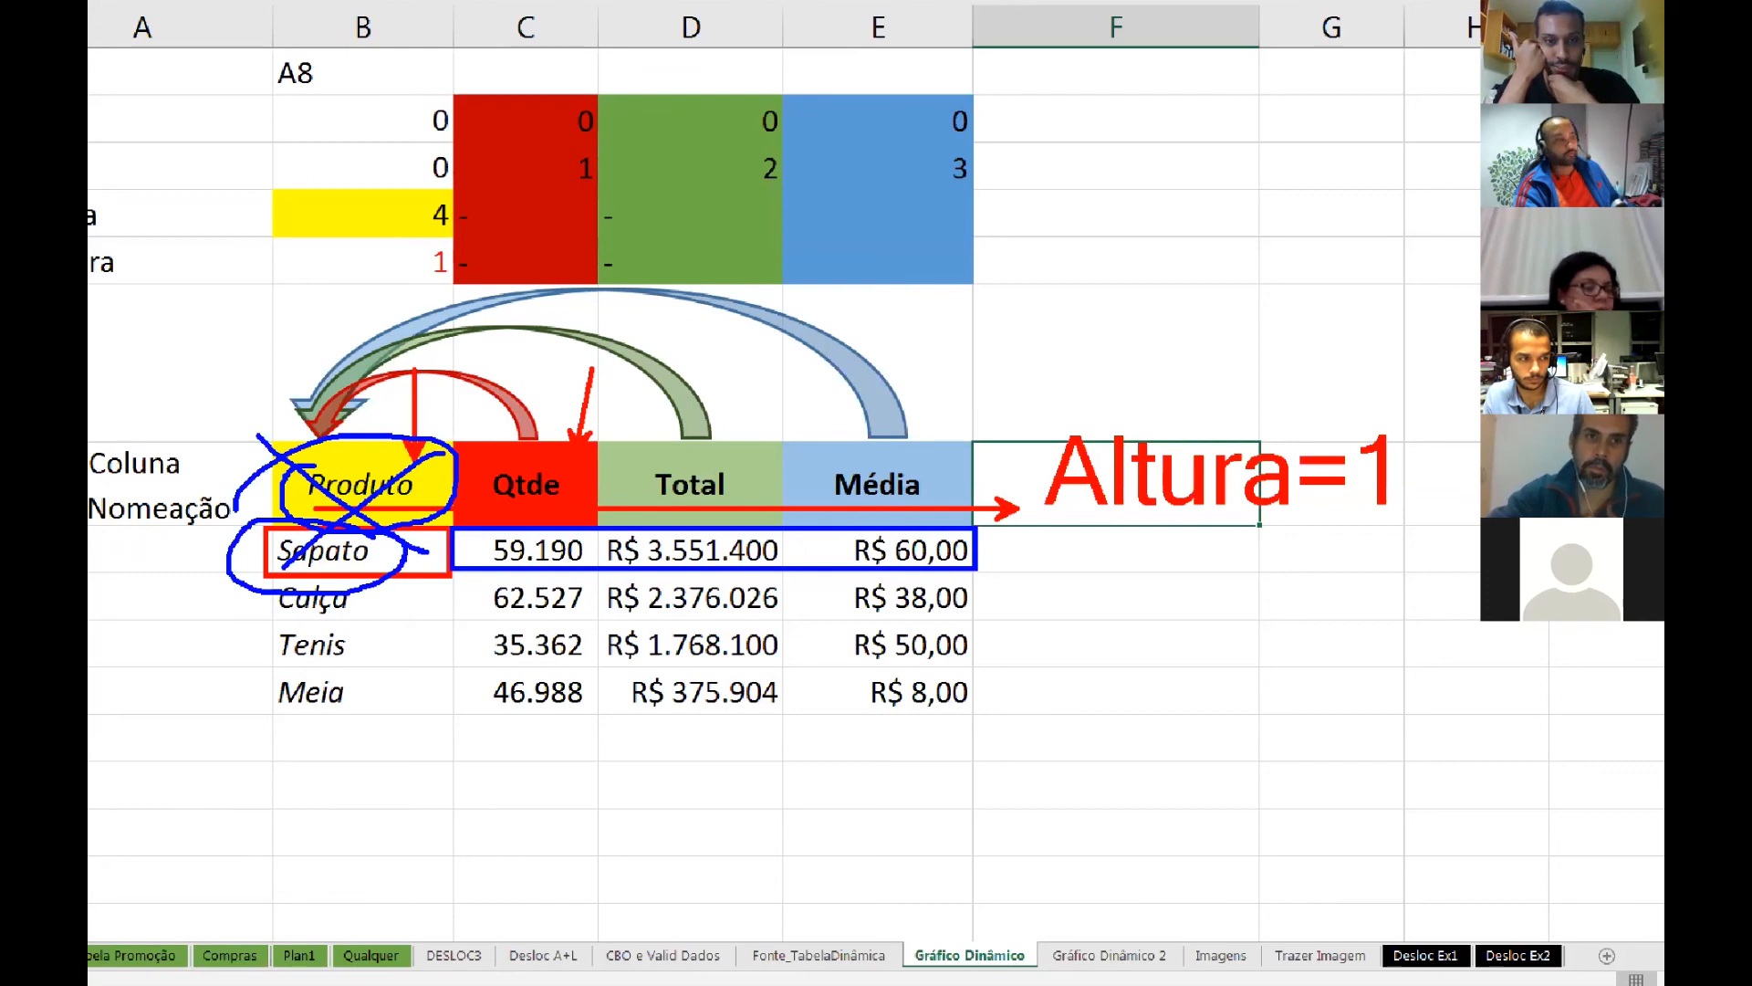
- Box the Qtde header in blue, point blue arrows at Produto and Qtde, and clear all annotations
mouse_move(453, 442)
mouse_down()
mouse_move(474, 506)
mouse_move(601, 527)
mouse_up()
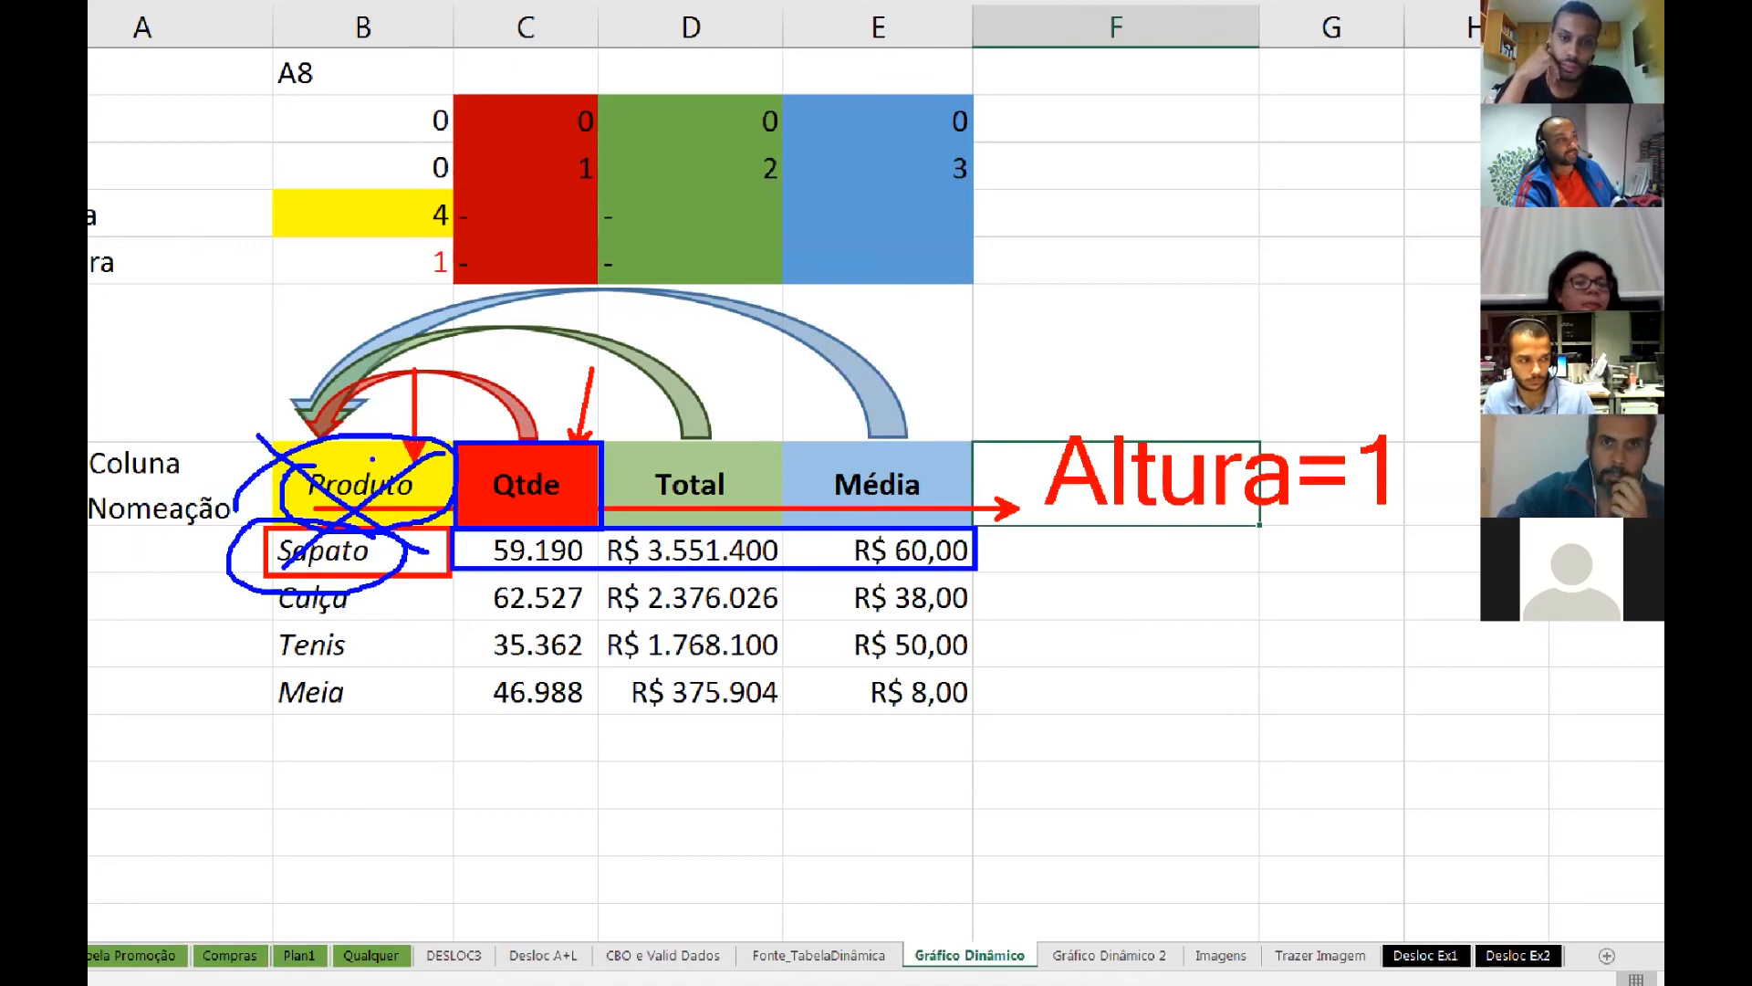
drag(366, 456, 366, 386)
drag(498, 453, 515, 374)
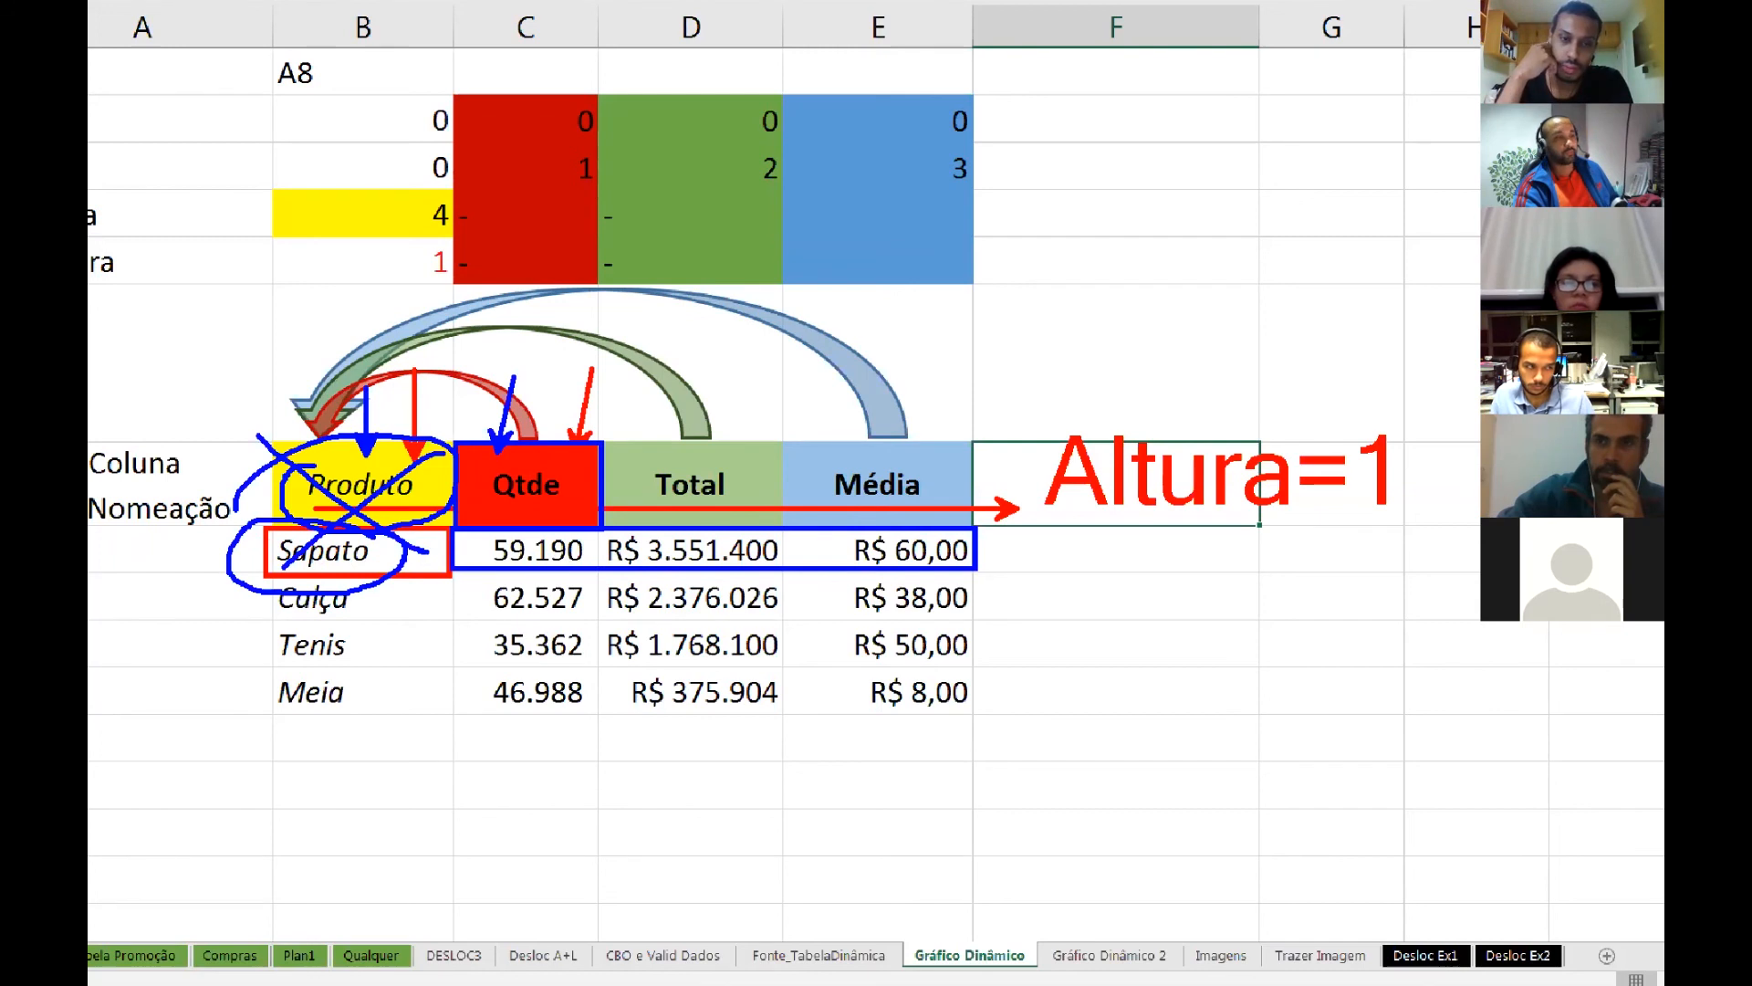
key(Escape)
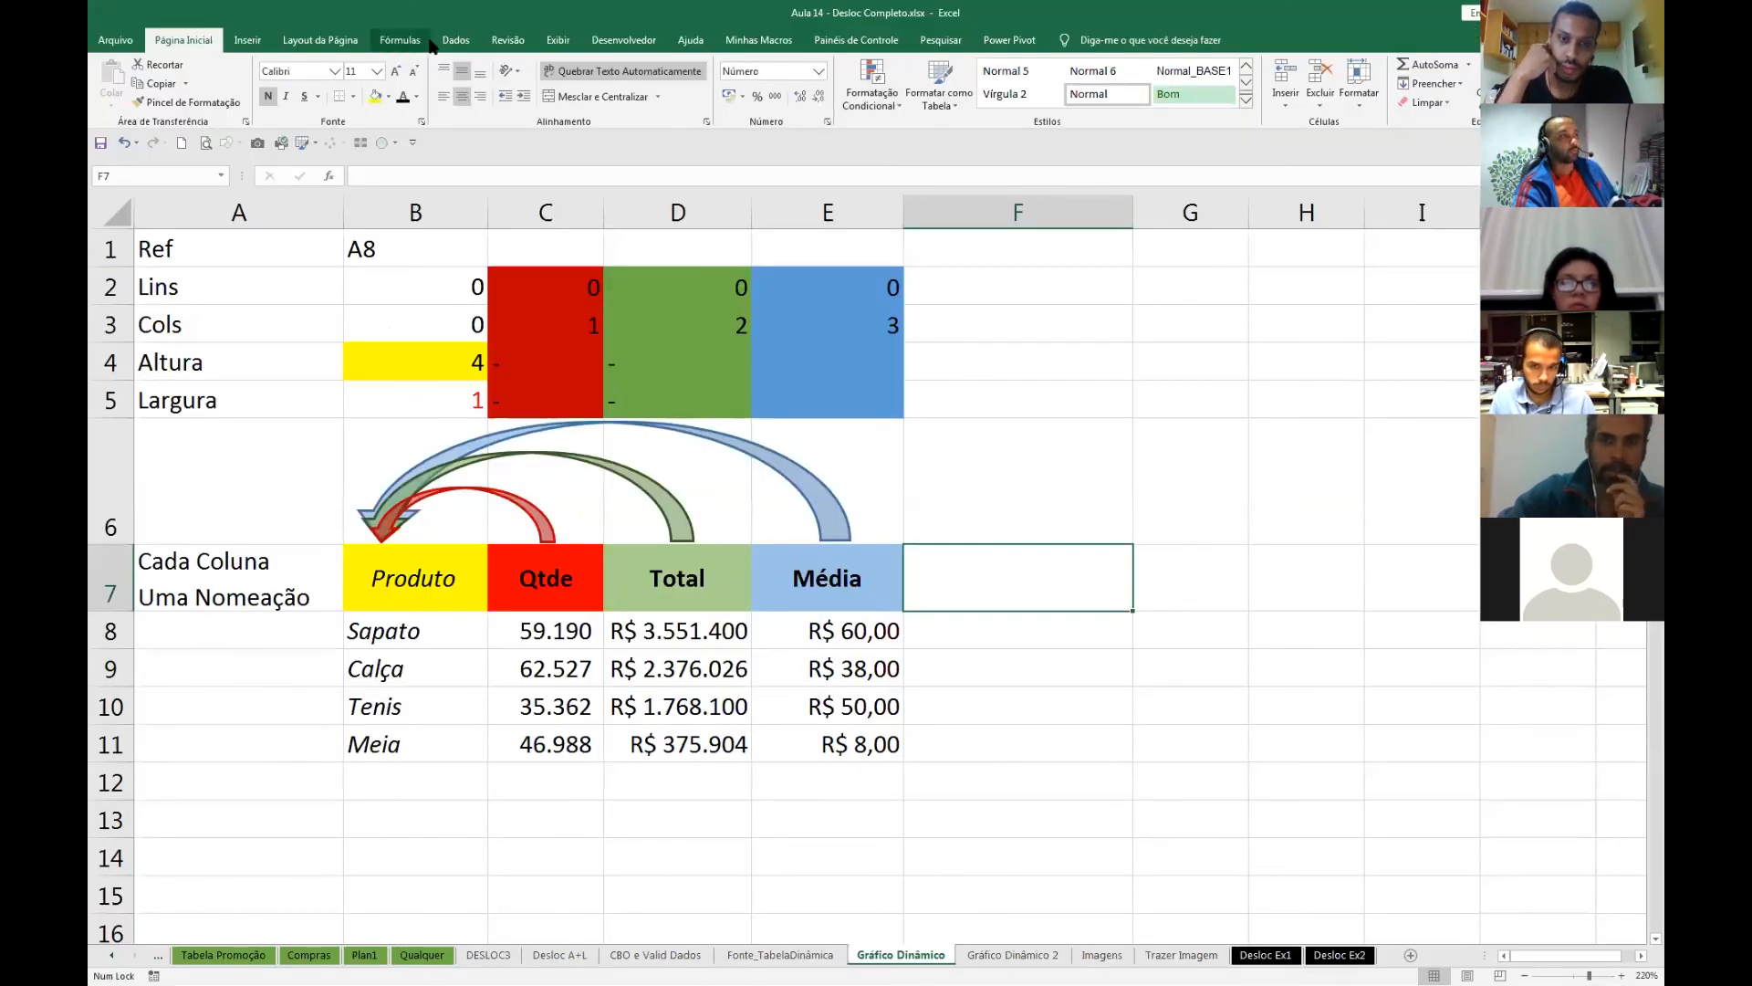
- Start defining a new workbook-scoped name called Graf1_Eixo
click(400, 40)
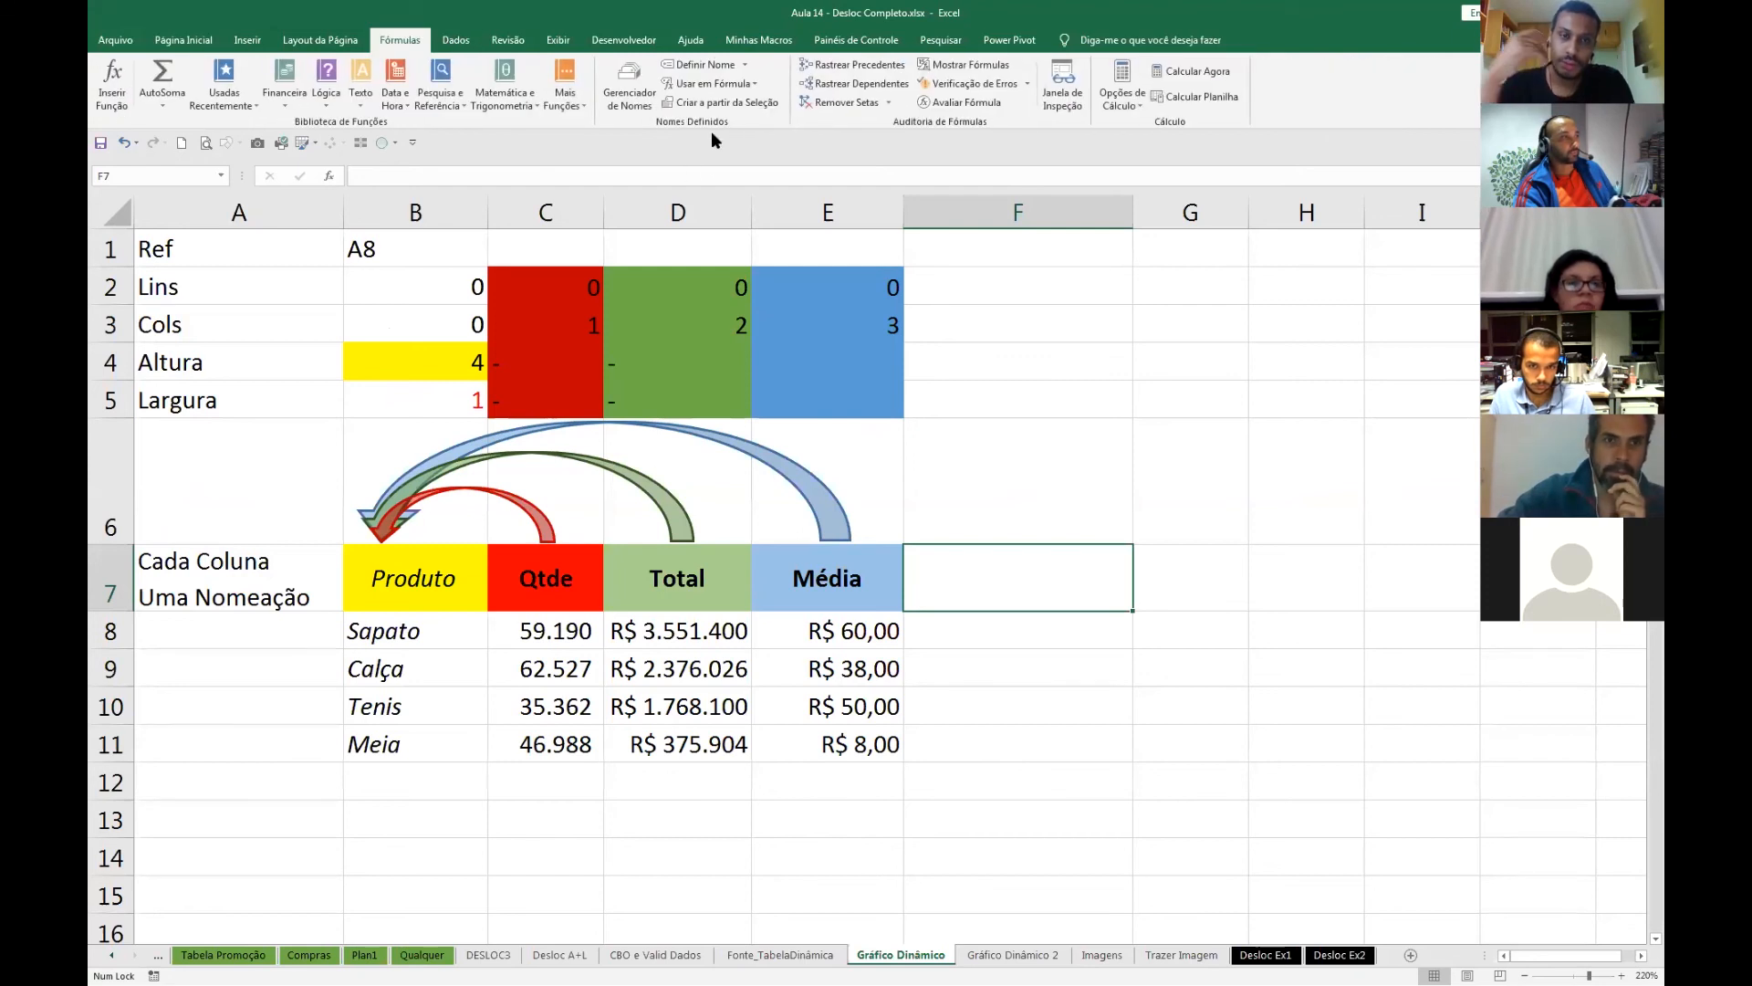
click(694, 65)
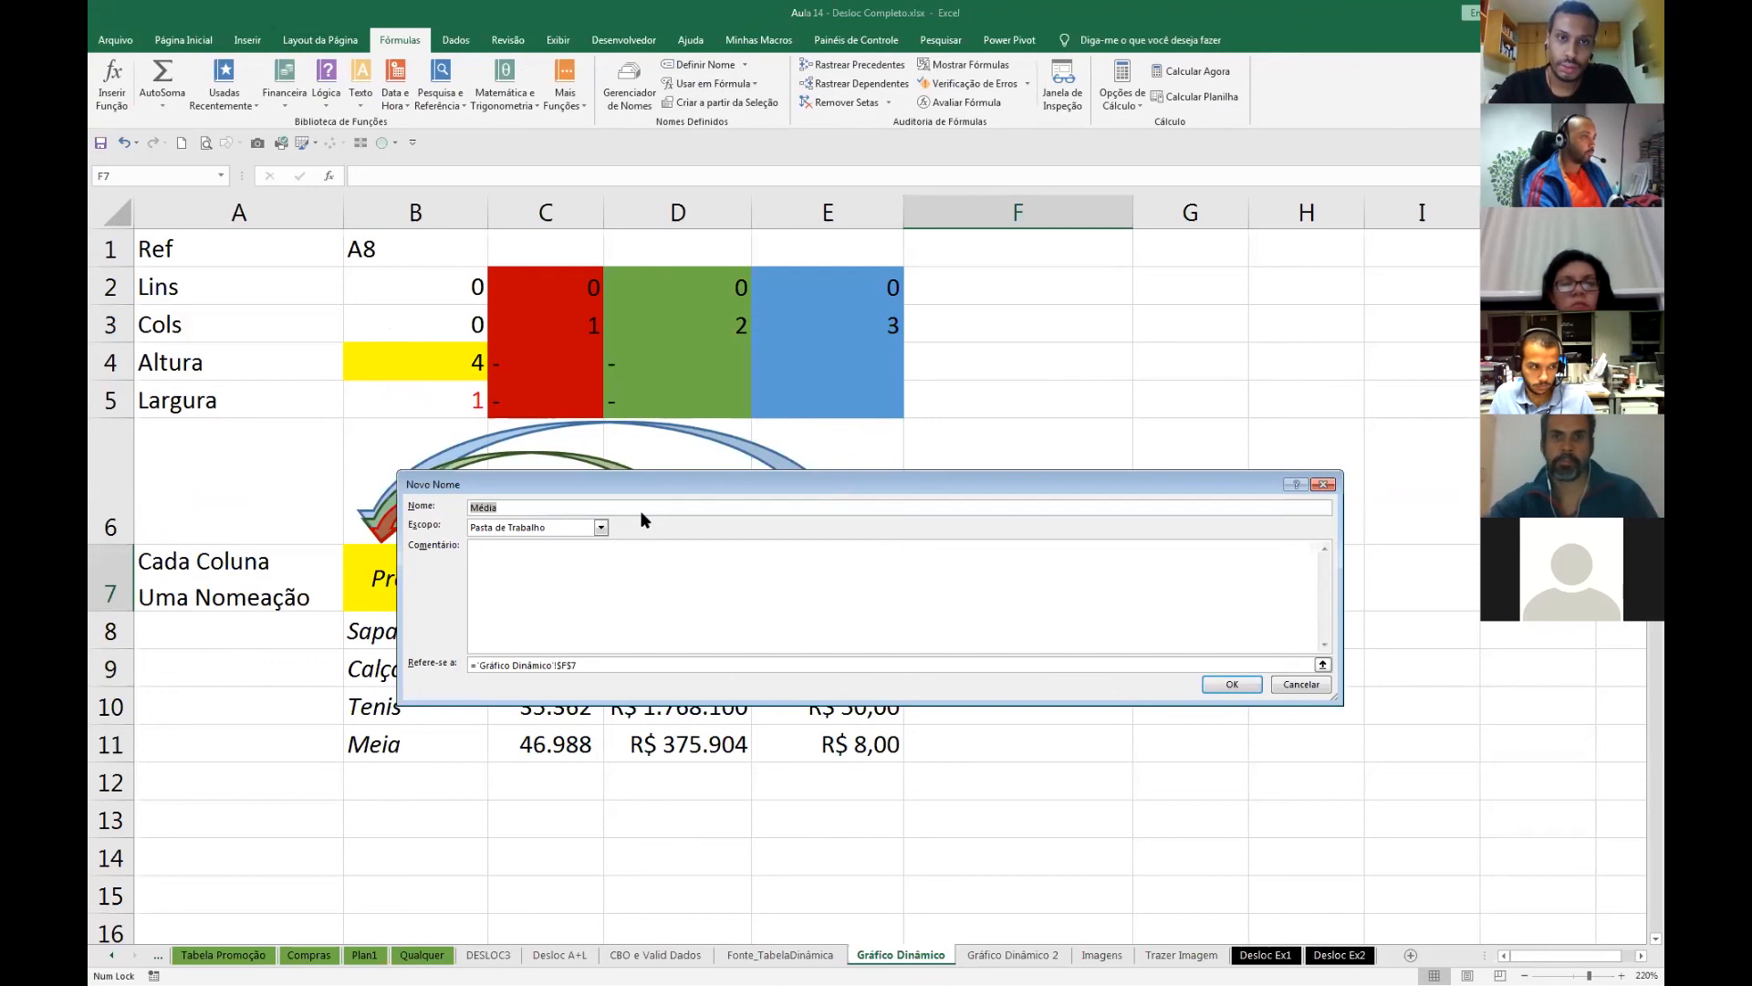
key(End)
text(Graf1)
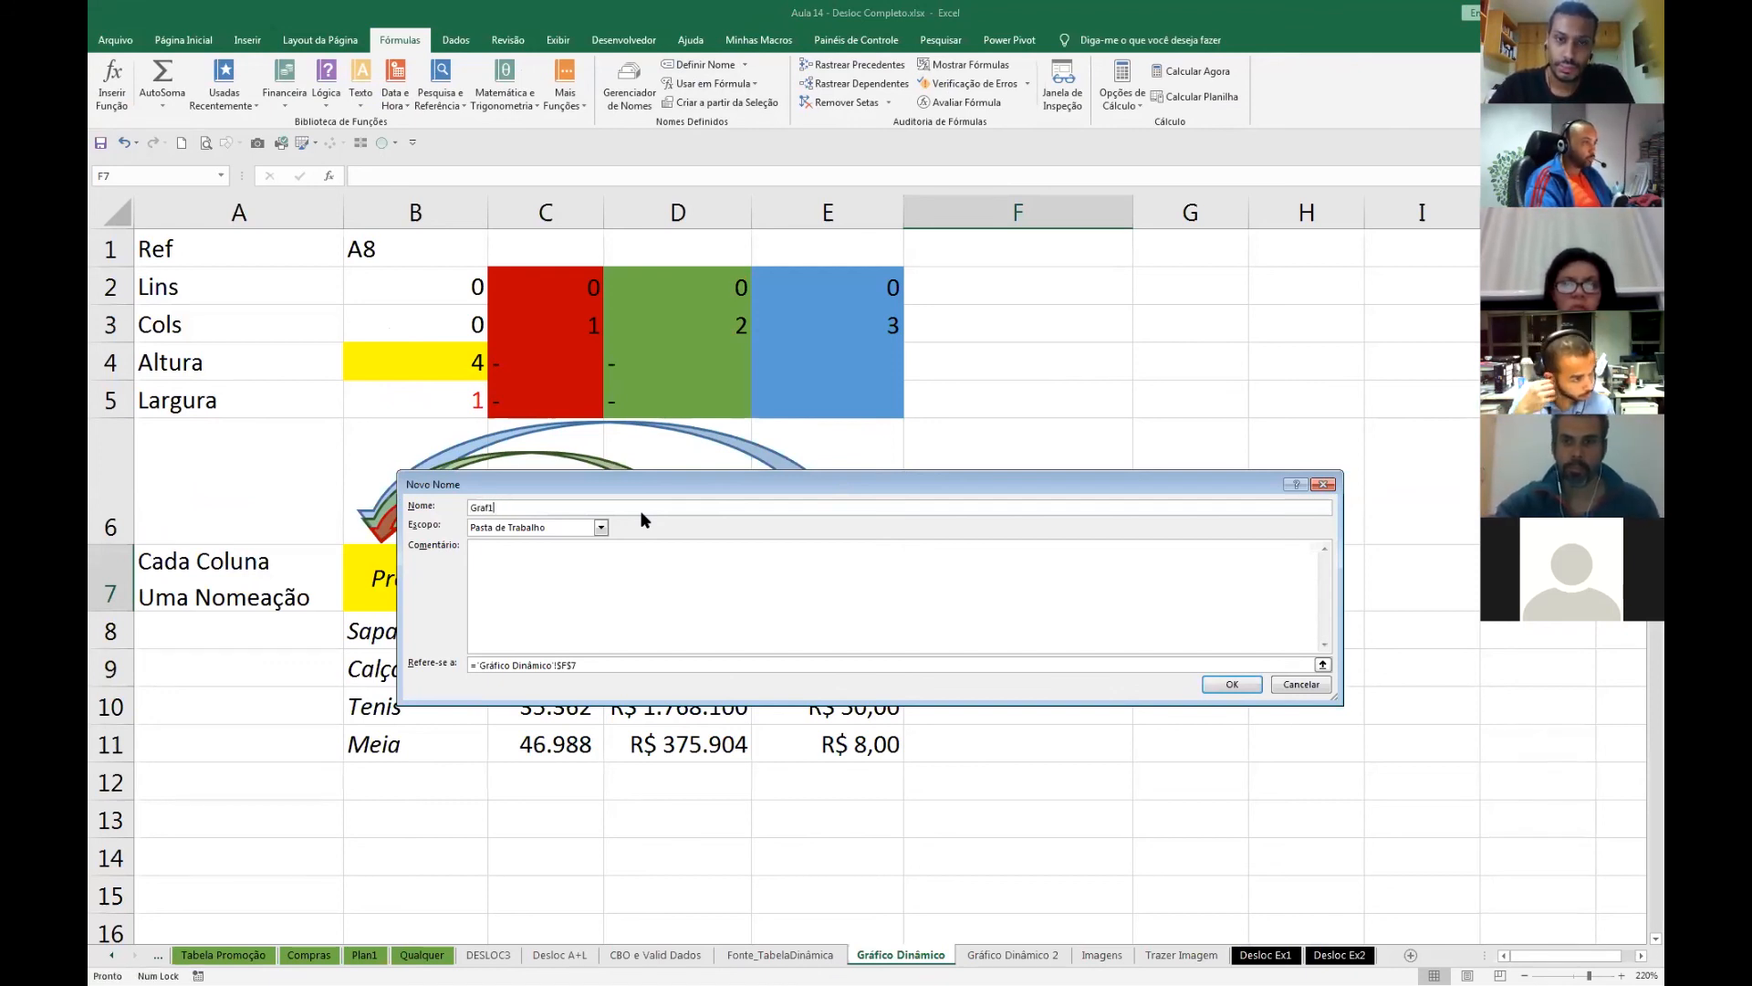
text(_Eixo)
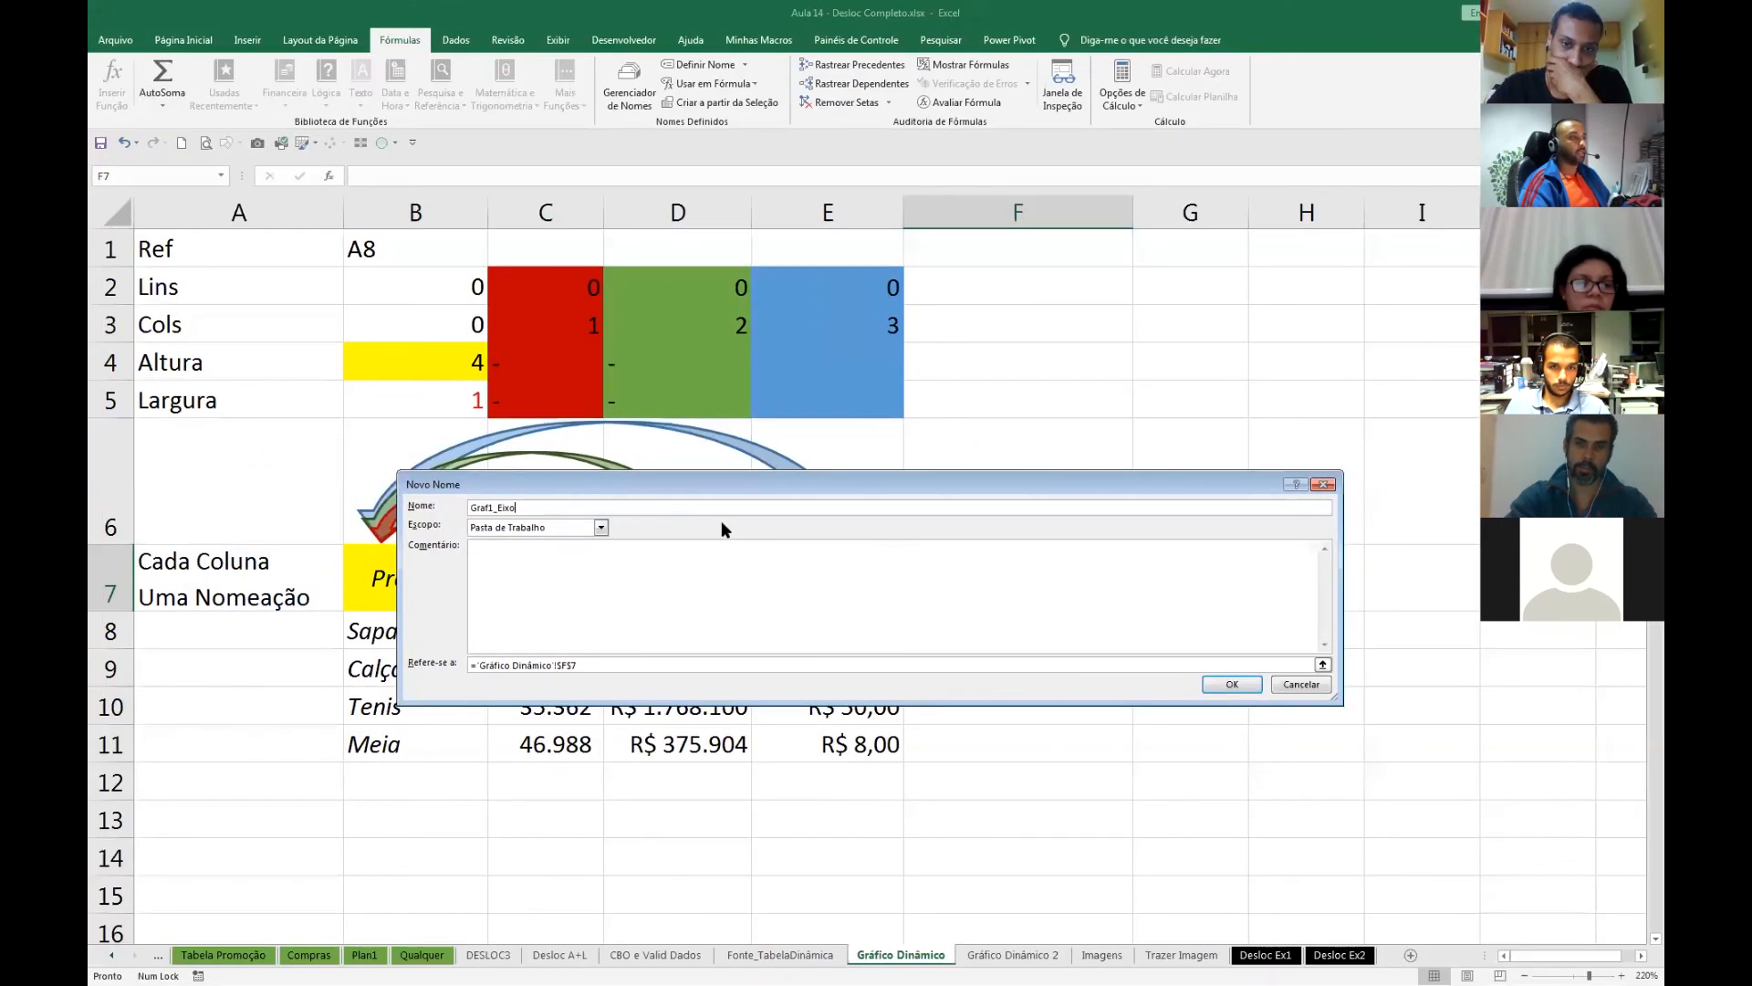
- Replace the new name's reference with a DESLOC formula starting from the Produto header cell 'Gráfico Dinâmico'!$B$7
drag(577, 665, 481, 664)
key(BackSpace)
text(desloc)
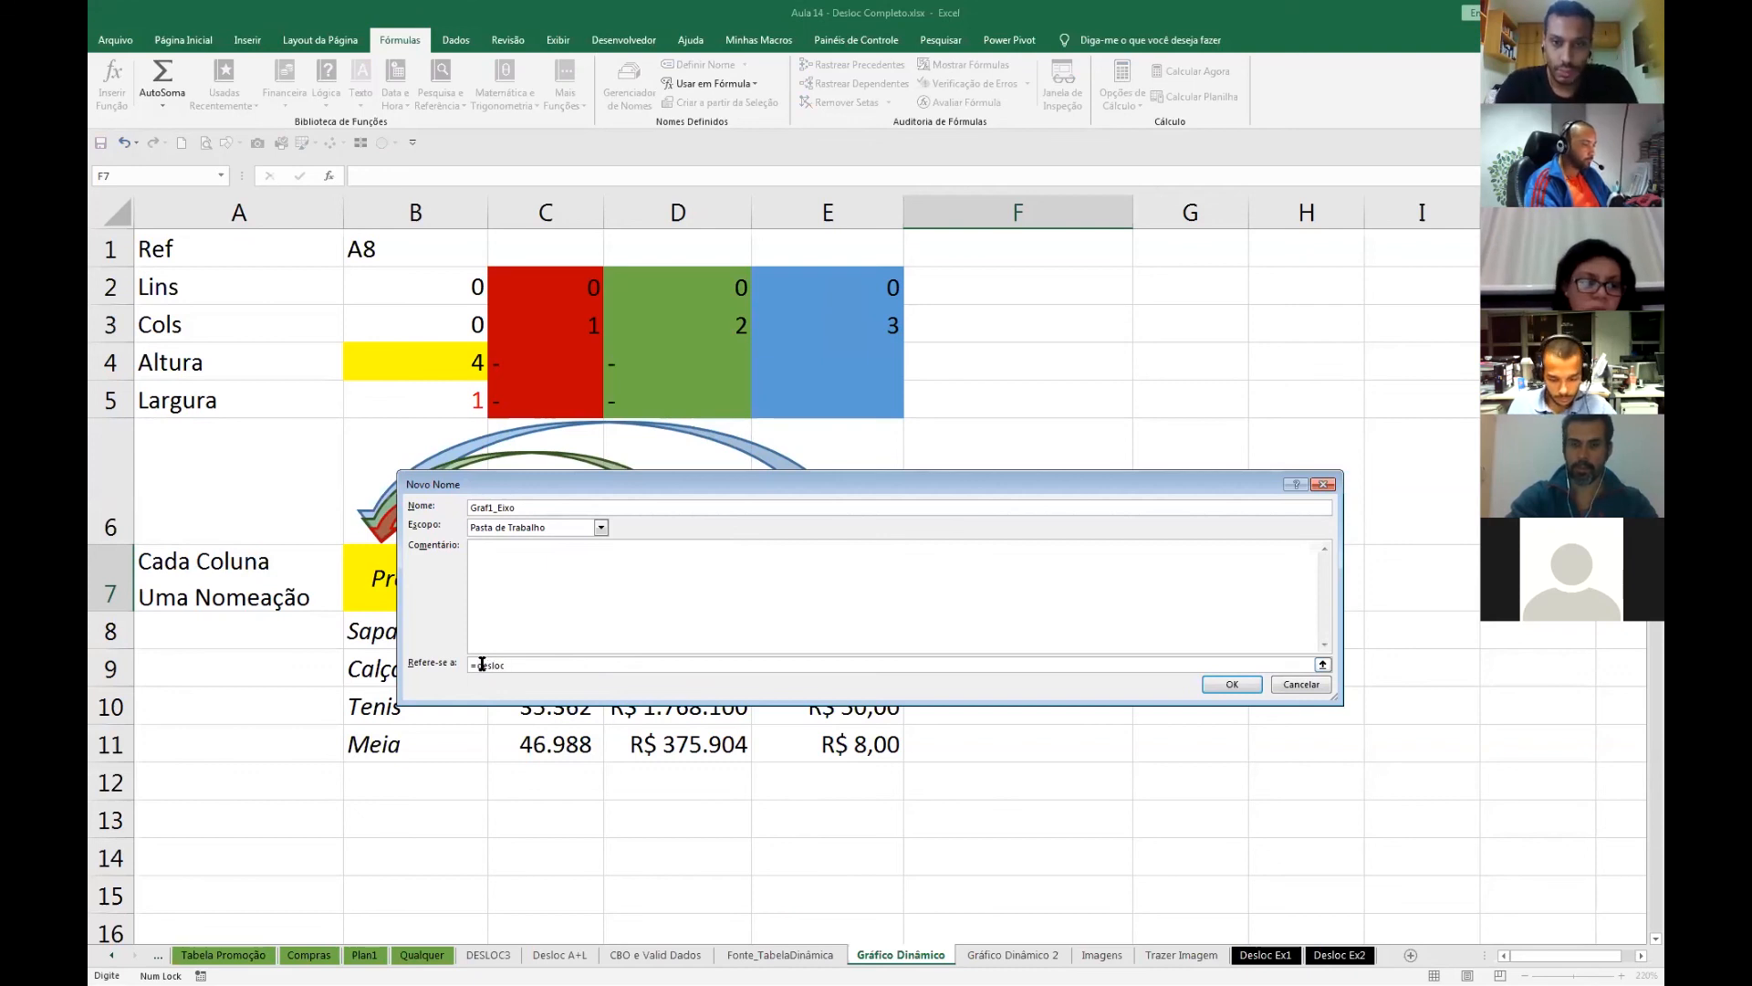
text(()
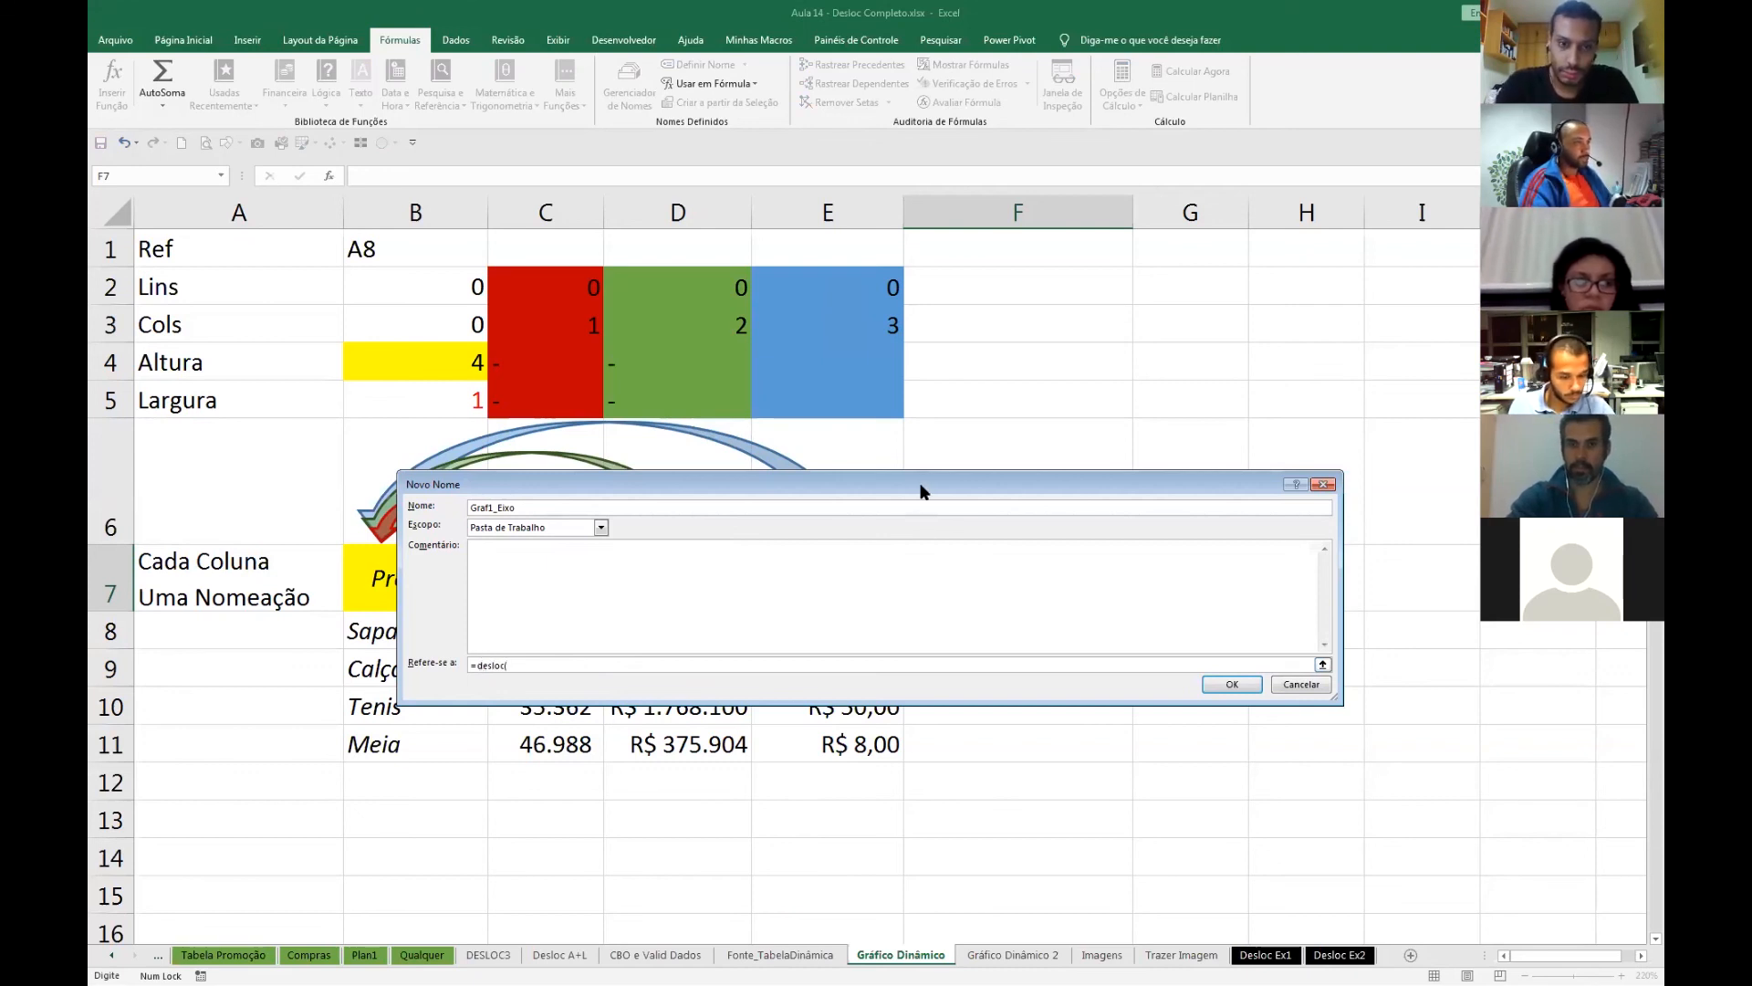
drag(922, 491, 840, 239)
click(404, 585)
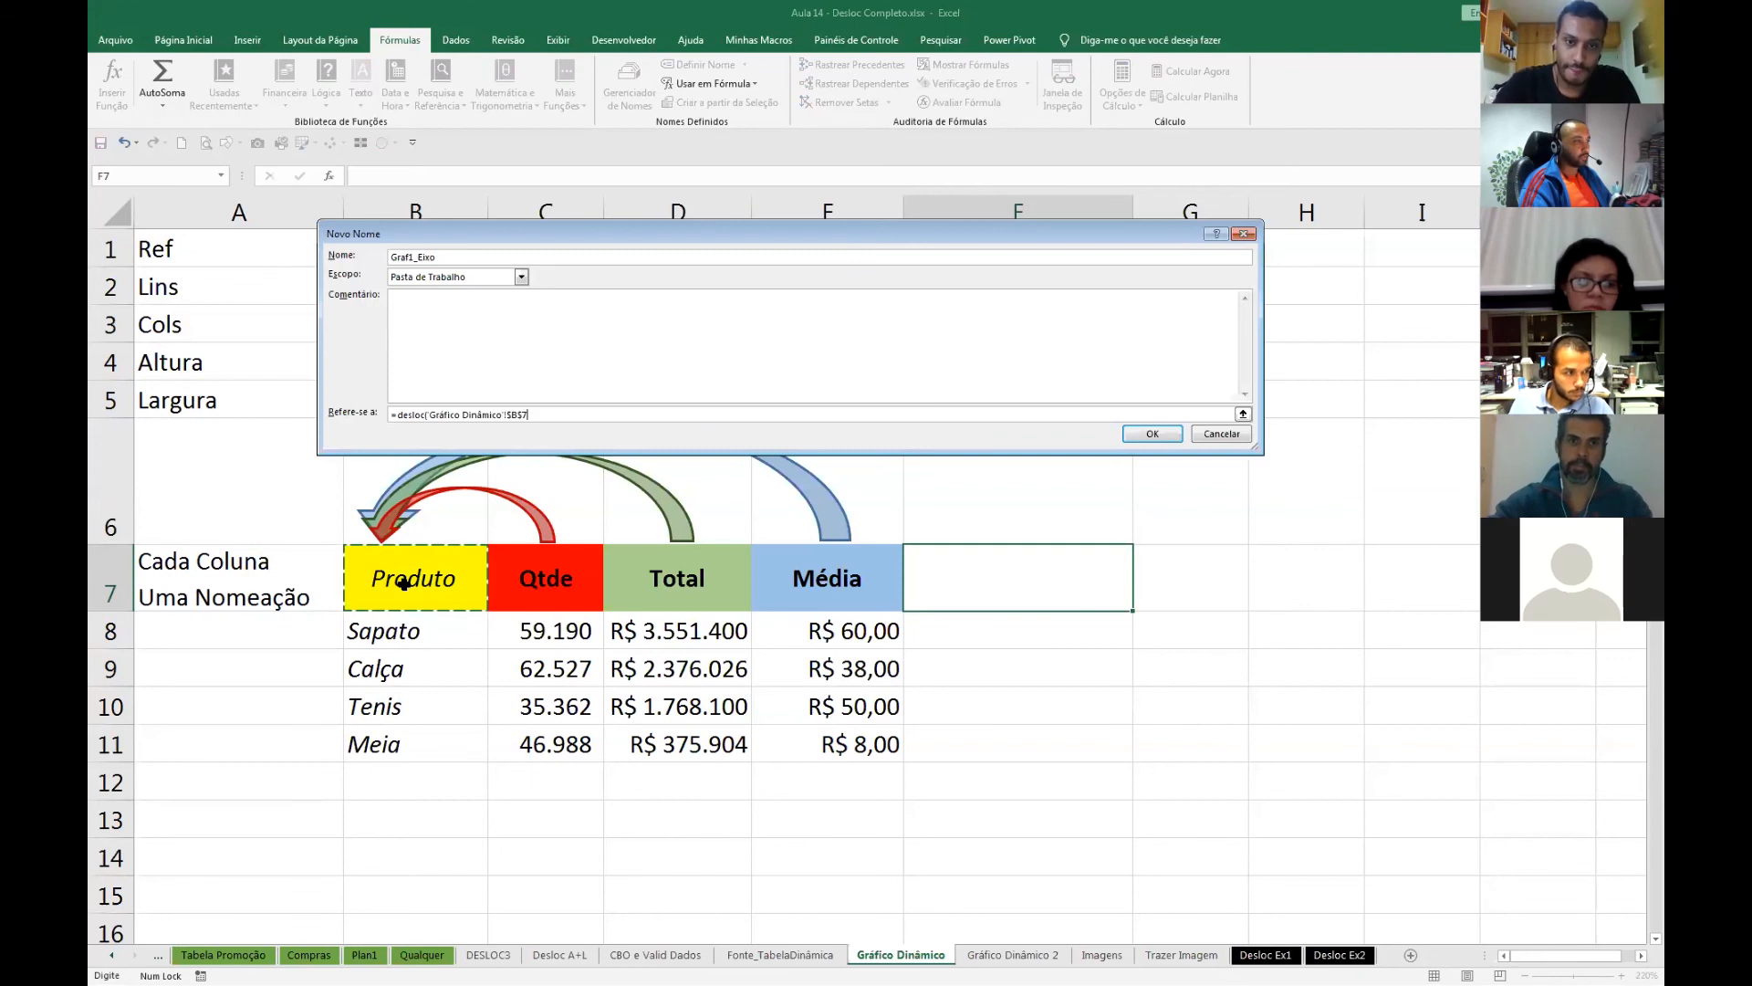
text(;)
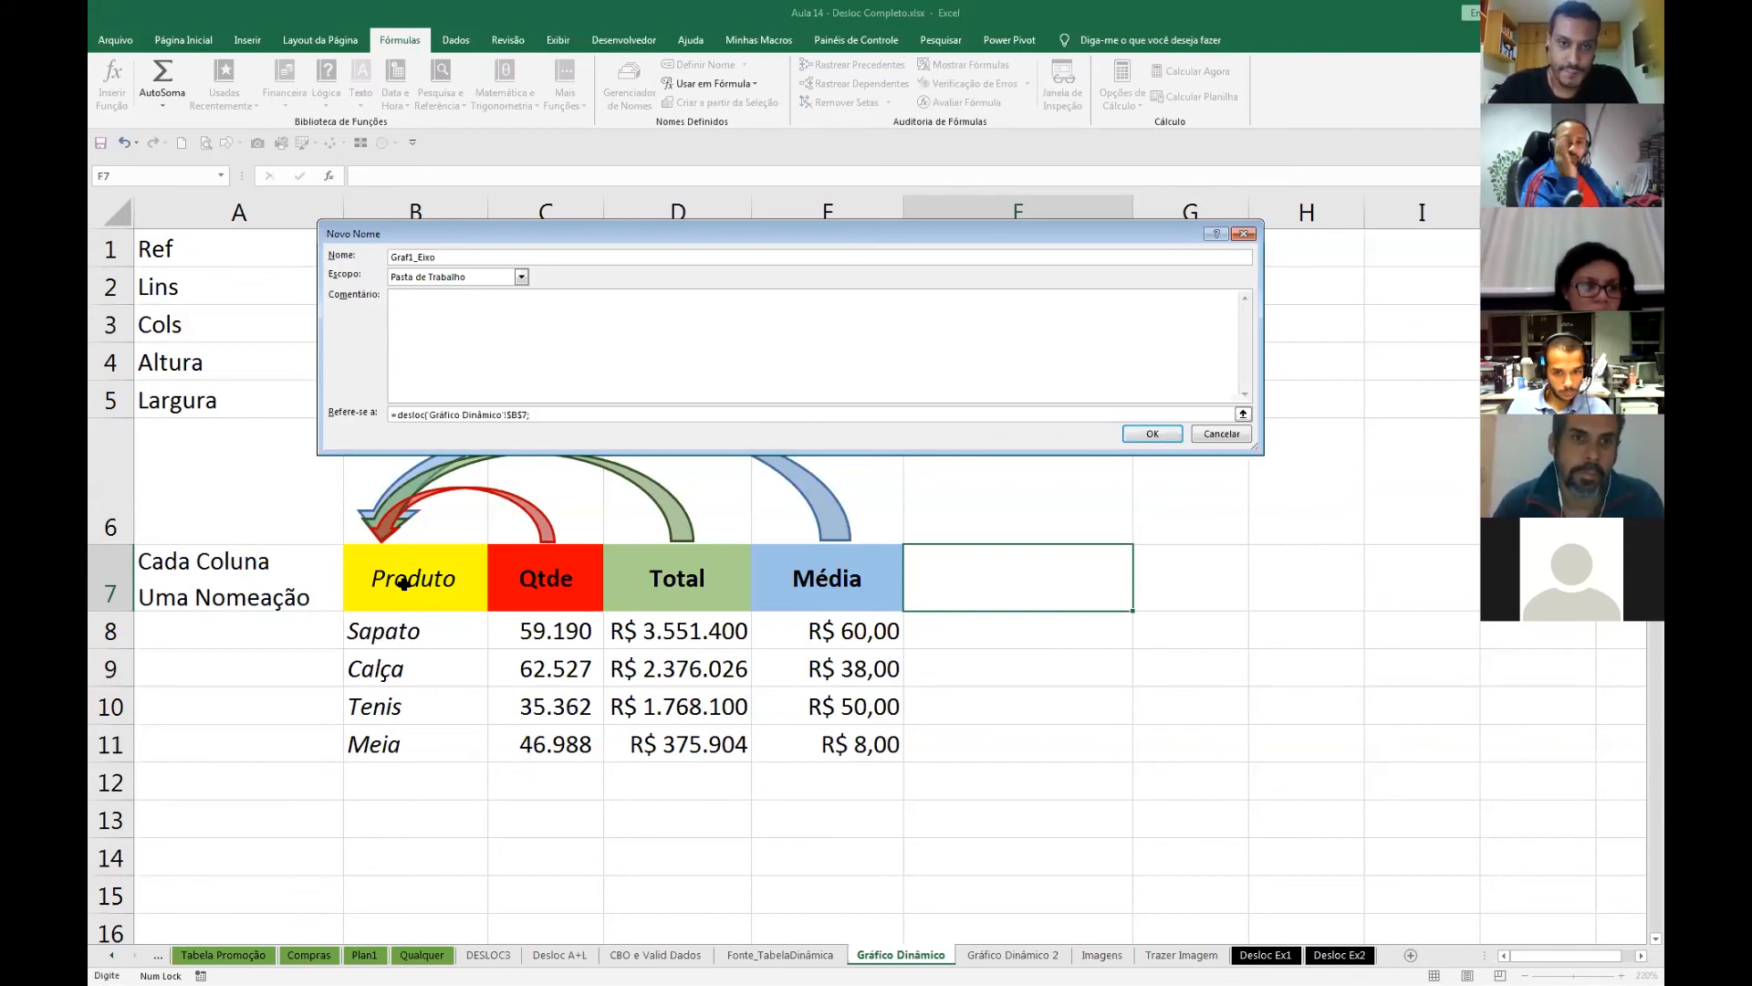
- Complete the DESLOC arguments with 0 rows, 1 column, height 1 and width cont.valores('Gráfico Dinâmico'!$C$7:$I$7)
text(0)
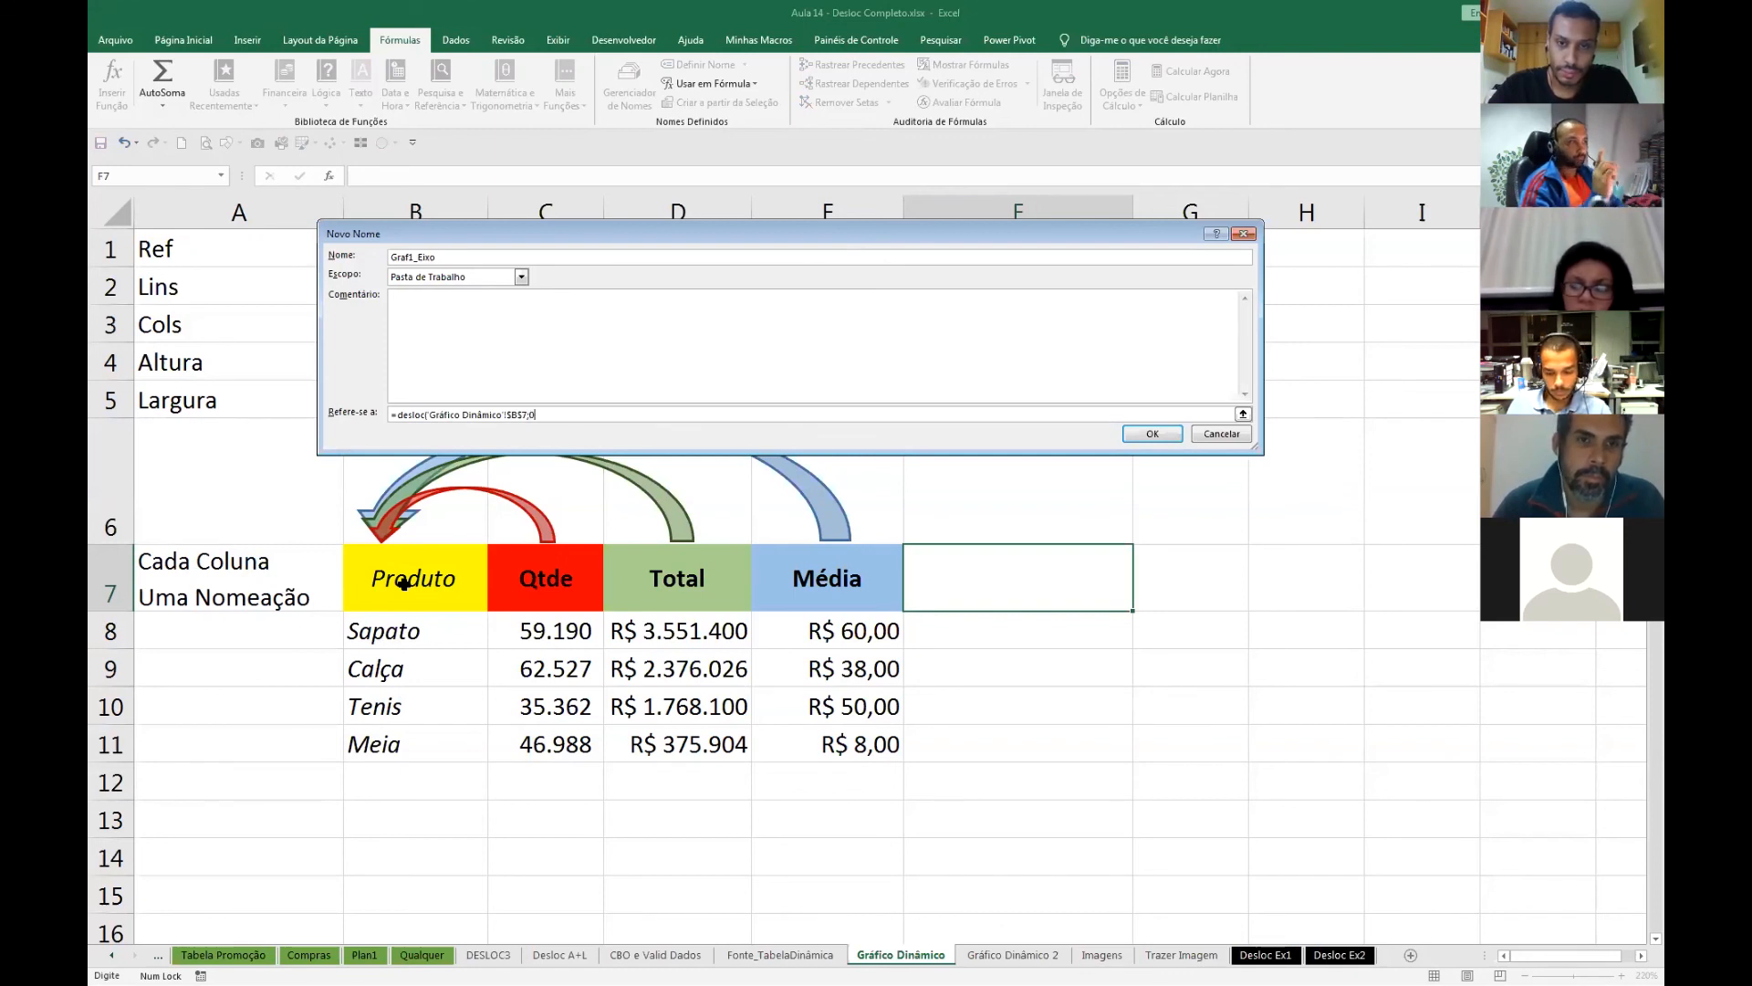
text(;)
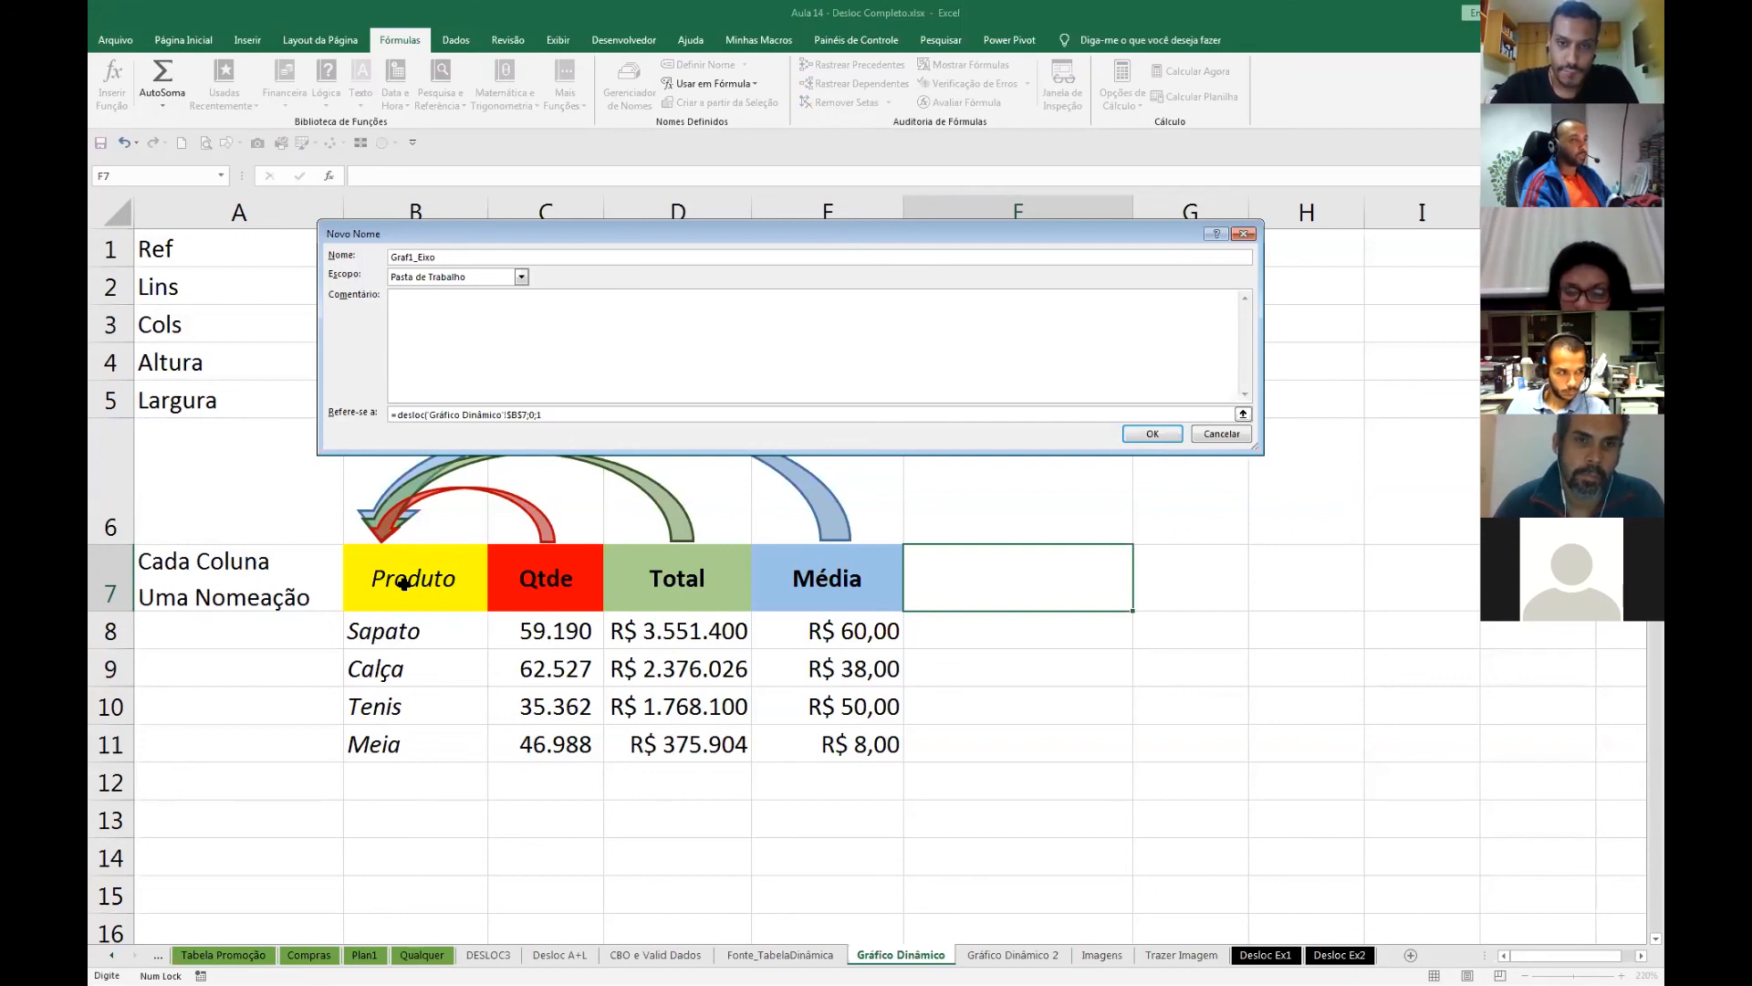
text(1;1;cont)
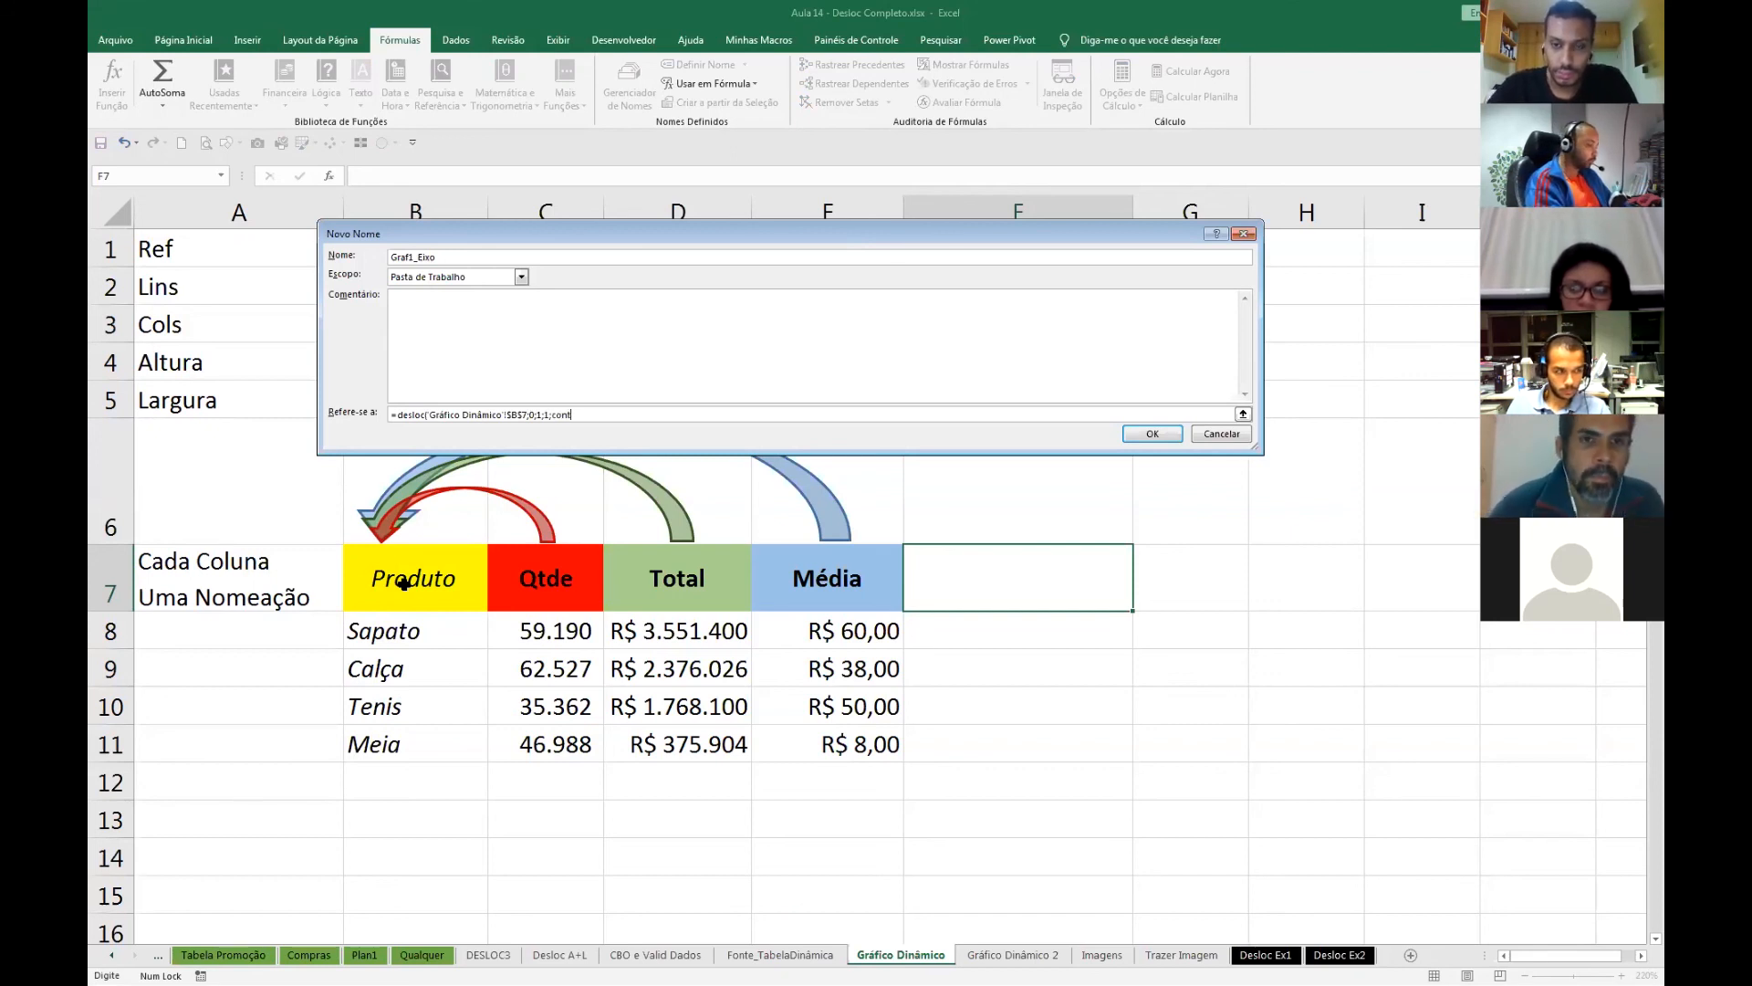
text(.valores()
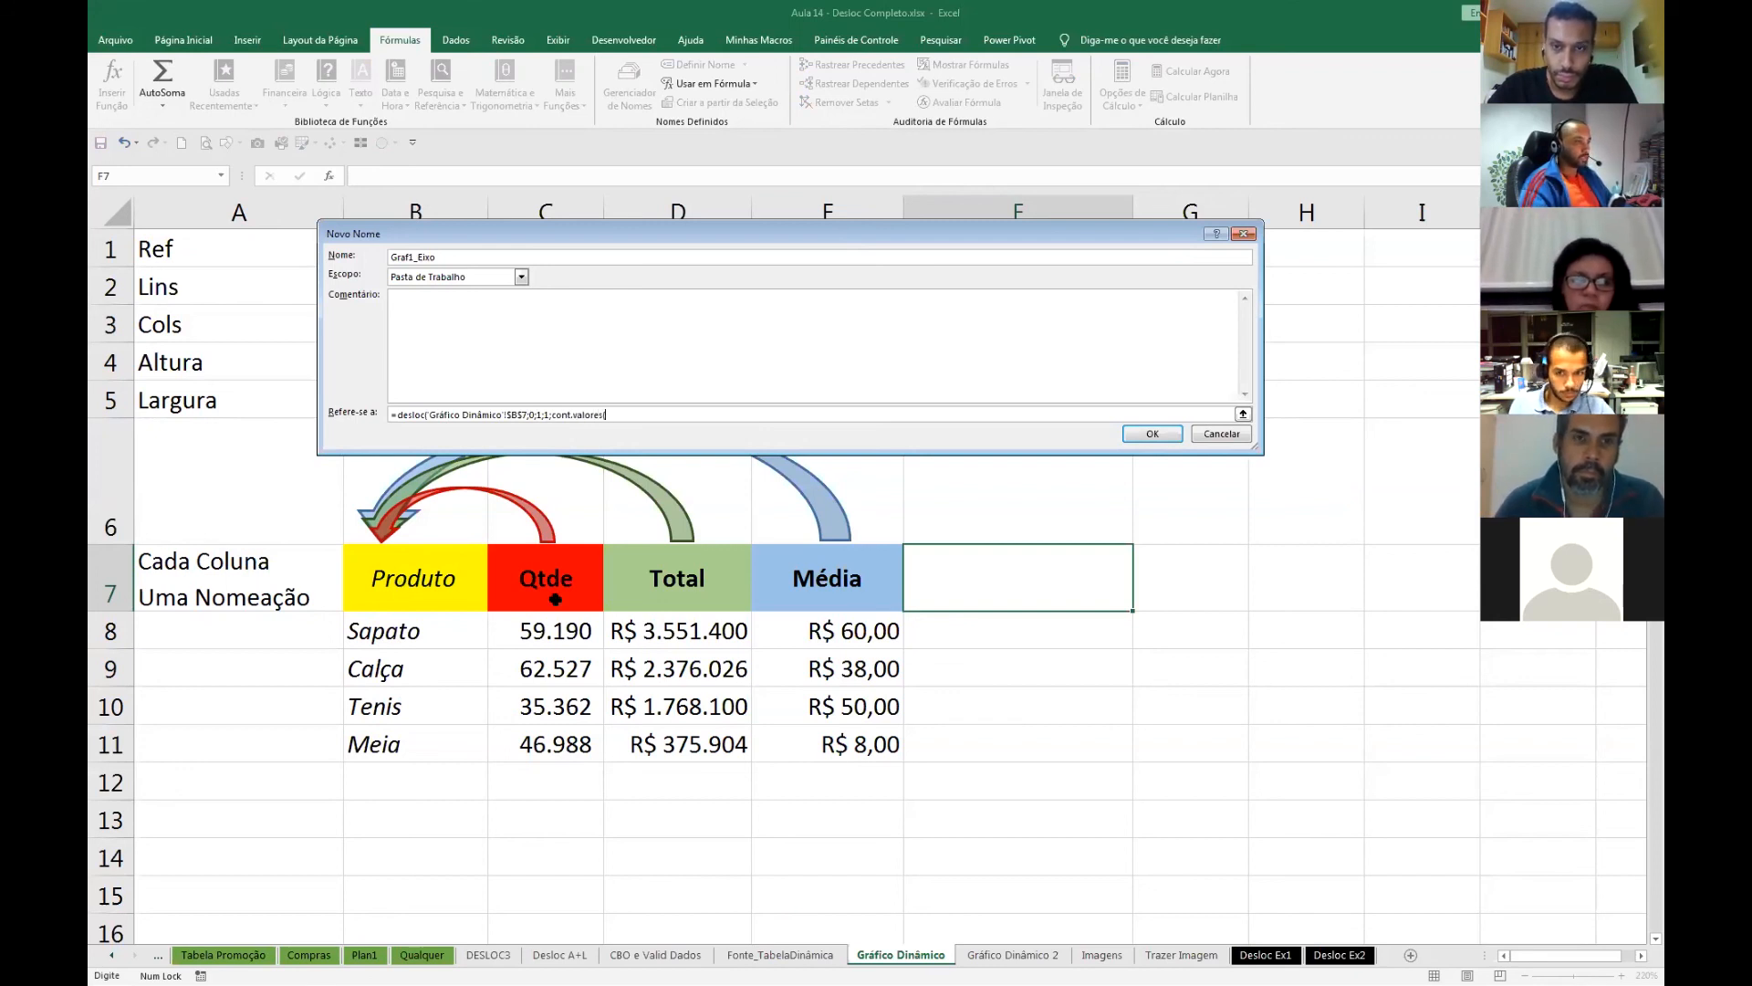
drag(540, 588, 1465, 589)
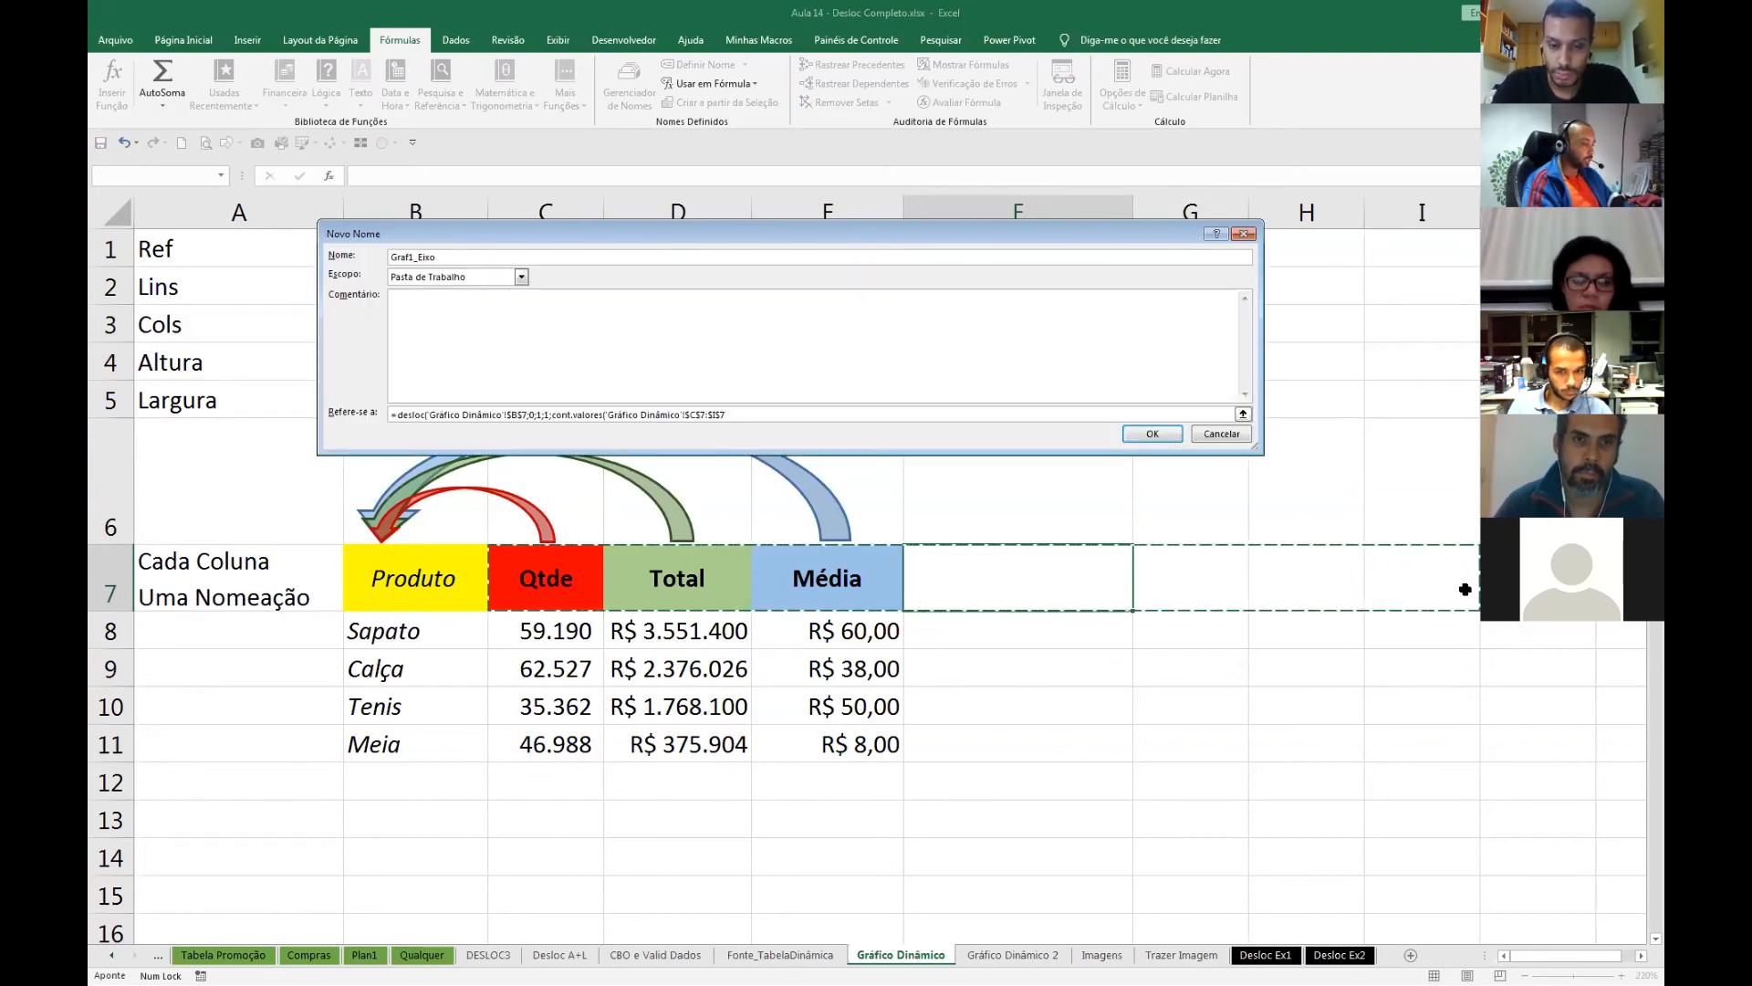
text())
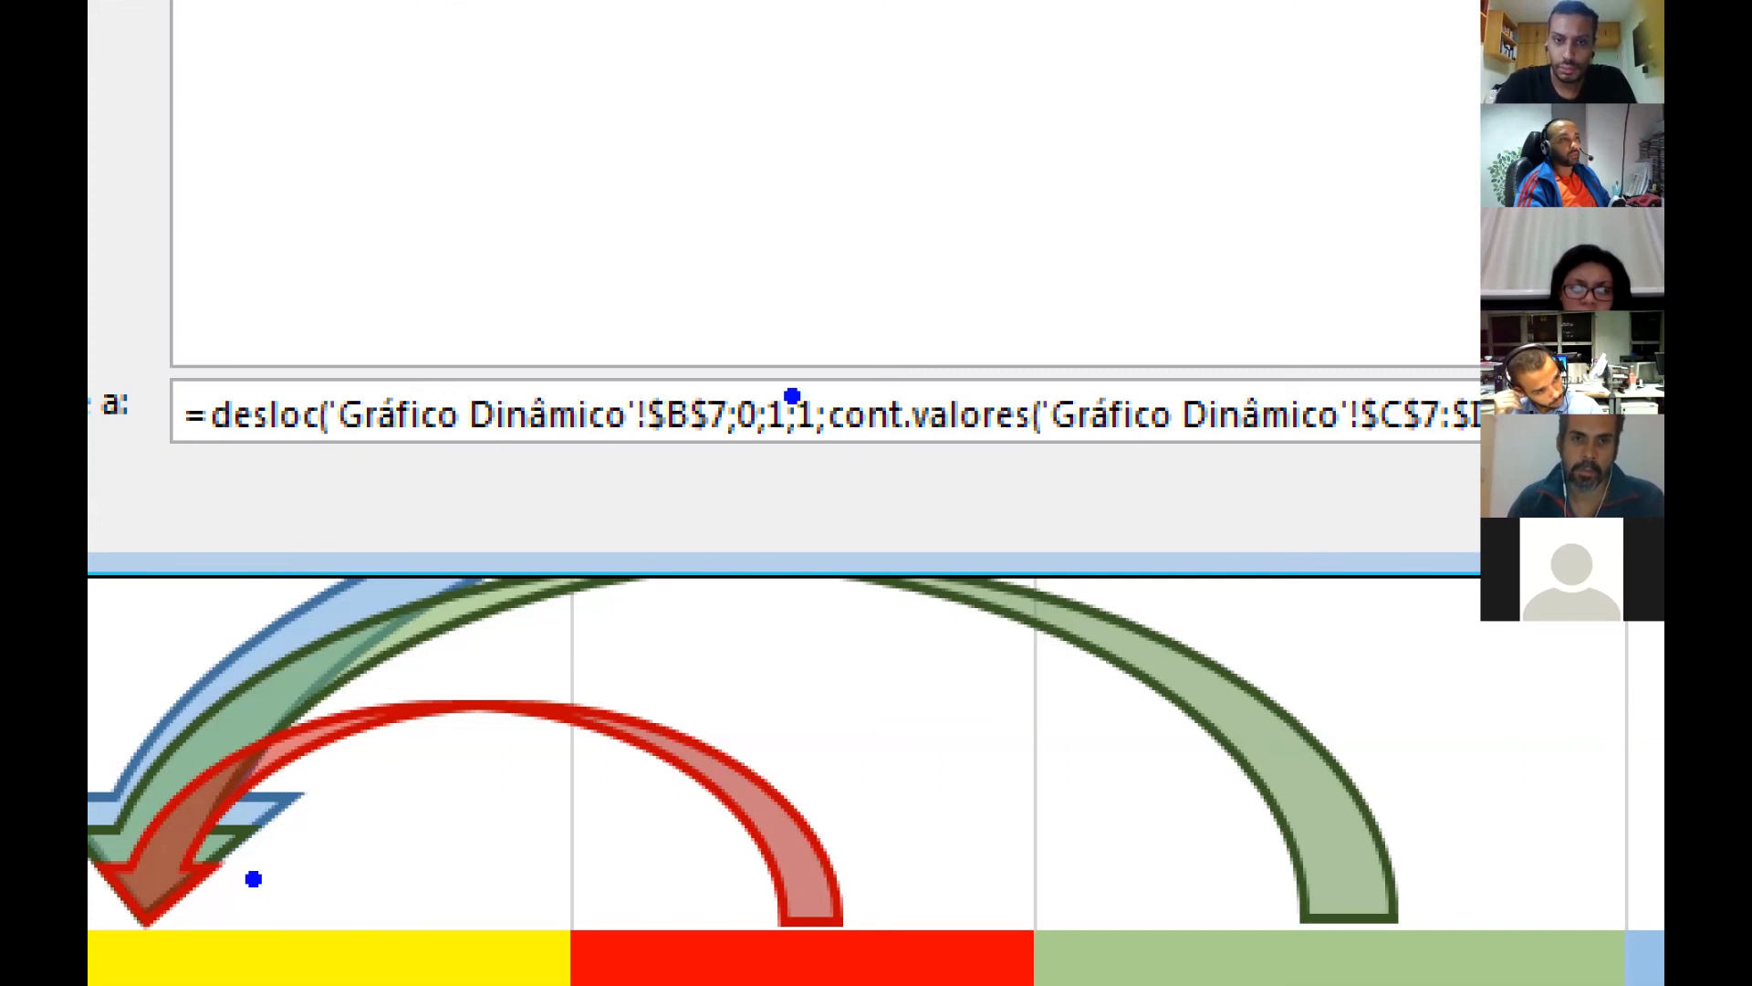
- Point a blue arrow labelled Altura at the formula's height argument, and clear the annotations
drag(766, 316, 744, 306)
drag(800, 388, 680, 146)
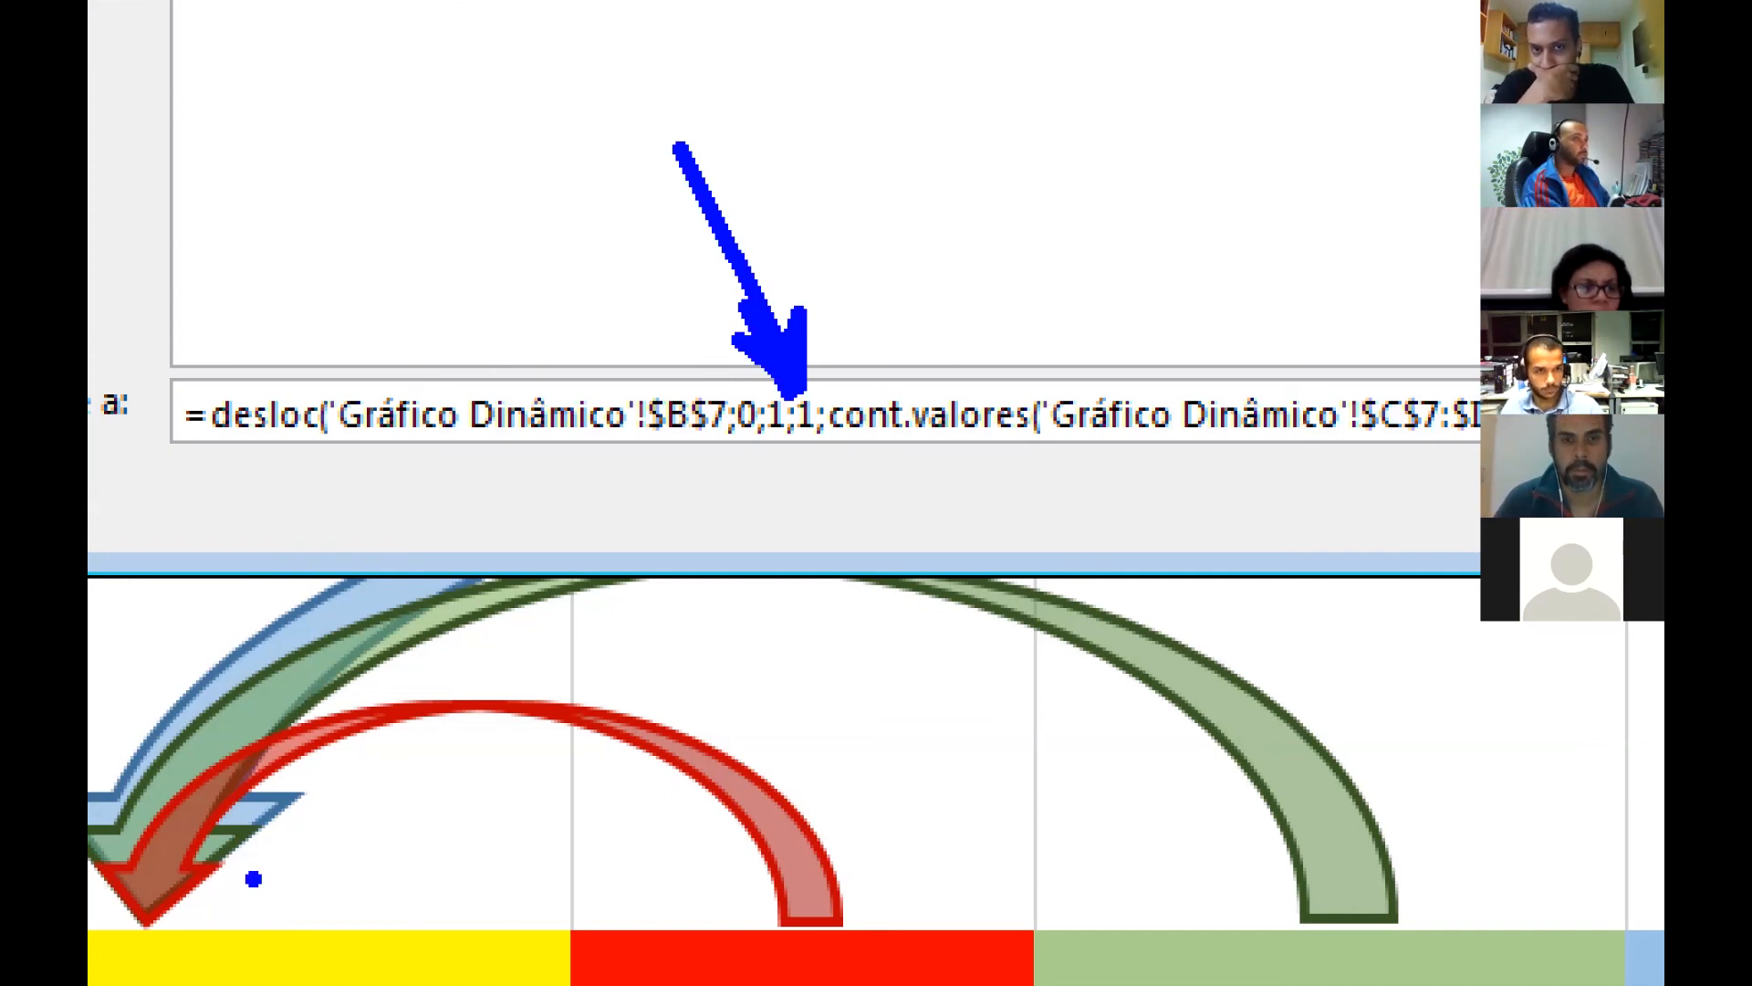
text(Altura)
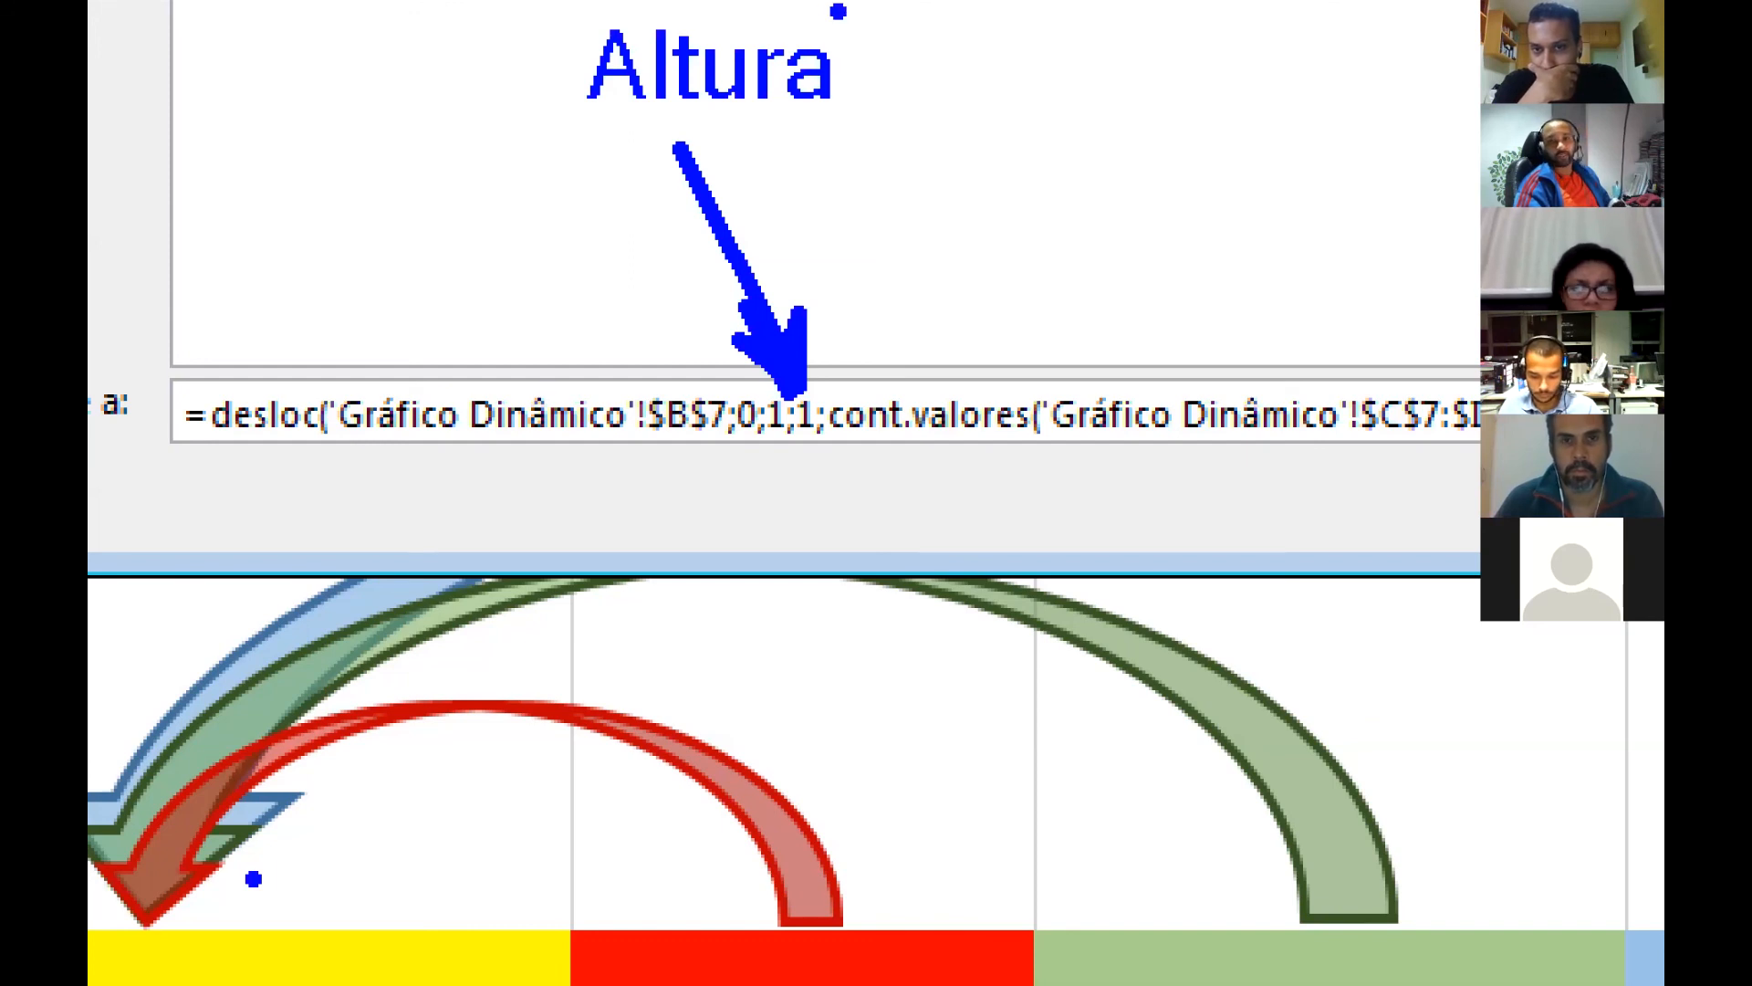
key(Escape)
- Save the new name, and highlight the range used by Graf1_Eixo's formula from the Name Manager
click(1150, 437)
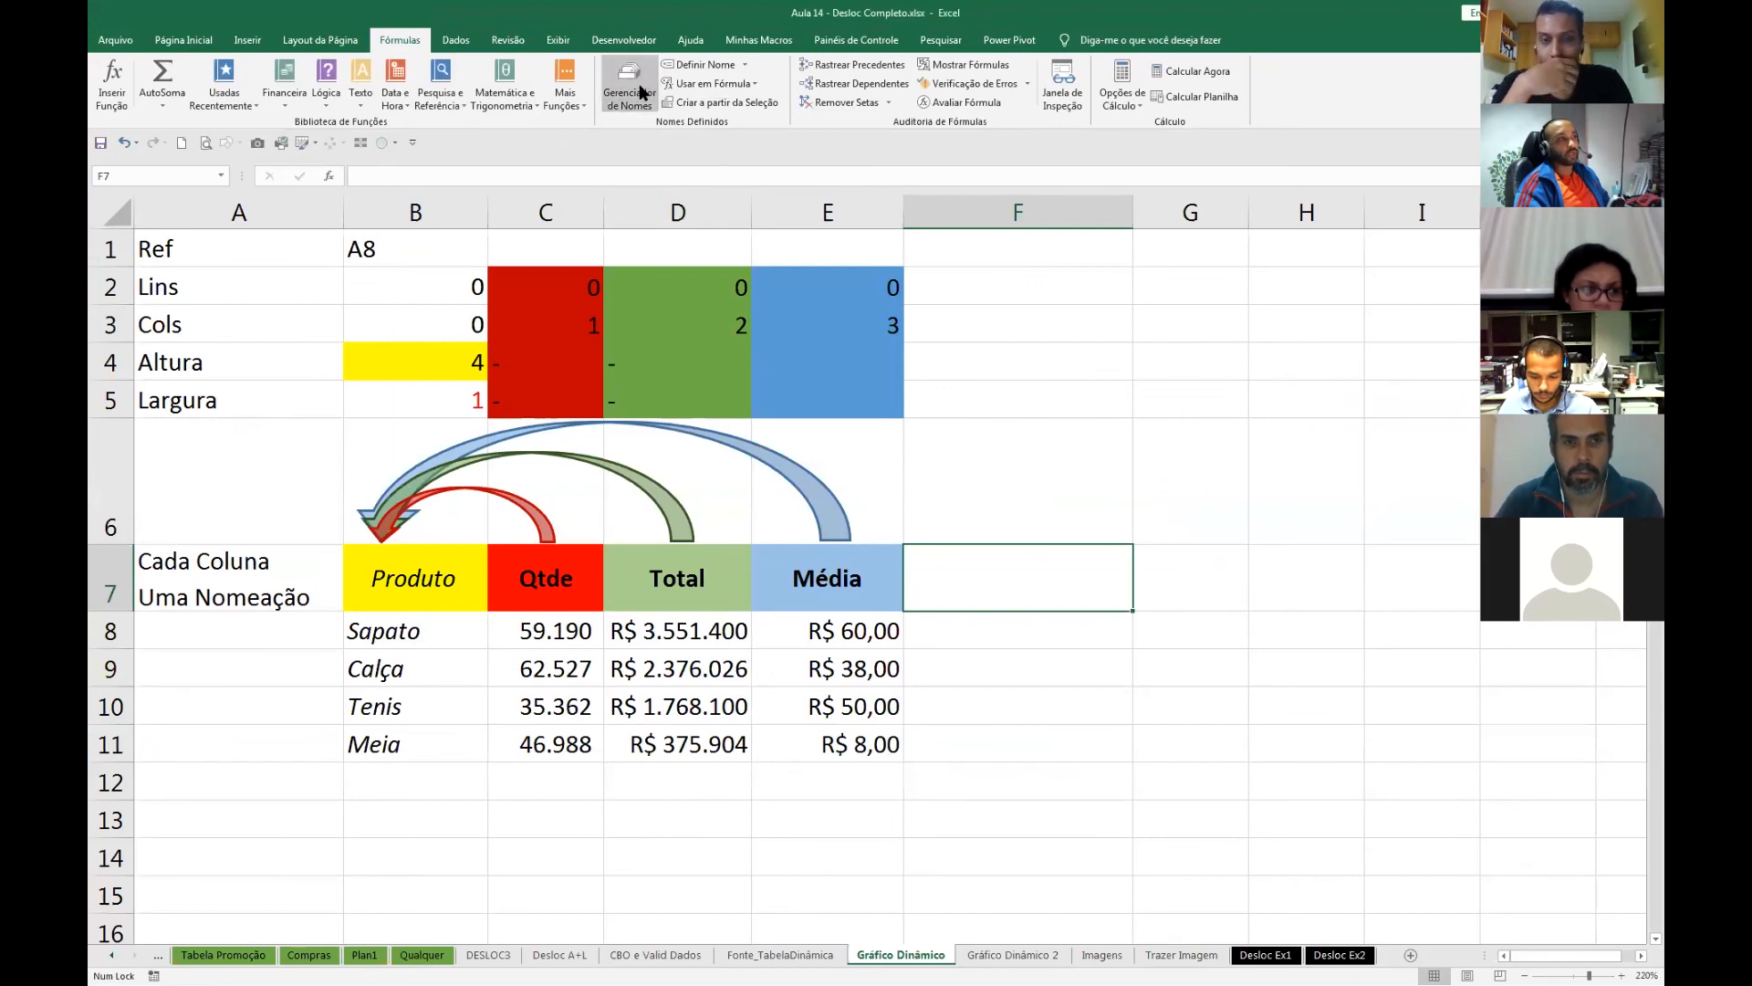
click(639, 91)
click(484, 204)
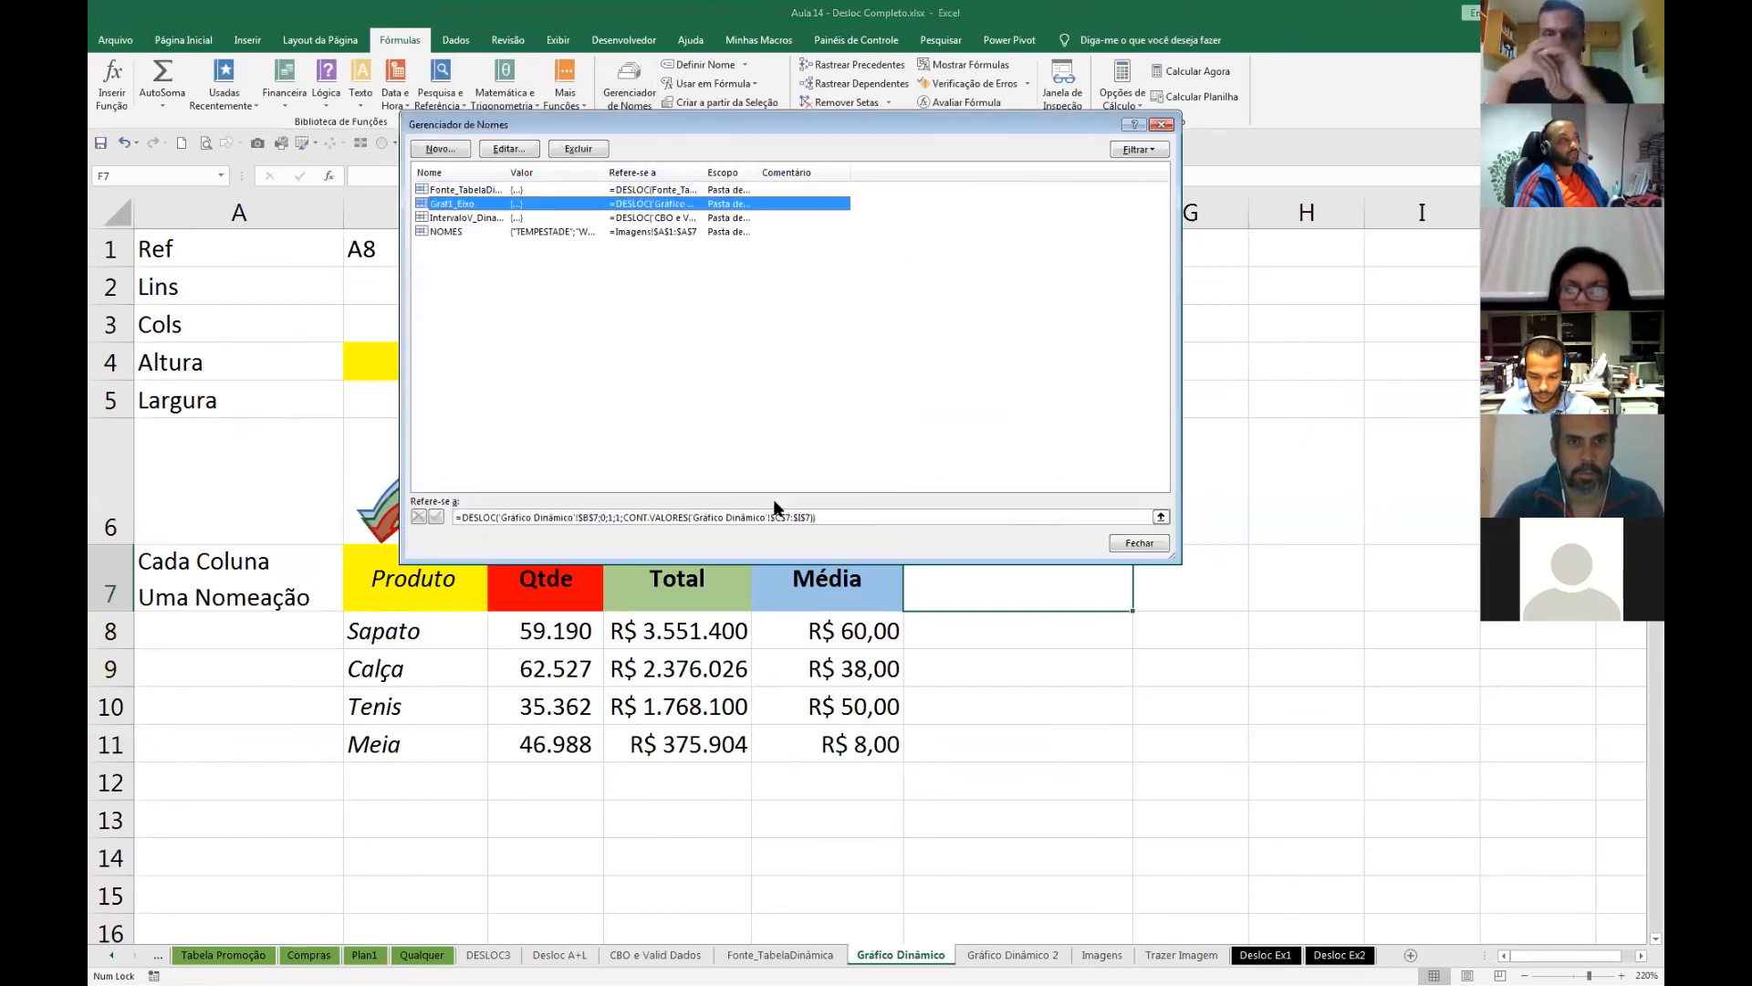
click(836, 514)
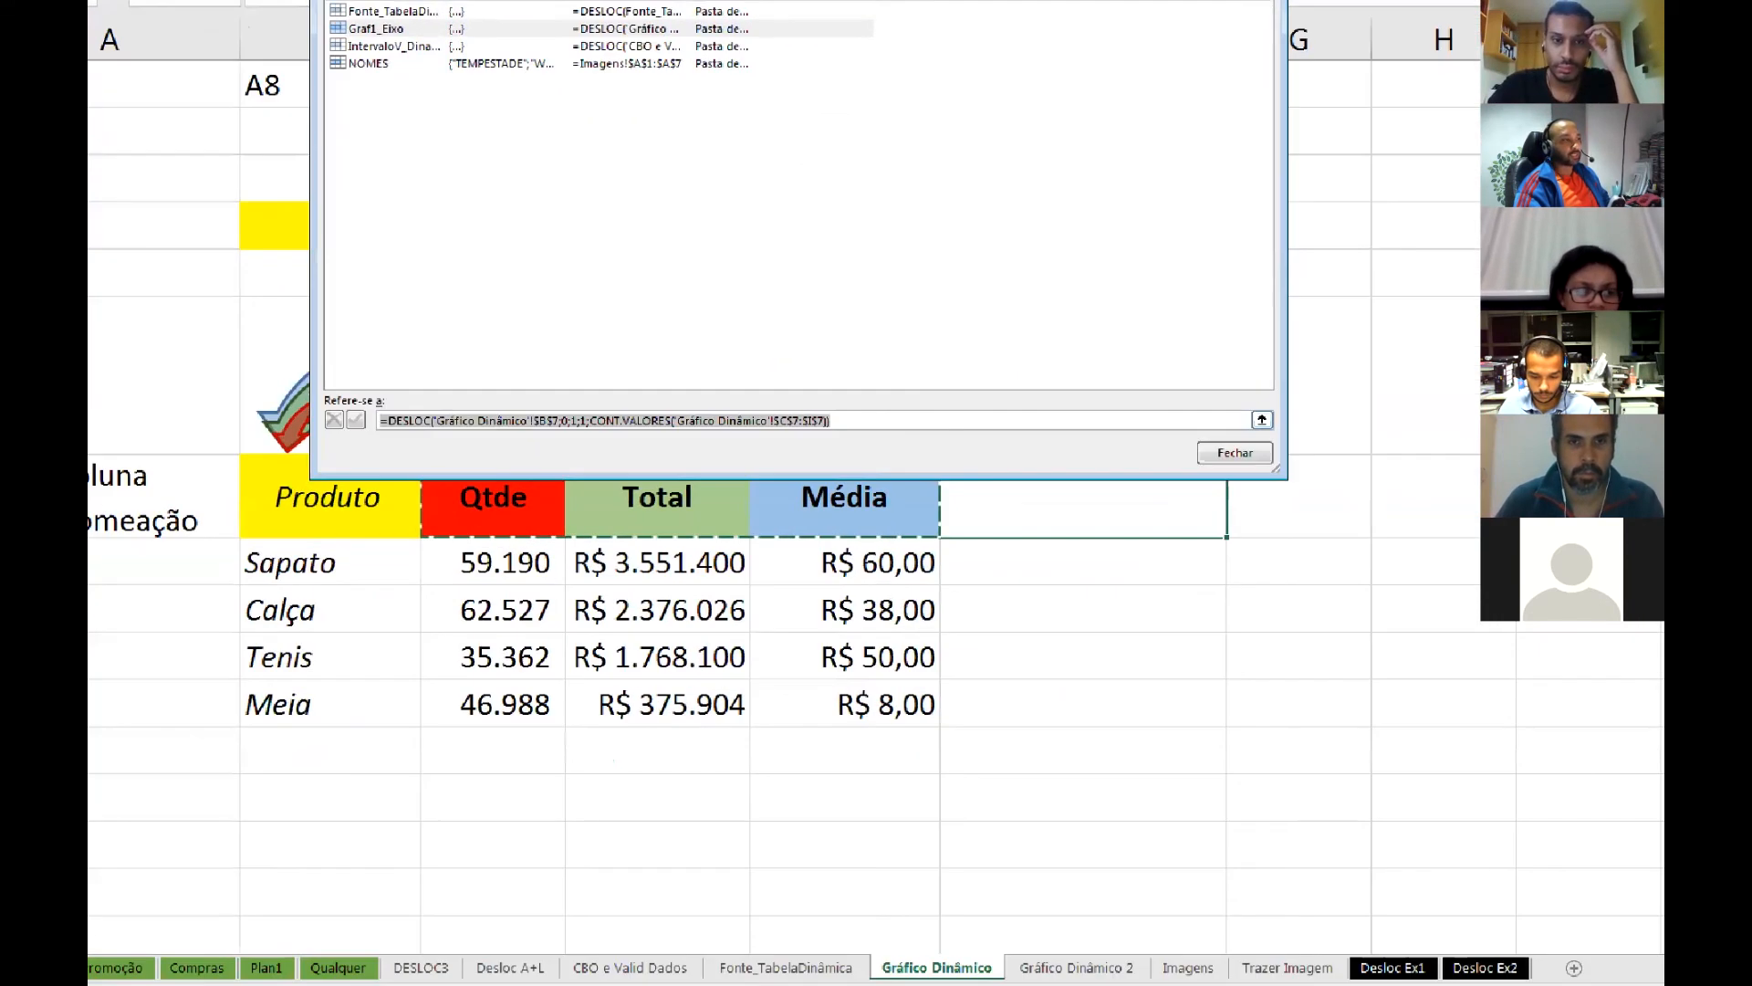
scroll(606, 712, down, 1)
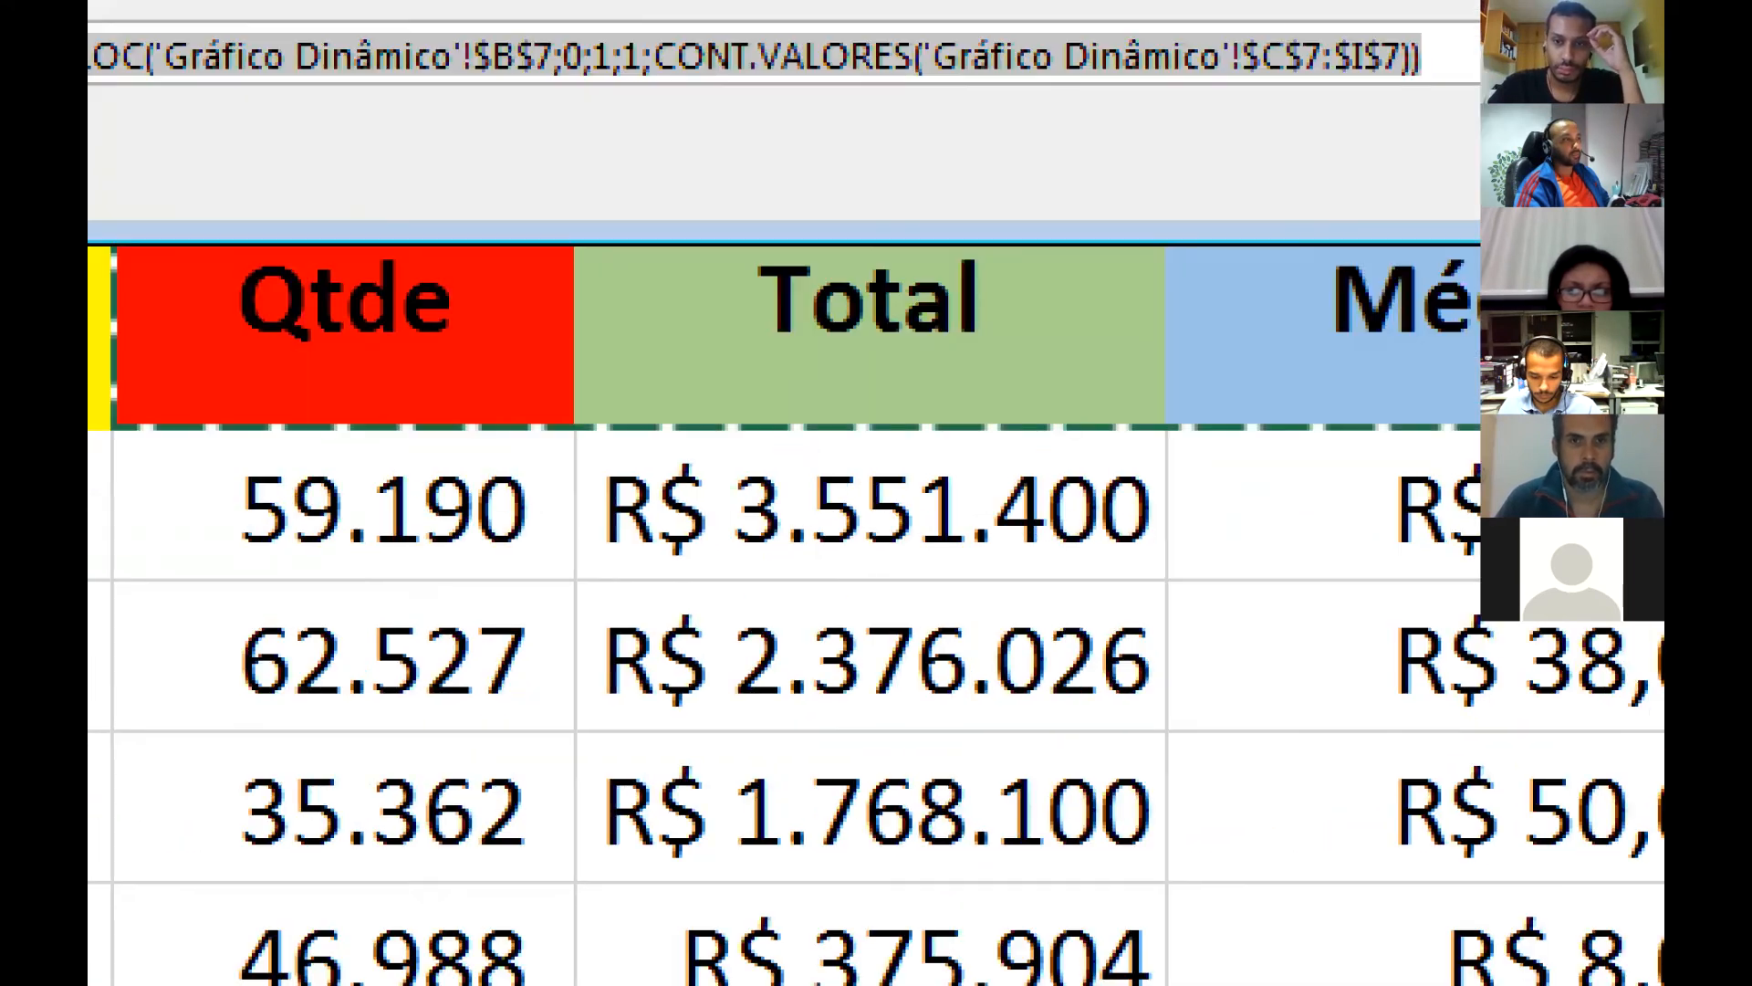
- Point annotation arrows at the Qtde, Total and Média headers, clear them, and close the Name Manager
click(628, 653)
drag(423, 372, 579, 595)
drag(888, 439, 1014, 611)
drag(1228, 424, 1302, 668)
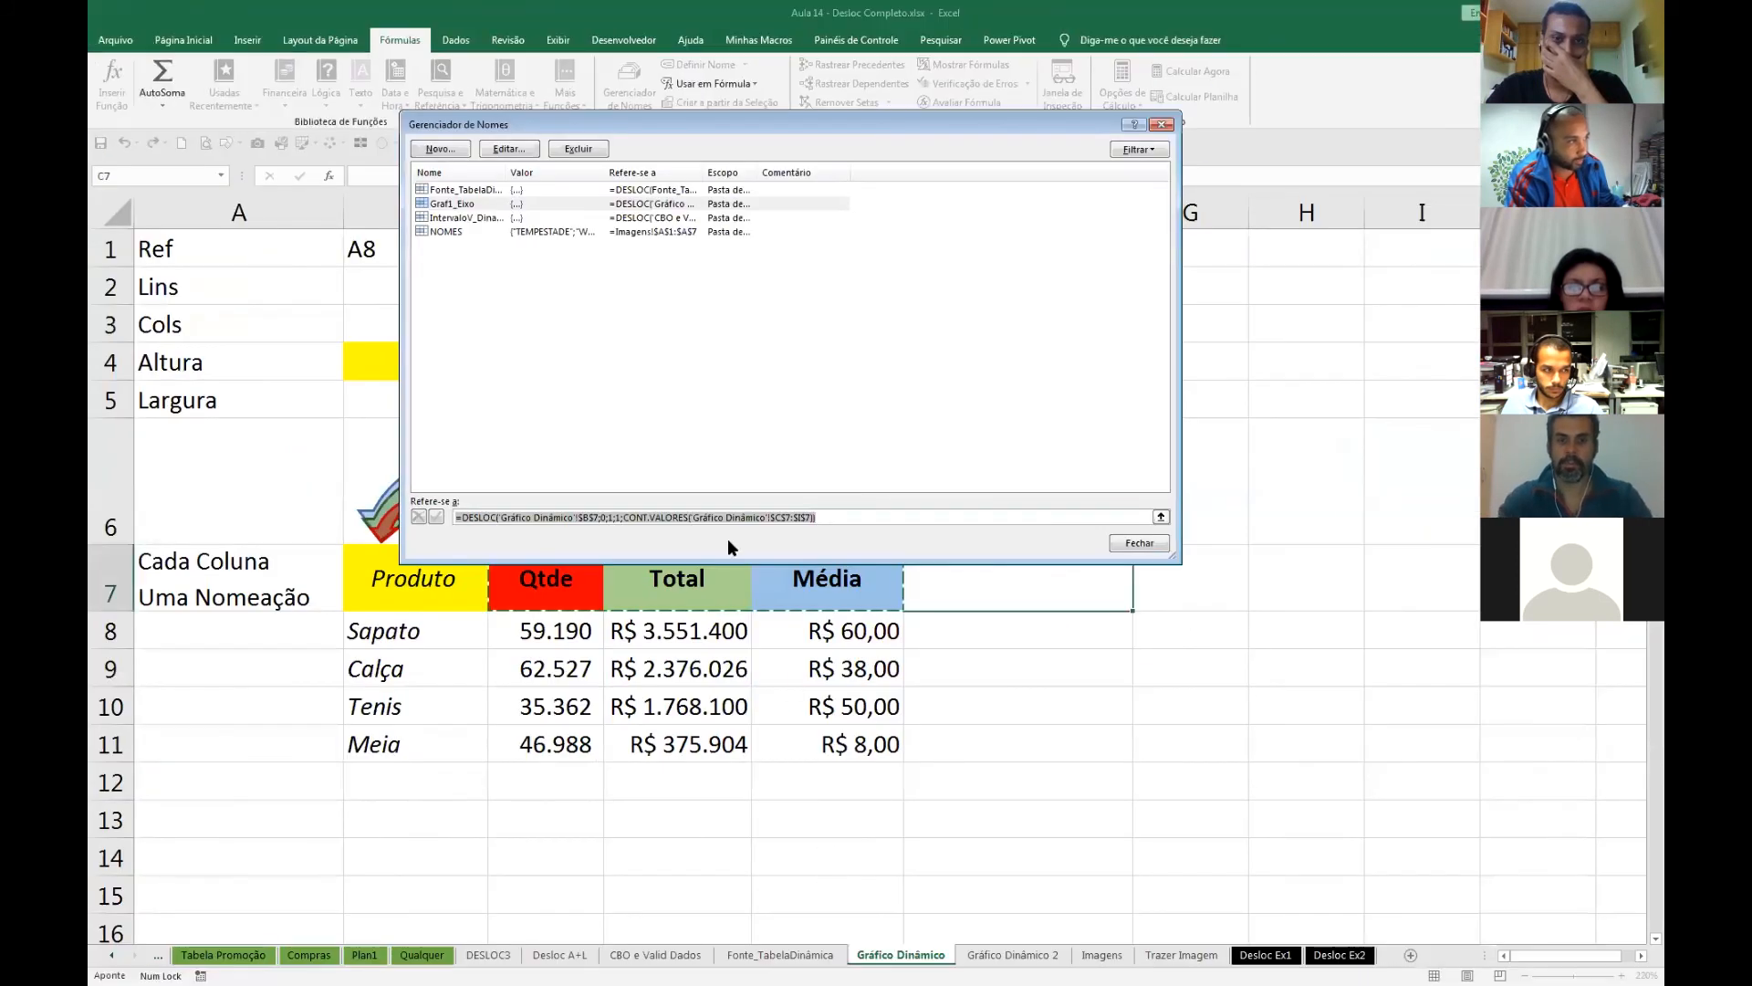
click(1121, 540)
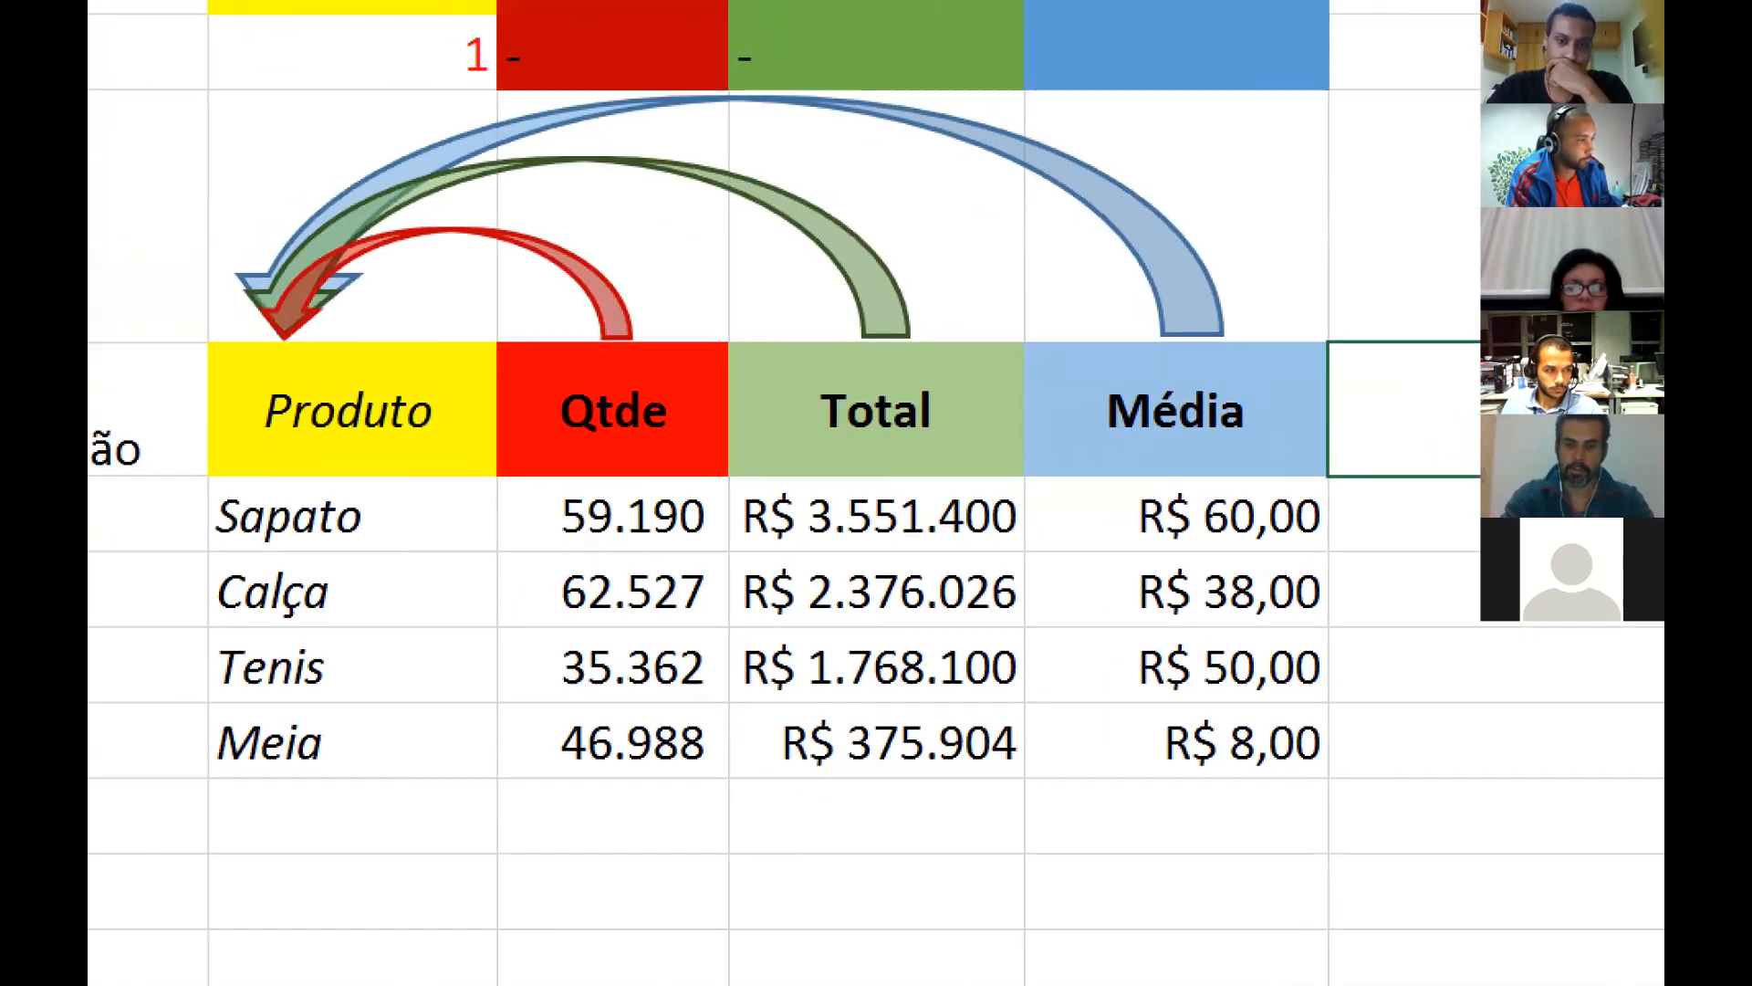
- Point blue arrows at the product names Sapato, Calça, Tenis and Meia
drag(167, 413, 283, 493)
drag(235, 568, 277, 554)
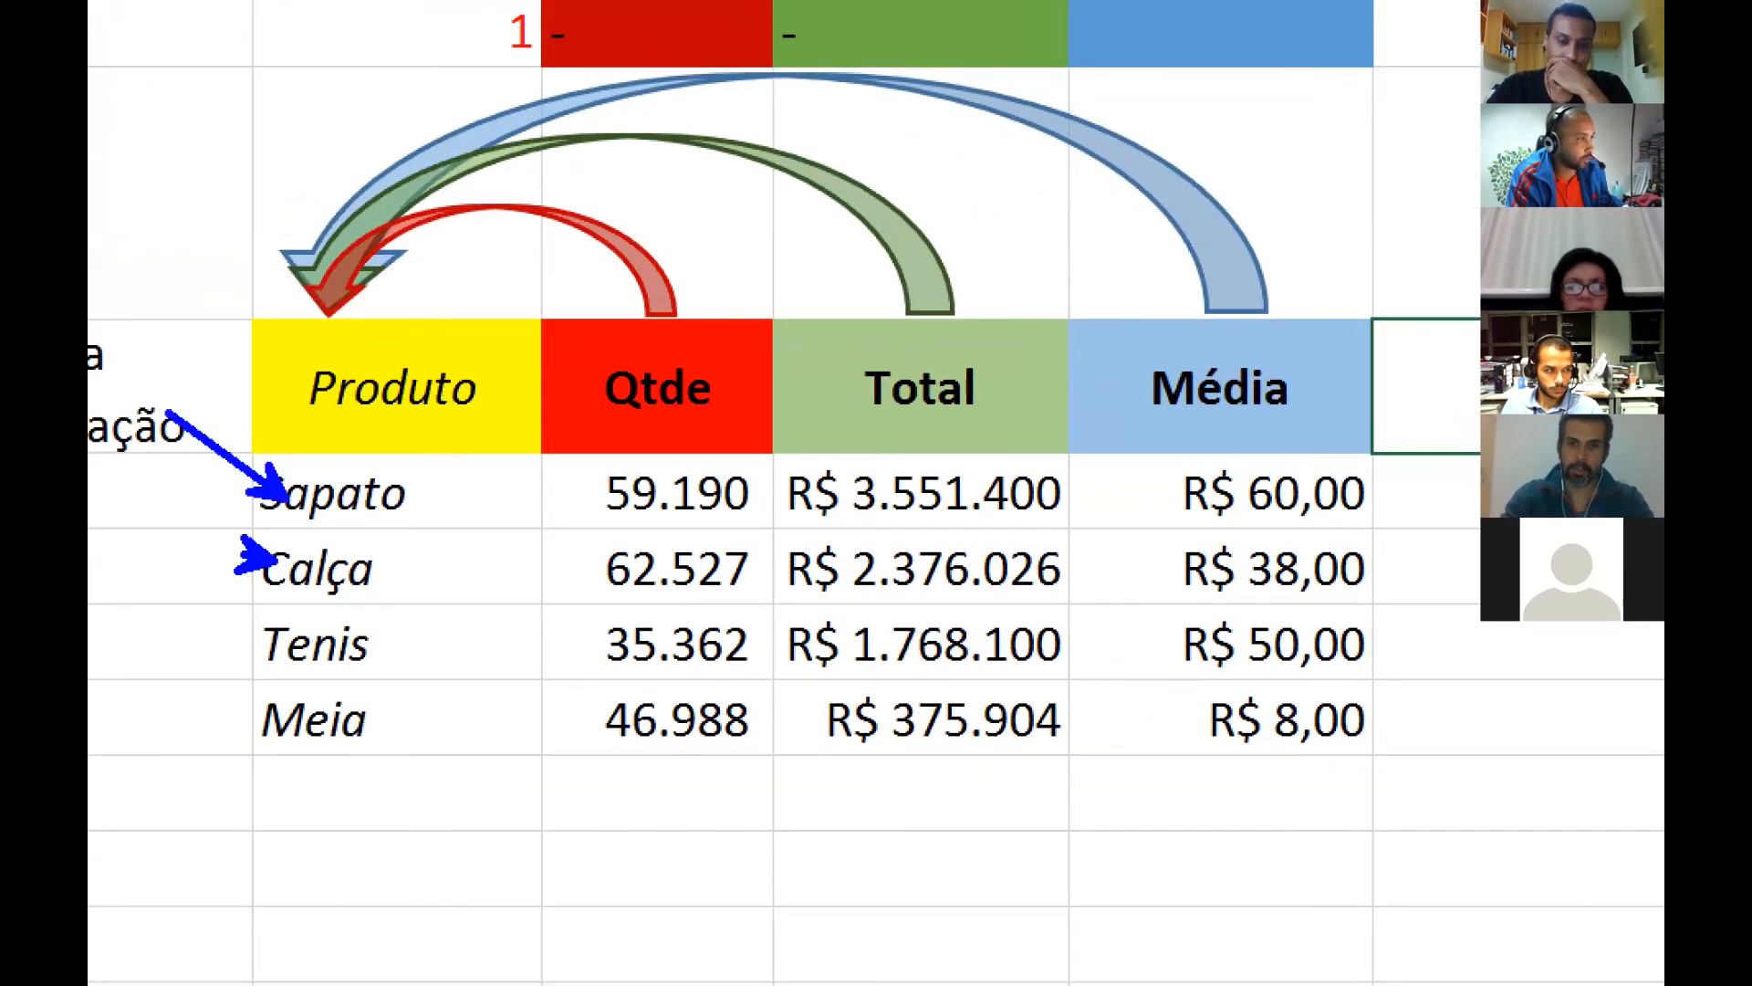
drag(102, 571, 324, 659)
drag(180, 691, 333, 744)
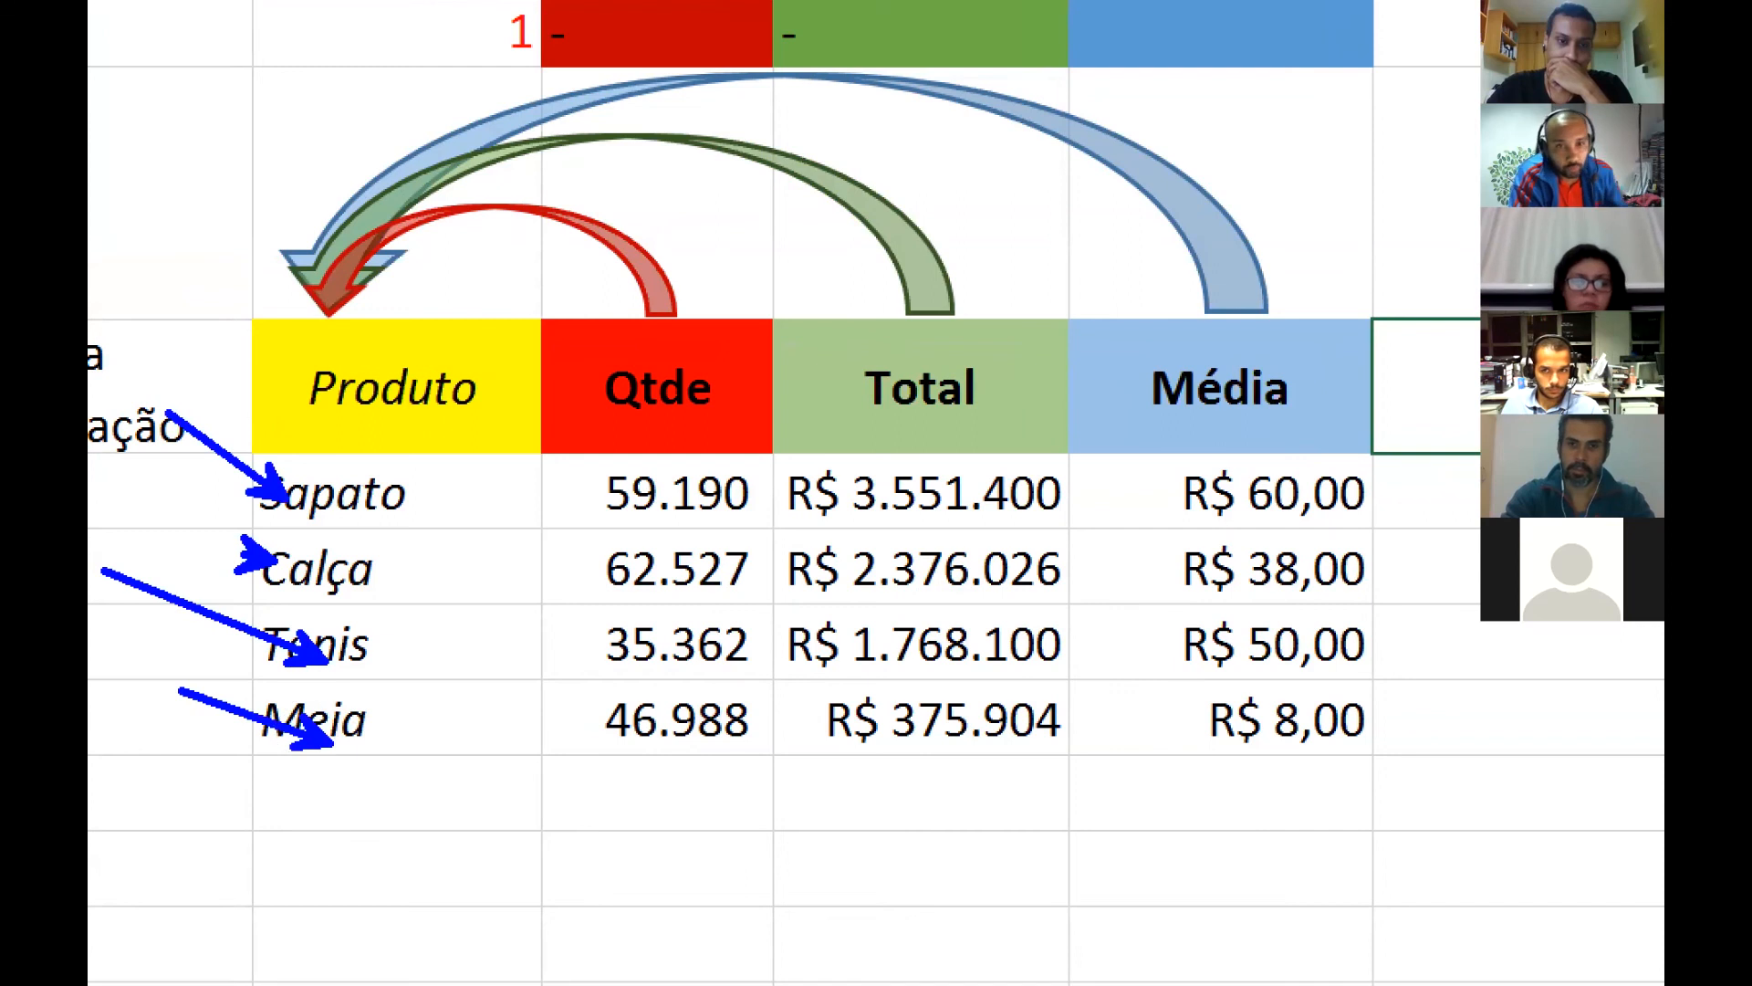
- Draw a blue downward arrow along the product list, box the Qtde to Média headers in blue, and clear all annotations
click(522, 574)
mouse_move(517, 722)
mouse_down()
mouse_move(530, 742)
mouse_move(498, 463)
mouse_move(515, 462)
mouse_up()
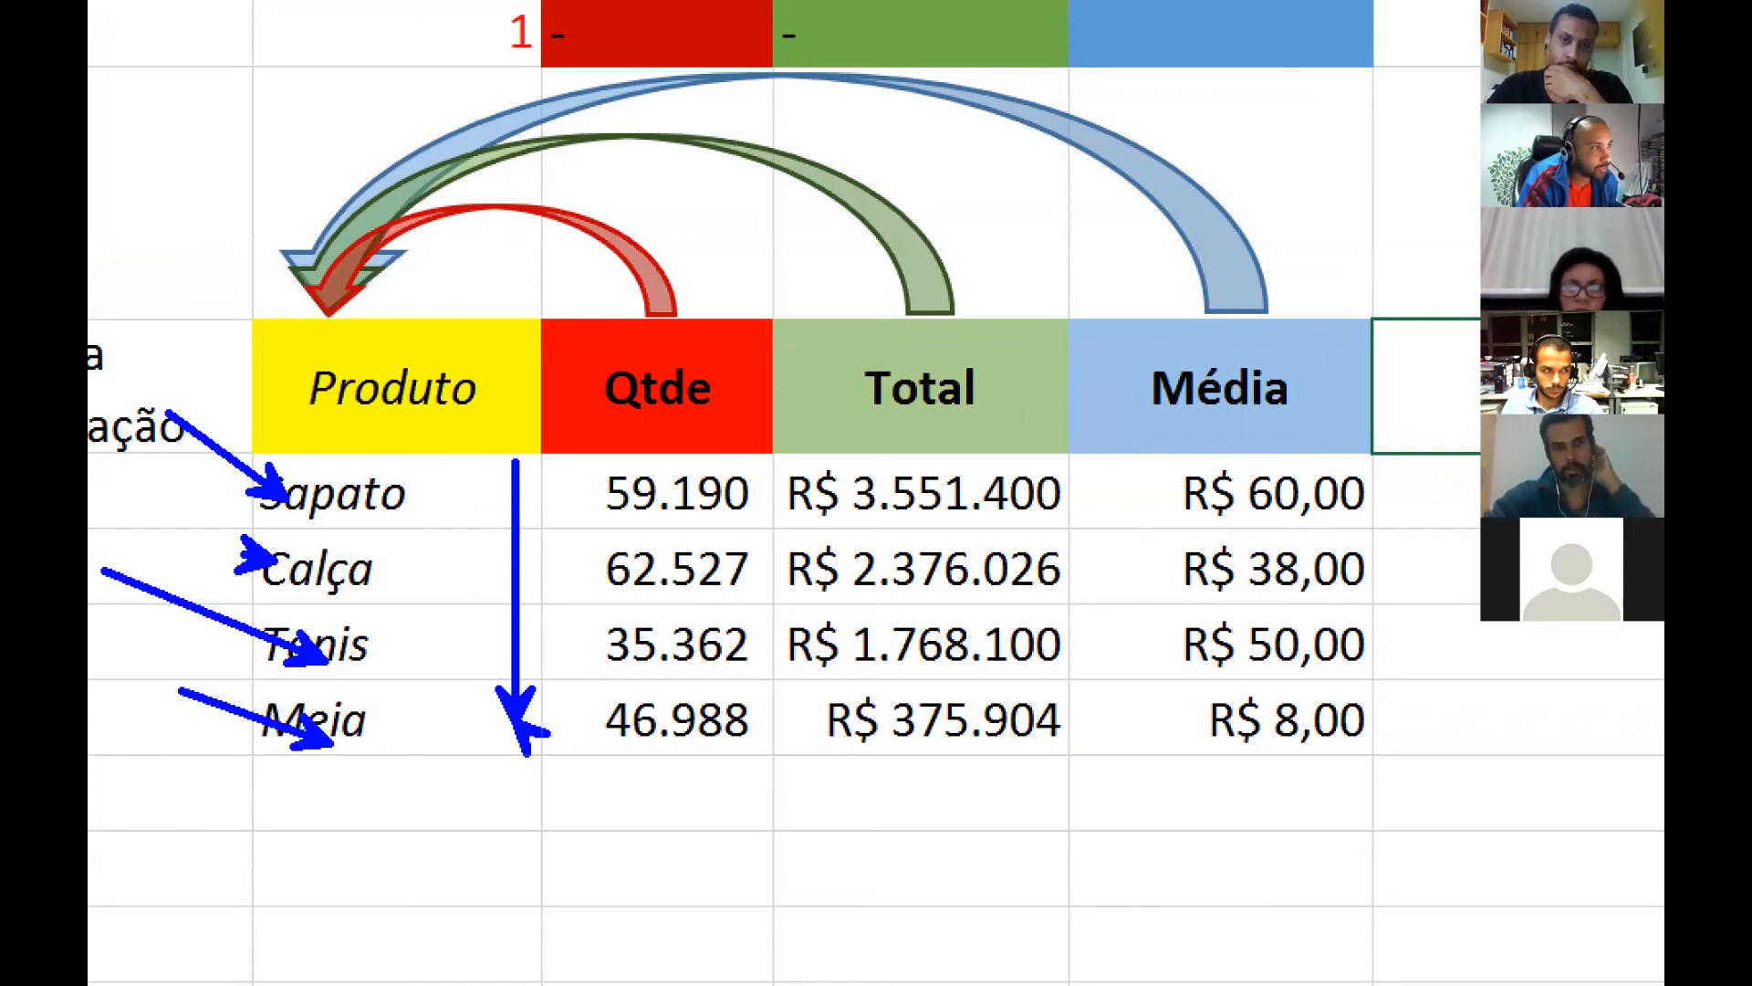
drag(538, 314, 1375, 452)
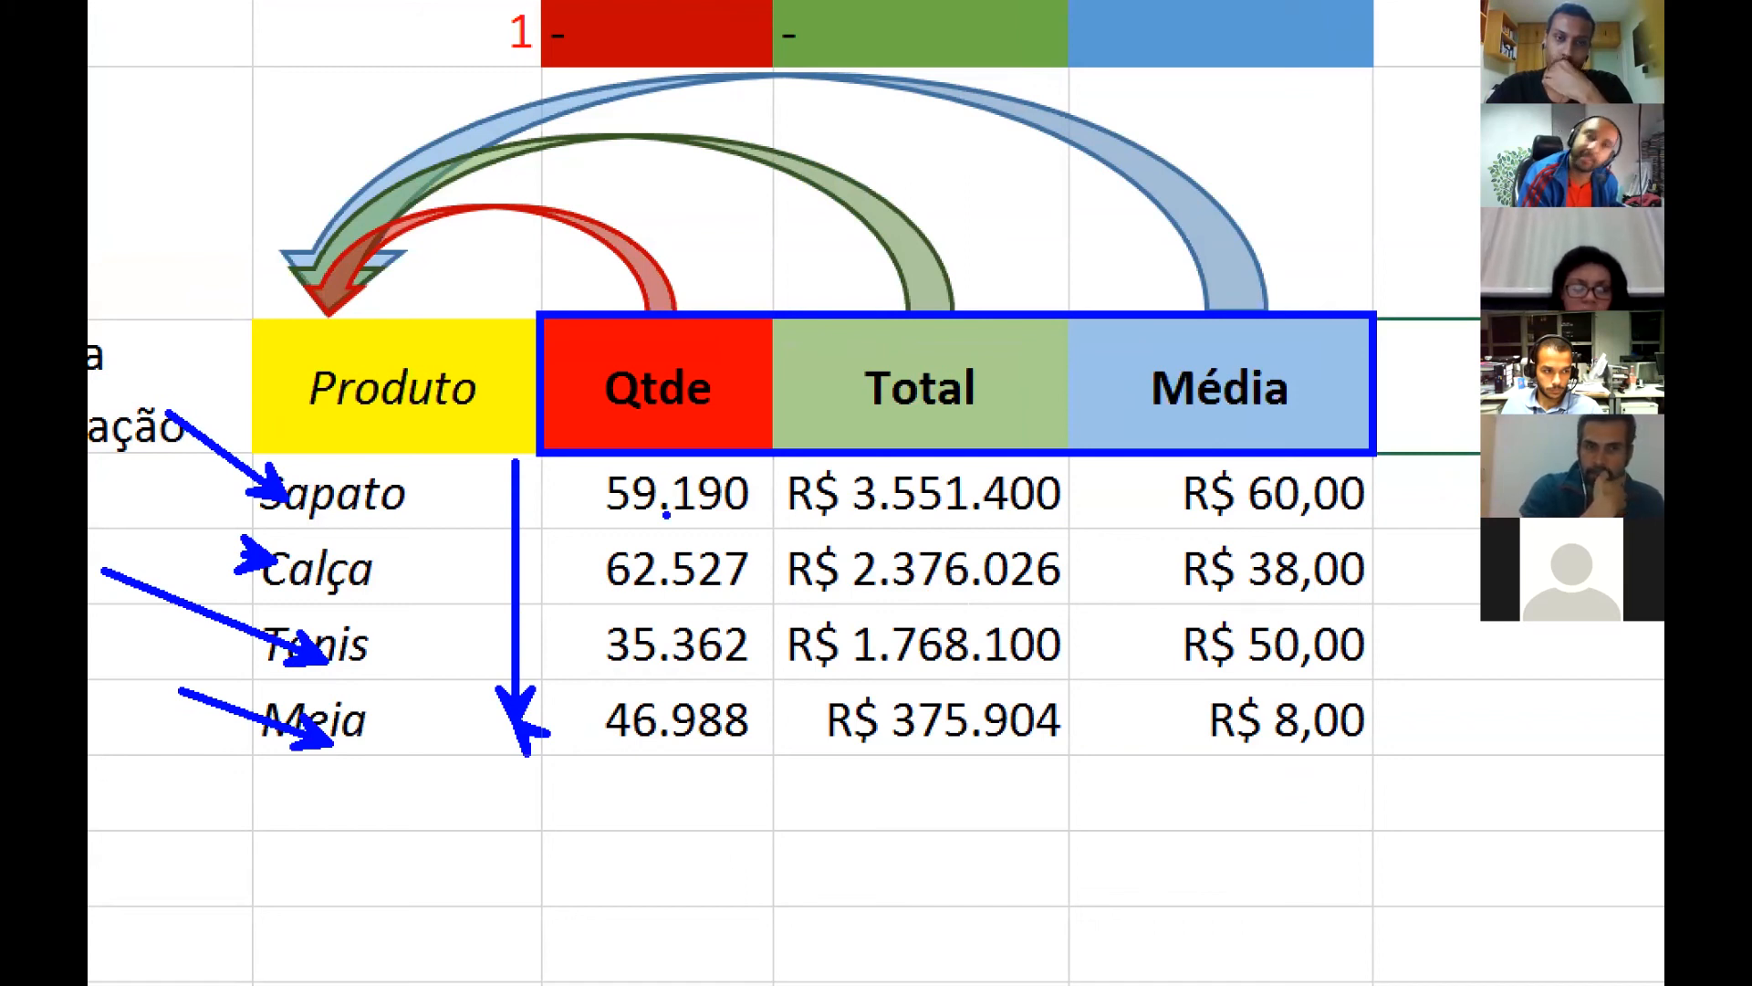
key(Escape)
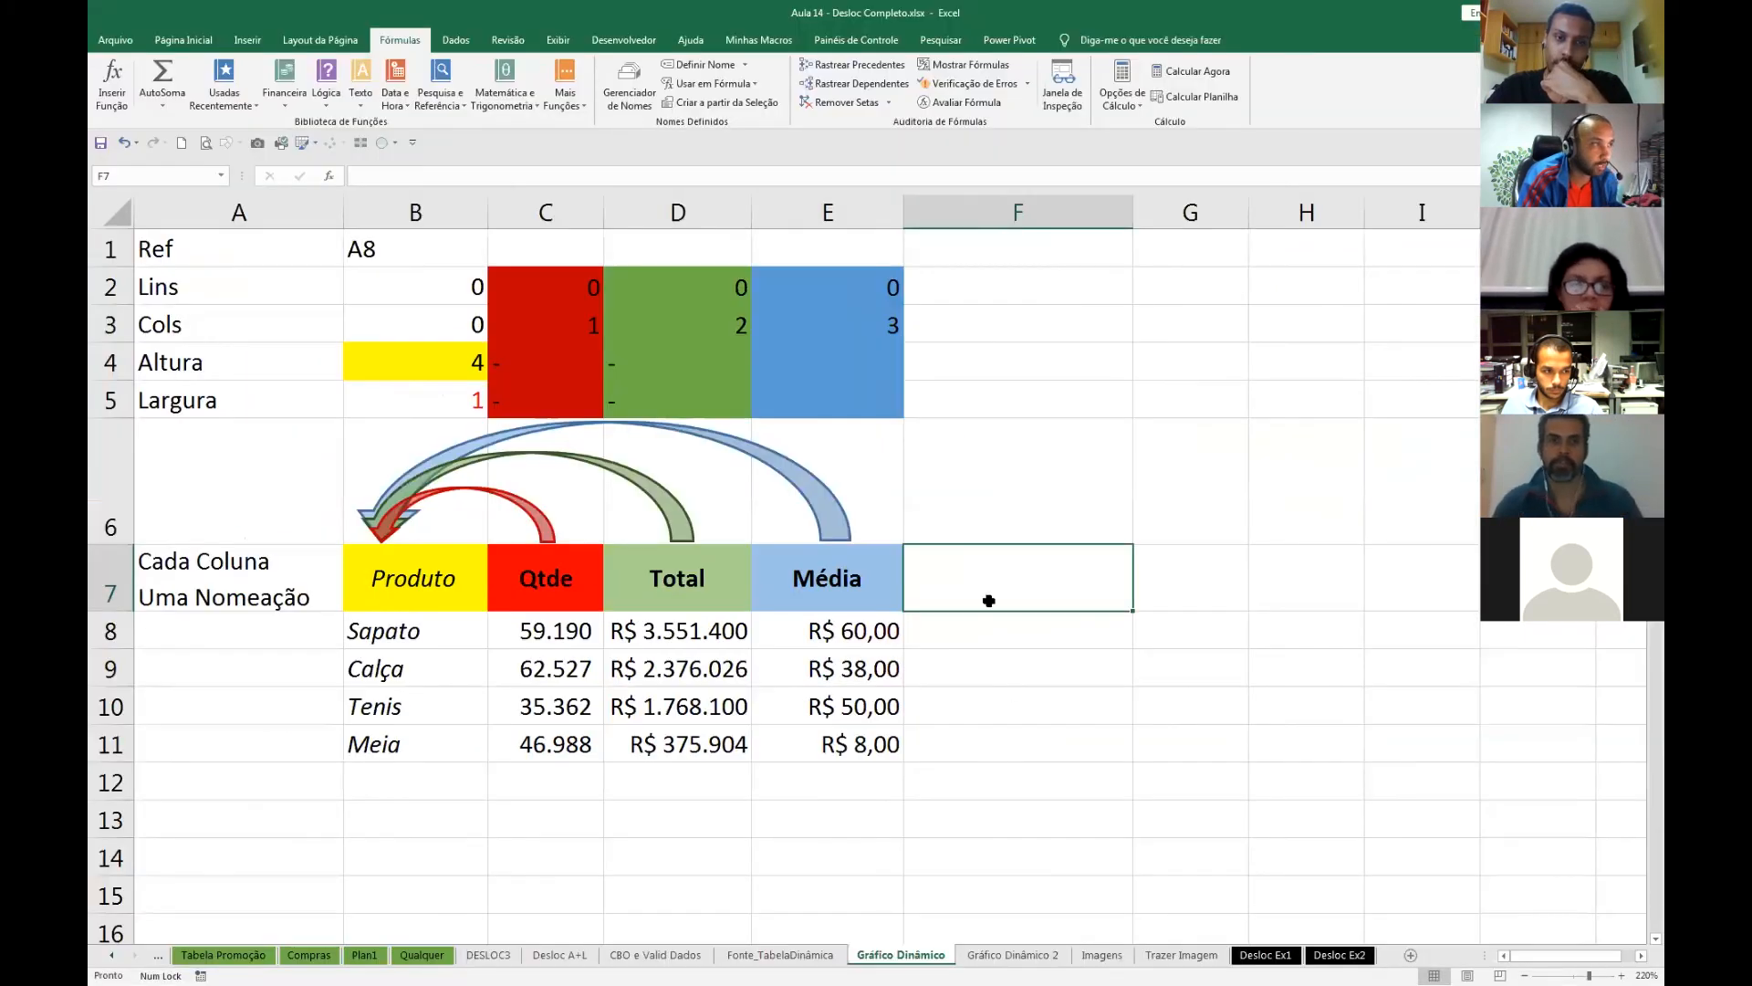
- Inspect the full definition of Graf1_Eixo from the Name Manager, leaving it unmodified
click(628, 101)
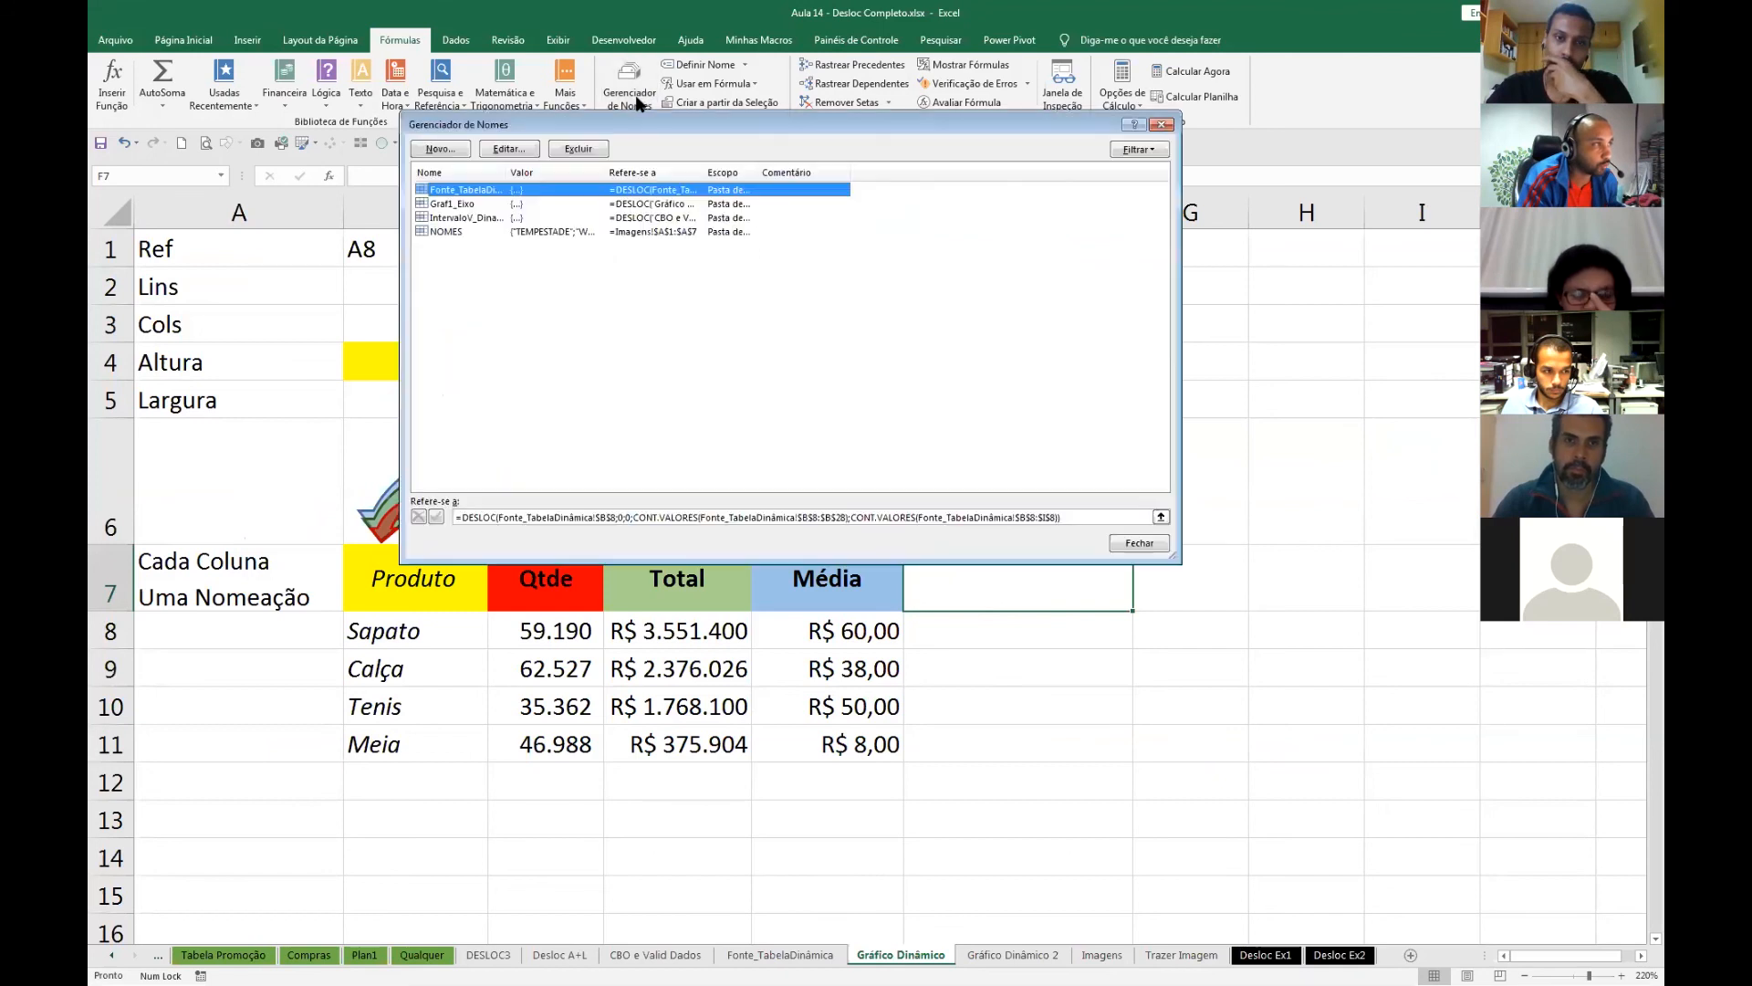
click(476, 204)
key(ctrl+1)
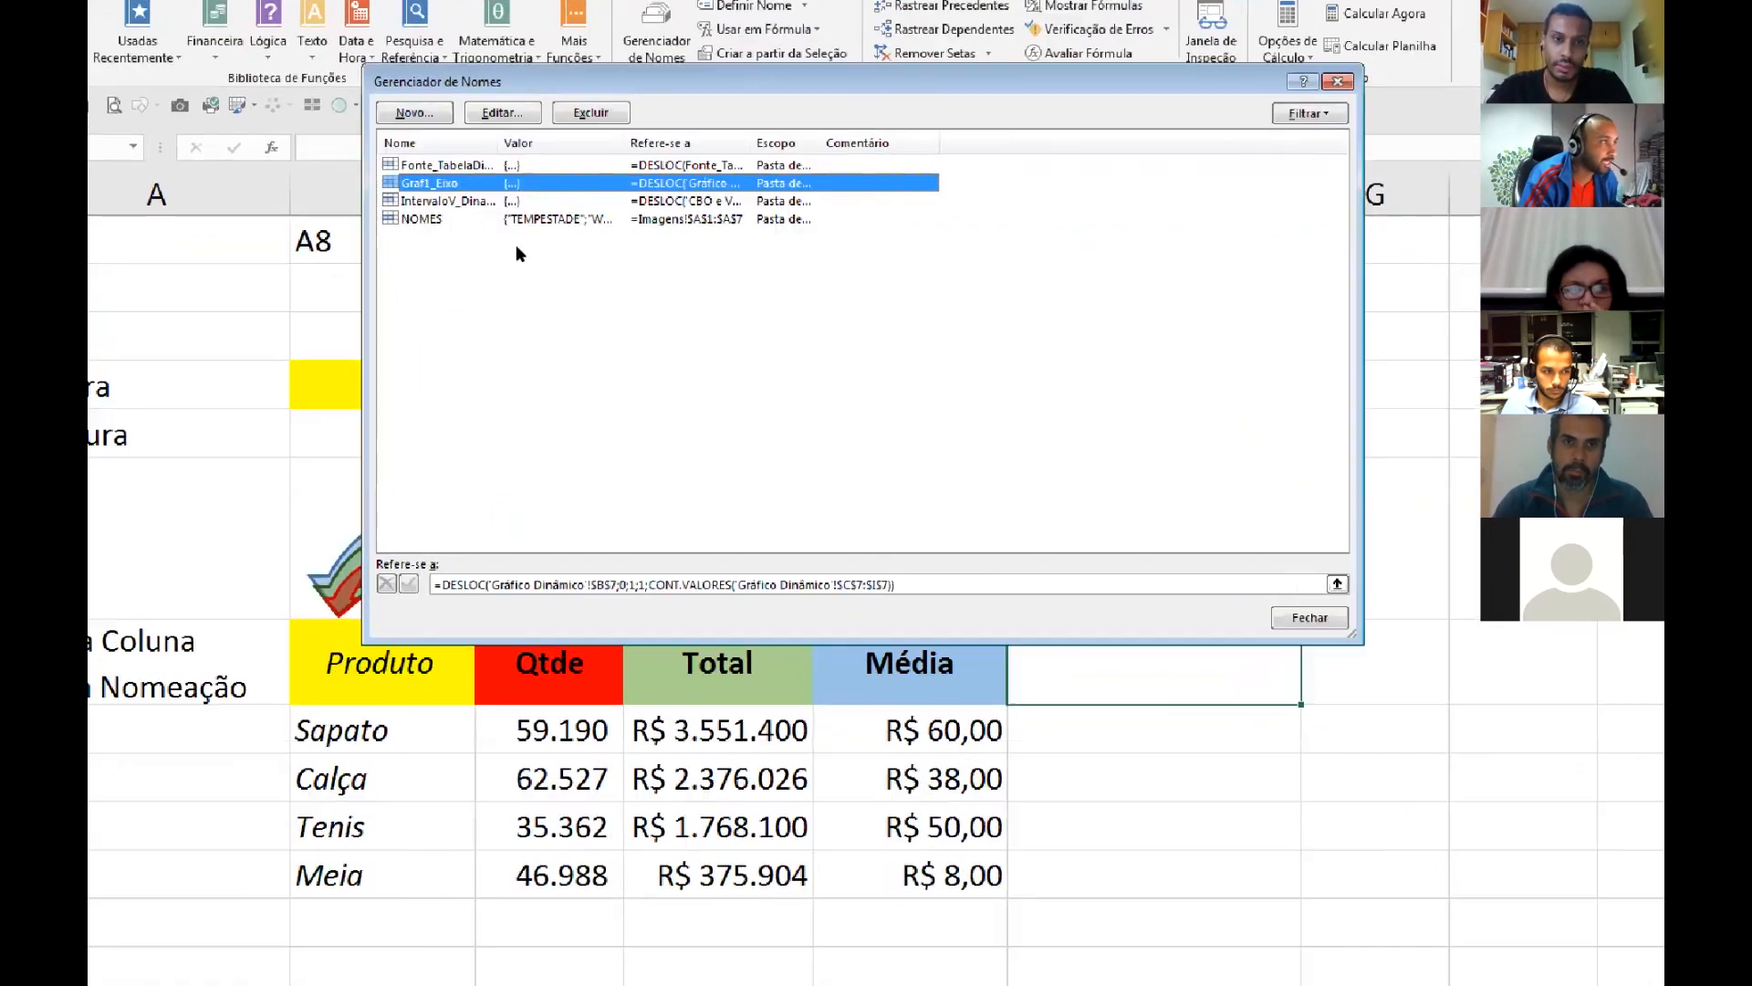
key(Escape)
click(509, 149)
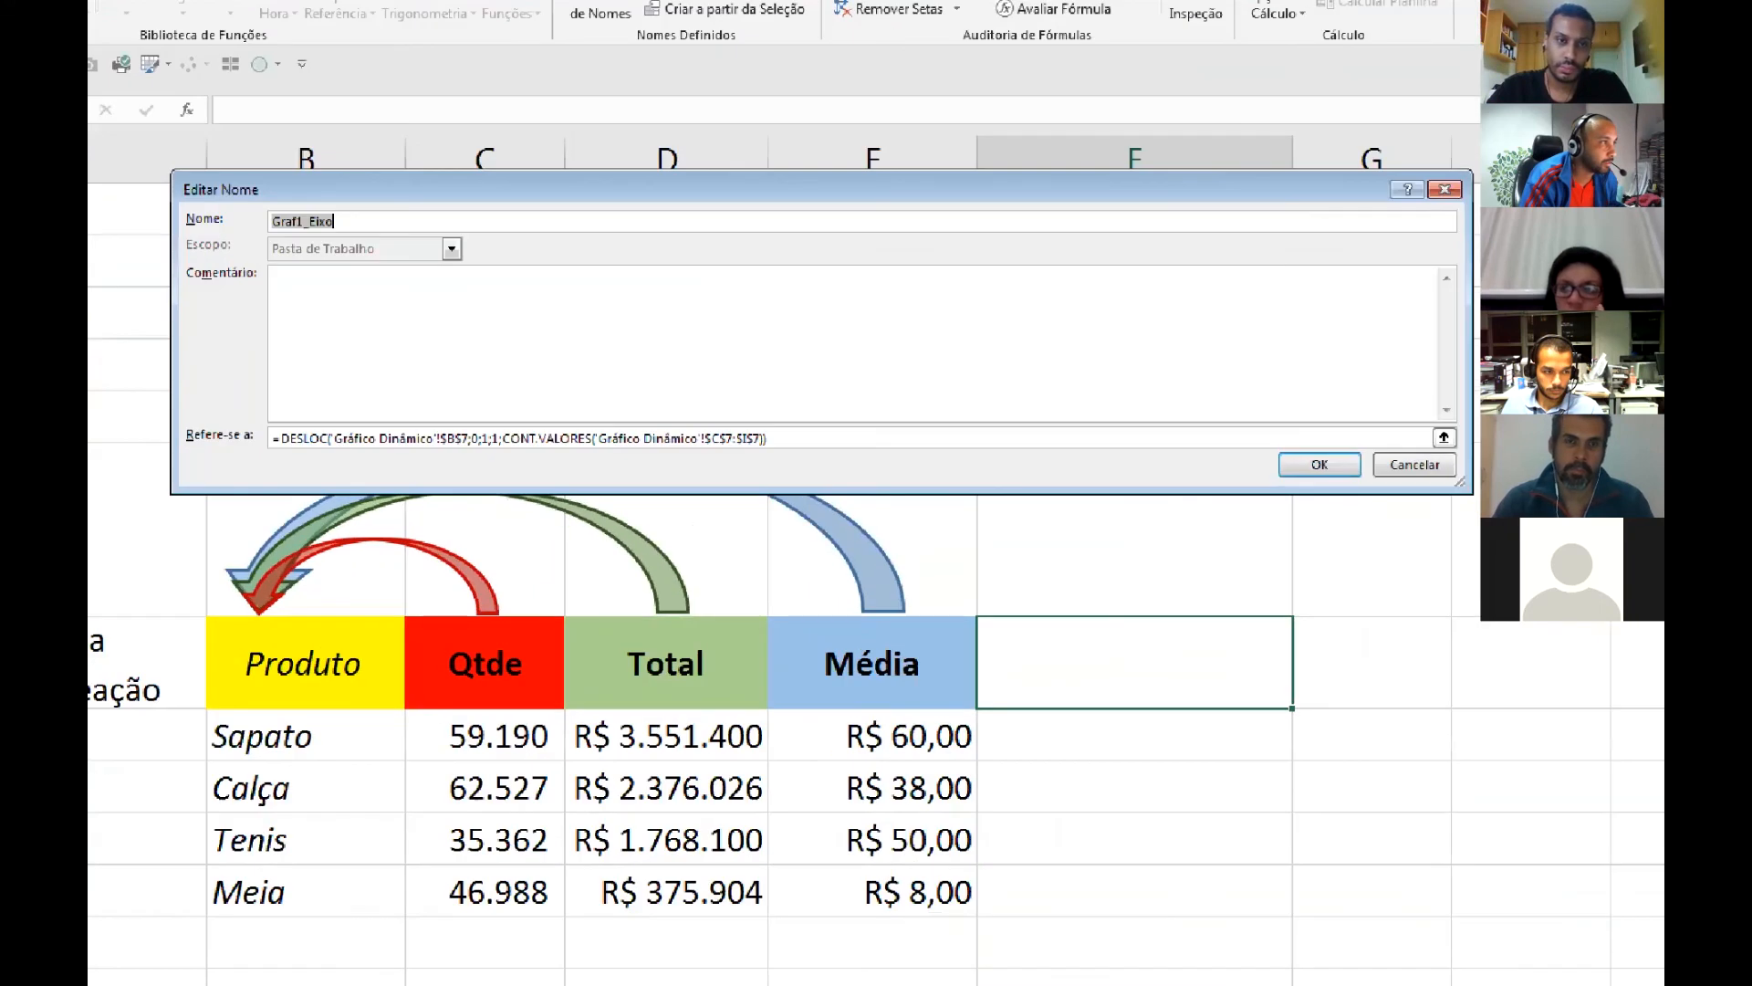
key(Escape)
key(Escape)
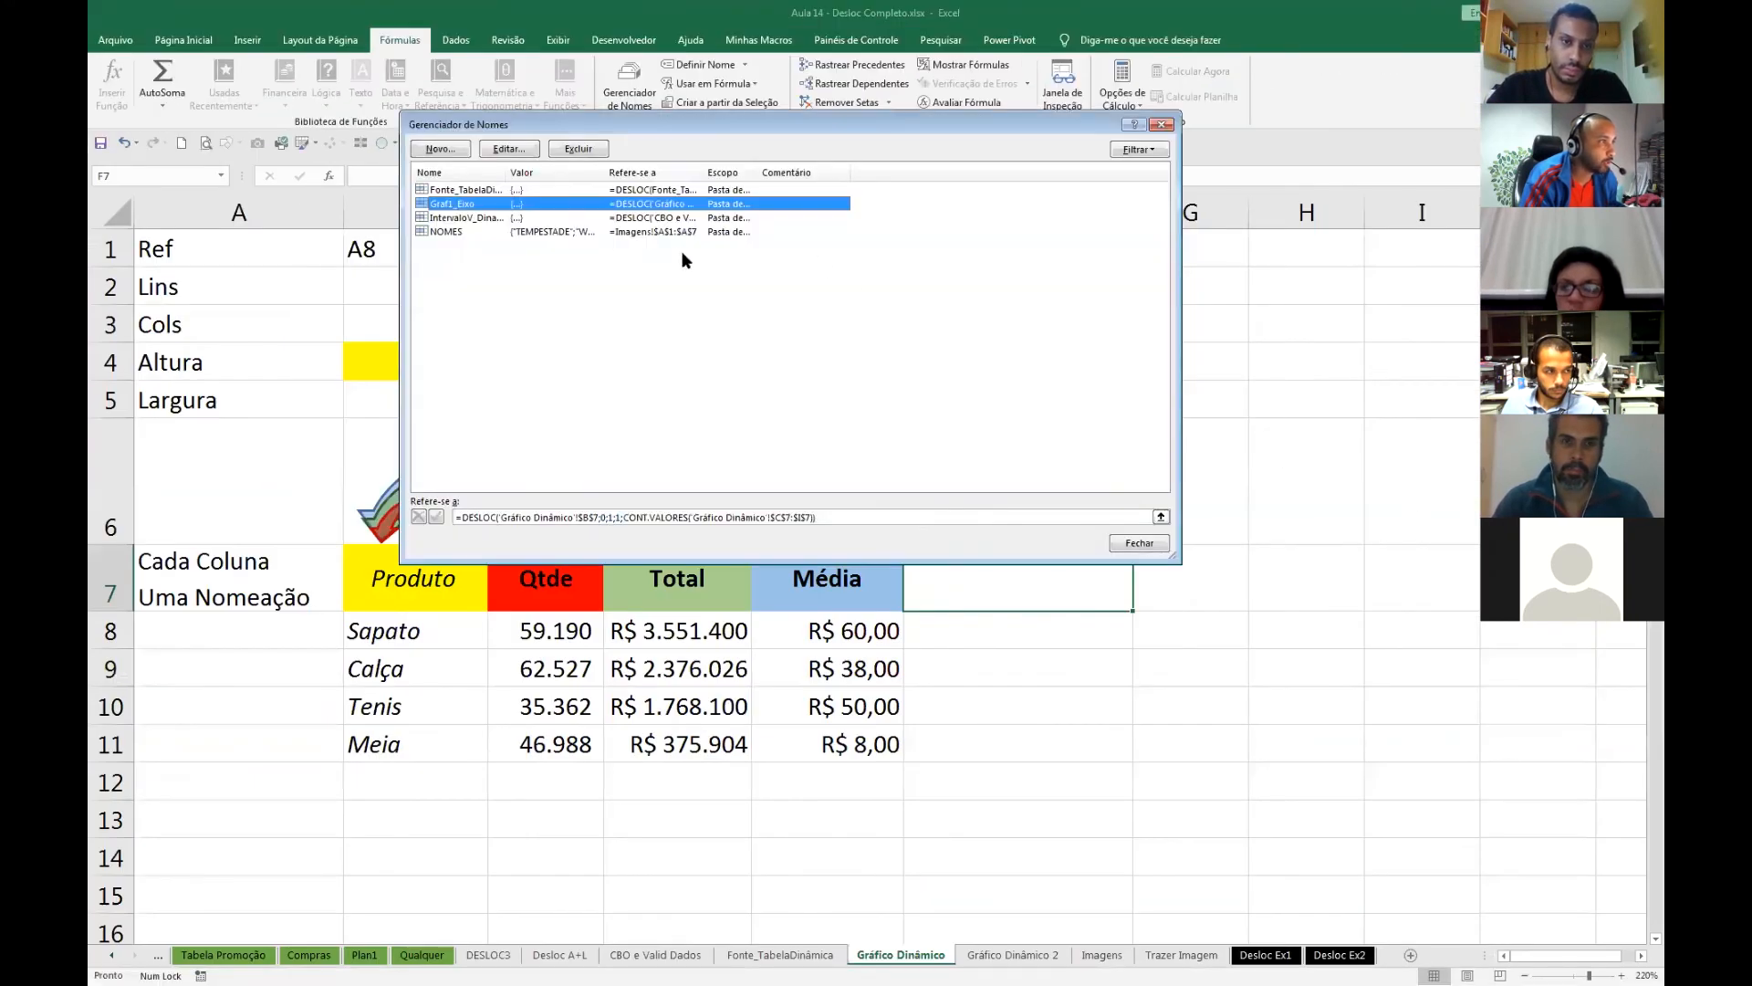
- Draw a blue arrow from Graf1_Eixo towards the Editar option, and clear the annotation
key(ctrl+1)
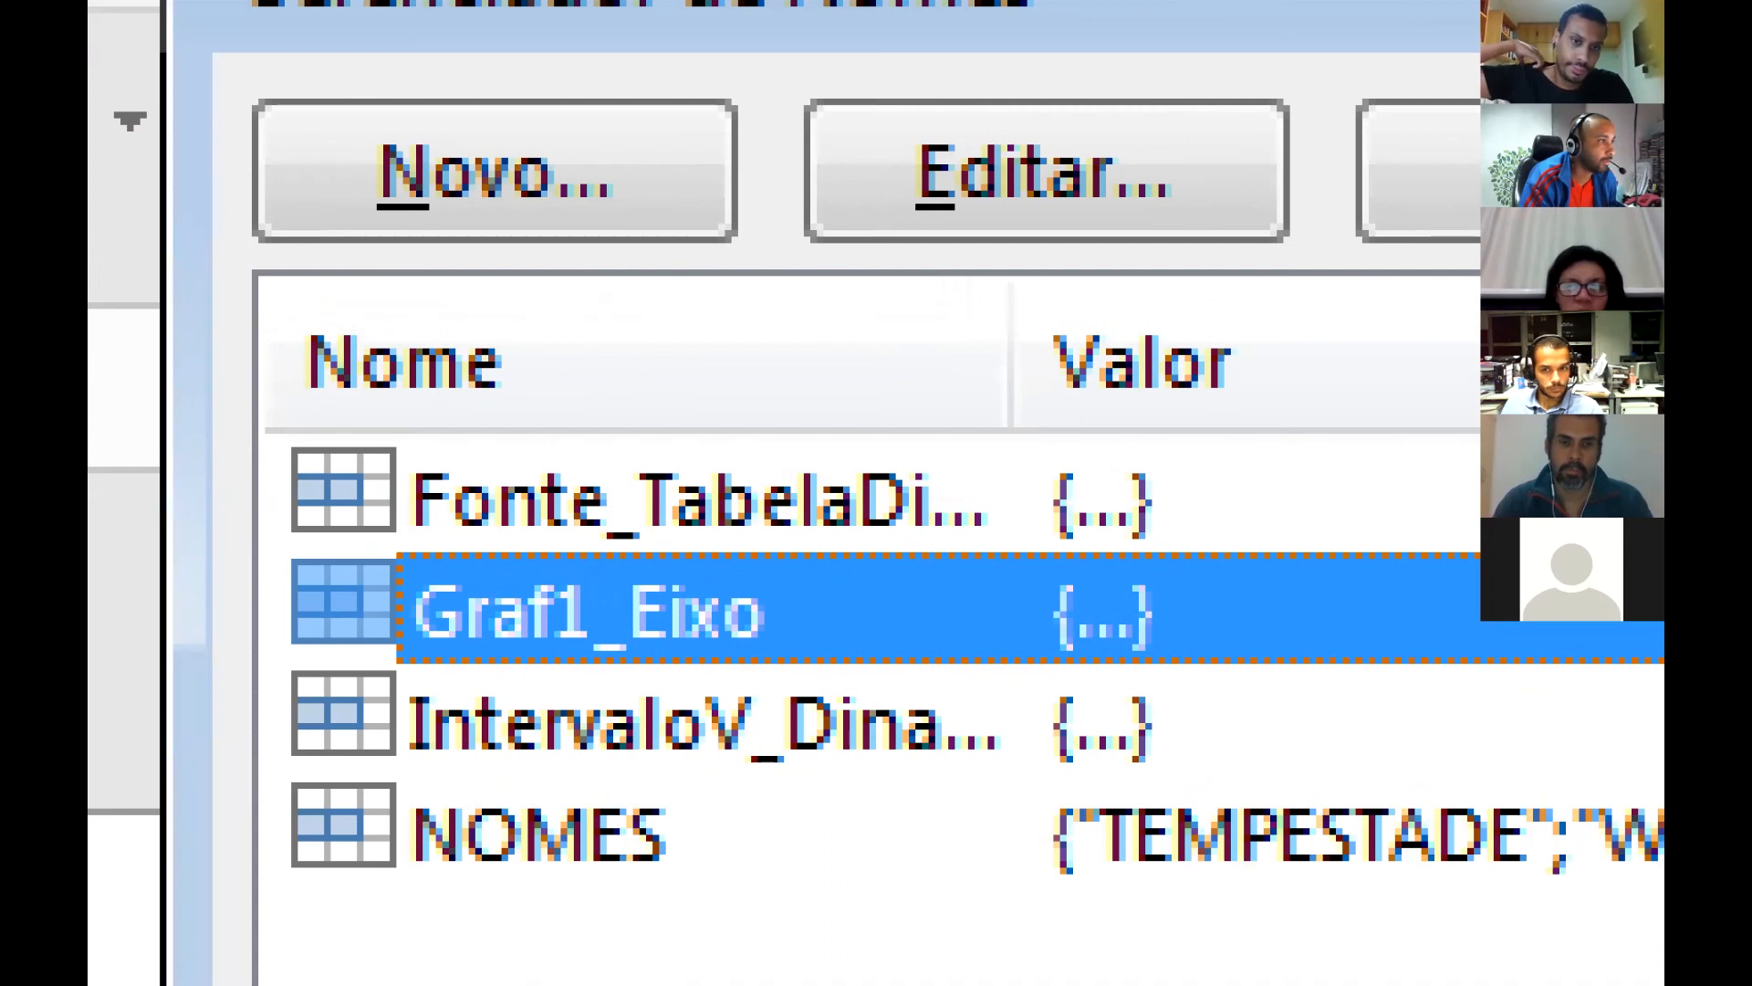
drag(890, 224, 666, 548)
key(Escape)
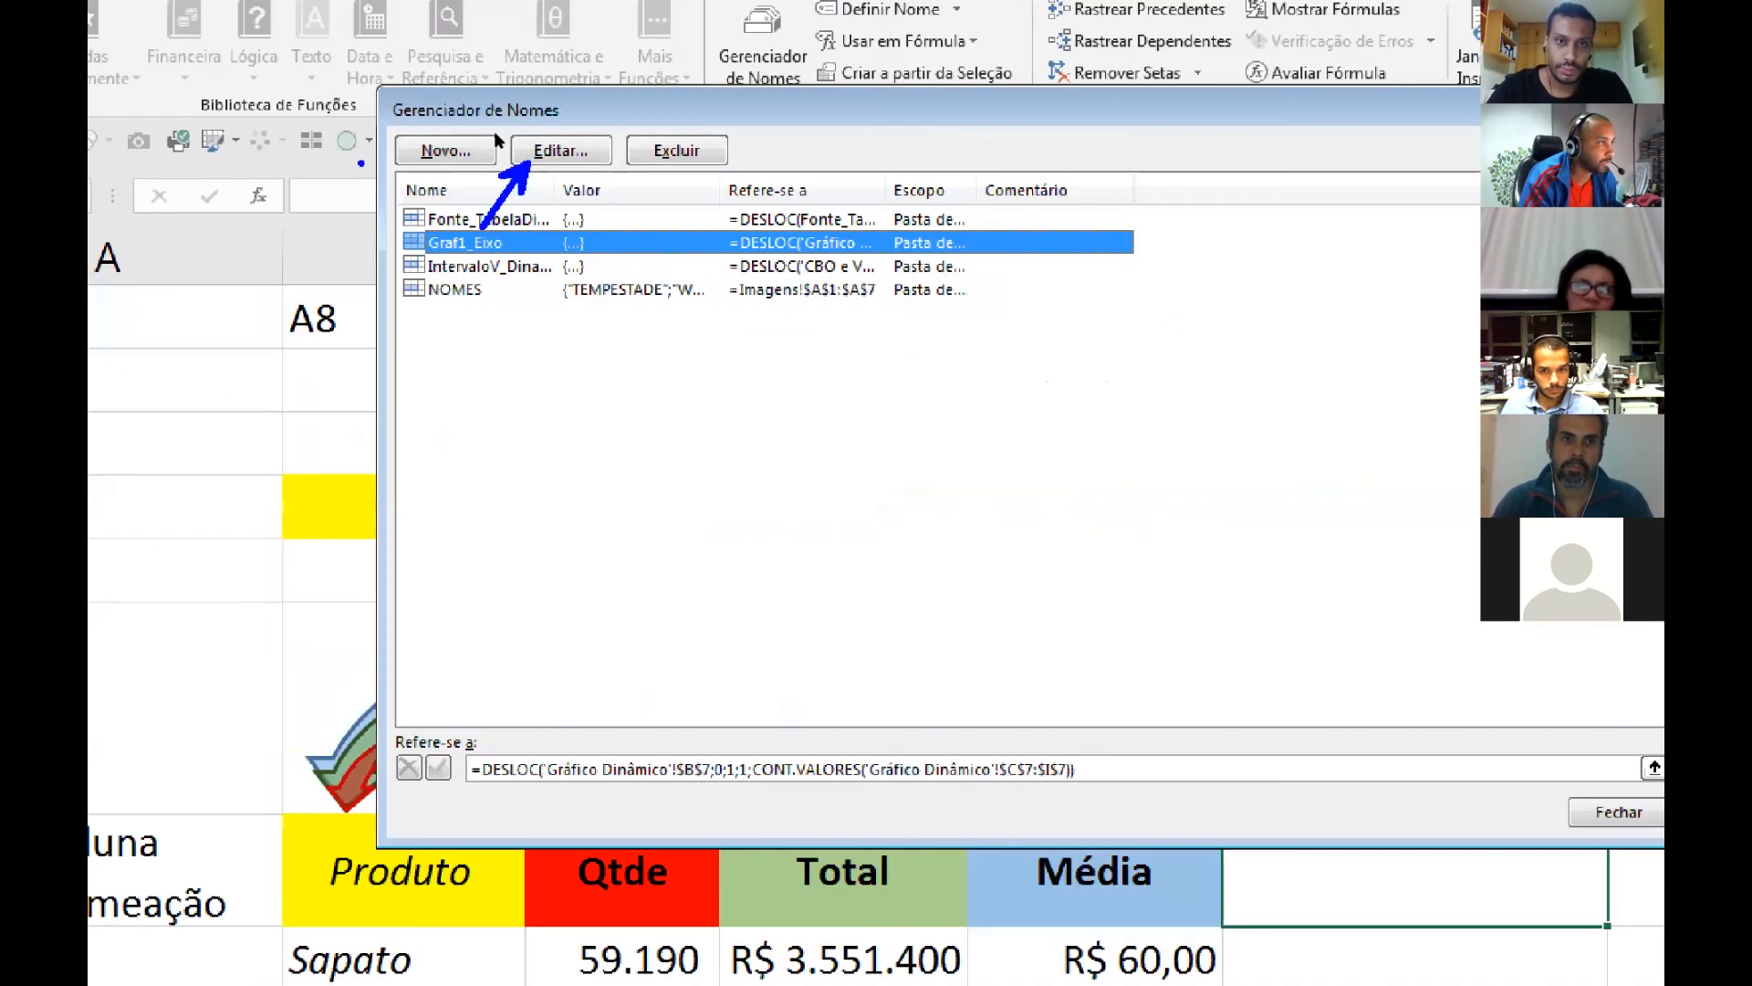
- Open Graf1_Eixo for editing, copy its name, mark it with a blue arrow, and close the definition without changes
click(508, 152)
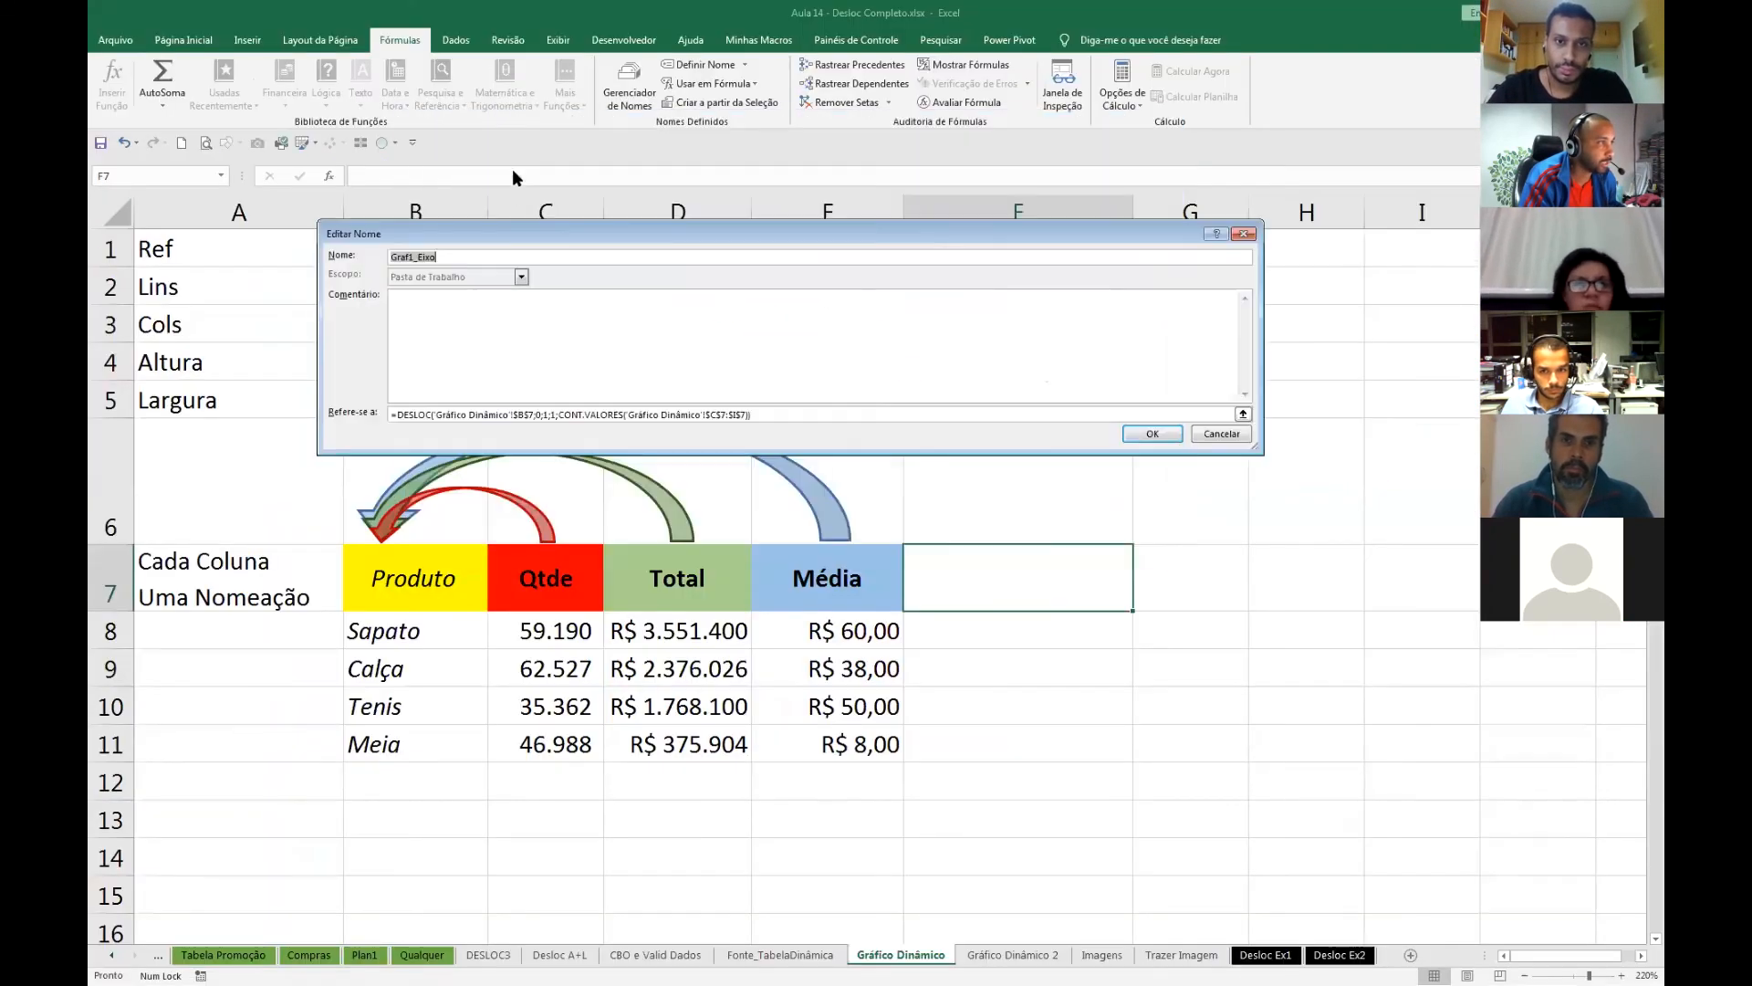
right_click(422, 256)
click(462, 284)
key(ctrl+1)
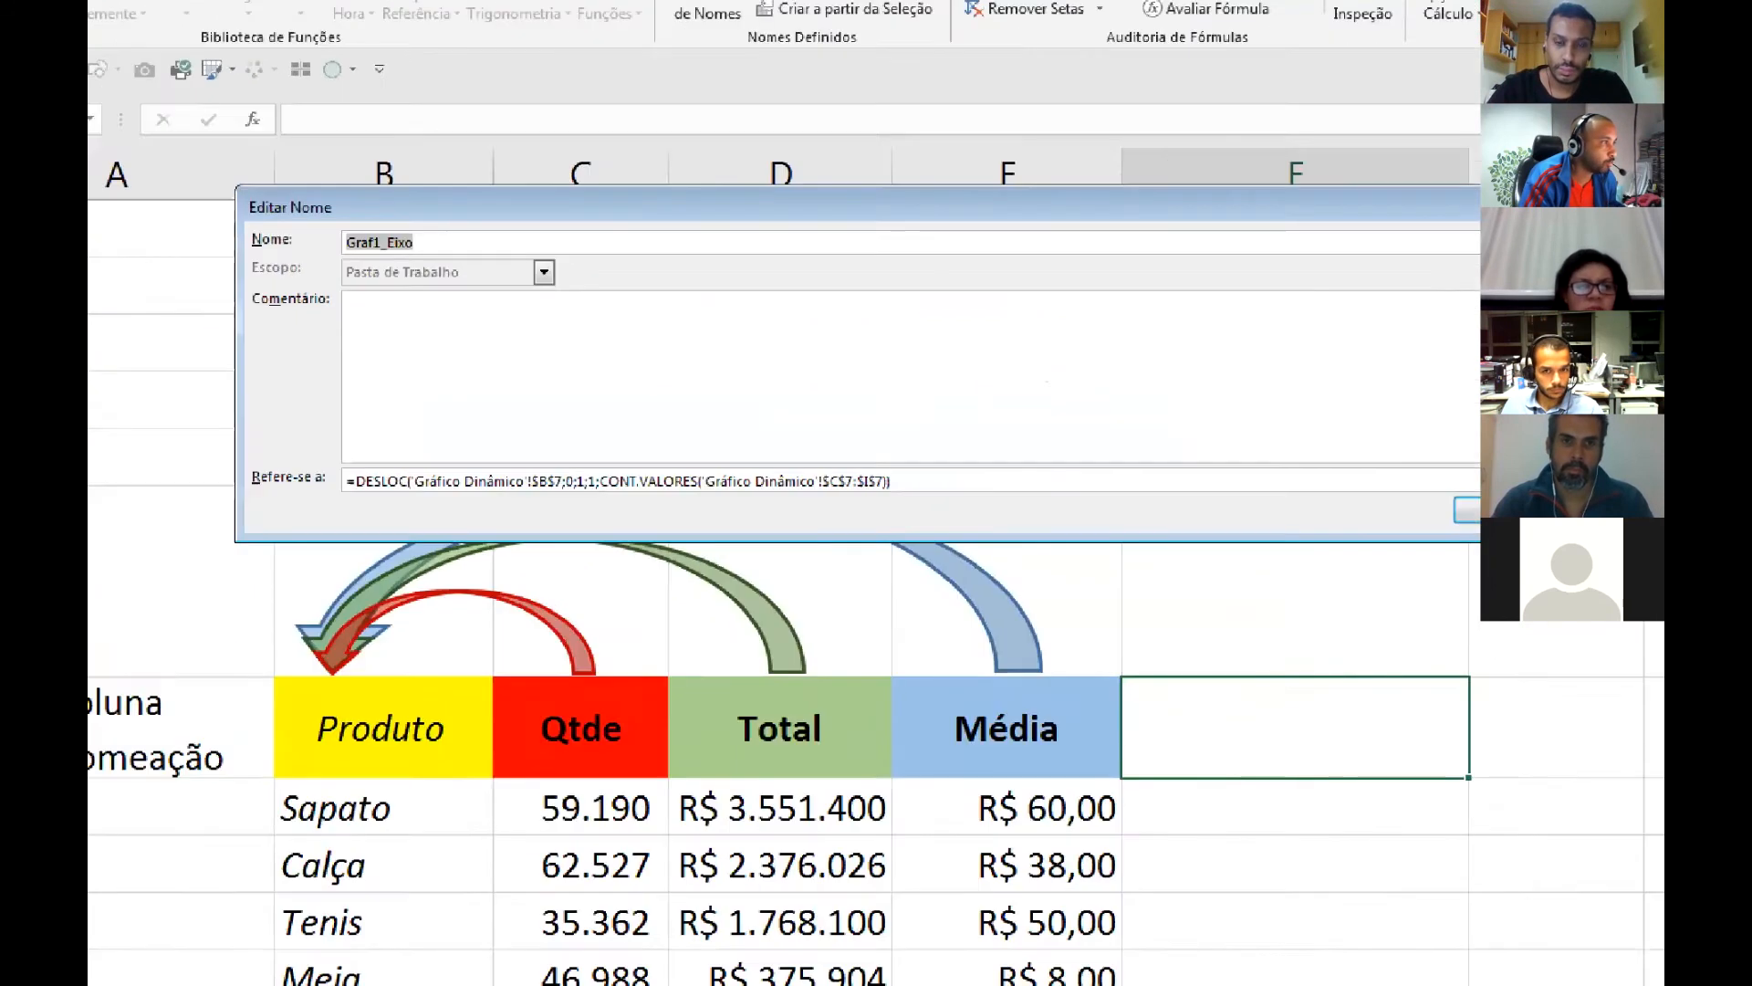
drag(250, 155, 293, 76)
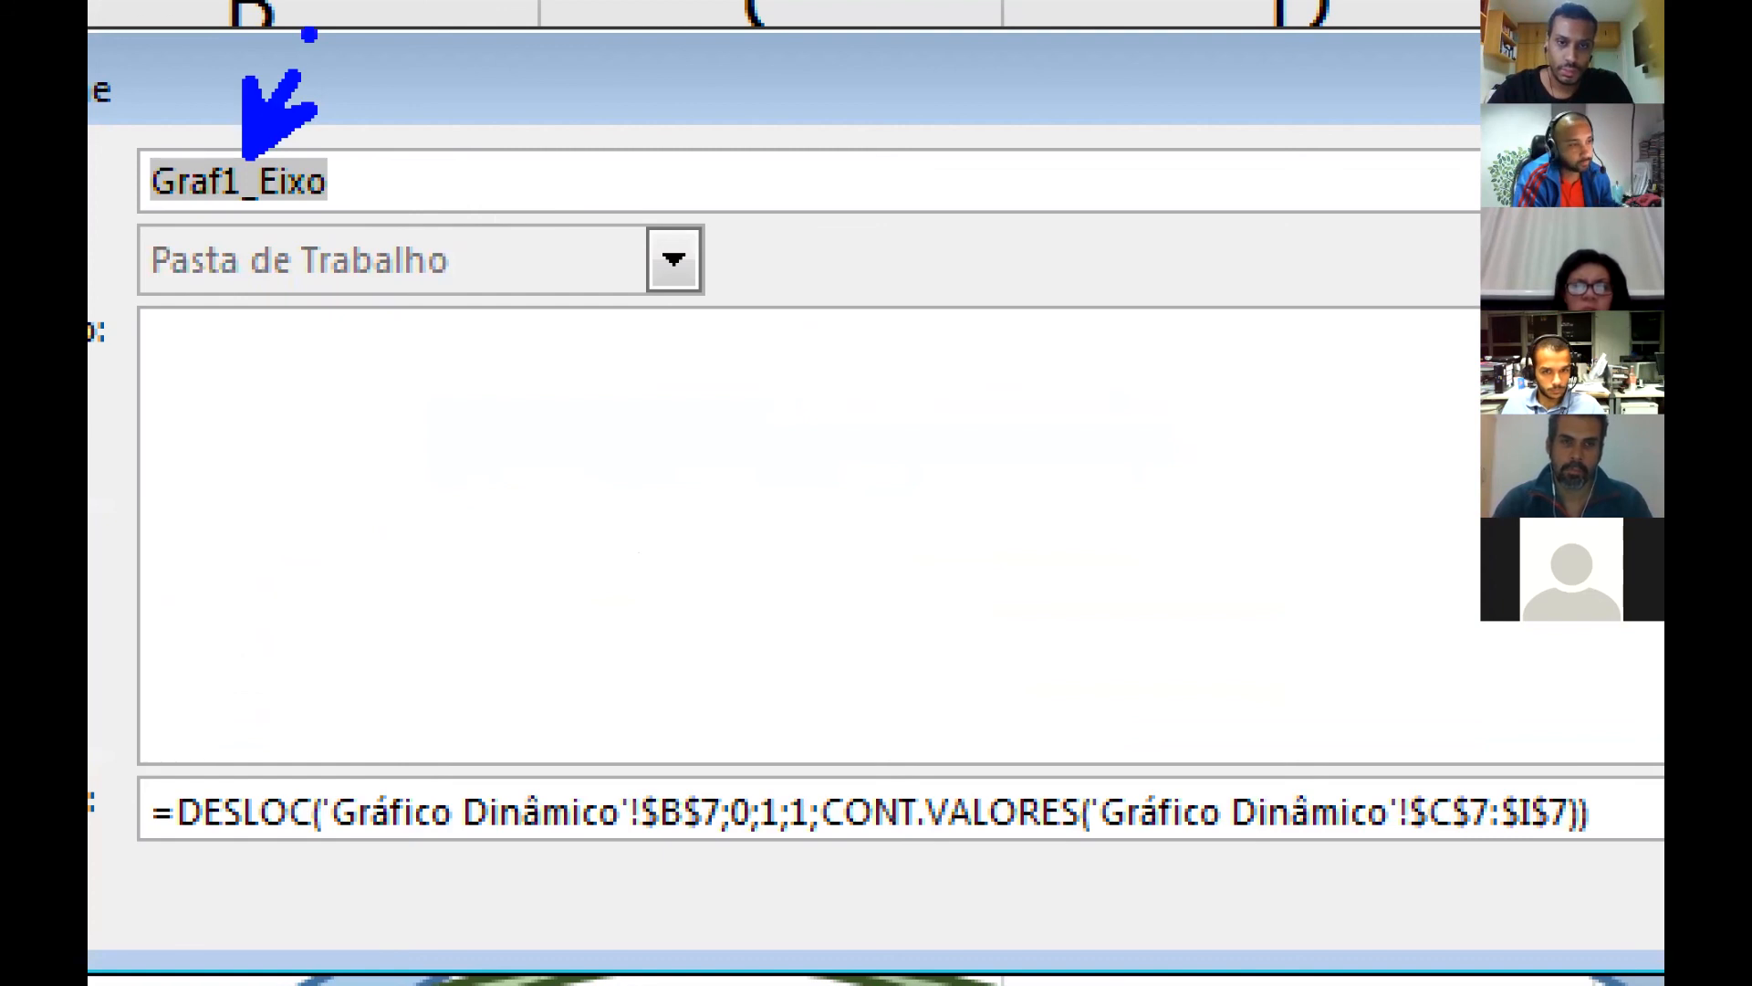
key(Escape)
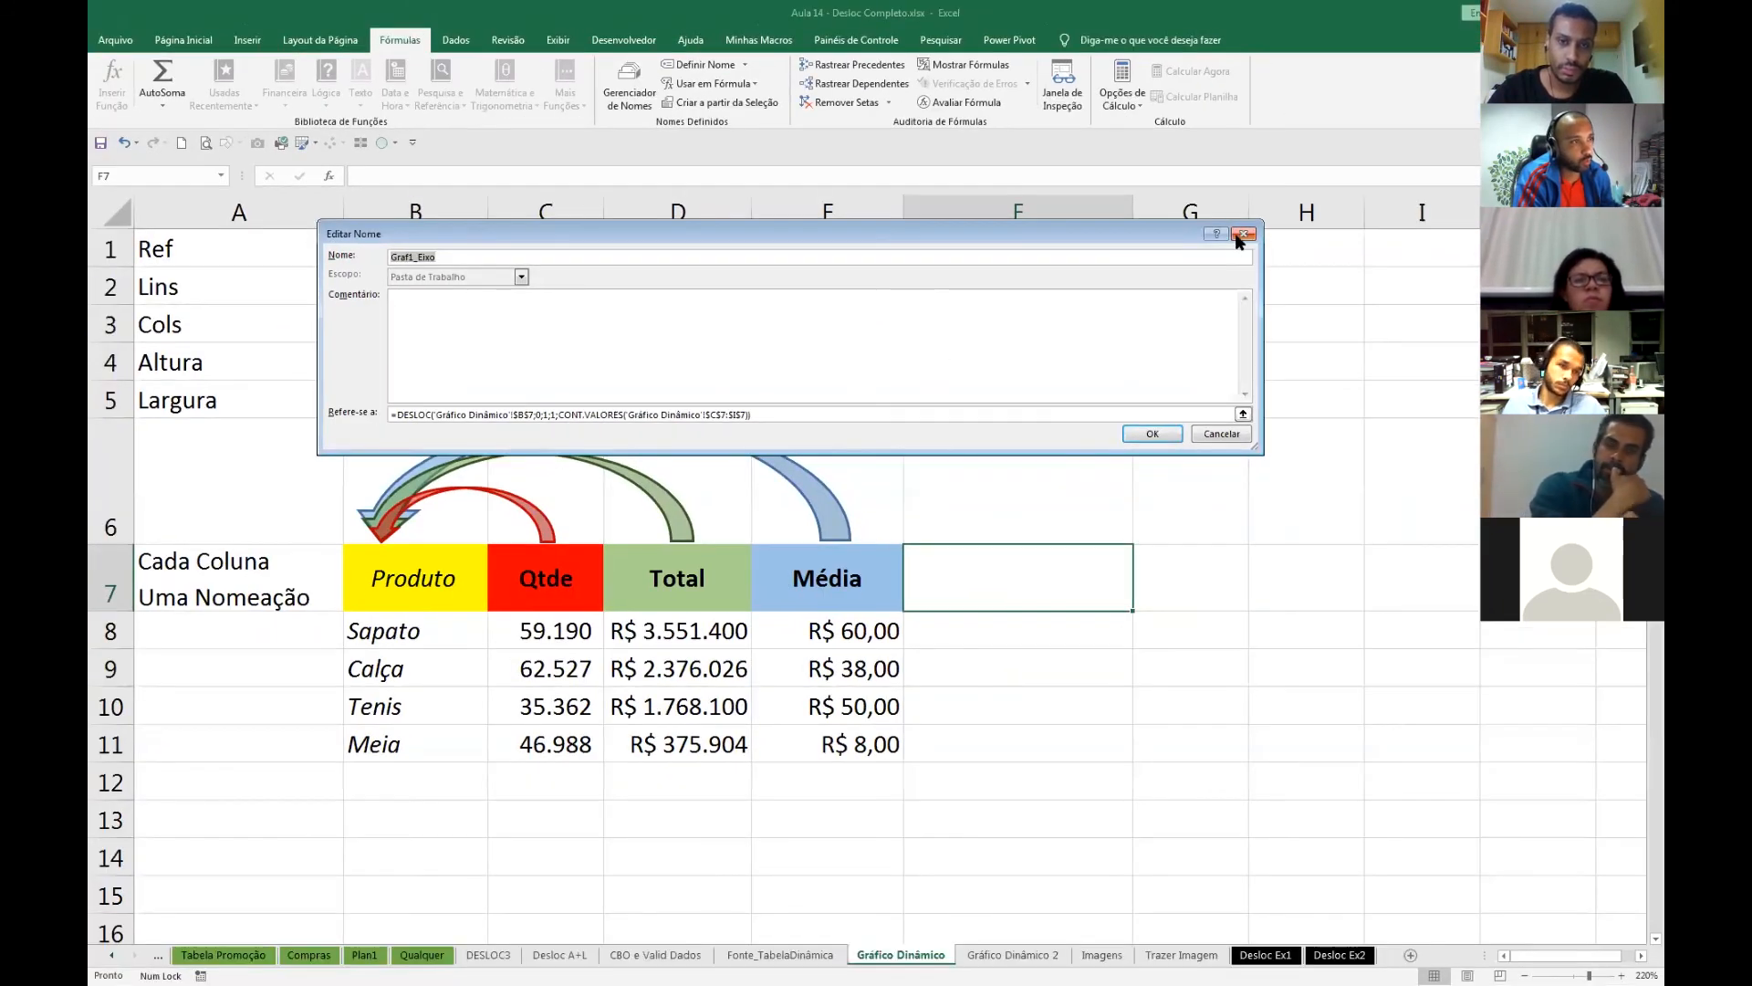
click(1241, 236)
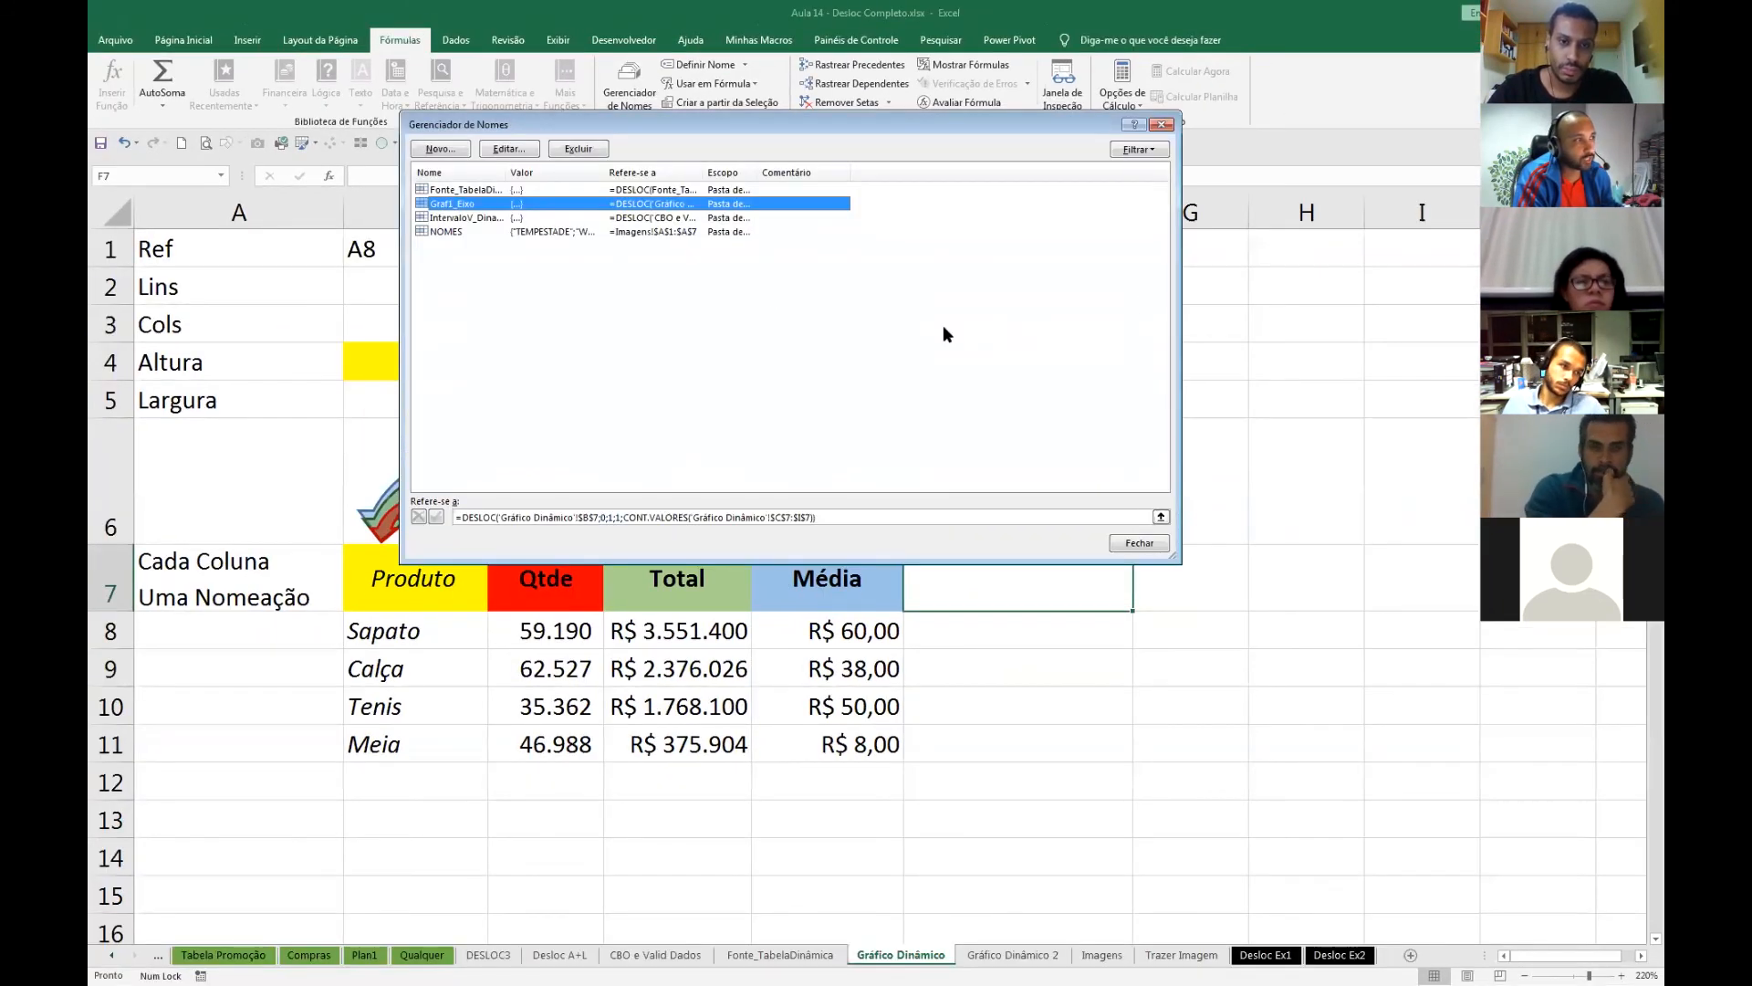
- Start a new workbook-scope name called Graf1_Sapato
click(442, 150)
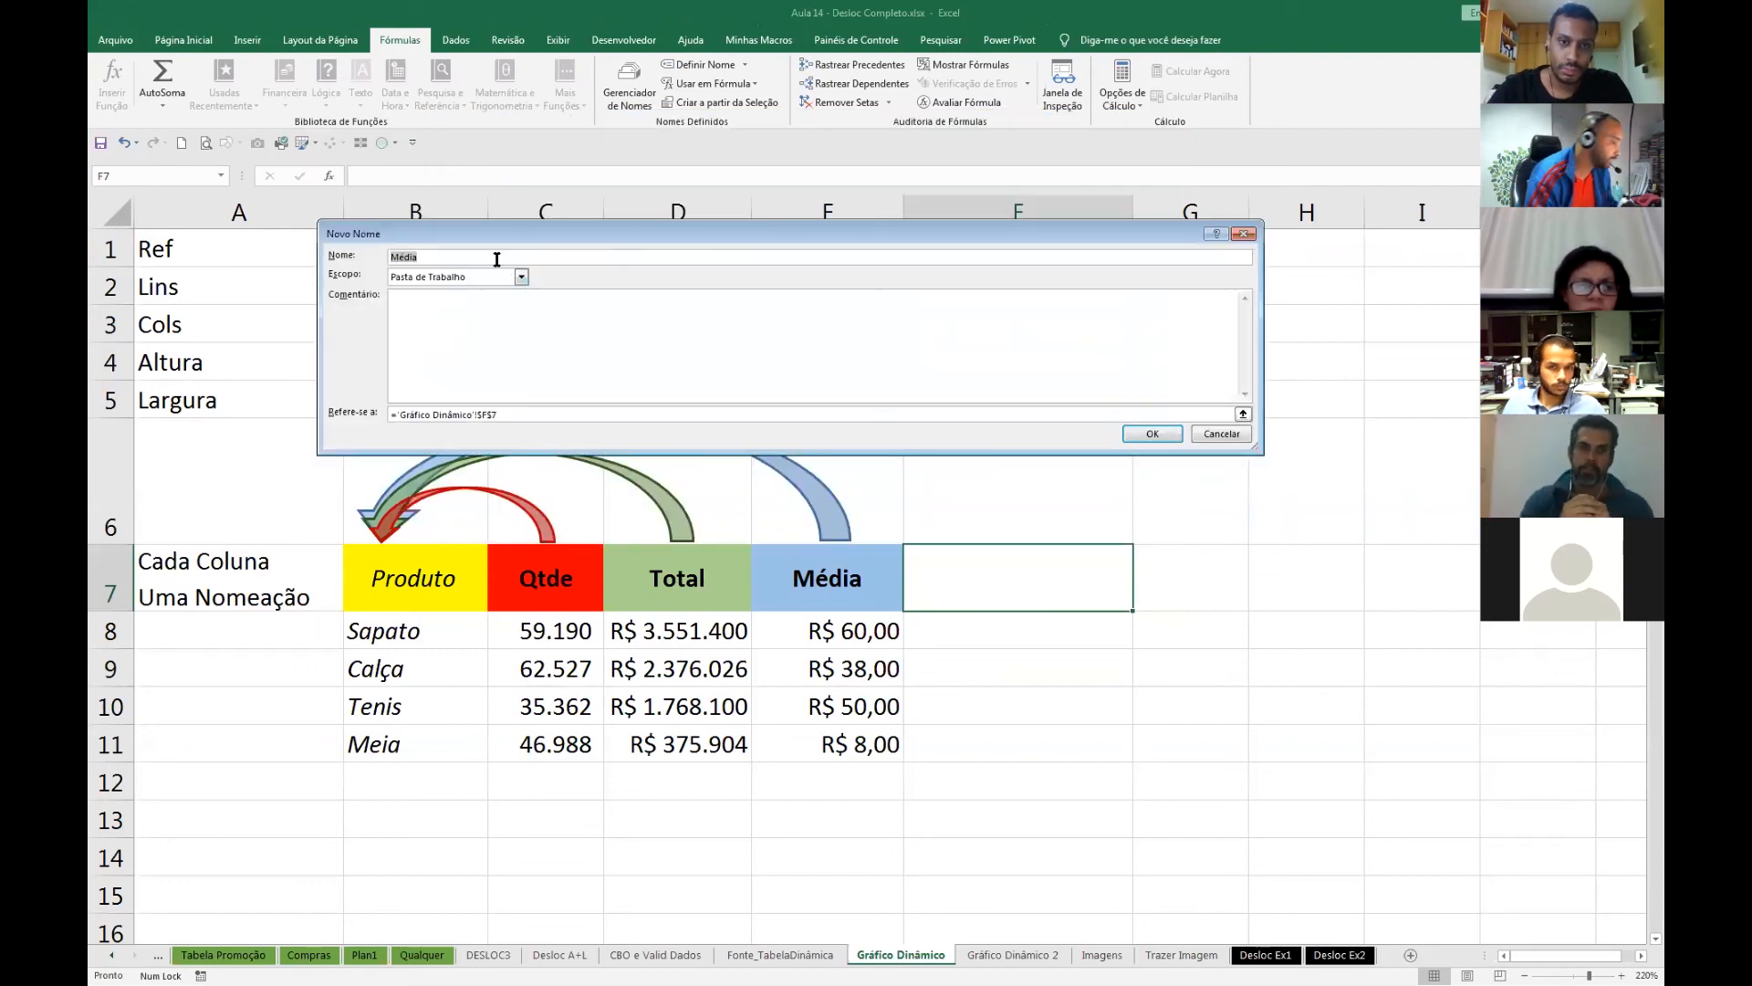
text(Gra)
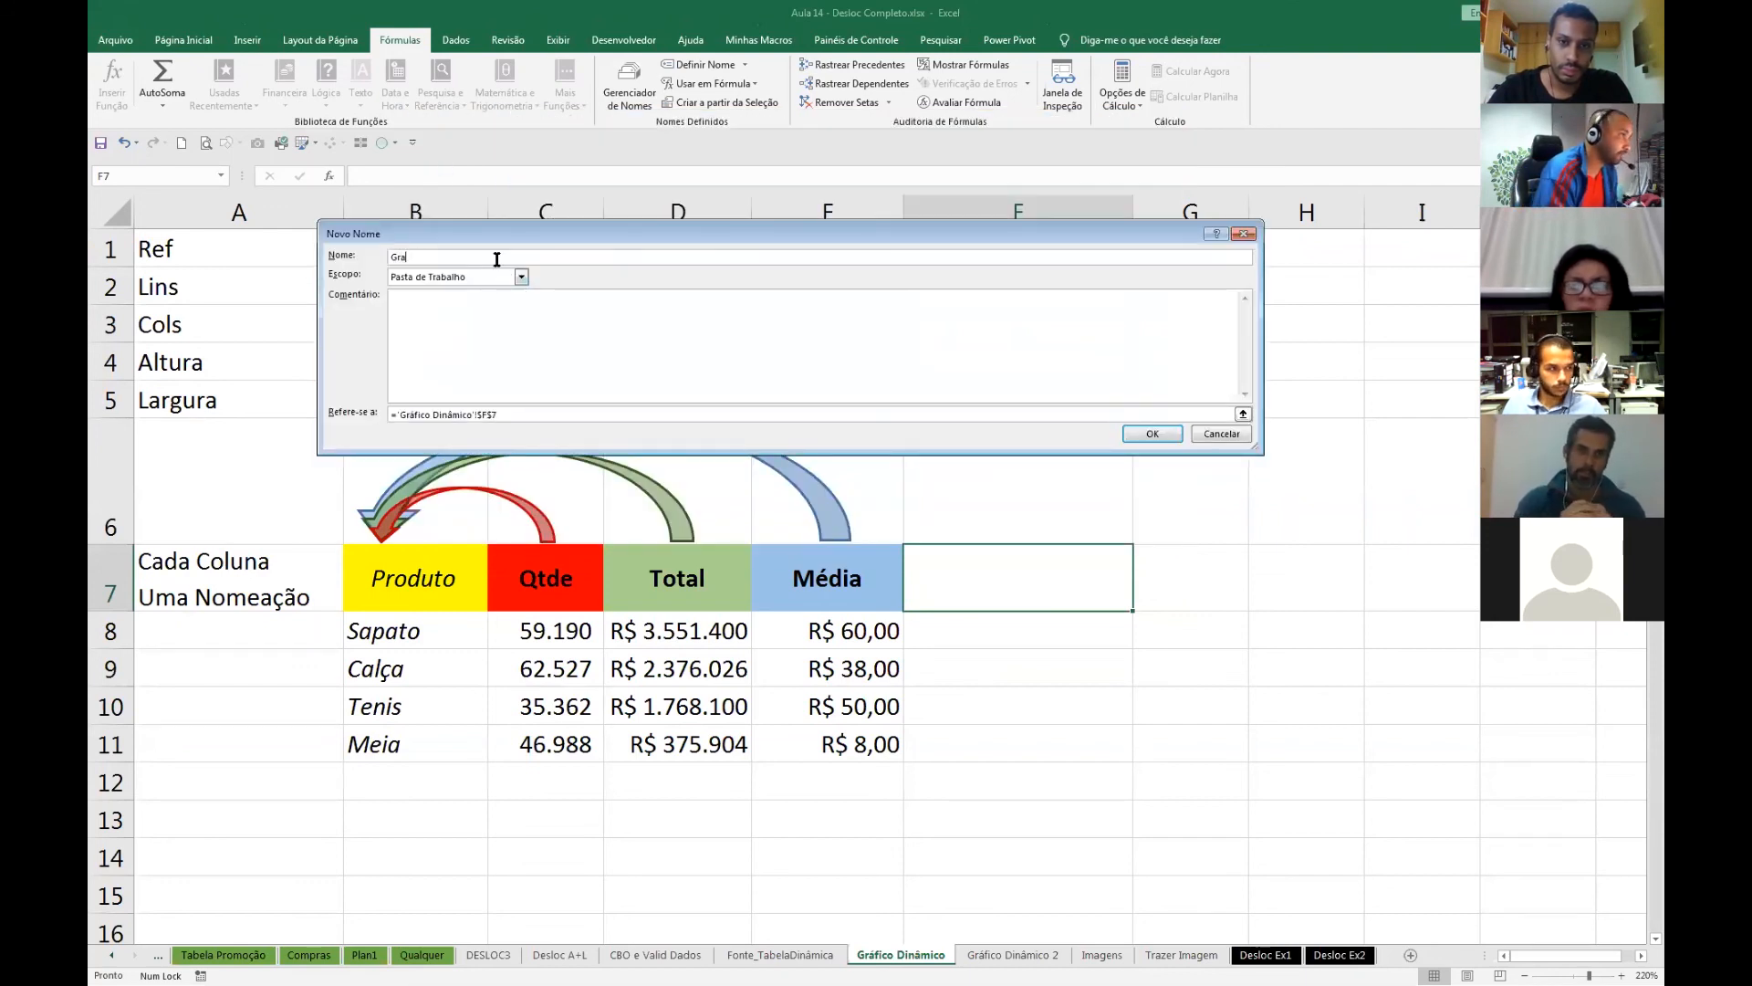
text(f1)
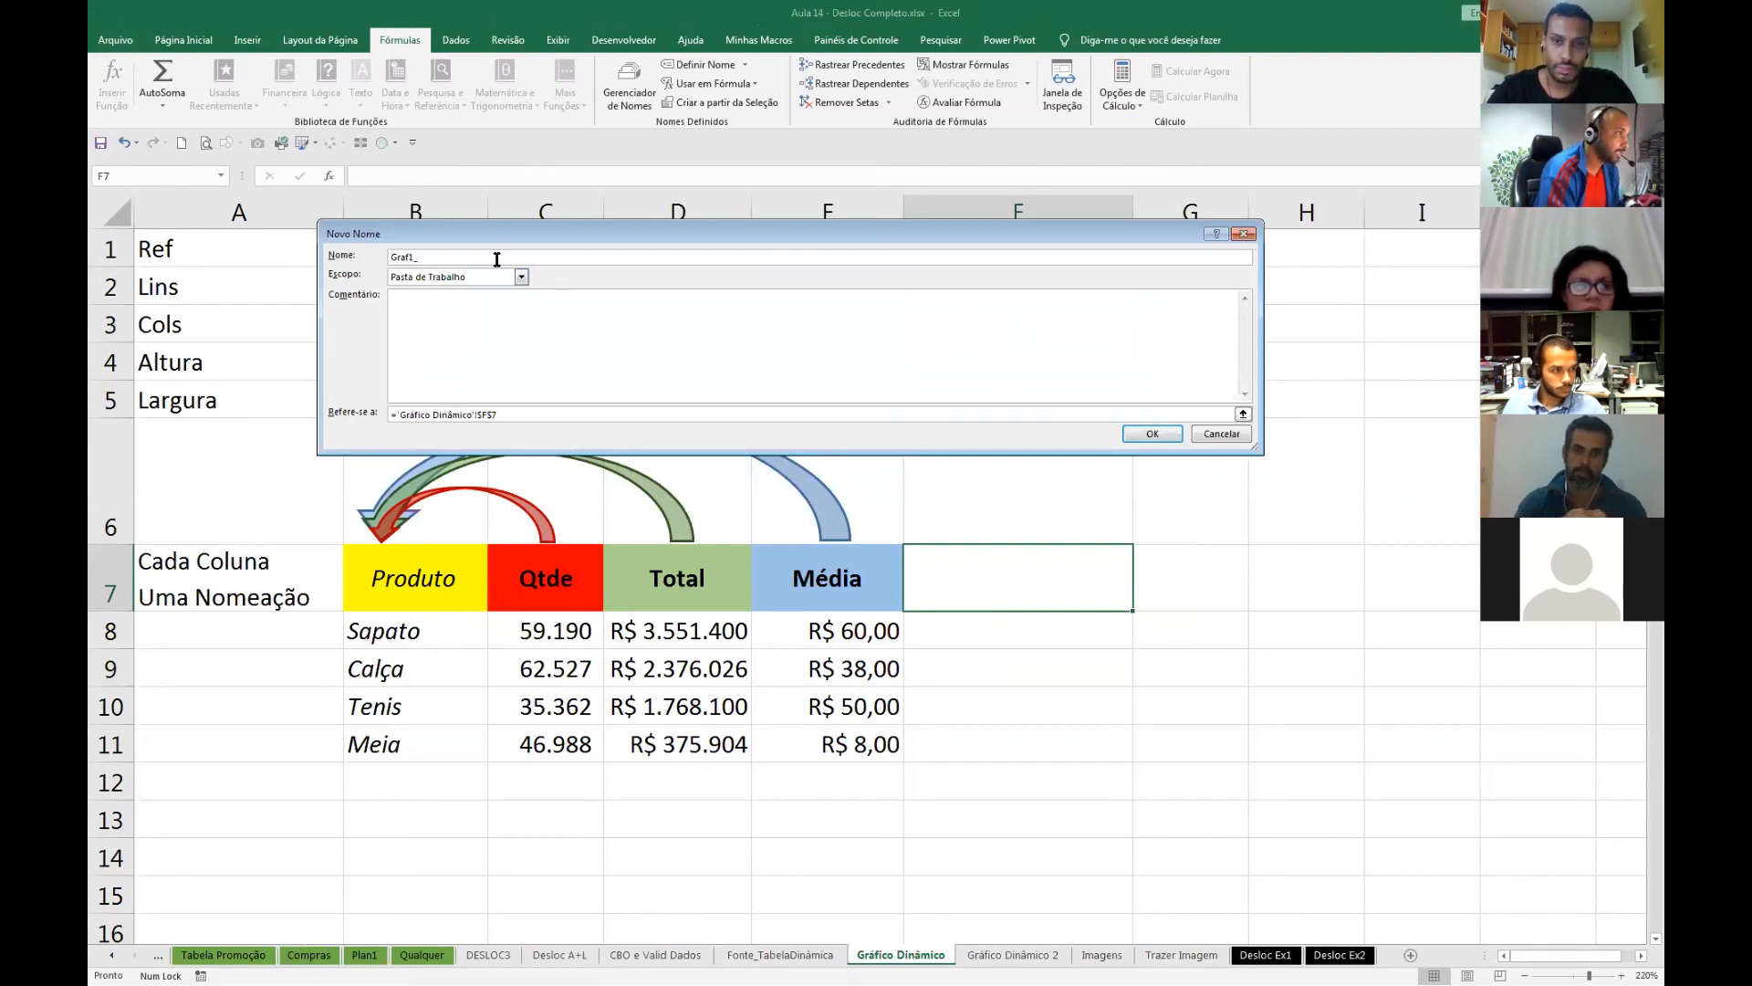
text(_Sapato)
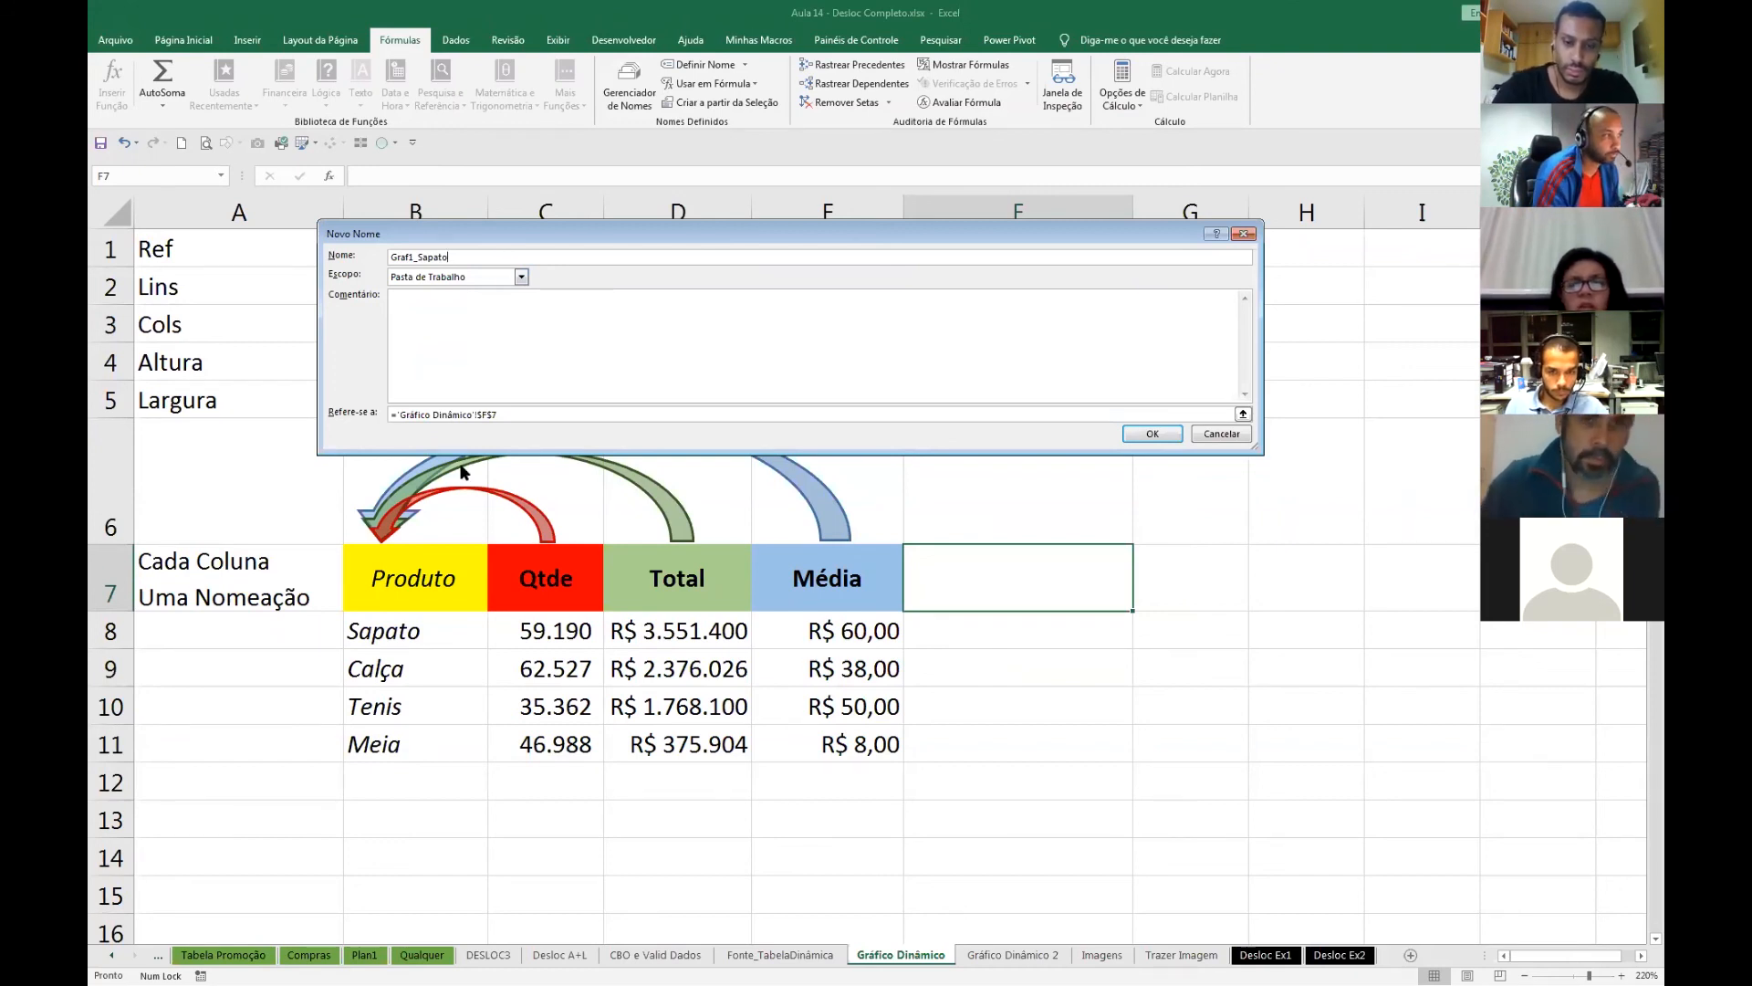
- Replace the reference of Graf1_Sapato with the beginning of a =desloc( formula, and consult the list of defined names
drag(498, 416, 395, 412)
key(BackSpace)
text(desloc)
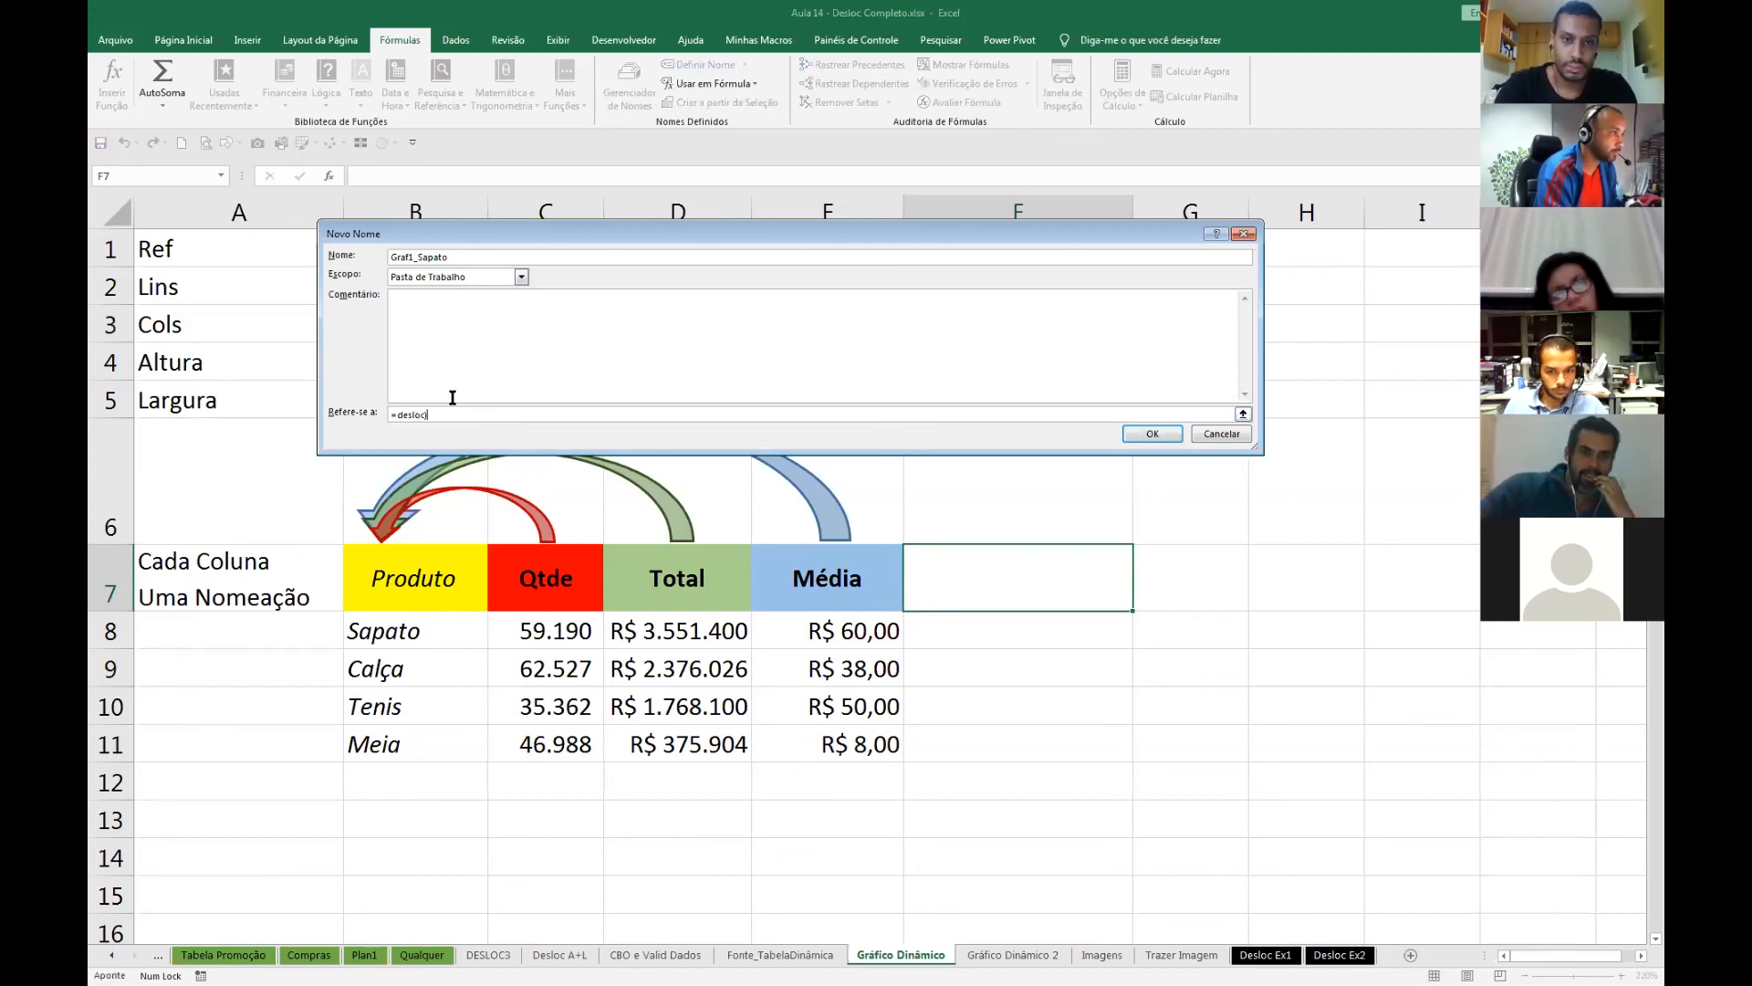
text(()
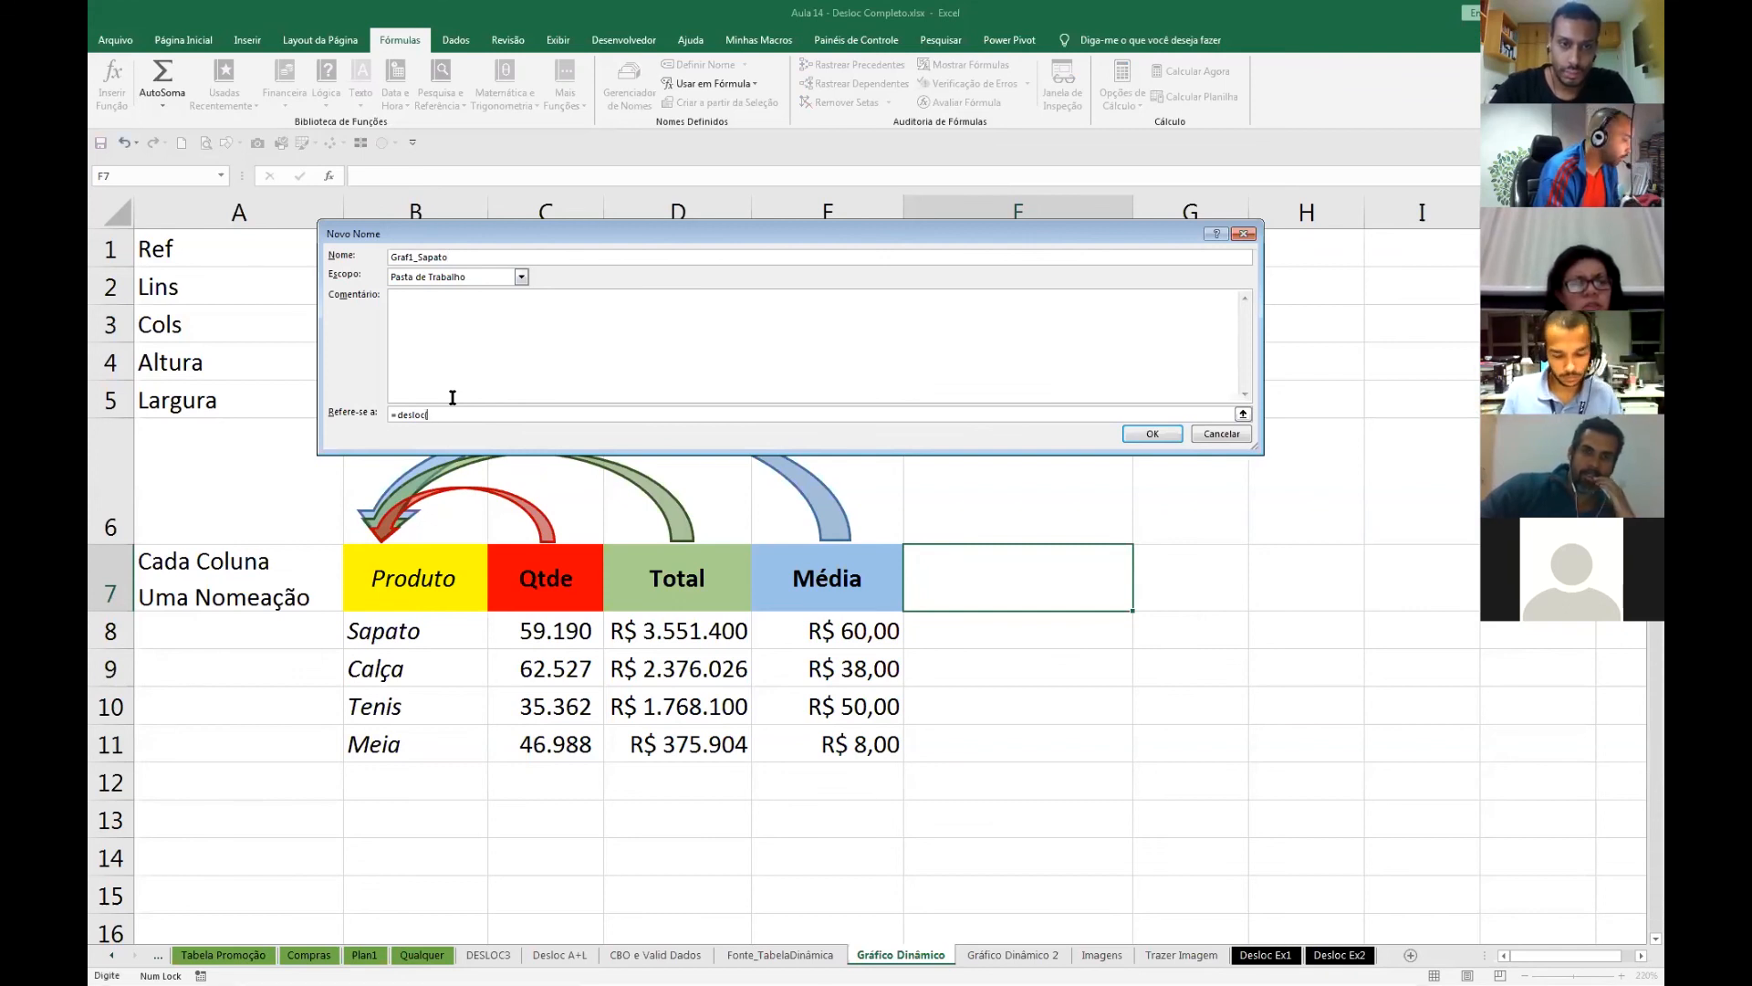
key(F3)
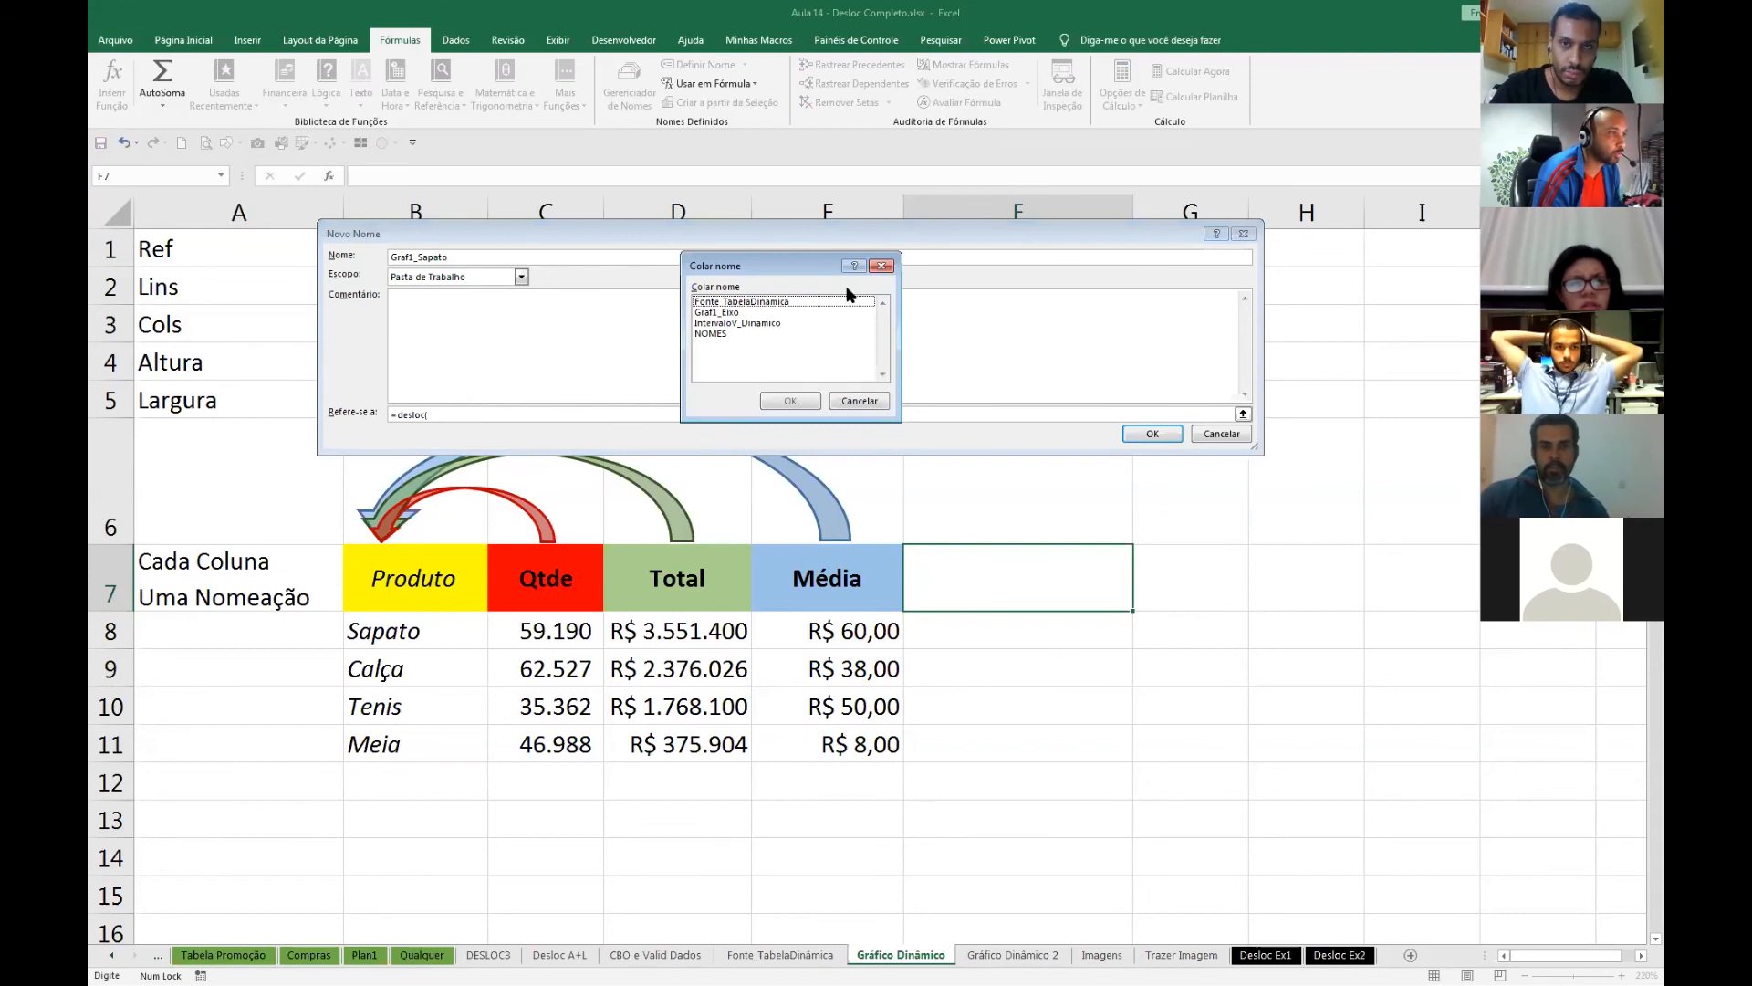
click(882, 266)
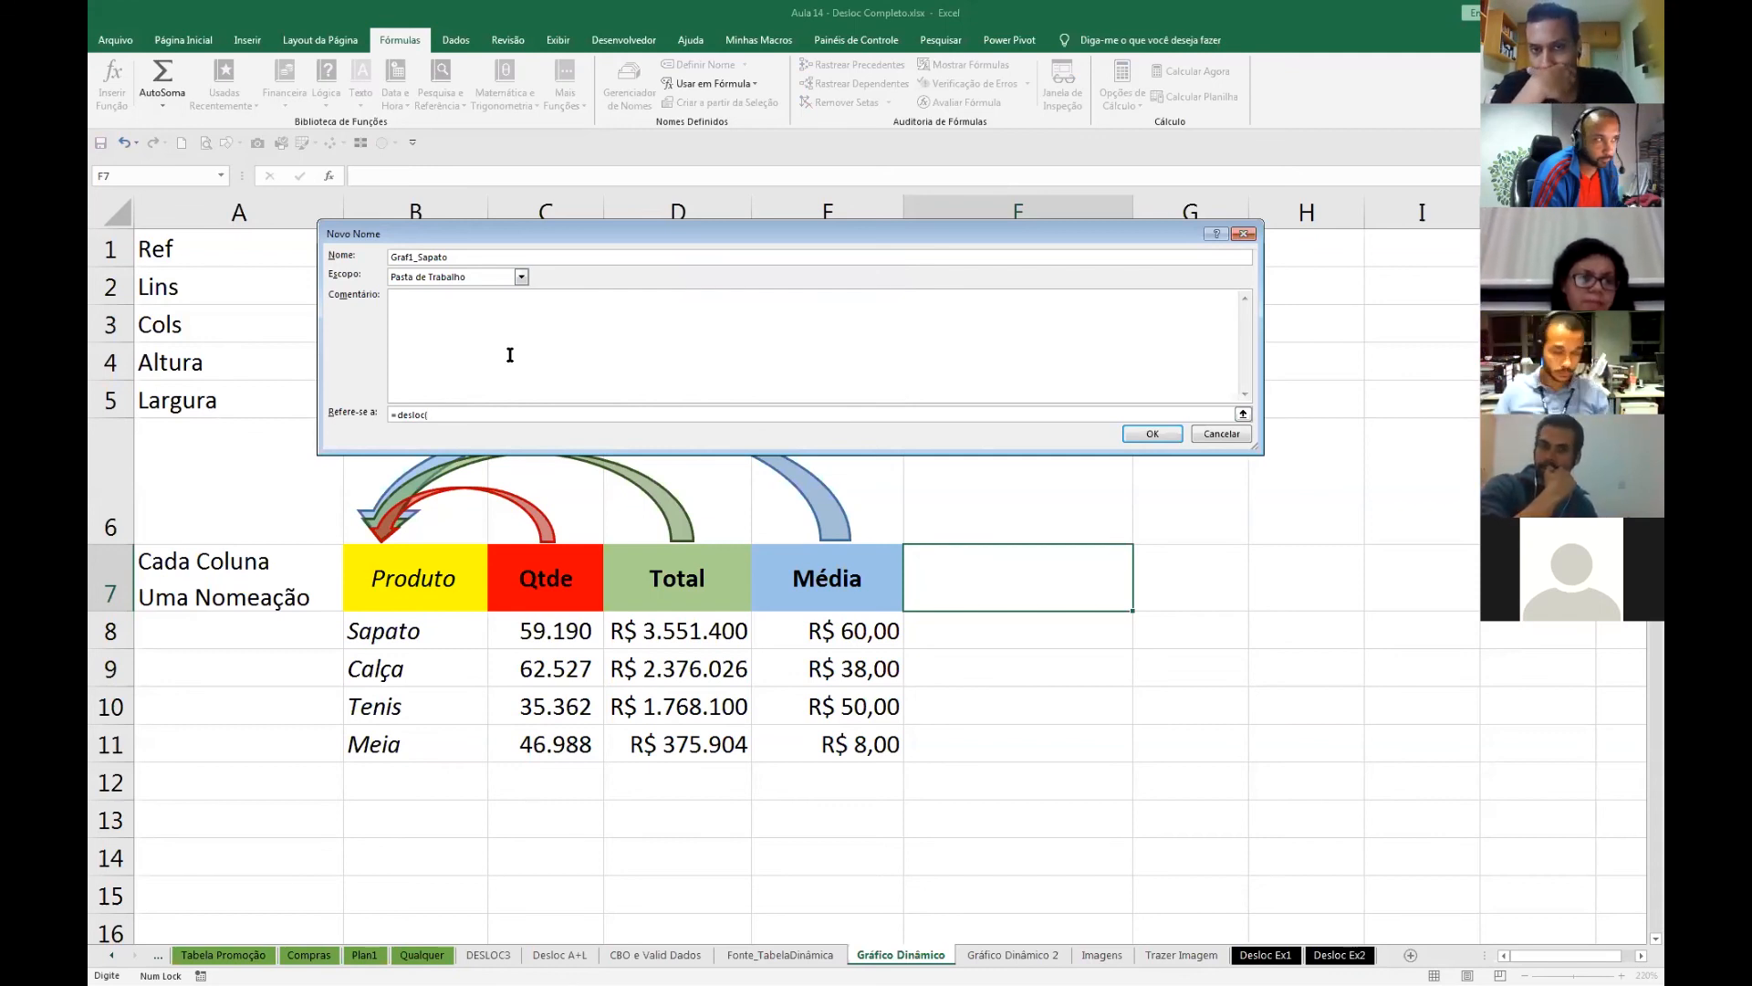
text(()
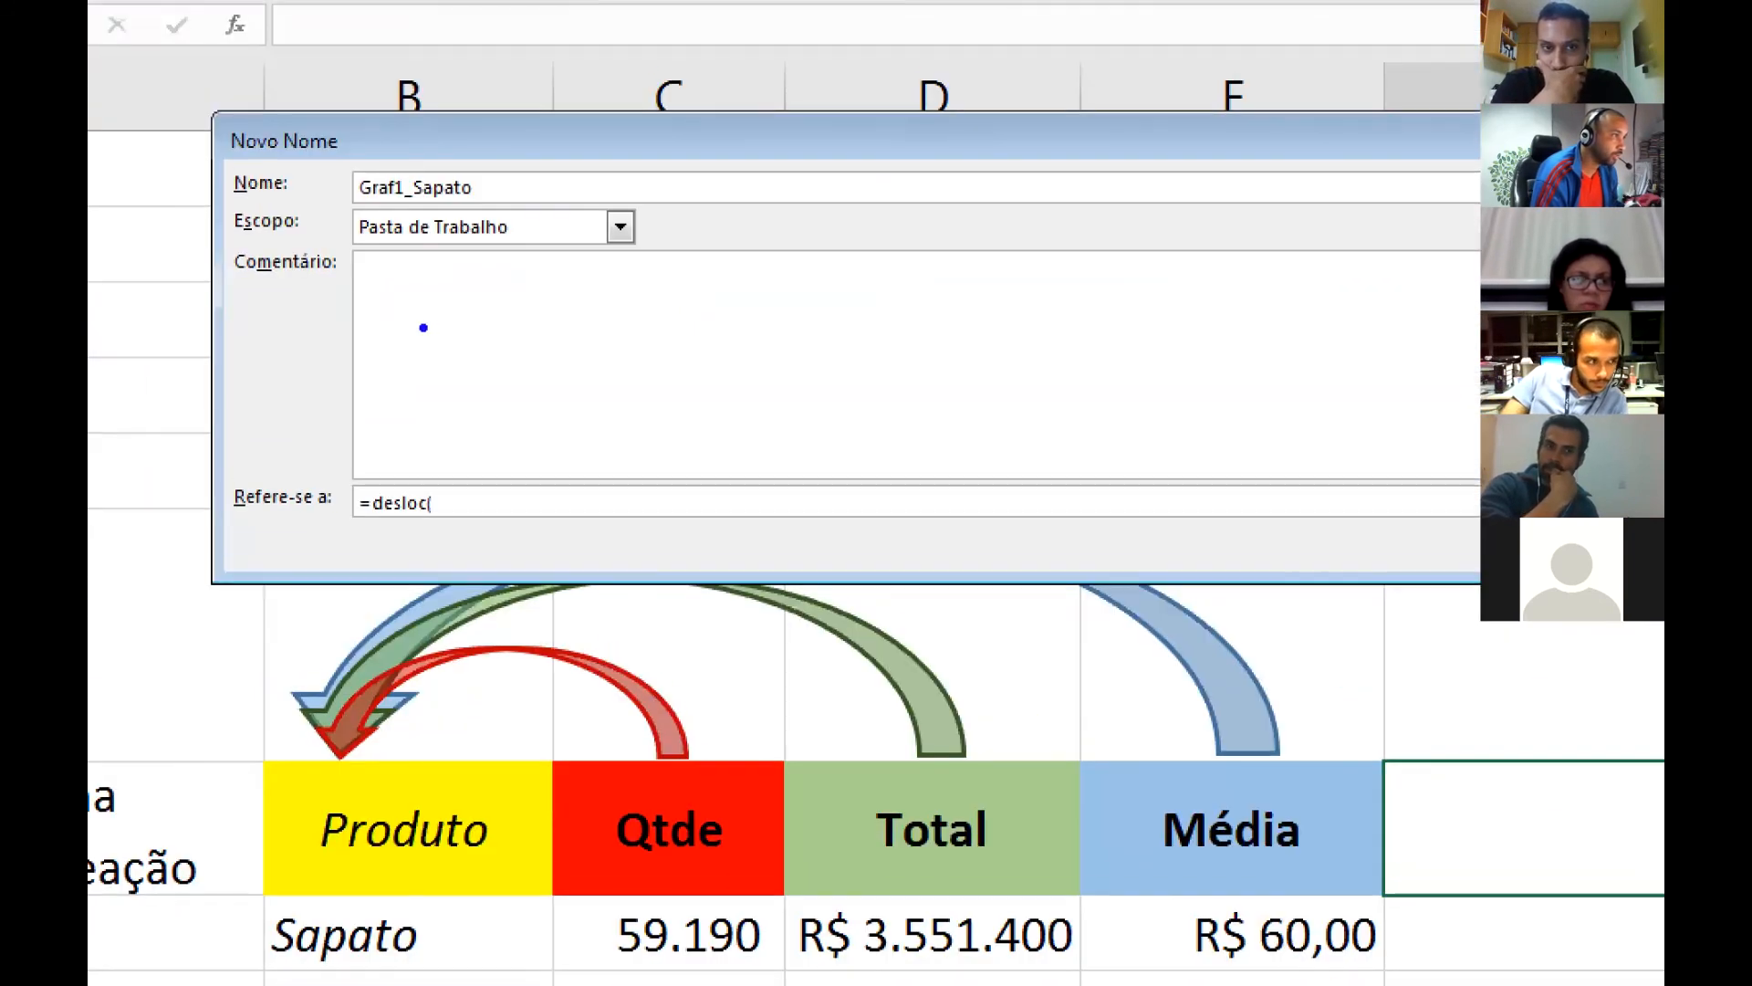
- Draw a blue arrow at the end of the =desloc( formula, label it F3, and clear the annotations
drag(452, 505, 481, 426)
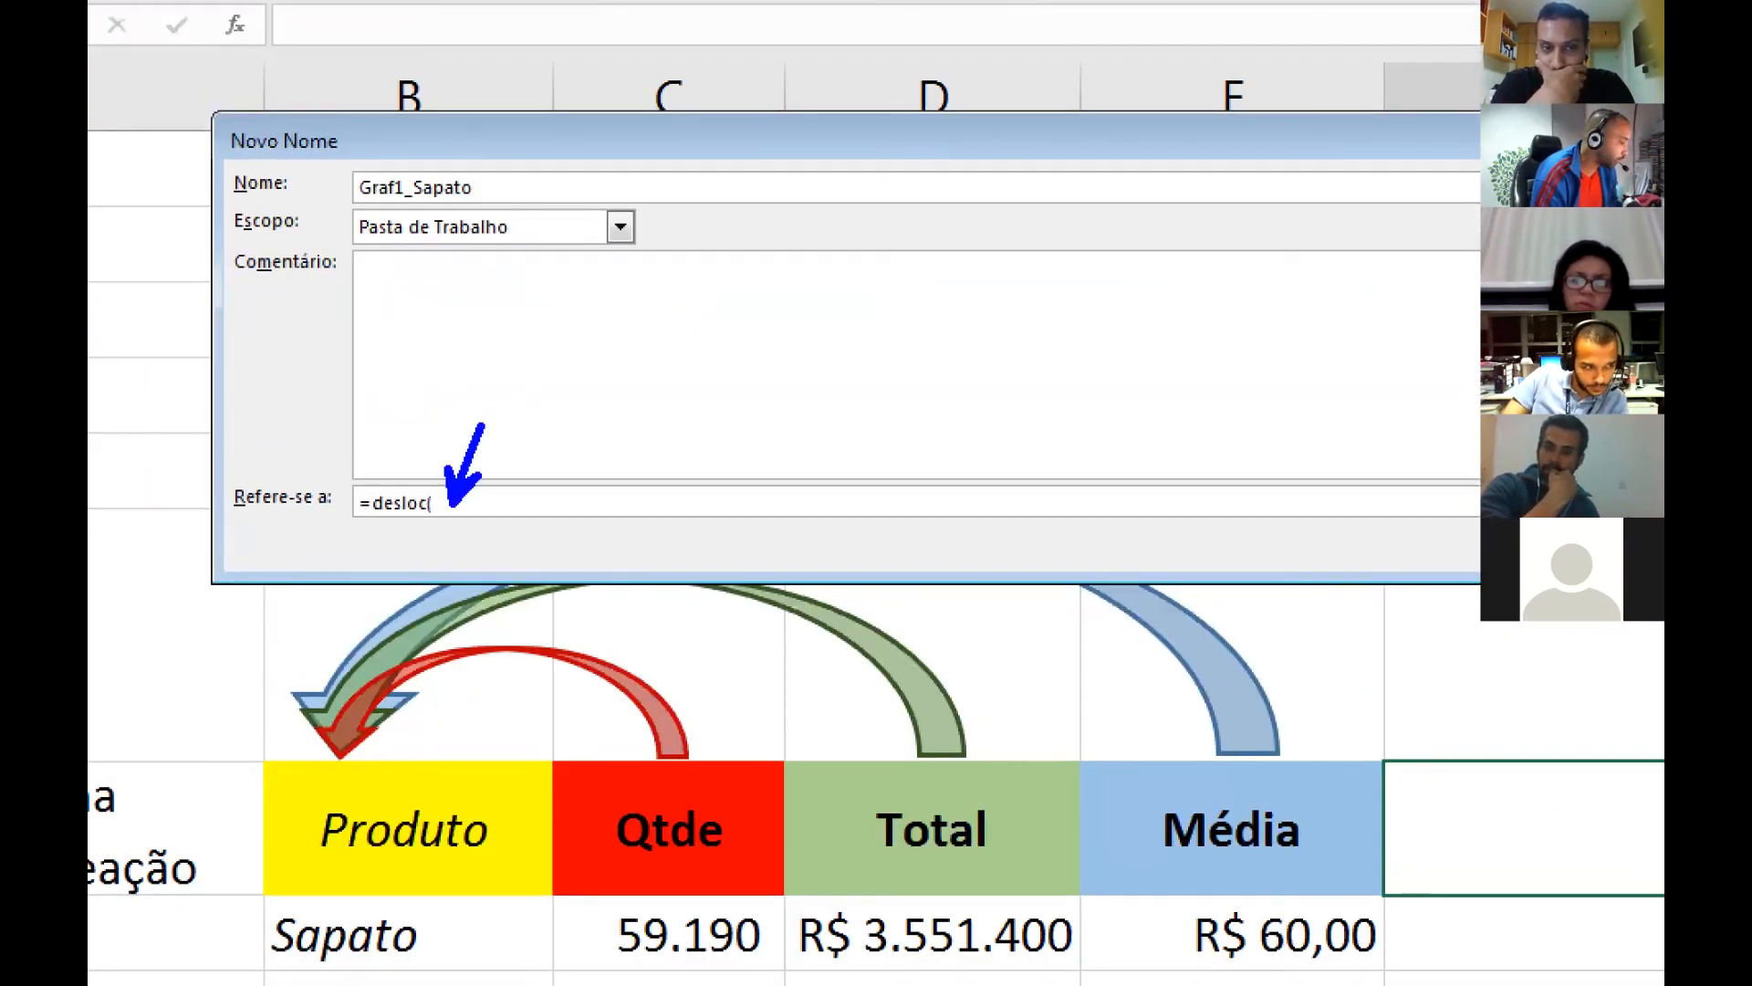
text(t)
text(F3)
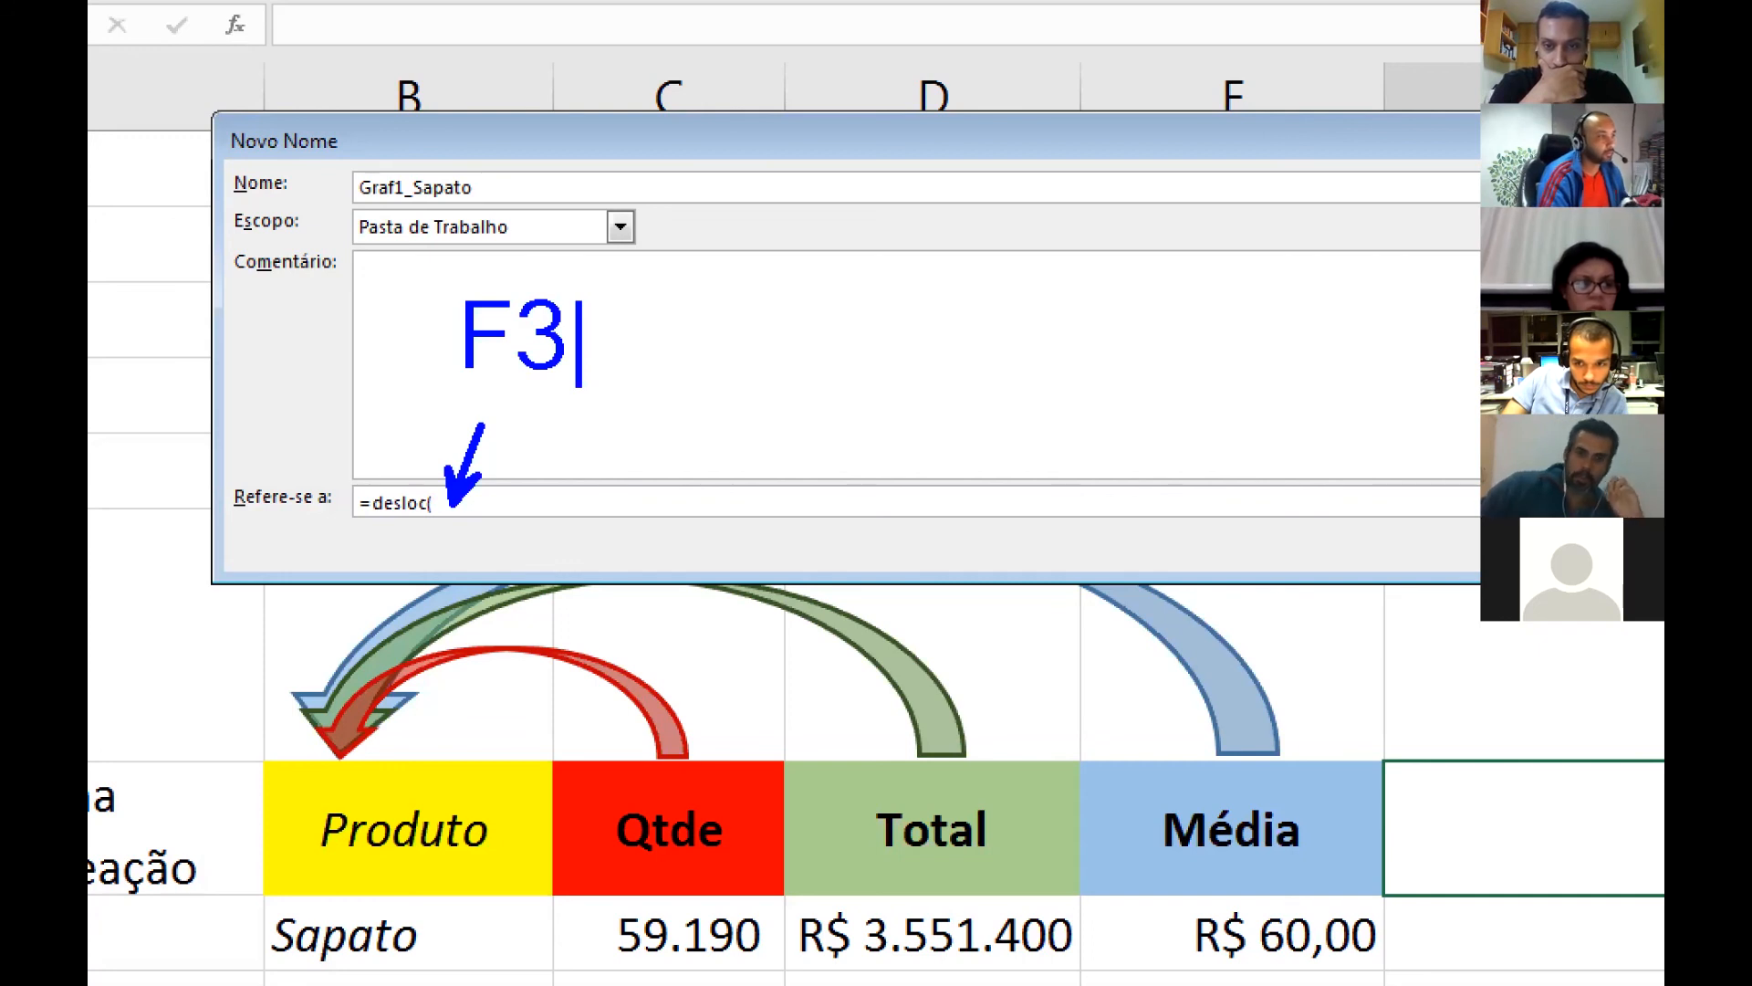
key(Escape)
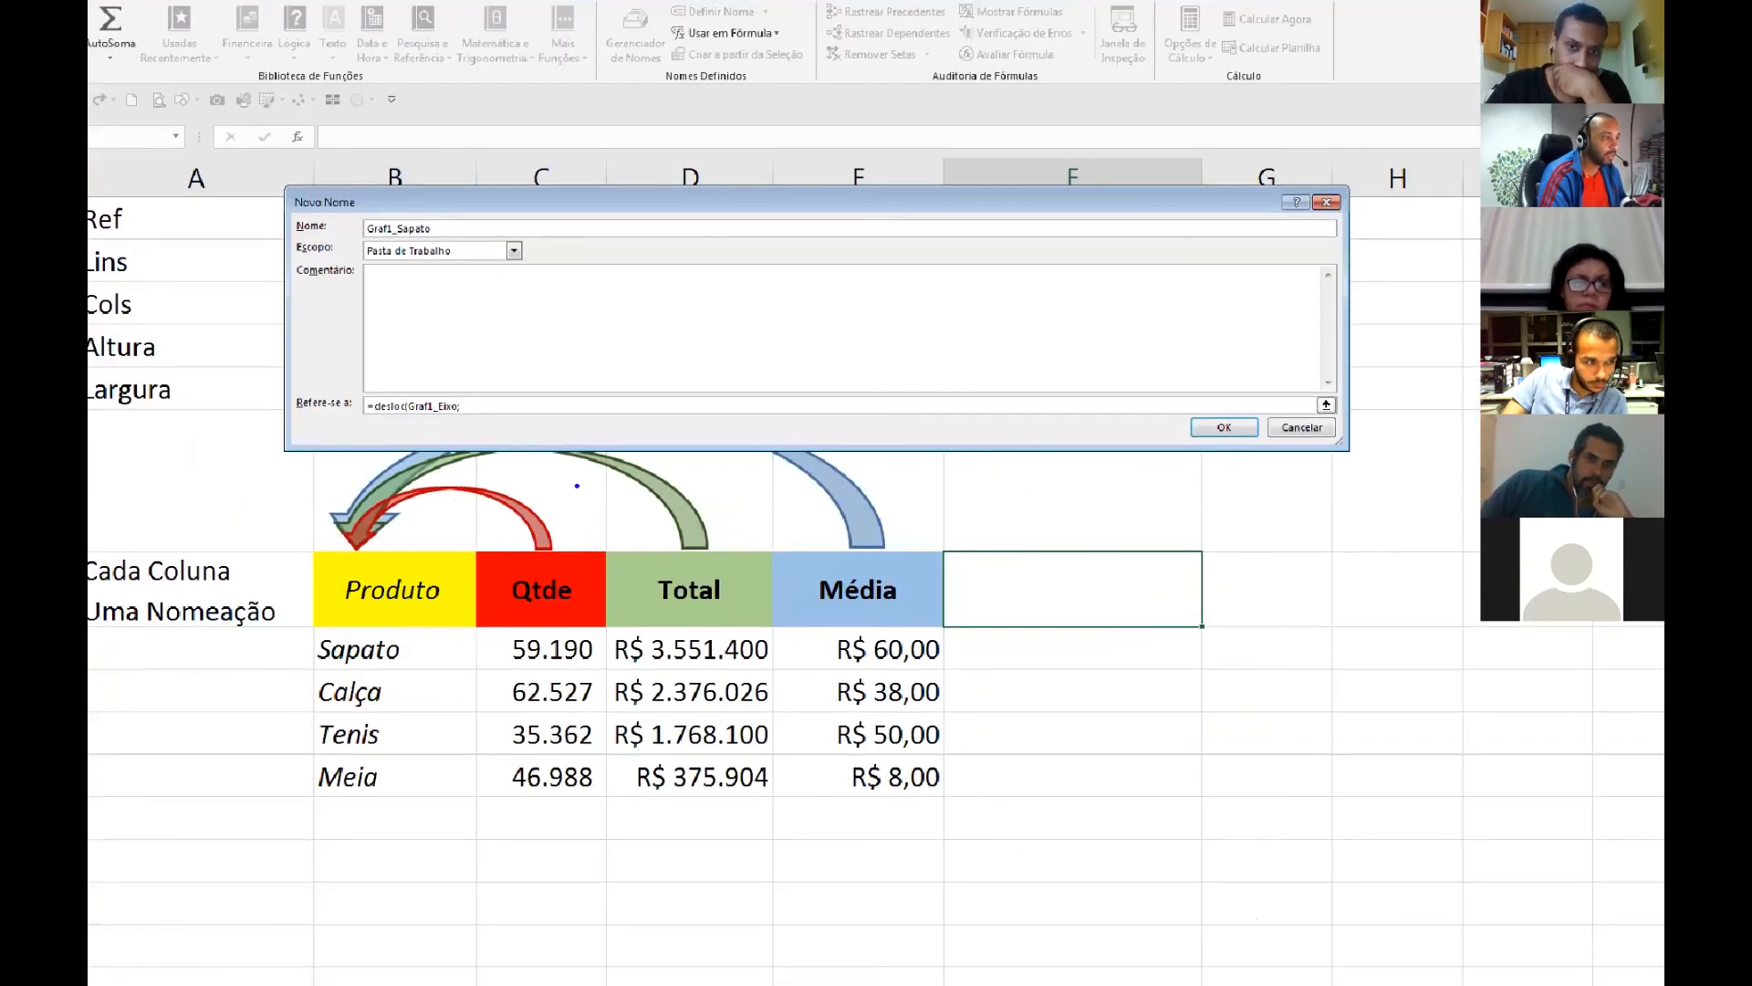
- Box the Qtde to Média headers in blue, draw a short downward arrow to the Sapato row, and clear the annotations
mouse_move(475, 555)
mouse_down()
mouse_move(490, 601)
mouse_move(651, 627)
mouse_move(947, 626)
mouse_up()
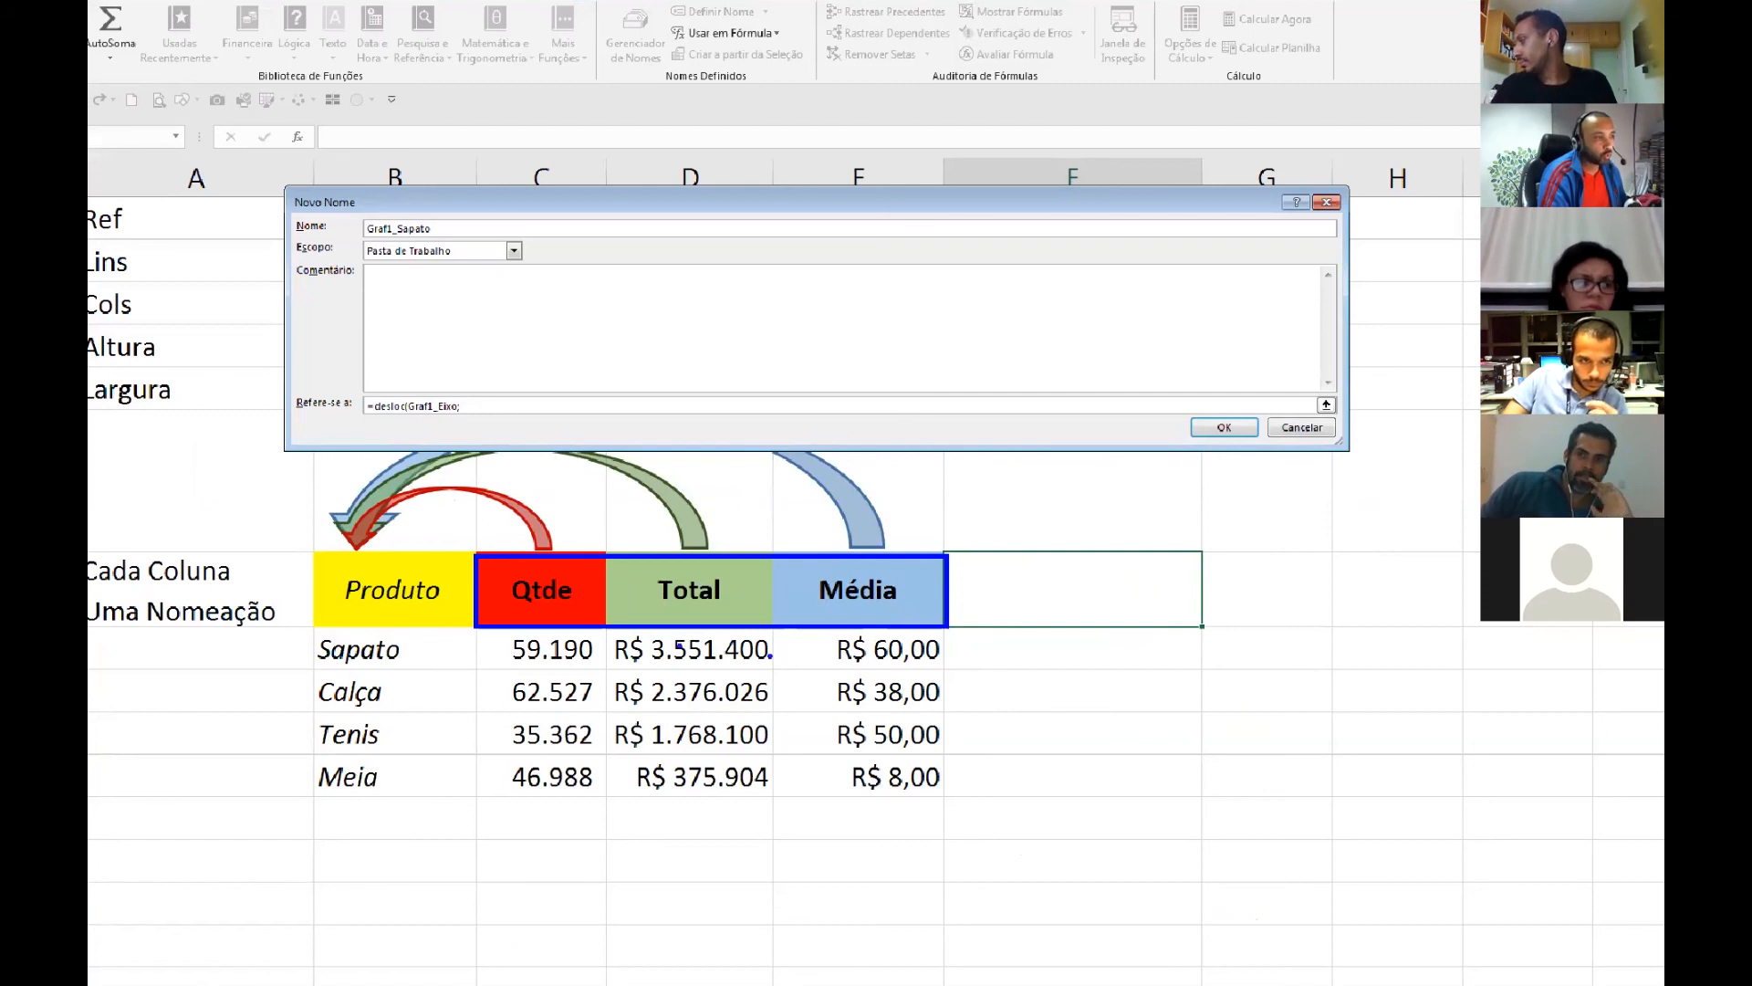
mouse_move(478, 639)
mouse_down()
mouse_move(497, 635)
mouse_move(483, 629)
mouse_up()
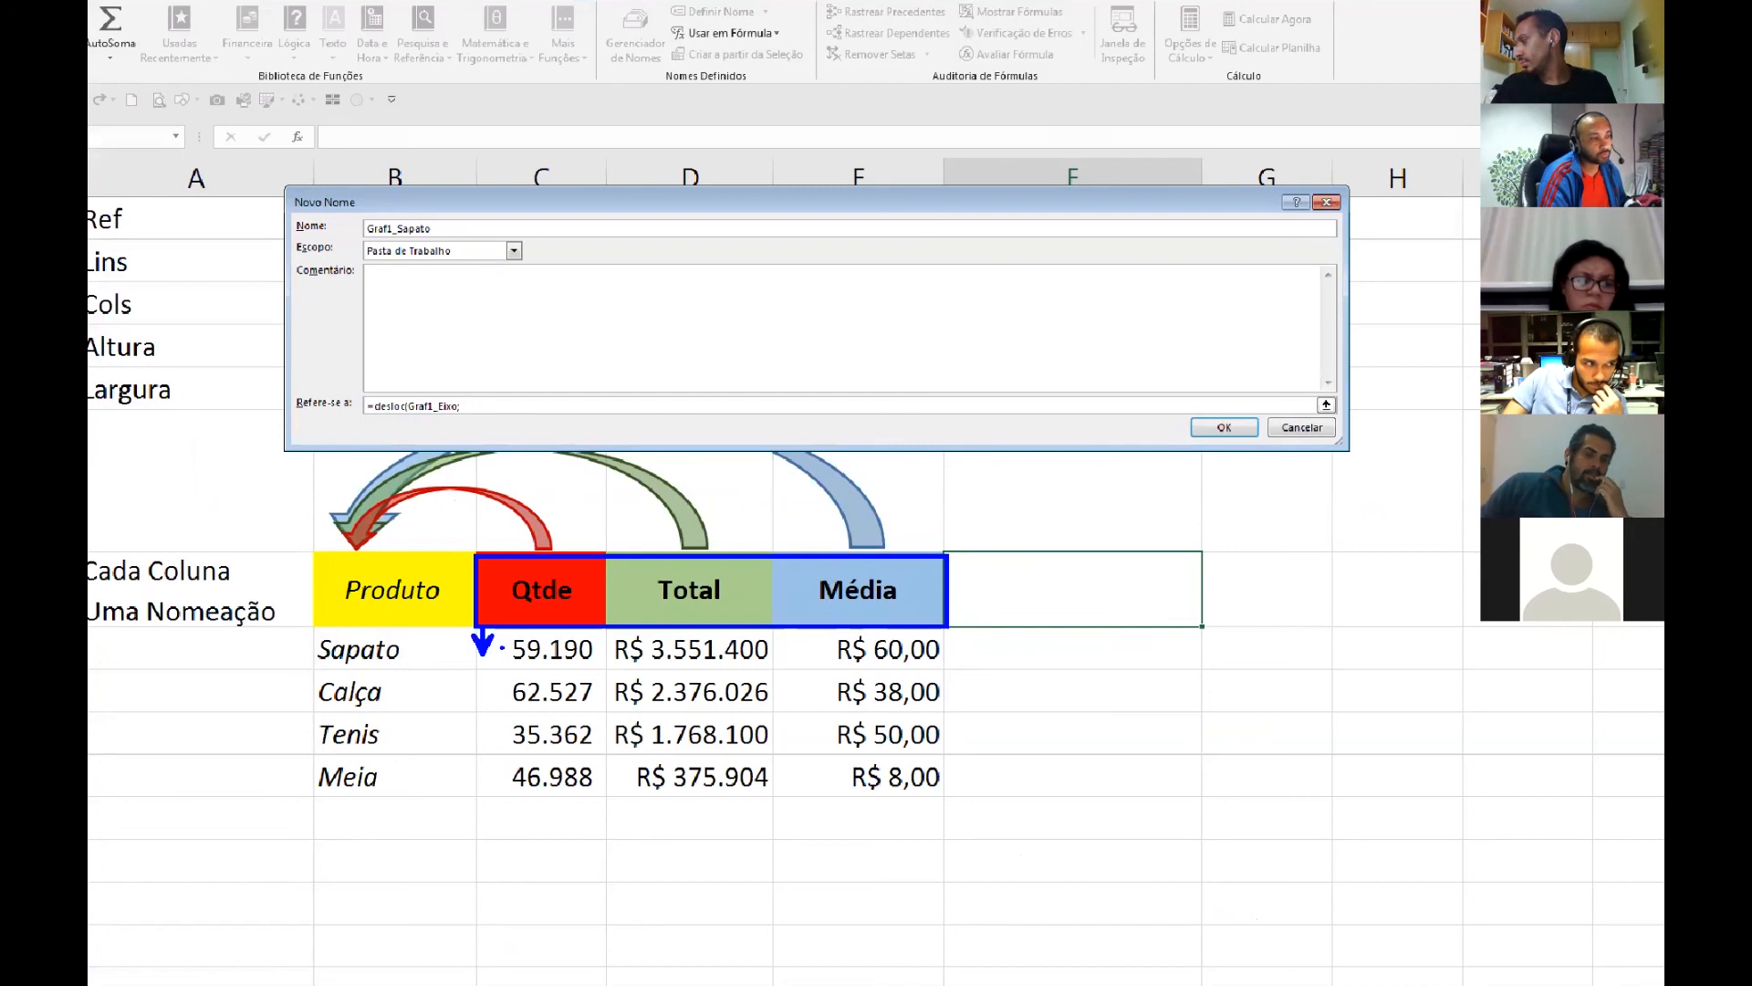
key(Escape)
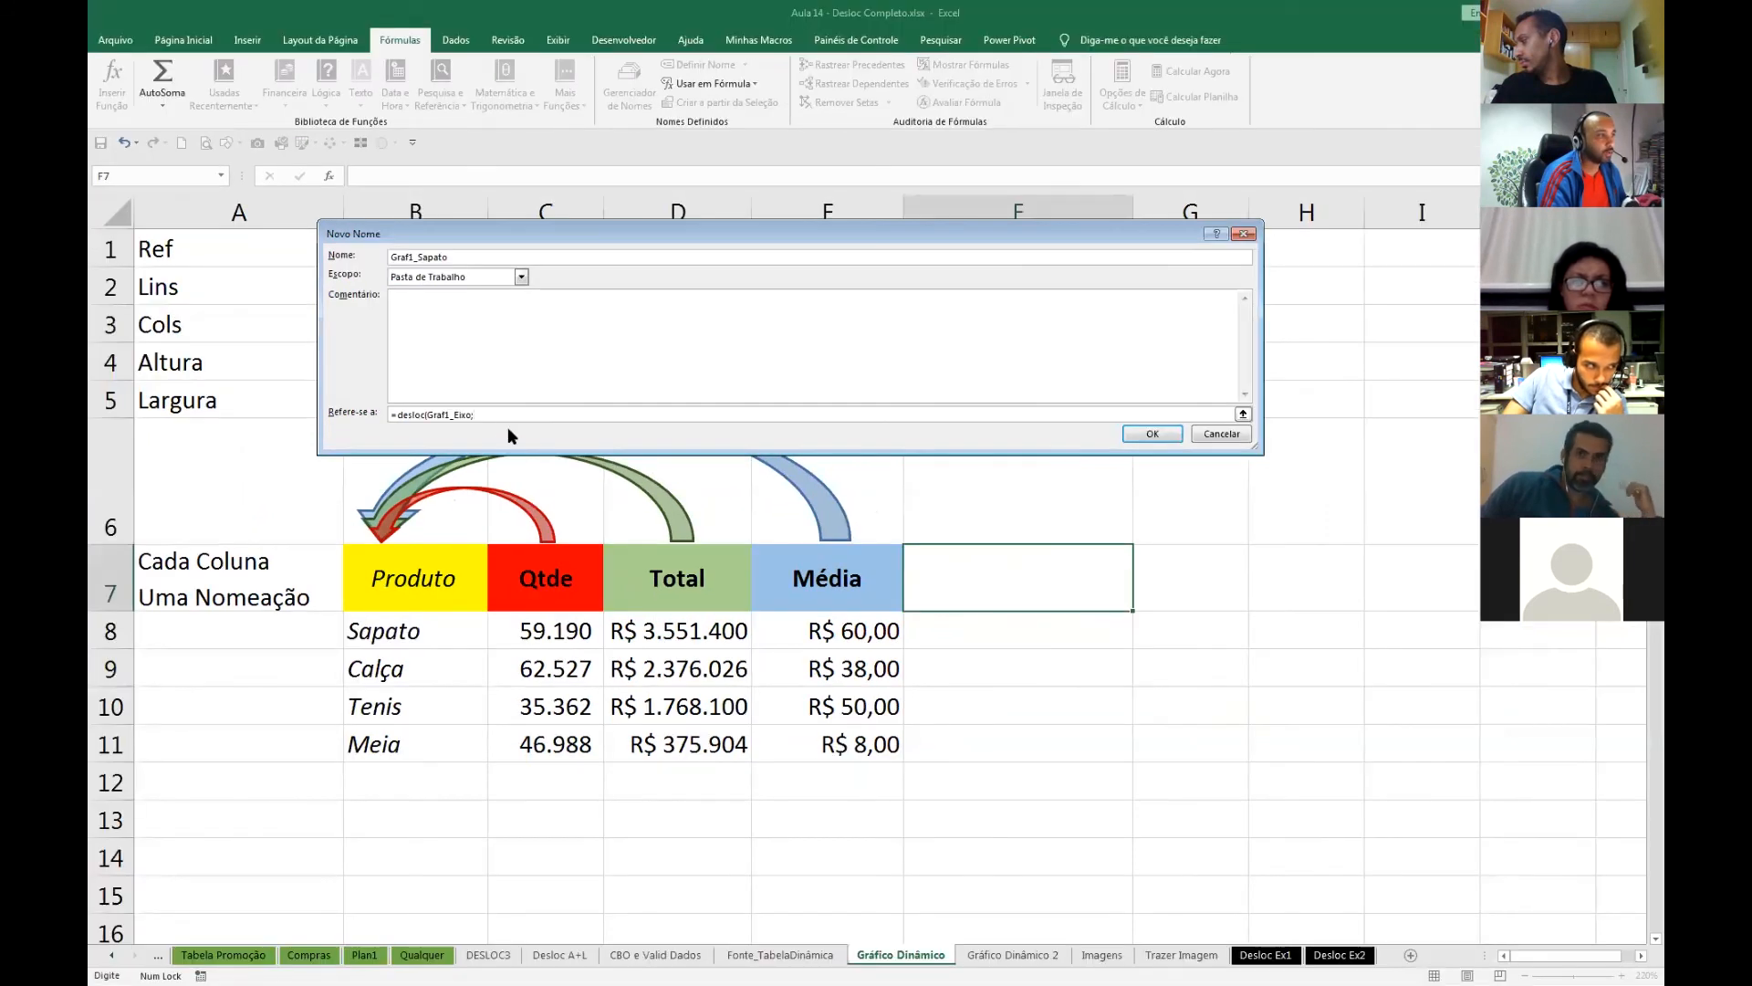
- Complete the Graf1_Sapato reference as =desloc(Graf1_Eixo;1;0), offsetting the axis range by one row and no columns
text(1)
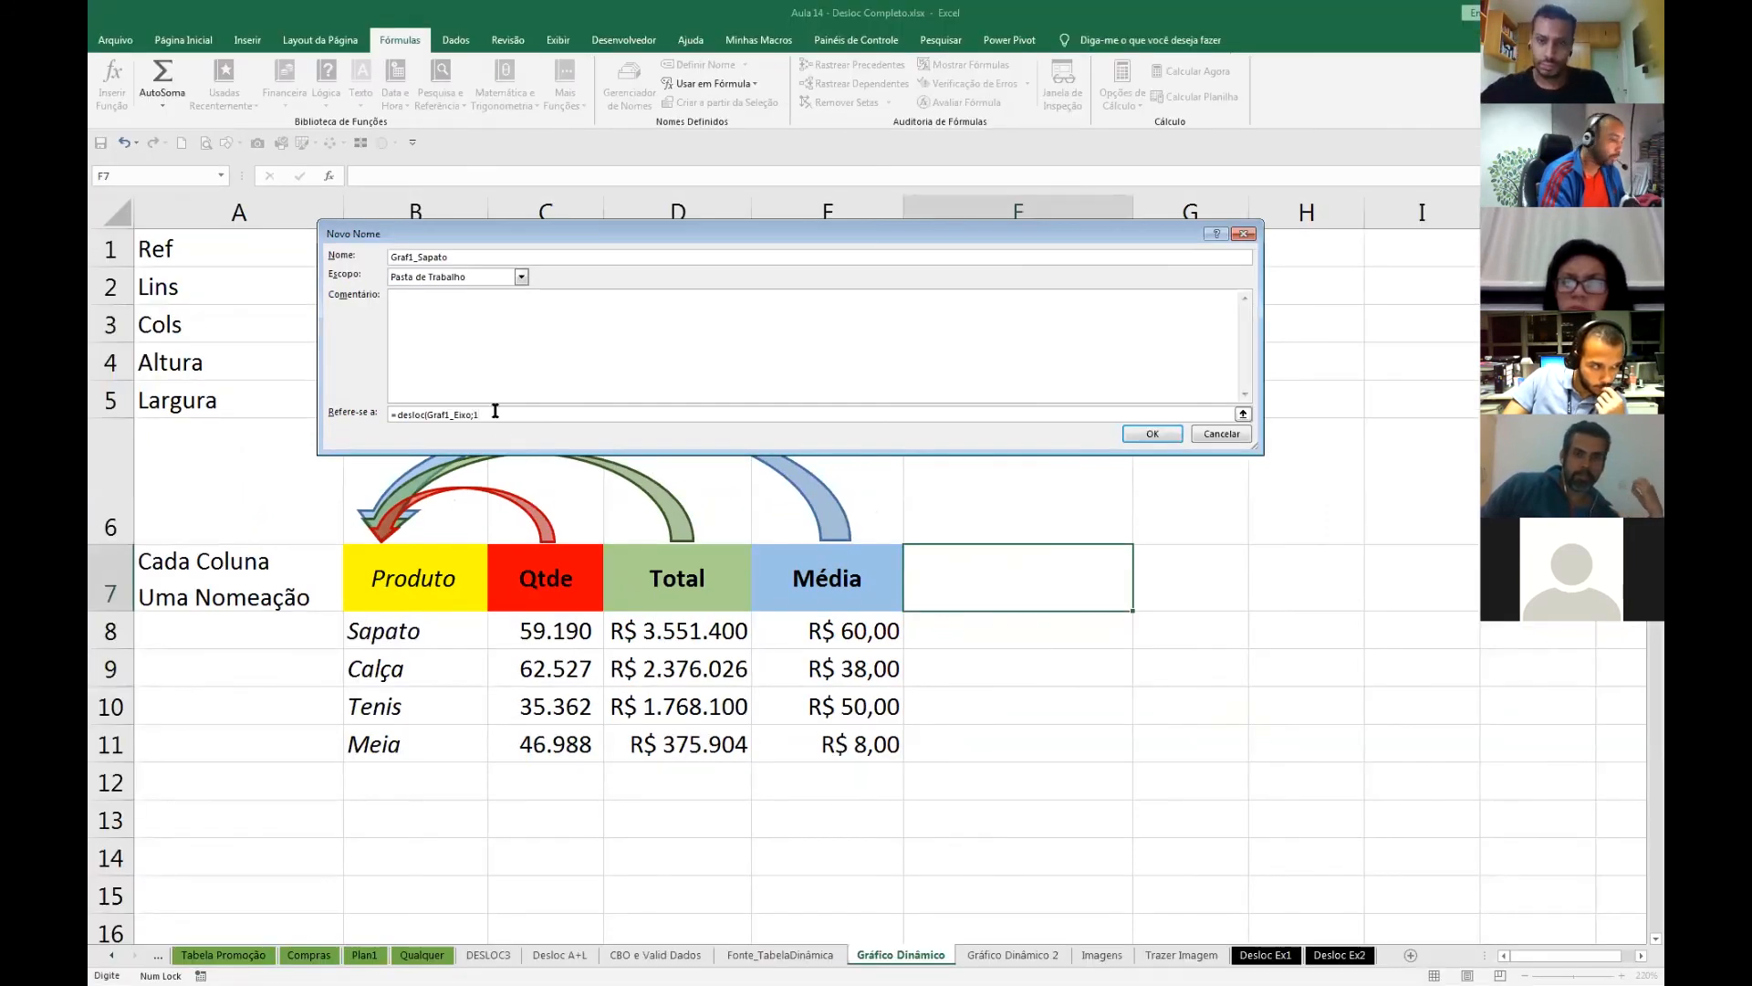
text(;0))
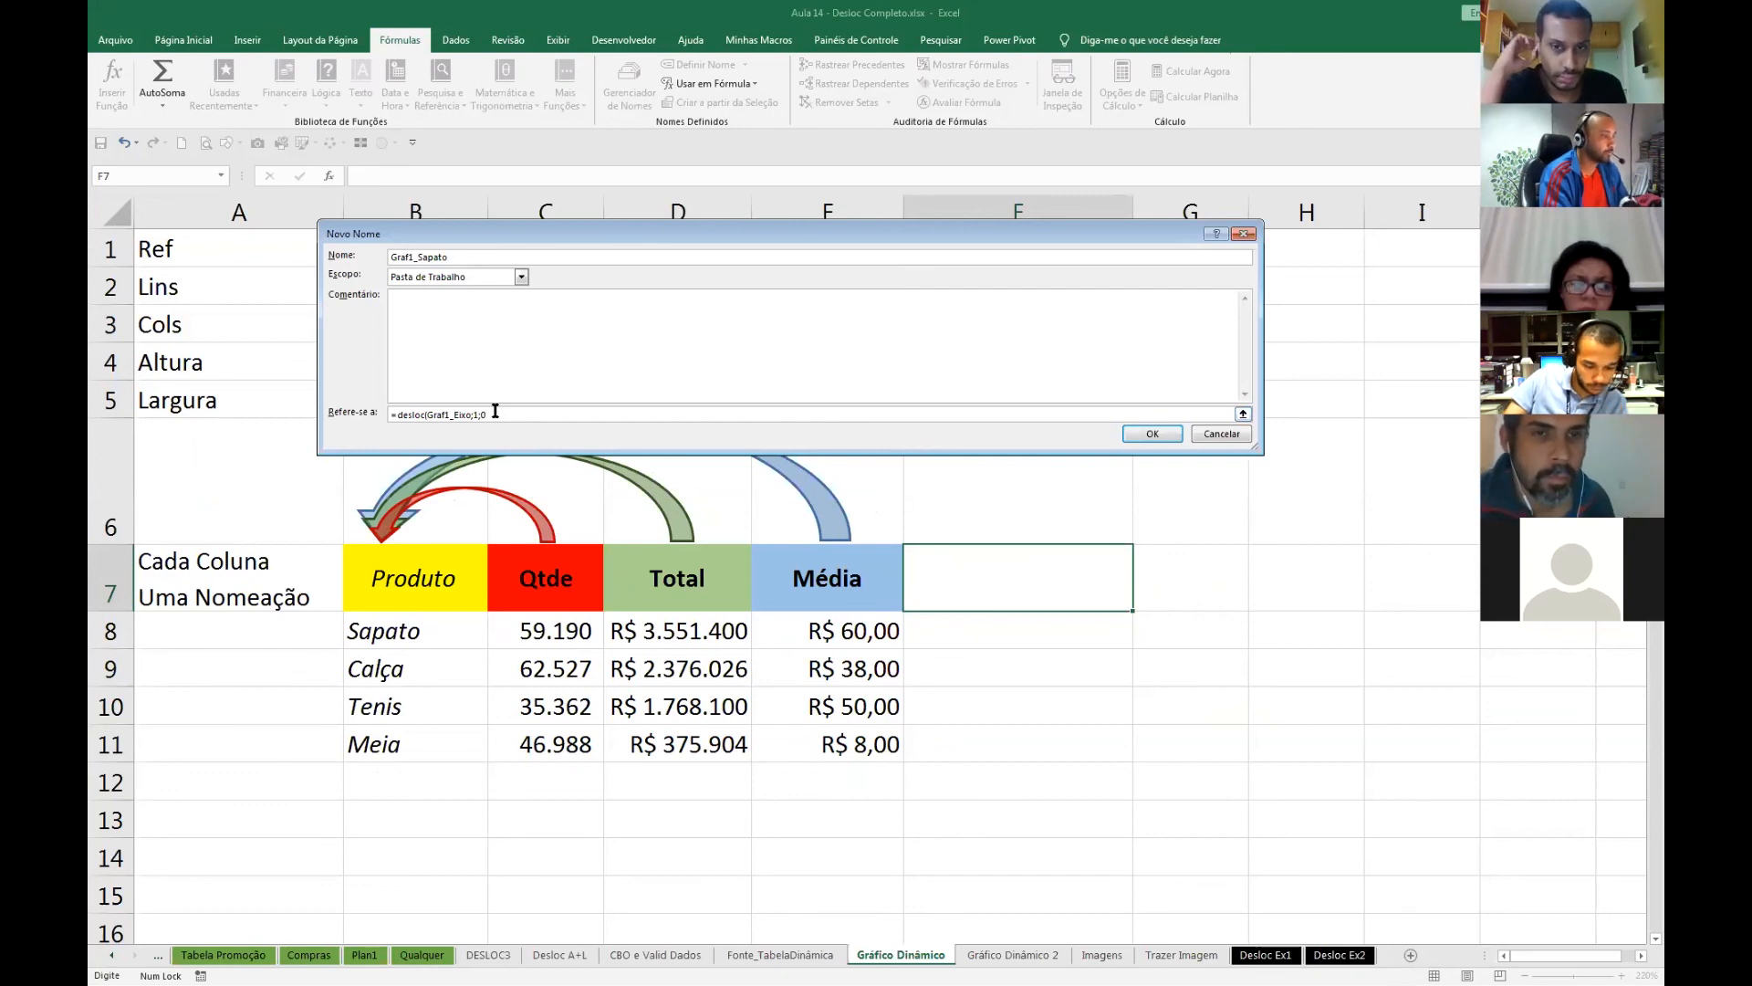
key(ctrl+1)
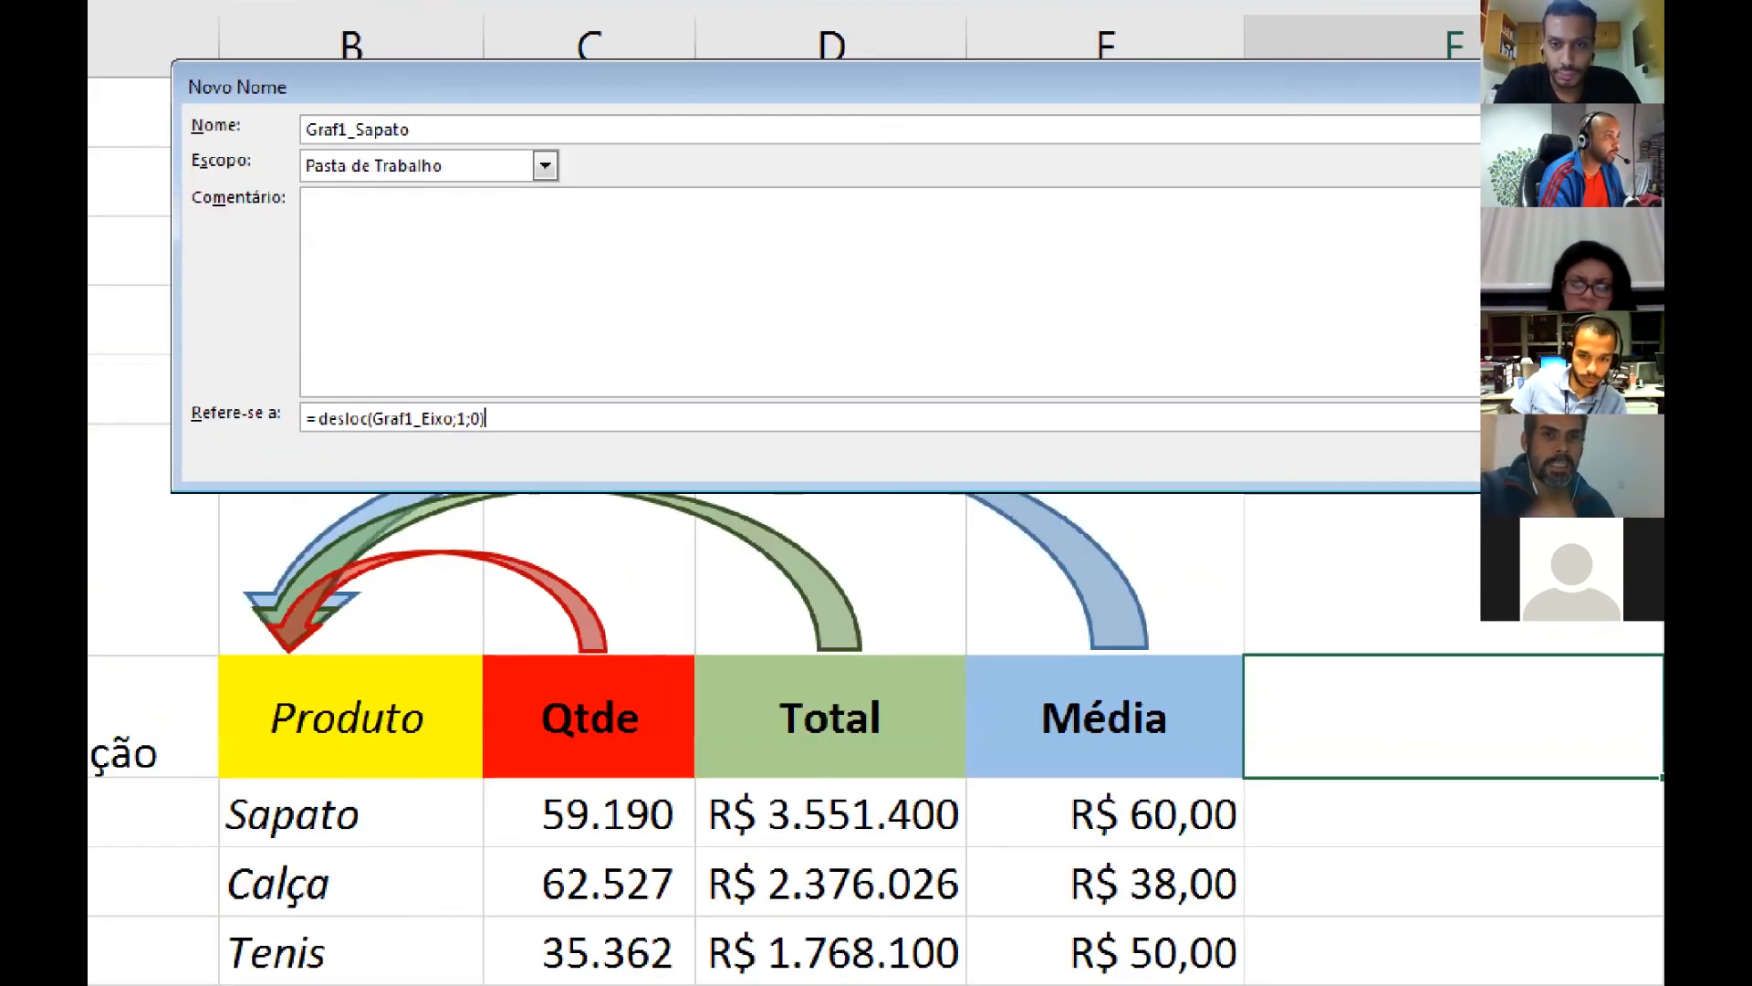
scroll(493, 409, up, 1)
key(Escape)
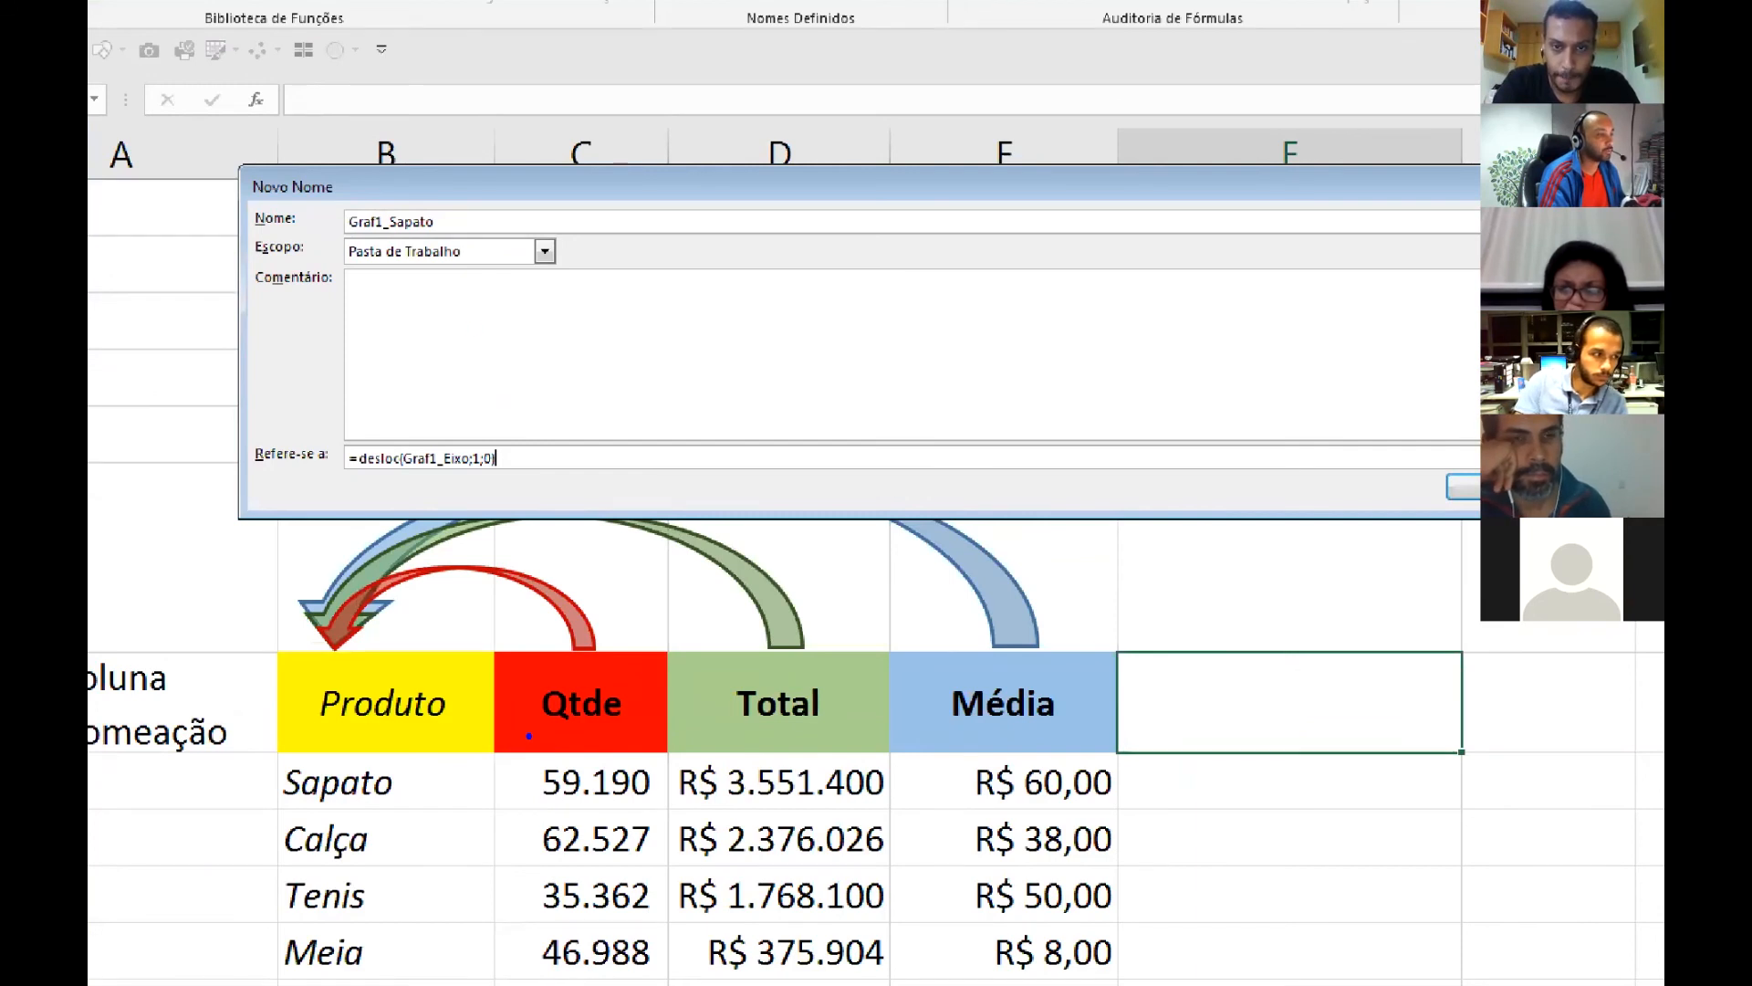
- Outline the Sapato values from Qtde to Média in blue, and mark the Calça, Tenis and Meia rows
drag(497, 754, 1099, 809)
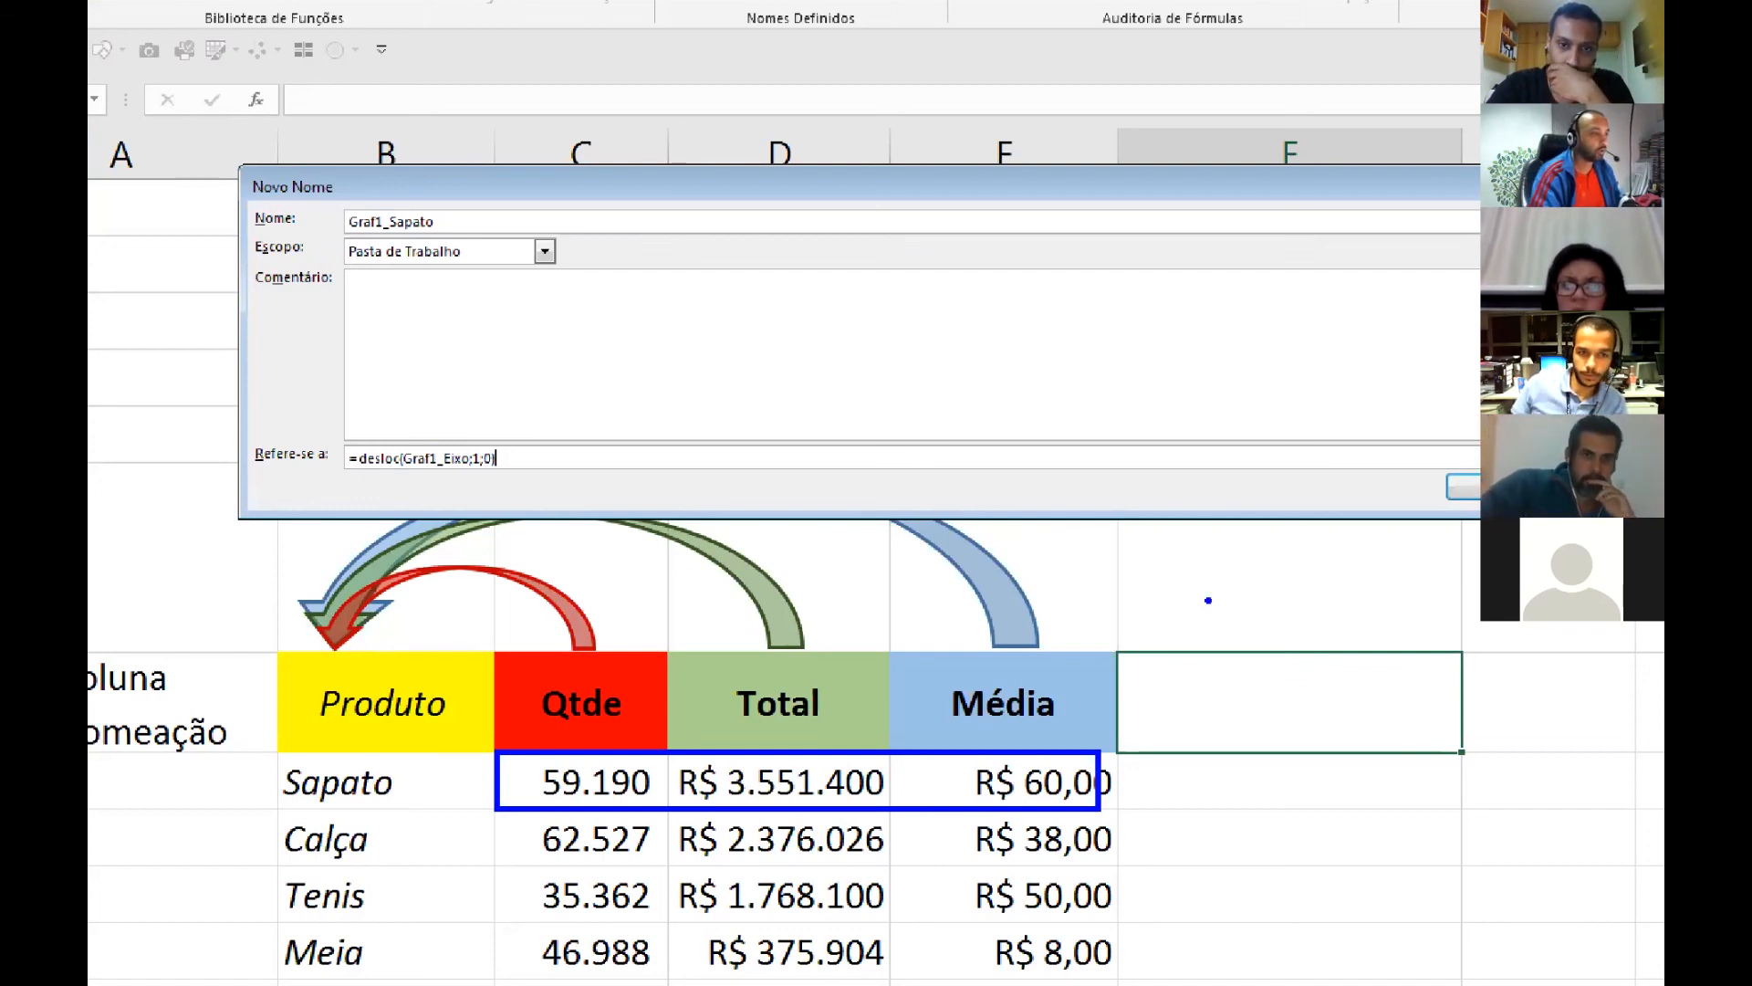
mouse_move(523, 840)
mouse_down()
mouse_move(471, 740)
mouse_move(442, 485)
mouse_move(507, 517)
mouse_up()
mouse_move(504, 895)
mouse_down()
mouse_move(504, 550)
mouse_move(536, 544)
mouse_up()
mouse_move(598, 940)
mouse_down()
mouse_move(633, 639)
mouse_move(649, 554)
mouse_move(673, 541)
mouse_up()
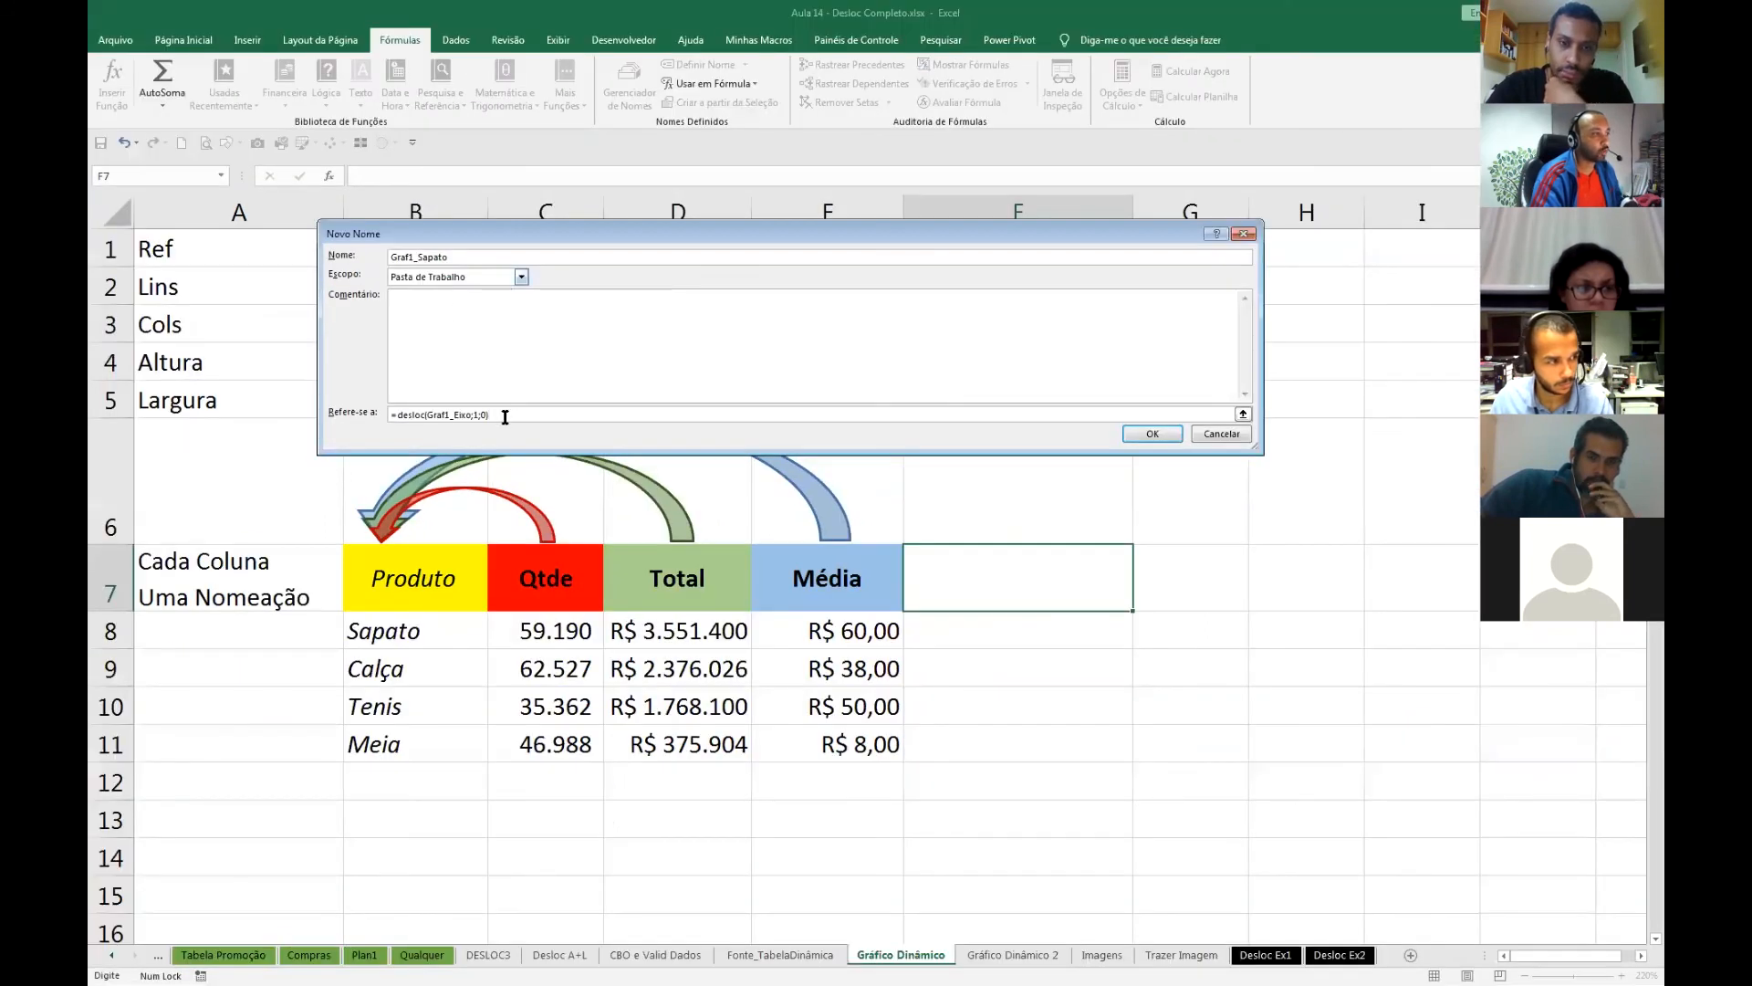
- Copy the =desloc(Graf1_Eixo;1;0) formula, save the Graf1_Sapato name, and check the range it refers to on the sheet
drag(521, 457, 334, 457)
key(ctrl+c)
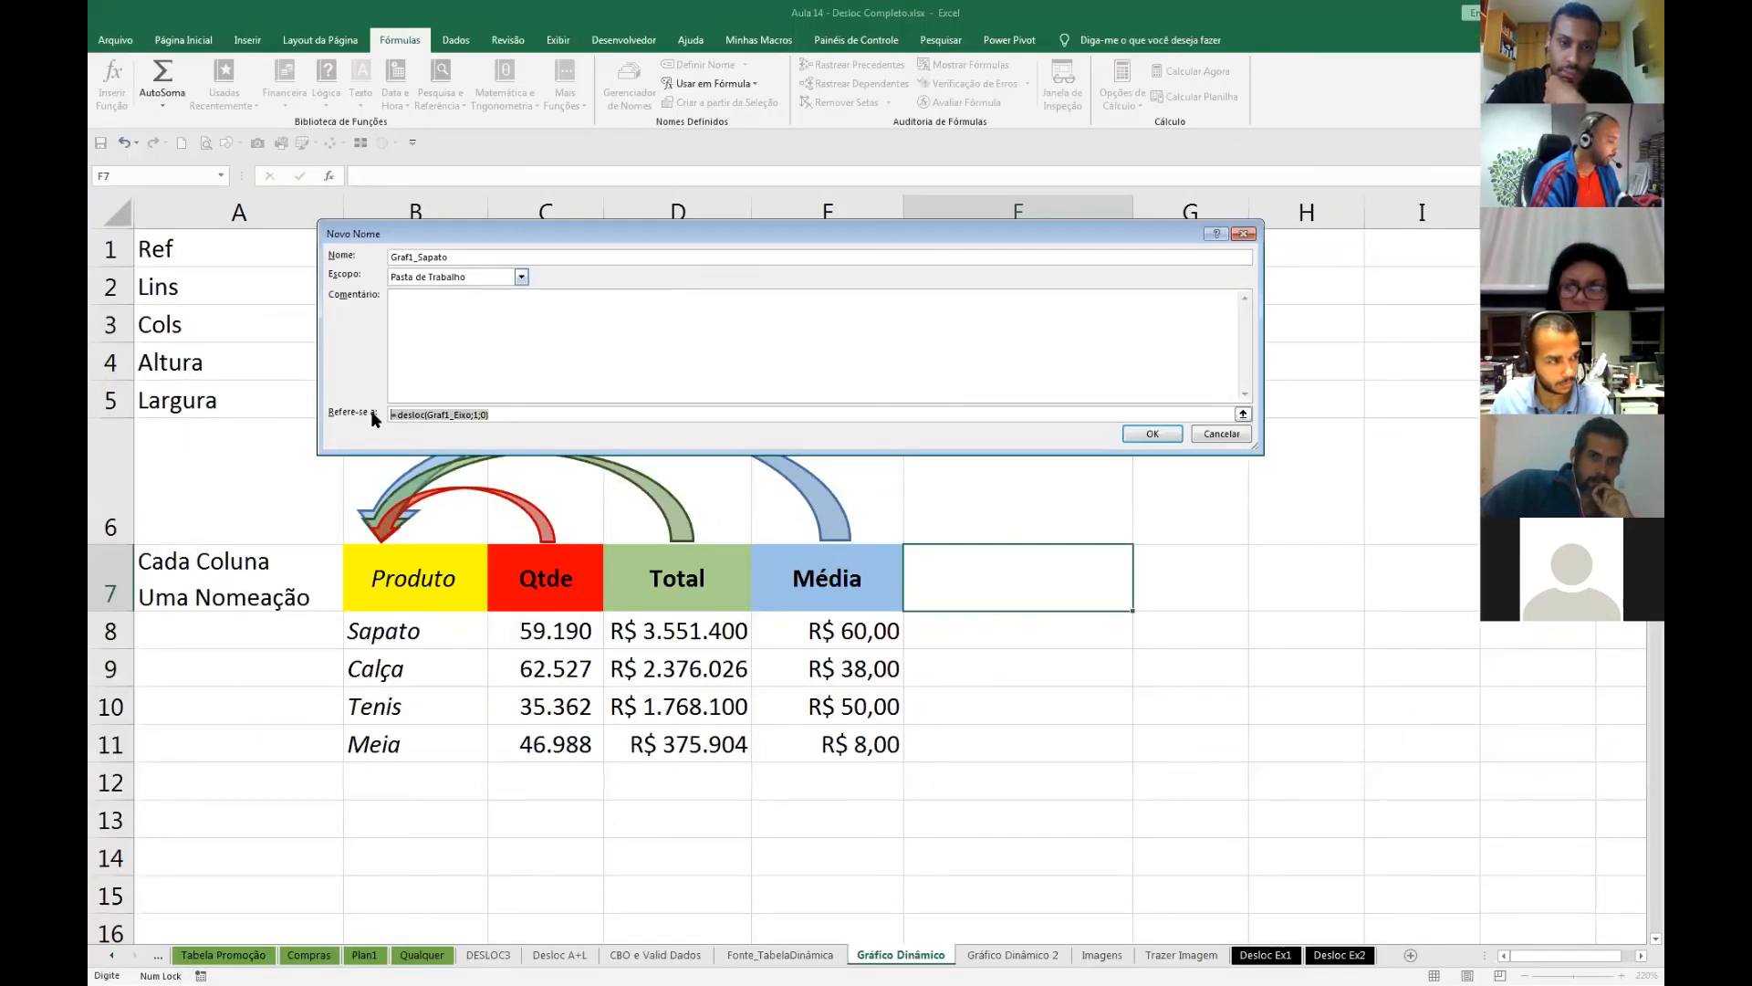
click(1137, 439)
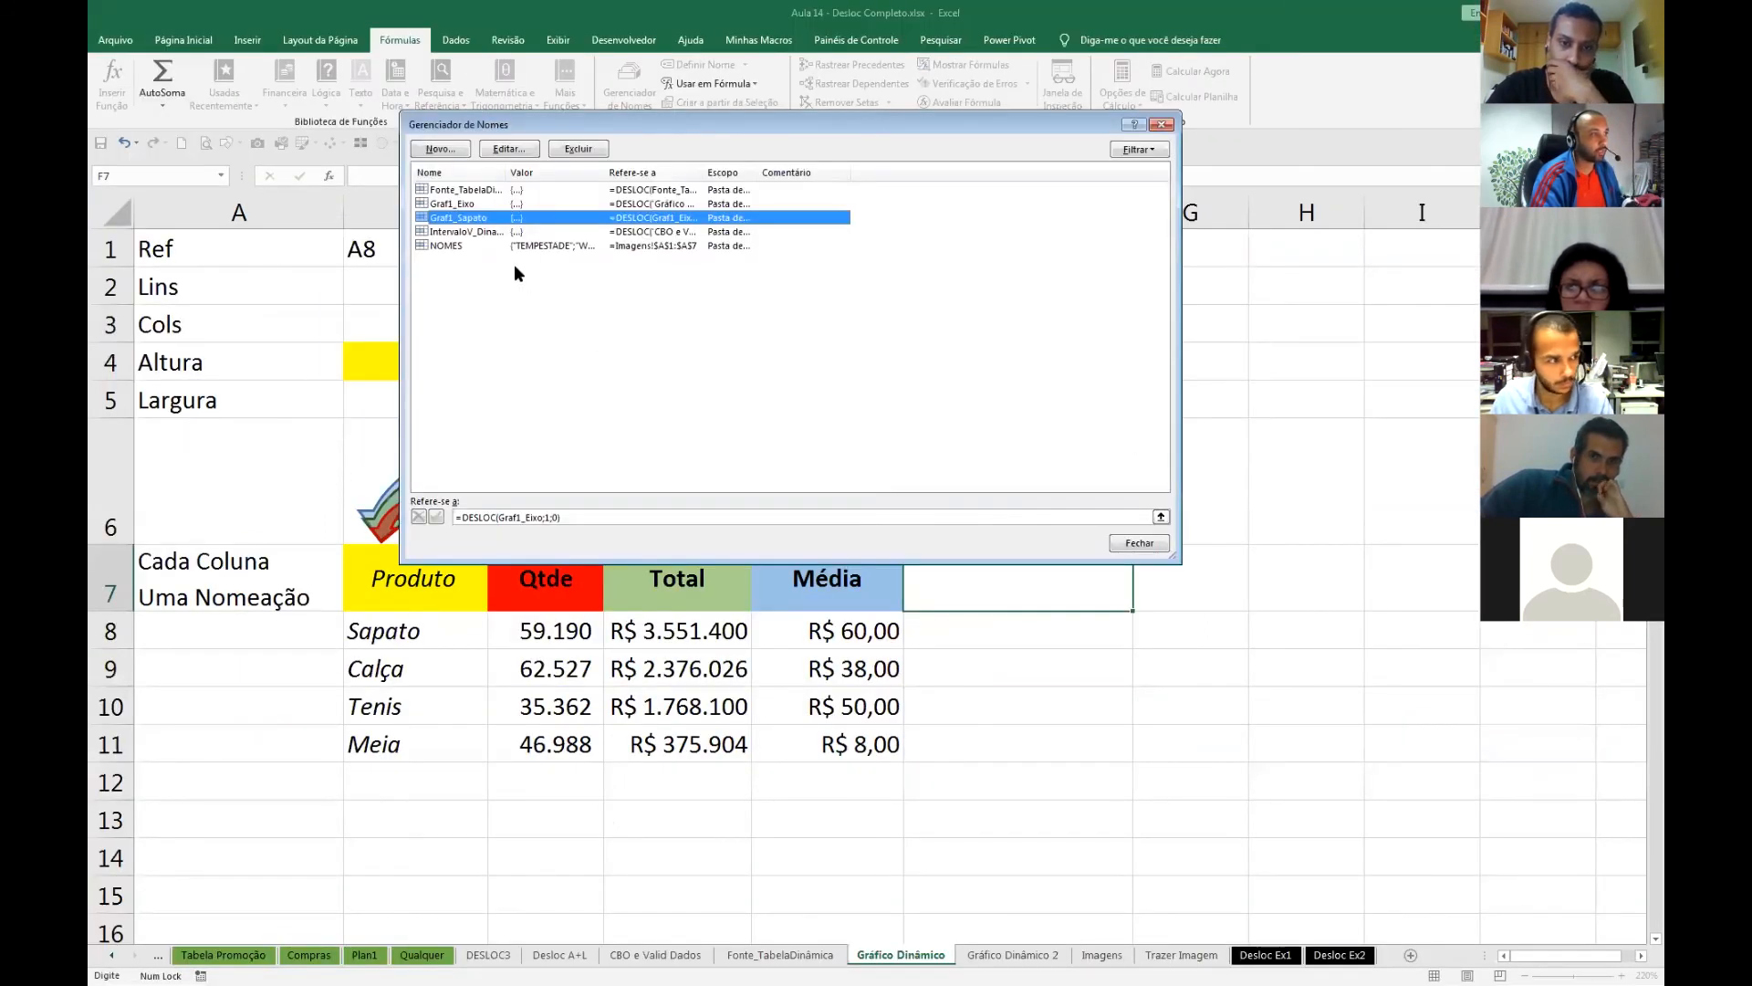
click(608, 517)
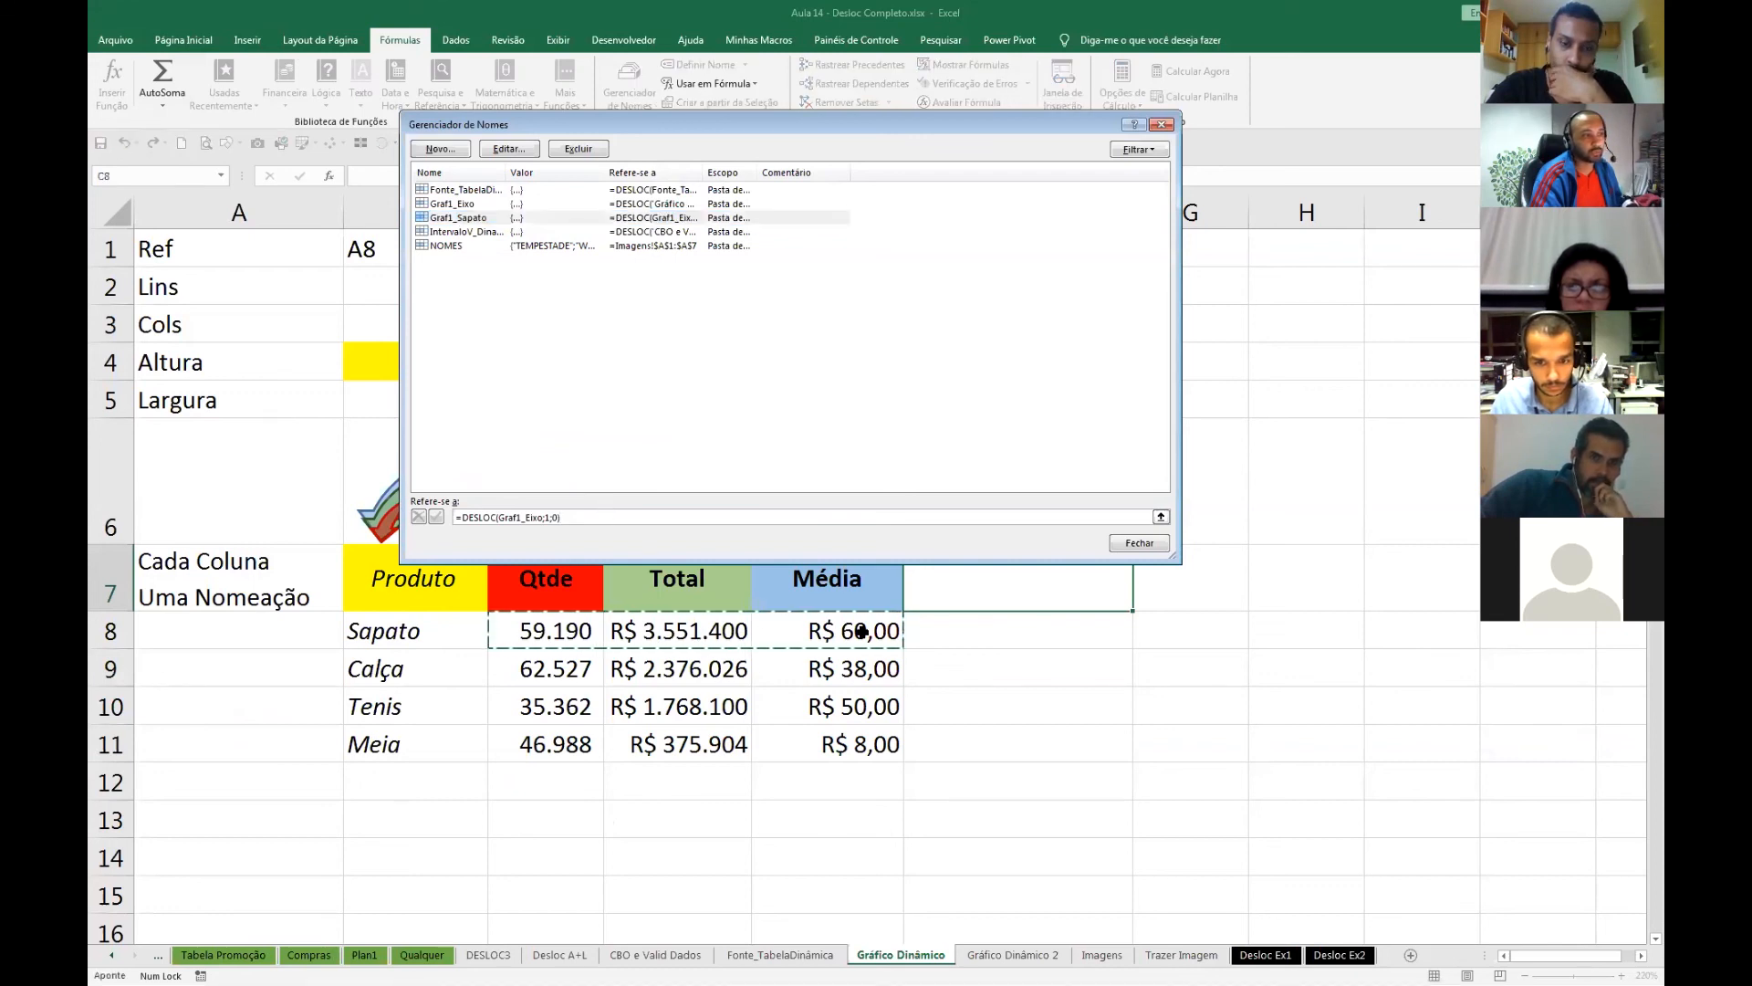
- Start a new name called Graf1_Calca, paste the copied DESLOC formula as its reference, and place the cursor at its row offset
click(437, 149)
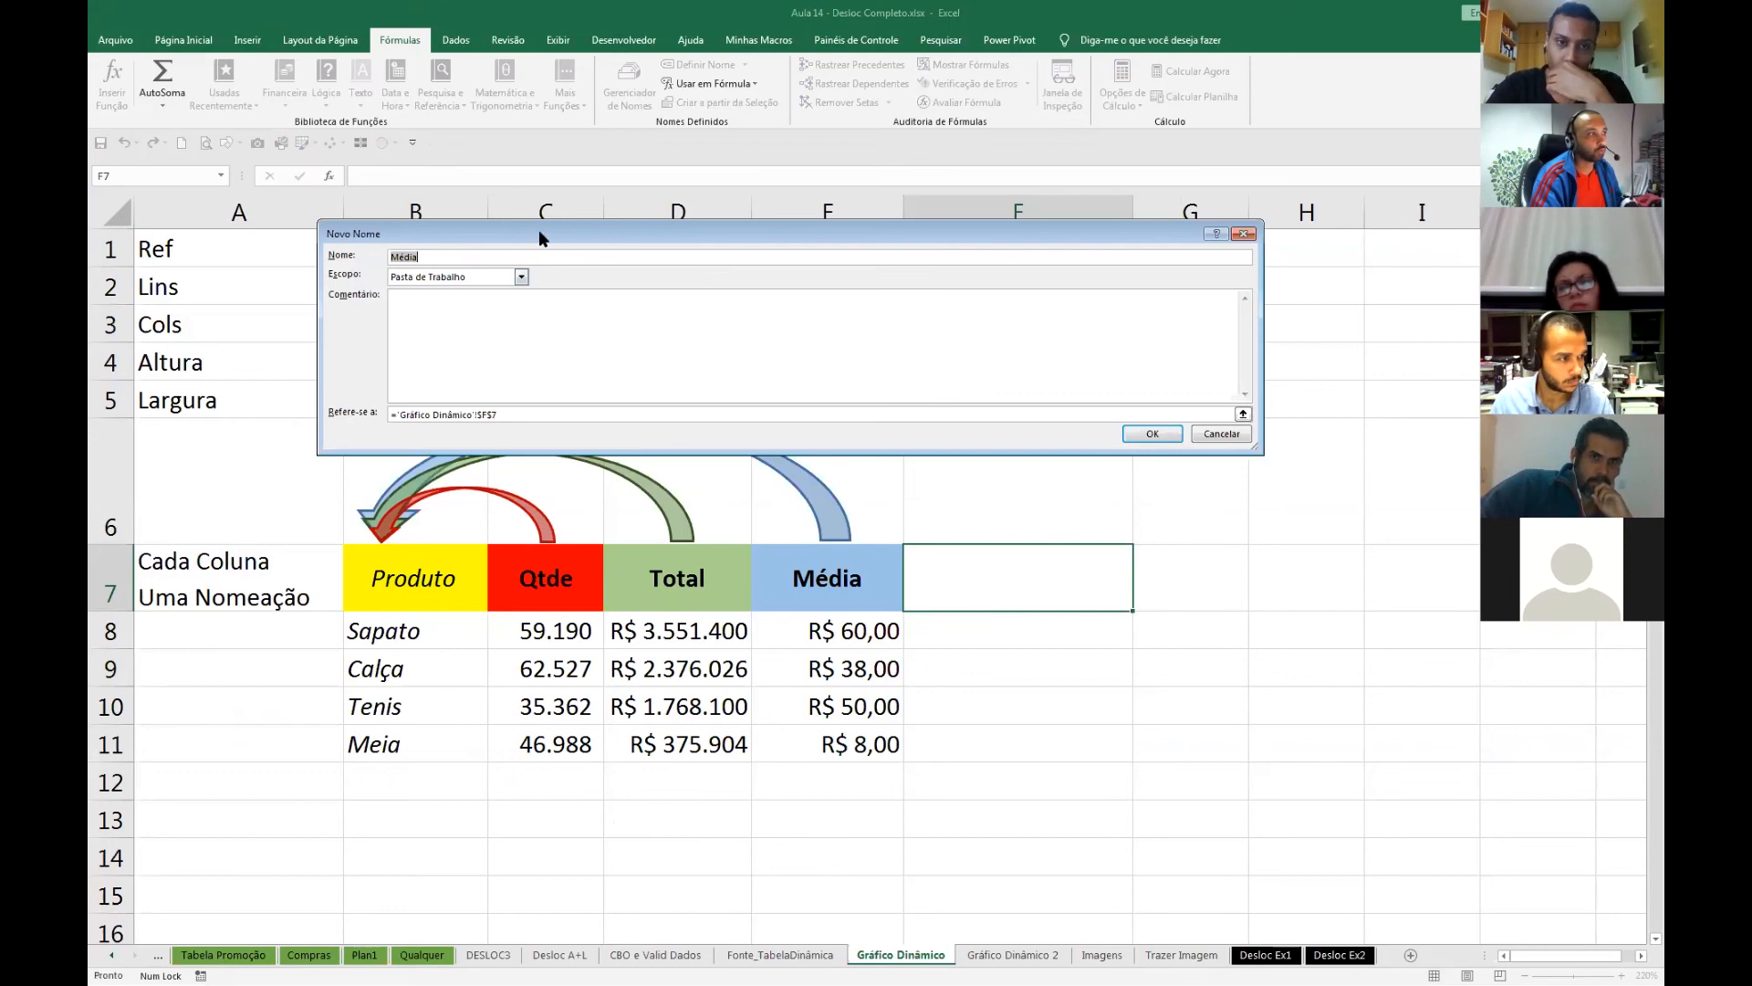
text(Graf1)
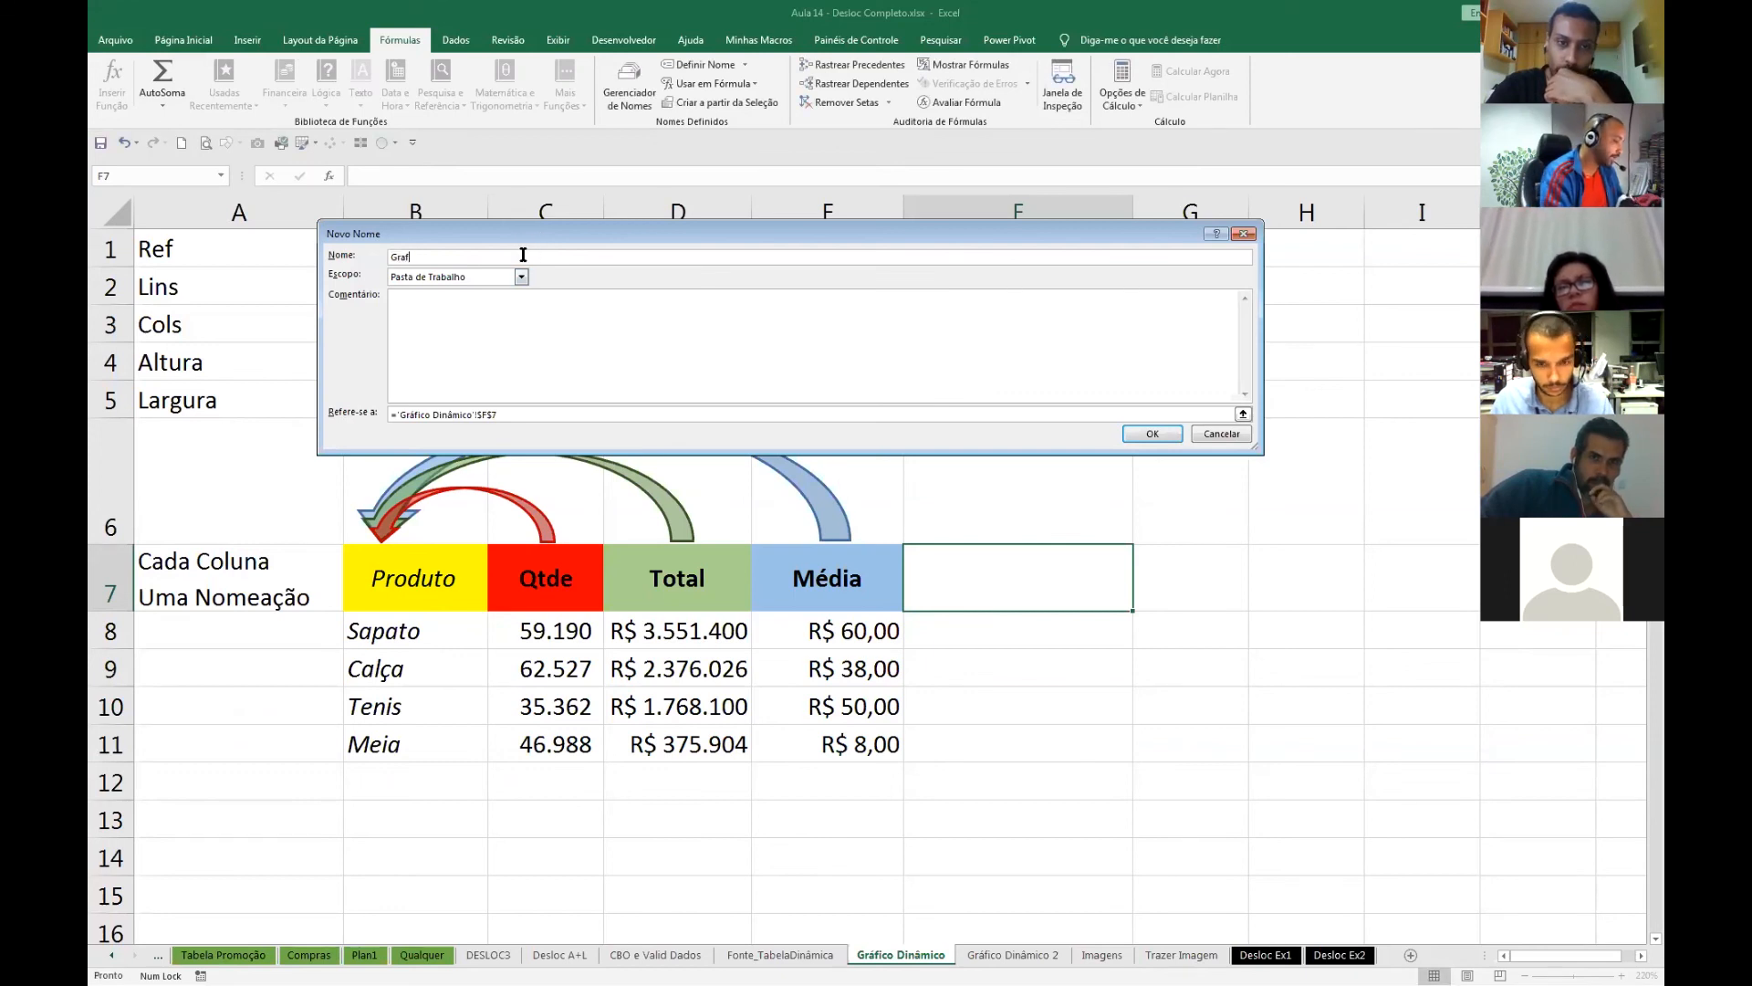
text(_Calca)
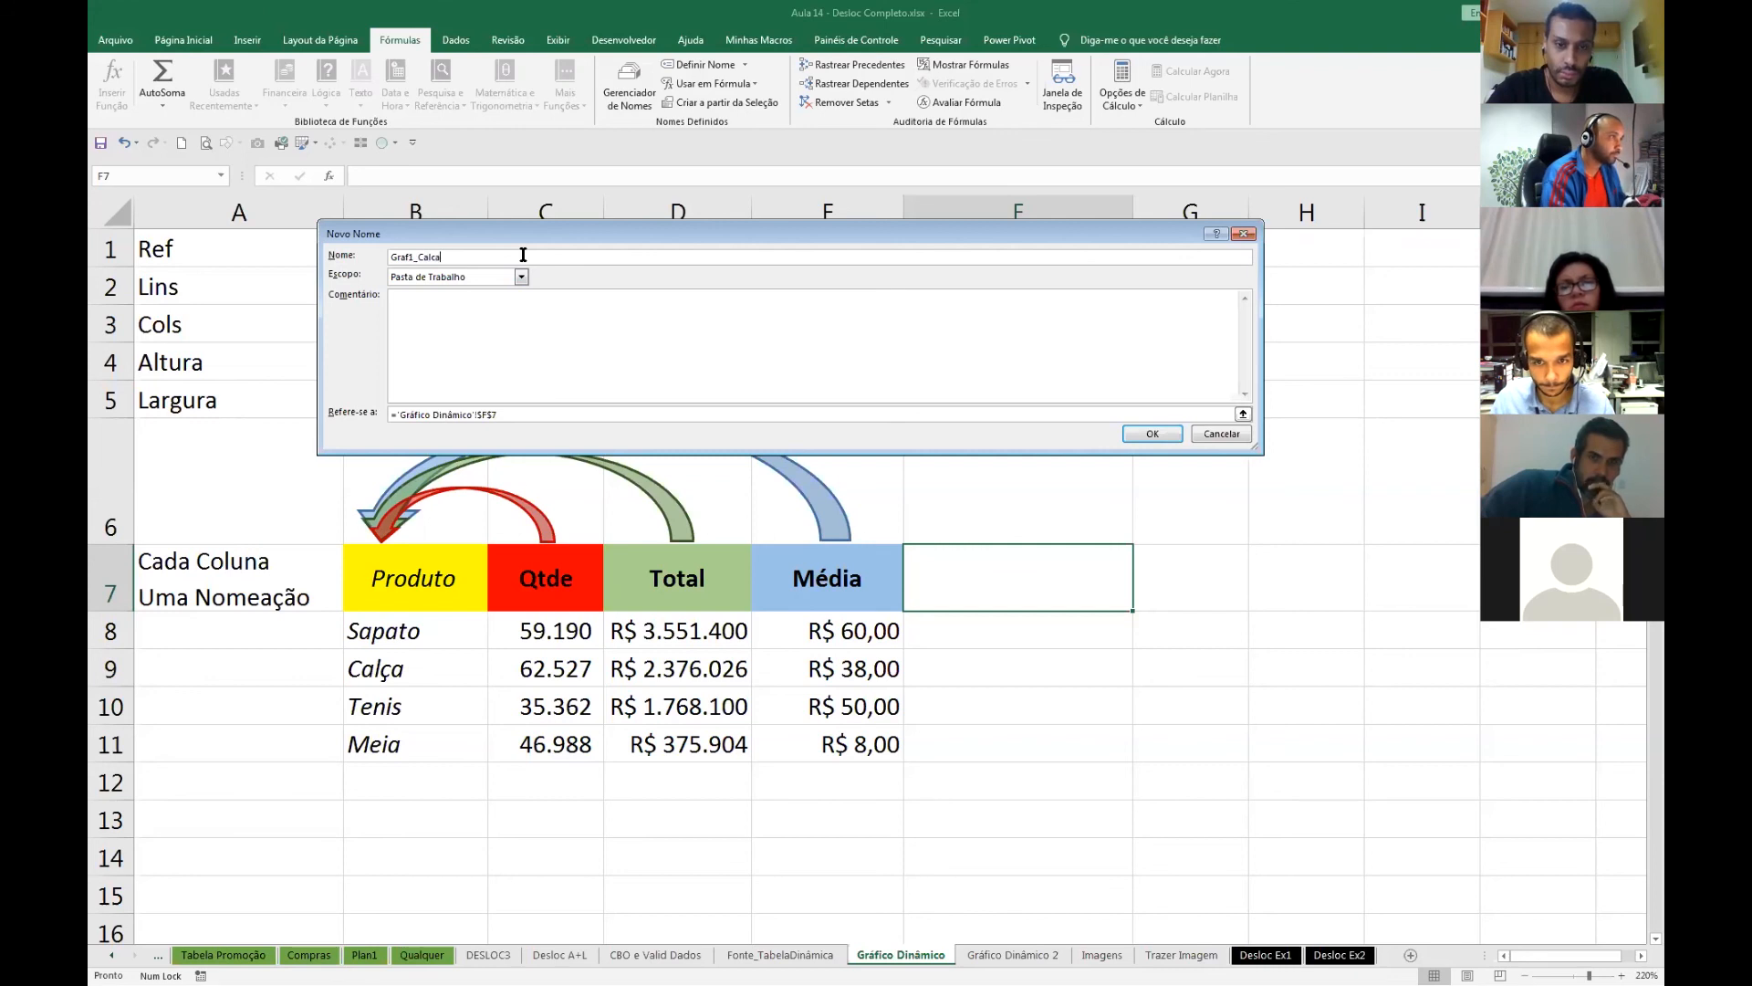
drag(497, 415, 297, 409)
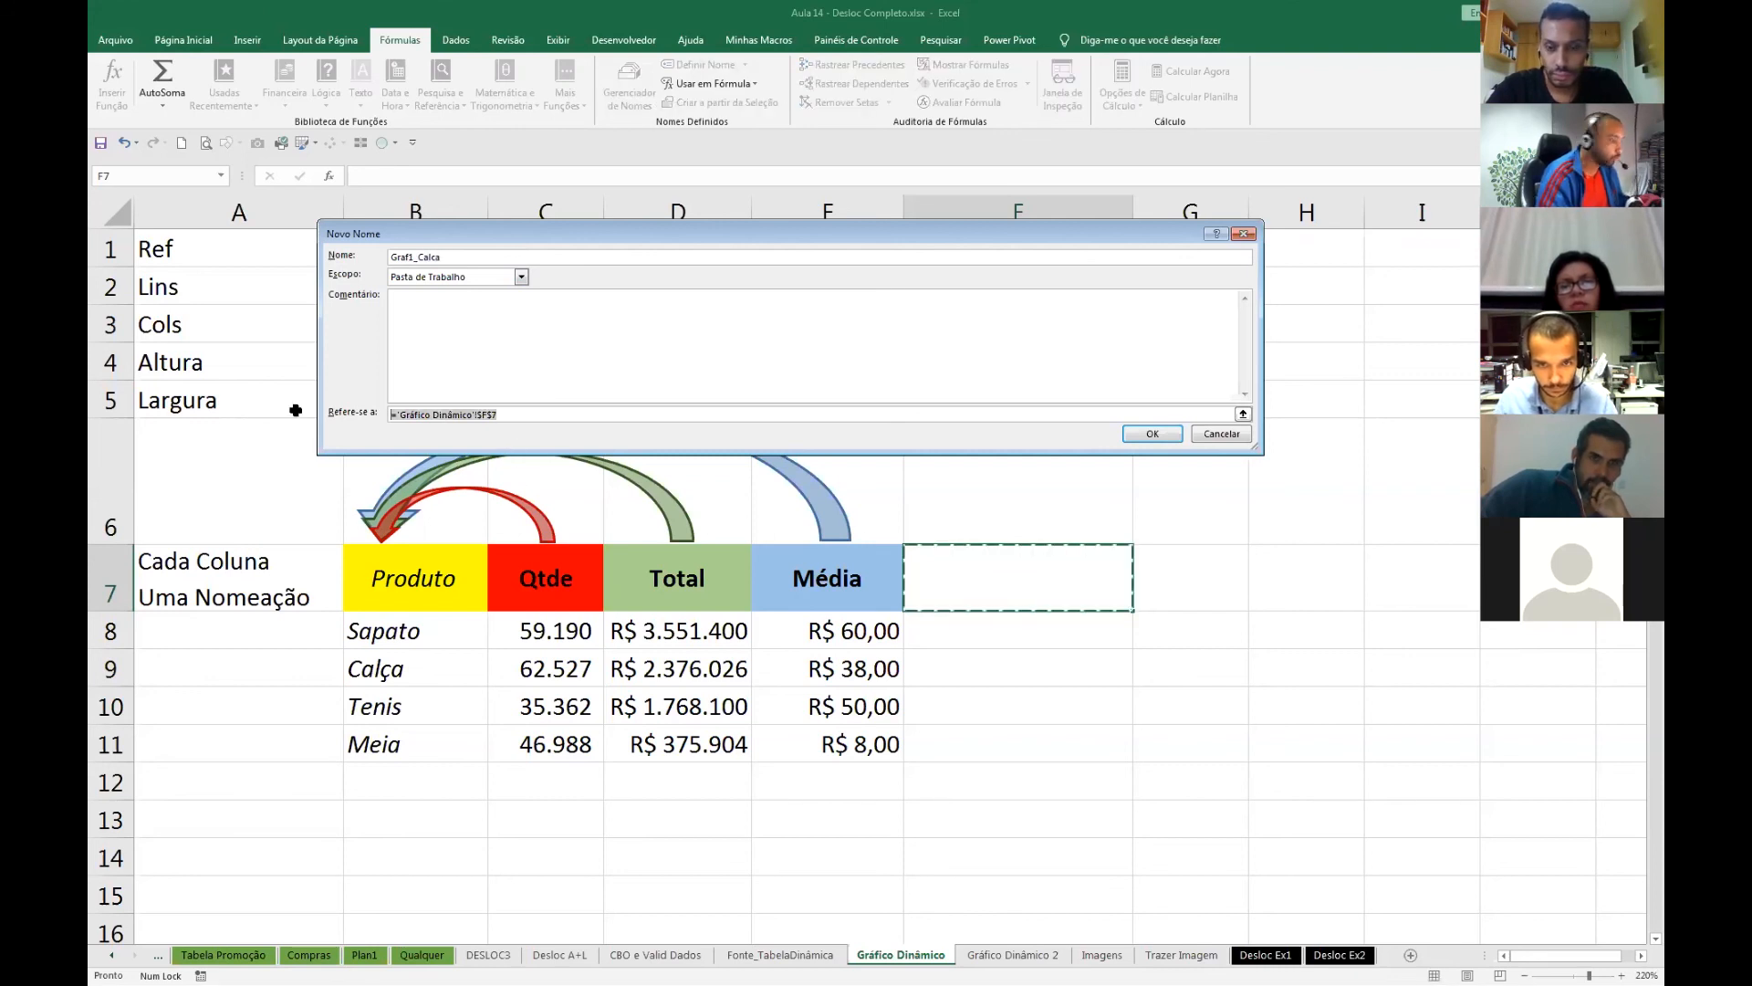
key(ctrl+v)
click(480, 415)
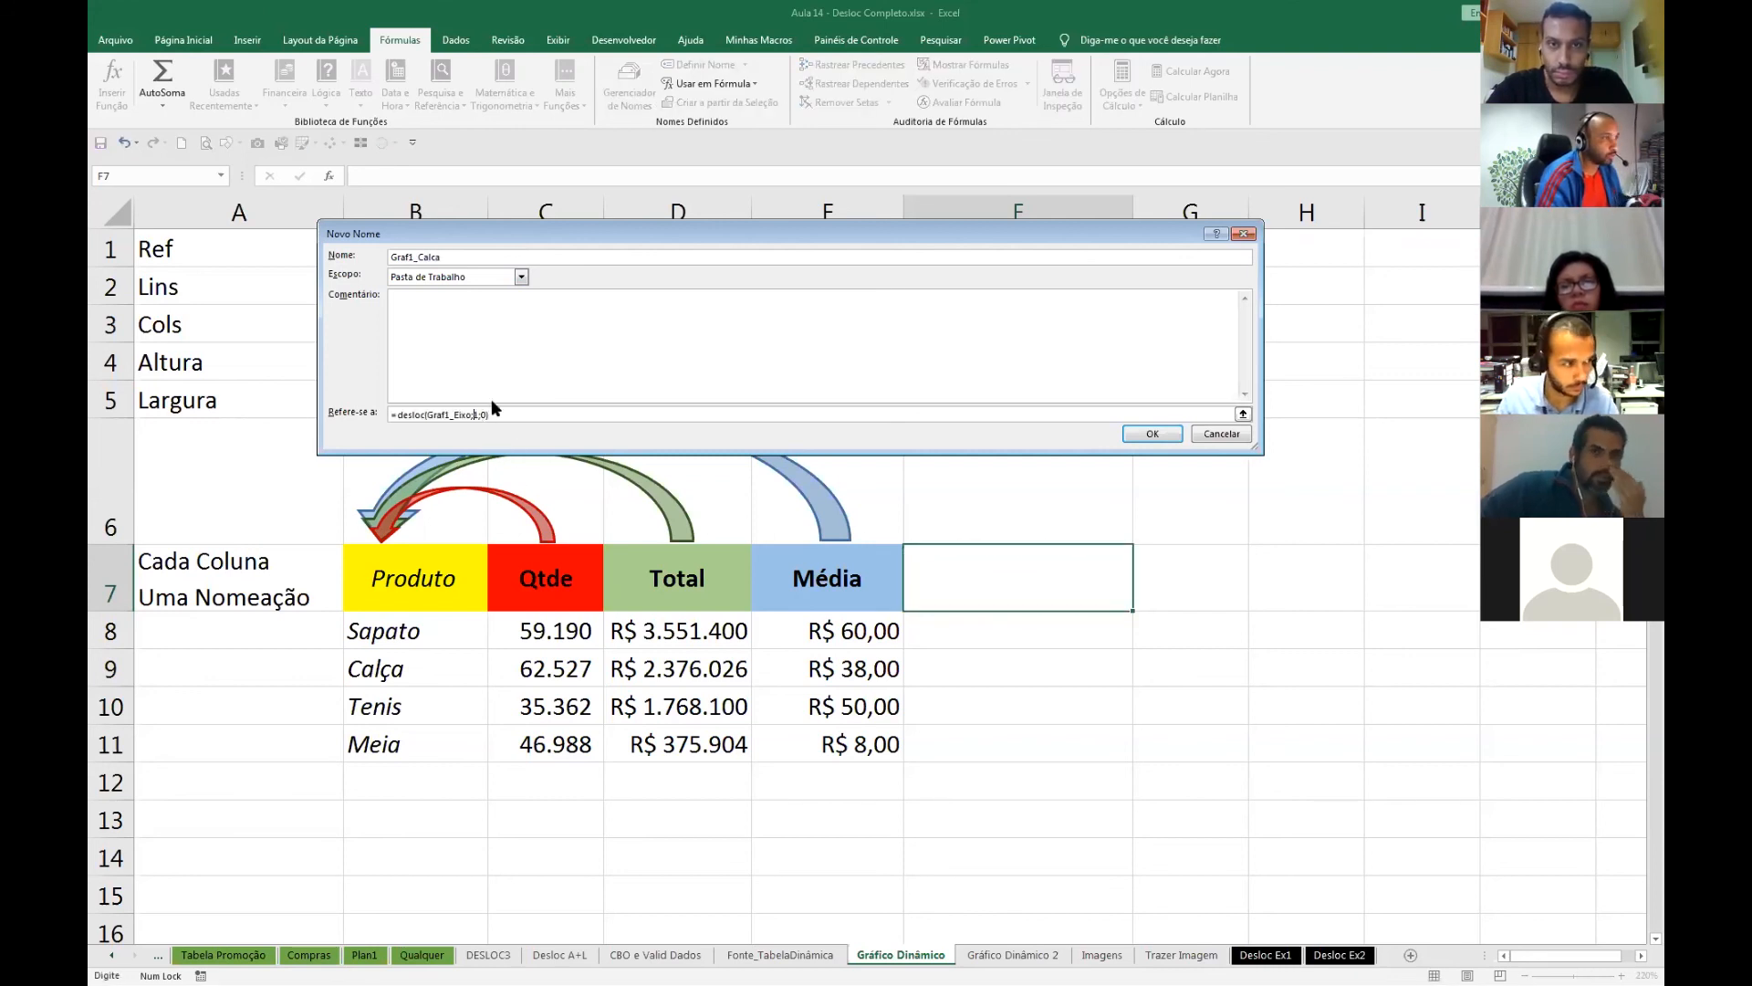
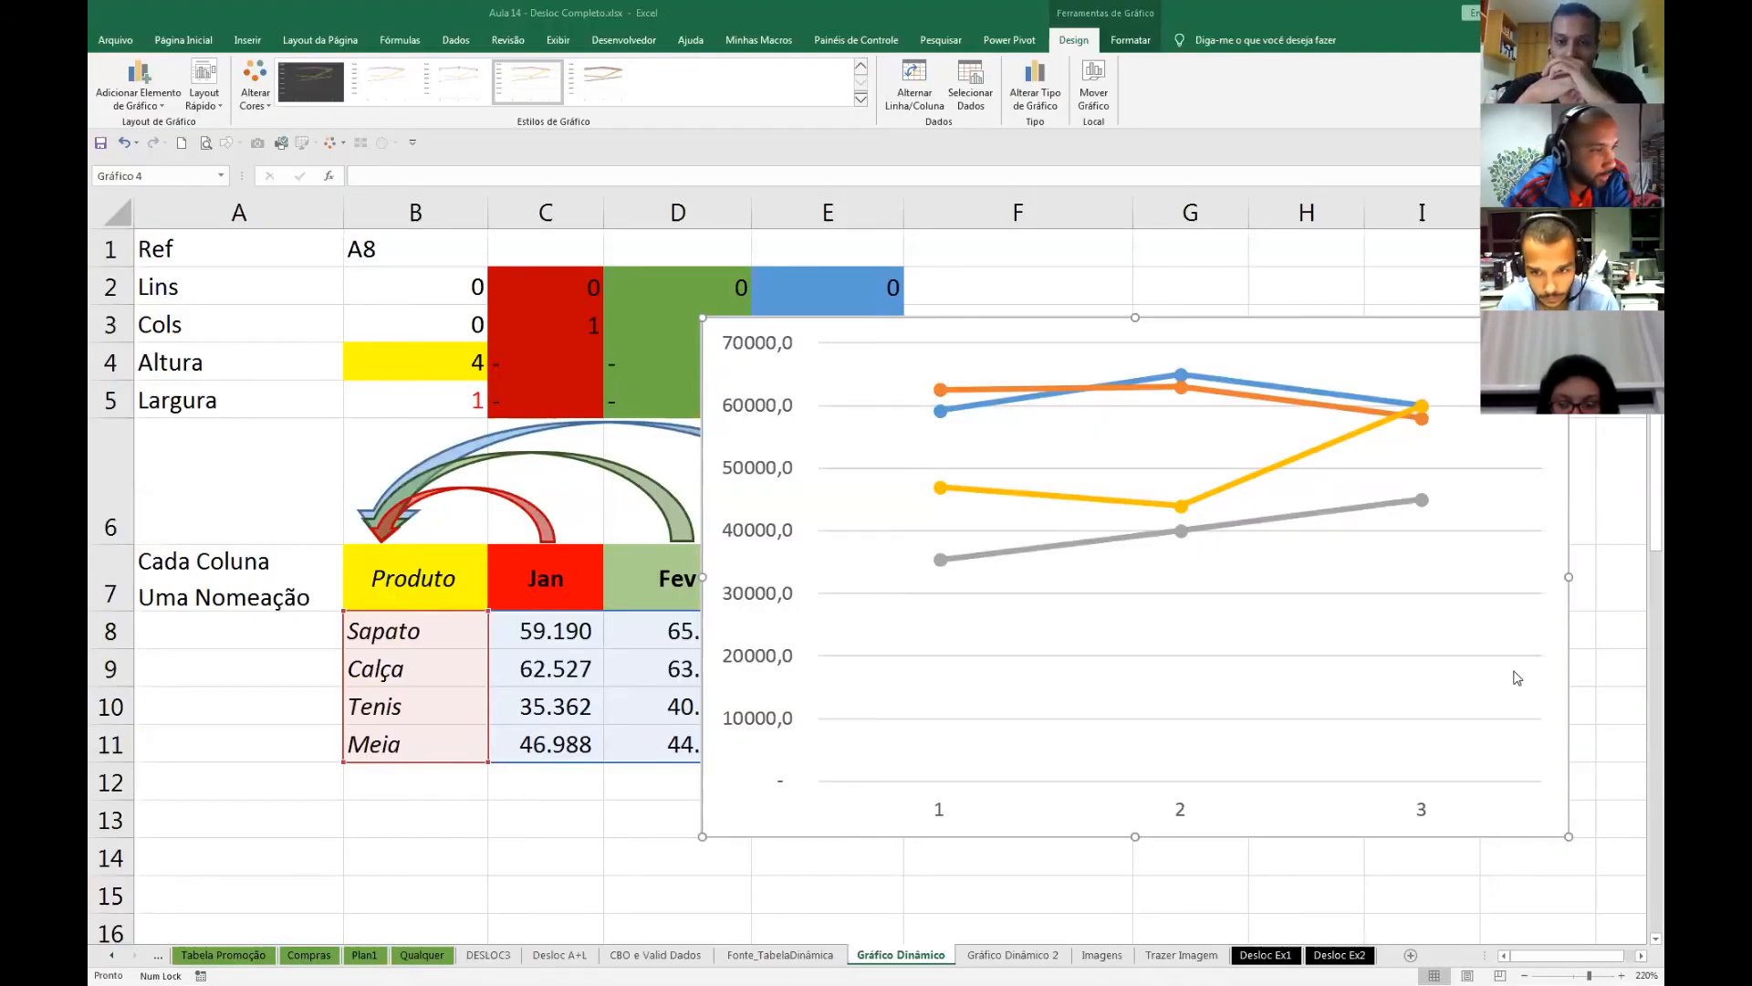
- Set the line chart's horizontal axis label range to the name Graf1_Eixo, prefixed with the Gráfico Dinâmico sheet
right_click(1196, 444)
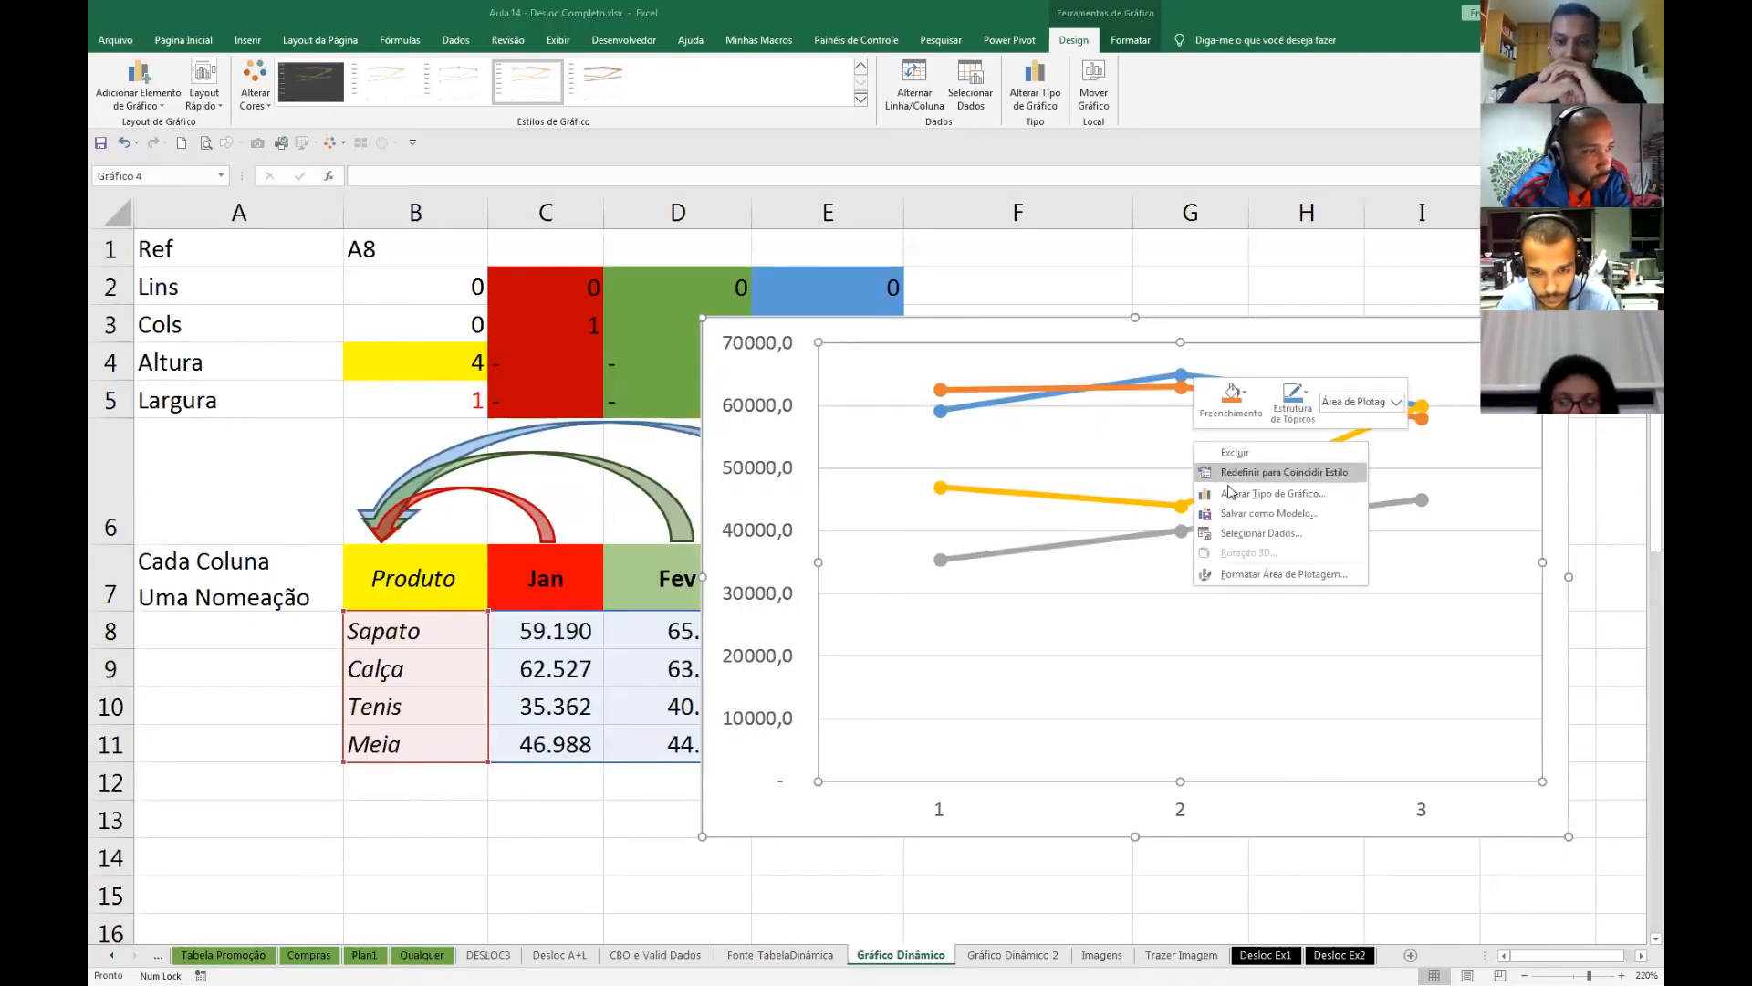
click(1260, 533)
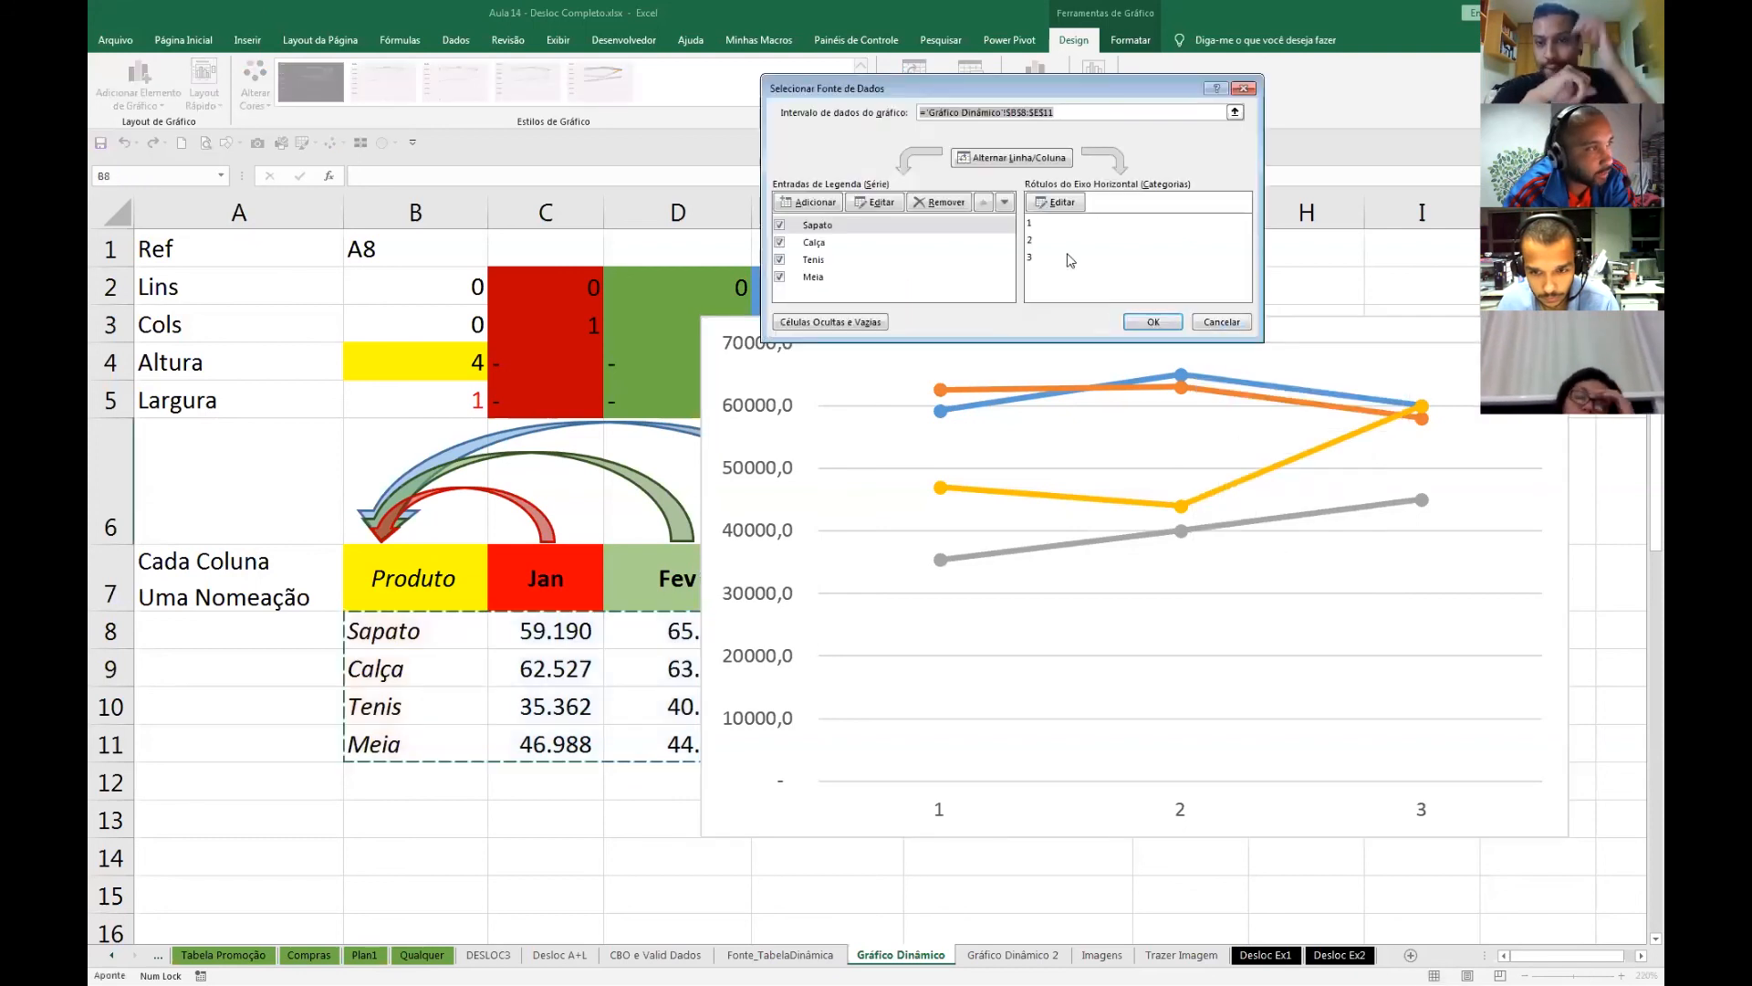
click(1057, 202)
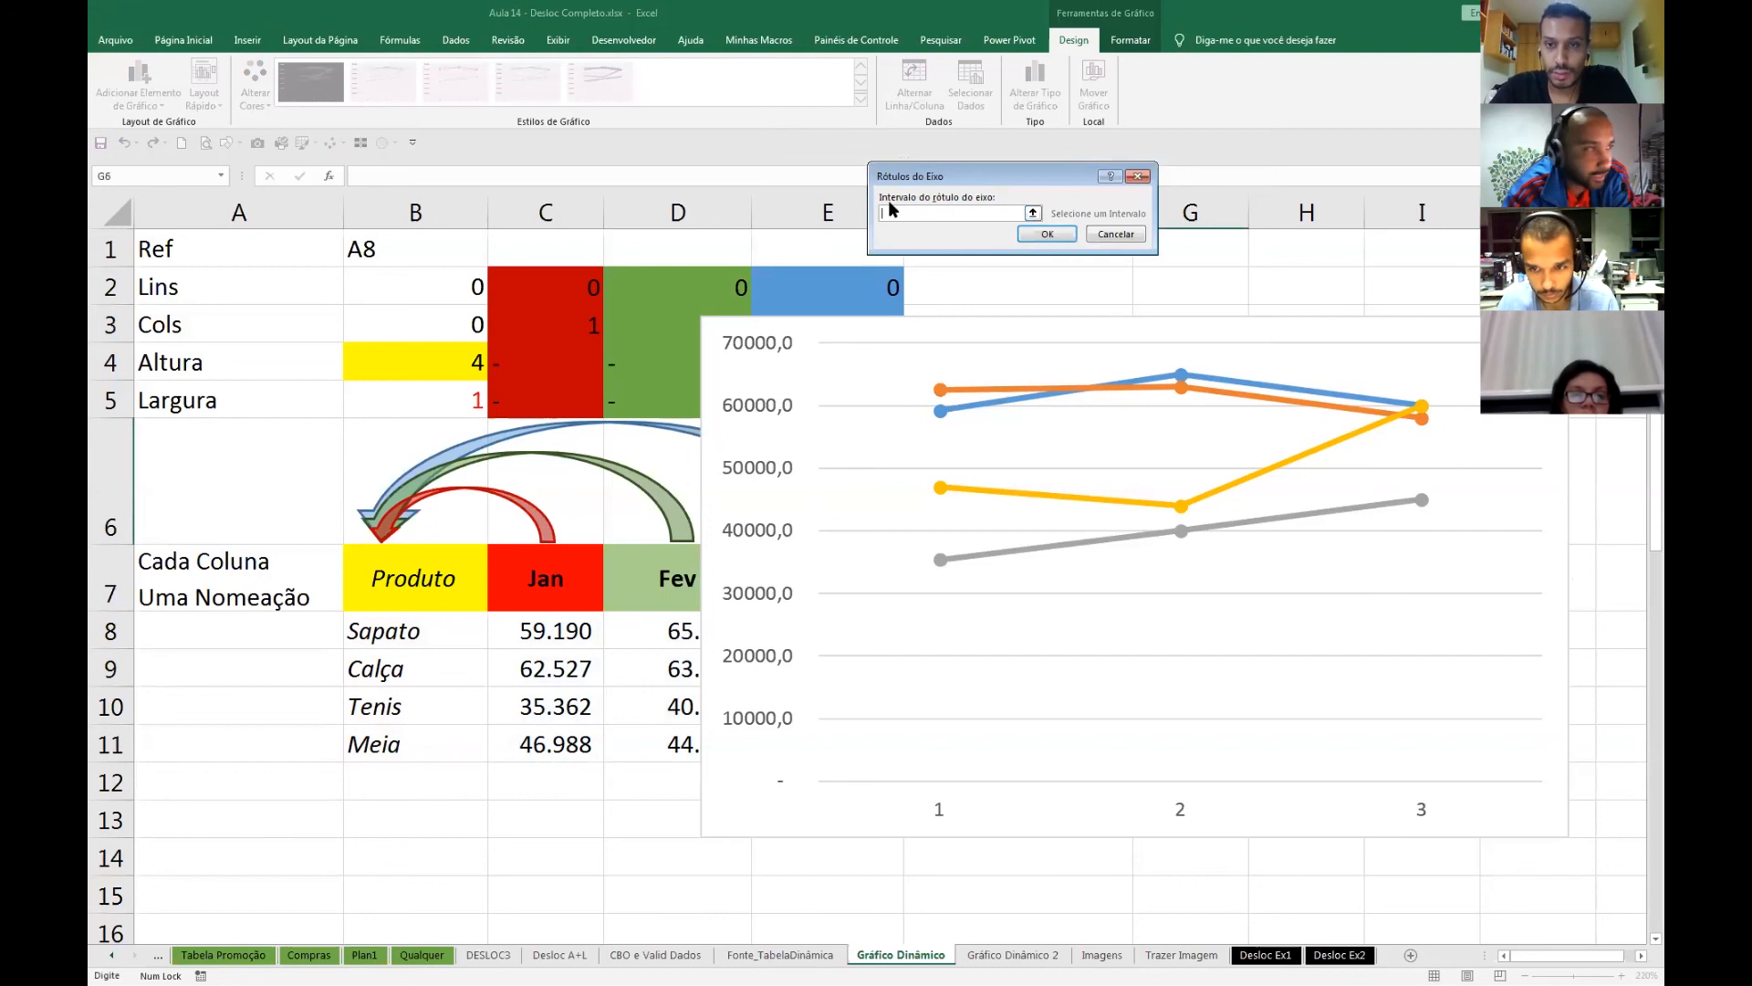
click(901, 955)
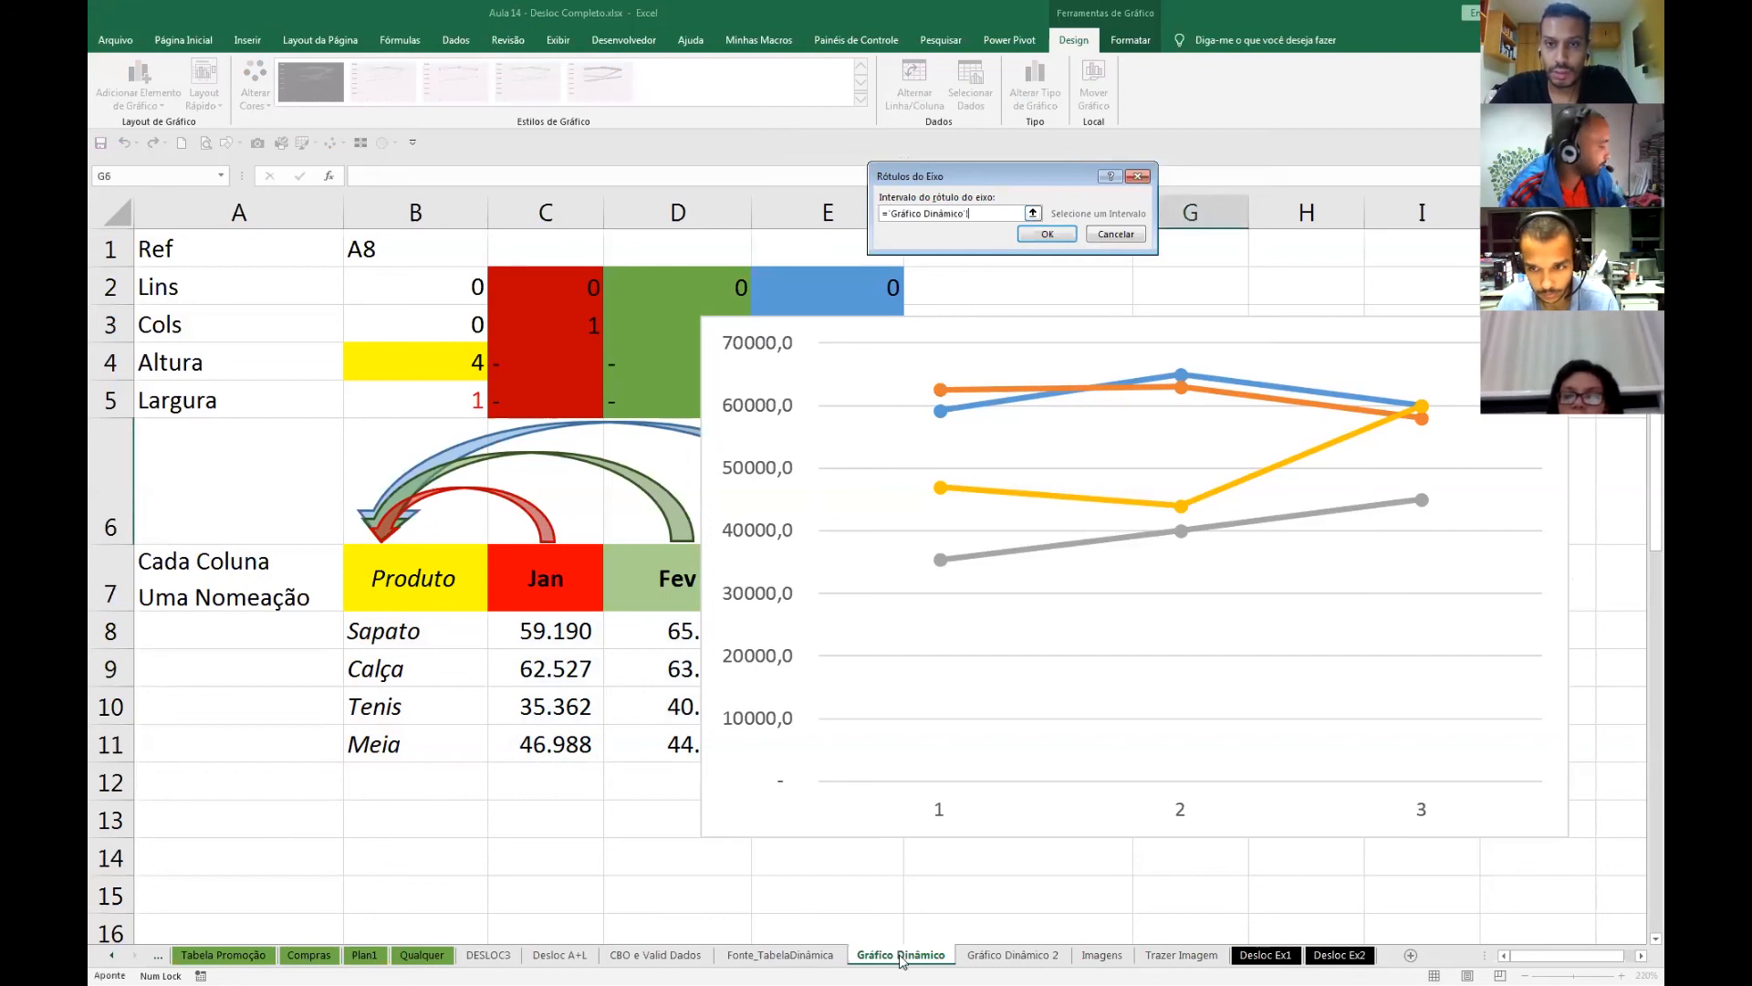
key(F3)
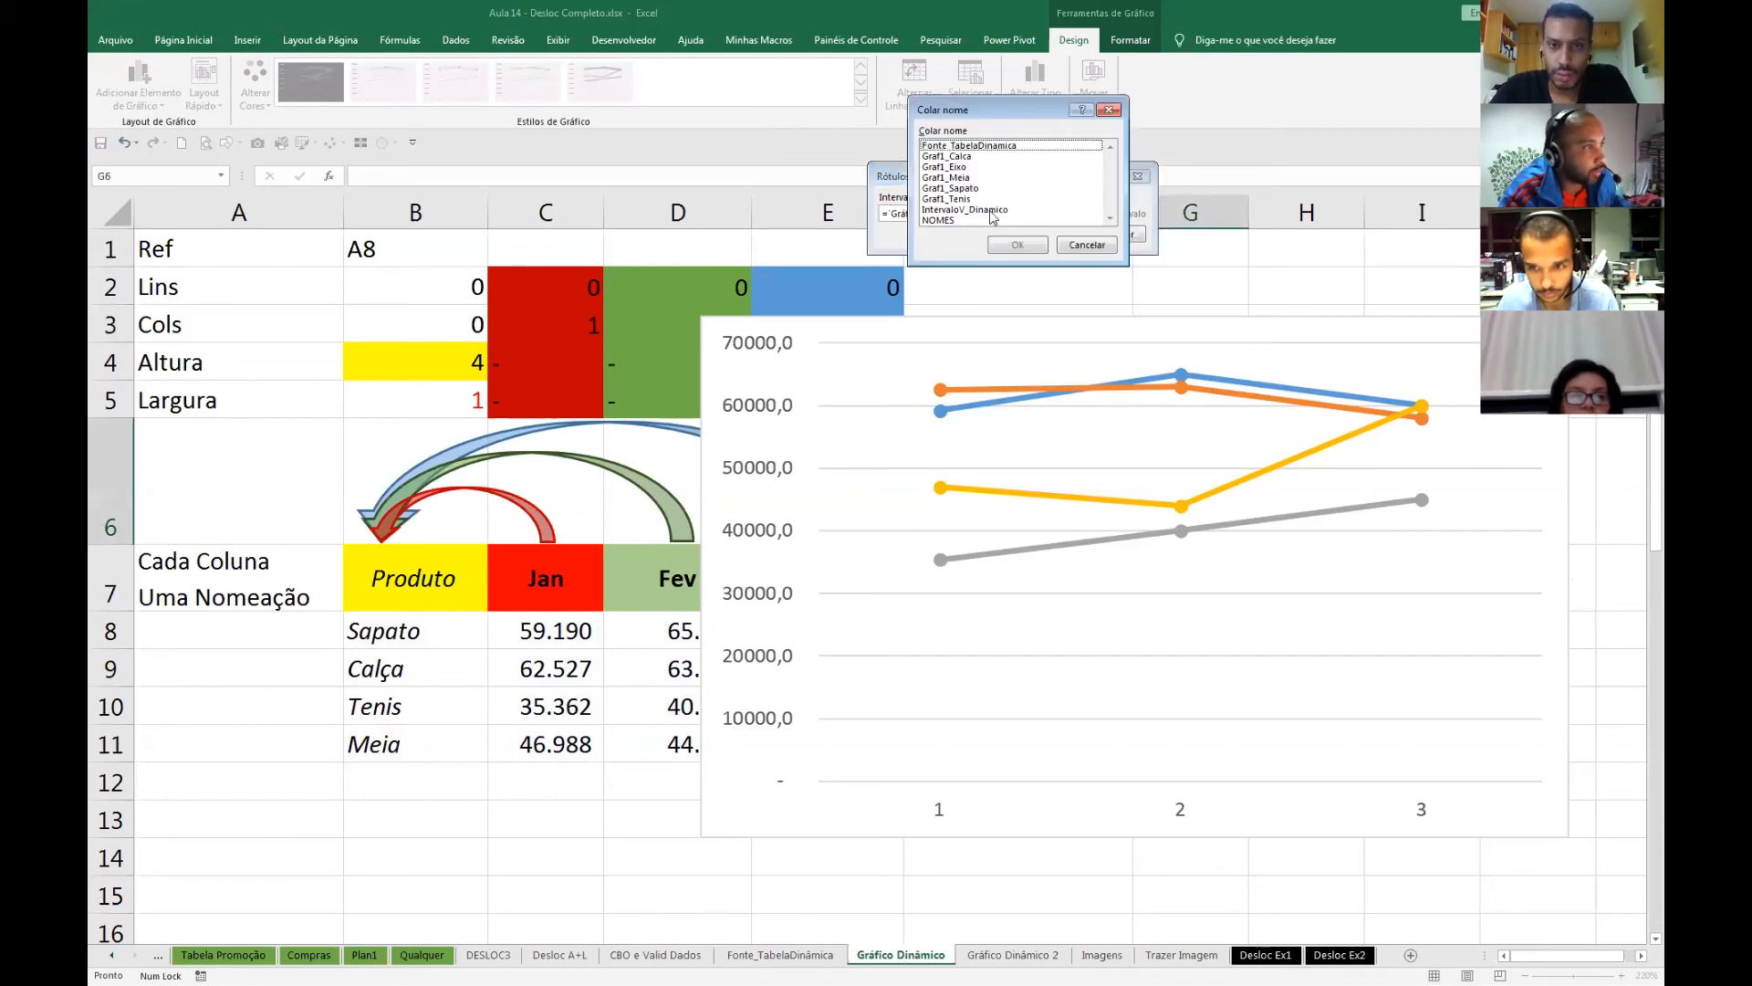
click(958, 167)
click(1018, 245)
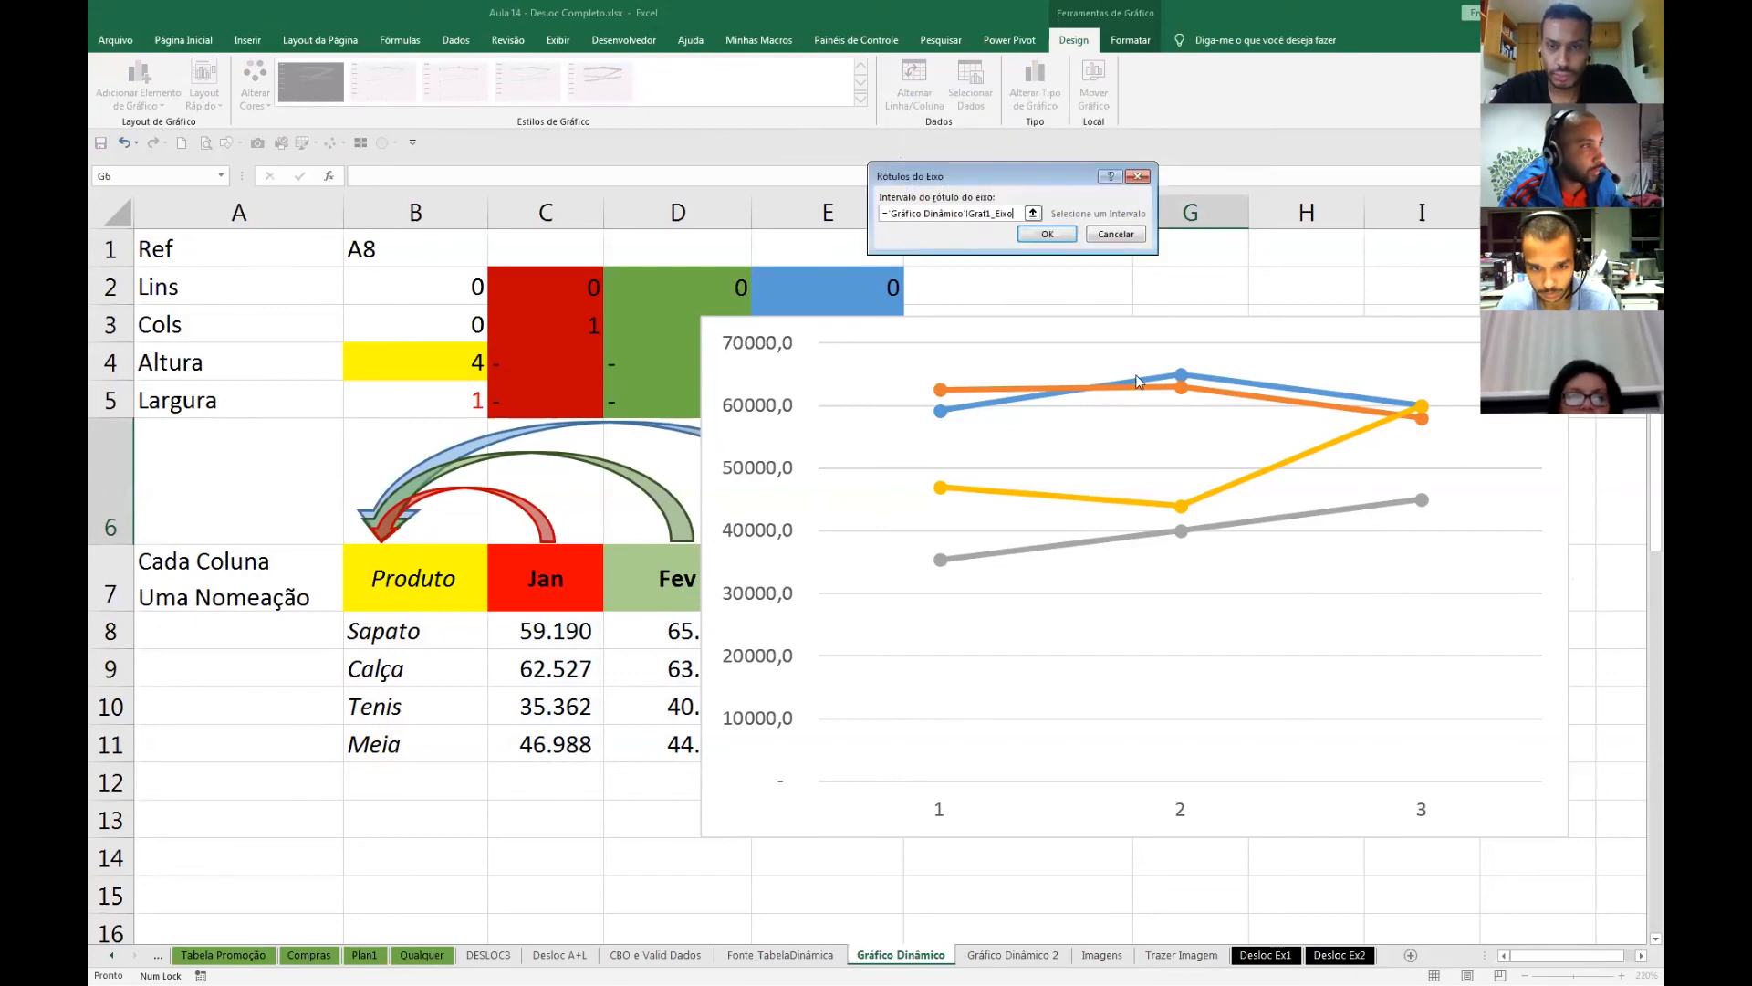
- Apply the name Graf1_Eixo from the Gráfico Dinâmico sheet as the line chart's horizontal axis labels
click(1046, 234)
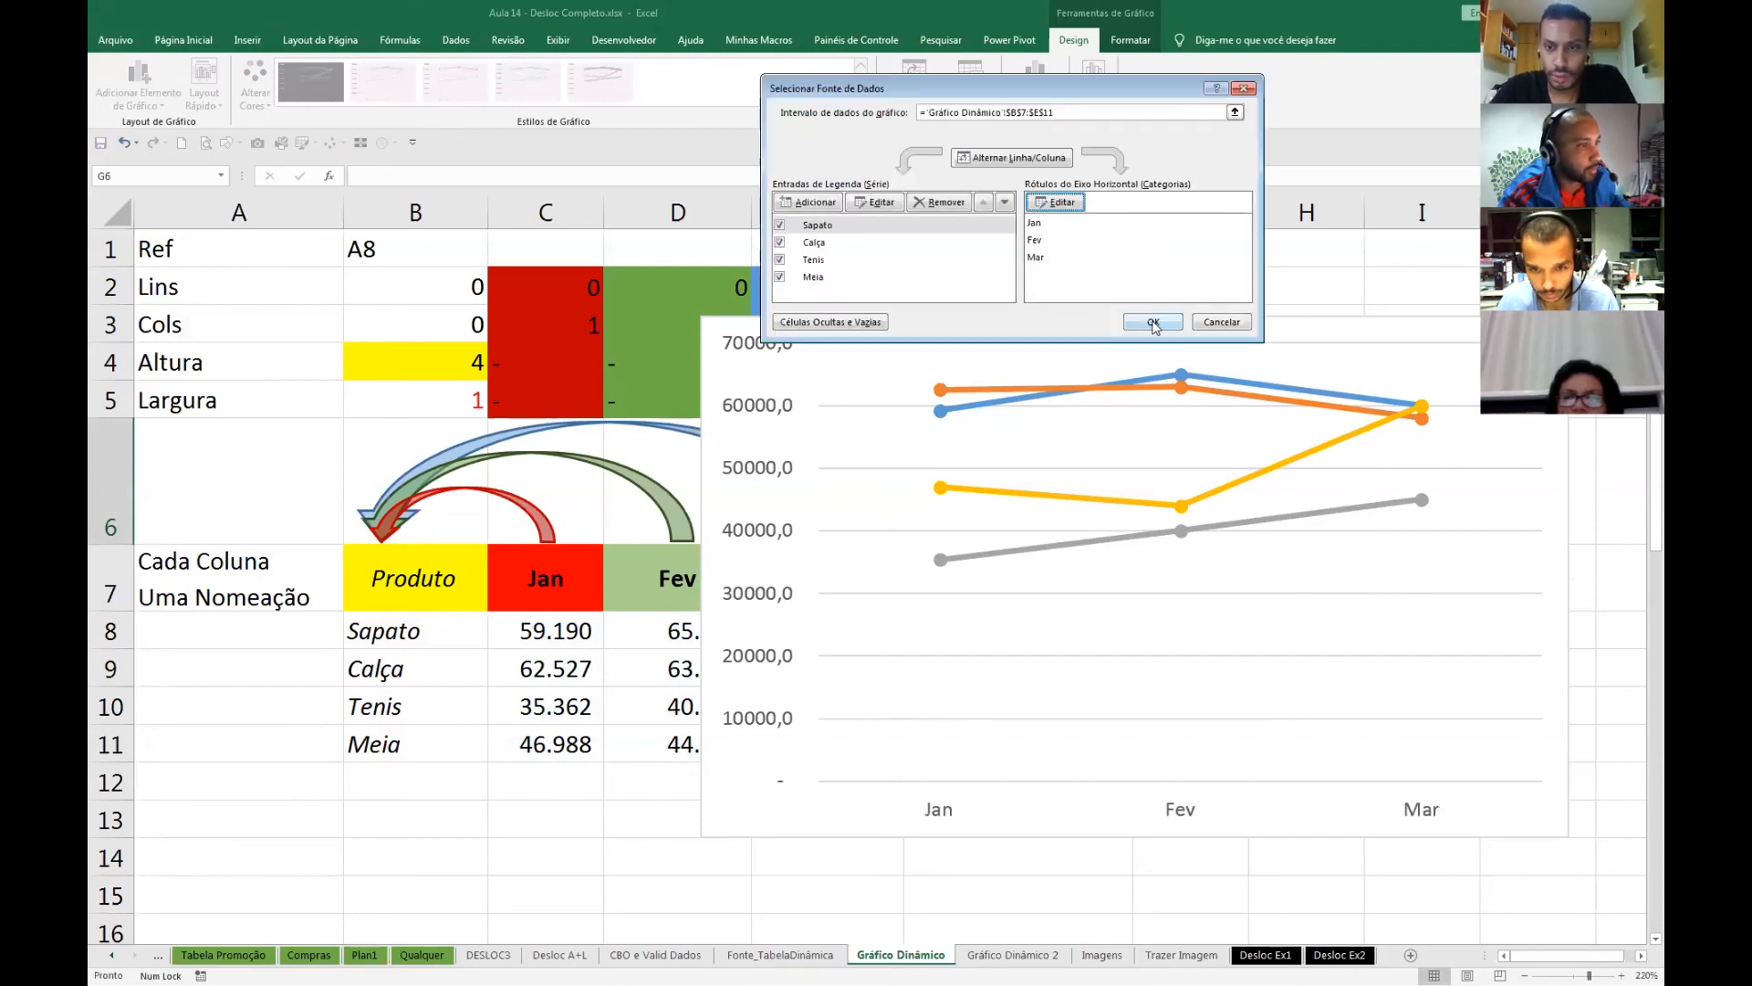
click(1154, 323)
- Shrink the line chart and move it over the product table, covering roughly columns A to E
drag(1358, 826, 1597, 747)
drag(1052, 749, 801, 631)
drag(947, 639, 551, 618)
click(996, 628)
drag(996, 628, 422, 722)
- Reopen the chart's data source and check the range used for the horizontal axis labels
right_click(561, 623)
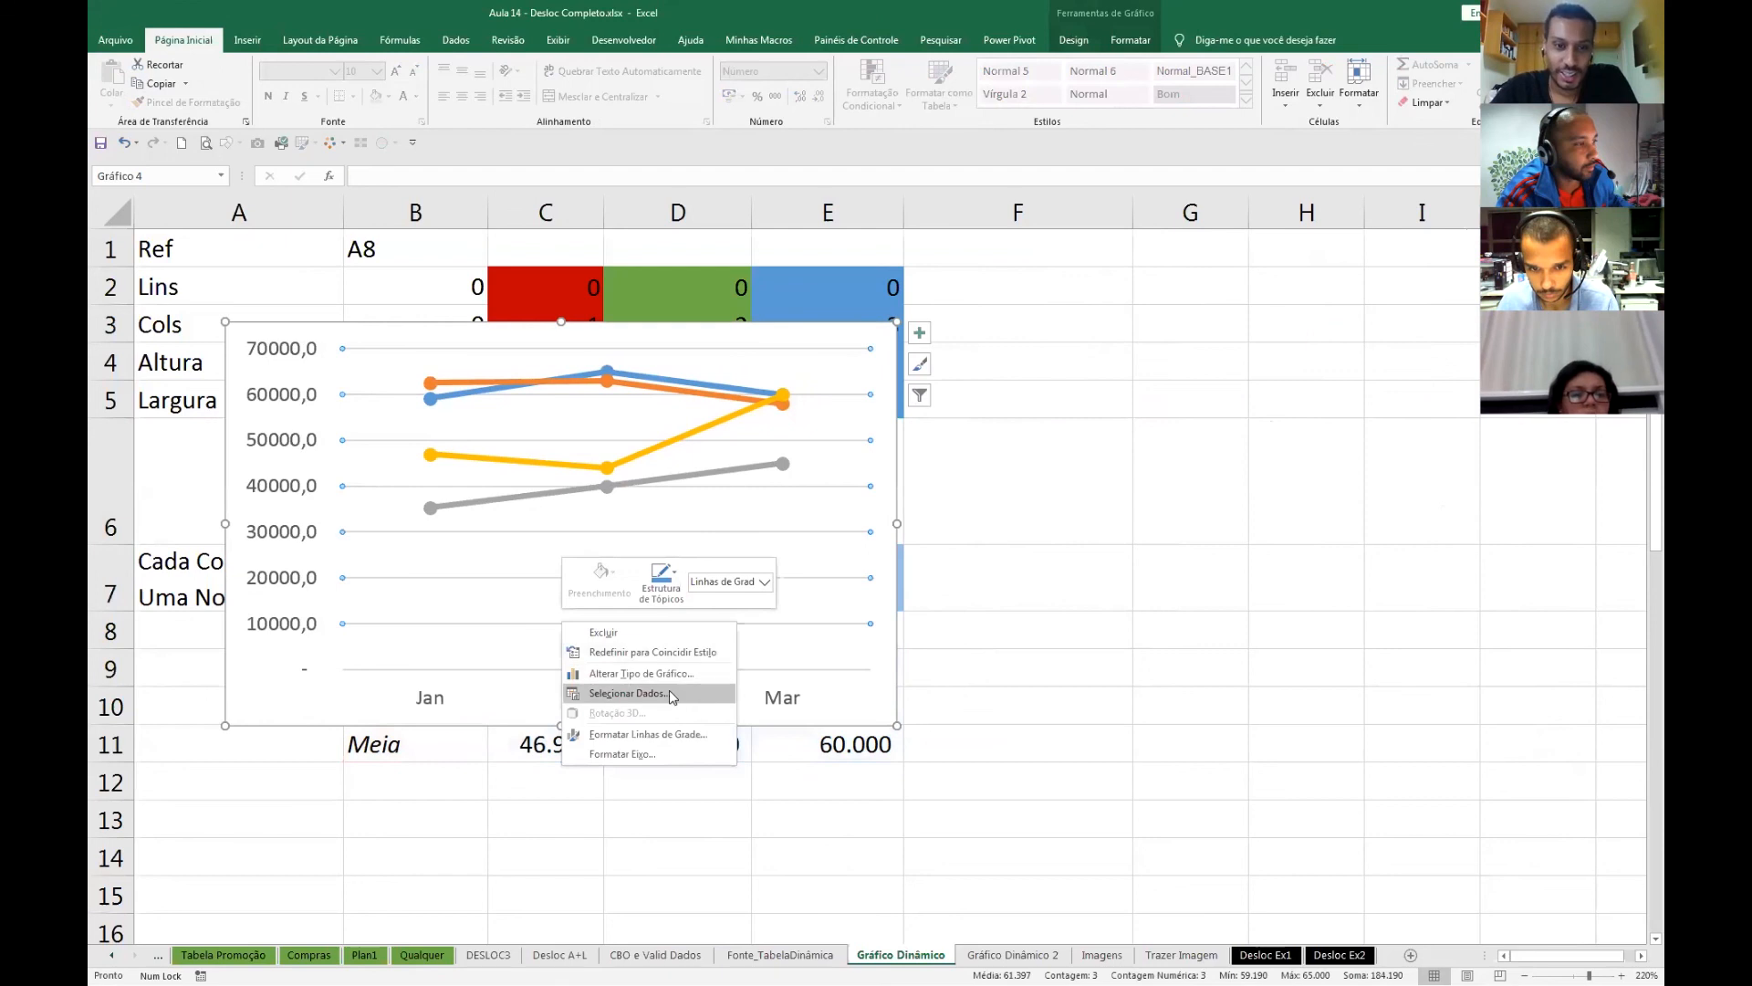
click(680, 695)
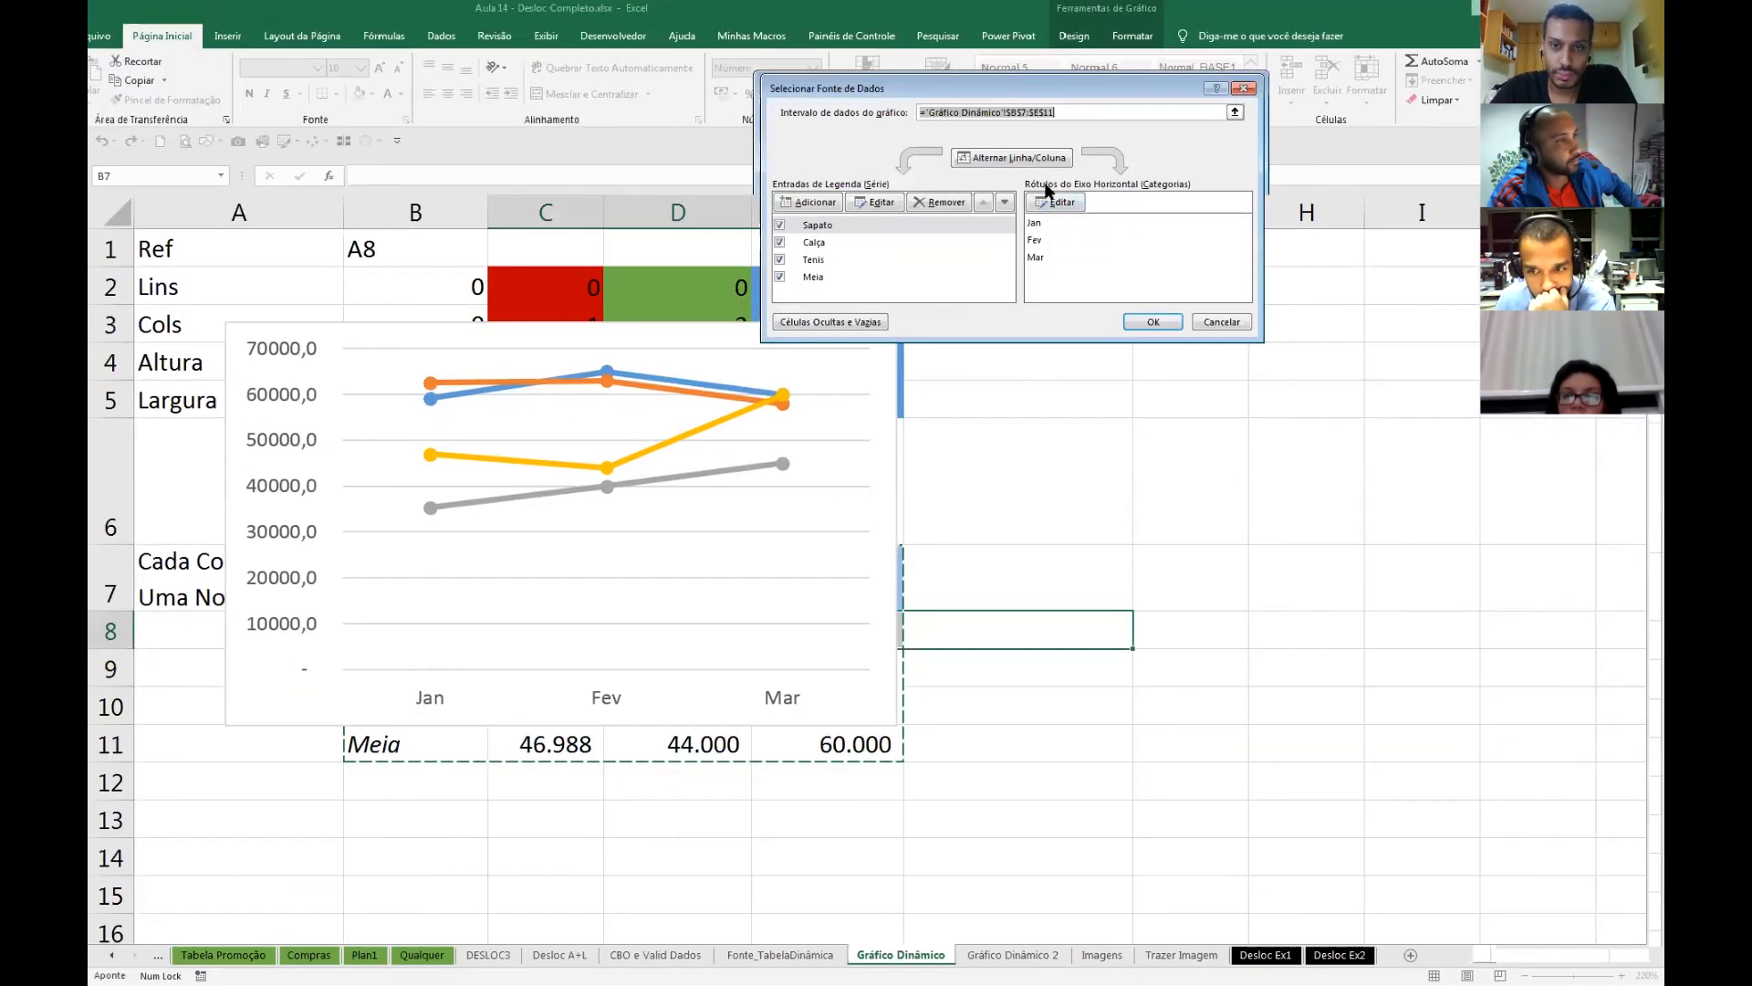
click(1043, 204)
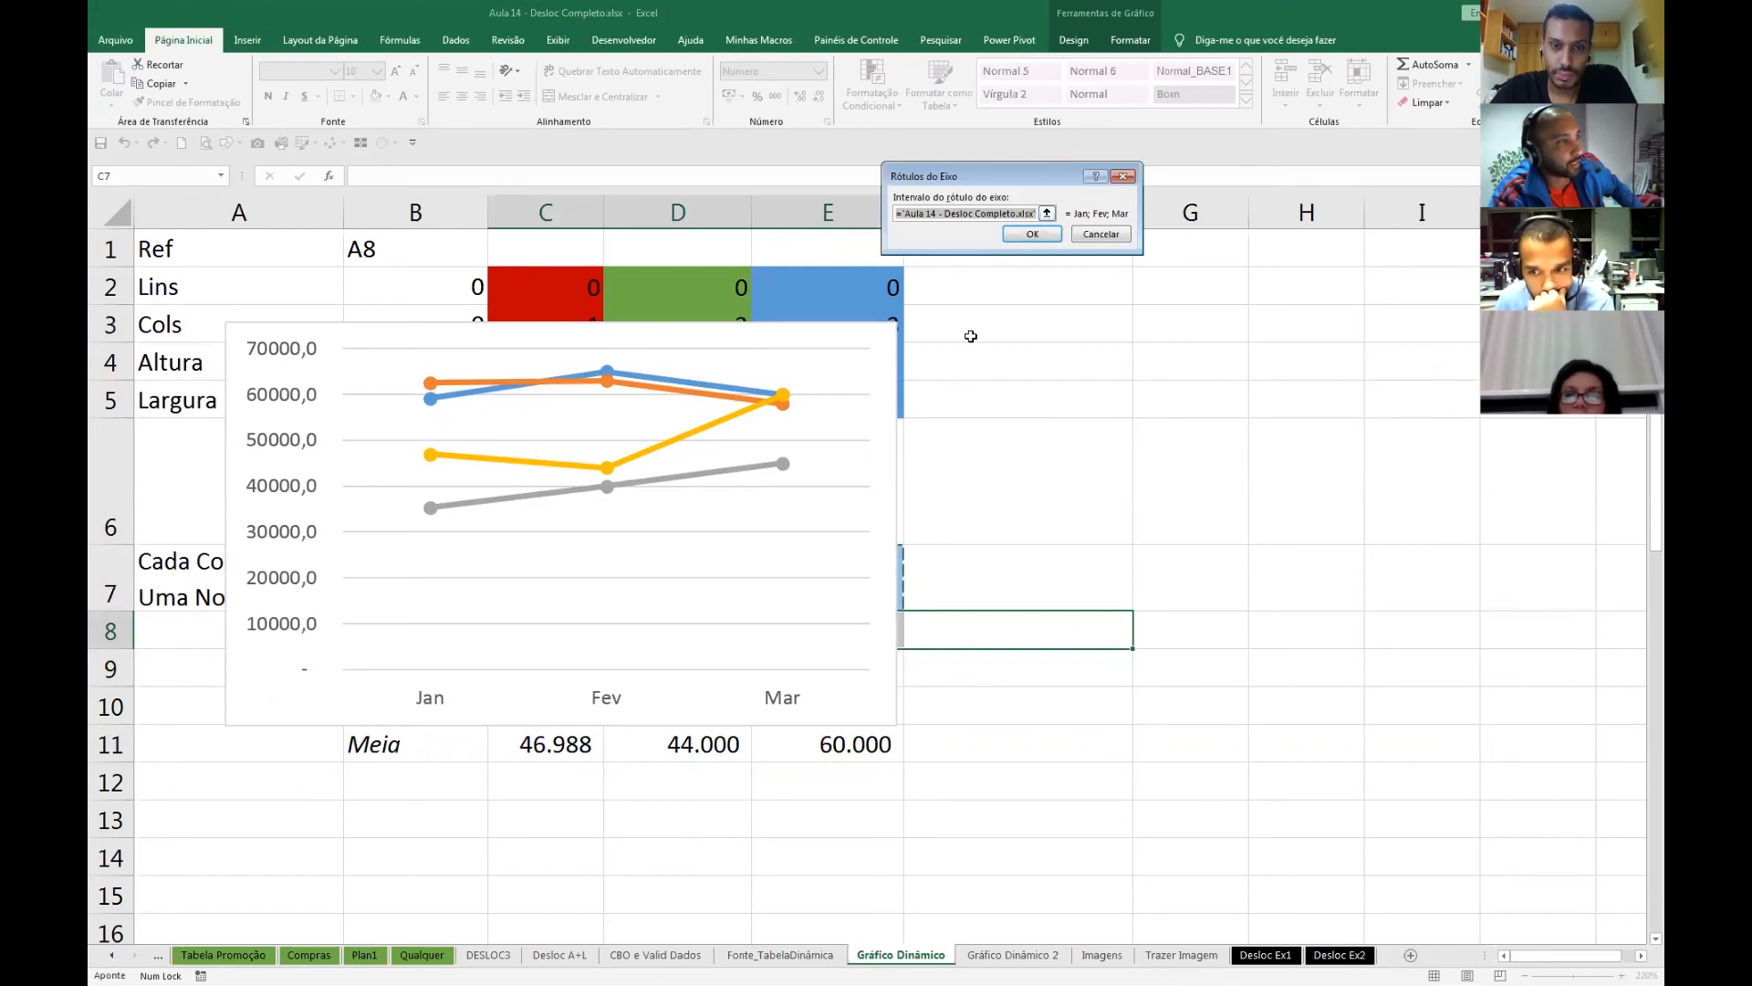
click(1019, 238)
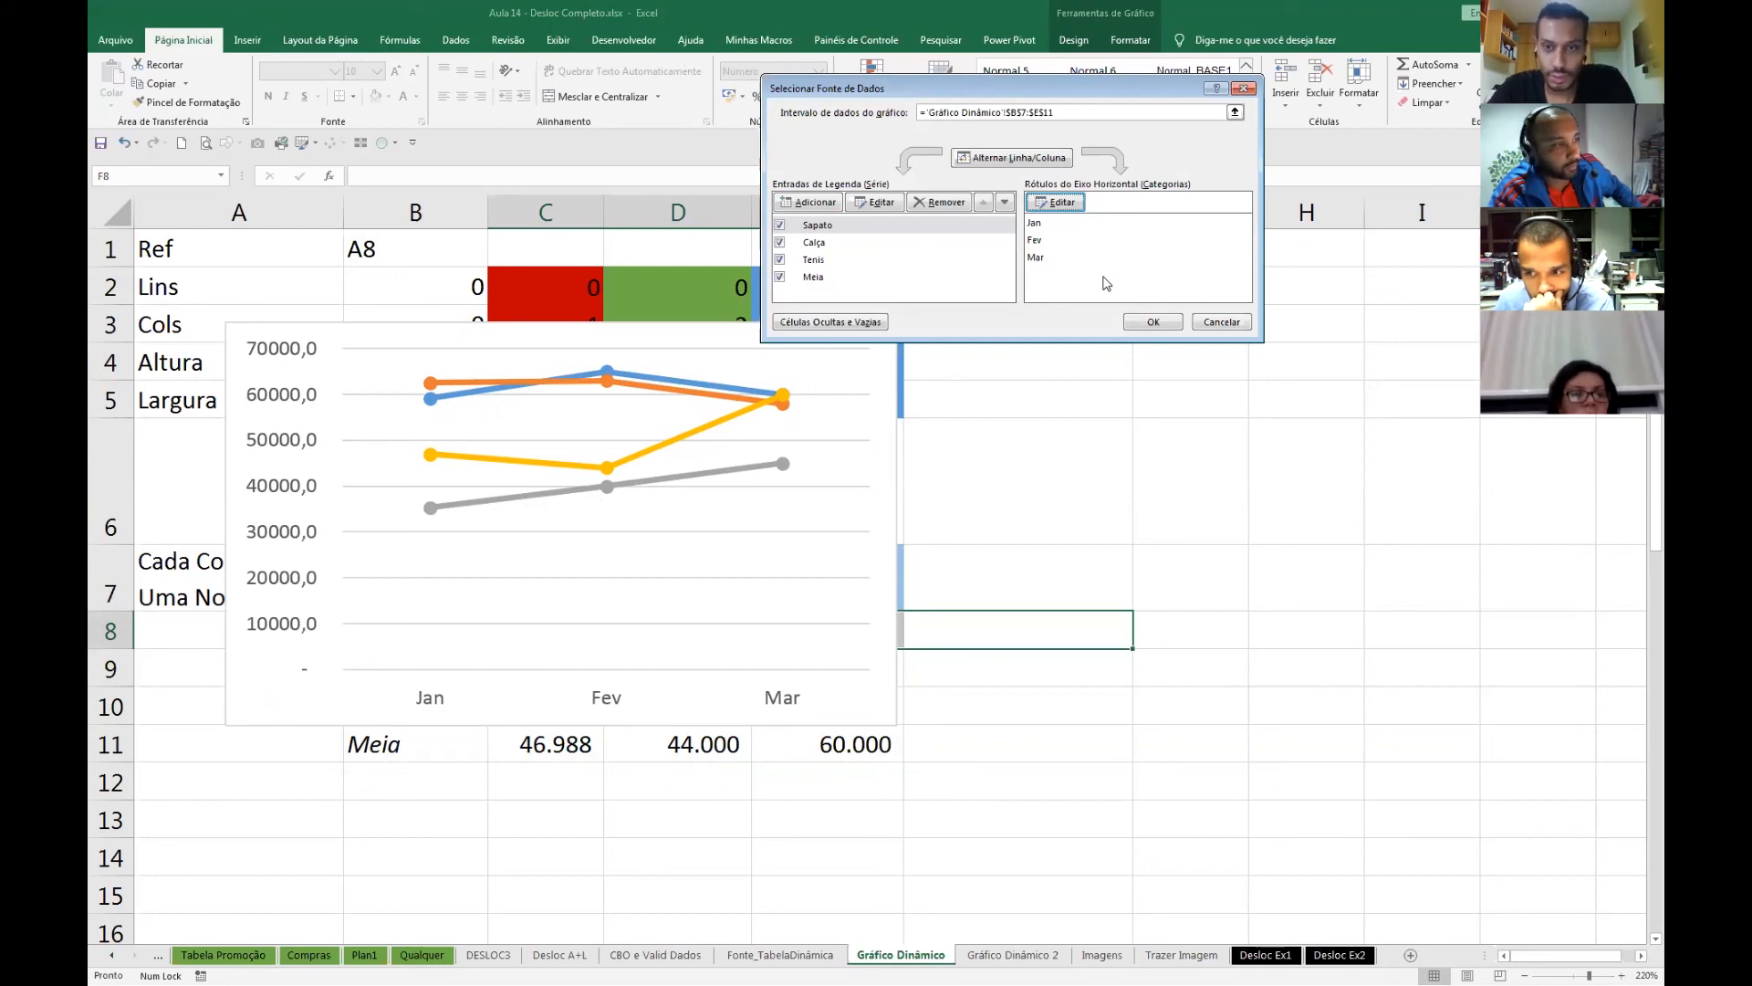
click(1153, 322)
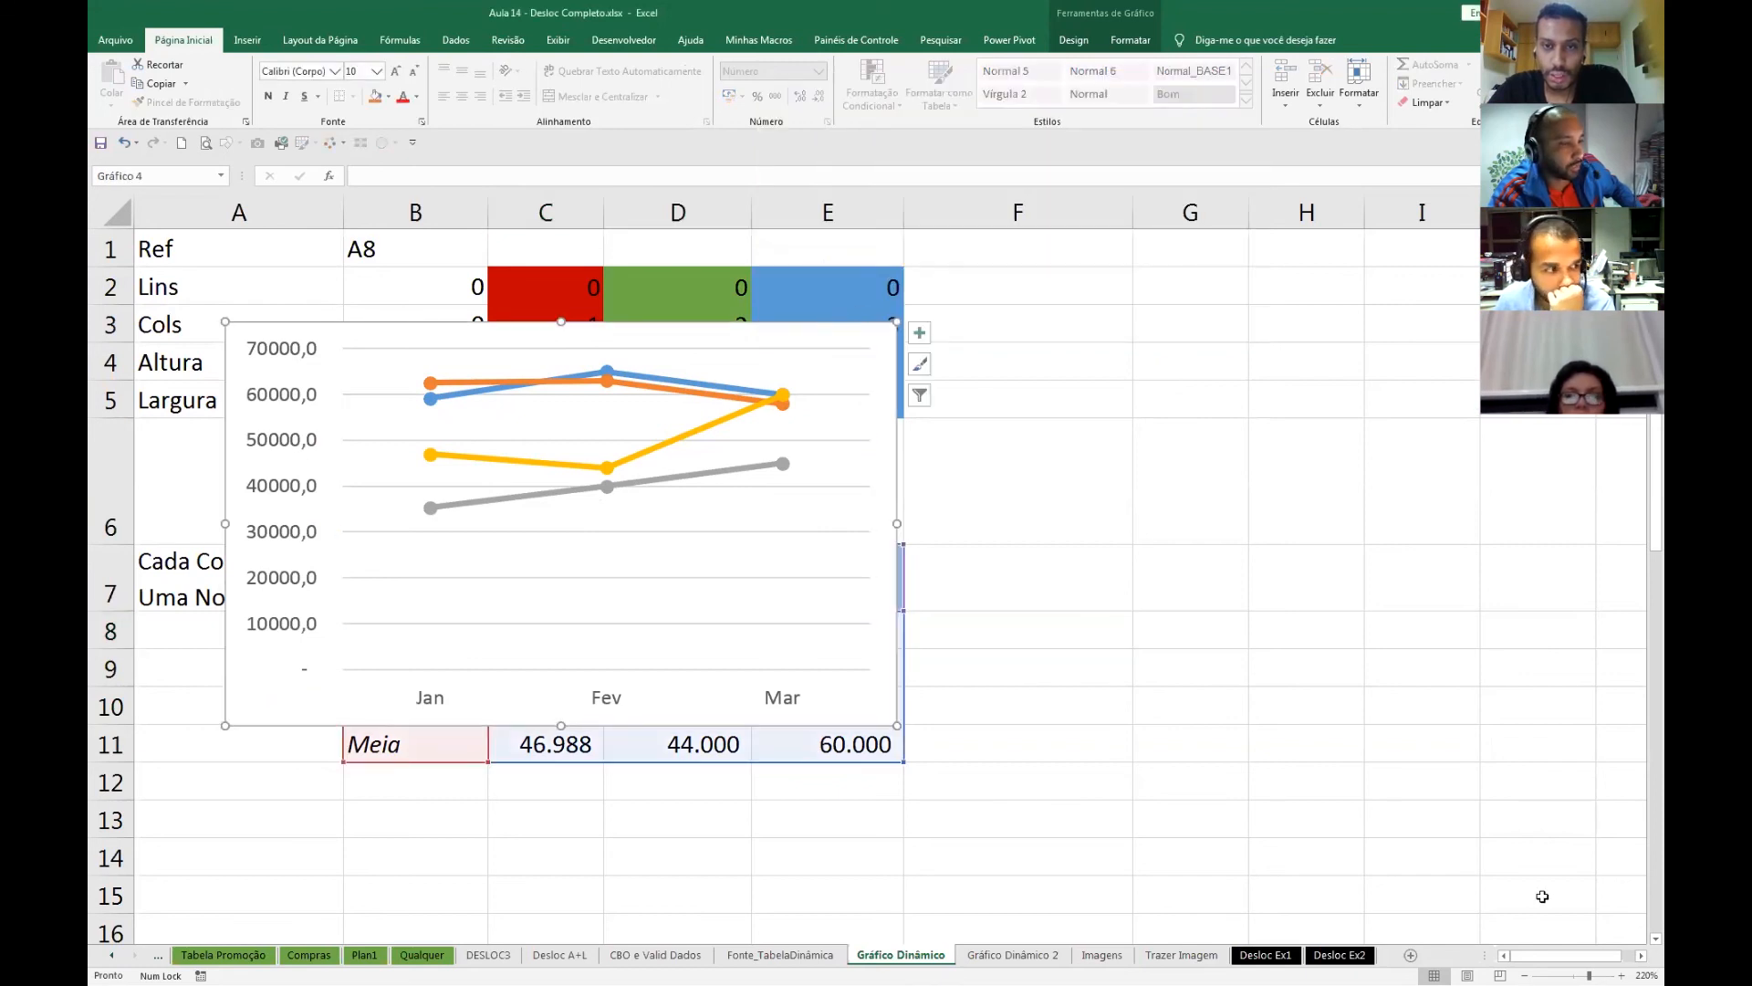
- Clear the range of the chart's horizontal axis labels in its data source
click(1525, 974)
click(1524, 965)
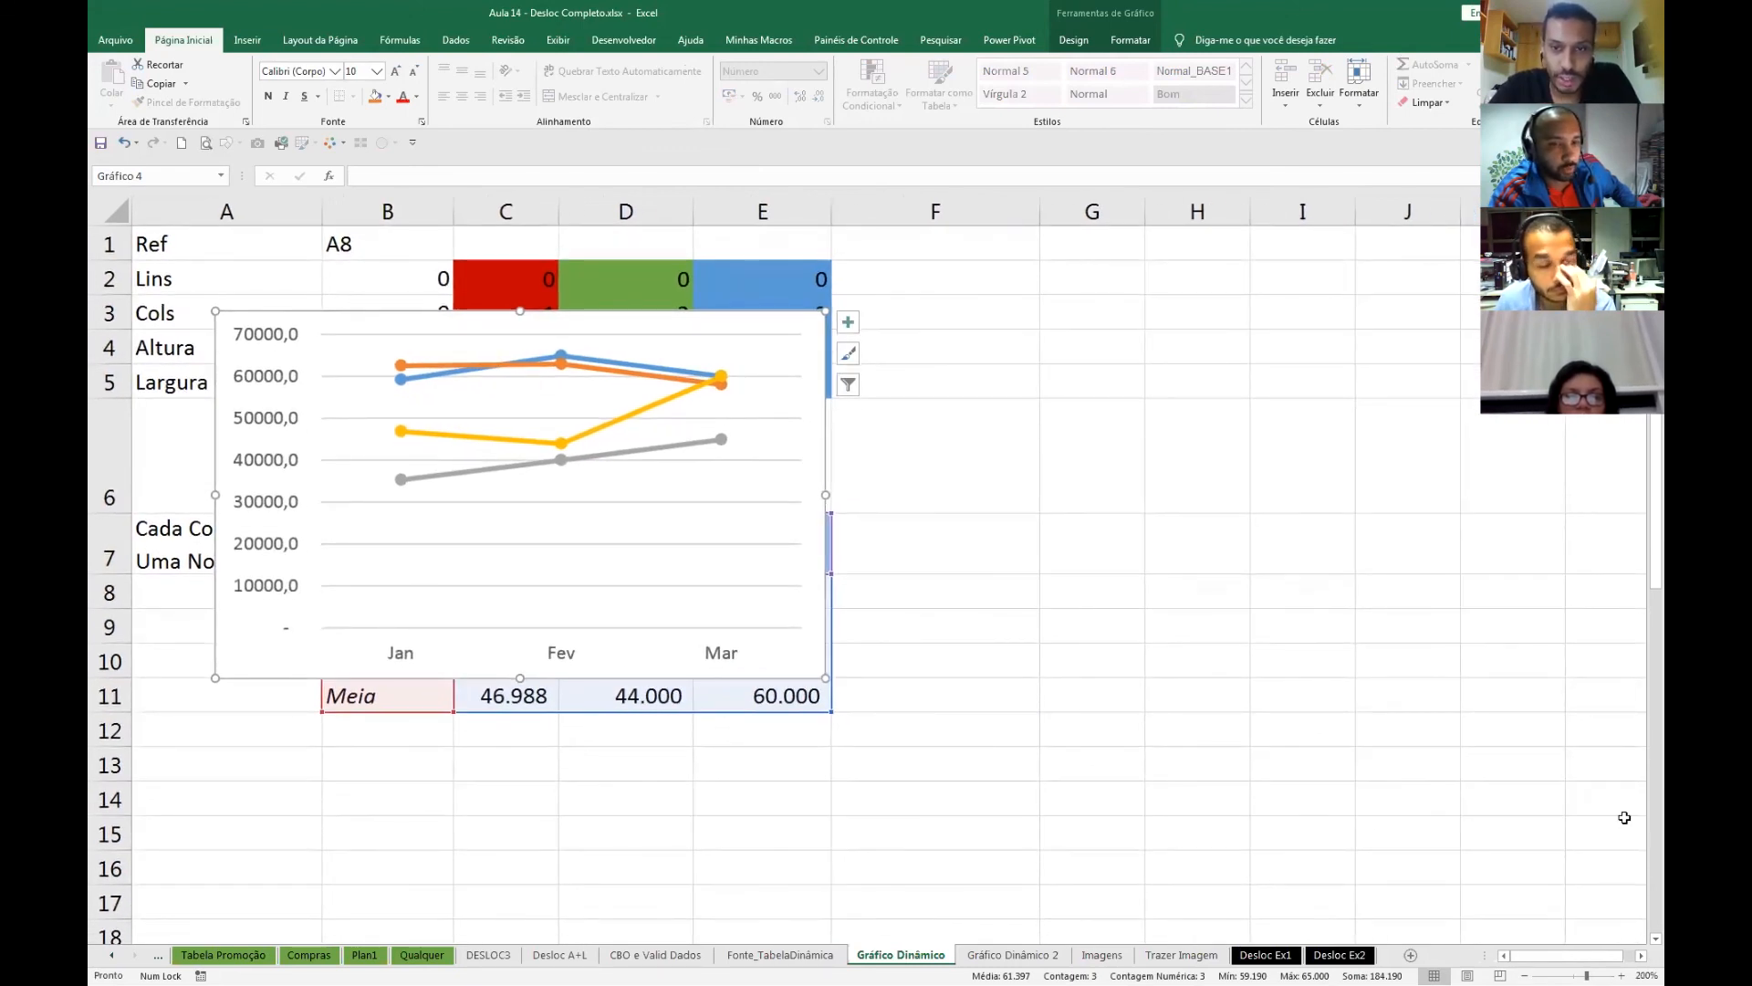
right_click(660, 497)
click(727, 582)
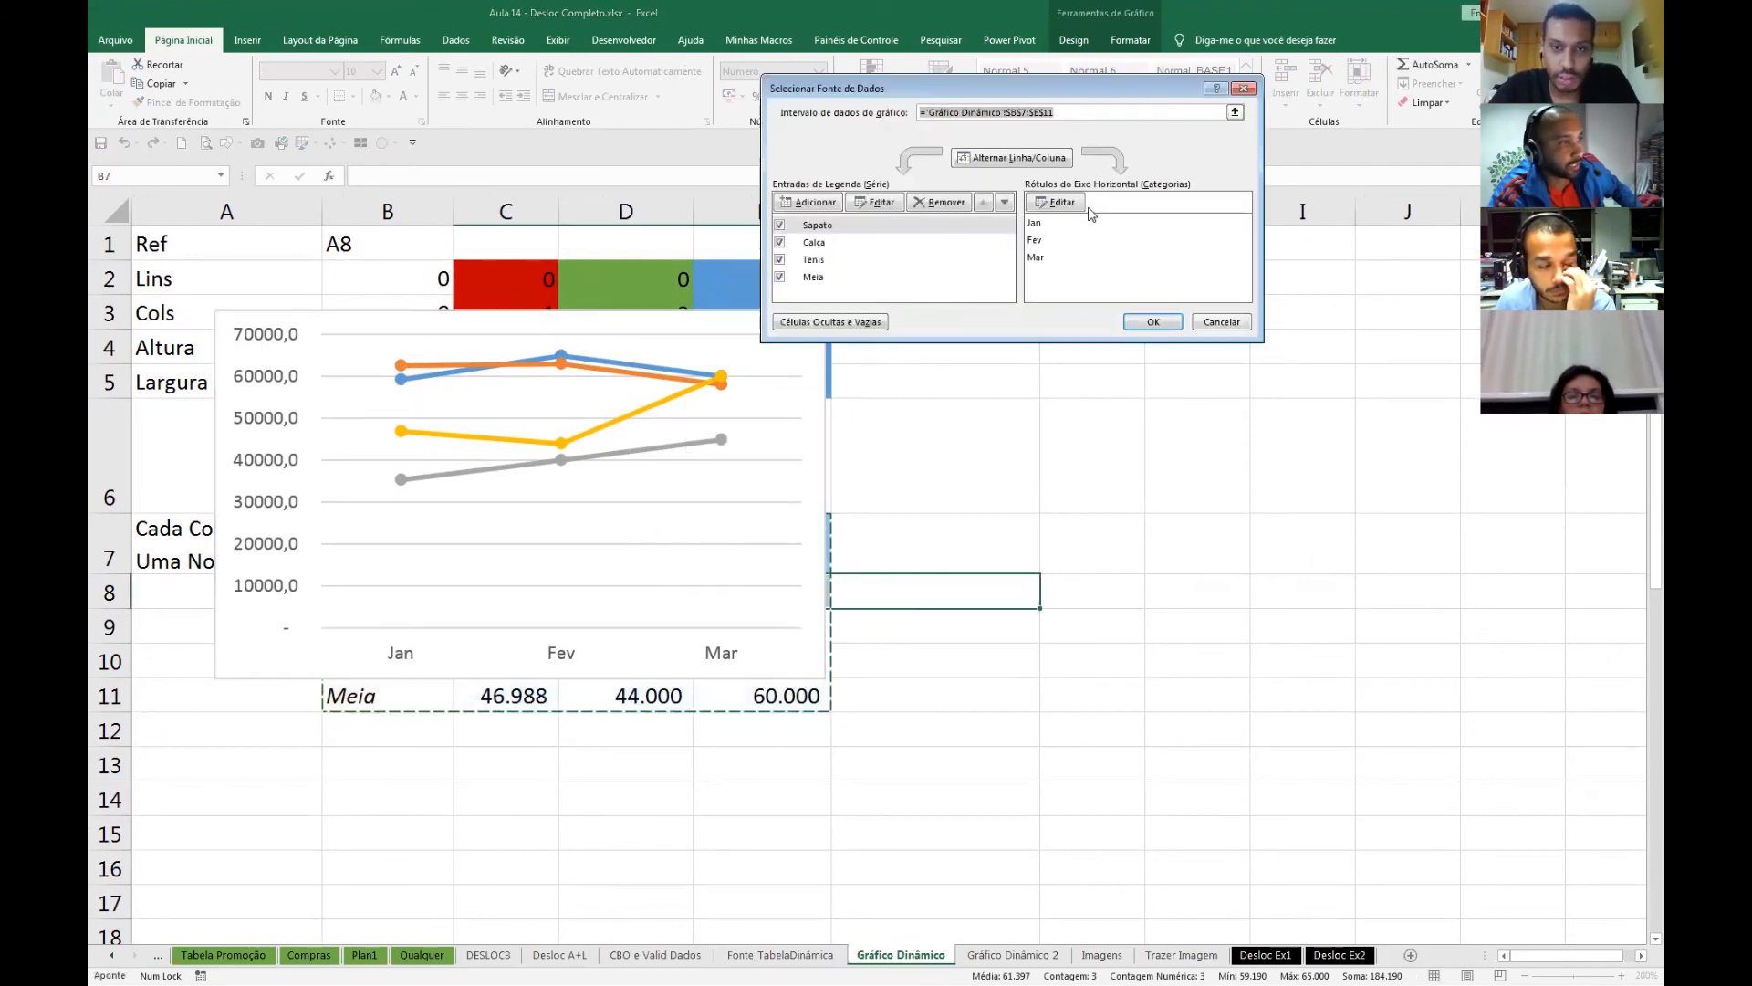
click(1062, 203)
key(Delete)
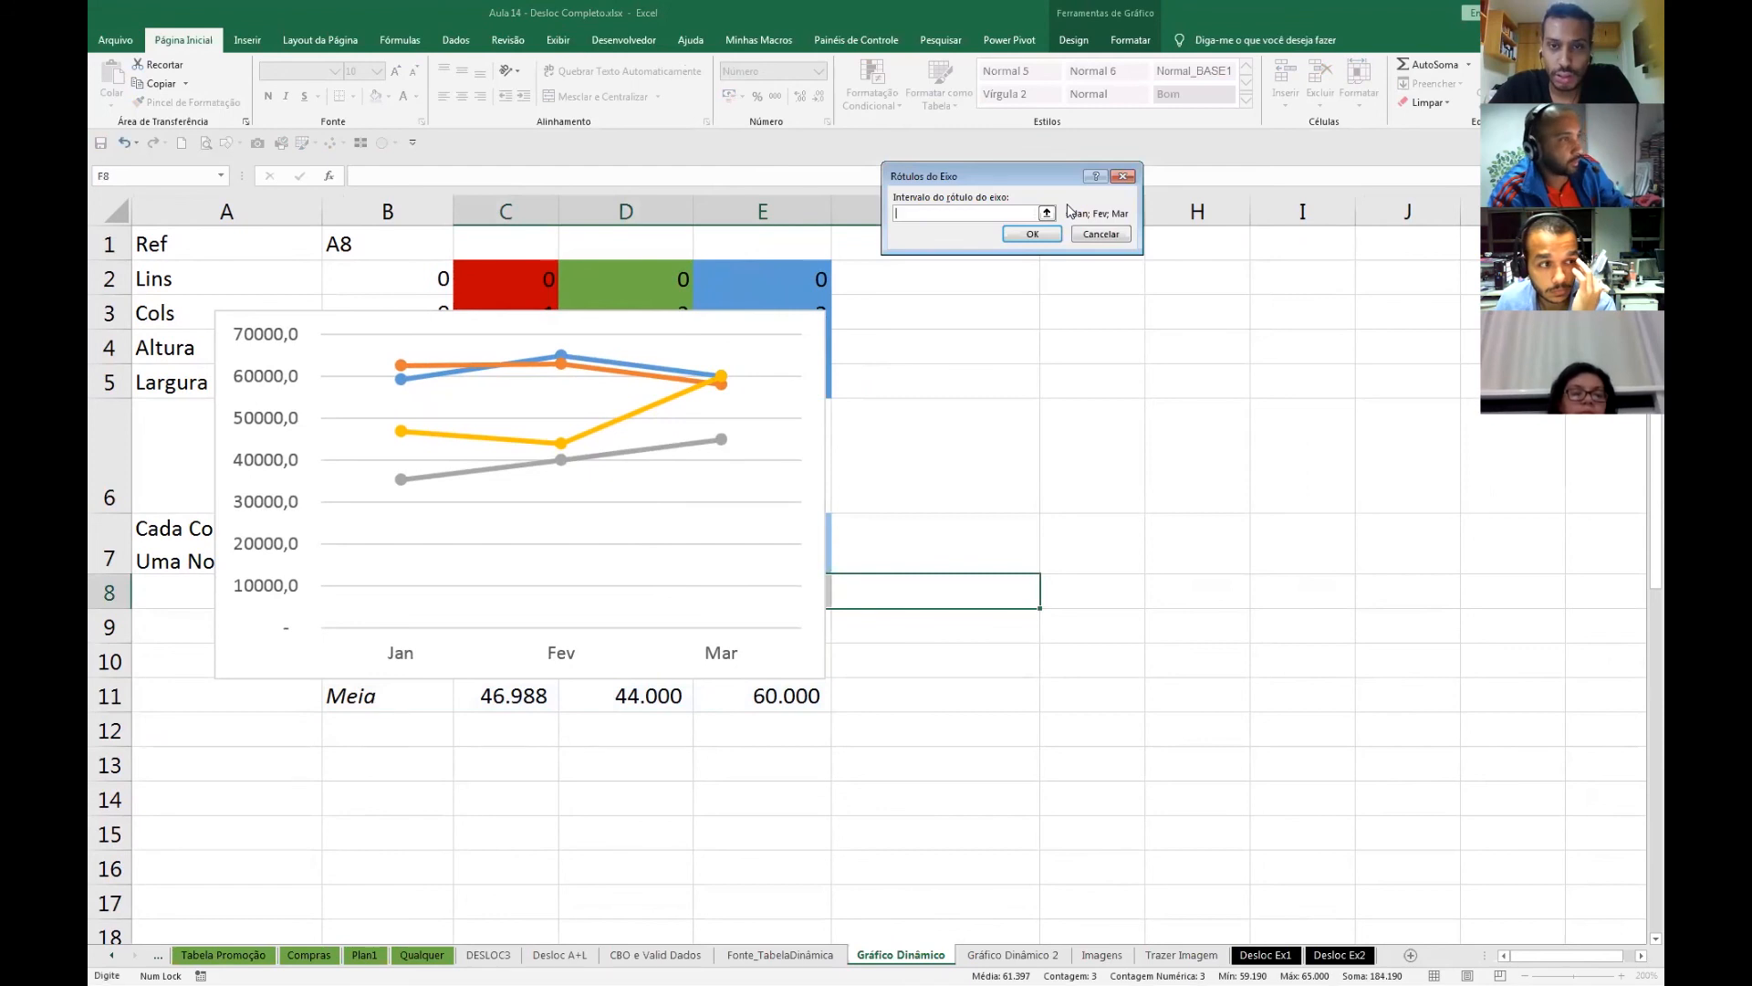
click(1032, 234)
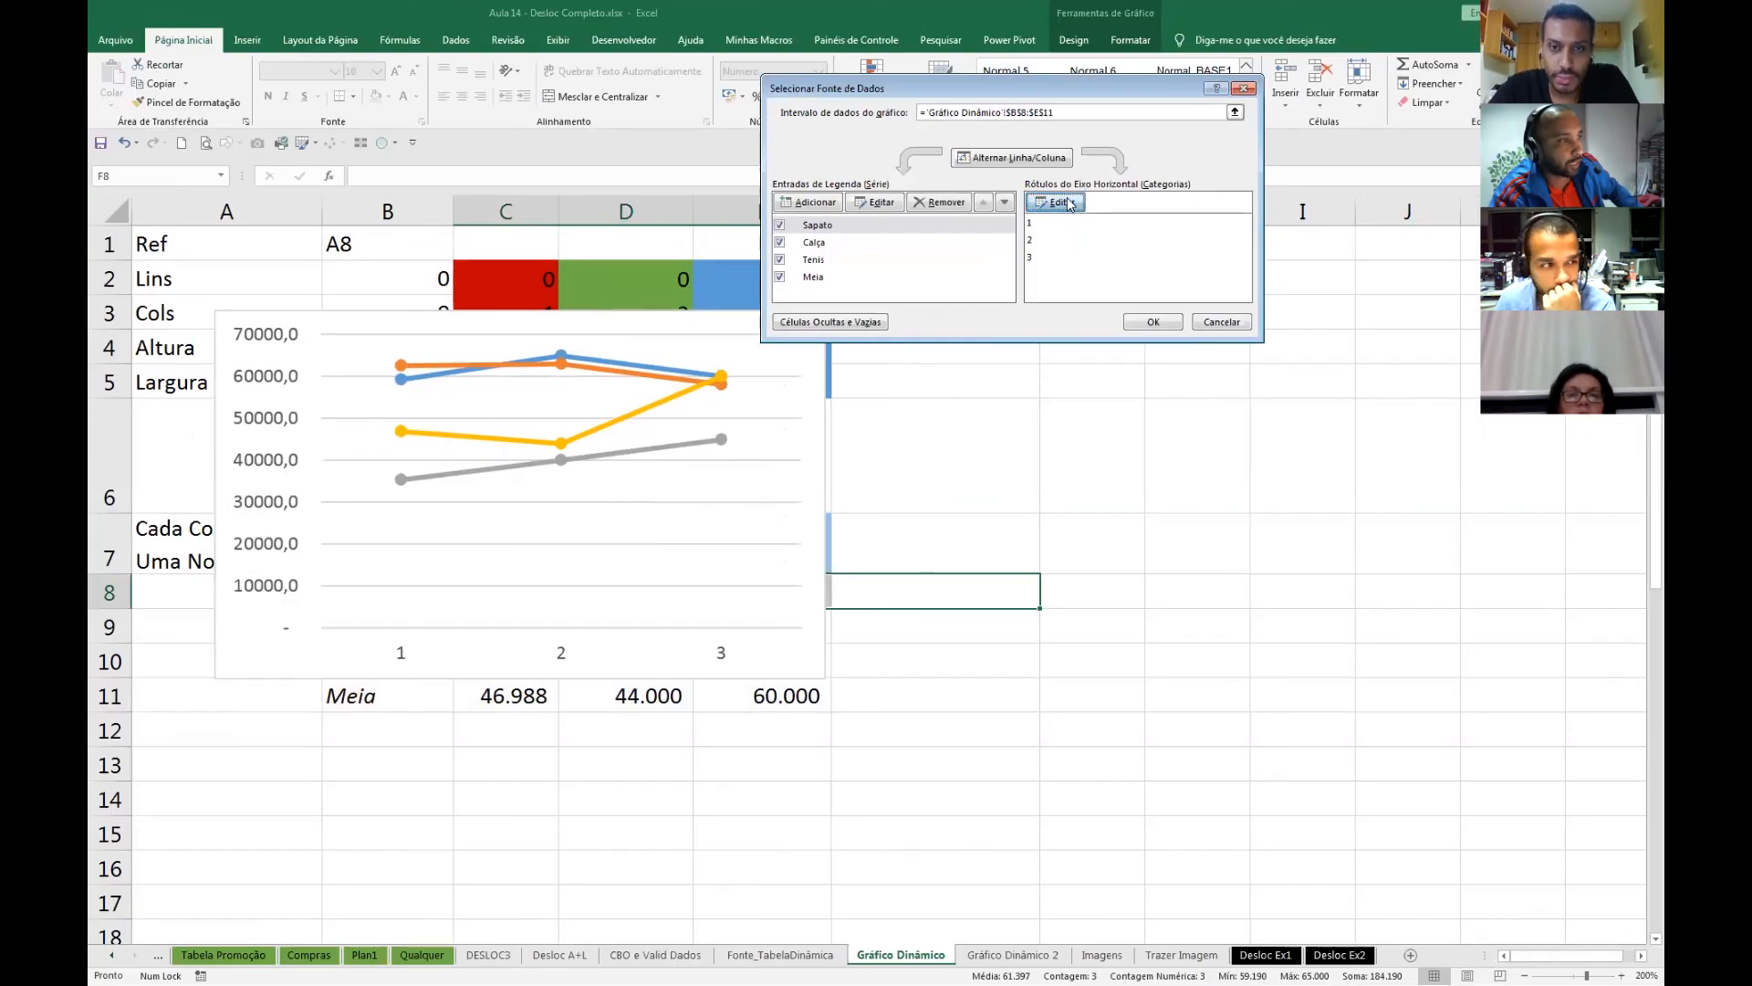
- Set the chart's horizontal axis label range to the Gráfico Dinâmico sheet reference with the name Graf1_Eixo and apply the data source
click(1077, 266)
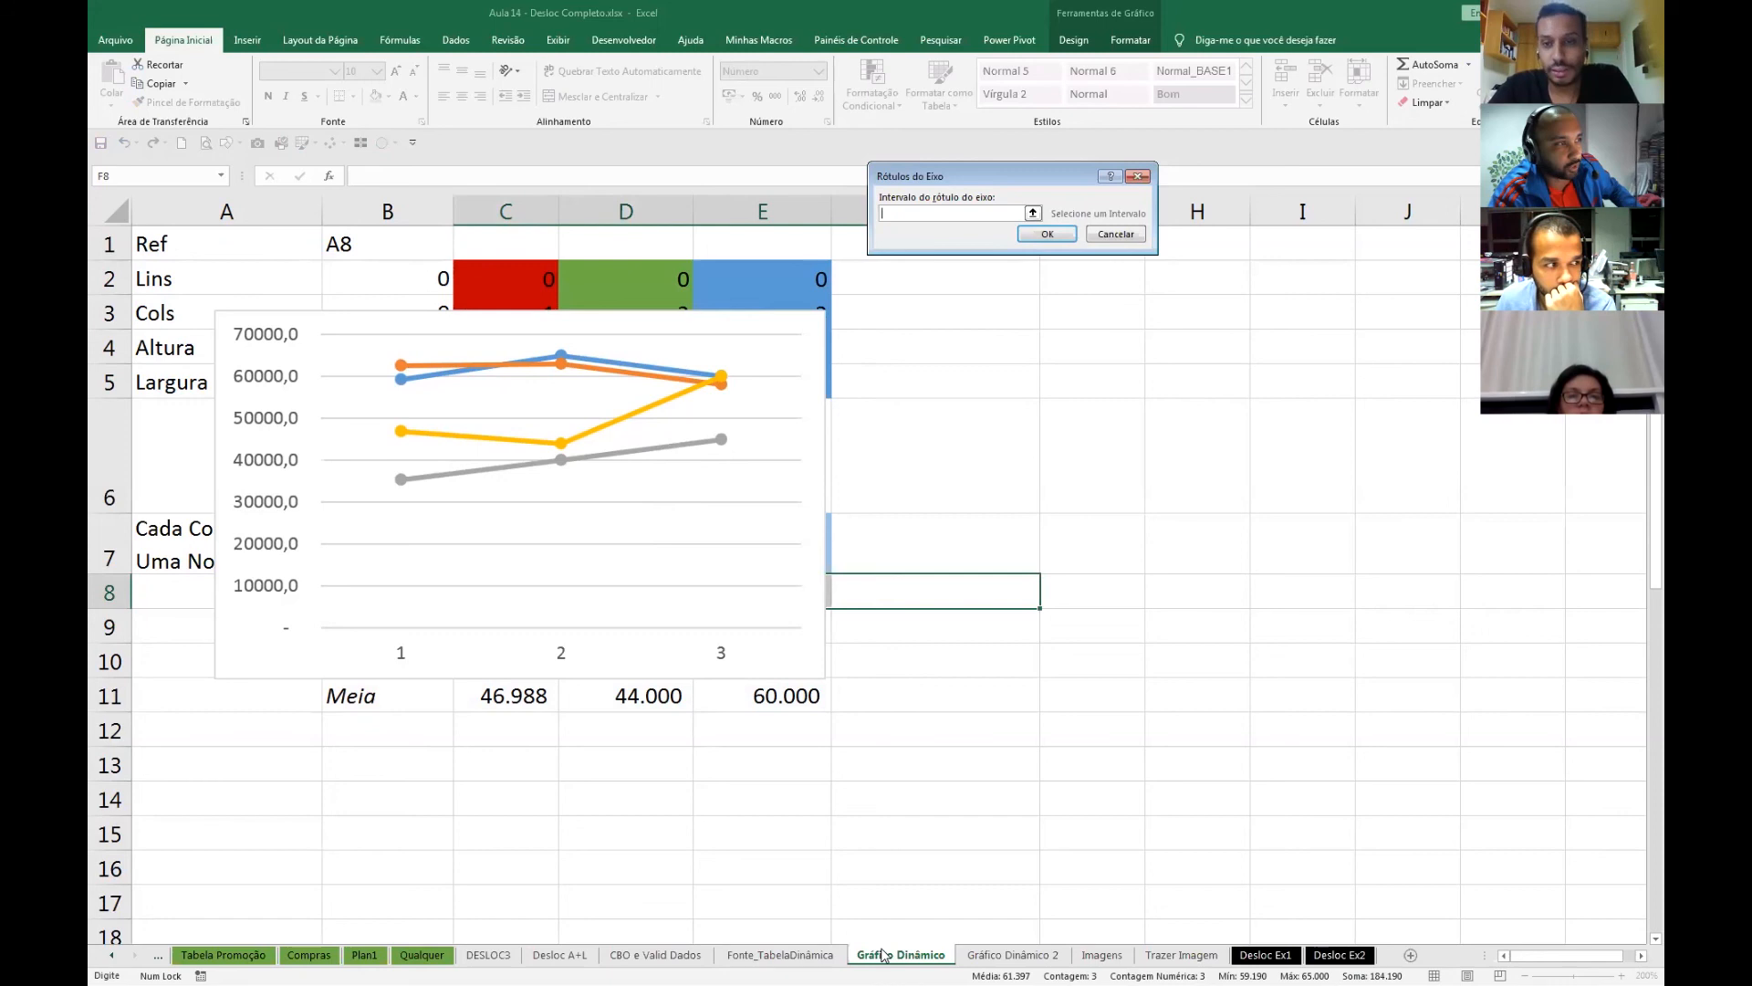
click(882, 954)
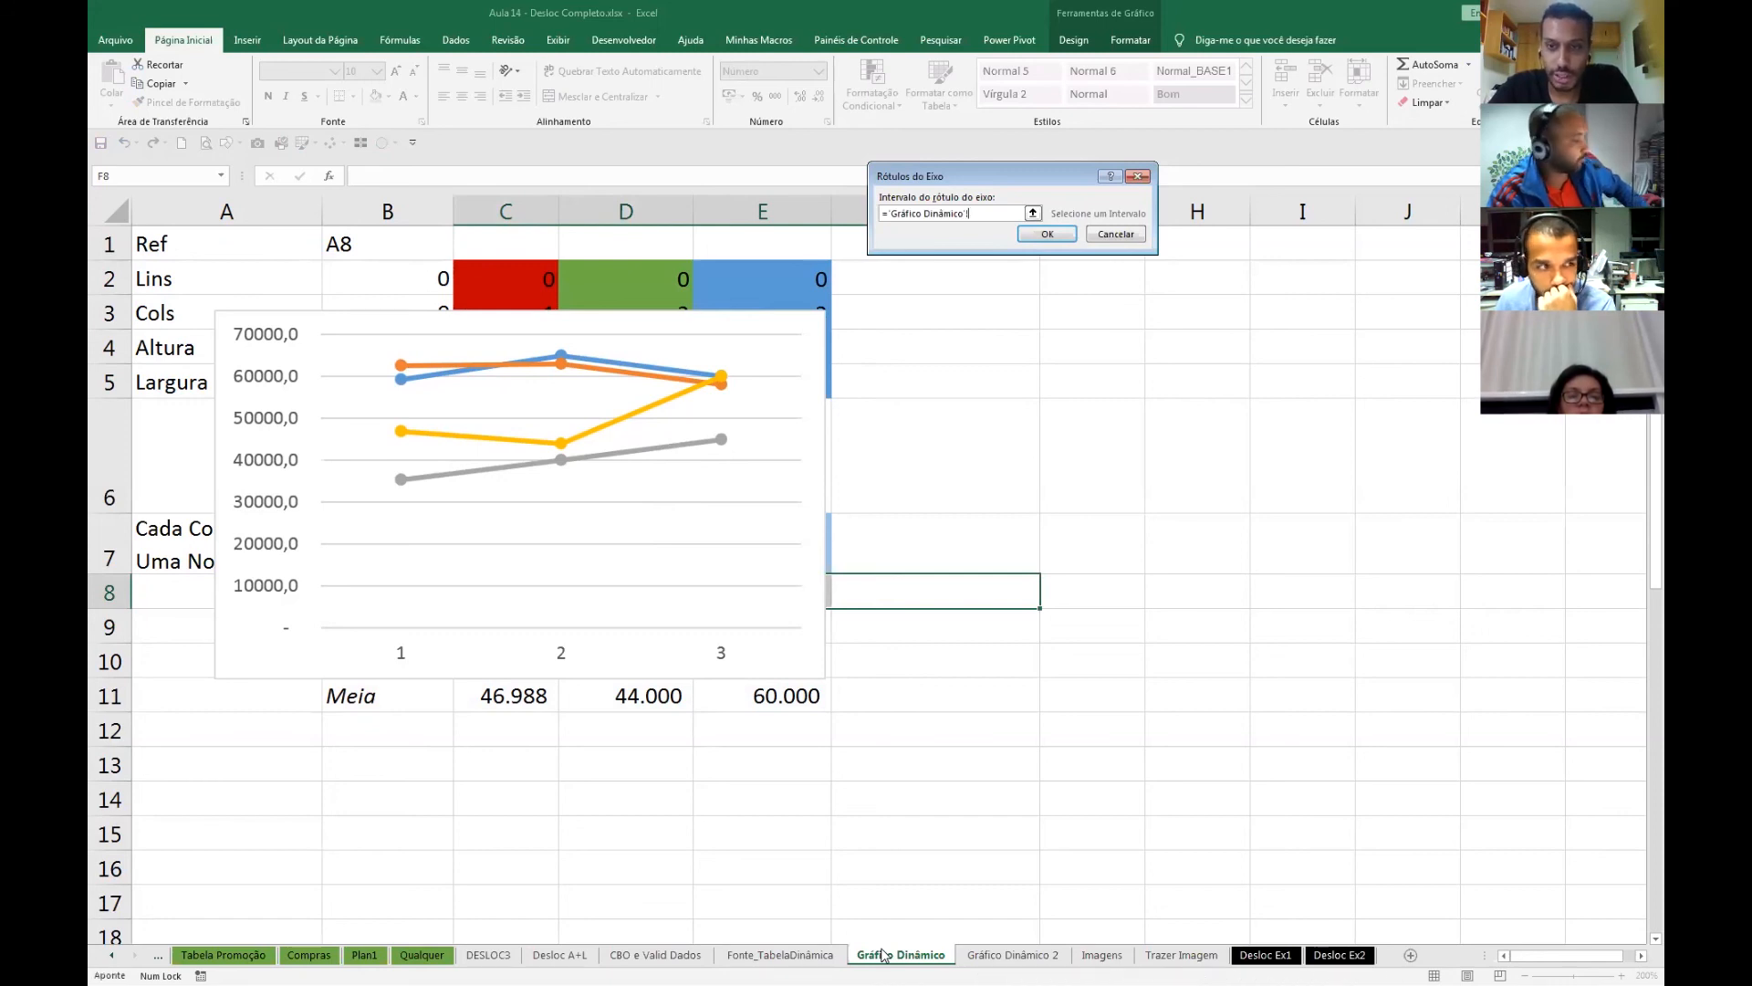
key(F3)
click(954, 167)
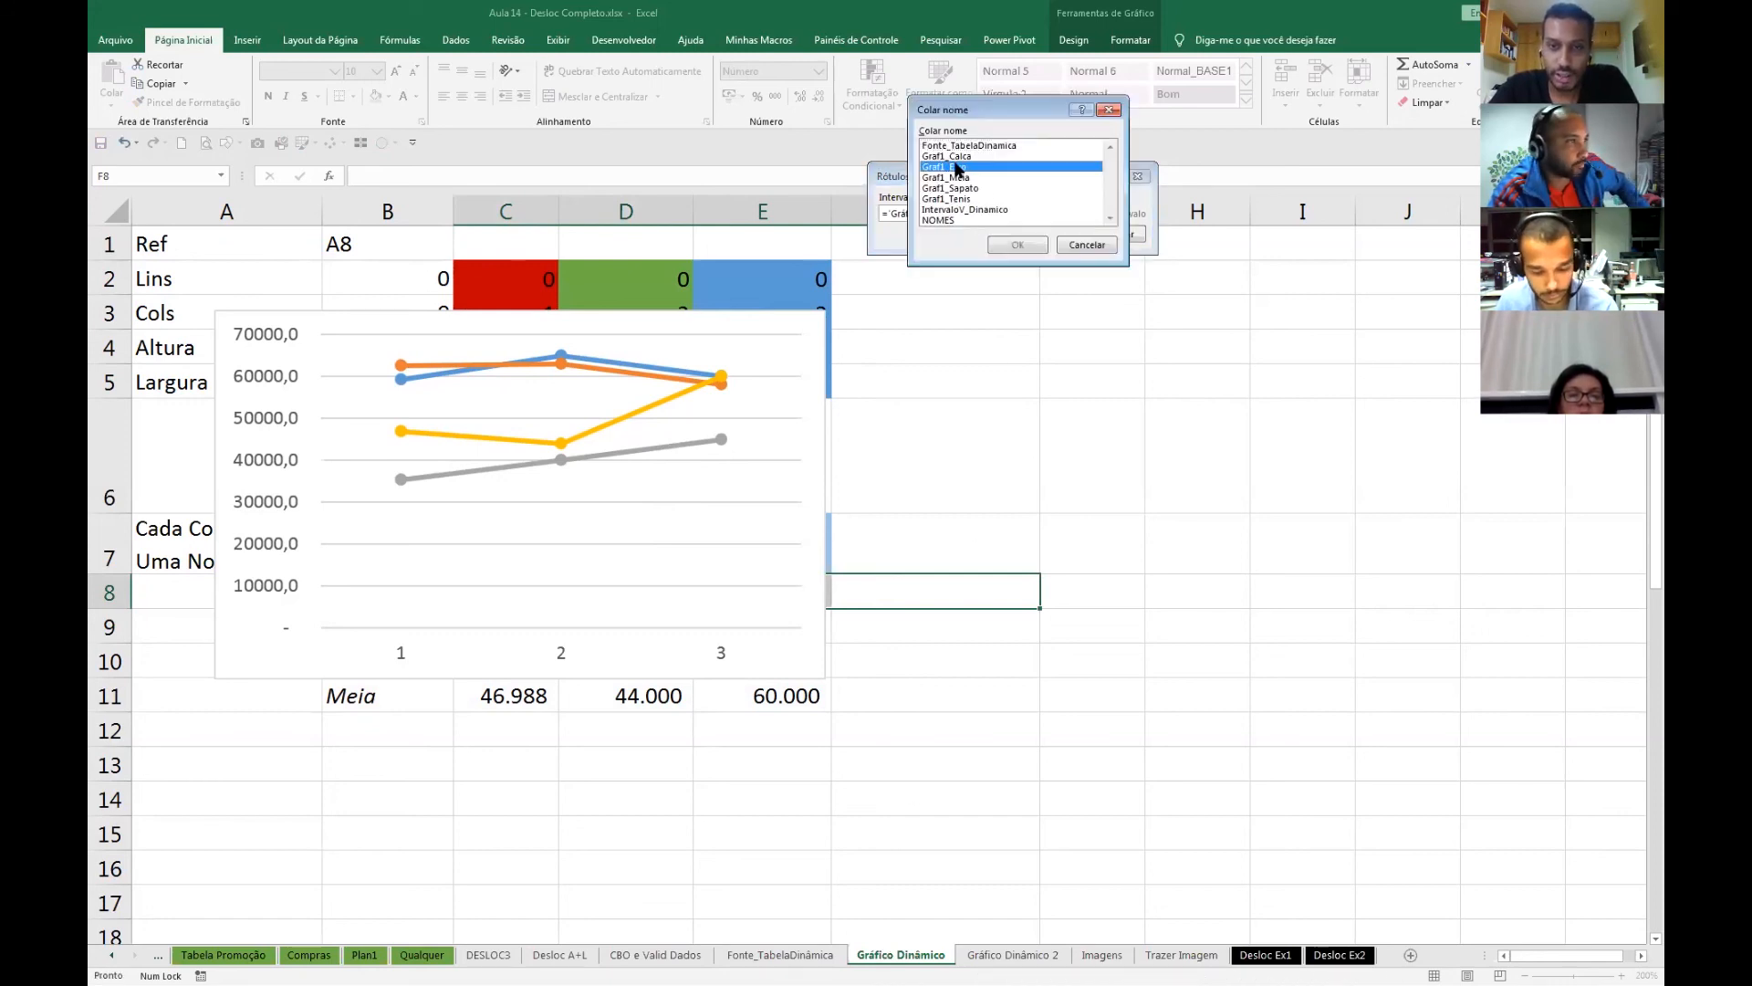
click(1015, 245)
click(1047, 234)
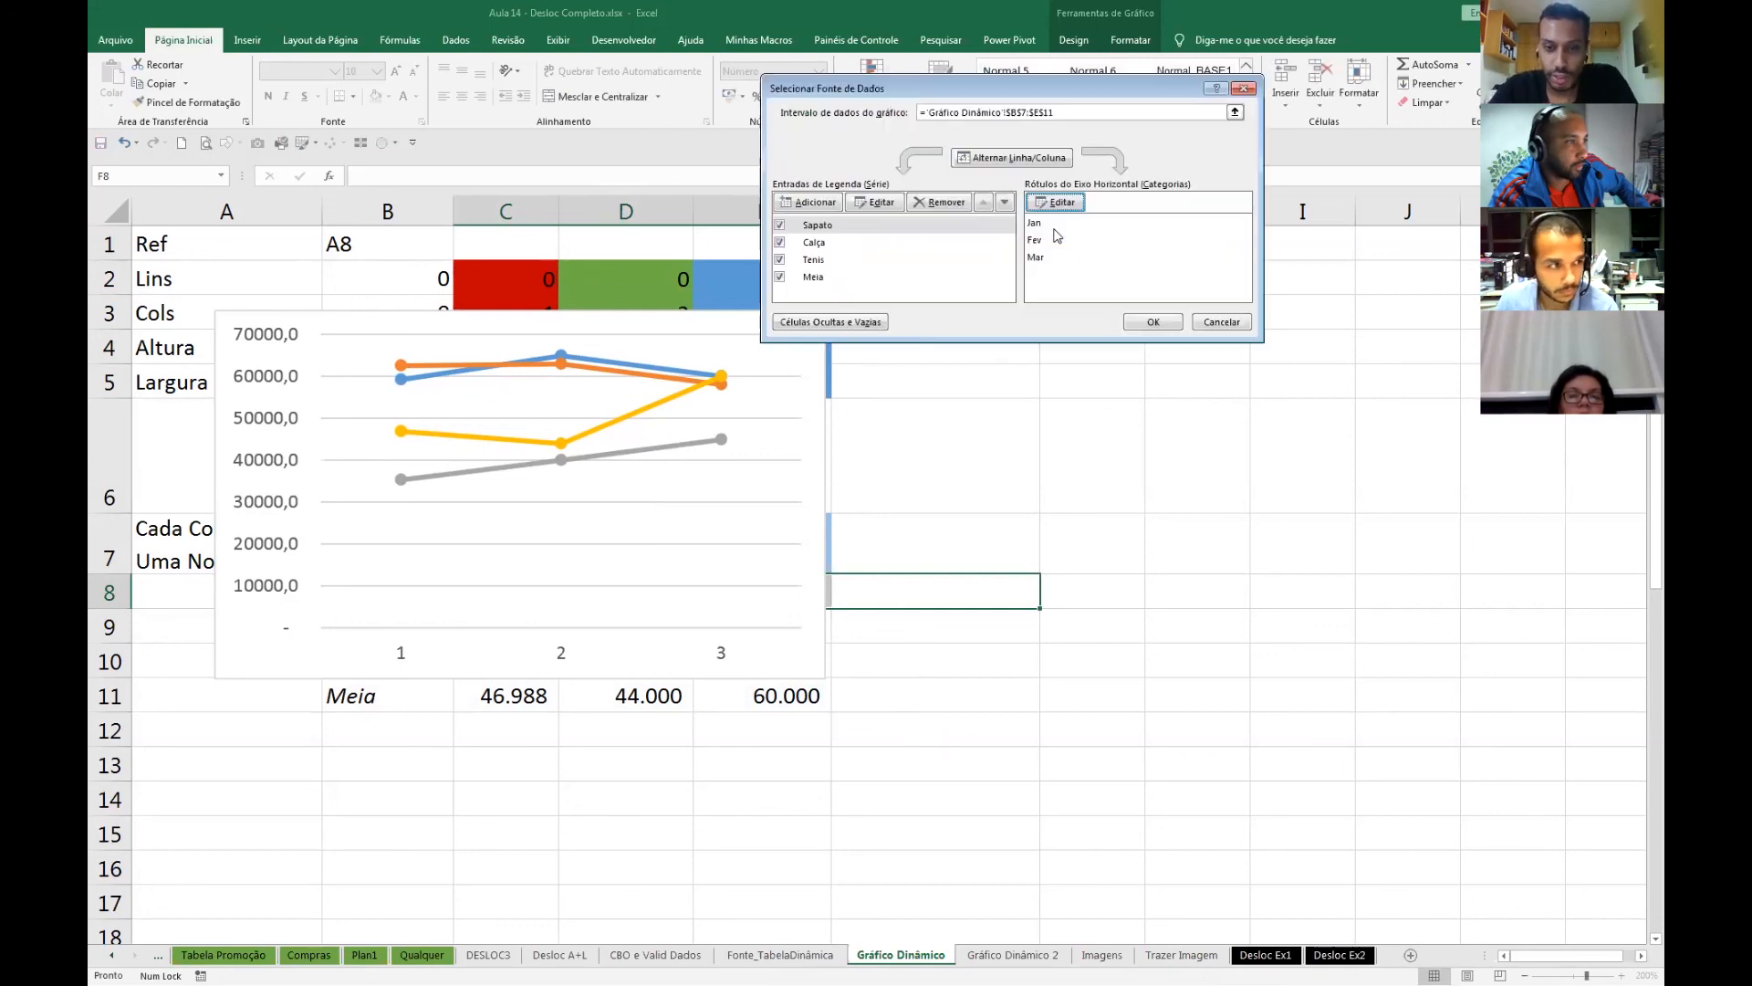
click(1151, 321)
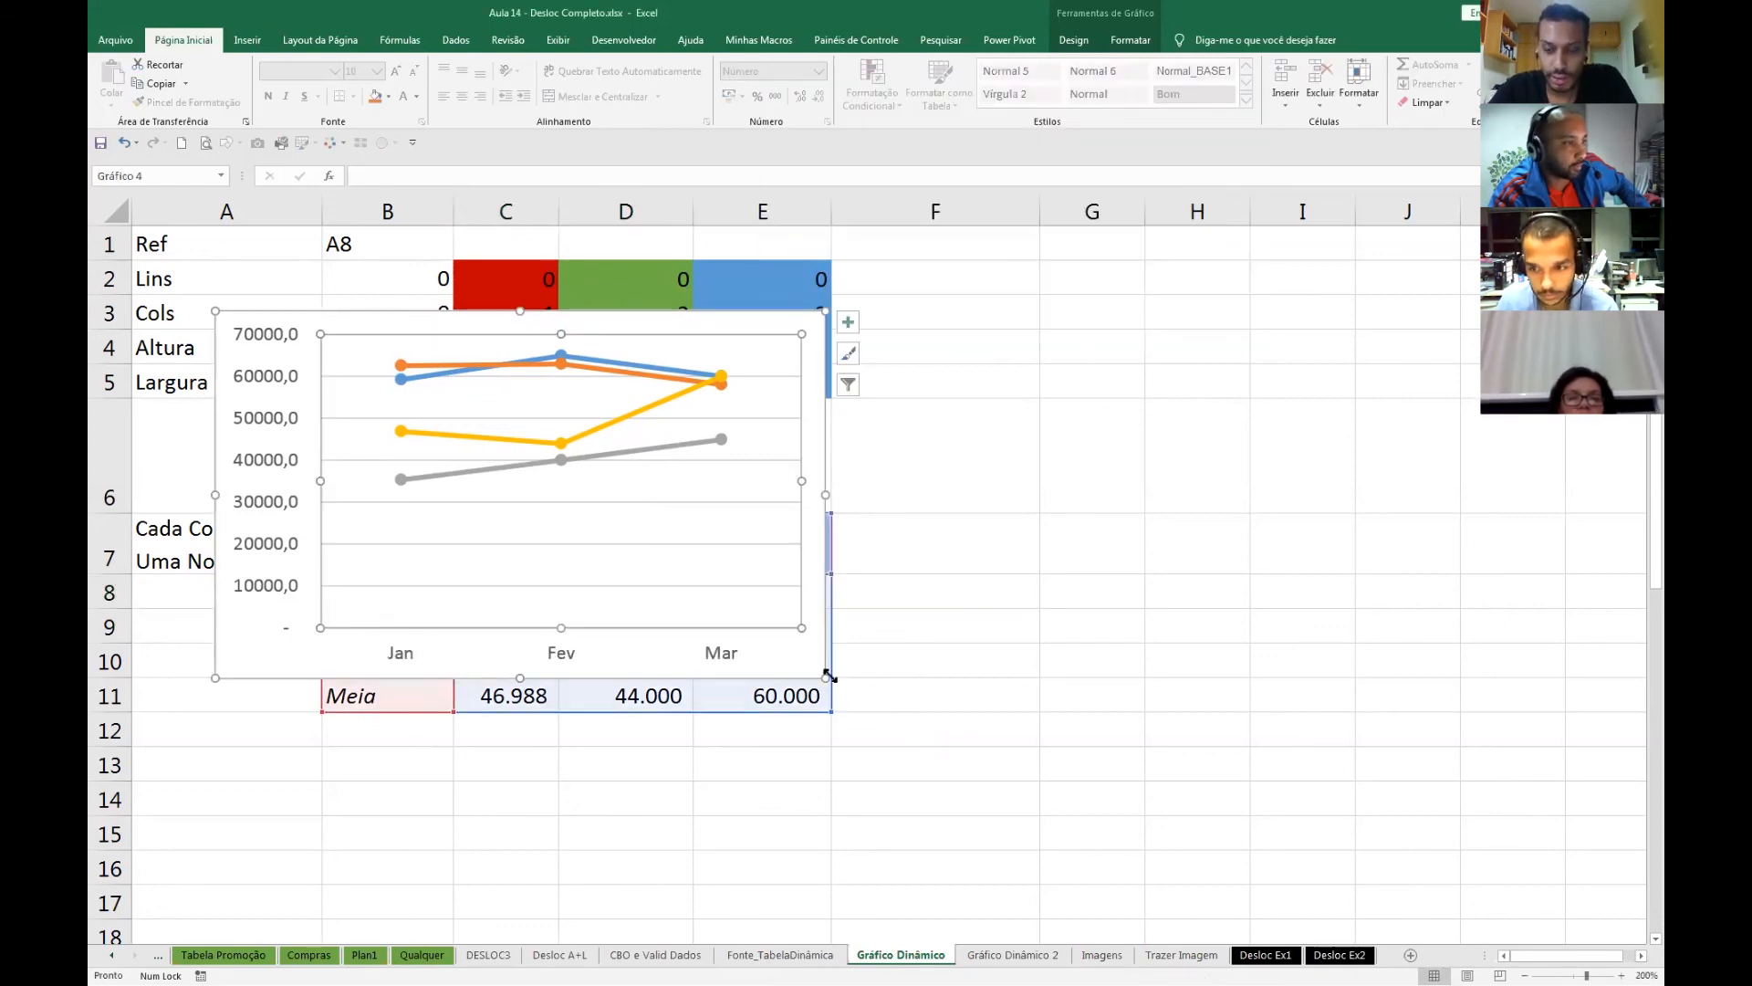
- Make the chart smaller to uncover the Mar column, and enter the month heading Abr in F7
mouse_move(824, 676)
mouse_down()
mouse_move(756, 629)
mouse_move(724, 632)
mouse_move(663, 741)
mouse_up()
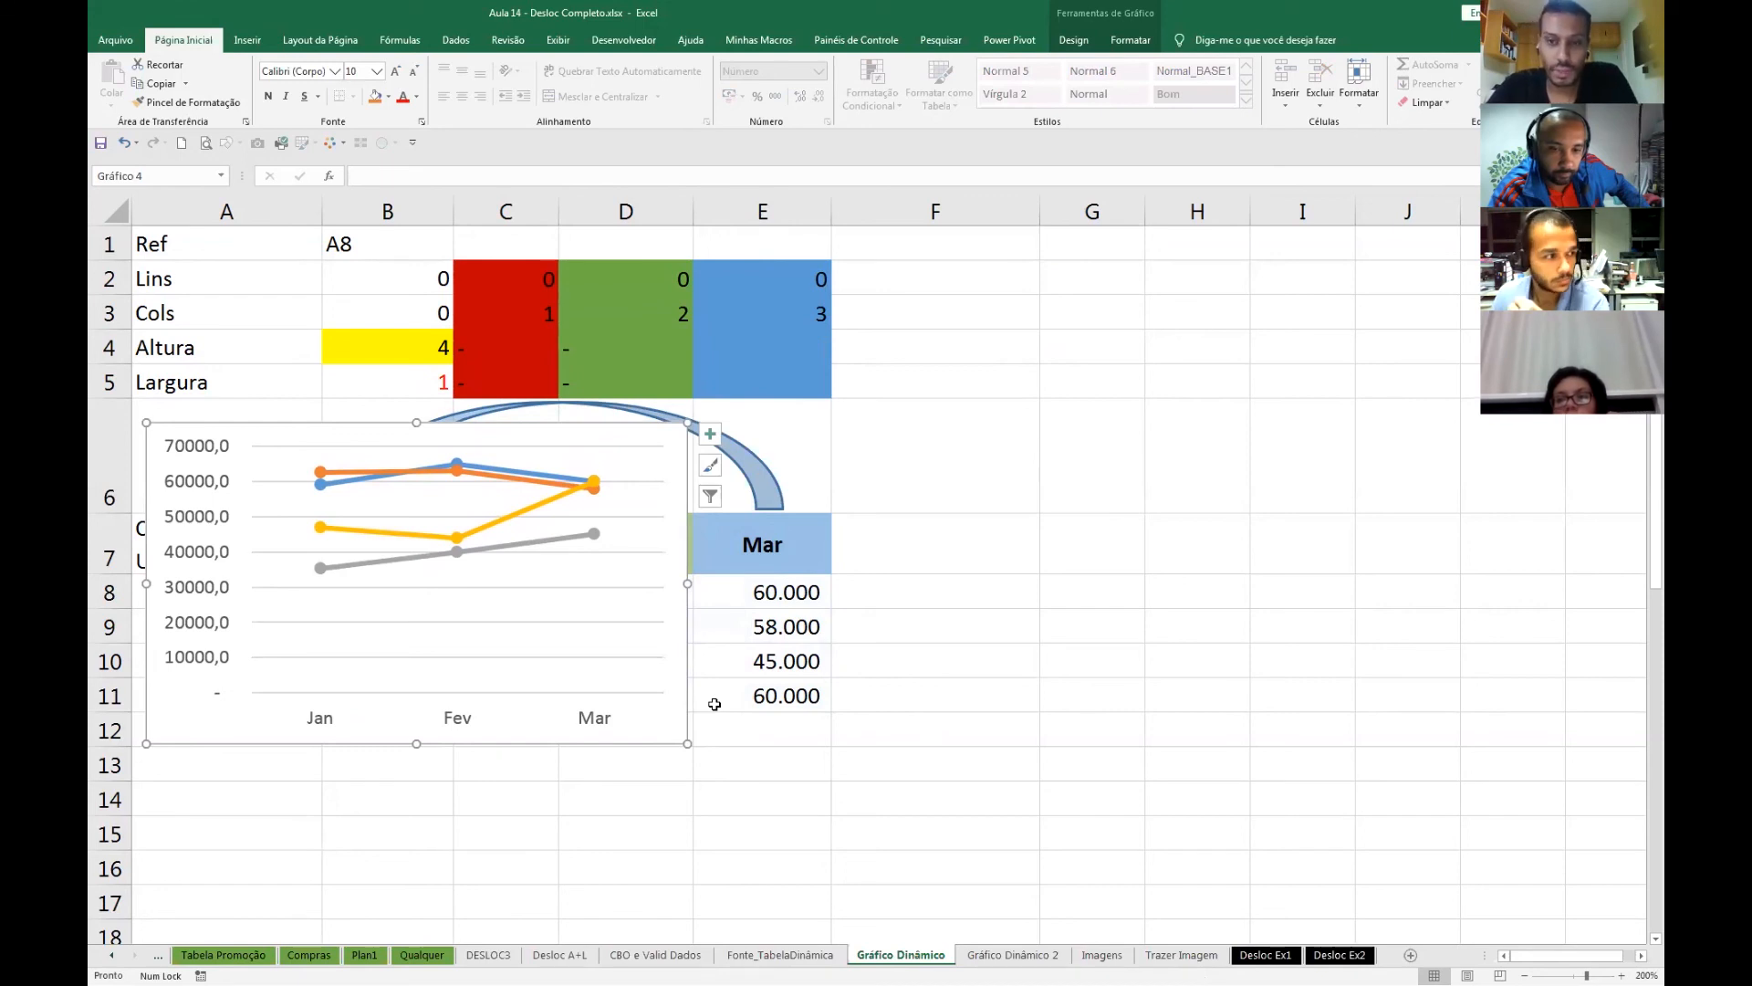
click(895, 563)
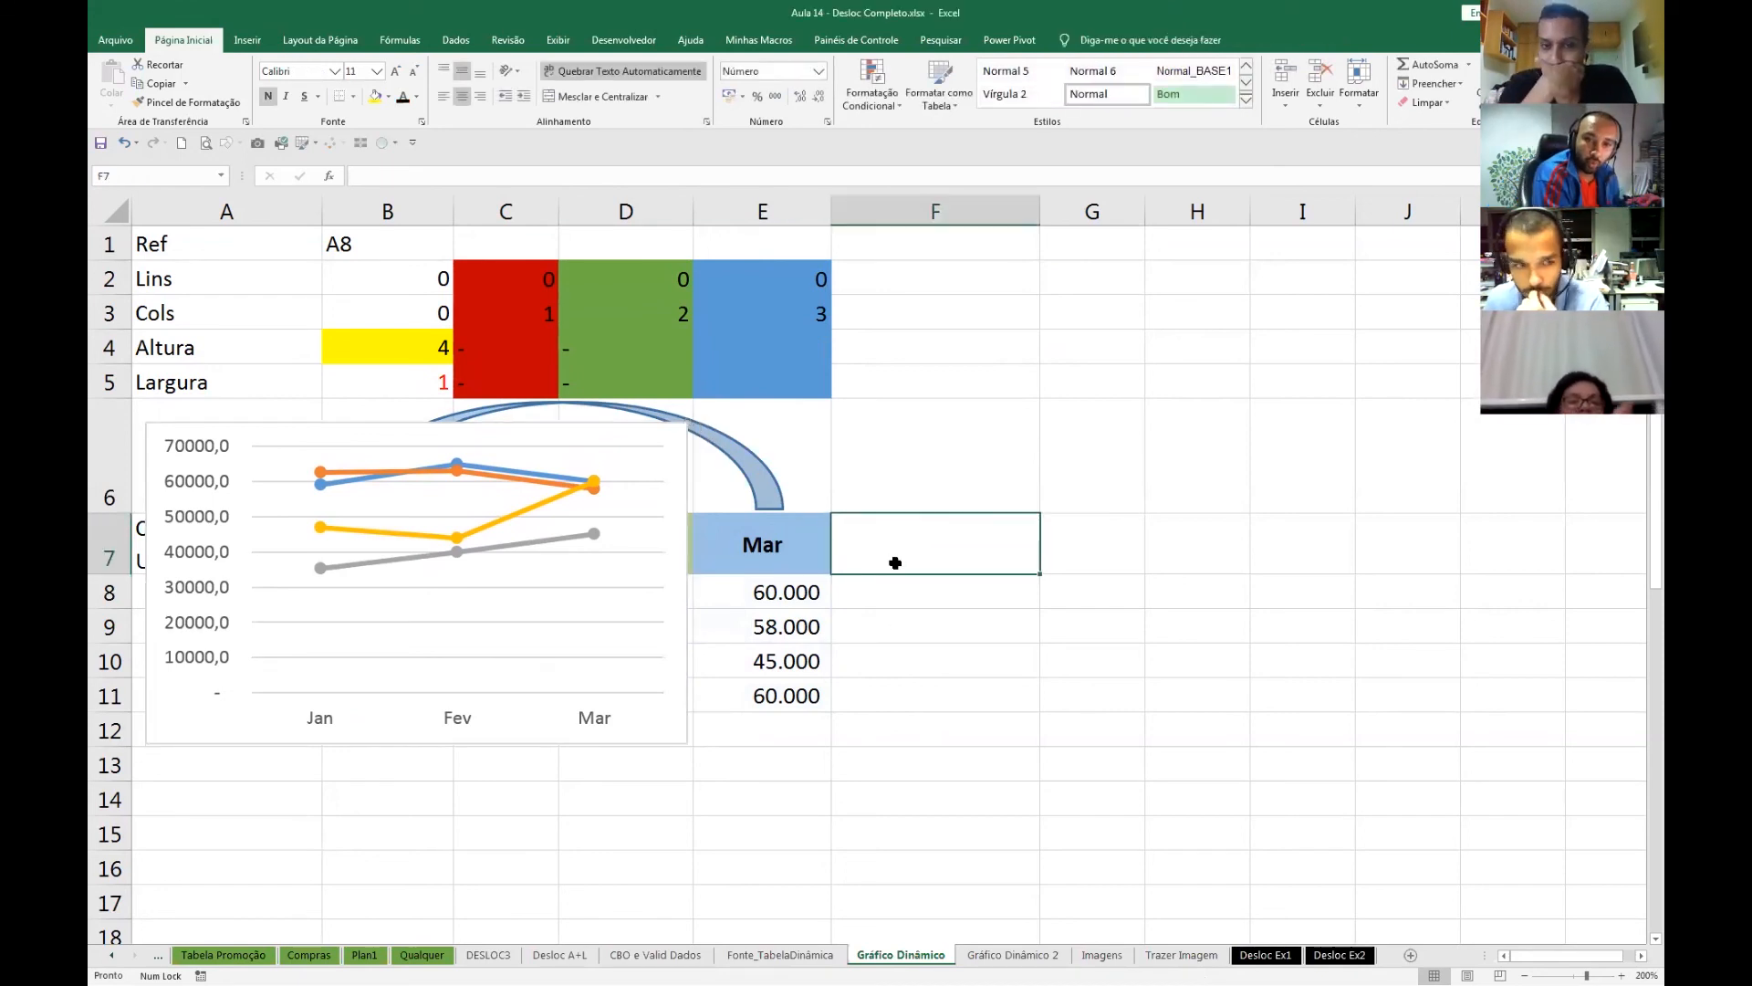
text(A)
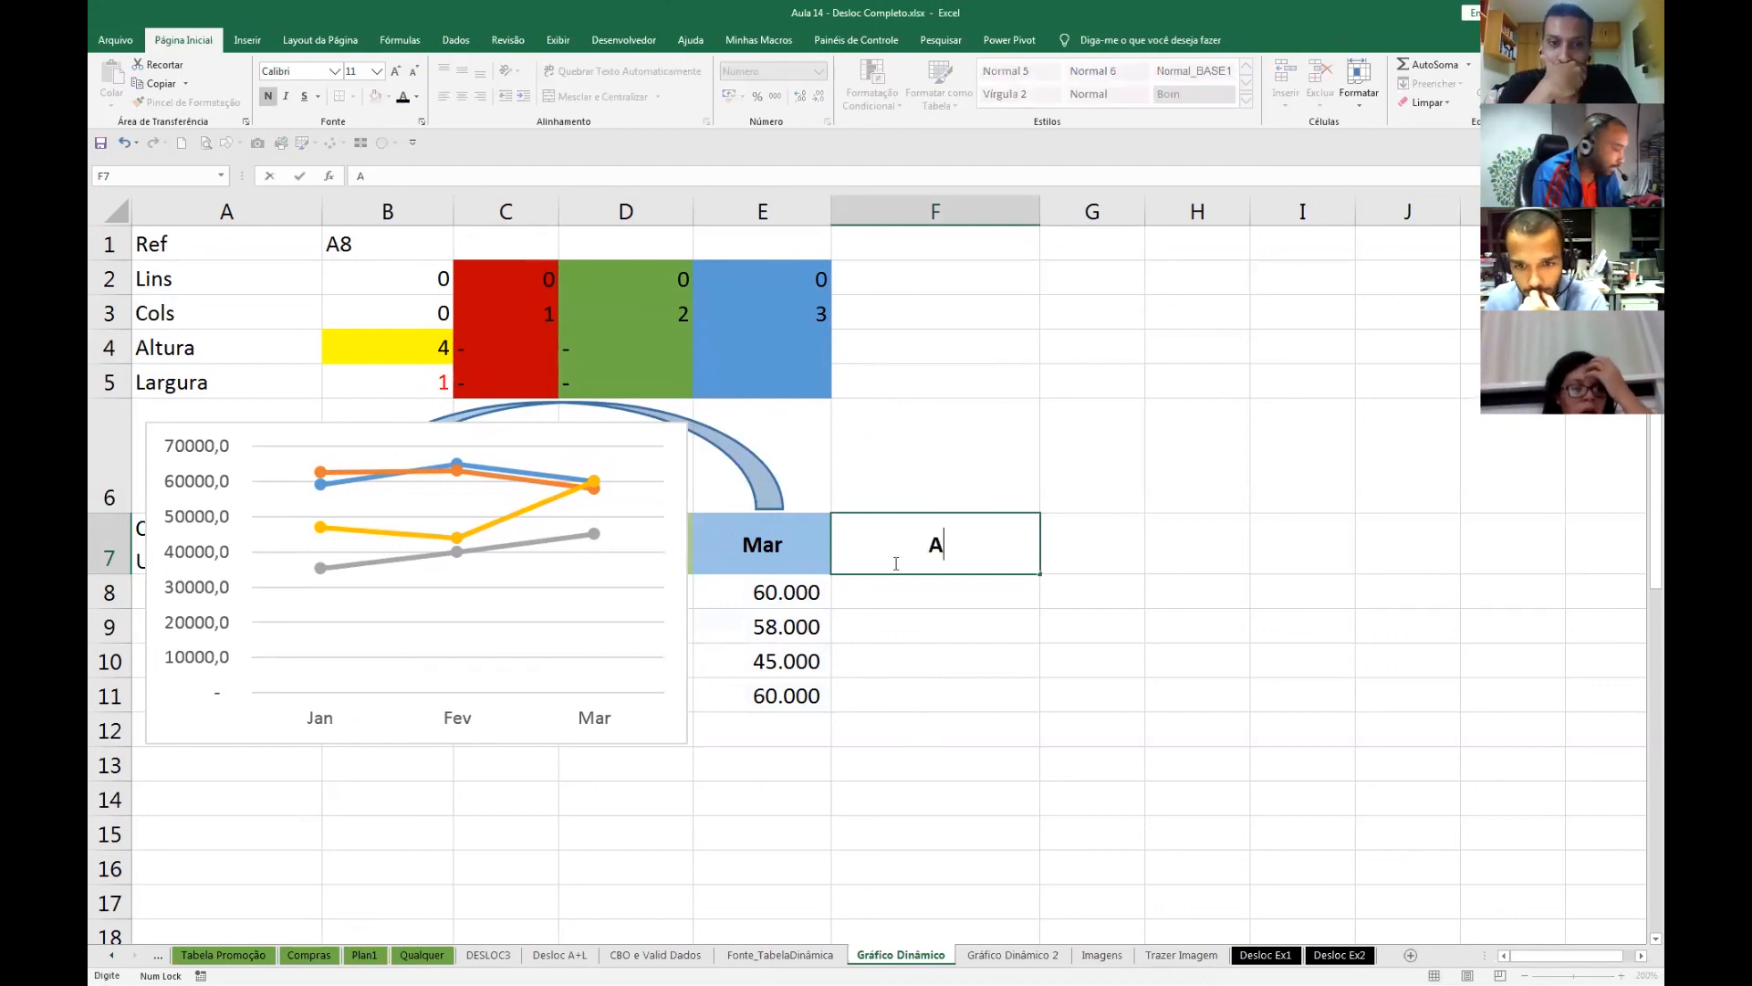
text(br)
key(Return)
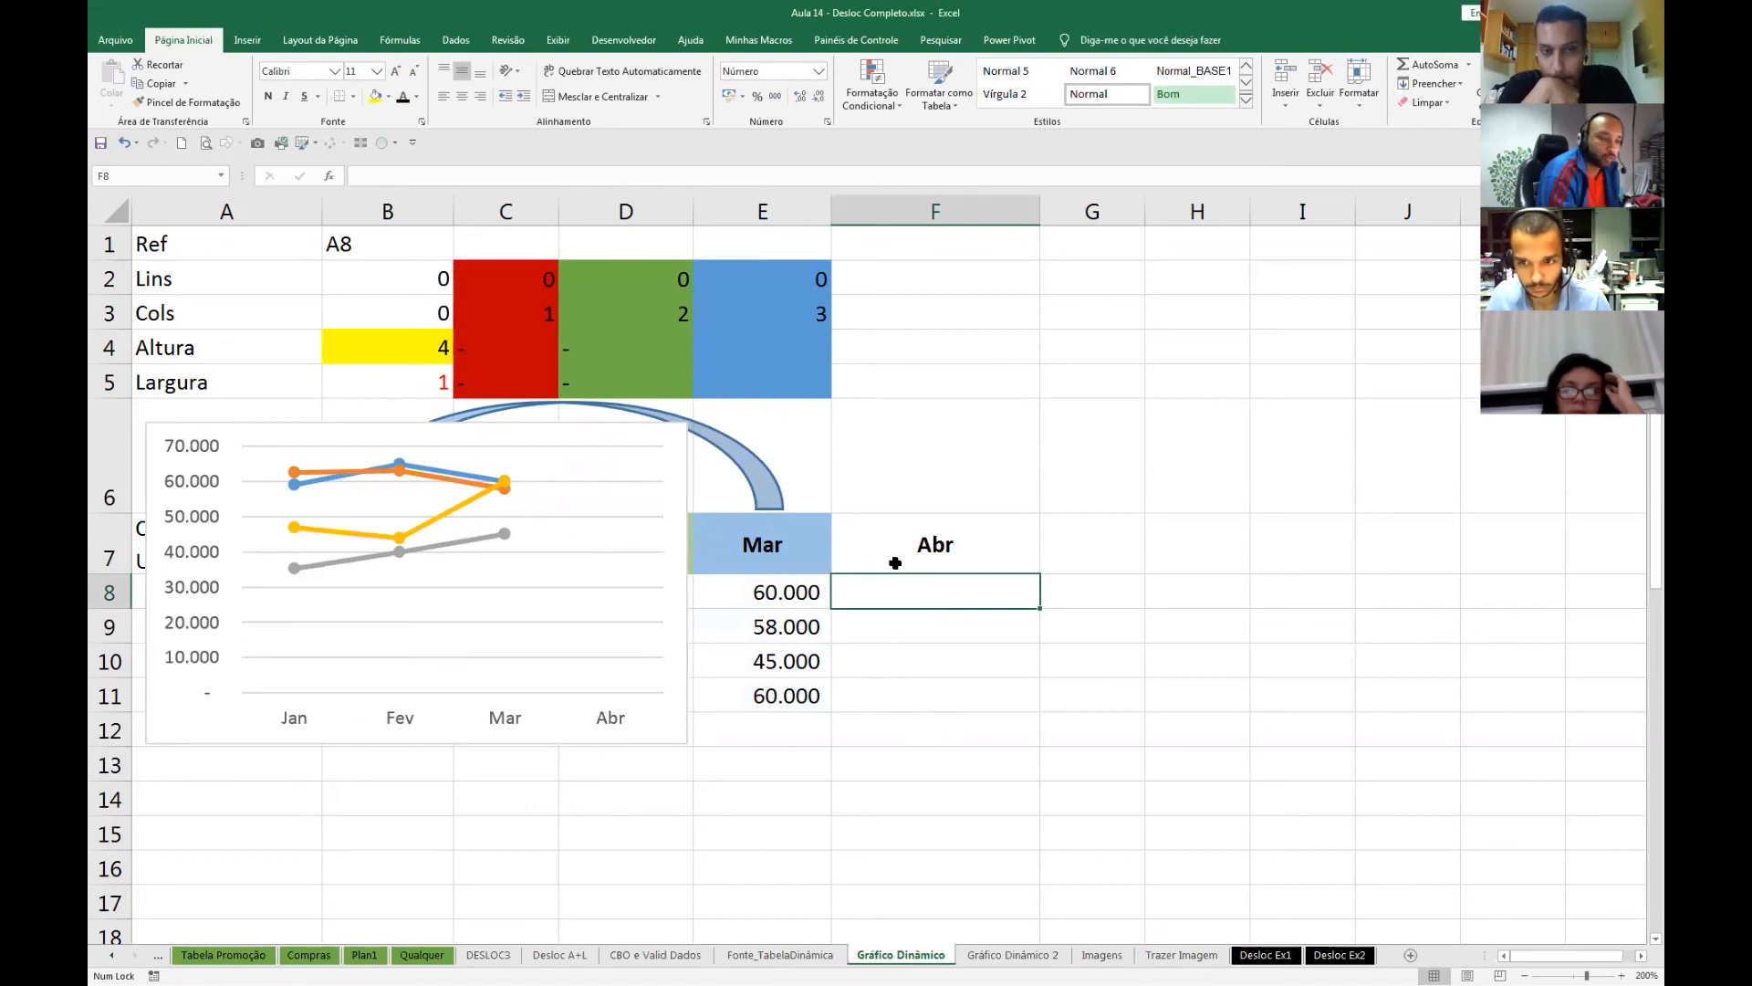
- Fill the Abr column, F8 to F11, with 65.000, 53.000, 48.750 and 65.000
text(6500)
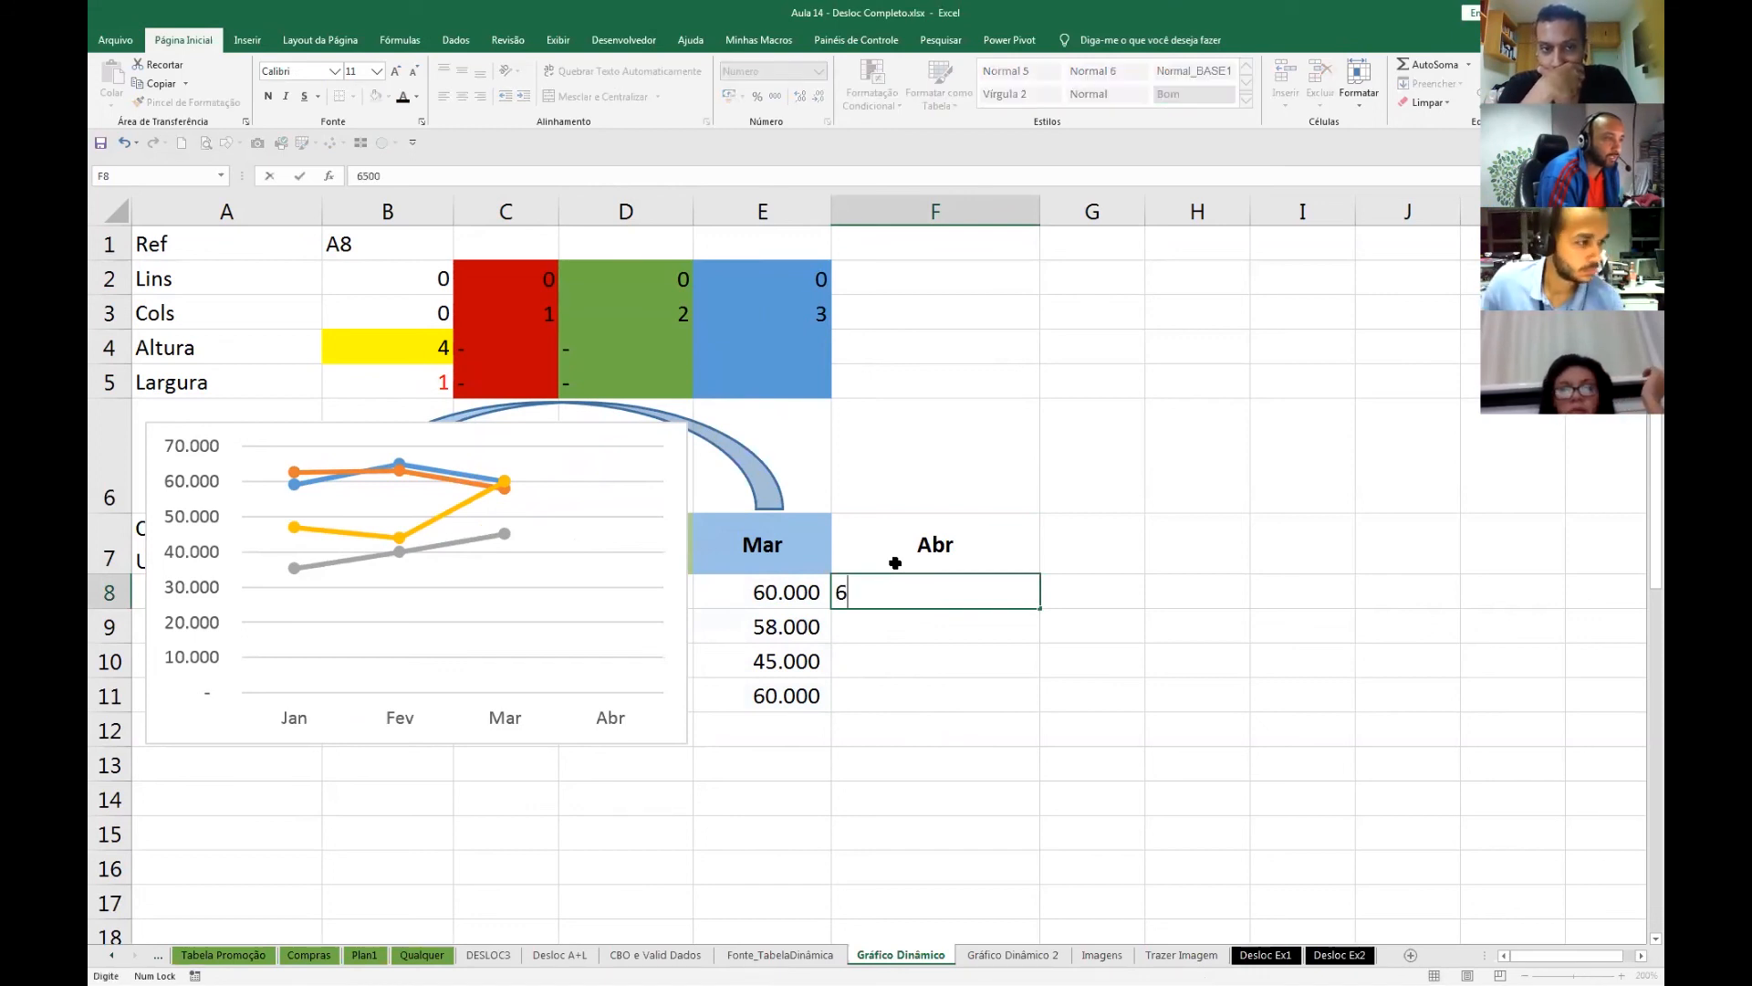
key(Return)
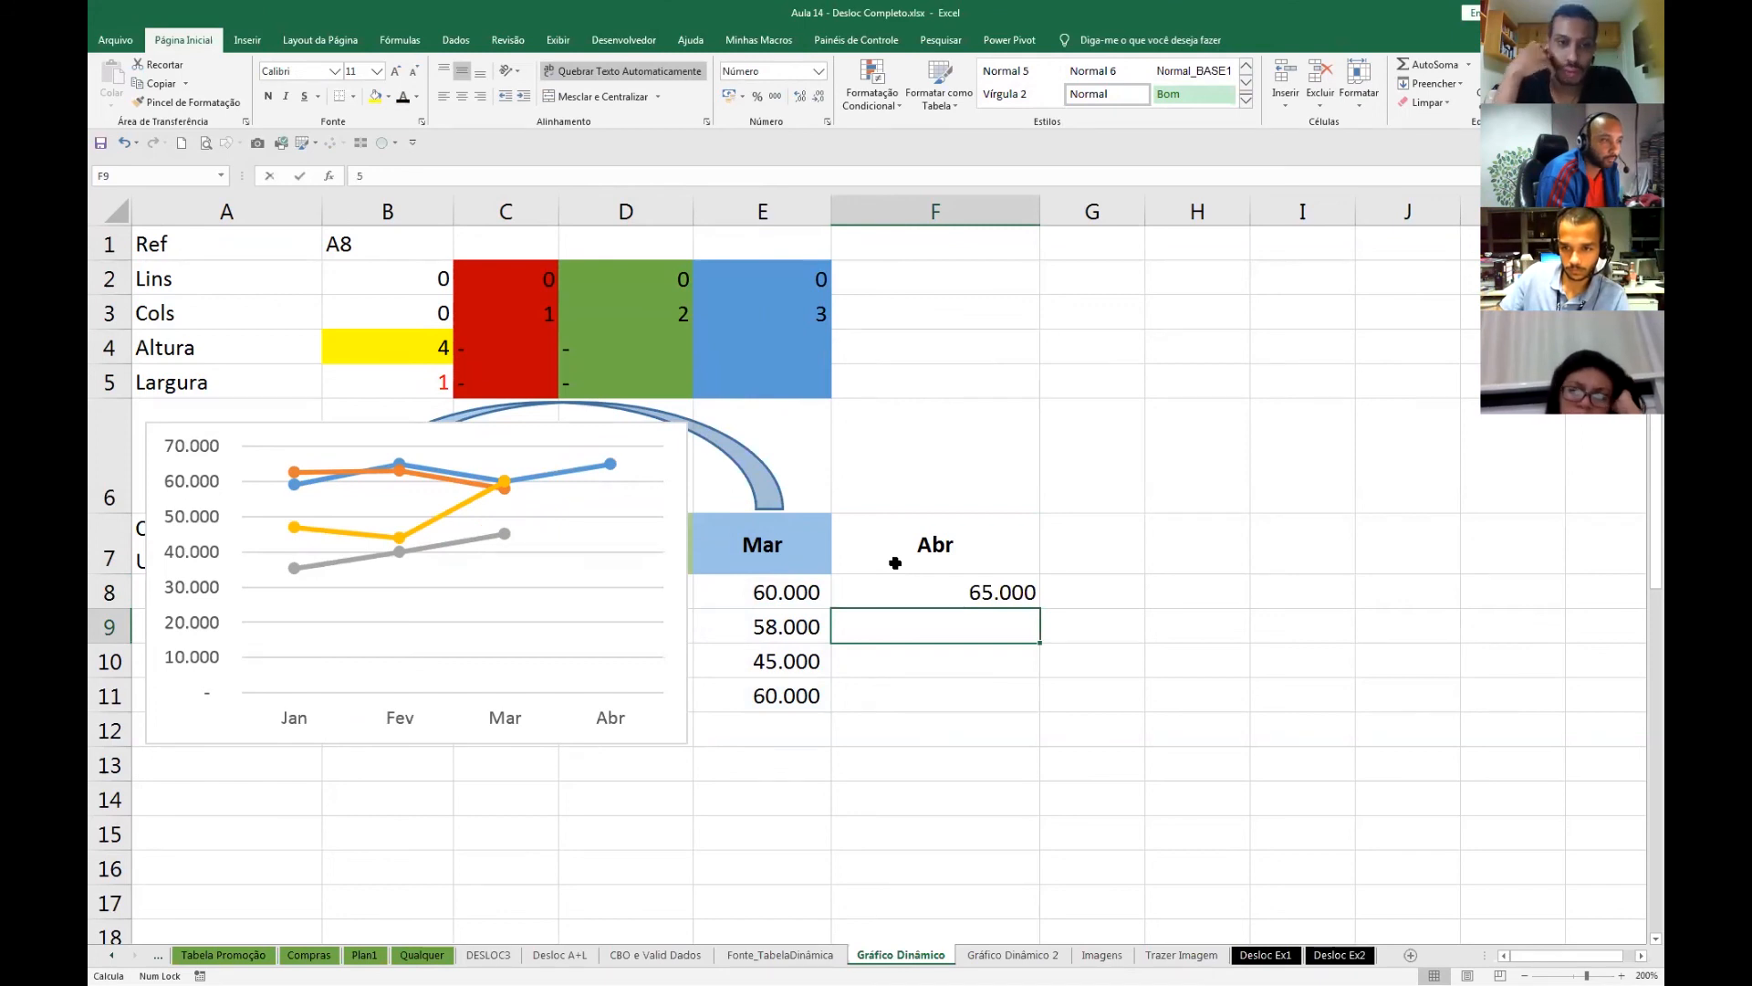
text(53000)
key(Return)
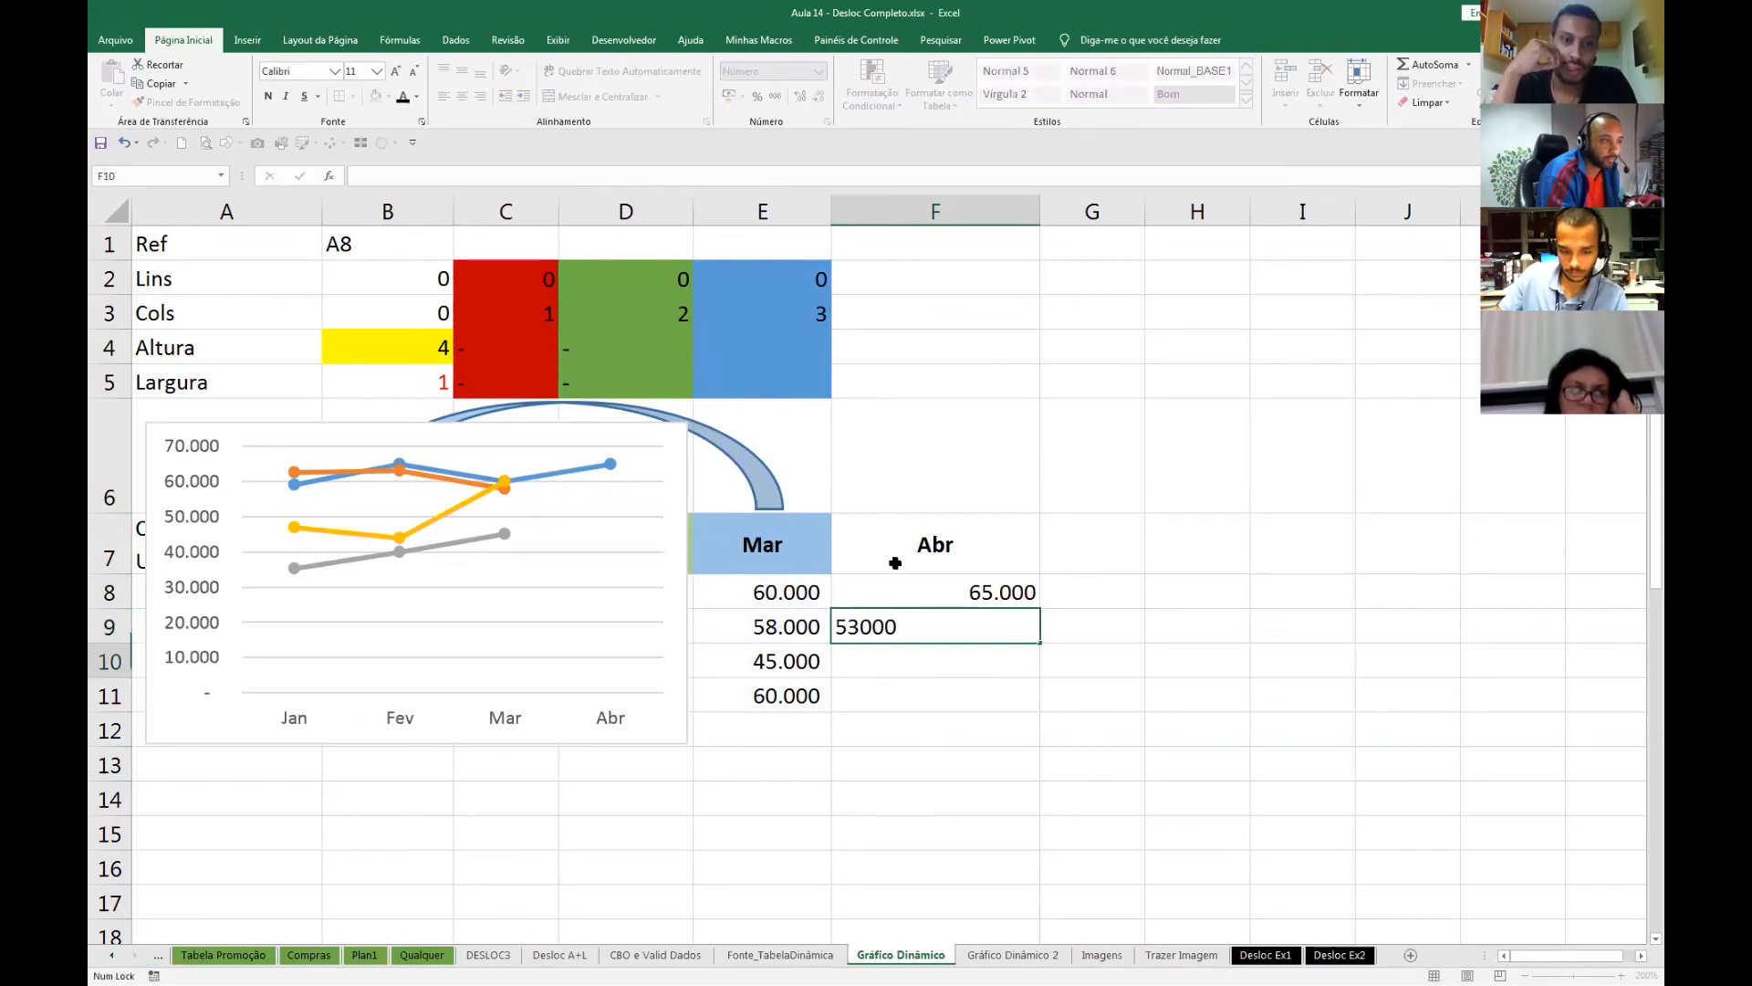
text(4)
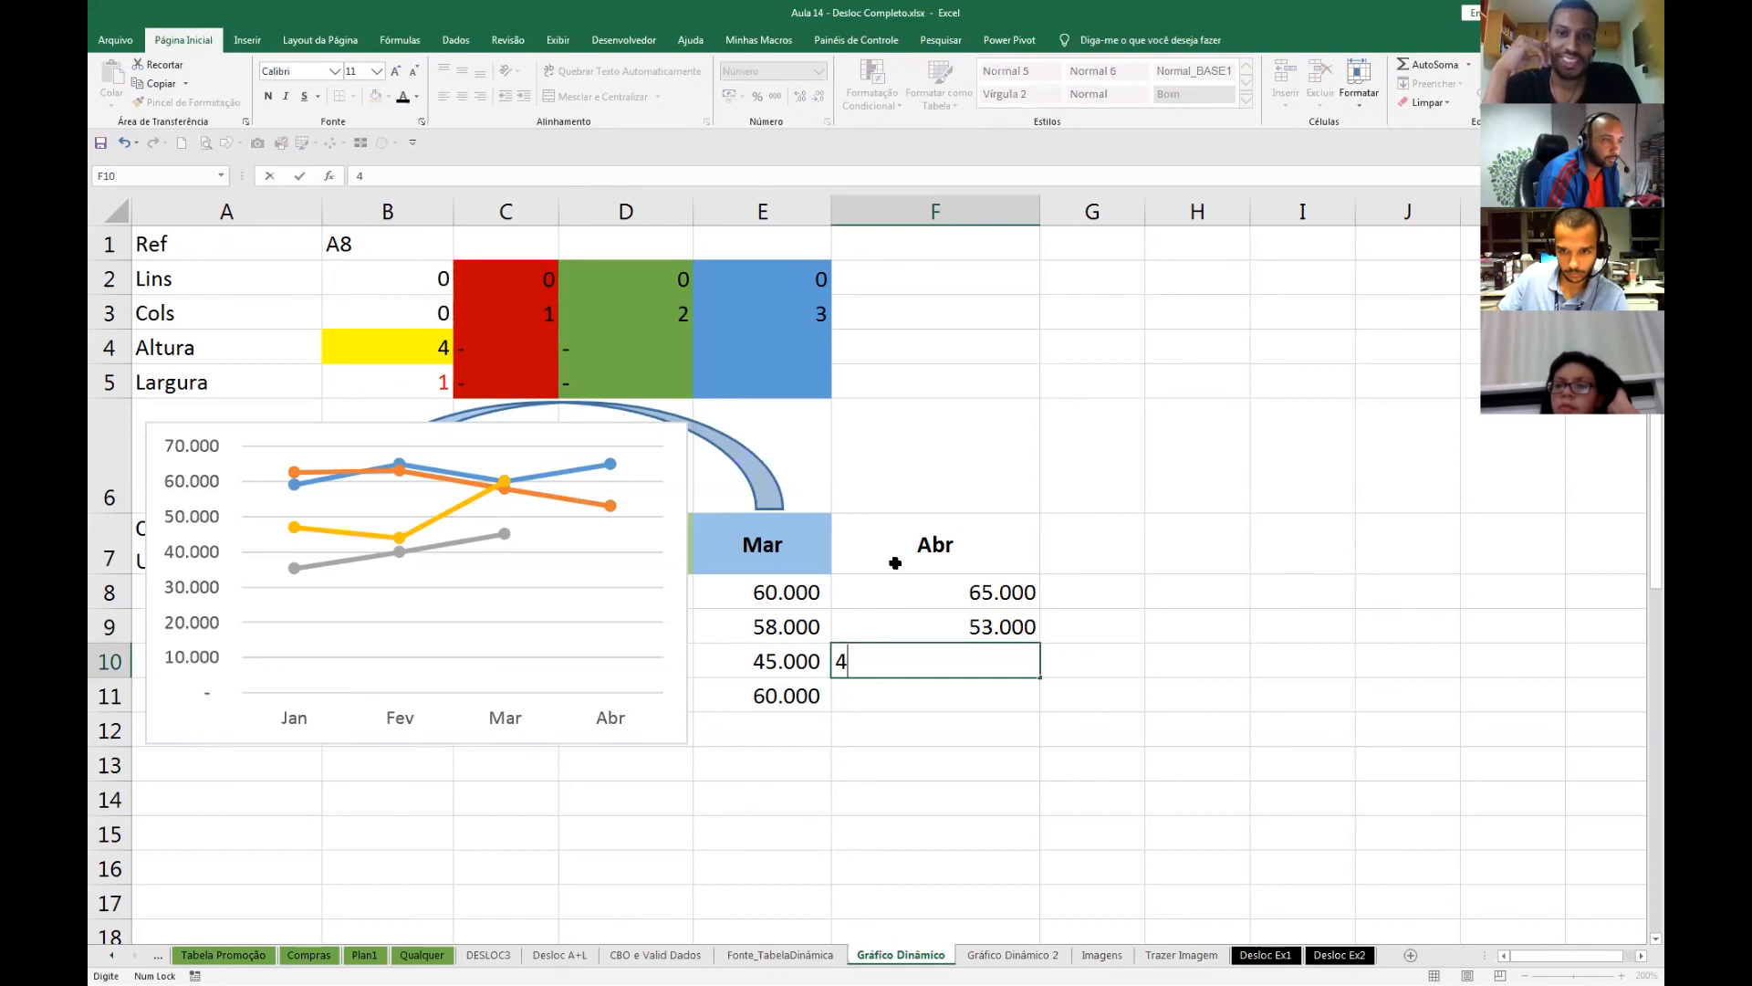
text(8.750)
key(Return)
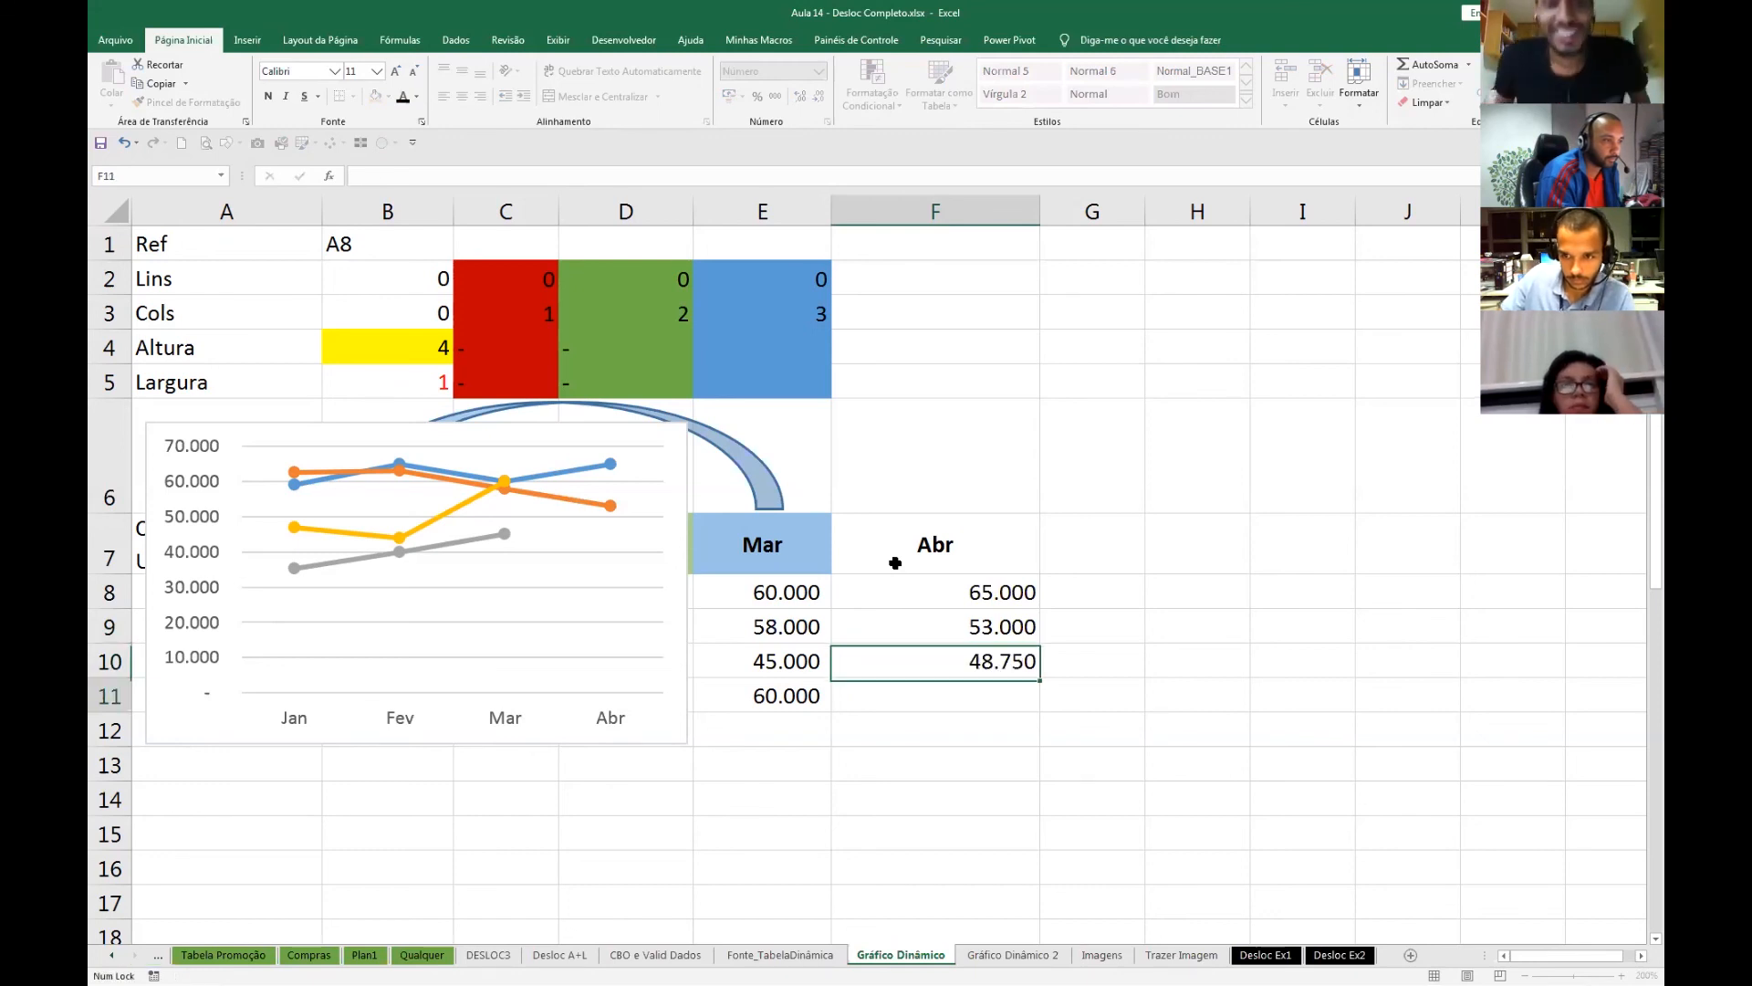
text(65.000)
key(Return)
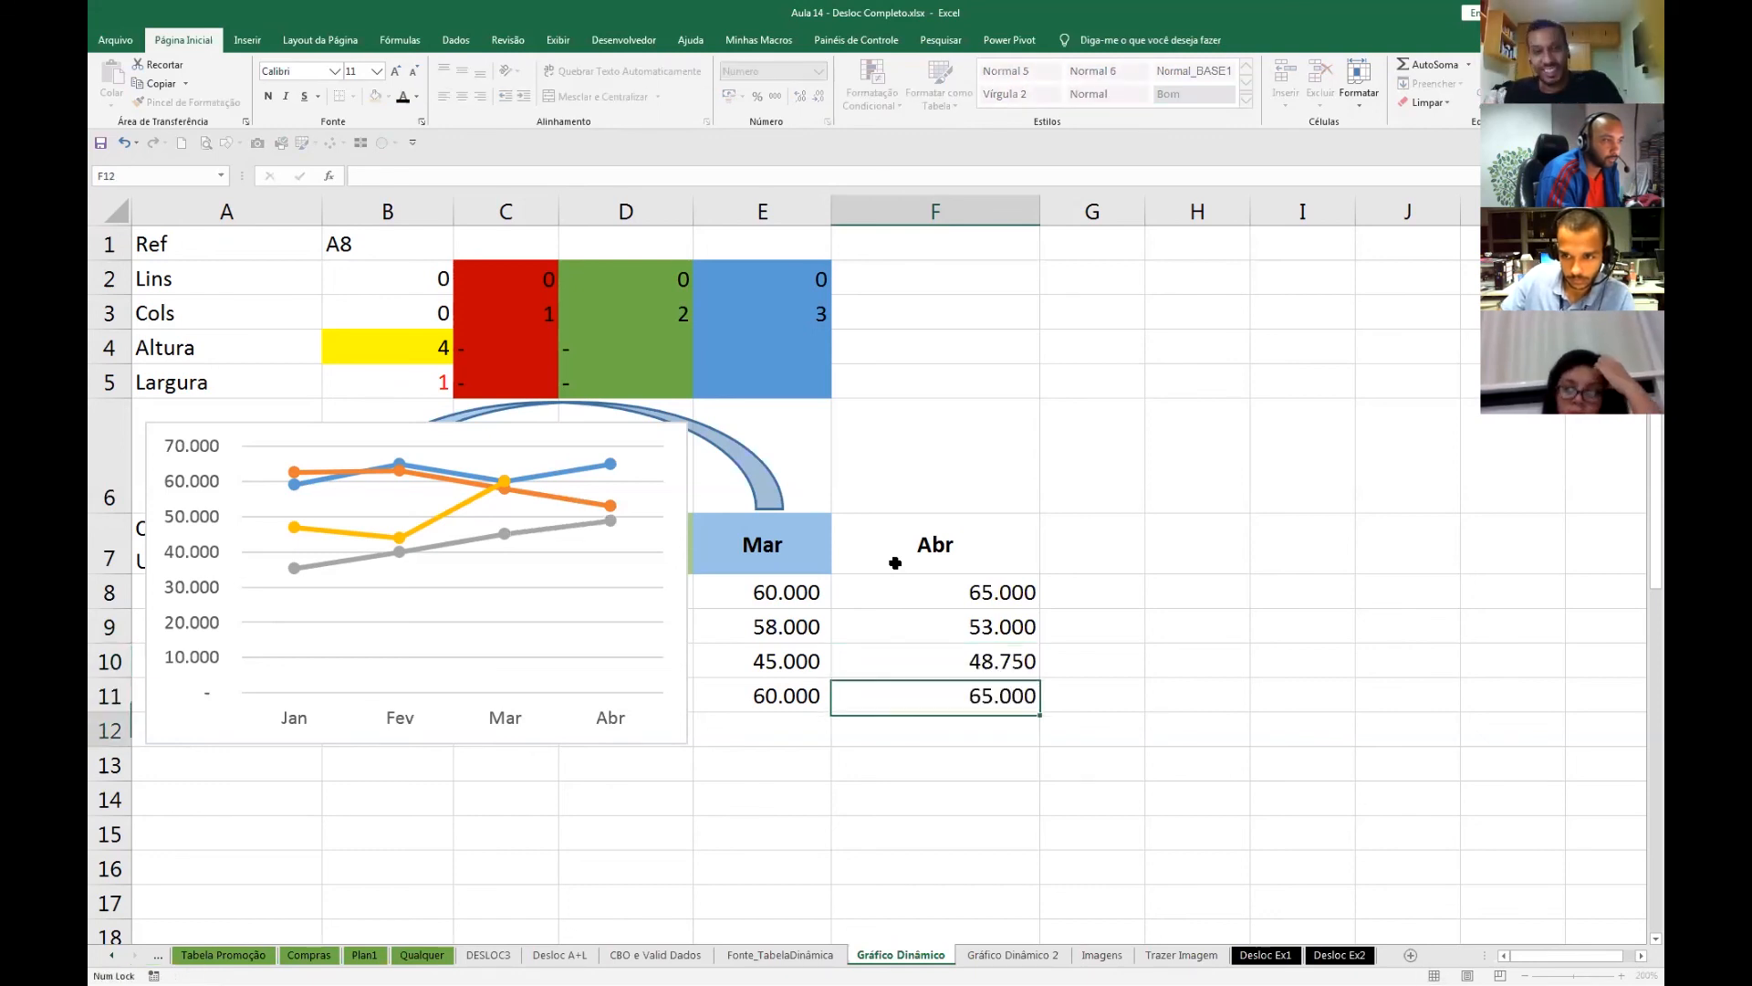
key(Up)
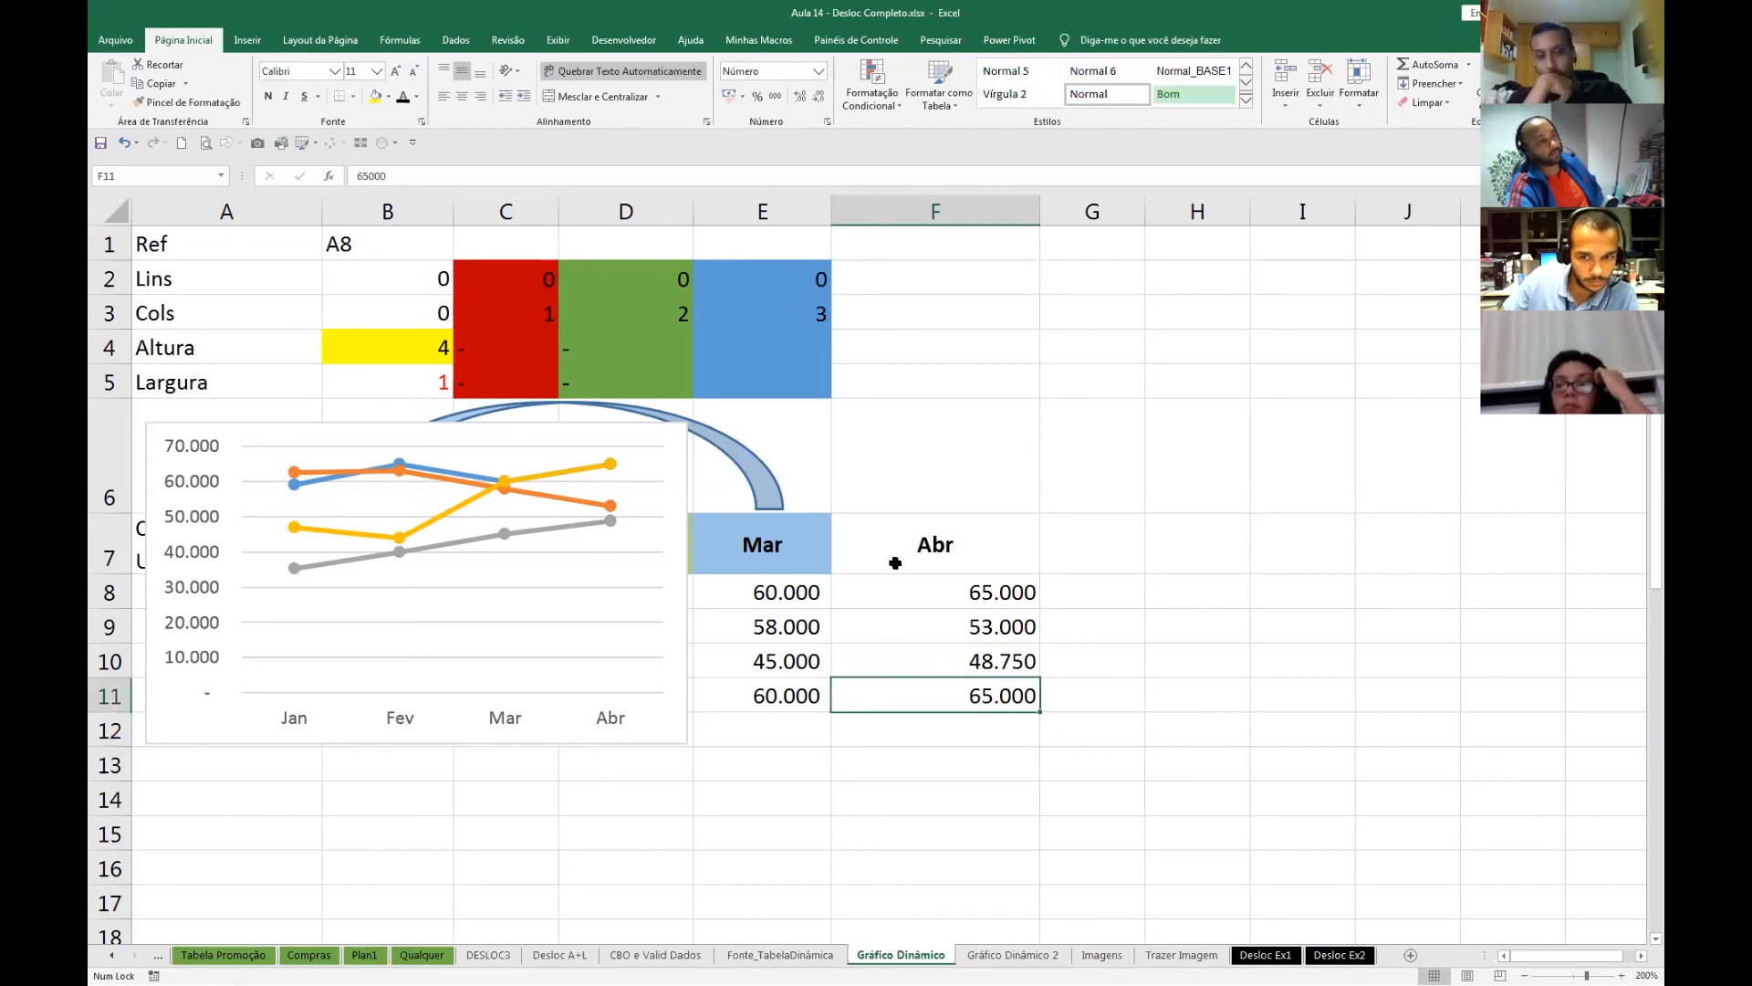
- Add the month headings Mai in G7 and Jun in H7
click(1066, 563)
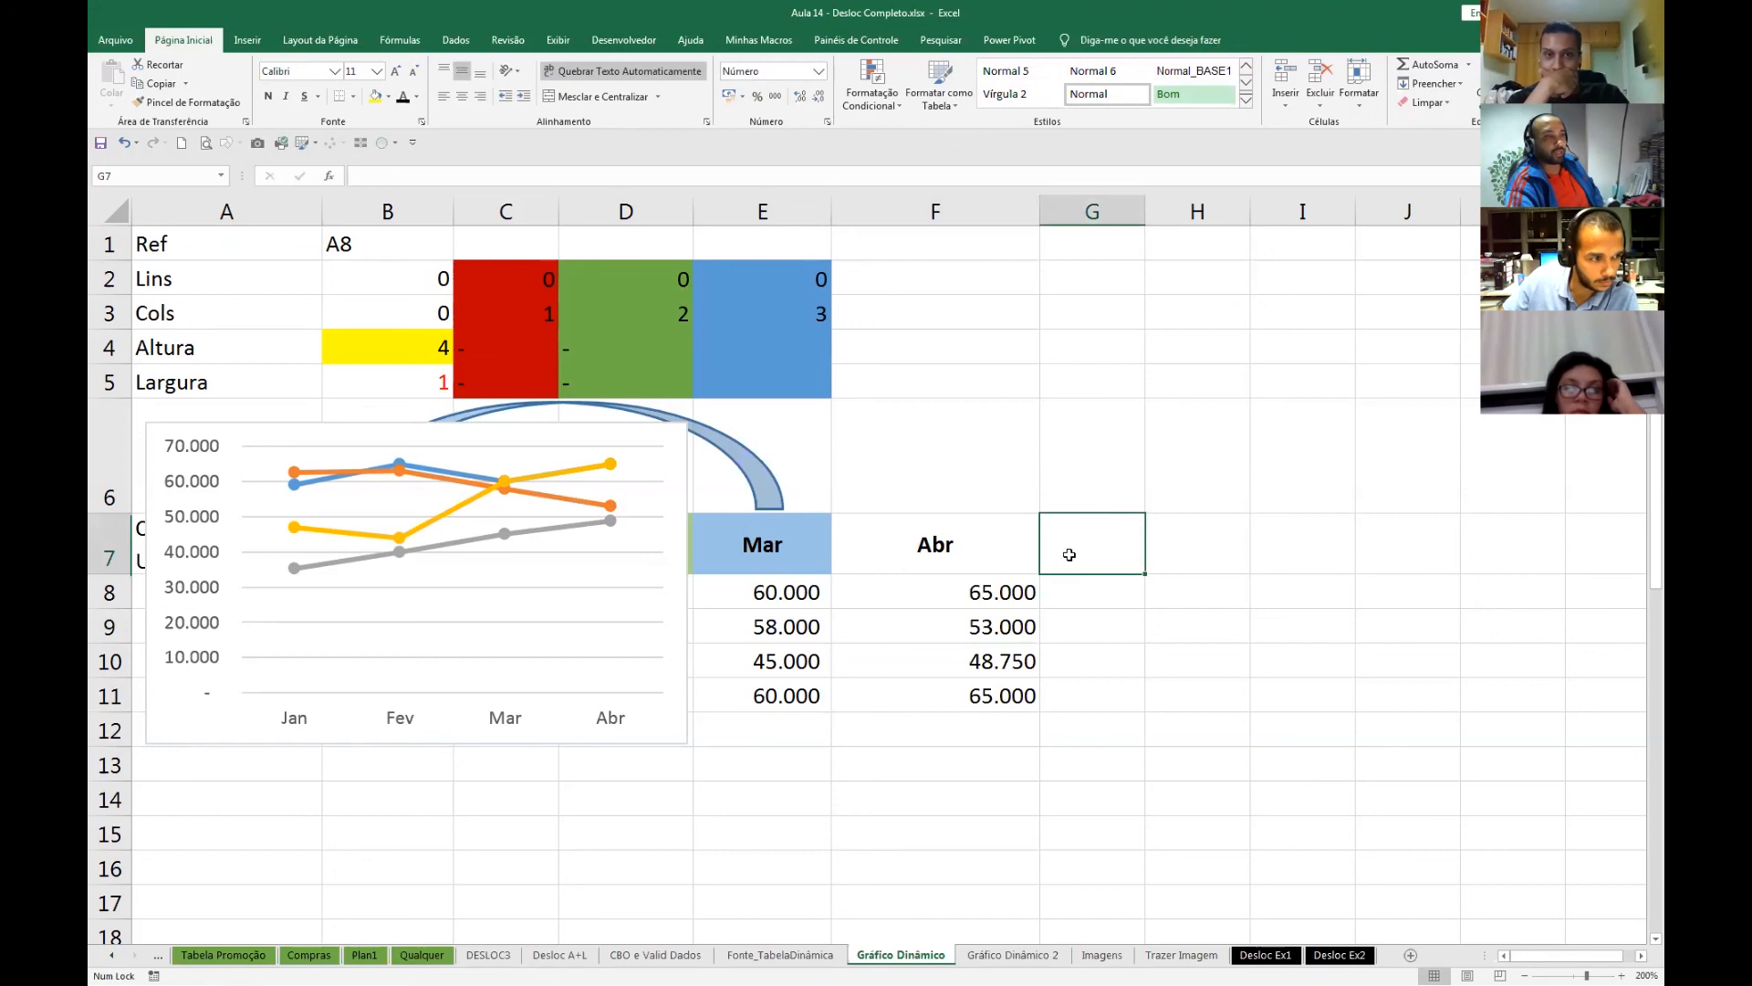
text(Mai)
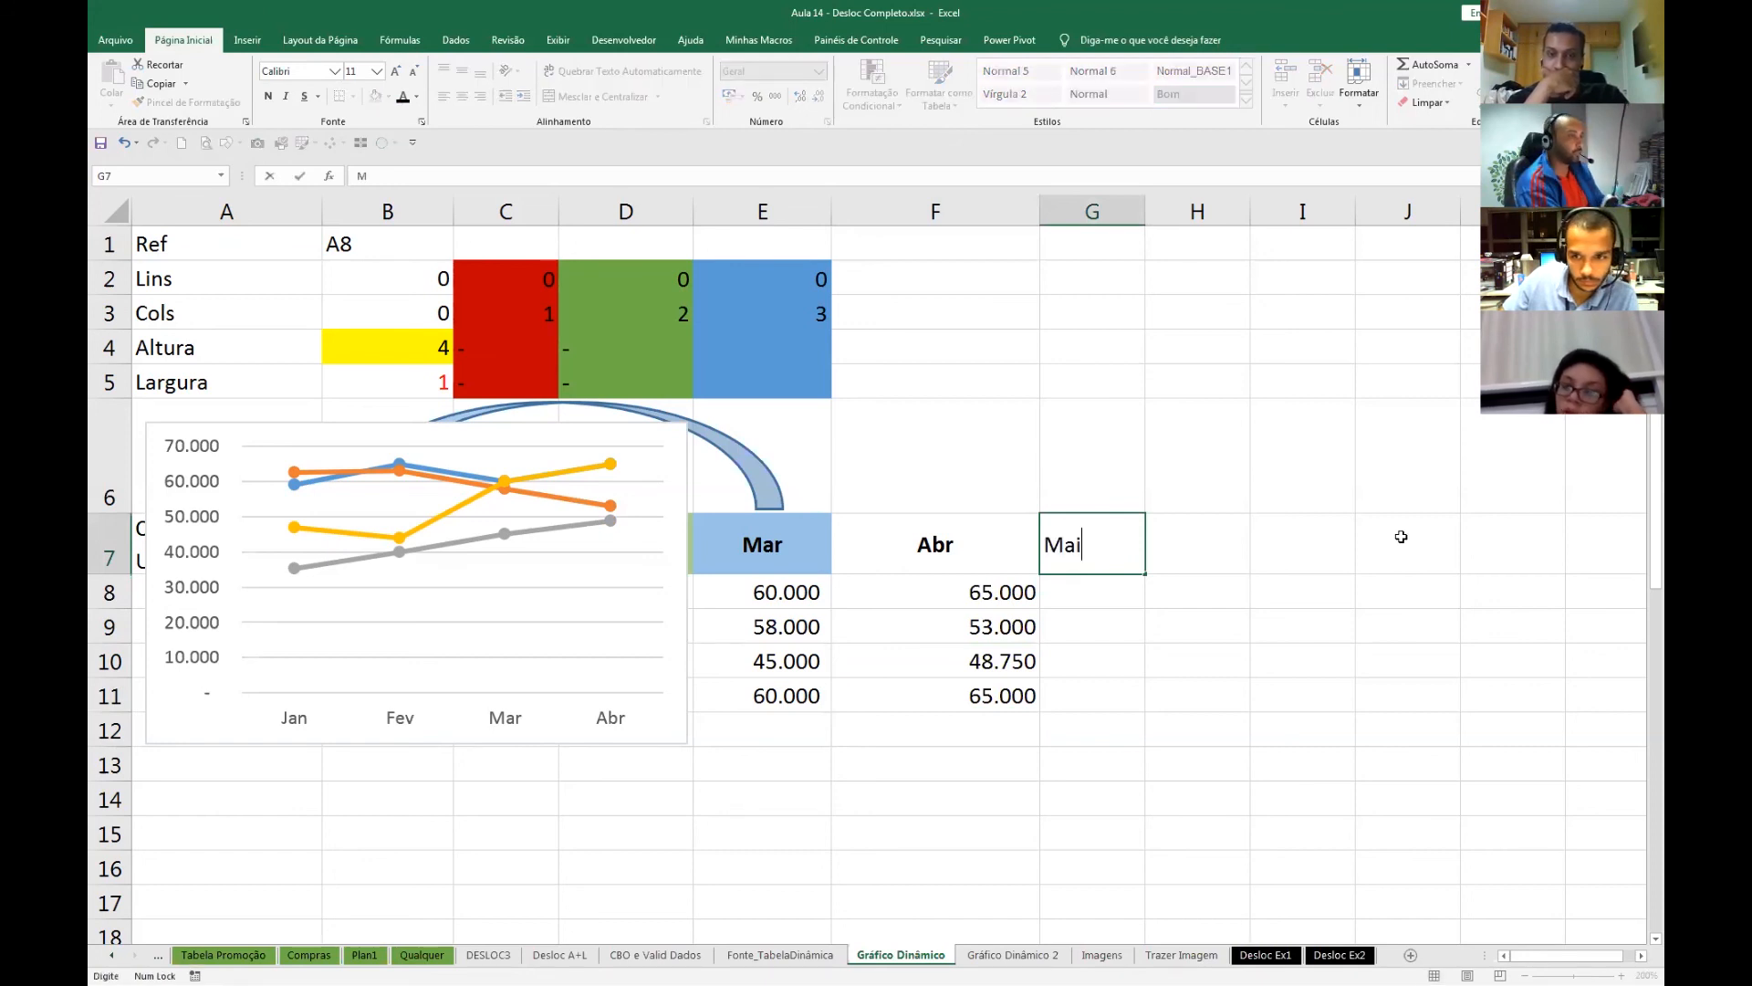
key(Return)
key(Right)
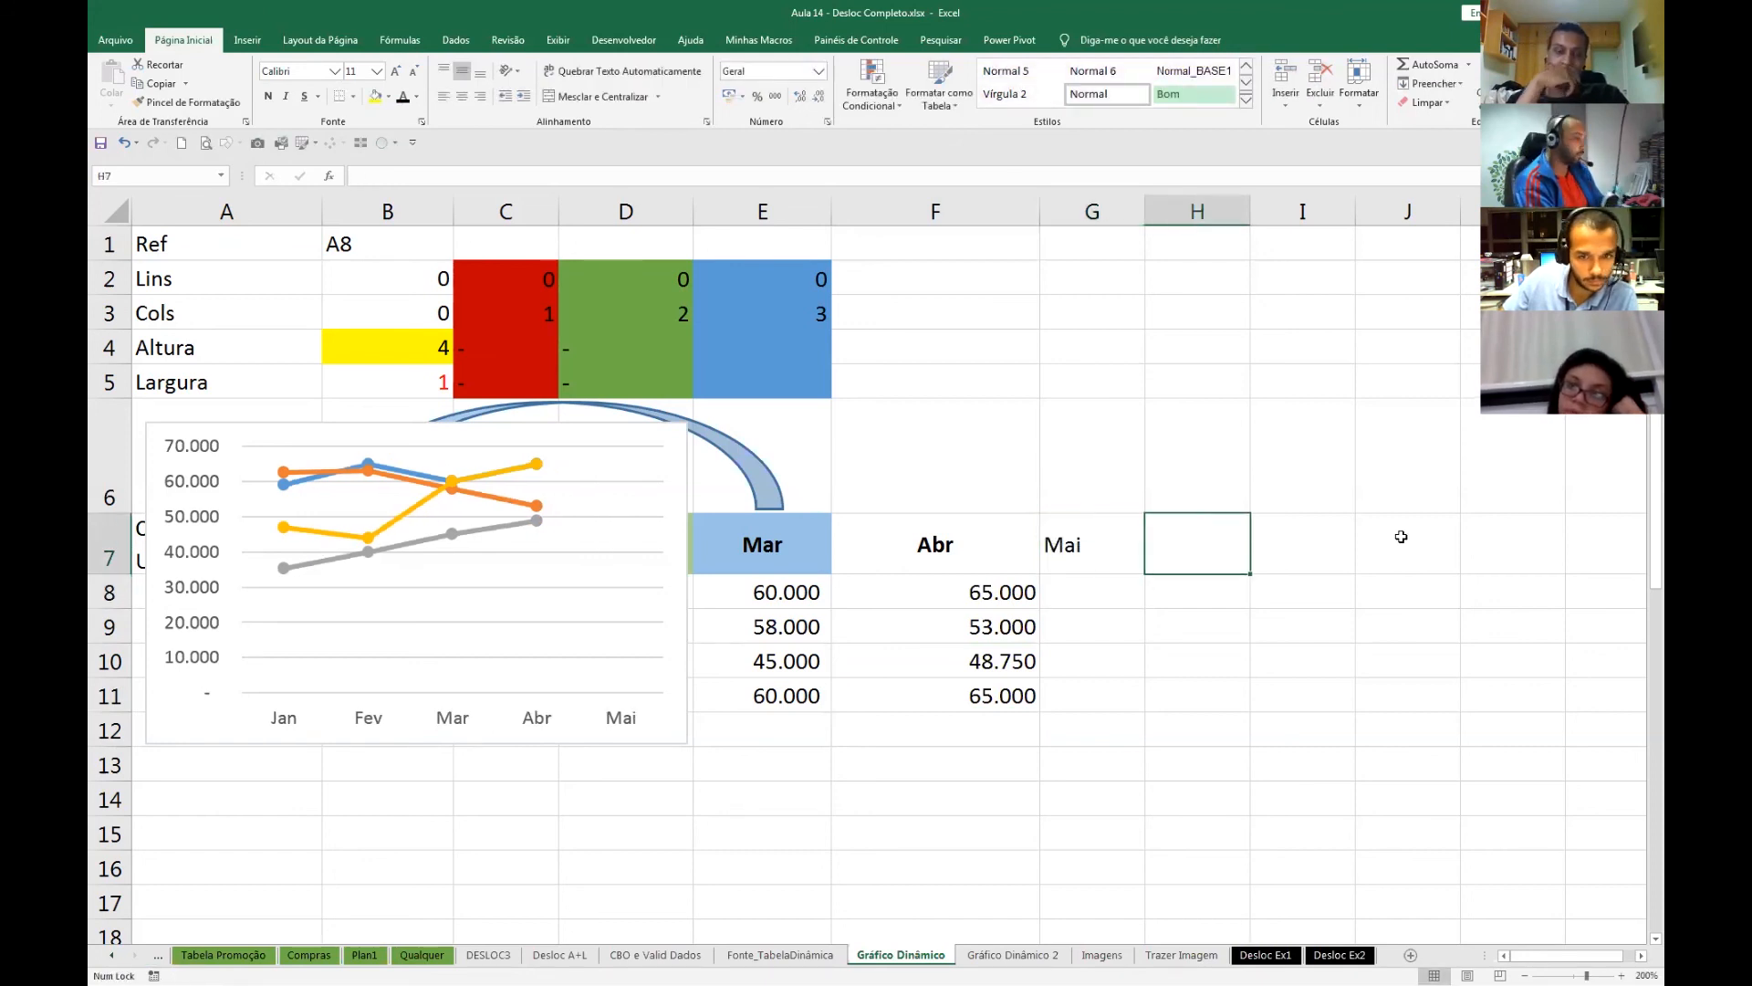
text(Jun)
key(Return)
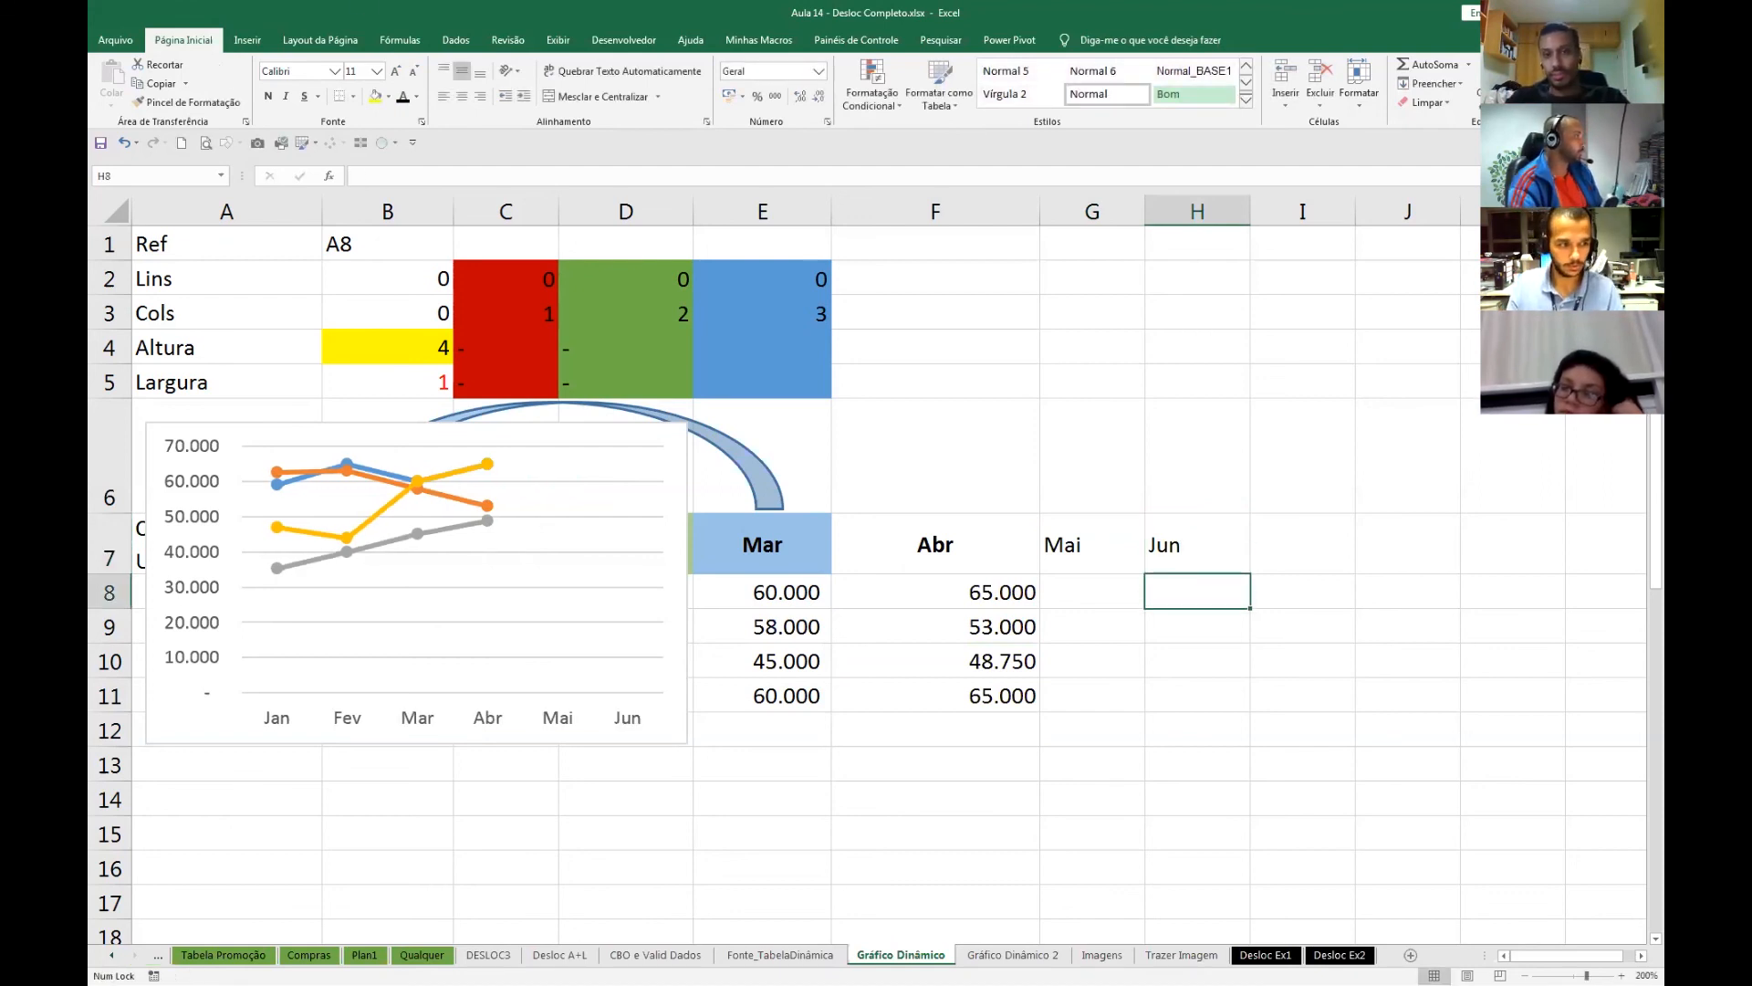
key(Left)
key(Right)
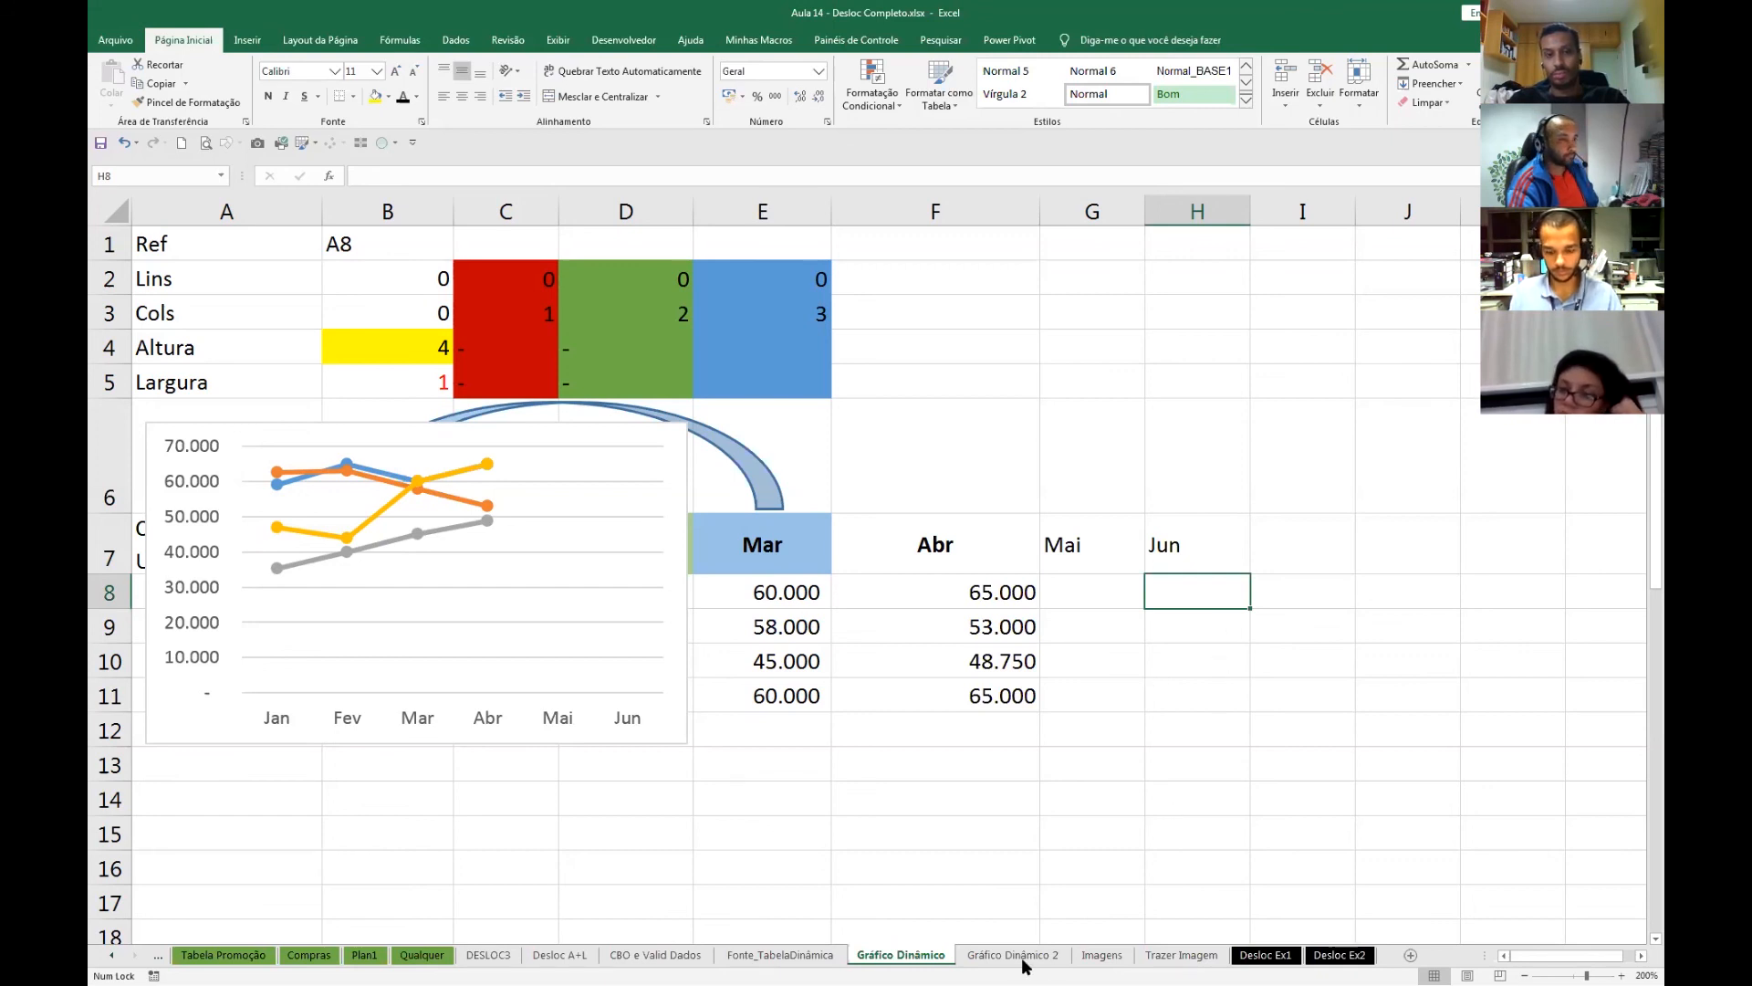
click(921, 544)
click(1166, 545)
click(1077, 544)
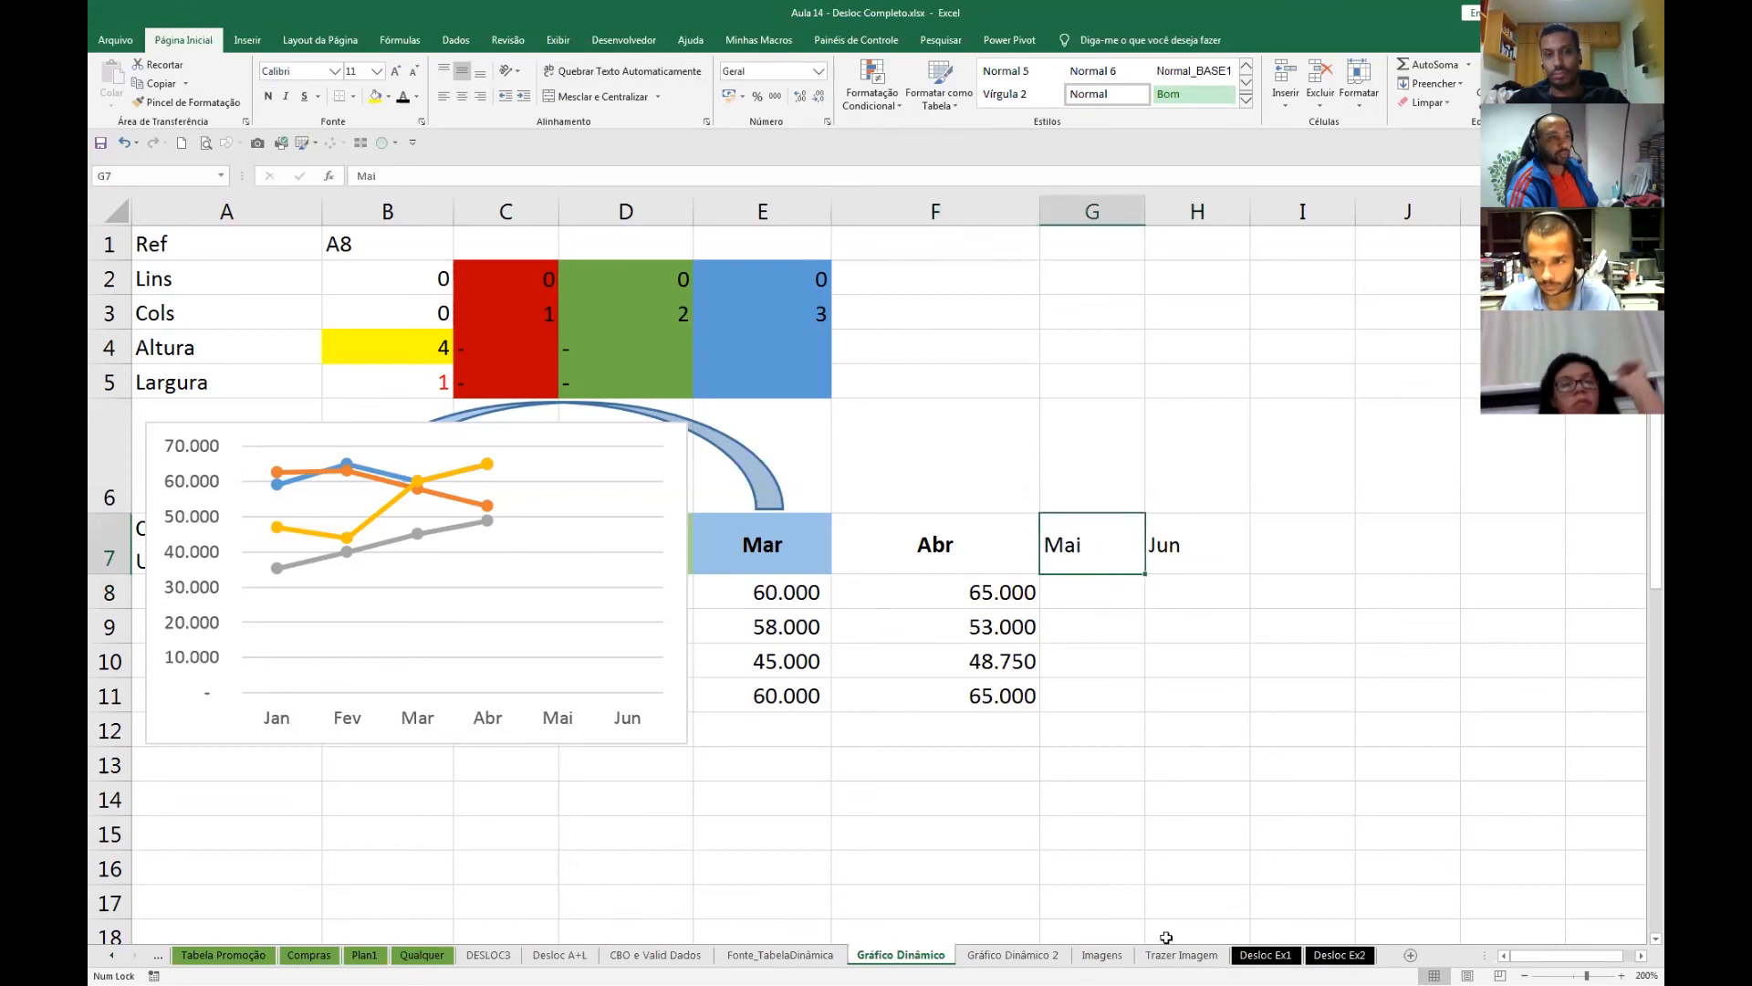
- Open the Gráfico Dinâmico 2 sheet and examine the area below the product list and the month headings in row 7
click(995, 956)
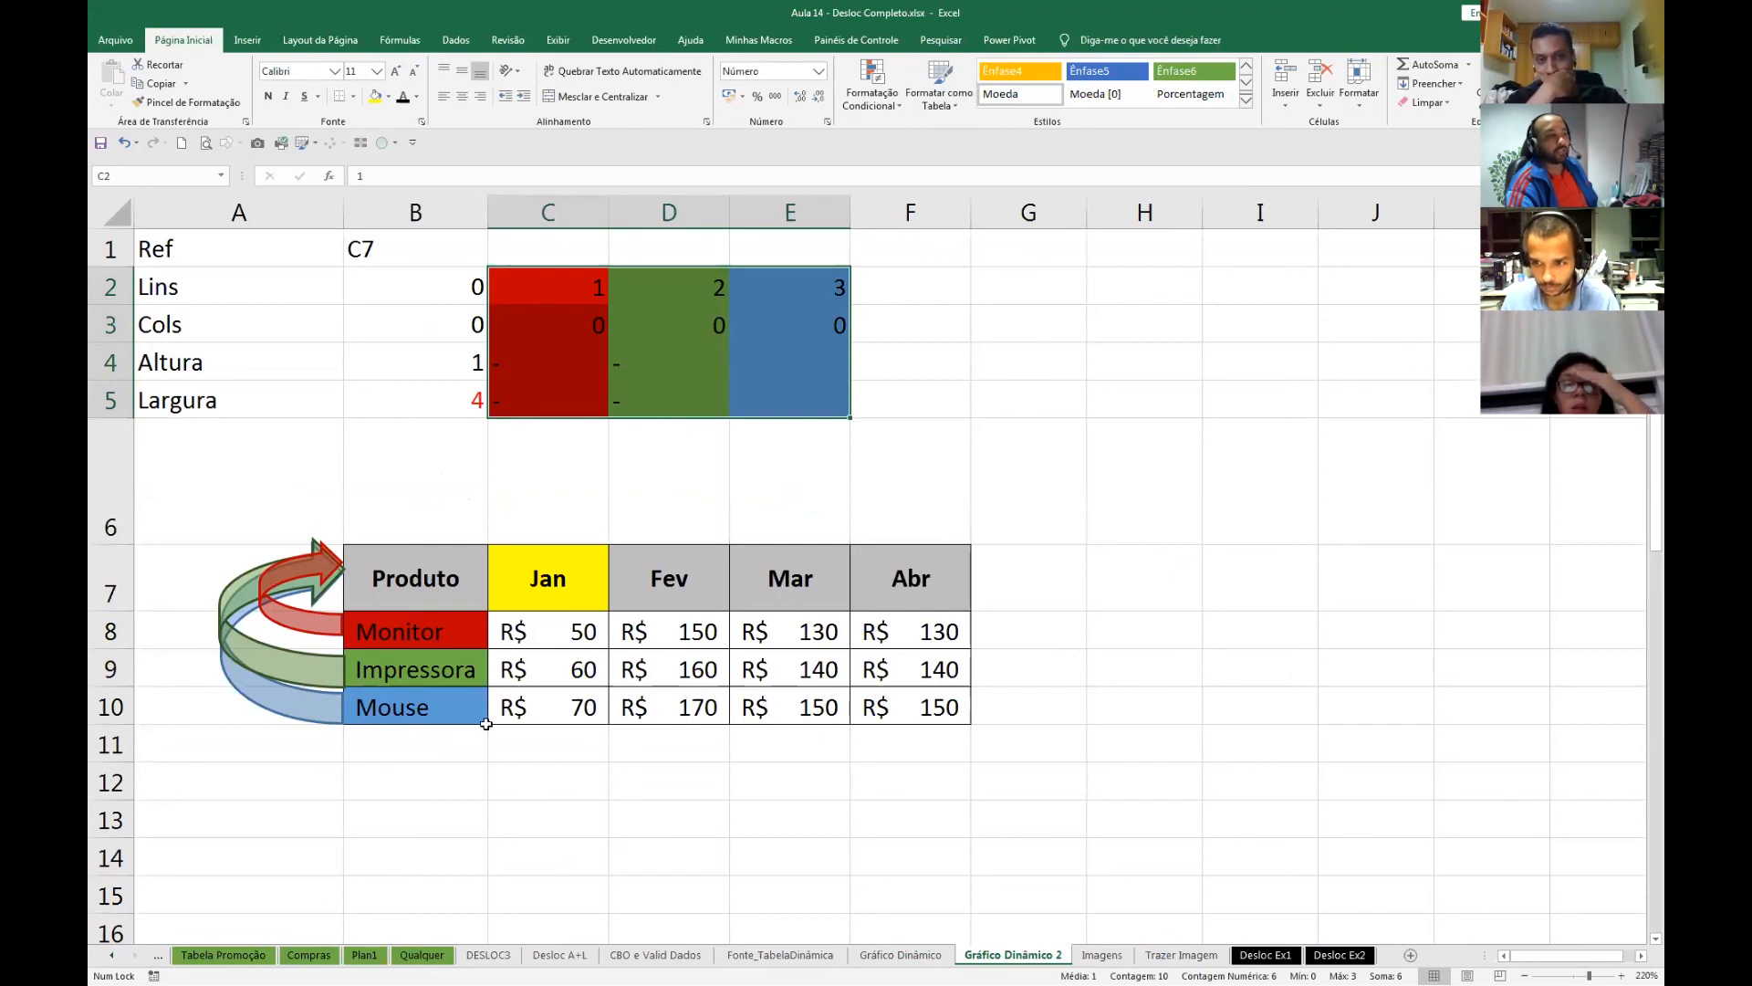
click(465, 747)
click(464, 786)
click(462, 821)
click(462, 854)
click(459, 889)
click(447, 749)
click(1050, 560)
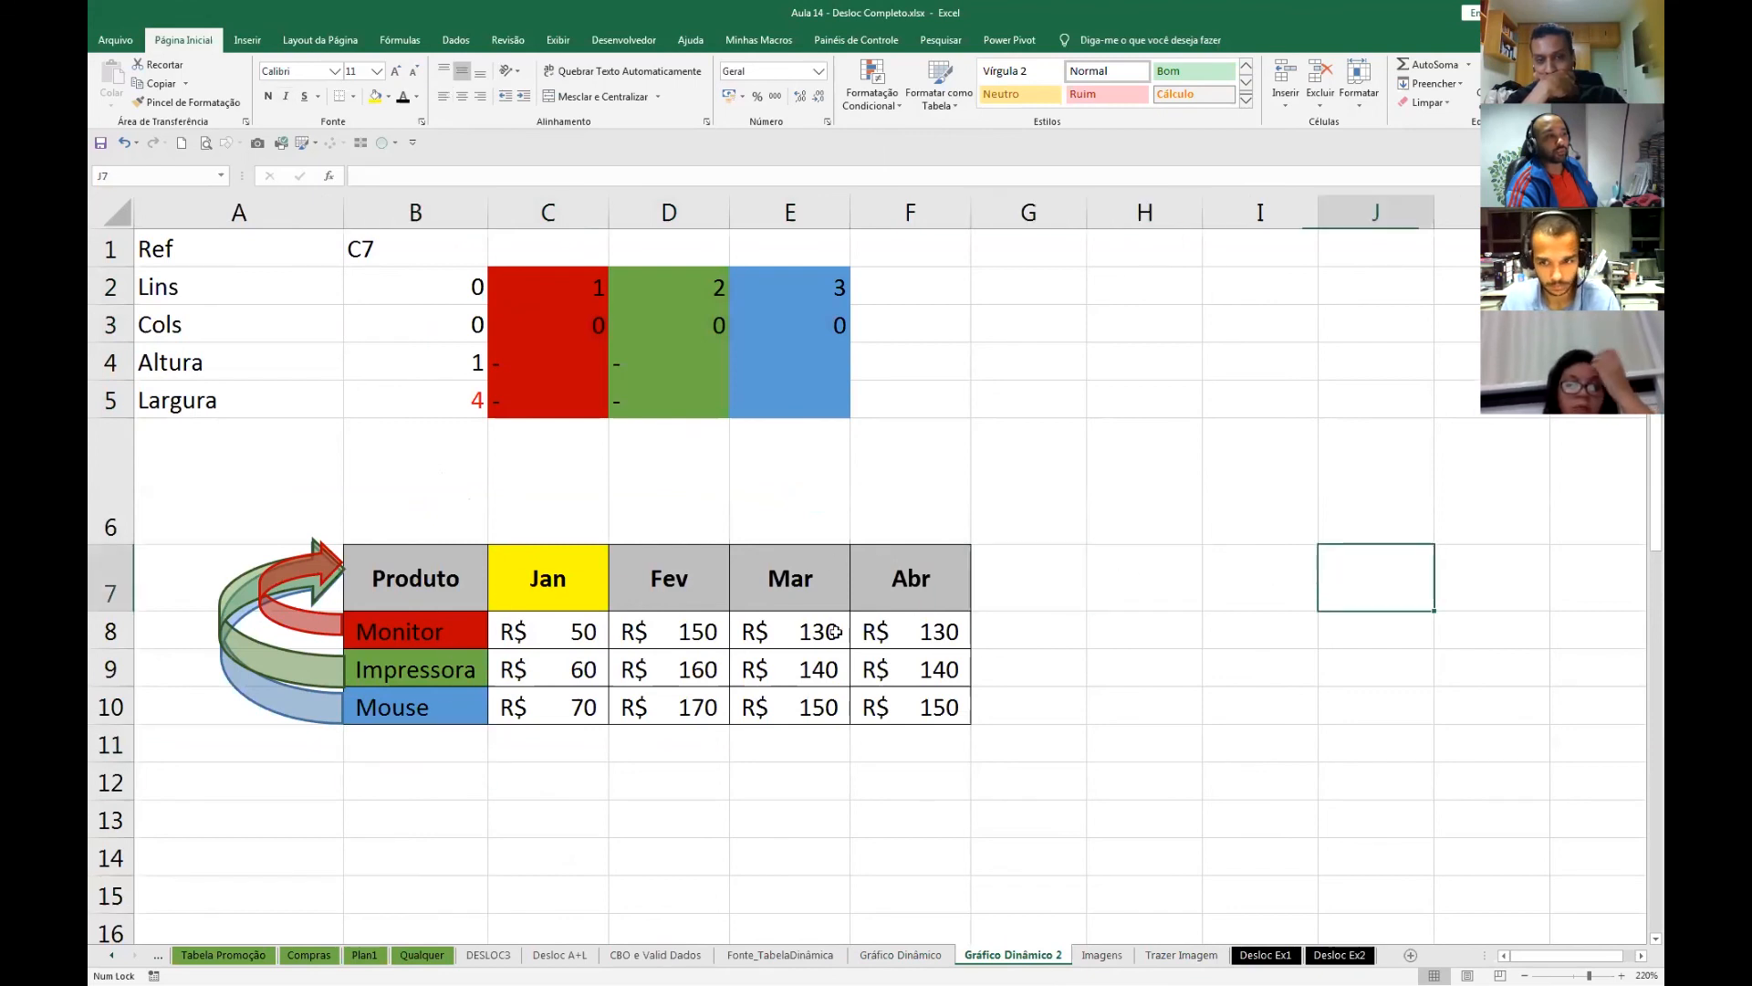
click(666, 579)
click(594, 580)
click(675, 576)
click(790, 576)
click(911, 577)
click(1099, 560)
click(911, 577)
click(805, 576)
click(674, 579)
click(551, 583)
click(673, 585)
click(791, 587)
click(880, 585)
click(1092, 581)
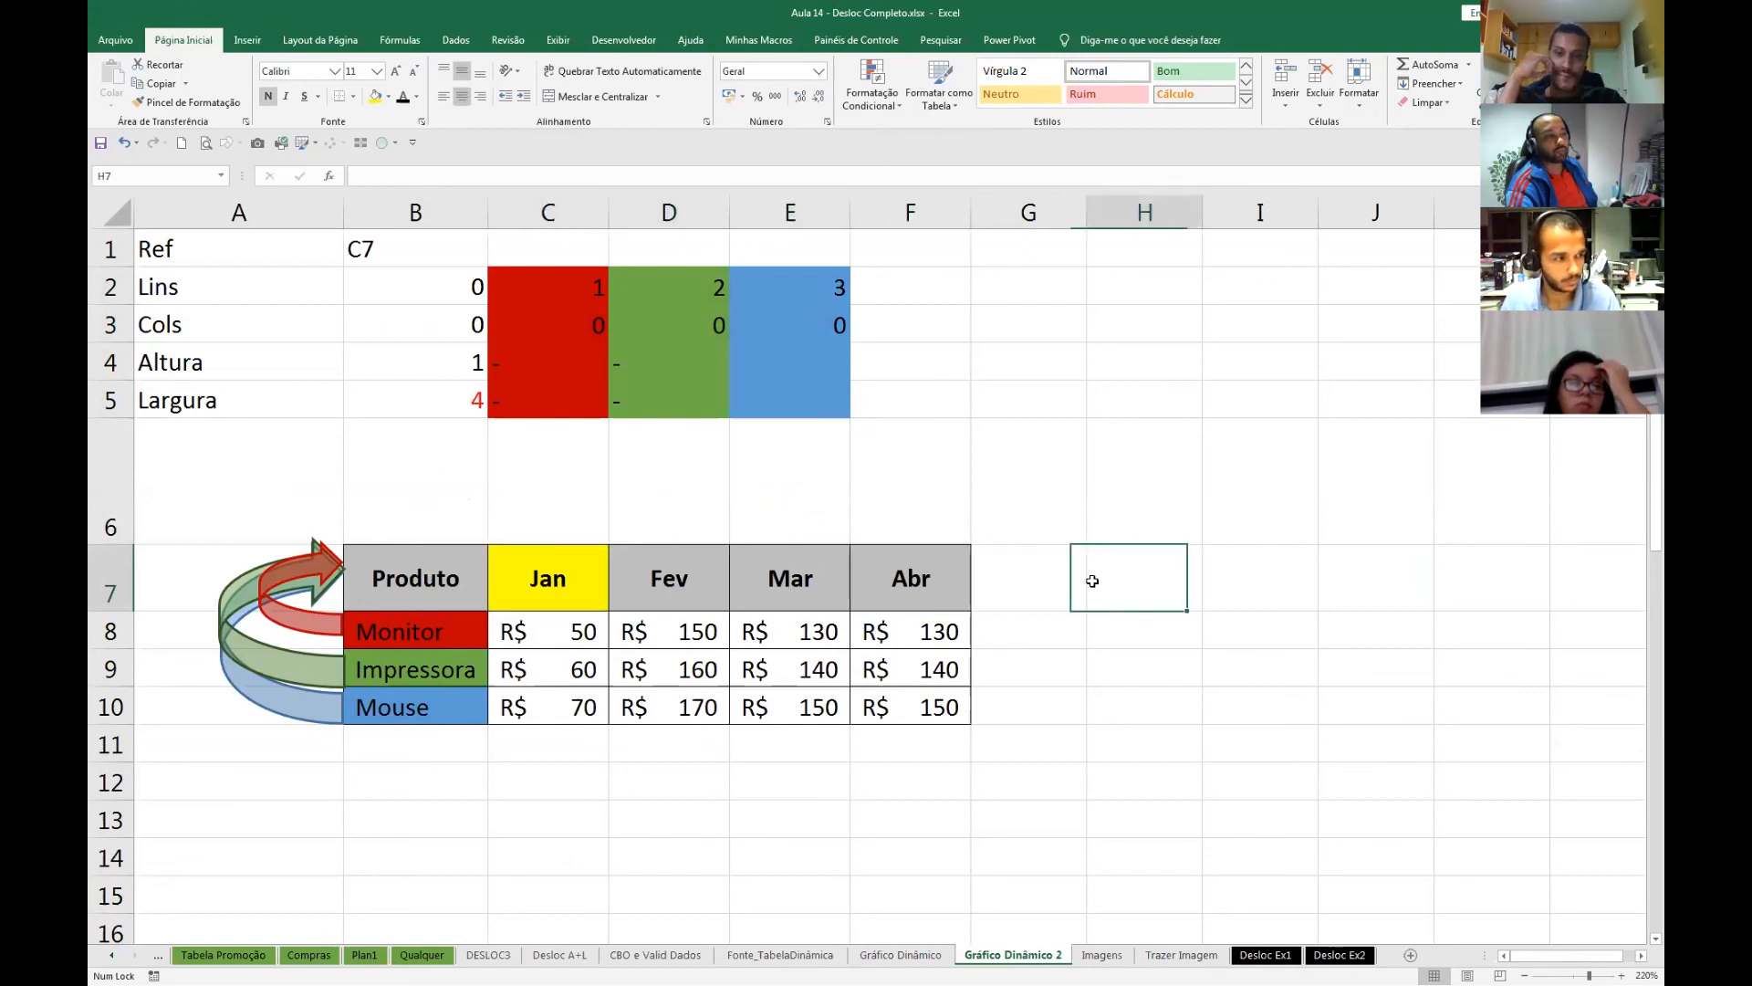
- Examine the table's month headings Jan to Abr in row 7 and its product list in column B
click(926, 577)
click(566, 583)
click(669, 587)
click(803, 587)
click(909, 583)
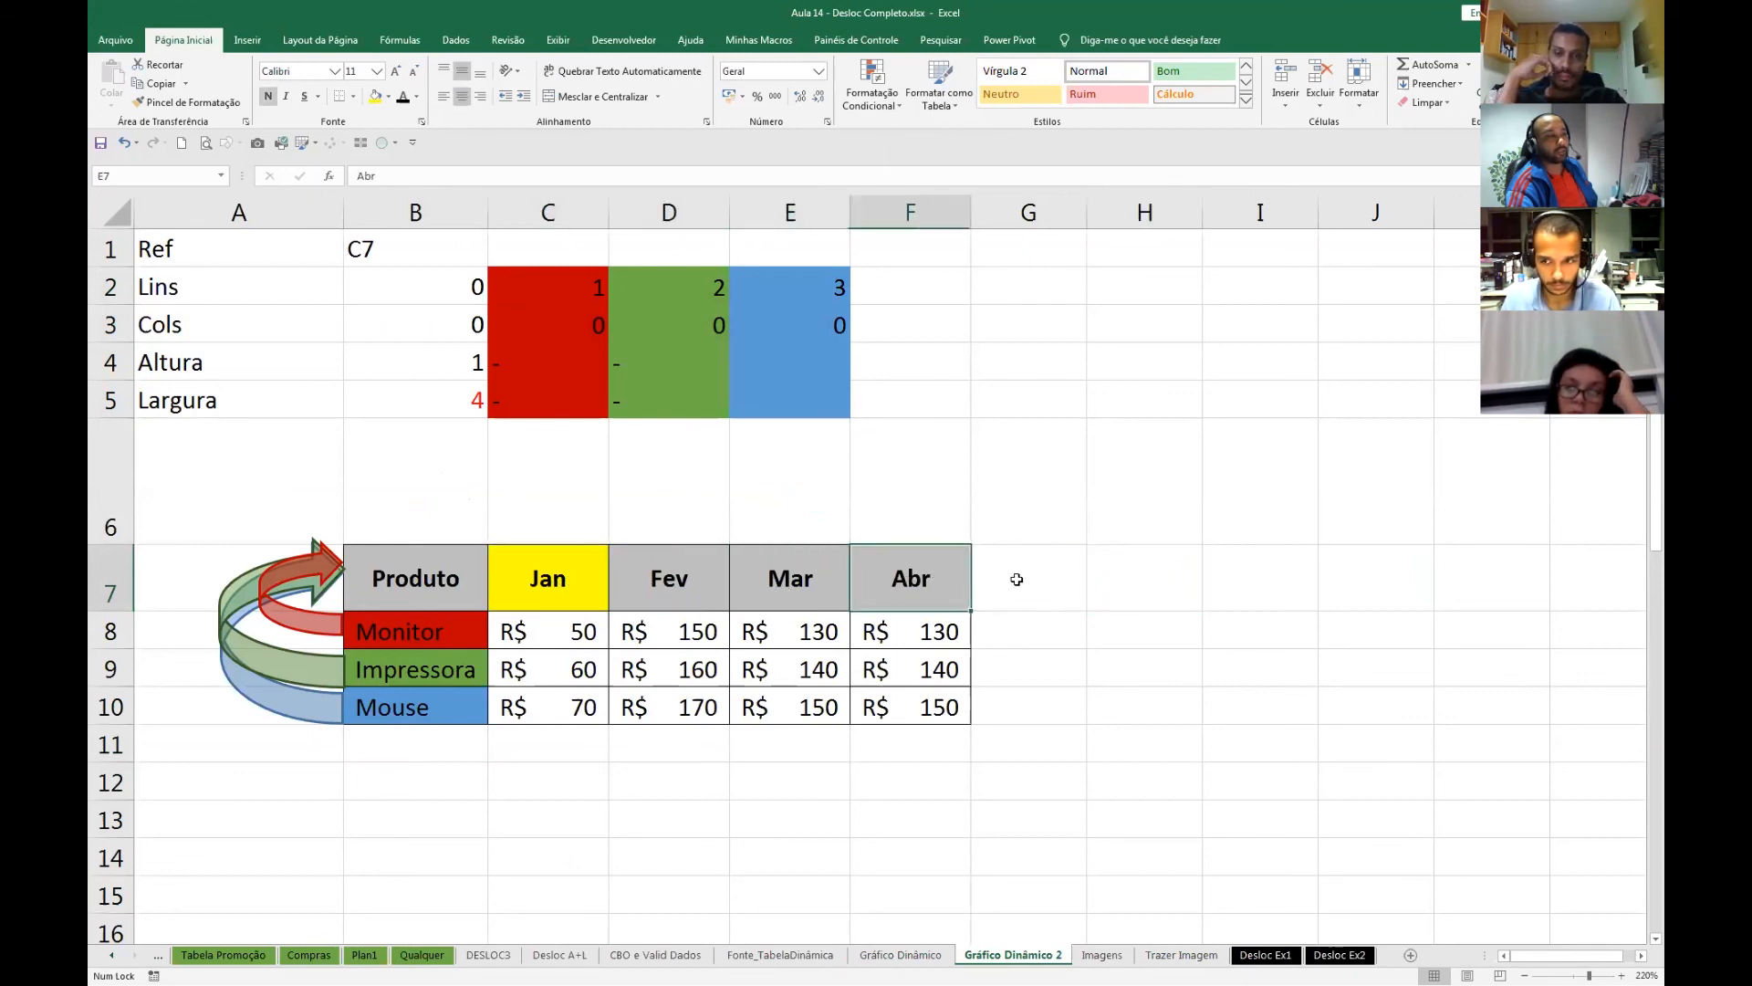
click(1022, 580)
click(456, 604)
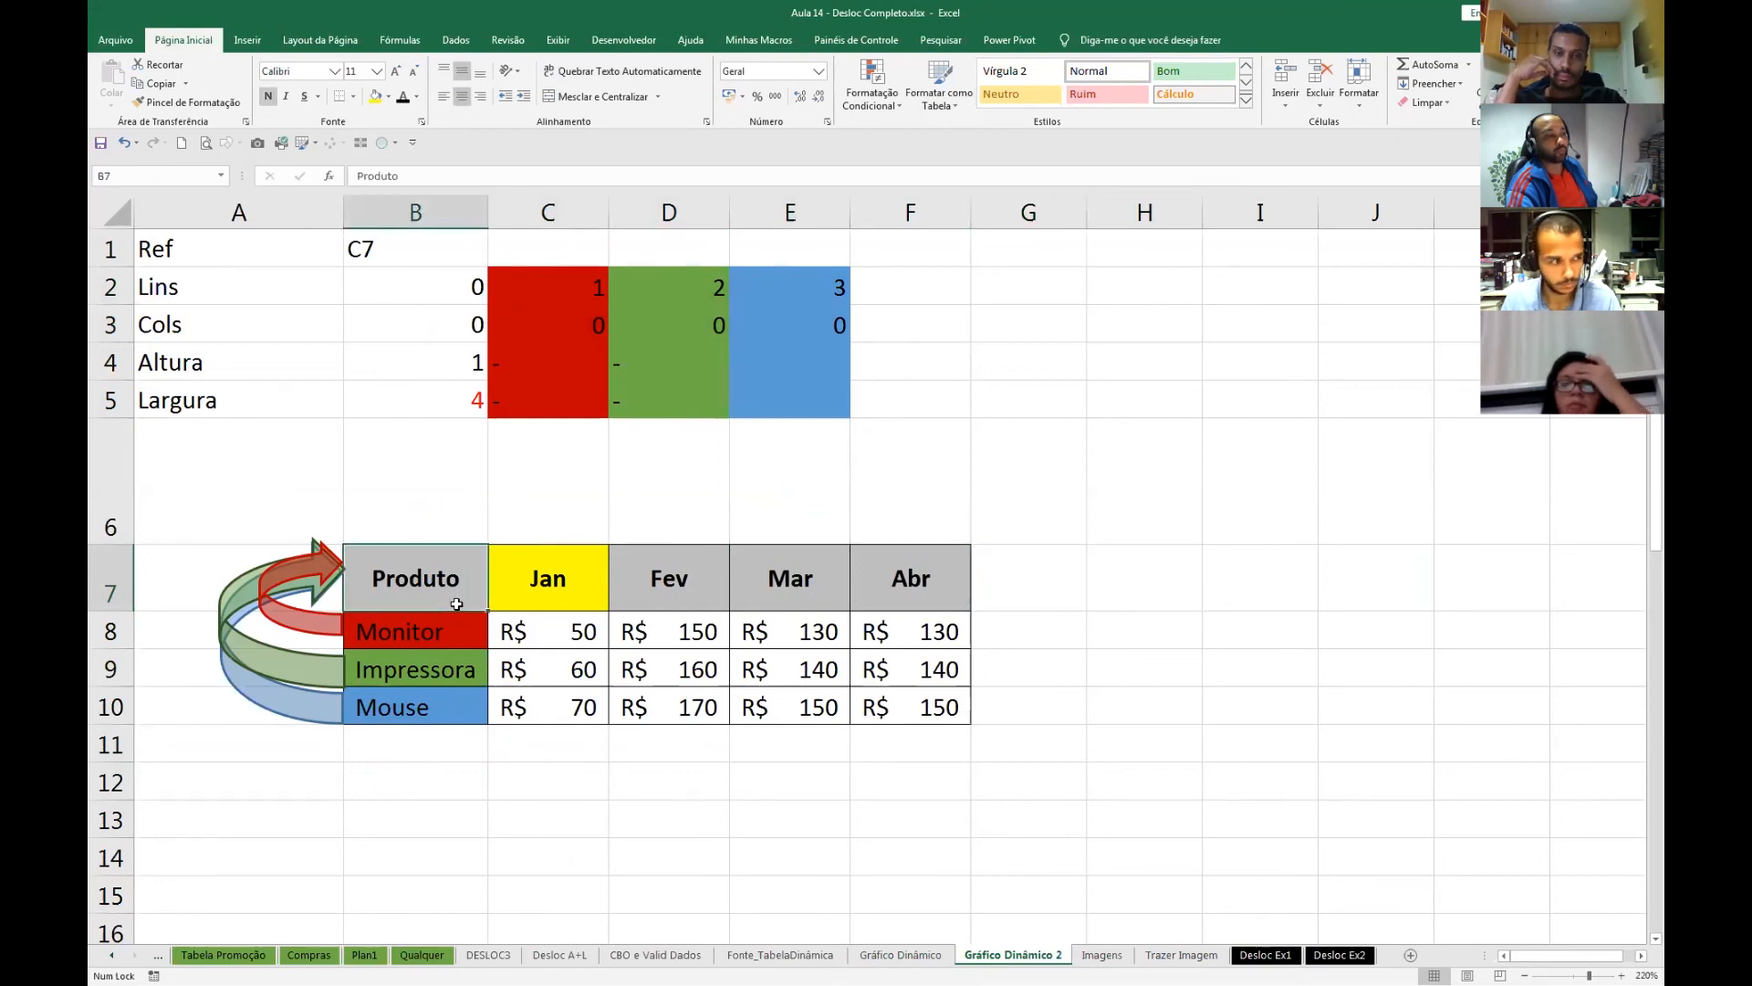
drag(456, 617, 448, 781)
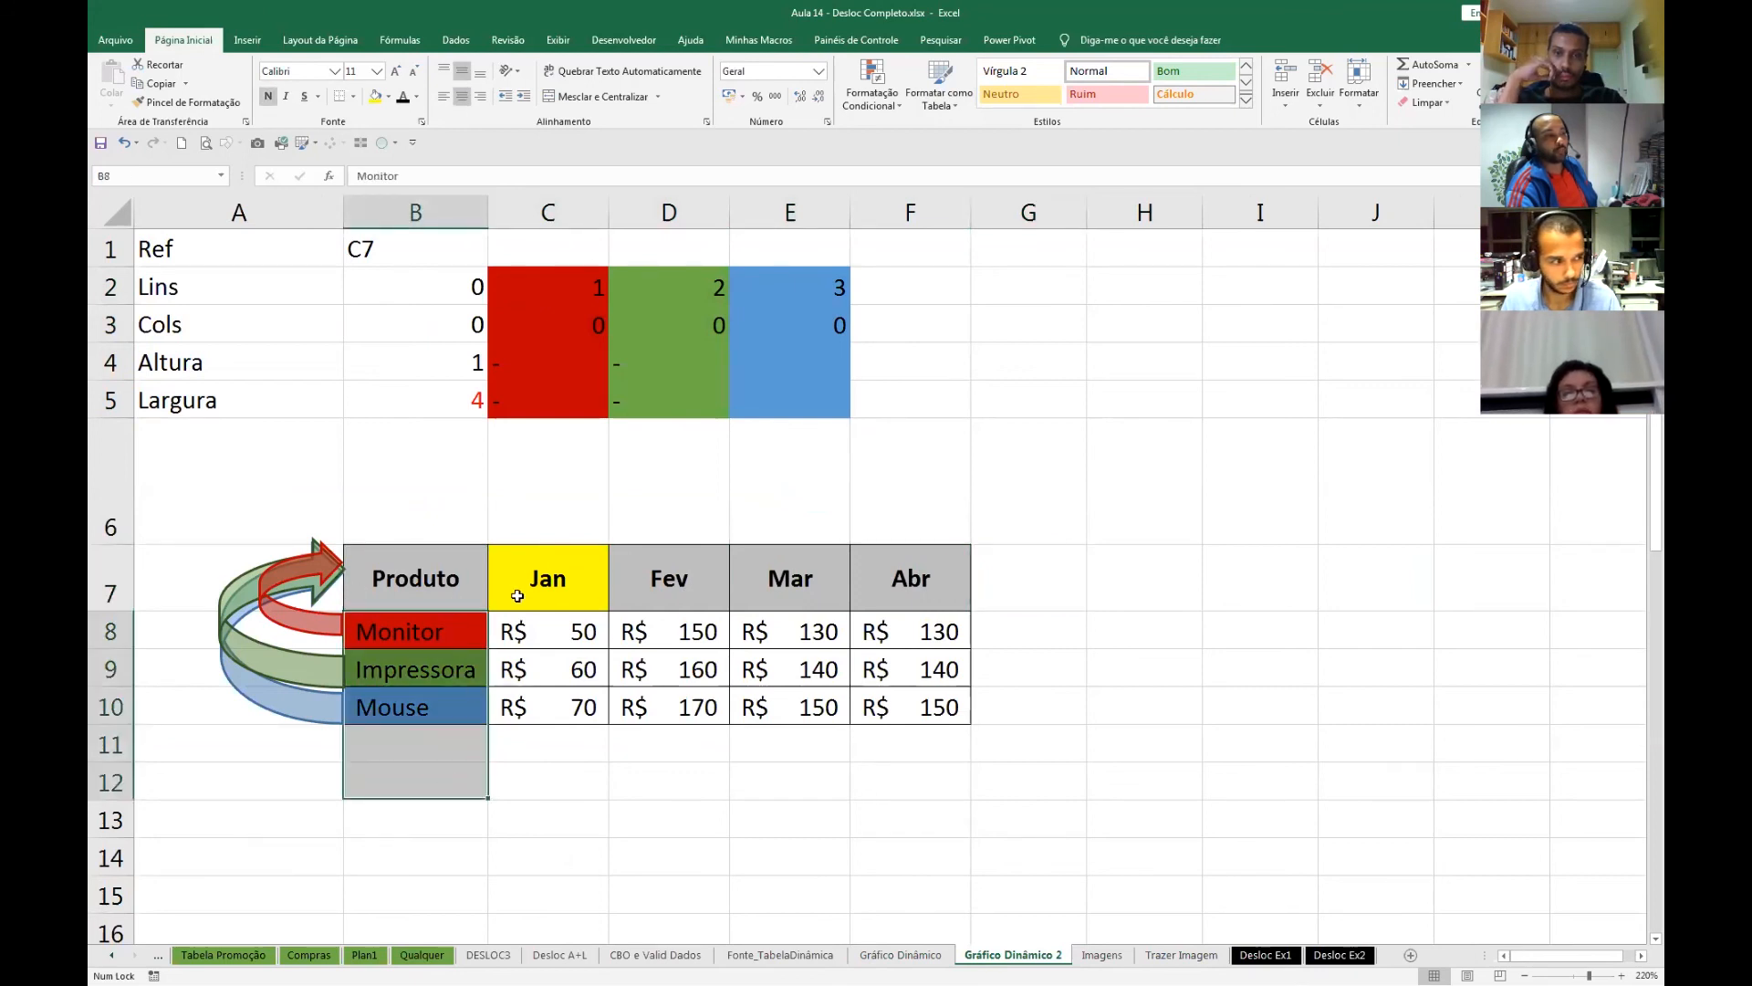
click(552, 587)
click(692, 548)
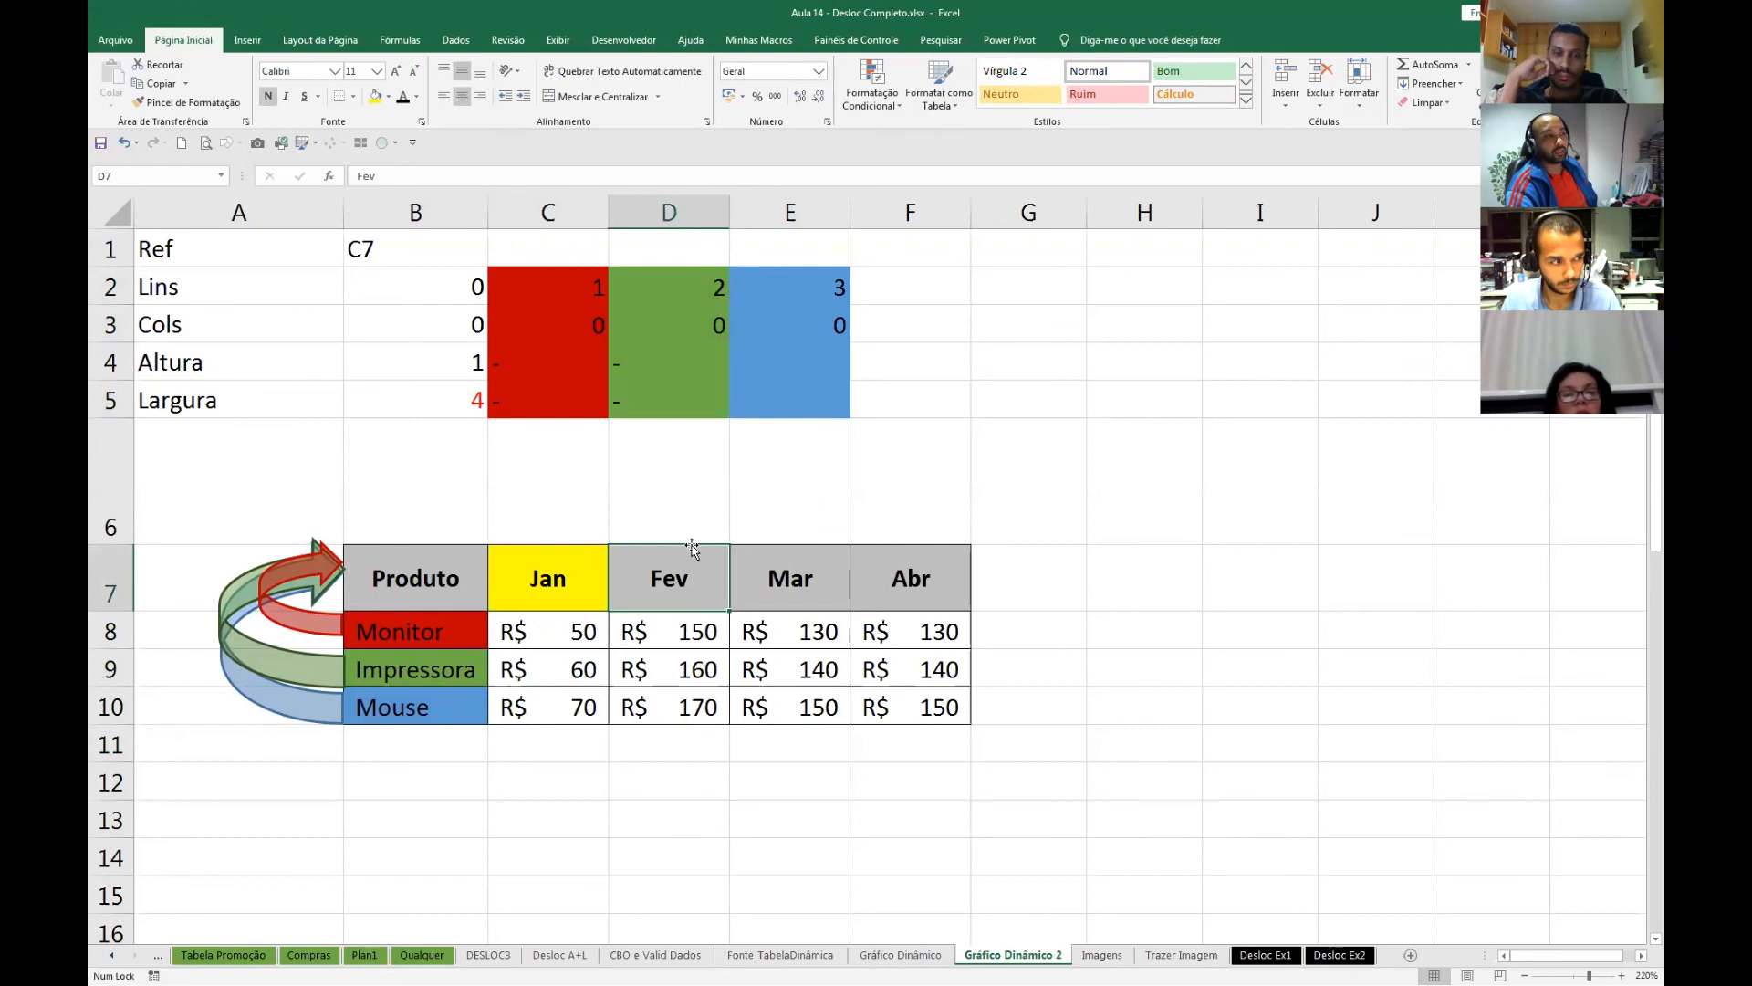
click(780, 548)
click(917, 561)
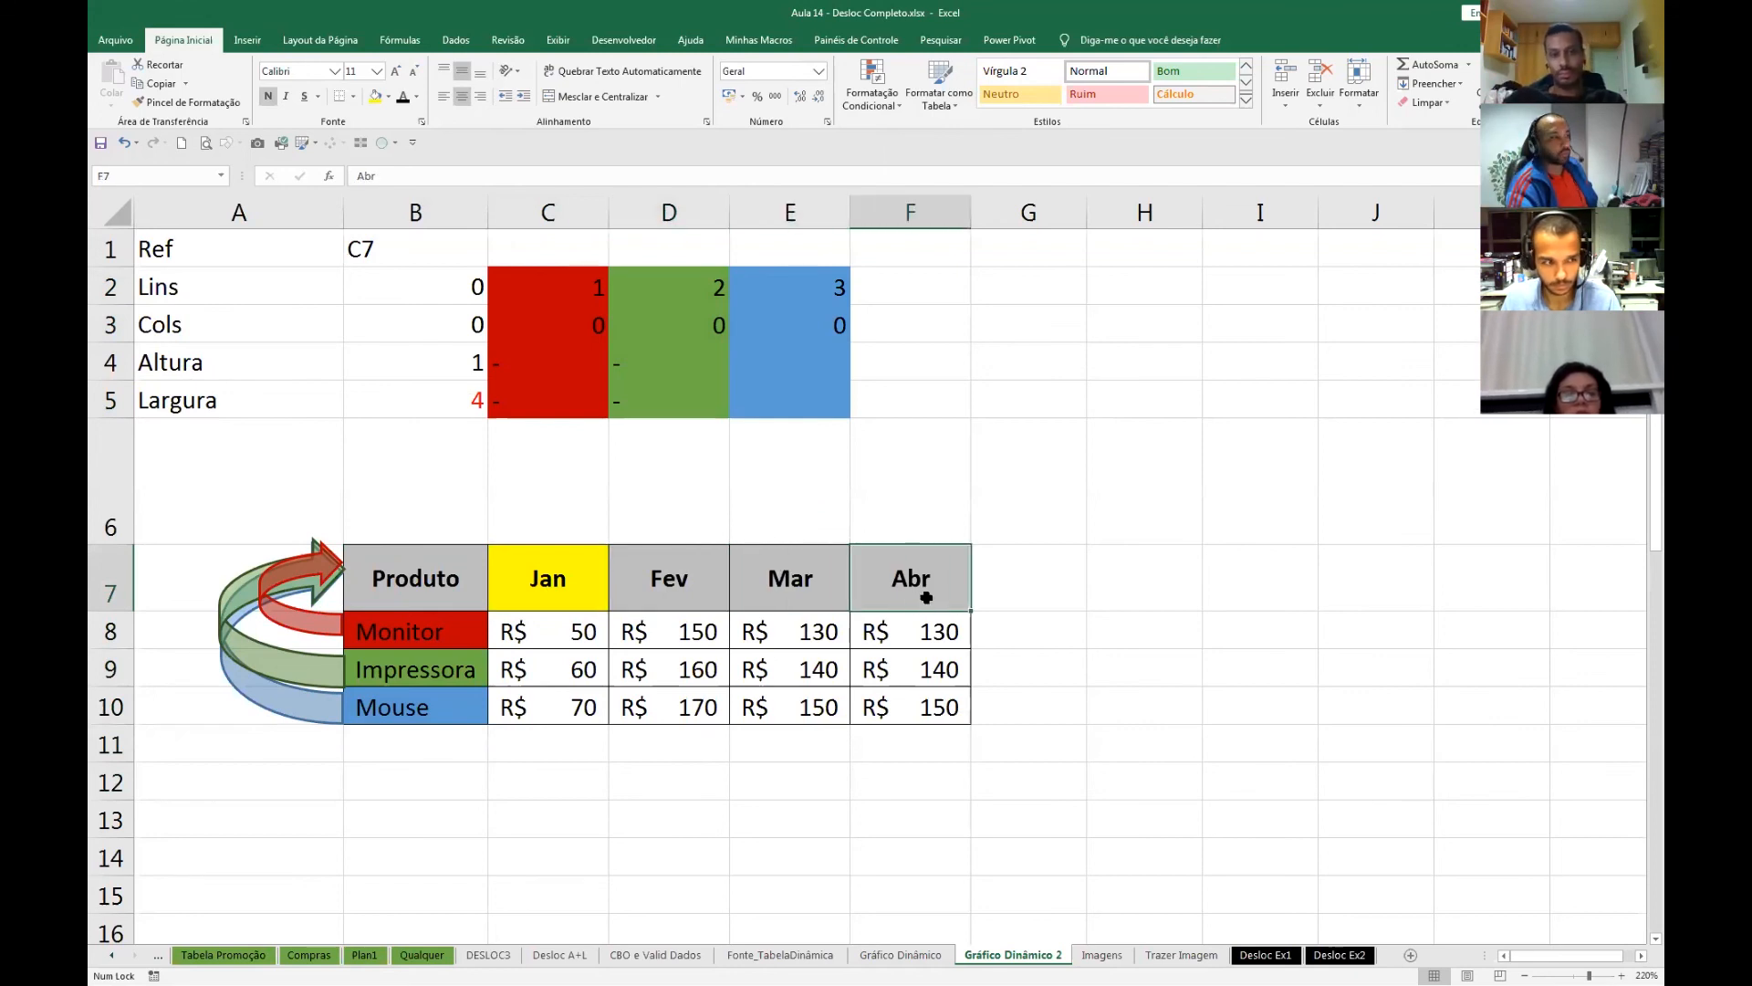
- Start defining a new name Graf2_Eixo from the Produto heading cell, and move the dialog off the top rows
click(458, 552)
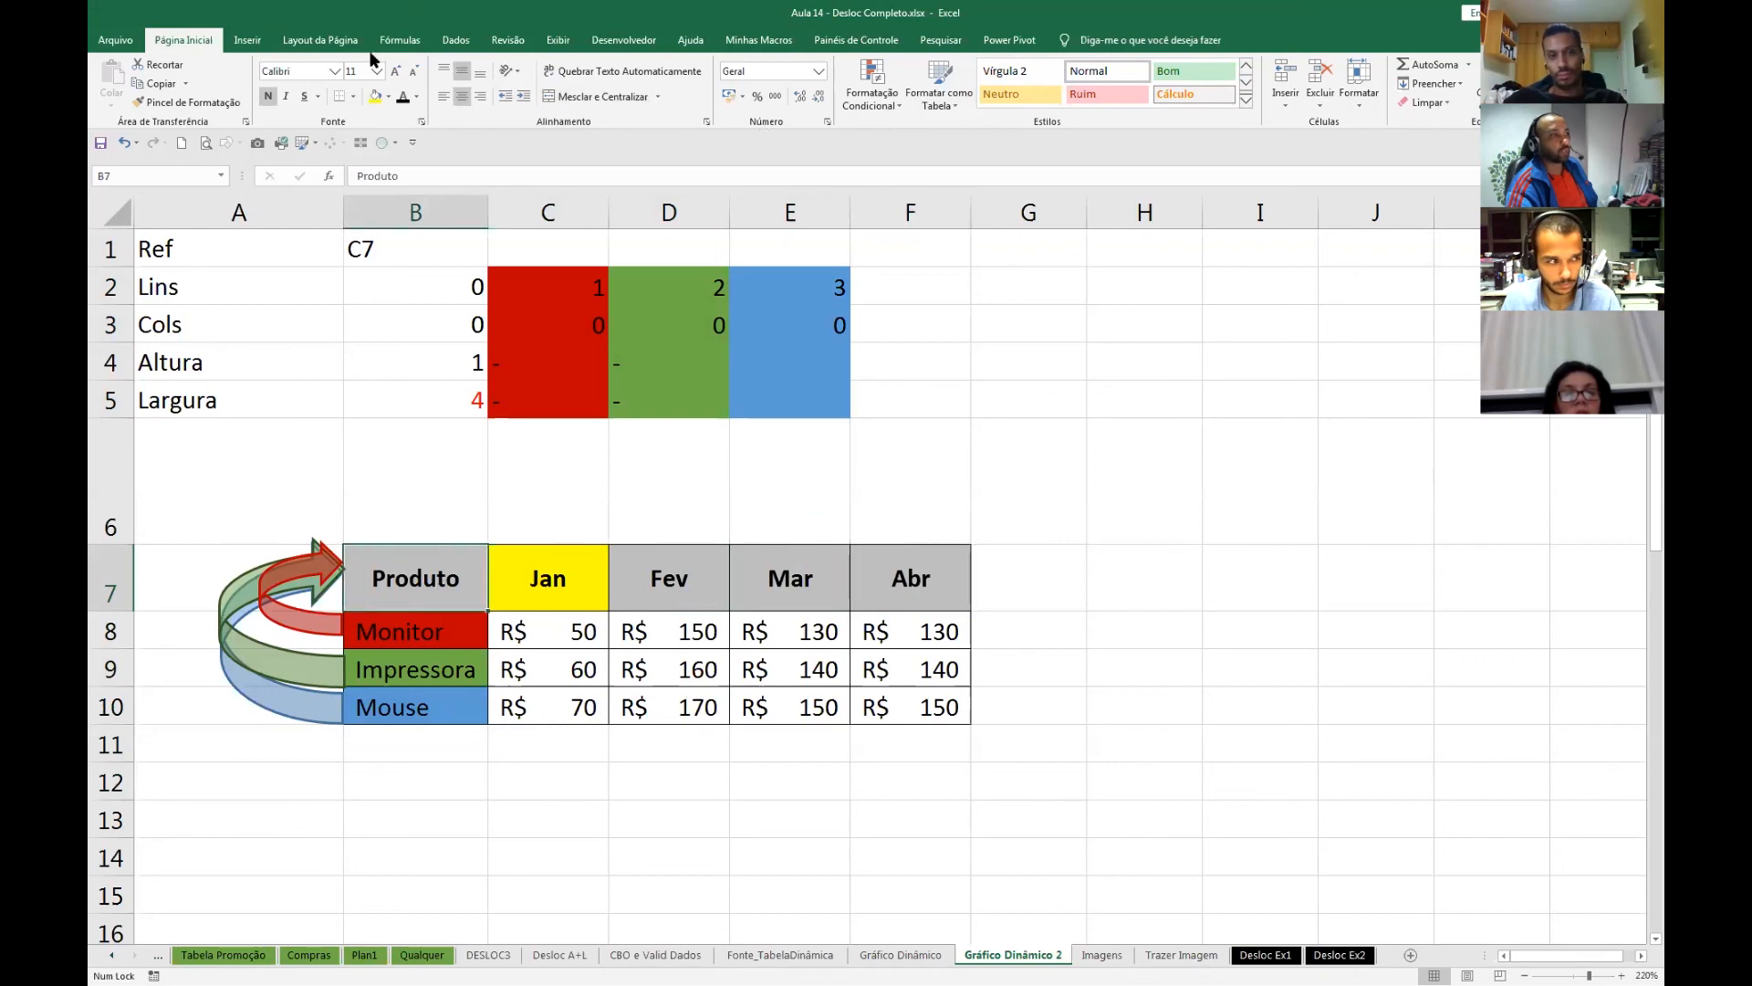
click(399, 39)
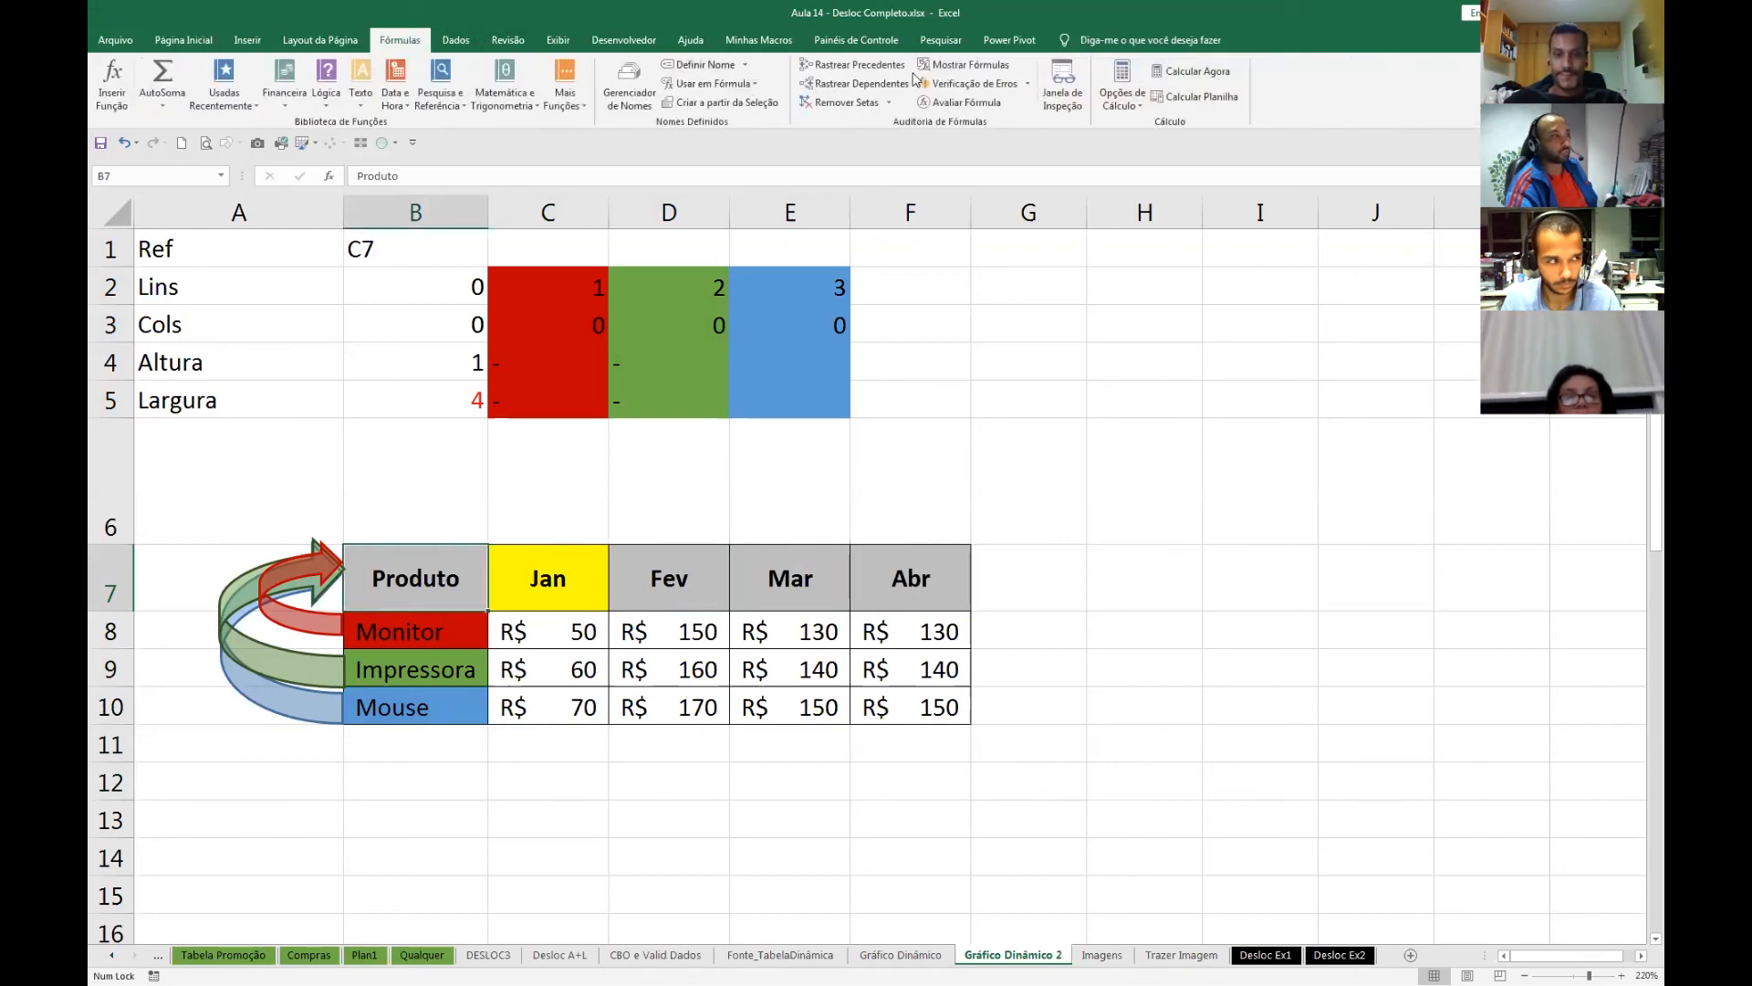
click(699, 64)
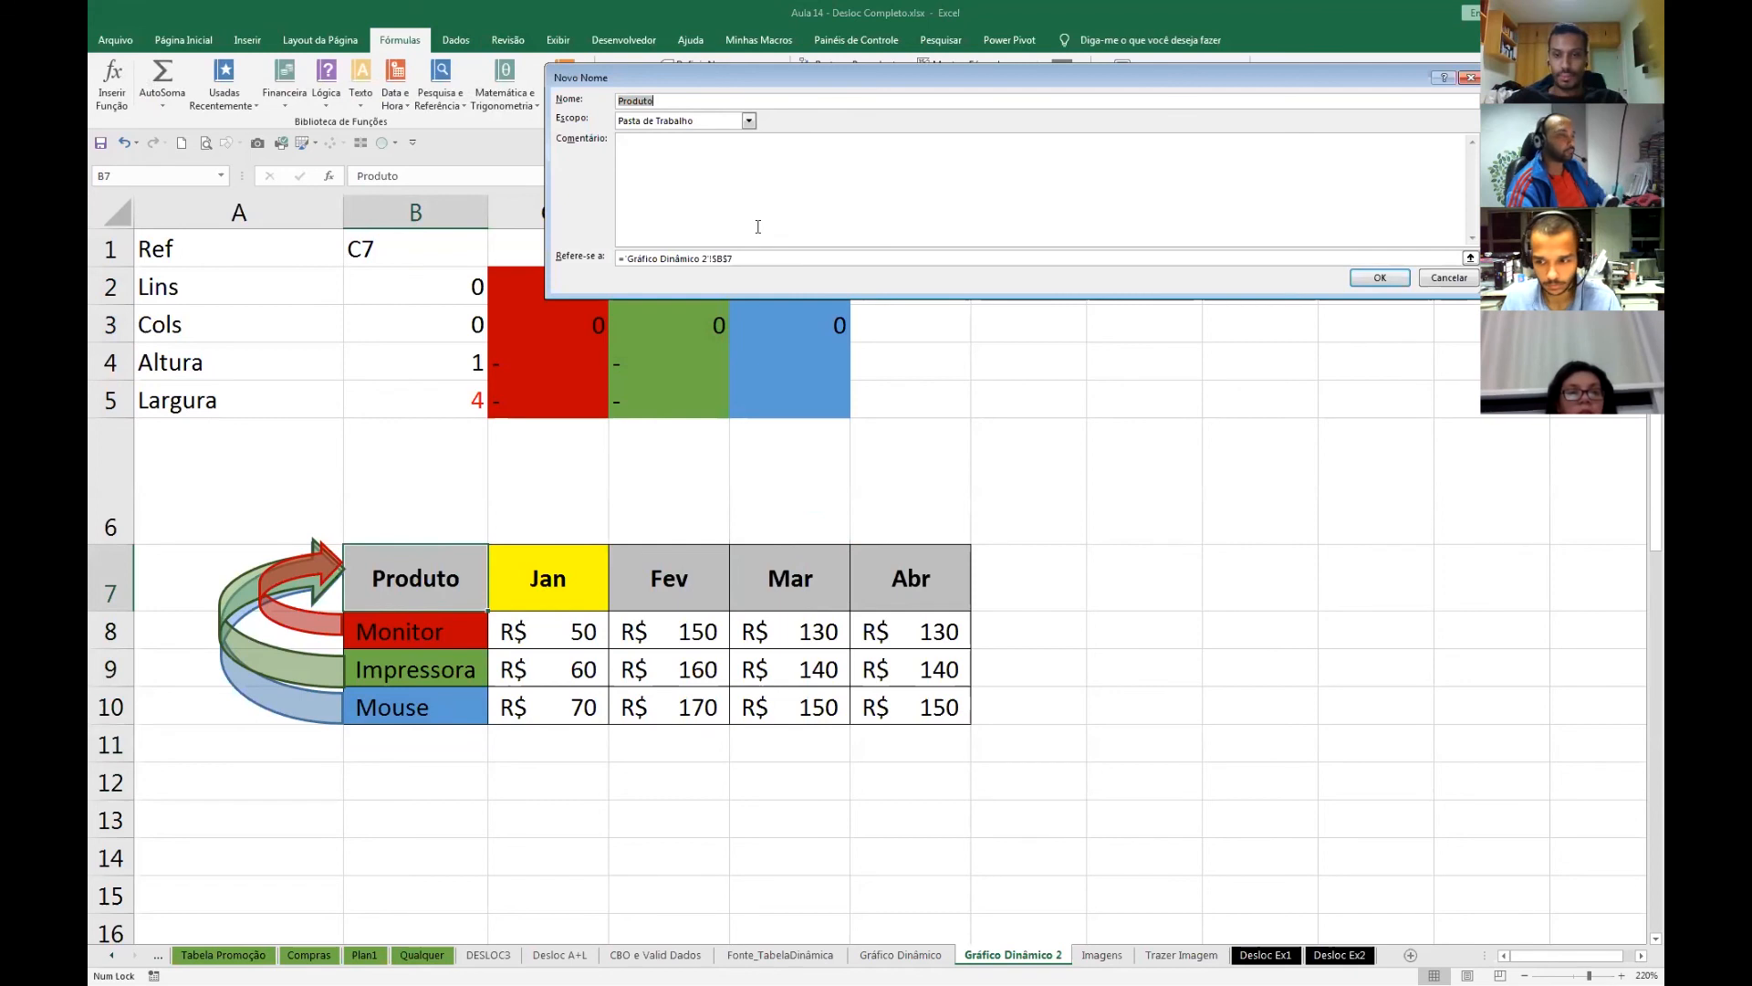
text(Gr)
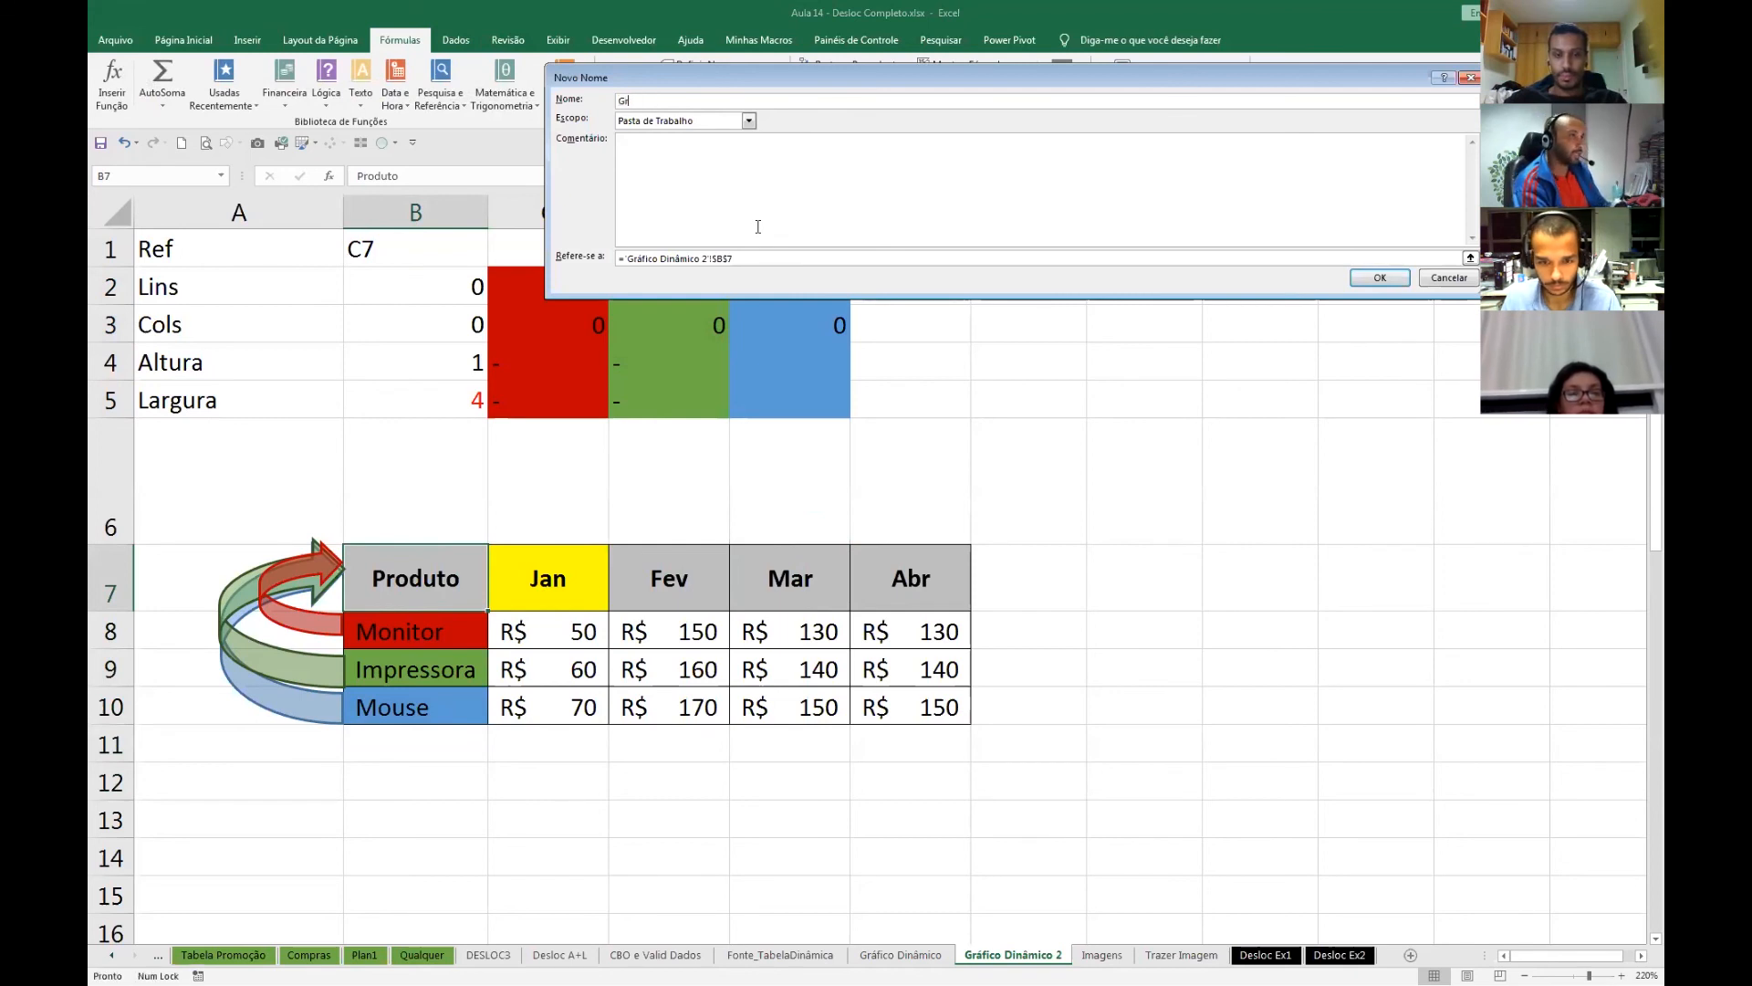
text(af2)
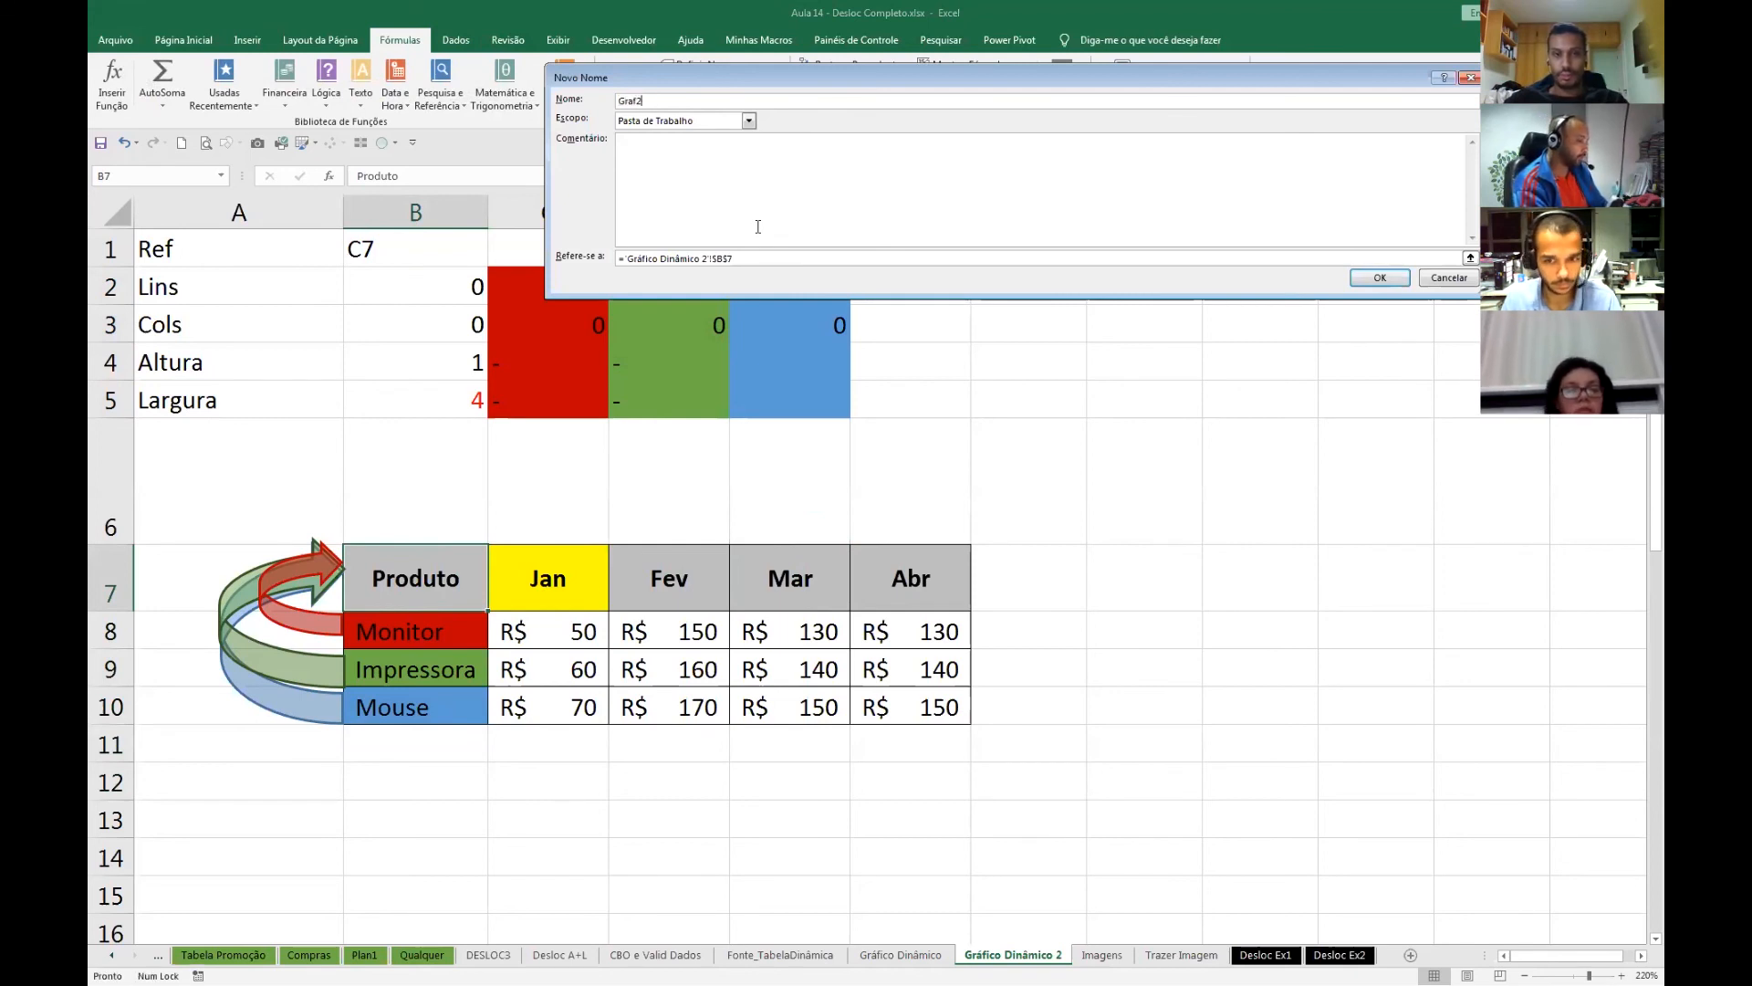
text(_Eixo)
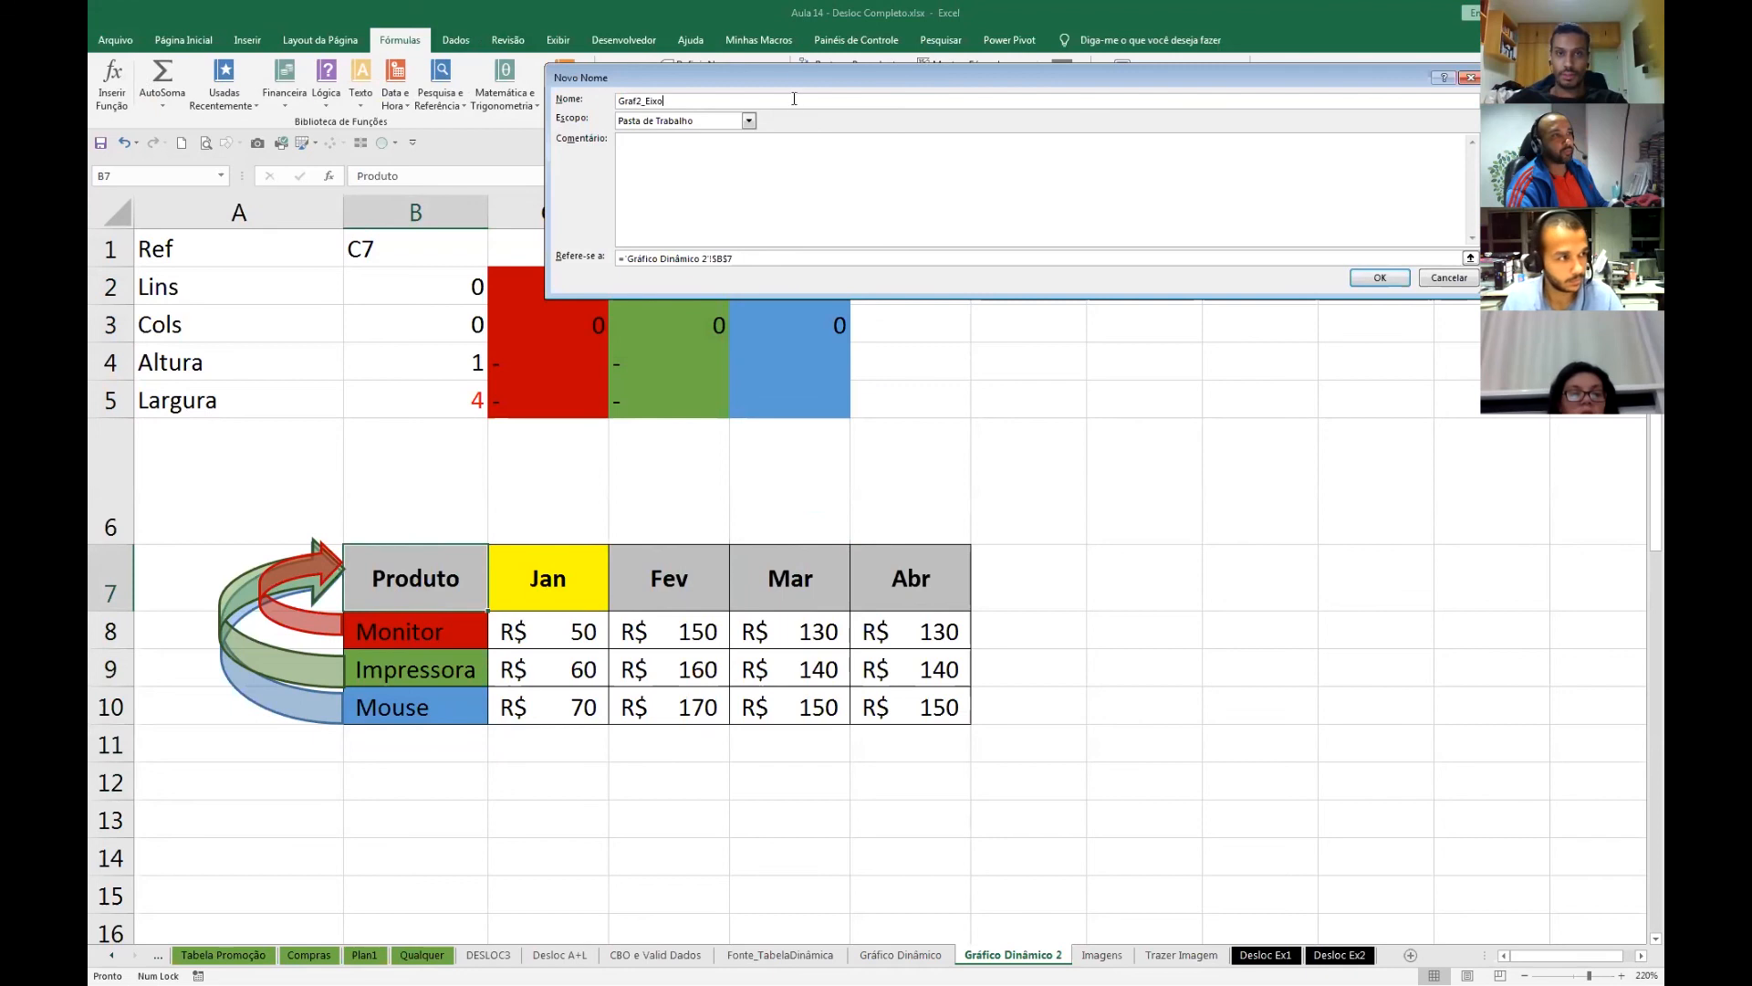
drag(800, 78, 794, 265)
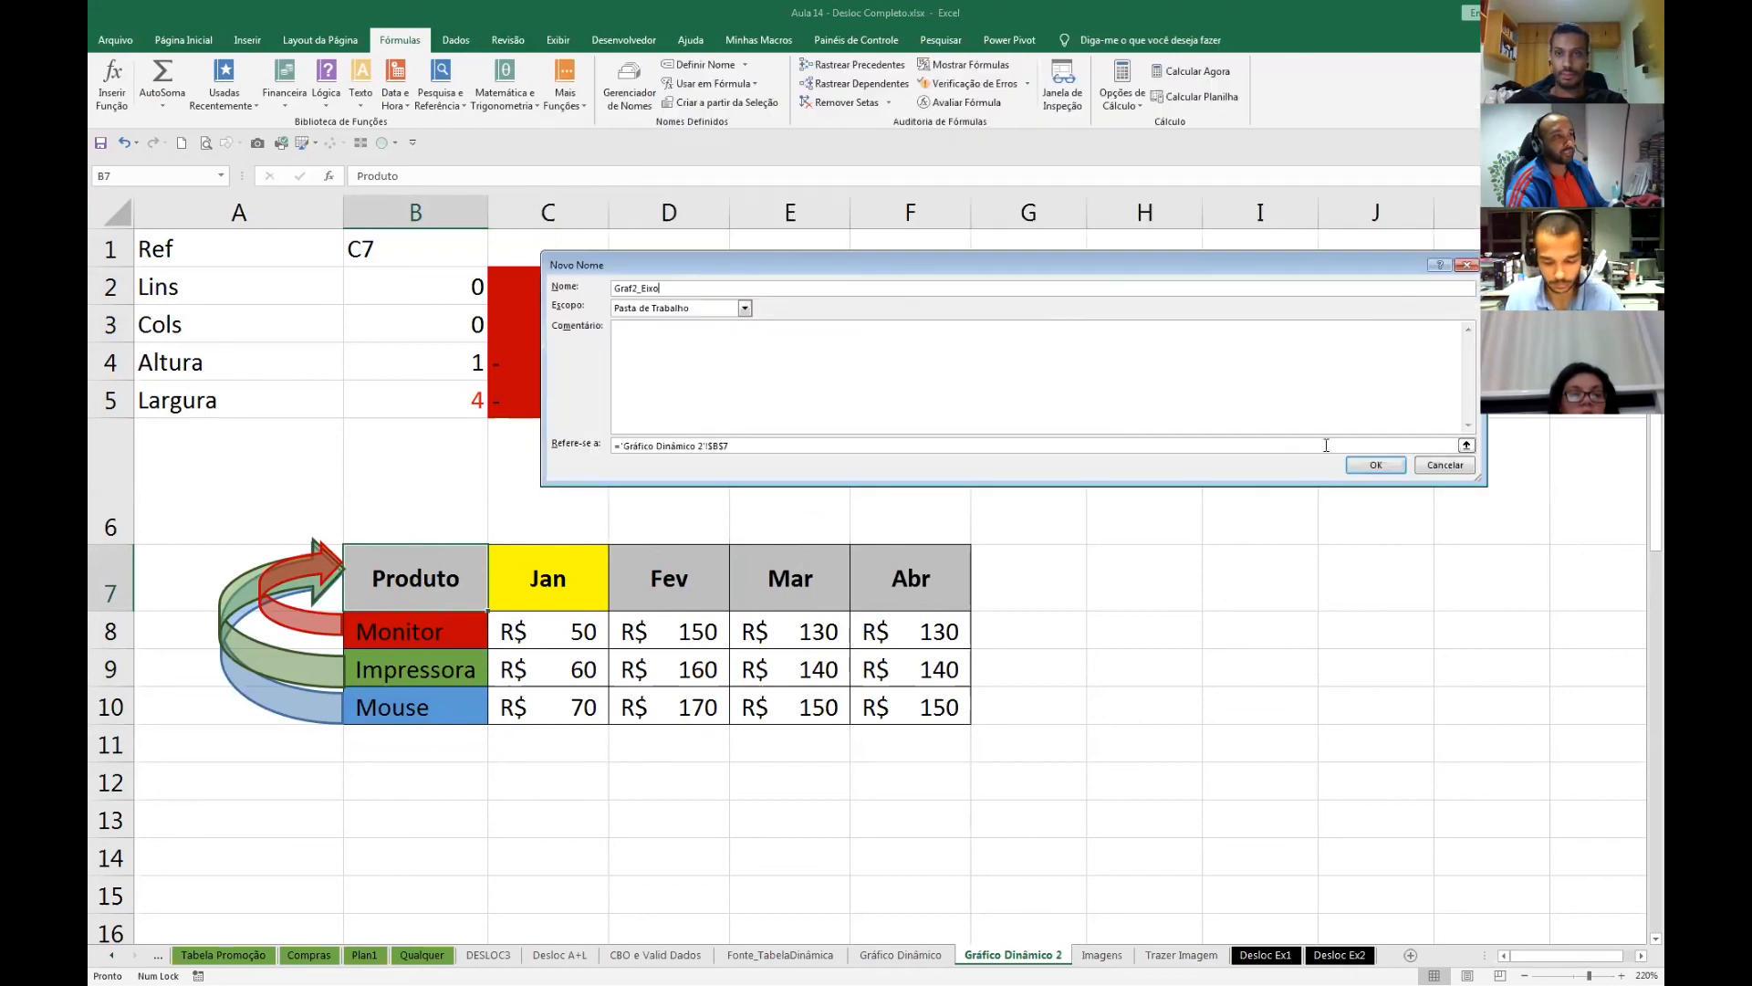
- Replace the new name's cell reference with the beginning of an offset formula, =desloc(
click(1467, 445)
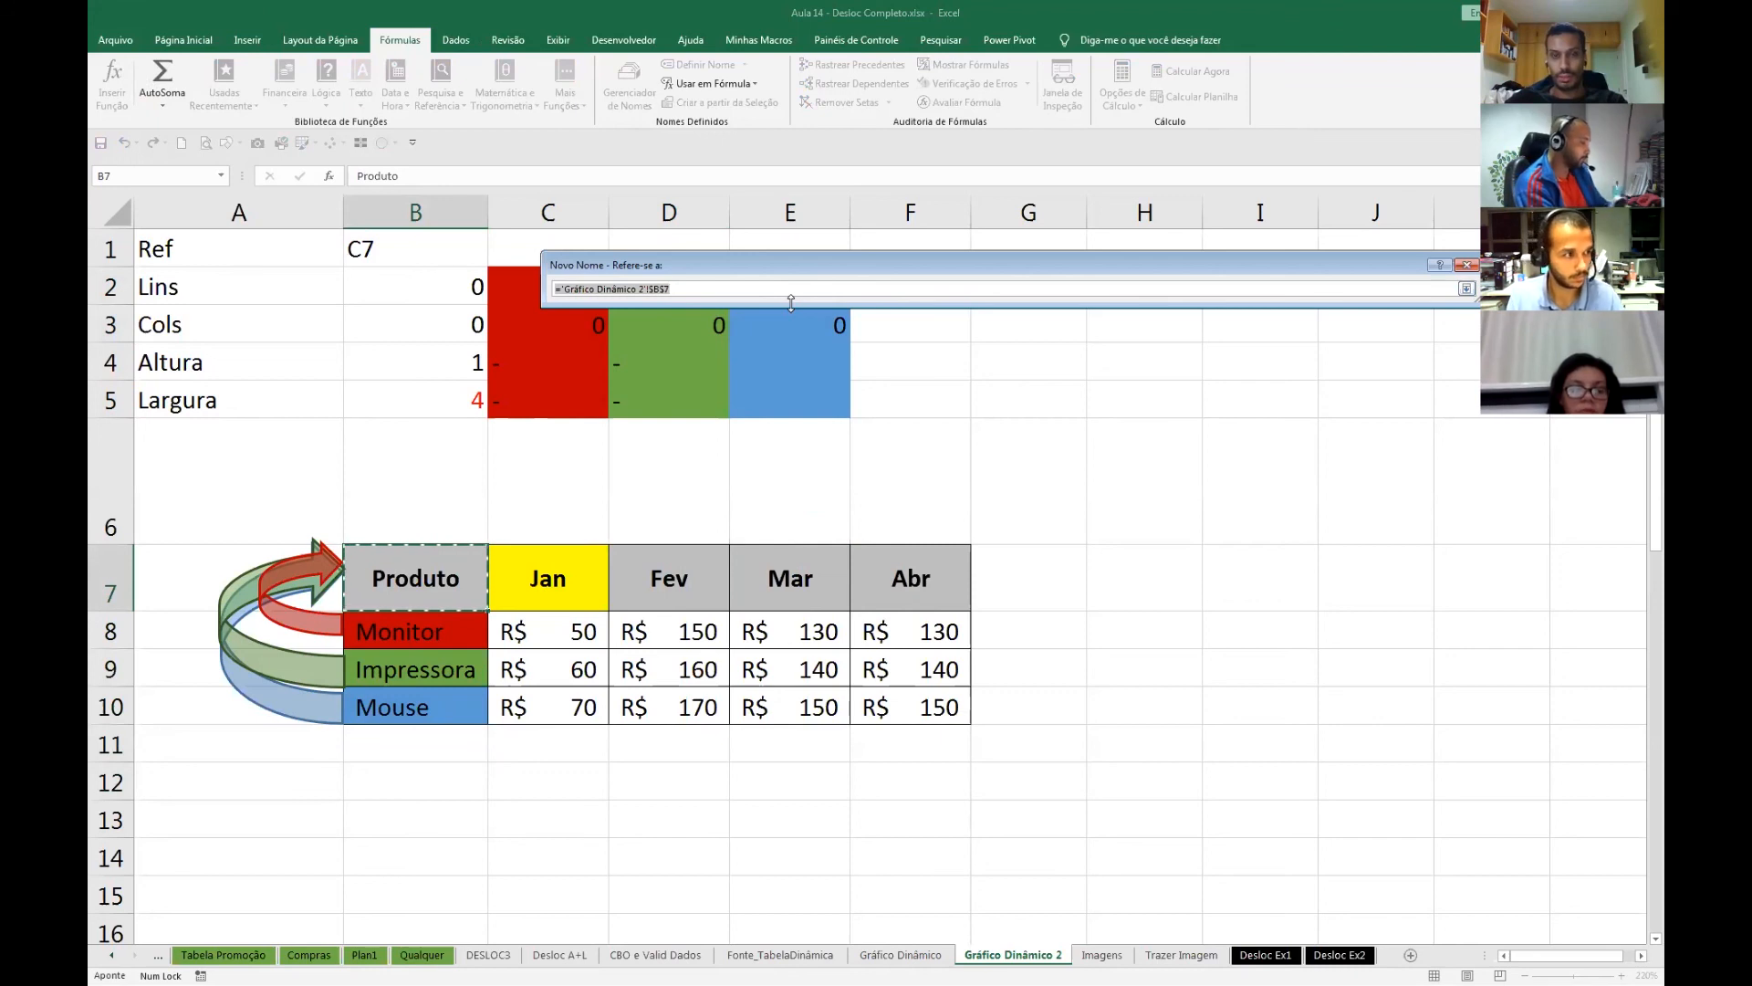
text(desloc)
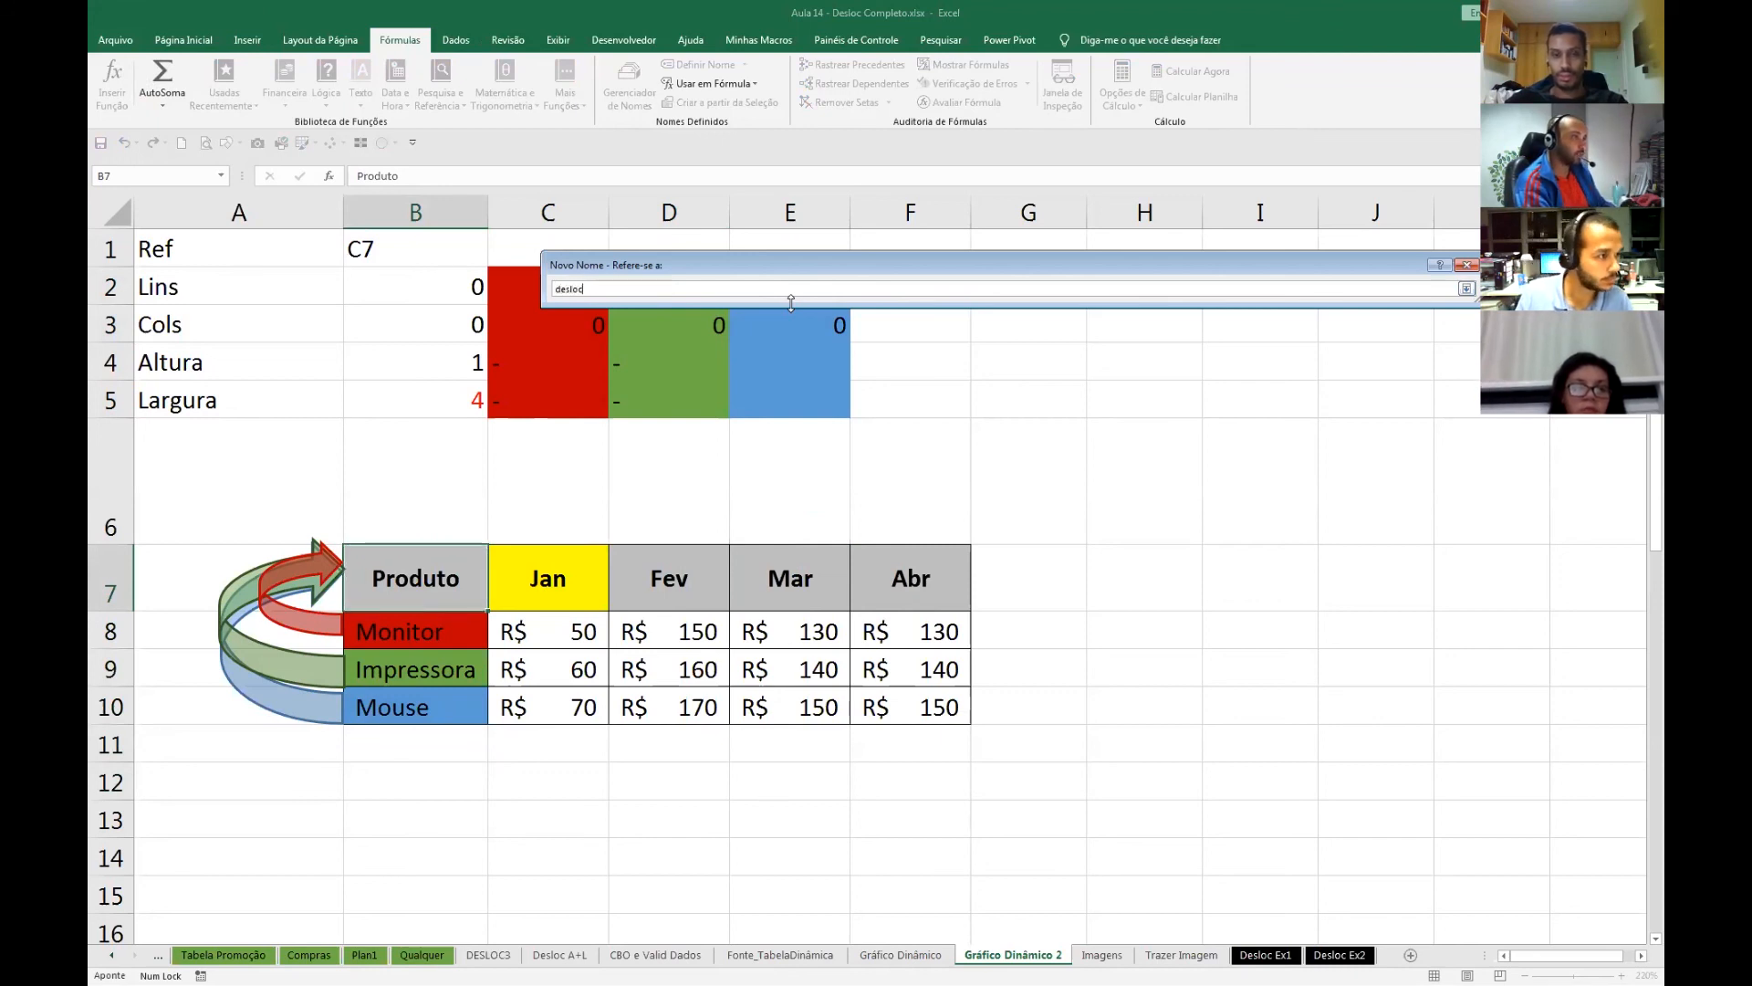
key(BackSpace)
key(BackSpace)
key(BackSpace)
key(BackSpace)
key(BackSpace)
key(BackSpace)
text(=dw)
key(BackSpace)
text(esl)
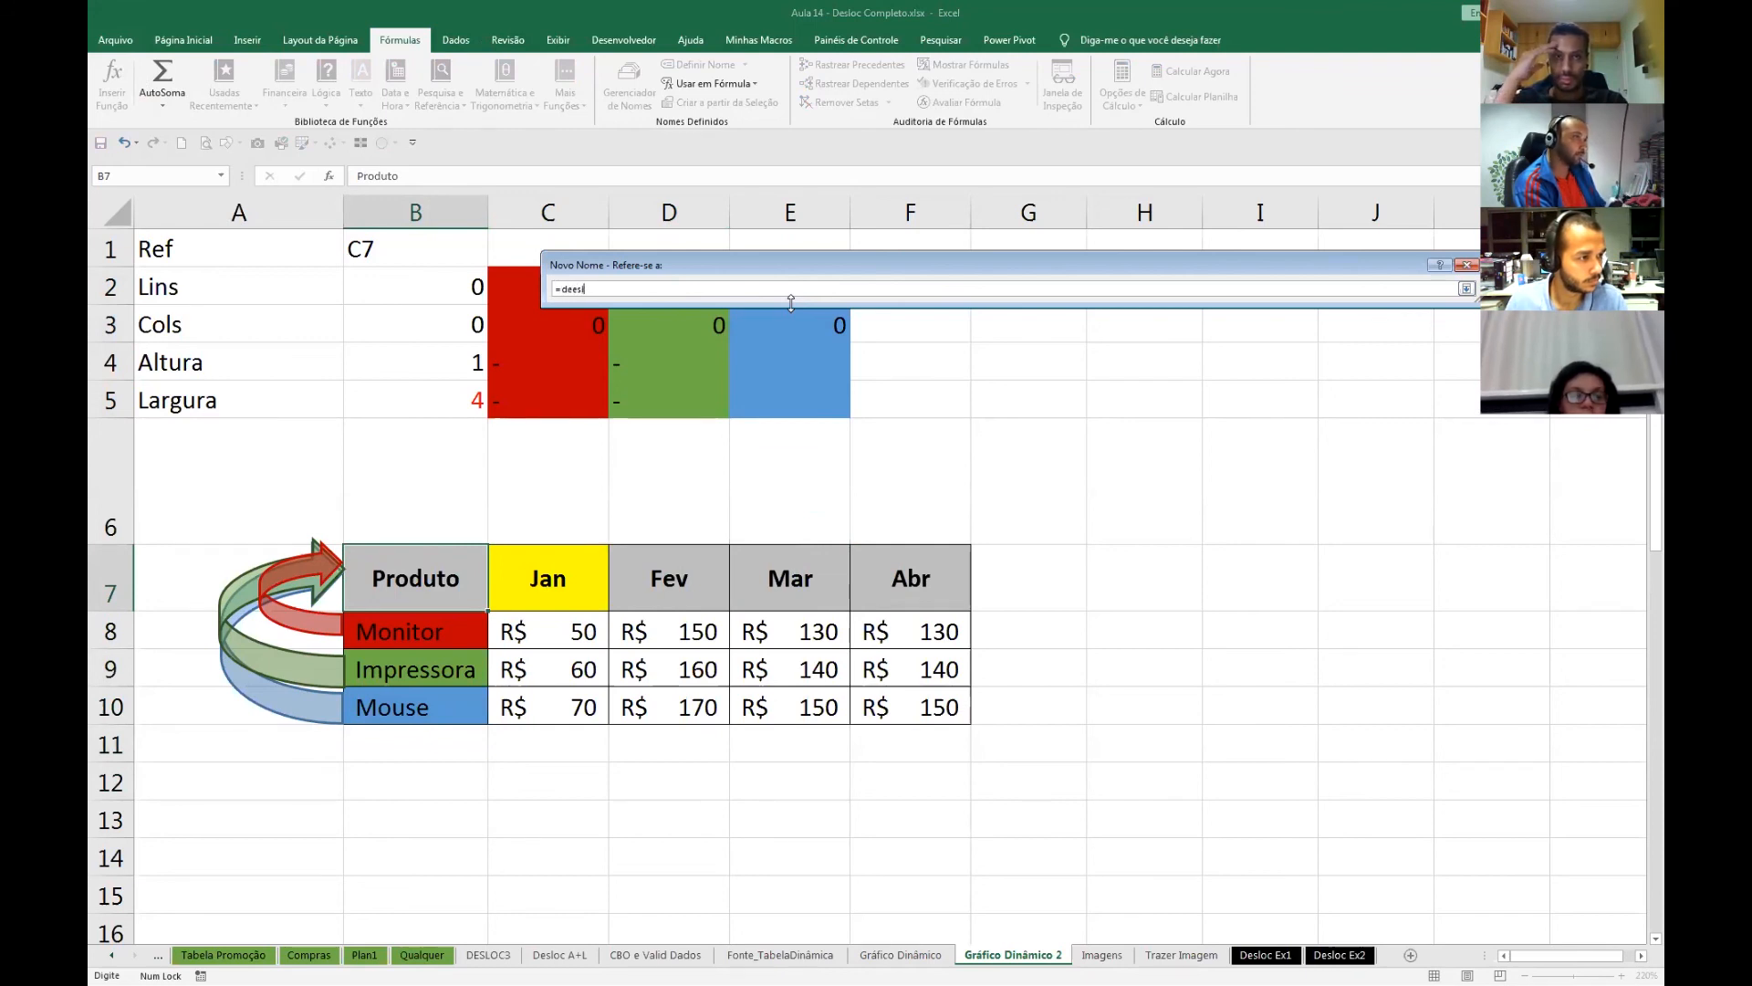
text(oc)
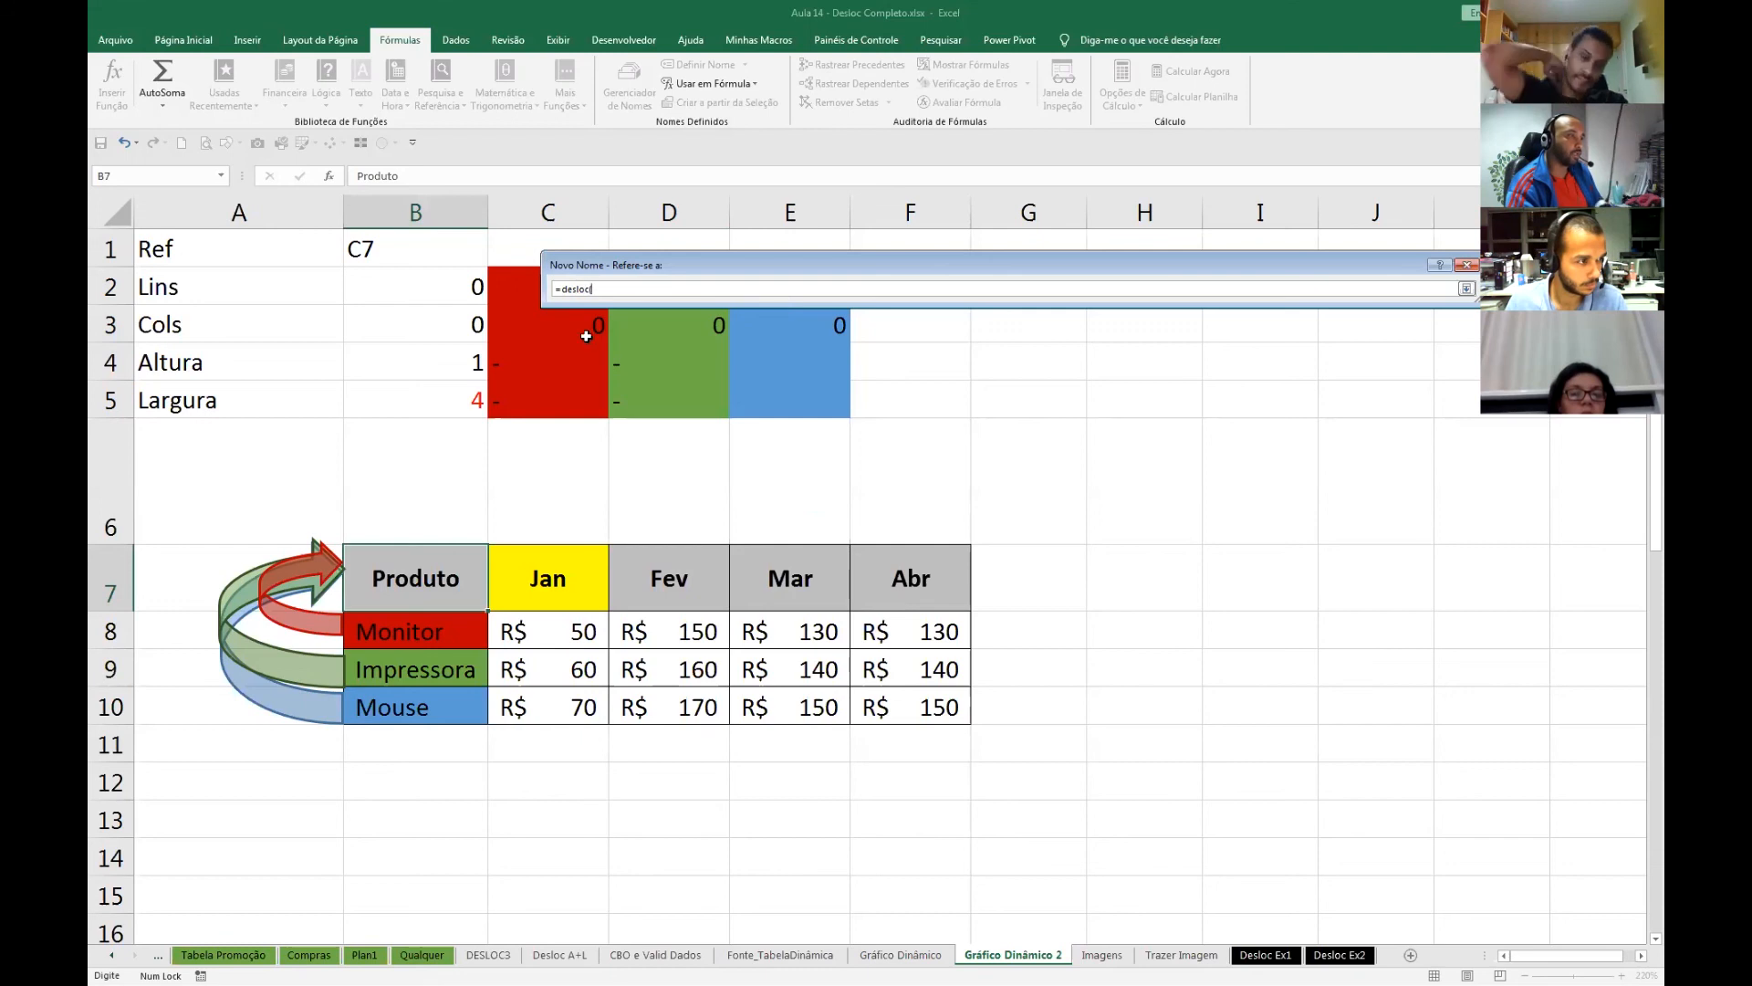
click(415, 634)
text(;0;0)
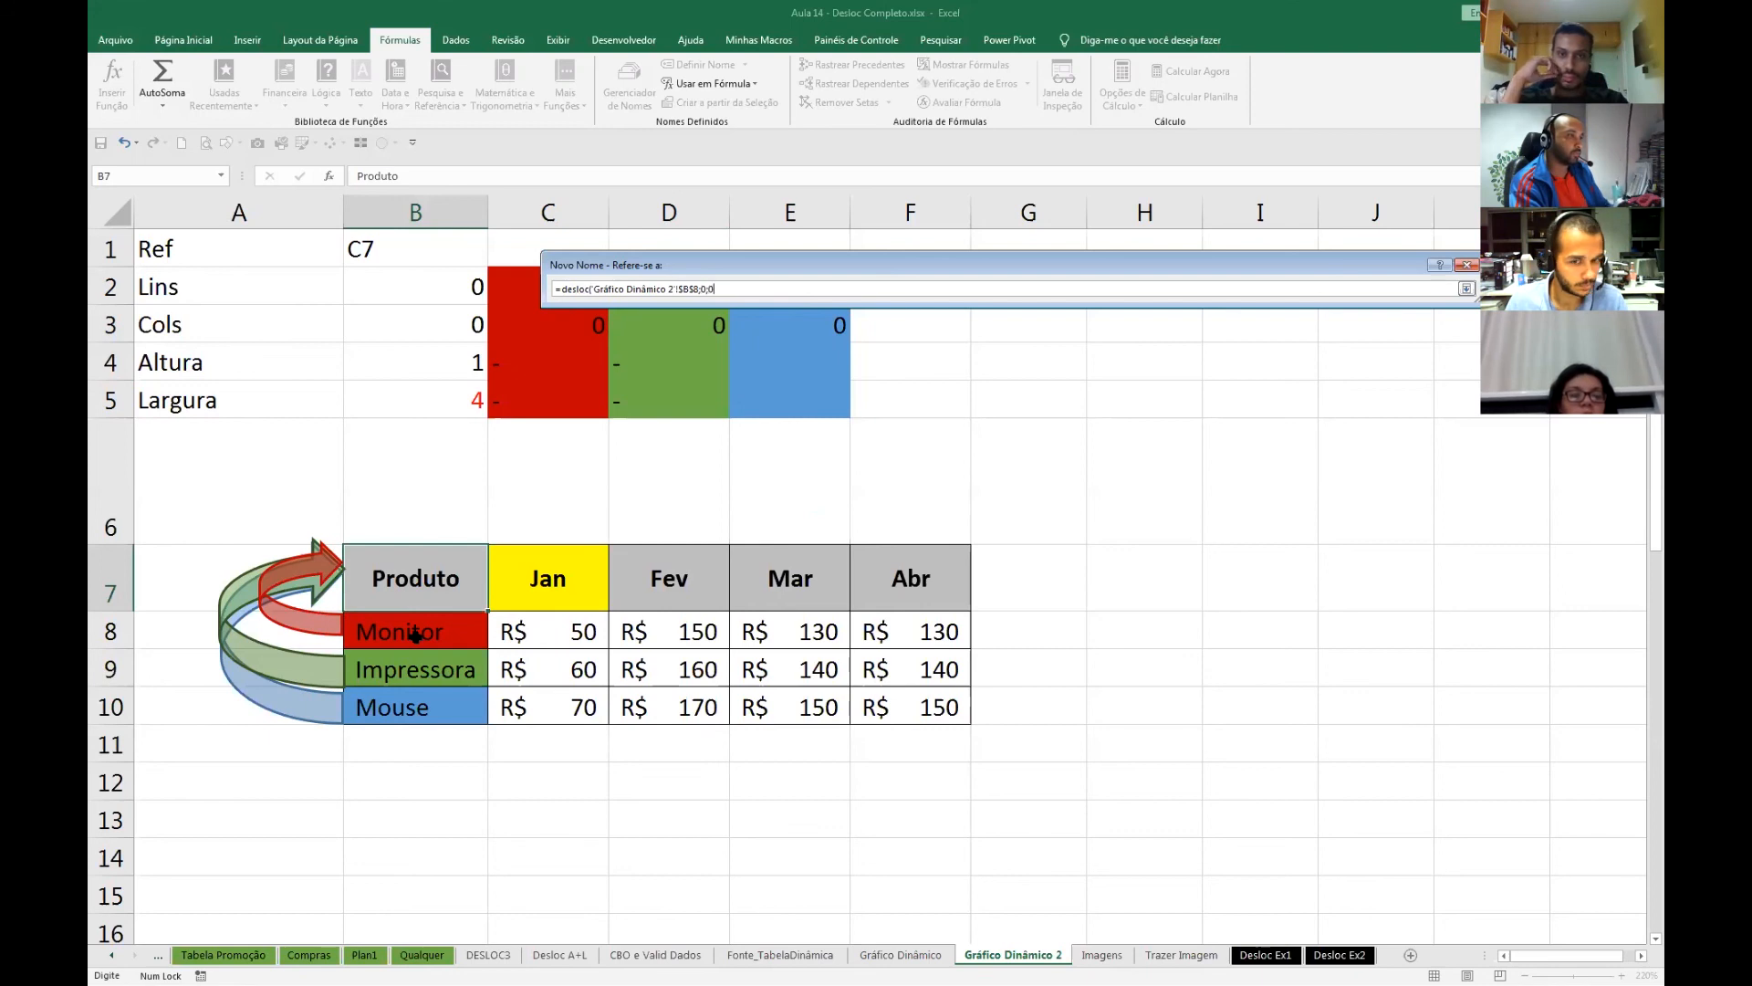
text(;)
click(424, 575)
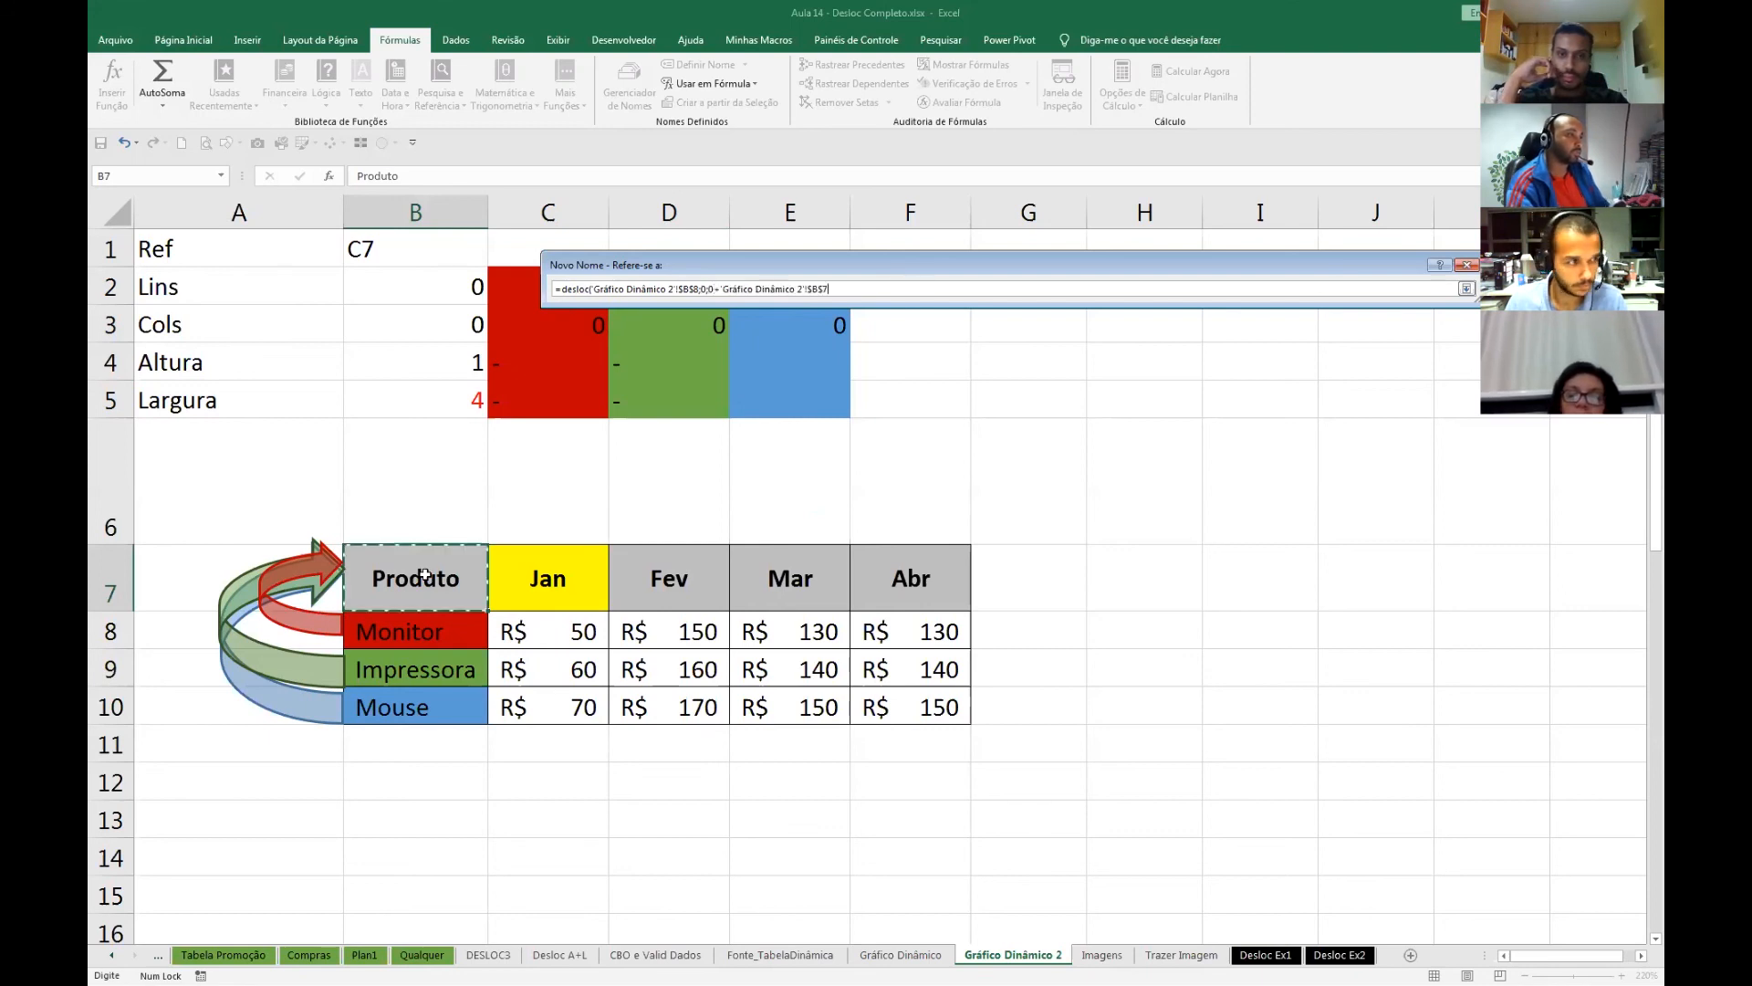
key(BackSpace)
key(BackSpace)
key(BackSpace)
key(BackSpace)
key(BackSpace)
key(BackSpace)
key(BackSpace)
key(BackSpace)
key(BackSpace)
key(BackSpace)
key(BackSpace)
key(BackSpace)
key(BackSpace)
key(BackSpace)
key(BackSpace)
key(BackSpace)
key(BackSpace)
key(BackSpace)
key(BackSpace)
key(BackSpace)
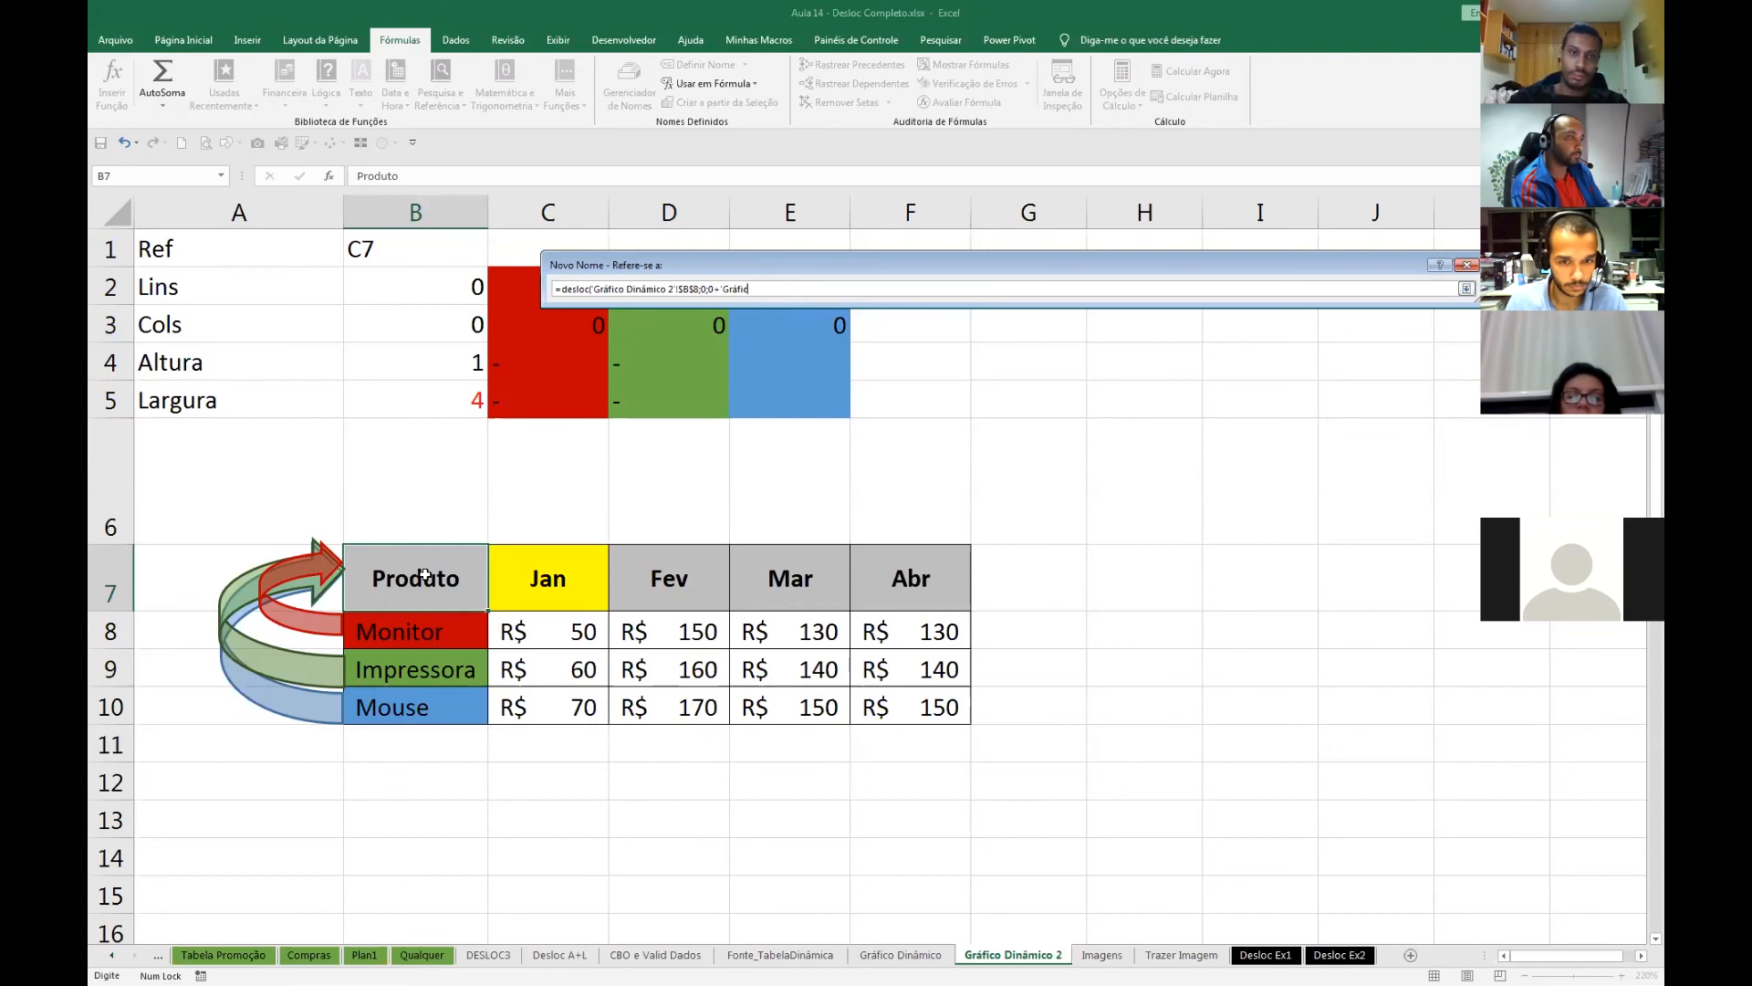
key(BackSpace)
key(BackSpace)
key(BackSpace)
key(BackSpace)
key(BackSpace)
key(BackSpace)
key(BackSpace)
key(BackSpace)
key(BackSpace)
key(BackSpace)
key(BackSpace)
key(BackSpace)
key(BackSpace)
key(BackSpace)
key(BackSpace)
key(BackSpace)
key(BackSpace)
key(BackSpace)
key(BackSpace)
key(BackSpace)
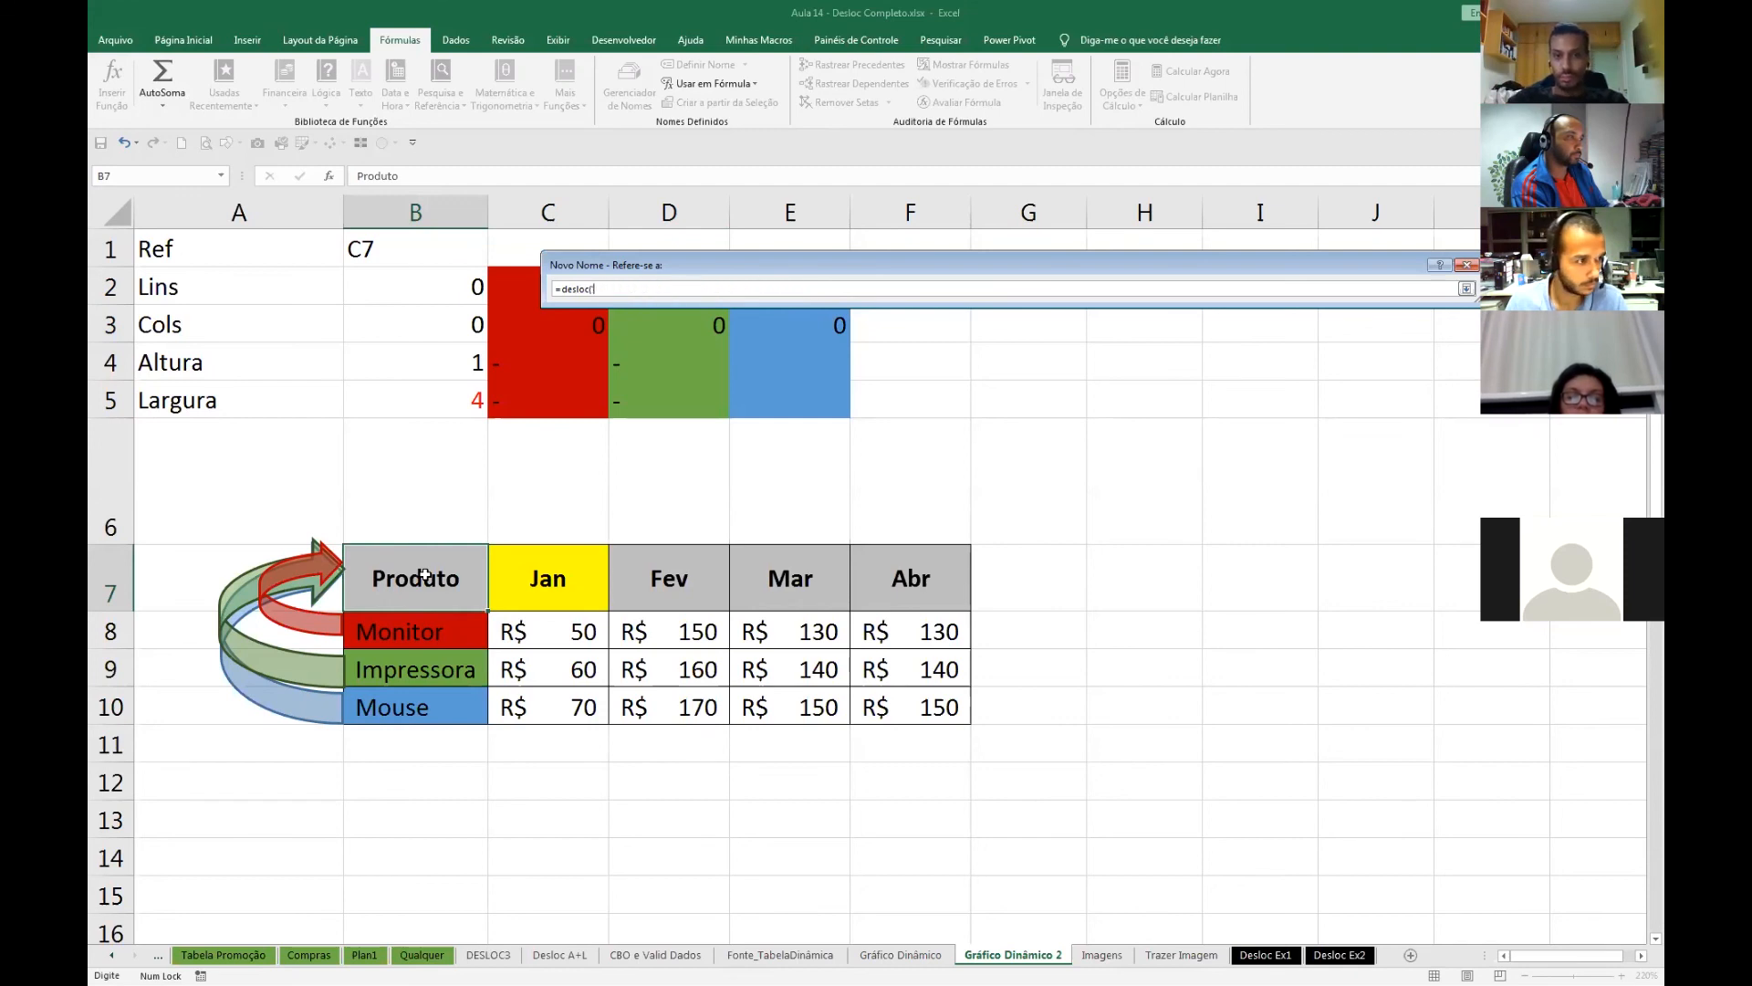
- Complete the desloc formula with reference $B$7, offsets 0 and 0, height cont.valores of $B$8:$B$18 and width 1, and move the dialog below the table
click(424, 575)
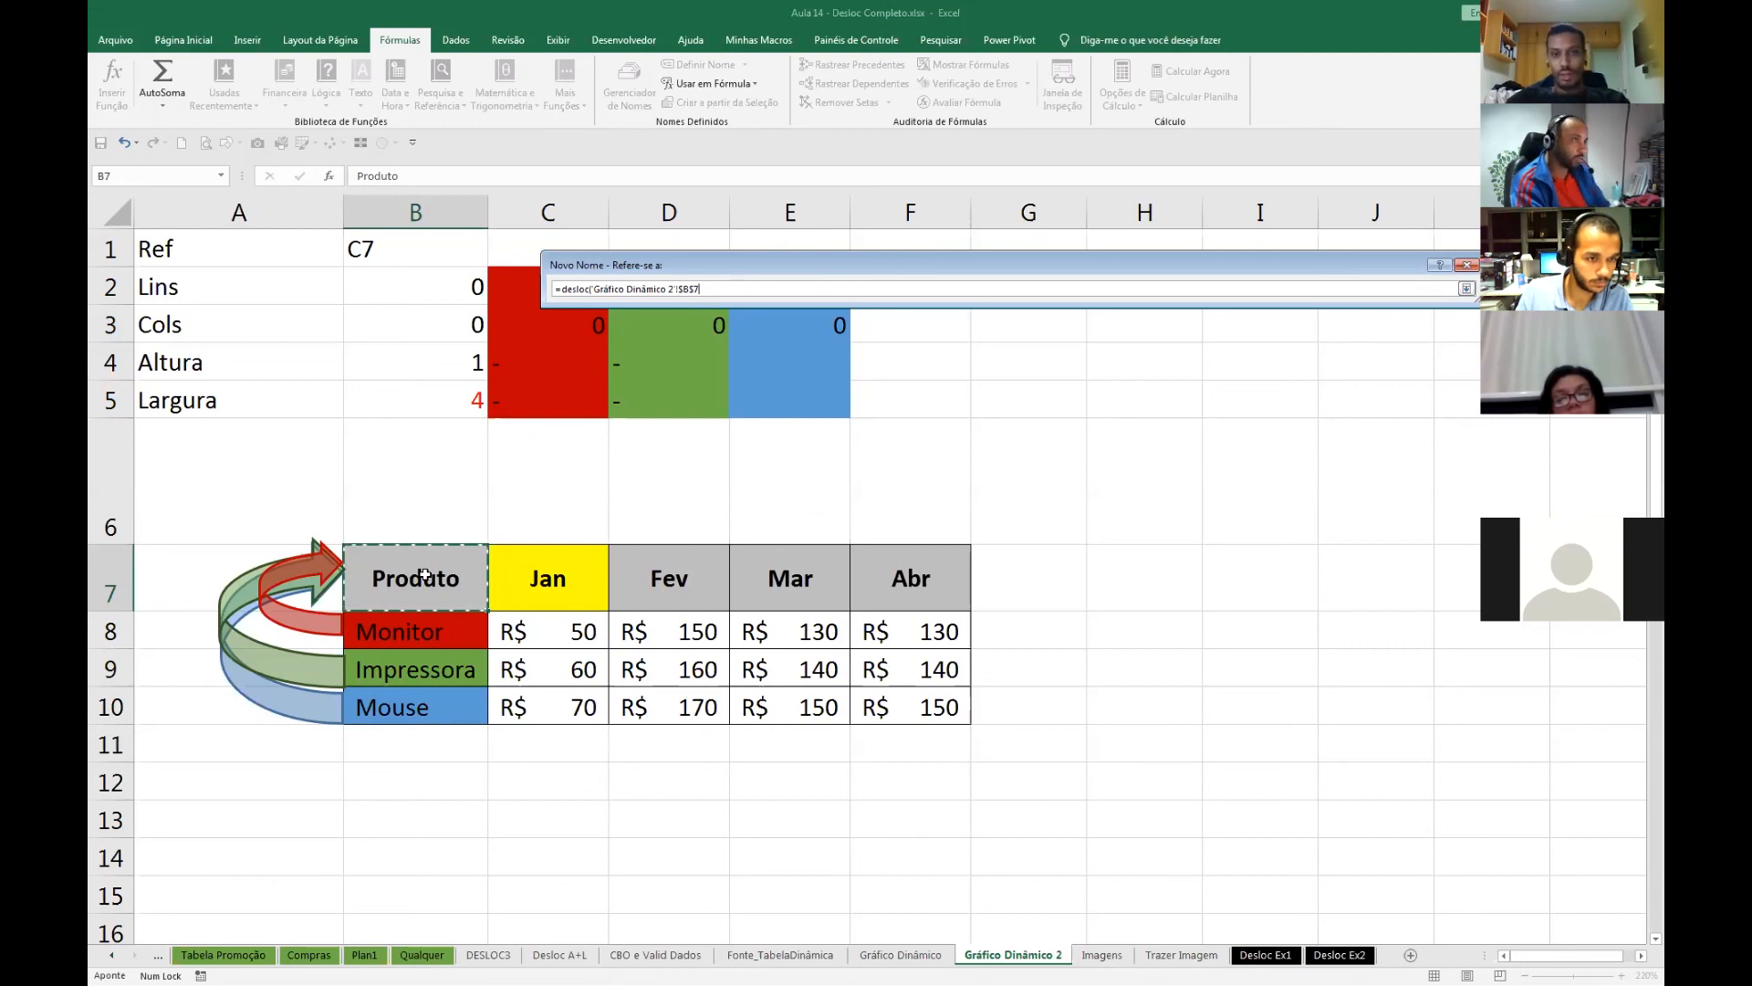
text(0;0)
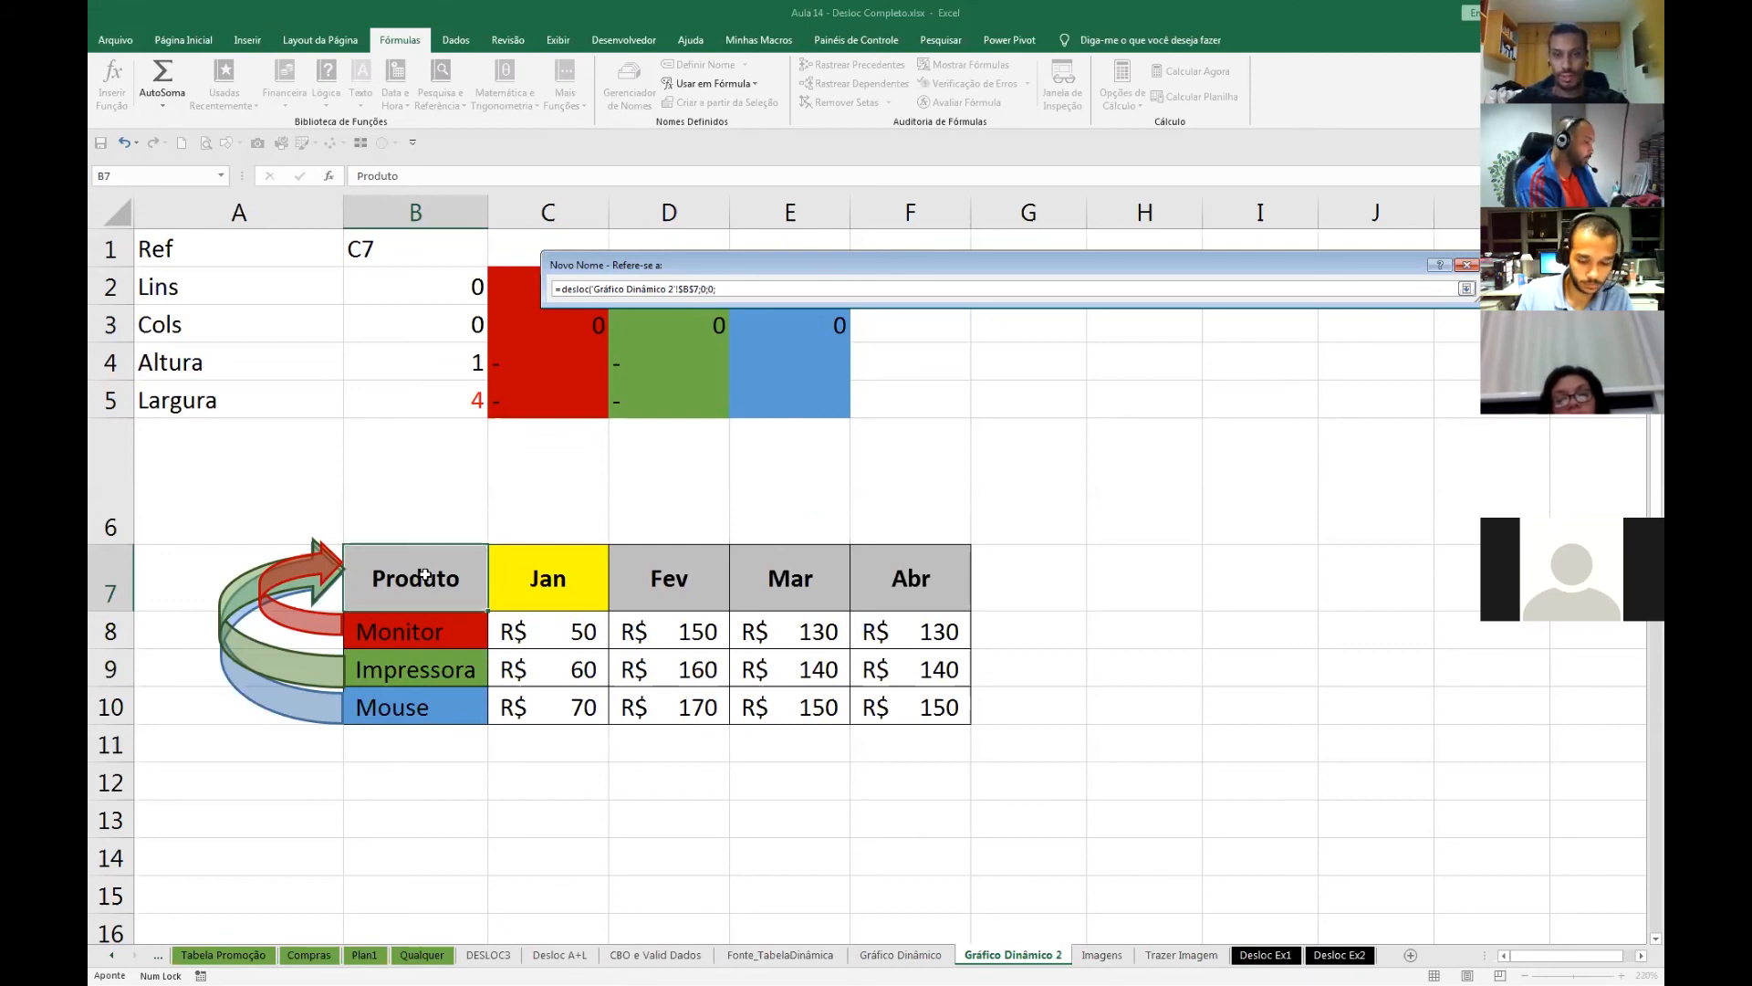
text(cont)
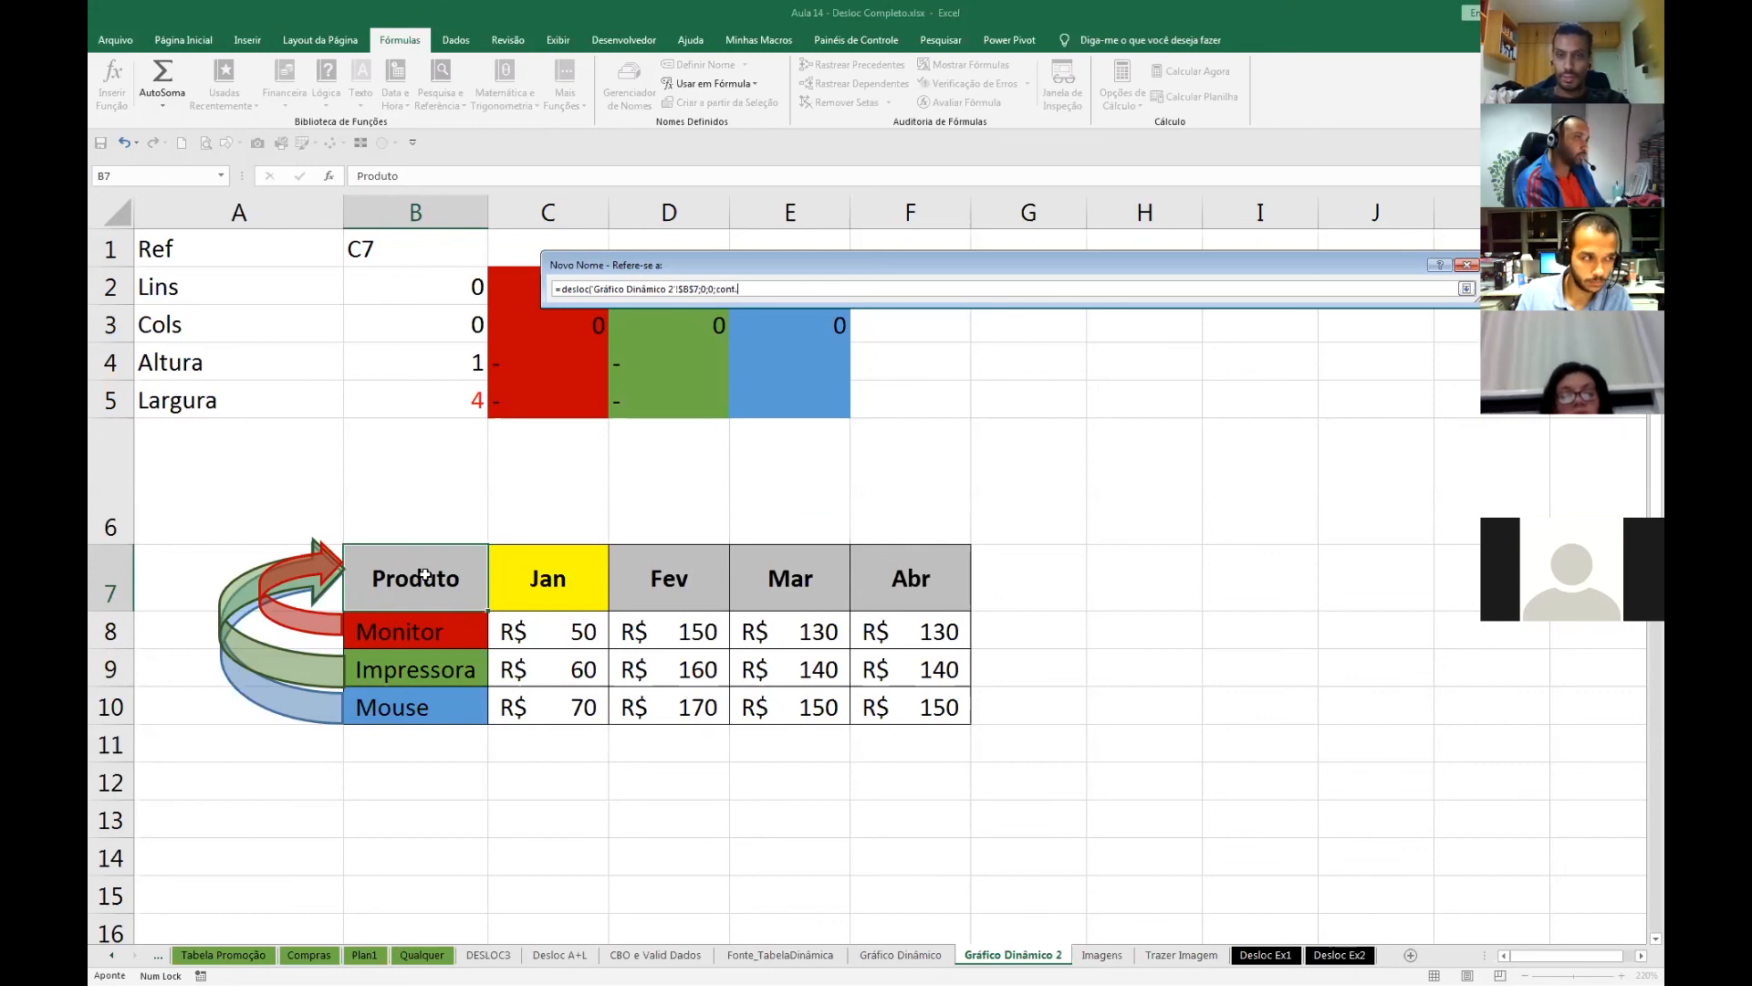
text(.valores)
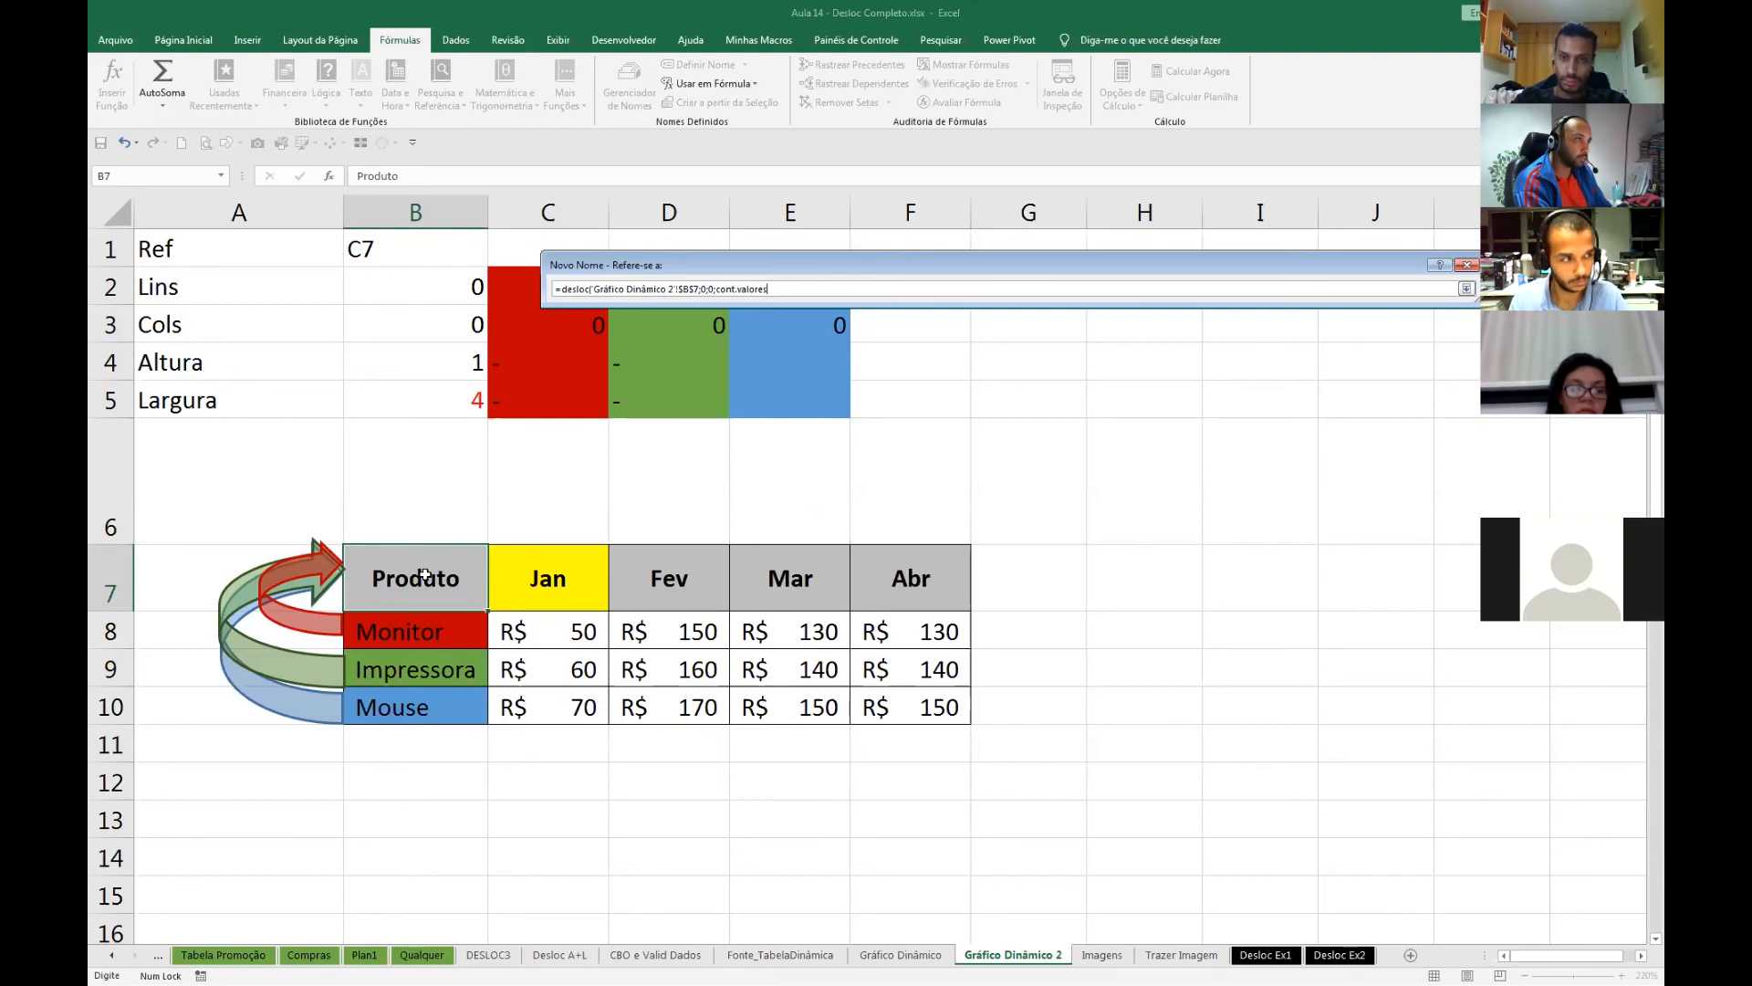
text(()
drag(438, 639, 450, 688)
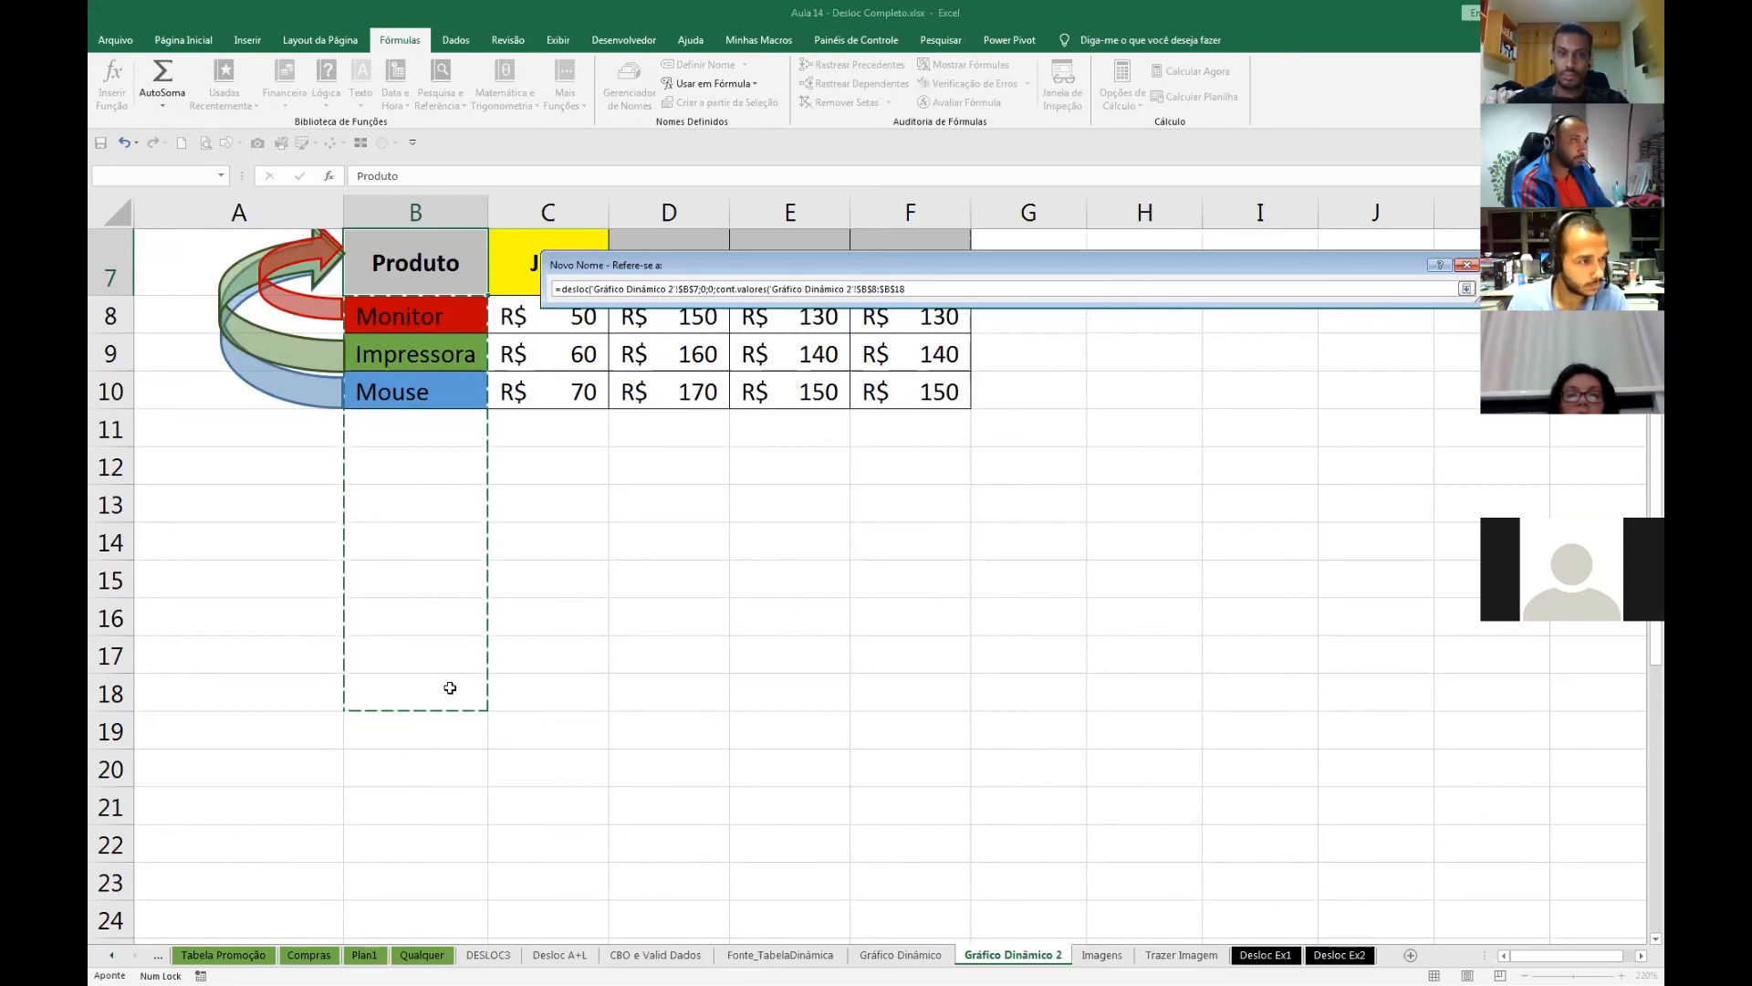
text();)
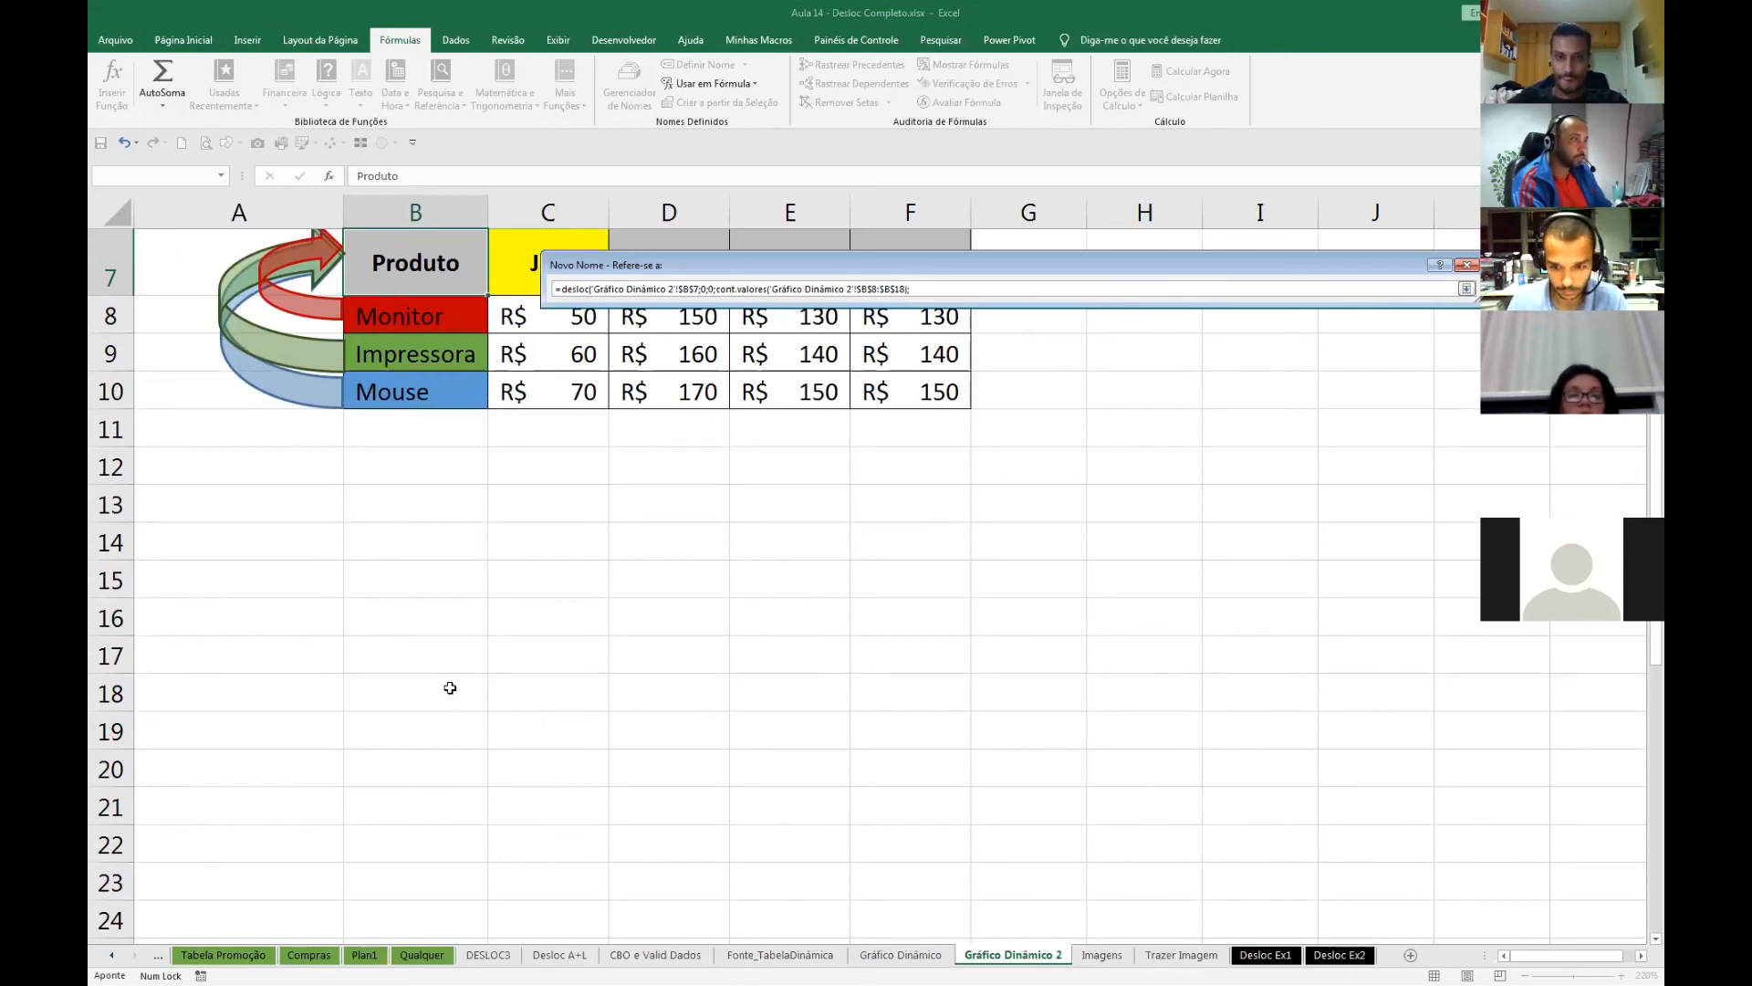
text(1)
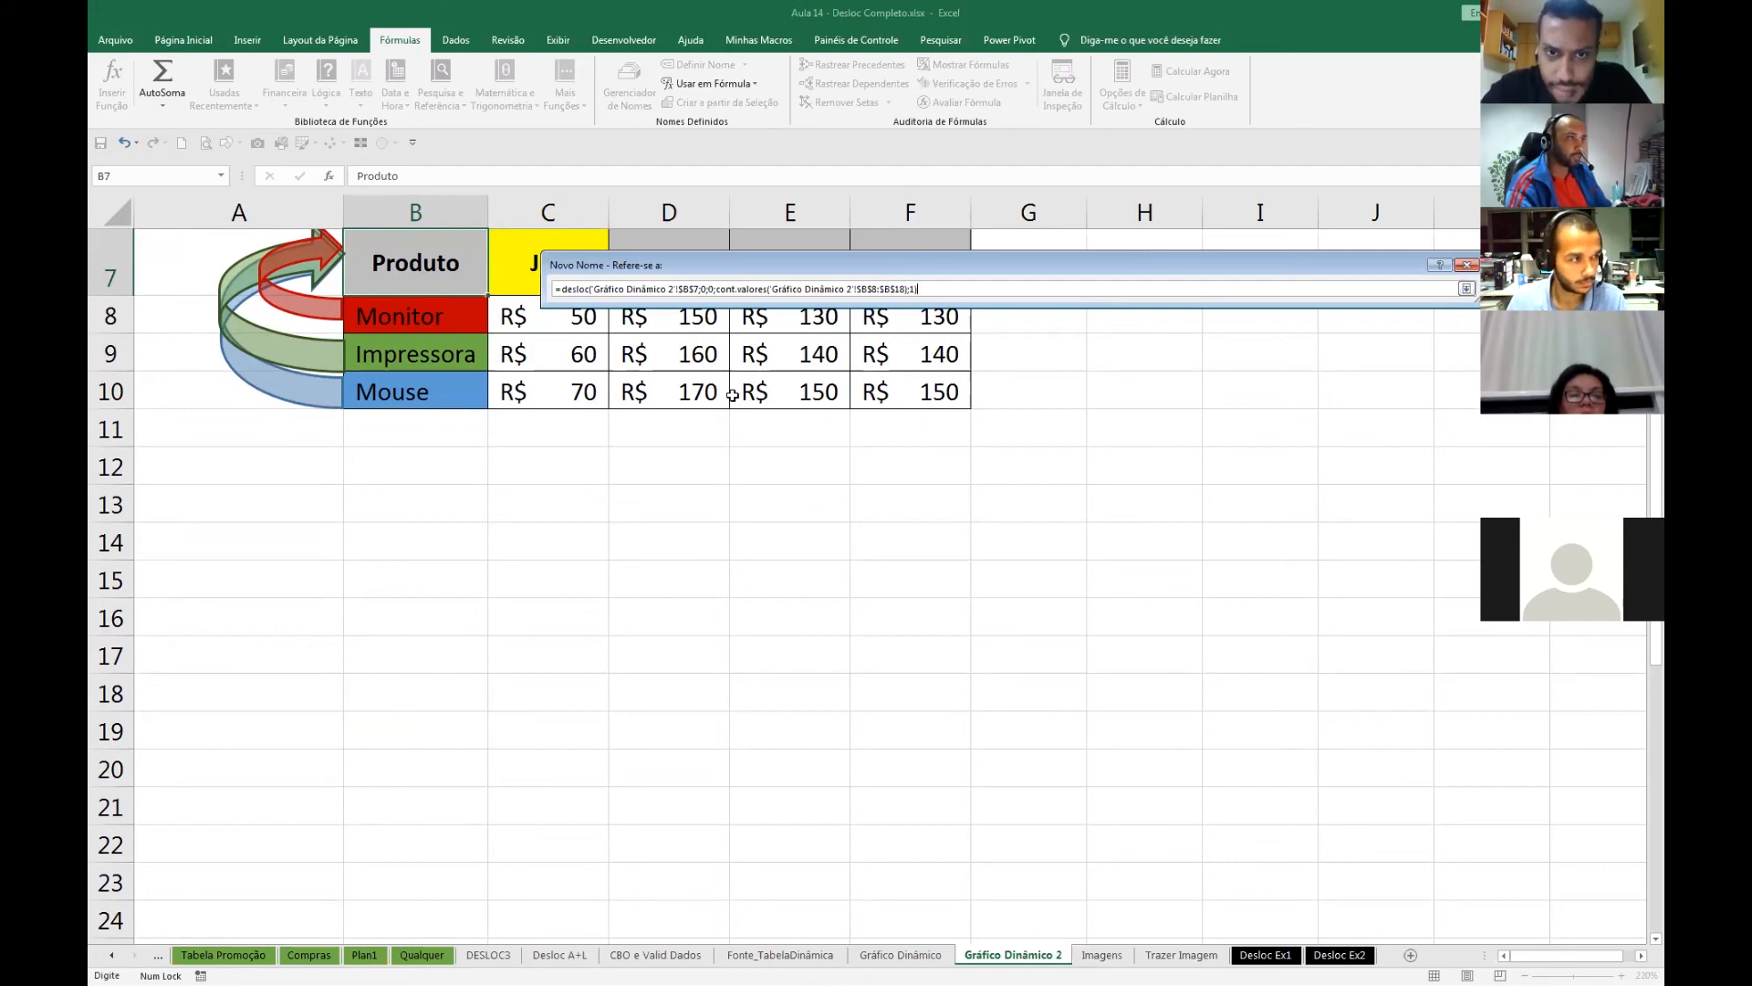
click(1466, 290)
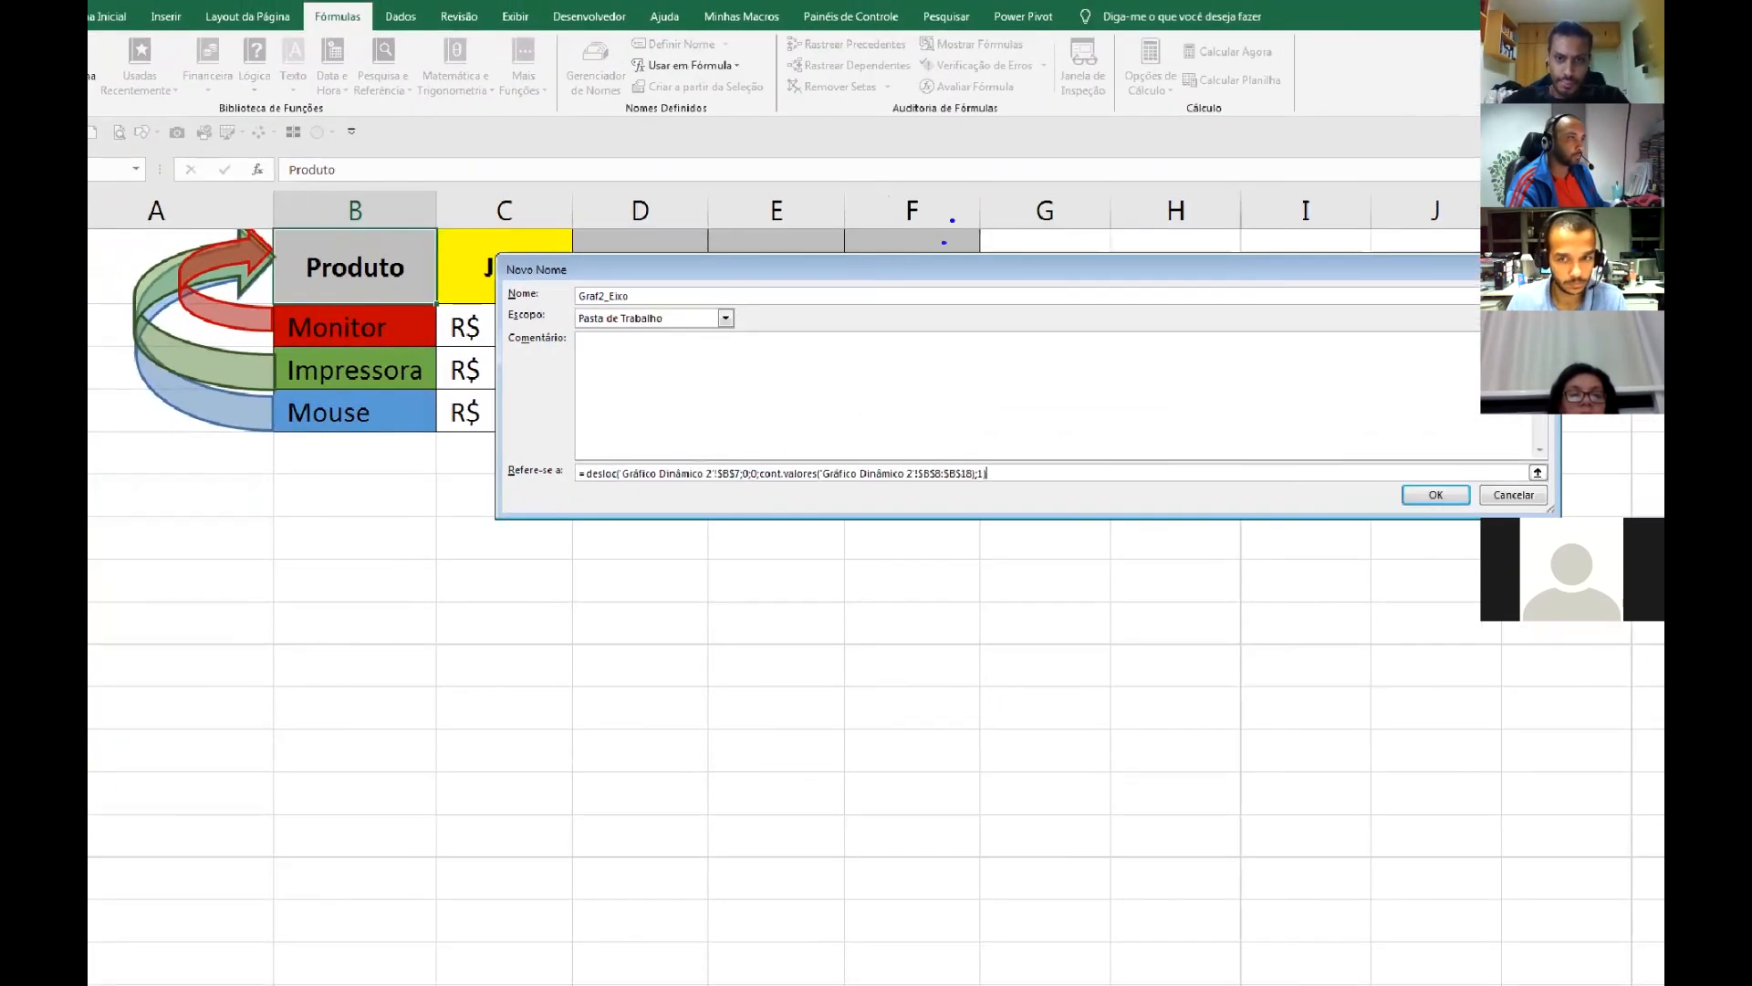
drag(900, 263, 650, 444)
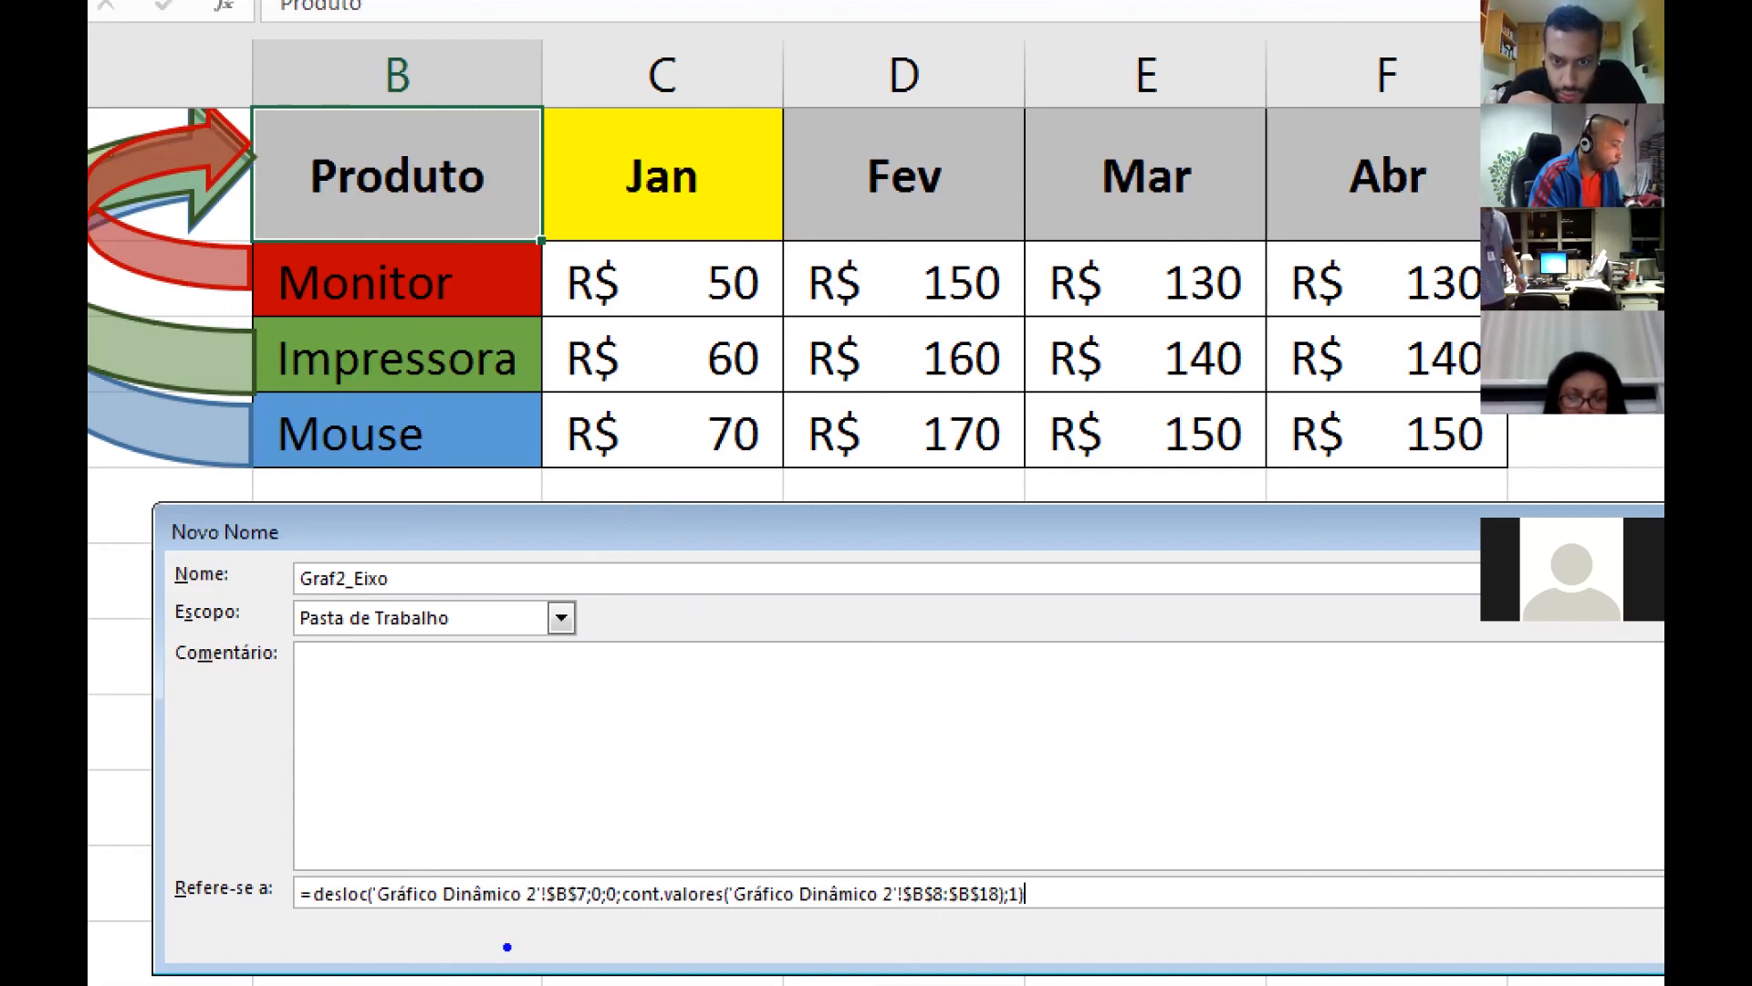
drag(890, 768, 1011, 885)
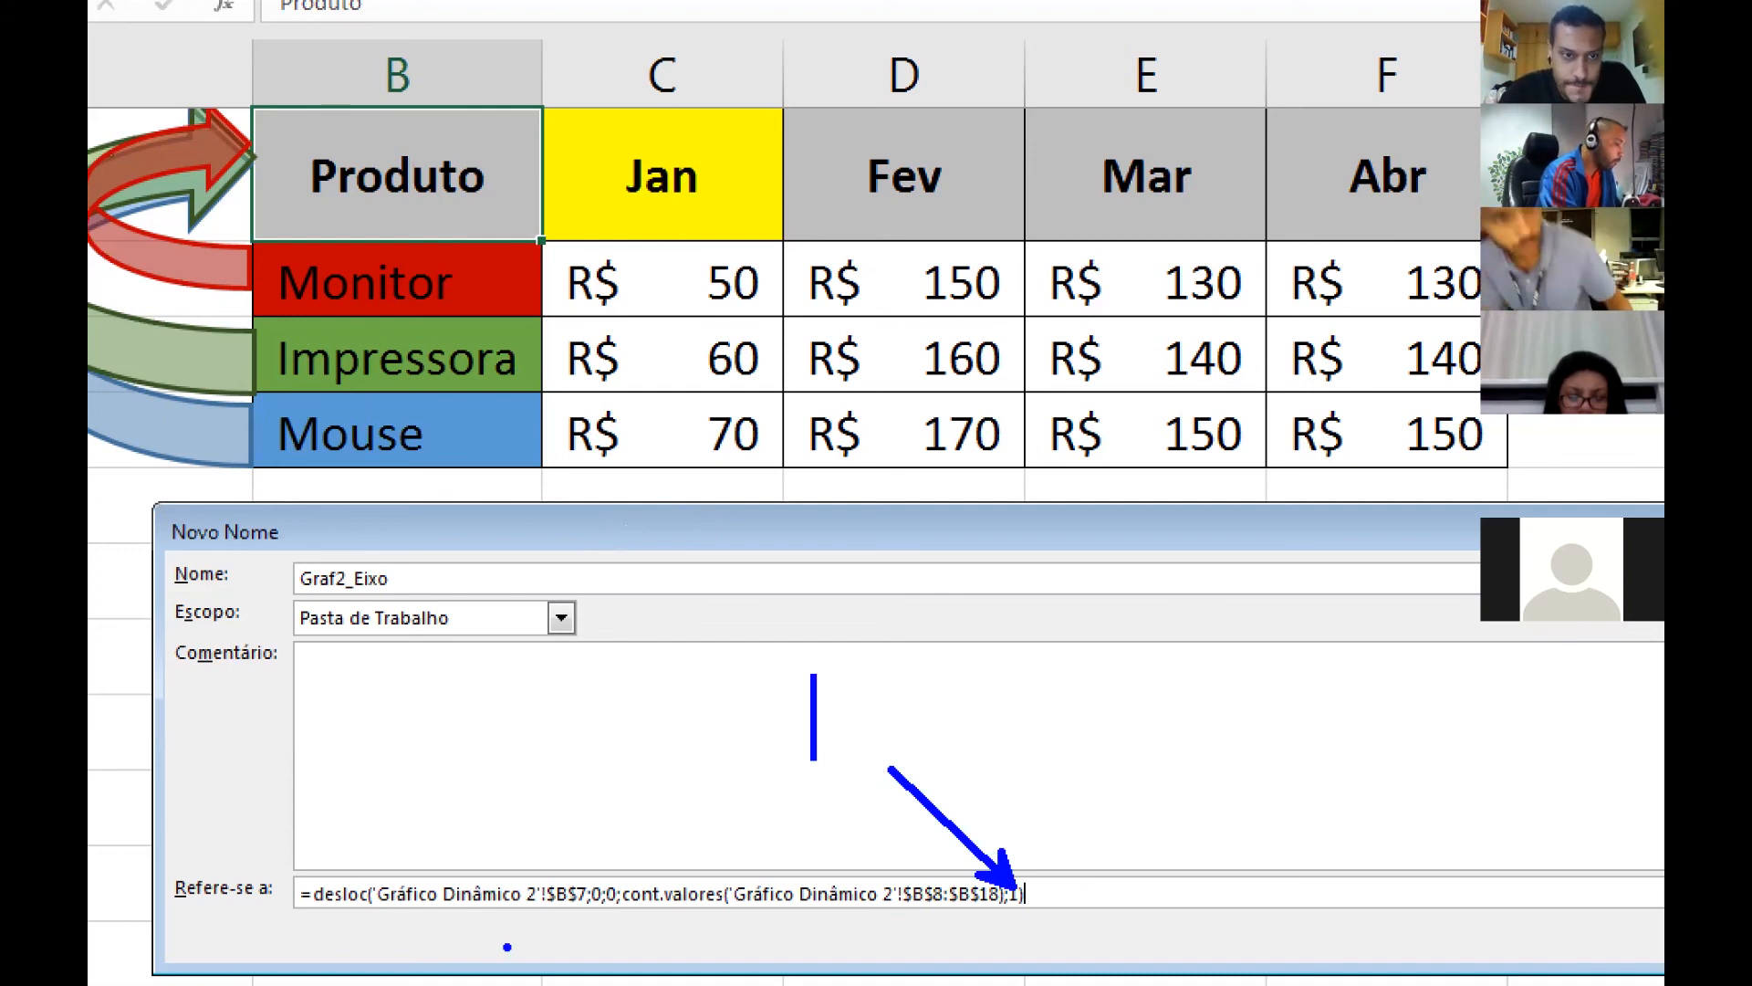
text(Muda nos )
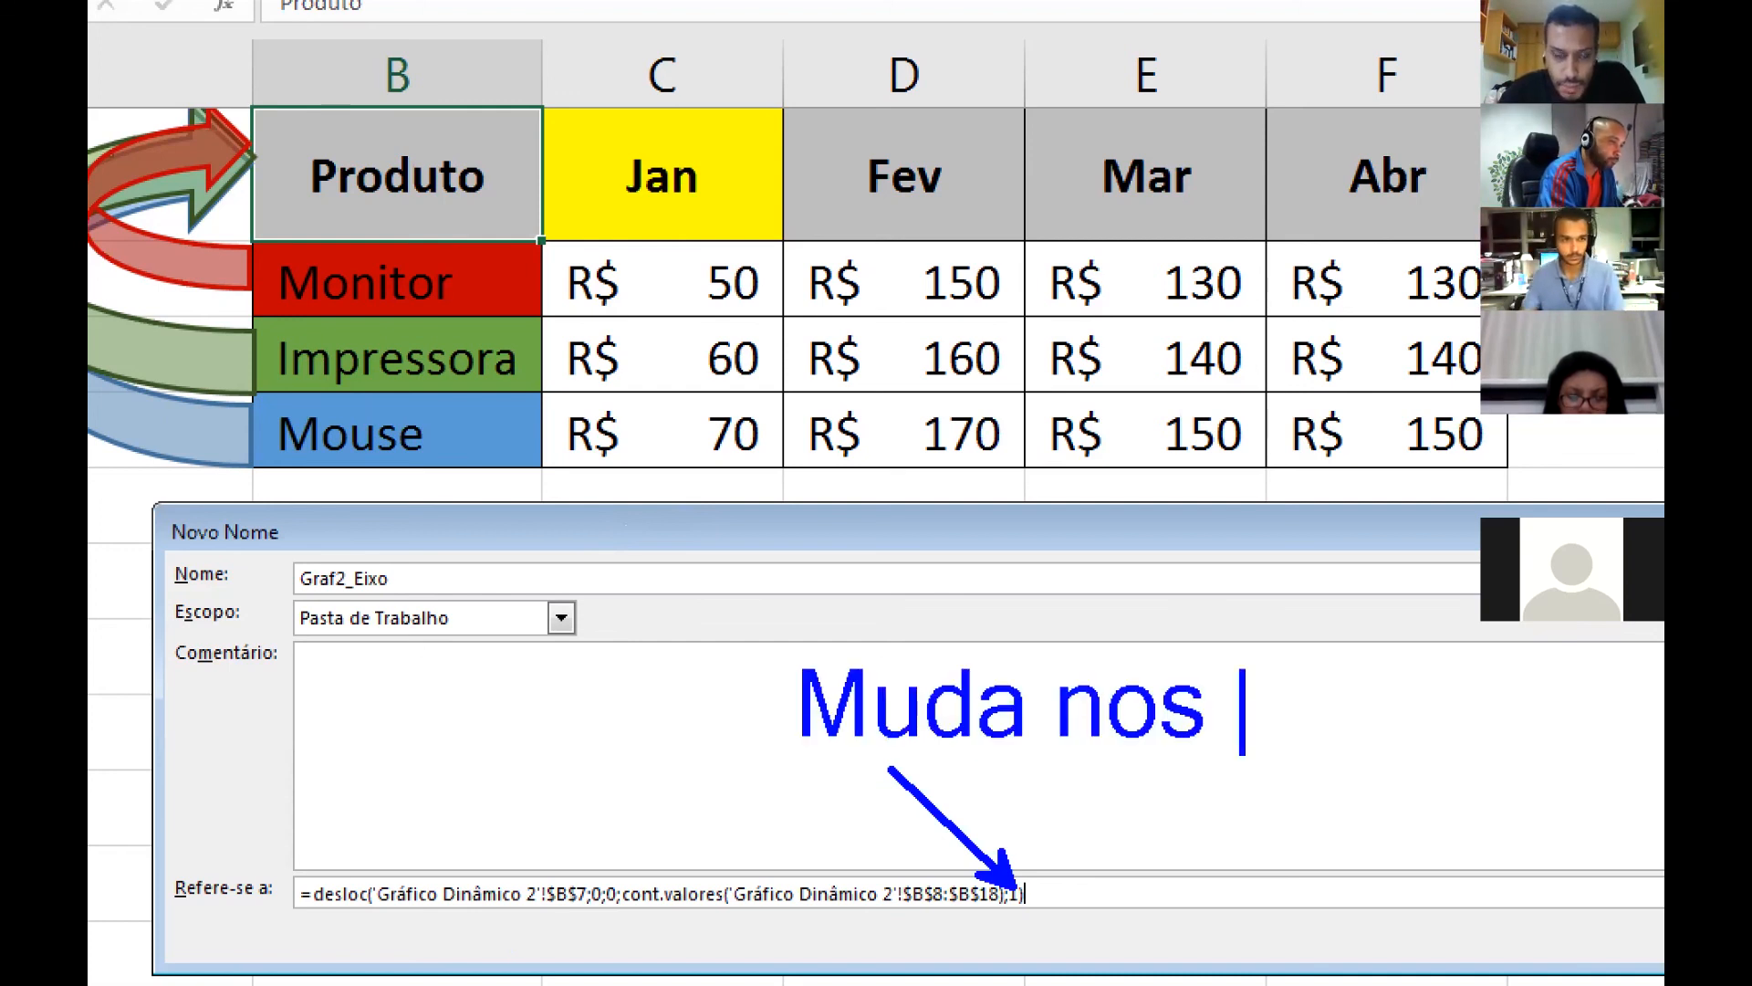
text(proximos)
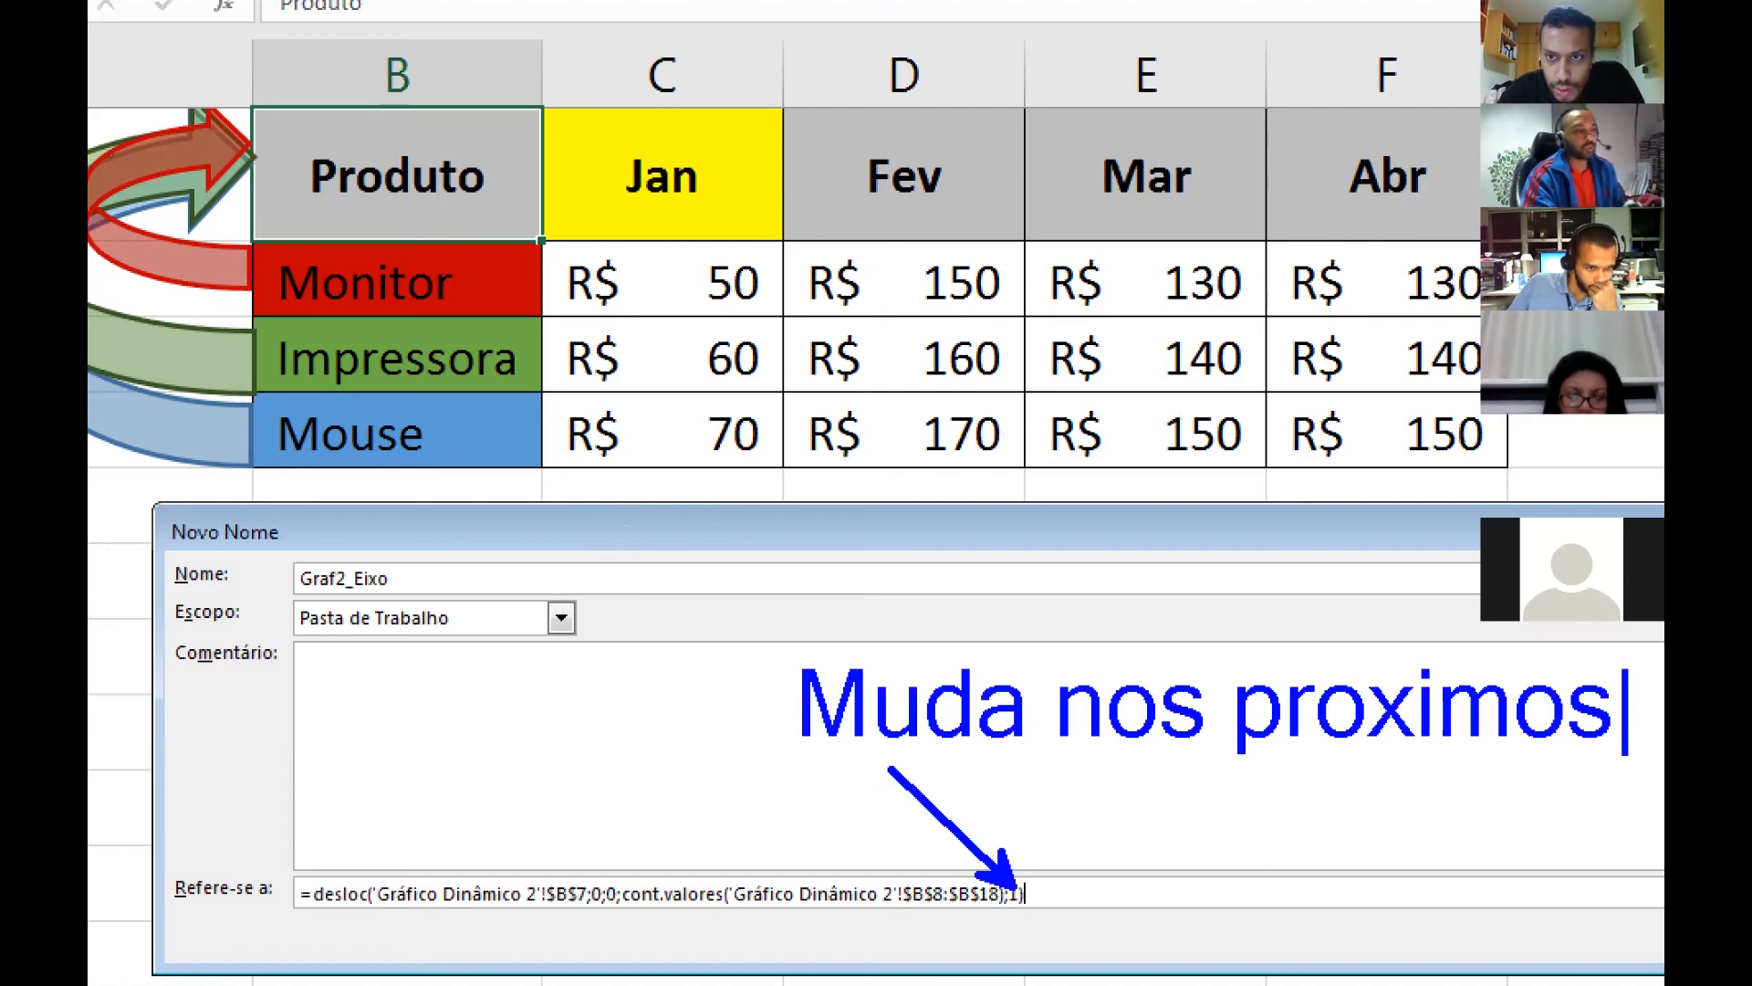
key(Escape)
key(Escape)
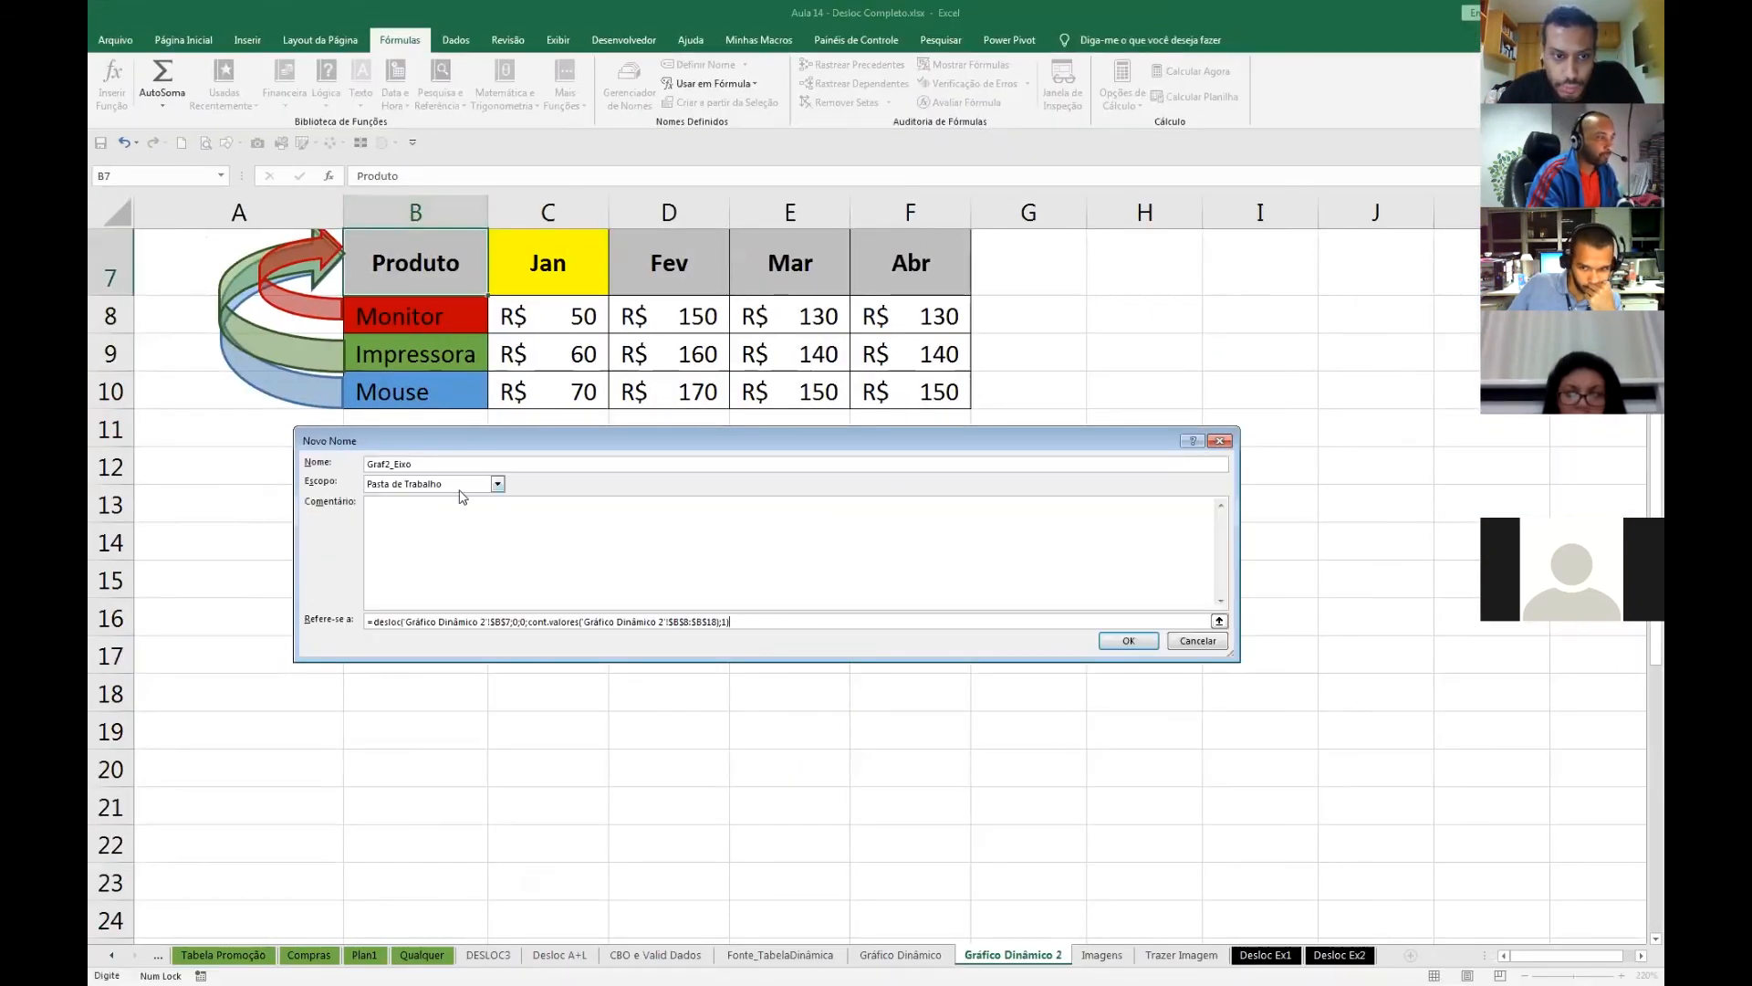
- Save the new defined name Graf2_Eixo with its offset formula
double_click(443, 464)
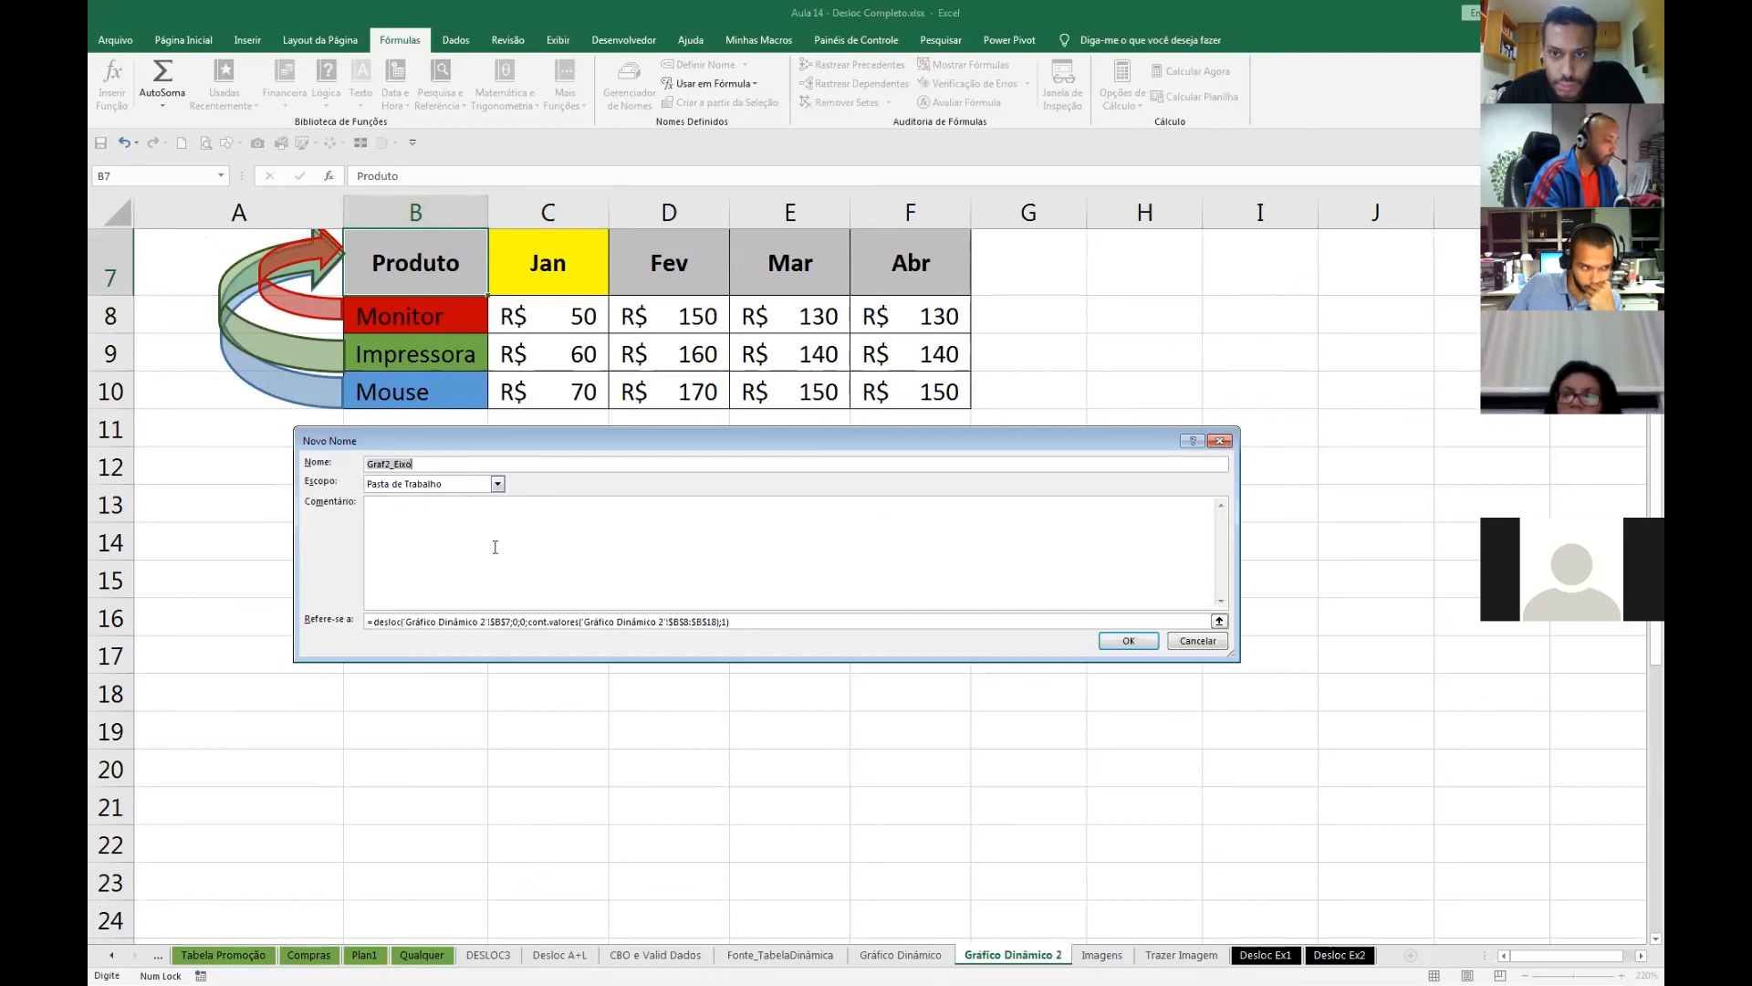
click(1132, 641)
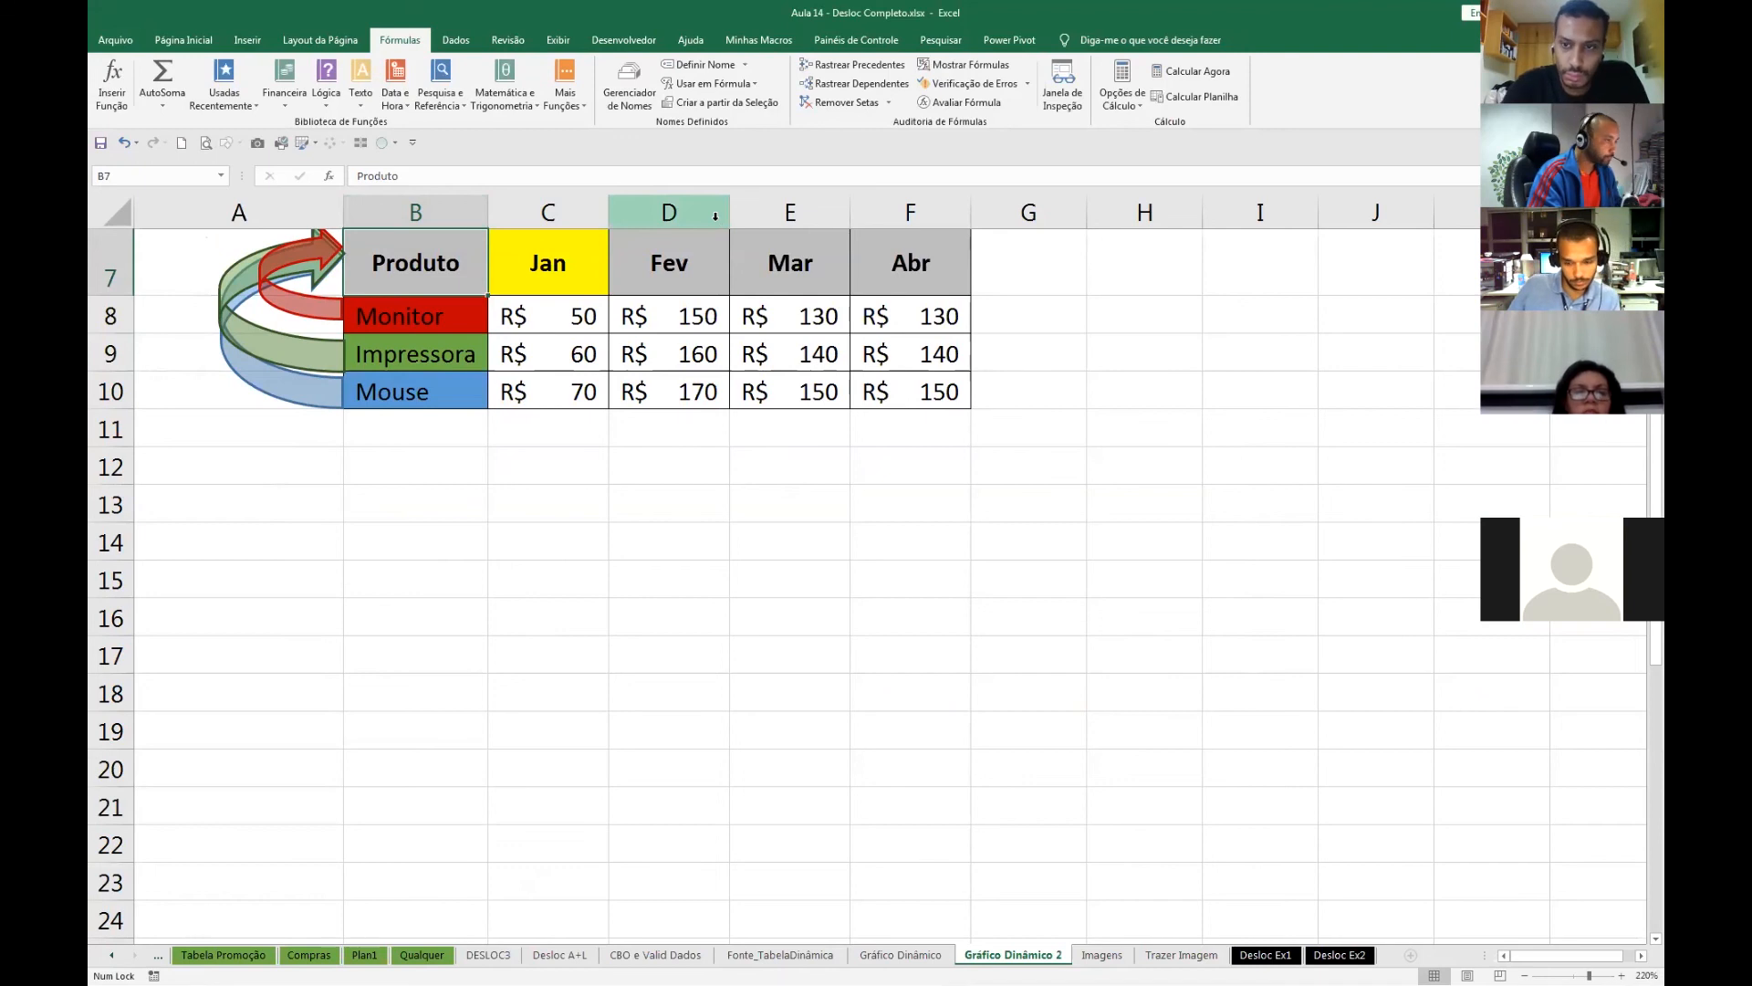
- Display the range Graf2_Eixo refers to from the name manager, and move the dialog clear of the product list
click(632, 94)
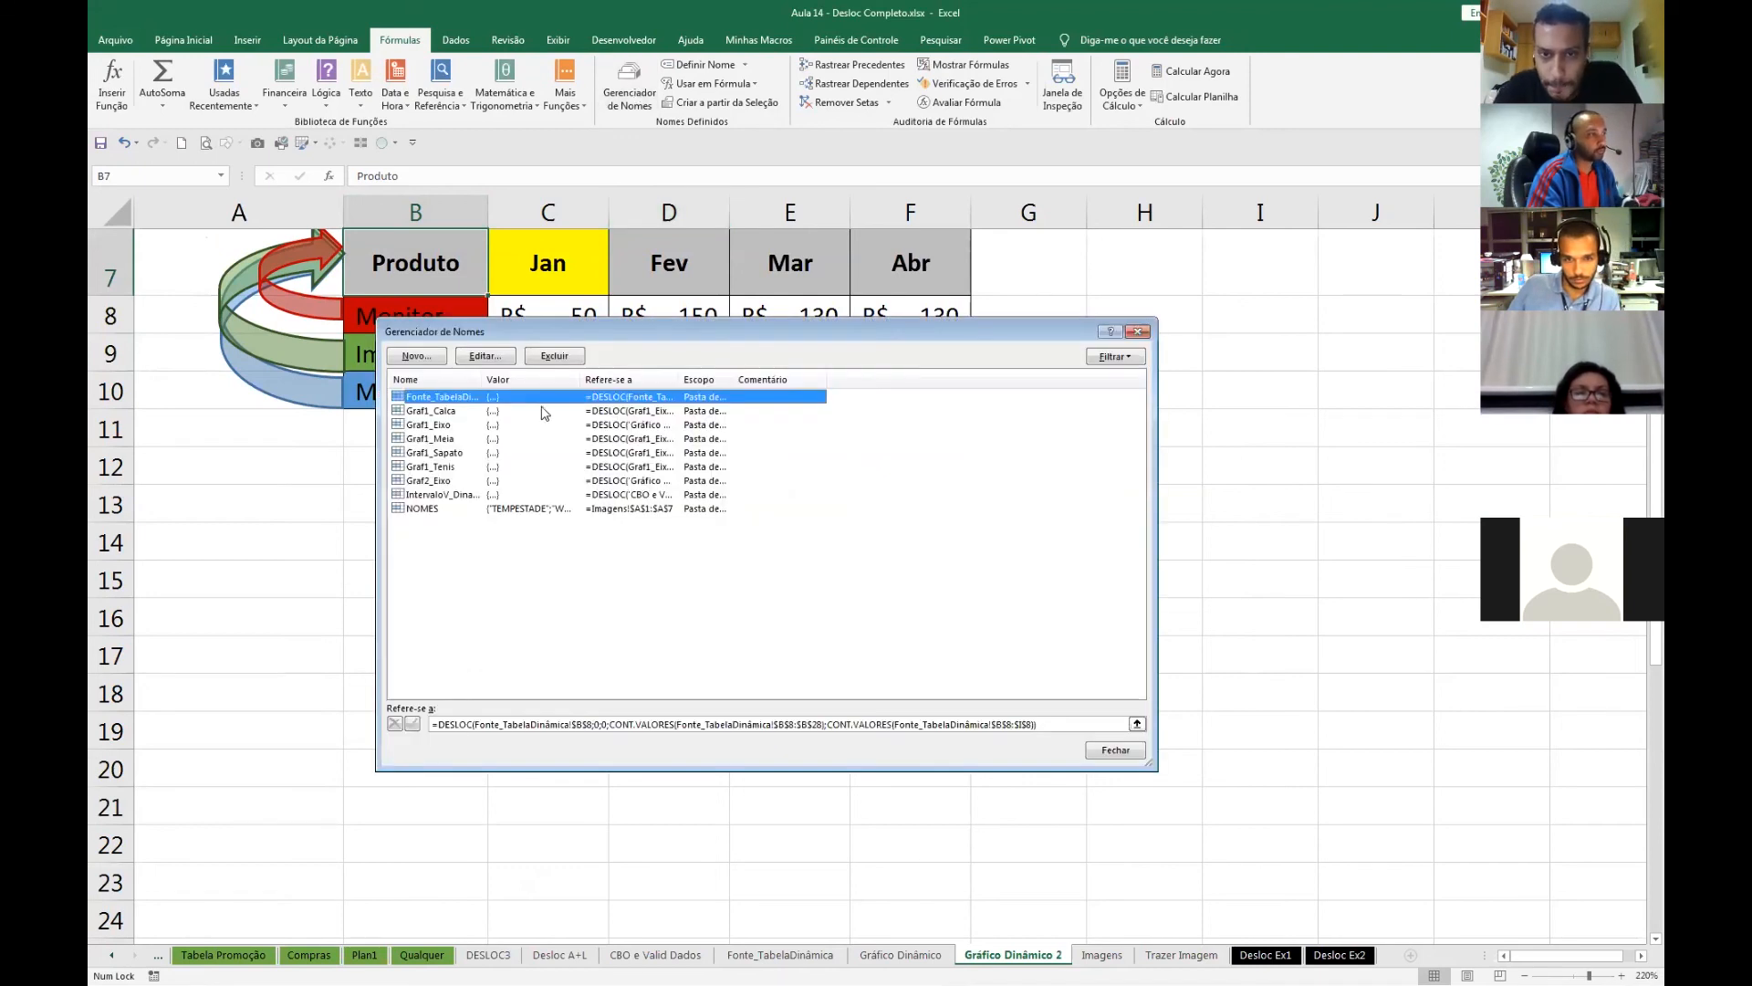
click(457, 482)
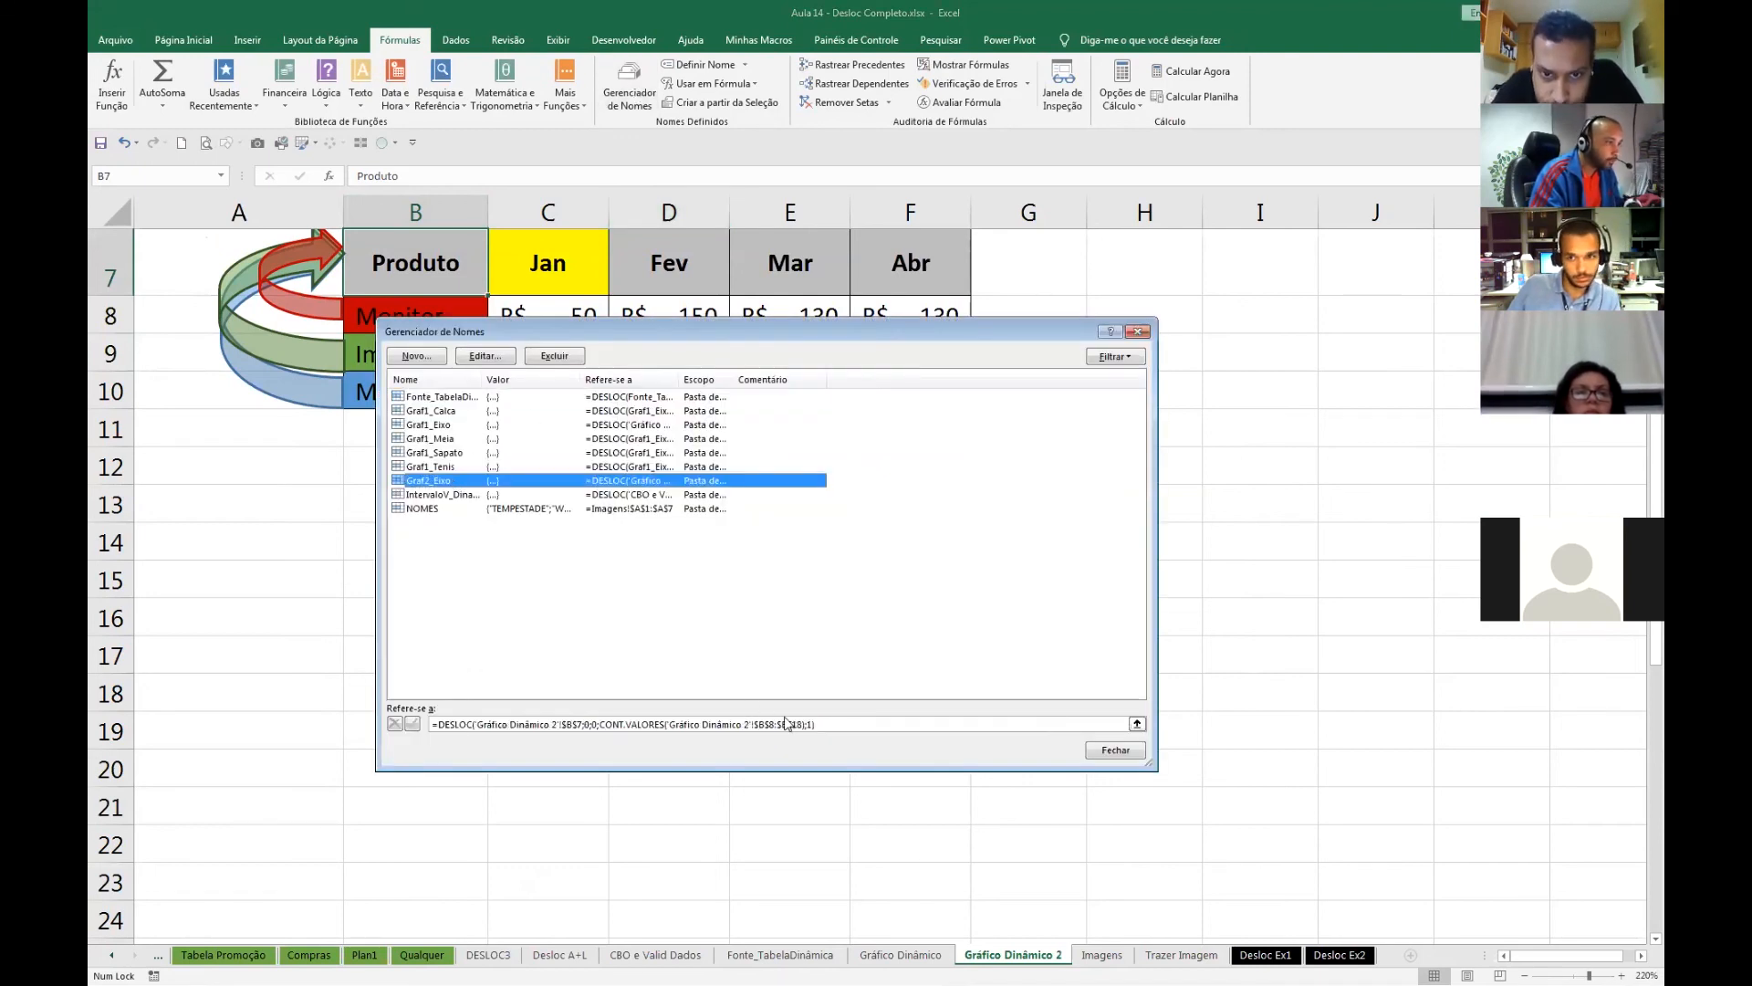
click(819, 722)
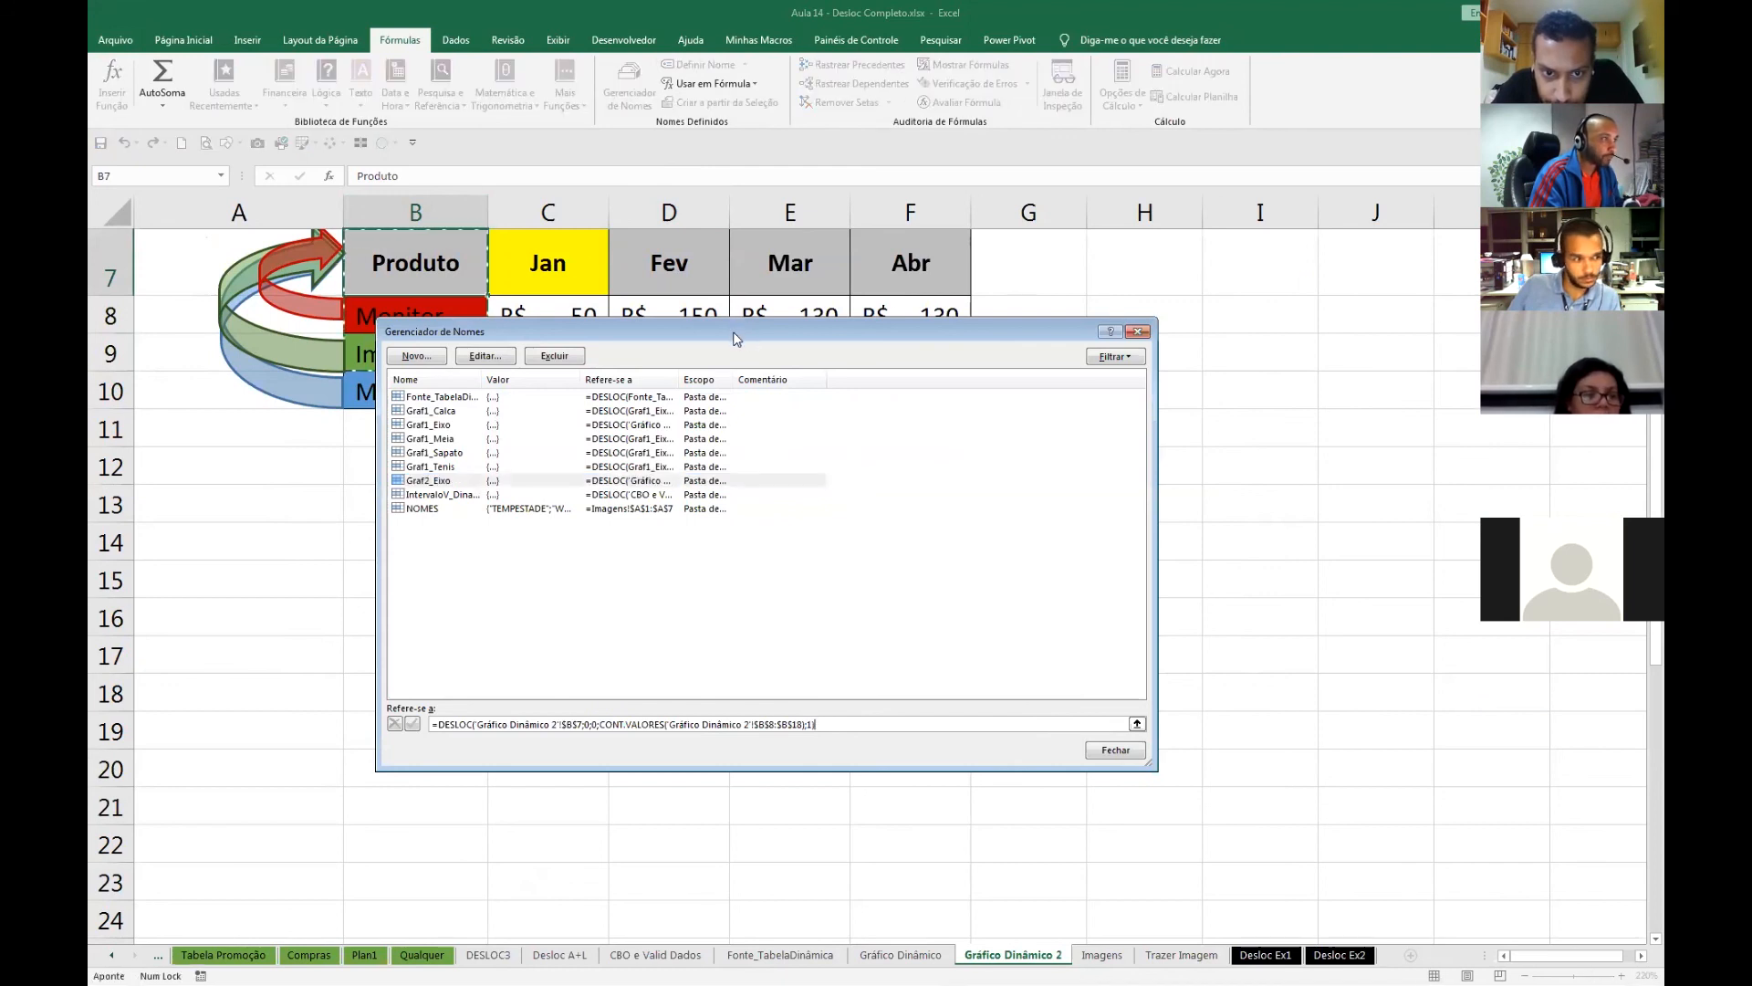
drag(738, 340, 966, 282)
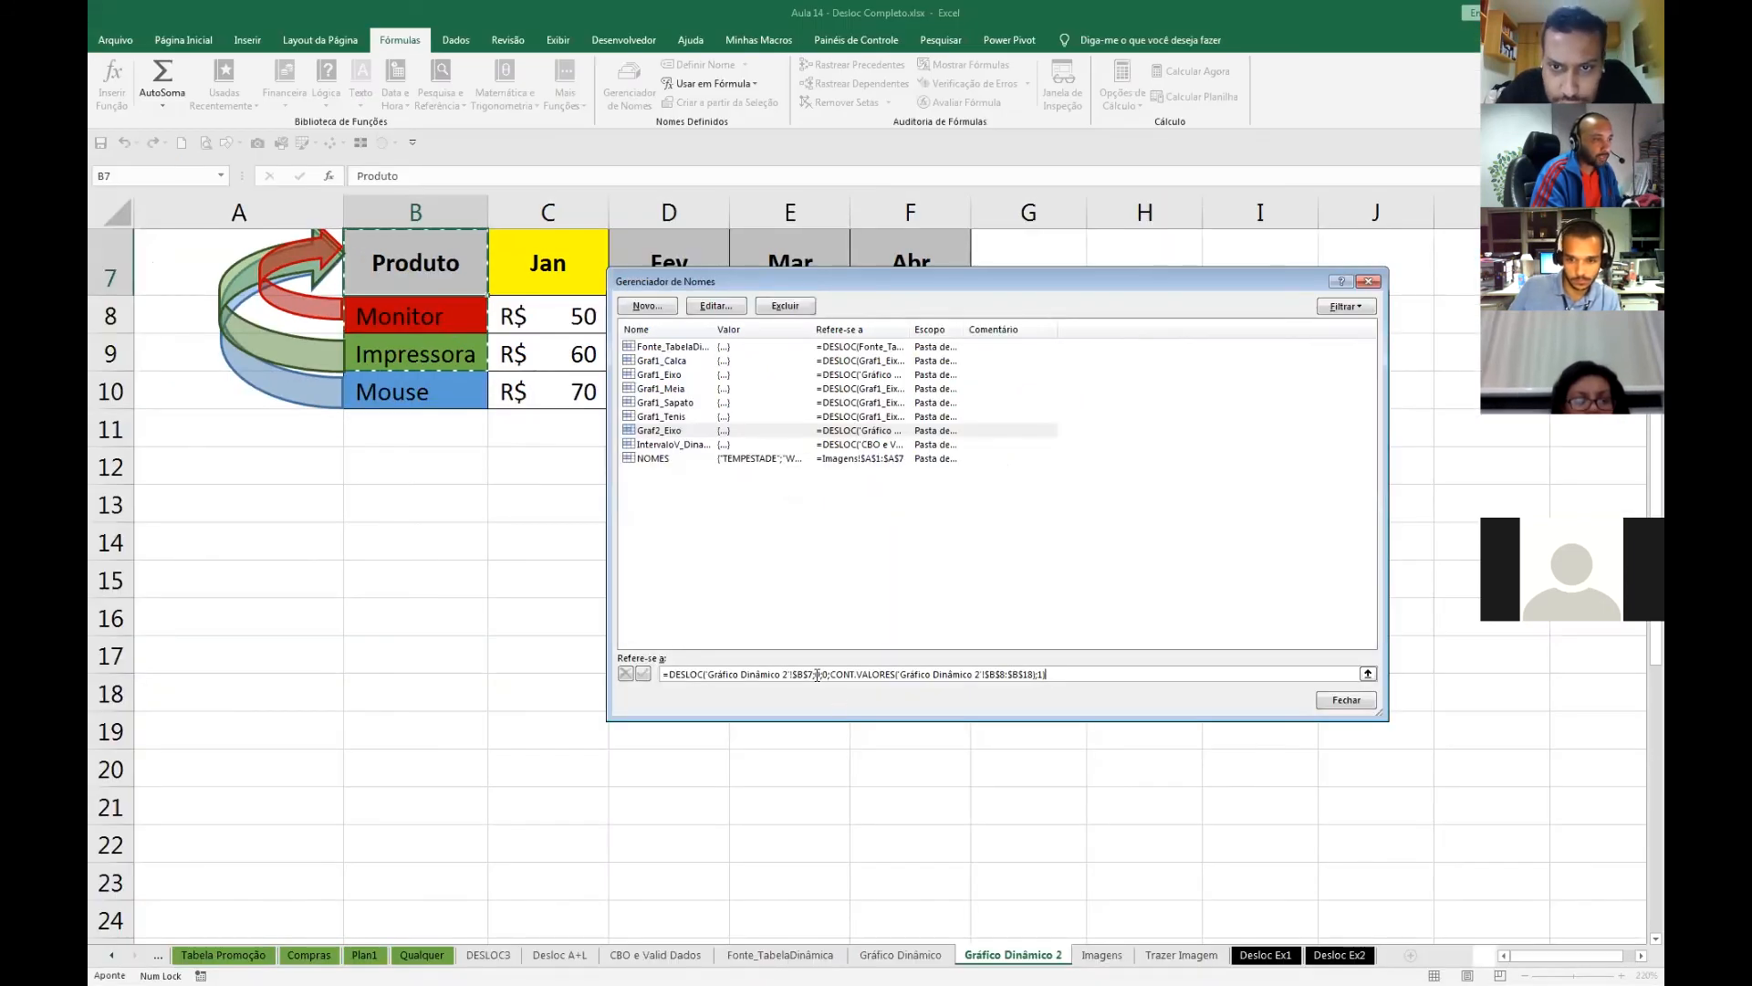
- Change the row offset in the Graf2_Eixo formula to 1, save it, and check the range it covers on the sheet
drag(816, 674, 844, 634)
click(821, 673)
key(BackSpace)
key(BackSpace)
text(1;)
click(644, 674)
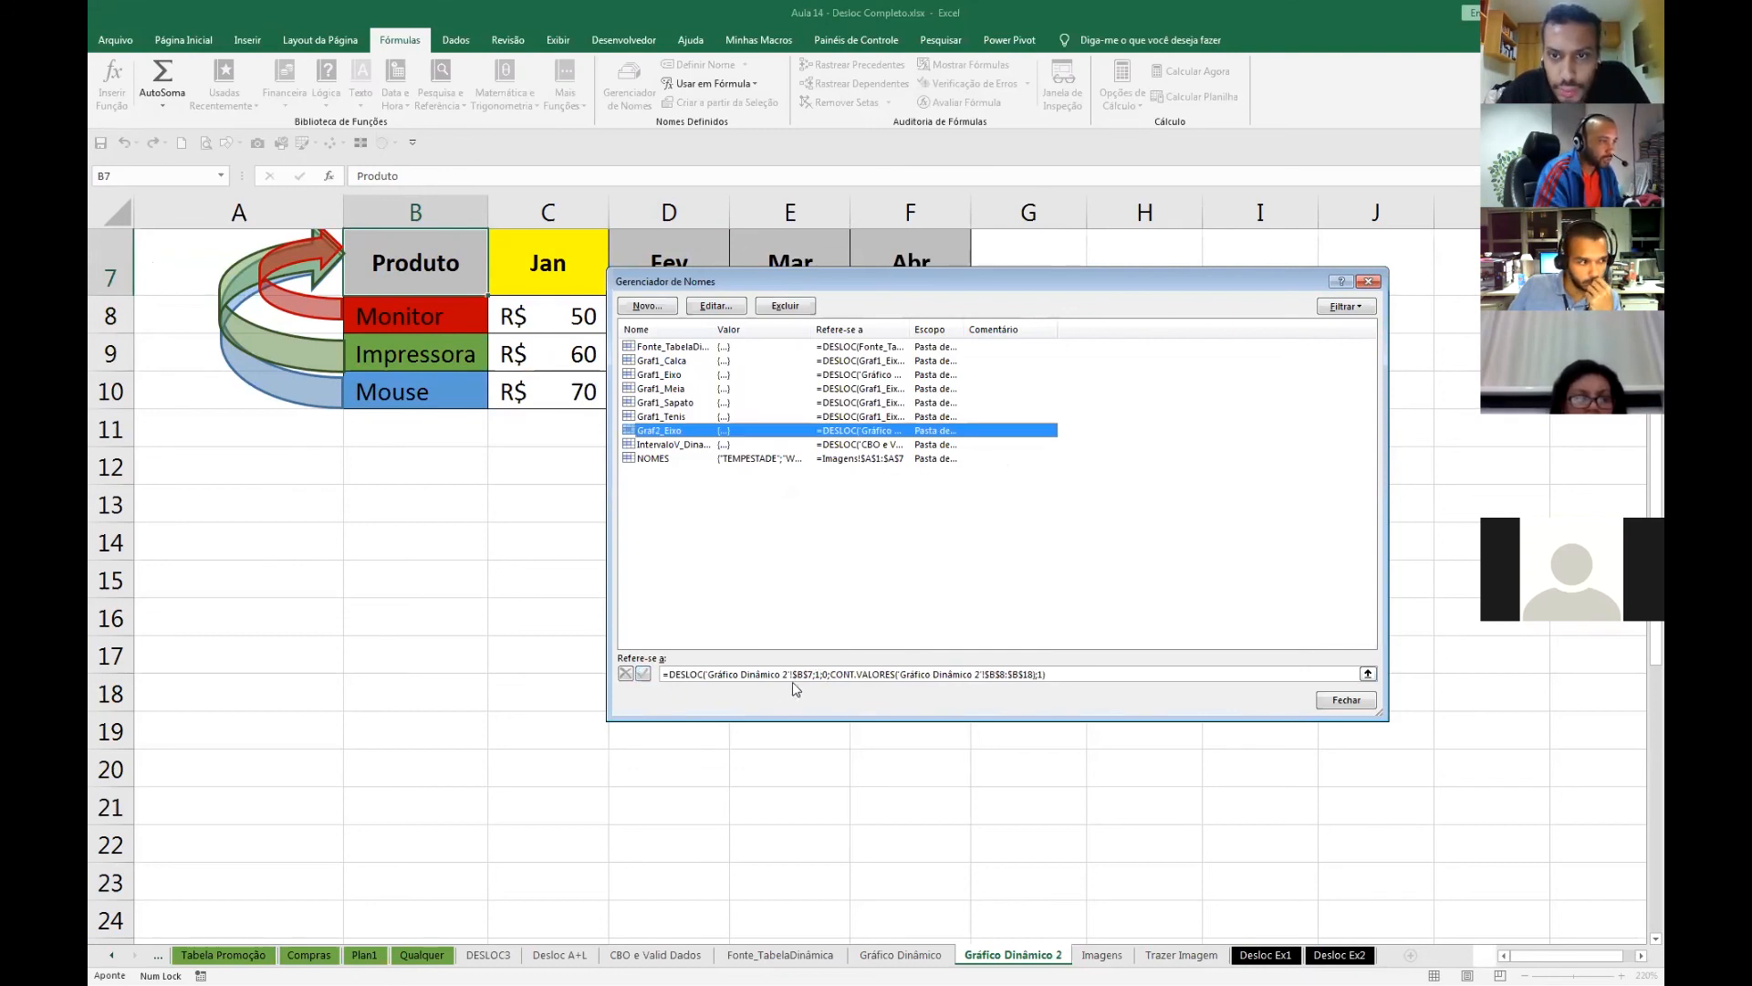
click(790, 675)
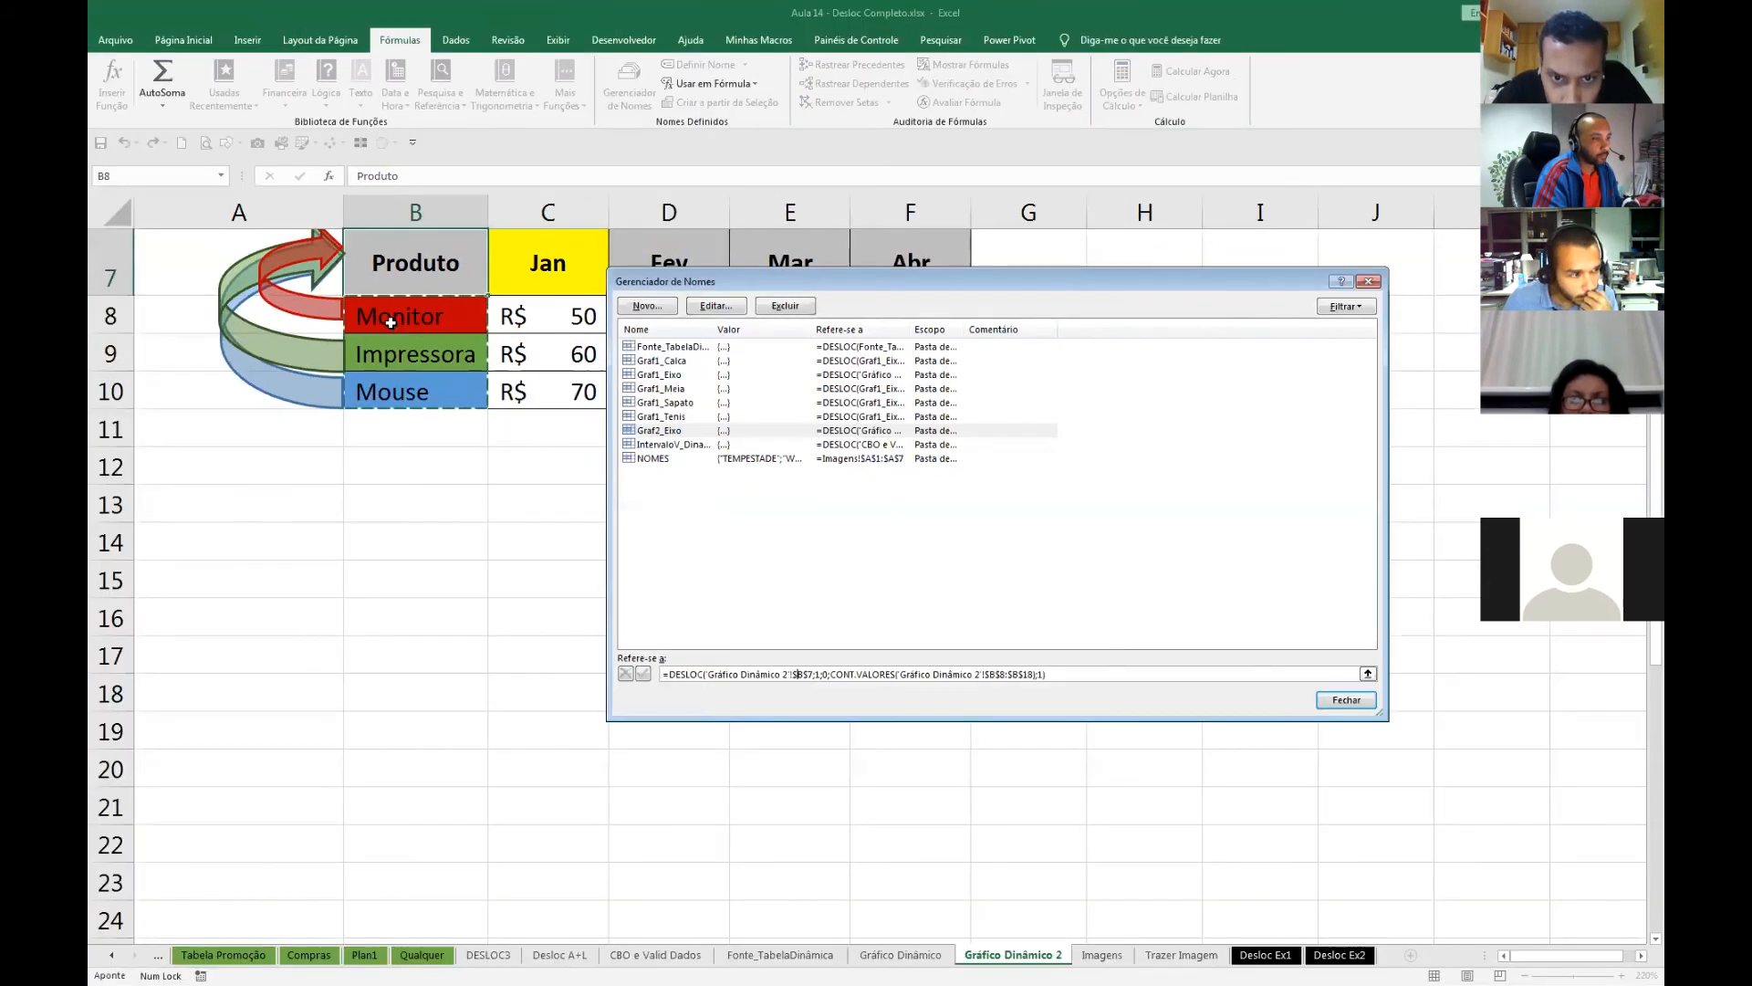
key(Escape)
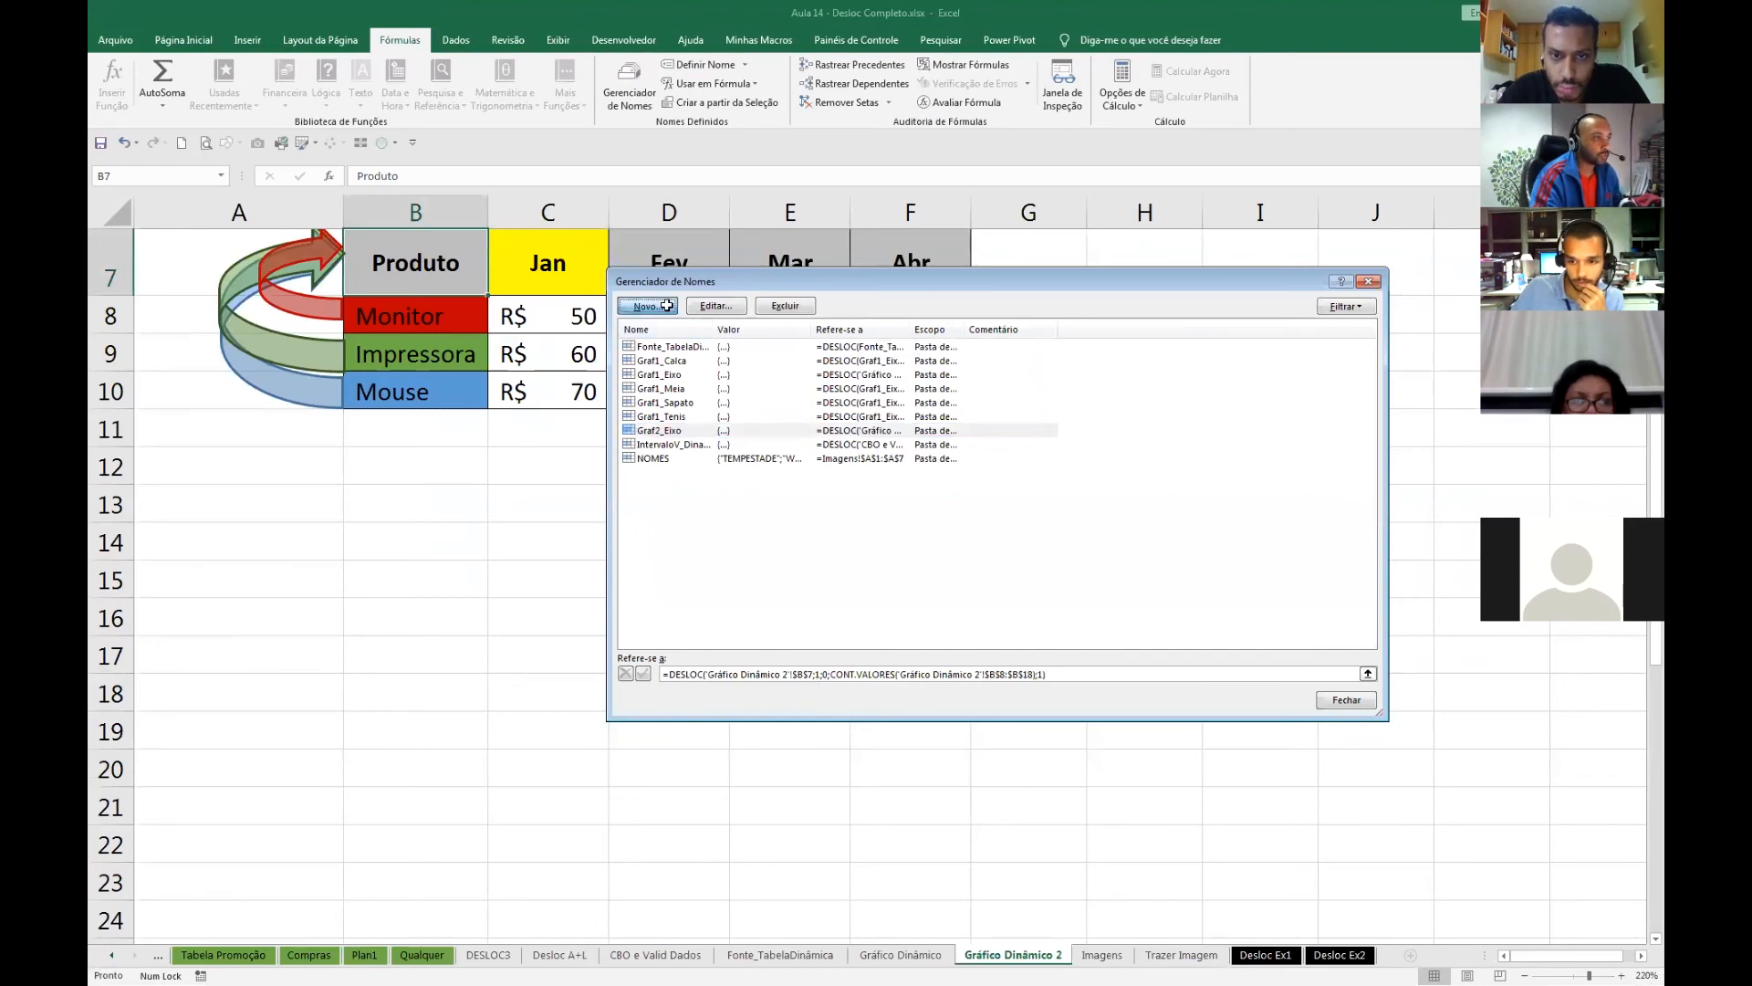
- Start a new defined name Graf2_Jan and replace its cell reference with the beginning of an offset formula, =desloc(
click(647, 306)
text(Graf)
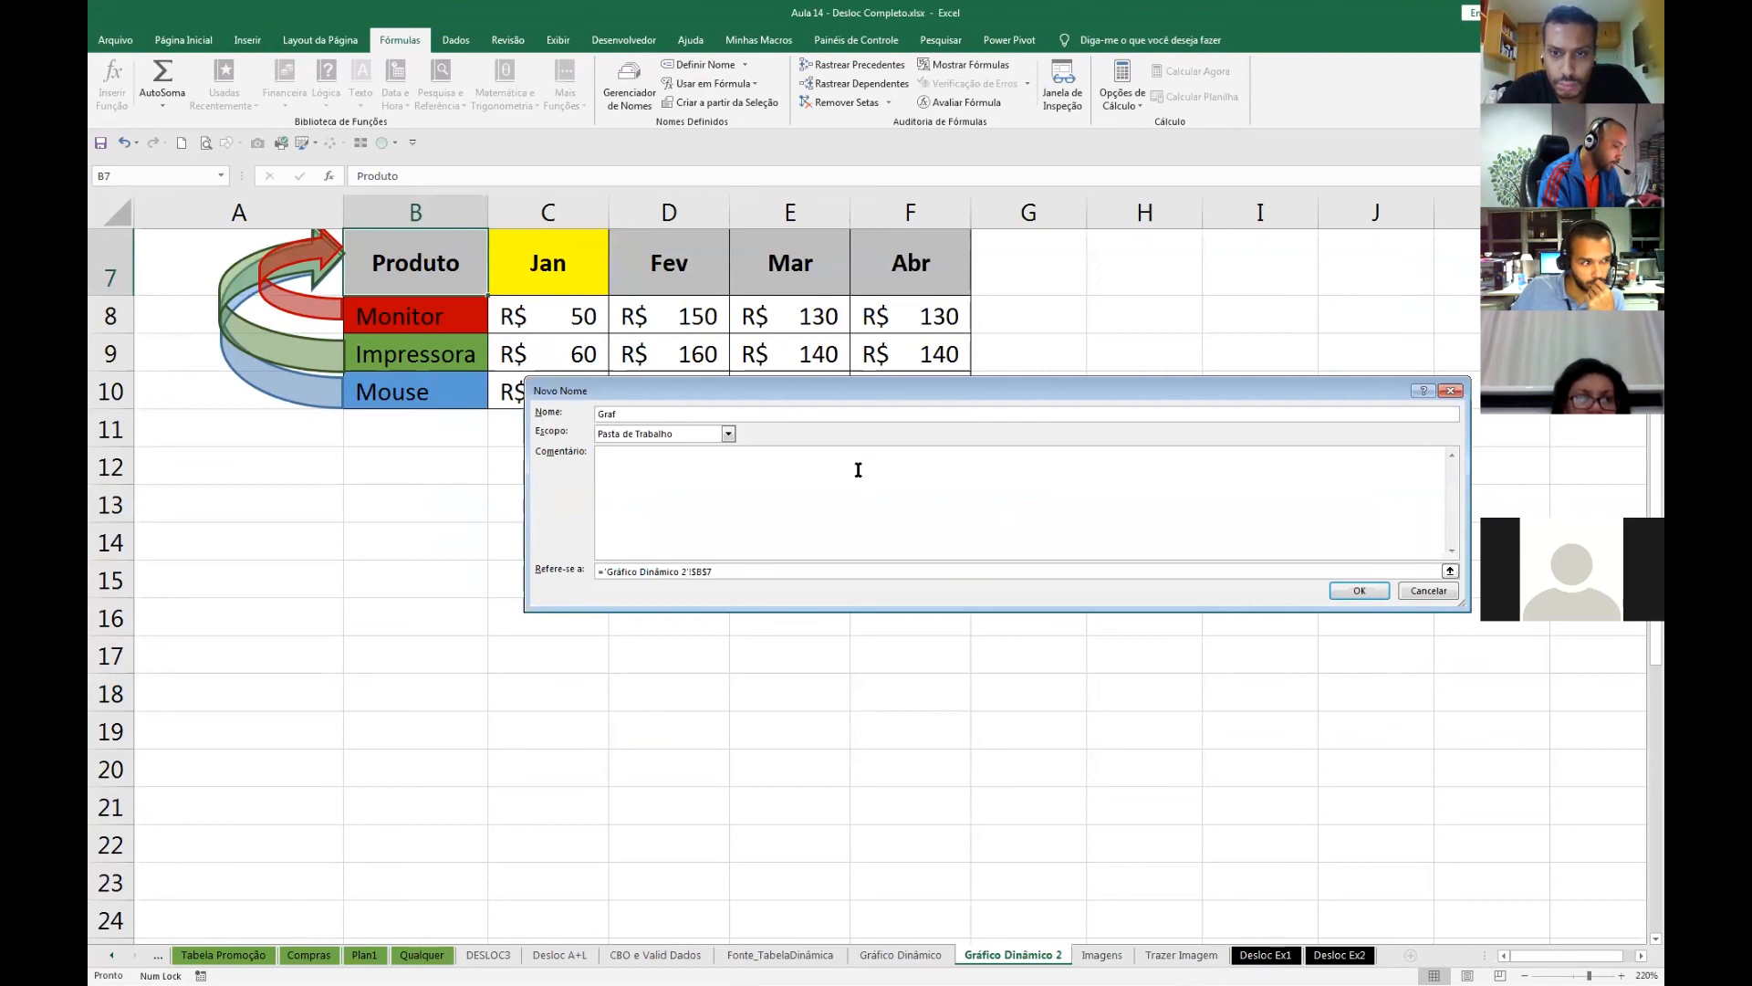
text(2_Jan)
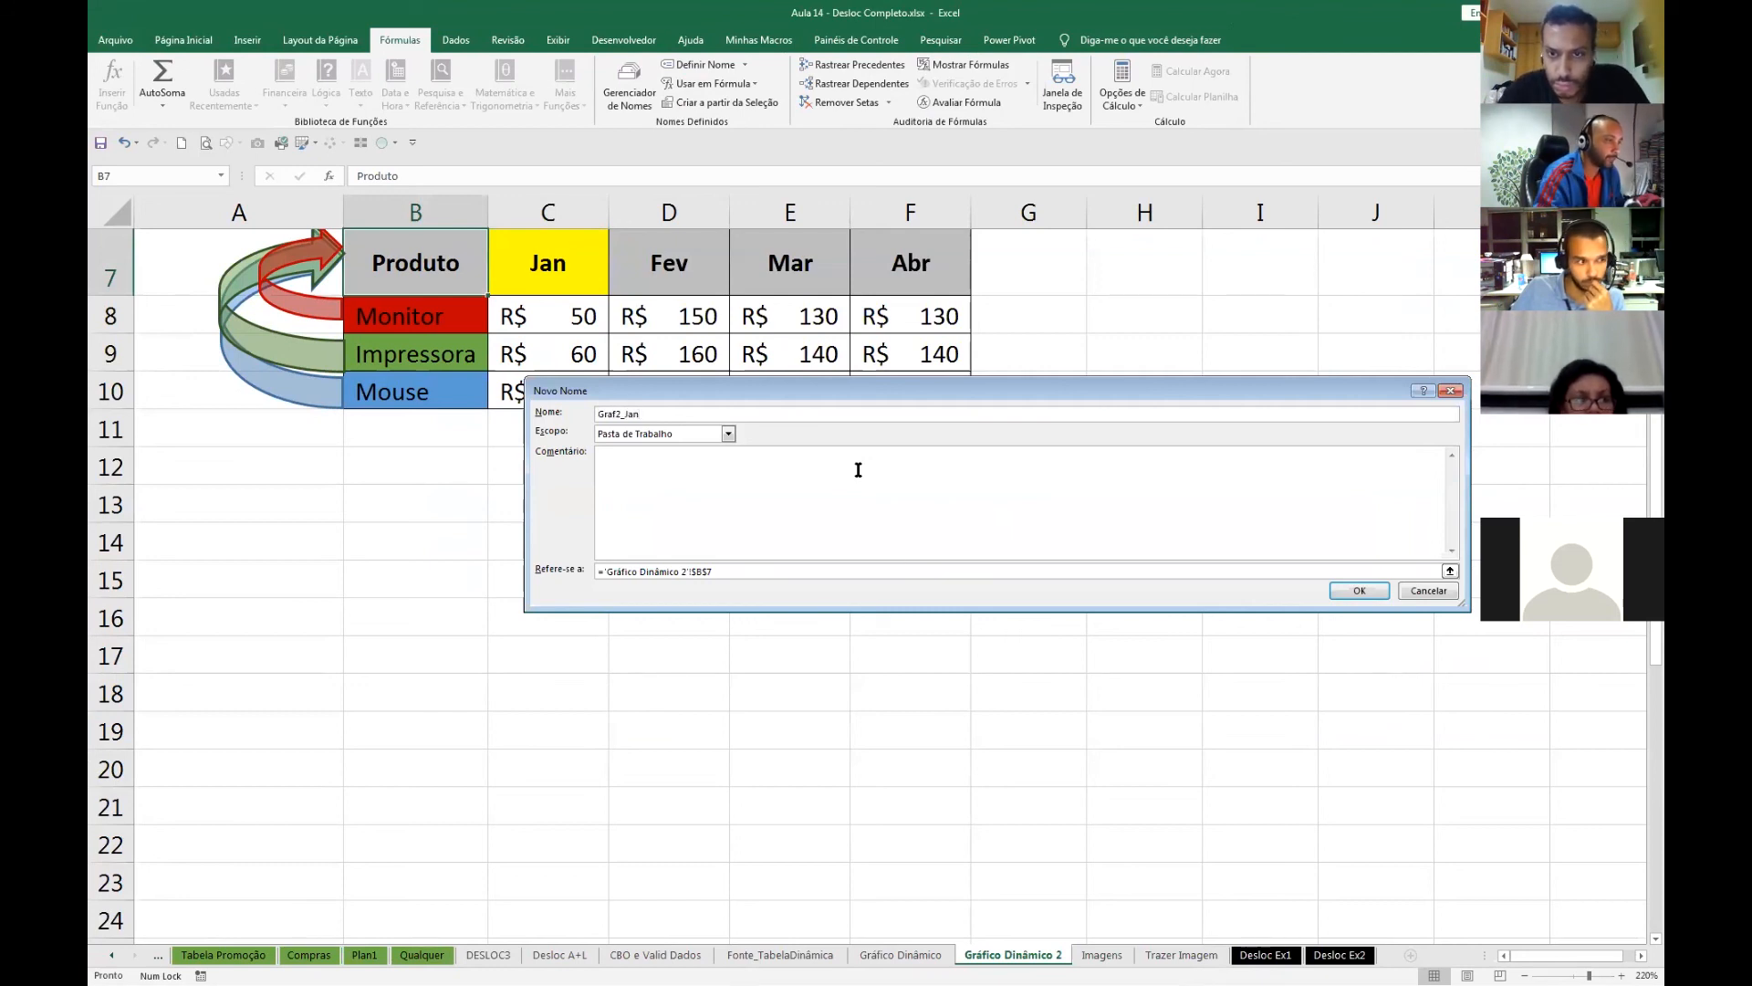
drag(716, 571, 611, 565)
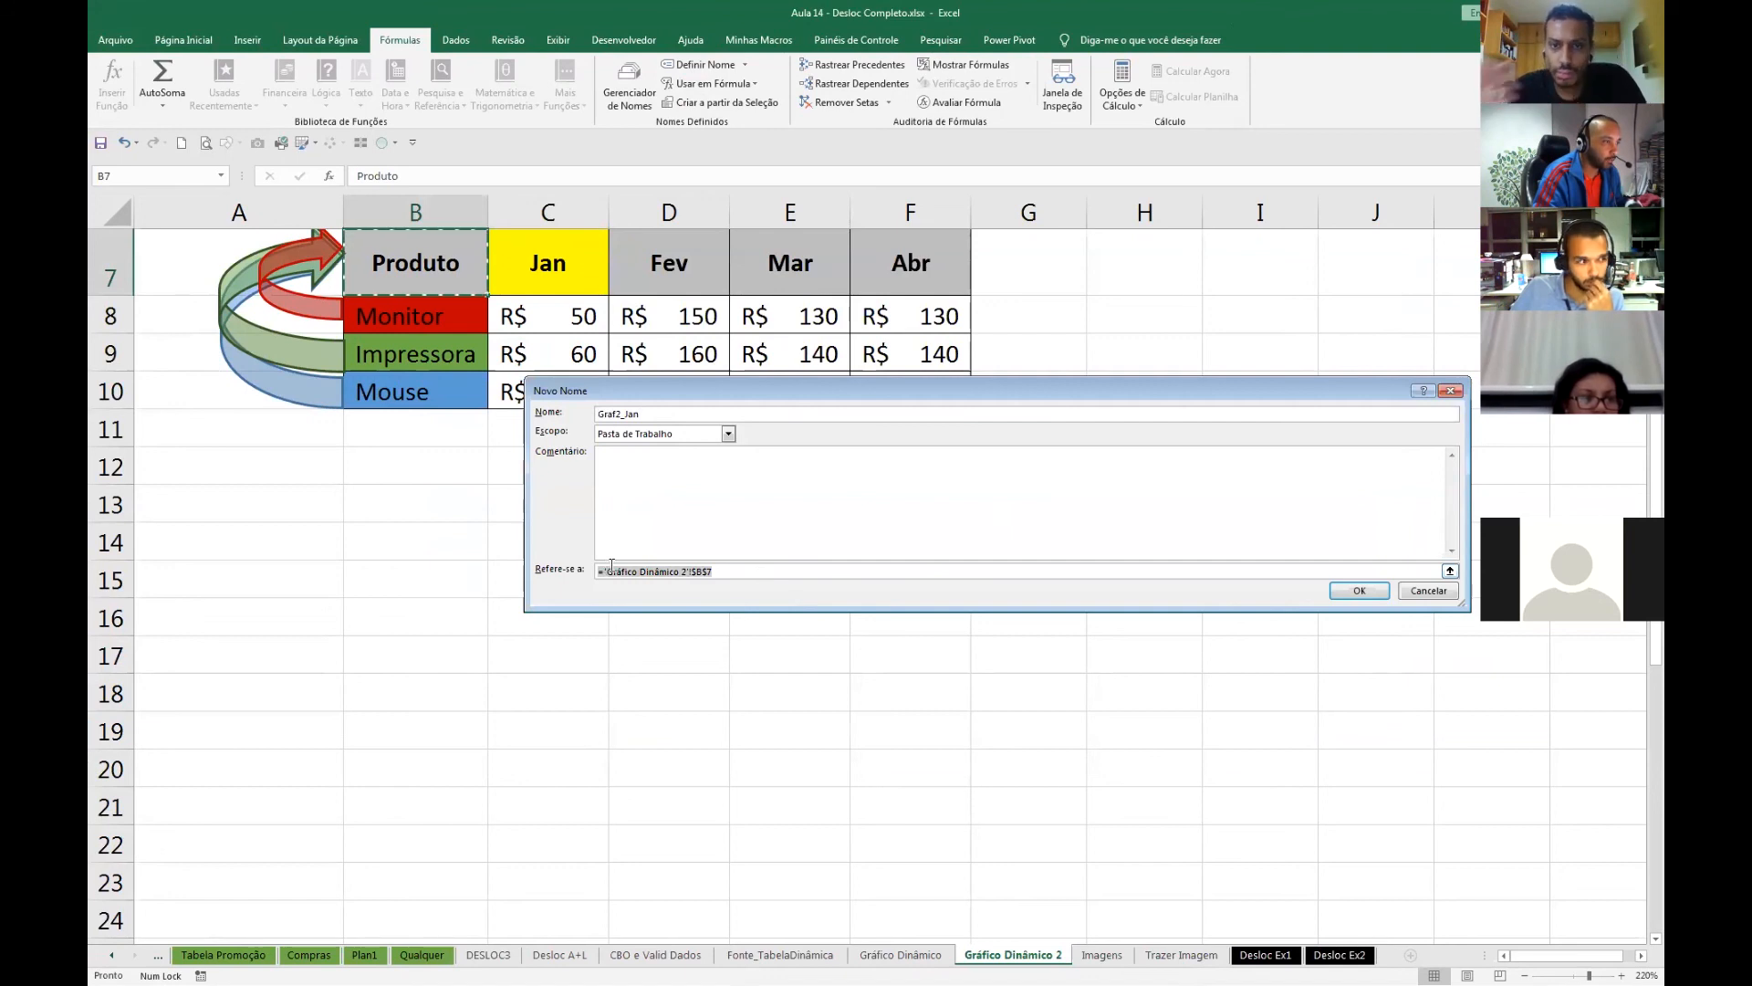
text(=deslocpoc)
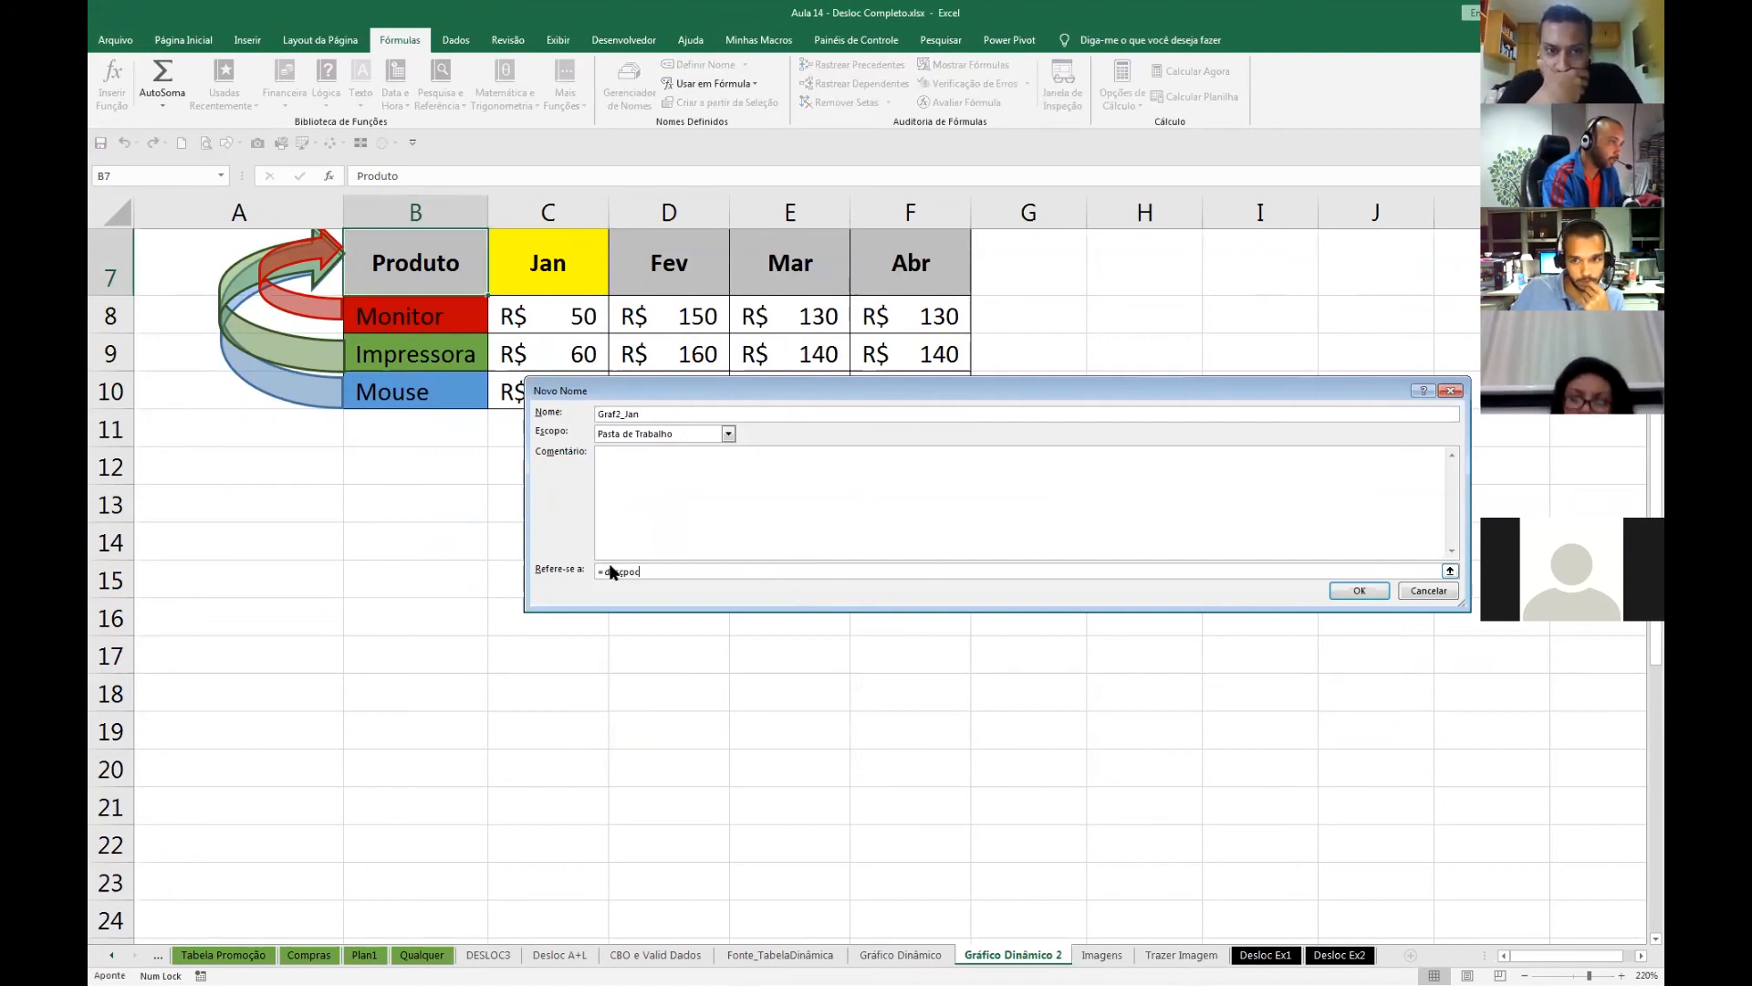
key(BackSpace)
key(BackSpace)
key(BackSpace)
text(loc()
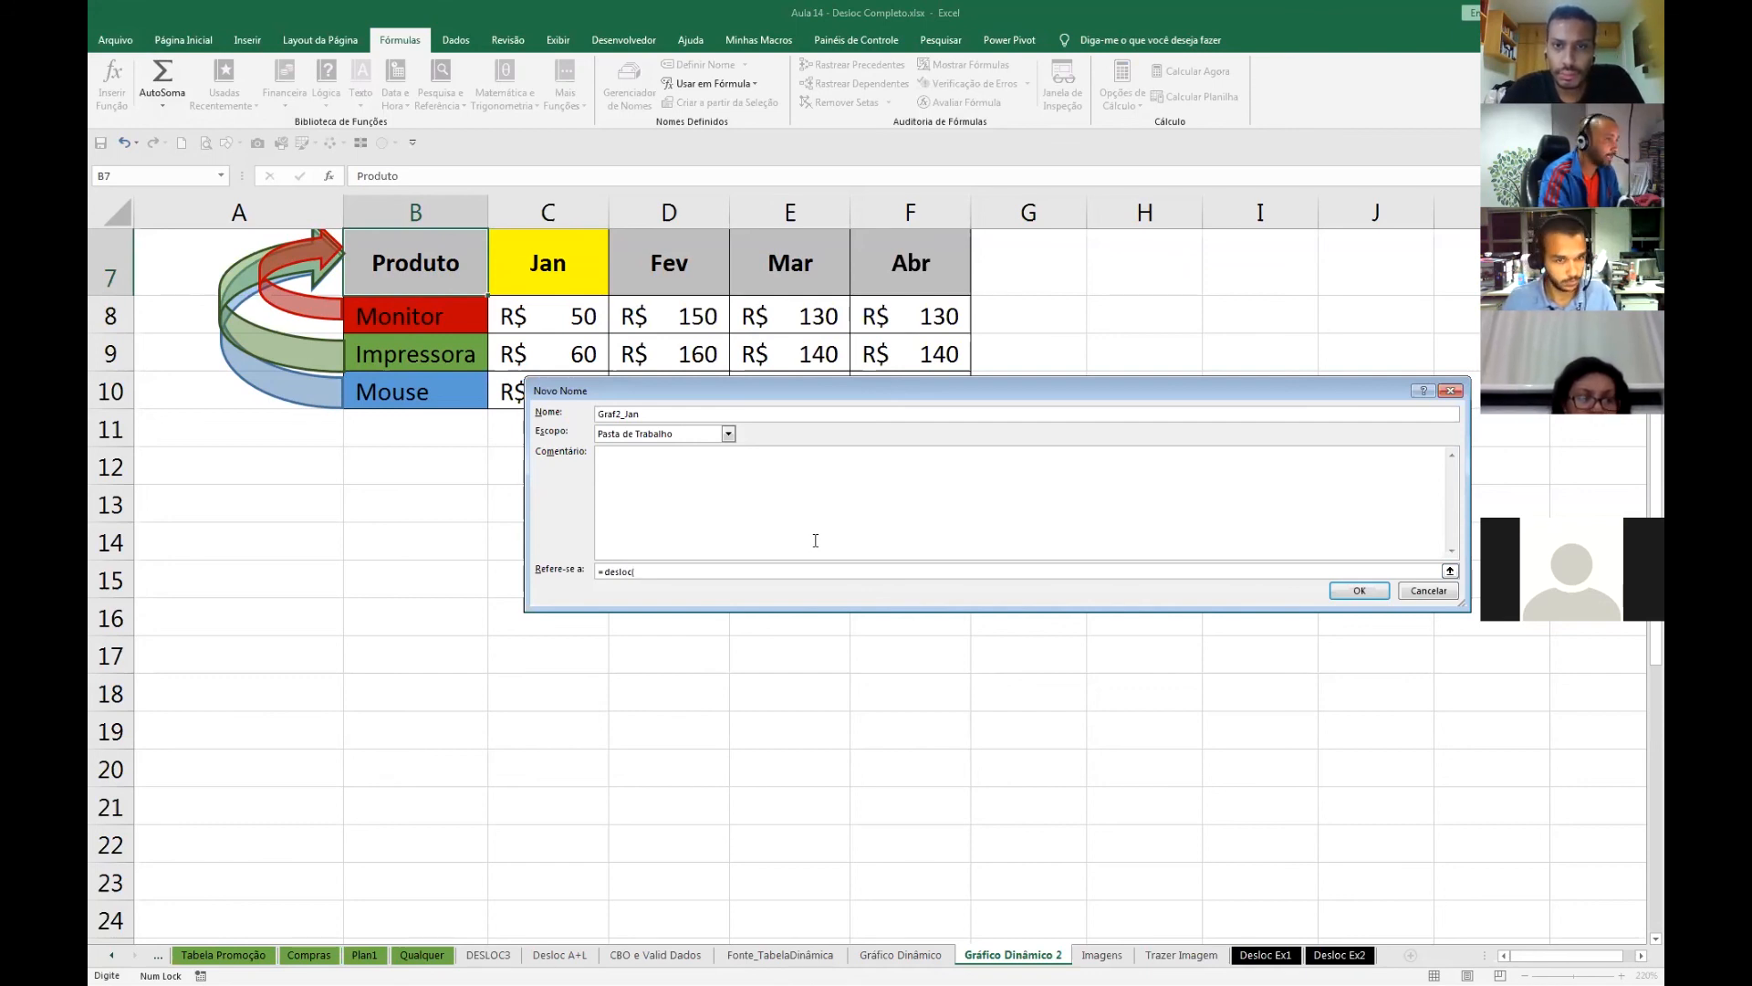
- Complete the desloc formula of Graf2_Jan with the name Graf2_Eixo as reference, row offset 0 and column offset 1
key(F3)
click(937, 524)
double_click(937, 524)
text(;)
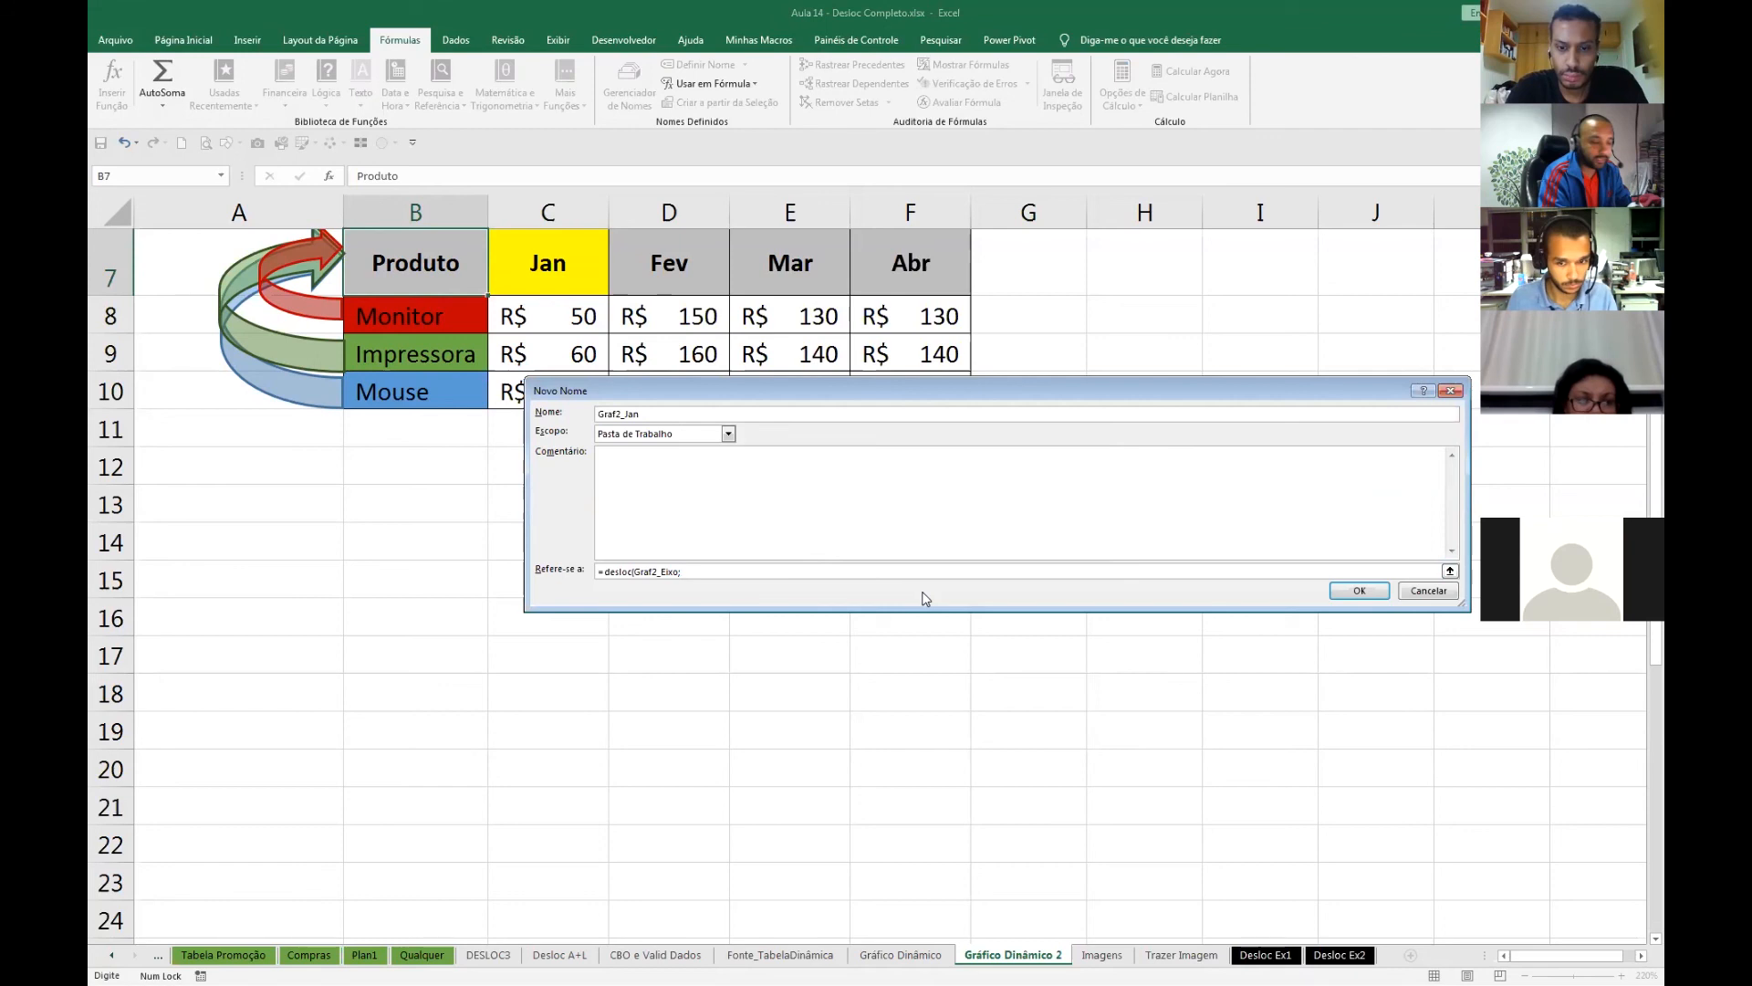
text(0;1)
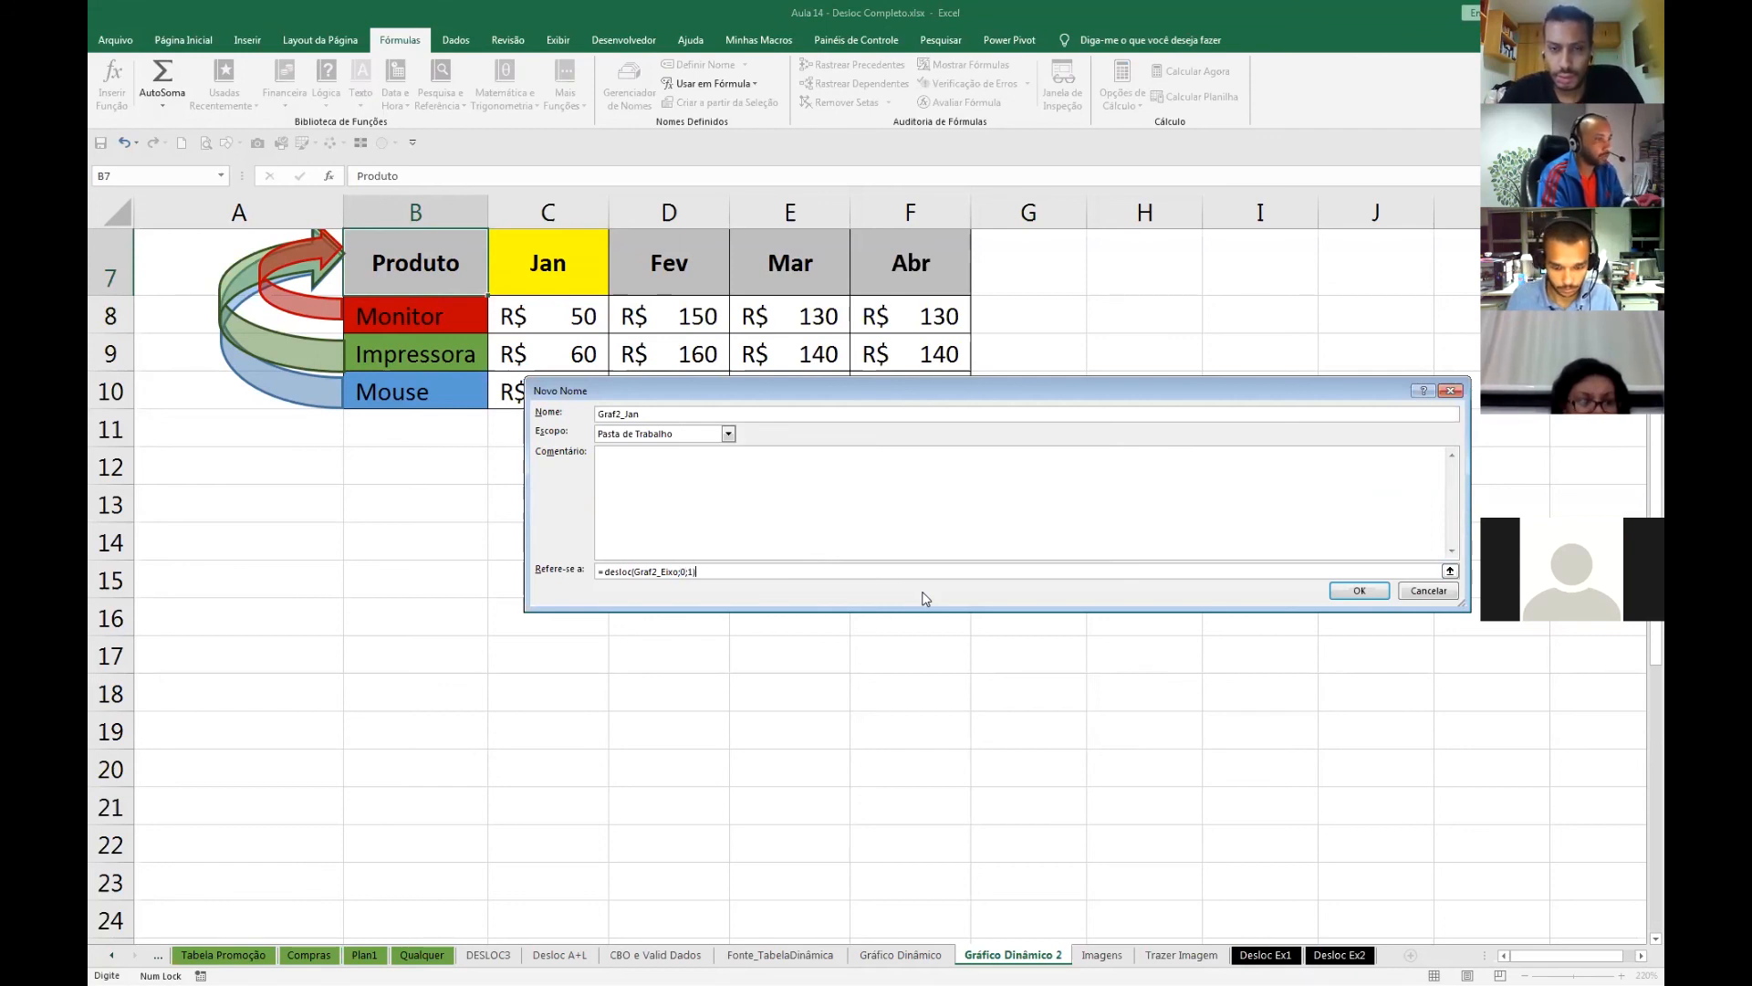
- Copy the whole Graf2_Jan offset formula and annotate its column argument on screen with an arrow and the text 2,3,4
drag(703, 571, 579, 570)
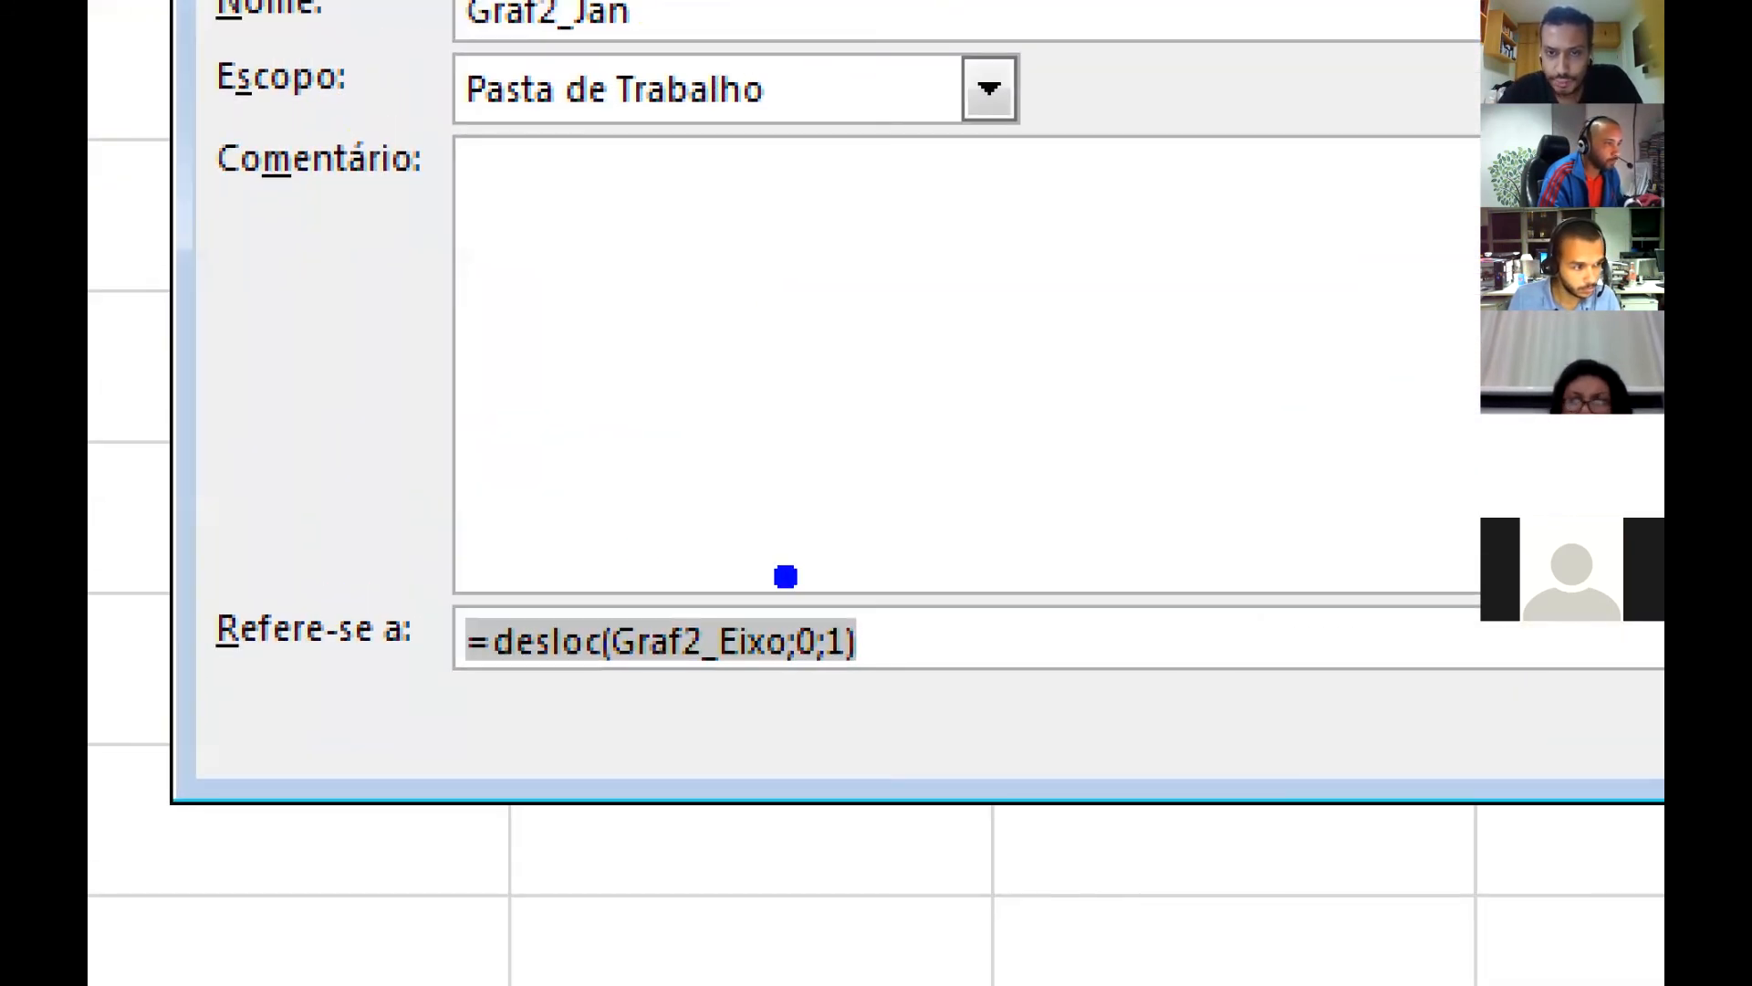
mouse_move(844, 621)
mouse_down()
mouse_move(952, 404)
mouse_move(983, 291)
mouse_up()
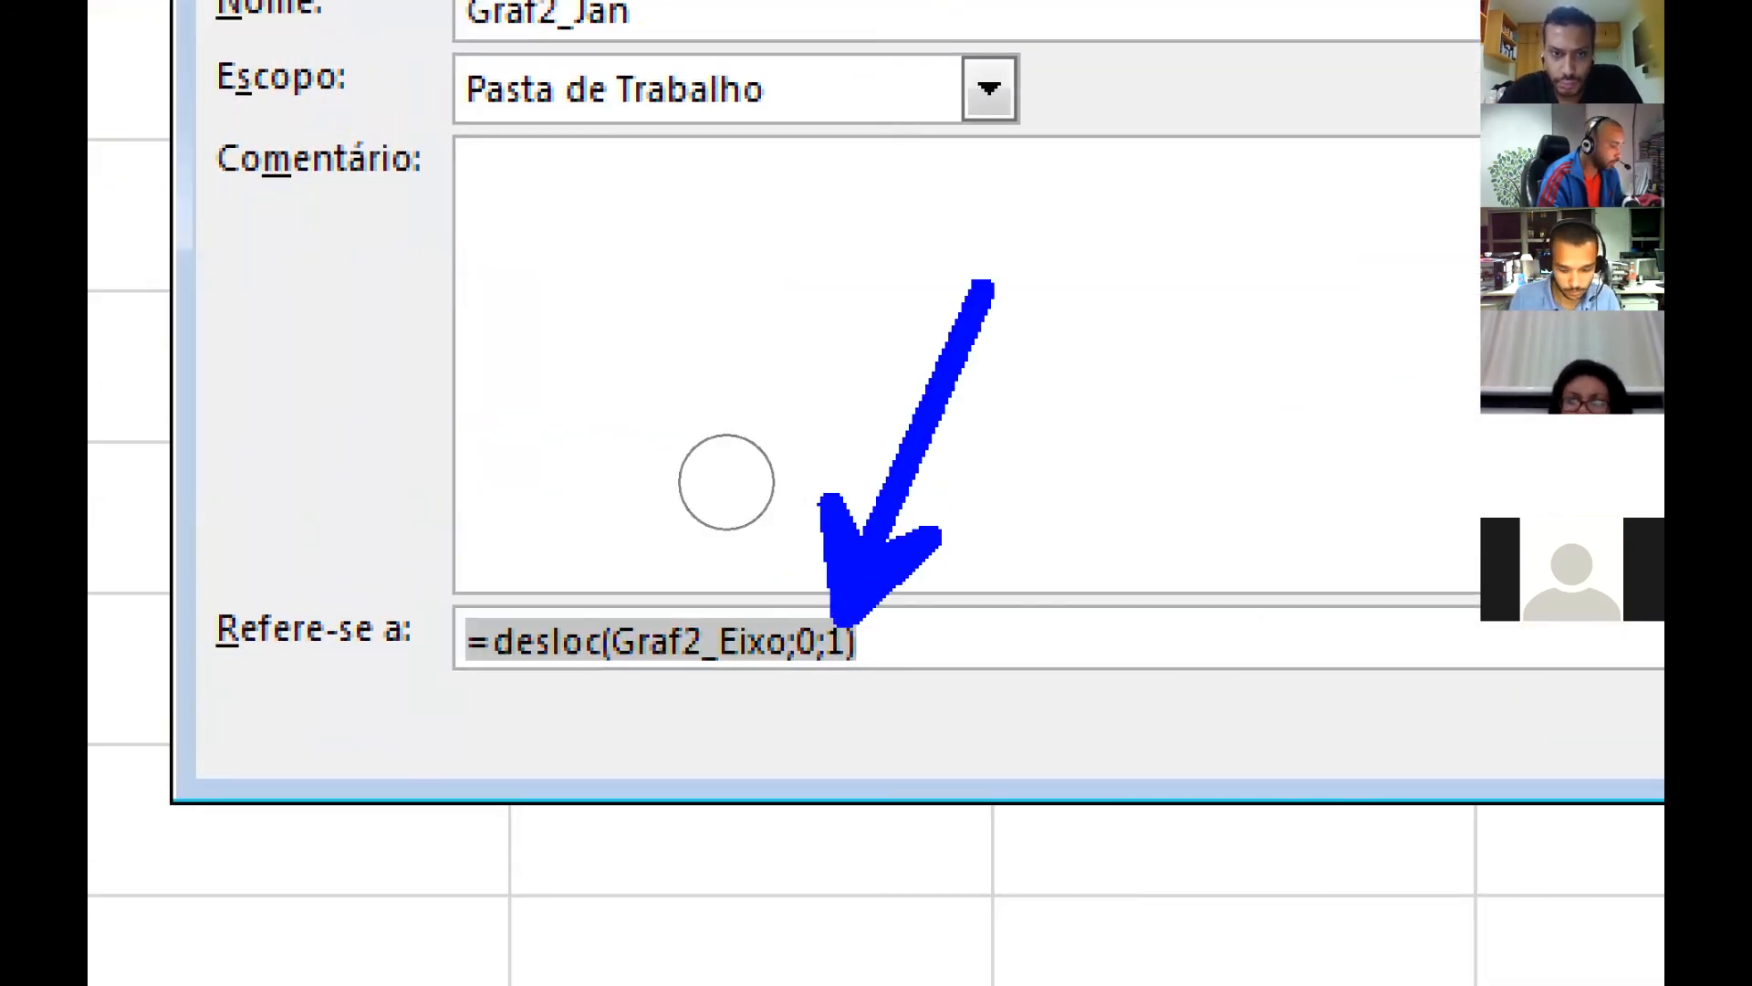
key(t)
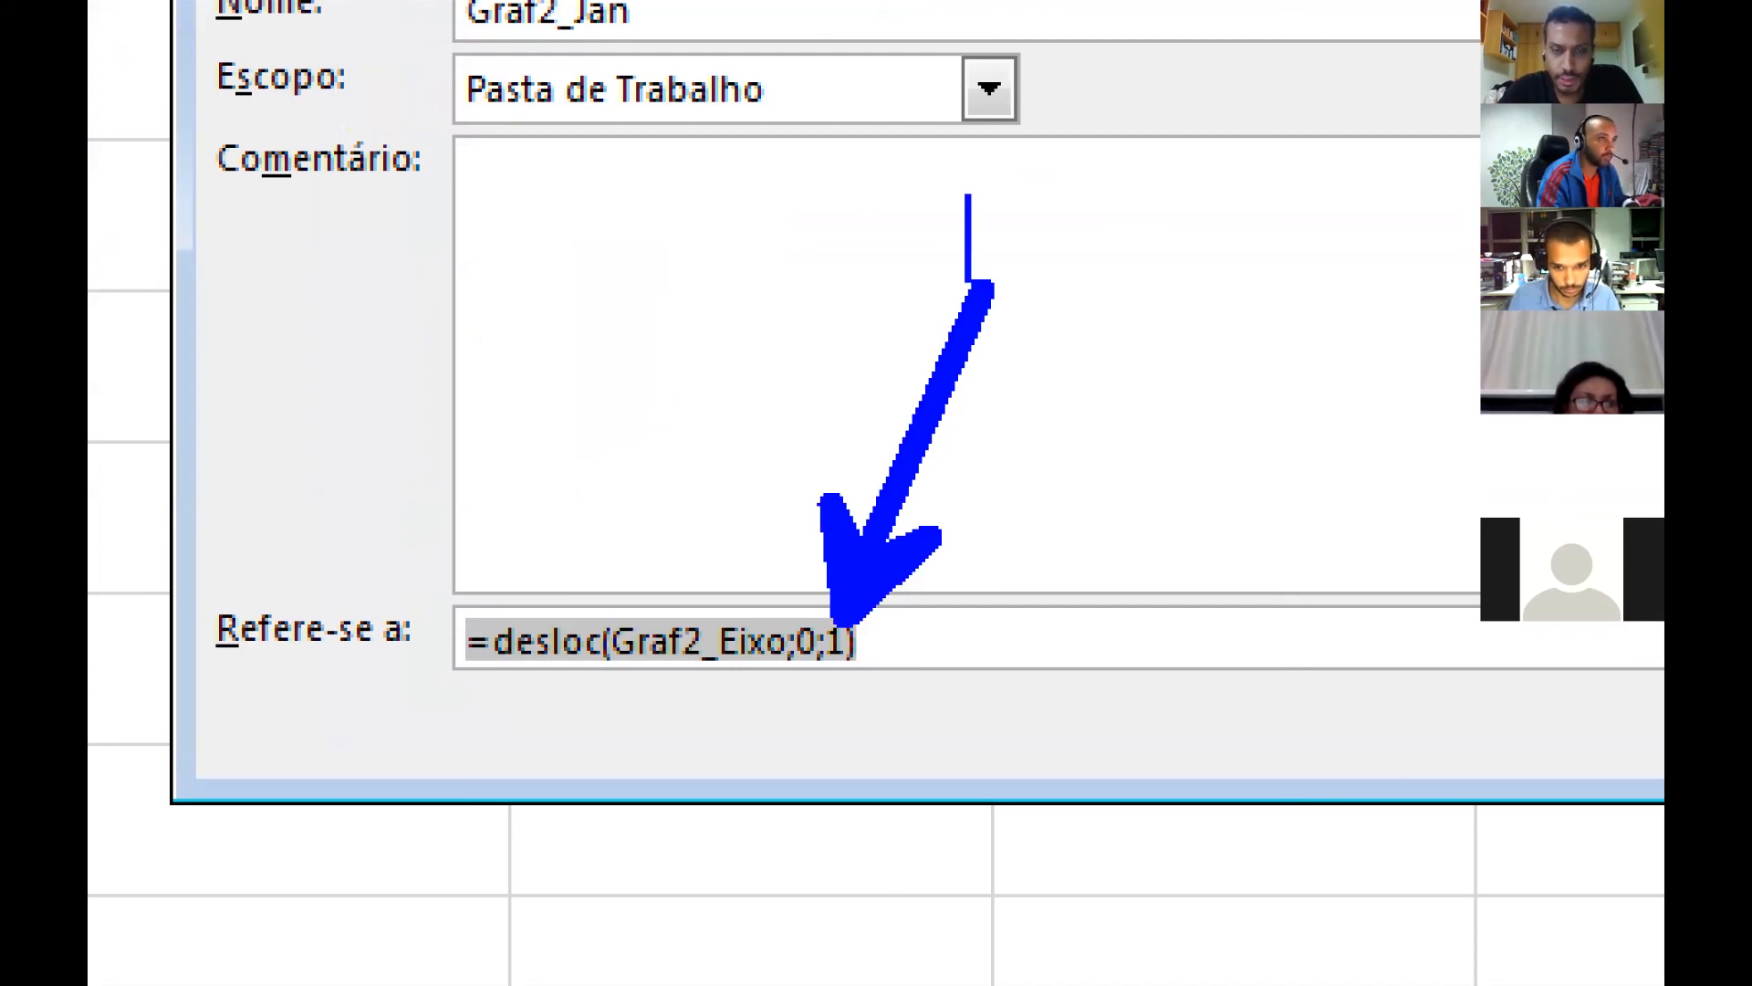
text(2,3,4)
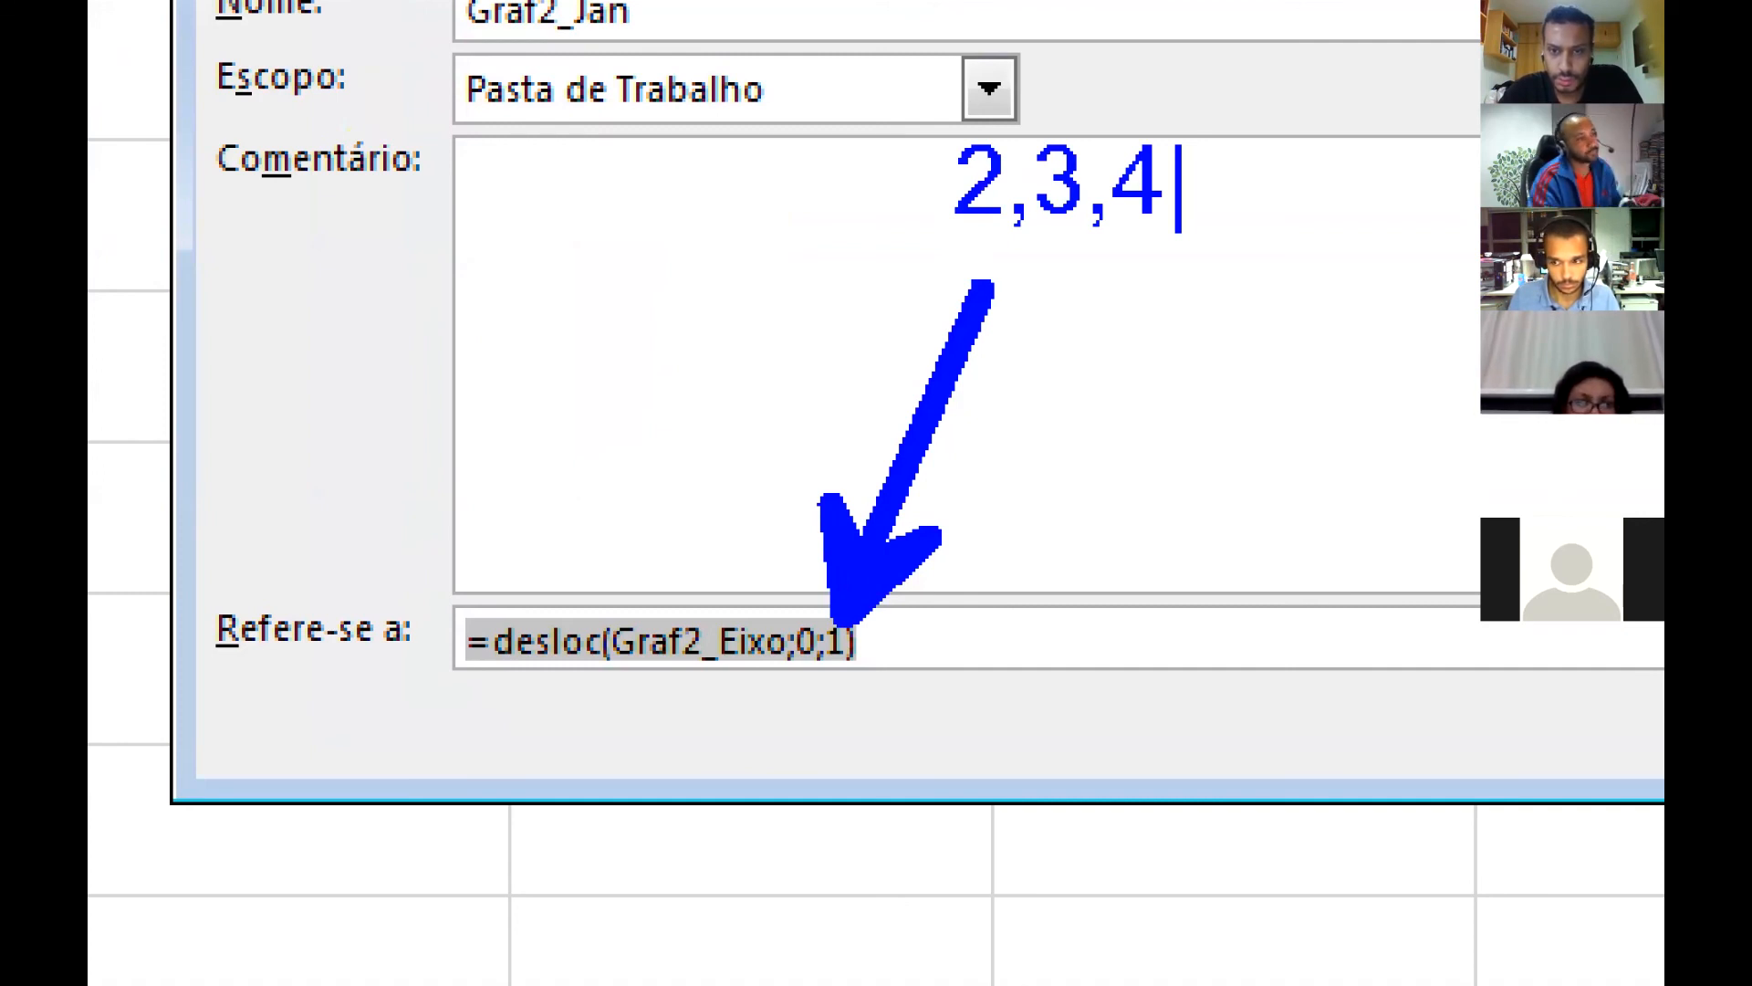
key(Escape)
key(Escape)
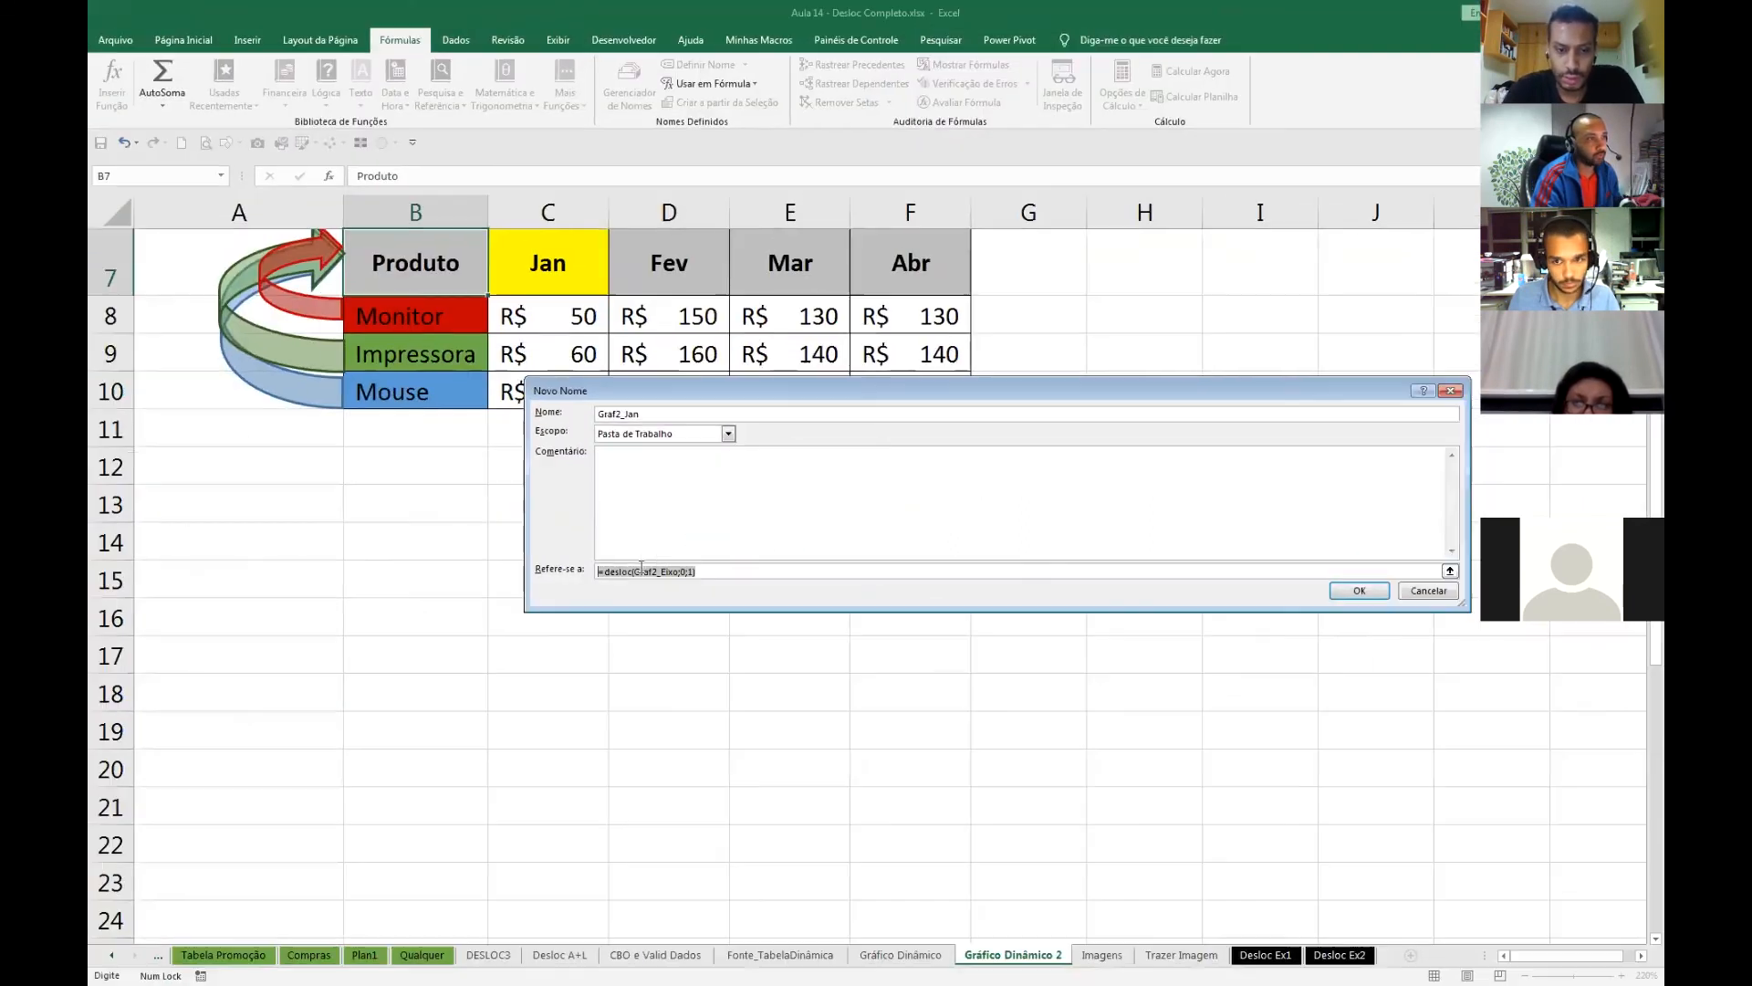
- Save the name Graf2_Jan, and point out its formula and the row offset in the Graf2_Eixo formula with drawn arrows
click(1359, 591)
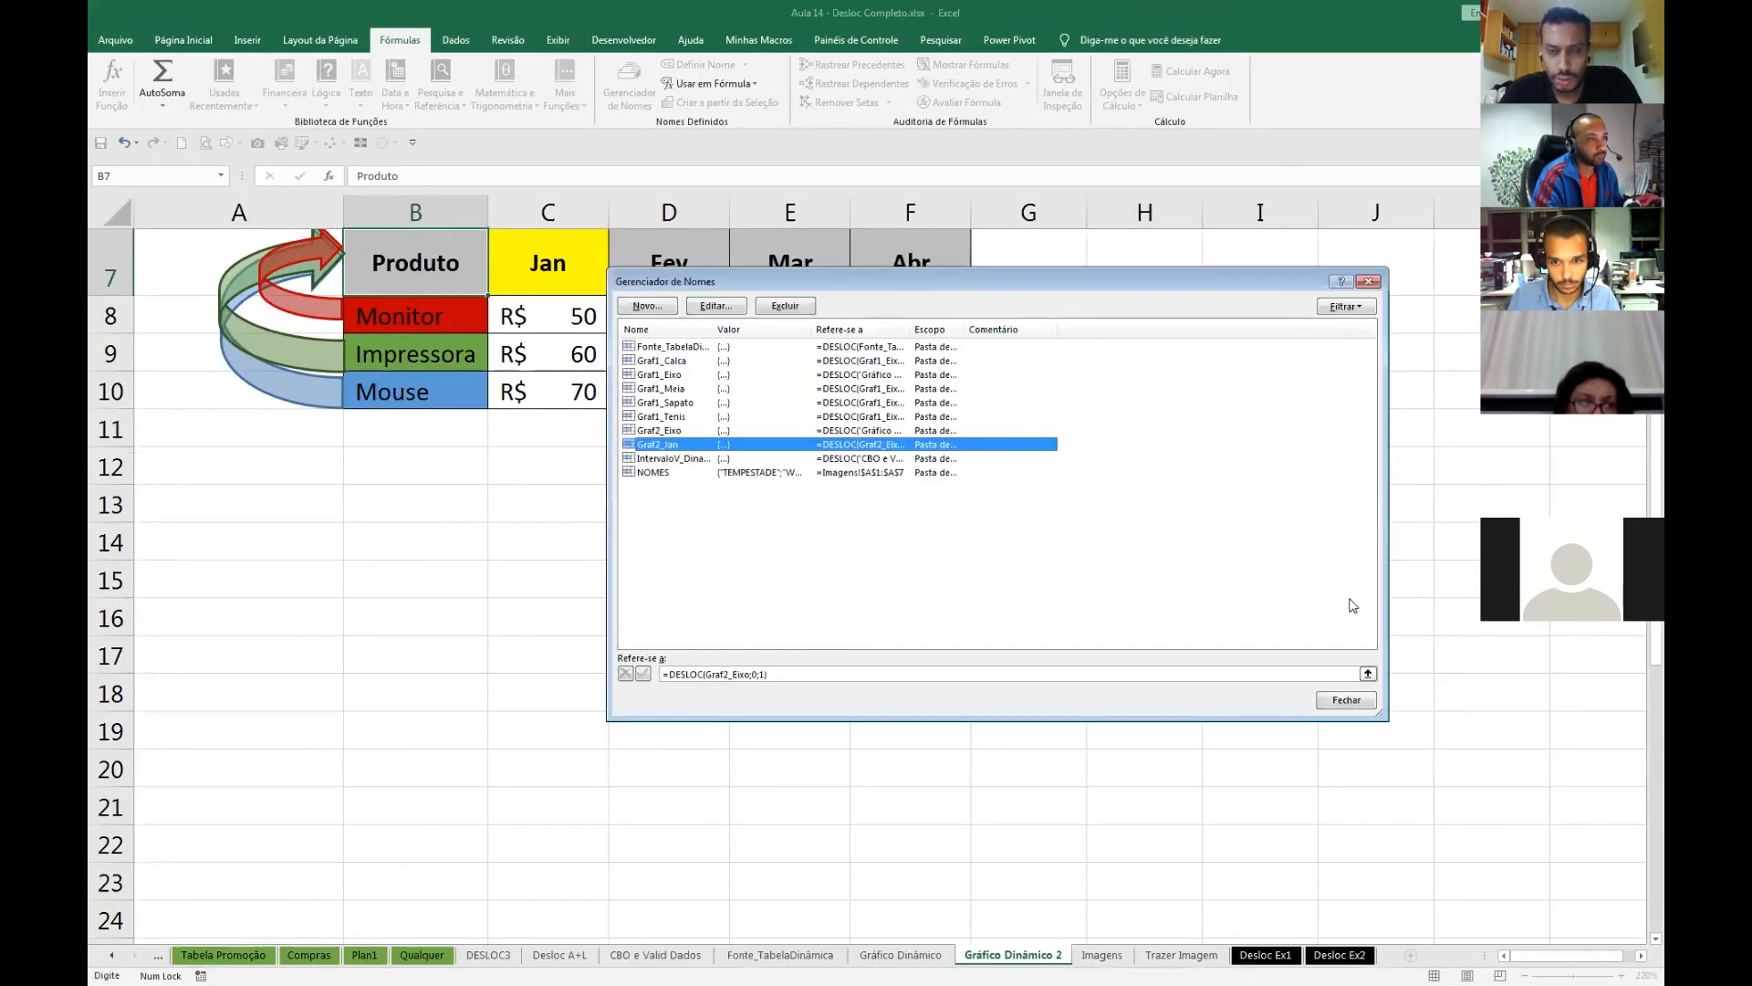
click(800, 673)
drag(737, 277, 861, 283)
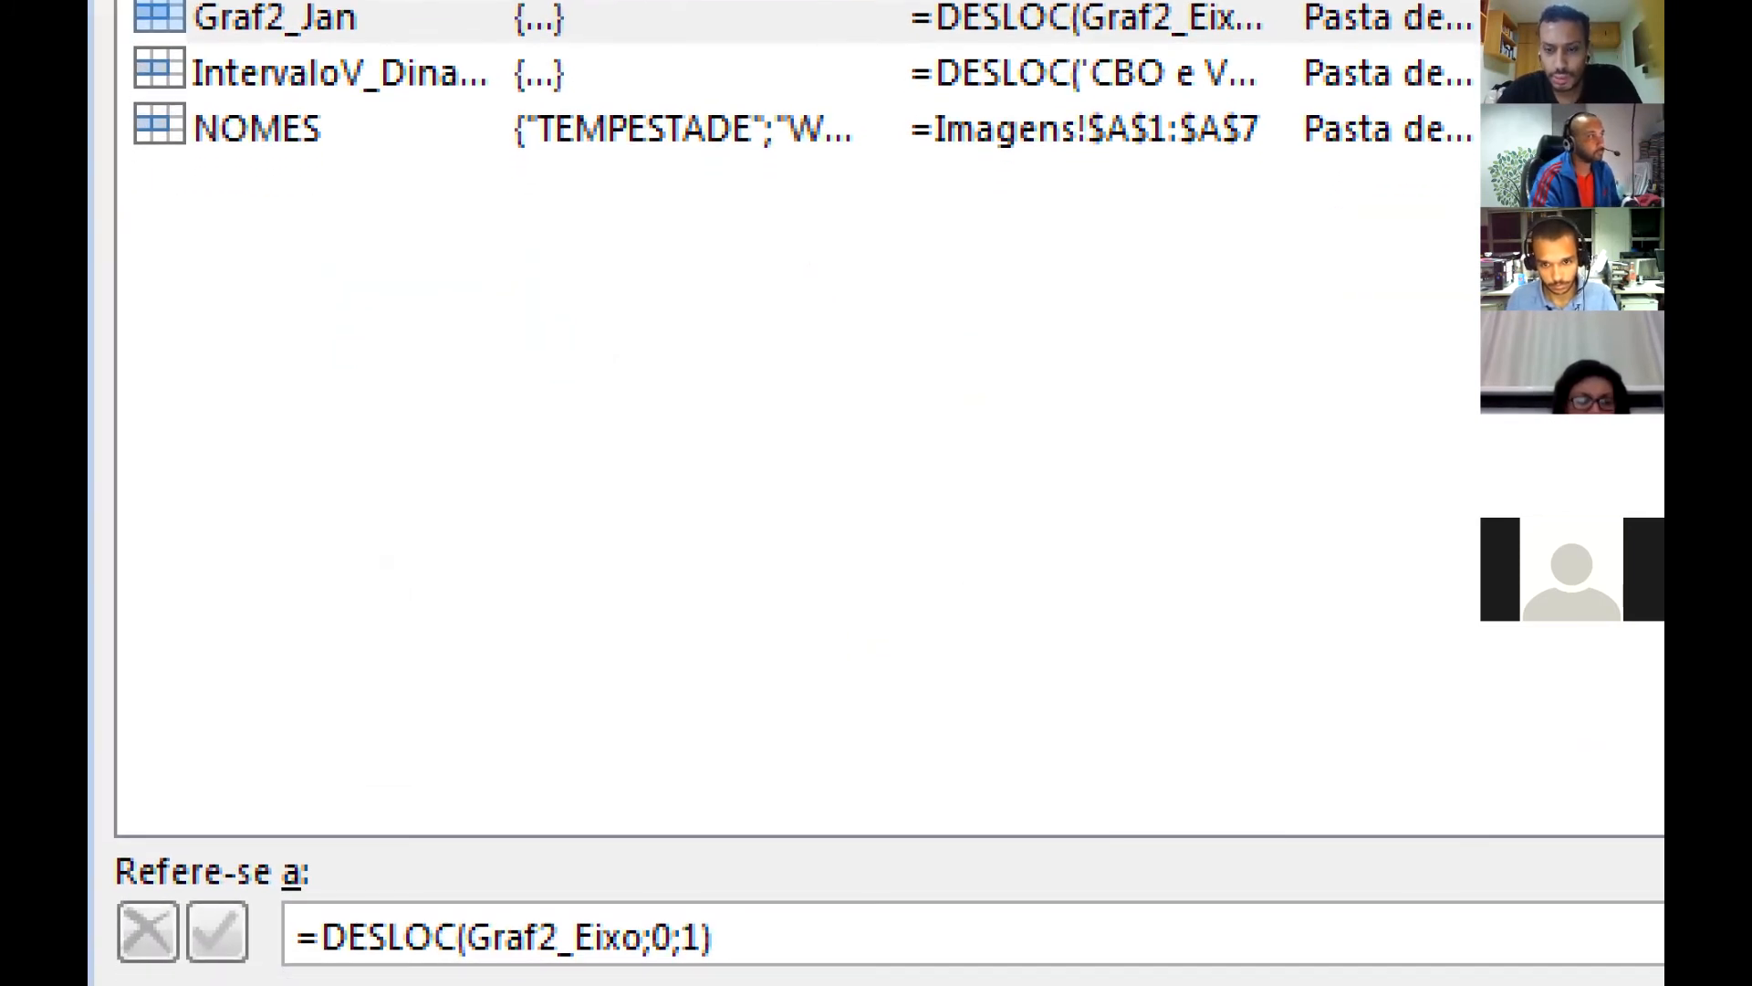
mouse_move(110, 1)
mouse_down()
mouse_move(384, 45)
mouse_move(352, 295)
mouse_move(406, 507)
mouse_move(333, 100)
mouse_up()
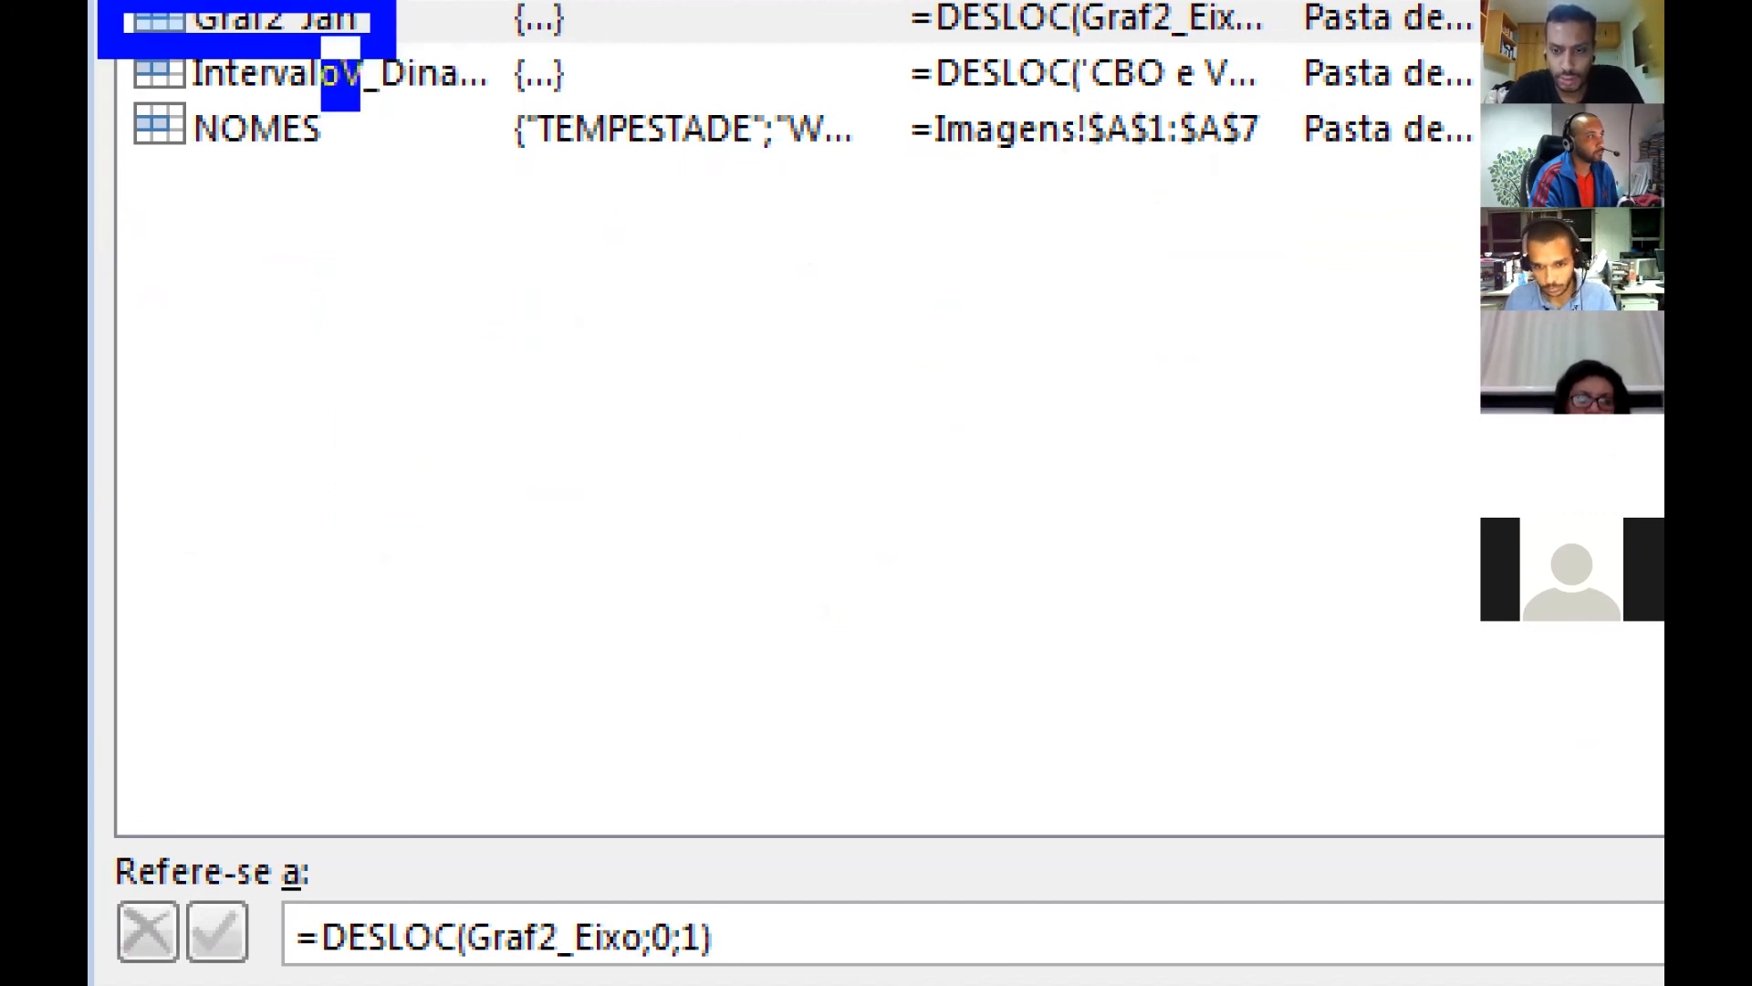
mouse_move(559, 882)
mouse_down()
mouse_move(450, 313)
mouse_move(345, 29)
mouse_move(346, 53)
mouse_up()
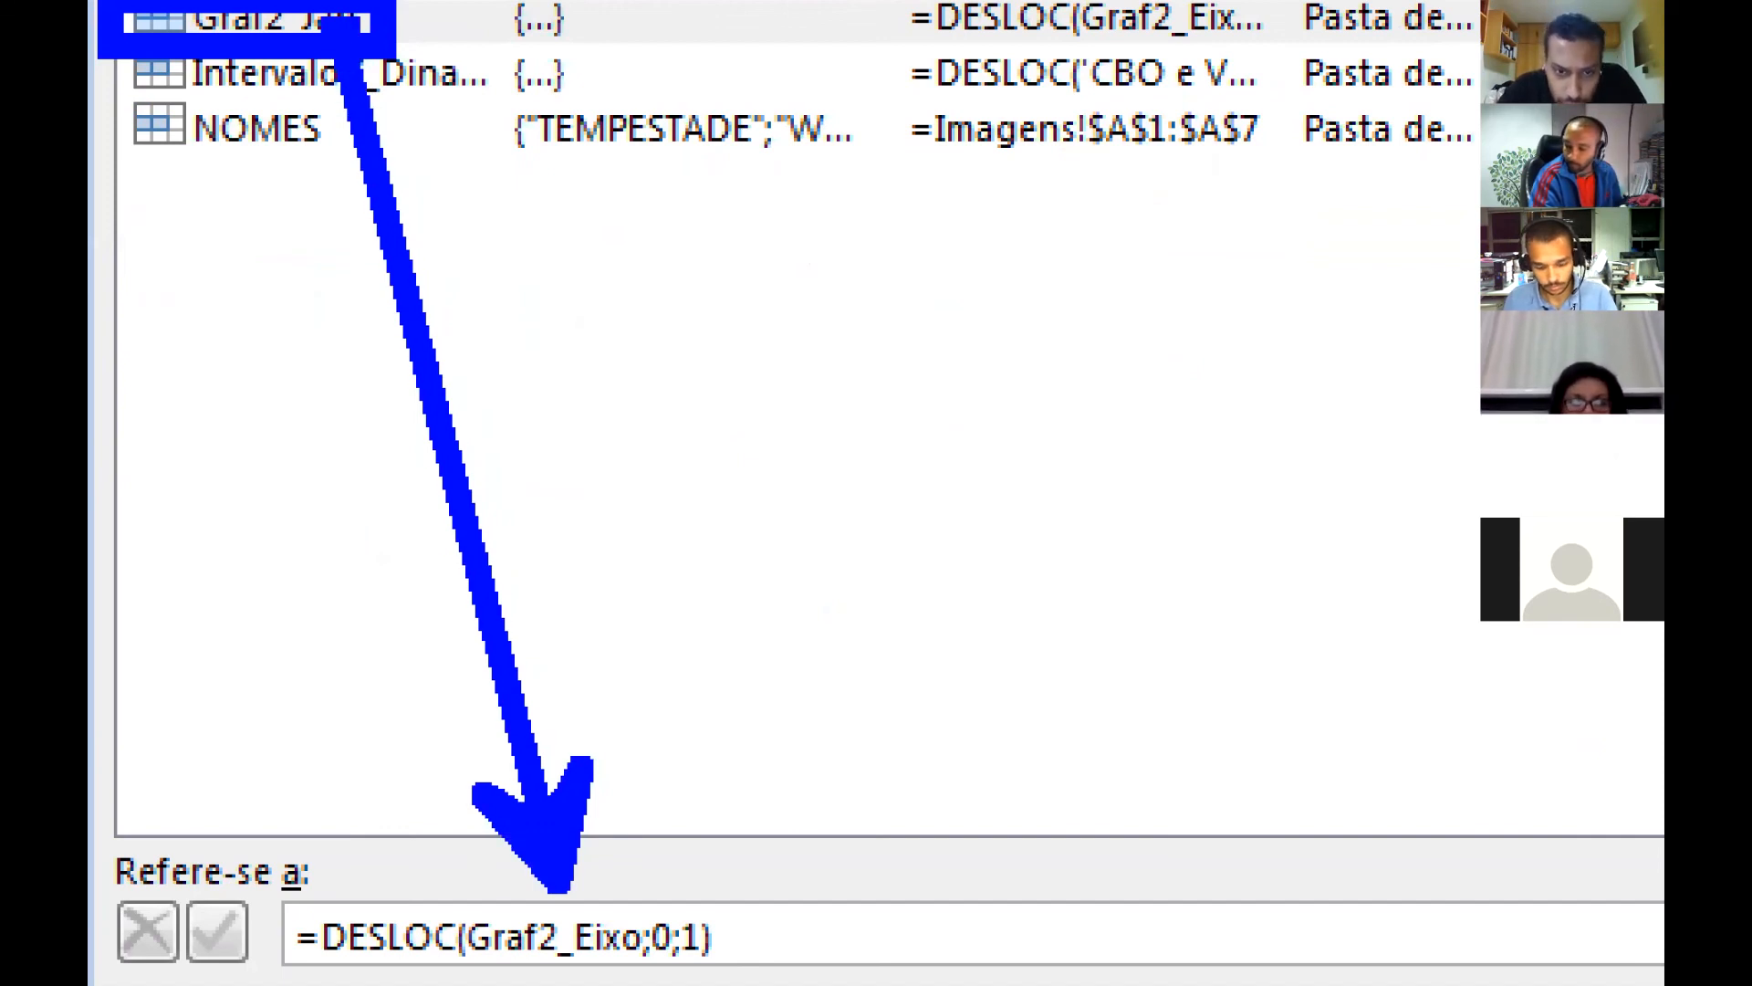
key(Escape)
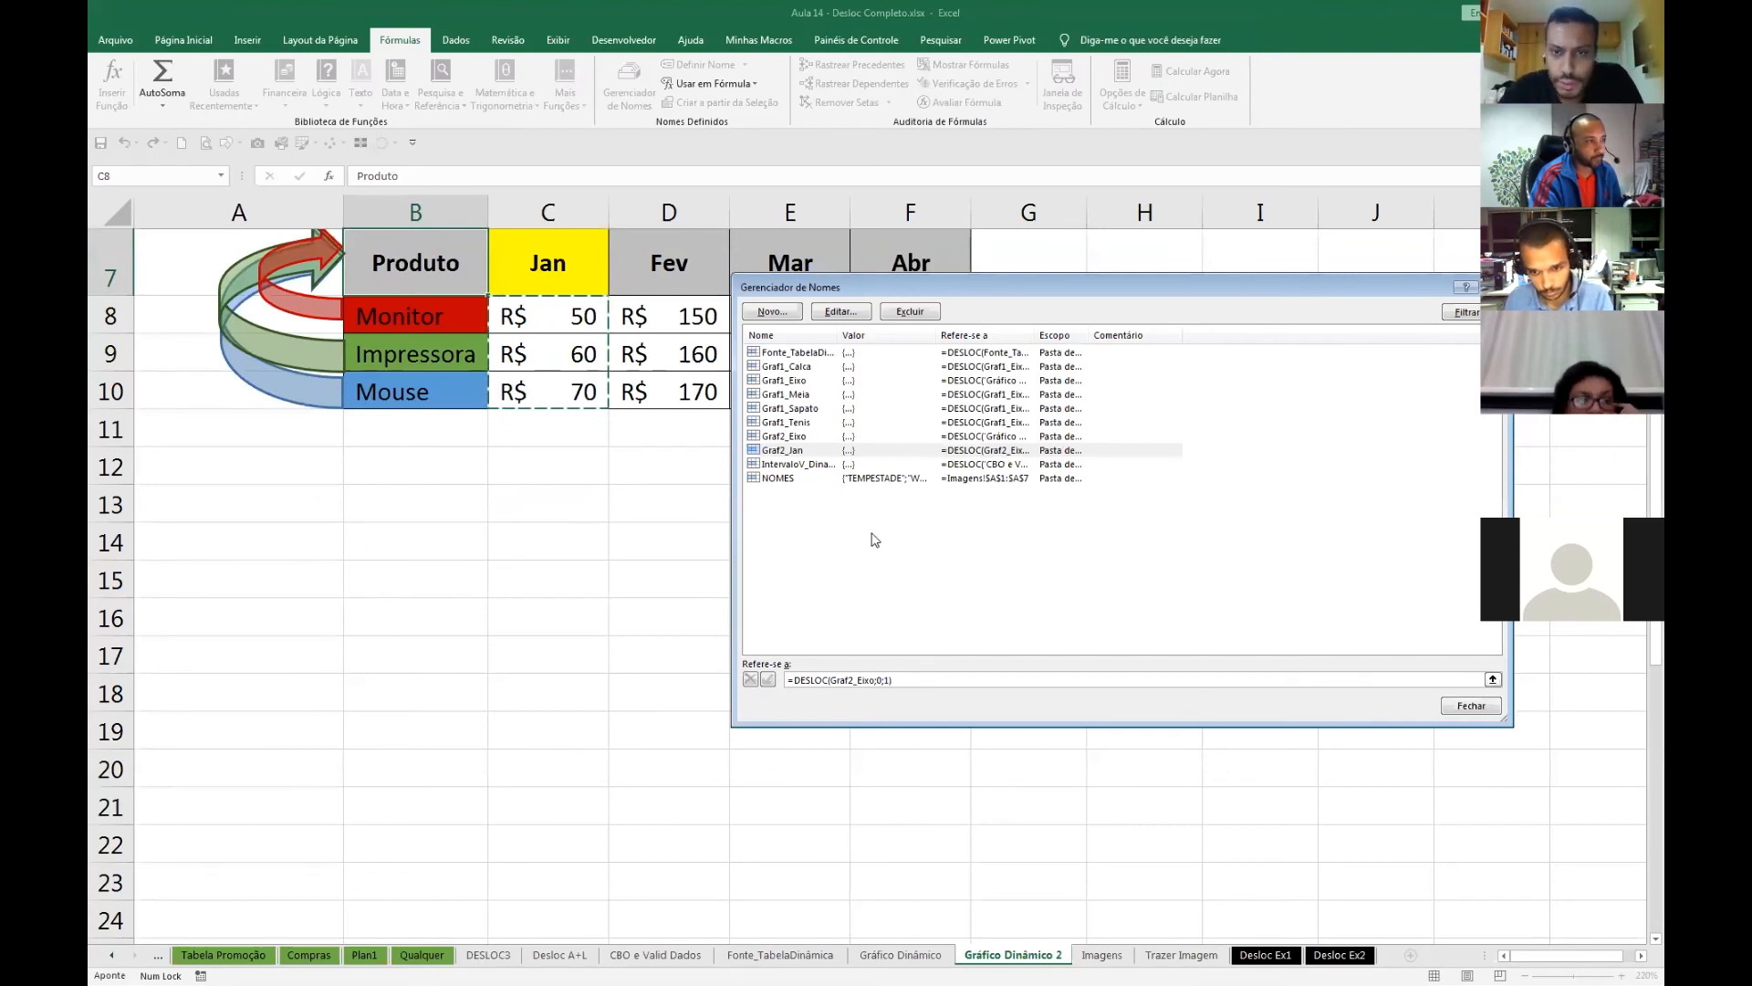
click(802, 438)
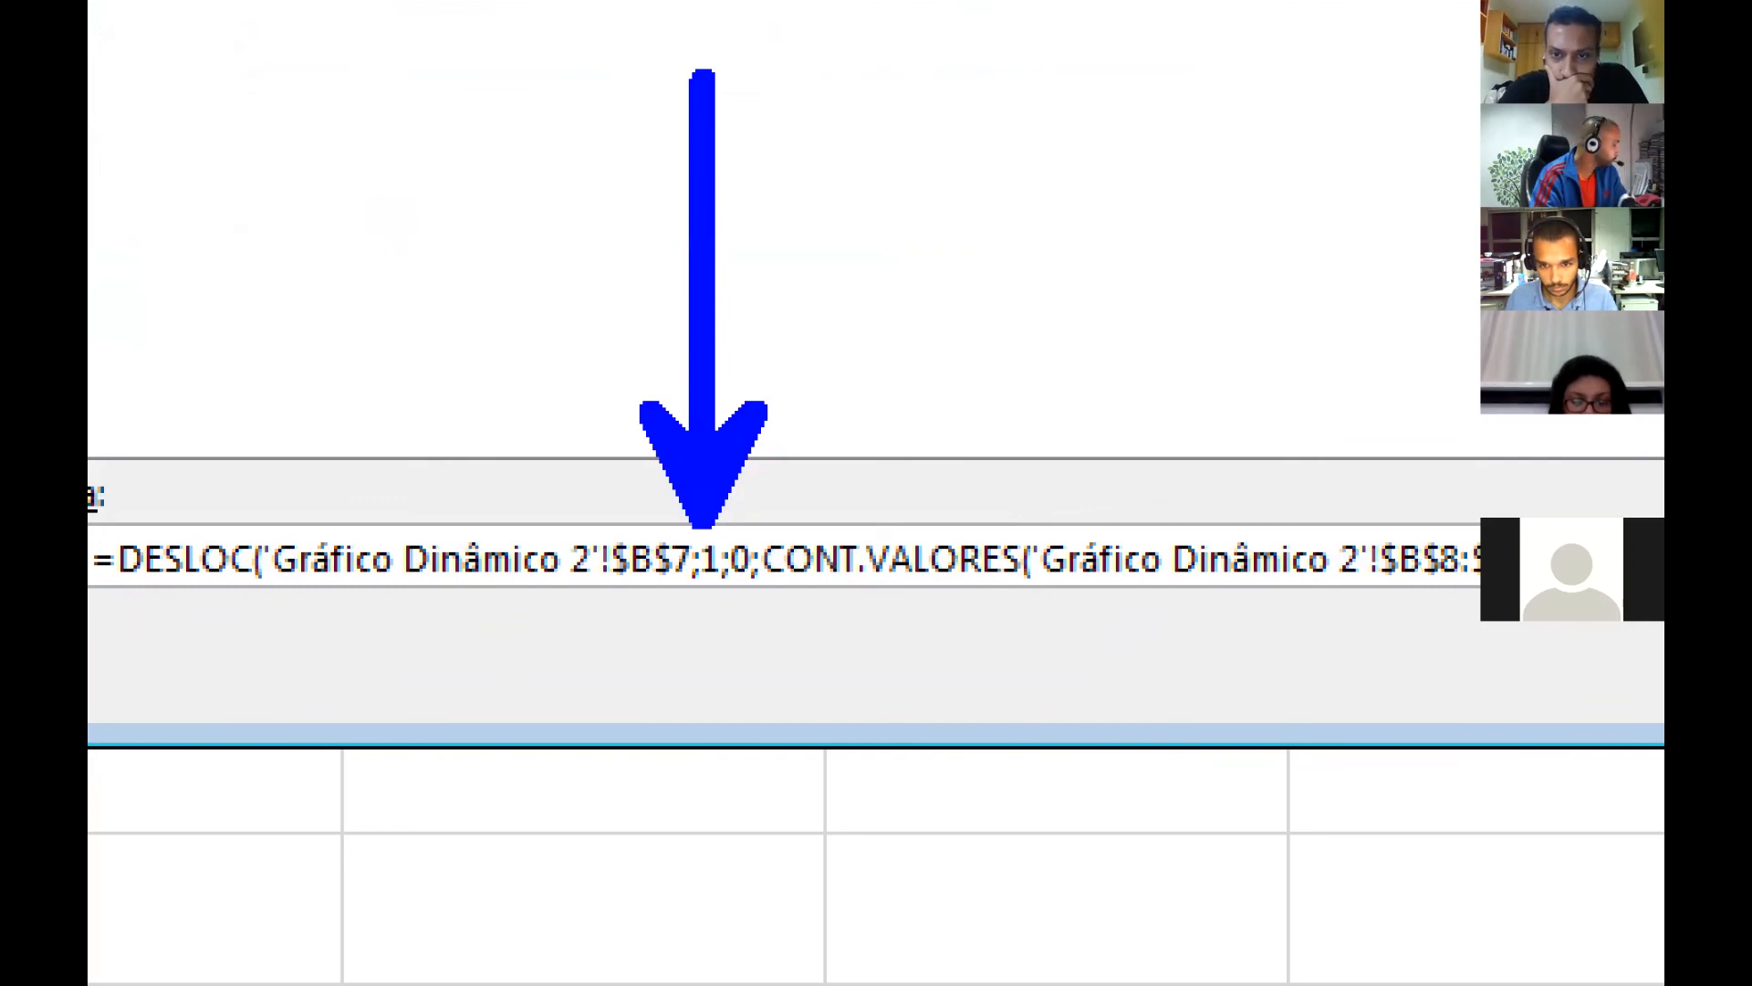
key(Escape)
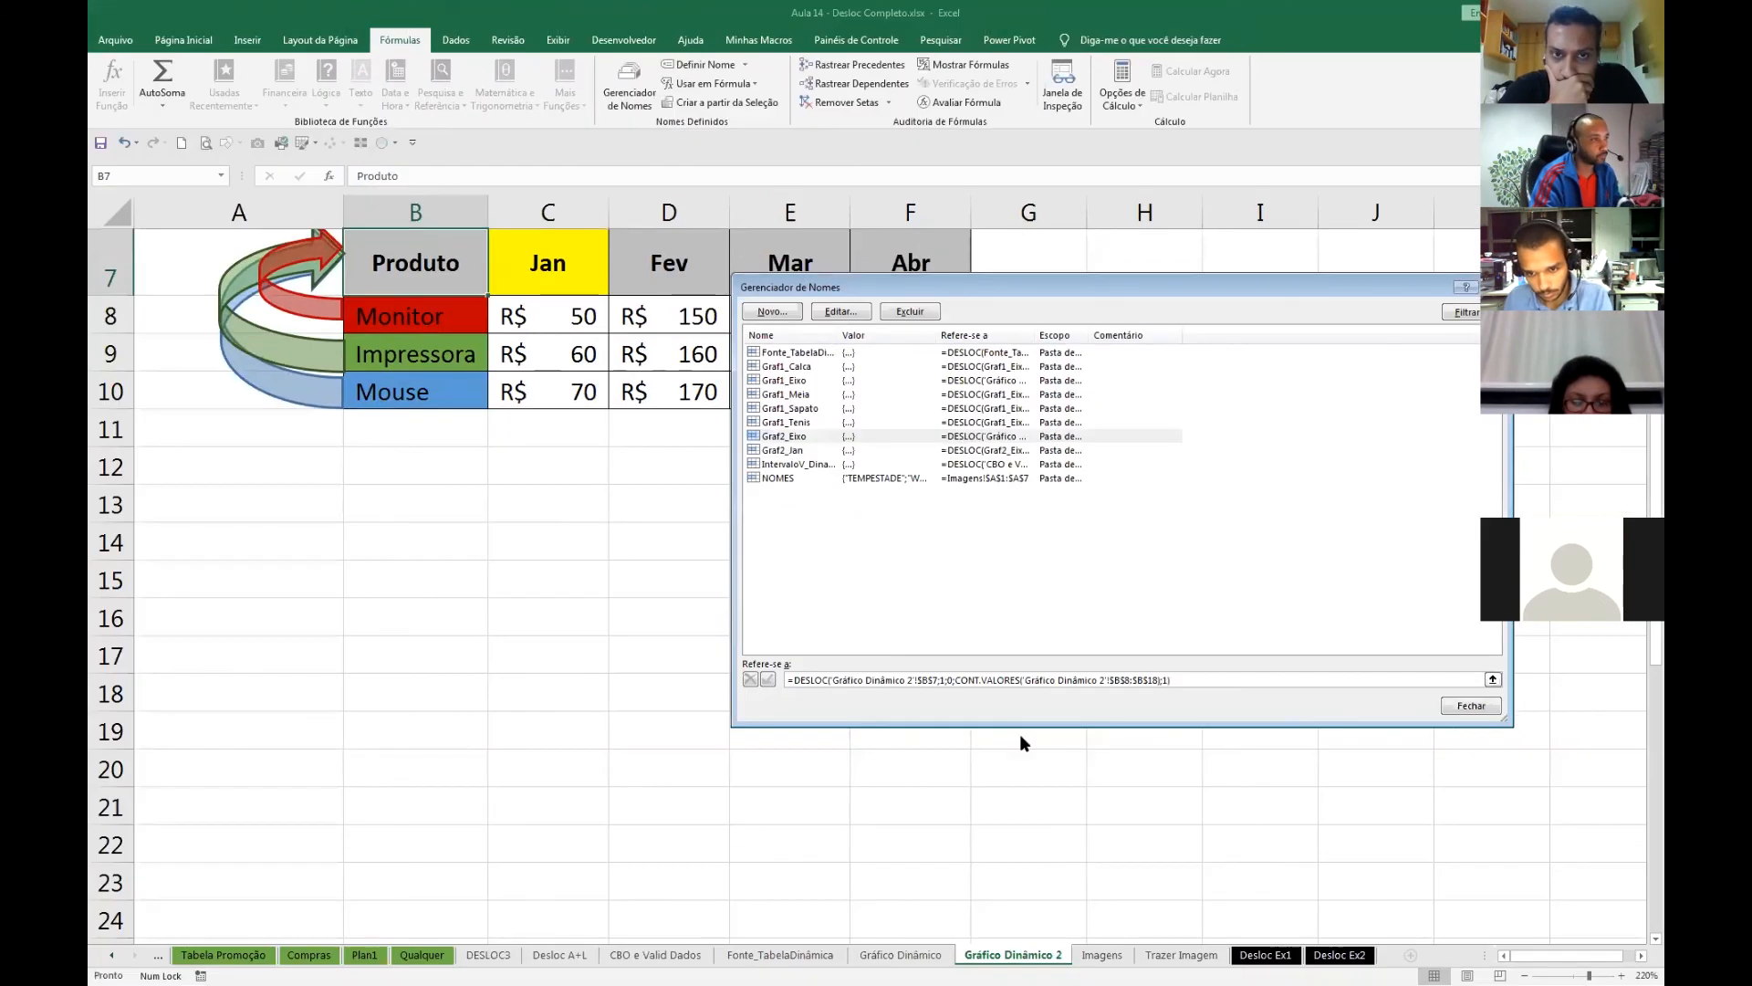
- Start another new defined name and call it Graf2_Fev
click(774, 316)
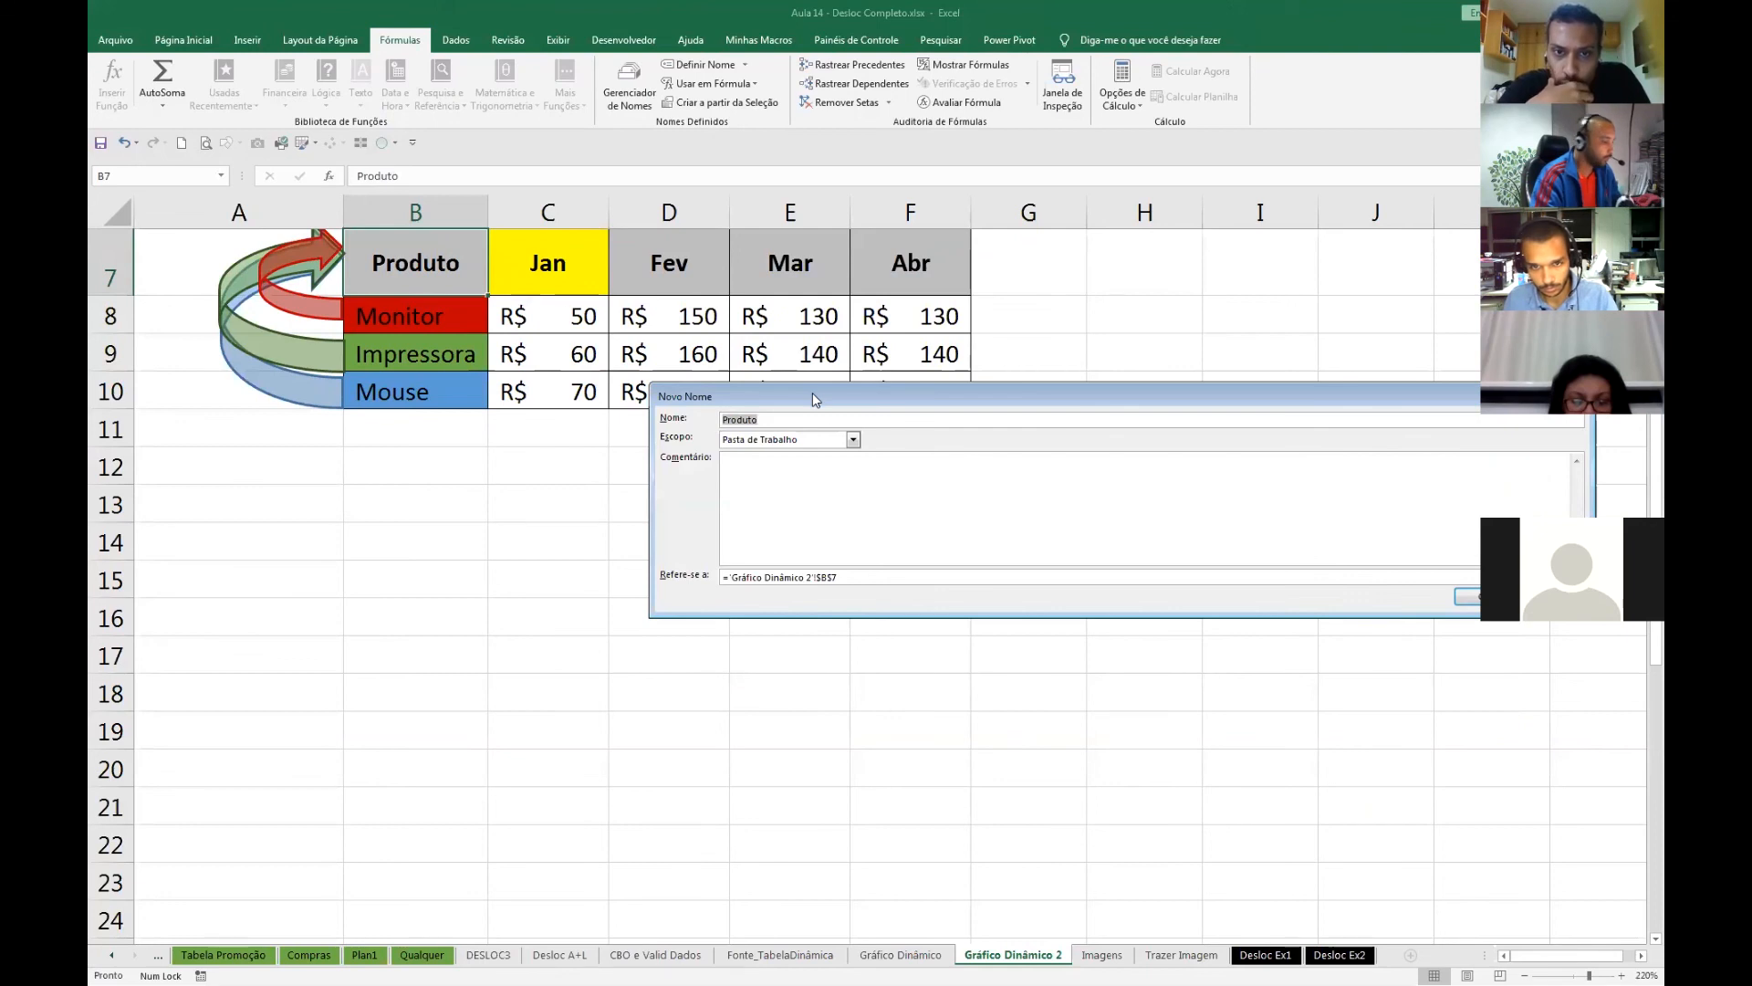
text(Gr)
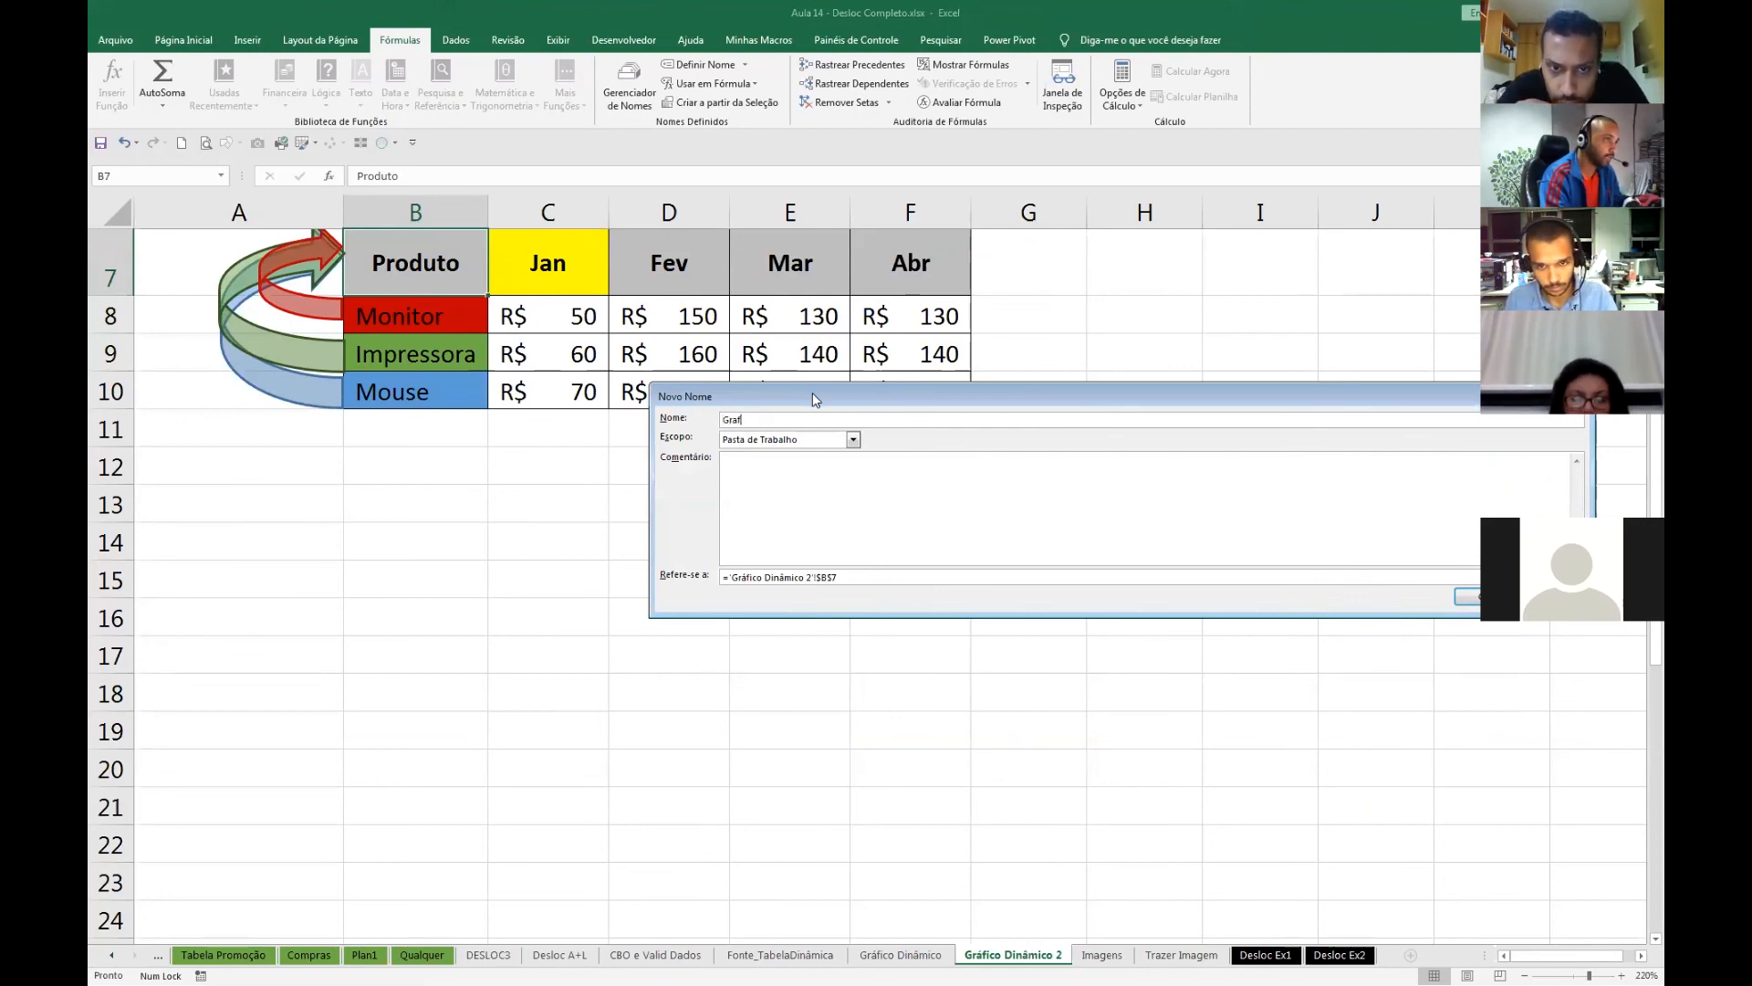
text(af2_fe)
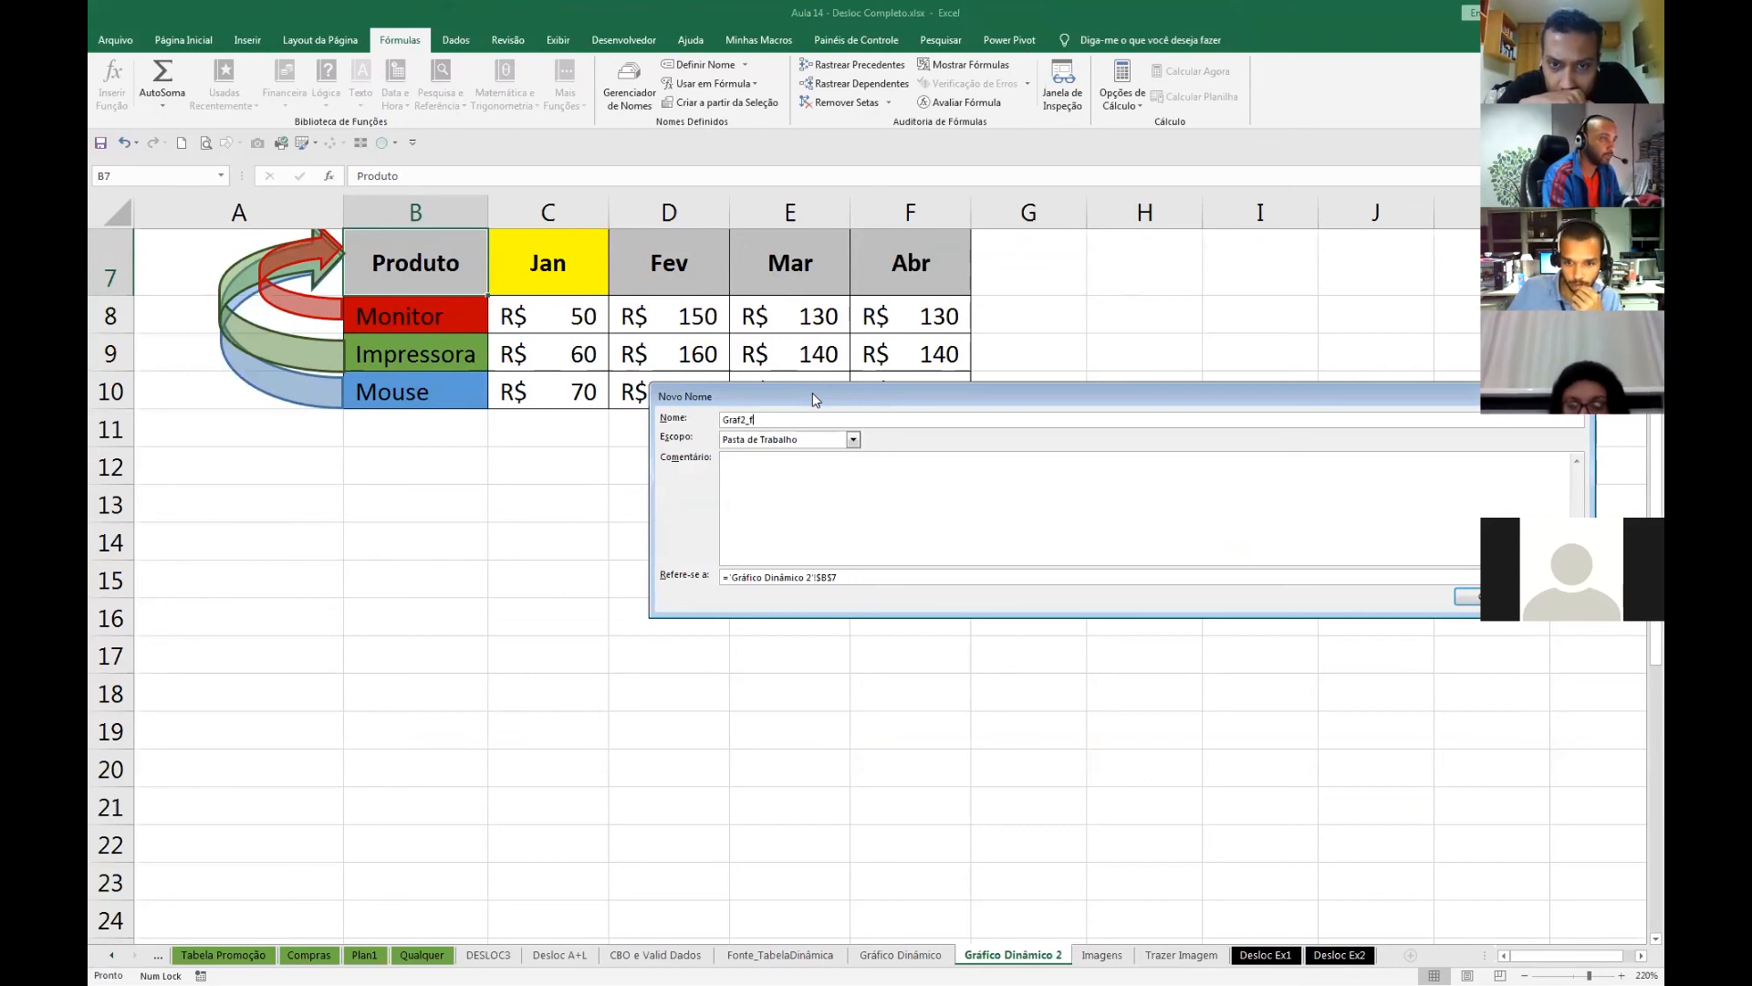
key(BackSpace)
key(BackSpace)
key(BackSpace)
text(Fev)
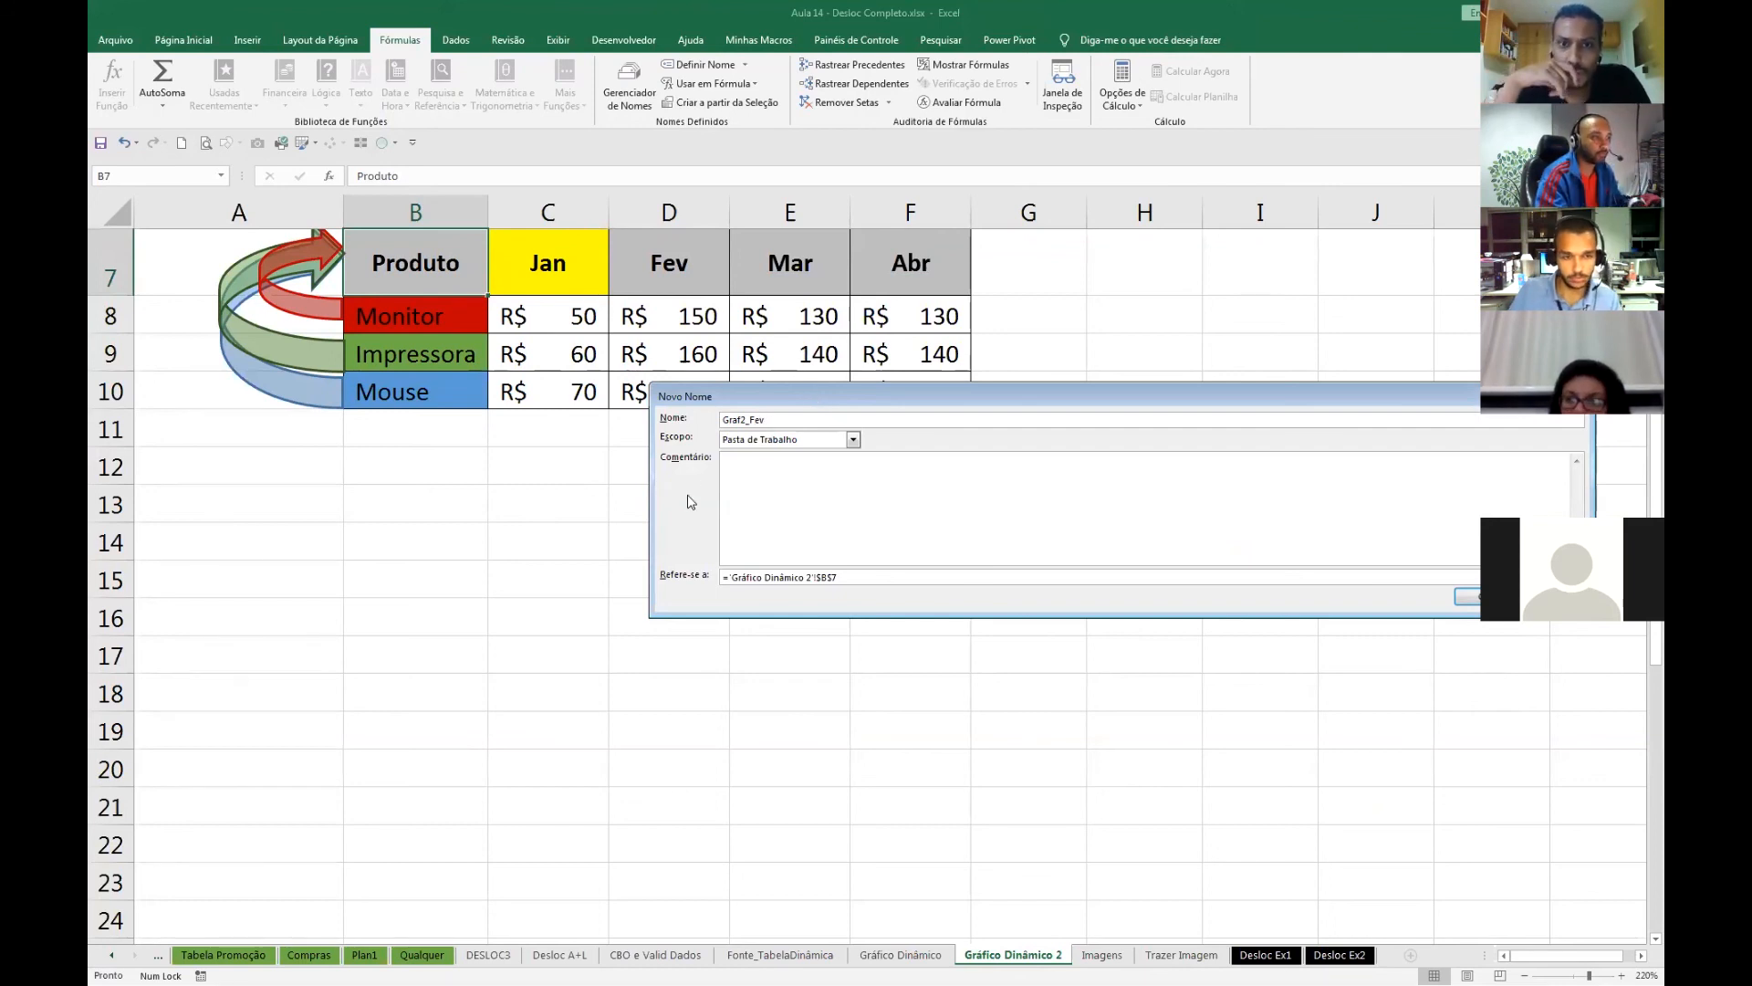
- Replace the cell reference of Graf2_Fev with the copied formula =desloc(Graf2_Eixo;0;1), removing the duplicate equals sign
click(842, 579)
key(BackSpace)
key(BackSpace)
key(BackSpace)
key(BackSpace)
key(BackSpace)
key(BackSpace)
key(BackSpace)
key(BackSpace)
key(BackSpace)
key(BackSpace)
key(BackSpace)
key(BackSpace)
key(BackSpace)
key(BackSpace)
key(BackSpace)
key(BackSpace)
key(BackSpace)
key(BackSpace)
key(BackSpace)
key(BackSpace)
key(BackSpace)
key(BackSpace)
key(BackSpace)
key(BackSpace)
key(BackSpace)
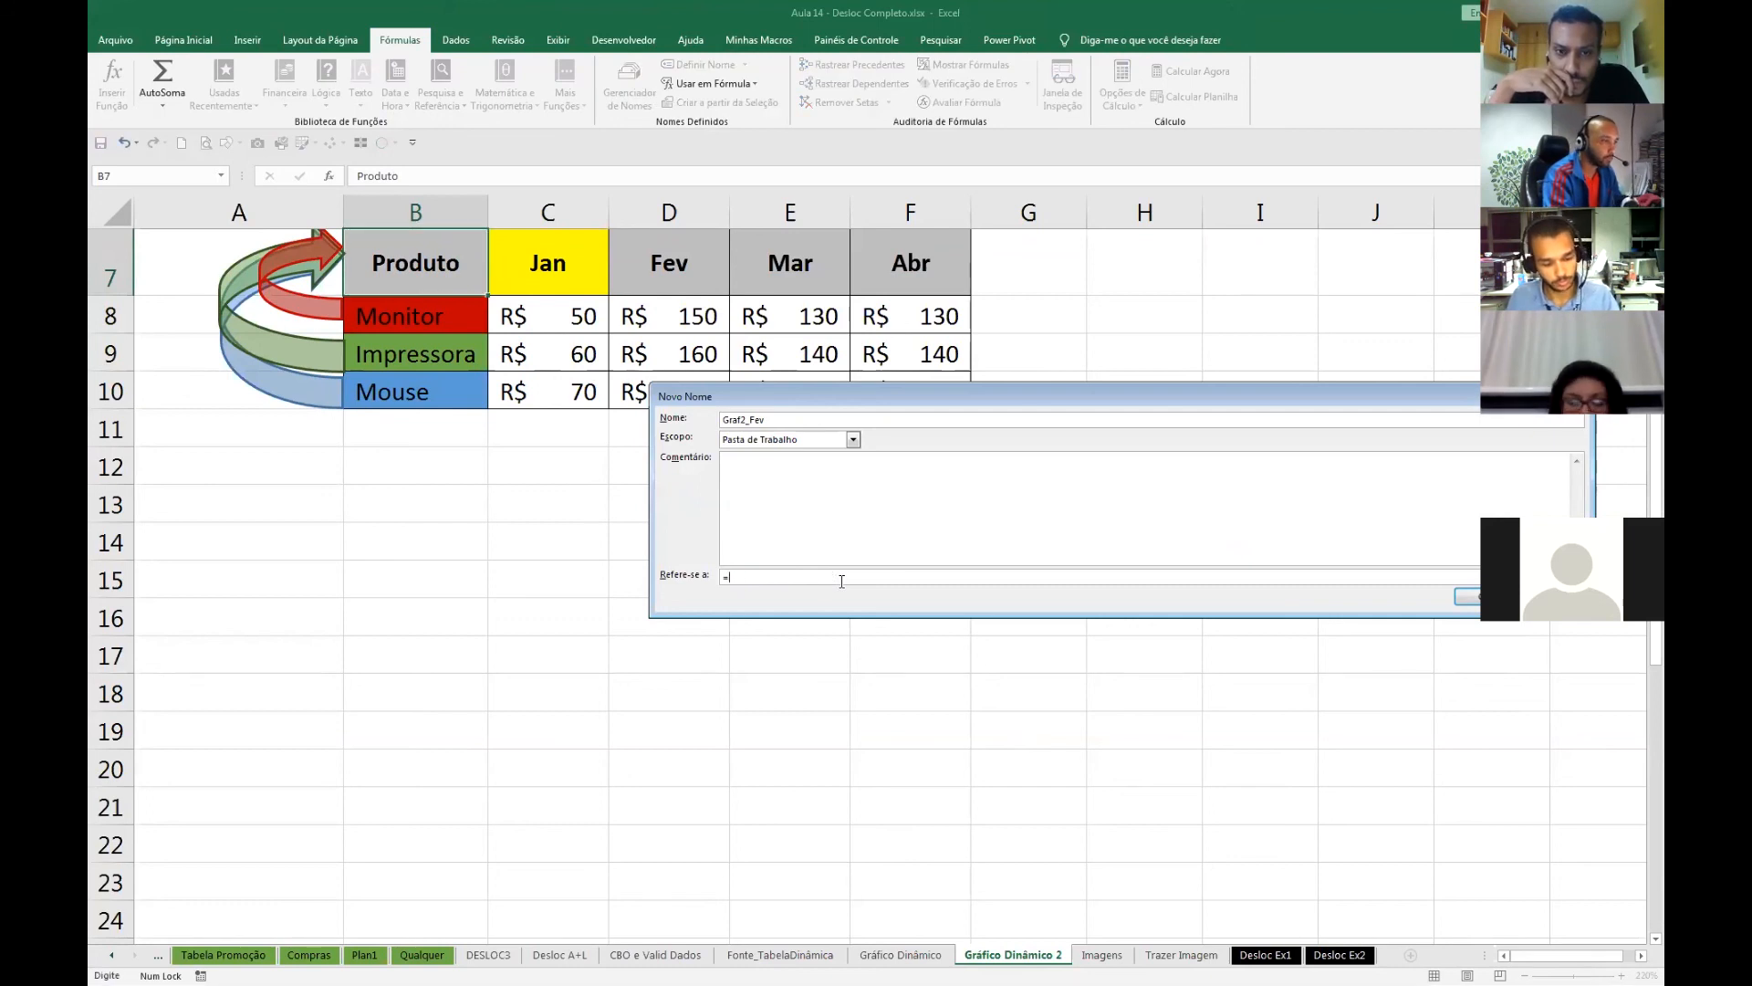
key(ctrl+v)
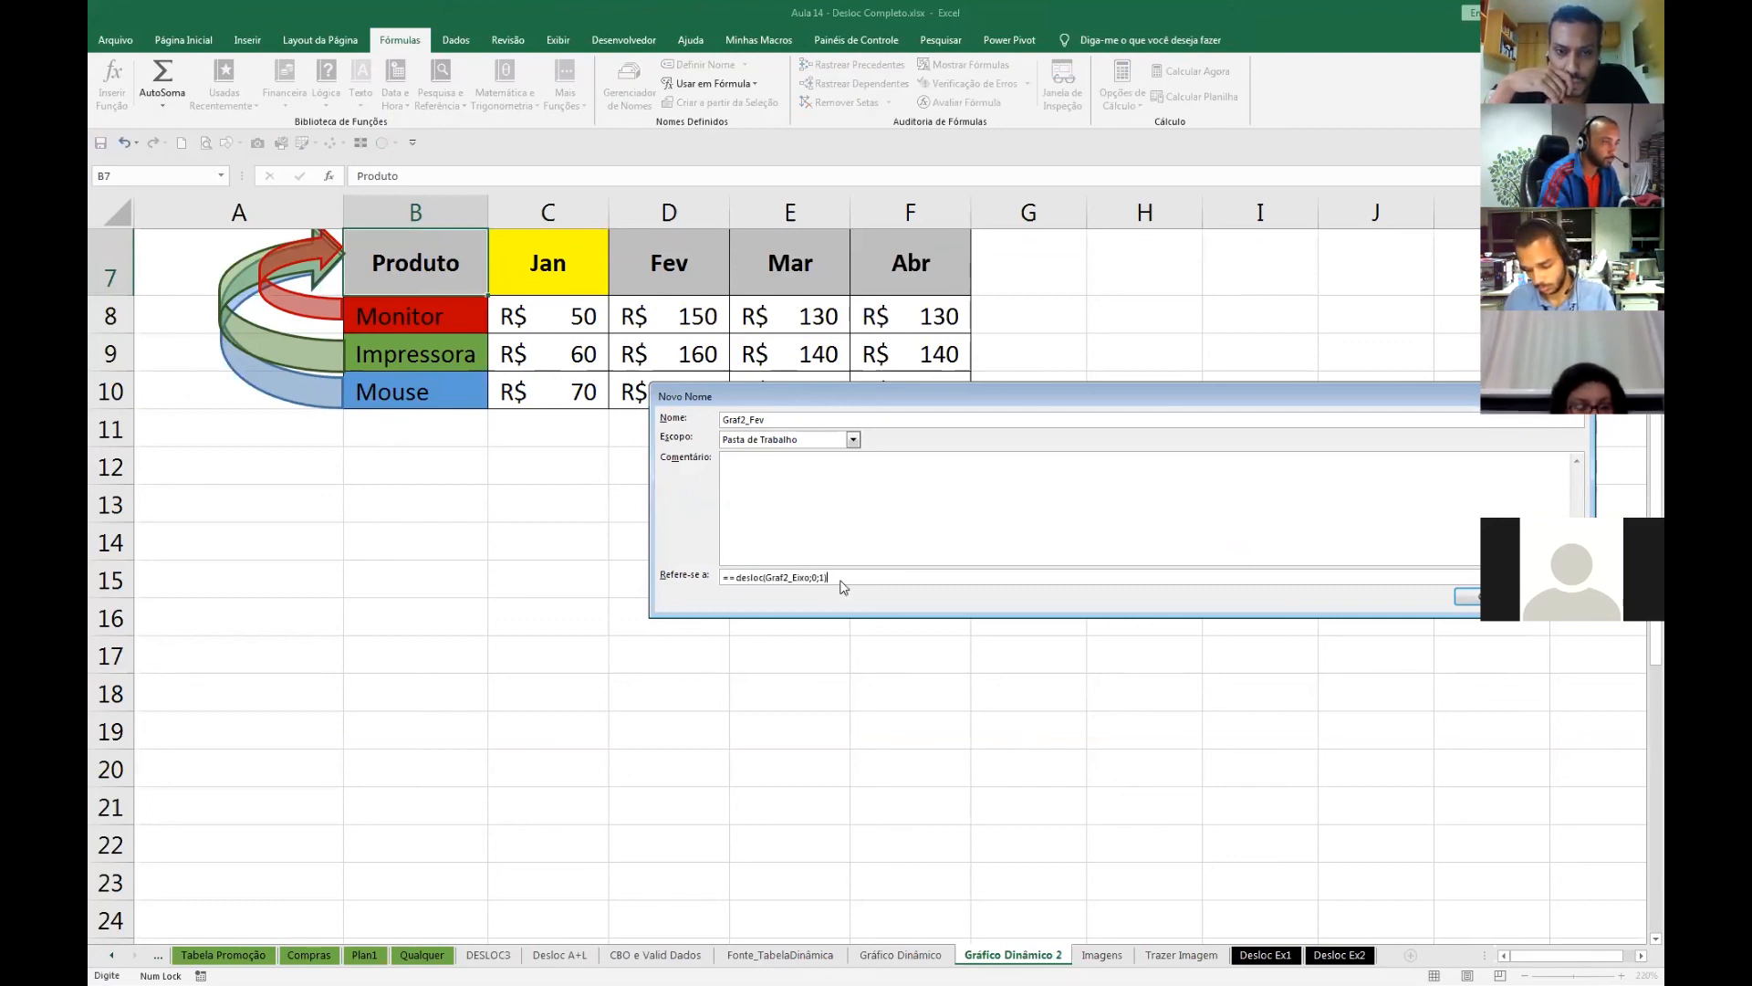
click(725, 577)
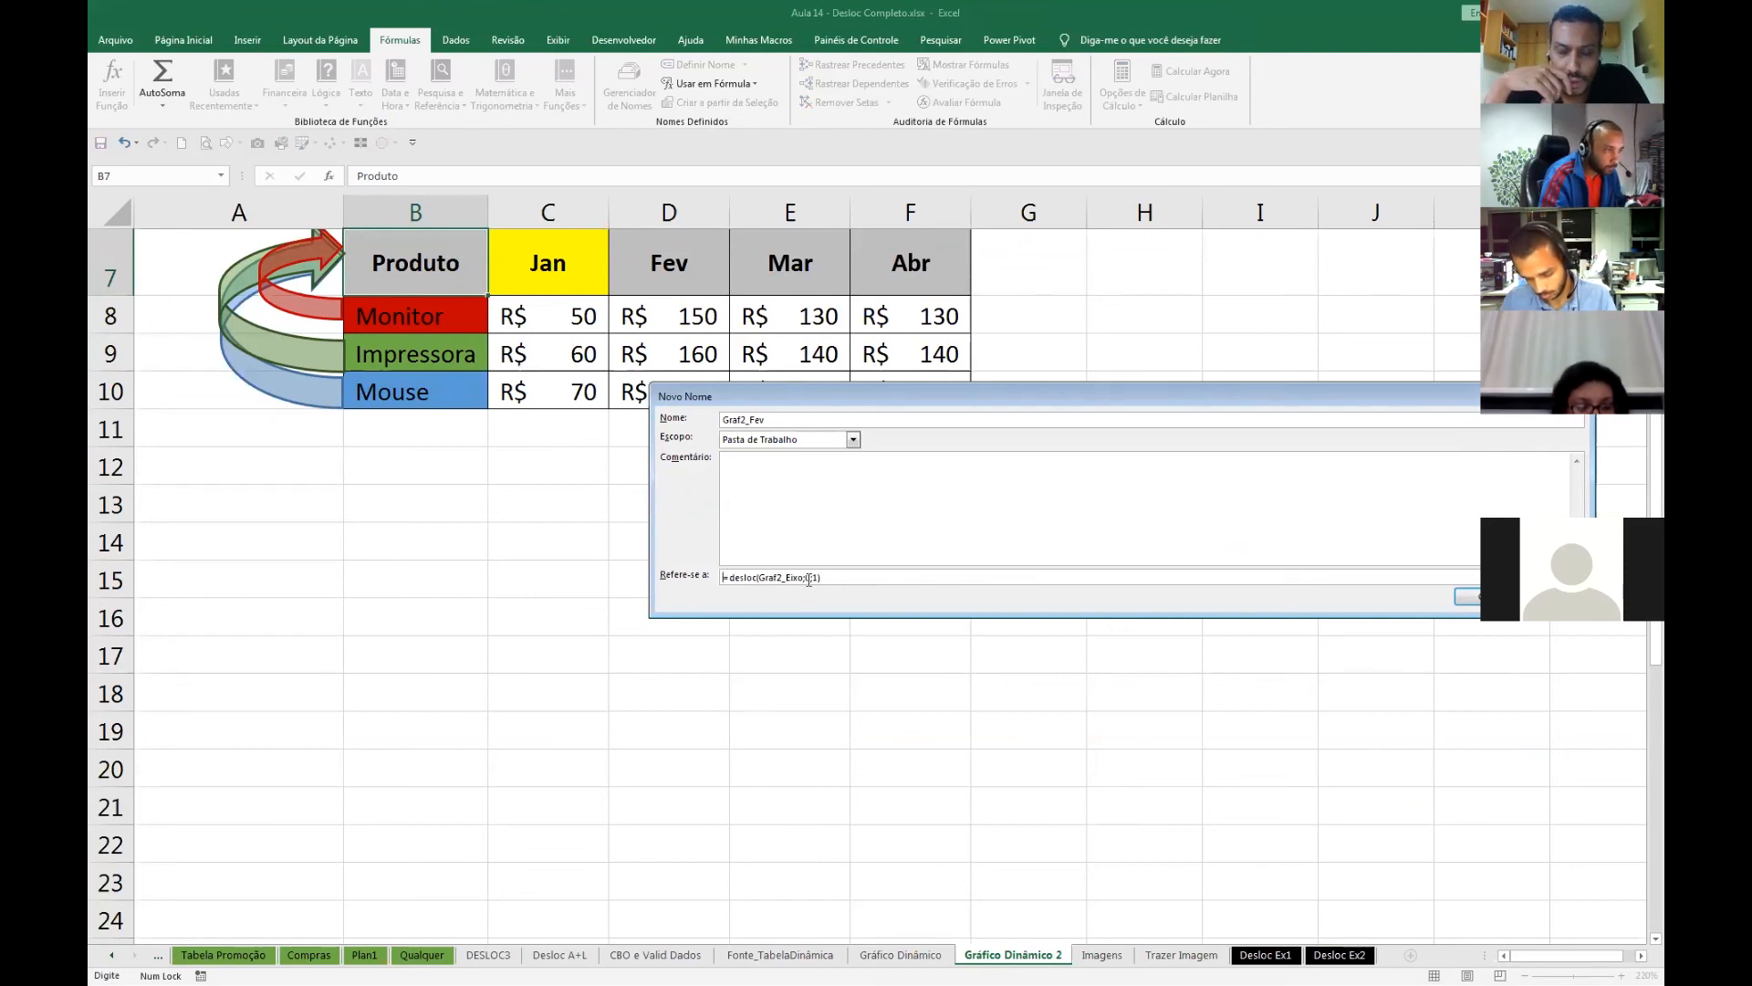
- Set the column offset in the Graf2_Fev formula to 2 and save the name
double_click(815, 578)
text(2)
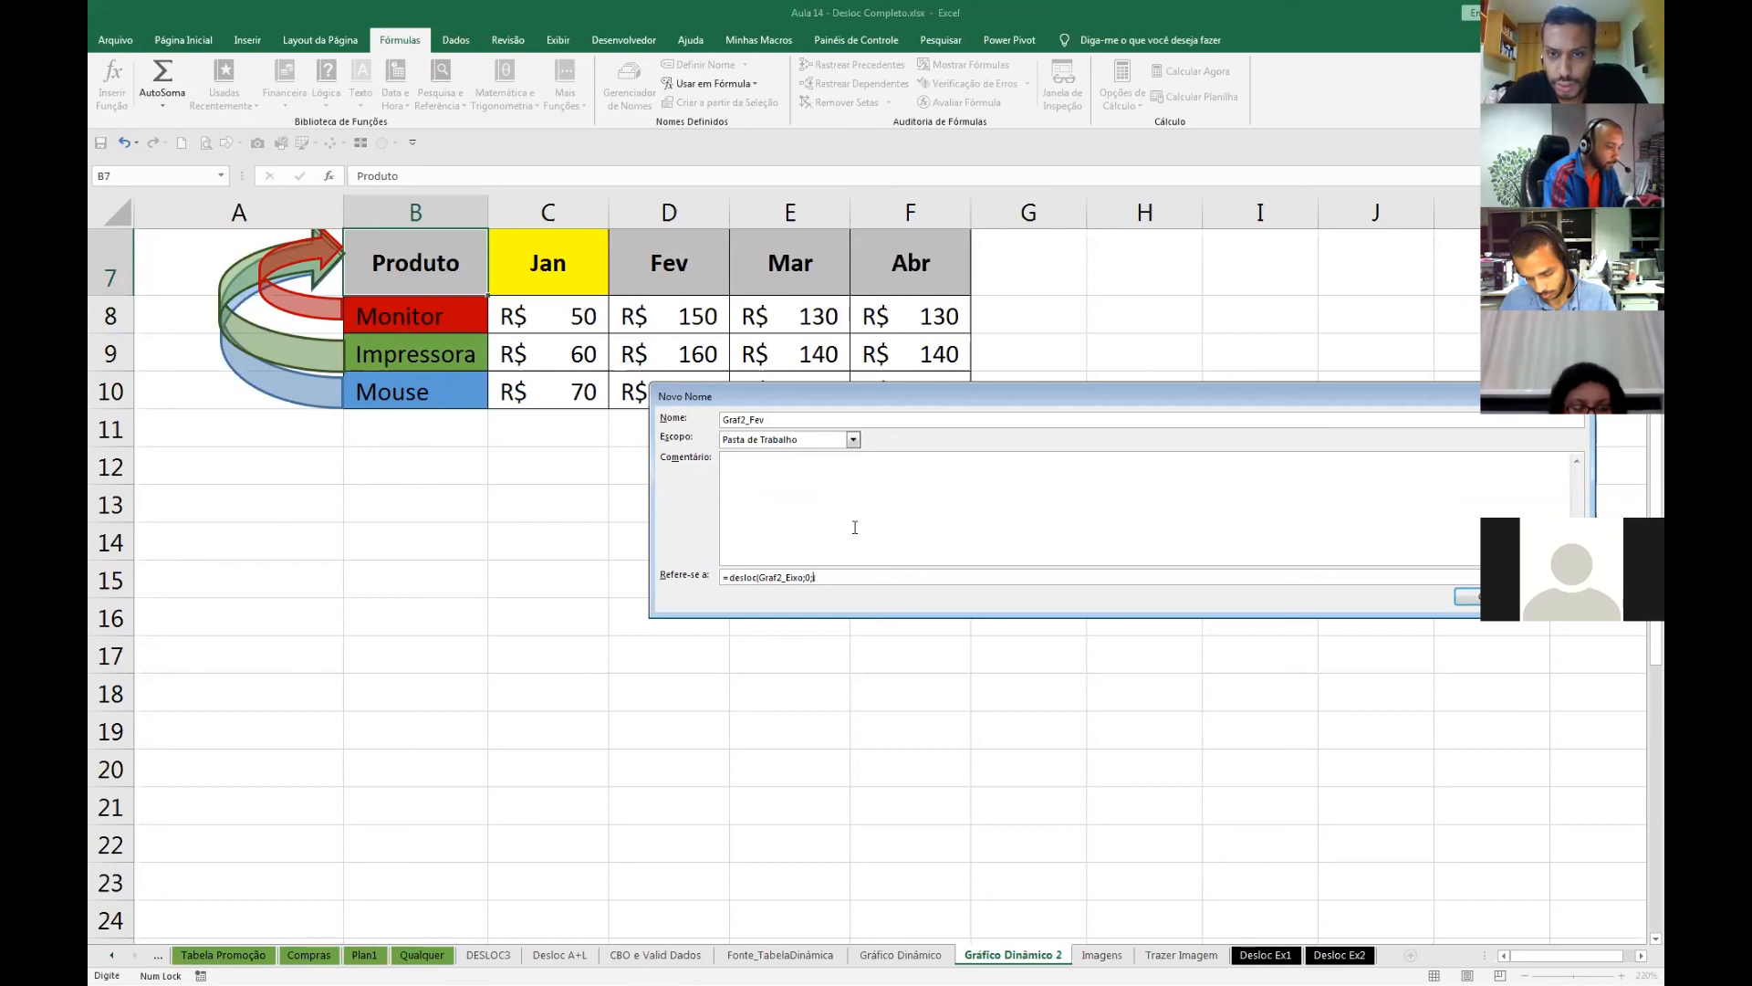
click(1468, 596)
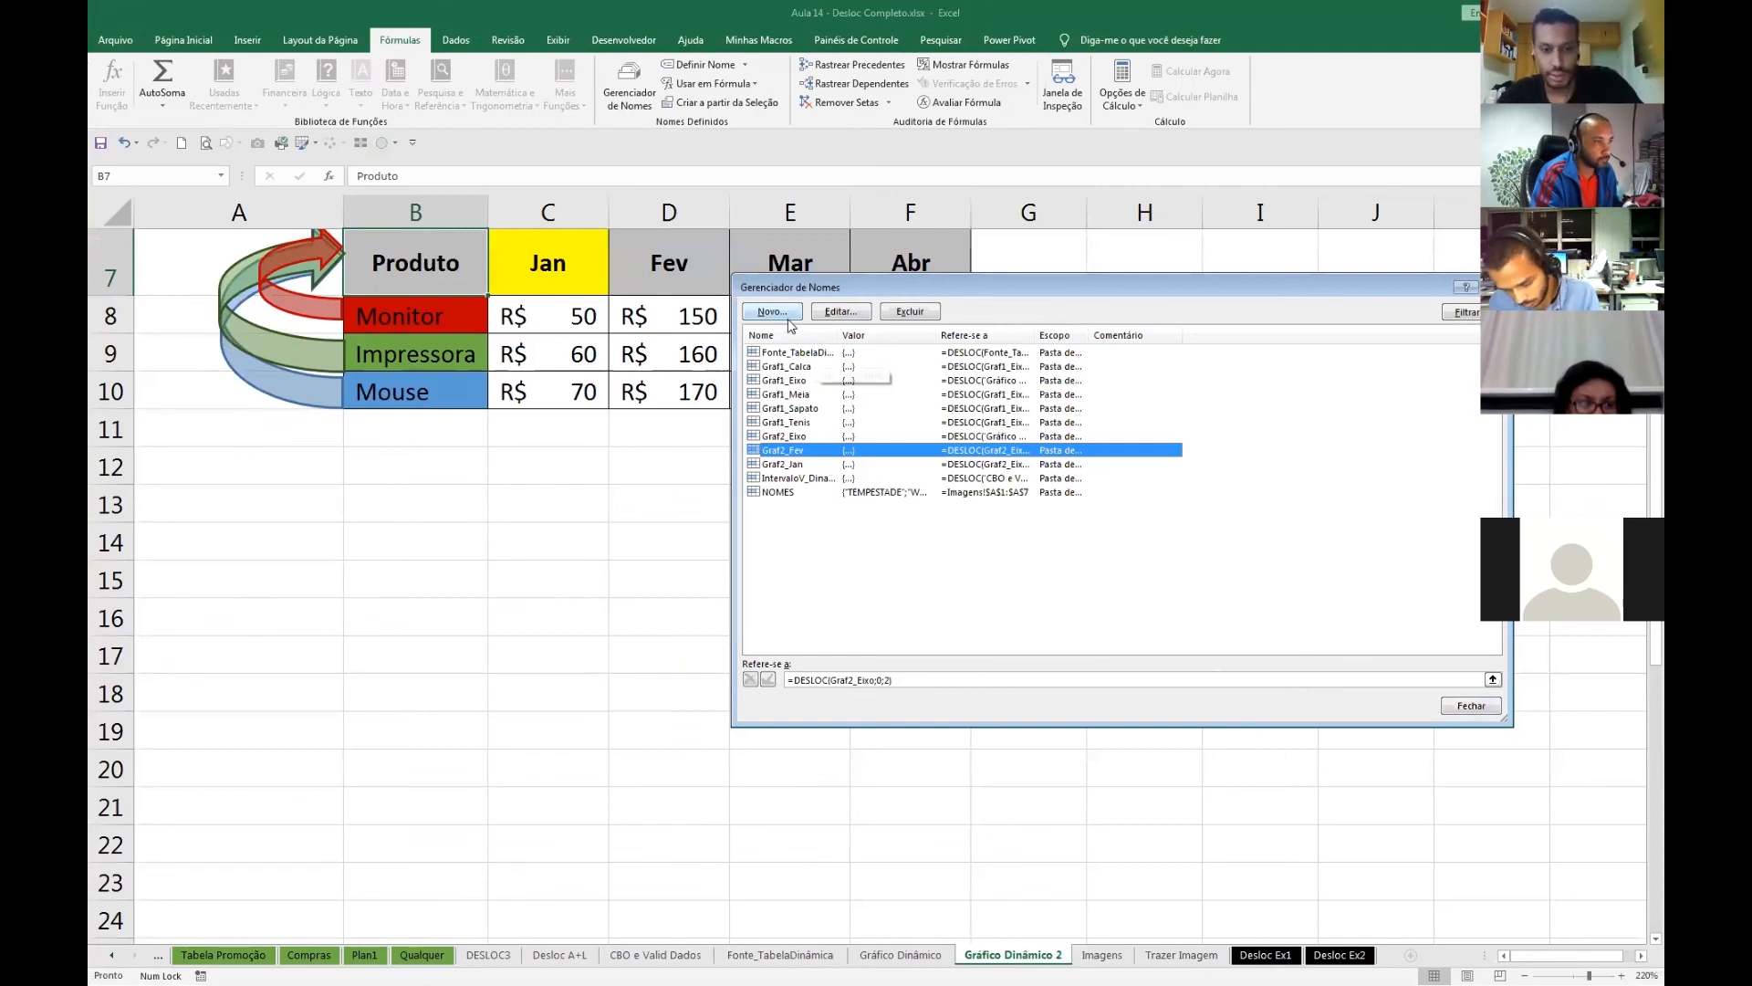
- Create the defined name Graf2_Mar referring to =desloc(Graf2_Eixo;0;3), reusing the copied formula with the column offset changed to 3
click(789, 318)
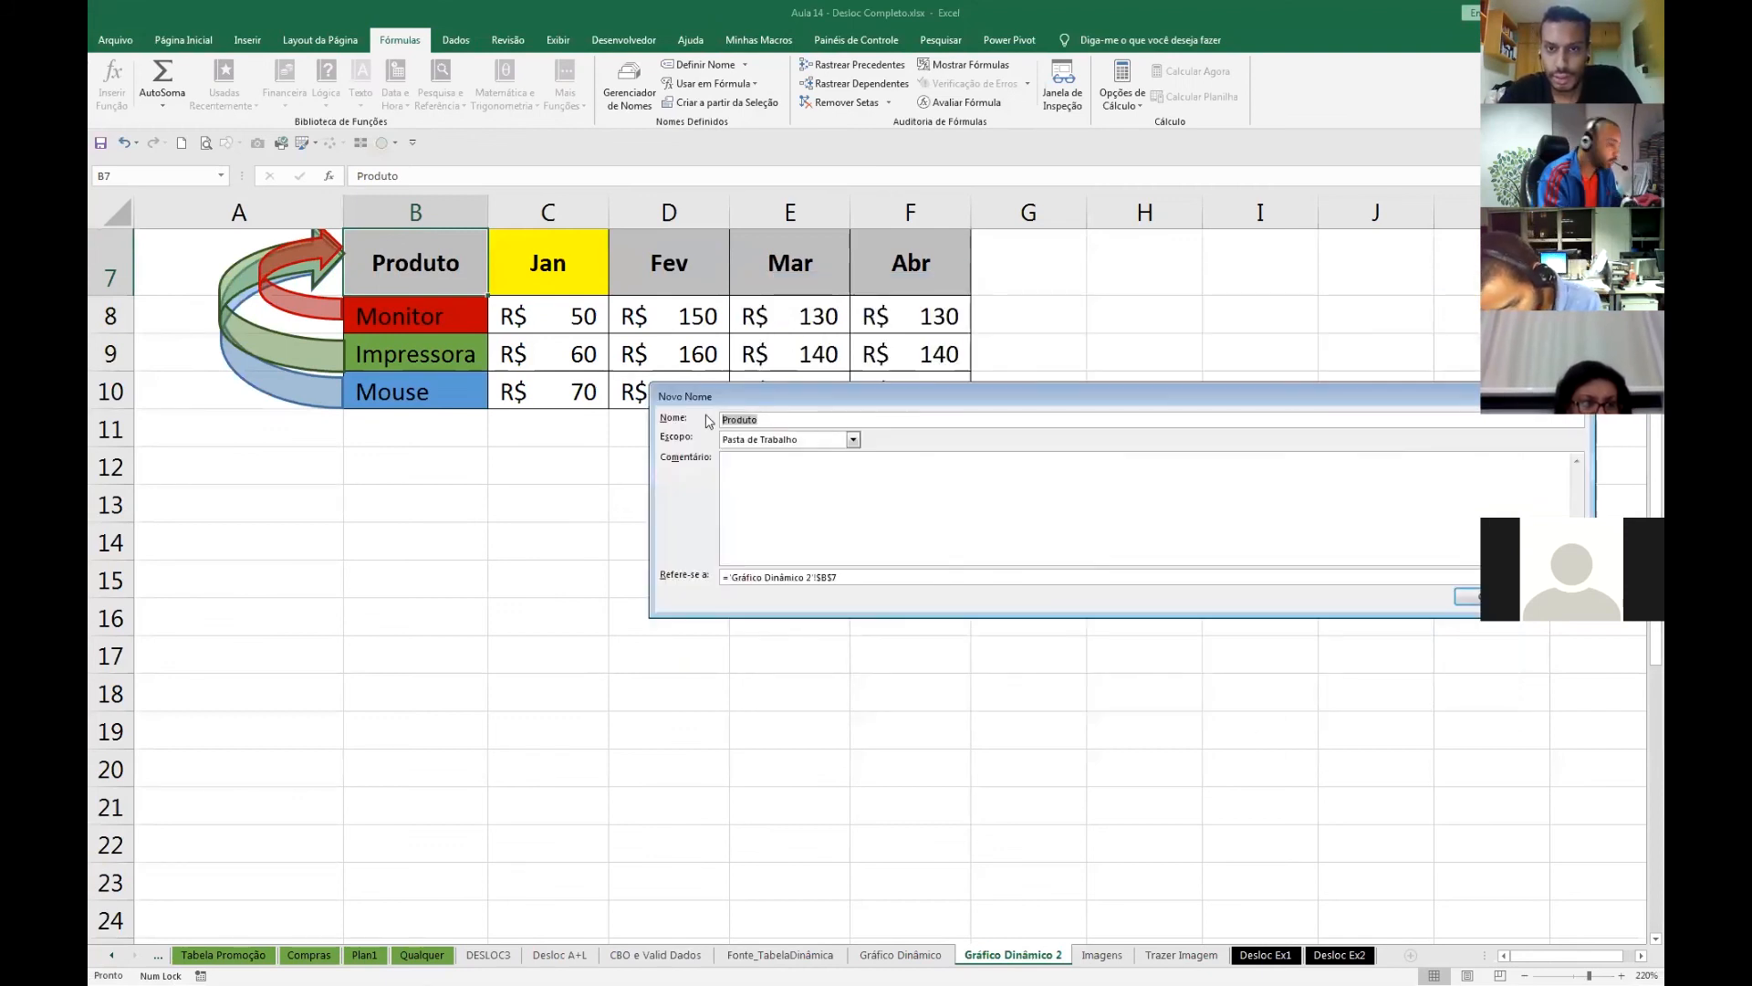
text(Graf)
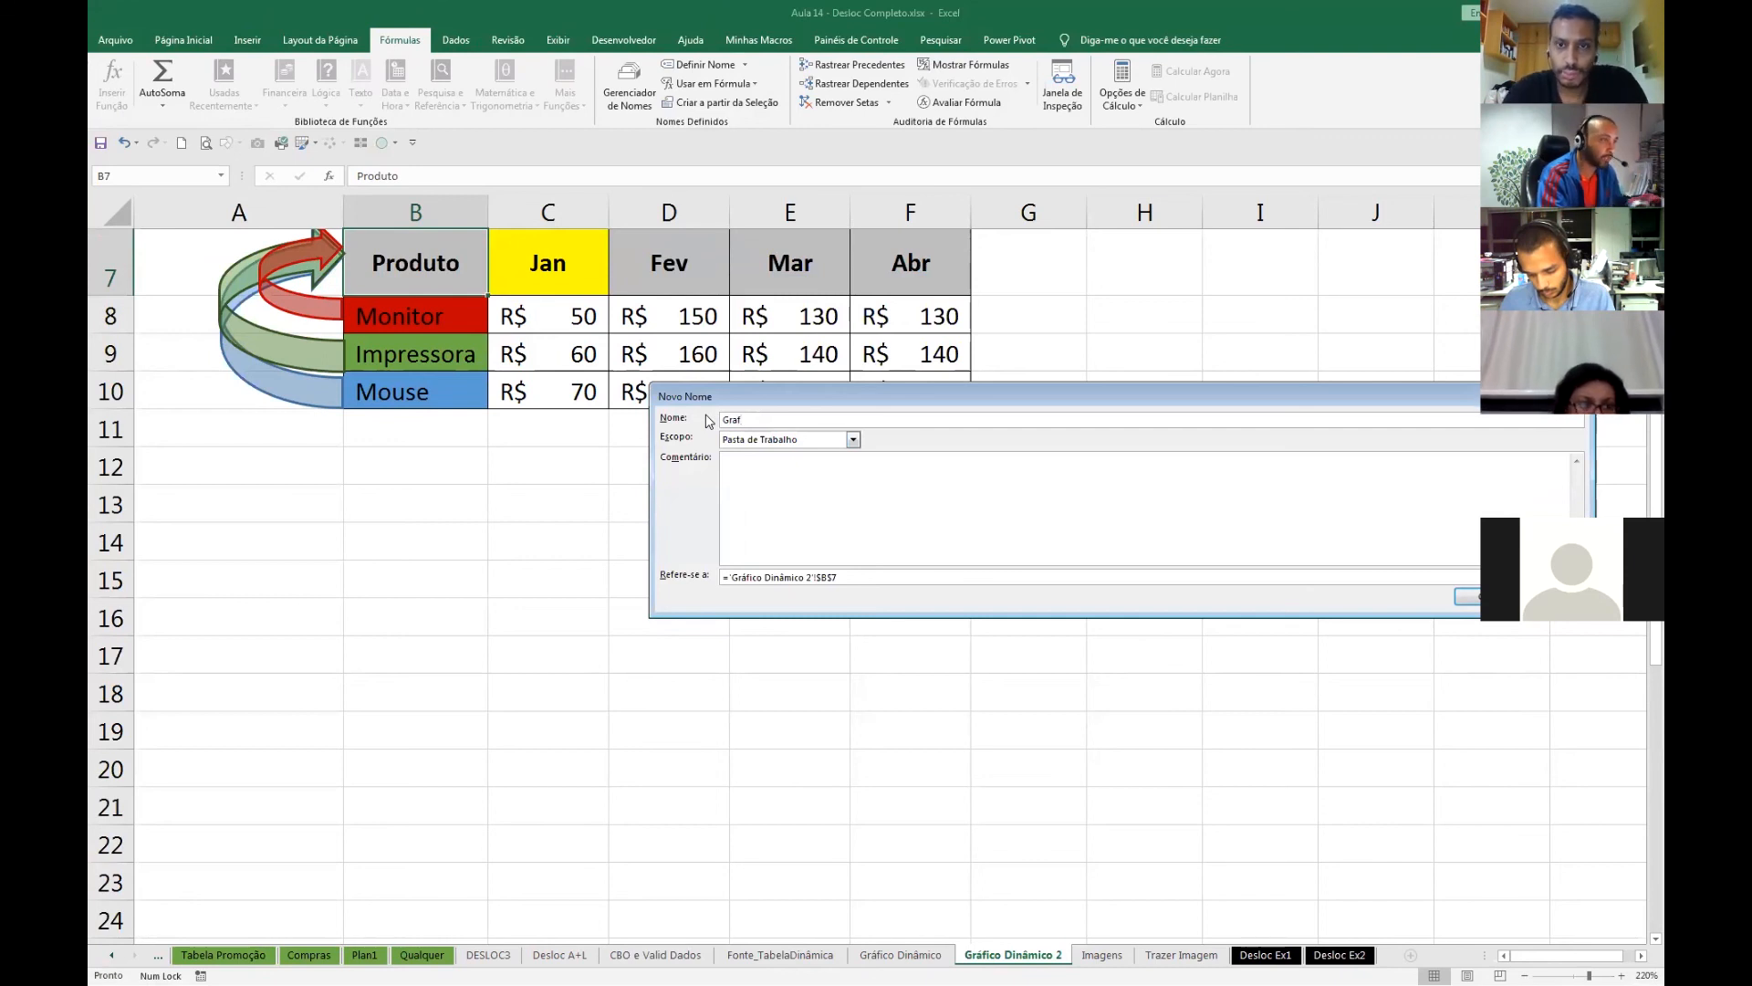
text(2_)
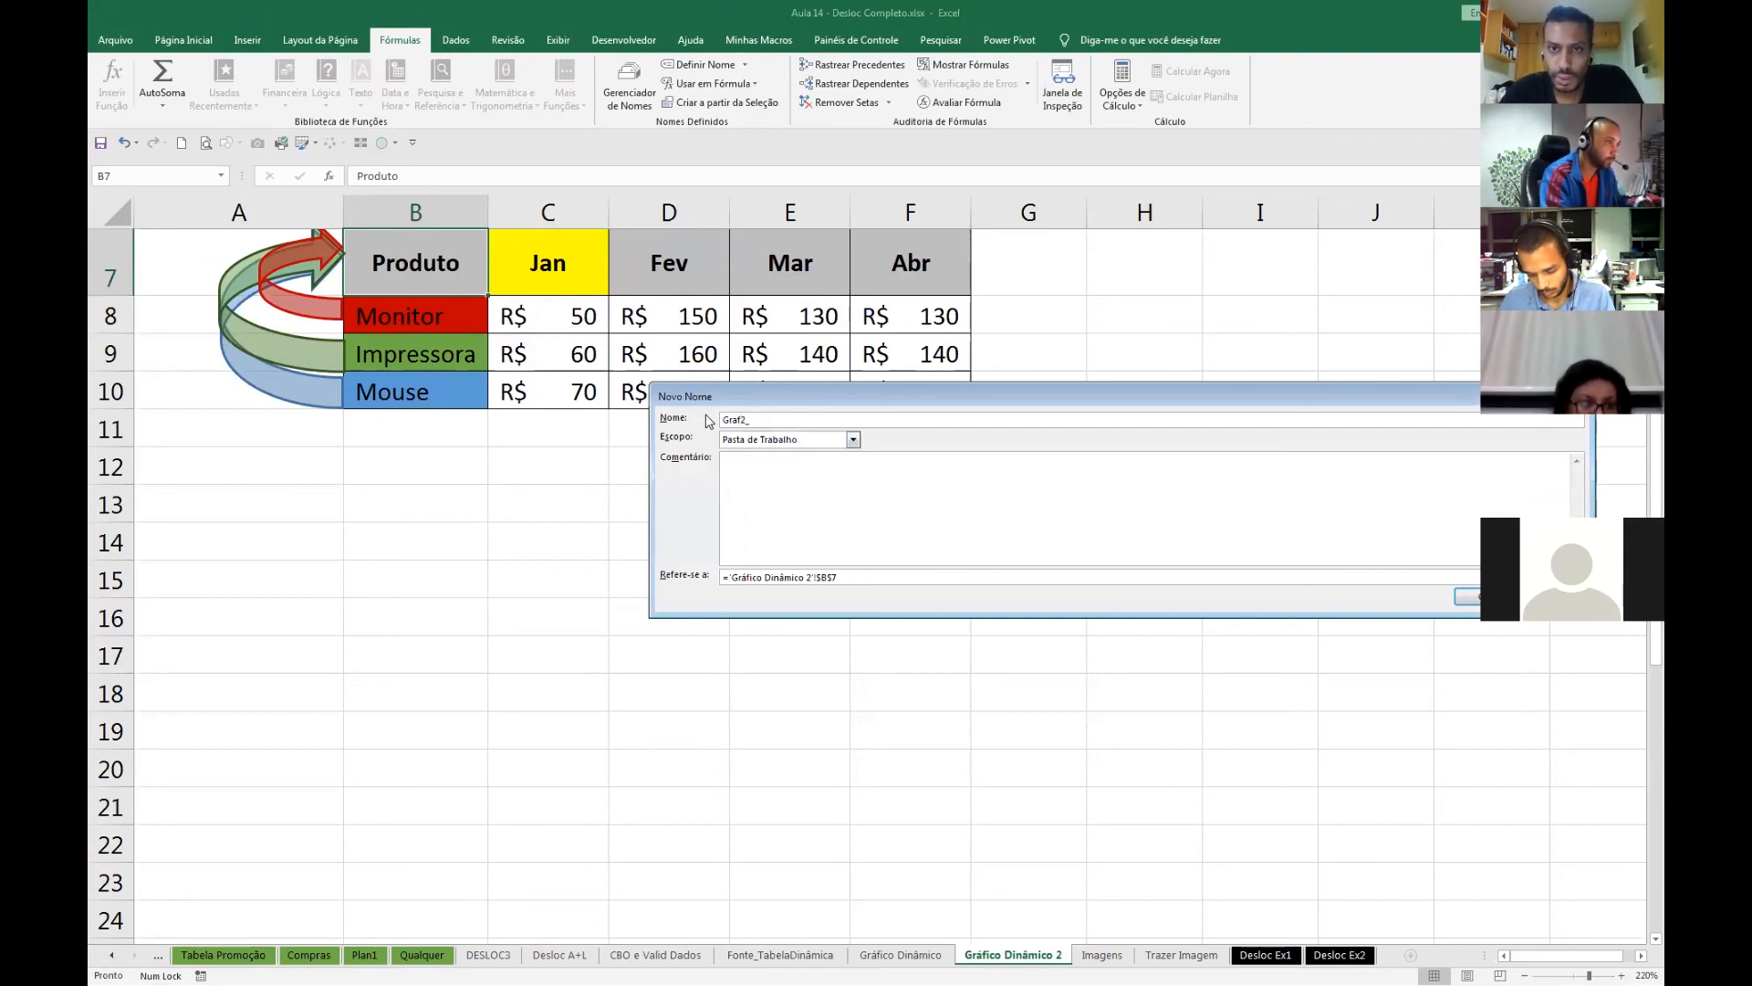
text(Mar)
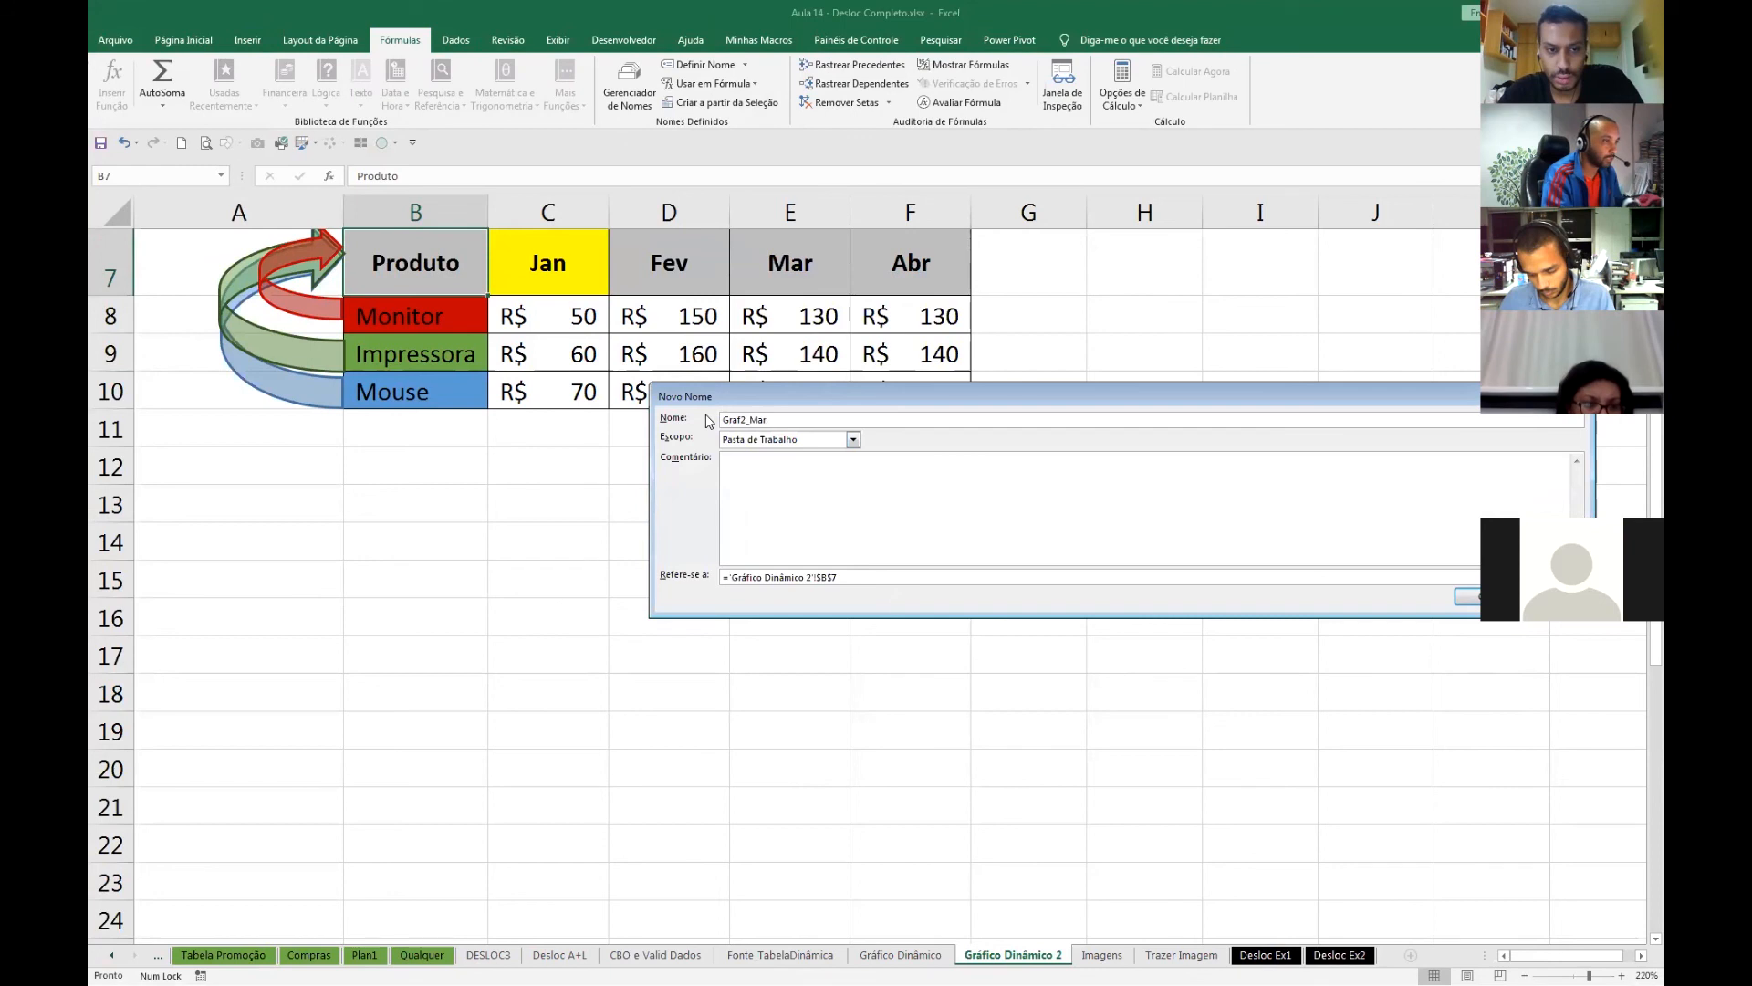
drag(858, 577, 683, 578)
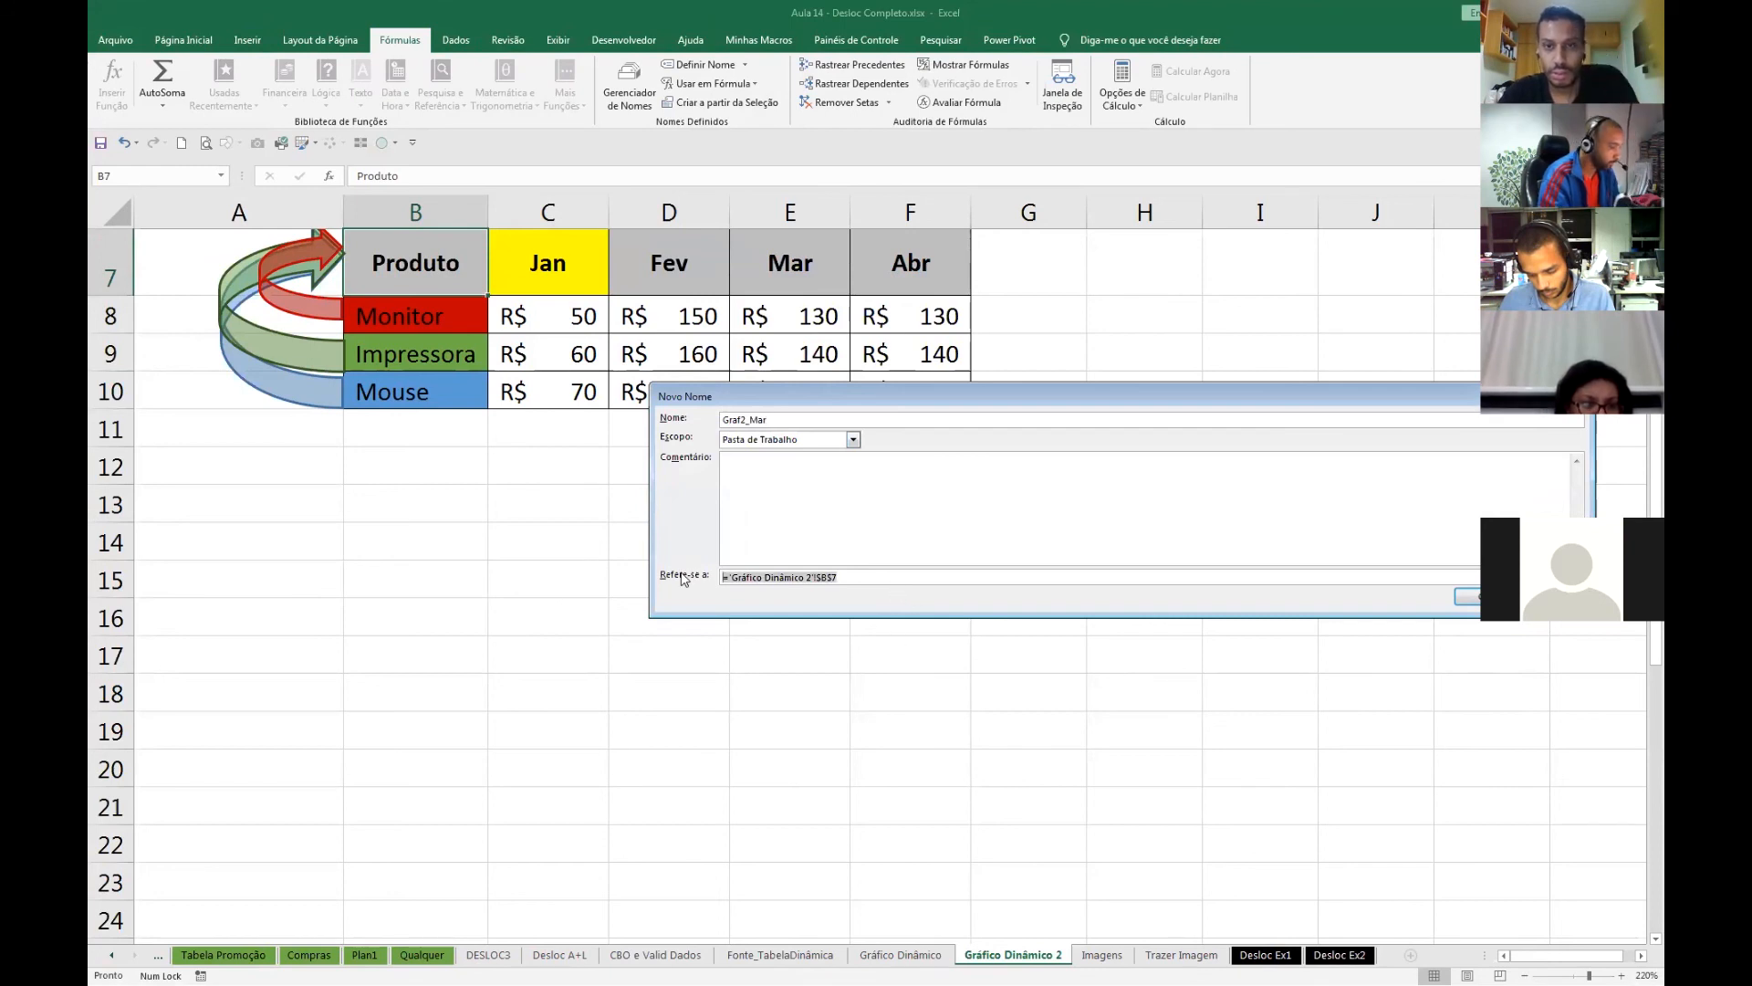
key(ctrl+v)
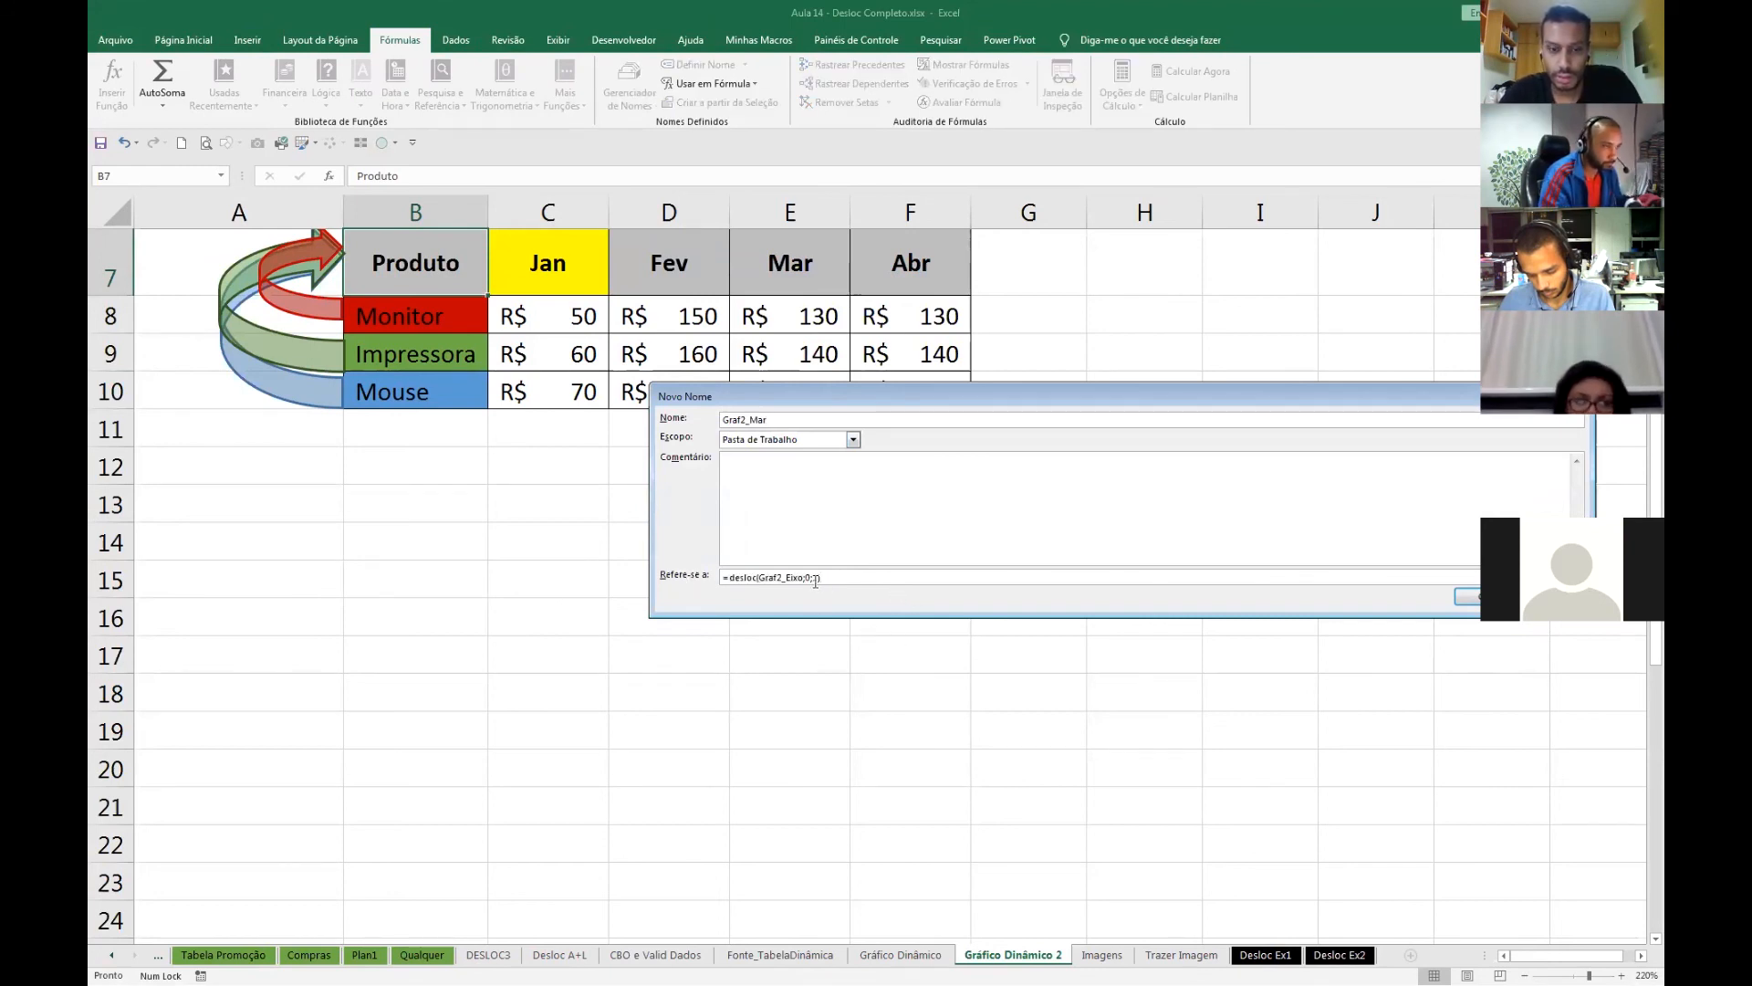
key(BackSpace)
key(BackSpace)
text(3)
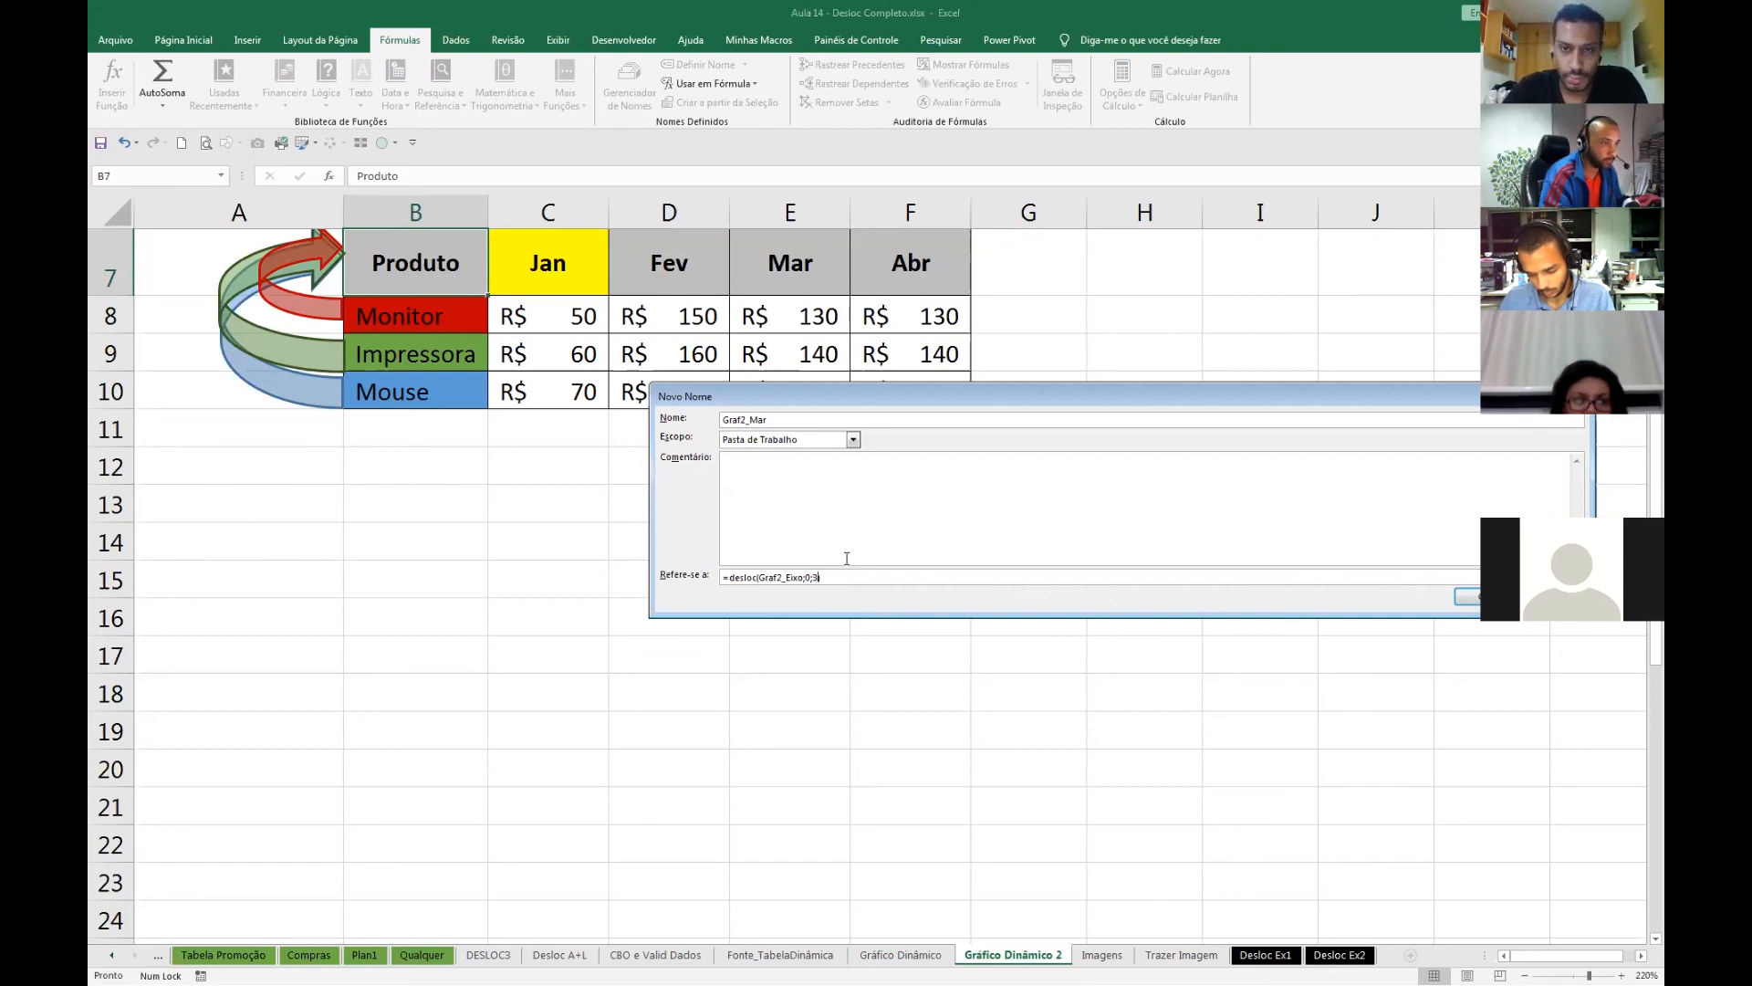
click(1466, 596)
- Create the defined name Graf2_Abr referring to =desloc(Graf2_Eixo;0;4), reusing the copied formula with the column offset changed to 4
click(772, 311)
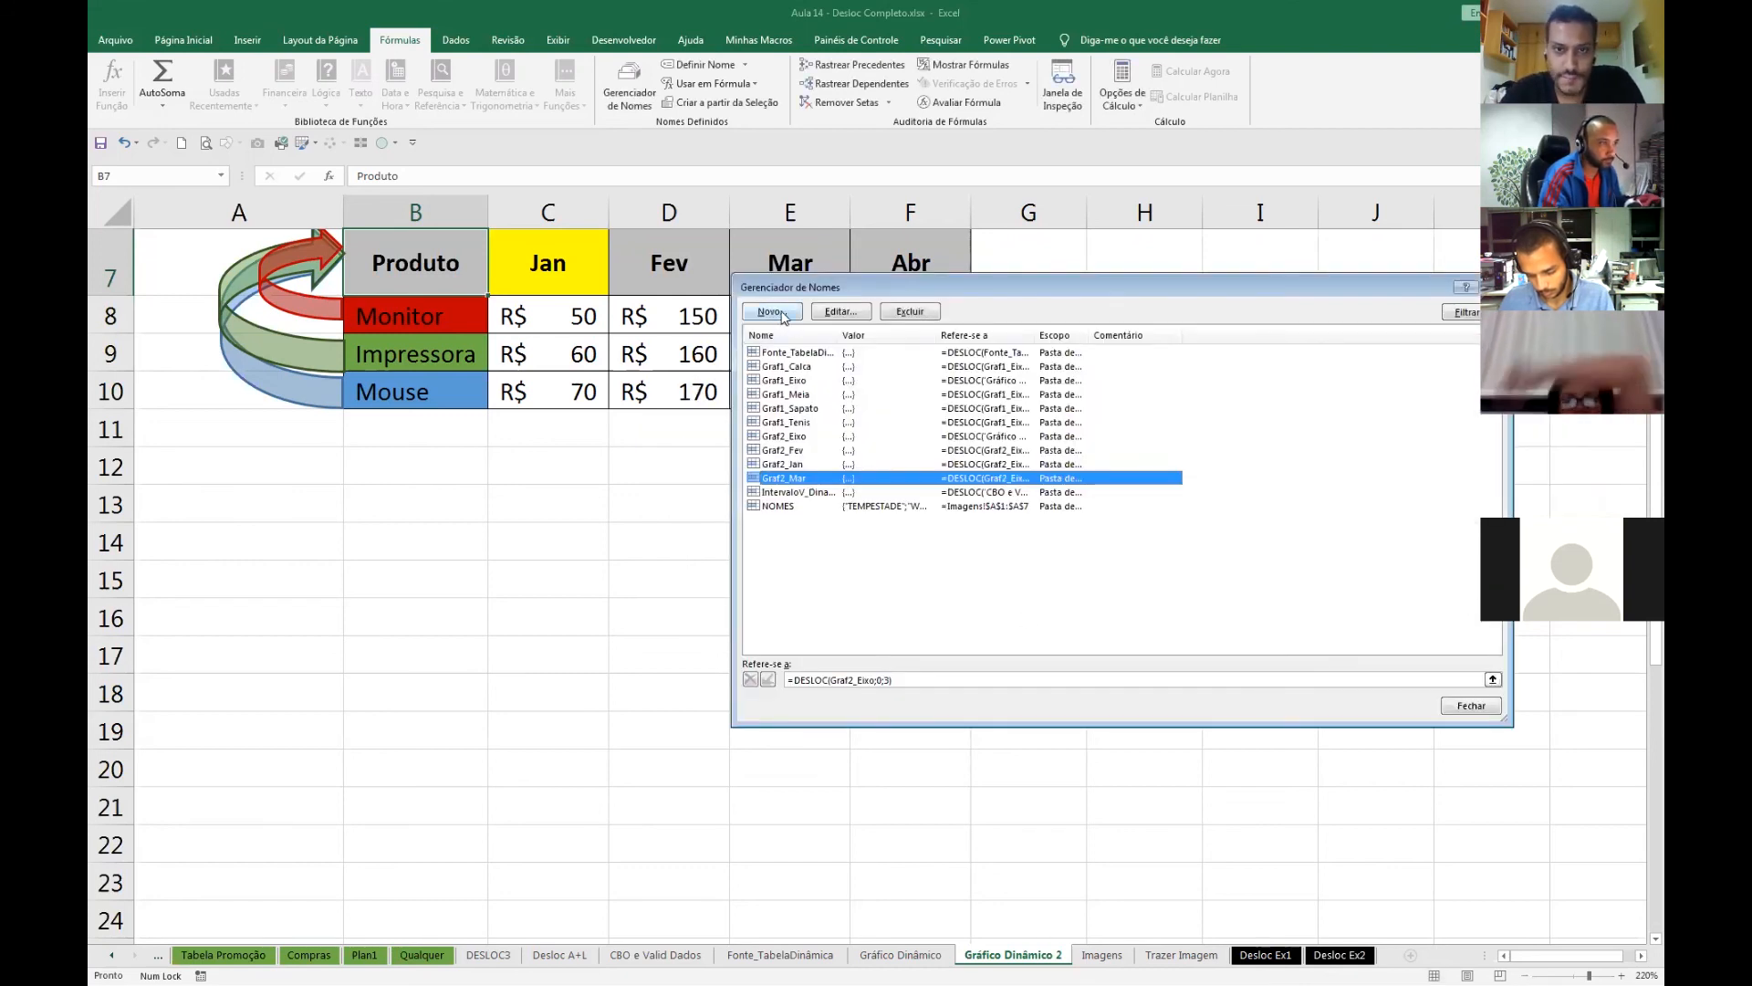
text(Gr)
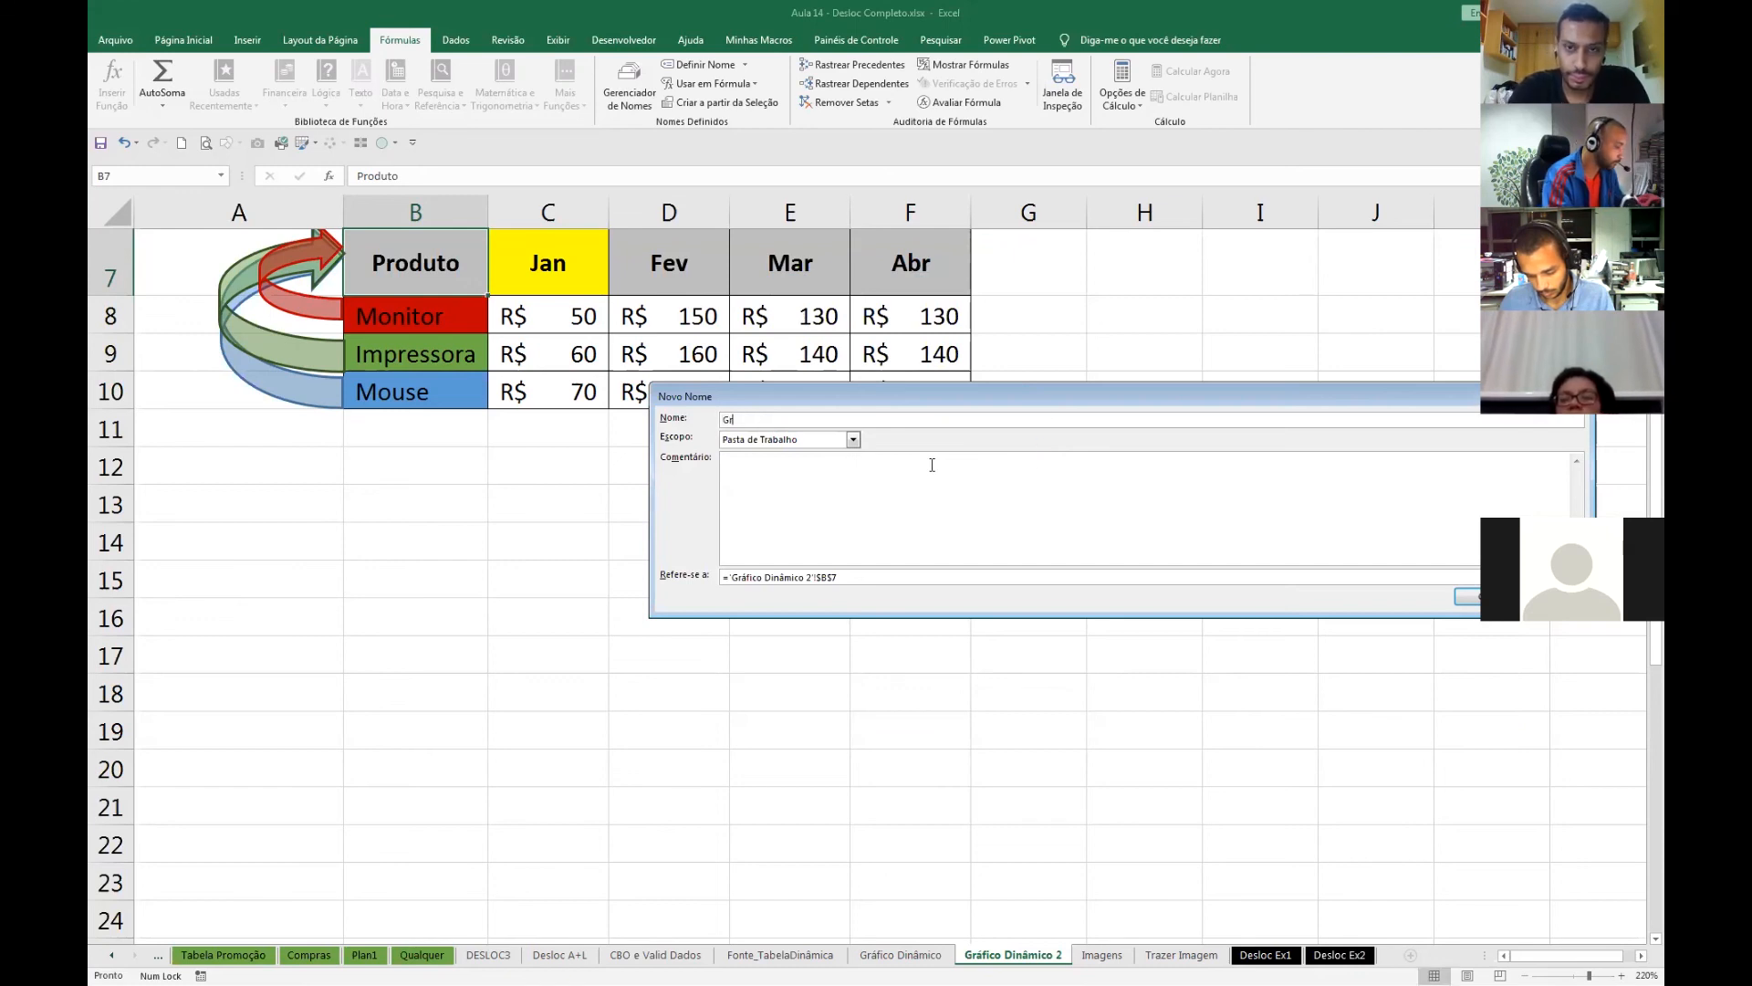
text(af2_)
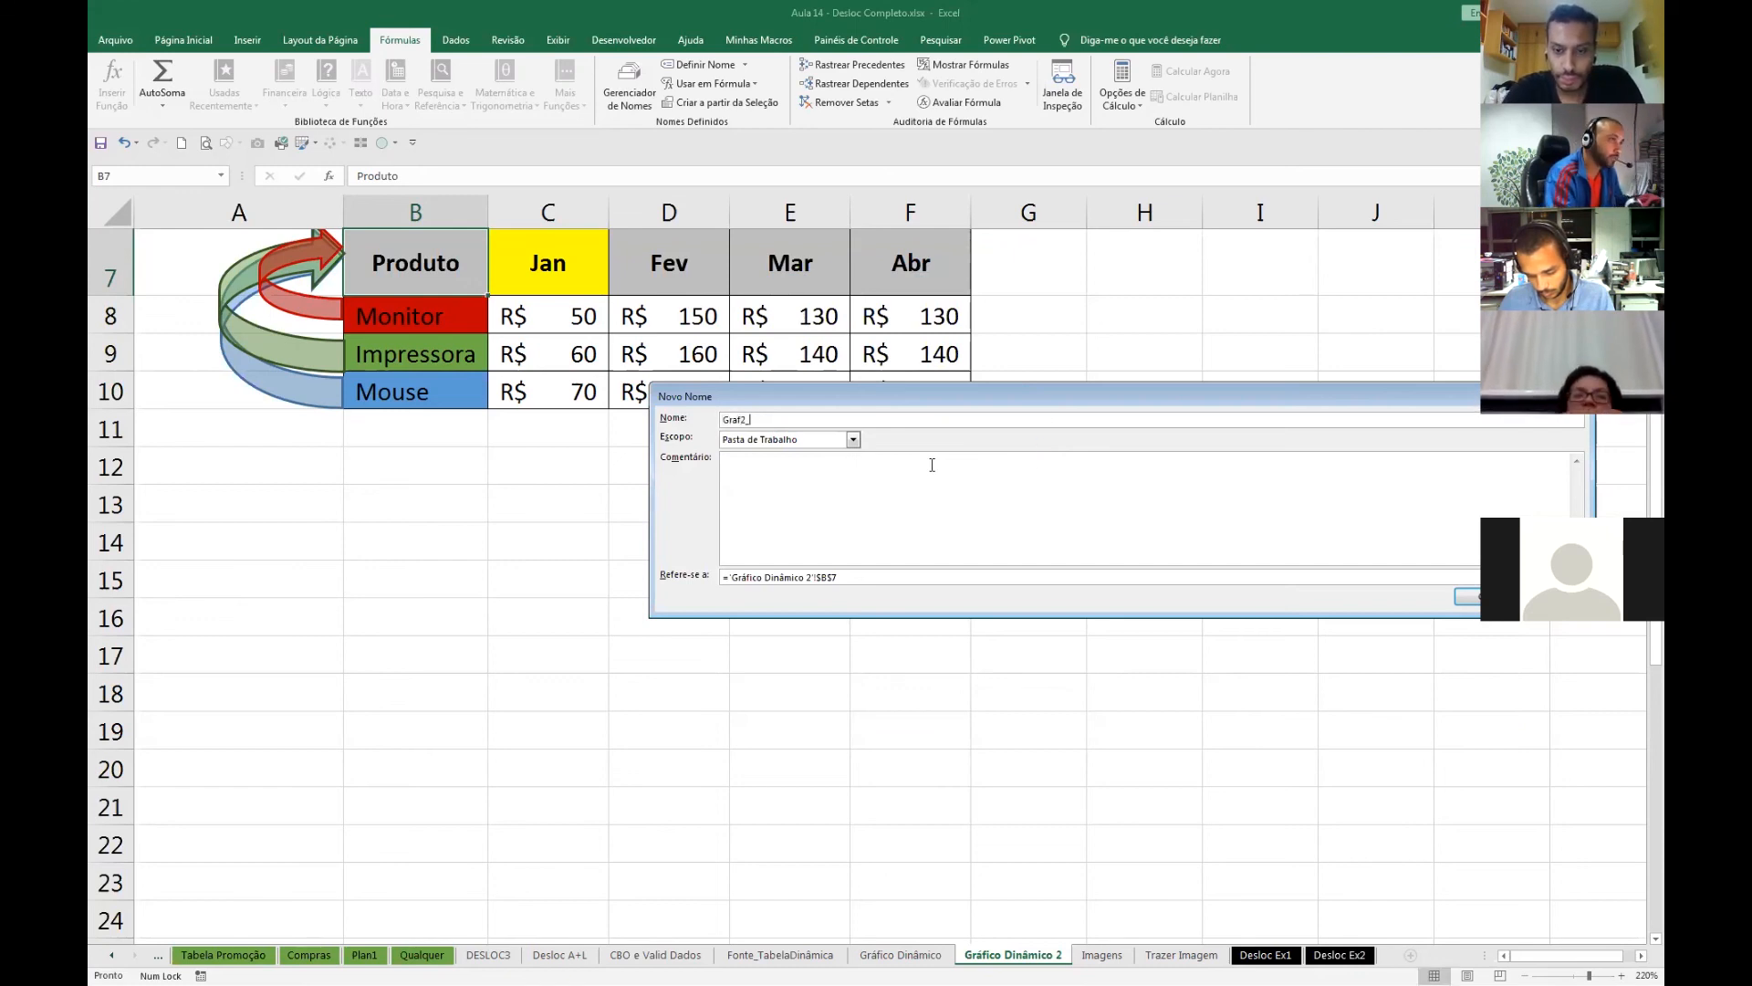
text(Abr)
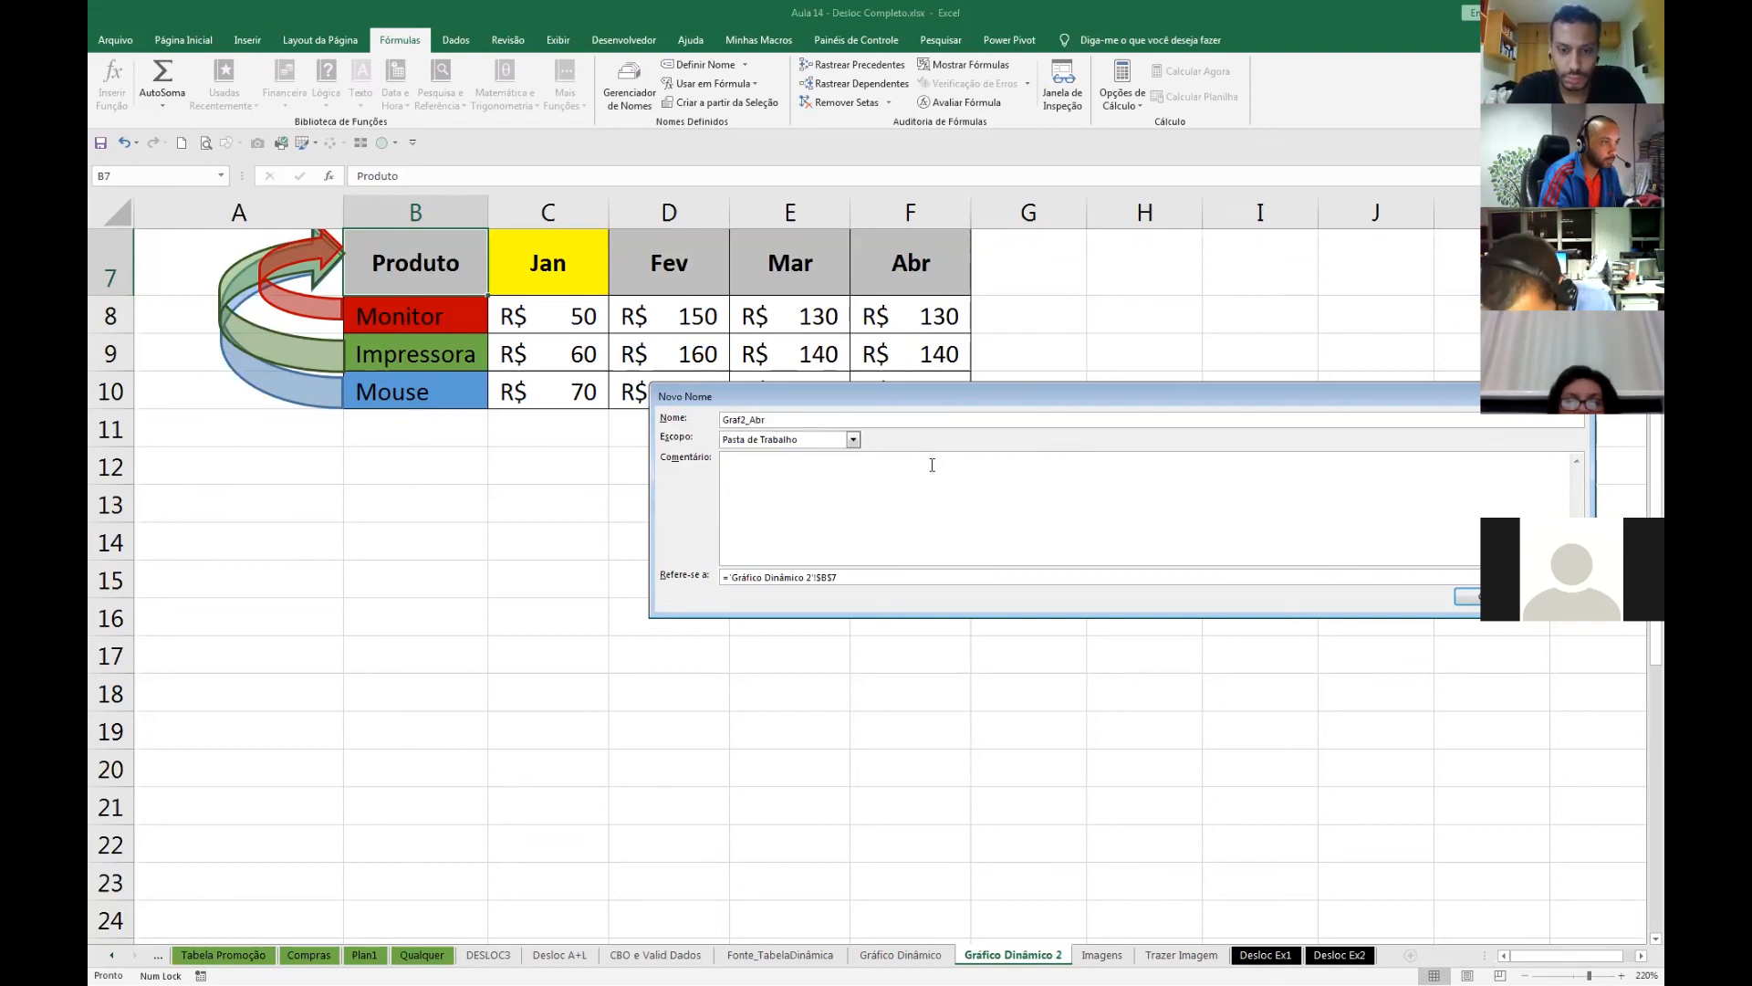
drag(872, 576, 634, 574)
key(ctrl+v)
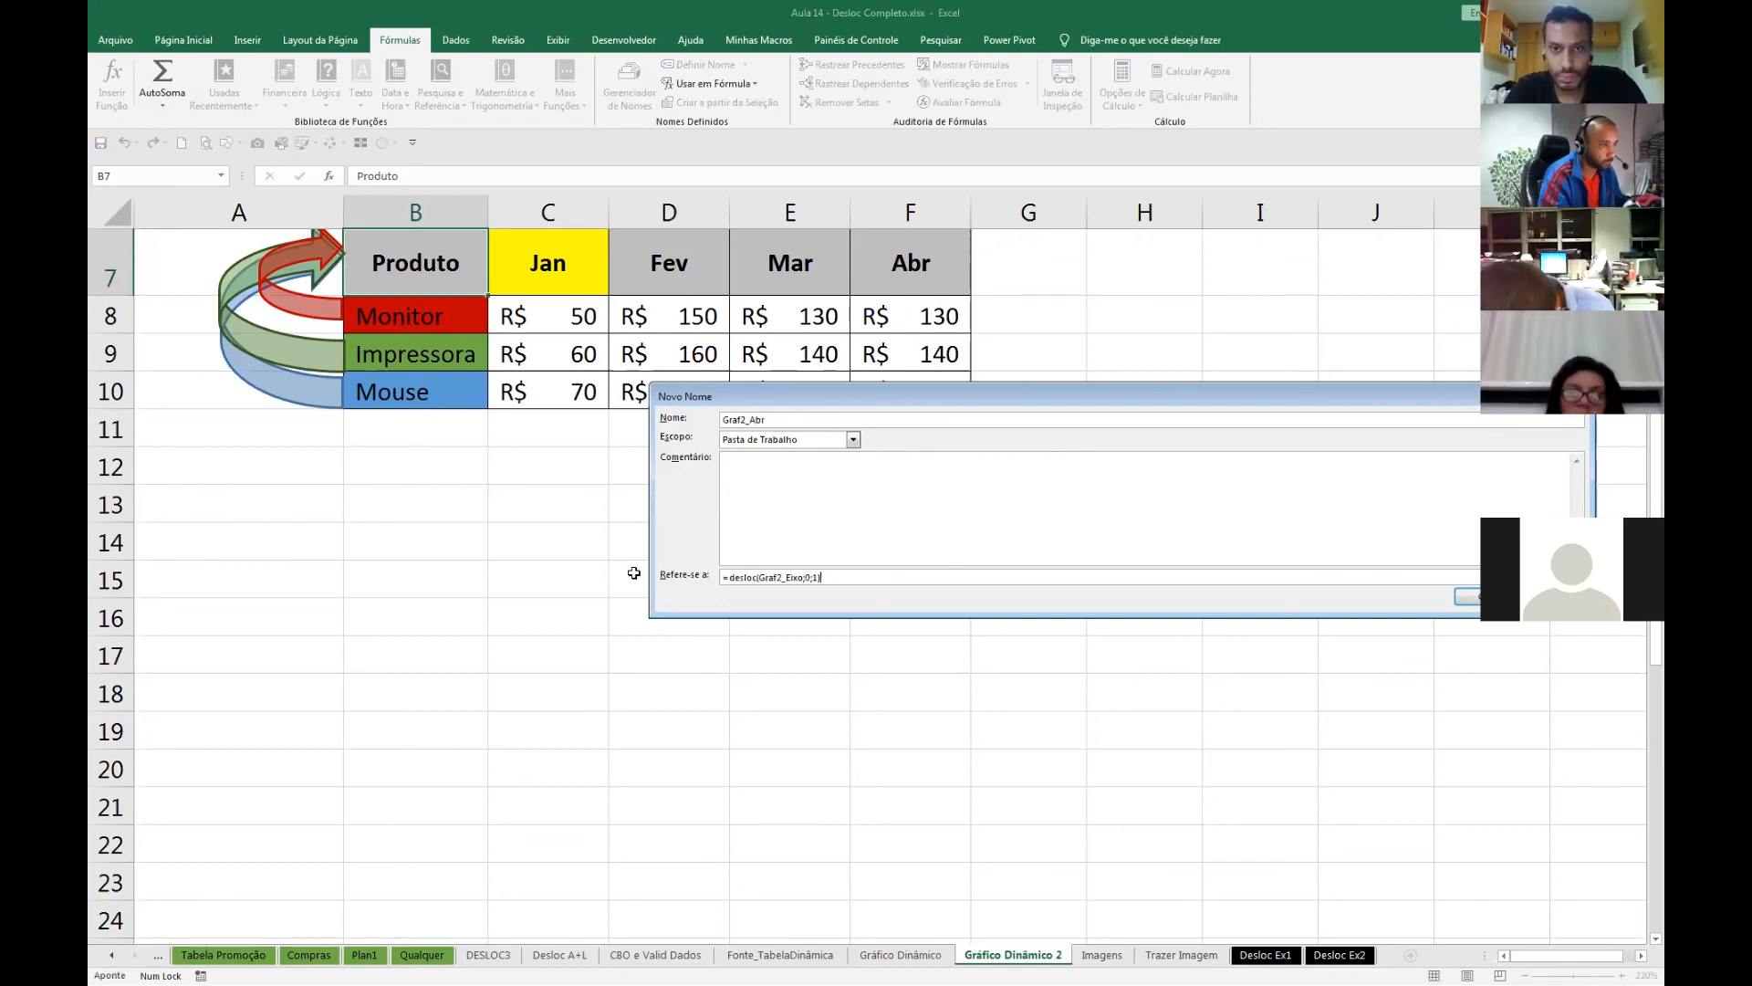
key(BackSpace)
key(BackSpace)
text(4))
click(1466, 598)
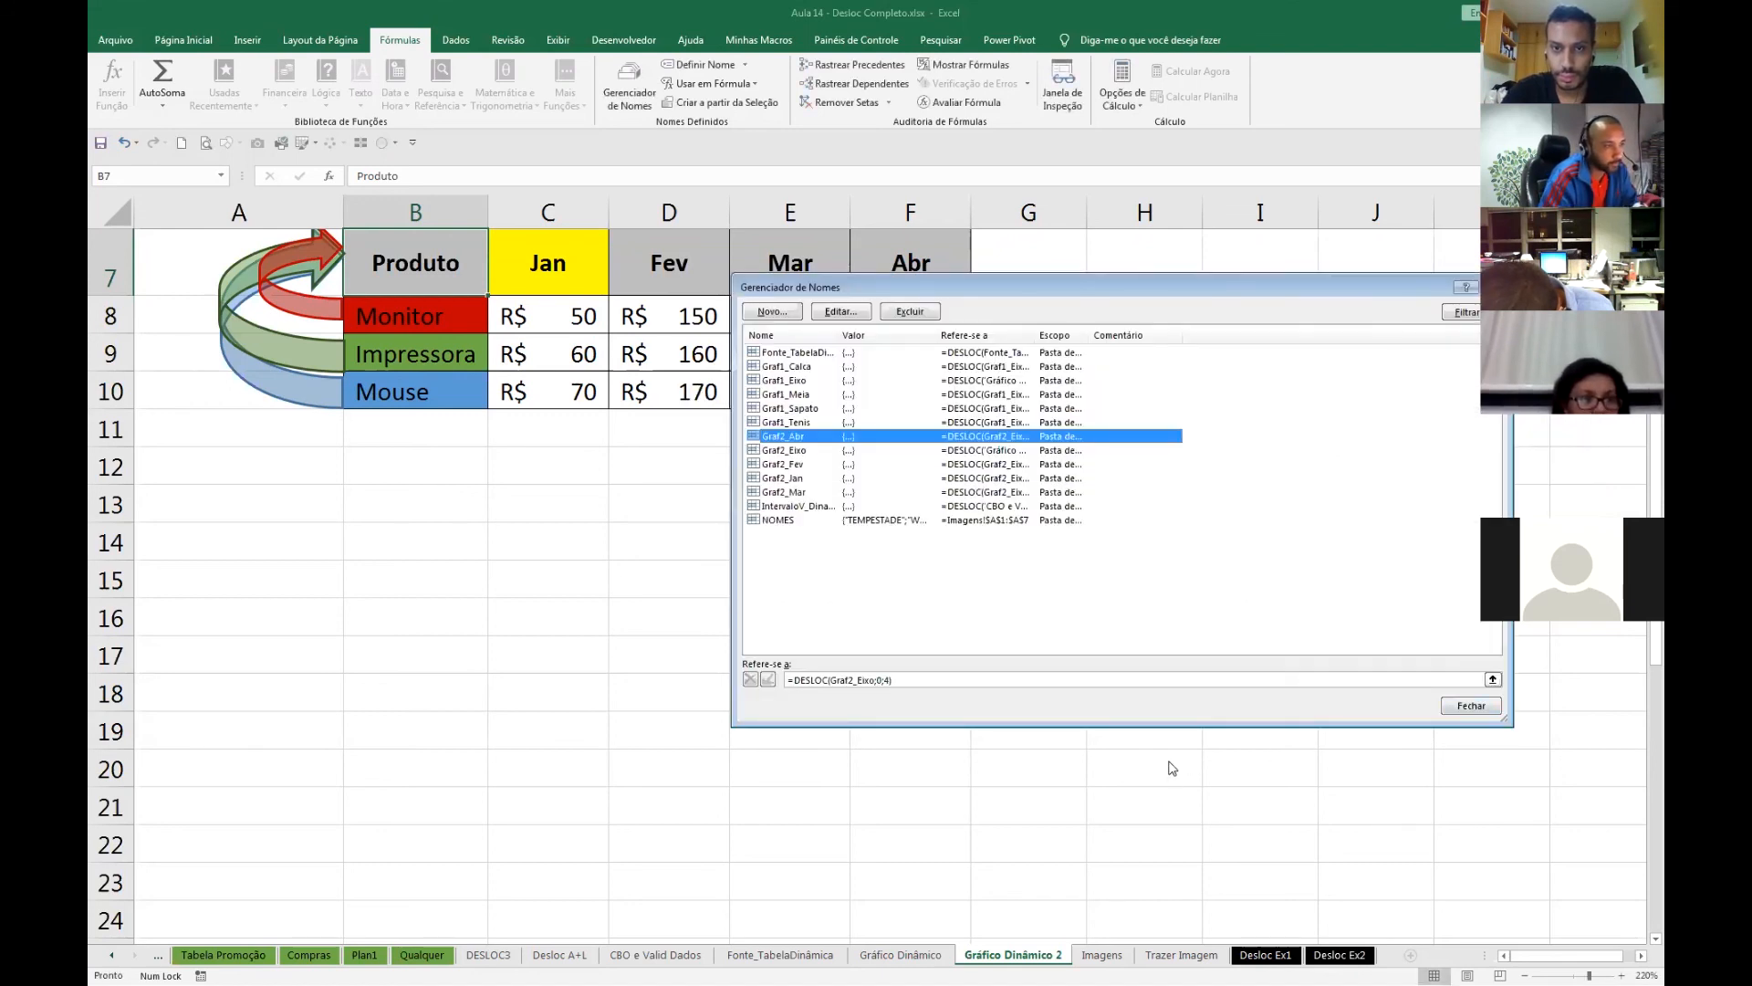
- Check which cells the Graf2_Abr formula covers on the sheet, and close the name manager
click(935, 680)
drag(945, 287, 613, 440)
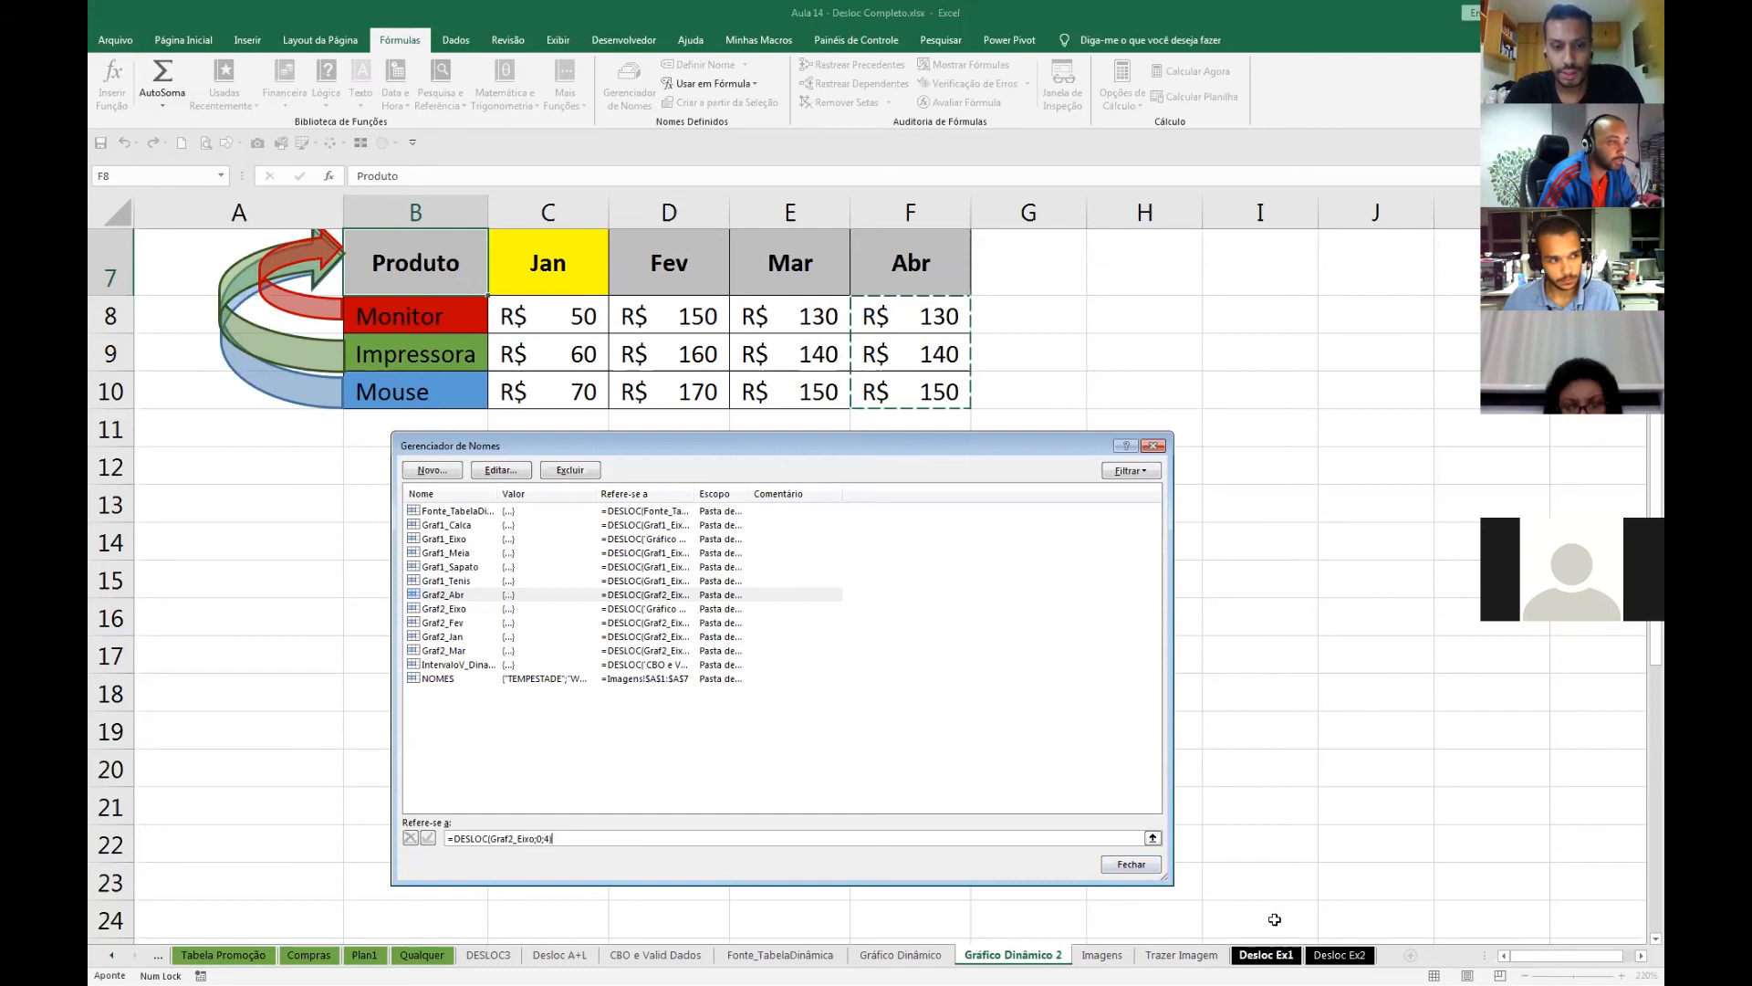
click(1141, 865)
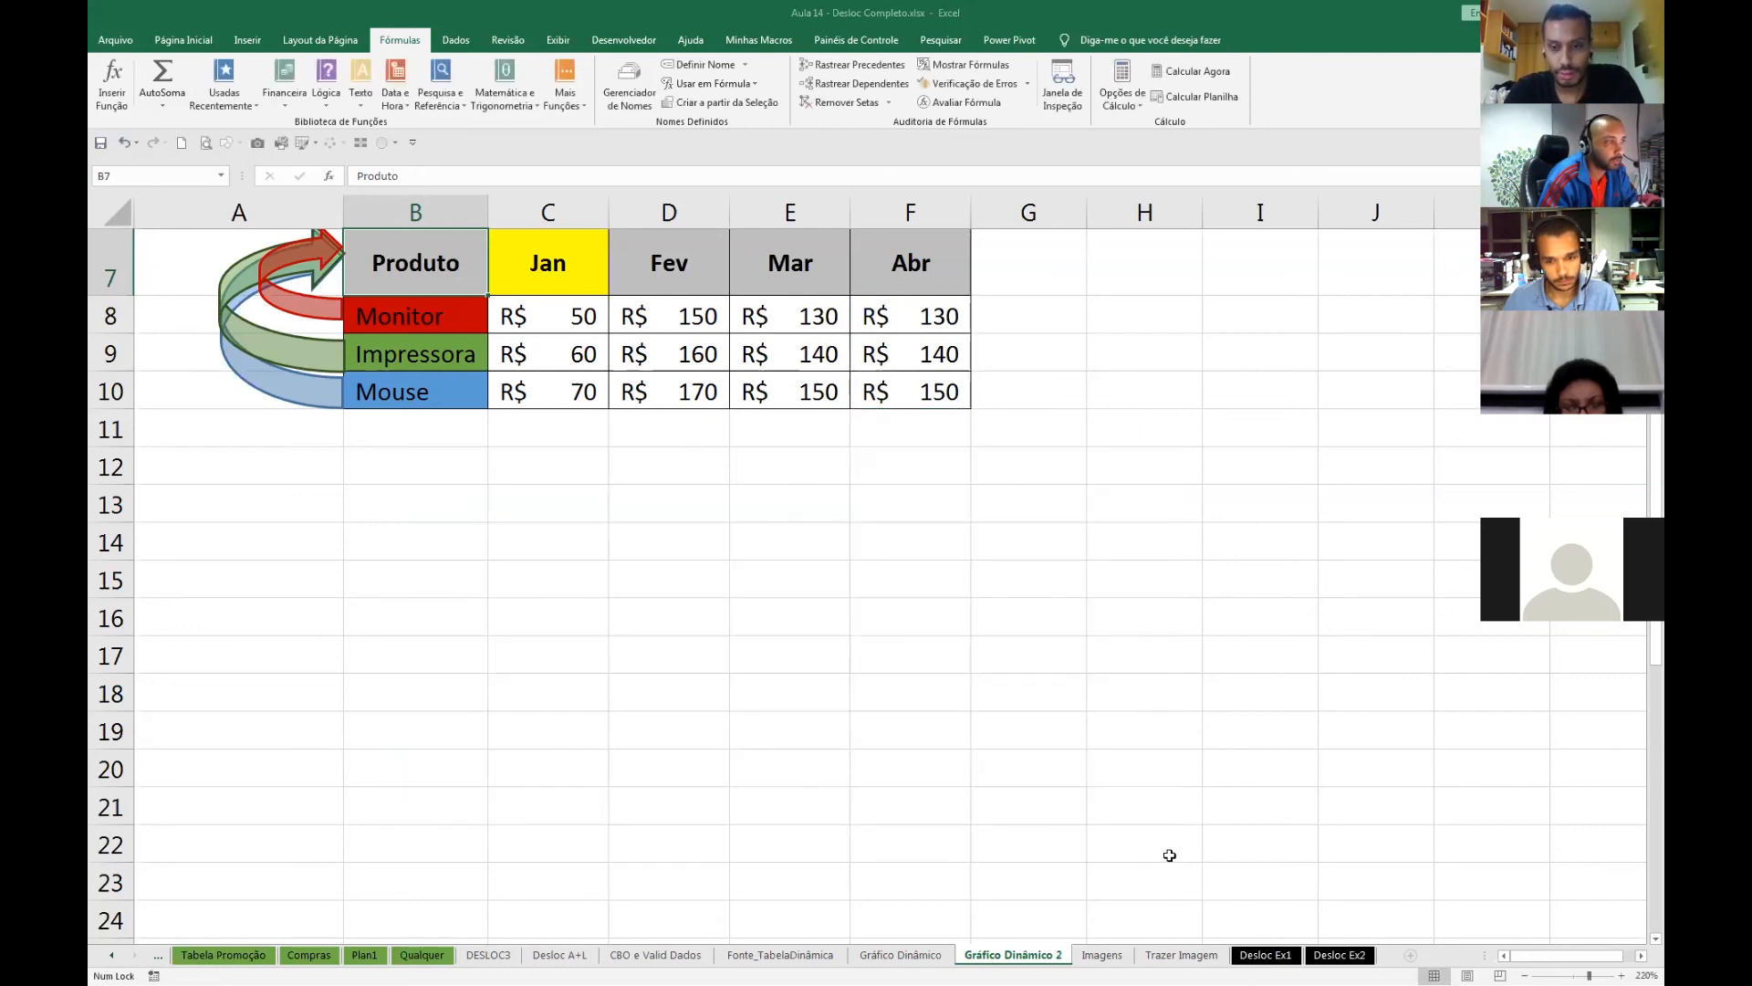
- Insert an empty 2D line chart with markers from blank cell B13, shrink it, and place it below the product table
click(438, 508)
scroll(329, 50, up, 2)
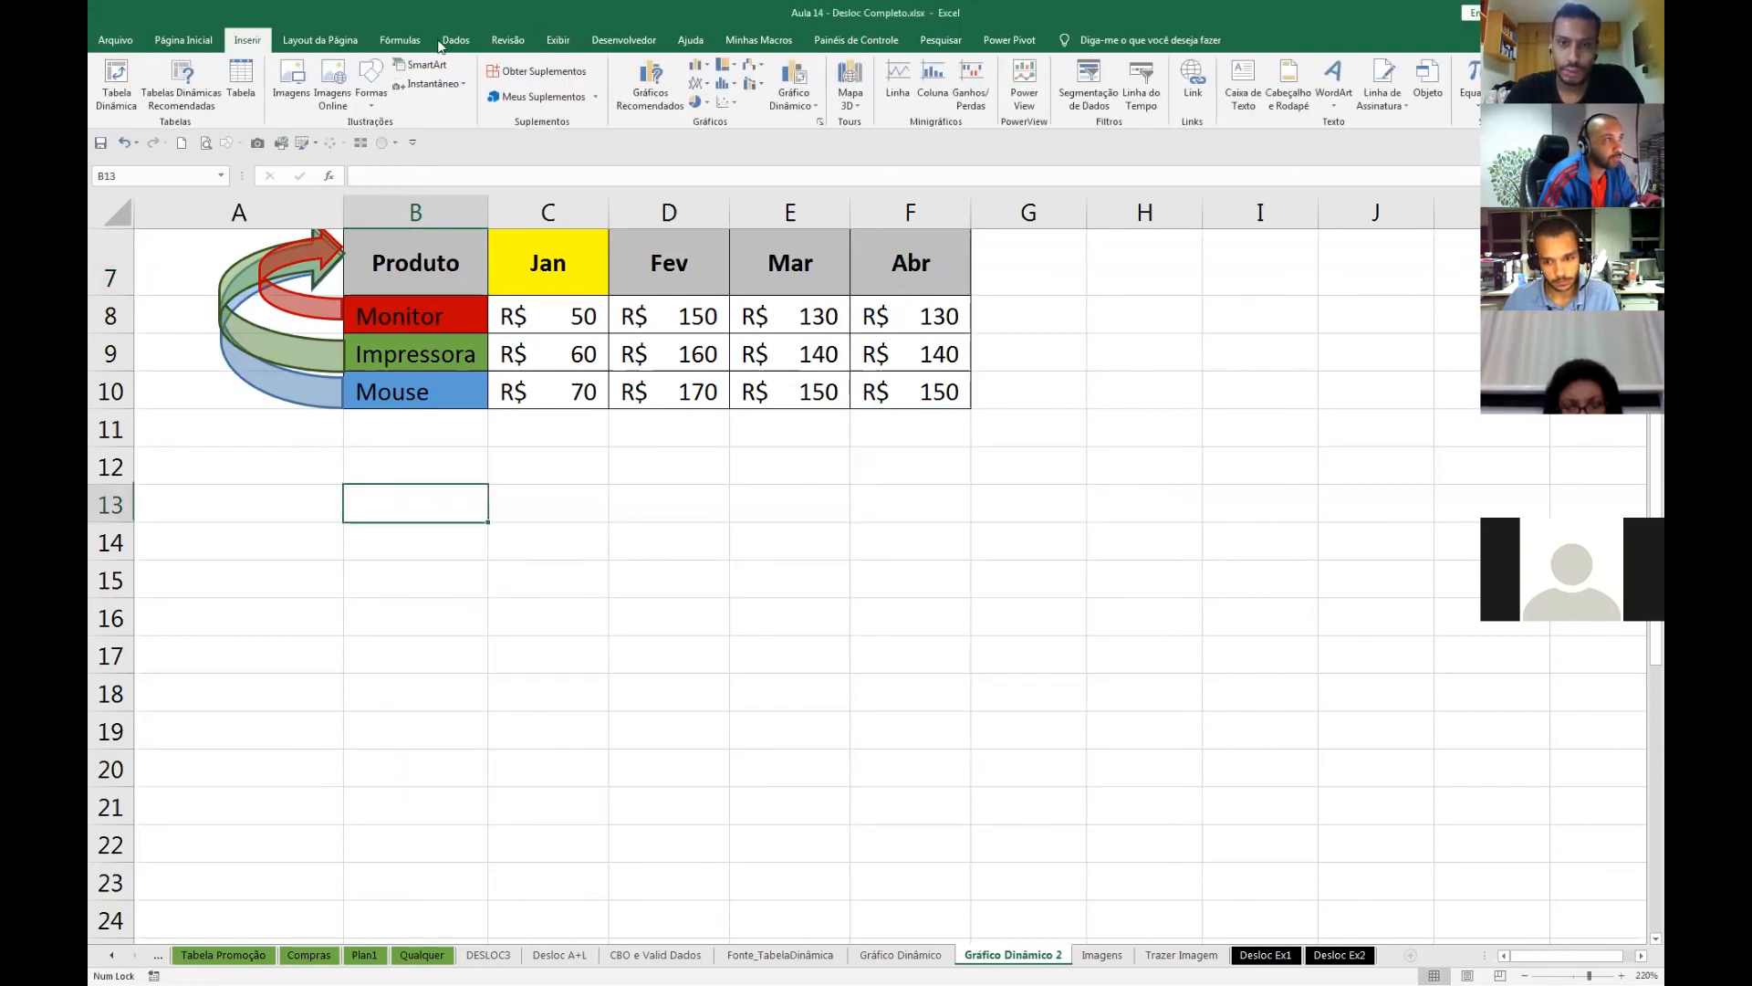
click(705, 83)
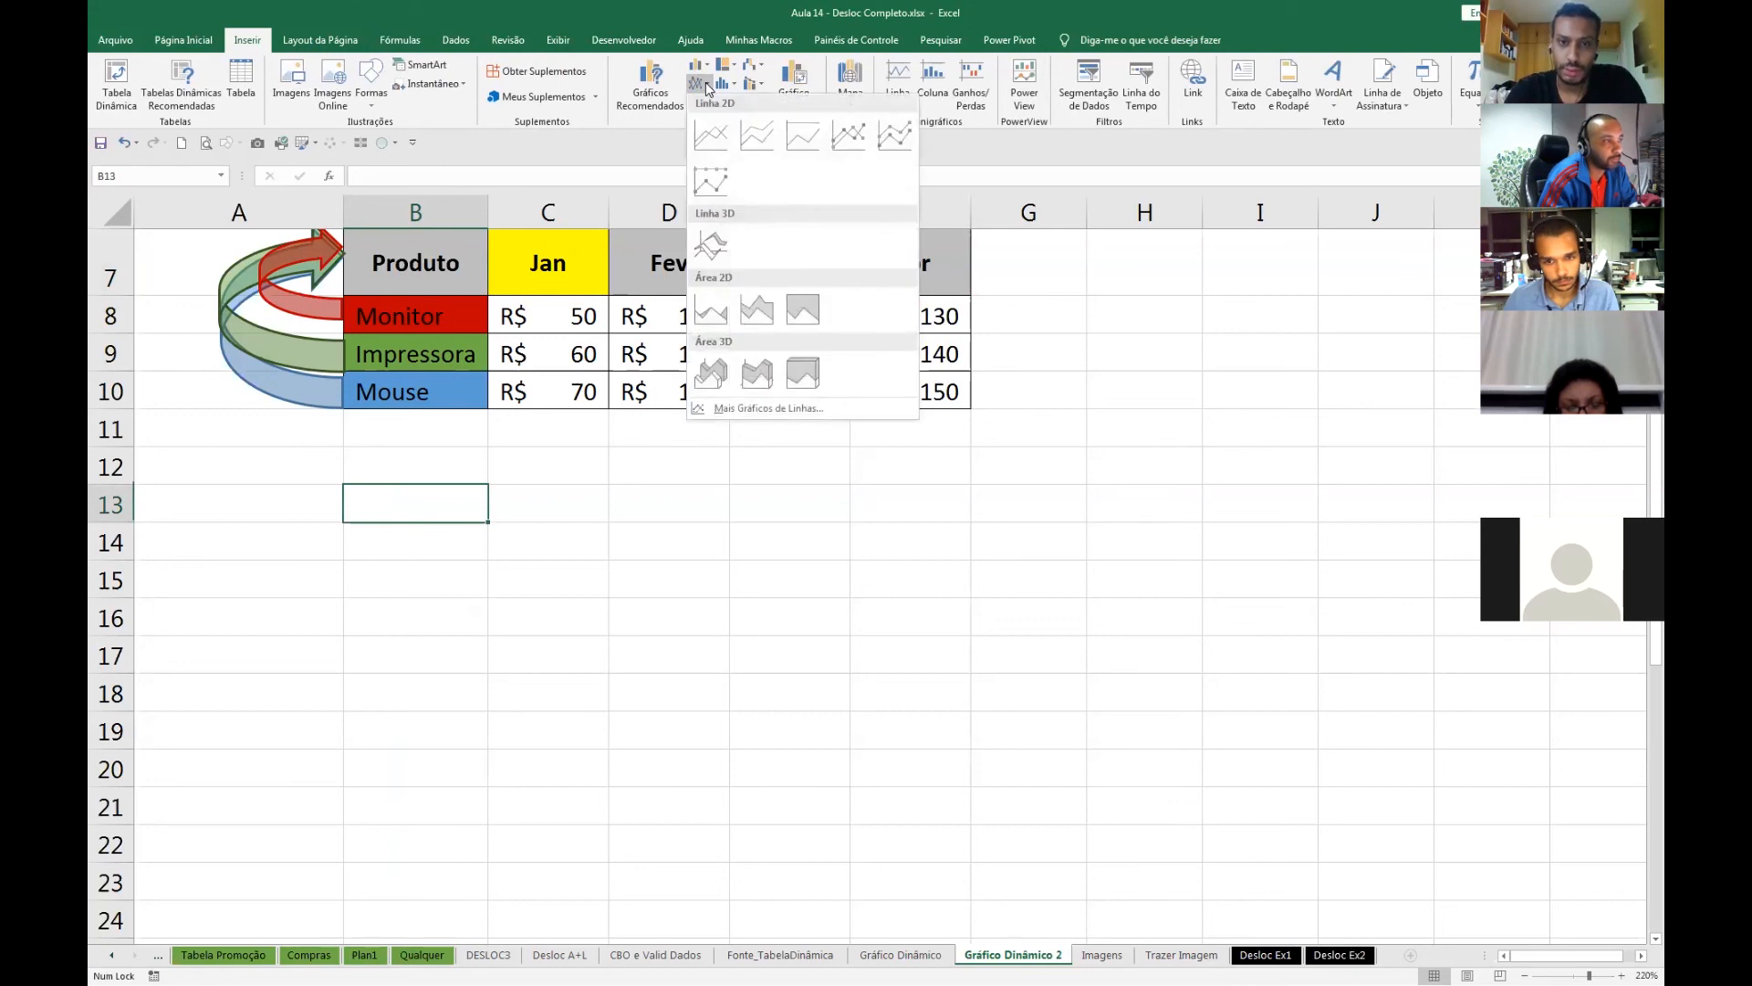
click(856, 140)
drag(945, 333, 951, 424)
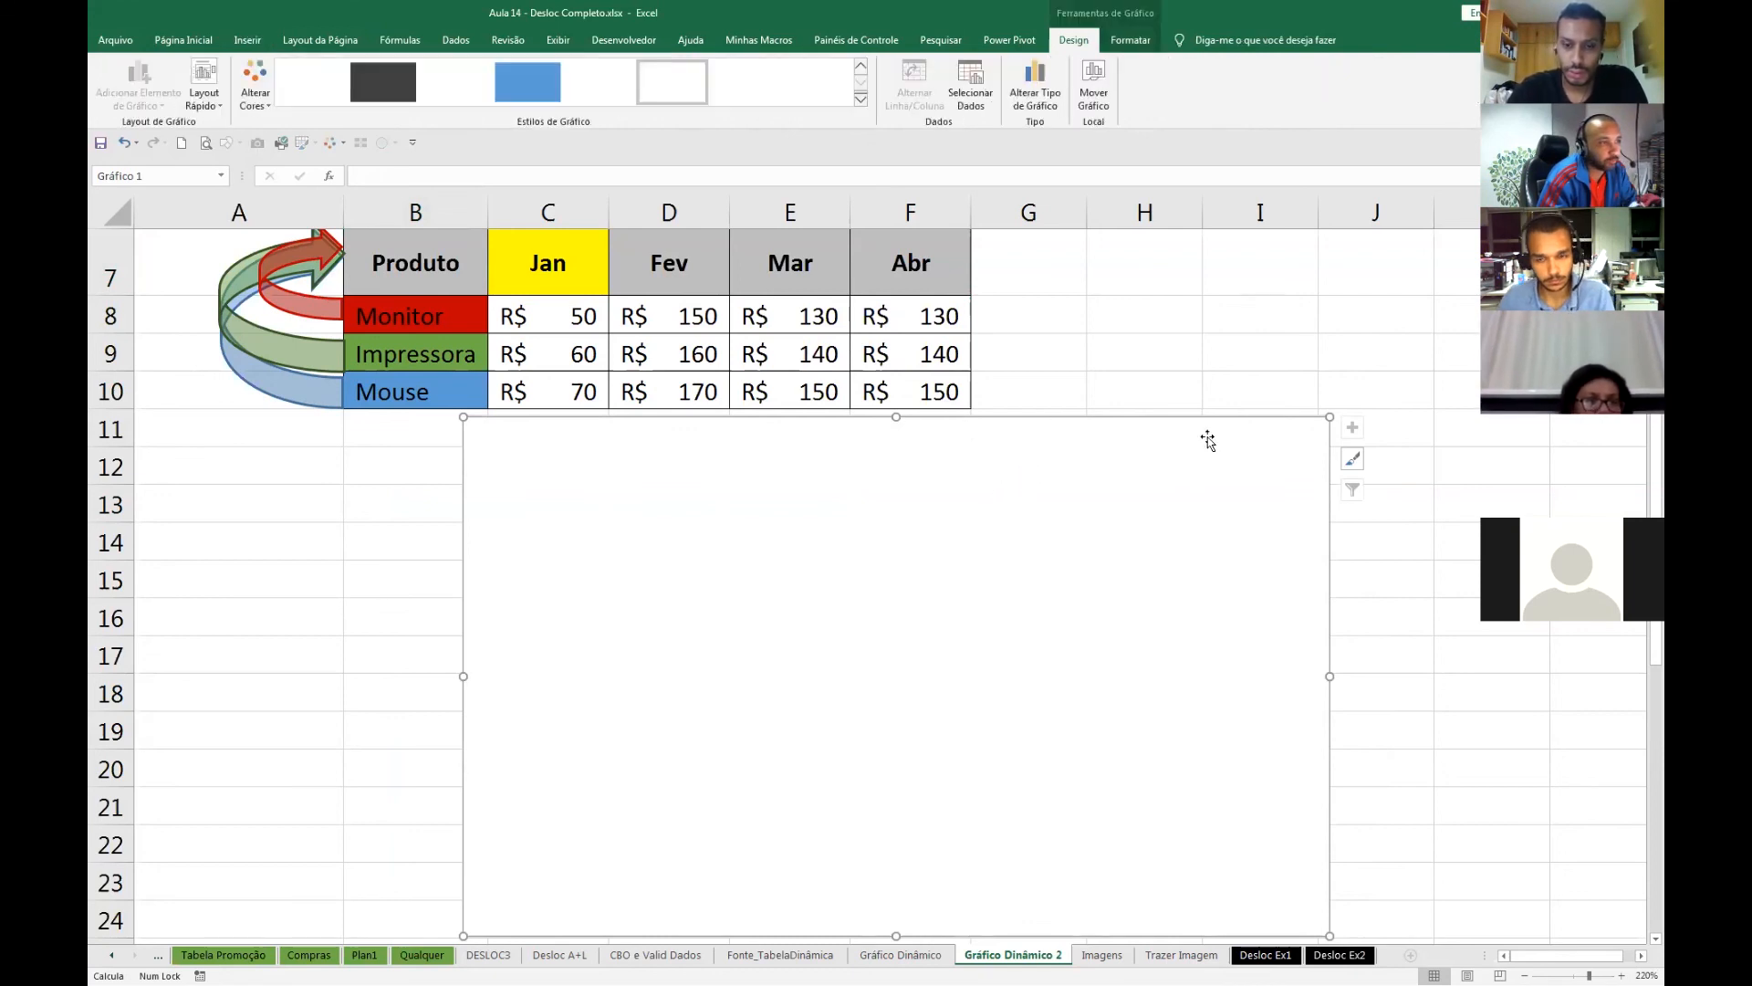
drag(1330, 416, 1155, 523)
drag(1005, 529, 1092, 440)
- Add a series to the empty chart's data source and take its name from cell C7 (Jan)
right_click(964, 554)
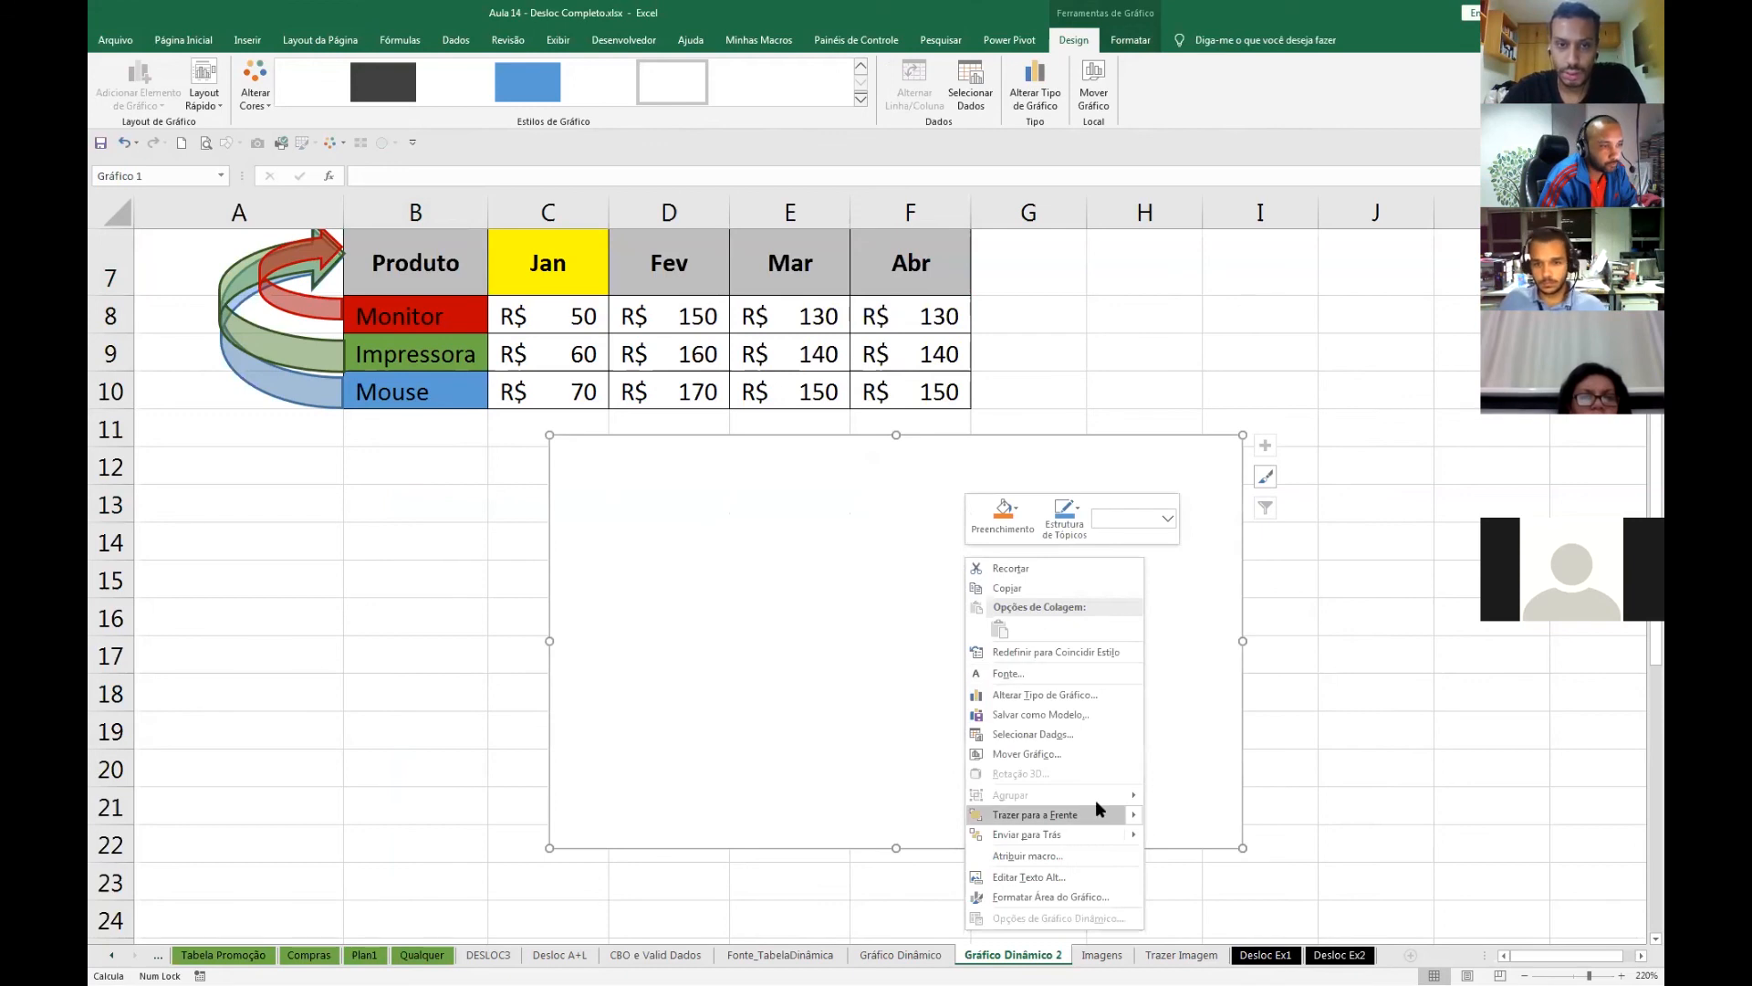
click(1040, 733)
click(582, 680)
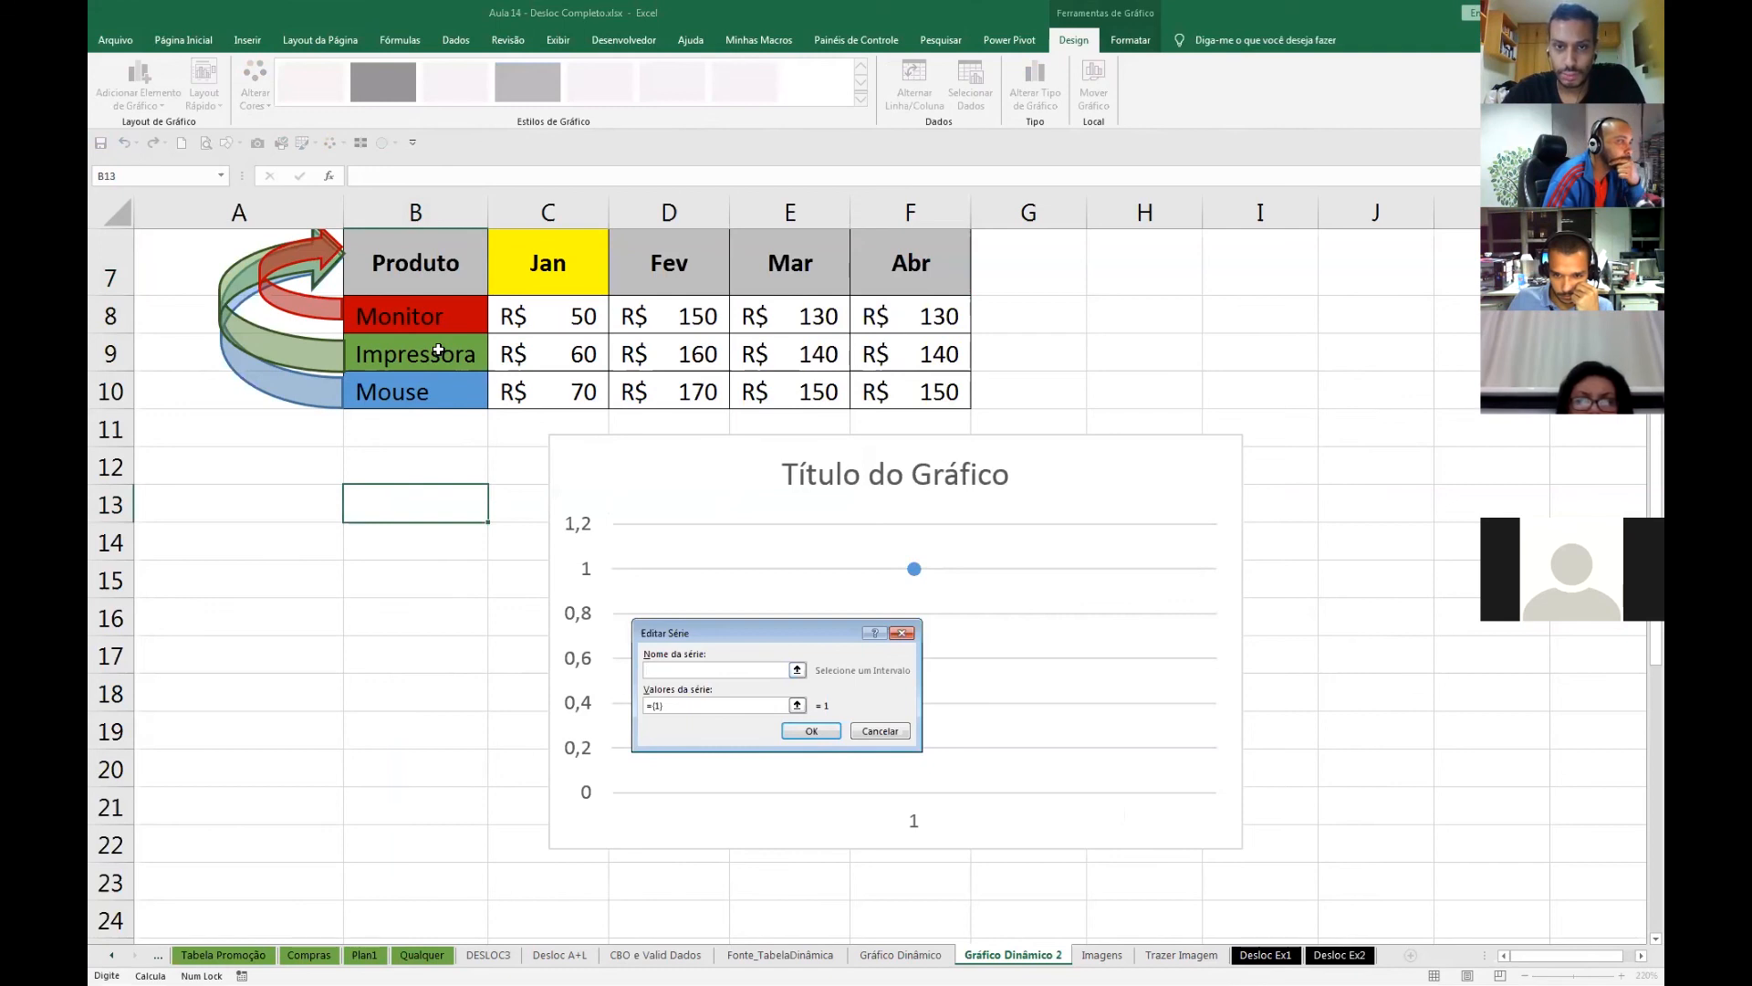
click(570, 244)
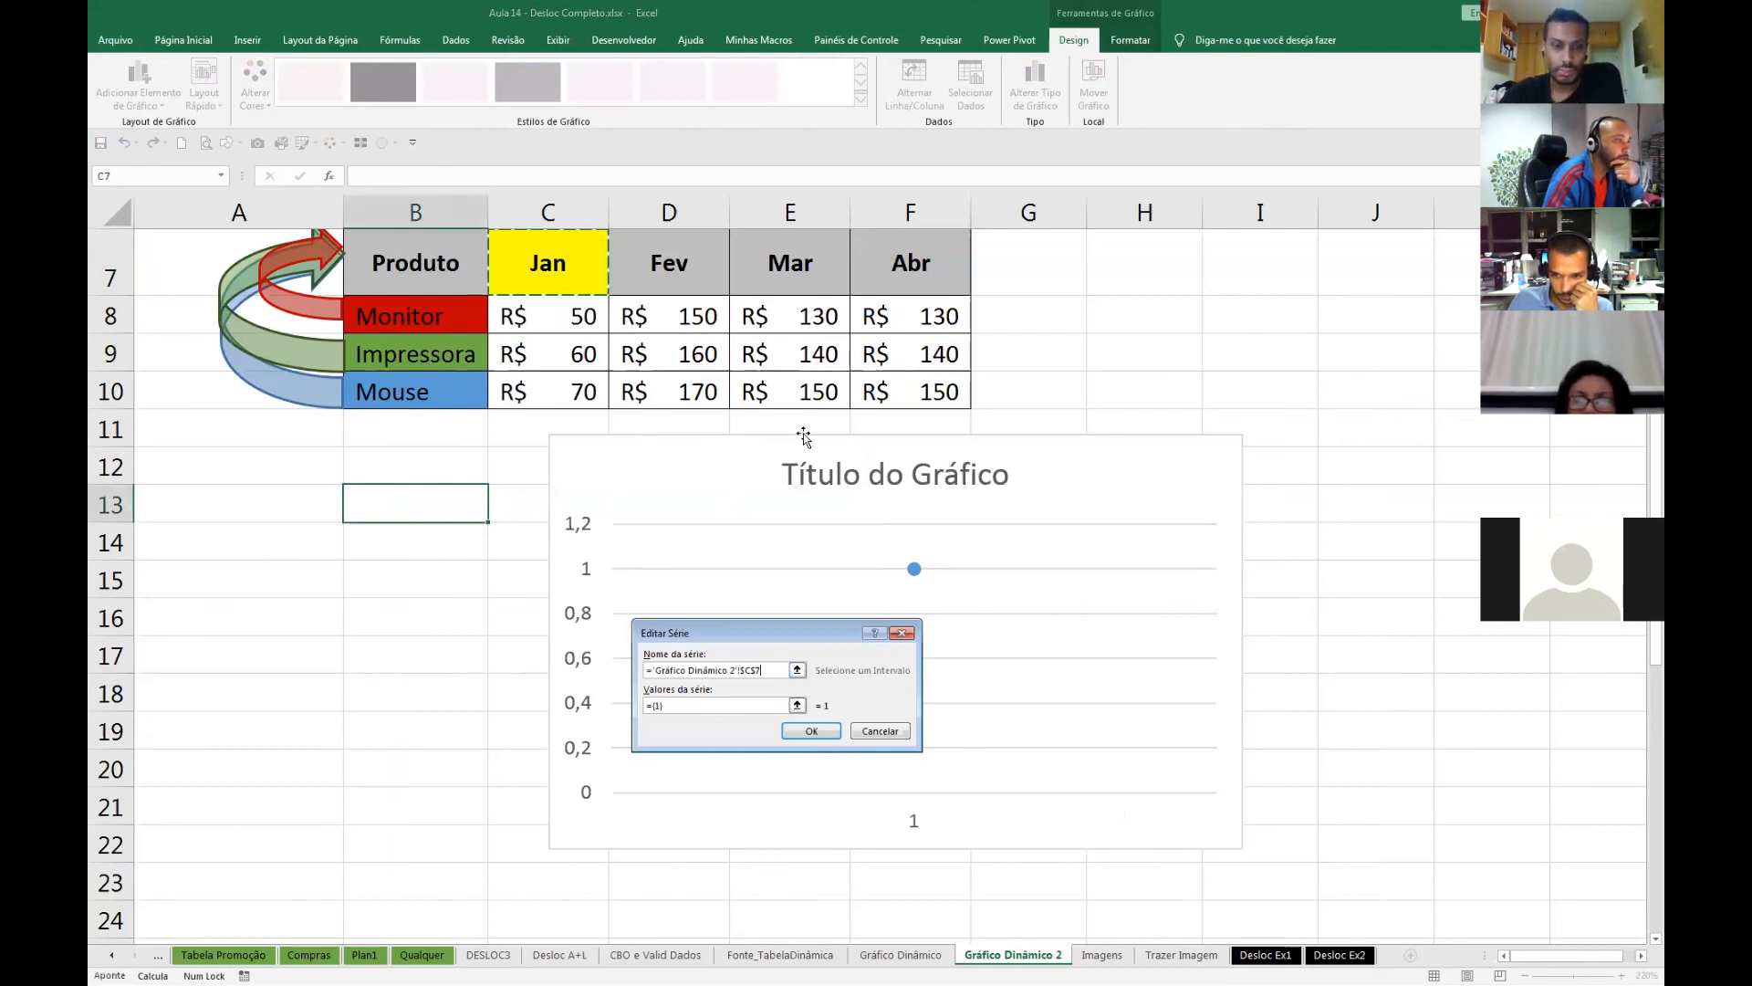
- Set the Jan series values to the name Graf2_Jan, prefixed with the Gráfico Dinâmico 2 sheet reference, and save the series
click(693, 707)
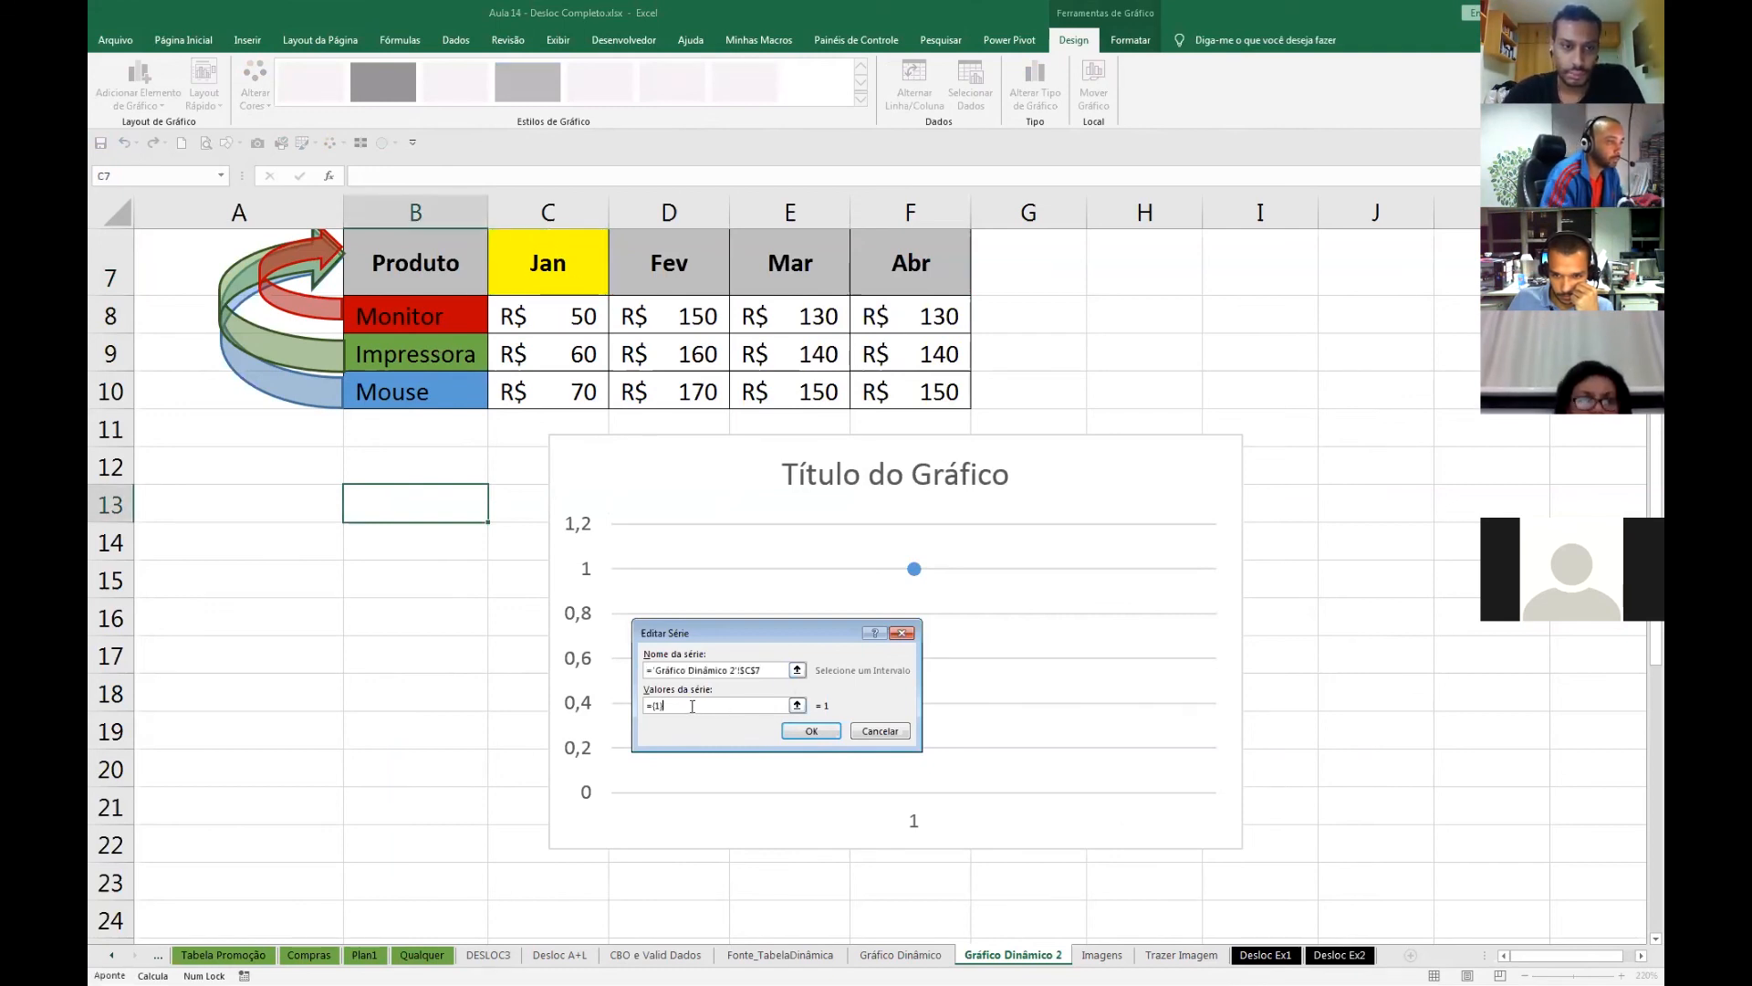
key(BackSpace)
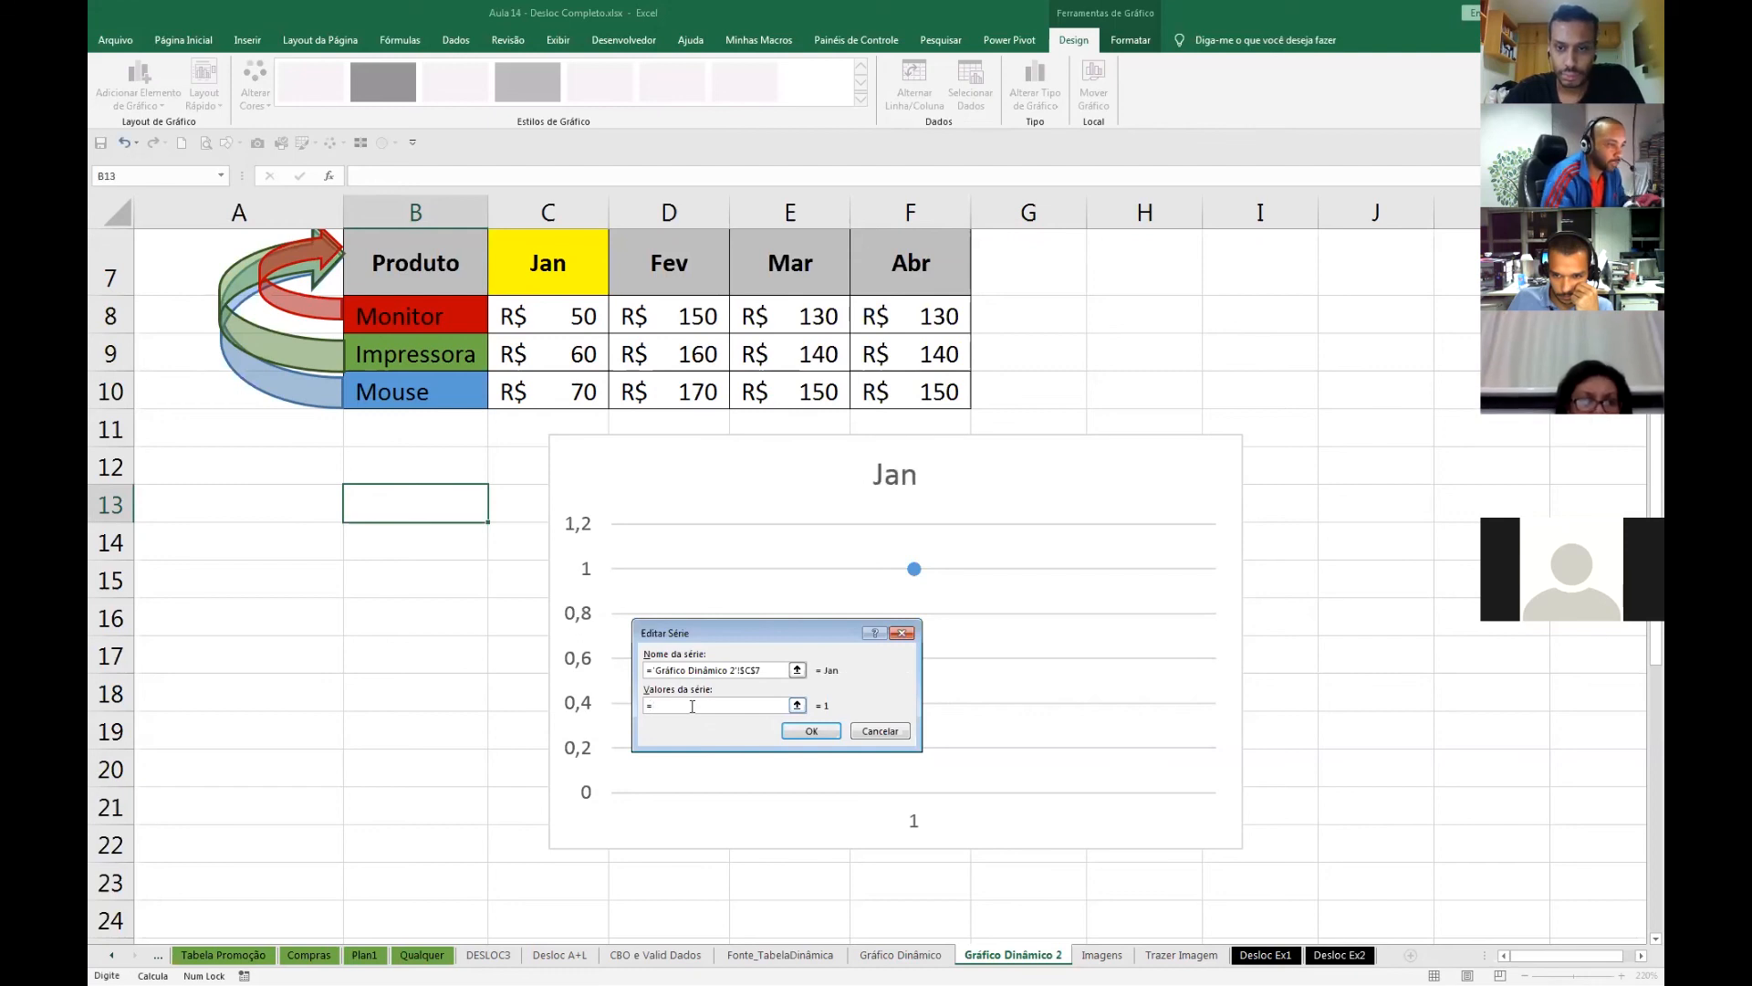
click(1018, 955)
key(F3)
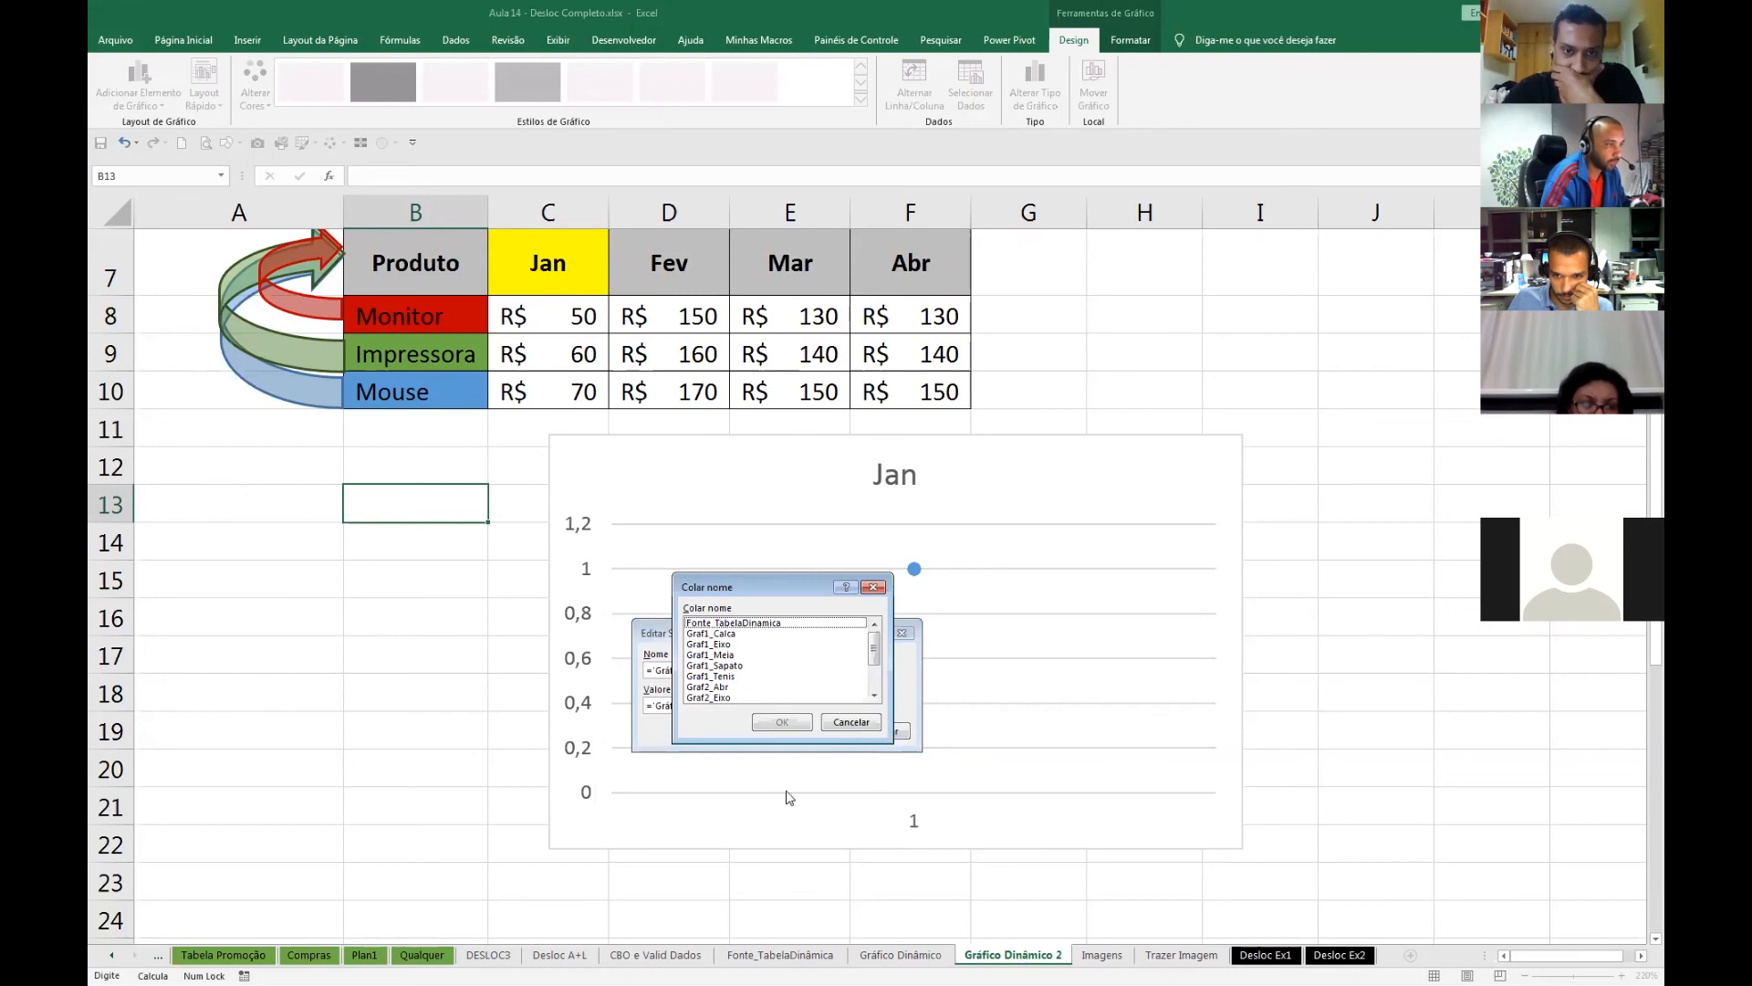
click(874, 698)
click(875, 698)
click(874, 698)
click(721, 686)
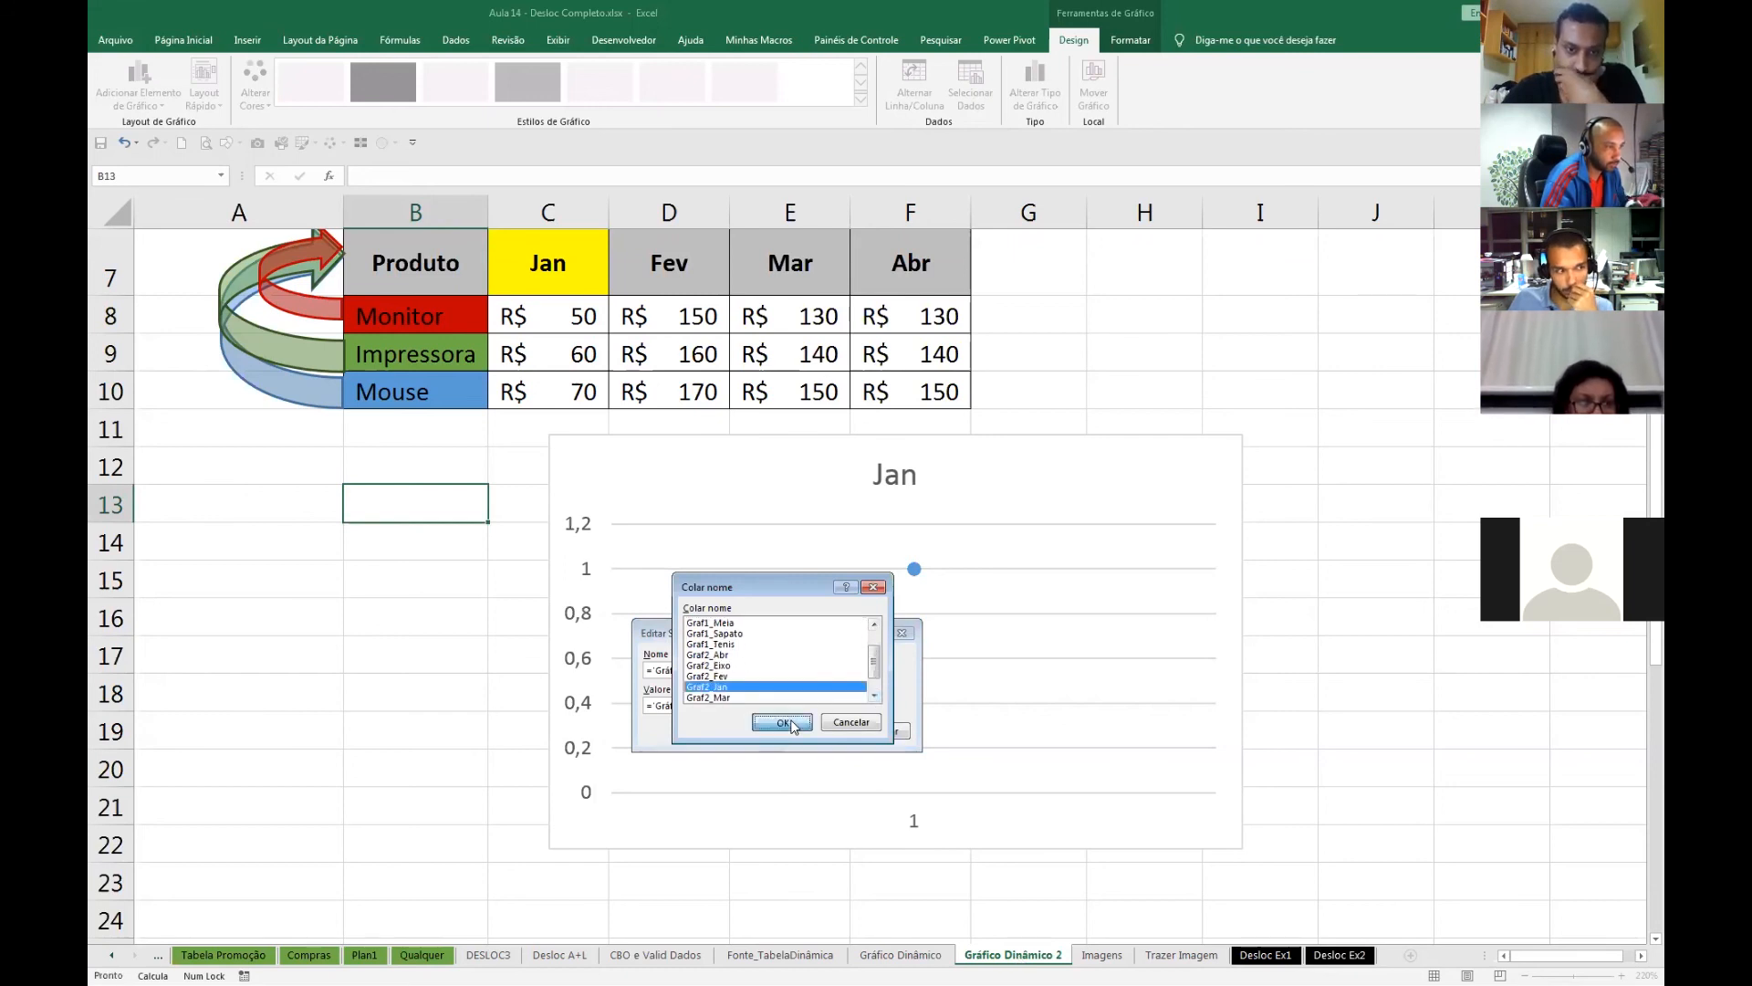
click(791, 726)
click(810, 734)
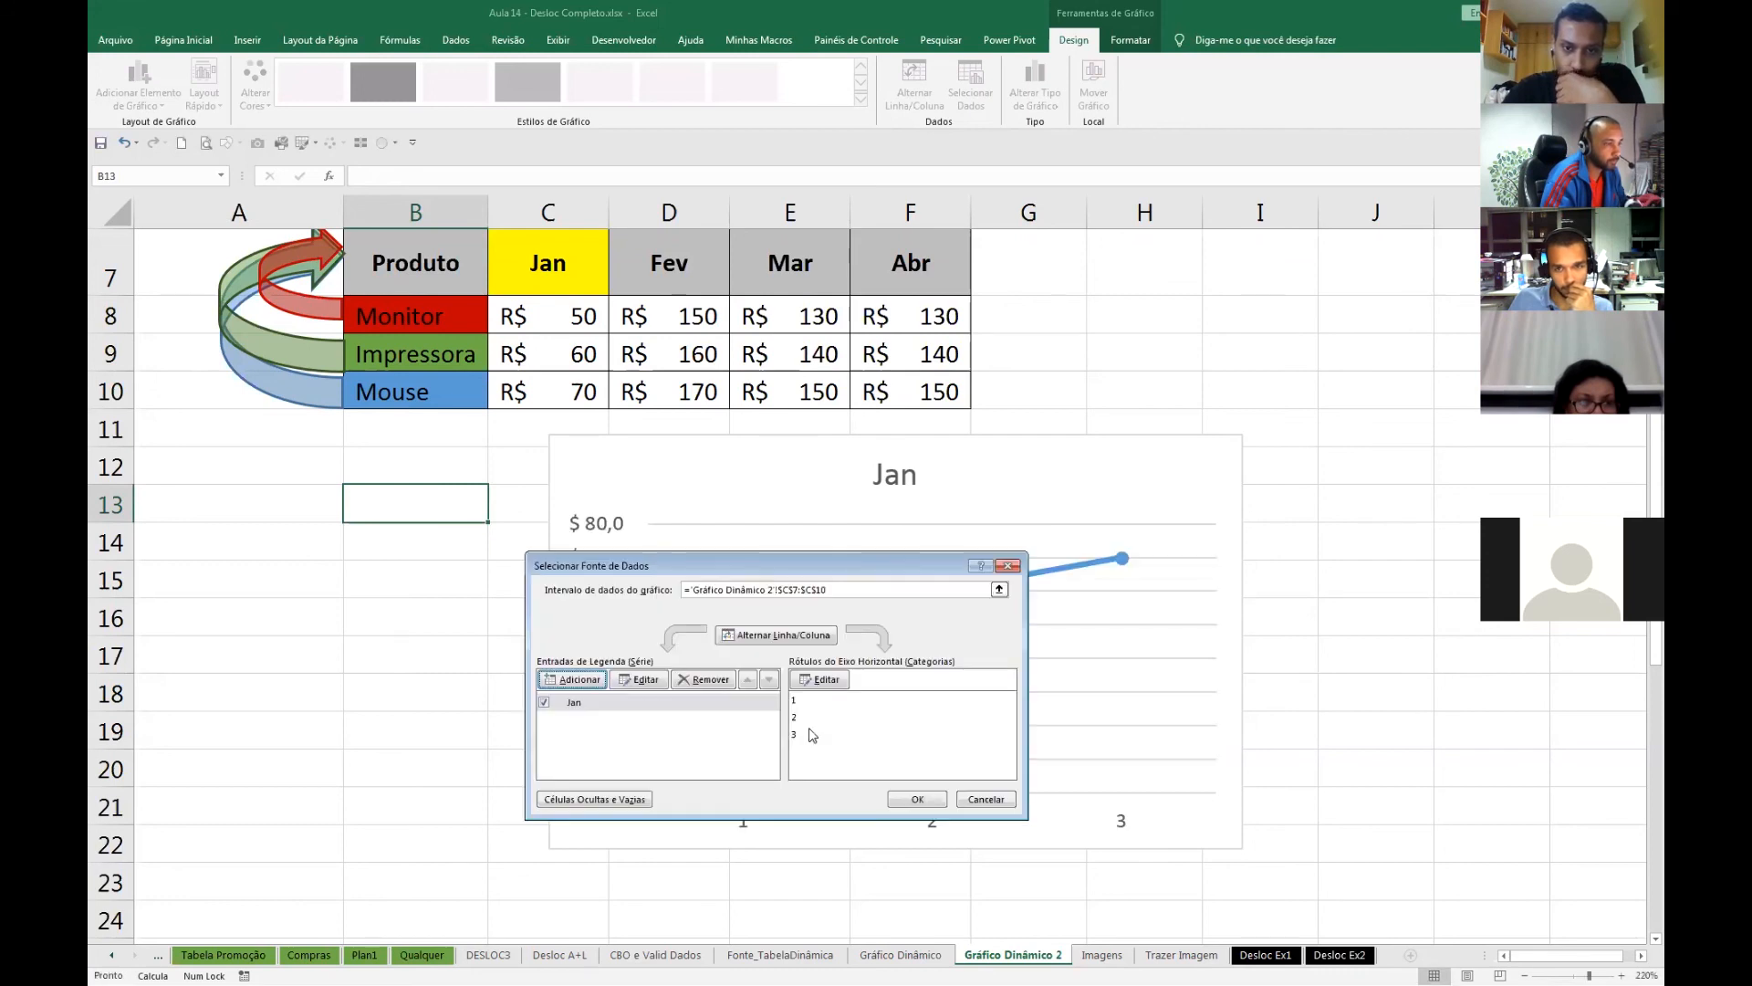
- Add a second chart series with its name taken only from cell D7 (Fev), clearing the stray sheet reference
click(572, 679)
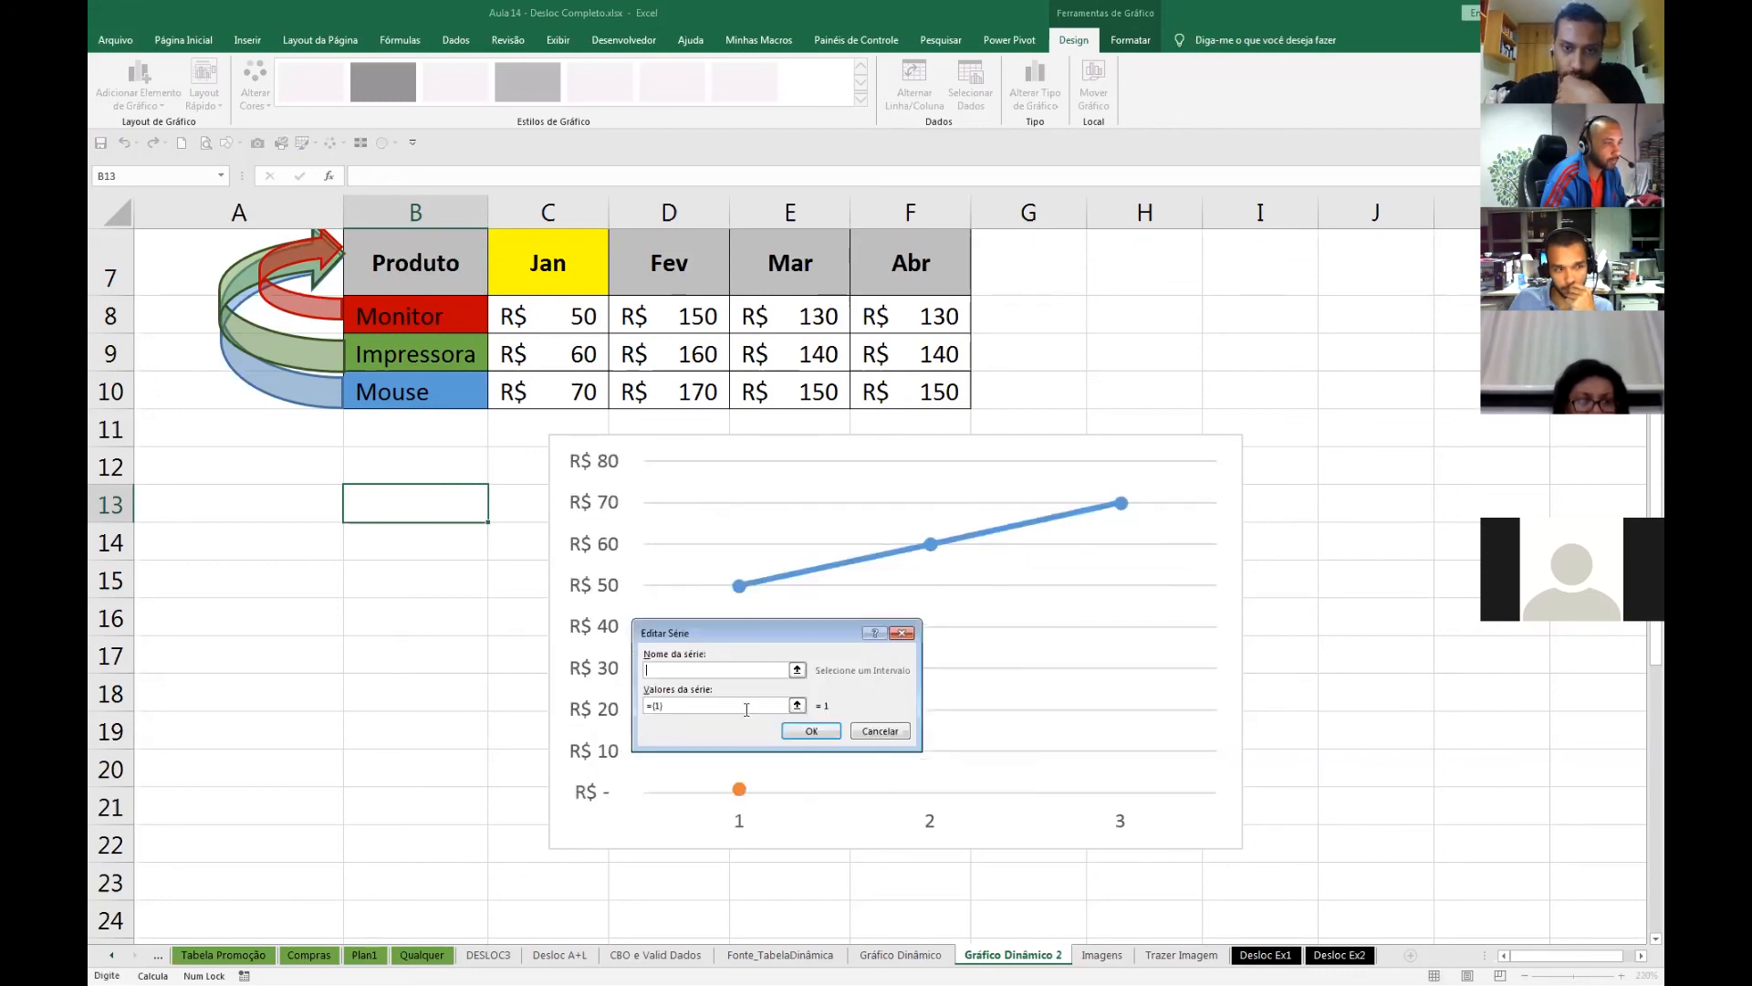
click(801, 677)
click(649, 238)
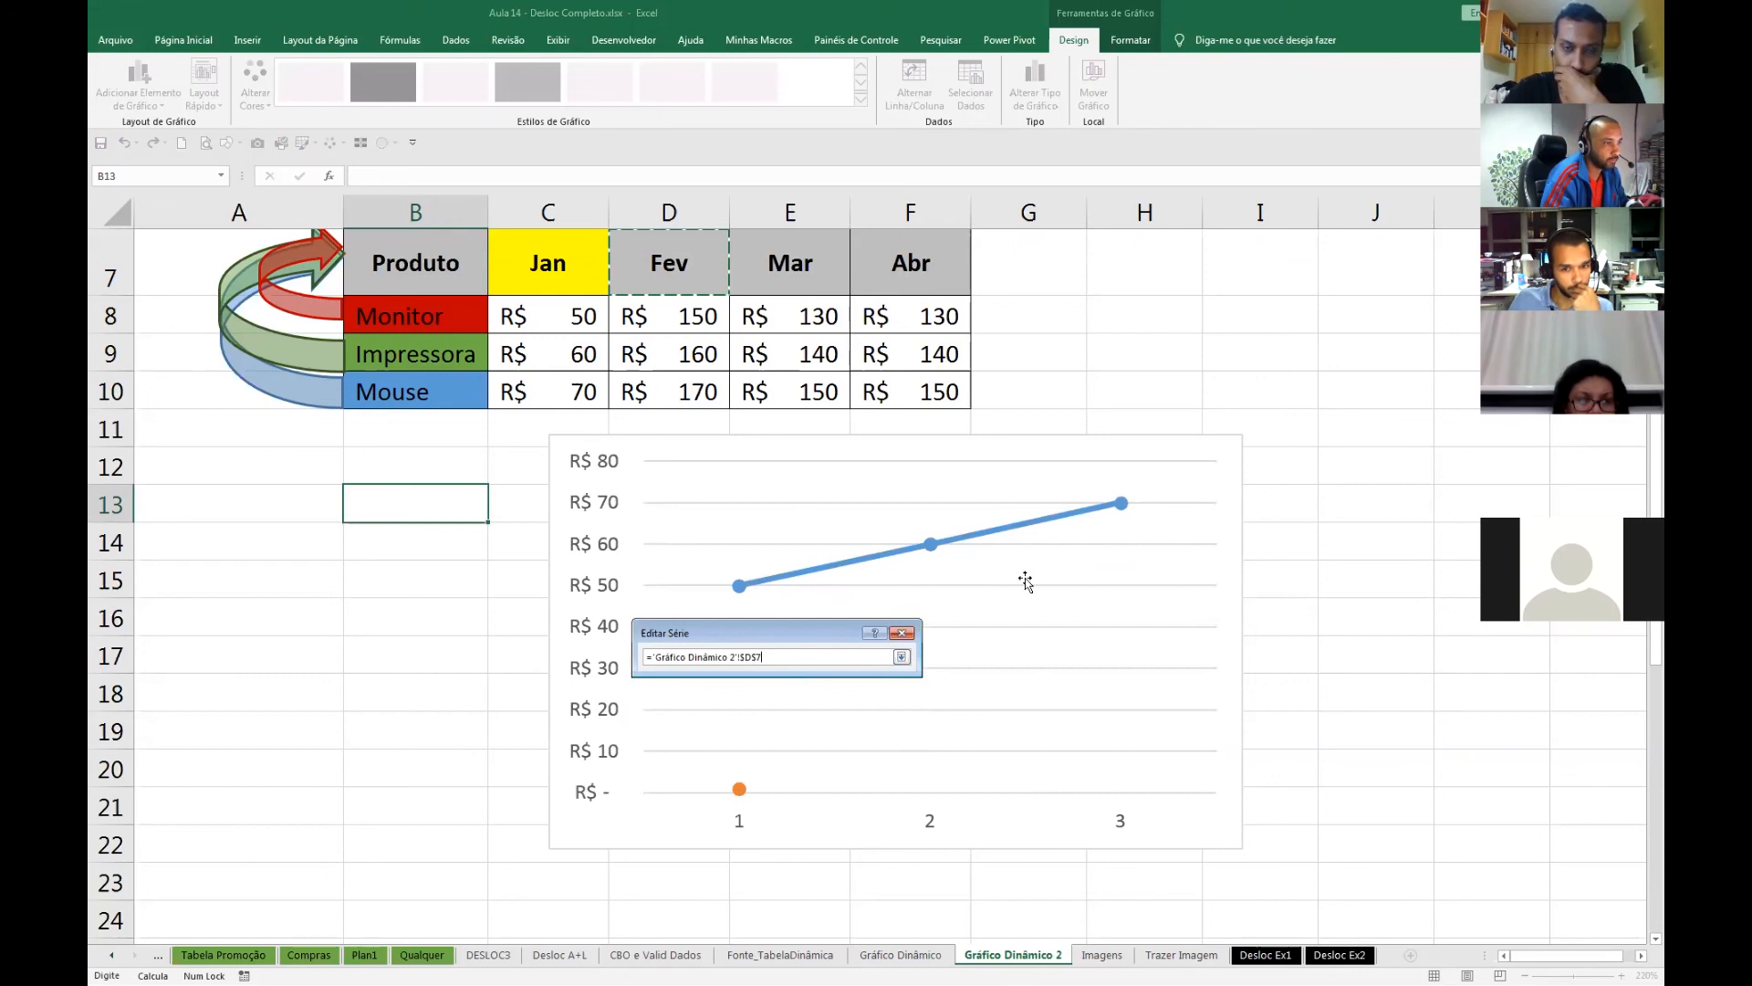
click(900, 657)
click(1004, 955)
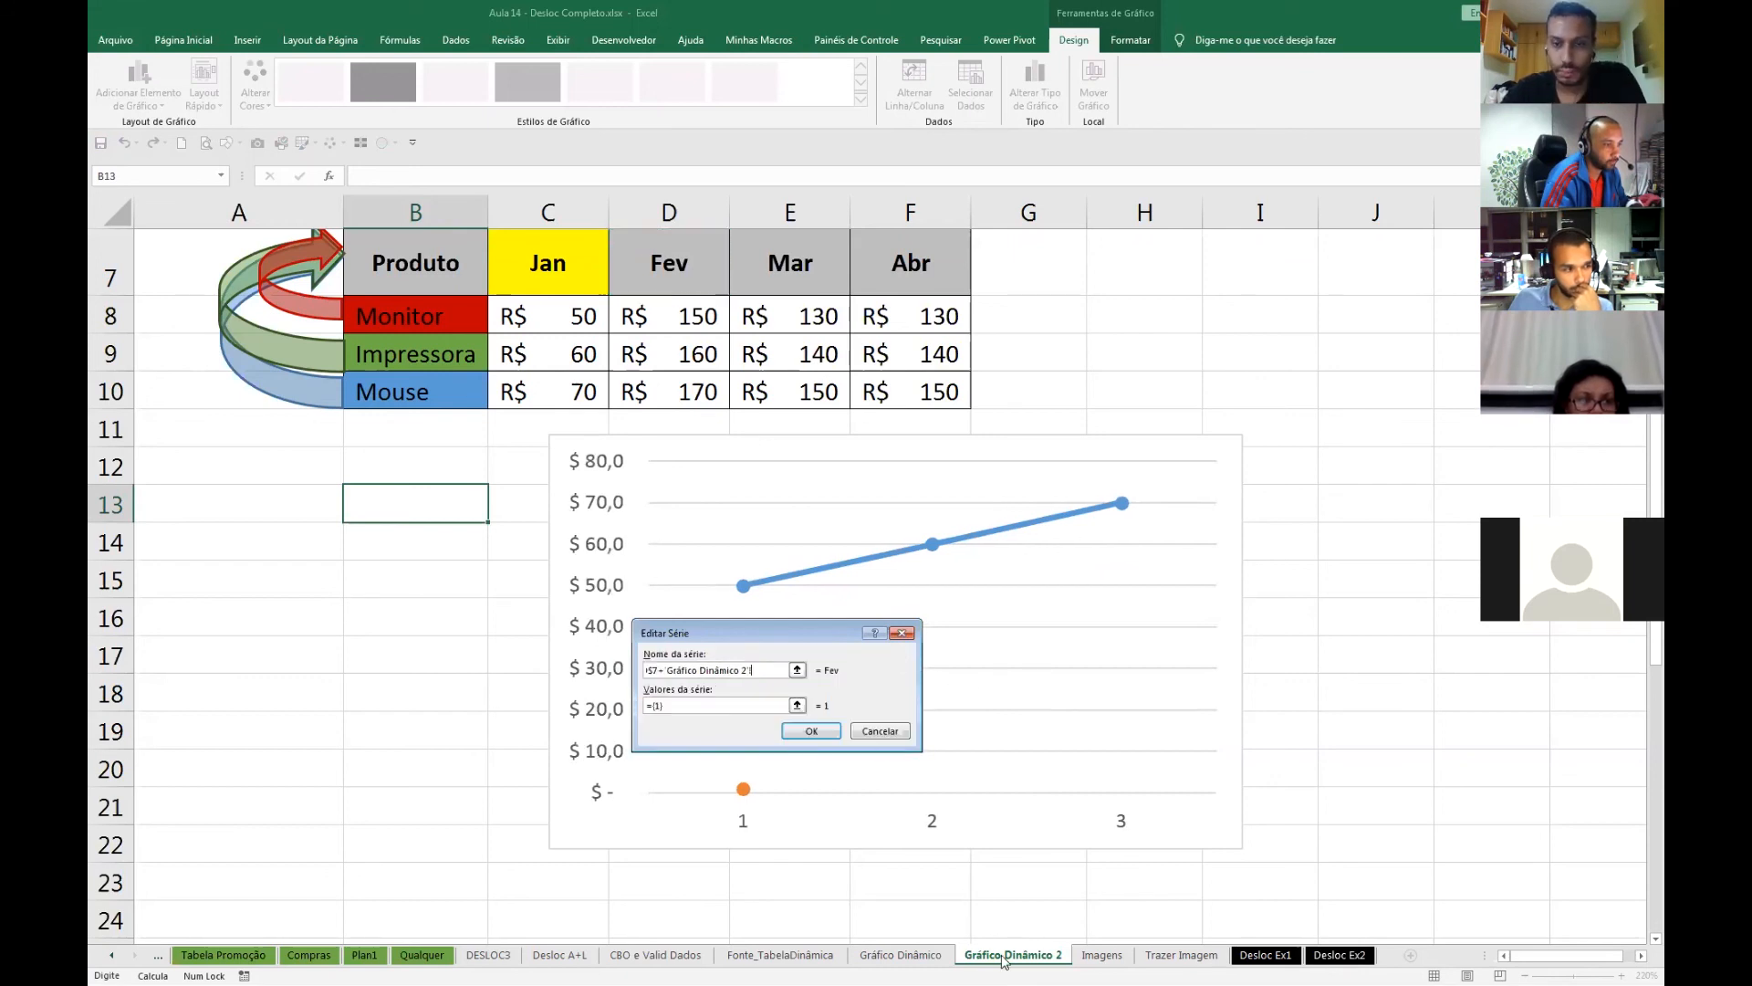
drag(780, 670, 552, 673)
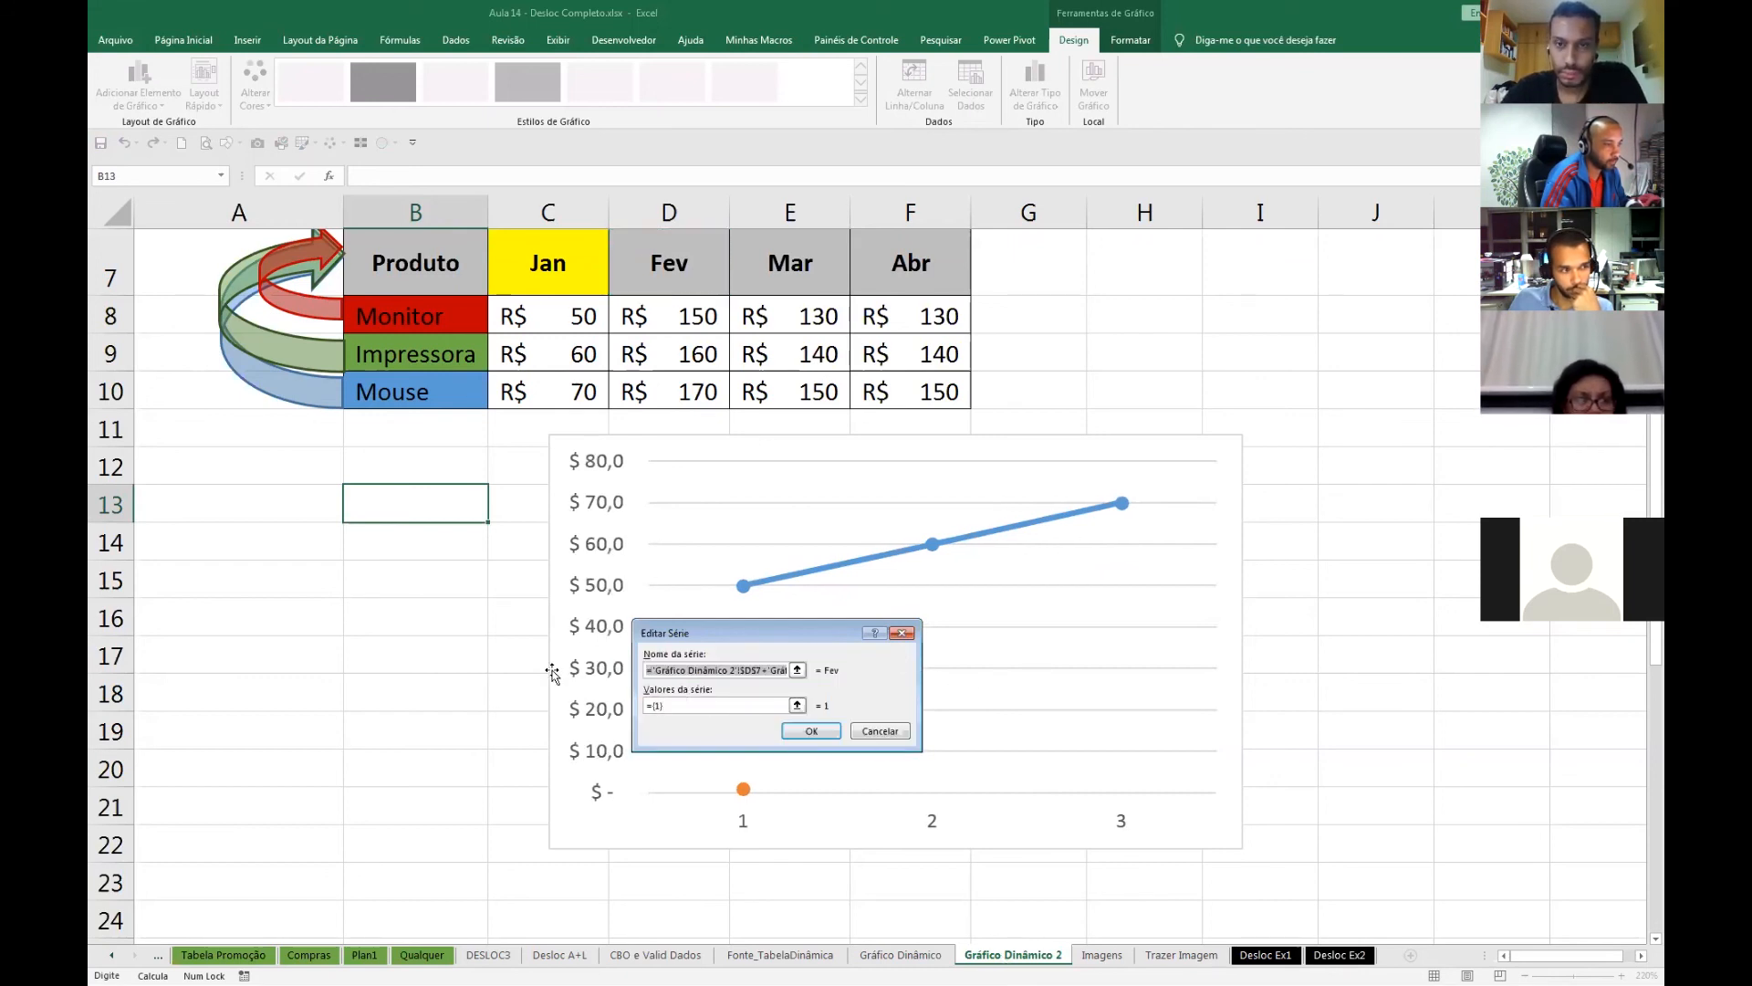
key(BackSpace)
click(690, 275)
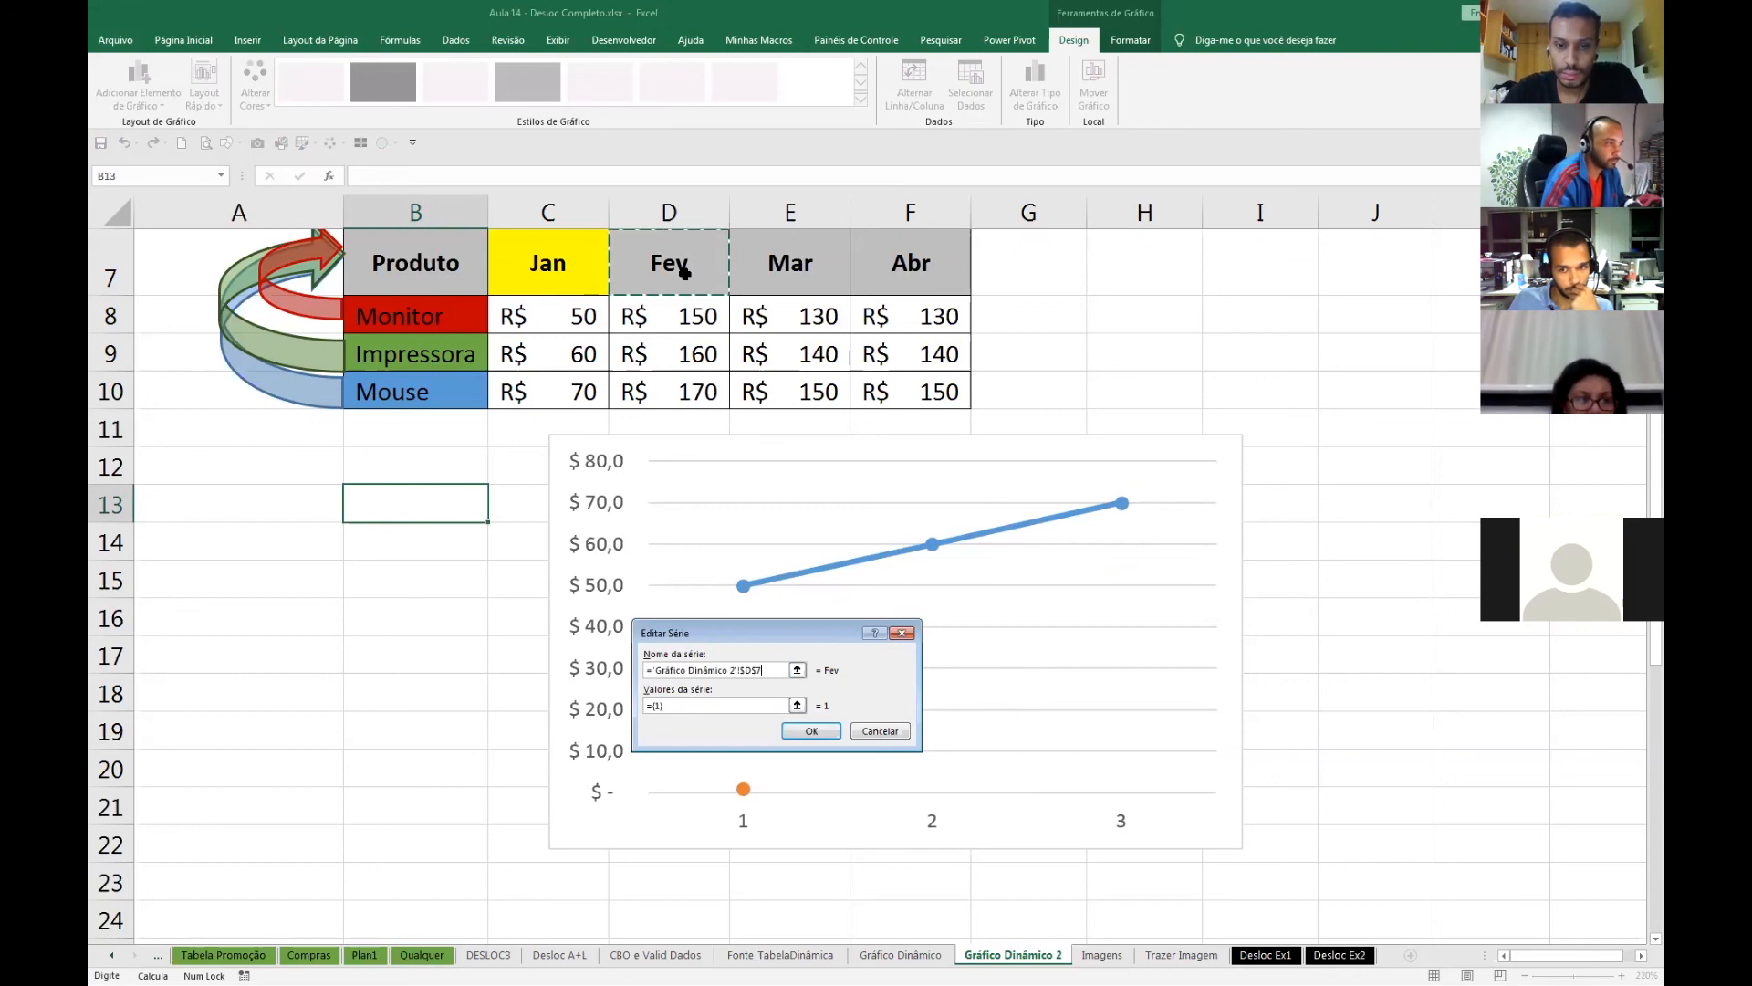
- Set the Fev series values to the name Graf2_Fev, prefixed with the Gráfico Dinâmico 2 sheet reference, and save the series
key(BackSpace)
key(BackSpace)
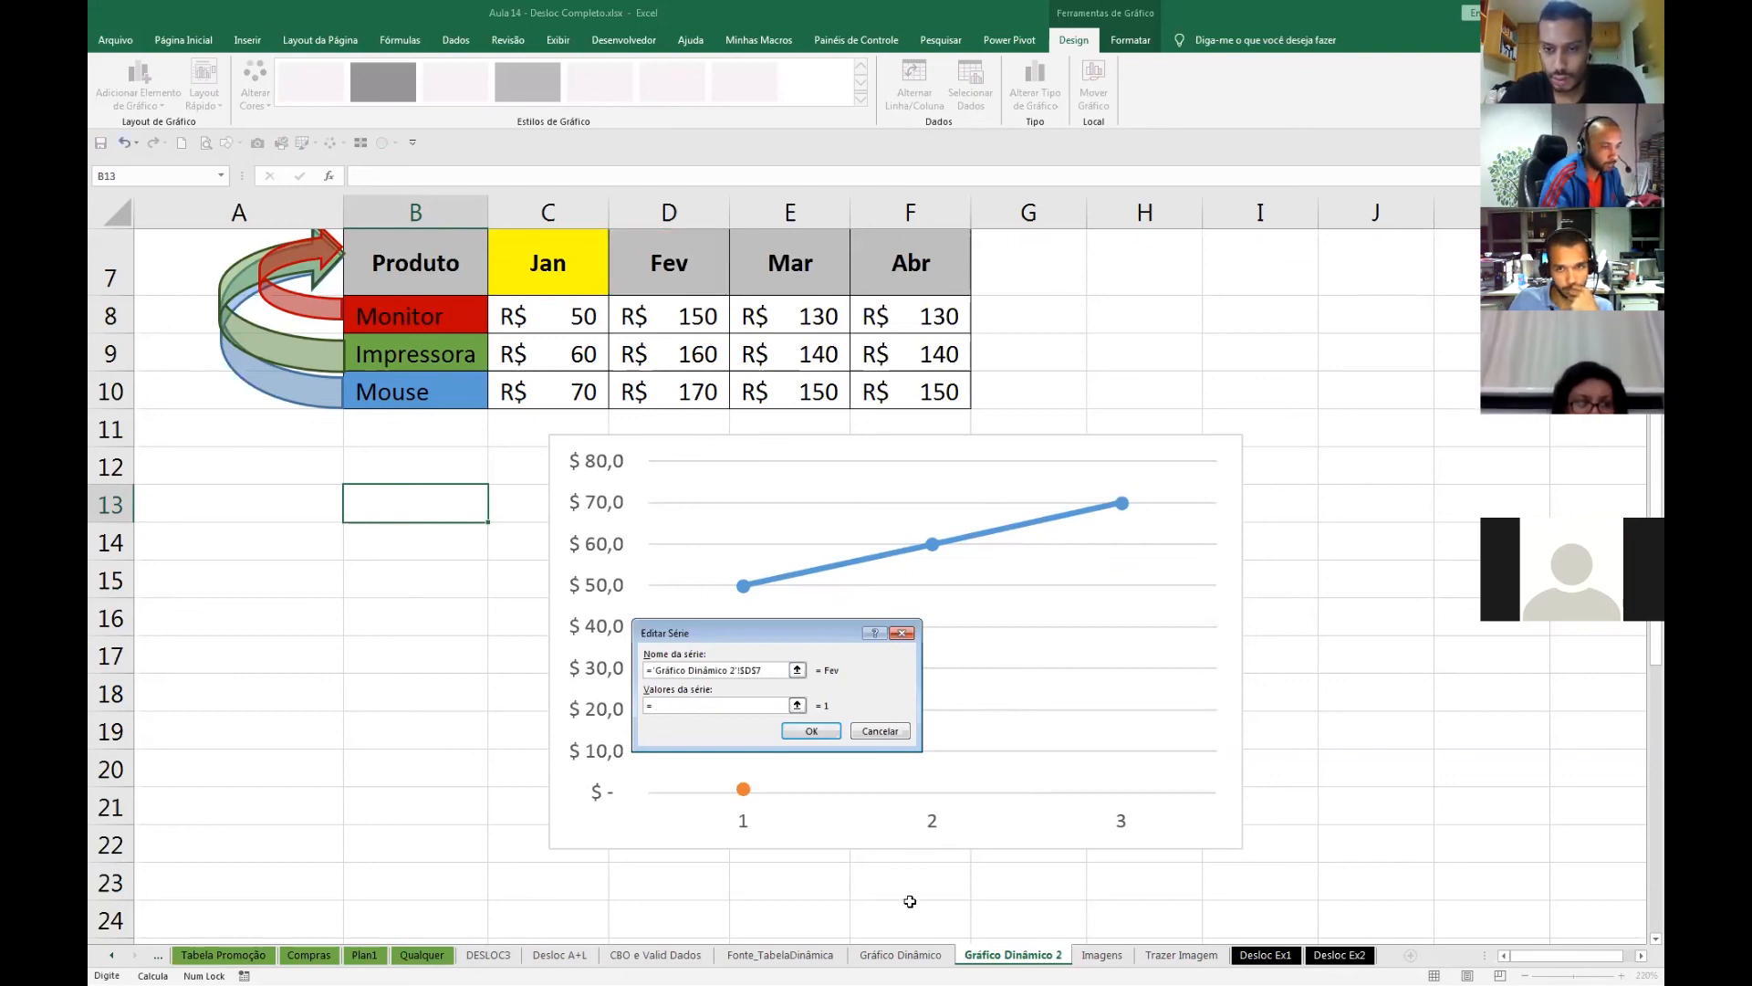
click(1009, 954)
key(F3)
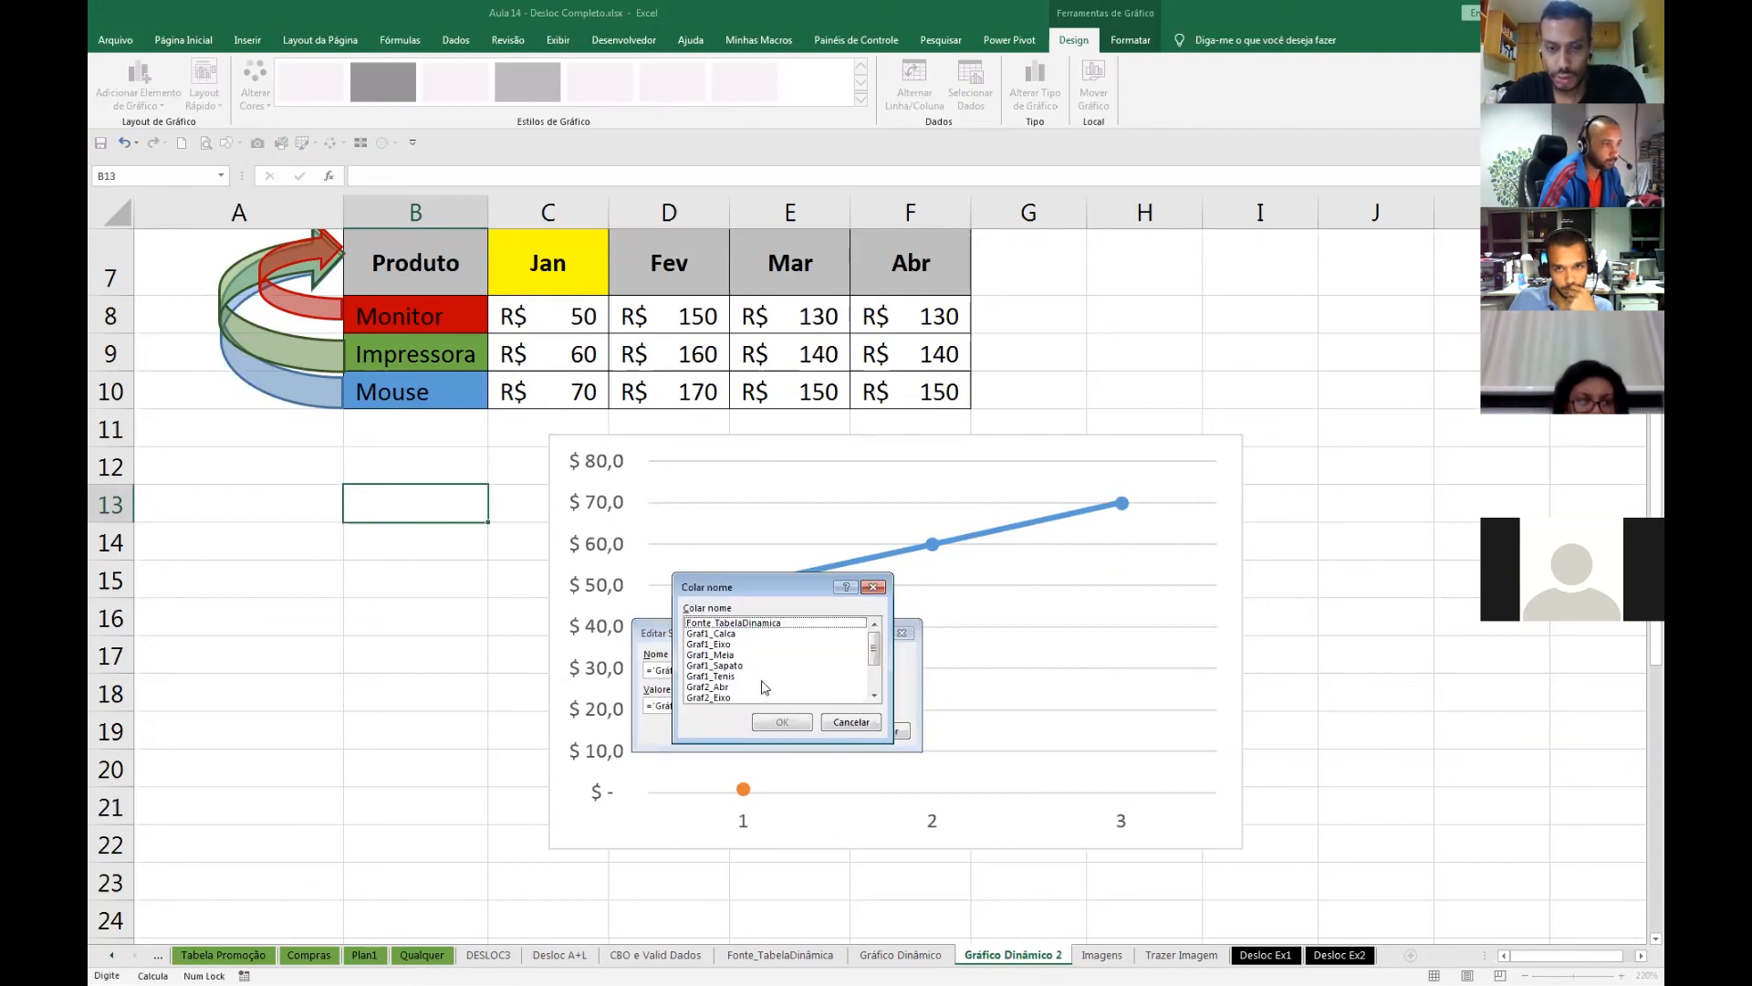
scroll(730, 667, down, 2)
click(726, 688)
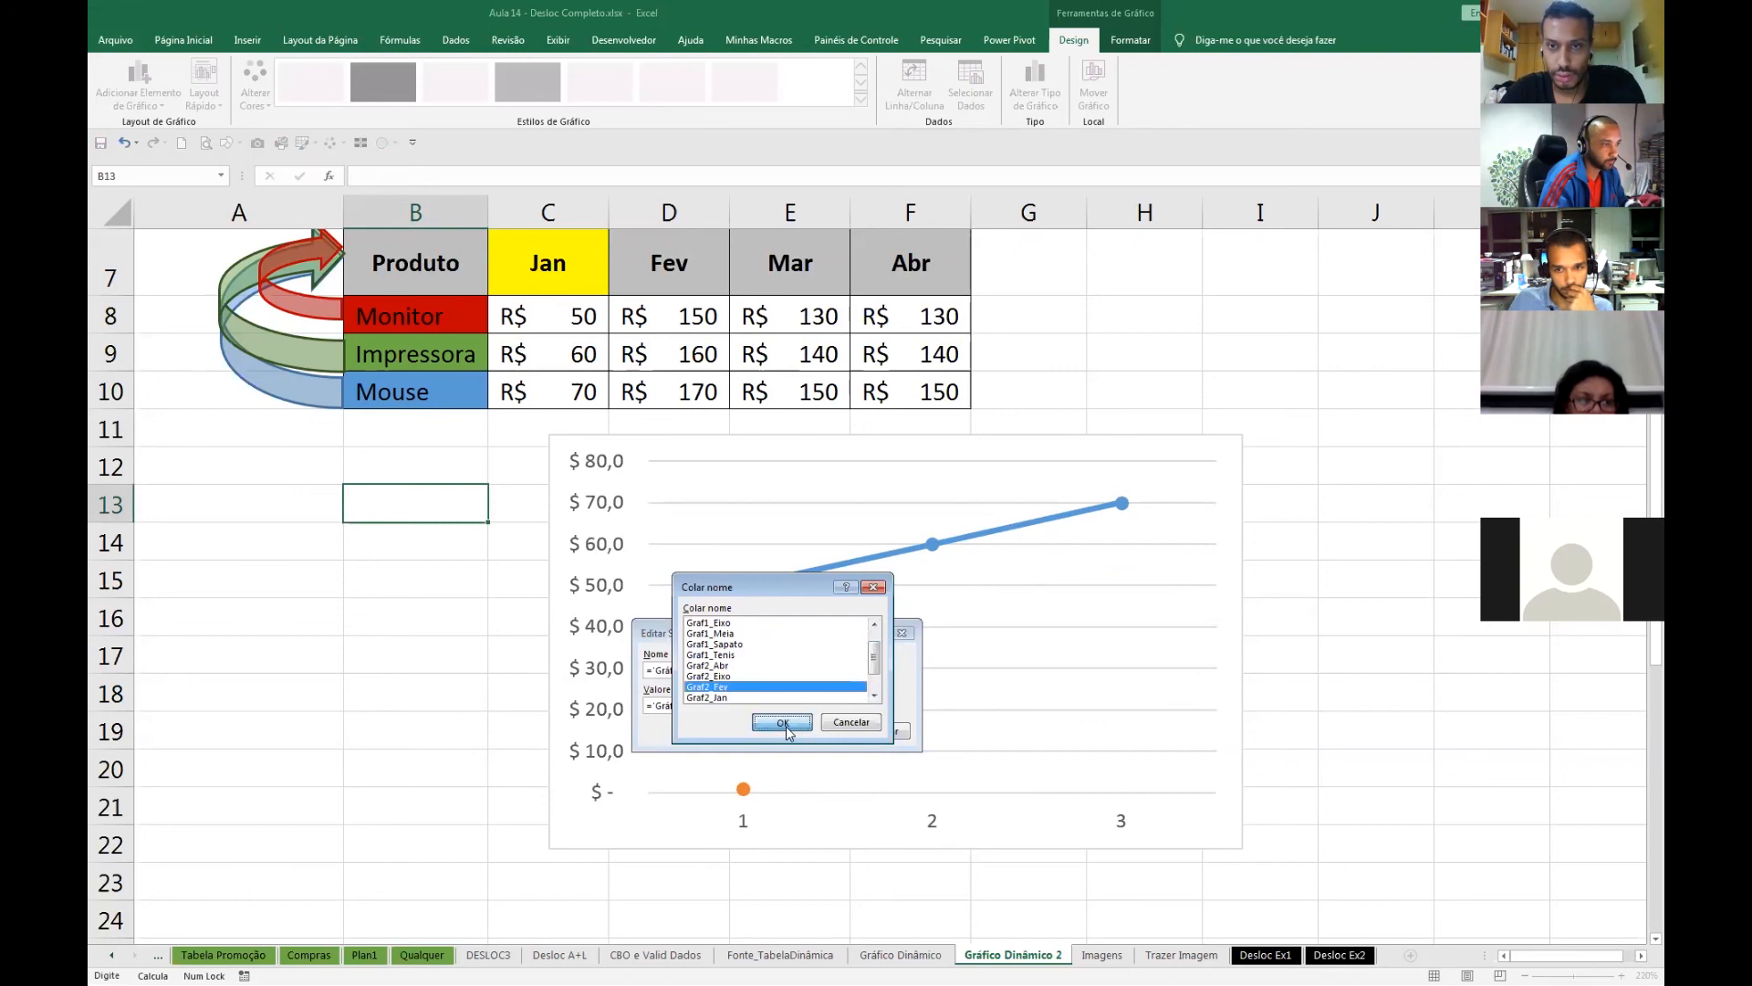
click(782, 721)
click(805, 733)
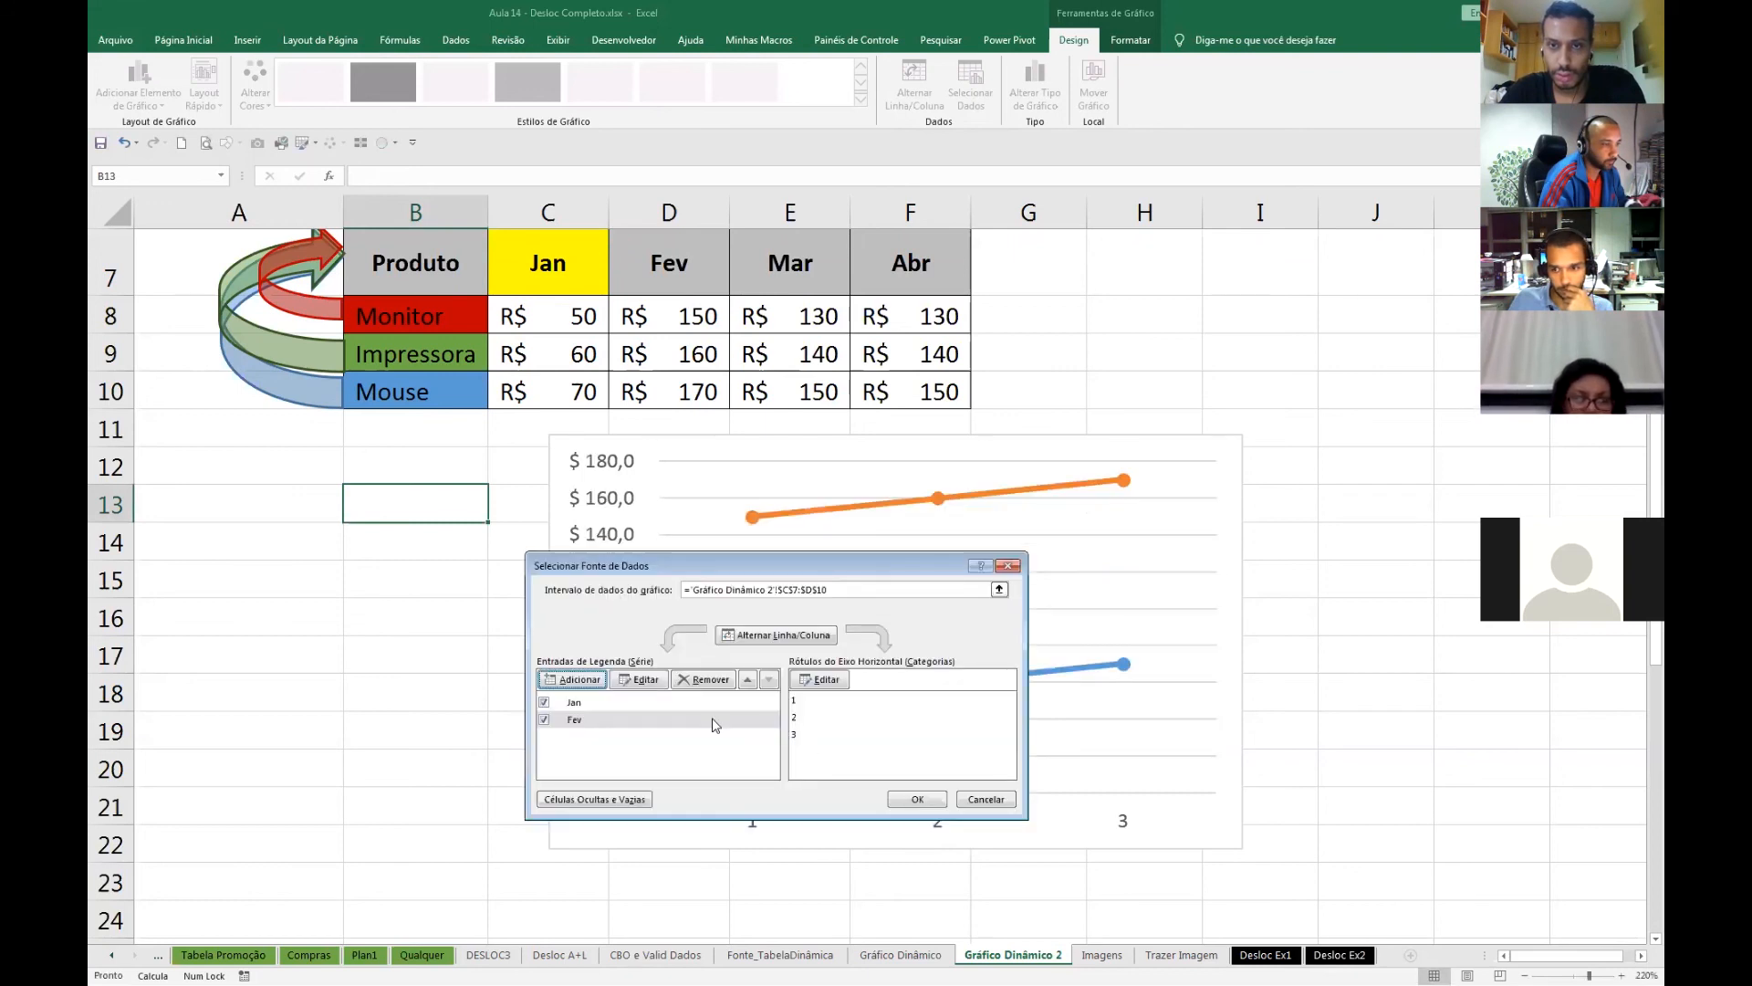
- Add a third series to the chart's data source, taking its name from cell E7 (Mar)
click(573, 679)
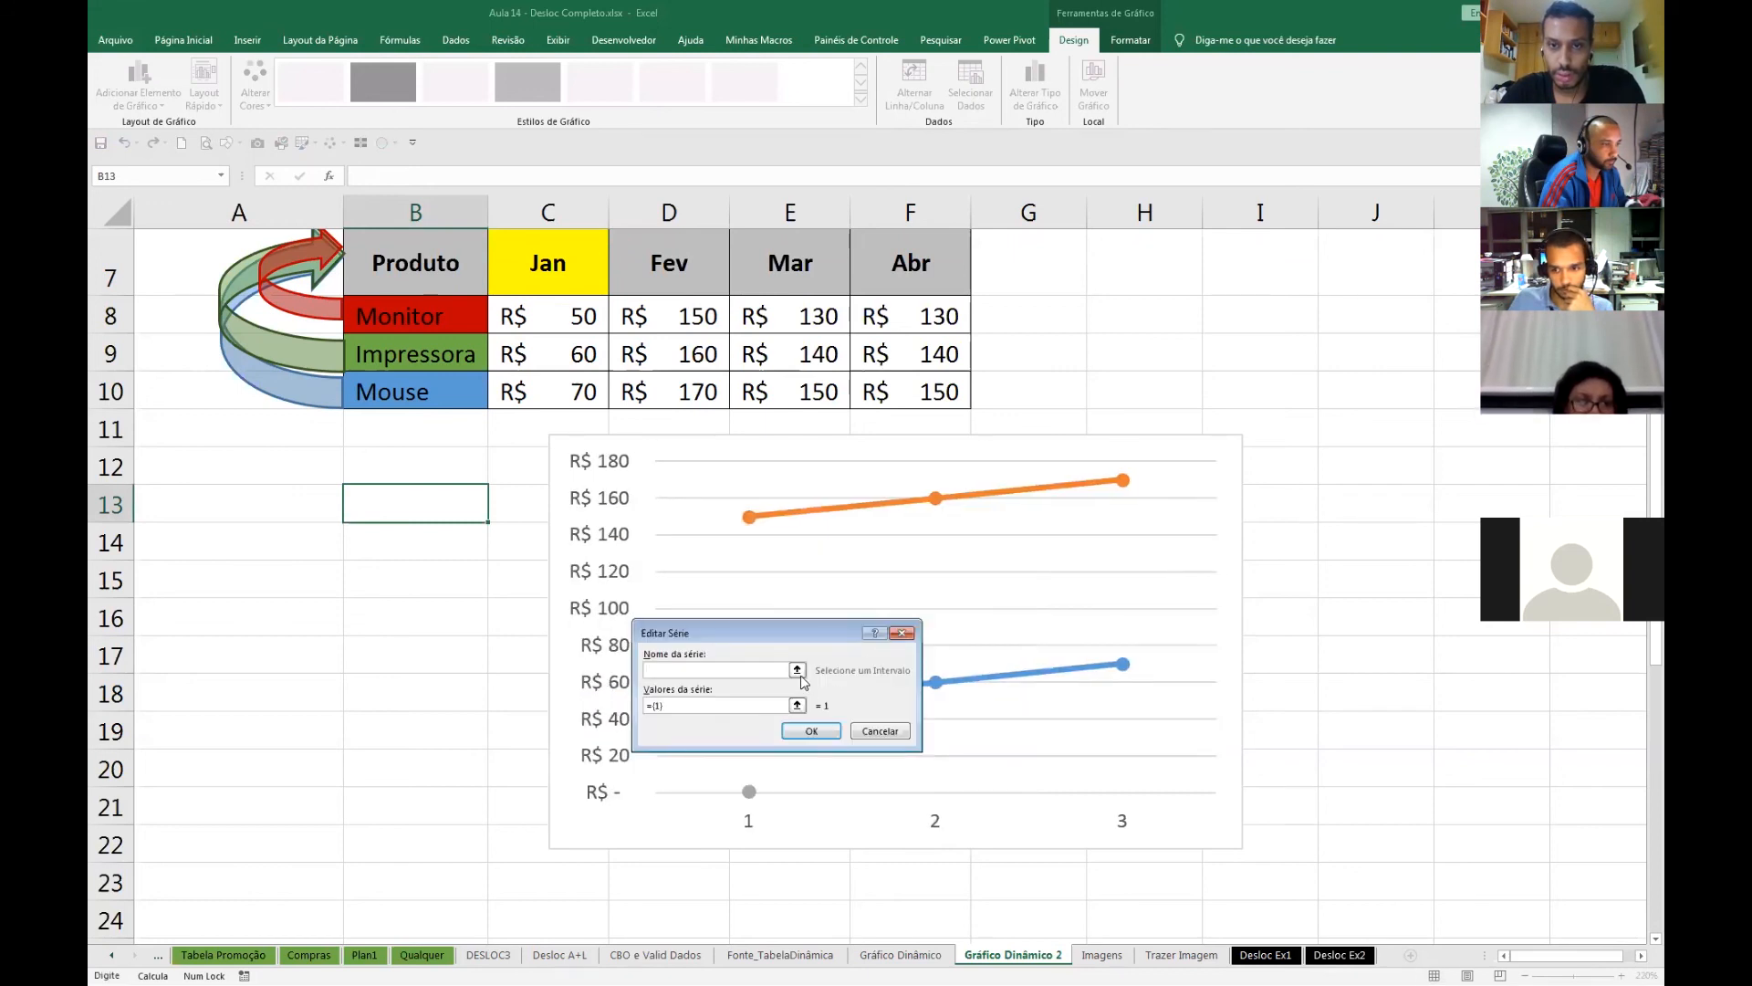
click(798, 670)
click(790, 260)
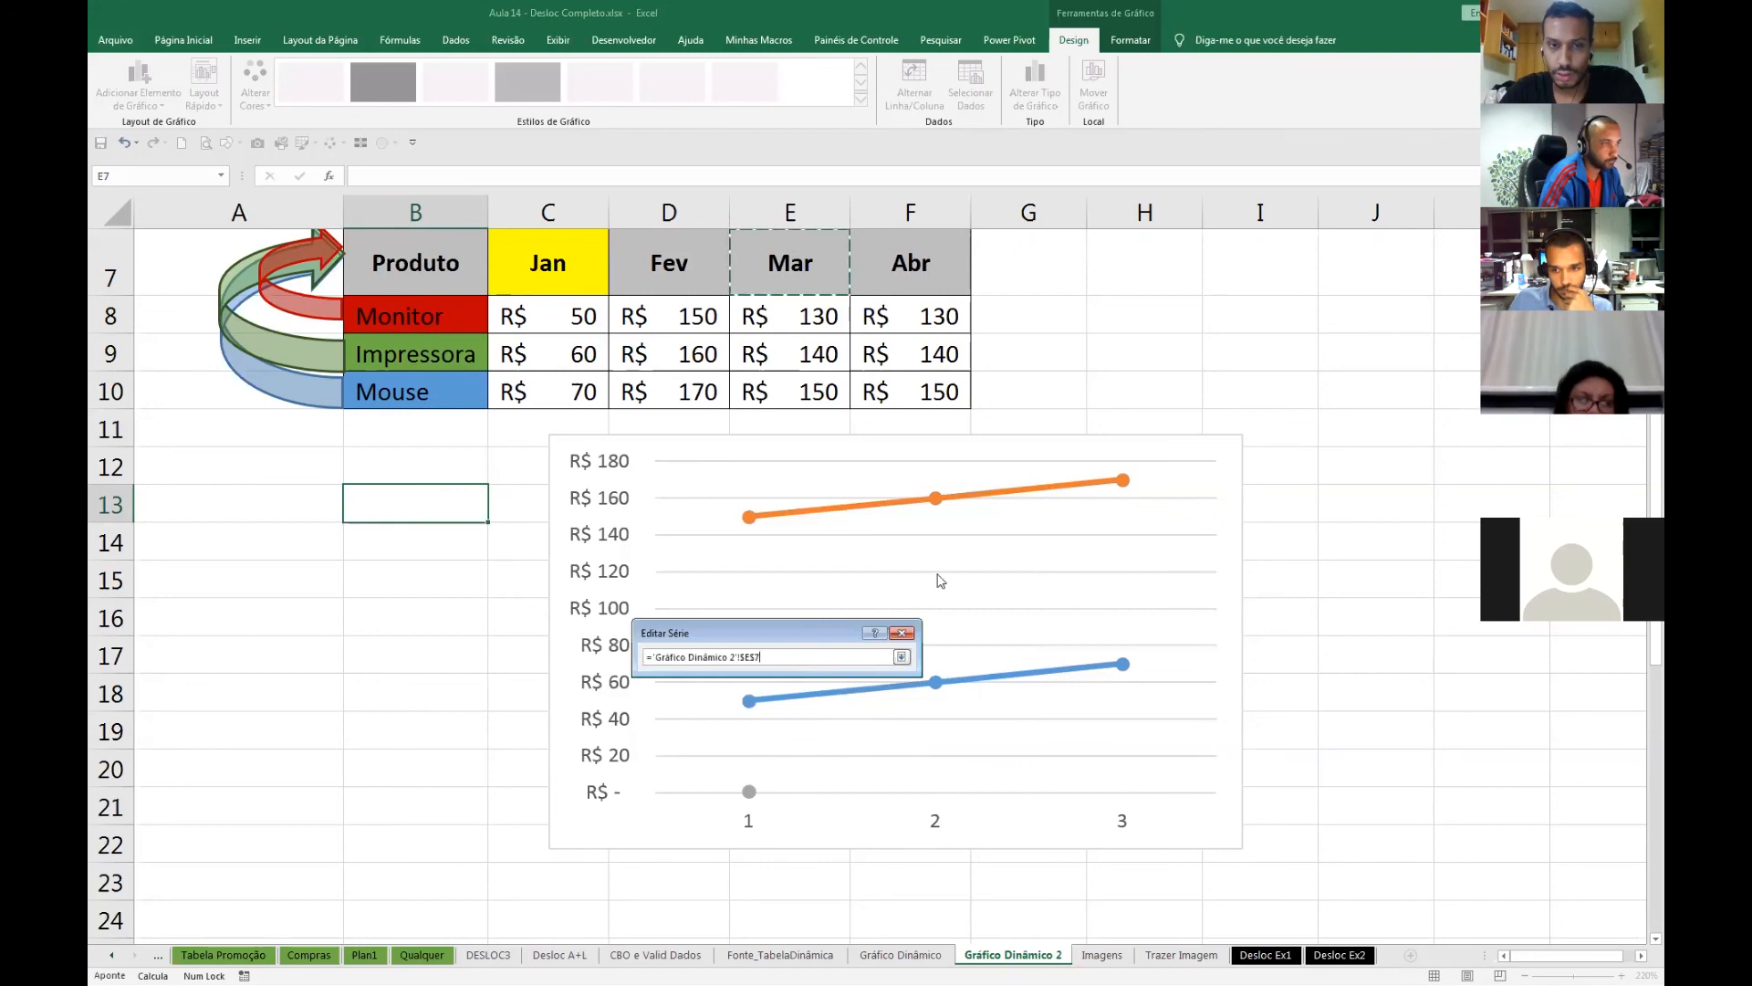
click(901, 656)
- Set the Mar series values to the name Graf2_Mar, prefixed with the Gráfico Dinâmico 2 sheet reference, and save the series
click(797, 705)
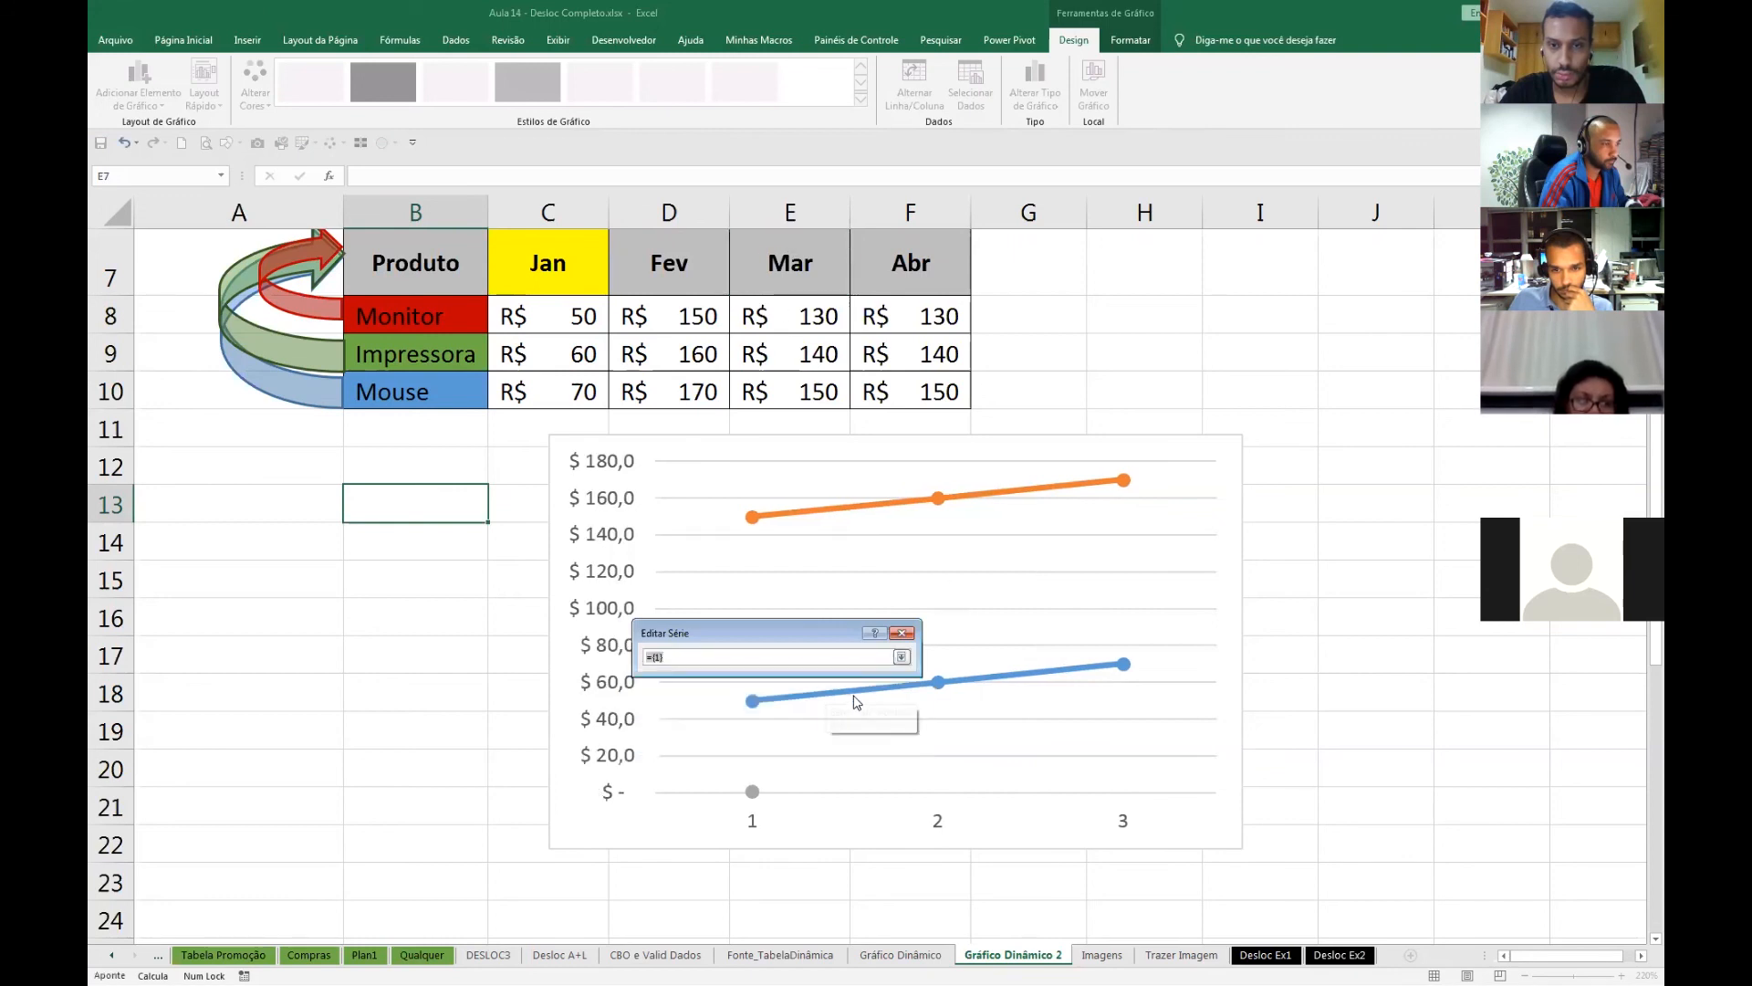
key(F3)
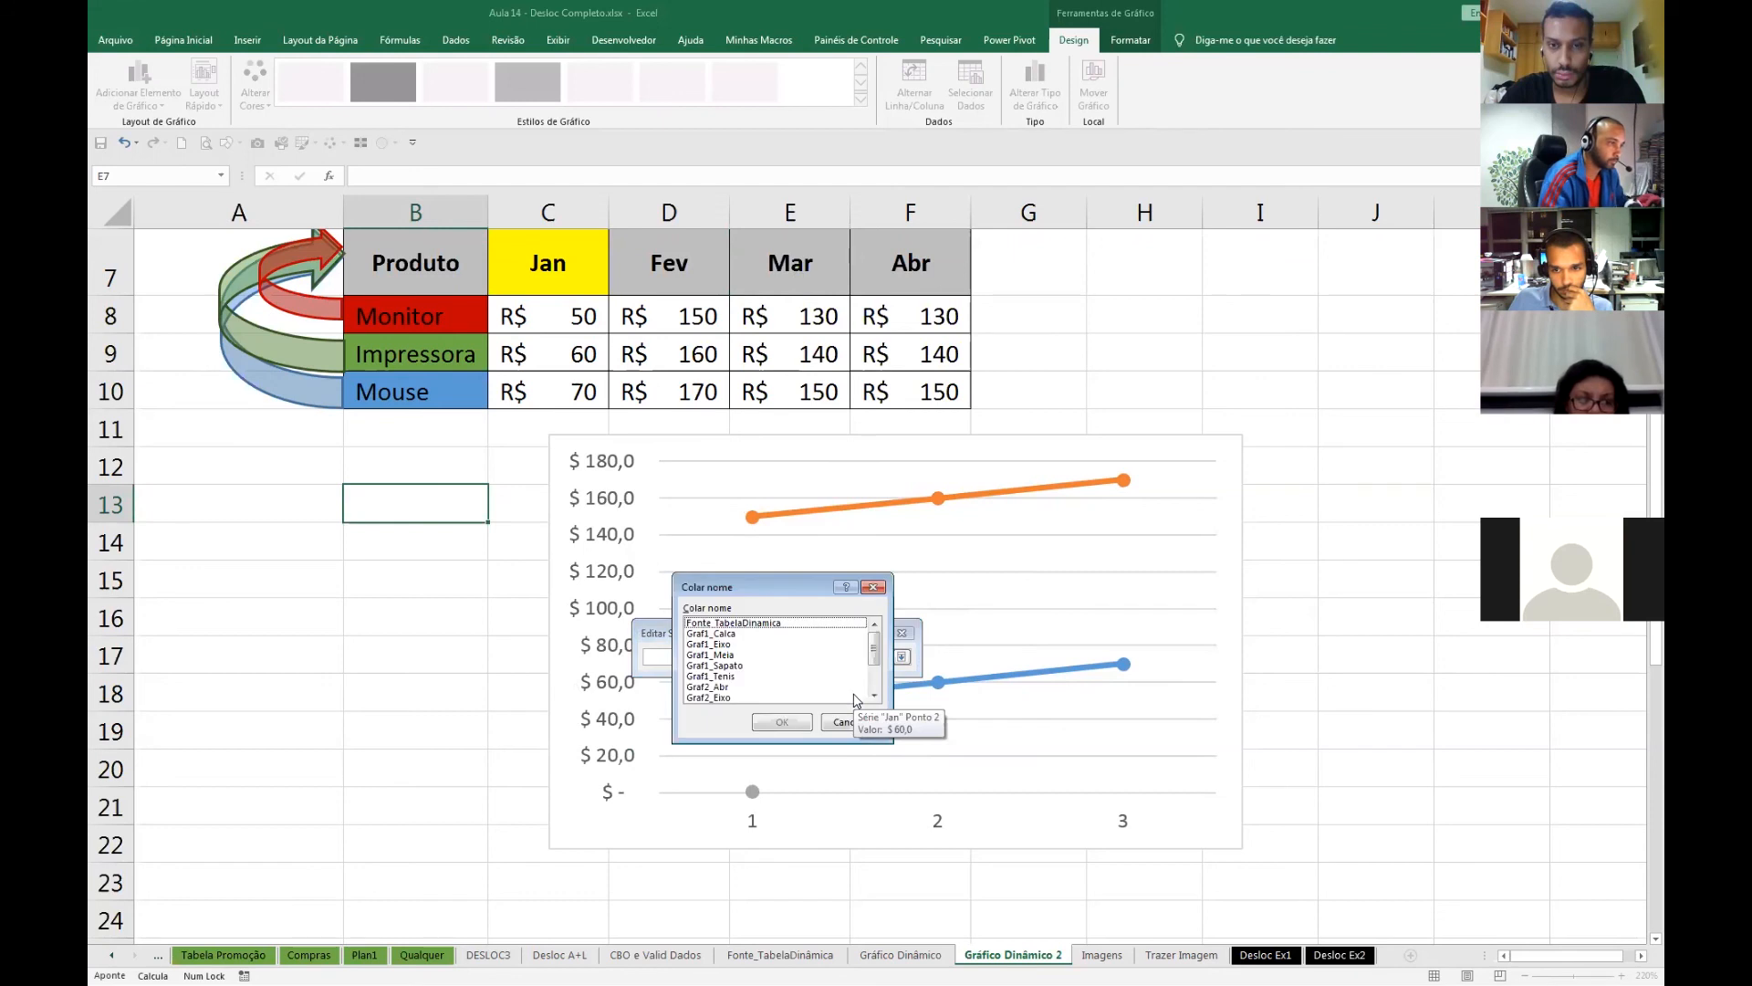
click(874, 588)
click(1015, 956)
key(F3)
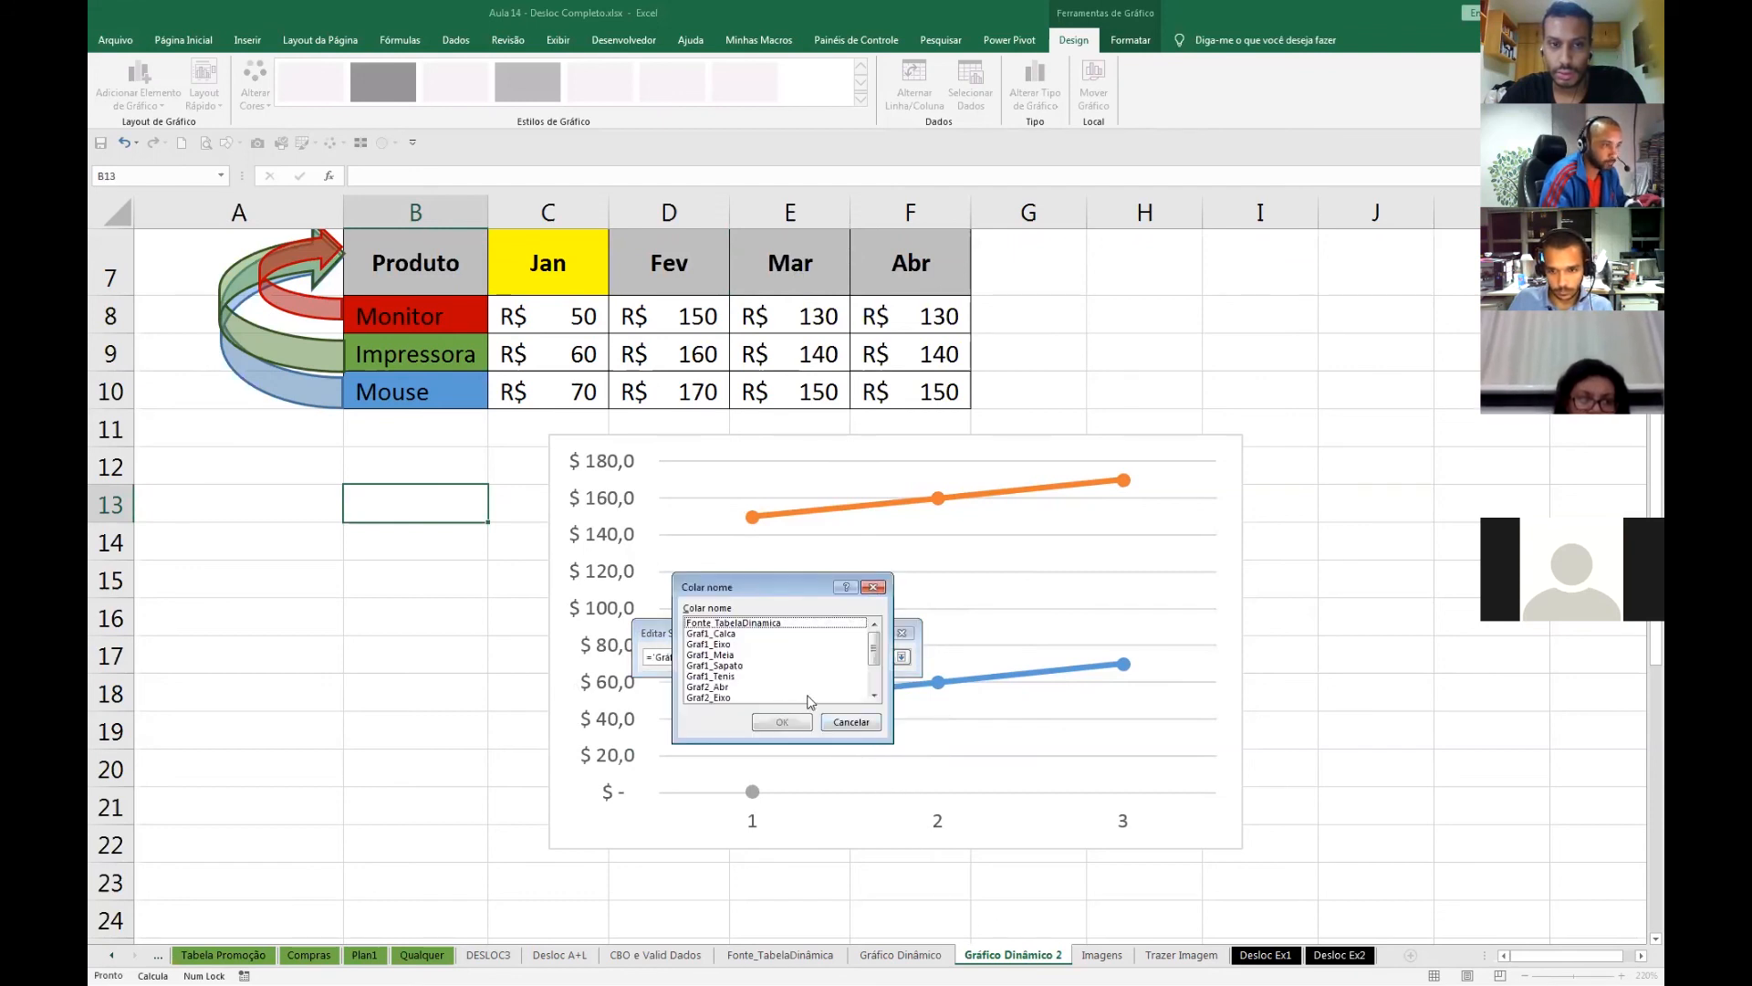
scroll(794, 692, down, 3)
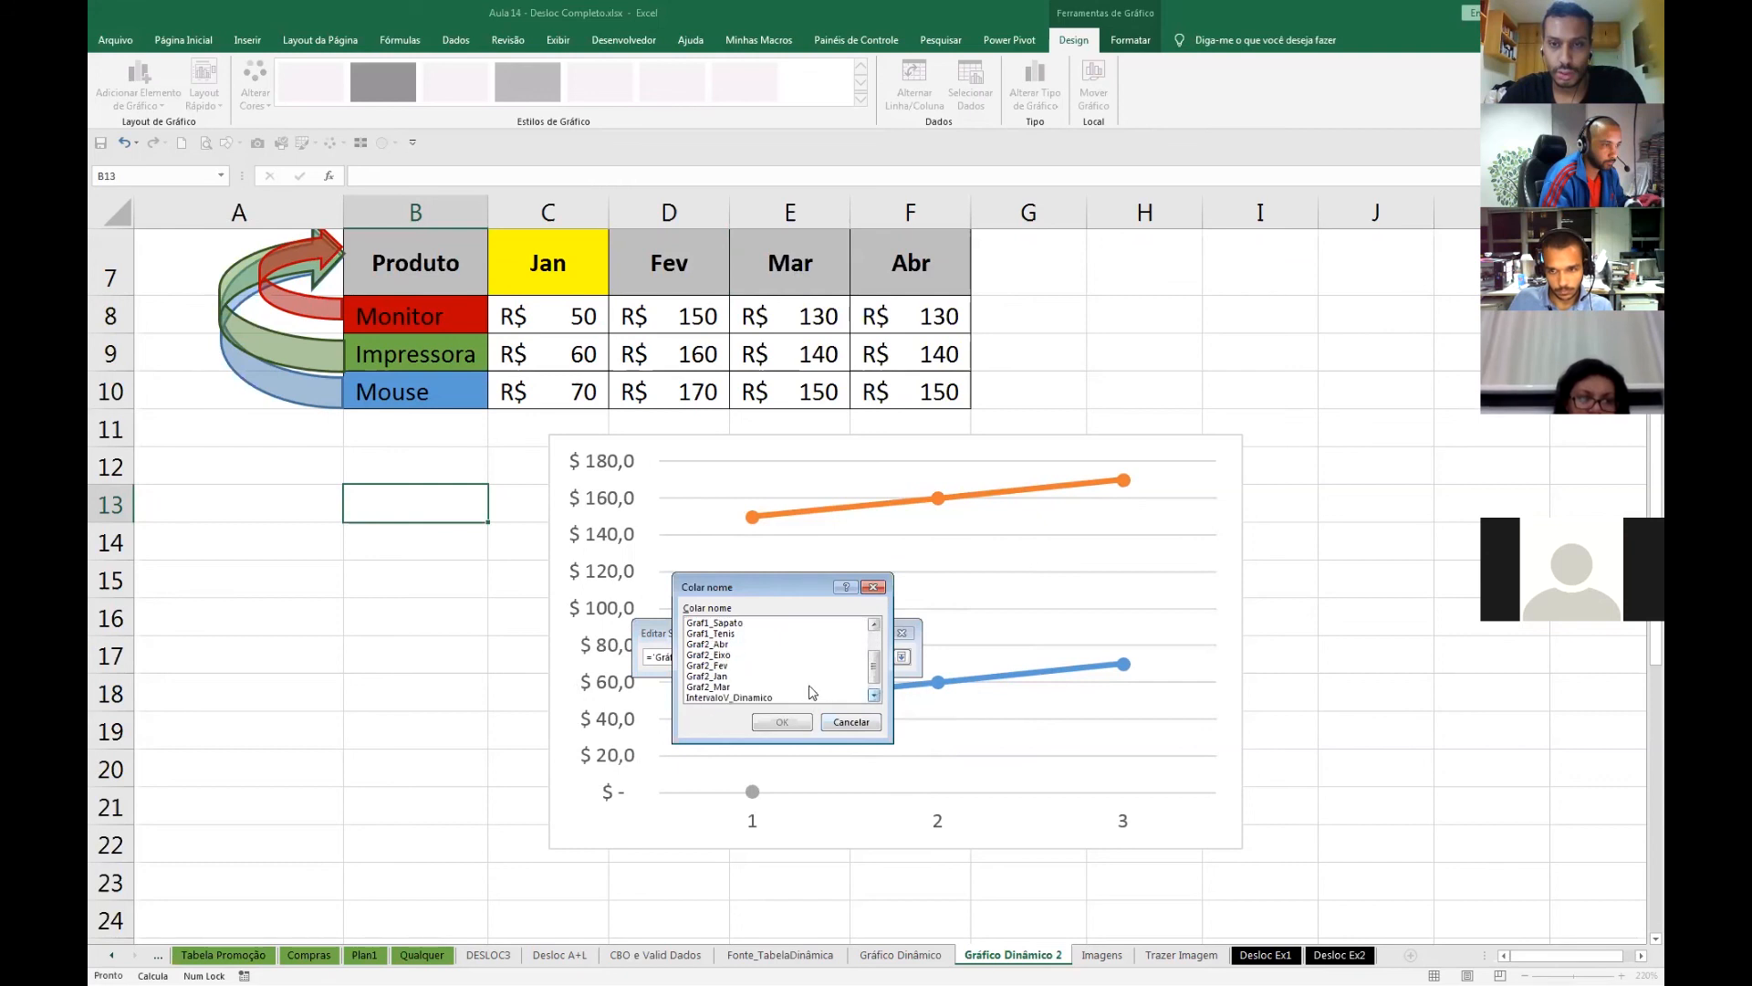
click(730, 687)
click(782, 722)
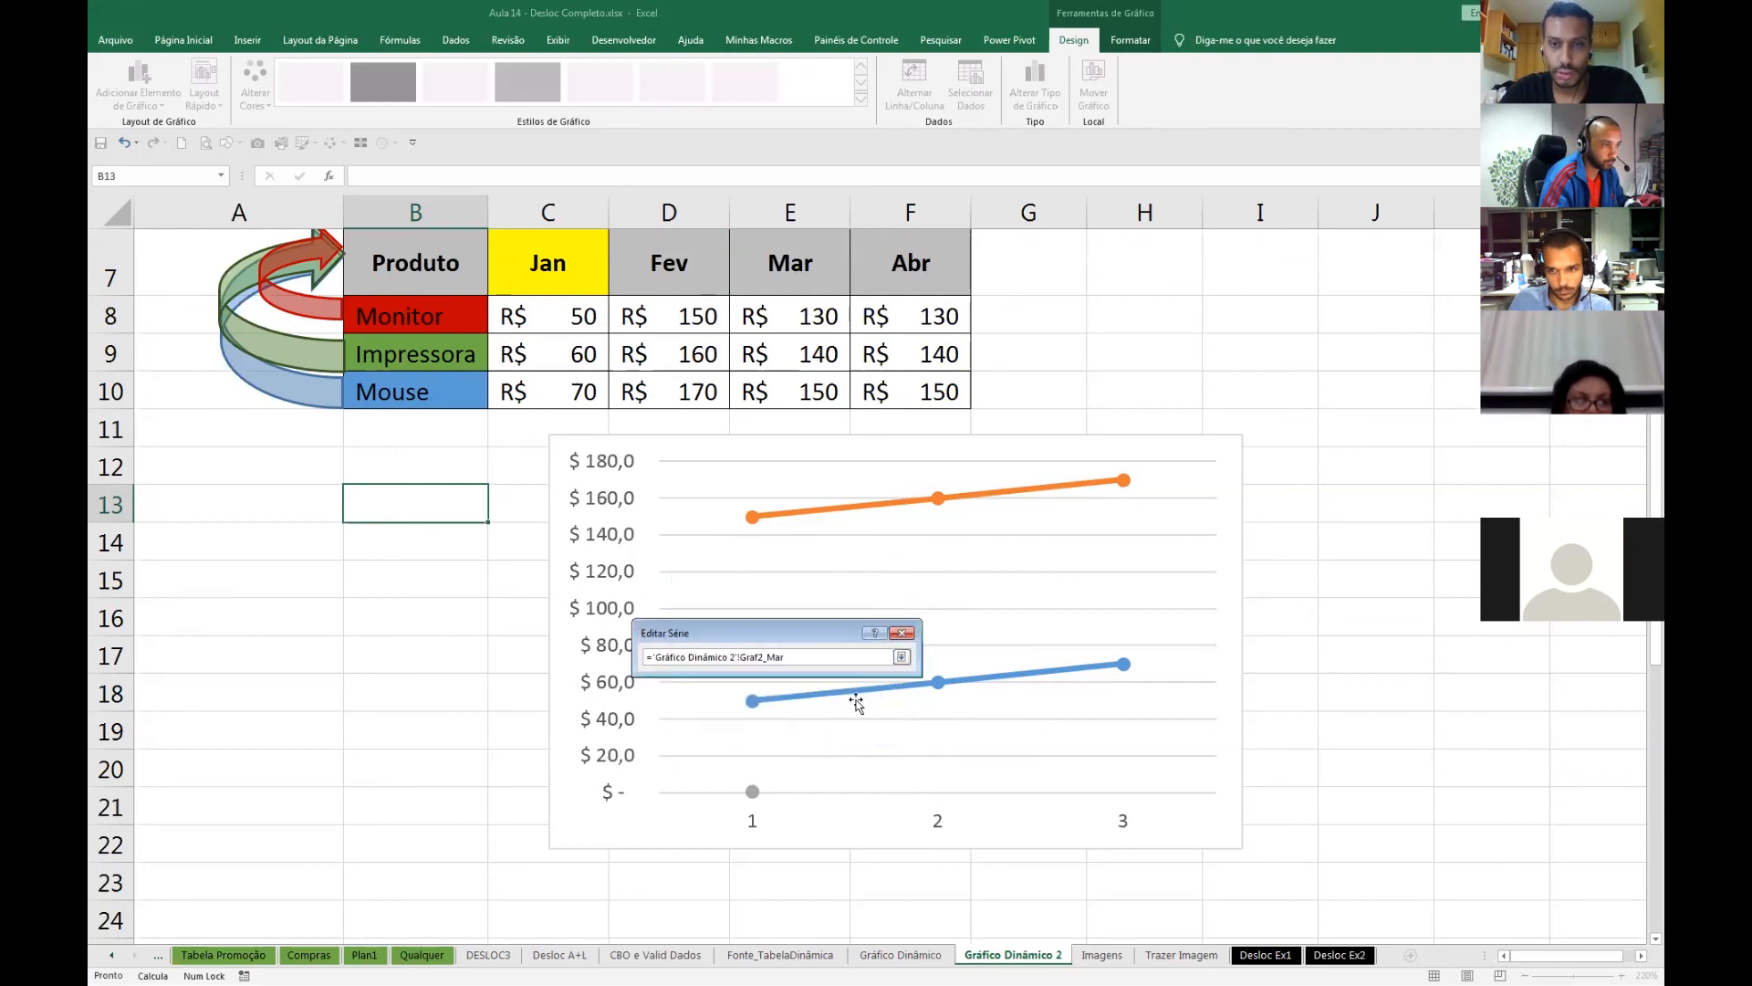
click(900, 657)
key(Return)
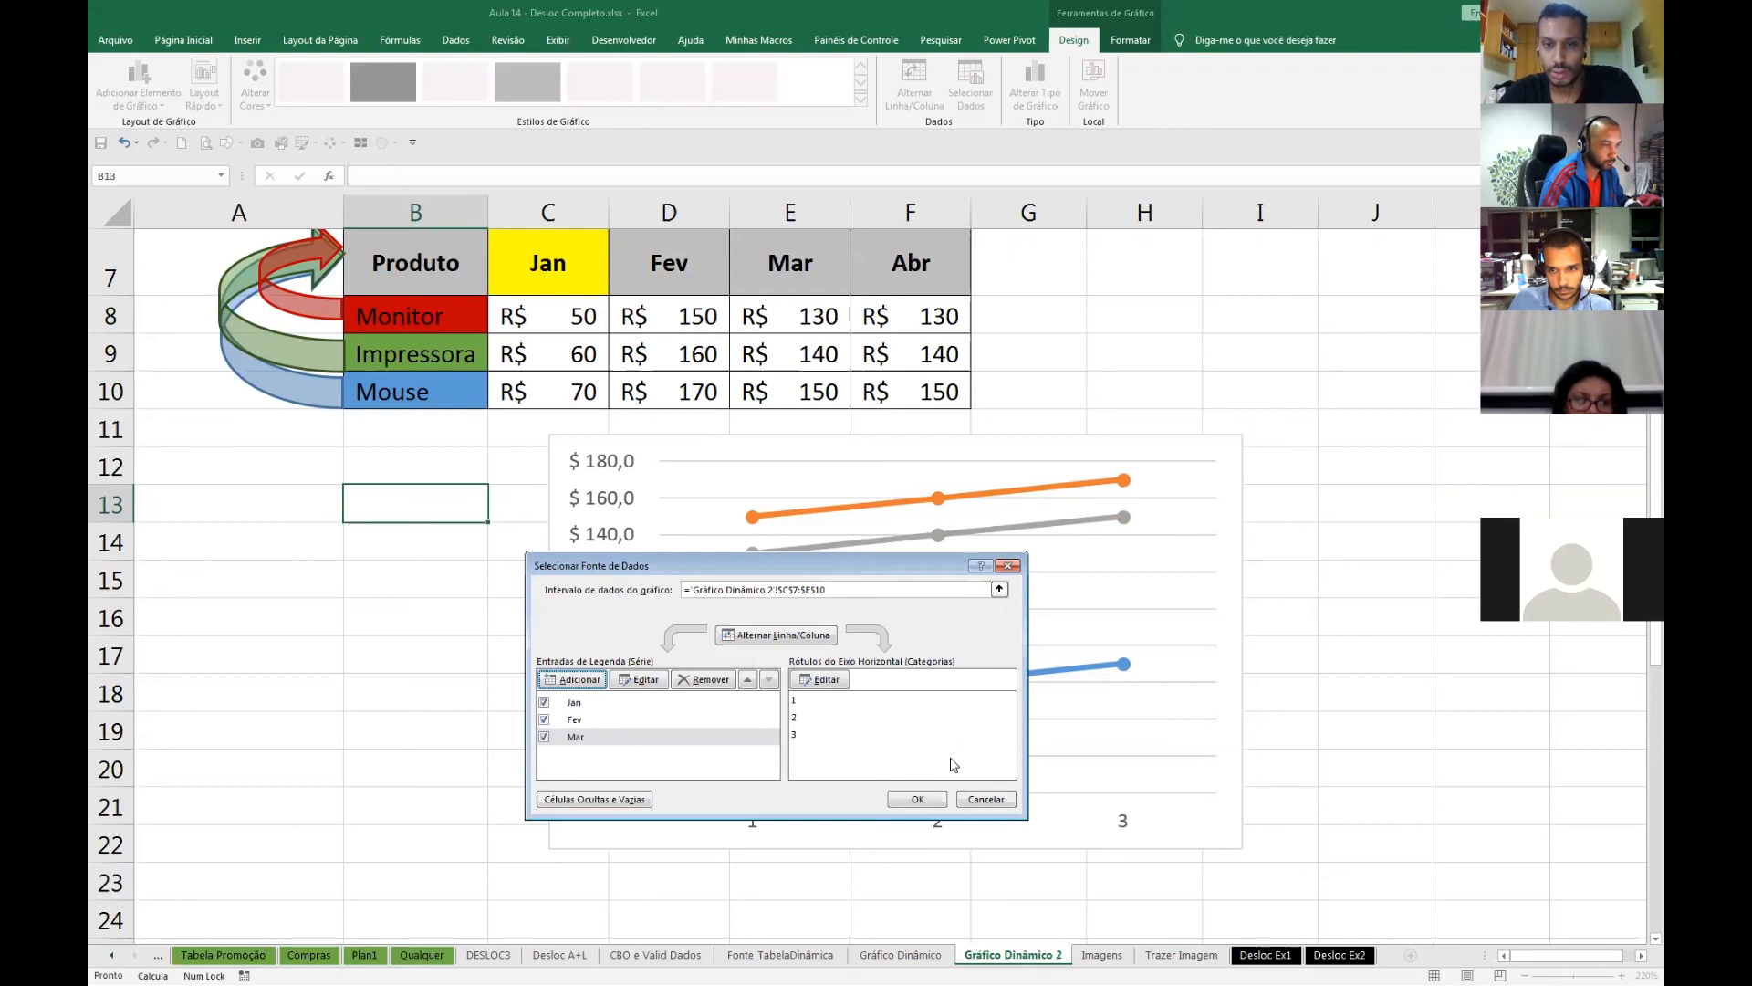
- Add a fourth series to the chart's data source, taking its name from cell F7 (Abr)
click(573, 679)
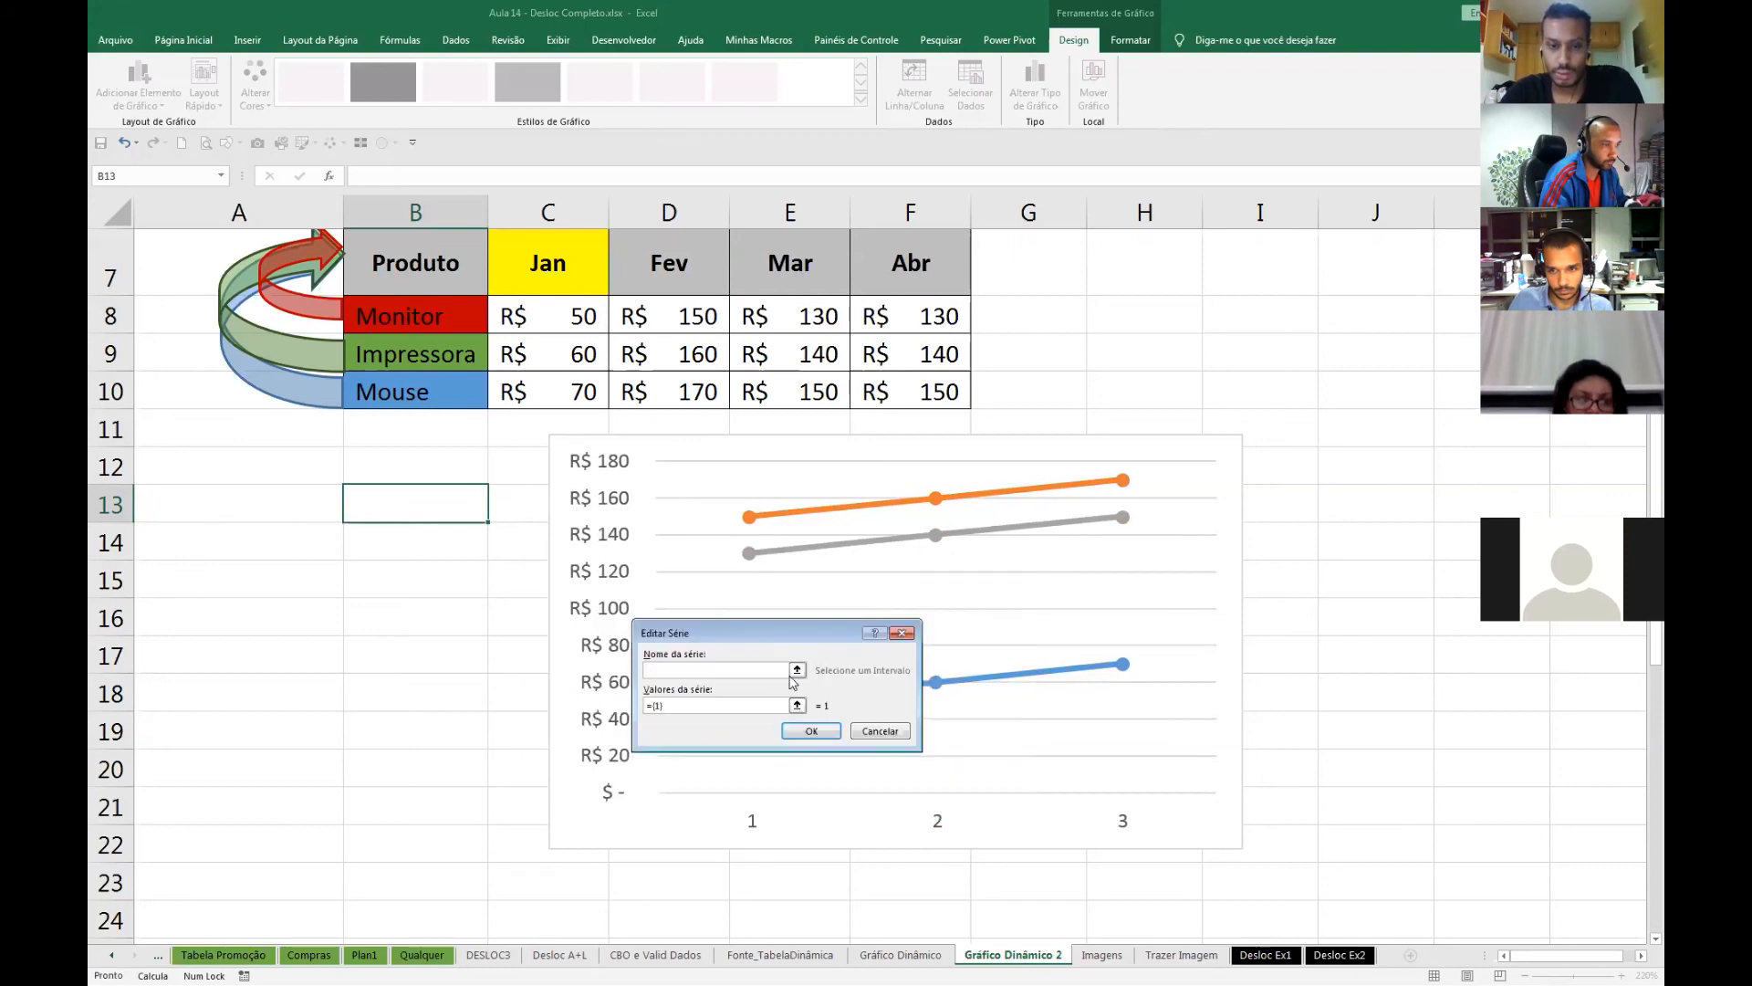
click(797, 670)
click(912, 263)
click(900, 656)
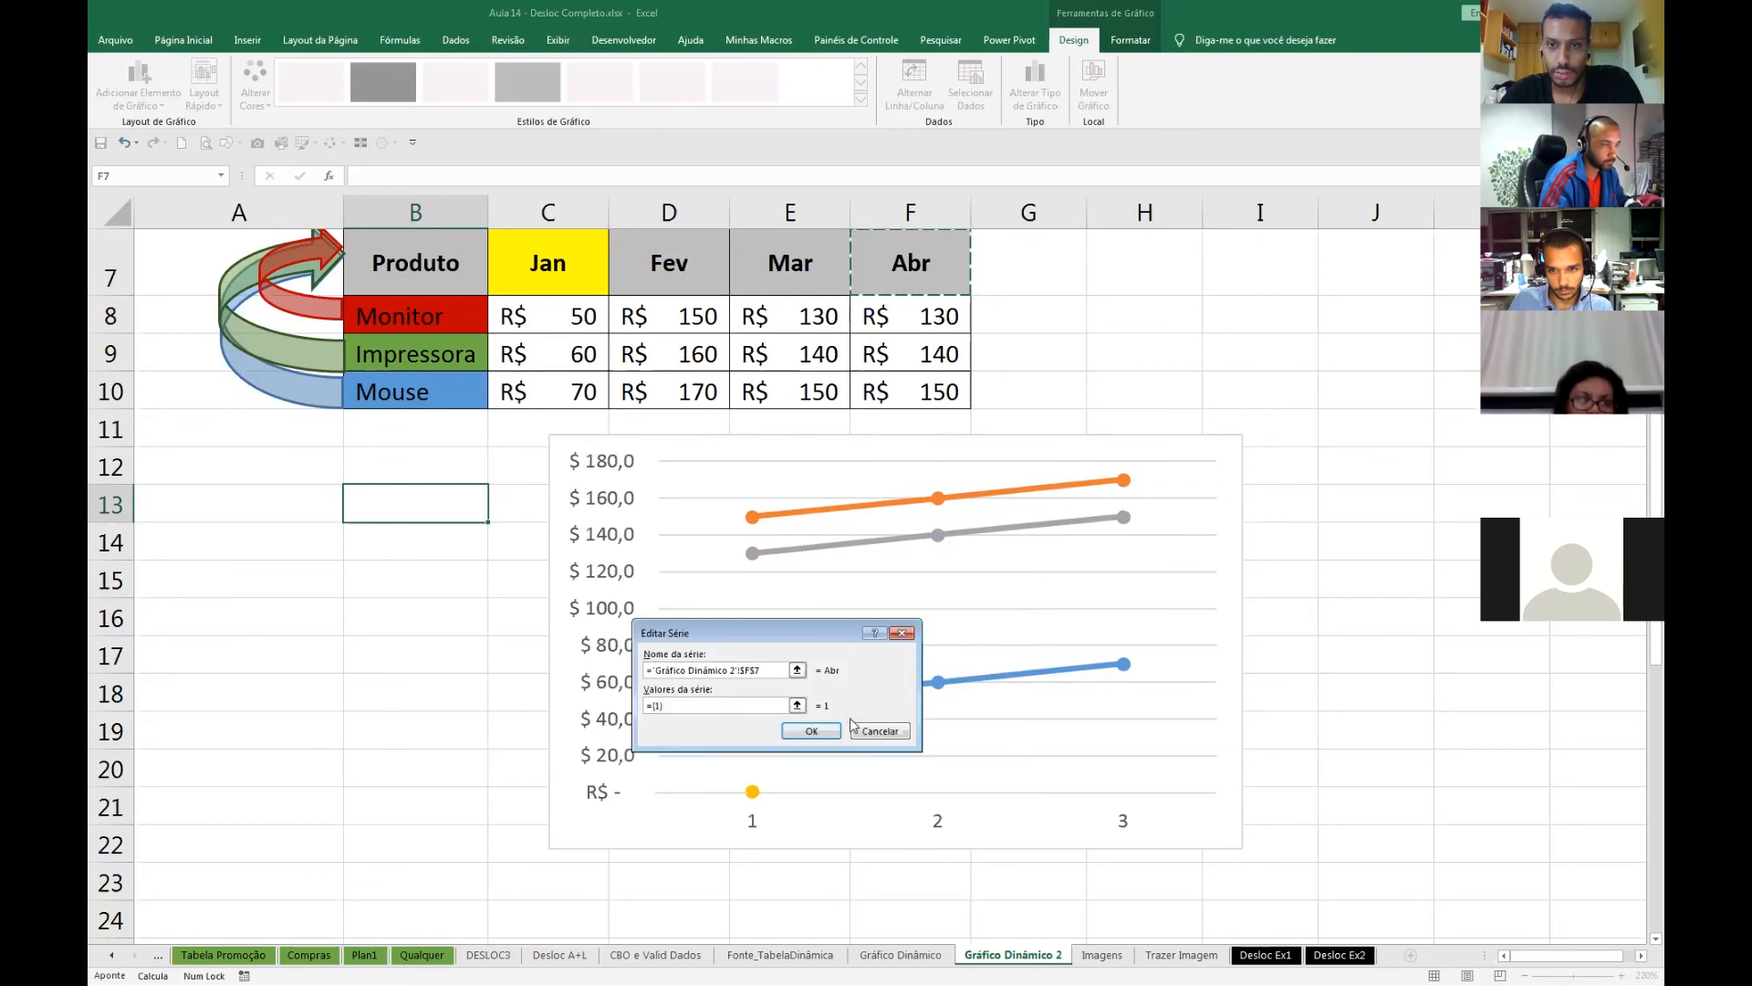
- Set the Abr series values to the name Graf2_Abr, prefixed with the Gráfico Dinâmico 2 sheet reference, and save the series
click(796, 706)
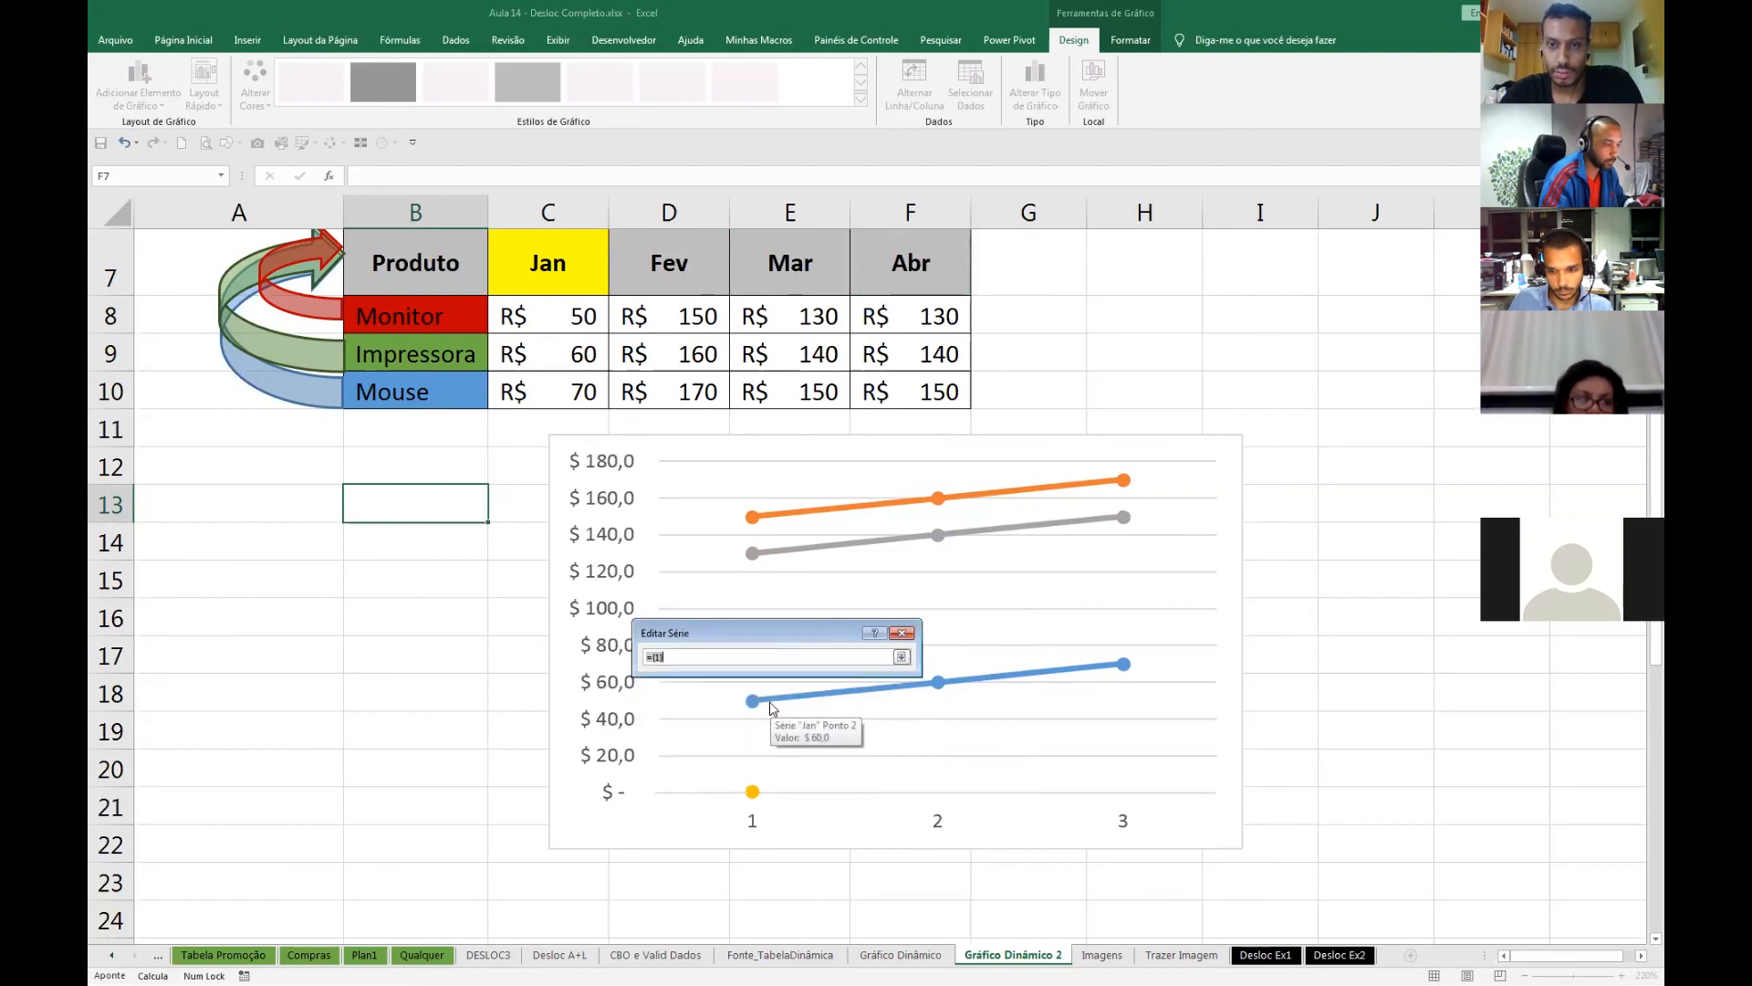
click(1036, 954)
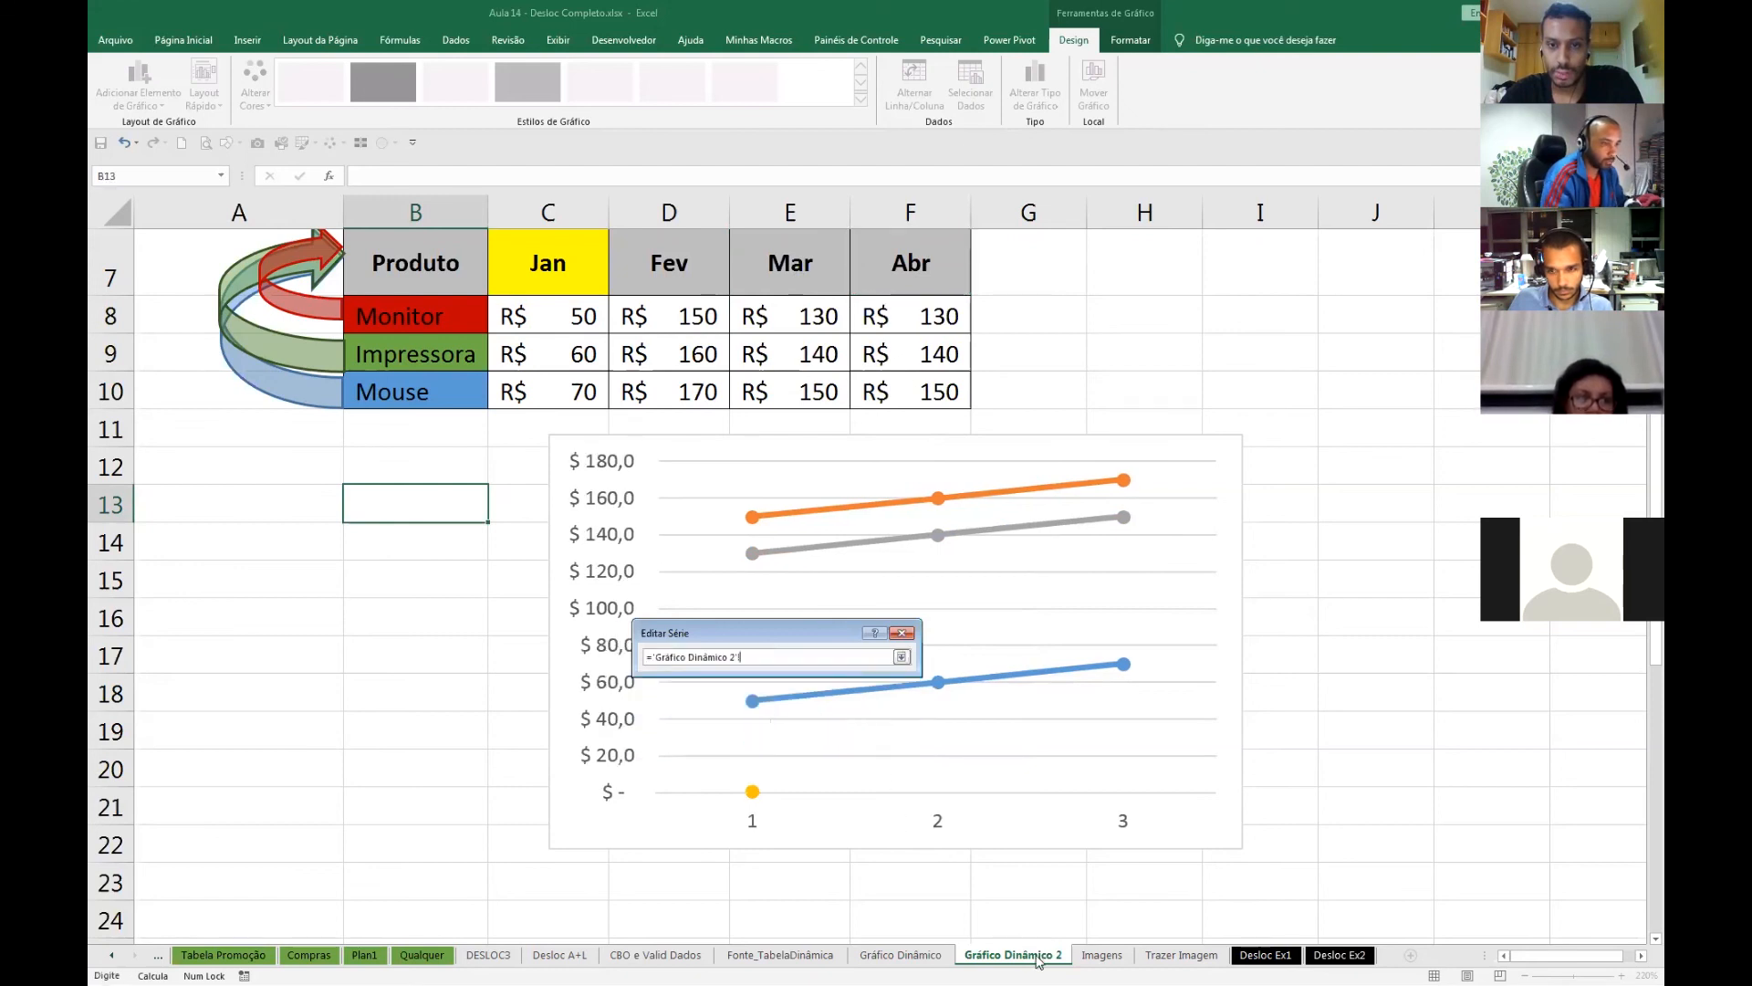
click(899, 655)
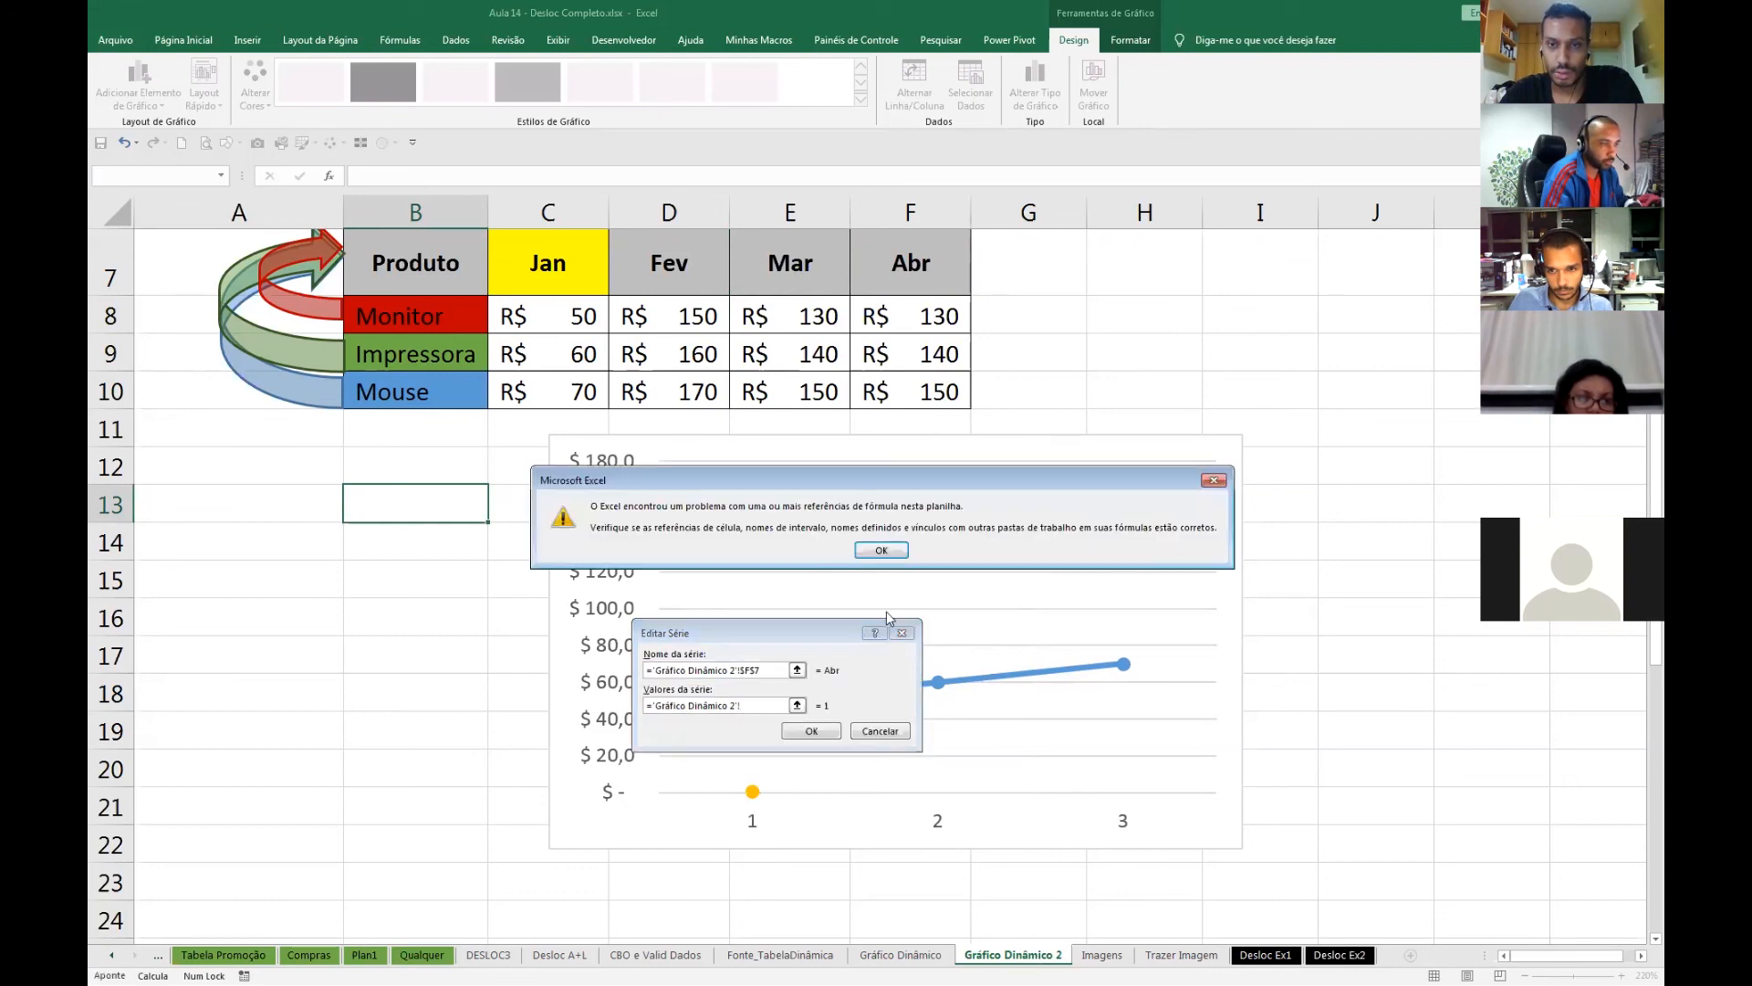
click(878, 551)
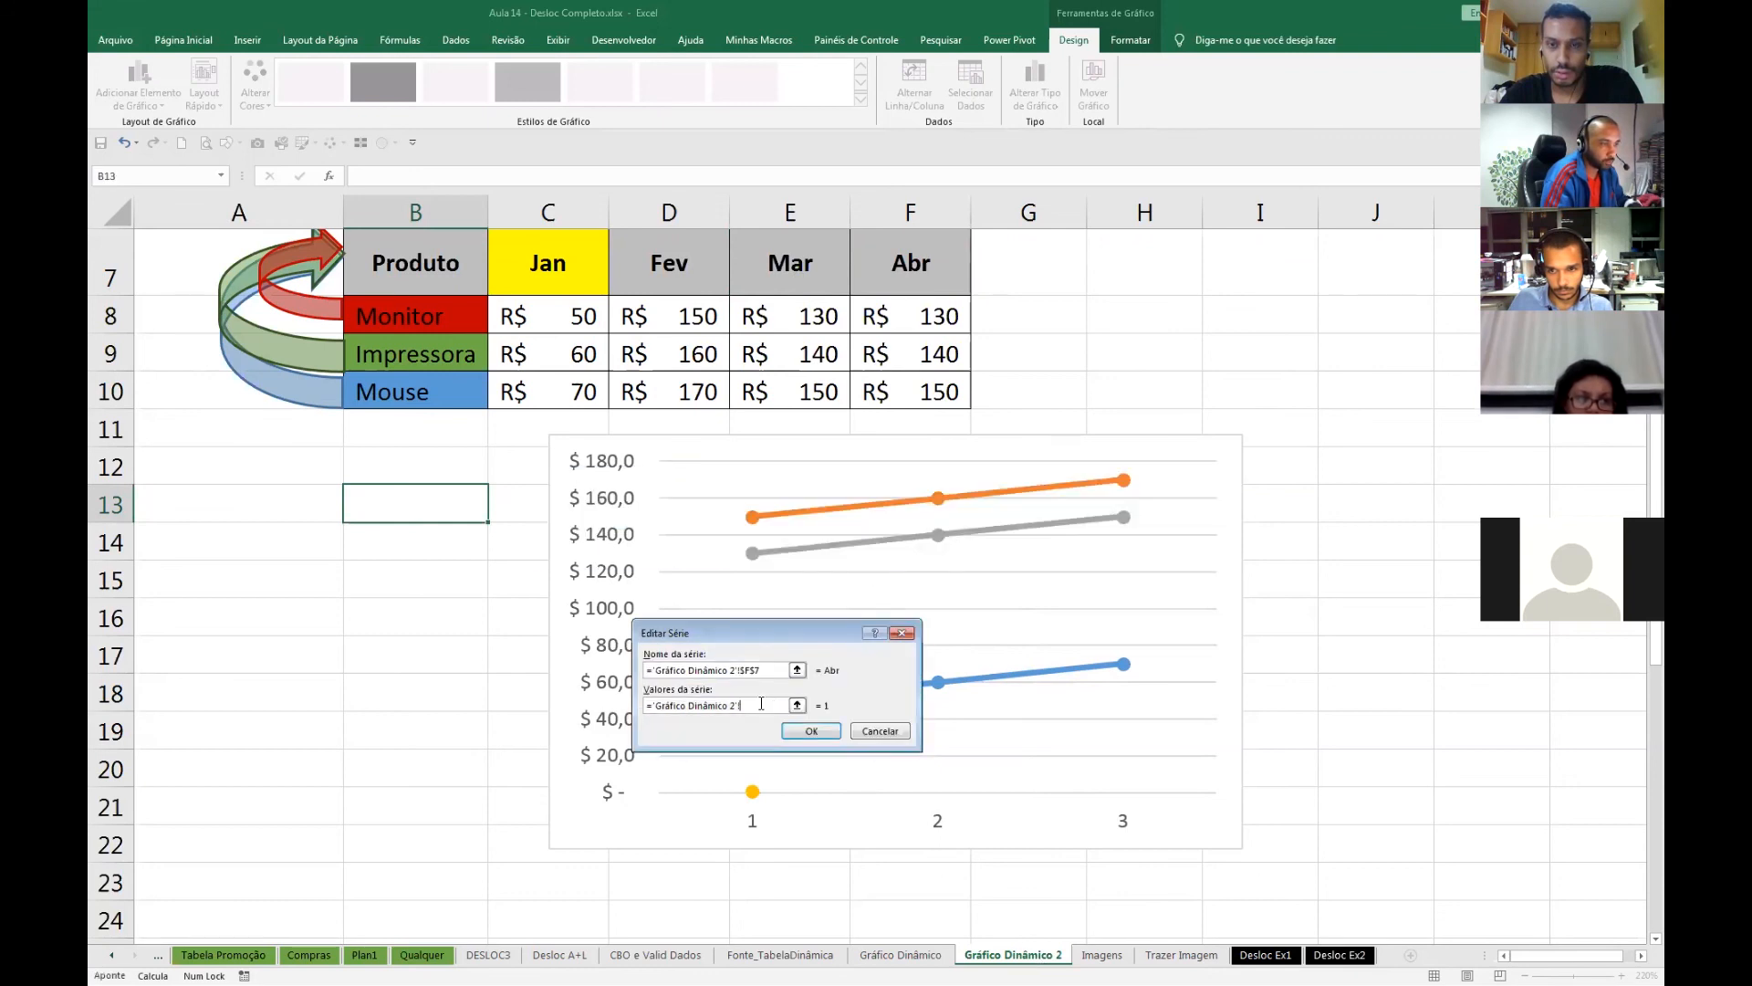
key(F3)
click(736, 686)
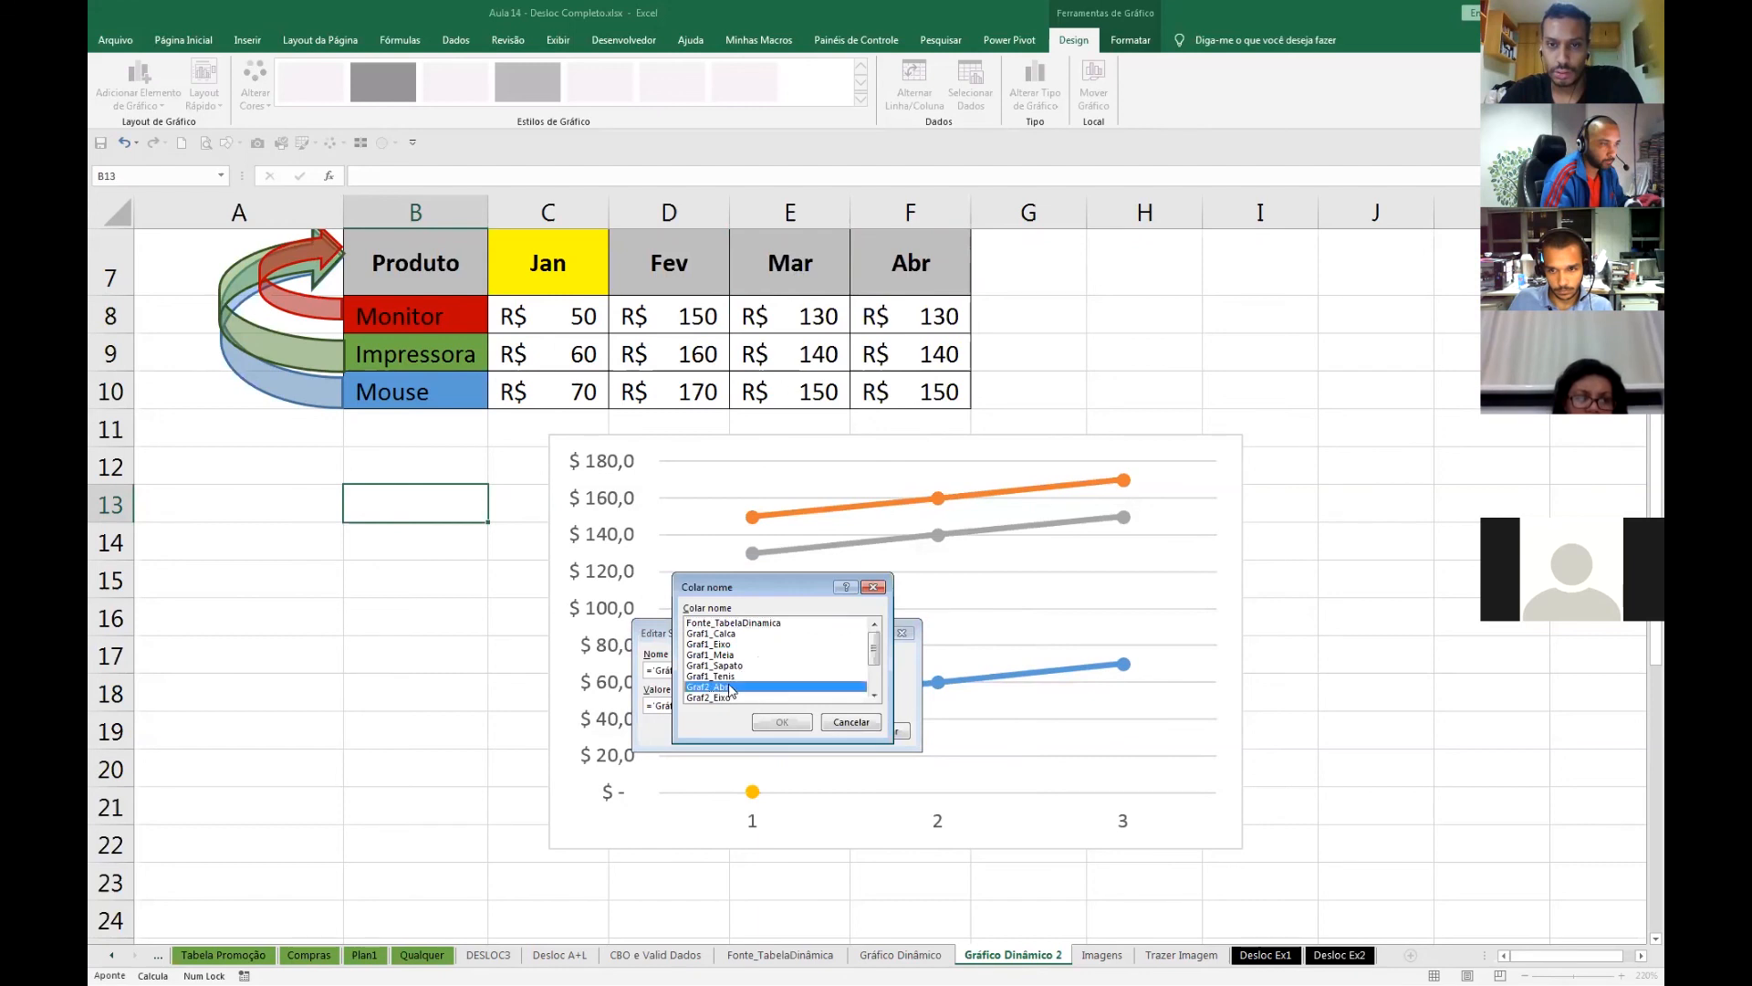
click(782, 722)
click(808, 731)
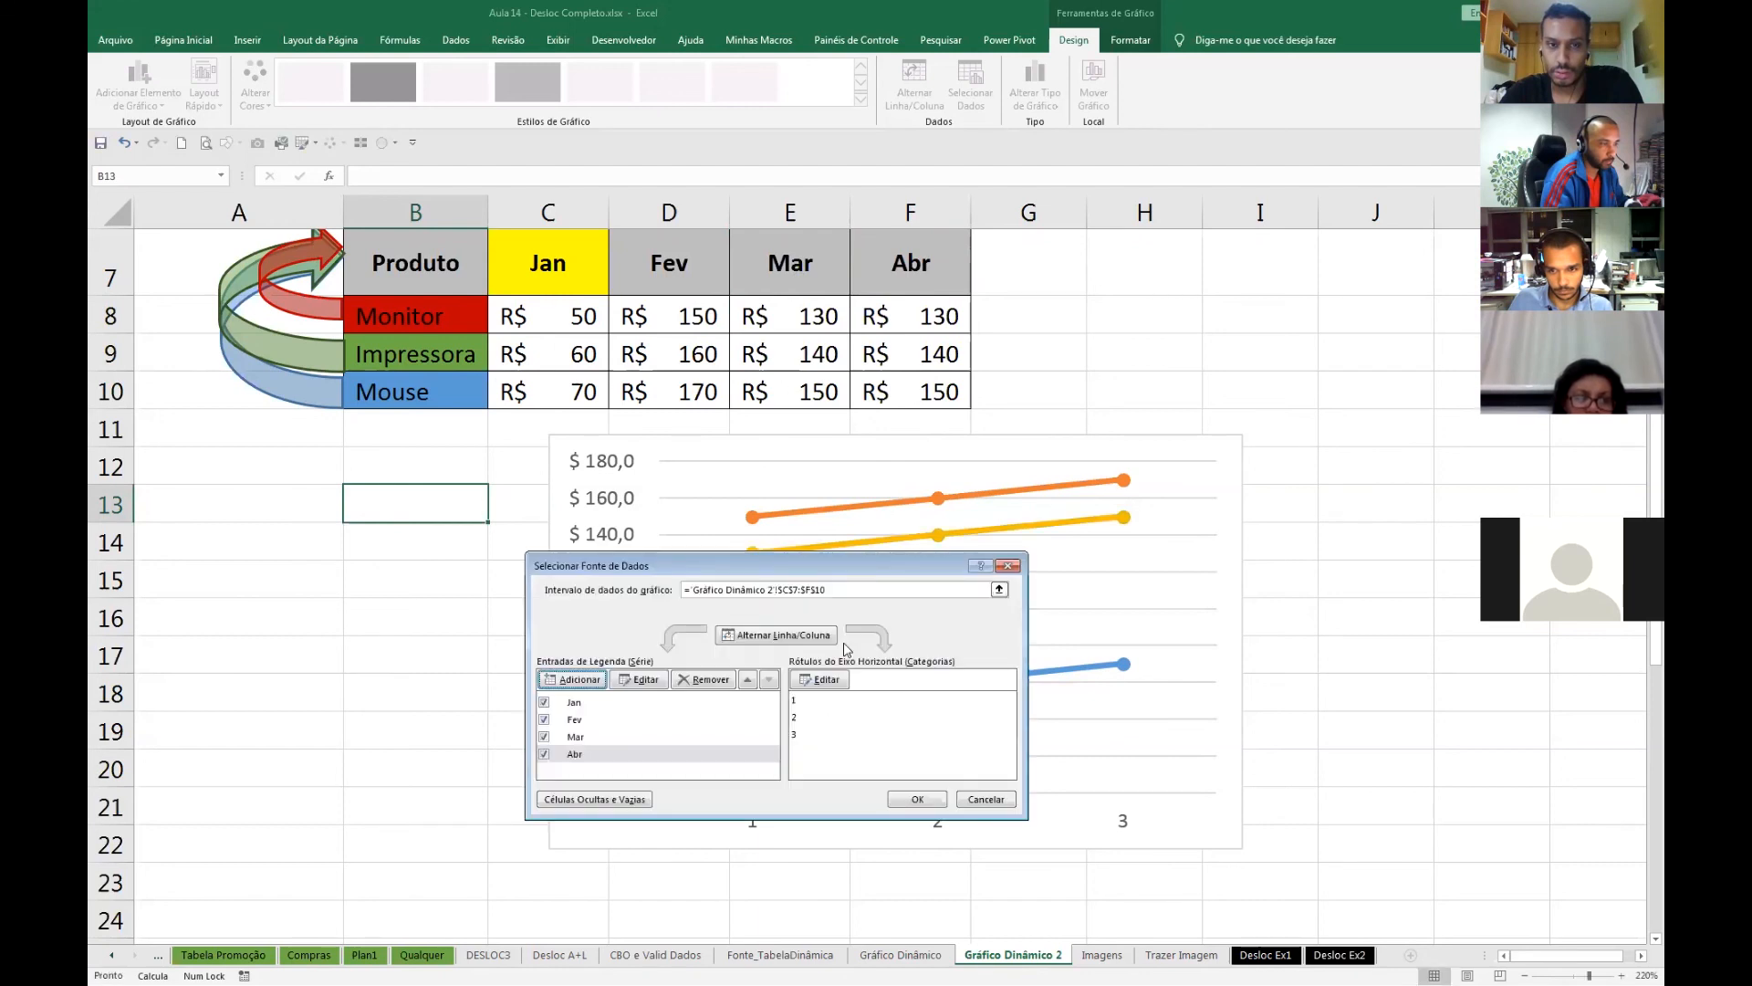
- Set the horizontal axis labels to the name Graf2_Eixo, prefixed with the Gráfico Dinâmico 2 sheet reference
click(824, 681)
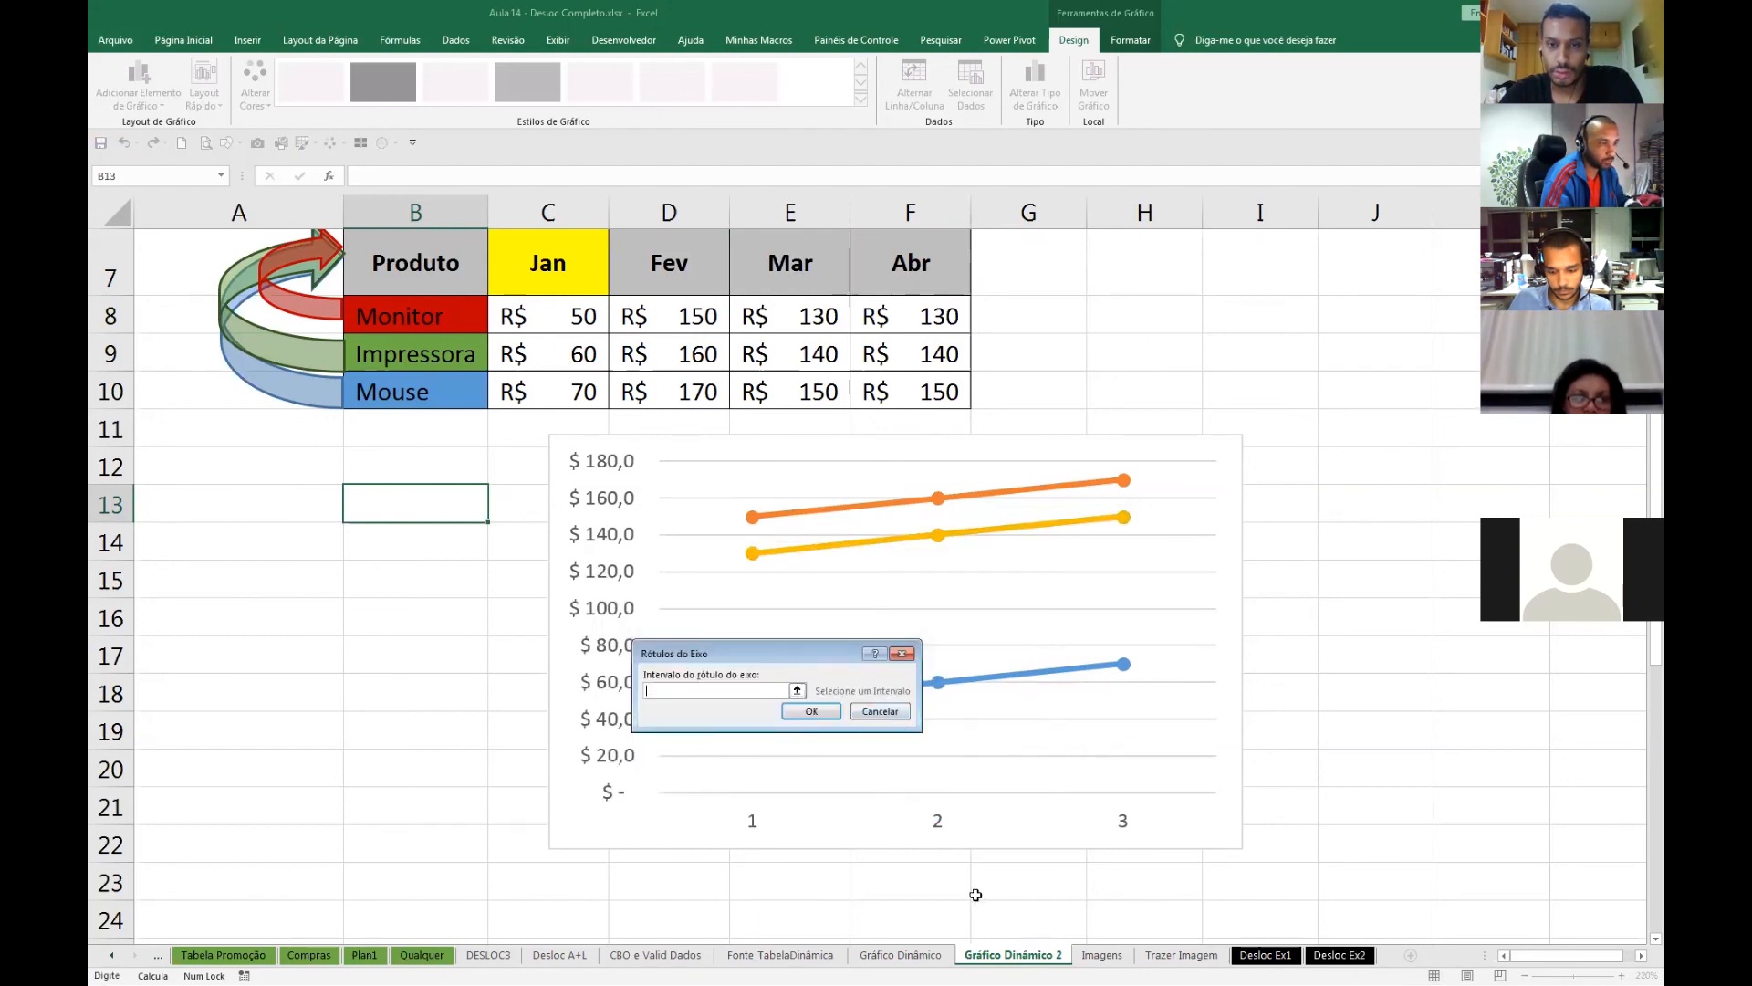
key(F3)
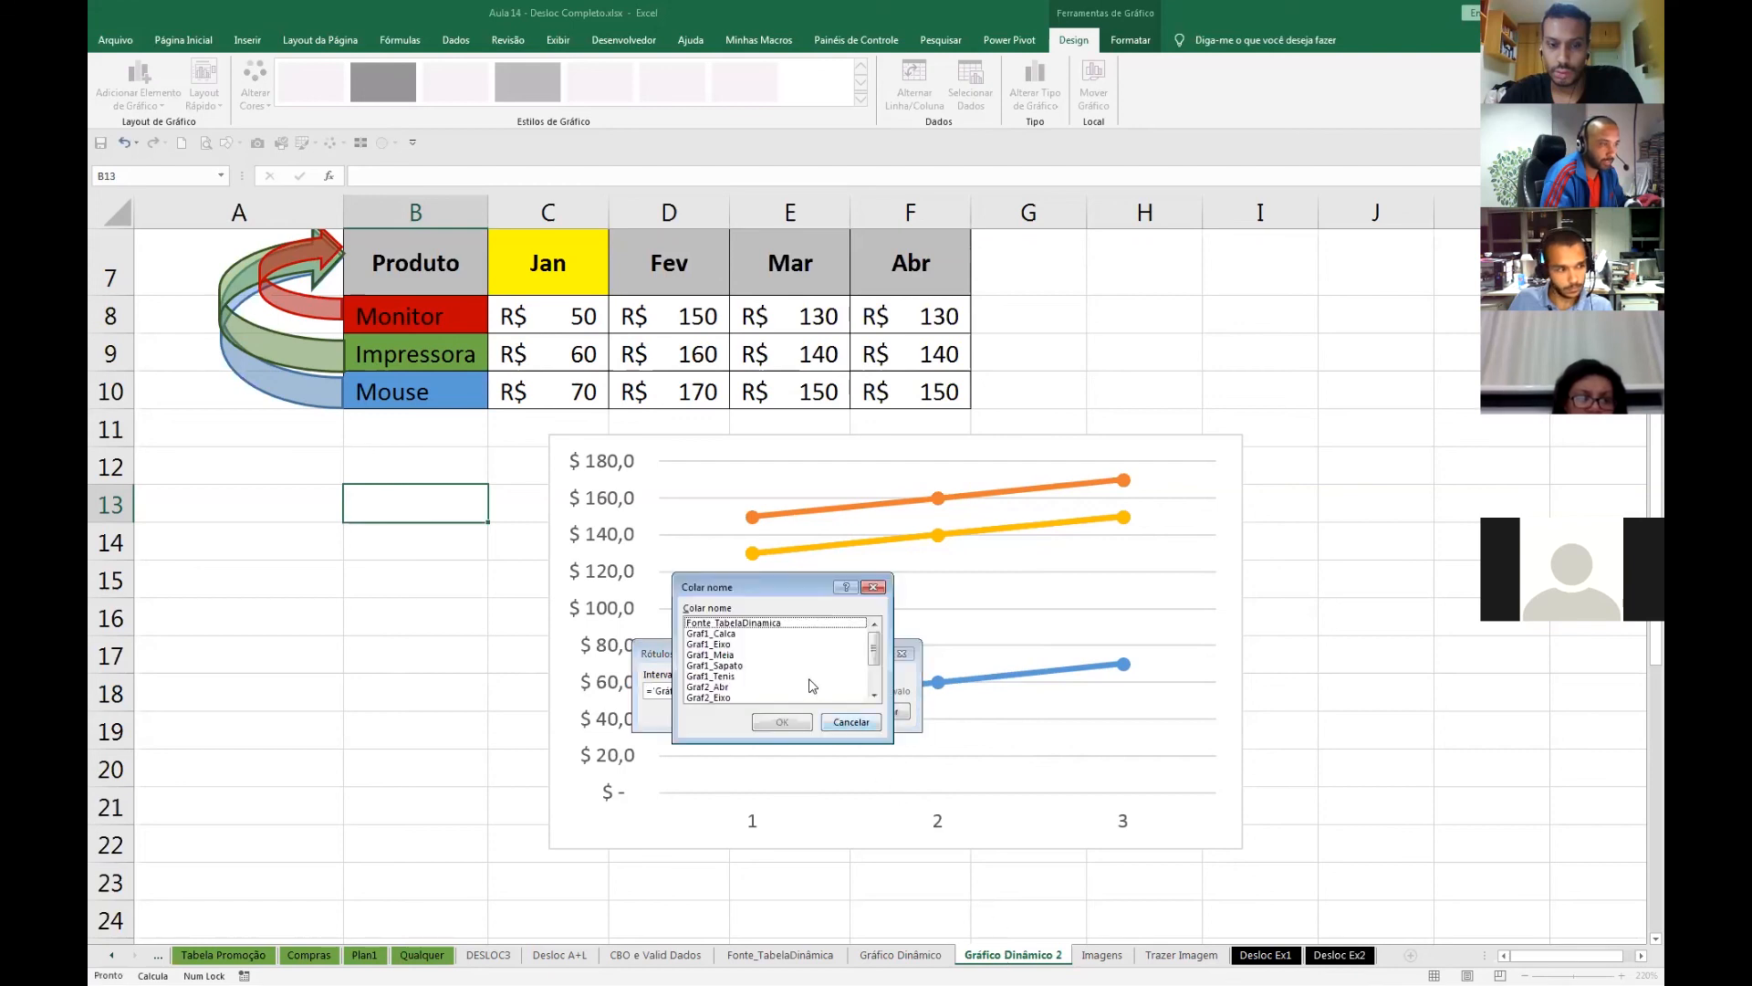
click(725, 697)
click(773, 726)
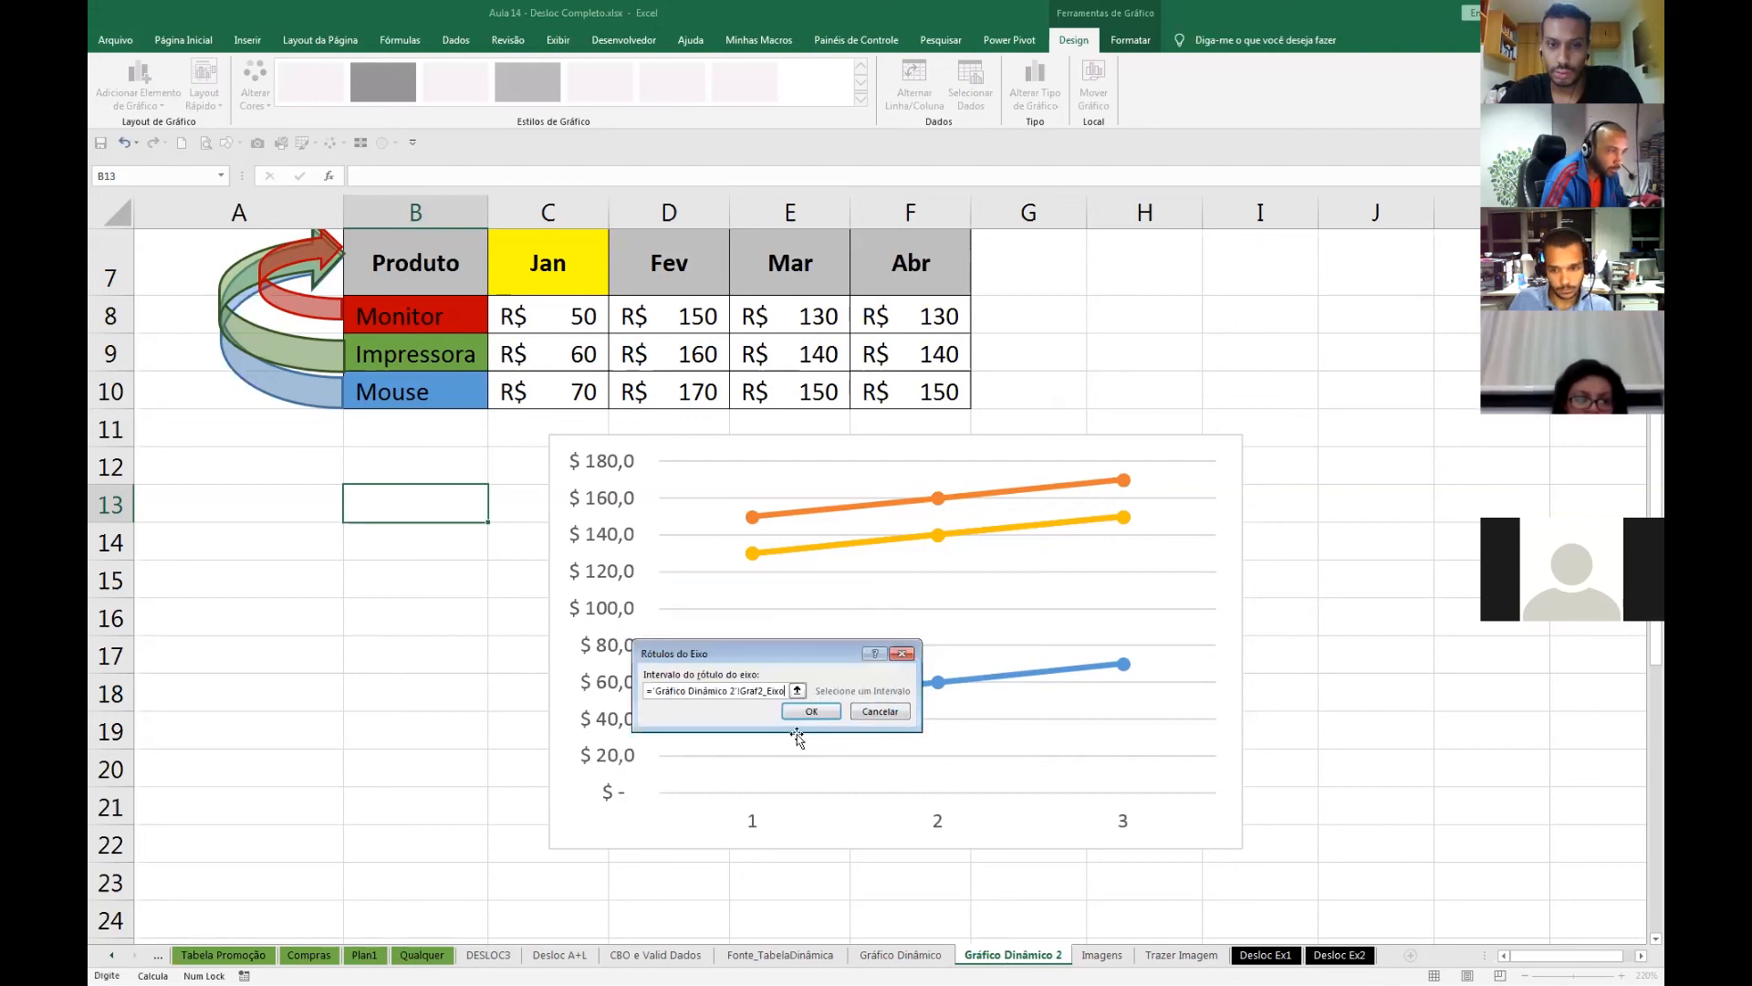
click(809, 708)
- Move the data source dialog clear of the chart and review the Jan series' name and values references
drag(871, 576, 891, 564)
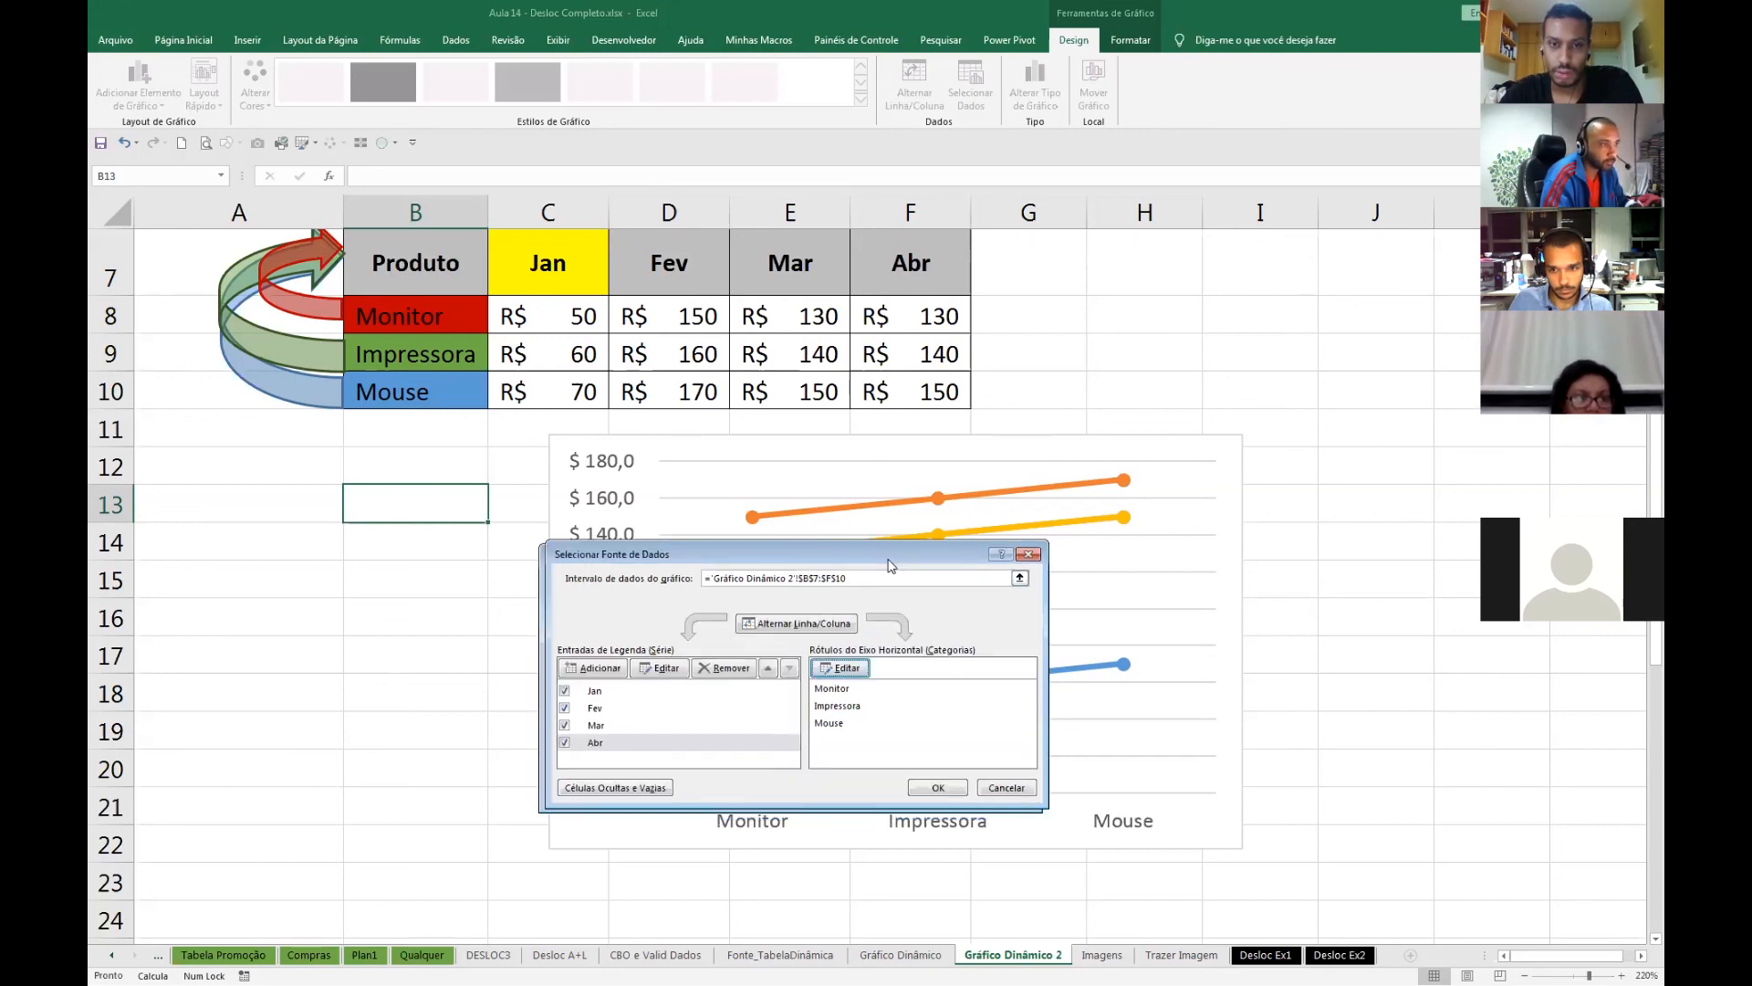
drag(891, 564, 1450, 223)
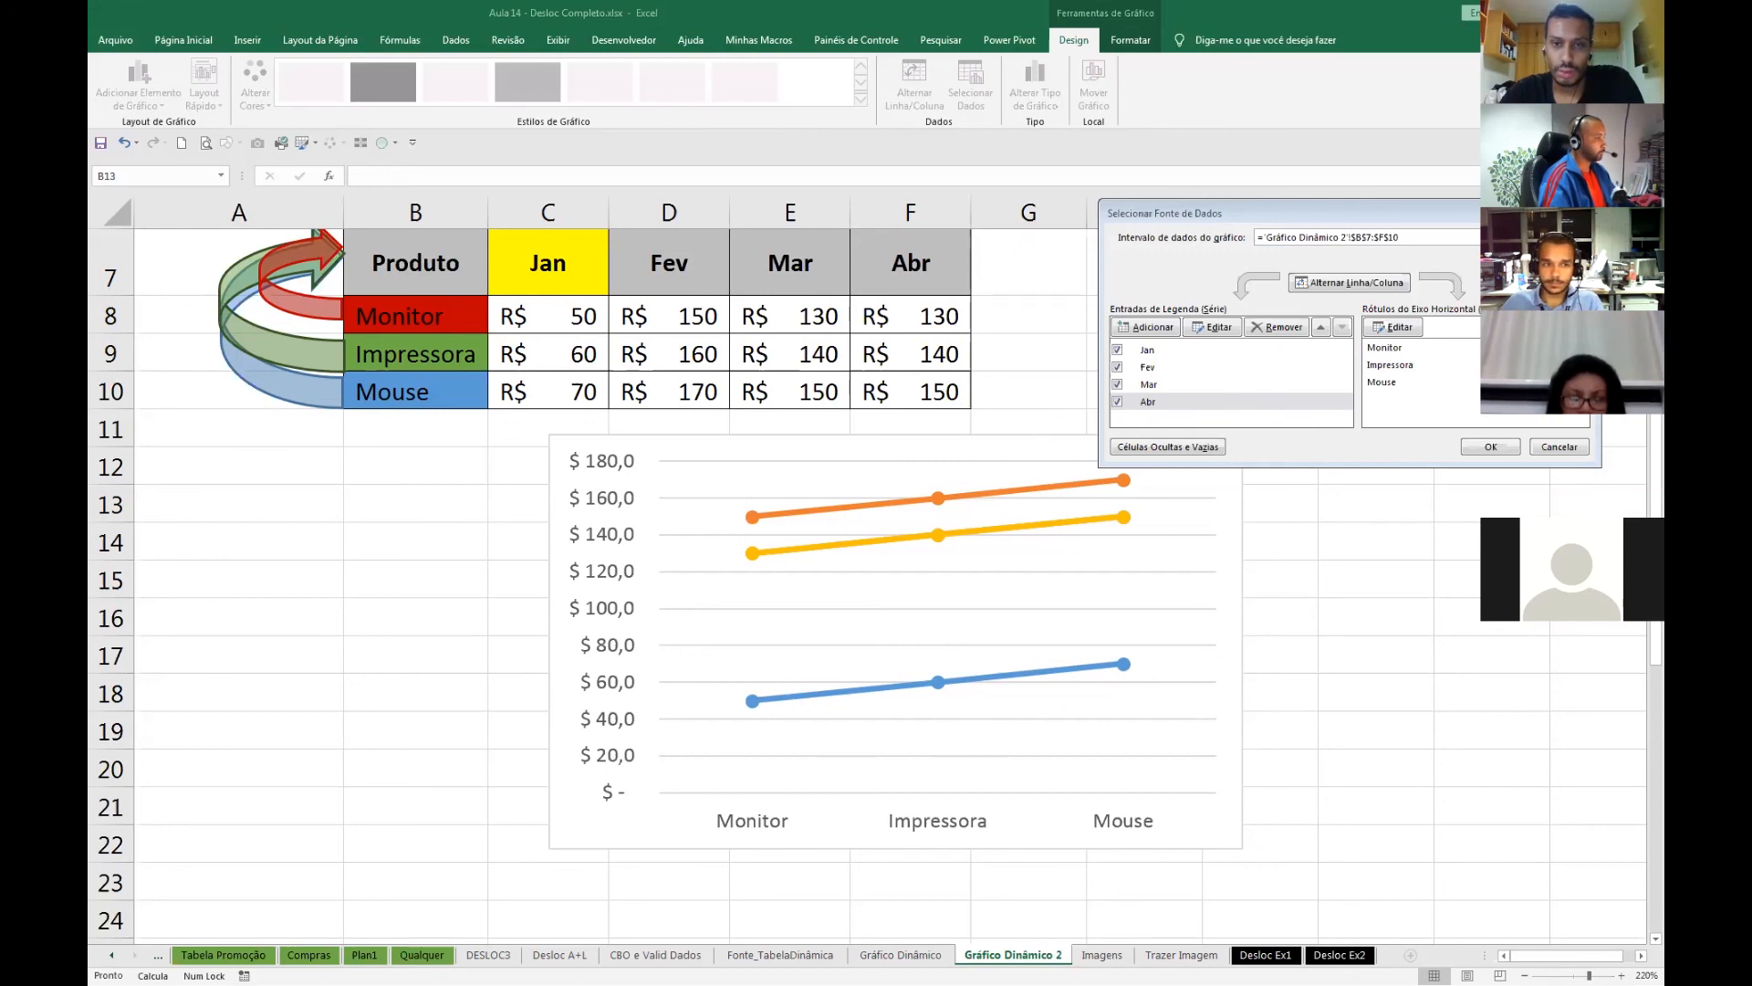
click(415, 503)
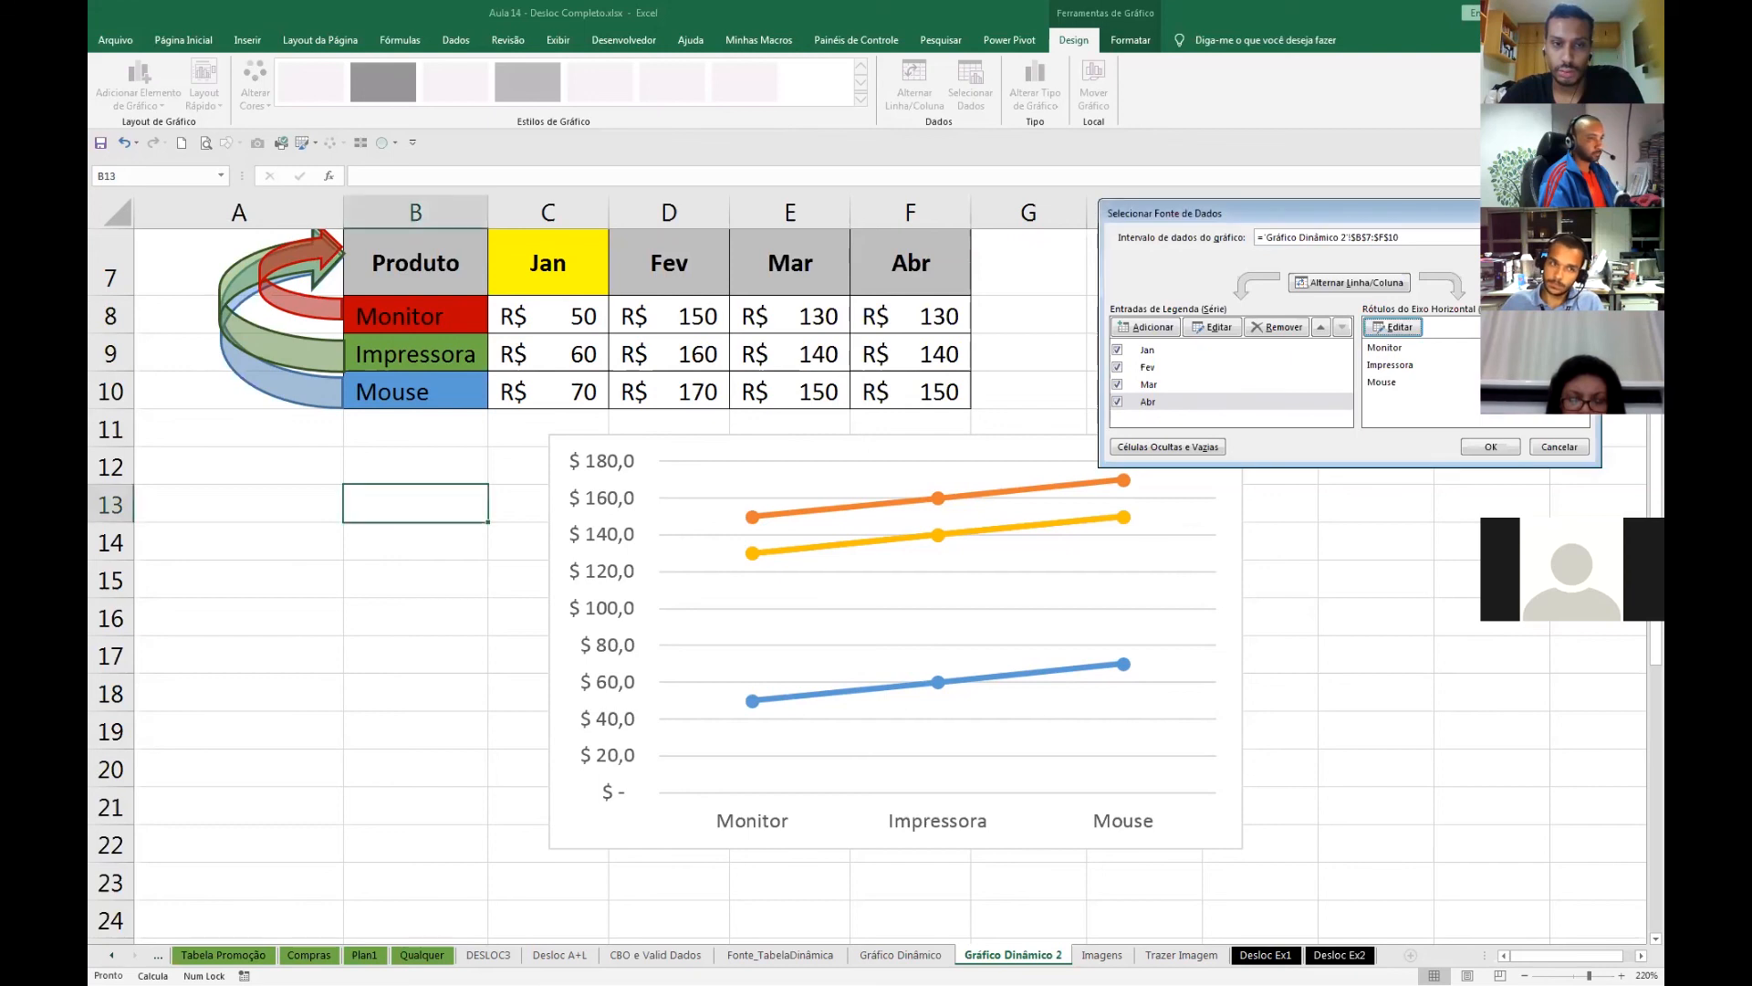
click(1151, 349)
click(1214, 327)
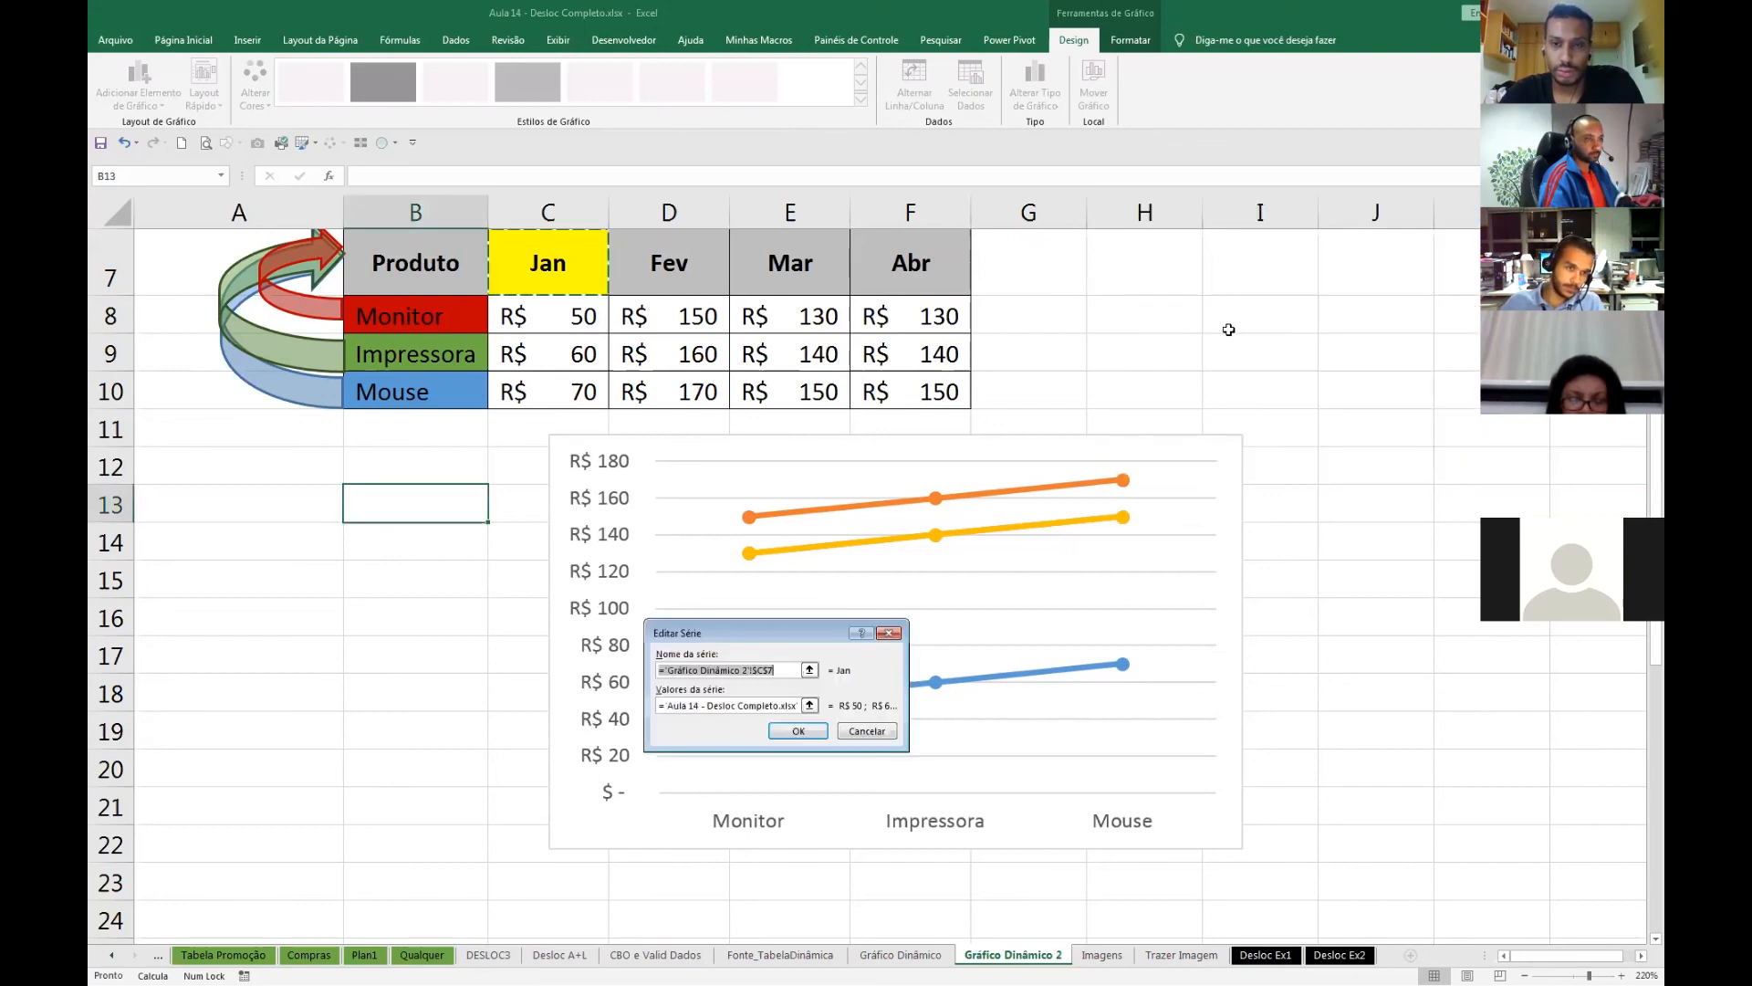
click(799, 731)
- Review which cells the Fev and Mar series values refer to, and close the data source settings
click(1152, 367)
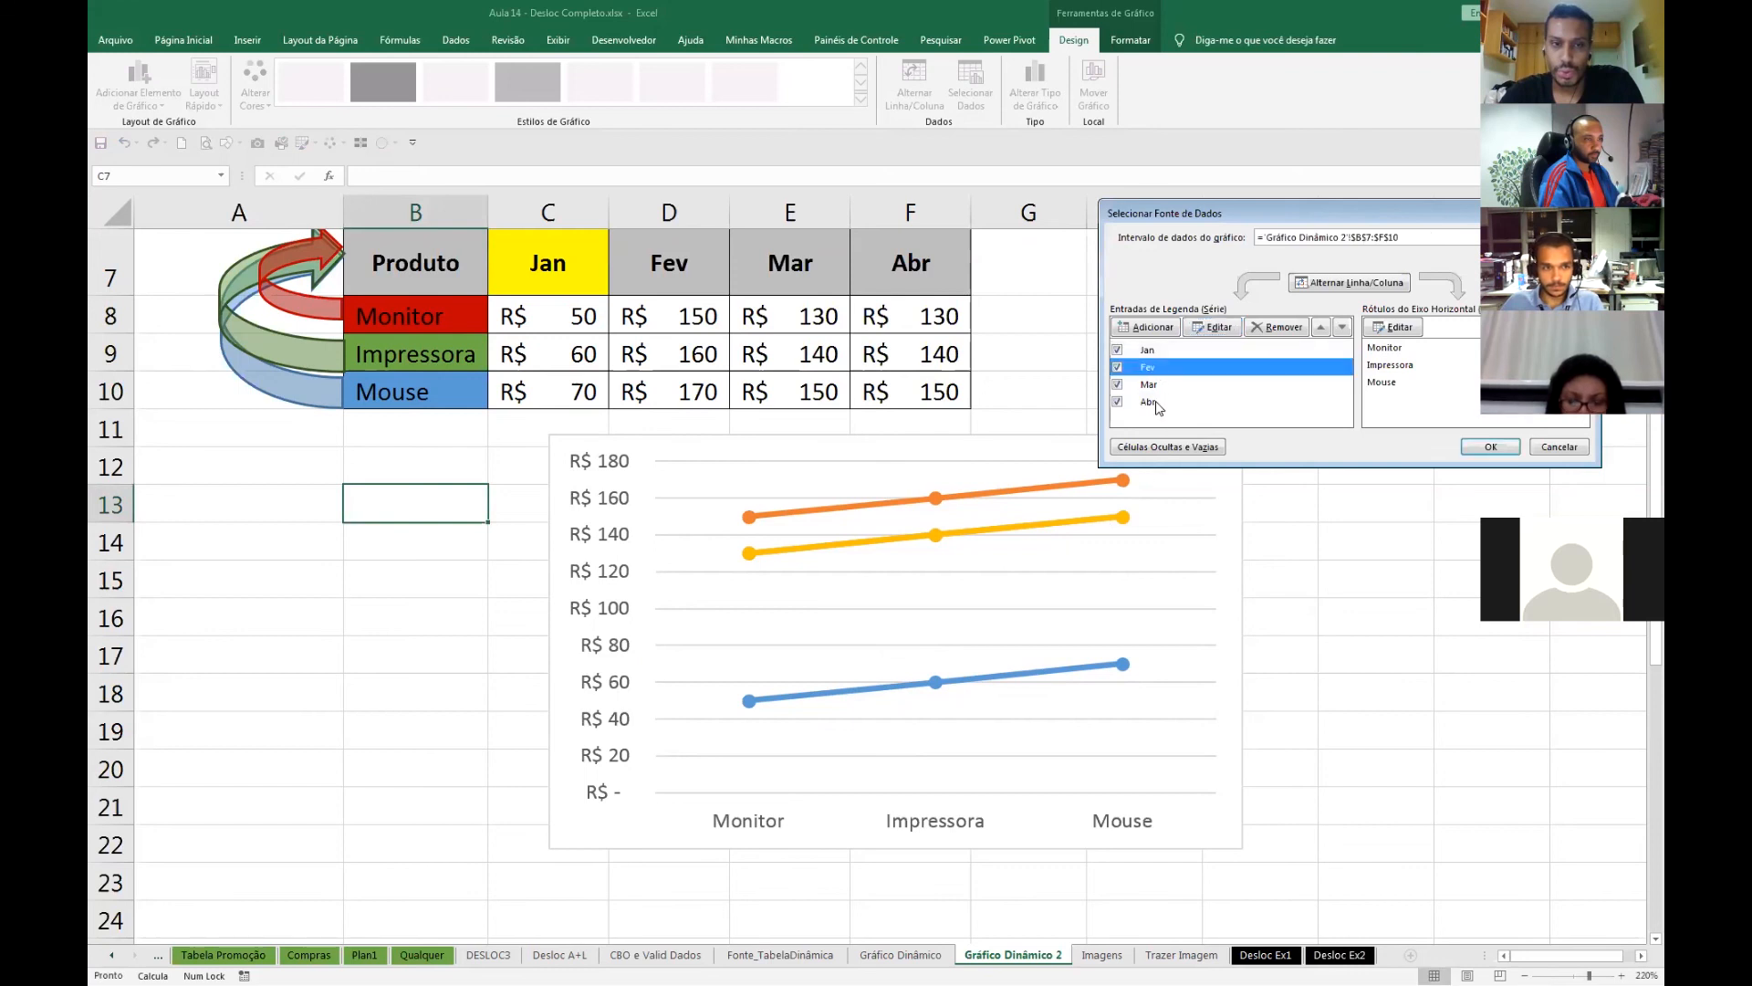
click(1212, 329)
click(763, 703)
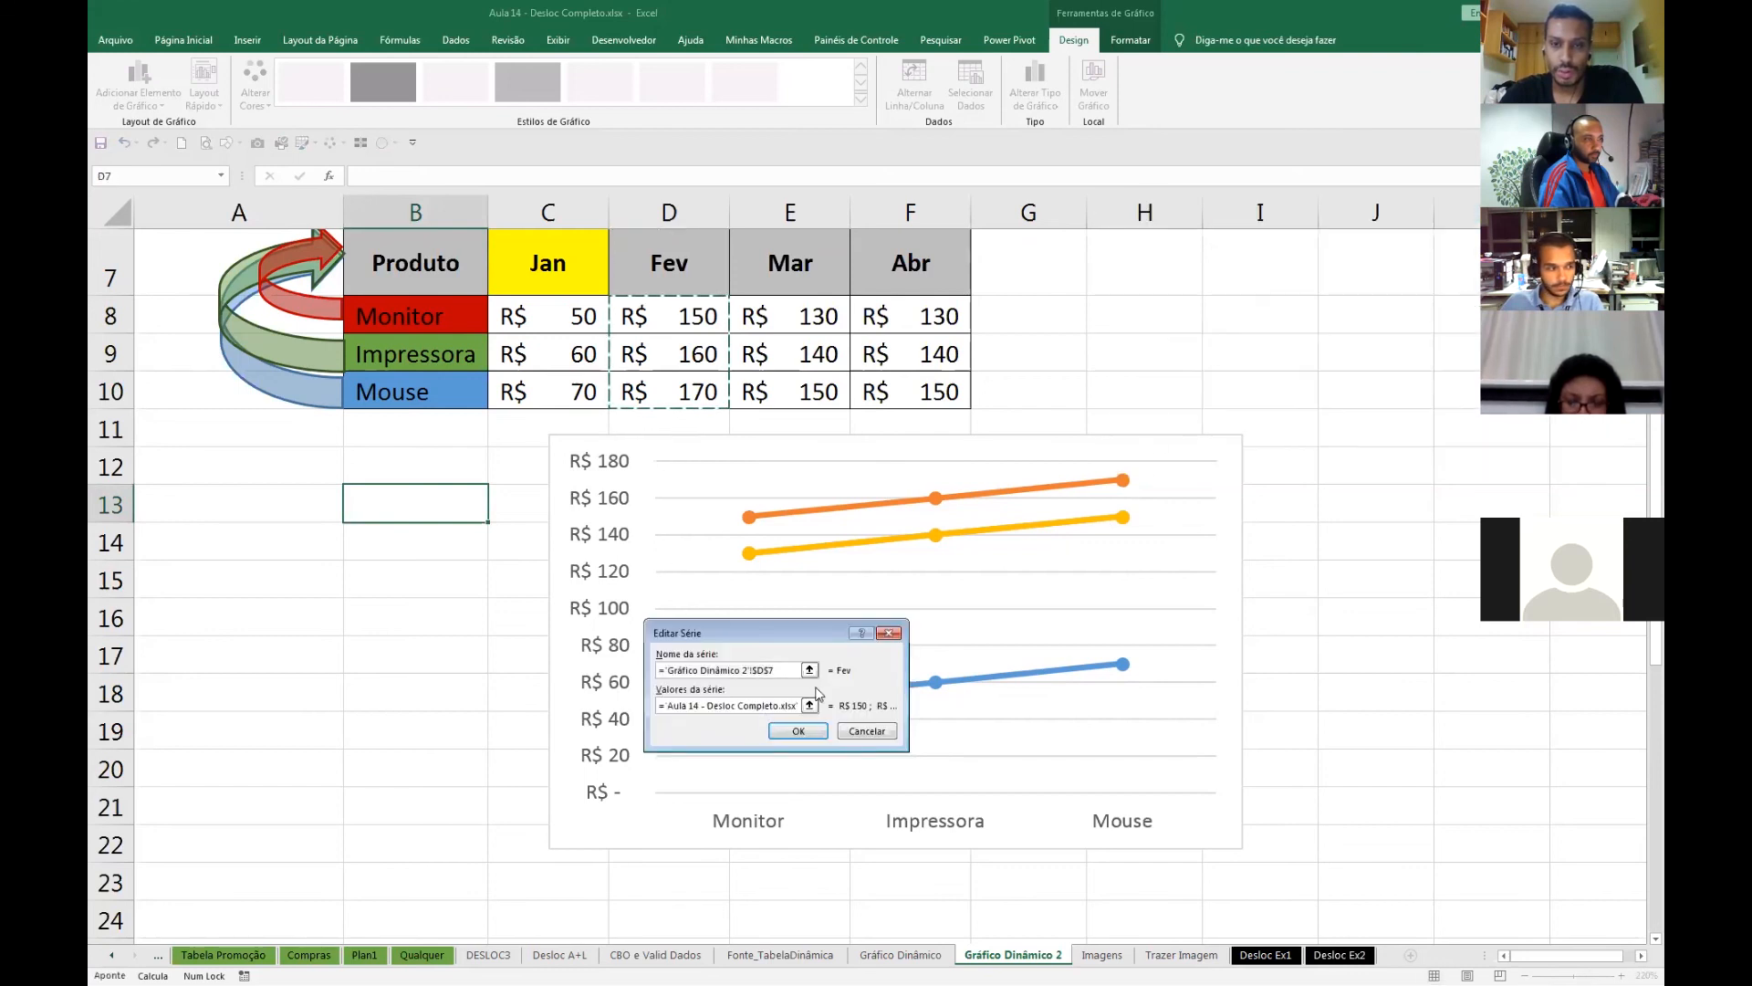
click(799, 731)
click(1172, 387)
click(1211, 327)
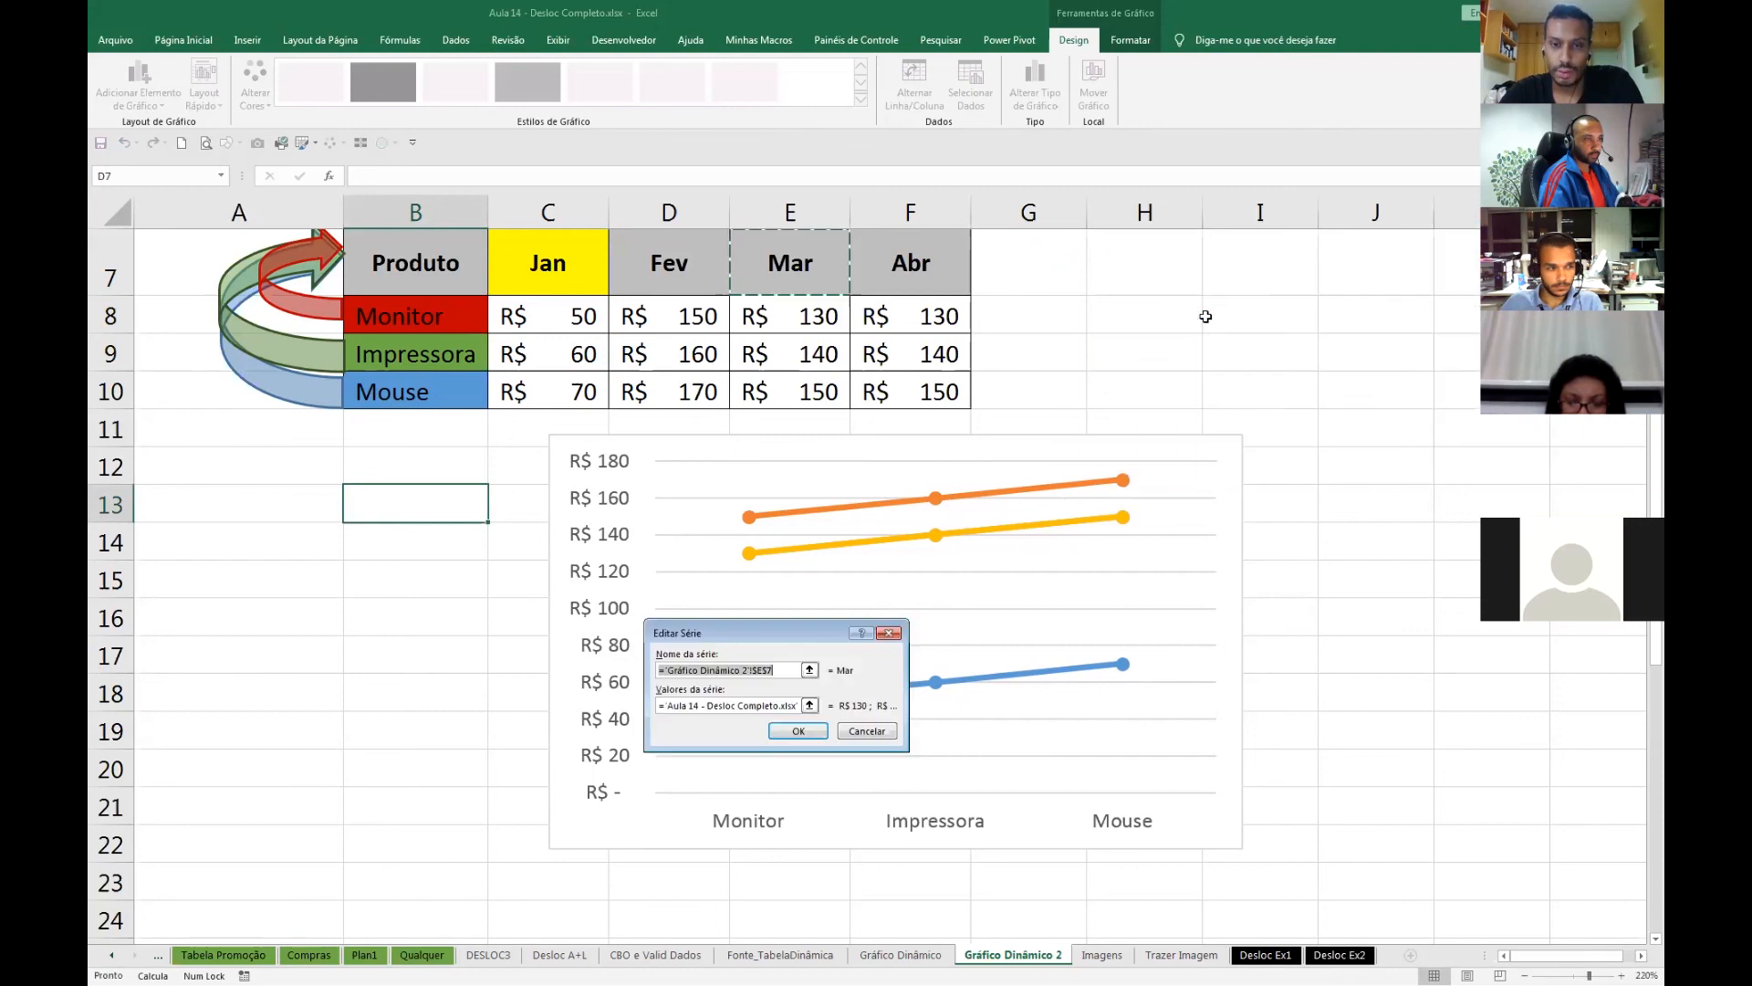
click(751, 705)
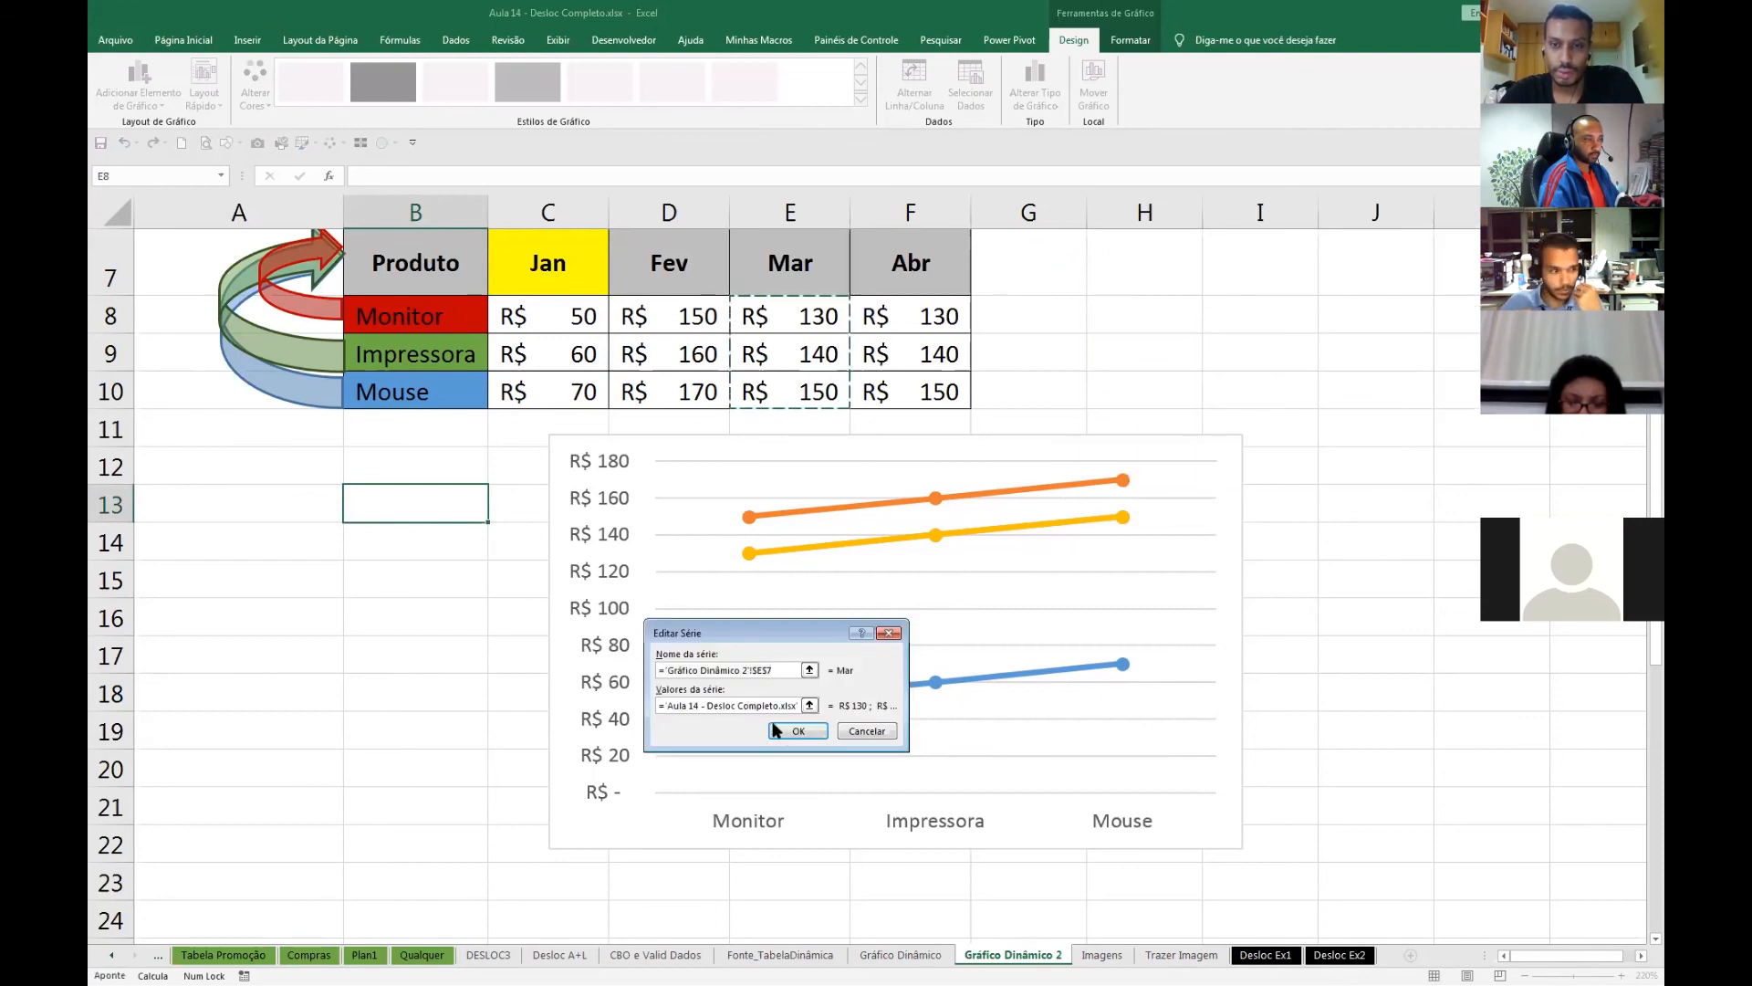
click(783, 734)
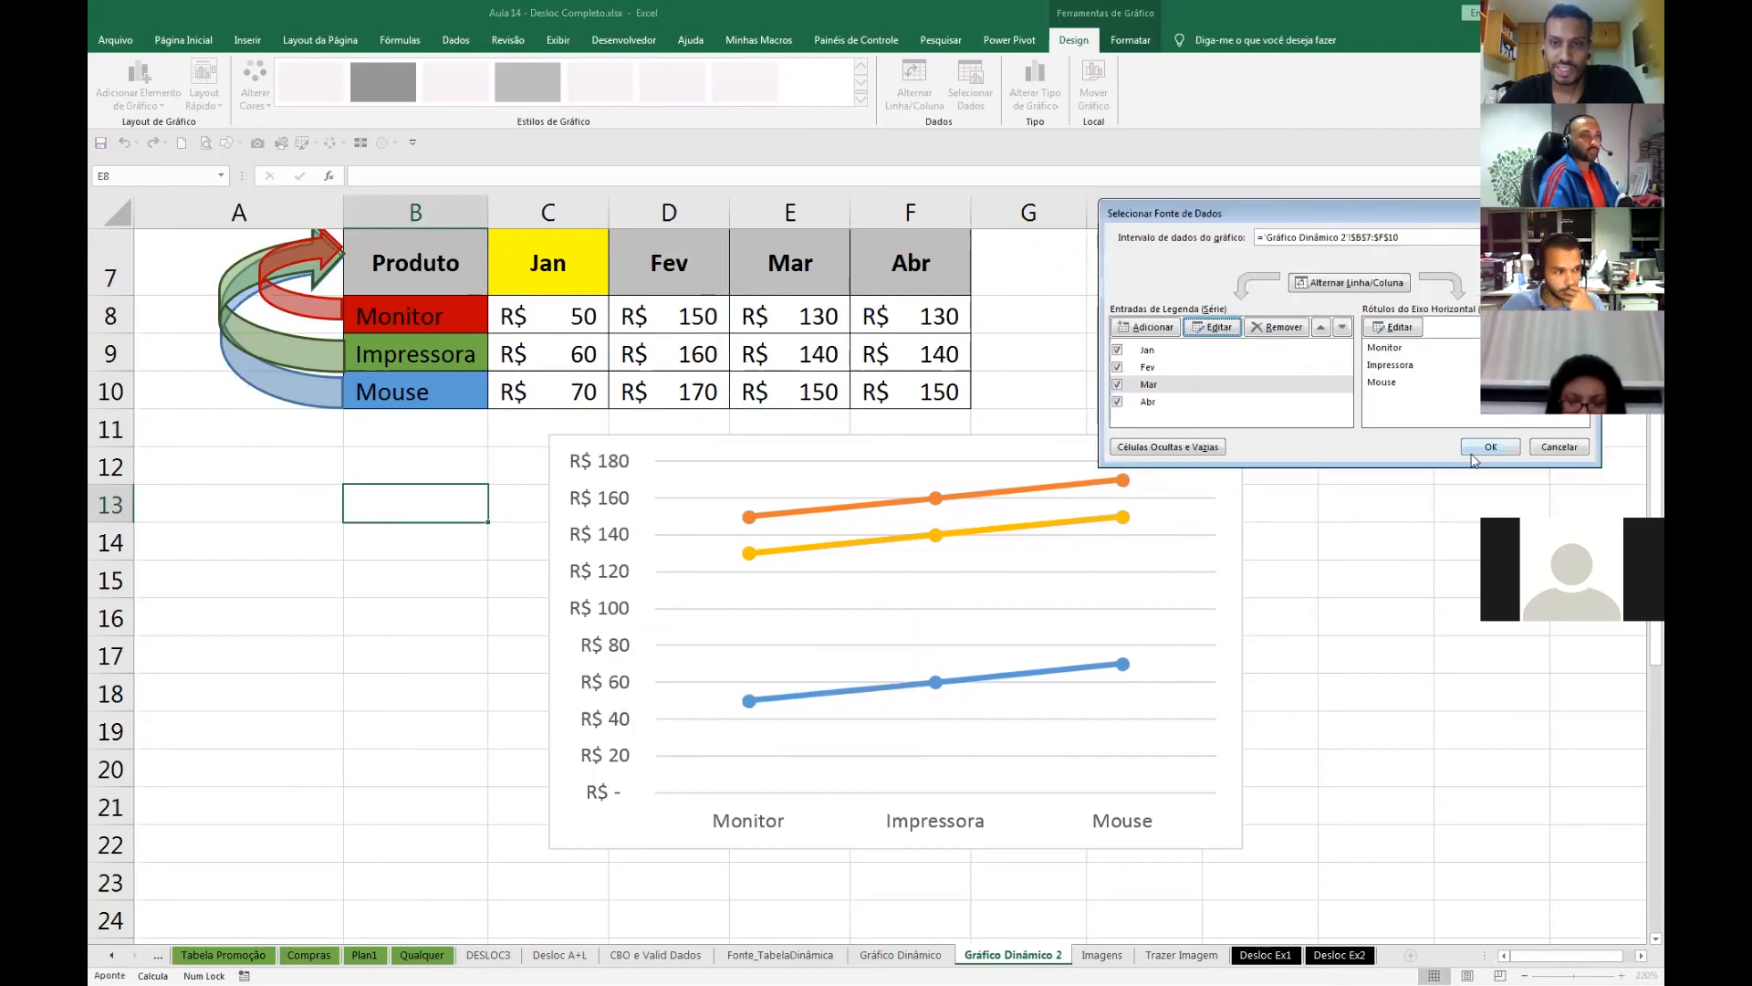
click(1428, 552)
key(Escape)
- Set the Abr values to 150 for Monitor, 50 for Impressora and 200 for Mouse
text(150)
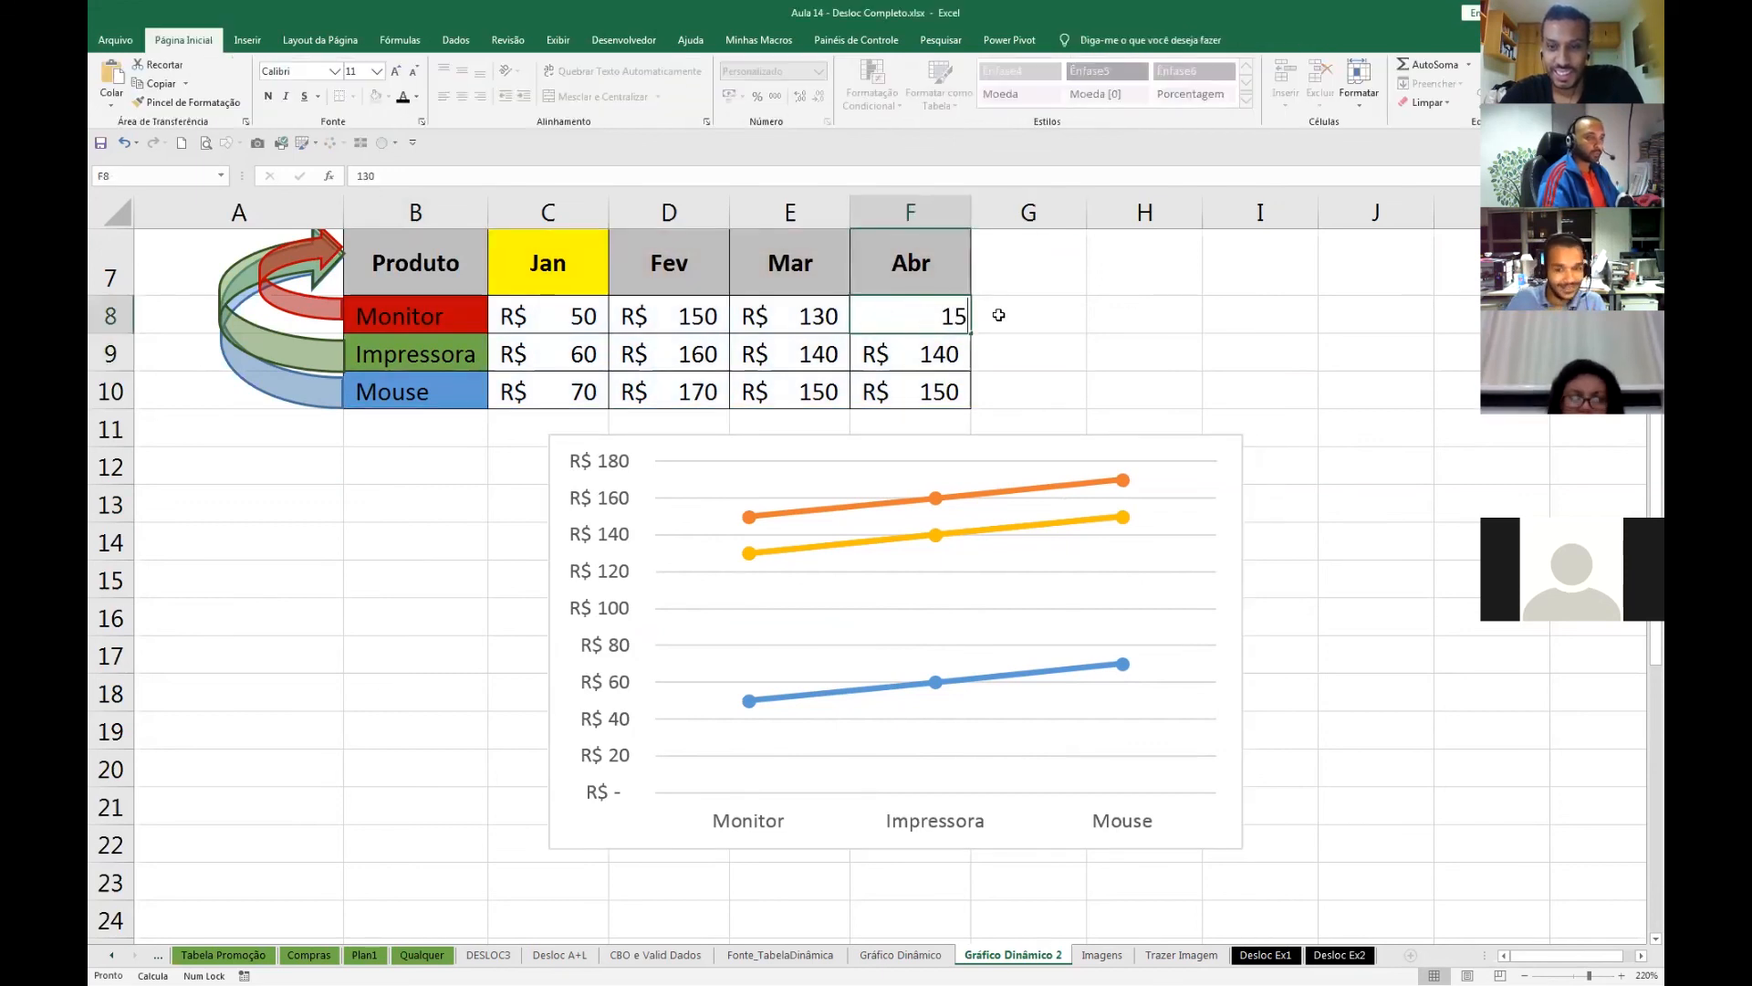
key(Return)
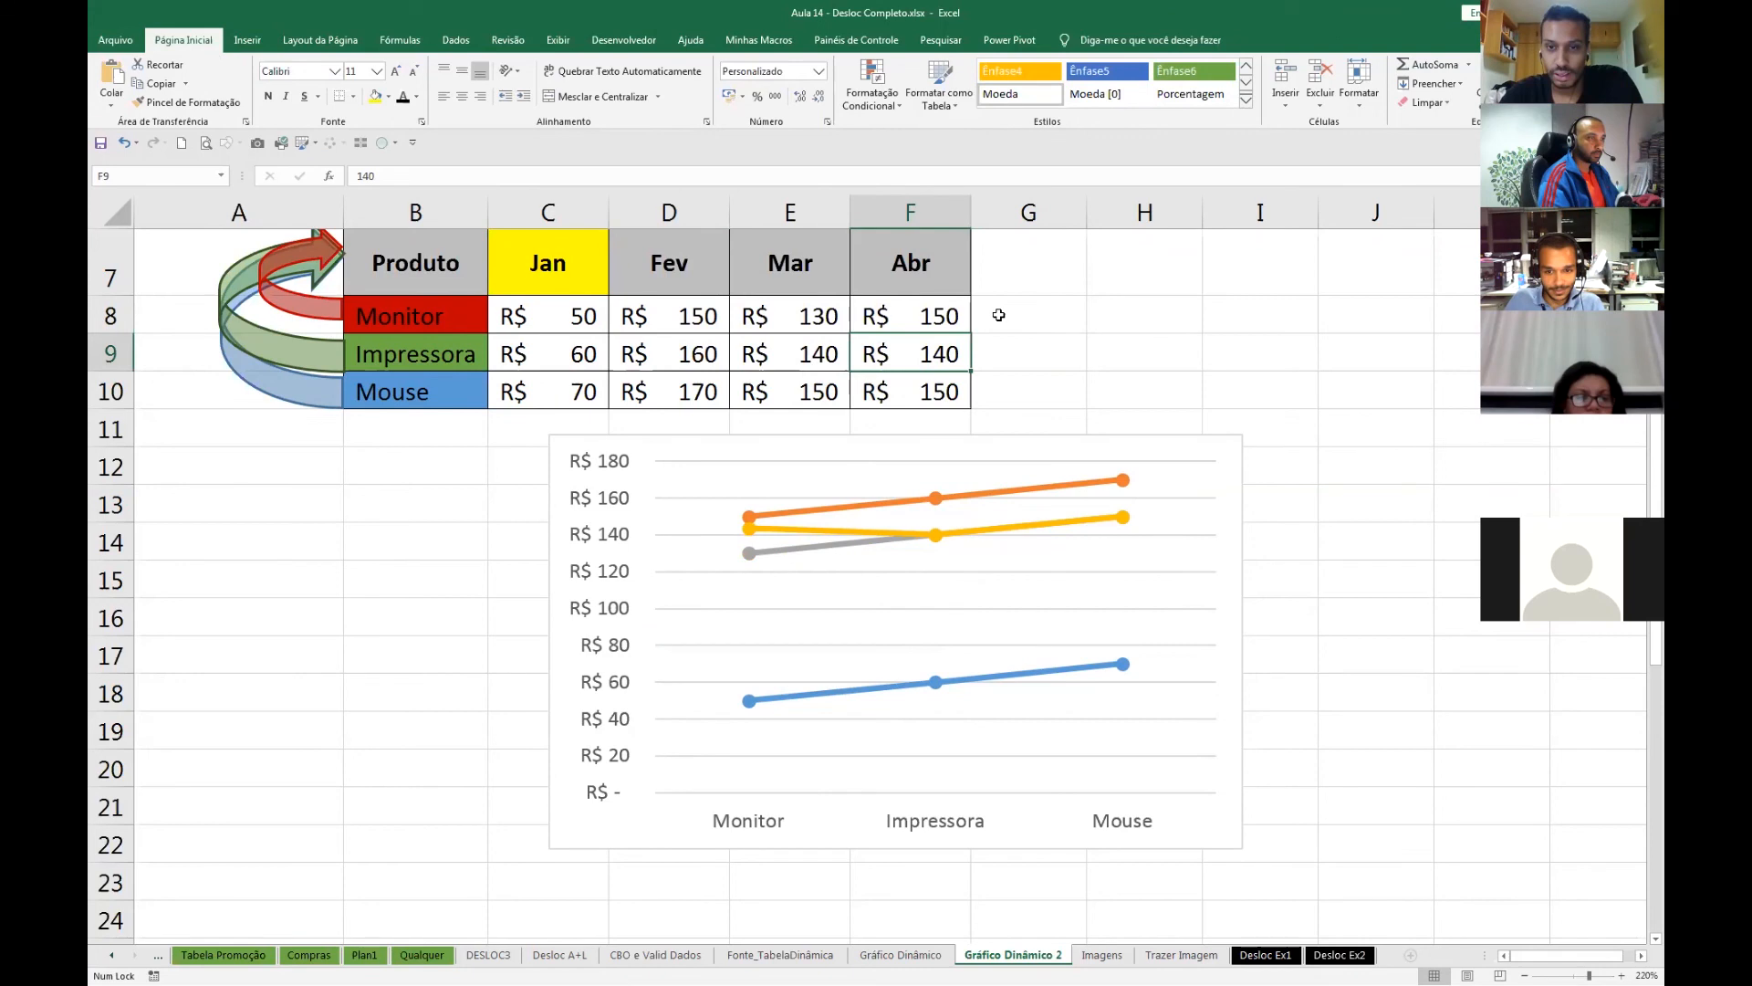
text(50)
key(Return)
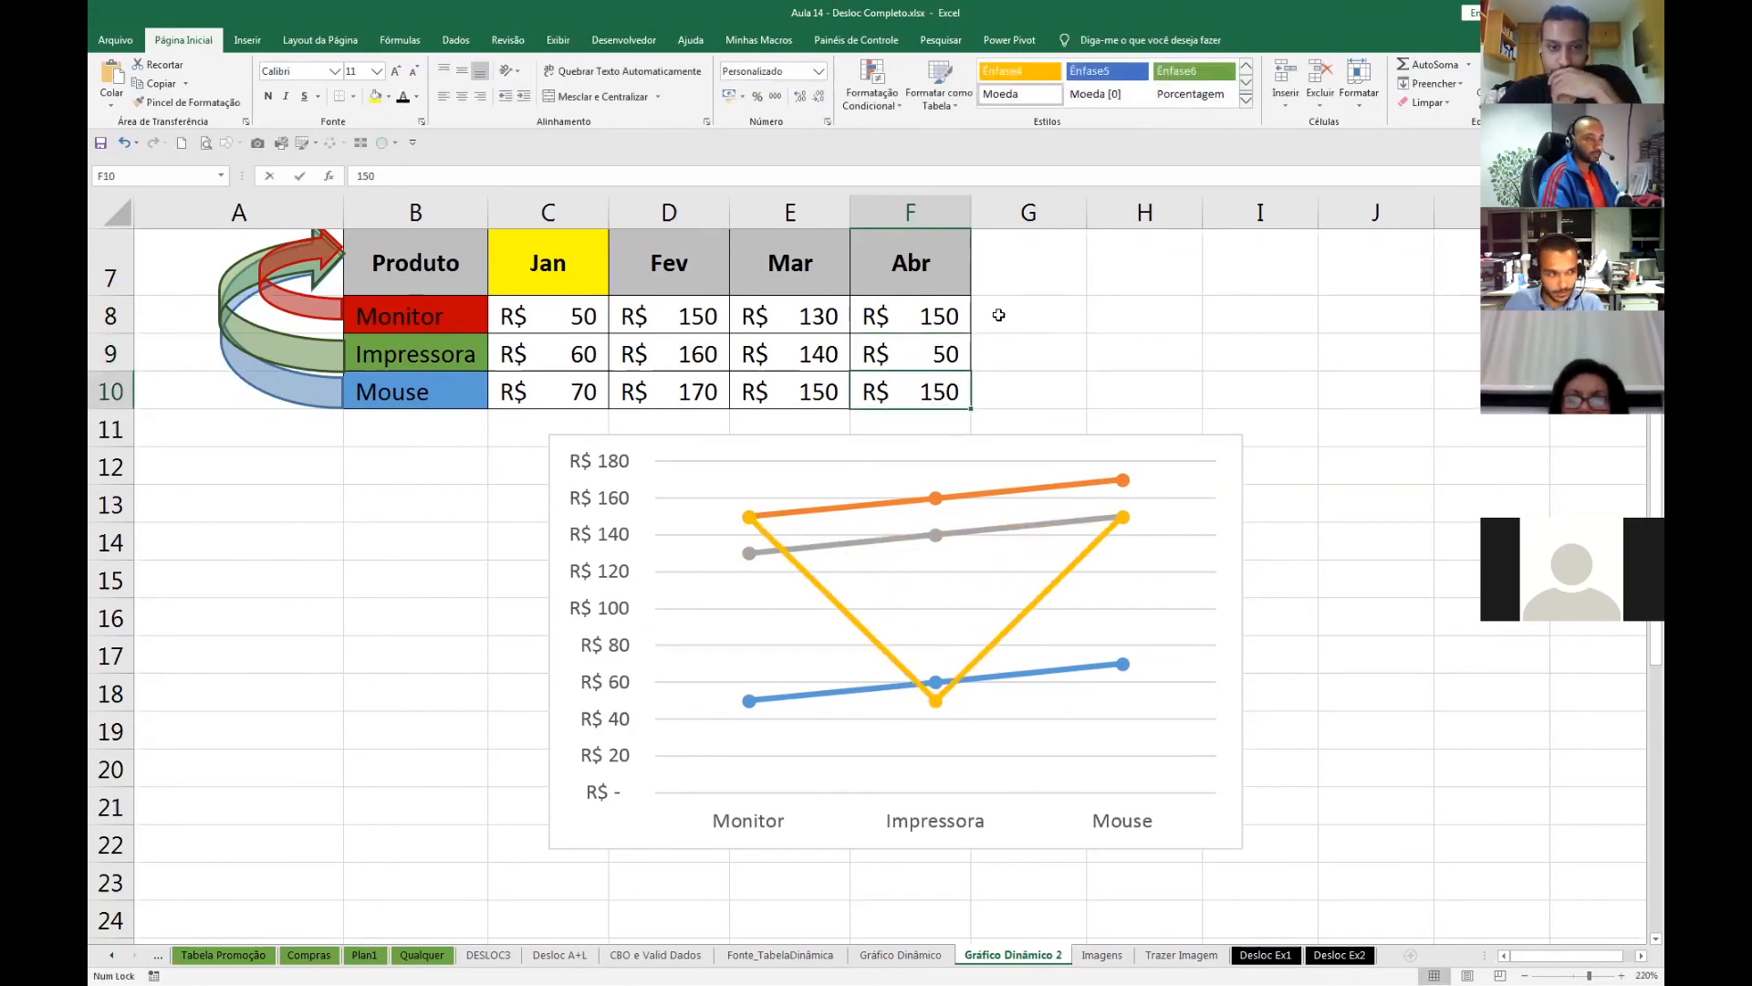
text(200)
key(Return)
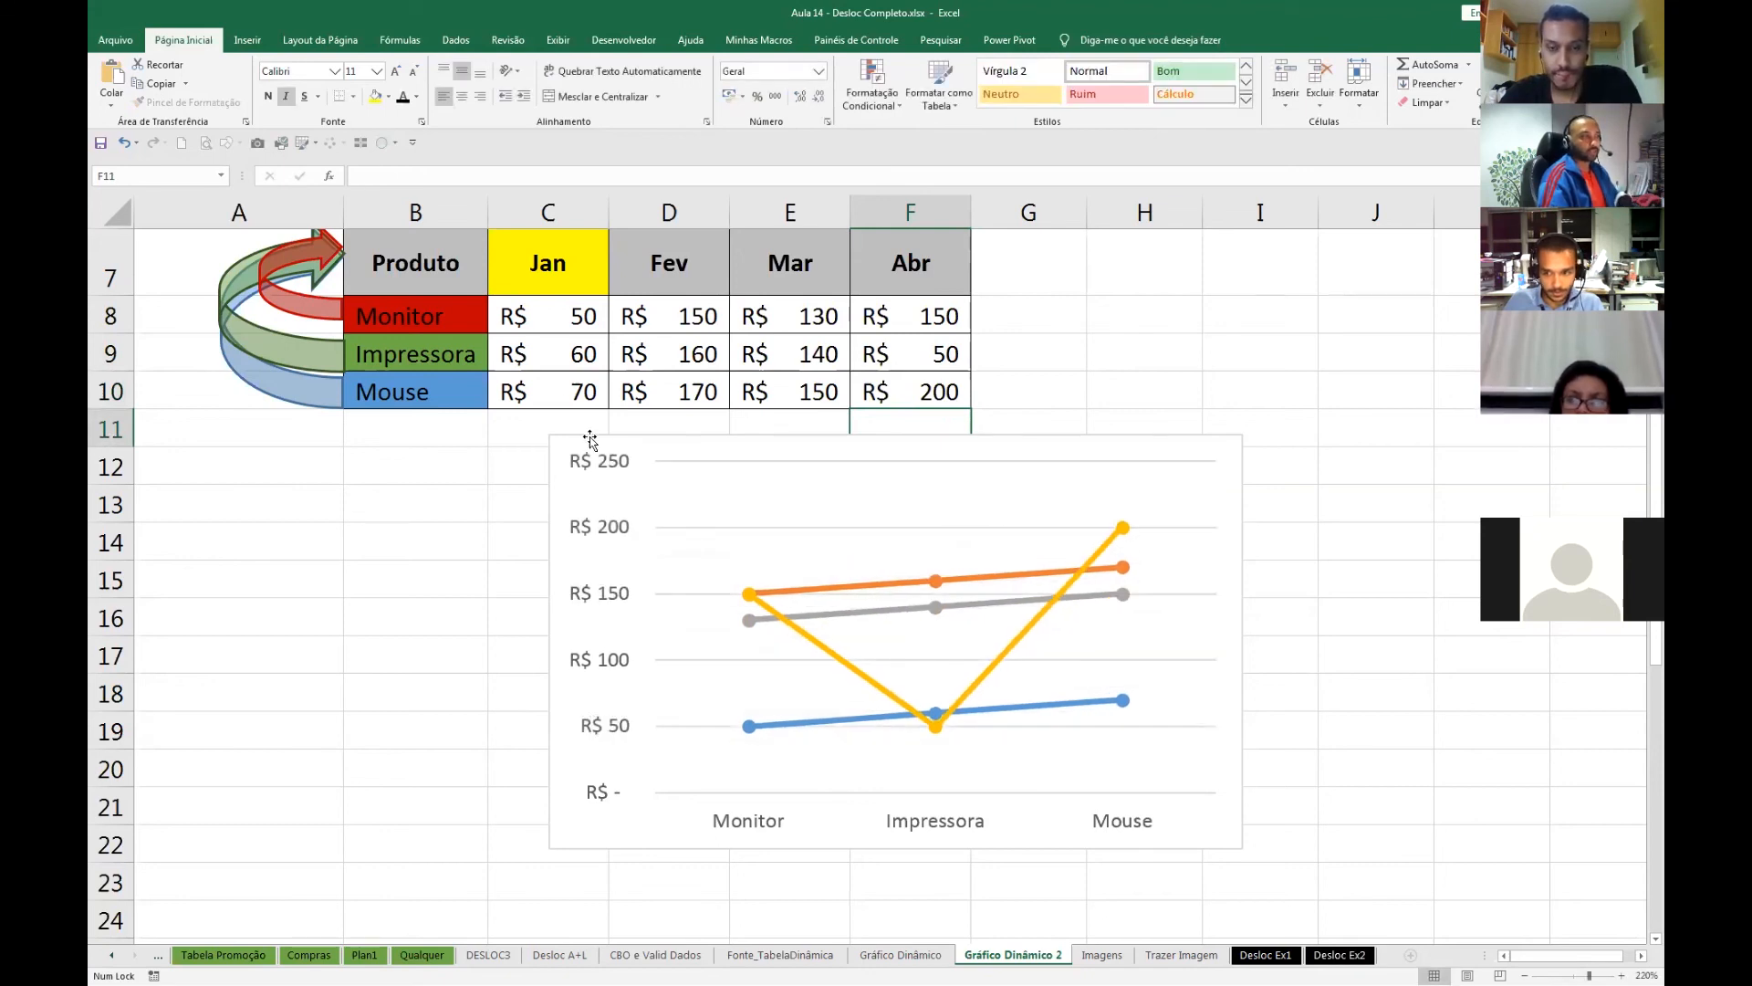
- Move the chart clear of the table and add CPU as a new product in cell B11
drag(584, 445, 665, 487)
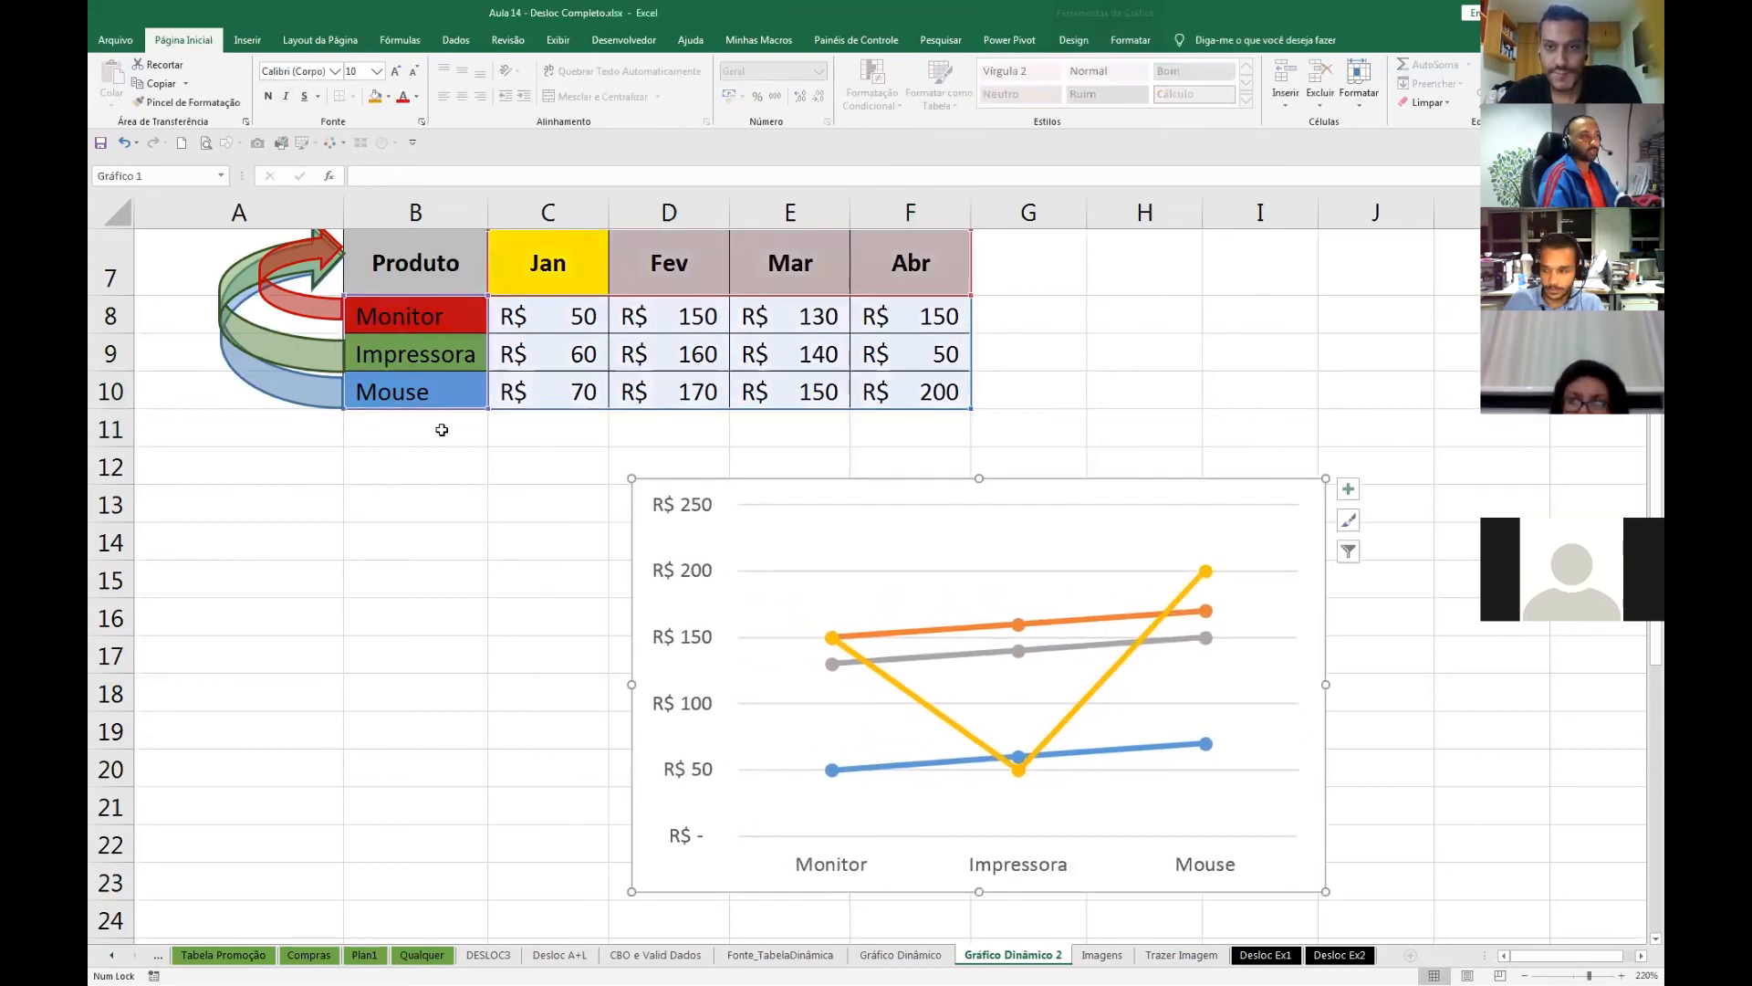
click(423, 329)
click(423, 353)
click(423, 391)
click(424, 426)
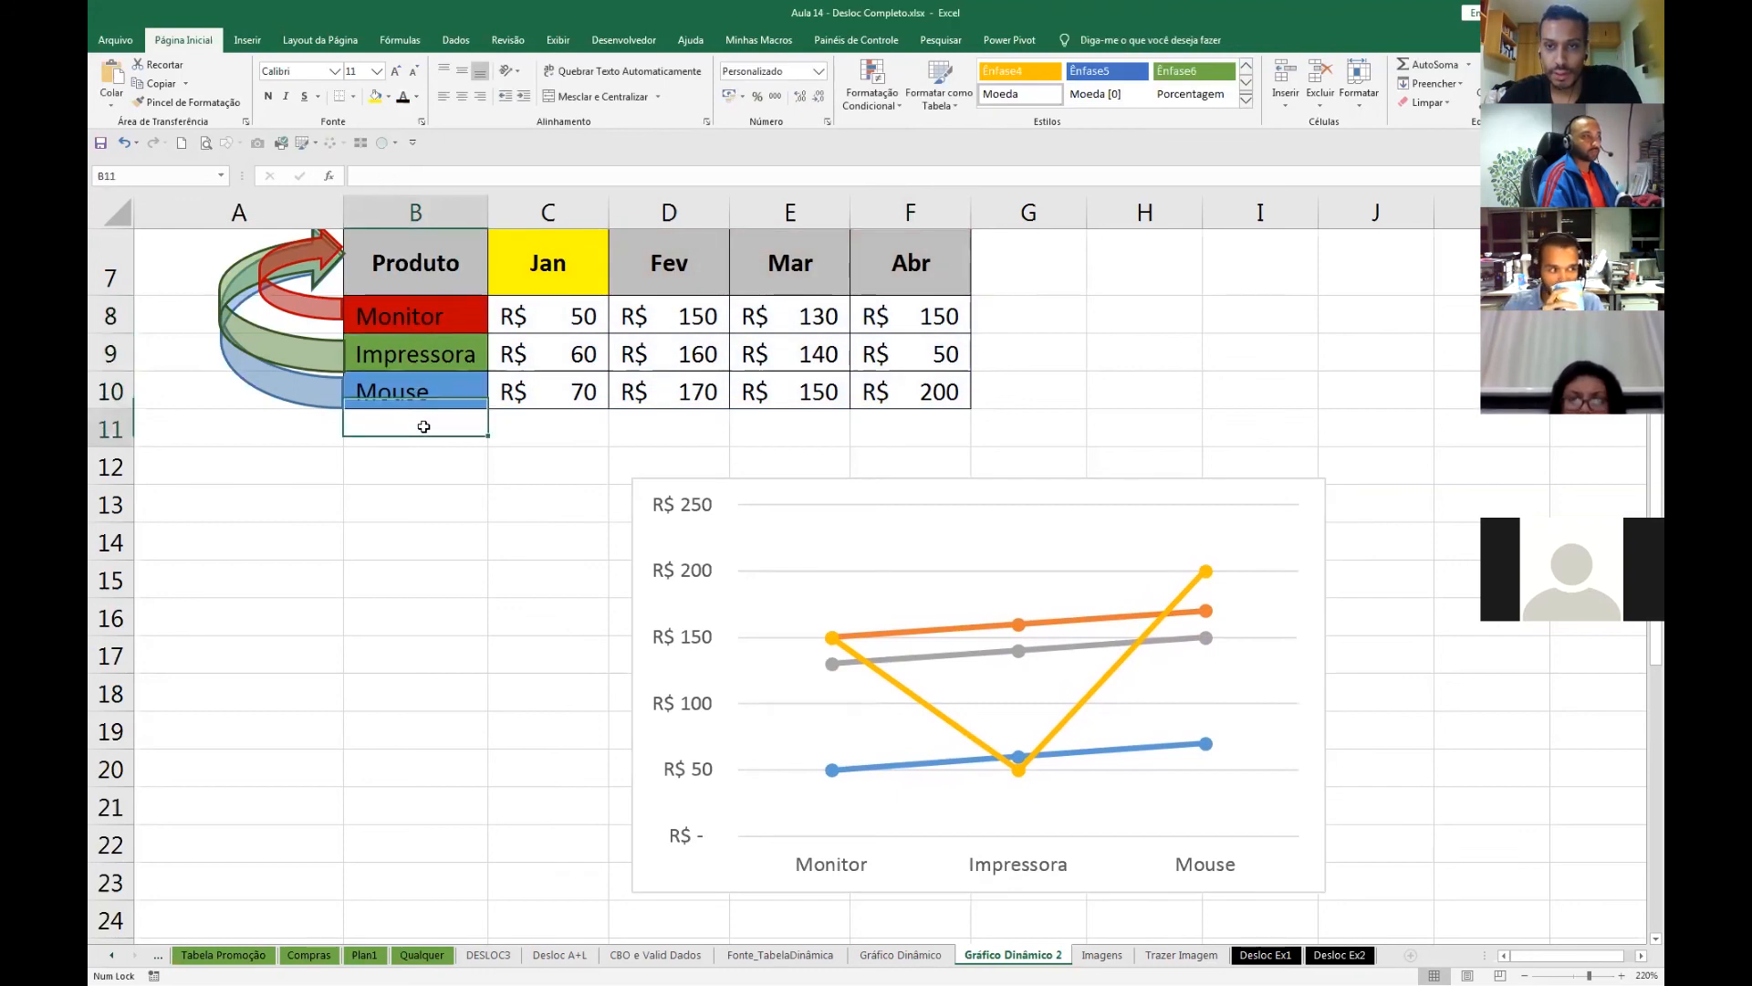
text(CPU)
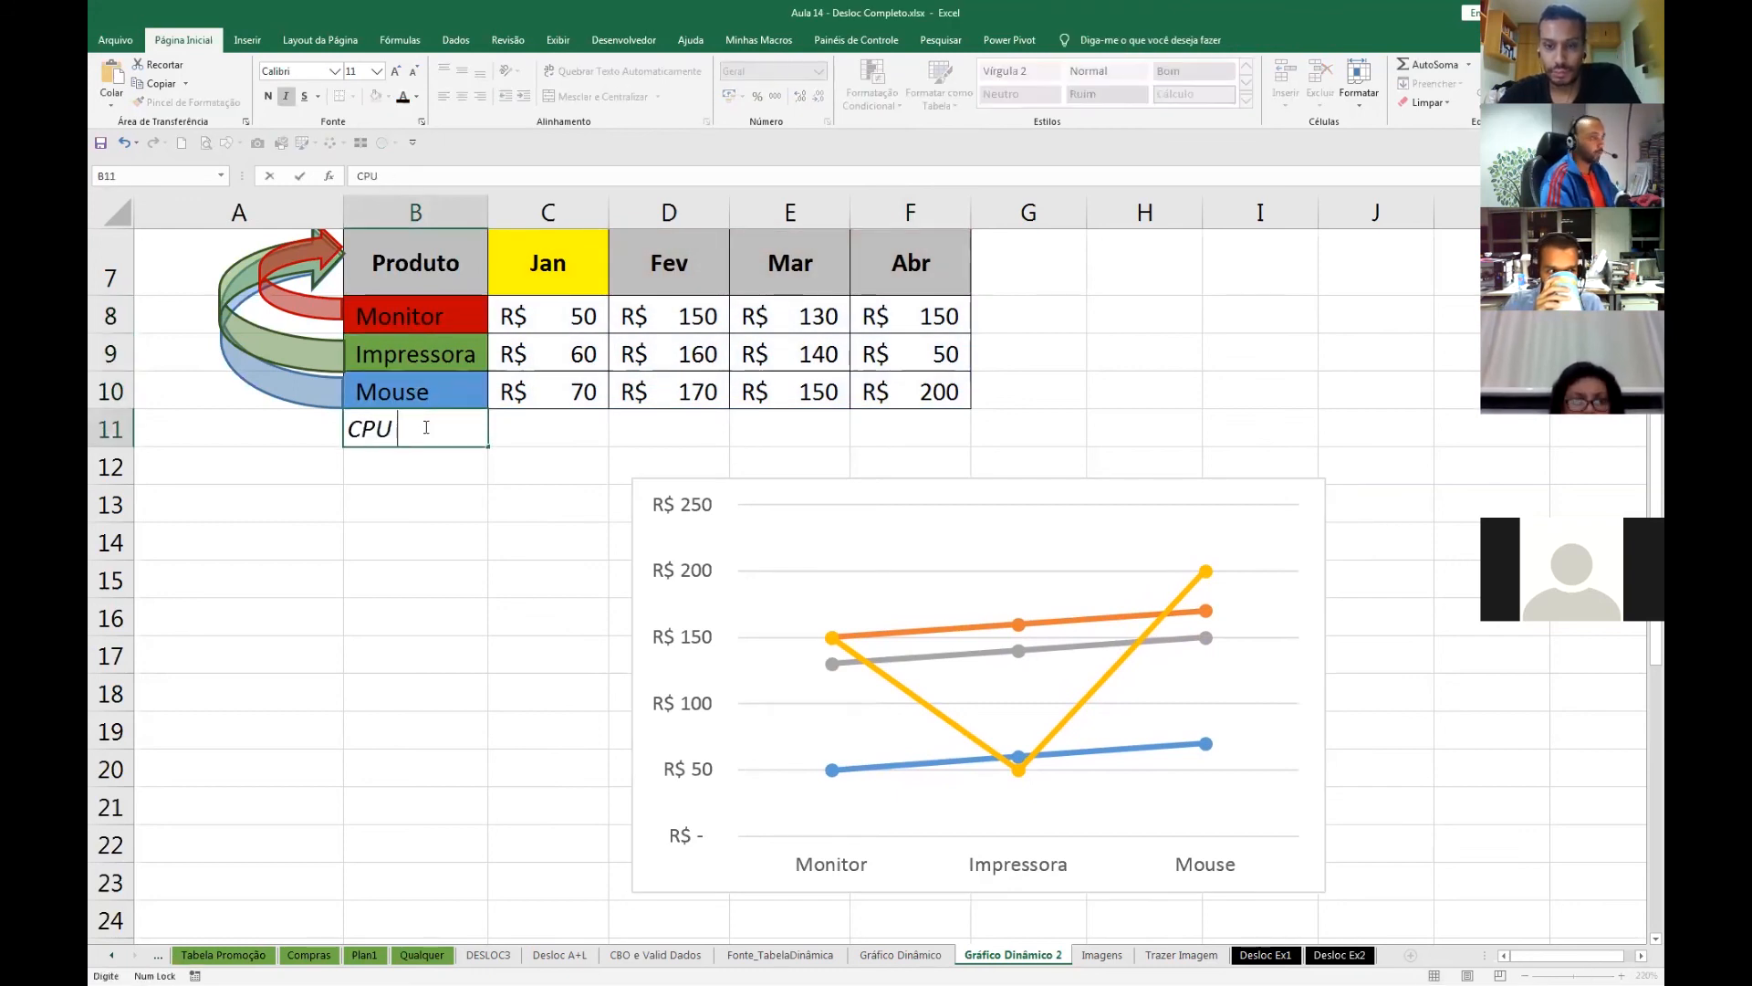
key(Return)
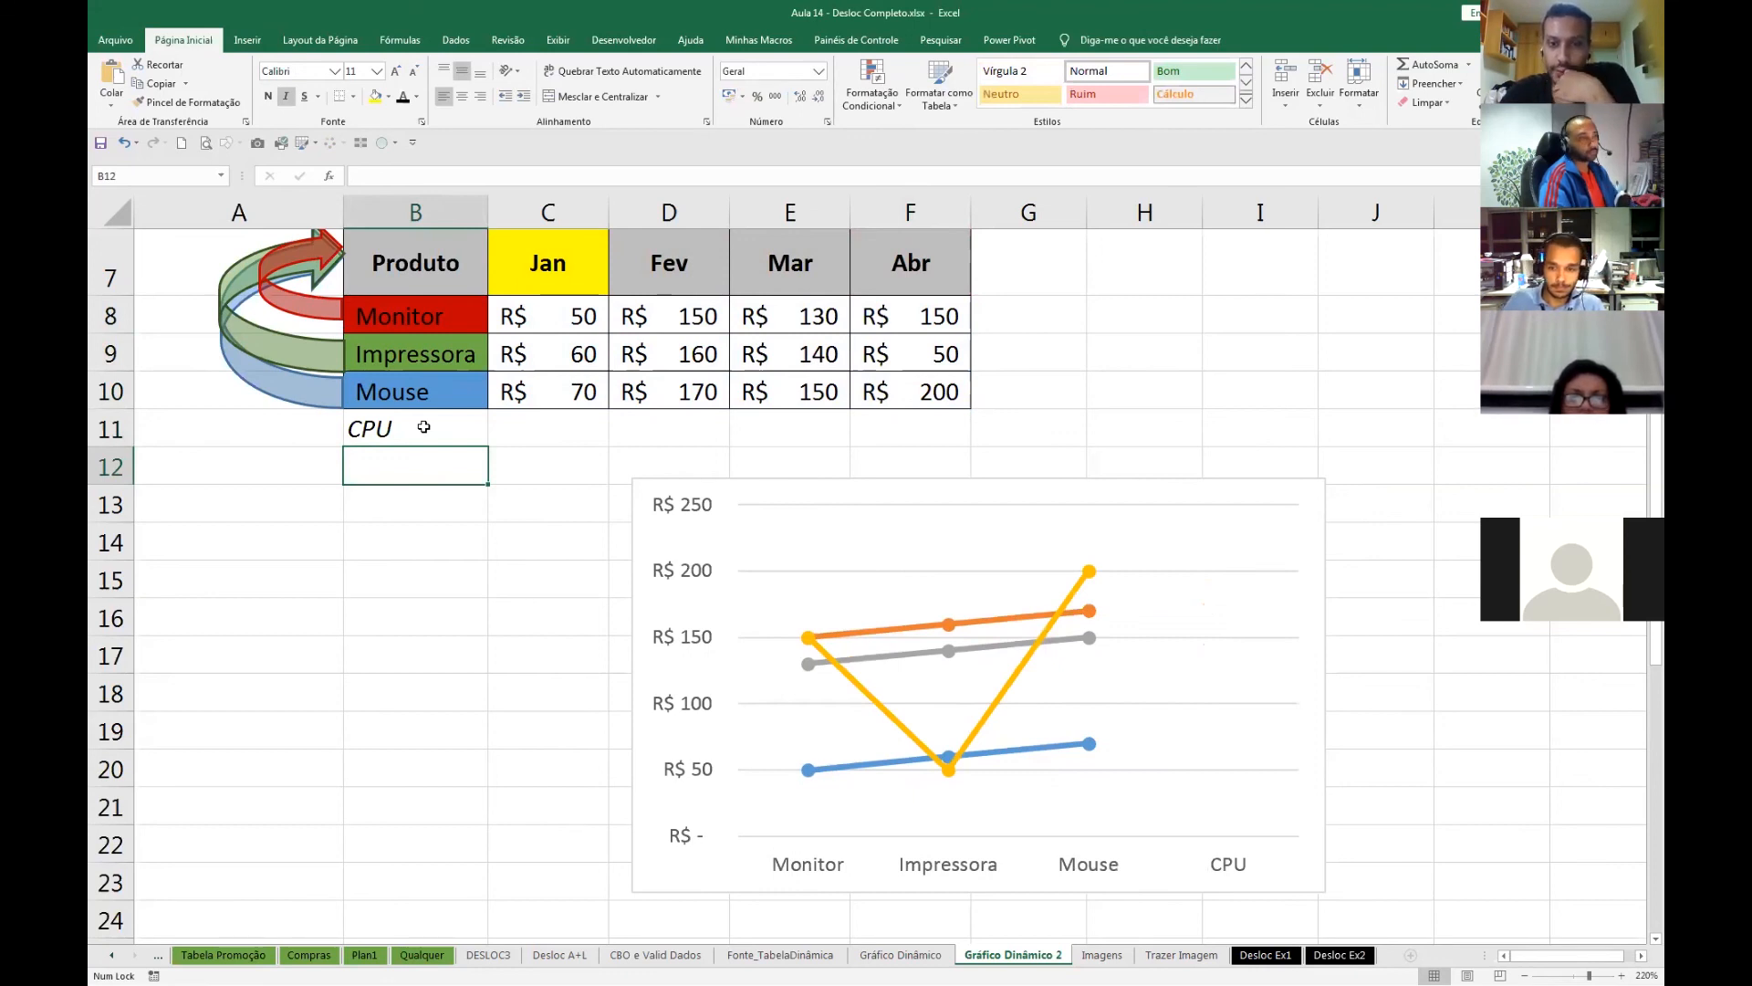
- Enter the CPU values 30 for Jan, 50 for Fev, 80 for Mar and 90 for Abr
key(Right)
key(Up)
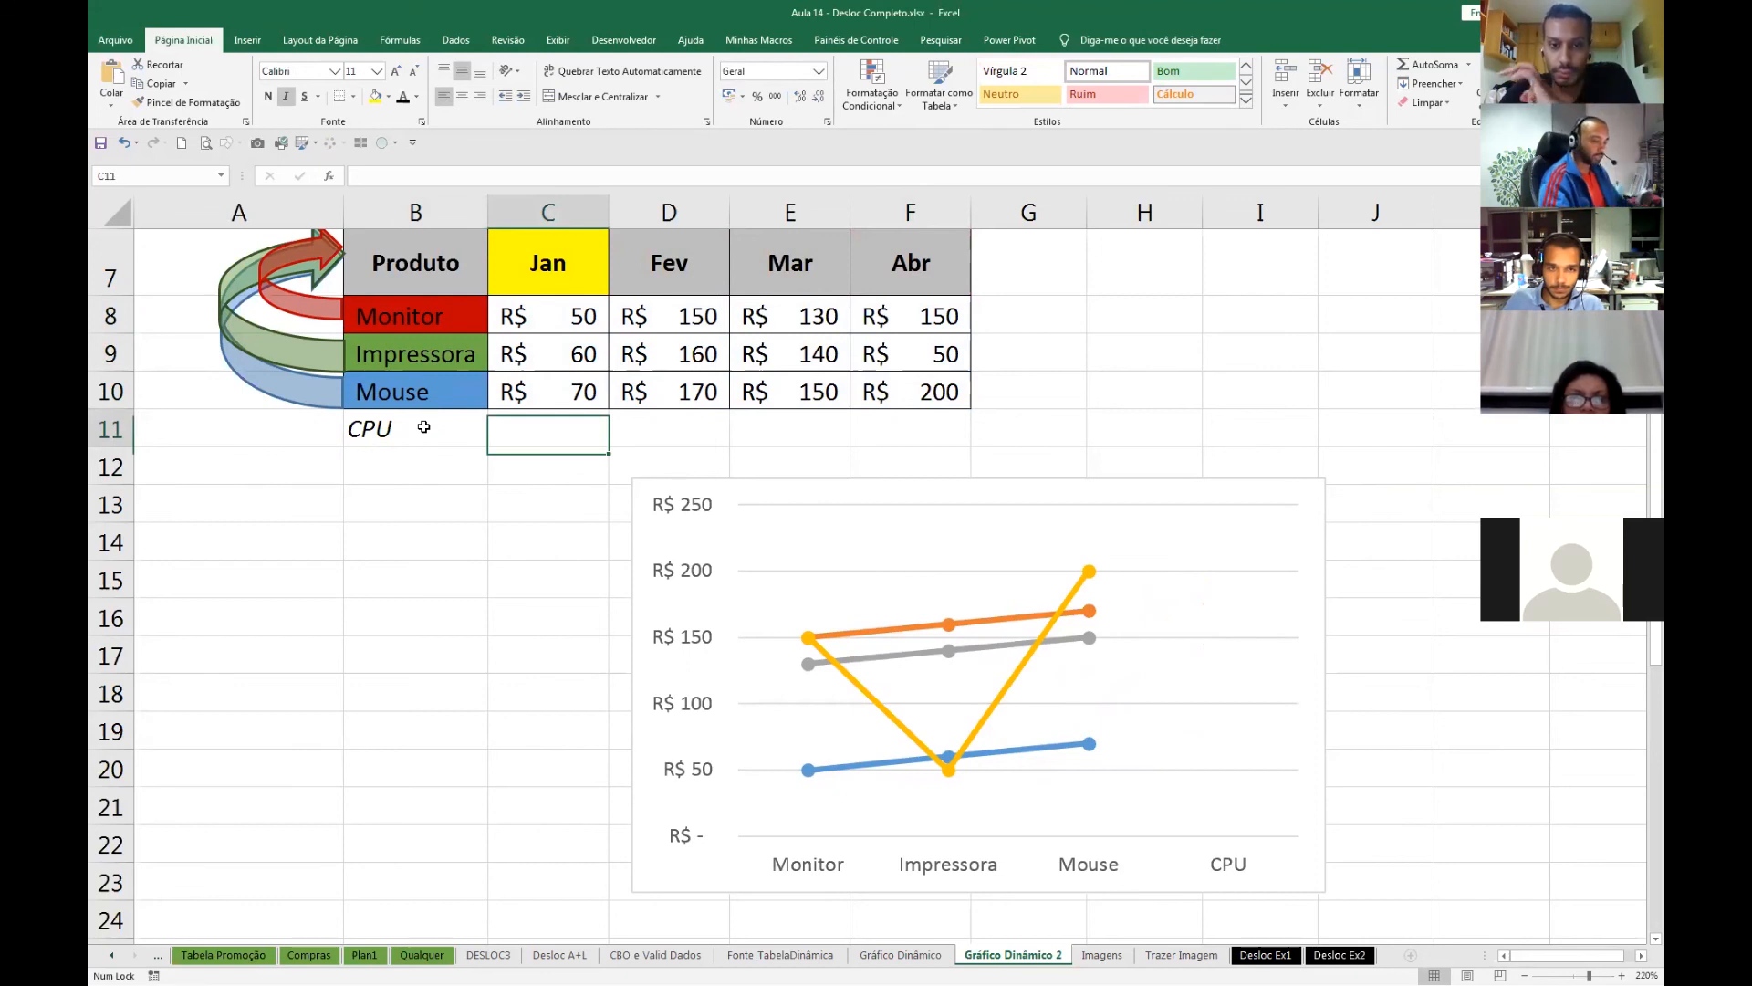
text(30)
key(Tab)
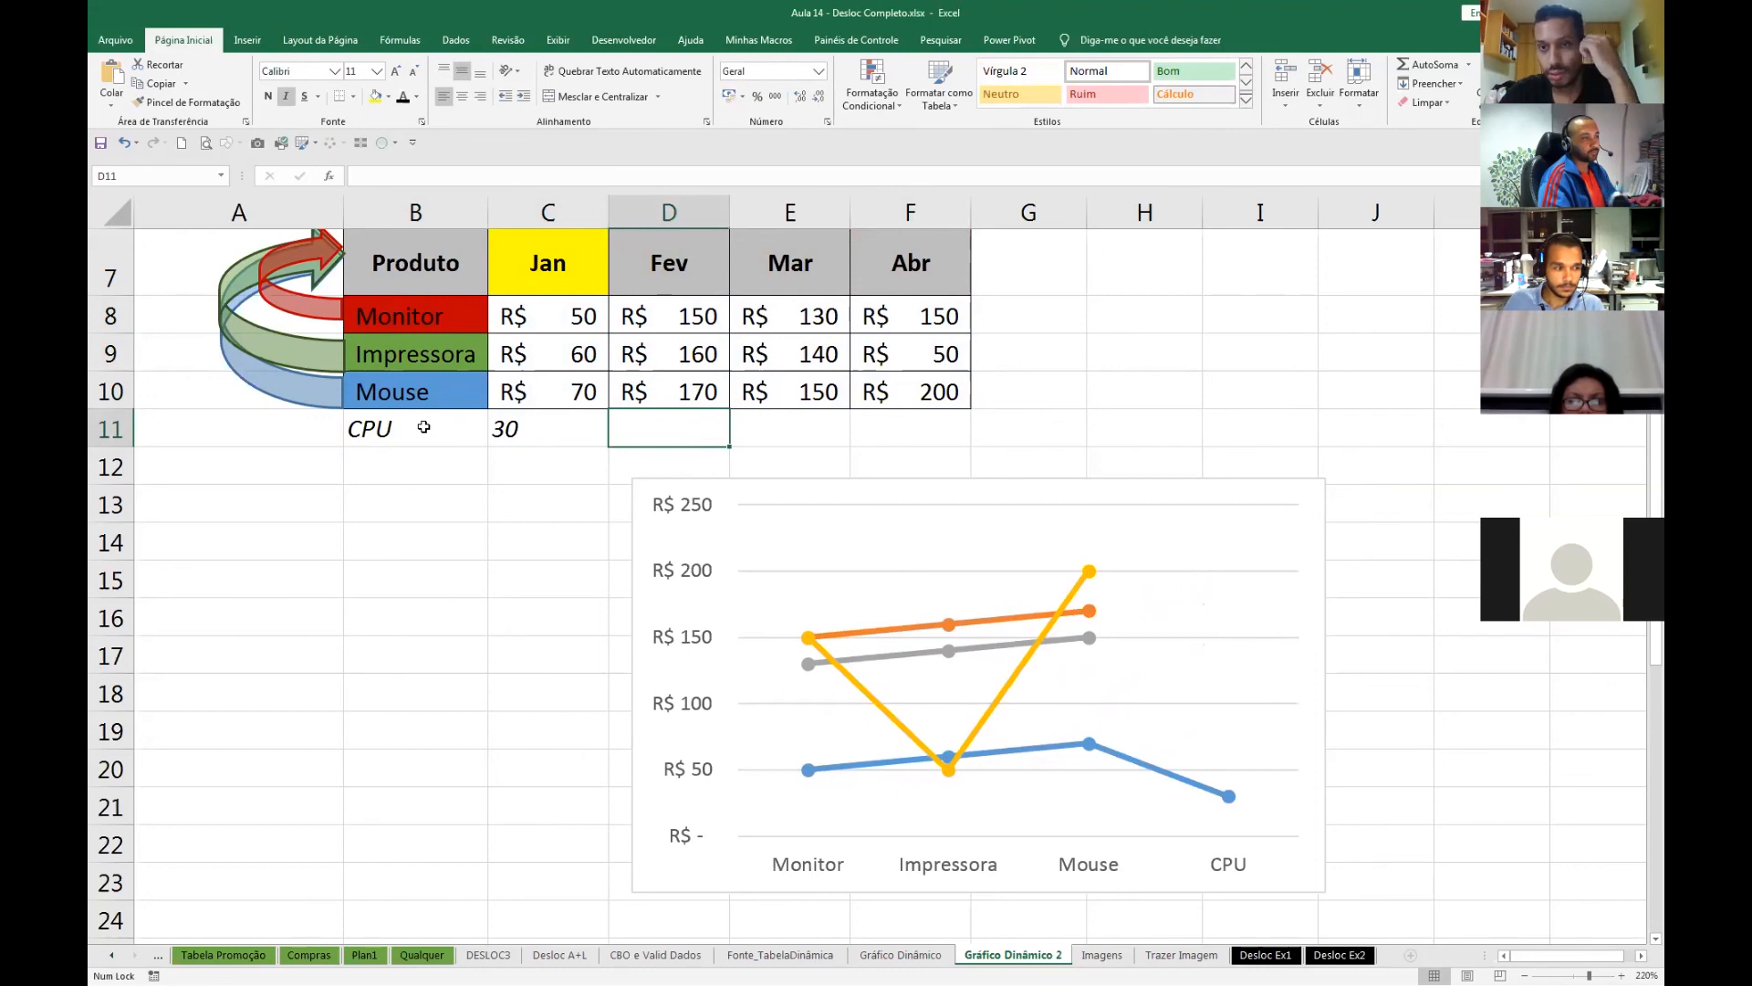
text(50)
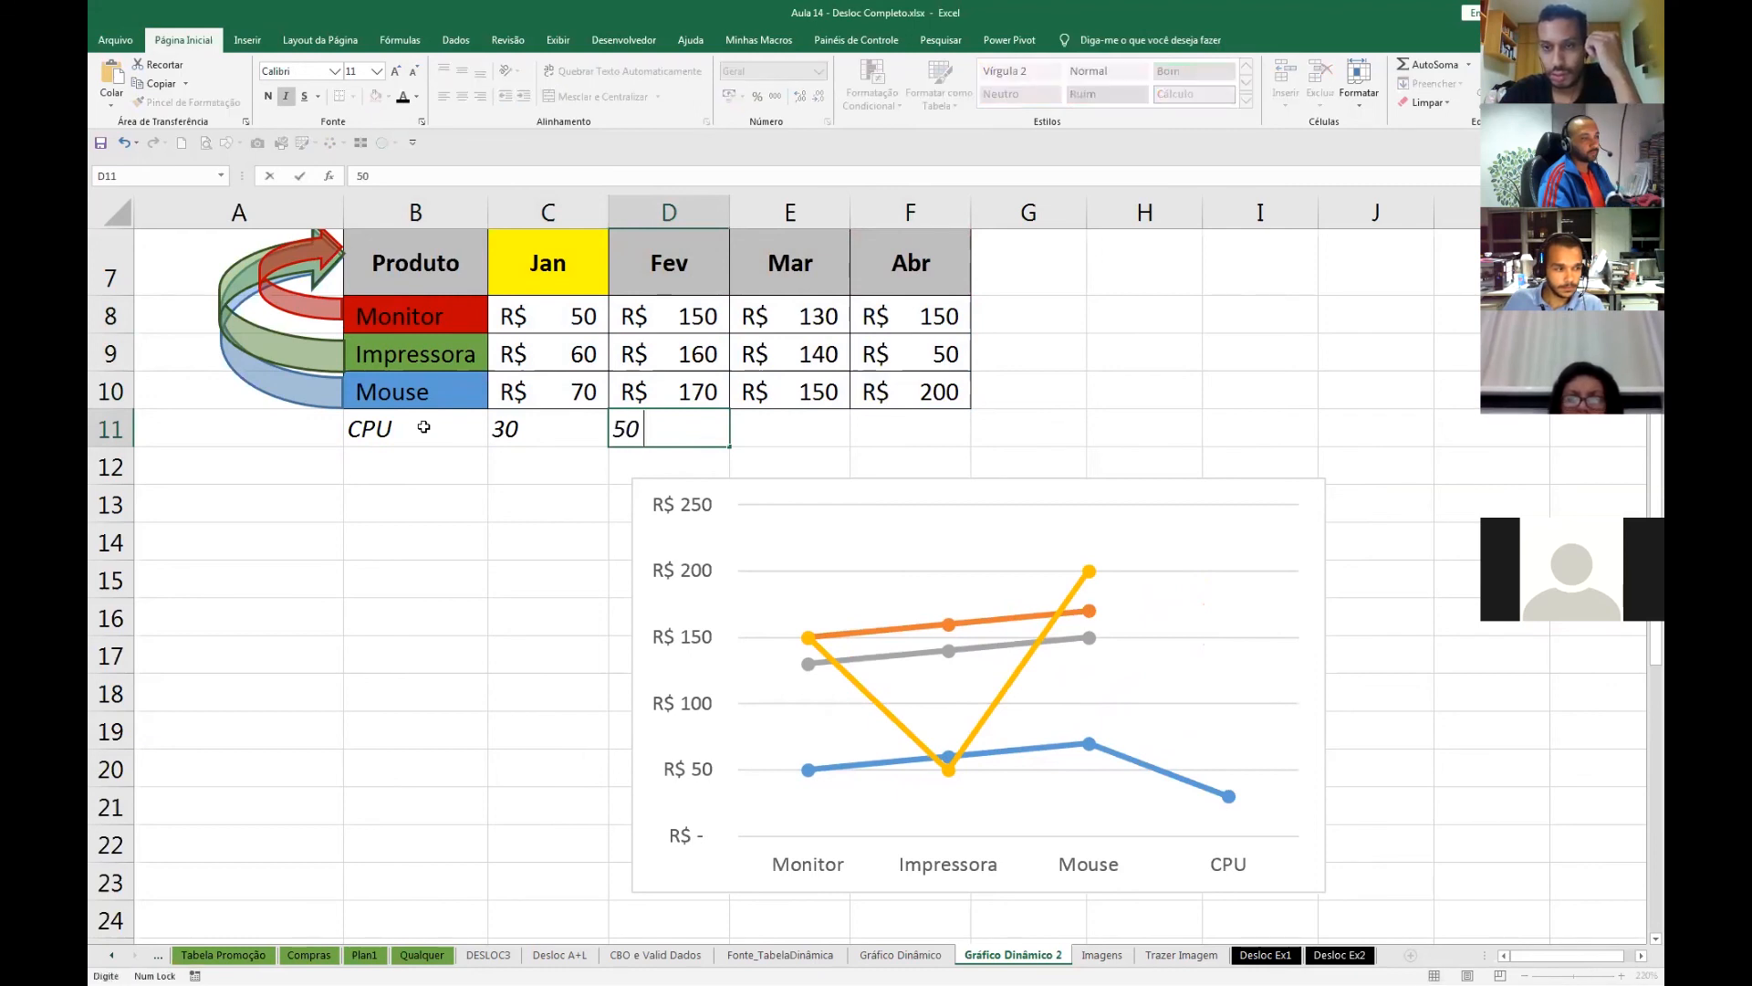
key(Tab)
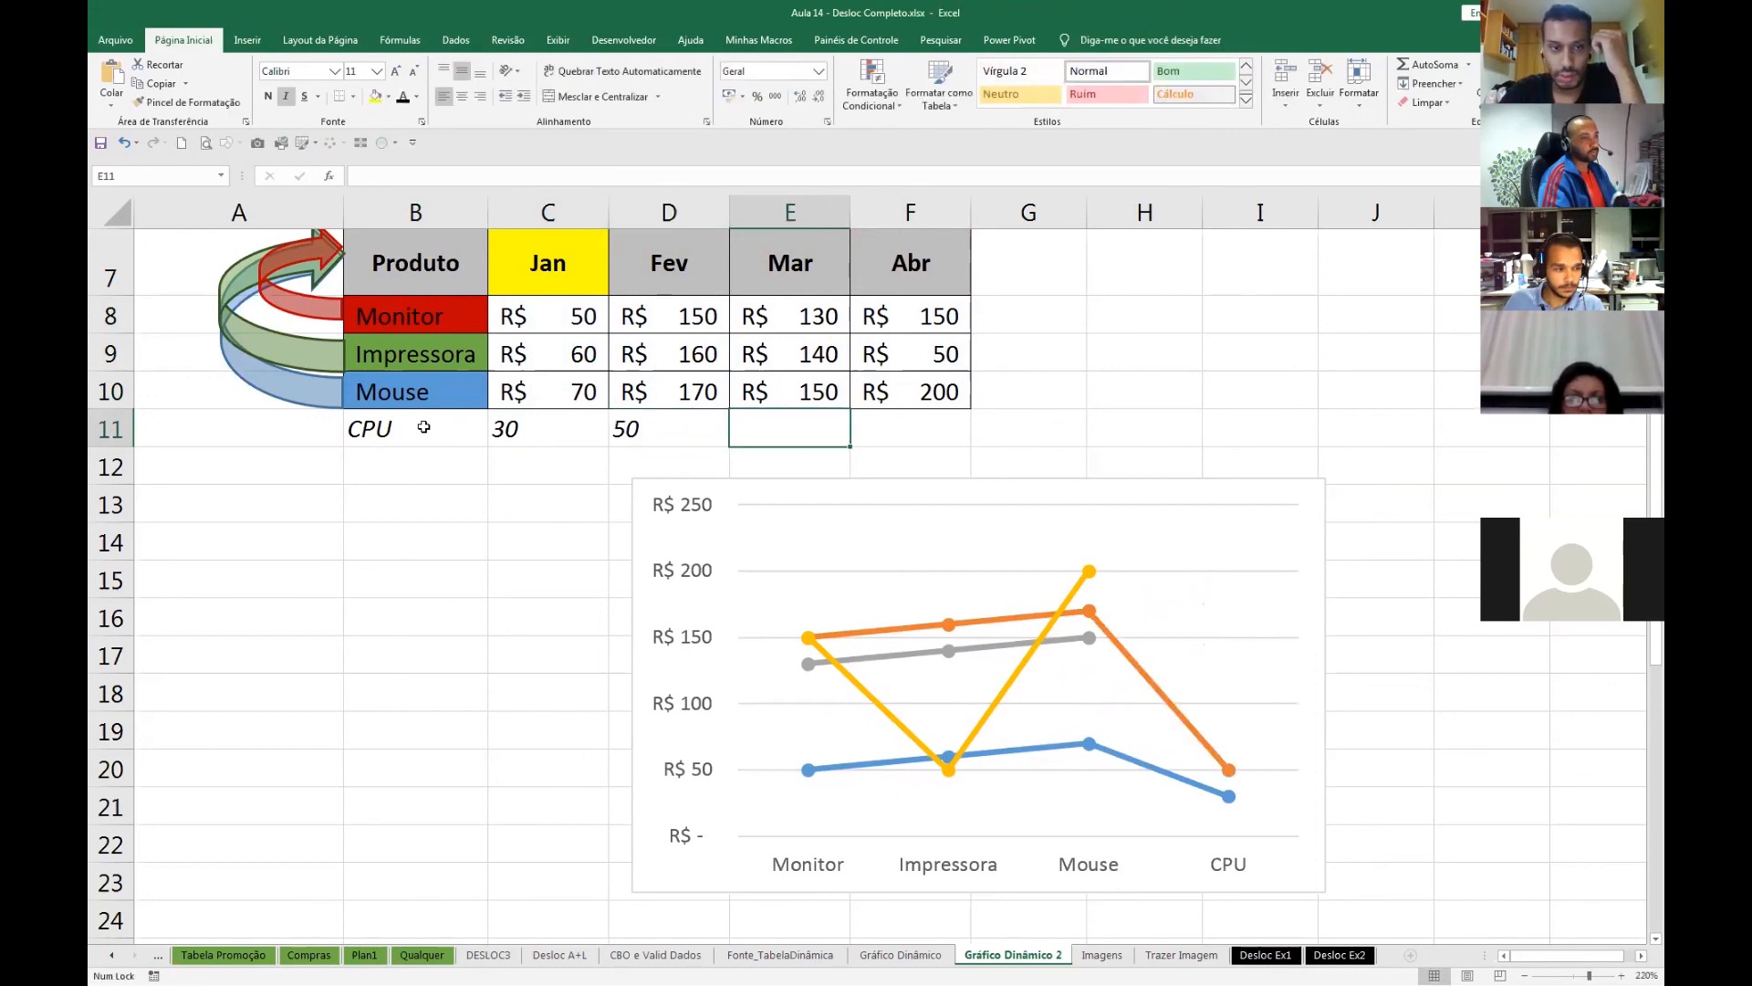
text(80)
key(Tab)
text(90)
key(Return)
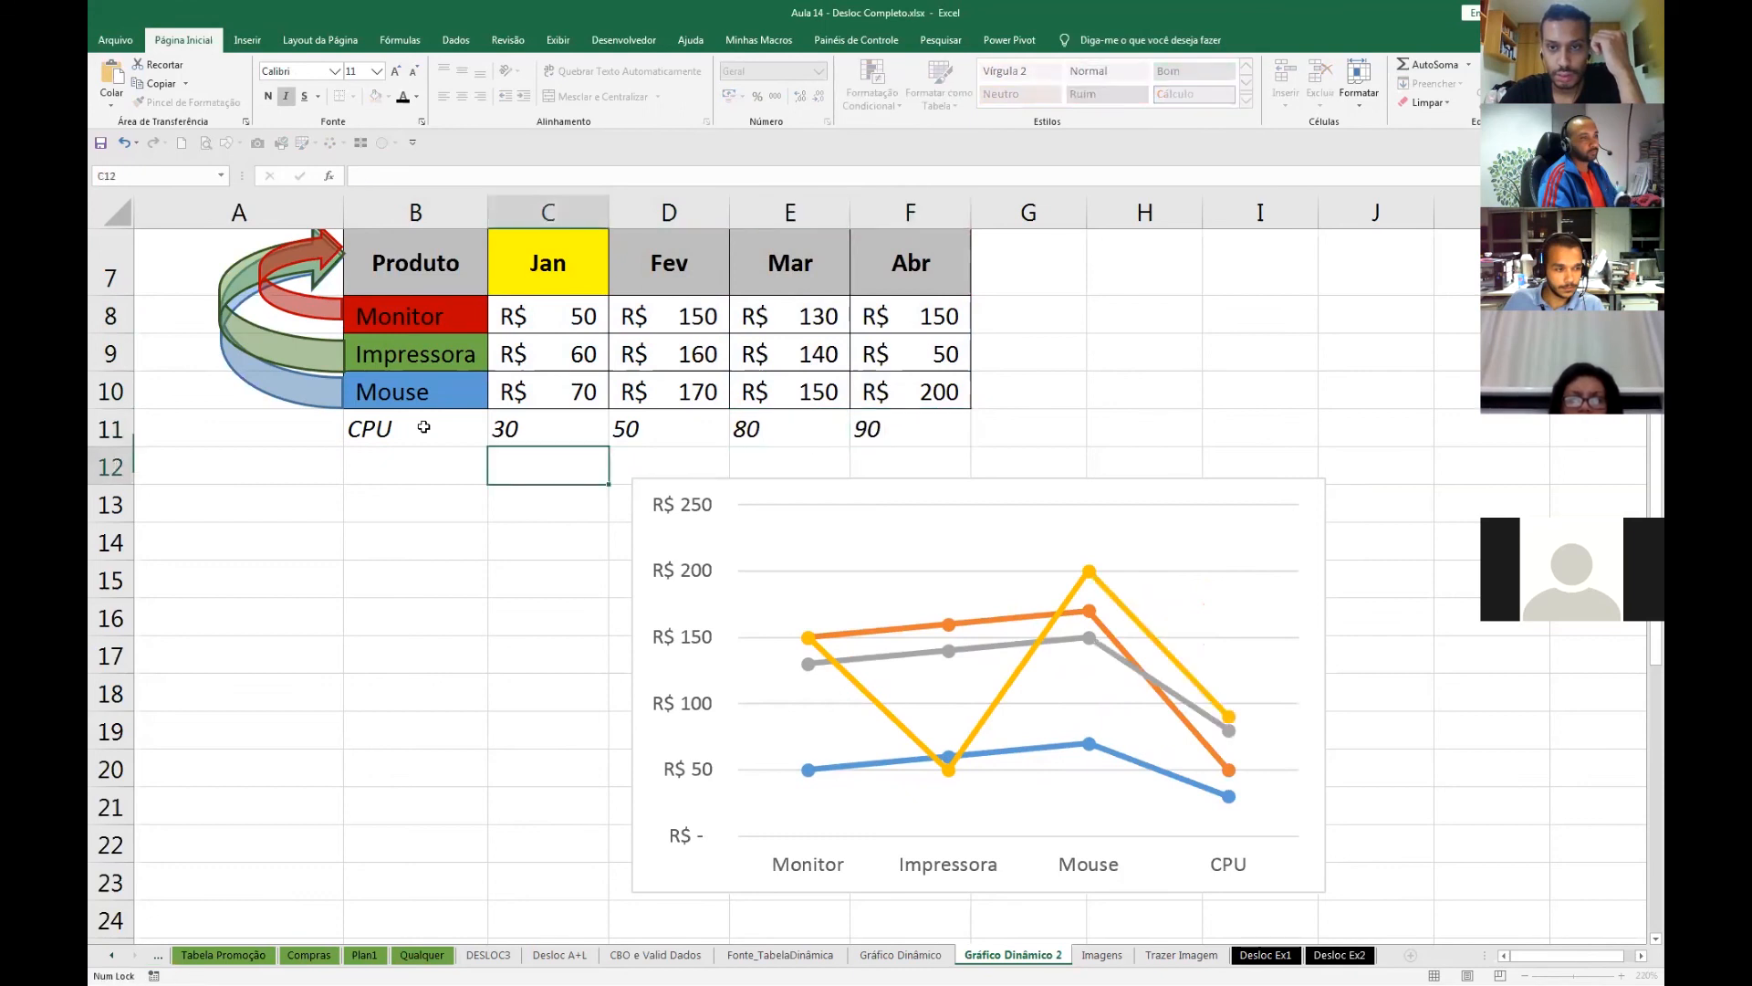
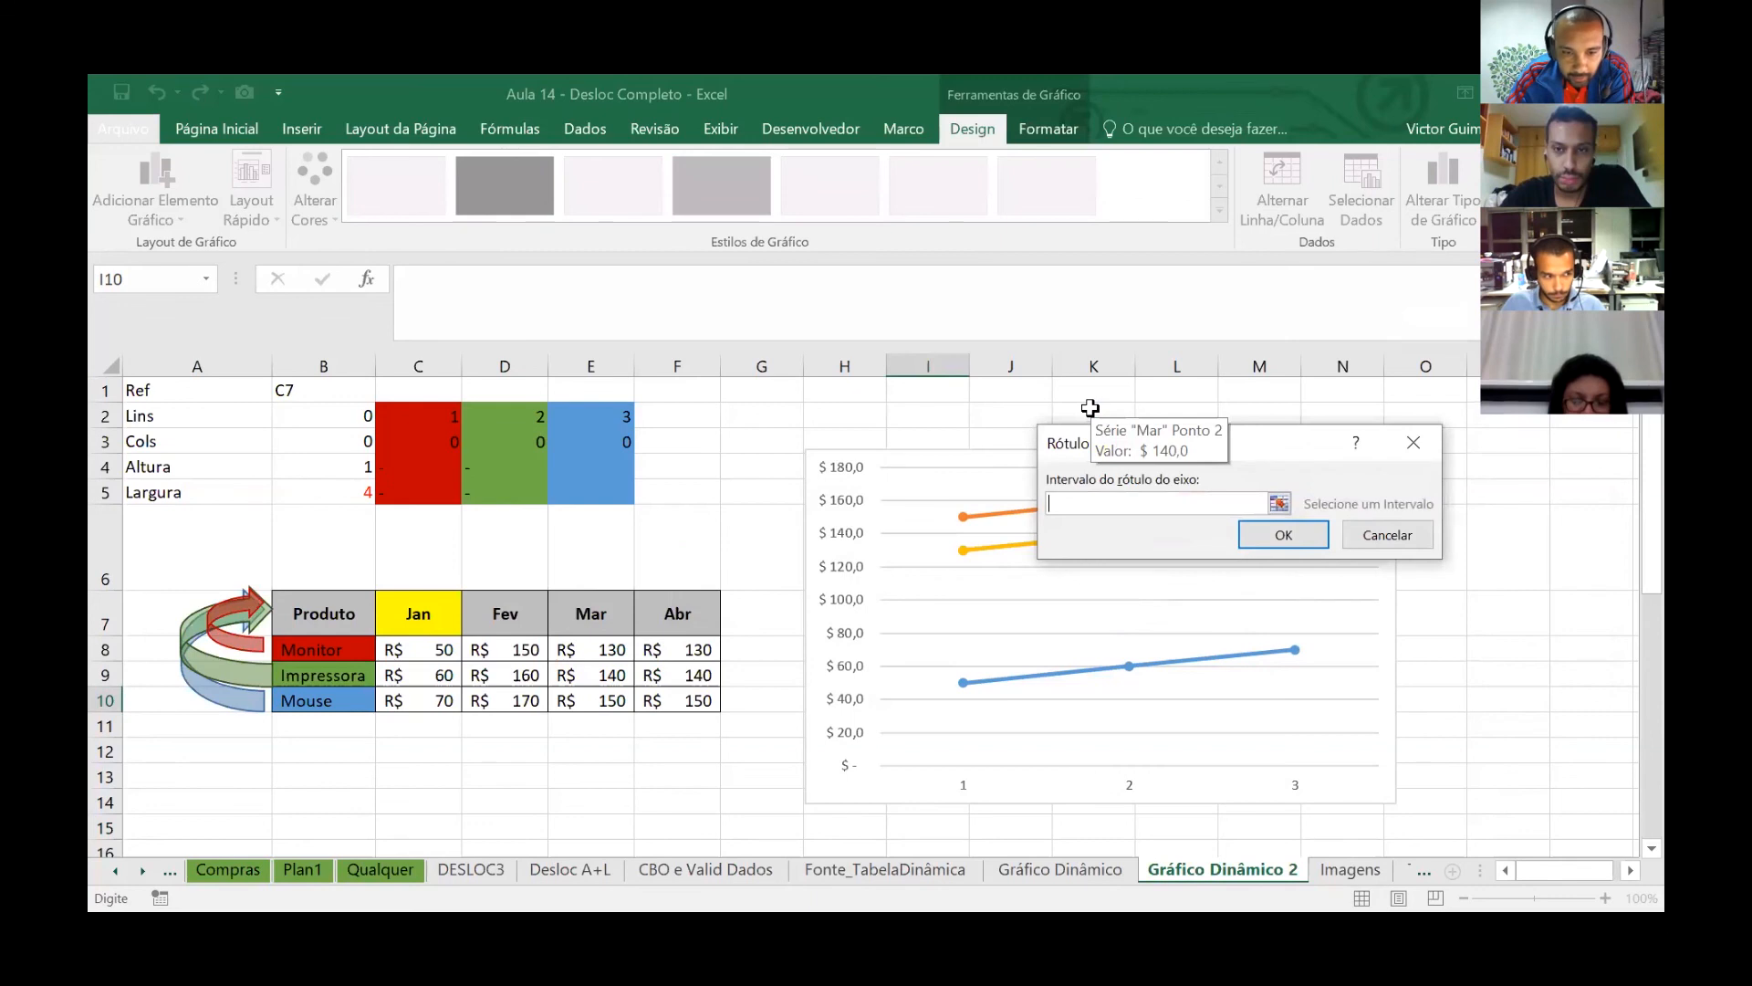
click(349, 653)
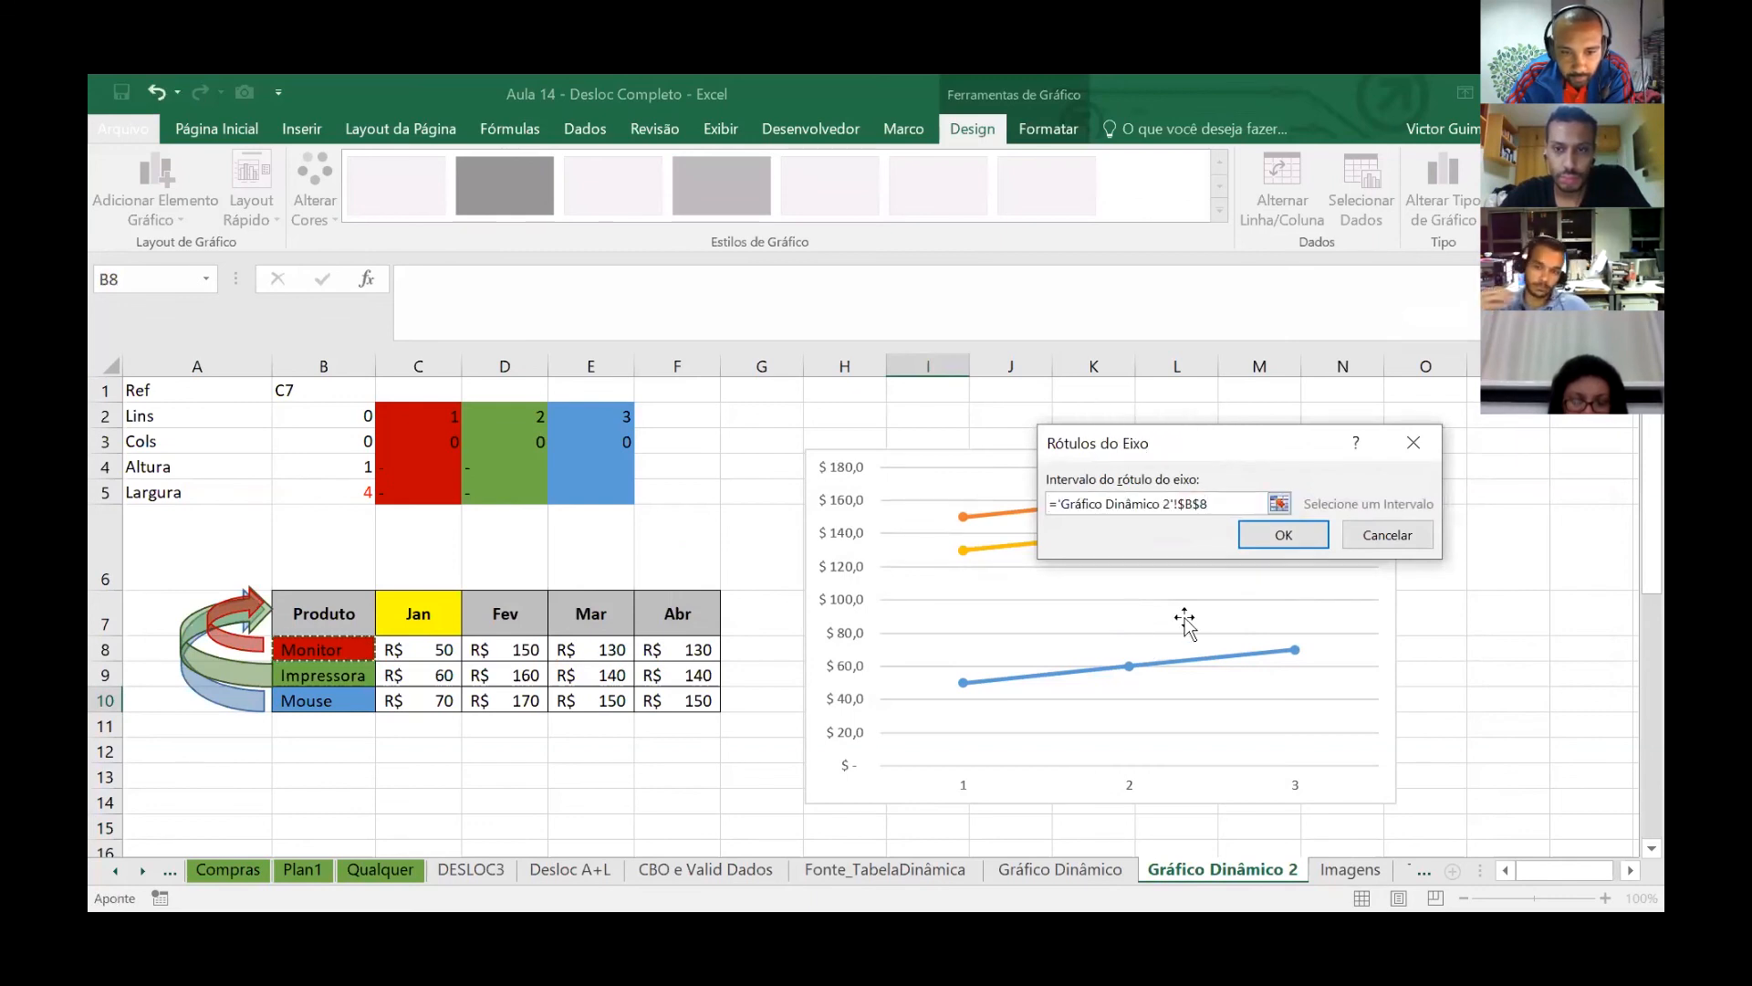
double_click(1060, 505)
drag(1060, 505, 1214, 511)
key(BackSpace)
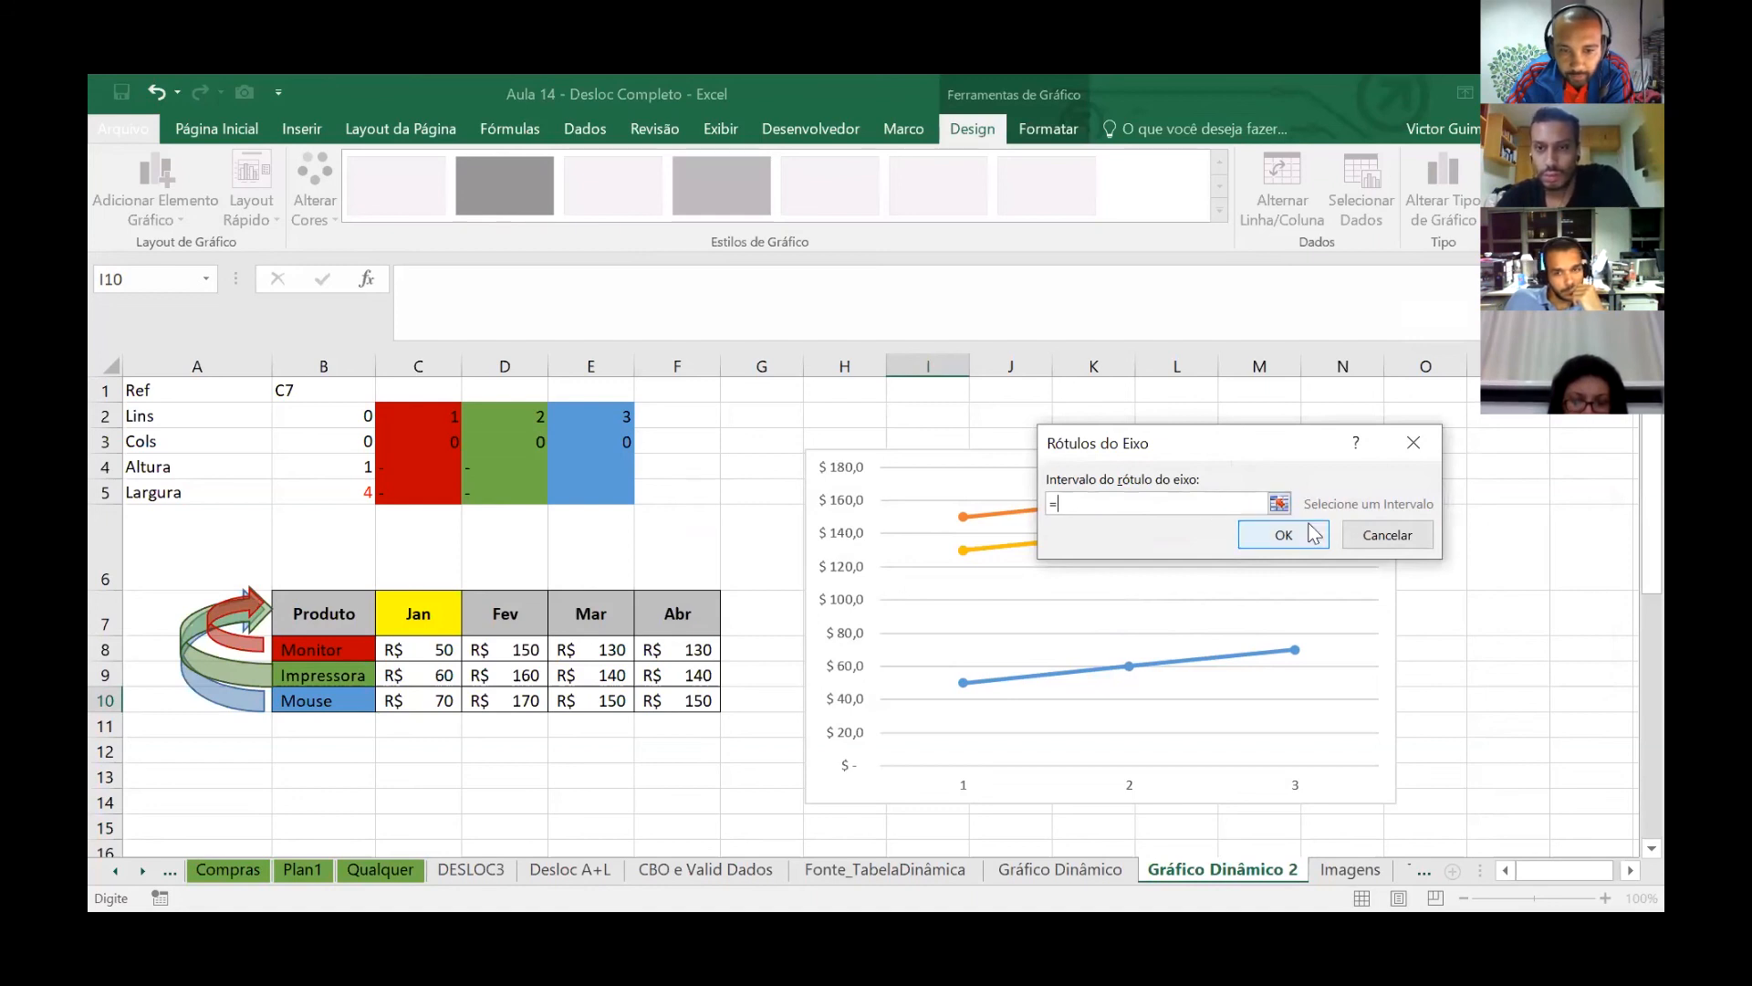
click(346, 609)
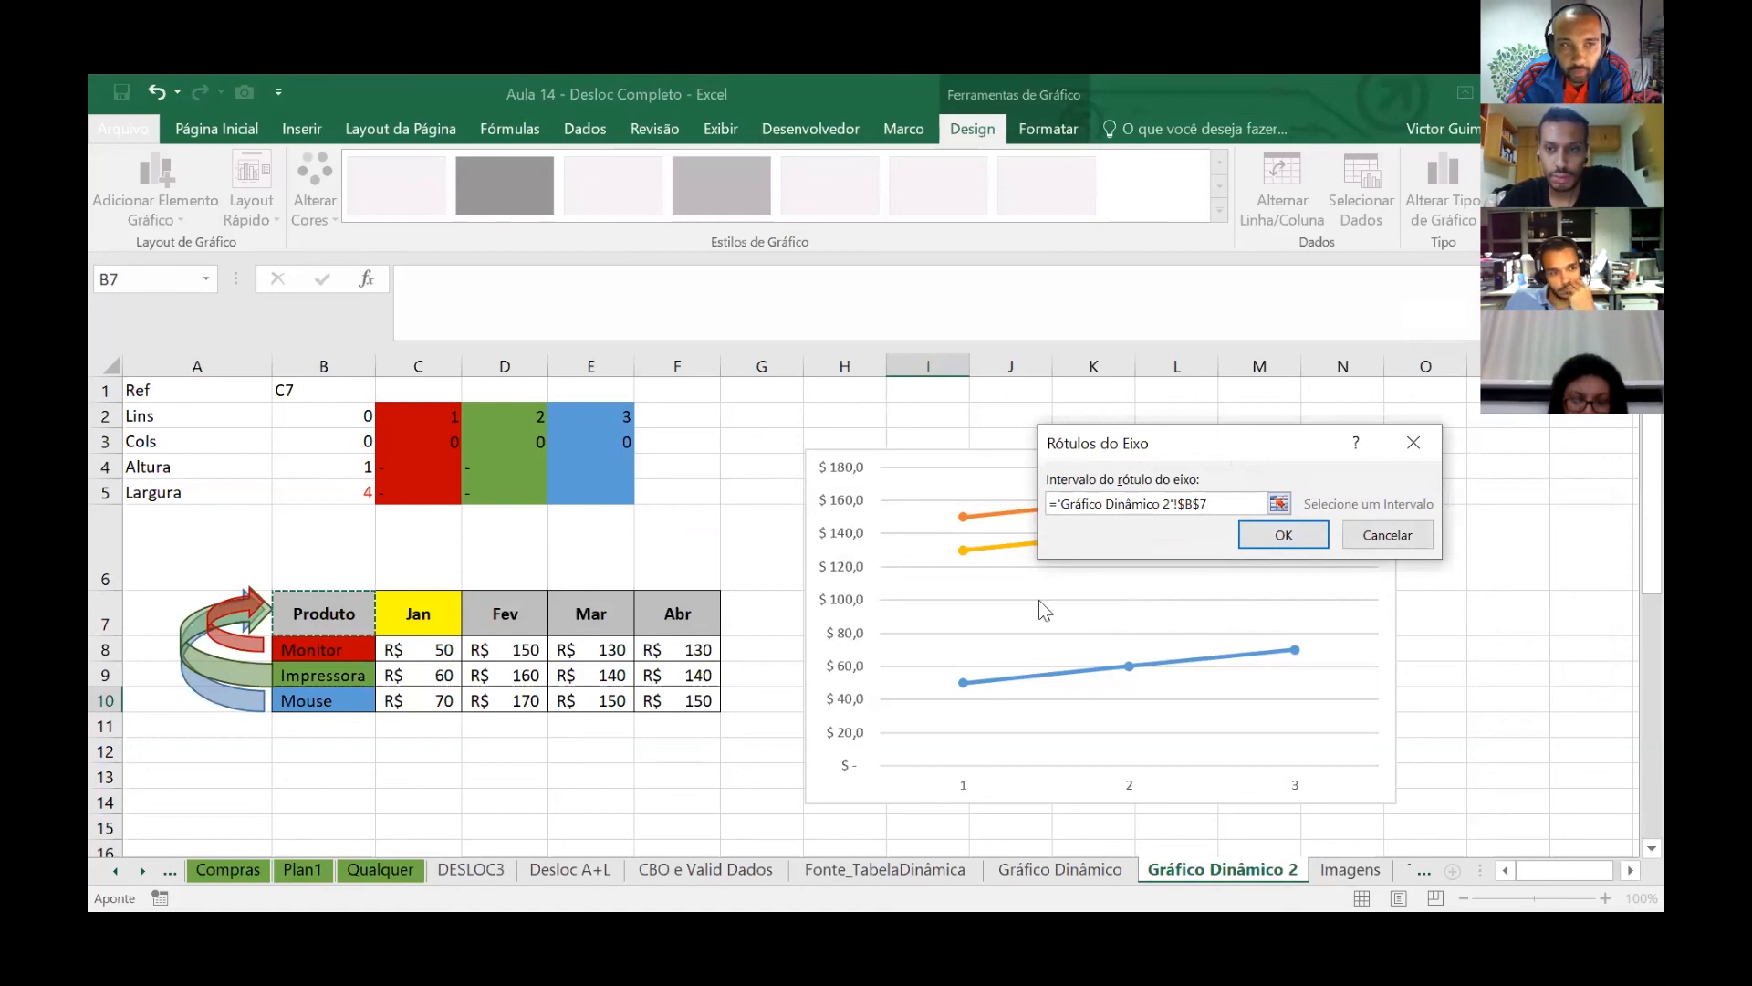
drag(1214, 502, 1049, 503)
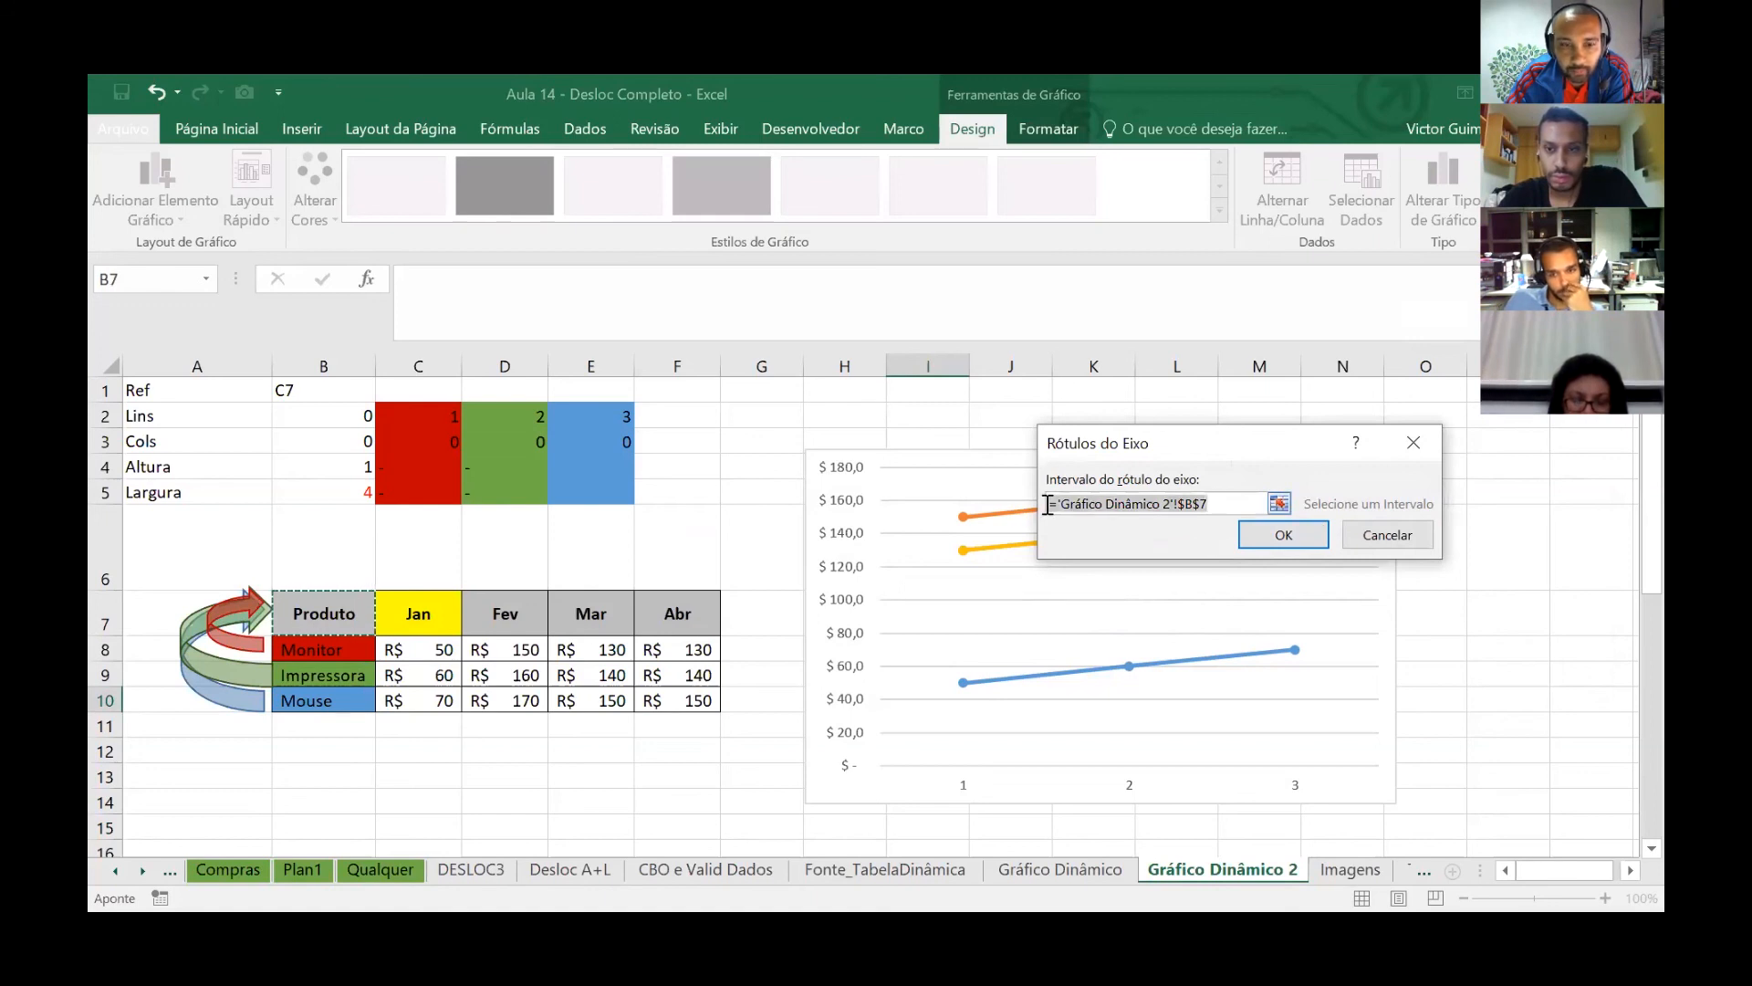
key(BackSpace)
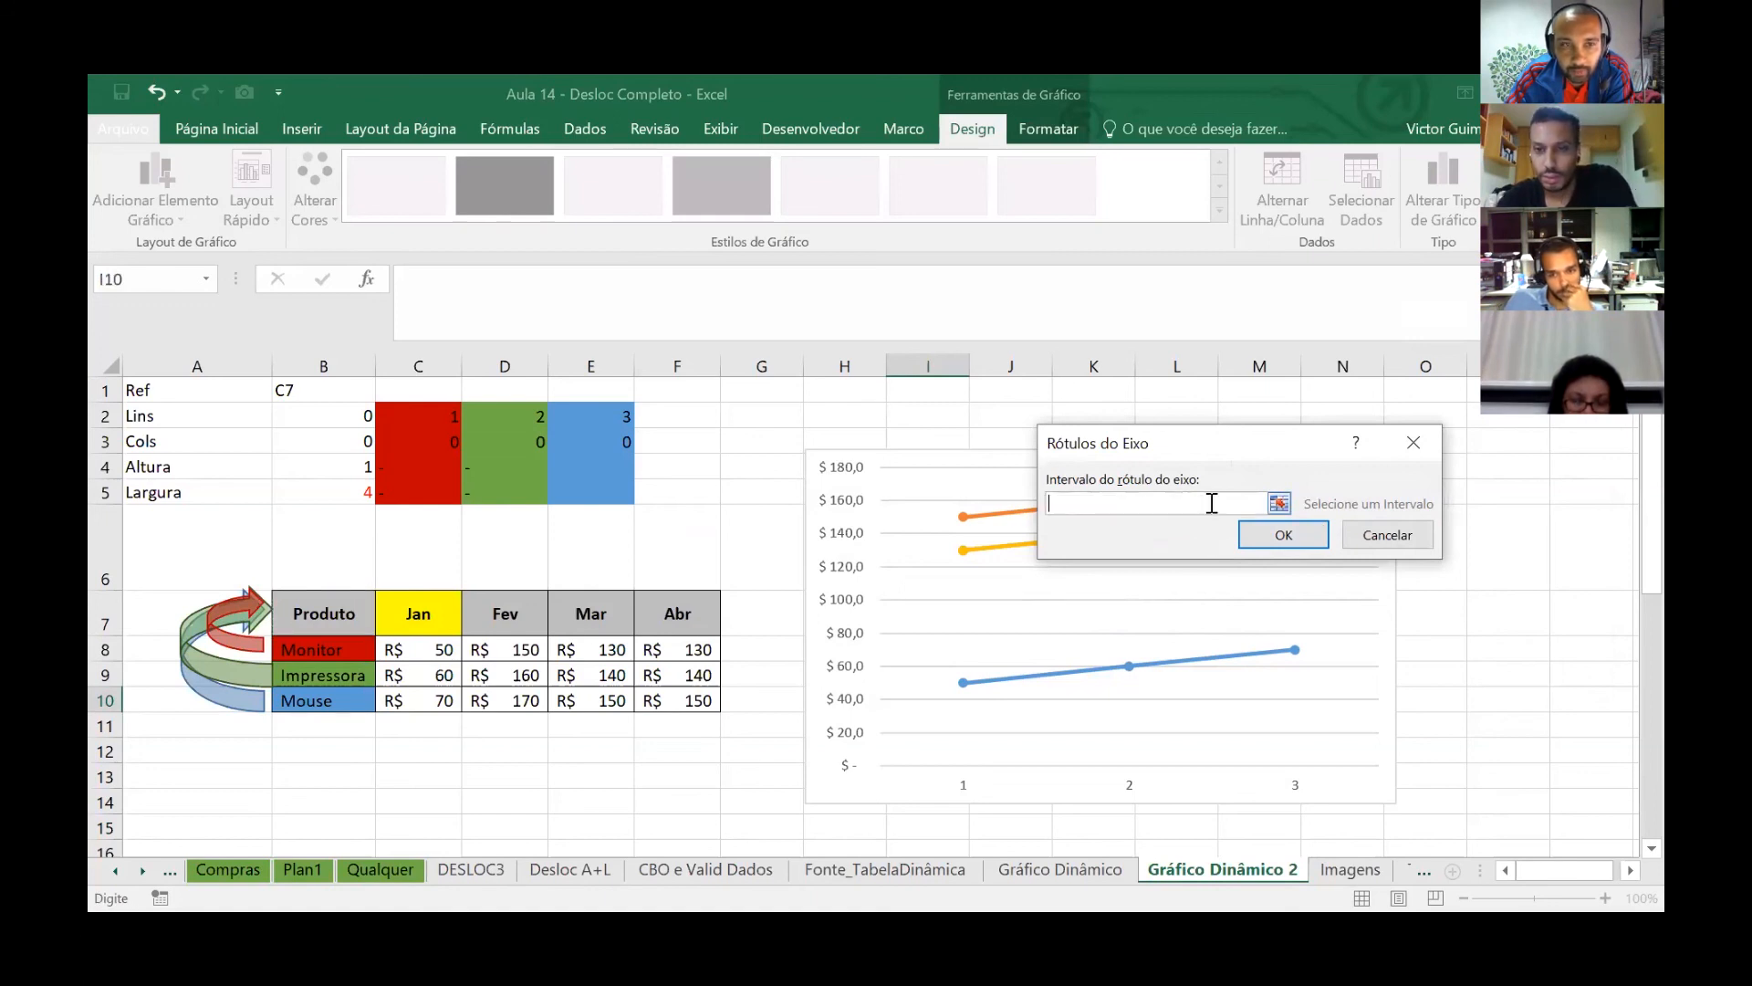
click(1280, 502)
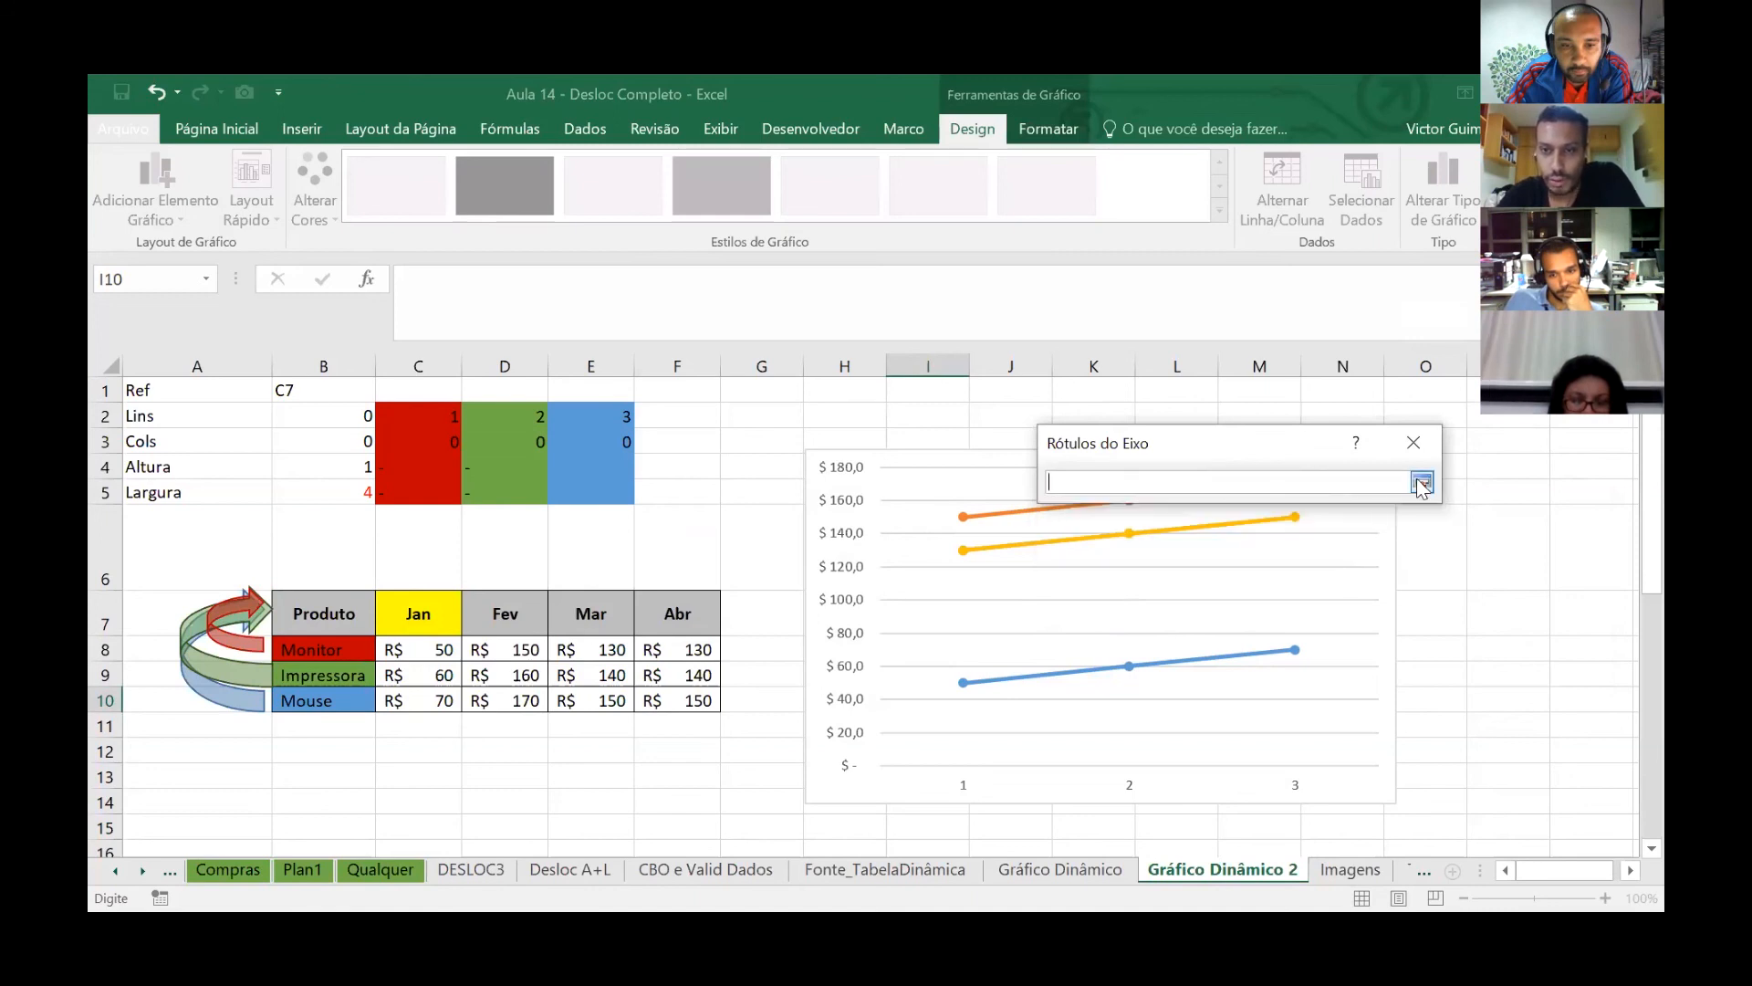
click(1422, 482)
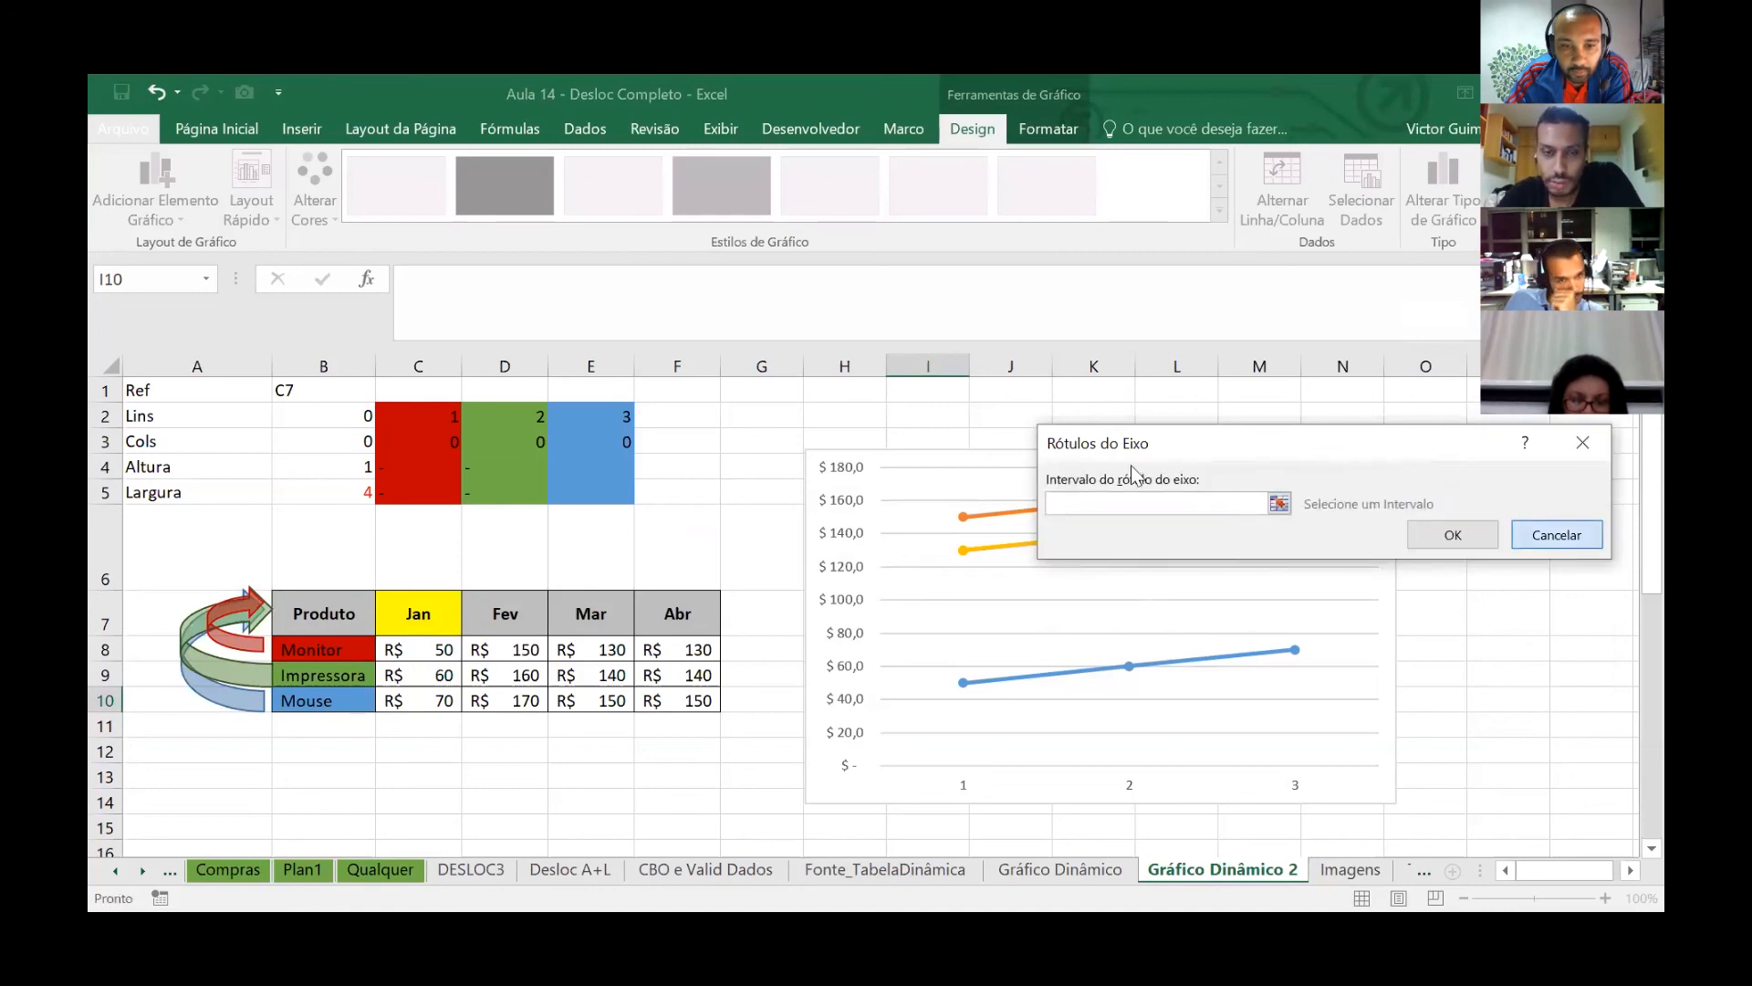
key(Escape)
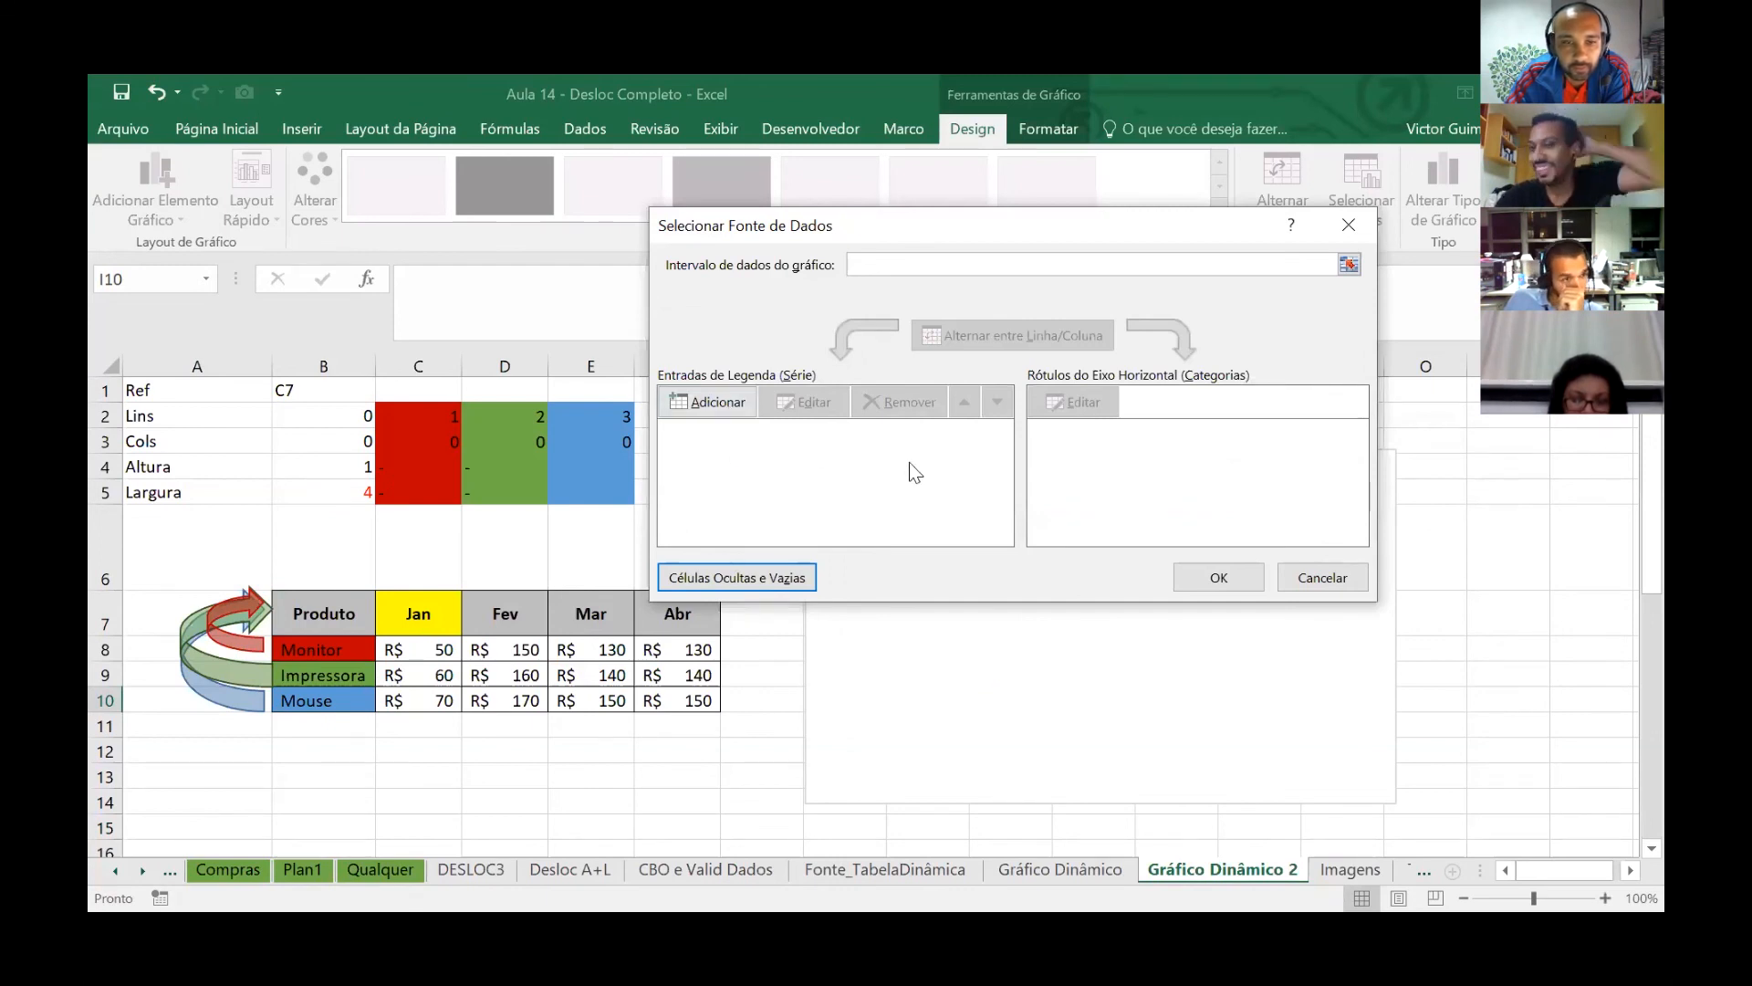
- Add a chart series that takes its name from the Jan header in cell C7
click(730, 402)
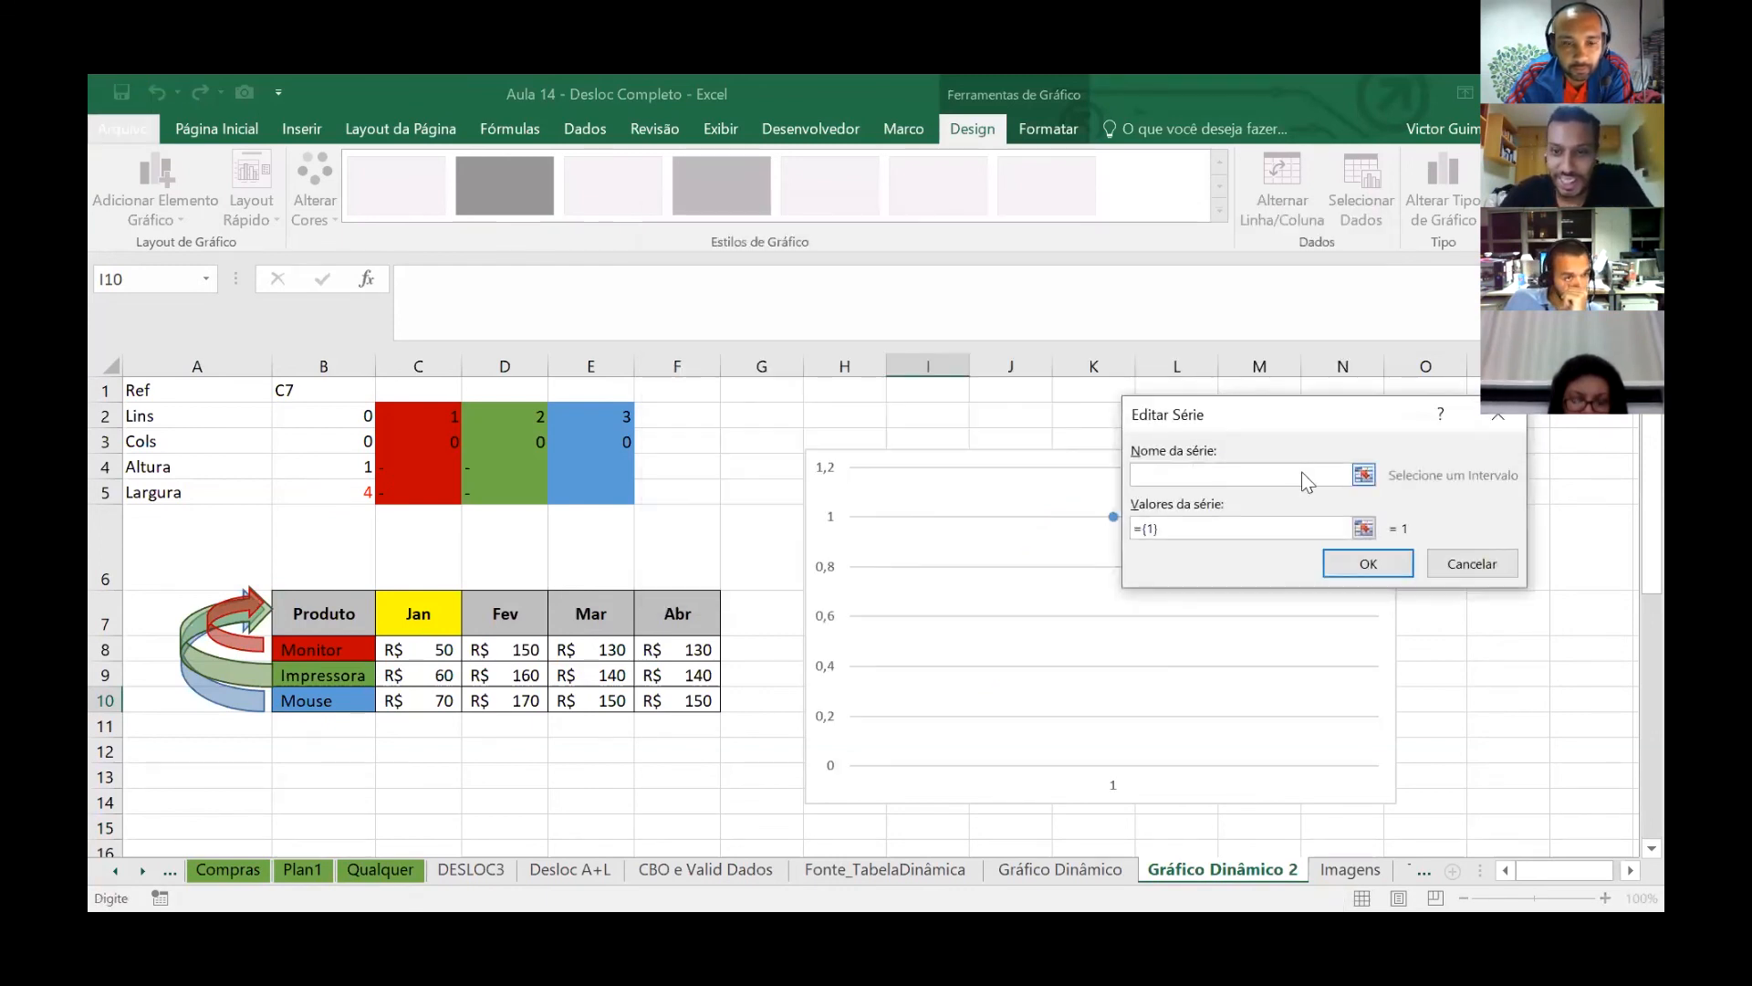
drag(1278, 424, 1194, 360)
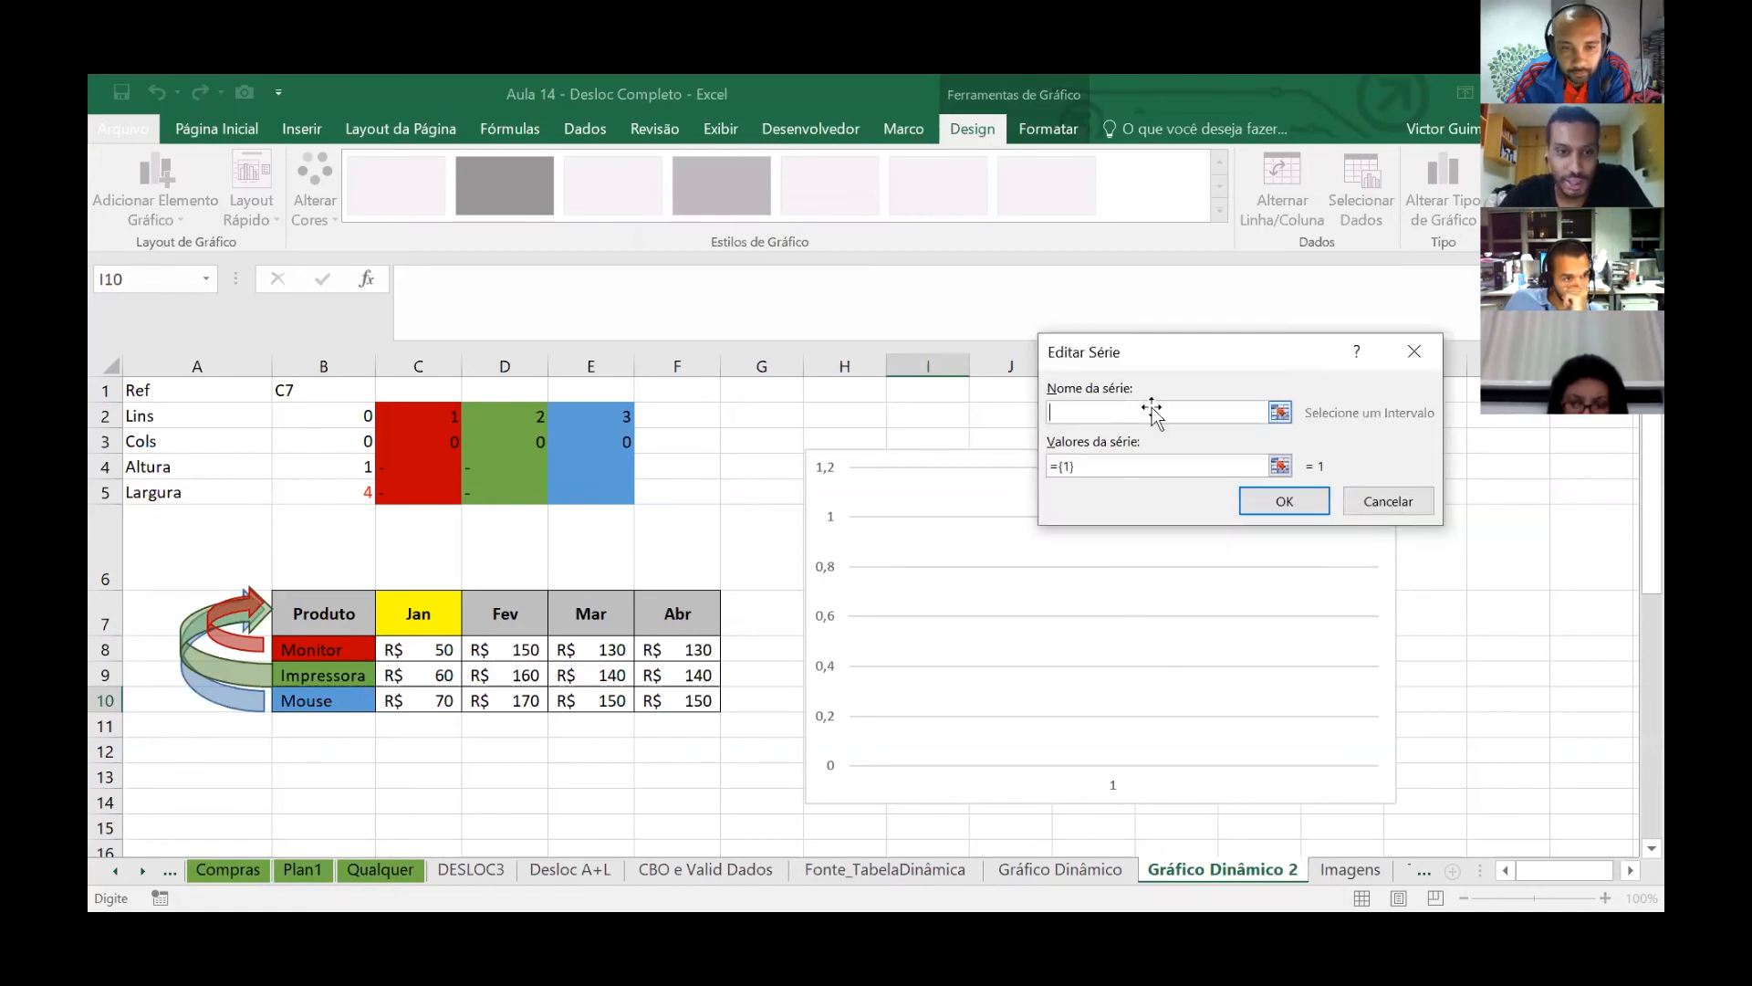
click(429, 608)
- Set the Jan series values to the name Graf2_Janeiro, prefixed with the Gráfico Dinâmico 2 sheet reference
click(1107, 467)
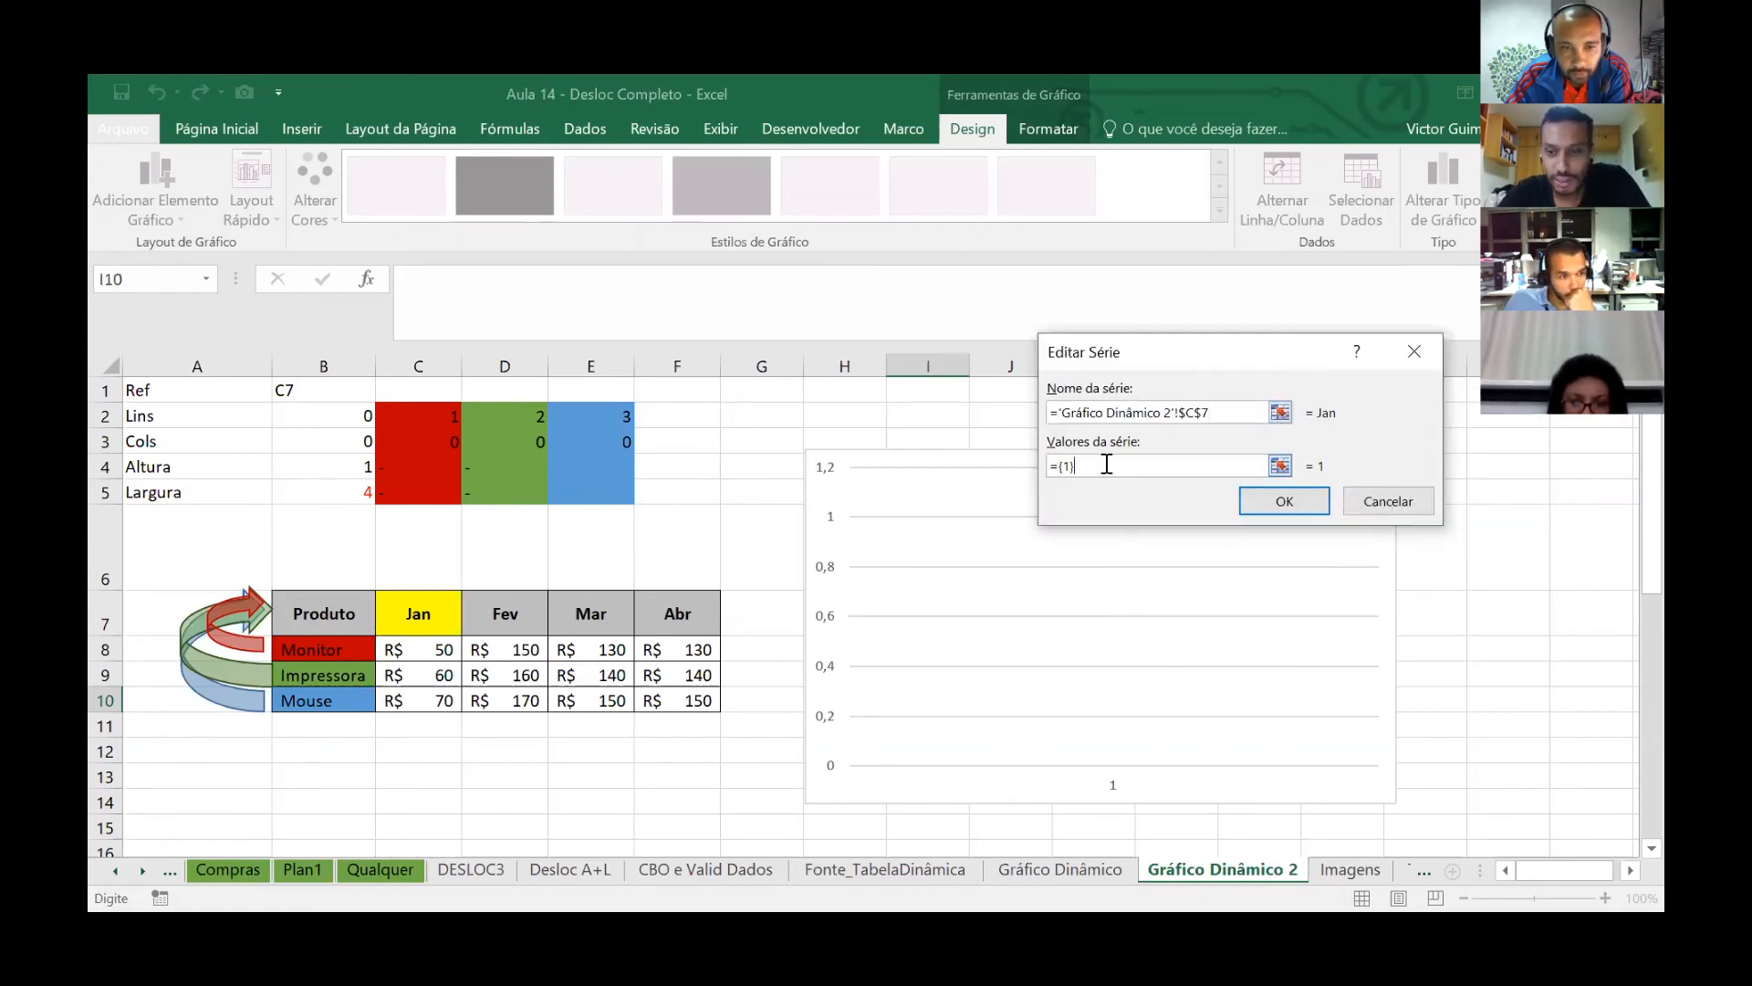
key(BackSpace)
key(BackSpace)
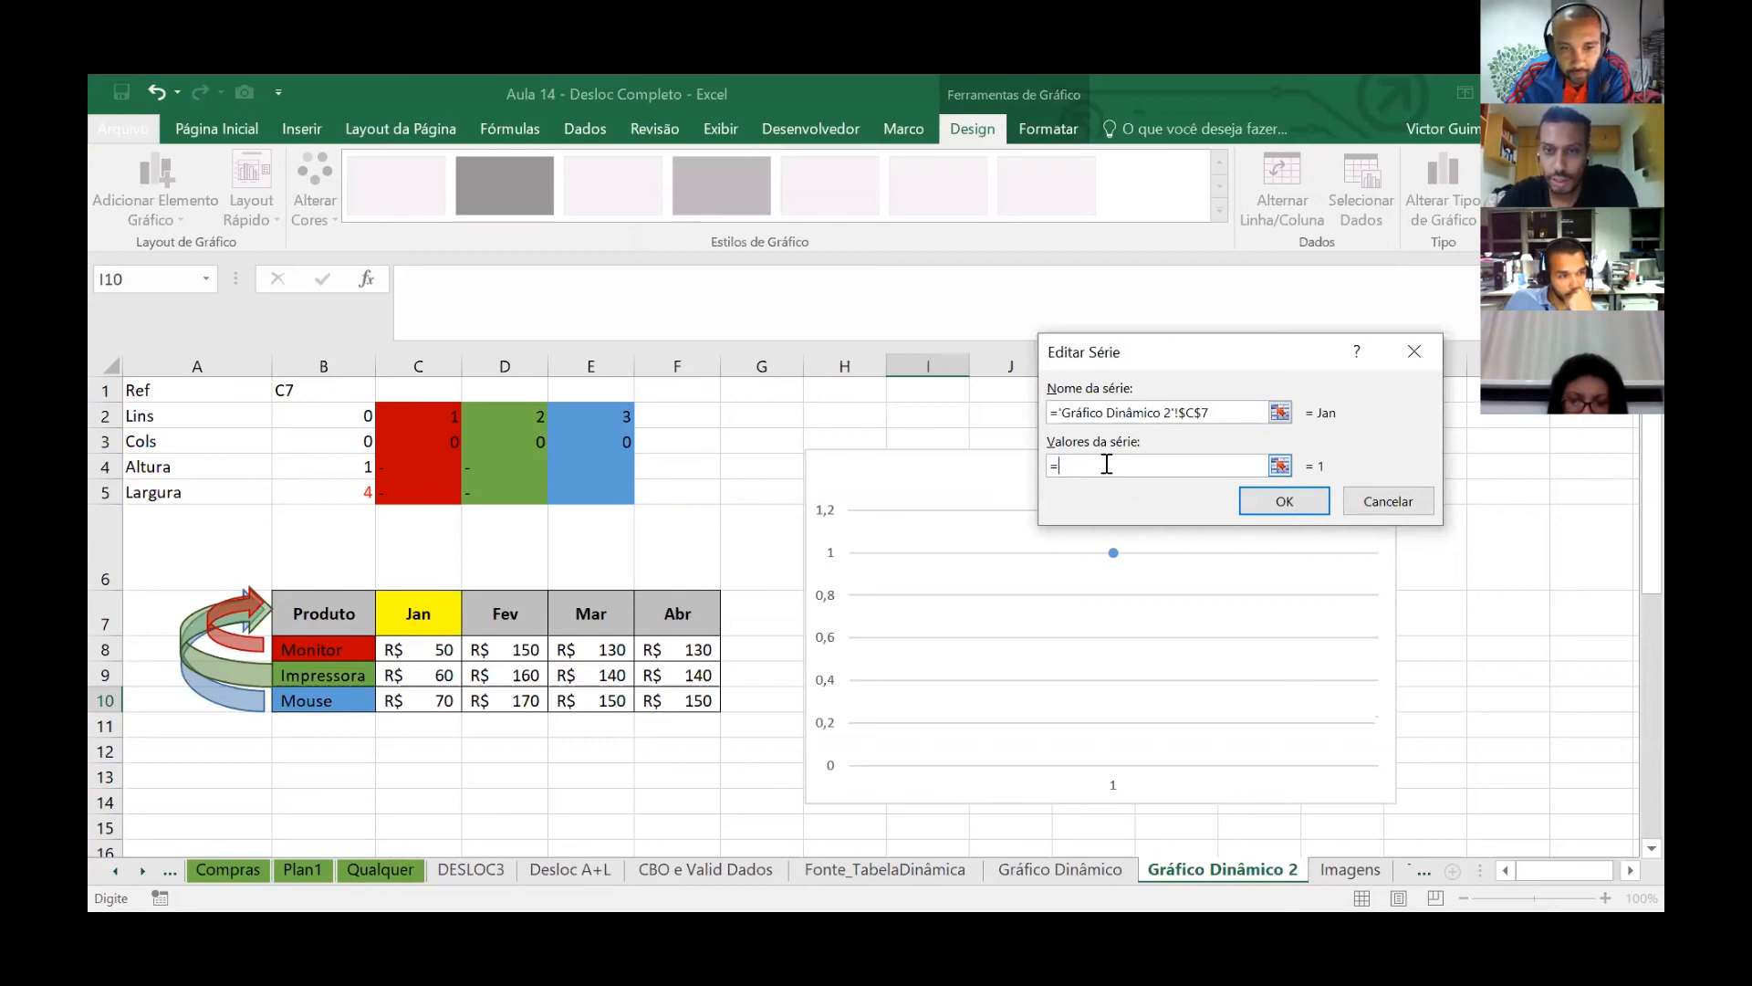
click(1239, 869)
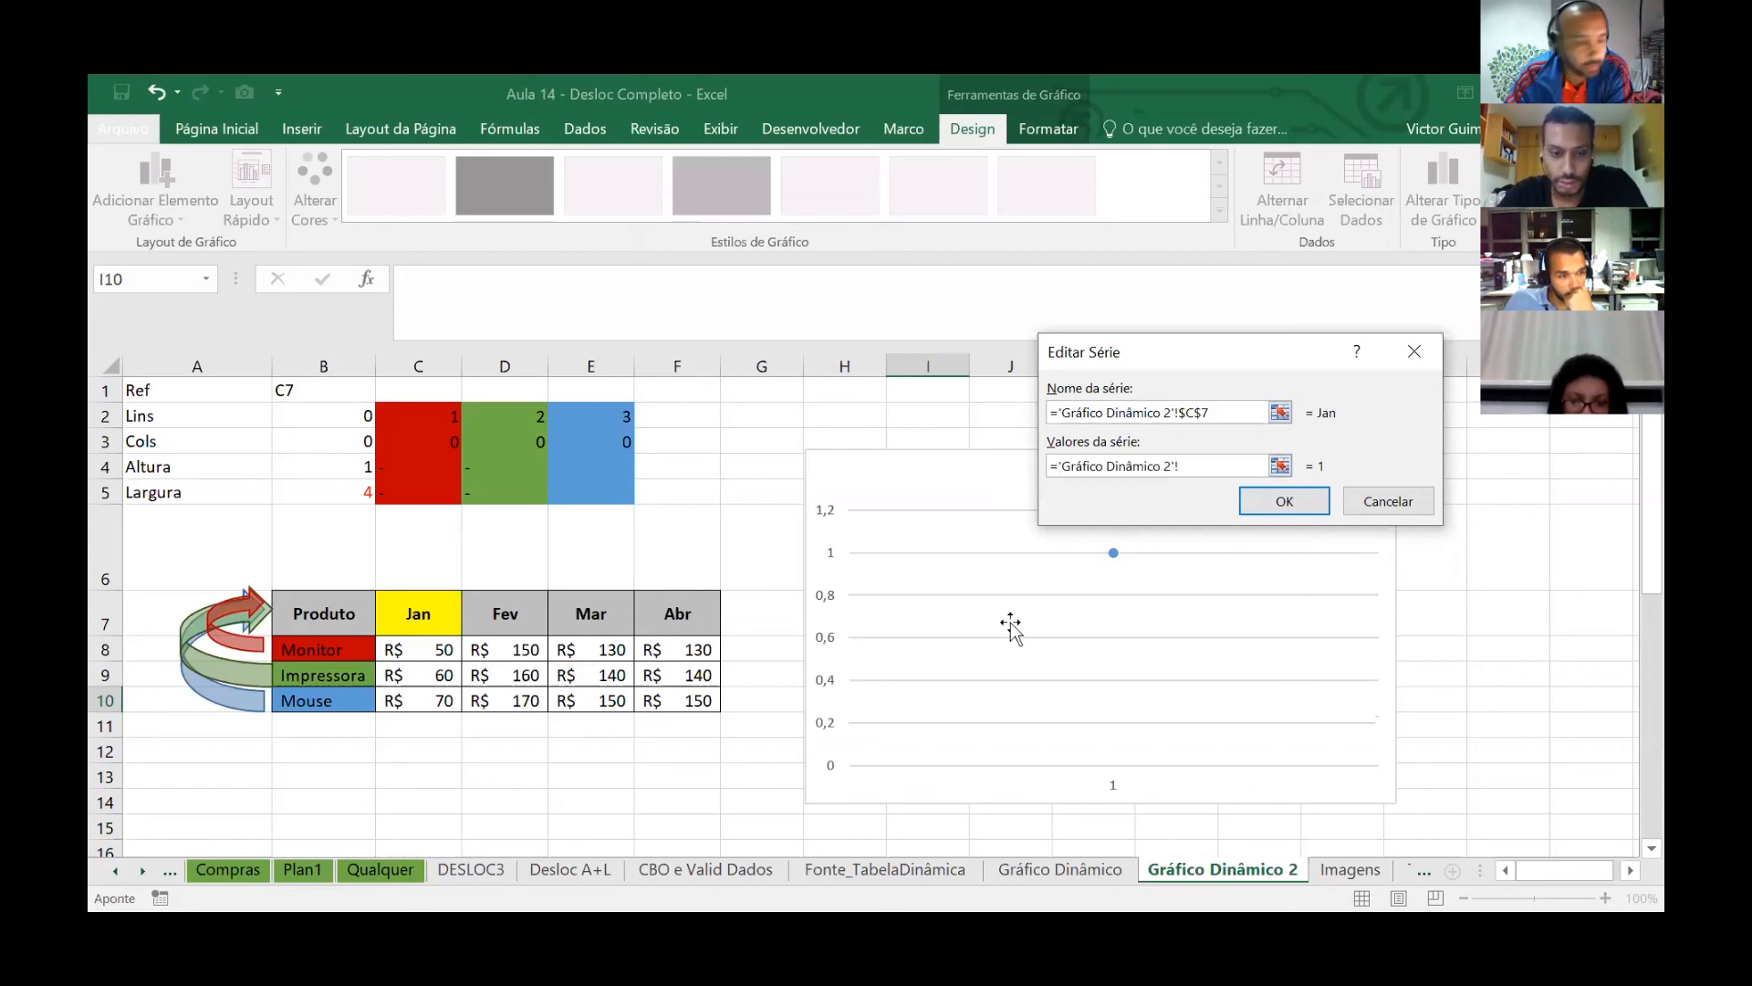
key(F3)
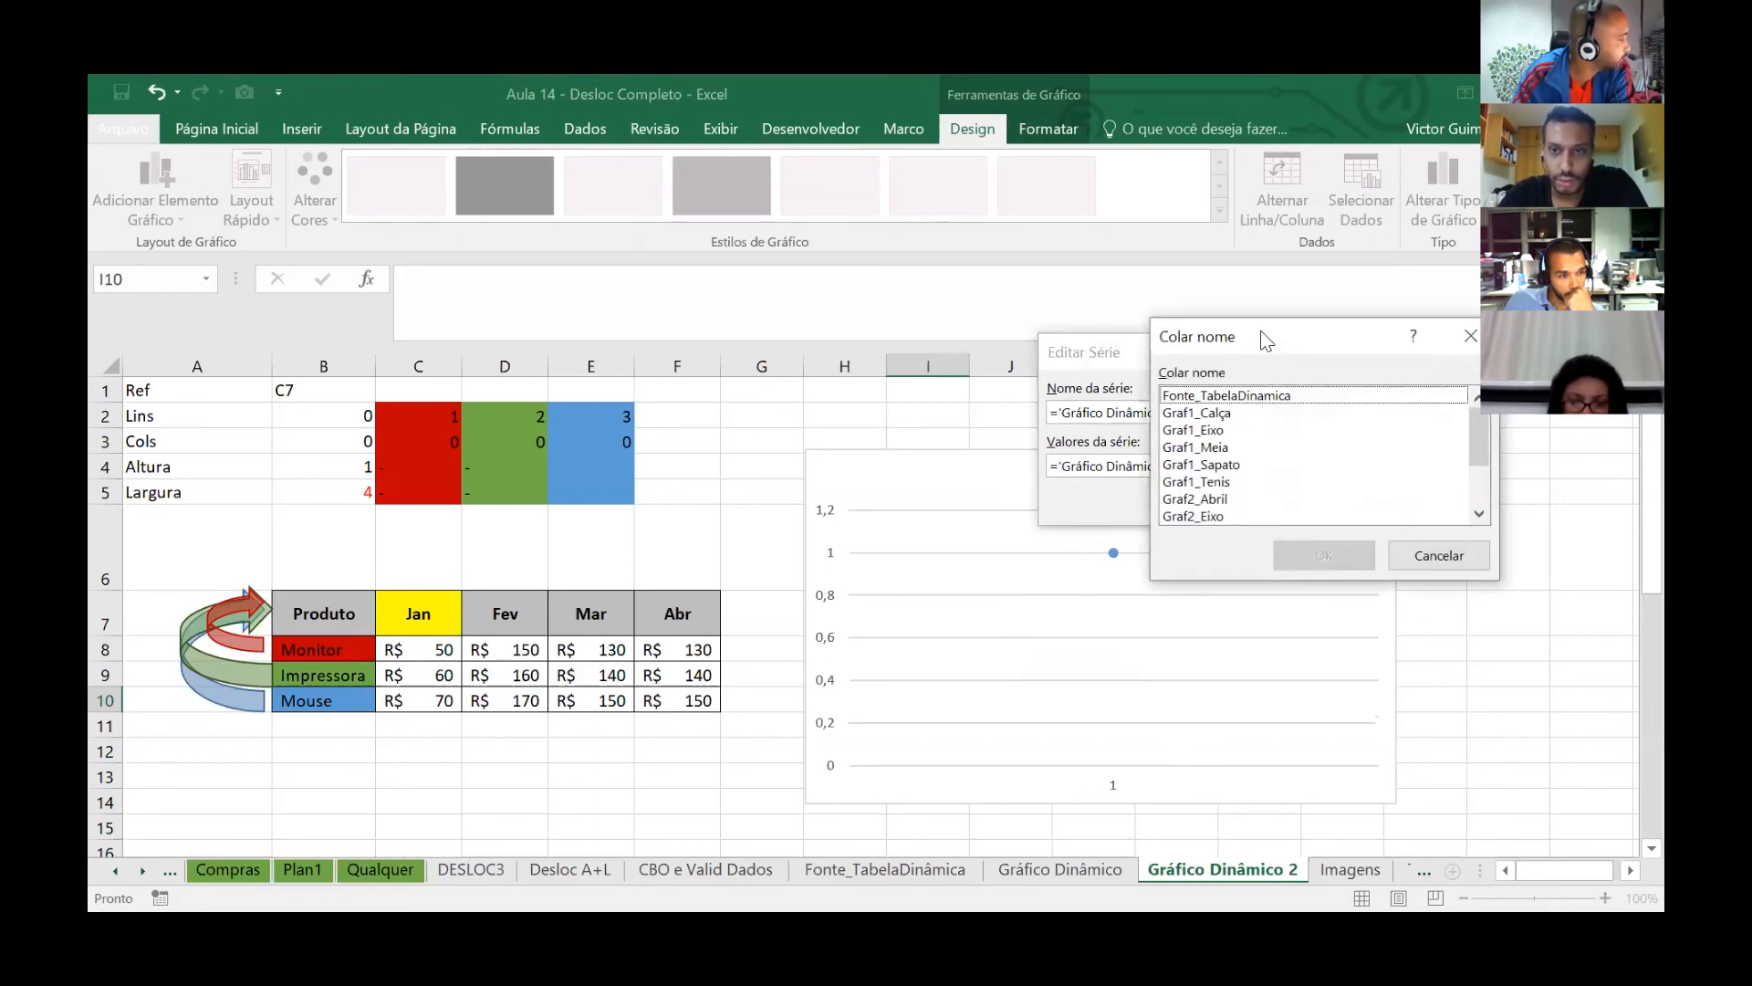
drag(1261, 330, 1136, 288)
drag(1360, 413, 1361, 468)
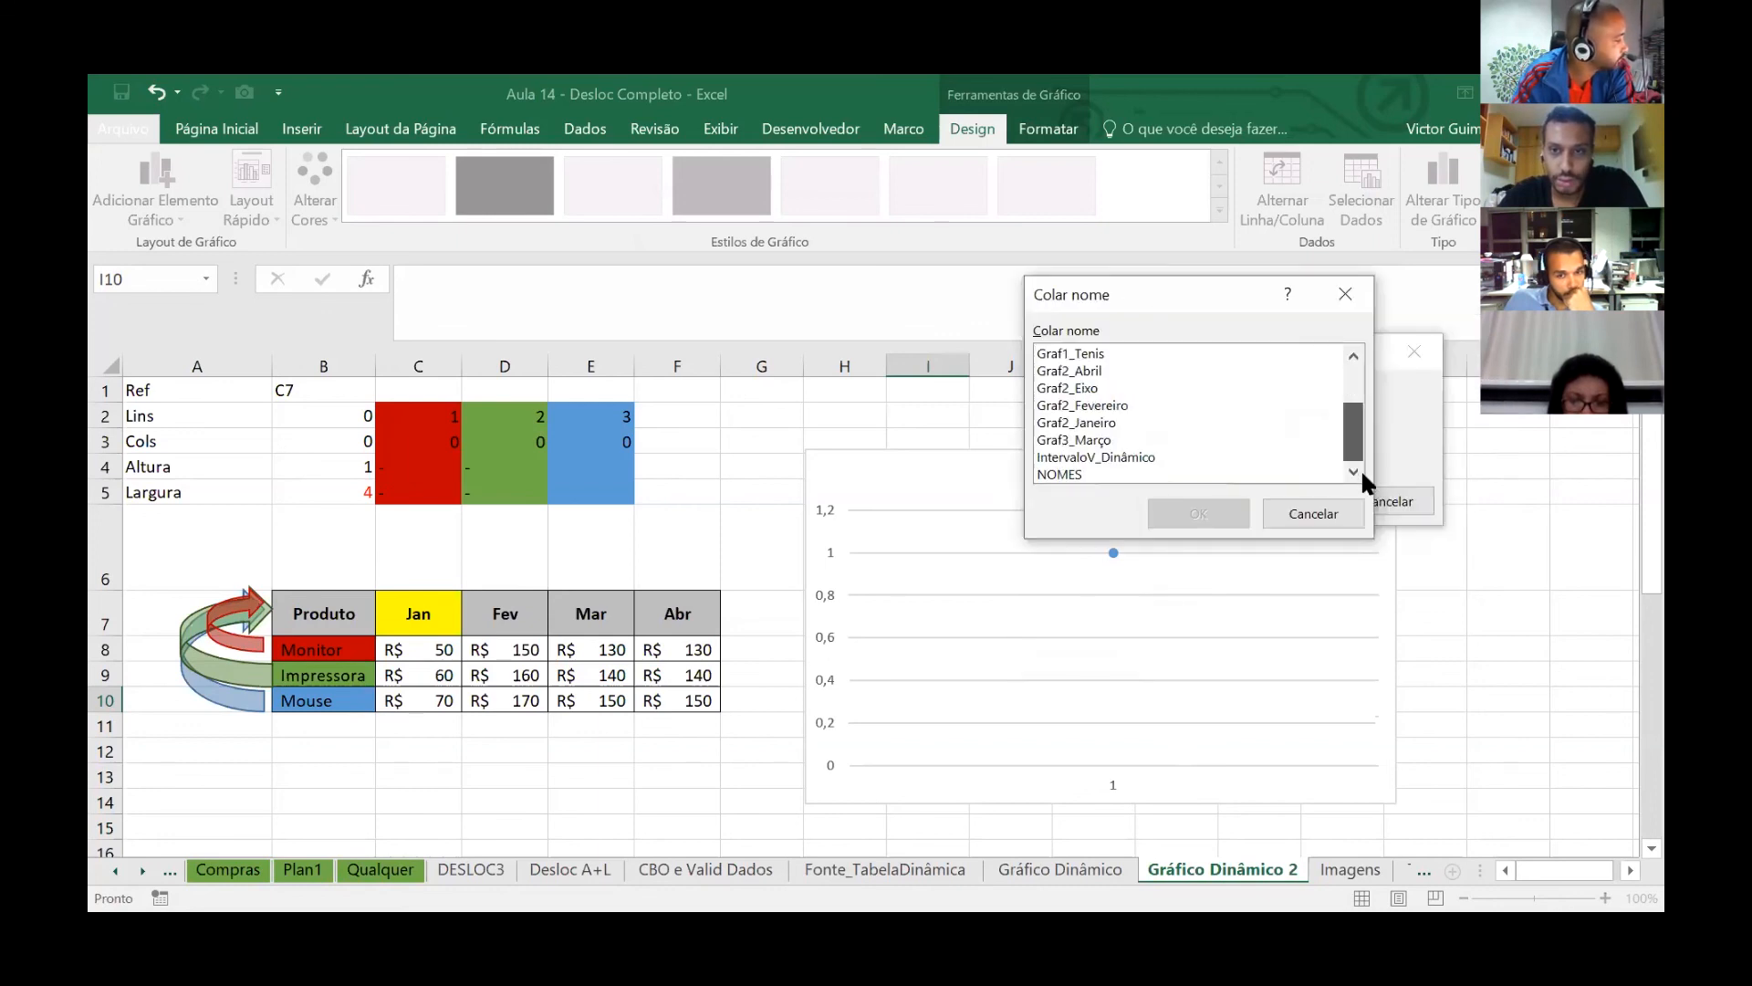
click(1084, 424)
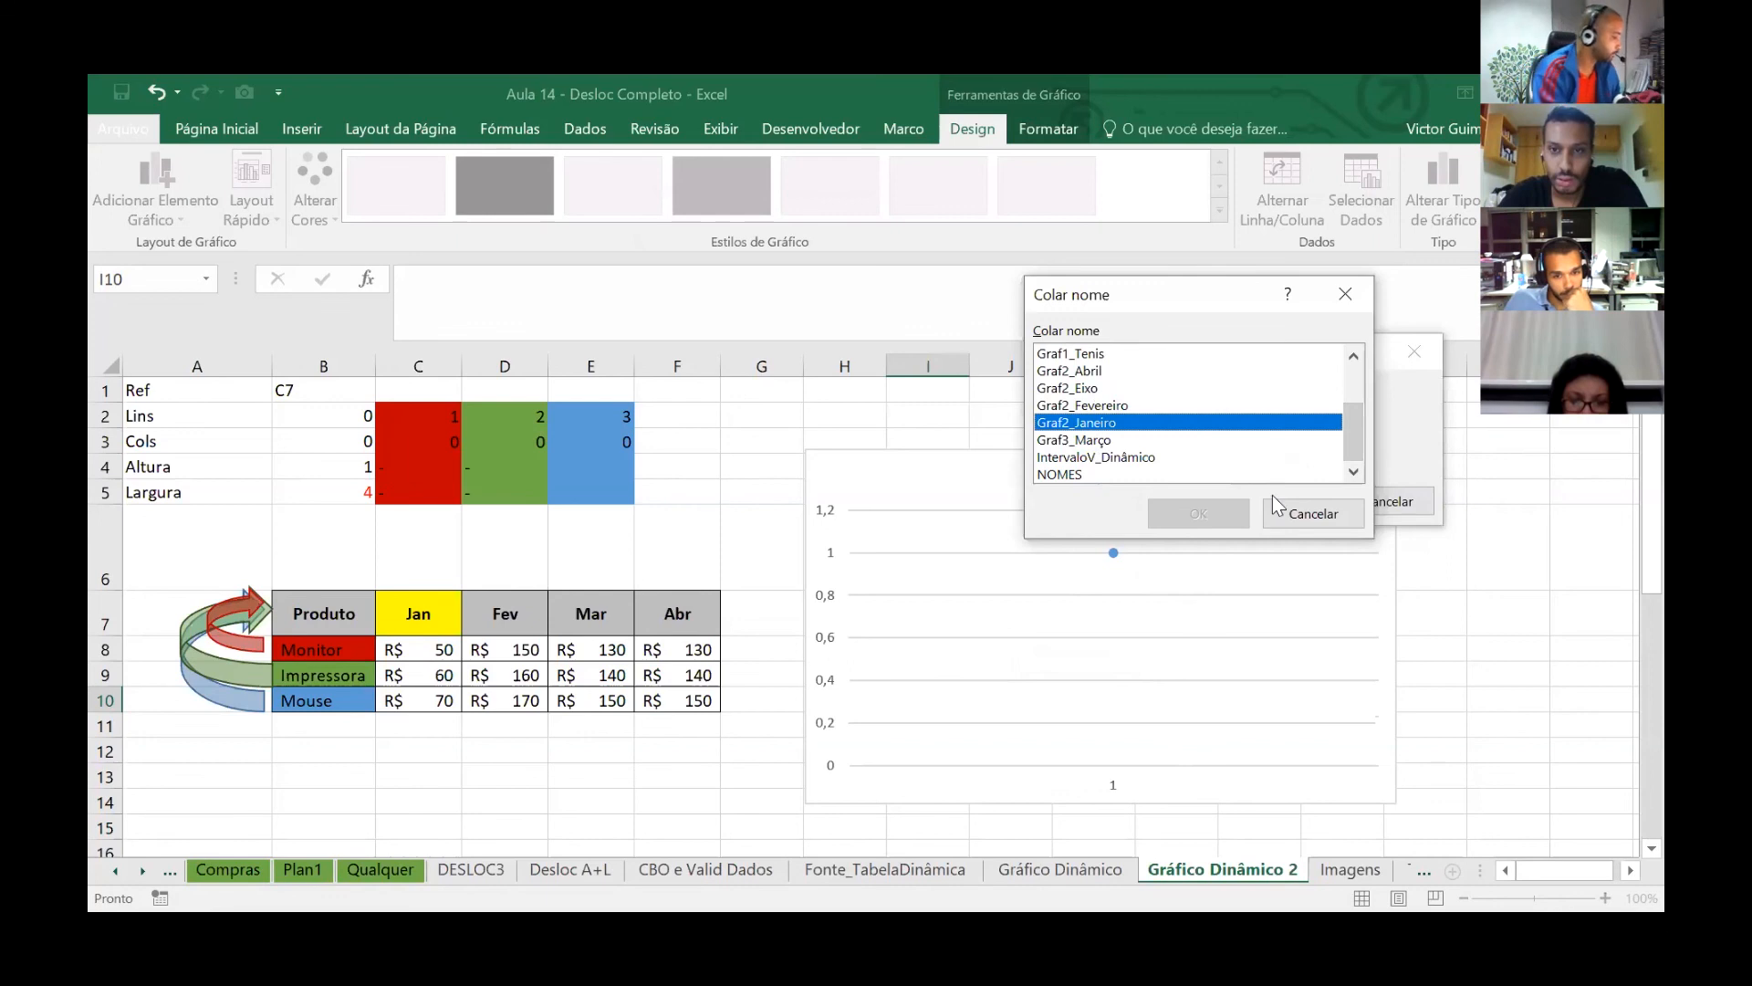
key(Return)
key(Return)
- Add a second series named from the Fev header in D7 and start its values with the Gráfico Dinâmico 2 sheet reference
click(726, 398)
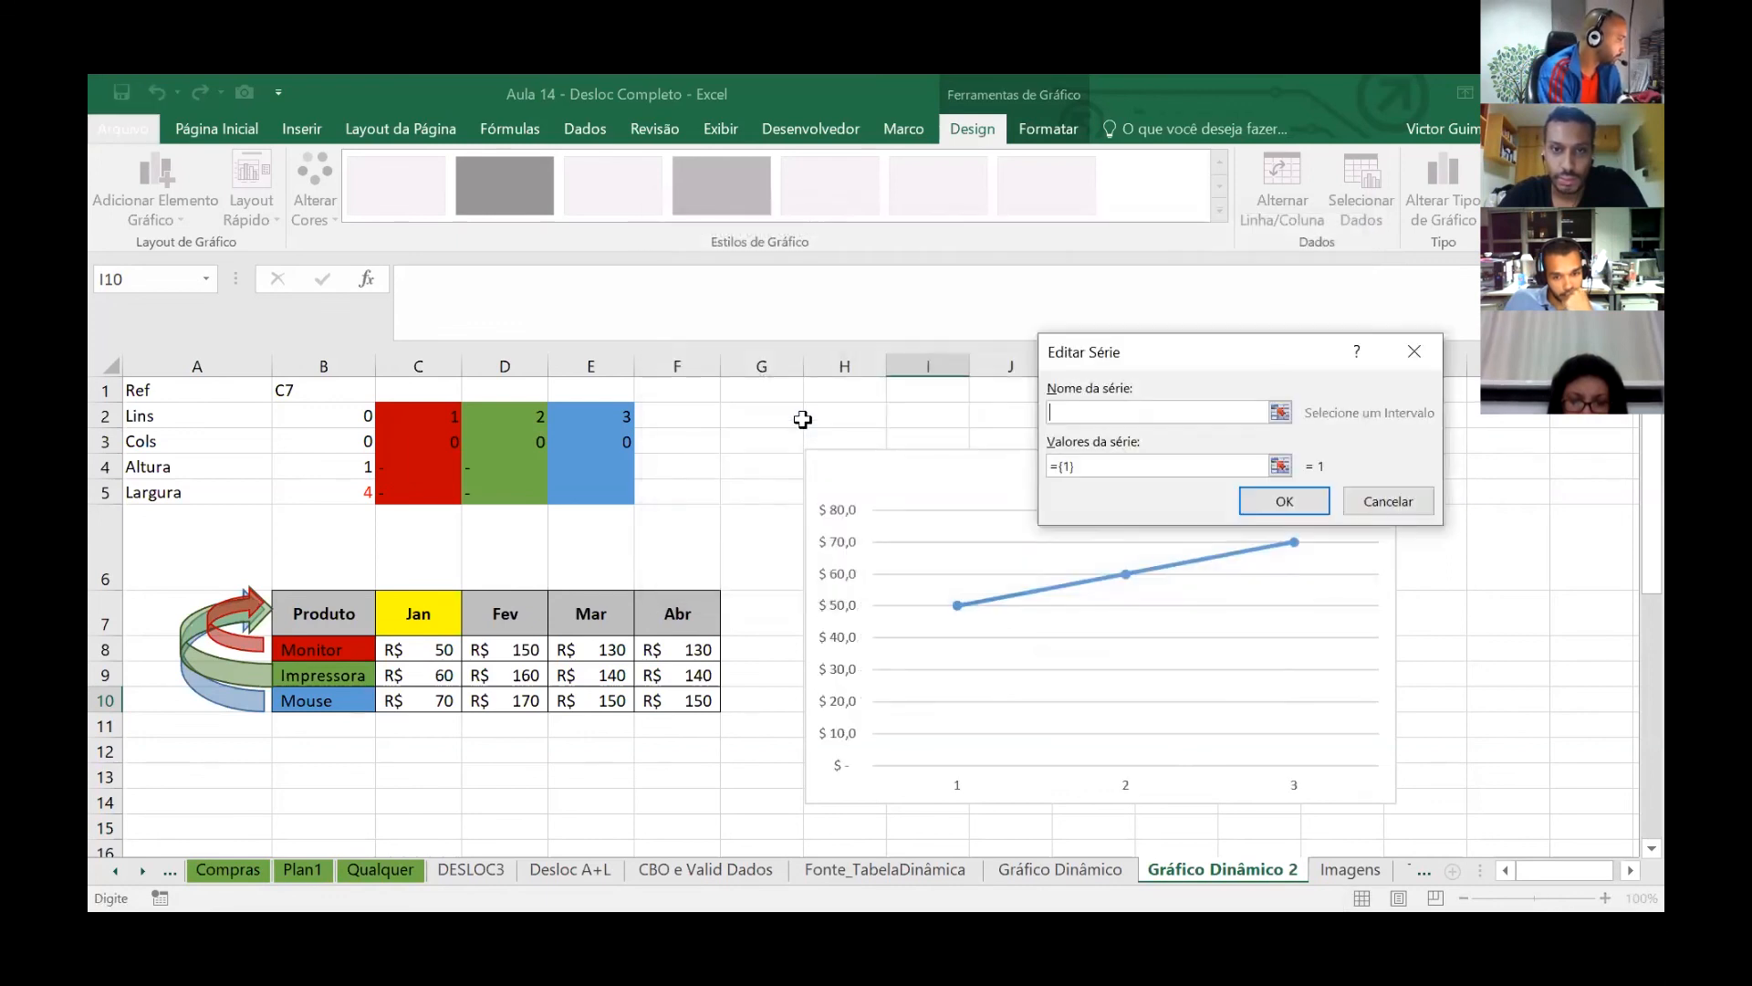
click(505, 628)
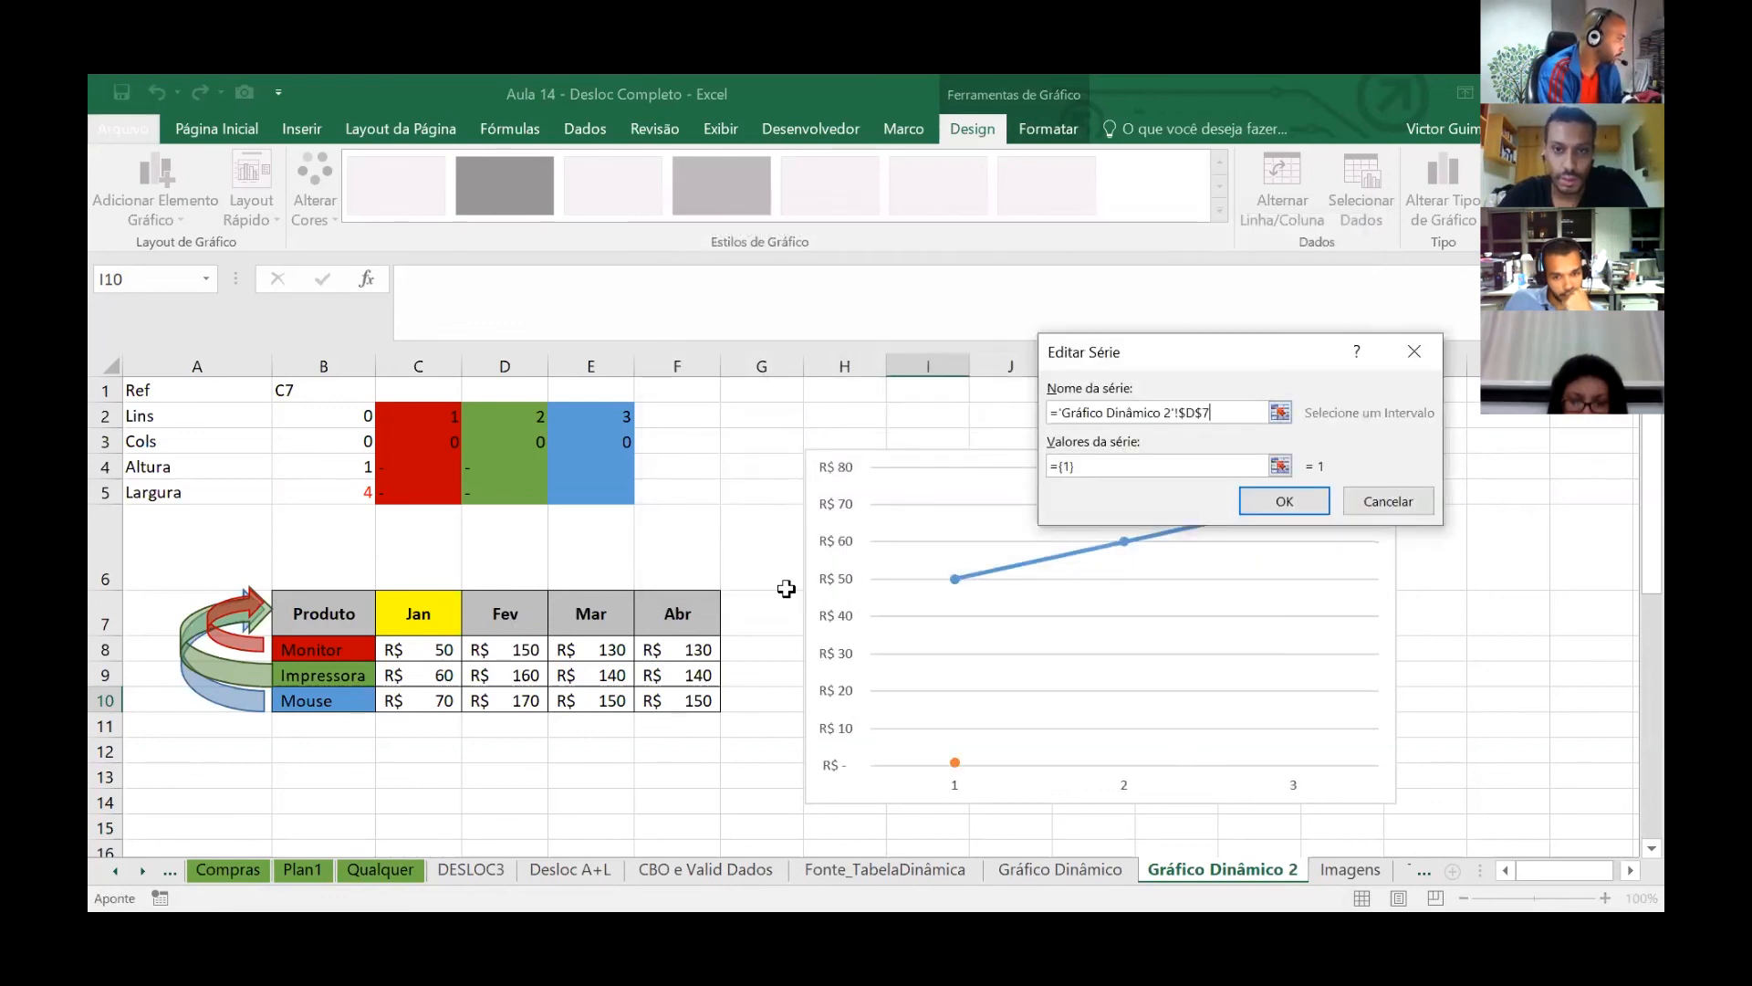
click(1065, 465)
click(1245, 872)
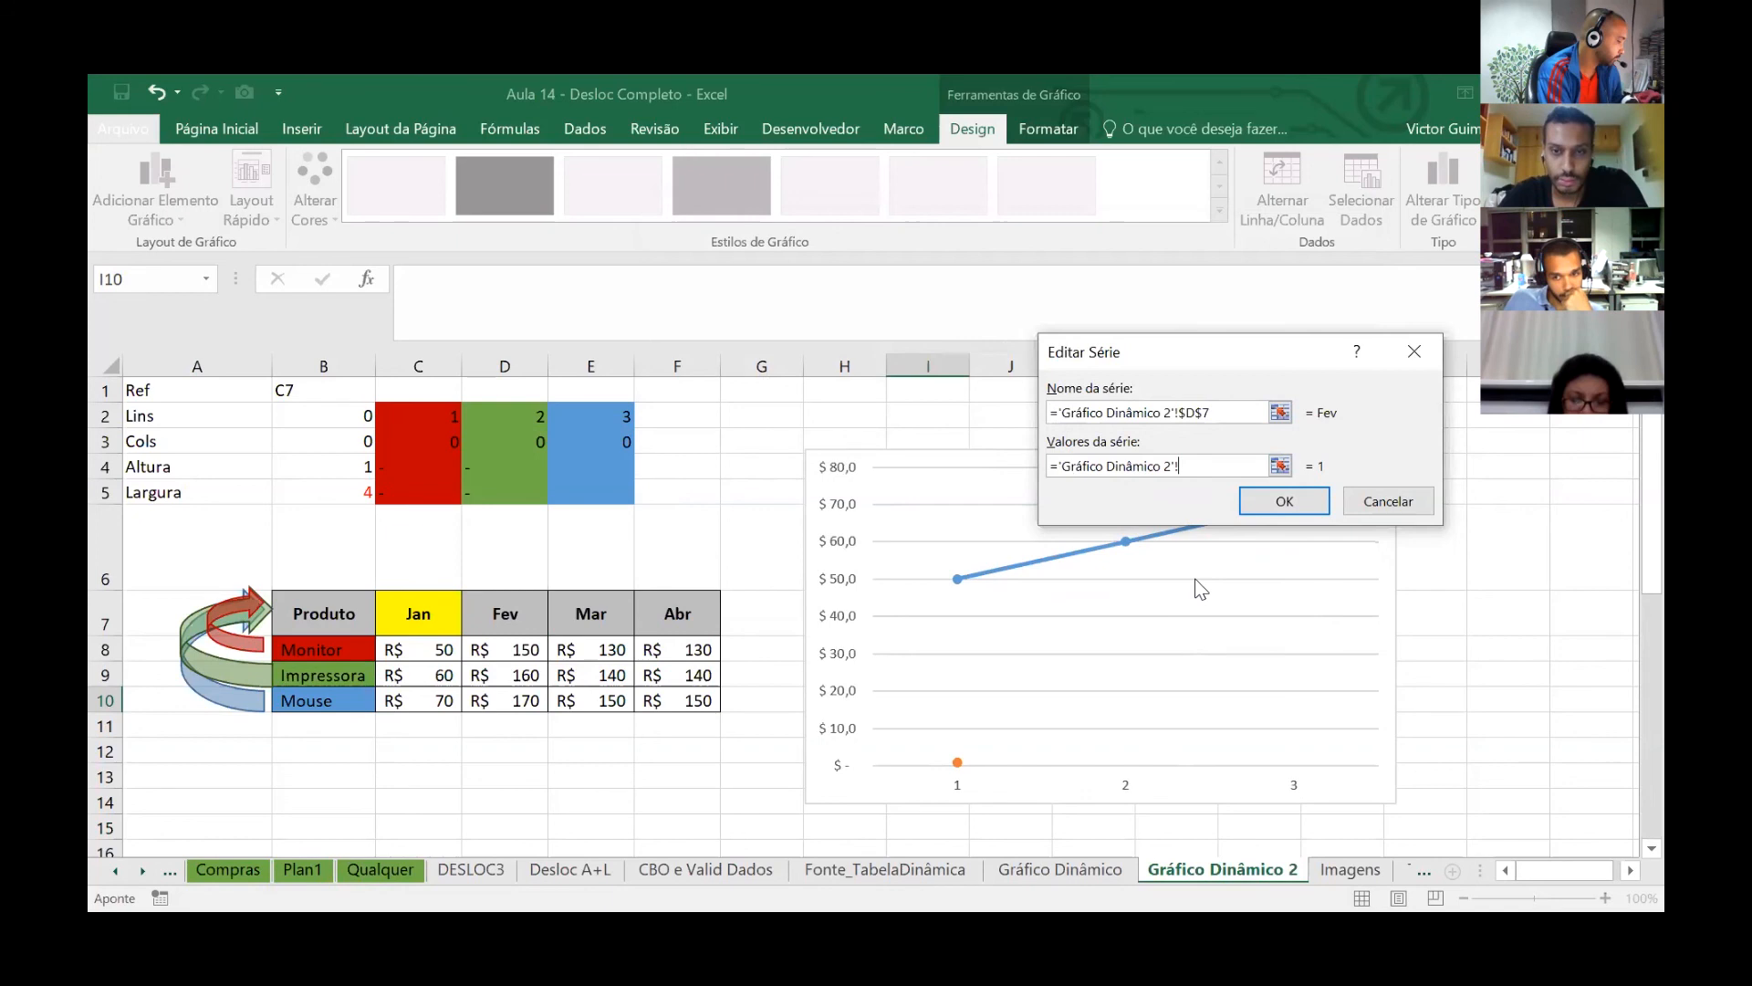
- Try to insert the defined name Graf2_Janeiro into the Fev series values
key(F3)
scroll(1151, 435, down, 2)
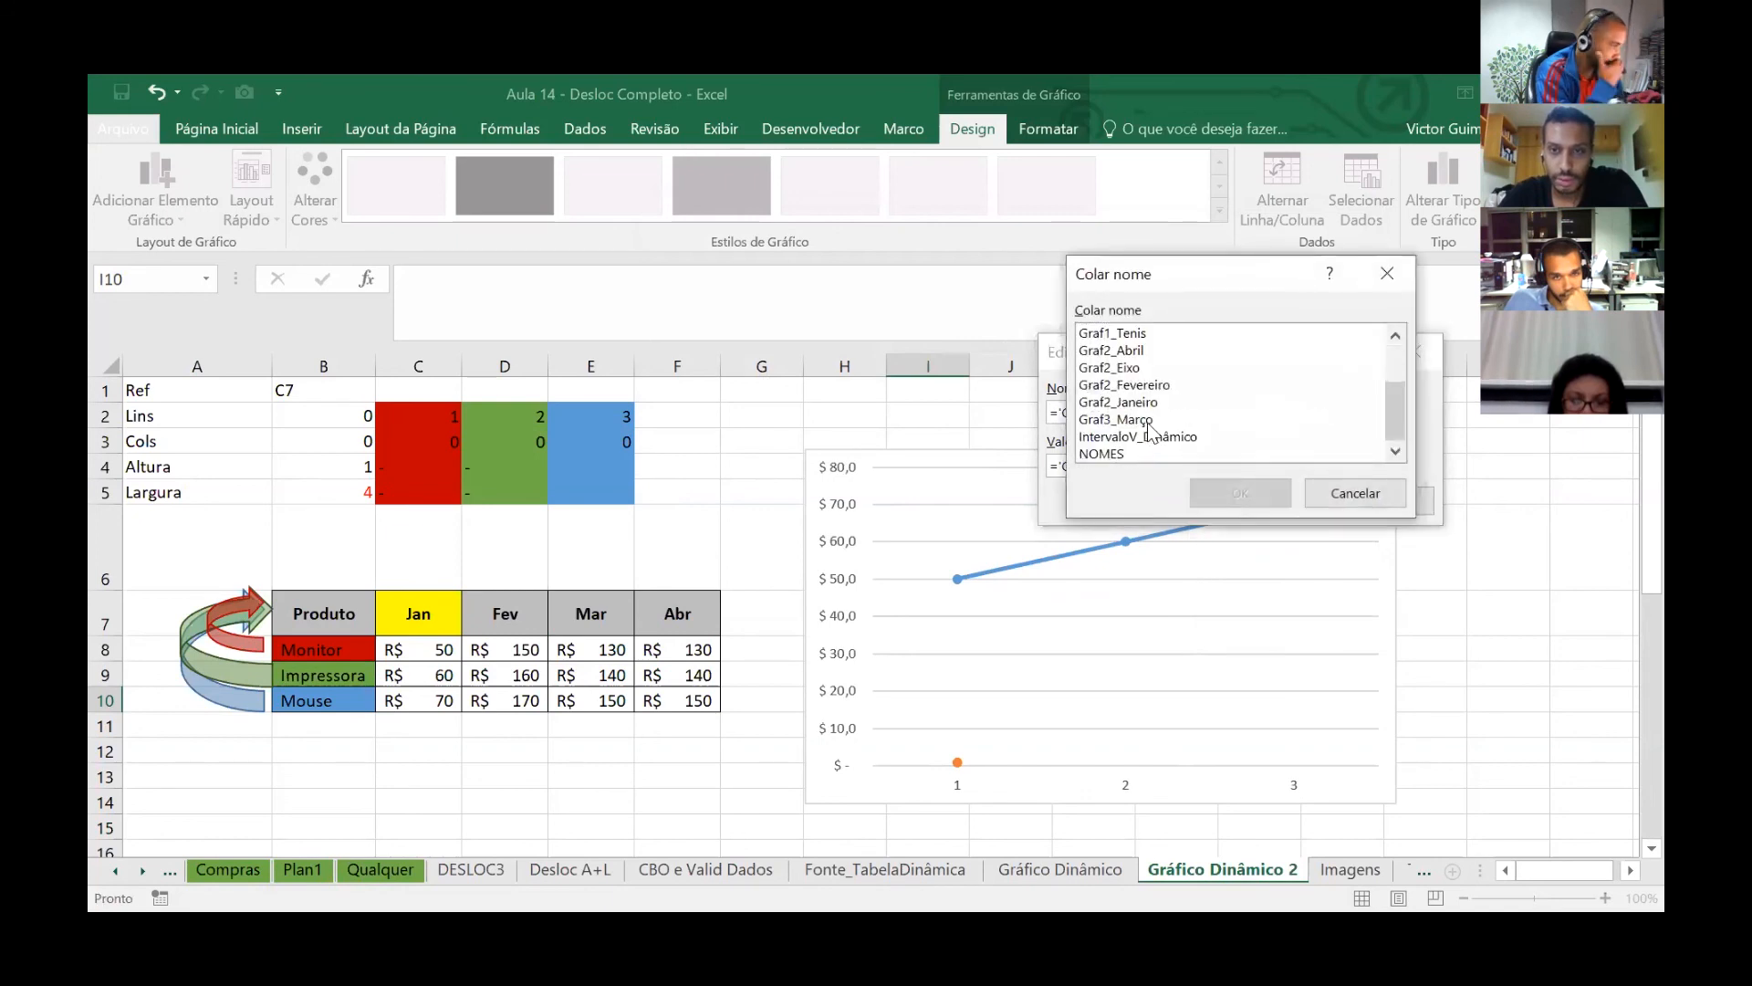
click(1147, 404)
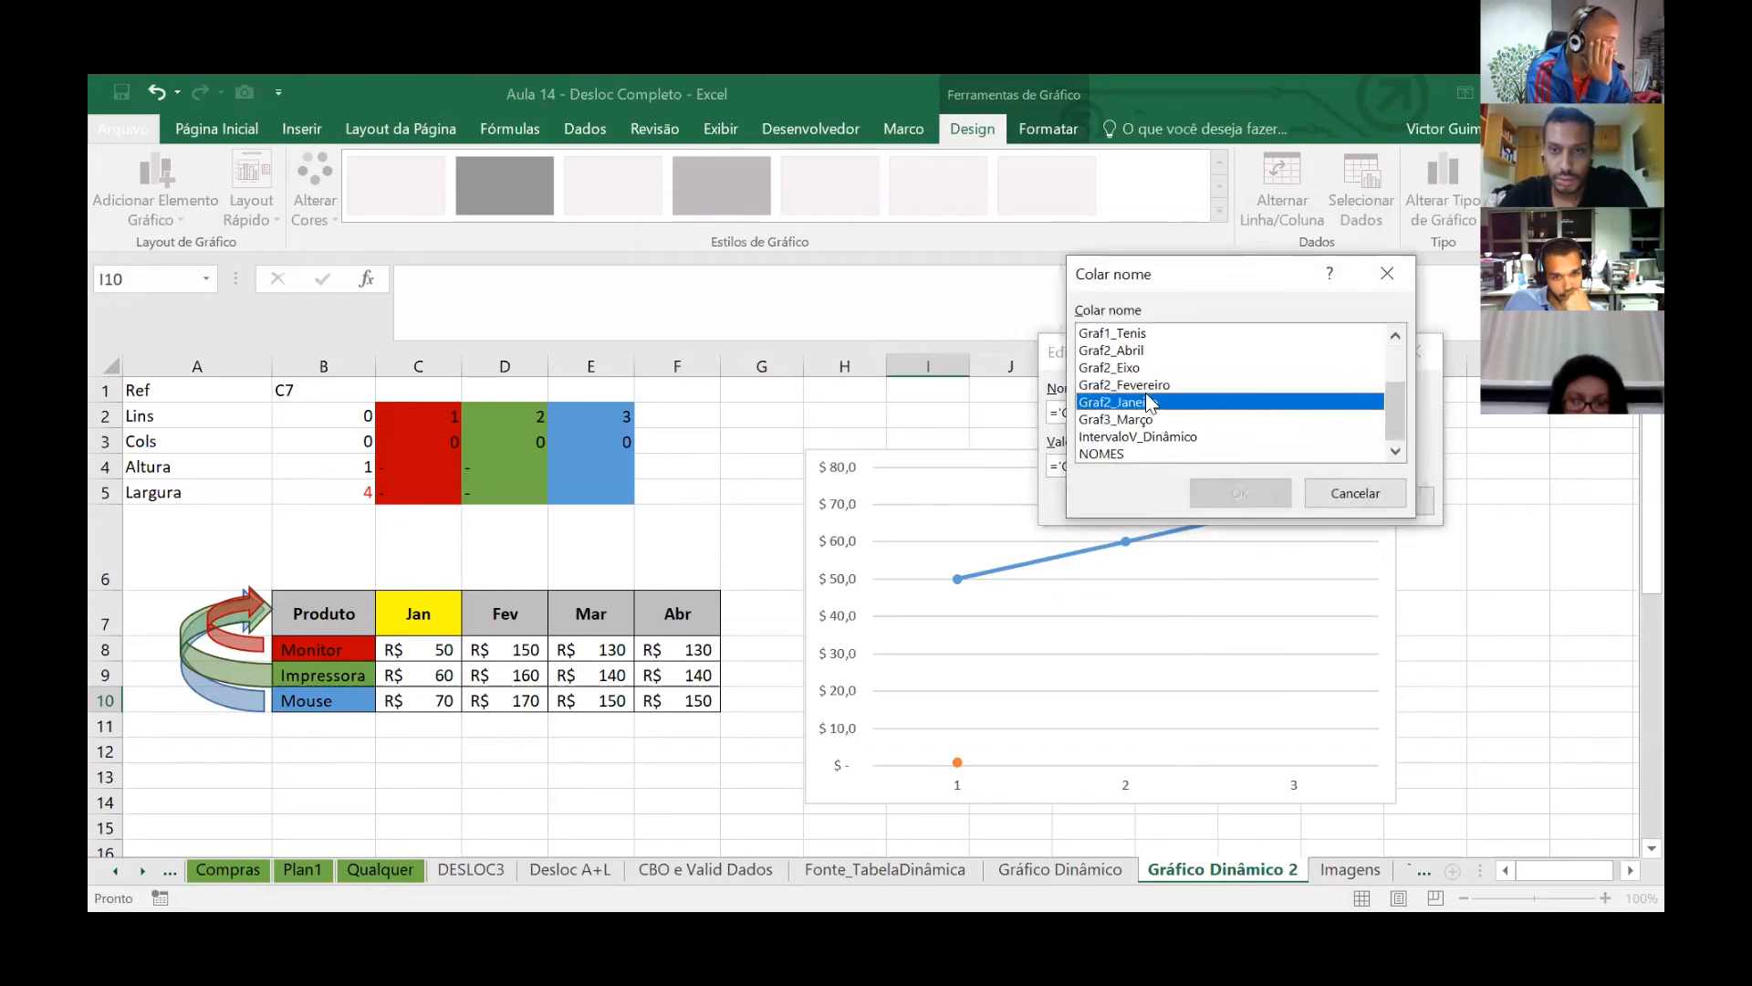
click(1281, 493)
drag(1065, 464, 1341, 465)
click(1283, 876)
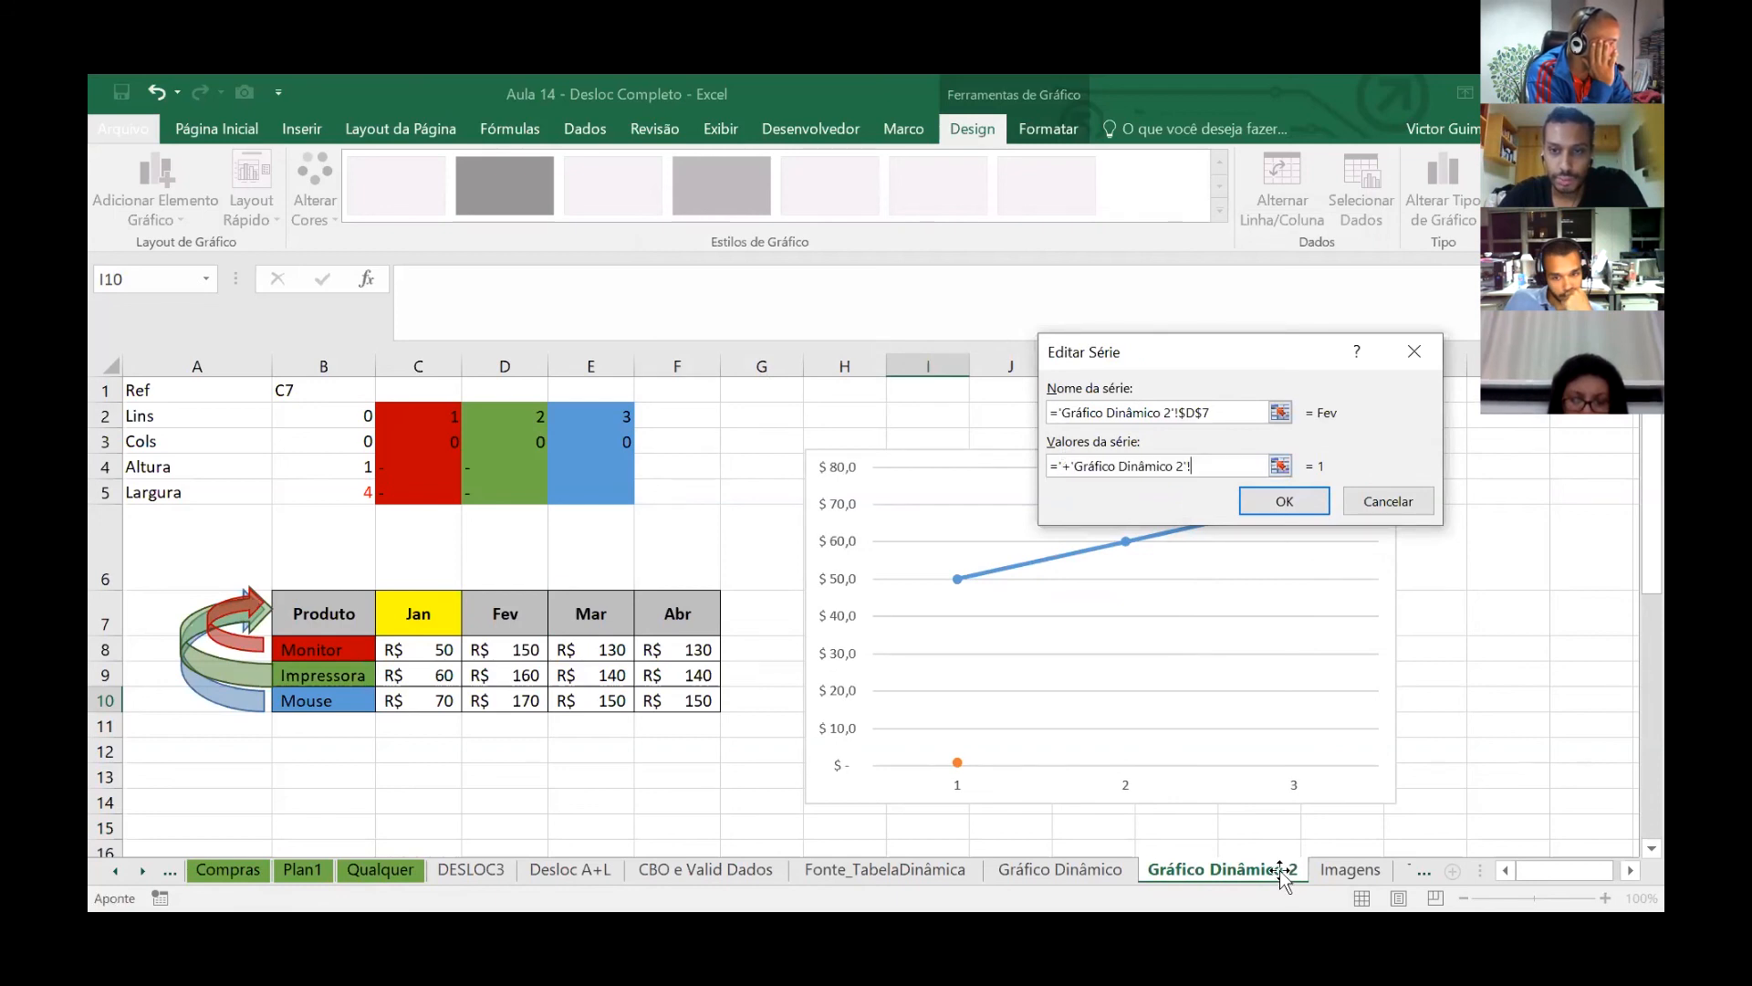
click(1216, 466)
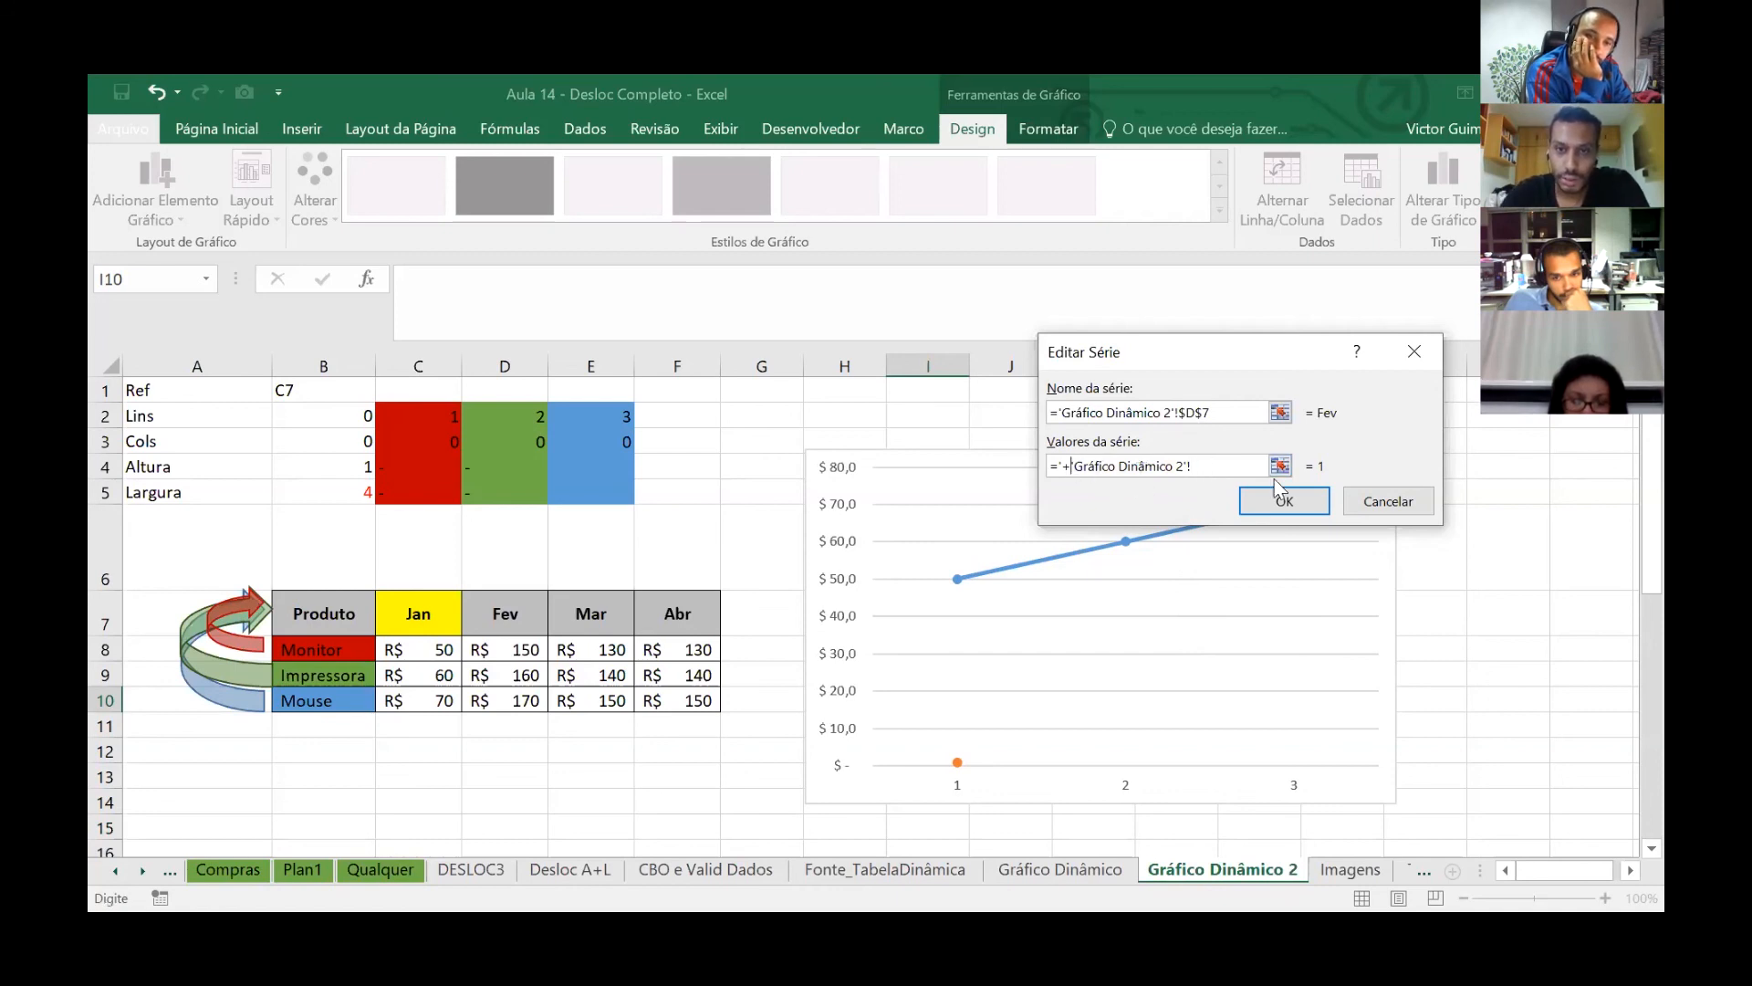
drag(1217, 465, 1012, 465)
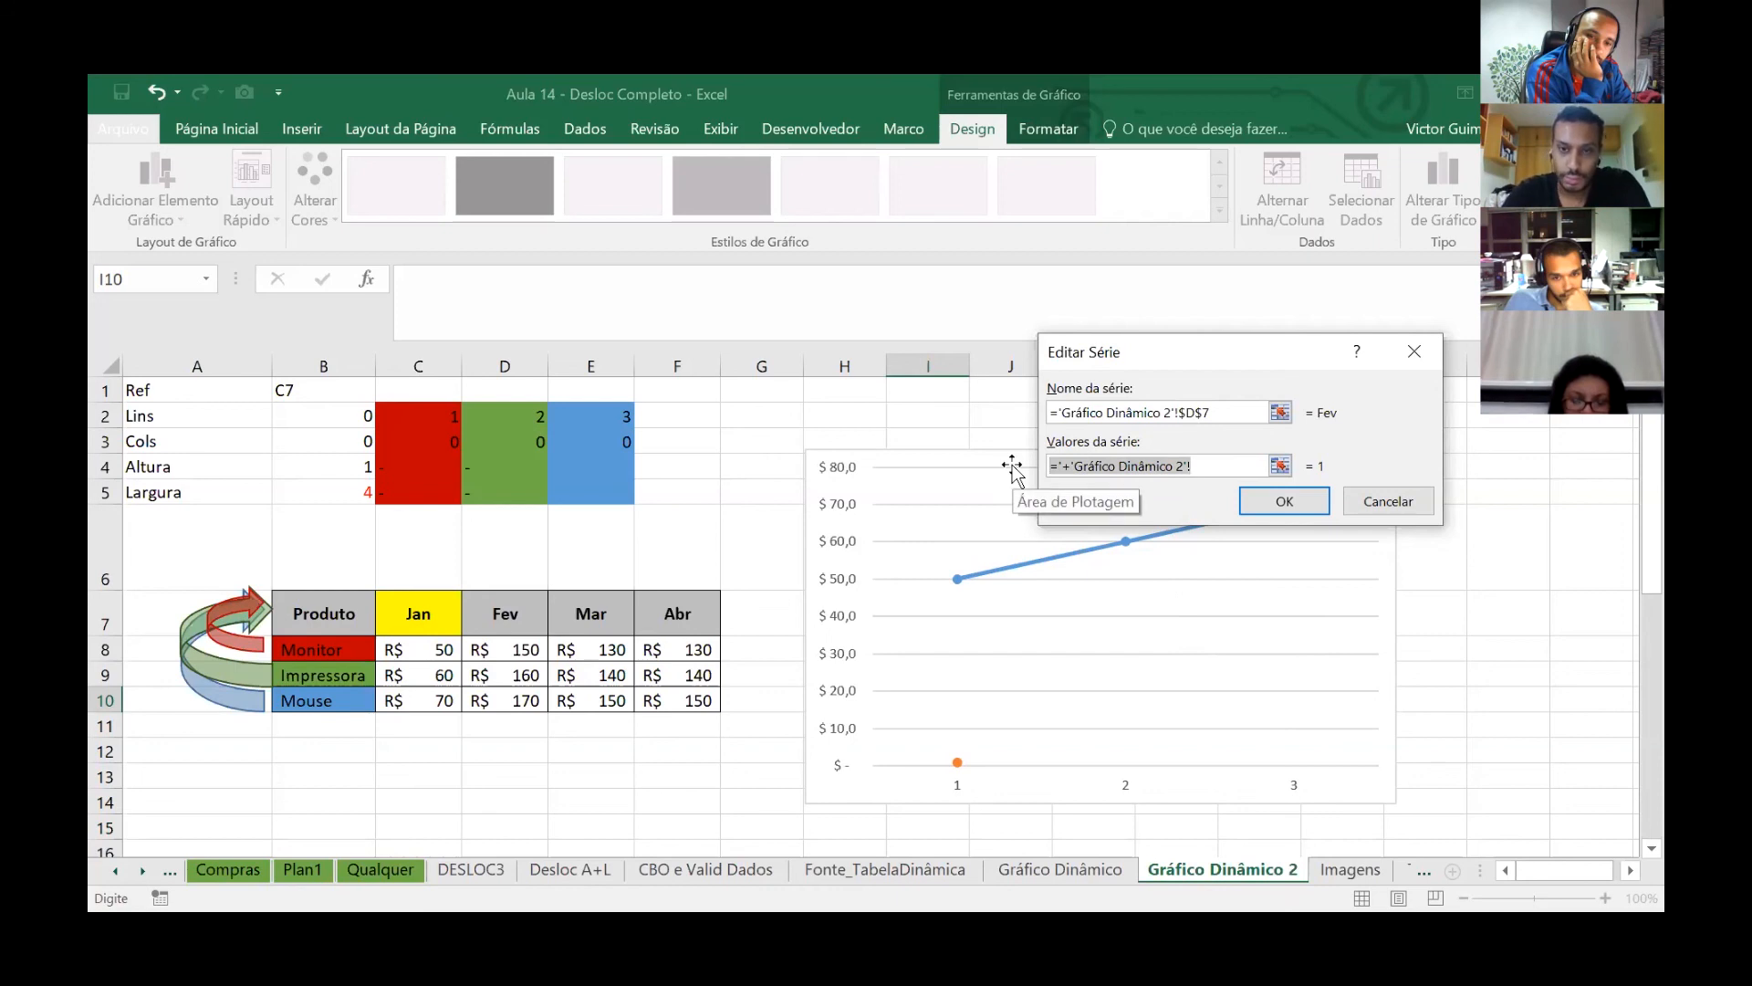
click(1219, 461)
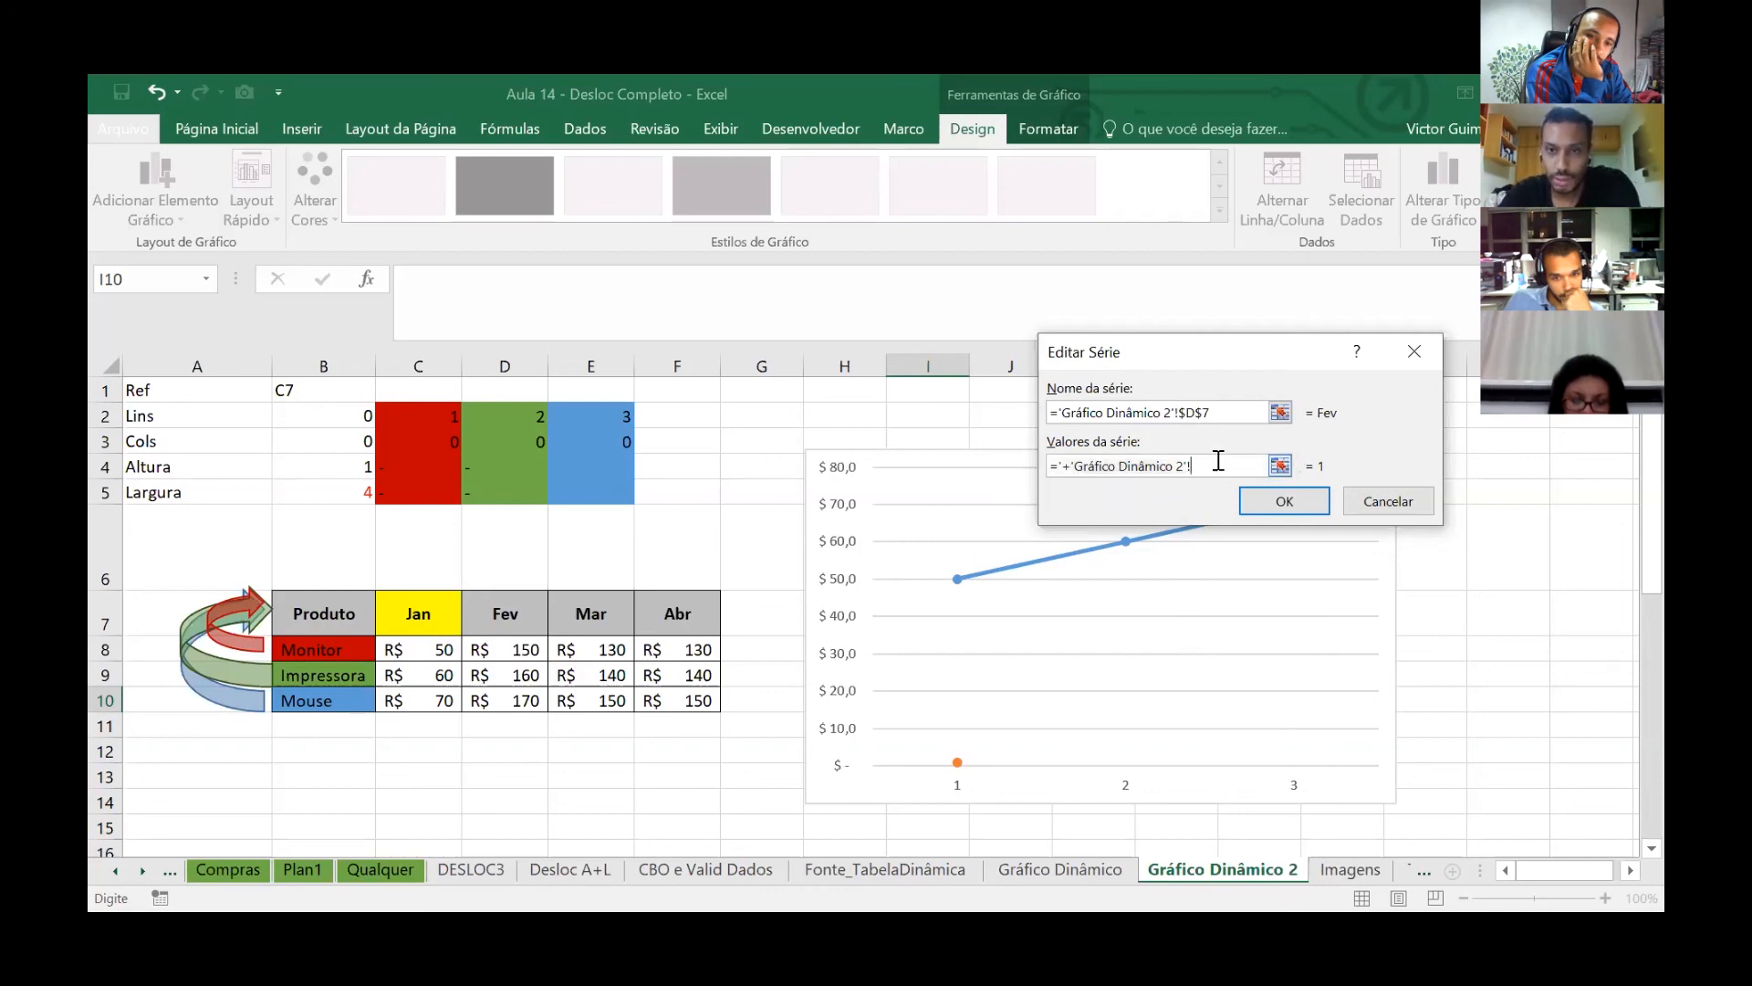
drag(1224, 464, 1031, 463)
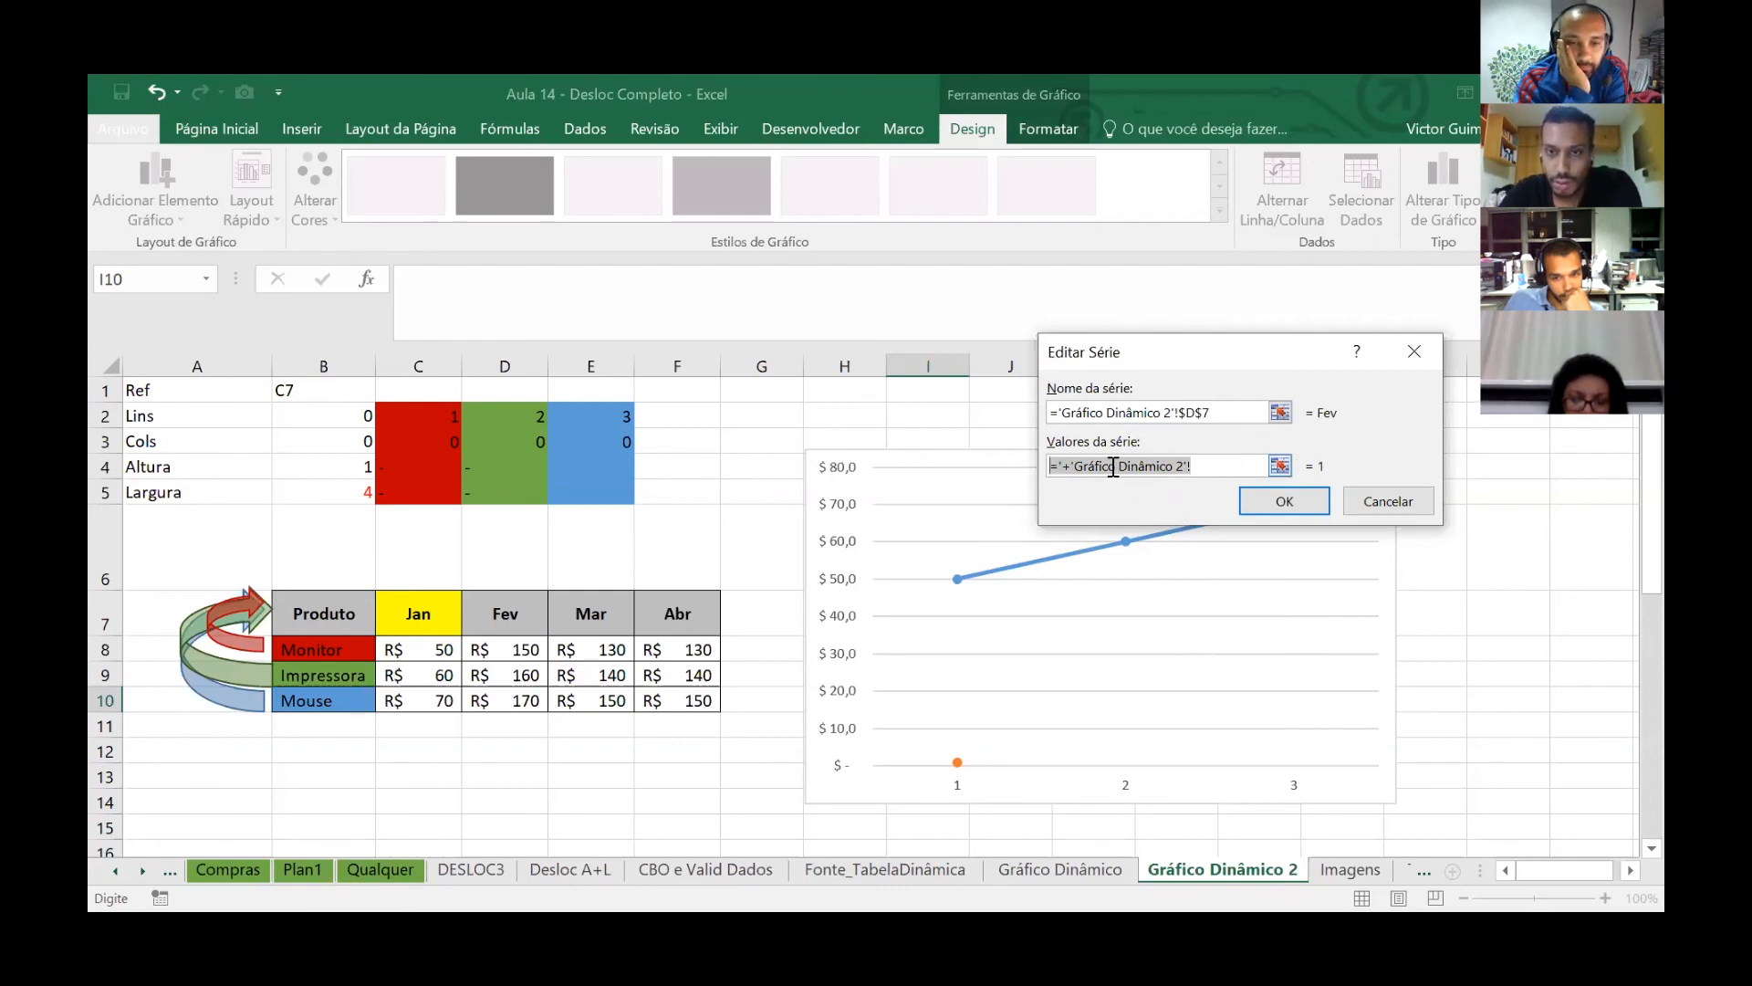
drag(1210, 467, 1072, 459)
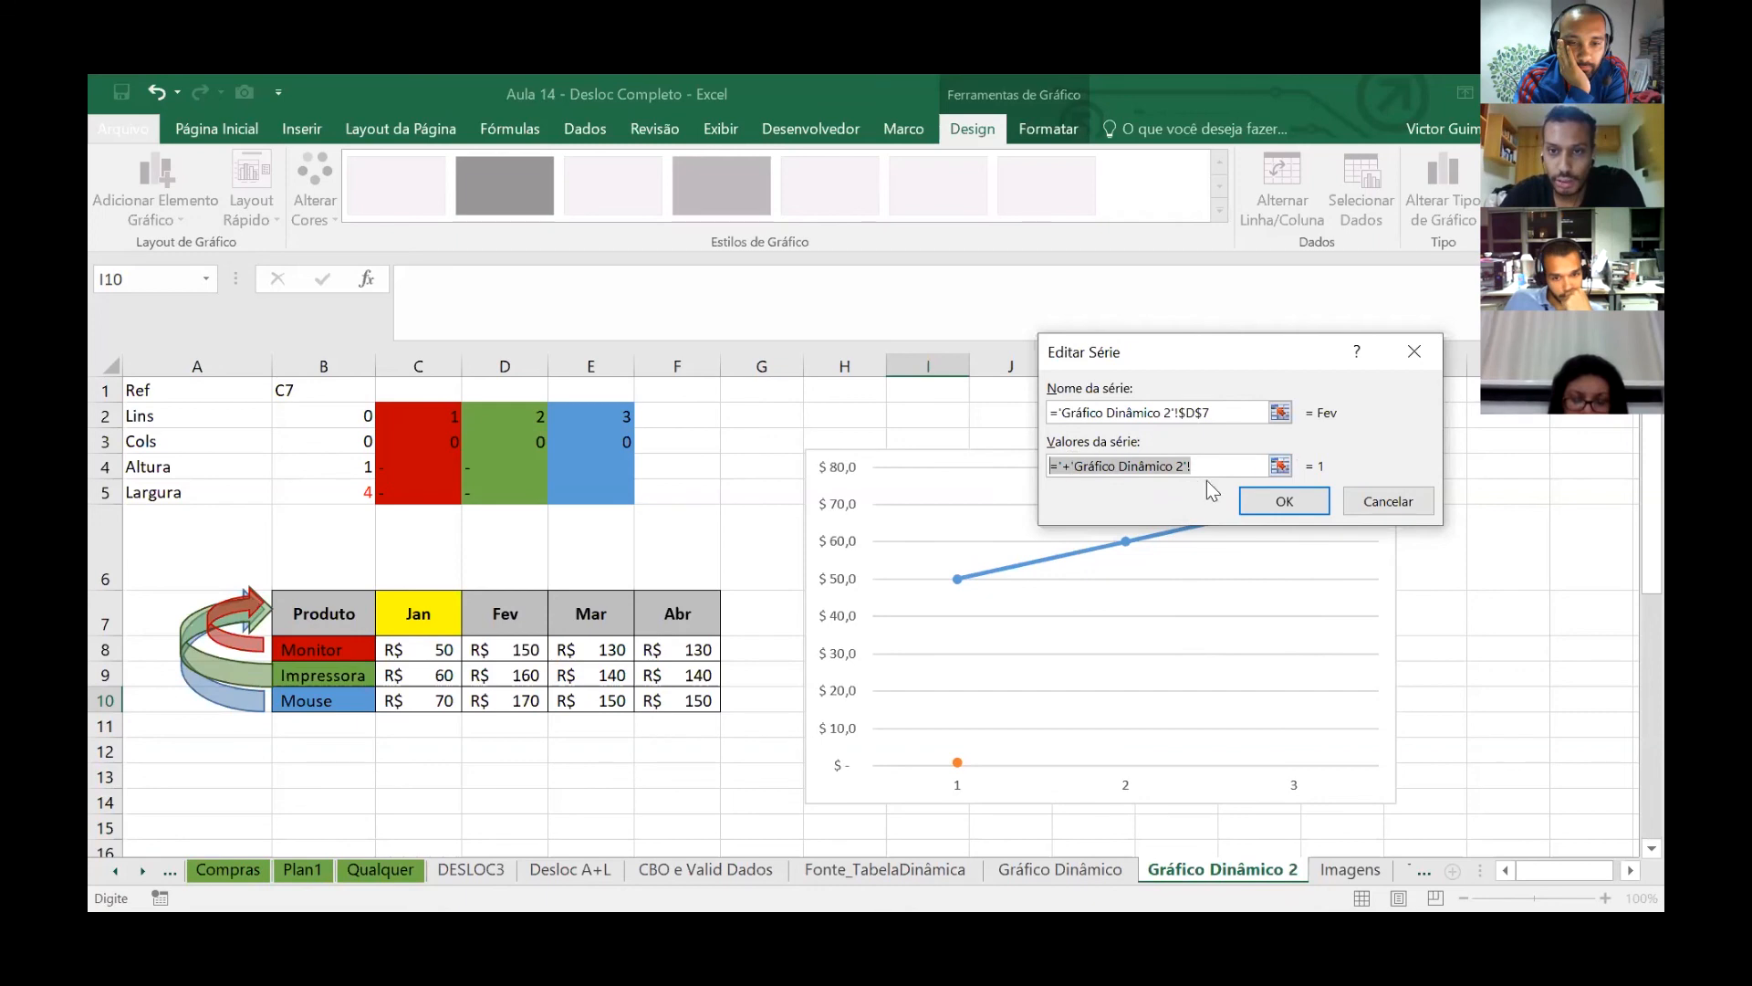
click(1273, 501)
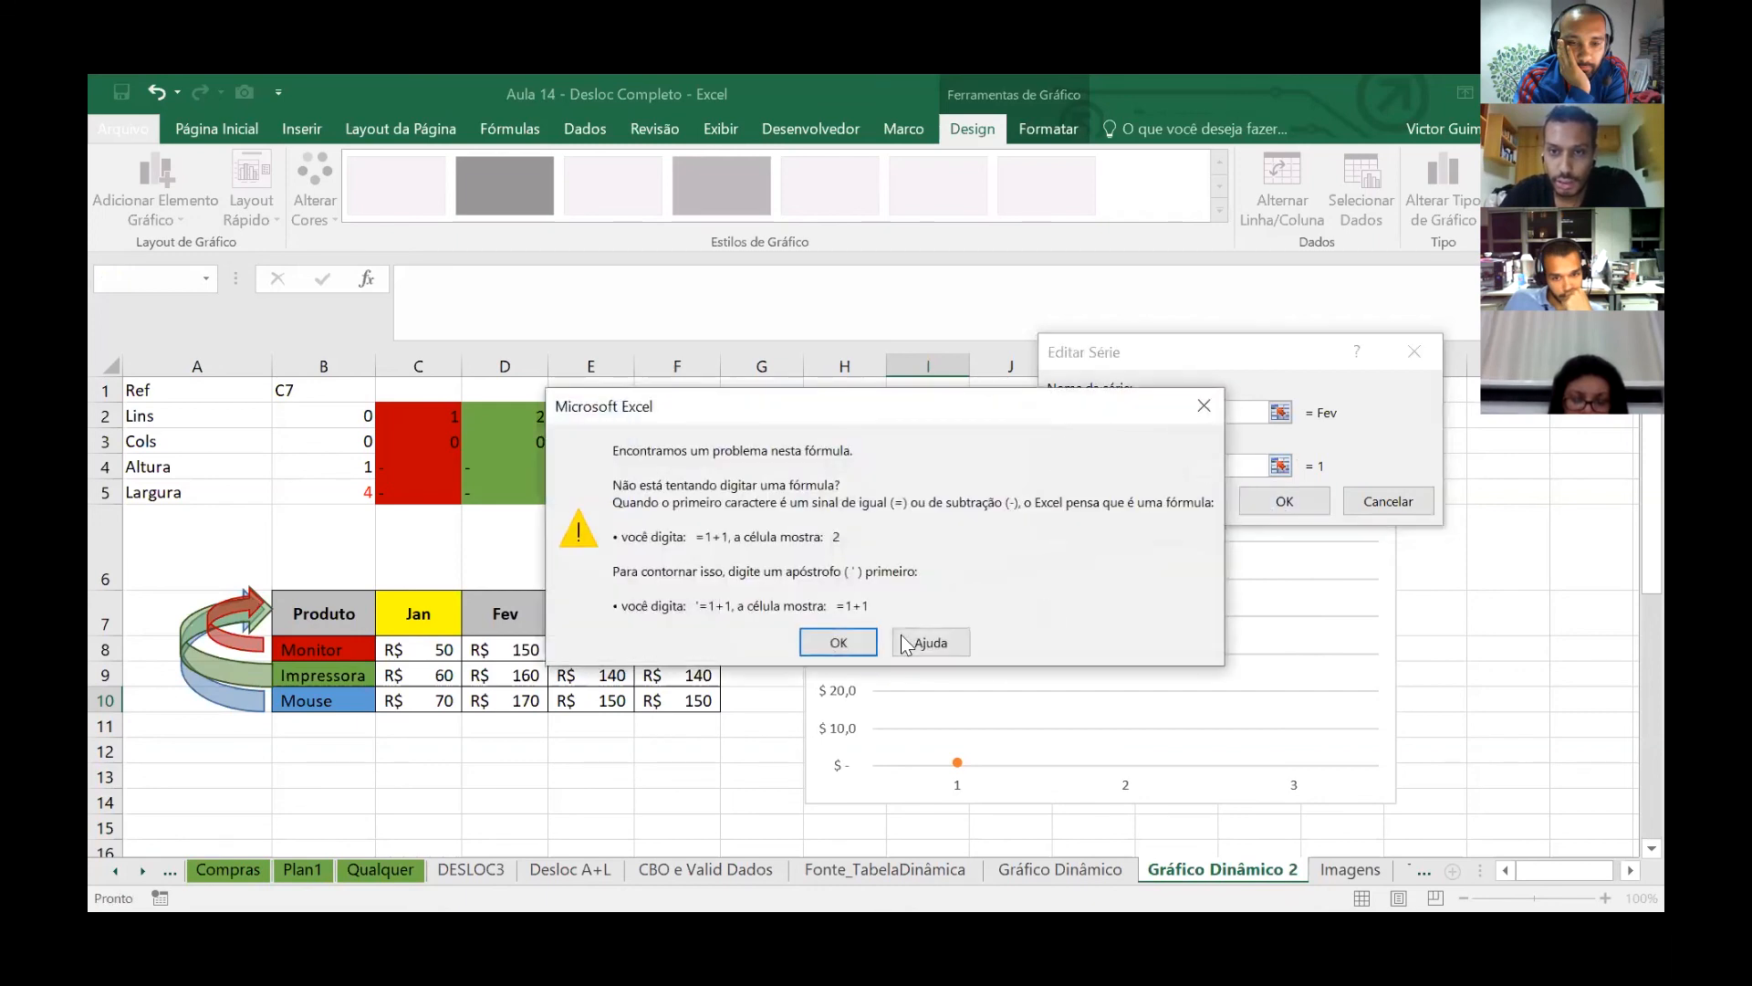
click(838, 643)
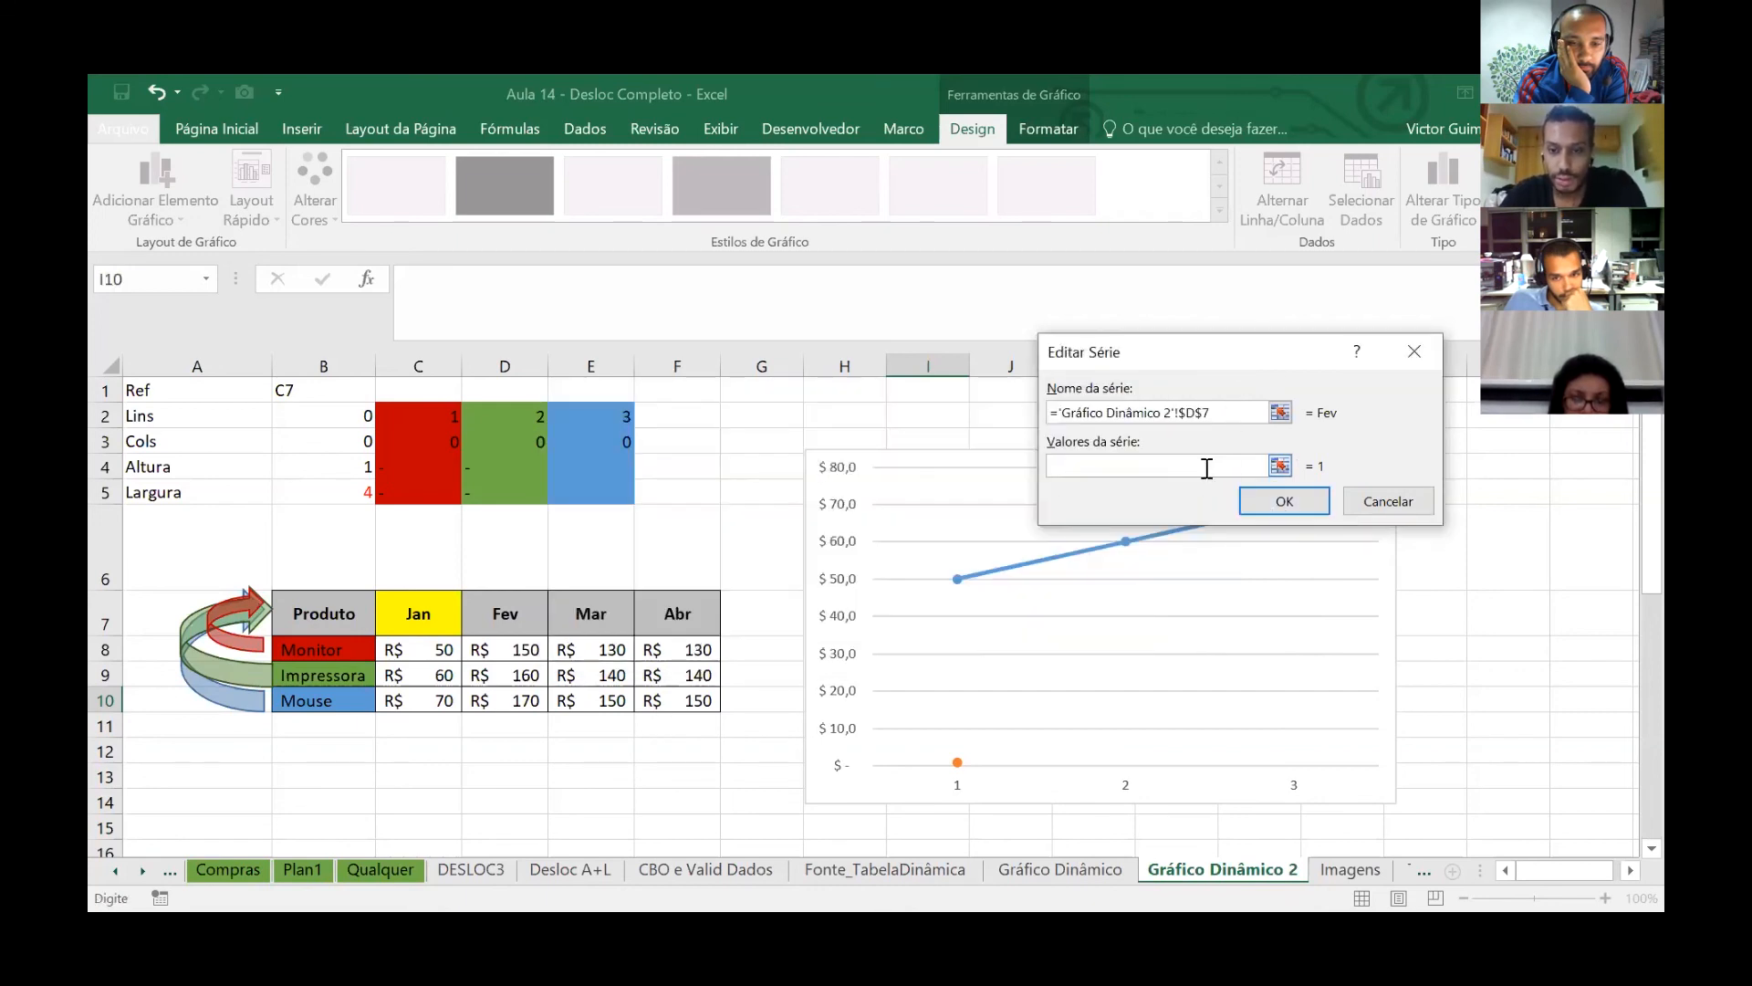
- Set the Fev series values to the defined name Graf2_Fevereiro, prefixed with the Gráfico Dinâmico 2 sheet reference
click(1250, 871)
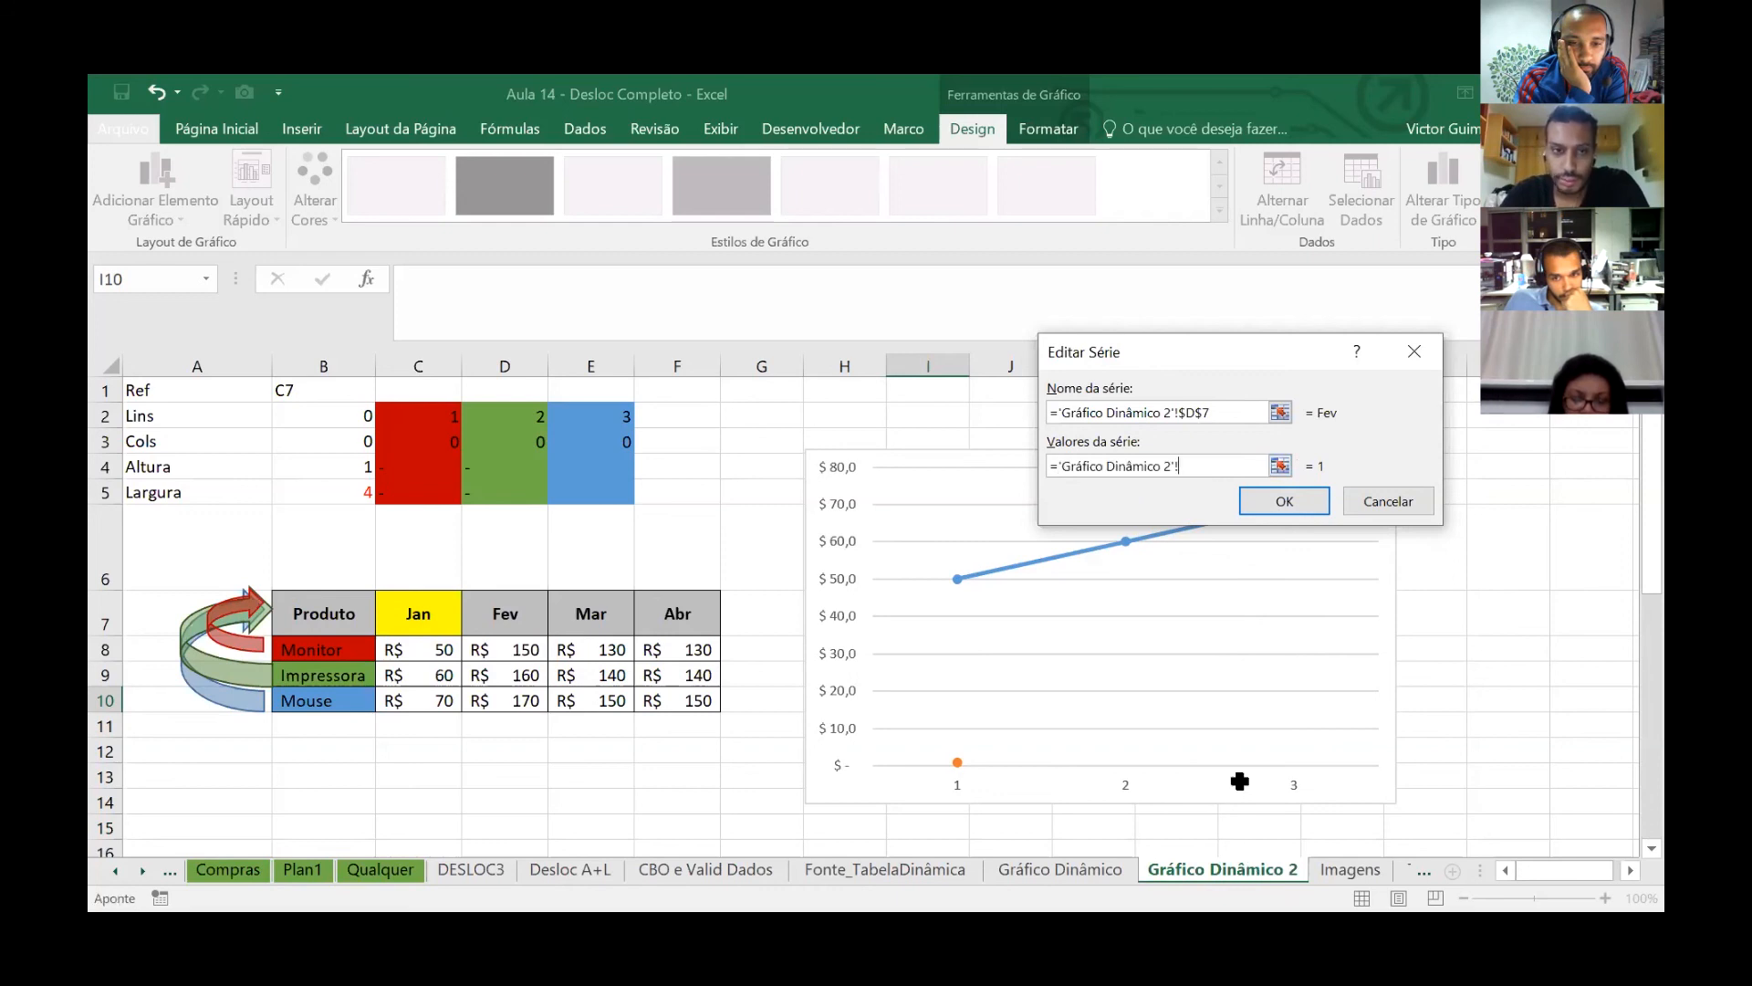
click(819, 697)
key(F3)
scroll(1169, 401, down, 2)
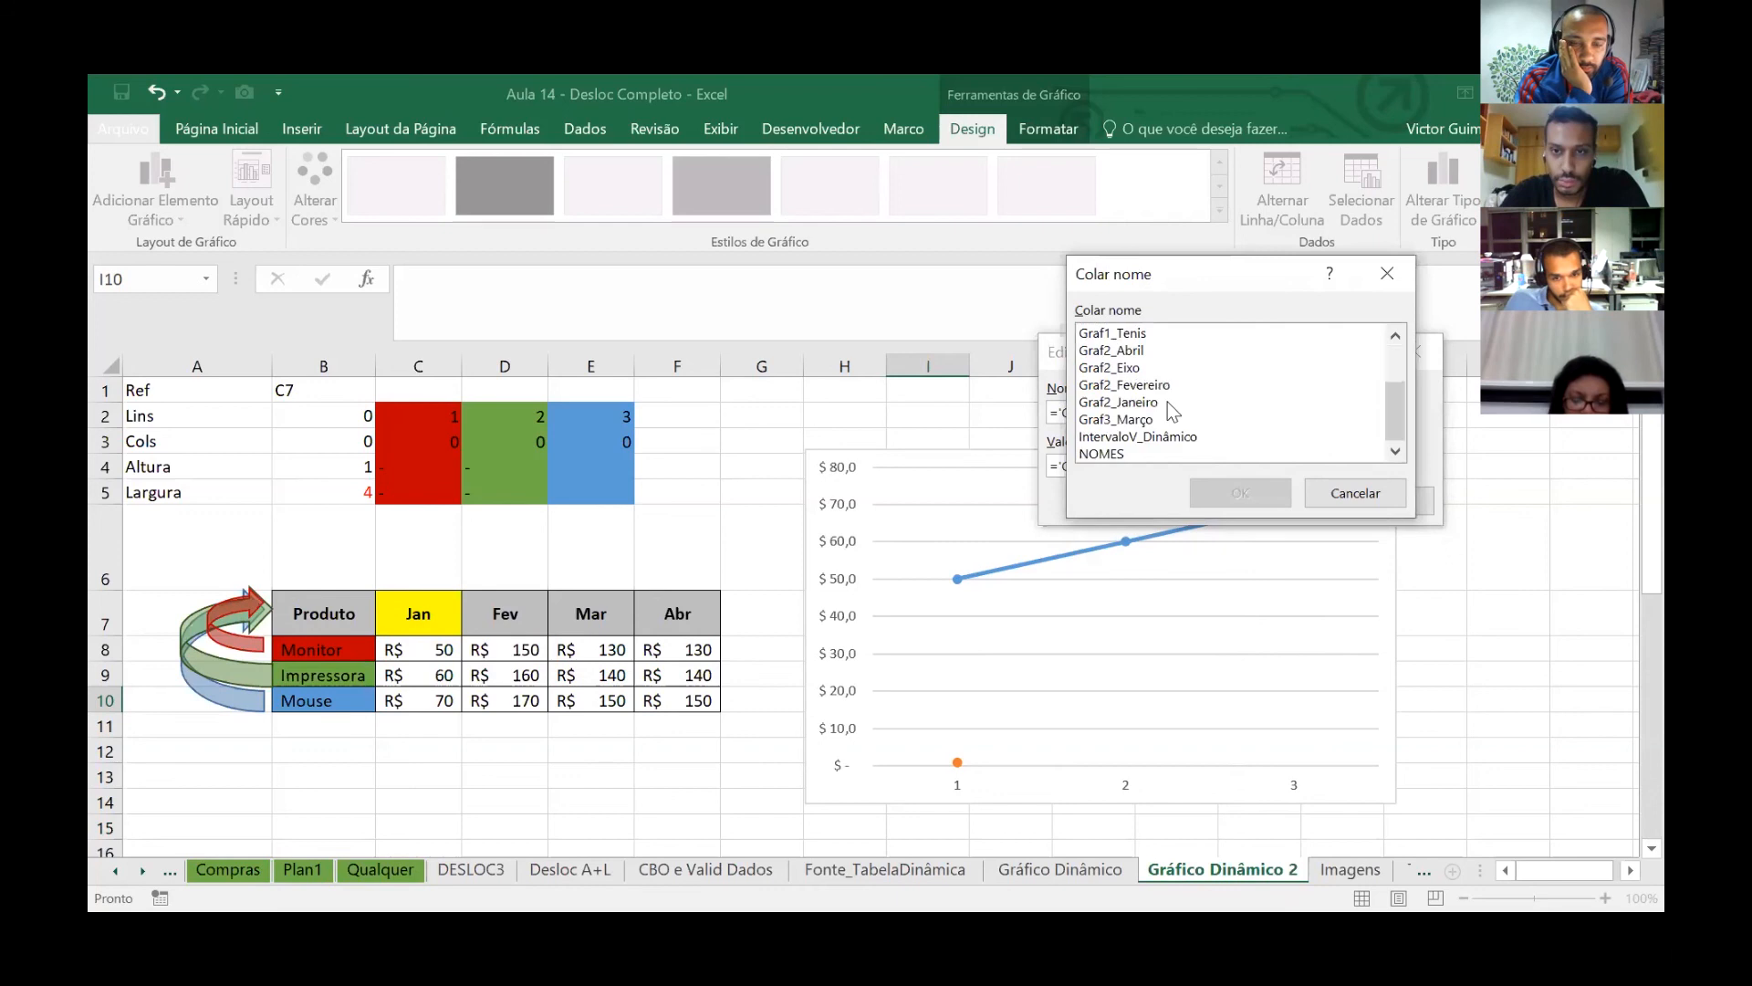
click(1143, 383)
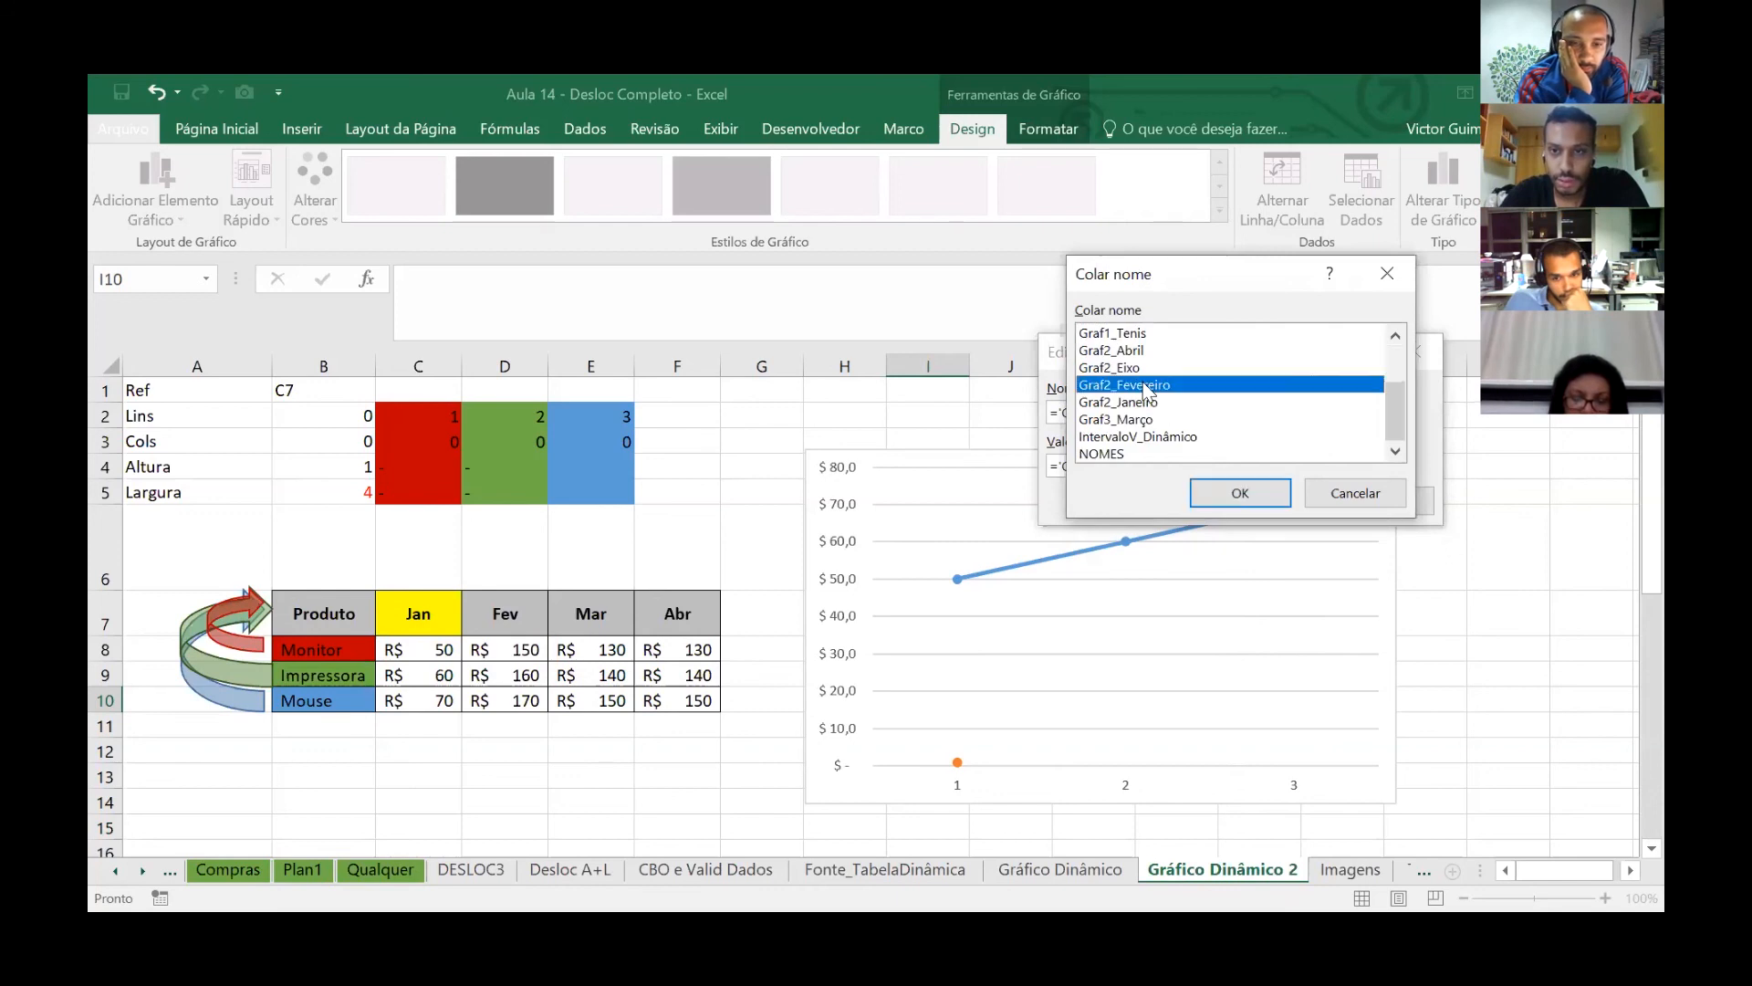
click(1285, 498)
key(Return)
- Add a series named from the Mar header in E7, with the sheet-prefixed name Graf3_Março as its values
click(715, 403)
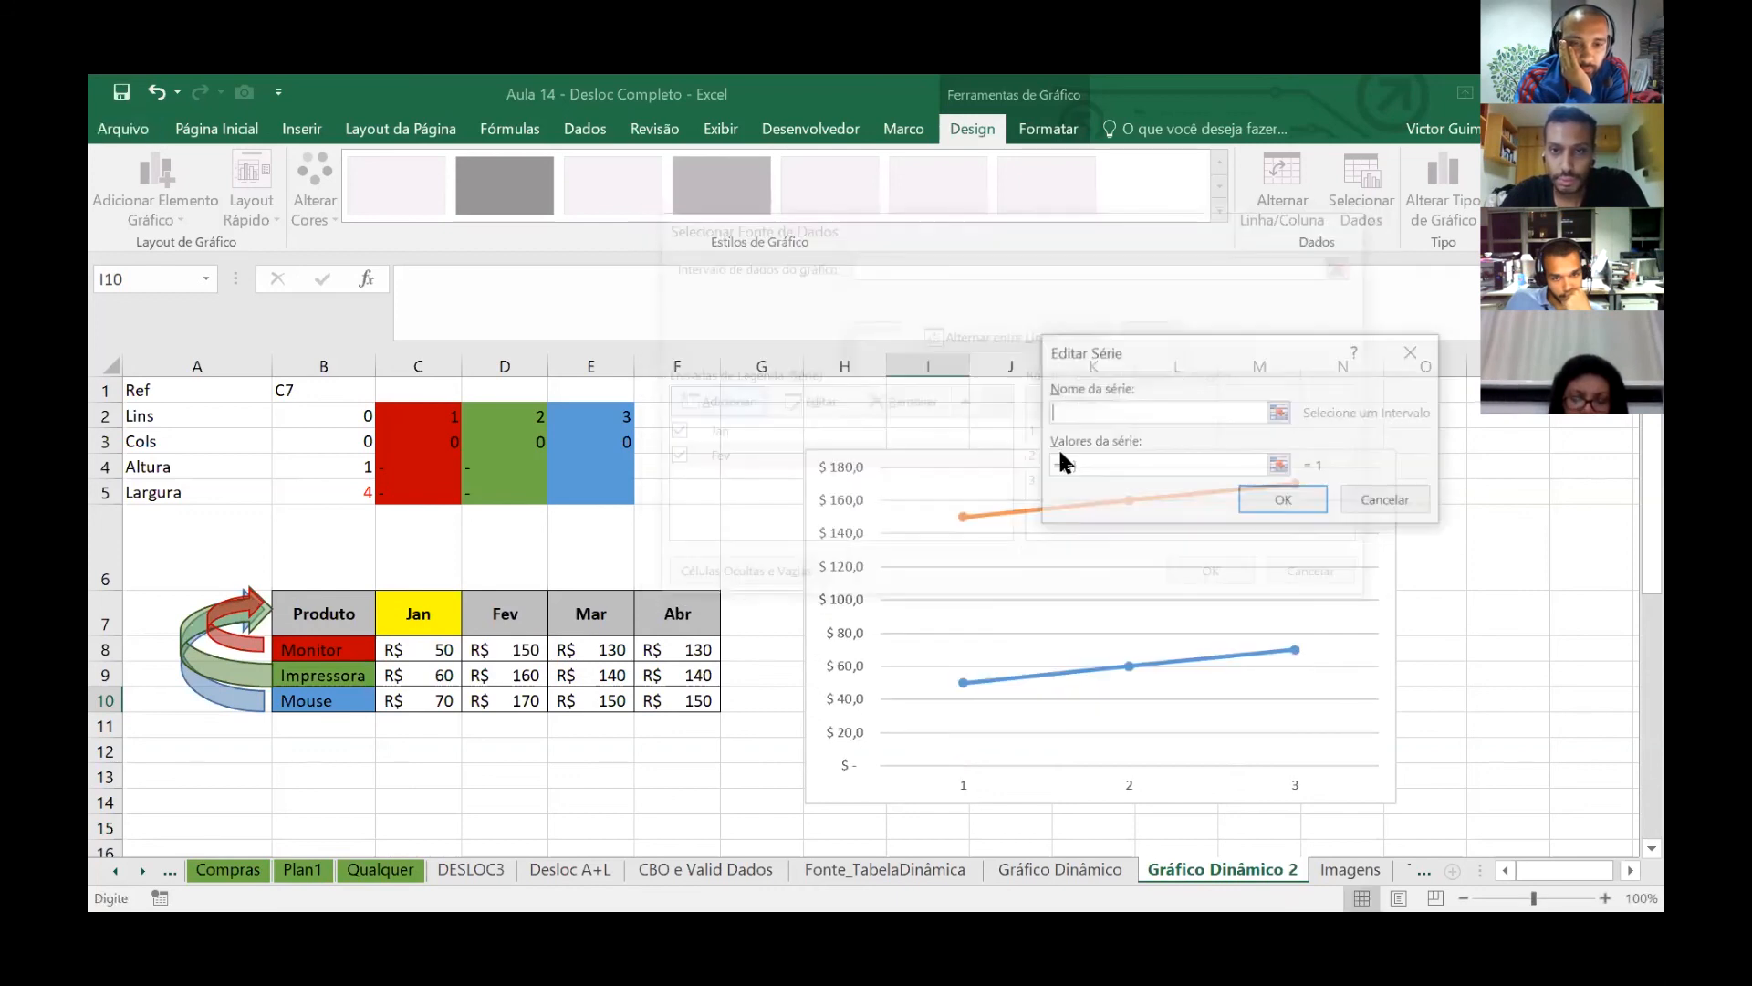
click(589, 620)
key(Tab)
text(=)
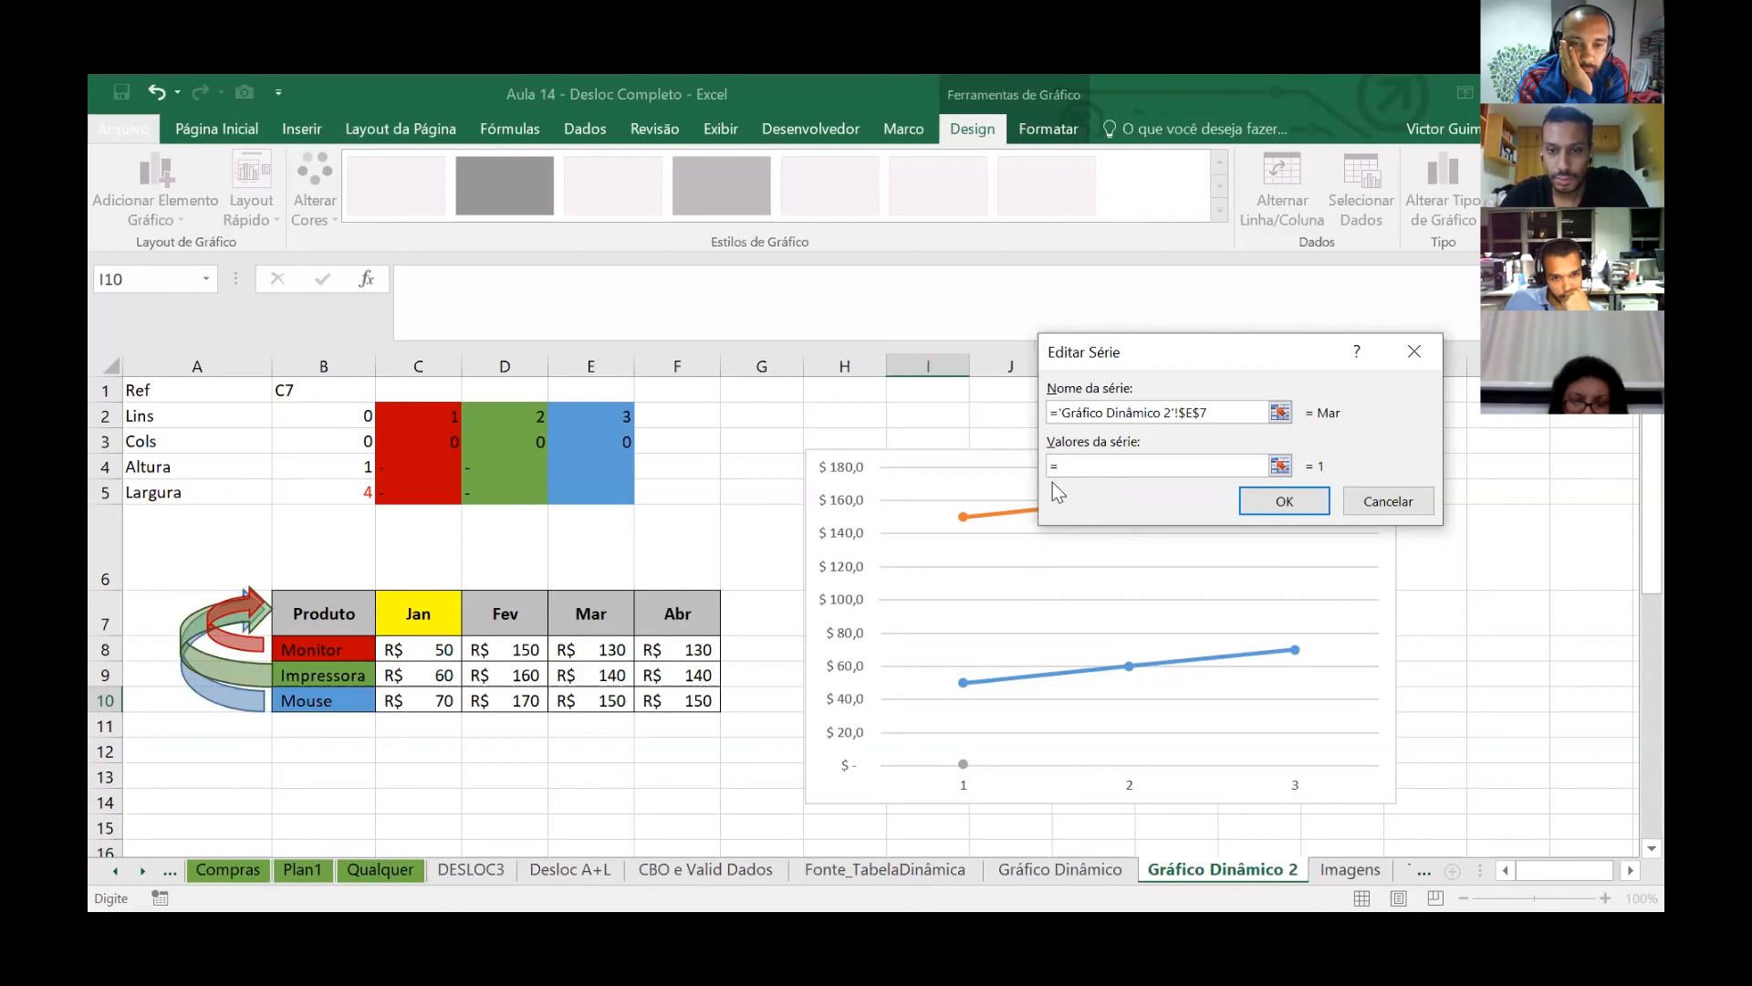
click(1241, 863)
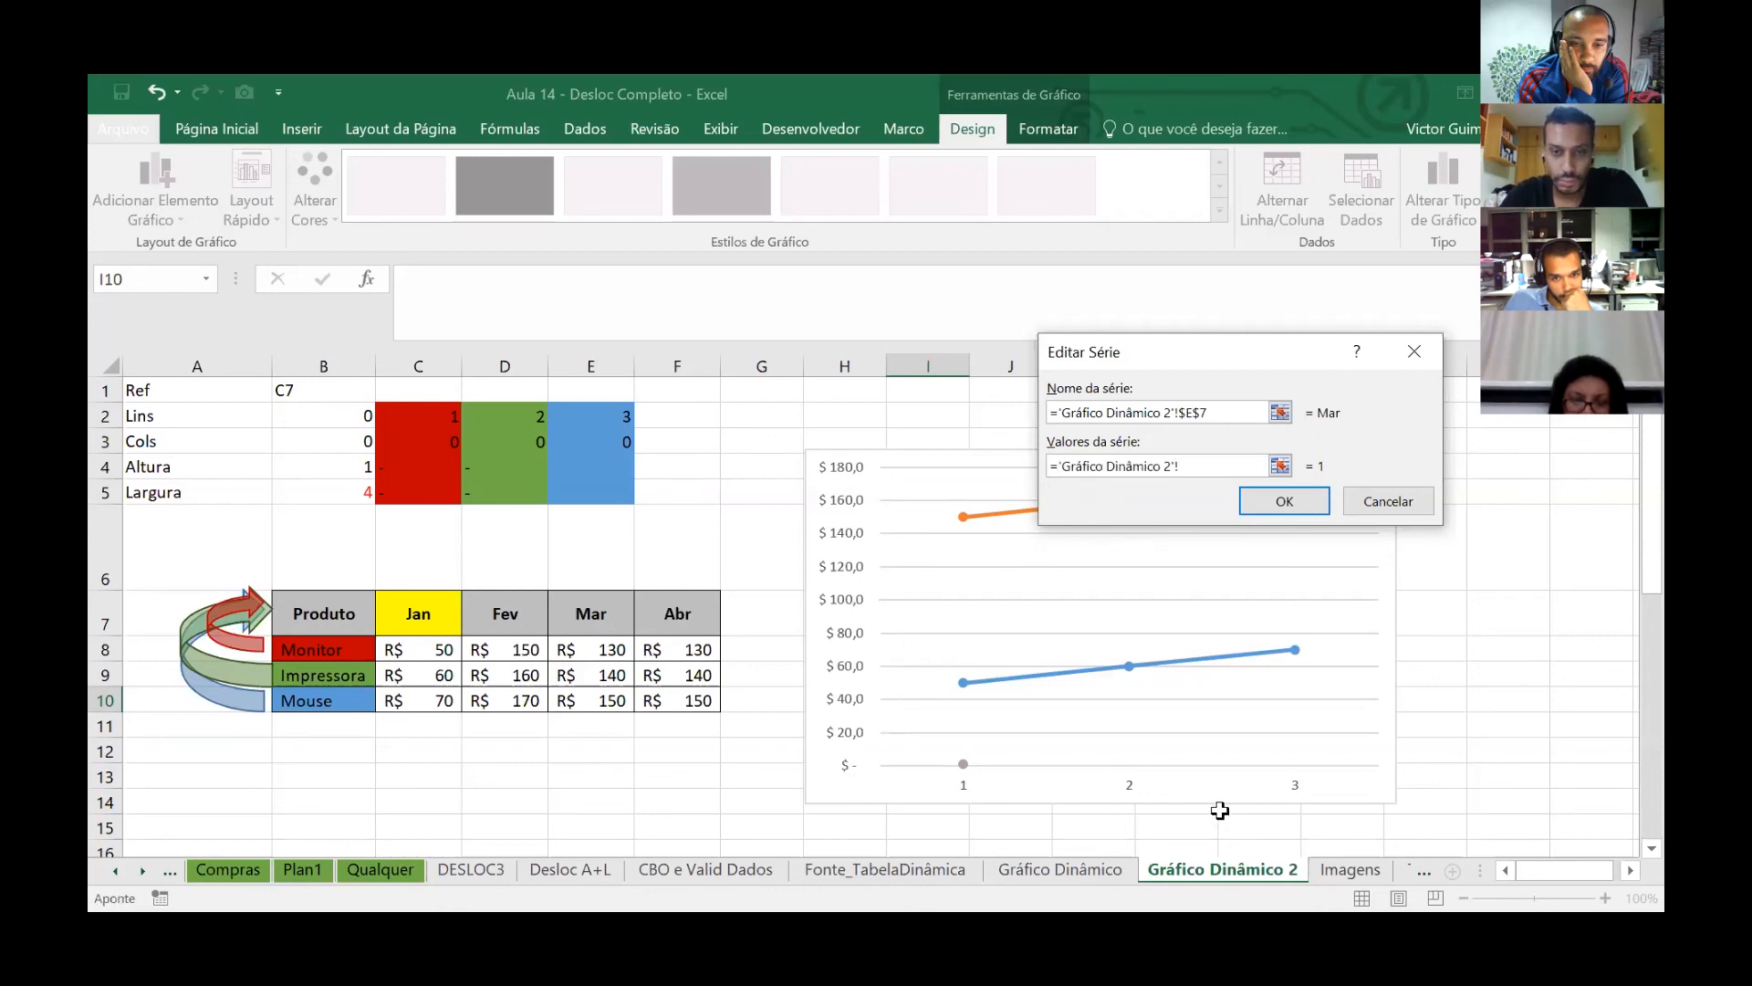
key(F3)
scroll(1168, 399, down, 2)
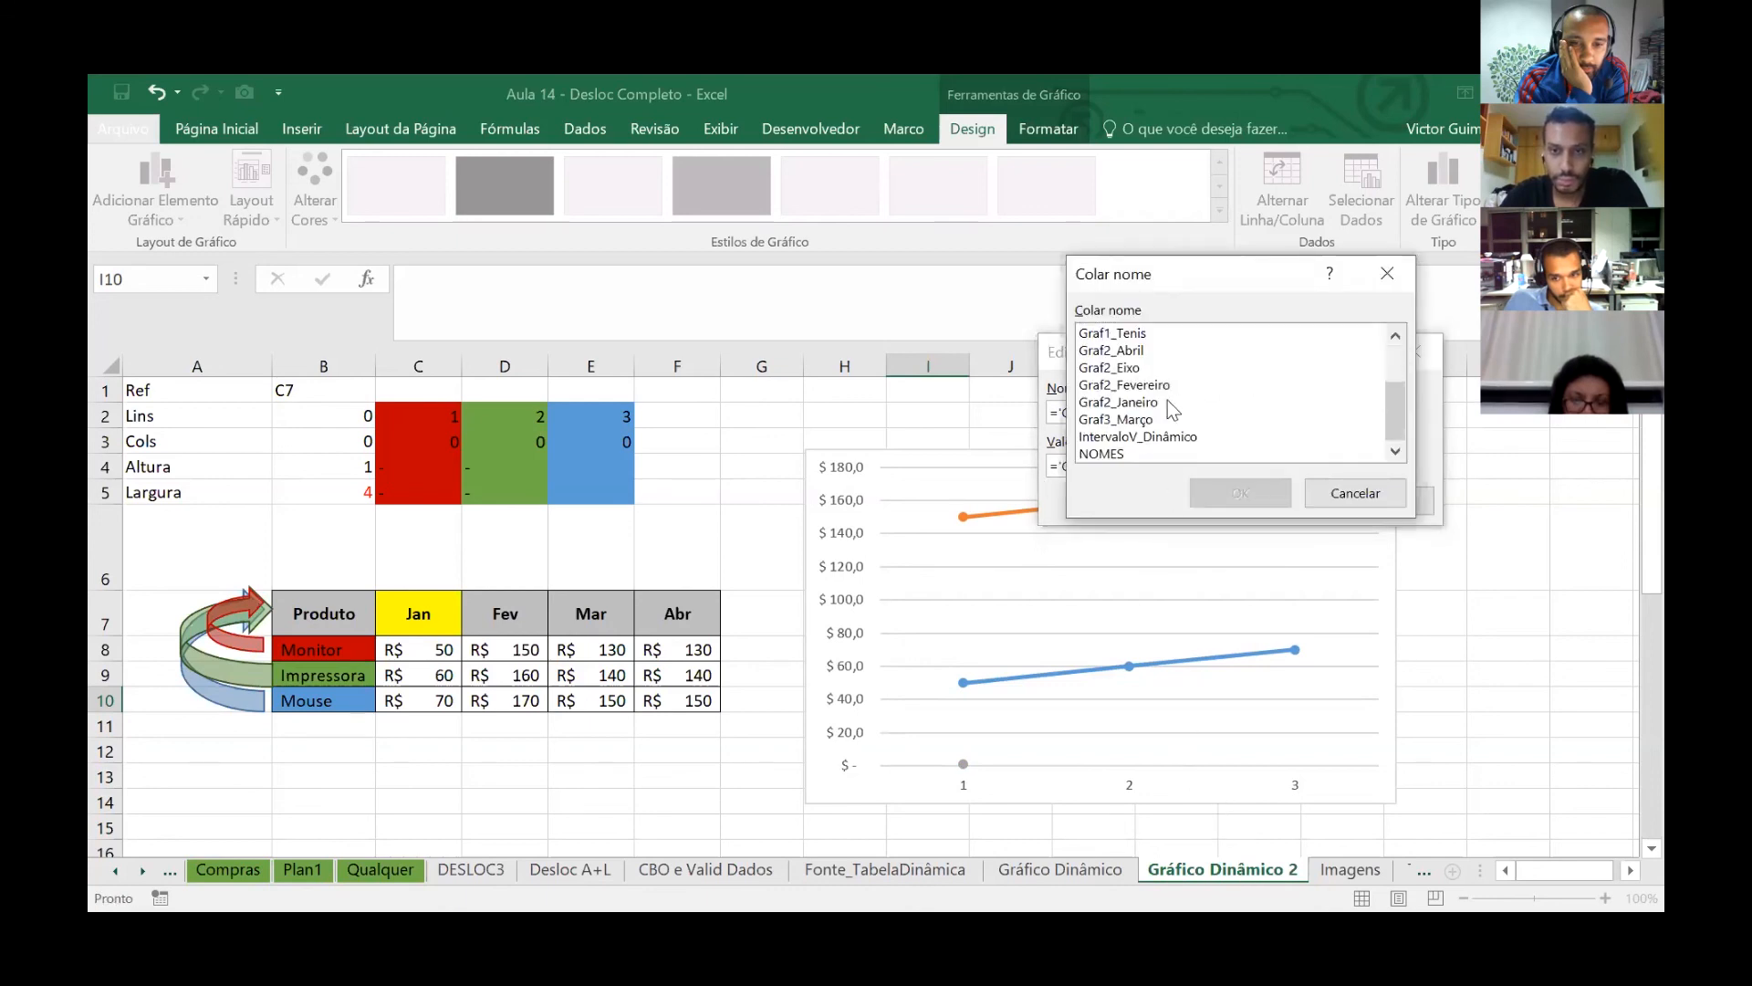
click(1137, 421)
click(1267, 496)
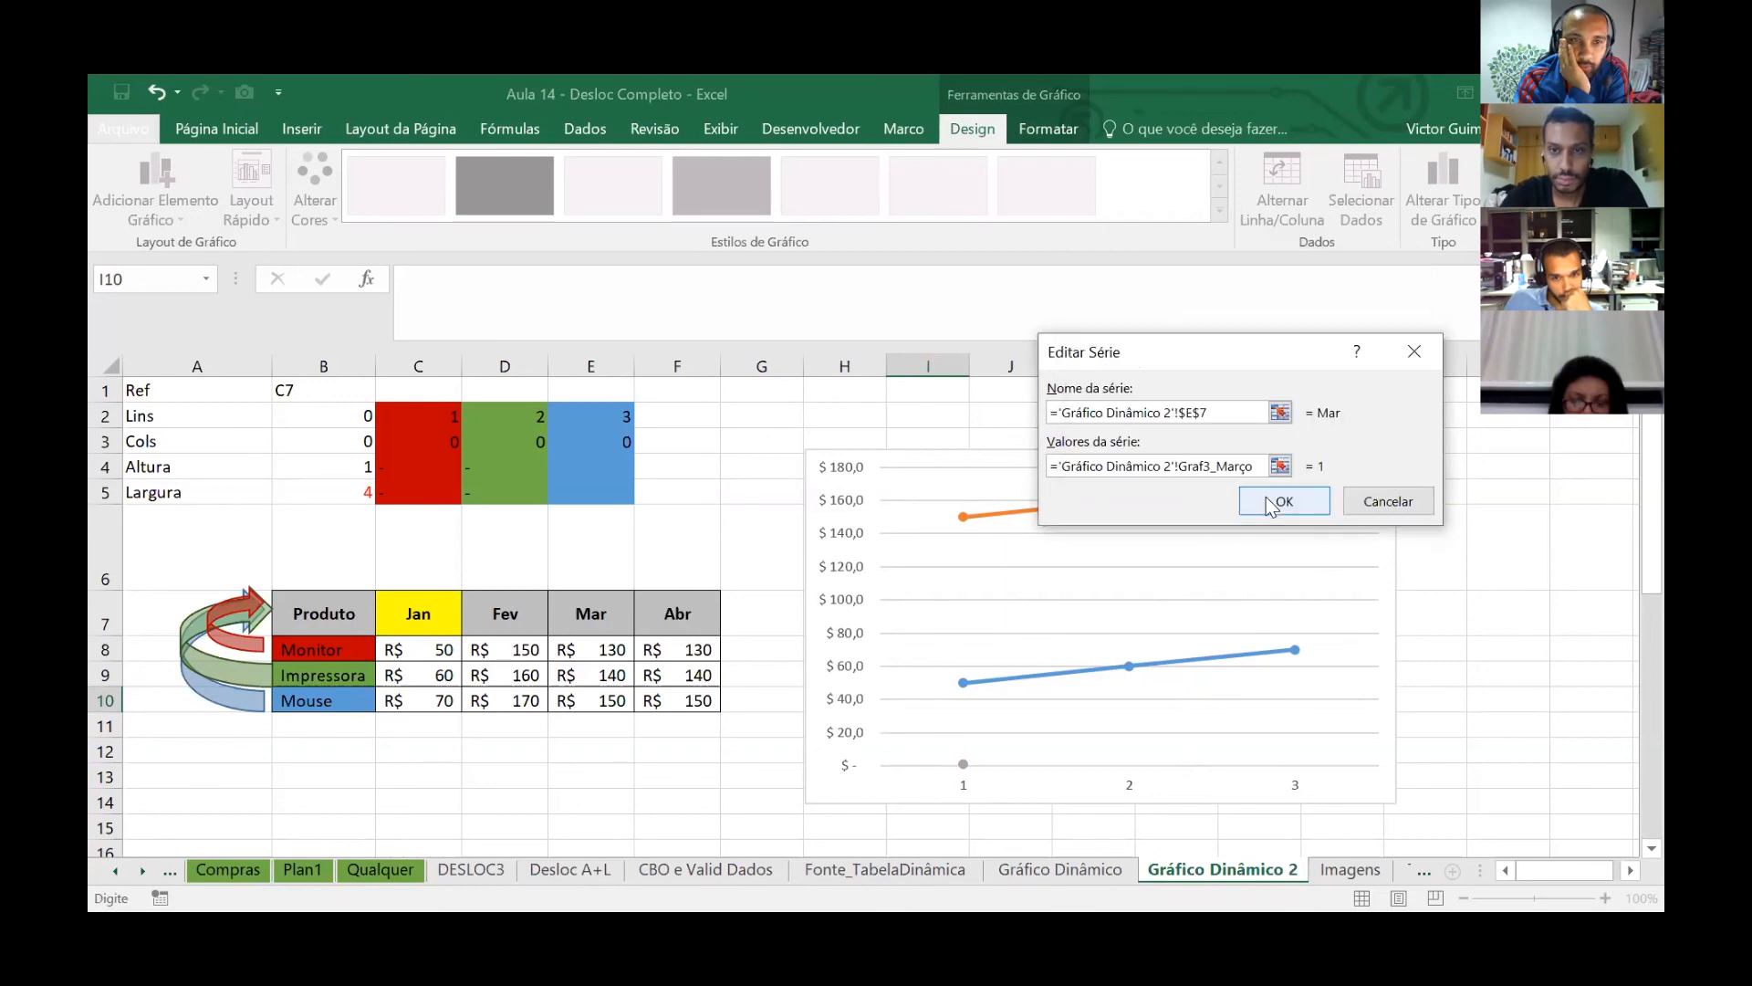
key(Return)
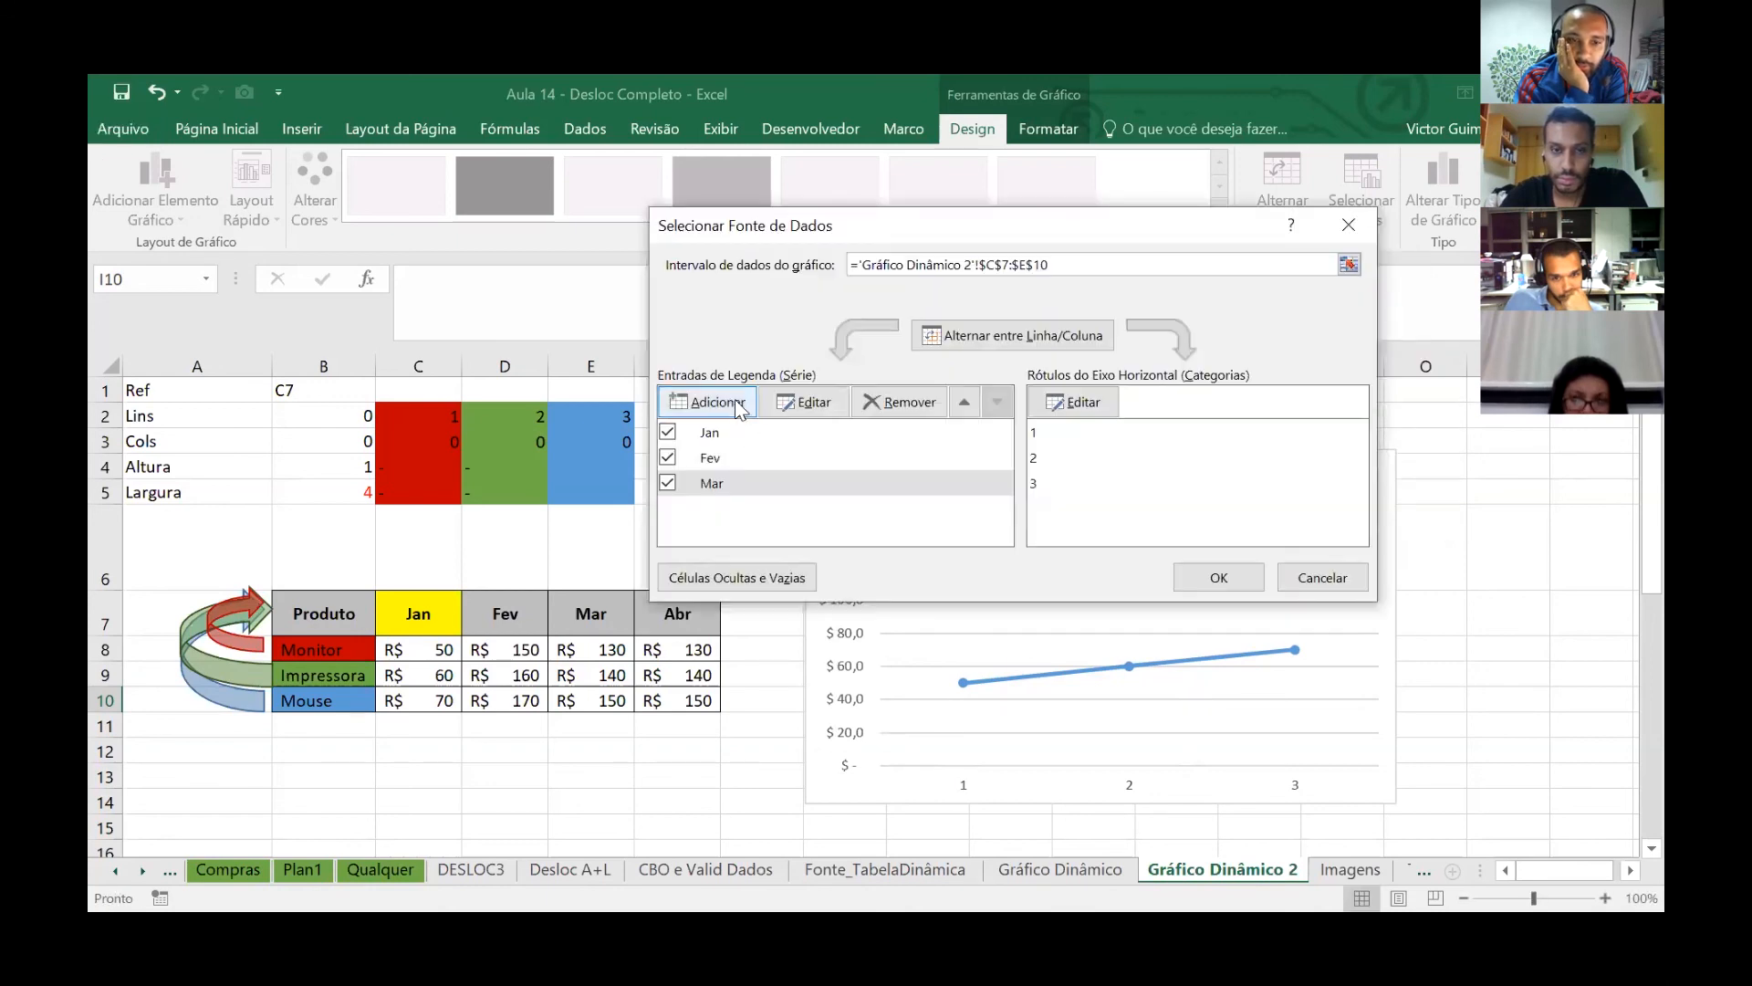
- Add a series named from the Abr header in F7, with the sheet-prefixed name Graf2_Abril as its values
click(739, 404)
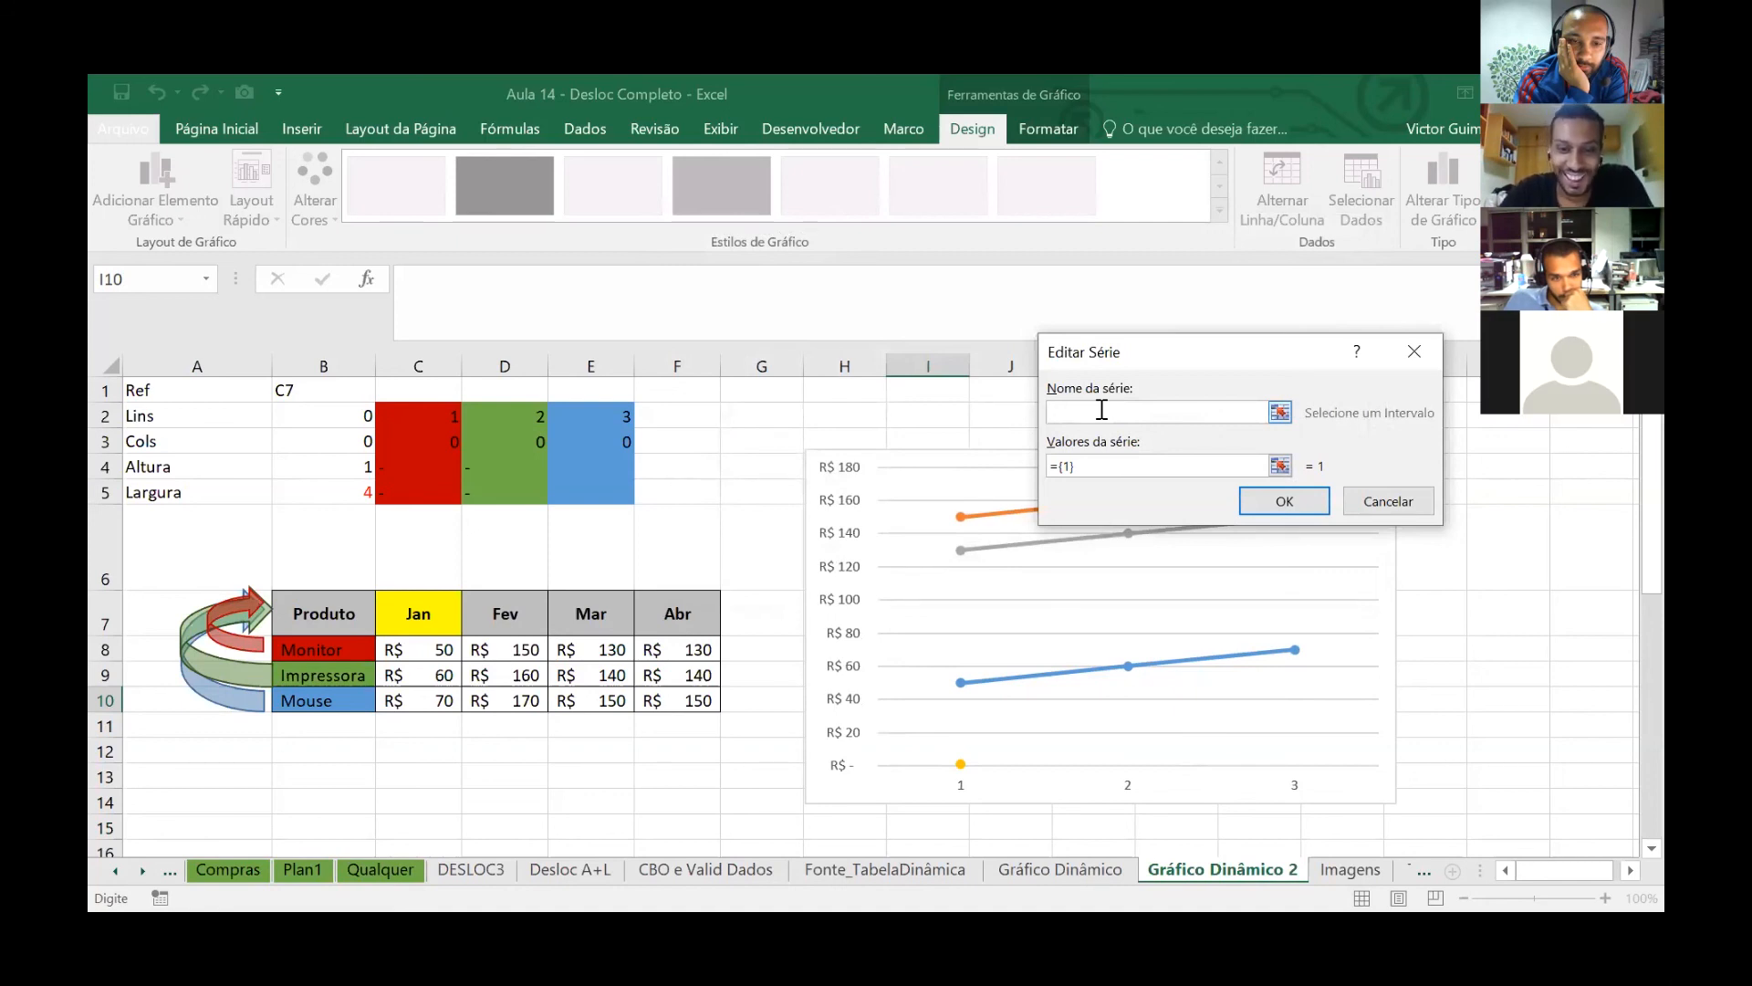
click(683, 617)
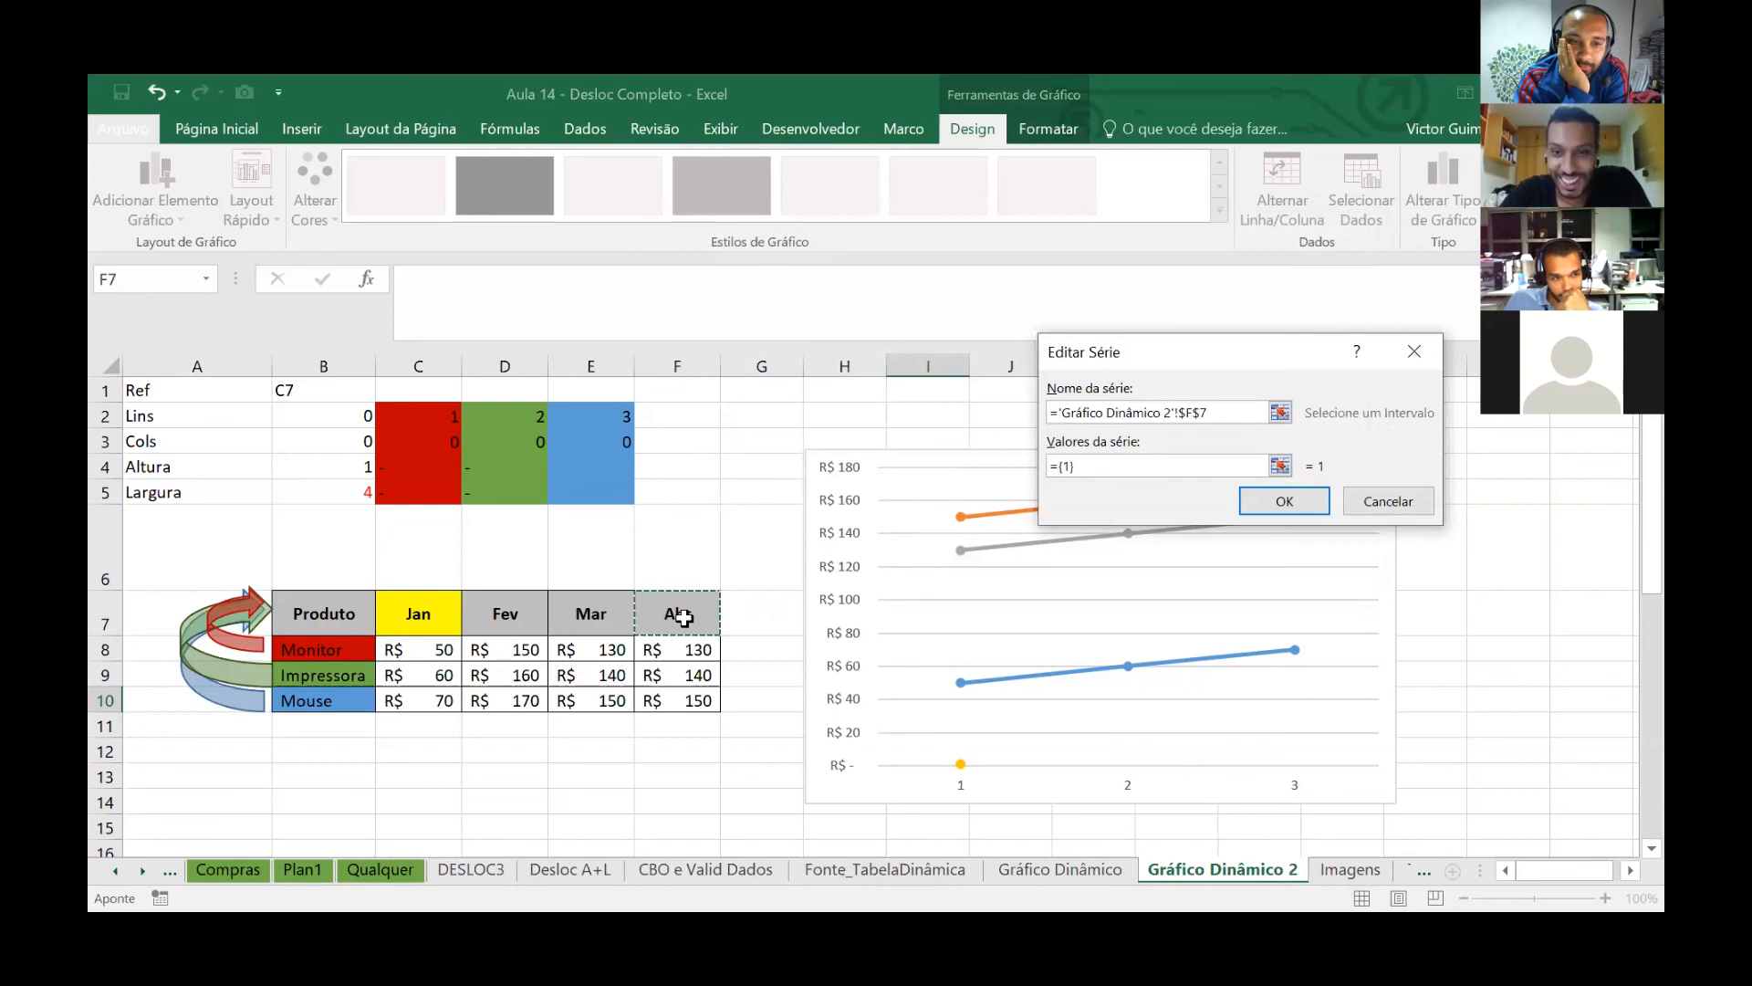
drag(1056, 466, 1114, 468)
key(BackSpace)
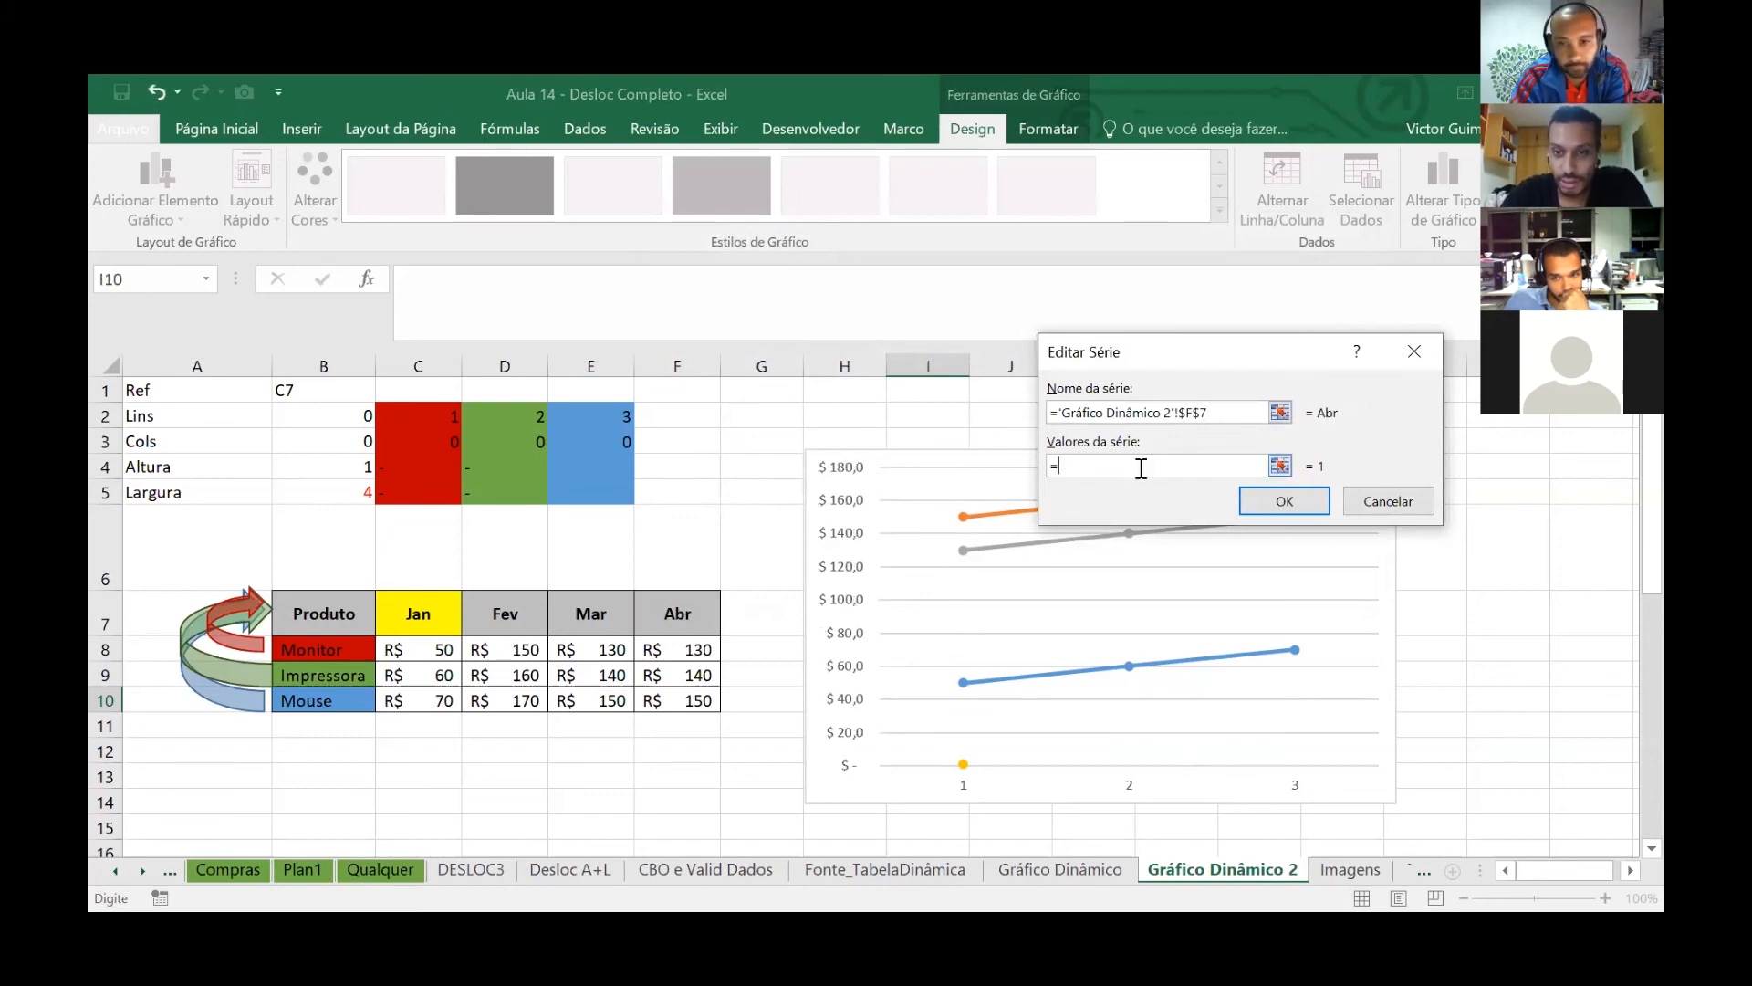
click(1264, 869)
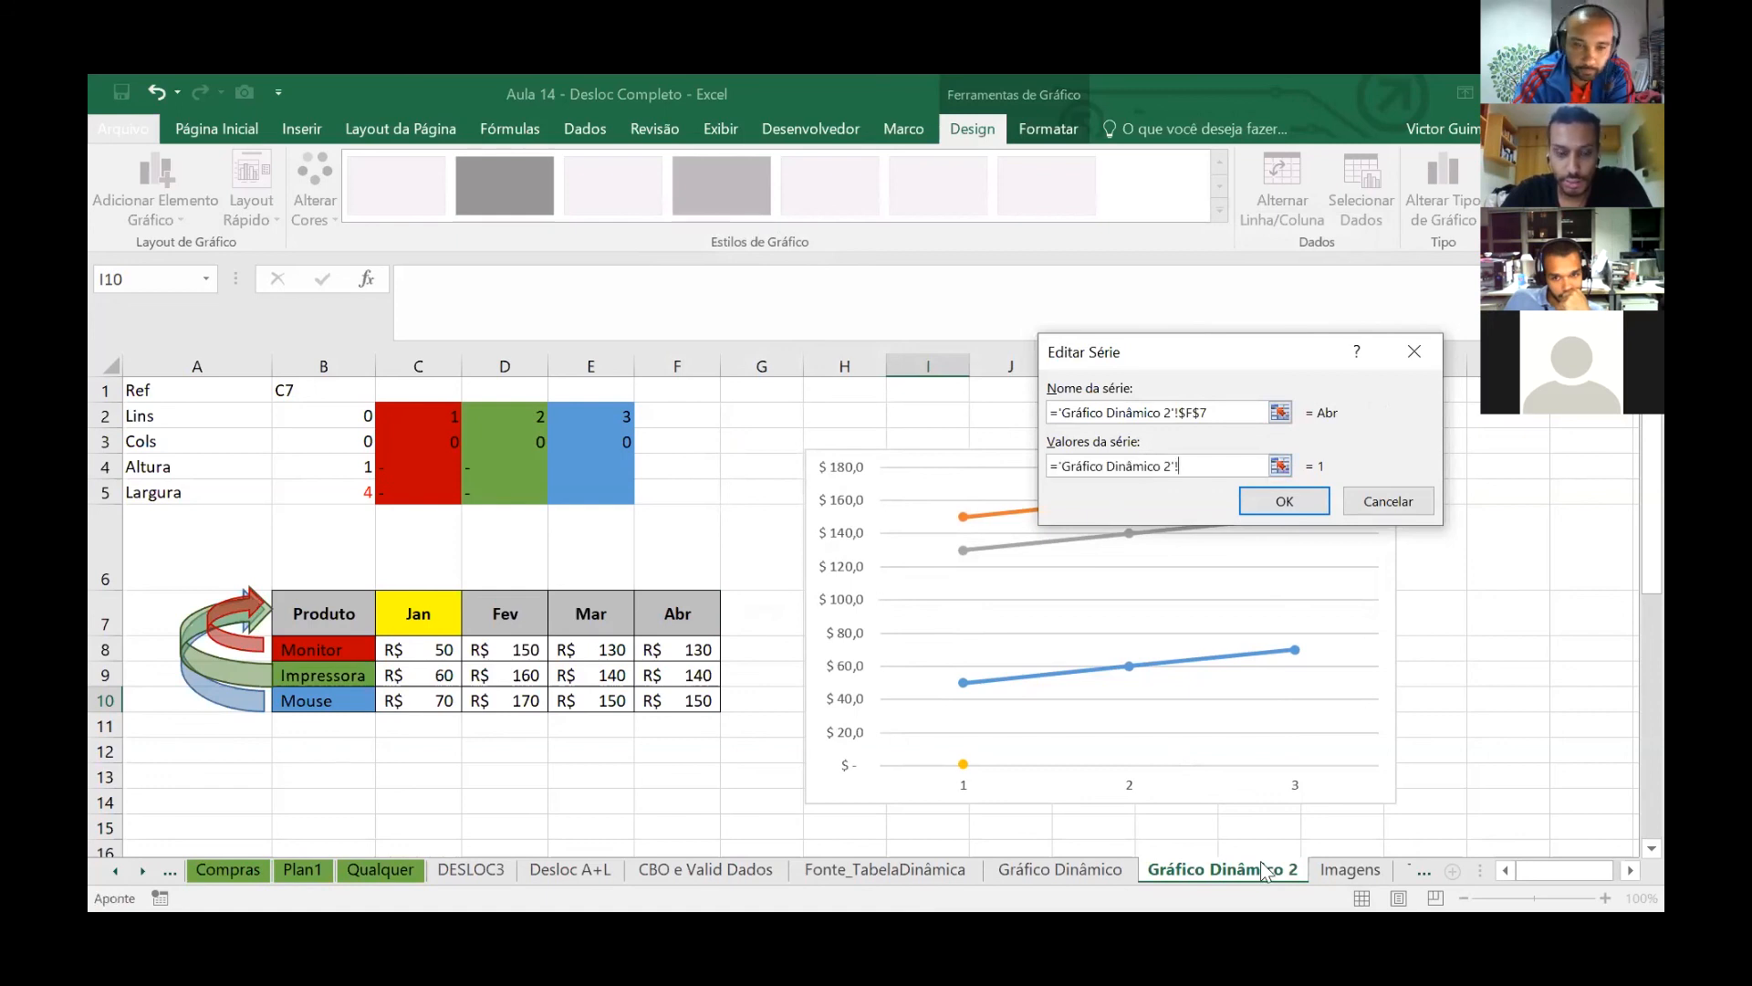
key(F3)
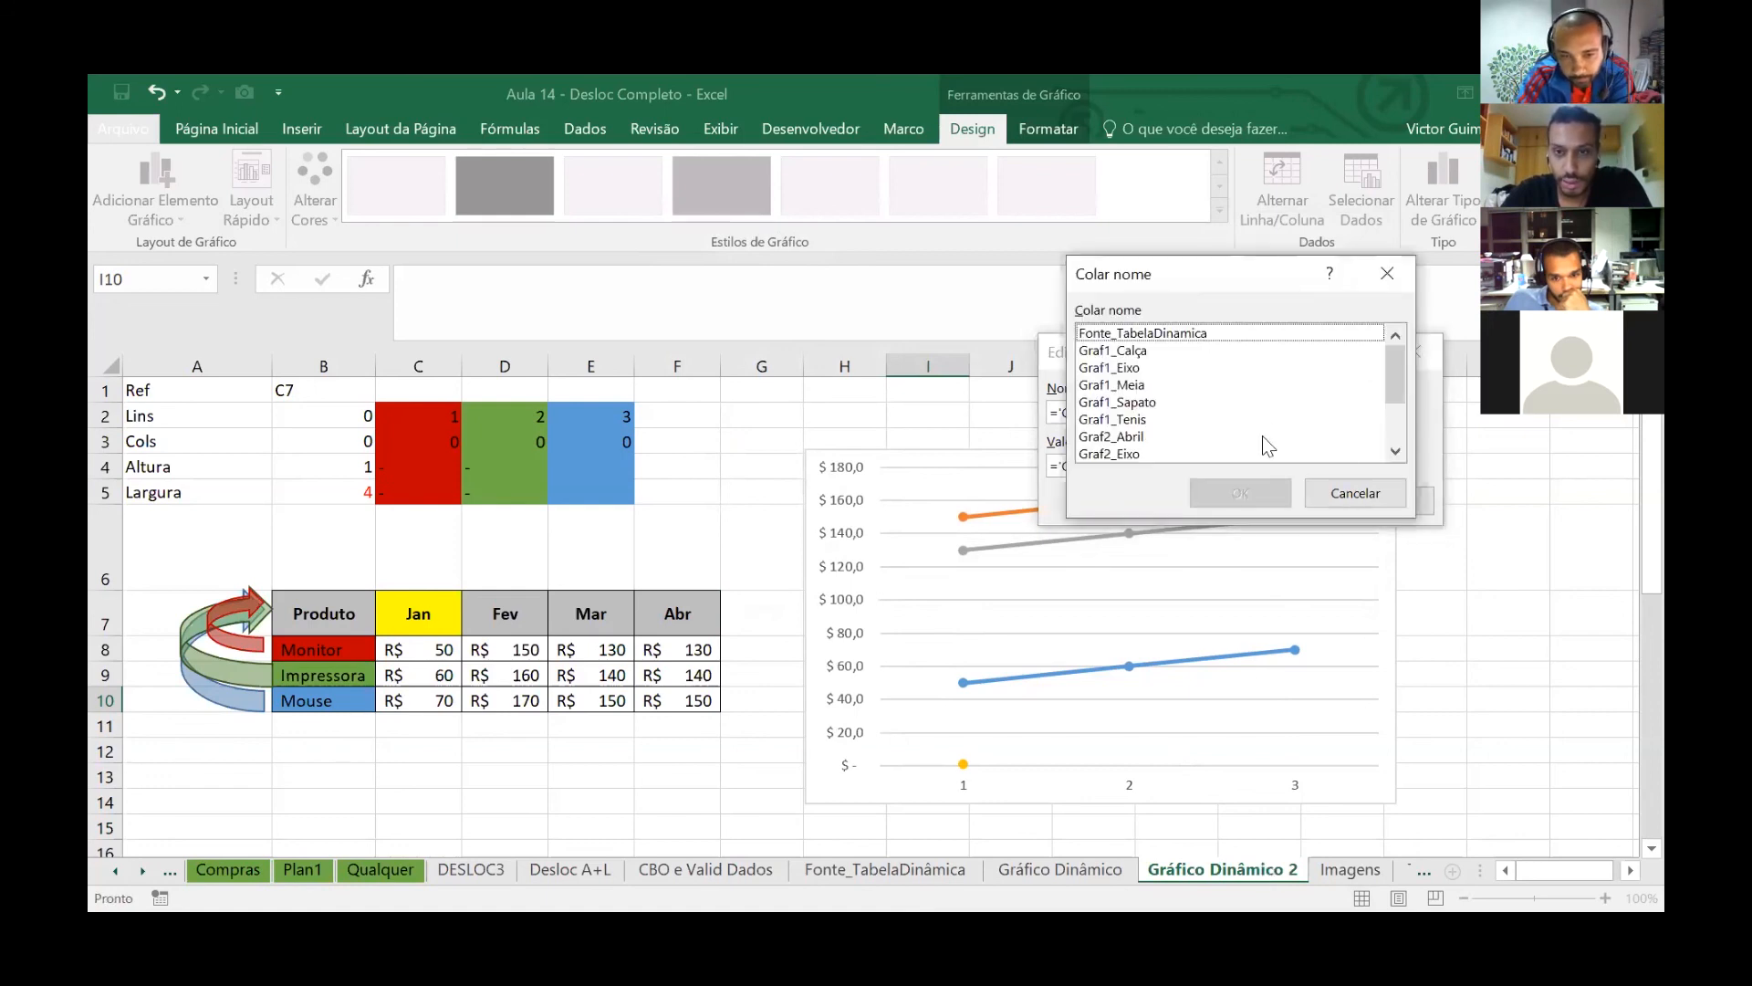
scroll(1209, 421, down, 3)
click(1132, 352)
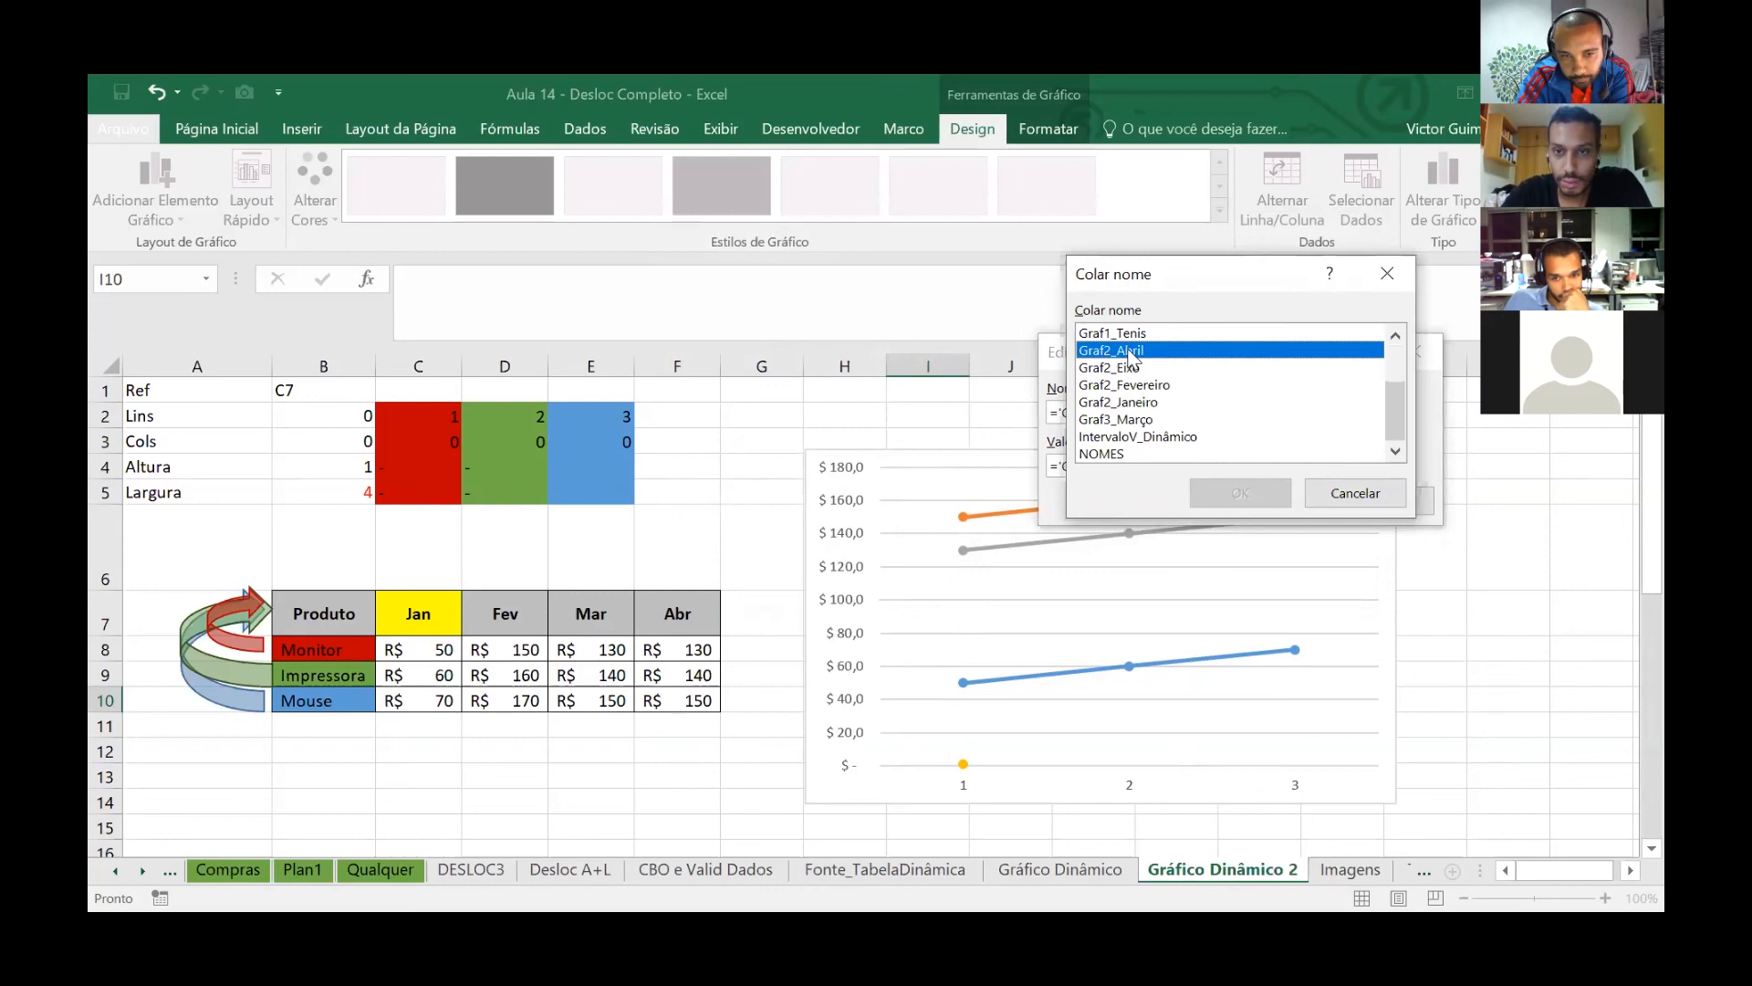
click(1268, 496)
key(Return)
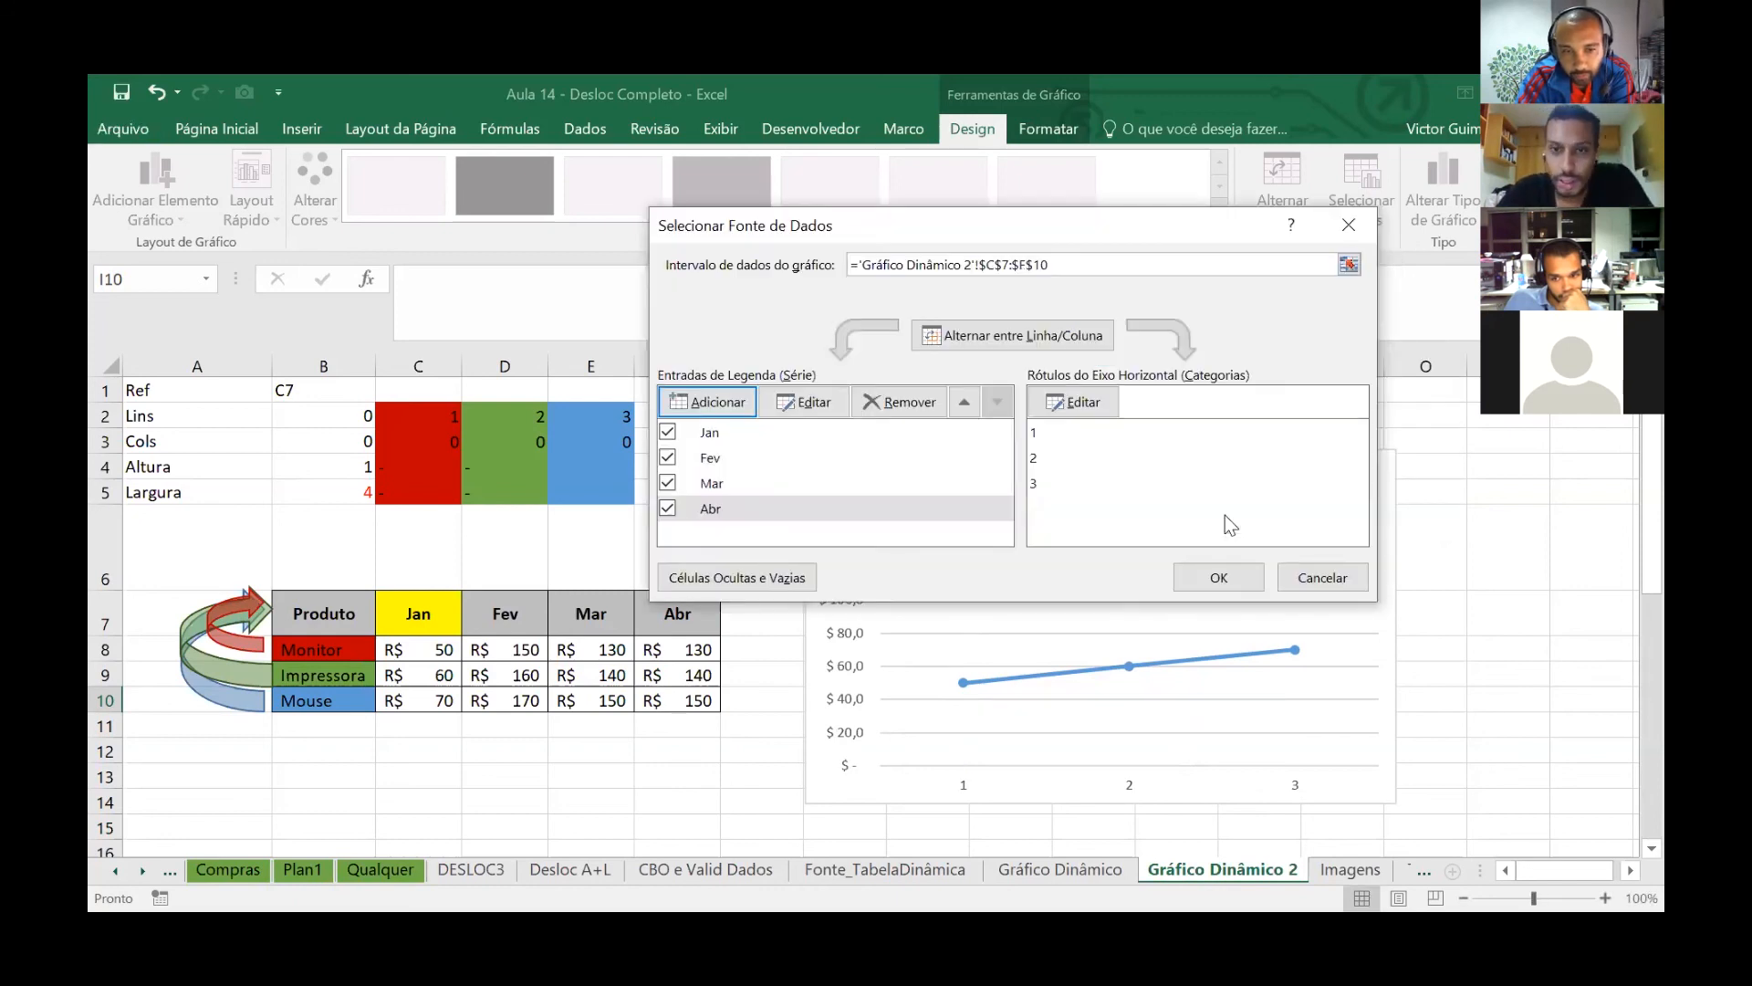
- Set the horizontal axis labels to the sheet-prefixed name Graf2_Eixo, apply the data source, and move the chart slightly up
click(1083, 403)
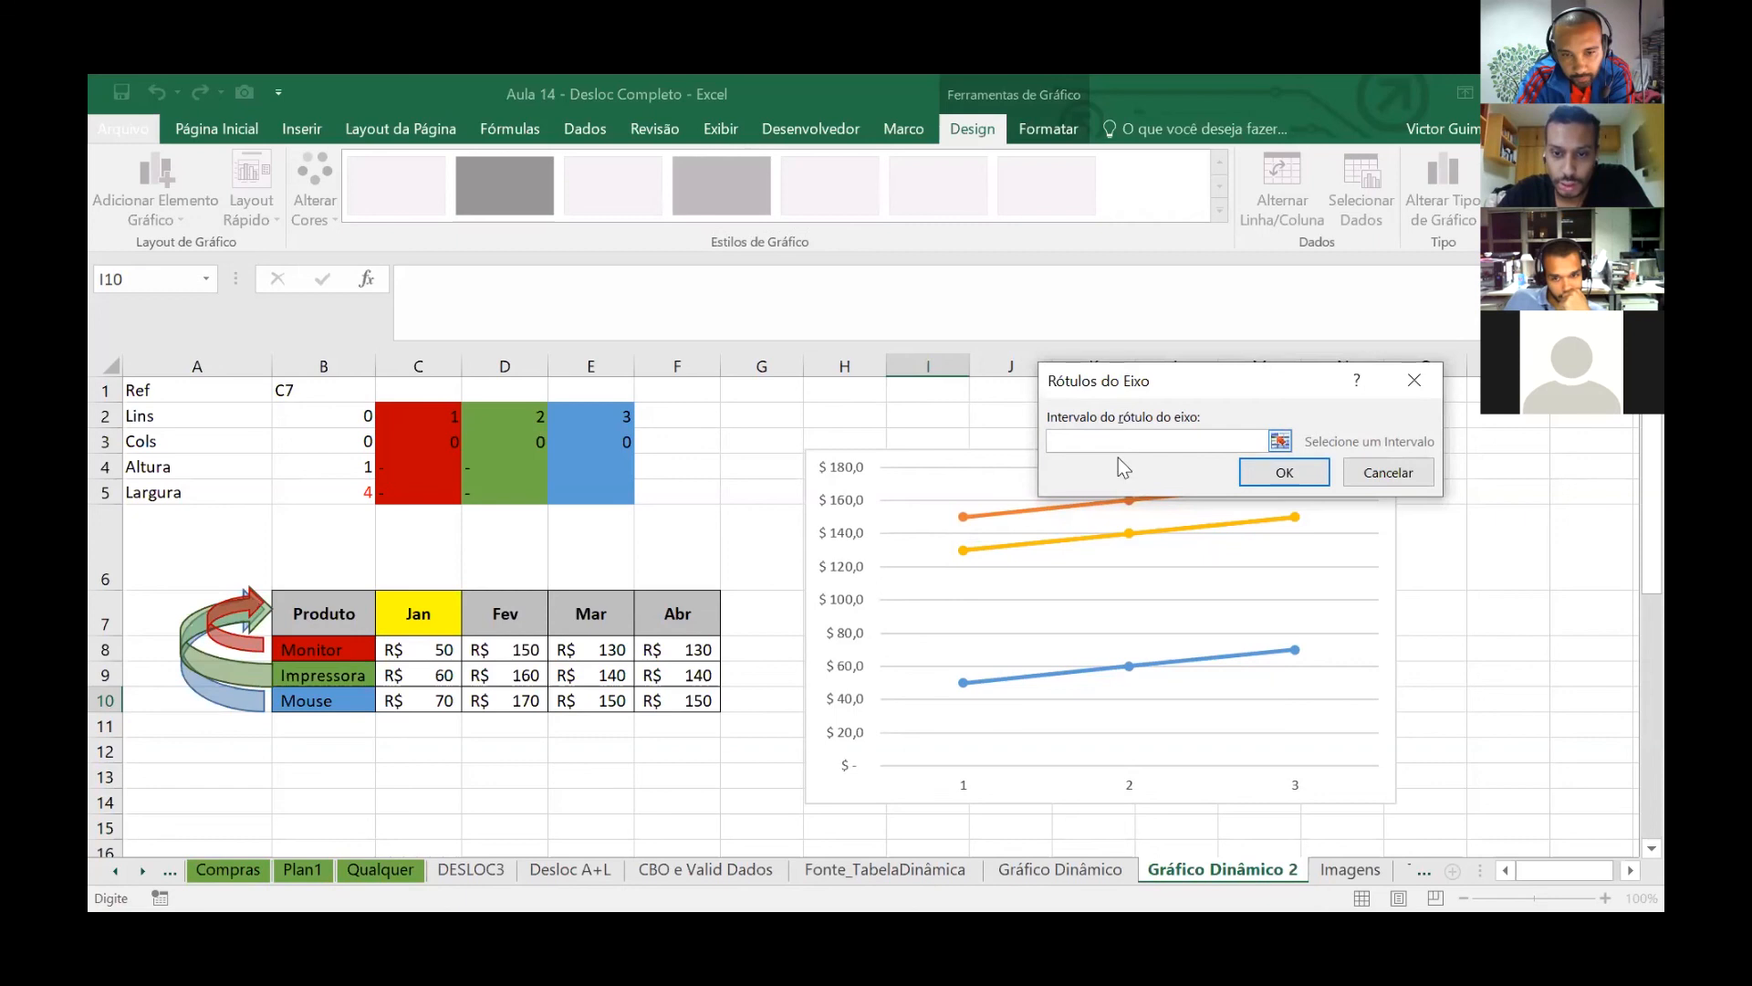
click(1234, 878)
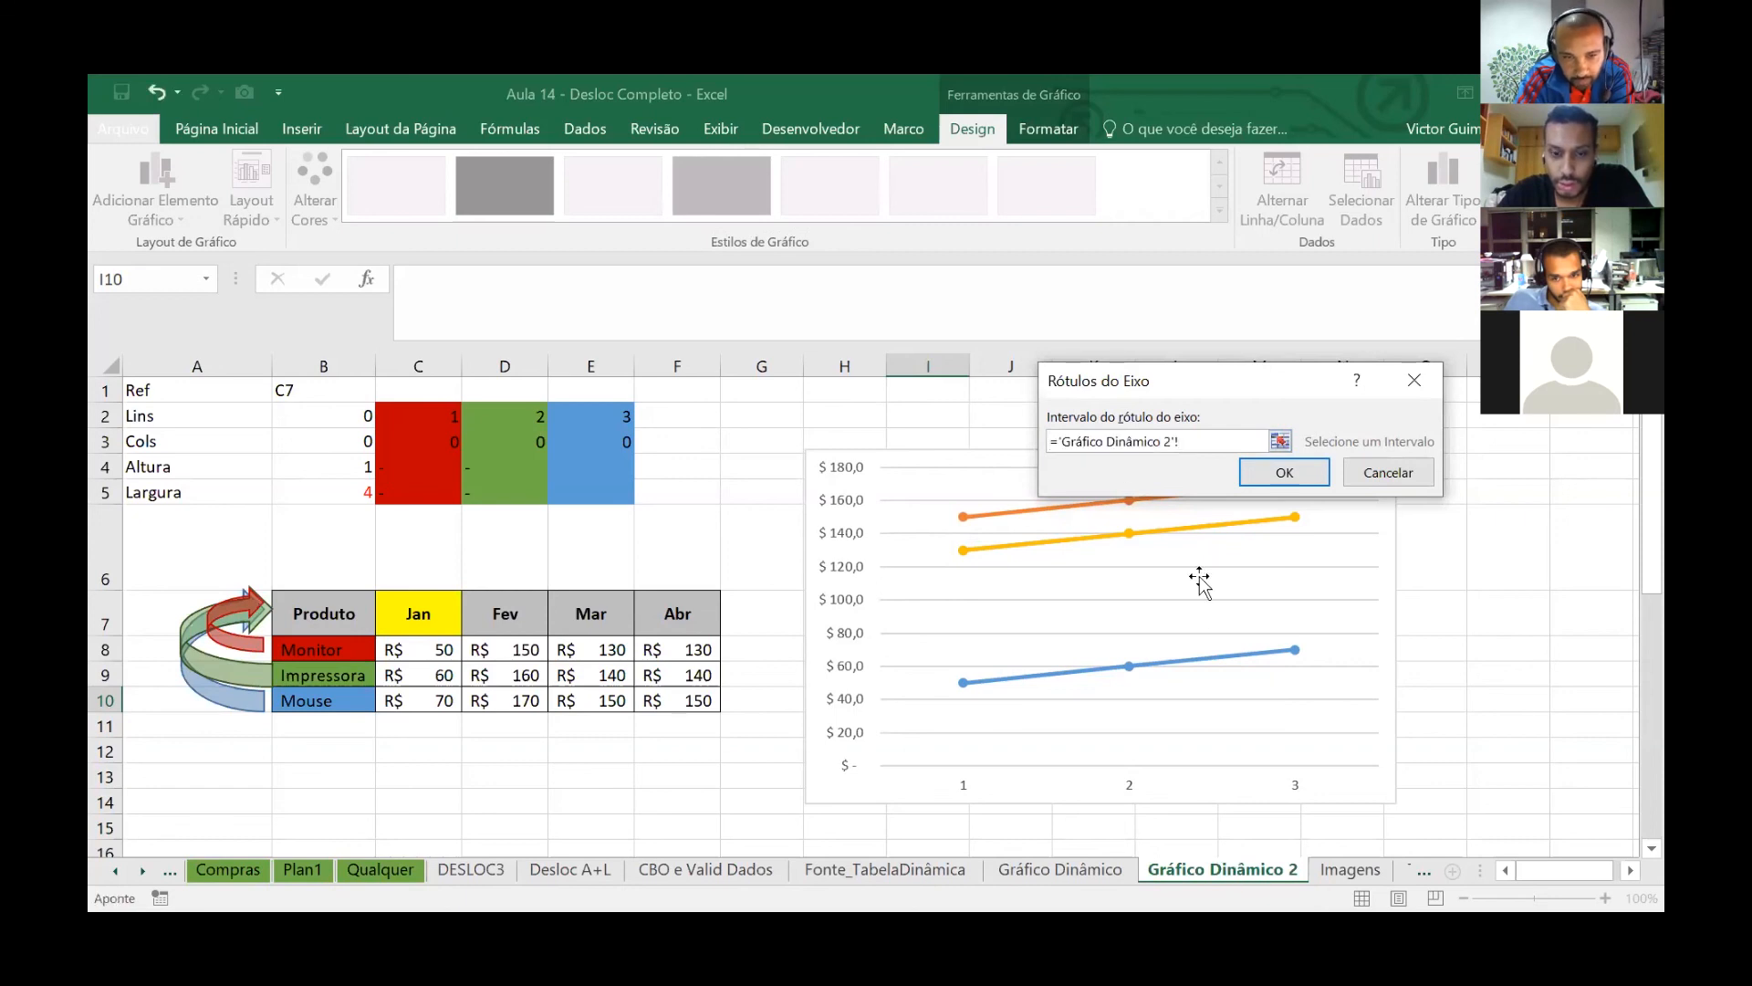
key(F3)
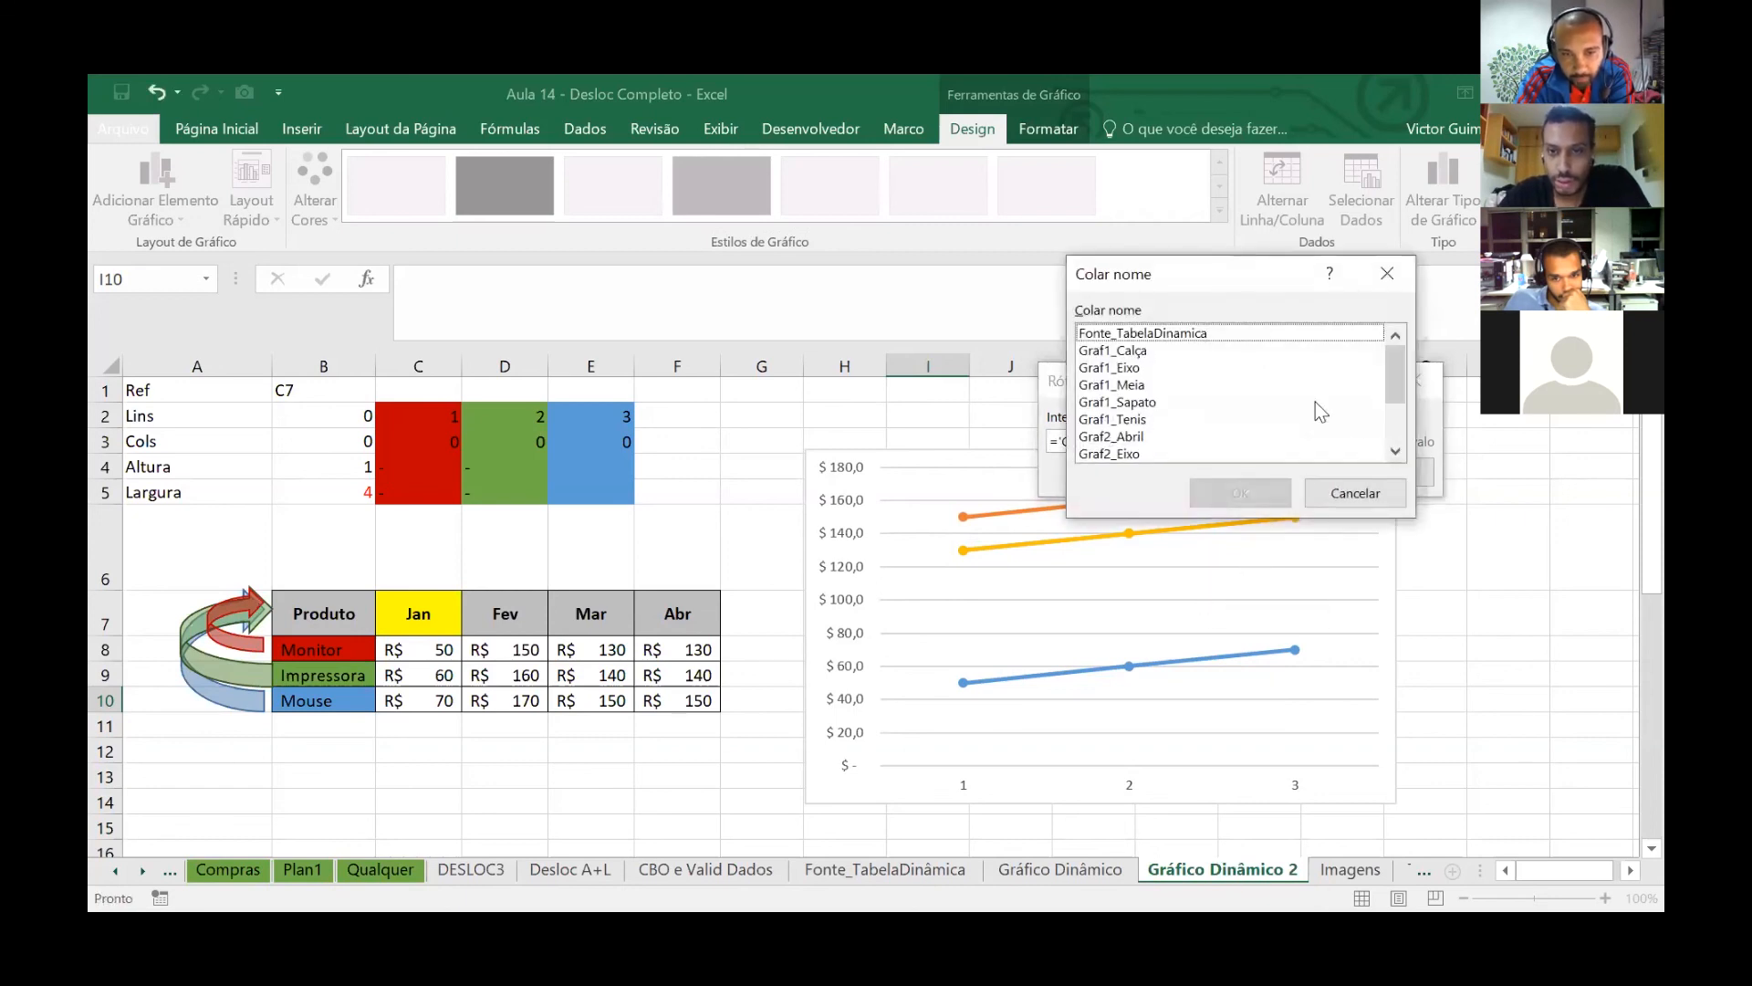
click(1116, 453)
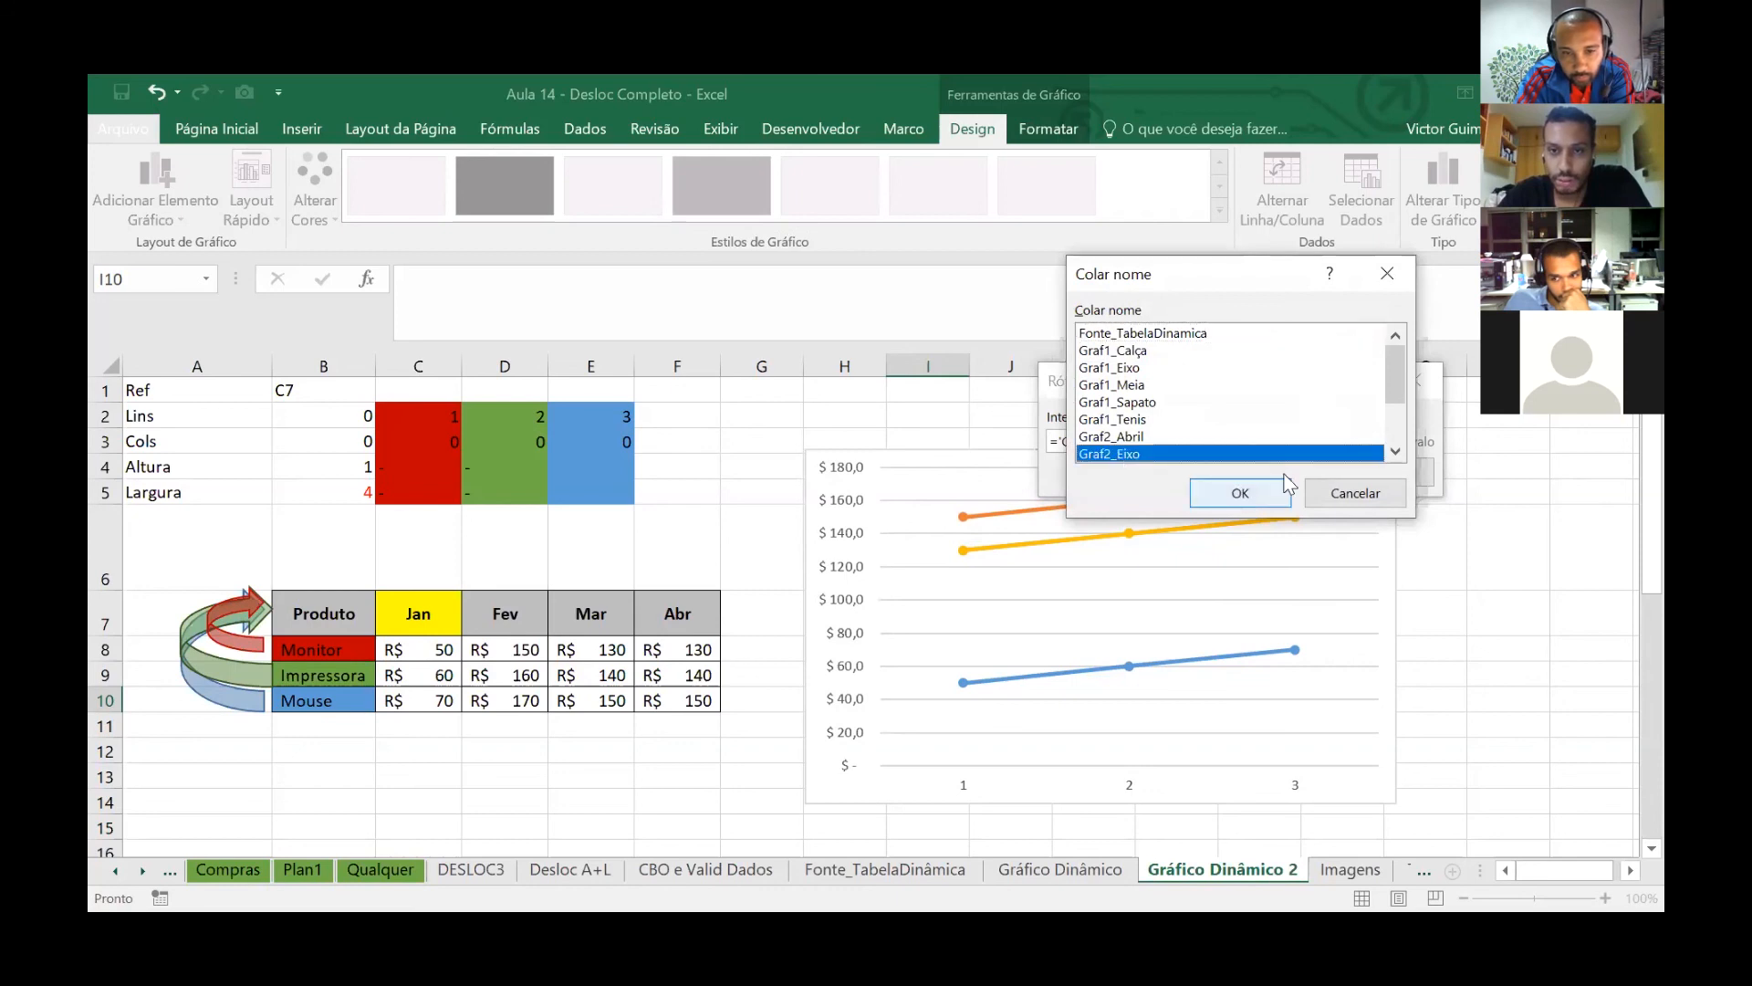
click(1264, 489)
click(1284, 474)
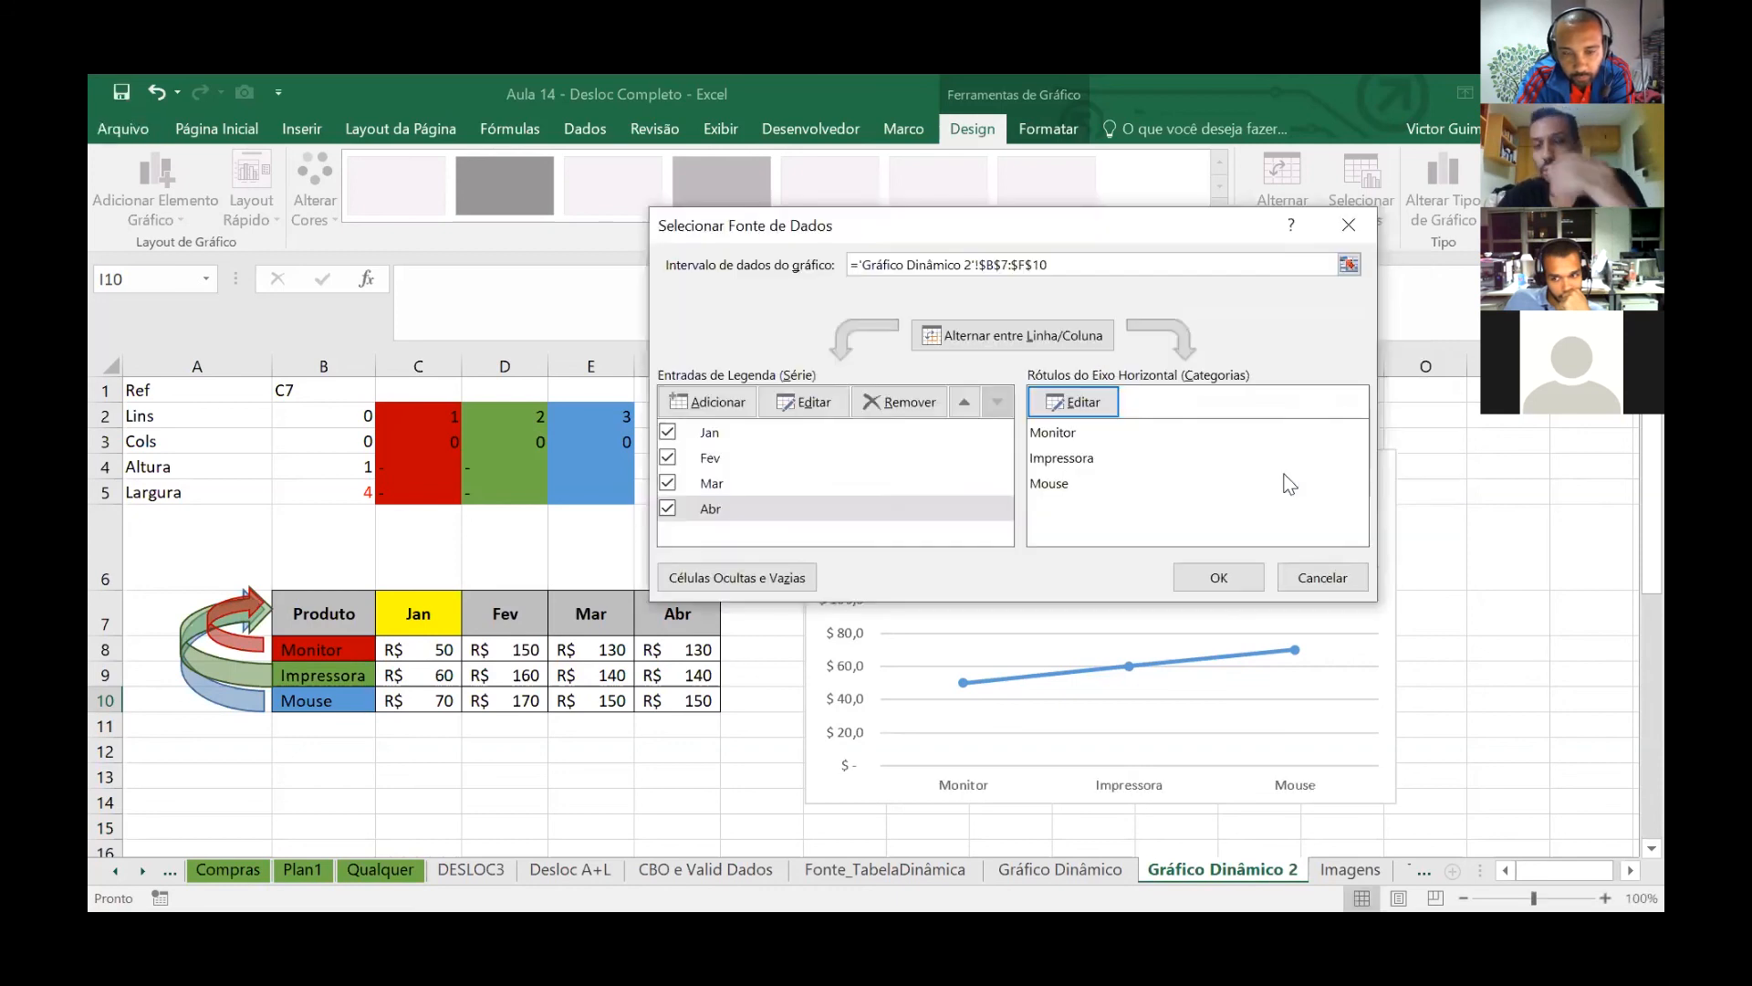
click(1247, 578)
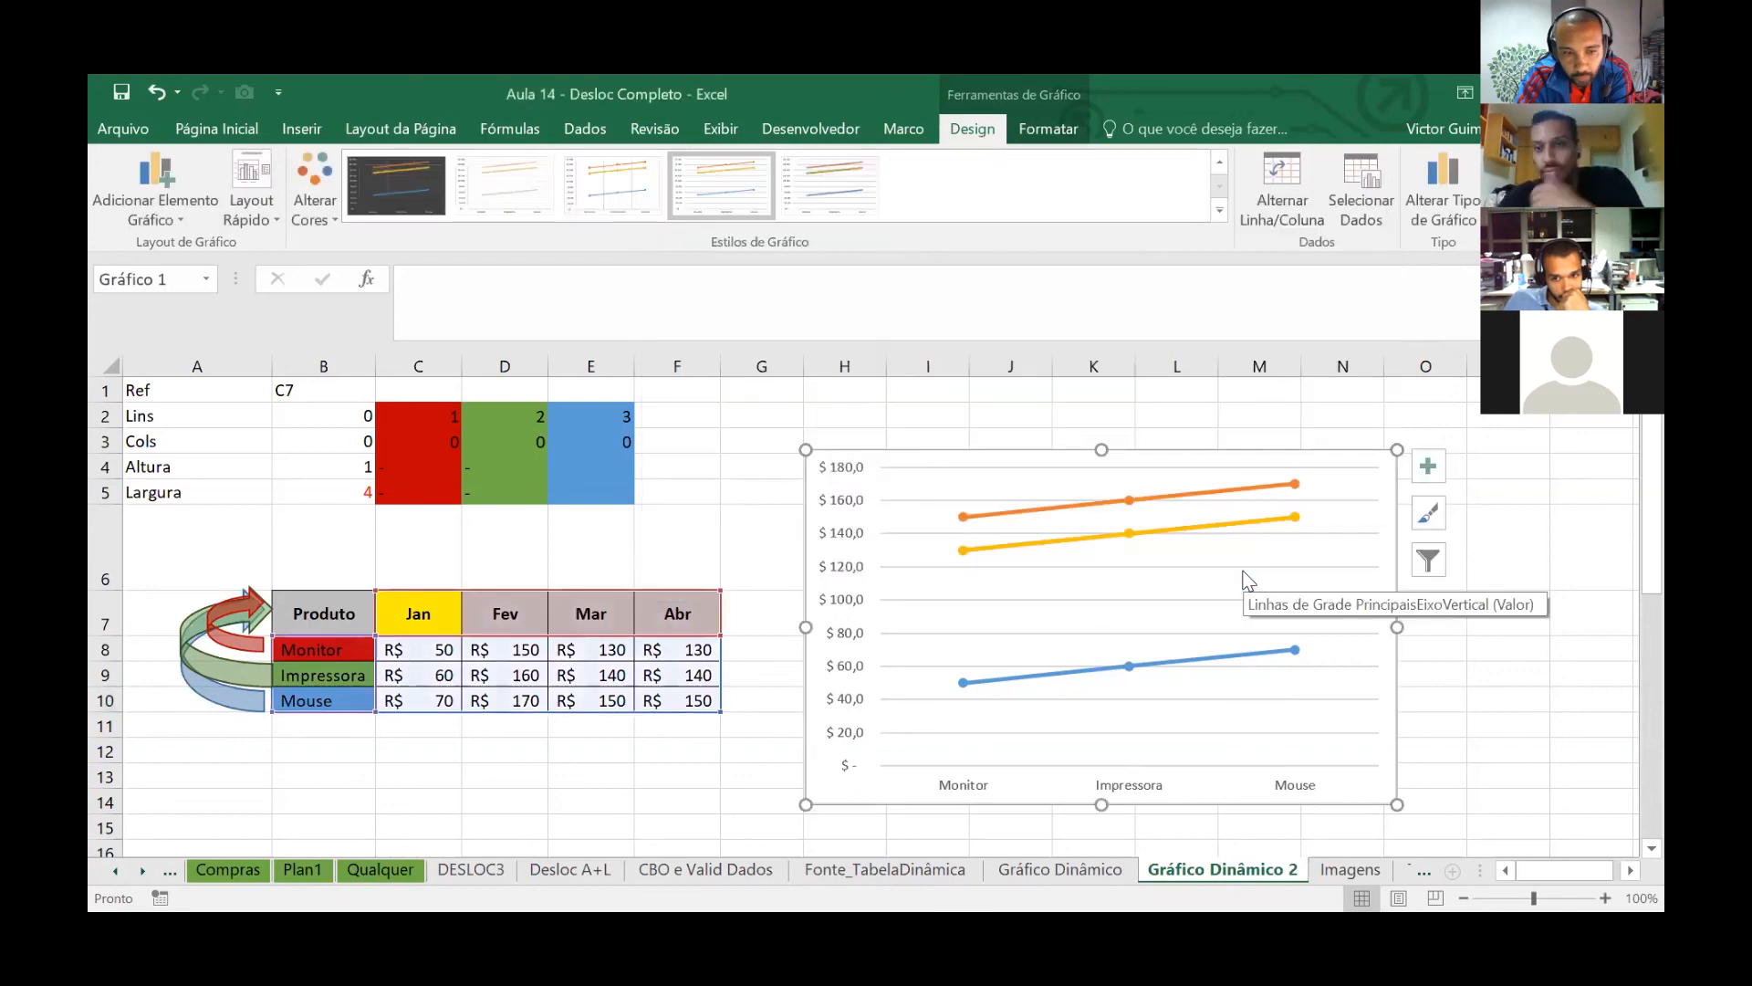
drag(1193, 462, 1177, 430)
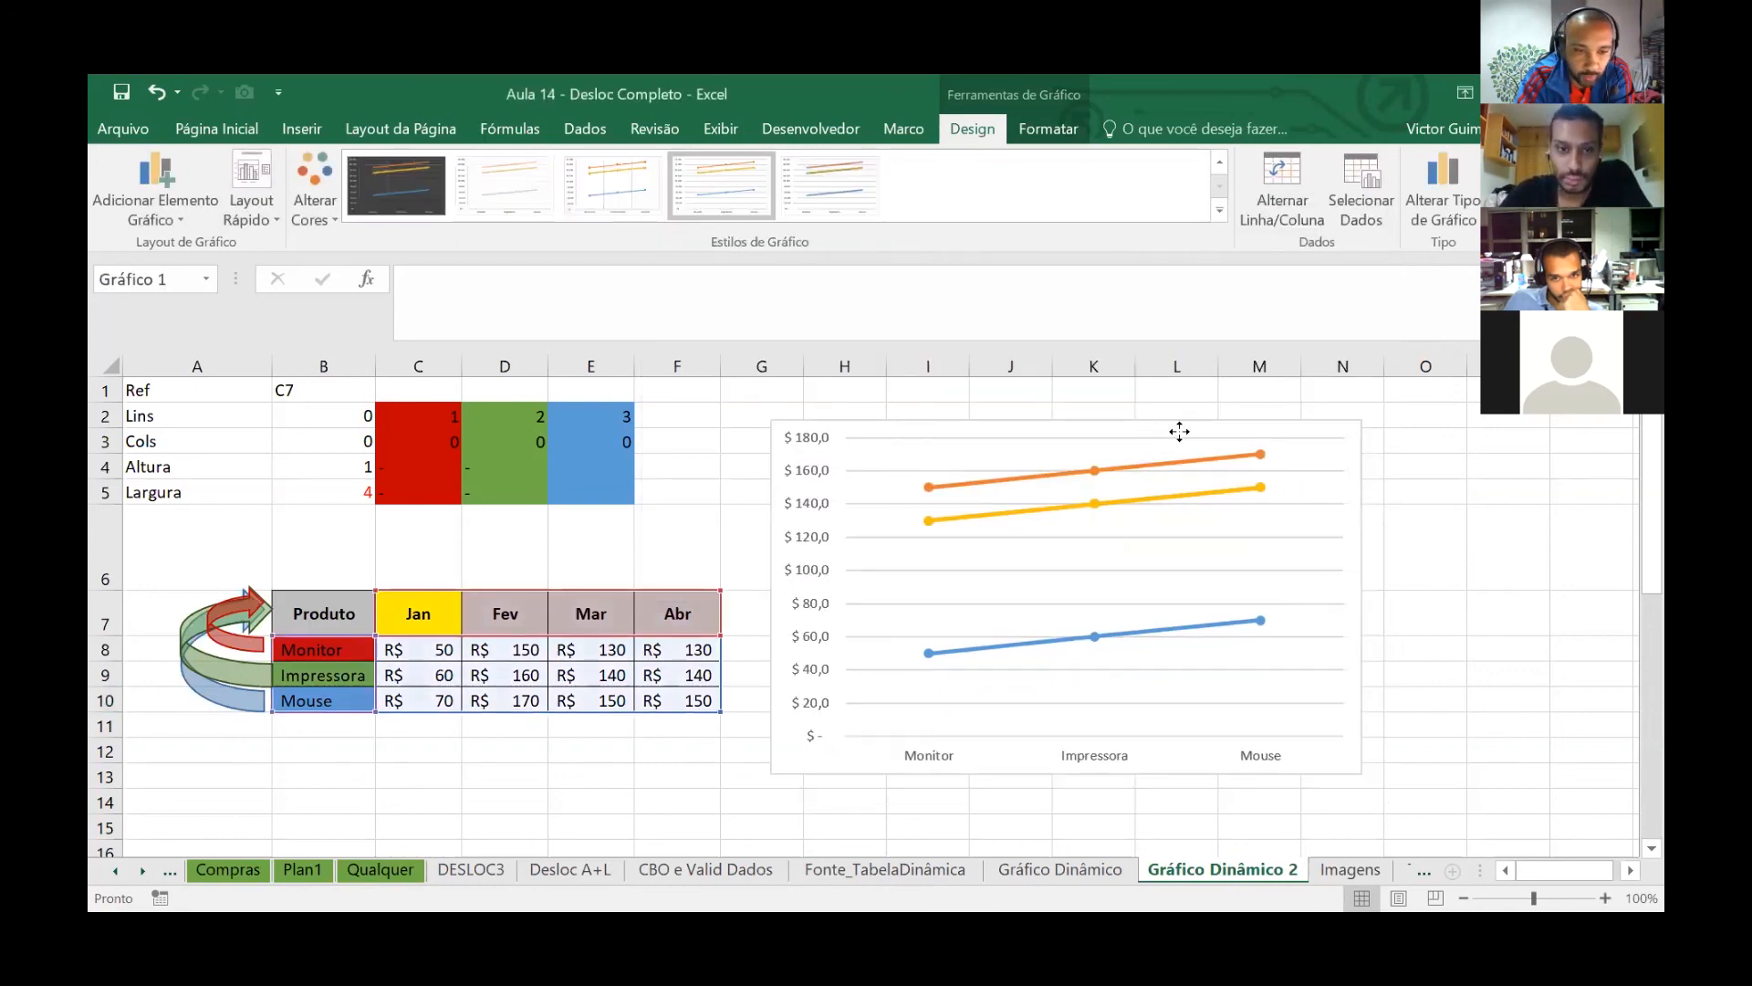
- Add the product Caneta in B11 and enter 30 as its Jan value in C11
click(321, 727)
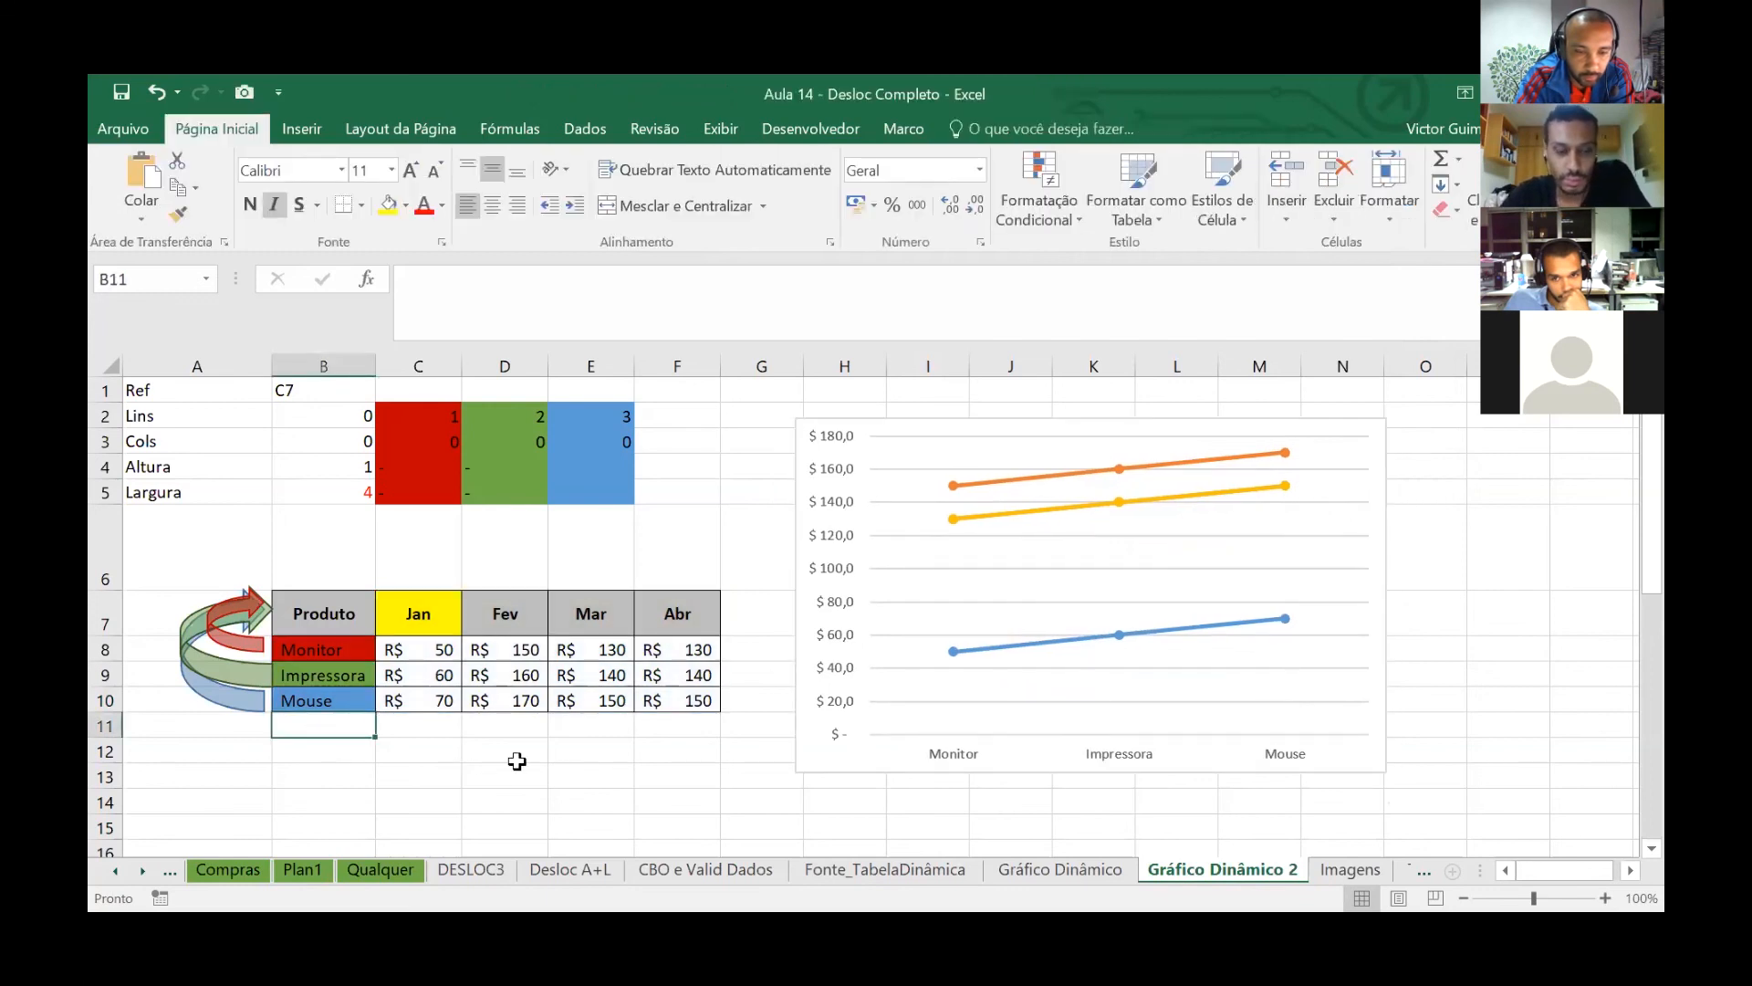
text(La)
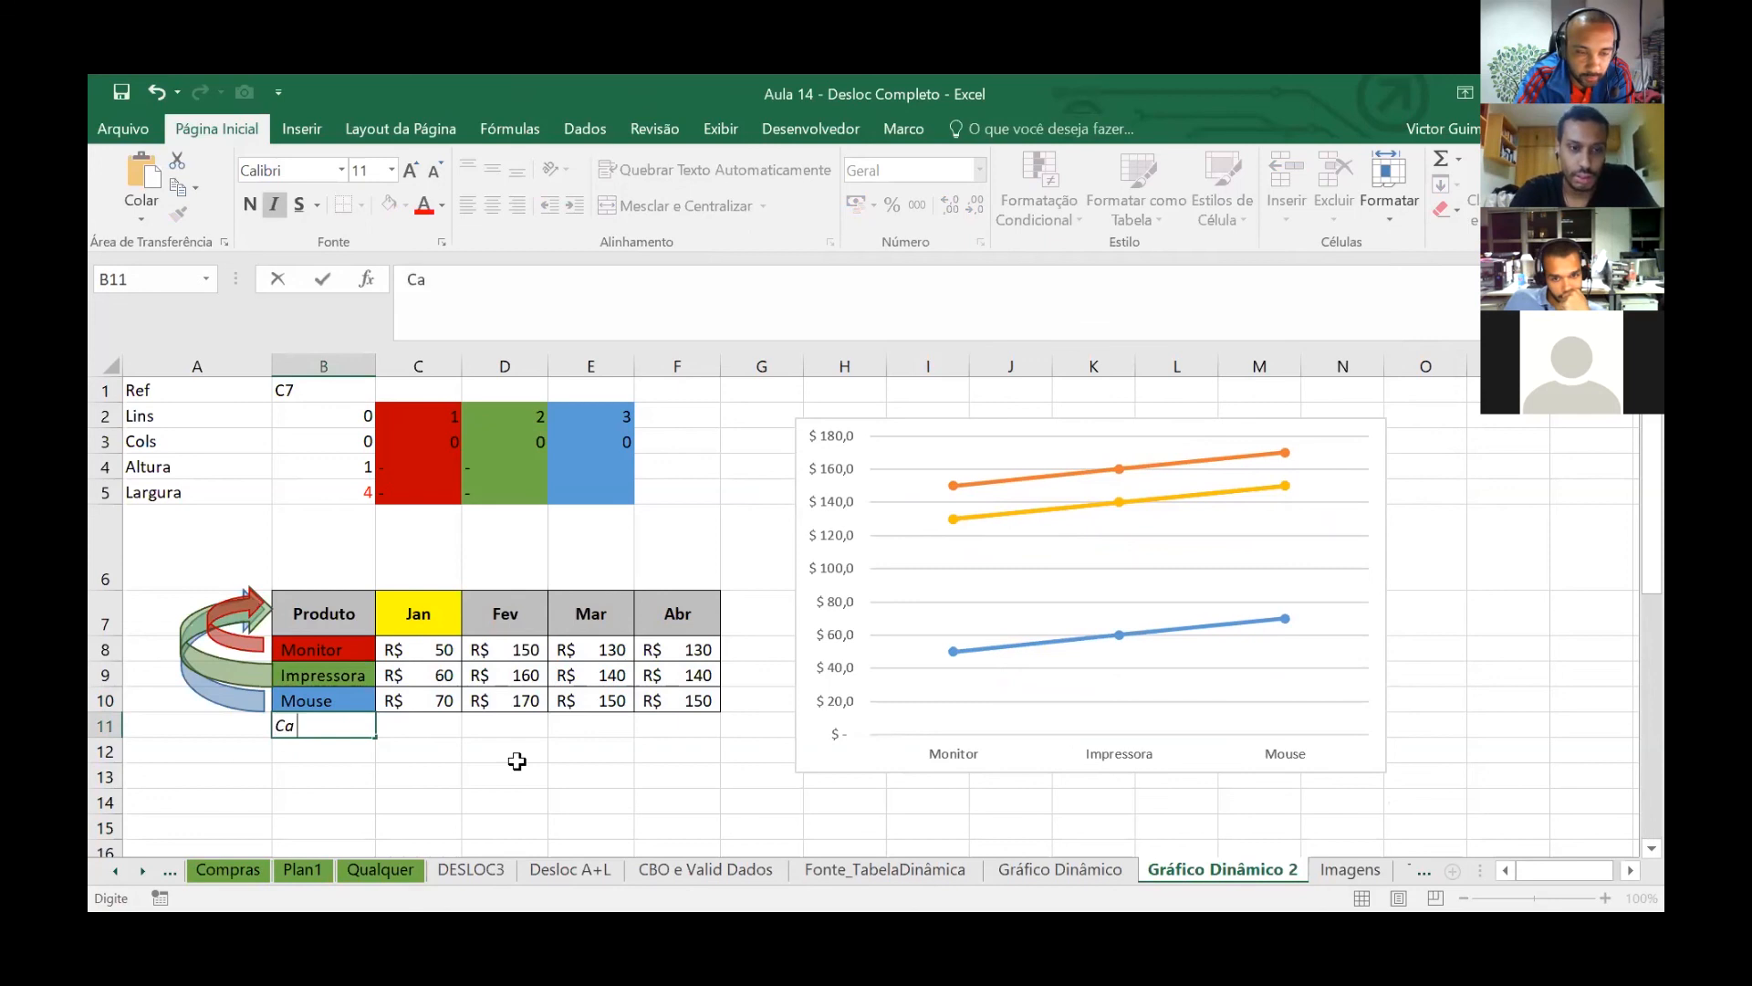
key(Return)
click(448, 723)
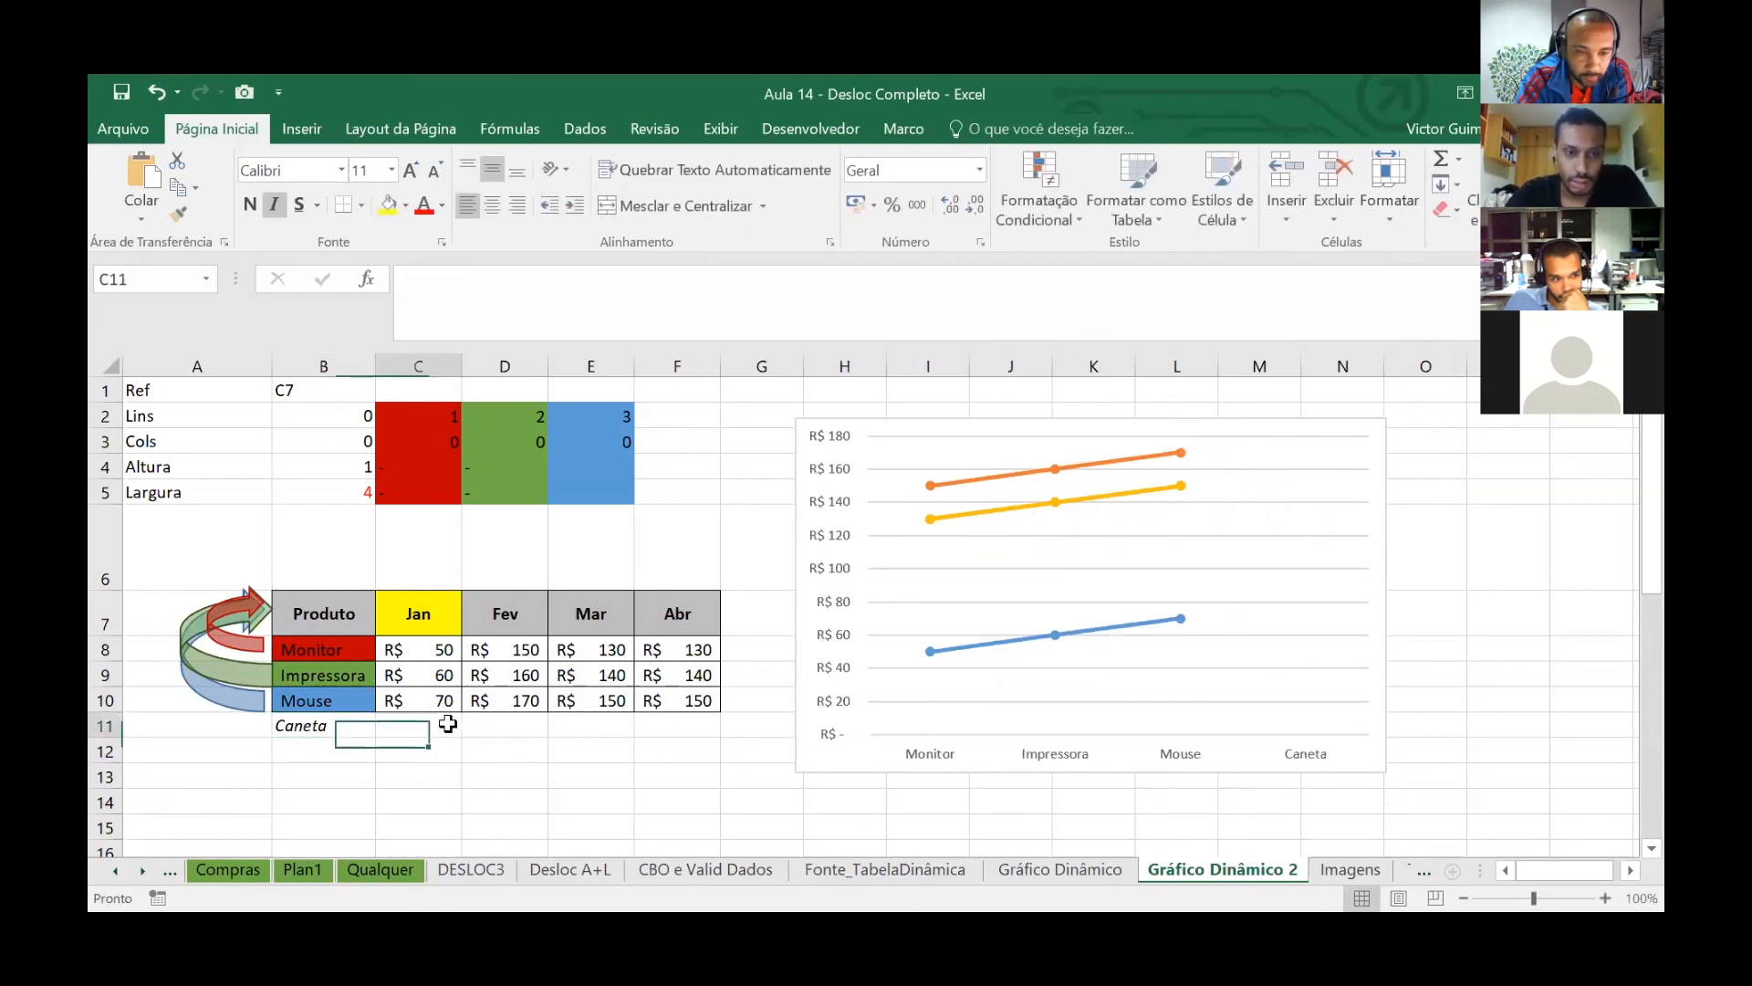
text(30)
key(Return)
click(447, 724)
key(Page_Down)
scroll(447, 724, down, 1)
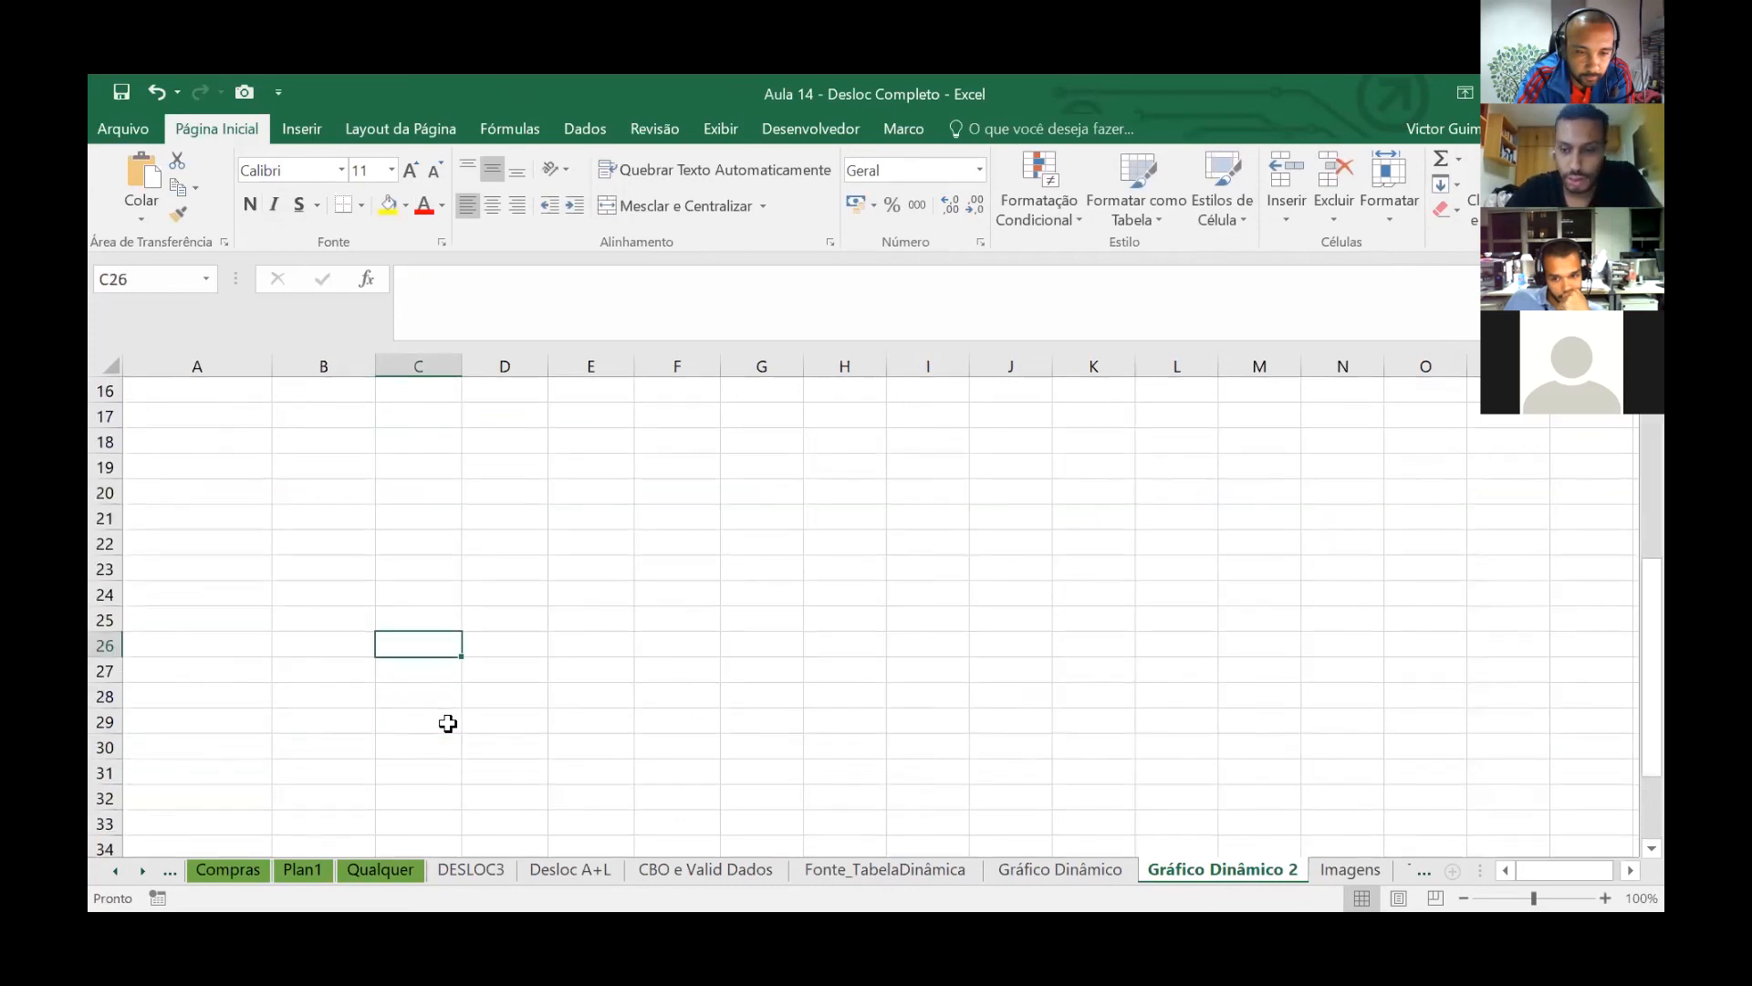
- Complete the Caneta row with 24 for Fev in D11, 55 for Mar in E11 and 21 for Abr in F11
key(ctrl+Up)
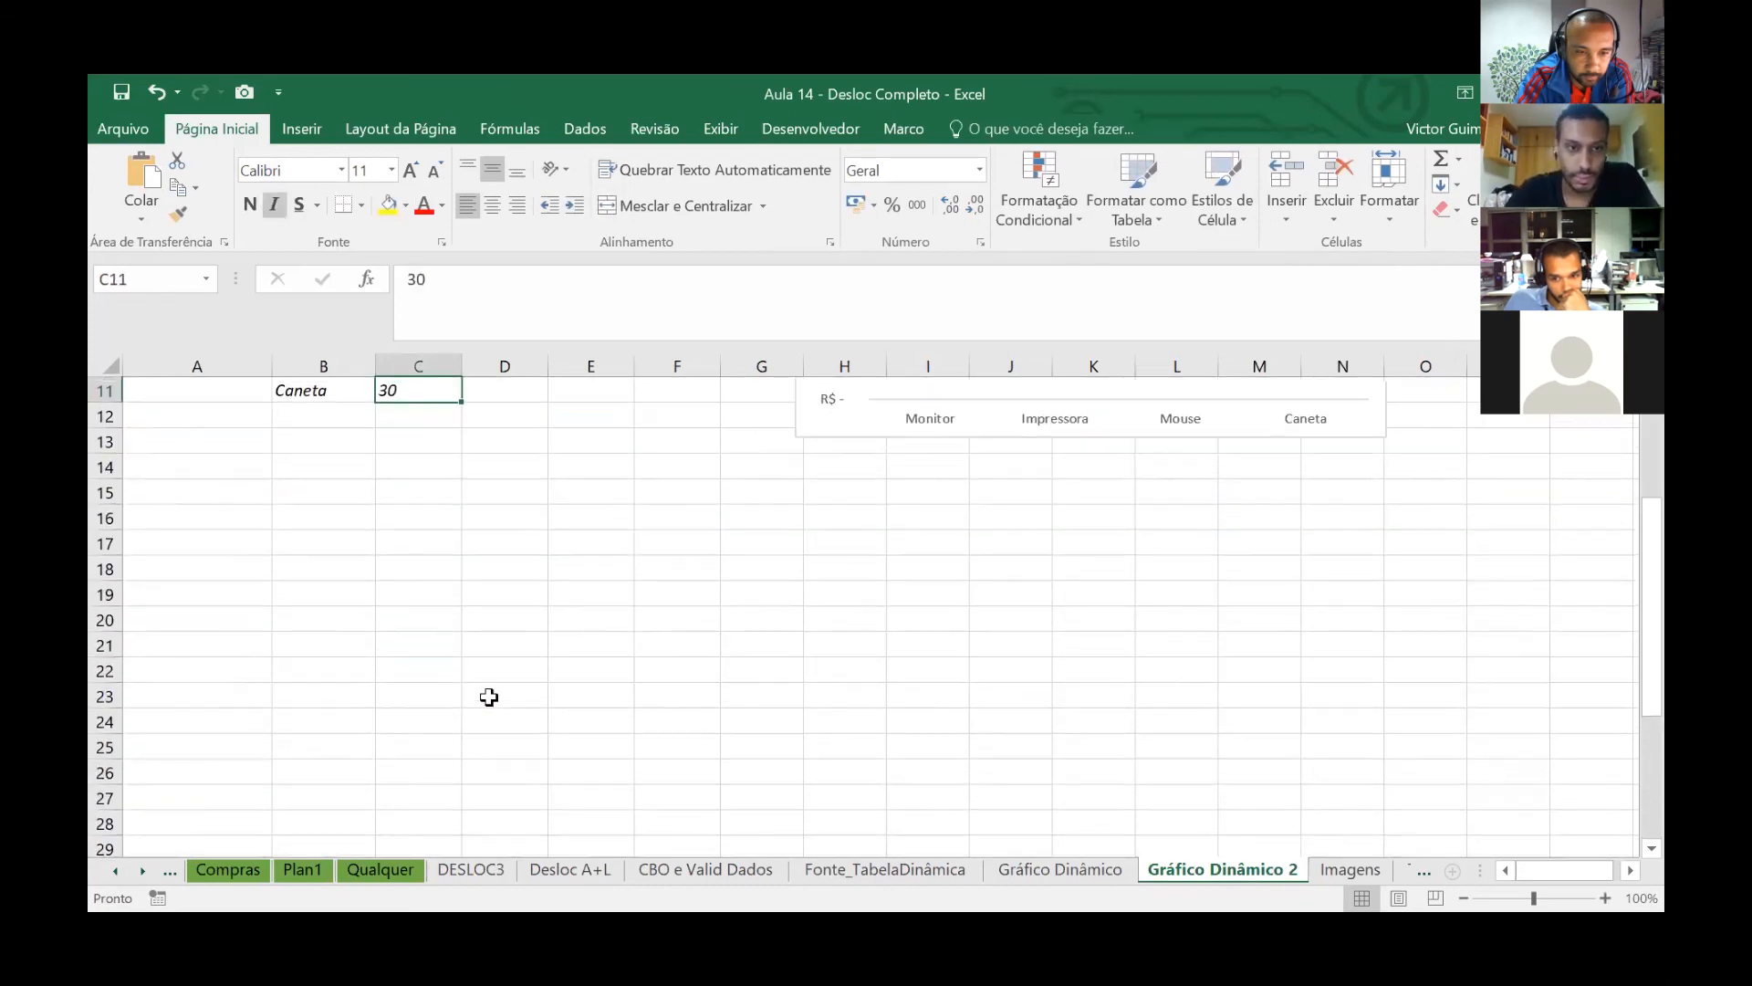
scroll(538, 566, up, 4)
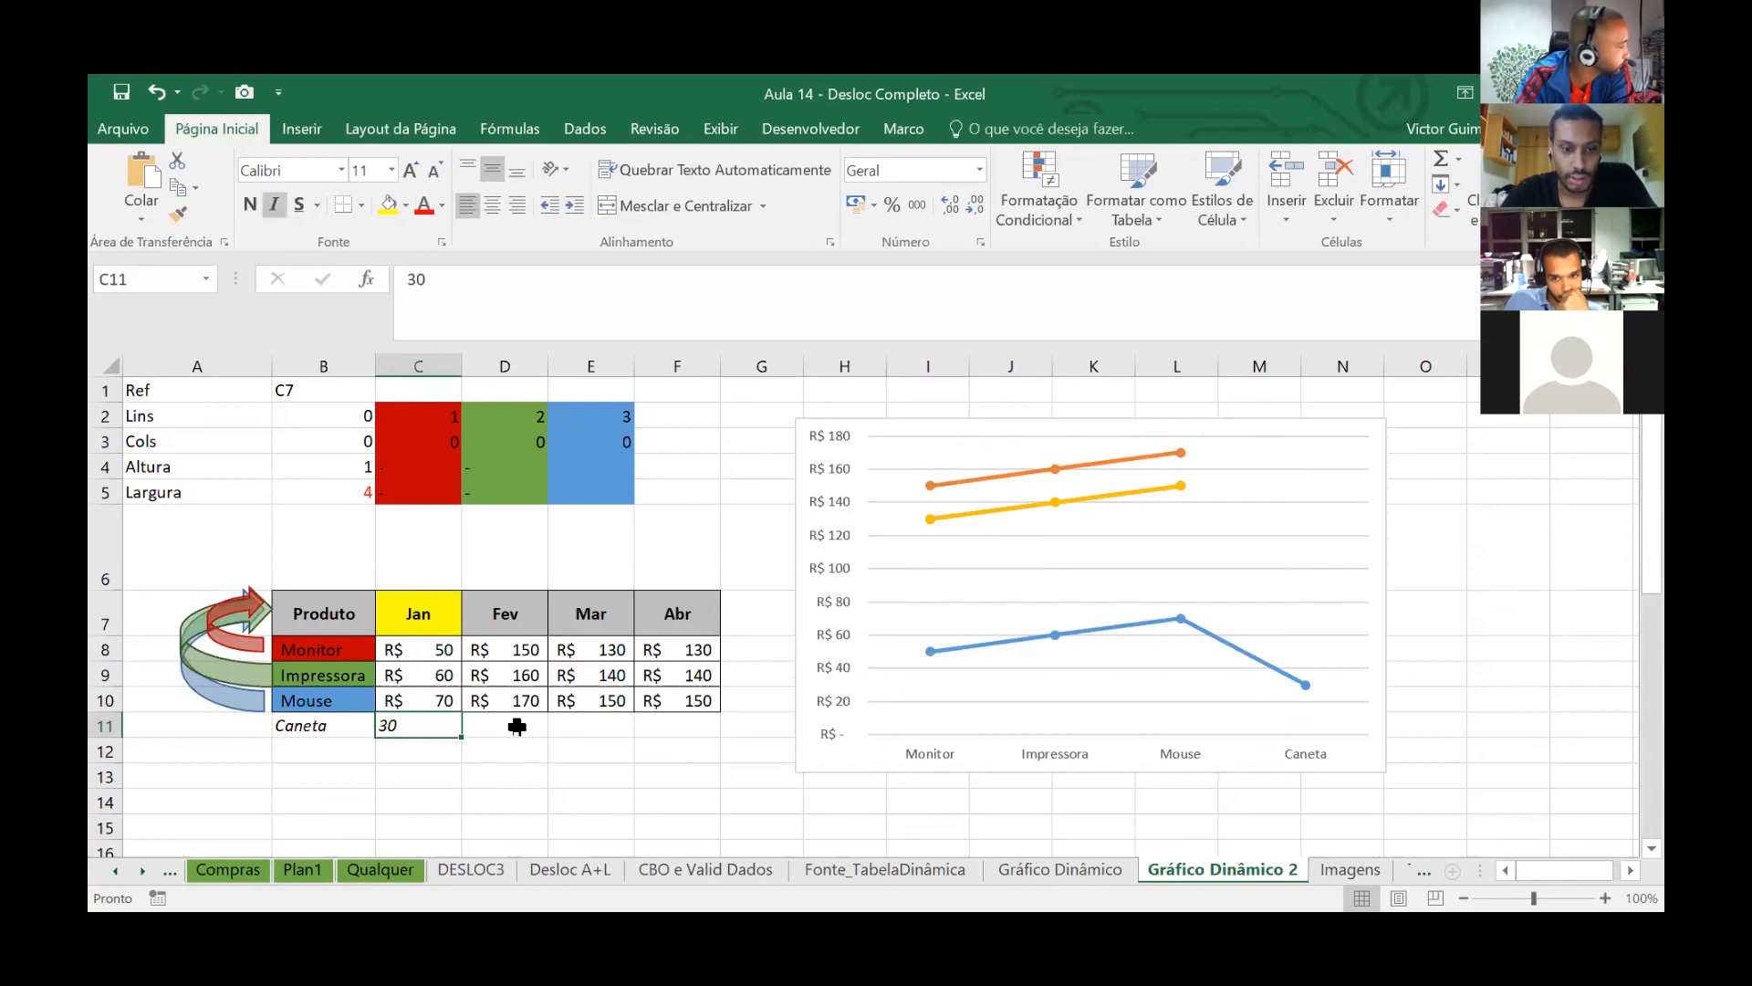
click(523, 725)
text(24)
key(Return)
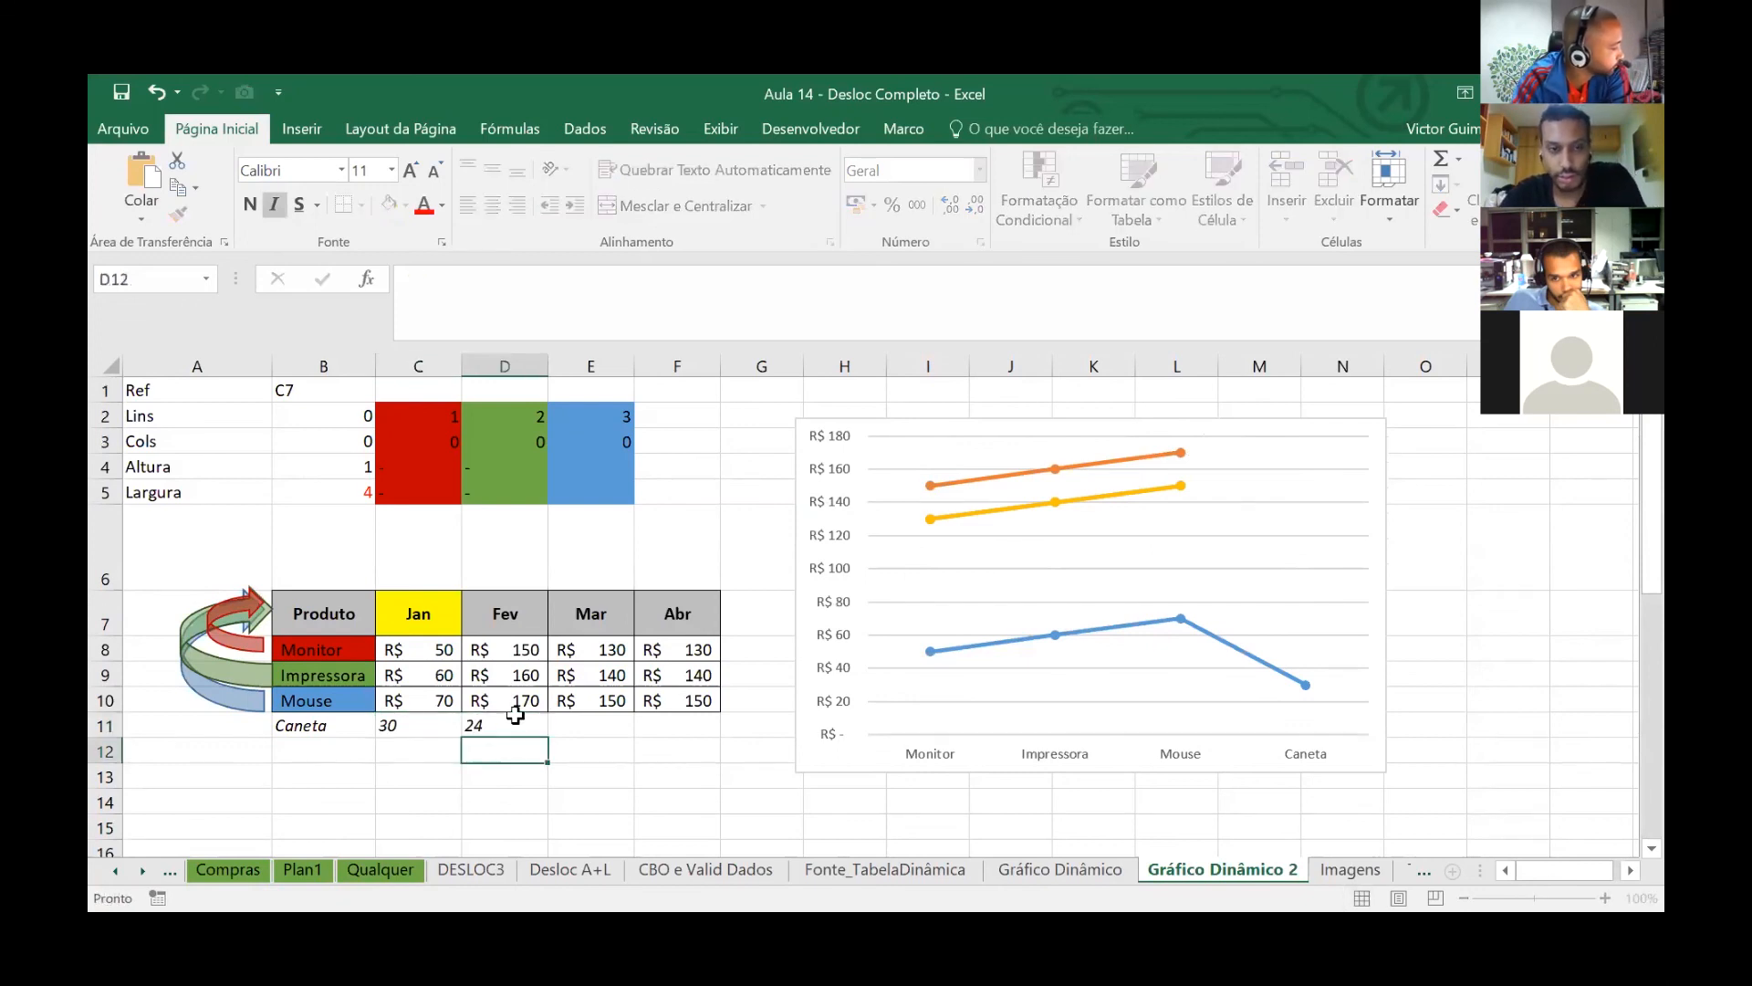
click(586, 724)
text(55)
key(Return)
click(666, 721)
text(21)
key(Return)
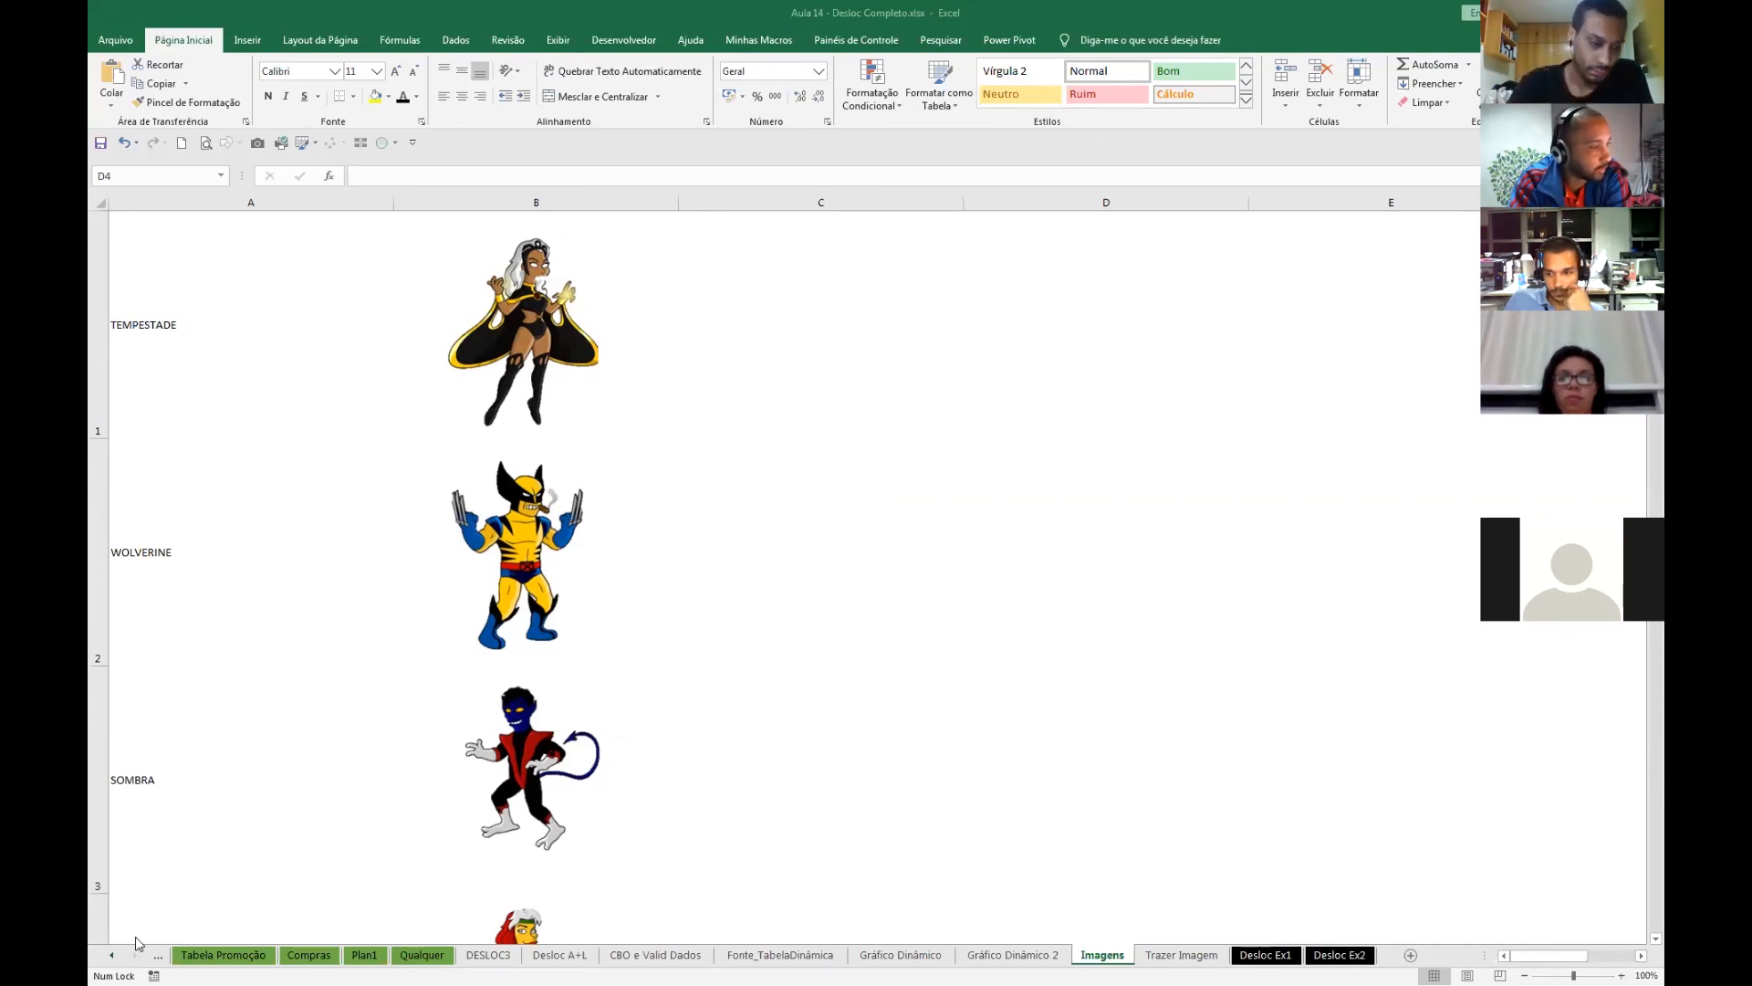
- Look back through the DESLOC3, Qualquer and Plan1 sheets and inspect the Comprar em formula for Abacate on the Compras sheet
click(113, 956)
click(113, 957)
click(114, 956)
click(113, 956)
click(113, 956)
click(114, 956)
click(113, 956)
click(113, 956)
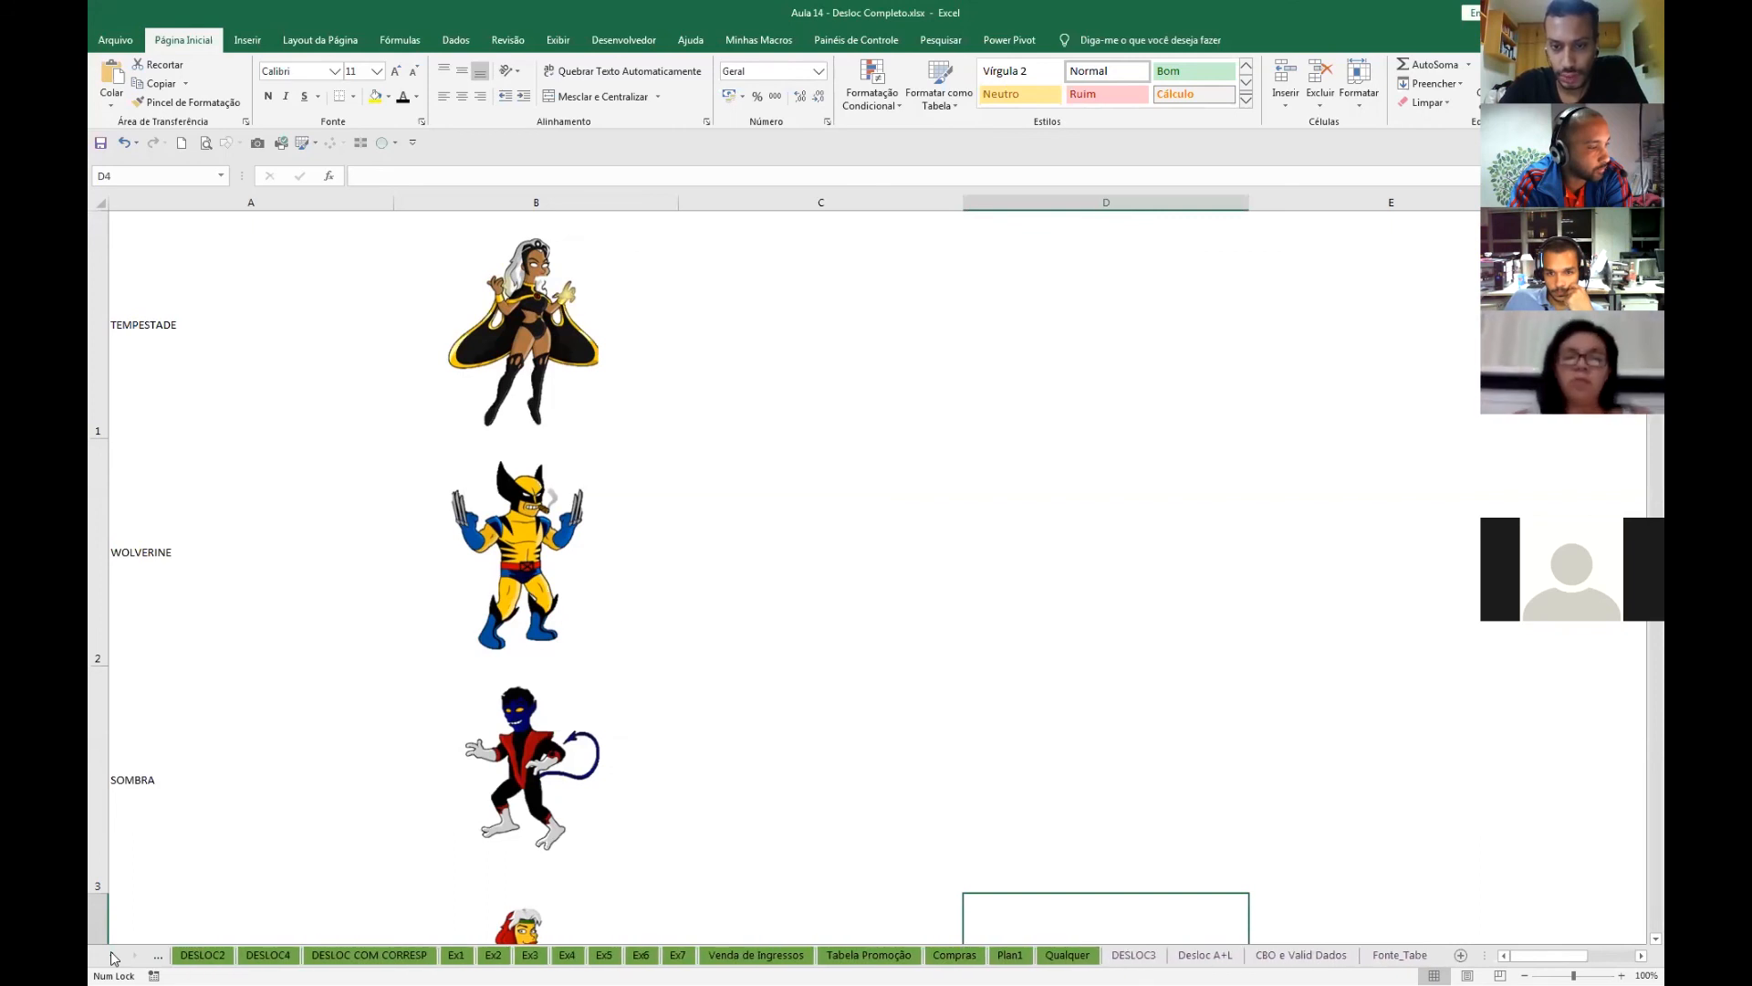
click(1139, 955)
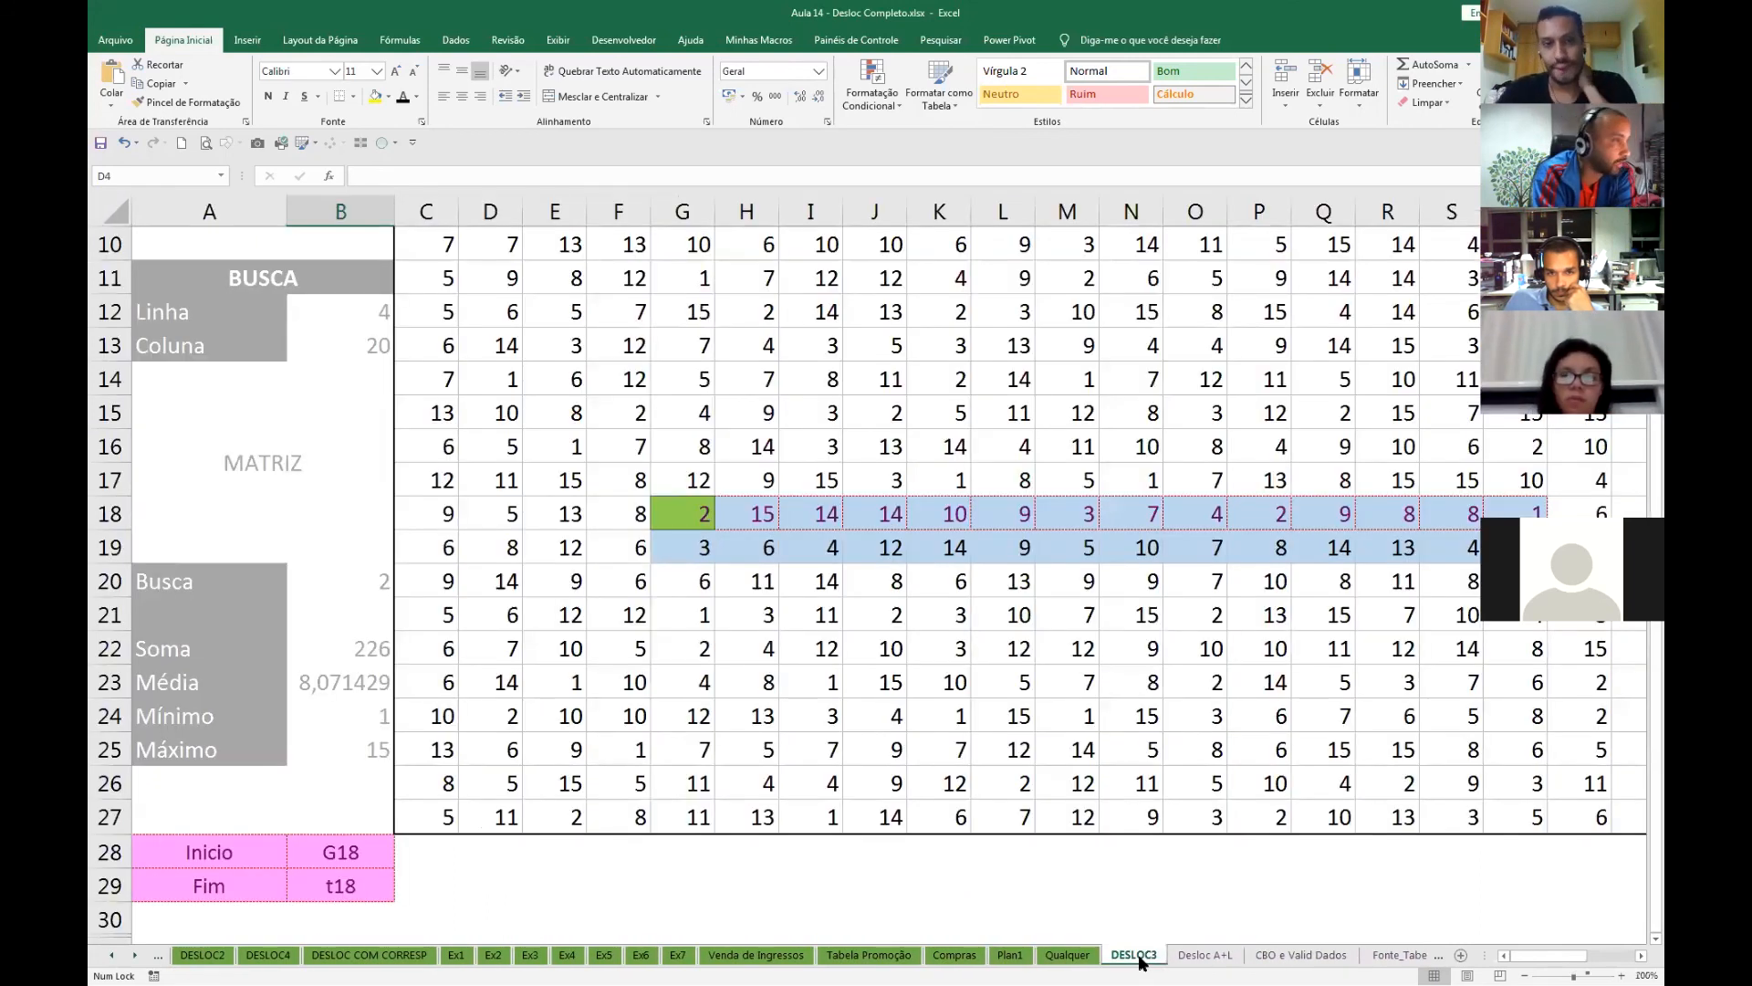
click(1076, 956)
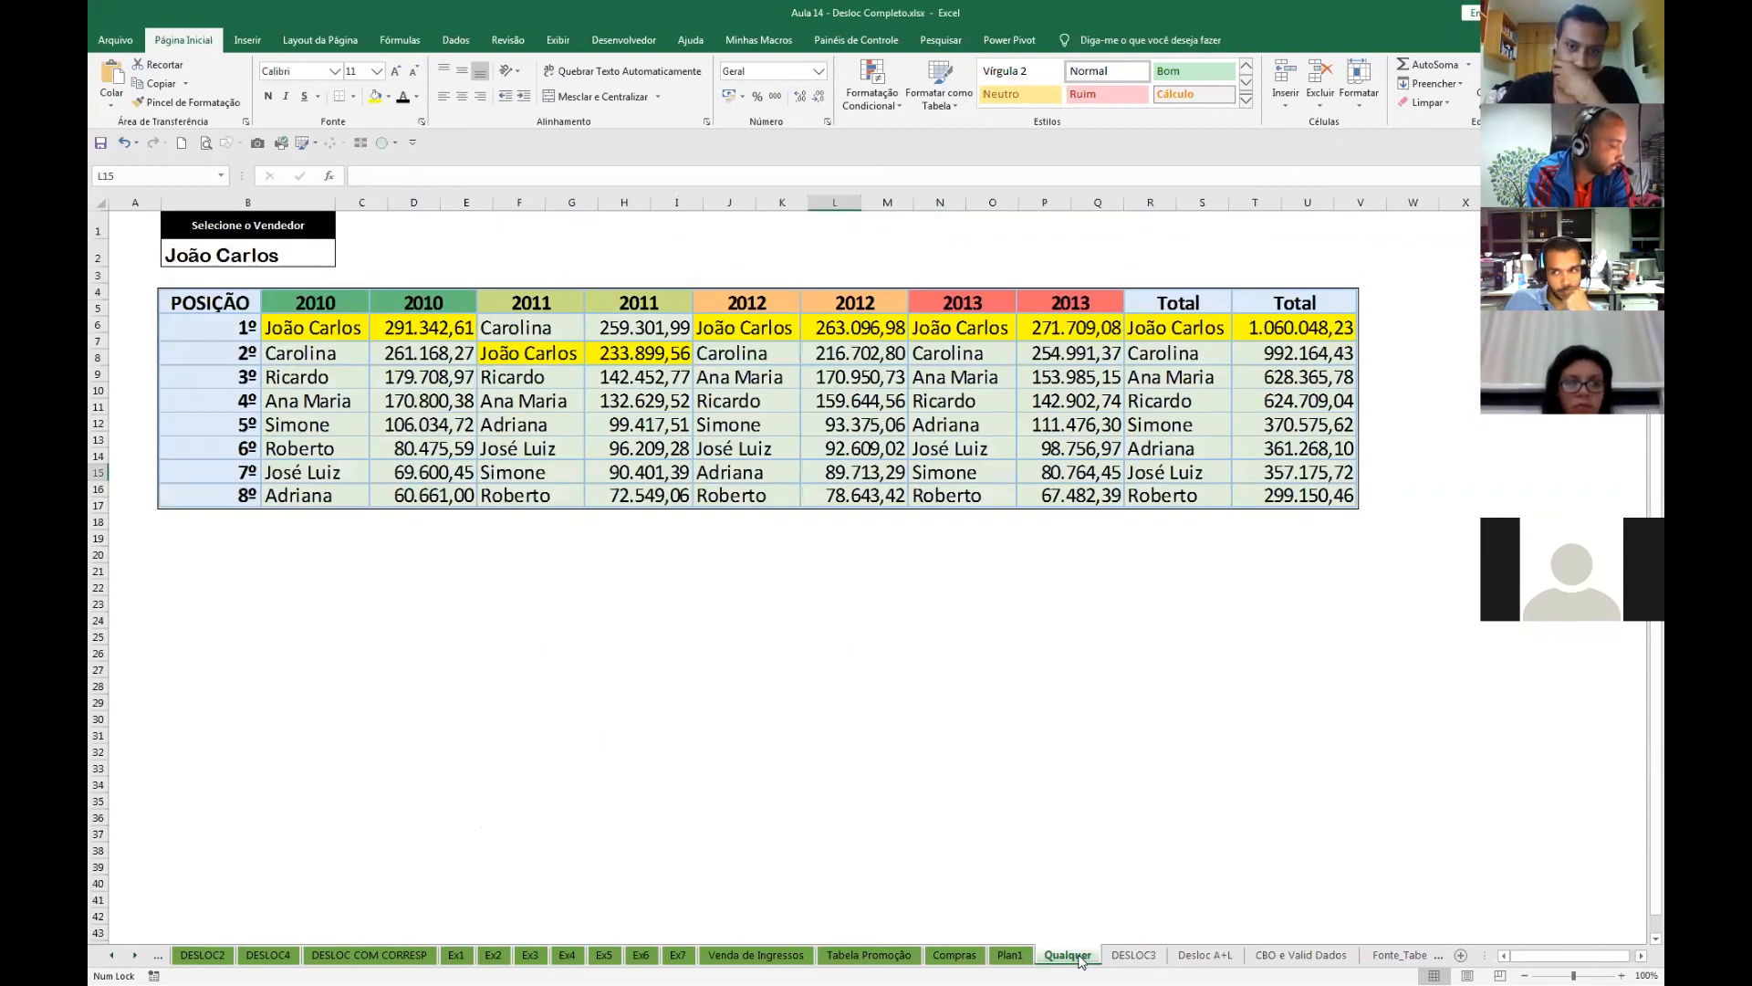
key(ctrl+Page_Up)
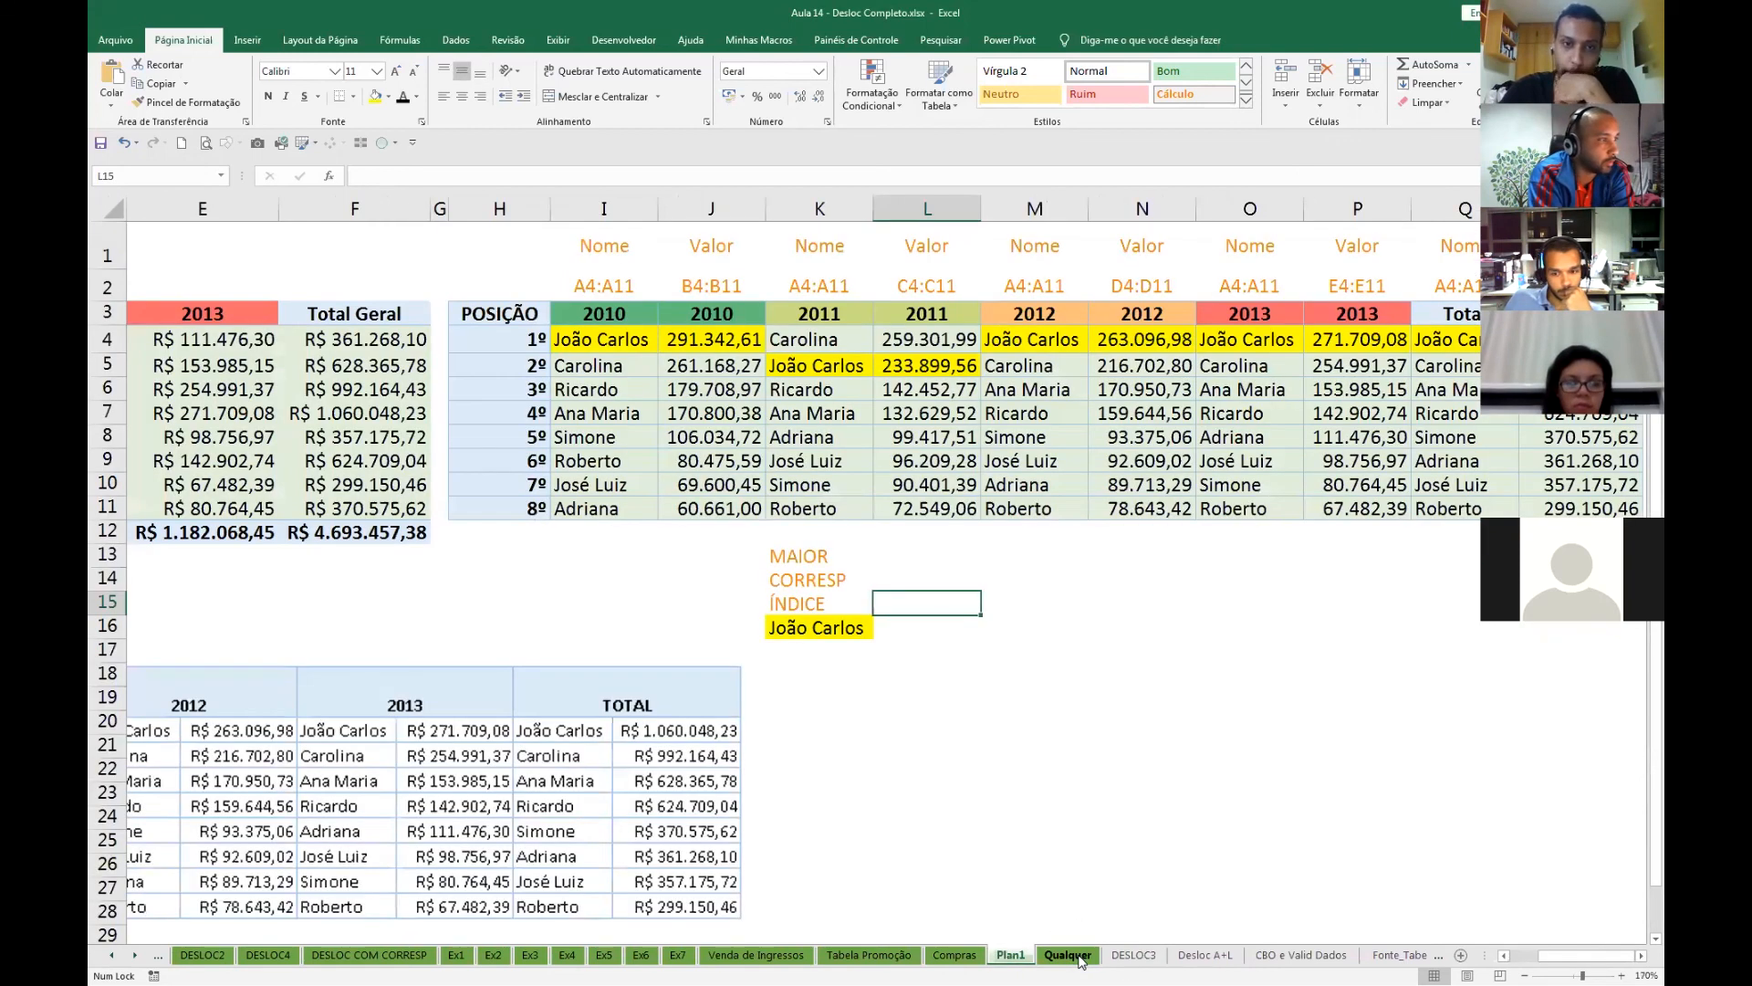
key(ctrl+Page_Up)
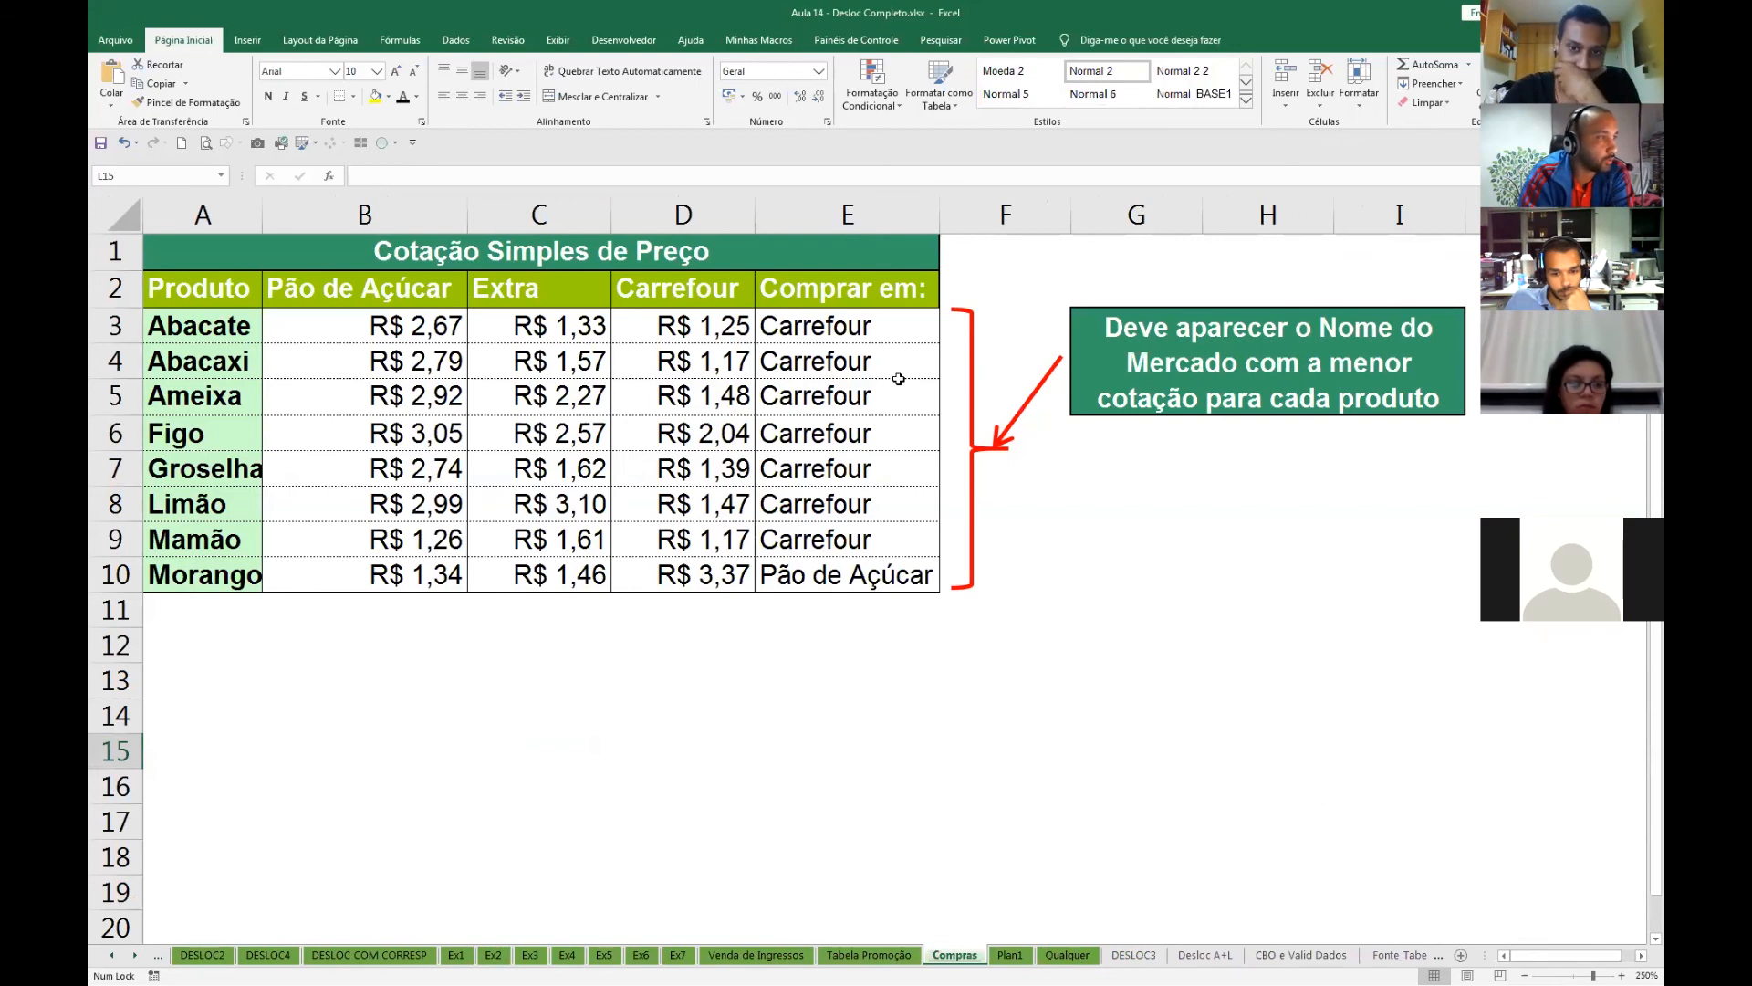
click(864, 325)
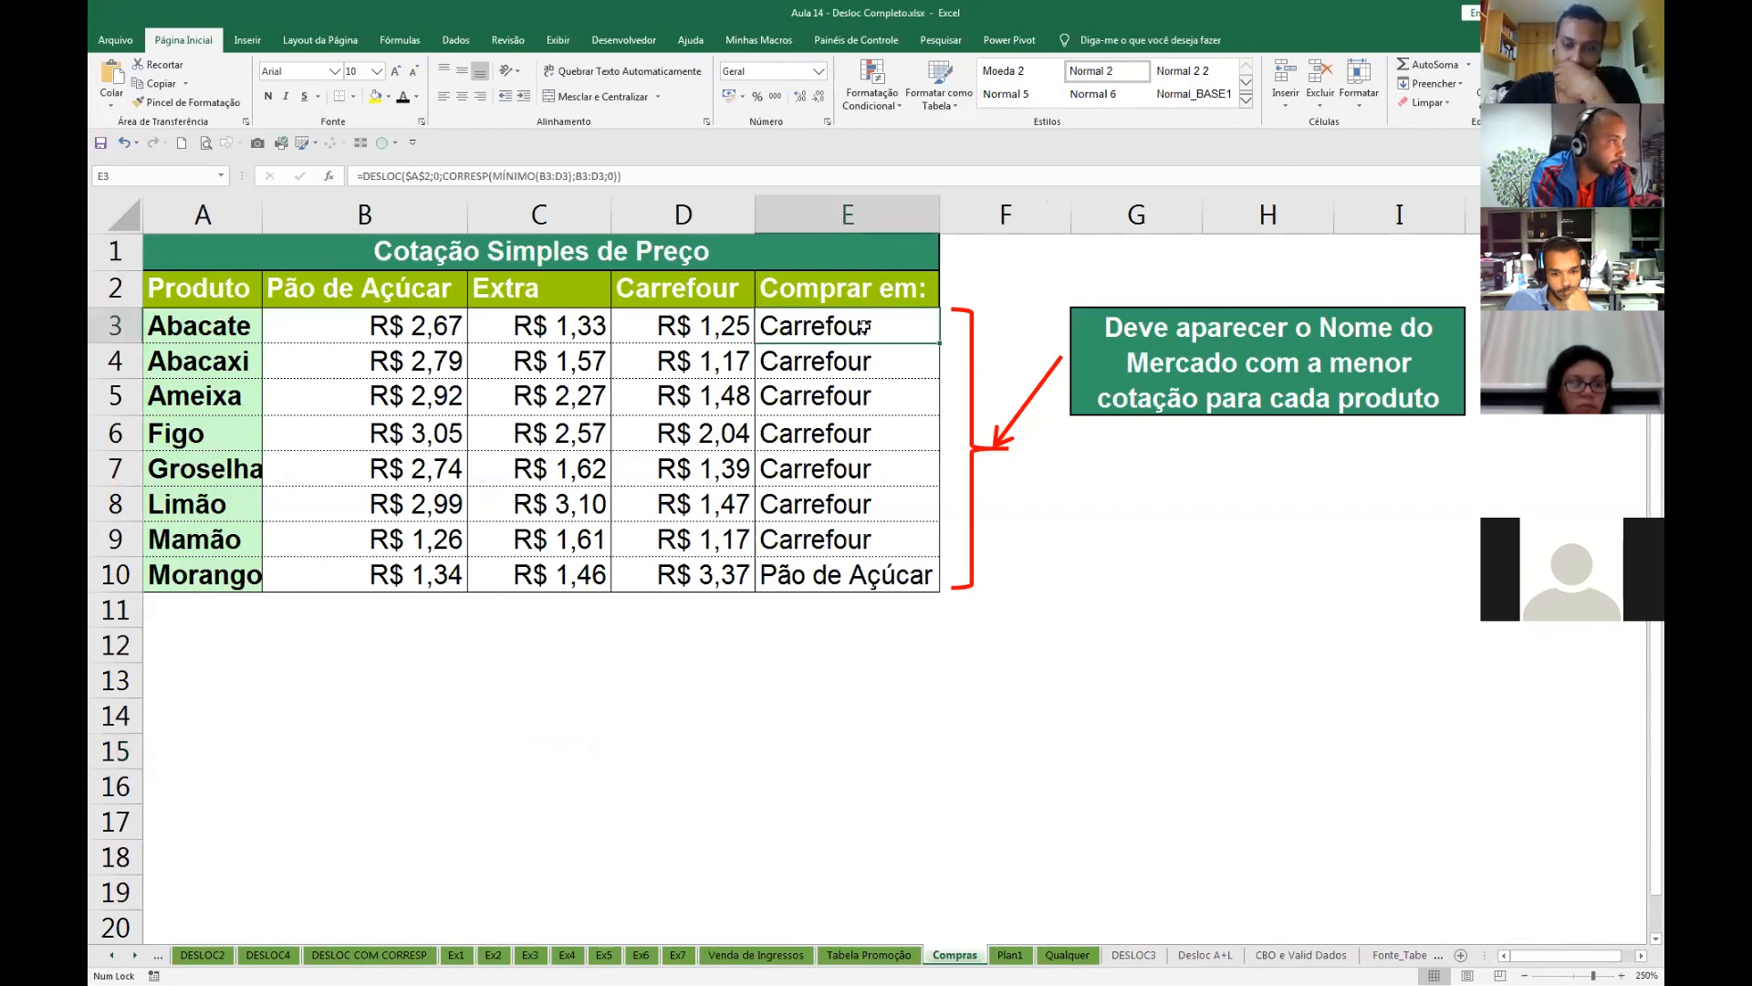
- Review the exercise sheets between Compras and Ex6, including the Ex7 state lookup and the Tabela Promoção price table
key(ctrl+Page_Up)
key(ctrl+Page_Up)
key(ctrl+Page_Up)
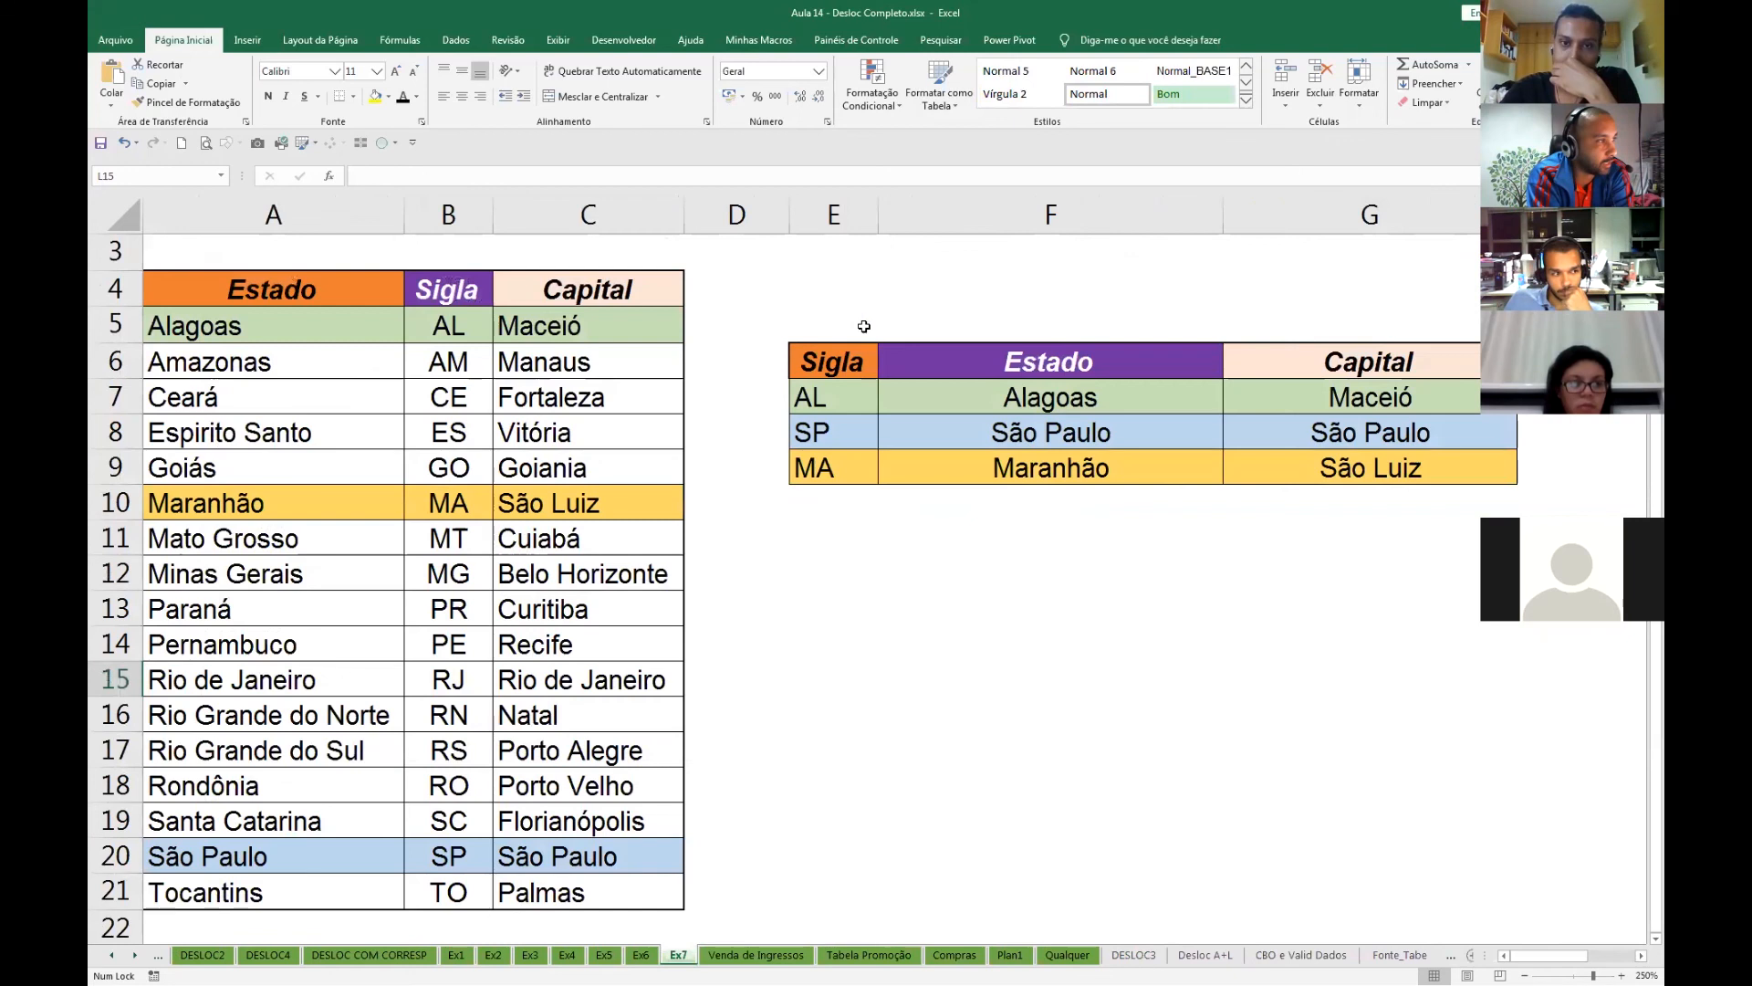
key(ctrl+Page_Up)
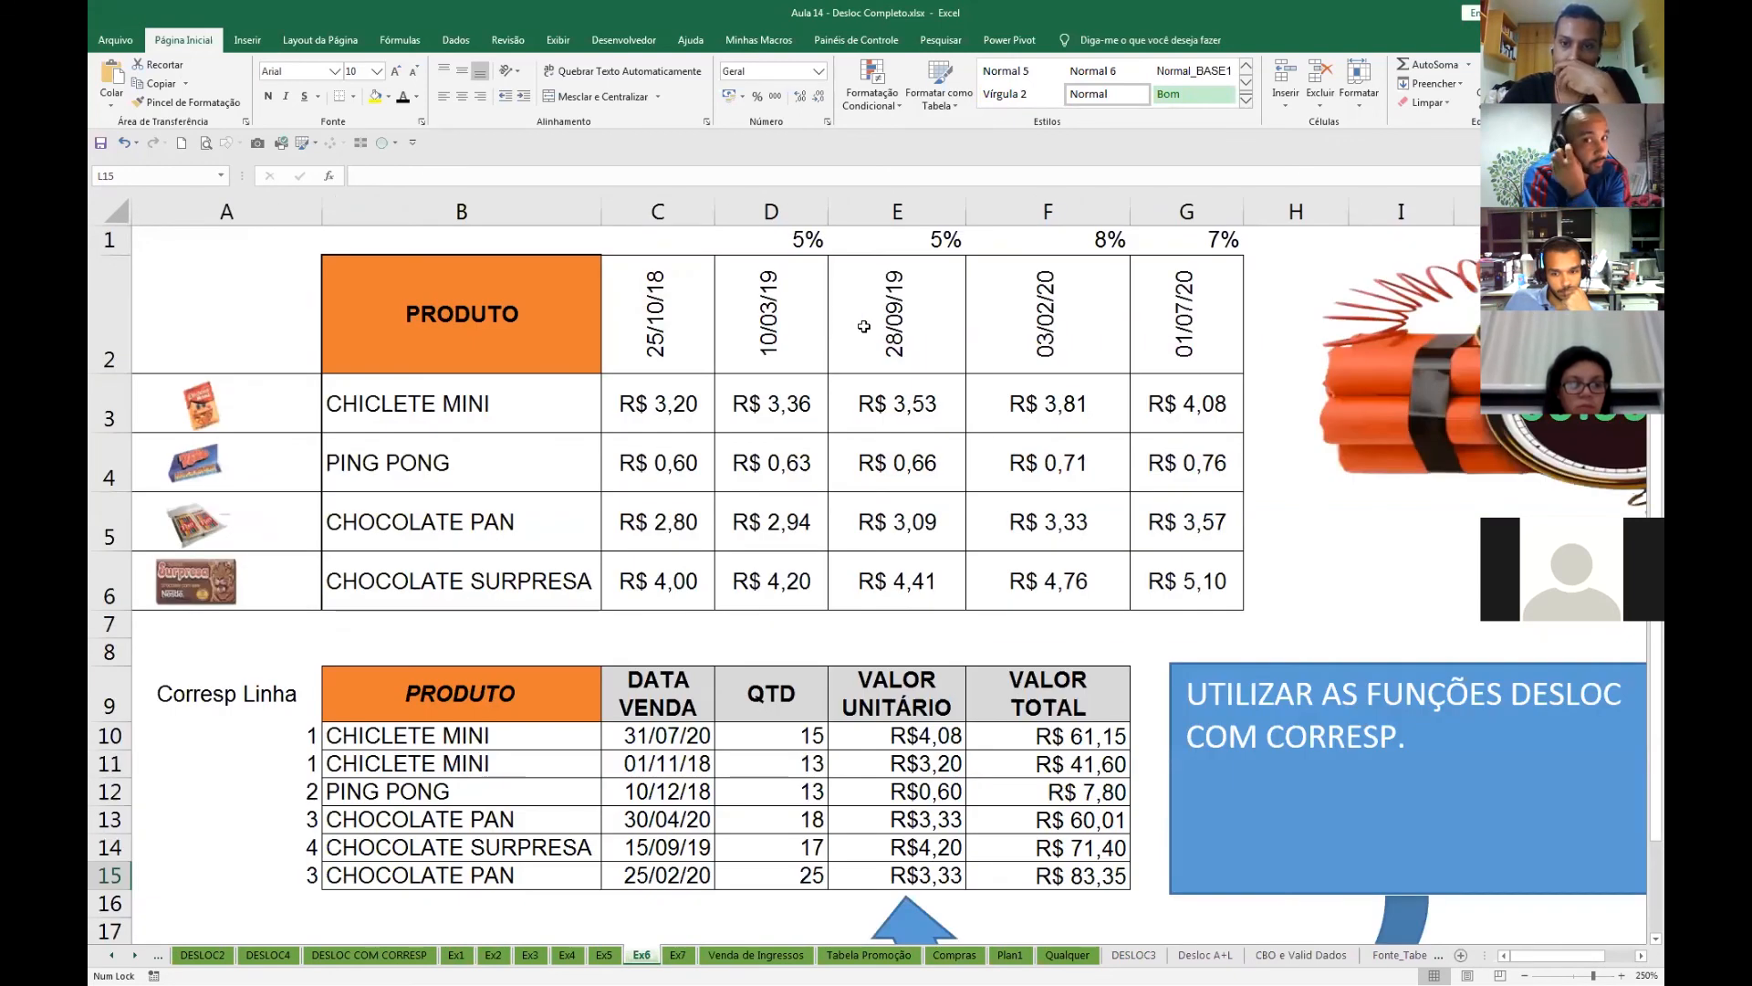
key(ctrl+Page_Down)
key(ctrl+Page_Down)
key(ctrl+Page_Down)
key(ctrl+Page_Down)
key(ctrl+Page_Down)
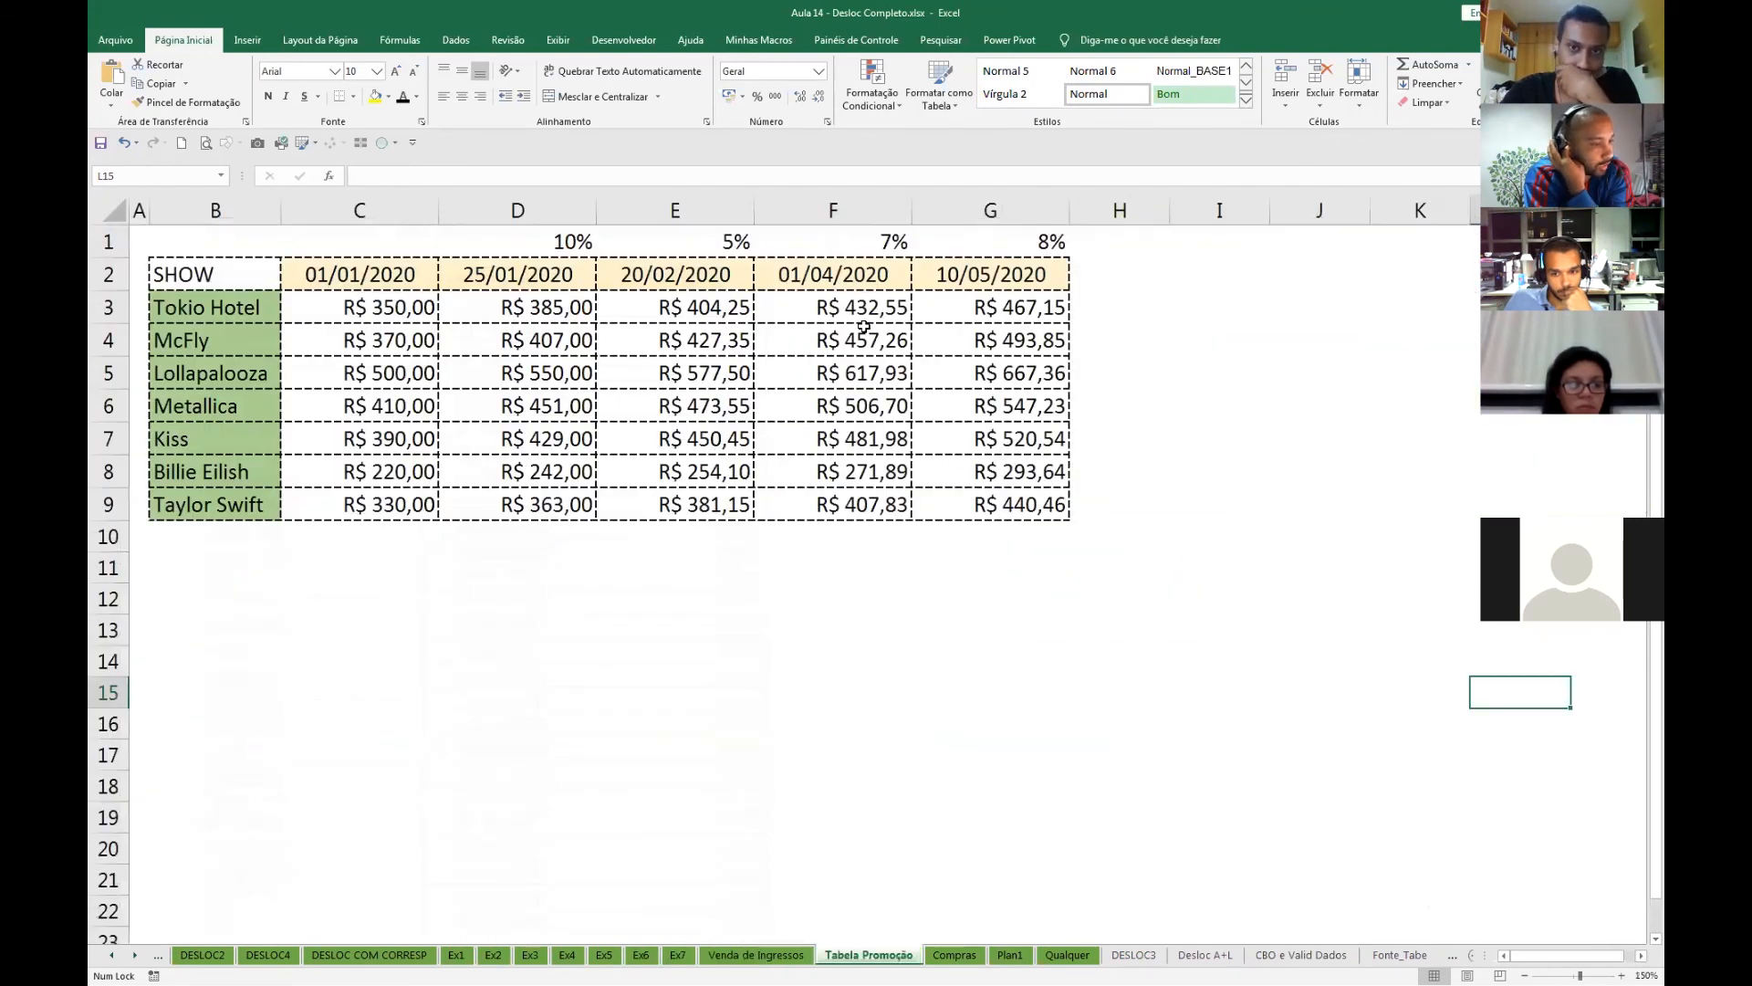
- Review the sheets from Compras through Desloc A+L and Gráfico Dinâmico 2 to Imagens and Trazer Imagem
key(ctrl+Page_Down)
key(ctrl+Page_Down)
key(ctrl+Page_Down)
key(ctrl+Page_Down)
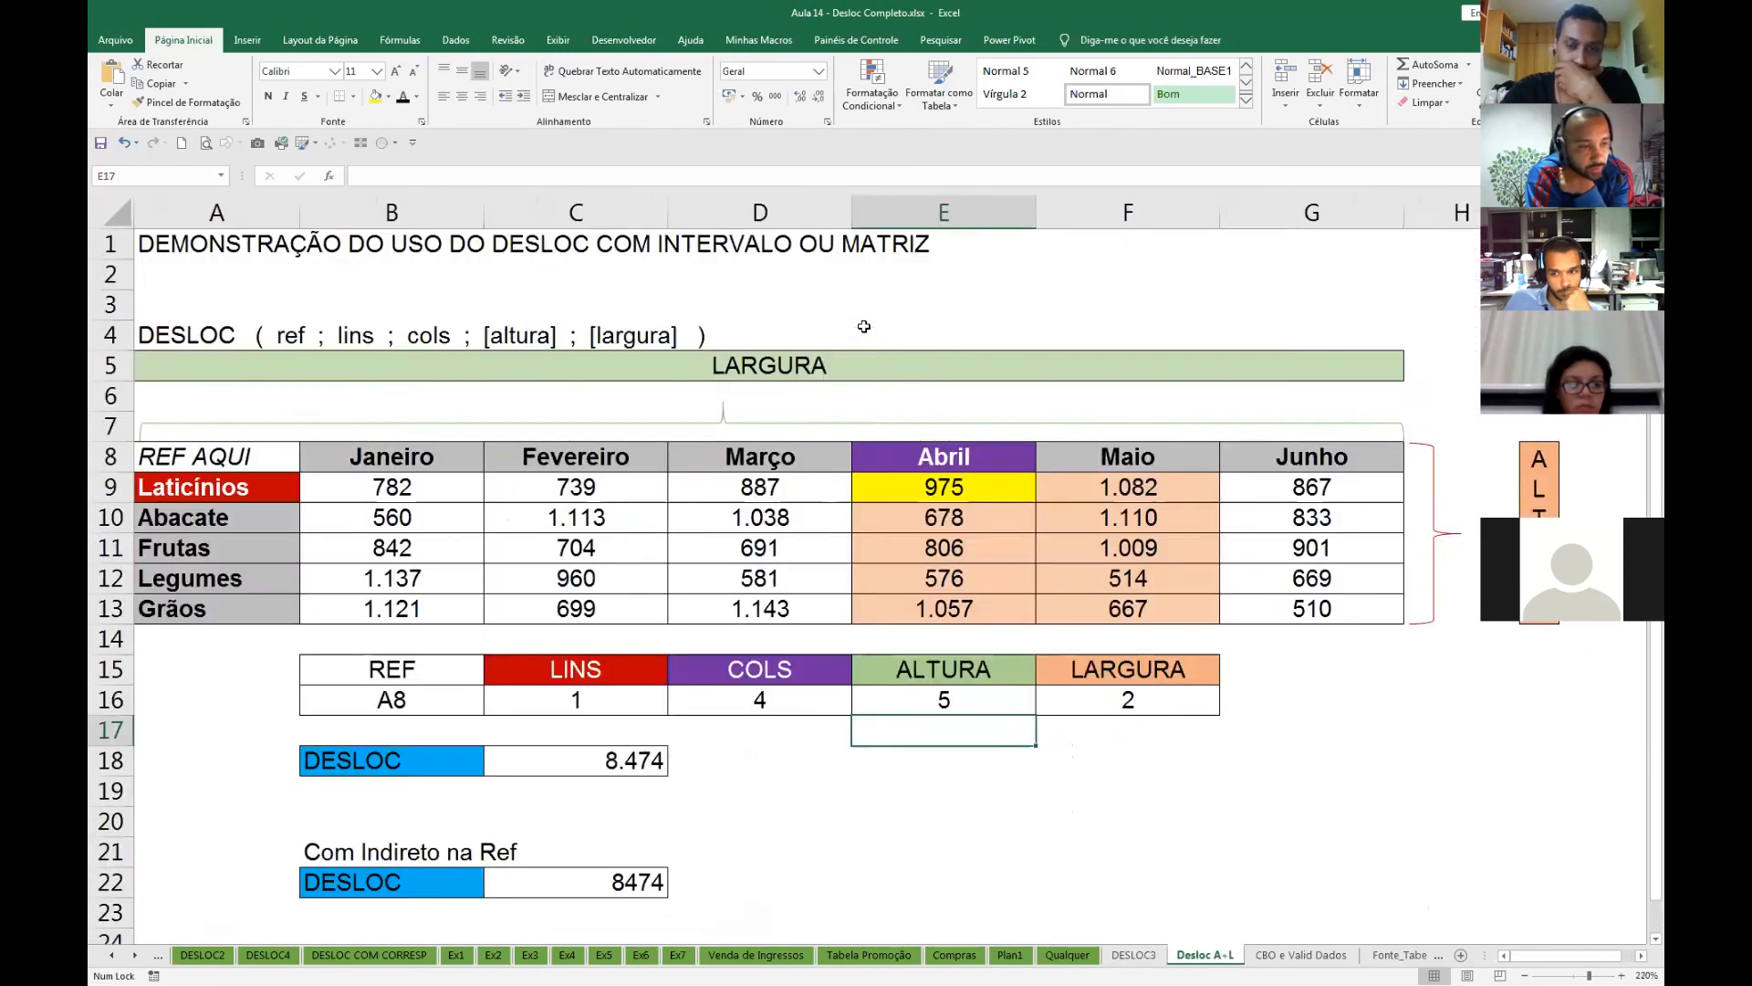
key(ctrl+Page_Down)
key(ctrl+Page_Down)
key(ctrl+Page_Down)
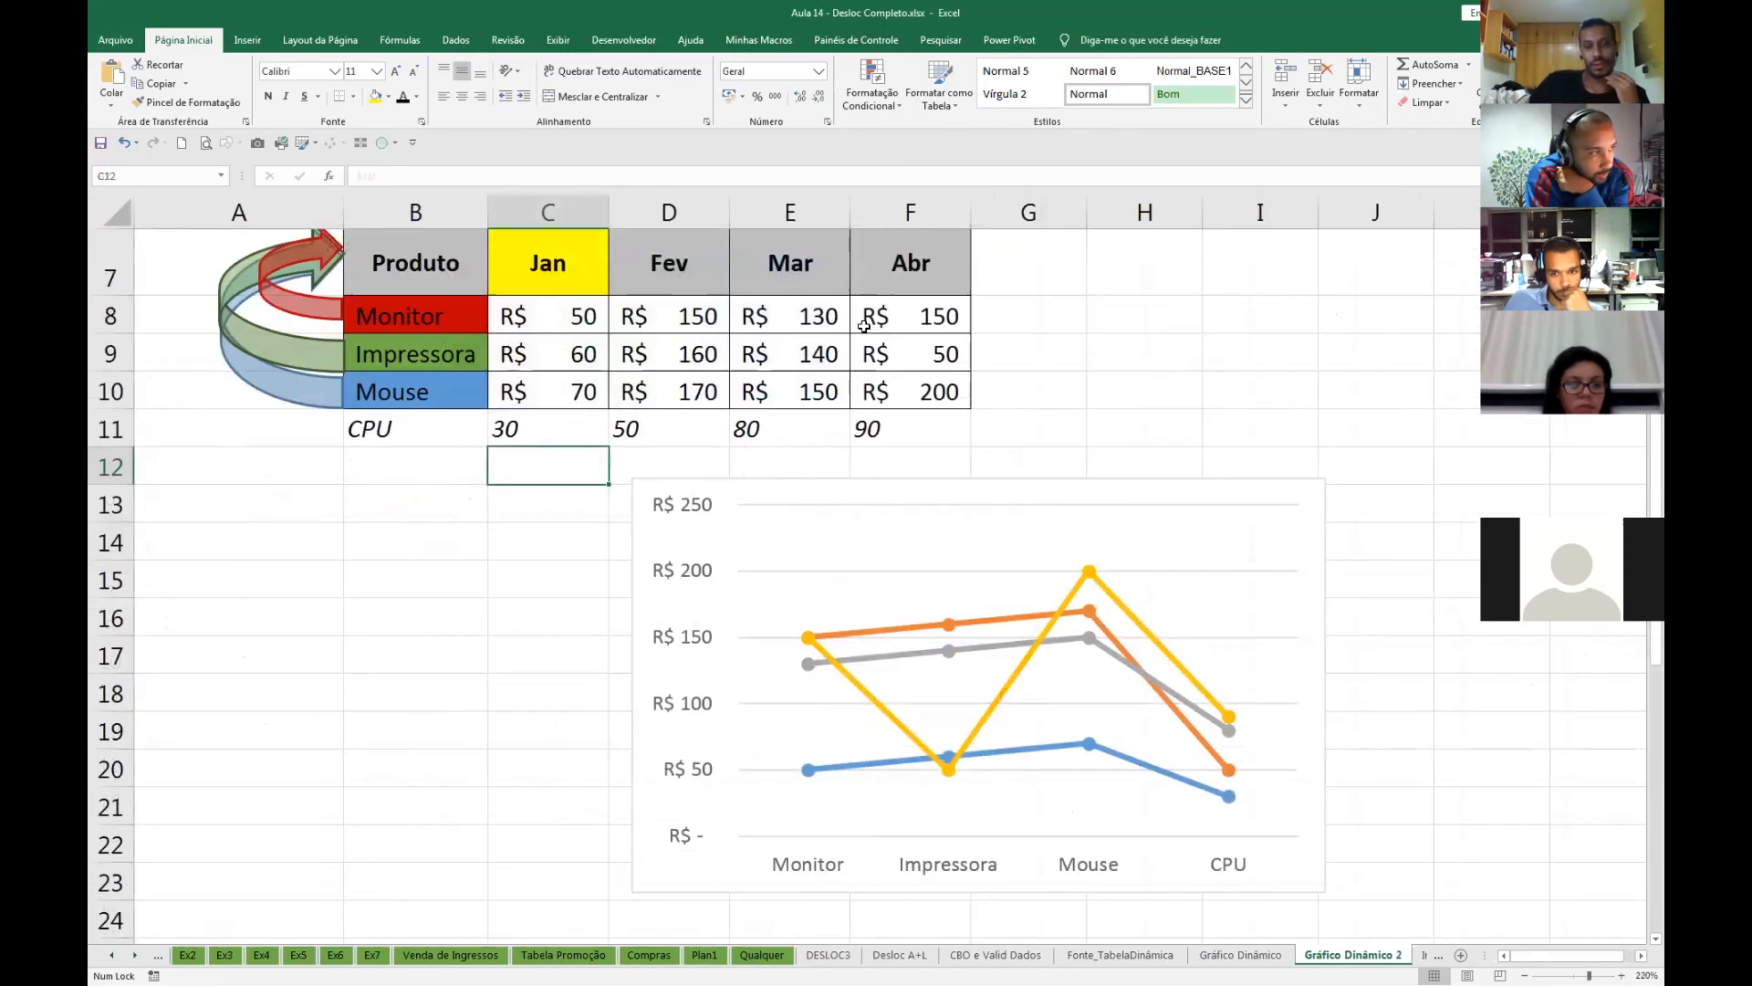
key(ctrl+Page_Down)
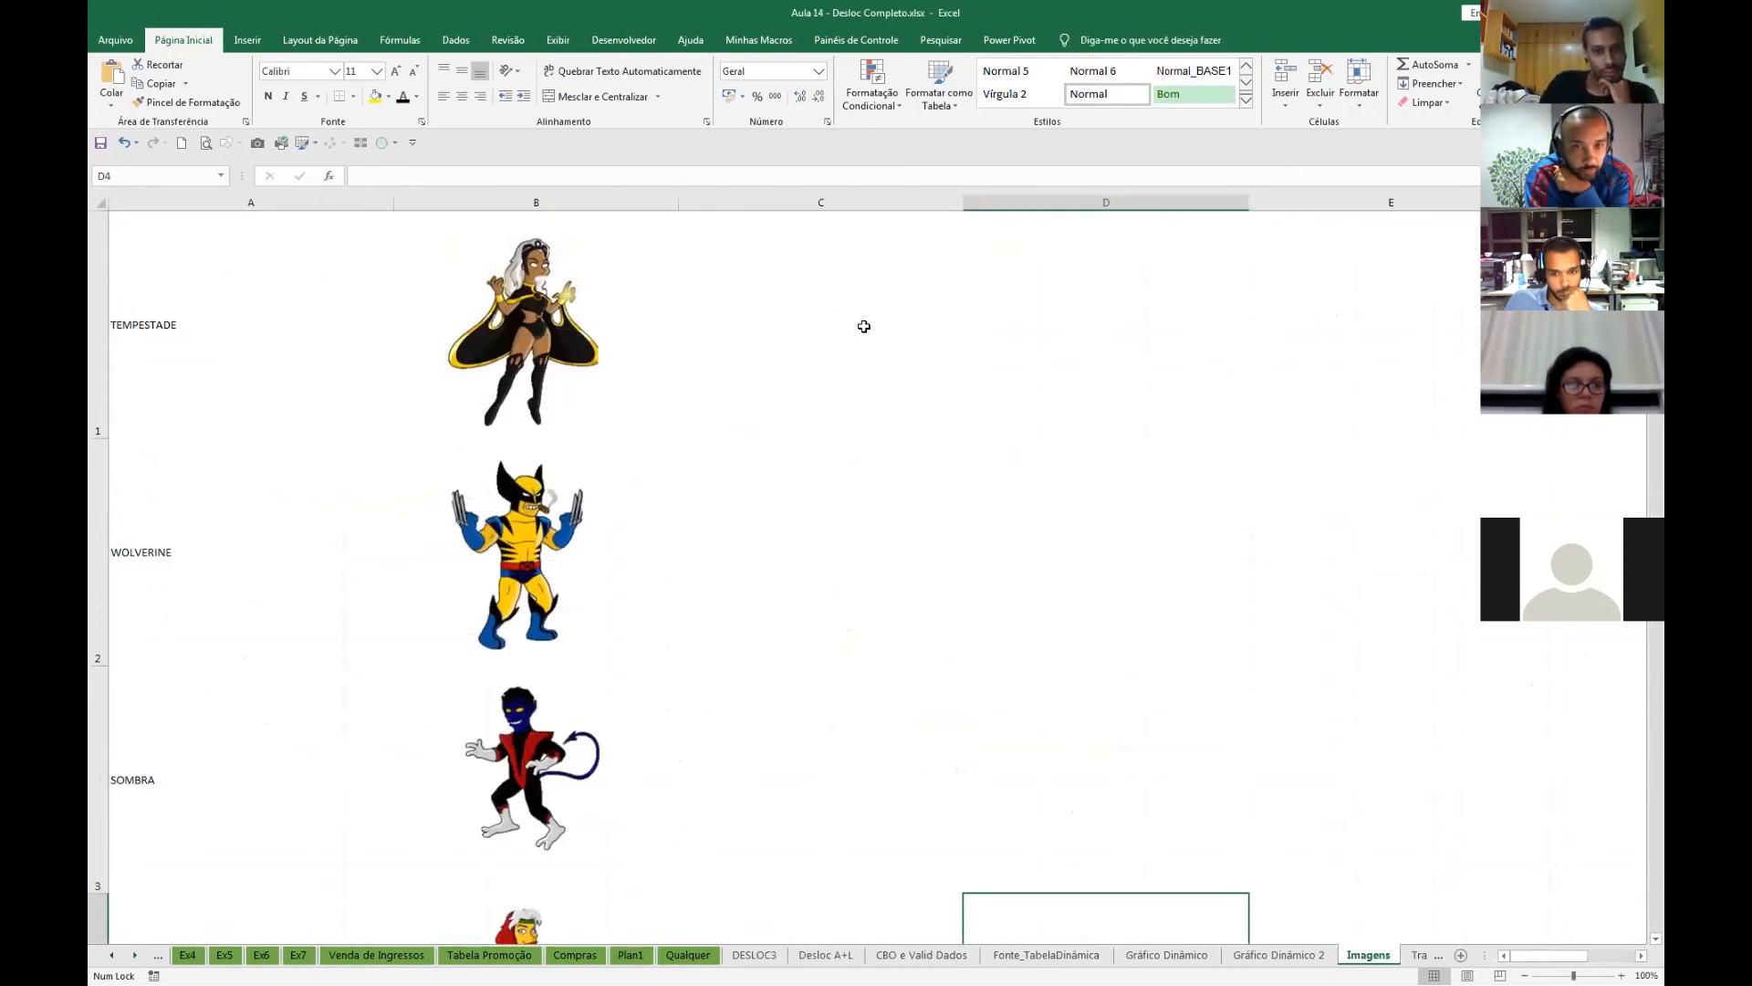
key(ctrl+Page_Down)
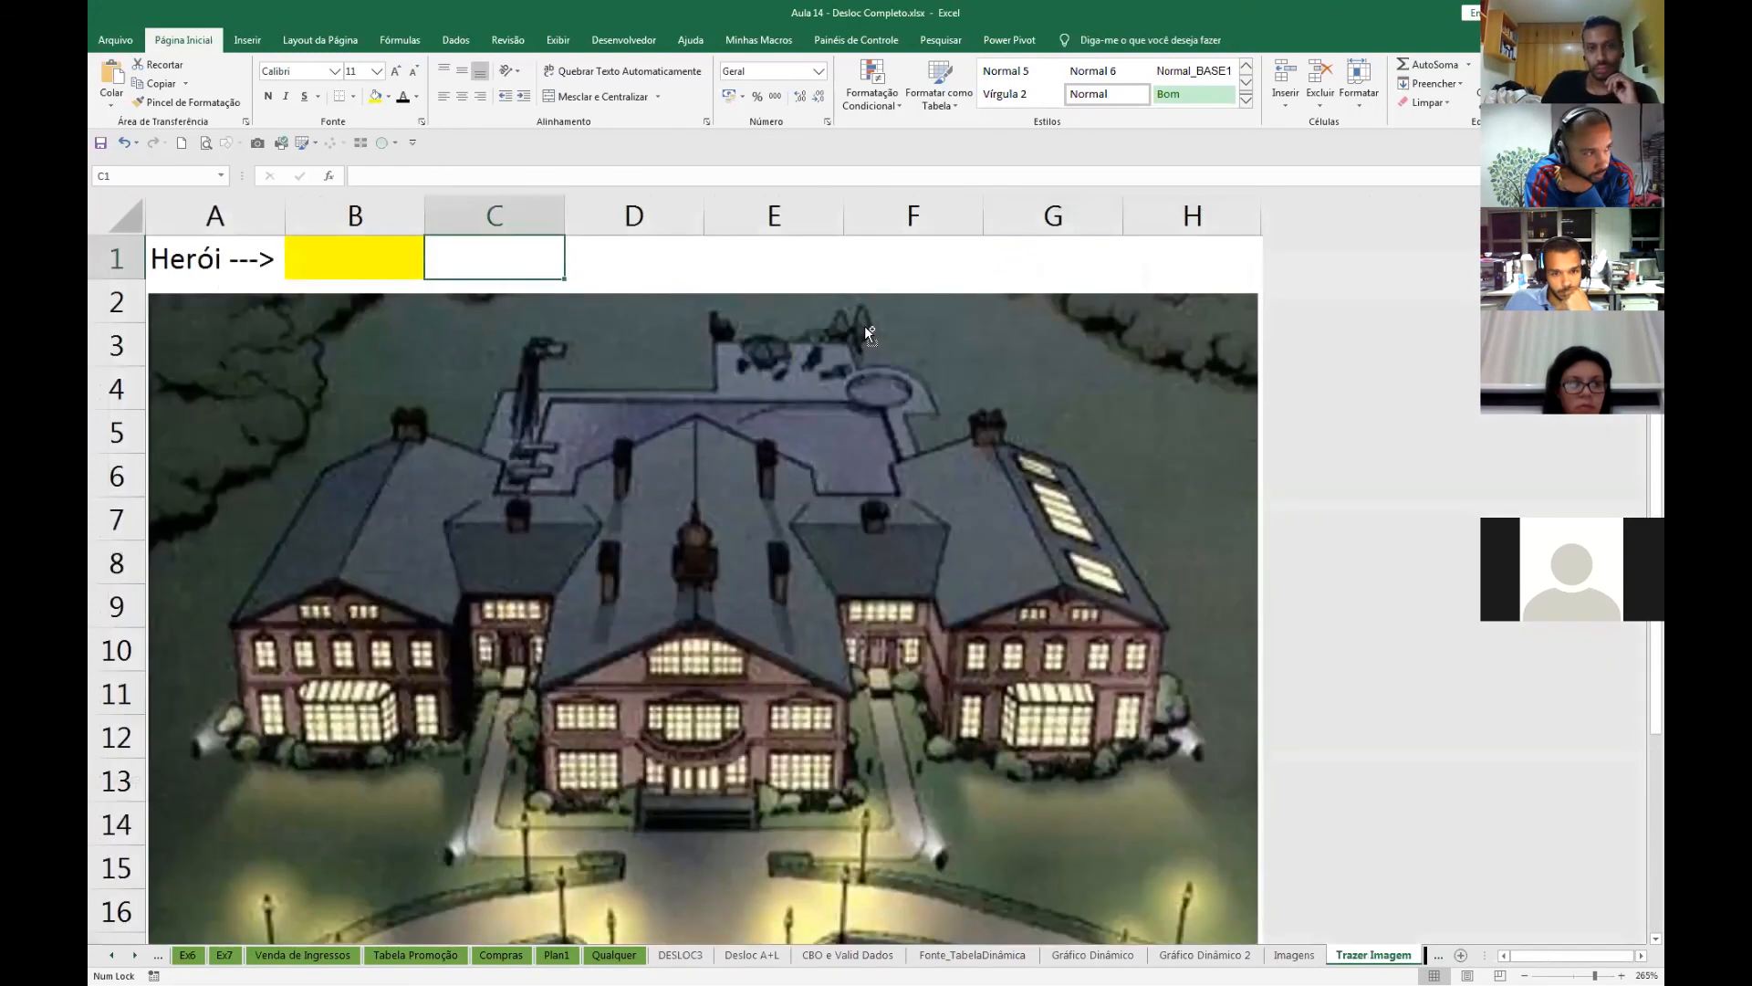
key(ctrl+Page_Up)
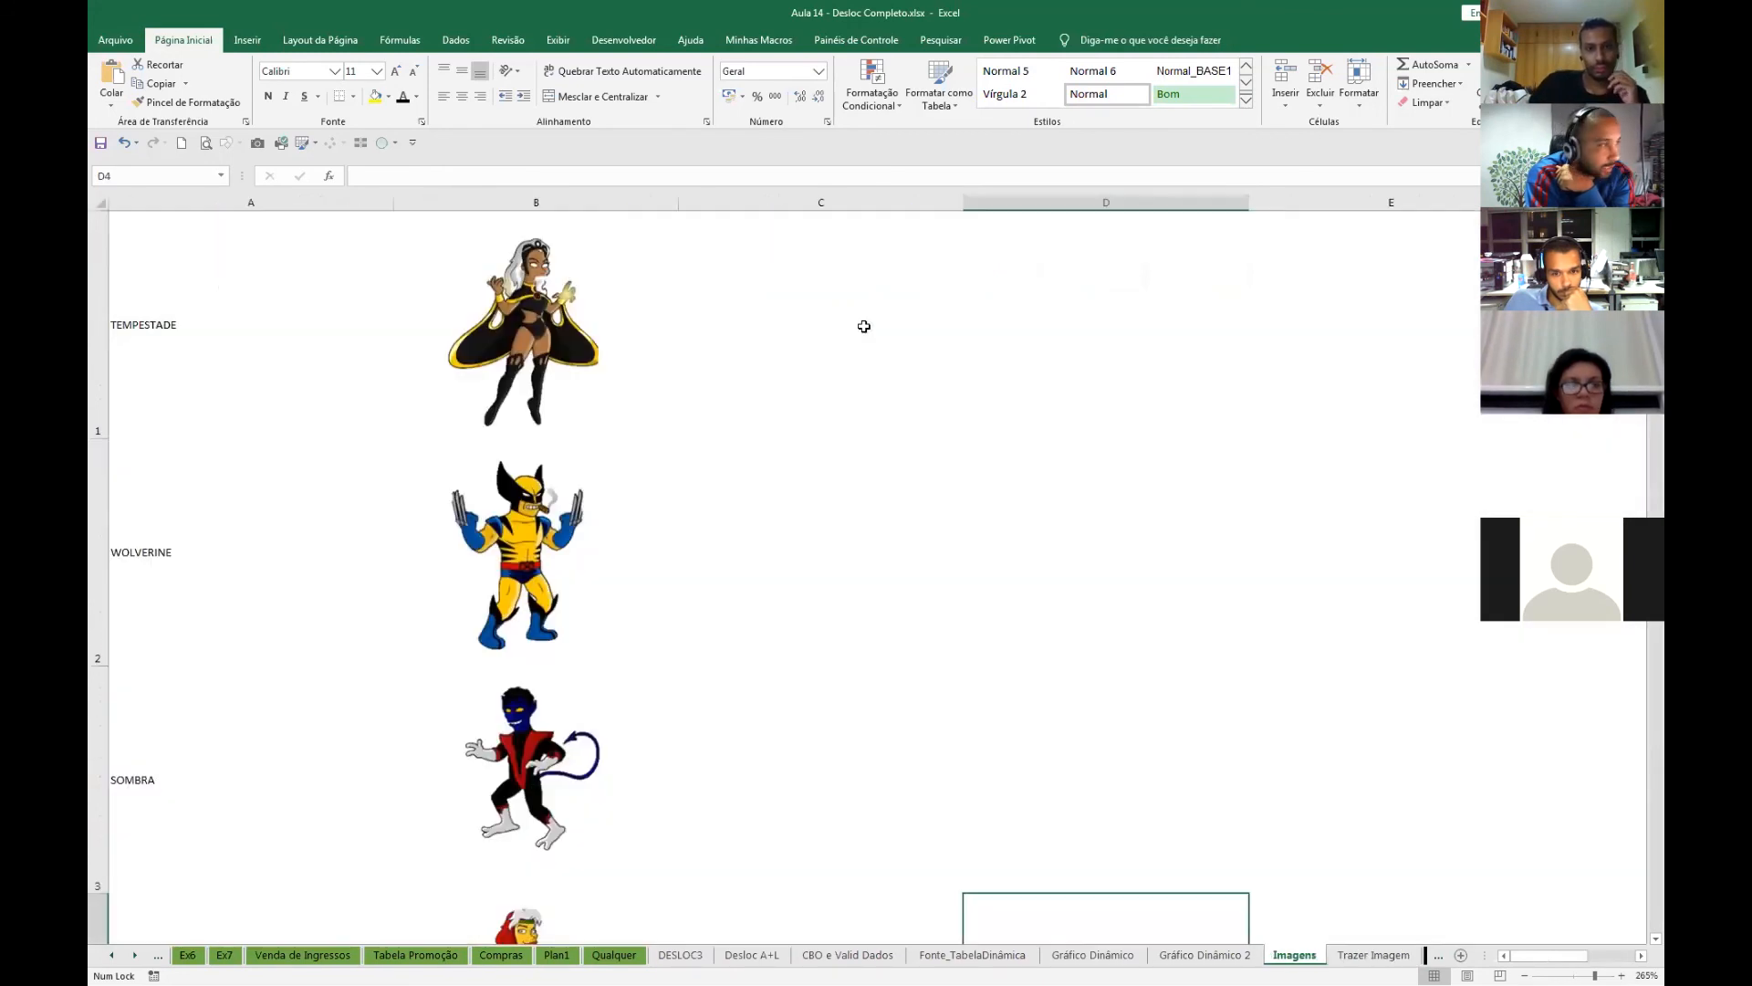
key(ctrl+Page_Down)
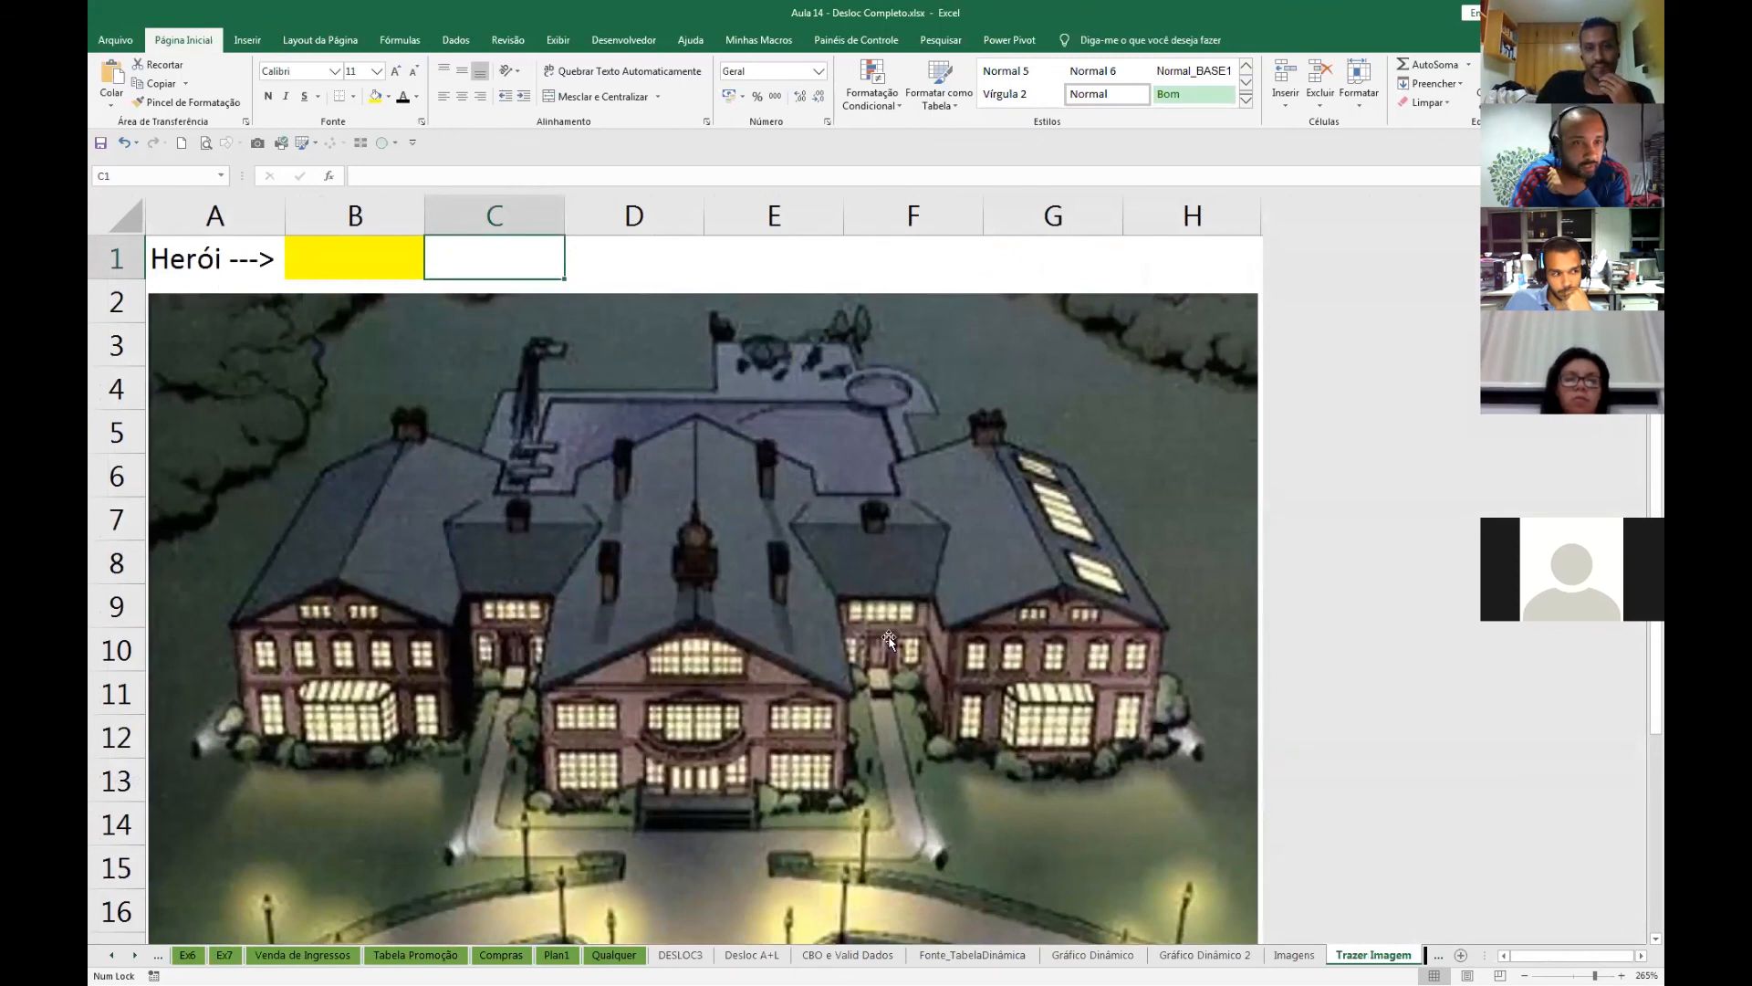
- Look at the TEMPESTADE entry in A1 of the Imagens sheet and return to the Trazer Imagem sheet
click(1309, 960)
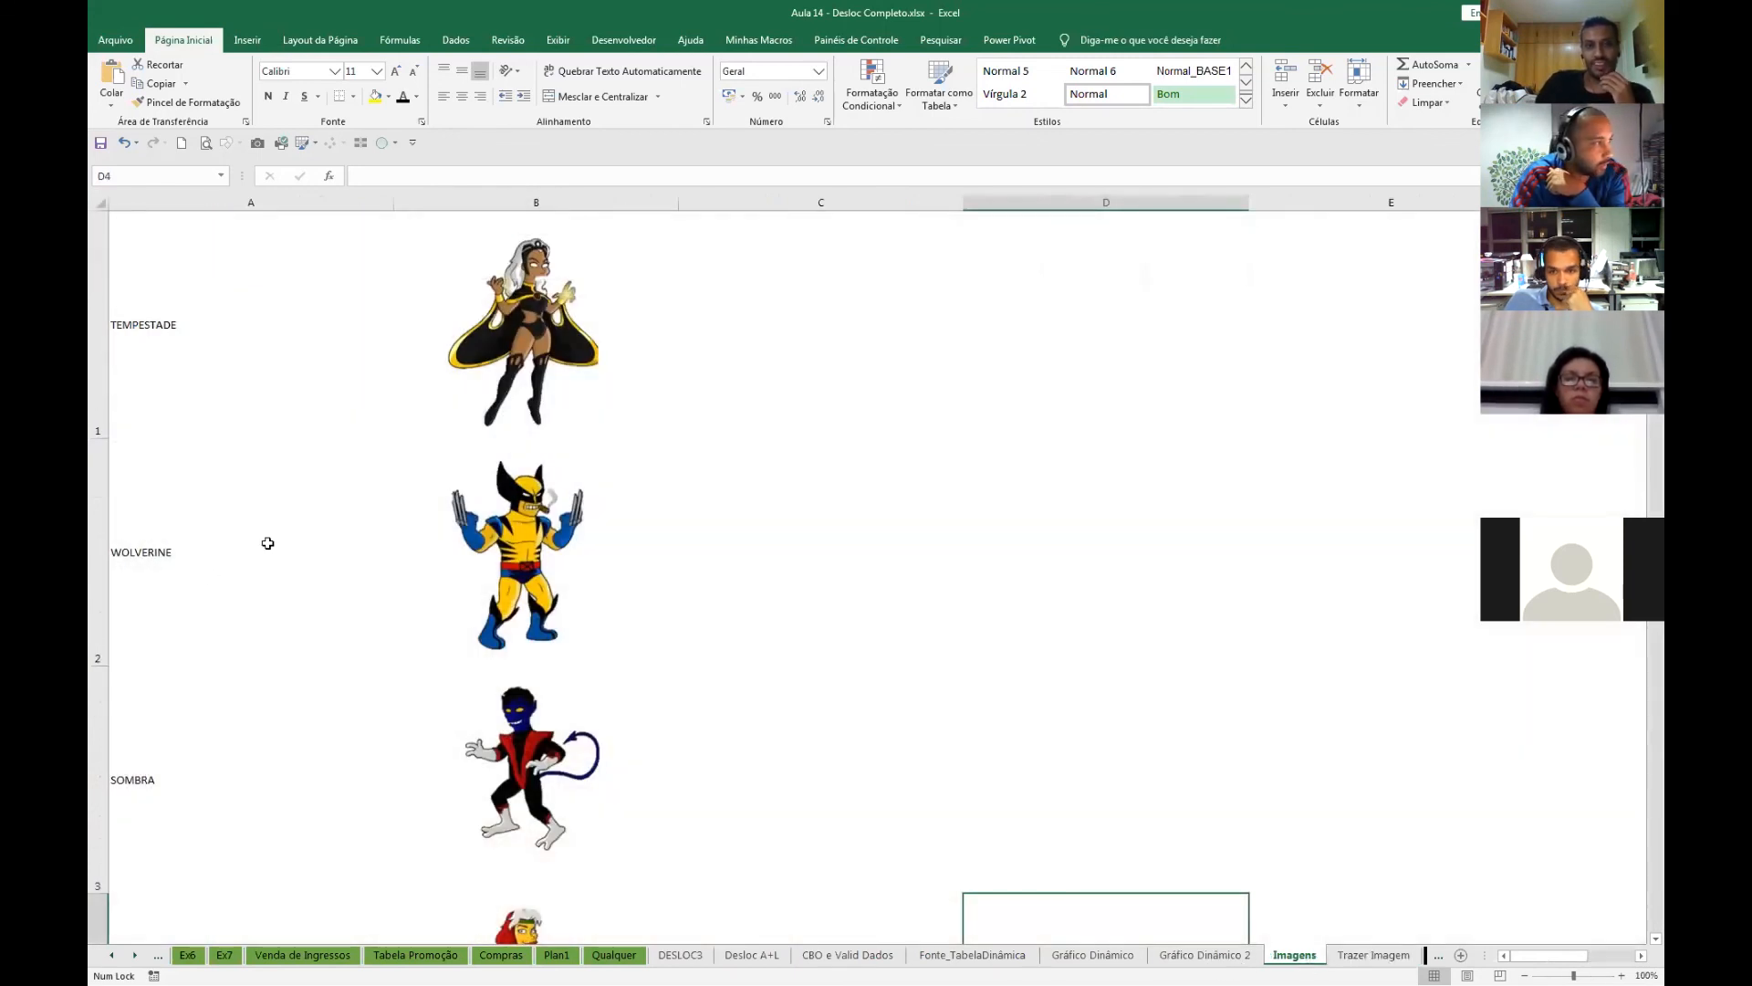
click(219, 308)
click(1357, 957)
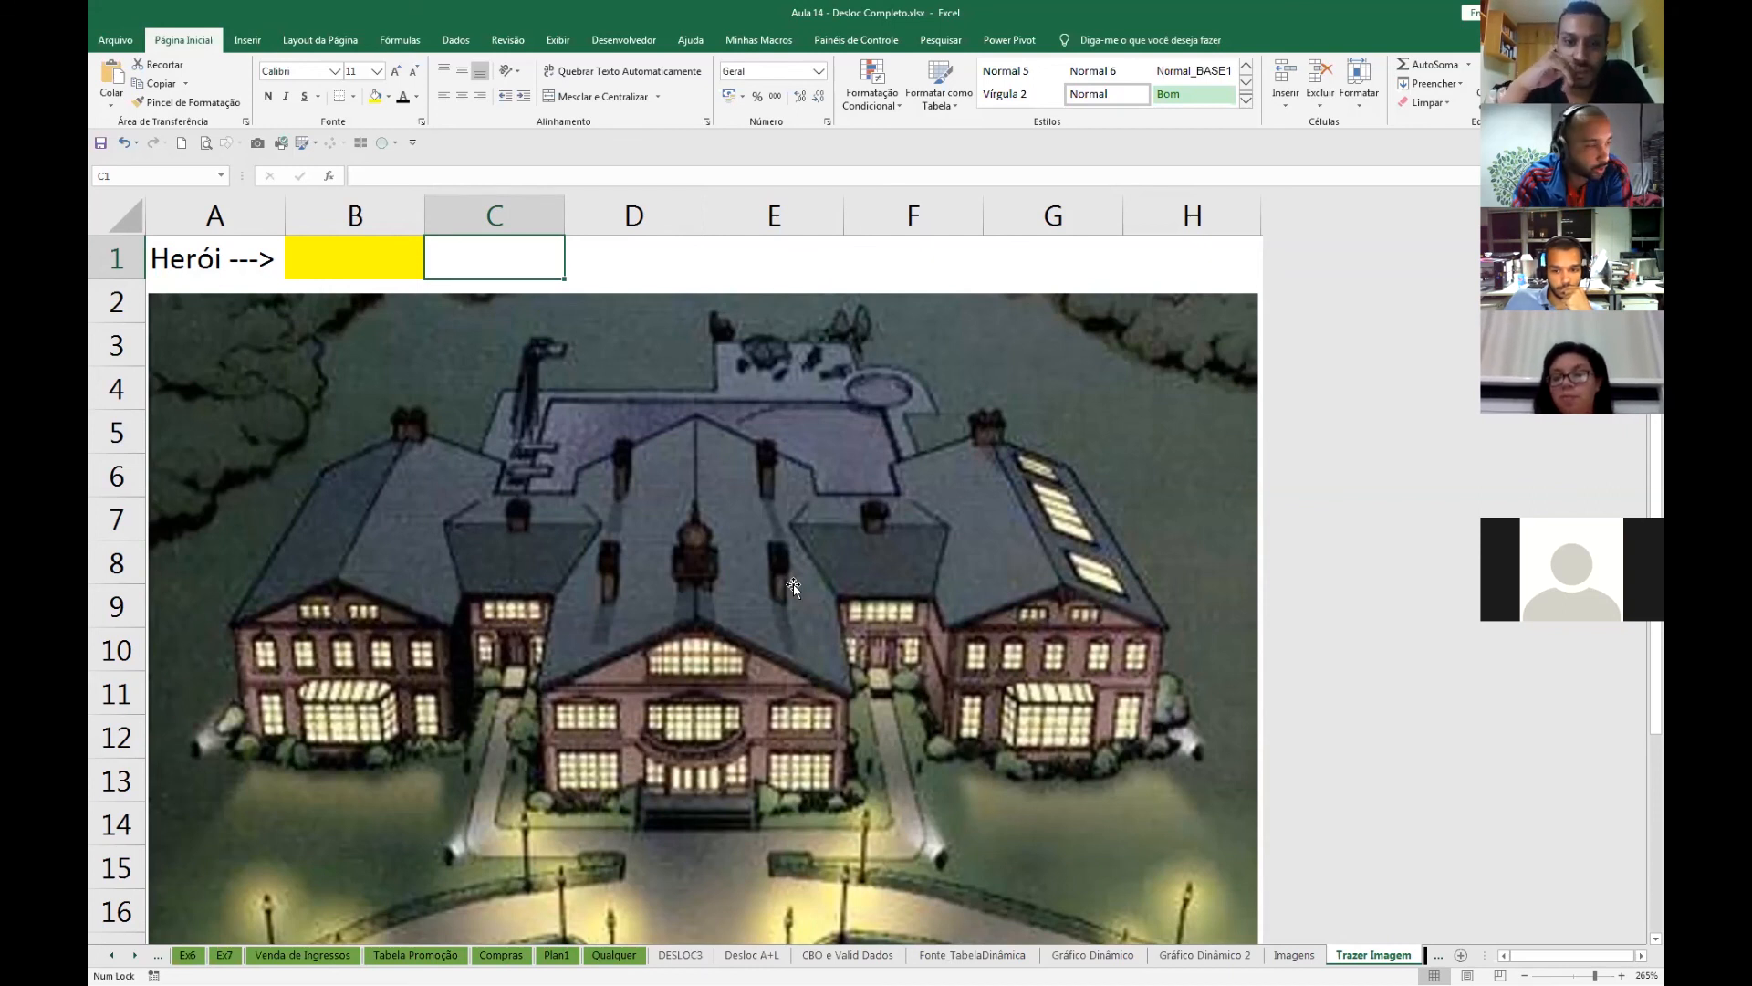
- Examine the Desloc Ex1 exercise sheet, including its region table and the cells for the offset parameters
click(135, 955)
click(134, 956)
click(134, 955)
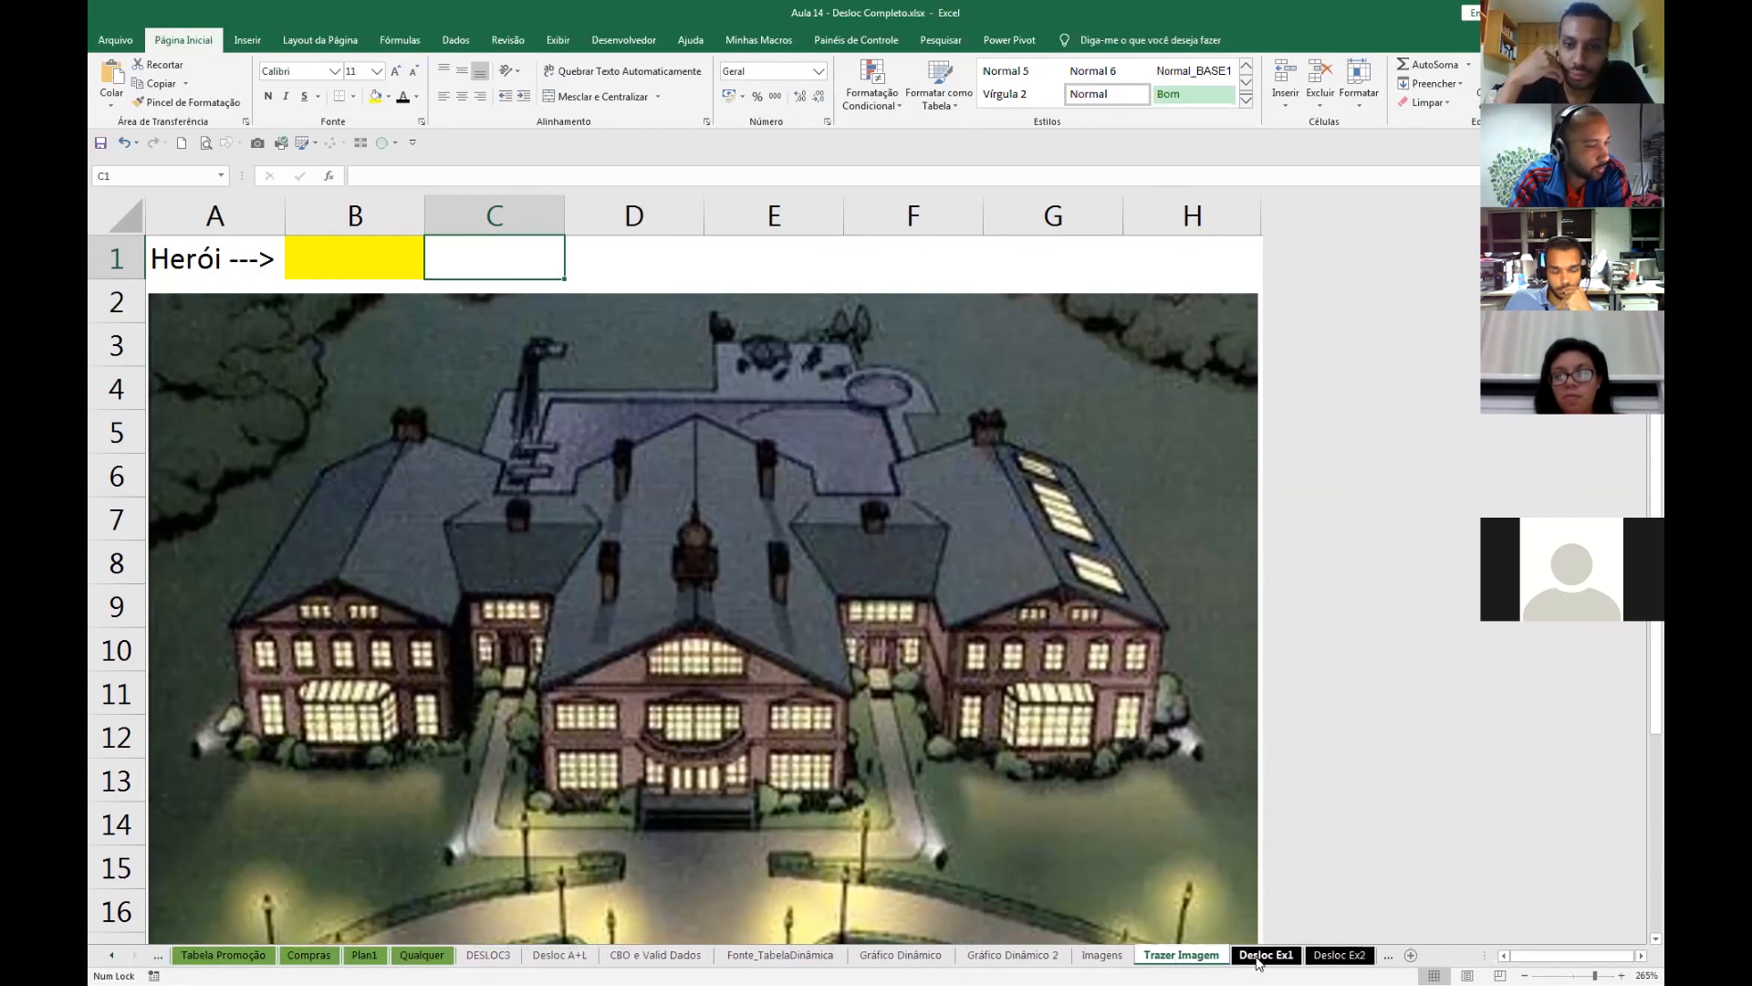
click(1275, 955)
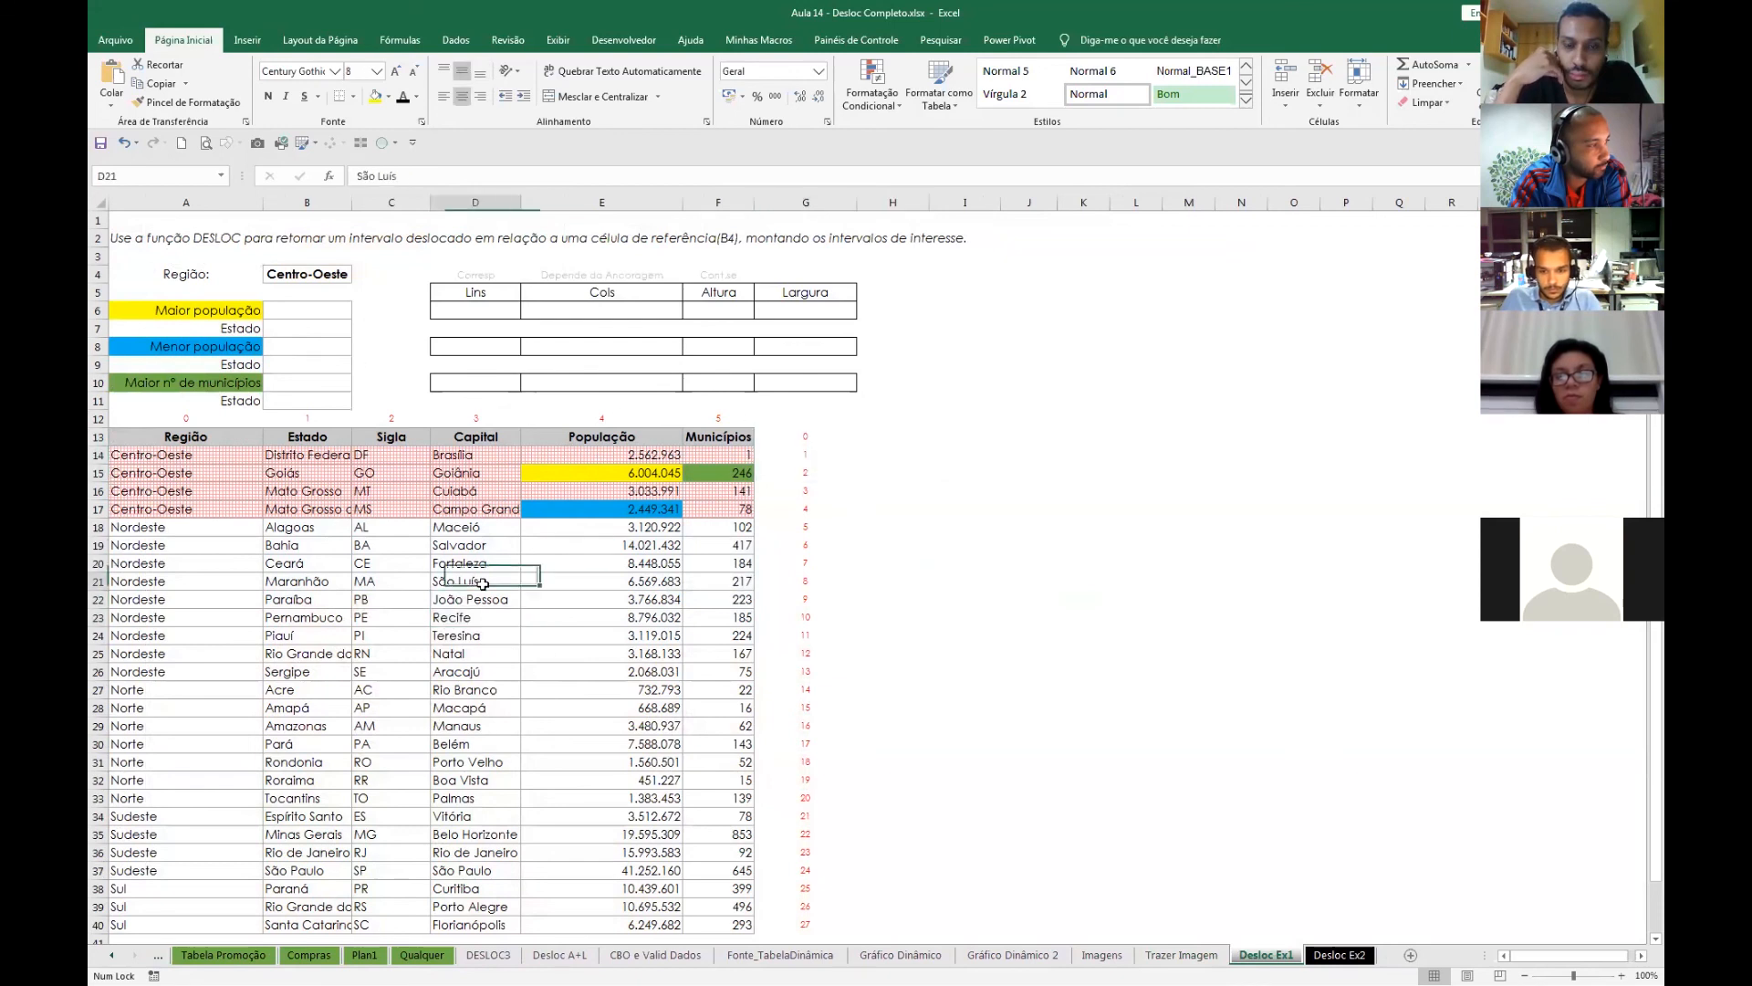
click(585, 477)
click(476, 636)
click(394, 523)
click(392, 581)
click(959, 545)
click(668, 705)
- Examine the Desloc Ex2 exercise sheet alongside the Trazer Imagem and Imagens sheets
click(1339, 956)
click(1193, 958)
click(1343, 958)
click(1182, 957)
click(1340, 957)
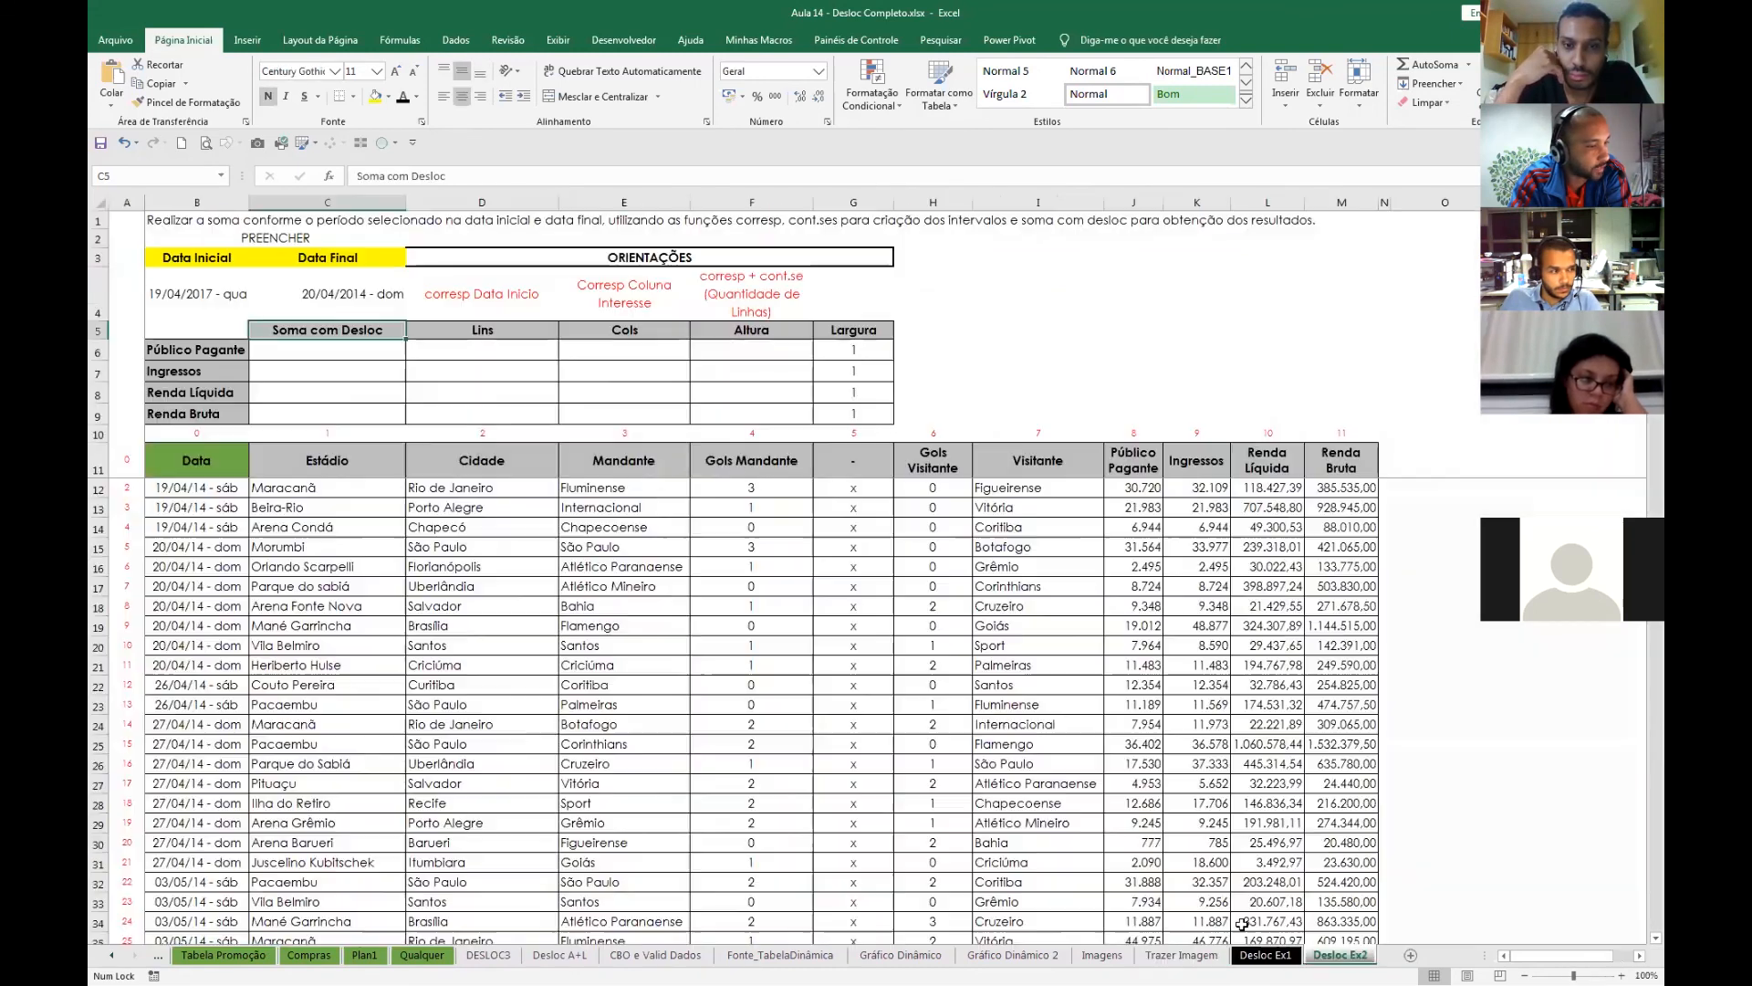
click(1101, 957)
click(1177, 958)
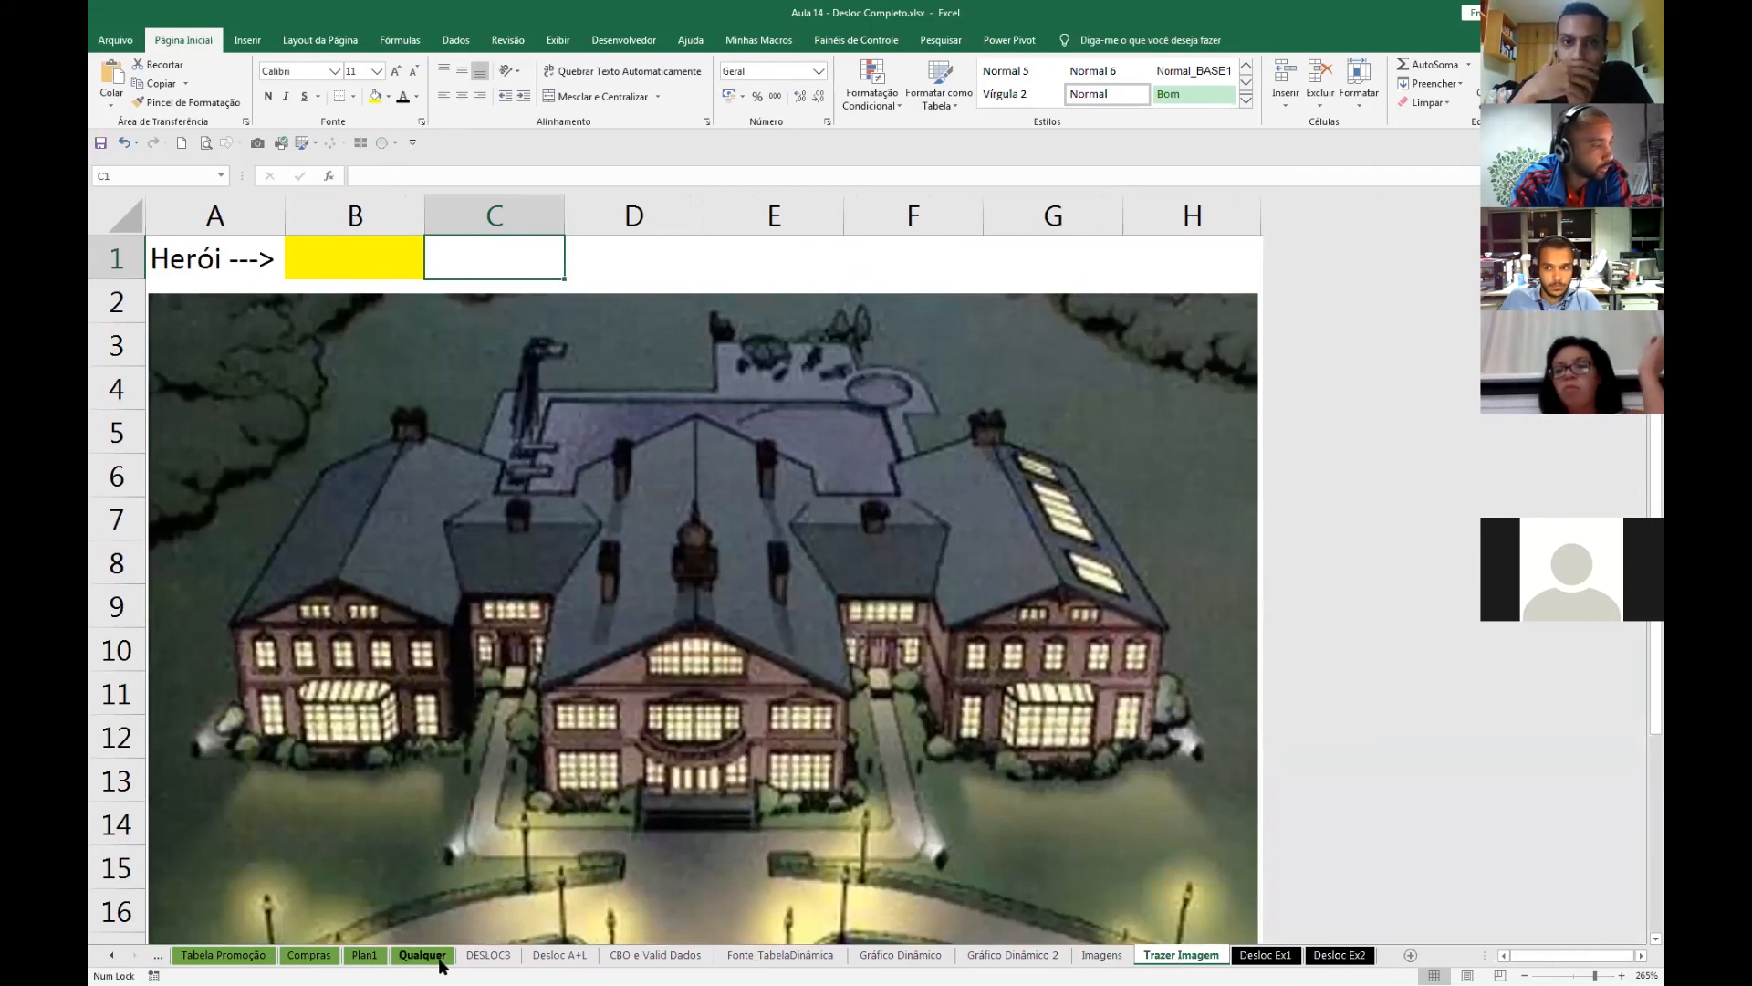
- Revisit the DESLOC3, CBO e Valid Dados, Fonte_TabelaDinâmica, Qualquer and Plan1 sheets
click(479, 960)
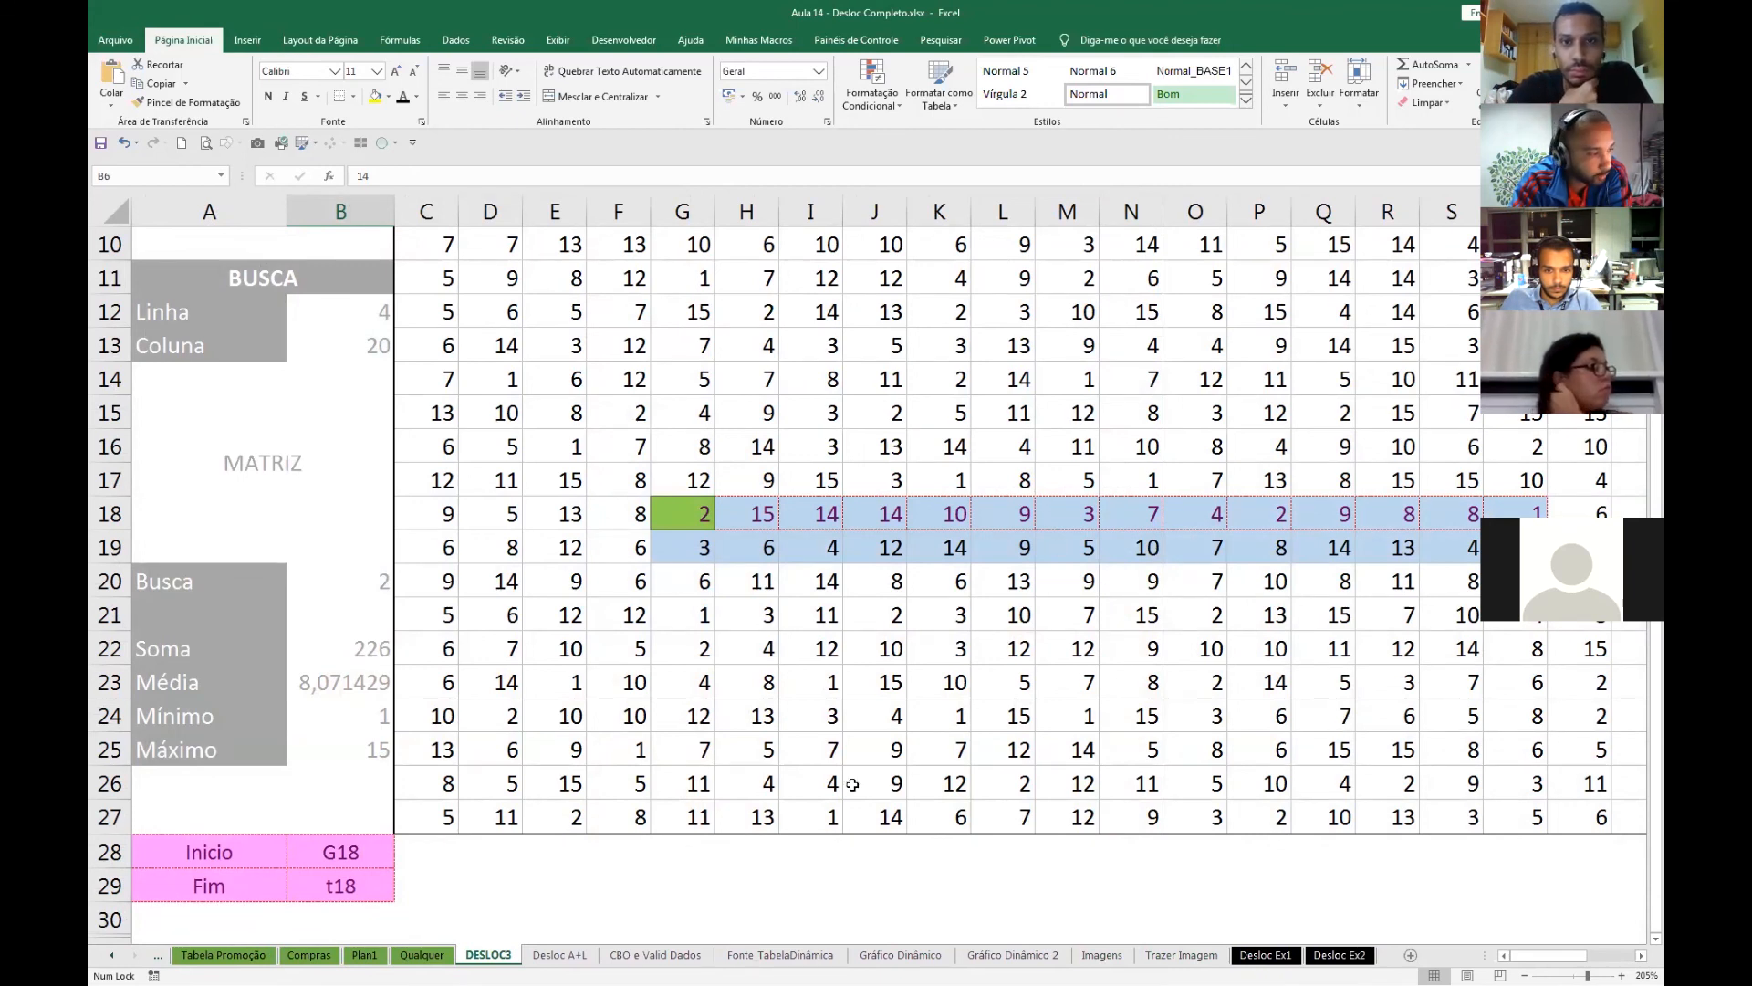
click(627, 958)
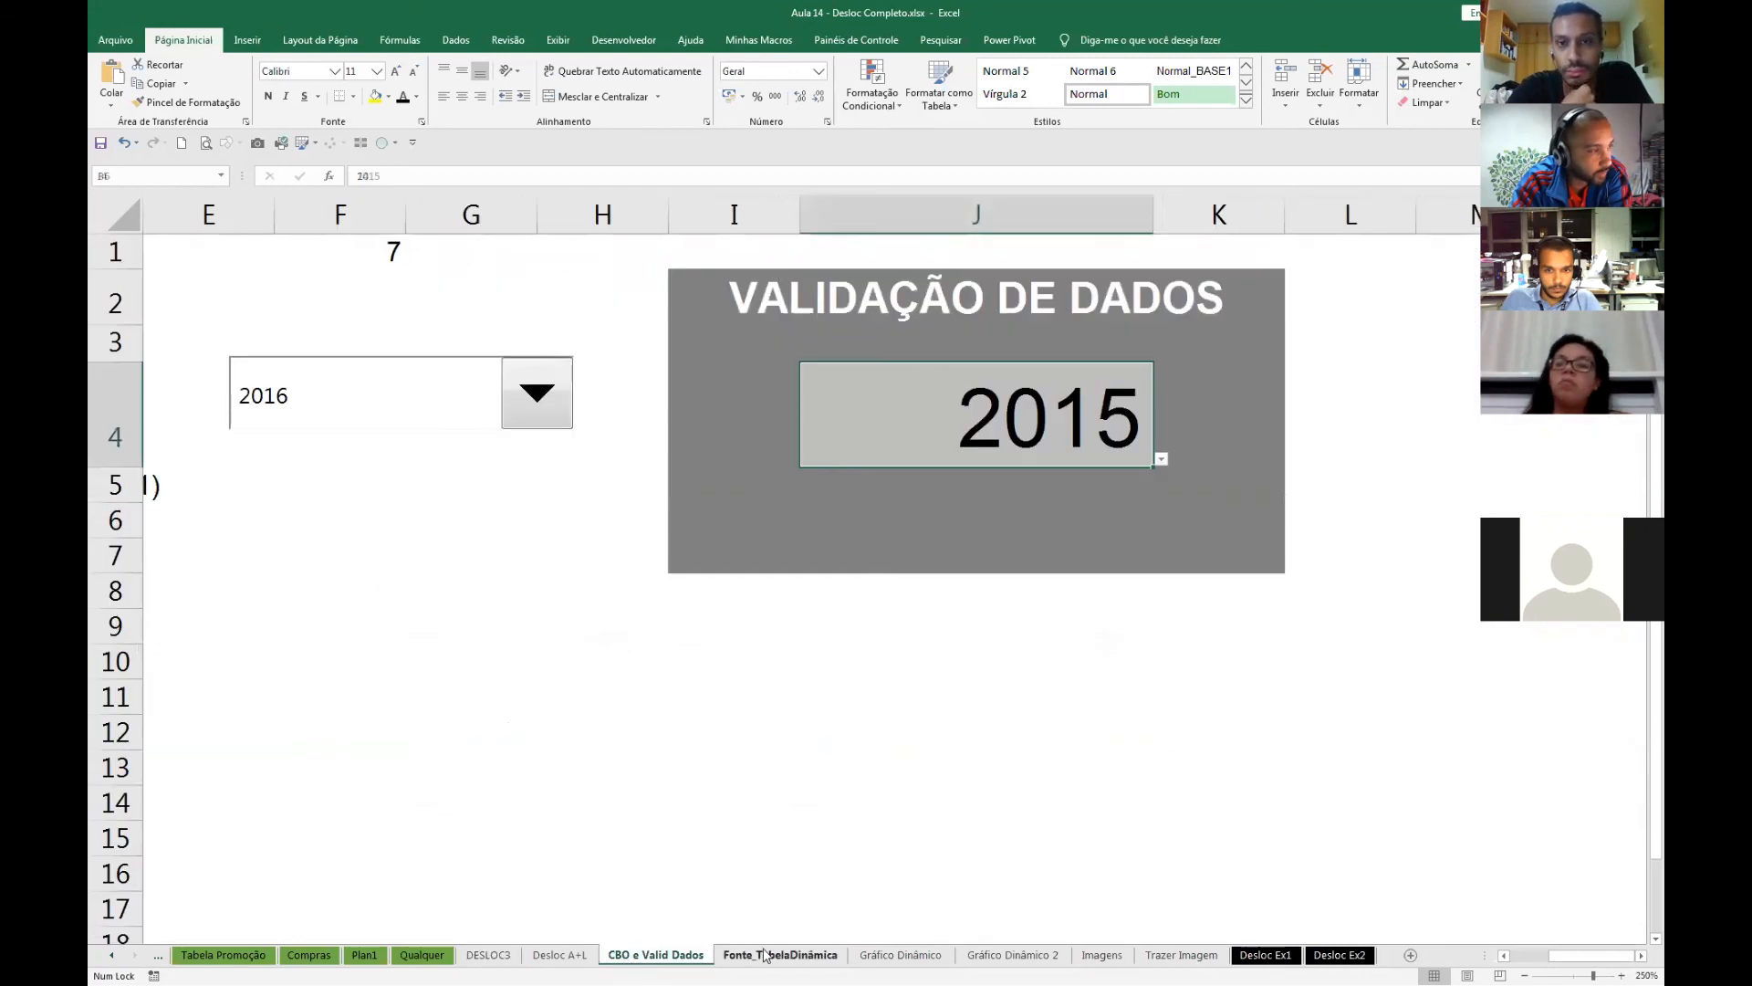
click(766, 956)
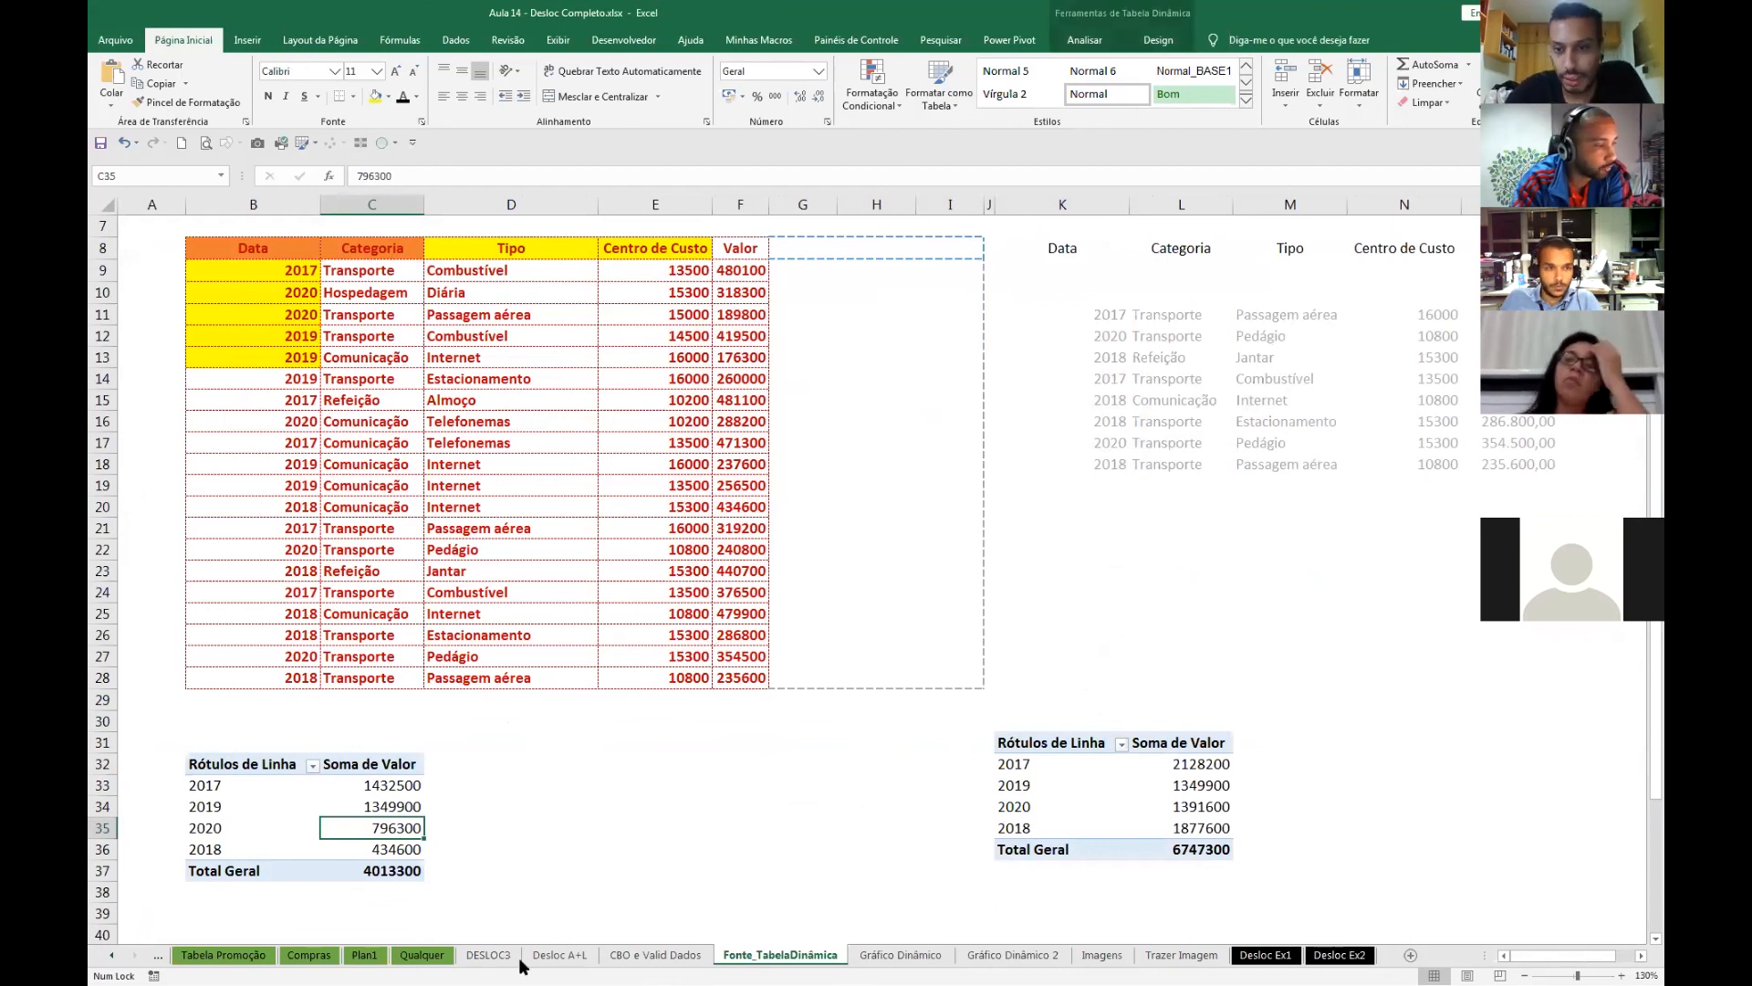
click(423, 956)
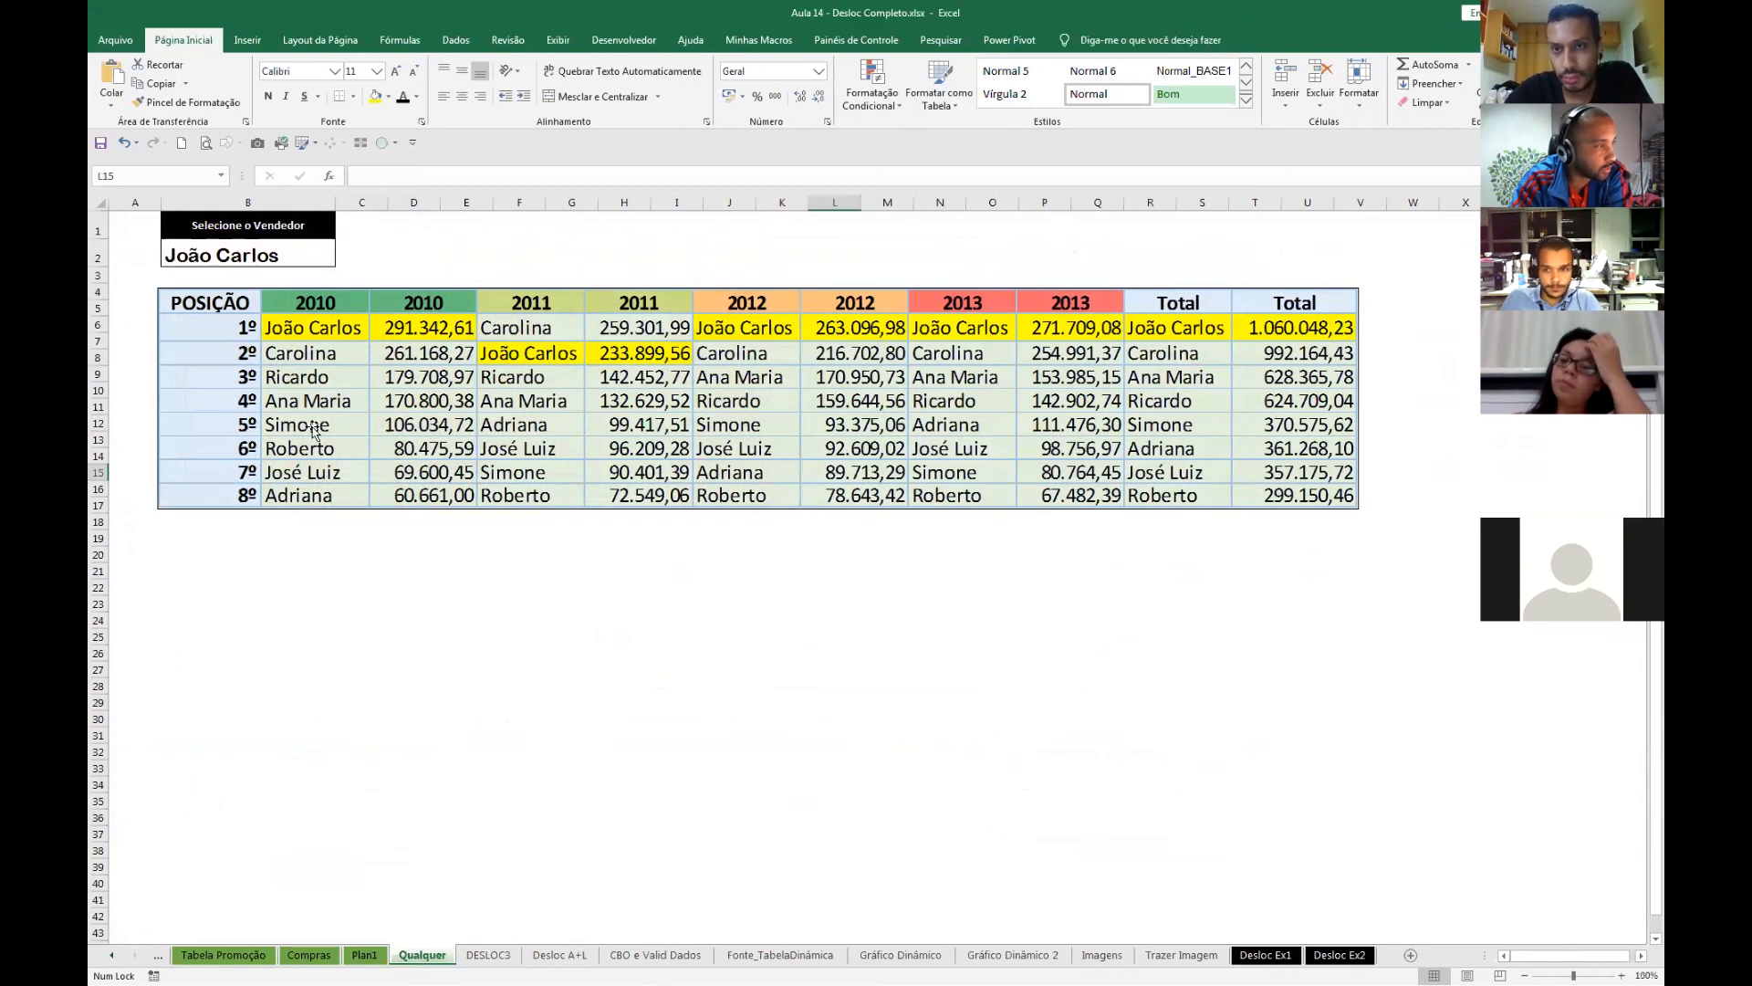
click(365, 954)
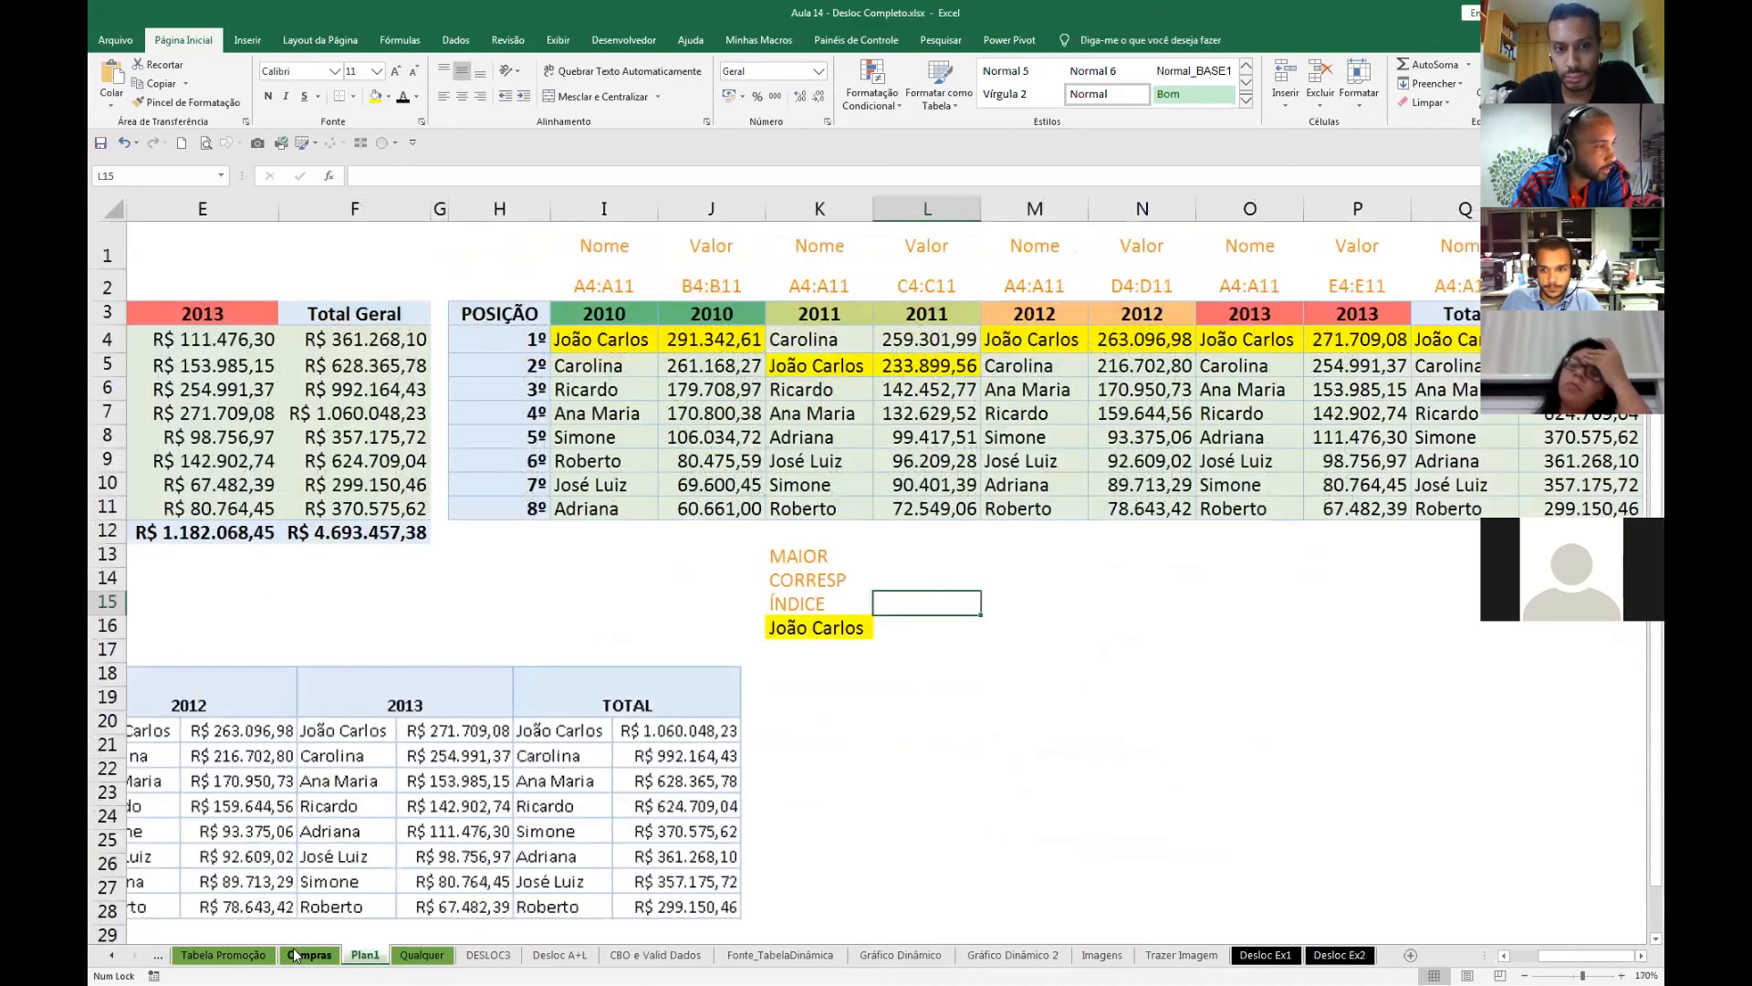
- Inspect the Comprar em formulas on the Compras sheet for several products, ending with Morango in E10
click(308, 955)
click(785, 395)
click(828, 502)
click(782, 396)
click(567, 396)
click(790, 471)
click(792, 571)
click(690, 542)
click(783, 578)
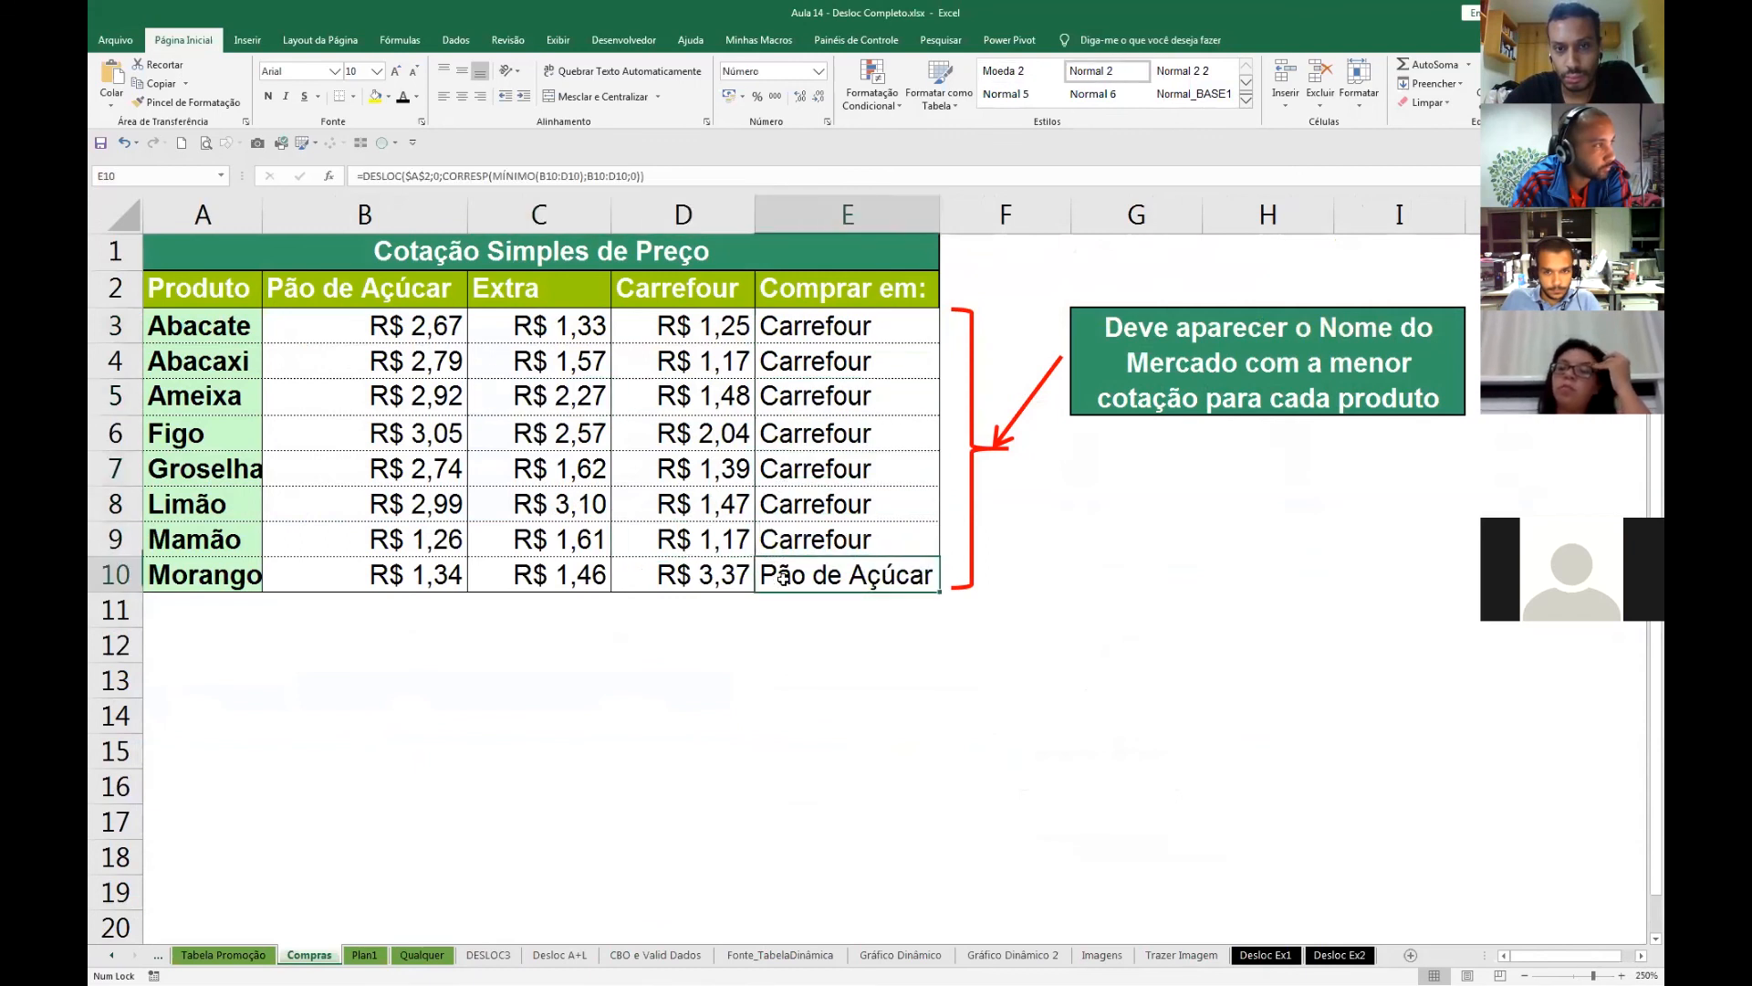